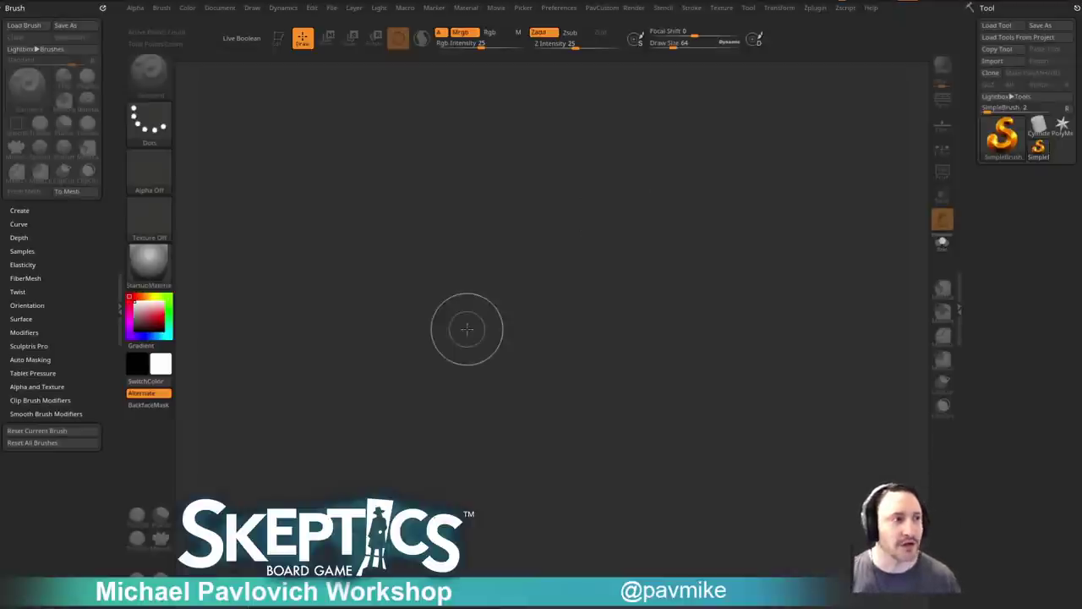
{"action": "left_click_drag", "start_coordinate": [655, 311], "coordinate": [620, 325]}
{"action": "key", "text": "s"}
{"action": "key", "text": "ctrl+n"}
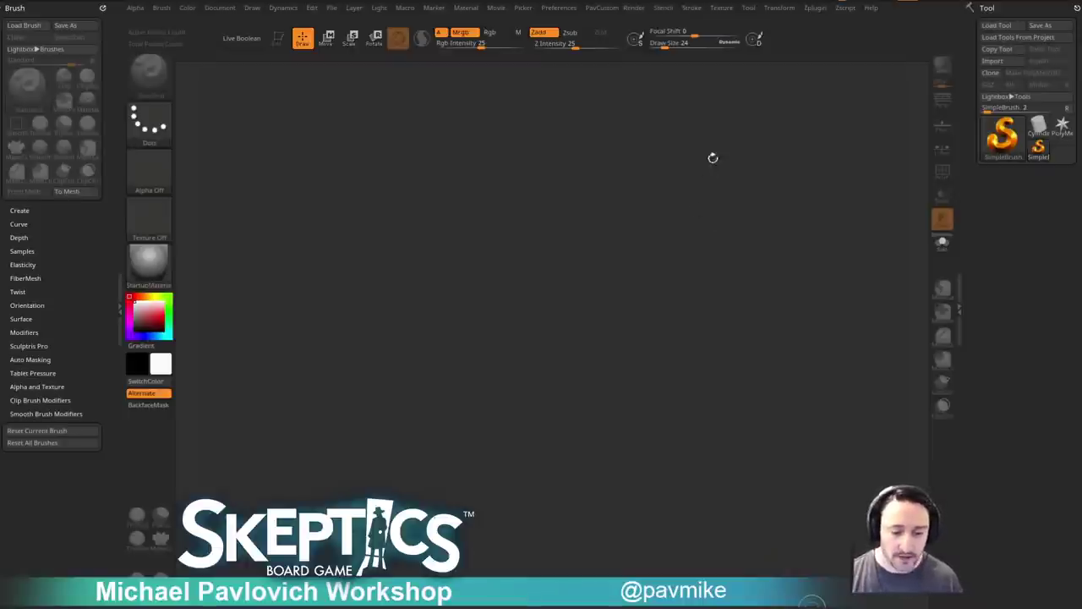
{"action": "key", "text": "bracketright"}
{"action": "key", "text": "bracketright"}
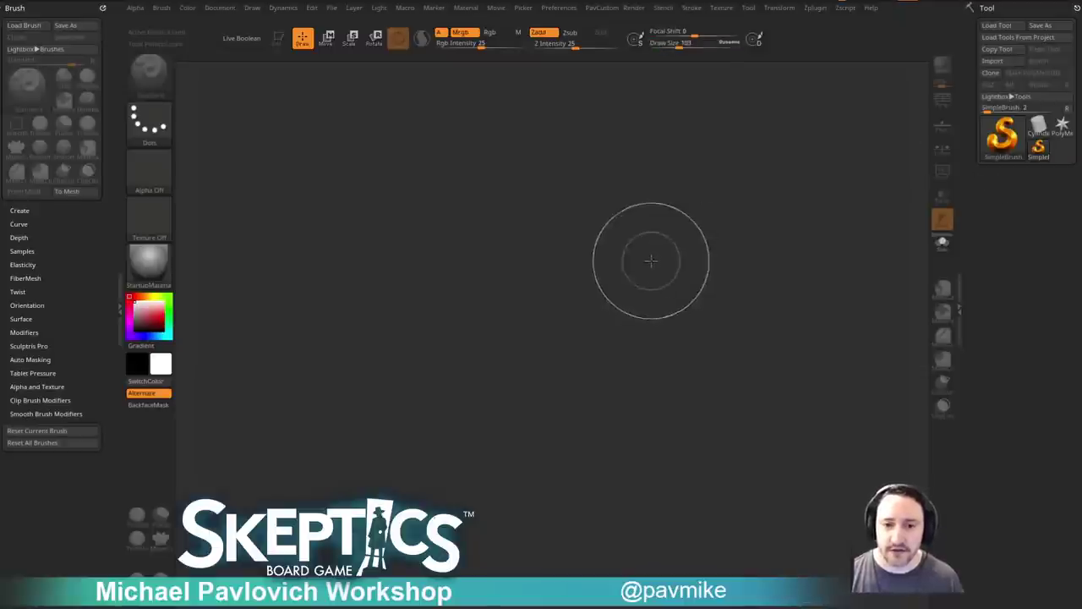
{"action": "key", "text": "bracketleft"}
{"action": "key", "text": "ctrl+shift+t"}
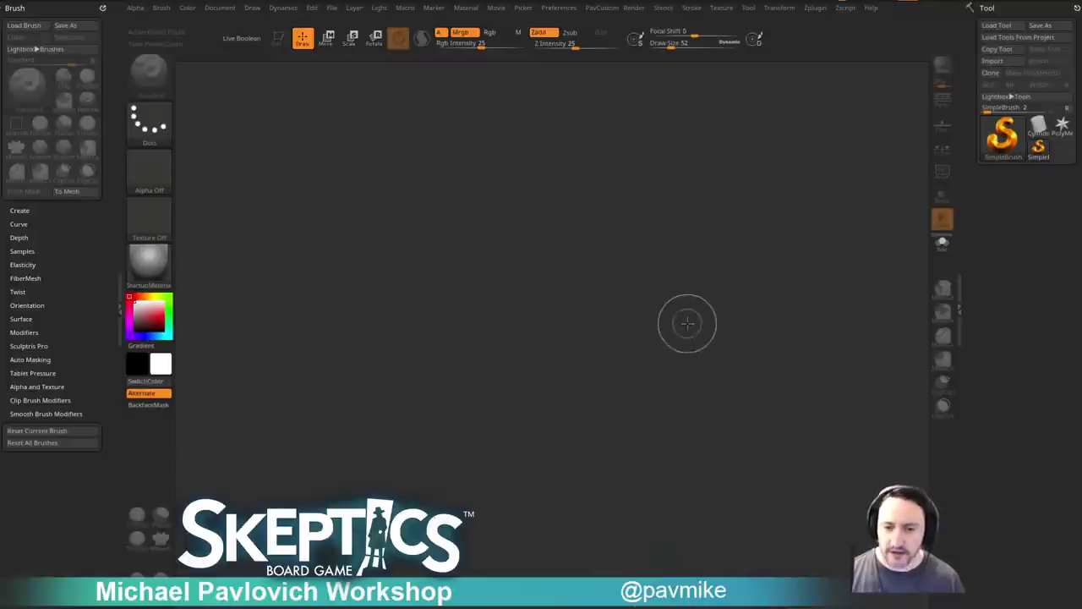
{"action": "key", "text": "bracketright"}
{"action": "key", "text": "bracketright"}
{"action": "right_click_drag", "start_coordinate": [695, 334], "coordinate": [672, 334]}
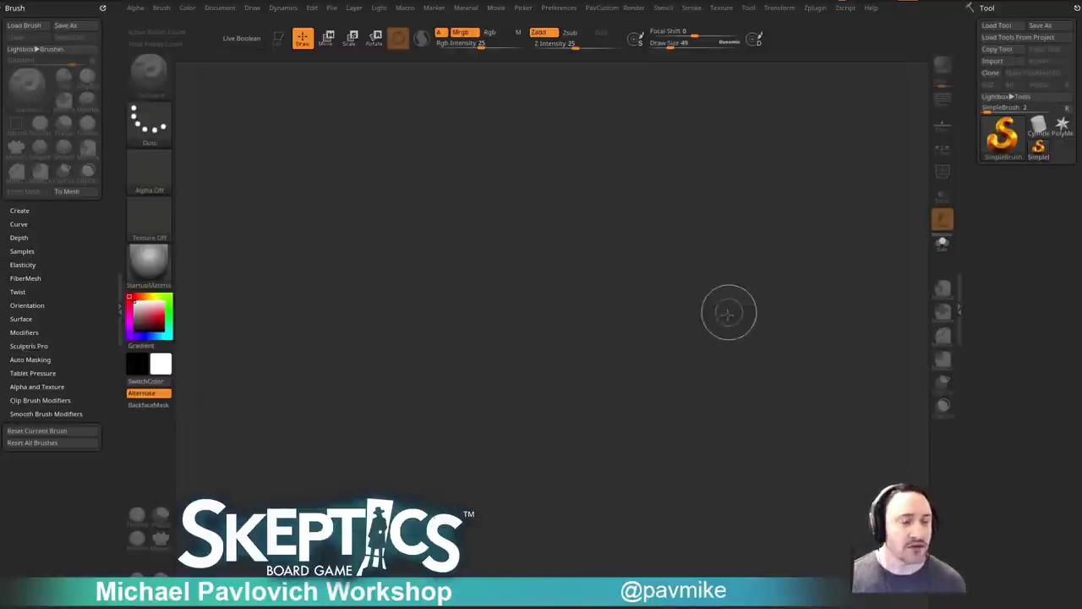
{"action": "key", "text": "s"}
{"action": "left_click_drag", "start_coordinate": [728, 313], "coordinate": [732, 313]}
{"action": "key", "text": "s"}
{"action": "left_click_drag", "start_coordinate": [663, 362], "coordinate": [668, 363]}
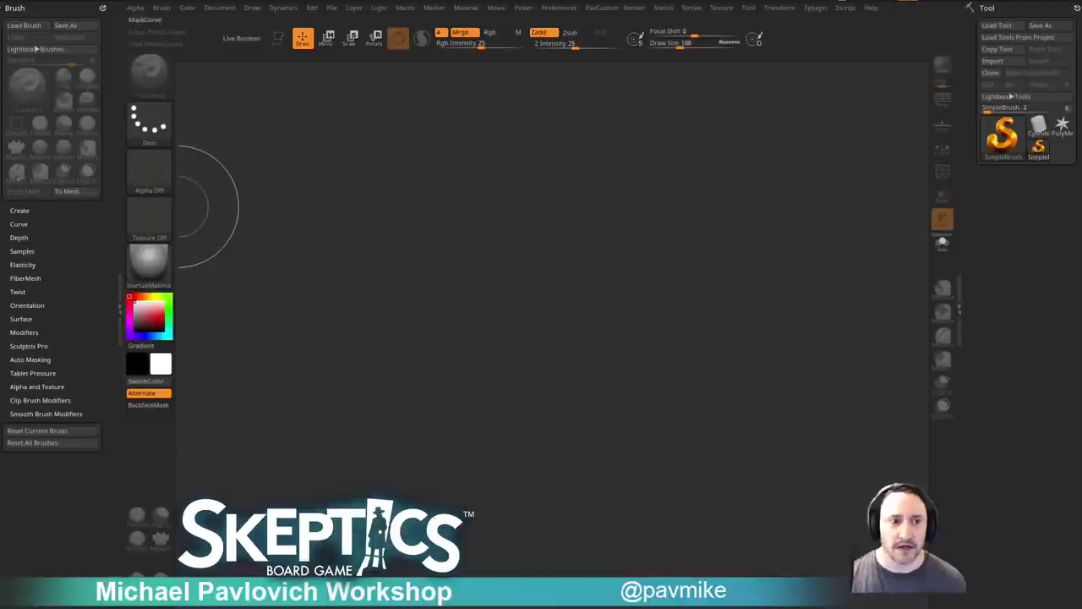
{"action": "key", "text": "s"}
{"action": "mouse_move", "coordinate": [594, 263]}
{"action": "left_mouse_down"}
{"action": "mouse_move", "coordinate": [578, 264]}
{"action": "mouse_move", "coordinate": [604, 276]}
{"action": "left_mouse_up"}
{"action": "key", "text": "s"}
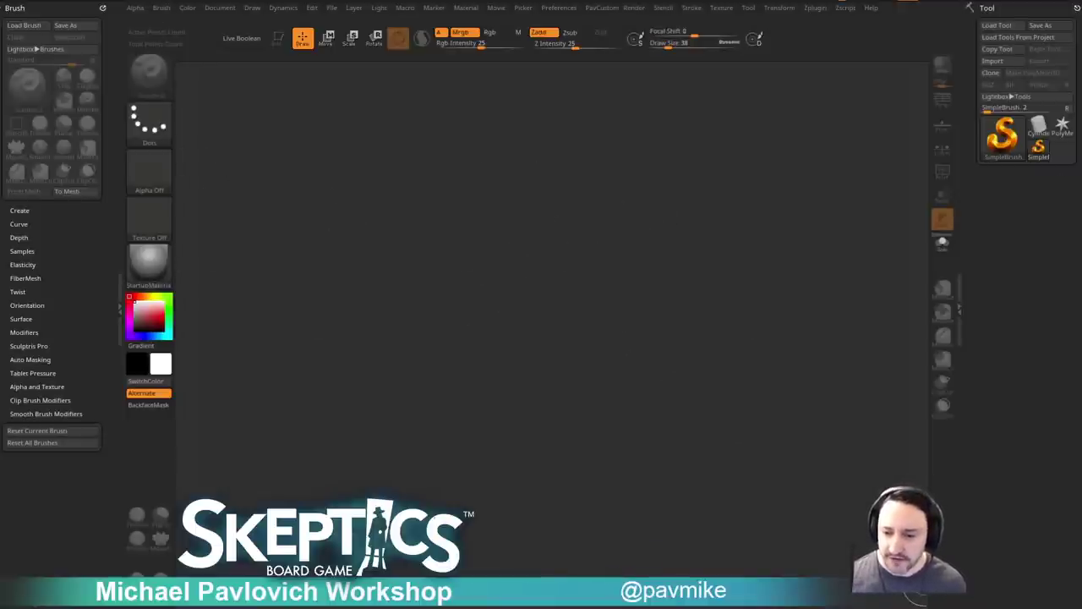
Switch to the Streaming Topics document in the browser, examine the seance table and asylum reference images, and return to ZBrush.
{"action": "key", "text": "alt+Tab"}
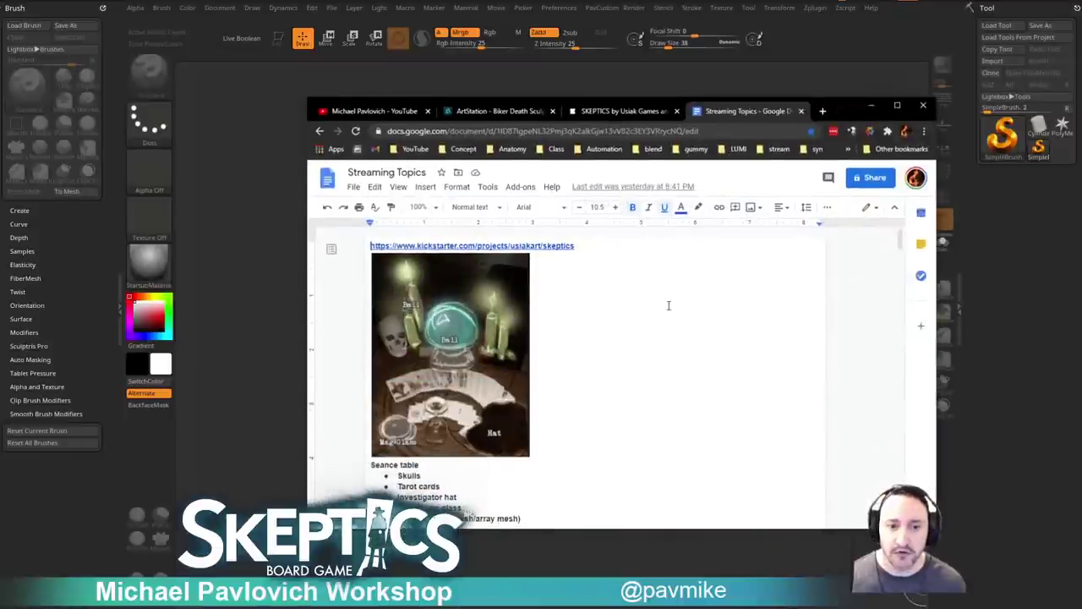
{"action": "scroll", "coordinate": [668, 306], "scroll_direction": "down", "scroll_amount": 5}
{"action": "scroll", "coordinate": [670, 305], "scroll_direction": "up", "scroll_amount": 3}
{"action": "scroll", "coordinate": [670, 304], "scroll_direction": "down", "scroll_amount": 2}
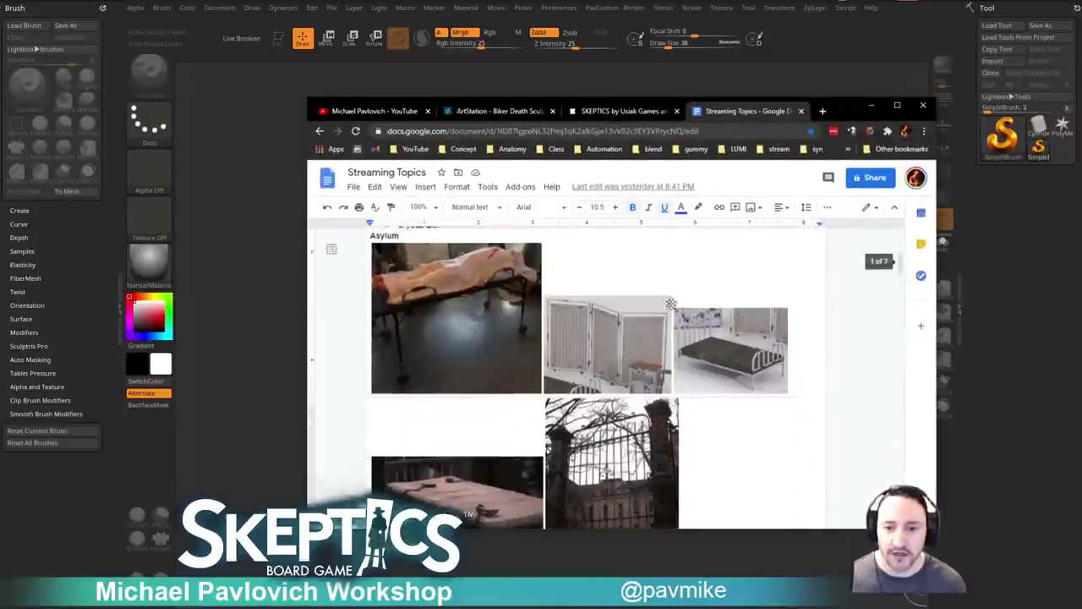
{"action": "scroll", "coordinate": [670, 304], "scroll_direction": "down", "scroll_amount": 5}
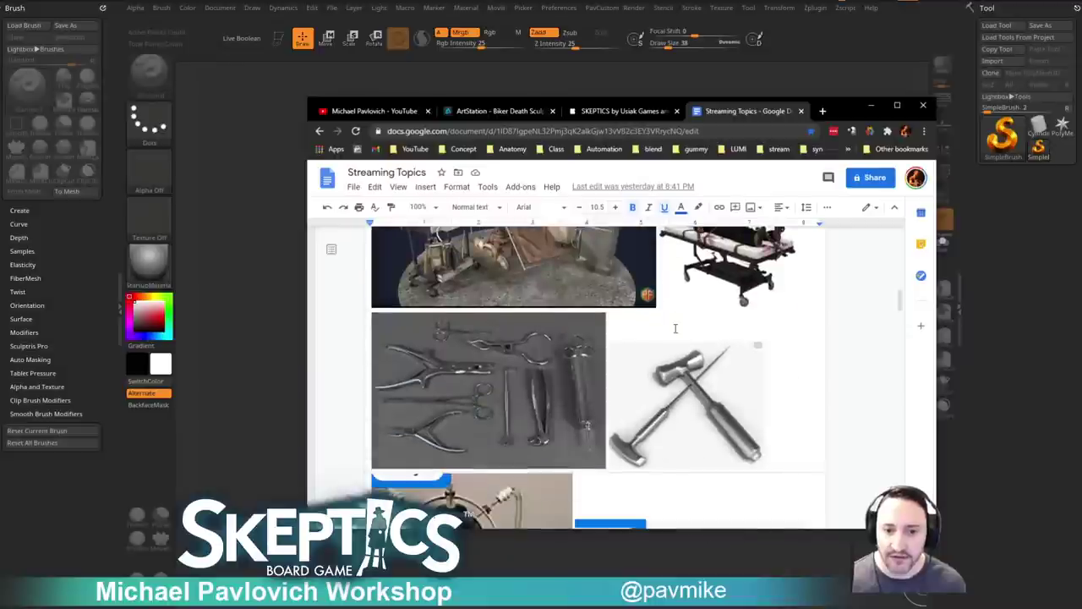
{"action": "scroll", "coordinate": [676, 328], "scroll_direction": "down", "scroll_amount": 2}
{"action": "scroll", "coordinate": [676, 328], "scroll_direction": "down", "scroll_amount": 3}
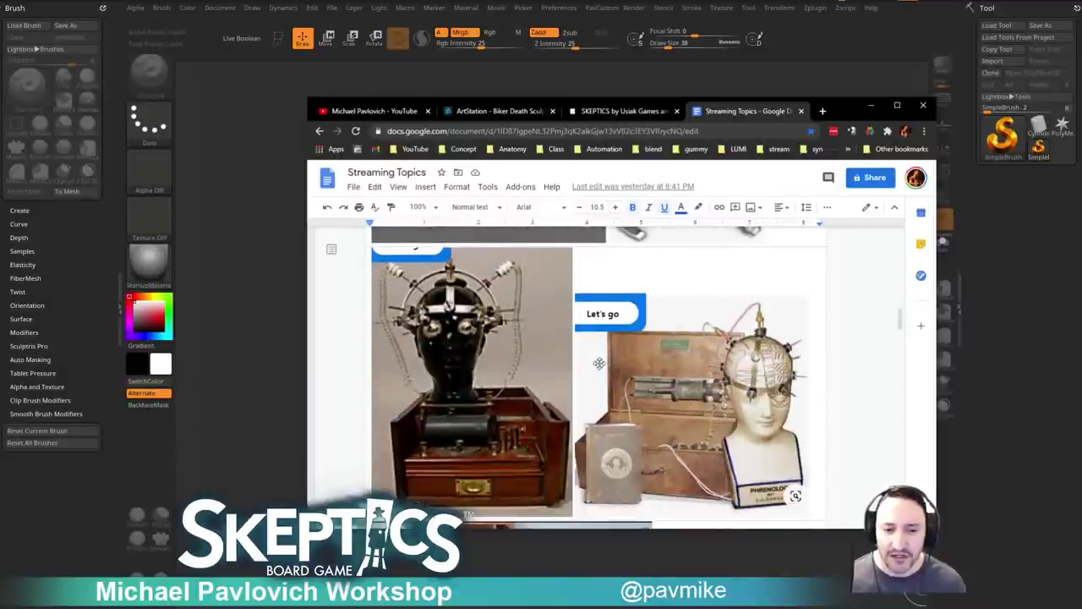
{"action": "scroll", "coordinate": [600, 365], "scroll_direction": "down", "scroll_amount": 5}
{"action": "scroll", "coordinate": [702, 378], "scroll_direction": "up", "scroll_amount": 5}
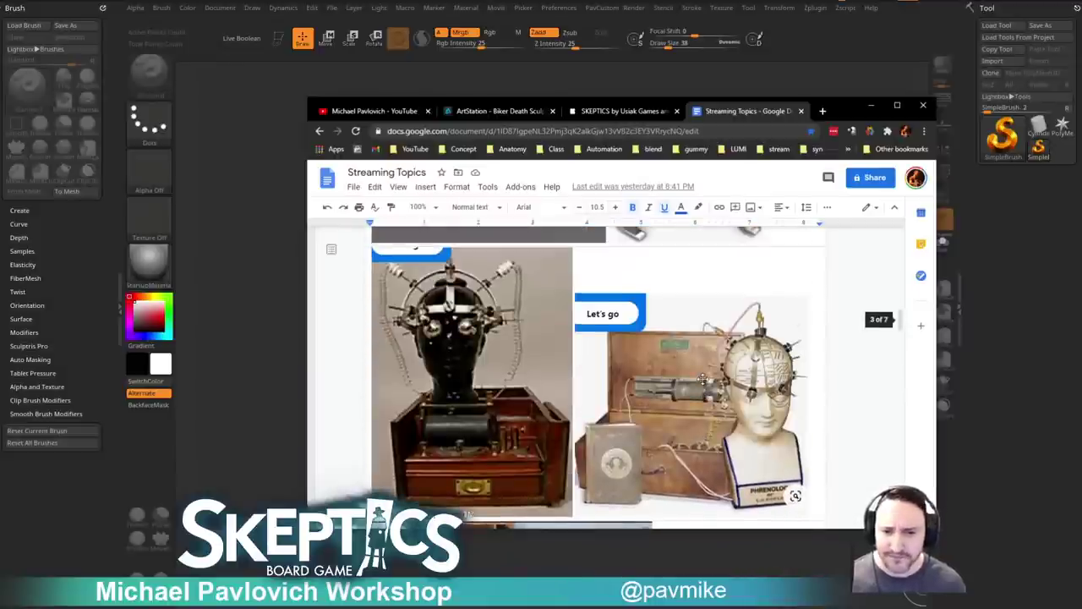
{"action": "scroll", "coordinate": [702, 379], "scroll_direction": "up", "scroll_amount": 6}
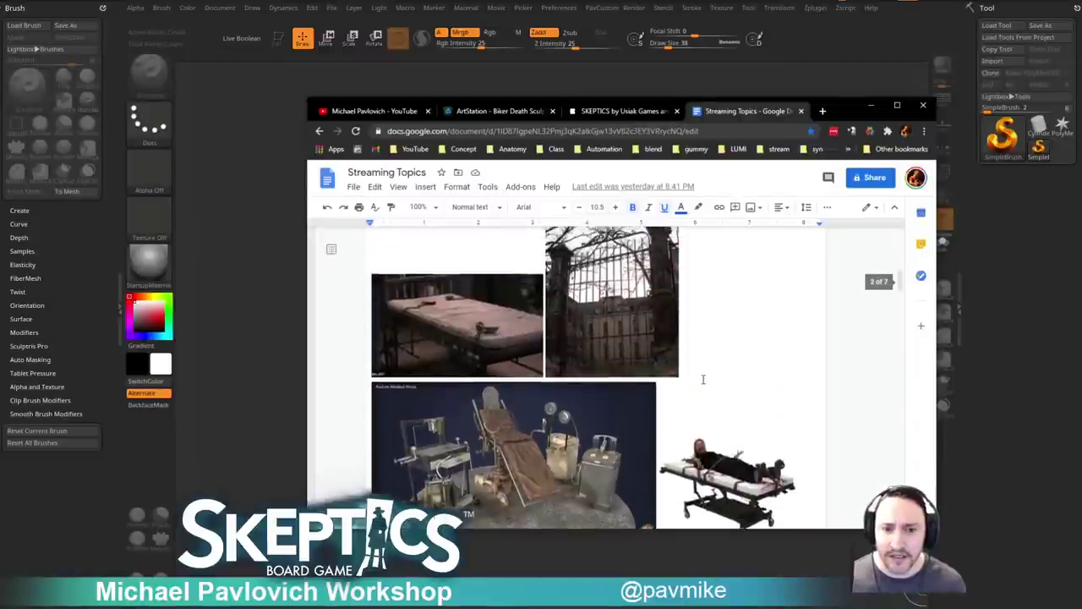
{"action": "scroll", "coordinate": [703, 378], "scroll_direction": "up", "scroll_amount": 3}
{"action": "scroll", "coordinate": [730, 327], "scroll_direction": "up", "scroll_amount": 3}
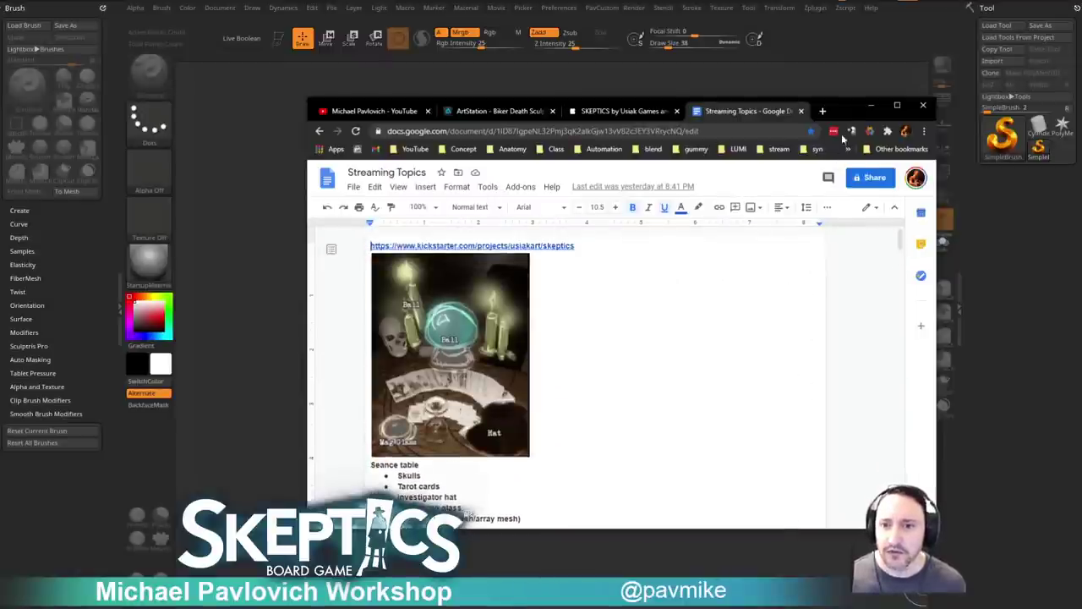
{"action": "left_click", "coordinate": [871, 105]}
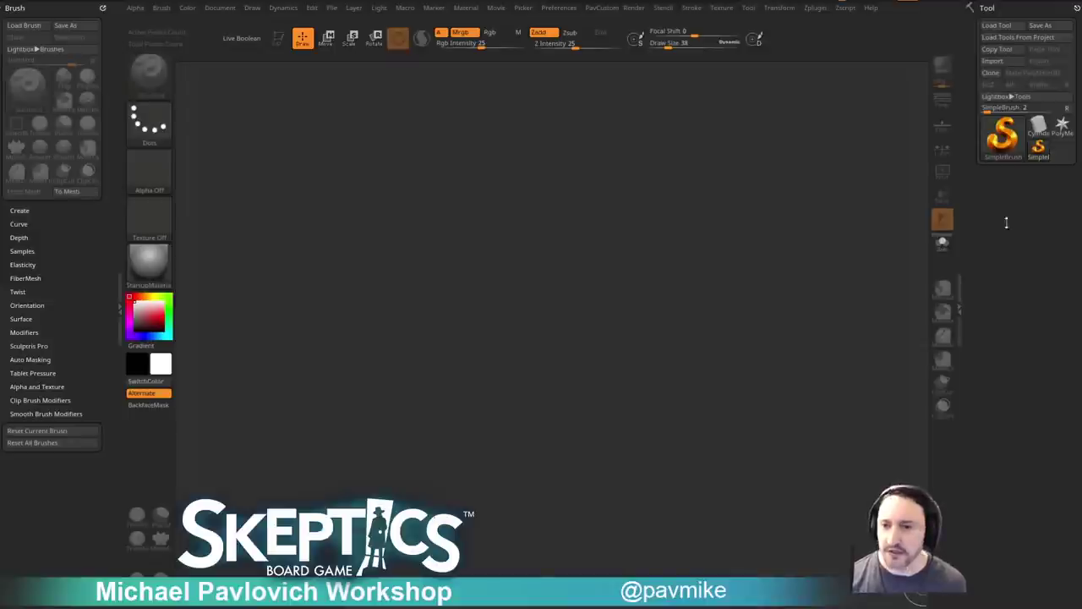
Draw a Cylinder3D on the canvas, enter edit mode and convert it to a PolyMesh3D.
{"action": "left_click", "coordinate": [1002, 135]}
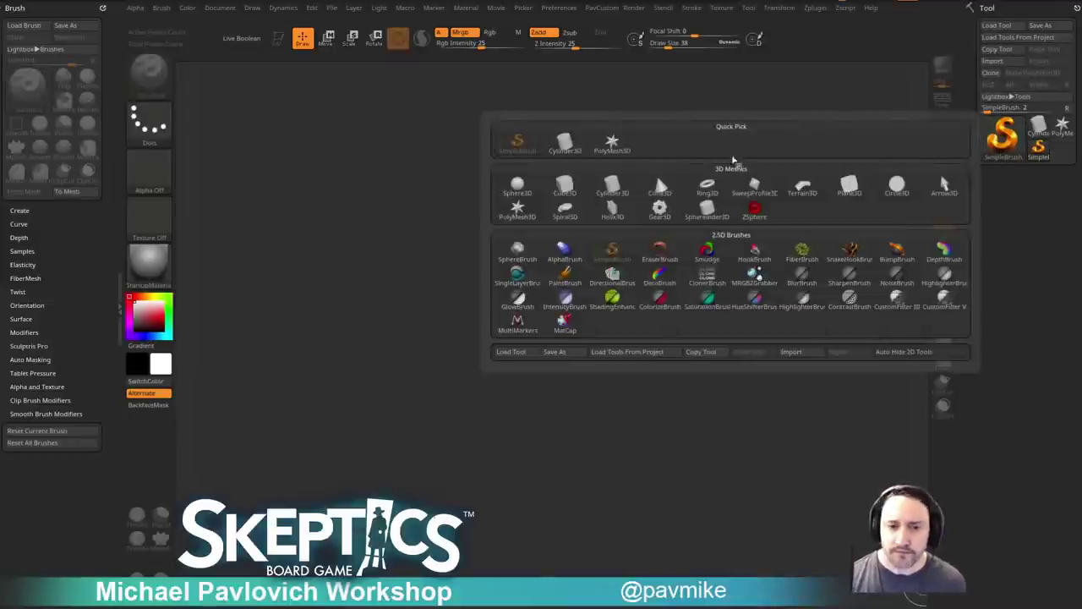
{"action": "left_click", "coordinate": [1004, 140]}
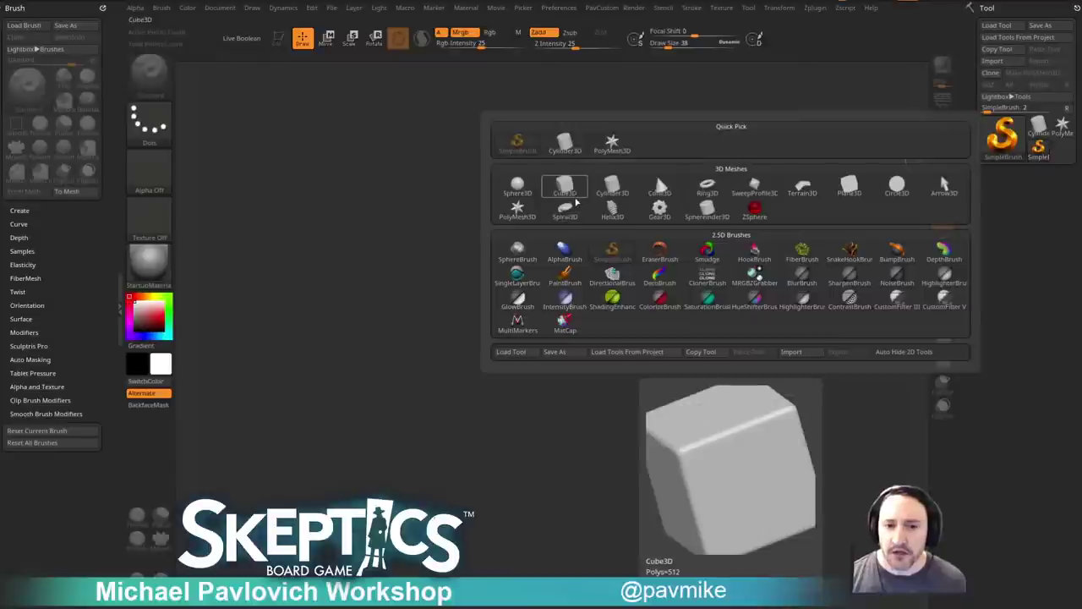
{"action": "left_click", "coordinate": [612, 186]}
{"action": "left_click_drag", "start_coordinate": [500, 433], "coordinate": [326, 92]}
{"action": "key", "text": "t"}
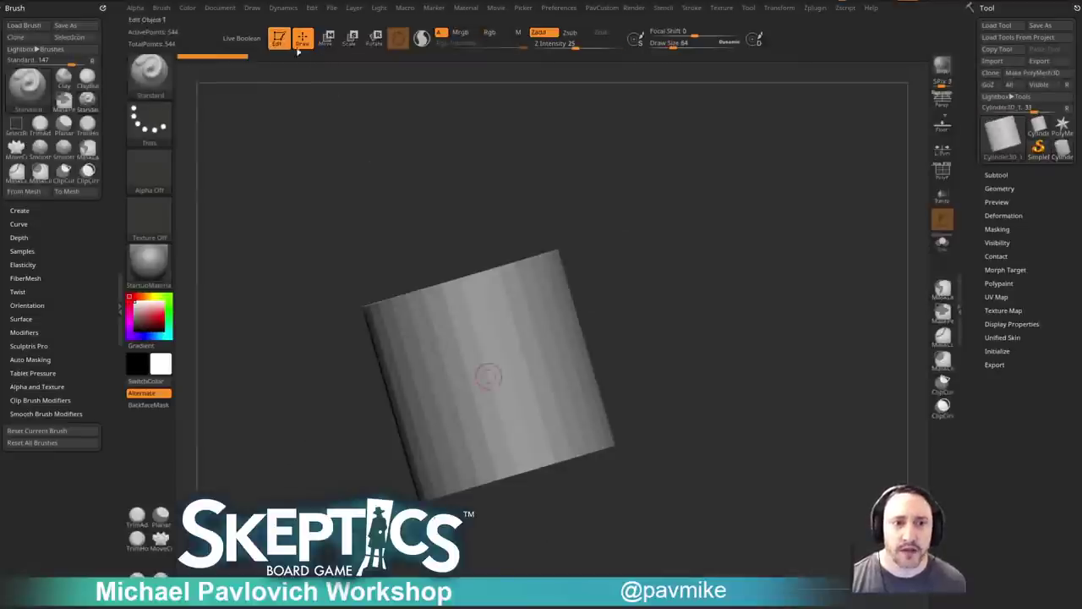
{"action": "left_click", "coordinate": [1039, 76]}
Squash the cylinder along its vertical axis with the gizmo into a thin flat disc.
{"action": "key", "text": "w"}
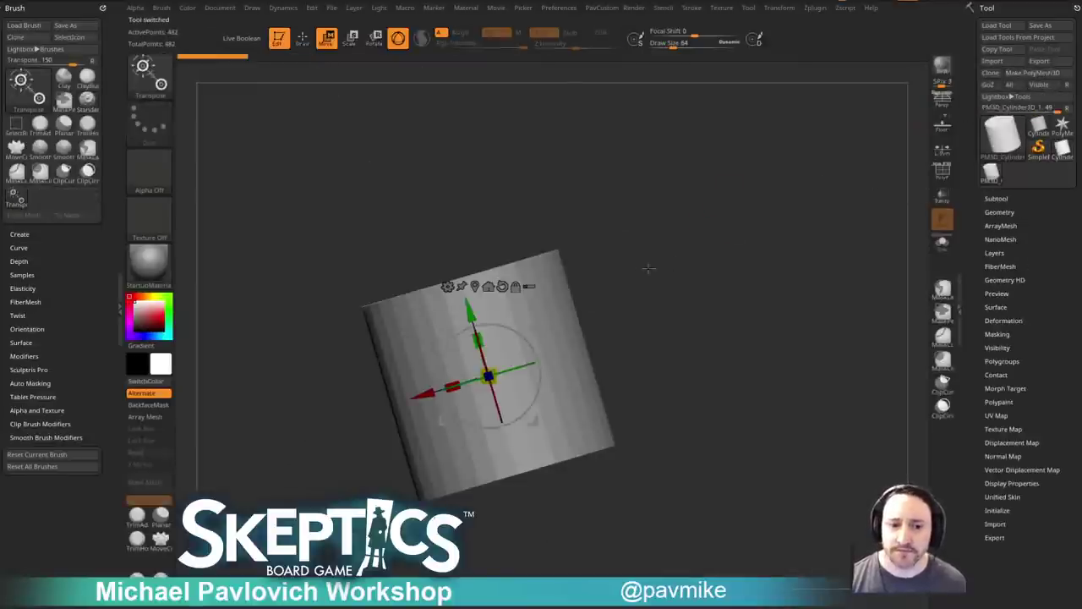
{"action": "left_click_drag", "start_coordinate": [648, 271], "coordinate": [635, 334]}
{"action": "left_click_drag", "start_coordinate": [480, 342], "coordinate": [510, 454]}
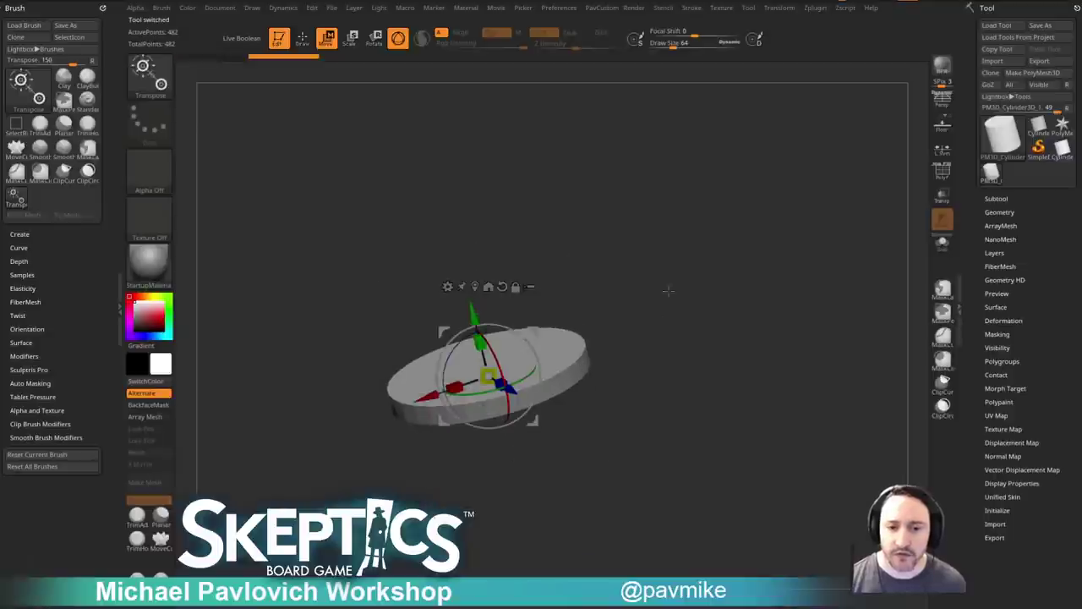
{"action": "left_click_drag", "start_coordinate": [668, 288], "coordinate": [760, 298]}
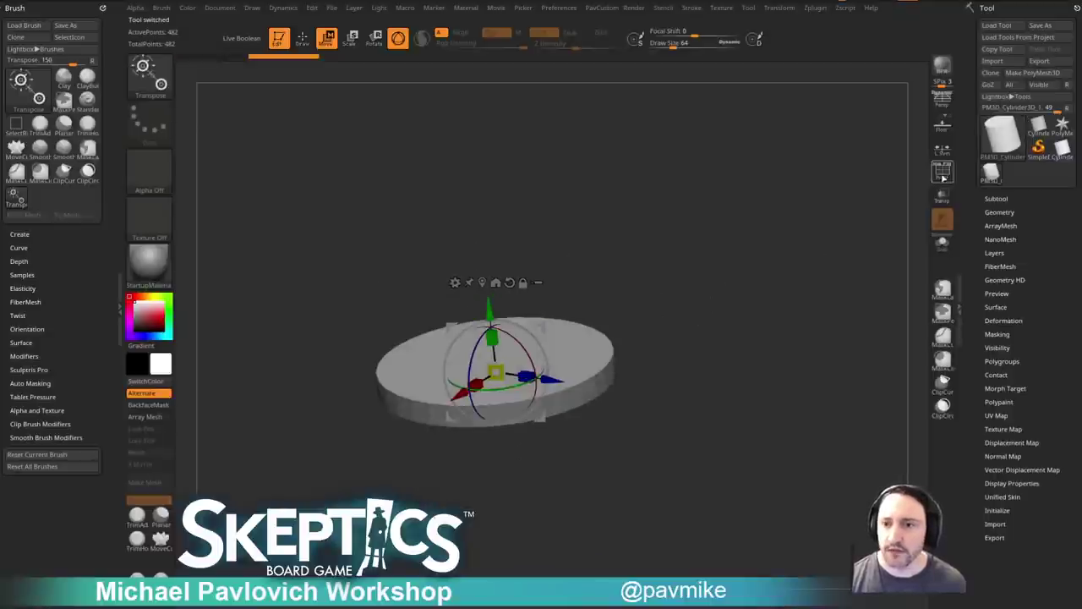
Show the polyframe on the disc and set the draw size to 21.
{"action": "left_click", "coordinate": [942, 175]}
{"action": "mouse_move", "coordinate": [700, 262]}
{"action": "left_mouse_down", "text": "alt"}
{"action": "mouse_move", "coordinate": [702, 322]}
{"action": "mouse_move", "coordinate": [766, 266]}
{"action": "left_mouse_up", "text": "alt"}
{"action": "key", "text": "q"}
{"action": "key", "text": "w"}
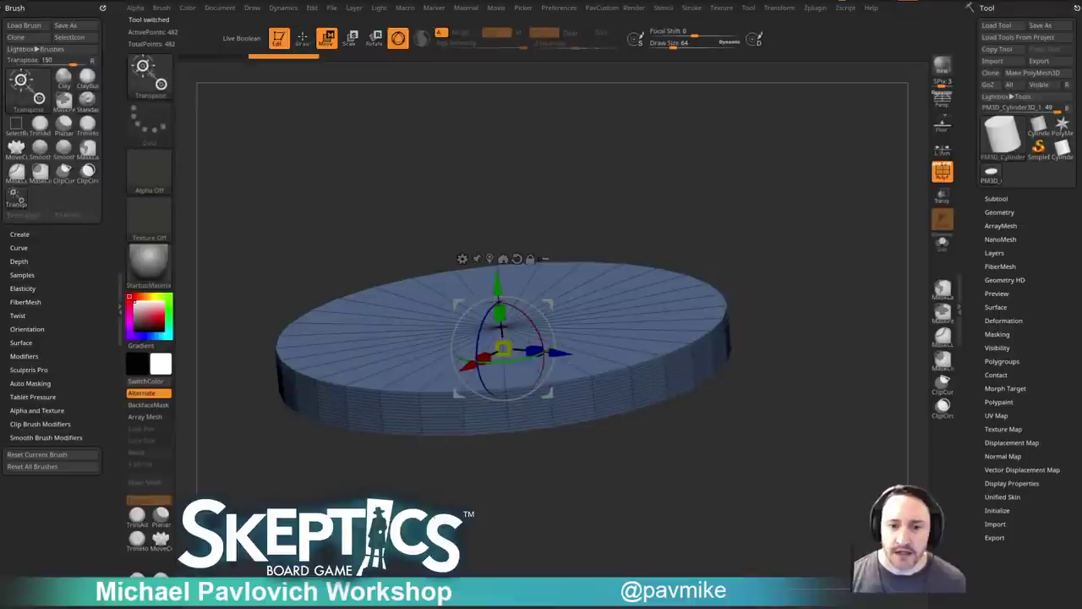
{"action": "key", "text": "q"}
{"action": "mouse_move", "coordinate": [830, 275]}
{"action": "left_mouse_down", "text": "alt"}
{"action": "mouse_move", "coordinate": [835, 319]}
{"action": "mouse_move", "coordinate": [830, 291]}
{"action": "left_mouse_up", "text": "alt"}
{"action": "key", "text": "s"}
{"action": "mouse_move", "coordinate": [855, 266]}
{"action": "left_mouse_down"}
{"action": "mouse_move", "coordinate": [846, 251]}
{"action": "mouse_move", "coordinate": [883, 334]}
{"action": "left_mouse_up"}
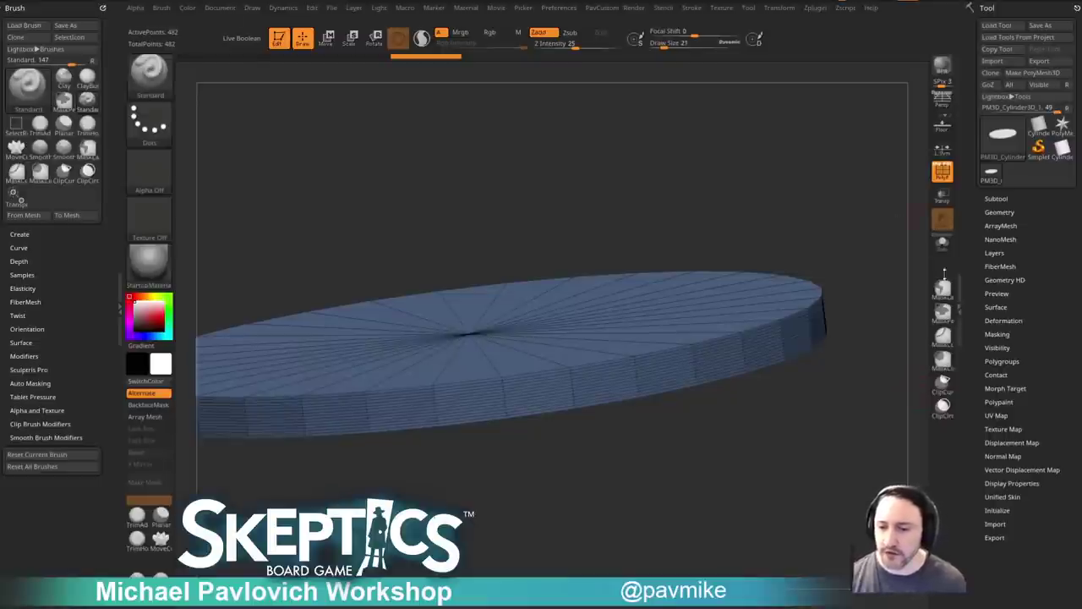
Remove the redundant edge loops around the disc's side with Delete Loops at a 45 angle.
{"action": "left_click", "coordinate": [997, 509]}
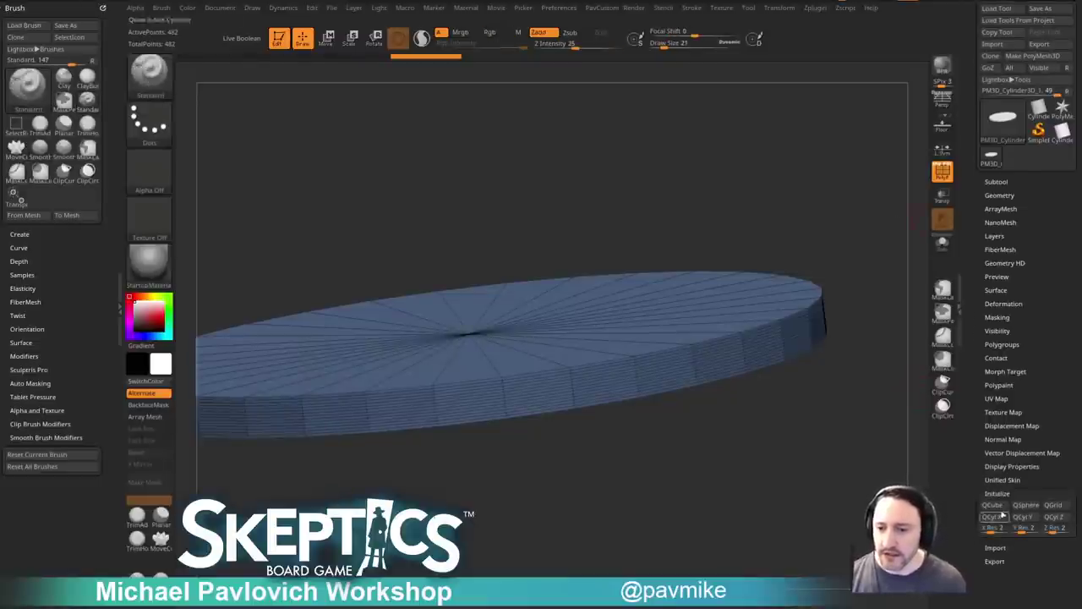
{"action": "left_click", "coordinate": [999, 195]}
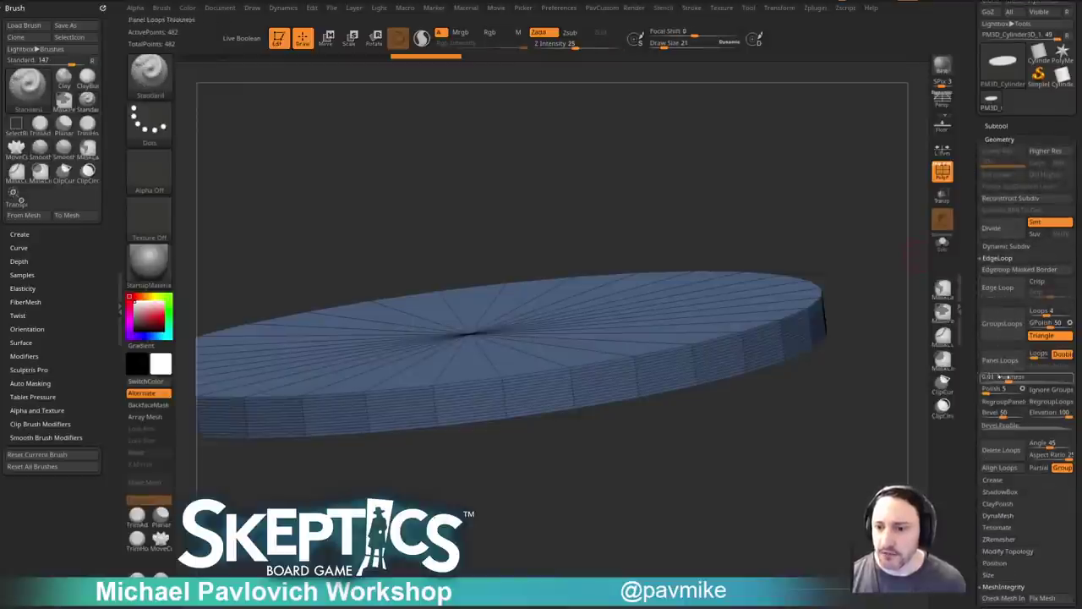
{"action": "left_click", "coordinate": [1006, 448]}
{"action": "left_click_drag", "start_coordinate": [821, 228], "coordinate": [852, 230]}
Crease the disc's rim at crease level 2, turn on dynamic subdivision and hide the polyframe.
{"action": "key", "text": "grave"}
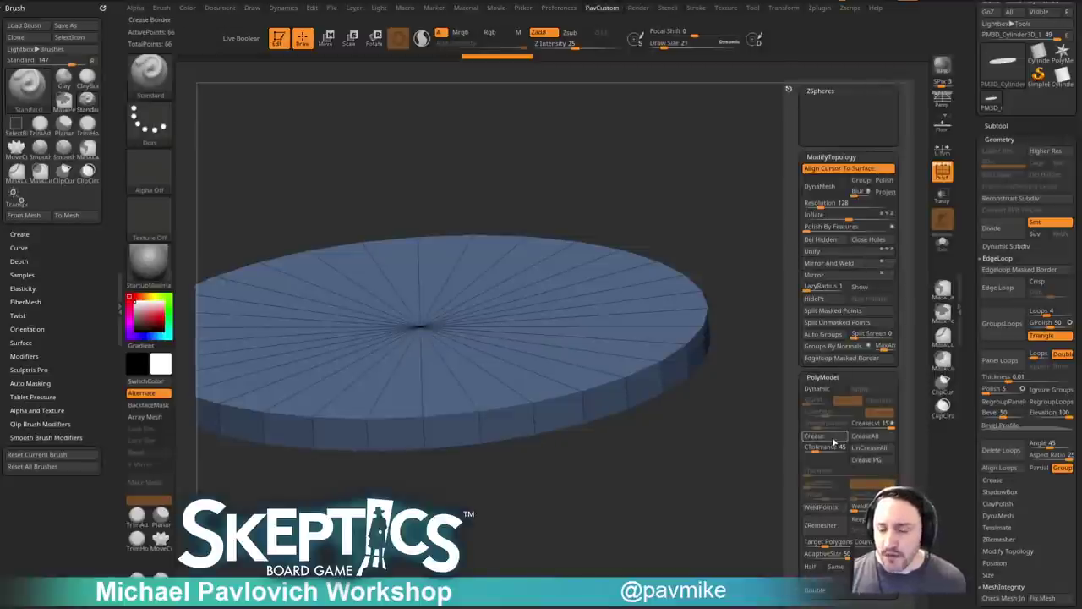
{"action": "left_click", "coordinate": [817, 388]}
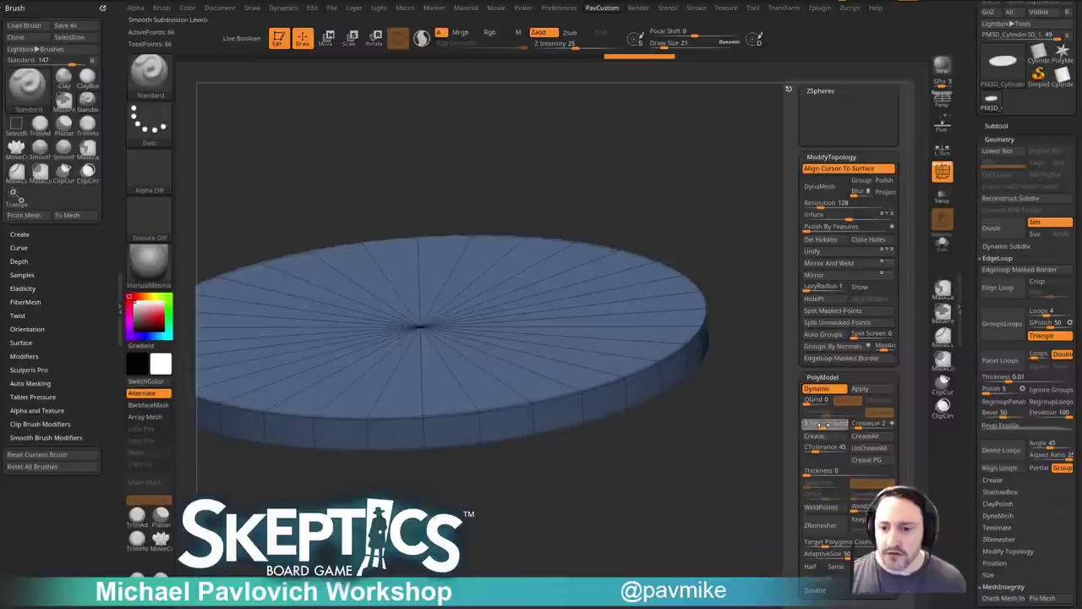
{"action": "left_click", "coordinate": [943, 172]}
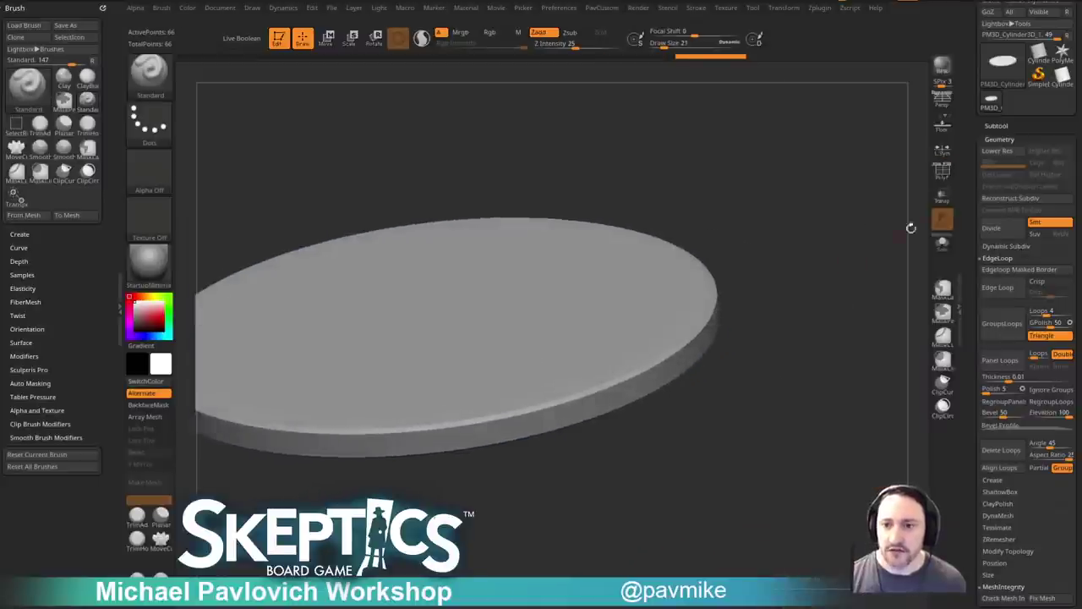
Insert an edge loop near the rim on the disc's top and bottom faces with the ZModeler brush.
{"action": "left_click_drag", "start_coordinate": [879, 208], "coordinate": [857, 267]}
{"action": "key", "text": "b"}
{"action": "key", "text": "z"}
{"action": "key", "text": "m"}
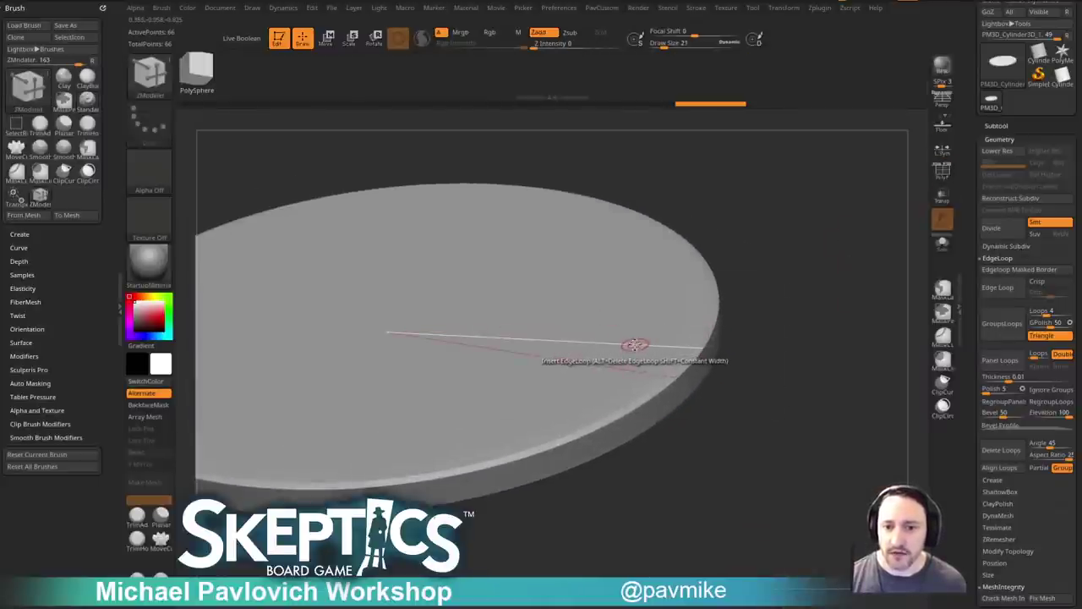
{"action": "key", "text": "space"}
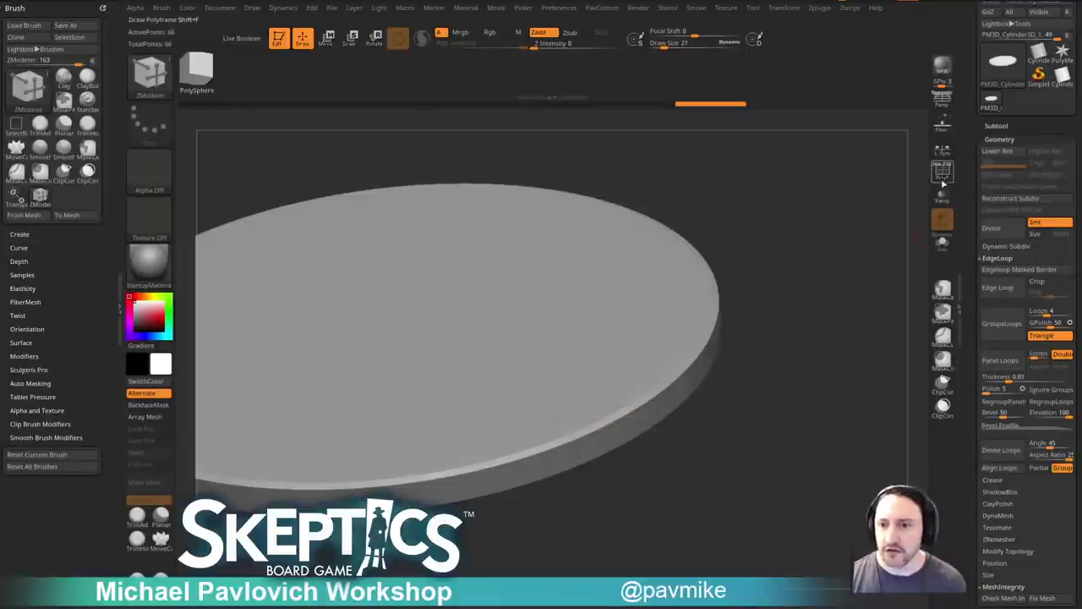
{"action": "key", "text": "shift+f"}
{"action": "left_click", "coordinate": [599, 365]}
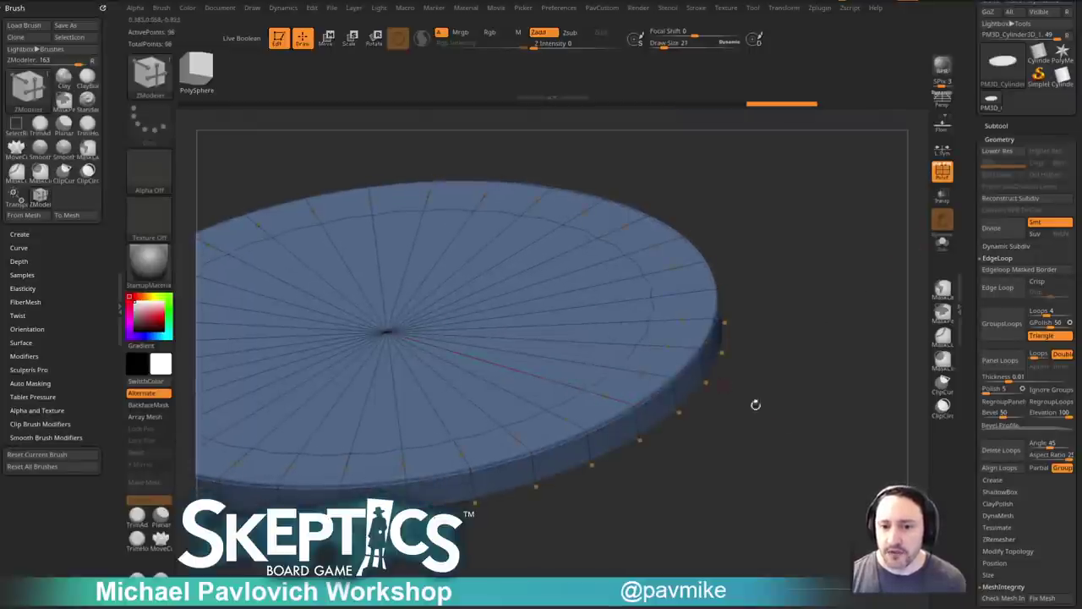
{"action": "left_click_drag", "start_coordinate": [756, 405], "coordinate": [784, 280]}
{"action": "left_click", "coordinate": [643, 412]}
{"action": "key", "text": "shift+f"}
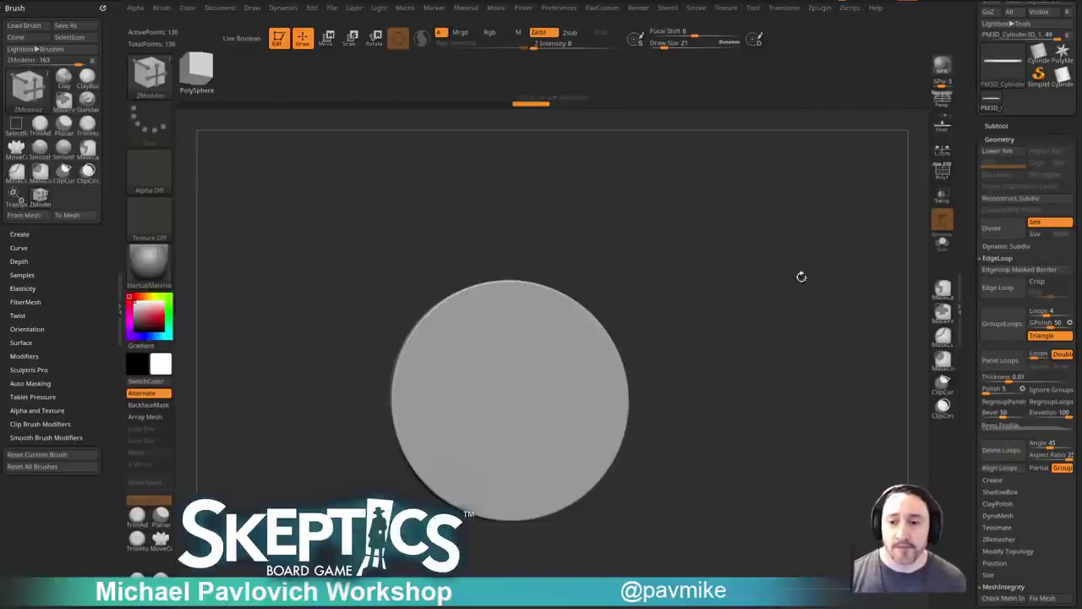
Insert a Plane3D as a new subtool below the disc in the subtool list.
{"action": "left_click", "coordinate": [996, 125]}
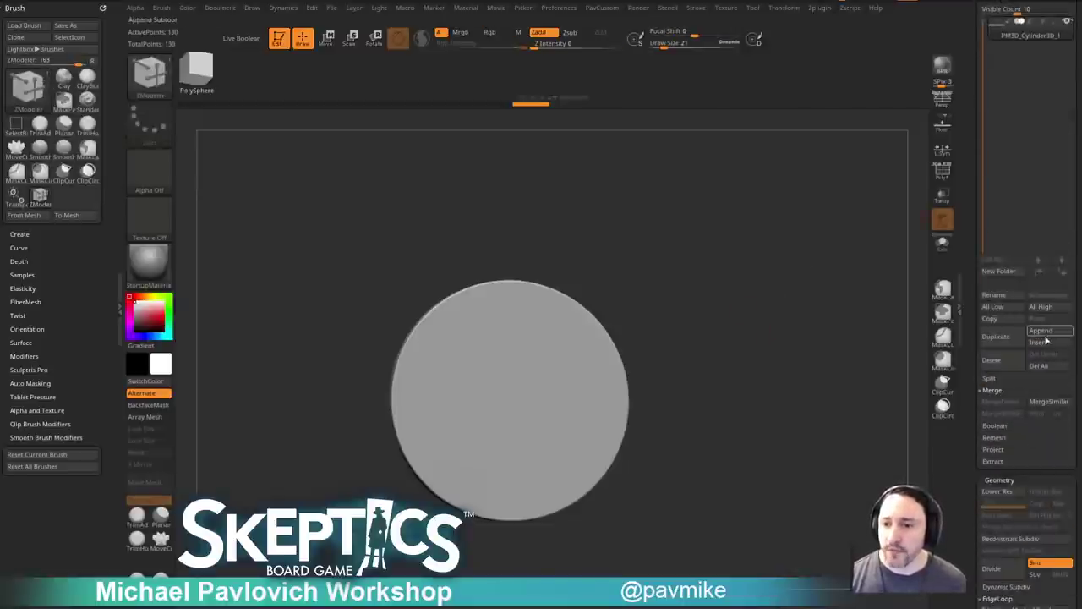
{"action": "left_click_drag", "start_coordinate": [888, 369], "coordinate": [833, 292]}
{"action": "left_click", "coordinate": [1042, 332]}
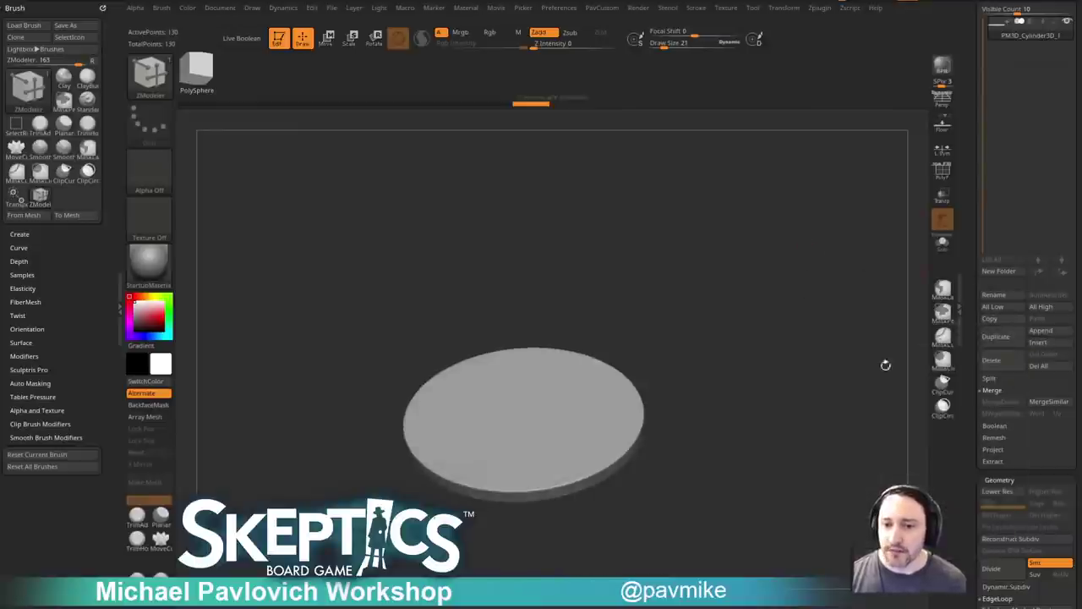
{"action": "left_click", "coordinate": [1040, 340]}
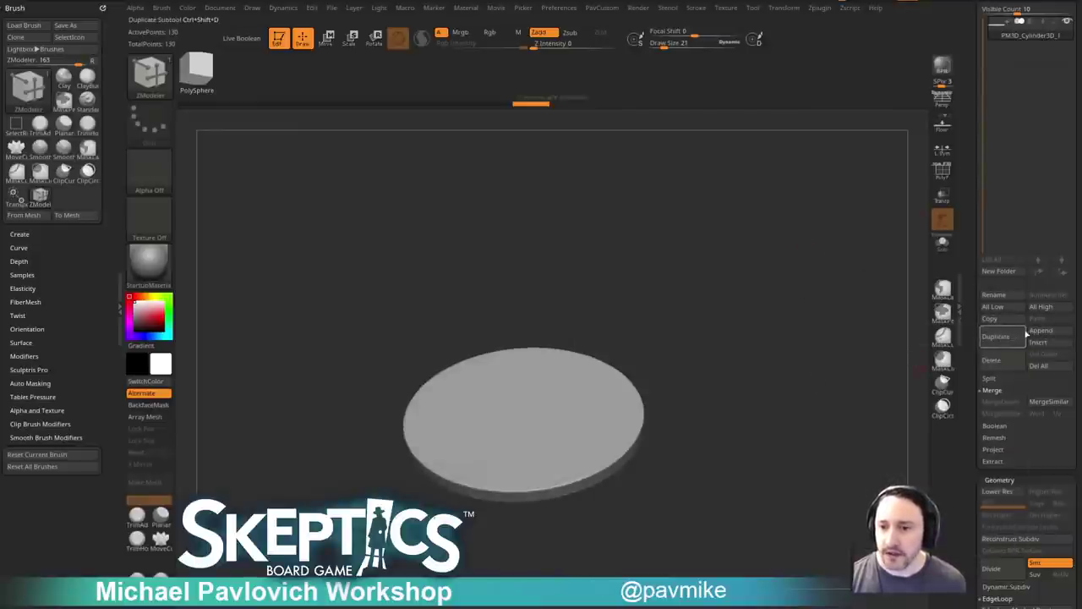
{"action": "left_click", "coordinate": [1038, 341]}
{"action": "left_click", "coordinate": [944, 395]}
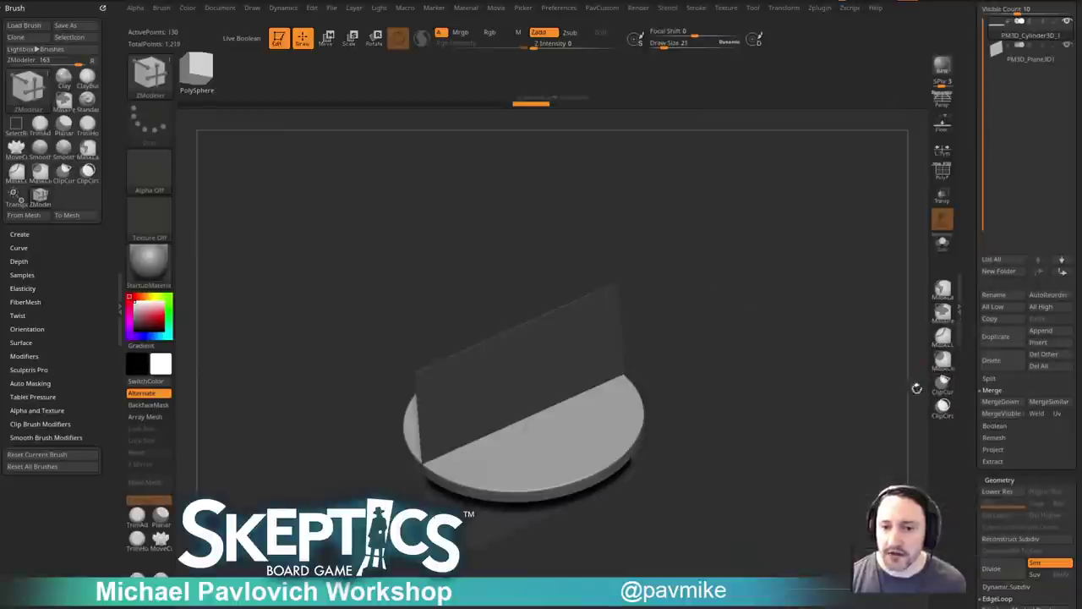
Rotate the plane to lie flat above the disc and scale it up until it extends beyond the rim.
{"action": "left_click_drag", "start_coordinate": [917, 388], "coordinate": [712, 273]}
{"action": "key", "text": "w"}
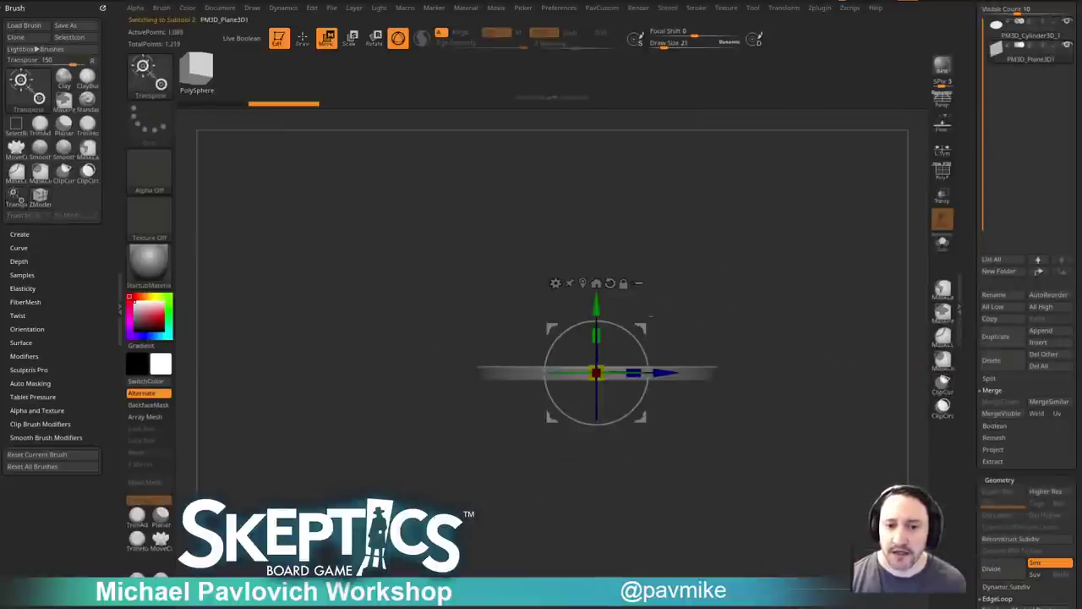
{"action": "mouse_move", "coordinate": [651, 316]}
{"action": "left_mouse_down"}
{"action": "mouse_move", "coordinate": [621, 304]}
{"action": "mouse_move", "coordinate": [550, 330]}
{"action": "mouse_move", "coordinate": [596, 262]}
{"action": "left_mouse_up"}
{"action": "key", "text": "q"}
{"action": "left_click_drag", "start_coordinate": [789, 271], "coordinate": [771, 318]}
{"action": "left_click_drag", "start_coordinate": [845, 289], "coordinate": [801, 315]}
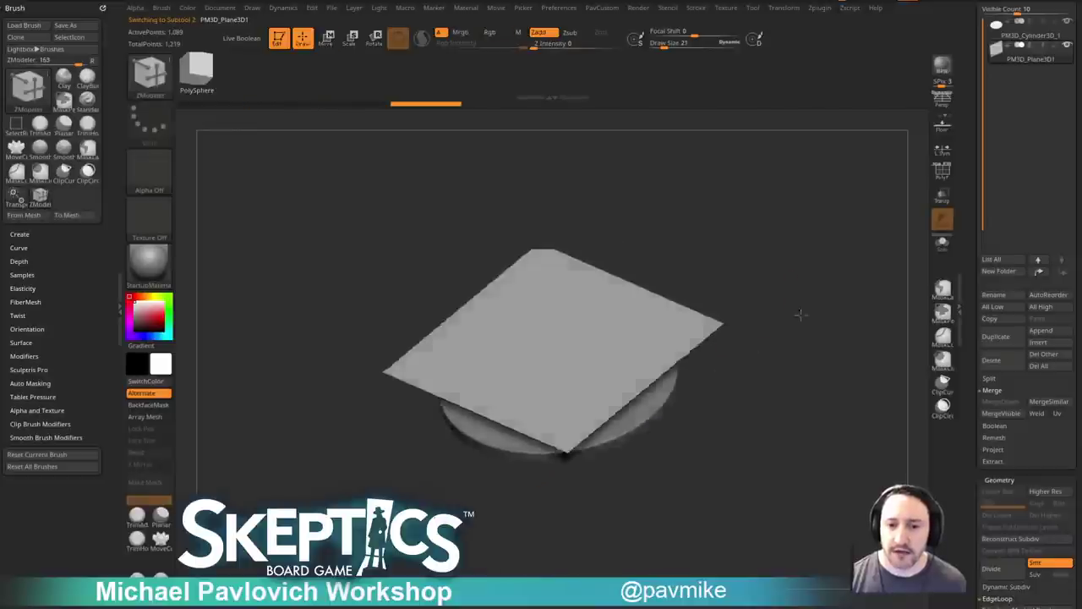
{"action": "key", "text": "w"}
{"action": "mouse_move", "coordinate": [619, 355]}
{"action": "left_mouse_down"}
{"action": "mouse_move", "coordinate": [604, 334]}
{"action": "mouse_move", "coordinate": [610, 306]}
{"action": "left_mouse_up"}
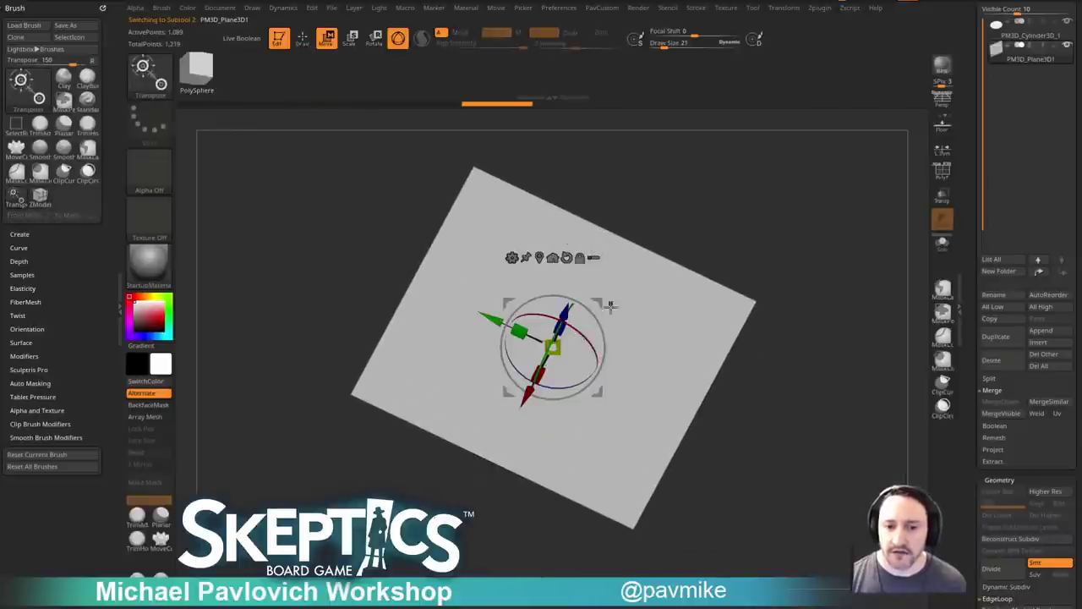
{"action": "key", "text": "q"}
{"action": "mouse_move", "coordinate": [822, 317]}
{"action": "left_mouse_down"}
{"action": "mouse_move", "coordinate": [831, 239]}
{"action": "mouse_move", "coordinate": [819, 254]}
{"action": "mouse_move", "coordinate": [824, 316]}
{"action": "mouse_move", "coordinate": [780, 339]}
{"action": "mouse_move", "coordinate": [829, 341]}
{"action": "mouse_move", "coordinate": [871, 321]}
{"action": "mouse_move", "coordinate": [851, 321]}
{"action": "mouse_move", "coordinate": [857, 363]}
{"action": "mouse_move", "coordinate": [867, 343]}
{"action": "left_mouse_up"}
Show the polyframe on the plane and set the brush draw size to 38.
{"action": "left_click_drag", "start_coordinate": [978, 244], "coordinate": [972, 443]}
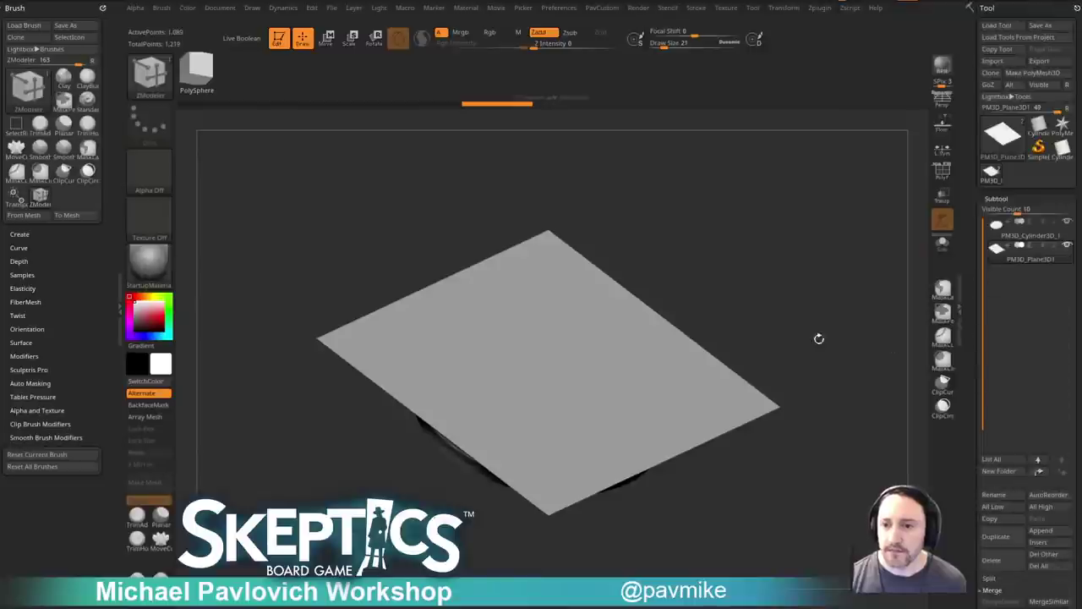
{"action": "key", "text": "s"}
{"action": "left_click", "coordinate": [823, 340]}
{"action": "key", "text": "s"}
{"action": "mouse_move", "coordinate": [826, 336]}
{"action": "left_mouse_down", "text": "alt"}
{"action": "mouse_move", "coordinate": [818, 340]}
{"action": "mouse_move", "coordinate": [847, 339]}
{"action": "left_mouse_up", "text": "alt"}
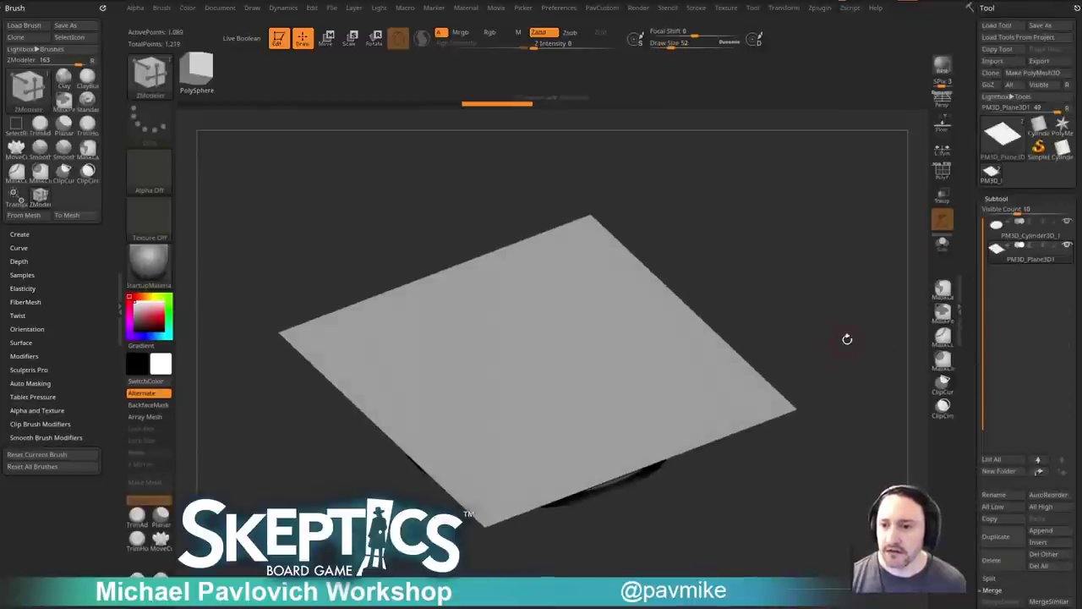
{"action": "left_click", "coordinate": [943, 172]}
{"action": "left_click_drag", "start_coordinate": [906, 212], "coordinate": [627, 369]}
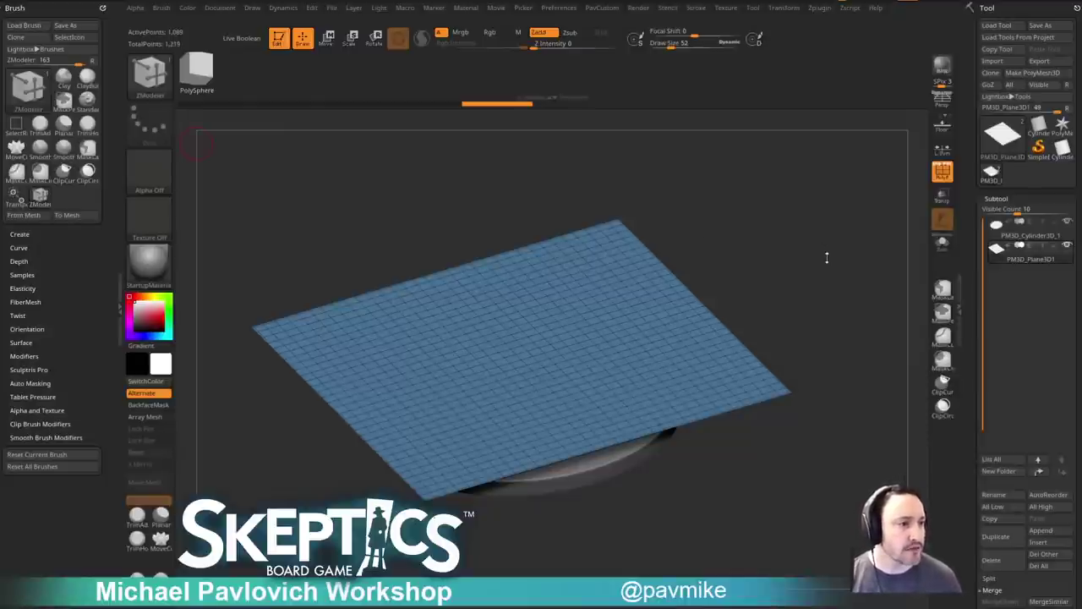
{"action": "mouse_move", "coordinate": [863, 233]}
{"action": "left_mouse_down"}
{"action": "mouse_move", "coordinate": [872, 236]}
{"action": "mouse_move", "coordinate": [857, 240]}
{"action": "mouse_move", "coordinate": [851, 280]}
{"action": "mouse_move", "coordinate": [850, 271]}
{"action": "mouse_move", "coordinate": [860, 307]}
{"action": "mouse_move", "coordinate": [837, 306]}
{"action": "mouse_move", "coordinate": [862, 297]}
{"action": "left_mouse_up"}
{"action": "key", "text": "s"}
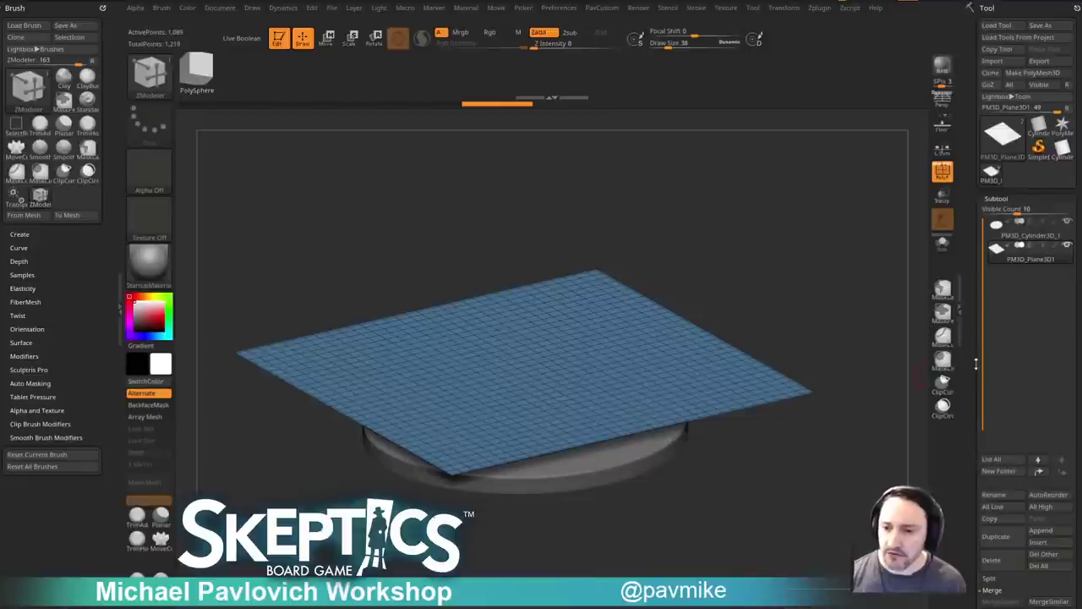
{"action": "left_click_drag", "start_coordinate": [976, 363], "coordinate": [977, 292]}
{"action": "left_click", "coordinate": [994, 262]}
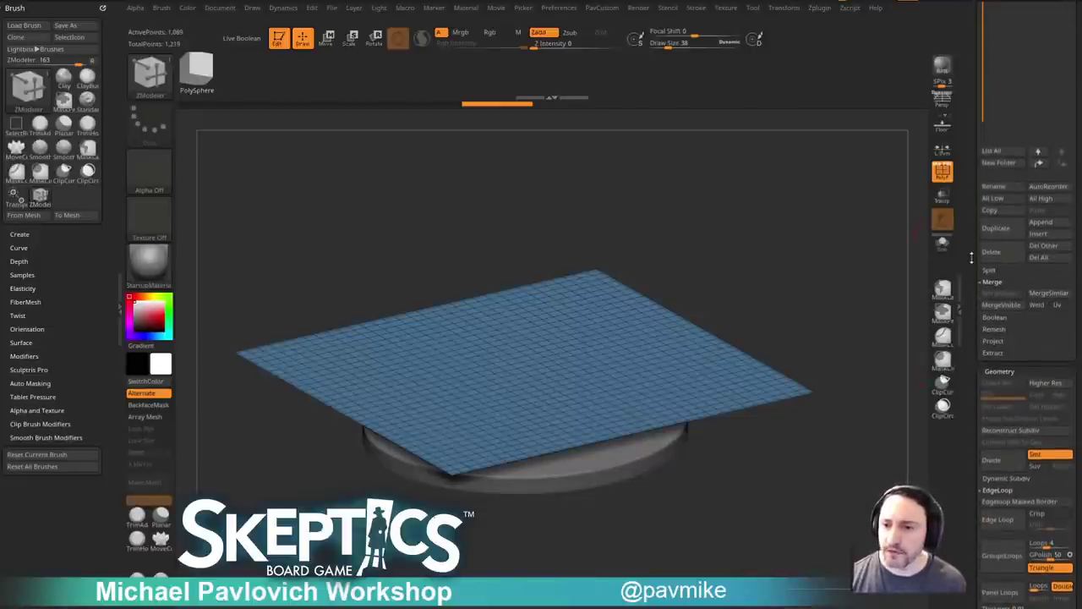
{"action": "left_click_drag", "start_coordinate": [822, 272], "coordinate": [857, 284]}
Dock the Dynamics palette beside the canvas and show the floor grid under the disc.
{"action": "left_click", "coordinate": [293, 9]}
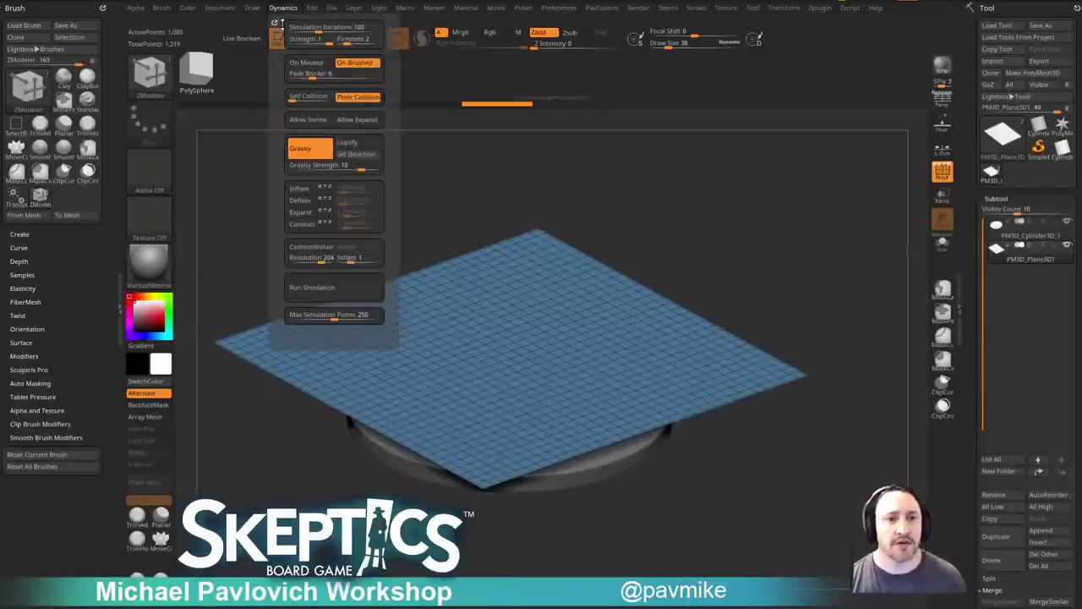
{"action": "mouse_move", "coordinate": [272, 24]}
{"action": "left_mouse_down"}
{"action": "mouse_move", "coordinate": [21, 105]}
{"action": "mouse_move", "coordinate": [43, 87]}
{"action": "left_mouse_up"}
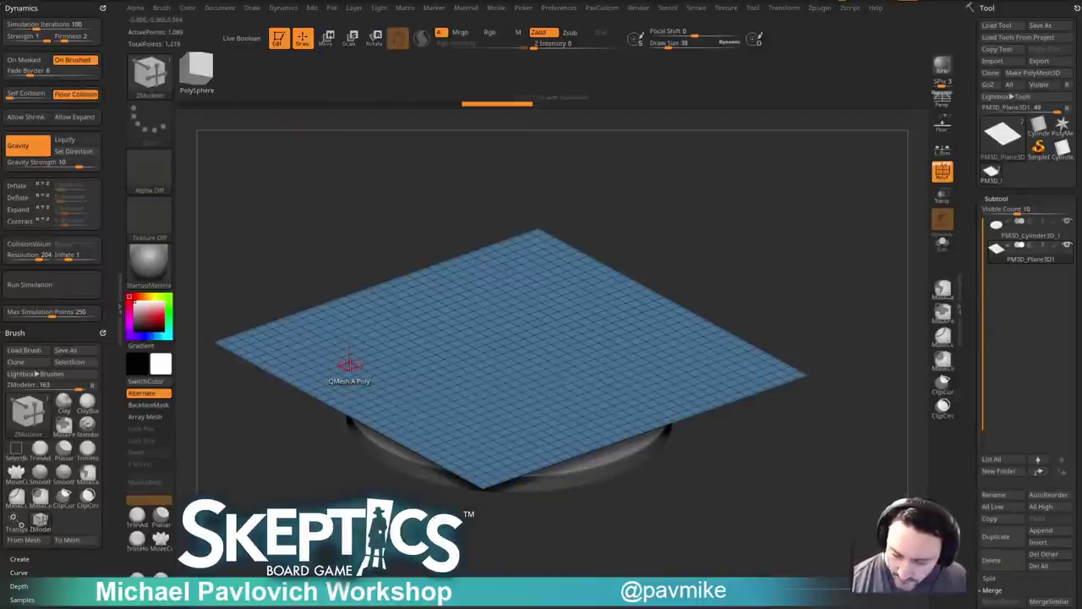
{"action": "left_click_drag", "start_coordinate": [808, 214], "coordinate": [834, 217]}
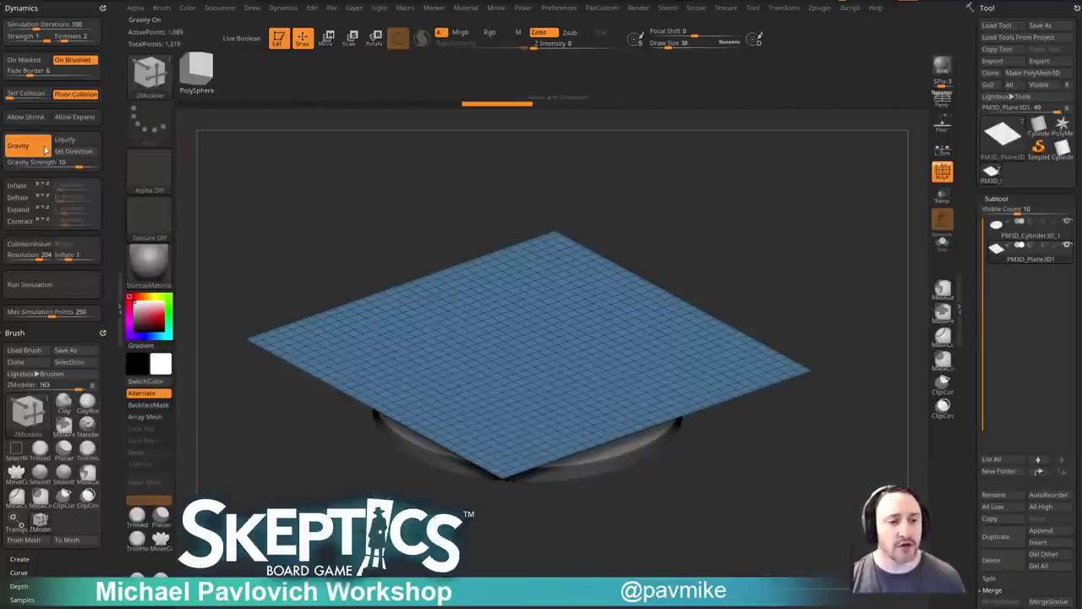
{"action": "left_click", "coordinate": [946, 129]}
{"action": "left_click_drag", "start_coordinate": [691, 244], "coordinate": [704, 208]}
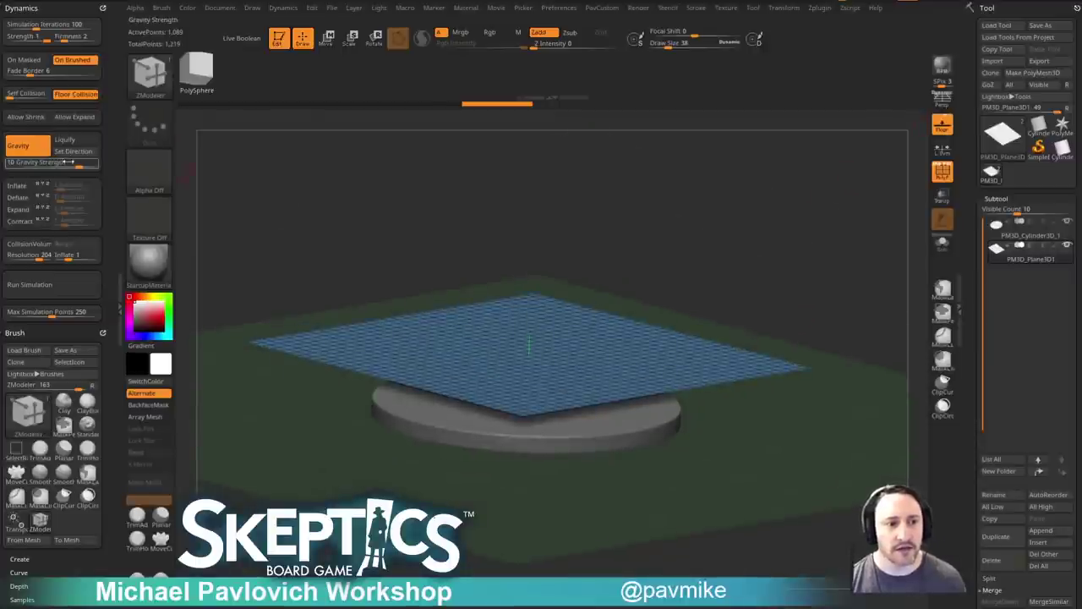
Try draping the plane over the disc with collision volume on and gravity strength 0.65243, and undo the simulated drape.
{"action": "left_click", "coordinate": [69, 166]}
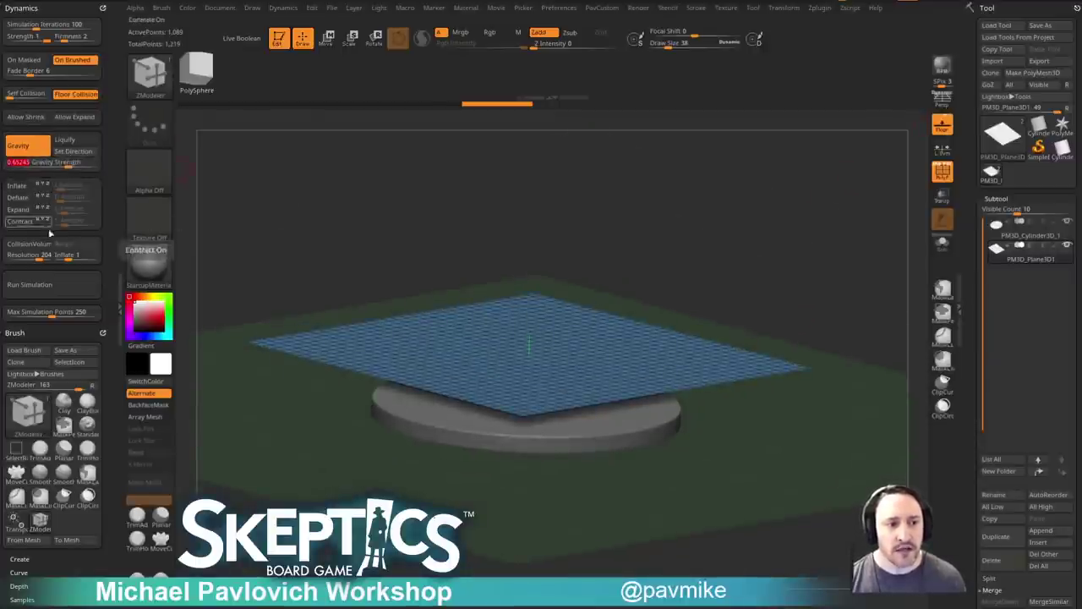
{"action": "left_click", "coordinate": [58, 287]}
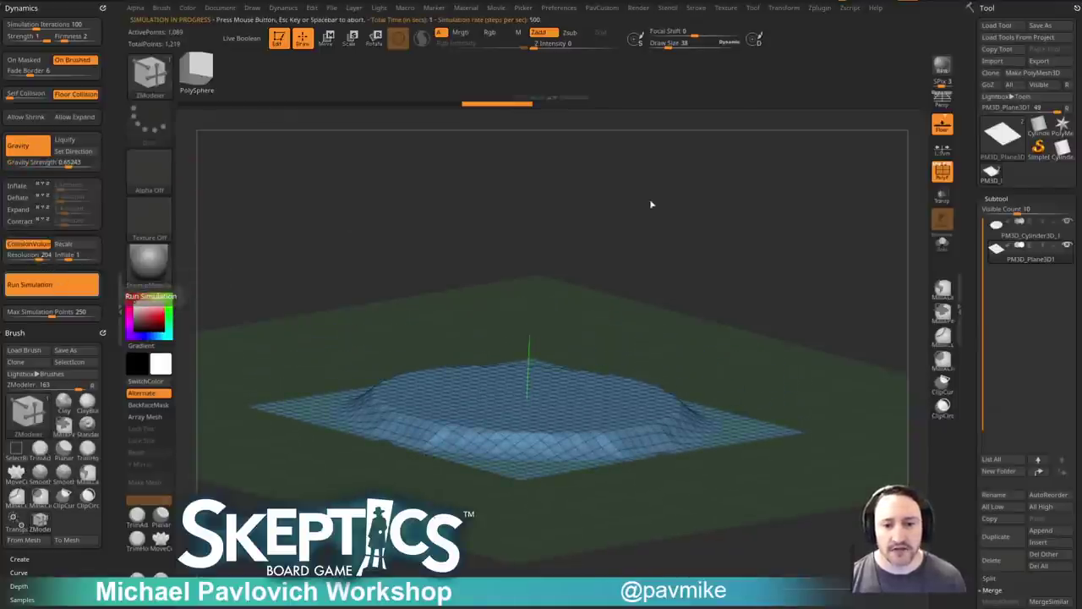
{"action": "left_click", "coordinate": [729, 206]}
{"action": "key", "text": "ctrl+z"}
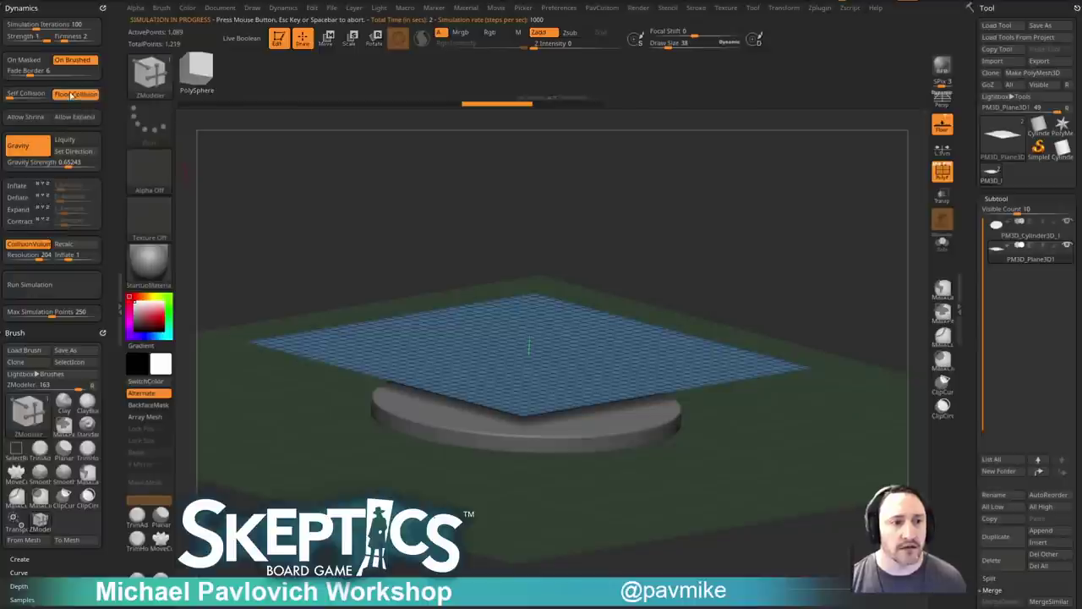
Turn off floor collision and enable dynamic subdivision on the plane with a thickness of 0.00296.
{"action": "left_click", "coordinate": [72, 97]}
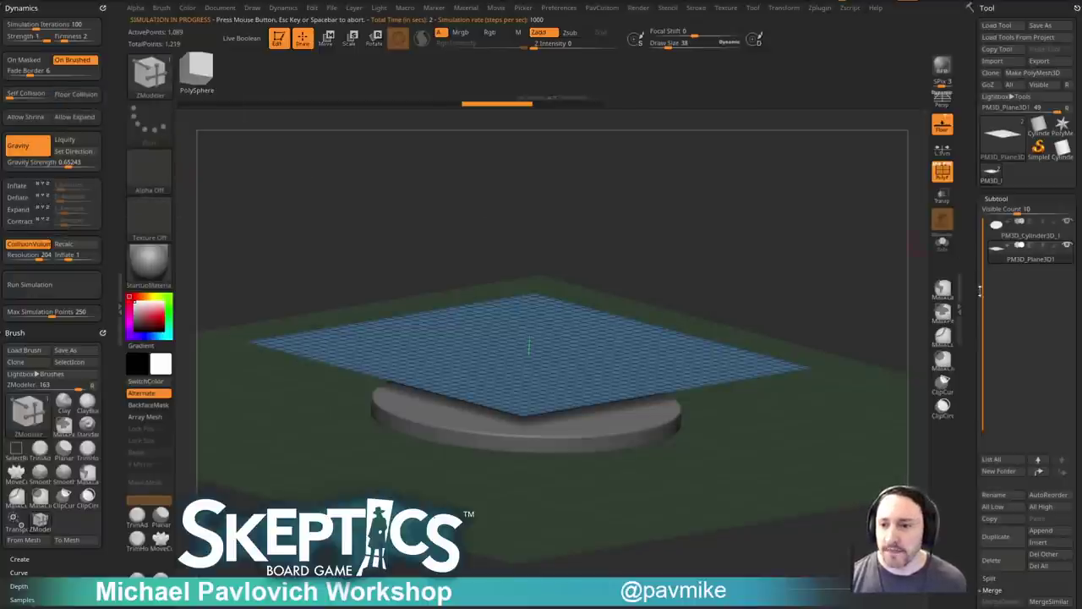
{"action": "scroll", "coordinate": [993, 279], "scroll_direction": "down", "scroll_amount": 6}
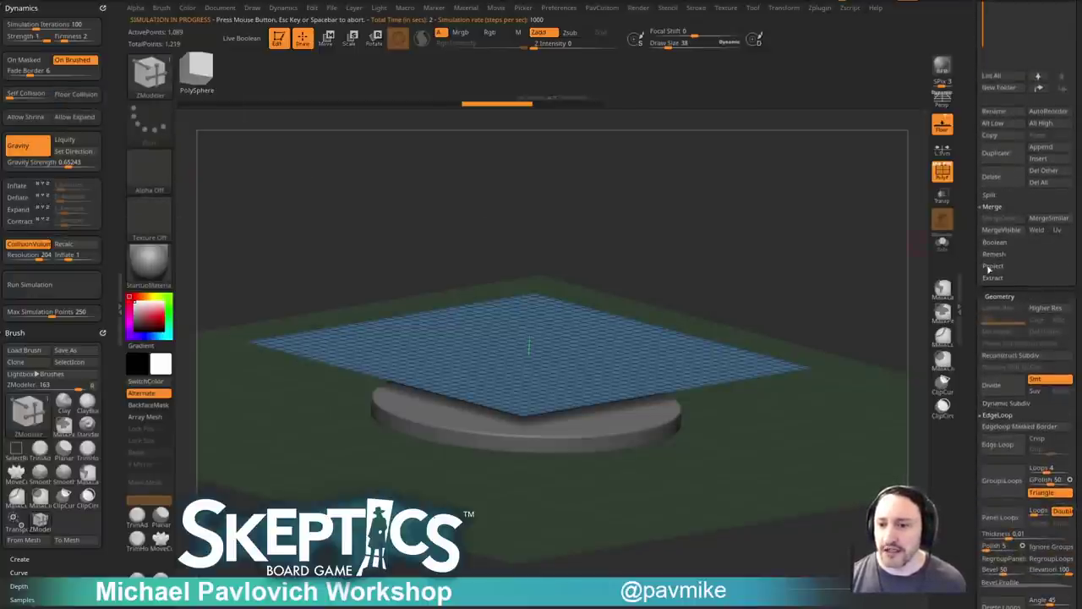
{"action": "left_click", "coordinate": [1005, 252]}
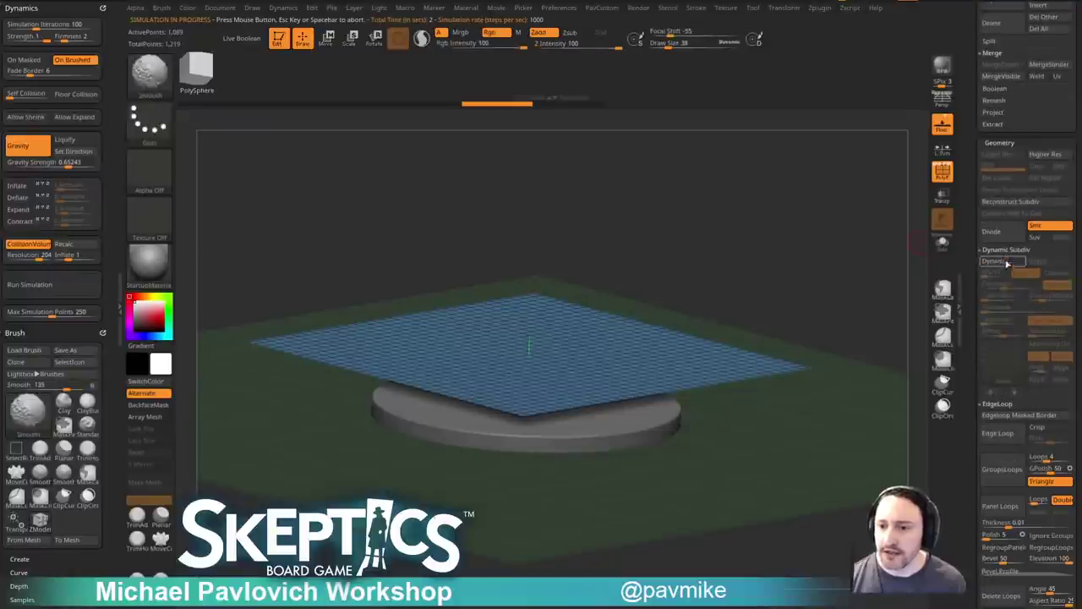
{"action": "left_click", "coordinate": [1004, 261]}
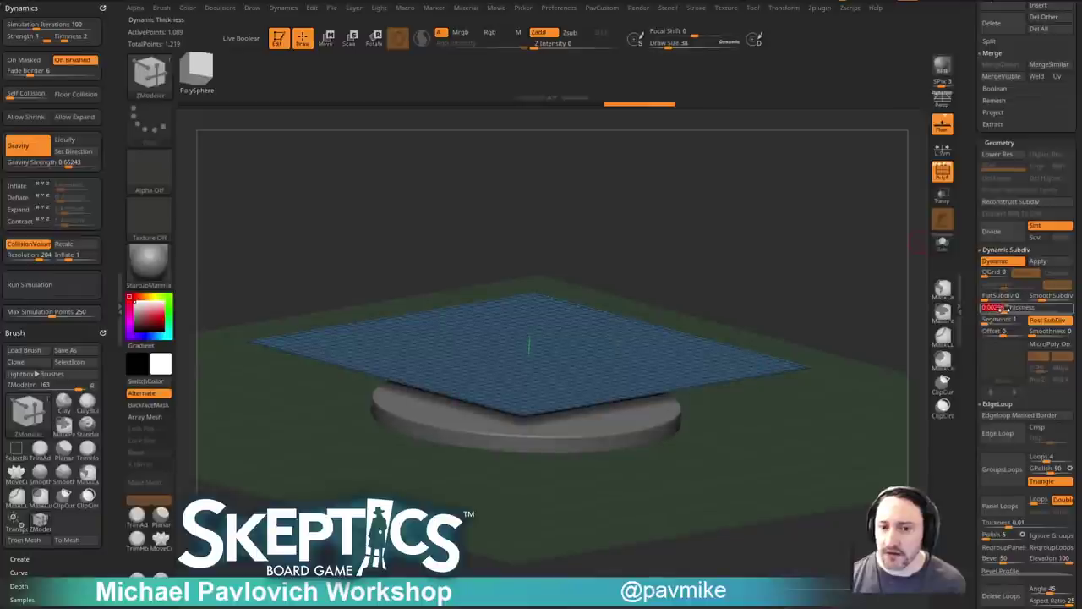
Try the cloth simulation on the thickened plane with gravity strength raised to 1.31767, and undo the result.
{"action": "left_click", "coordinate": [61, 281]}
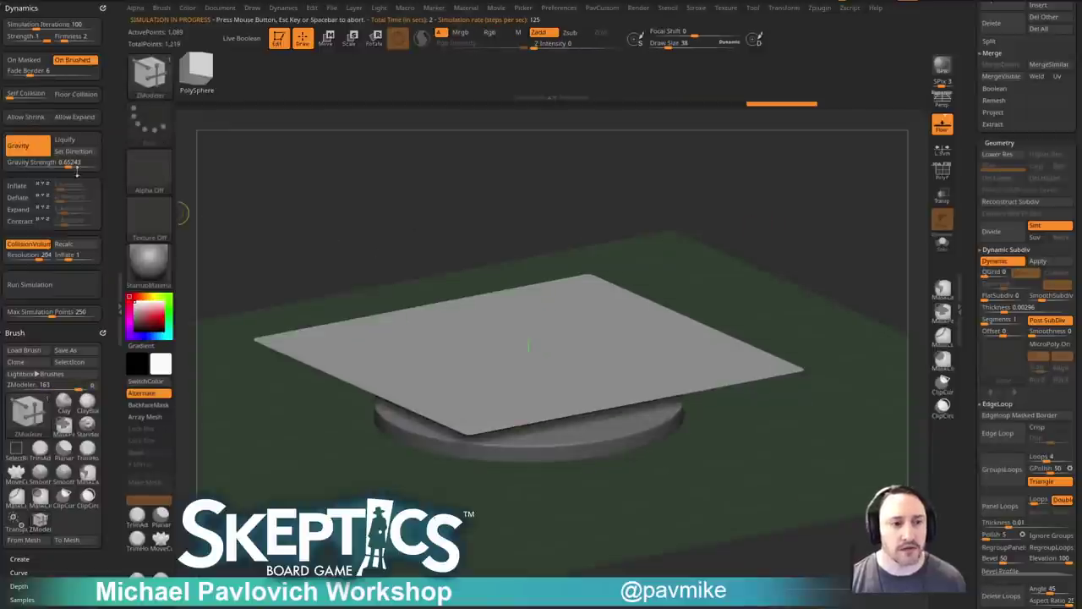
{"action": "left_click_drag", "start_coordinate": [67, 163], "coordinate": [71, 165]}
{"action": "left_click", "coordinate": [34, 284]}
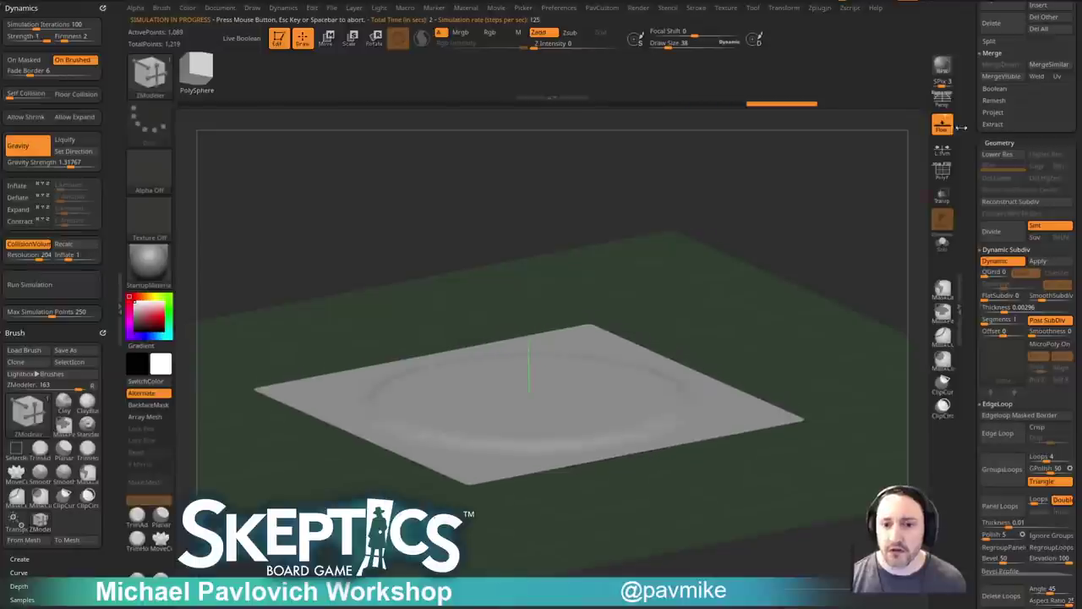
{"action": "left_click", "coordinate": [34, 284]}
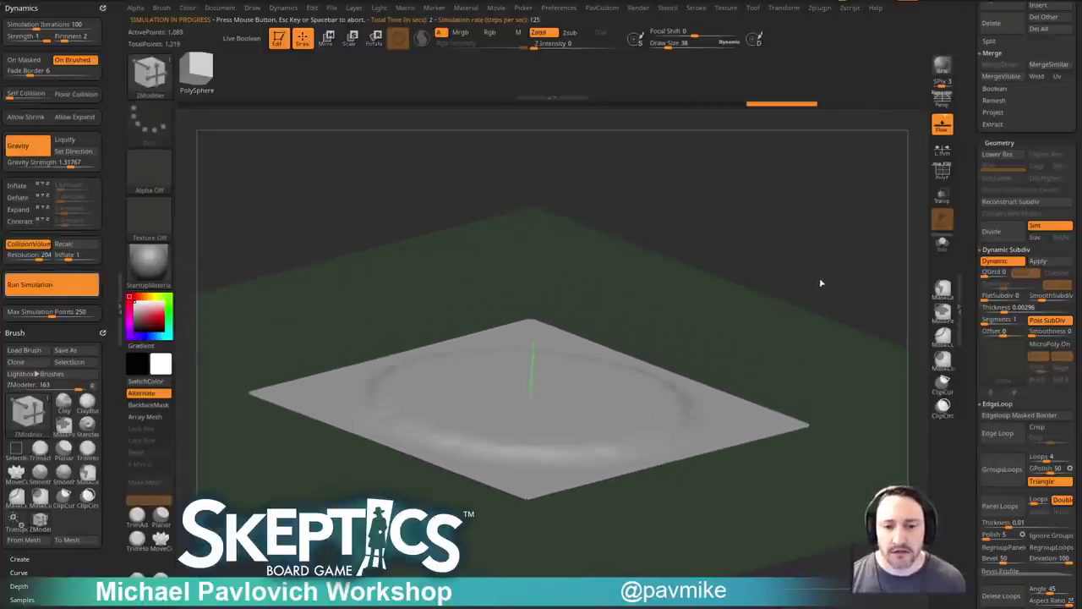
{"action": "key", "text": "ctrl"}
{"action": "key", "text": "ctrl+z"}
Drape the plane over the disc by simulating with gravity strength 3.23425, and hide the floor grid.
{"action": "left_click", "coordinate": [50, 162]}
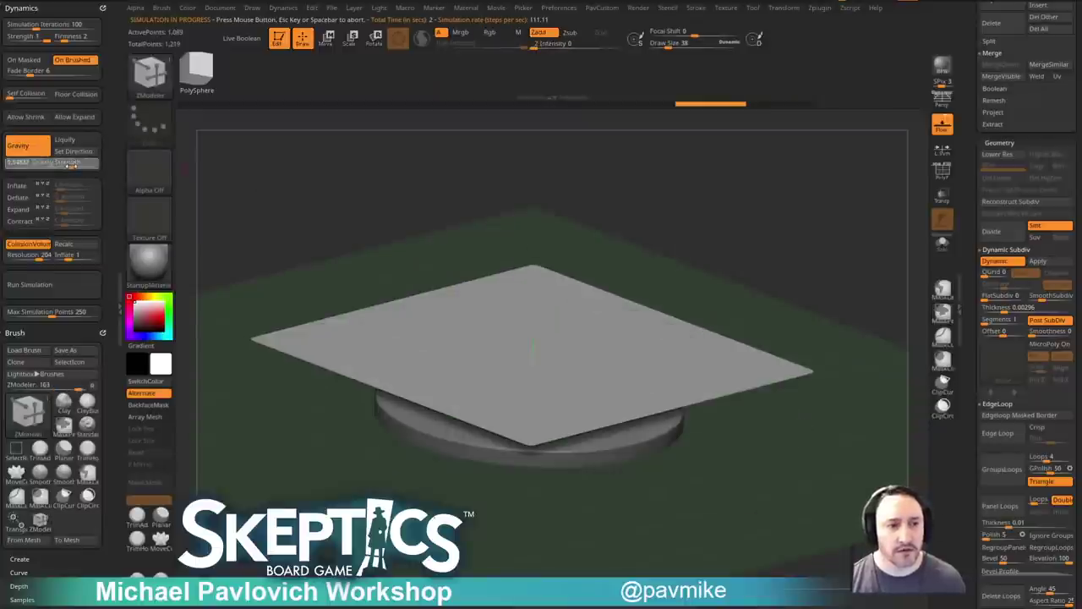
{"action": "left_click", "coordinate": [74, 166]}
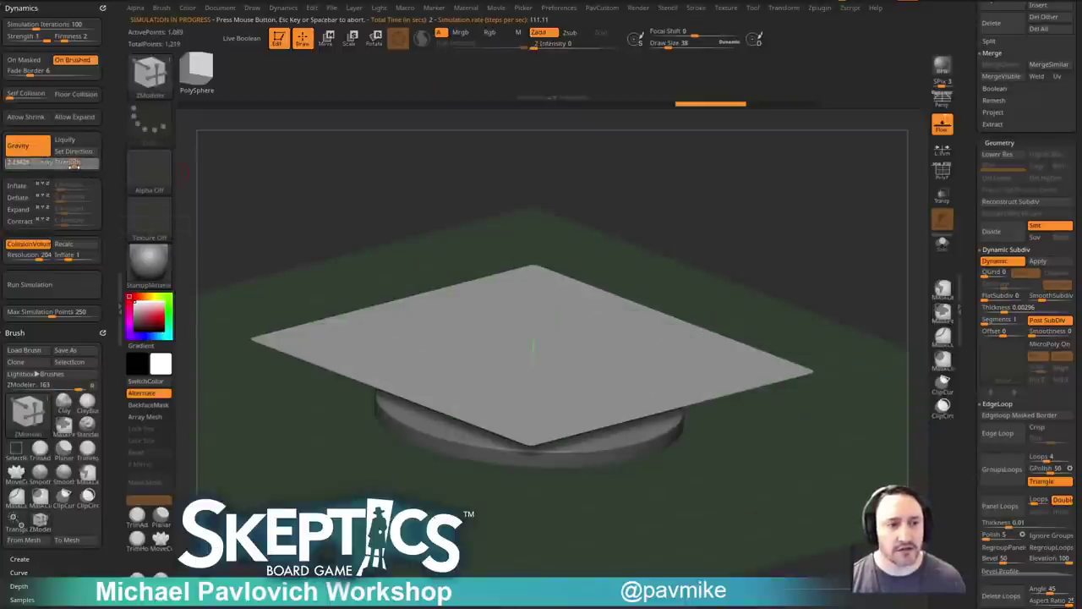
{"action": "left_click", "coordinate": [54, 287]}
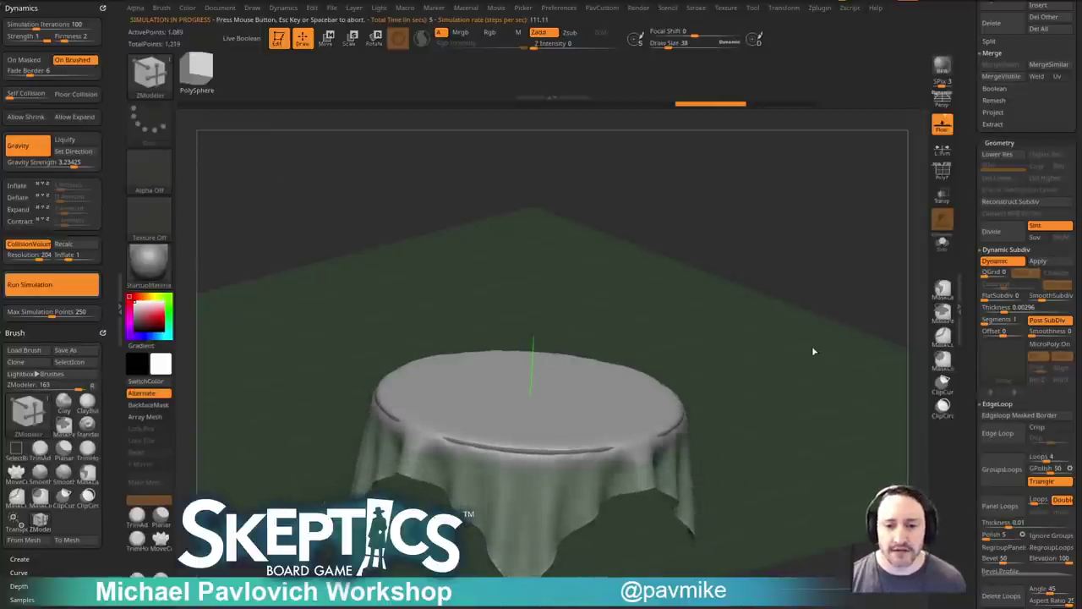
{"action": "left_click", "coordinate": [942, 124]}
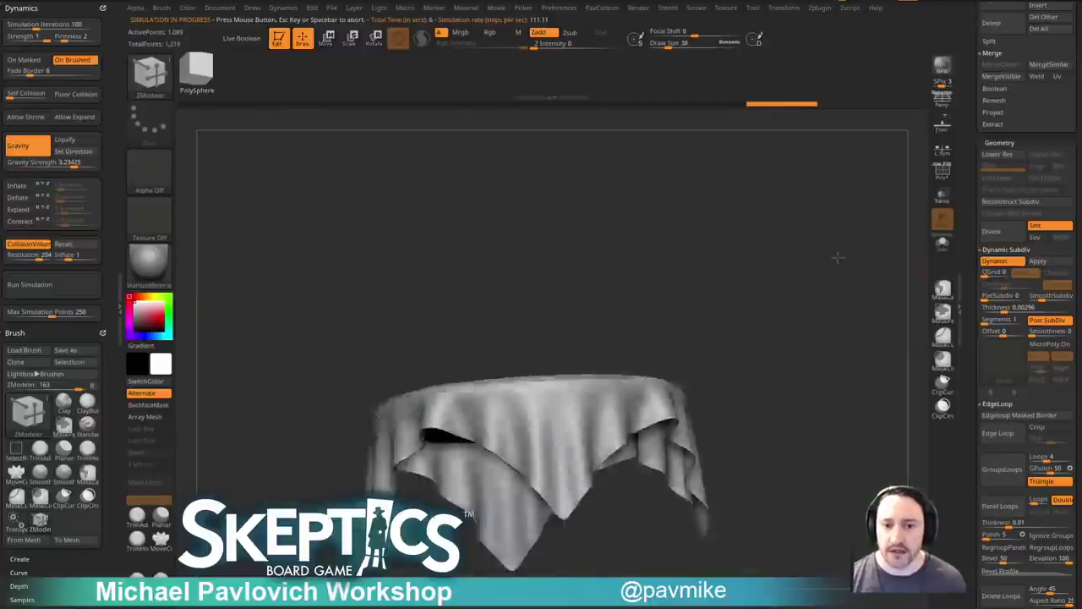
{"action": "mouse_move", "coordinate": [858, 288]}
{"action": "left_mouse_down"}
{"action": "mouse_move", "coordinate": [812, 290]}
{"action": "mouse_move", "coordinate": [834, 329]}
{"action": "mouse_move", "coordinate": [842, 277]}
{"action": "mouse_move", "coordinate": [858, 282]}
{"action": "left_mouse_up"}
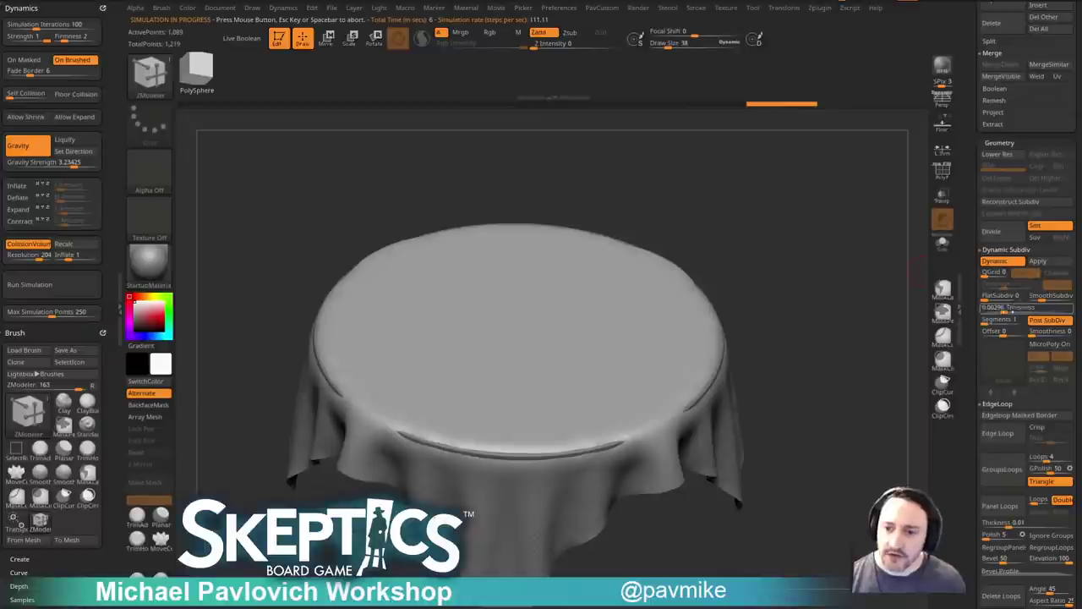
Set the tablecloth's dynamic thickness offset to 100 and check the cloth around the table edge.
{"action": "left_click_drag", "start_coordinate": [1006, 332], "coordinate": [1030, 333]}
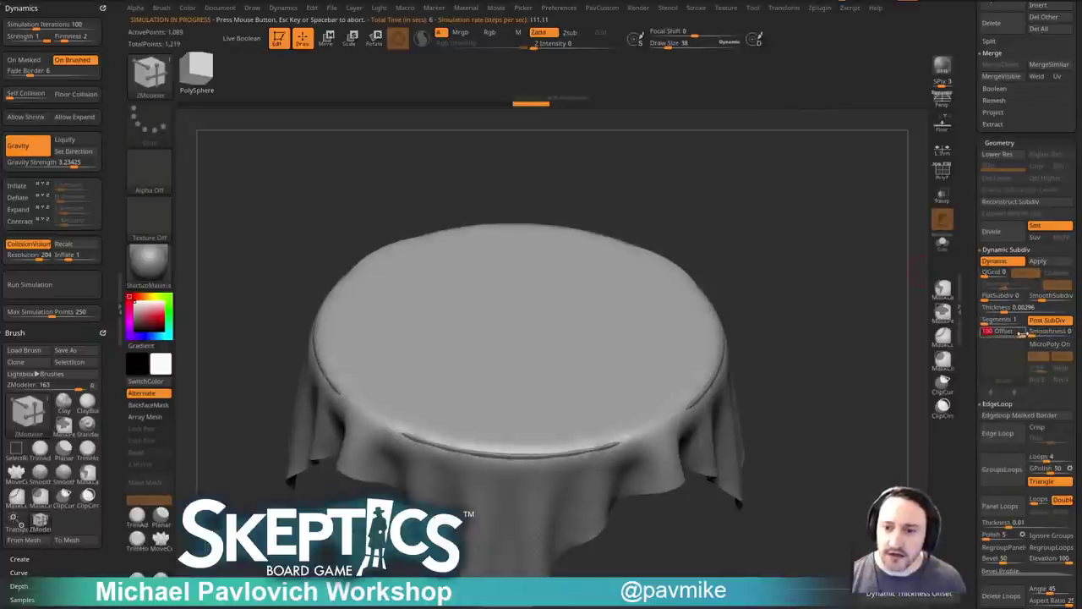
{"action": "left_click_drag", "start_coordinate": [876, 316], "coordinate": [871, 283]}
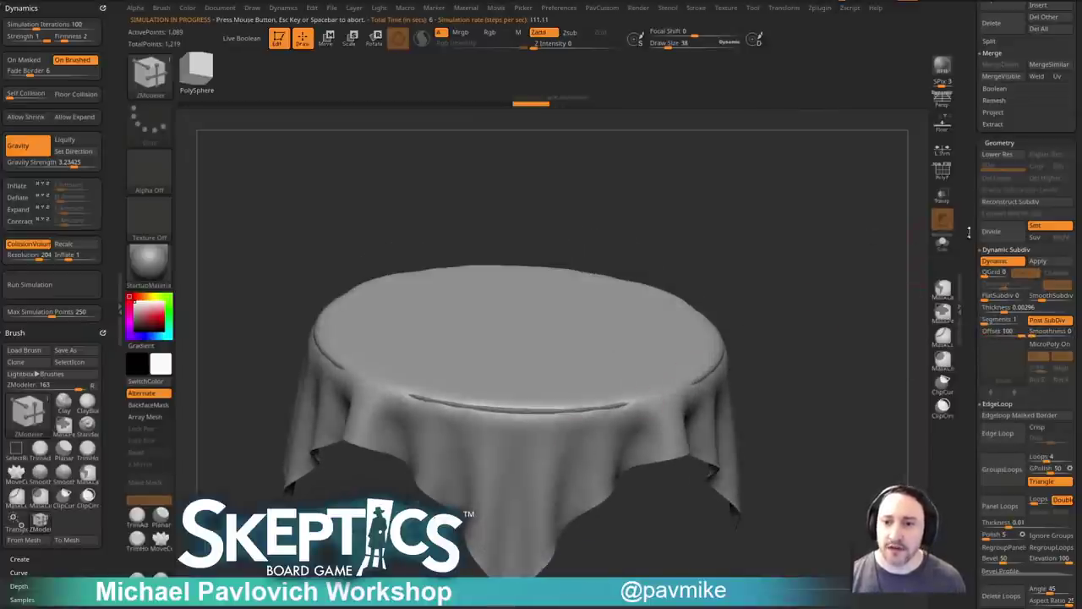
{"action": "left_click_drag", "start_coordinate": [727, 425], "coordinate": [824, 360]}
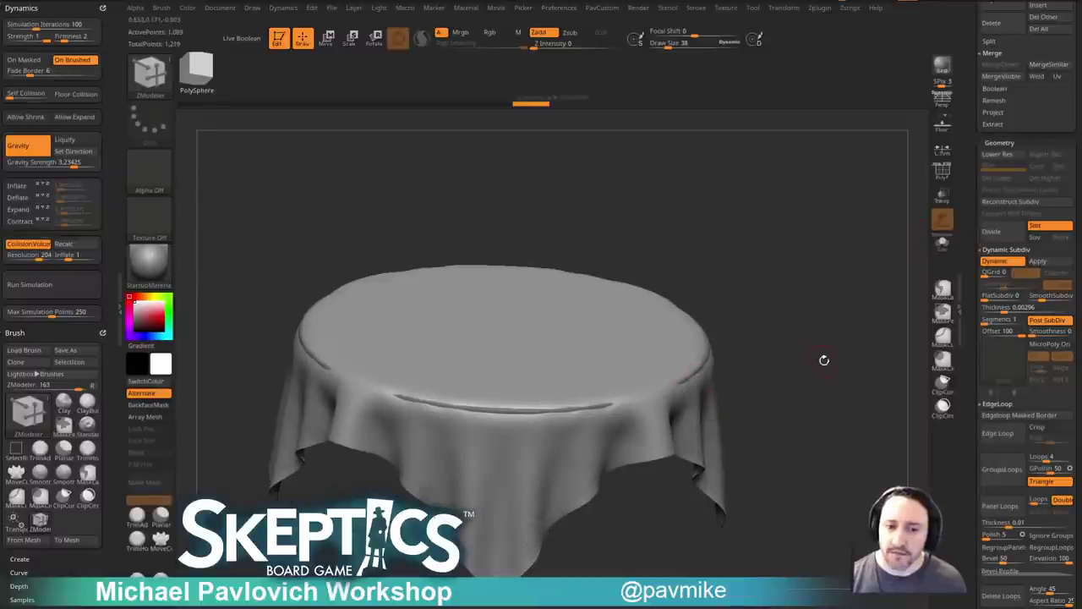
{"action": "left_click_drag", "start_coordinate": [716, 319], "coordinate": [747, 347]}
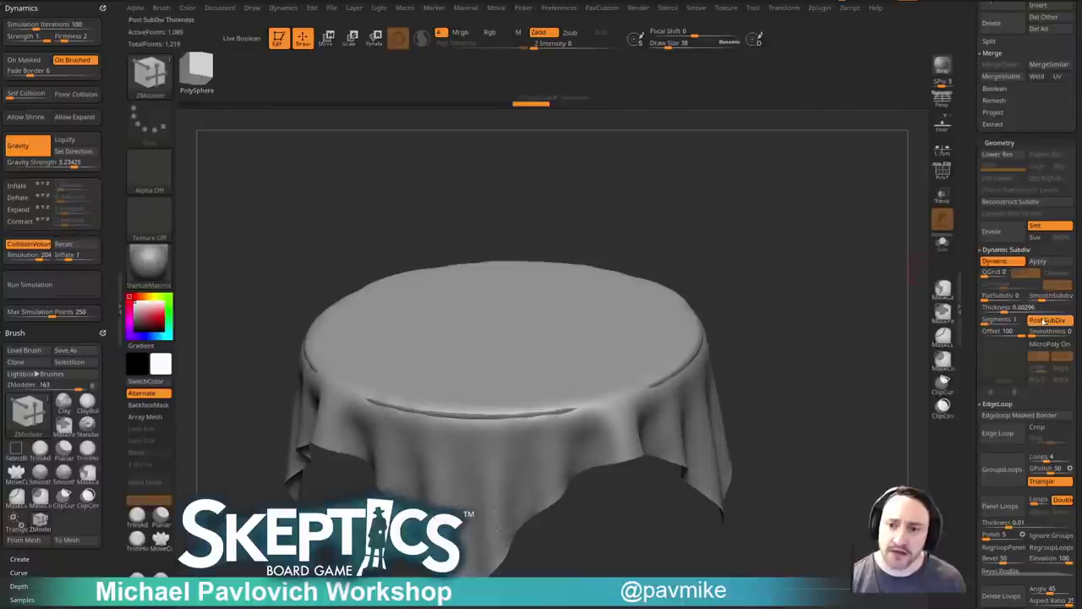
Set the tablecloth's smooth dynamic subdivision level to 1, and try dividing the mesh before undoing the division.
{"action": "left_click", "coordinate": [1046, 321]}
{"action": "left_click_drag", "start_coordinate": [848, 355], "coordinate": [876, 362]}
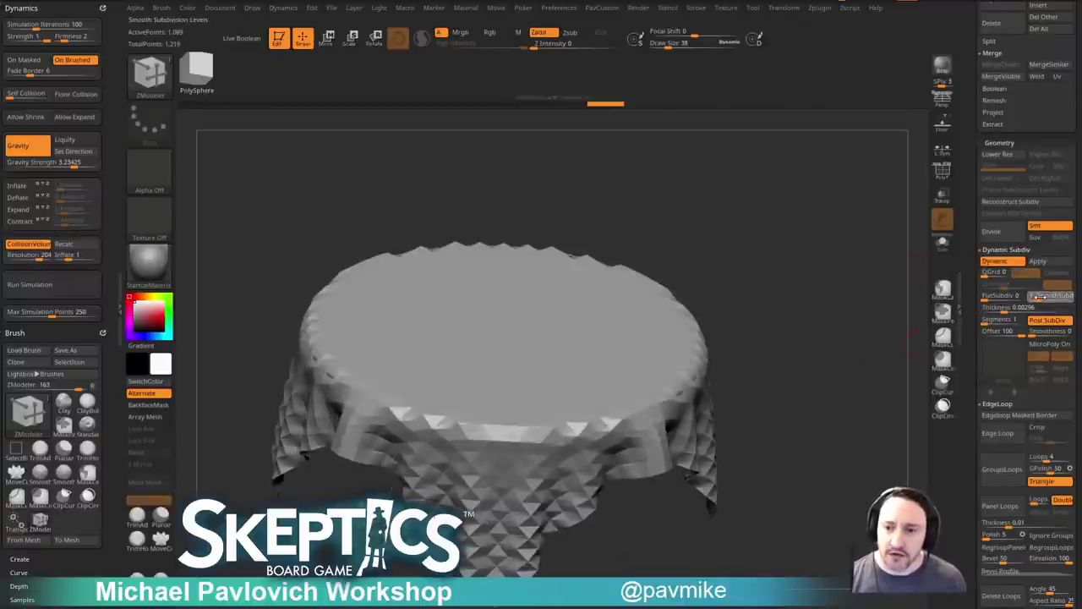
{"action": "left_click_drag", "start_coordinate": [1041, 296], "coordinate": [1051, 297]}
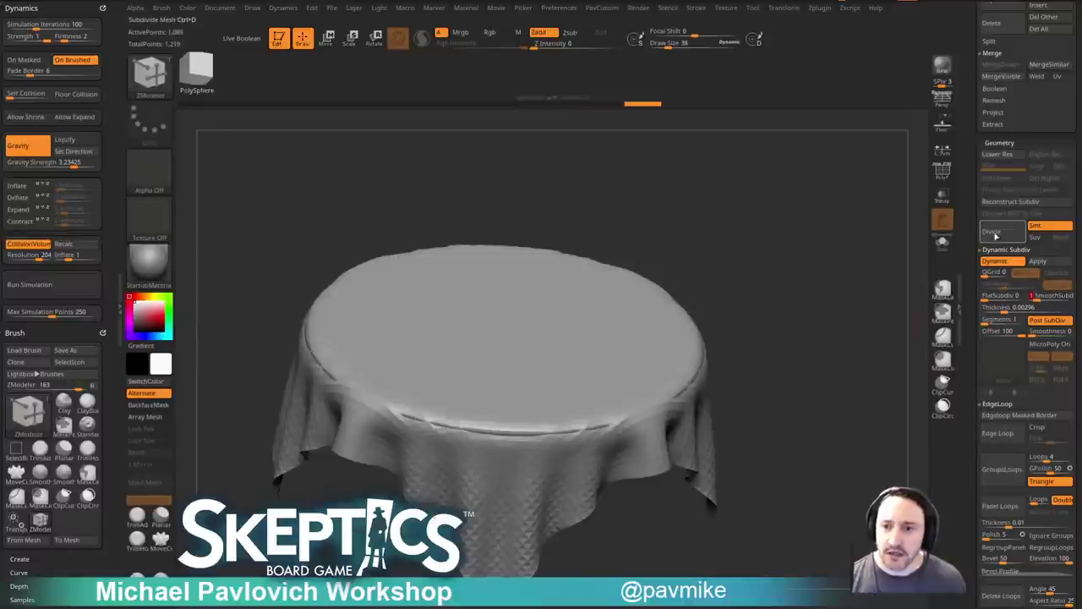
{"action": "left_click", "coordinate": [990, 231]}
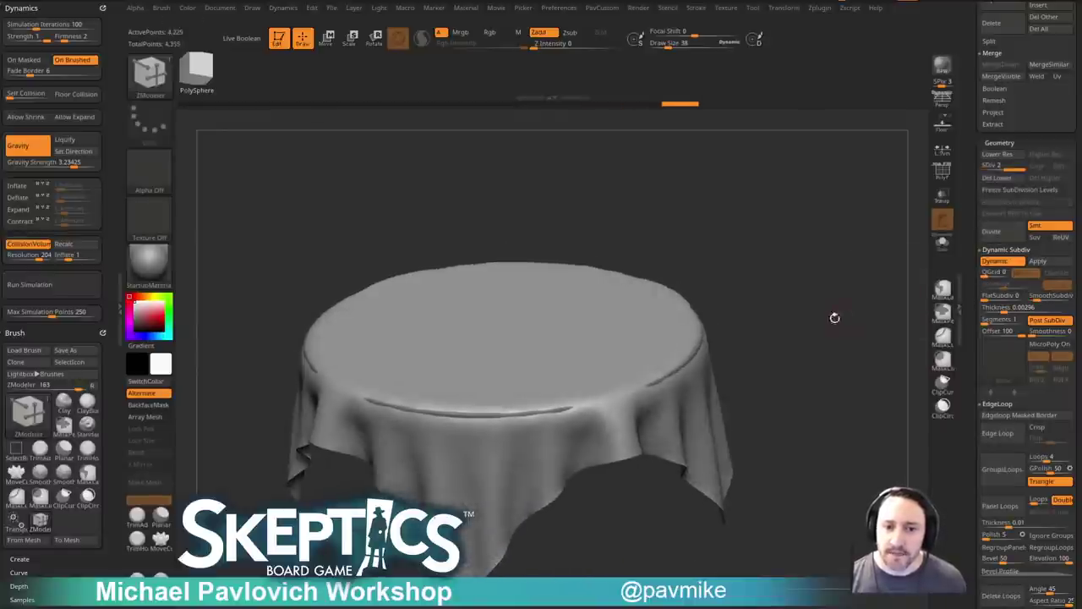
{"action": "key", "text": "ctrl+z"}
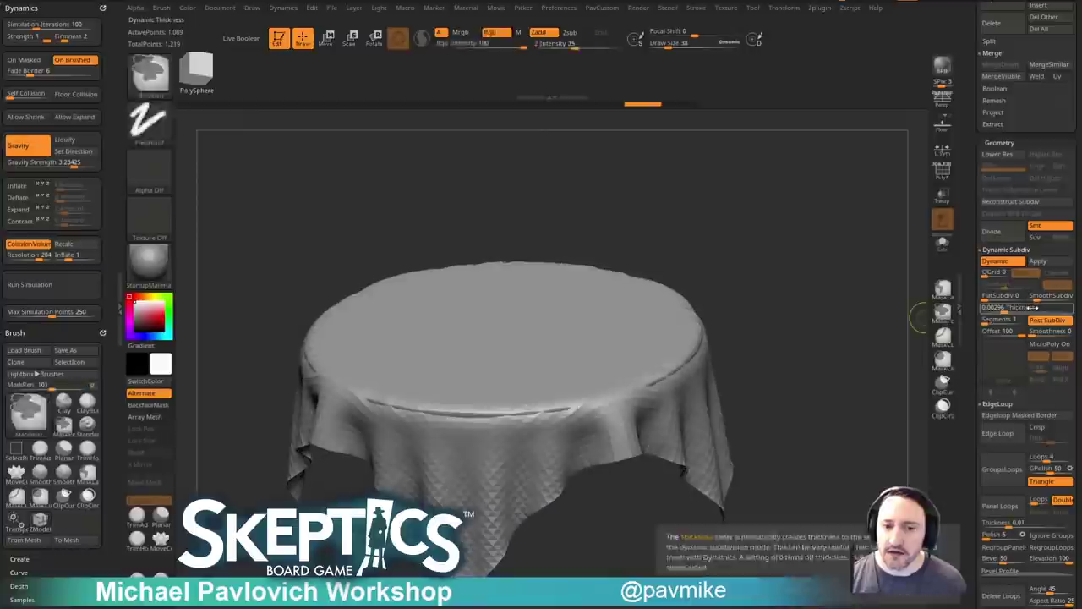
Undo the drape back to the flat plane, divide its mesh once, and set its smooth dynamic subdivision to 0.
{"action": "key", "text": "ctrl+z"}
{"action": "key", "text": "ctrl+z"}
{"action": "key", "text": "ctrl+z"}
{"action": "key", "text": "ctrl+z"}
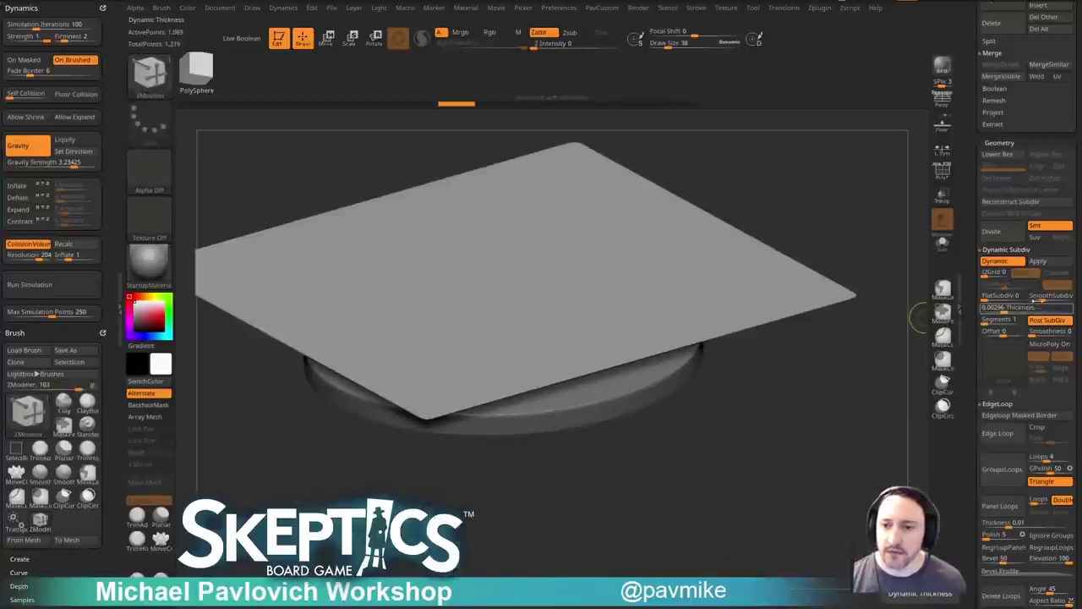
{"action": "left_click", "coordinate": [1006, 234]}
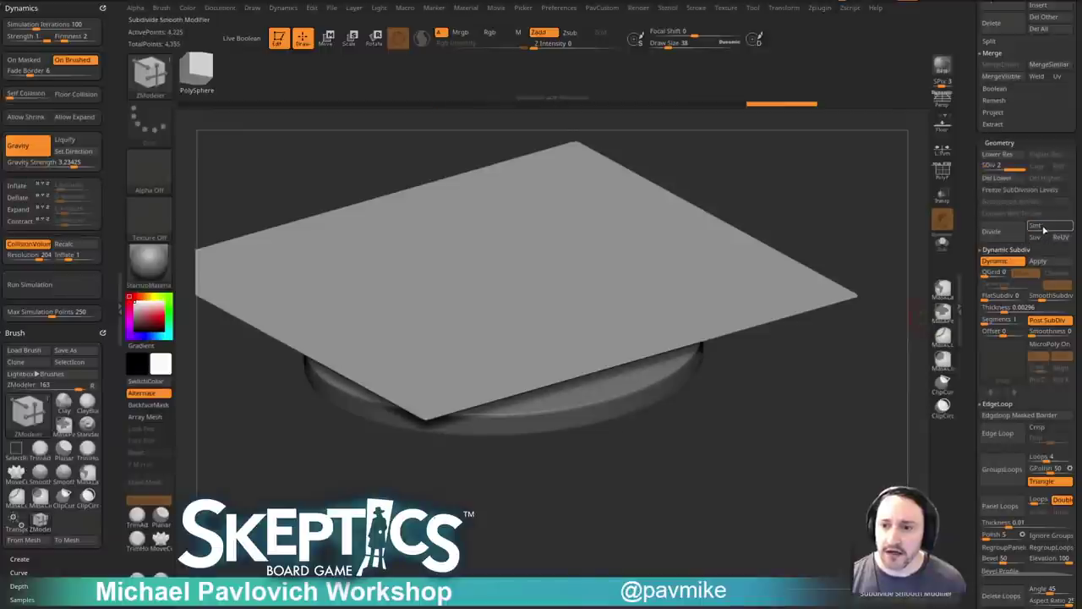
{"action": "left_click_drag", "start_coordinate": [1041, 298], "coordinate": [1027, 300]}
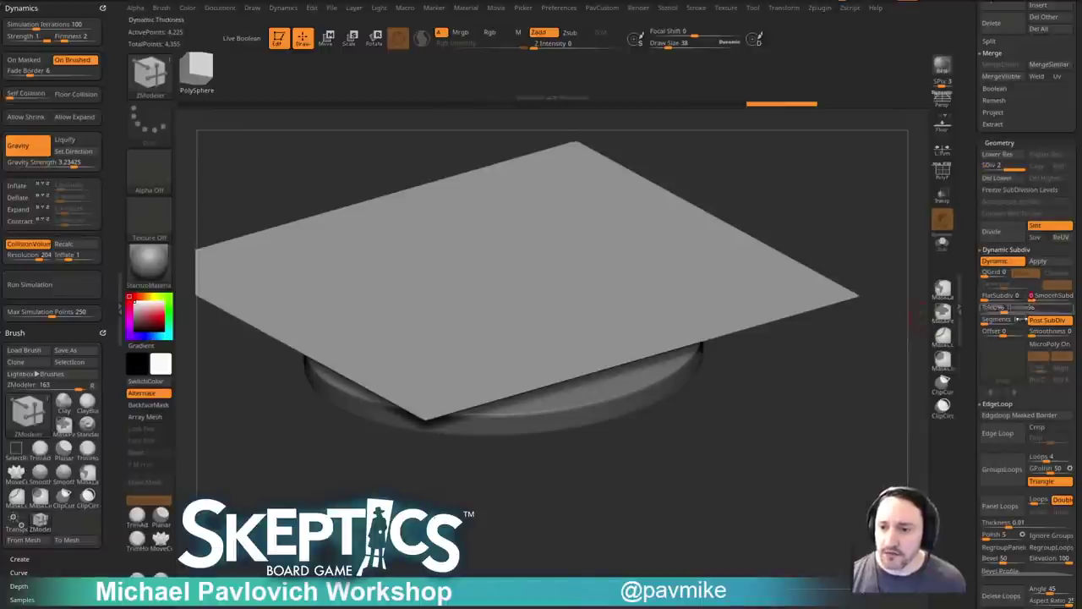
Try simulating the divided plane draping over the disc with firmness 2, and undo the result.
{"action": "left_click", "coordinate": [29, 284]}
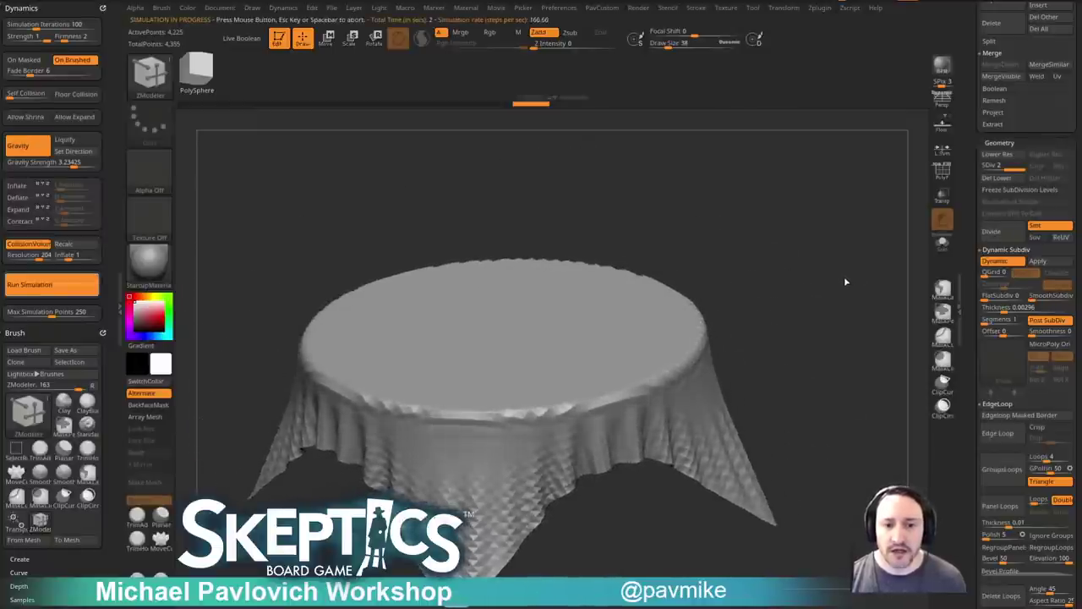
{"action": "left_click_drag", "start_coordinate": [830, 273], "coordinate": [829, 320]}
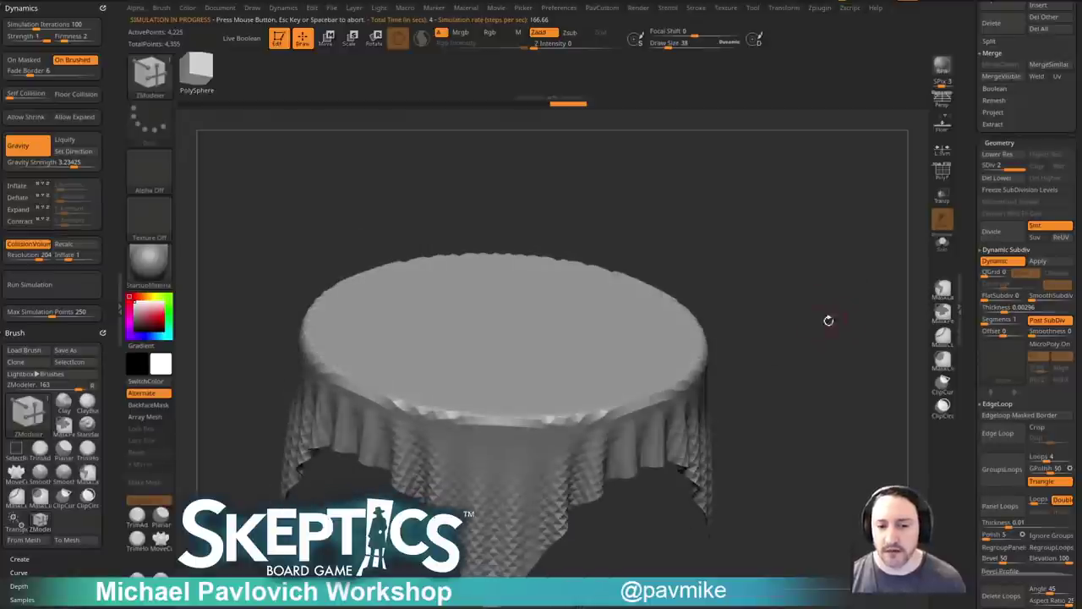
{"action": "left_click_drag", "start_coordinate": [657, 243], "coordinate": [816, 274]}
{"action": "key", "text": "ctrl+z"}
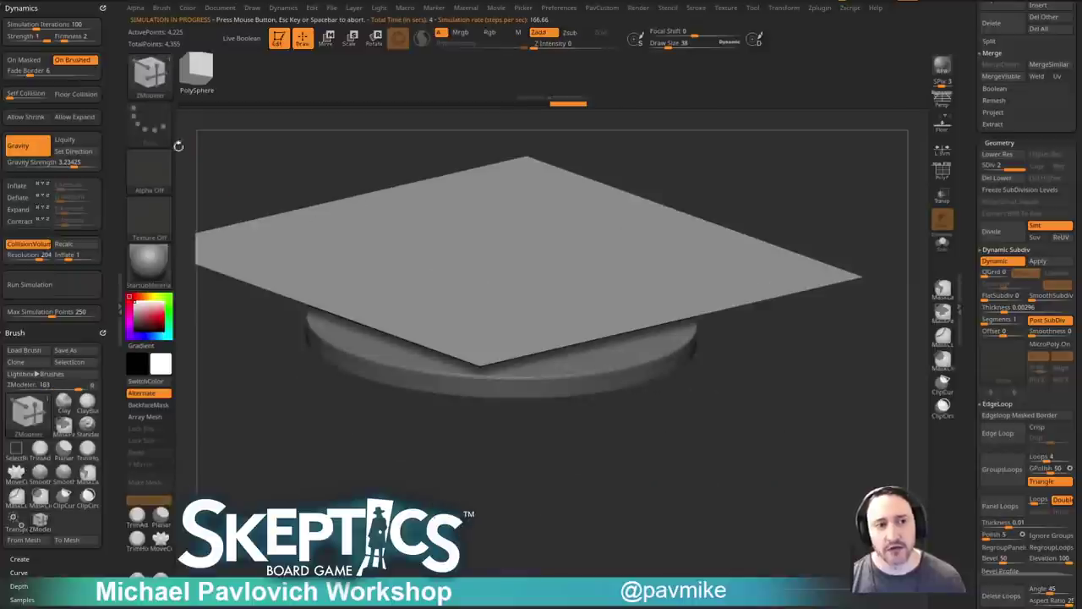
Try the cloth simulation with firmness raised to 4, inspect the stiffer folds, and undo the result.
{"action": "left_click", "coordinate": [70, 289]}
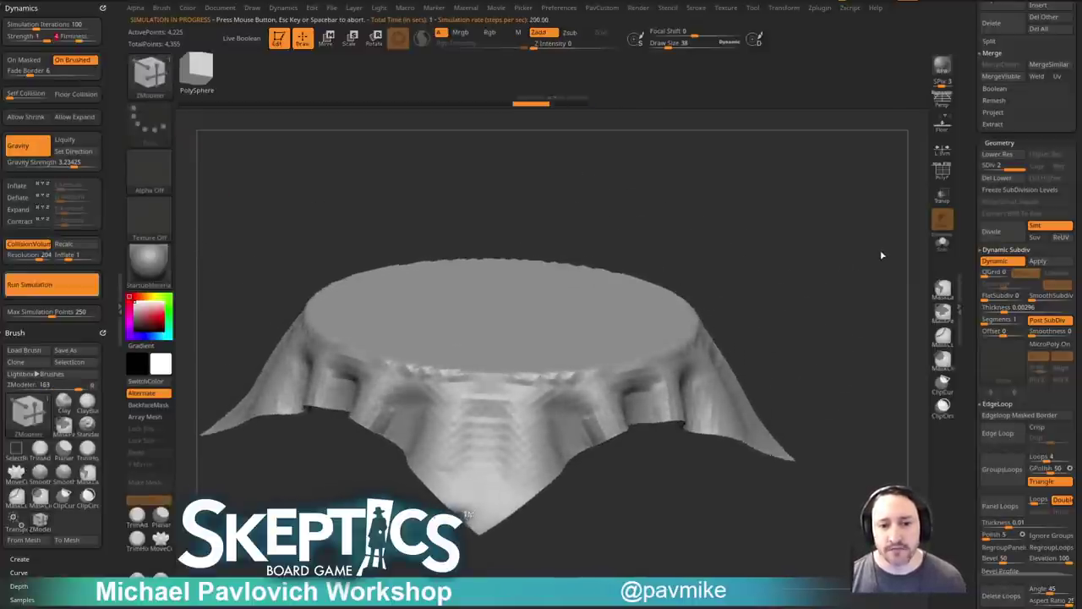
{"action": "mouse_move", "coordinate": [850, 241]}
{"action": "left_mouse_down"}
{"action": "mouse_move", "coordinate": [833, 249]}
{"action": "mouse_move", "coordinate": [866, 252]}
{"action": "left_mouse_up"}
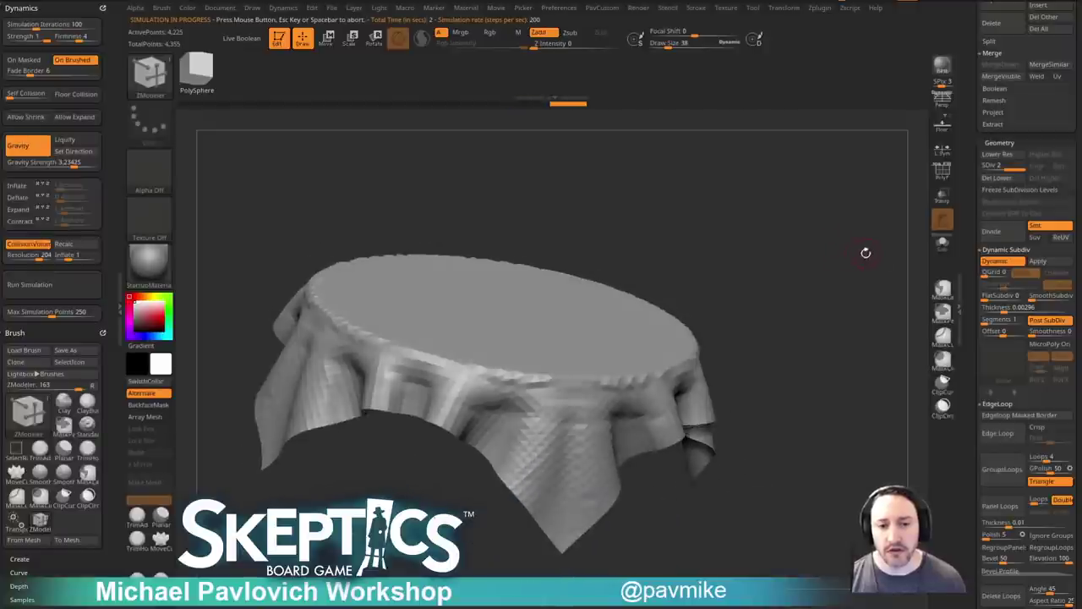
{"action": "key", "text": "ctrl+z"}
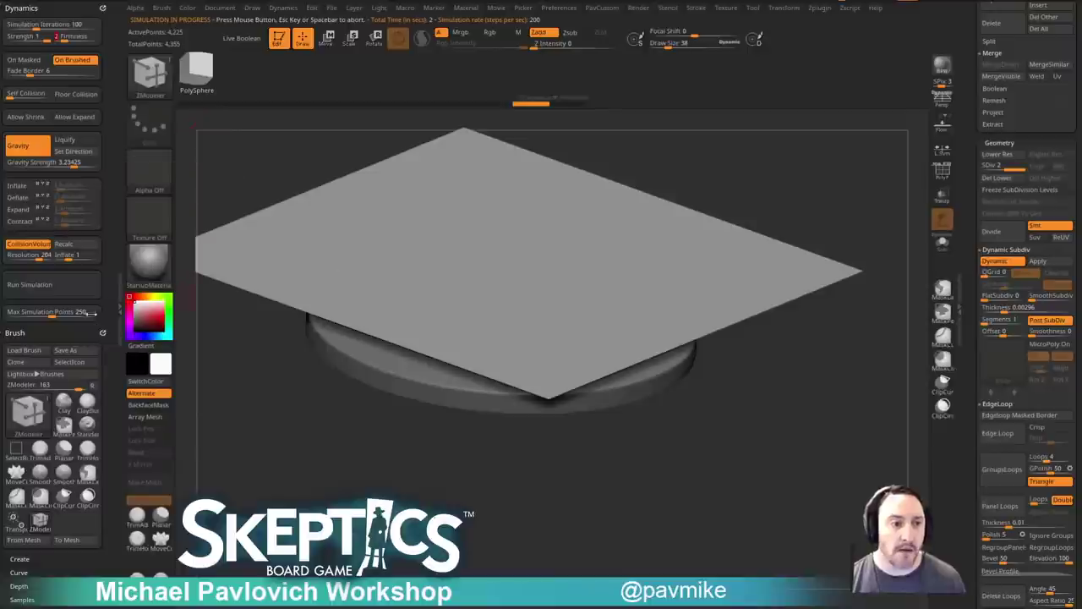
Drape the divided plane over the disc by simulating with firmness 2, and raise its smooth dynamic subdivision.
{"action": "left_click", "coordinate": [73, 284]}
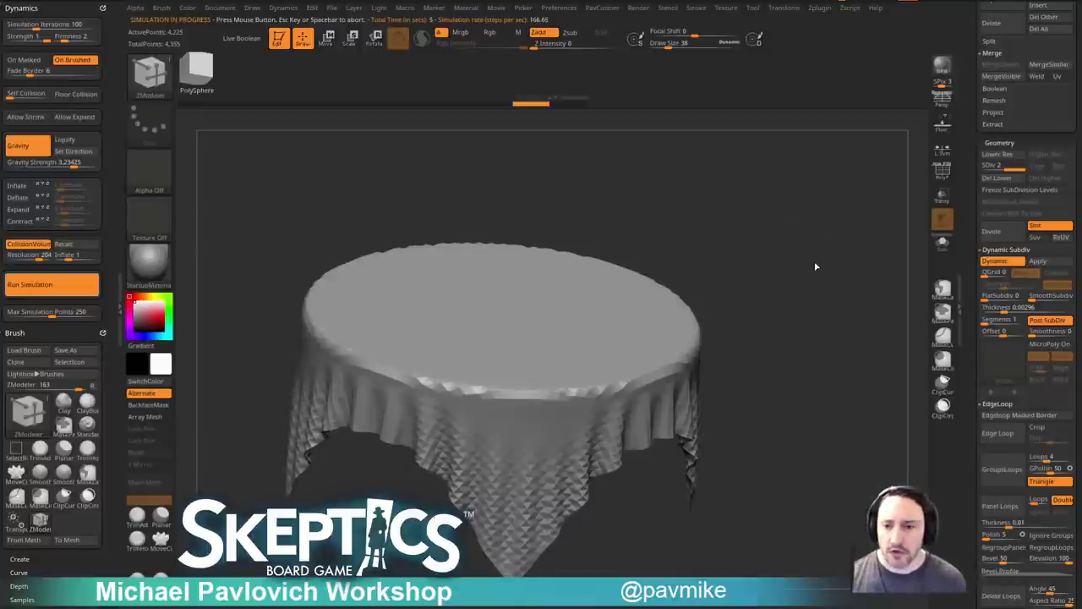
{"action": "left_click_drag", "start_coordinate": [816, 266], "coordinate": [820, 266]}
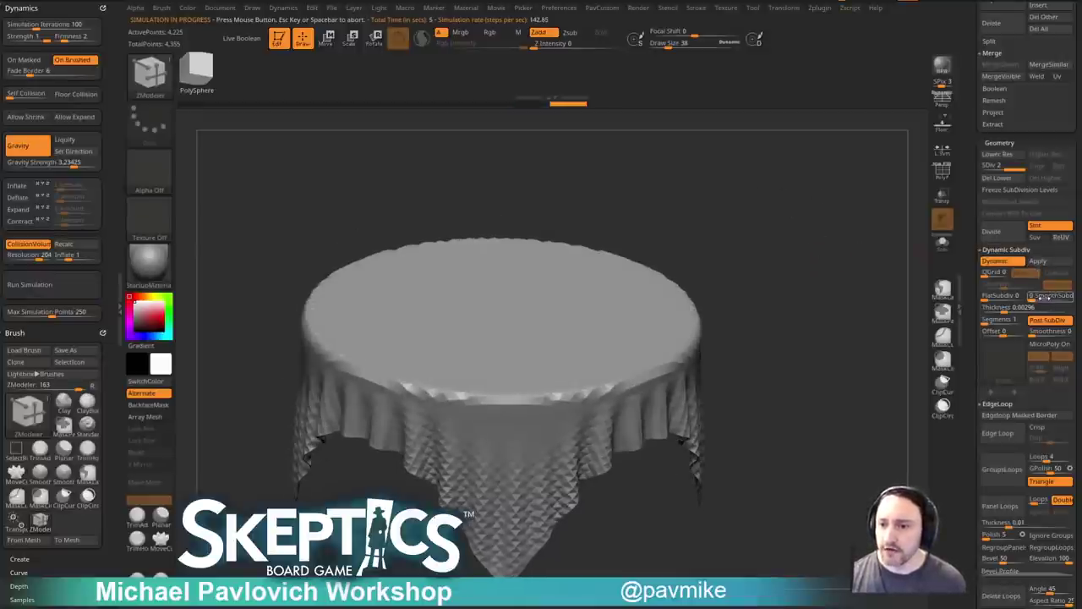
{"action": "left_click_drag", "start_coordinate": [838, 345], "coordinate": [904, 307]}
{"action": "scroll", "coordinate": [991, 377], "scroll_direction": "up", "scroll_amount": 5}
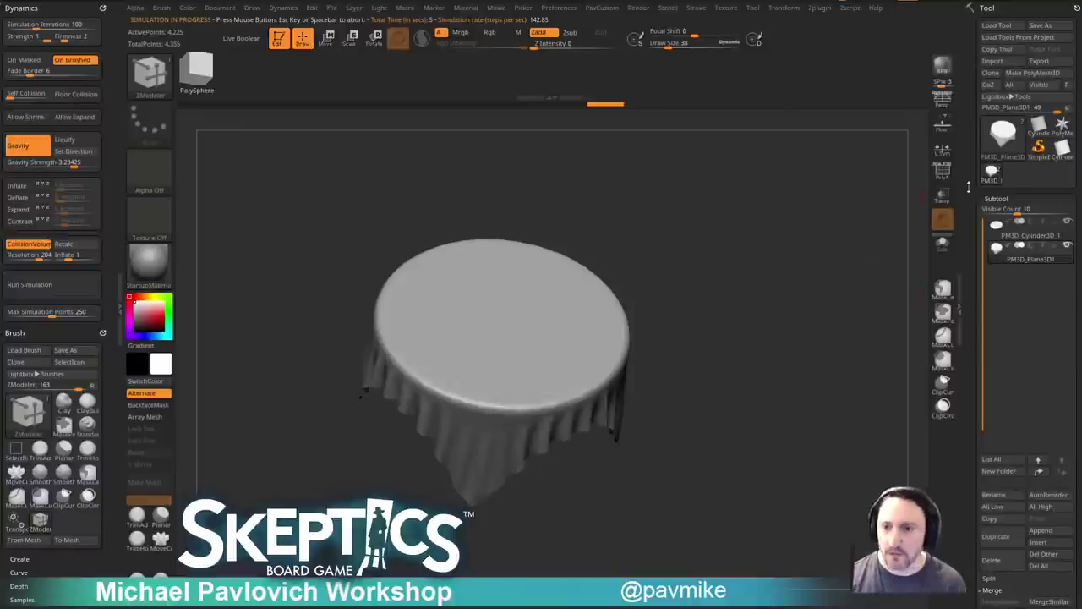
Leave edit mode, clear the canvas, and load the human skeleton anatomy model from the LightBox tool library.
{"action": "left_click", "coordinate": [279, 39]}
{"action": "left_click", "coordinate": [344, 65]}
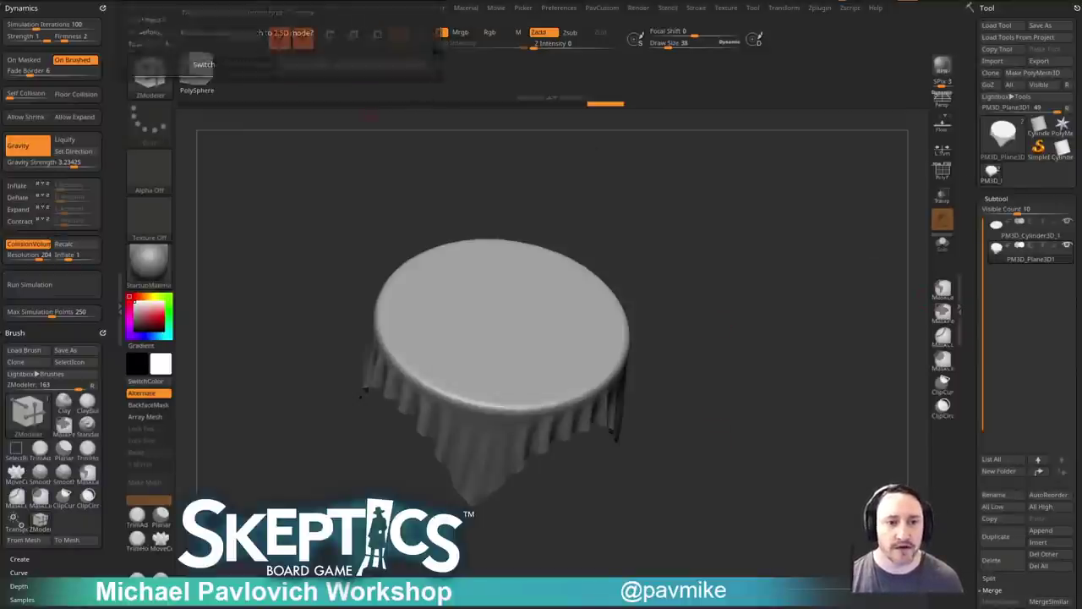
{"action": "key", "text": "ctrl+n"}
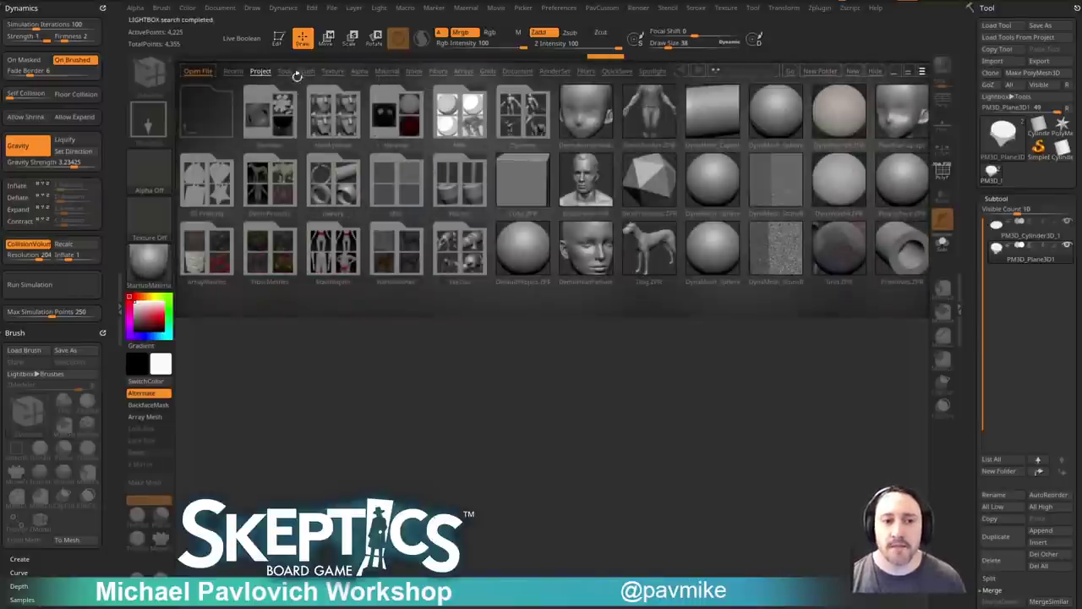
{"action": "left_click", "coordinate": [285, 72]}
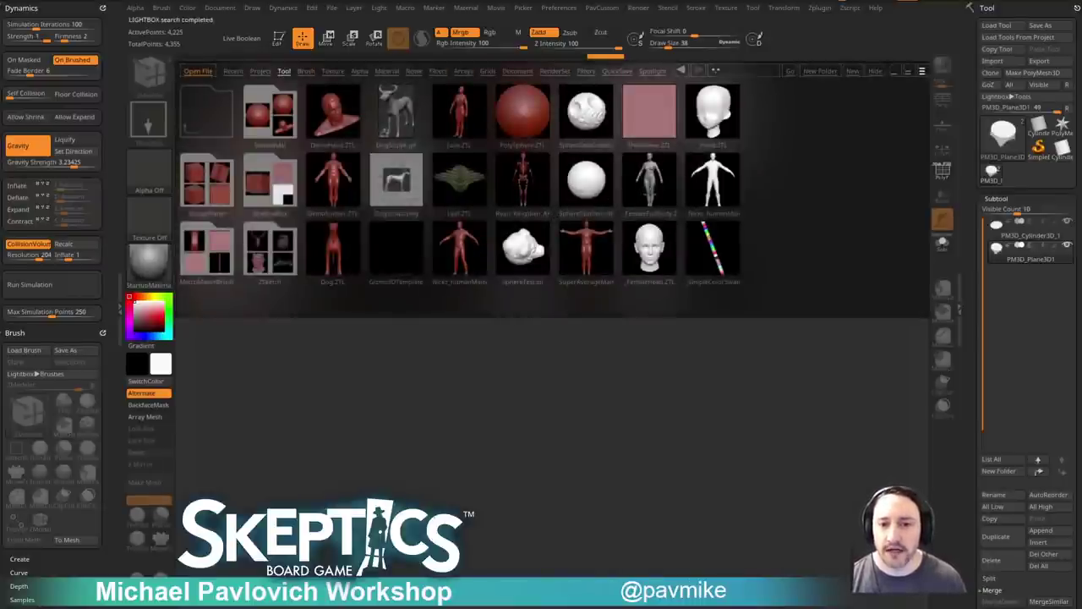
{"action": "double_click", "coordinate": [526, 178]}
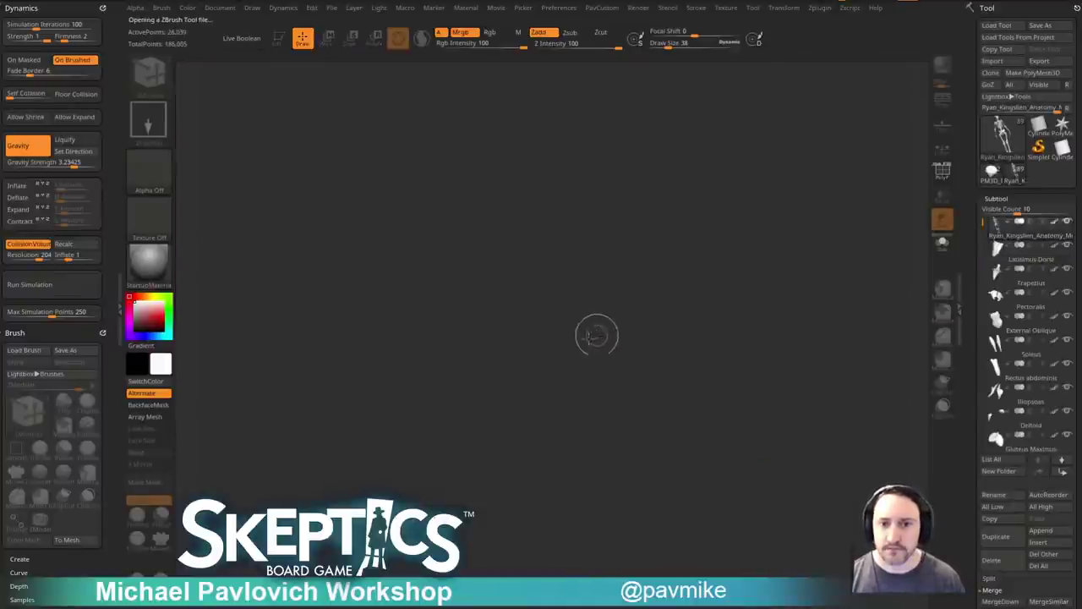
Make the anatomy model editable and isolate its skeleton subtool with Solo, framed on the skull in side view.
{"action": "left_click", "coordinate": [276, 39]}
{"action": "left_click_drag", "start_coordinate": [810, 264], "coordinate": [827, 334], "text": "shift"}
{"action": "left_click", "coordinate": [942, 243]}
{"action": "mouse_move", "coordinate": [733, 292]}
{"action": "left_mouse_down"}
{"action": "mouse_move", "coordinate": [812, 292]}
{"action": "mouse_move", "coordinate": [744, 292]}
{"action": "mouse_move", "coordinate": [800, 266]}
{"action": "mouse_move", "coordinate": [817, 346]}
{"action": "left_mouse_up"}
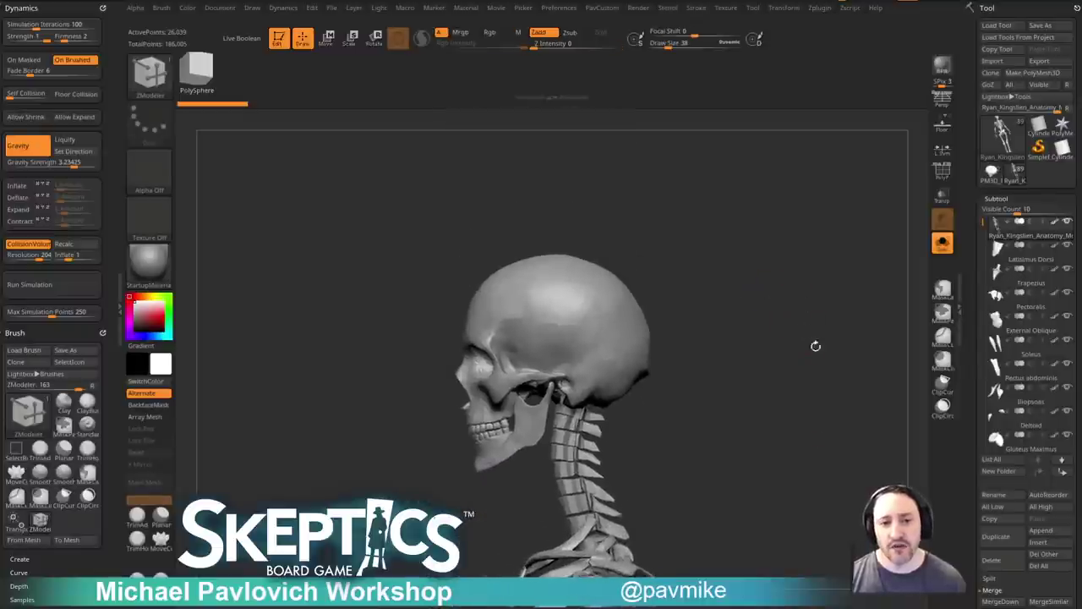
Use the SelectLasso brush to hide the rest of the skeleton, leaving only the skull without its lower jaw.
{"action": "left_click", "coordinate": [149, 88], "text": "ctrl+shift"}
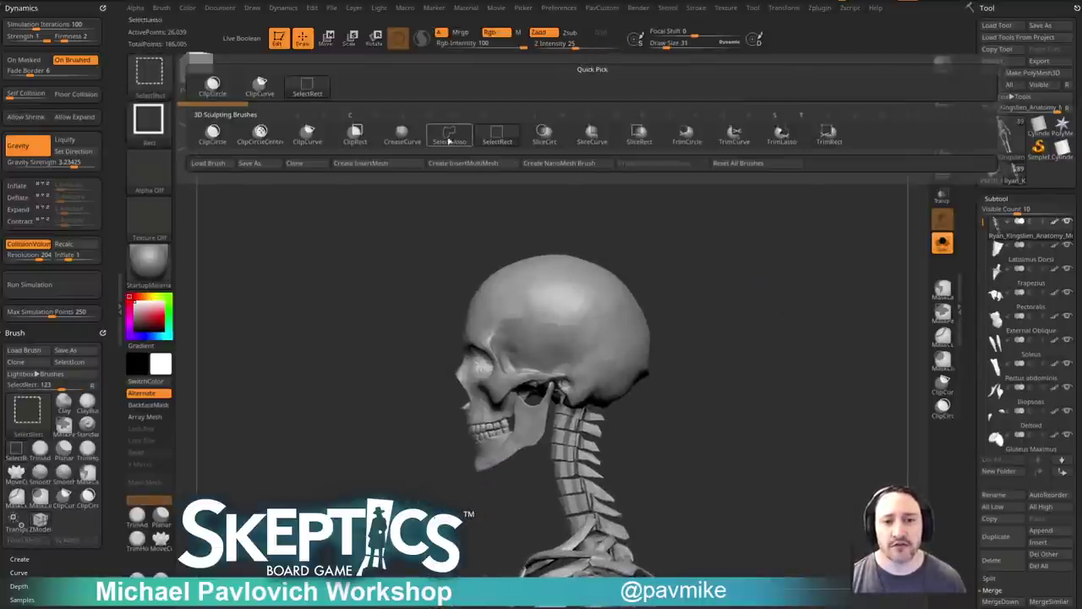
{"action": "left_click", "coordinate": [449, 141]}
{"action": "left_click_drag", "start_coordinate": [572, 206], "coordinate": [464, 428], "text": "ctrl+shift"}
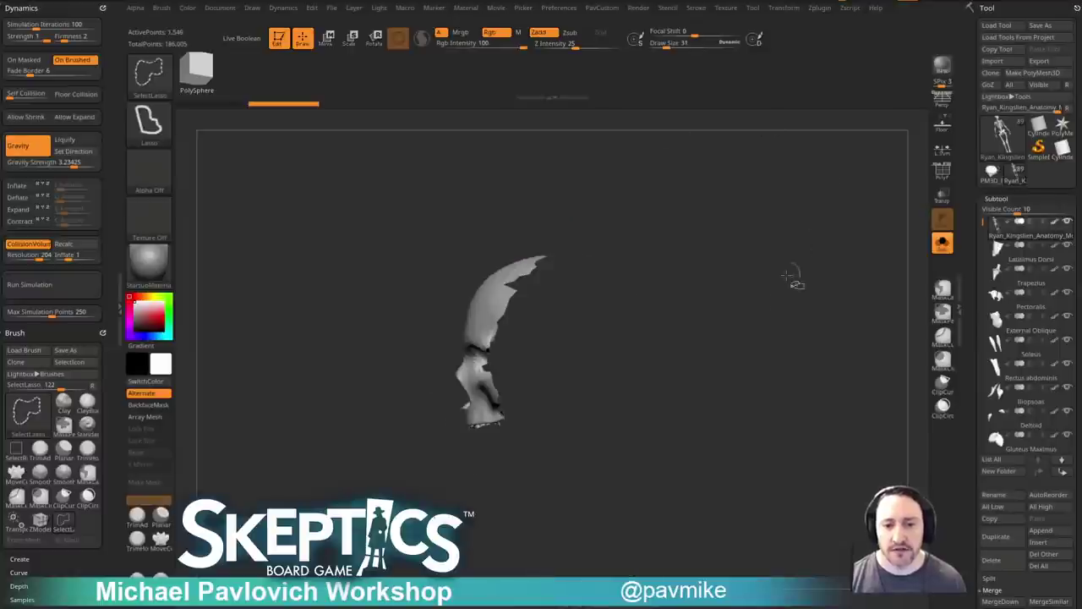
{"action": "left_click", "coordinate": [753, 328], "text": "ctrl+shift"}
{"action": "left_click_drag", "start_coordinate": [739, 300], "coordinate": [817, 312]}
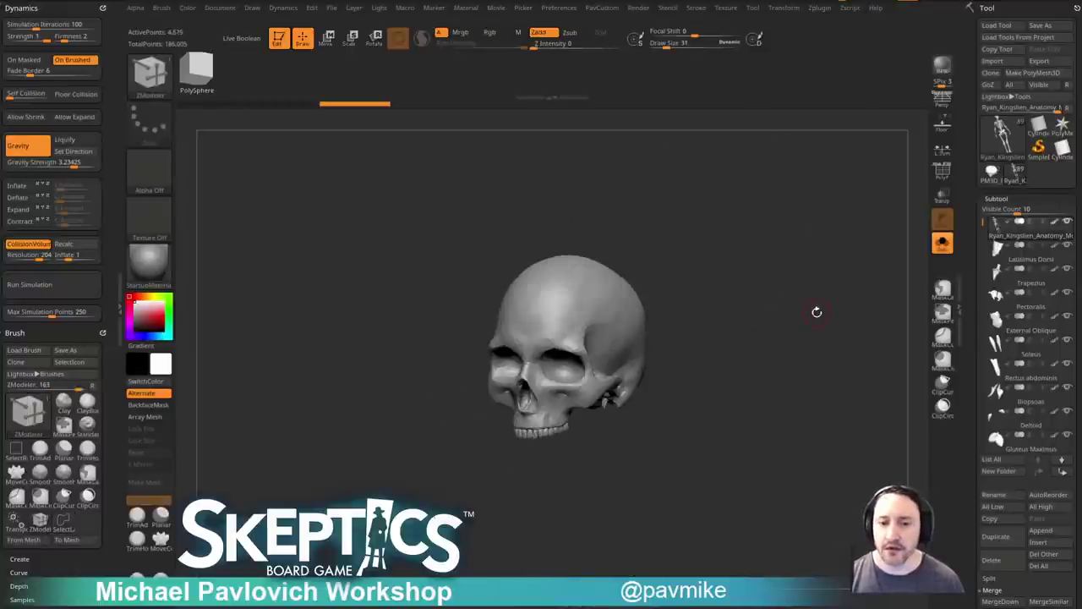
Create a new InsertMesh brush from the visible skull as seen from above.
{"action": "key", "text": "space"}
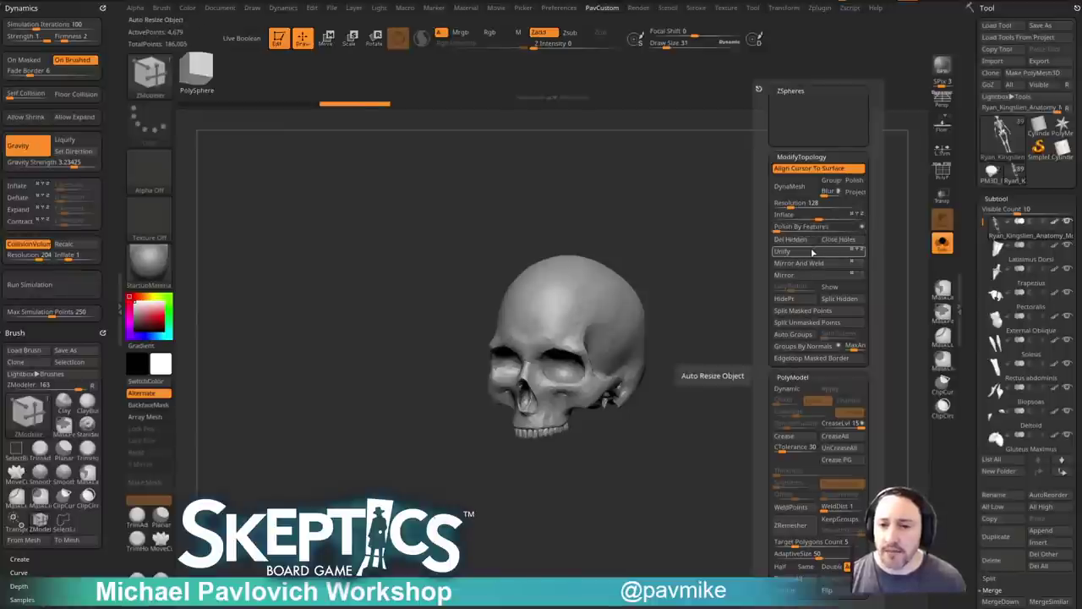
{"action": "mouse_move", "coordinate": [735, 246]}
{"action": "left_mouse_down", "text": "shift"}
{"action": "mouse_move", "coordinate": [808, 330]}
{"action": "mouse_move", "coordinate": [771, 271]}
{"action": "left_mouse_up", "text": "shift"}
{"action": "mouse_move", "coordinate": [773, 461]}
{"action": "left_mouse_down", "text": "alt"}
{"action": "mouse_move", "coordinate": [767, 342]}
{"action": "mouse_move", "coordinate": [813, 272]}
{"action": "mouse_move", "coordinate": [817, 289]}
{"action": "mouse_move", "coordinate": [817, 307]}
{"action": "mouse_move", "coordinate": [774, 290]}
{"action": "left_mouse_up", "text": "alt"}
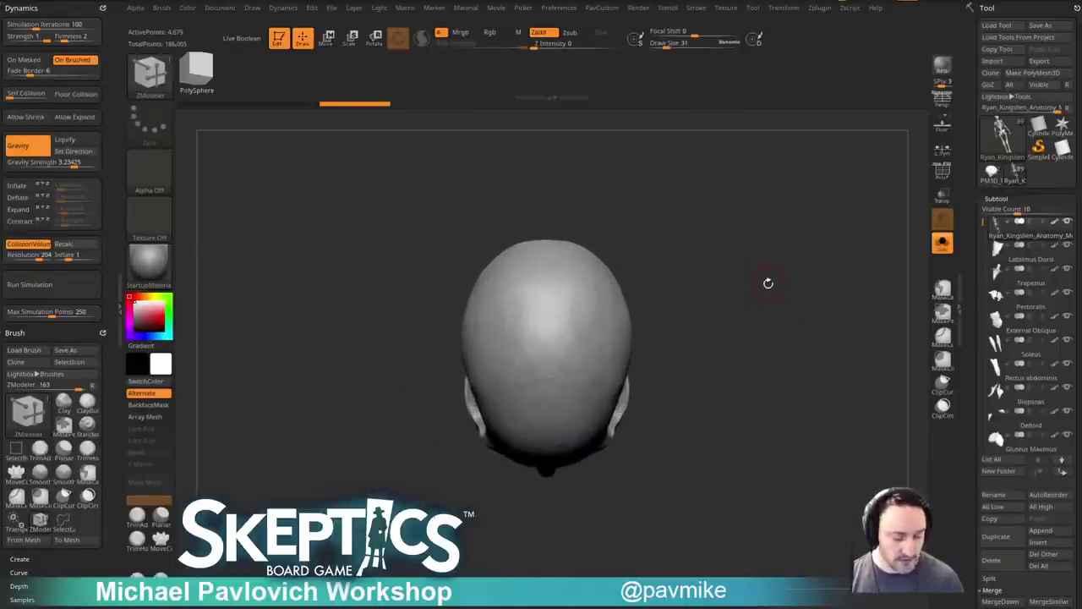
{"action": "key", "text": "b"}
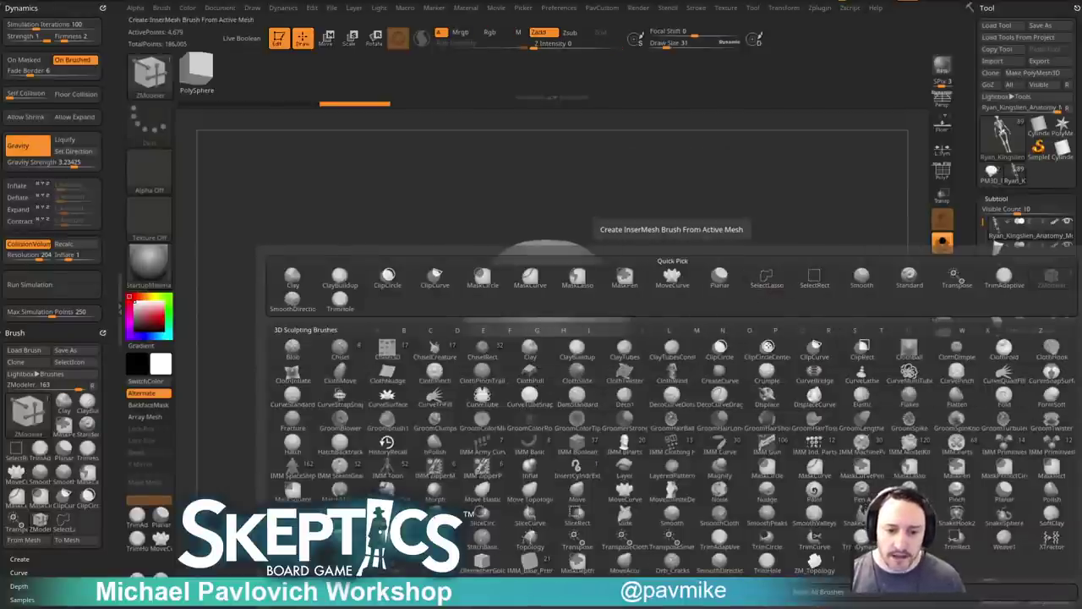
{"action": "left_click", "coordinate": [507, 591]}
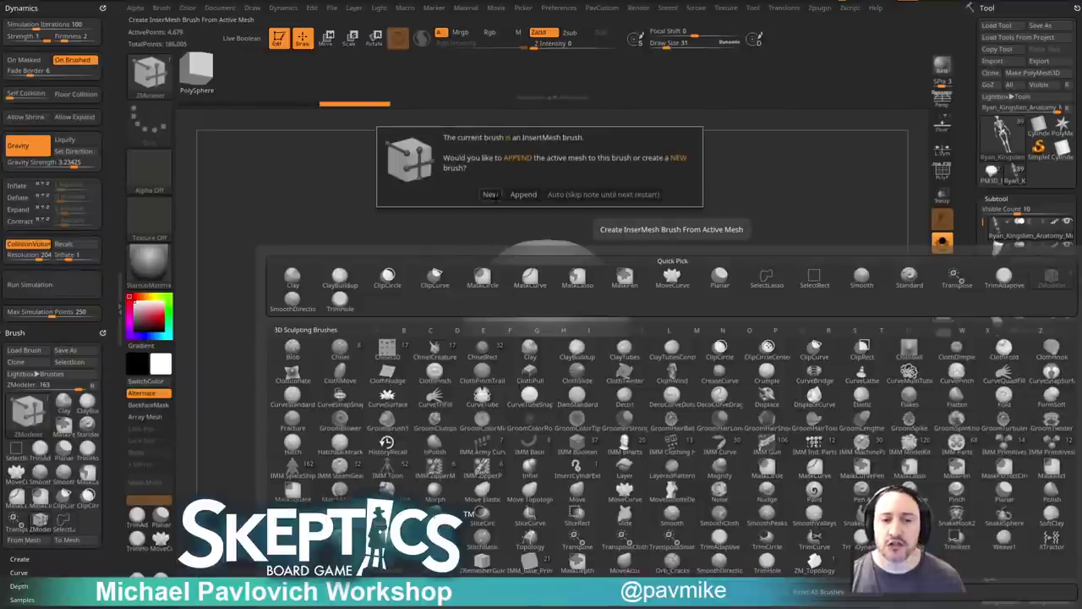
{"action": "left_click", "coordinate": [491, 194]}
Switch back to the table model, make the round disc the active subtool, and insert the skull on its surface.
{"action": "left_click", "coordinate": [992, 174]}
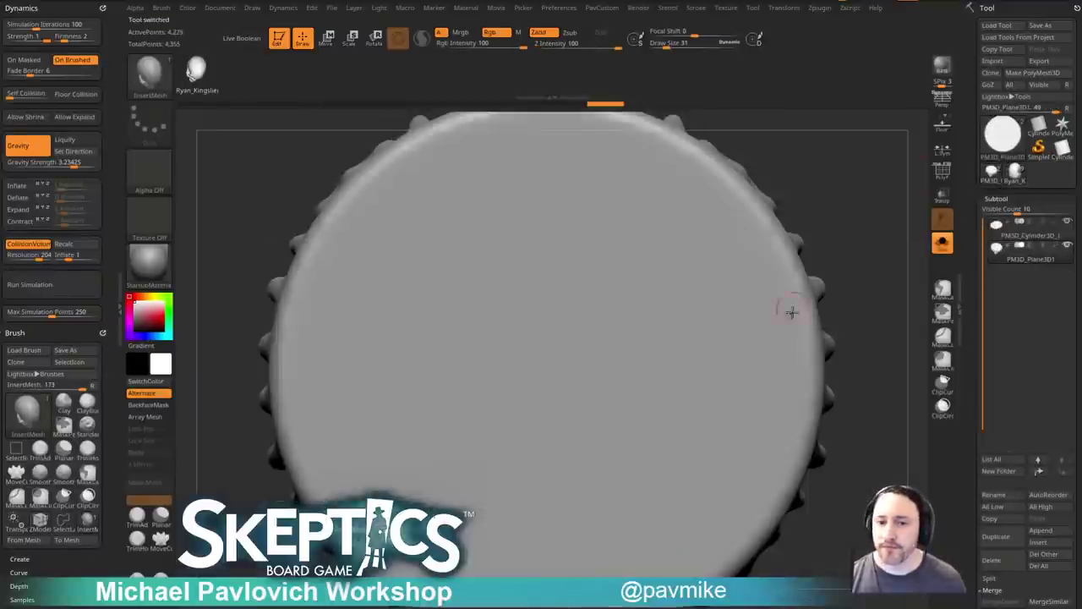
{"action": "left_click_drag", "start_coordinate": [710, 256], "coordinate": [729, 284], "text": "alt"}
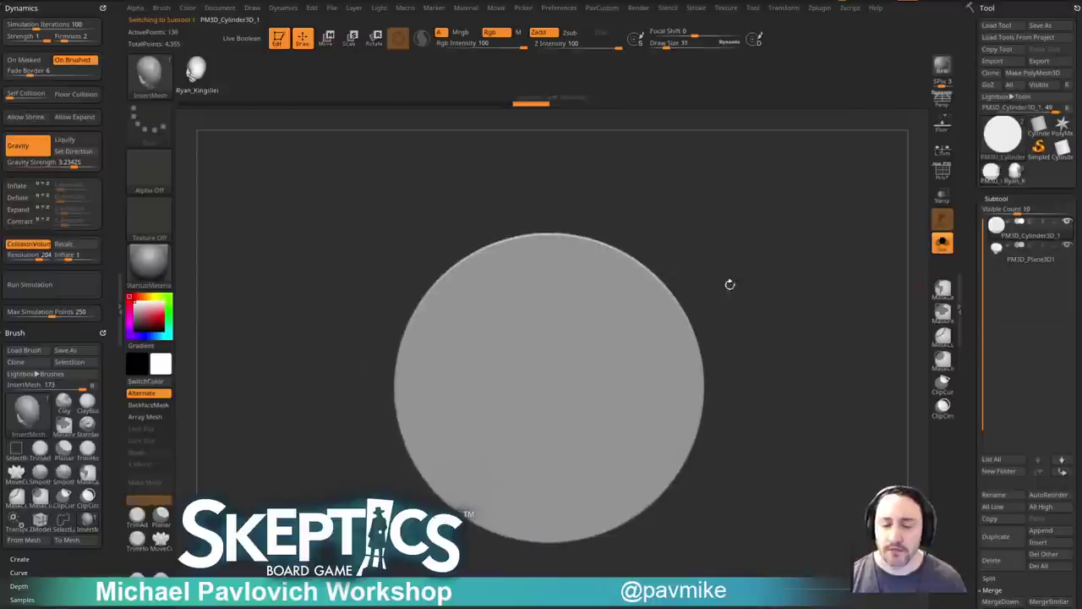
{"action": "left_click_drag", "start_coordinate": [509, 314], "coordinate": [532, 334]}
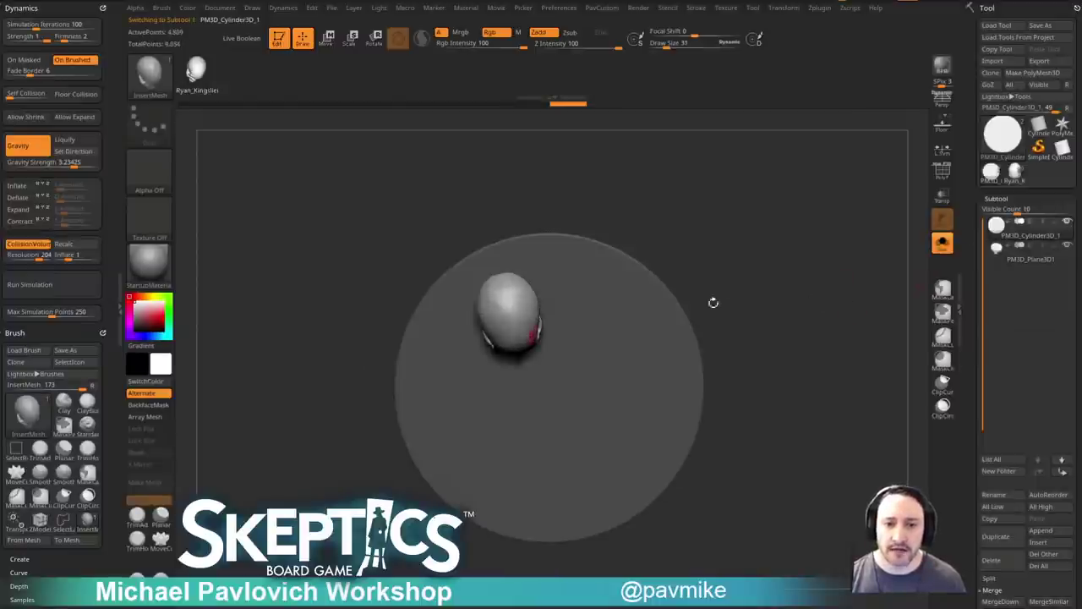
{"action": "left_click_drag", "start_coordinate": [715, 302], "coordinate": [820, 276]}
Split the masked disc from the inserted skull into separate subtools, and turn off Solo to show the tablecloth.
{"action": "key", "text": "2"}
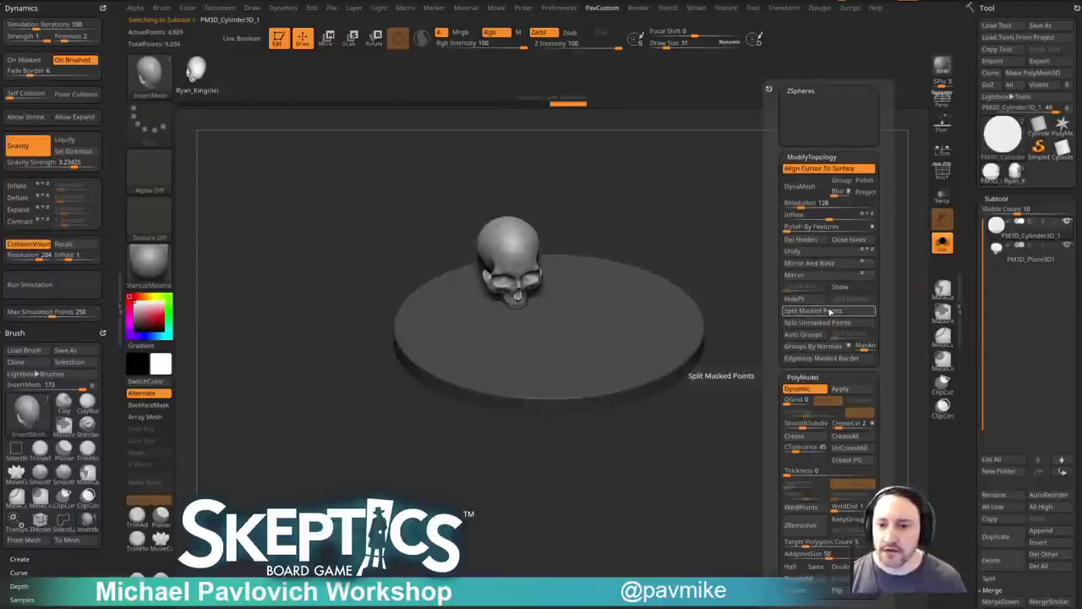
{"action": "left_click", "coordinate": [830, 311]}
{"action": "left_click_drag", "start_coordinate": [735, 324], "coordinate": [858, 296]}
{"action": "left_click", "coordinate": [940, 247]}
{"action": "left_click_drag", "start_coordinate": [899, 263], "coordinate": [840, 325]}
{"action": "key", "text": "2"}
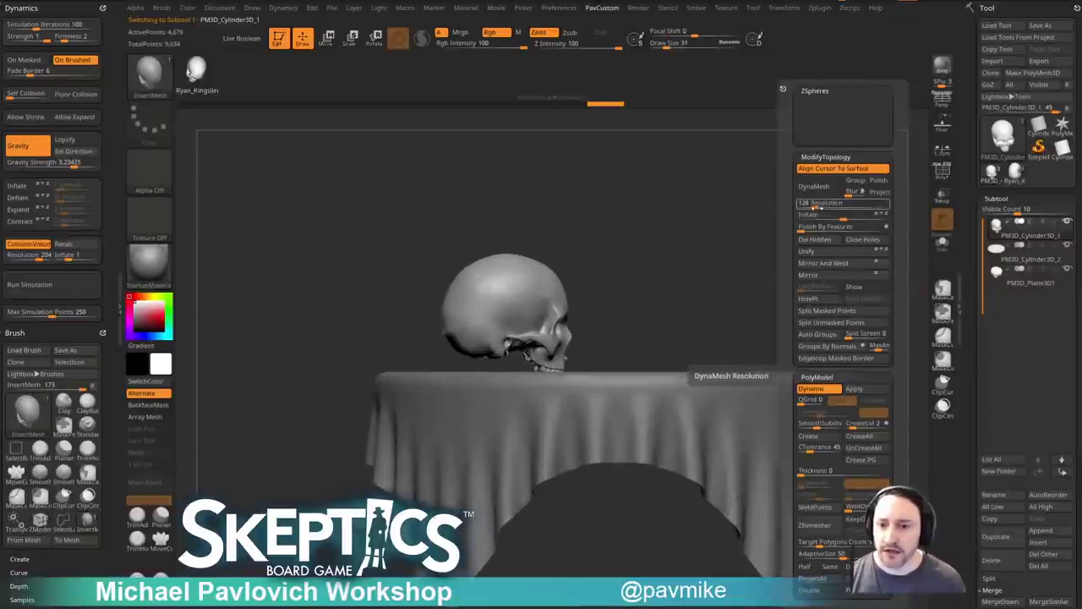
Adjust the skull's placement with the gizmo so its upper teeth rest on the tablecloth near the table's edge.
{"action": "left_click_drag", "start_coordinate": [707, 350], "coordinate": [795, 261]}
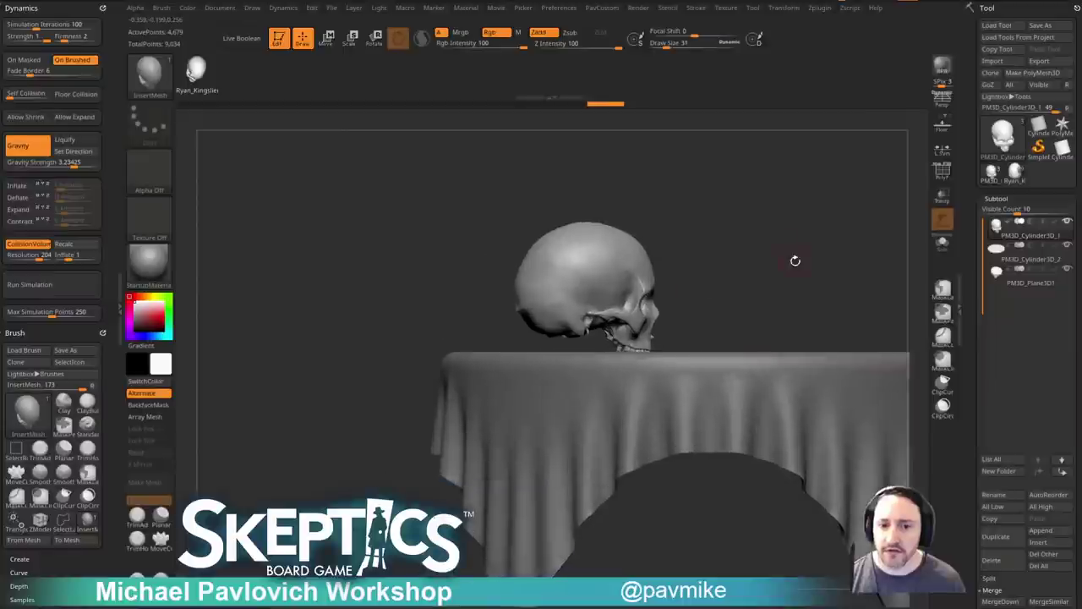
{"action": "key", "text": "e"}
{"action": "left_click_drag", "start_coordinate": [586, 289], "coordinate": [572, 309], "text": "alt"}
{"action": "key", "text": "q"}
{"action": "mouse_move", "coordinate": [763, 248]}
{"action": "left_mouse_down"}
{"action": "mouse_move", "coordinate": [657, 276]}
{"action": "mouse_move", "coordinate": [681, 283]}
{"action": "mouse_move", "coordinate": [703, 264]}
{"action": "left_mouse_up"}
{"action": "key", "text": "w"}
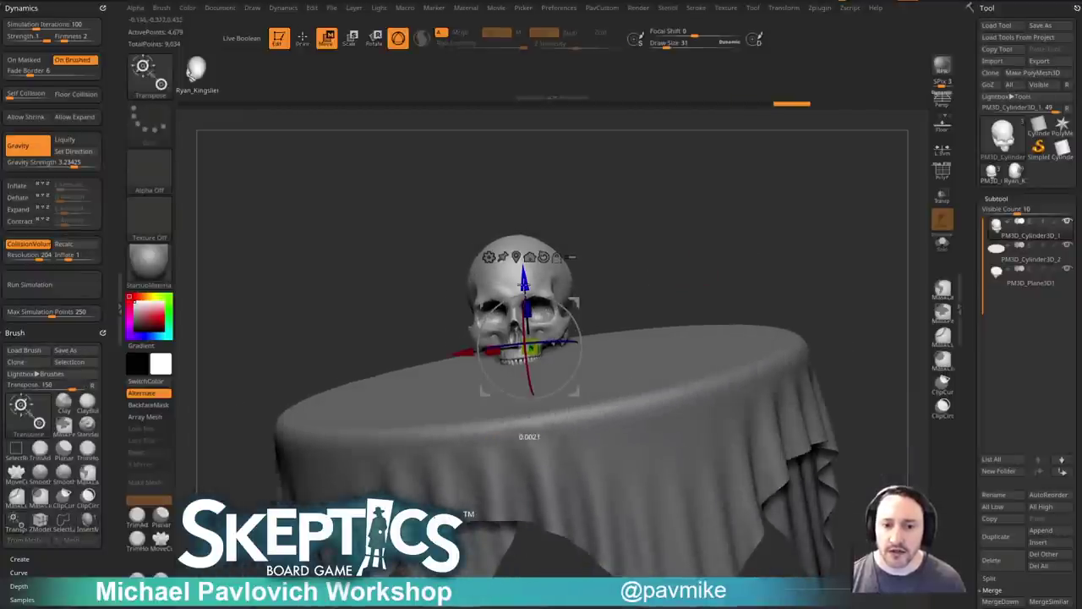
{"action": "key", "text": "q"}
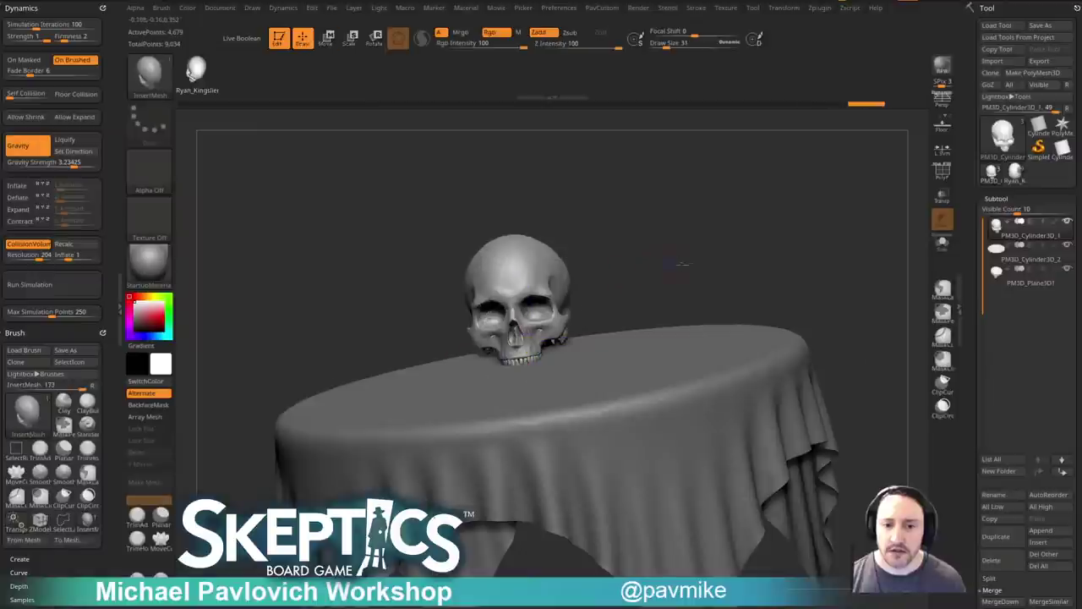
{"action": "mouse_move", "coordinate": [628, 269]}
{"action": "left_mouse_down"}
{"action": "mouse_move", "coordinate": [718, 242]}
{"action": "mouse_move", "coordinate": [813, 315]}
{"action": "mouse_move", "coordinate": [836, 266]}
{"action": "mouse_move", "coordinate": [829, 312]}
{"action": "left_mouse_up"}
{"action": "key", "text": "w"}
{"action": "mouse_move", "coordinate": [595, 291]}
{"action": "left_mouse_down"}
{"action": "mouse_move", "coordinate": [579, 271]}
{"action": "mouse_move", "coordinate": [572, 279]}
{"action": "left_mouse_up"}
{"action": "key", "text": "q"}
{"action": "mouse_move", "coordinate": [758, 313]}
{"action": "left_mouse_down"}
{"action": "mouse_move", "coordinate": [816, 272]}
{"action": "mouse_move", "coordinate": [838, 283]}
{"action": "mouse_move", "coordinate": [857, 360]}
{"action": "left_mouse_up"}
Select the Standard brush and set its draw size to 49.
{"action": "key", "text": "s"}
{"action": "key", "text": "b"}
{"action": "key", "text": "s"}
{"action": "key", "text": "t"}
{"action": "key", "text": "s"}
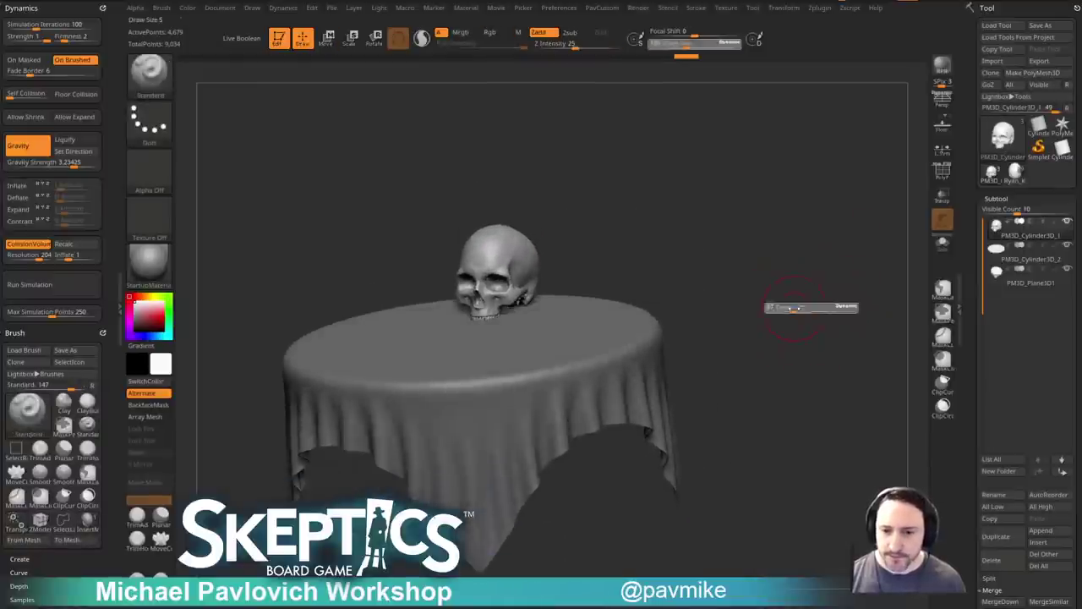
{"action": "left_click_drag", "start_coordinate": [797, 309], "coordinate": [808, 312], "text": "alt"}
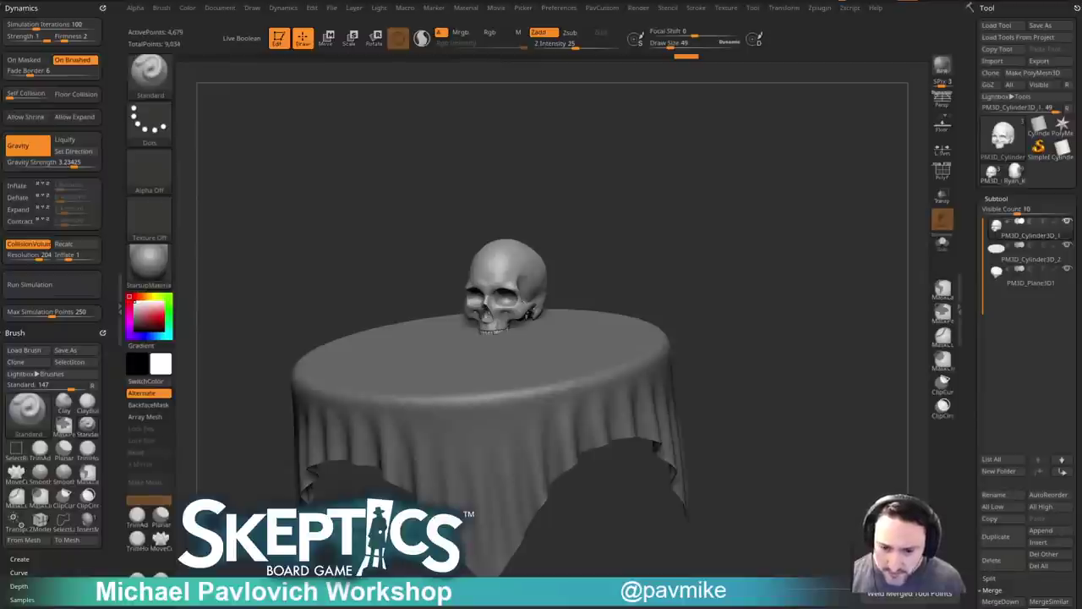
Check the crystal ball and stand reference in the browser, return to ZBrush, and make the round table disc the active subtool.
{"action": "key", "text": "alt+Tab"}
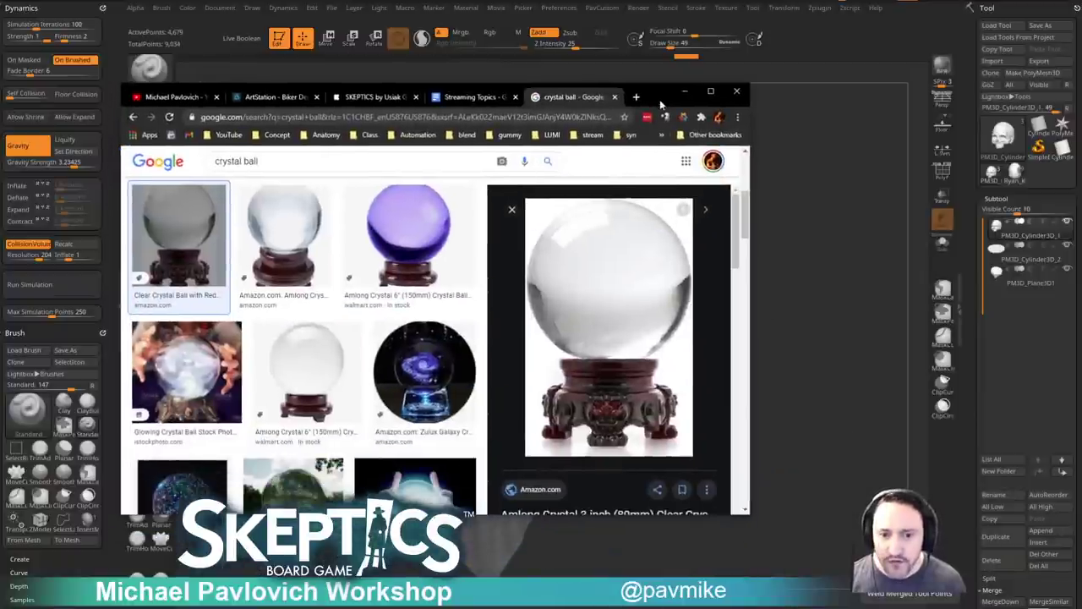
{"action": "key", "text": "alt+Tab"}
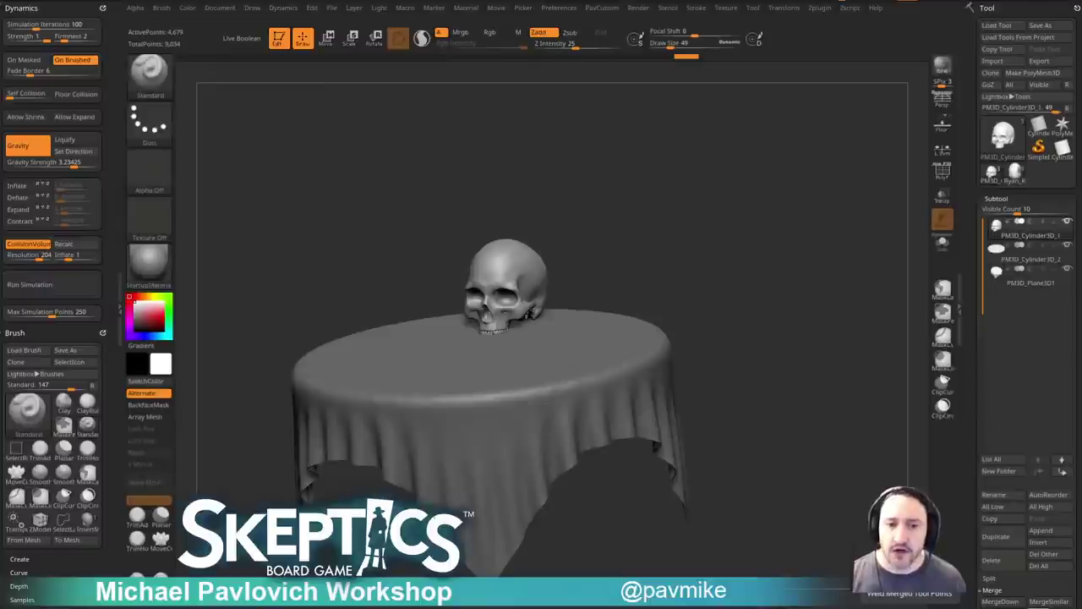
{"action": "left_click_drag", "start_coordinate": [827, 250], "coordinate": [793, 267]}
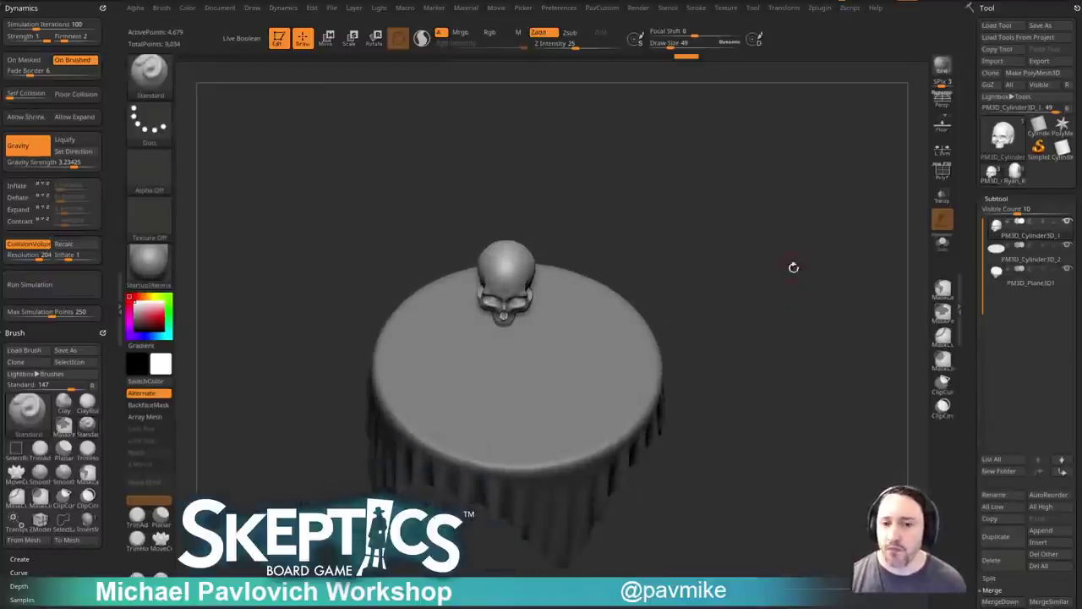
{"action": "left_click", "coordinate": [1019, 262]}
{"action": "mouse_move", "coordinate": [821, 335]}
{"action": "left_mouse_down"}
{"action": "mouse_move", "coordinate": [822, 293]}
{"action": "mouse_move", "coordinate": [819, 343]}
{"action": "left_mouse_up"}
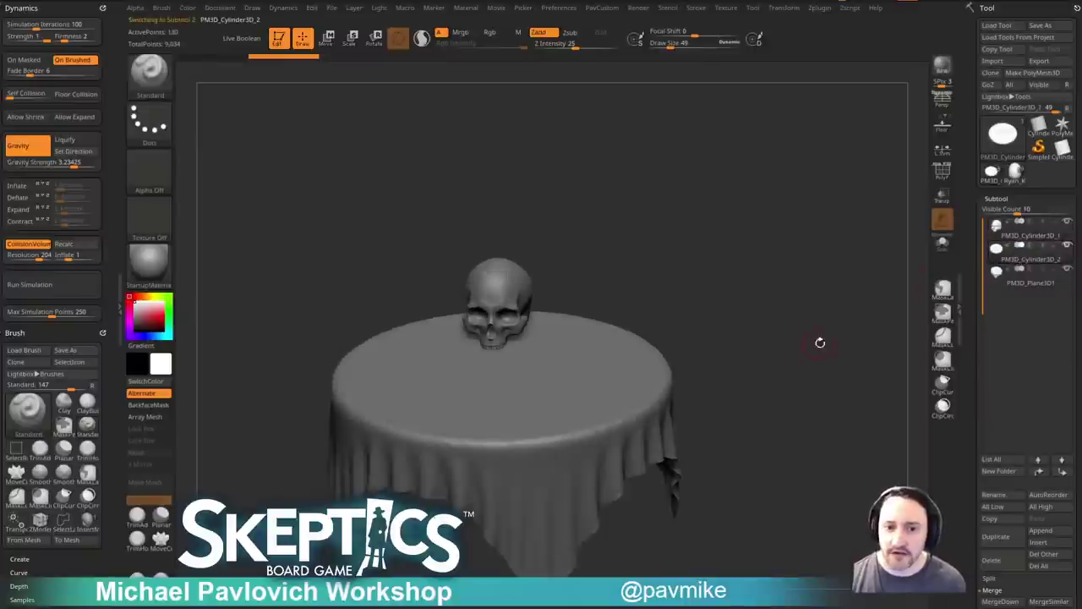
Raise the round disc above the tablecloth with the gizmo, undoing and redoing the last transform.
{"action": "key", "text": "w"}
{"action": "left_click_drag", "start_coordinate": [505, 279], "coordinate": [505, 255]}
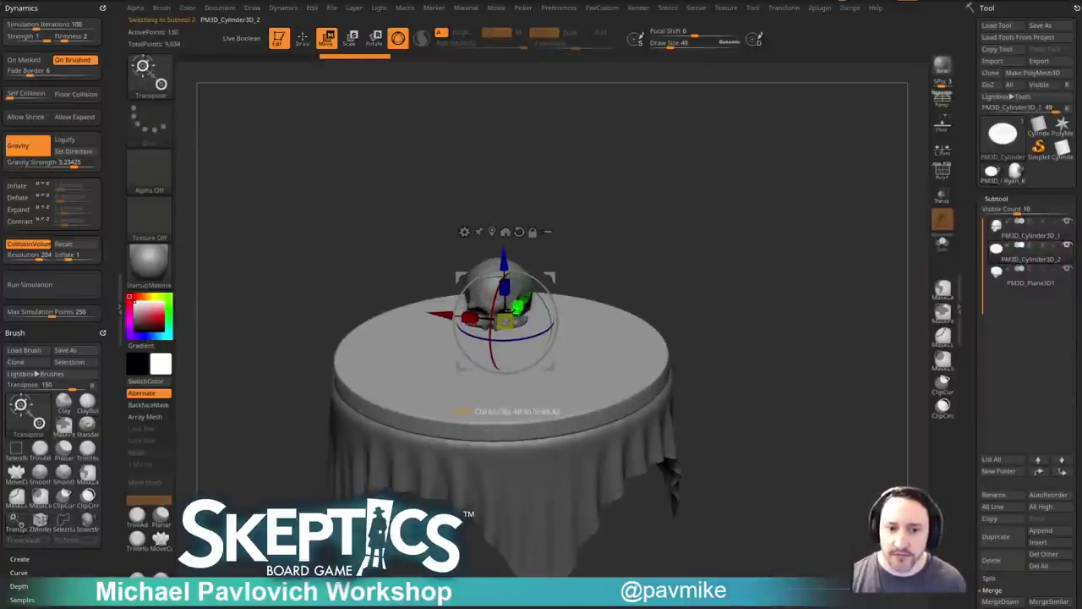
{"action": "right_click_drag", "start_coordinate": [526, 316], "coordinate": [511, 316]}
{"action": "left_click_drag", "start_coordinate": [509, 317], "coordinate": [394, 340]}
{"action": "left_click_drag", "start_coordinate": [580, 237], "coordinate": [548, 269]}
{"action": "key", "text": "ctrl+z"}
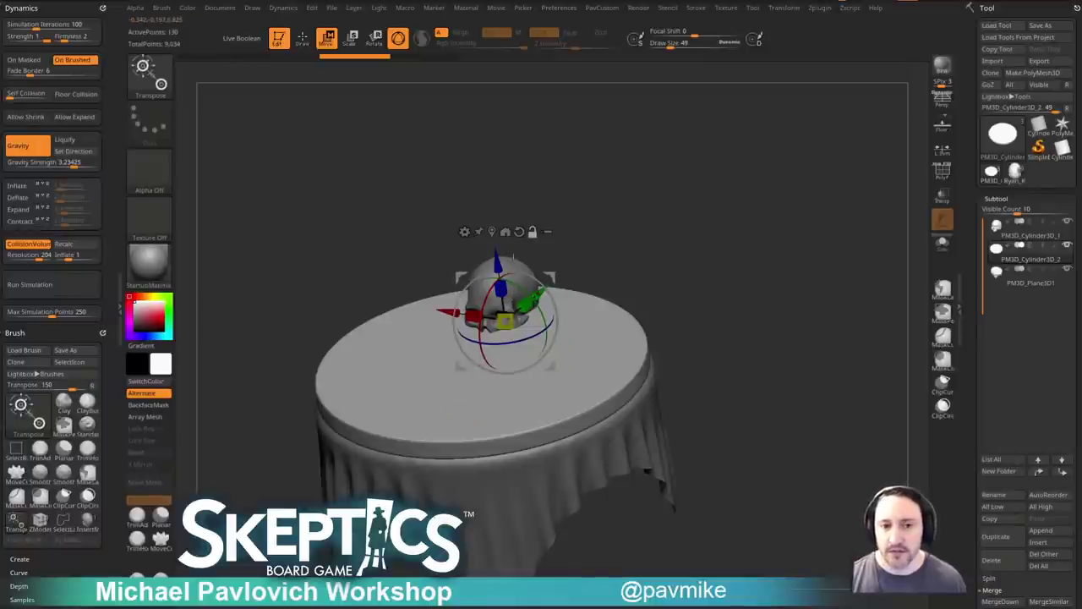
{"action": "key", "text": "ctrl+shift+z"}
{"action": "left_click_drag", "start_coordinate": [645, 250], "coordinate": [607, 252]}
Centre the gizmo on the disc, shrink it to a small round base, and position it on the tablecloth in front of the skull.
{"action": "left_click", "coordinate": [492, 231]}
{"action": "left_click_drag", "start_coordinate": [505, 340], "coordinate": [506, 462]}
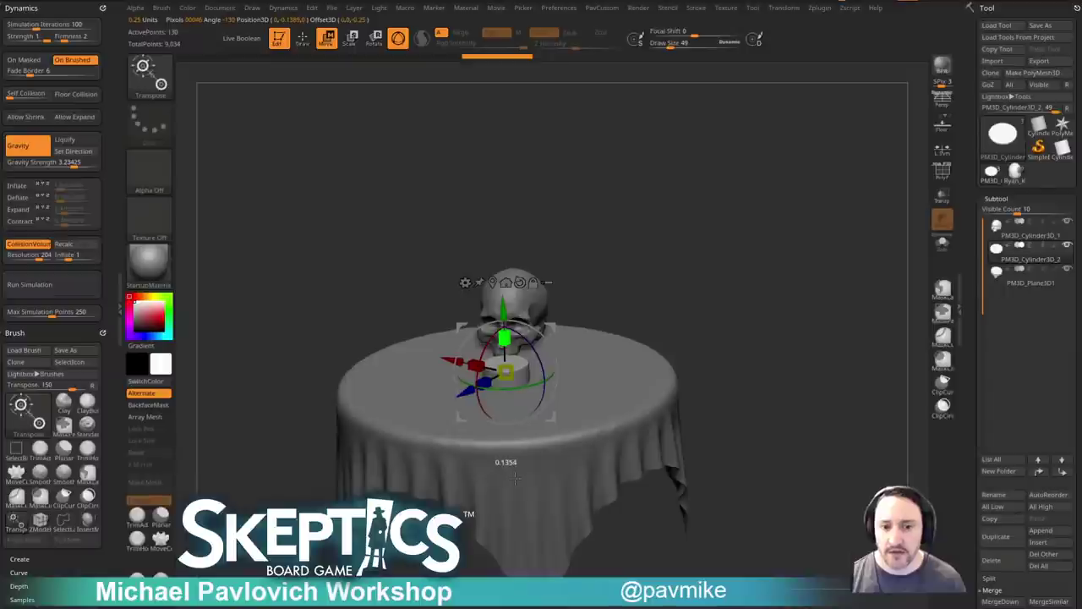
{"action": "left_click_drag", "start_coordinate": [710, 330], "coordinate": [743, 303]}
{"action": "key", "text": "q"}
{"action": "key", "text": "w"}
{"action": "left_click_drag", "start_coordinate": [516, 339], "coordinate": [516, 308]}
{"action": "key", "text": "q"}
{"action": "mouse_move", "coordinate": [751, 270]}
{"action": "left_mouse_down"}
{"action": "mouse_move", "coordinate": [766, 310]}
{"action": "mouse_move", "coordinate": [760, 331]}
{"action": "left_mouse_up"}
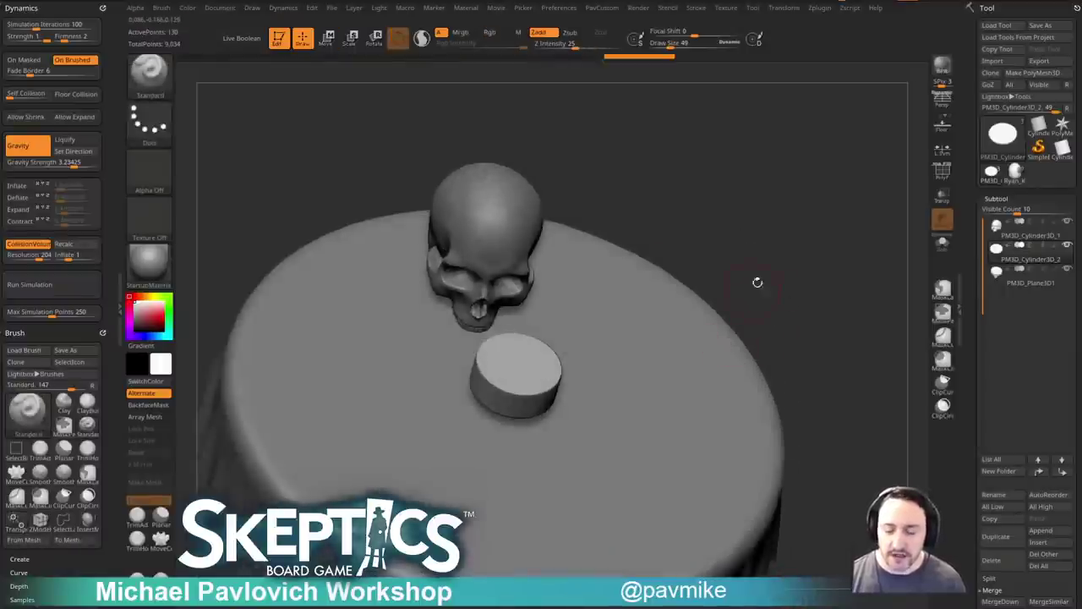
{"action": "left_click_drag", "start_coordinate": [860, 263], "coordinate": [828, 264]}
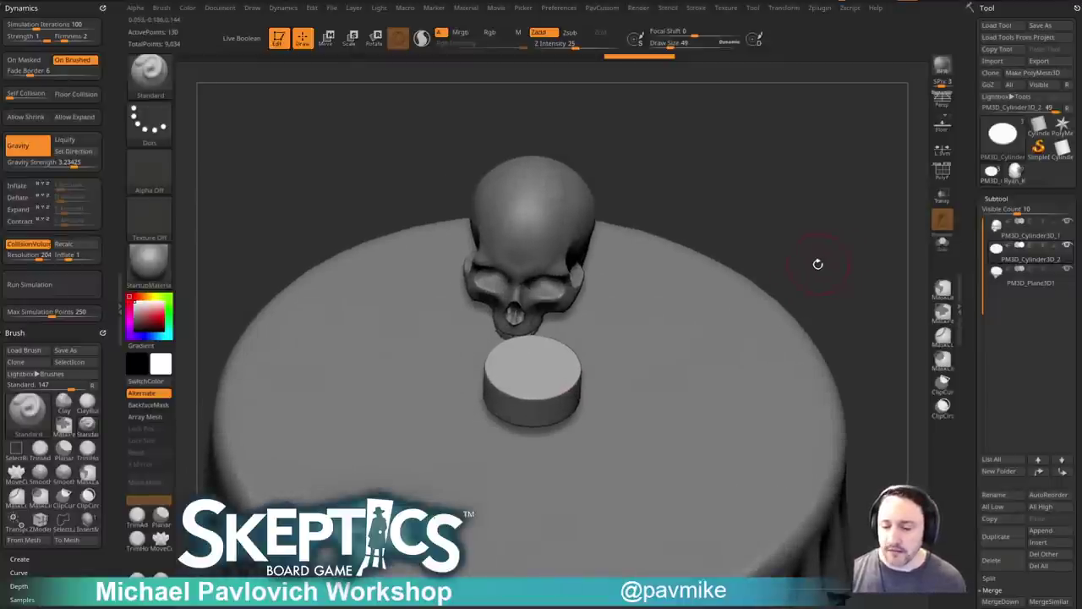
{"action": "left_click_drag", "start_coordinate": [815, 263], "coordinate": [812, 251]}
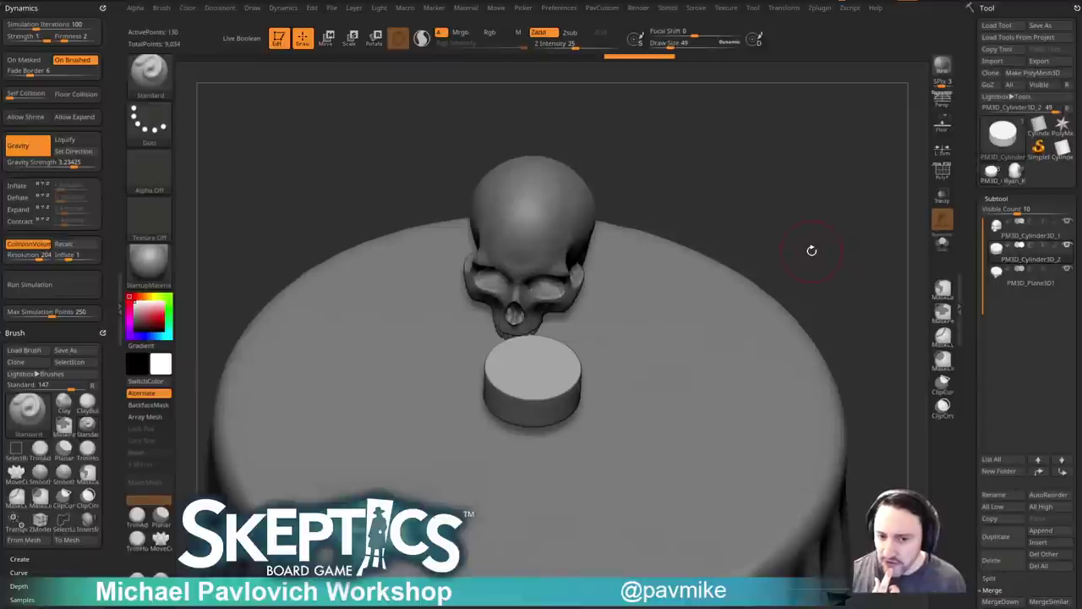
Apply dynamic subdivision to the small round base and show its crease settings.
{"action": "mouse_move", "coordinate": [862, 235]}
{"action": "left_mouse_down", "text": "alt"}
{"action": "mouse_move", "coordinate": [854, 258]}
{"action": "mouse_move", "coordinate": [855, 222]}
{"action": "mouse_move", "coordinate": [850, 248]}
{"action": "left_mouse_up", "text": "alt"}
{"action": "key", "text": "2"}
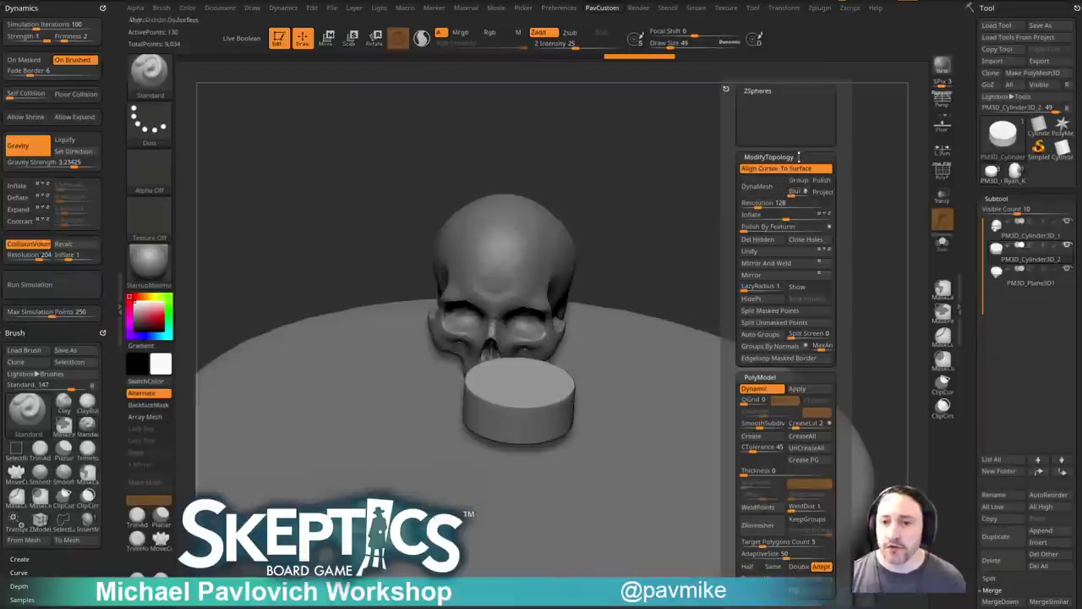
{"action": "left_click", "coordinate": [799, 388]}
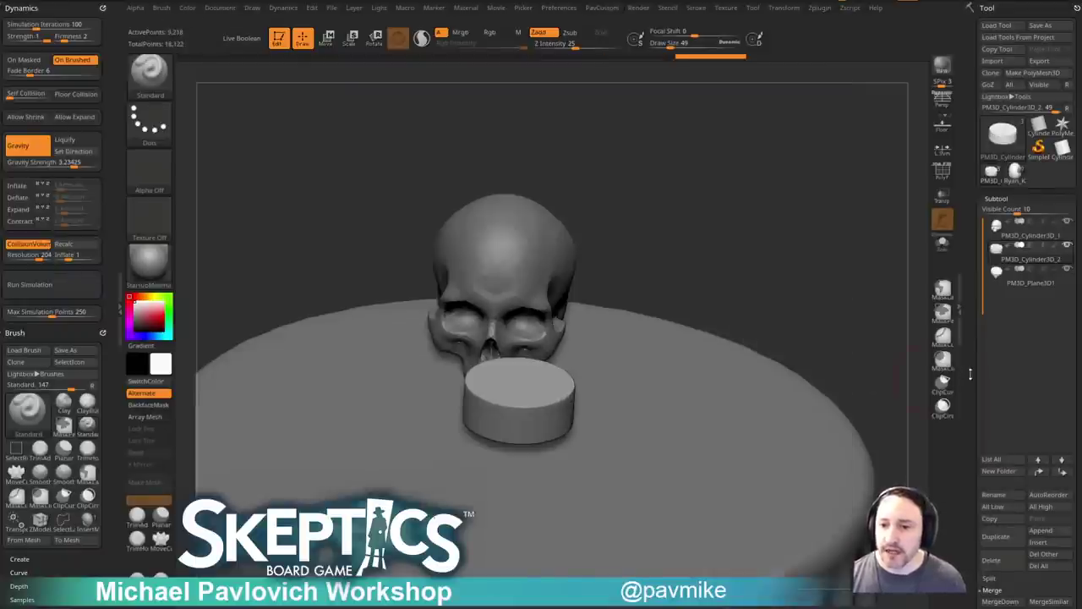
{"action": "scroll", "coordinate": [983, 264], "scroll_direction": "down", "scroll_amount": 10}
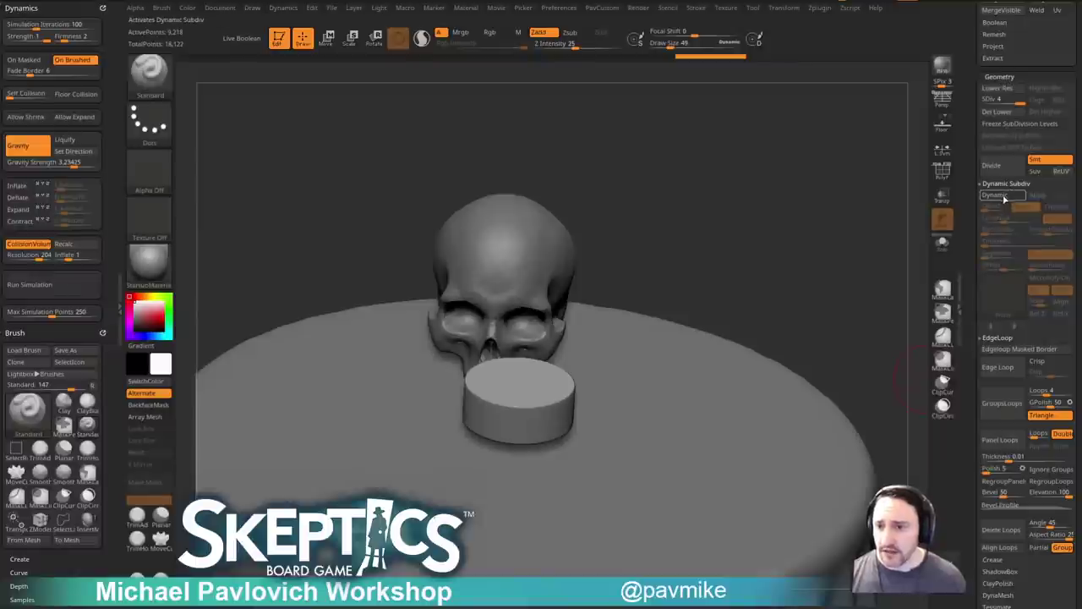
{"action": "left_click", "coordinate": [998, 337]}
{"action": "left_click", "coordinate": [994, 349]}
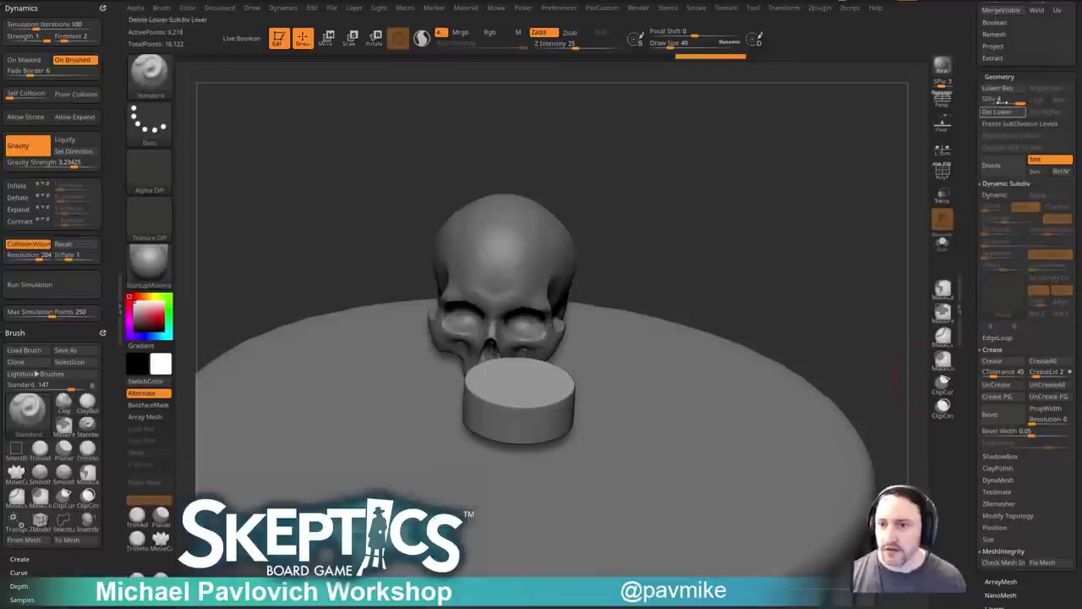
{"action": "left_click_drag", "start_coordinate": [787, 280], "coordinate": [790, 280]}
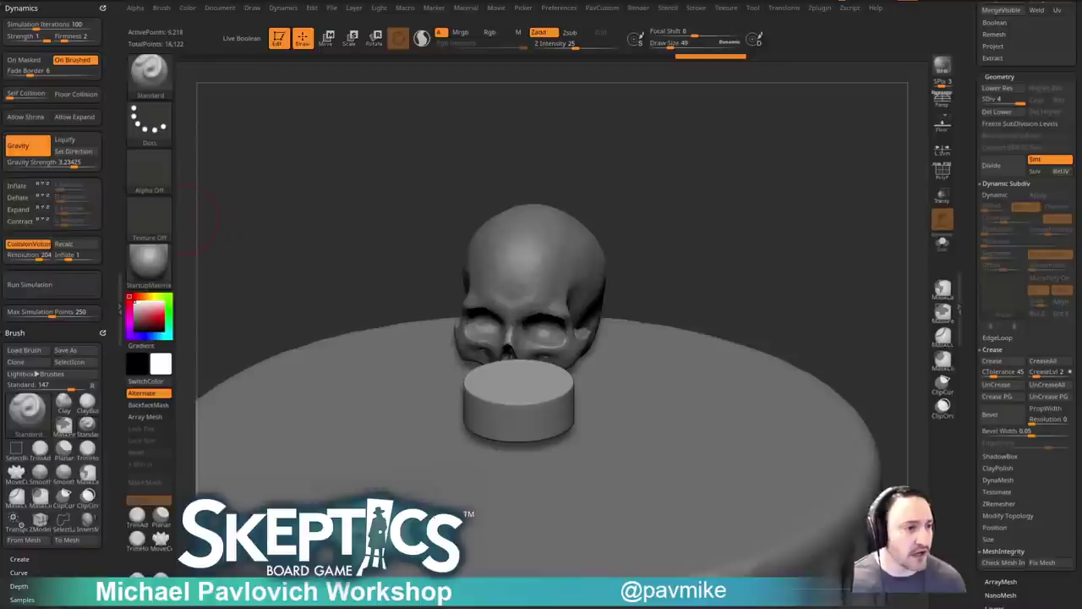
Set the draw size to 55, then make the tablecloth the active subtool and open the NoiseMaker for its surface.
{"action": "key", "text": "s"}
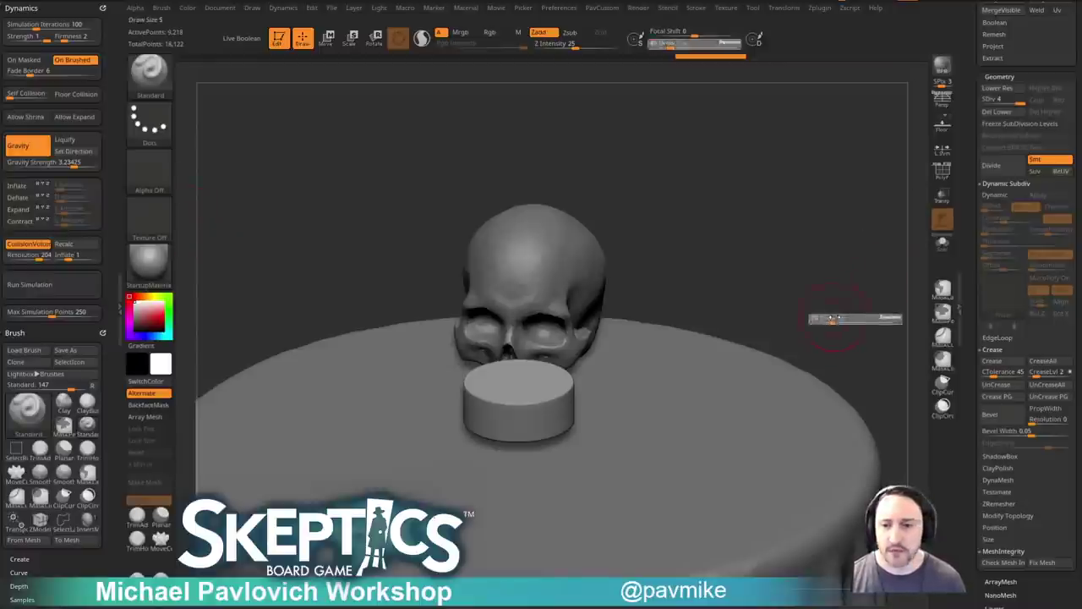
{"action": "key", "text": "s"}
{"action": "mouse_move", "coordinate": [836, 313]}
{"action": "left_mouse_down"}
{"action": "mouse_move", "coordinate": [823, 326]}
{"action": "mouse_move", "coordinate": [923, 241]}
{"action": "left_mouse_up"}
{"action": "left_click", "coordinate": [825, 401], "text": "alt"}
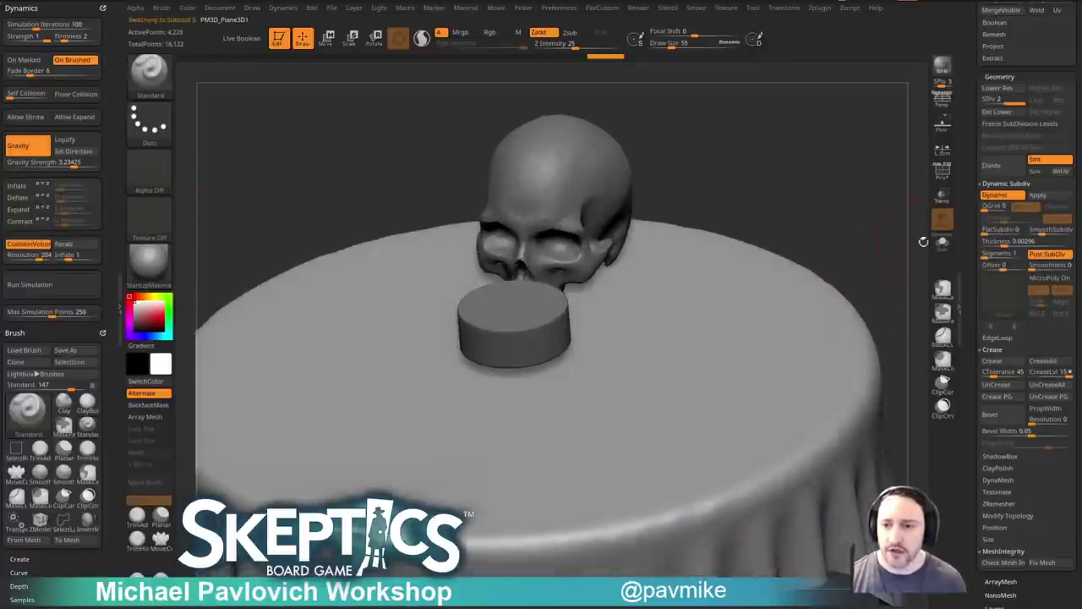
{"action": "left_click_drag", "start_coordinate": [977, 551], "coordinate": [976, 123]}
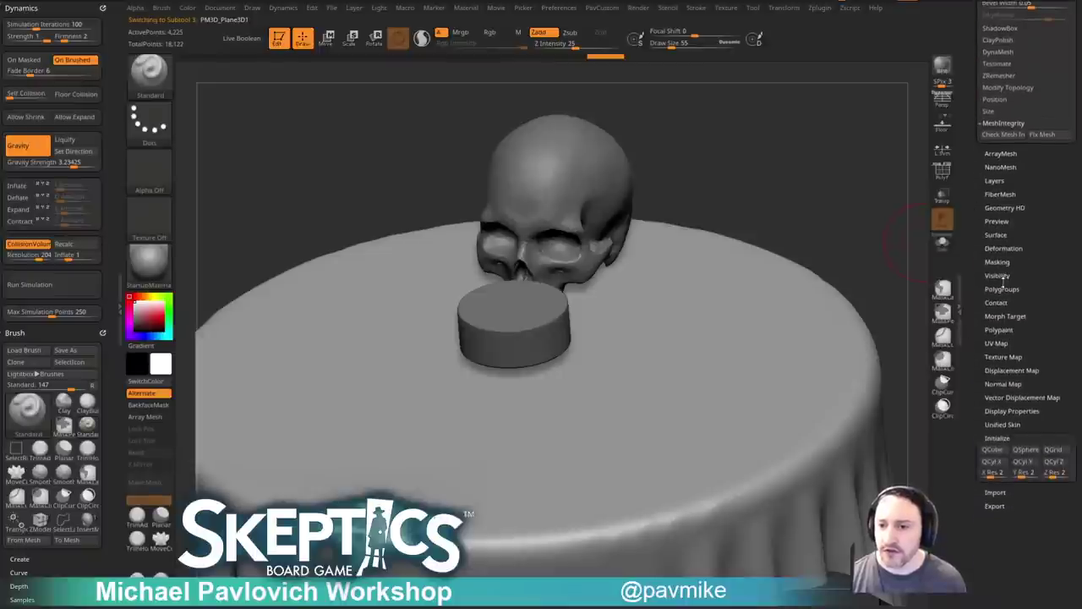
{"action": "key", "text": "shift"}
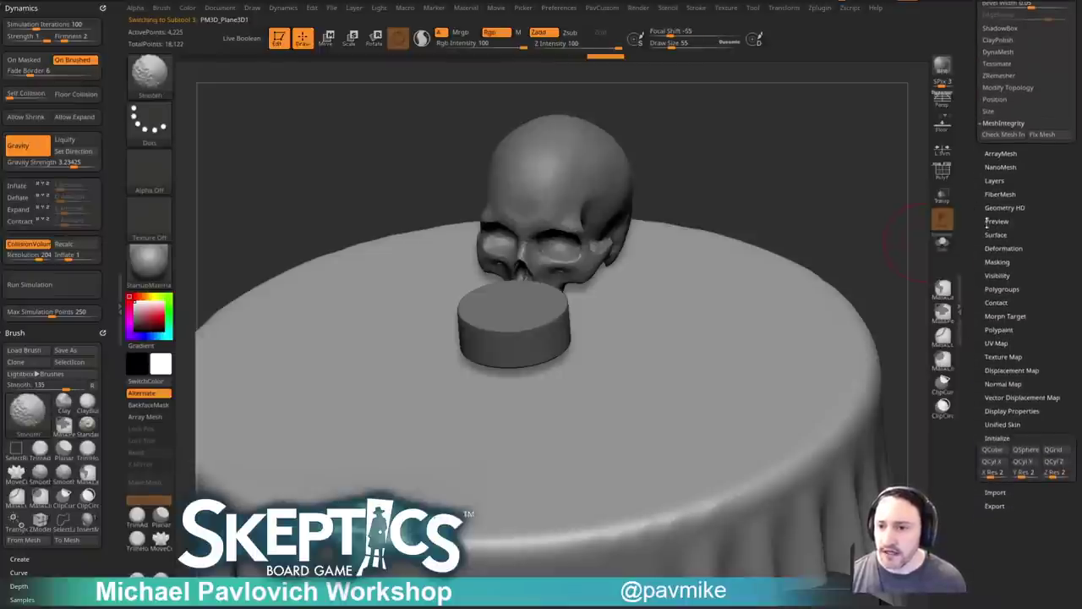
{"action": "left_click", "coordinate": [996, 235]}
{"action": "left_click", "coordinate": [1002, 246]}
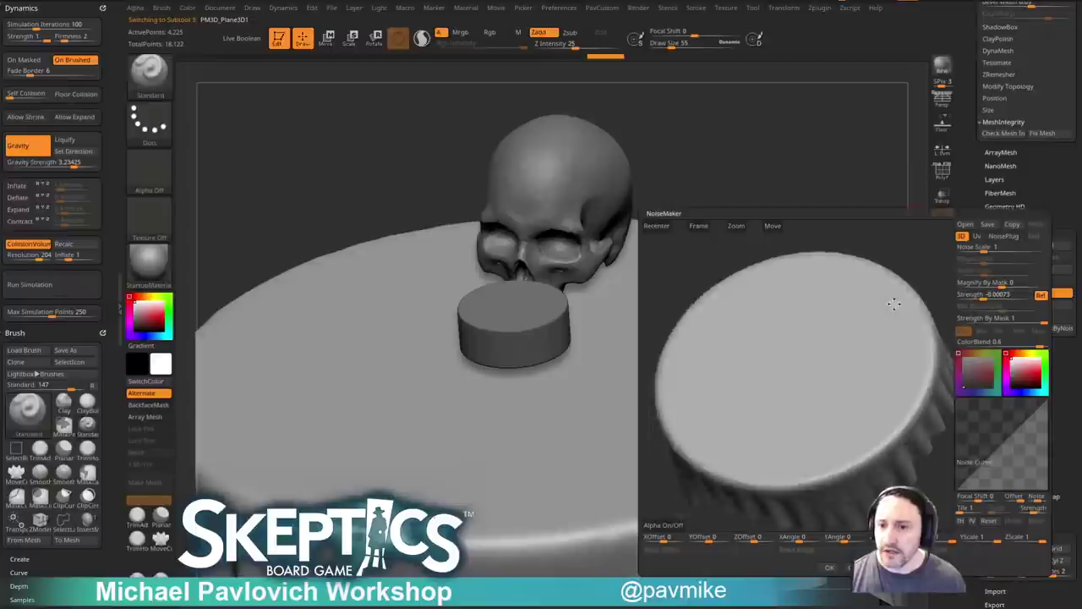
{"action": "left_click_drag", "start_coordinate": [894, 302], "coordinate": [936, 241]}
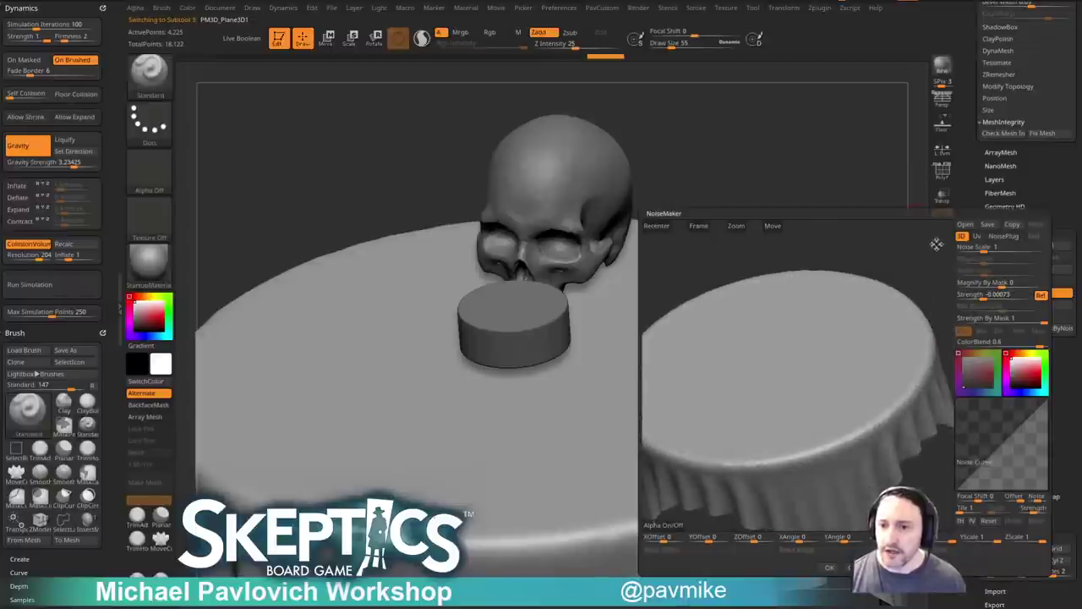
Apply Weave noise to the tablecloth with strength -0.35089, basic noise mix 0 and plugin scale 0.00957.
{"action": "left_click", "coordinate": [1004, 236]}
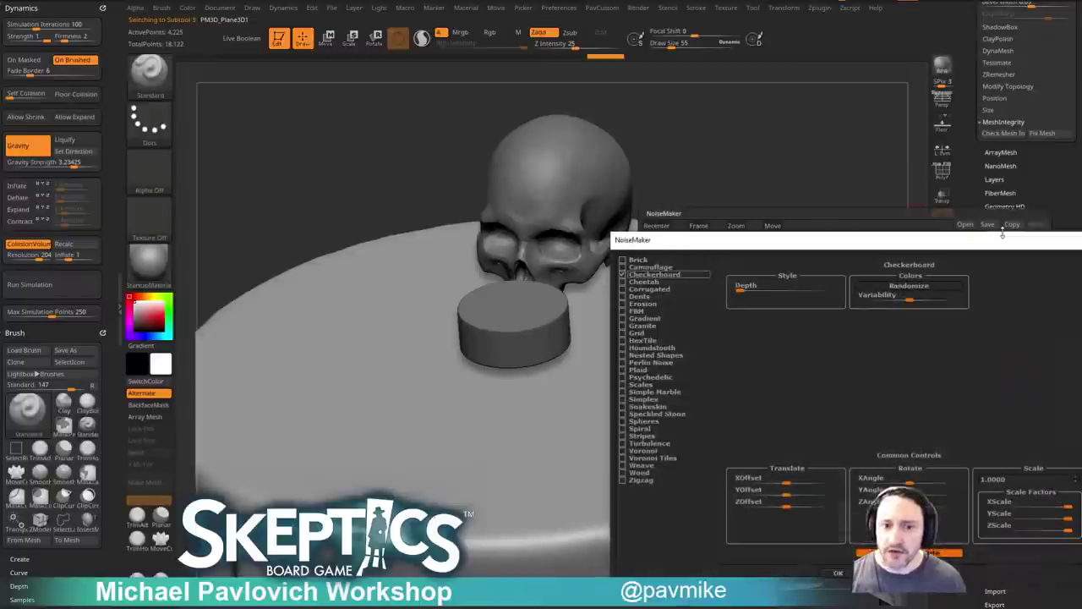
{"action": "left_click", "coordinate": [641, 465]}
{"action": "left_click", "coordinate": [835, 574]}
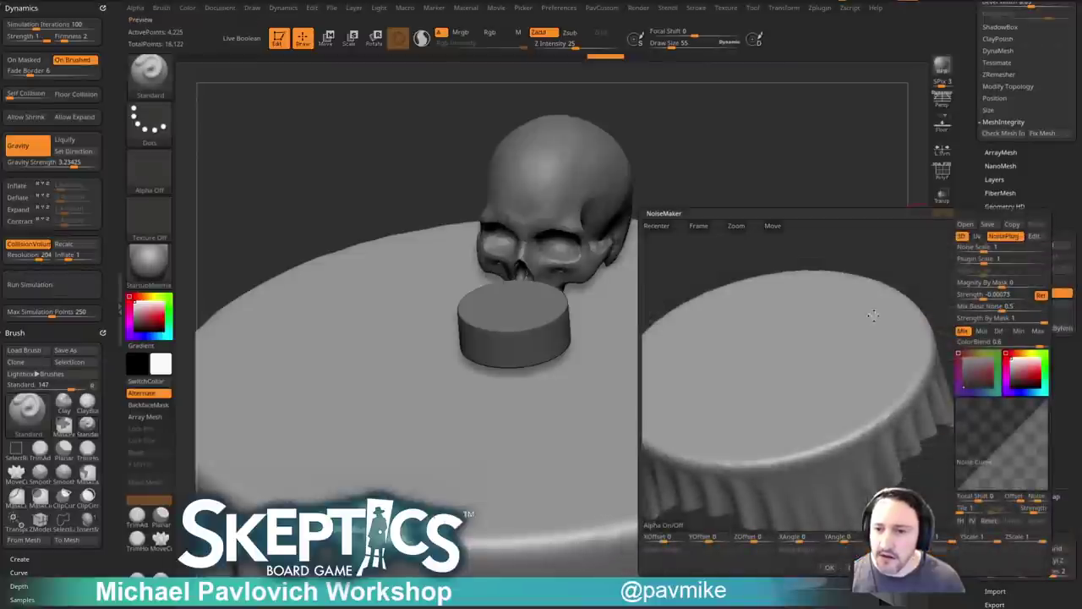
{"action": "left_click_drag", "start_coordinate": [905, 270], "coordinate": [918, 303], "text": "alt"}
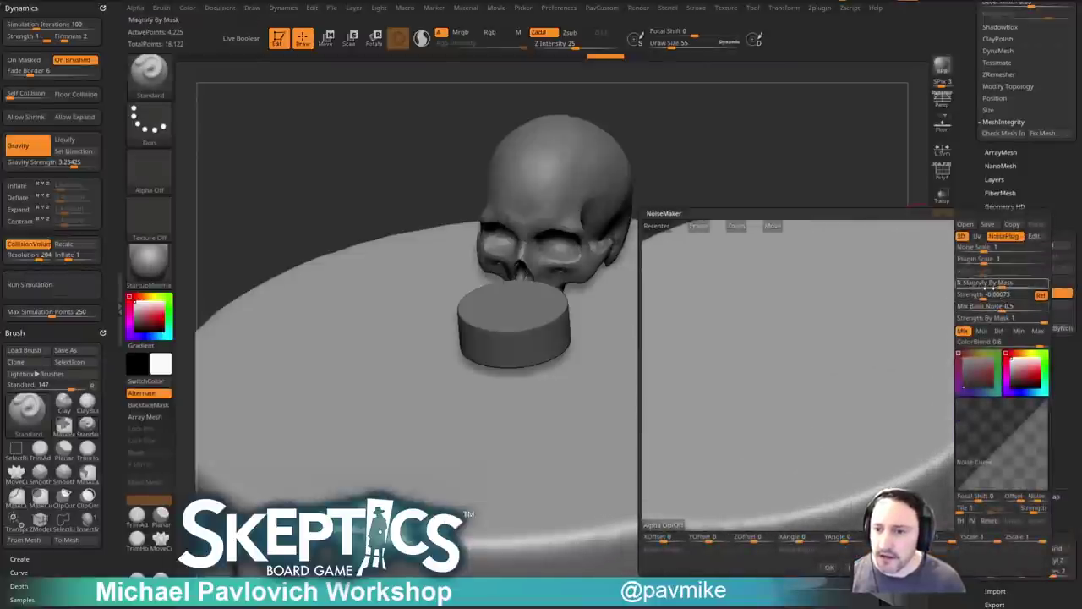
{"action": "left_click_drag", "start_coordinate": [986, 307], "coordinate": [969, 263]}
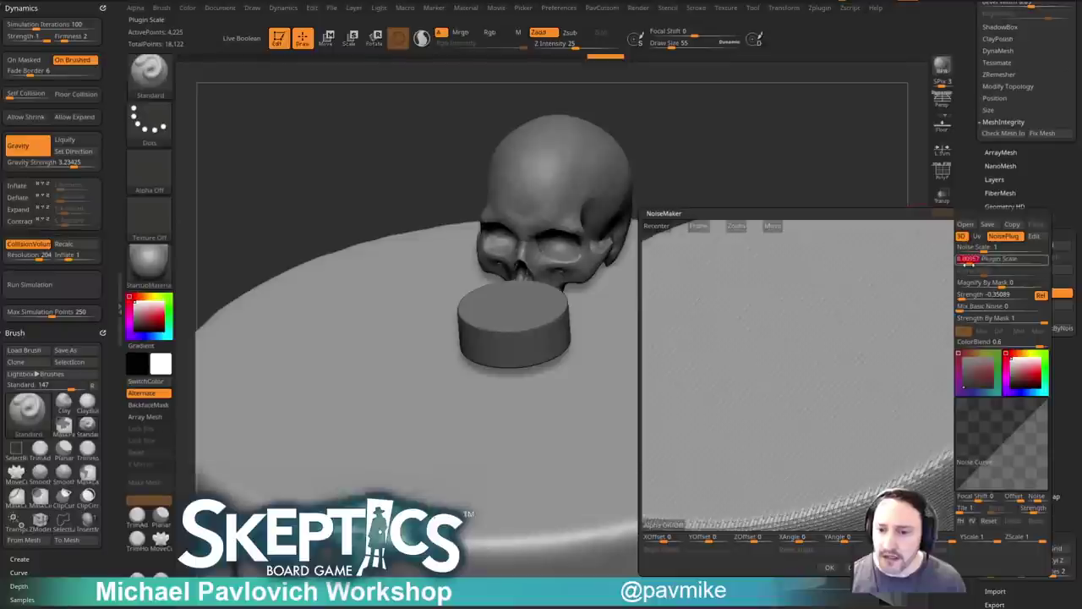
{"action": "left_click", "coordinate": [827, 567]}
{"action": "left_click_drag", "start_coordinate": [829, 203], "coordinate": [809, 181]}
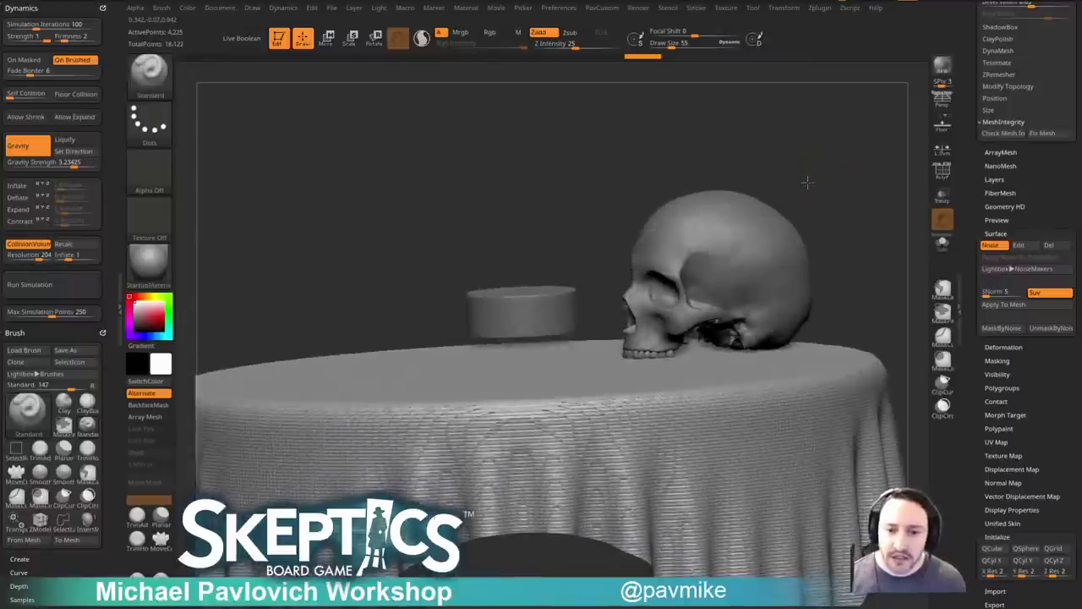
Switch the tablecloth's weave noise to UV mapping and reduce its plugin scale for a finer pattern.
{"action": "left_click", "coordinate": [1019, 244]}
{"action": "left_click", "coordinate": [978, 237]}
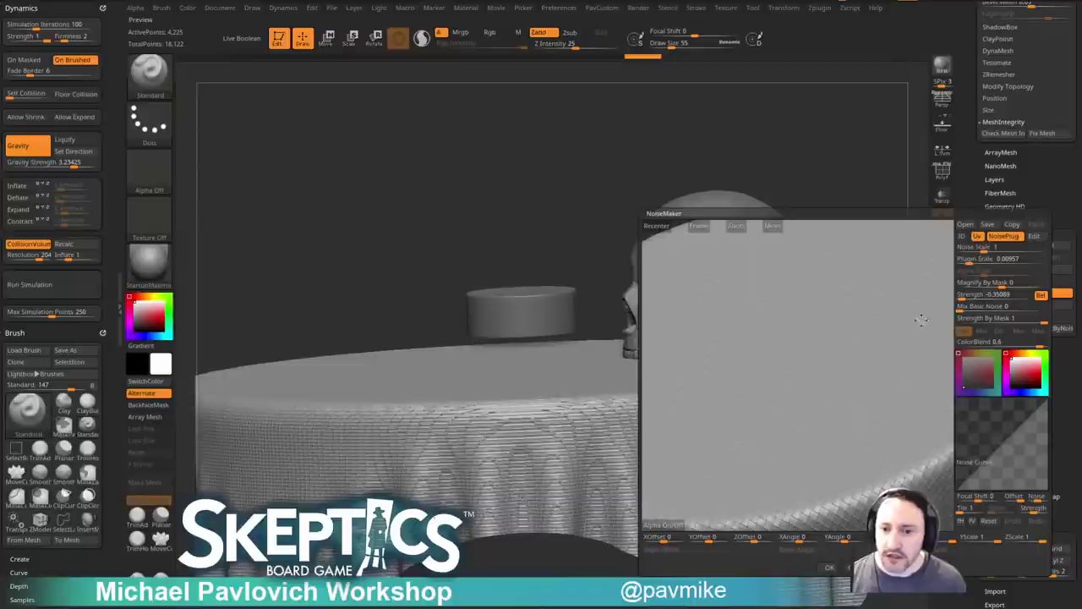
{"action": "left_click", "coordinate": [828, 567]}
{"action": "left_click_drag", "start_coordinate": [566, 164], "coordinate": [877, 156]}
{"action": "left_click", "coordinate": [1019, 245]}
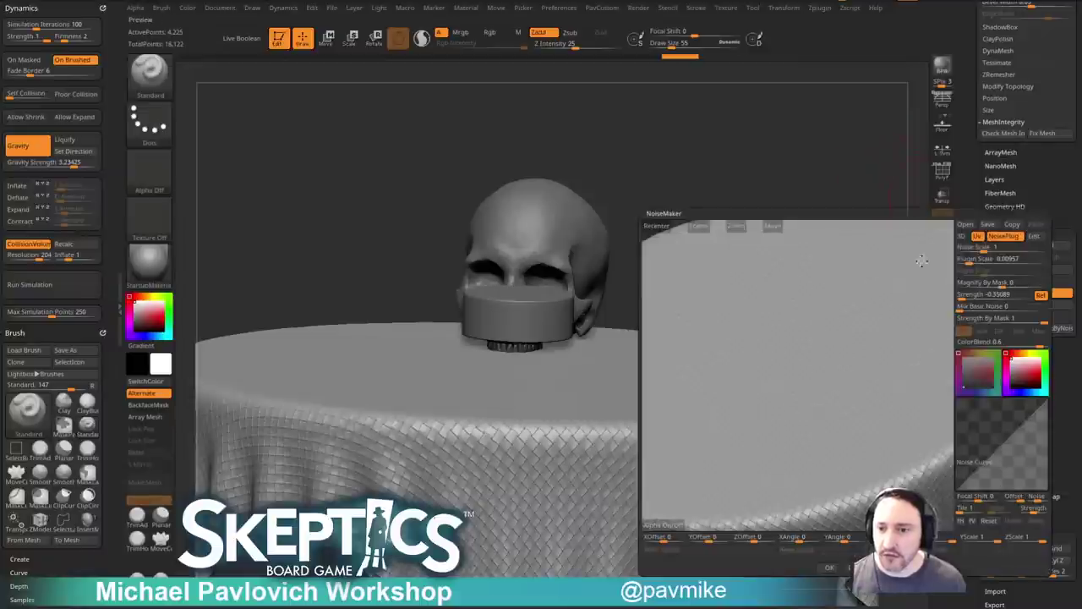
{"action": "left_click_drag", "start_coordinate": [983, 251], "coordinate": [966, 262]}
{"action": "left_click", "coordinate": [828, 569]}
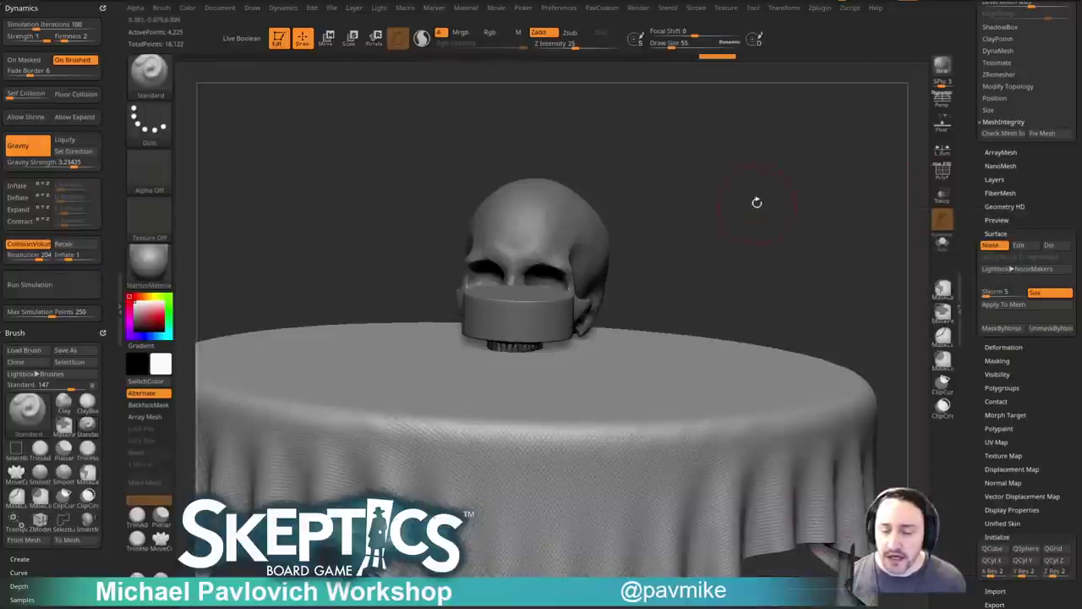
Set the draw size to 11 while examining the weave around the table, and turn off the tablecloth's surface noise.
{"action": "left_click_drag", "start_coordinate": [756, 201], "coordinate": [760, 221]}
{"action": "key", "text": "s"}
{"action": "left_click", "coordinate": [760, 221]}
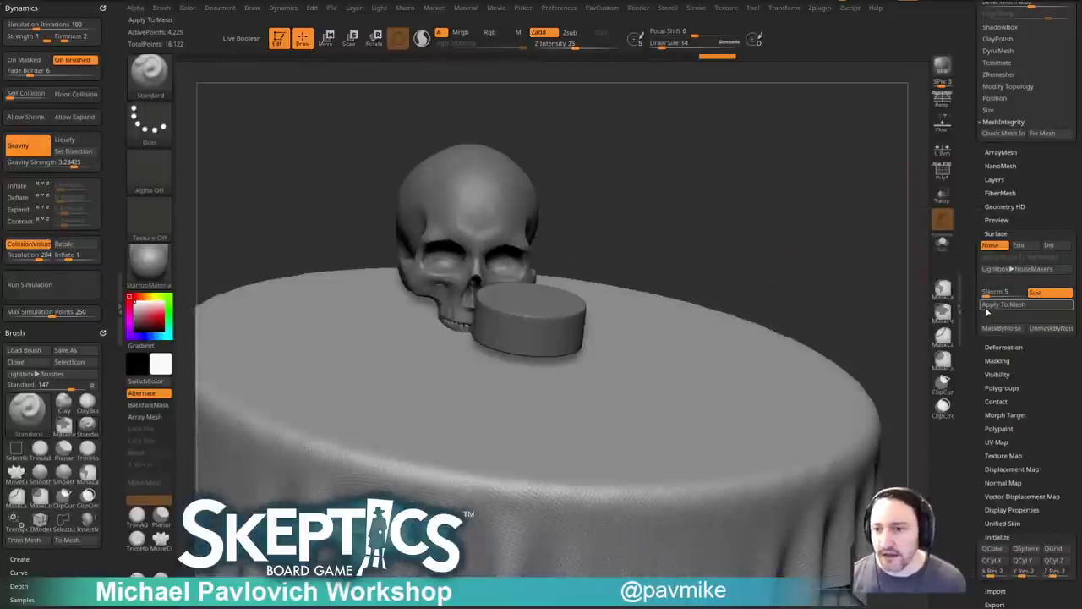
{"action": "mouse_move", "coordinate": [822, 251]}
{"action": "left_mouse_down"}
{"action": "mouse_move", "coordinate": [783, 233]}
{"action": "mouse_move", "coordinate": [782, 251]}
{"action": "mouse_move", "coordinate": [780, 207]}
{"action": "left_mouse_up"}
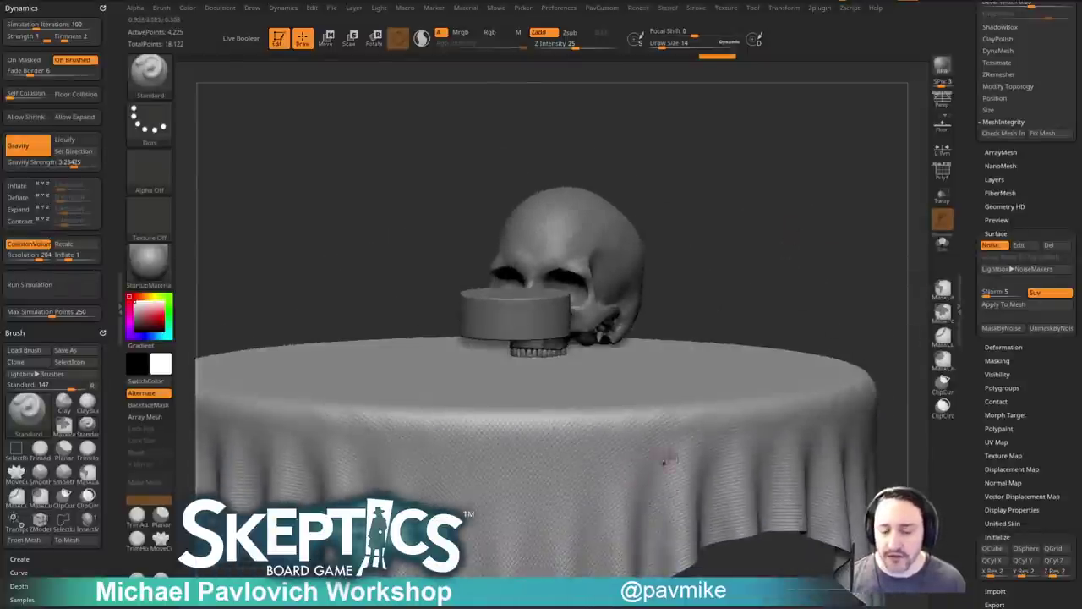
{"action": "key", "text": "s"}
{"action": "left_click_drag", "start_coordinate": [692, 420], "coordinate": [694, 419]}
{"action": "mouse_move", "coordinate": [766, 260]}
{"action": "left_mouse_down"}
{"action": "mouse_move", "coordinate": [753, 255]}
{"action": "mouse_move", "coordinate": [828, 215]}
{"action": "mouse_move", "coordinate": [757, 171]}
{"action": "mouse_move", "coordinate": [817, 222]}
{"action": "mouse_move", "coordinate": [853, 287]}
{"action": "mouse_move", "coordinate": [762, 237]}
{"action": "mouse_move", "coordinate": [804, 245]}
{"action": "mouse_move", "coordinate": [835, 266]}
{"action": "left_mouse_up"}
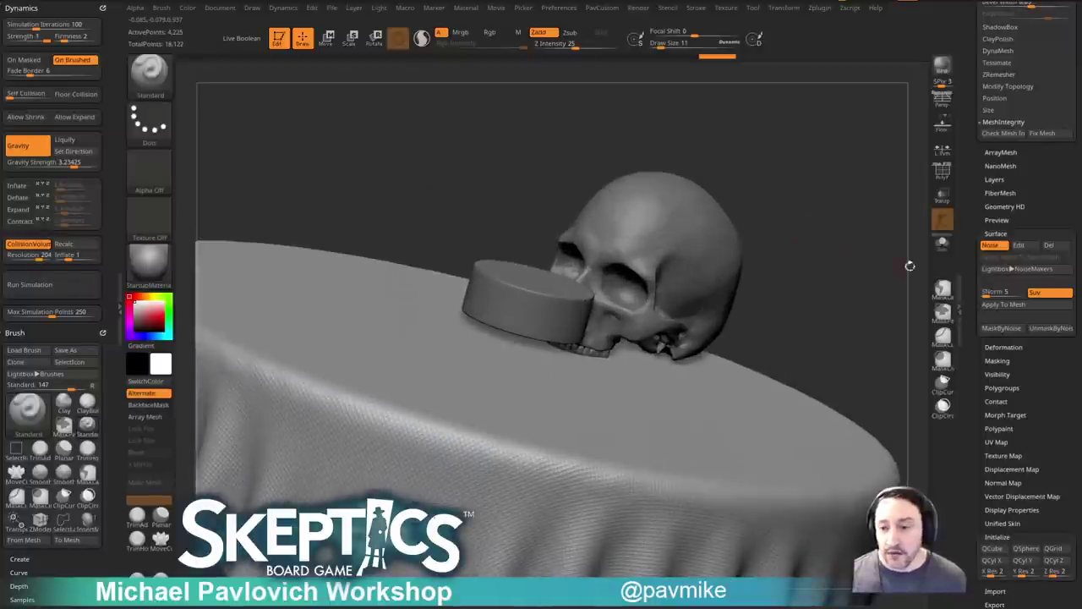
{"action": "left_click", "coordinate": [996, 234]}
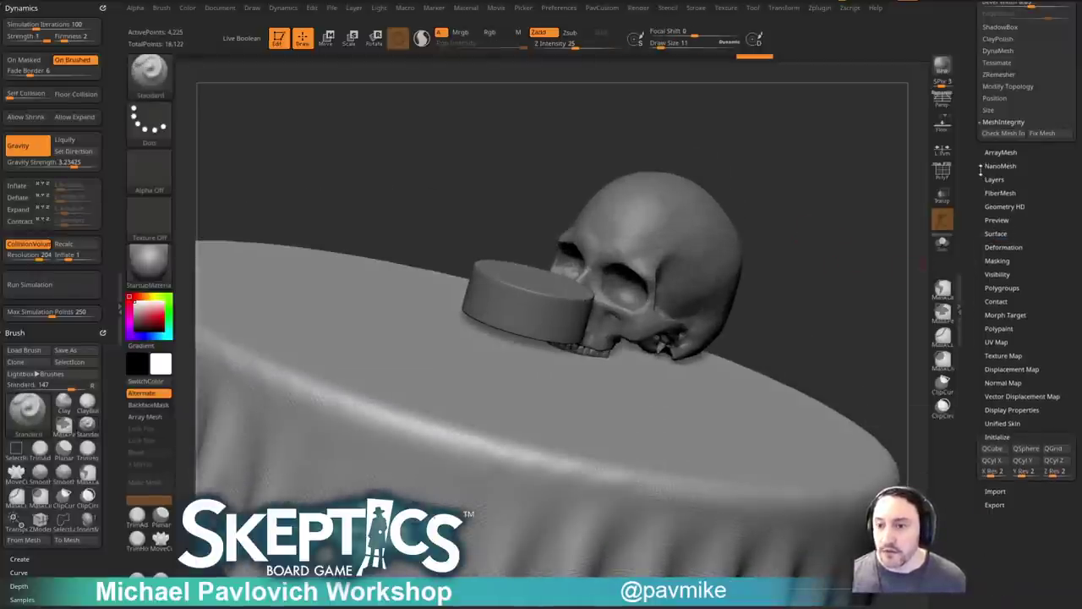
{"action": "scroll", "coordinate": [980, 172], "scroll_direction": "up", "scroll_amount": 6}
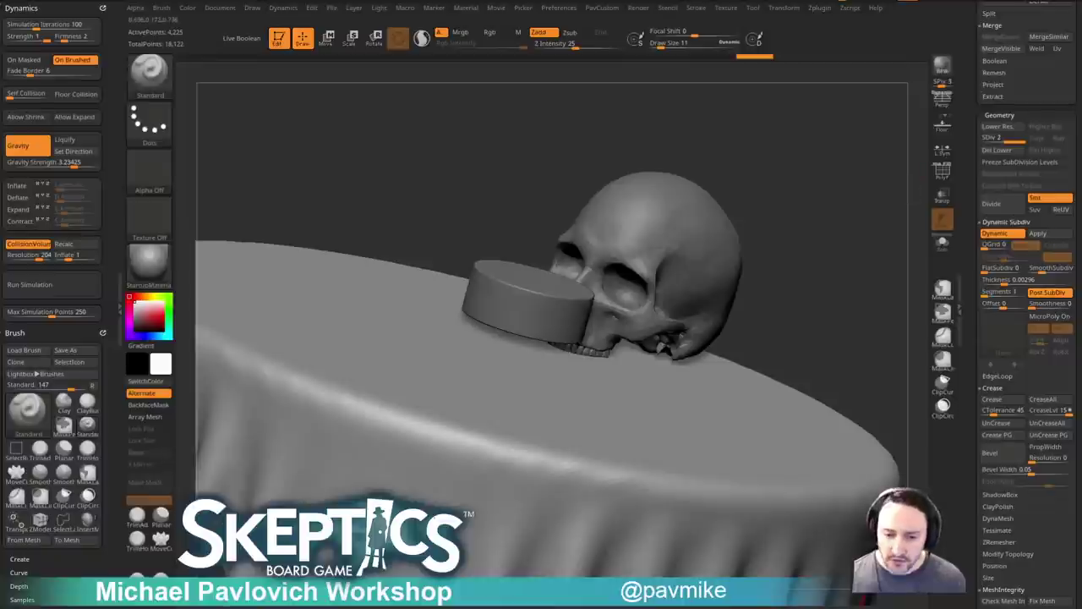
Switch to the browser and show the biker artwork page on ArtStation.
{"action": "left_click_drag", "start_coordinate": [778, 604], "coordinate": [796, 131]}
{"action": "left_click", "coordinate": [433, 131]}
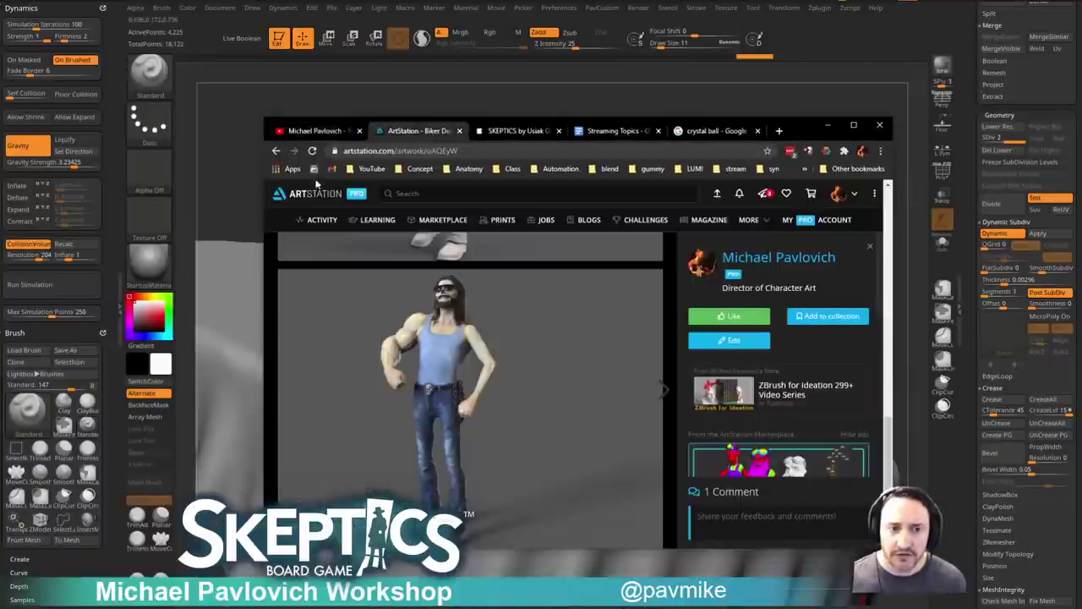
Open your own profile portfolio page on ArtStation and look through the artwork thumbnails.
{"action": "left_click", "coordinate": [276, 152]}
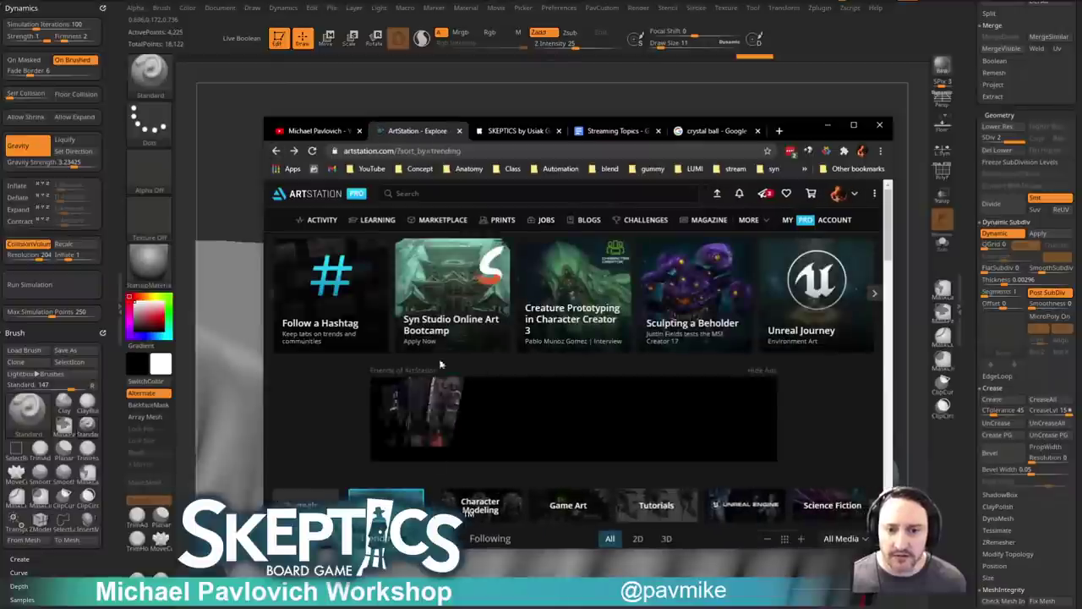
{"action": "scroll", "coordinate": [351, 336], "scroll_direction": "down", "scroll_amount": 3}
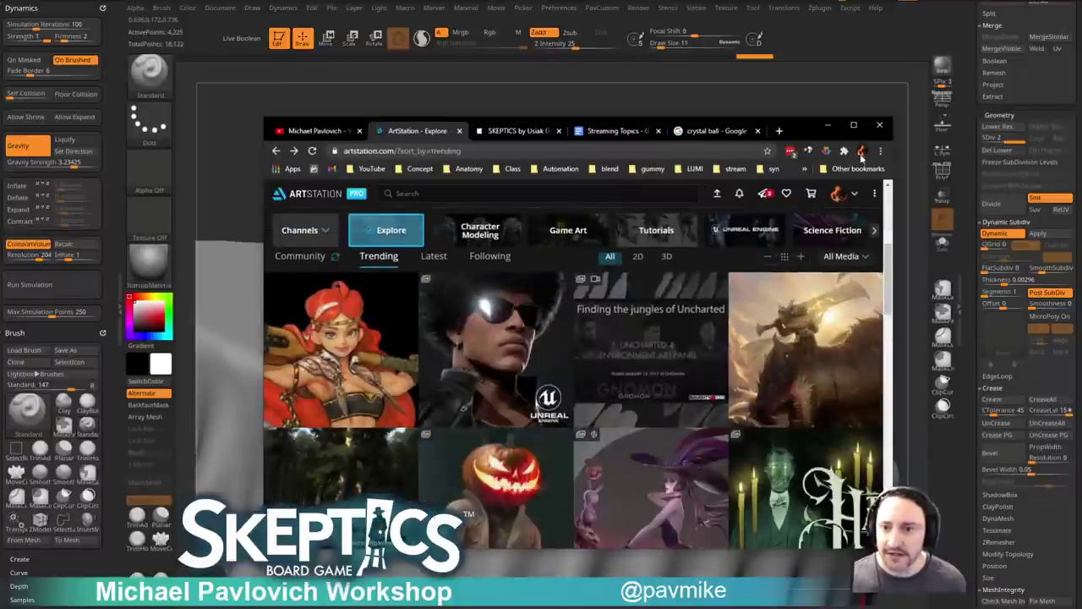
{"action": "left_click", "coordinate": [855, 193]}
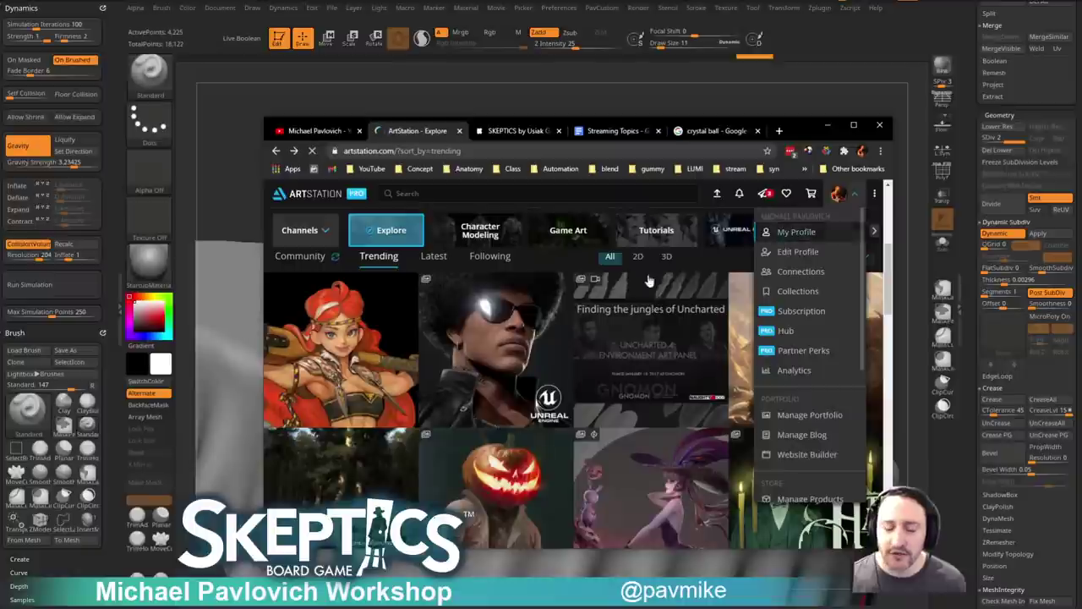
{"action": "left_click", "coordinate": [799, 231]}
{"action": "scroll", "coordinate": [397, 275], "scroll_direction": "down", "scroll_amount": 3}
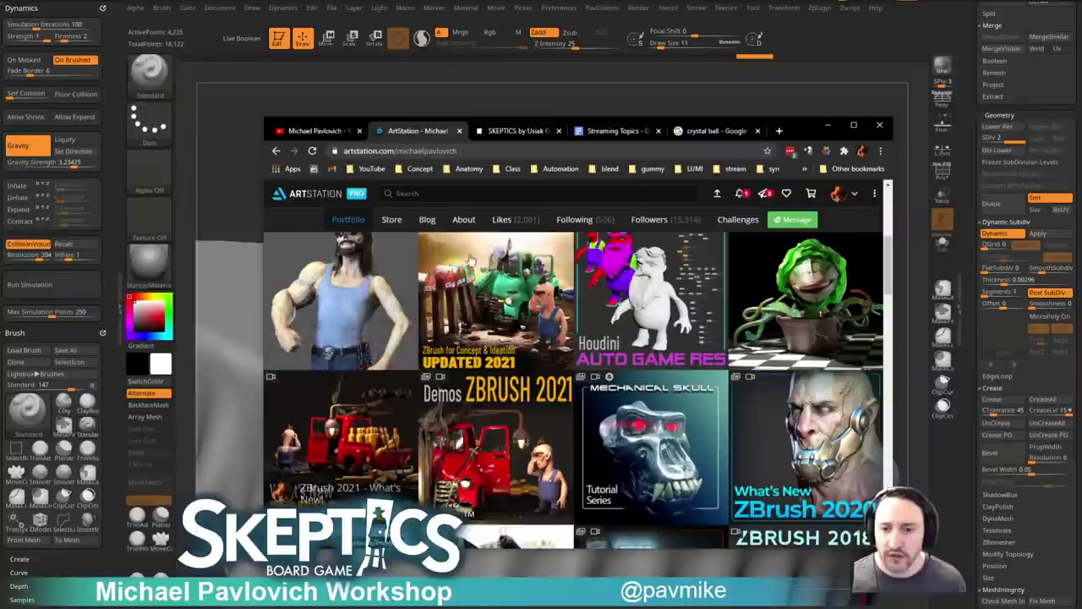
Select the portfolio page's web address, minimise the browser and return to ZBrush.
{"action": "left_click", "coordinate": [517, 154]}
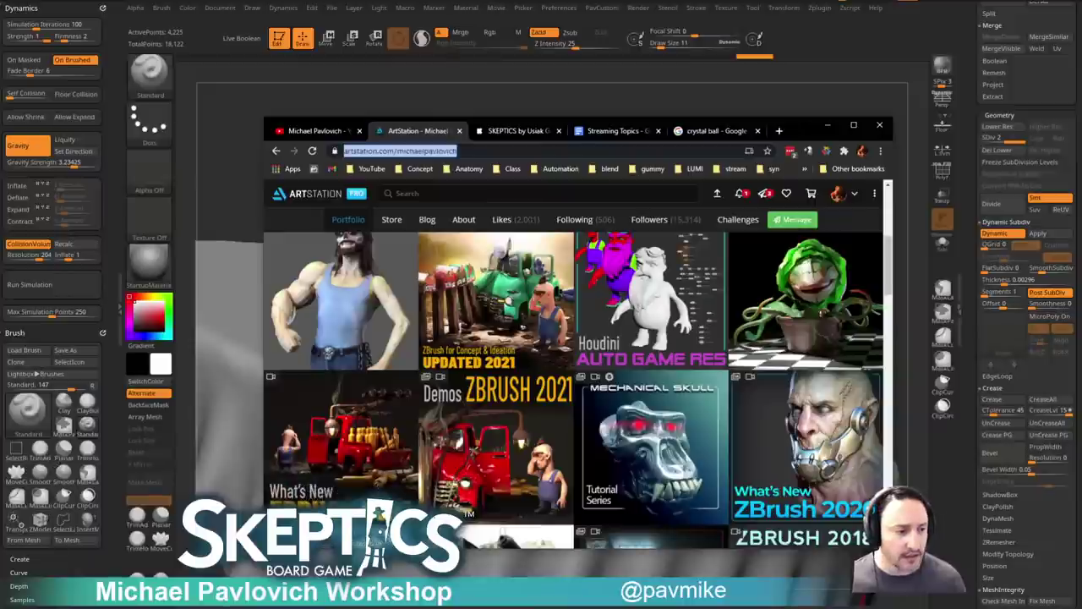
{"action": "key", "text": "alt+Tab"}
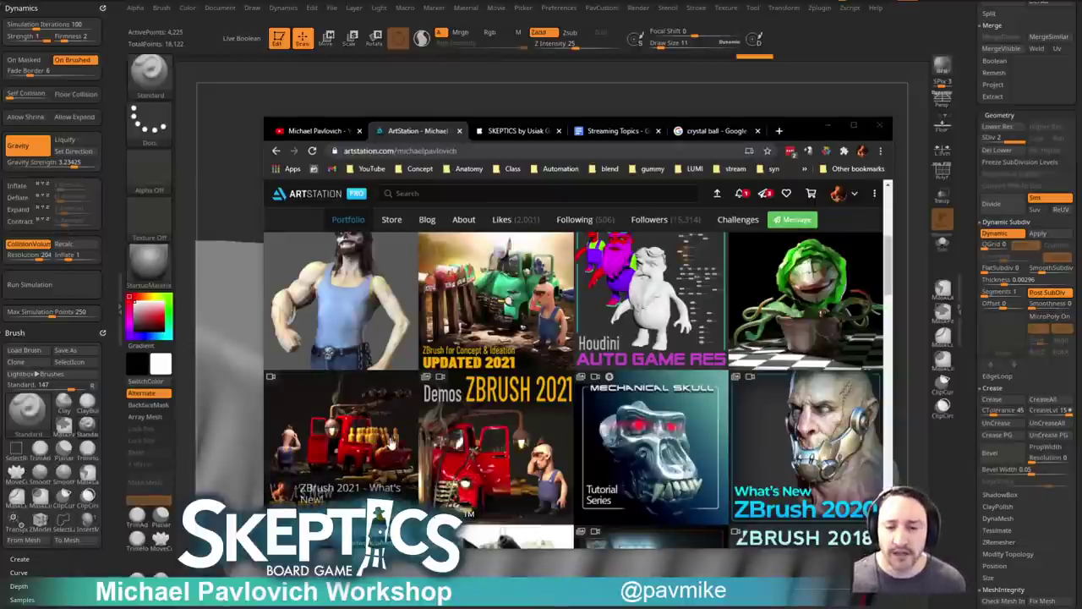
{"action": "left_click", "coordinate": [828, 126]}
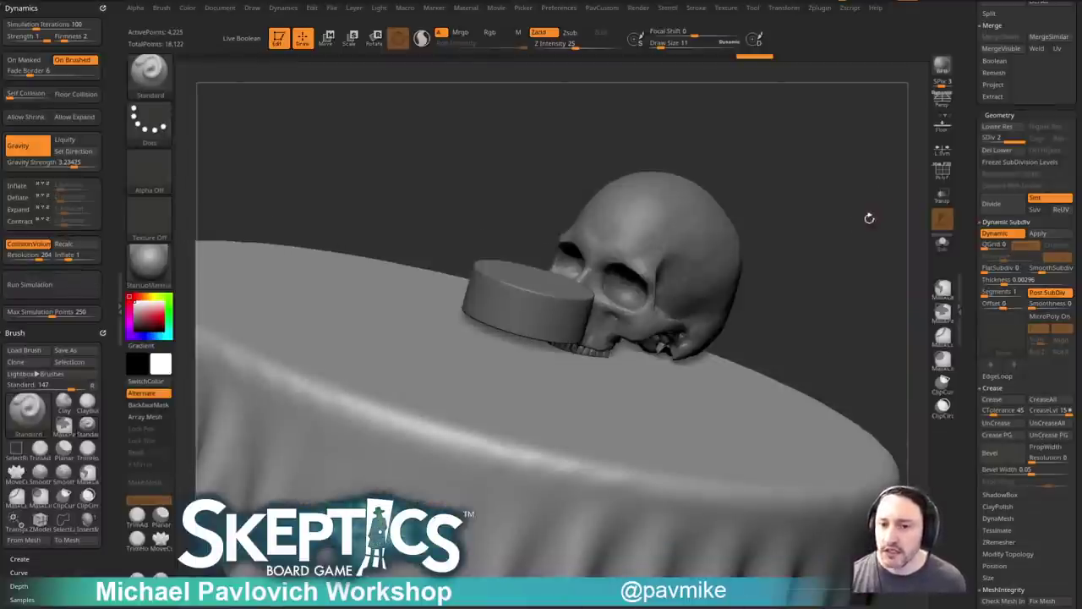
Set the draw size to 36 while examining the skull and the smooth tablecloth from closer up.
{"action": "left_click_drag", "start_coordinate": [869, 218], "coordinate": [862, 262]}
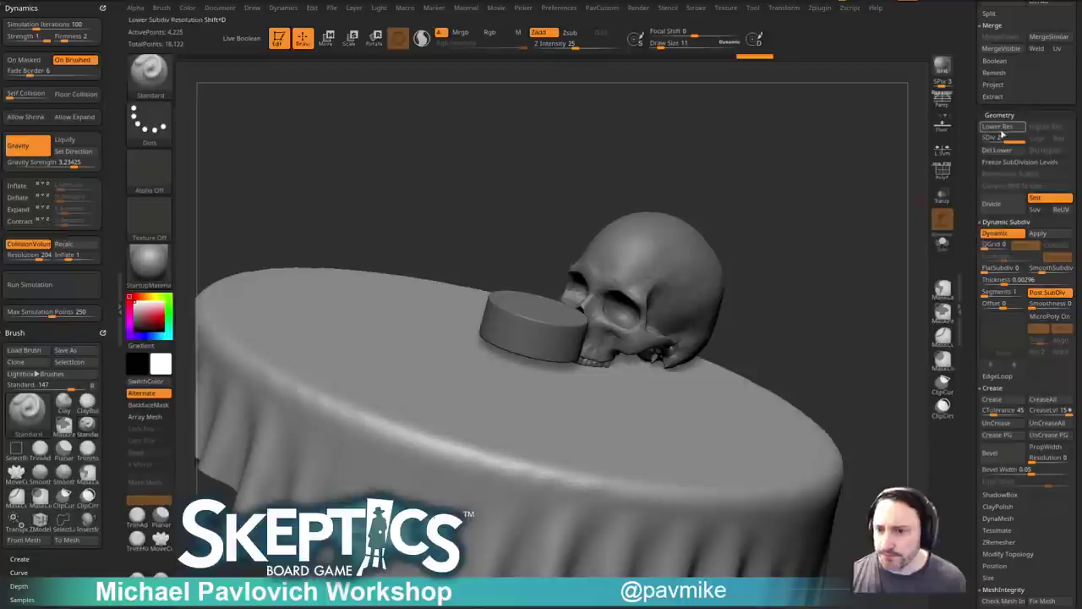
{"action": "key", "text": "s"}
{"action": "left_click_drag", "start_coordinate": [818, 330], "coordinate": [827, 331]}
{"action": "left_click_drag", "start_coordinate": [815, 338], "coordinate": [778, 341]}
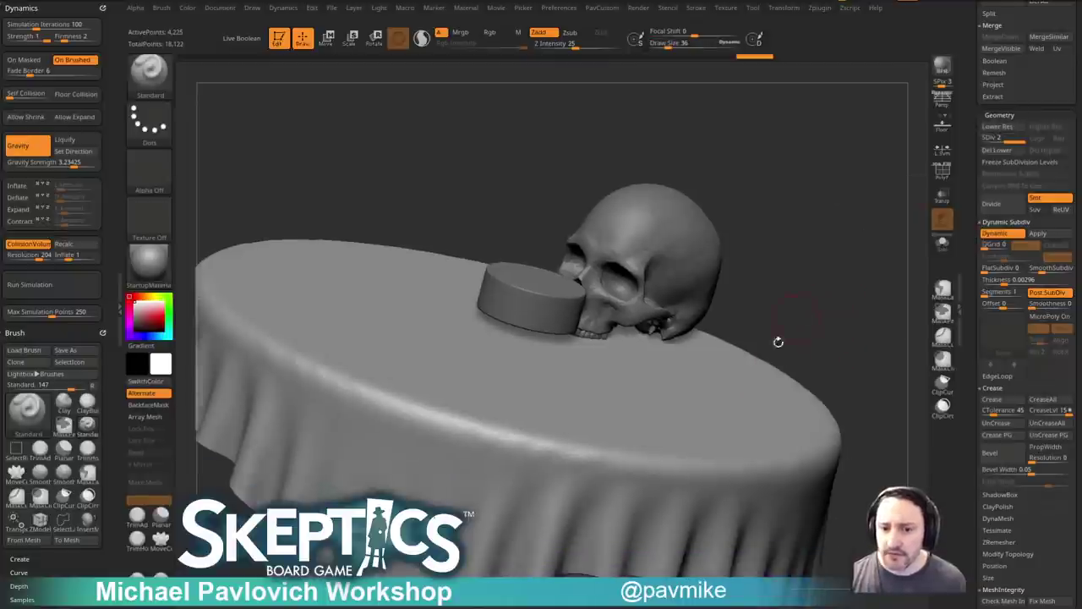
{"action": "mouse_move", "coordinate": [820, 311]}
{"action": "left_mouse_down"}
{"action": "mouse_move", "coordinate": [861, 255]}
{"action": "mouse_move", "coordinate": [882, 358]}
{"action": "mouse_move", "coordinate": [853, 263]}
{"action": "mouse_move", "coordinate": [866, 335]}
{"action": "left_mouse_up"}
{"action": "left_click_drag", "start_coordinate": [978, 326], "coordinate": [978, 197]}
{"action": "key", "text": "shift"}
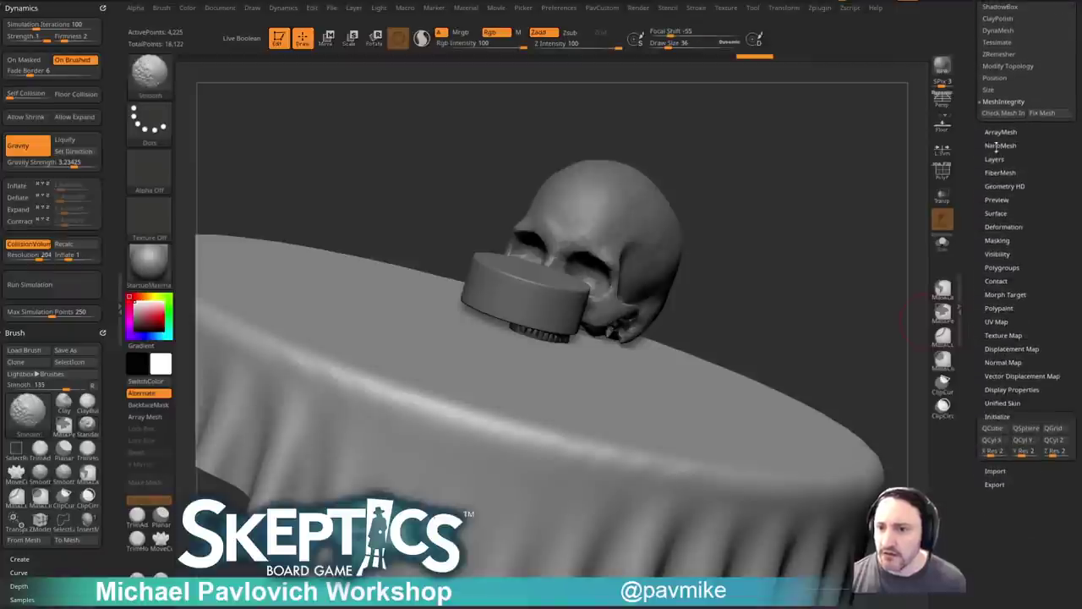
Reduce the tablecloth's dynamic SmoothSubdiv to 0 and display its polygon wireframe.
{"action": "scroll", "coordinate": [1000, 196], "scroll_direction": "up", "scroll_amount": 15}
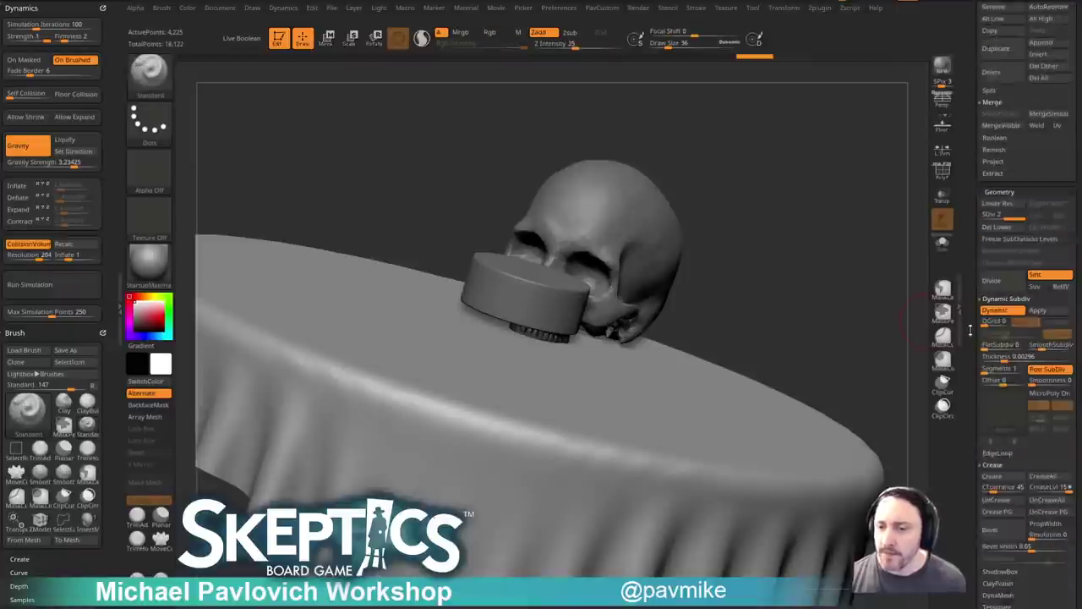
{"action": "scroll", "coordinate": [1011, 210], "scroll_direction": "down", "scroll_amount": 2}
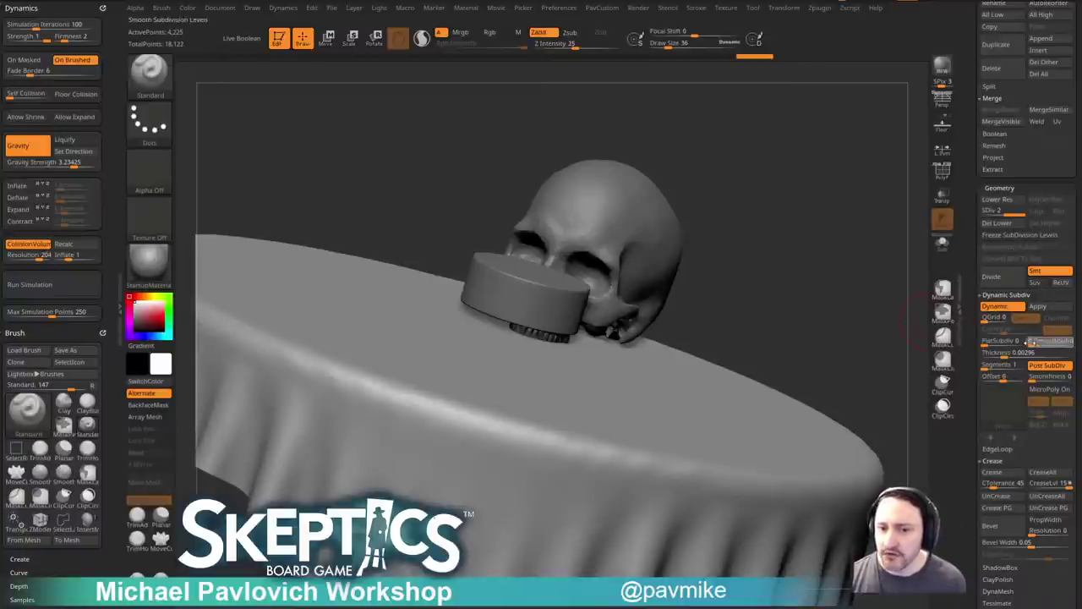
{"action": "left_click_drag", "start_coordinate": [1031, 342], "coordinate": [982, 344]}
{"action": "left_click", "coordinate": [942, 173]}
{"action": "left_click_drag", "start_coordinate": [862, 230], "coordinate": [854, 252]}
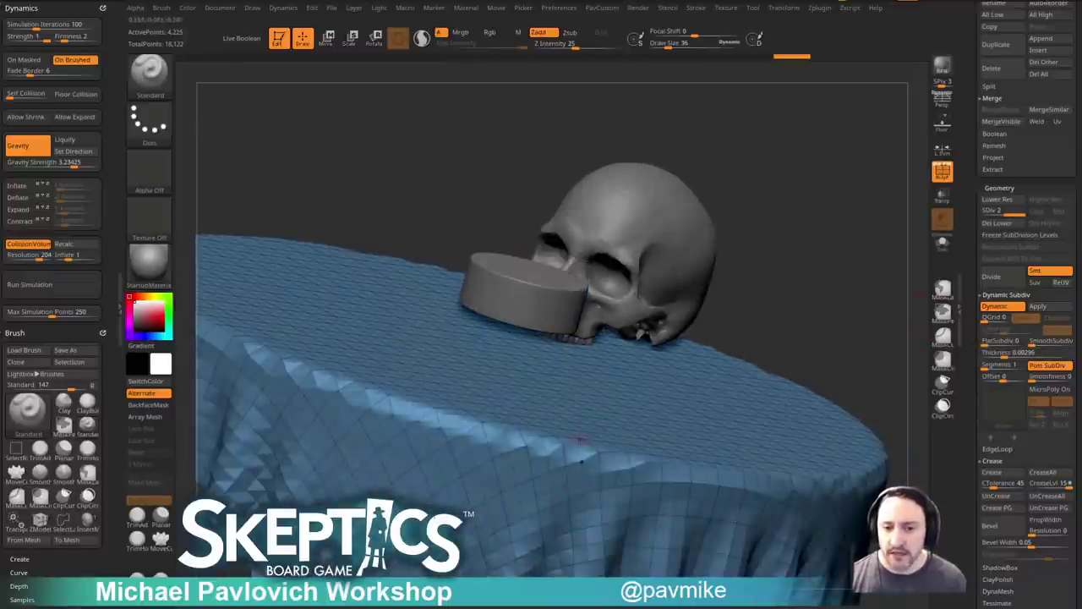
{"action": "left_click_drag", "start_coordinate": [832, 288], "coordinate": [829, 330]}
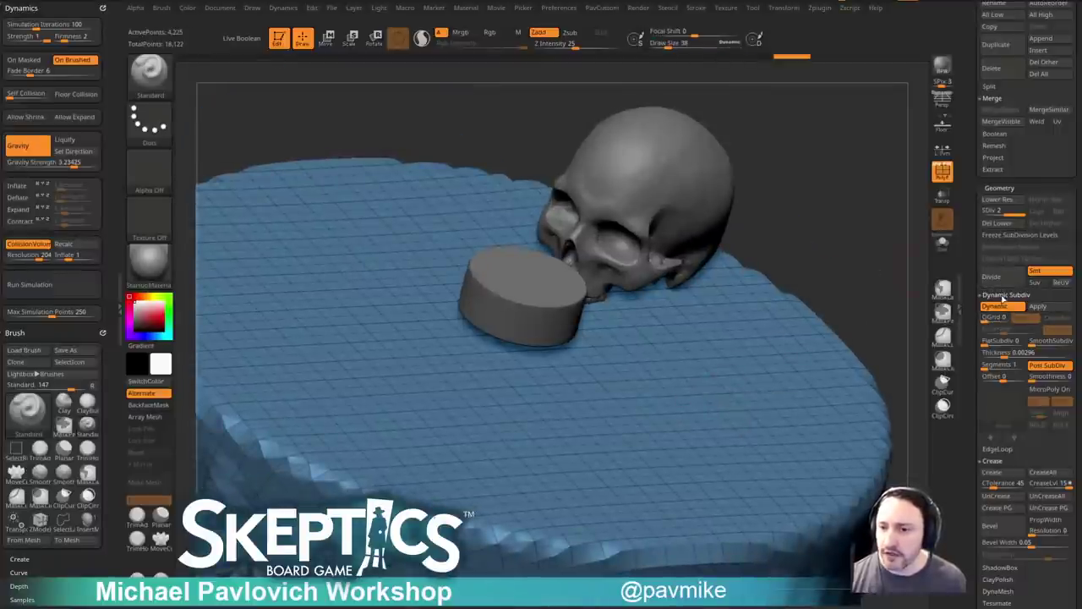
Turn on MicroPoly for the tablecloth with the Wooven Cable pattern, hide the wireframe and set the draw size to 6.
{"action": "left_click", "coordinate": [1049, 390]}
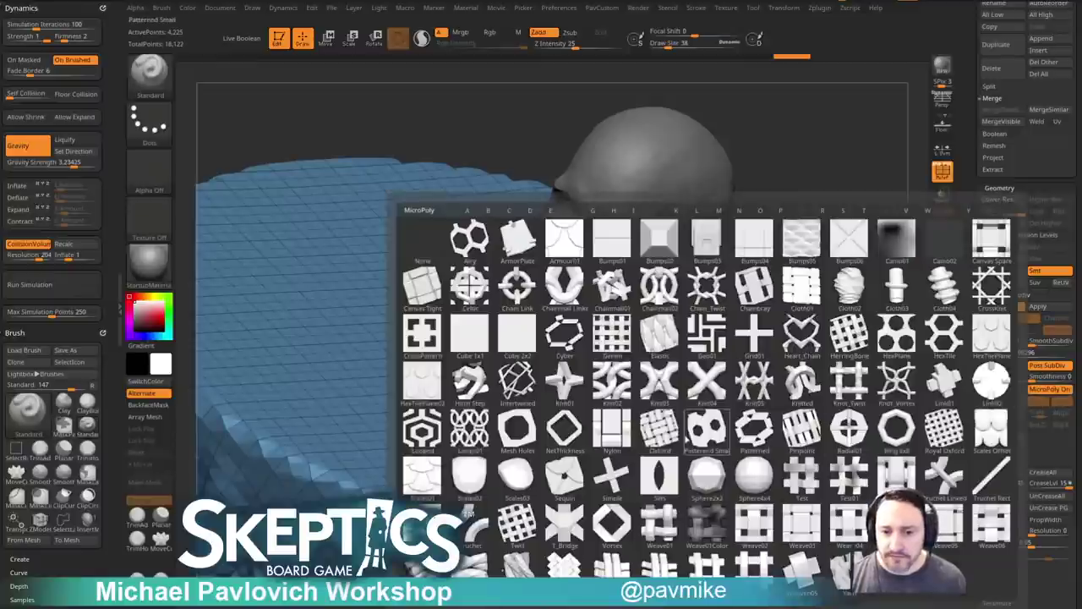
{"action": "mouse_move", "coordinate": [689, 435]}
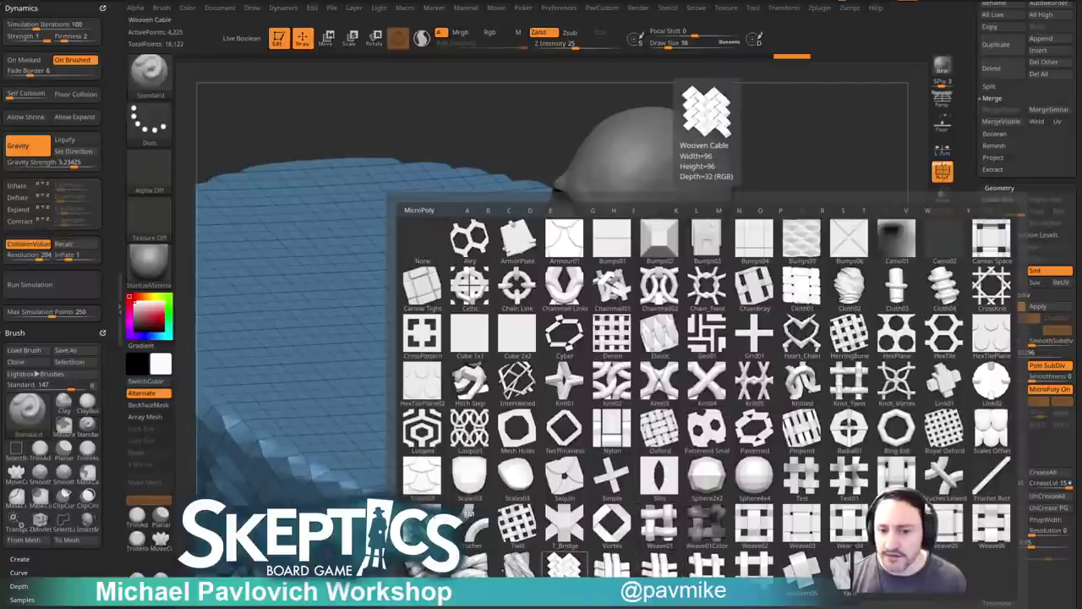
{"action": "left_click", "coordinate": [564, 564]}
{"action": "left_click", "coordinate": [942, 174]}
{"action": "mouse_move", "coordinate": [859, 260]}
{"action": "left_mouse_down"}
{"action": "mouse_move", "coordinate": [809, 236]}
{"action": "mouse_move", "coordinate": [877, 310]}
{"action": "mouse_move", "coordinate": [868, 246]}
{"action": "mouse_move", "coordinate": [882, 194]}
{"action": "mouse_move", "coordinate": [887, 259]}
{"action": "mouse_move", "coordinate": [876, 279]}
{"action": "mouse_move", "coordinate": [839, 264]}
{"action": "left_mouse_up"}
{"action": "key", "text": "s"}
{"action": "left_click", "coordinate": [836, 288]}
{"action": "right_click_drag", "start_coordinate": [839, 264], "coordinate": [854, 171]}
{"action": "mouse_move", "coordinate": [1015, 417]}
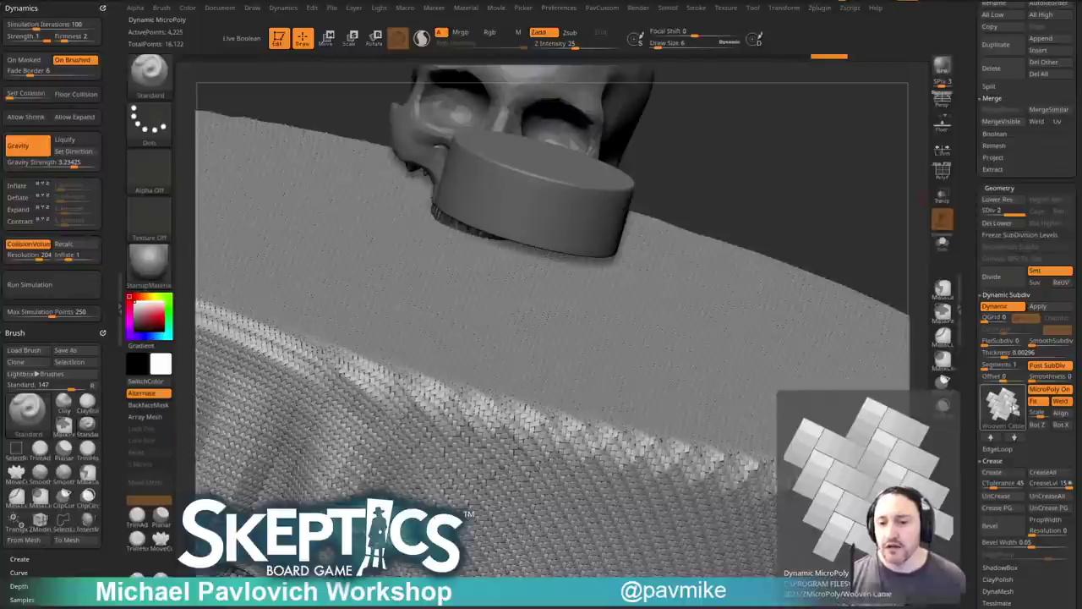
Choose the ClothHook brush and set its draw size to 166 for pulling the tablecloth.
{"action": "mouse_move", "coordinate": [808, 146]}
{"action": "right_mouse_down", "text": "ctrl"}
{"action": "mouse_move", "coordinate": [845, 229]}
{"action": "mouse_move", "coordinate": [819, 245]}
{"action": "right_mouse_up", "text": "ctrl"}
{"action": "key", "text": "s"}
{"action": "left_click", "coordinate": [828, 240]}
{"action": "key", "text": "b"}
{"action": "key", "text": "c"}
{"action": "key", "text": "h"}
{"action": "key", "text": "s"}
{"action": "left_click", "coordinate": [773, 338]}
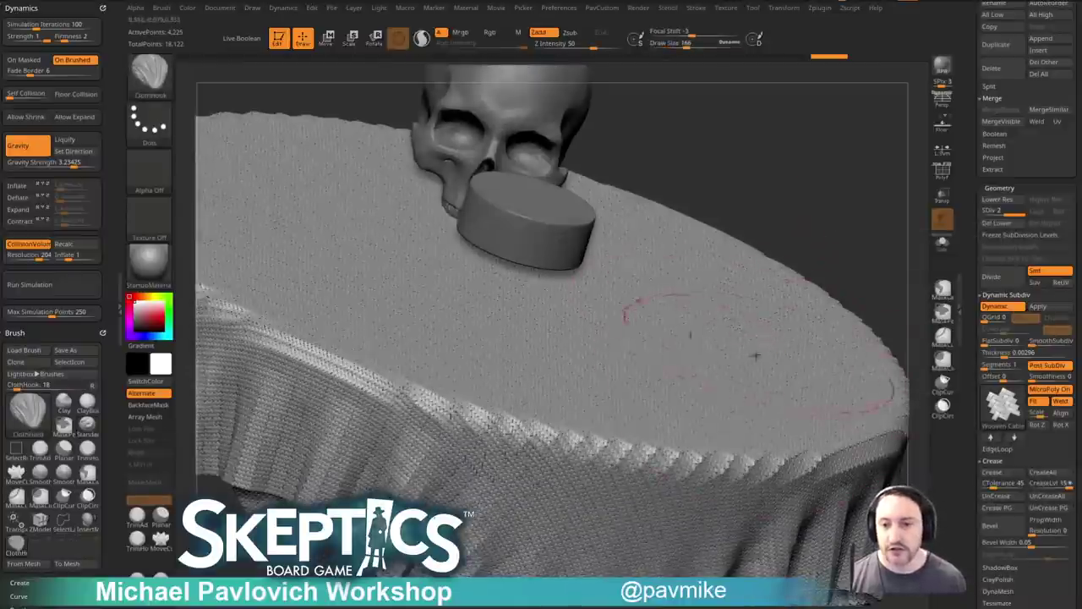
Try pulling up the tablecloth's top with the ClothHook brush and undo the strokes.
{"action": "key", "text": "2"}
{"action": "left_click", "coordinate": [738, 170]}
{"action": "mouse_move", "coordinate": [745, 359]}
{"action": "left_mouse_down"}
{"action": "mouse_move", "coordinate": [734, 292]}
{"action": "mouse_move", "coordinate": [768, 224]}
{"action": "mouse_move", "coordinate": [817, 224]}
{"action": "mouse_move", "coordinate": [782, 165]}
{"action": "left_mouse_up"}
{"action": "key", "text": "ctrl+z"}
{"action": "mouse_move", "coordinate": [773, 302]}
{"action": "left_mouse_down"}
{"action": "mouse_move", "coordinate": [845, 125]}
{"action": "mouse_move", "coordinate": [769, 174]}
{"action": "mouse_move", "coordinate": [831, 178]}
{"action": "left_mouse_up"}
{"action": "left_click_drag", "start_coordinate": [863, 114], "coordinate": [854, 167]}
{"action": "key", "text": "ctrl+z"}
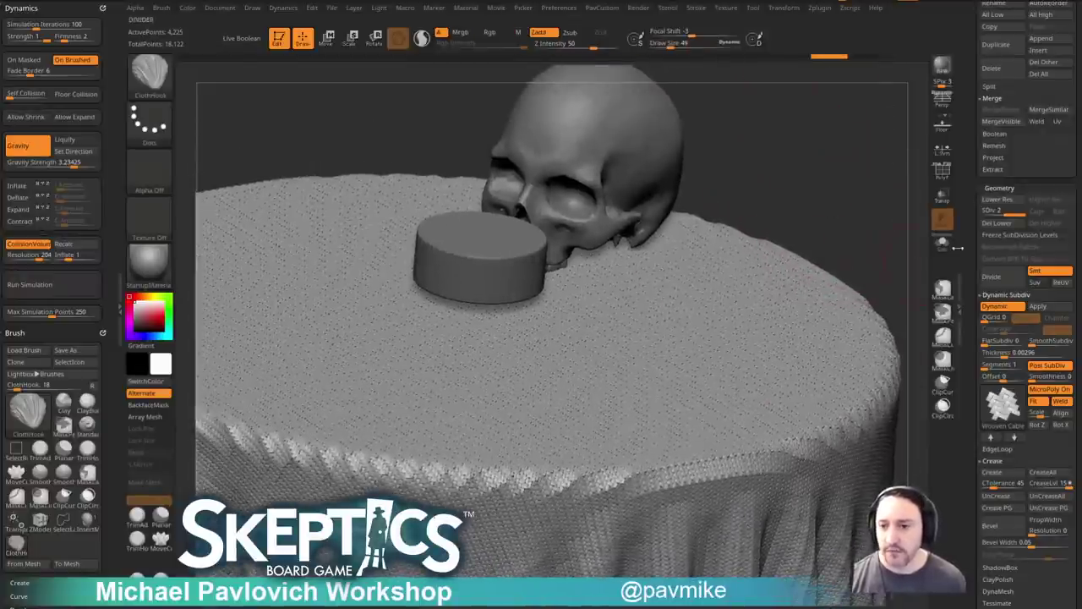
Try the Knot_Twist and Denim MicroPoly patterns on the tablecloth.
{"action": "left_click", "coordinate": [1003, 406]}
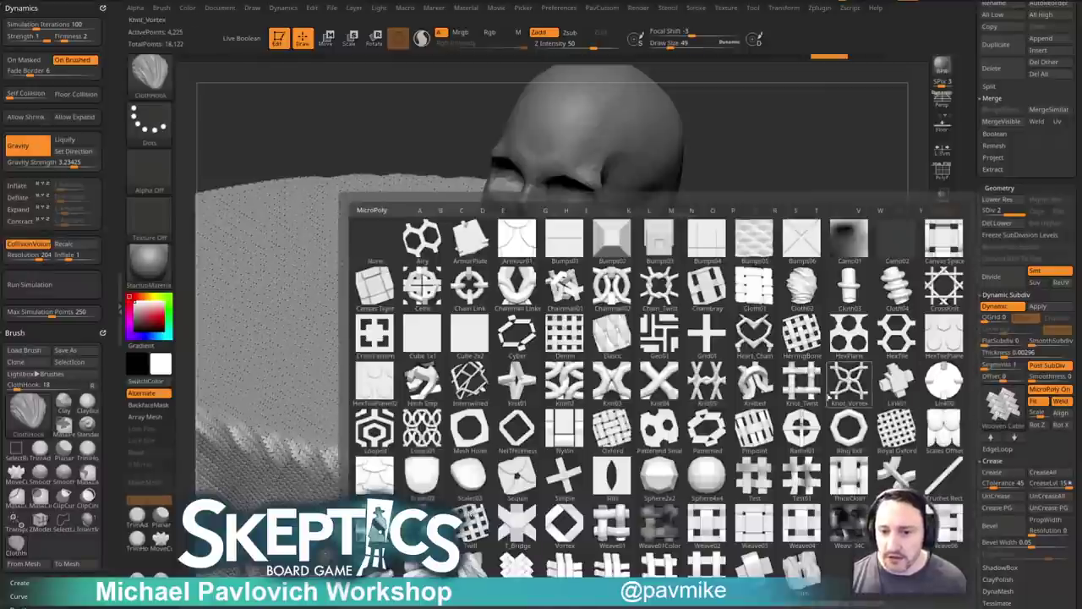
{"action": "left_click", "coordinate": [802, 382]}
{"action": "left_click_drag", "start_coordinate": [899, 307], "coordinate": [919, 273]}
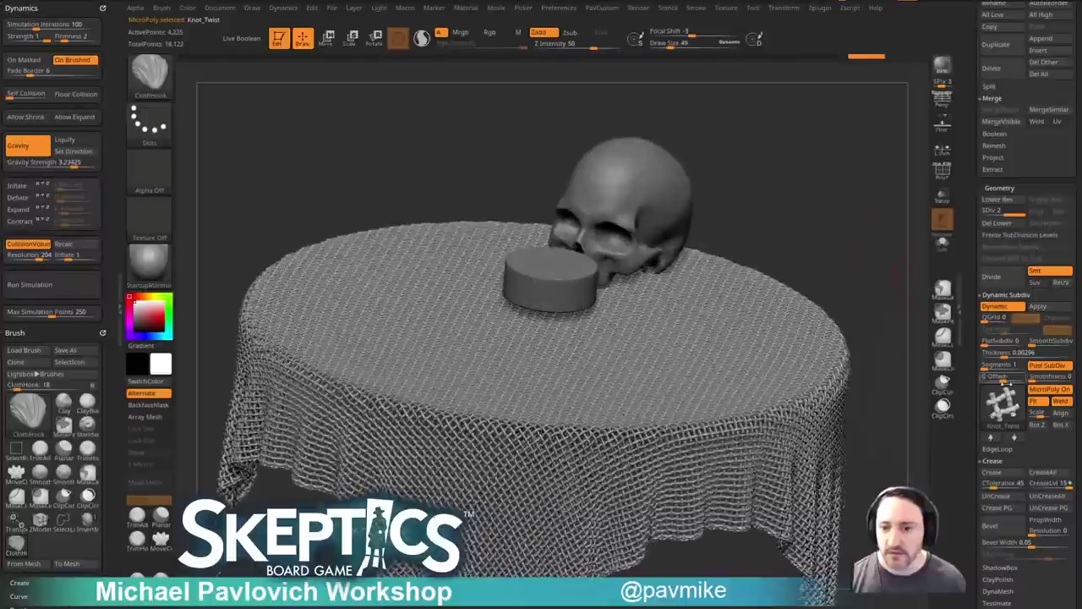
{"action": "left_click", "coordinate": [1003, 405]}
{"action": "left_click", "coordinate": [564, 334]}
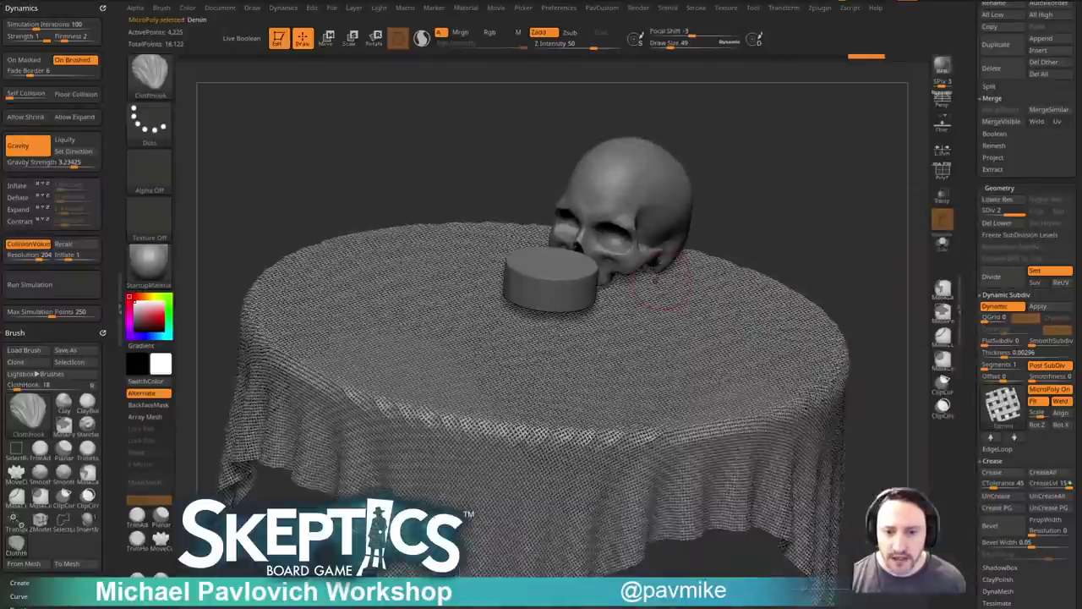
{"action": "left_click_drag", "start_coordinate": [871, 257], "coordinate": [928, 331]}
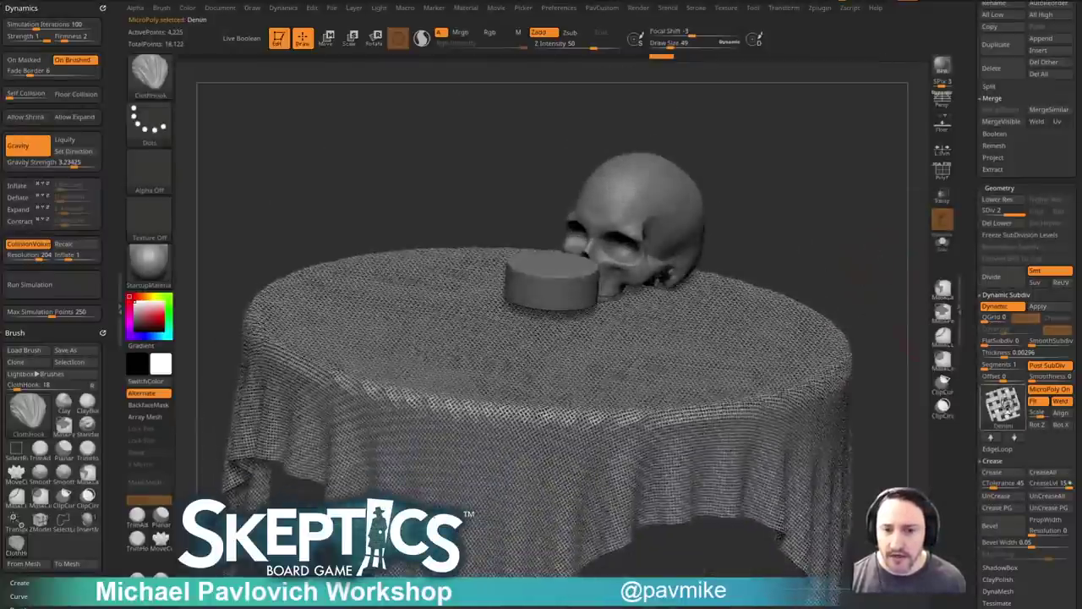
Apply the Oxford MicroPoly pattern to the tablecloth and set the draw size to 14.
{"action": "left_click", "coordinate": [1004, 408]}
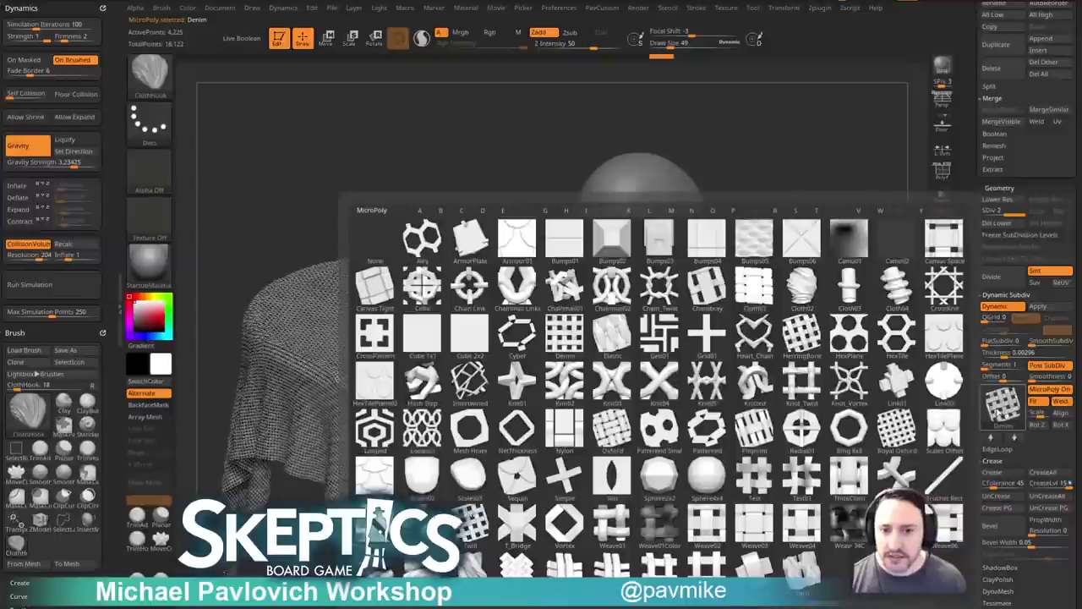
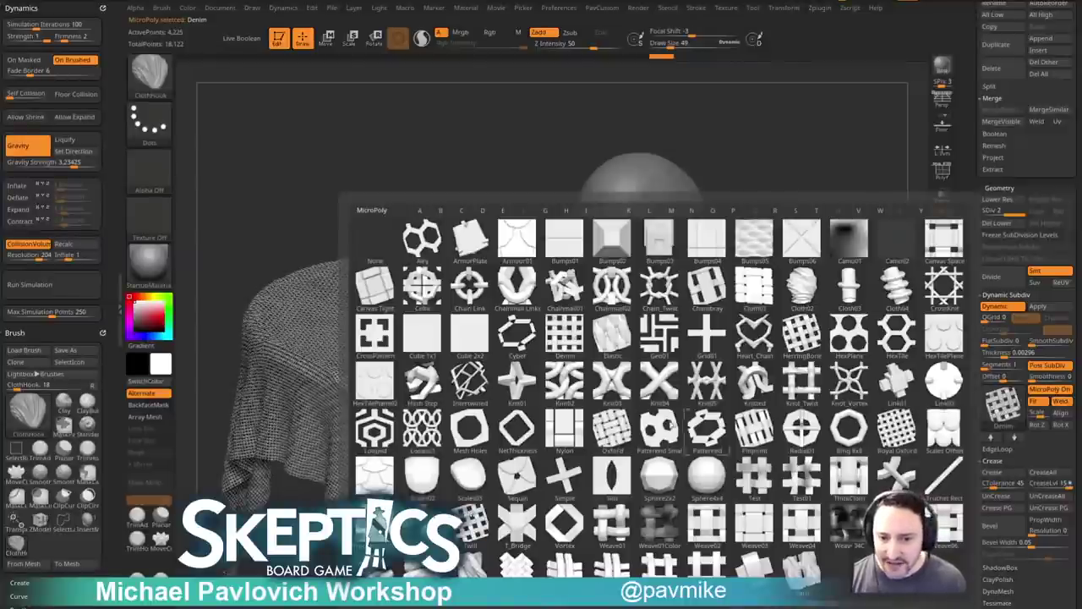
{"action": "left_click", "coordinate": [612, 430]}
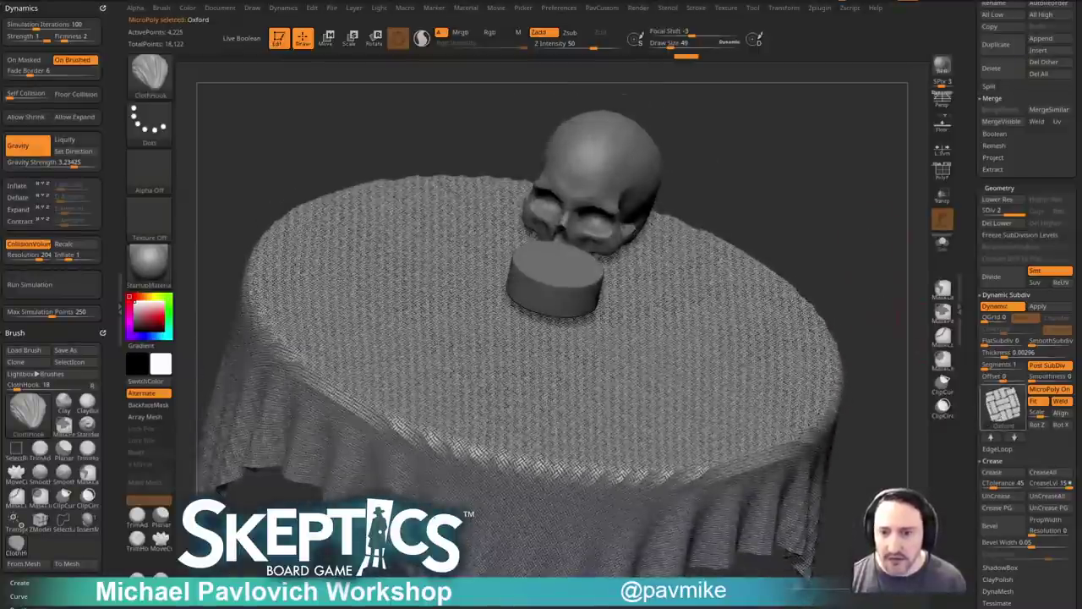
{"action": "left_click", "coordinate": [1002, 404]}
{"action": "mouse_move", "coordinate": [857, 164]}
{"action": "left_mouse_down", "text": "alt"}
{"action": "mouse_move", "coordinate": [867, 224]}
{"action": "mouse_move", "coordinate": [832, 198]}
{"action": "left_mouse_up", "text": "alt"}
{"action": "key", "text": "s"}
{"action": "left_click_drag", "start_coordinate": [832, 199], "coordinate": [928, 242], "text": "alt"}
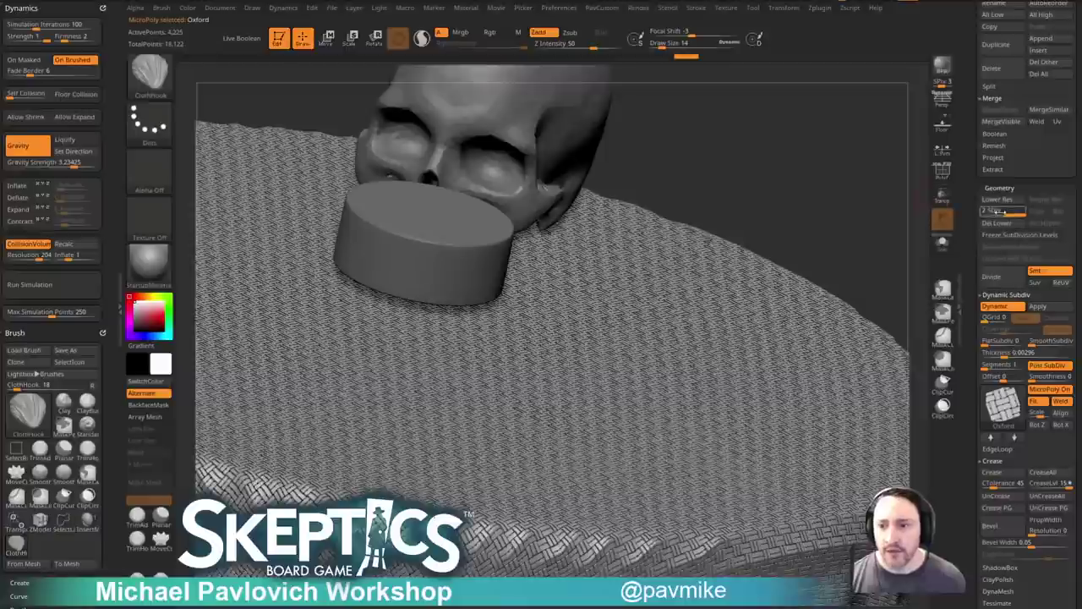
Try the Oxford weave at the tablecloth's subdivision level 1, then return to level 2.
{"action": "left_click_drag", "start_coordinate": [1001, 210], "coordinate": [984, 213]}
{"action": "left_click_drag", "start_coordinate": [878, 243], "coordinate": [918, 224]}
{"action": "key", "text": "d"}
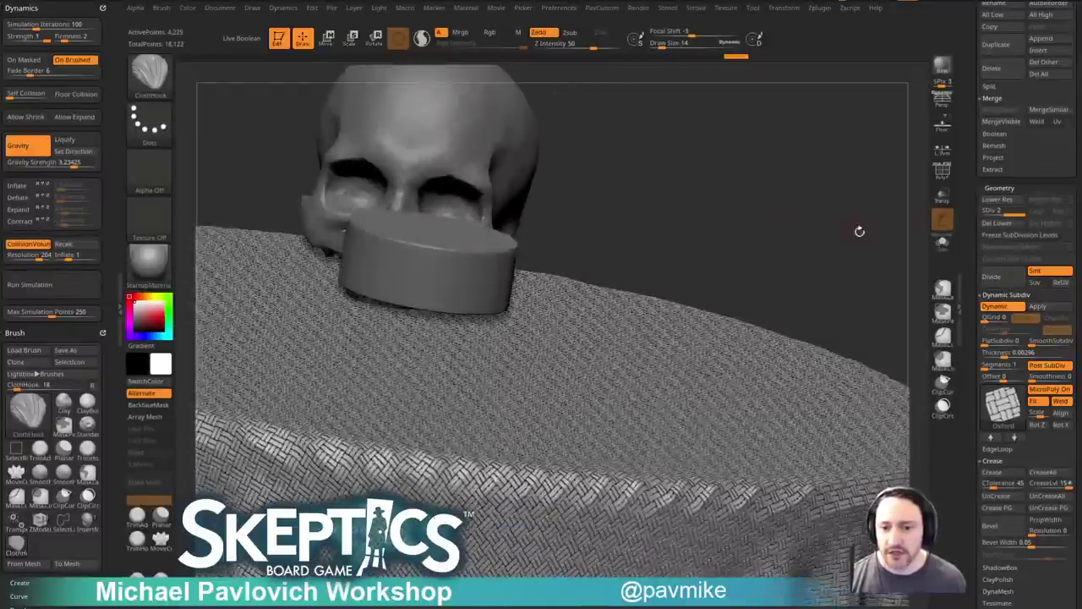
Try SmoothSubdiv 1 on the tablecloth, set it back to 0 and inspect the Oxford weave up close.
{"action": "left_click", "coordinate": [1038, 342]}
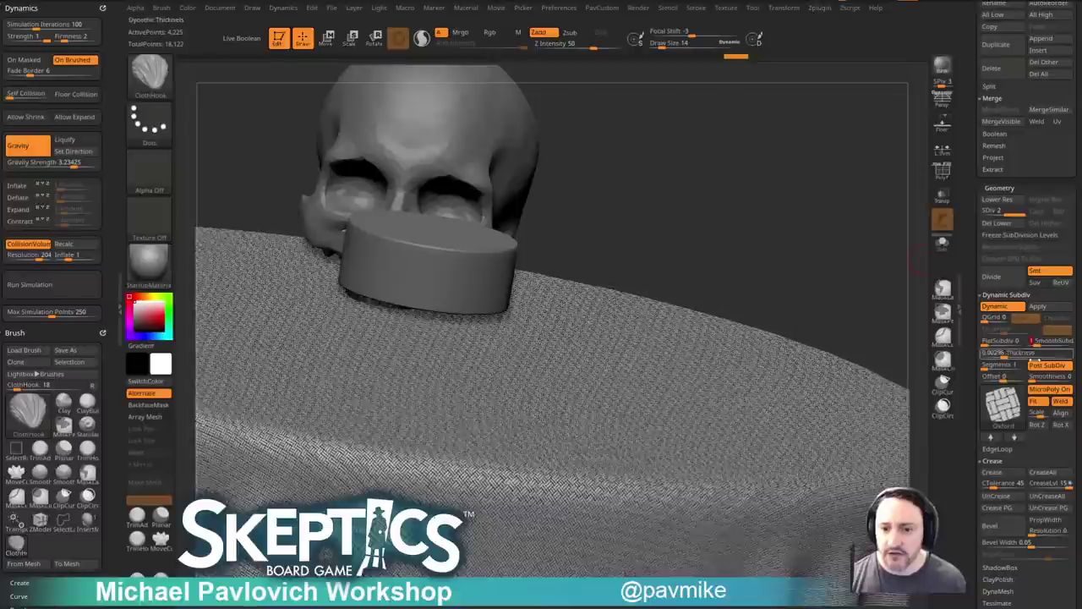
{"action": "left_click_drag", "start_coordinate": [857, 323], "coordinate": [898, 245]}
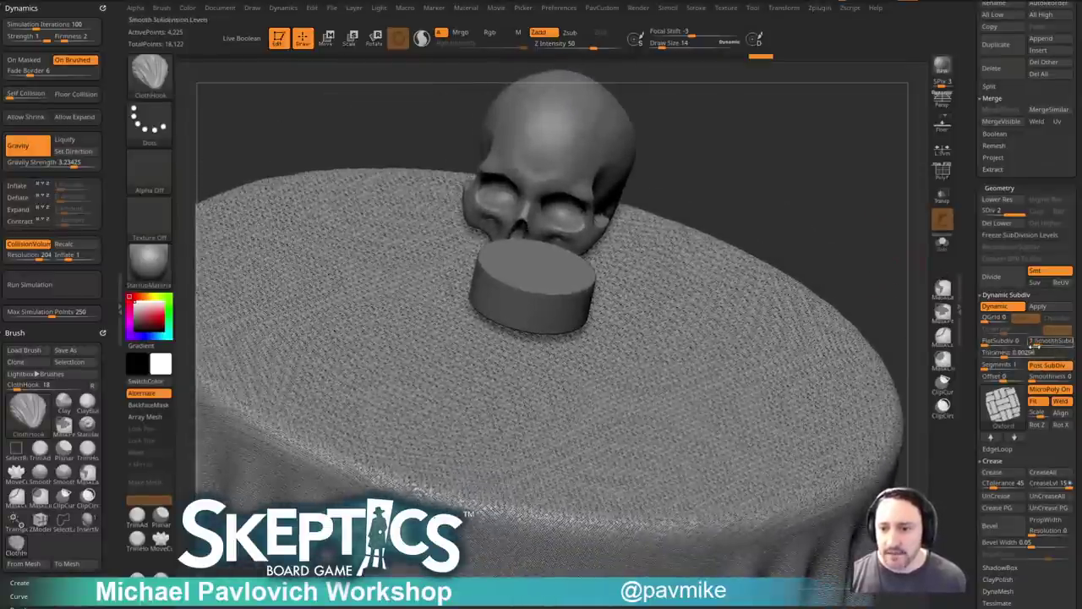
{"action": "left_click", "coordinate": [1031, 343]}
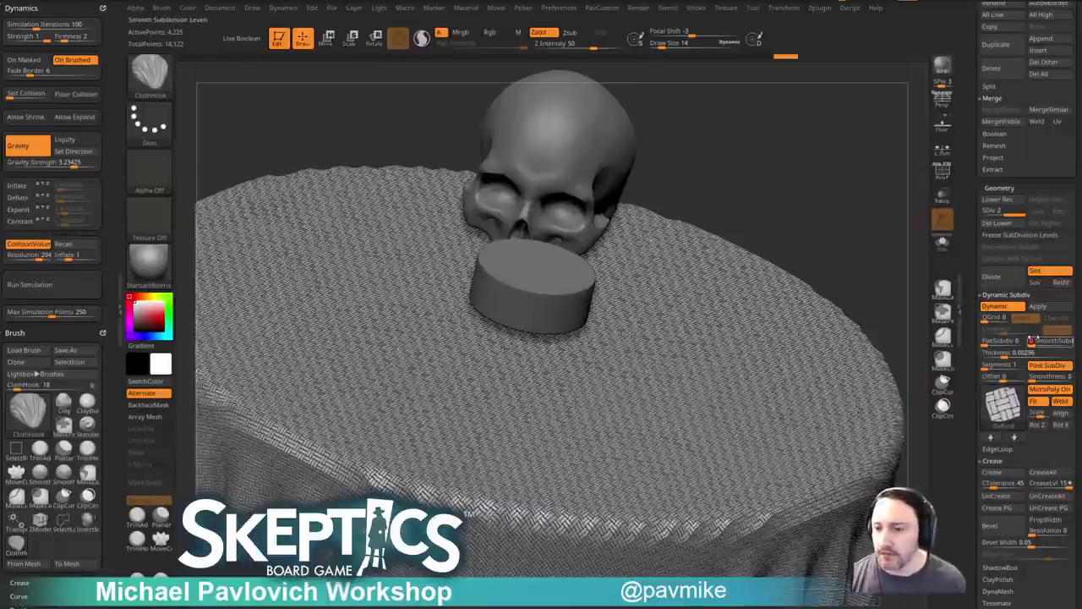
{"action": "left_click_drag", "start_coordinate": [870, 302], "coordinate": [803, 338]}
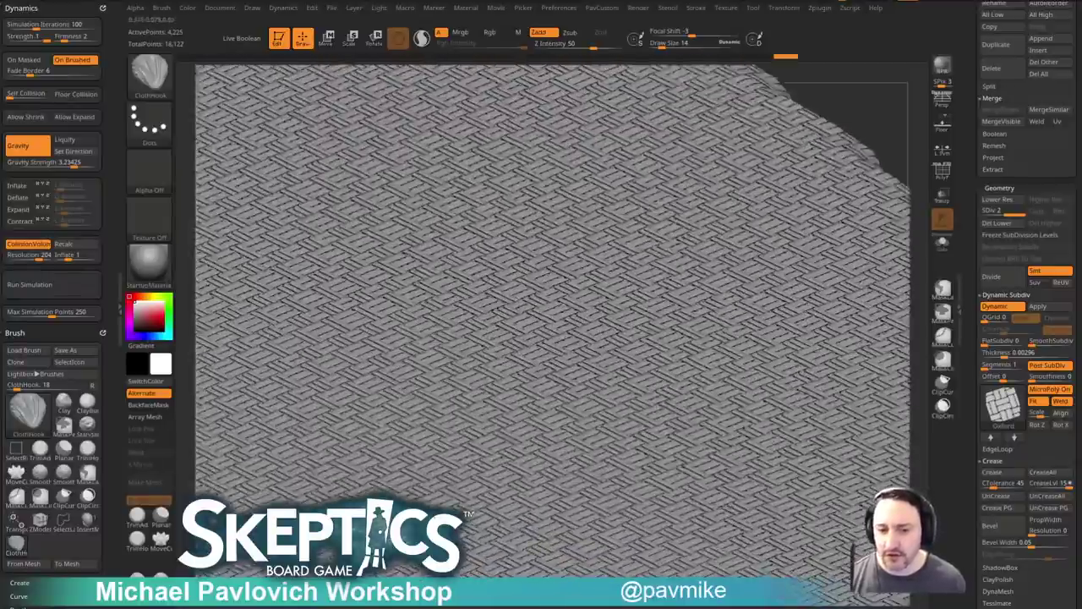
{"action": "left_click_drag", "start_coordinate": [884, 114], "coordinate": [820, 177], "text": "alt"}
{"action": "left_click_drag", "start_coordinate": [857, 285], "coordinate": [850, 251]}
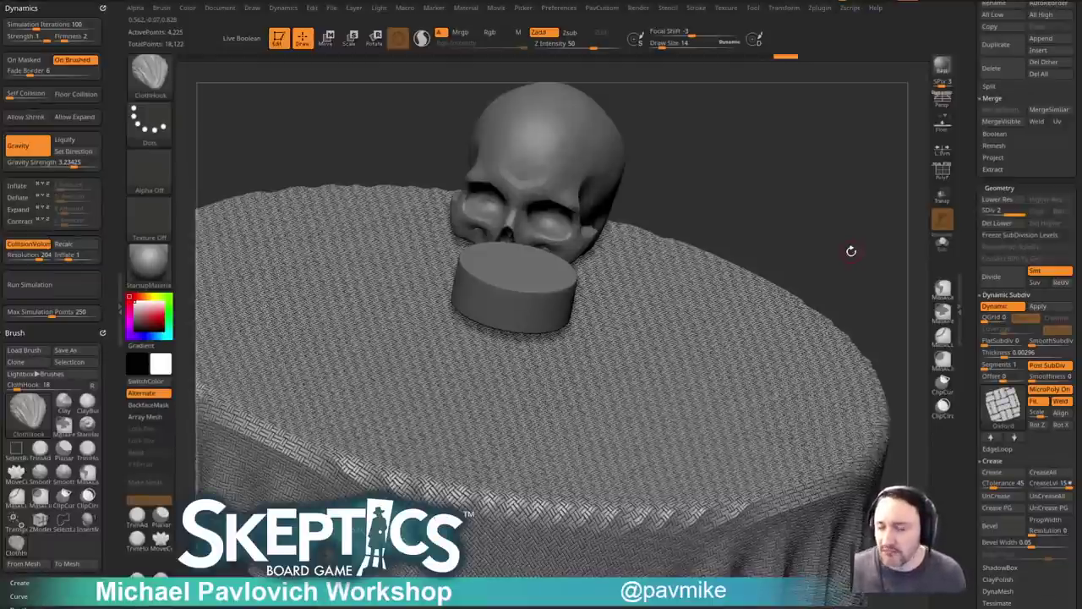
Switch back to the Standard brush and set its draw size to 52.
{"action": "left_click_drag", "start_coordinate": [809, 188], "coordinate": [821, 177]}
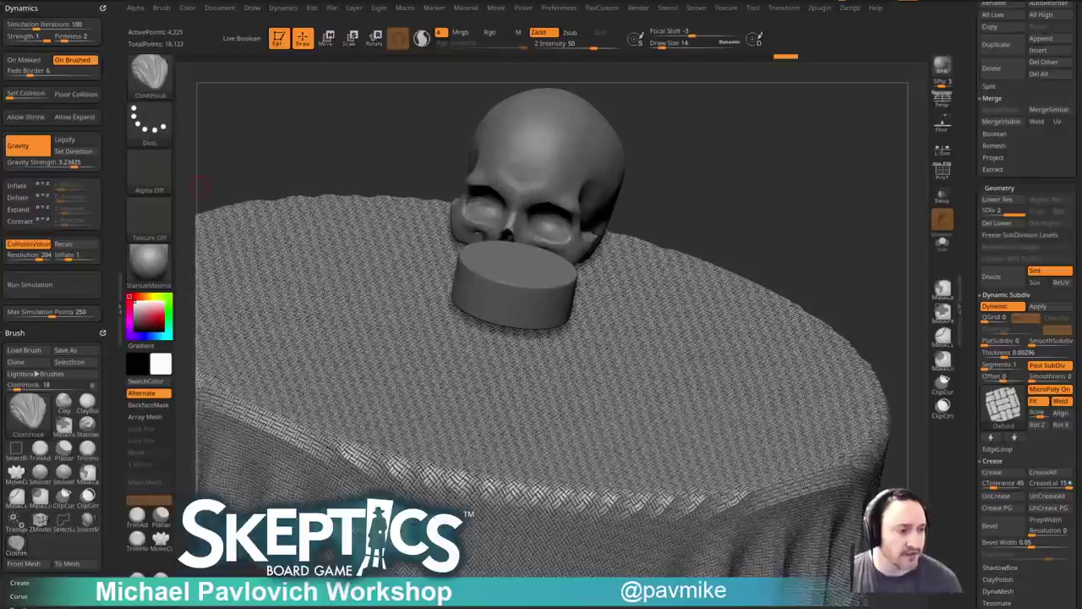
{"action": "left_click_drag", "start_coordinate": [817, 164], "coordinate": [808, 193]}
{"action": "mouse_move", "coordinate": [848, 259]}
{"action": "left_mouse_down", "text": "alt"}
{"action": "mouse_move", "coordinate": [826, 273]}
{"action": "mouse_move", "coordinate": [833, 248]}
{"action": "mouse_move", "coordinate": [843, 251]}
{"action": "left_mouse_up", "text": "alt"}
{"action": "key", "text": "b"}
{"action": "key", "text": "s"}
{"action": "key", "text": "t"}
{"action": "key", "text": "s"}
{"action": "left_click_drag", "start_coordinate": [785, 229], "coordinate": [791, 226]}
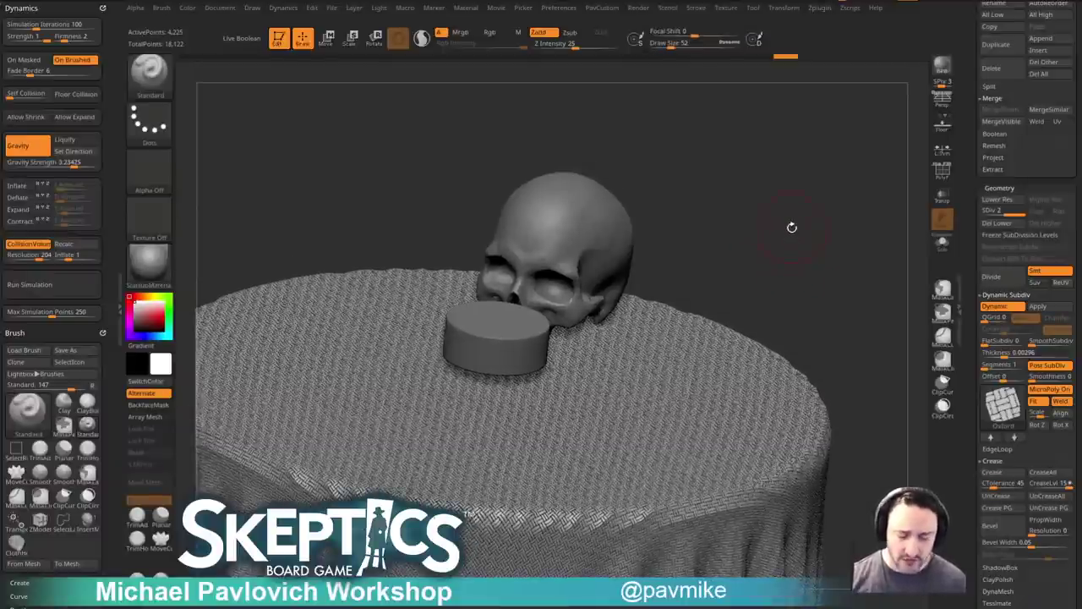
Reduce the draw size to 12 and turn off MicroPoly on the tablecloth.
{"action": "left_click_drag", "start_coordinate": [818, 215], "coordinate": [837, 266]}
{"action": "key", "text": "s"}
{"action": "left_click", "coordinate": [821, 253]}
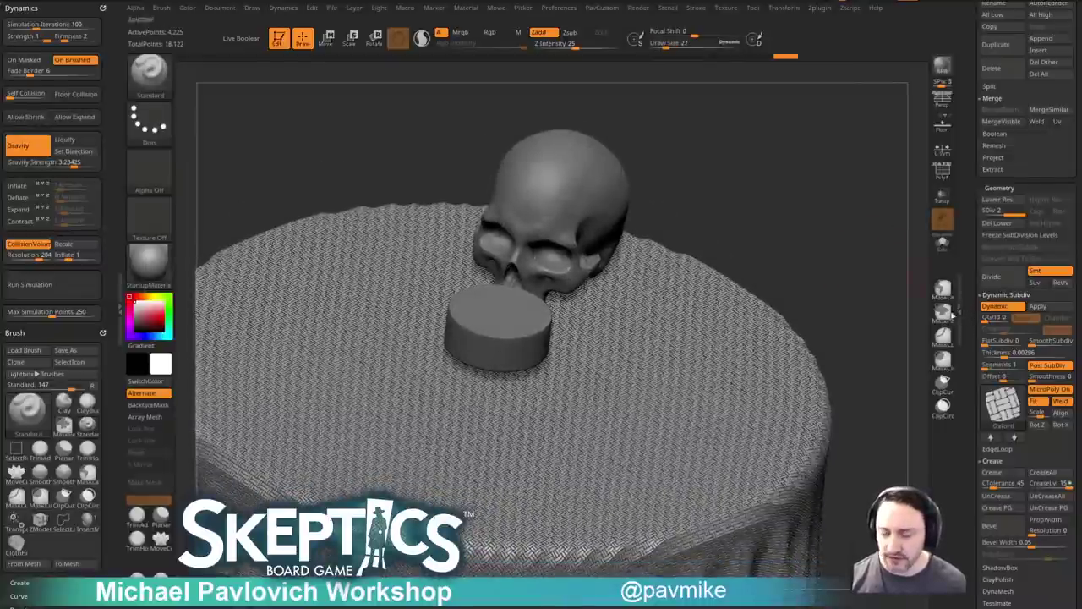
{"action": "scroll", "coordinate": [965, 348], "scroll_direction": "down", "scroll_amount": 2}
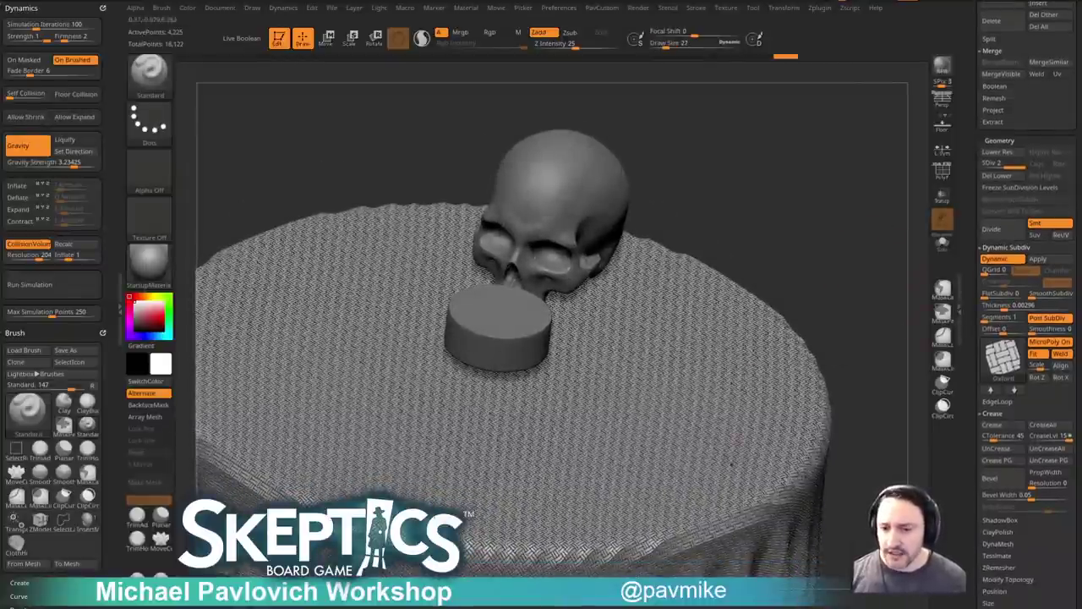
{"action": "left_click_drag", "start_coordinate": [864, 350], "coordinate": [805, 385]}
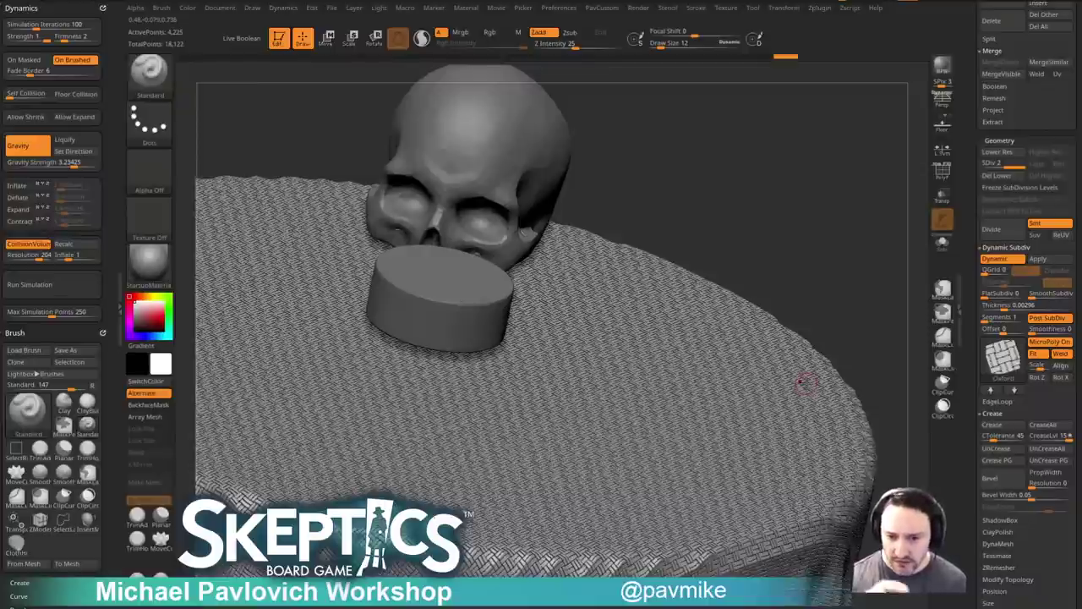
{"action": "left_click_drag", "start_coordinate": [803, 186], "coordinate": [835, 184], "text": "alt"}
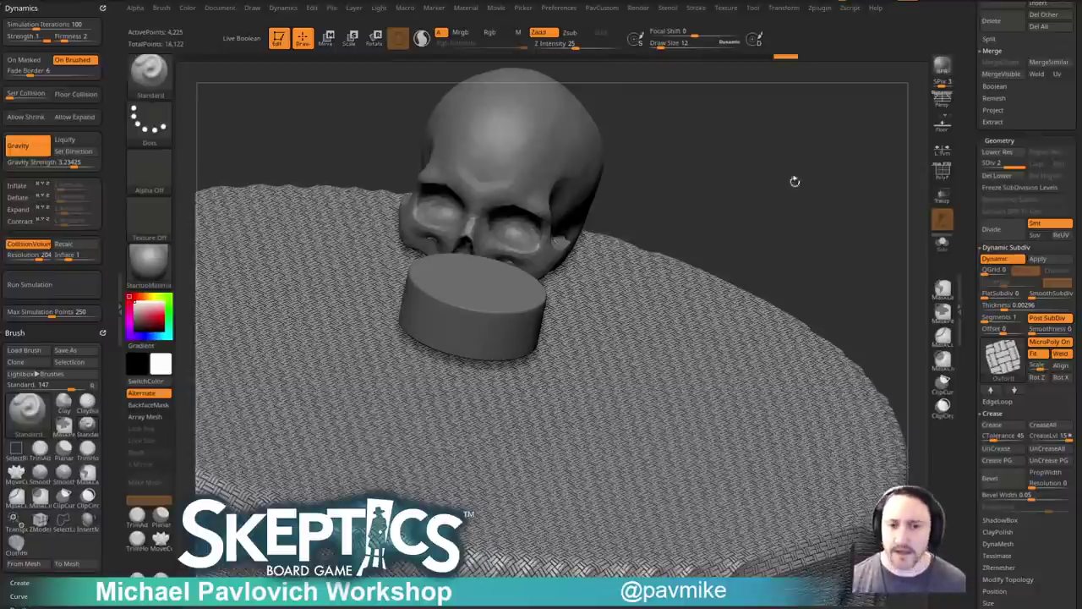
{"action": "left_click_drag", "start_coordinate": [783, 174], "coordinate": [918, 225]}
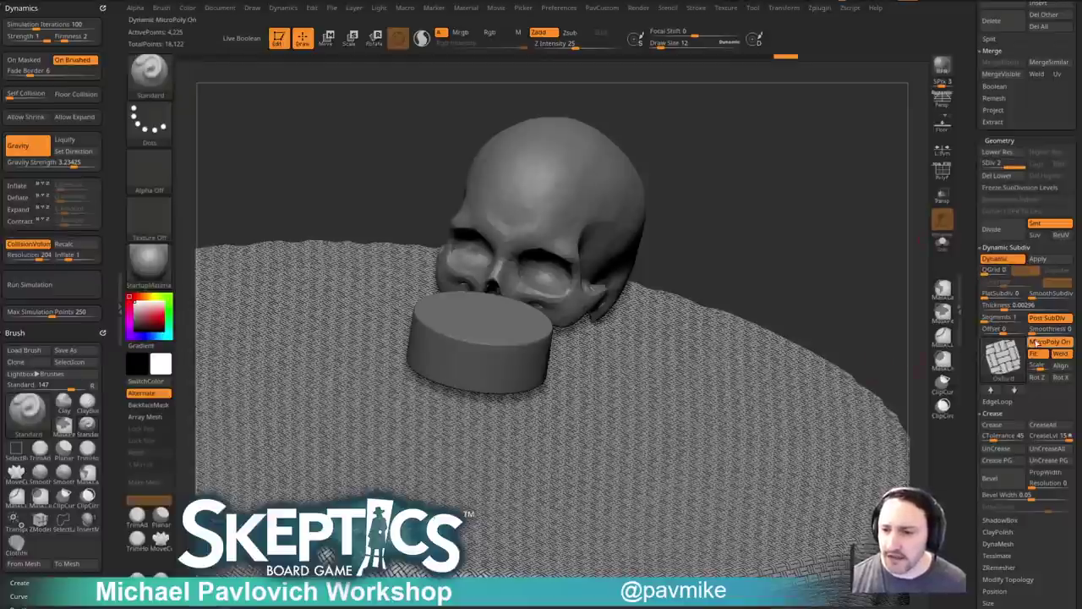
{"action": "left_click", "coordinate": [1047, 341]}
Raise the tablecloth's SmoothSubdiv level for a smoother dynamic subdivision preview.
{"action": "left_click_drag", "start_coordinate": [838, 275], "coordinate": [874, 266]}
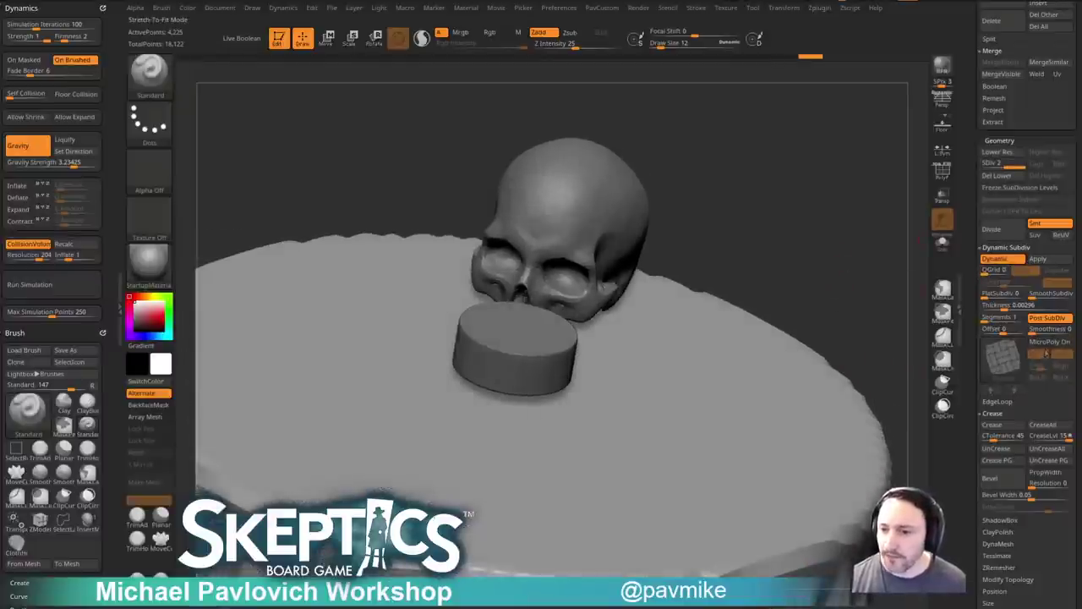
{"action": "mouse_move", "coordinate": [969, 322]}
{"action": "left_mouse_down"}
{"action": "mouse_move", "coordinate": [965, 213]}
{"action": "mouse_move", "coordinate": [968, 310]}
{"action": "left_mouse_up"}
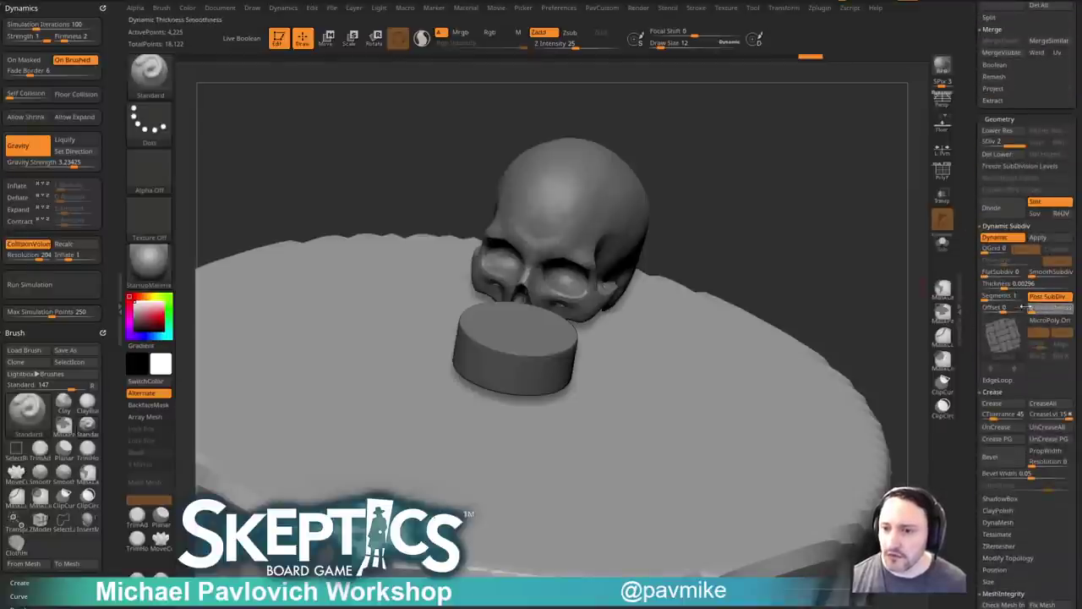
{"action": "left_click", "coordinate": [1042, 271]}
{"action": "left_click_drag", "start_coordinate": [887, 265], "coordinate": [873, 236], "text": "alt"}
Activate surface noise on the tablecloth and open the noise in NoiseMaker.
{"action": "left_click_drag", "start_coordinate": [973, 338], "coordinate": [1008, 217]}
{"action": "key", "text": "shift"}
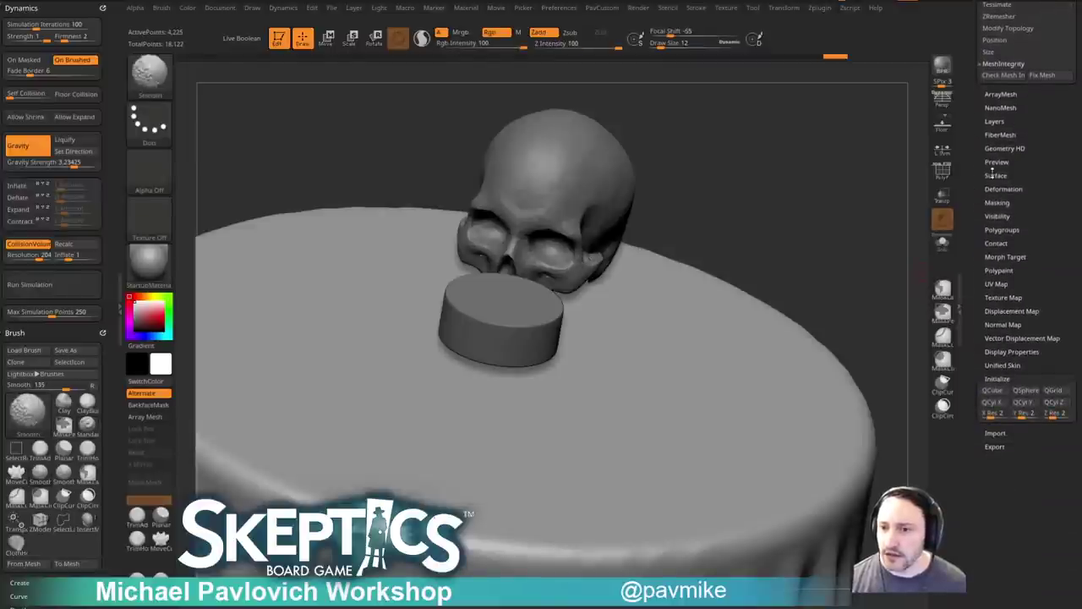
{"action": "left_click", "coordinate": [995, 175], "text": "shift"}
{"action": "left_click", "coordinate": [996, 188]}
{"action": "left_click", "coordinate": [999, 176]}
{"action": "left_click_drag", "start_coordinate": [876, 229], "coordinate": [910, 311], "text": "alt"}
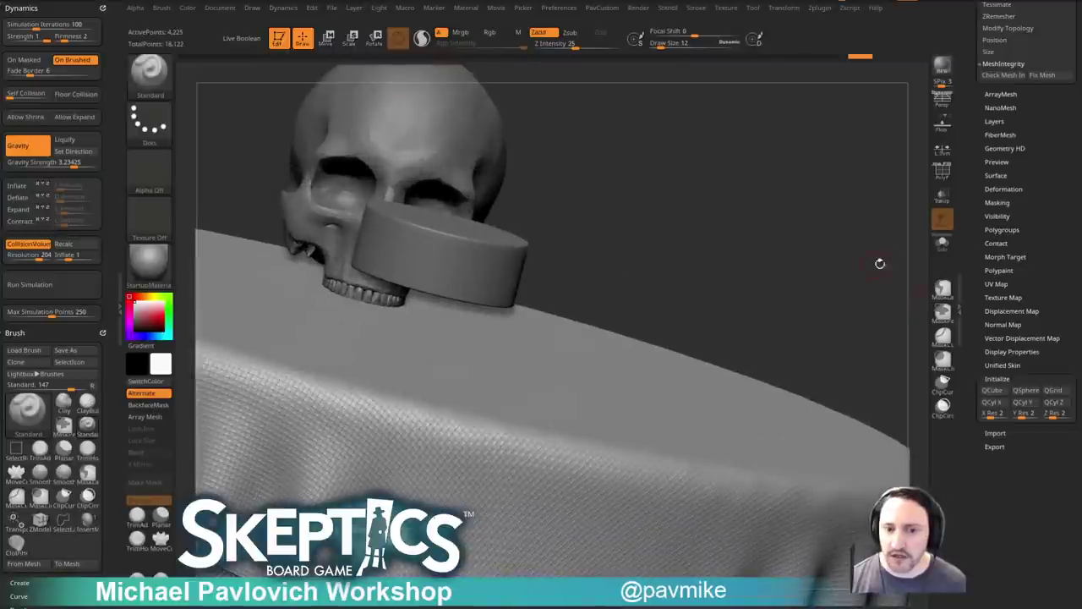
{"action": "left_click", "coordinate": [1001, 175]}
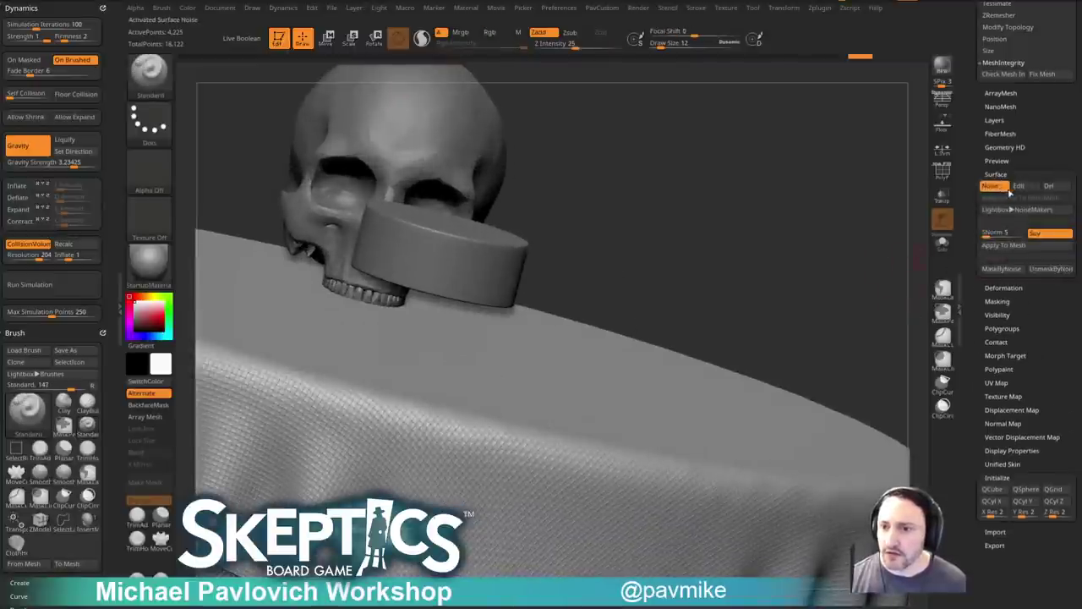
{"action": "left_click", "coordinate": [1022, 188]}
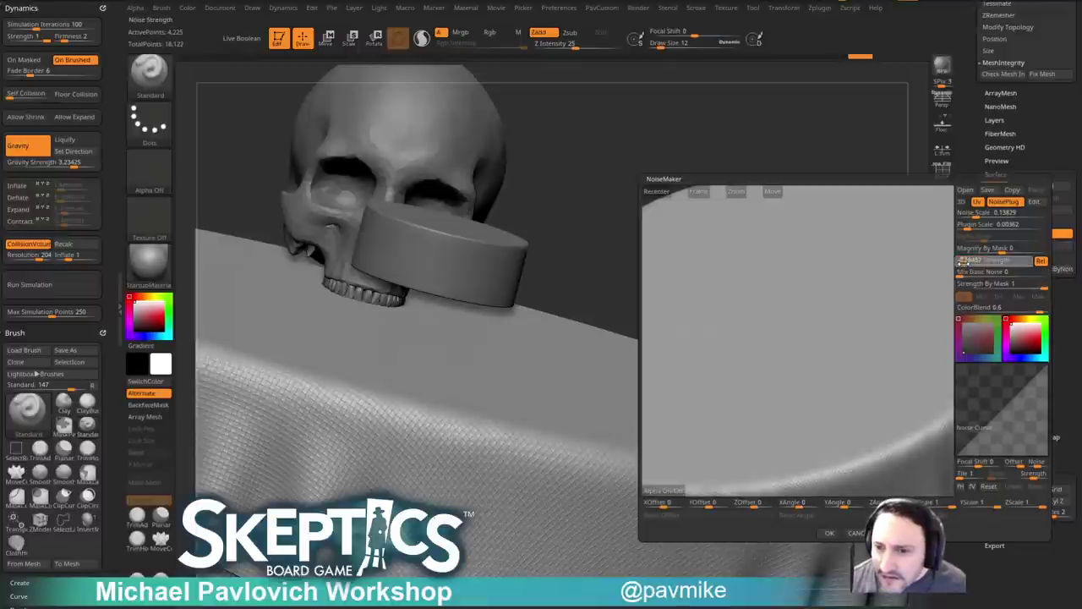
Adjust the noise strength of the tablecloth's fine weave in NoiseMaker and accept the settings.
{"action": "left_click", "coordinate": [964, 260]}
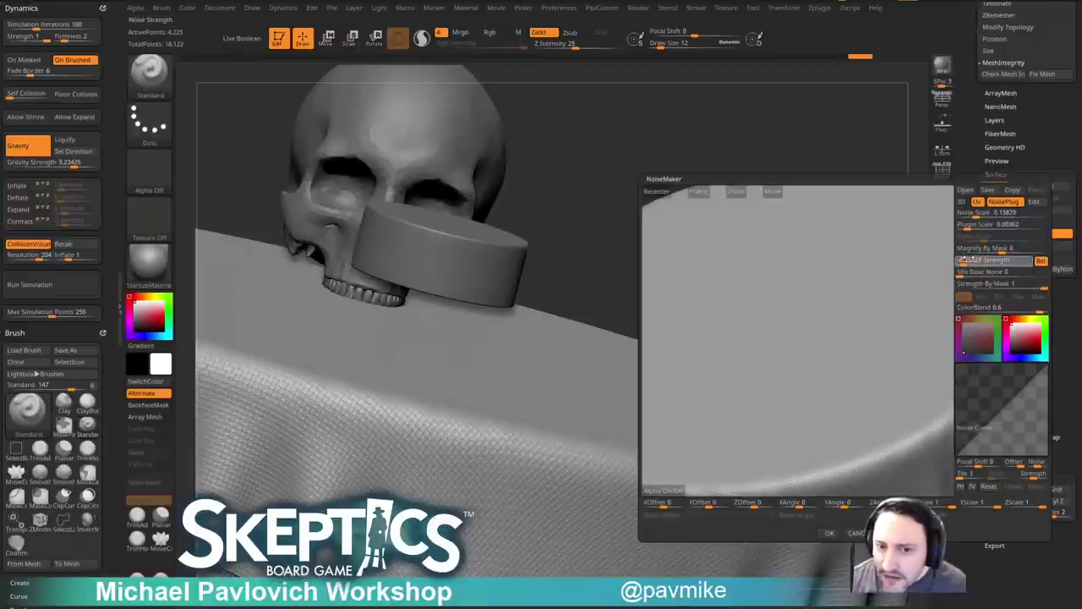
{"action": "left_click_drag", "start_coordinate": [962, 262], "coordinate": [1021, 262]}
{"action": "left_click", "coordinate": [1022, 262]}
{"action": "left_click_drag", "start_coordinate": [940, 278], "coordinate": [904, 319]}
{"action": "left_click_drag", "start_coordinate": [1019, 261], "coordinate": [1026, 262]}
{"action": "left_click", "coordinate": [830, 532]}
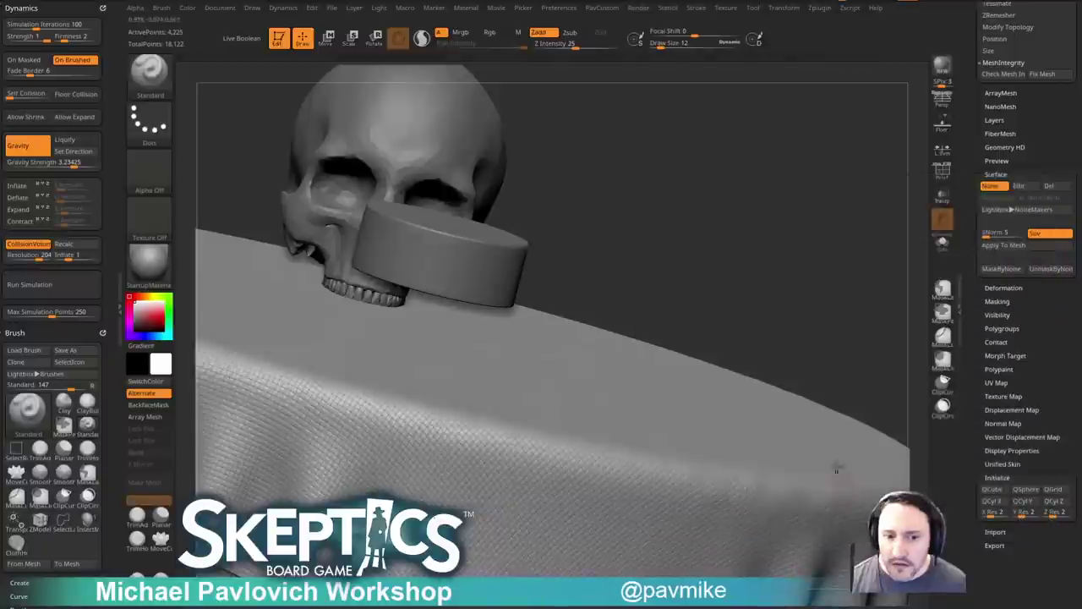
{"action": "mouse_move", "coordinate": [848, 262]}
{"action": "left_mouse_down"}
{"action": "mouse_move", "coordinate": [864, 230]}
{"action": "mouse_move", "coordinate": [859, 254]}
{"action": "mouse_move", "coordinate": [836, 271]}
{"action": "left_mouse_up"}
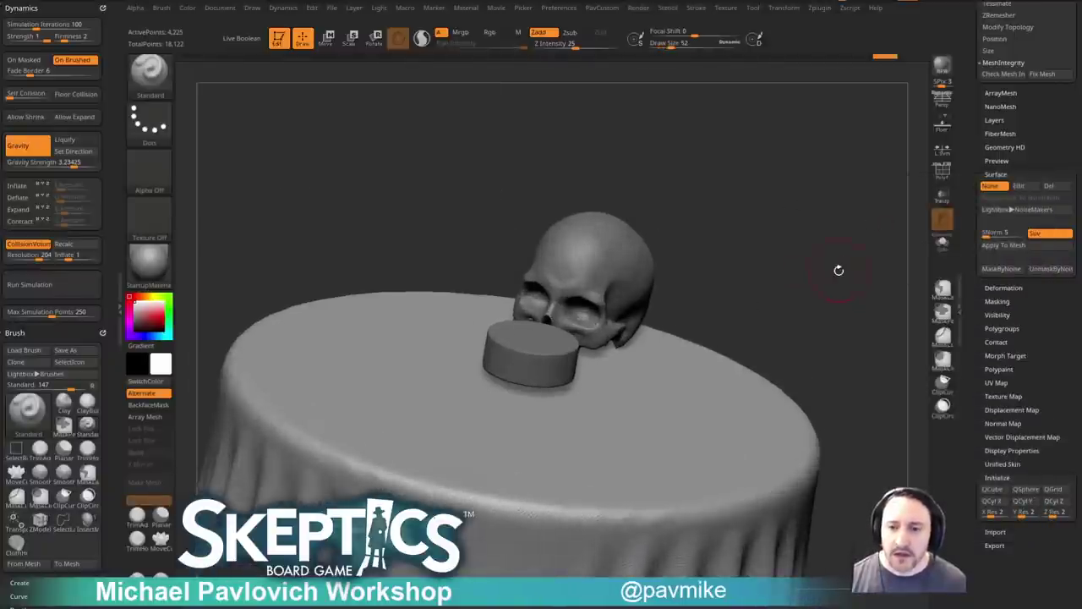
Select the cylindrical base in front of the skull and activate symmetry on the X and Z axes.
{"action": "left_click", "coordinate": [543, 367], "text": "alt"}
{"action": "left_click_drag", "start_coordinate": [827, 234], "coordinate": [849, 247]}
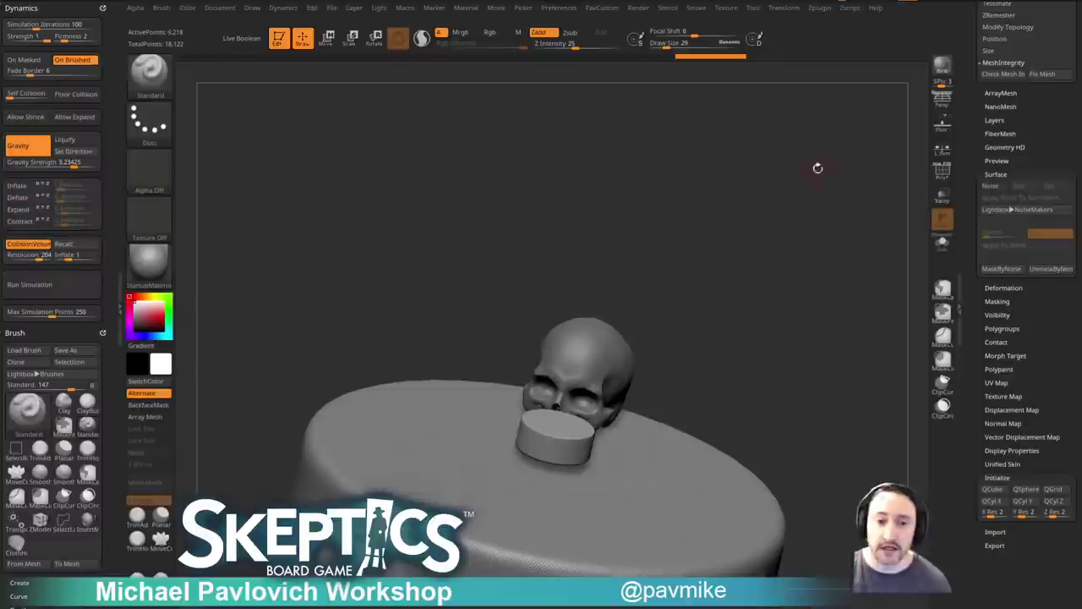
{"action": "left_click_drag", "start_coordinate": [778, 253], "coordinate": [578, 384]}
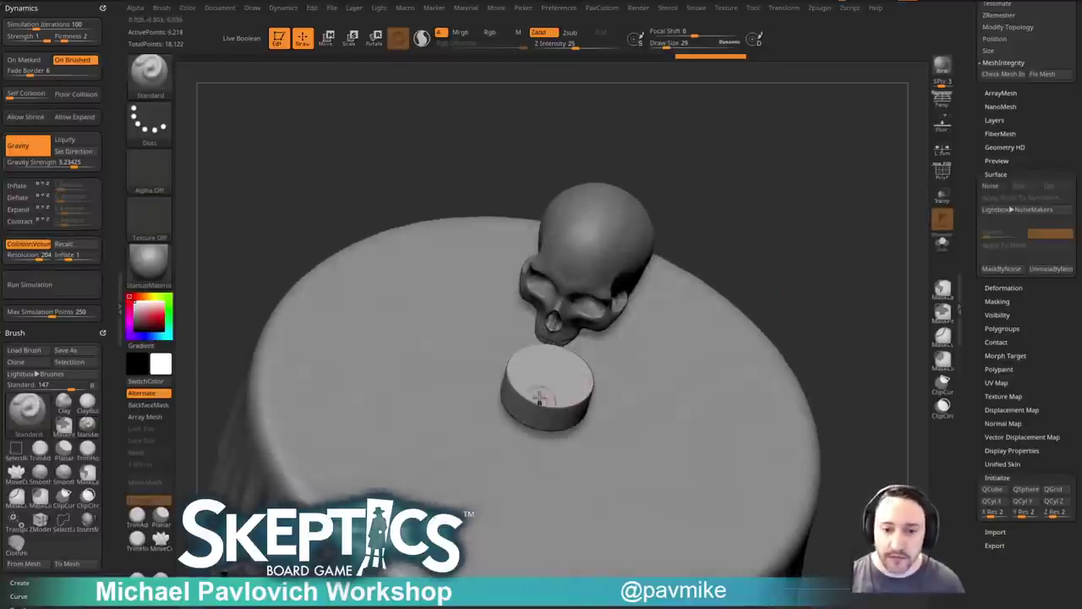
{"action": "key", "text": "shift"}
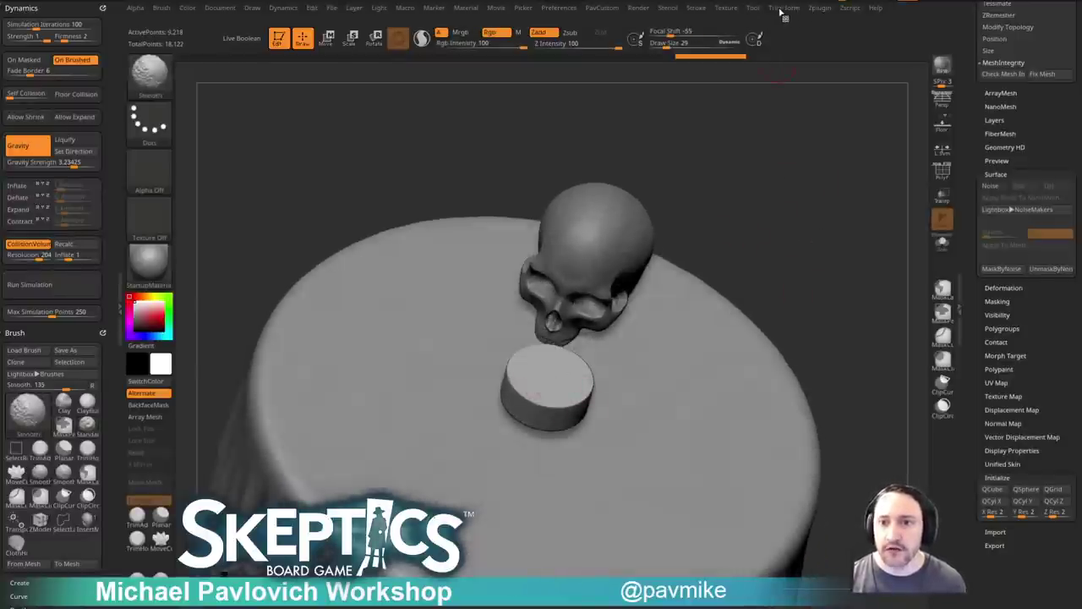
{"action": "left_click", "coordinate": [779, 11]}
{"action": "left_click", "coordinate": [773, 9]}
{"action": "left_click_drag", "start_coordinate": [783, 251], "coordinate": [797, 198]}
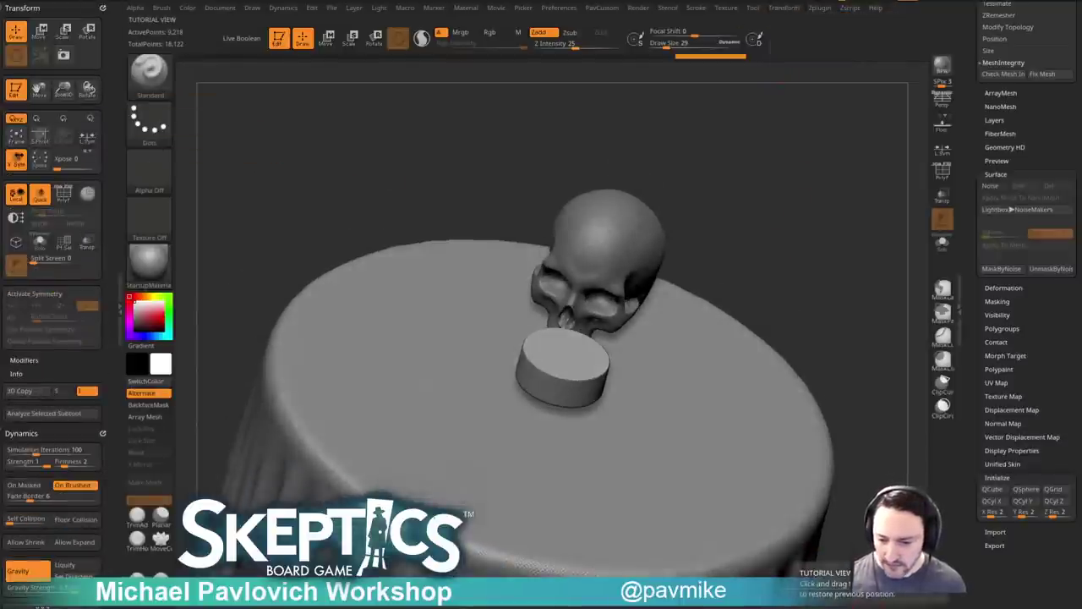
{"action": "left_click_drag", "start_coordinate": [791, 608], "coordinate": [761, 607]}
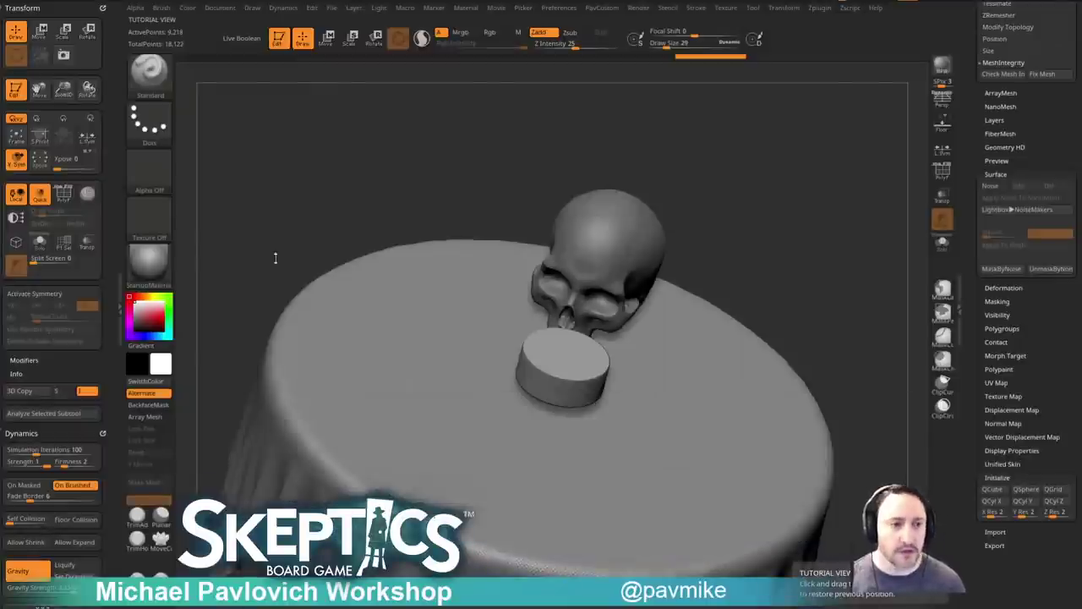
{"action": "left_click", "coordinate": [57, 293]}
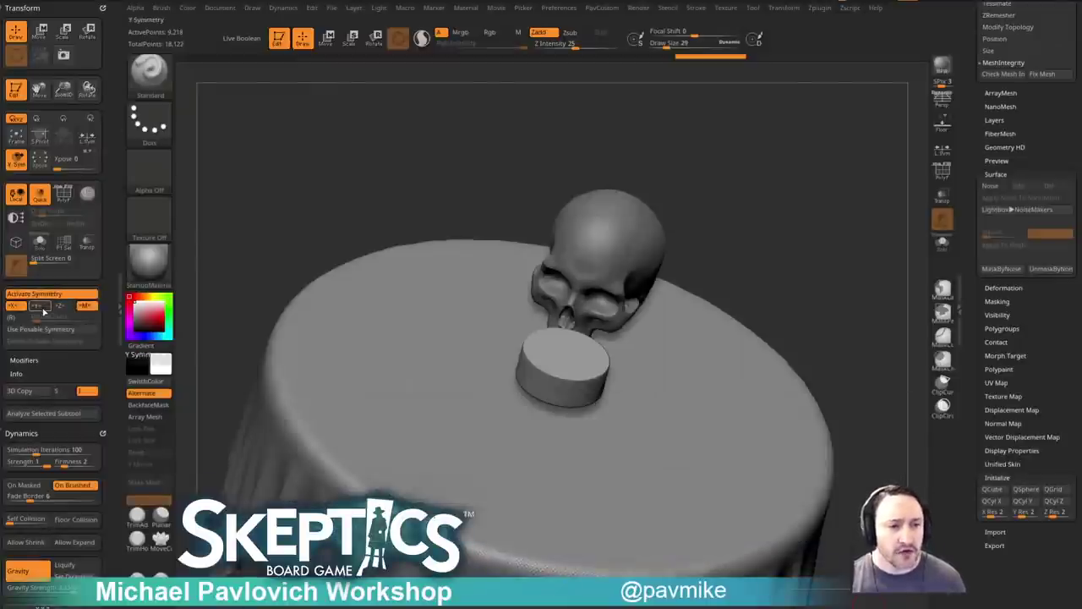
{"action": "left_click_drag", "start_coordinate": [799, 233], "coordinate": [546, 380]}
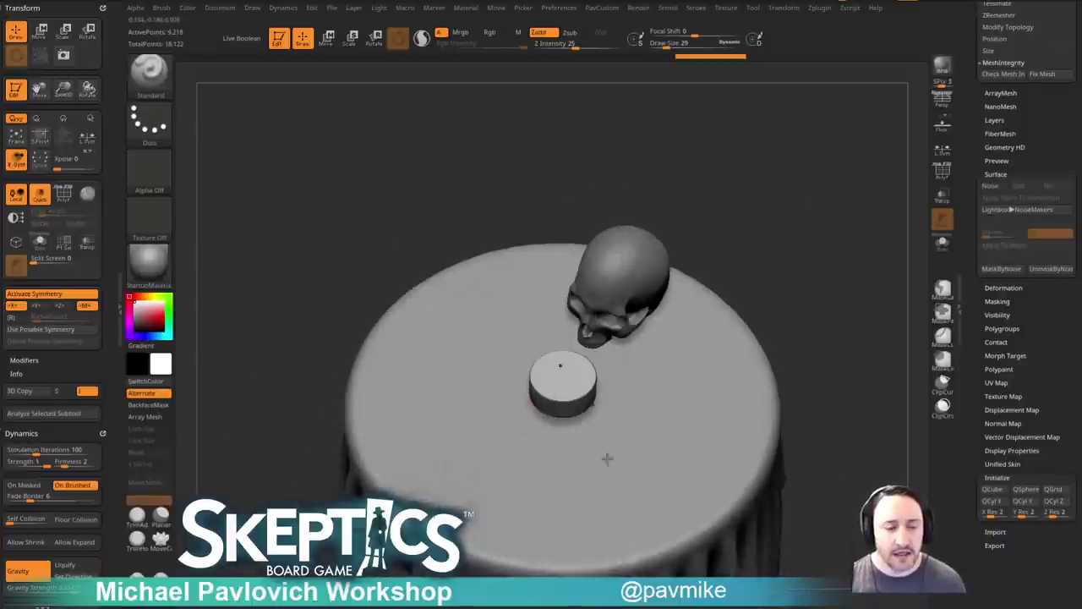
{"action": "left_click", "coordinate": [63, 306]}
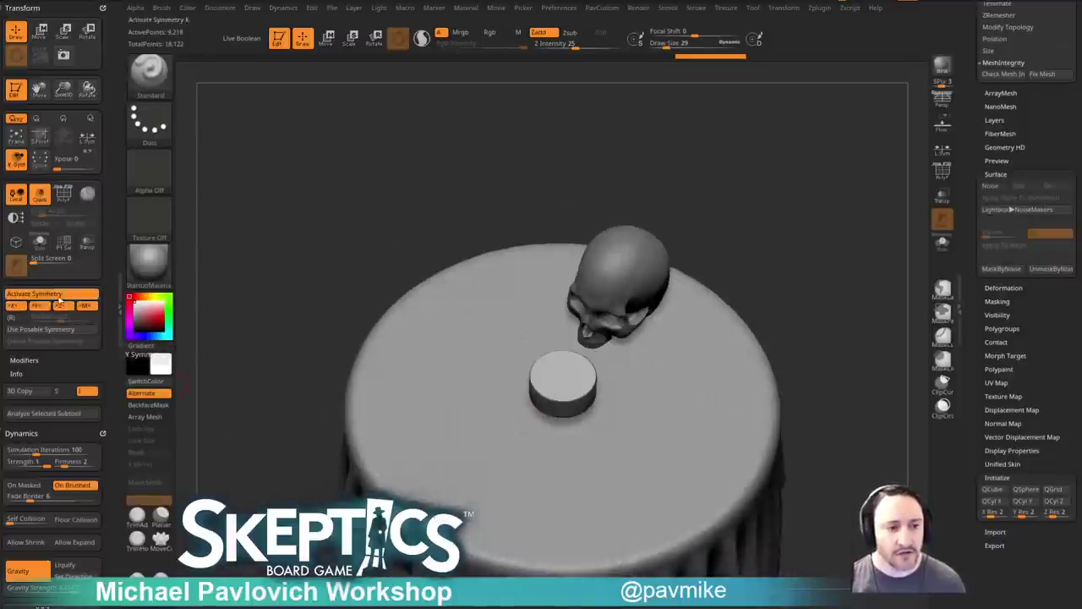
{"action": "left_click_drag", "start_coordinate": [843, 263], "coordinate": [862, 239]}
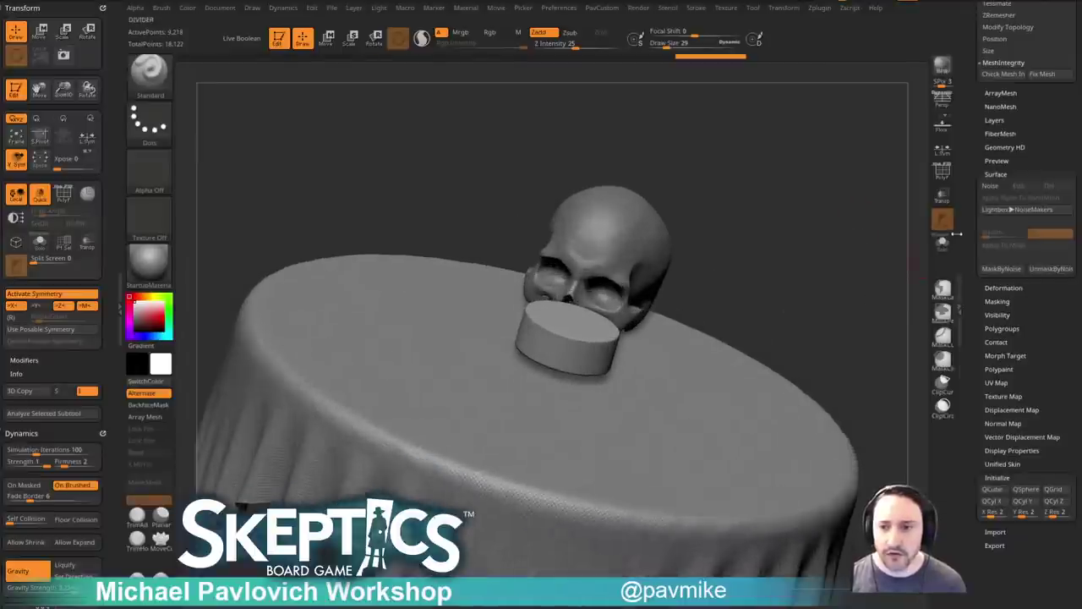
Isolate the cylindrical base with Solo and view it straight from the side.
{"action": "left_click", "coordinate": [943, 244]}
{"action": "left_click_drag", "start_coordinate": [833, 311], "coordinate": [838, 274], "text": "shift"}
{"action": "left_click_drag", "start_coordinate": [781, 294], "coordinate": [804, 309], "text": "alt"}
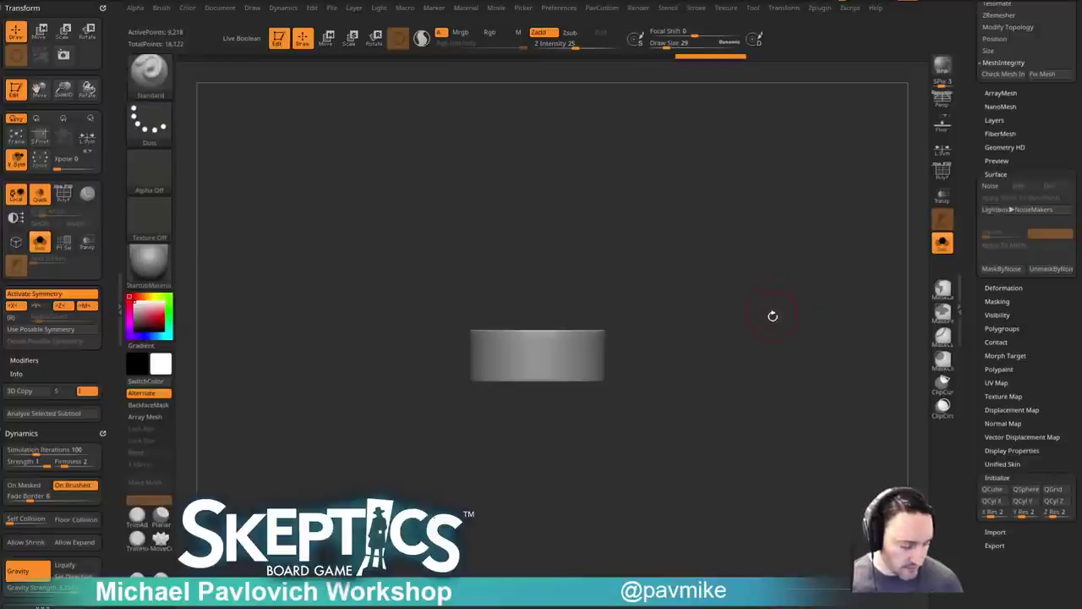
Choose the Sphere32 insert mesh, try placing it on the base, and delete the base's lower subdivision levels.
{"action": "key", "text": "m"}
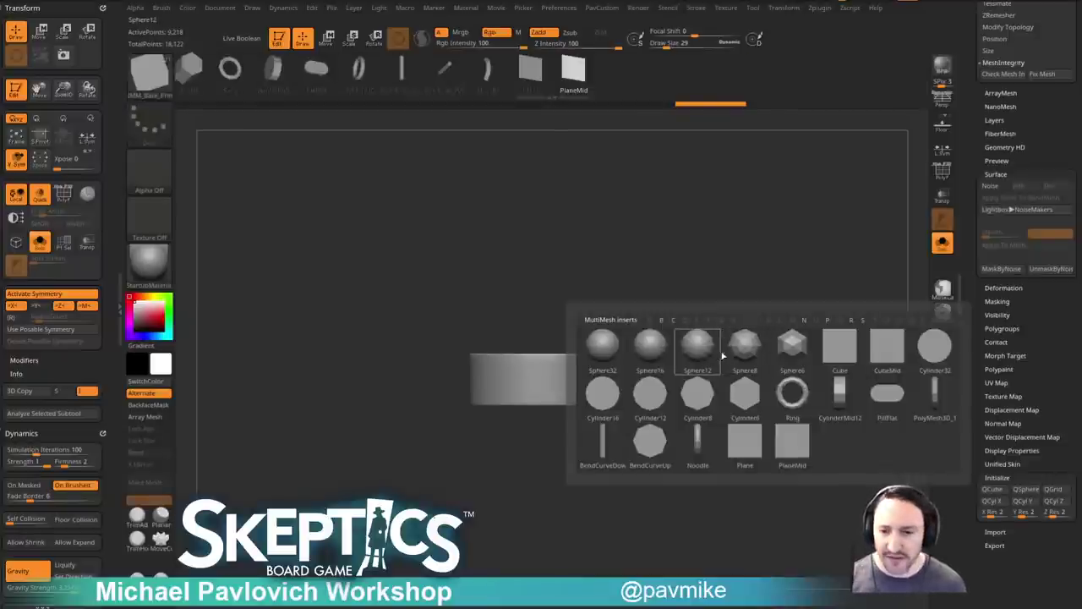
{"action": "left_click", "coordinate": [608, 356]}
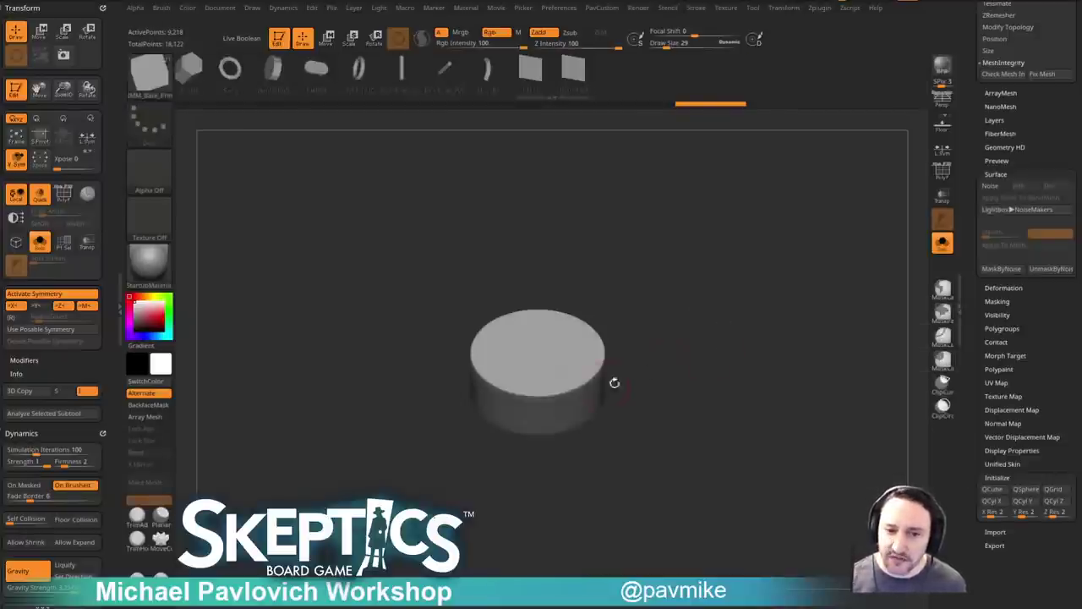
{"action": "left_click", "coordinate": [577, 413]}
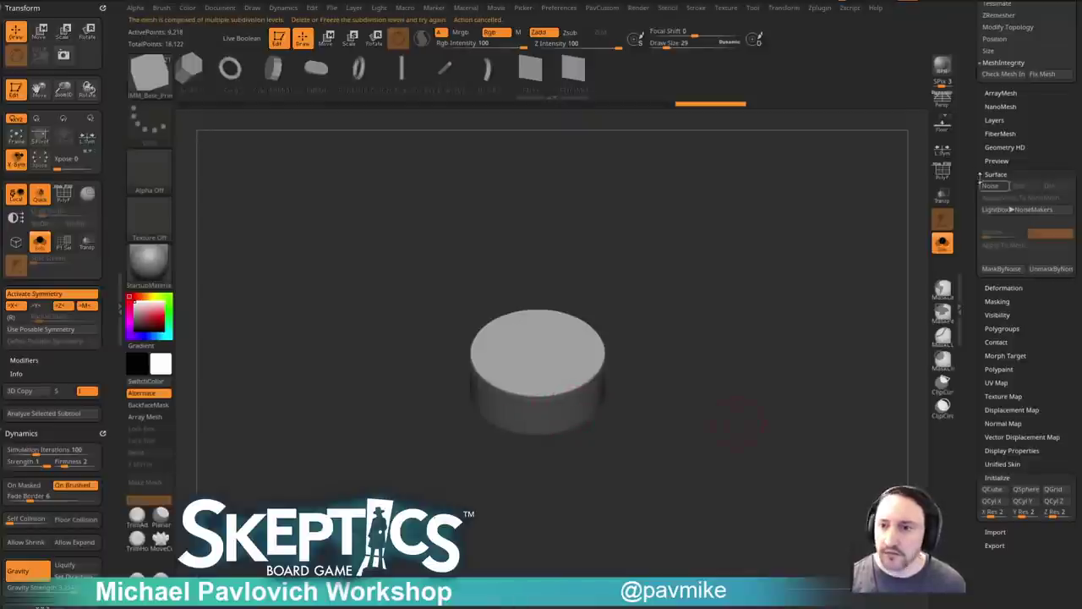
{"action": "left_click_drag", "start_coordinate": [973, 179], "coordinate": [970, 253]}
{"action": "scroll", "coordinate": [970, 252], "scroll_direction": "up", "scroll_amount": 5}
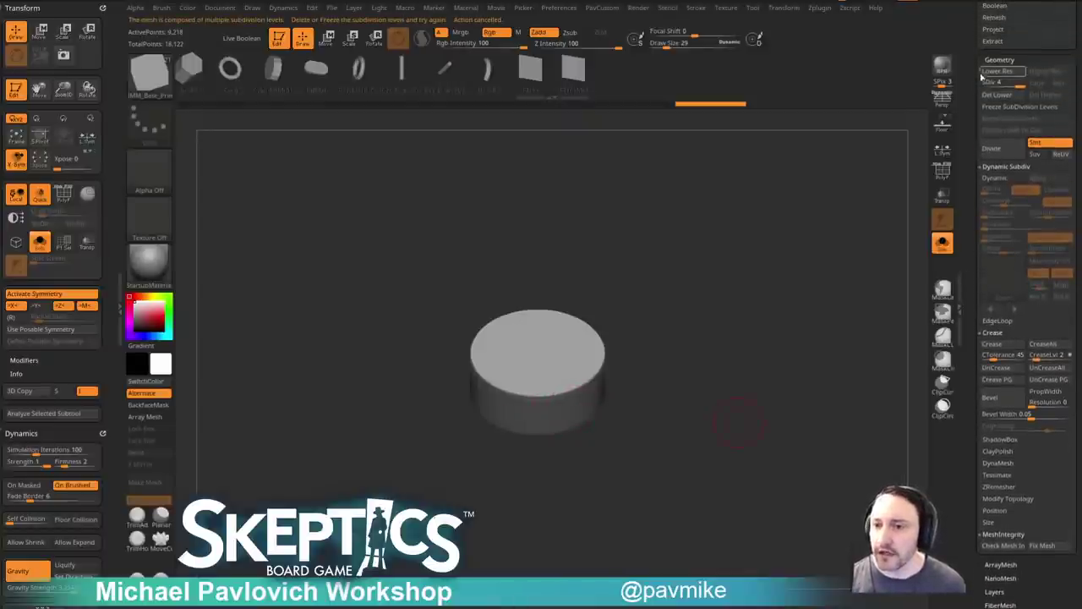
{"action": "left_click", "coordinate": [997, 95]}
Insert symmetrical spheres around the side of the base and stretch them vertically to about twice their height.
{"action": "mouse_move", "coordinate": [720, 334]}
{"action": "left_mouse_down"}
{"action": "mouse_move", "coordinate": [712, 312]}
{"action": "mouse_move", "coordinate": [662, 355]}
{"action": "mouse_move", "coordinate": [699, 357]}
{"action": "left_mouse_up"}
{"action": "left_click_drag", "start_coordinate": [563, 400], "coordinate": [565, 418]}
{"action": "left_click_drag", "start_coordinate": [730, 382], "coordinate": [719, 372], "text": "shift"}
{"action": "key", "text": "w"}
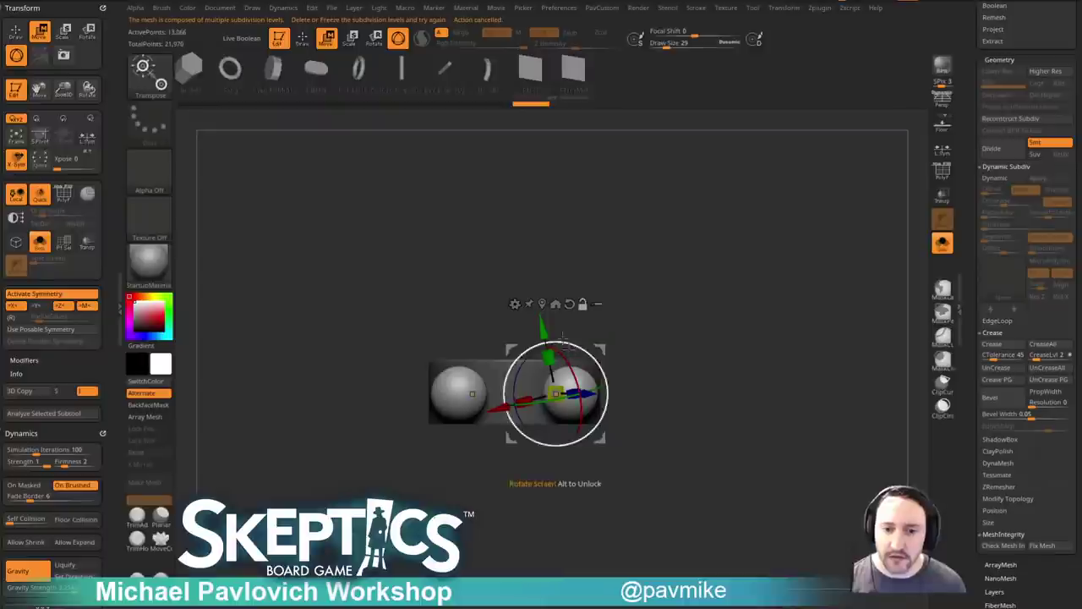
{"action": "left_click", "coordinate": [556, 304]}
{"action": "left_click_drag", "start_coordinate": [570, 355], "coordinate": [570, 240]}
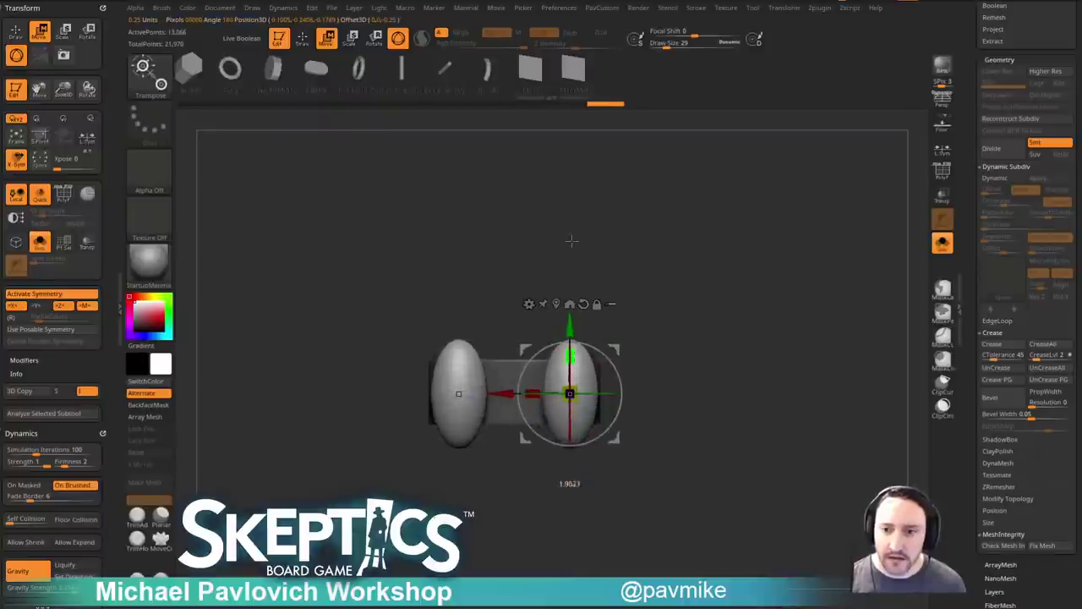
Turn on local symmetry and try positioning the stretched spheres as four legs around the base.
{"action": "left_click", "coordinate": [944, 151]}
{"action": "left_click_drag", "start_coordinate": [754, 263], "coordinate": [647, 298]}
{"action": "left_click_drag", "start_coordinate": [577, 328], "coordinate": [578, 361]}
{"action": "left_click_drag", "start_coordinate": [651, 281], "coordinate": [759, 293], "text": "shift"}
{"action": "mouse_move", "coordinate": [693, 296]}
{"action": "left_mouse_down"}
{"action": "mouse_move", "coordinate": [658, 378]}
{"action": "mouse_move", "coordinate": [695, 347]}
{"action": "mouse_move", "coordinate": [693, 287]}
{"action": "mouse_move", "coordinate": [650, 332]}
{"action": "mouse_move", "coordinate": [664, 388]}
{"action": "left_mouse_up"}
{"action": "key", "text": "q"}
{"action": "left_click_drag", "start_coordinate": [570, 479], "coordinate": [554, 472], "text": "alt"}
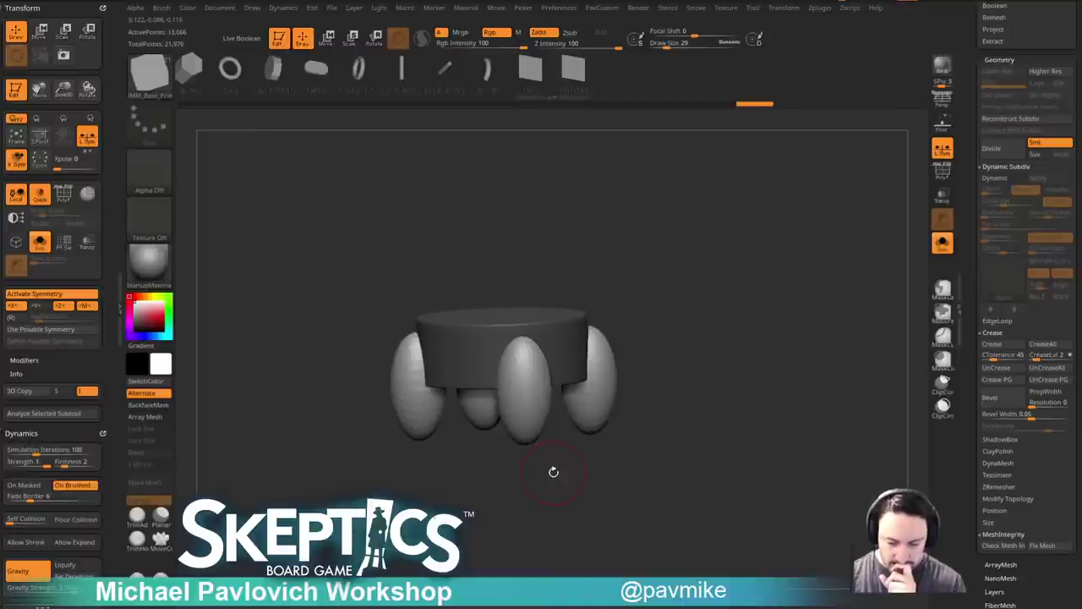
Undo the inserted sphere legs and their transformations, back to the plain cylindrical base.
{"action": "left_click_drag", "start_coordinate": [795, 253], "coordinate": [814, 284]}
{"action": "key", "text": "ctrl+z"}
{"action": "key", "text": "ctrl+z"}
{"action": "key", "text": "ctrl+z"}
{"action": "key", "text": "ctrl+z"}
{"action": "key", "text": "ctrl+z"}
{"action": "key", "text": "ctrl+z"}
{"action": "key", "text": "ctrl+z"}
Set the draw size to 9, duplicate the cylindrical base subtool and switch to the copy.
{"action": "left_click_drag", "start_coordinate": [750, 300], "coordinate": [797, 279], "text": "shift"}
{"action": "key", "text": "s"}
{"action": "left_click", "coordinate": [788, 289]}
{"action": "left_click_drag", "start_coordinate": [973, 277], "coordinate": [973, 427]}
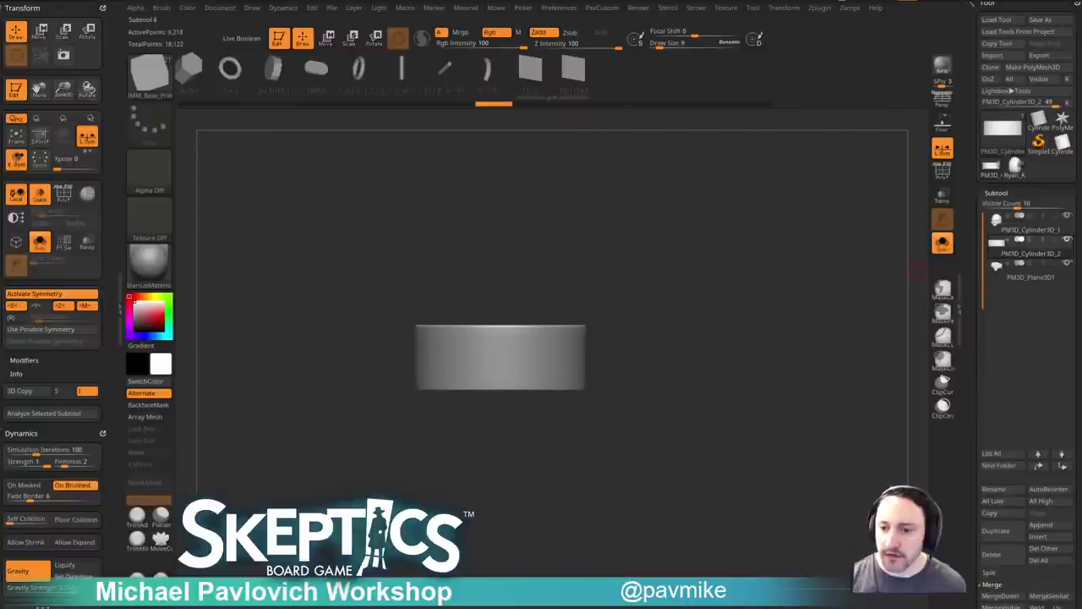
{"action": "left_click", "coordinate": [1004, 531]}
{"action": "left_click_drag", "start_coordinate": [768, 333], "coordinate": [742, 330], "text": "alt"}
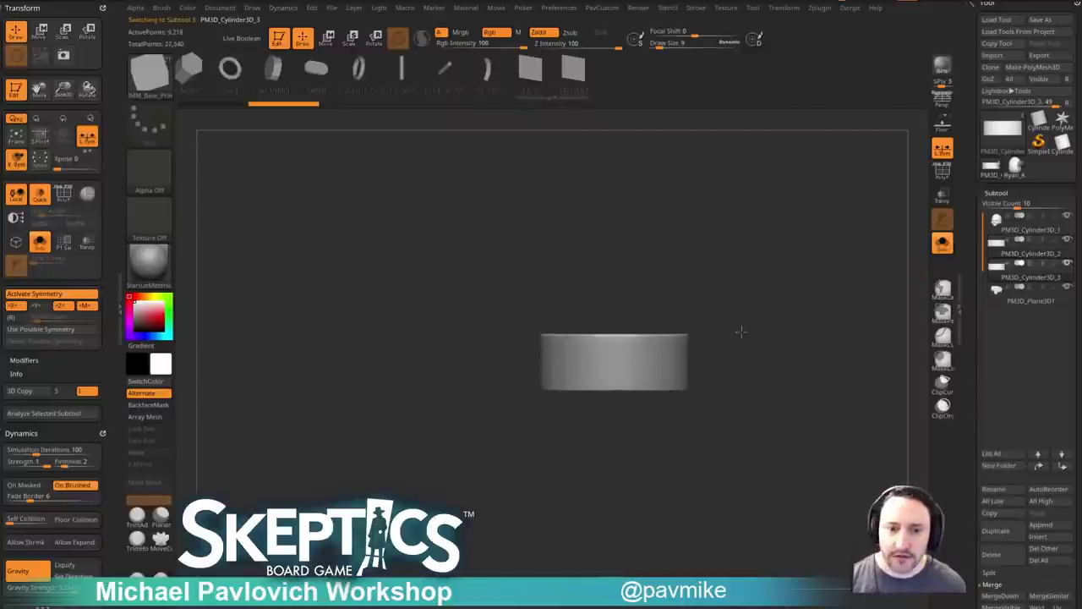
Move the duplicated cylinder sideways along its Z axis.
{"action": "key", "text": "w"}
{"action": "left_click_drag", "start_coordinate": [259, 315], "coordinate": [299, 330]}
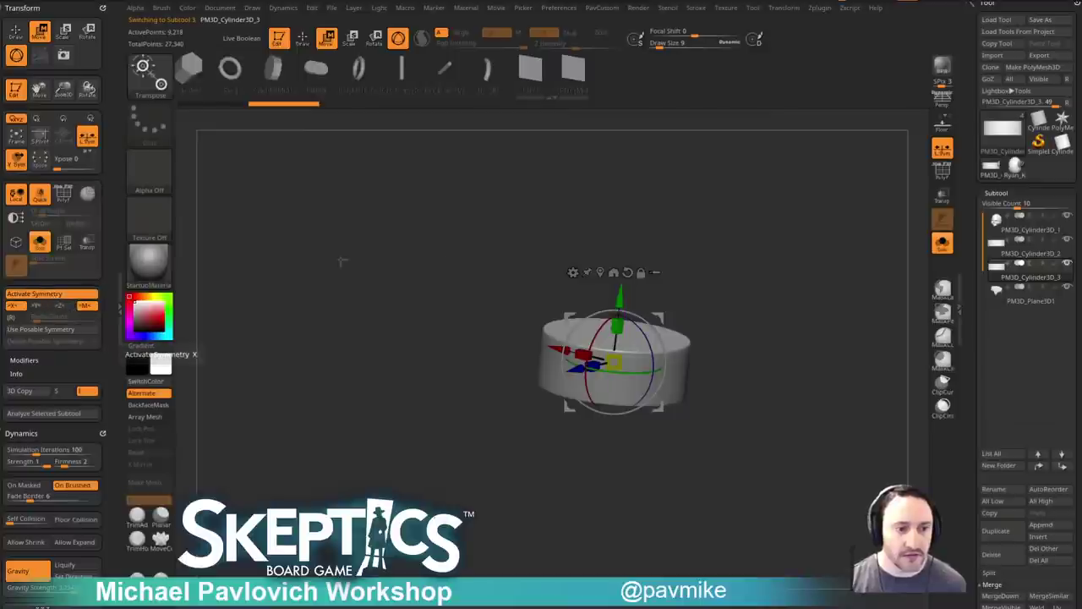
{"action": "left_click_drag", "start_coordinate": [381, 325], "coordinate": [473, 331], "text": "shift"}
{"action": "left_click_drag", "start_coordinate": [551, 361], "coordinate": [470, 361]}
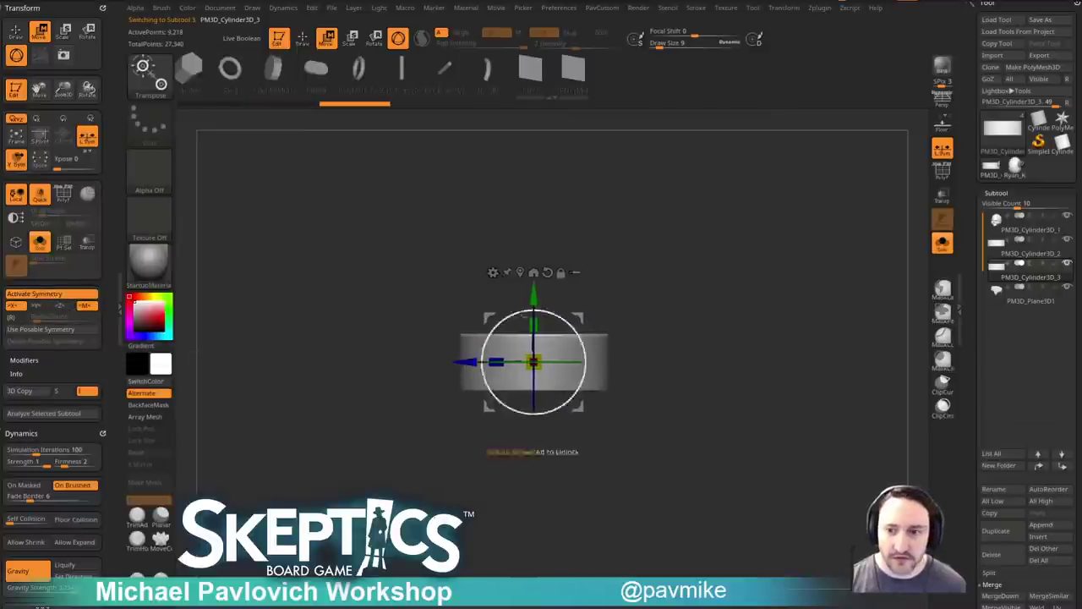
Show all subtools and shrink the duplicated cylinder into a small upright leg overlapping the round base's lower front edge.
{"action": "left_click", "coordinate": [942, 243]}
{"action": "left_click_drag", "start_coordinate": [734, 216], "coordinate": [779, 245], "text": "shift"}
{"action": "left_click_drag", "start_coordinate": [496, 362], "coordinate": [522, 362]}
{"action": "left_click_drag", "start_coordinate": [534, 295], "coordinate": [534, 326]}
{"action": "key", "text": "q"}
{"action": "mouse_move", "coordinate": [625, 263]}
{"action": "left_mouse_down"}
{"action": "mouse_move", "coordinate": [655, 251]}
{"action": "mouse_move", "coordinate": [512, 381]}
{"action": "mouse_move", "coordinate": [525, 393]}
{"action": "left_mouse_up"}
{"action": "key", "text": "w"}
{"action": "key", "text": "q"}
{"action": "left_click_drag", "start_coordinate": [600, 285], "coordinate": [799, 242], "text": "shift"}
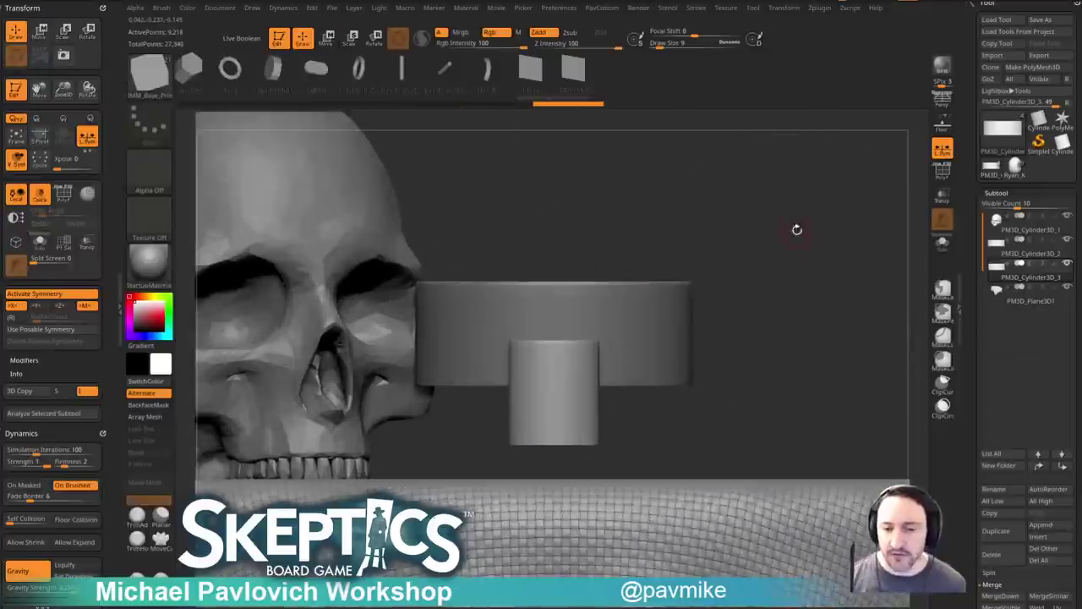
{"action": "left_click_drag", "start_coordinate": [771, 276], "coordinate": [783, 284]}
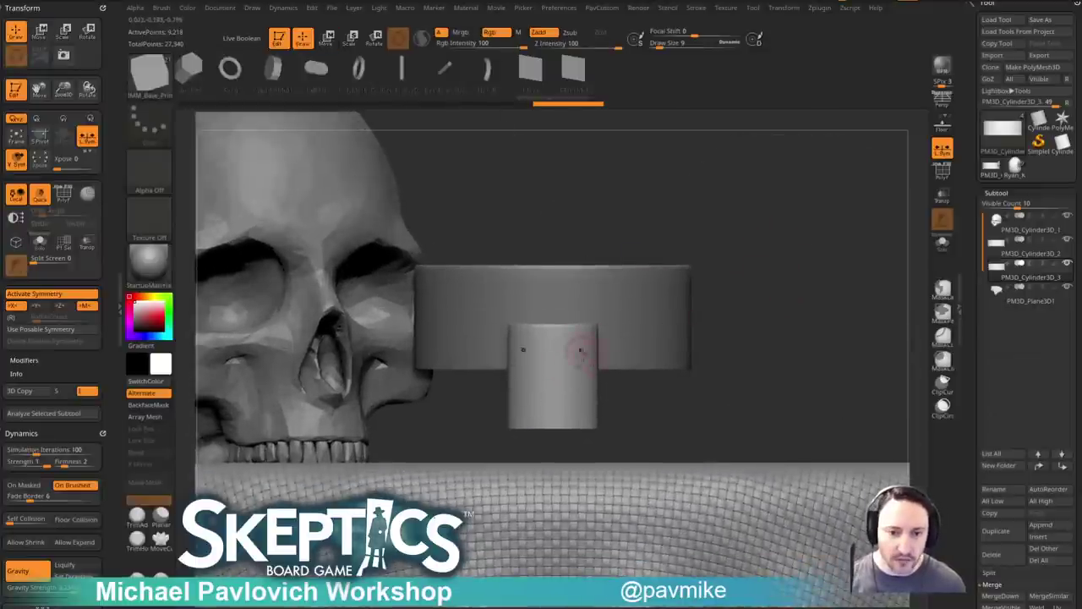
{"action": "left_click_drag", "start_coordinate": [761, 274], "coordinate": [744, 287]}
Isolate the small leg cylinder and display its polygon wireframe.
{"action": "left_click", "coordinate": [943, 243]}
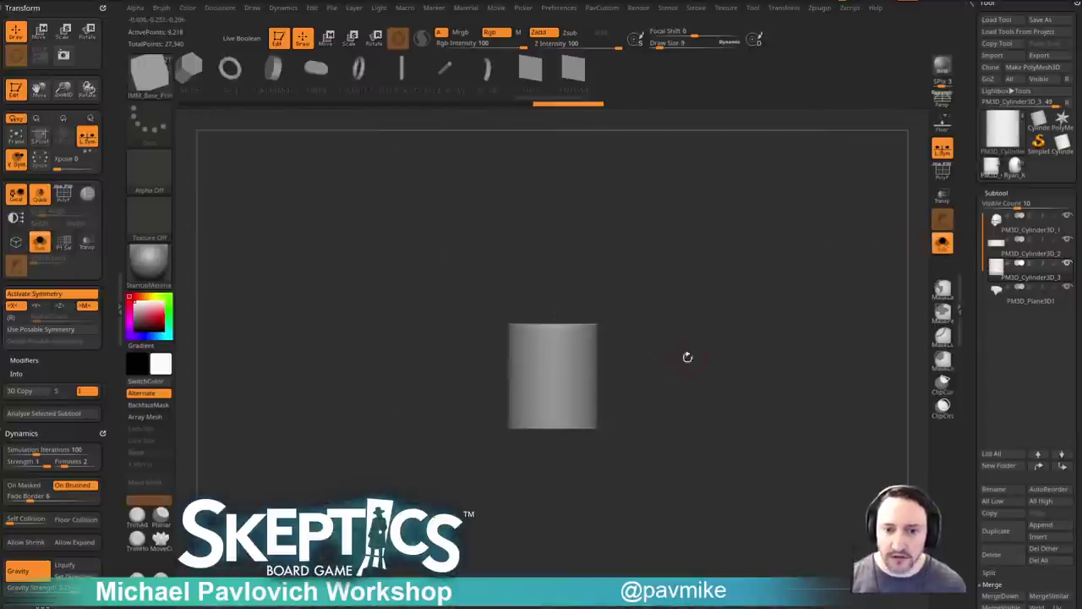
{"action": "left_click_drag", "start_coordinate": [691, 357], "coordinate": [678, 353], "text": "alt"}
{"action": "key", "text": "space"}
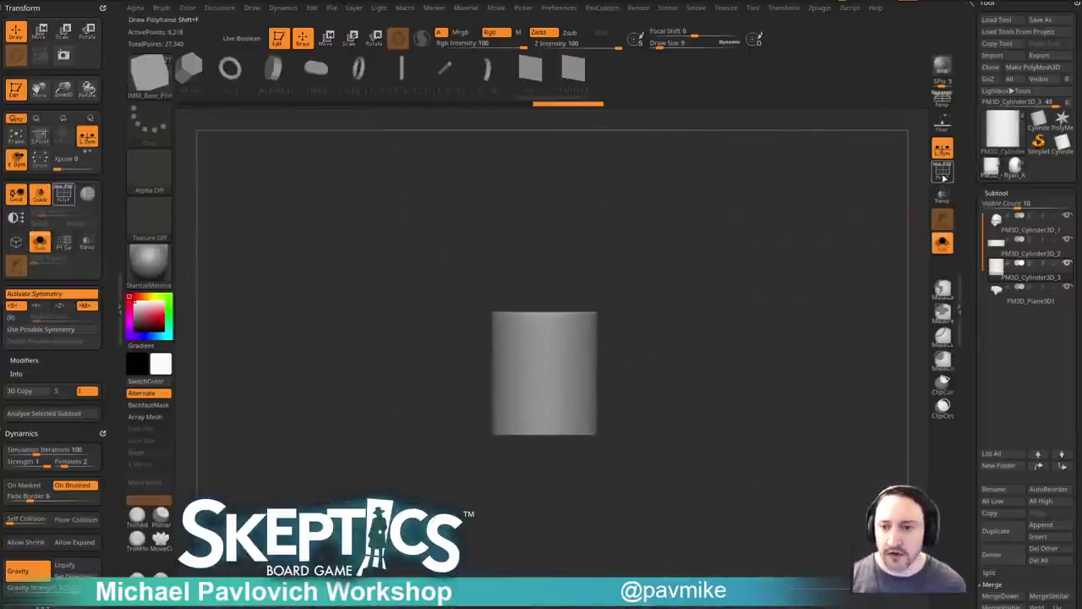
{"action": "left_click", "coordinate": [943, 175]}
{"action": "key", "text": "space"}
{"action": "left_click", "coordinate": [742, 263]}
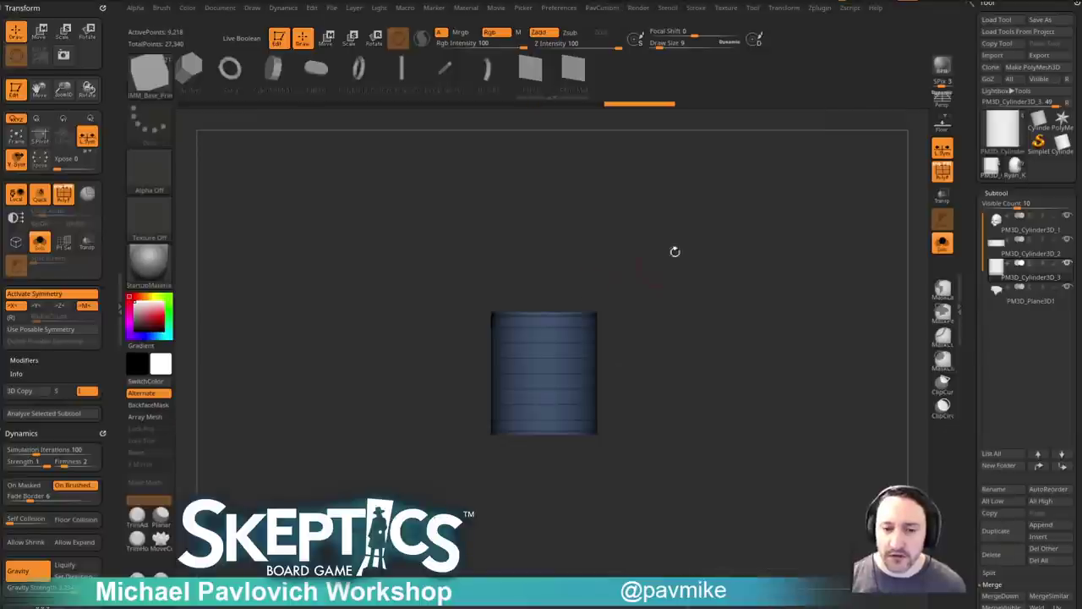
Try remeshing the leg cylinder with DynaMesh at resolution 128.
{"action": "key", "text": "F1"}
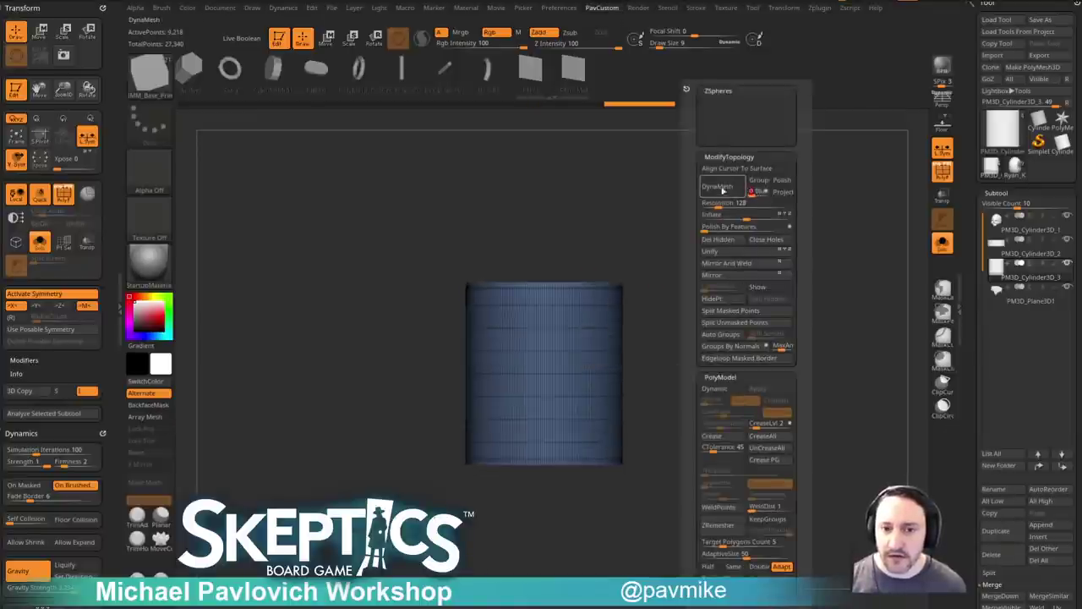
{"action": "left_click", "coordinate": [723, 188]}
{"action": "key", "text": "ctrl+z"}
Remesh the leg cylinder with DynaMesh at resolution 448 and hide the wireframe.
{"action": "key", "text": "F1"}
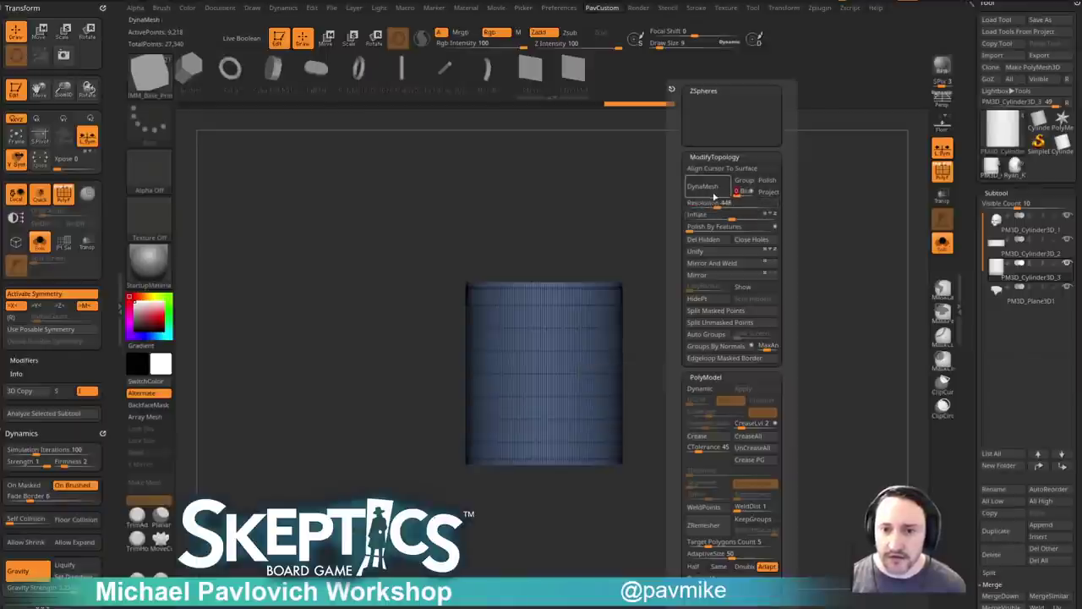
{"action": "left_click", "coordinate": [717, 186]}
{"action": "left_click", "coordinate": [941, 169]}
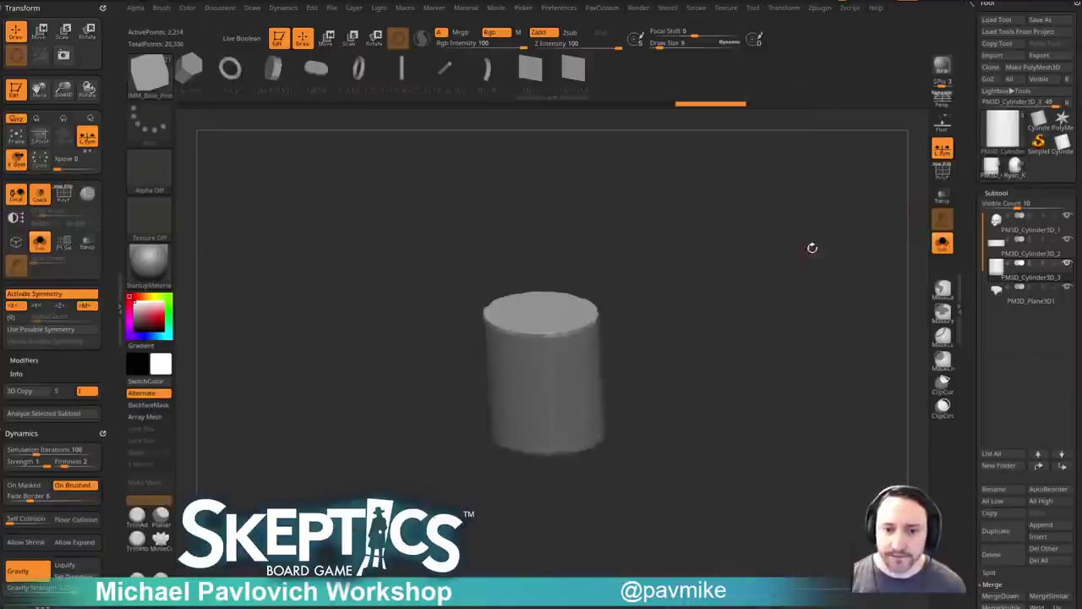
Show the other subtools and bevel the leg's upper edges with the TrimDynamic brush.
{"action": "left_click", "coordinate": [941, 244]}
{"action": "left_click_drag", "start_coordinate": [919, 163], "coordinate": [840, 186], "text": "shift"}
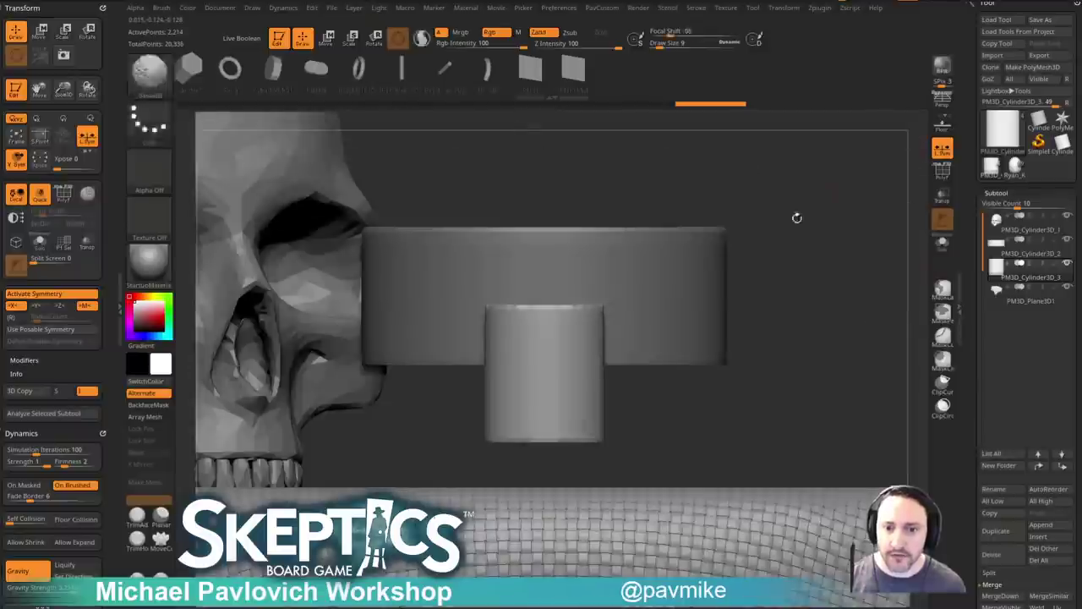
{"action": "key", "text": "s"}
{"action": "left_click_drag", "start_coordinate": [792, 263], "coordinate": [807, 267], "text": "alt"}
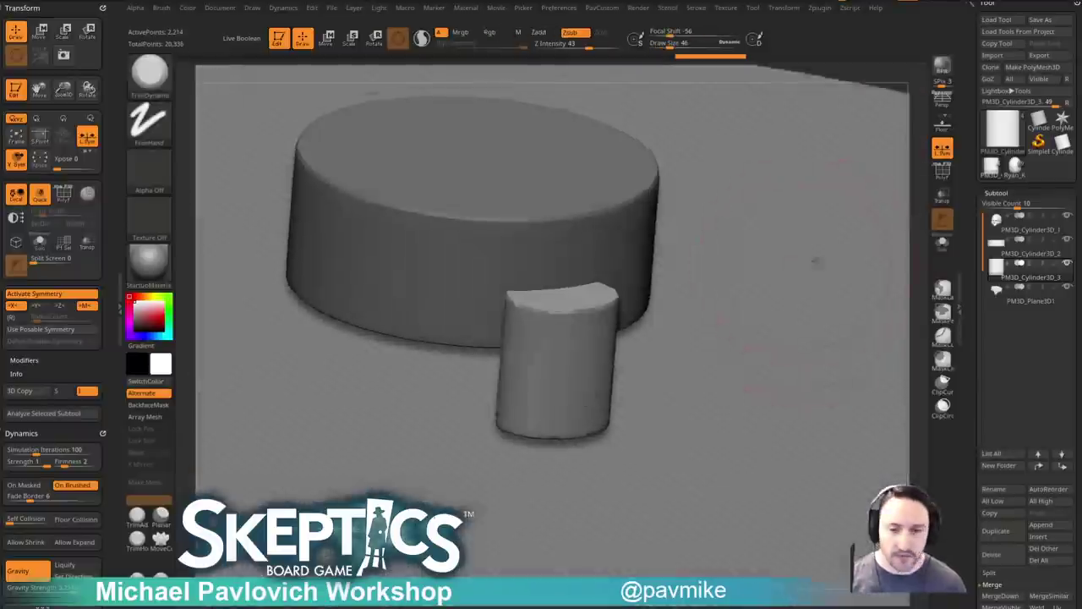
{"action": "left_click_drag", "start_coordinate": [524, 314], "coordinate": [612, 297]}
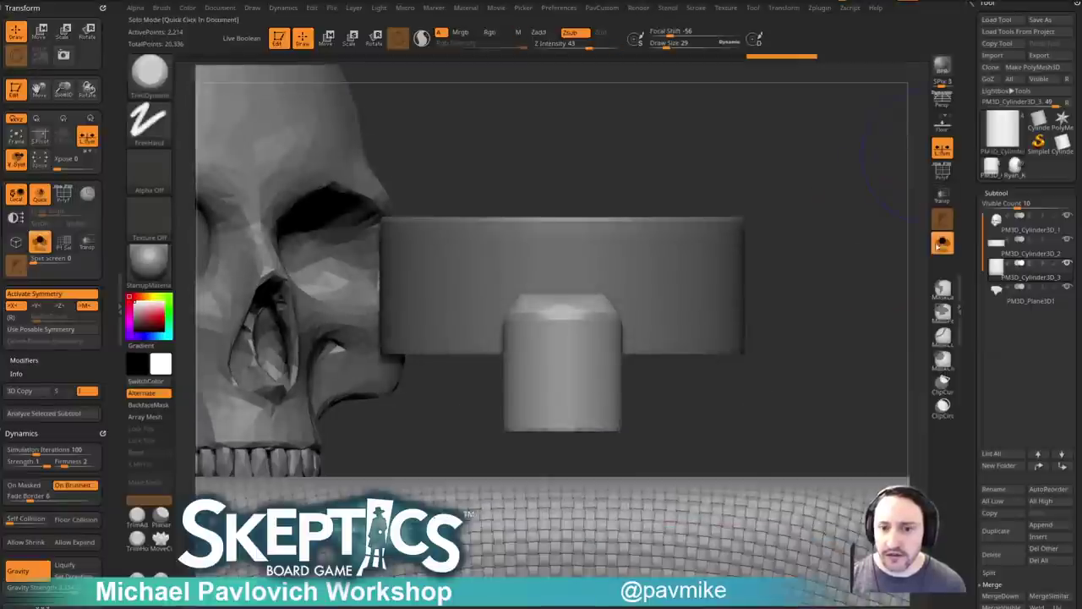
Isolate the leg again and smooth its beveled top into rounded edges.
{"action": "left_click", "coordinate": [941, 244]}
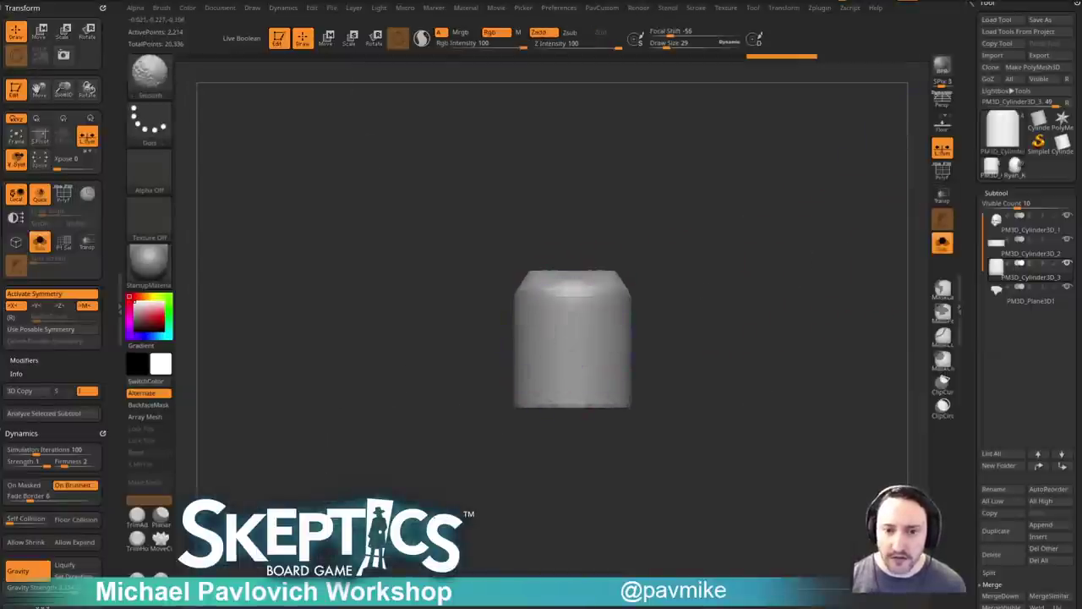
{"action": "left_click_drag", "start_coordinate": [534, 291], "coordinate": [583, 372], "text": "shift"}
{"action": "key", "text": "1"}
{"action": "key", "text": "ctrl+z"}
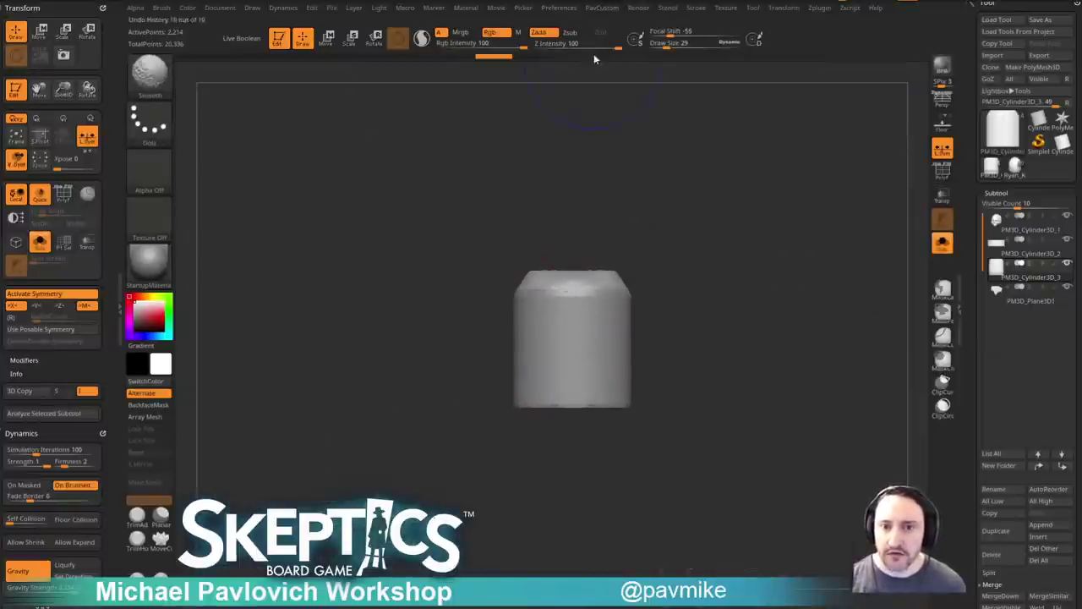
{"action": "mouse_move", "coordinate": [571, 286]}
{"action": "left_mouse_down", "text": "shift"}
{"action": "mouse_move", "coordinate": [577, 338]}
{"action": "mouse_move", "coordinate": [587, 275]}
{"action": "left_mouse_up", "text": "shift"}
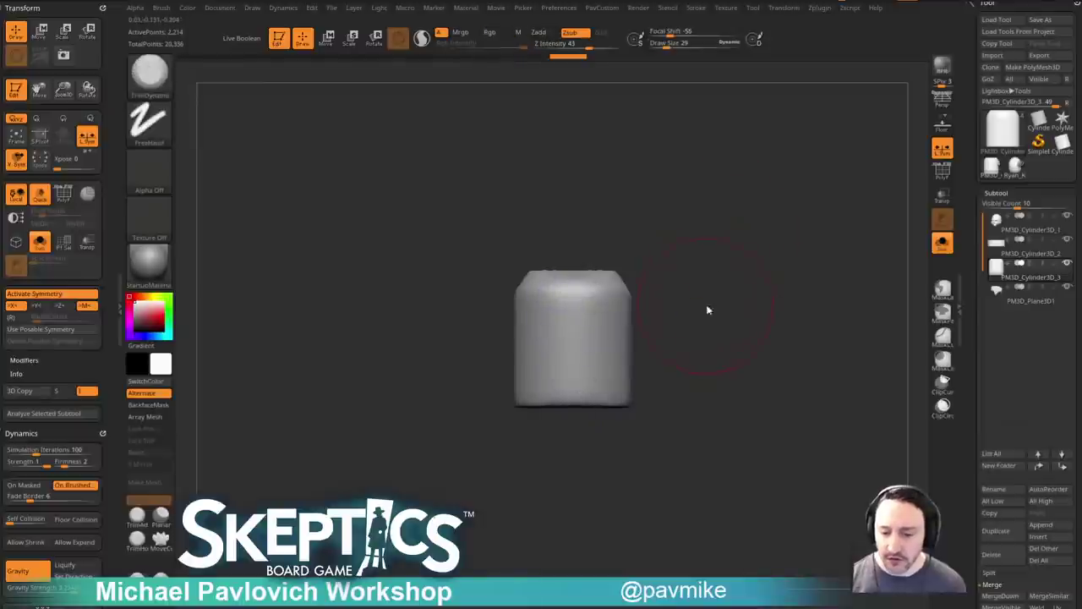
{"action": "left_click_drag", "start_coordinate": [710, 258], "coordinate": [707, 240], "text": "alt"}
{"action": "left_click_drag", "start_coordinate": [719, 317], "coordinate": [716, 287]}
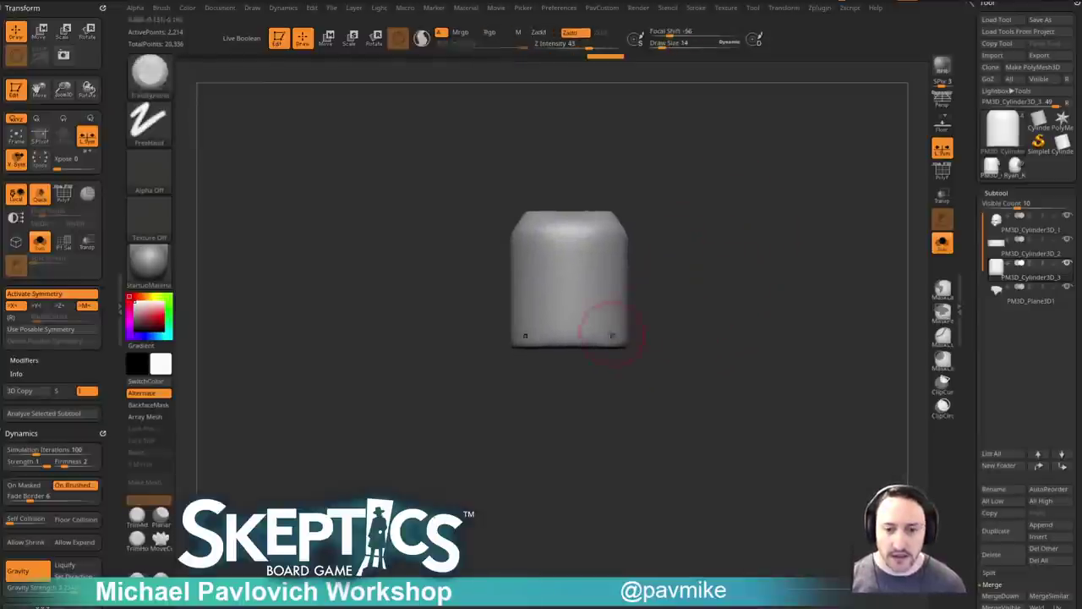
Mask everything except the leg's bottom strip and extrude that strip downward to lengthen the leg.
{"action": "left_click_drag", "start_coordinate": [660, 321], "coordinate": [488, 386], "text": "ctrl"}
{"action": "left_click", "coordinate": [707, 305], "text": "ctrl"}
{"action": "key", "text": "w"}
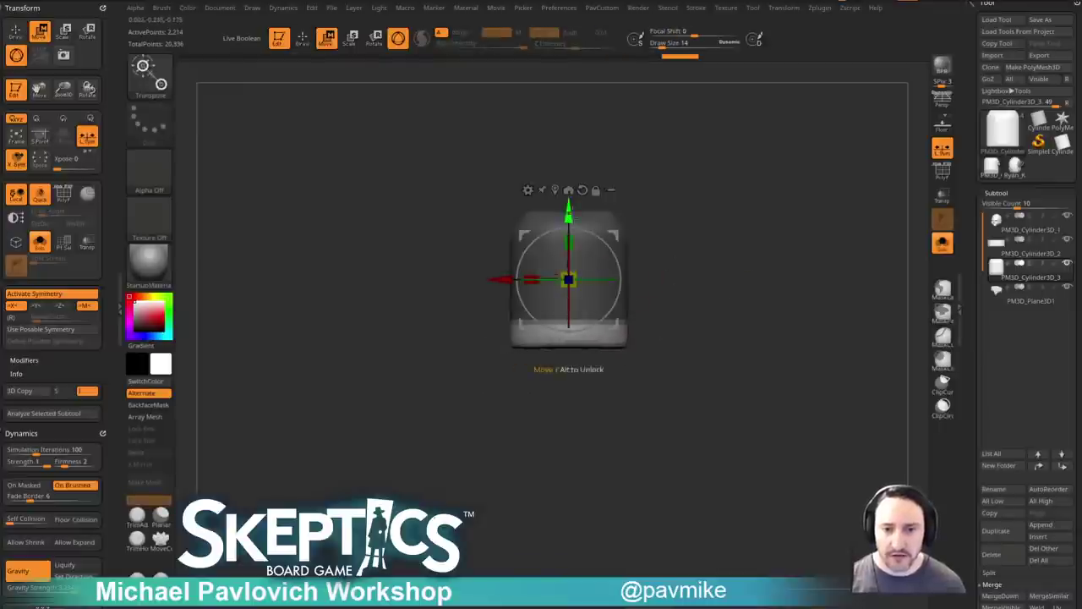
{"action": "left_click_drag", "start_coordinate": [569, 213], "coordinate": [569, 279], "text": "ctrl"}
Mask the leg except for its middle band, soften the mask edges and center the gizmo on the unmasked area.
{"action": "left_click_drag", "start_coordinate": [689, 291], "coordinate": [484, 383], "text": "ctrl"}
{"action": "key", "text": "q"}
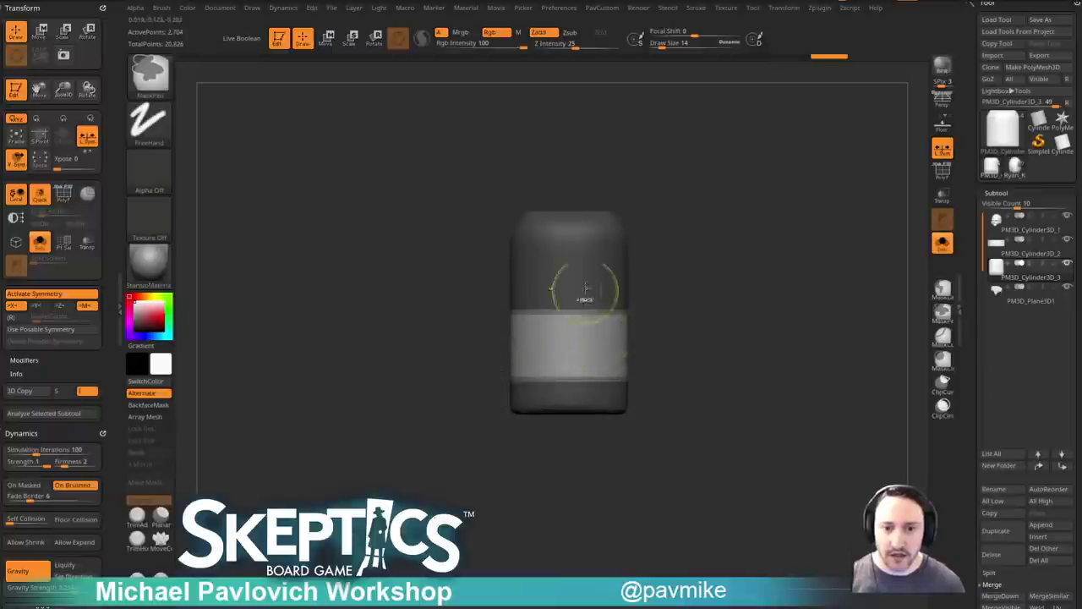
{"action": "left_click", "coordinate": [722, 278], "text": "ctrl"}
{"action": "key", "text": "w"}
{"action": "left_click", "coordinate": [657, 256], "text": "ctrl"}
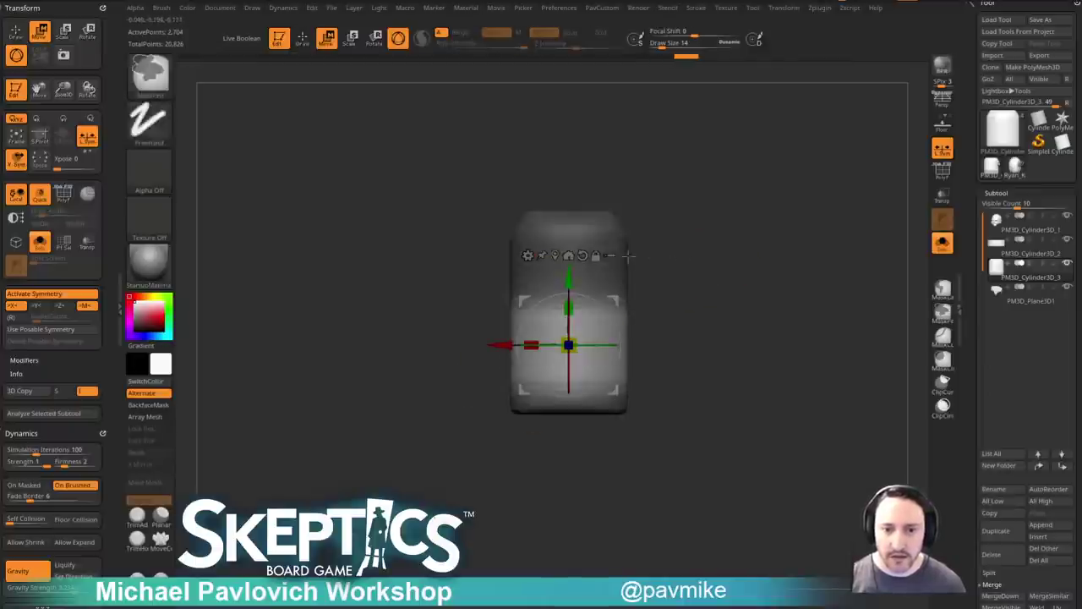
{"action": "key", "text": "x"}
{"action": "left_click", "coordinate": [555, 256]}
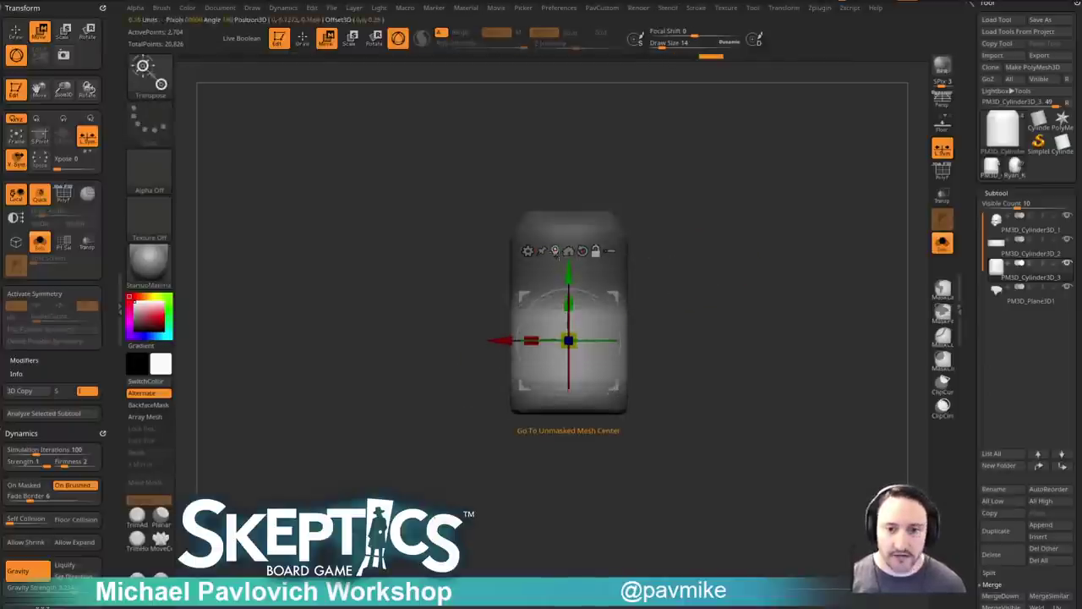
{"action": "key", "text": "x"}
Scale the unmasked middle band inward to form a narrow neck above a flared foot.
{"action": "right_click_drag", "start_coordinate": [558, 296], "coordinate": [592, 308]}
{"action": "left_click_drag", "start_coordinate": [570, 340], "coordinate": [559, 342]}
{"action": "left_click_drag", "start_coordinate": [656, 321], "coordinate": [668, 314], "text": "shift"}
{"action": "key", "text": "q"}
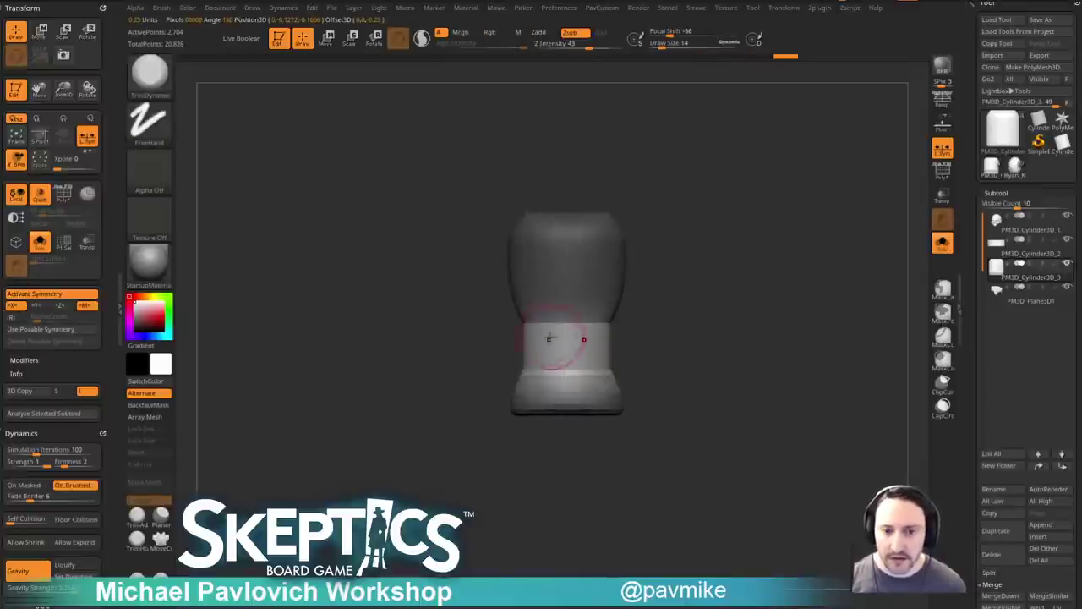
{"action": "key", "text": "w"}
{"action": "left_click_drag", "start_coordinate": [565, 343], "coordinate": [554, 337]}
Clear the mask, remesh the leg with DynaMesh and smooth the transitions around the neck.
{"action": "key", "text": "q"}
{"action": "mouse_move", "coordinate": [698, 310]}
{"action": "left_mouse_down", "text": "ctrl"}
{"action": "mouse_move", "coordinate": [715, 331]}
{"action": "mouse_move", "coordinate": [717, 205]}
{"action": "mouse_move", "coordinate": [742, 223]}
{"action": "left_mouse_up", "text": "ctrl"}
{"action": "key", "text": "1"}
{"action": "left_click_drag", "start_coordinate": [747, 315], "coordinate": [744, 267], "text": "shift"}
{"action": "key", "text": "shift"}
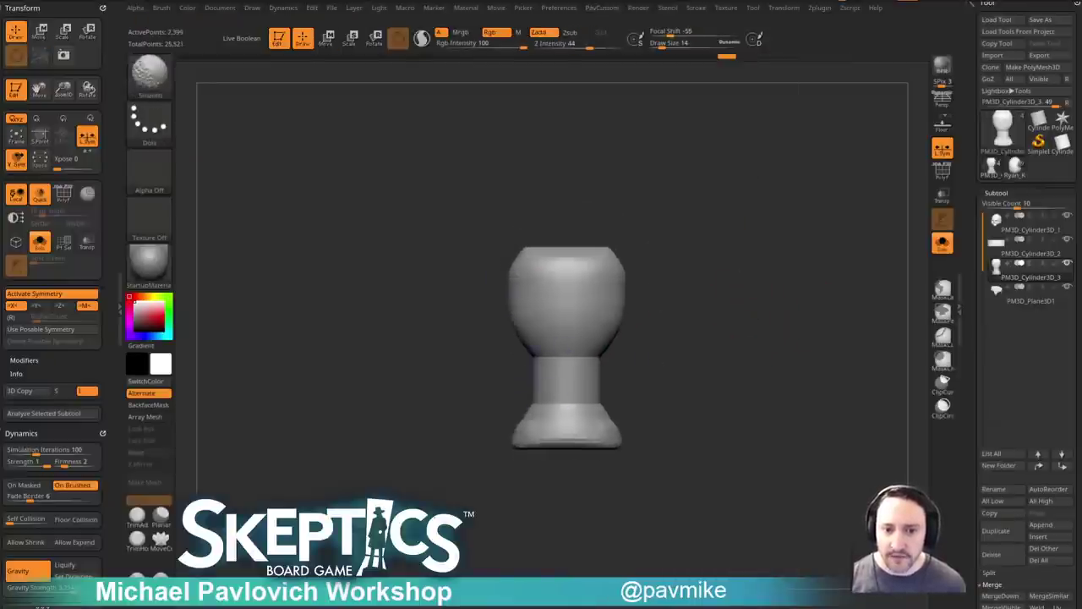
{"action": "mouse_move", "coordinate": [686, 164]}
{"action": "left_mouse_down"}
{"action": "mouse_move", "coordinate": [651, 346]}
{"action": "mouse_move", "coordinate": [580, 372]}
{"action": "left_mouse_up"}
{"action": "mouse_move", "coordinate": [689, 291]}
{"action": "left_mouse_down", "text": "alt"}
{"action": "mouse_move", "coordinate": [685, 322]}
{"action": "mouse_move", "coordinate": [702, 339]}
{"action": "left_mouse_up", "text": "alt"}
Carve two mirrored eye sockets into the leg's upper bulge with the Standard brush at draw size 10.
{"action": "key", "text": "1"}
{"action": "key", "text": "s"}
{"action": "left_click", "coordinate": [686, 322]}
{"action": "key", "text": "bracketright"}
{"action": "key", "text": "]"}
{"action": "key", "text": "]"}
{"action": "key", "text": "]"}
{"action": "key", "text": "]"}
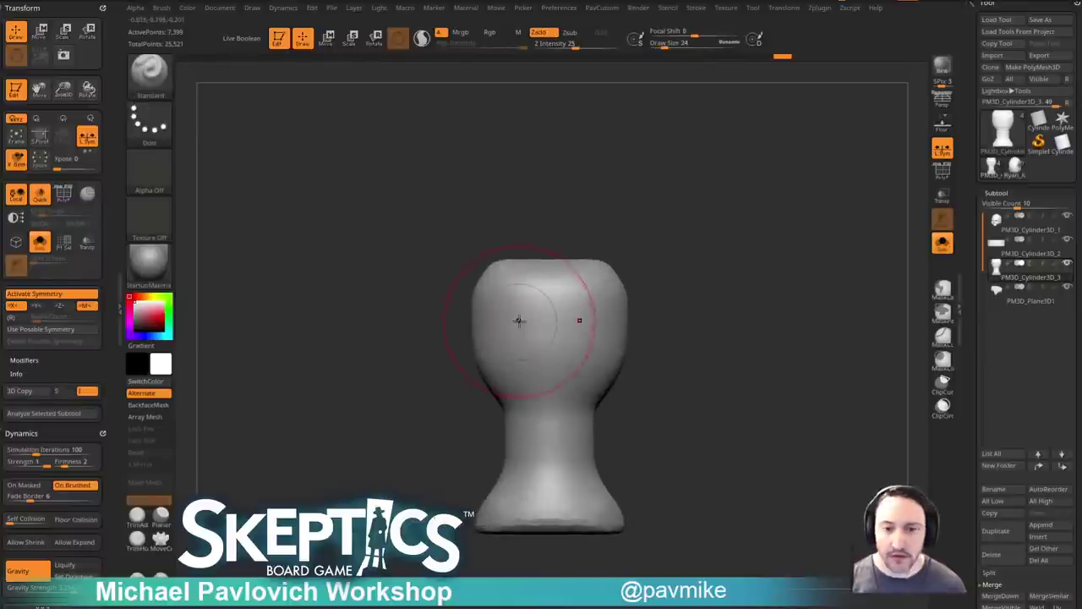
{"action": "left_click_drag", "start_coordinate": [507, 319], "coordinate": [514, 332]}
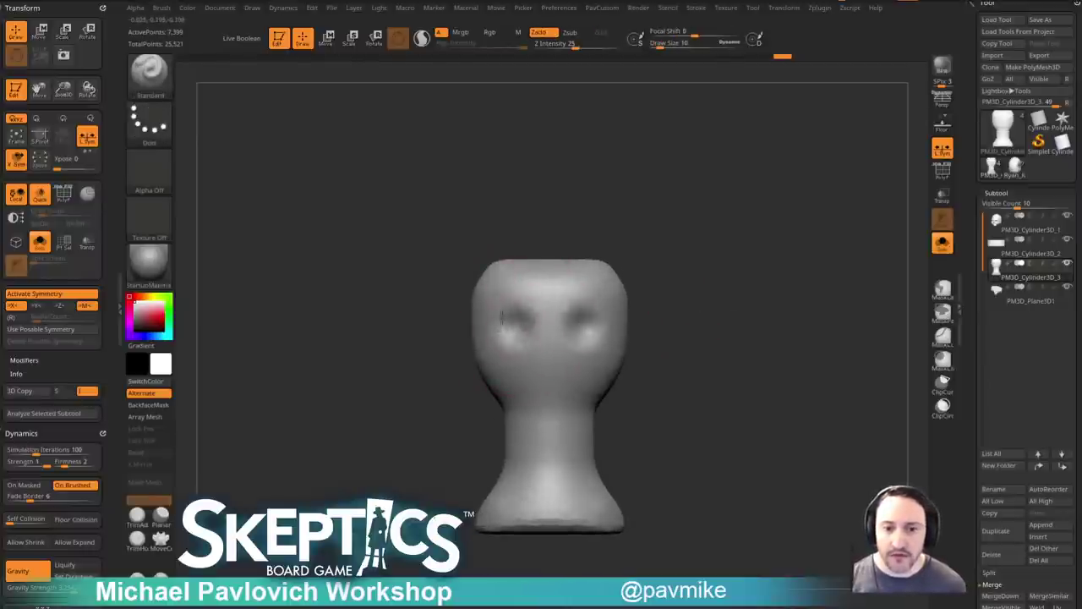
{"action": "mouse_move", "coordinate": [531, 278]}
{"action": "left_mouse_down"}
{"action": "mouse_move", "coordinate": [511, 325]}
{"action": "mouse_move", "coordinate": [515, 307]}
{"action": "left_mouse_up"}
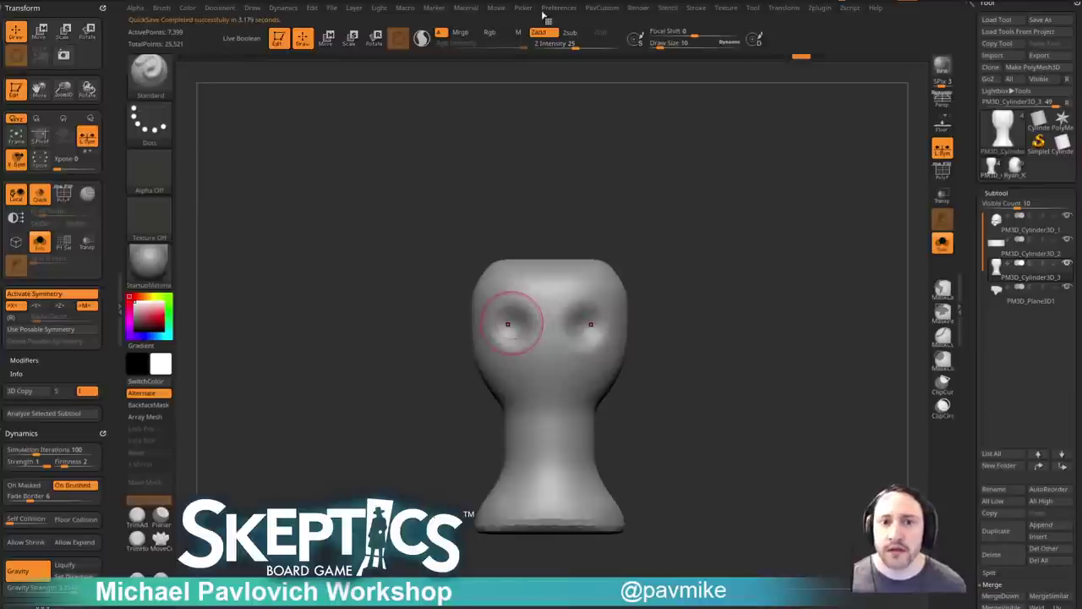
Open the QuickSave preferences.
{"action": "left_click", "coordinate": [546, 10]}
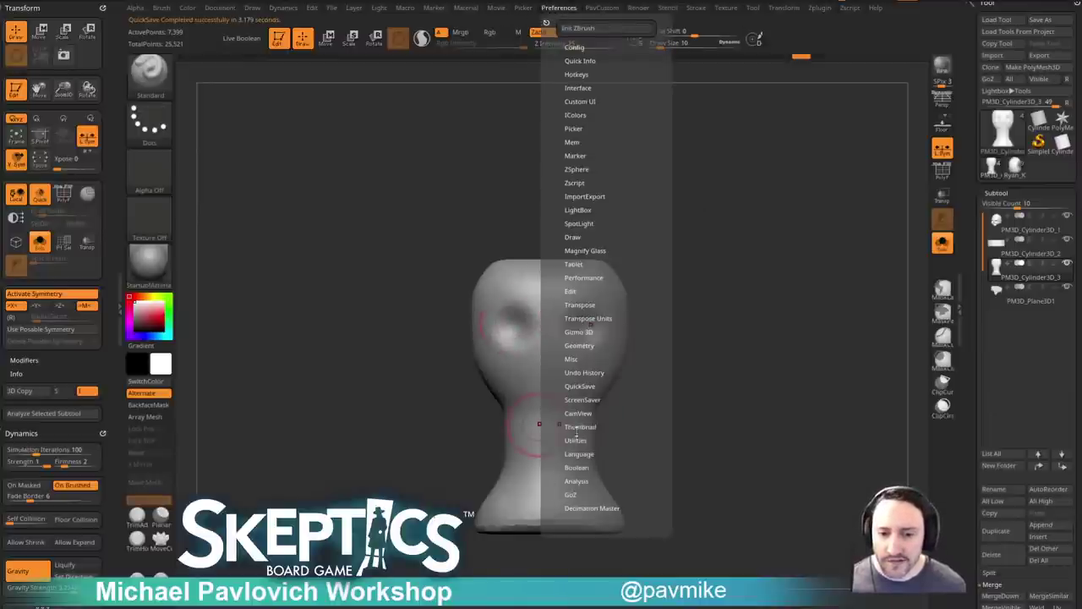
{"action": "key", "text": "shift"}
{"action": "left_click", "coordinate": [579, 388]}
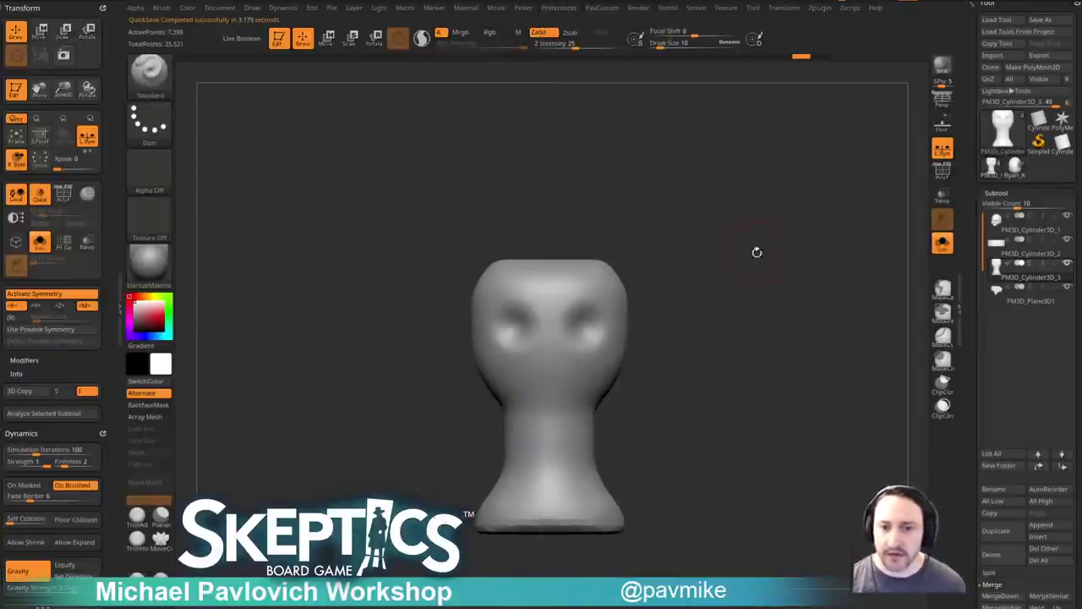
Deepen the rims of the eye sockets with a draw size of about 5 and carve a nose cavity between them.
{"action": "key", "text": "bracketleft"}
{"action": "left_click_drag", "start_coordinate": [518, 324], "coordinate": [521, 313], "text": "alt"}
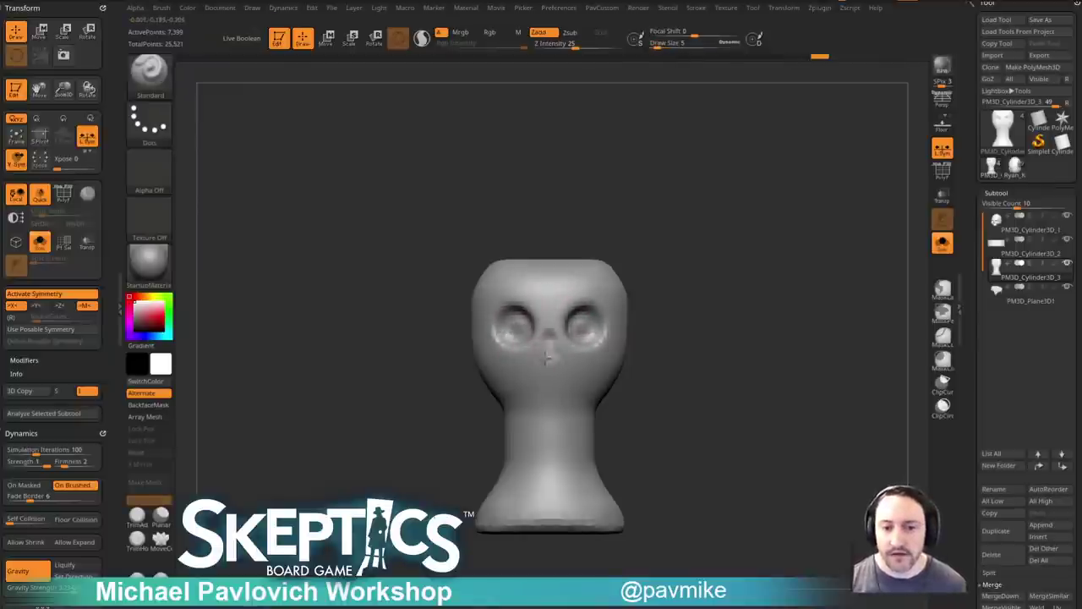
{"action": "left_click_drag", "start_coordinate": [718, 330], "coordinate": [708, 297], "text": "alt"}
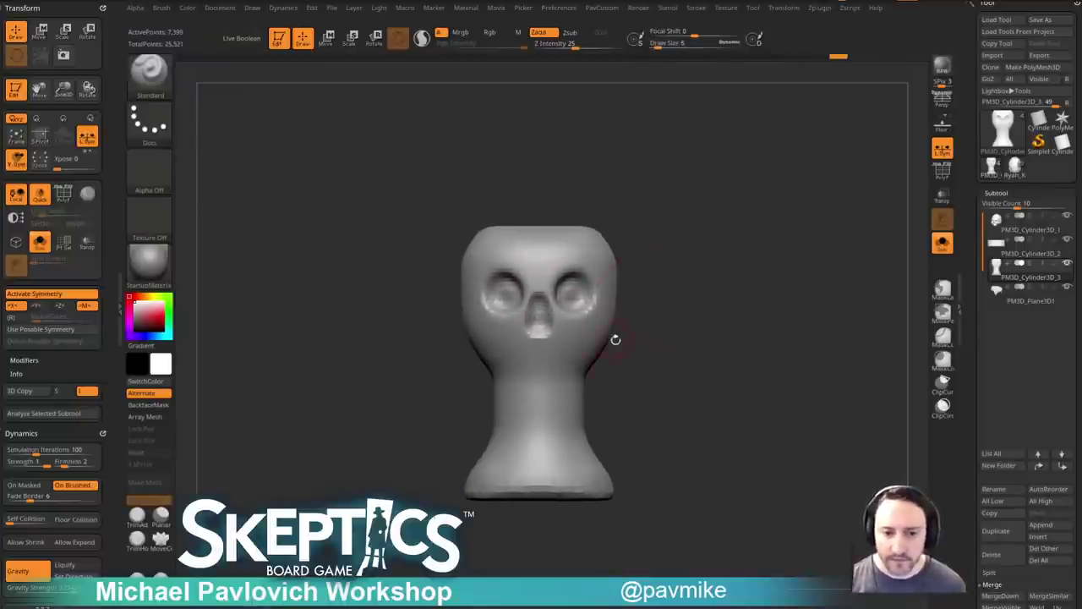
Shape the skull's cheekbones, upper jaw and the neck below with the Clay brush at draw size 10.
{"action": "key", "text": "2"}
{"action": "mouse_move", "coordinate": [657, 322]}
{"action": "left_mouse_down"}
{"action": "mouse_move", "coordinate": [747, 356]}
{"action": "mouse_move", "coordinate": [615, 330]}
{"action": "left_mouse_up"}
{"action": "key", "text": "bracketleft"}
{"action": "key", "text": "bracketleft"}
{"action": "mouse_move", "coordinate": [773, 279]}
{"action": "left_mouse_down"}
{"action": "mouse_move", "coordinate": [785, 299]}
{"action": "mouse_move", "coordinate": [778, 272]}
{"action": "mouse_move", "coordinate": [749, 314]}
{"action": "left_mouse_up"}
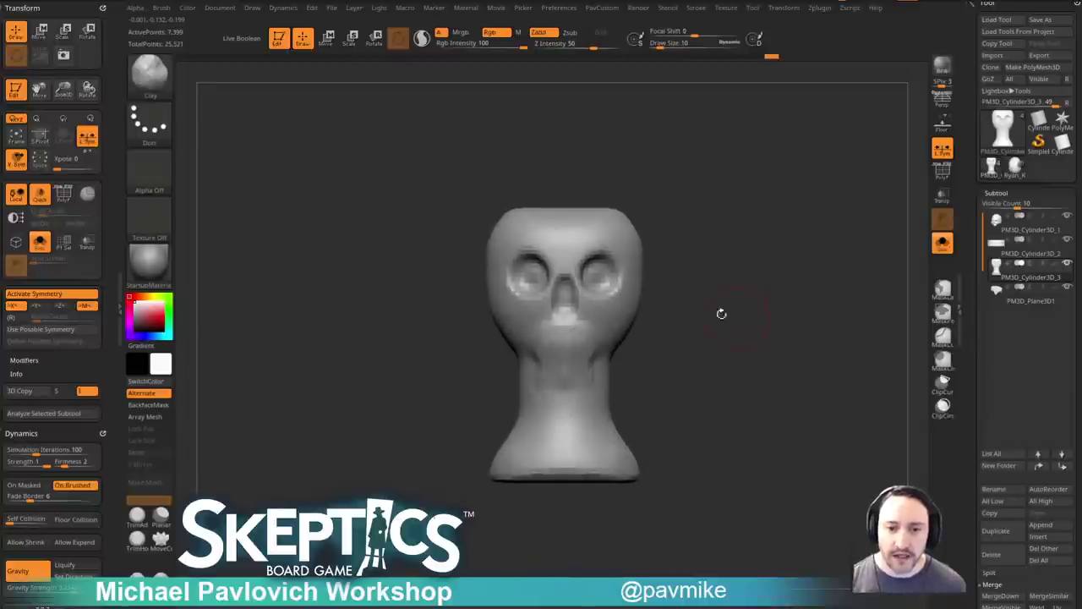
{"action": "left_click_drag", "start_coordinate": [579, 338], "coordinate": [555, 463]}
{"action": "left_click_drag", "start_coordinate": [673, 360], "coordinate": [656, 363]}
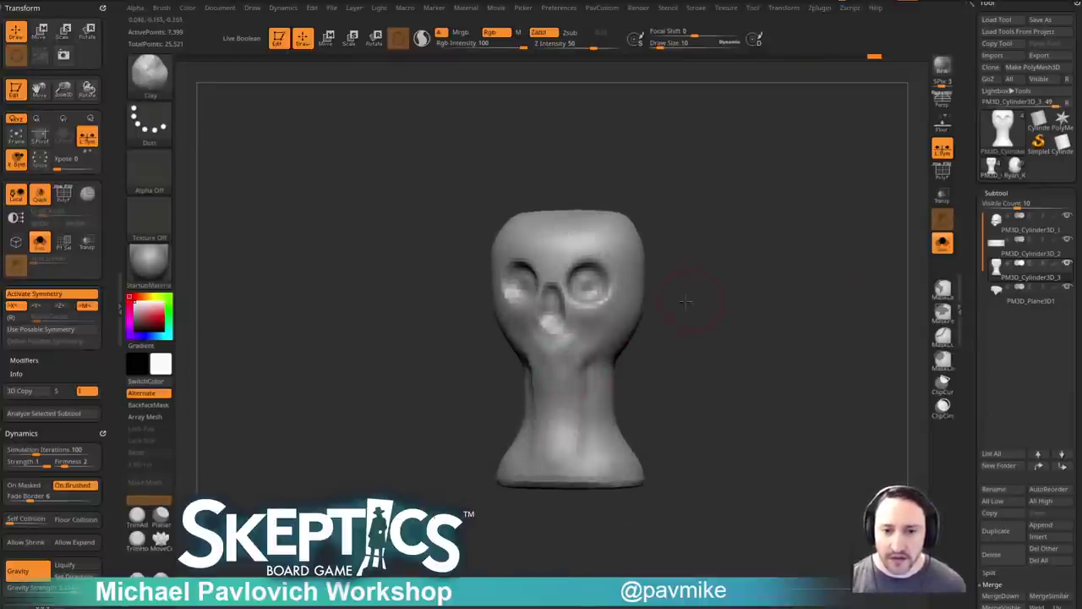
{"action": "left_click_drag", "start_coordinate": [694, 297], "coordinate": [651, 300]}
{"action": "left_click_drag", "start_coordinate": [737, 299], "coordinate": [430, 143]}
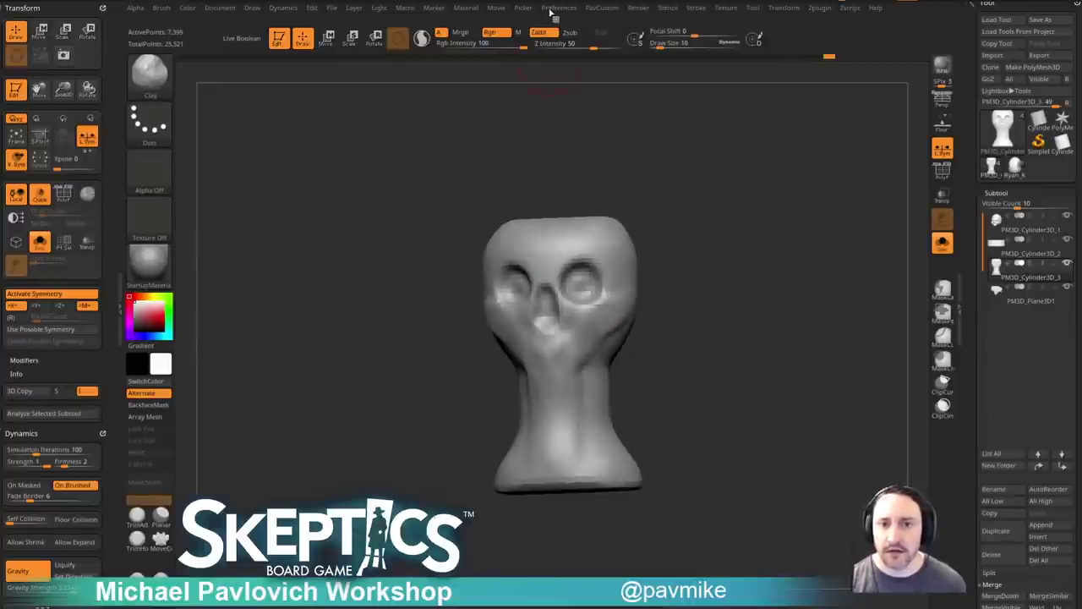
Turn on the CamView orientation skull in the preferences.
{"action": "left_click", "coordinate": [554, 8]}
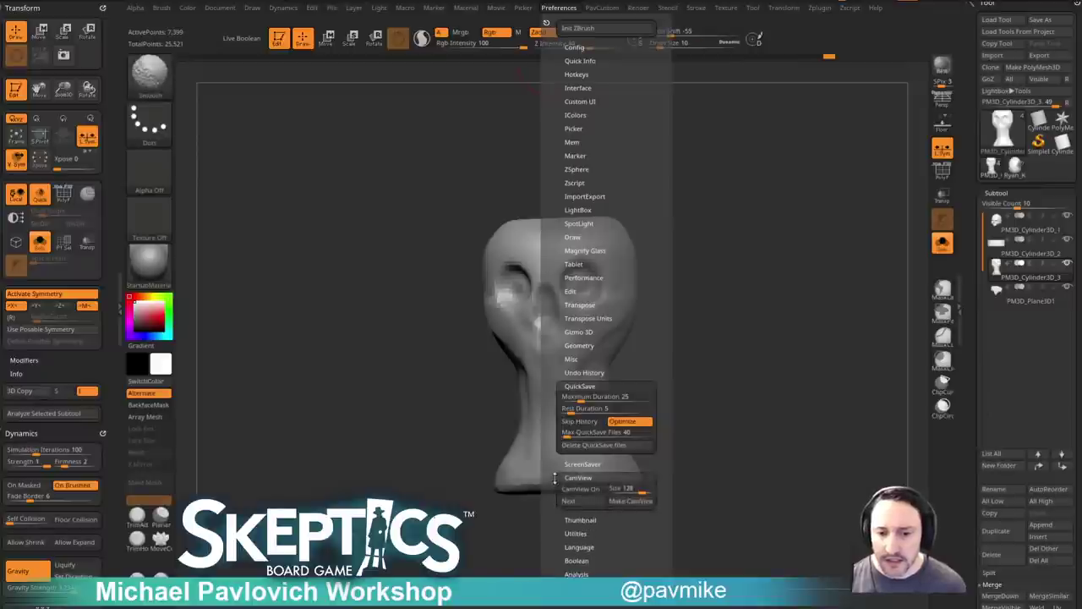
{"action": "left_click", "coordinate": [578, 477]}
{"action": "left_click", "coordinate": [589, 441]}
Hollow the temples and define the cheekbones on the sides of the skull with the Clay brush, using draw size 9.
{"action": "mouse_move", "coordinate": [769, 278]}
{"action": "left_mouse_down"}
{"action": "mouse_move", "coordinate": [799, 285]}
{"action": "mouse_move", "coordinate": [633, 297]}
{"action": "mouse_move", "coordinate": [674, 276]}
{"action": "mouse_move", "coordinate": [582, 302]}
{"action": "left_mouse_up"}
{"action": "key", "text": "s"}
{"action": "mouse_move", "coordinate": [655, 294]}
{"action": "left_mouse_down"}
{"action": "mouse_move", "coordinate": [721, 282]}
{"action": "mouse_move", "coordinate": [656, 290]}
{"action": "left_mouse_up"}
{"action": "key", "text": "s"}
{"action": "mouse_move", "coordinate": [673, 279]}
{"action": "left_mouse_down", "text": "alt"}
{"action": "mouse_move", "coordinate": [691, 252]}
{"action": "mouse_move", "coordinate": [732, 240]}
{"action": "left_mouse_up", "text": "alt"}
{"action": "key", "text": "s"}
{"action": "left_click_drag", "start_coordinate": [576, 282], "coordinate": [603, 293]}
{"action": "key", "text": "s"}
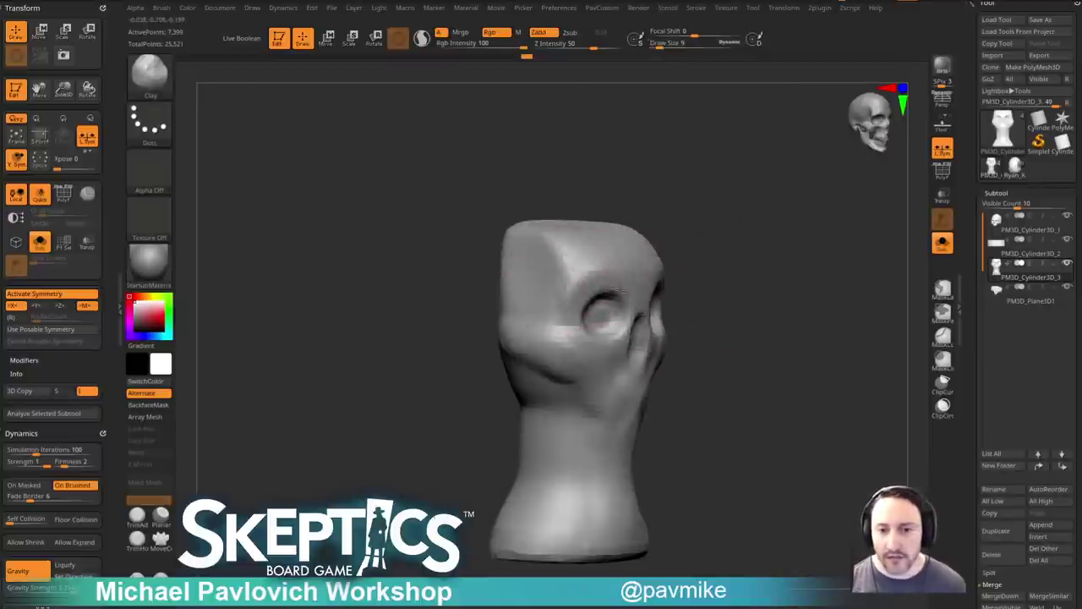
Switch to the Move brush at draw size 17 and reshape the leg's side profile around the face, jaw and neck.
{"action": "mouse_move", "coordinate": [688, 278]}
{"action": "left_mouse_down"}
{"action": "mouse_move", "coordinate": [719, 248]}
{"action": "mouse_move", "coordinate": [776, 260]}
{"action": "mouse_move", "coordinate": [760, 260]}
{"action": "left_mouse_up"}
{"action": "key", "text": "b"}
{"action": "key", "text": "m"}
{"action": "key", "text": "v"}
{"action": "mouse_move", "coordinate": [573, 288]}
{"action": "left_mouse_down"}
{"action": "mouse_move", "coordinate": [554, 308]}
{"action": "mouse_move", "coordinate": [634, 316]}
{"action": "left_mouse_up"}
{"action": "key", "text": "s"}
{"action": "key", "text": "s"}
{"action": "left_click_drag", "start_coordinate": [586, 348], "coordinate": [567, 368]}
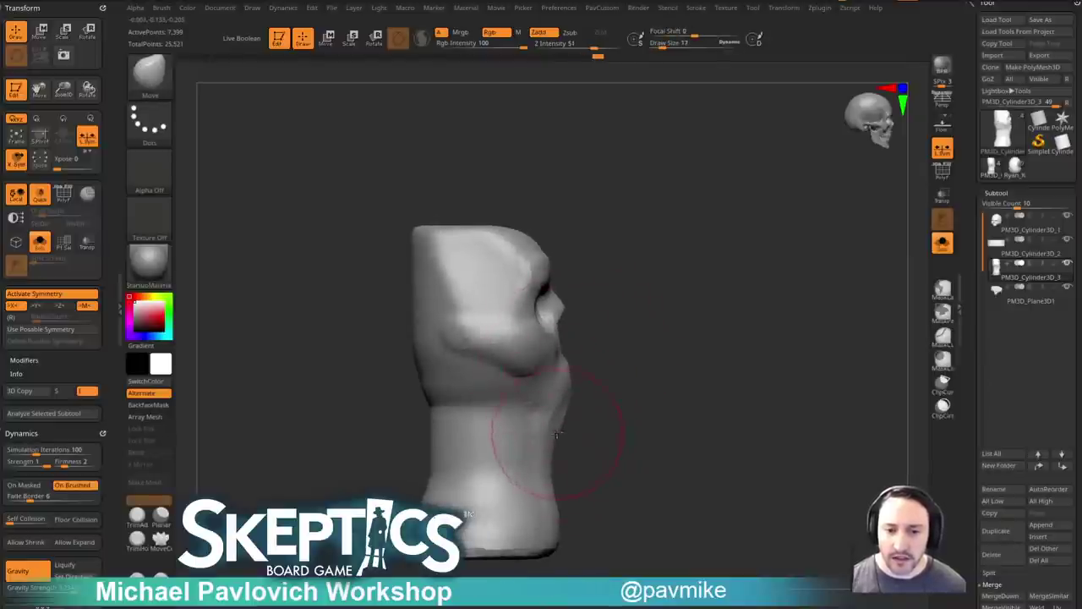
{"action": "left_click_drag", "start_coordinate": [562, 477], "coordinate": [570, 479]}
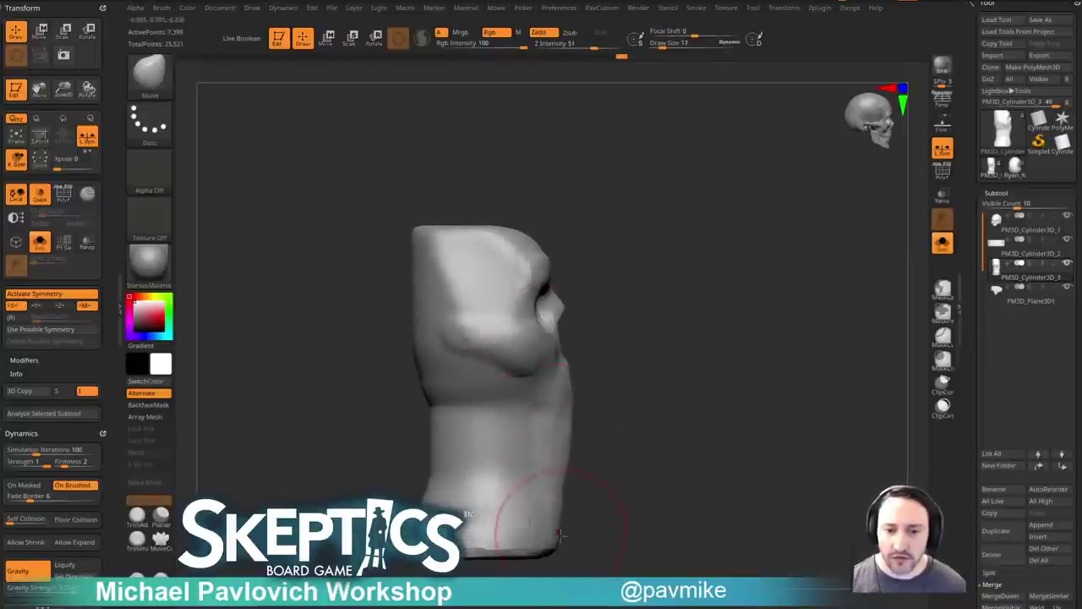
Pull the leg's foot forward with the Move brush and clip the leg's front profile to a straight vertical edge.
{"action": "left_click_drag", "start_coordinate": [559, 545], "coordinate": [574, 546]}
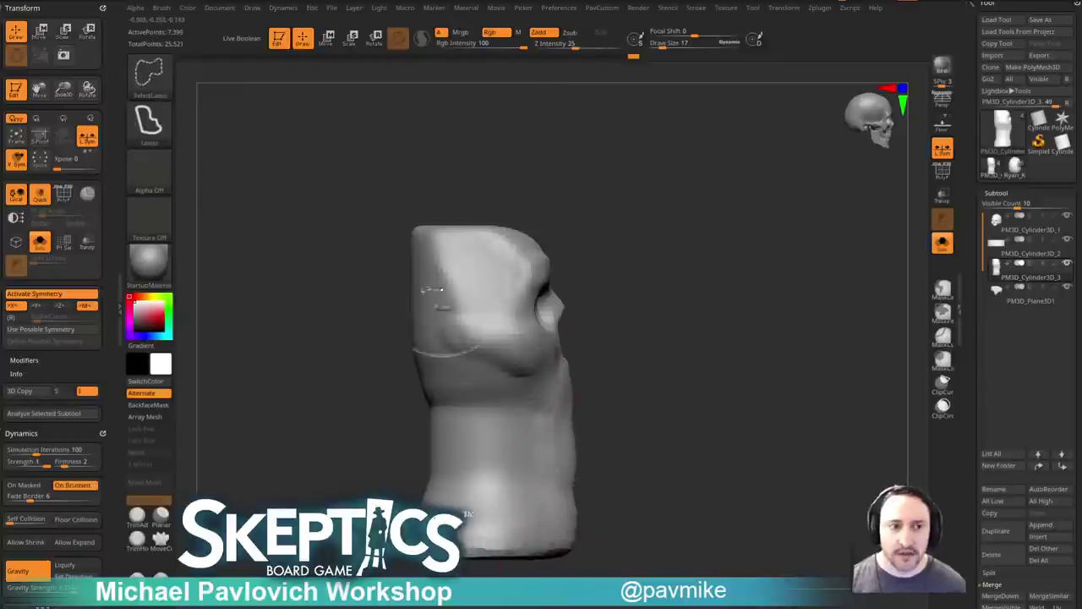
{"action": "left_click", "coordinate": [149, 74], "text": "ctrl+shift"}
{"action": "left_click", "coordinate": [259, 86], "text": "ctrl+shift"}
{"action": "left_click_drag", "start_coordinate": [594, 382], "coordinate": [594, 336], "text": "alt"}
{"action": "left_click_drag", "start_coordinate": [601, 275], "coordinate": [571, 588], "text": "ctrl+shift"}
Remesh the leg with DynaMesh at resolution 800.
{"action": "left_click_drag", "start_coordinate": [775, 297], "coordinate": [722, 312], "text": "shift"}
{"action": "mouse_move", "coordinate": [760, 256]}
{"action": "left_mouse_down", "text": "shift"}
{"action": "mouse_move", "coordinate": [773, 348]}
{"action": "mouse_move", "coordinate": [750, 287]}
{"action": "left_mouse_up", "text": "shift"}
{"action": "key", "text": "space"}
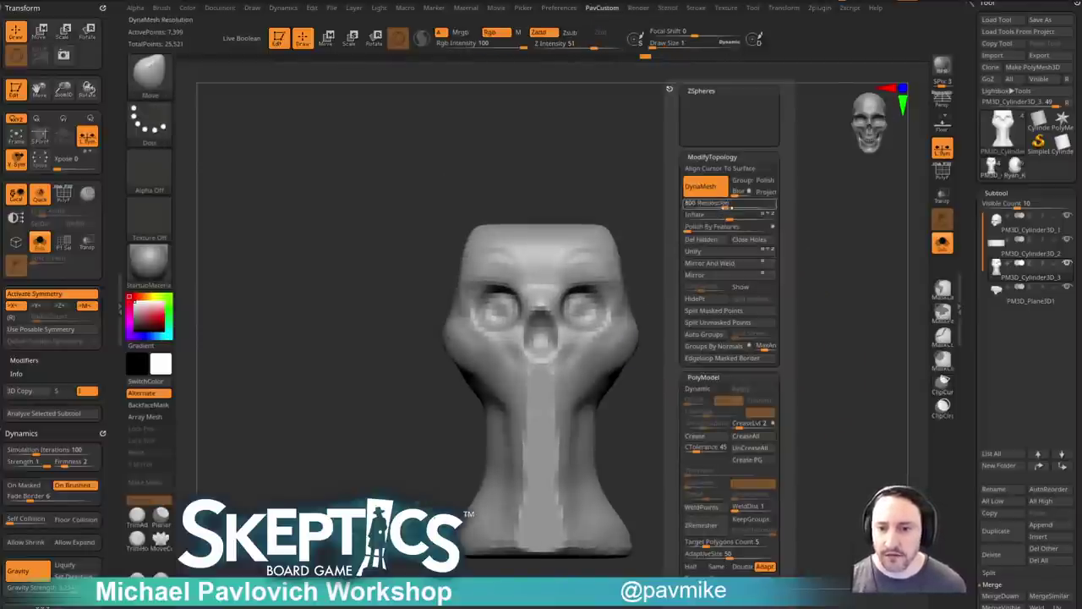
{"action": "mouse_move", "coordinate": [747, 312]}
{"action": "left_mouse_down"}
{"action": "mouse_move", "coordinate": [770, 298]}
{"action": "mouse_move", "coordinate": [665, 316]}
{"action": "mouse_move", "coordinate": [643, 349]}
{"action": "left_mouse_up"}
{"action": "key", "text": "1"}
Carve curved grooves from under the cheekbones down both sides of the central ridge with the DamStandard brush.
{"action": "key", "text": "s"}
{"action": "left_click_drag", "start_coordinate": [628, 361], "coordinate": [583, 377], "text": "alt"}
{"action": "mouse_move", "coordinate": [712, 332]}
{"action": "left_mouse_down", "text": "alt"}
{"action": "mouse_move", "coordinate": [721, 309]}
{"action": "mouse_move", "coordinate": [700, 301]}
{"action": "left_mouse_up", "text": "alt"}
{"action": "key", "text": "b"}
{"action": "key", "text": "d"}
{"action": "key", "text": "s"}
{"action": "key", "text": "s"}
{"action": "mouse_move", "coordinate": [635, 348]}
{"action": "left_mouse_down"}
{"action": "mouse_move", "coordinate": [619, 345]}
{"action": "mouse_move", "coordinate": [558, 446]}
{"action": "mouse_move", "coordinate": [570, 499]}
{"action": "left_mouse_up"}
Adjust the lower leg's outline with the Move Accurate brush at draw size 11 and undo the last pull on the foot.
{"action": "mouse_move", "coordinate": [689, 359]}
{"action": "left_mouse_down", "text": "shift"}
{"action": "mouse_move", "coordinate": [716, 345]}
{"action": "mouse_move", "coordinate": [728, 317]}
{"action": "left_mouse_up", "text": "shift"}
{"action": "left_click_drag", "start_coordinate": [685, 388], "coordinate": [702, 353], "text": "alt"}
{"action": "key", "text": "b"}
{"action": "key", "text": "m"}
{"action": "key", "text": "a"}
{"action": "key", "text": "s"}
{"action": "left_click_drag", "start_coordinate": [607, 398], "coordinate": [580, 397]}
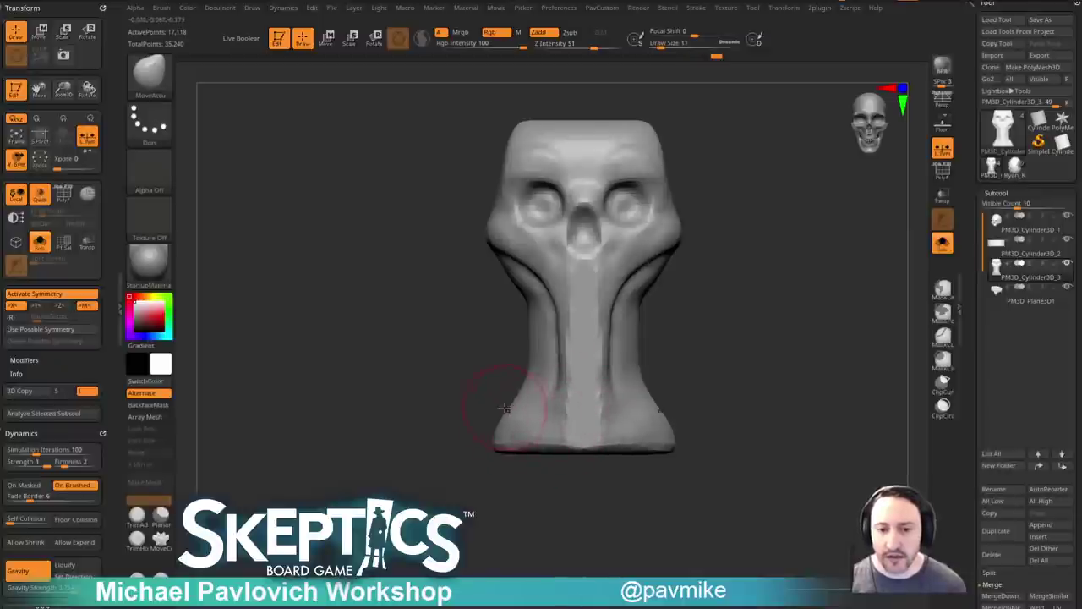
{"action": "left_click_drag", "start_coordinate": [460, 446], "coordinate": [562, 440]}
{"action": "key", "text": "ctrl+z"}
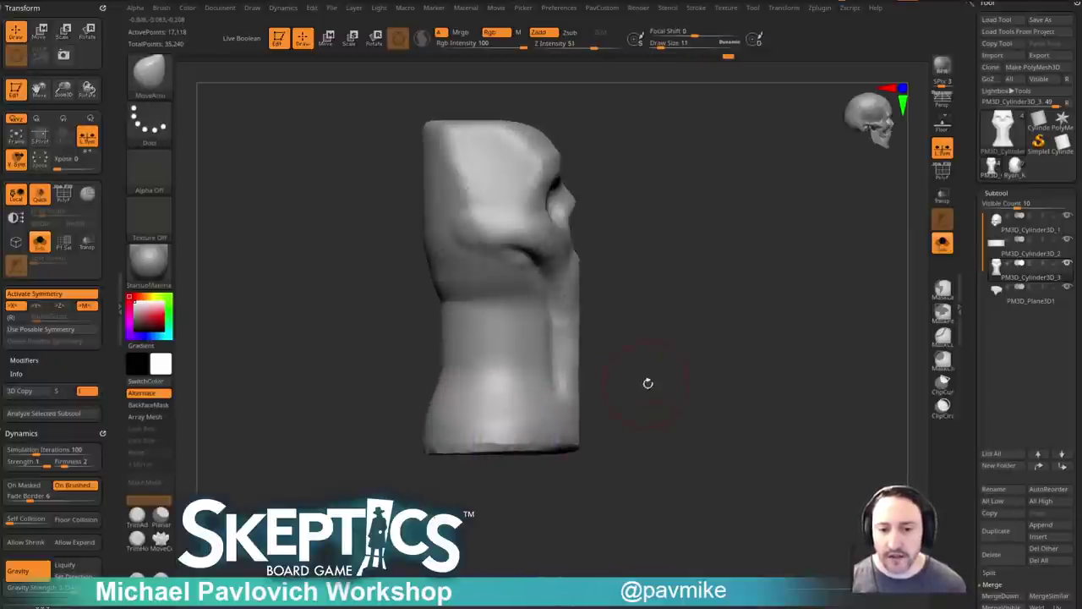
Switch to the Clay brush and examine the leg's form from above, the side and the foot end.
{"action": "key", "text": "b"}
{"action": "key", "text": "c"}
{"action": "key", "text": "l"}
{"action": "left_click_drag", "start_coordinate": [699, 373], "coordinate": [697, 357], "text": "alt"}
{"action": "right_click_drag", "start_coordinate": [695, 359], "coordinate": [688, 397]}
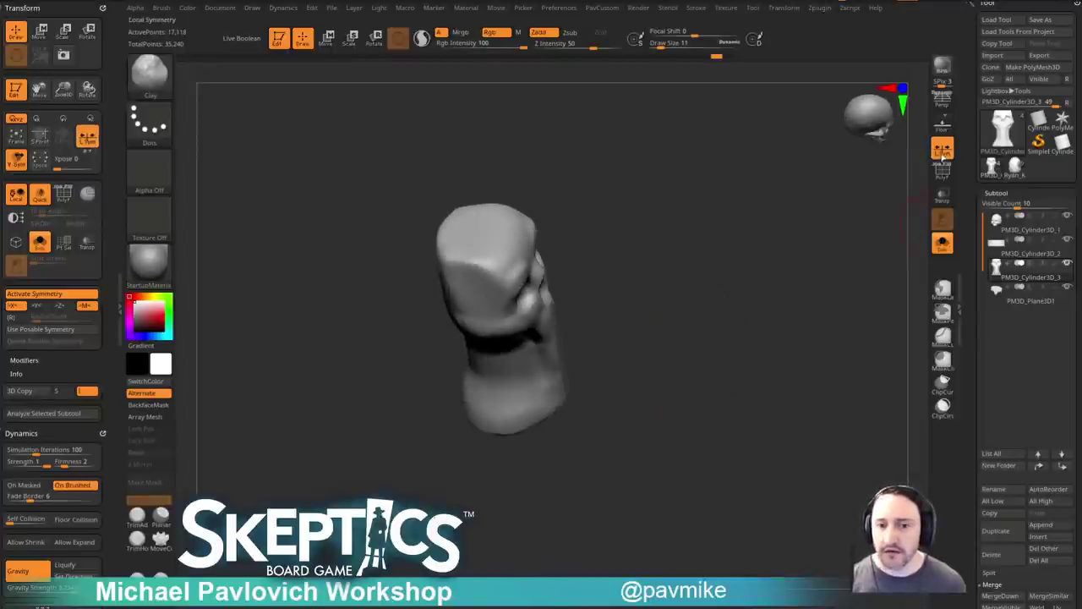
{"action": "right_click_drag", "start_coordinate": [758, 312], "coordinate": [754, 355]}
{"action": "right_click_drag", "start_coordinate": [624, 372], "coordinate": [777, 410]}
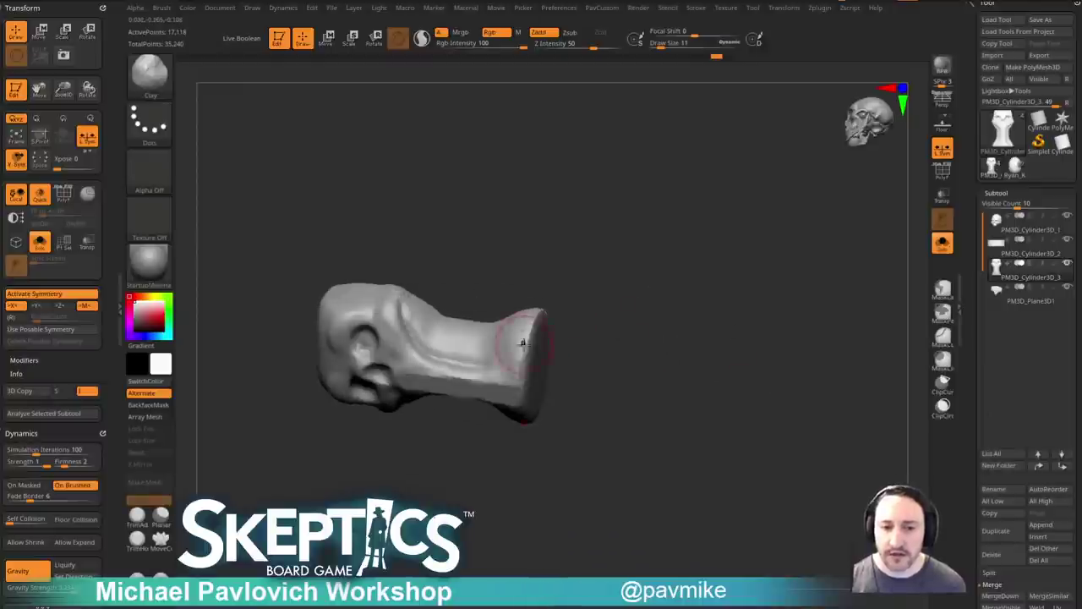
{"action": "right_click_drag", "start_coordinate": [509, 380], "coordinate": [522, 363]}
Turn off Solo, hide the tablecloth and show the round base together with the leg.
{"action": "left_click", "coordinate": [945, 244]}
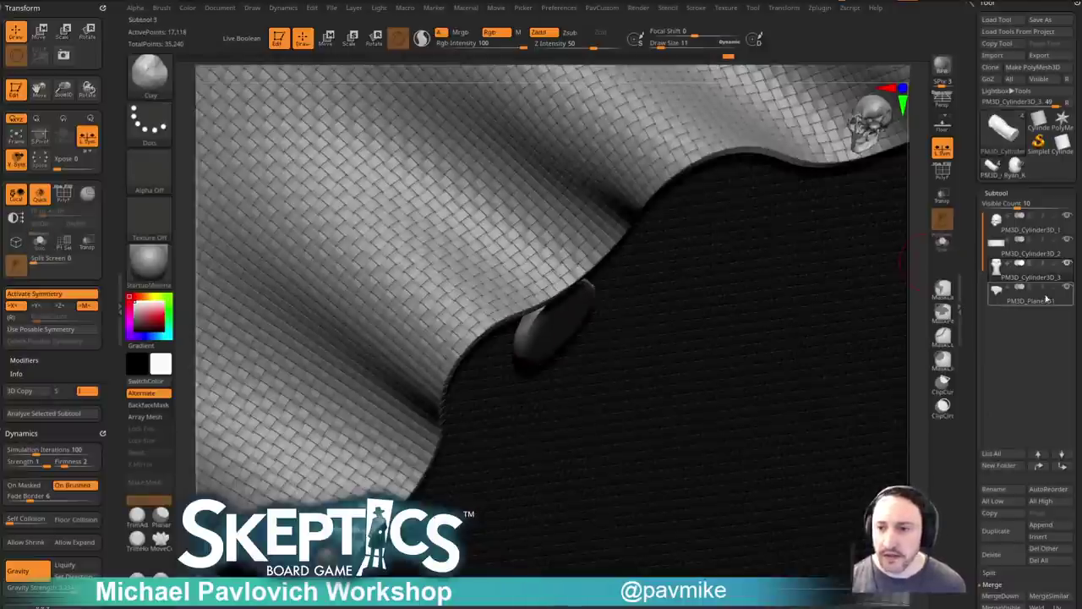
{"action": "left_click", "coordinate": [1067, 263]}
{"action": "left_click", "coordinate": [1069, 240]}
{"action": "mouse_move", "coordinate": [879, 304]}
{"action": "right_mouse_down"}
{"action": "mouse_move", "coordinate": [803, 310]}
{"action": "mouse_move", "coordinate": [769, 295]}
{"action": "mouse_move", "coordinate": [723, 347]}
{"action": "mouse_move", "coordinate": [732, 361]}
{"action": "mouse_move", "coordinate": [833, 389]}
{"action": "right_mouse_up"}
Pull the flat top of the leg up into a rounded cranium with the Move brush.
{"action": "key", "text": "s"}
{"action": "left_click_drag", "start_coordinate": [538, 293], "coordinate": [544, 288]}
{"action": "key", "text": "b"}
{"action": "key", "text": "m"}
{"action": "key", "text": "v"}
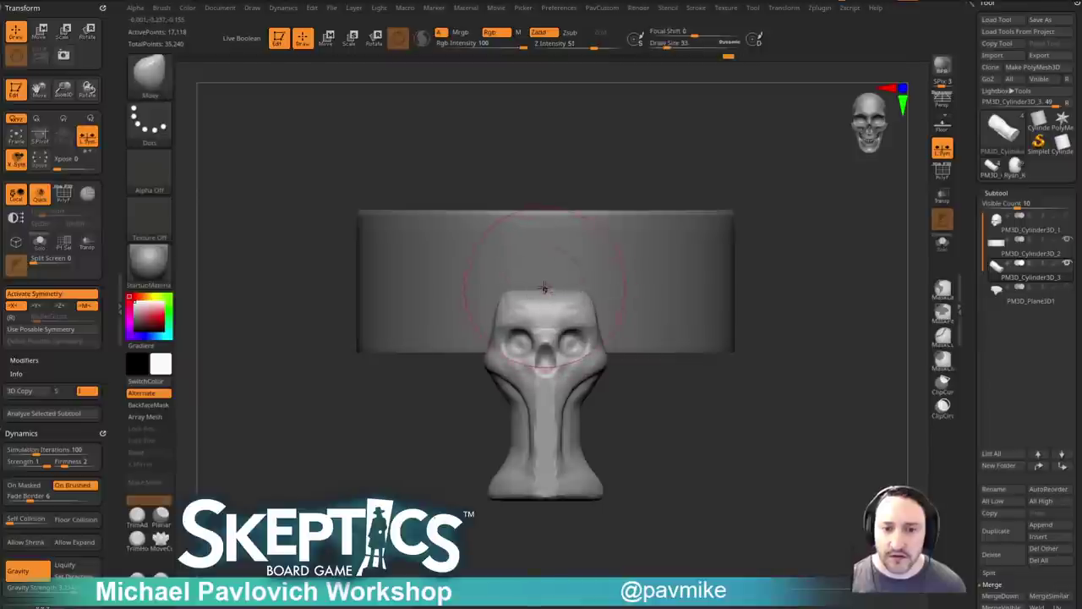
{"action": "left_click", "coordinate": [546, 275], "text": "alt"}
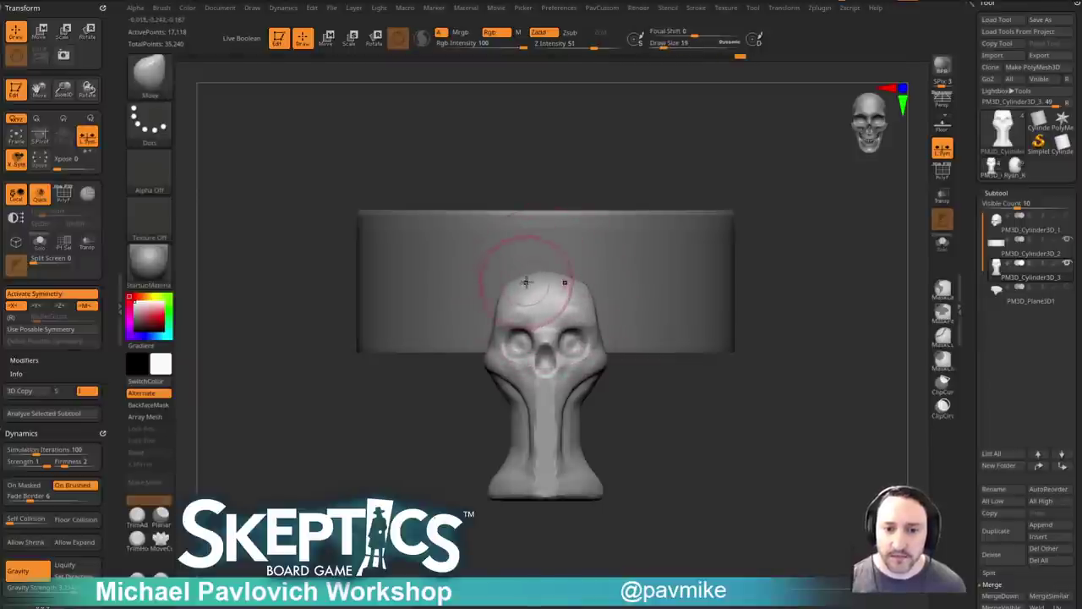
Plane the rounded cranium into cleaner forms with the TrimDynamic brush at a smaller draw size.
{"action": "key", "text": "b"}
{"action": "key", "text": "t"}
{"action": "key", "text": "d"}
{"action": "mouse_move", "coordinate": [825, 302]}
{"action": "right_mouse_down"}
{"action": "mouse_move", "coordinate": [676, 363]}
{"action": "mouse_move", "coordinate": [702, 406]}
{"action": "mouse_move", "coordinate": [693, 332]}
{"action": "right_mouse_up"}
{"action": "key", "text": "s"}
{"action": "left_click", "coordinate": [658, 418]}
Polish the skull's cheekbones and the grooves below them with the hPolish brush at draw size 9.
{"action": "key", "text": "b"}
{"action": "key", "text": "h"}
{"action": "key", "text": "p"}
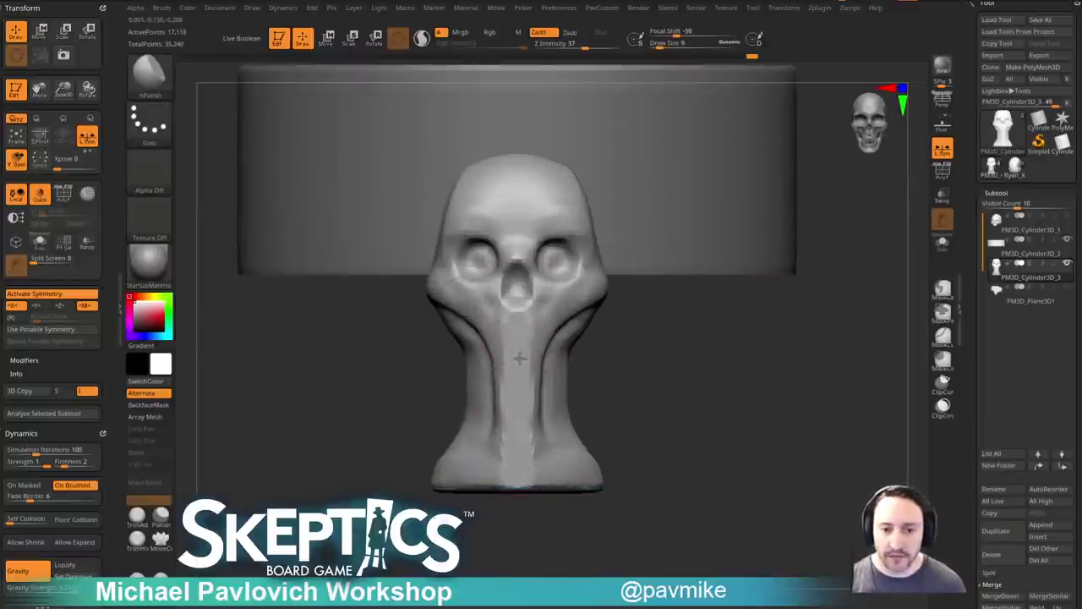
{"action": "right_click_drag", "start_coordinate": [547, 297], "coordinate": [624, 259]}
{"action": "right_click_drag", "start_coordinate": [716, 366], "coordinate": [813, 376], "text": "alt"}
{"action": "right_click_drag", "start_coordinate": [686, 332], "coordinate": [729, 286]}
{"action": "right_click_drag", "start_coordinate": [657, 376], "coordinate": [586, 347]}
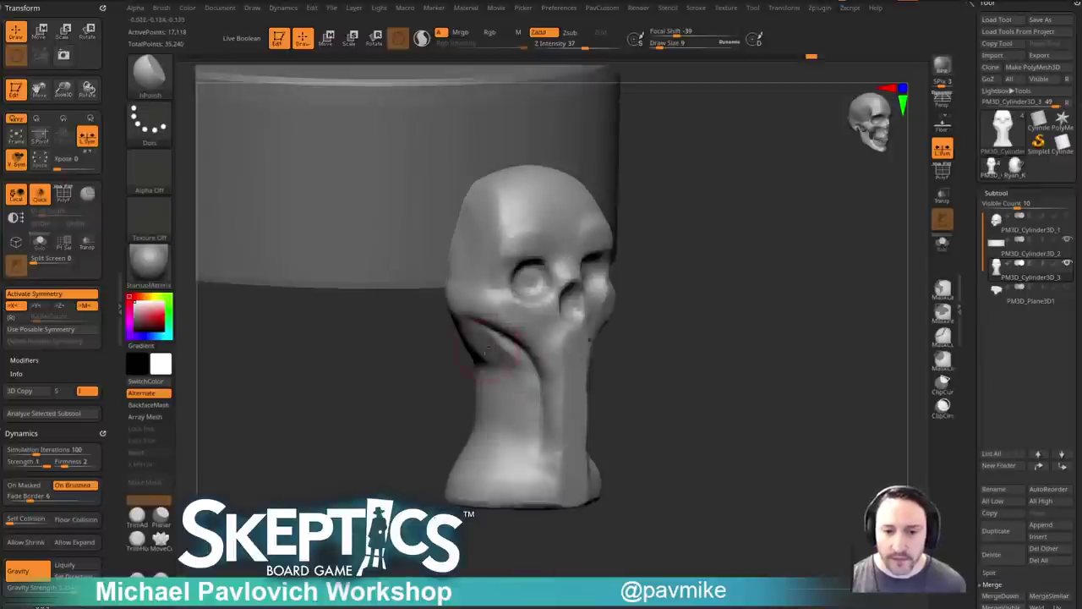
{"action": "right_click_drag", "start_coordinate": [658, 375], "coordinate": [693, 372]}
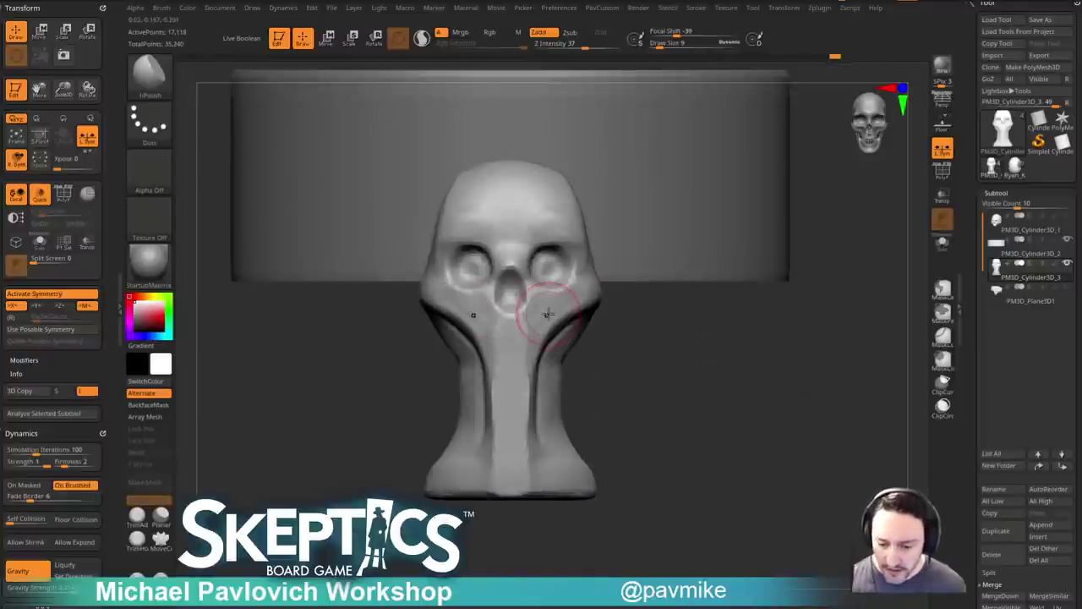
Switch to the browser and study the carved crystal ball stands in the image results, returning to ZBrush when finished.
{"action": "left_click_drag", "start_coordinate": [621, 0], "coordinate": [686, 91]}
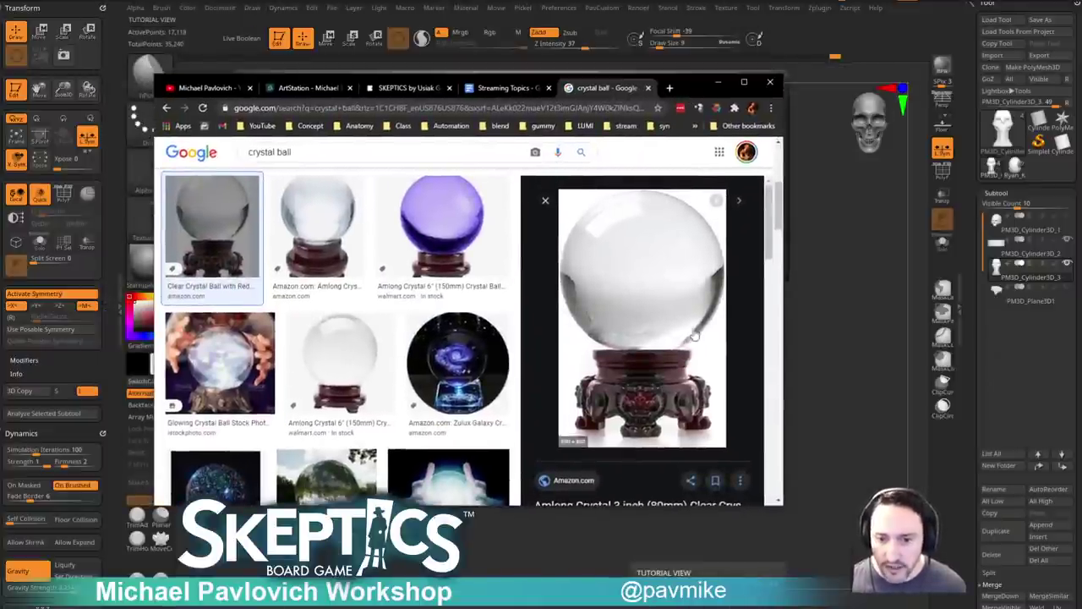
{"action": "scroll", "coordinate": [648, 404], "scroll_direction": "down", "scroll_amount": 10}
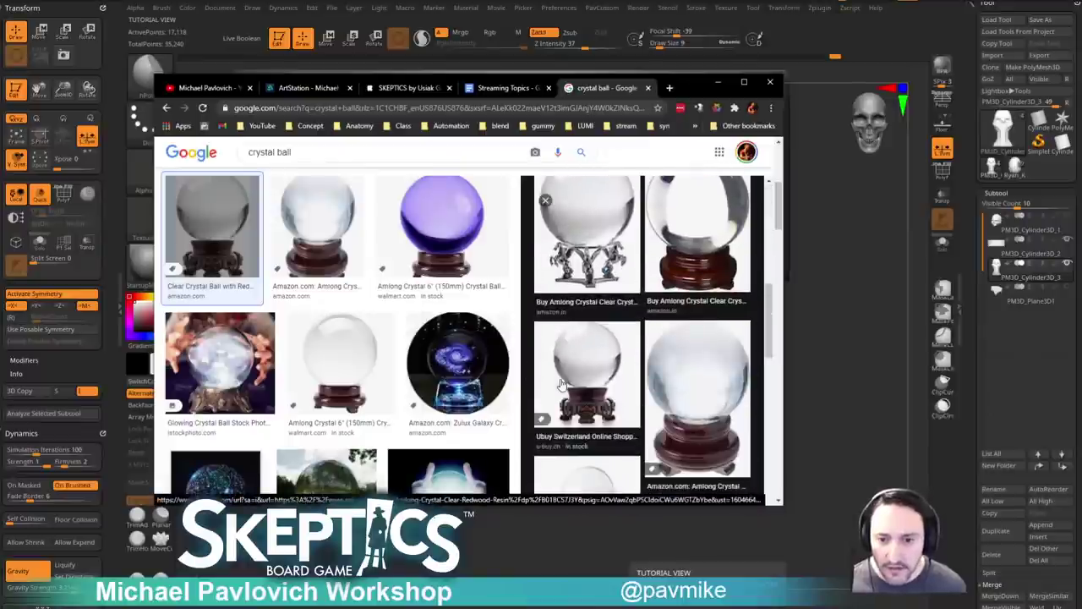
{"action": "scroll", "coordinate": [560, 385], "scroll_direction": "down", "scroll_amount": 10}
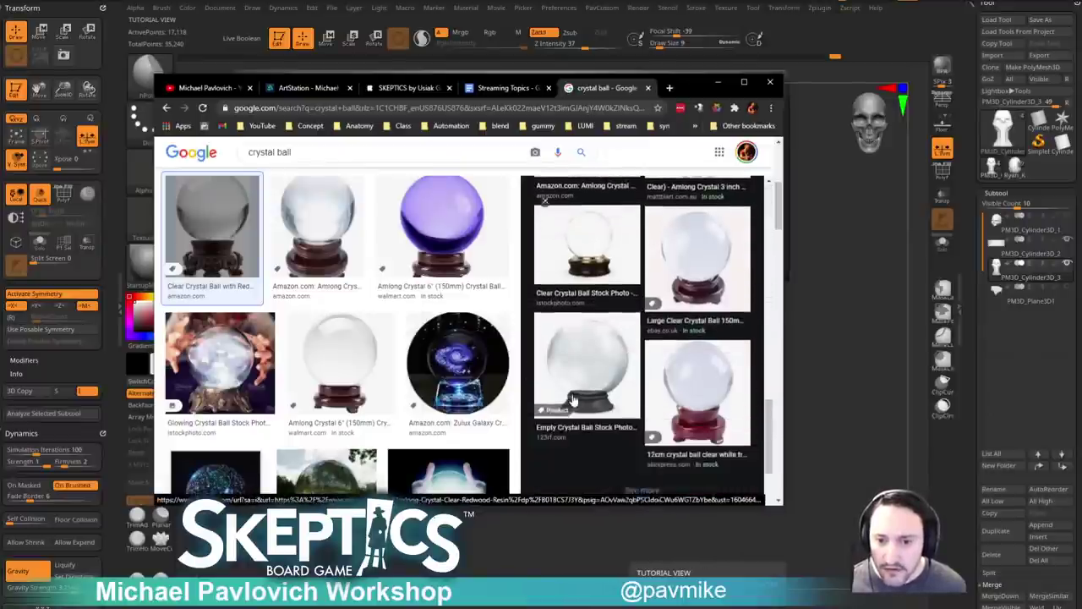
{"action": "scroll", "coordinate": [572, 394], "scroll_direction": "up", "scroll_amount": 15}
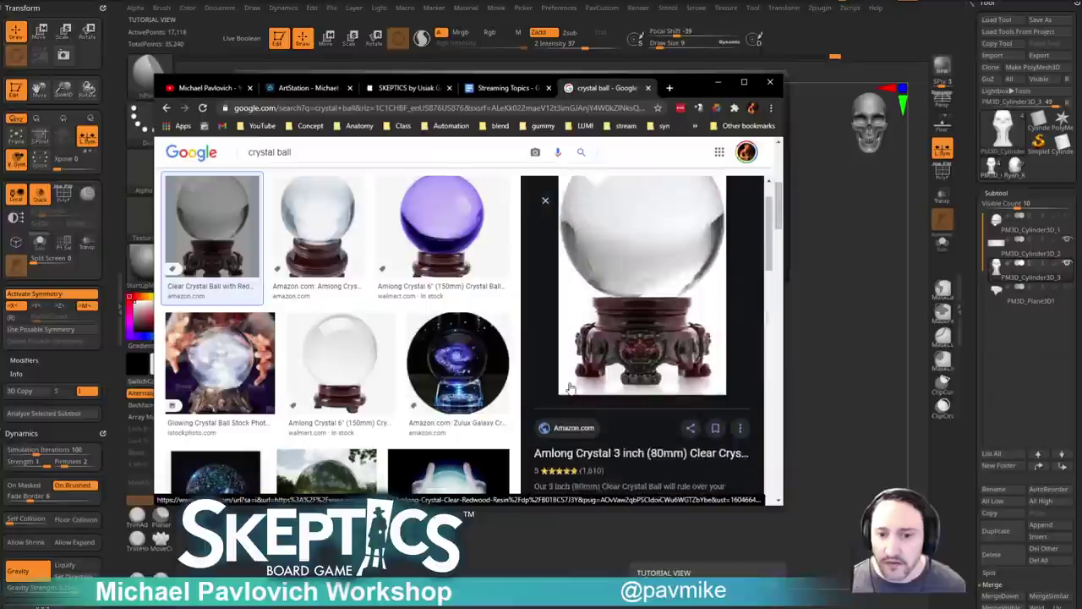
{"action": "scroll", "coordinate": [565, 411], "scroll_direction": "down", "scroll_amount": 3}
{"action": "left_click", "coordinate": [591, 385]}
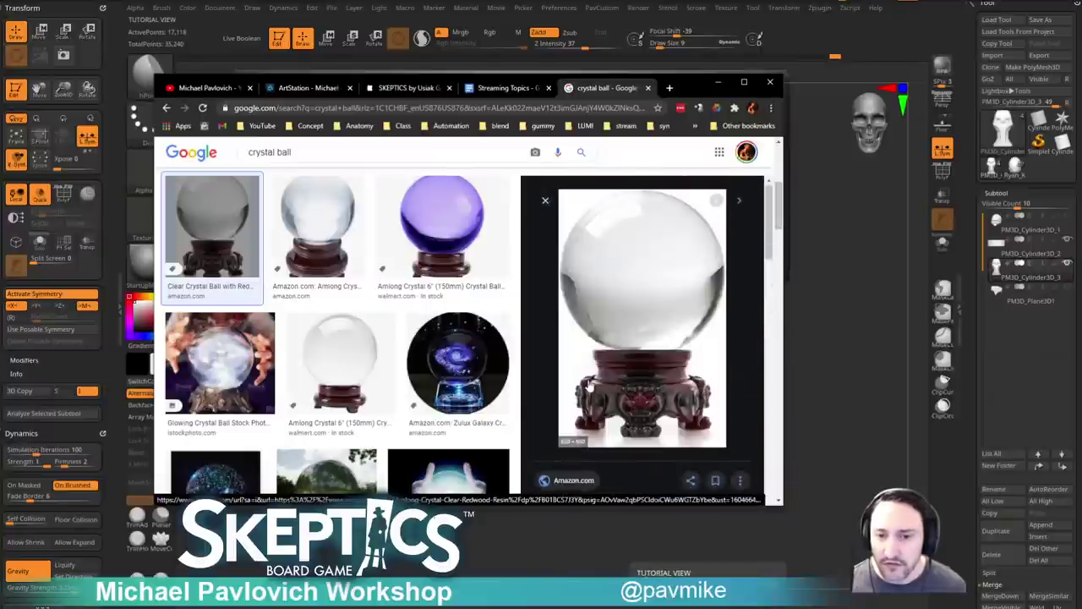
{"action": "left_click", "coordinate": [718, 82]}
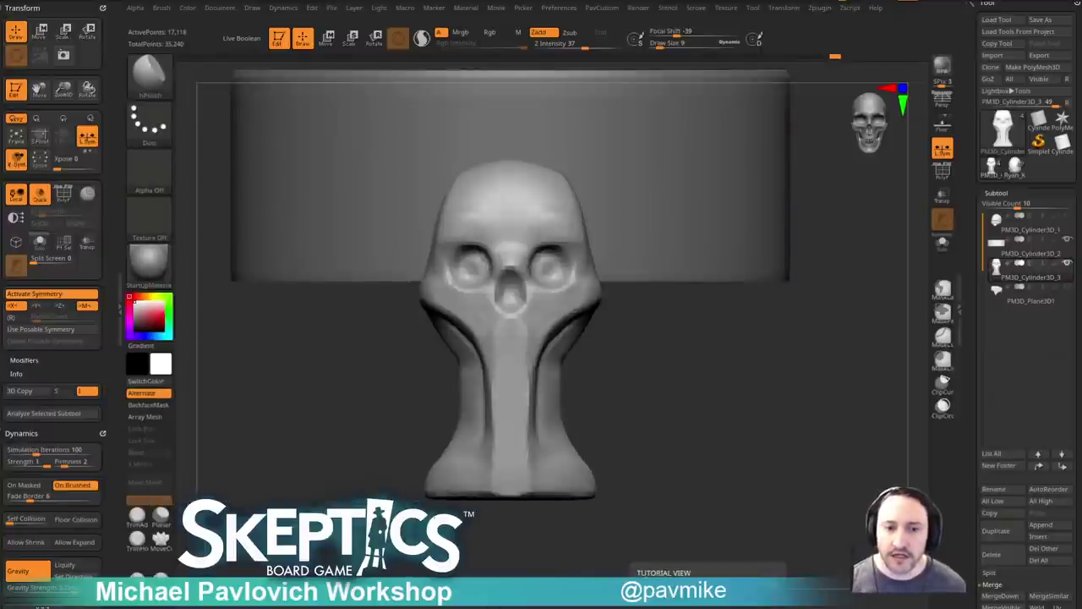
Load the IMM Dragon Bones insert brush and place the Horn3 mesh on the side of the skull.
{"action": "left_click_drag", "start_coordinate": [741, 369], "coordinate": [724, 318]}
{"action": "key", "text": "b"}
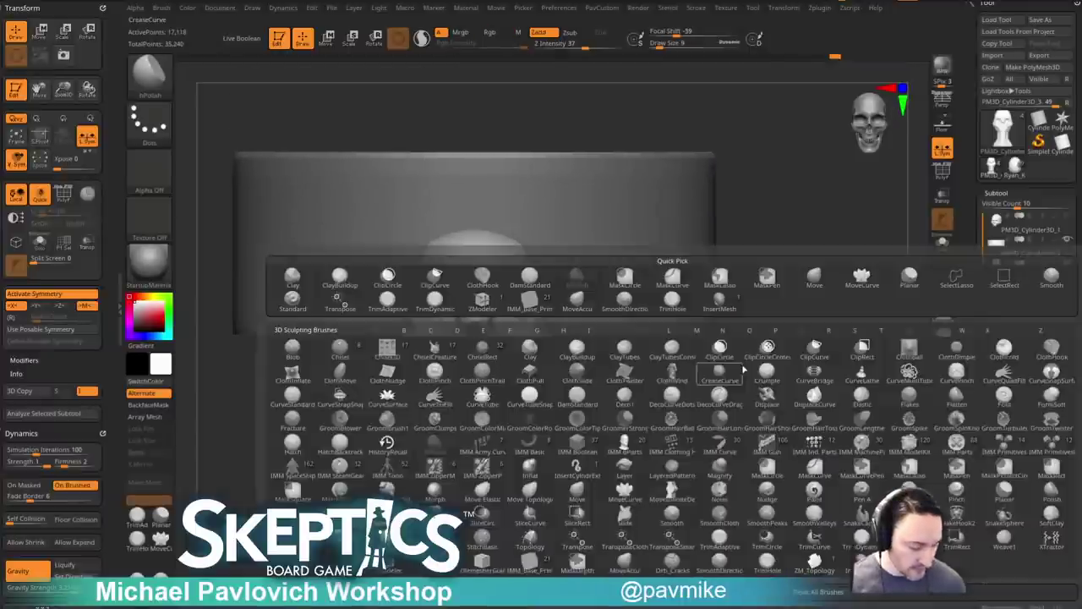
{"action": "key", "text": "comma"}
{"action": "left_click", "coordinate": [306, 71]}
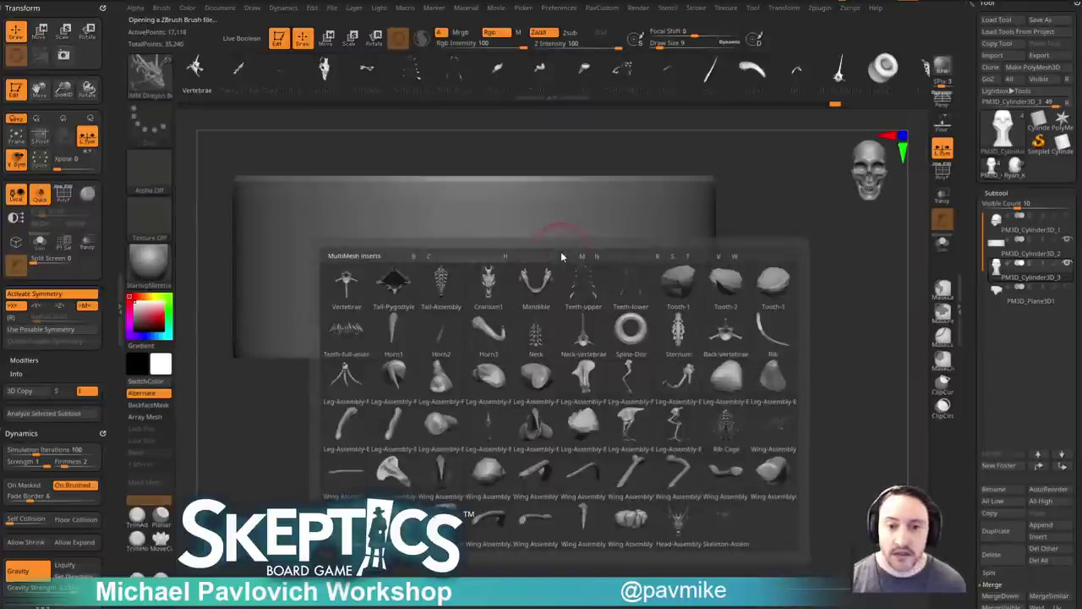
{"action": "left_click", "coordinate": [489, 332]}
{"action": "left_click_drag", "start_coordinate": [802, 371], "coordinate": [729, 408]}
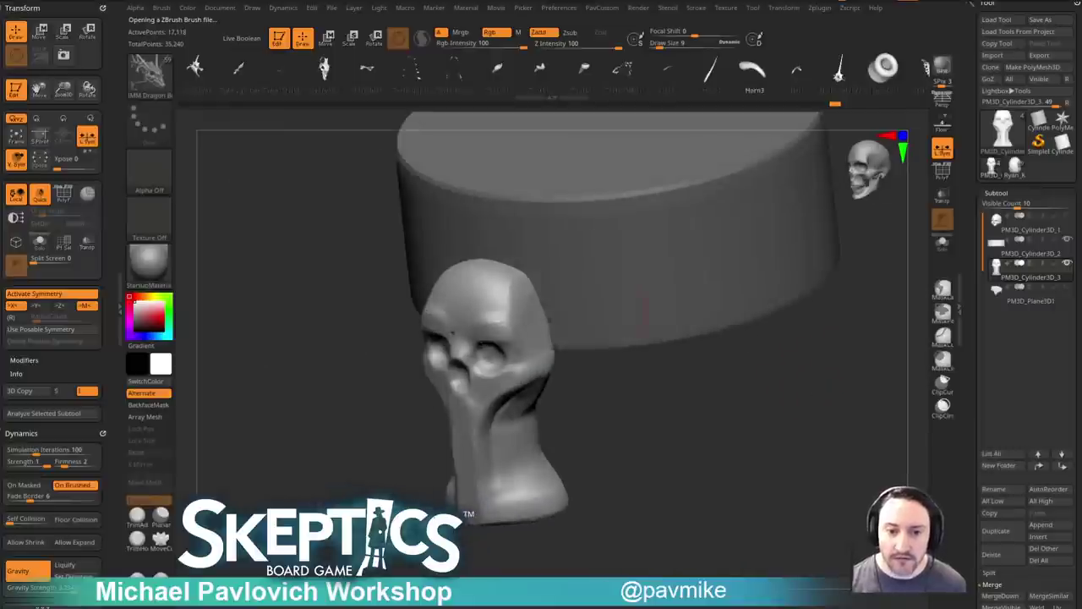
{"action": "left_click_drag", "start_coordinate": [531, 305], "coordinate": [605, 294]}
Move and rotate the inserted horn with the gizmo so it curls back and down from the skull's temple.
{"action": "key", "text": "w"}
{"action": "mouse_move", "coordinate": [708, 417]}
{"action": "left_mouse_down", "text": "shift"}
{"action": "mouse_move", "coordinate": [795, 363]}
{"action": "mouse_move", "coordinate": [727, 348]}
{"action": "left_mouse_up", "text": "shift"}
{"action": "left_click_drag", "start_coordinate": [572, 304], "coordinate": [574, 312]}
{"action": "left_click_drag", "start_coordinate": [574, 257], "coordinate": [593, 298]}
{"action": "left_click_drag", "start_coordinate": [595, 340], "coordinate": [597, 301]}
{"action": "key", "text": "q"}
{"action": "mouse_move", "coordinate": [398, 401]}
{"action": "left_mouse_down"}
{"action": "mouse_move", "coordinate": [375, 341]}
{"action": "mouse_move", "coordinate": [440, 338]}
{"action": "mouse_move", "coordinate": [474, 356]}
{"action": "left_mouse_up"}
{"action": "key", "text": "w"}
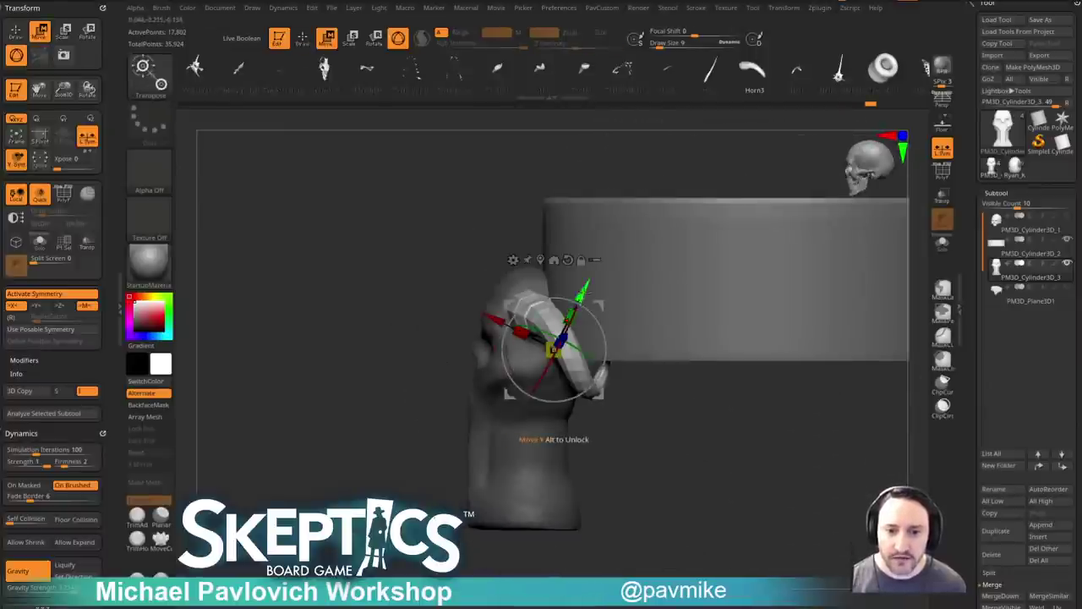
{"action": "left_click_drag", "start_coordinate": [607, 364], "coordinate": [608, 347]}
{"action": "key", "text": "q"}
Raise the DynaMesh resolution and smooth the horns and their joints with the skull.
{"action": "mouse_move", "coordinate": [694, 372]}
{"action": "left_mouse_down"}
{"action": "mouse_move", "coordinate": [822, 316]}
{"action": "mouse_move", "coordinate": [896, 318]}
{"action": "mouse_move", "coordinate": [835, 312]}
{"action": "mouse_move", "coordinate": [850, 324]}
{"action": "left_mouse_up"}
{"action": "key", "text": "space"}
{"action": "left_click_drag", "start_coordinate": [847, 205], "coordinate": [855, 206]}
{"action": "left_click_drag", "start_coordinate": [833, 350], "coordinate": [651, 334]}
{"action": "left_click_drag", "start_coordinate": [546, 314], "coordinate": [564, 340], "text": "shift"}
{"action": "left_click_drag", "start_coordinate": [718, 404], "coordinate": [688, 296]}
{"action": "left_click_drag", "start_coordinate": [630, 345], "coordinate": [628, 363], "text": "shift"}
{"action": "left_click_drag", "start_coordinate": [693, 405], "coordinate": [680, 499]}
{"action": "mouse_move", "coordinate": [558, 326]}
{"action": "left_mouse_down", "text": "shift"}
{"action": "mouse_move", "coordinate": [596, 328]}
{"action": "mouse_move", "coordinate": [437, 373]}
{"action": "left_mouse_up", "text": "shift"}
Remesh the horned leg with DynaMesh at resolution 1480.
{"action": "left_click_drag", "start_coordinate": [787, 431], "coordinate": [705, 379], "text": "shift"}
{"action": "key", "text": "5"}
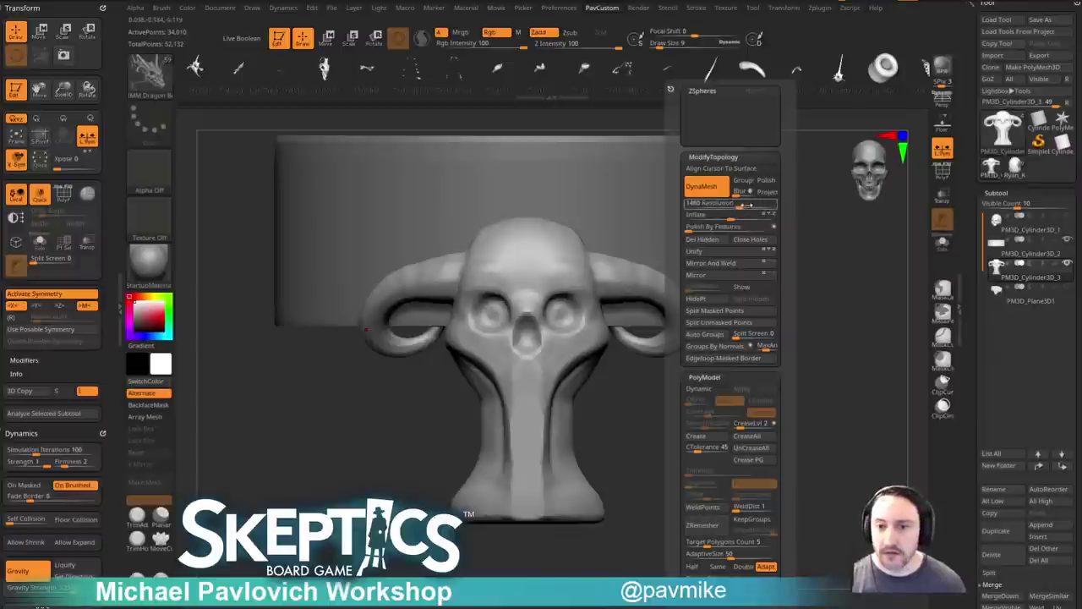
{"action": "left_click_drag", "start_coordinate": [856, 347], "coordinate": [869, 450], "text": "ctrl"}
Carve a crease across the top of the nose bridge with the DamStandard brush at draw size 5.
{"action": "left_click_drag", "start_coordinate": [800, 396], "coordinate": [781, 324], "text": "alt"}
{"action": "key", "text": "b"}
{"action": "key", "text": "d"}
{"action": "key", "text": "s"}
{"action": "key", "text": "s"}
{"action": "left_click_drag", "start_coordinate": [514, 271], "coordinate": [558, 273]}
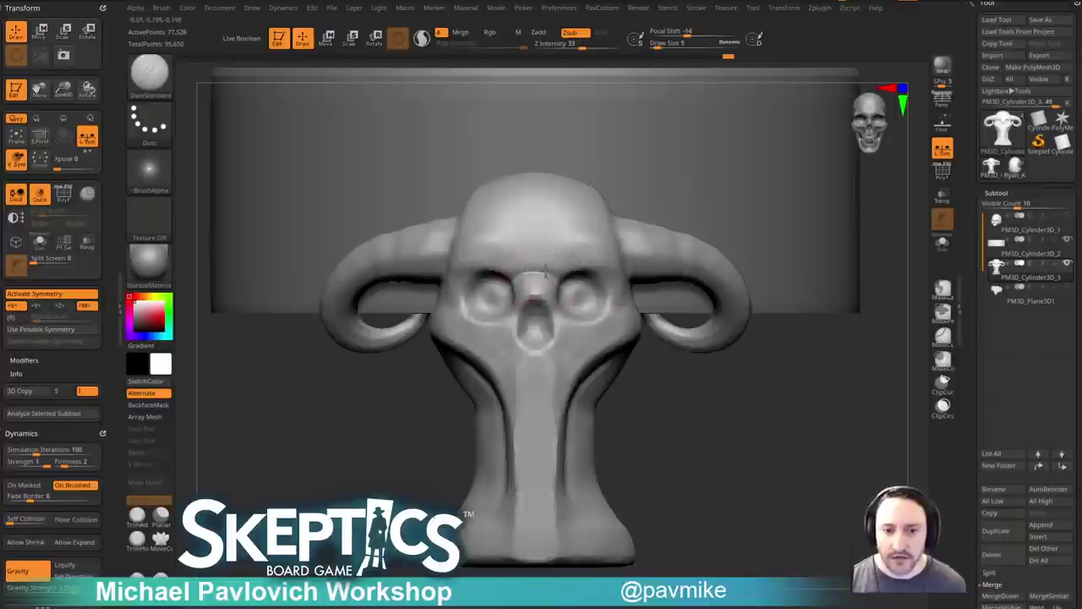
Carve around the eye sockets and brow with the Orb_Cracks brush at draw size 10 and undo the last stroke.
{"action": "key", "text": "b"}
{"action": "key", "text": "o"}
{"action": "key", "text": "c"}
{"action": "key", "text": "f"}
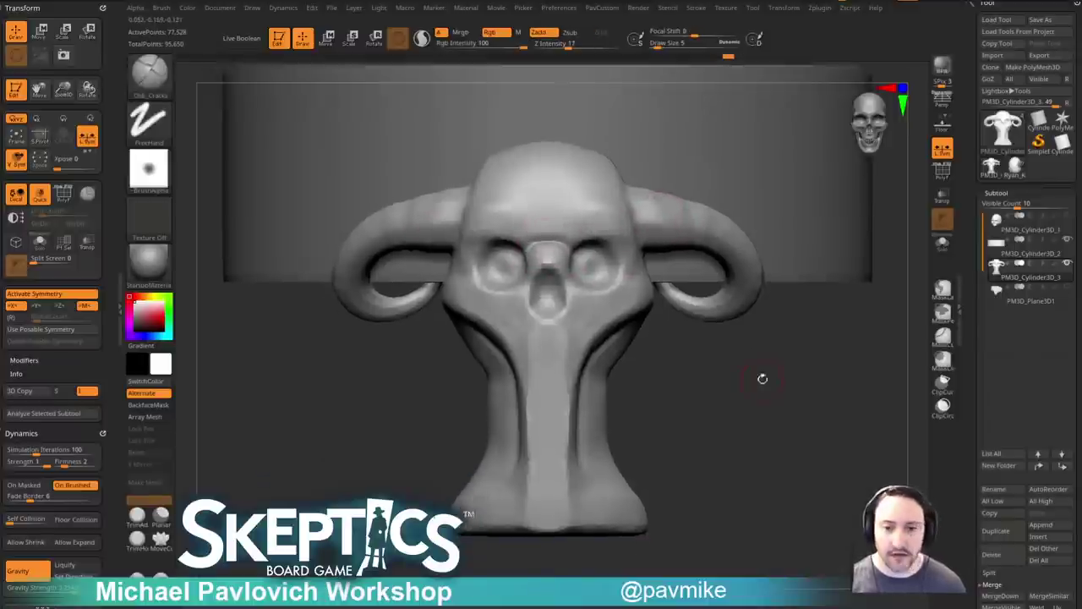
{"action": "left_click_drag", "start_coordinate": [764, 379], "coordinate": [777, 377]}
{"action": "key", "text": "s"}
{"action": "left_click_drag", "start_coordinate": [501, 263], "coordinate": [511, 262]}
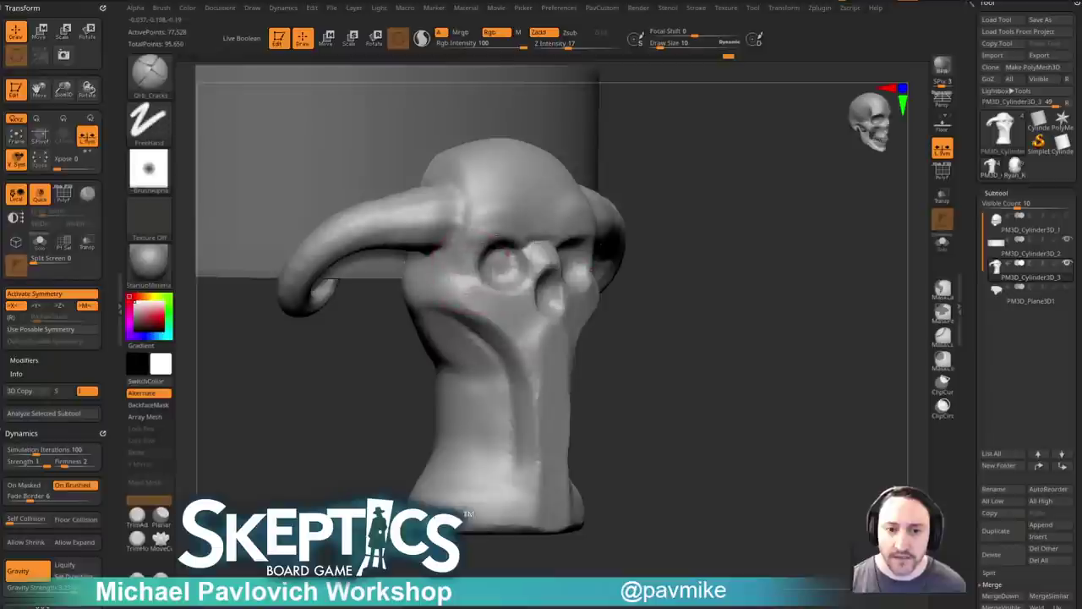
{"action": "left_click_drag", "start_coordinate": [658, 274], "coordinate": [667, 278]}
{"action": "left_click_drag", "start_coordinate": [479, 256], "coordinate": [592, 246]}
{"action": "right_click_drag", "start_coordinate": [597, 248], "coordinate": [495, 235]}
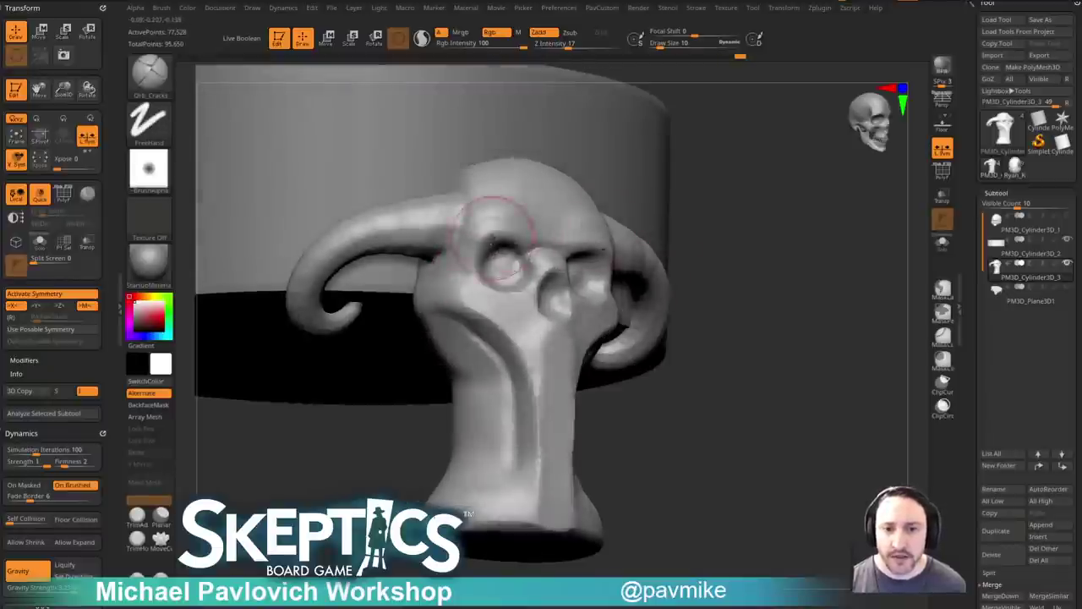
{"action": "left_click_drag", "start_coordinate": [691, 155], "coordinate": [661, 171], "text": "shift"}
{"action": "key", "text": "ctrl+z"}
Sharpen the brow line above both eye sockets with the Orb_Cracks brush.
{"action": "key", "text": "bracketleft"}
{"action": "left_click_drag", "start_coordinate": [491, 227], "coordinate": [537, 230]}
{"action": "left_click_drag", "start_coordinate": [759, 355], "coordinate": [797, 357]}
{"action": "key", "text": "bracketright"}
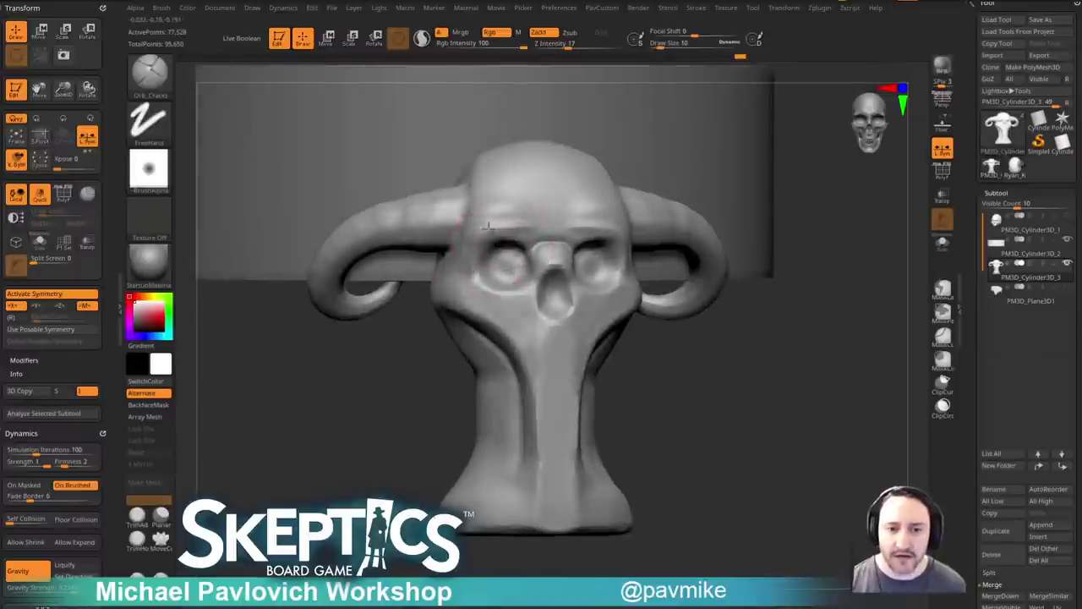
{"action": "right_click_drag", "start_coordinate": [580, 241], "coordinate": [756, 386], "text": "shift"}
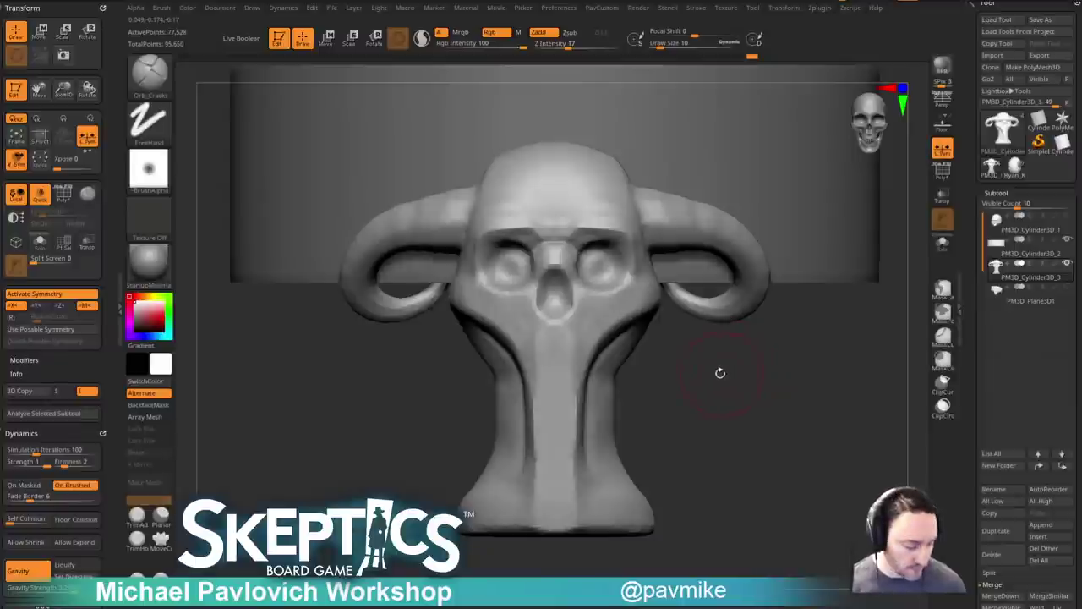
Refine the brow and inner eye-socket edges with the Clay brush at draw size 3.
{"action": "key", "text": "b"}
{"action": "key", "text": "c"}
{"action": "key", "text": "l"}
{"action": "left_click_drag", "start_coordinate": [722, 372], "coordinate": [715, 340]}
{"action": "key", "text": "s"}
{"action": "left_click", "coordinate": [584, 244]}
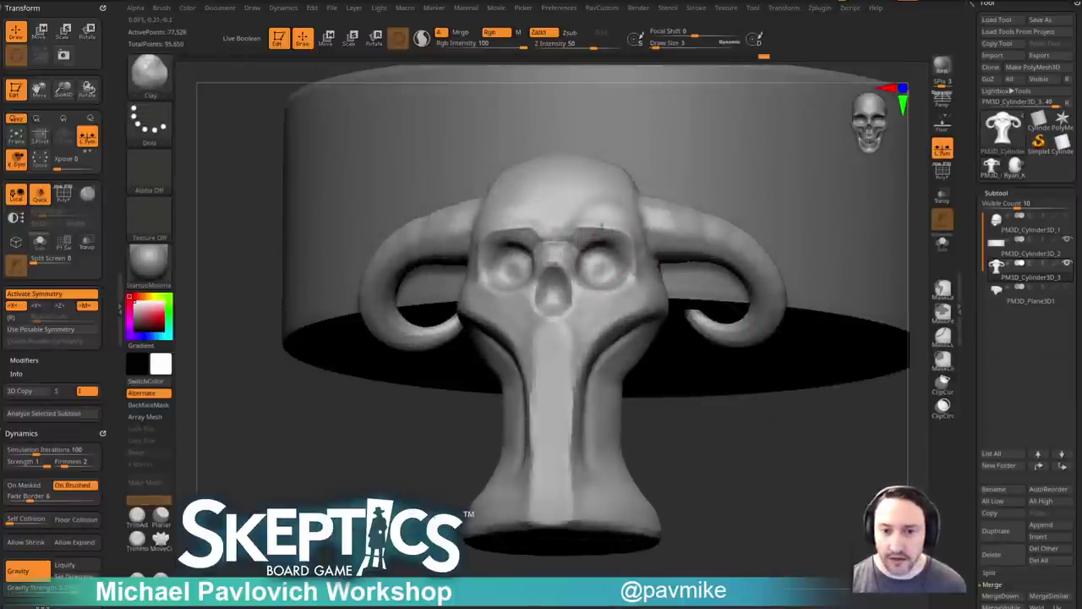
{"action": "right_click_drag", "start_coordinate": [763, 400], "coordinate": [675, 339]}
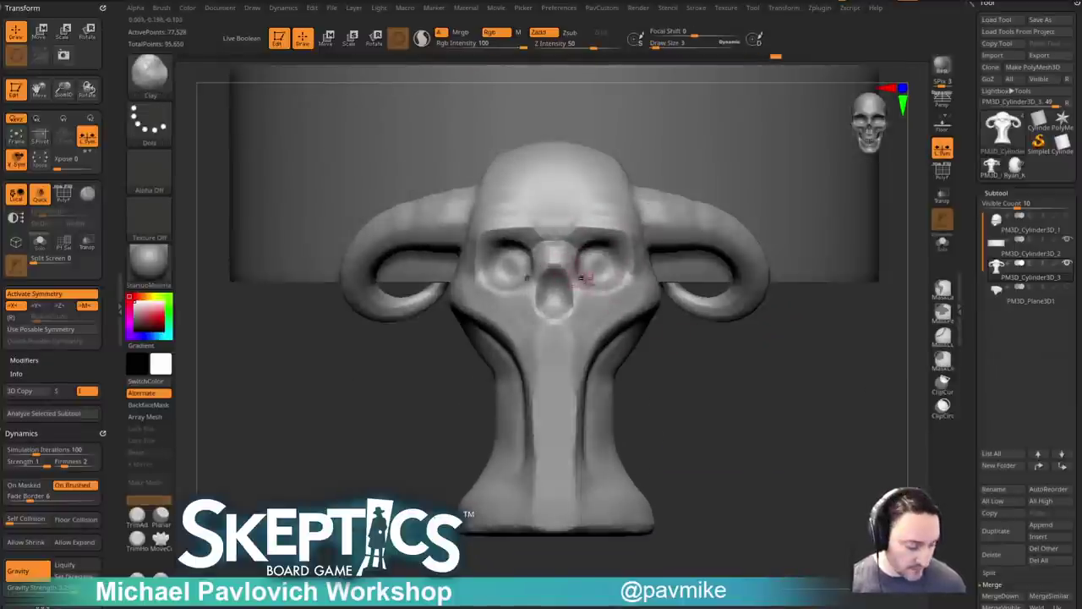
Flatten the planes of the nose bridge between the eyes with the hPolish brush, reducing the draw size to 3.
{"action": "key", "text": "b"}
{"action": "key", "text": "h"}
{"action": "key", "text": "p"}
{"action": "right_click_drag", "start_coordinate": [575, 275], "coordinate": [715, 363]}
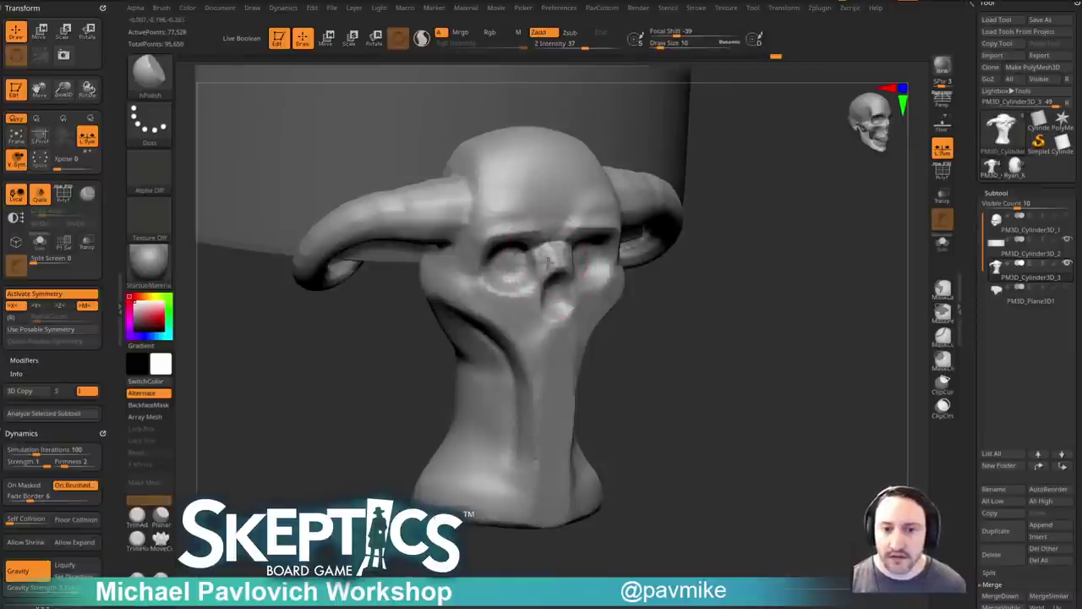
{"action": "right_click_drag", "start_coordinate": [670, 317], "coordinate": [553, 249], "text": "shift"}
{"action": "key", "text": "s"}
{"action": "left_click", "coordinate": [546, 264]}
{"action": "left_click_drag", "start_coordinate": [546, 258], "coordinate": [555, 253]}
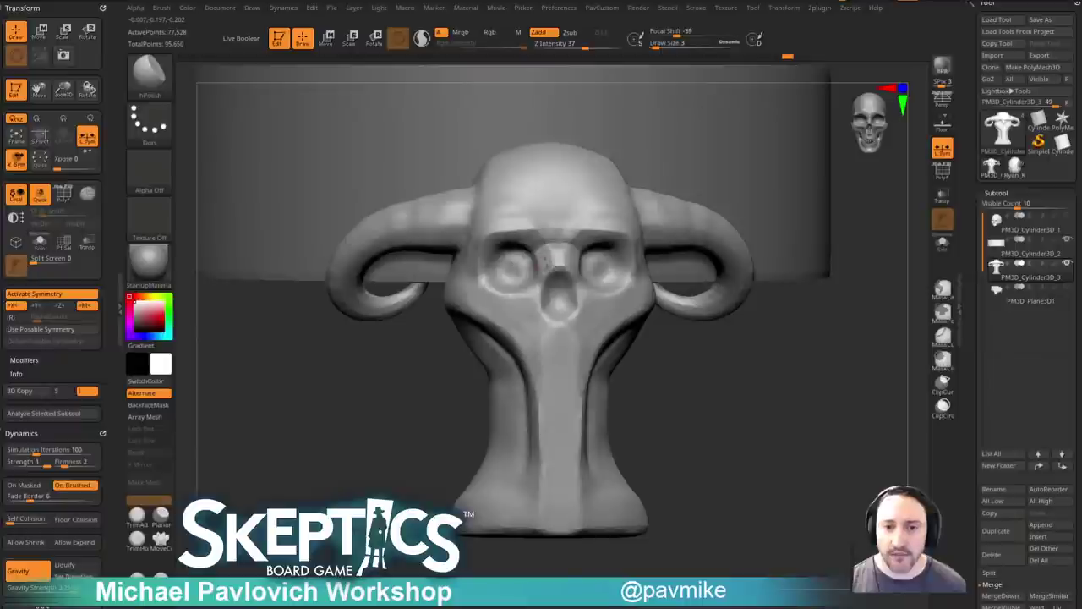
{"action": "right_click_drag", "start_coordinate": [751, 457], "coordinate": [744, 386]}
{"action": "right_click_drag", "start_coordinate": [770, 454], "coordinate": [870, 389], "text": "shift"}
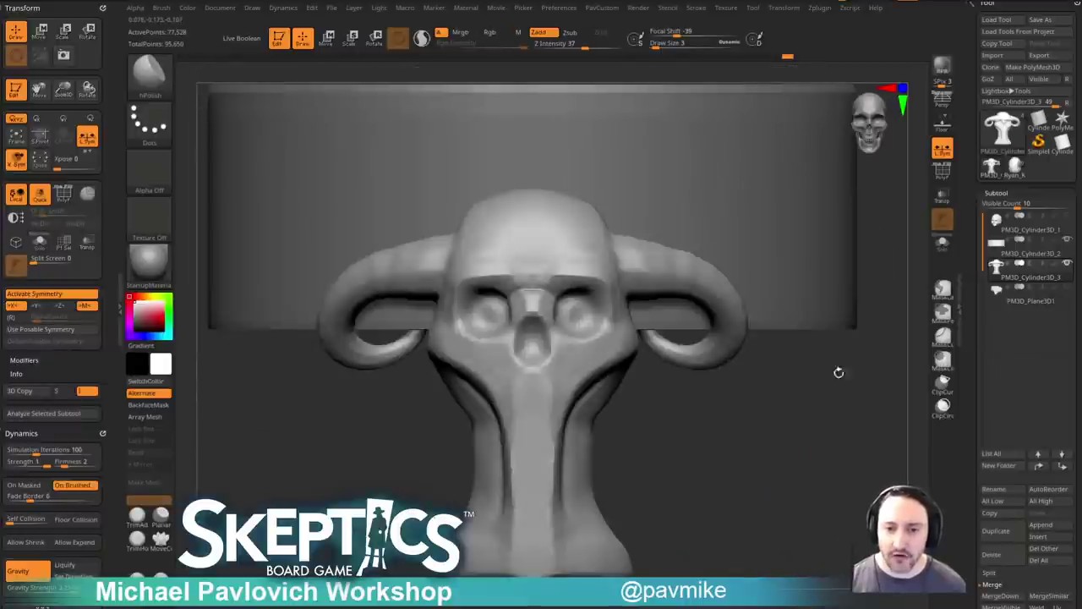
{"action": "right_click_drag", "start_coordinate": [677, 368], "coordinate": [552, 327], "text": "alt"}
{"action": "right_click_drag", "start_coordinate": [426, 308], "coordinate": [673, 366]}
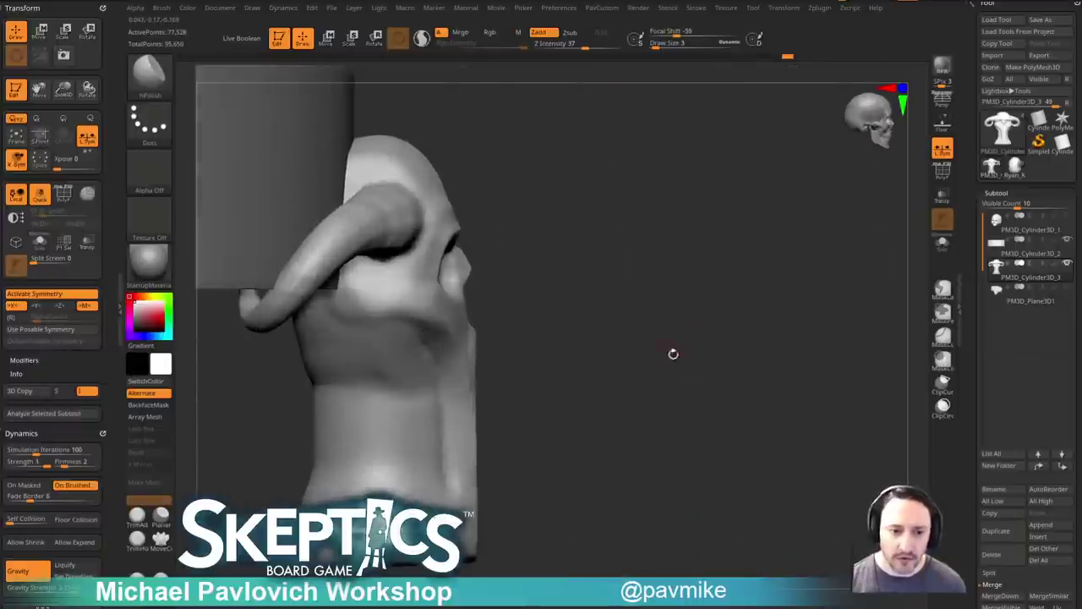
Adjust the nose and upper jaw profile of the skull leg with the MoveAccu brush, reducing the draw size to 6.
{"action": "key", "text": "1"}
{"action": "key", "text": "s"}
{"action": "left_click_drag", "start_coordinate": [503, 318], "coordinate": [463, 322]}
{"action": "key", "text": "s"}
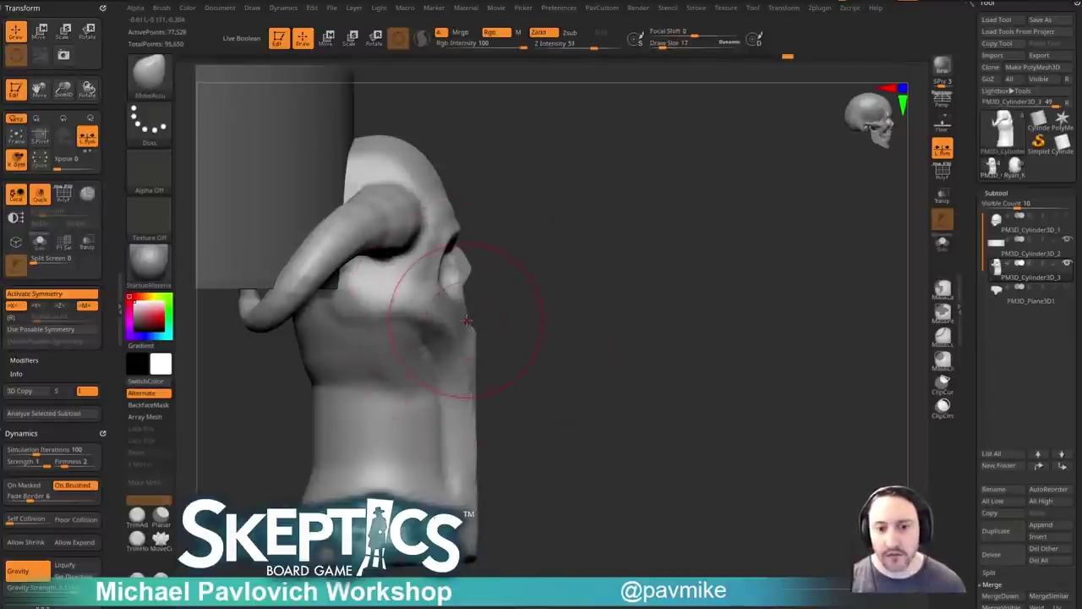
{"action": "right_click_drag", "start_coordinate": [455, 316], "coordinate": [469, 315]}
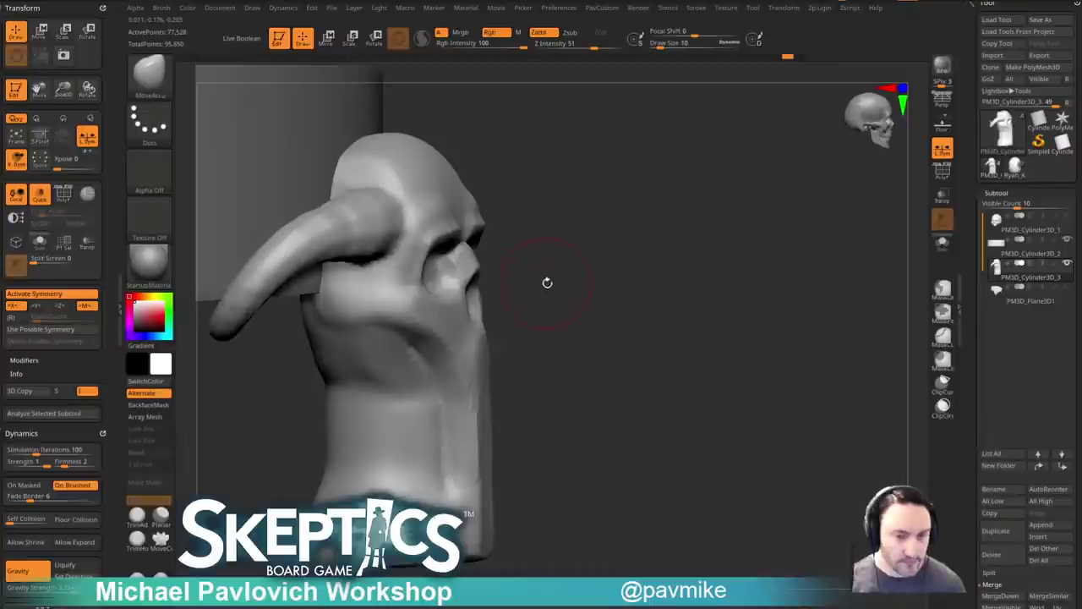
{"action": "right_click_drag", "start_coordinate": [546, 280], "coordinate": [479, 312]}
{"action": "key", "text": "s"}
{"action": "left_click_drag", "start_coordinate": [480, 312], "coordinate": [468, 316]}
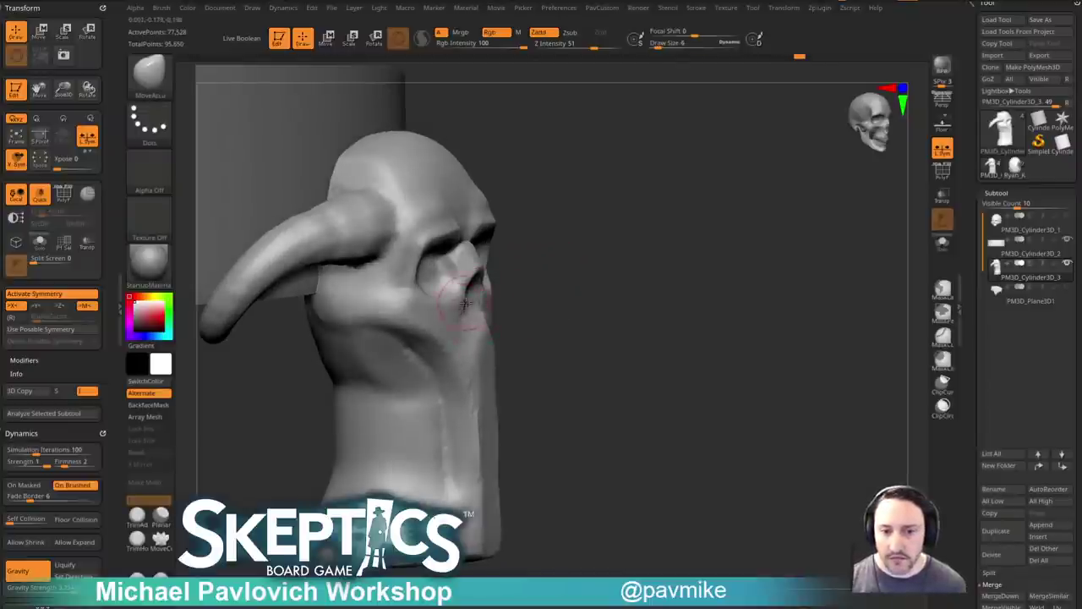
{"action": "right_click_drag", "start_coordinate": [645, 291], "coordinate": [614, 341]}
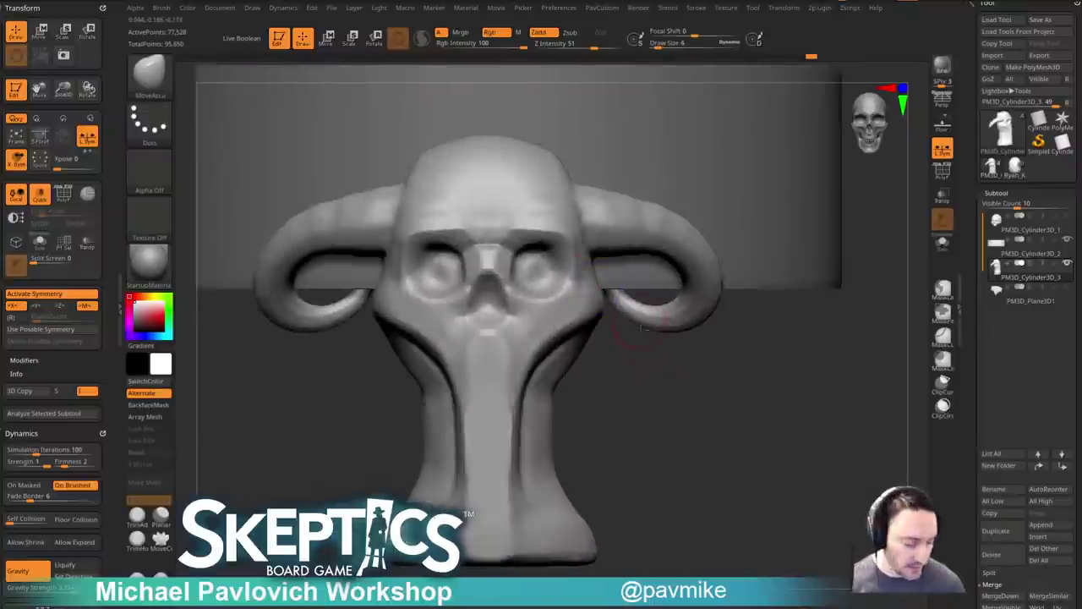
Carve the nose cavity deeper and define its rim with the DamStandard brush at draw sizes 3 and 4.
{"action": "right_click_drag", "start_coordinate": [671, 364], "coordinate": [688, 322]}
{"action": "key", "text": "b"}
{"action": "key", "text": "d"}
{"action": "key", "text": "s"}
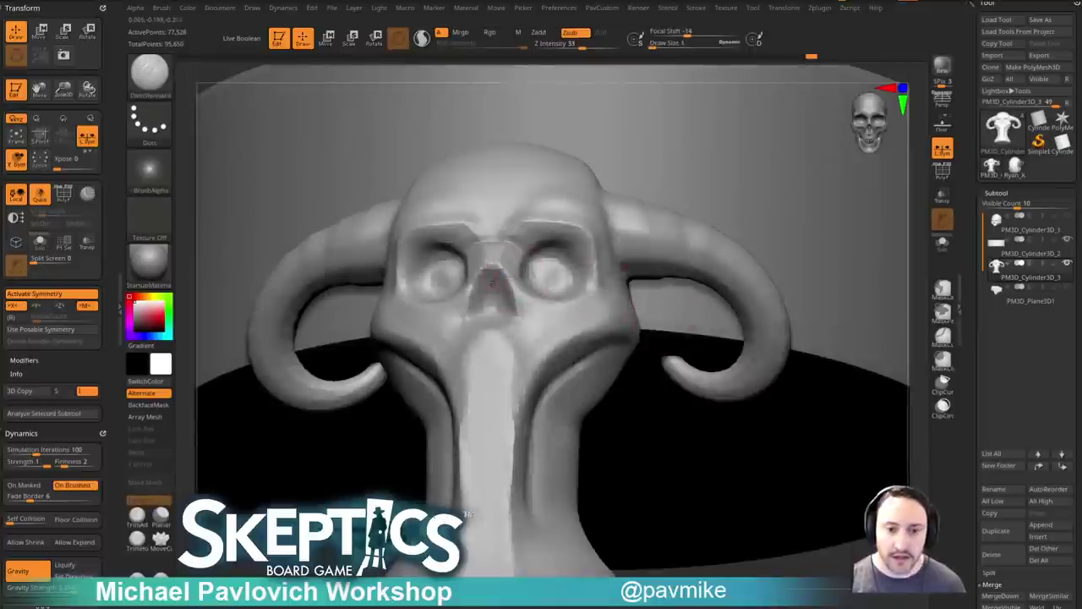
{"action": "key", "text": "s"}
{"action": "mouse_move", "coordinate": [492, 283]}
{"action": "left_mouse_down"}
{"action": "mouse_move", "coordinate": [502, 285]}
{"action": "mouse_move", "coordinate": [493, 296]}
{"action": "left_mouse_up"}
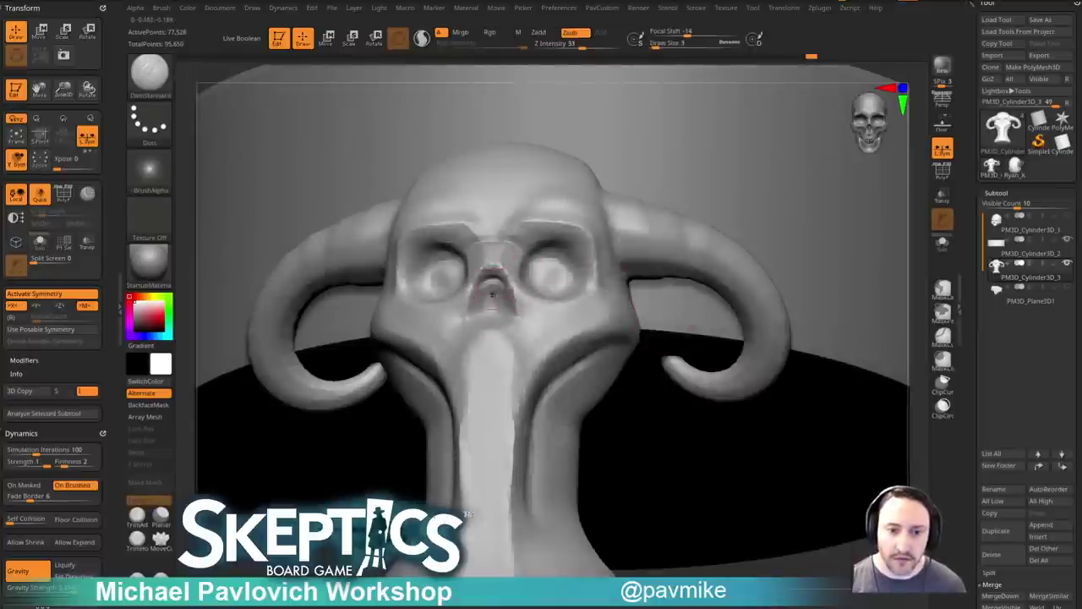
{"action": "right_click_drag", "start_coordinate": [808, 402], "coordinate": [830, 507]}
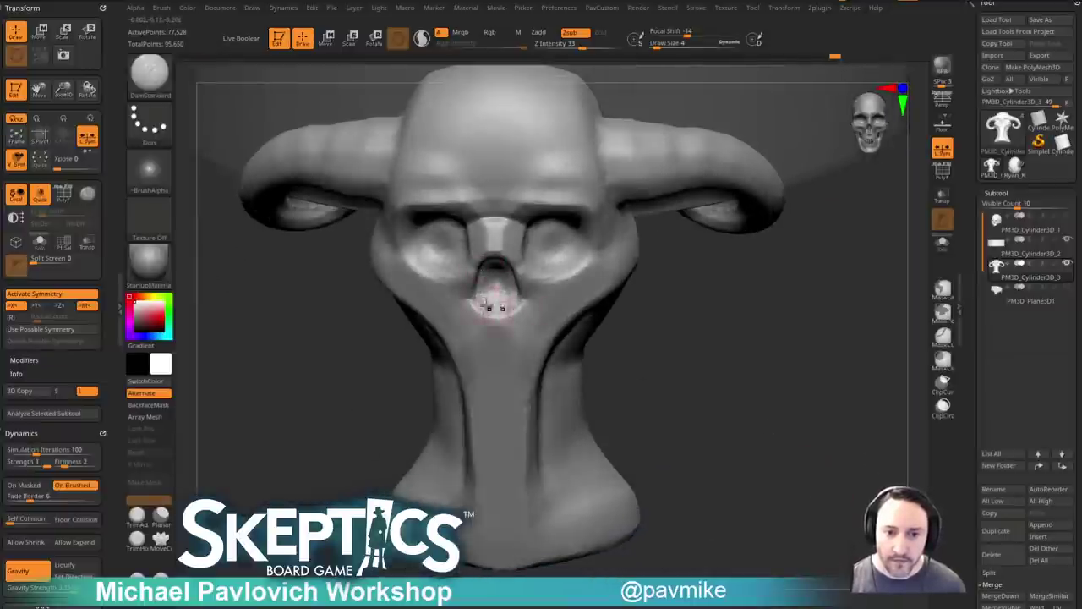
{"action": "right_click_drag", "start_coordinate": [523, 309], "coordinate": [435, 314]}
{"action": "right_click_drag", "start_coordinate": [601, 316], "coordinate": [497, 251]}
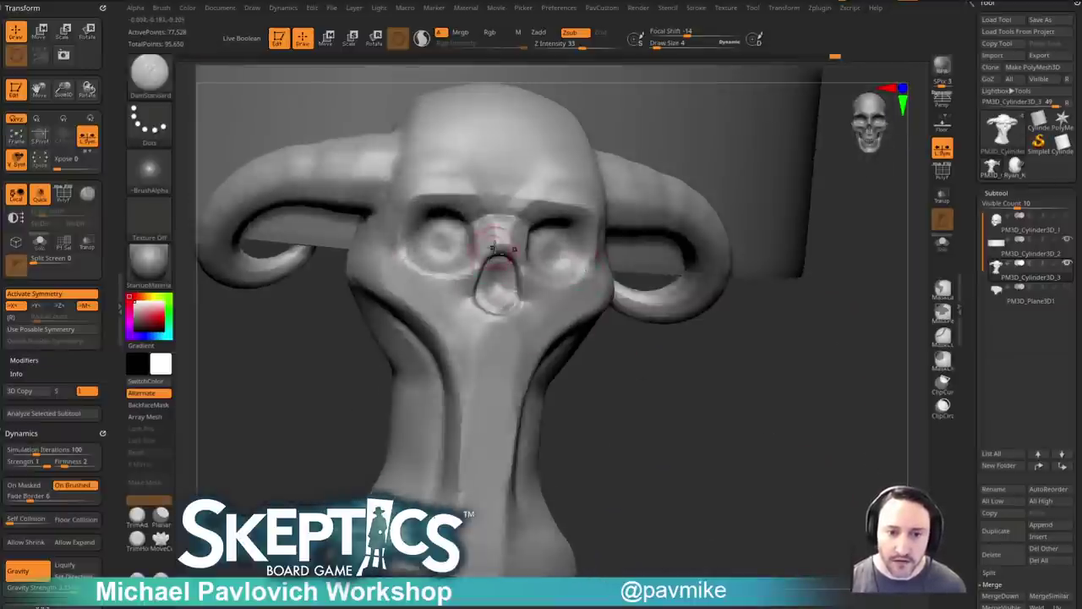
{"action": "left_click_drag", "start_coordinate": [522, 291], "coordinate": [497, 316]}
Switch to the ClayBuildup brush, set its Z intensity to 3, and open the stroke modifiers.
{"action": "mouse_move", "coordinate": [690, 392]}
{"action": "right_mouse_down"}
{"action": "mouse_move", "coordinate": [667, 386]}
{"action": "mouse_move", "coordinate": [674, 332]}
{"action": "mouse_move", "coordinate": [651, 335]}
{"action": "right_mouse_up"}
{"action": "key", "text": "b"}
{"action": "key", "text": "c"}
{"action": "key", "text": "l"}
{"action": "right_click_drag", "start_coordinate": [649, 272], "coordinate": [701, 302]}
{"action": "key", "text": "b"}
{"action": "key", "text": "c"}
{"action": "key", "text": "b"}
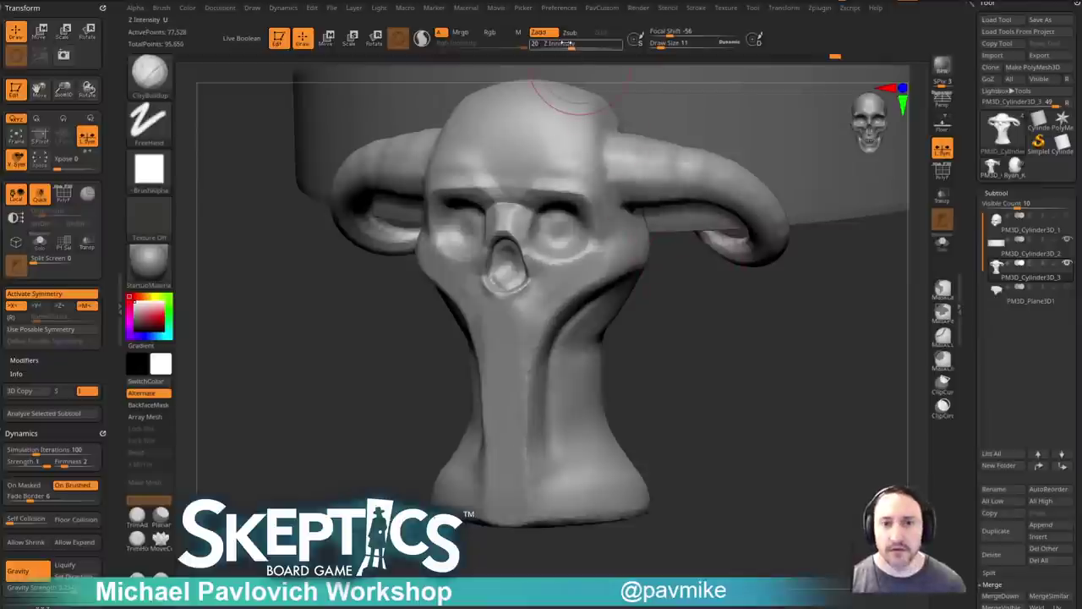
{"action": "right_click_drag", "start_coordinate": [592, 311], "coordinate": [573, 315]}
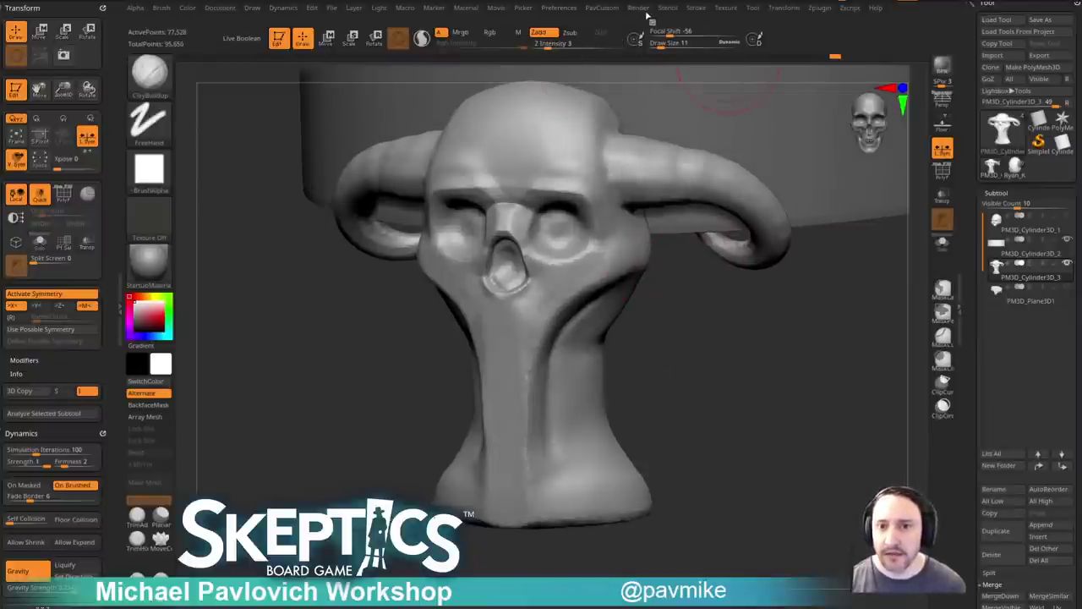
{"action": "left_click", "coordinate": [697, 8]}
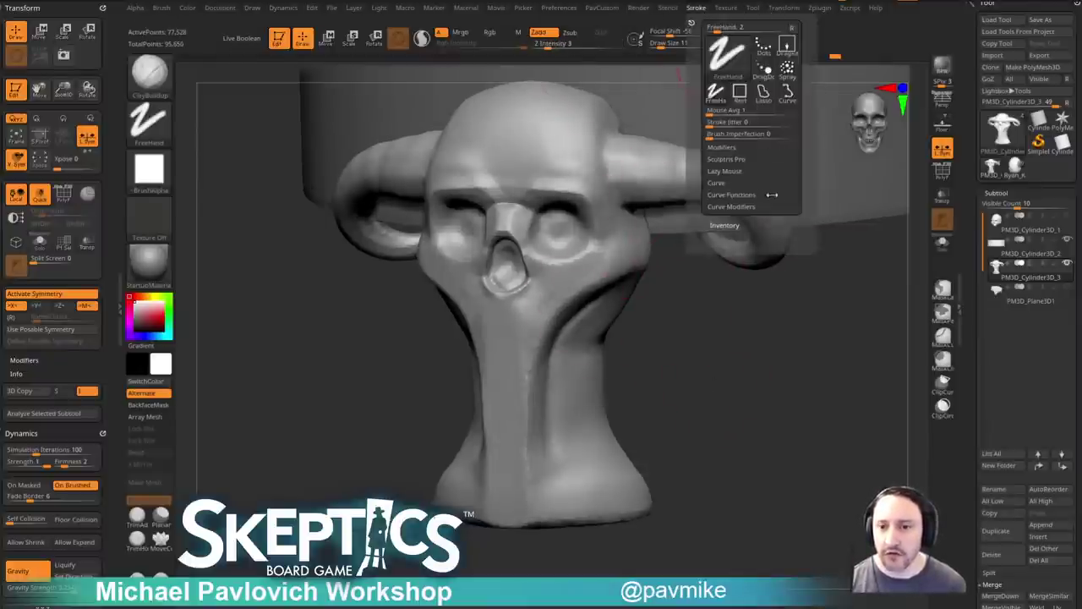
{"action": "left_click", "coordinate": [721, 147]}
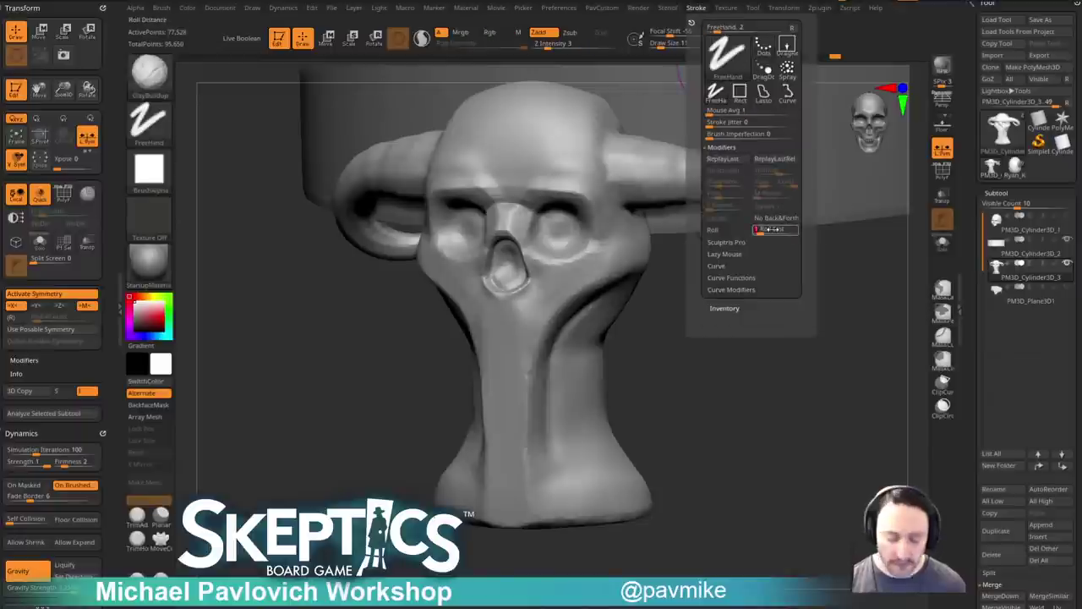
Adjust the draw size and lightly build up the cheek surface beside the nose opening with the ClayBuildup brush.
{"action": "right_click_drag", "start_coordinate": [710, 437], "coordinate": [545, 285]}
{"action": "key", "text": "s"}
{"action": "mouse_move", "coordinate": [545, 285]}
{"action": "left_mouse_down"}
{"action": "mouse_move", "coordinate": [542, 268]}
{"action": "mouse_move", "coordinate": [545, 279]}
{"action": "left_mouse_up"}
{"action": "key", "text": "s"}
{"action": "key", "text": "s"}
Polish the surface beside and below the nose opening with the hPolish brush at draw size 5.
{"action": "mouse_move", "coordinate": [536, 303]}
{"action": "right_mouse_down"}
{"action": "mouse_move", "coordinate": [587, 288]}
{"action": "mouse_move", "coordinate": [744, 333]}
{"action": "mouse_move", "coordinate": [737, 304]}
{"action": "mouse_move", "coordinate": [570, 289]}
{"action": "mouse_move", "coordinate": [535, 318]}
{"action": "right_mouse_up"}
{"action": "key", "text": "b"}
{"action": "key", "text": "h"}
{"action": "key", "text": "p"}
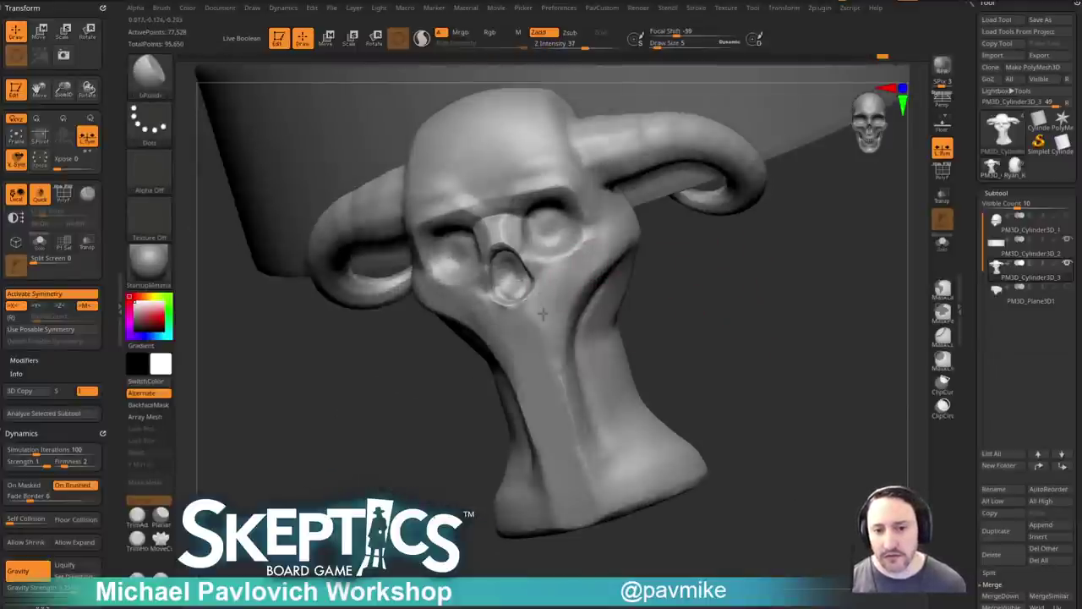
{"action": "right_click_drag", "start_coordinate": [695, 300], "coordinate": [535, 299], "text": "shift"}
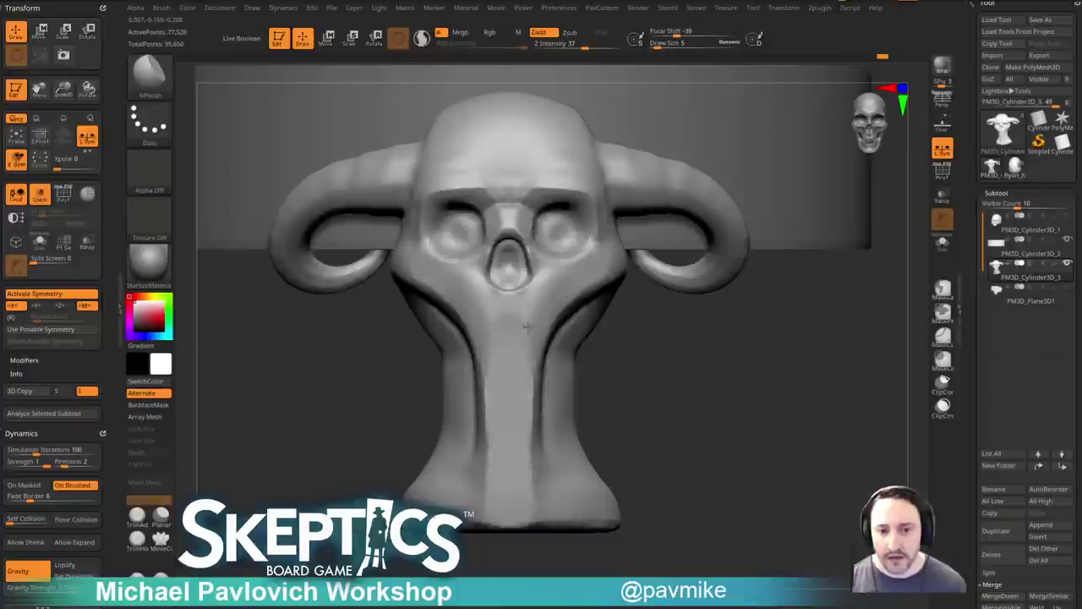
{"action": "right_click_drag", "start_coordinate": [643, 355], "coordinate": [567, 355]}
{"action": "right_click_drag", "start_coordinate": [532, 218], "coordinate": [527, 358], "text": "shift"}
Flatten the long front strip of the leg down to the foot with the hPolish brush at draw size 12.
{"action": "key", "text": "s"}
{"action": "mouse_move", "coordinate": [526, 353]}
{"action": "left_mouse_down"}
{"action": "mouse_move", "coordinate": [508, 354]}
{"action": "mouse_move", "coordinate": [498, 324]}
{"action": "mouse_move", "coordinate": [506, 433]}
{"action": "left_mouse_up"}
{"action": "right_click_drag", "start_coordinate": [627, 433], "coordinate": [616, 368], "text": "alt"}
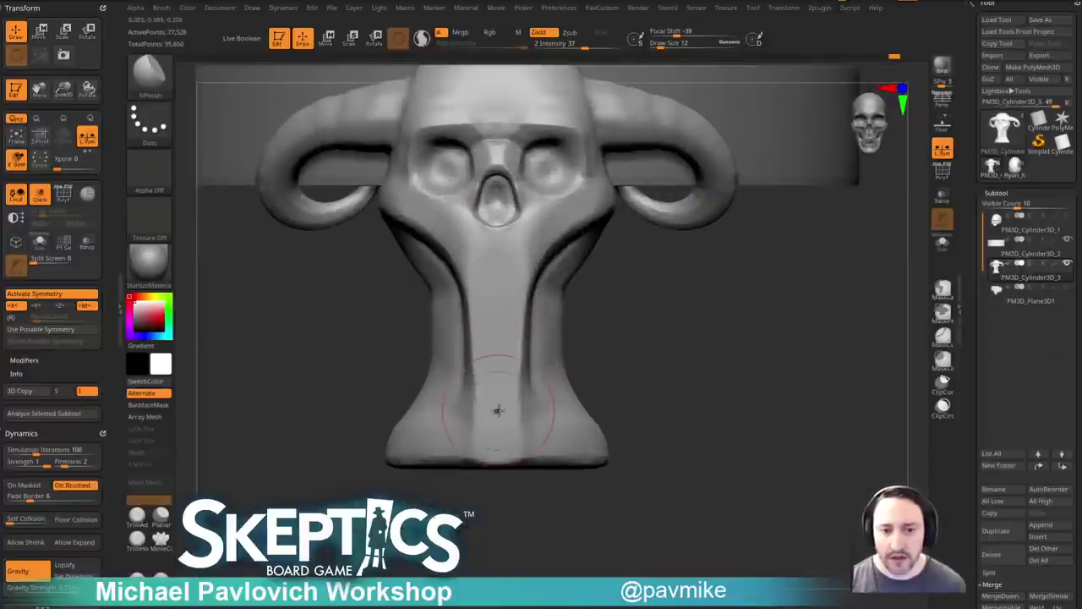
{"action": "left_click_drag", "start_coordinate": [495, 421], "coordinate": [496, 458]}
Clip the underside of the leg flat with a straight ClipCurve cut across the base.
{"action": "left_click", "coordinate": [162, 81], "text": "ctrl+shift"}
{"action": "mouse_move", "coordinate": [766, 491]}
{"action": "left_mouse_down", "text": "ctrl+shift"}
{"action": "mouse_move", "coordinate": [232, 480]}
{"action": "mouse_move", "coordinate": [244, 443]}
{"action": "left_mouse_up", "text": "ctrl+shift"}
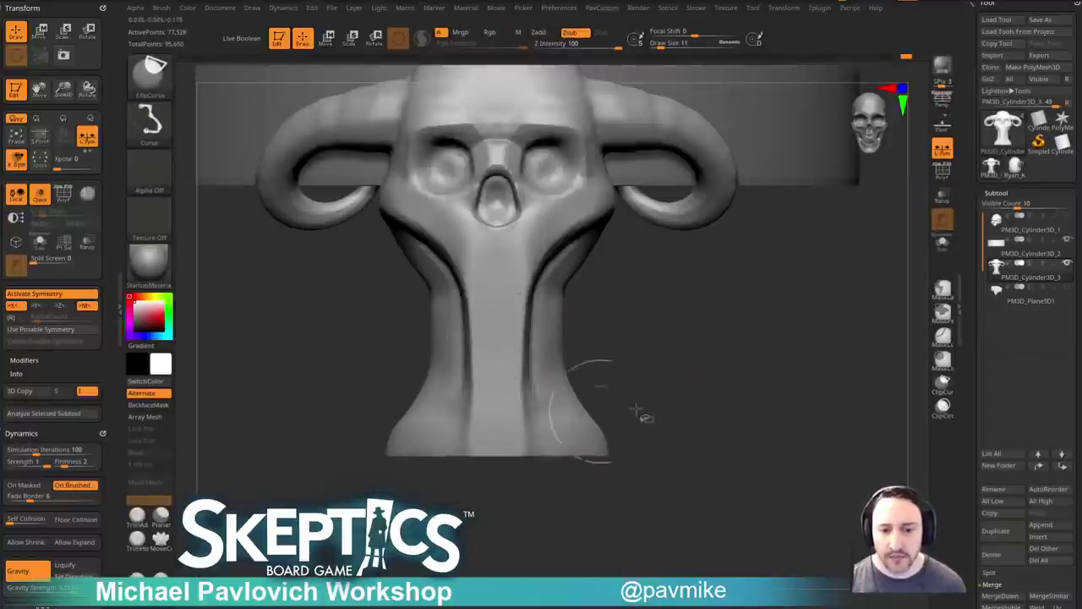
{"action": "mouse_move", "coordinate": [744, 468]}
{"action": "left_mouse_down"}
{"action": "mouse_move", "coordinate": [553, 370]}
{"action": "mouse_move", "coordinate": [701, 423]}
{"action": "mouse_move", "coordinate": [739, 379]}
{"action": "mouse_move", "coordinate": [756, 440]}
{"action": "left_mouse_up"}
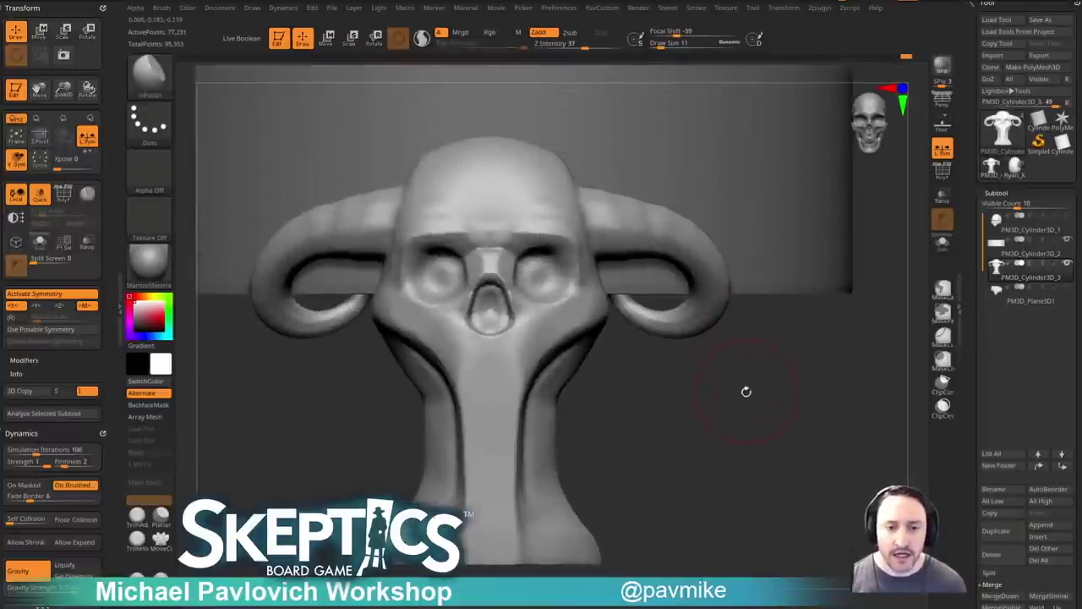
Reduce the draw size to 3 and choose the Chisel brush with BrushTip 2.
{"action": "key", "text": "s"}
{"action": "left_click_drag", "start_coordinate": [732, 403], "coordinate": [736, 383]}
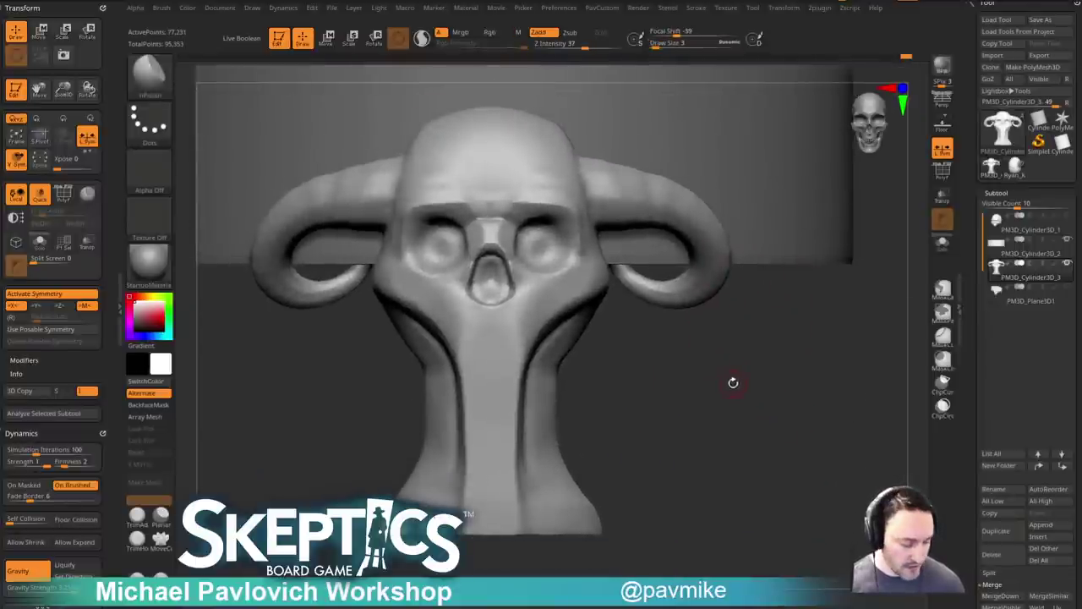
{"action": "key", "text": "b"}
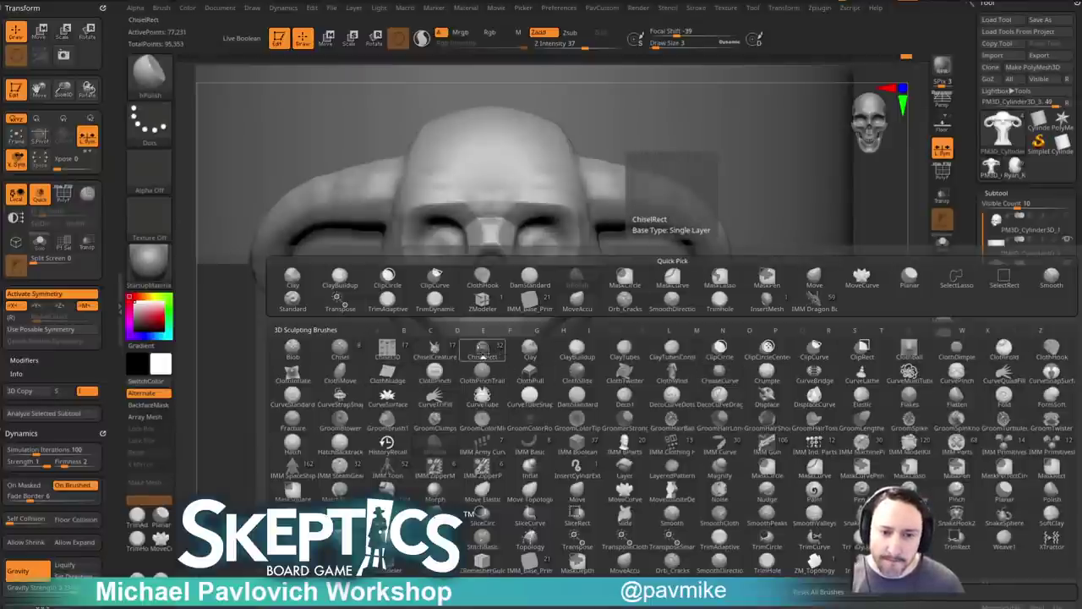
{"action": "left_click", "coordinate": [484, 356]}
{"action": "key", "text": "b"}
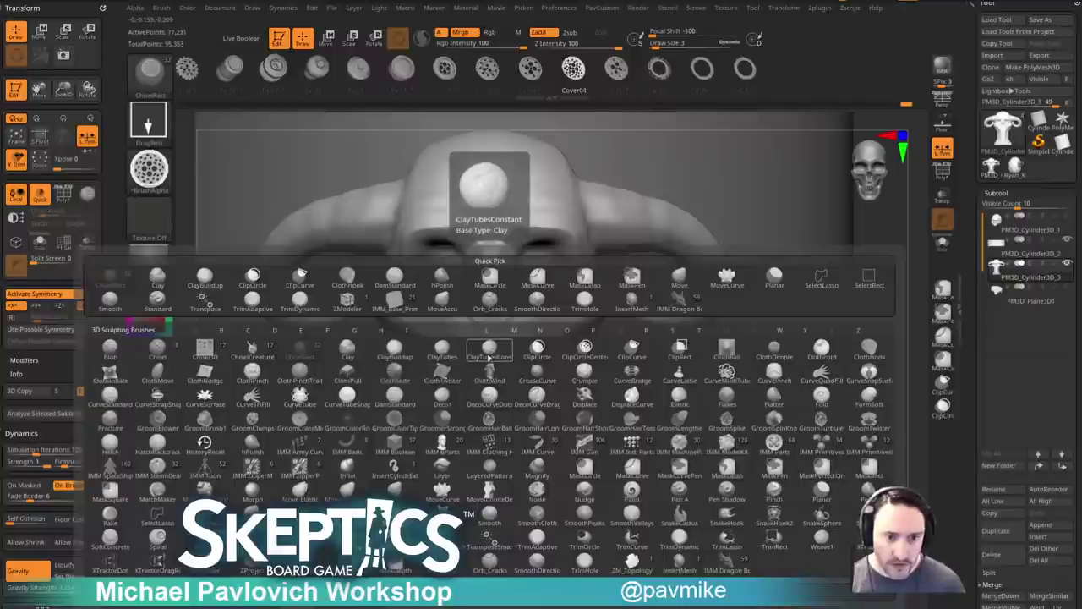
{"action": "left_click", "coordinate": [169, 348]}
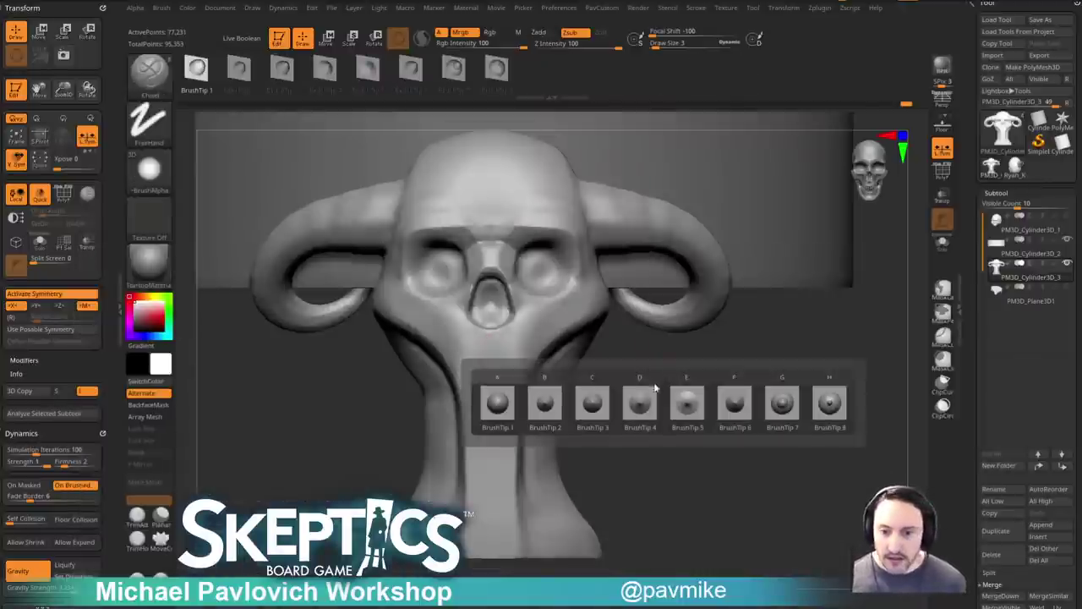
{"action": "left_click", "coordinate": [544, 404]}
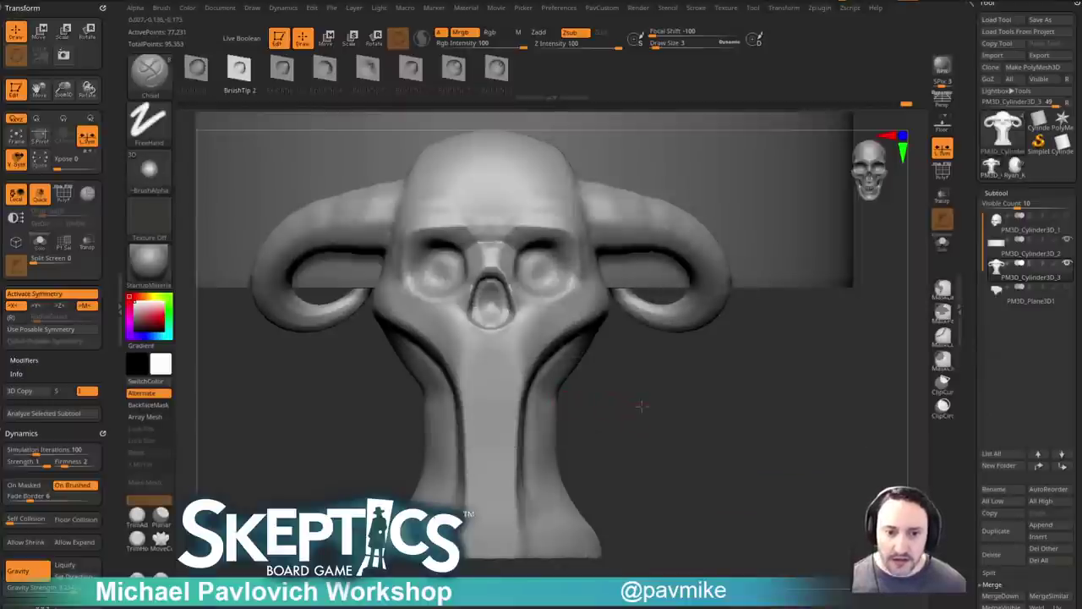
Try carving two mirrored vertical grooves down the front strip with the Chisel brush and undo them.
{"action": "left_click_drag", "start_coordinate": [641, 412], "coordinate": [643, 384], "text": "alt"}
{"action": "left_click_drag", "start_coordinate": [478, 425], "coordinate": [473, 529]}
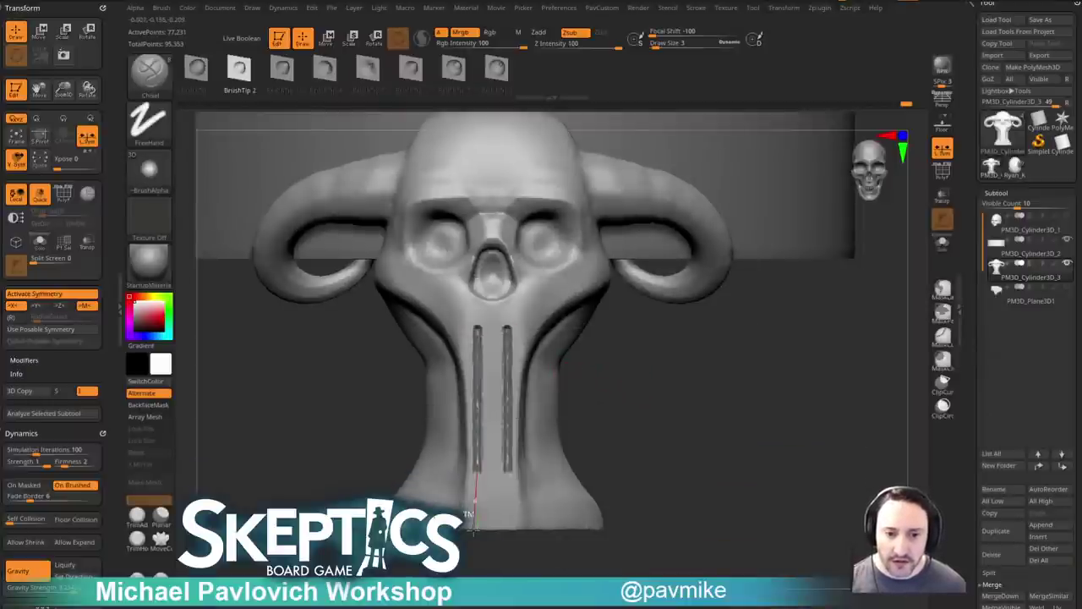
{"action": "mouse_move", "coordinate": [691, 436]}
{"action": "left_mouse_down"}
{"action": "mouse_move", "coordinate": [666, 442]}
{"action": "mouse_move", "coordinate": [514, 406]}
{"action": "mouse_move", "coordinate": [658, 420]}
{"action": "mouse_move", "coordinate": [631, 370]}
{"action": "left_mouse_up"}
{"action": "key", "text": "ctrl+z"}
Test vertical grooves on the front strip with the Orb_Cracks brush, set the Z intensity to 60, and undo the test strokes.
{"action": "key", "text": "3"}
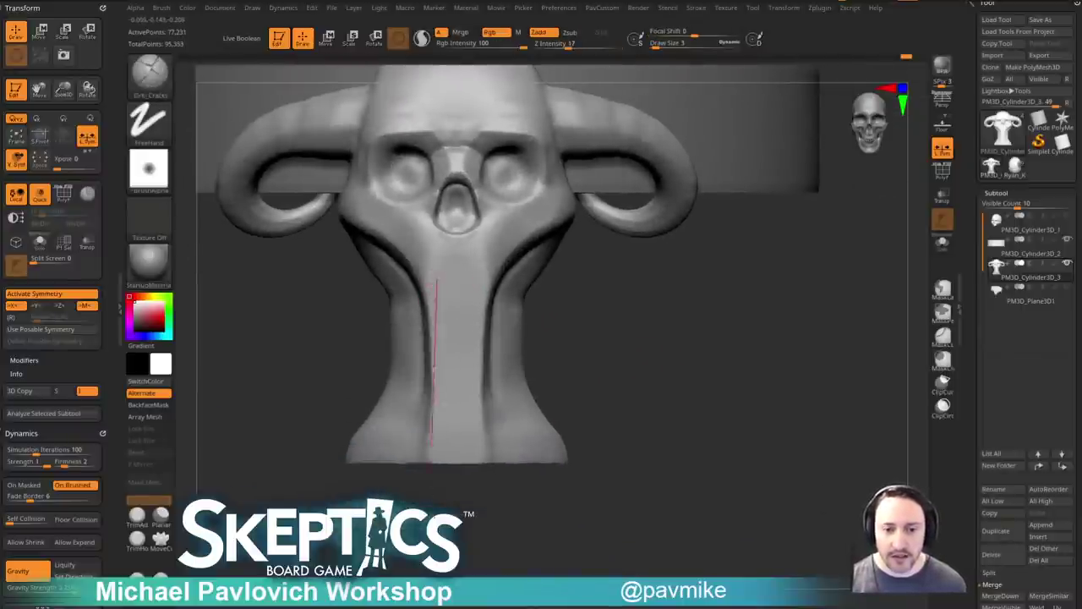
{"action": "left_click_drag", "start_coordinate": [438, 398], "coordinate": [438, 497]}
{"action": "key", "text": "ctrl+z"}
{"action": "left_click_drag", "start_coordinate": [569, 45], "coordinate": [600, 44]}
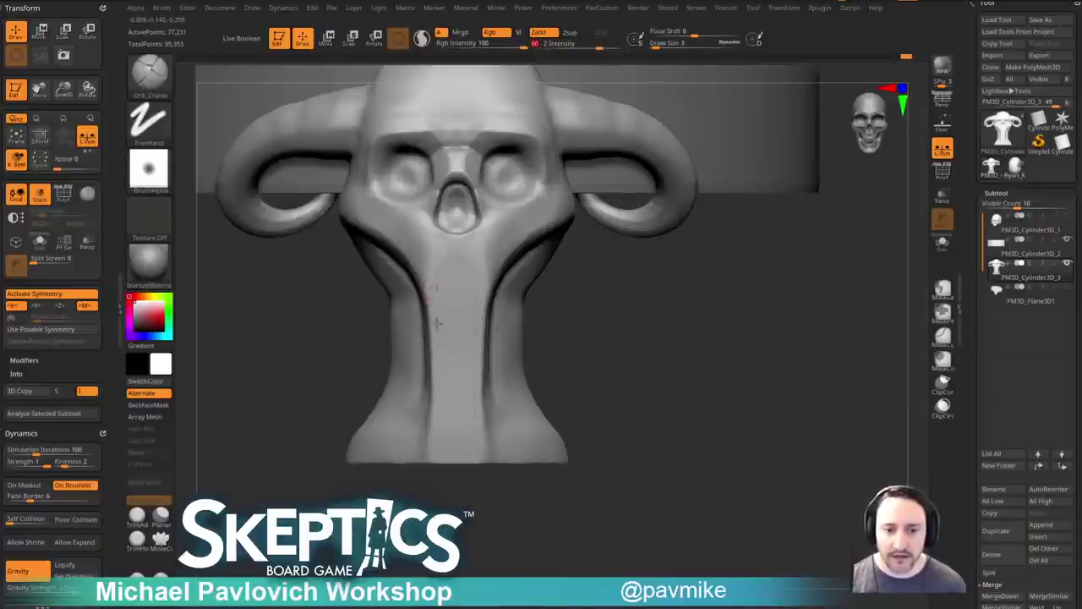
{"action": "left_click_drag", "start_coordinate": [436, 404], "coordinate": [438, 499]}
{"action": "key", "text": "ctrl+z"}
Carve three vertical grooves down the front strip of the leg with the Orb_Cracks brush at draw size 2.
{"action": "key", "text": "s"}
{"action": "left_click_drag", "start_coordinate": [451, 325], "coordinate": [448, 324]}
{"action": "left_click_drag", "start_coordinate": [441, 279], "coordinate": [456, 502]}
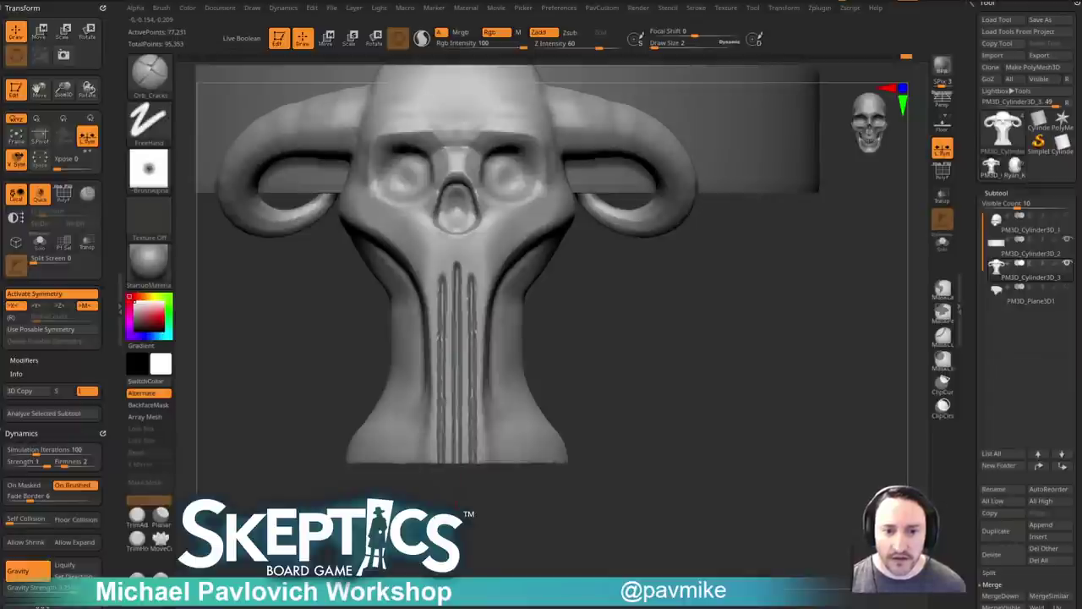
{"action": "mouse_move", "coordinate": [718, 351]}
{"action": "left_mouse_down", "text": "alt"}
{"action": "mouse_move", "coordinate": [691, 304]}
{"action": "mouse_move", "coordinate": [683, 360]}
{"action": "mouse_move", "coordinate": [725, 348]}
{"action": "left_mouse_up", "text": "alt"}
{"action": "left_click_drag", "start_coordinate": [699, 339], "coordinate": [669, 288], "text": "alt"}
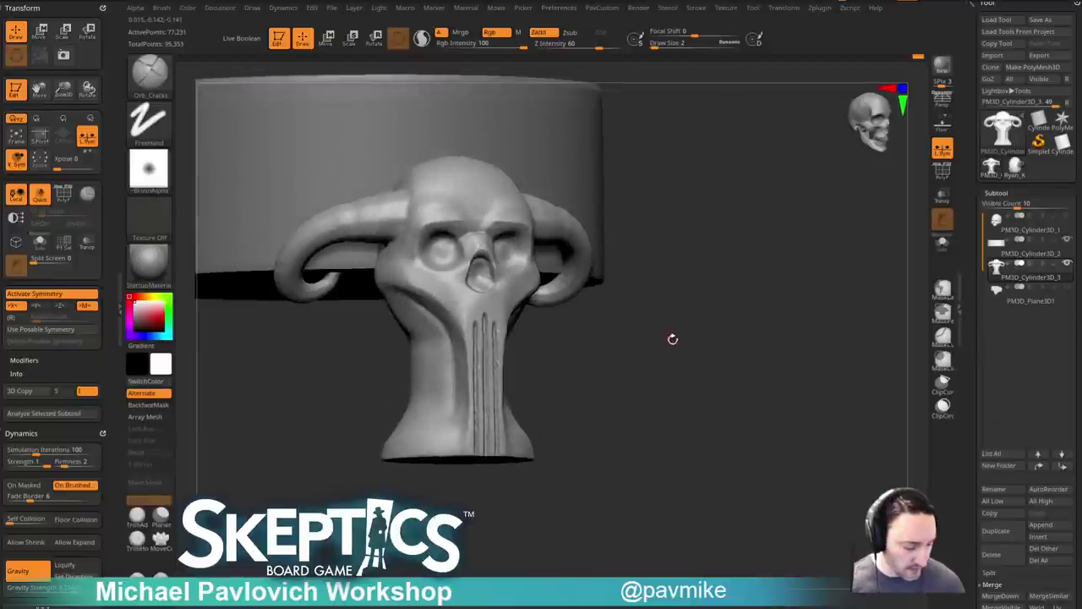
Switch to the ClayBuildup brush and set its Z intensity to 15.
{"action": "key", "text": "b"}
{"action": "key", "text": "c"}
{"action": "key", "text": "b"}
{"action": "left_click_drag", "start_coordinate": [667, 336], "coordinate": [681, 201]}
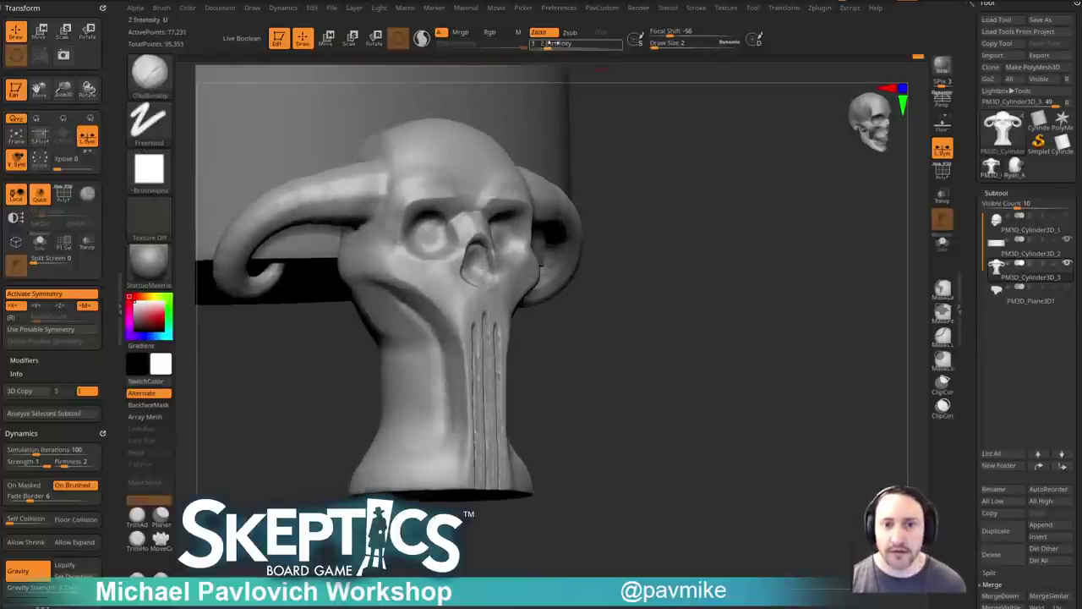
Try building up the side of the leg below the cheekbone with the ClayBuildup brush and undo the strokes.
{"action": "mouse_move", "coordinate": [715, 298]}
{"action": "left_mouse_down"}
{"action": "mouse_move", "coordinate": [451, 330]}
{"action": "mouse_move", "coordinate": [482, 325]}
{"action": "left_mouse_up"}
{"action": "left_click_drag", "start_coordinate": [444, 374], "coordinate": [503, 364]}
{"action": "left_click_drag", "start_coordinate": [447, 337], "coordinate": [479, 312]}
{"action": "left_click_drag", "start_coordinate": [448, 364], "coordinate": [502, 382]}
{"action": "mouse_move", "coordinate": [634, 337]}
{"action": "left_mouse_down"}
{"action": "mouse_move", "coordinate": [753, 386]}
{"action": "mouse_move", "coordinate": [780, 434]}
{"action": "mouse_move", "coordinate": [781, 394]}
{"action": "mouse_move", "coordinate": [753, 398]}
{"action": "mouse_move", "coordinate": [777, 345]}
{"action": "left_mouse_up"}
{"action": "key", "text": "ctrl+z"}
{"action": "key", "text": "ctrl+z"}
{"action": "key", "text": "ctrl+z"}
{"action": "key", "text": "ctrl+z"}
{"action": "key", "text": "ctrl+z"}
{"action": "key", "text": "ctrl+z"}
Build a raised ridge along the lower edge of the cheekbone with the ClayBuildup brush, starting at draw size 8.
{"action": "left_click_drag", "start_coordinate": [422, 304], "coordinate": [478, 332]}
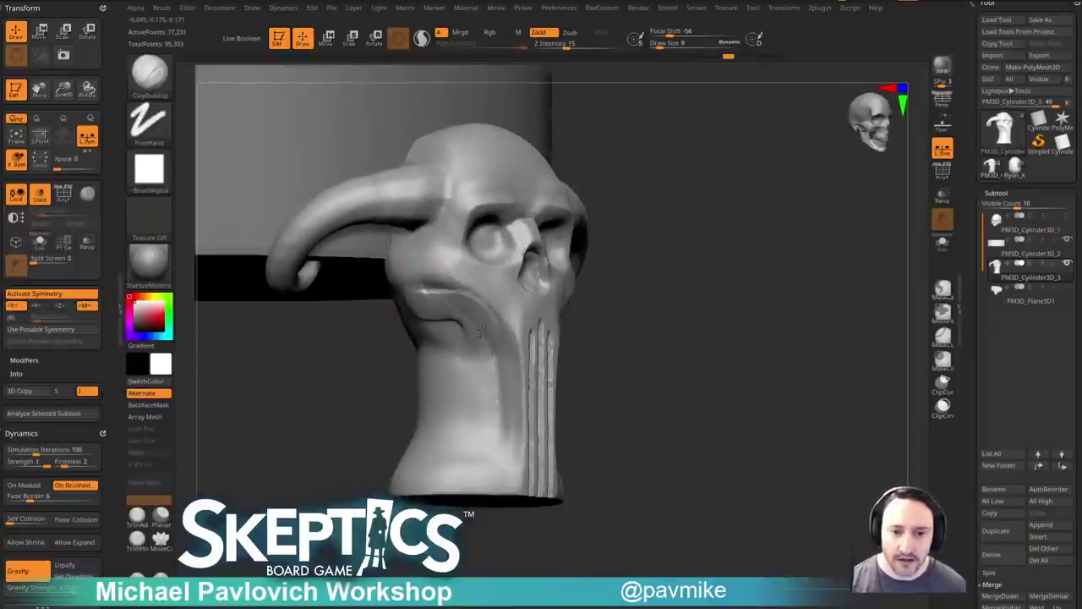
{"action": "left_click_drag", "start_coordinate": [609, 339], "coordinate": [636, 334]}
{"action": "key", "text": "]"}
{"action": "left_click_drag", "start_coordinate": [408, 278], "coordinate": [465, 291]}
Raise the ClayBuildup Z intensity to 33 and build the cheekbone ridge into a curling scroll on the leg's side.
{"action": "left_click_drag", "start_coordinate": [568, 45], "coordinate": [581, 46]}
{"action": "left_click_drag", "start_coordinate": [676, 265], "coordinate": [649, 250]}
{"action": "key", "text": "["}
{"action": "mouse_move", "coordinate": [439, 277]}
{"action": "left_mouse_down"}
{"action": "mouse_move", "coordinate": [461, 282]}
{"action": "mouse_move", "coordinate": [497, 344]}
{"action": "left_mouse_up"}
{"action": "mouse_move", "coordinate": [845, 359]}
{"action": "left_mouse_down"}
{"action": "mouse_move", "coordinate": [766, 369]}
{"action": "mouse_move", "coordinate": [512, 320]}
{"action": "left_mouse_up"}
{"action": "mouse_move", "coordinate": [409, 295]}
{"action": "left_mouse_down"}
{"action": "mouse_move", "coordinate": [477, 311]}
{"action": "mouse_move", "coordinate": [475, 292]}
{"action": "left_mouse_up"}
{"action": "left_click_drag", "start_coordinate": [545, 325], "coordinate": [617, 320]}
{"action": "mouse_move", "coordinate": [523, 332]}
{"action": "left_mouse_down"}
{"action": "mouse_move", "coordinate": [525, 342]}
{"action": "mouse_move", "coordinate": [508, 327]}
{"action": "mouse_move", "coordinate": [626, 343]}
{"action": "left_mouse_up"}
Reshape the leg's narrow waist with the Move brush at draw size 22 and undo the last pull on the base.
{"action": "key", "text": "b"}
{"action": "key", "text": "m"}
{"action": "key", "text": "v"}
{"action": "left_click_drag", "start_coordinate": [342, 353], "coordinate": [355, 352]}
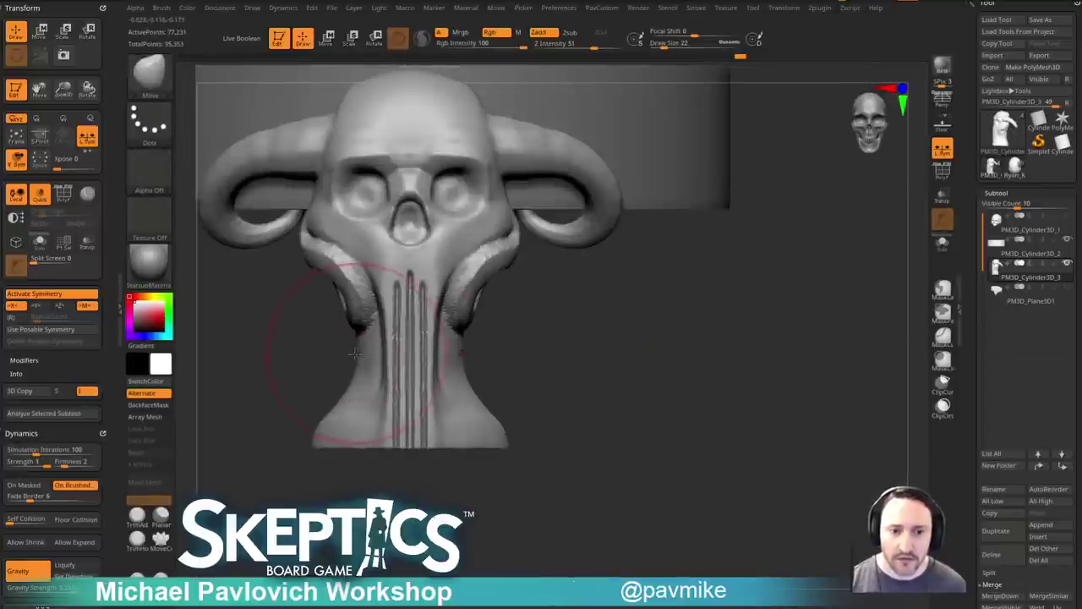
{"action": "key", "text": "bracketleft"}
{"action": "left_click_drag", "start_coordinate": [305, 423], "coordinate": [322, 421]}
{"action": "key", "text": "ctrl+z"}
Smooth the horns where they join the skull with the Smooth brush at draw size 7.
{"action": "left_click_drag", "start_coordinate": [615, 379], "coordinate": [674, 466], "text": "alt"}
{"action": "key", "text": "b"}
{"action": "key", "text": "s"}
{"action": "key", "text": "t"}
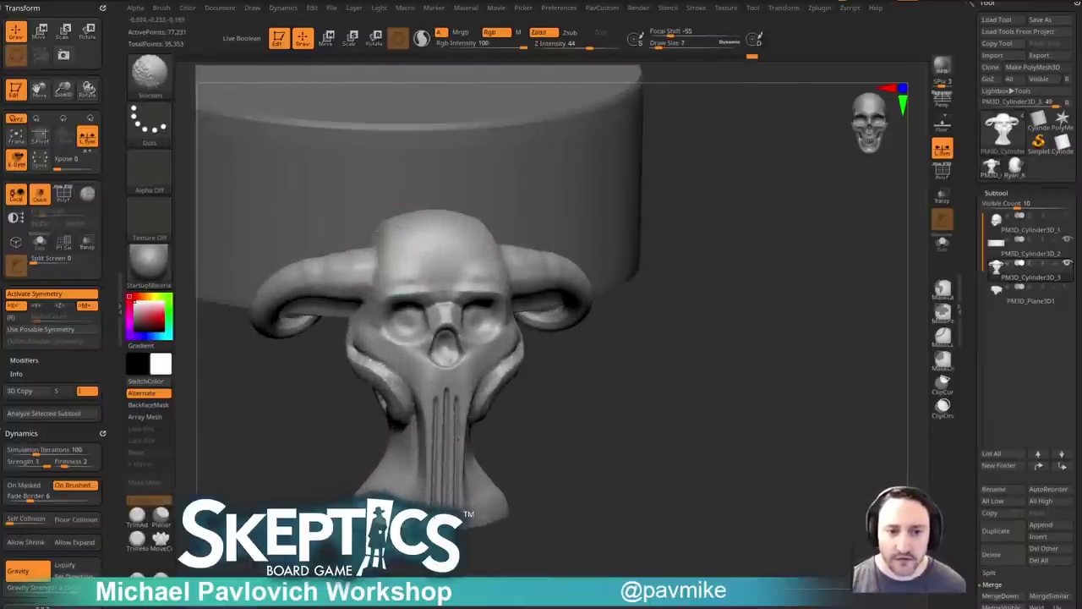
{"action": "left_click_drag", "start_coordinate": [727, 326], "coordinate": [691, 340]}
{"action": "left_click_drag", "start_coordinate": [541, 264], "coordinate": [527, 261], "text": "shift"}
{"action": "left_click_drag", "start_coordinate": [686, 297], "coordinate": [664, 298]}
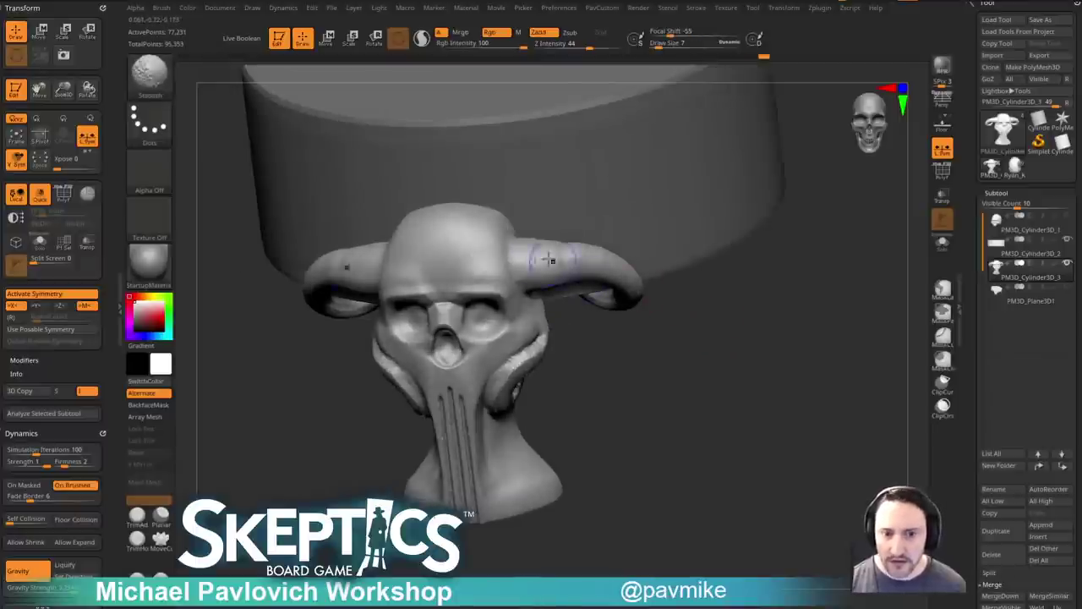
{"action": "mouse_move", "coordinate": [733, 268]}
{"action": "left_mouse_down"}
{"action": "mouse_move", "coordinate": [700, 273]}
{"action": "mouse_move", "coordinate": [657, 241]}
{"action": "left_mouse_up"}
{"action": "left_click_drag", "start_coordinate": [707, 285], "coordinate": [614, 249]}
{"action": "left_click_drag", "start_coordinate": [542, 255], "coordinate": [565, 257], "text": "shift"}
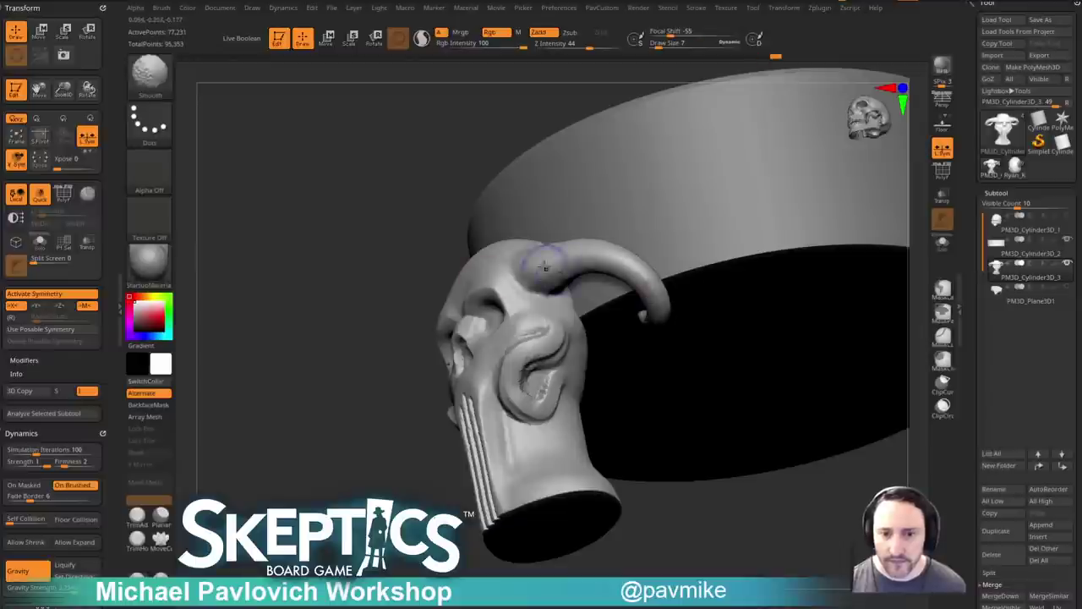
{"action": "mouse_move", "coordinate": [394, 355]}
{"action": "left_mouse_down", "text": "shift"}
{"action": "mouse_move", "coordinate": [747, 369]}
{"action": "mouse_move", "coordinate": [747, 389]}
{"action": "mouse_move", "coordinate": [720, 346]}
{"action": "left_mouse_up", "text": "shift"}
Add short vertical strokes on the flared base to mark out toes and adjust the draw size.
{"action": "key", "text": "2"}
{"action": "left_click_drag", "start_coordinate": [719, 346], "coordinate": [752, 351]}
{"action": "mouse_move", "coordinate": [483, 392]}
{"action": "left_mouse_down"}
{"action": "mouse_move", "coordinate": [476, 409]}
{"action": "mouse_move", "coordinate": [488, 412]}
{"action": "left_mouse_up"}
{"action": "mouse_move", "coordinate": [659, 372]}
{"action": "left_mouse_down", "text": "shift"}
{"action": "mouse_move", "coordinate": [688, 375]}
{"action": "mouse_move", "coordinate": [687, 351]}
{"action": "left_mouse_up", "text": "shift"}
{"action": "key", "text": "s"}
{"action": "mouse_move", "coordinate": [539, 418]}
{"action": "left_mouse_down"}
{"action": "mouse_move", "coordinate": [556, 415]}
{"action": "mouse_move", "coordinate": [540, 428]}
{"action": "mouse_move", "coordinate": [549, 409]}
{"action": "left_mouse_up"}
Build rounded toes around the leg's flared base with the ClayBuildup brush at draw size 9.
{"action": "key", "text": "b"}
{"action": "key", "text": "c"}
{"action": "key", "text": "b"}
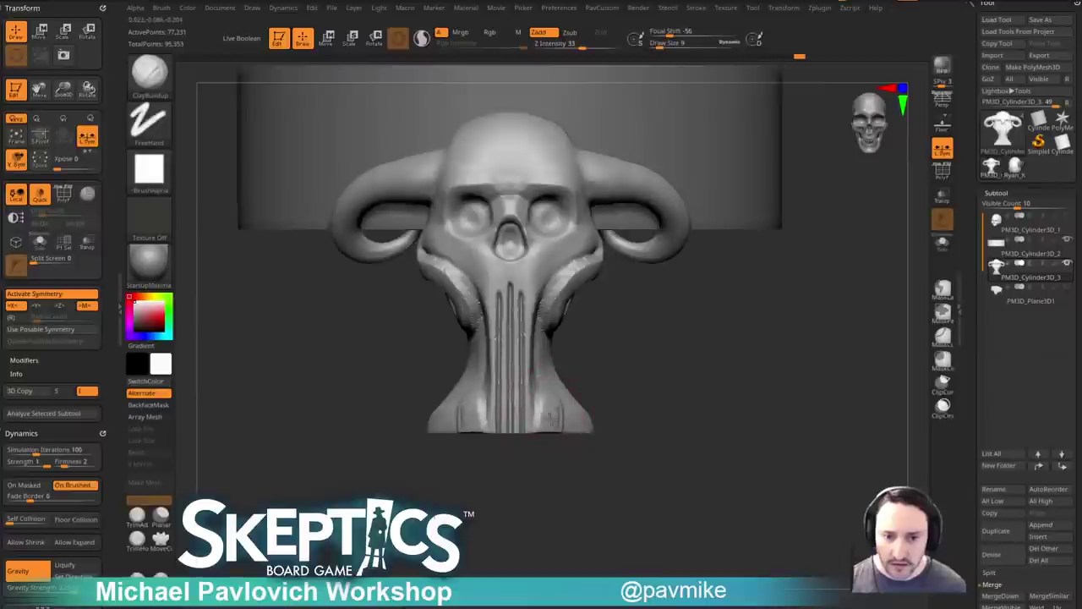
{"action": "mouse_move", "coordinate": [631, 404]}
{"action": "right_mouse_down"}
{"action": "mouse_move", "coordinate": [570, 415]}
{"action": "mouse_move", "coordinate": [575, 394]}
{"action": "mouse_move", "coordinate": [555, 385]}
{"action": "right_mouse_up"}
{"action": "left_click_drag", "start_coordinate": [606, 392], "coordinate": [608, 406]}
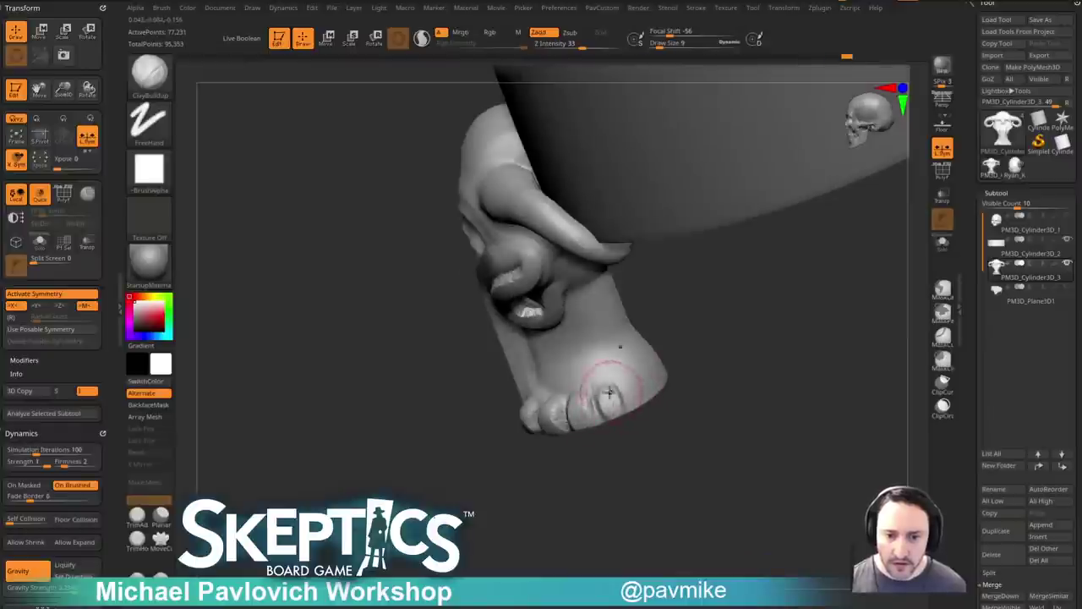
{"action": "right_click_drag", "start_coordinate": [611, 401], "coordinate": [754, 390], "text": "shift"}
{"action": "mouse_move", "coordinate": [772, 329]}
{"action": "right_mouse_down"}
{"action": "mouse_move", "coordinate": [752, 392]}
{"action": "mouse_move", "coordinate": [798, 261]}
{"action": "mouse_move", "coordinate": [640, 288]}
{"action": "right_mouse_up"}
Reshape the toes along the foot's outline with the Move brush.
{"action": "key", "text": "b"}
{"action": "key", "text": "m"}
{"action": "key", "text": "v"}
{"action": "mouse_move", "coordinate": [580, 301]}
{"action": "left_mouse_down"}
{"action": "mouse_move", "coordinate": [597, 296]}
{"action": "mouse_move", "coordinate": [628, 326]}
{"action": "left_mouse_up"}
{"action": "left_click_drag", "start_coordinate": [634, 342], "coordinate": [637, 340]}
{"action": "left_click_drag", "start_coordinate": [651, 383], "coordinate": [662, 378]}
{"action": "left_click_drag", "start_coordinate": [644, 427], "coordinate": [654, 431]}
{"action": "mouse_move", "coordinate": [765, 371]}
{"action": "right_mouse_down", "text": "ctrl"}
{"action": "mouse_move", "coordinate": [767, 332]}
{"action": "mouse_move", "coordinate": [792, 333]}
{"action": "mouse_move", "coordinate": [768, 304]}
{"action": "right_mouse_up", "text": "ctrl"}
Flatten the underside of the foot with hPolish, backface masking on and draw size 52, and re-DynaMesh the leg.
{"action": "key", "text": "b"}
{"action": "key", "text": "h"}
{"action": "key", "text": "p"}
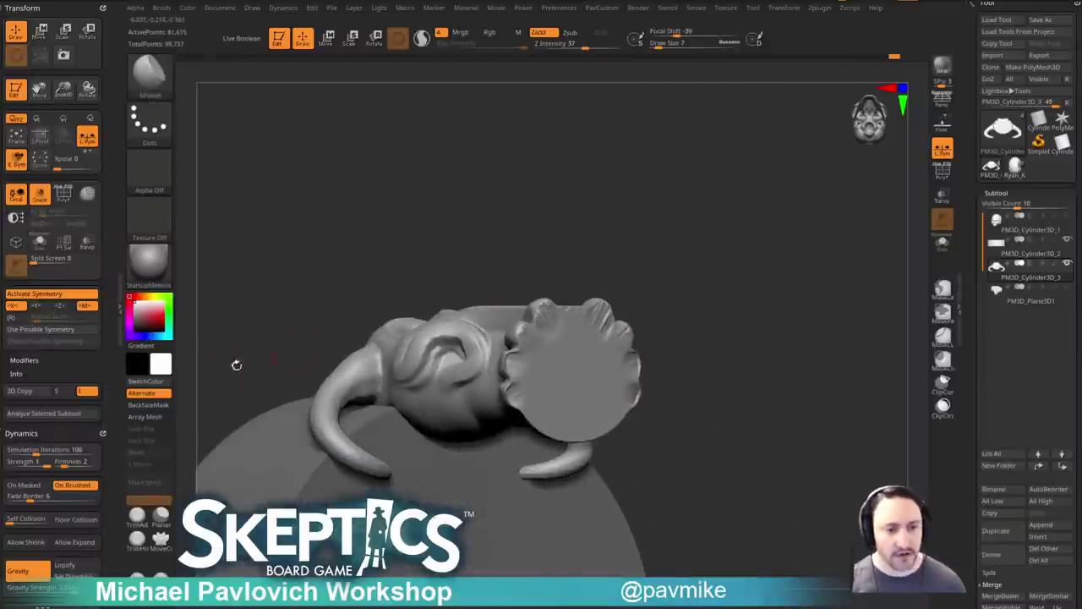
{"action": "left_click", "coordinate": [159, 405]}
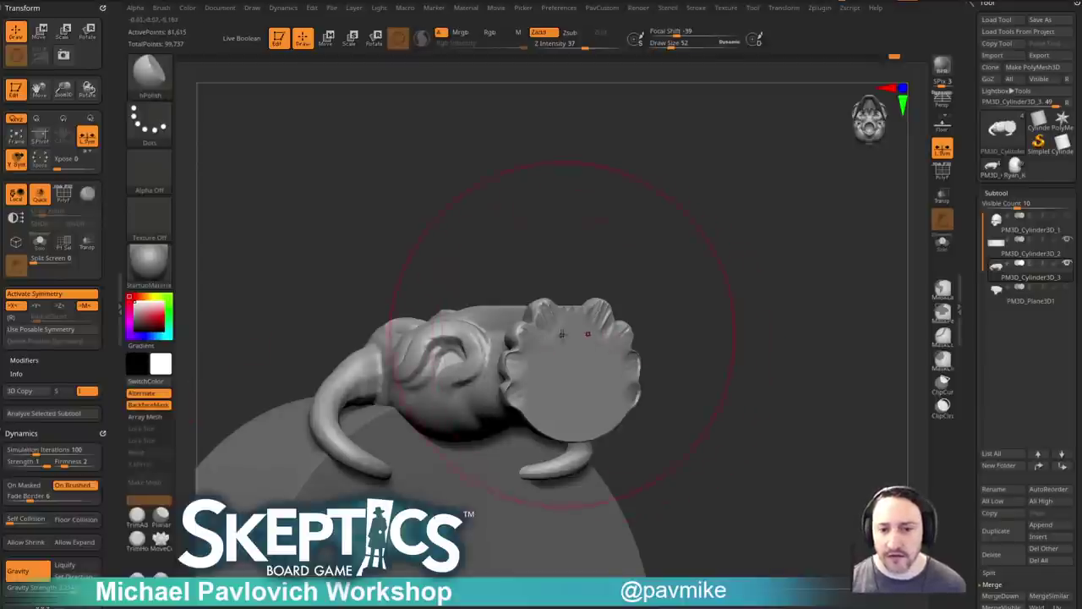
{"action": "left_click_drag", "start_coordinate": [553, 327], "coordinate": [539, 361]}
{"action": "right_click_drag", "start_coordinate": [708, 249], "coordinate": [840, 411]}
{"action": "left_click_drag", "start_coordinate": [841, 411], "coordinate": [845, 431], "text": "ctrl"}
{"action": "mouse_move", "coordinate": [845, 431]}
{"action": "right_mouse_down", "text": "shift"}
{"action": "mouse_move", "coordinate": [826, 461]}
{"action": "mouse_move", "coordinate": [722, 435]}
{"action": "right_mouse_up", "text": "shift"}
Refine the toe forms with the Standard brush and smooth the surface between them.
{"action": "key", "text": "s"}
{"action": "right_click_drag", "start_coordinate": [727, 253], "coordinate": [689, 314], "text": "alt"}
{"action": "right_click_drag", "start_coordinate": [534, 434], "coordinate": [538, 430]}
{"action": "key", "text": "b"}
{"action": "key", "text": "s"}
{"action": "key", "text": "t"}
{"action": "key", "text": "s"}
{"action": "left_click_drag", "start_coordinate": [540, 429], "coordinate": [537, 428]}
{"action": "right_click_drag", "start_coordinate": [626, 423], "coordinate": [575, 410]}
{"action": "left_click_drag", "start_coordinate": [532, 395], "coordinate": [597, 372], "text": "shift"}
{"action": "right_click_drag", "start_coordinate": [689, 321], "coordinate": [715, 312], "text": "shift"}
Pull pointed claws out of the toe tips with the SnakeHook brush.
{"action": "key", "text": "s"}
{"action": "mouse_move", "coordinate": [632, 394]}
{"action": "right_mouse_down"}
{"action": "mouse_move", "coordinate": [664, 391]}
{"action": "mouse_move", "coordinate": [669, 406]}
{"action": "mouse_move", "coordinate": [677, 395]}
{"action": "mouse_move", "coordinate": [638, 290]}
{"action": "mouse_move", "coordinate": [633, 391]}
{"action": "mouse_move", "coordinate": [538, 404]}
{"action": "mouse_move", "coordinate": [664, 423]}
{"action": "mouse_move", "coordinate": [599, 385]}
{"action": "mouse_move", "coordinate": [648, 392]}
{"action": "mouse_move", "coordinate": [568, 399]}
{"action": "right_mouse_up"}
{"action": "key", "text": "b"}
{"action": "key", "text": "s"}
{"action": "key", "text": "h"}
{"action": "key", "text": "s"}
{"action": "left_click", "coordinate": [548, 408]}
{"action": "mouse_move", "coordinate": [638, 387]}
{"action": "right_mouse_down"}
{"action": "mouse_move", "coordinate": [568, 399]}
{"action": "mouse_move", "coordinate": [639, 381]}
{"action": "mouse_move", "coordinate": [624, 329]}
{"action": "right_mouse_up"}
{"action": "left_click_drag", "start_coordinate": [634, 336], "coordinate": [637, 338]}
{"action": "mouse_move", "coordinate": [664, 336]}
{"action": "right_mouse_down", "text": "shift"}
{"action": "mouse_move", "coordinate": [734, 318]}
{"action": "mouse_move", "coordinate": [734, 350]}
{"action": "right_mouse_up", "text": "shift"}
Cut a crease between the toes with DamStandard and re-DynaMesh the leg at resolution 3128.
{"action": "key", "text": "b"}
{"action": "key", "text": "d"}
{"action": "key", "text": "s"}
{"action": "left_click_drag", "start_coordinate": [479, 370], "coordinate": [499, 349]}
{"action": "key", "text": "g"}
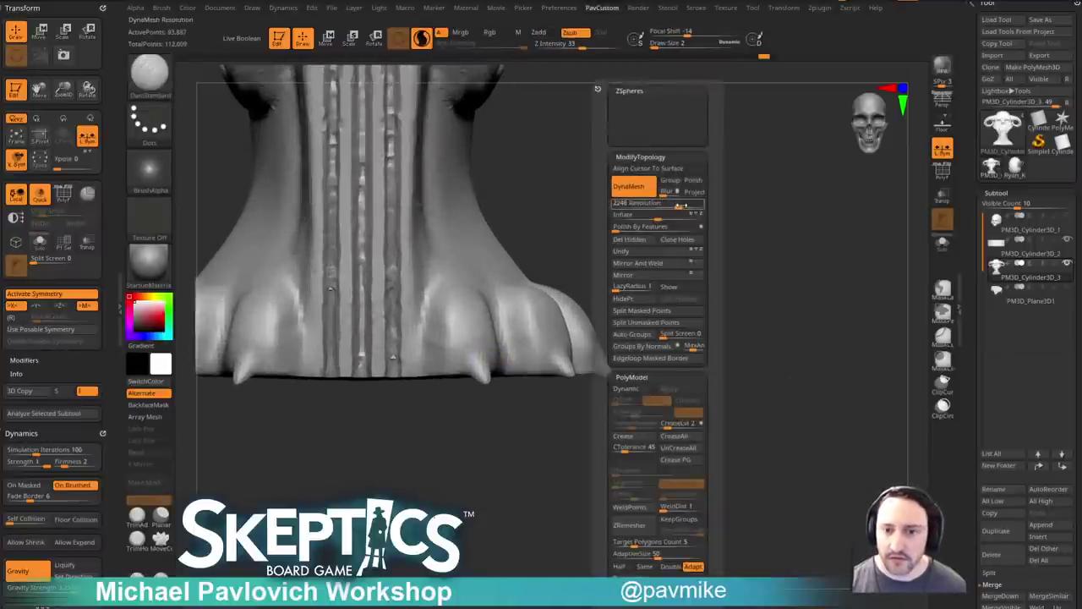
{"action": "left_click_drag", "start_coordinate": [672, 280], "coordinate": [594, 165], "text": "ctrl"}
Carve creases around the base of each claw with the DamStandard brush at draw size 2.
{"action": "key", "text": "b"}
{"action": "key", "text": "d"}
{"action": "key", "text": "s"}
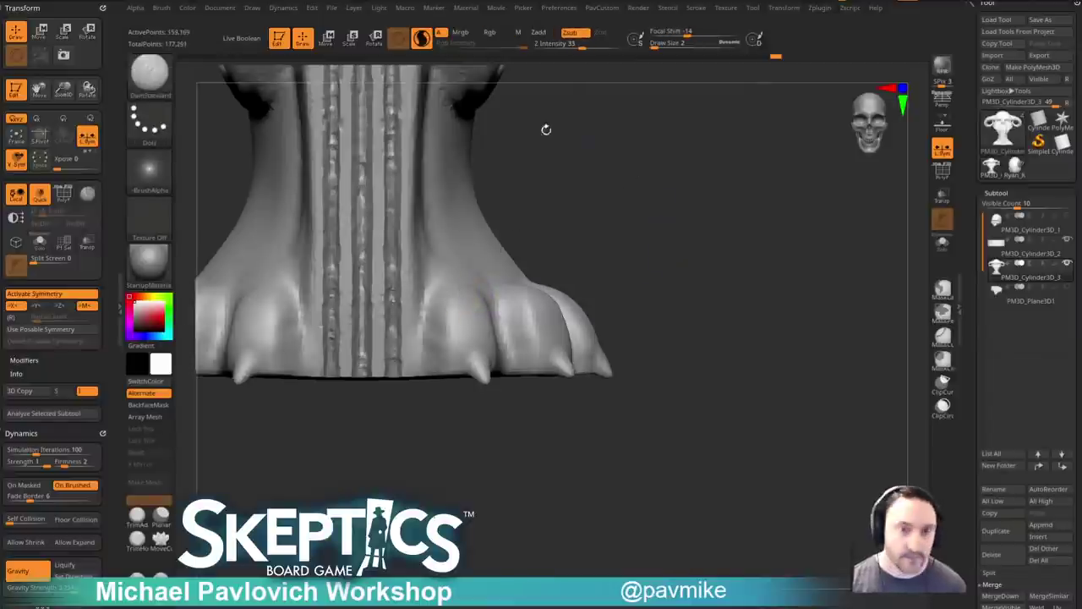
{"action": "left_click_drag", "start_coordinate": [678, 237], "coordinate": [683, 236]}
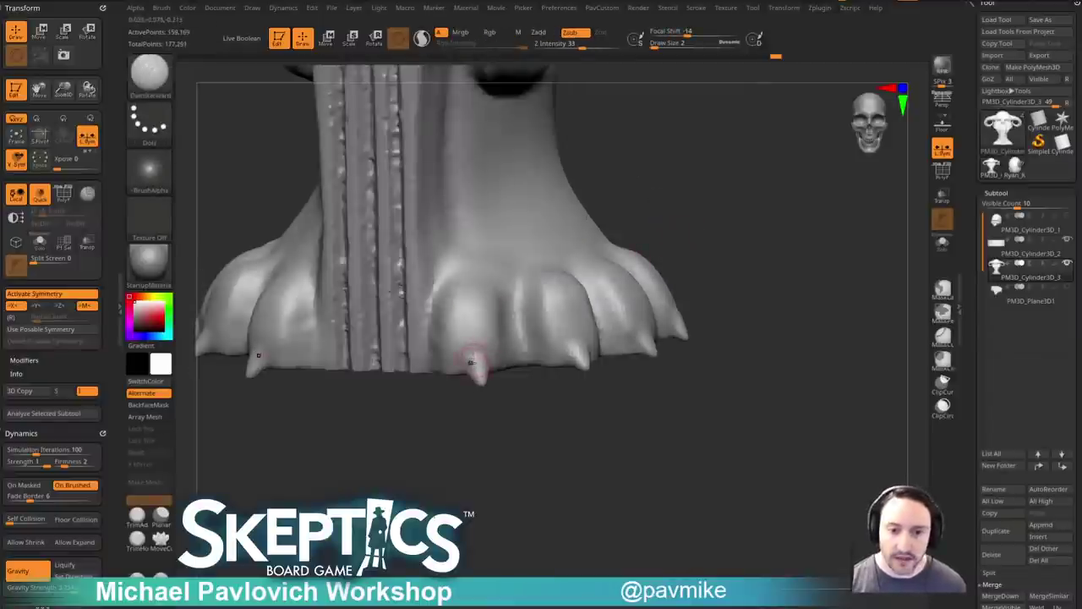
{"action": "mouse_move", "coordinate": [490, 373]}
{"action": "left_mouse_down"}
{"action": "mouse_move", "coordinate": [572, 372]}
{"action": "mouse_move", "coordinate": [755, 319]}
{"action": "mouse_move", "coordinate": [599, 341]}
{"action": "left_mouse_up"}
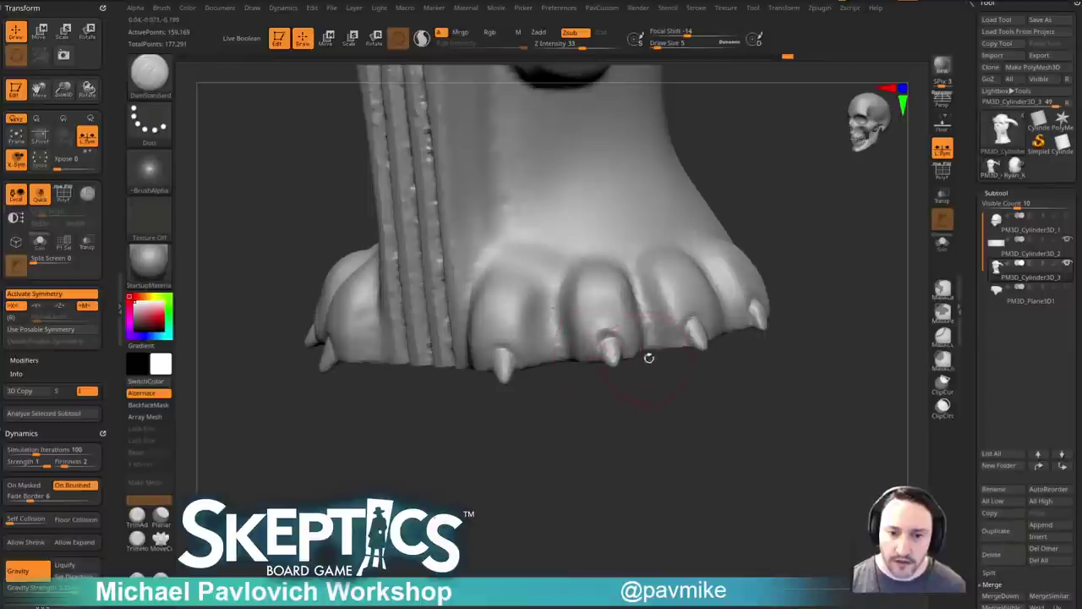
{"action": "left_click_drag", "start_coordinate": [551, 381], "coordinate": [558, 389]}
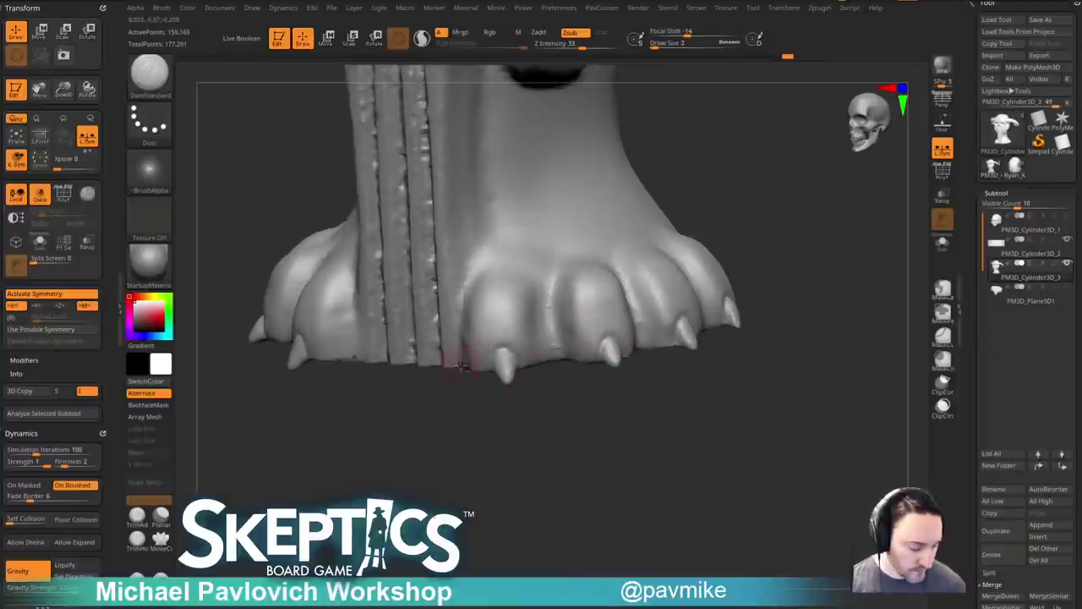
{"action": "left_click_drag", "start_coordinate": [500, 341], "coordinate": [517, 350]}
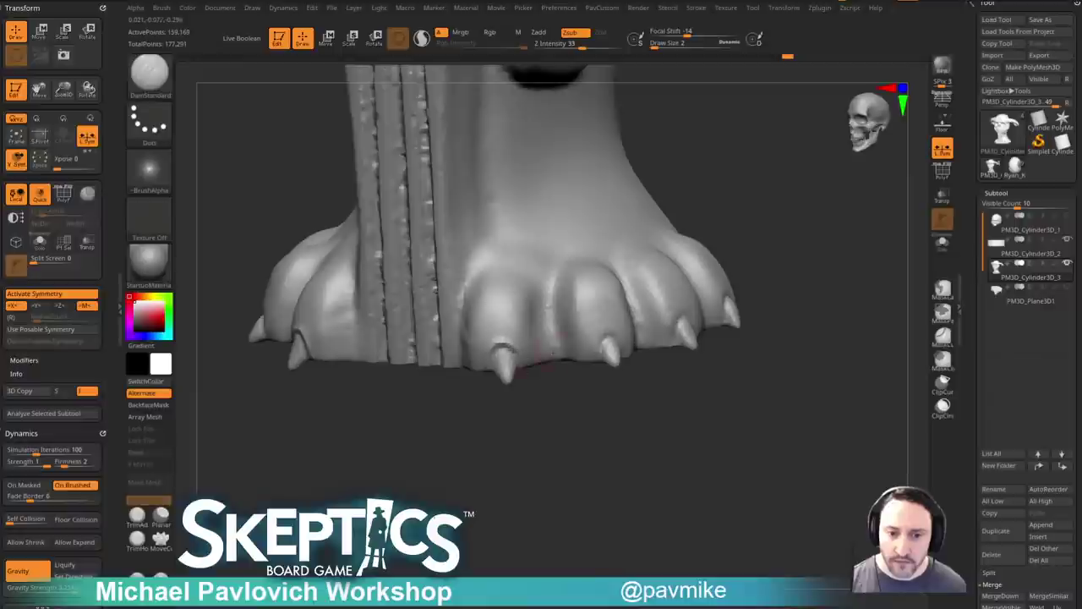
{"action": "left_click_drag", "start_coordinate": [545, 388], "coordinate": [512, 385]}
{"action": "left_click_drag", "start_coordinate": [519, 348], "coordinate": [492, 352]}
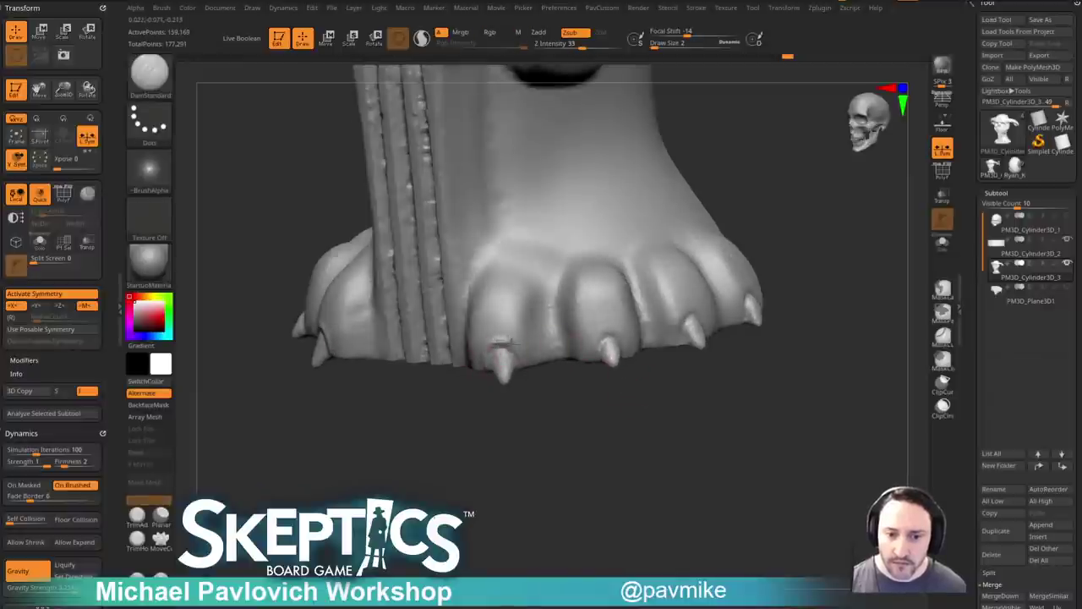
{"action": "left_click_drag", "start_coordinate": [733, 385], "coordinate": [693, 334]}
{"action": "left_click_drag", "start_coordinate": [761, 339], "coordinate": [763, 304]}
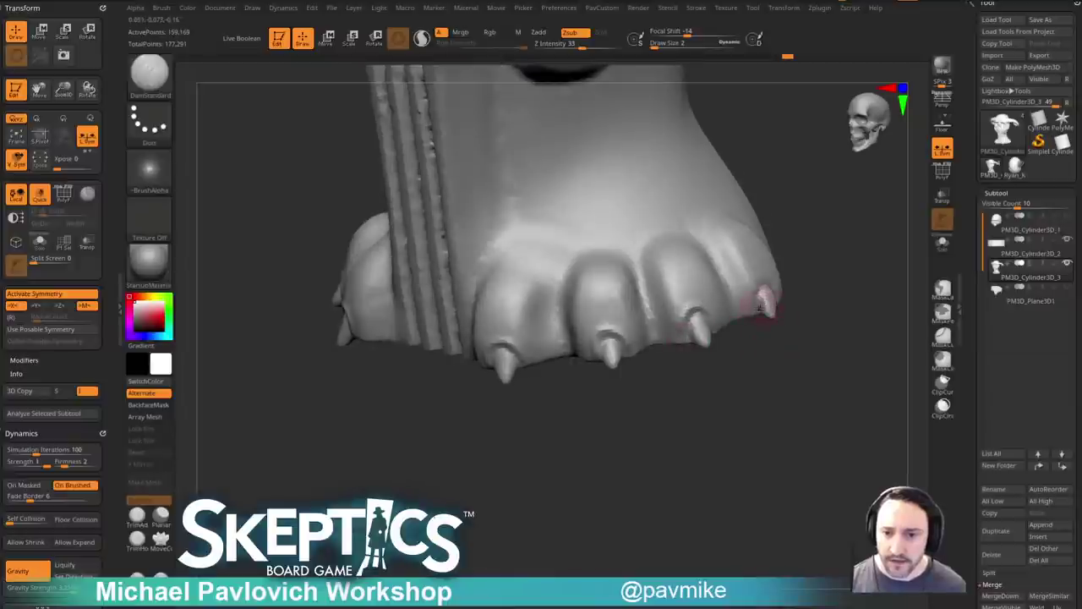
Sharpen the claws and their creases with the Pinch brush at draw size 2 and smooth the foot.
{"action": "key", "text": "b"}
{"action": "key", "text": "p"}
{"action": "key", "text": "i"}
{"action": "left_click_drag", "start_coordinate": [855, 301], "coordinate": [816, 256], "text": "alt"}
{"action": "key", "text": "s"}
{"action": "left_click_drag", "start_coordinate": [668, 380], "coordinate": [706, 380]}
{"action": "key", "text": "s"}
{"action": "left_click_drag", "start_coordinate": [672, 319], "coordinate": [667, 322]}
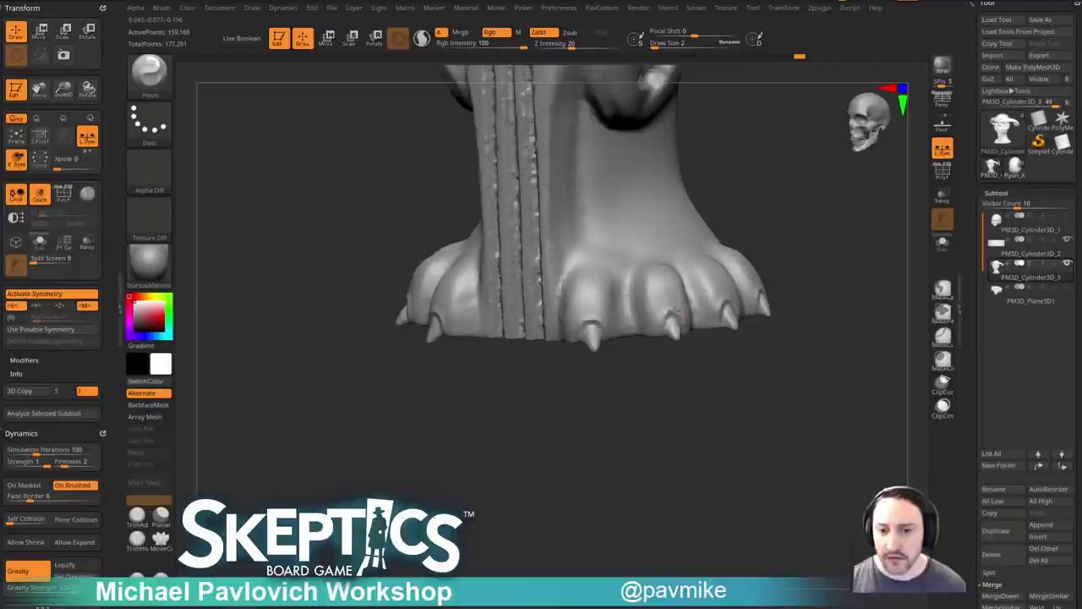
{"action": "right_click_drag", "start_coordinate": [667, 322], "coordinate": [684, 322]}
{"action": "left_click_drag", "start_coordinate": [693, 390], "coordinate": [743, 367], "text": "shift"}
{"action": "mouse_move", "coordinate": [720, 317]}
{"action": "right_mouse_down"}
{"action": "mouse_move", "coordinate": [747, 373]}
{"action": "mouse_move", "coordinate": [693, 367]}
{"action": "mouse_move", "coordinate": [697, 384]}
{"action": "right_mouse_up"}
Switch to the Standard brush at draw size 5 for touching up the leg.
{"action": "key", "text": "b"}
{"action": "key", "text": "s"}
{"action": "key", "text": "t"}
{"action": "key", "text": "s"}
{"action": "left_click", "coordinate": [695, 361]}
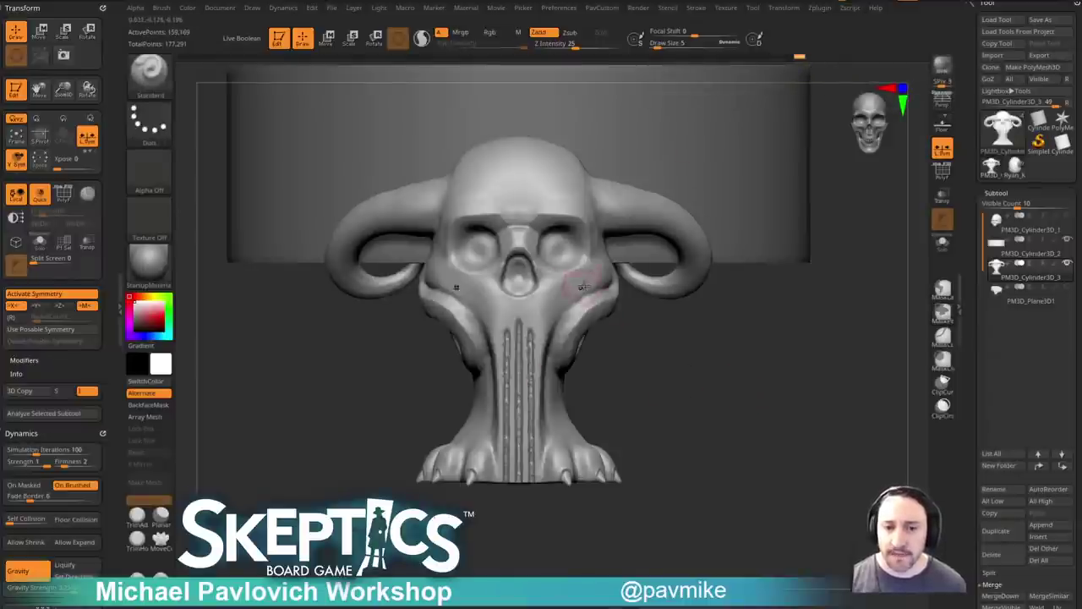
ZRemesh the leg with adaptive size 0, Half off and a target polygon count of about 14.02.
{"action": "key", "text": "2"}
{"action": "left_click", "coordinate": [705, 566]}
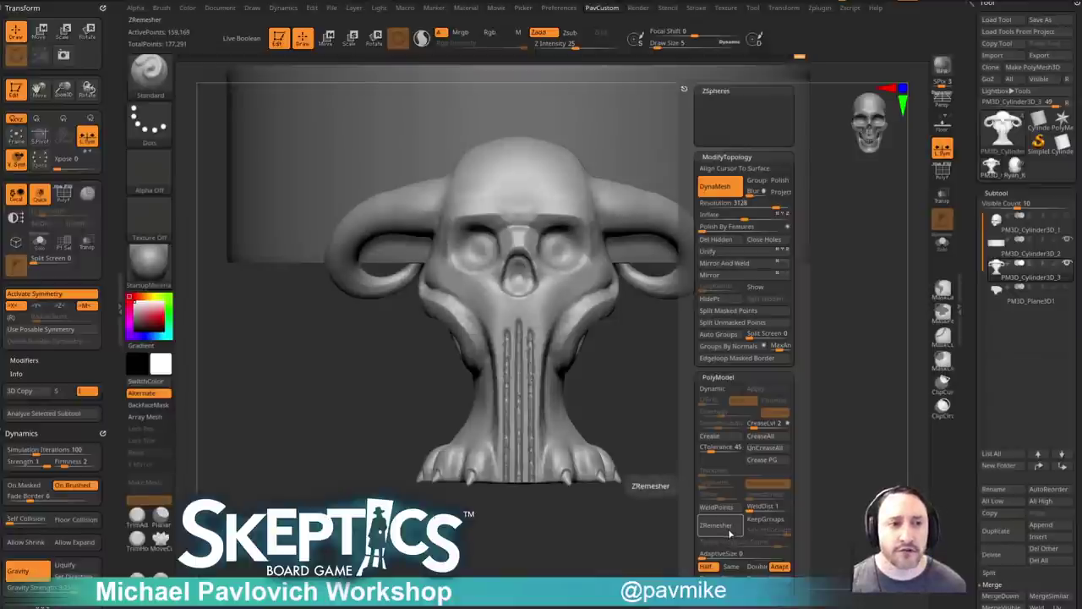
{"action": "key", "text": "space"}
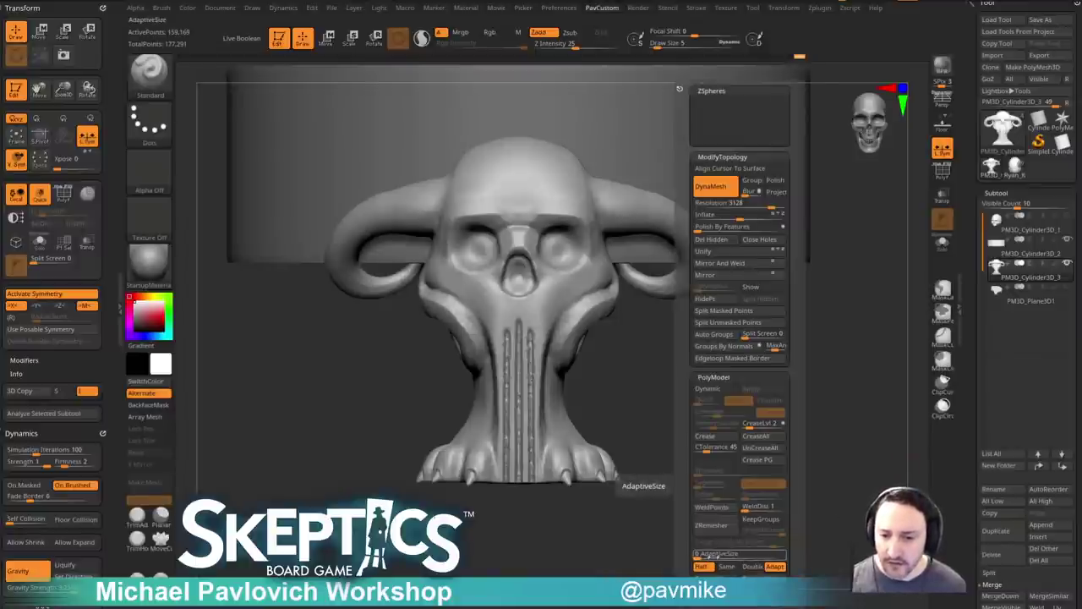
{"action": "left_click", "coordinate": [703, 567]}
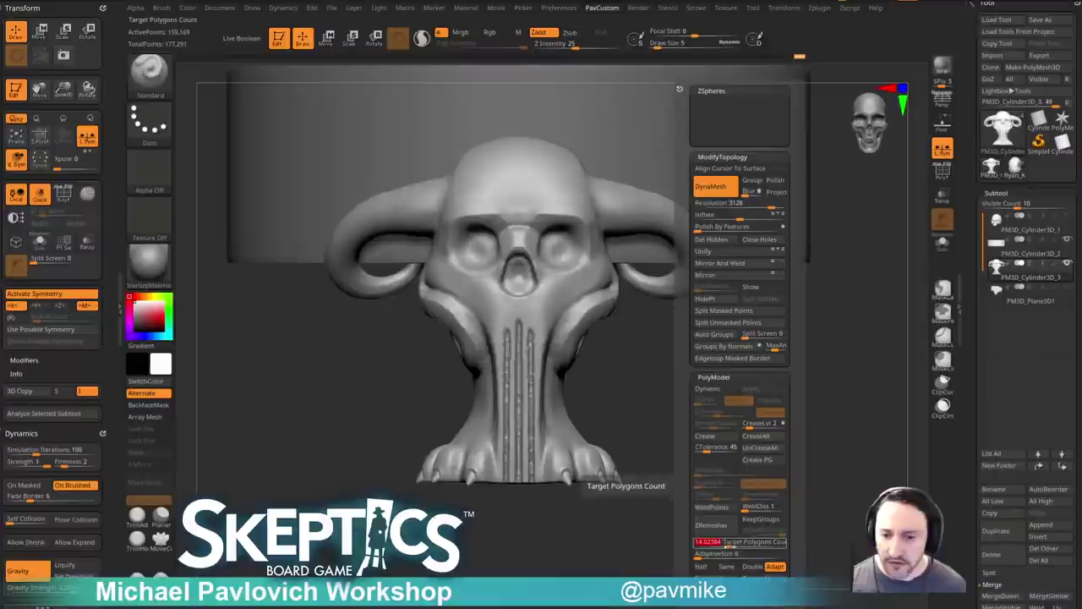
{"action": "left_click", "coordinate": [711, 525]}
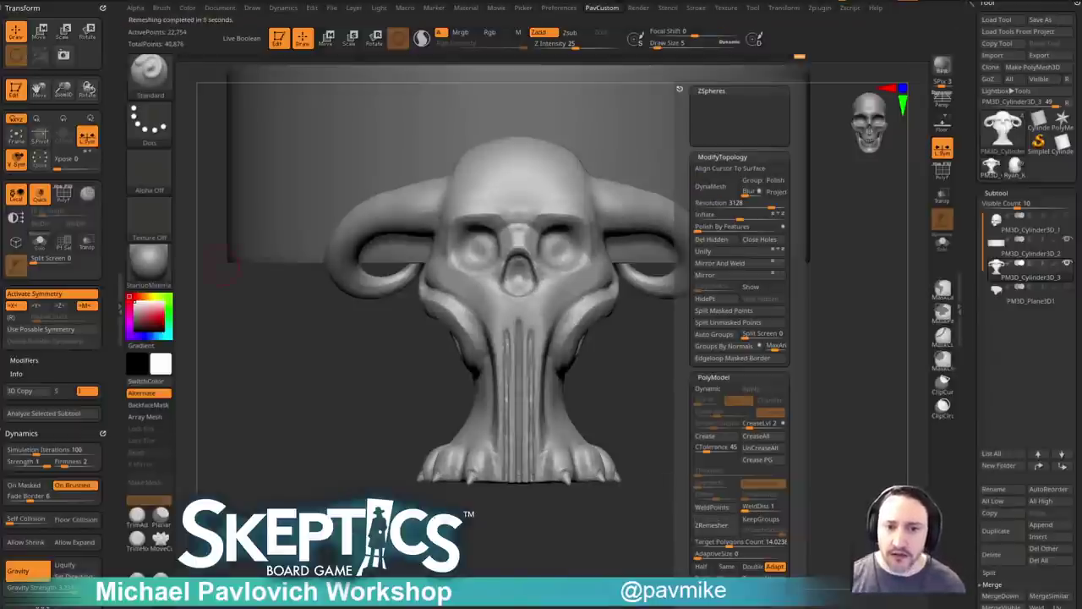
Turn on the Half option and ZRemesh the leg again to lower its polygon count.
{"action": "left_click_drag", "start_coordinate": [829, 299], "coordinate": [821, 336]}
{"action": "key", "text": "grave"}
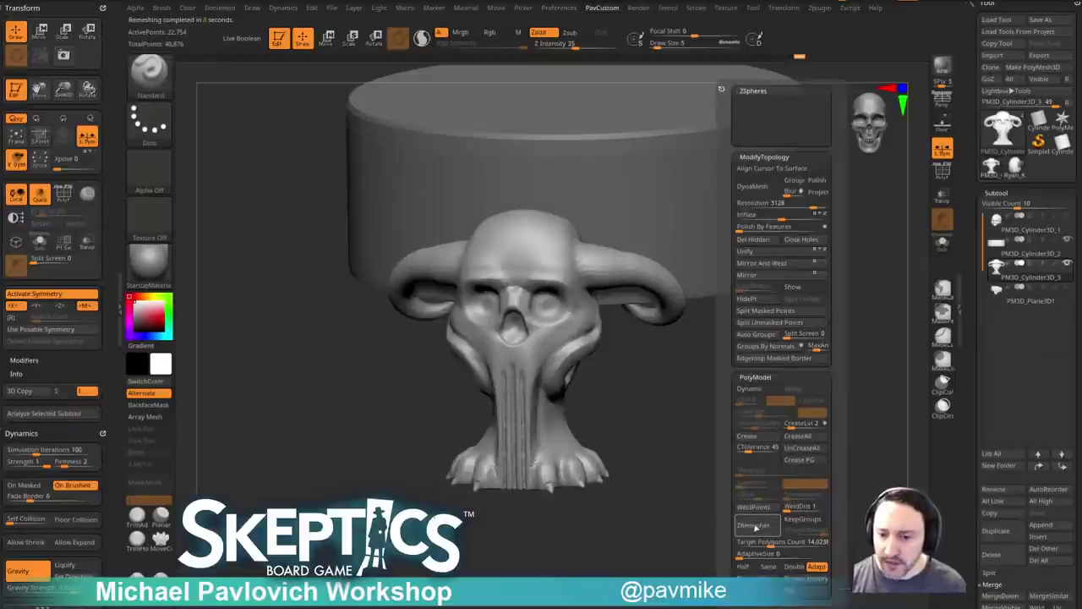
{"action": "left_click", "coordinate": [743, 566]}
{"action": "left_click", "coordinate": [755, 525]}
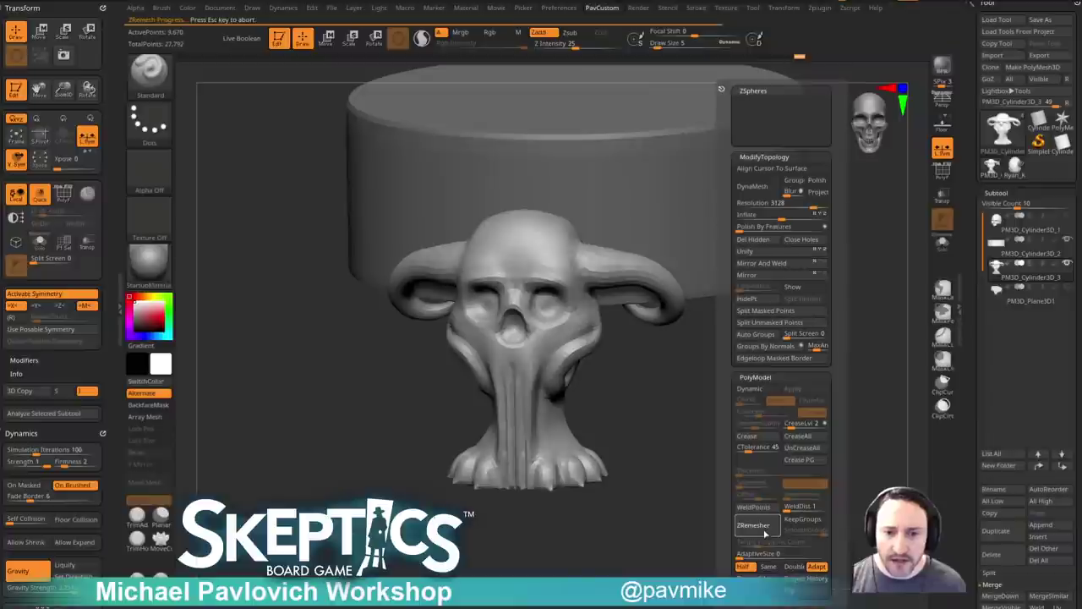
{"action": "left_click_drag", "start_coordinate": [675, 487], "coordinate": [753, 389], "text": "shift"}
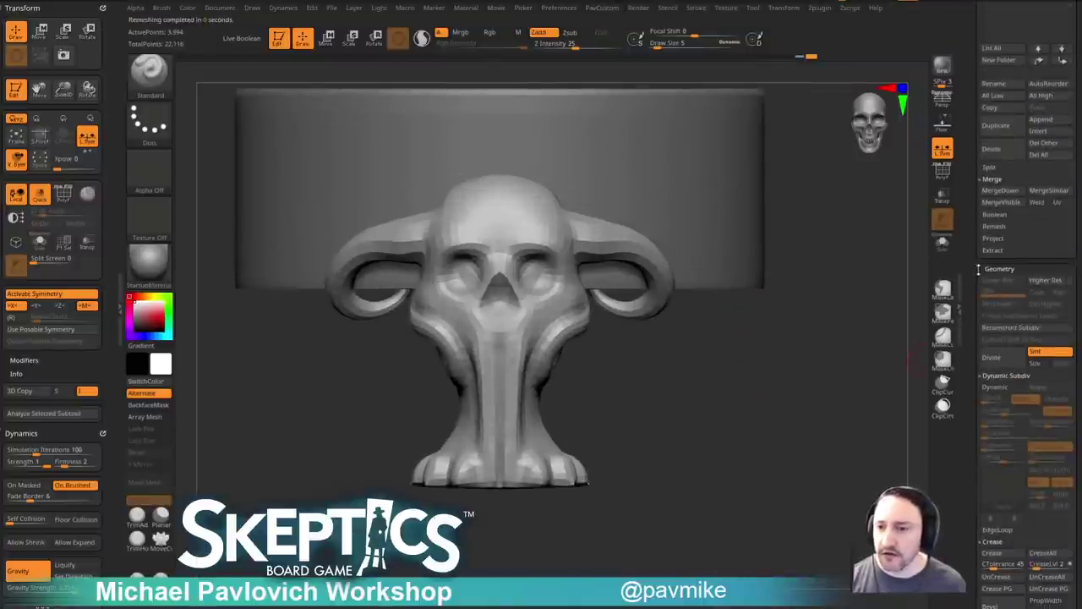
Divide the leg up to subdivision level 3 and project the sculpted detail back from the undo history at each level.
{"action": "left_click", "coordinate": [993, 238]}
{"action": "left_click_drag", "start_coordinate": [801, 349], "coordinate": [810, 355]}
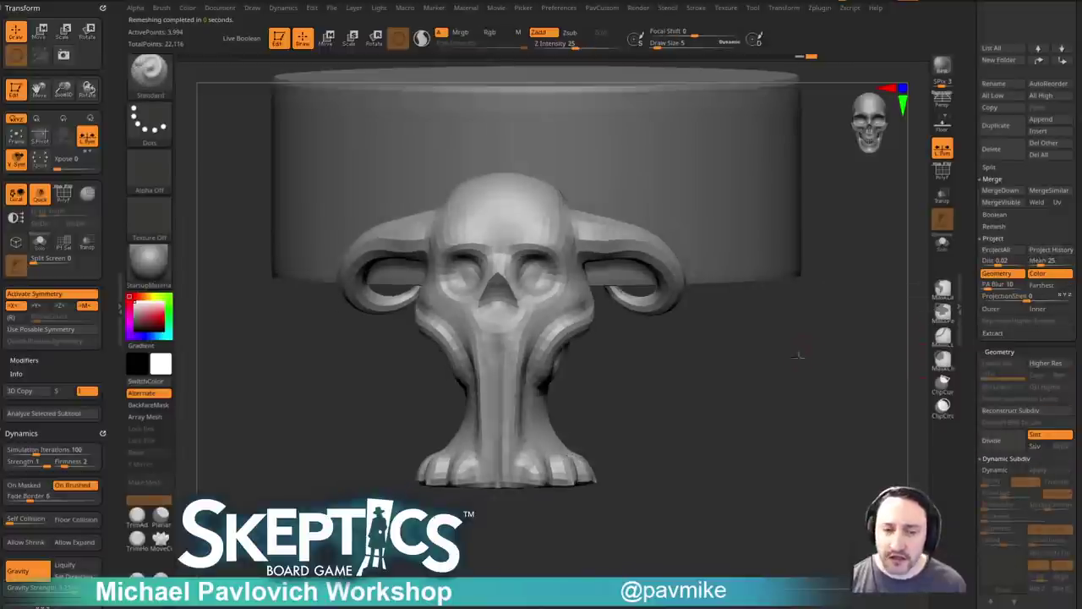
{"action": "key", "text": "3"}
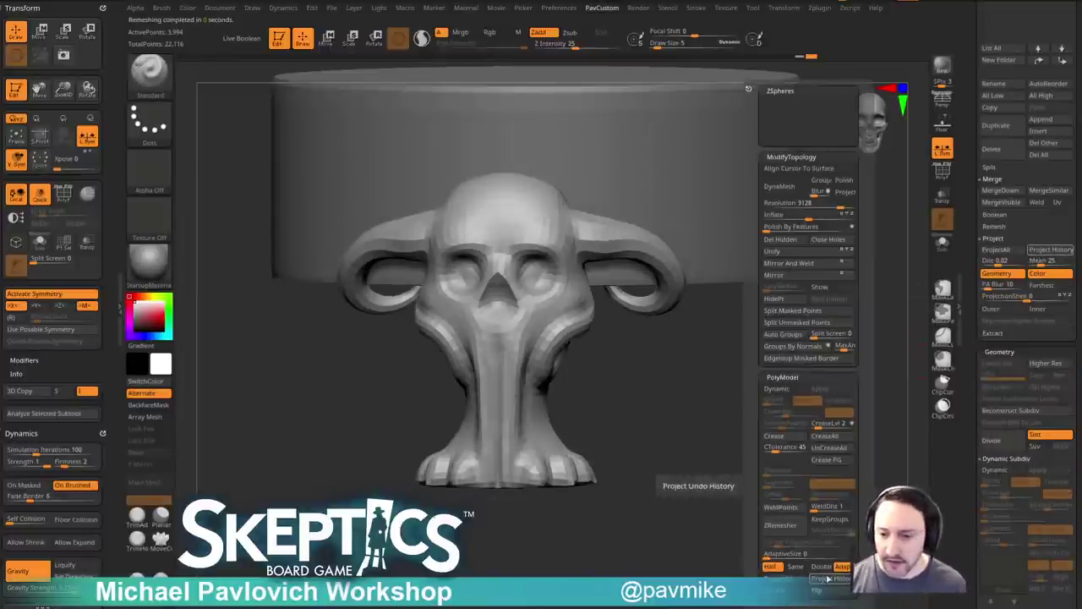
{"action": "left_click", "coordinate": [819, 469]}
{"action": "key", "text": "space"}
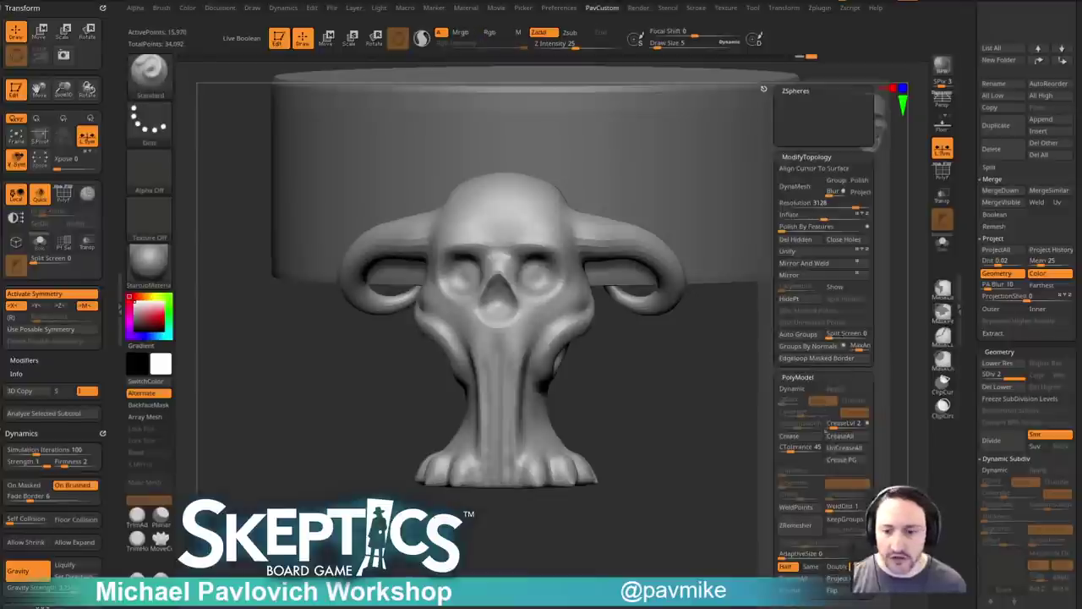
{"action": "left_click", "coordinate": [839, 581]}
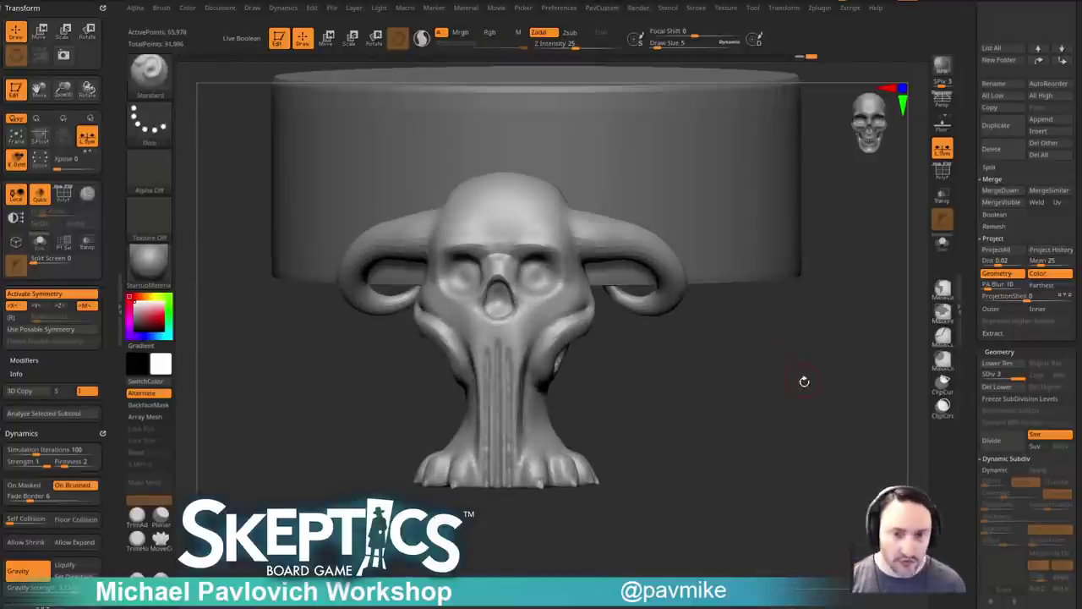
{"action": "key", "text": "space"}
{"action": "left_click", "coordinate": [836, 581]}
{"action": "mouse_move", "coordinate": [730, 392]}
{"action": "left_mouse_down", "text": "shift"}
{"action": "mouse_move", "coordinate": [753, 398]}
{"action": "mouse_move", "coordinate": [737, 404]}
{"action": "left_mouse_up", "text": "shift"}
{"action": "key", "text": "bracketright"}
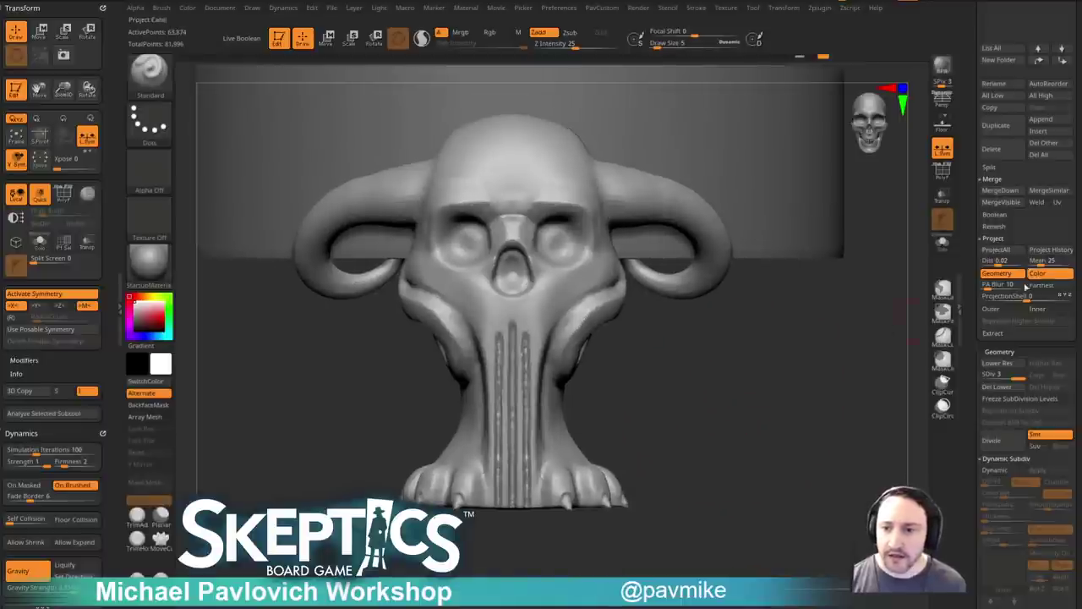
Smooth the rough vertical grooves on the front of the leg with the Smooth brush at draw size 5.
{"action": "key", "text": "shift"}
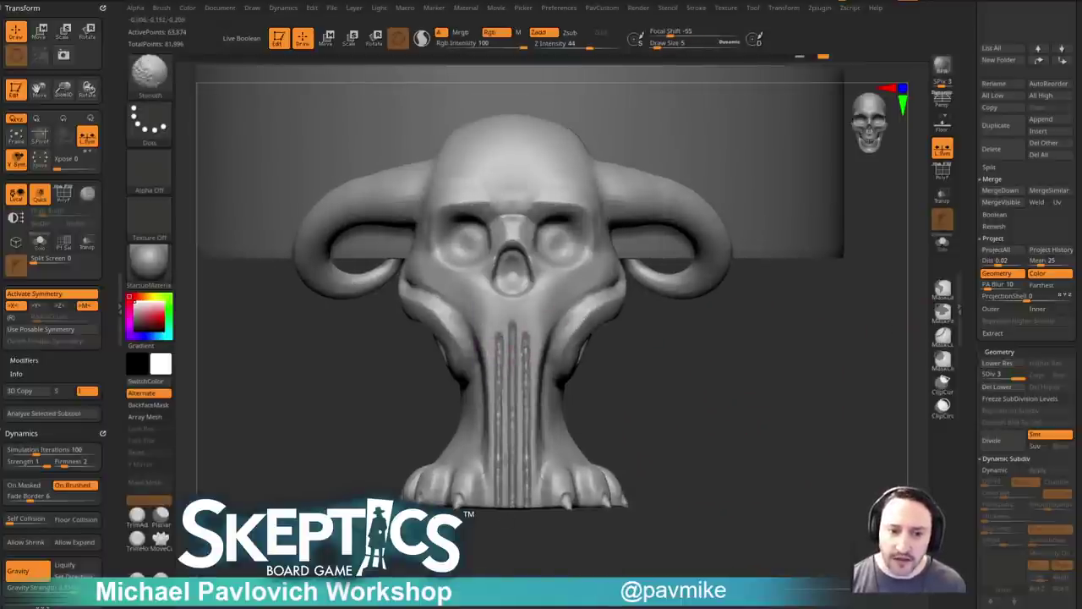
{"action": "left_click_drag", "start_coordinate": [500, 414], "coordinate": [501, 442], "text": "shift"}
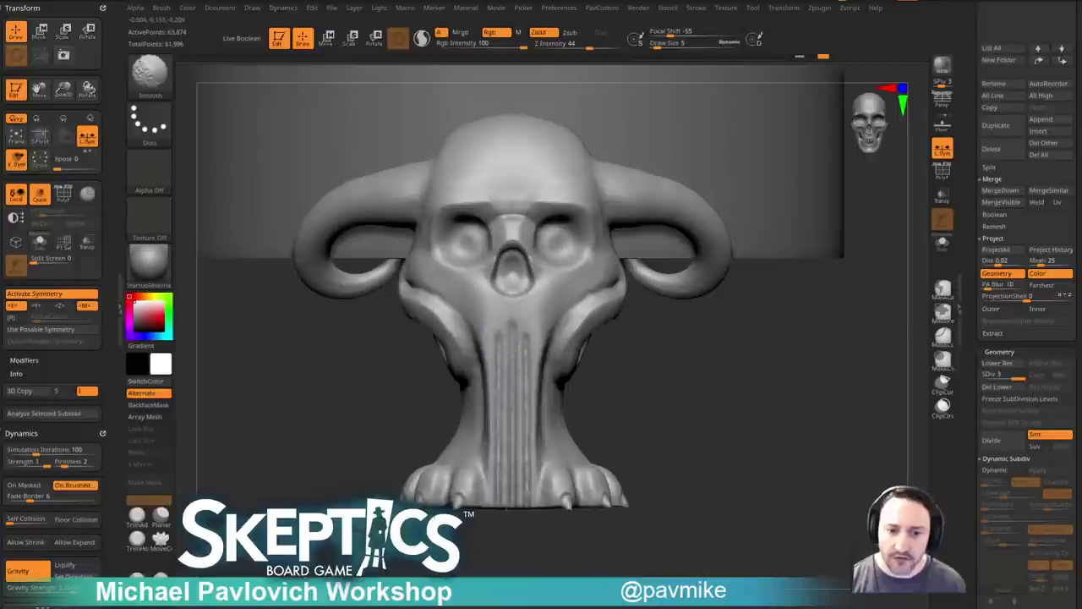
{"action": "left_click_drag", "start_coordinate": [733, 395], "coordinate": [730, 393], "text": "alt"}
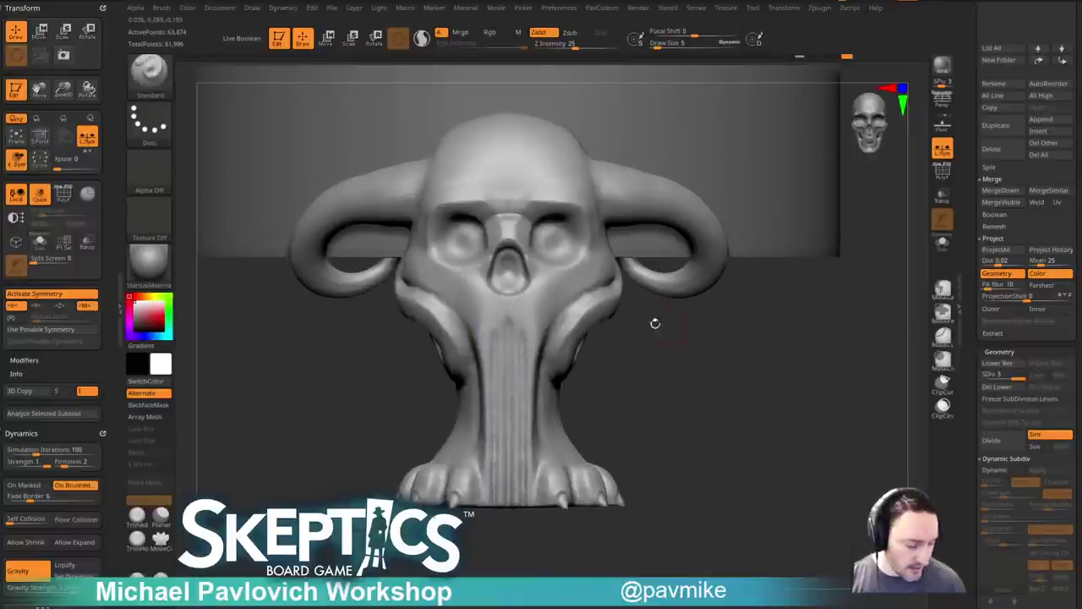
Flatten the grooved front of the leg into a clean strip with the hPolish brush at draw size 6.
{"action": "key", "text": "b"}
{"action": "key", "text": "h"}
{"action": "key", "text": "p"}
{"action": "key", "text": "bracketright"}
{"action": "key", "text": "s"}
{"action": "left_click_drag", "start_coordinate": [517, 350], "coordinate": [513, 350]}
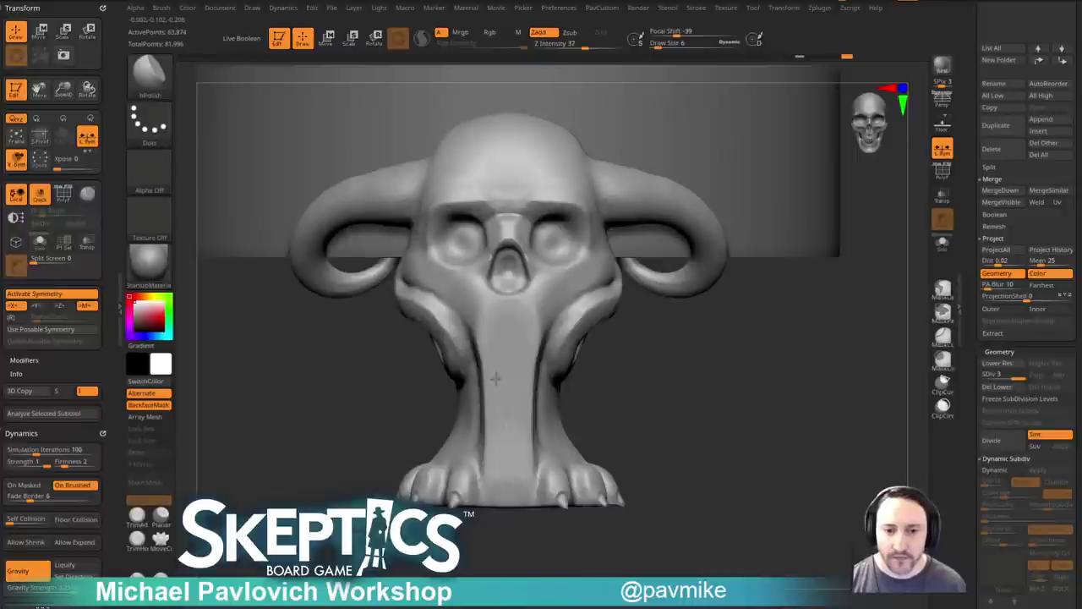
{"action": "right_click_drag", "start_coordinate": [514, 359], "coordinate": [597, 328]}
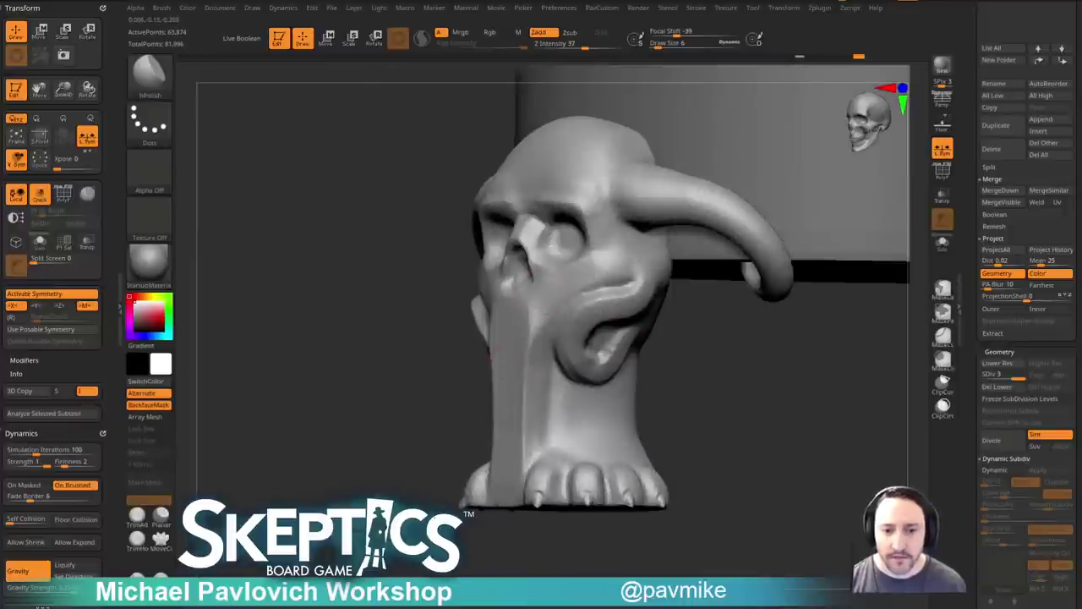
{"action": "right_click_drag", "start_coordinate": [507, 420], "coordinate": [584, 353]}
{"action": "right_click_drag", "start_coordinate": [614, 419], "coordinate": [571, 364]}
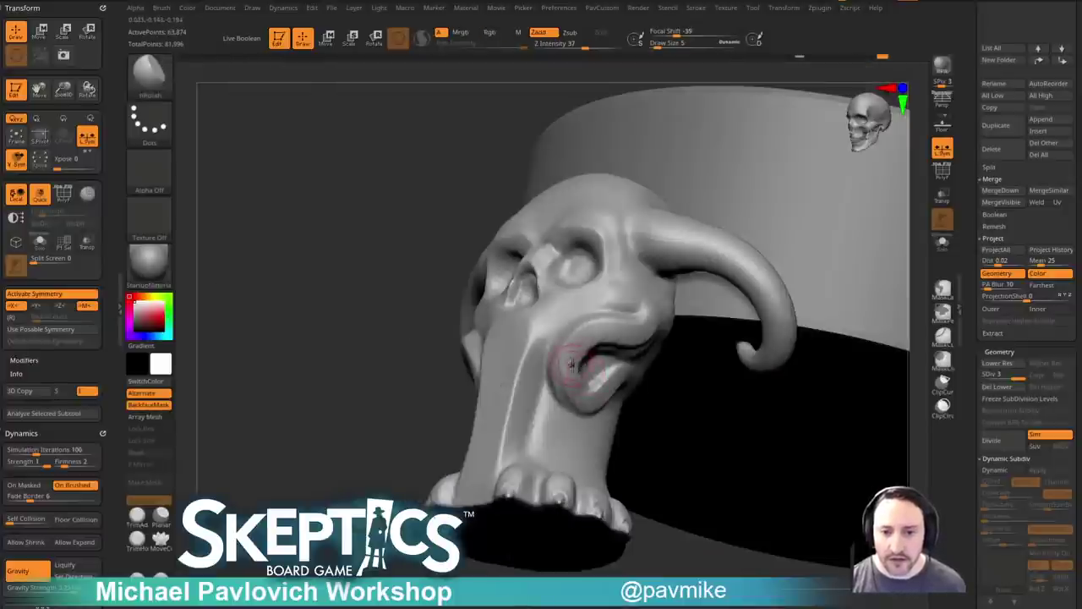
Smooth the inside of the cheek scroll and polish around the front strip and horn joints at draw size 7.
{"action": "left_click_drag", "start_coordinate": [612, 365], "coordinate": [615, 343], "text": "shift"}
{"action": "right_click_drag", "start_coordinate": [391, 364], "coordinate": [416, 401], "text": "shift"}
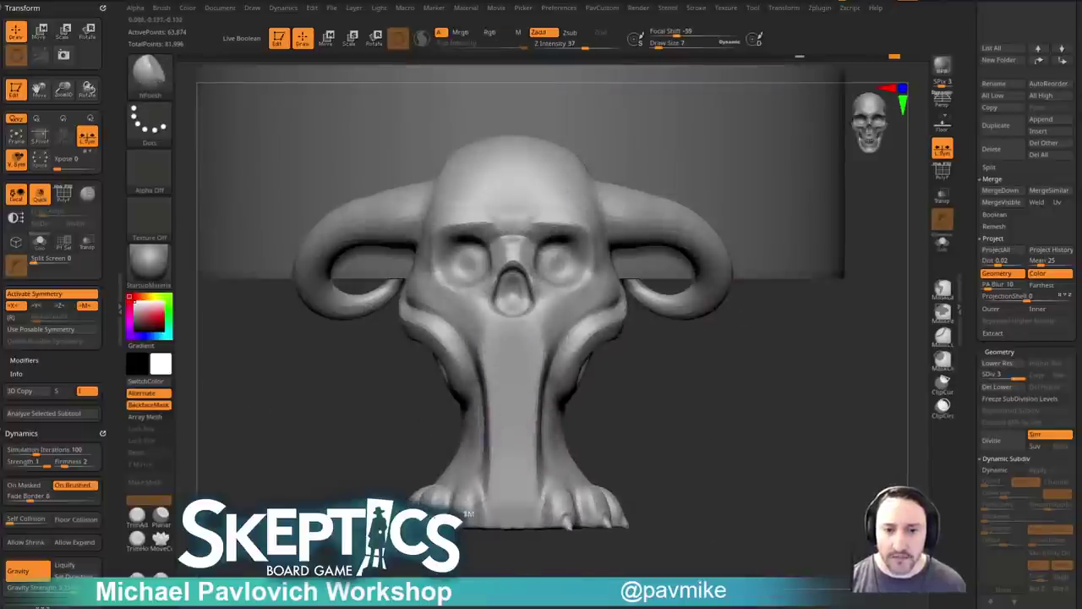
{"action": "right_click_drag", "start_coordinate": [485, 358], "coordinate": [727, 345]}
{"action": "right_click_drag", "start_coordinate": [427, 217], "coordinate": [683, 258]}
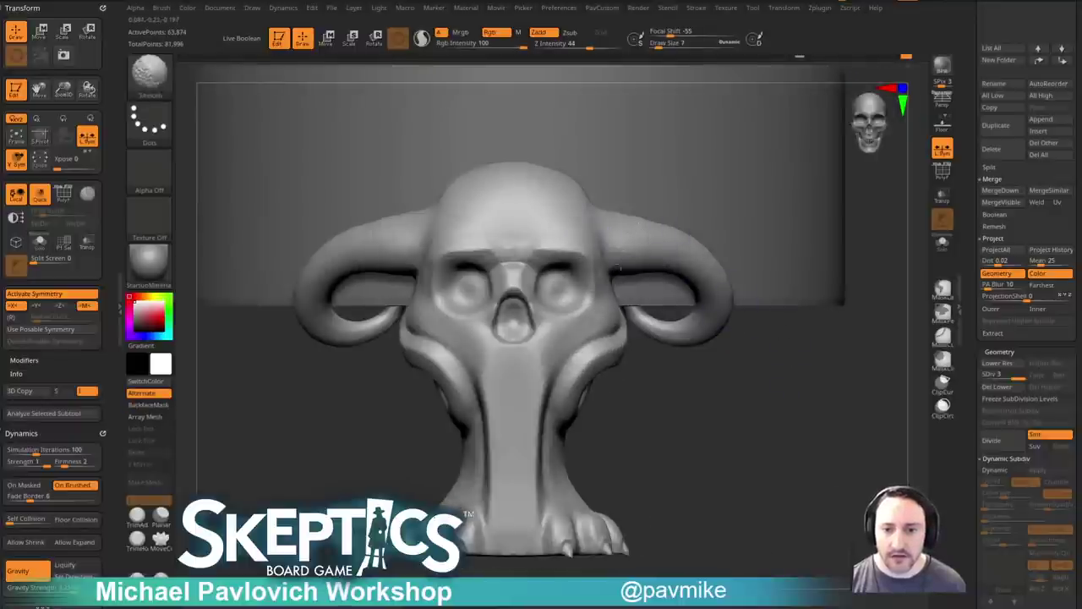
Carve a thin vertical groove just inside each edge of the leg's front strip with the DamStandard brush at draw size 4.
{"action": "mouse_move", "coordinate": [778, 391]}
{"action": "right_mouse_down", "text": "alt"}
{"action": "mouse_move", "coordinate": [773, 381]}
{"action": "mouse_move", "coordinate": [690, 423]}
{"action": "right_mouse_up", "text": "alt"}
{"action": "key", "text": "b"}
{"action": "key", "text": "s"}
{"action": "key", "text": "t"}
{"action": "key", "text": "s"}
{"action": "left_click_drag", "start_coordinate": [688, 424], "coordinate": [683, 424]}
{"action": "mouse_move", "coordinate": [698, 419]}
{"action": "right_mouse_down", "text": "alt"}
{"action": "mouse_move", "coordinate": [722, 365]}
{"action": "mouse_move", "coordinate": [691, 350]}
{"action": "right_mouse_up", "text": "alt"}
{"action": "key", "text": "b"}
{"action": "key", "text": "d"}
{"action": "key", "text": "s"}
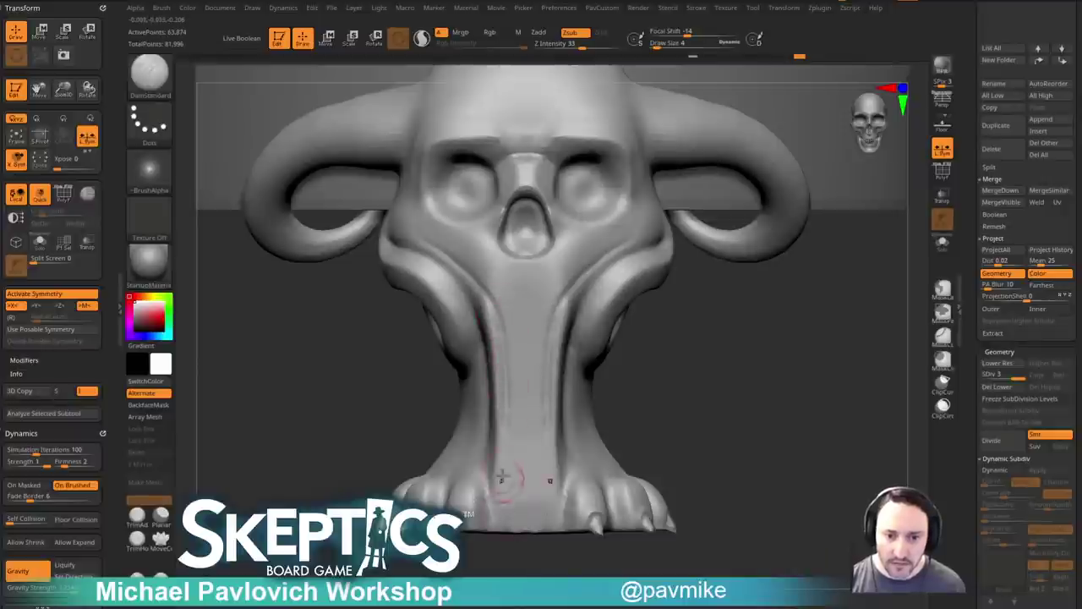
{"action": "left_click_drag", "start_coordinate": [502, 518], "coordinate": [503, 514]}
{"action": "key", "text": "ctrl+z"}
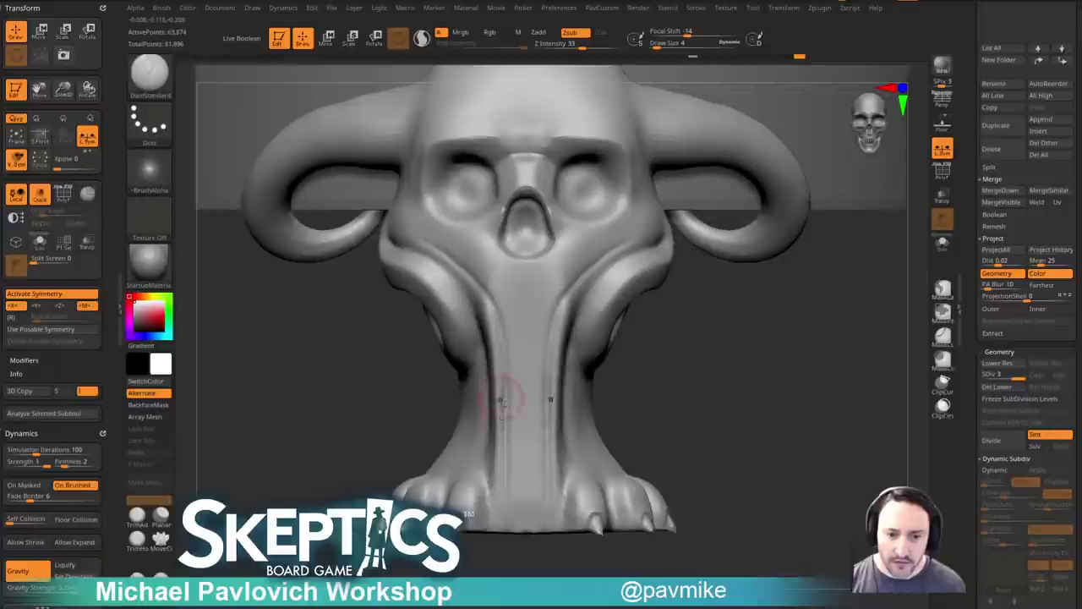
Carve mirrored lines from beside the nose opening into a V and down the front strip to the feet.
{"action": "left_click_drag", "start_coordinate": [693, 398], "coordinate": [576, 295]}
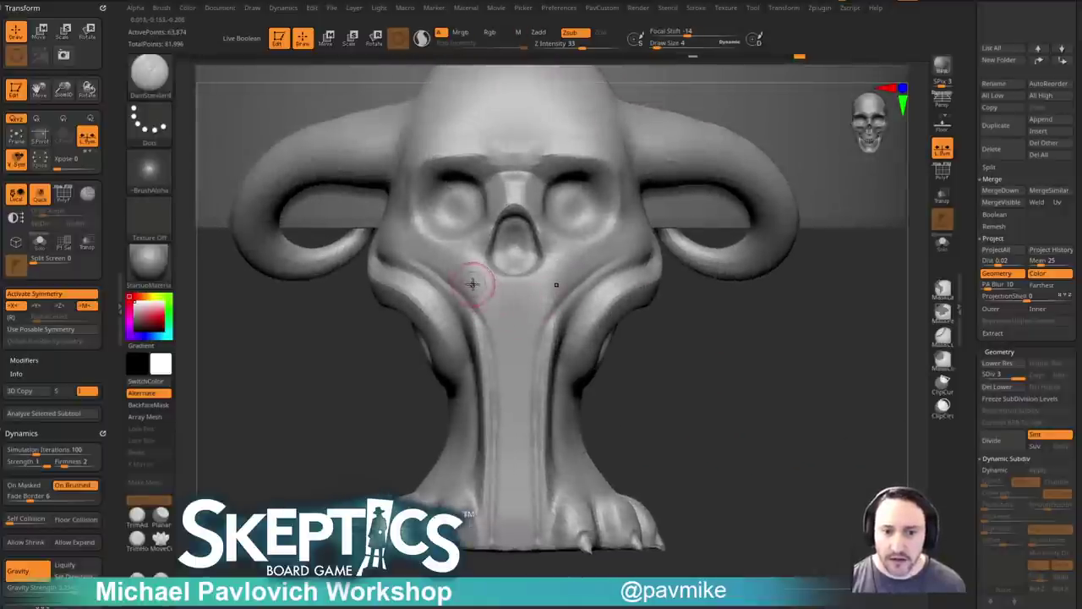
{"action": "mouse_move", "coordinate": [467, 259]}
{"action": "left_mouse_down"}
{"action": "mouse_move", "coordinate": [511, 338]}
{"action": "mouse_move", "coordinate": [514, 486]}
{"action": "left_mouse_up"}
{"action": "left_click_drag", "start_coordinate": [704, 412], "coordinate": [686, 310], "text": "alt"}
{"action": "left_click_drag", "start_coordinate": [499, 332], "coordinate": [497, 463]}
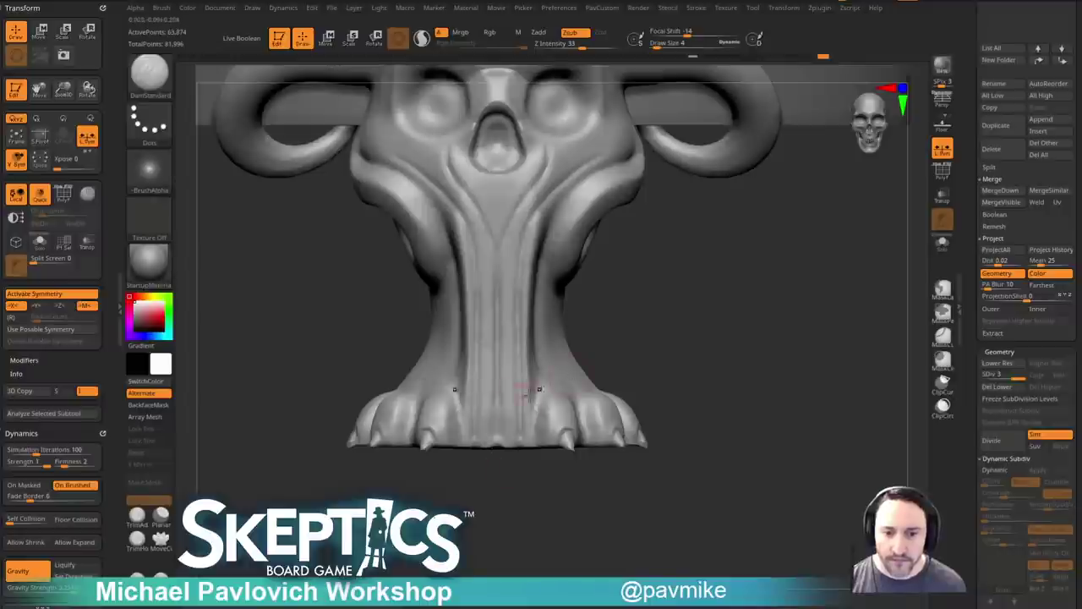
{"action": "left_click_drag", "start_coordinate": [696, 350], "coordinate": [696, 456], "text": "alt"}
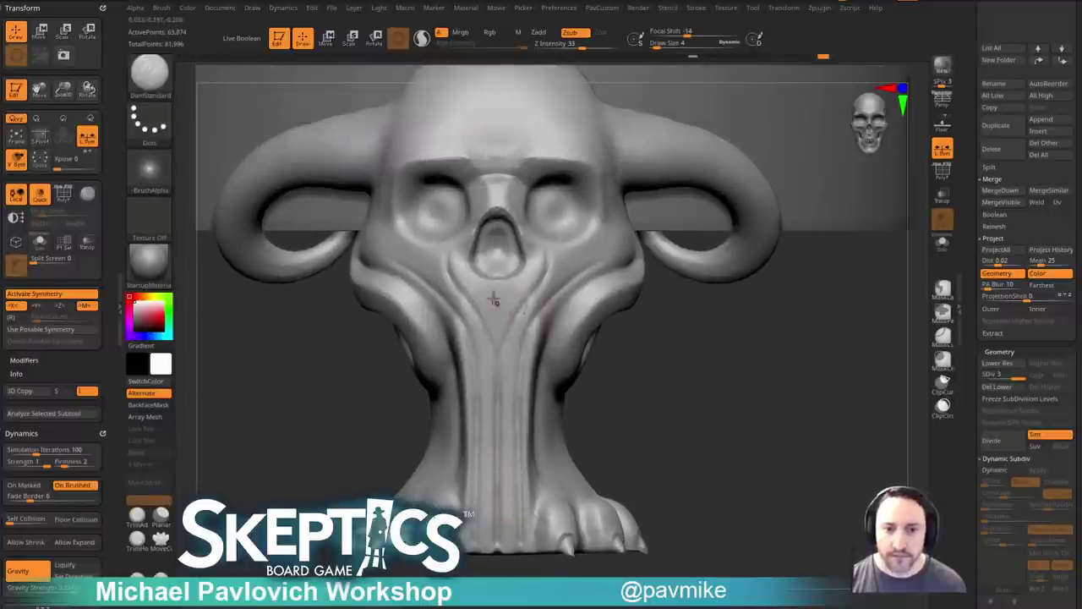
Divide the leg up to subdivision level 4 and sharpen the curved line around the nose opening at draw size 3.
{"action": "left_click_drag", "start_coordinate": [729, 384], "coordinate": [738, 347]}
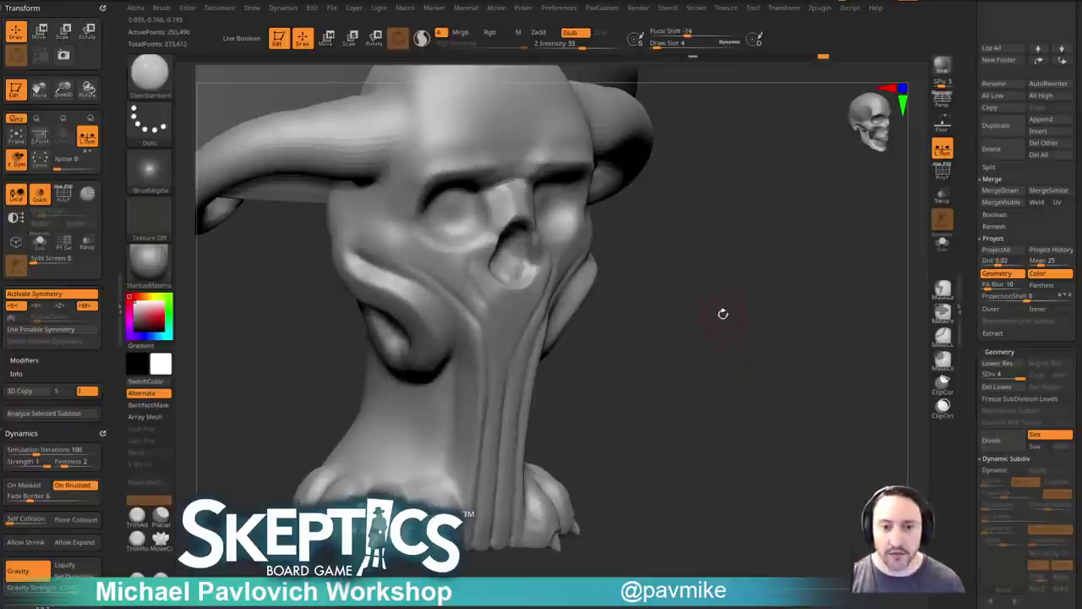
{"action": "key", "text": "d"}
{"action": "left_click_drag", "start_coordinate": [728, 229], "coordinate": [738, 268], "text": "alt"}
{"action": "key", "text": "grave"}
{"action": "left_click_drag", "start_coordinate": [698, 355], "coordinate": [663, 389]}
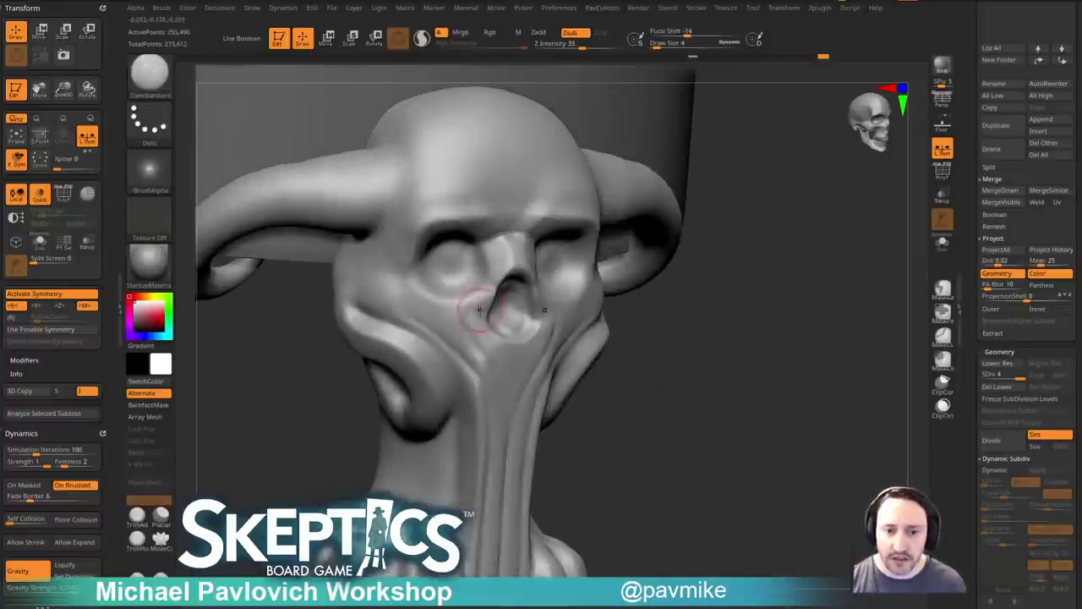
{"action": "left_click_drag", "start_coordinate": [479, 295], "coordinate": [479, 355]}
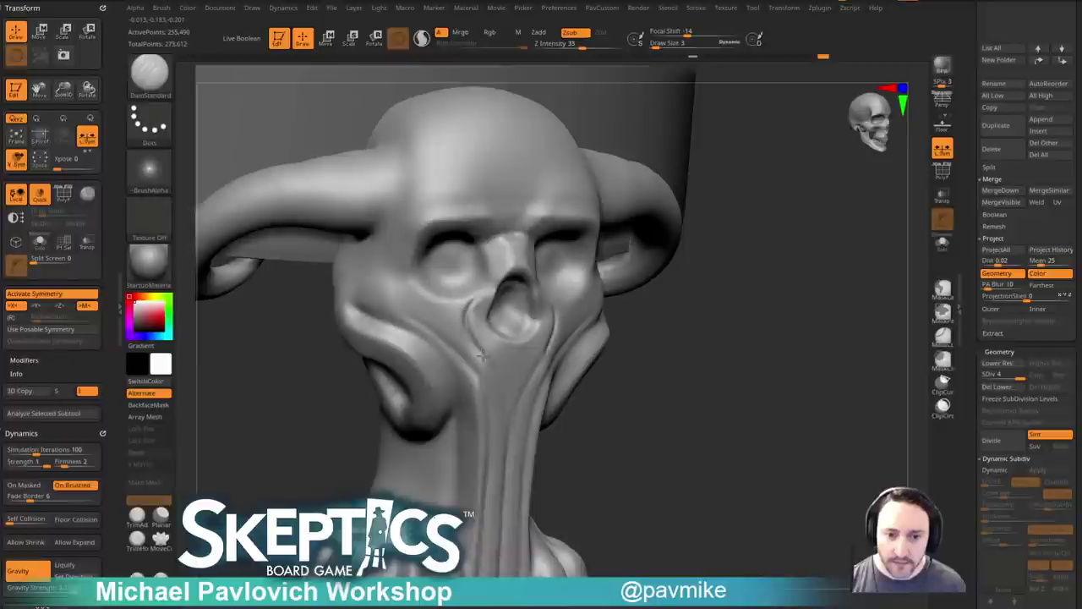
{"action": "left_click_drag", "start_coordinate": [622, 434], "coordinate": [560, 307]}
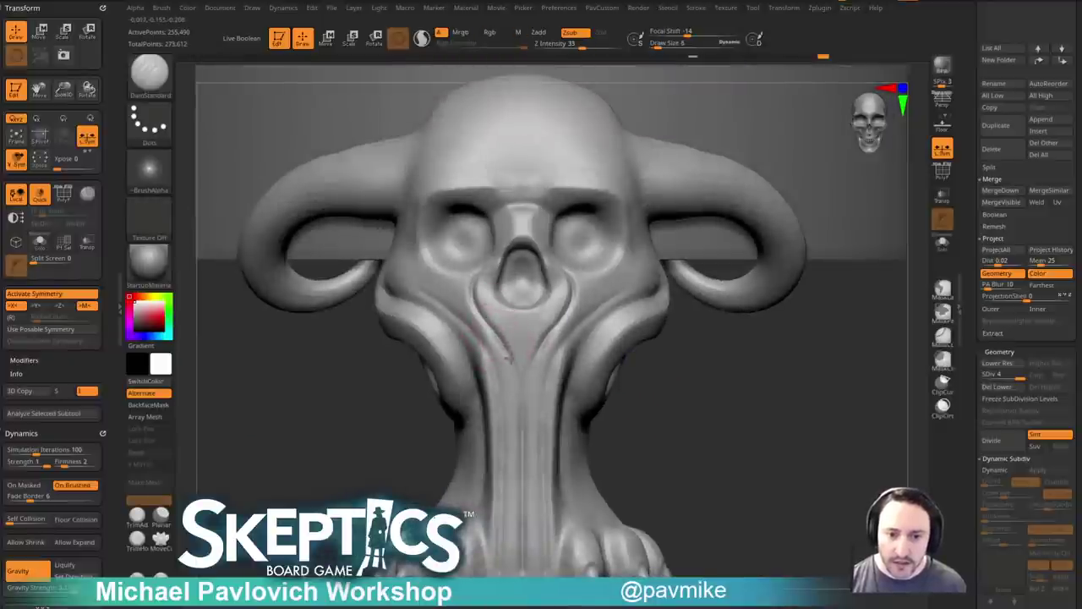
Carve a centre groove from the V's tip down to the base and deepen the V's sides at draw size 3.
{"action": "key", "text": "bracketleft"}
{"action": "right_click_drag", "start_coordinate": [524, 382], "coordinate": [517, 336], "text": "alt"}
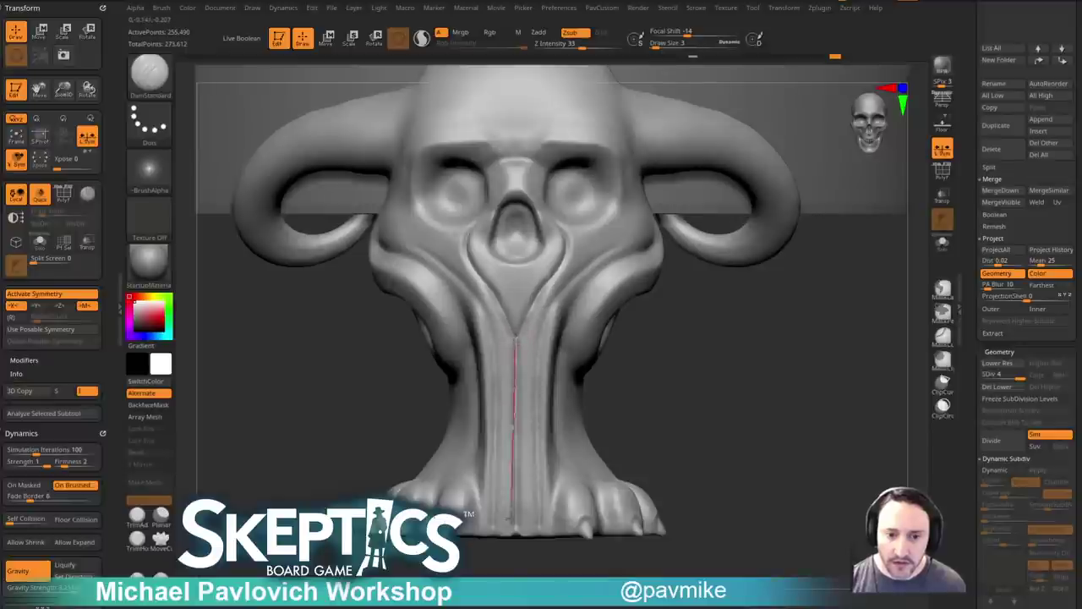
{"action": "left_click_drag", "start_coordinate": [515, 557], "coordinate": [514, 562]}
{"action": "left_click_drag", "start_coordinate": [689, 380], "coordinate": [686, 409], "text": "alt"}
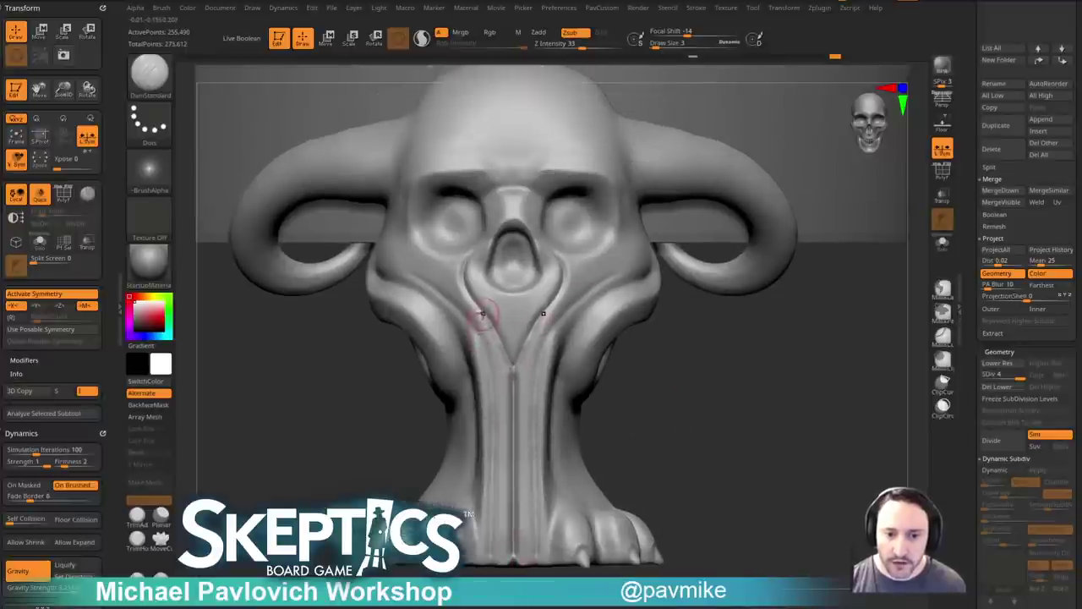
{"action": "mouse_move", "coordinate": [497, 335]}
{"action": "left_mouse_down"}
{"action": "mouse_move", "coordinate": [513, 362]}
{"action": "mouse_move", "coordinate": [477, 299]}
{"action": "left_mouse_up"}
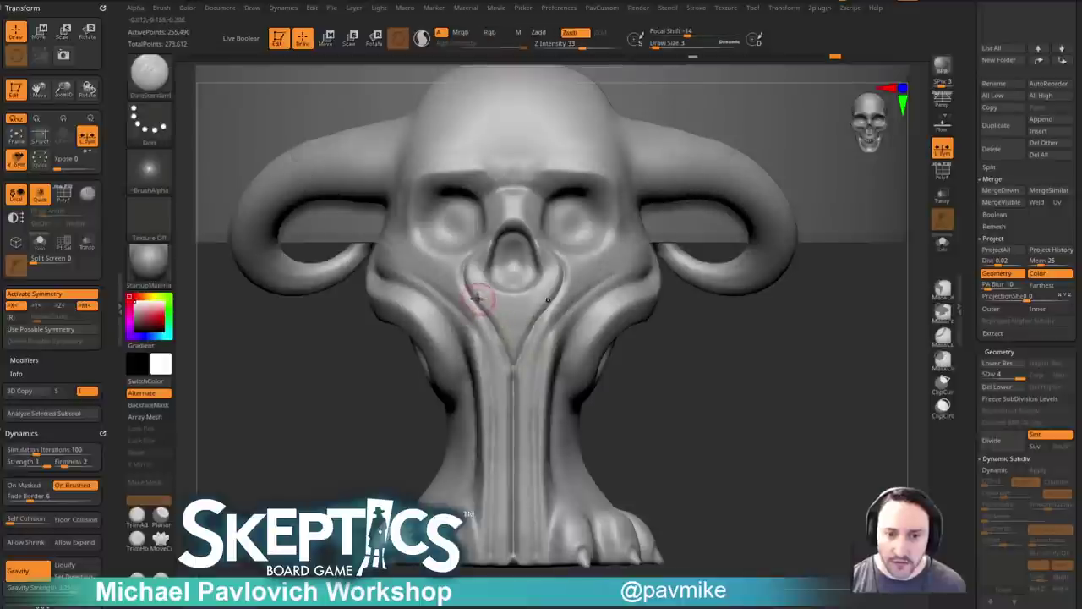
{"action": "left_click_drag", "start_coordinate": [695, 359], "coordinate": [694, 327]}
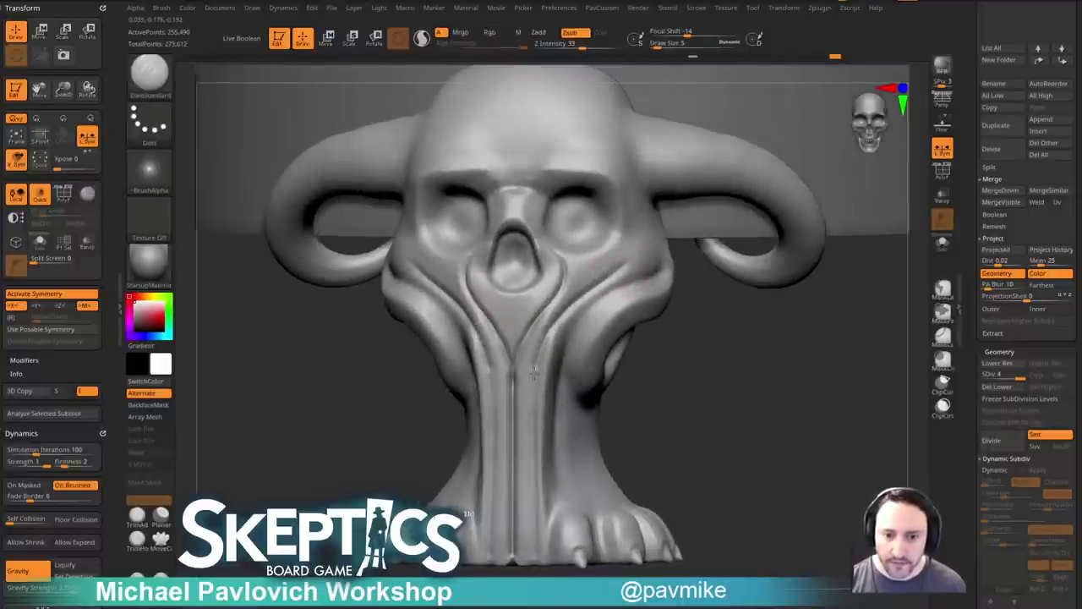
Carve creases from the outer cheekbones toward the front strip with the Orb_Cracks brush at Z intensity 20.
{"action": "left_click_drag", "start_coordinate": [709, 394], "coordinate": [730, 301]}
{"action": "key", "text": "5"}
{"action": "left_click_drag", "start_coordinate": [727, 343], "coordinate": [710, 300]}
{"action": "key", "text": "s"}
{"action": "left_click_drag", "start_coordinate": [628, 246], "coordinate": [520, 426]}
{"action": "left_click_drag", "start_coordinate": [649, 338], "coordinate": [688, 295]}
{"action": "key", "text": "ctrl+z"}
{"action": "left_click_drag", "start_coordinate": [602, 47], "coordinate": [582, 52]}
{"action": "left_click_drag", "start_coordinate": [399, 239], "coordinate": [470, 296]}
{"action": "left_click_drag", "start_coordinate": [790, 427], "coordinate": [751, 391]}
{"action": "left_click_drag", "start_coordinate": [621, 233], "coordinate": [594, 273]}
Extend the Orb_Cracks creases under the eye sockets and up along the nose bridge.
{"action": "mouse_move", "coordinate": [695, 416]}
{"action": "left_mouse_down"}
{"action": "mouse_move", "coordinate": [721, 454]}
{"action": "mouse_move", "coordinate": [710, 355]}
{"action": "left_mouse_up"}
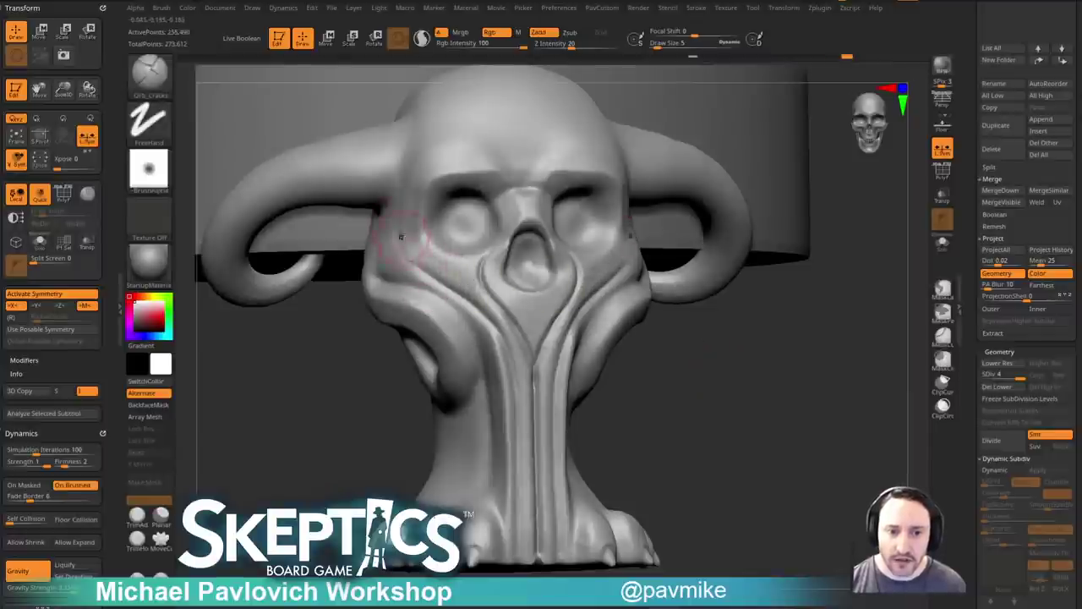
{"action": "left_click_drag", "start_coordinate": [713, 358], "coordinate": [681, 338]}
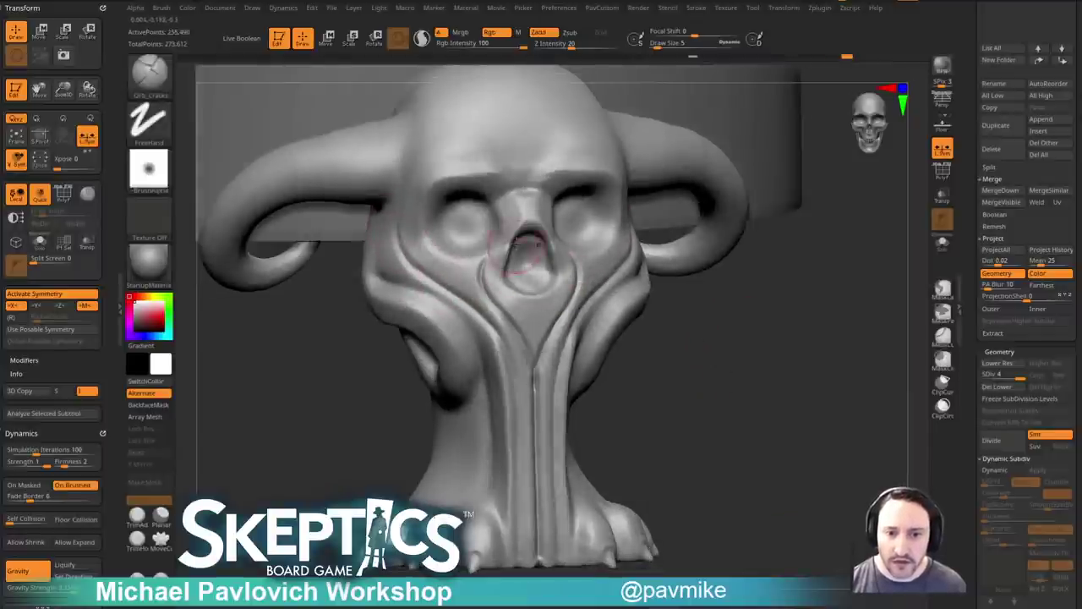
{"action": "left_click_drag", "start_coordinate": [592, 258], "coordinate": [624, 260]}
{"action": "left_click_drag", "start_coordinate": [506, 208], "coordinate": [493, 255]}
{"action": "mouse_move", "coordinate": [710, 342]}
{"action": "left_mouse_down"}
{"action": "mouse_move", "coordinate": [773, 380]}
{"action": "mouse_move", "coordinate": [730, 406]}
{"action": "mouse_move", "coordinate": [775, 427]}
{"action": "mouse_move", "coordinate": [766, 411]}
{"action": "mouse_move", "coordinate": [536, 415]}
{"action": "mouse_move", "coordinate": [645, 339]}
{"action": "mouse_move", "coordinate": [683, 406]}
{"action": "mouse_move", "coordinate": [588, 338]}
{"action": "mouse_move", "coordinate": [613, 346]}
{"action": "left_mouse_up"}
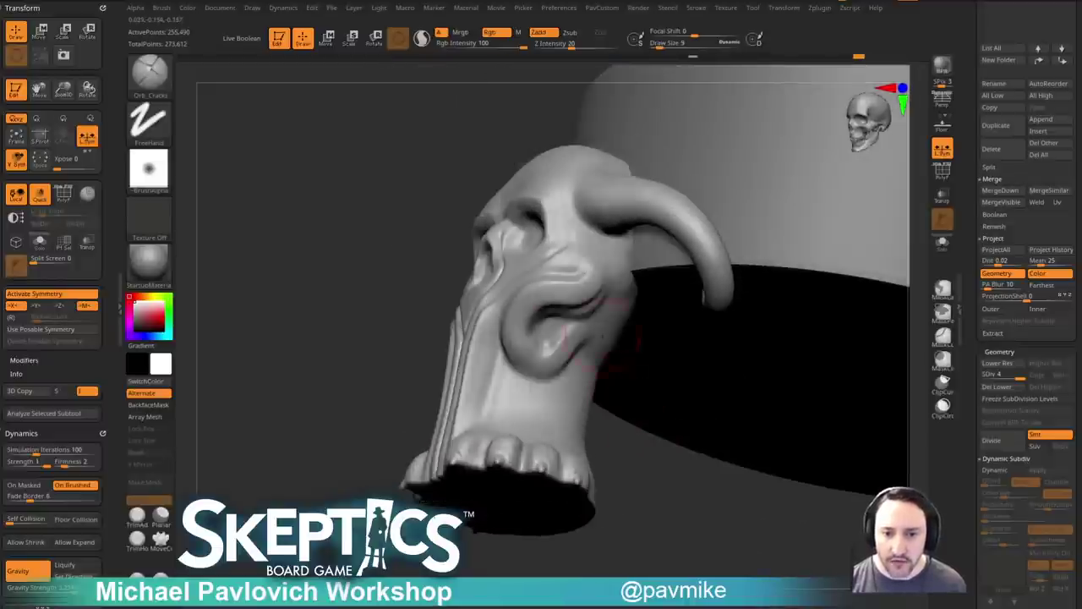
{"action": "mouse_move", "coordinate": [647, 467]}
{"action": "left_mouse_down"}
{"action": "mouse_move", "coordinate": [679, 510]}
{"action": "mouse_move", "coordinate": [567, 328]}
{"action": "left_mouse_up"}
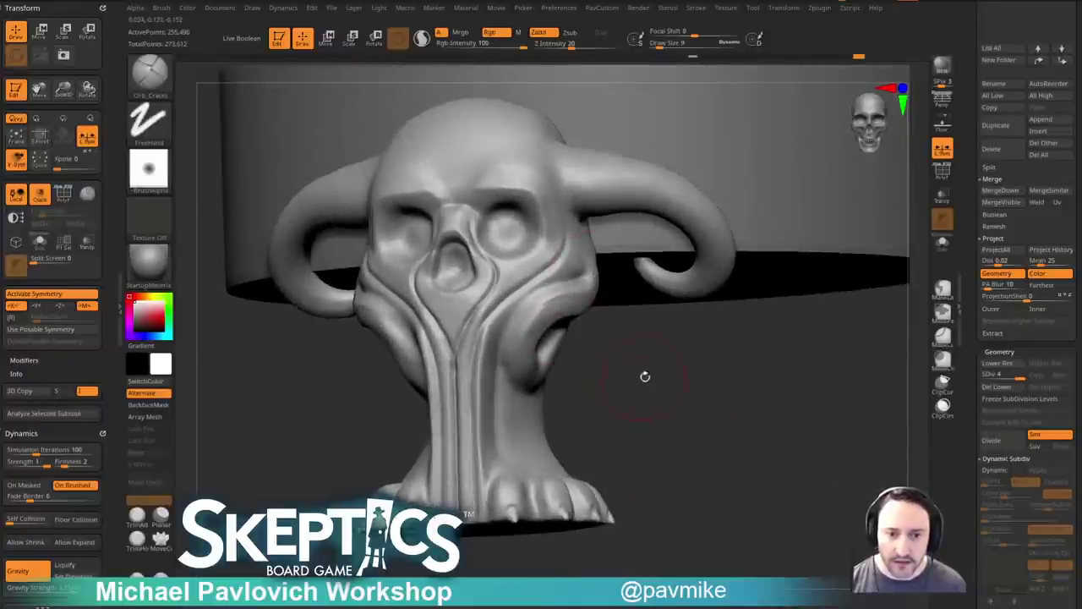
Flatten the outer surface of the cheek scroll with the TrimDynamic brush.
{"action": "key", "text": "b"}
{"action": "key", "text": "t"}
{"action": "key", "text": "d"}
{"action": "key", "text": "s"}
{"action": "mouse_move", "coordinate": [614, 327]}
{"action": "left_mouse_down"}
{"action": "mouse_move", "coordinate": [565, 319]}
{"action": "mouse_move", "coordinate": [529, 350]}
{"action": "left_mouse_up"}
{"action": "mouse_move", "coordinate": [638, 401]}
{"action": "left_mouse_down"}
{"action": "mouse_move", "coordinate": [649, 446]}
{"action": "mouse_move", "coordinate": [637, 392]}
{"action": "left_mouse_up"}
Carve a line following the cheek scroll with the DamStandard brush at draw size 5 and smooth around it.
{"action": "key", "text": "b"}
{"action": "key", "text": "d"}
{"action": "key", "text": "s"}
{"action": "key", "text": "s"}
{"action": "left_click", "coordinate": [572, 360]}
{"action": "mouse_move", "coordinate": [591, 338]}
{"action": "left_mouse_down"}
{"action": "mouse_move", "coordinate": [523, 386]}
{"action": "mouse_move", "coordinate": [524, 397]}
{"action": "left_mouse_up"}
{"action": "mouse_move", "coordinate": [636, 372]}
{"action": "left_mouse_down"}
{"action": "mouse_move", "coordinate": [652, 390]}
{"action": "mouse_move", "coordinate": [741, 415]}
{"action": "mouse_move", "coordinate": [636, 369]}
{"action": "left_mouse_up"}
{"action": "key", "text": "s"}
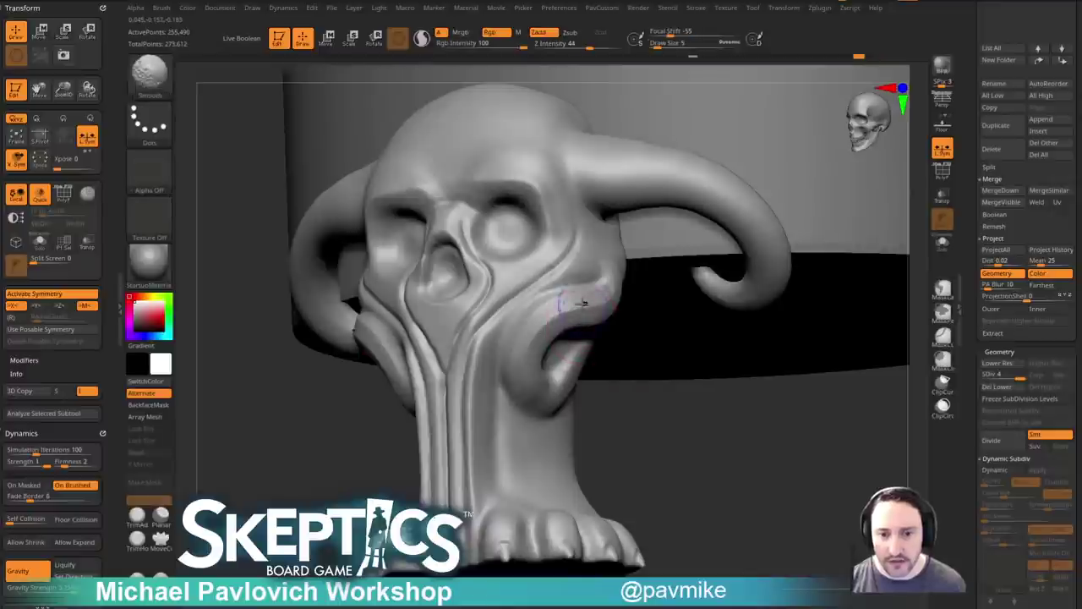
{"action": "left_click_drag", "start_coordinate": [604, 297], "coordinate": [532, 363]}
{"action": "left_click_drag", "start_coordinate": [610, 425], "coordinate": [655, 382]}
Load the Slash2 brush from the Lightbox brush library and sharpen the crease along the cheek scroll.
{"action": "key", "text": "comma"}
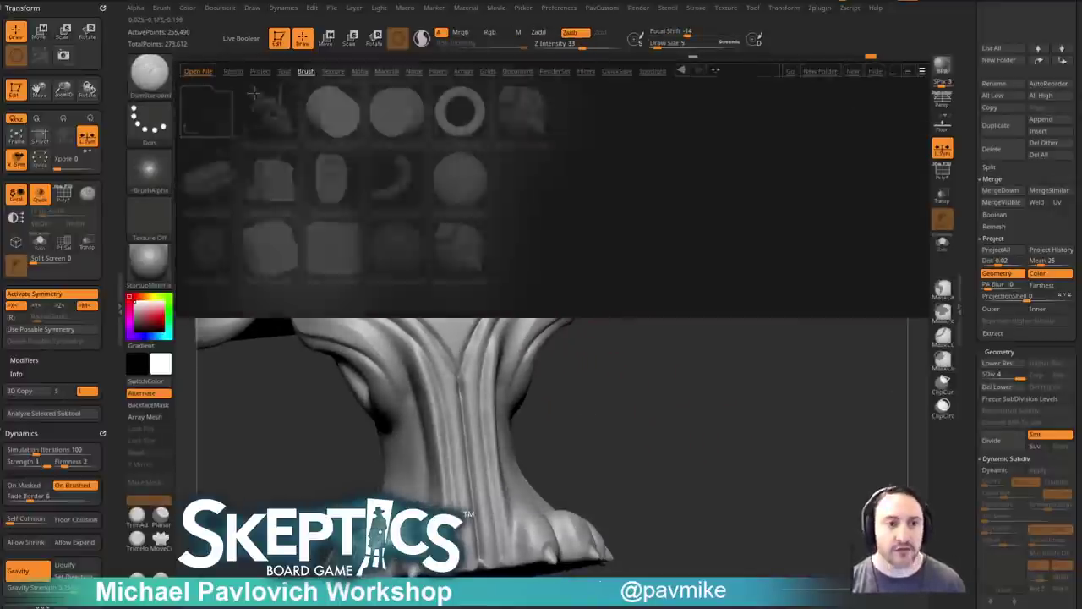
{"action": "left_click", "coordinate": [307, 72]}
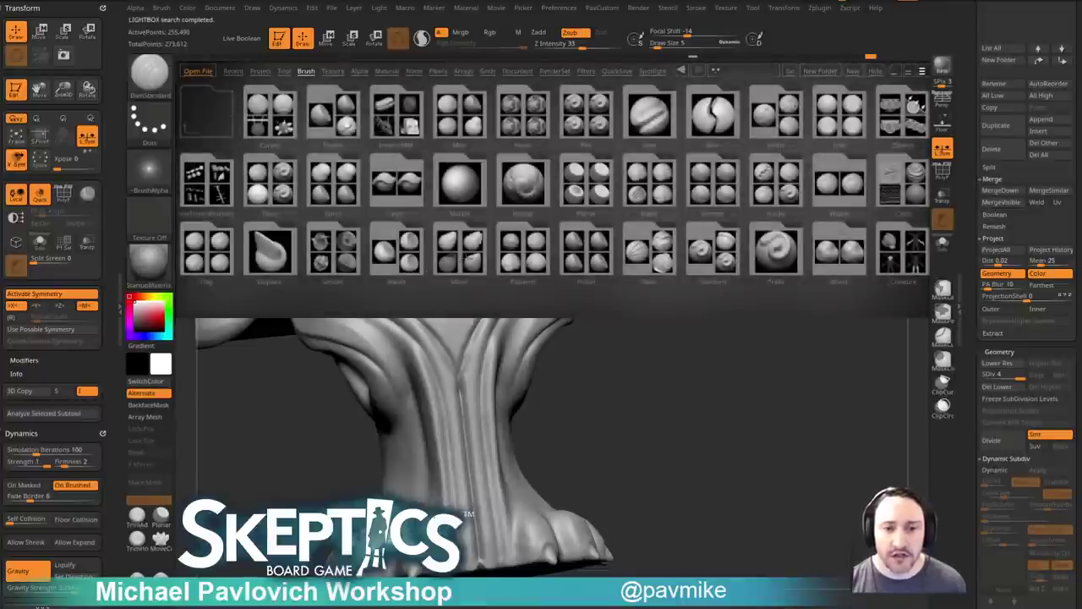
{"action": "left_click", "coordinate": [634, 252]}
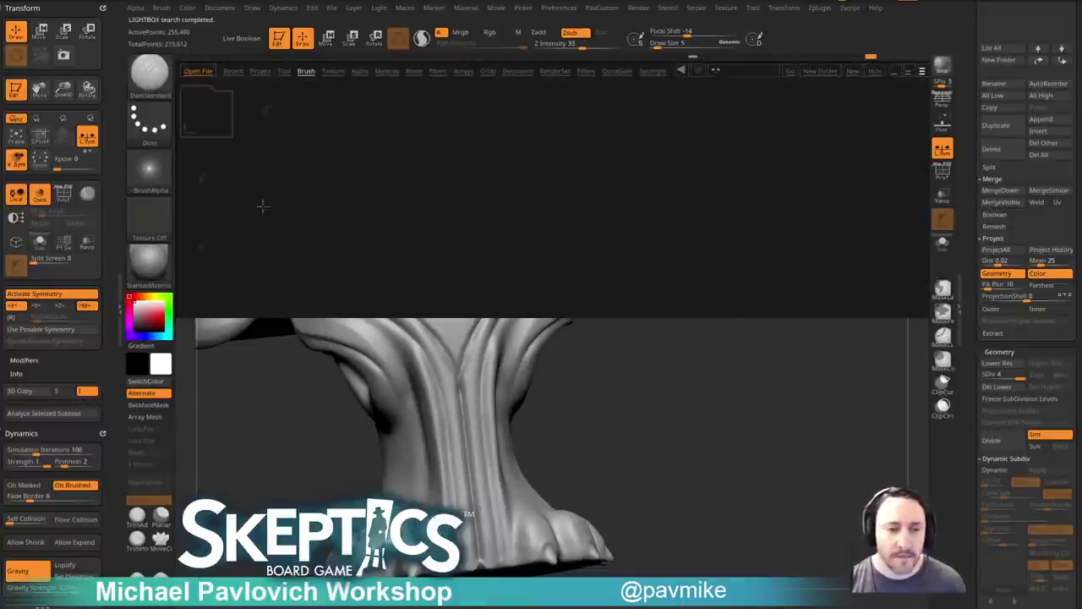
{"action": "double_click", "coordinate": [203, 243]}
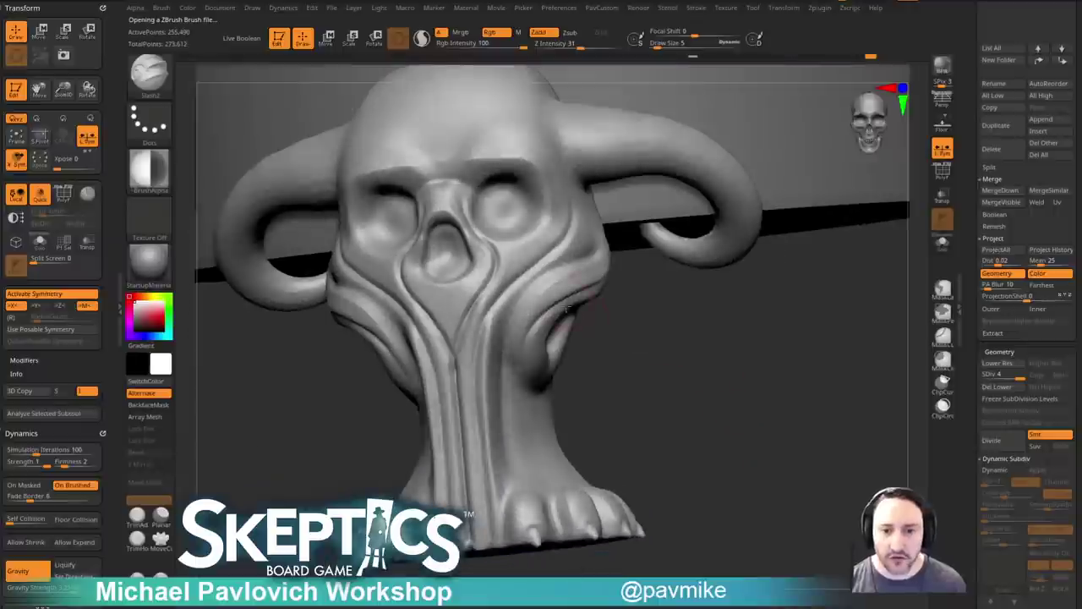
{"action": "mouse_move", "coordinate": [628, 415]}
{"action": "left_mouse_down"}
{"action": "mouse_move", "coordinate": [789, 412]}
{"action": "mouse_move", "coordinate": [760, 405]}
{"action": "left_mouse_up"}
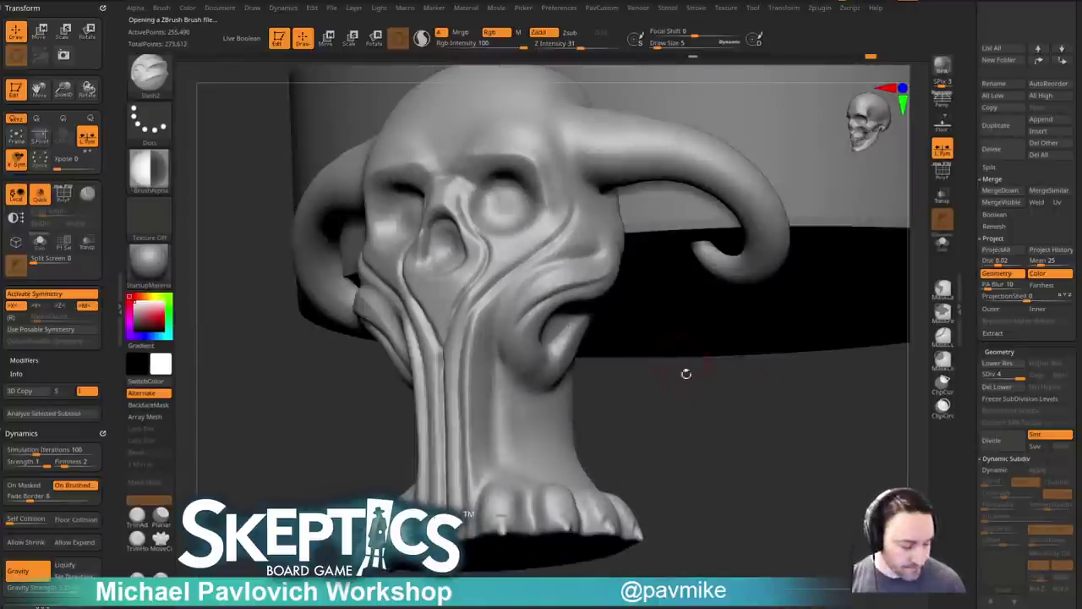
{"action": "left_click_drag", "start_coordinate": [681, 362], "coordinate": [567, 360]}
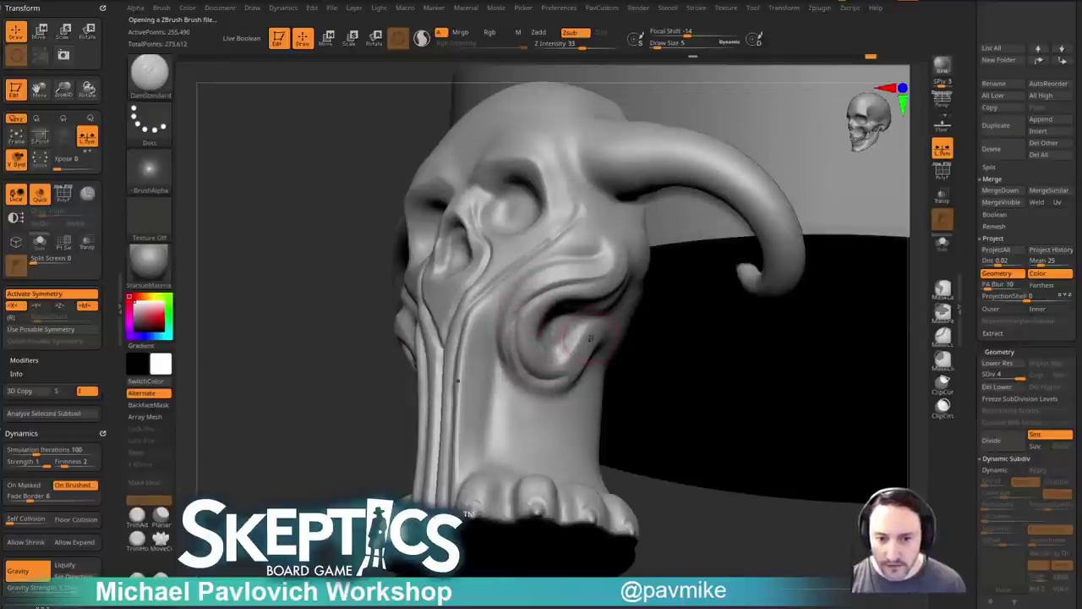
Adjust the shape of the skull's forehead and face with the Move brush at draw sizes 29 and 22.
{"action": "mouse_move", "coordinate": [331, 425]}
{"action": "left_mouse_down", "text": "shift"}
{"action": "mouse_move", "coordinate": [686, 408]}
{"action": "mouse_move", "coordinate": [727, 416]}
{"action": "mouse_move", "coordinate": [749, 445]}
{"action": "mouse_move", "coordinate": [723, 464]}
{"action": "mouse_move", "coordinate": [758, 421]}
{"action": "mouse_move", "coordinate": [763, 491]}
{"action": "mouse_move", "coordinate": [732, 468]}
{"action": "mouse_move", "coordinate": [728, 481]}
{"action": "mouse_move", "coordinate": [657, 386]}
{"action": "mouse_move", "coordinate": [661, 398]}
{"action": "left_mouse_up", "text": "shift"}
{"action": "key", "text": "s"}
{"action": "left_click_drag", "start_coordinate": [662, 397], "coordinate": [691, 469], "text": "alt"}
{"action": "key", "text": "s"}
{"action": "key", "text": "b"}
{"action": "key", "text": "m"}
{"action": "key", "text": "v"}
{"action": "left_click_drag", "start_coordinate": [481, 376], "coordinate": [471, 373]}
{"action": "key", "text": "s"}
{"action": "mouse_move", "coordinate": [691, 472]}
{"action": "left_mouse_down", "text": "alt"}
{"action": "mouse_move", "coordinate": [684, 418]}
{"action": "mouse_move", "coordinate": [665, 454]}
{"action": "left_mouse_up", "text": "alt"}
{"action": "left_click_drag", "start_coordinate": [473, 271], "coordinate": [511, 321]}
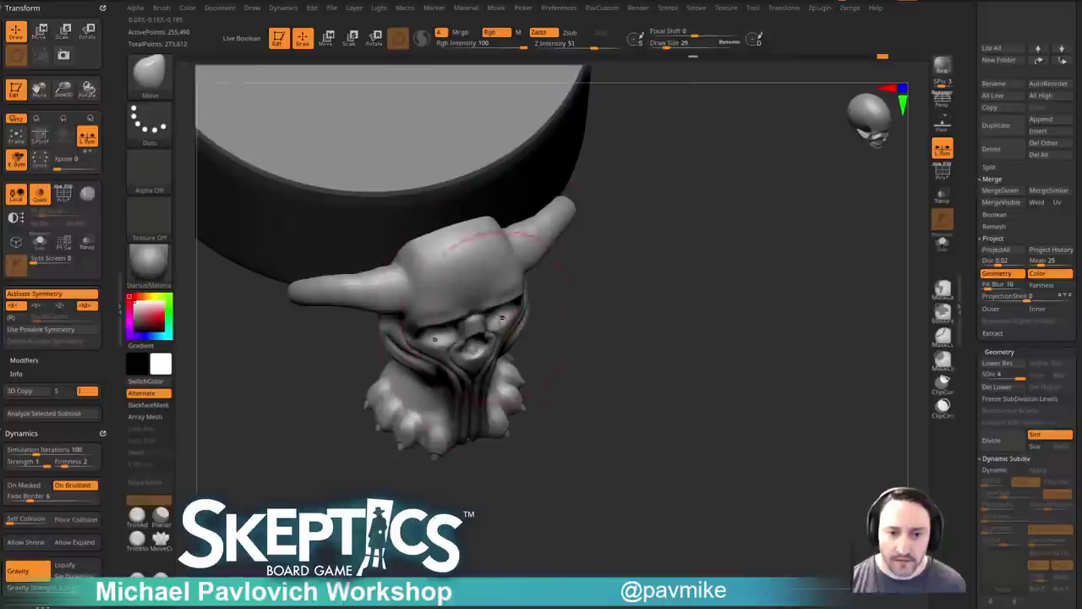
{"action": "left_click_drag", "start_coordinate": [594, 324], "coordinate": [695, 279]}
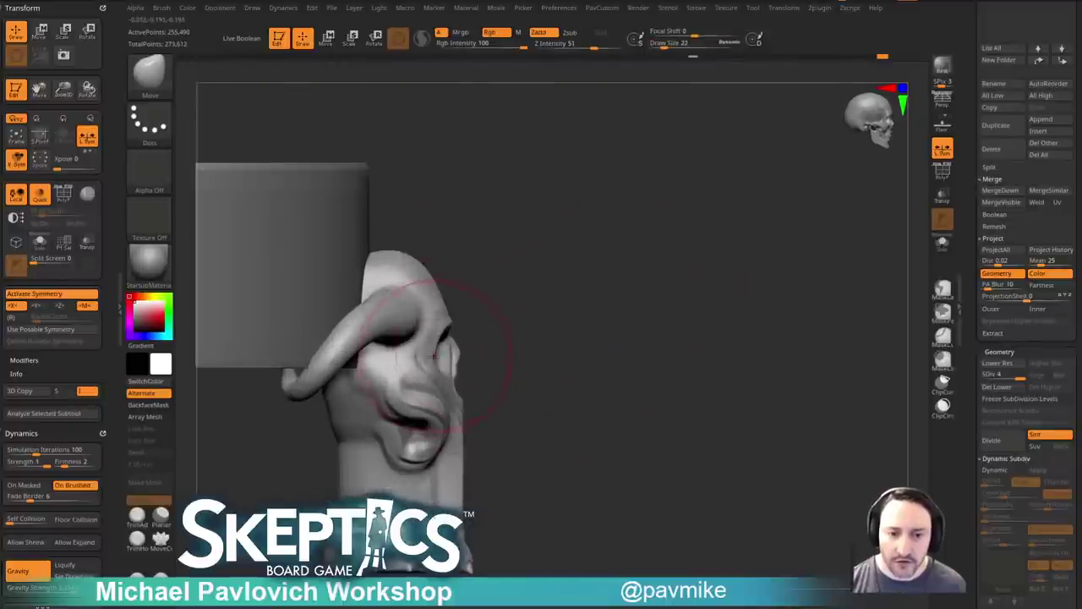
{"action": "left_click_drag", "start_coordinate": [435, 355], "coordinate": [486, 344]}
{"action": "left_click_drag", "start_coordinate": [729, 296], "coordinate": [874, 300], "text": "alt"}
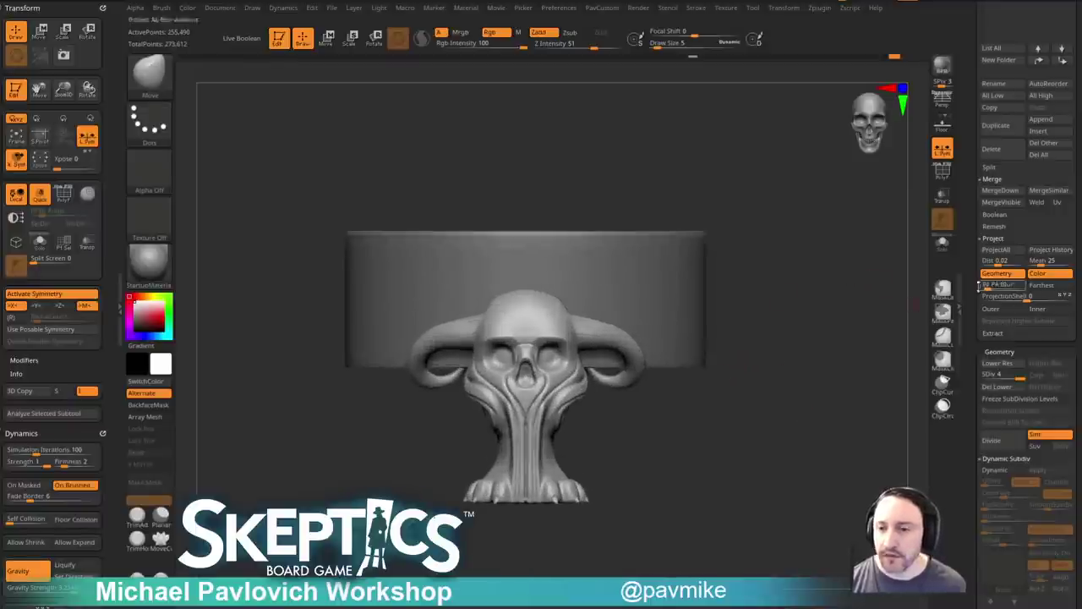
Hide every subtool except the leg and delete the leg's lower subdivision levels.
{"action": "scroll", "coordinate": [997, 287], "scroll_direction": "up", "scroll_amount": 5}
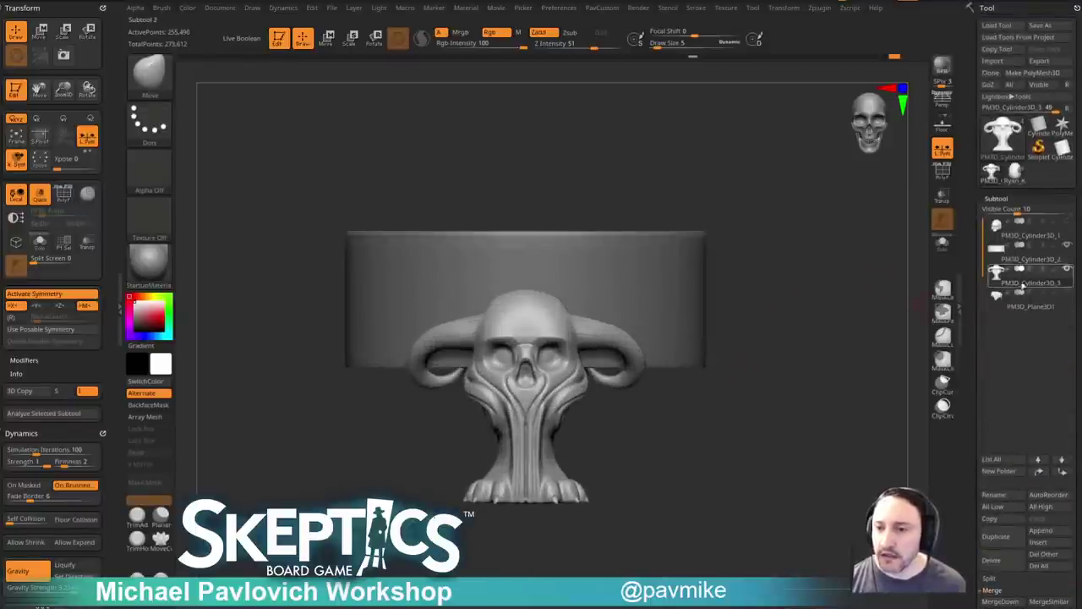
{"action": "left_click", "coordinate": [1068, 270]}
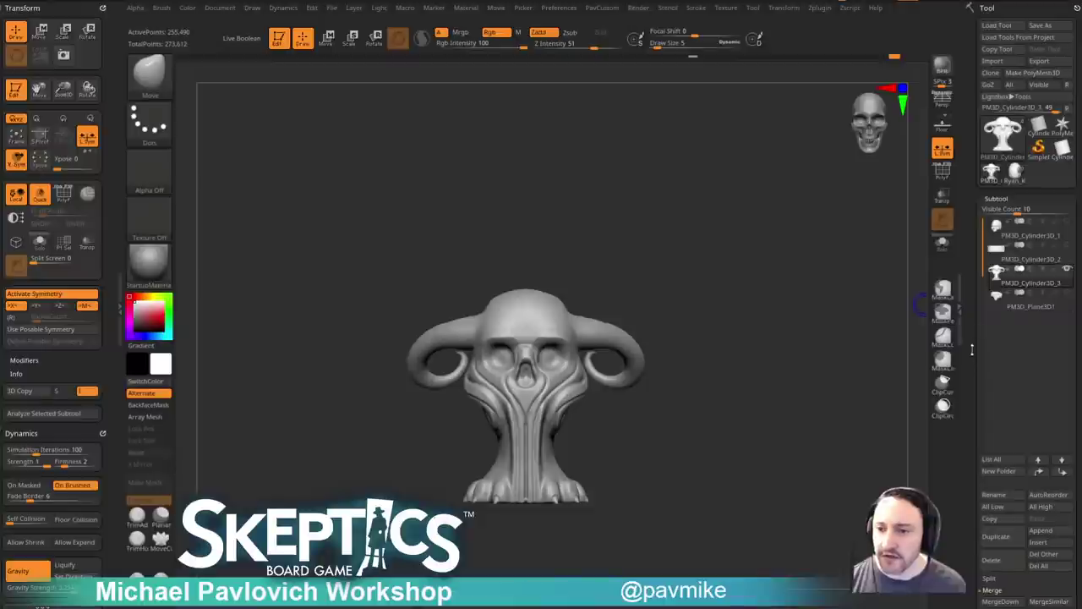
{"action": "scroll", "coordinate": [979, 243], "scroll_direction": "down", "scroll_amount": 5}
{"action": "left_click", "coordinate": [997, 453]}
{"action": "left_click_drag", "start_coordinate": [736, 348], "coordinate": [794, 343], "text": "alt"}
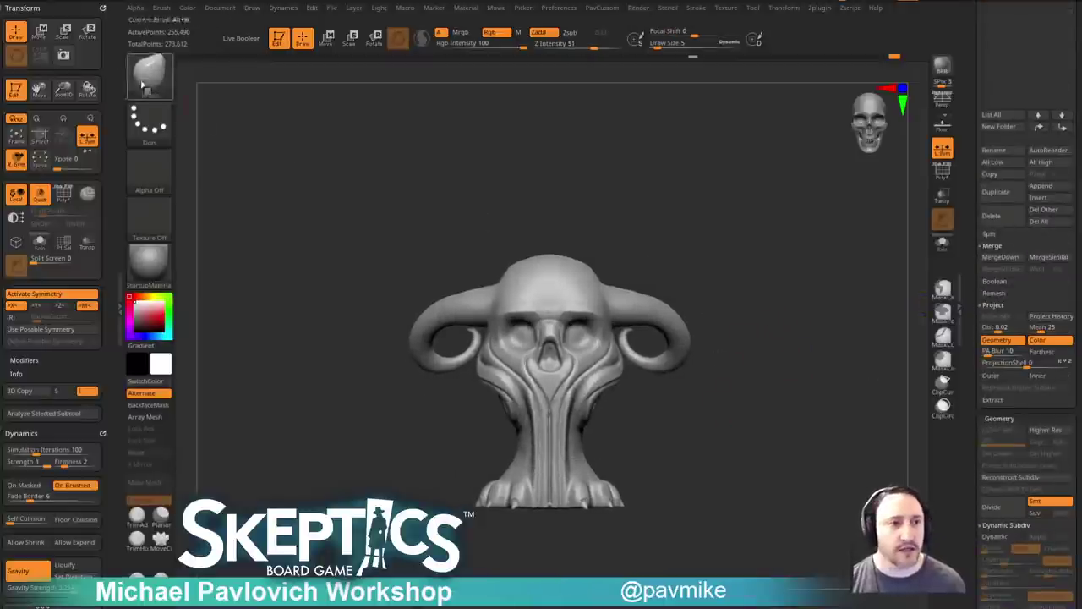
Convert the leg into a NanoMesh instance with the Create Instance Subtool macro and frame it in view.
{"action": "left_click", "coordinate": [103, 8]}
{"action": "left_click_drag", "start_coordinate": [822, 10], "coordinate": [92, 31]}
{"action": "key", "text": "shift"}
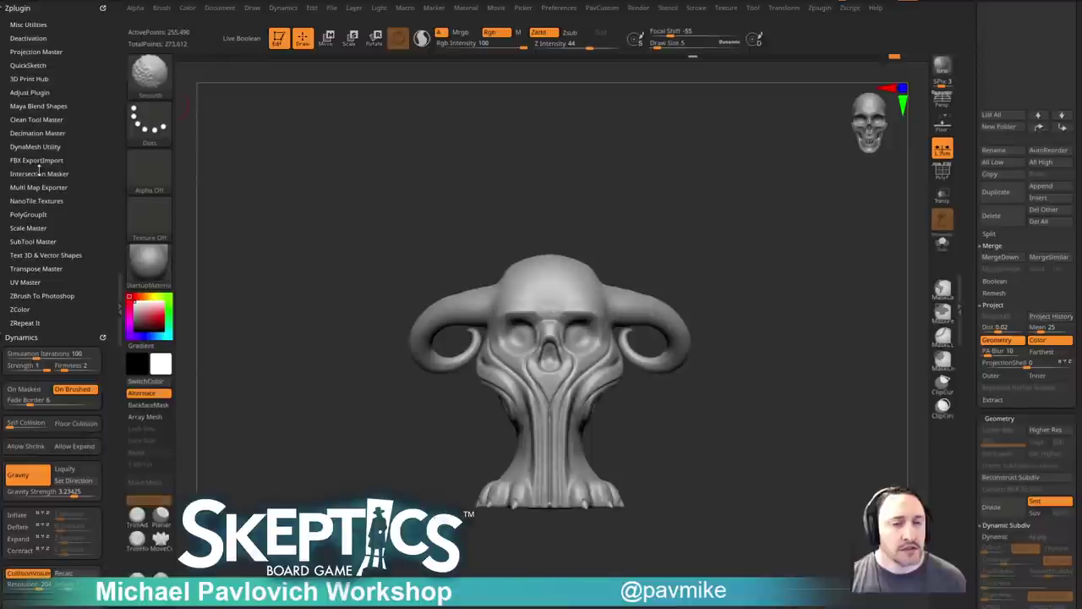
{"action": "left_click", "coordinate": [405, 7]}
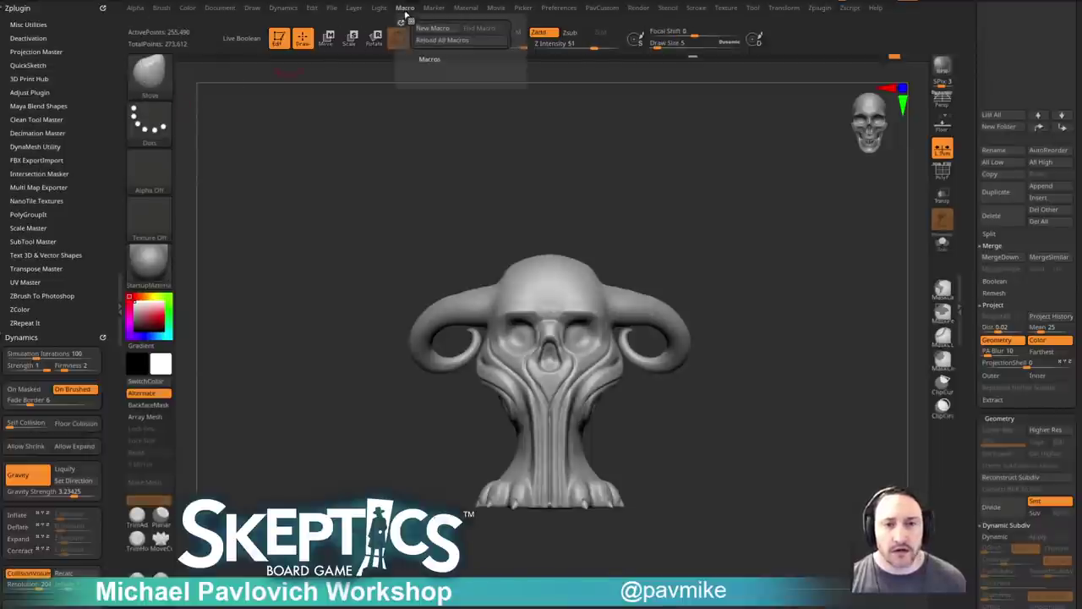
{"action": "left_click", "coordinate": [430, 71]}
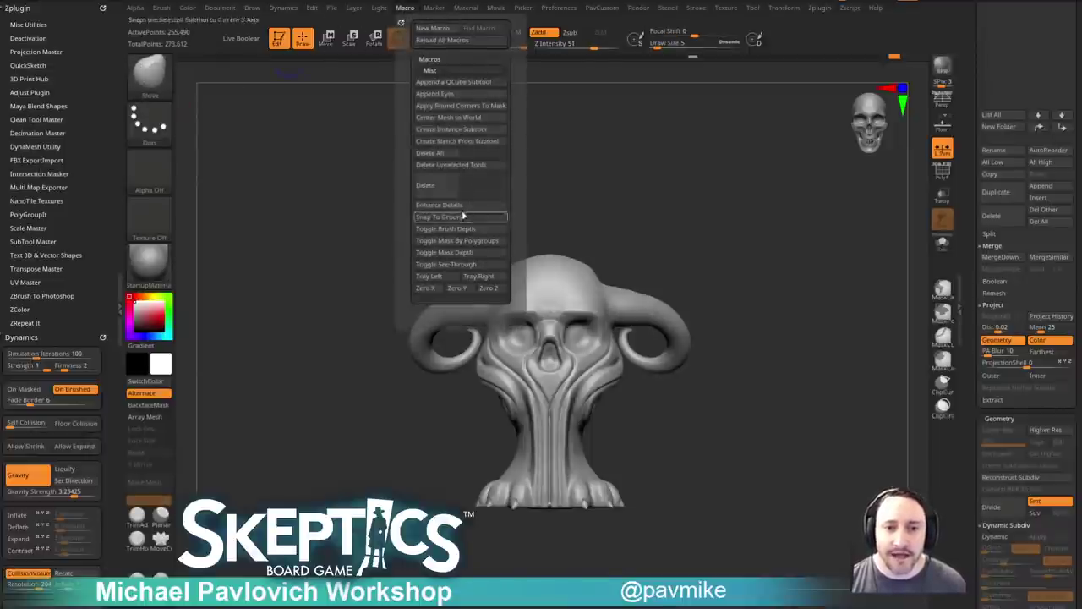
{"action": "left_click", "coordinate": [464, 129]}
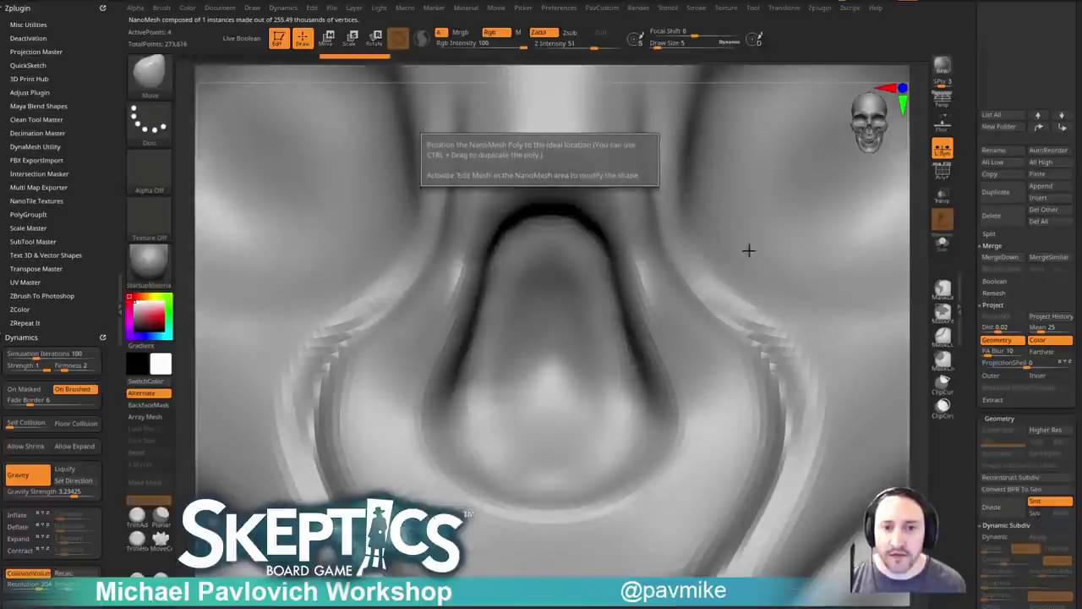
{"action": "left_click_drag", "start_coordinate": [920, 307], "coordinate": [803, 226], "text": "alt"}
{"action": "left_click_drag", "start_coordinate": [861, 248], "coordinate": [924, 275]}
{"action": "left_click_drag", "start_coordinate": [969, 345], "coordinate": [973, 197]}
{"action": "key", "text": "shift"}
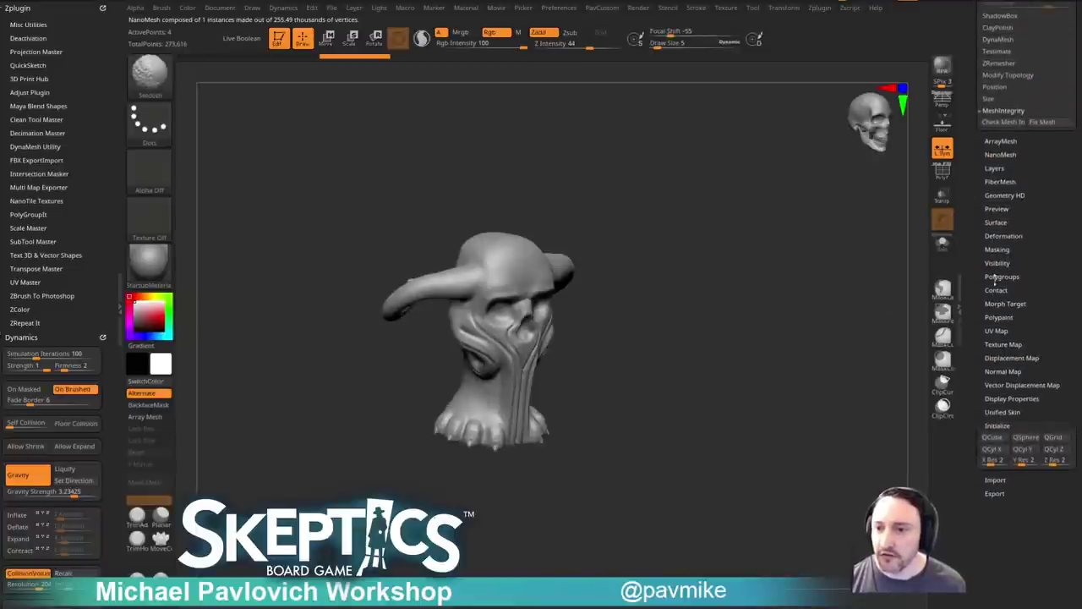
Open the leg instance's NanoMesh settings and toggle its placement display to examine how the instance is placed.
{"action": "left_click", "coordinate": [999, 155]}
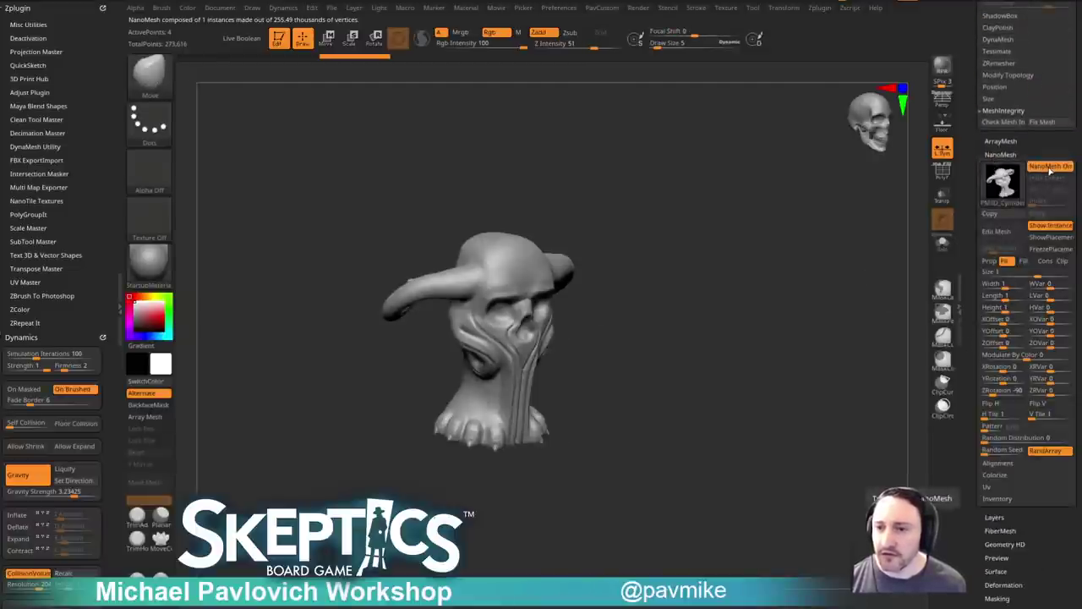
{"action": "mouse_move", "coordinate": [863, 254]}
{"action": "left_mouse_down"}
{"action": "mouse_move", "coordinate": [807, 279]}
{"action": "mouse_move", "coordinate": [854, 250]}
{"action": "left_mouse_up"}
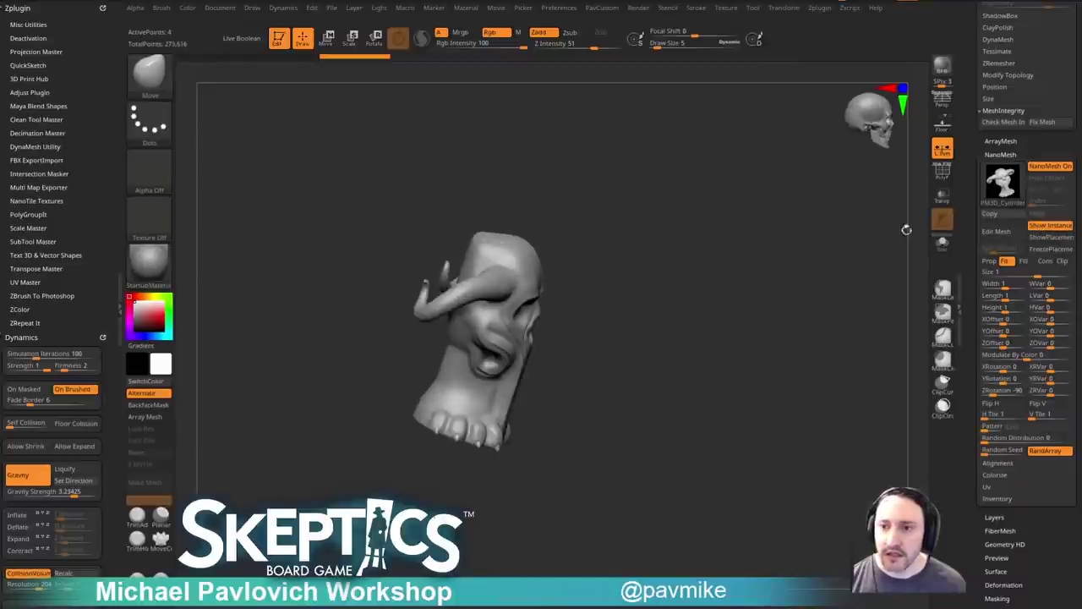
{"action": "left_click", "coordinate": [1047, 240]}
{"action": "mouse_move", "coordinate": [776, 284]}
{"action": "left_mouse_down"}
{"action": "mouse_move", "coordinate": [718, 271]}
{"action": "mouse_move", "coordinate": [651, 313]}
{"action": "left_mouse_up"}
{"action": "left_click", "coordinate": [1050, 238]}
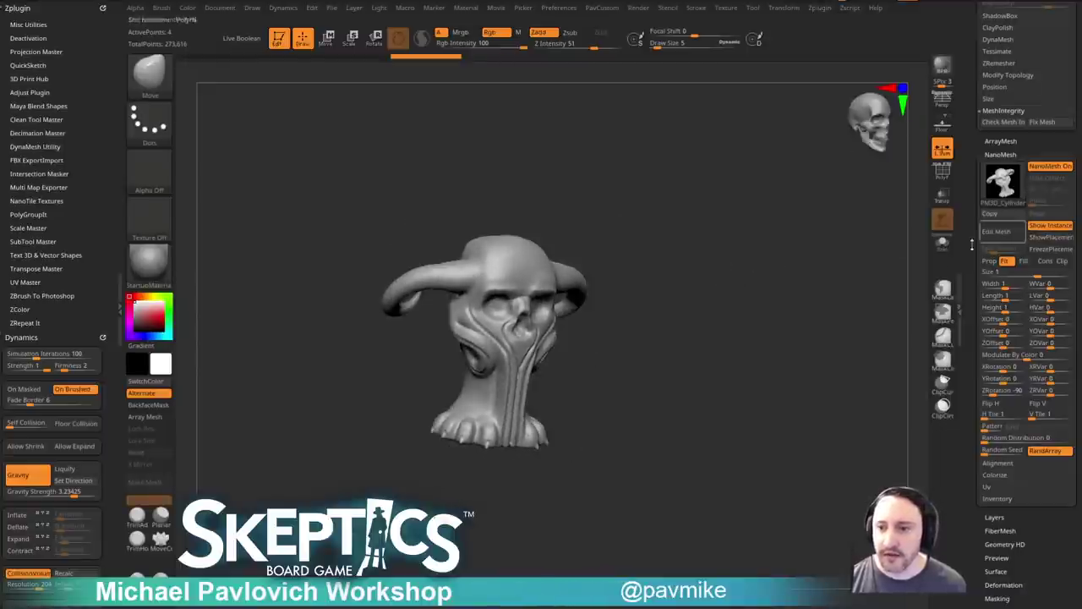
Move the original leg subtool to the end of the subtool list and show all subtools.
{"action": "scroll", "coordinate": [1072, 296], "scroll_direction": "up", "scroll_amount": 10}
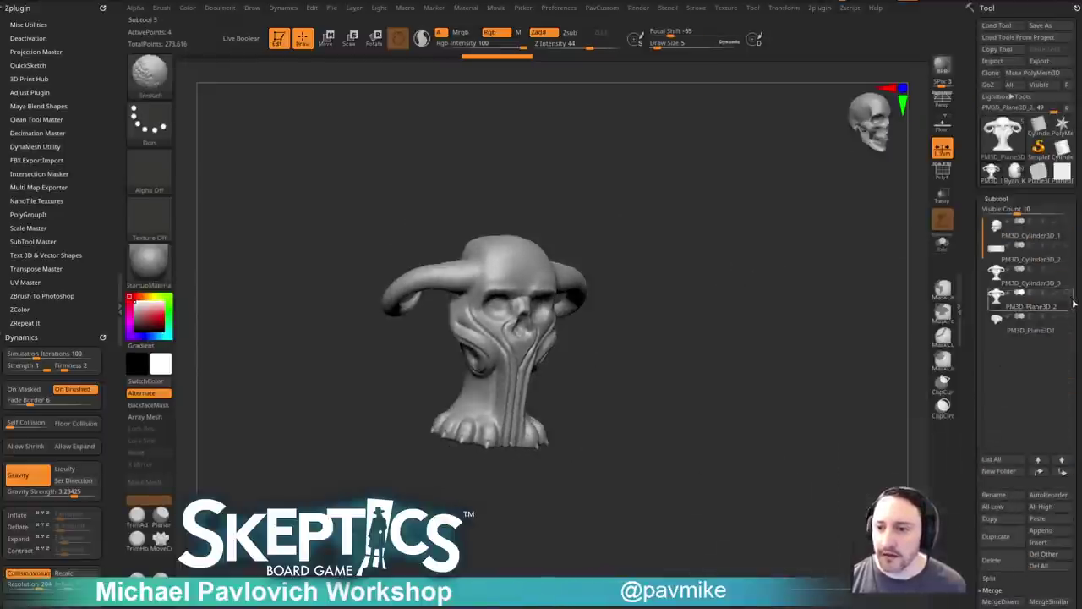
{"action": "left_click", "coordinate": [1033, 282]}
{"action": "left_click_drag", "start_coordinate": [971, 294], "coordinate": [970, 276]}
{"action": "left_click", "coordinate": [1062, 454], "text": "shift"}
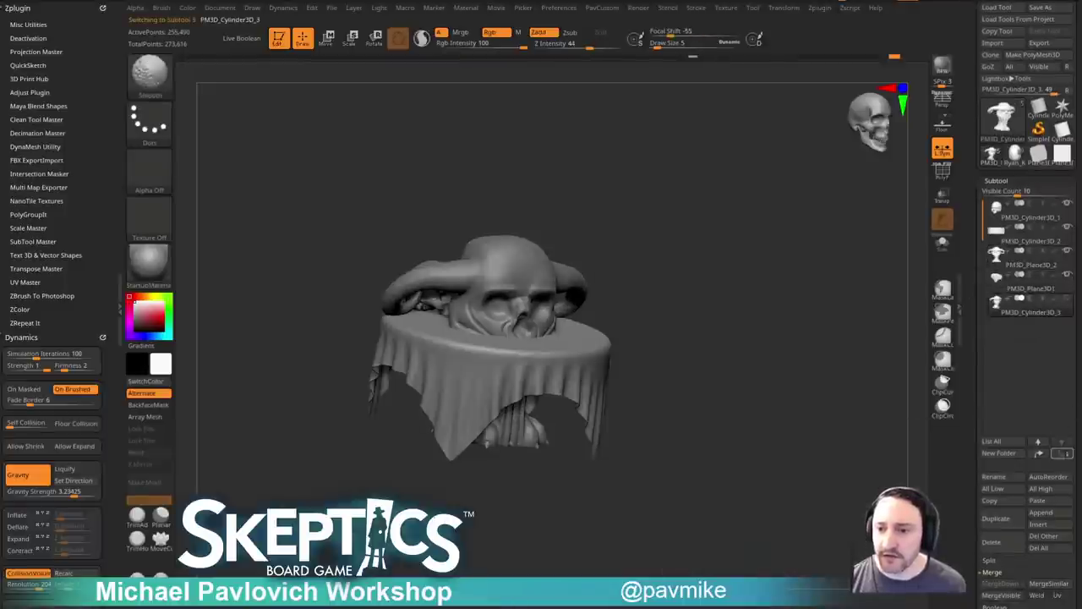
Select the leg instance subtool and position it on the table in front of the crystal ball base.
{"action": "left_click", "coordinate": [1032, 259]}
{"action": "left_click_drag", "start_coordinate": [792, 316], "coordinate": [742, 305], "text": "shift"}
{"action": "key", "text": "w"}
{"action": "left_click_drag", "start_coordinate": [533, 352], "coordinate": [482, 383]}
{"action": "left_click_drag", "start_coordinate": [747, 264], "coordinate": [773, 259], "text": "shift"}
{"action": "left_click_drag", "start_coordinate": [774, 259], "coordinate": [767, 370], "text": "alt"}
{"action": "left_click_drag", "start_coordinate": [559, 397], "coordinate": [607, 345]}
{"action": "left_click_drag", "start_coordinate": [693, 293], "coordinate": [708, 355], "text": "alt"}
{"action": "left_click_drag", "start_coordinate": [786, 287], "coordinate": [756, 325]}
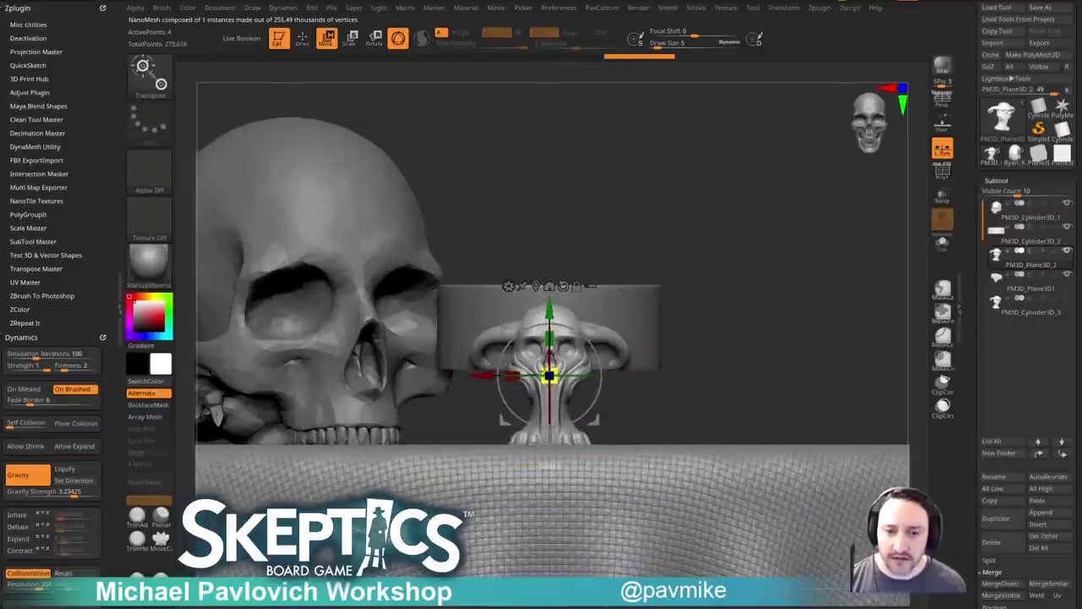
Scale the leg instance down, then place and rotate it under the base's rim so it faces diagonally outward.
{"action": "left_click_drag", "start_coordinate": [683, 303], "coordinate": [714, 374], "text": "alt"}
{"action": "left_click_drag", "start_coordinate": [553, 396], "coordinate": [601, 345]}
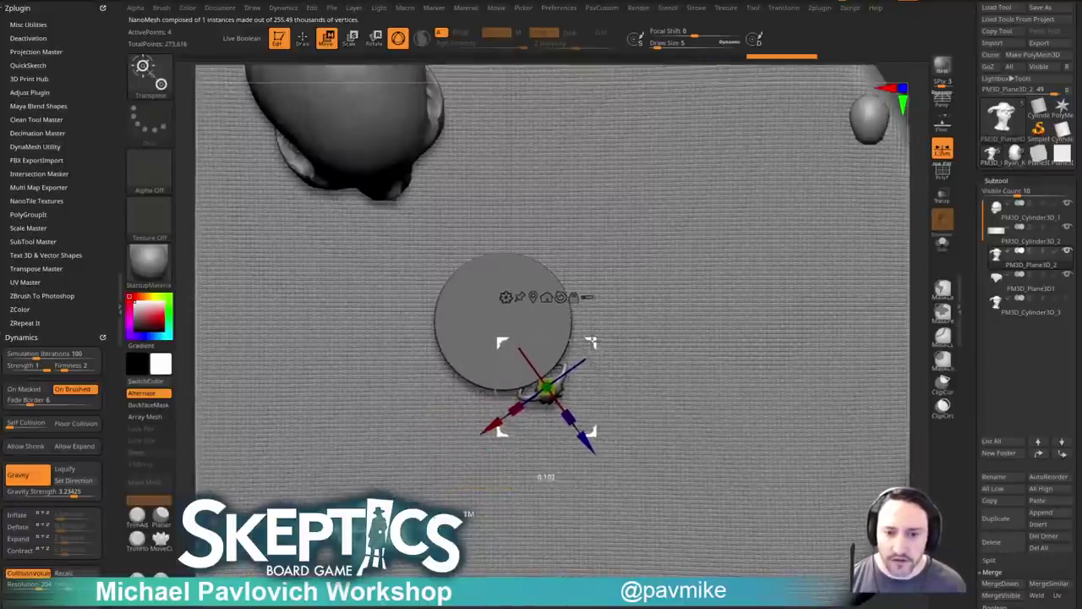
{"action": "left_click_drag", "start_coordinate": [589, 336], "coordinate": [595, 333]}
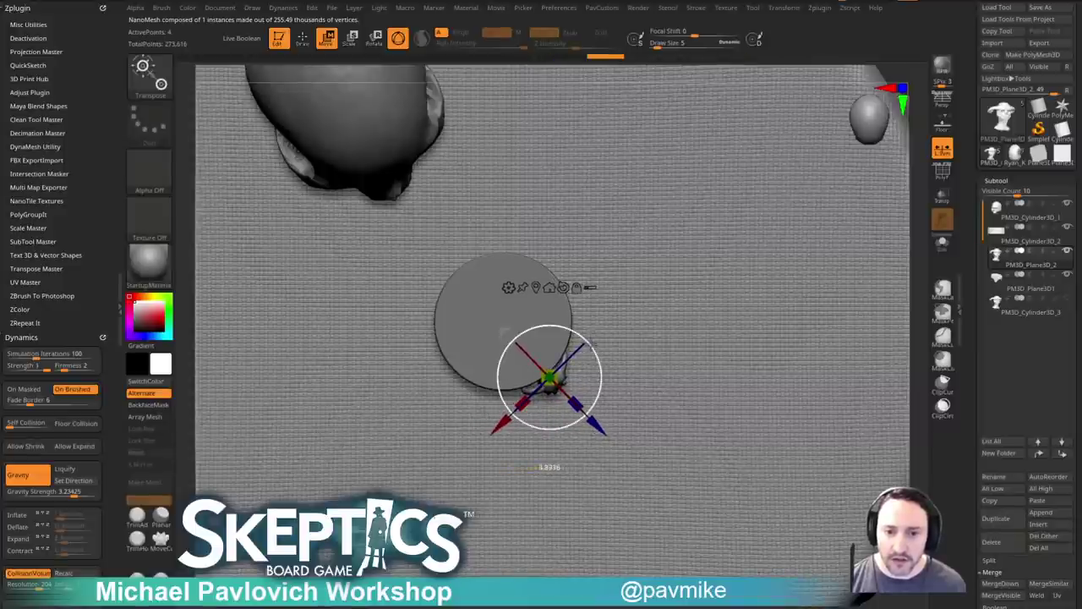
{"action": "key", "text": "q"}
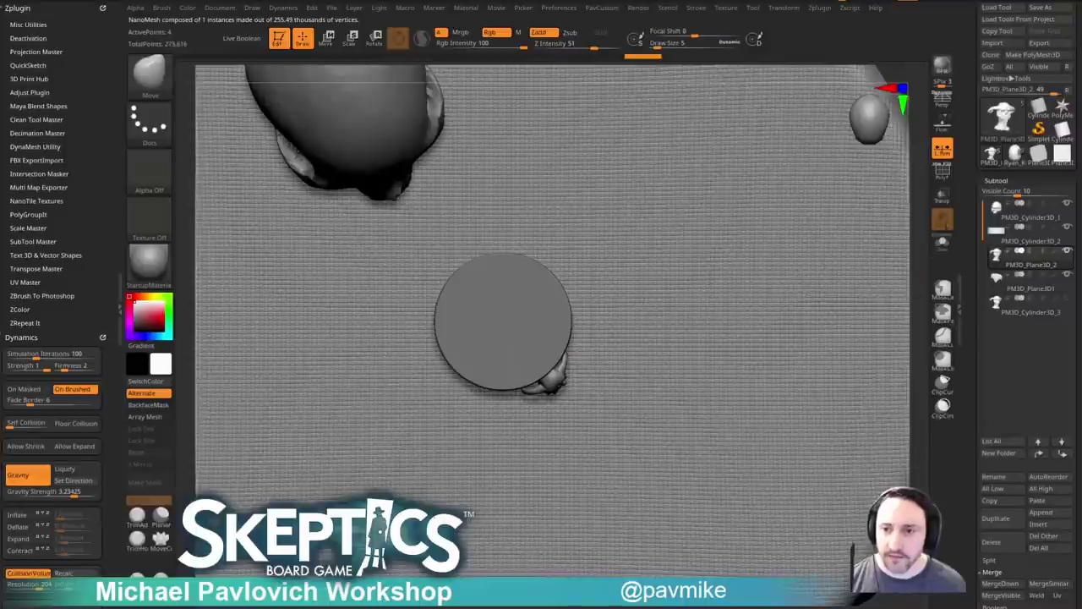
{"action": "left_click_drag", "start_coordinate": [920, 291], "coordinate": [795, 282]}
{"action": "mouse_move", "coordinate": [539, 229]}
{"action": "left_mouse_down", "text": "shift"}
{"action": "mouse_move", "coordinate": [545, 249]}
{"action": "mouse_move", "coordinate": [558, 232]}
{"action": "left_mouse_up", "text": "shift"}
{"action": "key", "text": "w"}
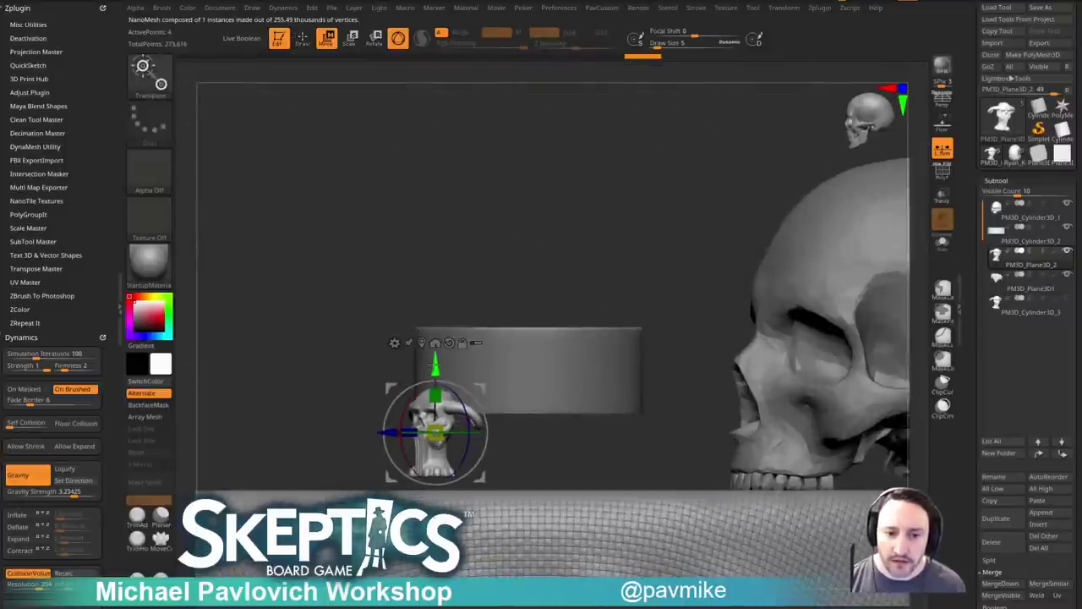
Move the horned NanoMesh leg vertically and diagonally so that it sits under the outer edge of the round cylinder.
{"action": "left_click_drag", "start_coordinate": [436, 363], "coordinate": [435, 361]}
{"action": "key", "text": "q"}
{"action": "mouse_move", "coordinate": [572, 256]}
{"action": "left_mouse_down", "text": "alt"}
{"action": "mouse_move", "coordinate": [553, 259]}
{"action": "mouse_move", "coordinate": [583, 280]}
{"action": "mouse_move", "coordinate": [519, 253]}
{"action": "mouse_move", "coordinate": [451, 374]}
{"action": "left_mouse_up", "text": "alt"}
{"action": "key", "text": "w"}
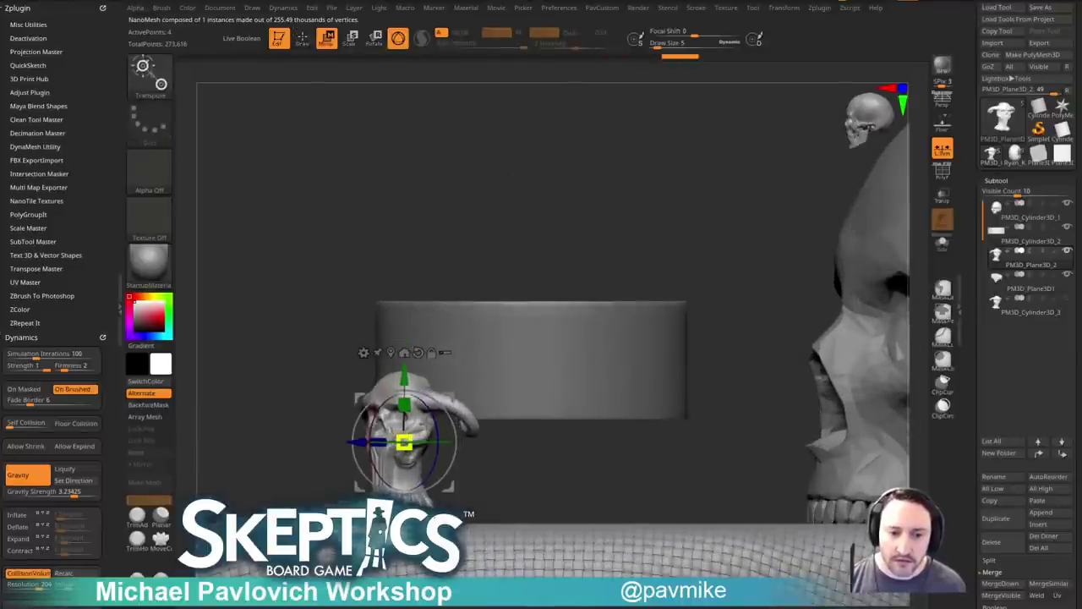
{"action": "key", "text": "q"}
{"action": "mouse_move", "coordinate": [509, 241]}
{"action": "left_mouse_down"}
{"action": "mouse_move", "coordinate": [532, 259]}
{"action": "mouse_move", "coordinate": [569, 261]}
{"action": "mouse_move", "coordinate": [586, 200]}
{"action": "mouse_move", "coordinate": [604, 303]}
{"action": "mouse_move", "coordinate": [736, 273]}
{"action": "mouse_move", "coordinate": [572, 246]}
{"action": "mouse_move", "coordinate": [716, 262]}
{"action": "mouse_move", "coordinate": [643, 334]}
{"action": "left_mouse_up"}
{"action": "key", "text": "w"}
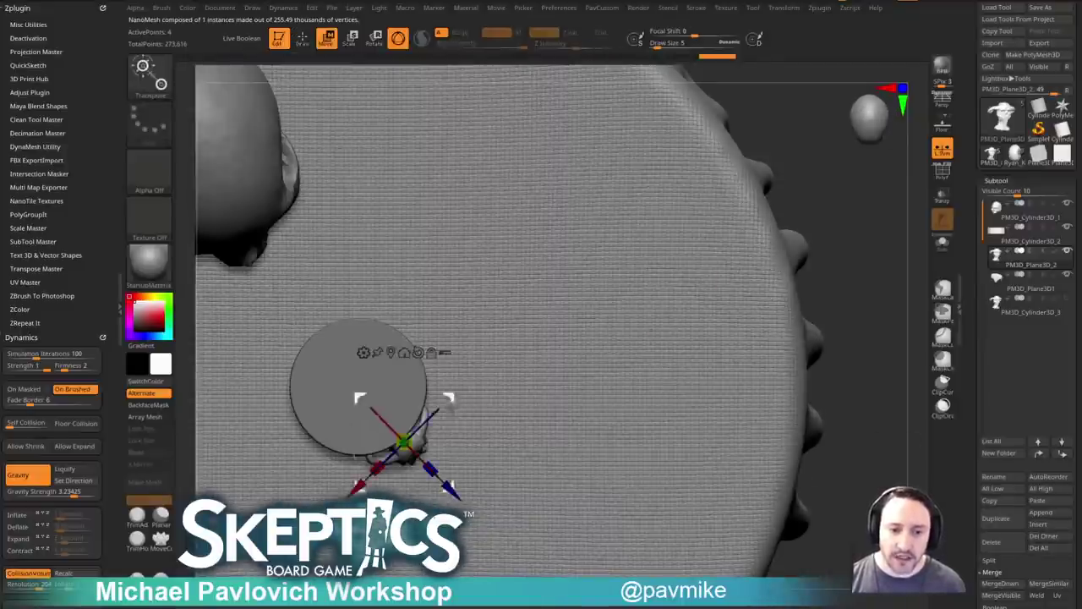
{"action": "left_click_drag", "start_coordinate": [409, 440], "coordinate": [411, 437]}
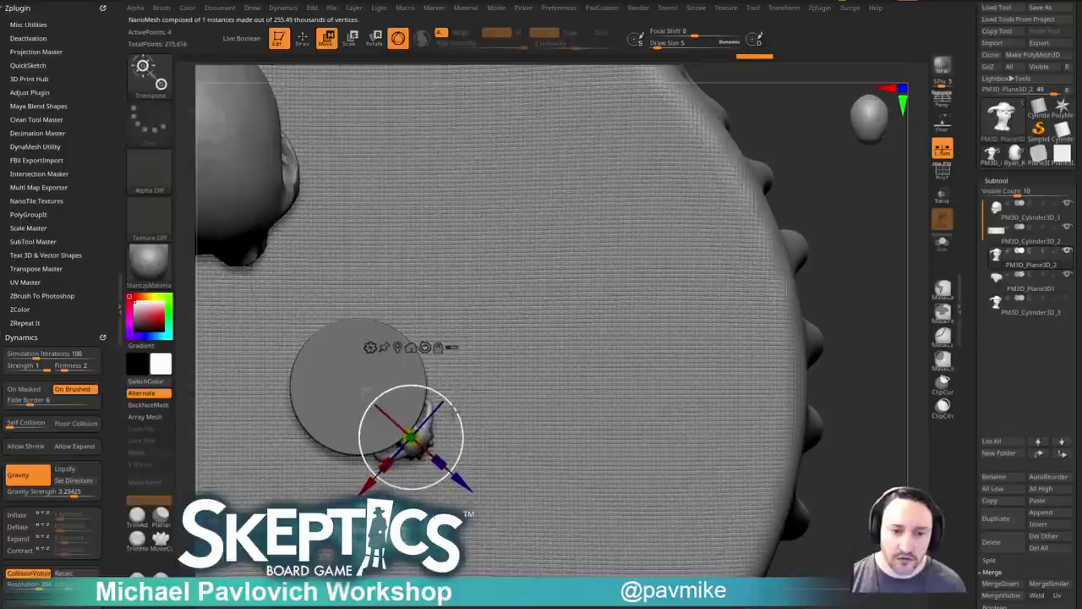
{"action": "key", "text": "q"}
Show the polyframe and turn on the placement display for the leg's NanoMesh.
{"action": "left_click_drag", "start_coordinate": [878, 232], "coordinate": [845, 229]}
{"action": "left_click", "coordinate": [939, 180]}
{"action": "left_click", "coordinate": [942, 125]}
{"action": "left_click_drag", "start_coordinate": [868, 217], "coordinate": [864, 242]}
{"action": "left_click_drag", "start_coordinate": [980, 244], "coordinate": [1009, 149]}
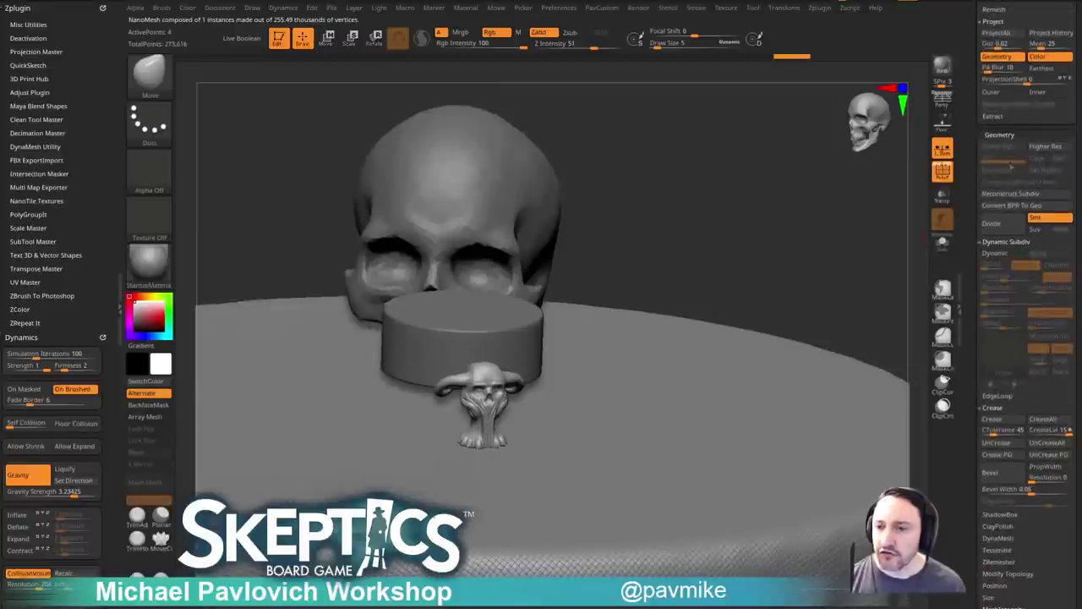
{"action": "scroll", "coordinate": [1031, 182], "scroll_direction": "down", "scroll_amount": 10}
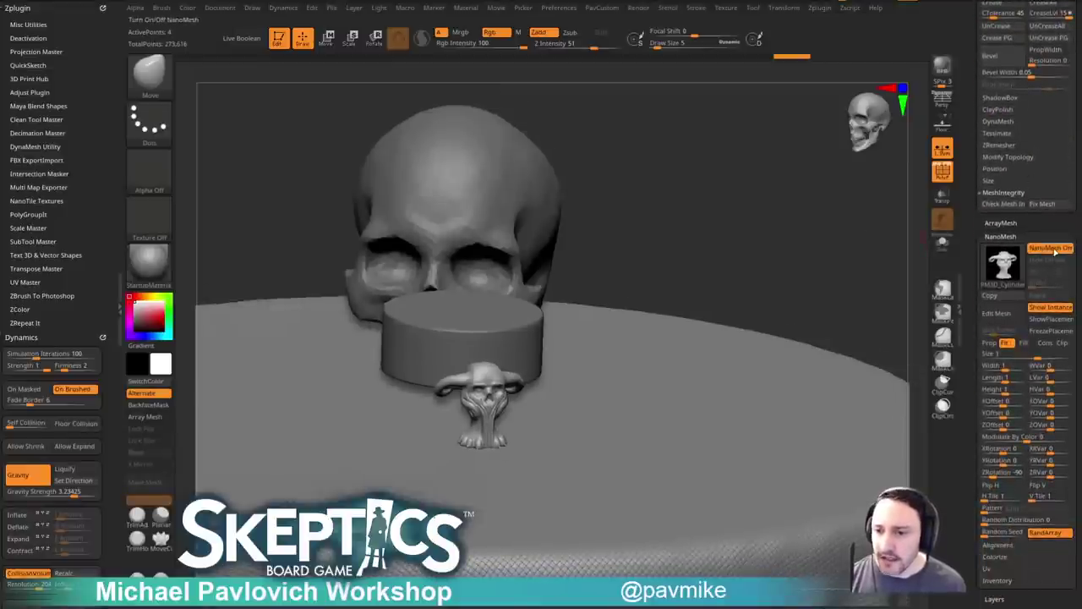
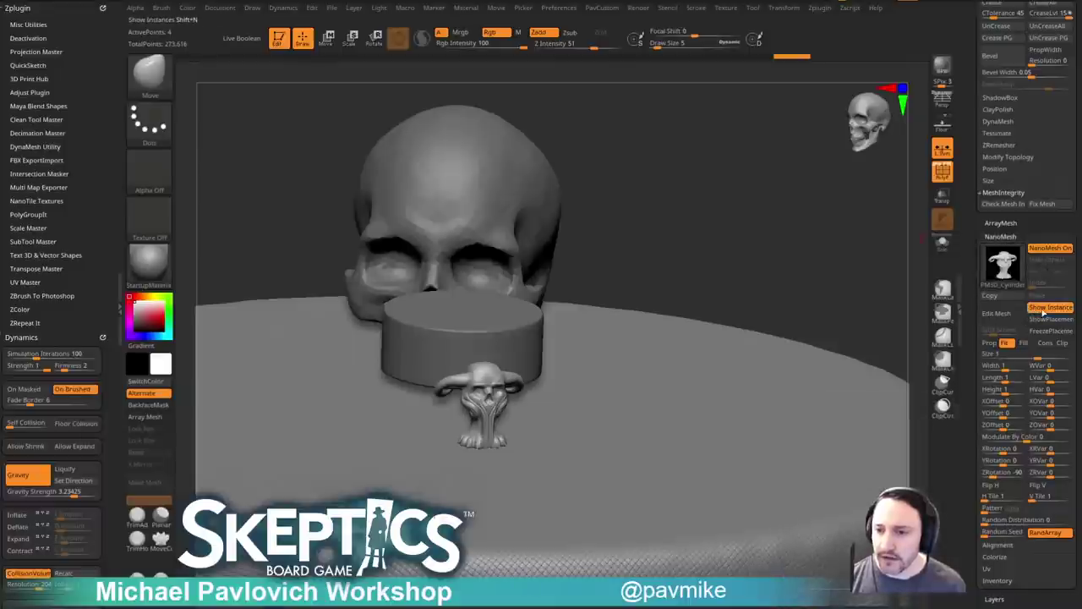
{"action": "left_click", "coordinate": [1048, 320]}
{"action": "left_click_drag", "start_coordinate": [764, 273], "coordinate": [798, 284]}
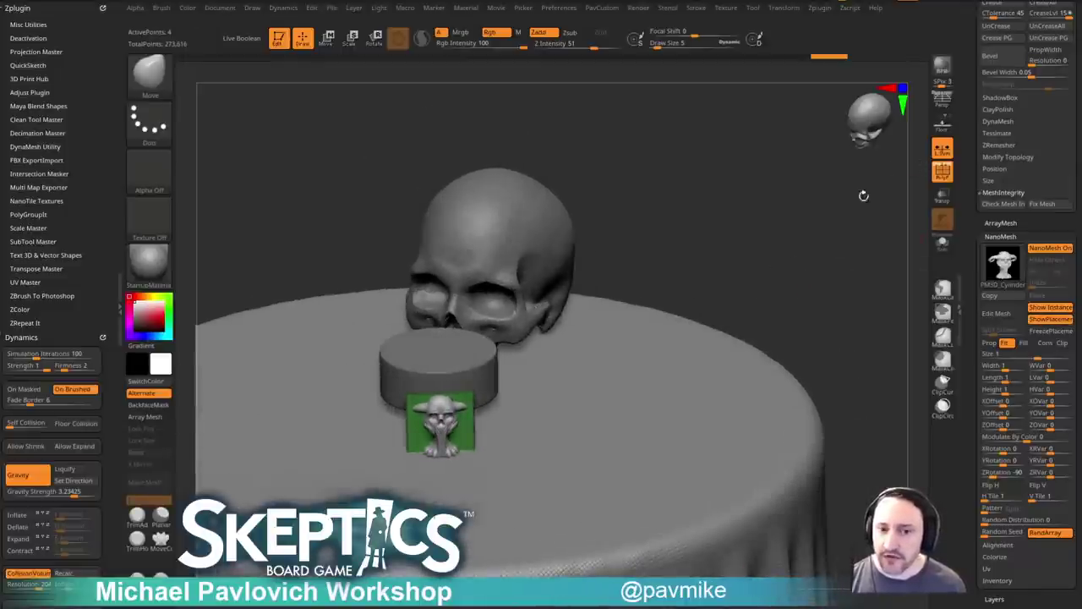
Turn off local symmetry, show the floor, and mirror and weld the leg's placement polygon across the cylinder.
{"action": "left_click", "coordinate": [942, 124]}
{"action": "left_click_drag", "start_coordinate": [906, 294], "coordinate": [801, 276], "text": "alt"}
{"action": "left_click", "coordinate": [942, 148]}
{"action": "left_click_drag", "start_coordinate": [733, 291], "coordinate": [664, 217], "text": "alt"}
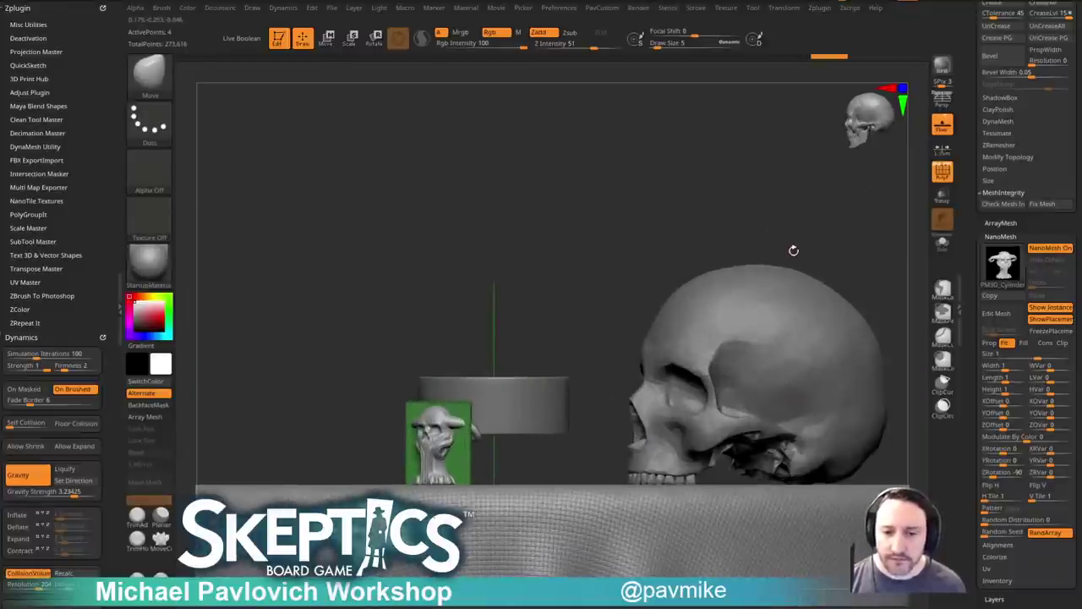
{"action": "key", "text": "3"}
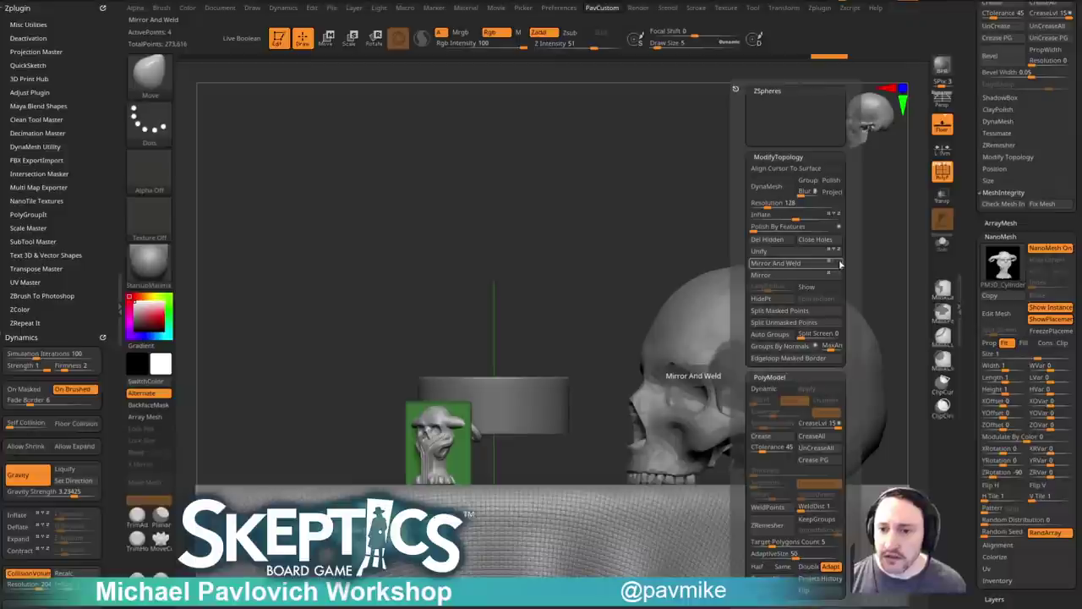
{"action": "left_click", "coordinate": [799, 275]}
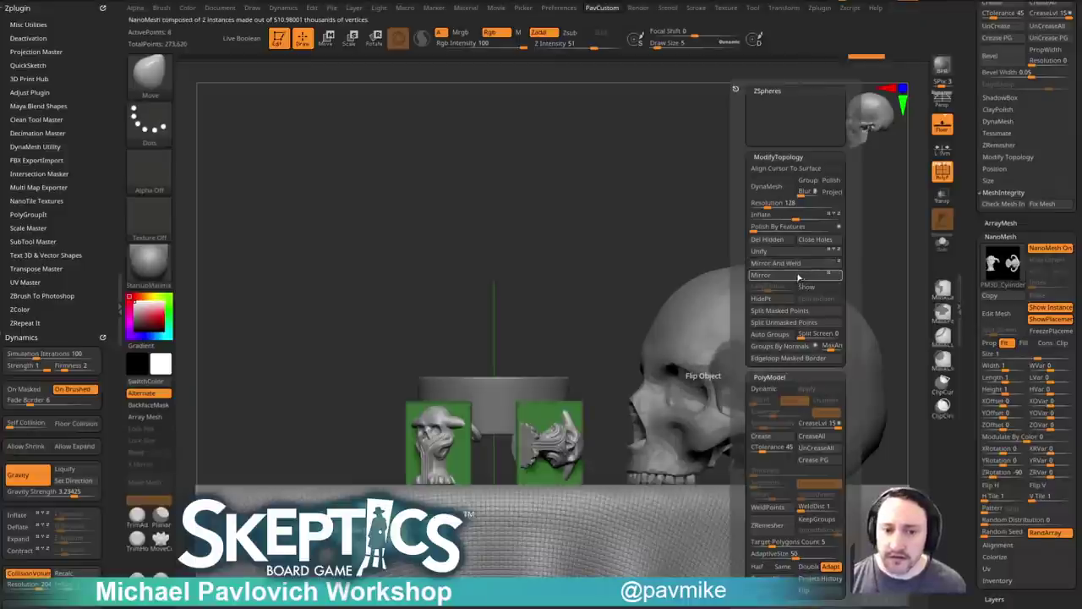
Using ZModeler's Spin Edges on A Single Poly, rotate the mirrored placement polygon until its leg stands upright.
{"action": "left_click_drag", "start_coordinate": [622, 288], "coordinate": [735, 291]}
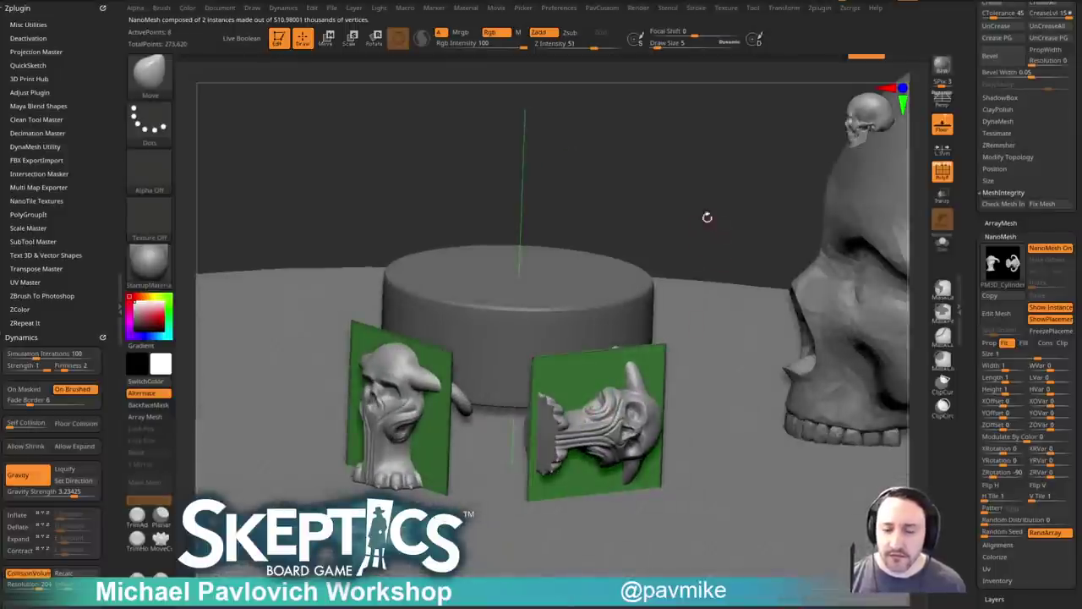
{"action": "left_click_drag", "start_coordinate": [716, 221], "coordinate": [710, 205]}
{"action": "key", "text": "b"}
{"action": "key", "text": "z"}
{"action": "key", "text": "m"}
{"action": "key", "text": "space"}
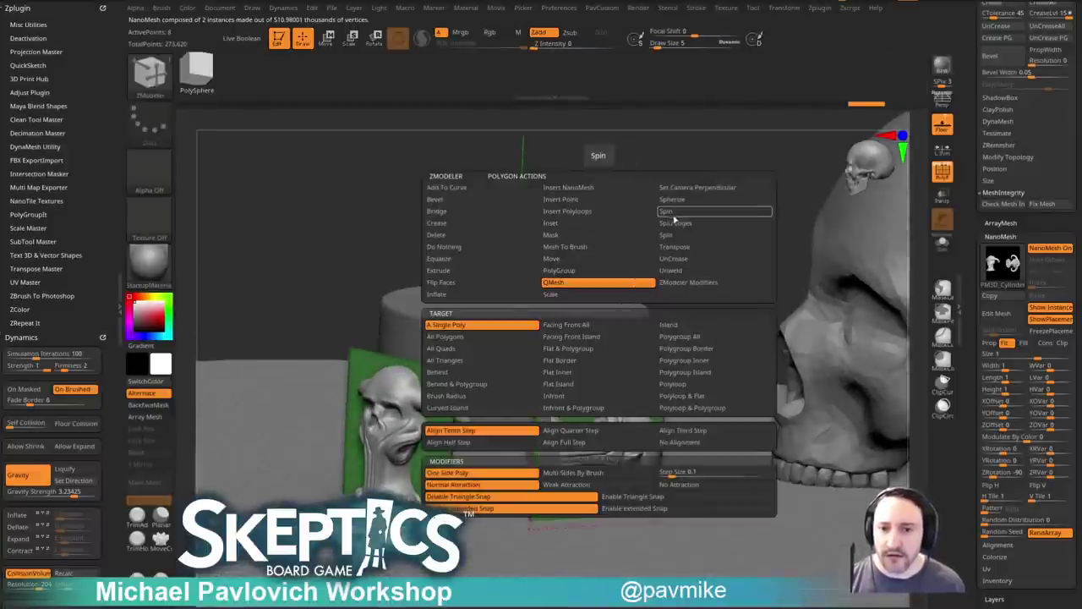
{"action": "left_click", "coordinate": [691, 222]}
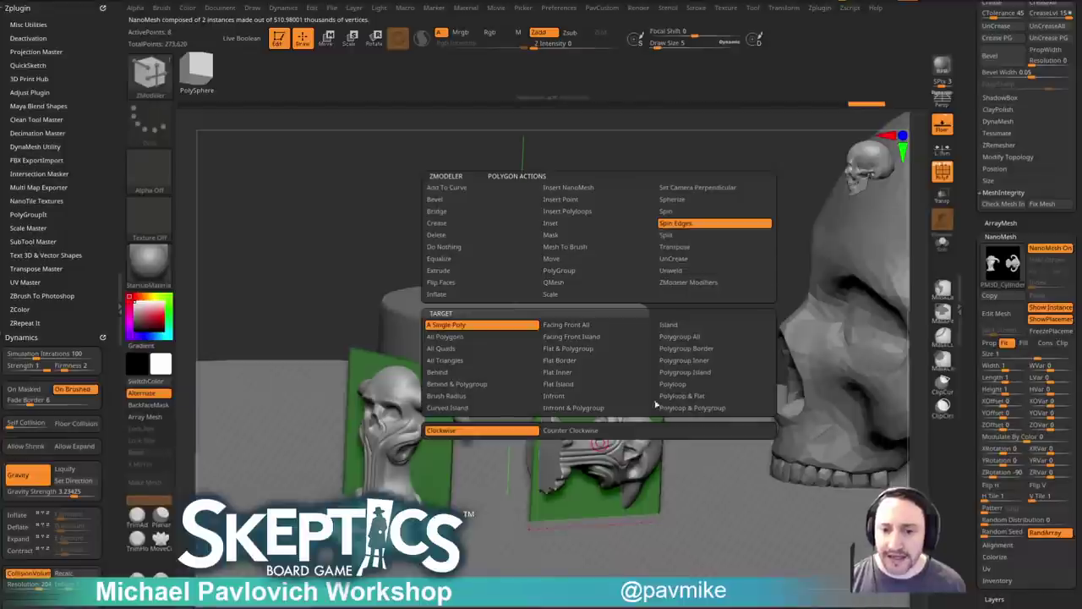
{"action": "left_click", "coordinate": [596, 448]}
{"action": "left_click", "coordinate": [596, 448]}
{"action": "left_click", "coordinate": [596, 448]}
Mirror and weld the two placement polygons across the other axis to get legs at all four corners.
{"action": "left_click_drag", "start_coordinate": [687, 273], "coordinate": [776, 270]}
{"action": "key", "text": "3"}
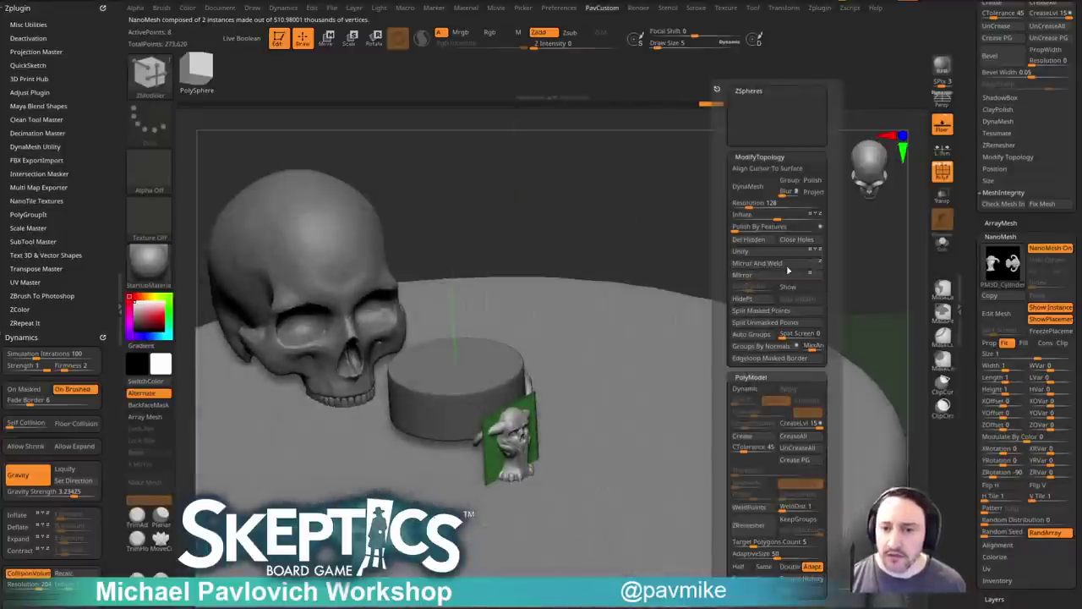
{"action": "left_click", "coordinate": [806, 263]}
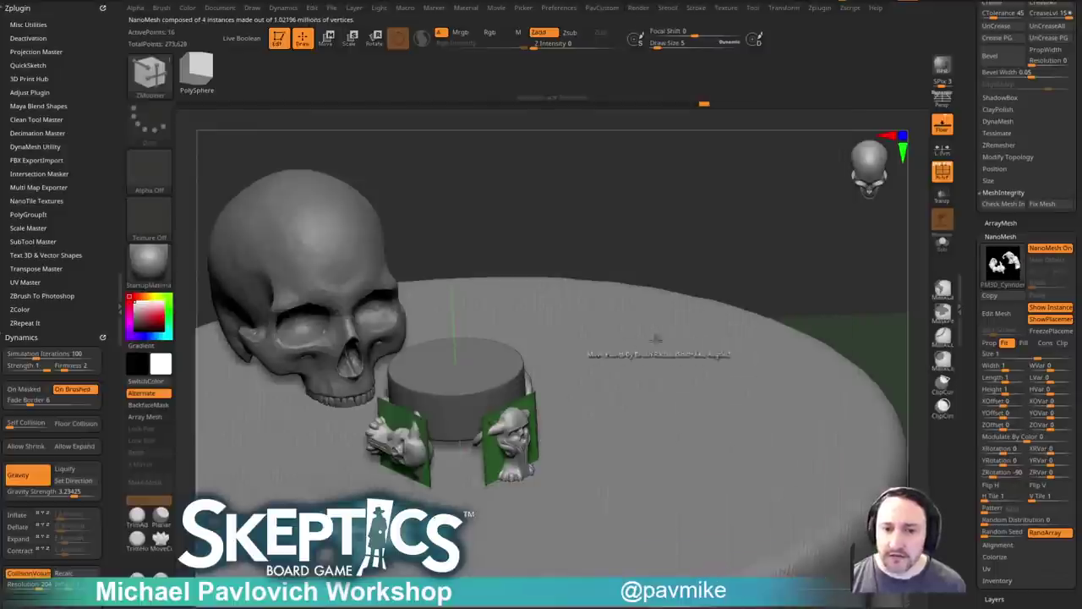
Spin the edges of the two newly mirrored placement polygons until their legs stand upright.
{"action": "left_click_drag", "start_coordinate": [699, 225], "coordinate": [761, 195]}
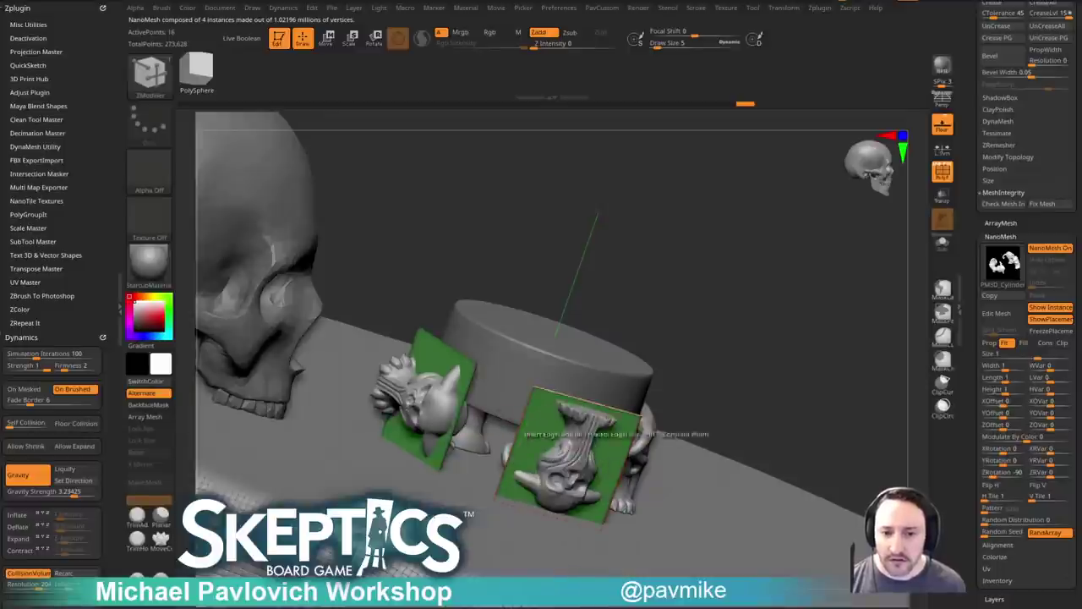
{"action": "right_click_drag", "start_coordinate": [608, 424], "coordinate": [630, 398]}
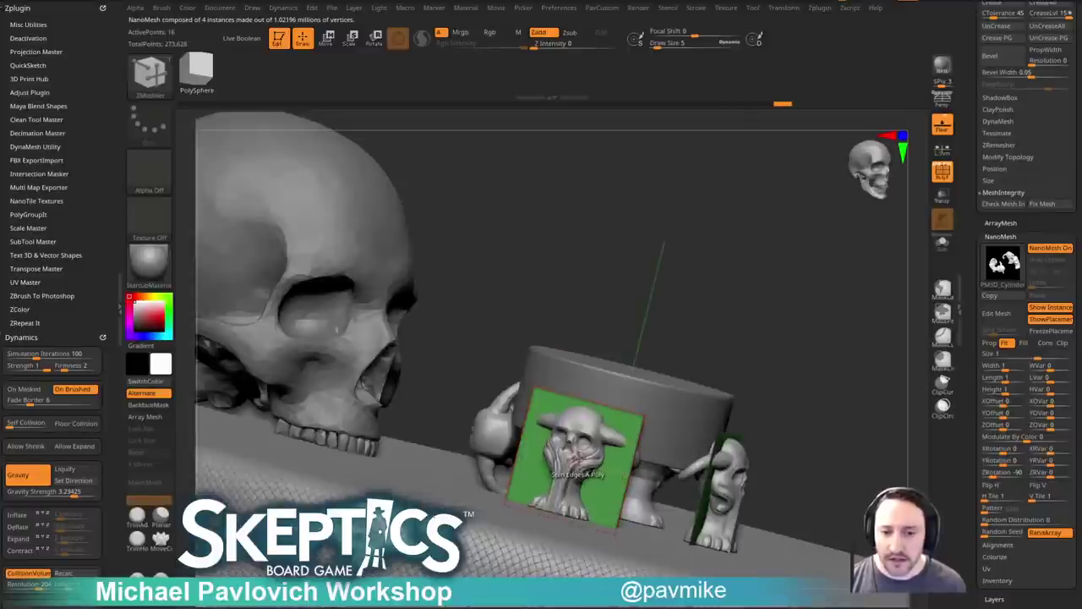
{"action": "left_click_drag", "start_coordinate": [712, 339], "coordinate": [755, 365]}
{"action": "left_click", "coordinate": [408, 424]}
{"action": "left_click", "coordinate": [428, 420]}
{"action": "left_click", "coordinate": [428, 419]}
{"action": "left_click_drag", "start_coordinate": [681, 324], "coordinate": [794, 317]}
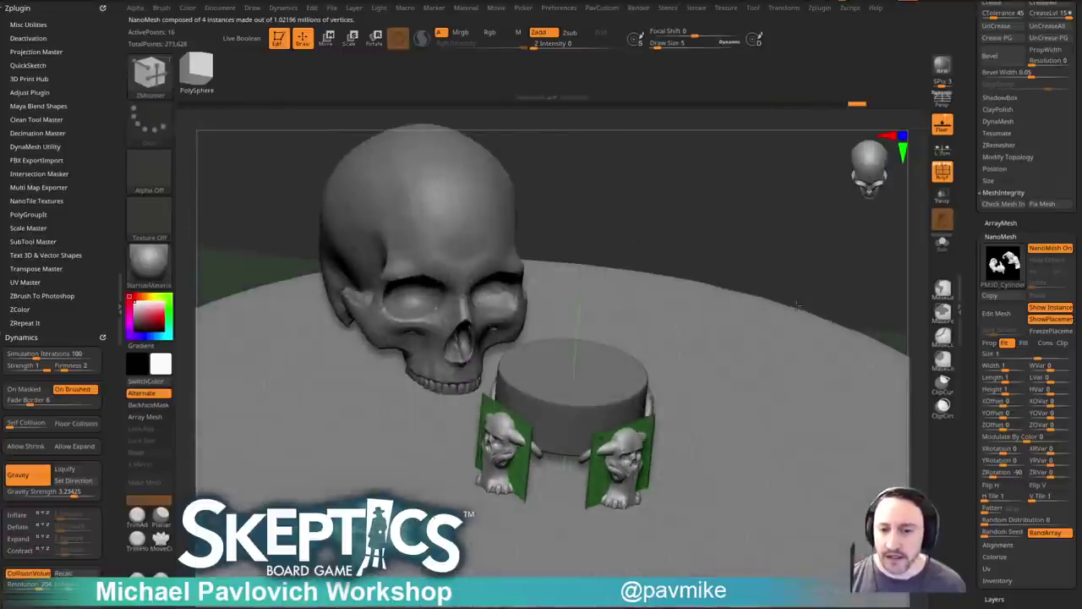
Hide the NanoMesh placement polygons, turn local symmetry back on and hide the floor.
{"action": "left_click", "coordinate": [1048, 320]}
{"action": "left_click_drag", "start_coordinate": [898, 309], "coordinate": [871, 302]}
{"action": "left_click_drag", "start_coordinate": [783, 292], "coordinate": [897, 215]}
{"action": "left_click", "coordinate": [944, 148]}
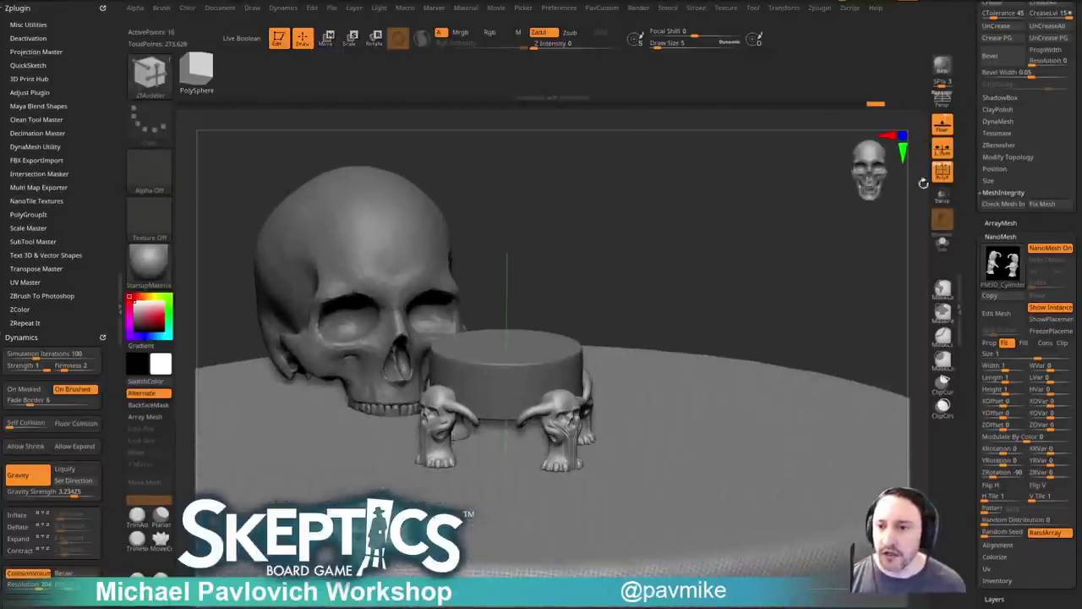
{"action": "left_click", "coordinate": [941, 127]}
{"action": "left_click_drag", "start_coordinate": [805, 298], "coordinate": [812, 272]}
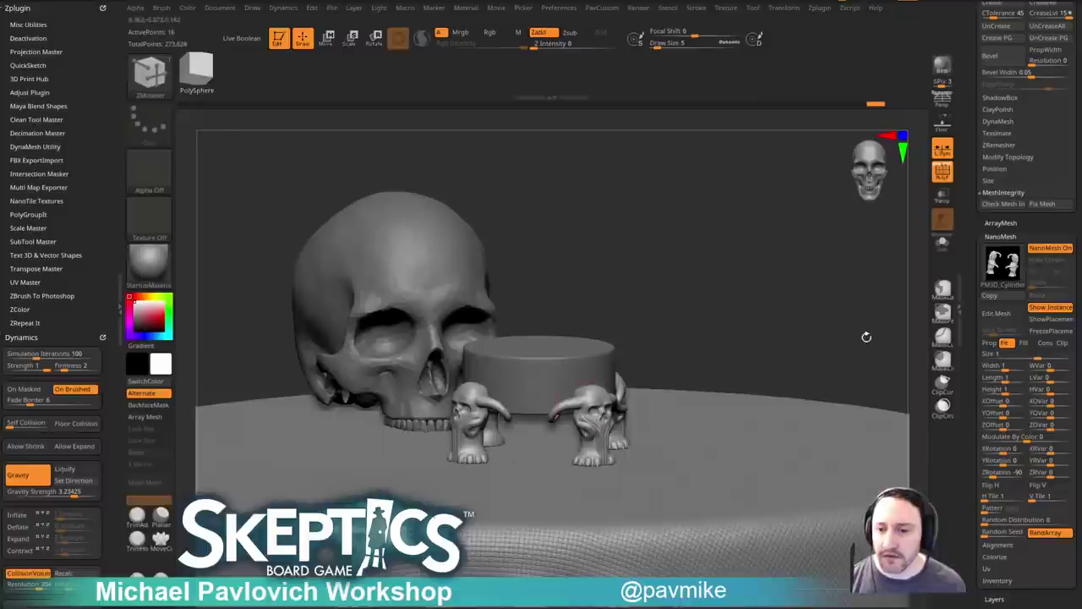
Enter Edit Mesh for the NanoMesh leg, frame its skull face and turn off the polyframe.
{"action": "left_click", "coordinate": [996, 313]}
{"action": "left_click_drag", "start_coordinate": [831, 380], "coordinate": [679, 437], "text": "alt"}
{"action": "left_click", "coordinate": [942, 173]}
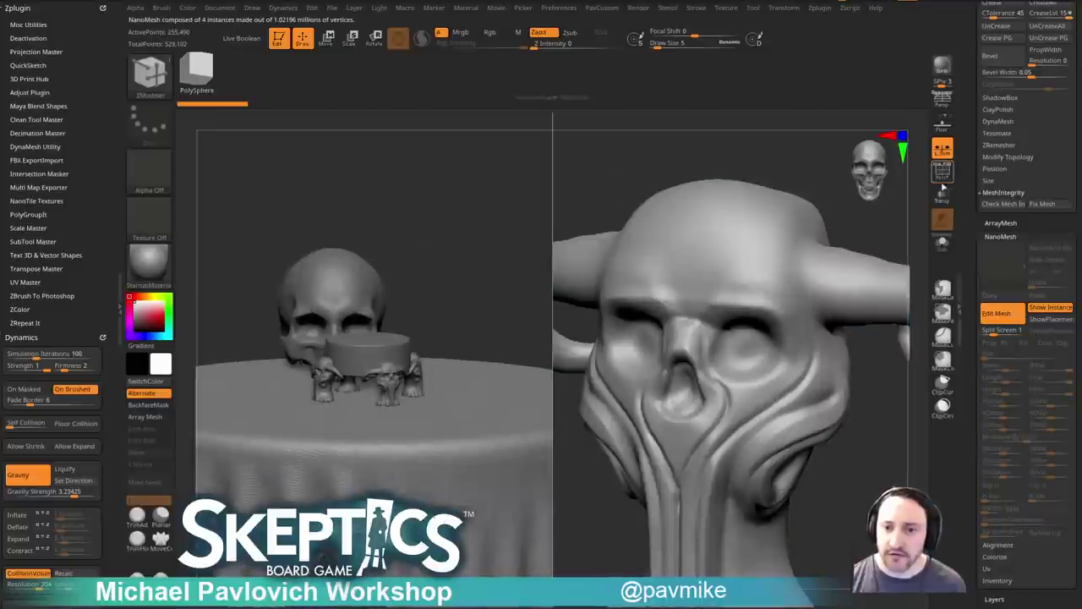
{"action": "left_click_drag", "start_coordinate": [886, 221], "coordinate": [943, 256]}
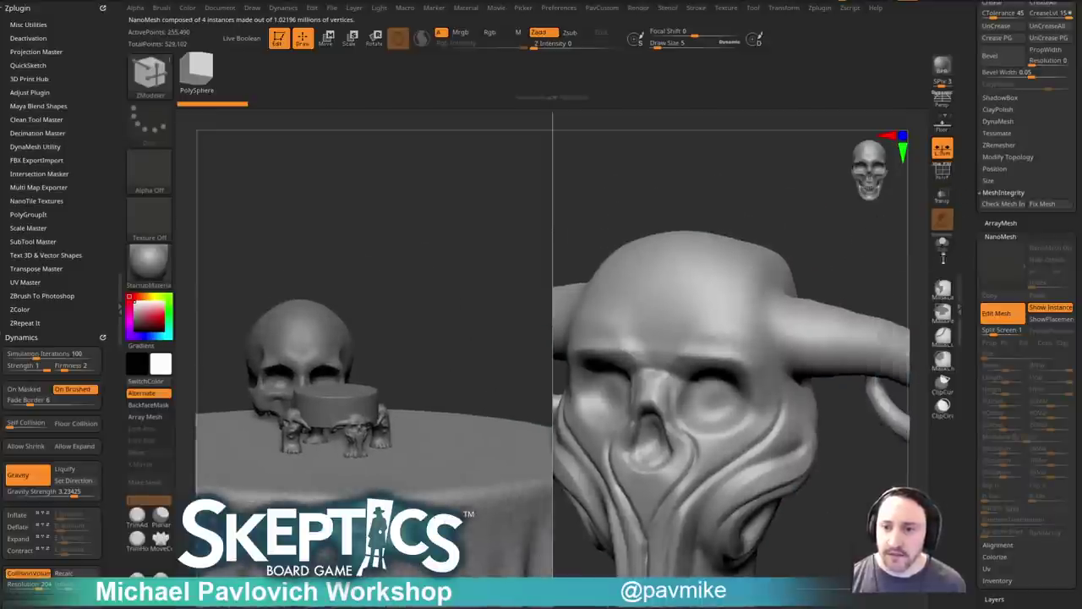
Reconstruct the leg mesh's lower subdivision levels and switch it to level 3.
{"action": "left_click", "coordinate": [988, 222], "text": "shift"}
{"action": "scroll", "coordinate": [994, 285], "scroll_direction": "up", "scroll_amount": 5}
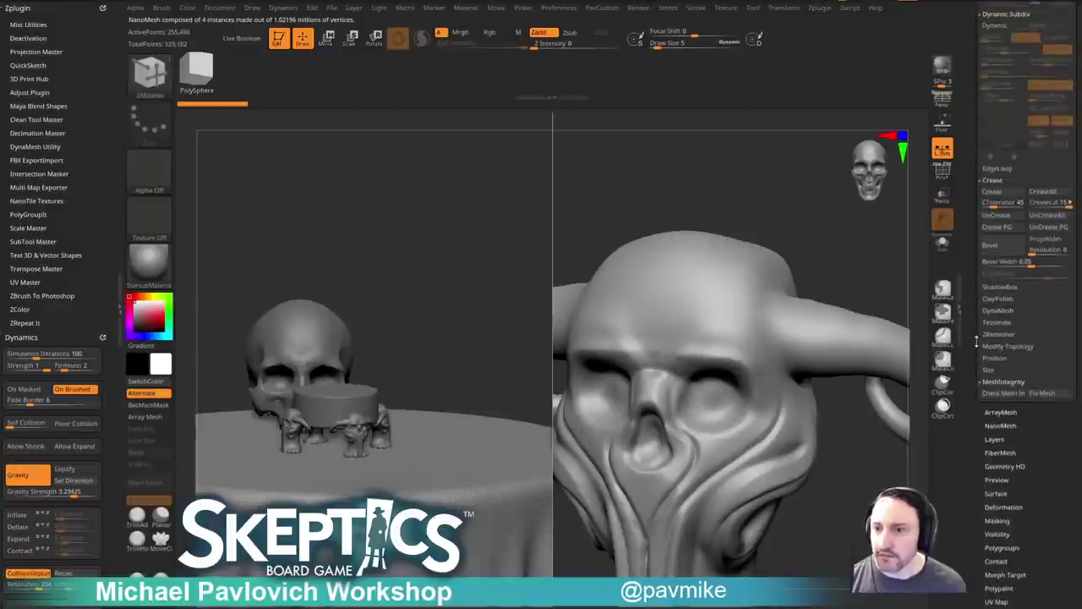
{"action": "scroll", "coordinate": [985, 127], "scroll_direction": "up", "scroll_amount": 4}
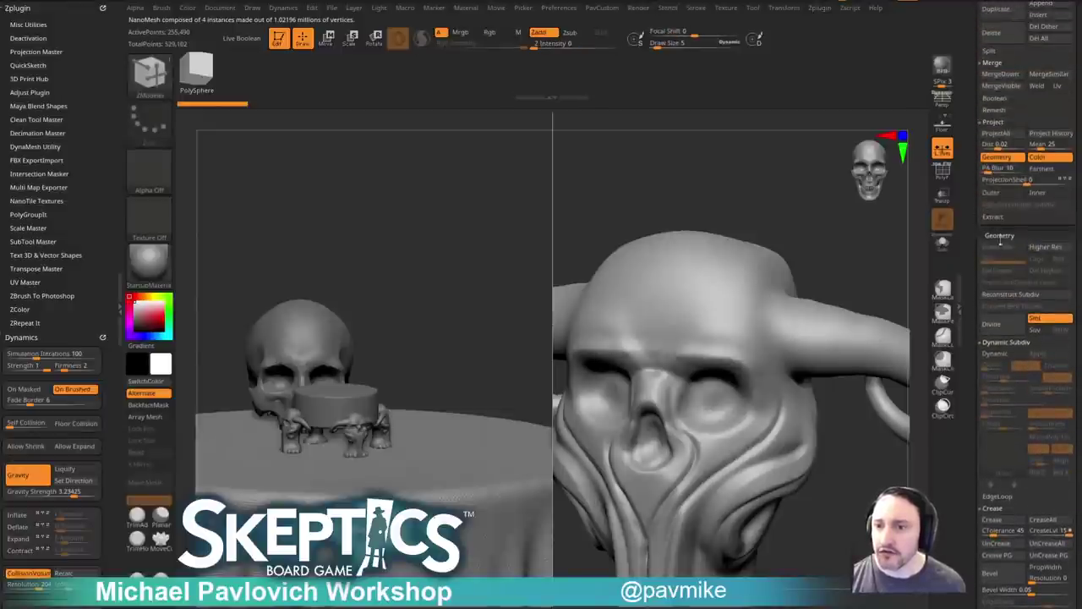
{"action": "left_click", "coordinate": [1006, 294]}
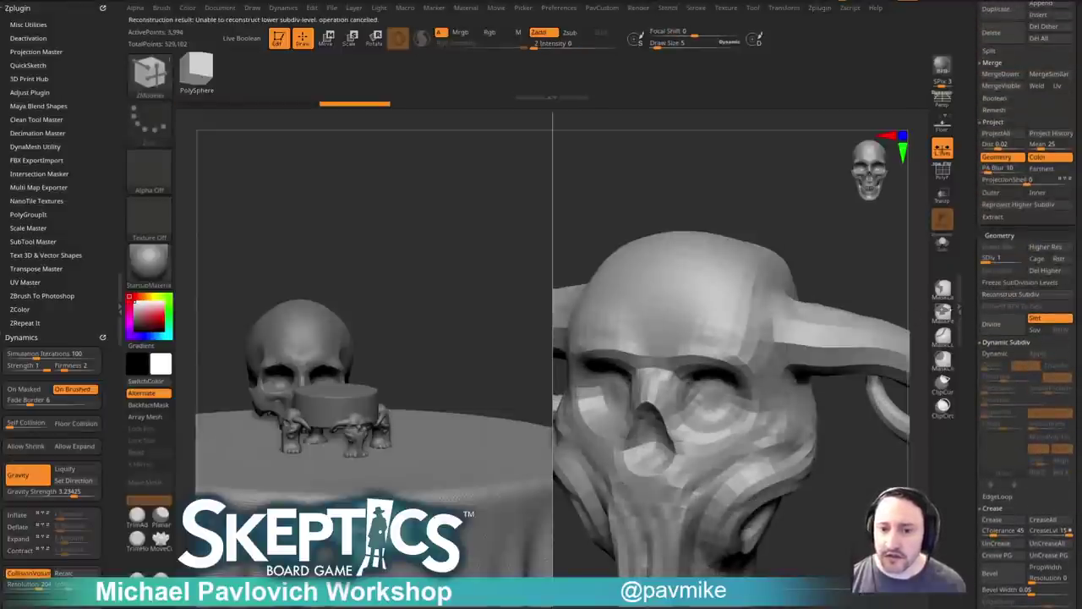
{"action": "mouse_move", "coordinate": [895, 276]}
{"action": "left_mouse_down"}
{"action": "mouse_move", "coordinate": [885, 282]}
{"action": "mouse_move", "coordinate": [898, 273]}
{"action": "mouse_move", "coordinate": [887, 261]}
{"action": "mouse_move", "coordinate": [927, 269]}
{"action": "mouse_move", "coordinate": [900, 260]}
{"action": "mouse_move", "coordinate": [861, 269]}
{"action": "left_mouse_up"}
{"action": "left_click", "coordinate": [1011, 257]}
Try carving a crease around the base of the horn with the Orb_Cracks brush at subdivision level 3.
{"action": "key", "text": "b"}
{"action": "key", "text": "d"}
{"action": "key", "text": "s"}
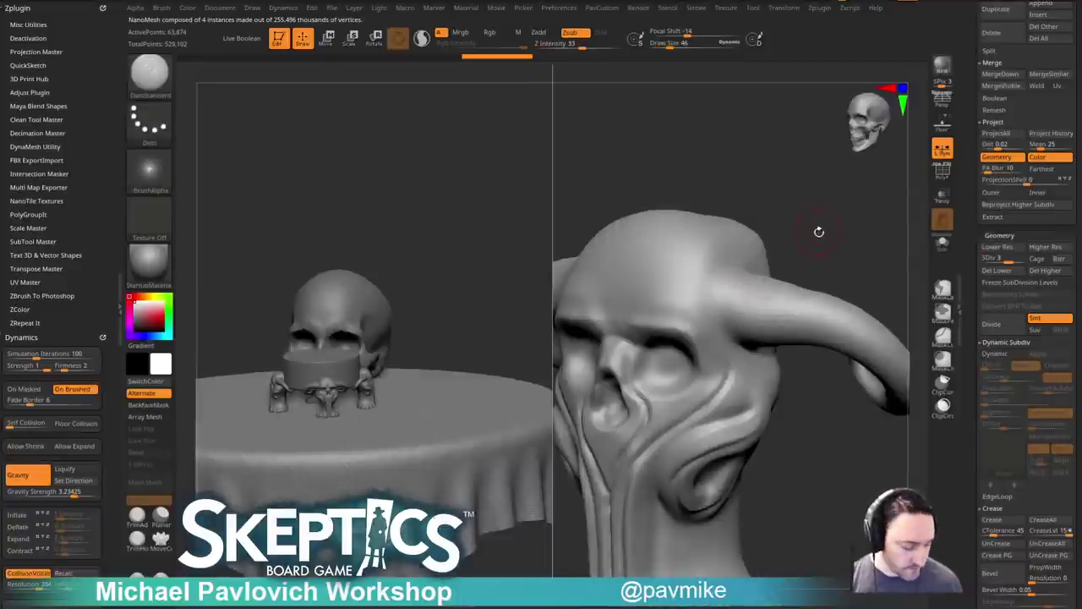
{"action": "key", "text": "b"}
{"action": "key", "text": "o"}
{"action": "key", "text": "c"}
{"action": "left_click_drag", "start_coordinate": [816, 233], "coordinate": [776, 270]}
{"action": "mouse_move", "coordinate": [694, 304]}
{"action": "left_mouse_down"}
{"action": "mouse_move", "coordinate": [711, 307]}
{"action": "mouse_move", "coordinate": [715, 323]}
{"action": "left_mouse_up"}
{"action": "mouse_move", "coordinate": [827, 284]}
{"action": "left_mouse_down"}
{"action": "mouse_move", "coordinate": [806, 273]}
{"action": "mouse_move", "coordinate": [840, 296]}
{"action": "left_mouse_up"}
{"action": "left_click_drag", "start_coordinate": [747, 296], "coordinate": [729, 301]}
{"action": "mouse_move", "coordinate": [816, 285]}
{"action": "left_mouse_down"}
{"action": "mouse_move", "coordinate": [862, 273]}
{"action": "mouse_move", "coordinate": [807, 280]}
{"action": "left_mouse_up"}
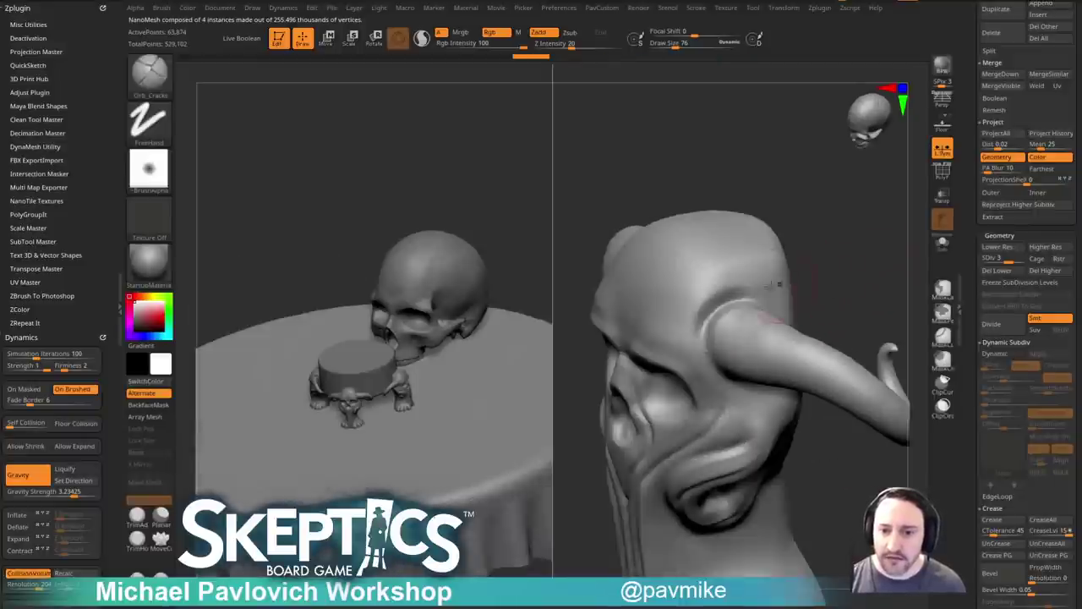
{"action": "key", "text": "ctrl+z"}
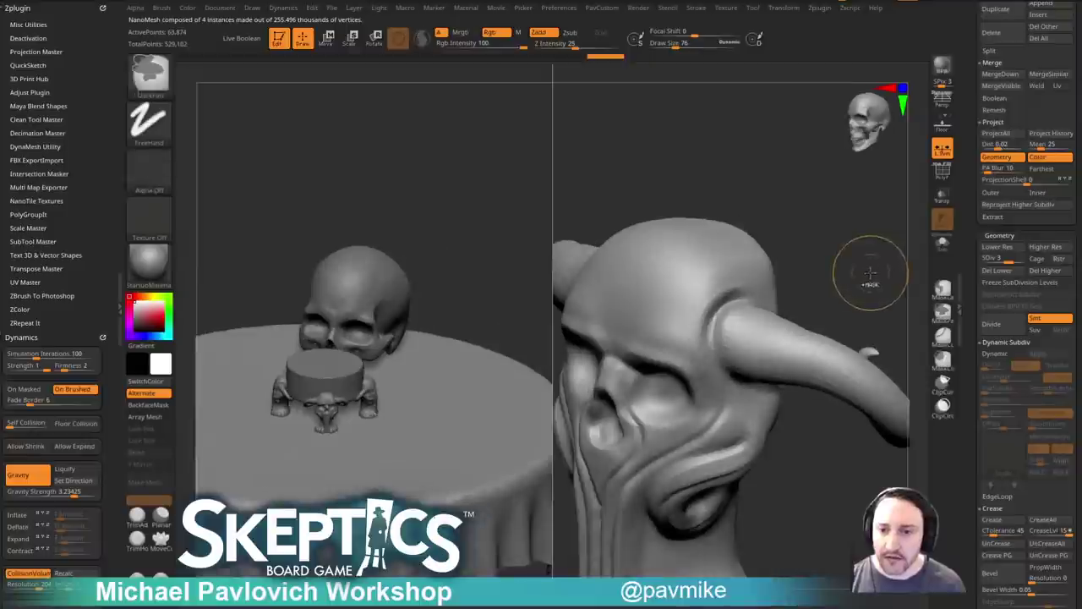
Try switching the creased leg mesh to subdivision level 4 and removing its lower levels.
{"action": "left_click", "coordinate": [1020, 259]}
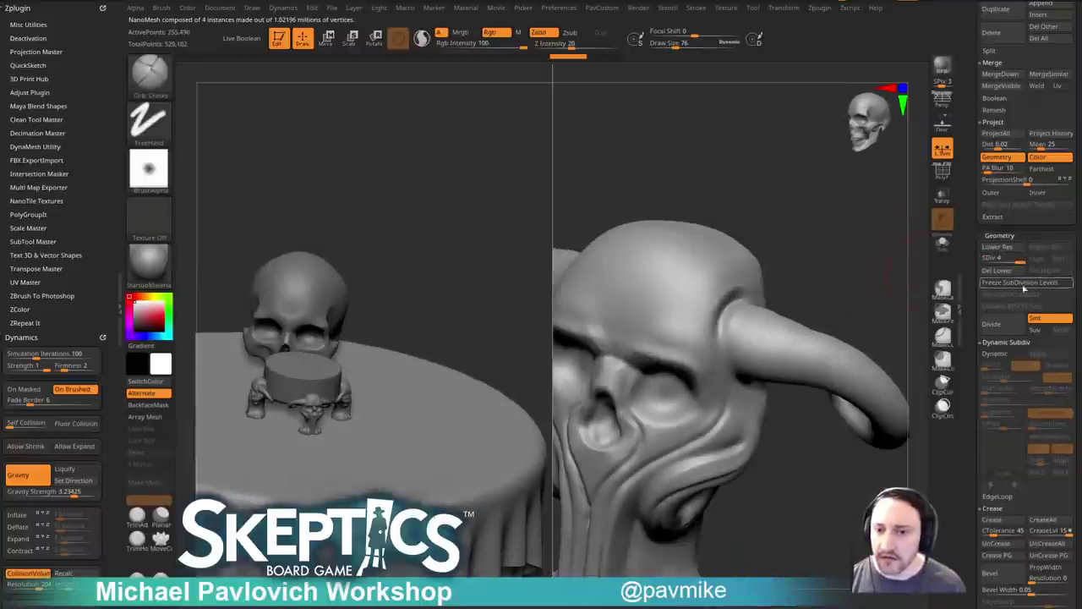
{"action": "left_click", "coordinate": [1044, 284]}
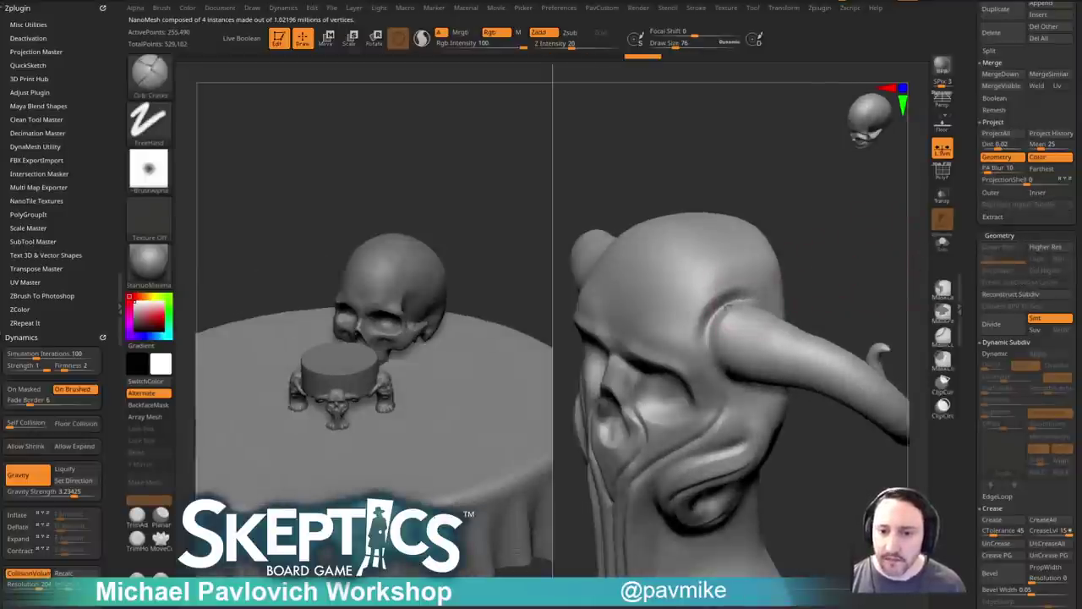
{"action": "mouse_move", "coordinate": [777, 334]}
{"action": "right_mouse_down"}
{"action": "mouse_move", "coordinate": [833, 291]}
{"action": "mouse_move", "coordinate": [832, 252]}
{"action": "mouse_move", "coordinate": [830, 287]}
{"action": "right_mouse_up"}
{"action": "right_click_drag", "start_coordinate": [830, 287], "coordinate": [830, 265], "text": "ctrl"}
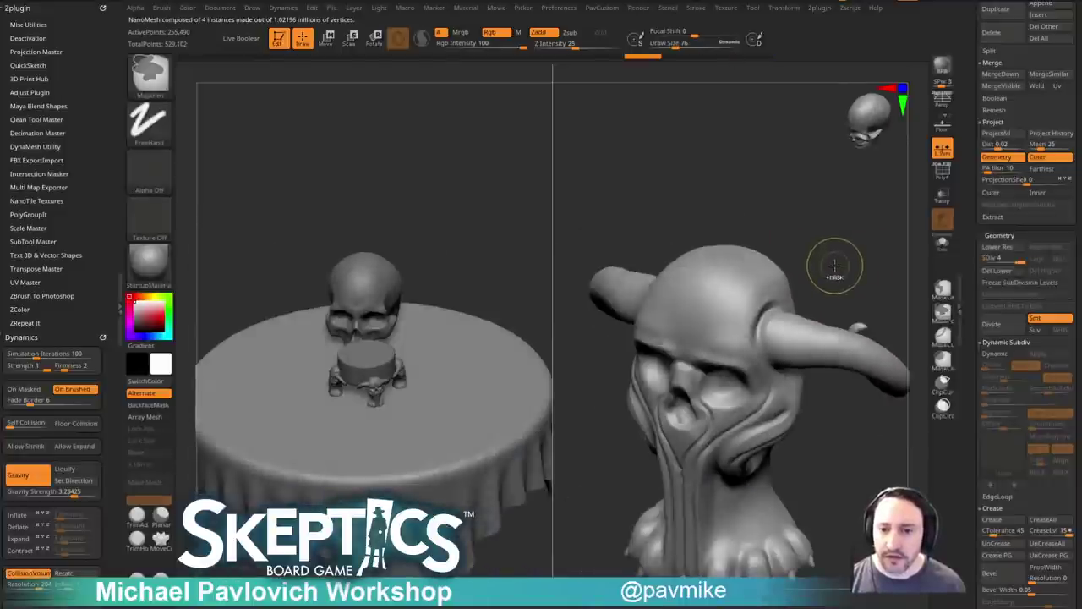
Select the Orb_Cracks brush, set the leg mesh to subdivision level 4 and delete its lower levels.
{"action": "key", "text": "b"}
{"action": "key", "text": "o"}
{"action": "key", "text": "c"}
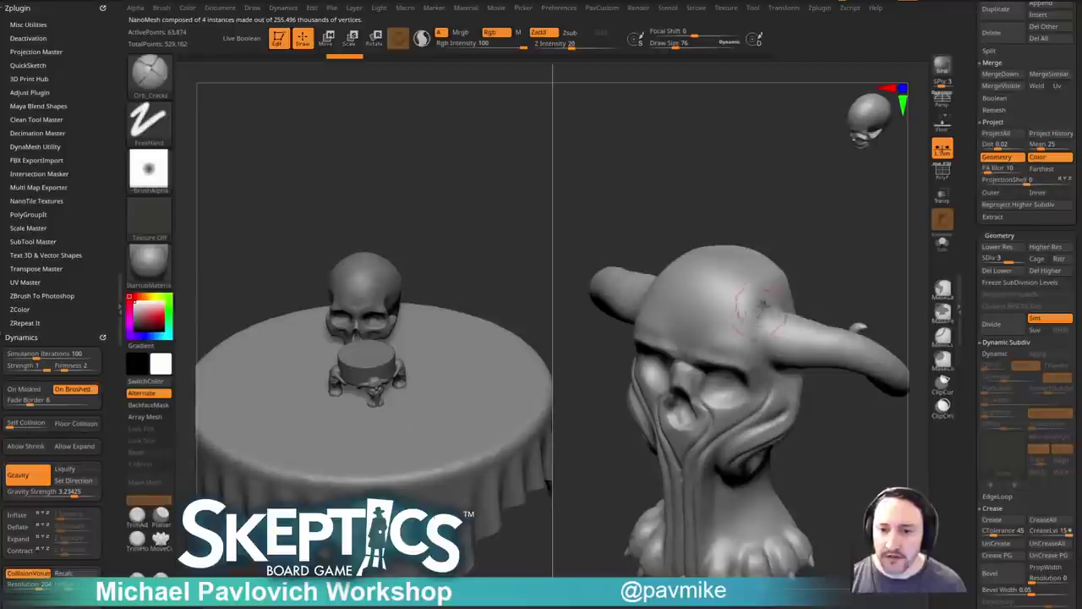
{"action": "mouse_move", "coordinate": [798, 276]}
{"action": "right_mouse_down"}
{"action": "mouse_move", "coordinate": [865, 263]}
{"action": "mouse_move", "coordinate": [725, 278]}
{"action": "mouse_move", "coordinate": [775, 290]}
{"action": "mouse_move", "coordinate": [805, 315]}
{"action": "right_mouse_up"}
{"action": "left_click_drag", "start_coordinate": [810, 319], "coordinate": [767, 368]}
{"action": "left_click", "coordinate": [1019, 258]}
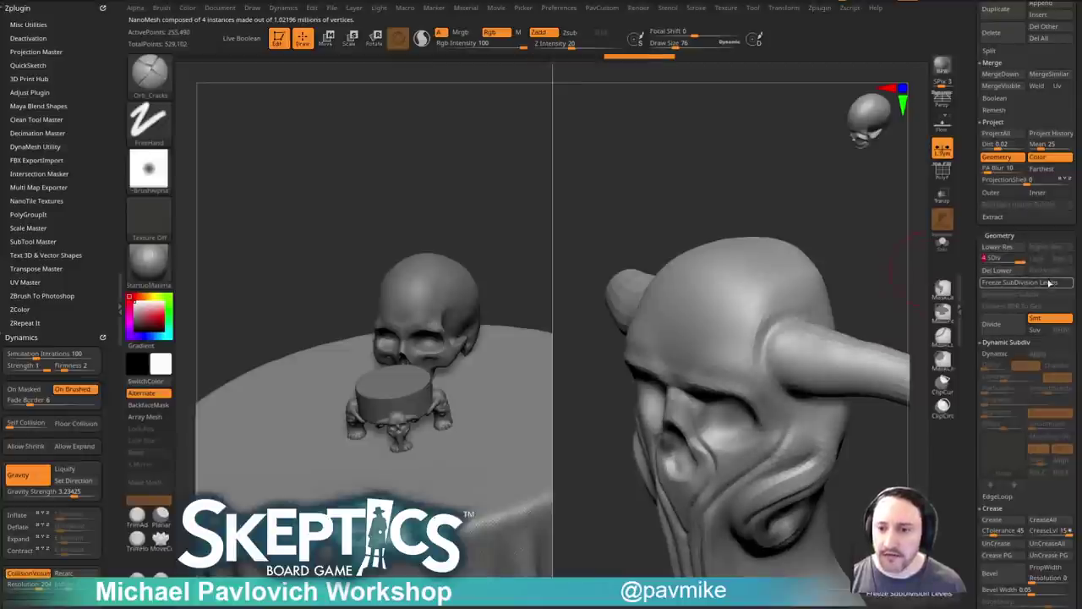
{"action": "left_click", "coordinate": [1008, 272]}
Carve a groove around the base of the horn with the Orb_Cracks brush.
{"action": "right_click_drag", "start_coordinate": [858, 258], "coordinate": [830, 277]}
{"action": "mouse_move", "coordinate": [783, 337]}
{"action": "left_mouse_down"}
{"action": "mouse_move", "coordinate": [779, 319]}
{"action": "mouse_move", "coordinate": [765, 357]}
{"action": "left_mouse_up"}
{"action": "left_click_drag", "start_coordinate": [795, 310], "coordinate": [758, 372]}
{"action": "mouse_move", "coordinate": [871, 284]}
{"action": "right_mouse_down"}
{"action": "mouse_move", "coordinate": [630, 250]}
{"action": "mouse_move", "coordinate": [664, 295]}
{"action": "right_mouse_up"}
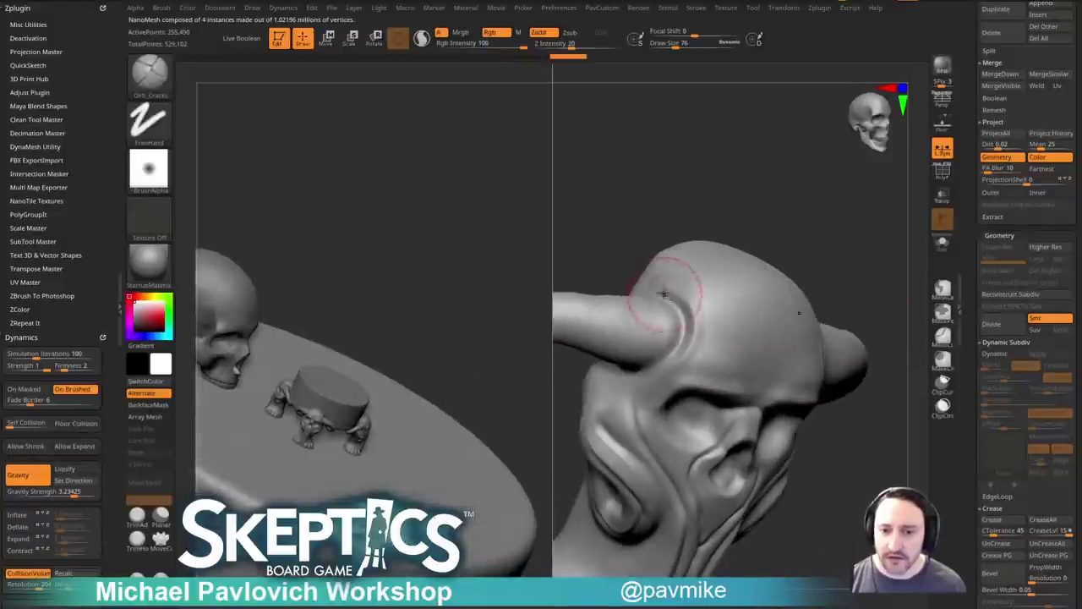
Try building up ridges on the skull's forehead with the Clay brush.
{"action": "mouse_move", "coordinate": [860, 264]}
{"action": "right_mouse_down"}
{"action": "mouse_move", "coordinate": [839, 222]}
{"action": "mouse_move", "coordinate": [846, 262]}
{"action": "right_mouse_up"}
{"action": "key", "text": "b"}
{"action": "key", "text": "c"}
{"action": "key", "text": "l"}
{"action": "left_click_drag", "start_coordinate": [768, 324], "coordinate": [741, 338]}
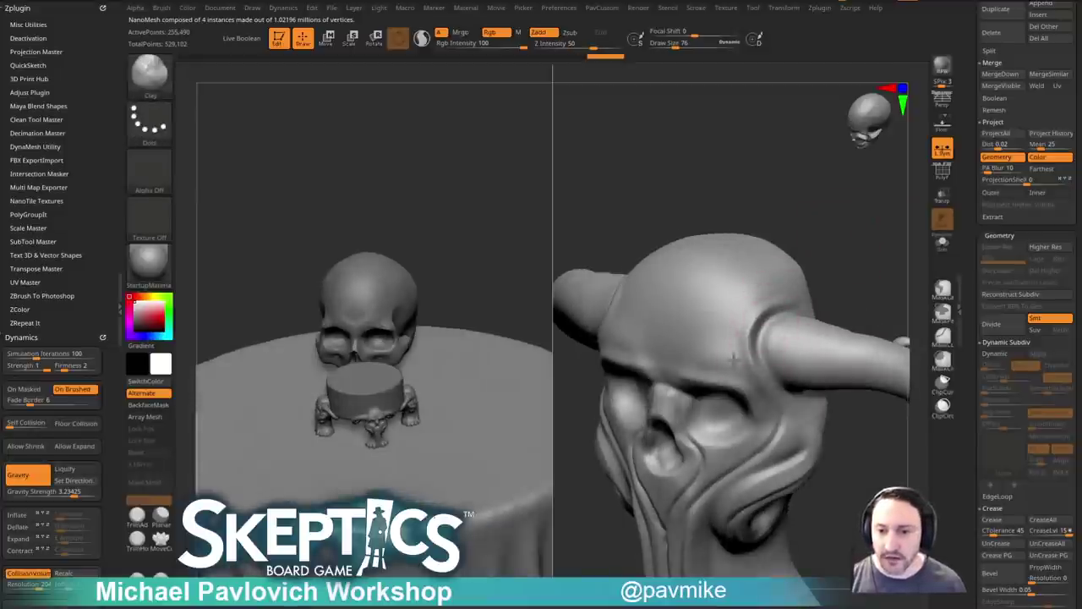
{"action": "mouse_move", "coordinate": [777, 292]}
{"action": "left_mouse_down"}
{"action": "mouse_move", "coordinate": [729, 306]}
{"action": "mouse_move", "coordinate": [705, 366]}
{"action": "mouse_move", "coordinate": [715, 317]}
{"action": "mouse_move", "coordinate": [705, 367]}
{"action": "left_mouse_up"}
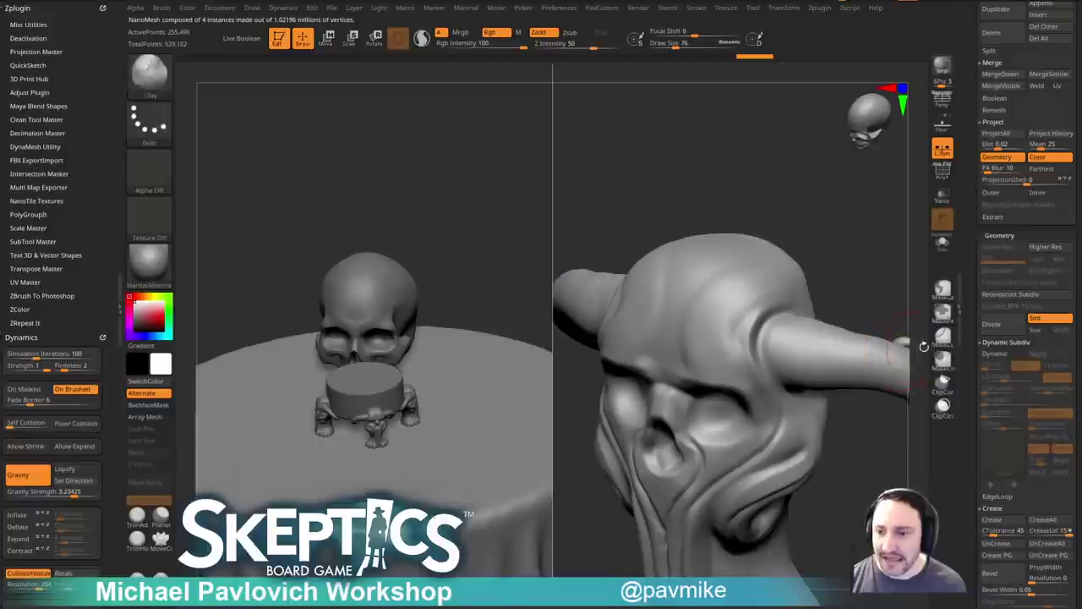
Hide the NanoMesh instances in the scene while the leg mesh stays in Edit Mesh mode.
{"action": "mouse_move", "coordinate": [970, 306]}
{"action": "left_mouse_down"}
{"action": "mouse_move", "coordinate": [974, 384]}
{"action": "mouse_move", "coordinate": [953, 156]}
{"action": "left_mouse_up"}
{"action": "left_click", "coordinate": [998, 213]}
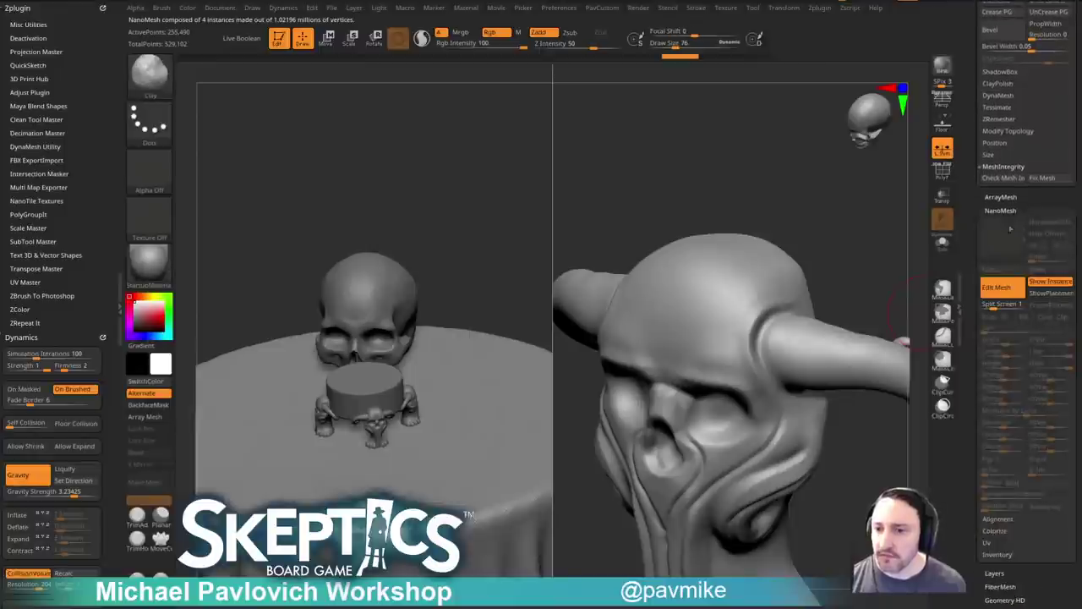
{"action": "left_click", "coordinate": [1045, 286]}
{"action": "mouse_move", "coordinate": [853, 269]}
{"action": "left_mouse_down"}
{"action": "mouse_move", "coordinate": [870, 246]}
{"action": "mouse_move", "coordinate": [881, 245]}
{"action": "mouse_move", "coordinate": [860, 260]}
{"action": "mouse_move", "coordinate": [900, 244]}
{"action": "mouse_move", "coordinate": [828, 269]}
{"action": "mouse_move", "coordinate": [887, 225]}
{"action": "left_mouse_up"}
Flatten the temple and the side of the forehead next to the horn groove with the hPolish brush.
{"action": "key", "text": "b"}
{"action": "key", "text": "h"}
{"action": "key", "text": "p"}
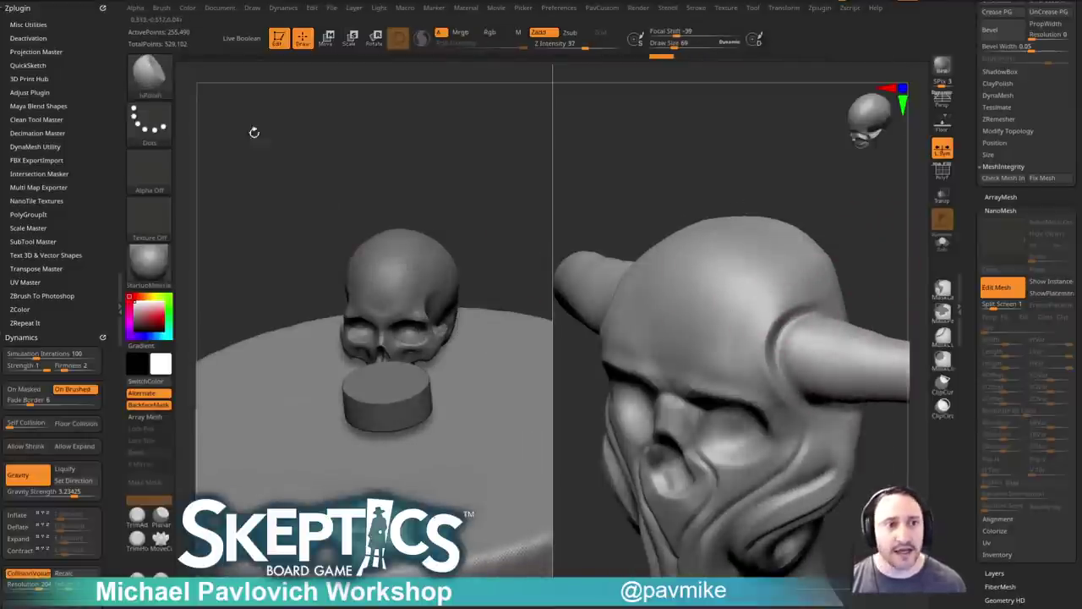
{"action": "mouse_move", "coordinate": [534, 156]}
{"action": "left_mouse_down"}
{"action": "mouse_move", "coordinate": [789, 300]}
{"action": "mouse_move", "coordinate": [890, 239]}
{"action": "left_mouse_up"}
{"action": "key", "text": "s"}
{"action": "left_click_drag", "start_coordinate": [679, 341], "coordinate": [662, 352]}
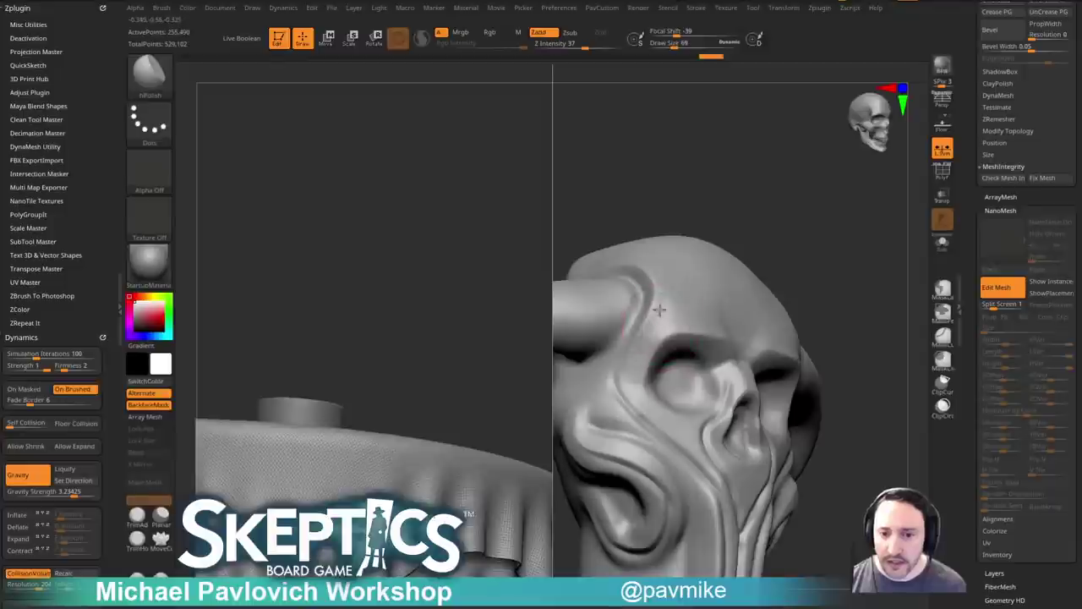
{"action": "left_click_drag", "start_coordinate": [641, 381], "coordinate": [720, 372]}
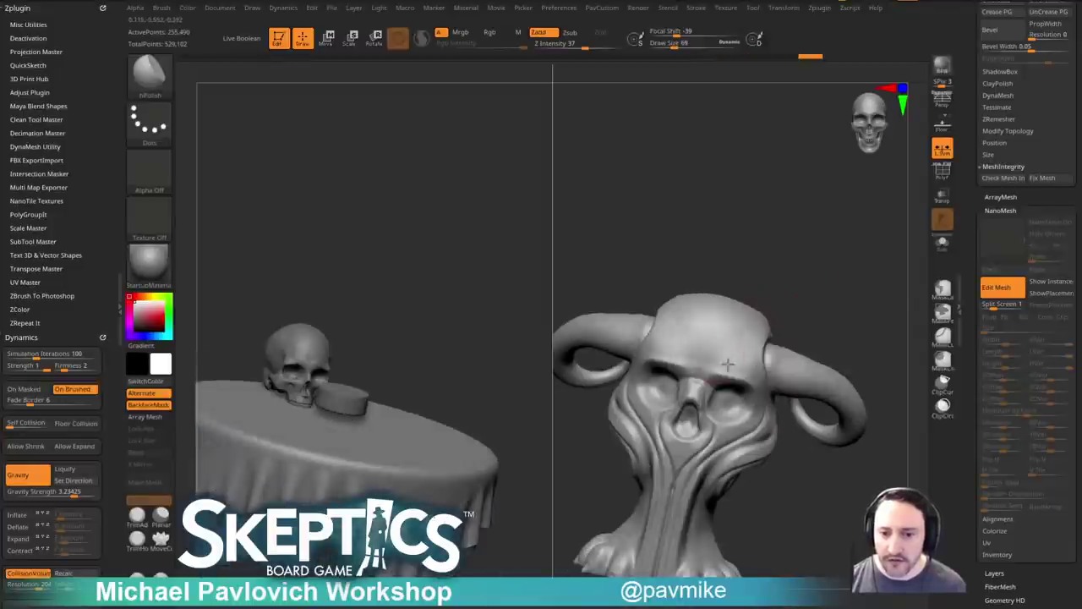
Carve symmetrical creases into the forehead above the brow with the DamStandard brush.
{"action": "mouse_move", "coordinate": [845, 254]}
{"action": "left_mouse_down", "text": "alt"}
{"action": "mouse_move", "coordinate": [849, 328]}
{"action": "mouse_move", "coordinate": [889, 242]}
{"action": "mouse_move", "coordinate": [841, 259]}
{"action": "left_mouse_up", "text": "alt"}
{"action": "key", "text": "b"}
{"action": "key", "text": "d"}
{"action": "key", "text": "s"}
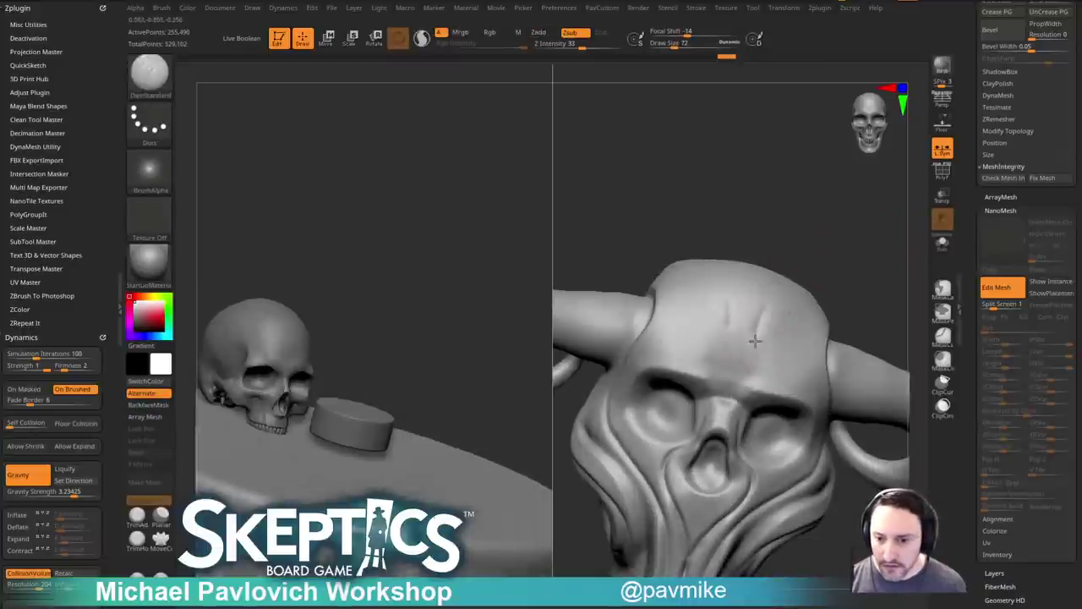
{"action": "right_click_drag", "start_coordinate": [781, 340], "coordinate": [779, 326]}
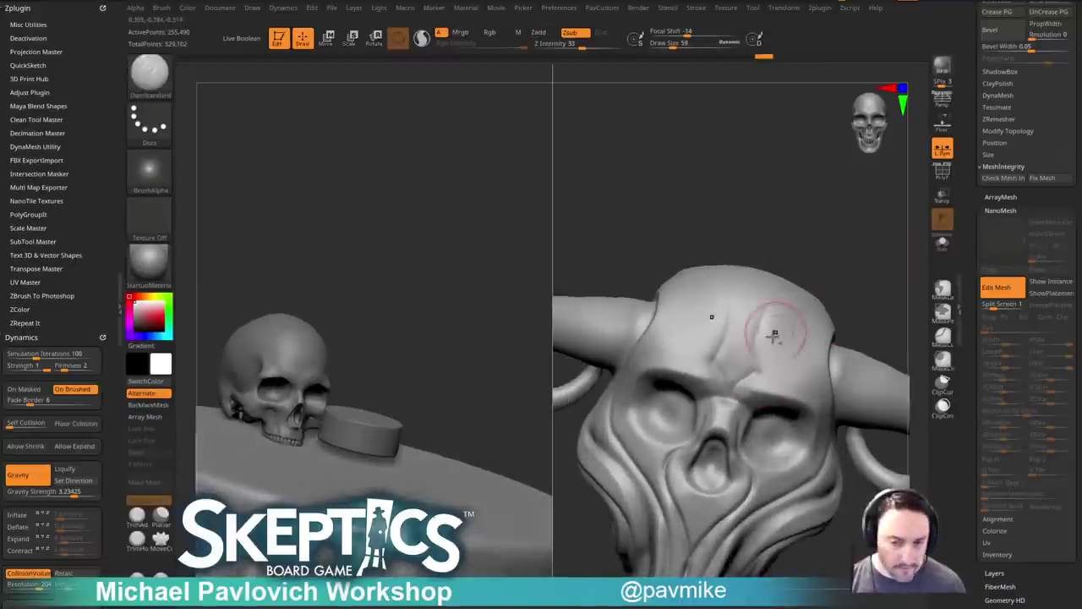
{"action": "left_click_drag", "start_coordinate": [766, 374], "coordinate": [768, 370]}
{"action": "mouse_move", "coordinate": [859, 277]}
{"action": "left_mouse_down"}
{"action": "mouse_move", "coordinate": [855, 251]}
{"action": "mouse_move", "coordinate": [837, 268]}
{"action": "left_mouse_up"}
Polish the edges of the forehead creases and brow with the hPolish brush.
{"action": "key", "text": "b"}
{"action": "key", "text": "h"}
{"action": "key", "text": "p"}
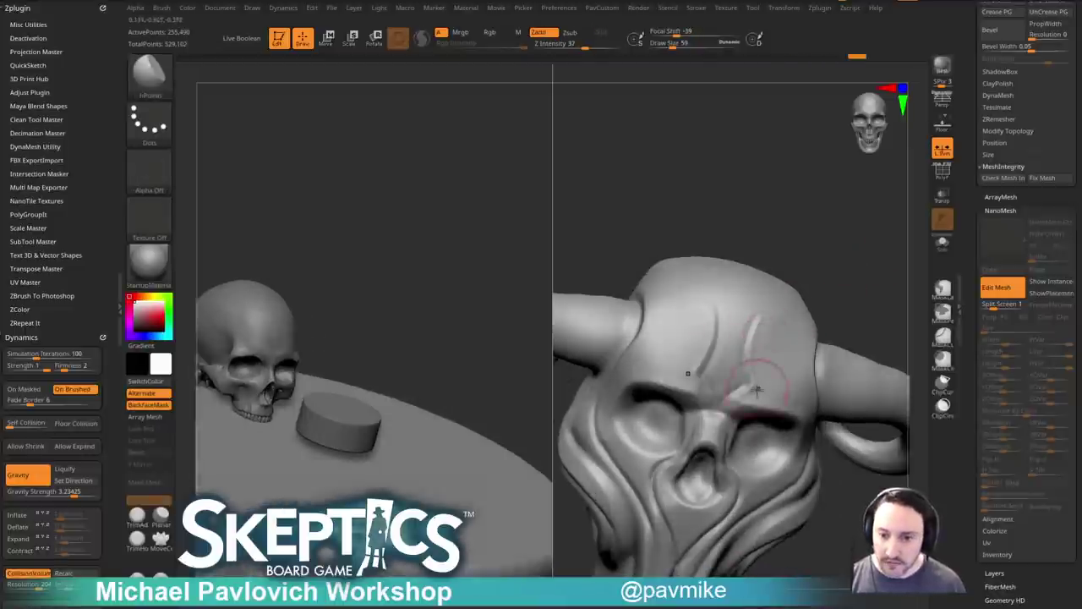
{"action": "key", "text": "f"}
{"action": "left_click_drag", "start_coordinate": [876, 315], "coordinate": [858, 299]}
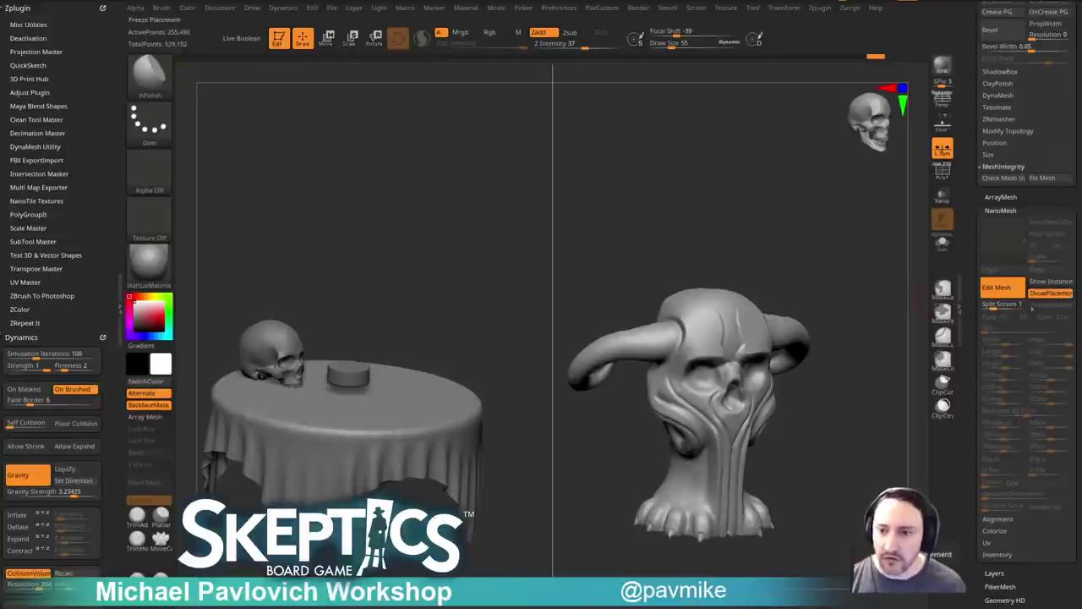
Show the NanoMesh instances again and leave Edit Mesh mode.
{"action": "left_click", "coordinate": [1048, 282]}
{"action": "left_click_drag", "start_coordinate": [873, 266], "coordinate": [891, 240], "text": "shift"}
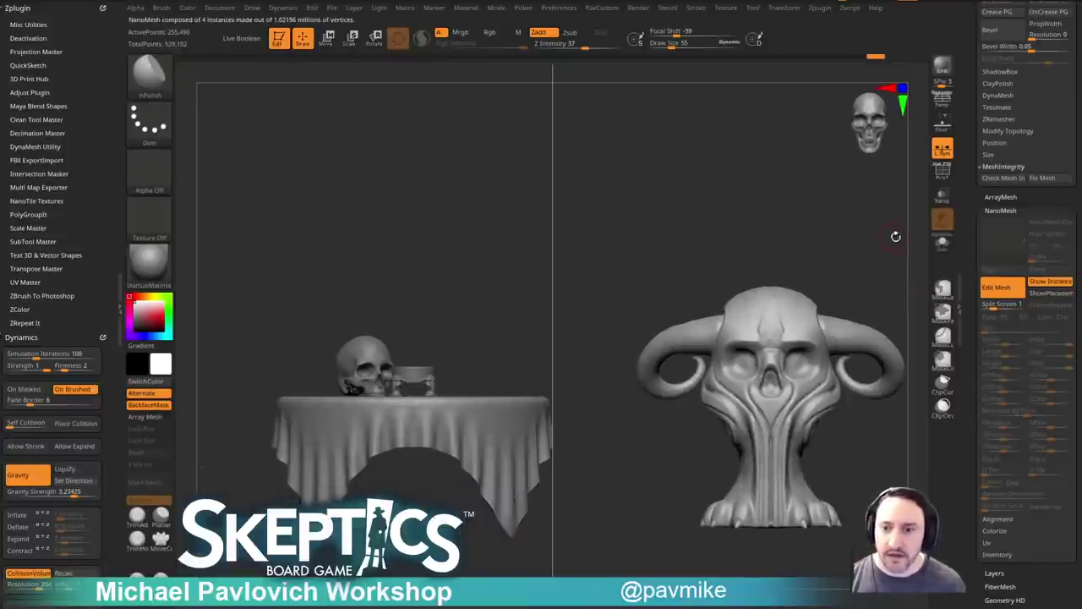
{"action": "left_click", "coordinate": [1010, 291]}
{"action": "left_click_drag", "start_coordinate": [676, 314], "coordinate": [887, 270]}
{"action": "mouse_move", "coordinate": [743, 246]}
{"action": "left_mouse_down"}
{"action": "mouse_move", "coordinate": [837, 283]}
{"action": "mouse_move", "coordinate": [814, 283]}
{"action": "left_mouse_up"}
Select the round cylinder above the legs as the active subtool and show its polyframe.
{"action": "key", "text": "s"}
{"action": "key", "text": "1"}
{"action": "mouse_move", "coordinate": [844, 245]}
{"action": "left_mouse_down", "text": "alt"}
{"action": "mouse_move", "coordinate": [815, 280]}
{"action": "mouse_move", "coordinate": [750, 241]}
{"action": "mouse_move", "coordinate": [822, 245]}
{"action": "left_mouse_up", "text": "alt"}
{"action": "left_click", "coordinate": [573, 379], "text": "alt"}
{"action": "left_click_drag", "start_coordinate": [822, 245], "coordinate": [848, 288], "text": "alt"}
{"action": "left_click", "coordinate": [941, 175]}
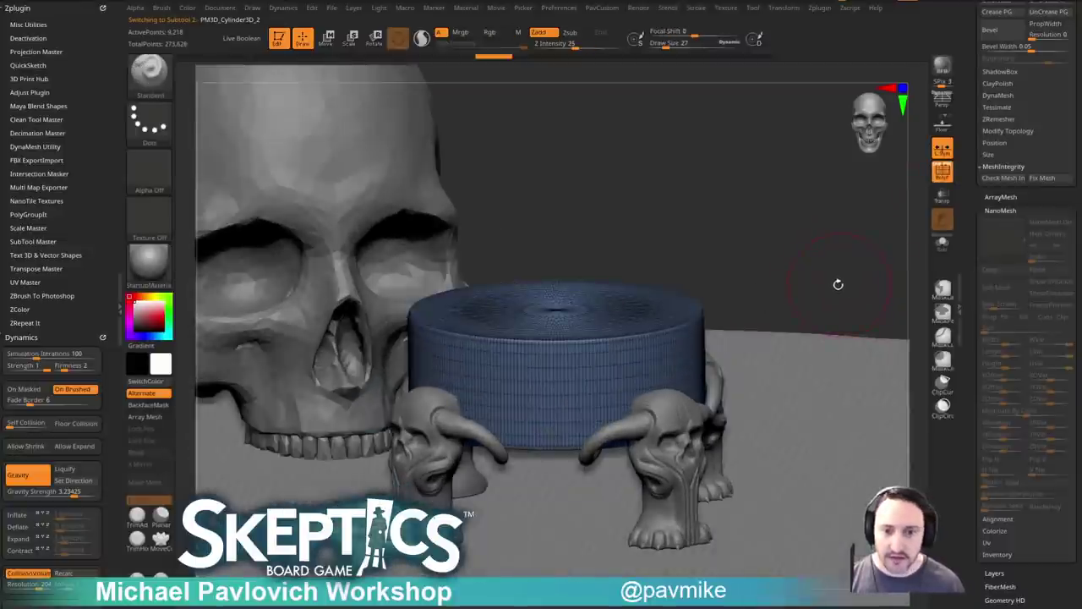
Reconstruct the cylinder's lower subdivision levels and delete its higher levels.
{"action": "left_click_drag", "start_coordinate": [971, 257], "coordinate": [973, 372]}
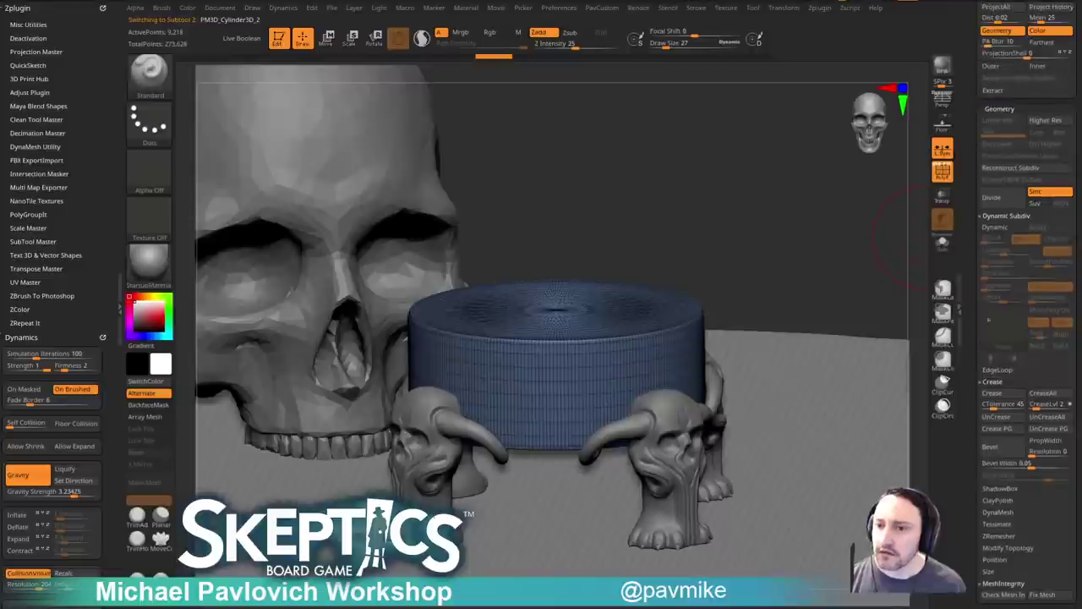
{"action": "scroll", "coordinate": [985, 262], "scroll_direction": "up", "scroll_amount": 4}
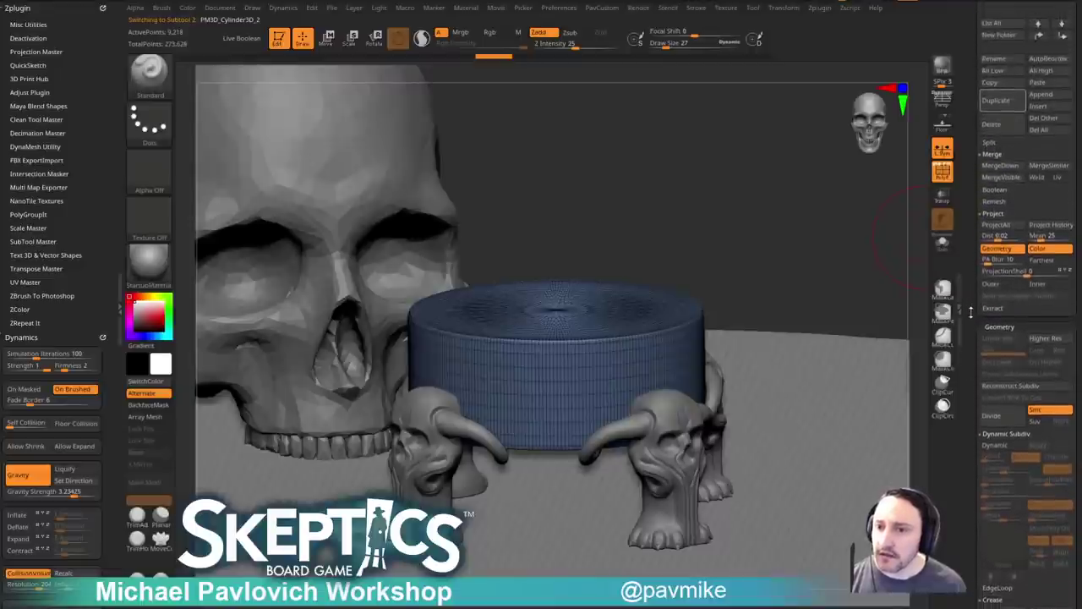
{"action": "scroll", "coordinate": [981, 292], "scroll_direction": "down", "scroll_amount": 2}
{"action": "left_click", "coordinate": [999, 282]}
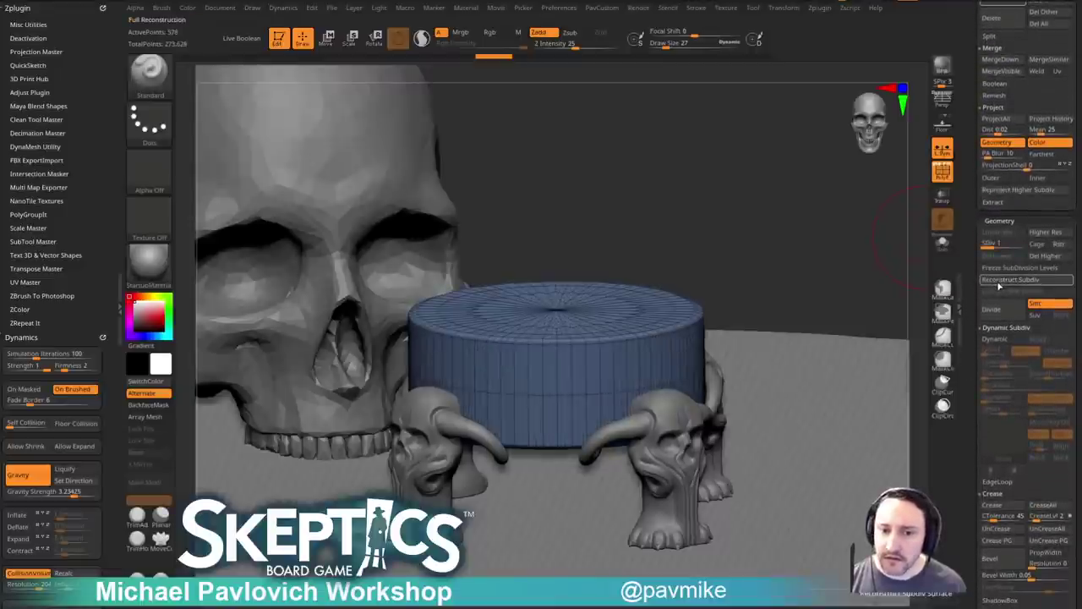
{"action": "left_click", "coordinate": [1043, 258]}
Mask part of the simplified cylinder in front view and adjust the rest in Move mode.
{"action": "left_click_drag", "start_coordinate": [765, 343], "coordinate": [737, 328]}
{"action": "left_click_drag", "start_coordinate": [925, 254], "coordinate": [917, 222]}
{"action": "key", "text": "s"}
{"action": "left_click", "coordinate": [150, 78], "text": "ctrl+shift"}
{"action": "mouse_move", "coordinate": [360, 327]}
{"action": "left_mouse_down", "text": "ctrl+shift"}
{"action": "mouse_move", "coordinate": [893, 328]}
{"action": "mouse_move", "coordinate": [898, 349]}
{"action": "left_mouse_up", "text": "ctrl+shift"}
{"action": "left_click_drag", "start_coordinate": [863, 441], "coordinate": [347, 447], "text": "ctrl+shift"}
{"action": "key", "text": "w"}
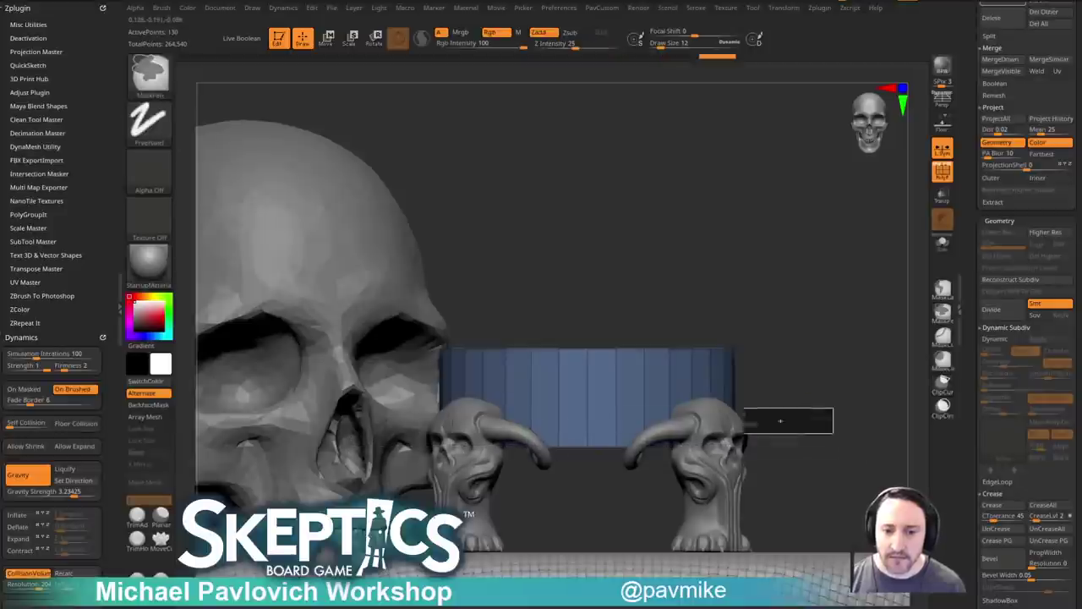
{"action": "mouse_move", "coordinate": [744, 291]}
{"action": "left_mouse_down"}
{"action": "mouse_move", "coordinate": [778, 285]}
{"action": "mouse_move", "coordinate": [742, 285]}
{"action": "mouse_move", "coordinate": [747, 323]}
{"action": "mouse_move", "coordinate": [782, 296]}
{"action": "left_mouse_up"}
{"action": "key", "text": "q"}
Preview the simplified cylinder with Dynamic Subdivision and inspect it without its polyframe.
{"action": "left_click_drag", "start_coordinate": [848, 296], "coordinate": [836, 328]}
{"action": "left_click_drag", "start_coordinate": [857, 203], "coordinate": [845, 252]}
{"action": "key", "text": "d"}
{"action": "left_click", "coordinate": [607, 196]}
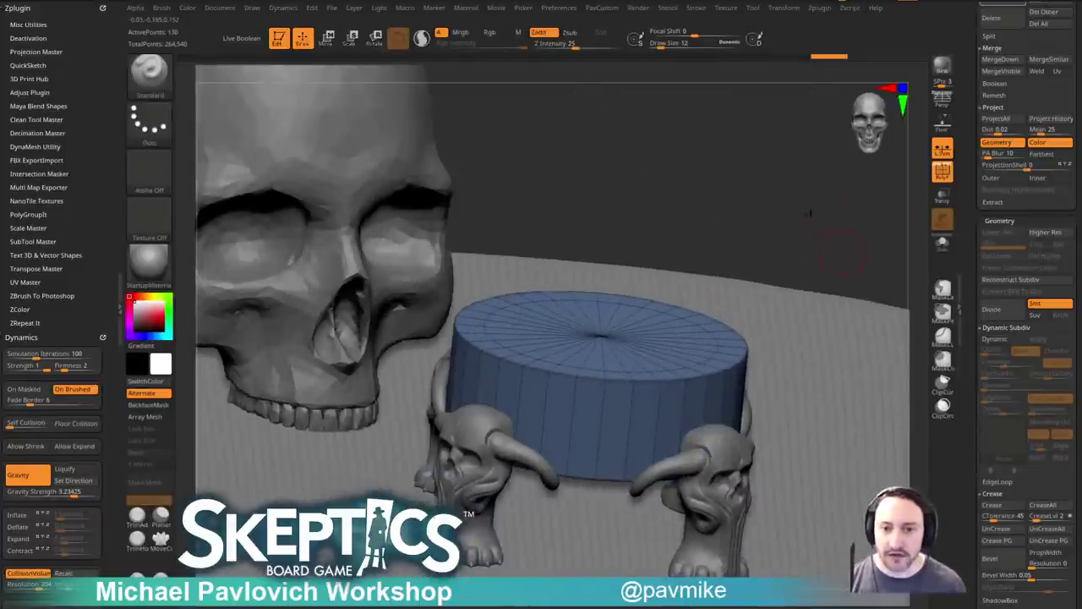
{"action": "key", "text": "shift+f"}
{"action": "mouse_move", "coordinate": [852, 227]}
{"action": "left_mouse_down"}
{"action": "mouse_move", "coordinate": [878, 230]}
{"action": "mouse_move", "coordinate": [758, 285]}
{"action": "left_mouse_up"}
{"action": "key", "text": "shift+d"}
{"action": "left_click", "coordinate": [942, 173]}
Insert edge loops around the cylinder's side with ZModeler and give the upper band its own polygroup.
{"action": "key", "text": "b"}
{"action": "key", "text": "z"}
{"action": "key", "text": "m"}
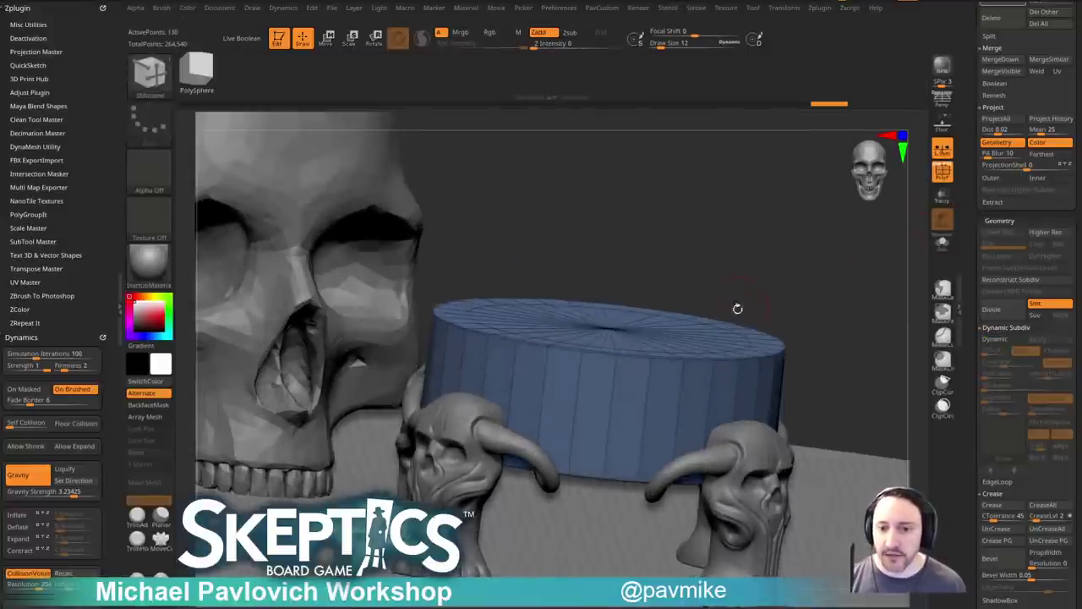
{"action": "key", "text": "space"}
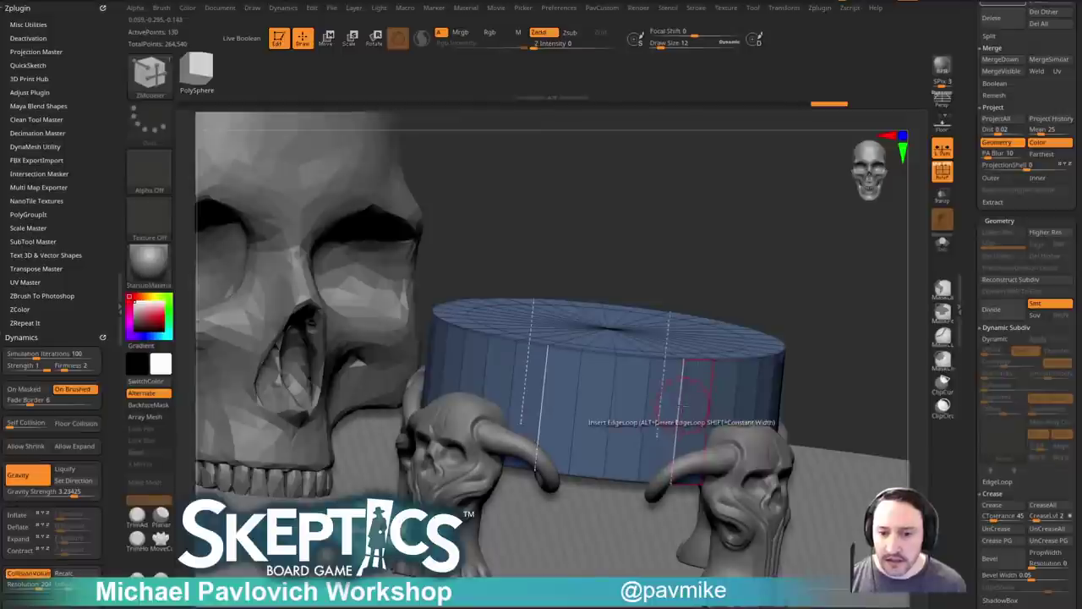
{"action": "left_click_drag", "start_coordinate": [838, 314], "coordinate": [792, 375]}
{"action": "key", "text": "space"}
{"action": "left_click", "coordinate": [710, 379]}
{"action": "left_click", "coordinate": [707, 396]}
{"action": "key", "text": "alt"}
{"action": "key", "text": "alt"}
{"action": "key", "text": "alt"}
Extrude the cylinder's green upper band outward with ZModeler to form a protruding lip.
{"action": "left_click_drag", "start_coordinate": [770, 325], "coordinate": [698, 414]}
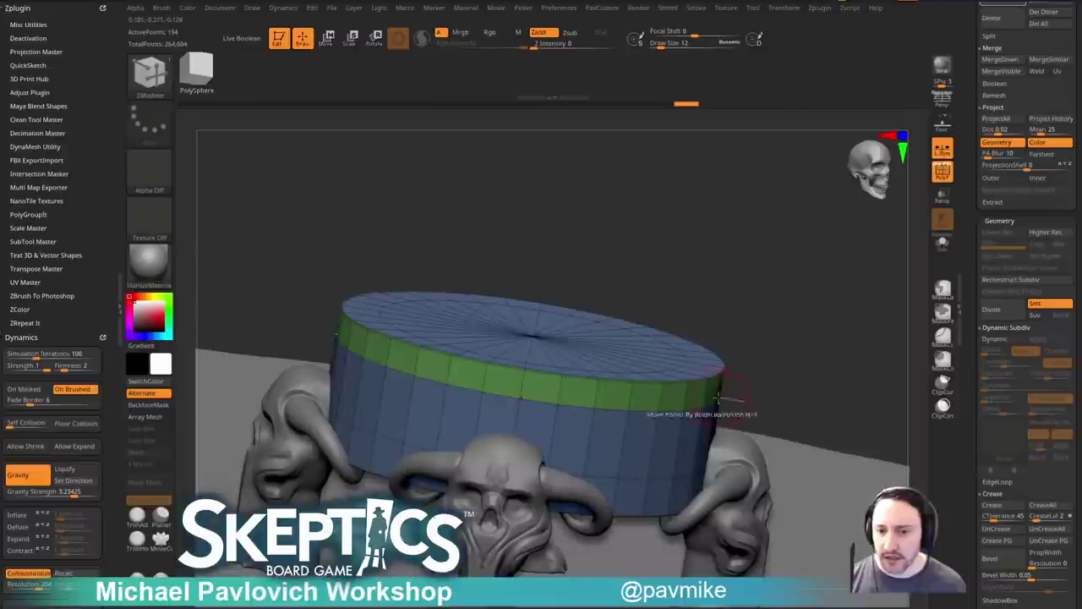
{"action": "key", "text": "space"}
{"action": "left_click", "coordinate": [689, 286]}
{"action": "left_click", "coordinate": [789, 338]}
{"action": "left_click_drag", "start_coordinate": [790, 340], "coordinate": [719, 363]}
{"action": "left_click_drag", "start_coordinate": [682, 403], "coordinate": [732, 404]}
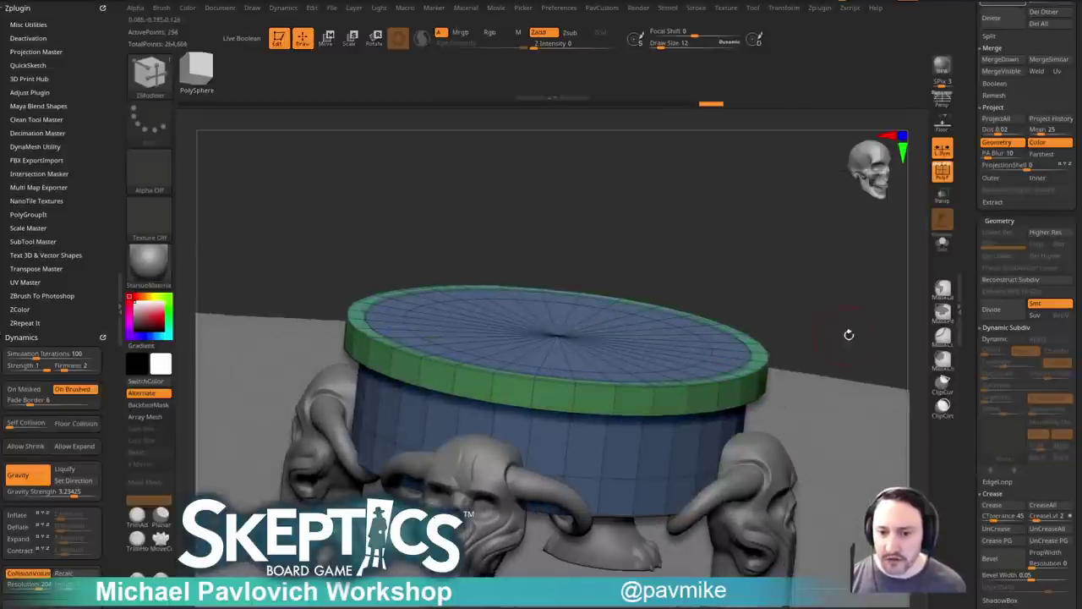
Slide the edge loop just beneath the cylinder's lip with ZModeler.
{"action": "left_click_drag", "start_coordinate": [848, 335], "coordinate": [786, 357]}
{"action": "key", "text": "space"}
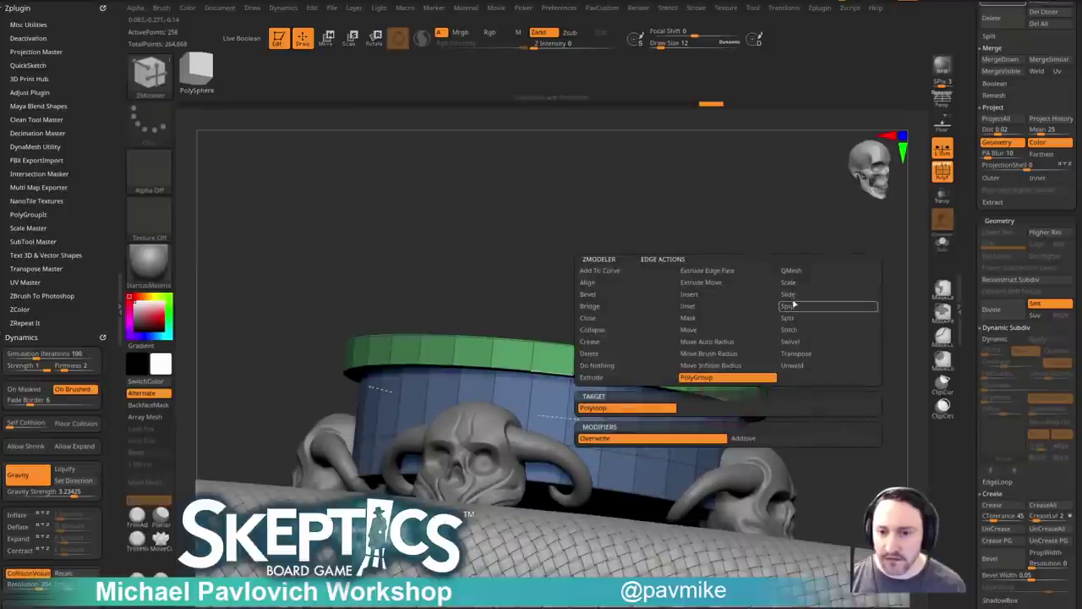
{"action": "left_click", "coordinate": [792, 307]}
{"action": "left_click", "coordinate": [727, 410]}
{"action": "left_click", "coordinate": [729, 390]}
Preview the lipped cylinder with Dynamic Subdivision and examine its smoothed edges.
{"action": "key", "text": "4"}
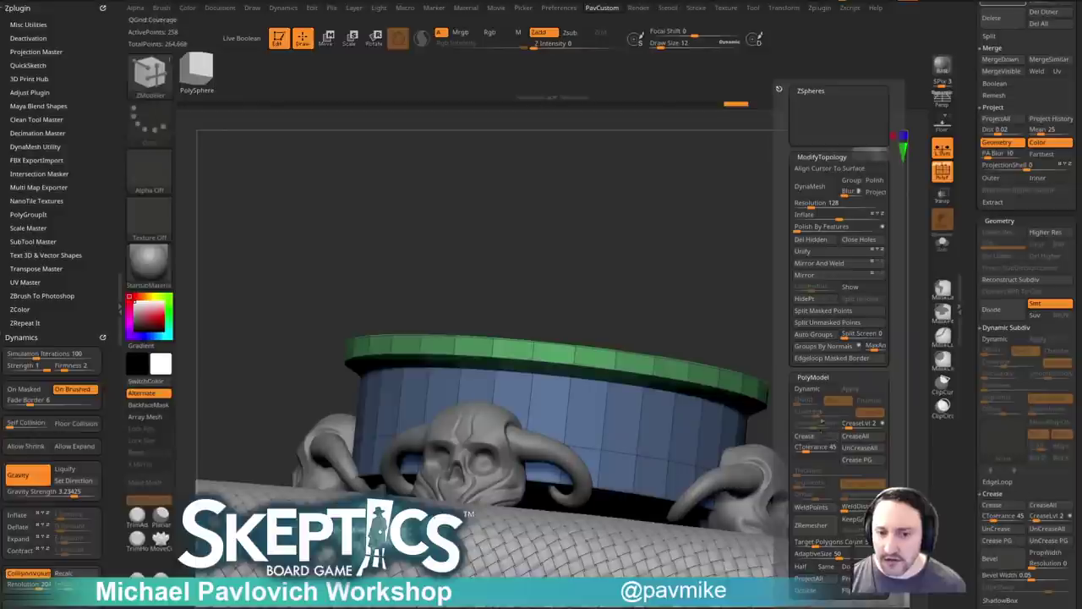
{"action": "left_click", "coordinate": [815, 389]}
{"action": "left_click_drag", "start_coordinate": [720, 319], "coordinate": [959, 222], "text": "alt"}
{"action": "mouse_move", "coordinate": [853, 281]}
{"action": "left_mouse_down"}
{"action": "mouse_move", "coordinate": [850, 299]}
{"action": "mouse_move", "coordinate": [845, 270]}
{"action": "mouse_move", "coordinate": [869, 228]}
{"action": "left_mouse_up"}
{"action": "key", "text": "shift+d"}
{"action": "key", "text": "shift+f"}
{"action": "left_click_drag", "start_coordinate": [814, 266], "coordinate": [855, 286], "text": "alt"}
{"action": "key", "text": "shift+f"}
{"action": "left_click_drag", "start_coordinate": [864, 216], "coordinate": [875, 244], "text": "alt"}
Insert multiple edge loops with Interactive Elevation below the lip to form a rounded molding around the cylinder.
{"action": "left_click_drag", "start_coordinate": [862, 333], "coordinate": [846, 317]}
{"action": "key", "text": "space"}
{"action": "key", "text": "space"}
{"action": "left_click", "coordinate": [673, 295]}
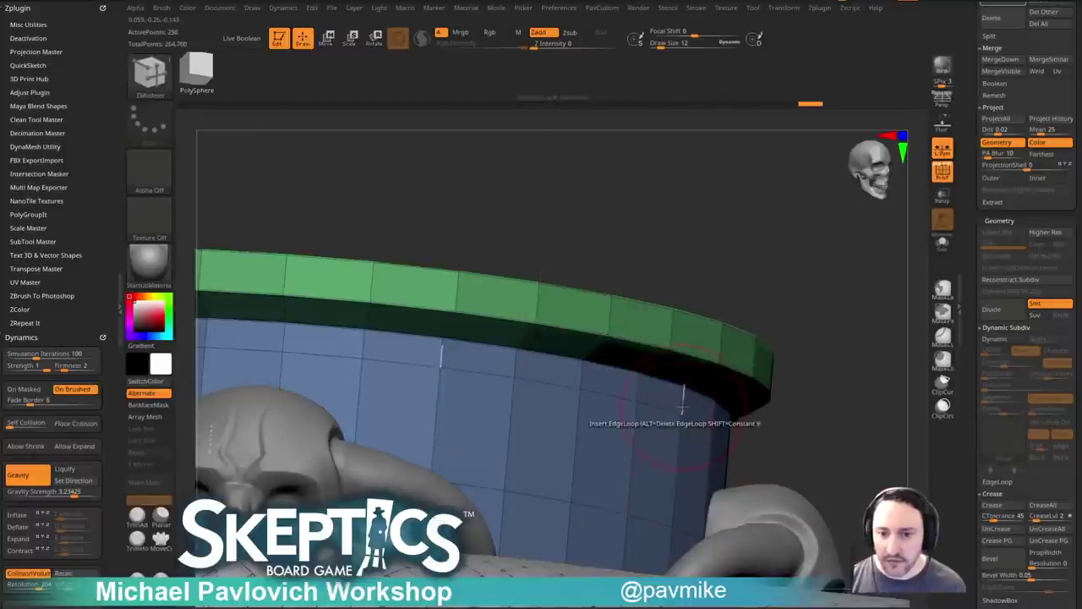
{"action": "key", "text": "space"}
{"action": "left_click", "coordinate": [624, 407]}
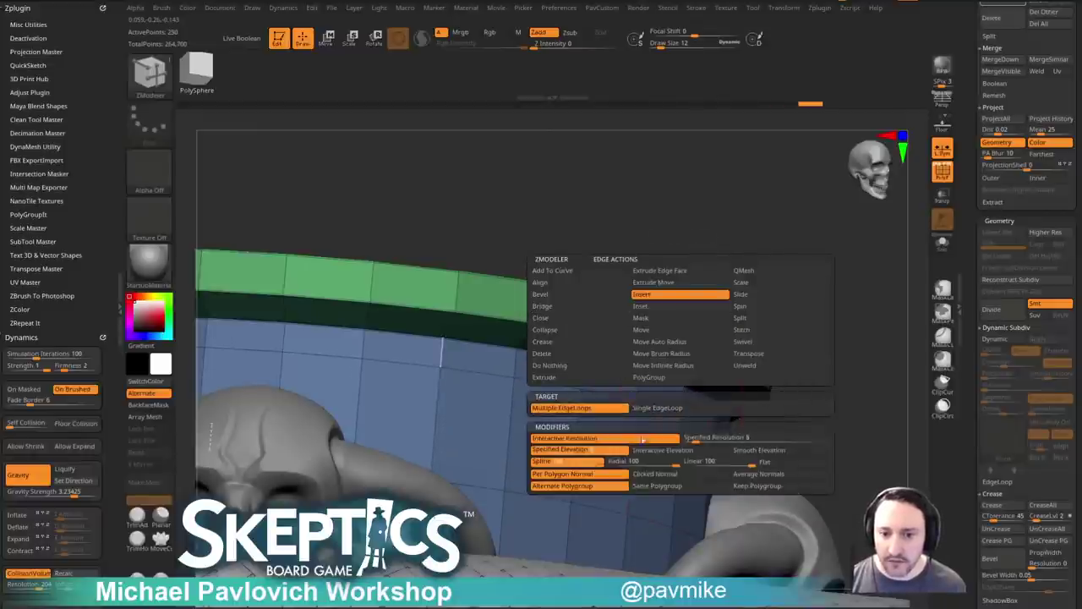
{"action": "left_click", "coordinate": [673, 454]}
{"action": "left_click_drag", "start_coordinate": [826, 360], "coordinate": [814, 380]}
{"action": "left_click_drag", "start_coordinate": [691, 395], "coordinate": [877, 367]}
Uncrease all edges of the cylinder, regroup its faces by normals and crease the polygroup borders.
{"action": "key", "text": "3"}
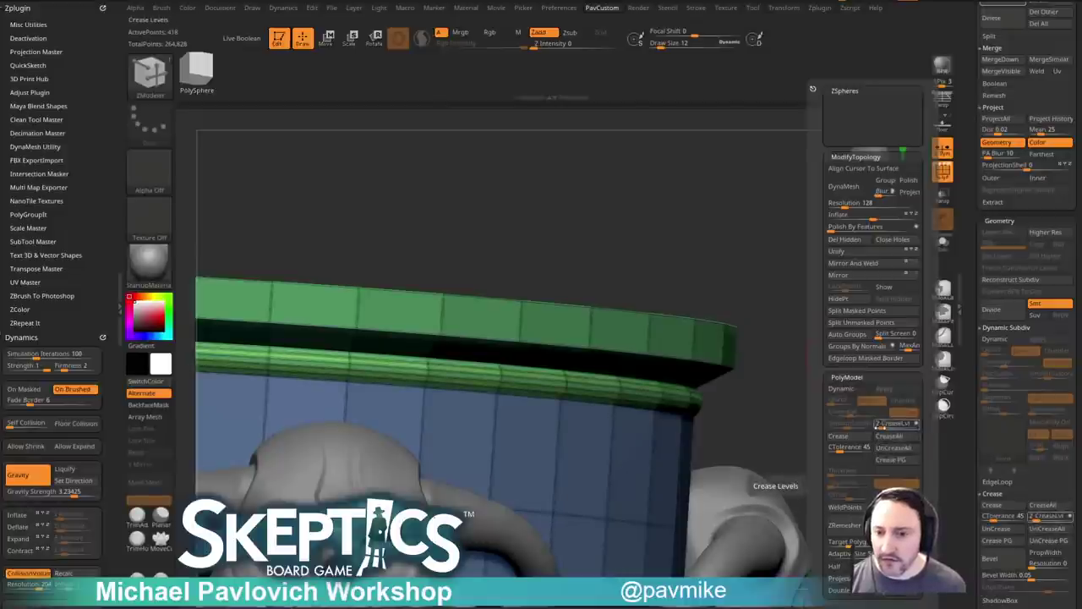
{"action": "left_click", "coordinate": [888, 449]}
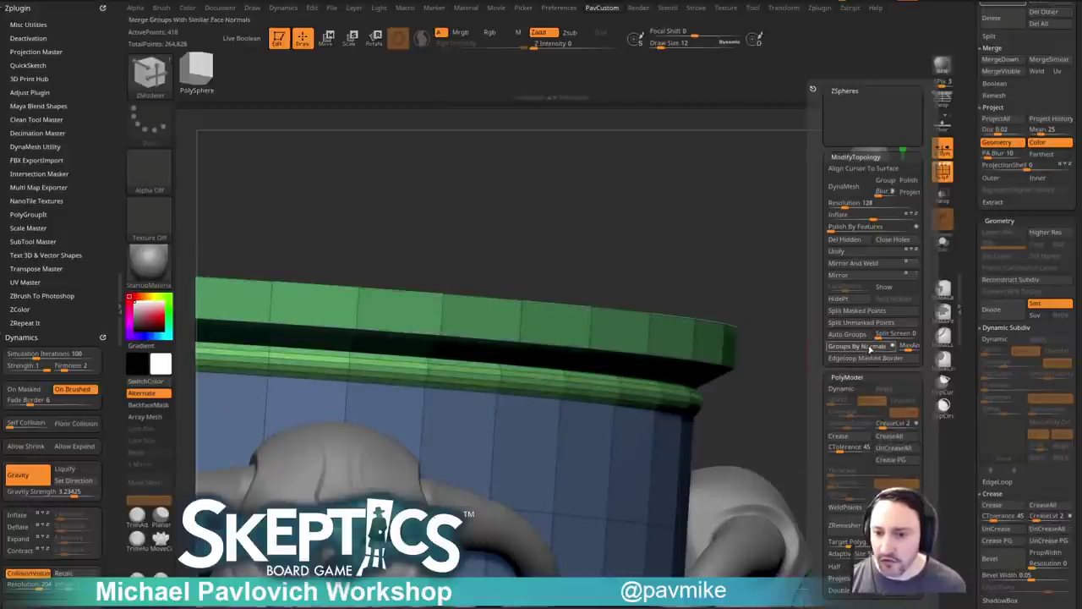
{"action": "left_click", "coordinate": [871, 346]}
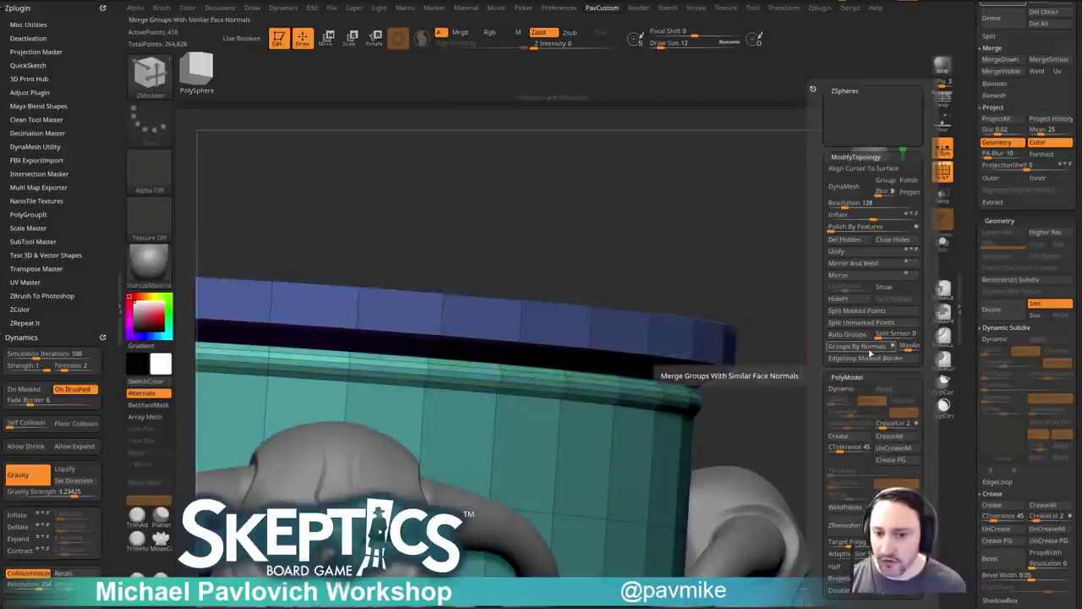
{"action": "left_click", "coordinate": [878, 460]}
Preview the creased cylinder with Dynamic Subdivision and inspect it among the legs with and without the polyframe.
{"action": "right_click_drag", "start_coordinate": [708, 437], "coordinate": [812, 524], "text": "ctrl"}
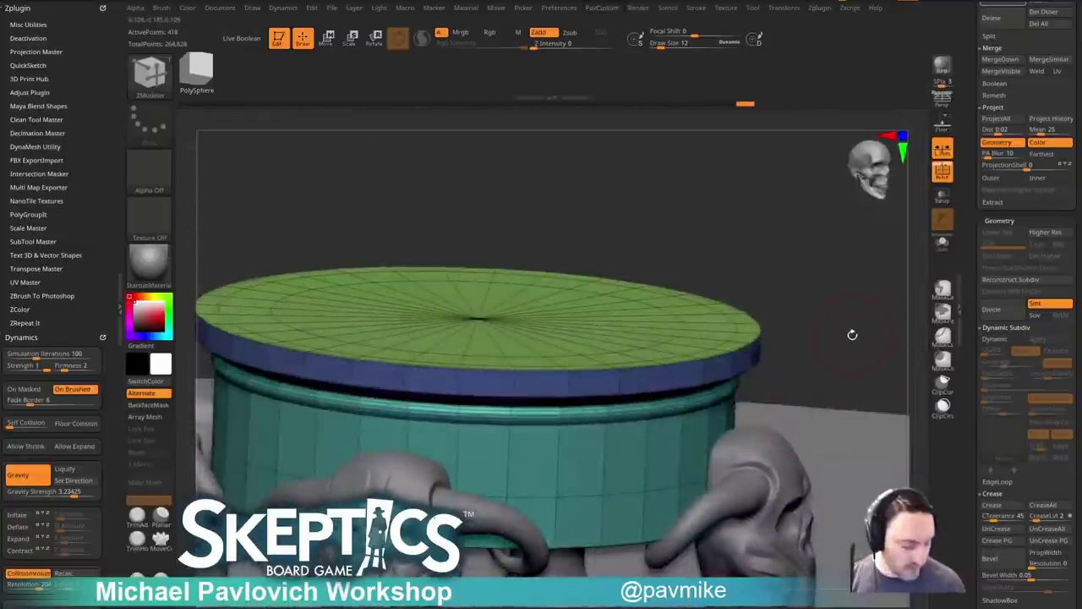
{"action": "key", "text": "d"}
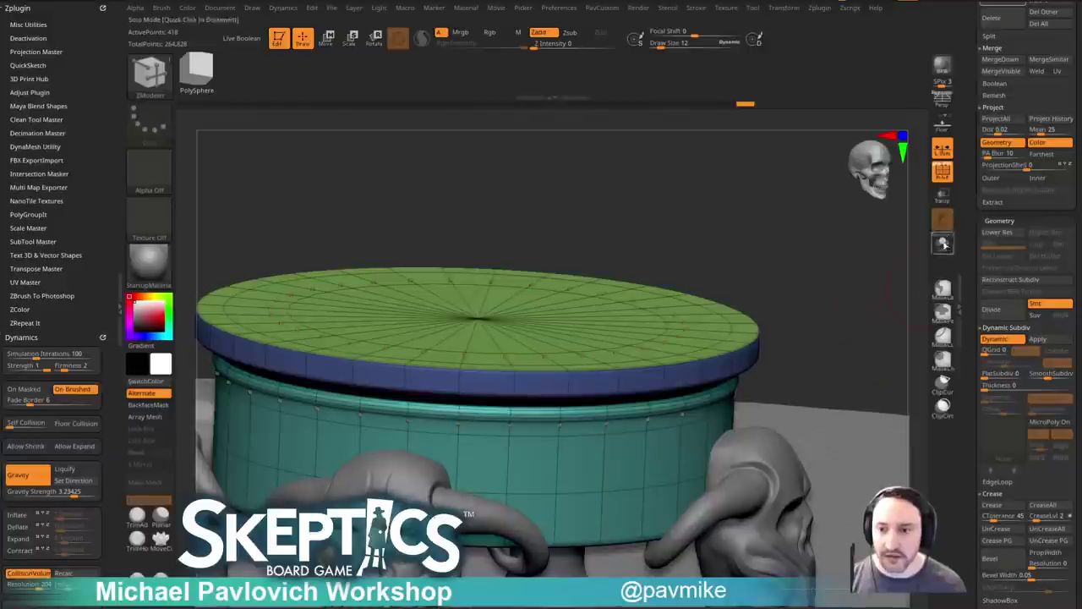
{"action": "left_click", "coordinate": [944, 181]}
{"action": "right_click_drag", "start_coordinate": [817, 279], "coordinate": [804, 304], "text": "alt"}
{"action": "left_click_drag", "start_coordinate": [804, 303], "coordinate": [956, 200]}
{"action": "left_click", "coordinate": [941, 172]}
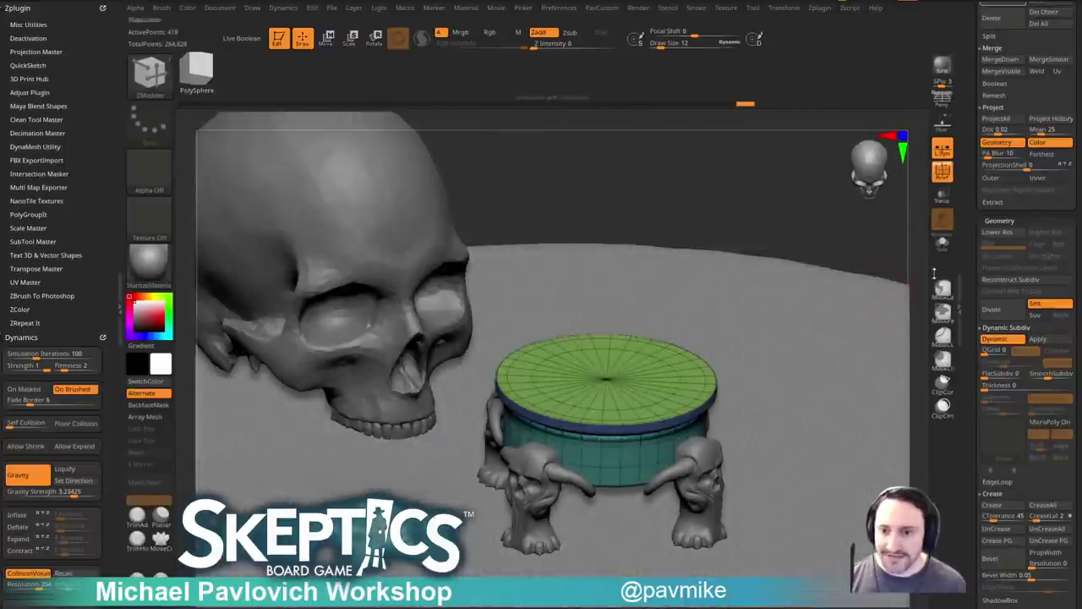
Isolate the cylinder in Solo mode, turn off Dynamic Subdivision and set ZModeler's edge action to Slide.
{"action": "left_click", "coordinate": [942, 243]}
{"action": "mouse_move", "coordinate": [813, 276]}
{"action": "left_mouse_down", "text": "alt"}
{"action": "mouse_move", "coordinate": [850, 344]}
{"action": "mouse_move", "coordinate": [862, 314]}
{"action": "mouse_move", "coordinate": [850, 290]}
{"action": "left_mouse_up", "text": "alt"}
{"action": "key", "text": "shift+d"}
{"action": "key", "text": "b"}
{"action": "key", "text": "z"}
{"action": "key", "text": "m"}
{"action": "key", "text": "space"}
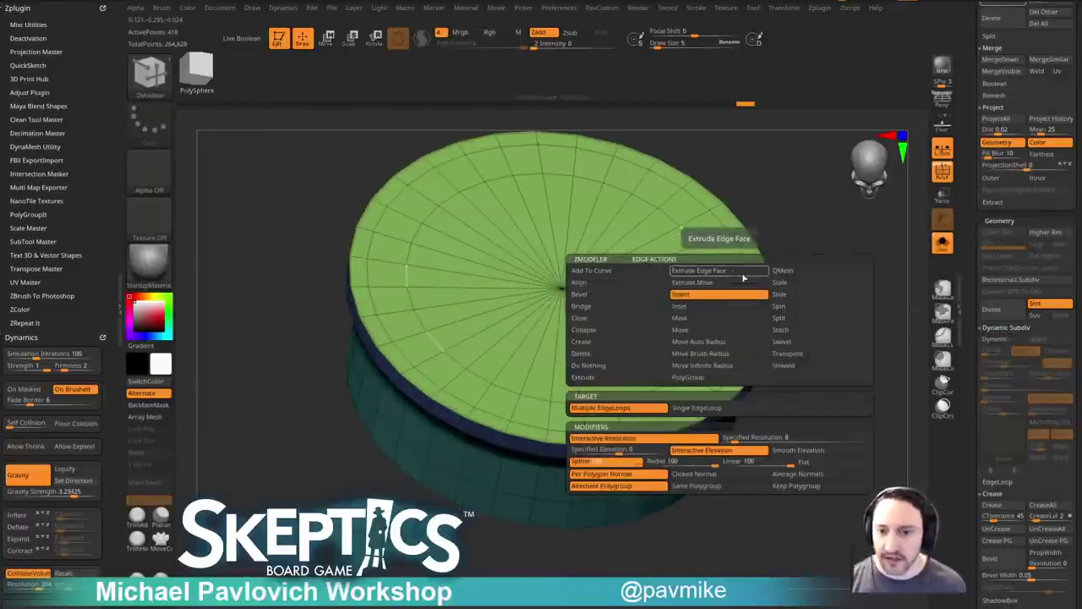
{"action": "left_click", "coordinate": [779, 294]}
{"action": "left_click_drag", "start_coordinate": [795, 325], "coordinate": [804, 259], "text": "alt"}
{"action": "left_click_drag", "start_coordinate": [870, 316], "coordinate": [818, 308], "text": "shift"}
{"action": "left_click_drag", "start_coordinate": [970, 278], "coordinate": [969, 325]}
{"action": "scroll", "coordinate": [969, 325], "scroll_direction": "up", "scroll_amount": 5}
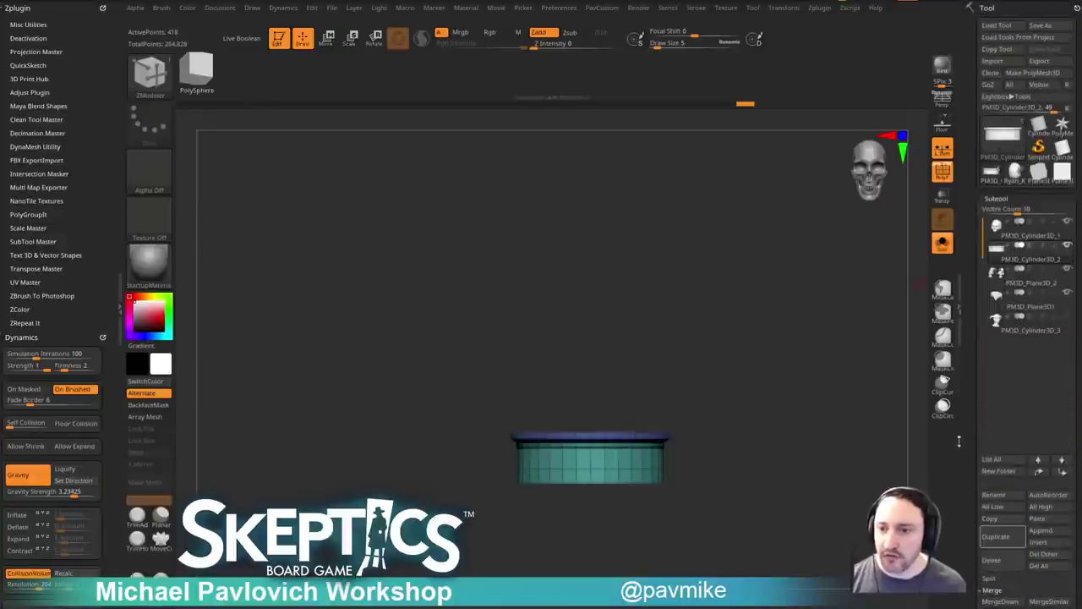
{"action": "scroll", "coordinate": [969, 451], "scroll_direction": "down", "scroll_amount": 3}
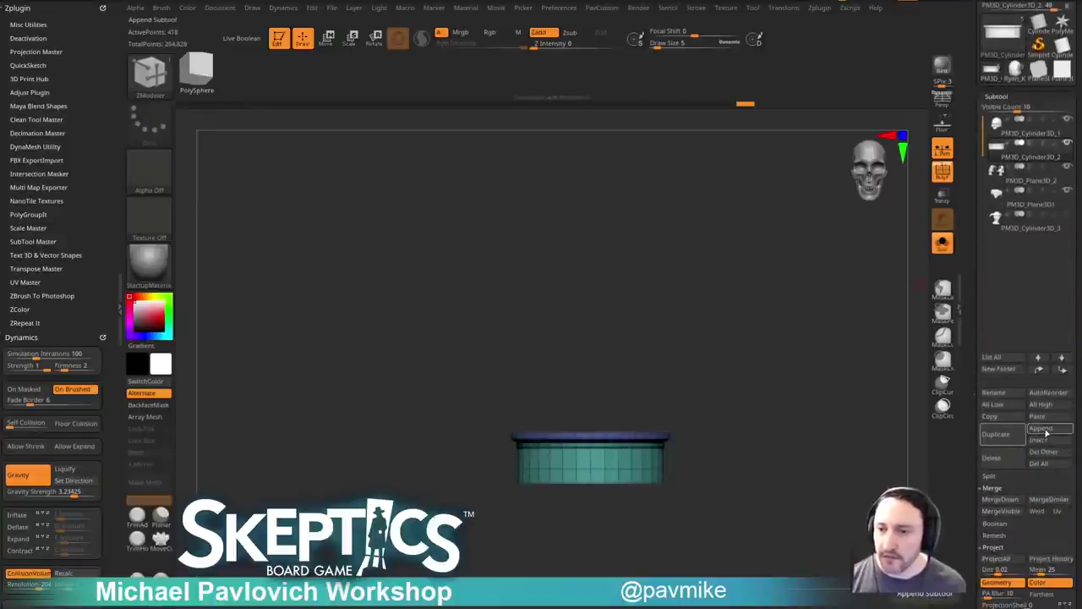
{"action": "left_click", "coordinate": [1045, 430]}
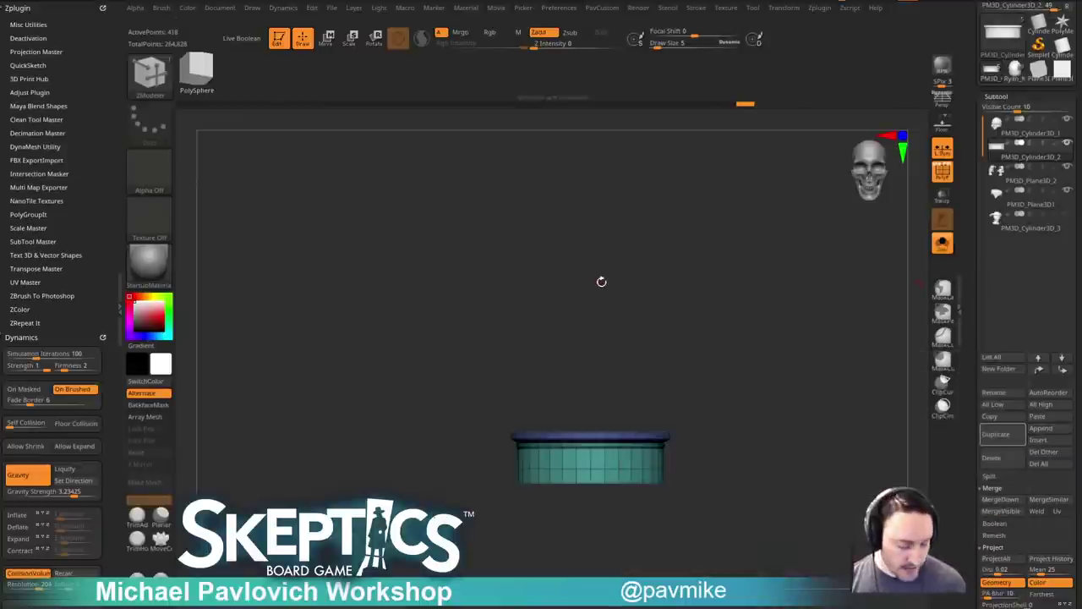
Browse the LightBox project library for a sphere project.
{"action": "key", "text": "comma"}
{"action": "left_click", "coordinate": [284, 119]}
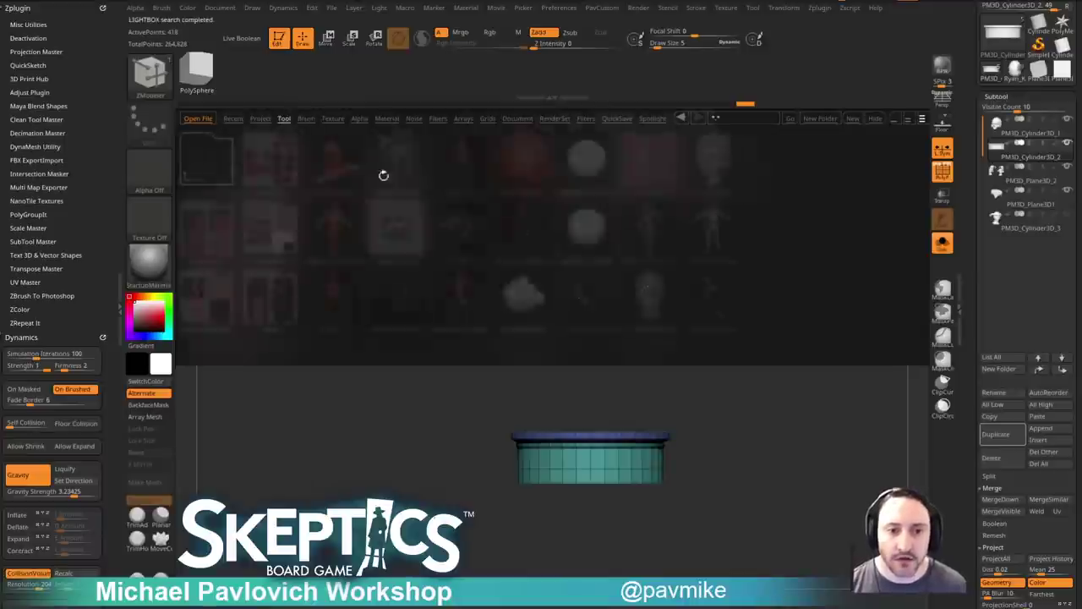
{"action": "left_click", "coordinate": [261, 119]}
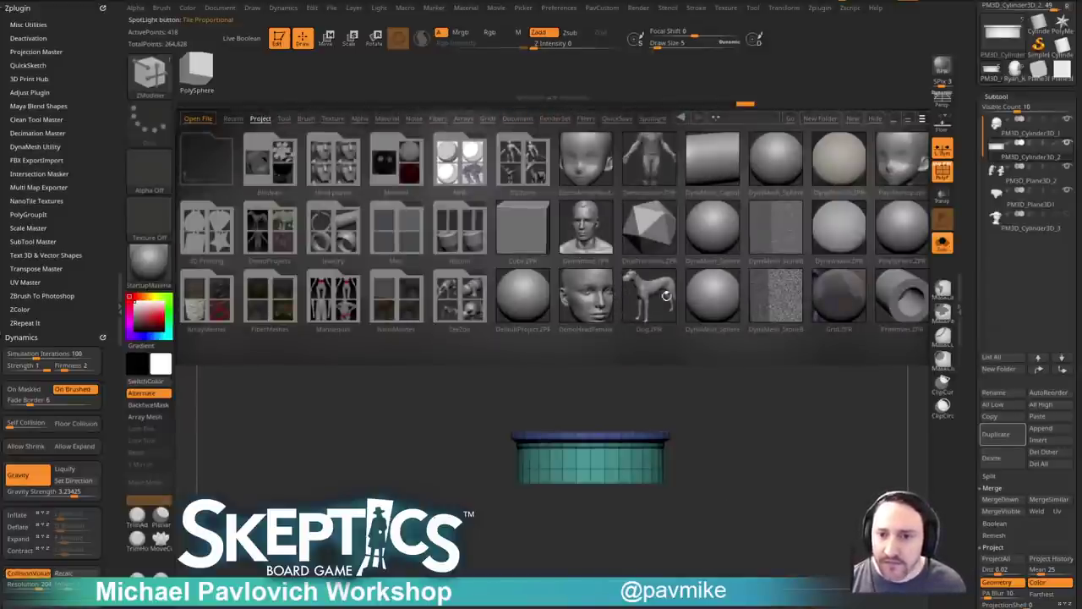
{"action": "left_click", "coordinate": [661, 296]}
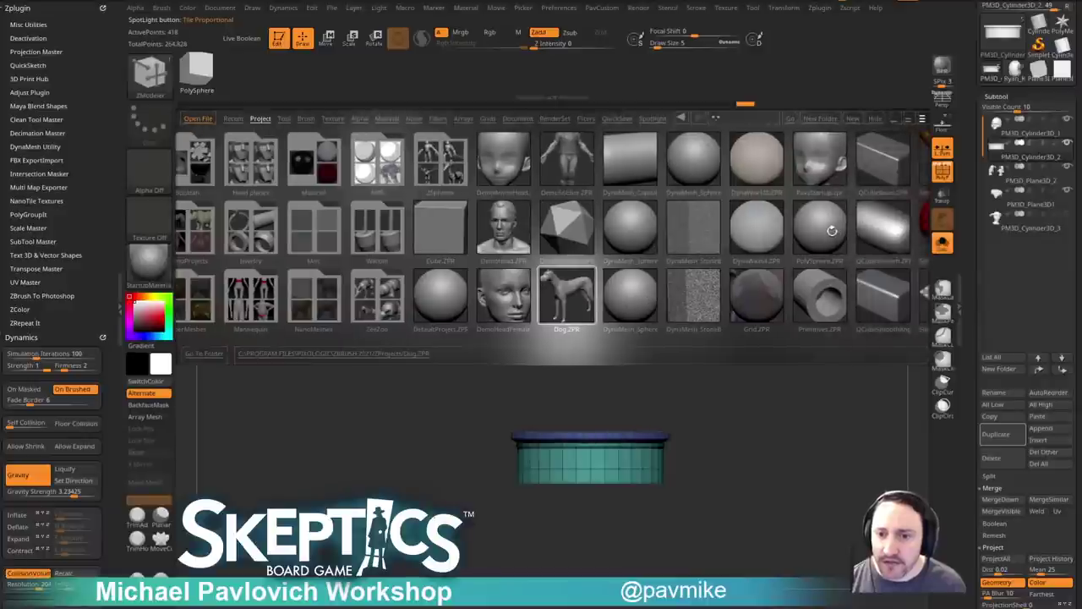
{"action": "key", "text": "comma"}
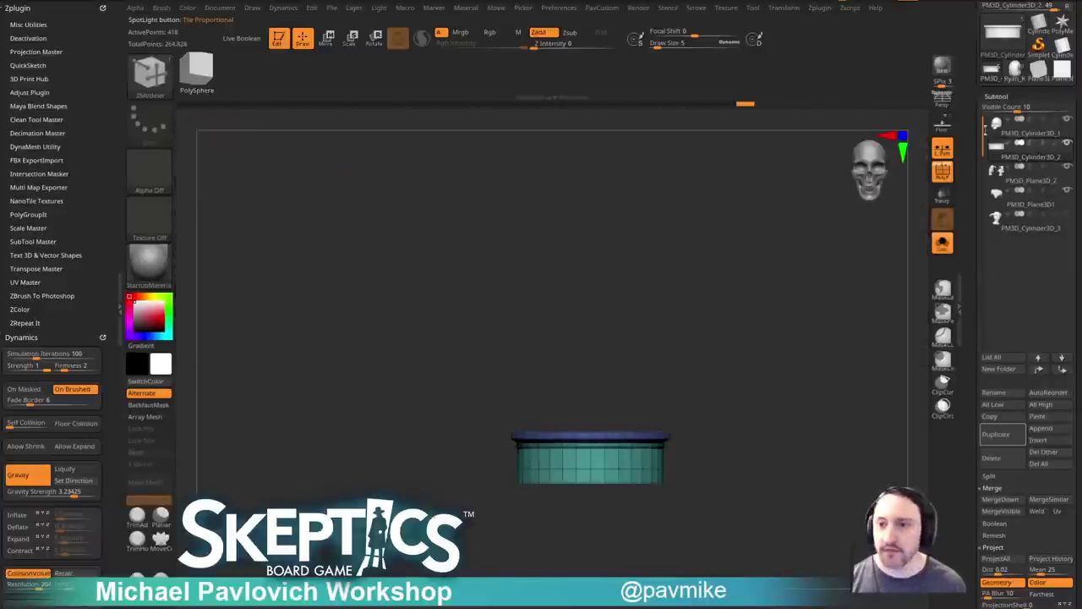
Delete every subtool of the leftover anatomy figure tool and switch back to the cylinder tool.
{"action": "left_click_drag", "start_coordinate": [969, 109], "coordinate": [967, 215]}
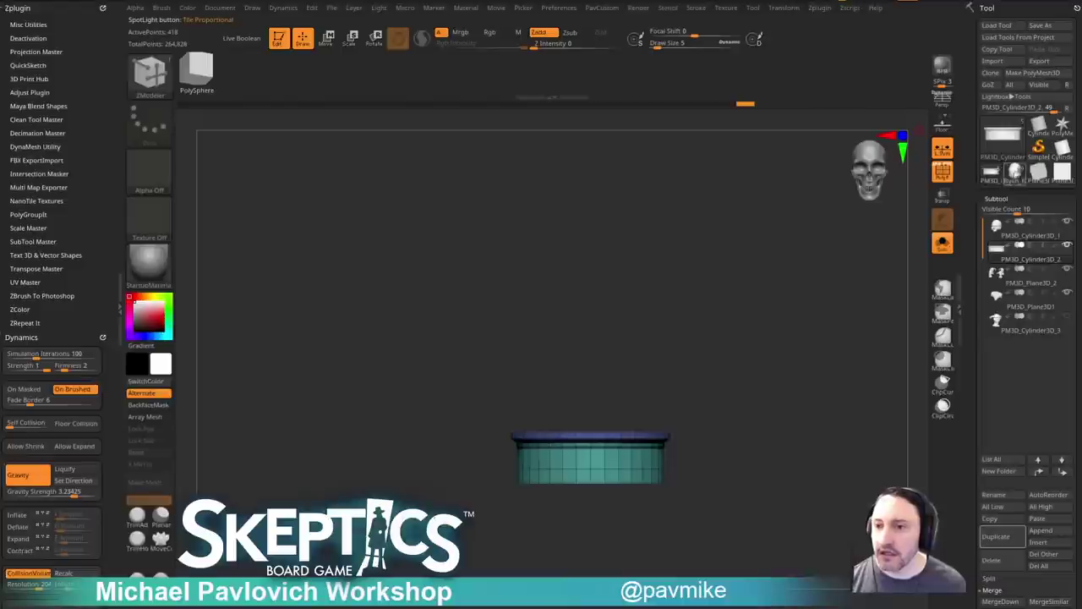
{"action": "left_click", "coordinate": [1016, 172]}
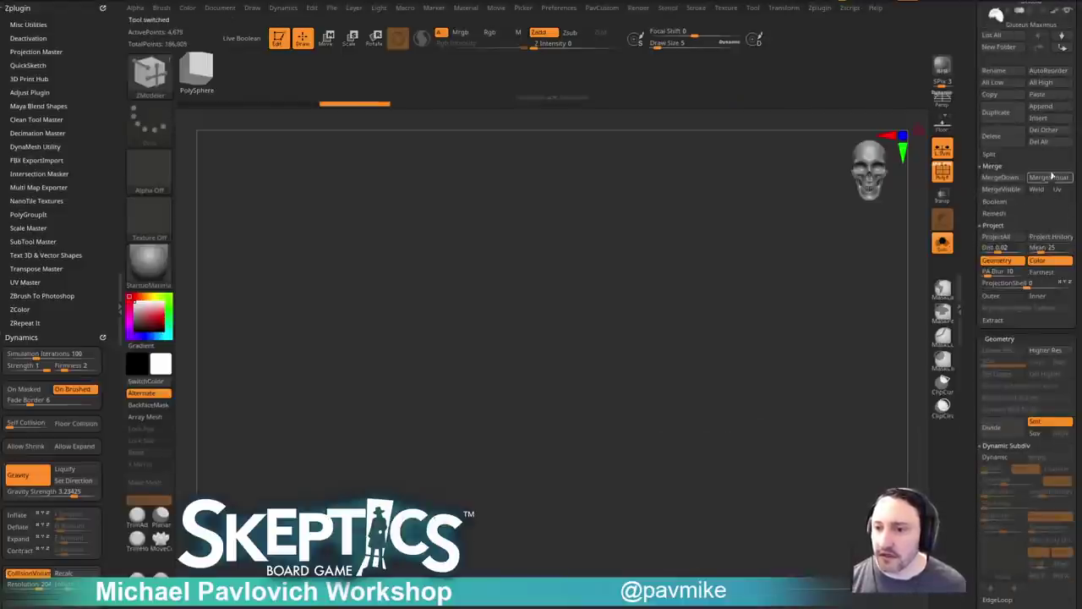
{"action": "left_click", "coordinate": [1052, 145]}
{"action": "left_click", "coordinate": [899, 164]}
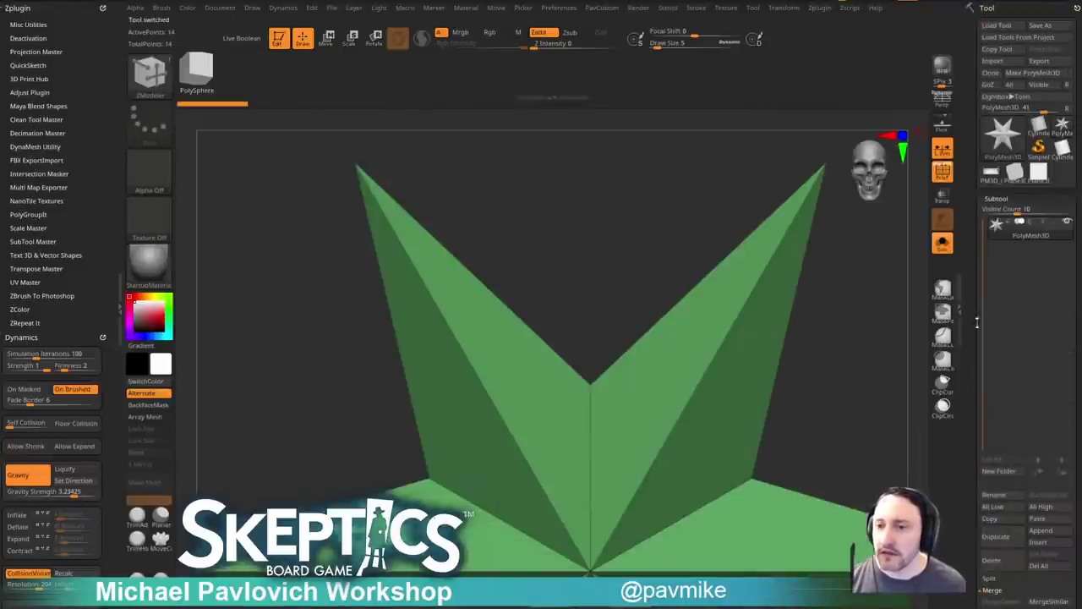
{"action": "left_click", "coordinate": [994, 175]}
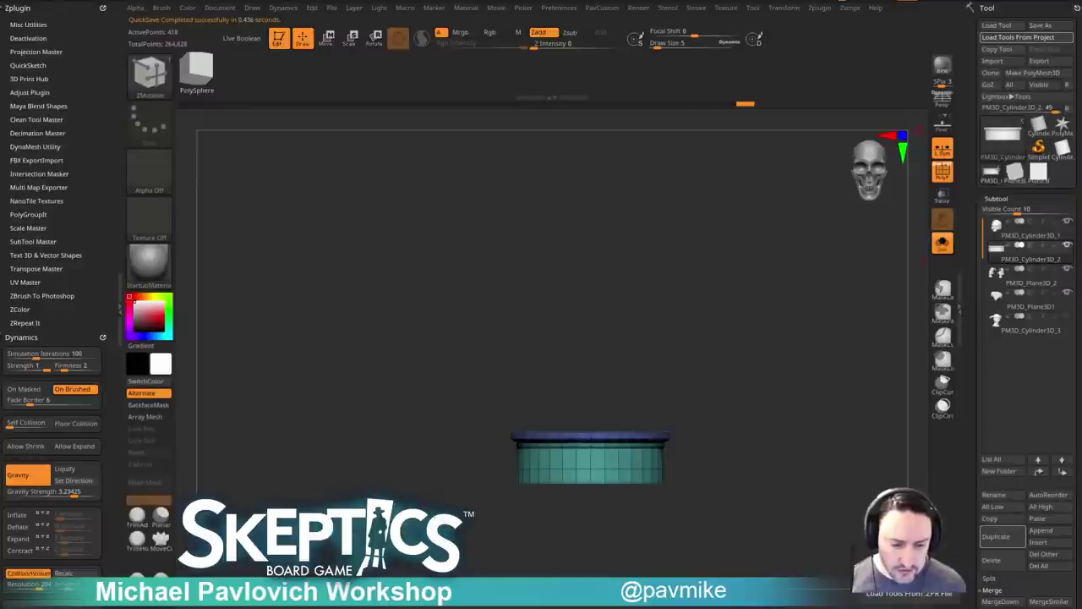
Load the tools from PolySphere.ZPR in the ZProjects folder.
{"action": "left_click", "coordinate": [1017, 37]}
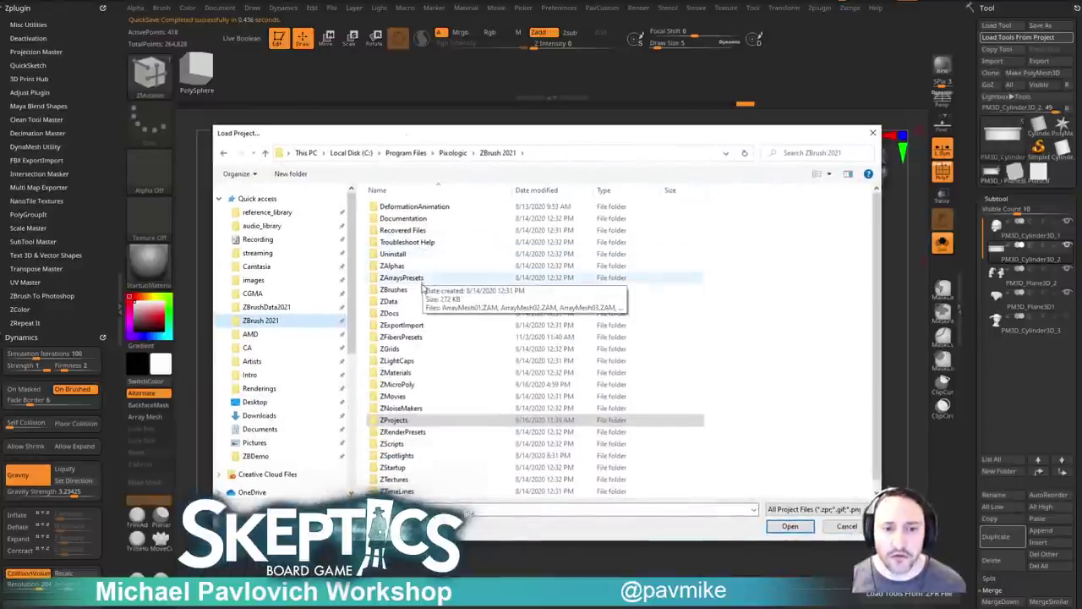
{"action": "scroll", "coordinate": [406, 355], "scroll_direction": "down", "scroll_amount": 1}
{"action": "double_click", "coordinate": [405, 410]}
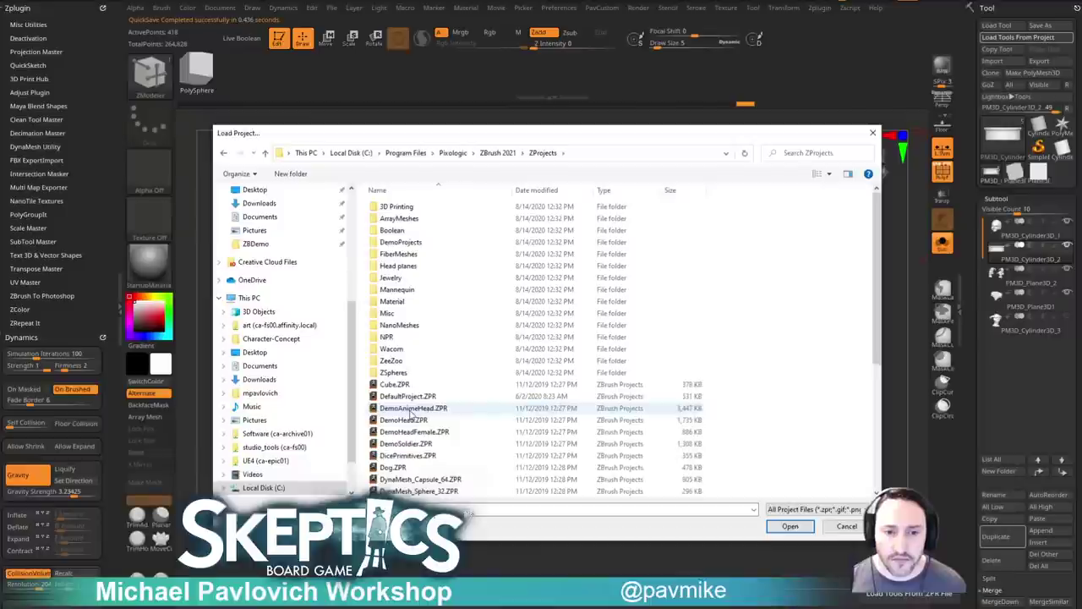
{"action": "scroll", "coordinate": [470, 385], "scroll_direction": "down", "scroll_amount": 6}
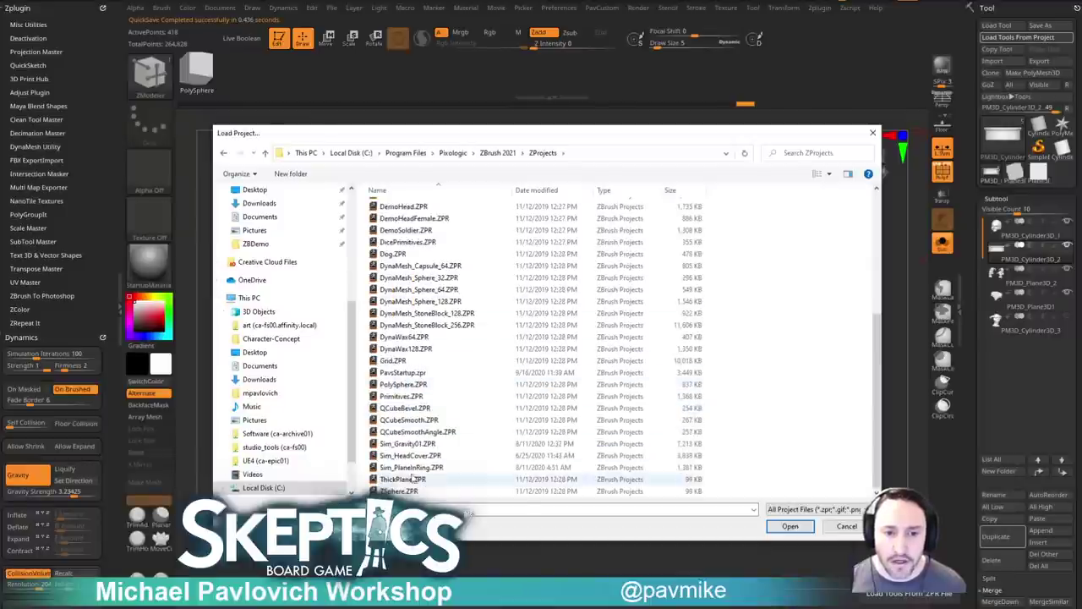
{"action": "double_click", "coordinate": [406, 384]}
Append the PolySphere to the skull and cylinder tool and move it up to rest on the cylinder's top.
{"action": "left_click_drag", "start_coordinate": [795, 118], "coordinate": [651, 63], "text": "alt"}
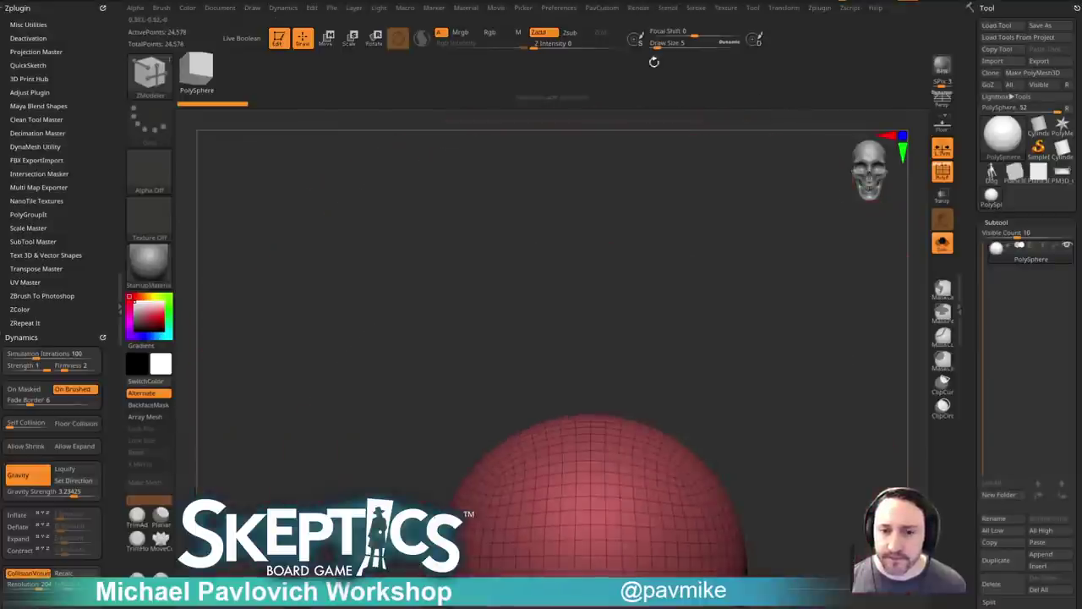
{"action": "left_click_drag", "start_coordinate": [717, 305], "coordinate": [662, 159], "text": "alt"}
{"action": "key", "text": "w"}
{"action": "left_click_drag", "start_coordinate": [827, 316], "coordinate": [560, 349], "text": "alt"}
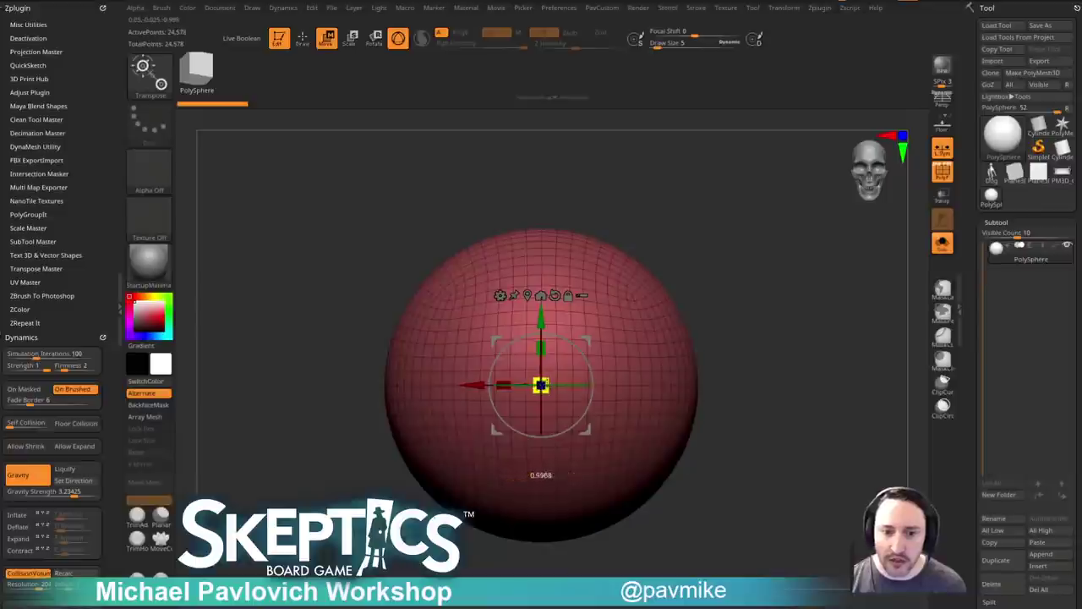
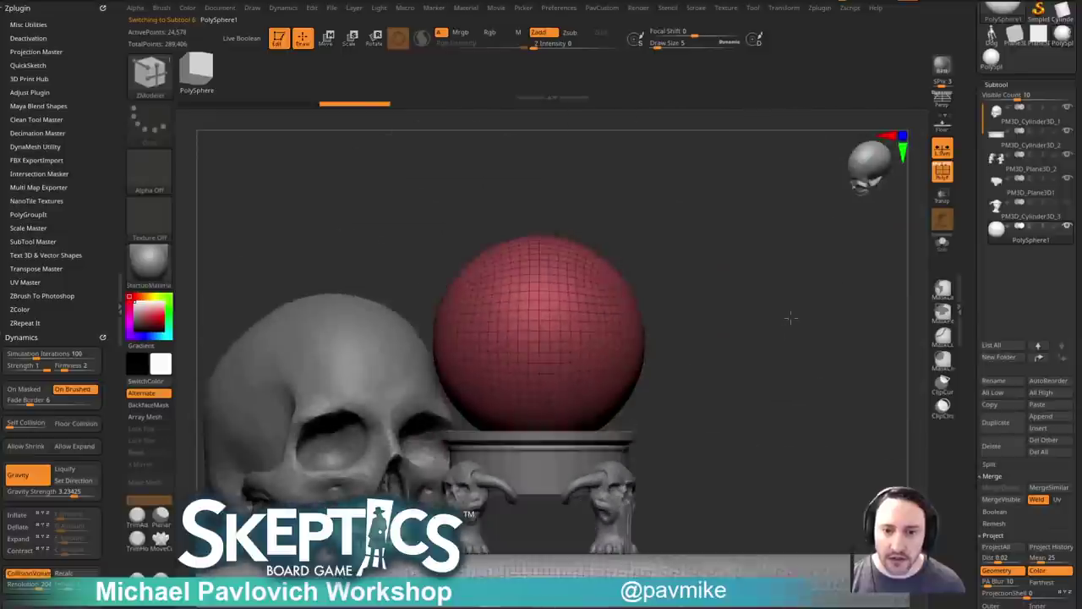
{"action": "left_click_drag", "start_coordinate": [542, 338], "coordinate": [539, 266]}
{"action": "key", "text": "q"}
{"action": "mouse_move", "coordinate": [785, 275]}
{"action": "left_mouse_down"}
{"action": "mouse_move", "coordinate": [841, 292]}
{"action": "mouse_move", "coordinate": [821, 275]}
{"action": "left_mouse_up"}
Select the cylinder with the ZModeler brush active and isolate it in Solo mode.
{"action": "left_click", "coordinate": [695, 395], "text": "alt"}
{"action": "mouse_move", "coordinate": [755, 333]}
{"action": "left_mouse_down", "text": "alt"}
{"action": "mouse_move", "coordinate": [850, 276]}
{"action": "mouse_move", "coordinate": [837, 274]}
{"action": "mouse_move", "coordinate": [845, 291]}
{"action": "mouse_move", "coordinate": [862, 258]}
{"action": "mouse_move", "coordinate": [874, 260]}
{"action": "left_mouse_up", "text": "alt"}
{"action": "key", "text": "b"}
{"action": "key", "text": "z"}
{"action": "key", "text": "m"}
{"action": "key", "text": "space"}
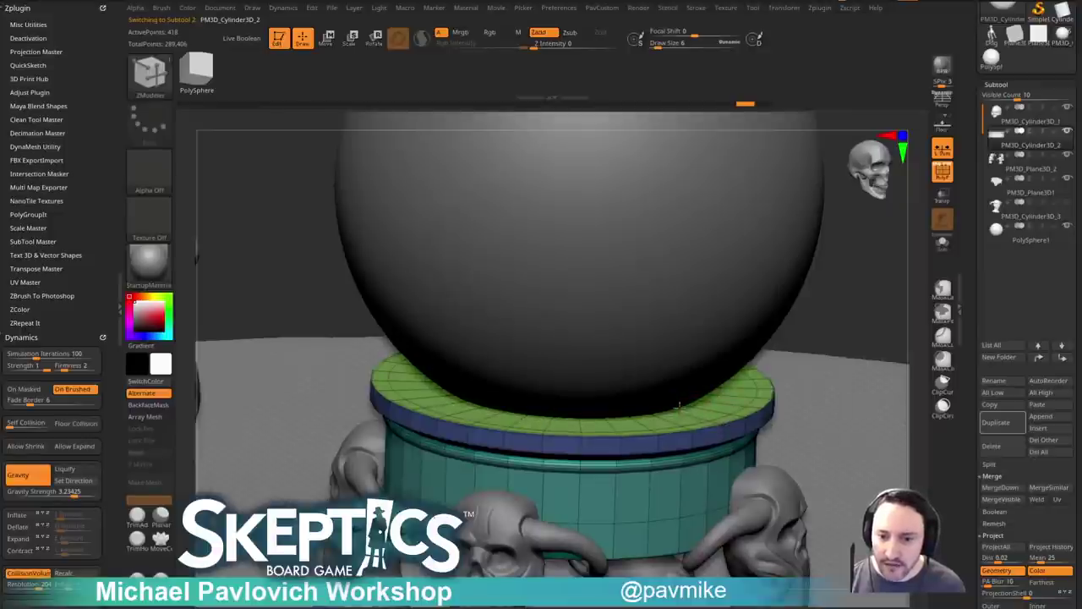
{"action": "left_click", "coordinate": [943, 245]}
{"action": "left_click_drag", "start_coordinate": [899, 261], "coordinate": [878, 286]}
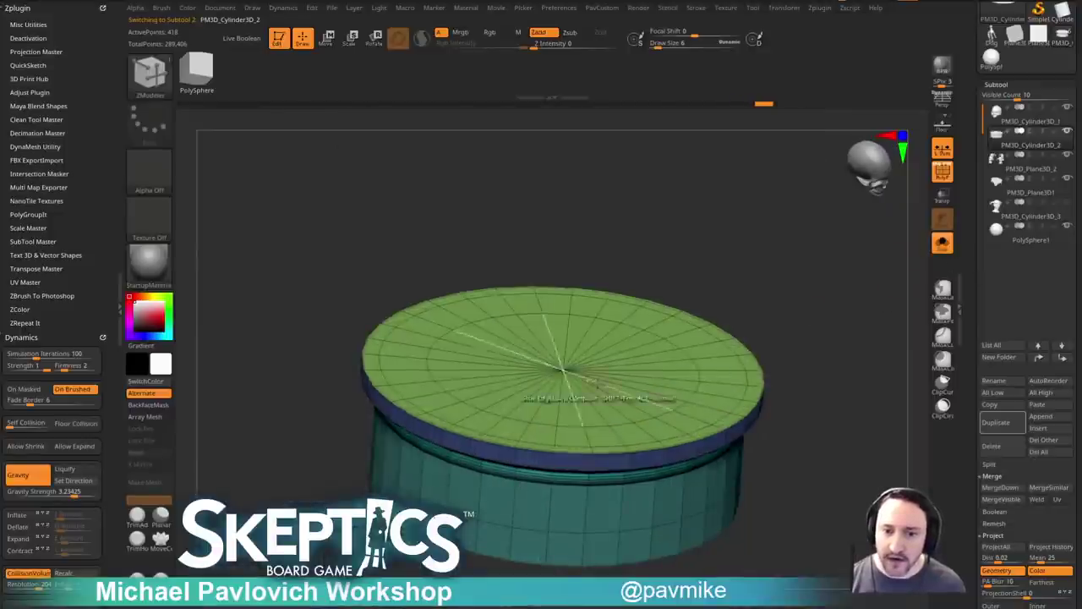
Give the inner disc of the cylinder's top its own polygroup, hide it and delete the hidden faces.
{"action": "key", "text": "space"}
{"action": "left_click", "coordinate": [580, 379]}
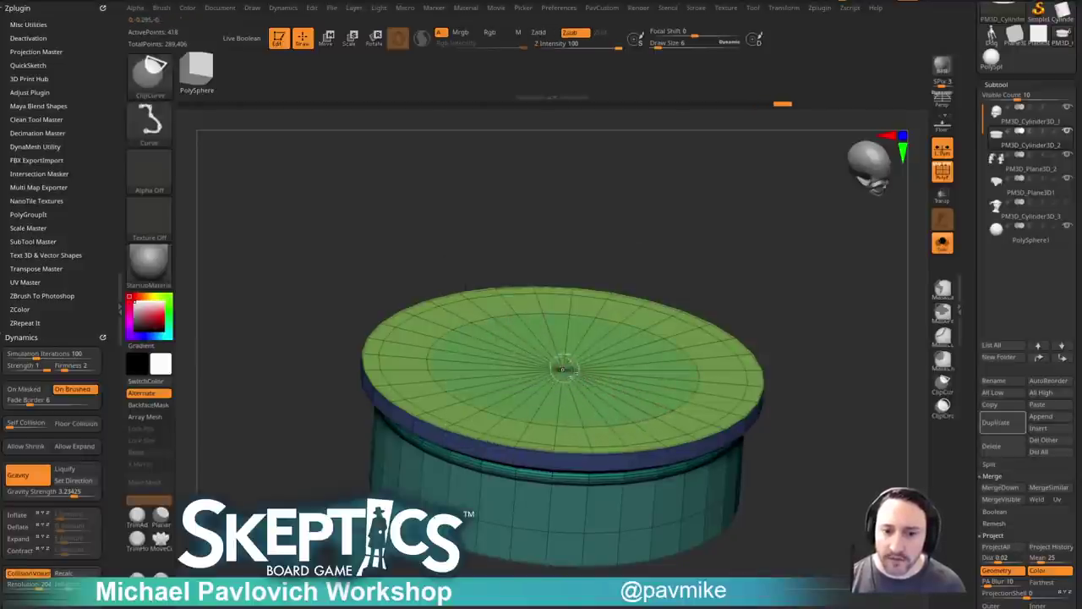
{"action": "left_click", "coordinate": [561, 369], "text": "ctrl+shift"}
{"action": "left_click", "coordinate": [853, 321], "text": "ctrl+shift"}
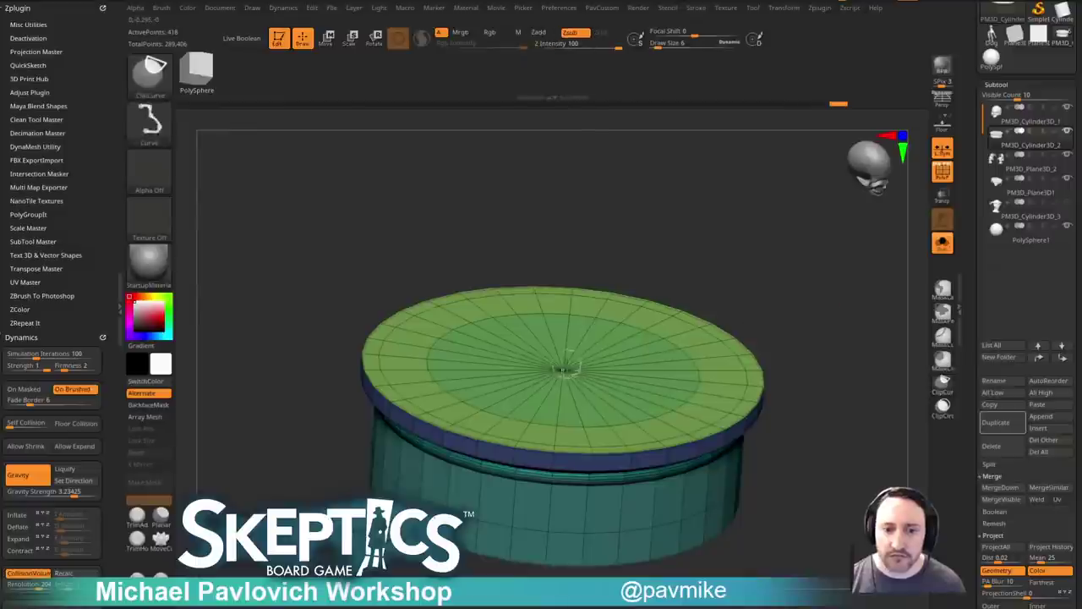
{"action": "left_click", "coordinate": [676, 322], "text": "ctrl+shift"}
{"action": "left_click_drag", "start_coordinate": [824, 316], "coordinate": [825, 318], "text": "ctrl+shift"}
{"action": "left_click", "coordinate": [150, 77], "text": "ctrl+shift"}
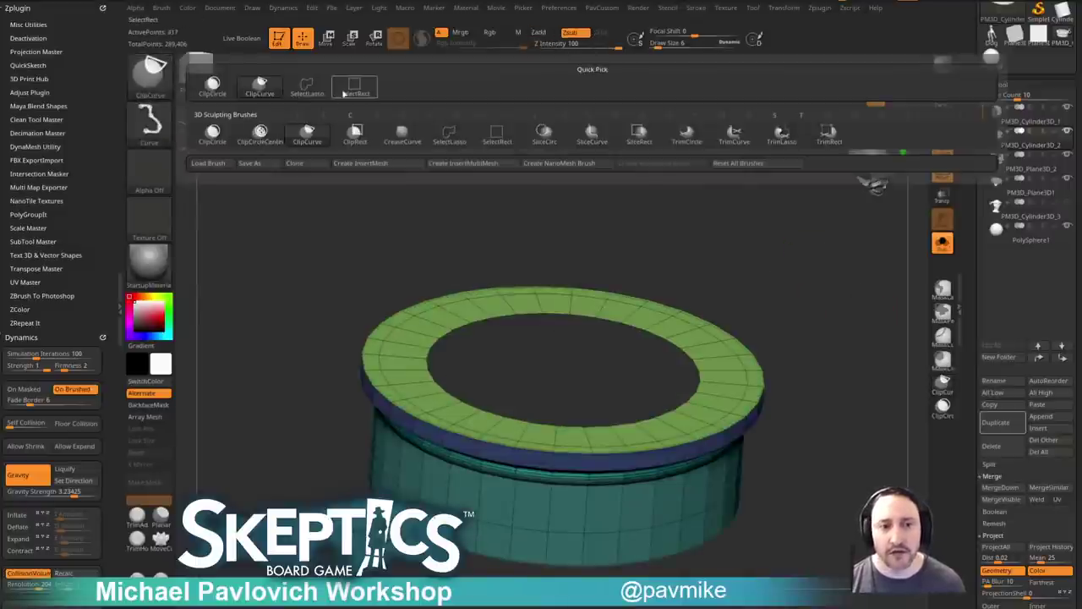
{"action": "left_click", "coordinate": [353, 86], "text": "ctrl+shift"}
{"action": "key", "text": "v"}
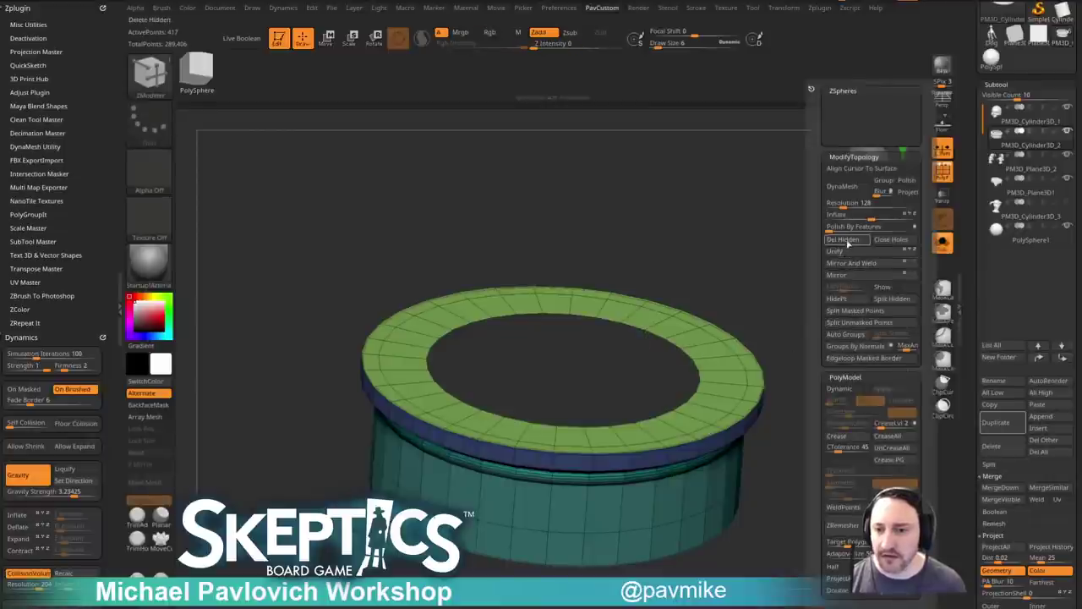
Set ZModeler's edge action to close the open hole in the cylinder's top.
{"action": "key", "text": "space"}
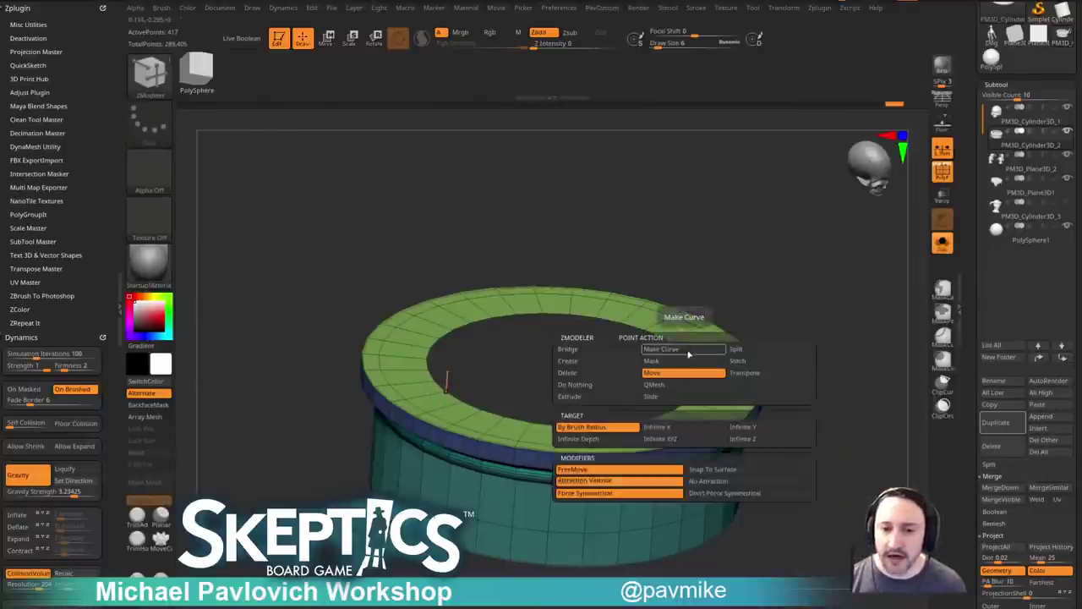
{"action": "key", "text": "space"}
{"action": "key", "text": "space"}
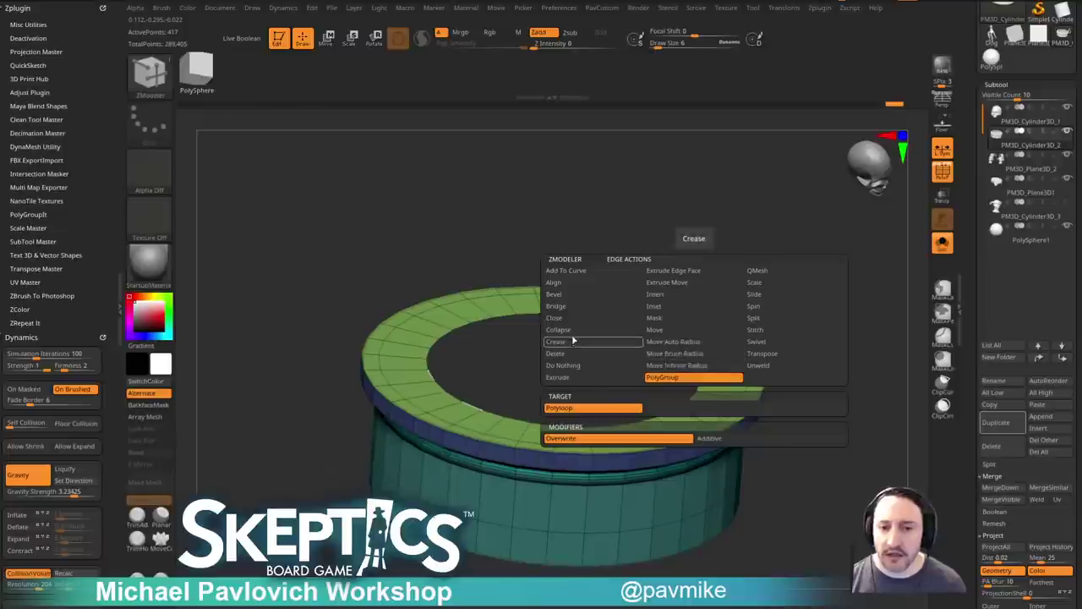
{"action": "left_click", "coordinate": [664, 409]}
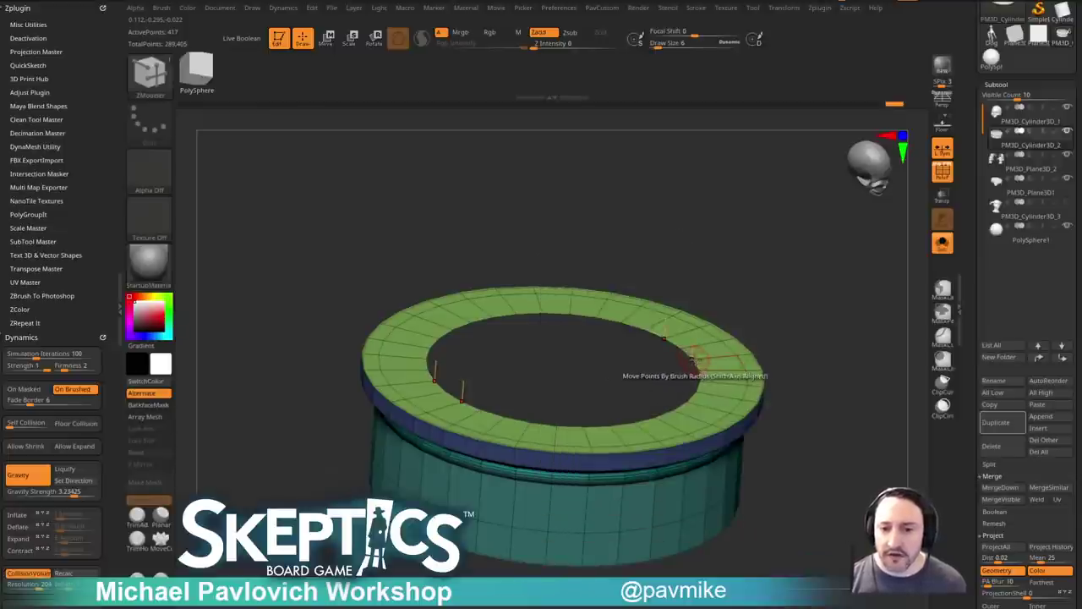
Try to close the hole in the cylinder's top by pulling it upwards into a cone.
{"action": "left_click", "coordinate": [705, 373]}
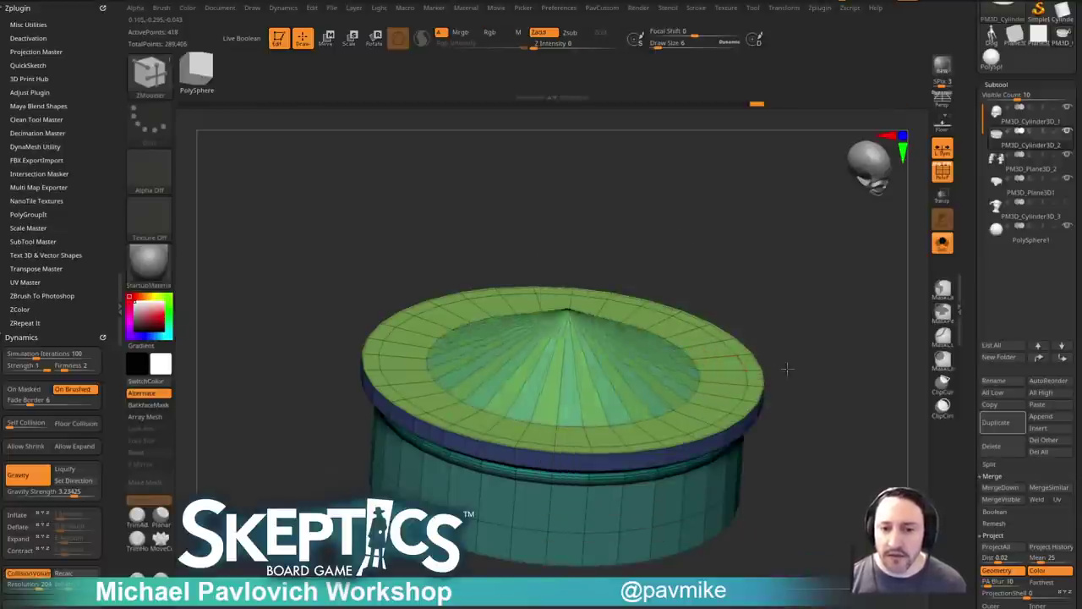
{"action": "key", "text": "ctrl+z"}
{"action": "key", "text": "ctrl+z"}
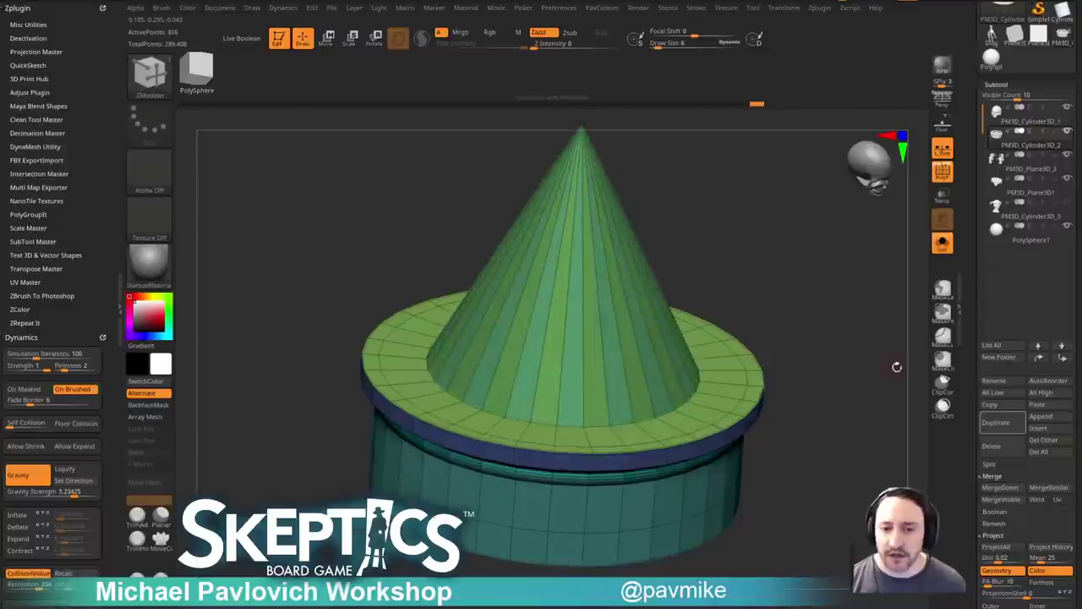
Flip the cylinder's displayed faces, leave Solo mode and hide the cloth plane subtool to expose the hole from underneath.
{"action": "left_click_drag", "start_coordinate": [965, 250], "coordinate": [951, 175]}
{"action": "left_click", "coordinate": [1011, 203], "text": "shift"}
{"action": "left_click", "coordinate": [1039, 238]}
{"action": "left_click_drag", "start_coordinate": [777, 298], "coordinate": [738, 262]}
{"action": "left_click_drag", "start_coordinate": [783, 289], "coordinate": [717, 286]}
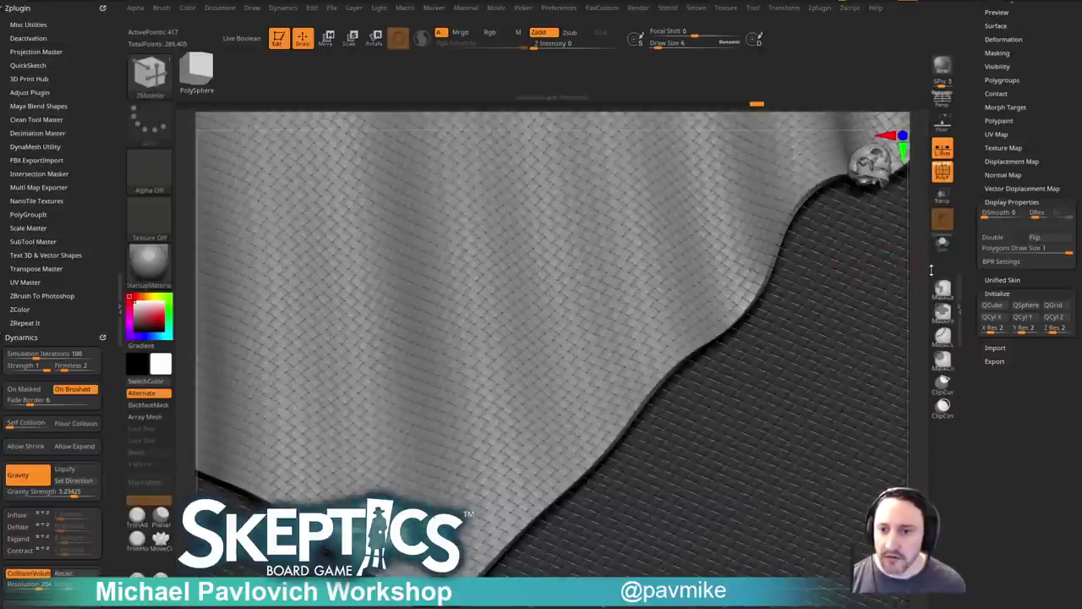
{"action": "left_click_drag", "start_coordinate": [969, 252], "coordinate": [981, 499]}
{"action": "left_click", "coordinate": [1067, 319]}
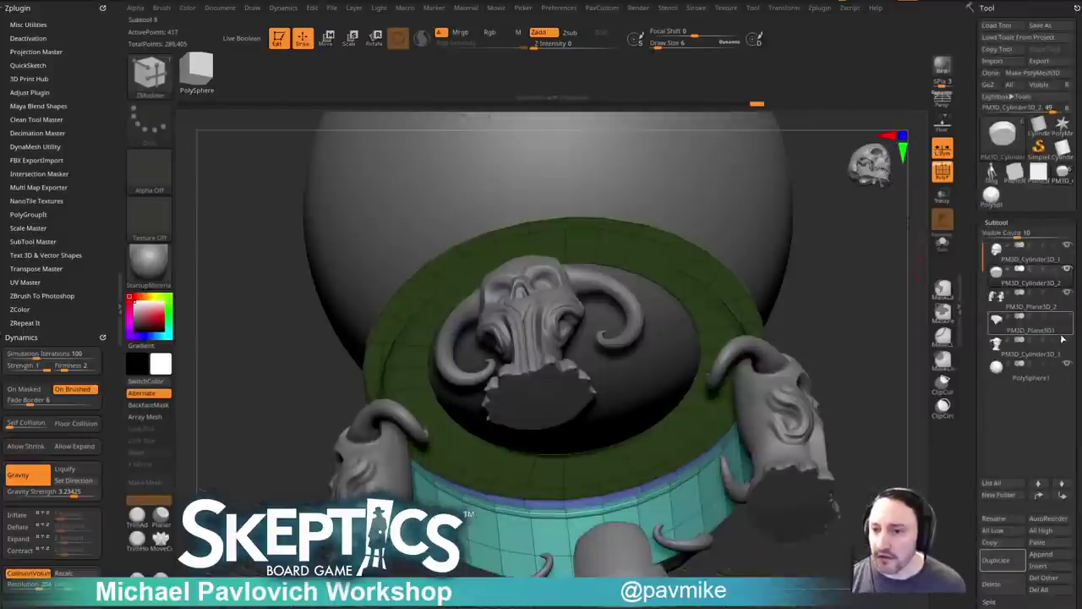
{"action": "left_click_drag", "start_coordinate": [870, 328], "coordinate": [879, 259]}
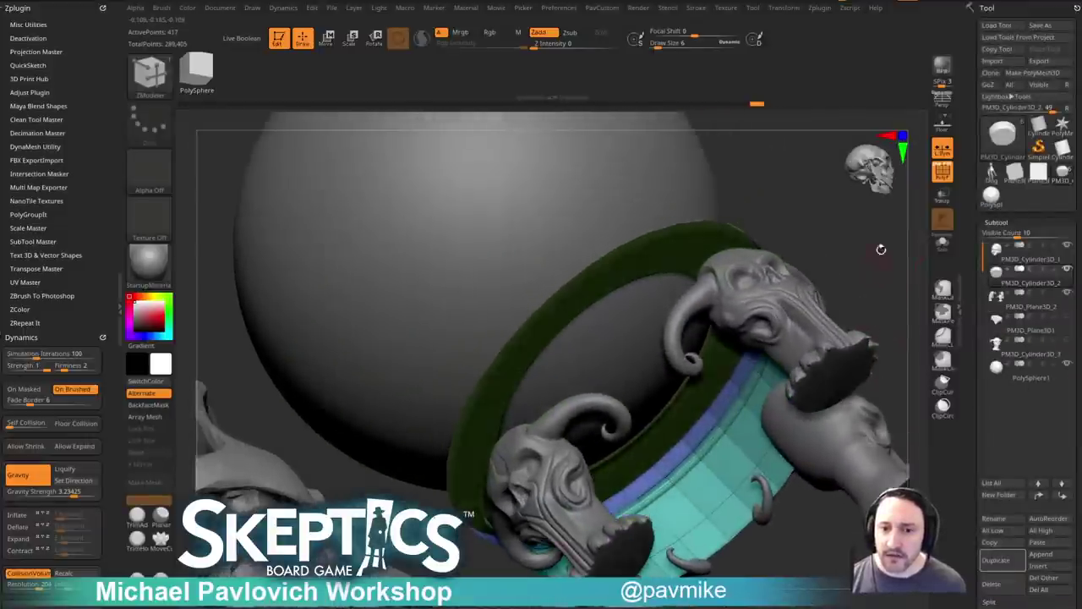
Close the hole in the cylinder's top as a curved bowl that follows the underside of the sphere.
{"action": "left_click_drag", "start_coordinate": [611, 302], "coordinate": [665, 329]}
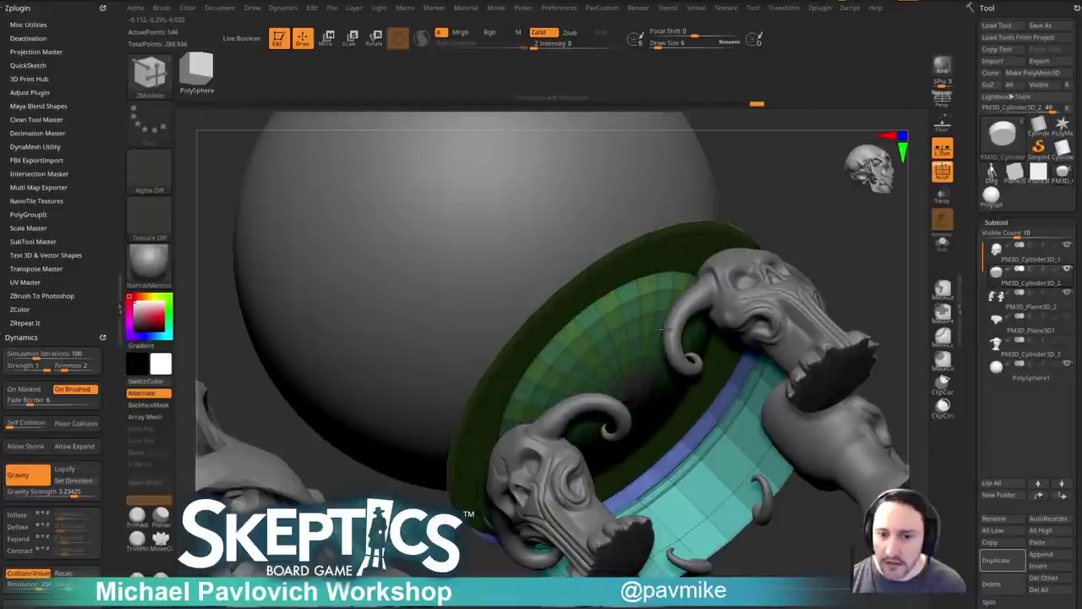
{"action": "left_click_drag", "start_coordinate": [894, 279], "coordinate": [683, 331]}
{"action": "left_click_drag", "start_coordinate": [271, 317], "coordinate": [391, 367]}
{"action": "left_click_drag", "start_coordinate": [916, 340], "coordinate": [871, 329]}
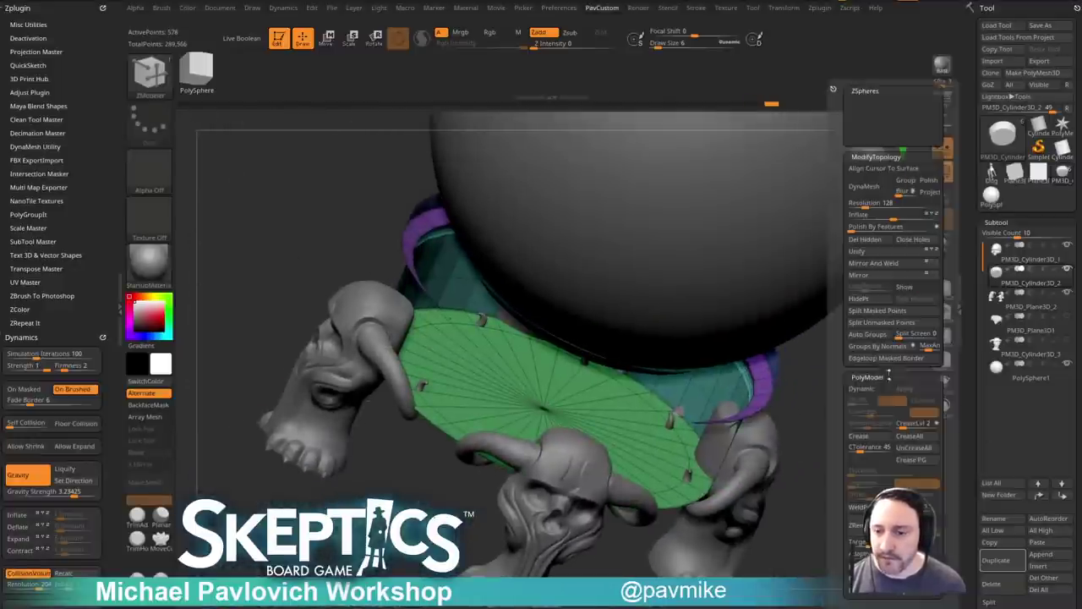
Isolate the cylinder in Solo mode and merge the bowl's faces into a single polygroup.
{"action": "left_click", "coordinate": [862, 252]}
{"action": "left_click", "coordinate": [944, 245]}
{"action": "left_click_drag", "start_coordinate": [884, 324], "coordinate": [803, 346]}
{"action": "left_click", "coordinate": [630, 312], "text": "ctrl+shift"}
{"action": "key", "text": "ctrl+w"}
{"action": "left_click", "coordinate": [864, 325], "text": "ctrl+shift"}
Weld the cylinder's points.
{"action": "key", "text": "space"}
{"action": "key", "text": "space"}
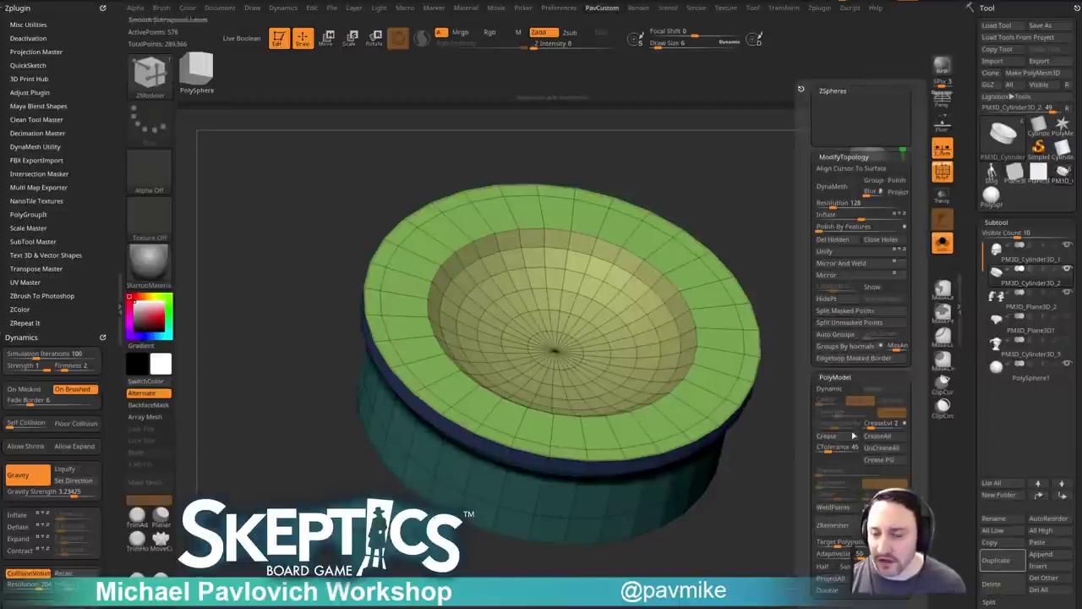
{"action": "left_click", "coordinate": [833, 510]}
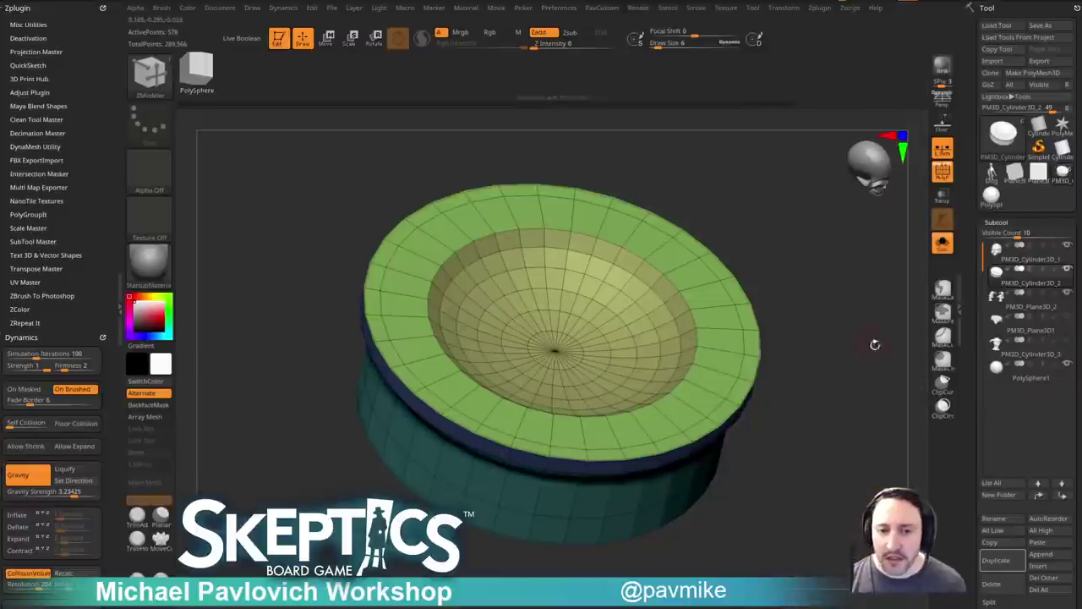
Activate dynamic subdivision on the cylinder, then return to the full scene without Solo or polyframe and with the Standard brush.
{"action": "left_click_drag", "start_coordinate": [871, 339], "coordinate": [884, 328]}
{"action": "key", "text": "space"}
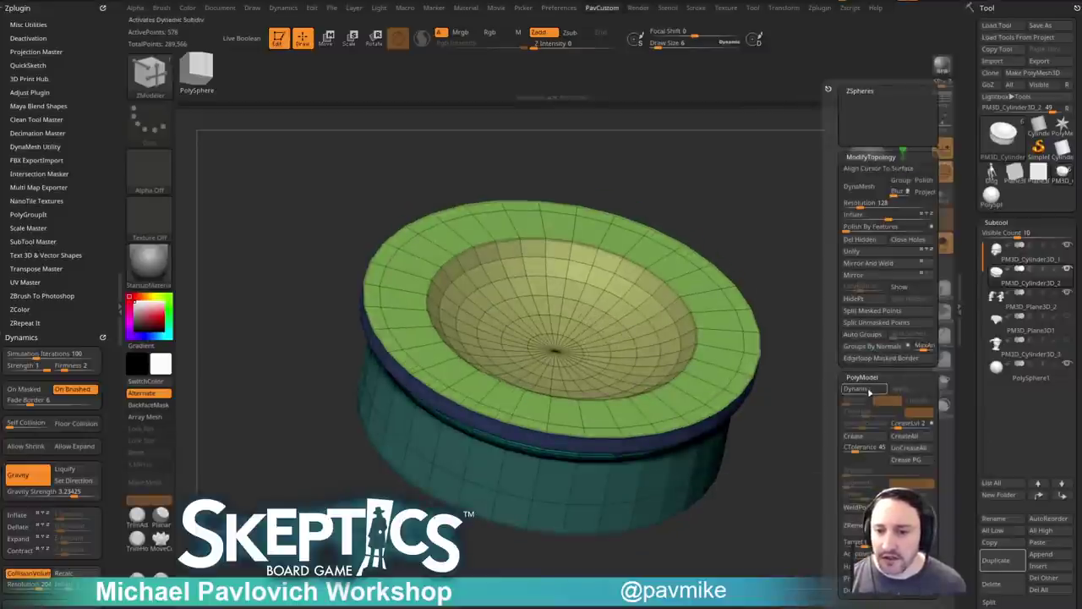
{"action": "left_click", "coordinate": [943, 244]}
{"action": "left_click", "coordinate": [943, 172]}
{"action": "mouse_move", "coordinate": [848, 316]}
{"action": "left_mouse_down", "text": "alt"}
{"action": "mouse_move", "coordinate": [837, 257]}
{"action": "mouse_move", "coordinate": [853, 266]}
{"action": "mouse_move", "coordinate": [834, 307]}
{"action": "mouse_move", "coordinate": [853, 348]}
{"action": "mouse_move", "coordinate": [866, 325]}
{"action": "mouse_move", "coordinate": [858, 287]}
{"action": "mouse_move", "coordinate": [824, 330]}
{"action": "left_mouse_up", "text": "alt"}
{"action": "left_click", "coordinate": [946, 249]}
{"action": "left_click", "coordinate": [943, 243]}
{"action": "key", "text": "b"}
{"action": "key", "text": "s"}
{"action": "key", "text": "t"}
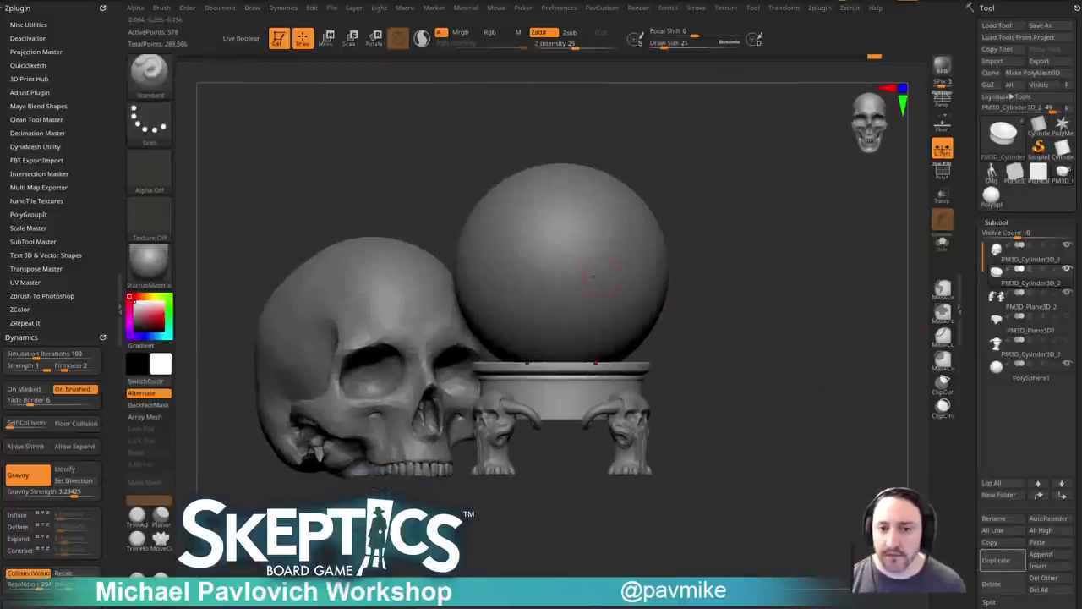
Make the sphere the active subtool and show all subtools, including the draped tablecloth.
{"action": "left_click", "coordinate": [592, 328], "text": "alt"}
{"action": "left_click_drag", "start_coordinate": [788, 287], "coordinate": [783, 265]}
{"action": "mouse_move", "coordinate": [855, 266]}
{"action": "left_mouse_down"}
{"action": "mouse_move", "coordinate": [791, 278]}
{"action": "mouse_move", "coordinate": [821, 284]}
{"action": "mouse_move", "coordinate": [854, 266]}
{"action": "left_mouse_up"}
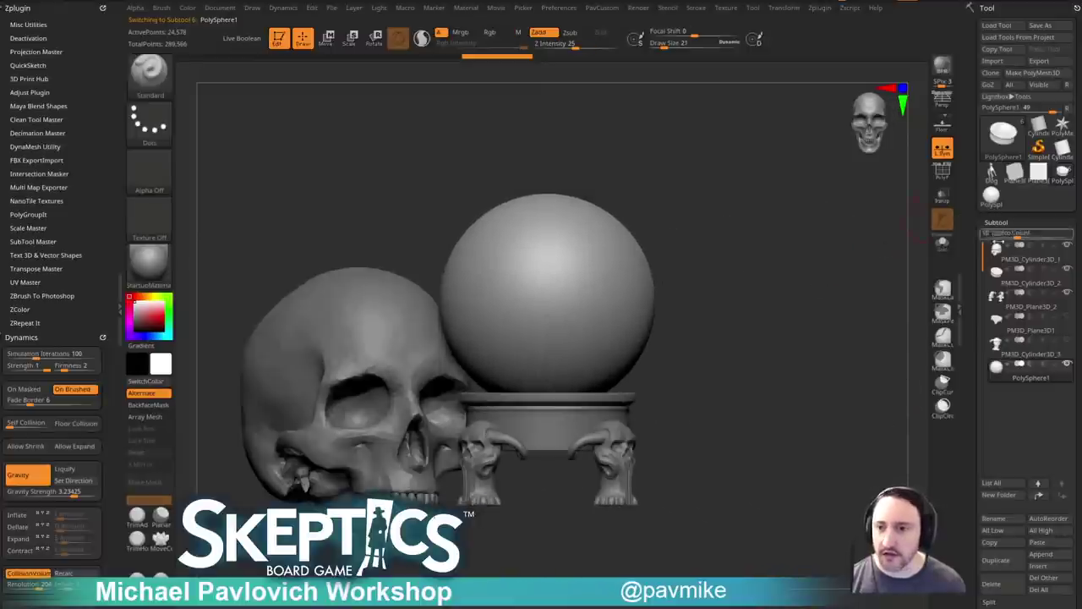
{"action": "left_click", "coordinate": [1068, 365]}
{"action": "left_click", "coordinate": [1068, 364]}
{"action": "left_click_drag", "start_coordinate": [823, 324], "coordinate": [863, 268], "text": "alt"}
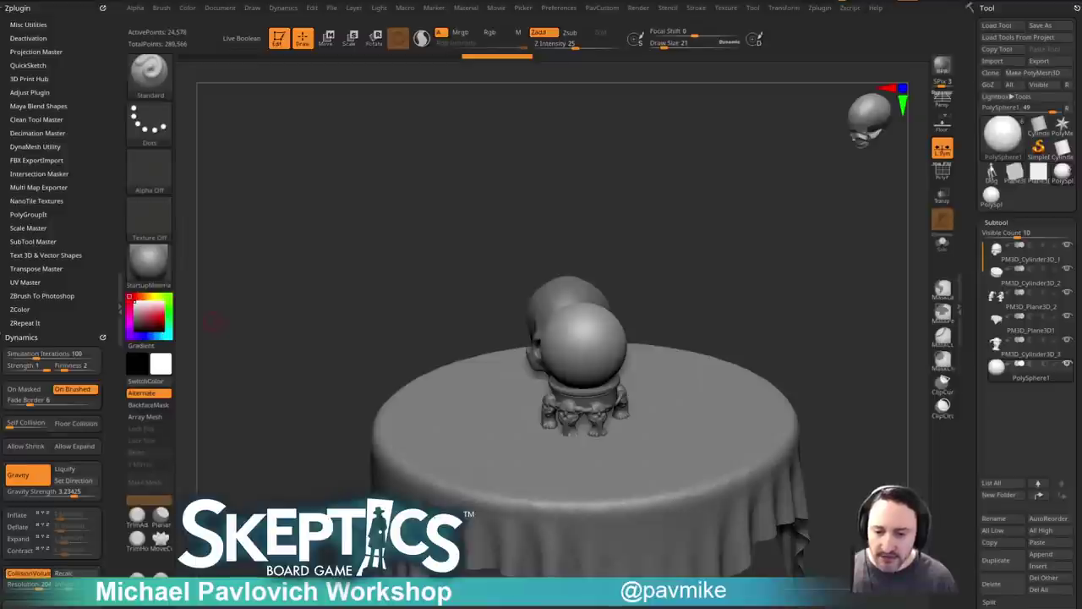
Switch to the ArtStation page in the browser and skim through the "Death Biker Sculpt - Tutorial Series Bonus!" video.
{"action": "key", "text": "alt+Tab"}
{"action": "scroll", "coordinate": [623, 304], "scroll_direction": "down", "scroll_amount": 3}
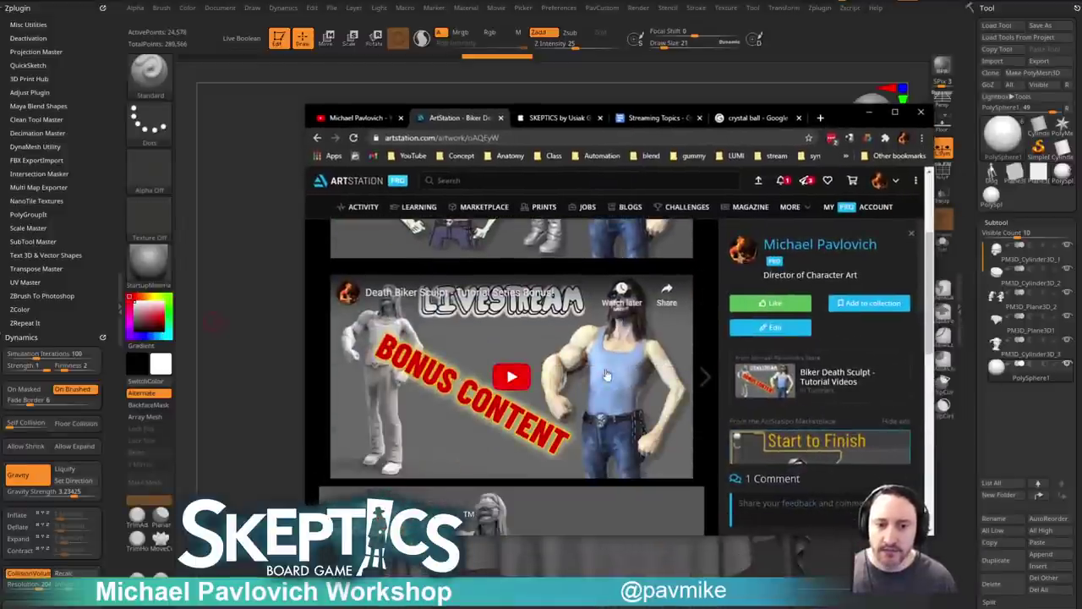
{"action": "left_click", "coordinate": [513, 377]}
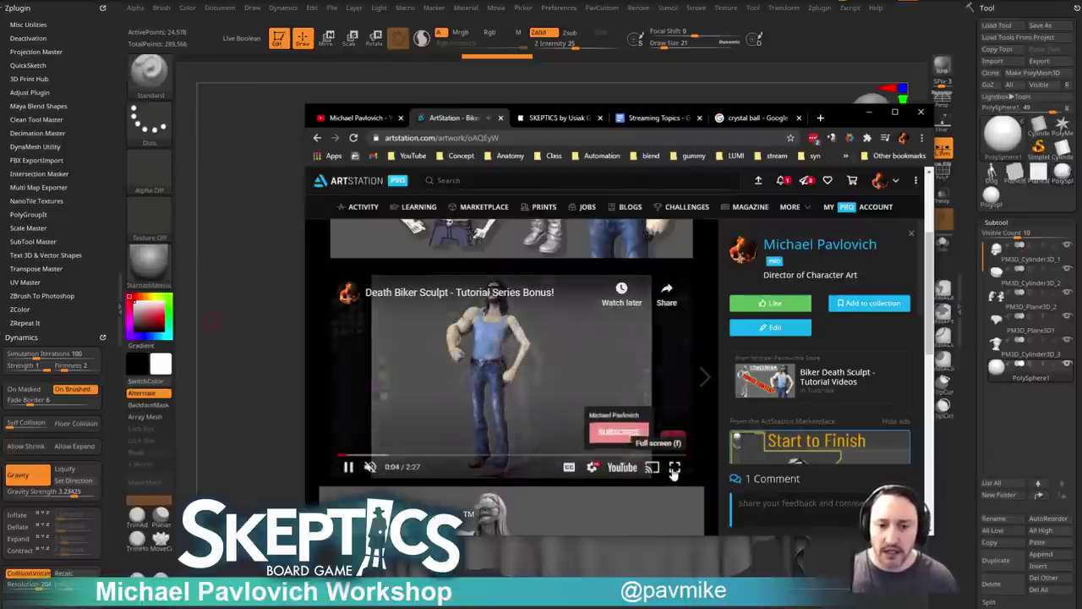
{"action": "left_click_drag", "start_coordinate": [310, 110], "coordinate": [52, 0]}
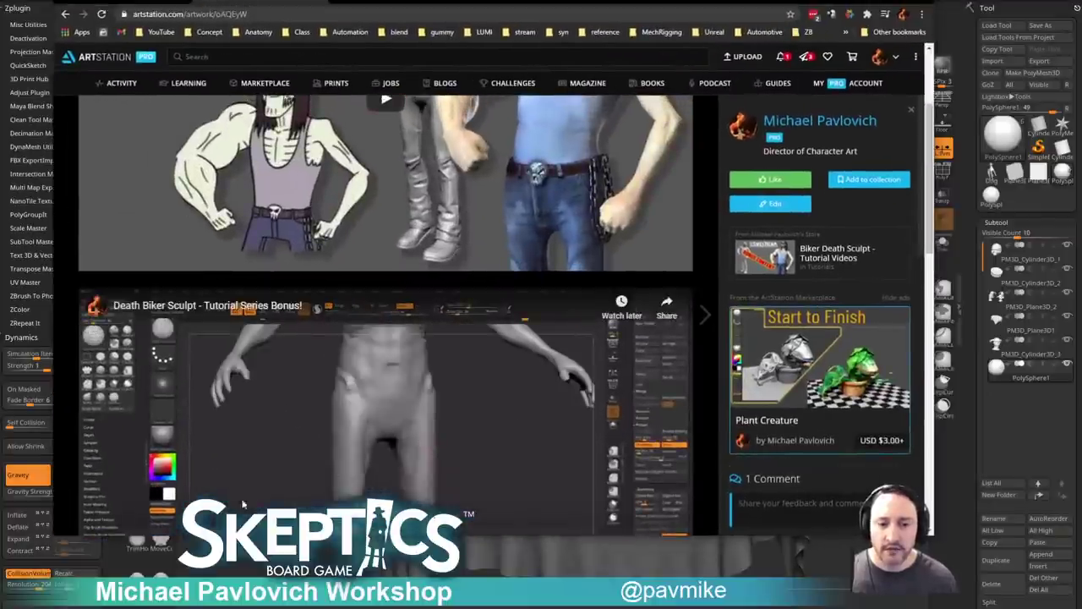
{"action": "scroll", "coordinate": [288, 465], "scroll_direction": "down", "scroll_amount": 2}
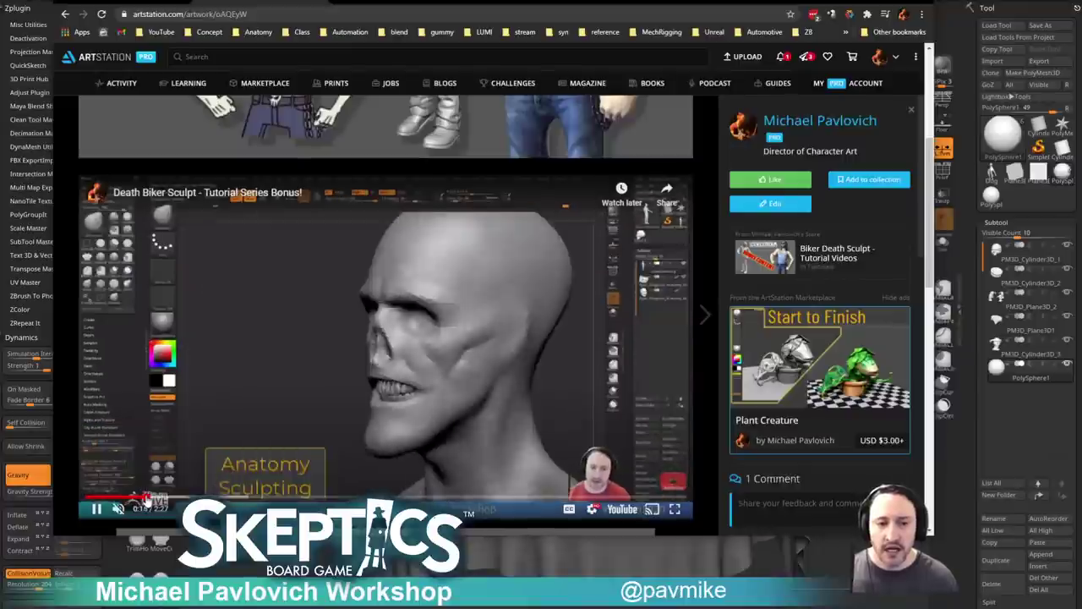
{"action": "left_click_drag", "start_coordinate": [163, 499], "coordinate": [192, 500]}
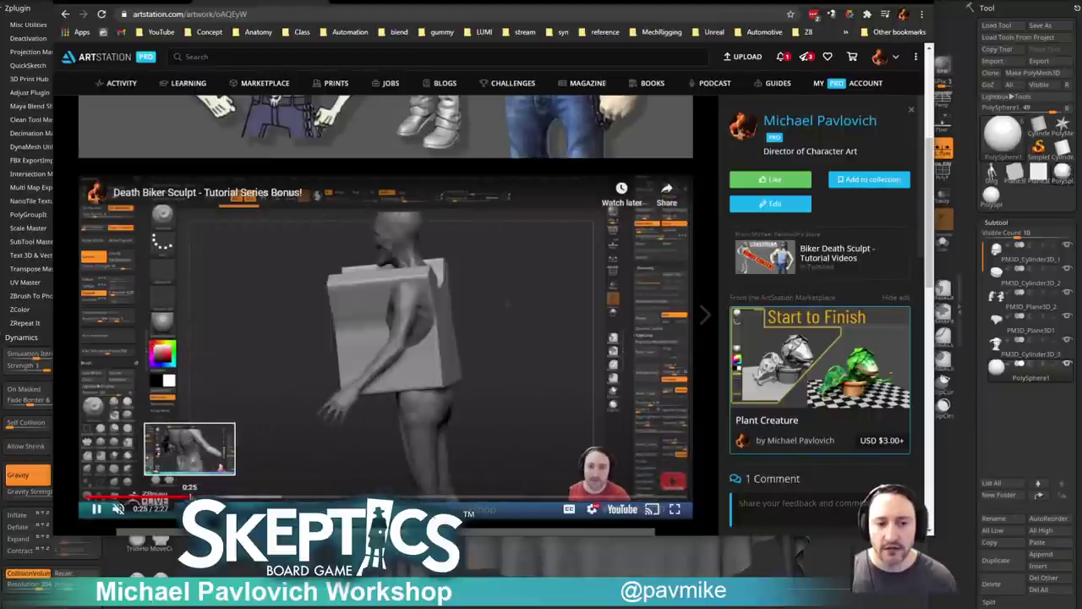
{"action": "left_click", "coordinate": [191, 498]}
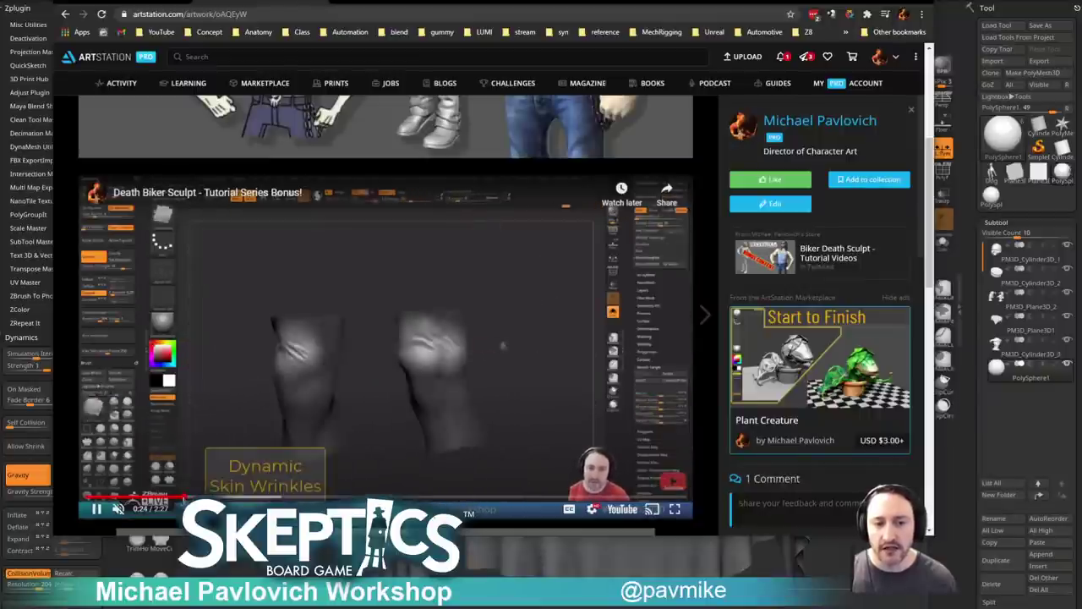
{"action": "left_click", "coordinate": [177, 499]}
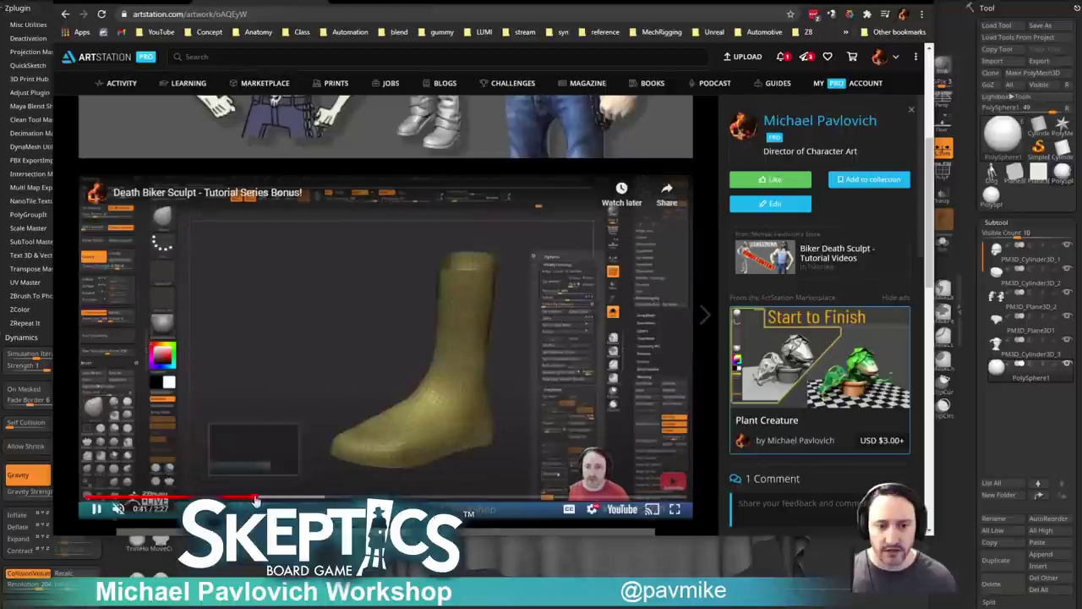
{"action": "left_click", "coordinate": [281, 499]}
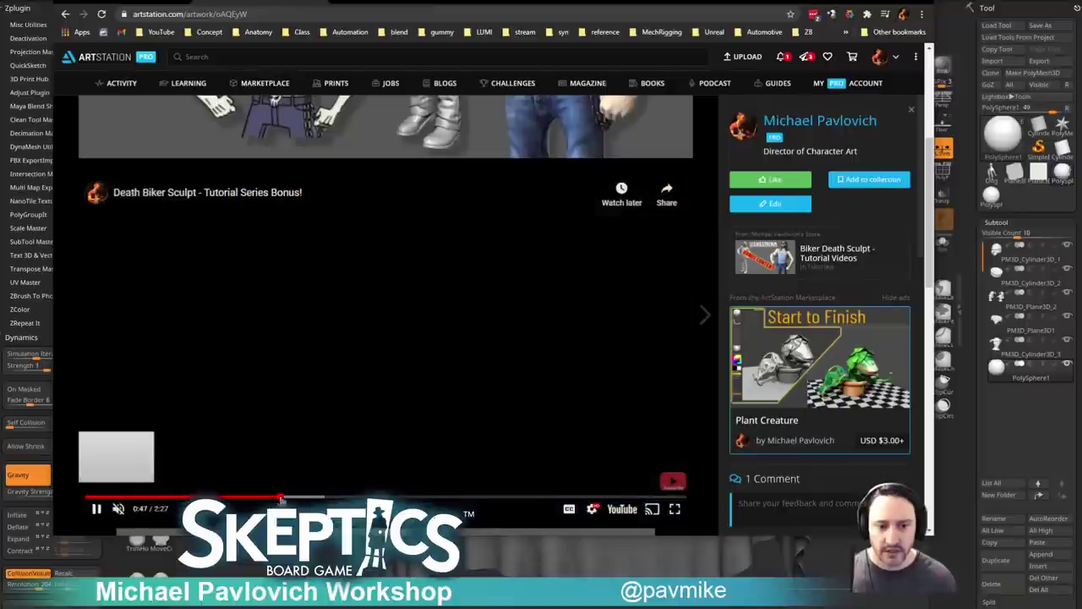
{"action": "left_click", "coordinate": [264, 499]}
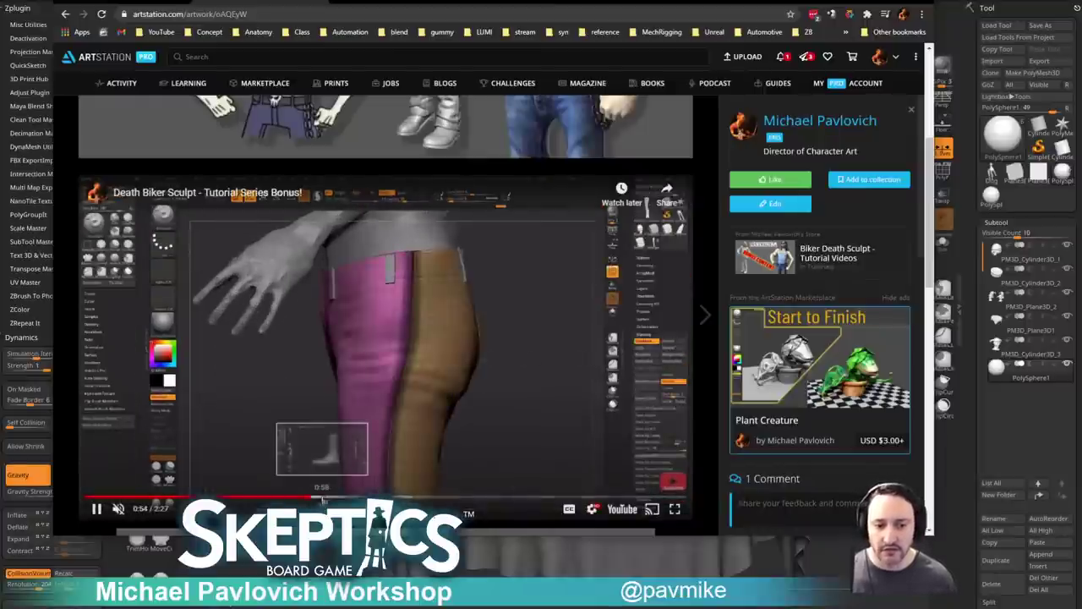
{"action": "left_click", "coordinate": [321, 497]}
{"action": "left_click", "coordinate": [344, 498]}
{"action": "left_click_drag", "start_coordinate": [344, 497], "coordinate": [575, 498]}
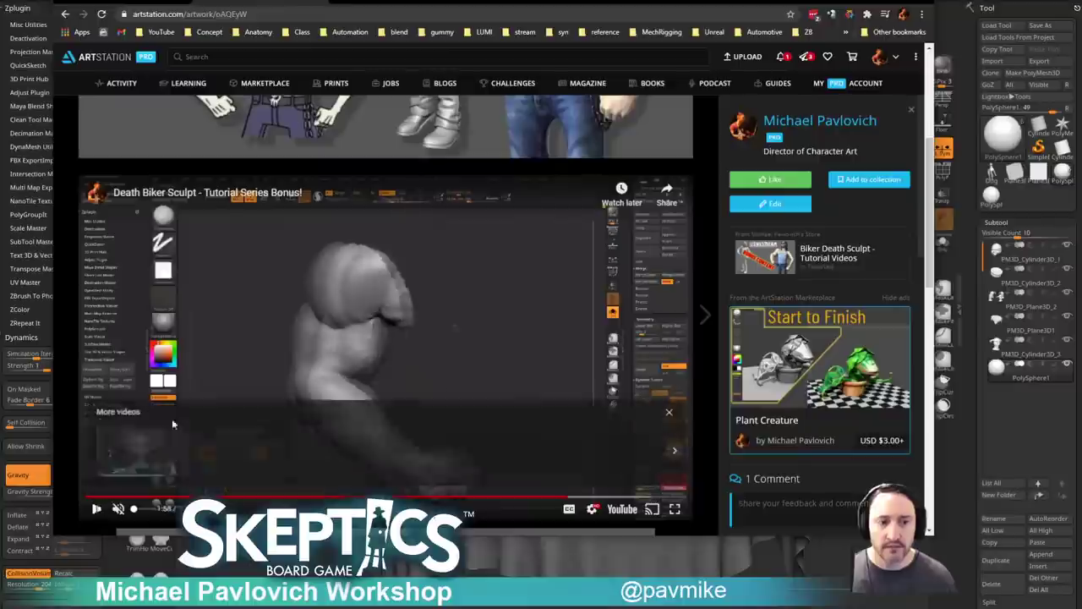
Examine the full-size render of the biker Death character and return to the beginning of its artwork page.
{"action": "scroll", "coordinate": [177, 422], "scroll_direction": "down", "scroll_amount": 10}
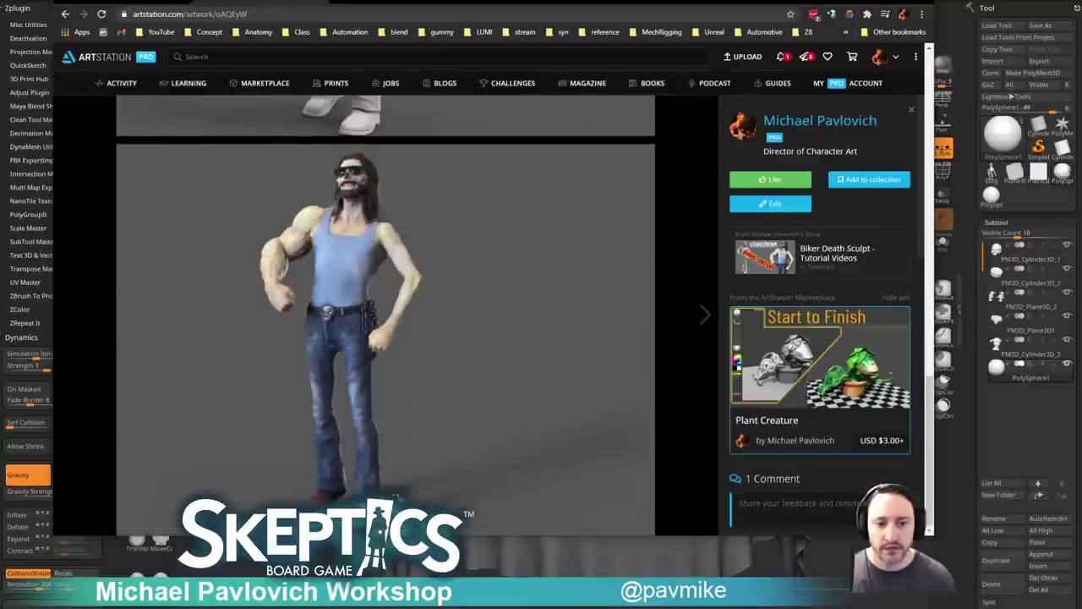
{"action": "left_click", "coordinate": [397, 495]}
{"action": "left_click", "coordinate": [569, 262]}
{"action": "scroll", "coordinate": [517, 219], "scroll_direction": "up", "scroll_amount": 1}
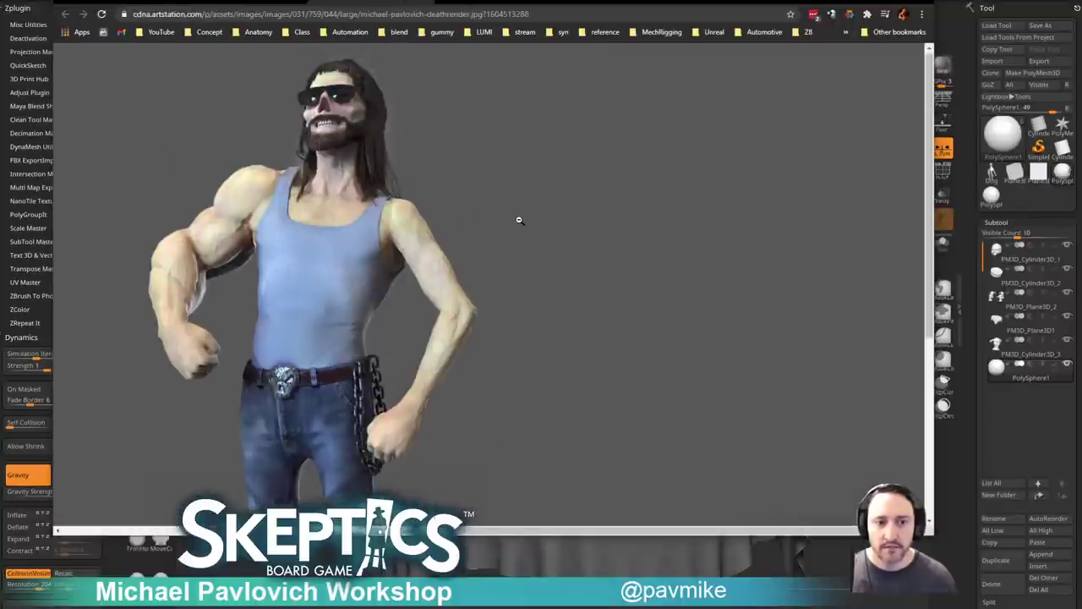
{"action": "scroll", "coordinate": [524, 254], "scroll_direction": "down", "scroll_amount": 3}
{"action": "scroll", "coordinate": [524, 254], "scroll_direction": "up", "scroll_amount": 3}
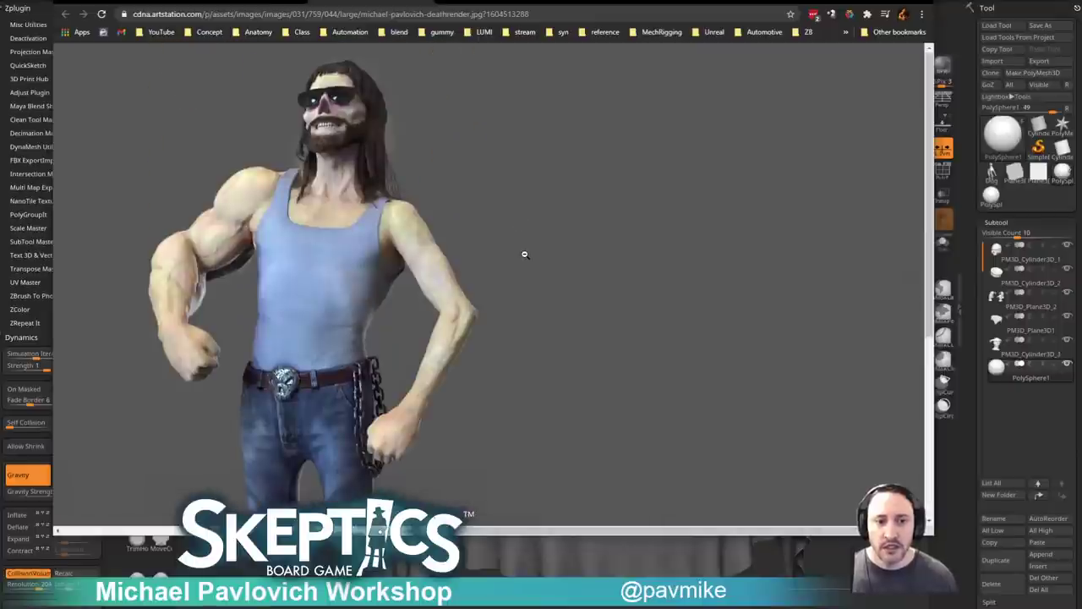
{"action": "left_click", "coordinate": [424, 2]}
{"action": "scroll", "coordinate": [412, 234], "scroll_direction": "up", "scroll_amount": 10}
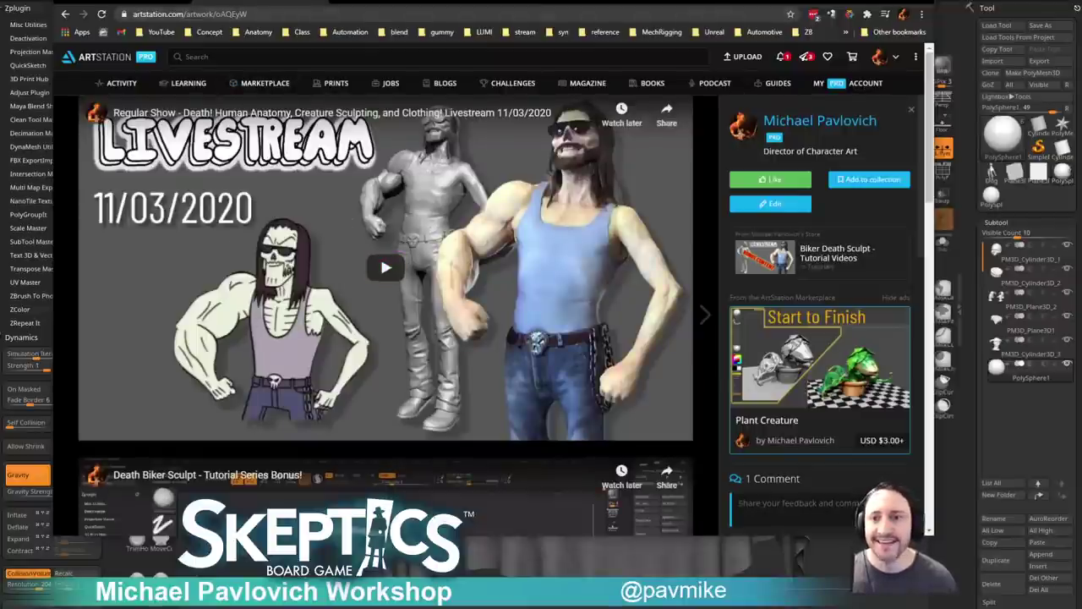
Browse the video playlist of the ZBrush for Ideation artwork and return to the ArtStation portfolio.
{"action": "key", "text": "alt+Tab"}
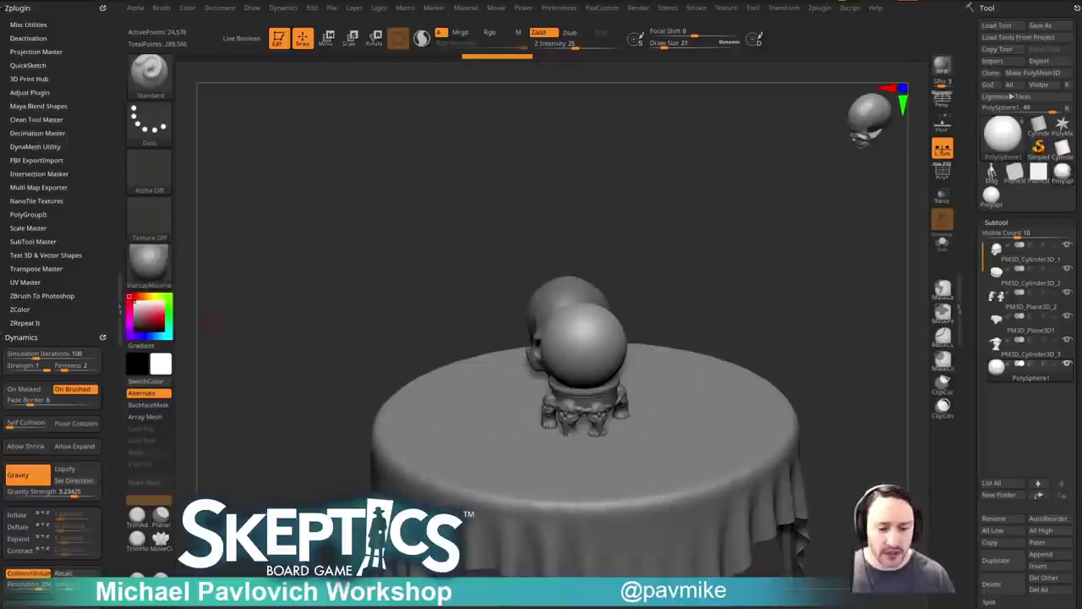
{"action": "key", "text": "alt+Tab"}
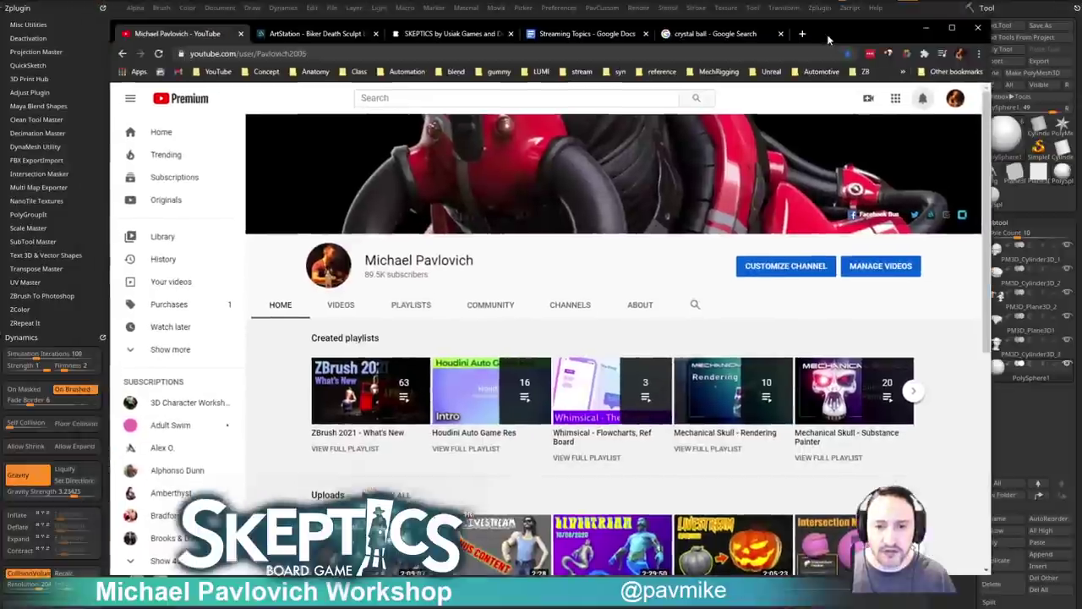
{"action": "scroll", "coordinate": [465, 384], "scroll_direction": "down", "scroll_amount": 2}
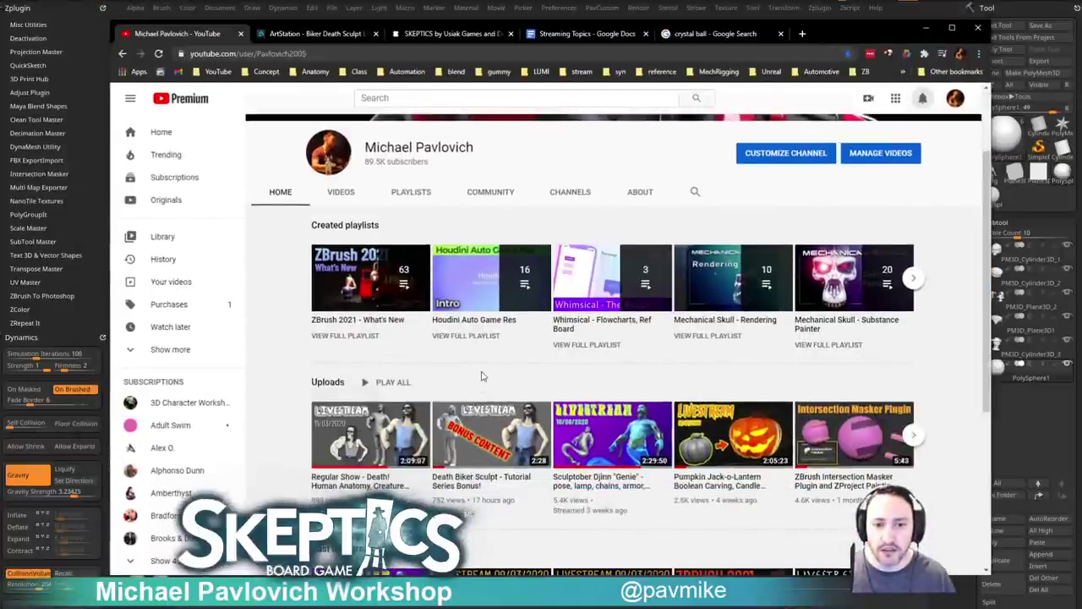
{"action": "left_click", "coordinate": [317, 34]}
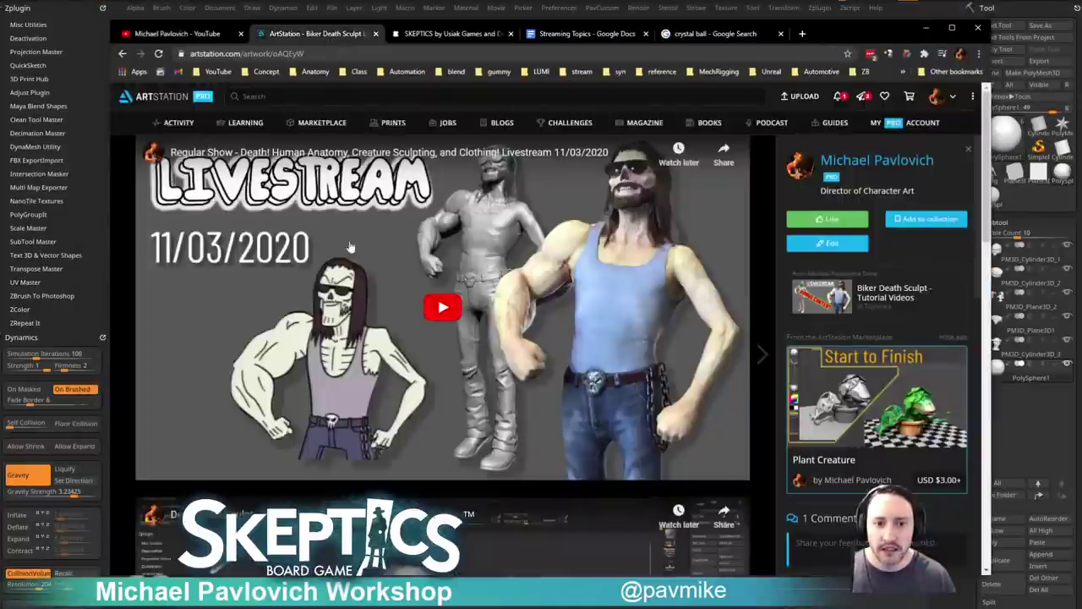
{"action": "left_click", "coordinate": [123, 53]}
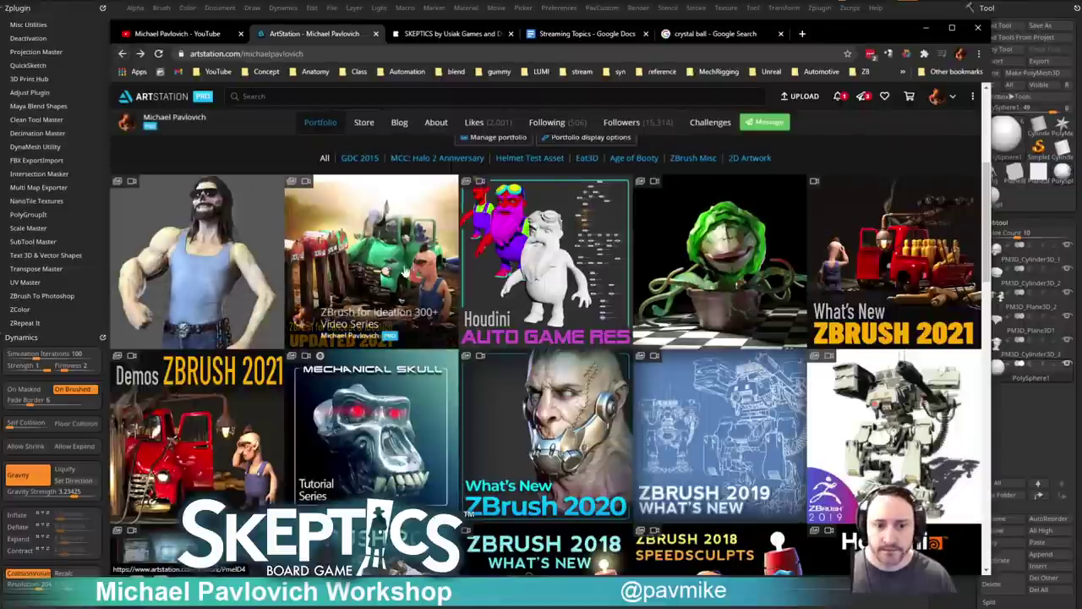
{"action": "left_click", "coordinate": [363, 250]}
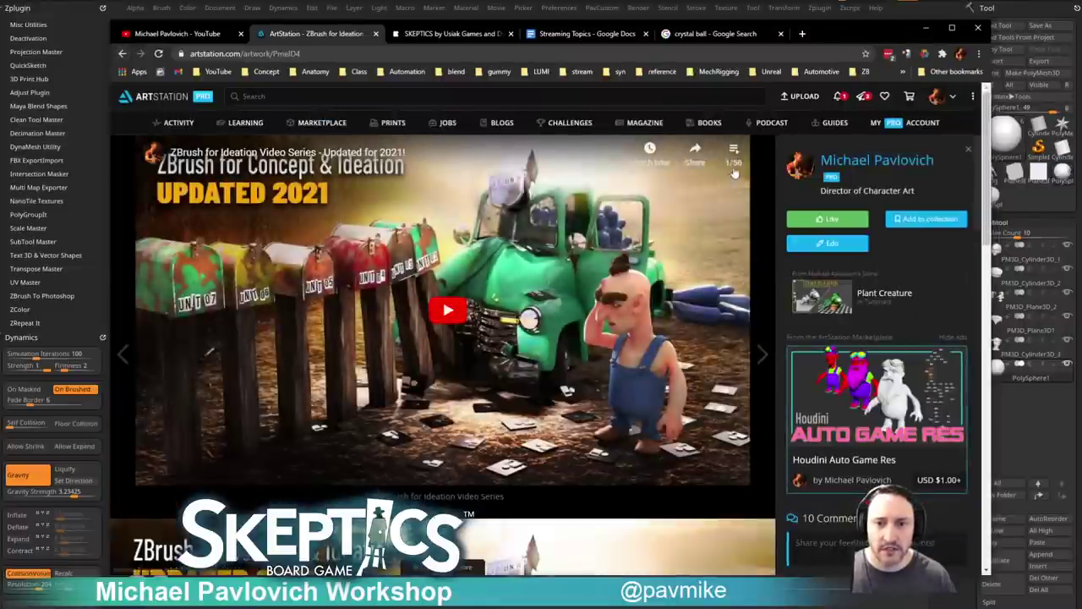
{"action": "left_click", "coordinate": [734, 149]}
{"action": "scroll", "coordinate": [662, 273], "scroll_direction": "down", "scroll_amount": 15}
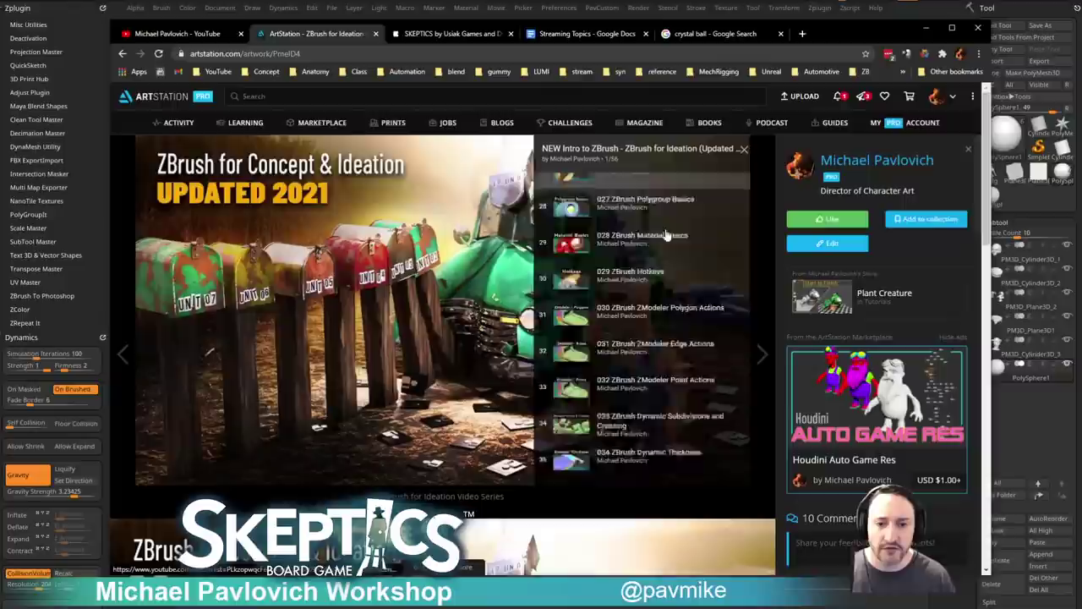
{"action": "scroll", "coordinate": [440, 220], "scroll_direction": "up", "scroll_amount": 3}
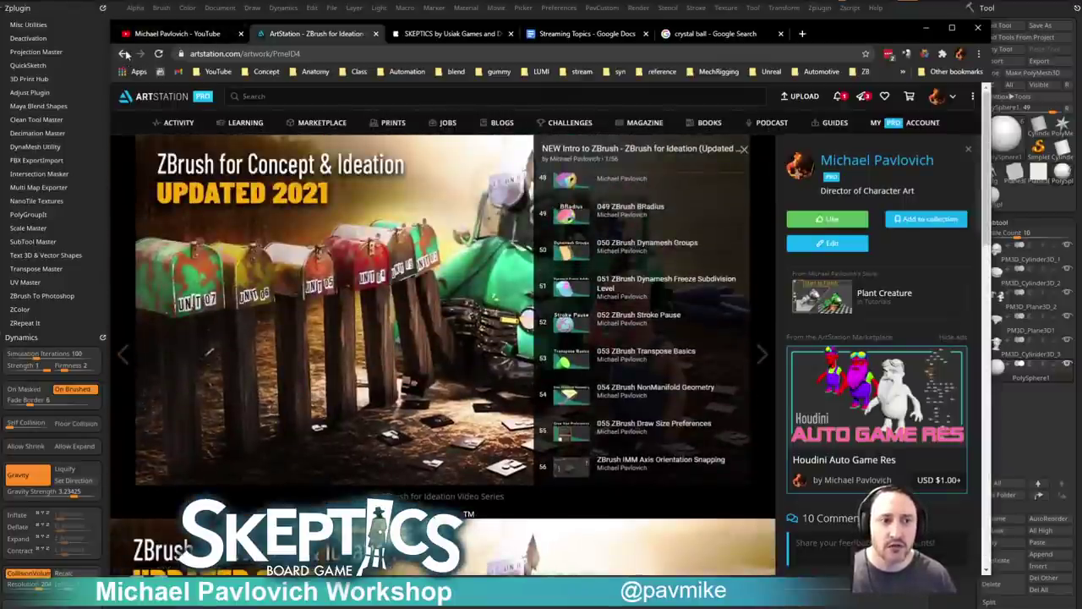
{"action": "left_click", "coordinate": [124, 53]}
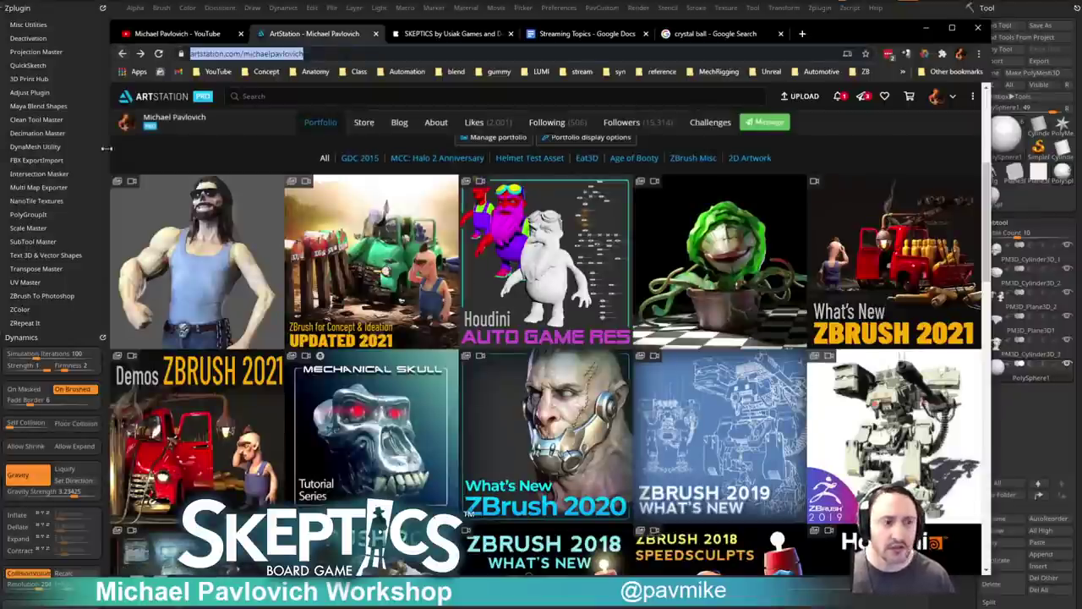
Minimize the browser to return to ZBrush and make the large skull the active subtool.
{"action": "key", "text": "alt+Tab"}
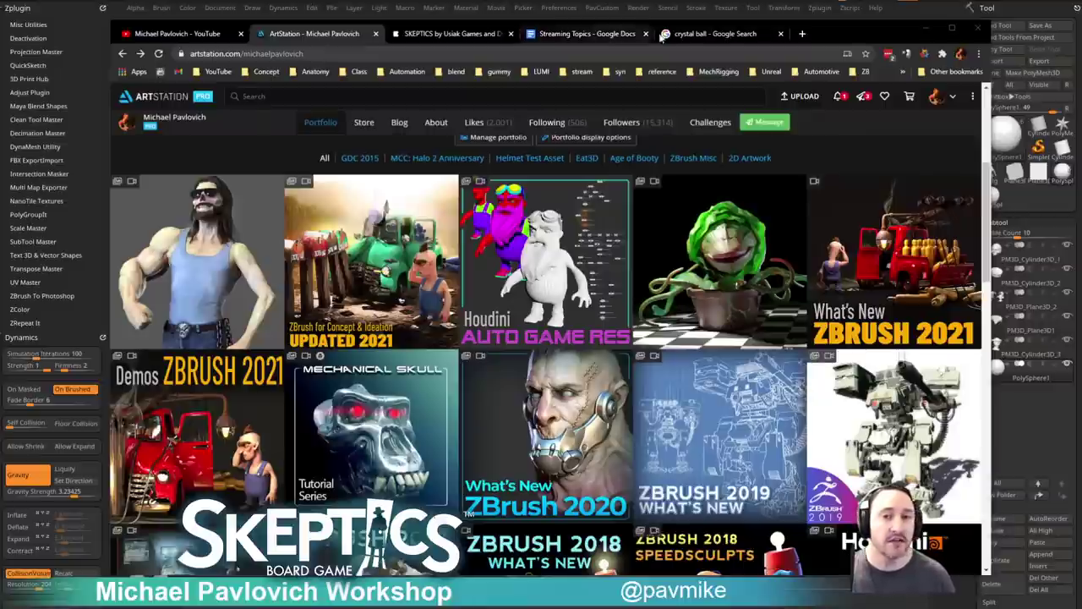
{"action": "left_click", "coordinate": [926, 28]}
{"action": "left_click_drag", "start_coordinate": [892, 335], "coordinate": [848, 377]}
{"action": "key", "text": "s"}
{"action": "left_click_drag", "start_coordinate": [761, 295], "coordinate": [875, 335], "text": "alt"}
{"action": "left_click", "coordinate": [529, 337], "text": "alt"}
Try to remesh the large skull with DynaMesh at resolution 128 and subdivide the result.
{"action": "mouse_move", "coordinate": [707, 235]}
{"action": "left_mouse_down", "text": "alt"}
{"action": "mouse_move", "coordinate": [793, 265]}
{"action": "mouse_move", "coordinate": [742, 251]}
{"action": "left_mouse_up", "text": "alt"}
{"action": "key", "text": "space"}
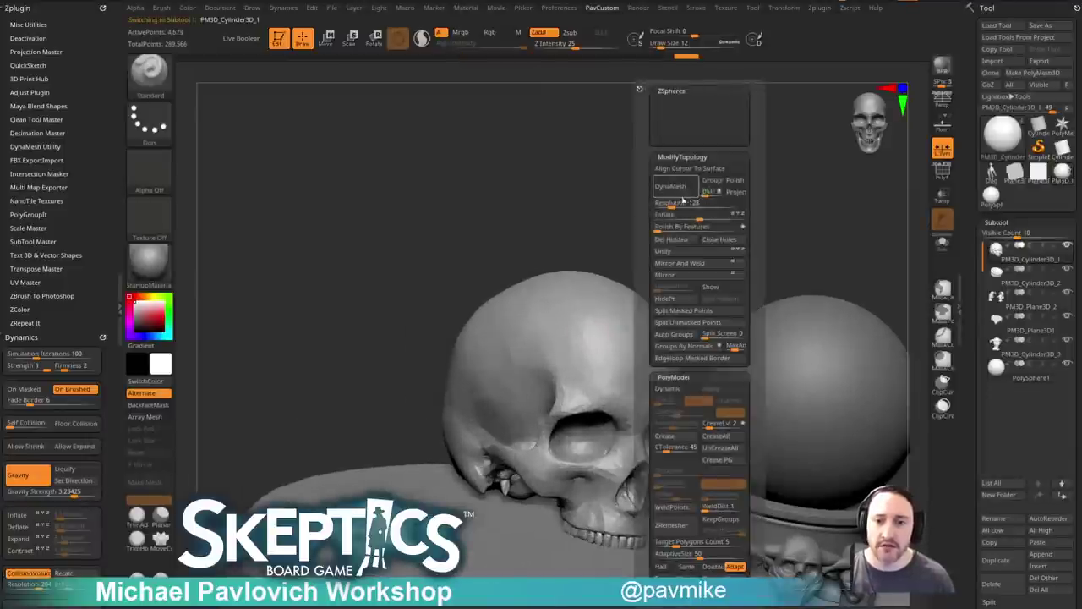
{"action": "left_click", "coordinate": [668, 187]}
{"action": "key", "text": "space"}
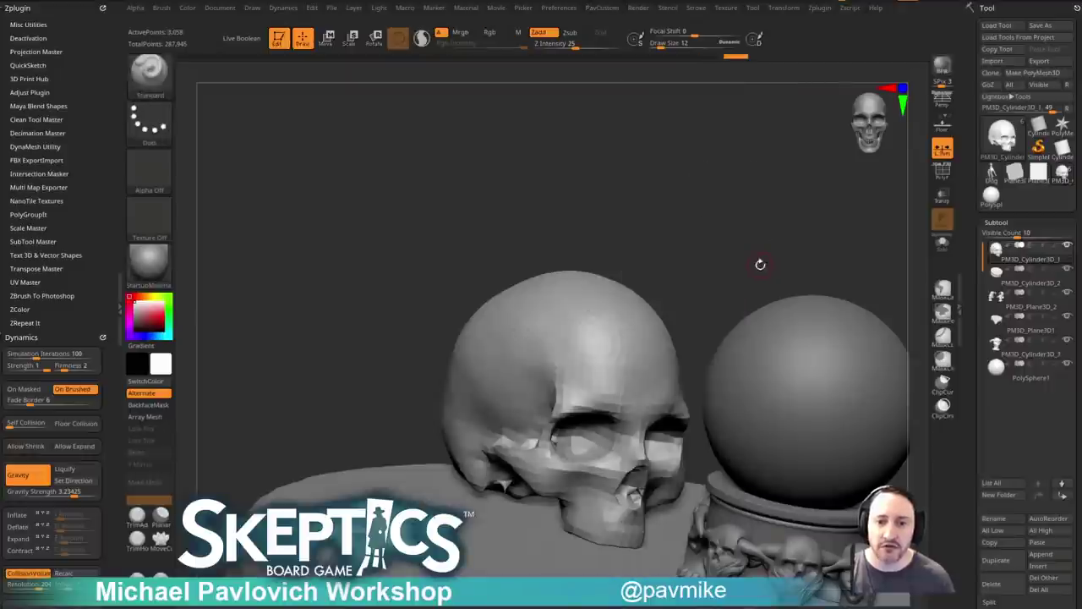
{"action": "key", "text": "ctrl+d"}
{"action": "left_click_drag", "start_coordinate": [709, 256], "coordinate": [694, 250]}
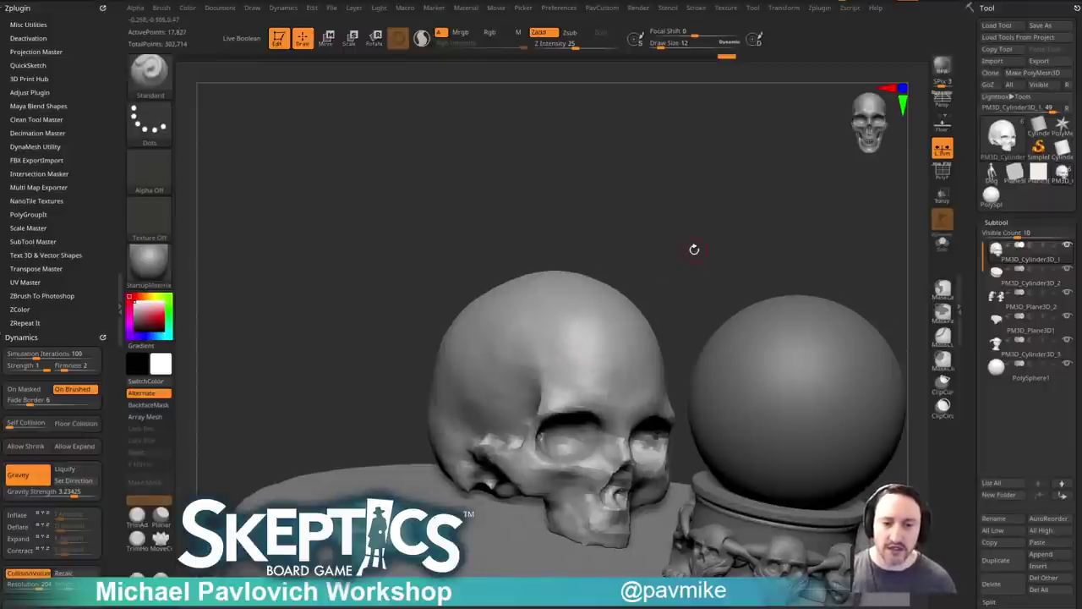
Undo the skull's subdivision, inspect the remeshed wireframe, and undo the DynaMesh operation.
{"action": "key", "text": "ctrl+z"}
{"action": "key", "text": "shift+f"}
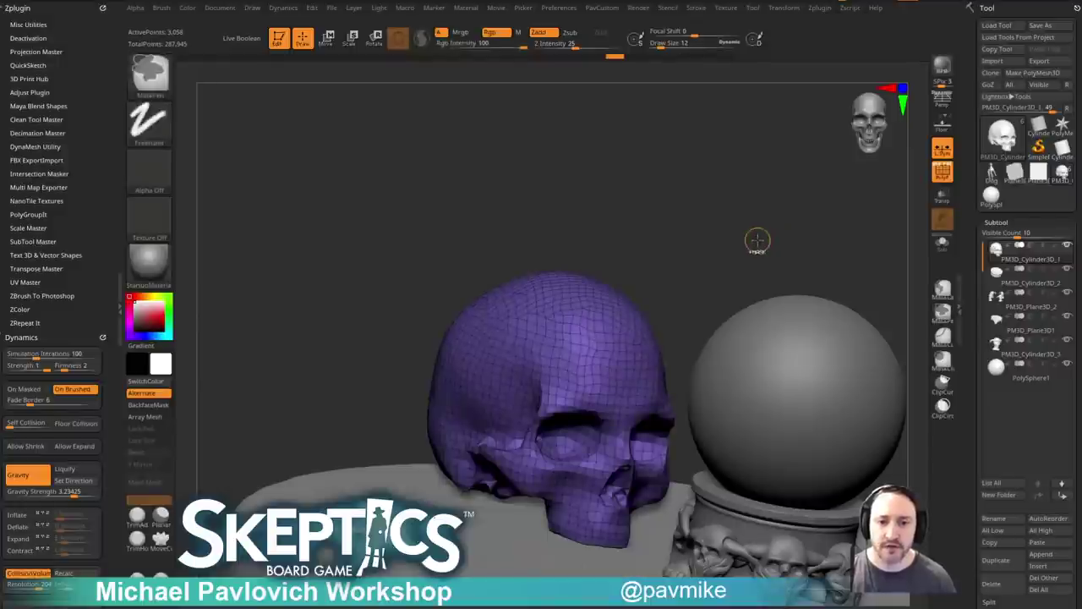
{"action": "left_click_drag", "start_coordinate": [755, 240], "coordinate": [749, 231], "text": "alt"}
{"action": "key", "text": "space"}
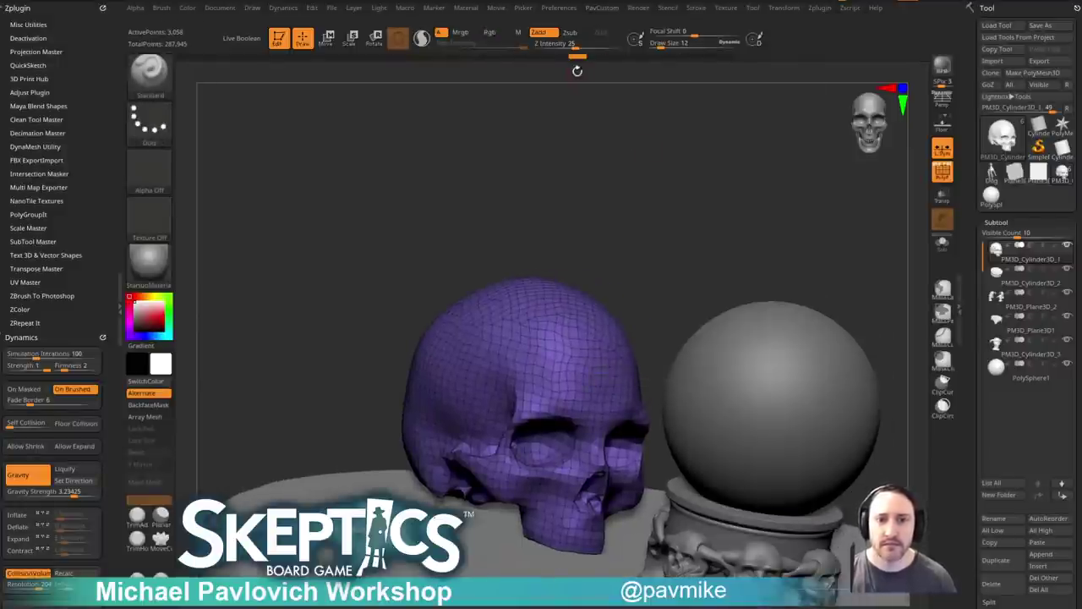
{"action": "key", "text": "ctrl+z"}
{"action": "key", "text": "shift+f"}
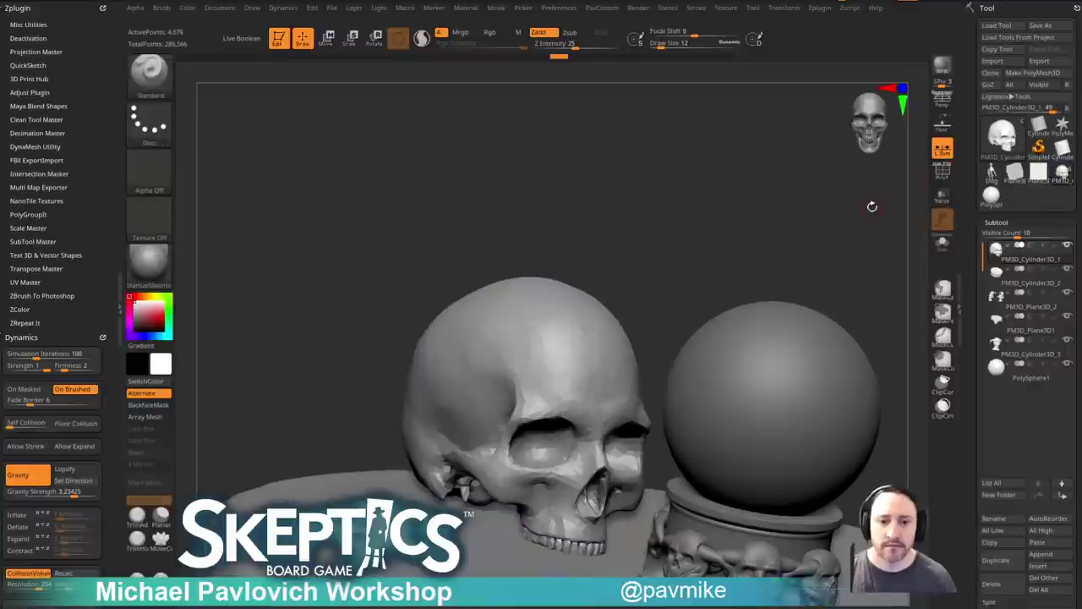
Isolate the large skull in Solo mode and display its polyframe.
{"action": "left_click", "coordinate": [943, 243]}
{"action": "left_click_drag", "start_coordinate": [828, 249], "coordinate": [785, 247]}
{"action": "left_click_drag", "start_coordinate": [812, 322], "coordinate": [856, 268], "text": "alt"}
{"action": "left_click", "coordinate": [943, 173]}
{"action": "left_click_drag", "start_coordinate": [856, 267], "coordinate": [862, 298]}
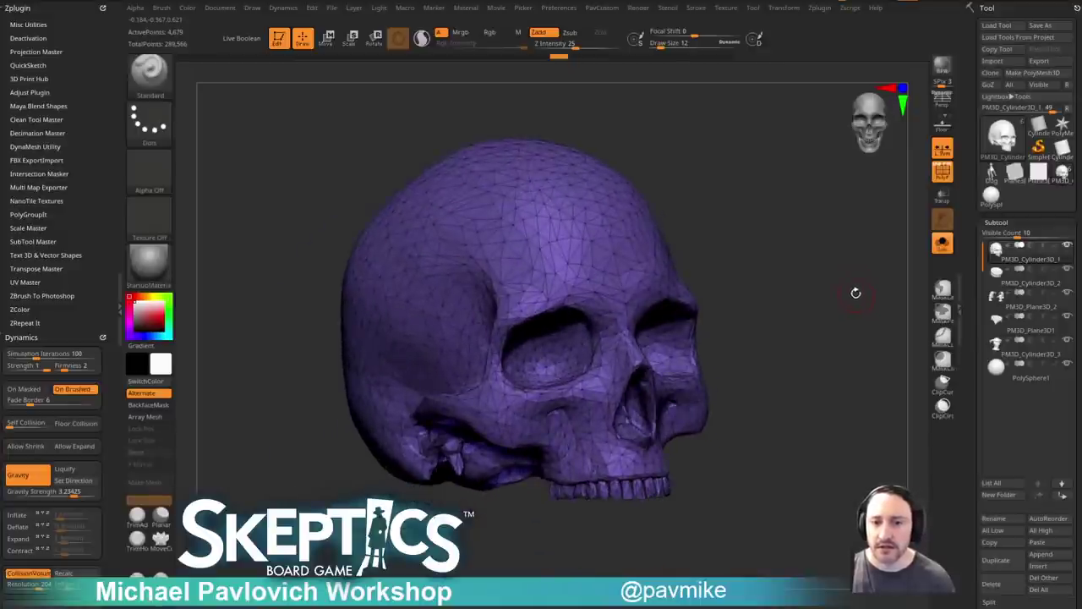
Hide the polyframe, isolate the skull's front teeth and split them off into their own subtool.
{"action": "left_click", "coordinate": [943, 172]}
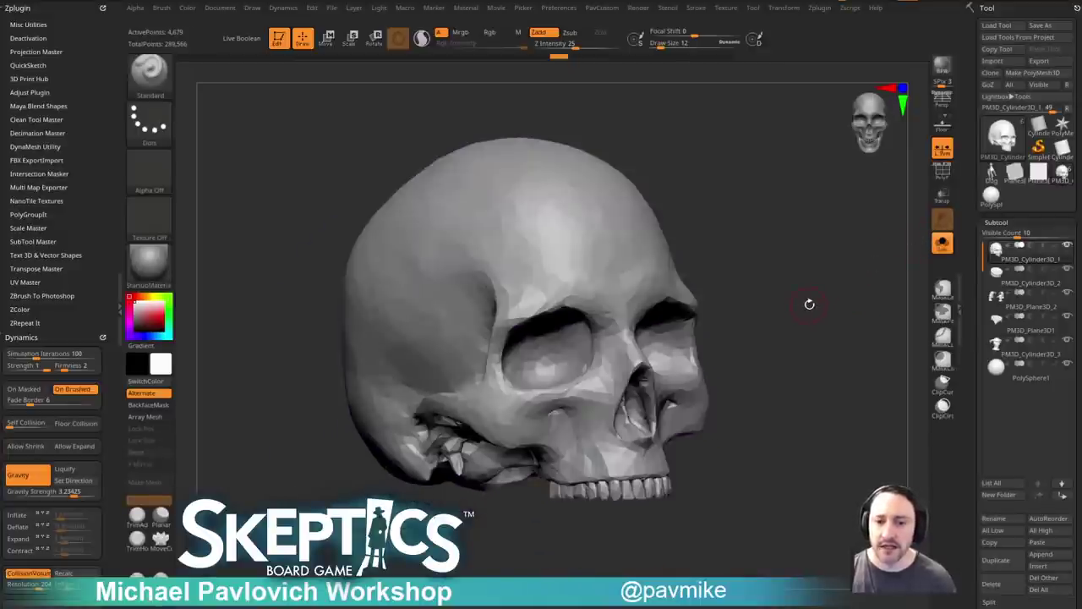
{"action": "left_click_drag", "start_coordinate": [811, 304], "coordinate": [792, 357]}
{"action": "left_click_drag", "start_coordinate": [753, 533], "coordinate": [527, 490], "text": "ctrl+shift"}
{"action": "key", "text": "2"}
{"action": "left_click", "coordinate": [850, 301]}
Remesh the separated teeth with ZRemesher using the Double polygon count option.
{"action": "left_click_drag", "start_coordinate": [777, 349], "coordinate": [789, 318]}
{"action": "key", "text": "2"}
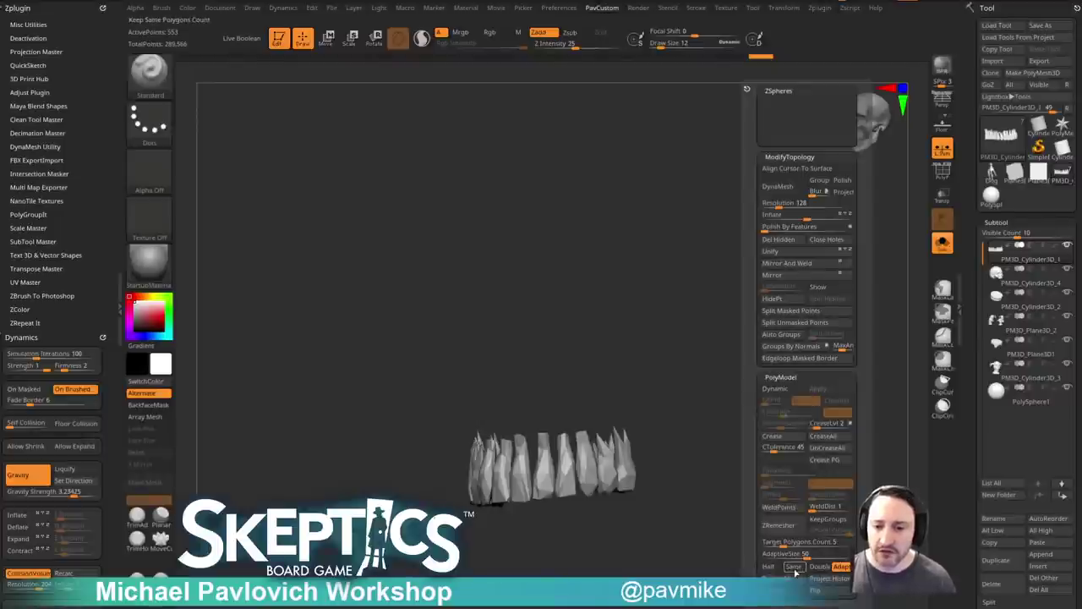
{"action": "left_click", "coordinate": [817, 566]}
{"action": "left_click", "coordinate": [793, 526]}
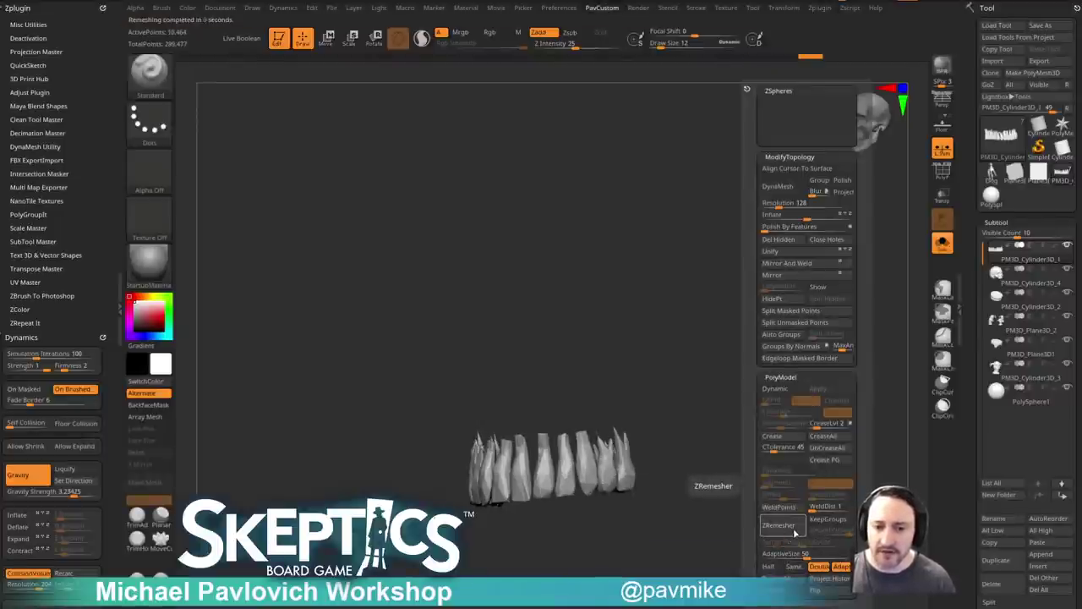
{"action": "left_click_drag", "start_coordinate": [707, 431], "coordinate": [790, 429]}
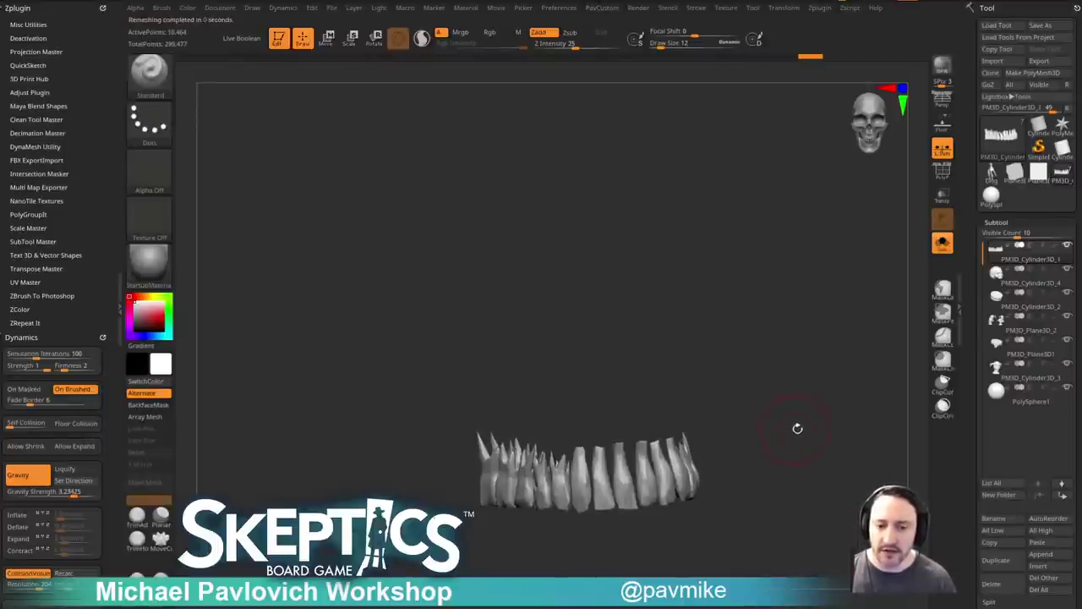
Check the mesh integrity of the teeth and repair the mesh.
{"action": "key", "text": "shift+a"}
{"action": "left_click", "coordinate": [777, 401]}
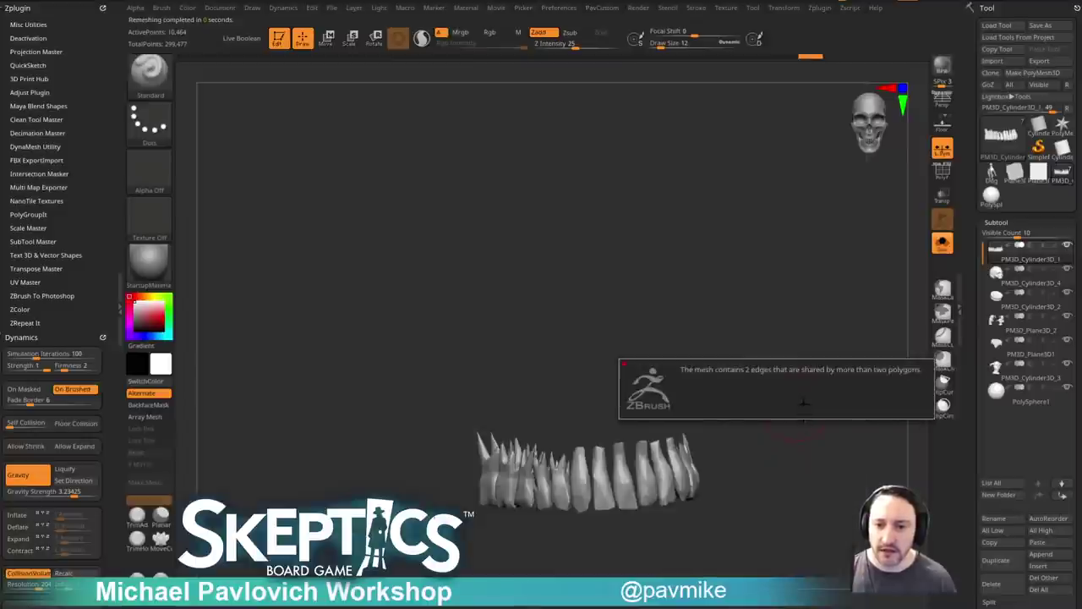
{"action": "scroll", "coordinate": [966, 265], "scroll_direction": "down", "scroll_amount": 5}
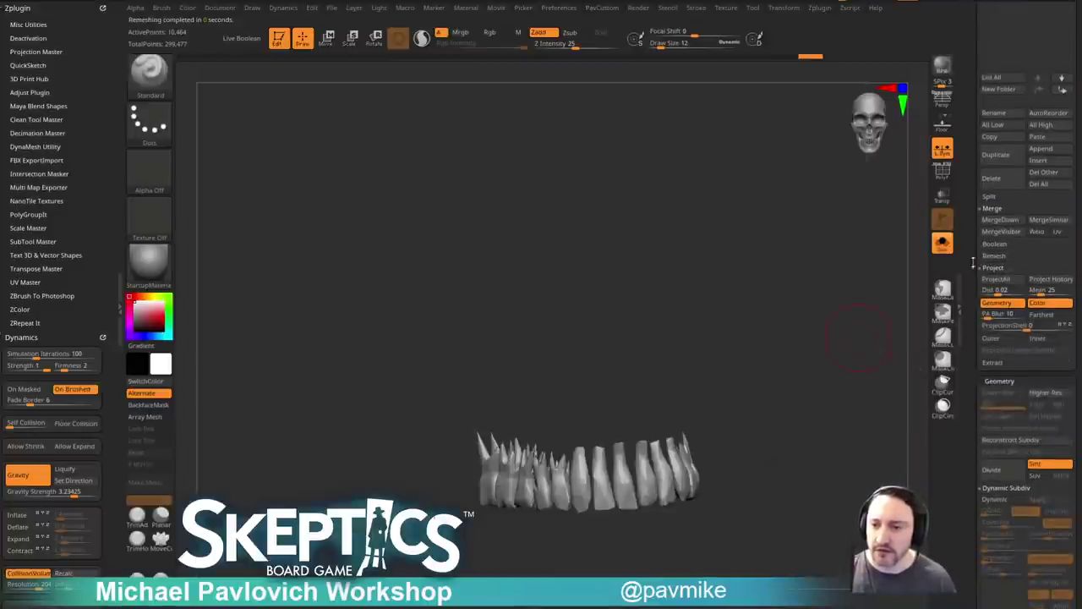
{"action": "scroll", "coordinate": [969, 212], "scroll_direction": "down", "scroll_amount": 5}
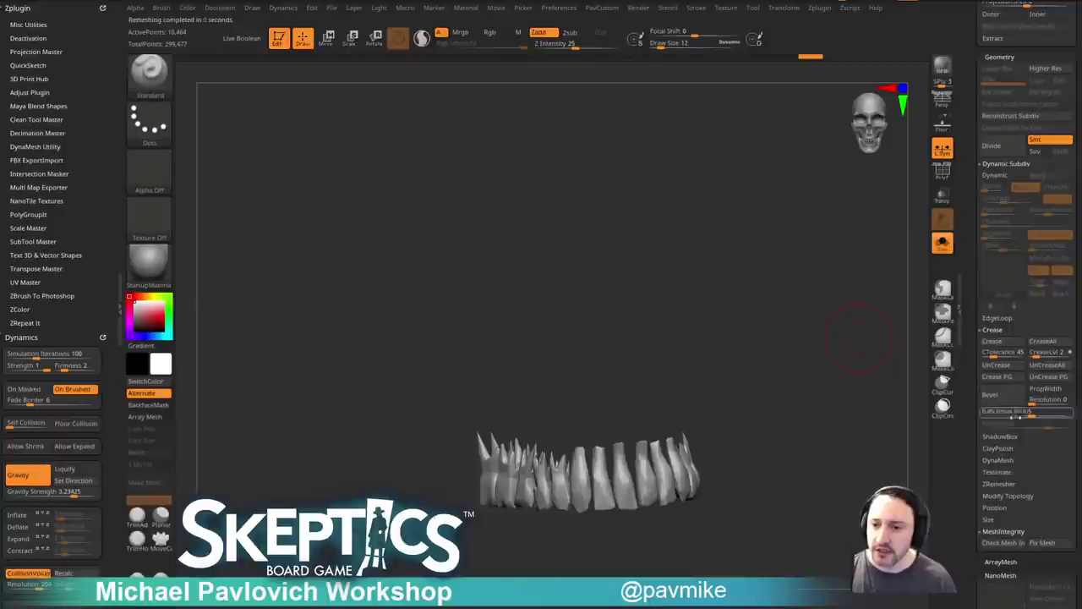
{"action": "left_click", "coordinate": [999, 542]}
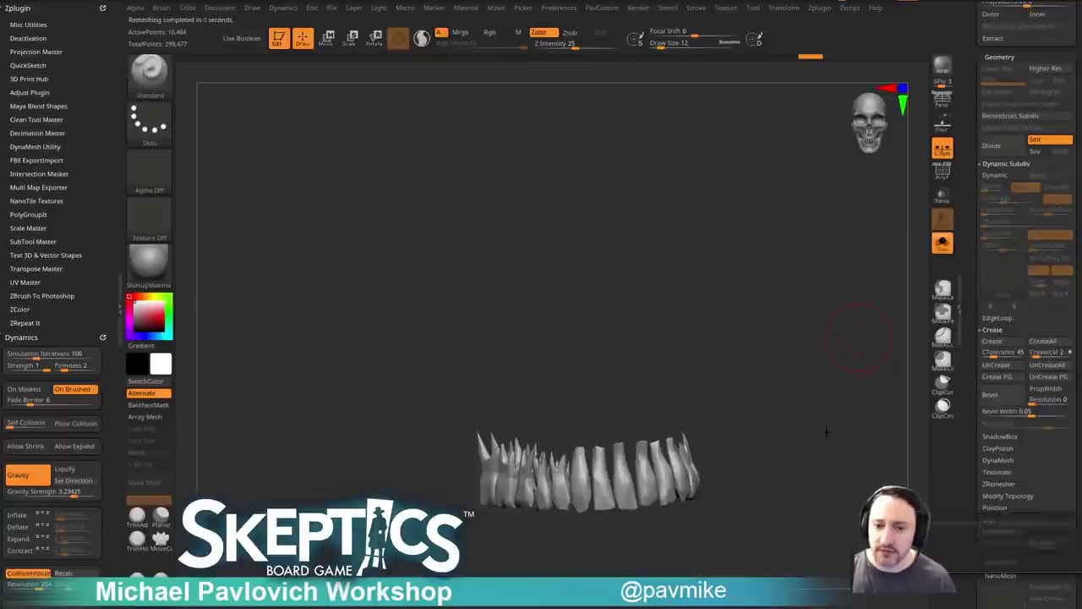
{"action": "key", "text": "3"}
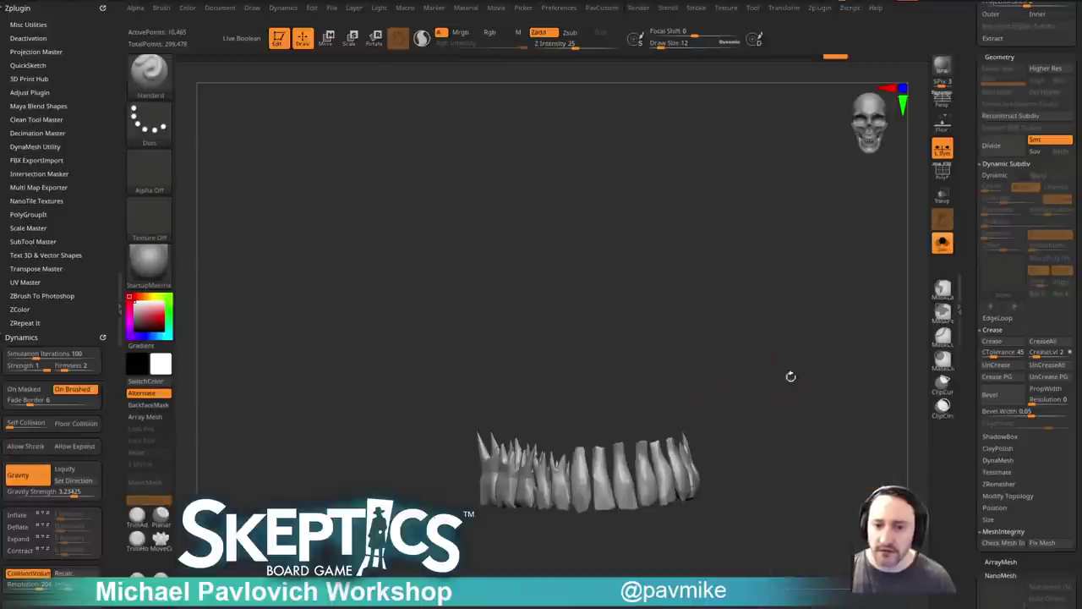
Turn on dynamic subdivision for the teeth and adjust its smooth subdivision level.
{"action": "key", "text": "ctrl"}
{"action": "key", "text": "space"}
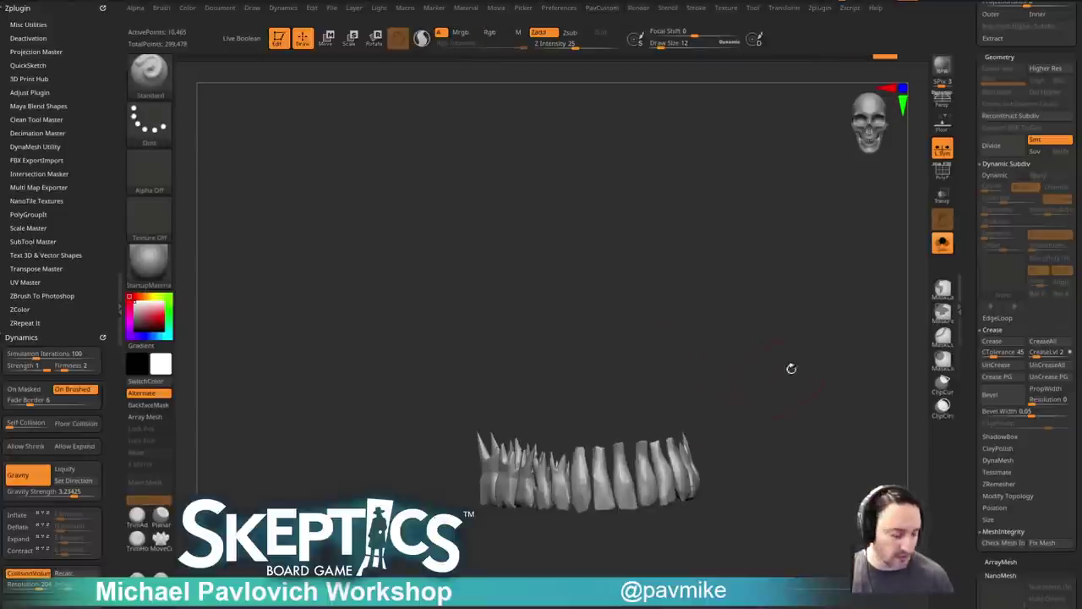
{"action": "key", "text": "space"}
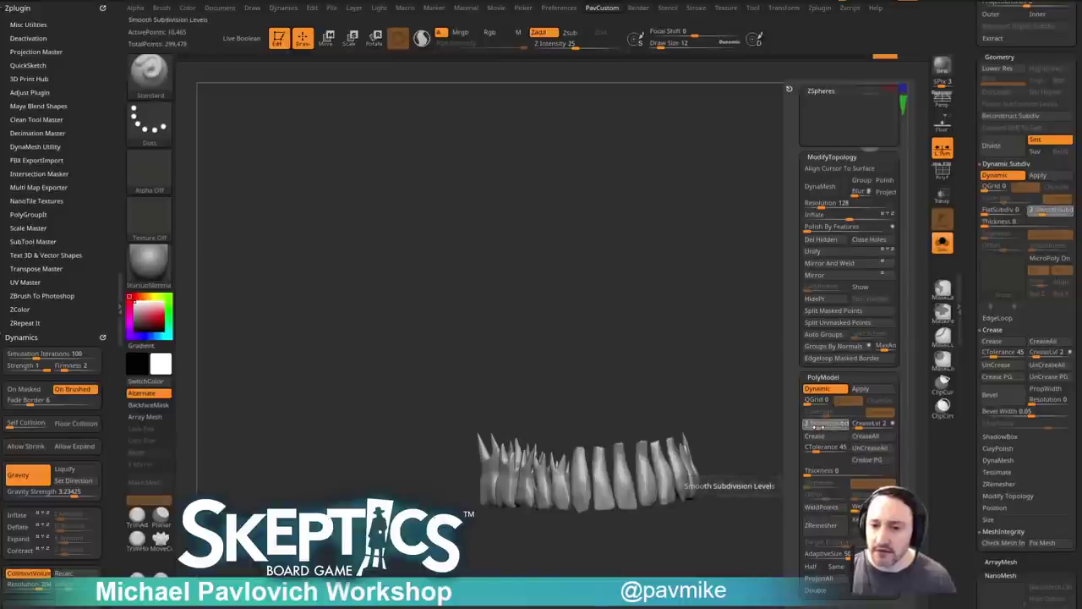
{"action": "mouse_move", "coordinate": [806, 381]}
{"action": "left_mouse_down"}
{"action": "mouse_move", "coordinate": [790, 371]}
{"action": "mouse_move", "coordinate": [749, 377]}
{"action": "mouse_move", "coordinate": [806, 376]}
{"action": "left_mouse_up"}
Isolate the large skull, delete the leftover tooth fragments from its mesh and show the whole scene again.
{"action": "left_click", "coordinate": [942, 246]}
{"action": "left_click", "coordinate": [615, 456], "text": "alt"}
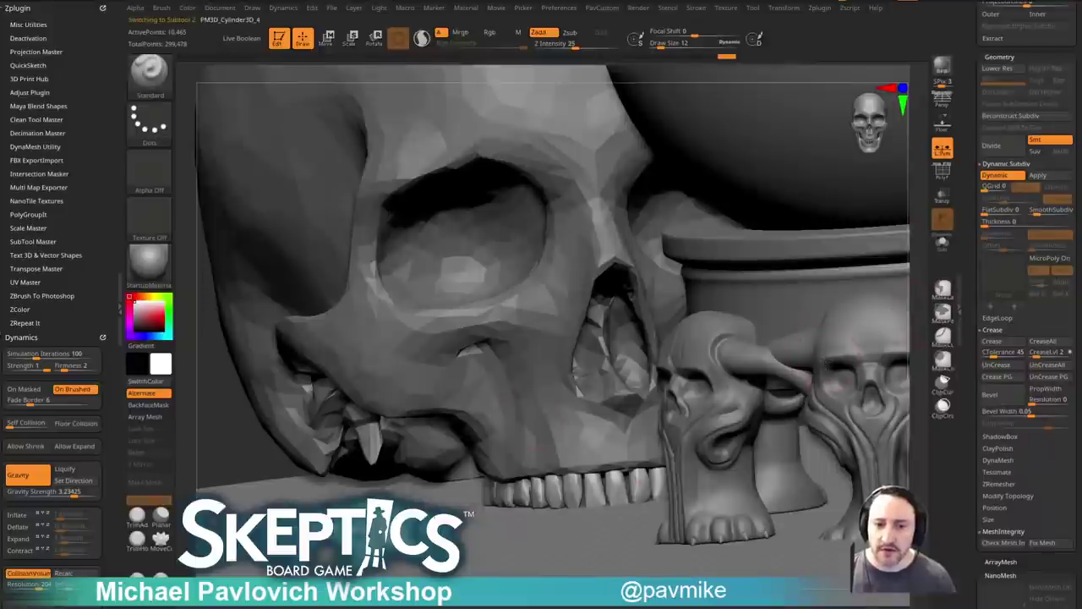
{"action": "left_click", "coordinate": [942, 245]}
{"action": "key", "text": "f"}
{"action": "mouse_move", "coordinate": [841, 282]}
{"action": "left_mouse_down"}
{"action": "mouse_move", "coordinate": [732, 493]}
{"action": "mouse_move", "coordinate": [615, 454]}
{"action": "left_mouse_up"}
{"action": "key", "text": "grave"}
{"action": "left_click", "coordinate": [889, 299]}
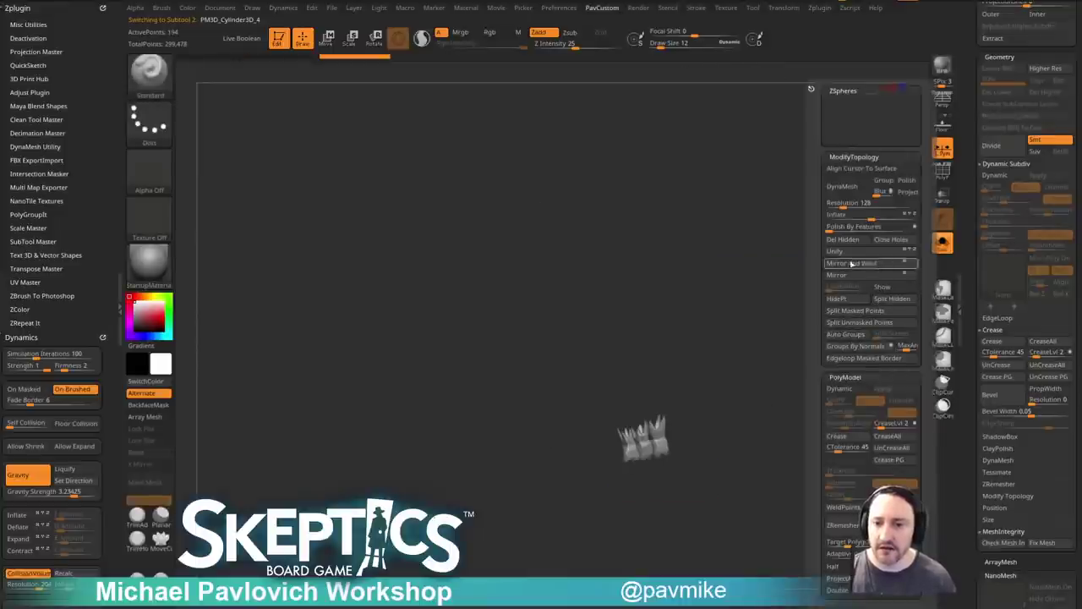
{"action": "key", "text": "alt+w"}
{"action": "left_click", "coordinate": [943, 242]}
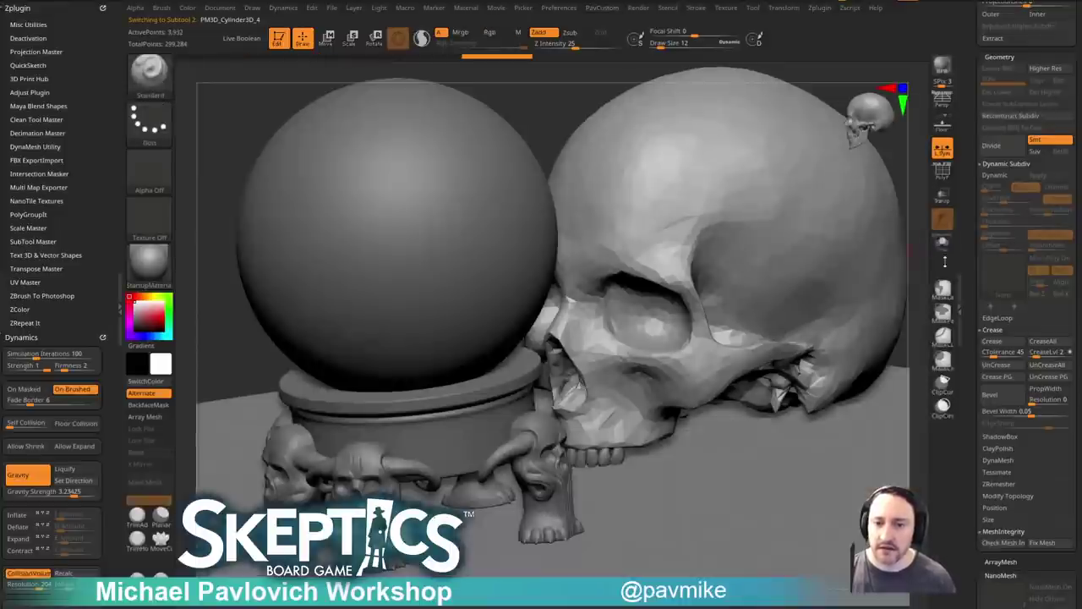
Make the teeth the active subtool and isolate them in Solo mode.
{"action": "left_click_drag", "start_coordinate": [918, 329], "coordinate": [1028, 304]}
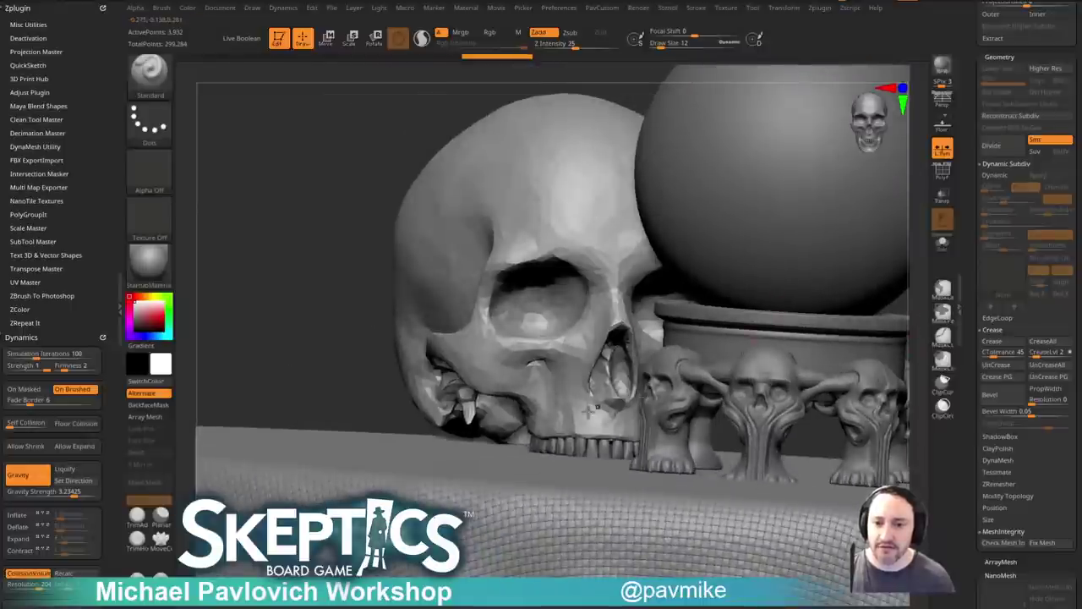
{"action": "left_click", "coordinate": [579, 452], "text": "alt"}
{"action": "left_click", "coordinate": [943, 243]}
{"action": "left_click_drag", "start_coordinate": [862, 355], "coordinate": [817, 410], "text": "alt"}
Hide unwanted parts of the teeth, delete the hidden geometry and leave Solo mode.
{"action": "left_click_drag", "start_coordinate": [576, 397], "coordinate": [589, 431], "text": "ctrl+shift"}
{"action": "left_click", "coordinate": [717, 481], "text": "ctrl+shift"}
{"action": "left_click_drag", "start_coordinate": [719, 478], "coordinate": [639, 408]}
{"action": "left_click_drag", "start_coordinate": [644, 448], "coordinate": [584, 456]}
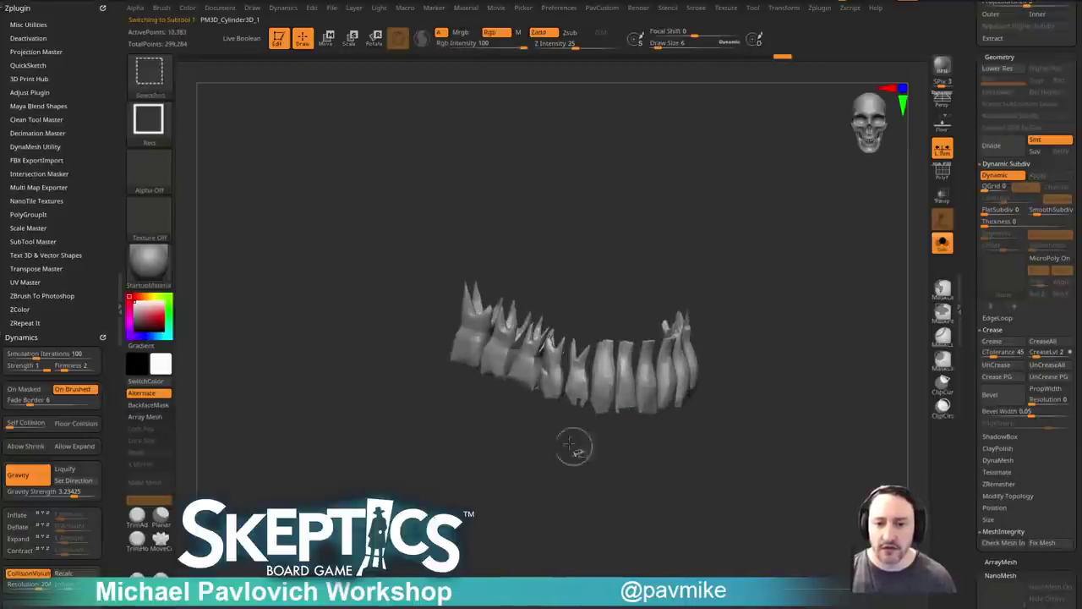
{"action": "left_click_drag", "start_coordinate": [521, 383], "coordinate": [530, 423], "text": "ctrl+alt+shift"}
{"action": "left_click_drag", "start_coordinate": [820, 378], "coordinate": [867, 434], "text": "ctrl+shift"}
{"action": "key", "text": "ctrl+shift+a"}
{"action": "left_click_drag", "start_coordinate": [845, 382], "coordinate": [864, 421], "text": "ctrl+shift"}
{"action": "key", "text": "3"}
{"action": "left_click", "coordinate": [818, 240]}
{"action": "left_click", "coordinate": [940, 244]}
Isolate the large skull and ZRemesh it at the same polygon count with an adaptive size of 24.
{"action": "left_click_drag", "start_coordinate": [921, 325], "coordinate": [918, 236], "text": "alt"}
{"action": "left_click_drag", "start_coordinate": [918, 287], "coordinate": [668, 222]}
{"action": "left_click", "coordinate": [664, 221], "text": "alt"}
{"action": "key", "text": "space"}
{"action": "left_click", "coordinate": [941, 244]}
{"action": "key", "text": "space"}
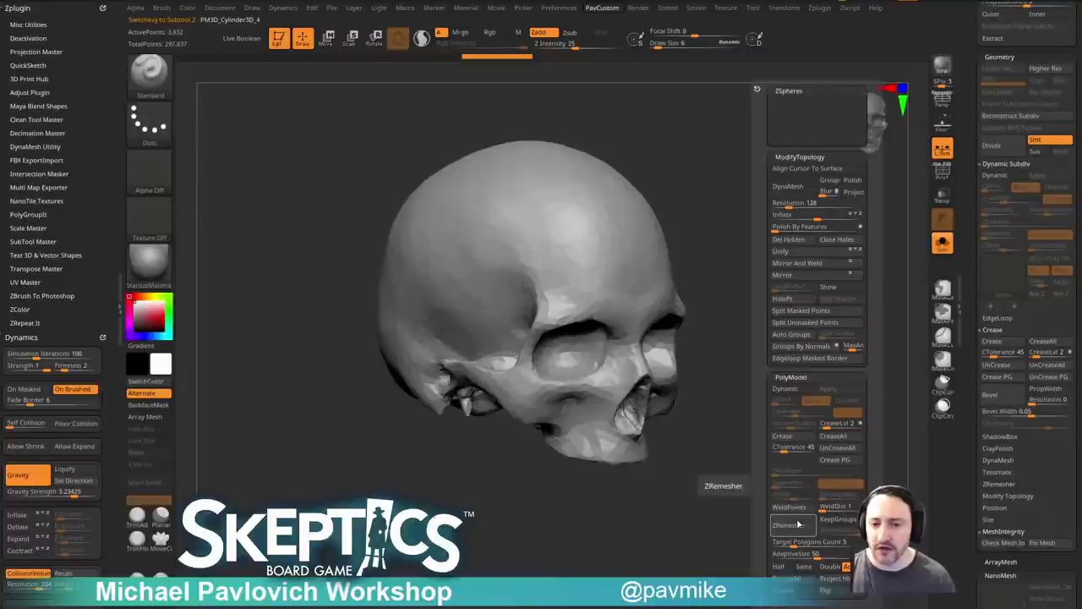
{"action": "left_click_drag", "start_coordinate": [799, 555], "coordinate": [793, 556]}
{"action": "left_click", "coordinate": [803, 567]}
{"action": "left_click", "coordinate": [811, 525]}
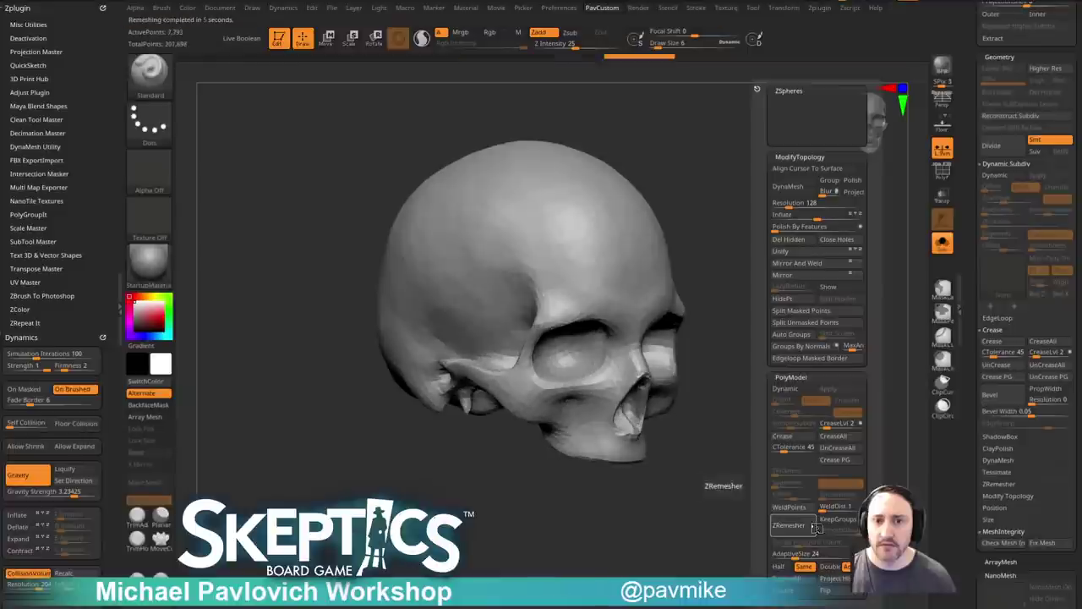
Inspect the remeshed skull's wireframe and preview its surface with dynamic subdivision.
{"action": "left_click_drag", "start_coordinate": [758, 347], "coordinate": [754, 321]}
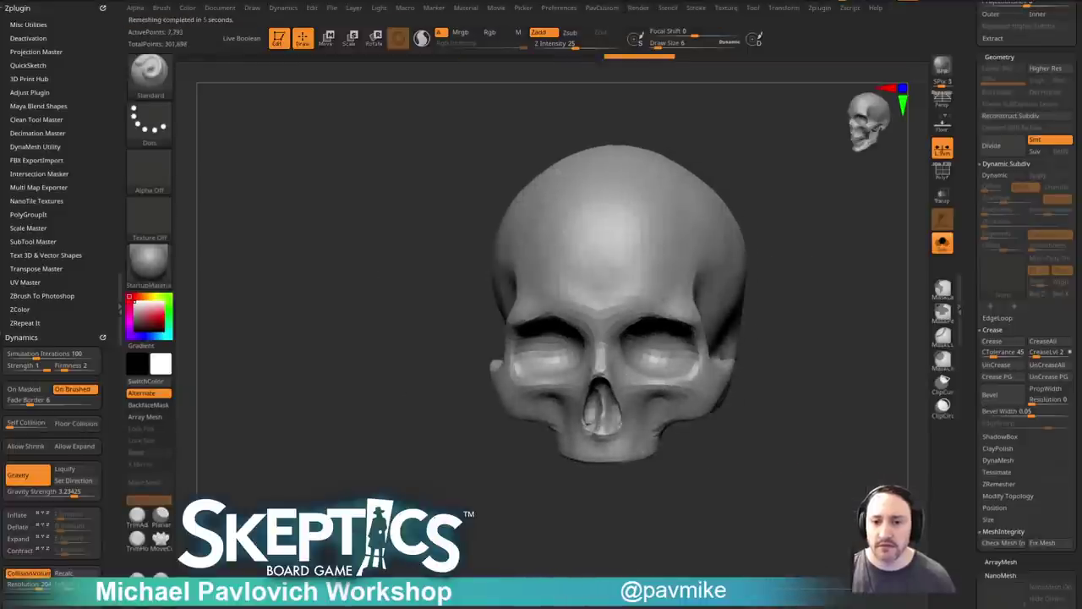
{"action": "key", "text": "shift+f"}
{"action": "key", "text": "shift+f"}
{"action": "left_click_drag", "start_coordinate": [857, 229], "coordinate": [850, 280]}
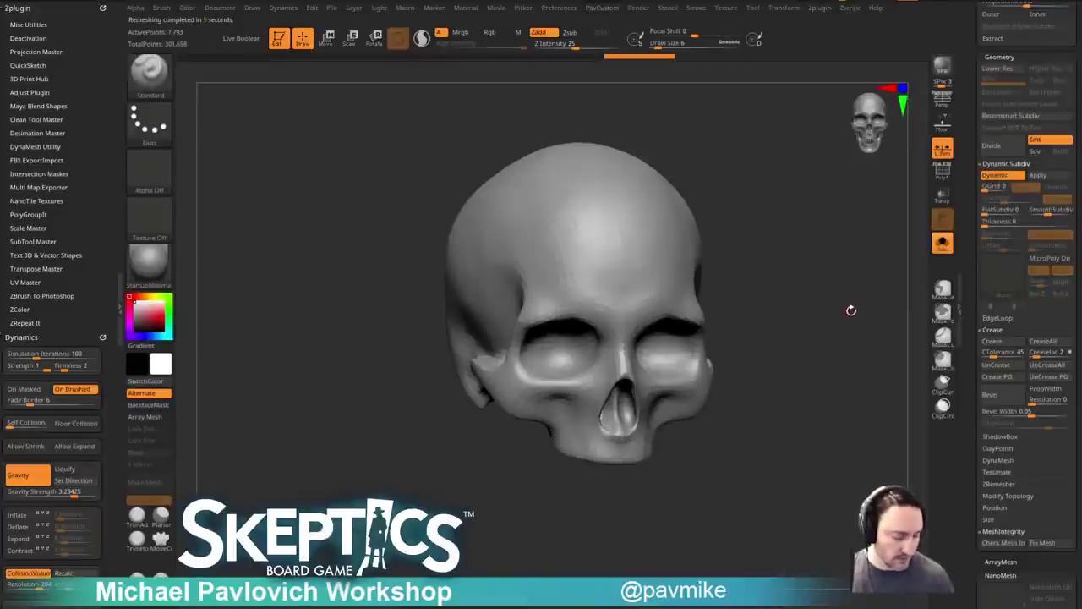
{"action": "key", "text": "shift+d"}
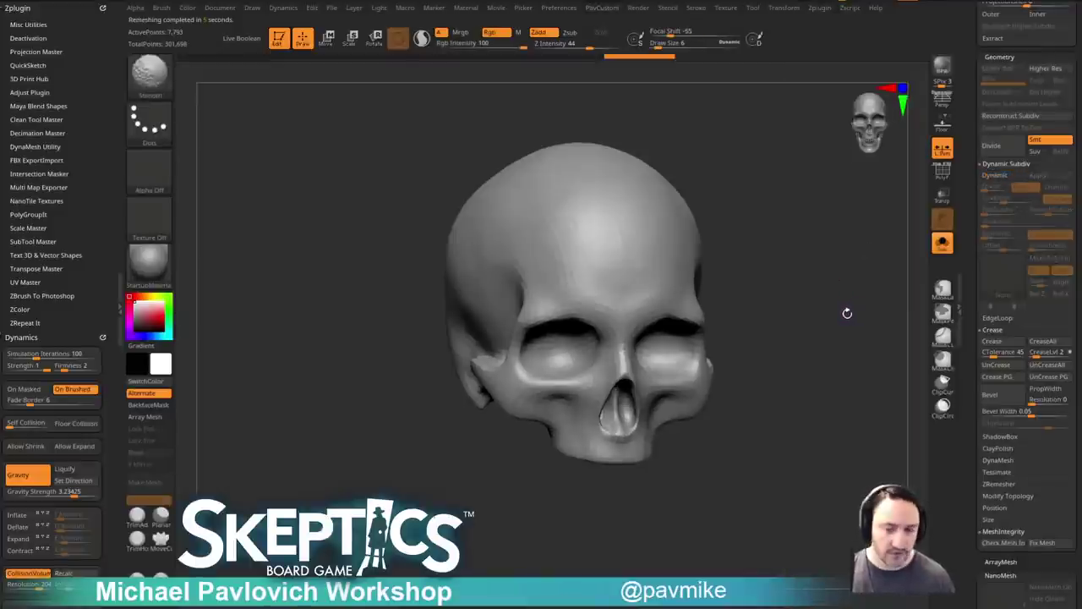
Subdivide the large skull once, to subdivision level 2.
{"action": "left_click_drag", "start_coordinate": [764, 249], "coordinate": [769, 302], "text": "alt"}
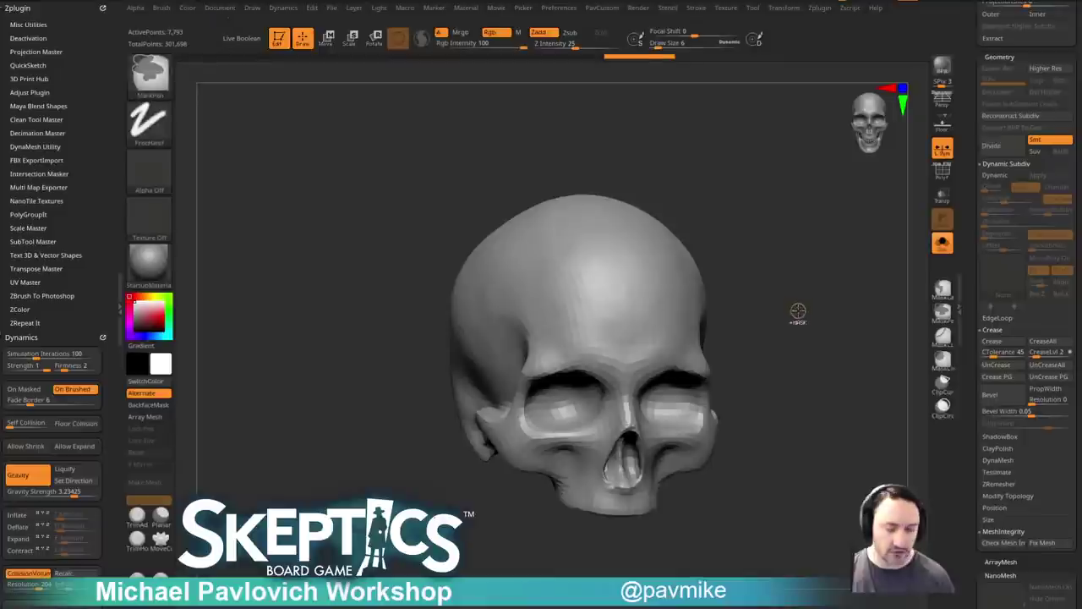
{"action": "key", "text": "ctrl+d"}
{"action": "mouse_move", "coordinate": [828, 319]}
{"action": "left_mouse_down"}
{"action": "mouse_move", "coordinate": [893, 327]}
{"action": "mouse_move", "coordinate": [875, 312]}
{"action": "left_mouse_up"}
Sculpt the skull's brow, eye-socket rims, cheekbones and upper jaw with small Clay brush strokes.
{"action": "key", "text": "b"}
{"action": "key", "text": "c"}
{"action": "key", "text": "l"}
{"action": "key", "text": "bracketleft"}
{"action": "key", "text": "bracketleft"}
{"action": "left_click_drag", "start_coordinate": [615, 345], "coordinate": [559, 354]}
{"action": "left_click_drag", "start_coordinate": [871, 318], "coordinate": [803, 319]}
{"action": "mouse_move", "coordinate": [741, 329]}
{"action": "left_mouse_down"}
{"action": "mouse_move", "coordinate": [671, 368]}
{"action": "mouse_move", "coordinate": [667, 415]}
{"action": "left_mouse_up"}
{"action": "mouse_move", "coordinate": [600, 560]}
{"action": "left_mouse_down", "text": "alt"}
{"action": "mouse_move", "coordinate": [596, 524]}
{"action": "mouse_move", "coordinate": [630, 508]}
{"action": "left_mouse_up", "text": "alt"}
{"action": "key", "text": "bracketleft"}
{"action": "left_click_drag", "start_coordinate": [643, 444], "coordinate": [606, 433]}
{"action": "left_click_drag", "start_coordinate": [632, 520], "coordinate": [557, 517]}
{"action": "mouse_move", "coordinate": [720, 423]}
{"action": "left_mouse_down"}
{"action": "mouse_move", "coordinate": [752, 427]}
{"action": "mouse_move", "coordinate": [758, 441]}
{"action": "left_mouse_up"}
{"action": "left_click_drag", "start_coordinate": [795, 478], "coordinate": [886, 362]}
{"action": "left_click_drag", "start_coordinate": [619, 425], "coordinate": [630, 430]}
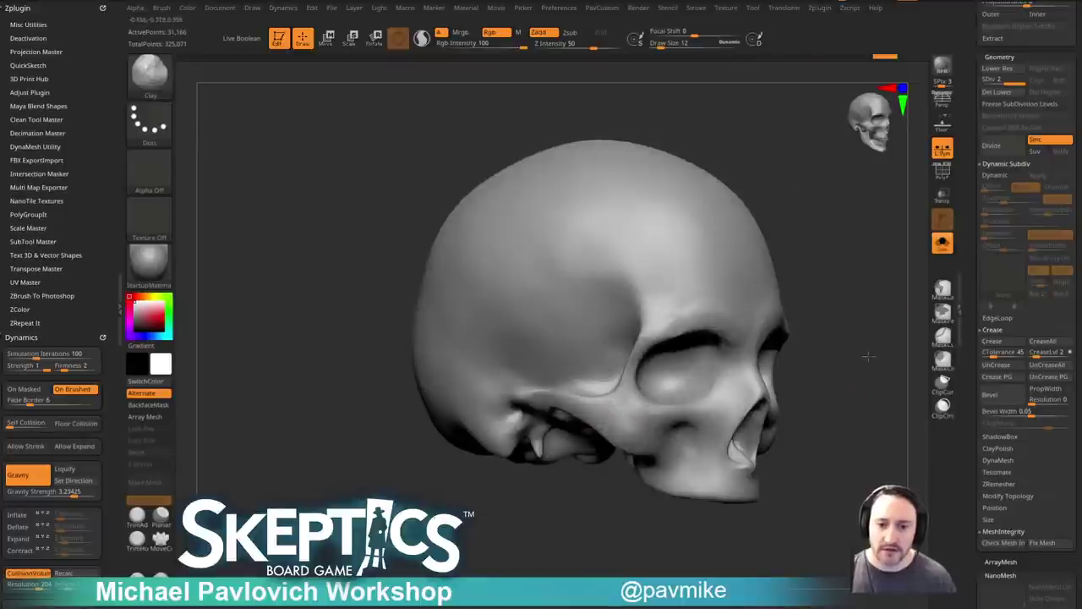
{"action": "left_click_drag", "start_coordinate": [882, 318], "coordinate": [832, 386]}
{"action": "left_click_drag", "start_coordinate": [734, 451], "coordinate": [712, 456]}
{"action": "left_click_drag", "start_coordinate": [884, 343], "coordinate": [847, 366]}
{"action": "left_click_drag", "start_coordinate": [648, 391], "coordinate": [641, 401]}
{"action": "mouse_move", "coordinate": [834, 358]}
{"action": "left_mouse_down"}
{"action": "mouse_move", "coordinate": [817, 336]}
{"action": "mouse_move", "coordinate": [677, 360]}
{"action": "left_mouse_up"}
Carve the skull's brow area with the DamStandard brush and return to the Clay brush to refine the face.
{"action": "key", "text": "b"}
{"action": "key", "text": "d"}
{"action": "key", "text": "s"}
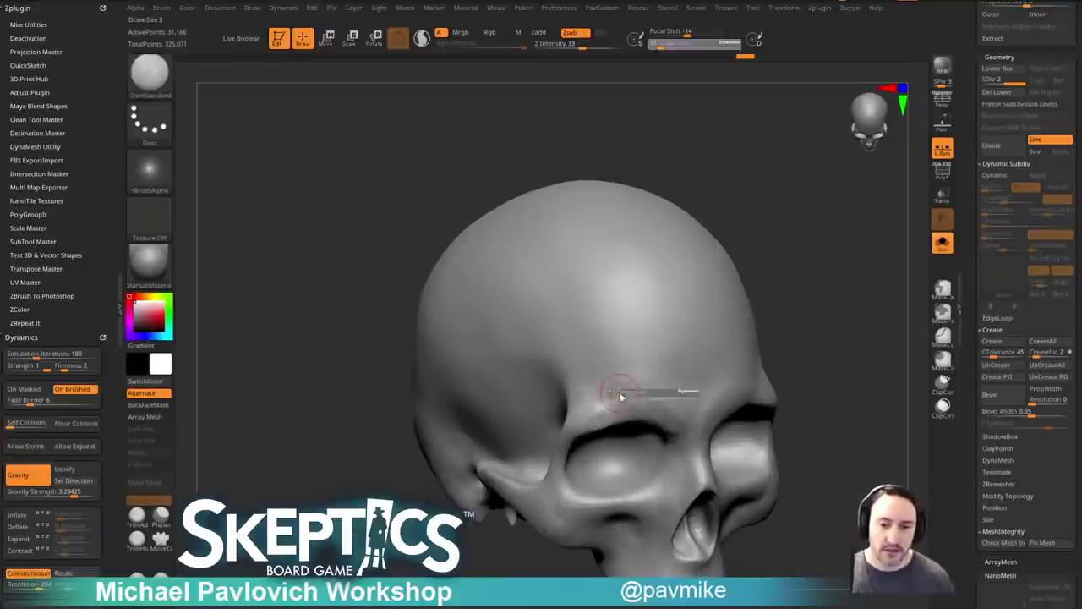
{"action": "left_click_drag", "start_coordinate": [689, 403], "coordinate": [646, 392]}
{"action": "left_click_drag", "start_coordinate": [838, 364], "coordinate": [772, 373]}
{"action": "mouse_move", "coordinate": [679, 390]}
{"action": "left_mouse_down"}
{"action": "mouse_move", "coordinate": [723, 374]}
{"action": "mouse_move", "coordinate": [828, 382]}
{"action": "mouse_move", "coordinate": [812, 355]}
{"action": "mouse_move", "coordinate": [852, 287]}
{"action": "mouse_move", "coordinate": [881, 286]}
{"action": "left_mouse_up"}
{"action": "key", "text": "b"}
{"action": "key", "text": "c"}
{"action": "key", "text": "l"}
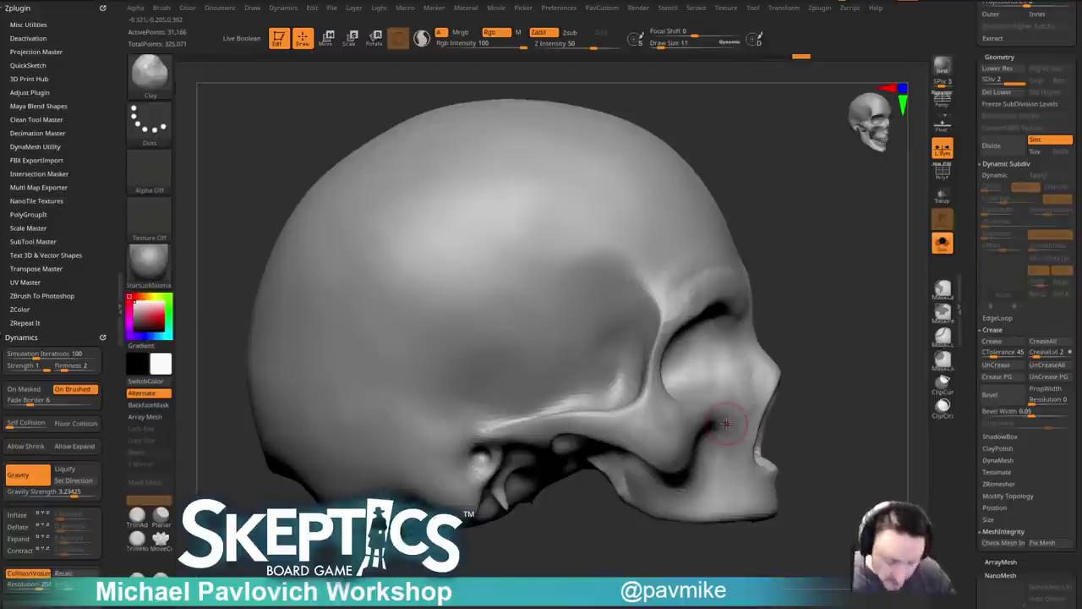
{"action": "left_click_drag", "start_coordinate": [845, 349], "coordinate": [727, 338]}
{"action": "left_click_drag", "start_coordinate": [882, 335], "coordinate": [759, 356], "text": "alt"}
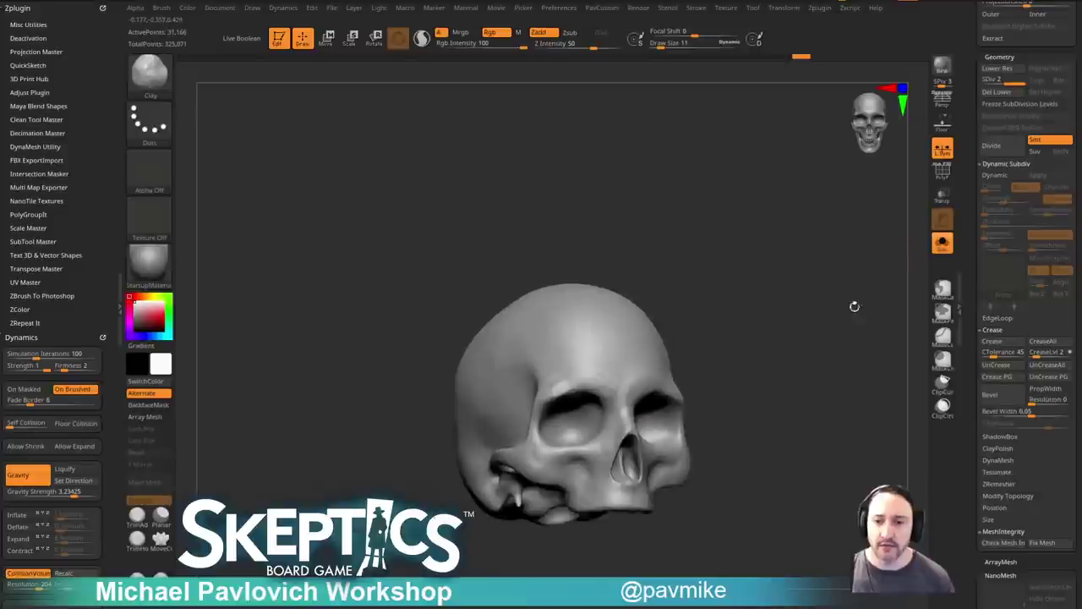
Leave Solo mode to show the whole table scene and switch to the Standard brush at draw size 36.
{"action": "left_click", "coordinate": [943, 243]}
{"action": "left_click_drag", "start_coordinate": [902, 296], "coordinate": [930, 354]}
{"action": "mouse_move", "coordinate": [688, 252]}
{"action": "left_mouse_down", "text": "alt"}
{"action": "mouse_move", "coordinate": [747, 218]}
{"action": "mouse_move", "coordinate": [728, 166]}
{"action": "left_mouse_up", "text": "alt"}
{"action": "key", "text": "s"}
{"action": "mouse_move", "coordinate": [811, 287]}
{"action": "left_mouse_down"}
{"action": "mouse_move", "coordinate": [760, 312]}
{"action": "mouse_move", "coordinate": [803, 309]}
{"action": "mouse_move", "coordinate": [823, 293]}
{"action": "left_mouse_up"}
{"action": "key", "text": "b"}
{"action": "key", "text": "s"}
{"action": "key", "text": "t"}
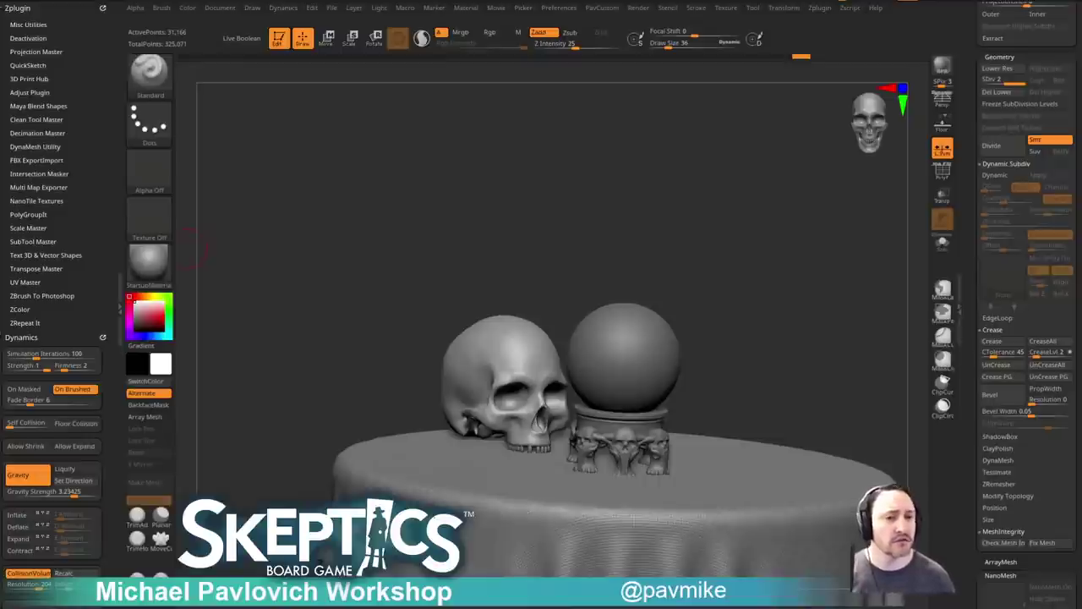
Make the sphere's base the active subtool and choose the CurveStrapSnap brush.
{"action": "left_click_drag", "start_coordinate": [831, 290], "coordinate": [707, 362]}
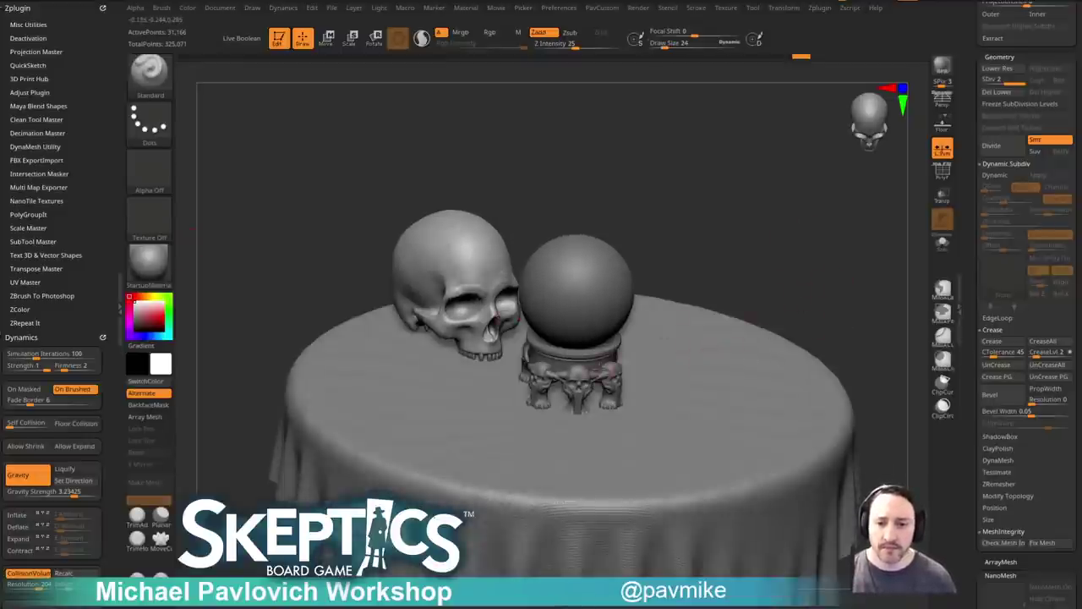
{"action": "left_click", "coordinate": [595, 356], "text": "alt"}
{"action": "left_click_drag", "start_coordinate": [800, 282], "coordinate": [848, 283]}
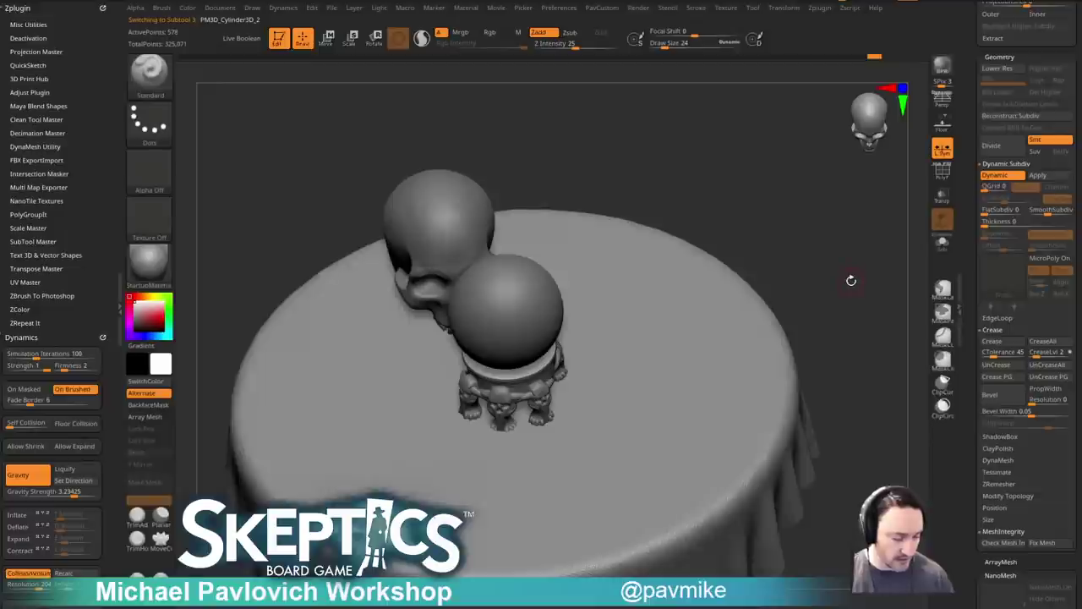
{"action": "key", "text": "b"}
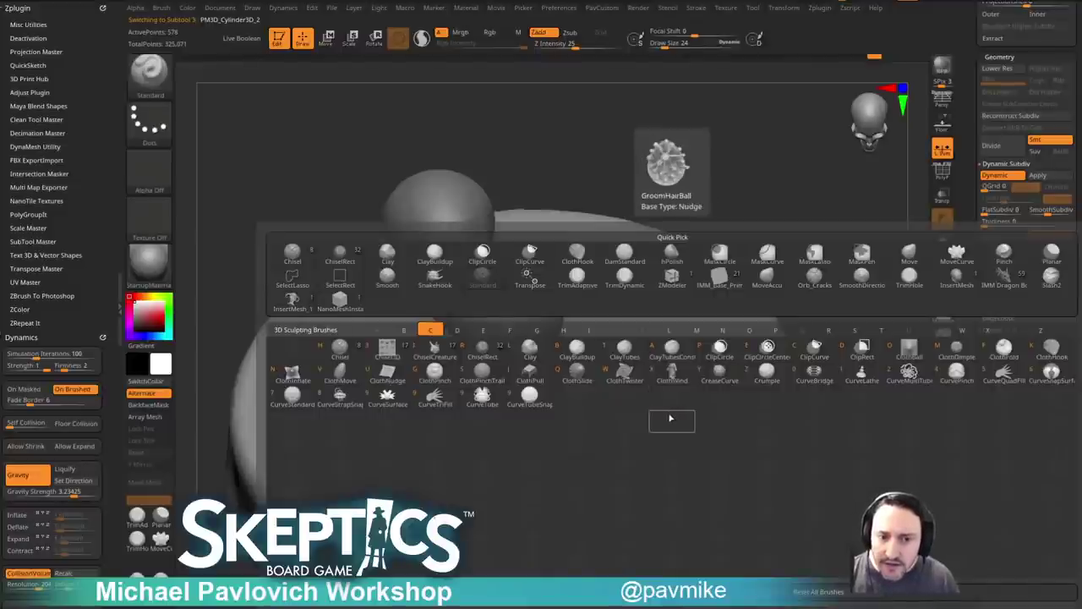
{"action": "left_click", "coordinate": [339, 396]}
With symmetry off, draw an S-shaped strap on the tabletop beside the sphere and split it into its own subtool.
{"action": "mouse_move", "coordinate": [669, 305]}
{"action": "left_mouse_down"}
{"action": "mouse_move", "coordinate": [619, 410]}
{"action": "mouse_move", "coordinate": [562, 473]}
{"action": "left_mouse_up"}
{"action": "key", "text": "ctrl+z"}
{"action": "key", "text": "x"}
{"action": "mouse_move", "coordinate": [647, 261]}
{"action": "left_mouse_down"}
{"action": "mouse_move", "coordinate": [700, 316]}
{"action": "mouse_move", "coordinate": [596, 475]}
{"action": "left_mouse_up"}
{"action": "key", "text": "4"}
{"action": "left_click_drag", "start_coordinate": [808, 319], "coordinate": [833, 310]}
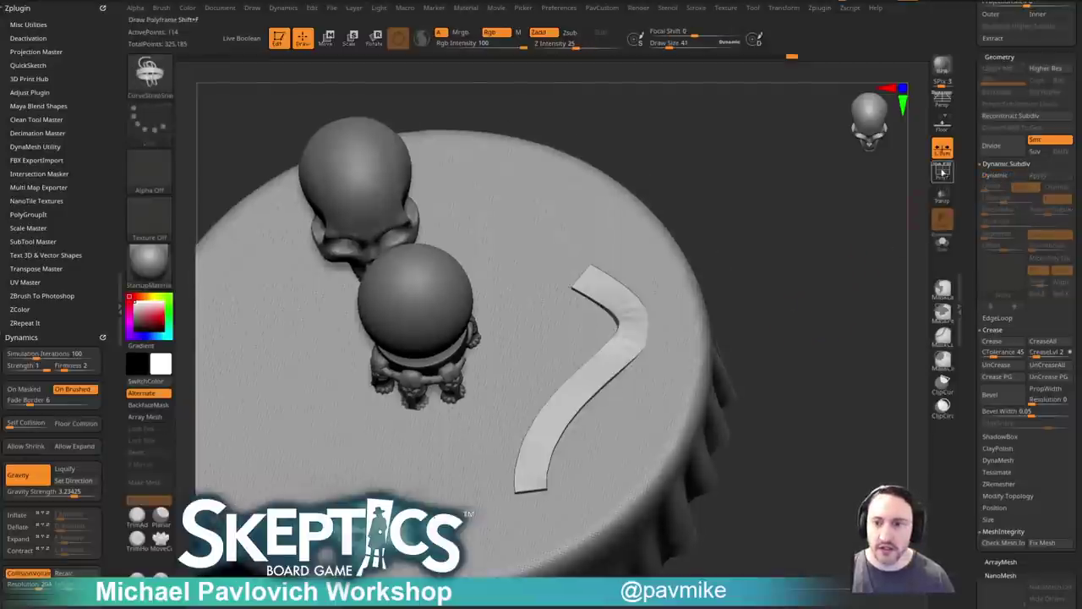
Display the strap's polyframe and regroup its polygons by normals.
{"action": "key", "text": "shift+f"}
{"action": "key", "text": "space"}
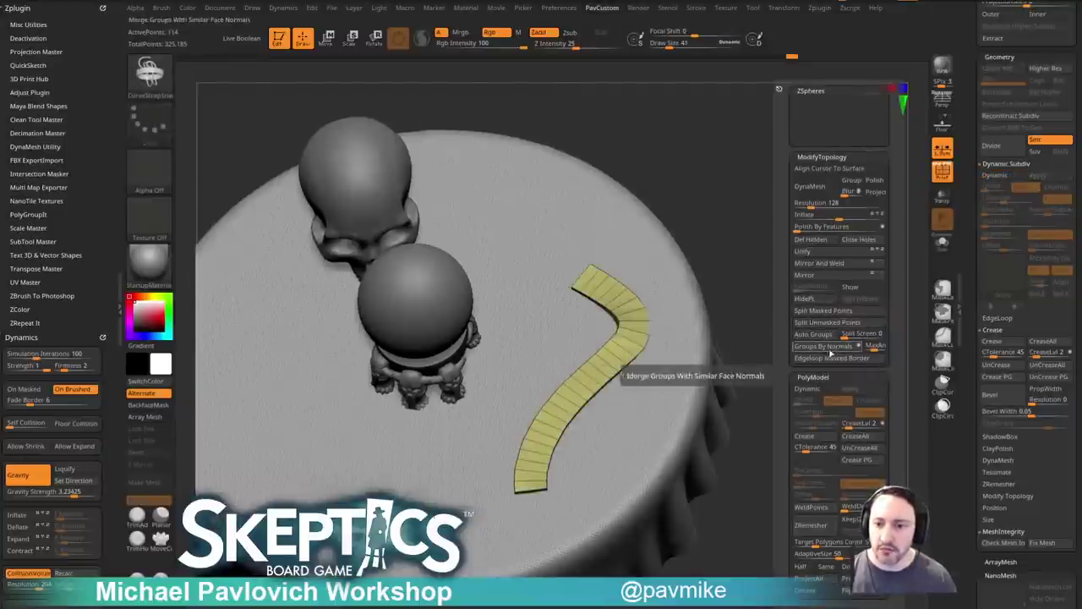
{"action": "left_click", "coordinate": [822, 346]}
{"action": "mouse_move", "coordinate": [751, 340]}
{"action": "left_mouse_down"}
{"action": "mouse_move", "coordinate": [814, 319]}
{"action": "mouse_move", "coordinate": [809, 333]}
{"action": "left_mouse_up"}
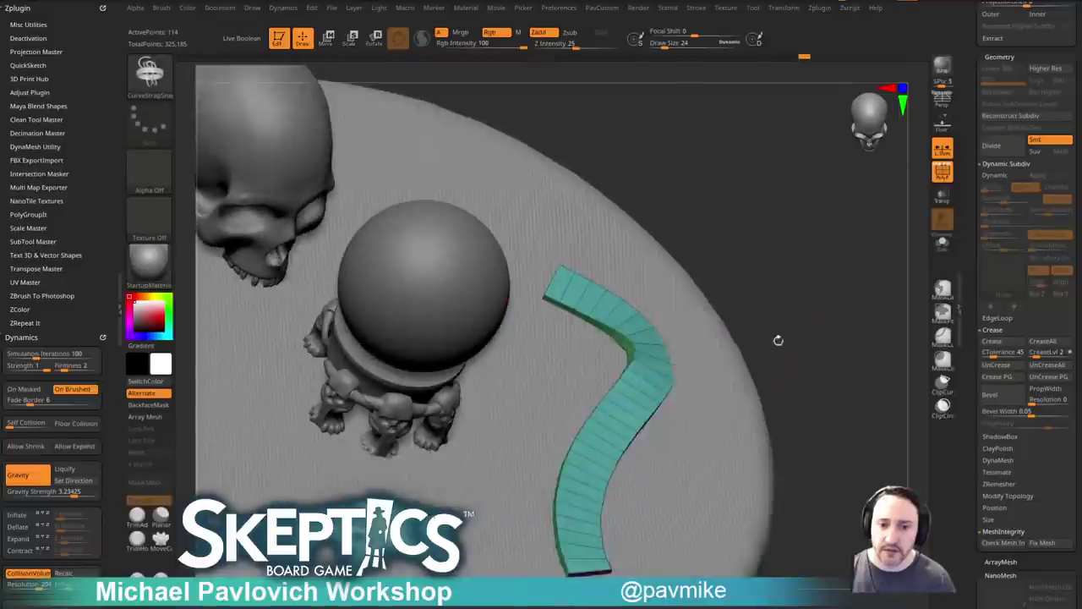
Insert a single edge loop lengthwise along the strap's upper surface with the ZModeler brush.
{"action": "key", "text": "b"}
{"action": "key", "text": "z"}
{"action": "key", "text": "m"}
{"action": "key", "text": "space"}
{"action": "left_click", "coordinate": [706, 271]}
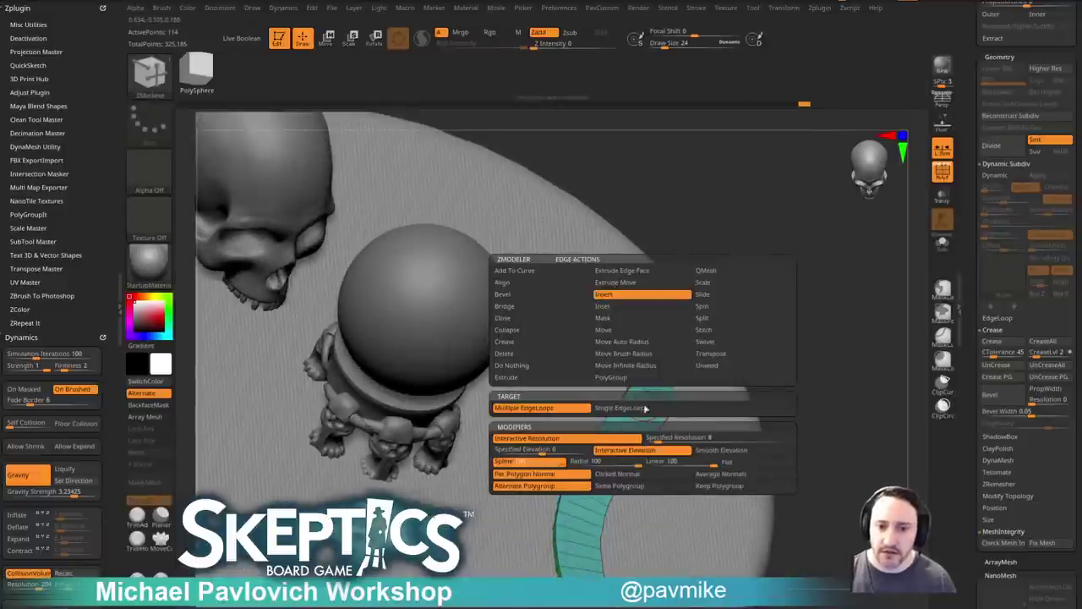
{"action": "left_click", "coordinate": [640, 407]}
{"action": "left_click", "coordinate": [651, 390]}
Isolate the polygroup of the strap's upper surface and delete the hidden faces.
{"action": "left_click", "coordinate": [651, 392], "text": "ctrl+shift"}
{"action": "key", "text": "2"}
{"action": "left_click", "coordinate": [753, 243]}
{"action": "left_click_drag", "start_coordinate": [809, 336], "coordinate": [816, 307]}
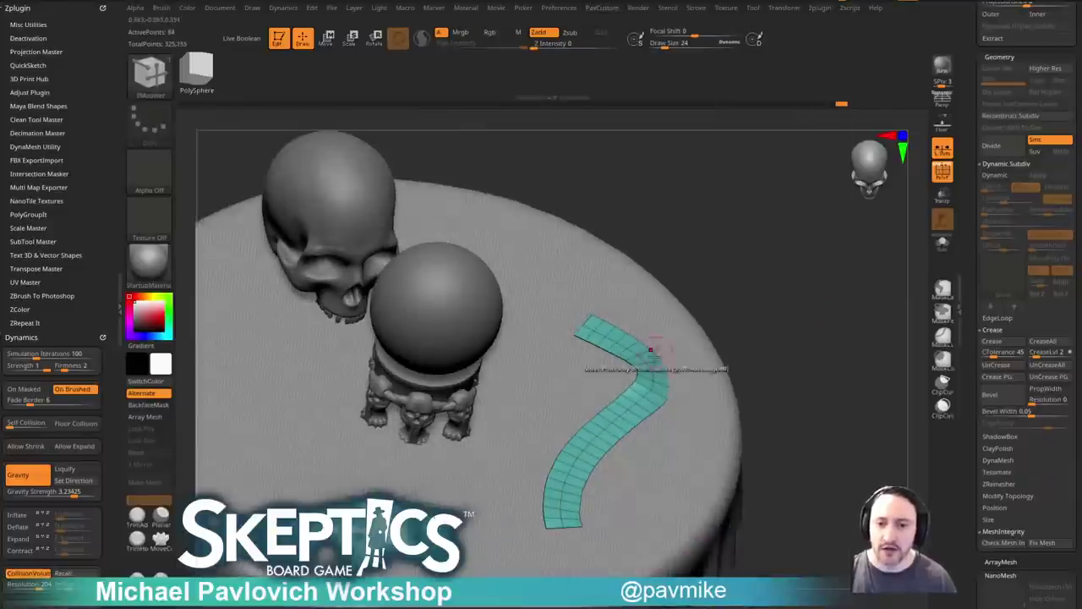
Give one lengthwise half of the strap its own polygroup and frame the mesh with a curve along the polygroup border only.
{"action": "key", "text": "space"}
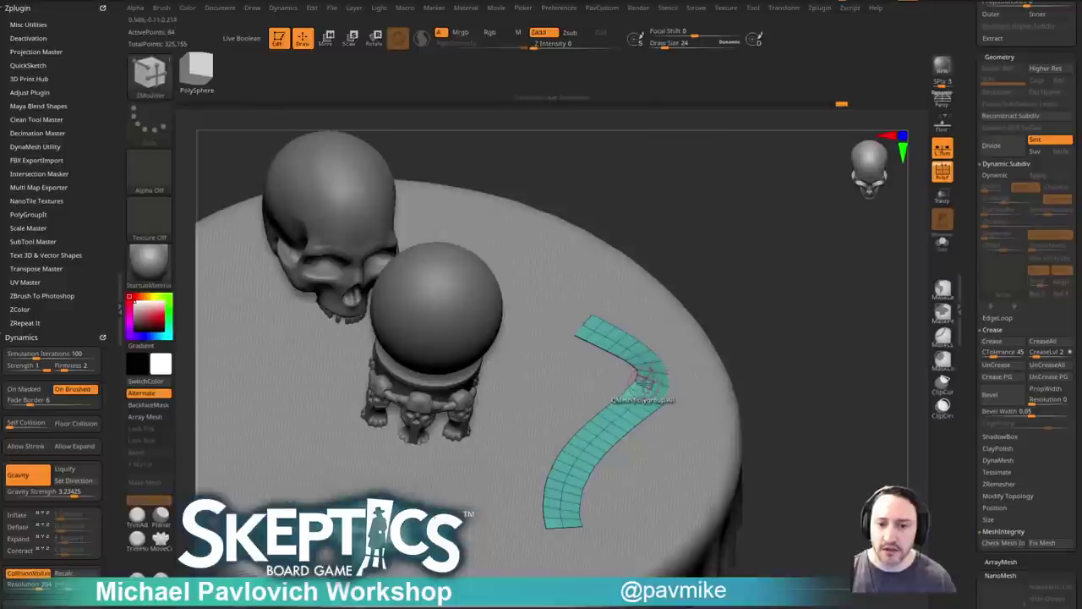
{"action": "left_click", "coordinate": [646, 382]}
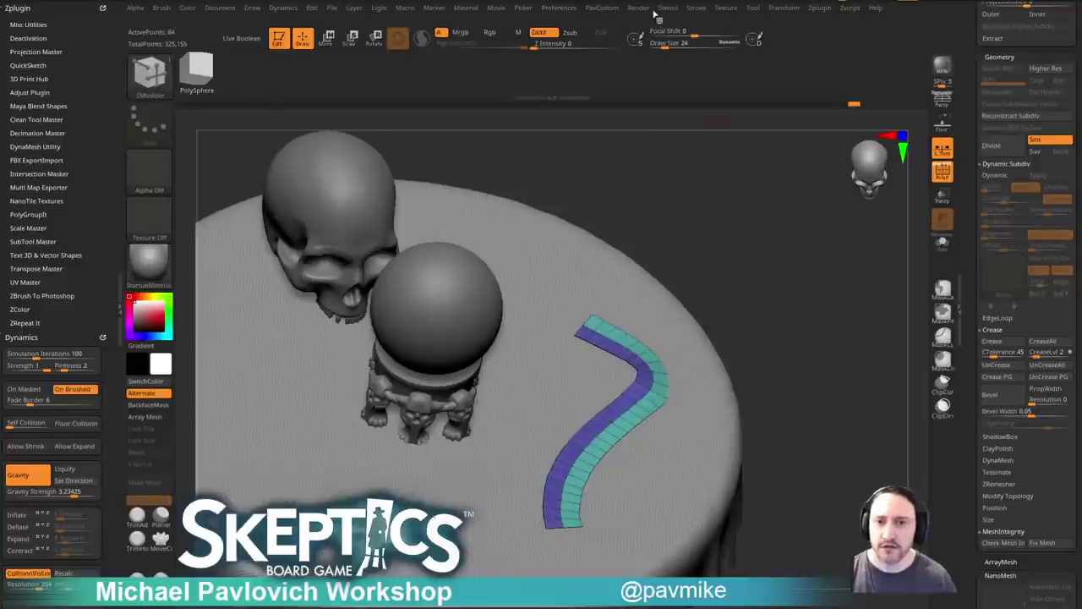
{"action": "left_click", "coordinate": [696, 7]}
{"action": "left_click", "coordinate": [731, 277]}
{"action": "left_click", "coordinate": [774, 349]}
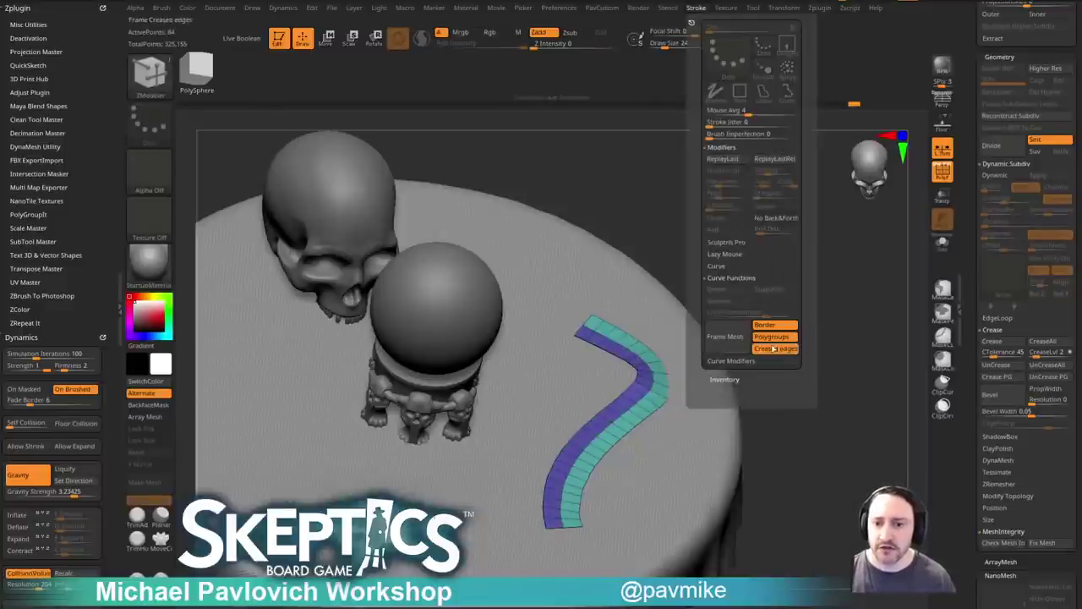
{"action": "left_click", "coordinate": [725, 337]}
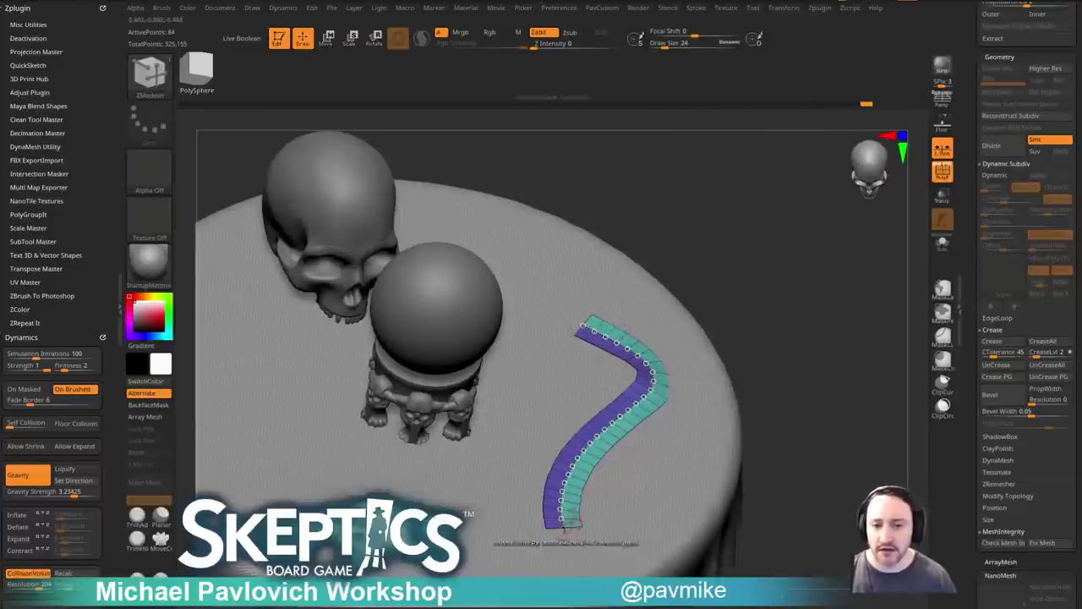
Hide the front end section of the strap with a selection brush and delete the hidden faces.
{"action": "left_click_drag", "start_coordinate": [817, 297], "coordinate": [813, 337]}
{"action": "key", "text": "ctrl+shift"}
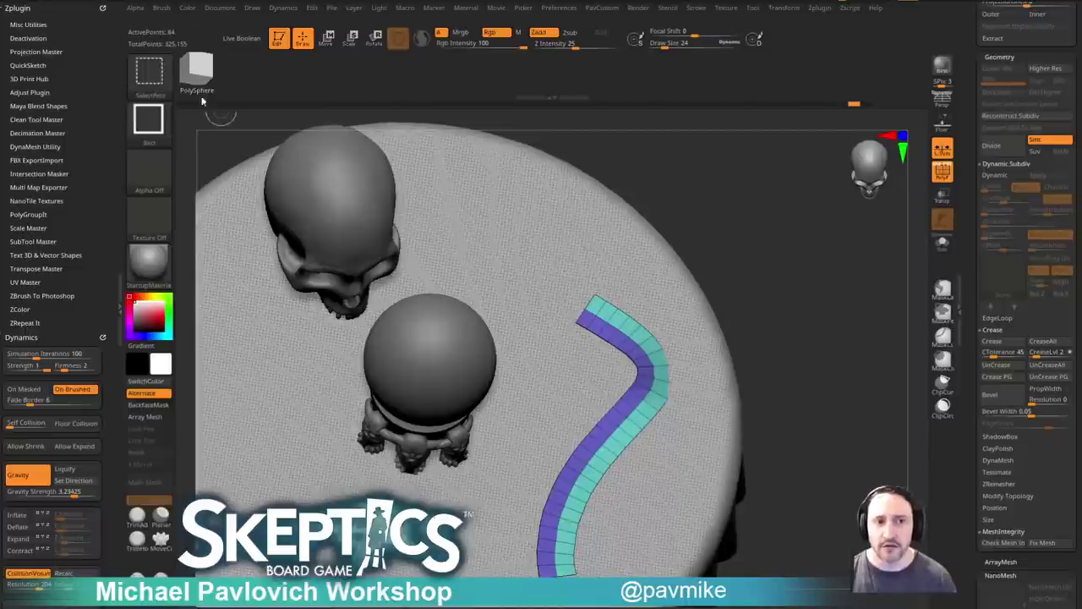
{"action": "left_click", "coordinate": [151, 76], "text": "ctrl+shift"}
{"action": "left_click", "coordinate": [460, 143], "text": "ctrl+shift"}
{"action": "mouse_move", "coordinate": [590, 331]}
{"action": "left_mouse_down"}
{"action": "mouse_move", "coordinate": [614, 359]}
{"action": "mouse_move", "coordinate": [685, 259]}
{"action": "left_mouse_up"}
{"action": "left_click_drag", "start_coordinate": [789, 339], "coordinate": [806, 187], "text": "alt"}
{"action": "mouse_move", "coordinate": [638, 392]}
{"action": "left_mouse_down", "text": "ctrl+alt+shift"}
{"action": "mouse_move", "coordinate": [639, 481]}
{"action": "mouse_move", "coordinate": [494, 358]}
{"action": "mouse_move", "coordinate": [510, 344]}
{"action": "left_mouse_up", "text": "ctrl+alt+shift"}
{"action": "key", "text": "space"}
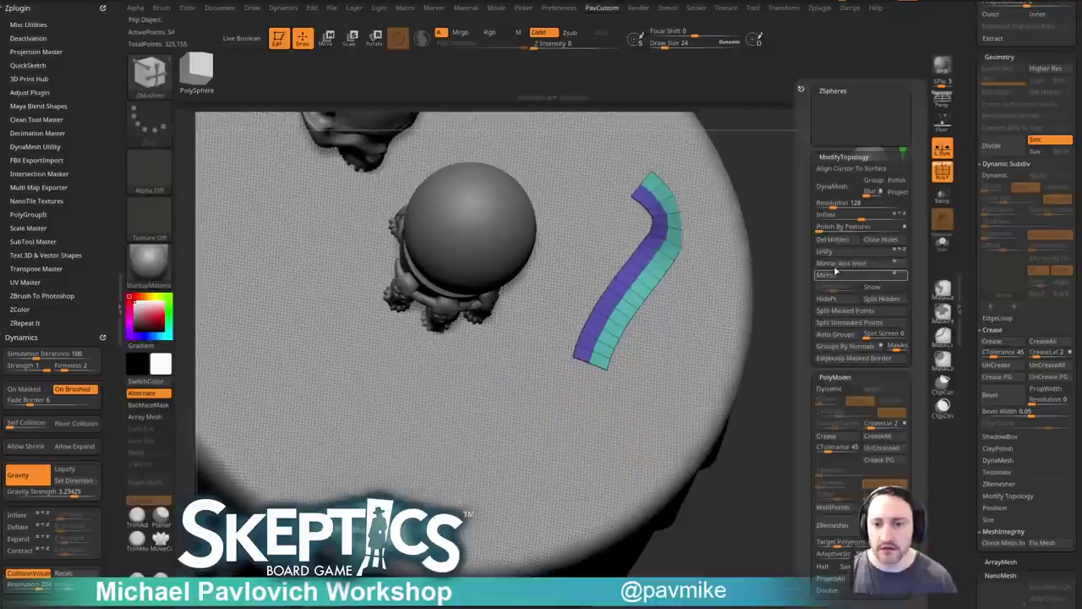
{"action": "left_click", "coordinate": [833, 240]}
{"action": "mouse_move", "coordinate": [816, 257]}
{"action": "left_mouse_down", "text": "alt"}
{"action": "mouse_move", "coordinate": [797, 331]}
{"action": "mouse_move", "coordinate": [788, 275]}
{"action": "left_mouse_up", "text": "alt"}
Frame the shortened strap's polygroup border with a curve again and list the brushes starting with C.
{"action": "mouse_move", "coordinate": [696, 8]}
{"action": "left_click", "coordinate": [724, 336]}
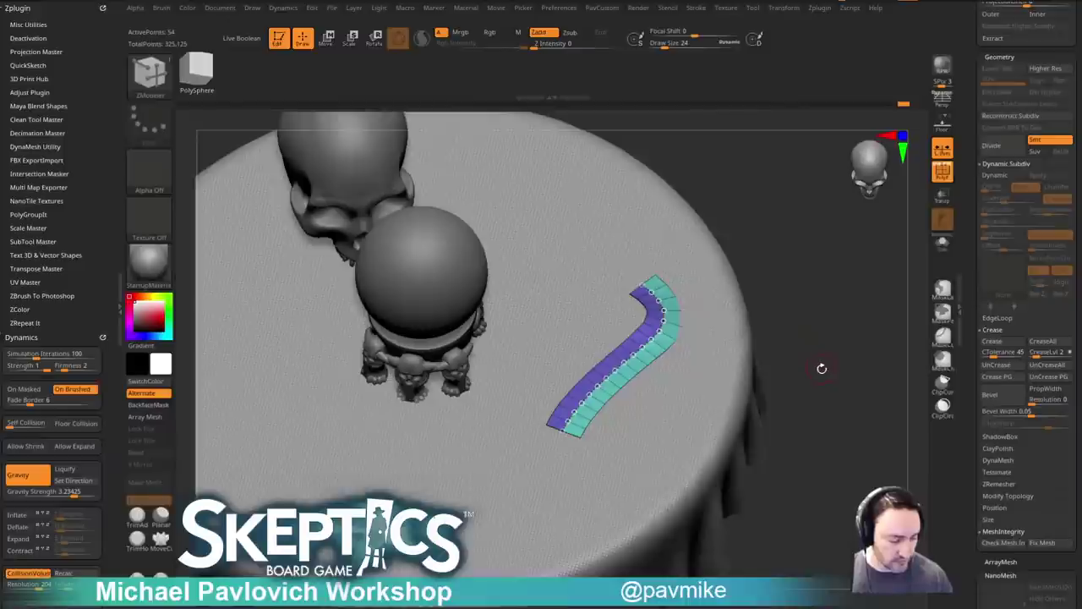
{"action": "key", "text": "b"}
{"action": "key", "text": "c"}
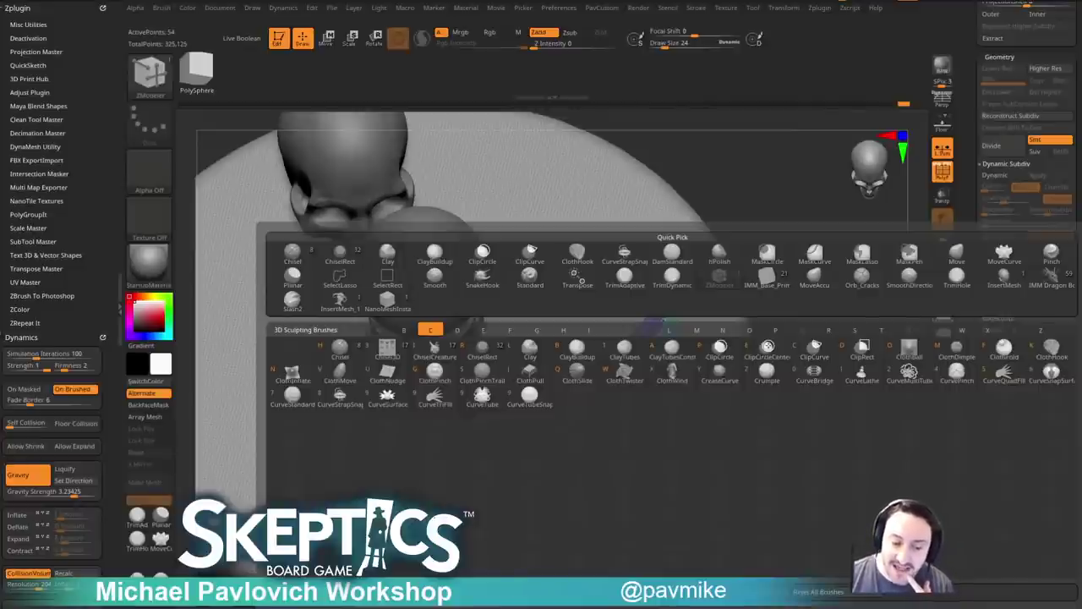
Delete the strap subtool from the tabletop and confirm the deletion.
{"action": "left_click_drag", "start_coordinate": [799, 198], "coordinate": [814, 316]}
{"action": "left_click_drag", "start_coordinate": [972, 307], "coordinate": [975, 443]}
{"action": "scroll", "coordinate": [975, 443], "scroll_direction": "up", "scroll_amount": 3}
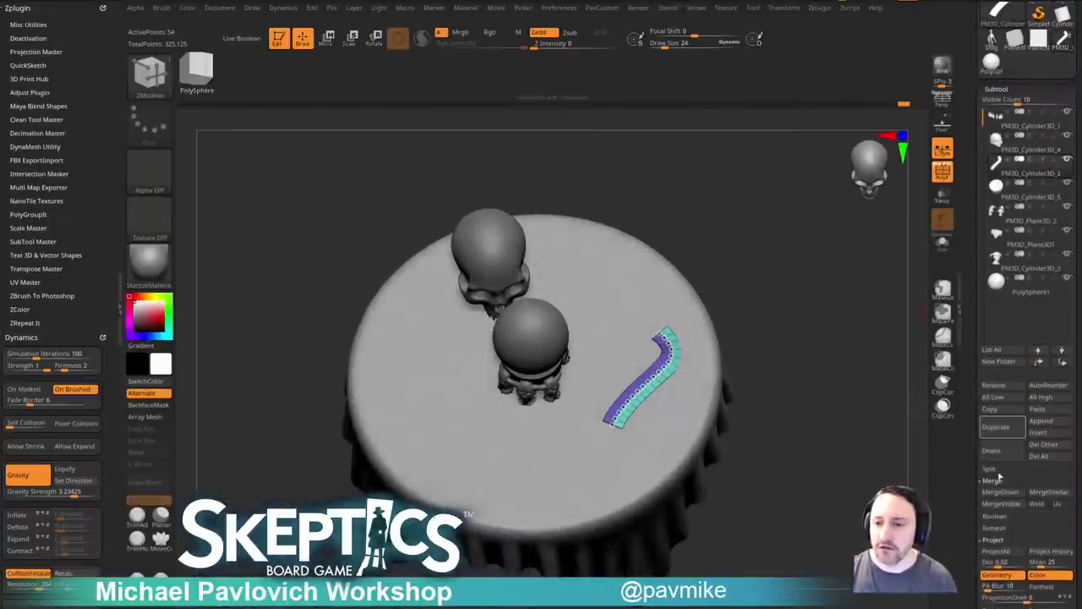
{"action": "left_click", "coordinate": [1001, 456]}
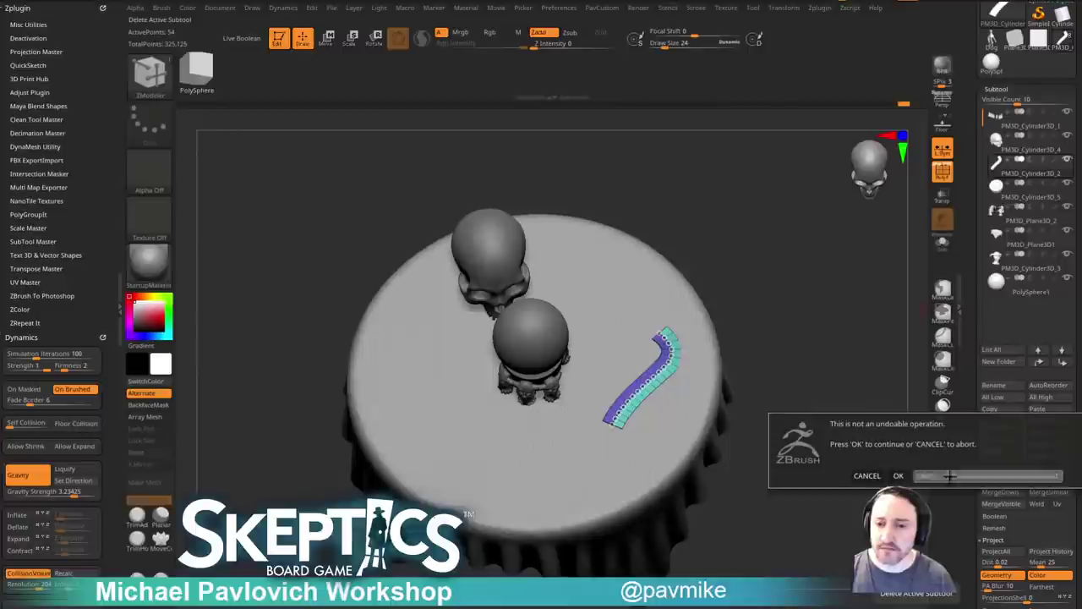
{"action": "left_click", "coordinate": [792, 442]}
Duplicate the round collar subtool that holds the sphere on its base.
{"action": "left_click_drag", "start_coordinate": [803, 440], "coordinate": [833, 394]}
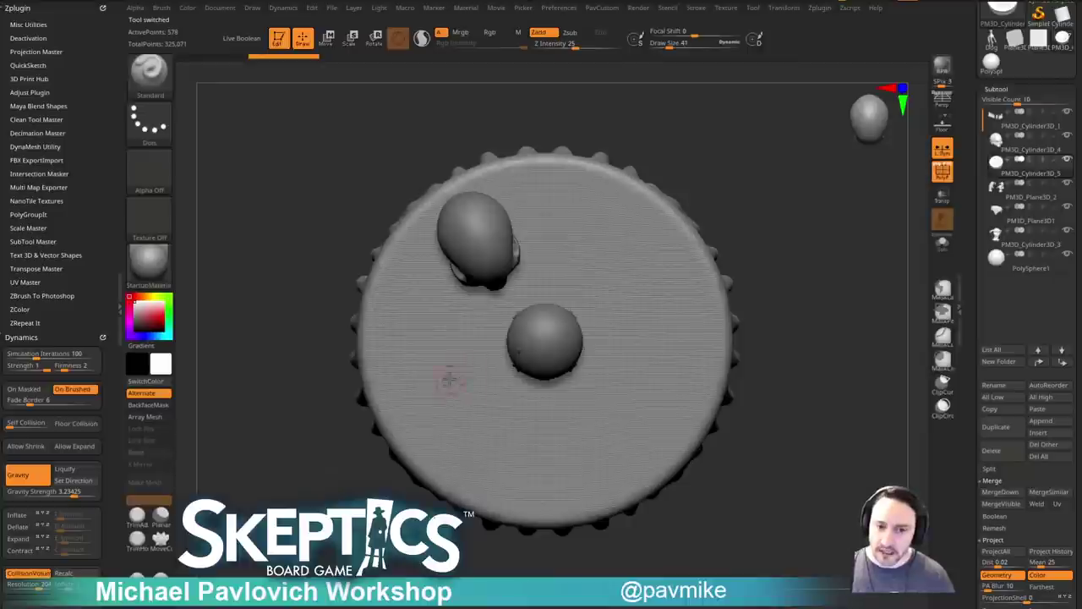
{"action": "left_click_drag", "start_coordinate": [841, 389], "coordinate": [896, 273]}
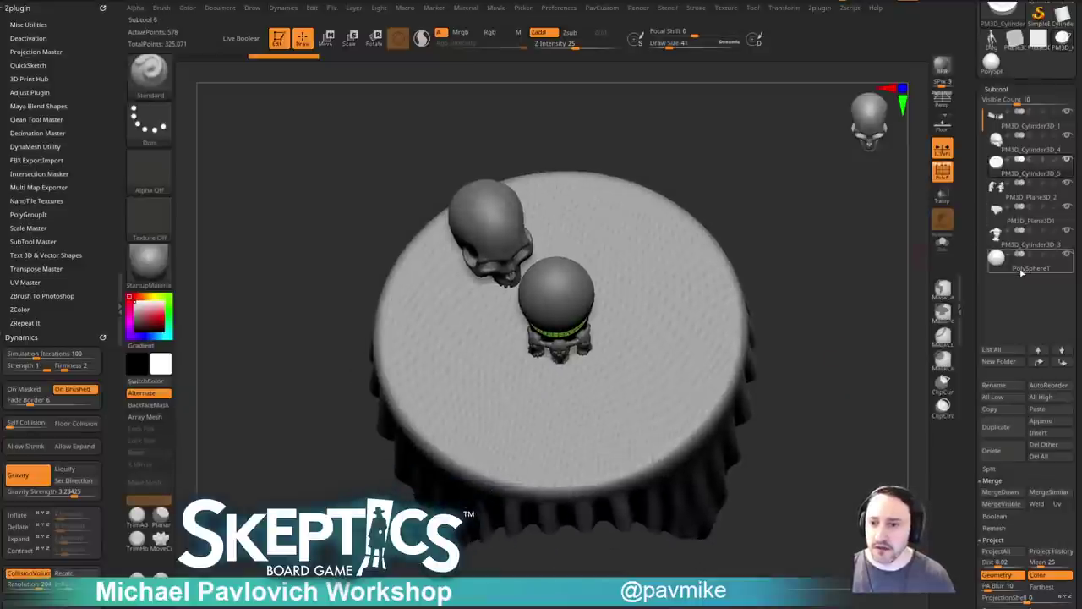
{"action": "mouse_move", "coordinate": [1026, 174]}
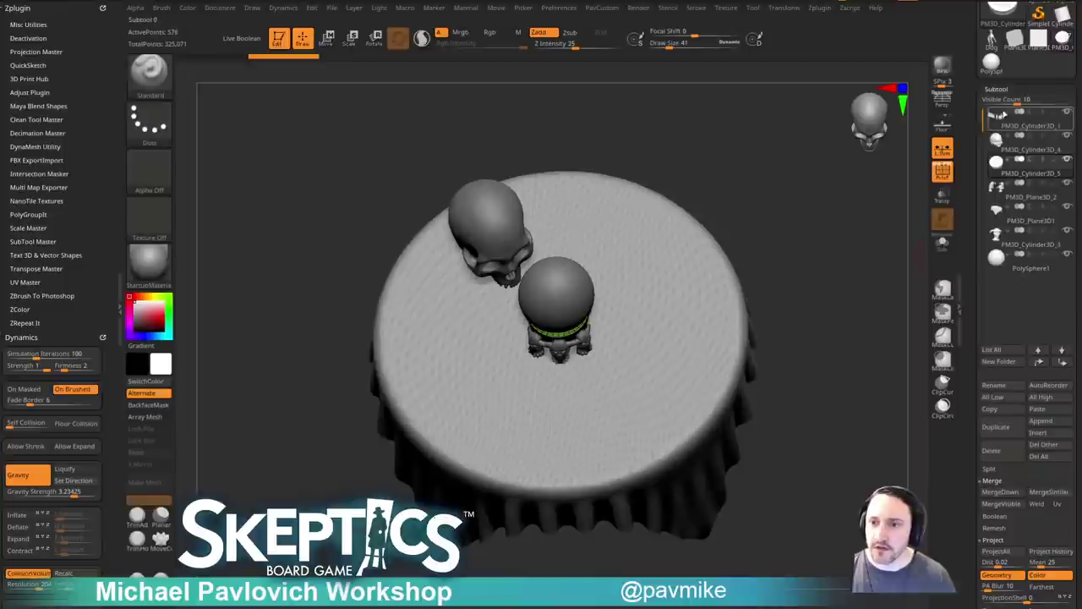
{"action": "left_click_drag", "start_coordinate": [887, 194], "coordinate": [833, 205]}
{"action": "left_click_drag", "start_coordinate": [824, 250], "coordinate": [915, 263]}
{"action": "left_click", "coordinate": [1002, 433]}
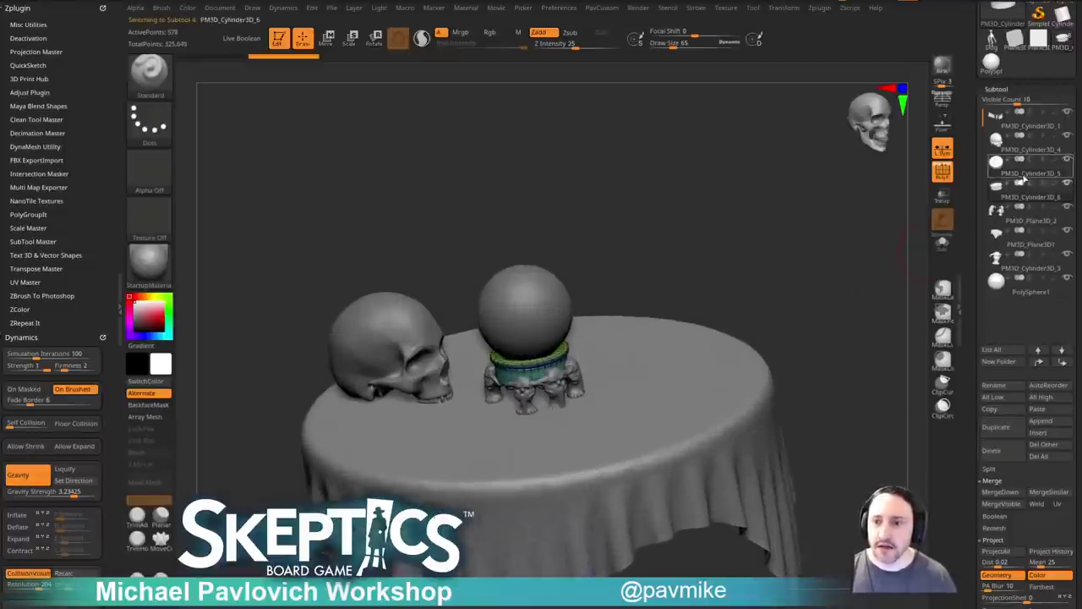
Isolate the duplicated collar in Solo mode, delete it and show the whole scene again.
{"action": "mouse_move", "coordinate": [845, 287]}
{"action": "left_mouse_down"}
{"action": "mouse_move", "coordinate": [857, 277]}
{"action": "mouse_move", "coordinate": [922, 284]}
{"action": "mouse_move", "coordinate": [850, 297]}
{"action": "left_mouse_up"}
{"action": "left_click", "coordinate": [943, 243]}
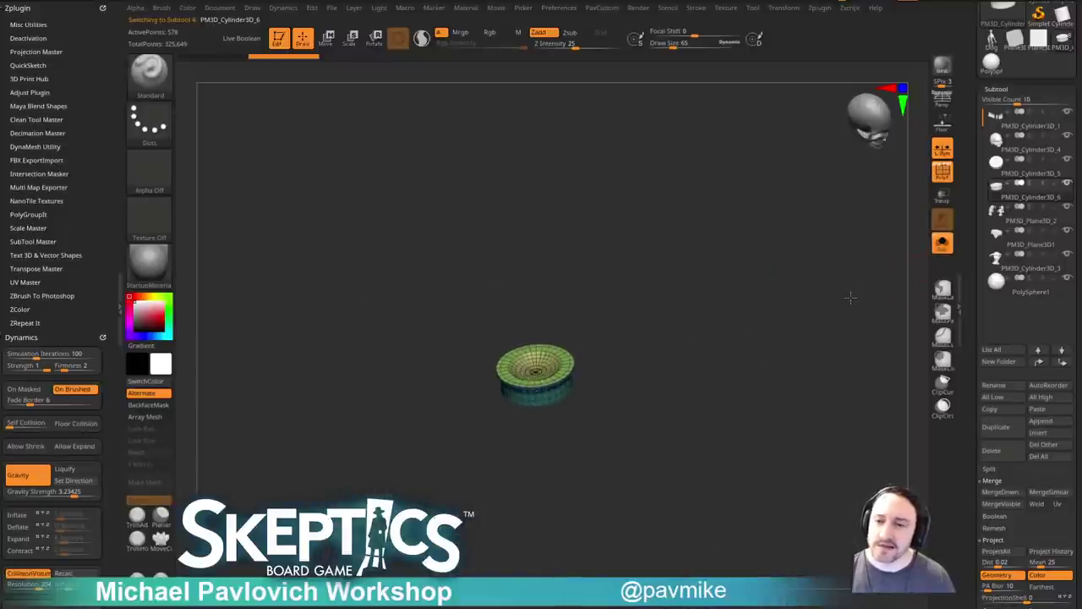
{"action": "left_click", "coordinate": [991, 450]}
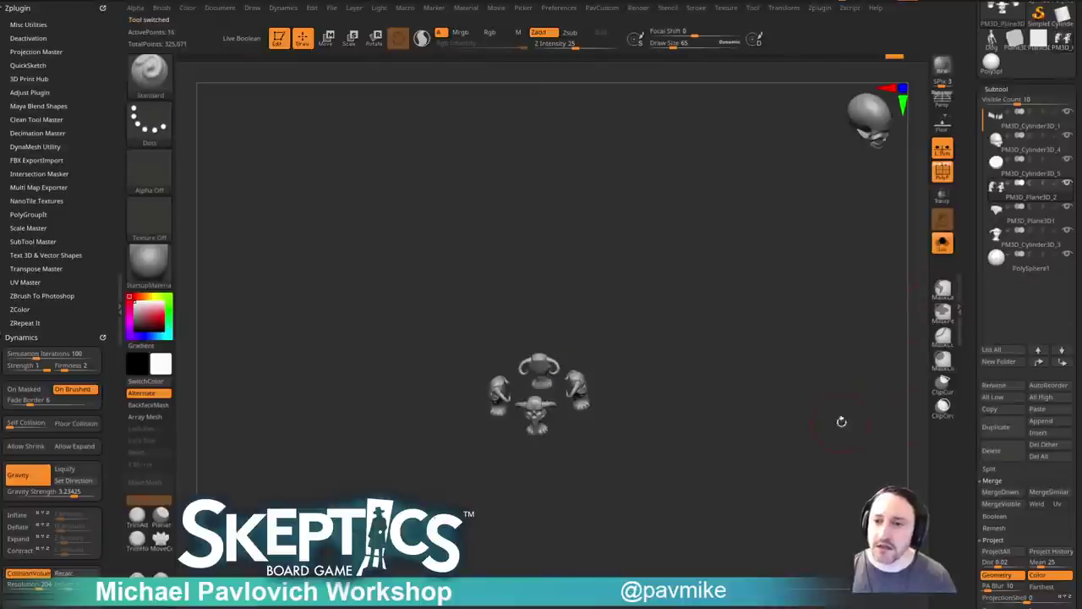
{"action": "left_click", "coordinate": [945, 245]}
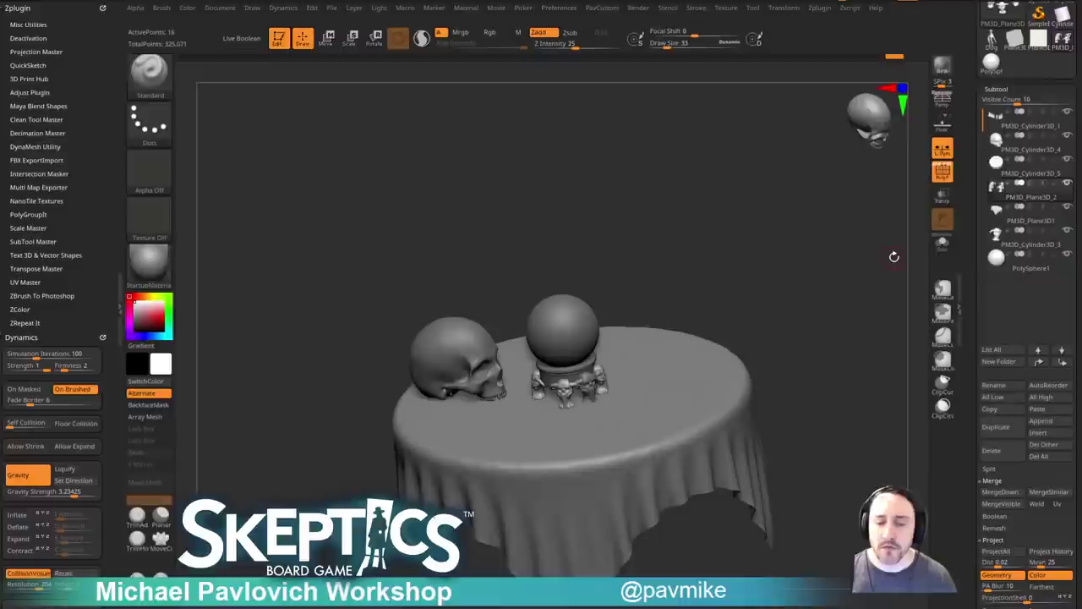
Save the table scene tool to disk under the file name Working.
{"action": "scroll", "coordinate": [967, 212], "scroll_direction": "up", "scroll_amount": 3}
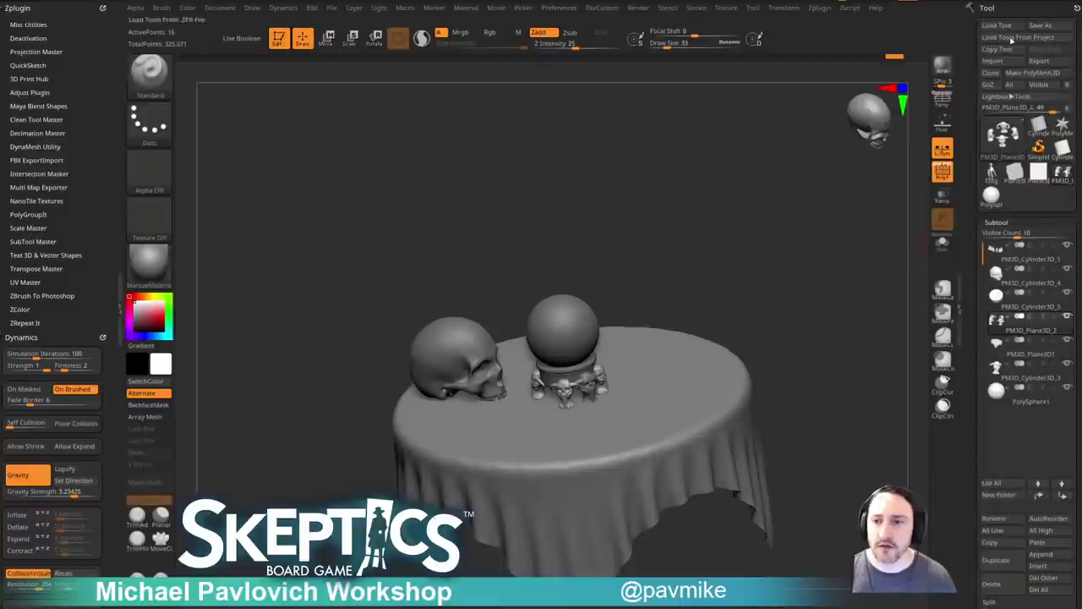
{"action": "left_click", "coordinate": [1039, 25]}
{"action": "left_click_drag", "start_coordinate": [706, 139], "coordinate": [707, 608]}
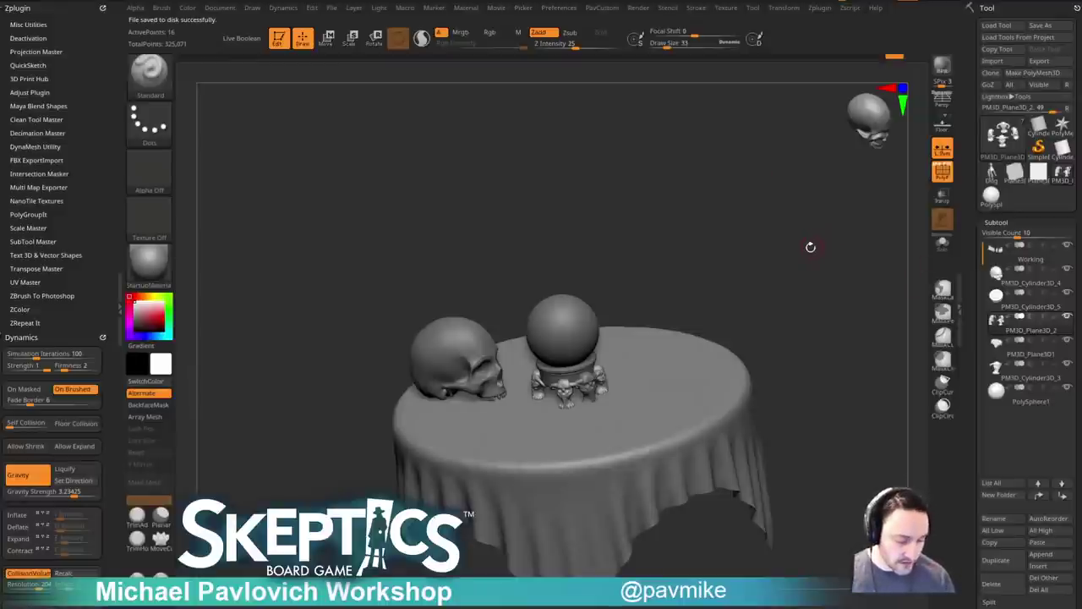
Open the QuickSave project with the bust column thumbnail without saving changes, and select the round tabletop cylinder.
{"action": "key", "text": "comma"}
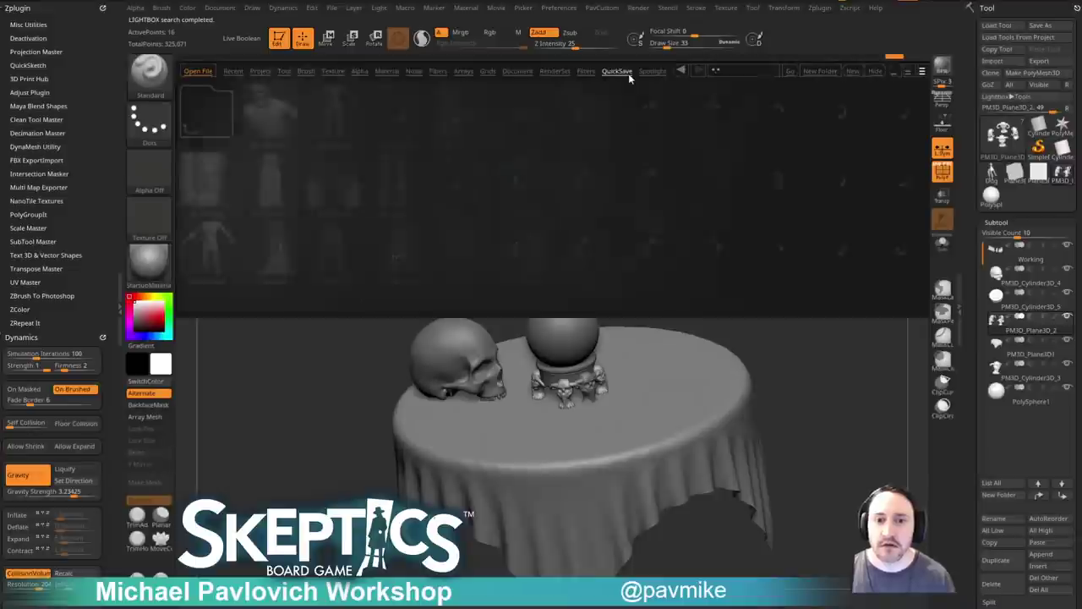
{"action": "left_click", "coordinate": [622, 72]}
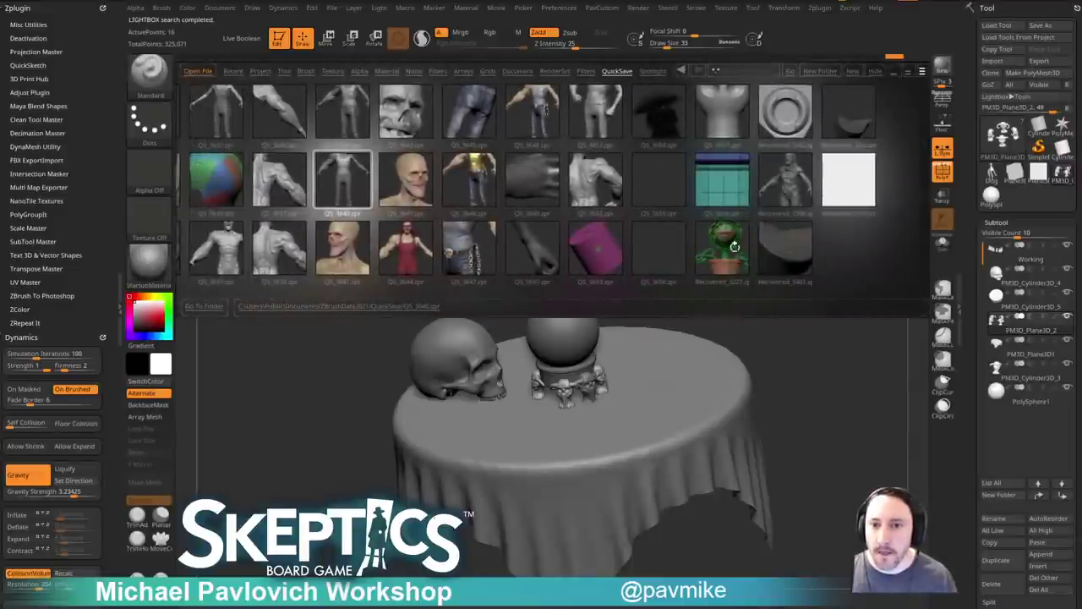
{"action": "double_click", "coordinate": [705, 133]}
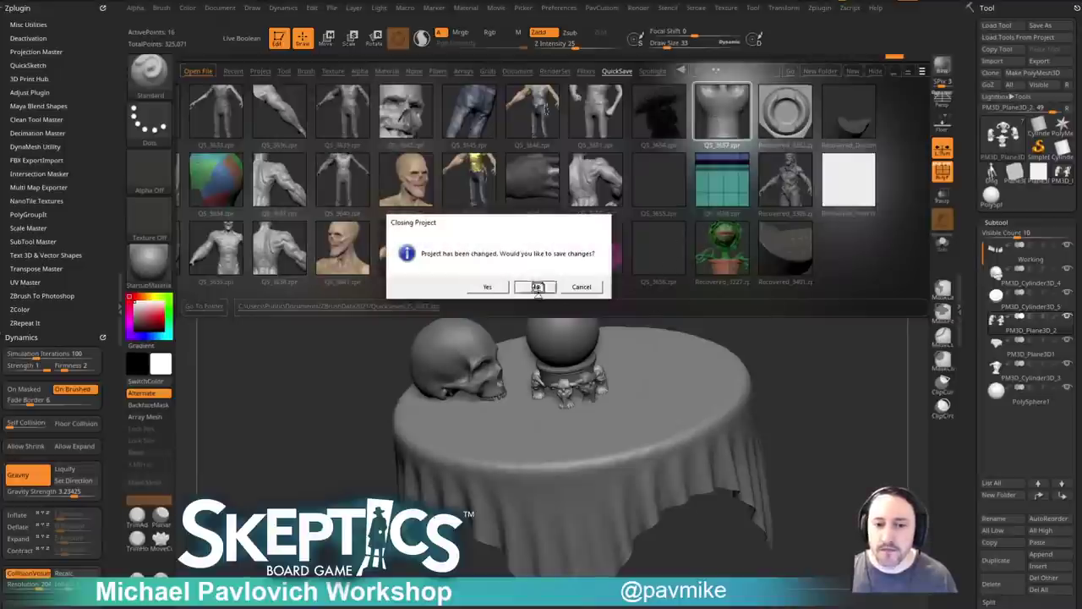
{"action": "left_click", "coordinate": [536, 288]}
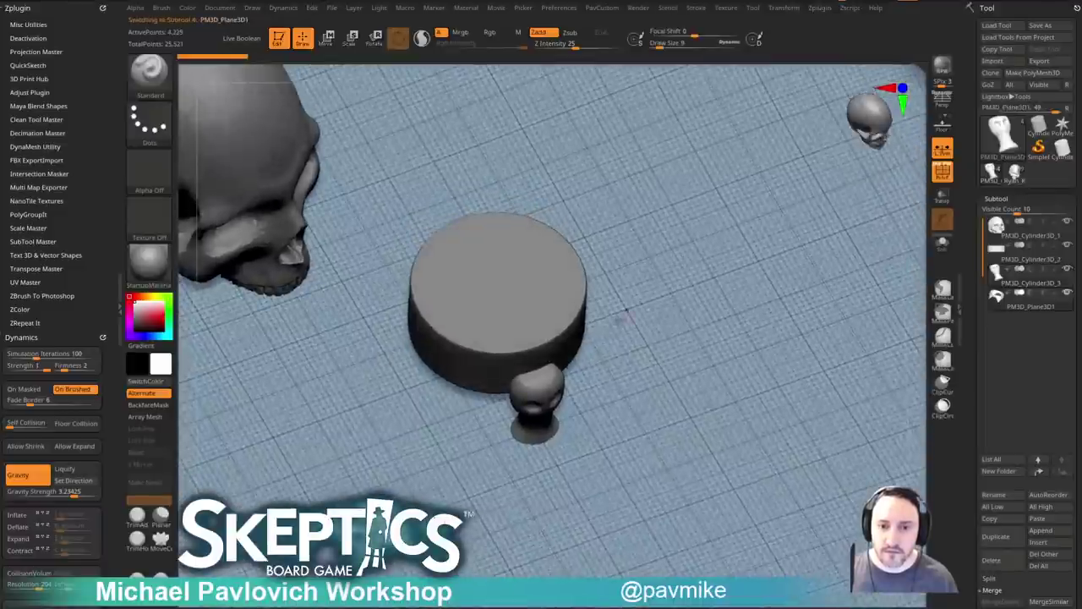
{"action": "left_click", "coordinate": [571, 325], "text": "alt"}
{"action": "left_click_drag", "start_coordinate": [916, 322], "coordinate": [727, 202]}
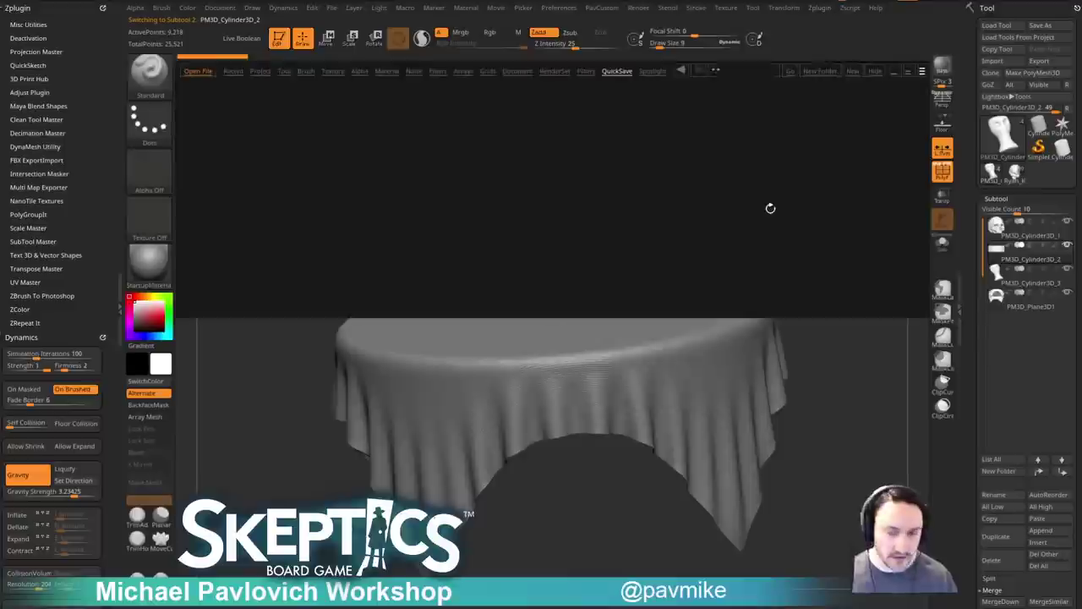
Open the last blank-thumbnail QuickSave project without saving changes and clear the canvas.
{"action": "left_click_drag", "start_coordinate": [657, 179], "coordinate": [538, 181]}
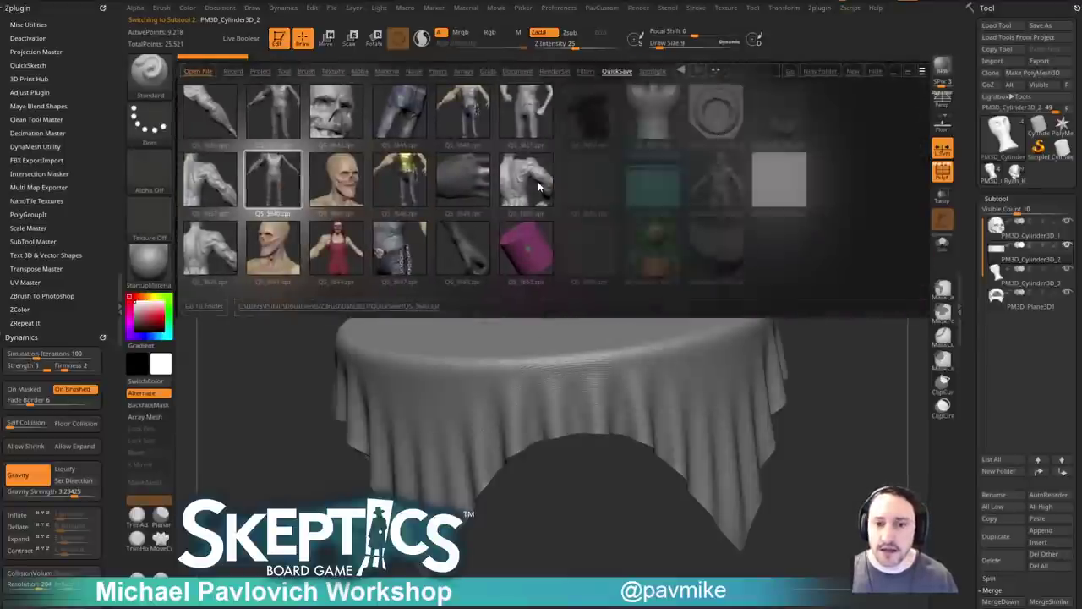
{"action": "double_click", "coordinate": [617, 245]}
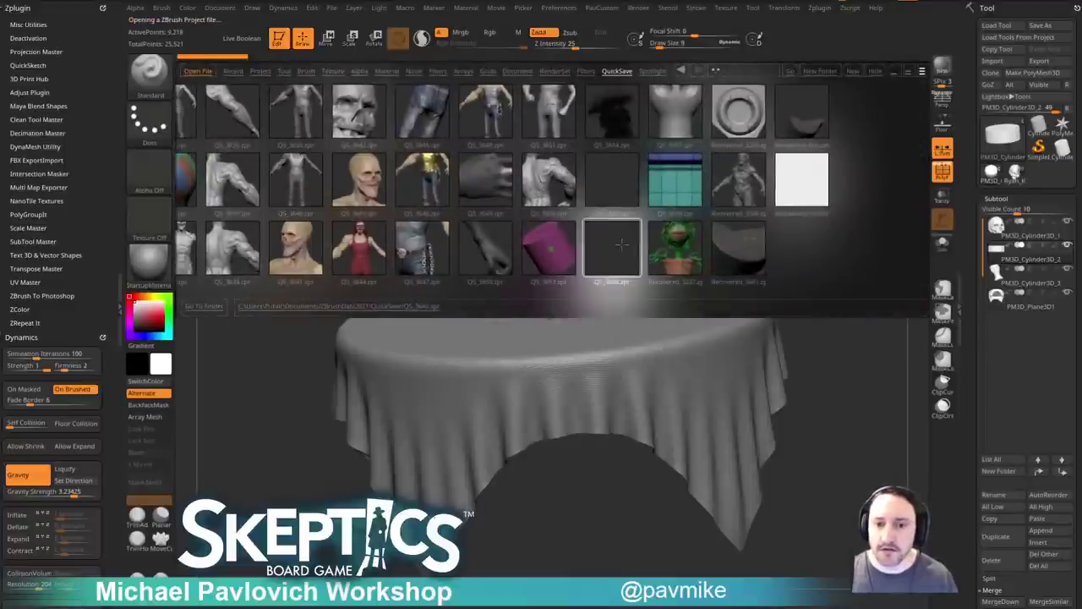
{"action": "left_click", "coordinate": [533, 287]}
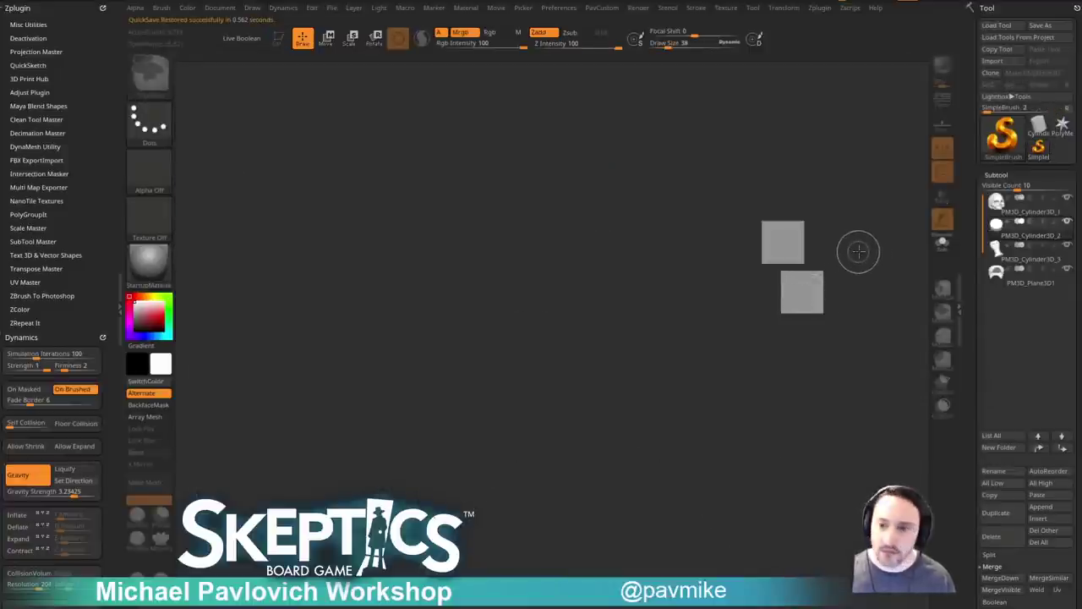
{"action": "left_click_drag", "start_coordinate": [516, 382], "coordinate": [547, 491]}
{"action": "key", "text": "ctrl+n"}
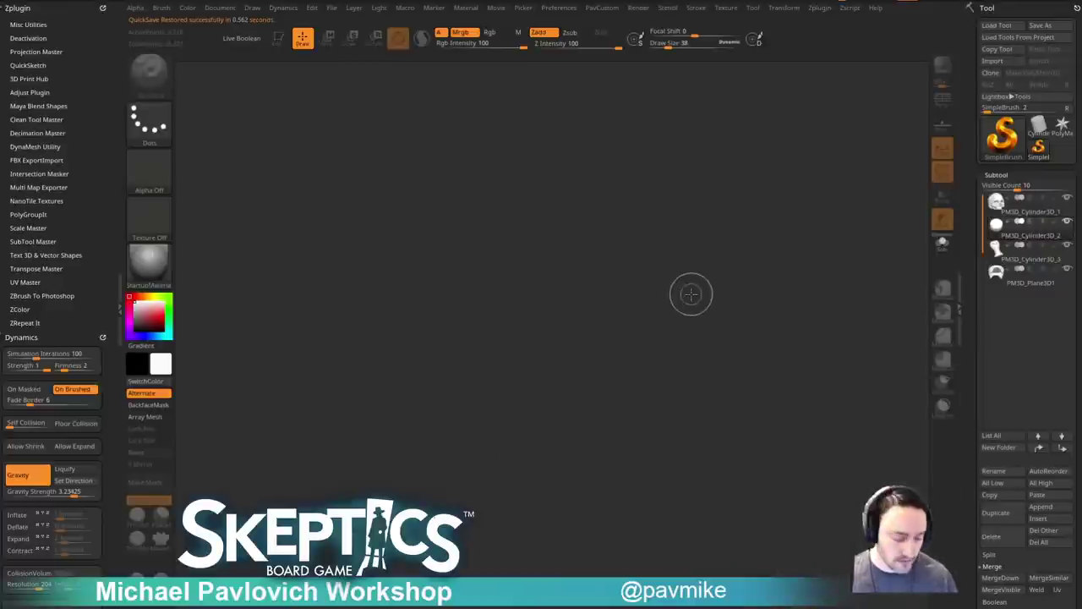
Try to open the blank-thumbnail QuickSave project in the middle row without saving changes.
{"action": "key", "text": "comma"}
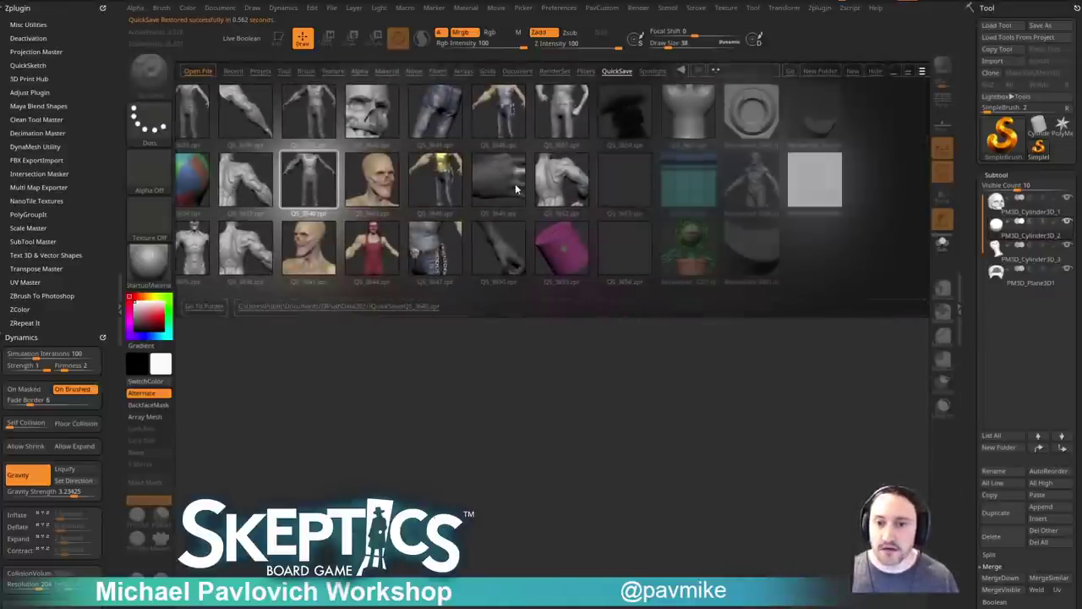
{"action": "double_click", "coordinate": [605, 196]}
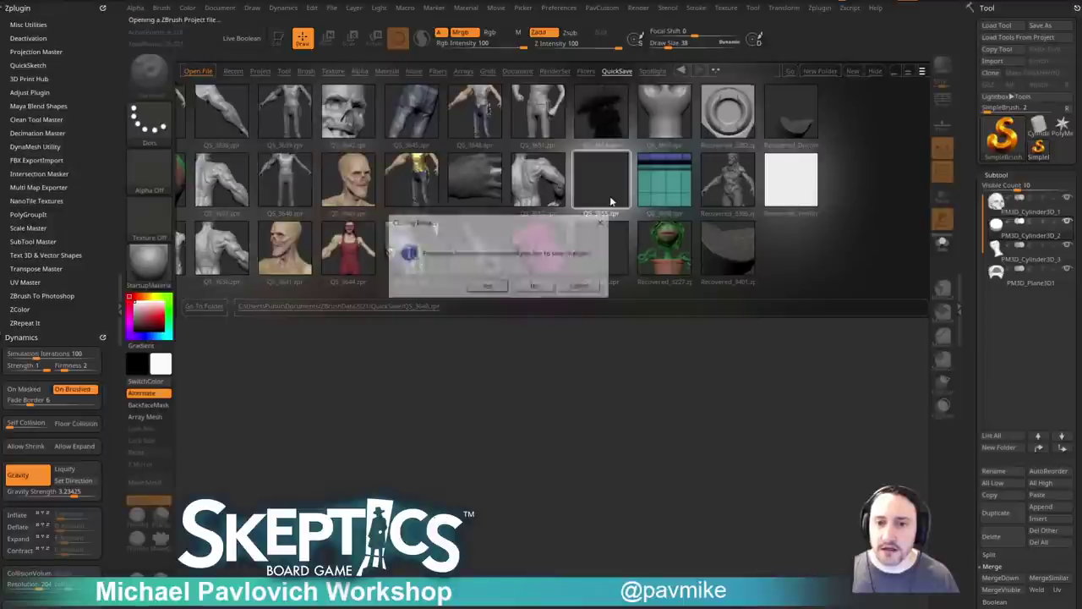
{"action": "left_click", "coordinate": [536, 287]}
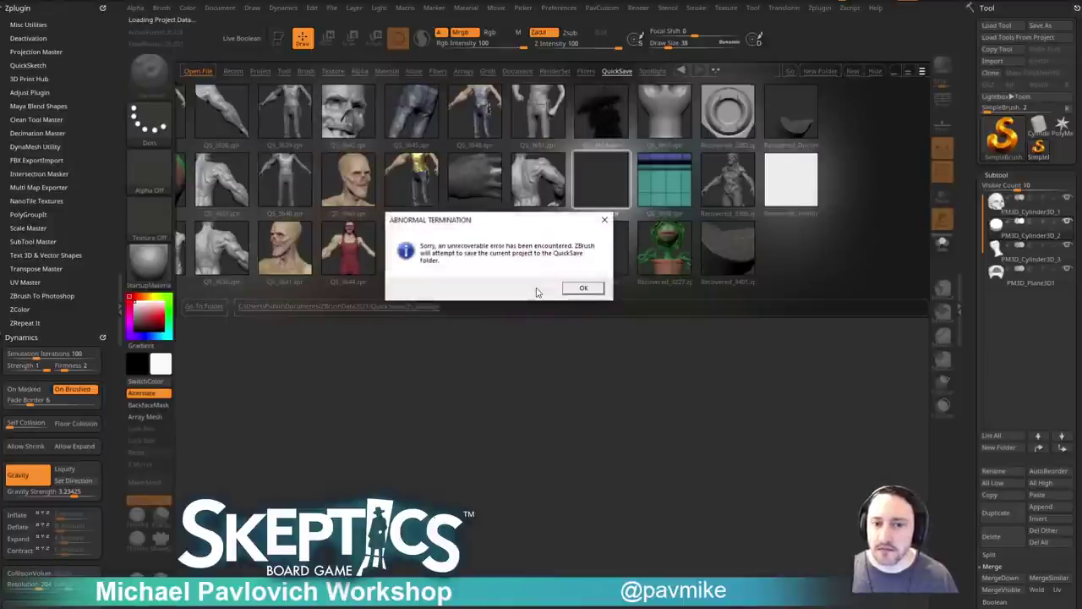
Dismiss the termination and restart notices and close LightBox.
{"action": "left_click", "coordinate": [583, 287]}
{"action": "left_click", "coordinate": [596, 290]}
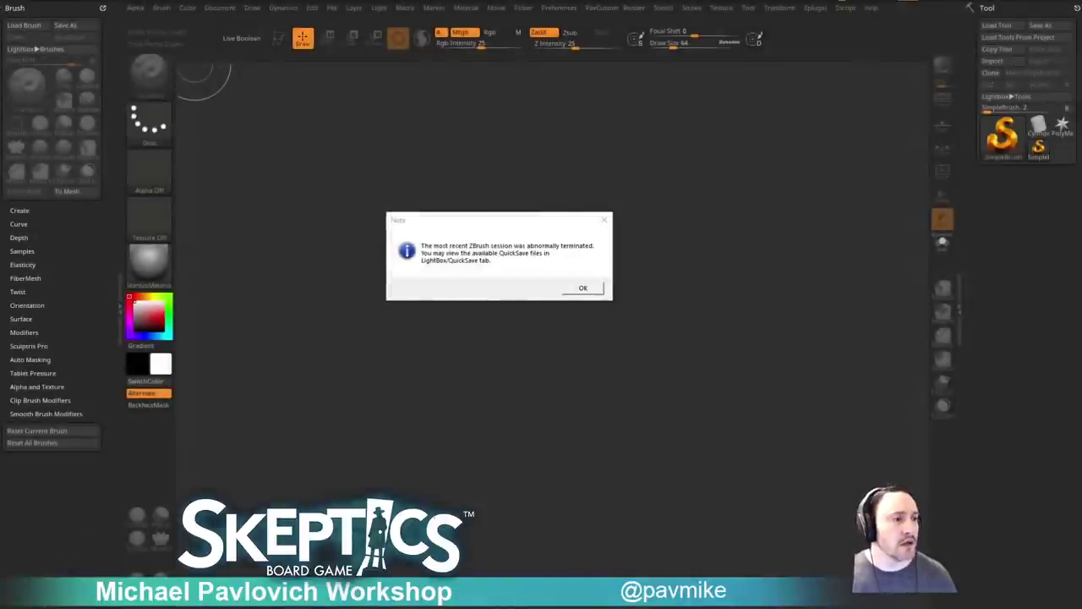
{"action": "left_click", "coordinate": [595, 290]}
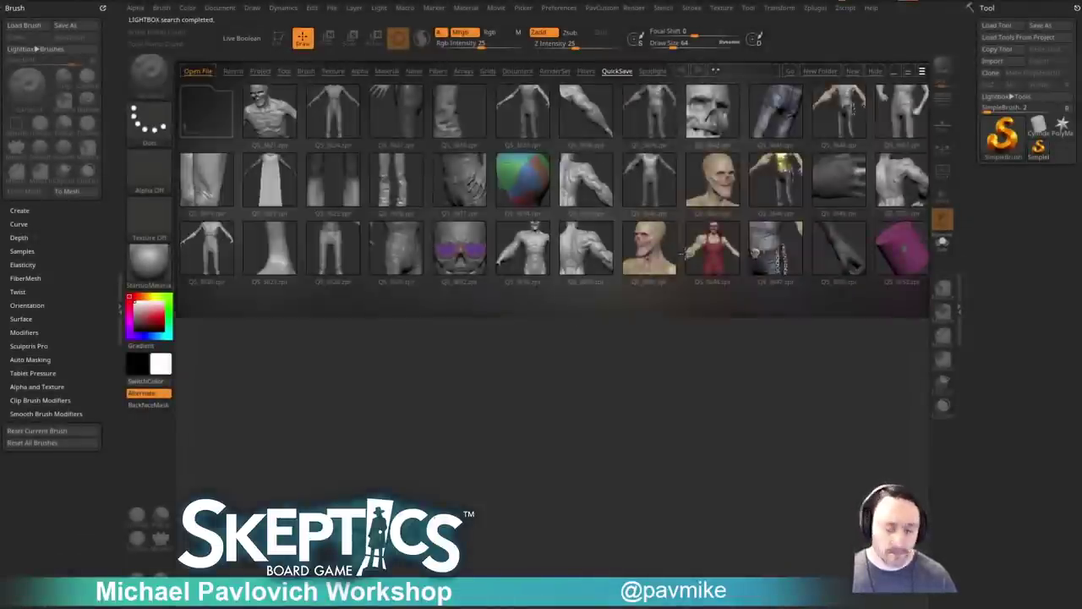
{"action": "key", "text": "comma"}
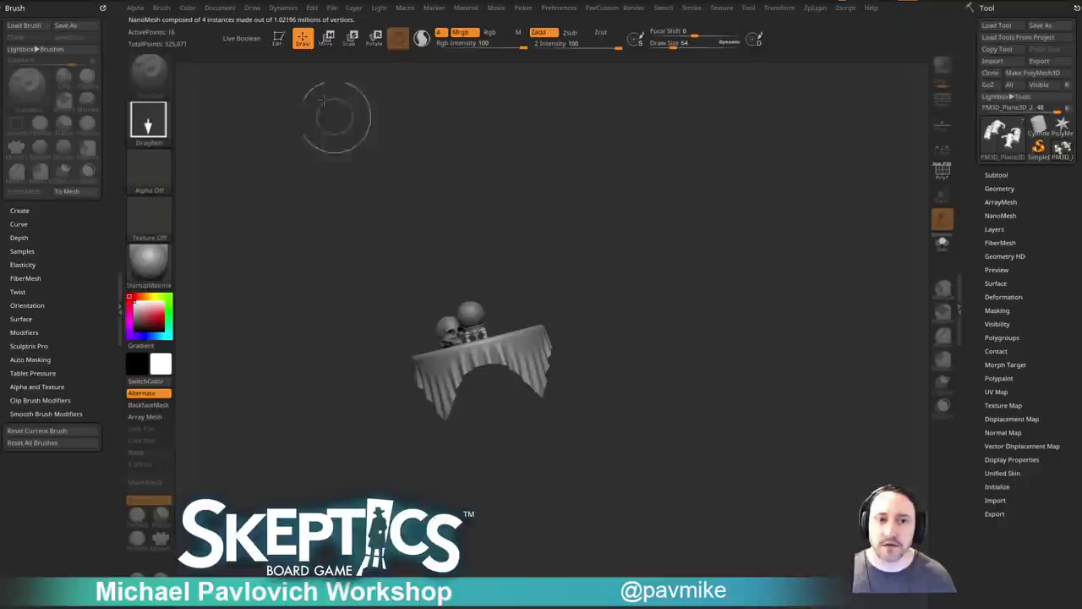
Set the draw size to 69 and expand the subtool list of the reloaded Working scene.
{"action": "key", "text": "f"}
{"action": "mouse_move", "coordinate": [749, 394]}
{"action": "left_mouse_down"}
{"action": "mouse_move", "coordinate": [797, 307]}
{"action": "mouse_move", "coordinate": [782, 313]}
{"action": "left_mouse_up"}
{"action": "left_click_drag", "start_coordinate": [860, 212], "coordinate": [845, 247]}
{"action": "key", "text": "s"}
{"action": "left_click", "coordinate": [821, 242]}
{"action": "left_click", "coordinate": [998, 174]}
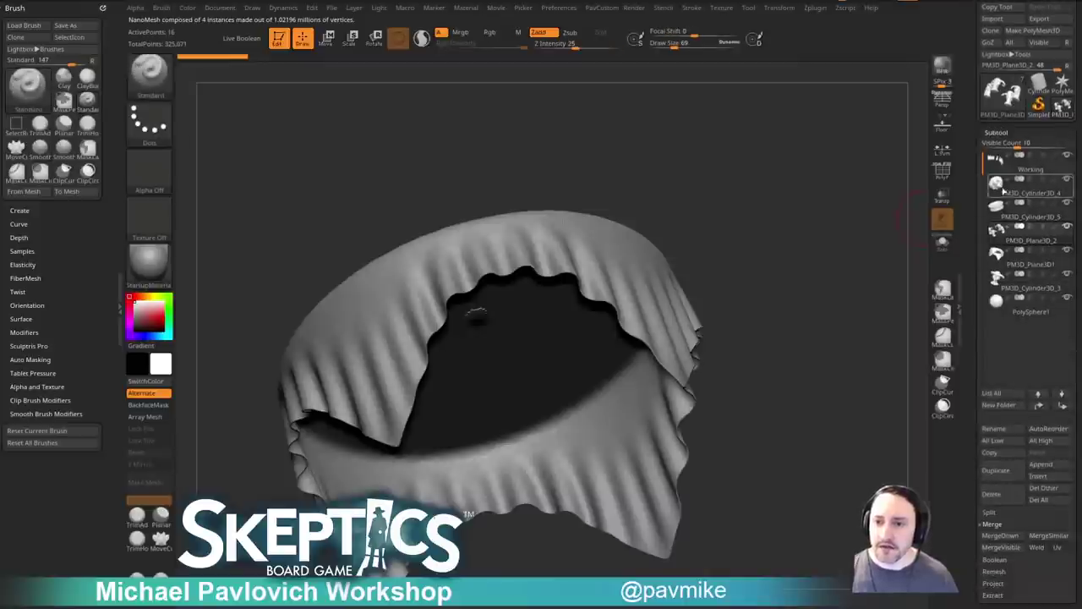
Append a Cylinder3D subtool and flatten it vertically into a thin disc inside the top of the tablecloth.
{"action": "left_click", "coordinate": [1043, 464]}
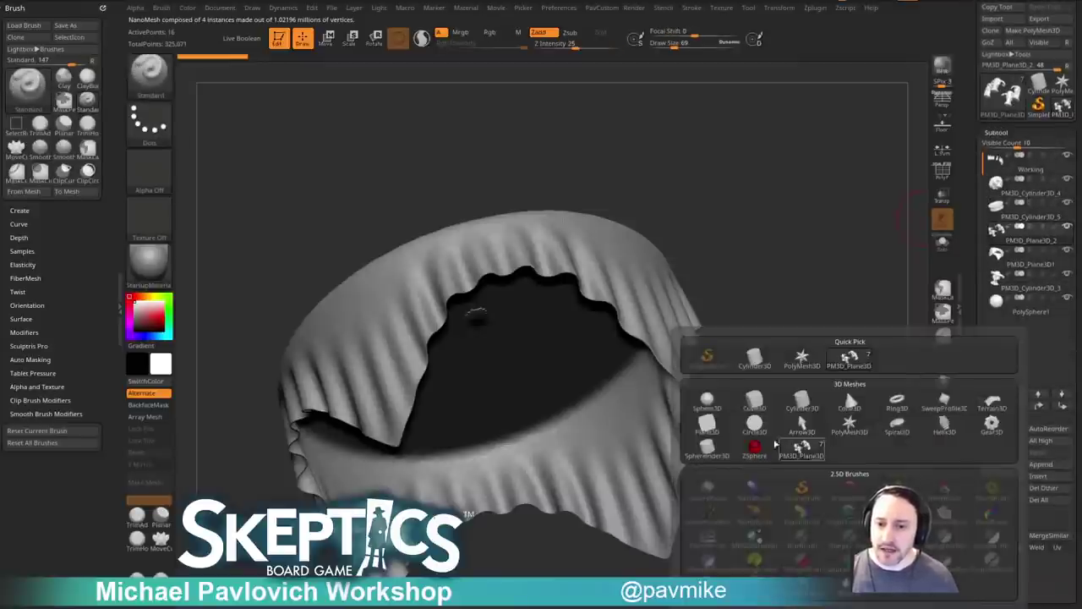
{"action": "left_click", "coordinate": [801, 400]}
{"action": "left_click_drag", "start_coordinate": [801, 338], "coordinate": [734, 343]}
{"action": "key", "text": "w"}
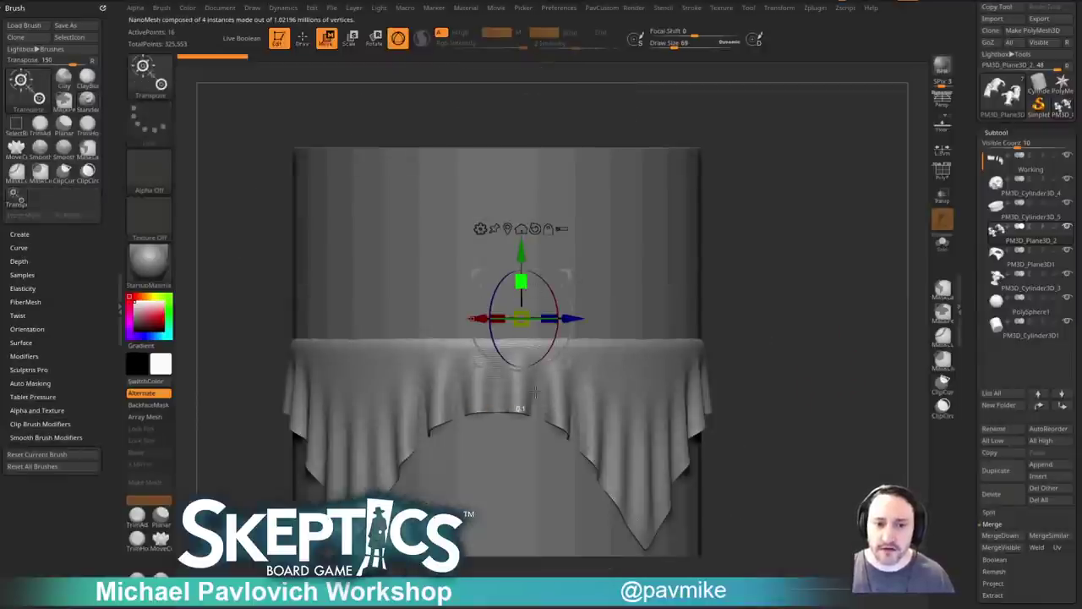
{"action": "left_click", "coordinate": [528, 276], "text": "alt"}
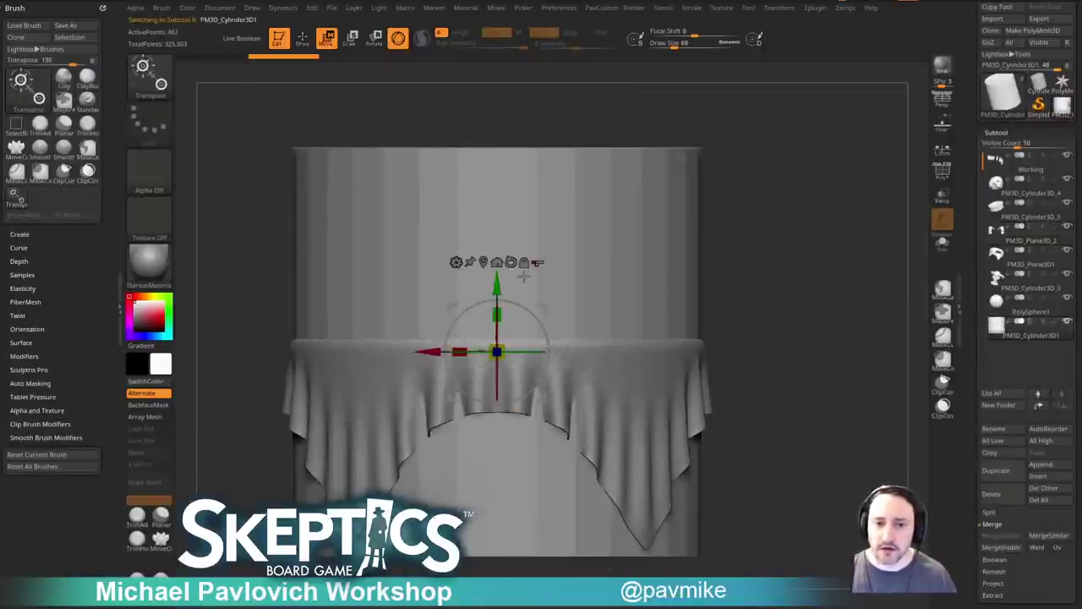
{"action": "left_click_drag", "start_coordinate": [501, 313], "coordinate": [499, 335]}
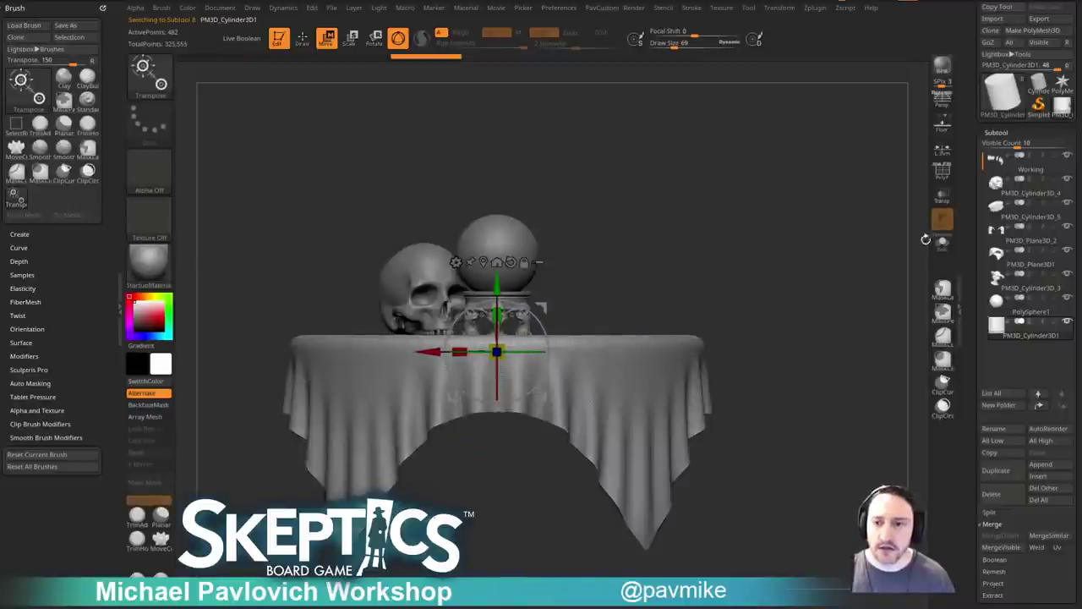
Isolate the disc with its wireframe shown and delete its unneeded edge loops with Delete Loops.
{"action": "left_click", "coordinate": [939, 195]}
{"action": "key", "text": "f"}
{"action": "key", "text": "q"}
{"action": "mouse_move", "coordinate": [847, 254]}
{"action": "left_mouse_down"}
{"action": "mouse_move", "coordinate": [833, 282]}
{"action": "mouse_move", "coordinate": [868, 265]}
{"action": "left_mouse_up"}
{"action": "left_click", "coordinate": [942, 244]}
{"action": "left_click", "coordinate": [943, 174]}
{"action": "key", "text": "f"}
{"action": "left_click_drag", "start_coordinate": [971, 380], "coordinate": [959, 237]}
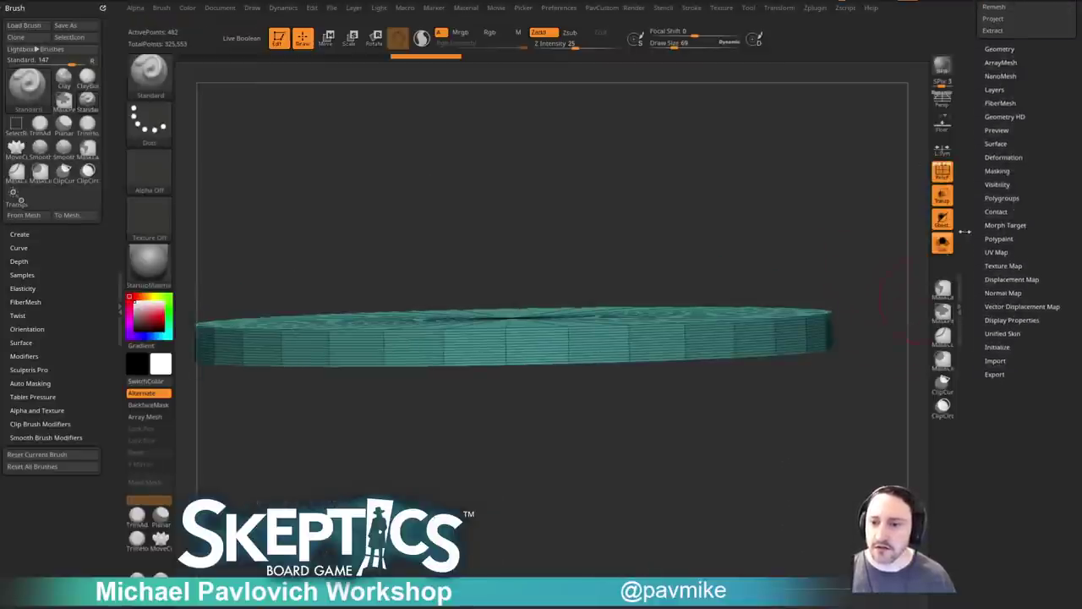
{"action": "left_click", "coordinate": [990, 51]}
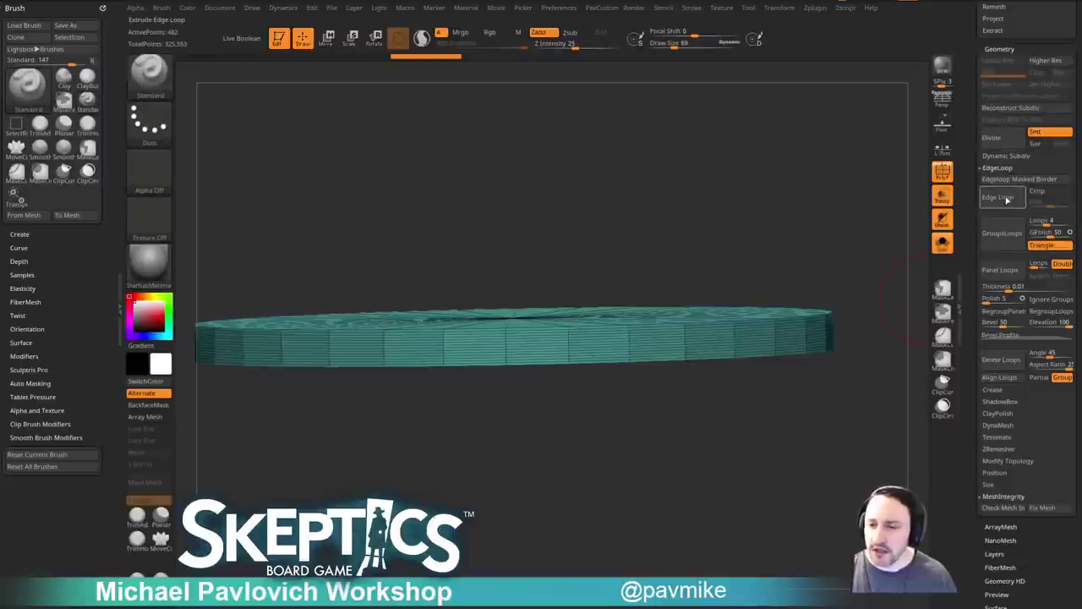
{"action": "left_click", "coordinate": [1001, 361]}
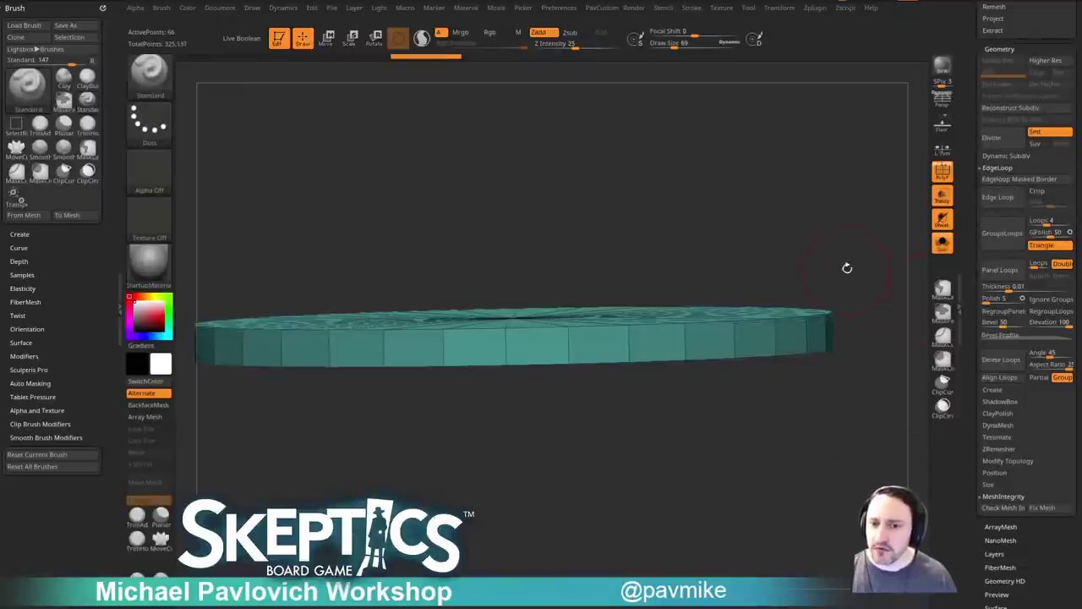
Set the disc's crease level to 2 and turn on its dynamic subdivision.
{"action": "key", "text": "2"}
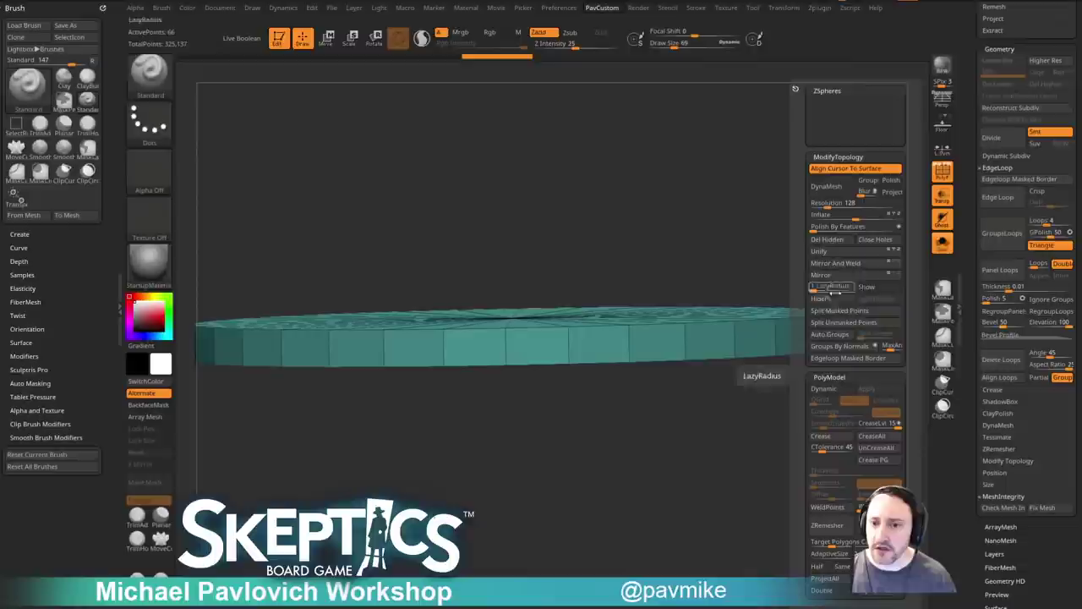
{"action": "left_click", "coordinate": [865, 437]}
{"action": "left_click", "coordinate": [871, 424]}
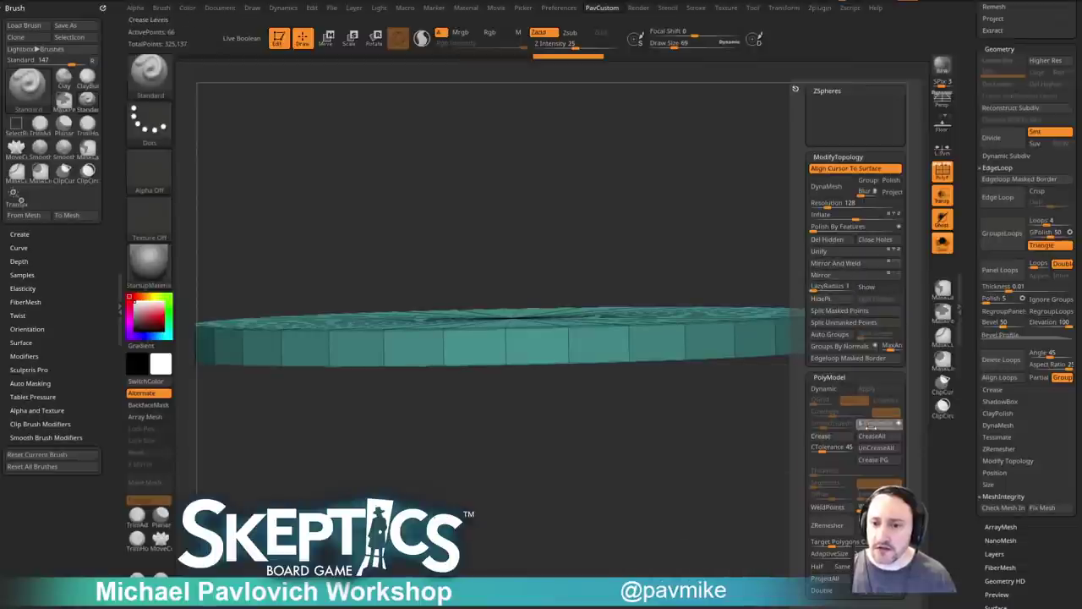
{"action": "left_click", "coordinate": [863, 423]}
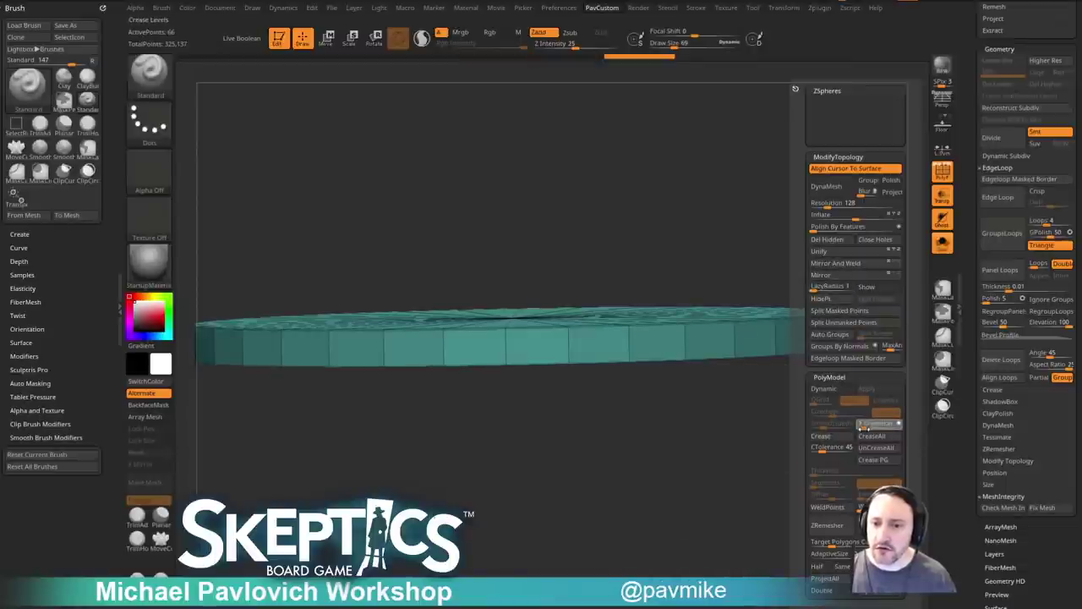
{"action": "left_click", "coordinate": [822, 388]}
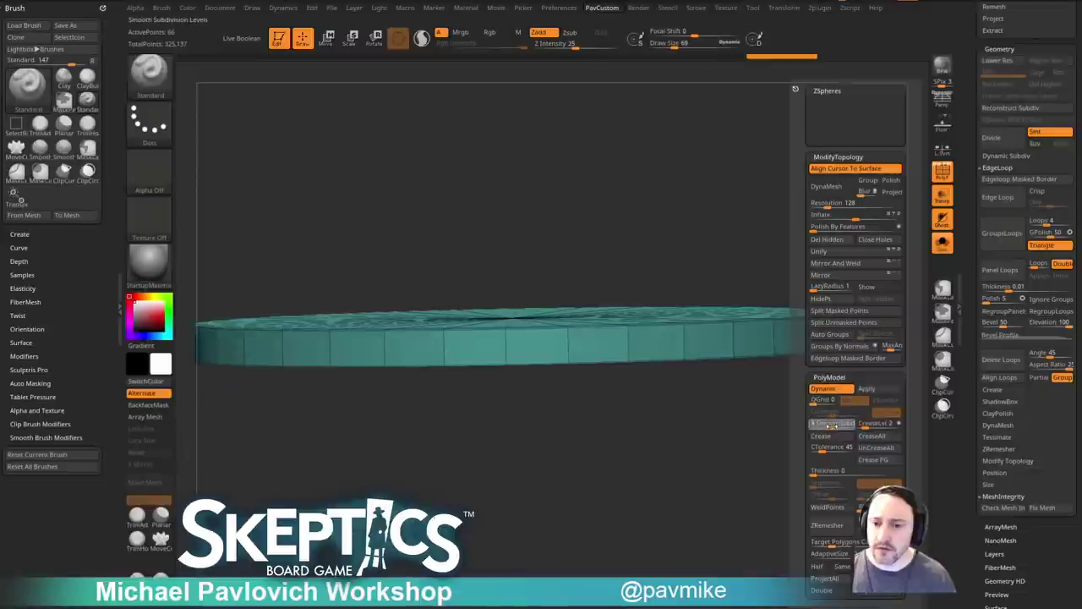
{"action": "left_click_drag", "start_coordinate": [742, 420], "coordinate": [725, 479]}
Inset the disc's top and bottom faces with ZModeler's polygon Inset action targeting Flat Island.
{"action": "key", "text": "b"}
{"action": "key", "text": "z"}
{"action": "key", "text": "m"}
{"action": "key", "text": "space"}
{"action": "key", "text": "space"}
{"action": "left_click", "coordinate": [743, 222]}
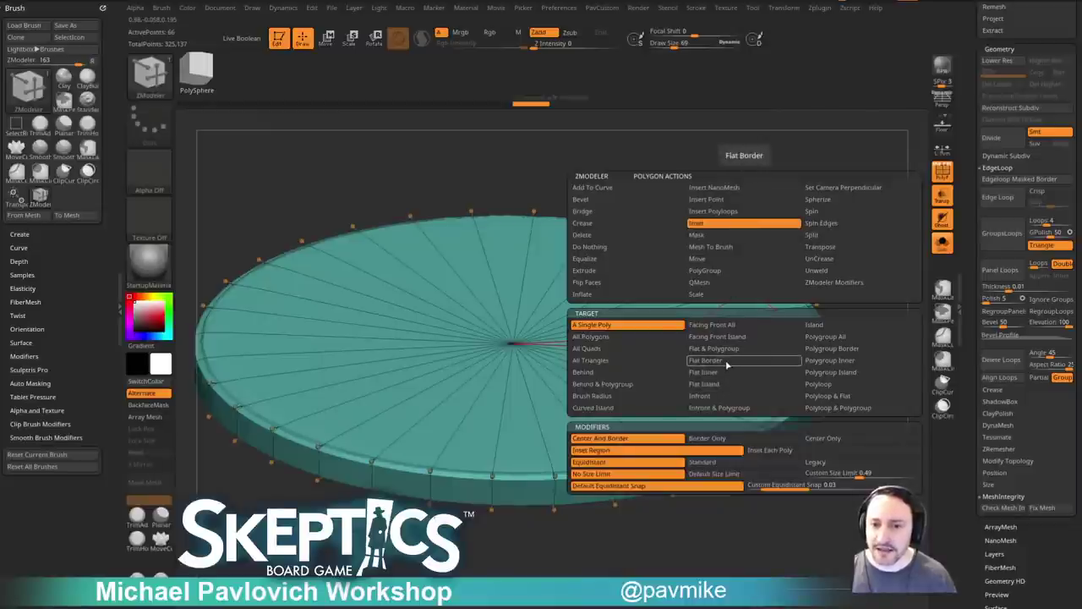
{"action": "left_click", "coordinate": [705, 384]}
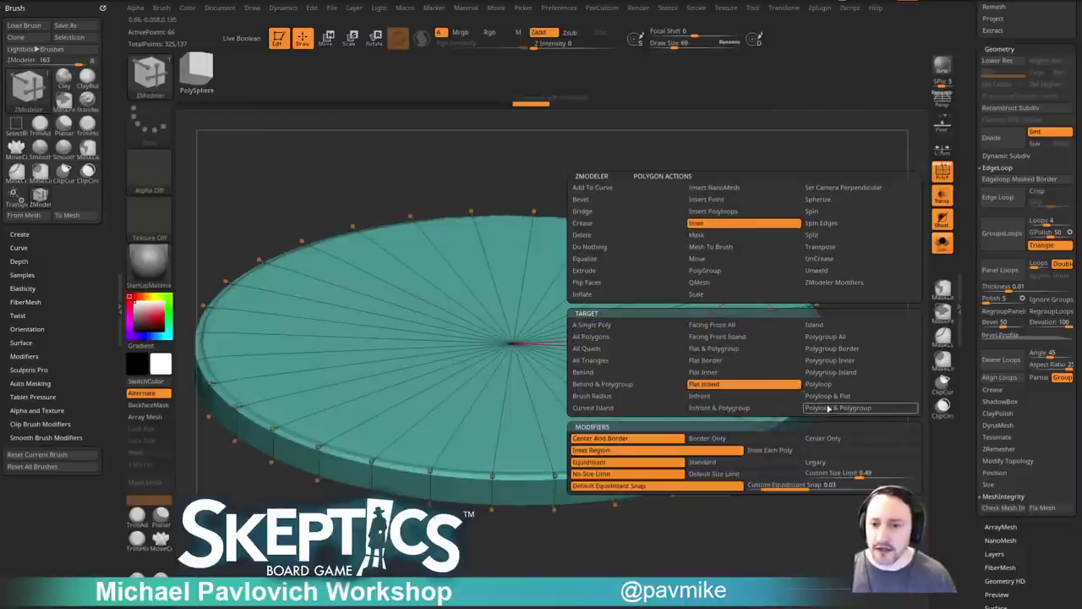
{"action": "key", "text": "shift+d"}
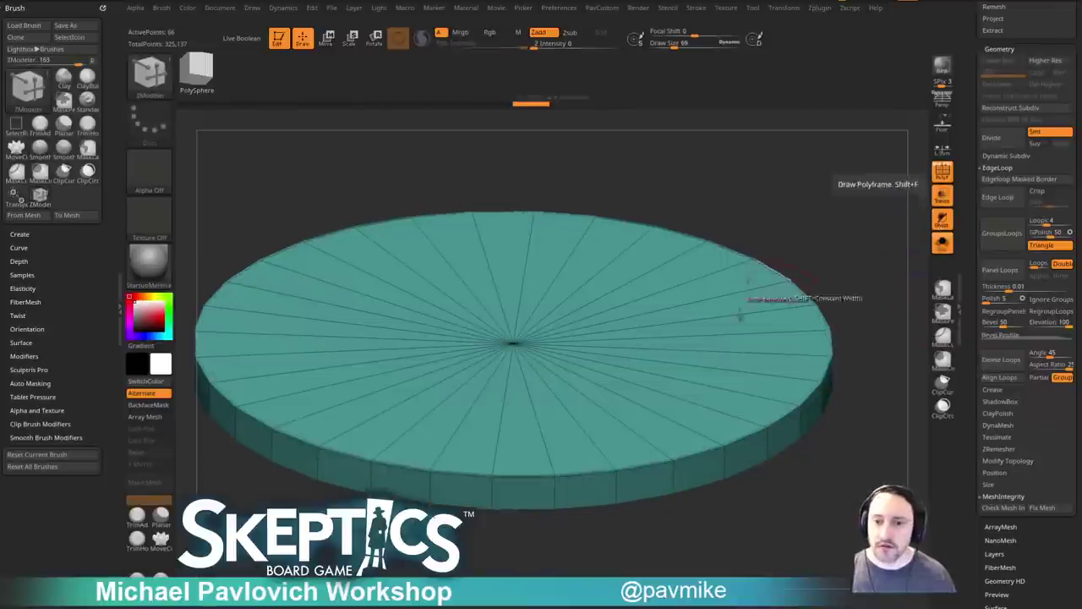
{"action": "left_click_drag", "start_coordinate": [722, 380], "coordinate": [719, 361]}
{"action": "left_click_drag", "start_coordinate": [879, 454], "coordinate": [862, 312]}
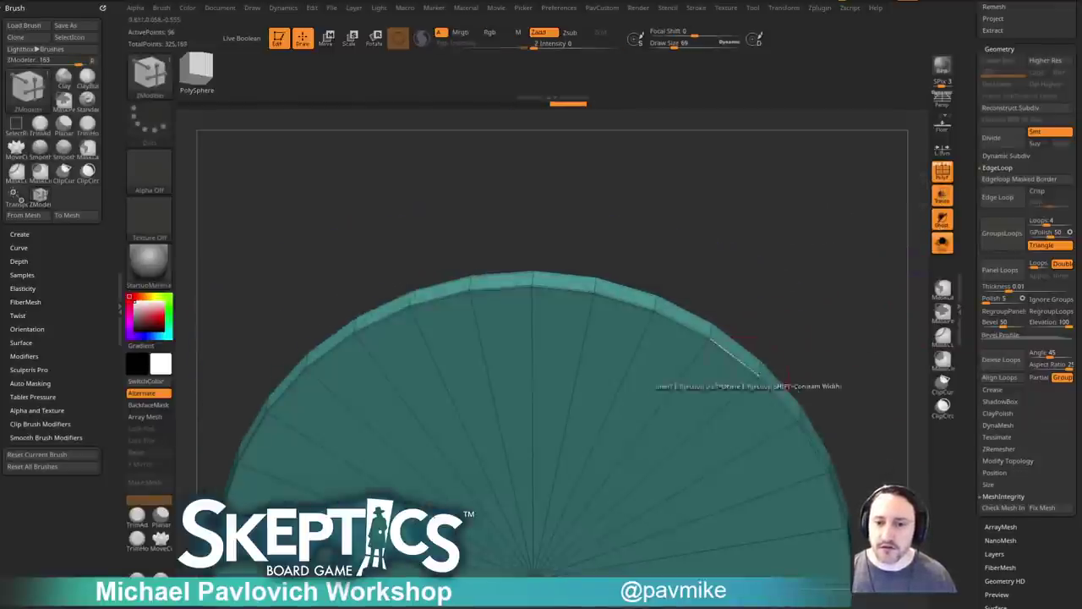
{"action": "left_click", "coordinate": [697, 402]}
Insert an edge loop around the middle of the disc's side wall and remove the disc's creases.
{"action": "left_click_drag", "start_coordinate": [845, 262], "coordinate": [867, 370]}
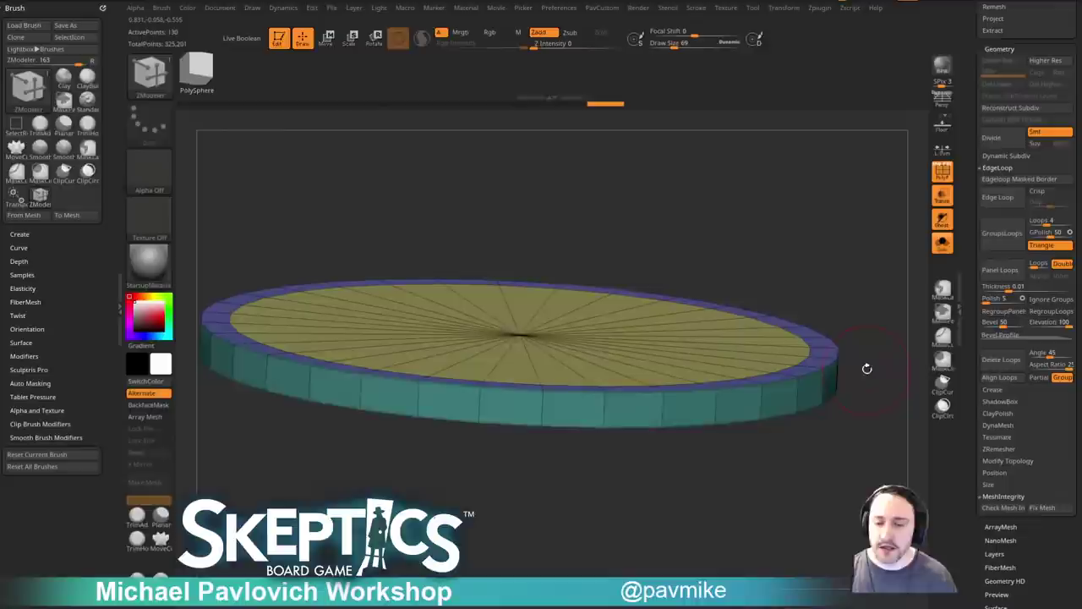
{"action": "key", "text": "space"}
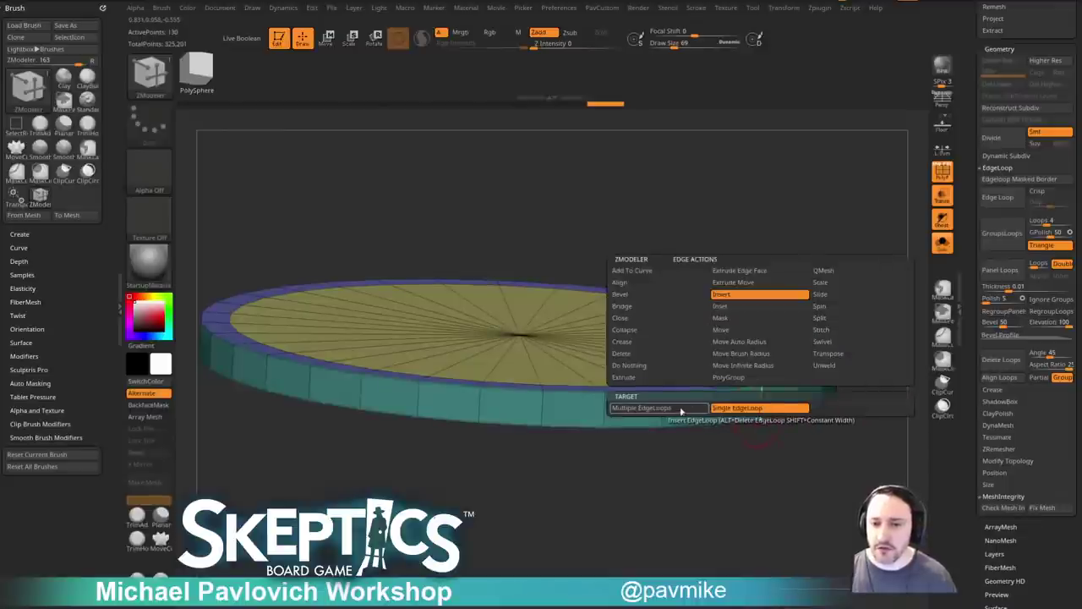
{"action": "left_click", "coordinate": [686, 408]}
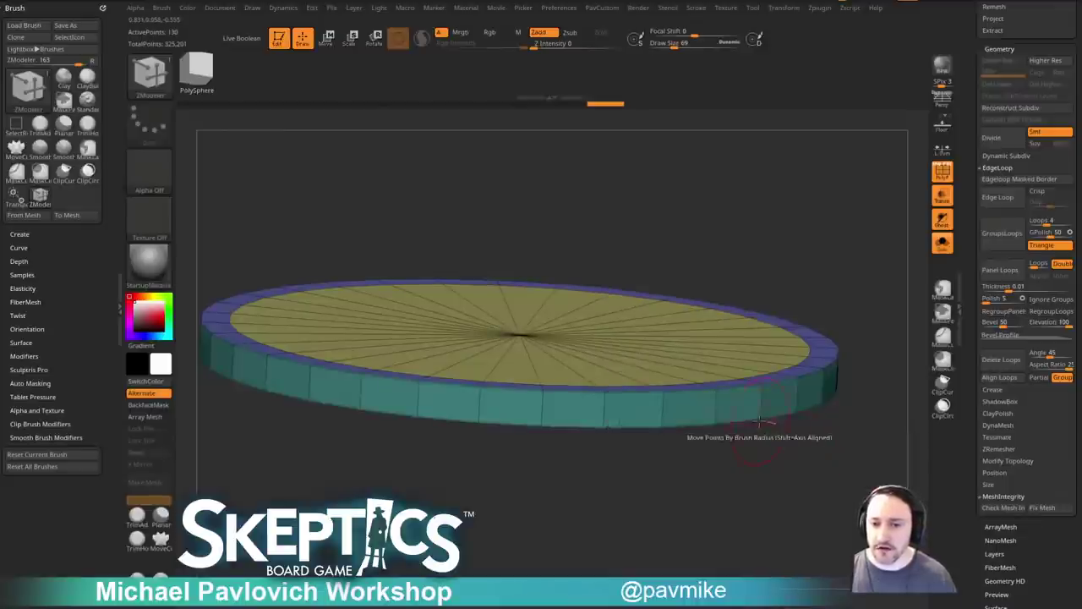
{"action": "key", "text": "2"}
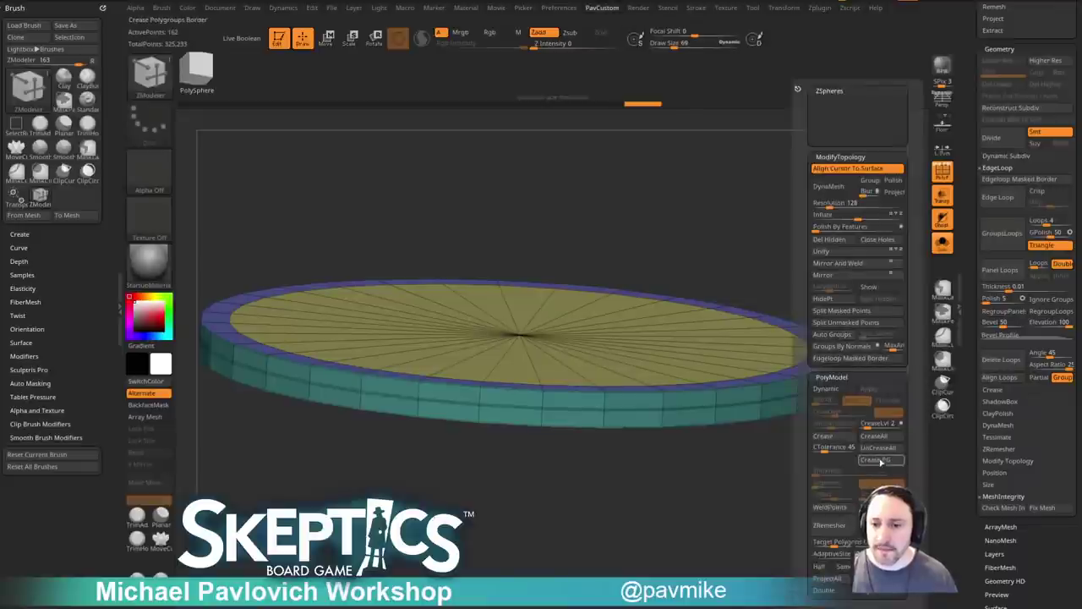
{"action": "left_click", "coordinate": [876, 449]}
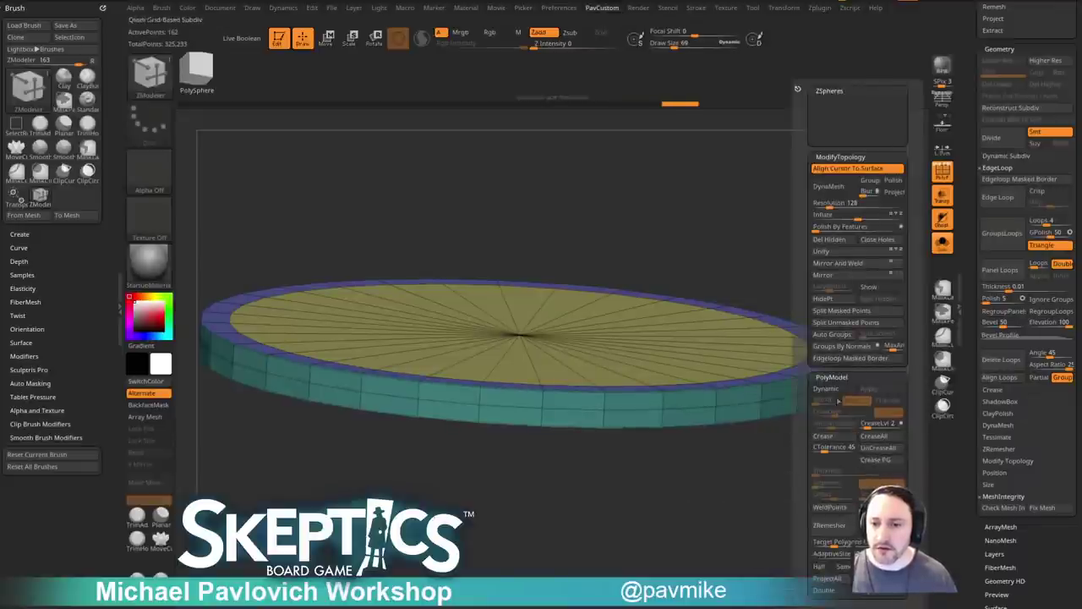
Examine the disc's edges with dynamic subdivision on and off and the wireframe hidden.
{"action": "key", "text": "d"}
{"action": "right_click_drag", "start_coordinate": [761, 401], "coordinate": [848, 364], "text": "ctrl"}
{"action": "left_click", "coordinate": [943, 175]}
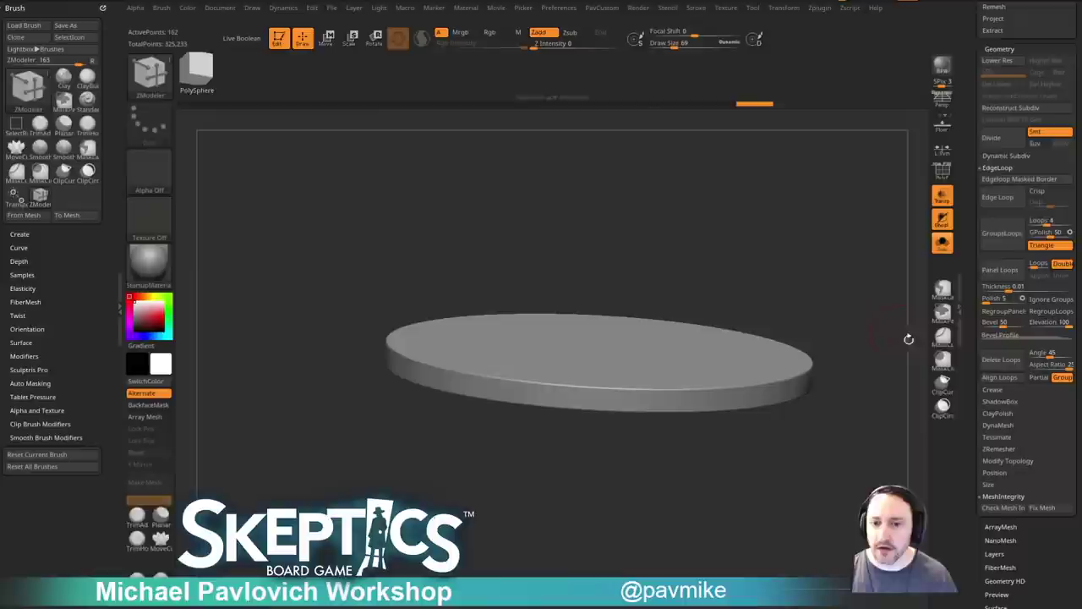
{"action": "left_click_drag", "start_coordinate": [881, 365], "coordinate": [909, 371]}
{"action": "right_click_drag", "start_coordinate": [872, 355], "coordinate": [841, 373], "text": "ctrl"}
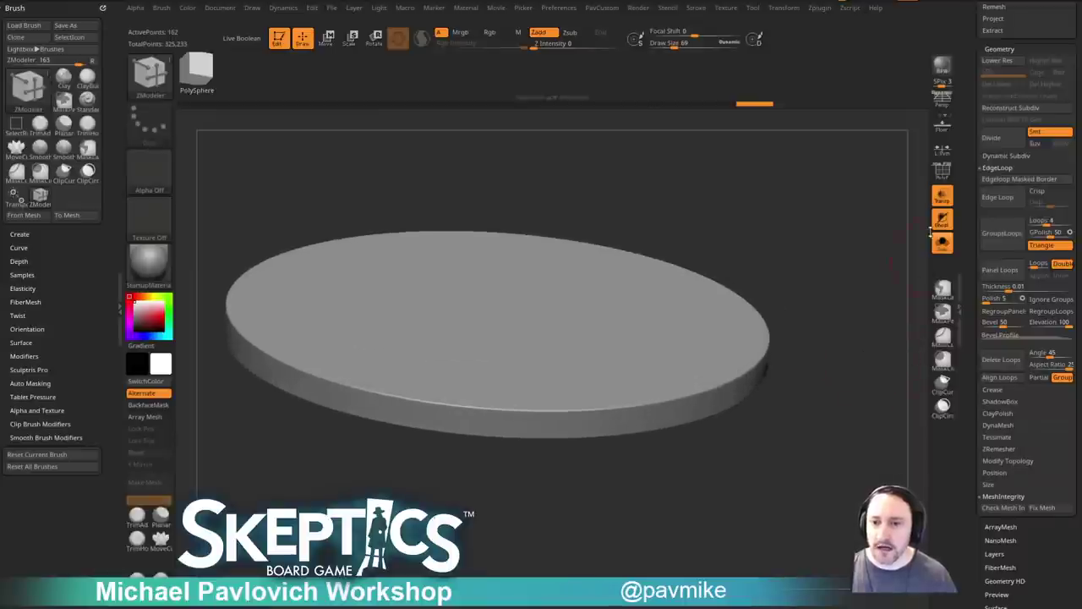
{"action": "left_click", "coordinate": [943, 243]}
{"action": "key", "text": "shift+d"}
{"action": "left_click", "coordinate": [943, 244]}
{"action": "left_click_drag", "start_coordinate": [881, 354], "coordinate": [854, 303]}
{"action": "right_click_drag", "start_coordinate": [854, 303], "coordinate": [887, 321], "text": "ctrl"}
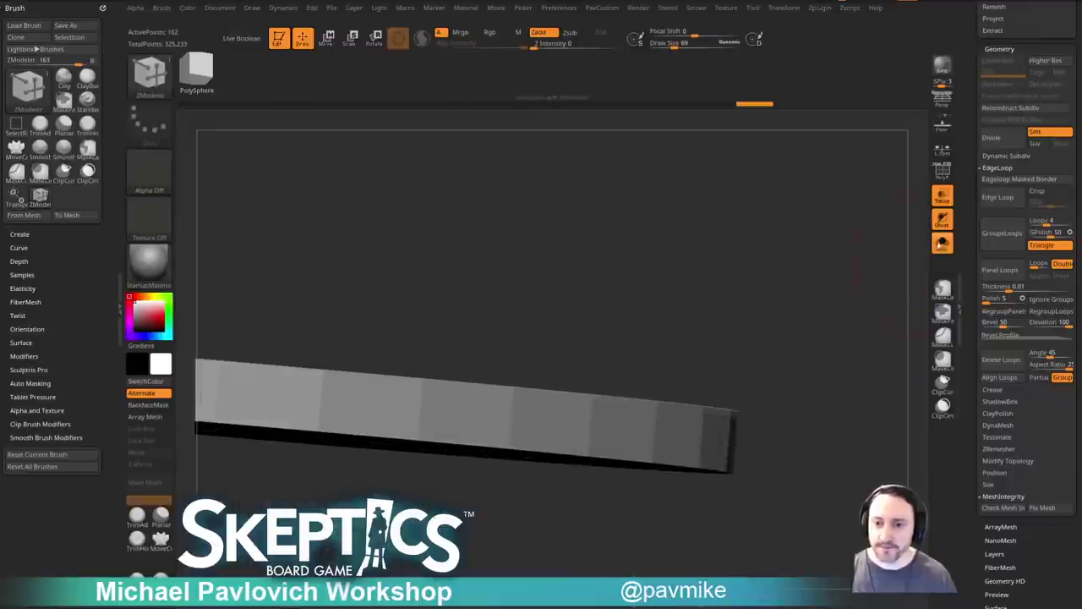
Bevel the disc's top rim with ZModeler's edge Bevel action and check it with dynamic subdivision.
{"action": "left_click", "coordinate": [943, 172]}
{"action": "left_click_drag", "start_coordinate": [871, 230], "coordinate": [833, 314]}
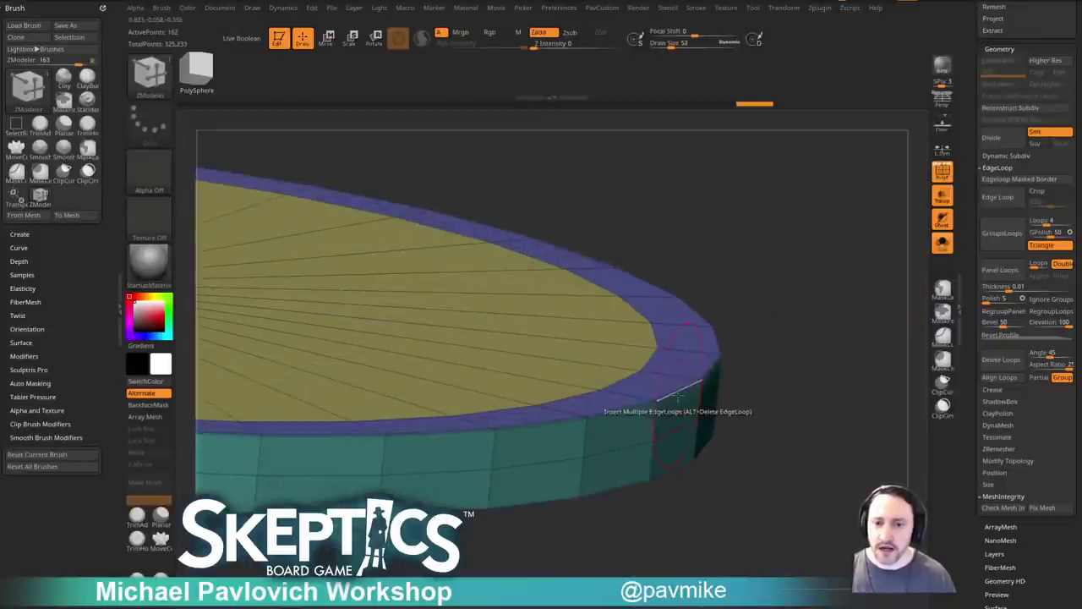
{"action": "key", "text": "space"}
{"action": "left_click", "coordinate": [575, 296]}
{"action": "left_click", "coordinate": [676, 415]}
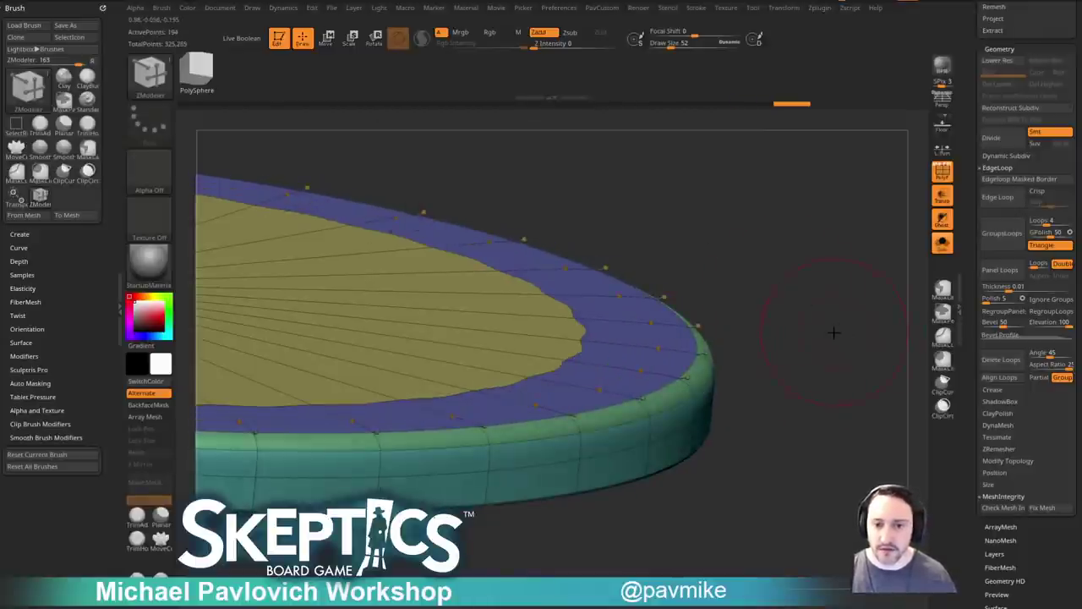
{"action": "key", "text": "shift+d"}
Bevel the disc's bottom rim and turn dynamic subdivision back on.
{"action": "left_click_drag", "start_coordinate": [834, 334], "coordinate": [740, 376]}
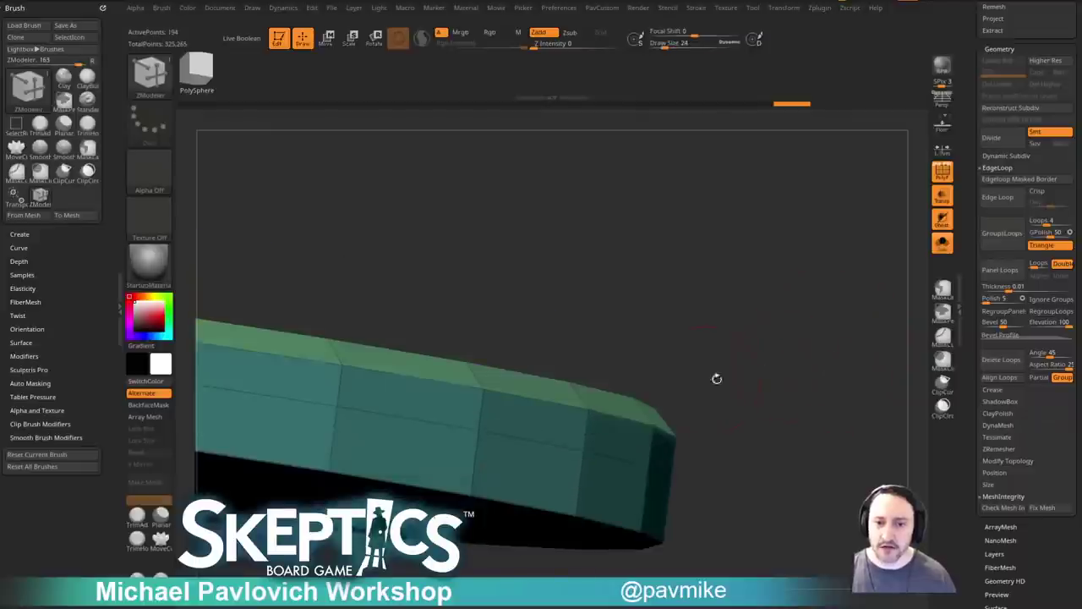
{"action": "key", "text": "space"}
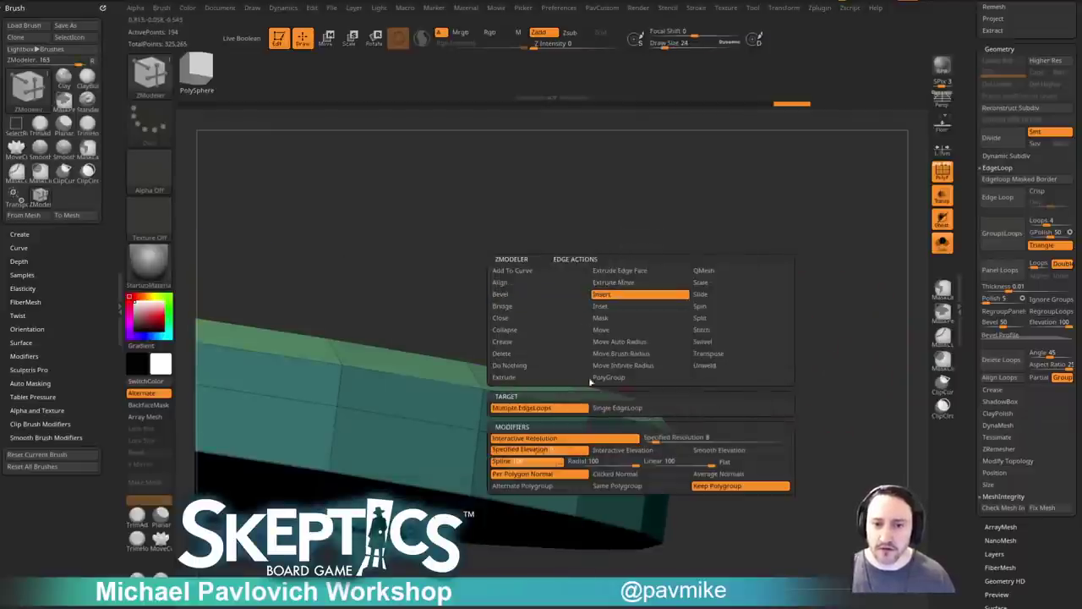
{"action": "left_click", "coordinate": [621, 455]}
{"action": "left_click_drag", "start_coordinate": [797, 317], "coordinate": [782, 389]}
{"action": "left_click", "coordinate": [640, 407]}
{"action": "left_click", "coordinate": [666, 395]}
{"action": "left_click_drag", "start_coordinate": [703, 381], "coordinate": [797, 360]}
{"action": "key", "text": "d"}
Show the whole scene, duplicate the disc subtool and raise the copy slightly.
{"action": "left_click_drag", "start_coordinate": [969, 184], "coordinate": [980, 338]}
{"action": "key", "text": "f"}
{"action": "key", "text": "shift"}
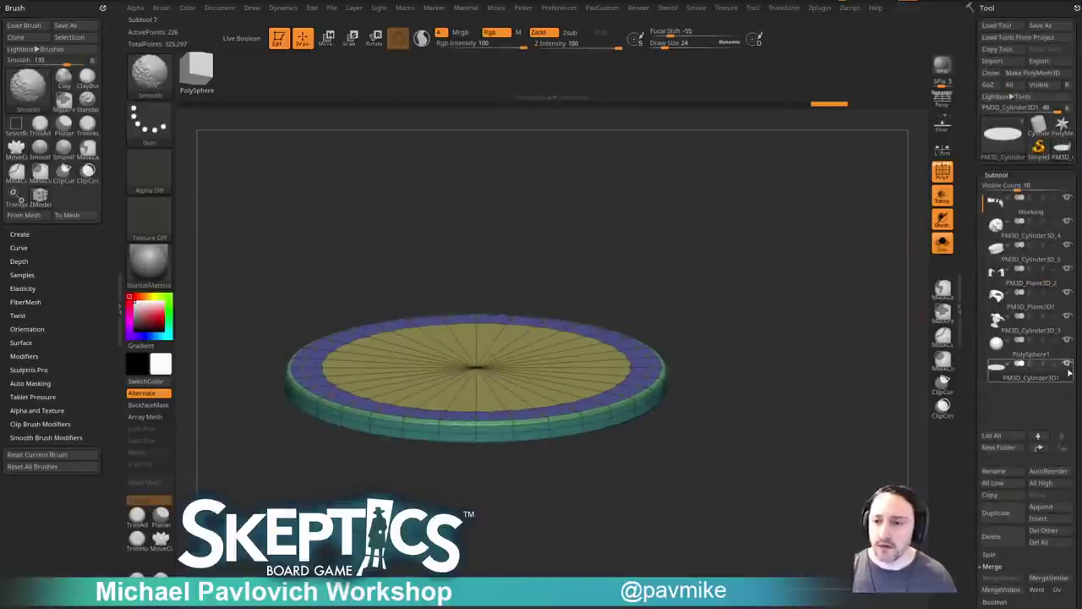
{"action": "mouse_move", "coordinate": [851, 397]}
{"action": "left_mouse_down"}
{"action": "mouse_move", "coordinate": [845, 372]}
{"action": "mouse_move", "coordinate": [804, 401]}
{"action": "mouse_move", "coordinate": [816, 430]}
{"action": "mouse_move", "coordinate": [825, 364]}
{"action": "left_mouse_up"}
{"action": "left_click", "coordinate": [944, 247]}
{"action": "key", "text": "1"}
{"action": "left_click", "coordinate": [996, 515]}
{"action": "left_click_drag", "start_coordinate": [871, 401], "coordinate": [868, 385], "text": "shift"}
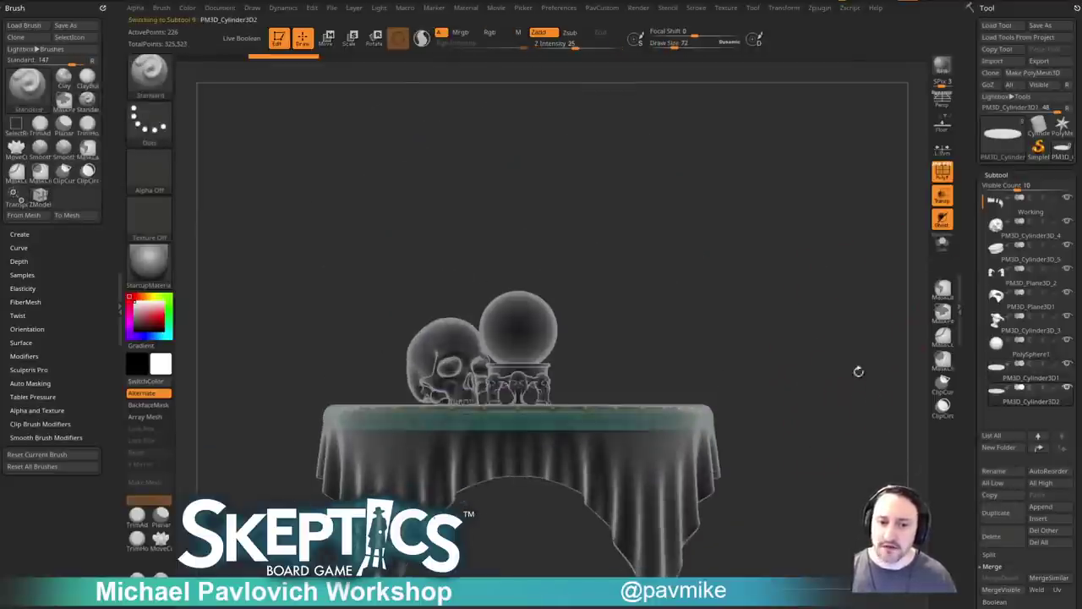
{"action": "key", "text": "w"}
{"action": "left_click_drag", "start_coordinate": [519, 354], "coordinate": [519, 343]}
{"action": "key", "text": "q"}
Isolate the copy's inner cap polygroup and delete the hidden rim and side geometry.
{"action": "mouse_move", "coordinate": [814, 296]}
{"action": "left_mouse_down"}
{"action": "mouse_move", "coordinate": [815, 320]}
{"action": "mouse_move", "coordinate": [942, 313]}
{"action": "left_mouse_up"}
{"action": "mouse_move", "coordinate": [820, 345]}
{"action": "left_mouse_down", "text": "shift"}
{"action": "mouse_move", "coordinate": [810, 282]}
{"action": "mouse_move", "coordinate": [804, 302]}
{"action": "mouse_move", "coordinate": [791, 287]}
{"action": "mouse_move", "coordinate": [768, 332]}
{"action": "left_mouse_up", "text": "shift"}
{"action": "left_click", "coordinate": [518, 404], "text": "ctrl+shift"}
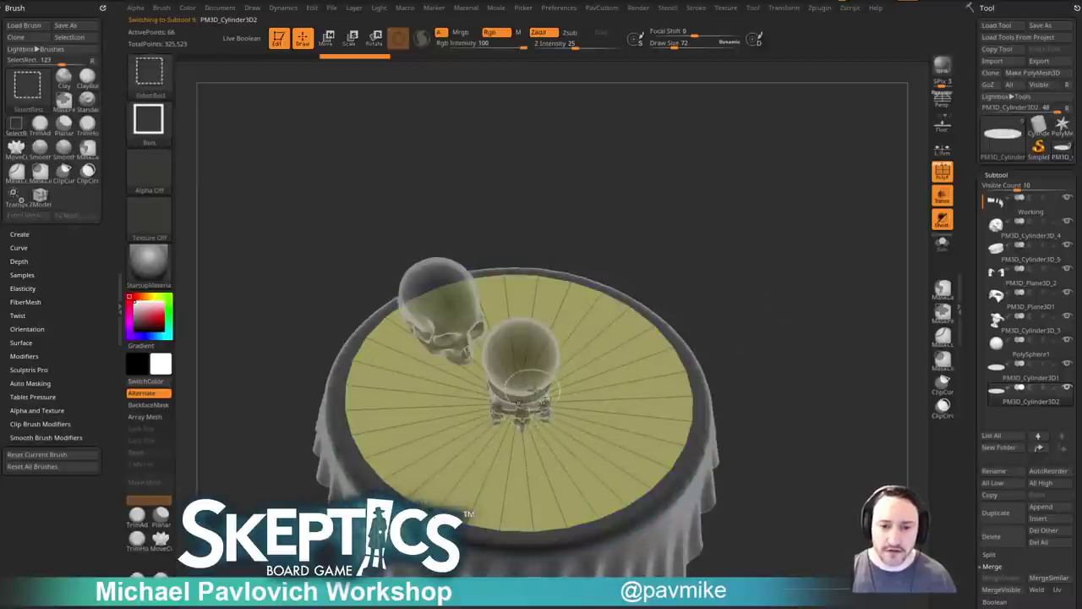
{"action": "key", "text": "3"}
{"action": "left_click", "coordinate": [807, 239]}
Split the copy's two caps into separate polygroups with Auto Groups and delete one, keeping a single flat disc.
{"action": "left_click", "coordinate": [942, 242]}
{"action": "left_click_drag", "start_coordinate": [864, 100], "coordinate": [853, 286]}
{"action": "key", "text": "space"}
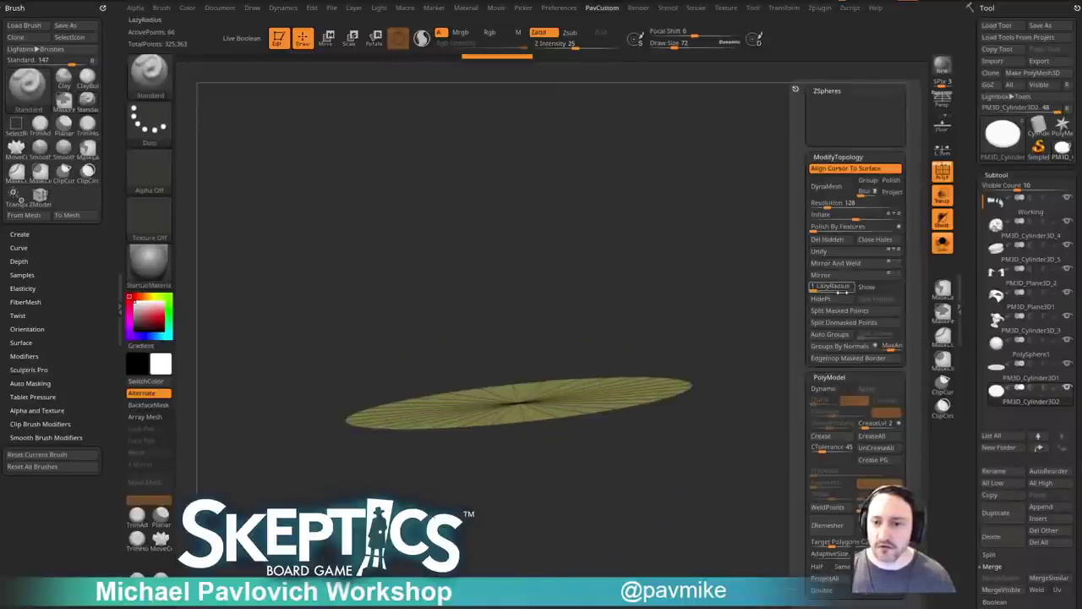
{"action": "left_click", "coordinate": [837, 334]}
{"action": "left_click_drag", "start_coordinate": [749, 346], "coordinate": [798, 425]}
{"action": "left_click", "coordinate": [518, 403], "text": "ctrl+shift"}
{"action": "key", "text": "space"}
{"action": "left_click", "coordinate": [750, 239]}
Show the full scene without transparency and position the flat disc just above the tablecloth's top surface.
{"action": "left_click_drag", "start_coordinate": [766, 325], "coordinate": [888, 330]}
{"action": "left_click", "coordinate": [943, 243]}
{"action": "left_click_drag", "start_coordinate": [872, 273], "coordinate": [840, 234], "text": "shift"}
{"action": "left_click", "coordinate": [940, 197]}
{"action": "key", "text": "w"}
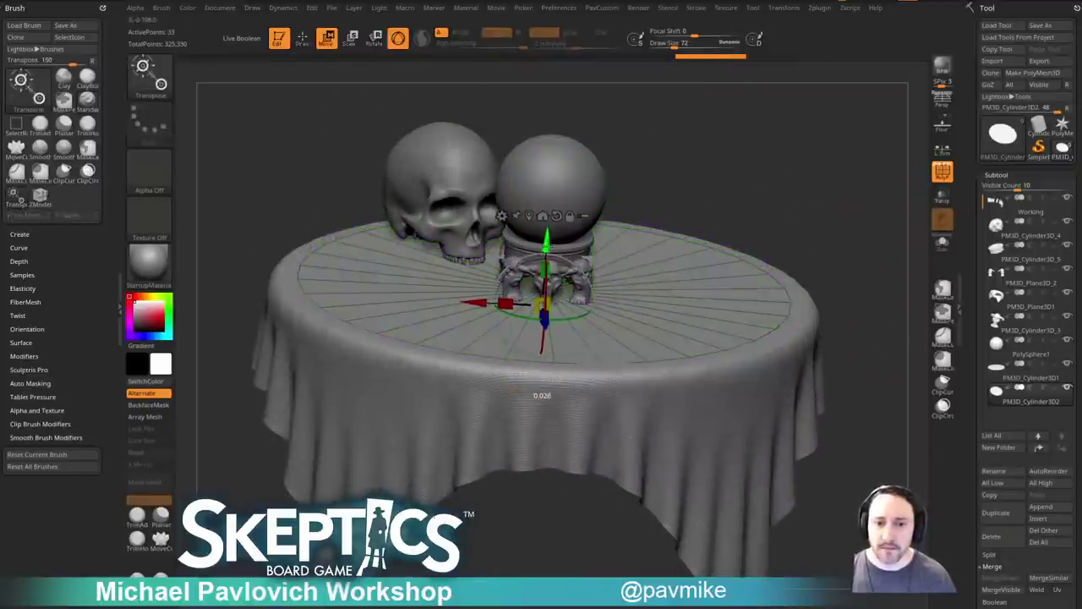
{"action": "key", "text": "q"}
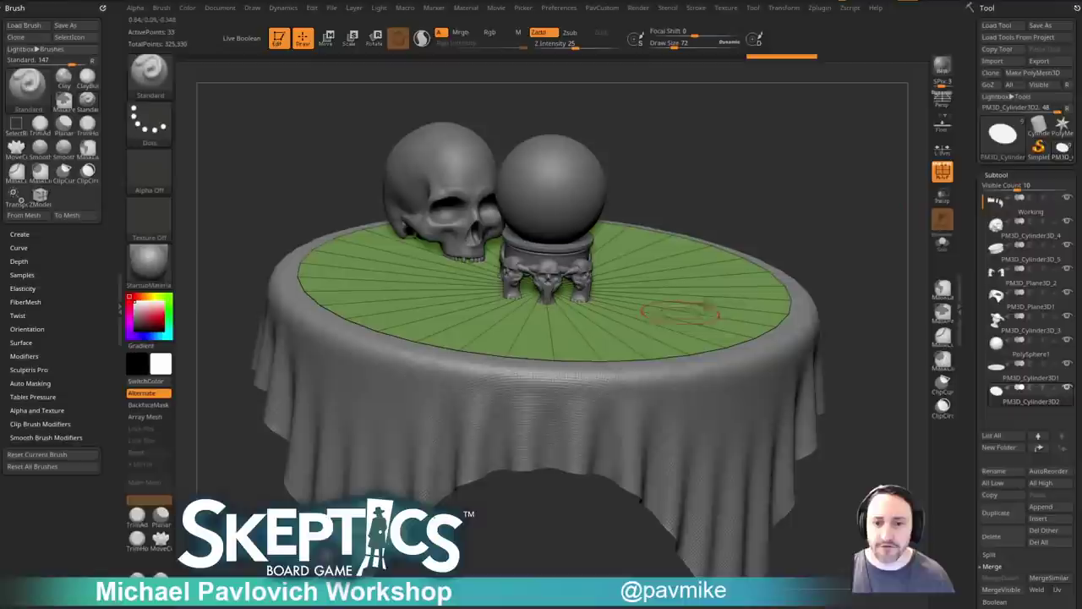
Insert an edge loop around the flat green disc, between its centre and outer rim, with the ZModeler brush.
{"action": "left_click_drag", "start_coordinate": [845, 205], "coordinate": [859, 328]}
{"action": "left_click_drag", "start_coordinate": [867, 341], "coordinate": [870, 331], "text": "alt"}
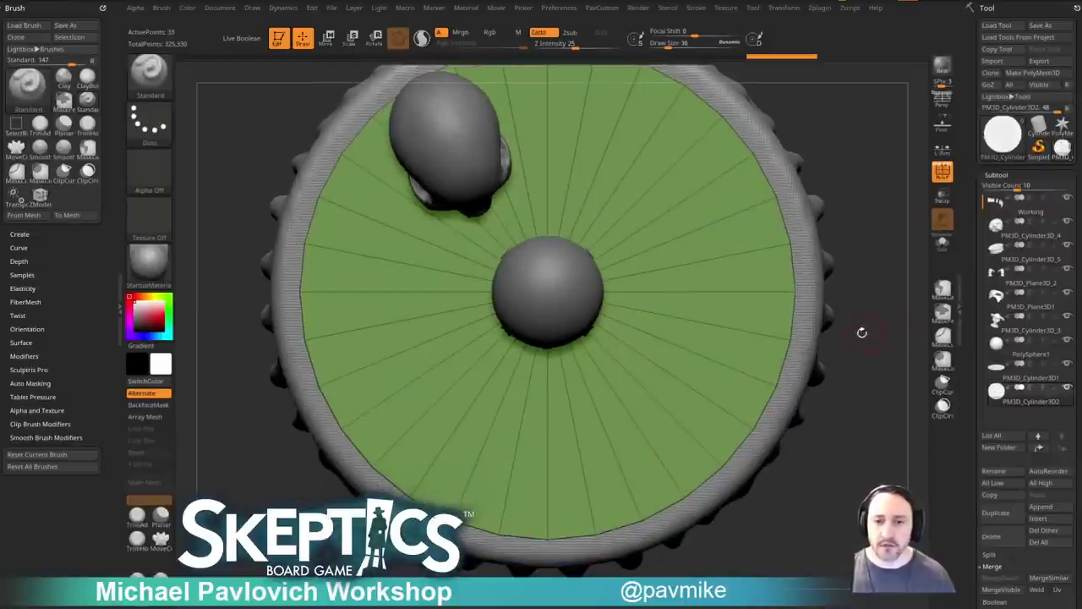
{"action": "key", "text": "b"}
{"action": "key", "text": "z"}
{"action": "key", "text": "m"}
{"action": "key", "text": "space"}
{"action": "left_click", "coordinate": [714, 408]}
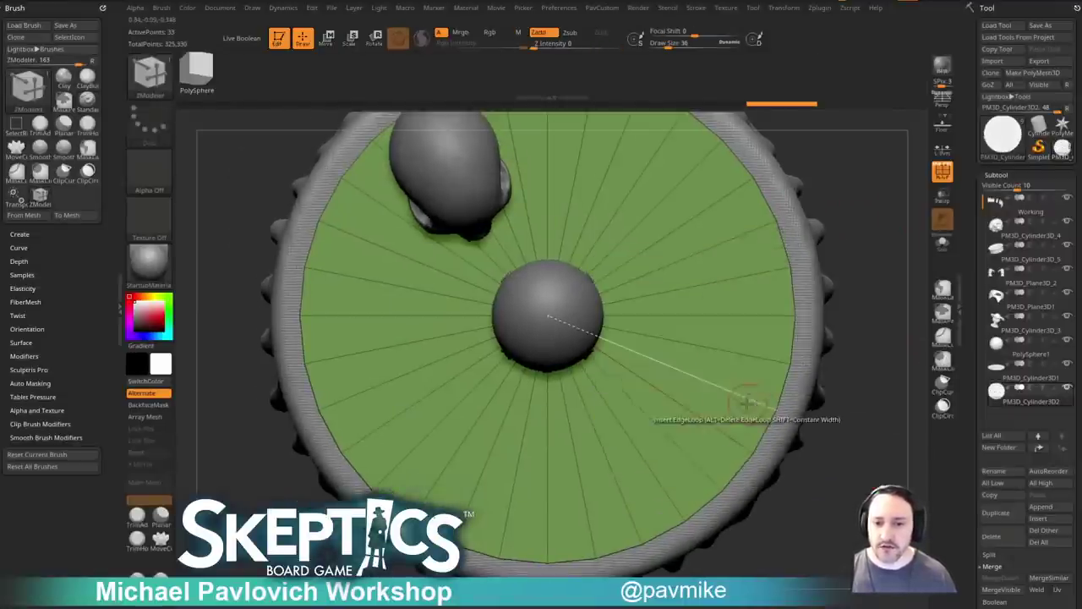
{"action": "left_click_drag", "start_coordinate": [679, 364], "coordinate": [703, 383]}
{"action": "left_click_drag", "start_coordinate": [886, 369], "coordinate": [887, 292]}
{"action": "right_click_drag", "start_coordinate": [686, 408], "coordinate": [694, 435]}
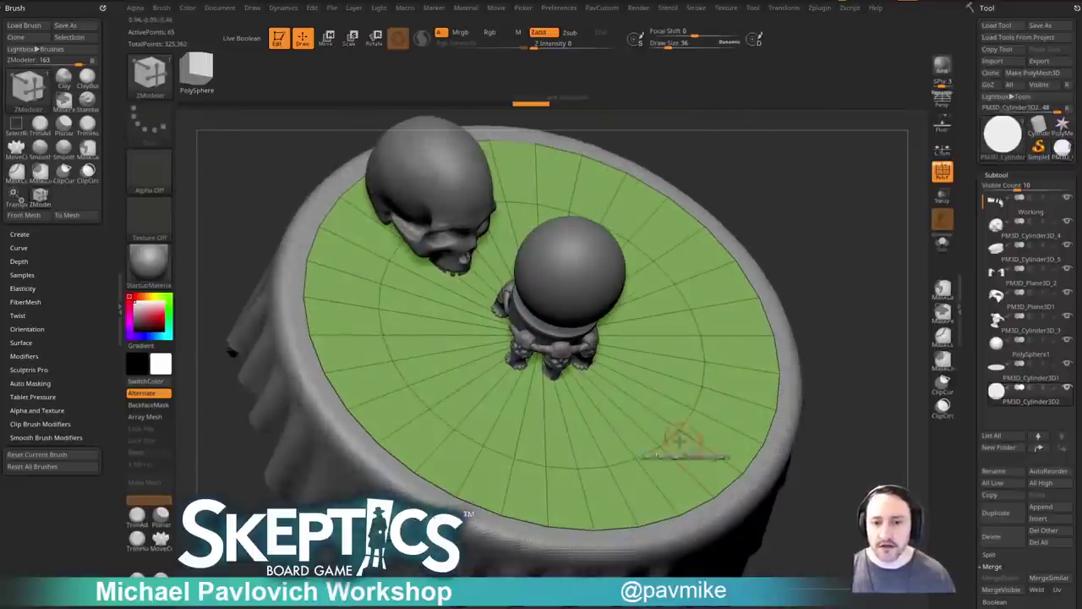
Bevel the disc's complete inserted edge loop into a narrow circular band.
{"action": "key", "text": "space"}
{"action": "left_click", "coordinate": [508, 300]}
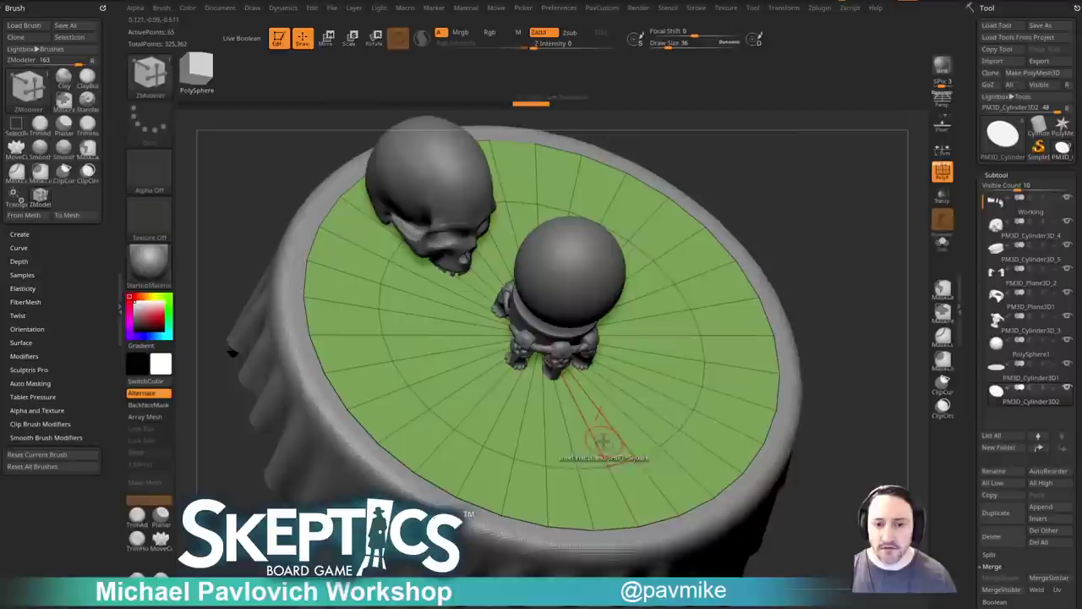
{"action": "left_click_drag", "start_coordinate": [607, 450], "coordinate": [634, 455]}
Insert an edge loop around the beveled band, dividing it into inner and outer rows with separate polygroups.
{"action": "key", "text": "space"}
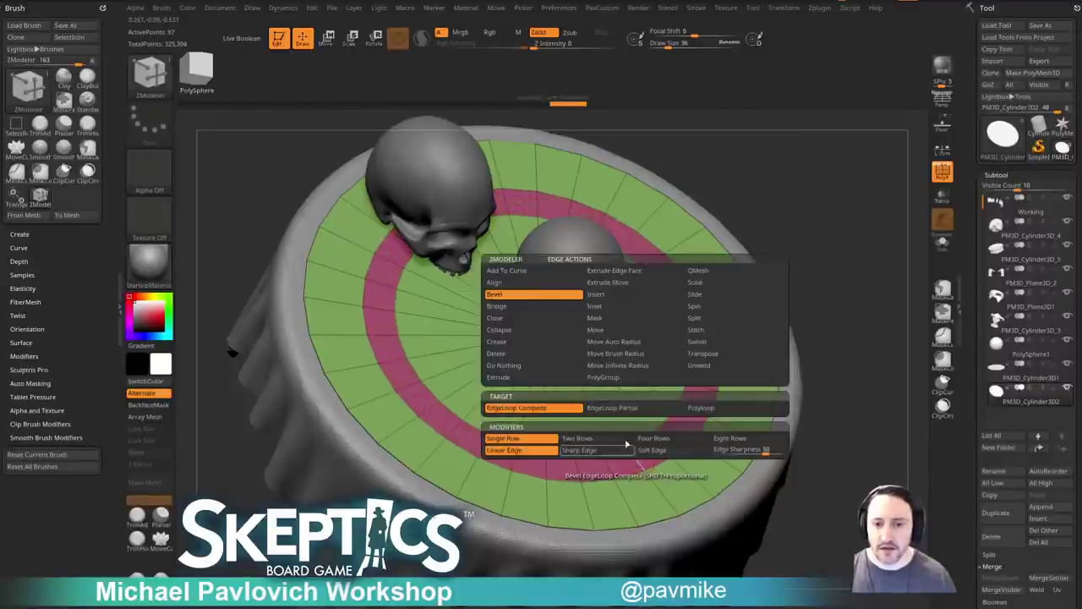
{"action": "left_click", "coordinate": [596, 294]}
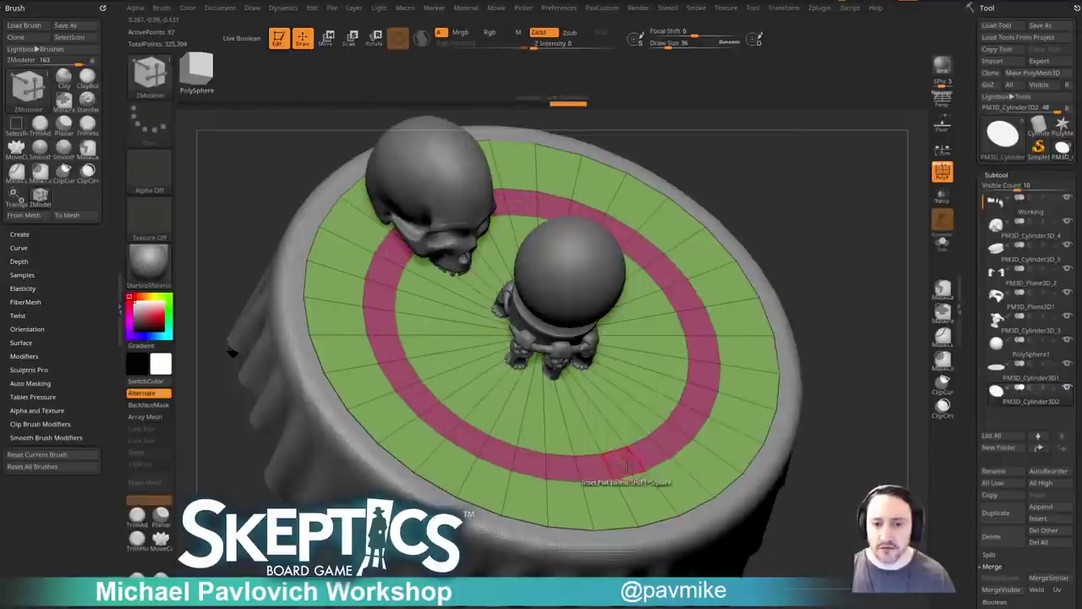
{"action": "key", "text": "space"}
{"action": "left_click", "coordinate": [642, 380]}
Hide the green parts of the disc and delete the hidden geometry, keeping only the circular band.
{"action": "double_click", "coordinate": [752, 370], "text": "ctrl+shift"}
{"action": "key", "text": "2"}
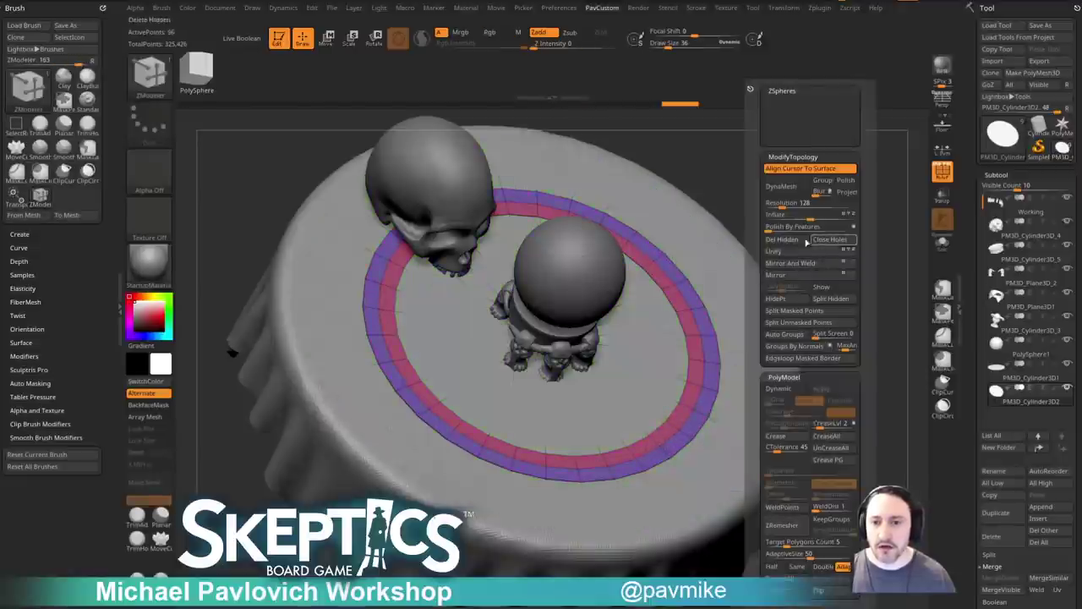
{"action": "left_click", "coordinate": [791, 242]}
Hide all but the ring's front arc from the top view with SelectLasso and delete the hidden geometry.
{"action": "left_click_drag", "start_coordinate": [848, 254], "coordinate": [876, 316], "text": "shift"}
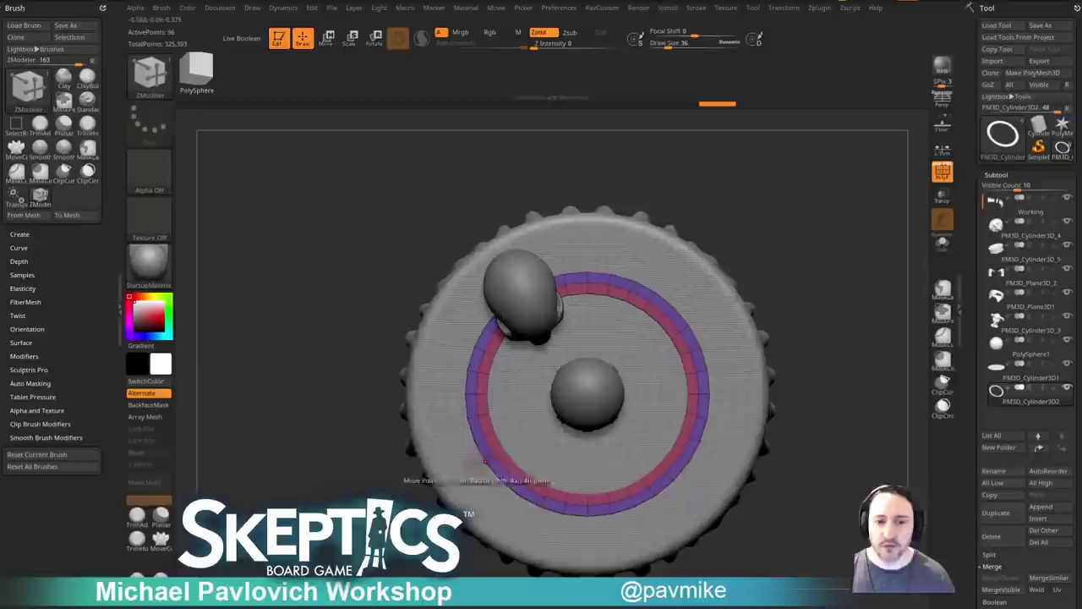
{"action": "left_click_drag", "start_coordinate": [866, 361], "coordinate": [826, 331], "text": "alt"}
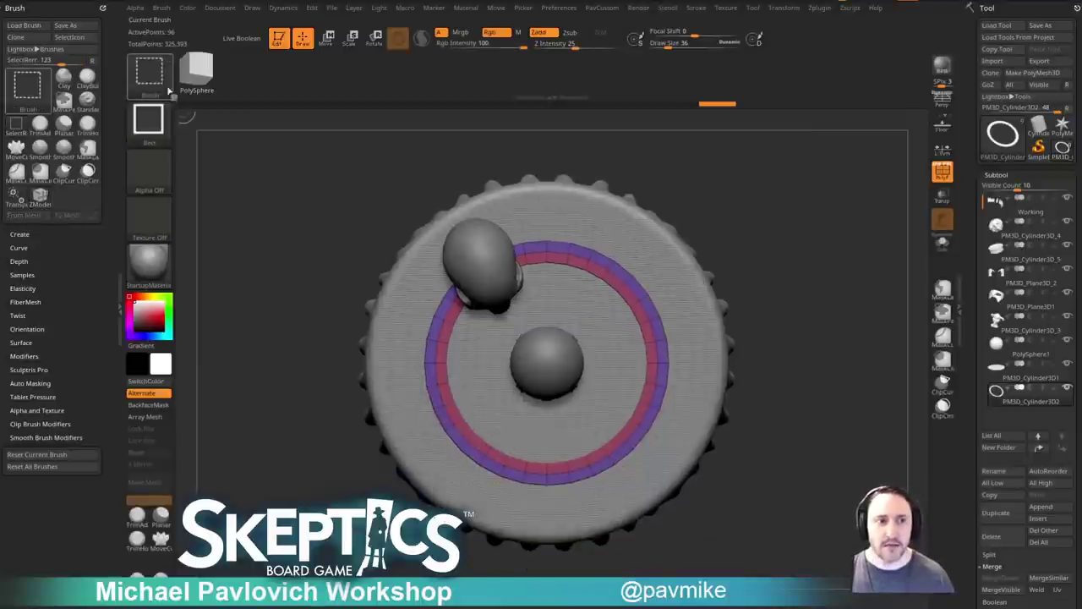
{"action": "left_click", "coordinate": [156, 79], "text": "ctrl+shift"}
{"action": "left_click", "coordinate": [449, 134]}
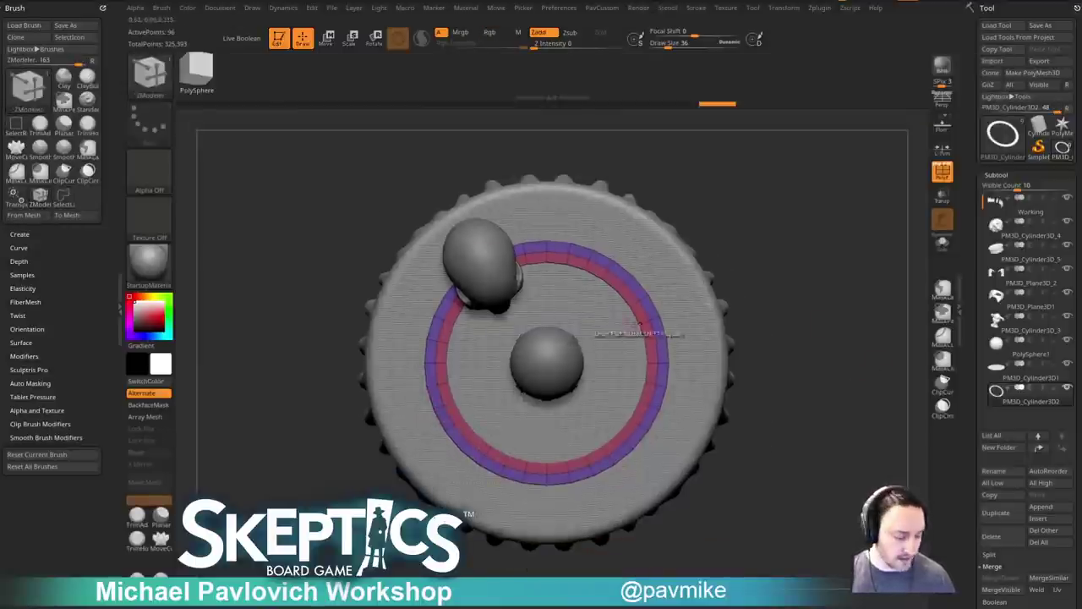
{"action": "mouse_move", "coordinate": [835, 243]}
{"action": "left_mouse_down", "text": "ctrl+alt+shift"}
{"action": "mouse_move", "coordinate": [591, 345]}
{"action": "mouse_move", "coordinate": [647, 374]}
{"action": "mouse_move", "coordinate": [718, 358]}
{"action": "left_mouse_up", "text": "ctrl+alt+shift"}
{"action": "mouse_move", "coordinate": [786, 413]}
{"action": "left_mouse_down", "text": "ctrl+alt+shift"}
{"action": "mouse_move", "coordinate": [654, 310]}
{"action": "mouse_move", "coordinate": [598, 435]}
{"action": "mouse_move", "coordinate": [630, 460]}
{"action": "left_mouse_up", "text": "ctrl+alt+shift"}
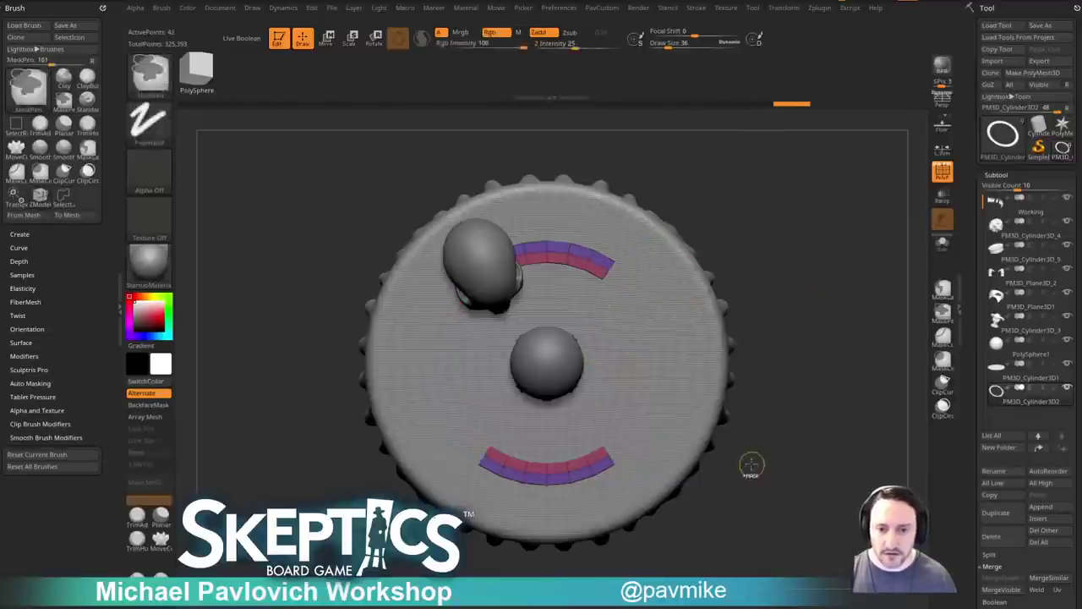
{"action": "key", "text": "ctrl+z"}
{"action": "mouse_move", "coordinate": [796, 438]}
{"action": "left_mouse_down", "text": "ctrl+alt+shift"}
{"action": "mouse_move", "coordinate": [630, 396]}
{"action": "mouse_move", "coordinate": [664, 451]}
{"action": "left_mouse_up", "text": "ctrl+alt+shift"}
{"action": "mouse_move", "coordinate": [792, 250]}
{"action": "left_mouse_down", "text": "ctrl+alt+shift"}
{"action": "mouse_move", "coordinate": [605, 186]}
{"action": "mouse_move", "coordinate": [634, 339]}
{"action": "left_mouse_up", "text": "ctrl+alt+shift"}
{"action": "key", "text": "2"}
{"action": "left_click", "coordinate": [795, 240]}
{"action": "left_click_drag", "start_coordinate": [820, 406], "coordinate": [811, 321]}
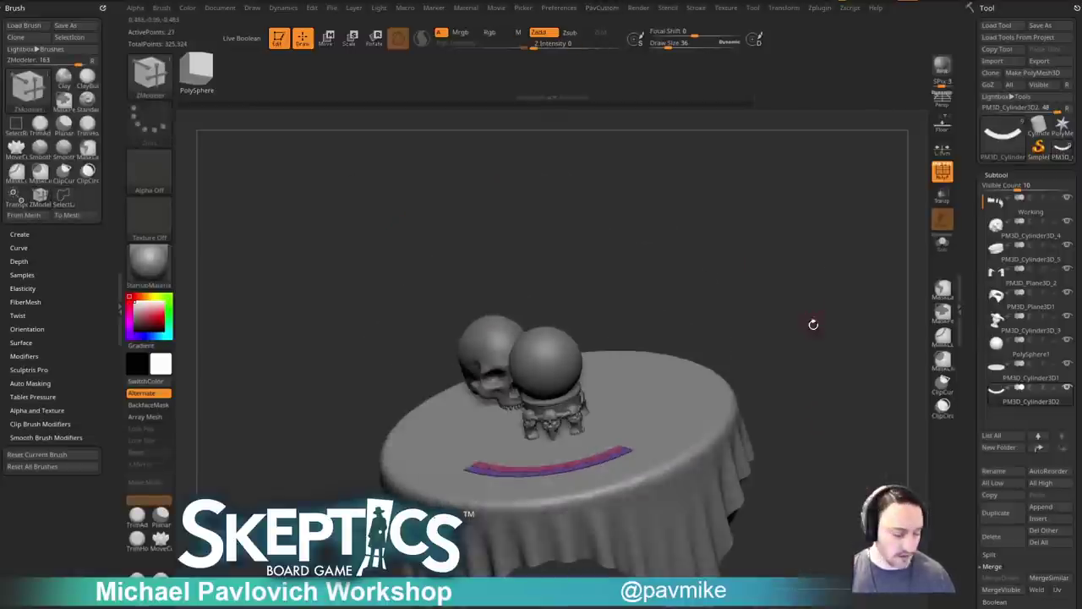
{"action": "left_click_drag", "start_coordinate": [850, 390], "coordinate": [825, 277]}
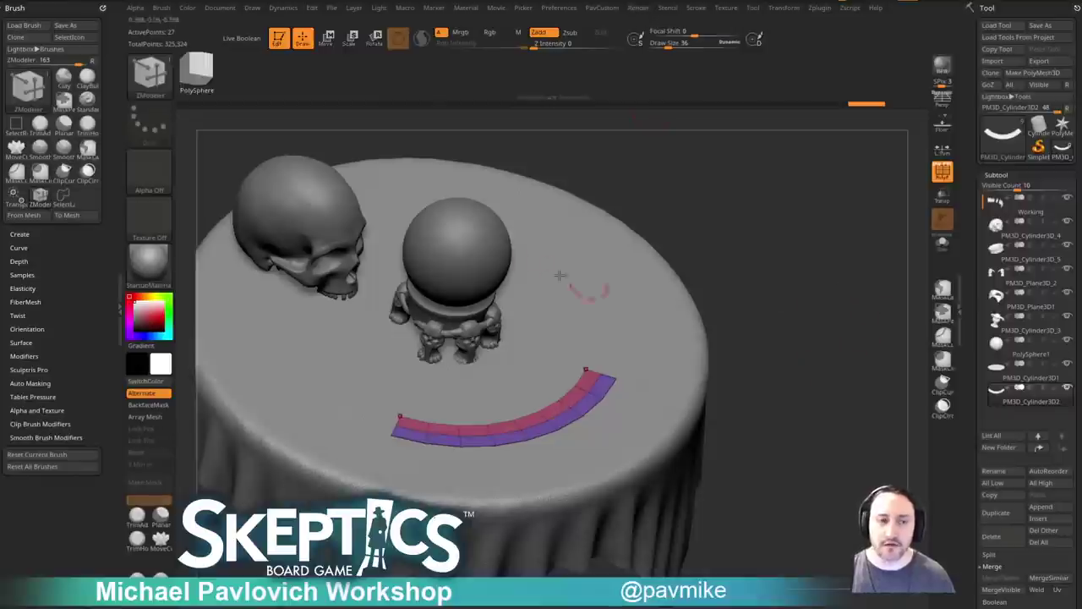
Leave edit mode, clear the canvas, draw a new Cylinder3D and make it editable.
{"action": "left_click", "coordinate": [287, 43]}
{"action": "left_click", "coordinate": [352, 63]}
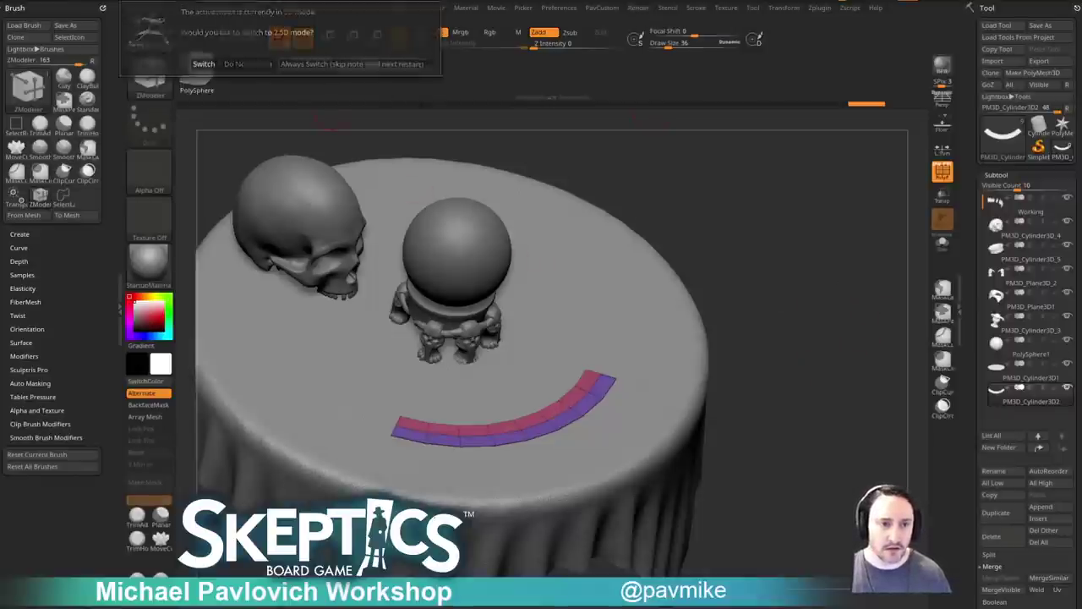
{"action": "key", "text": "ctrl+n"}
{"action": "left_click", "coordinate": [1001, 142]}
{"action": "left_click", "coordinate": [1038, 127]}
{"action": "left_click_drag", "start_coordinate": [476, 392], "coordinate": [541, 520]}
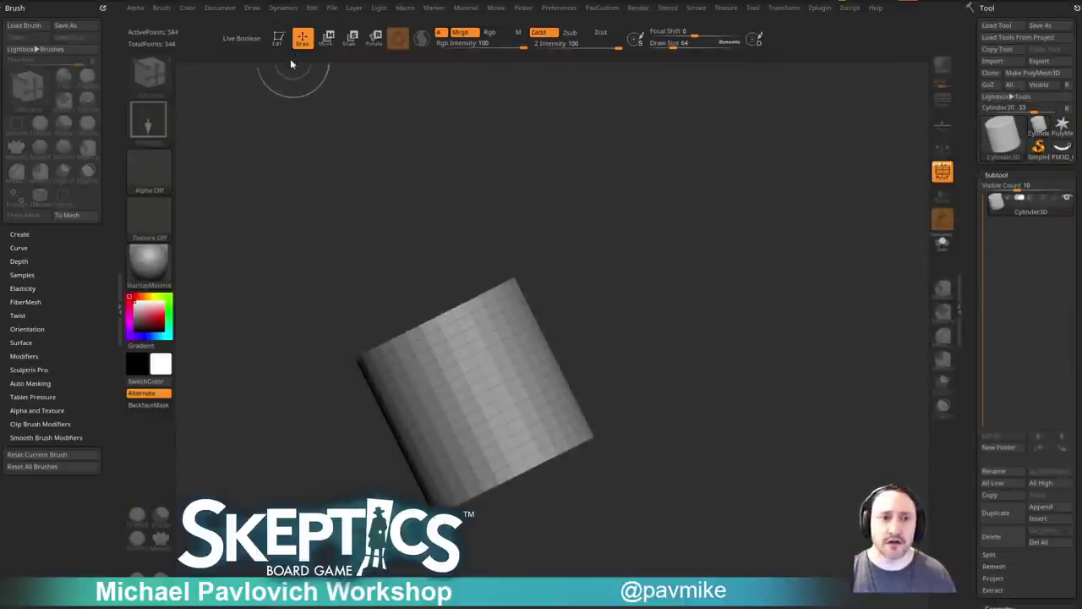
{"action": "key", "text": "t"}
Set the cylinder's HDivide to 8, reduce its VDivide, and convert it to a PolyMesh3D.
{"action": "left_click_drag", "start_coordinate": [966, 404], "coordinate": [1004, 243]}
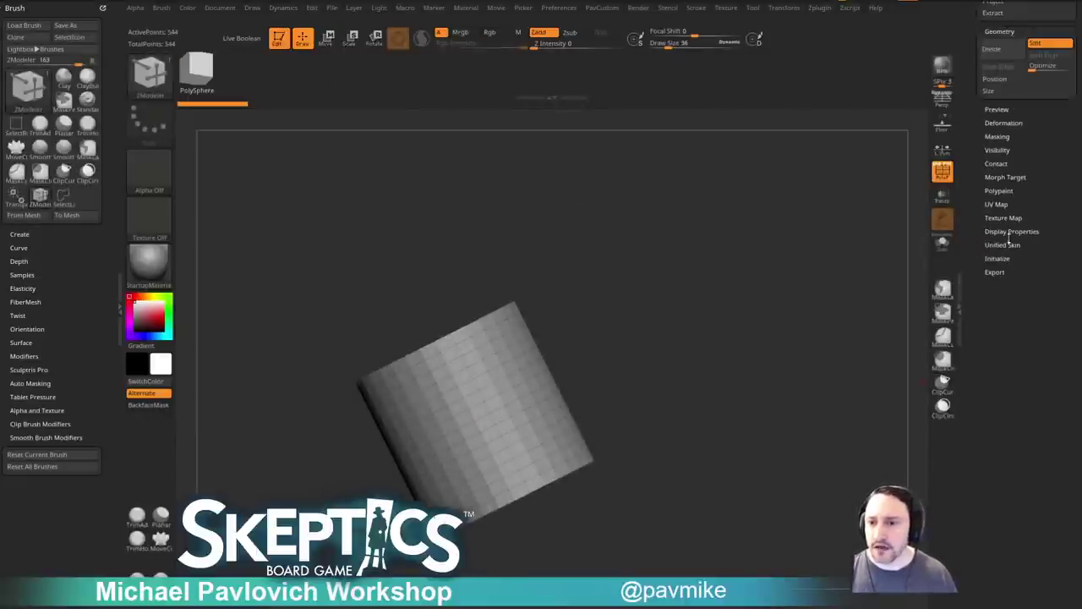
{"action": "left_click", "coordinate": [998, 257]}
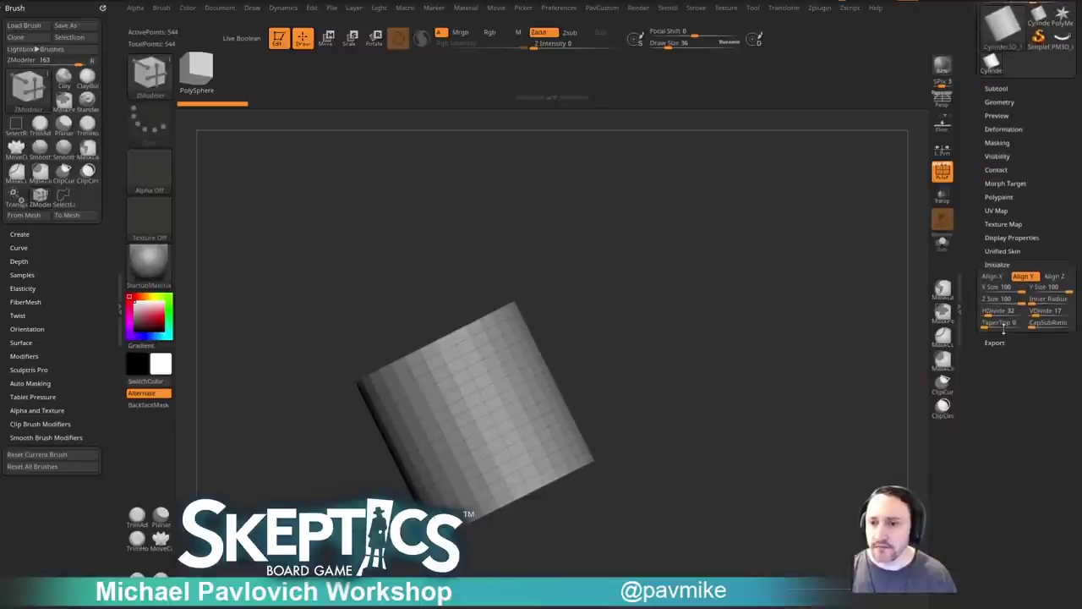
{"action": "left_click", "coordinate": [991, 313]}
{"action": "type", "text": "8"}
{"action": "key", "text": "Tab"}
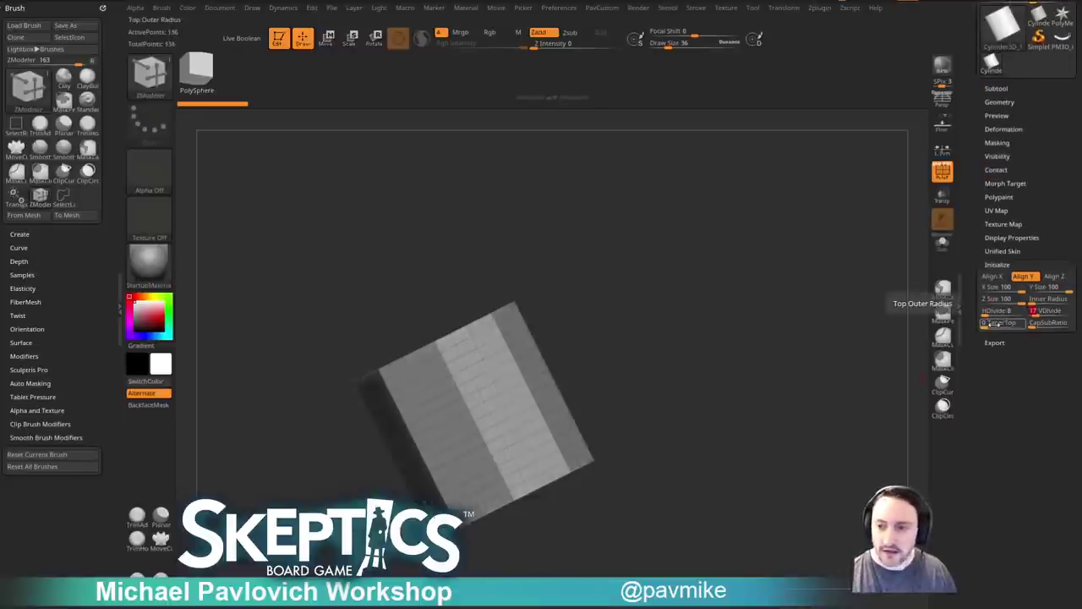
{"action": "left_click_drag", "start_coordinate": [979, 143], "coordinate": [979, 254]}
{"action": "left_click", "coordinate": [1009, 77]}
View the octagonal cylinder end-on and scale it down uniformly with the gizmo.
{"action": "left_click_drag", "start_coordinate": [754, 215], "coordinate": [793, 290], "text": "shift"}
{"action": "key", "text": "w"}
{"action": "left_click", "coordinate": [443, 289]}
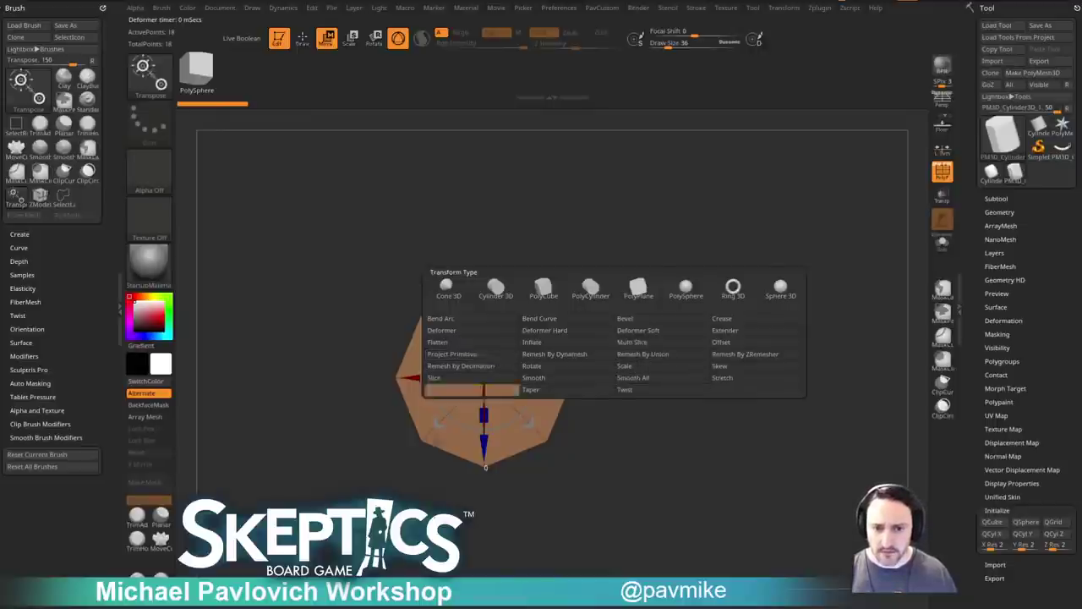
{"action": "left_click_drag", "start_coordinate": [484, 378], "coordinate": [416, 409]}
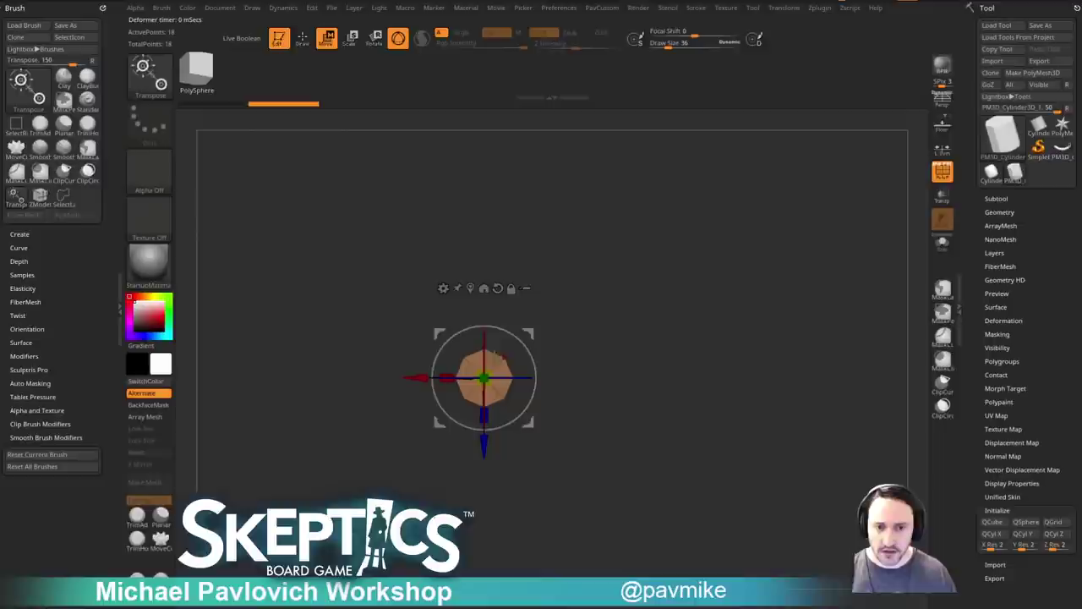
Try to extend the octagonal cylinder along both axes into a rounded square with the Extender deformer.
{"action": "left_click", "coordinate": [443, 288]}
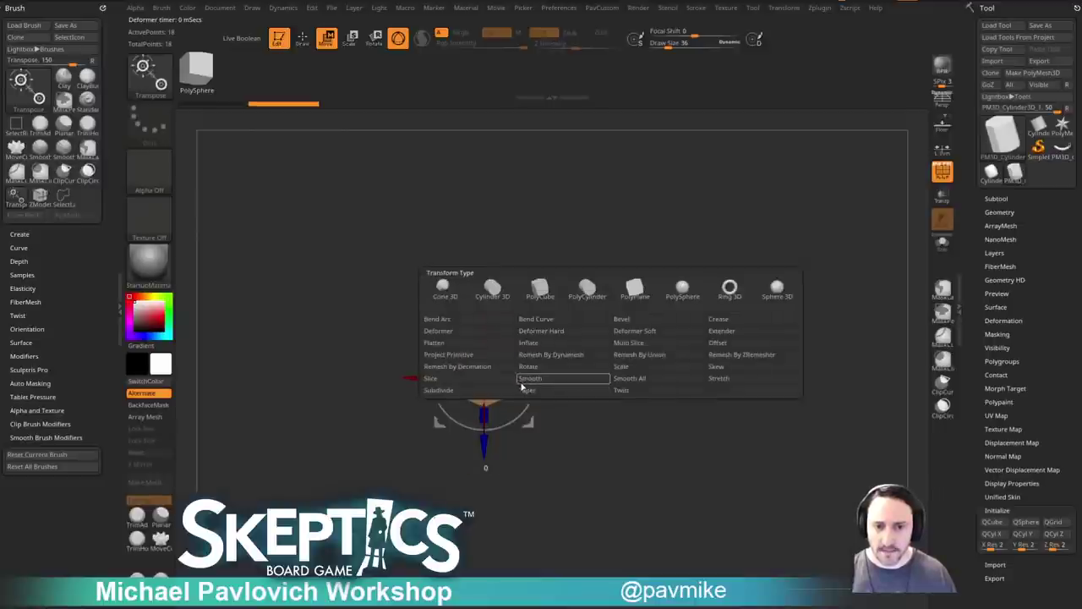
{"action": "left_click", "coordinate": [721, 330]}
{"action": "left_click_drag", "start_coordinate": [450, 378], "coordinate": [422, 378]}
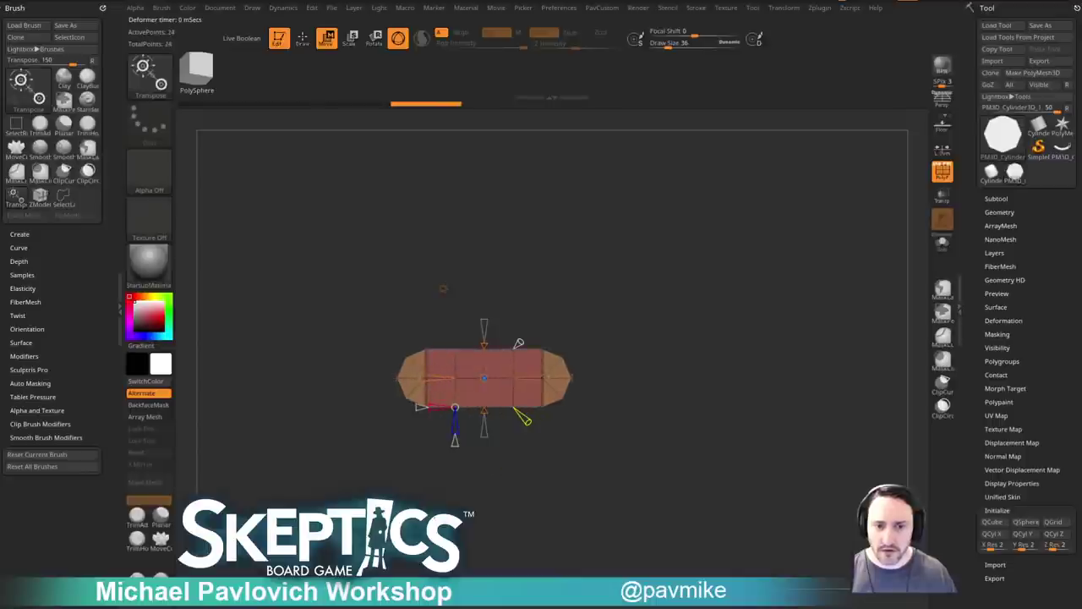
{"action": "left_click_drag", "start_coordinate": [484, 334], "coordinate": [478, 285]}
{"action": "key", "text": "q"}
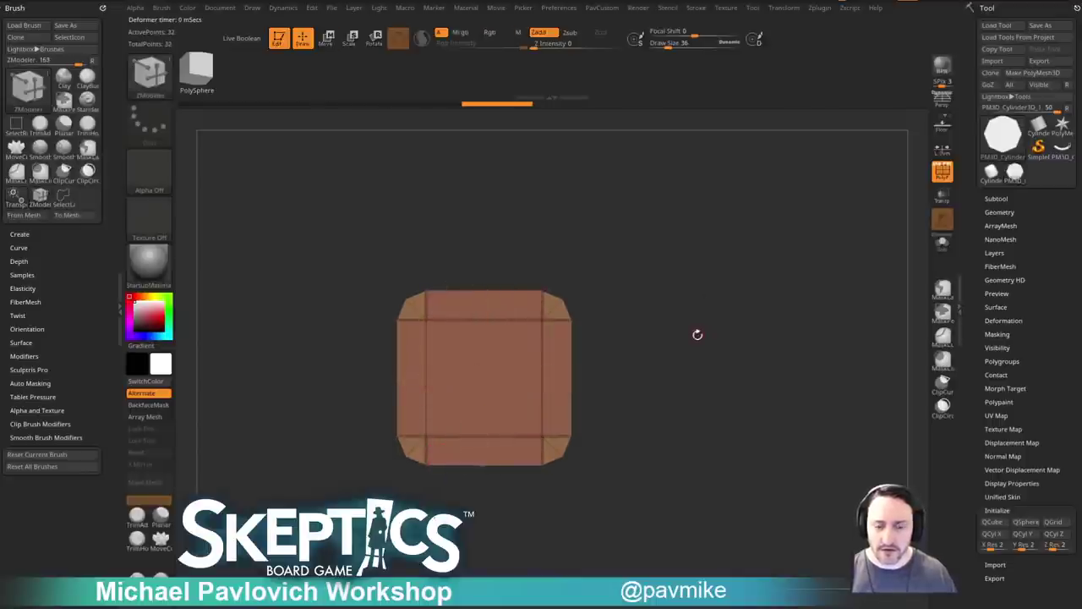
{"action": "mouse_move", "coordinate": [699, 341]}
{"action": "left_mouse_down"}
{"action": "mouse_move", "coordinate": [643, 377]}
{"action": "mouse_move", "coordinate": [696, 355]}
{"action": "left_mouse_up"}
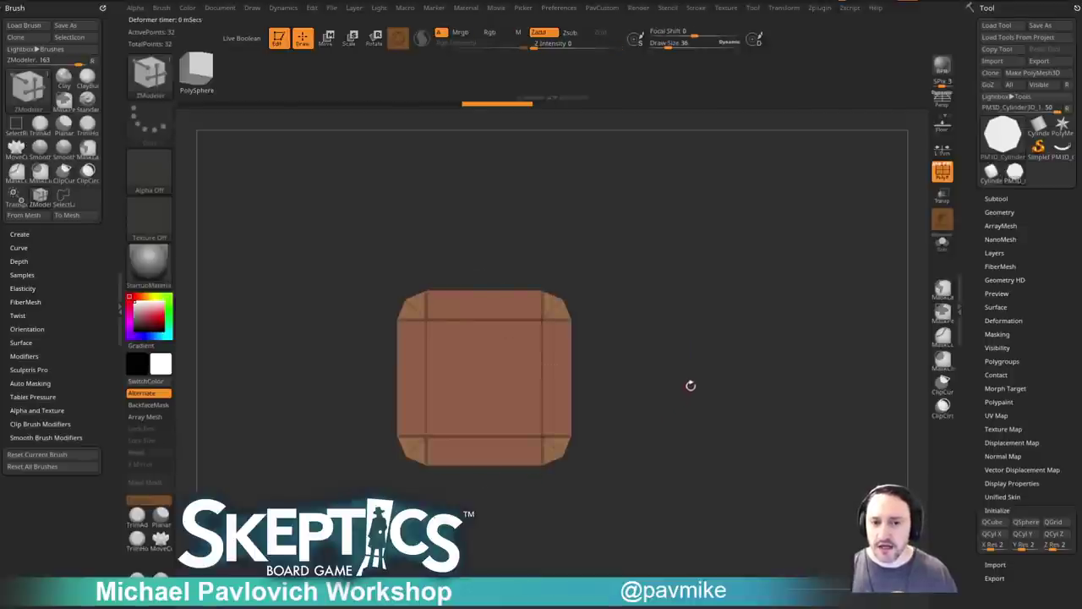
{"action": "key", "text": "ctrl+z"}
{"action": "key", "text": "ctrl+z"}
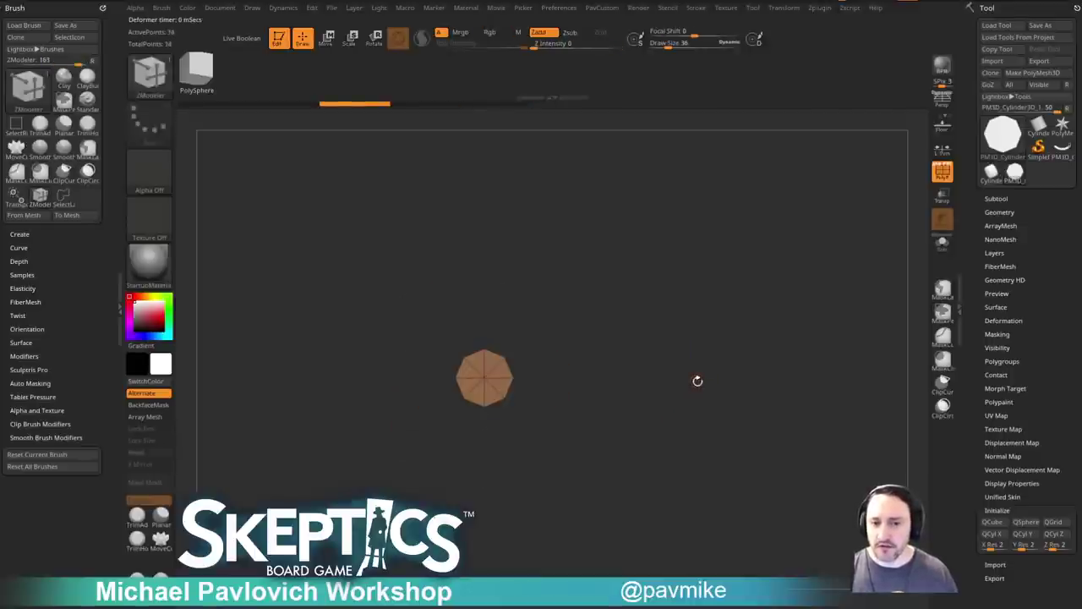
Extend the octagonal cylinder along both axes into a rounded square block with Extender, and remove all its creases.
{"action": "key", "text": "w"}
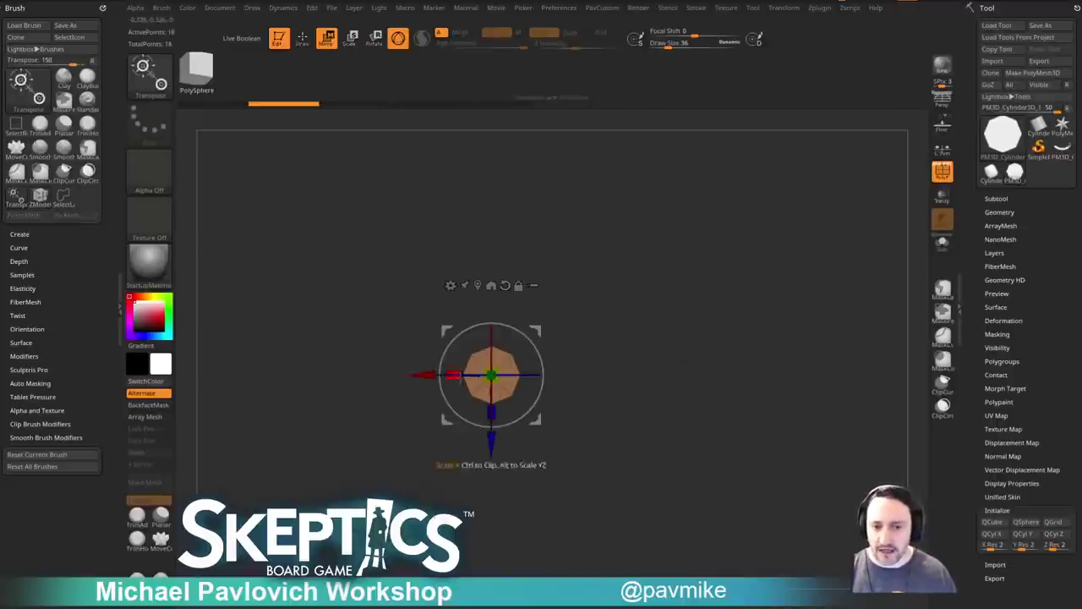
{"action": "left_click", "coordinate": [450, 285]}
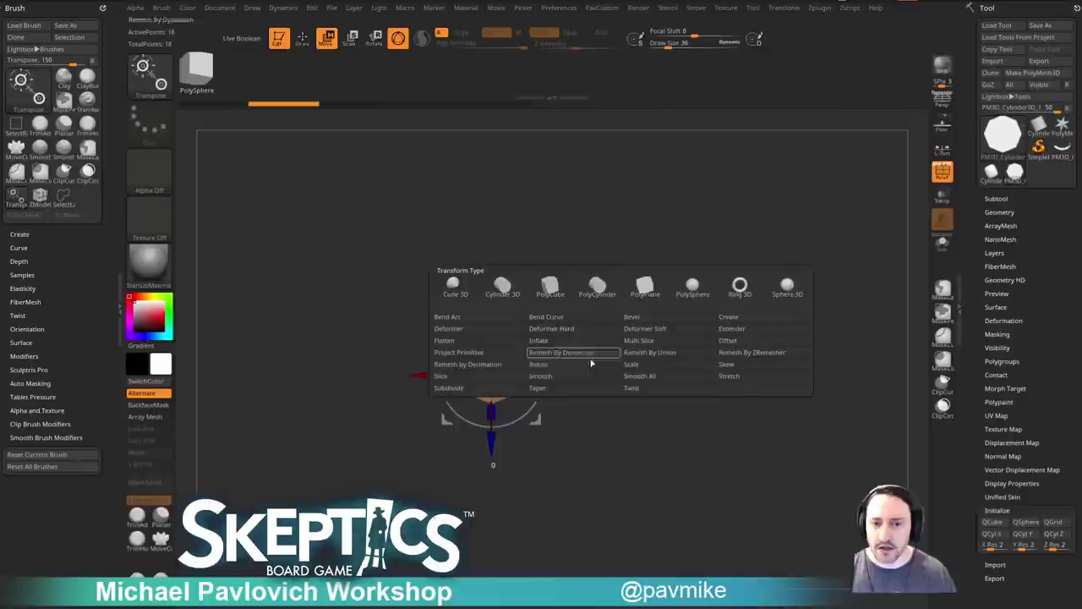
{"action": "left_click", "coordinate": [730, 330]}
{"action": "left_click_drag", "start_coordinate": [496, 340], "coordinate": [507, 272]}
{"action": "key", "text": "q"}
{"action": "left_click_drag", "start_coordinate": [668, 317], "coordinate": [651, 345]}
{"action": "key", "text": "2"}
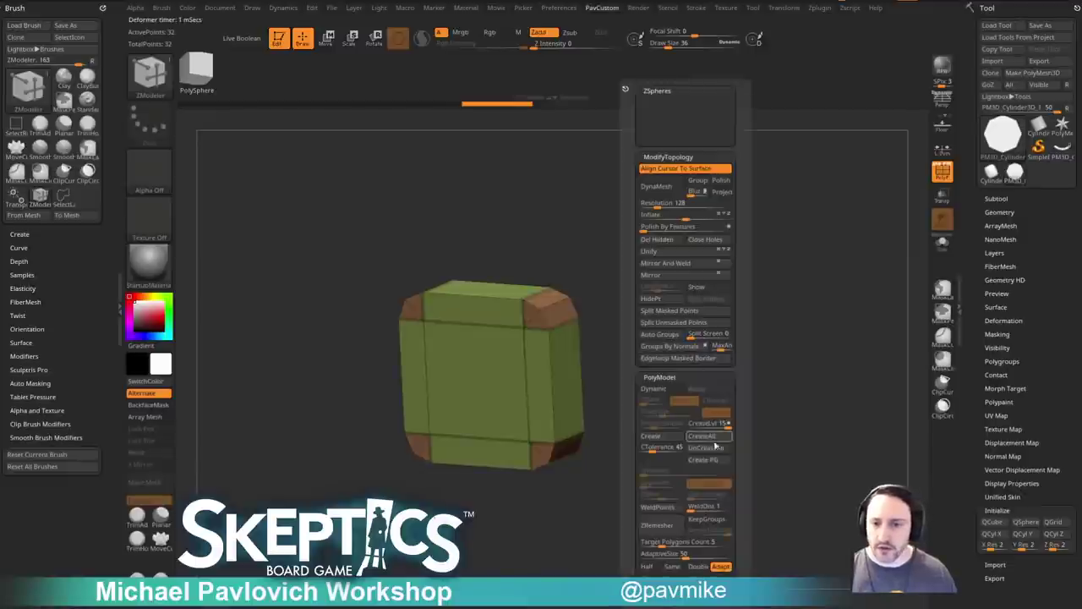
{"action": "left_click", "coordinate": [713, 448]}
Thin the rounded square block into a narrow slab from the side view with the deformer handle.
{"action": "left_click_drag", "start_coordinate": [635, 394], "coordinate": [704, 354], "text": "shift"}
{"action": "key", "text": "w"}
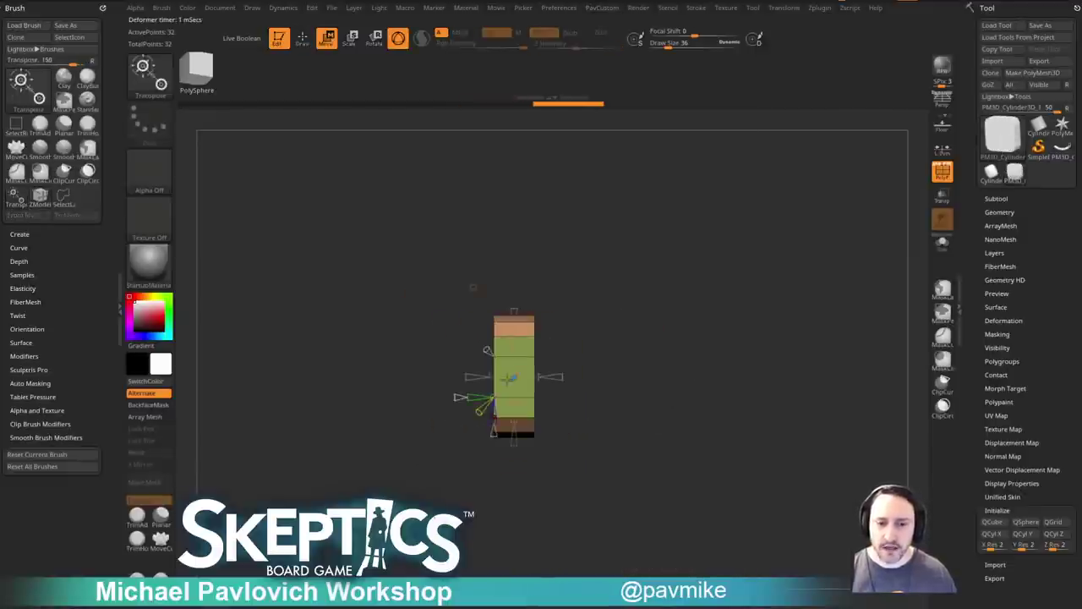
{"action": "left_click_drag", "start_coordinate": [476, 377], "coordinate": [534, 389]}
{"action": "key", "text": "q"}
{"action": "mouse_move", "coordinate": [644, 342]}
{"action": "left_mouse_down", "text": "shift"}
{"action": "mouse_move", "coordinate": [703, 357]}
{"action": "mouse_move", "coordinate": [696, 369]}
{"action": "left_mouse_up", "text": "shift"}
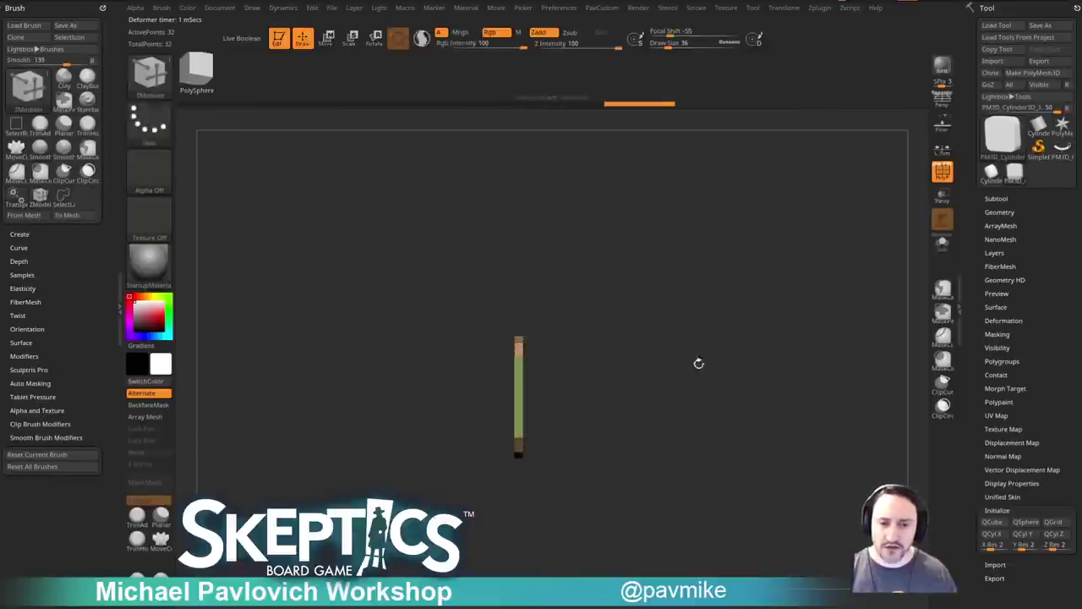
Hide one face side of the slab with SelectRect and delete the hidden geometry, keeping a single flat face.
{"action": "left_click", "coordinate": [149, 74]}
{"action": "left_click", "coordinate": [355, 87]}
{"action": "left_click_drag", "start_coordinate": [374, 228], "coordinate": [518, 537], "text": "ctrl+shift"}
{"action": "left_click_drag", "start_coordinate": [738, 315], "coordinate": [780, 302]}
{"action": "key", "text": "grave"}
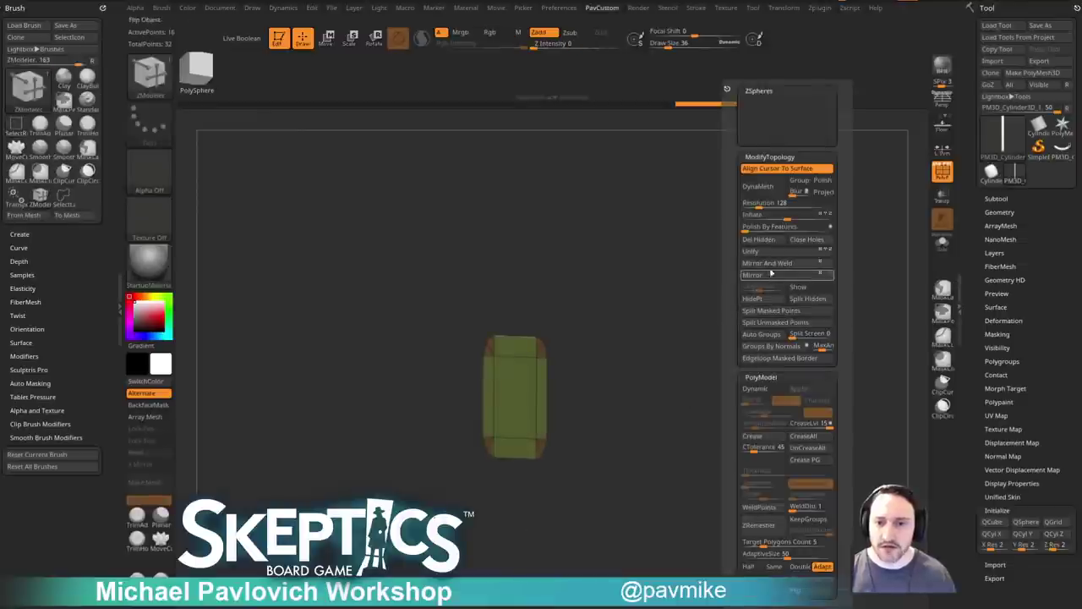
{"action": "left_click", "coordinate": [758, 243]}
Assign the flat rounded square to one polygroup, and mirror and weld it to add a centre edge.
{"action": "left_click_drag", "start_coordinate": [715, 317], "coordinate": [730, 335], "text": "shift"}
{"action": "key", "text": "ctrl+w"}
{"action": "left_click_drag", "start_coordinate": [743, 252], "coordinate": [742, 275], "text": "alt"}
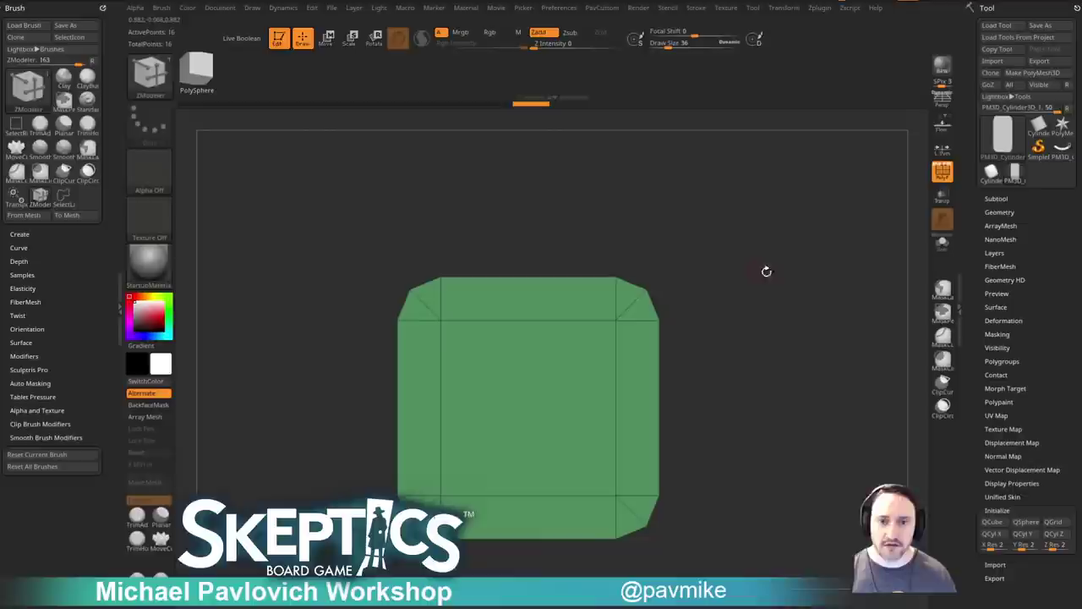
{"action": "key", "text": "grave"}
{"action": "left_click", "coordinate": [764, 268]}
Delete the diagonal edges in the rounded square's corners with the ZModeler edge Delete action.
{"action": "key", "text": "space"}
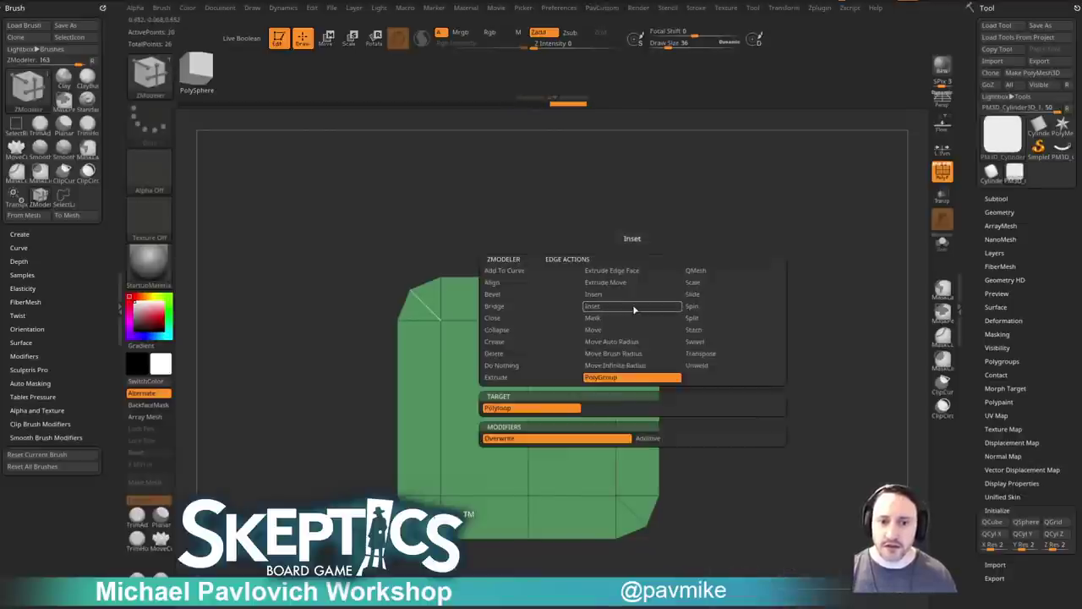
{"action": "left_click", "coordinate": [517, 355]}
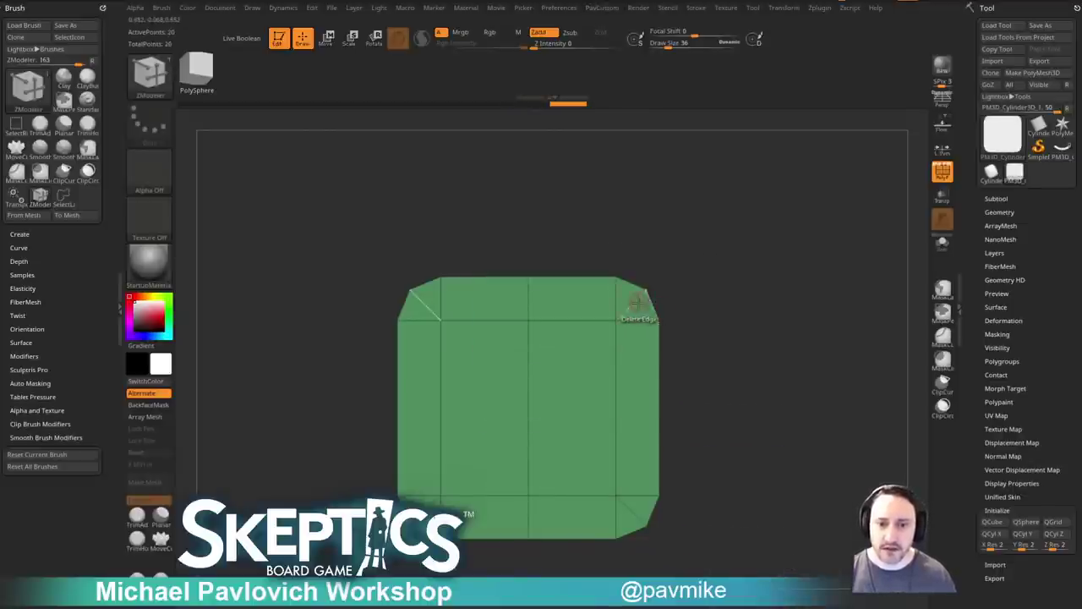
{"action": "left_click", "coordinate": [633, 510]}
{"action": "left_click_drag", "start_coordinate": [764, 351], "coordinate": [741, 273], "text": "alt"}
{"action": "key", "text": "w"}
{"action": "key", "text": "f"}
{"action": "mouse_move", "coordinate": [767, 330]}
{"action": "right_mouse_down", "text": "ctrl"}
{"action": "mouse_move", "coordinate": [792, 301]}
{"action": "mouse_move", "coordinate": [767, 300]}
{"action": "right_mouse_up", "text": "ctrl"}
{"action": "key", "text": "q"}
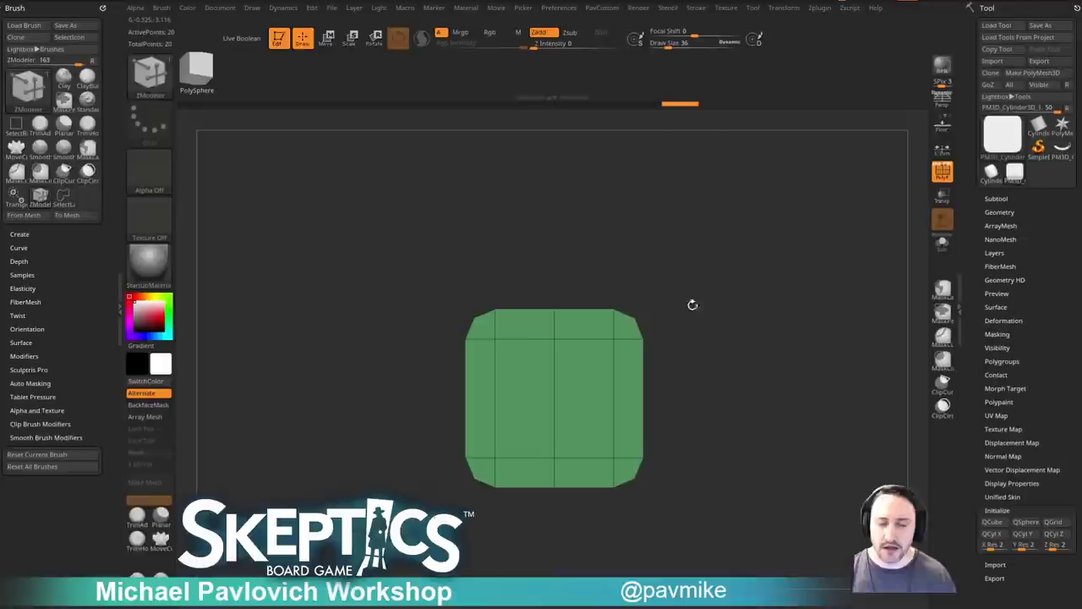
Set the Transform symmetry so edits mirror both across the width and along the height of the rounded square.
{"action": "left_click", "coordinate": [784, 9]}
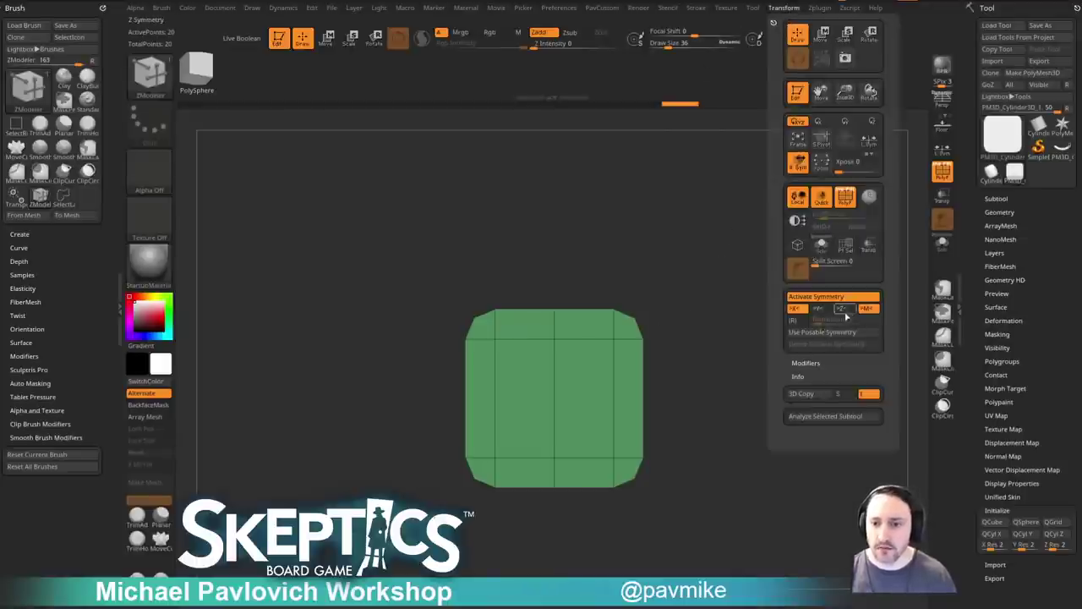
{"action": "left_click", "coordinate": [846, 311]}
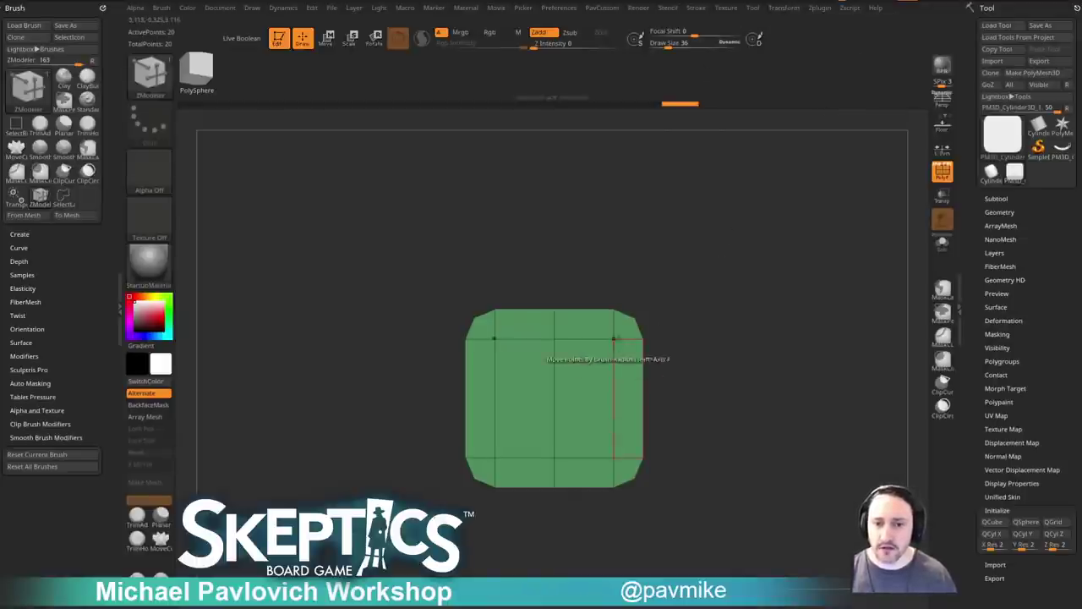
{"action": "left_click", "coordinate": [779, 10]}
{"action": "left_click", "coordinate": [818, 309]}
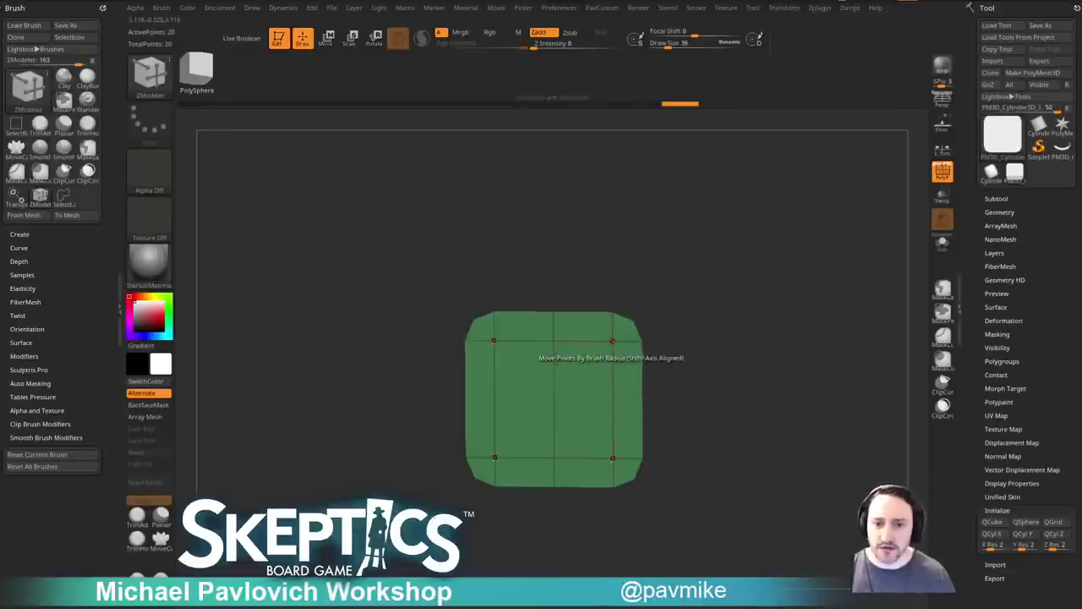
Try sliding the complete horizontal edge loops toward the rounded square's upper and lower ends with the ZModeler edge Slide action.
{"action": "key", "text": "space"}
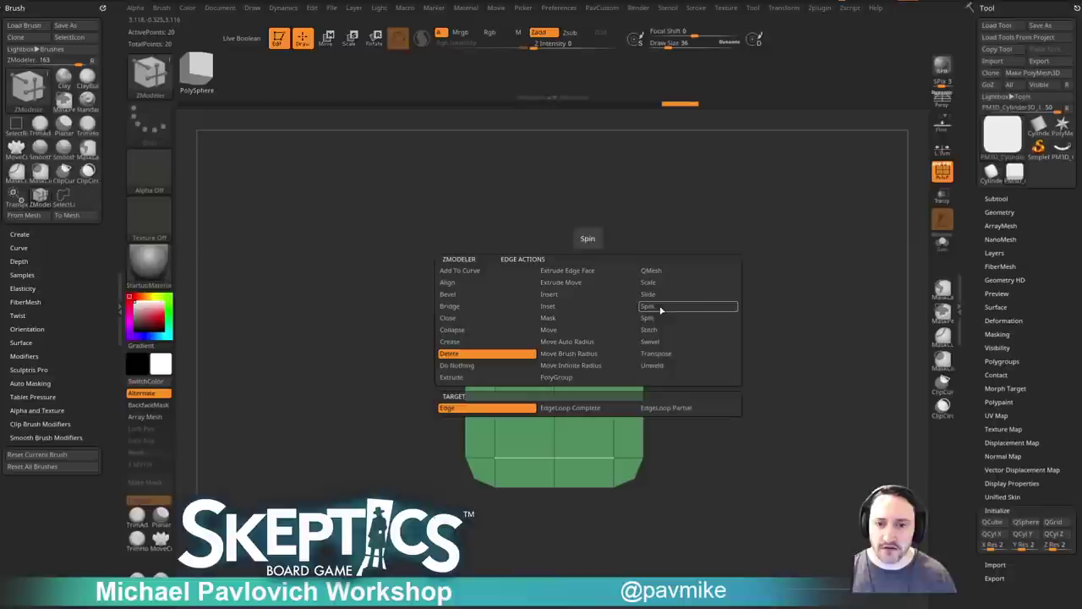
{"action": "left_click", "coordinate": [651, 294]}
{"action": "key", "text": "space"}
{"action": "left_click", "coordinate": [573, 408]}
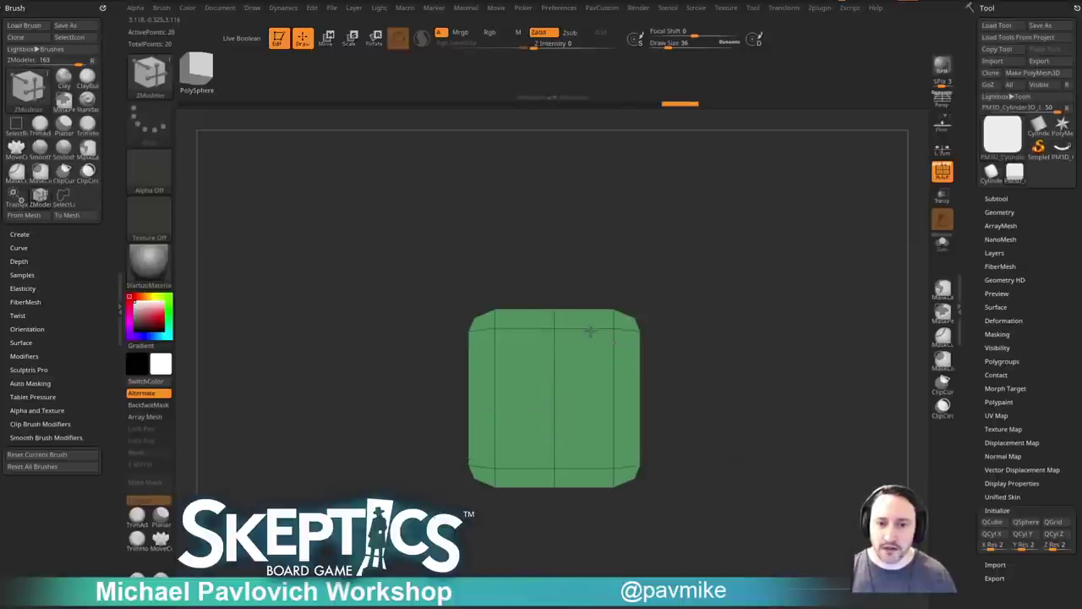
{"action": "left_click_drag", "start_coordinate": [590, 329], "coordinate": [405, 378]}
Mask the rounded square's end strips and move the horizontal edge loops outward toward the upper and lower ends with the gizmo.
{"action": "left_click", "coordinate": [441, 347], "text": "ctrl"}
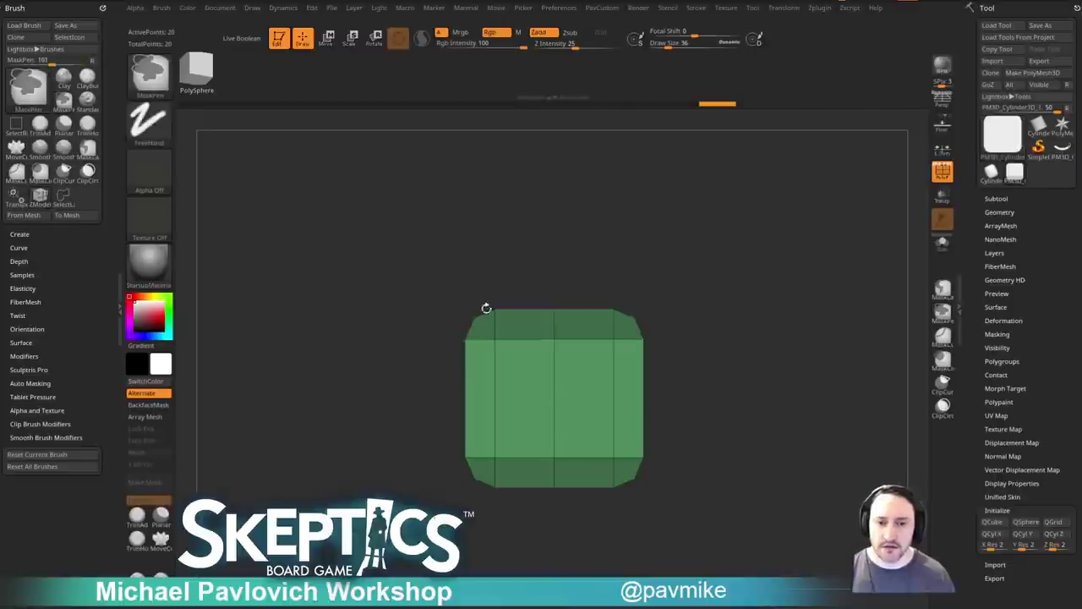
{"action": "key", "text": "w"}
{"action": "left_click", "coordinate": [699, 327], "text": "ctrl"}
{"action": "left_click_drag", "start_coordinate": [553, 467], "coordinate": [553, 453]}
{"action": "key", "text": "ctrl+z"}
{"action": "left_click", "coordinate": [614, 339]}
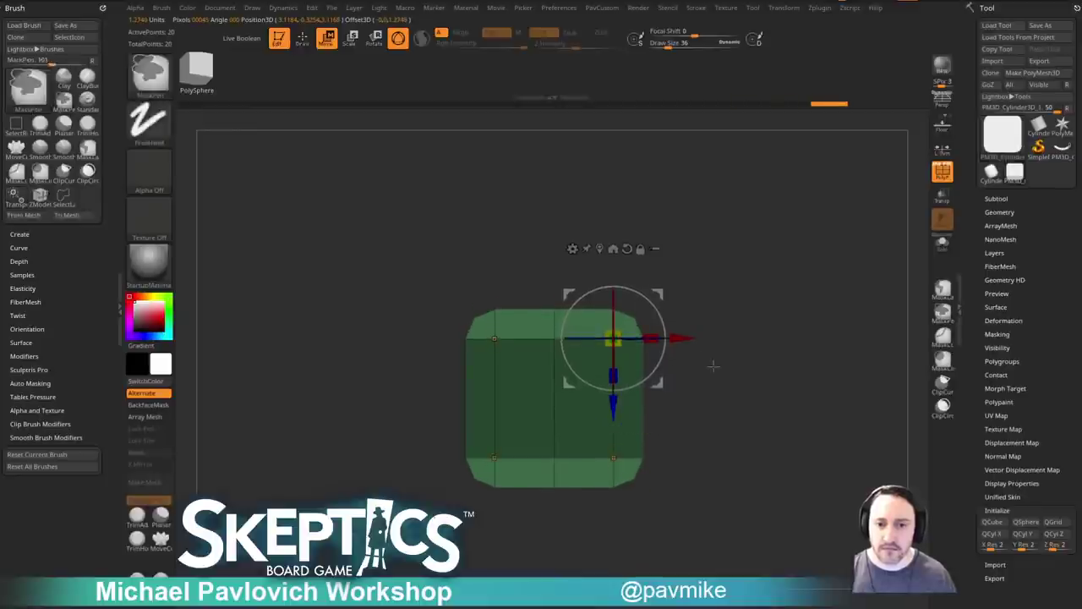
{"action": "left_click_drag", "start_coordinate": [613, 406], "coordinate": [613, 393]}
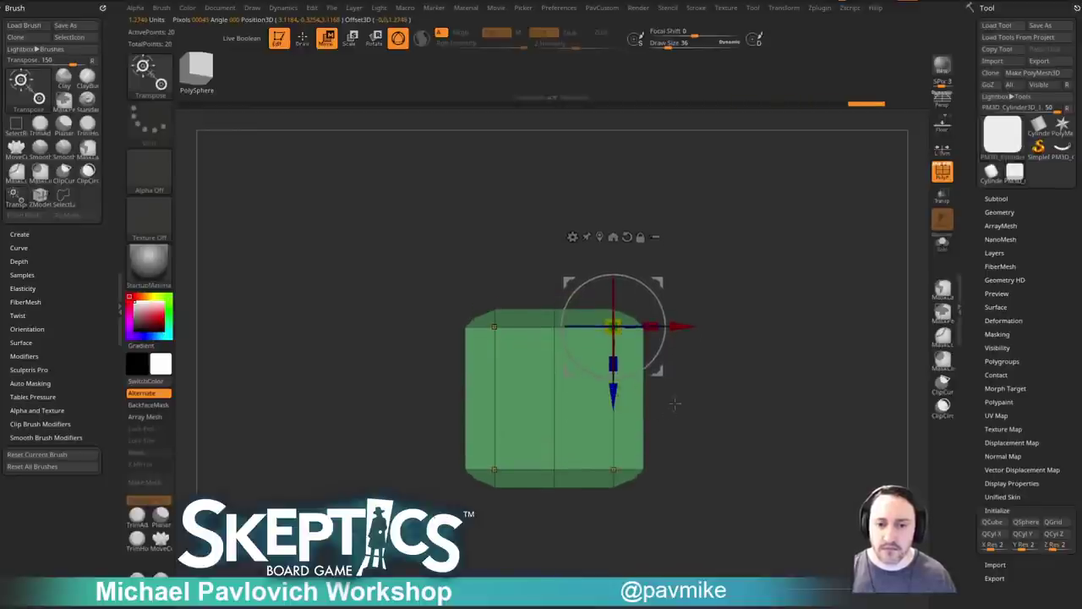
Clear the mask, isolate the side strips with a new mask, and move the vertical edge loops outward toward both sides.
{"action": "left_click_drag", "start_coordinate": [509, 270], "coordinate": [523, 275], "text": "ctrl"}
{"action": "left_click_drag", "start_coordinate": [524, 265], "coordinate": [492, 517], "text": "ctrl"}
{"action": "left_click", "coordinate": [491, 518], "text": "ctrl"}
{"action": "left_click_drag", "start_coordinate": [685, 325], "coordinate": [698, 324]}
{"action": "left_click_drag", "start_coordinate": [674, 292], "coordinate": [625, 328], "text": "ctrl"}
{"action": "left_click", "coordinate": [674, 315], "text": "ctrl"}
Mask the middle of the rounded square and move both side strips inward to form a narrower card-shaped rectangle.
{"action": "left_click_drag", "start_coordinate": [692, 317], "coordinate": [761, 311]}
{"action": "right_click_drag", "start_coordinate": [764, 313], "coordinate": [744, 281], "text": "ctrl"}
{"action": "left_click_drag", "start_coordinate": [739, 242], "coordinate": [596, 533], "text": "ctrl"}
{"action": "left_click", "coordinate": [596, 533], "text": "ctrl"}
{"action": "left_click_drag", "start_coordinate": [695, 462], "coordinate": [673, 461]}
{"action": "key", "text": "q"}
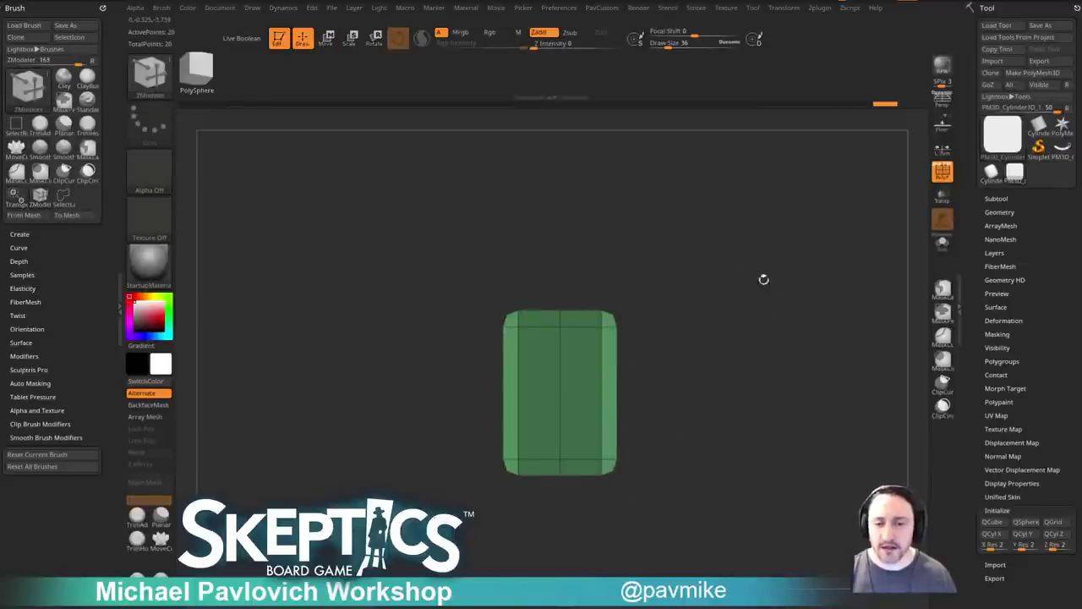
Insert evenly spaced edge loops across the card's width and length with the ZModeler Insert action set to Multiple EdgeLoops.
{"action": "left_click_drag", "start_coordinate": [781, 344], "coordinate": [786, 307]}
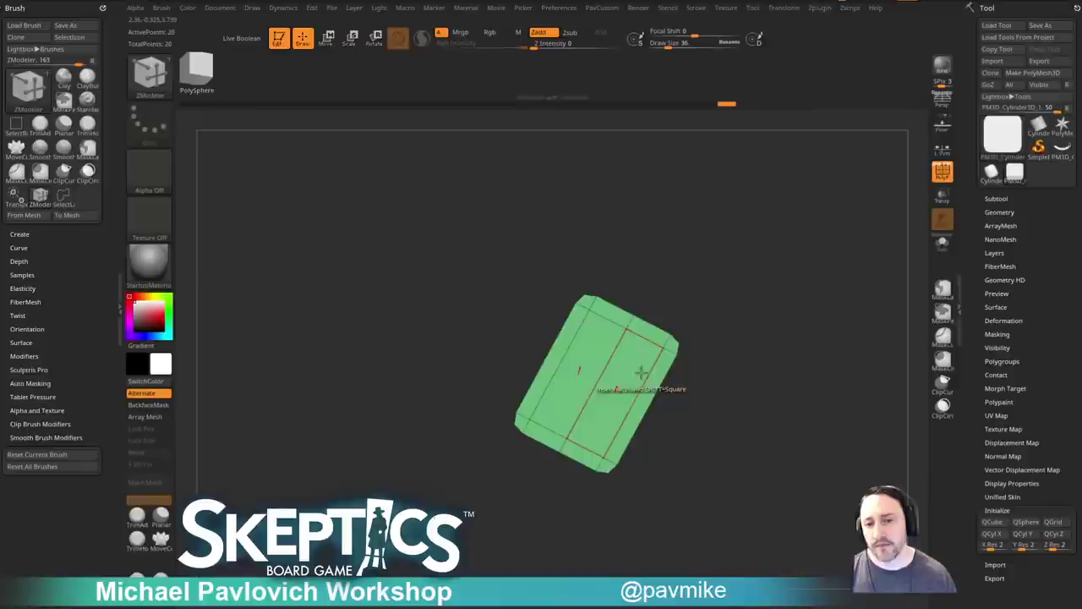
{"action": "key", "text": "space"}
{"action": "left_click", "coordinate": [621, 295]}
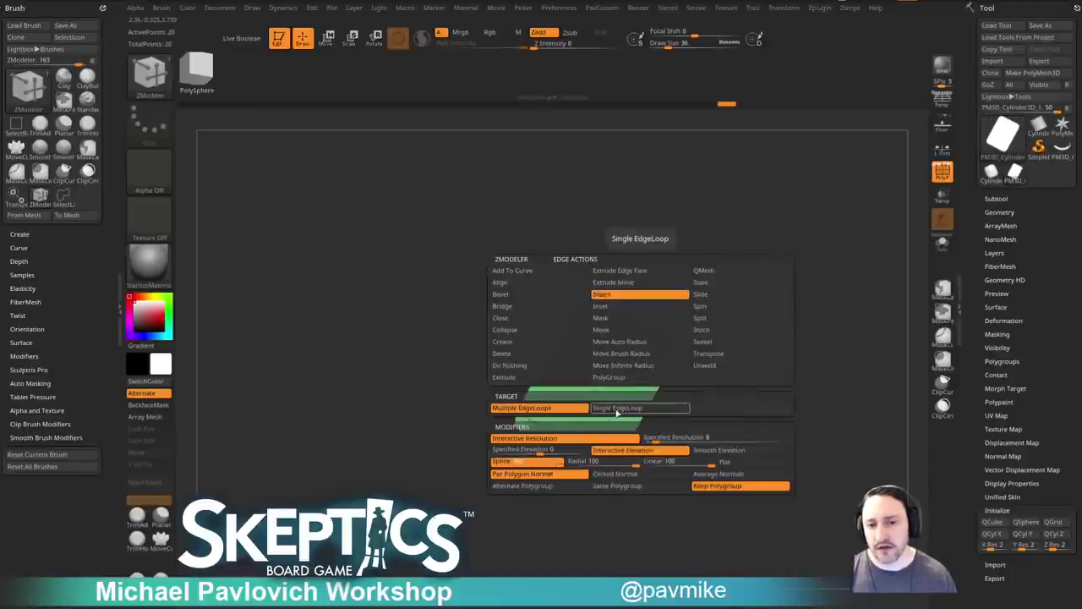
{"action": "left_click", "coordinate": [614, 409]}
{"action": "key", "text": "space"}
{"action": "left_click", "coordinate": [570, 410]}
{"action": "left_click_drag", "start_coordinate": [630, 397], "coordinate": [627, 371]}
{"action": "left_click", "coordinate": [649, 362]}
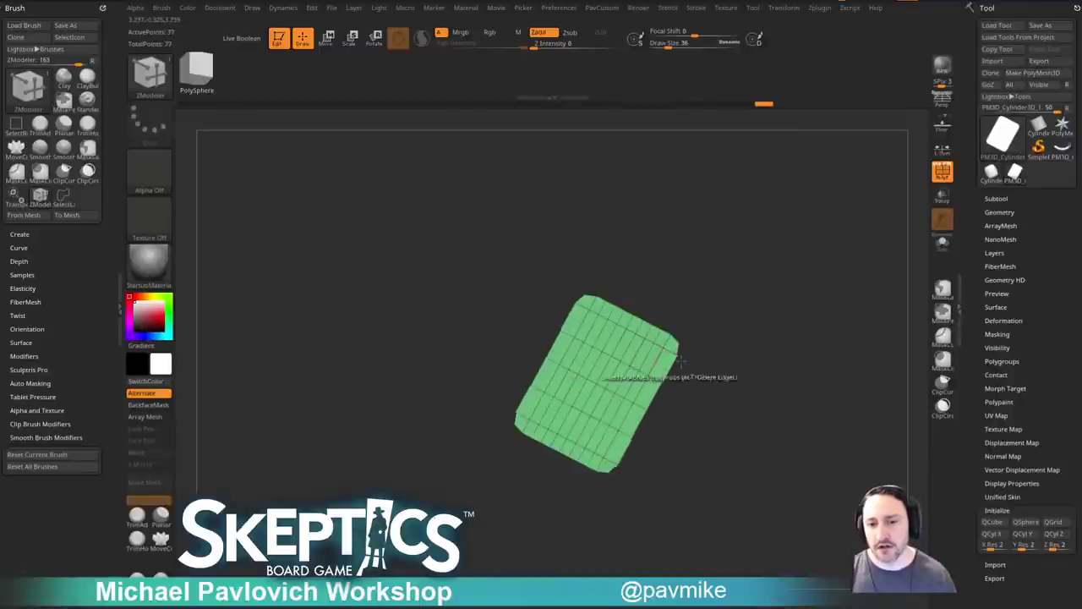
{"action": "mouse_move", "coordinate": [712, 358]}
{"action": "left_mouse_down"}
{"action": "mouse_move", "coordinate": [742, 326]}
{"action": "mouse_move", "coordinate": [696, 356]}
{"action": "left_mouse_up"}
{"action": "key", "text": "ctrl+z"}
{"action": "left_click_drag", "start_coordinate": [624, 372], "coordinate": [635, 370]}
Turn on Dynamic Subdiv smoothing for the card in the Geometry settings.
{"action": "mouse_move", "coordinate": [739, 355]}
{"action": "left_mouse_down"}
{"action": "mouse_move", "coordinate": [778, 389]}
{"action": "mouse_move", "coordinate": [894, 292]}
{"action": "left_mouse_up"}
{"action": "left_click", "coordinate": [1000, 213]}
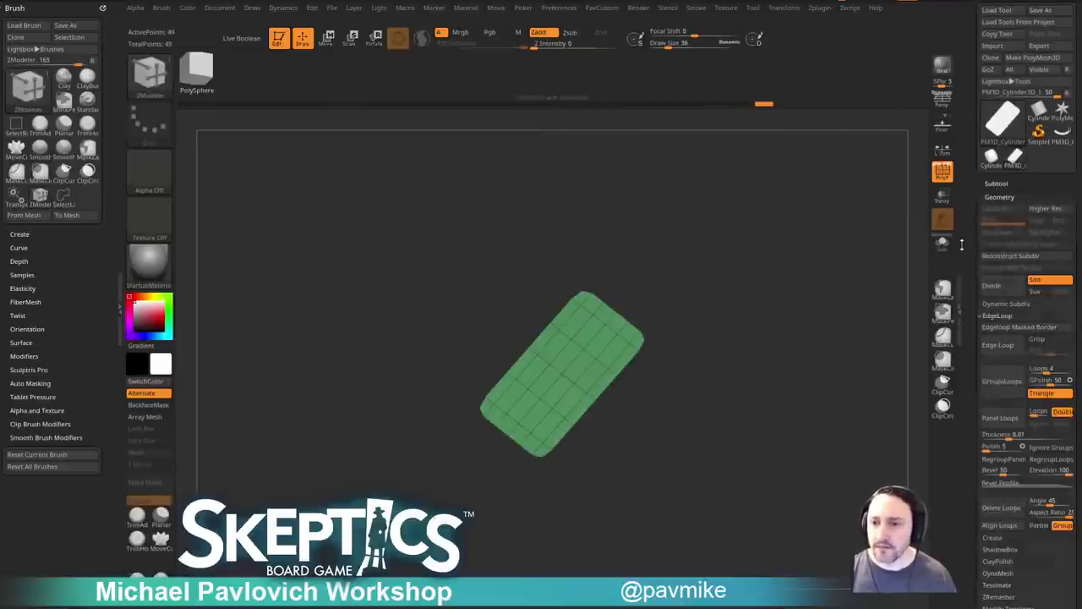
{"action": "scroll", "coordinate": [969, 287], "scroll_direction": "down", "scroll_amount": 3}
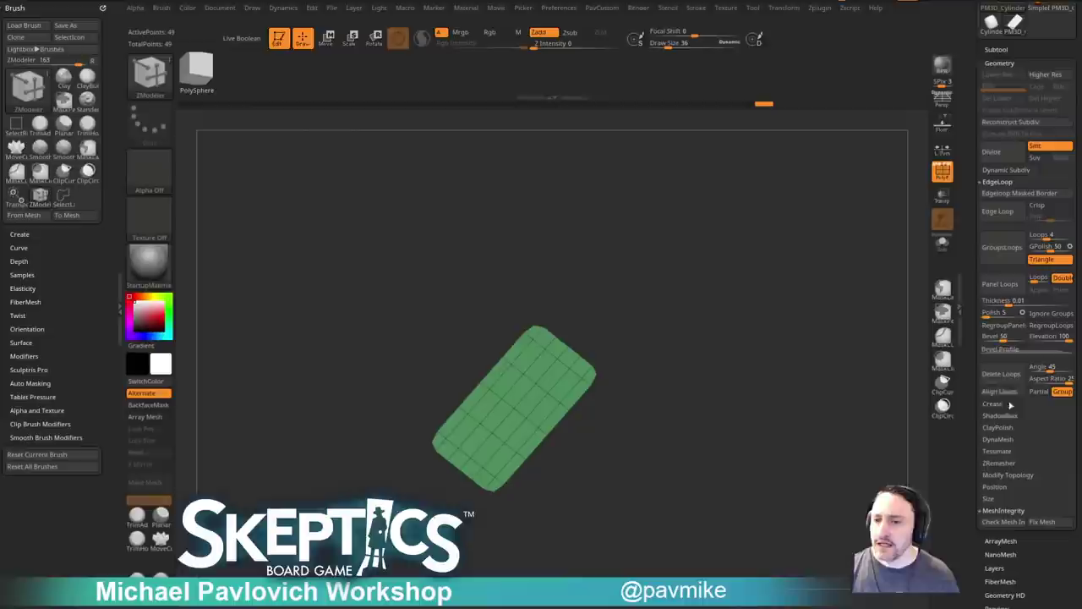
{"action": "left_click", "coordinate": [1002, 170]}
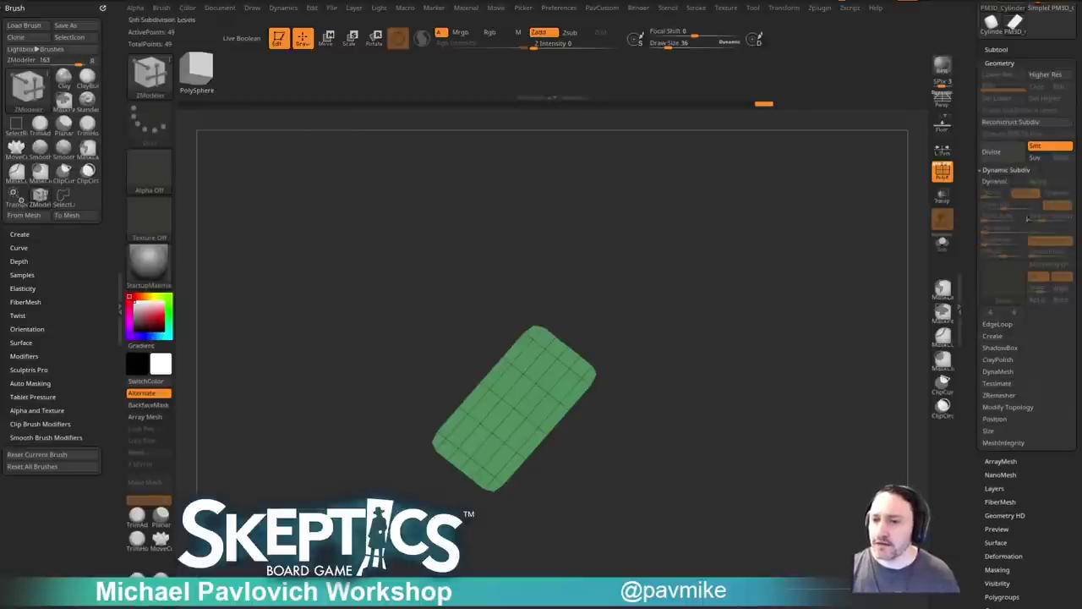
{"action": "left_click", "coordinate": [995, 182]}
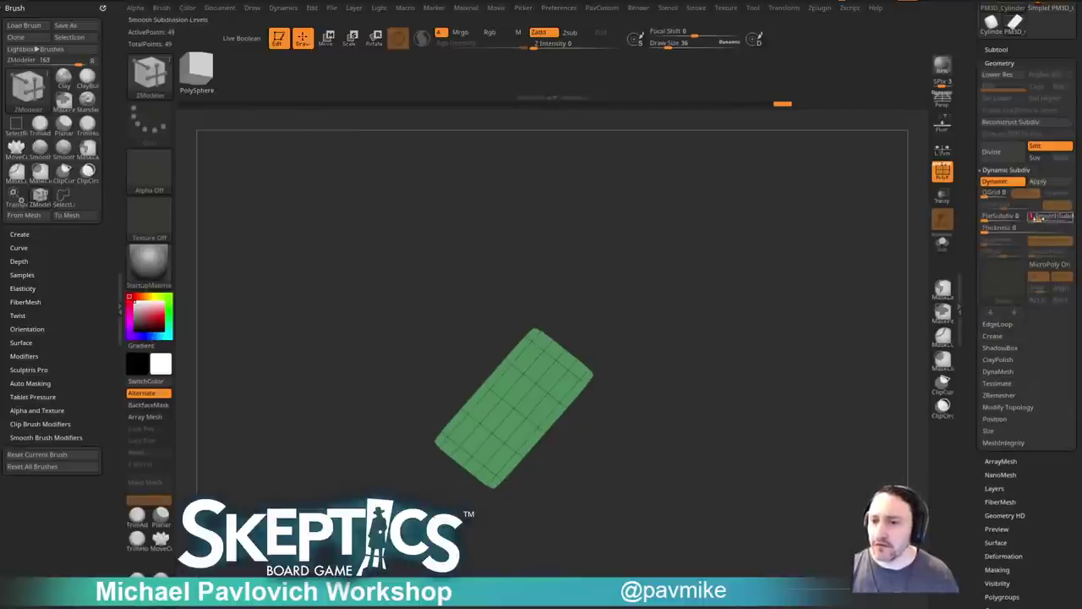
{"action": "left_click_drag", "start_coordinate": [795, 309], "coordinate": [802, 305]}
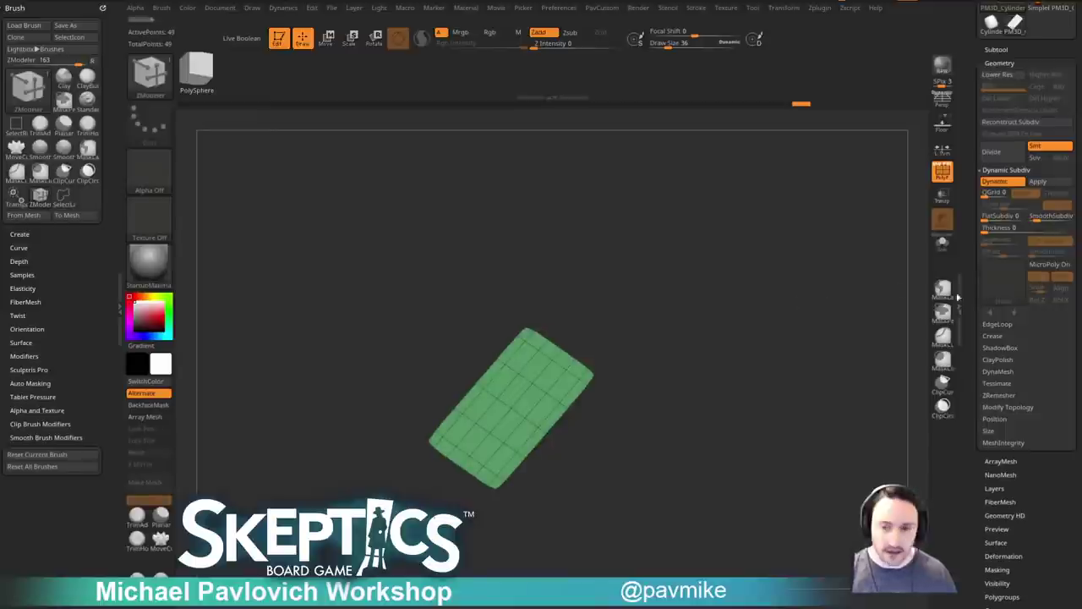
Crease the card's edges with a tolerance of 45 and set its Dynamic Subdiv thickness to 0.04223.
{"action": "left_click", "coordinate": [991, 336]}
{"action": "left_click", "coordinate": [992, 348]}
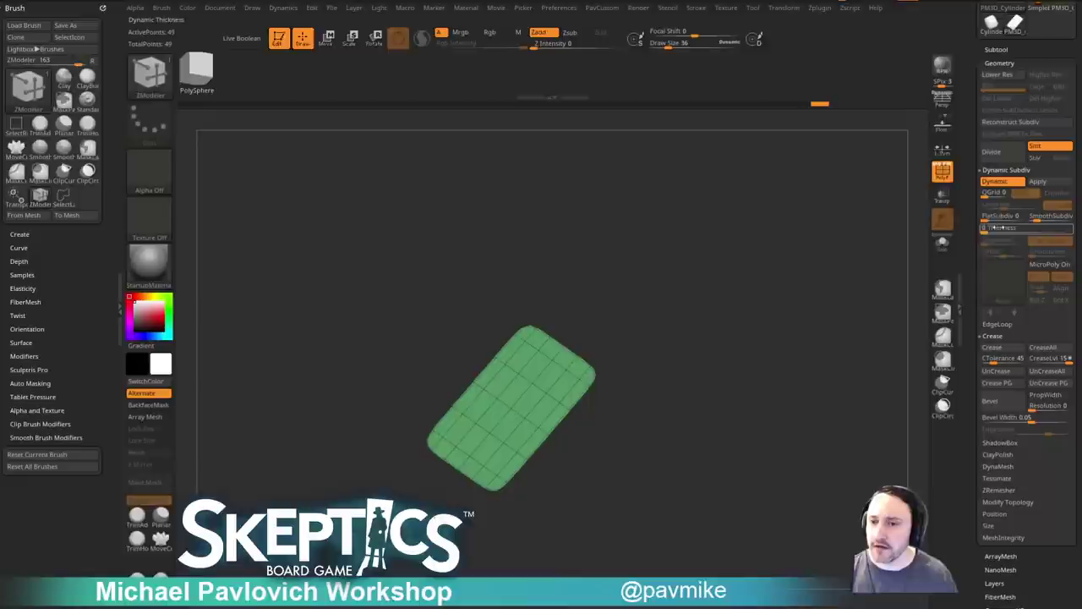
{"action": "left_click_drag", "start_coordinate": [994, 228], "coordinate": [1022, 228]}
{"action": "left_click_drag", "start_coordinate": [784, 274], "coordinate": [742, 340]}
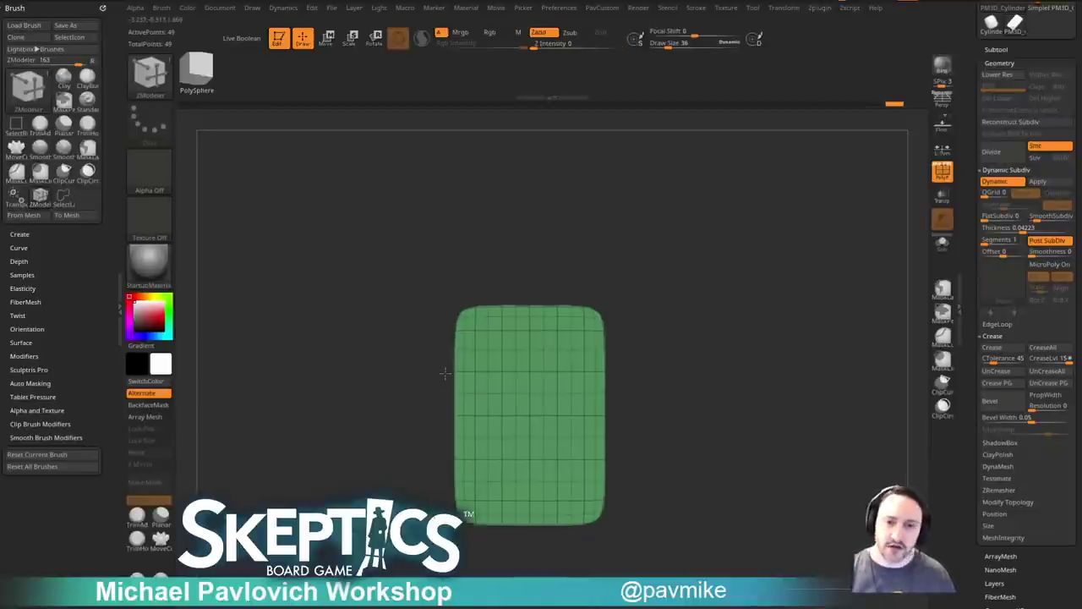
Reposition the gizmo pivot to one side edge of the card and rotate the card slightly around it in the edge-on view.
{"action": "mouse_move", "coordinate": [793, 339]}
{"action": "left_mouse_down"}
{"action": "mouse_move", "coordinate": [790, 284]}
{"action": "mouse_move", "coordinate": [814, 335]}
{"action": "left_mouse_up"}
{"action": "key", "text": "w"}
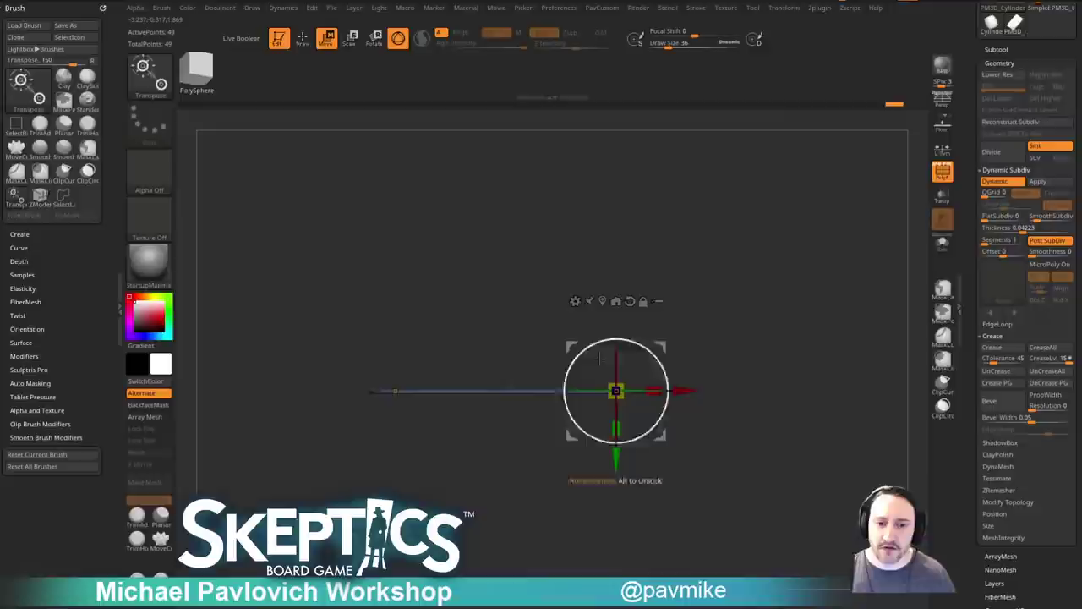
{"action": "left_click", "coordinate": [611, 301], "text": "alt"}
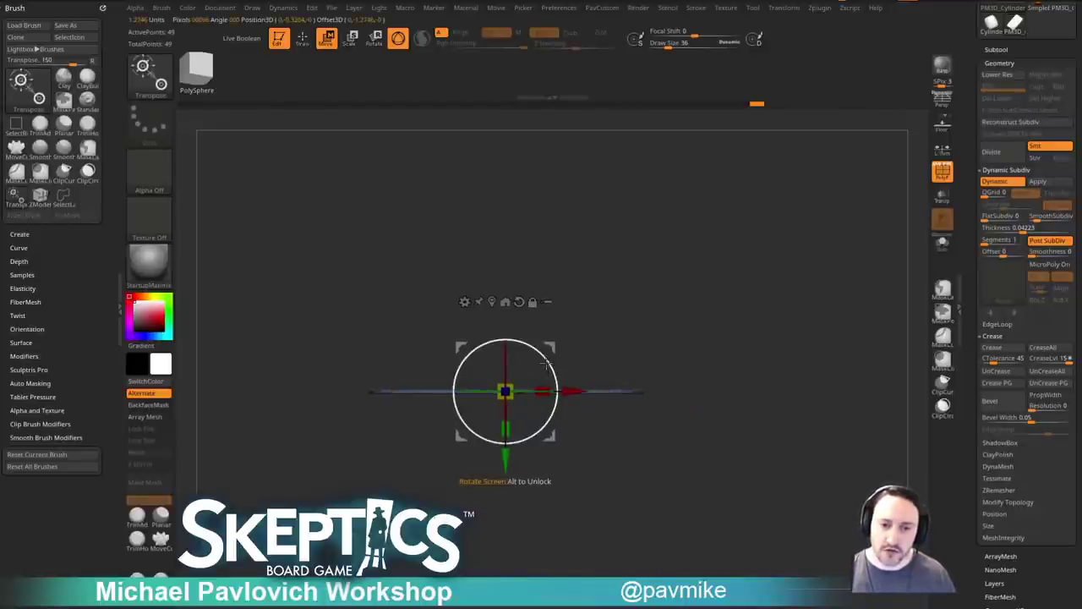
{"action": "mouse_move", "coordinate": [571, 392]}
{"action": "left_mouse_down", "text": "alt"}
{"action": "mouse_move", "coordinate": [434, 391]}
{"action": "mouse_move", "coordinate": [416, 366]}
{"action": "left_mouse_up", "text": "alt"}
{"action": "left_click_drag", "start_coordinate": [431, 355], "coordinate": [417, 374]}
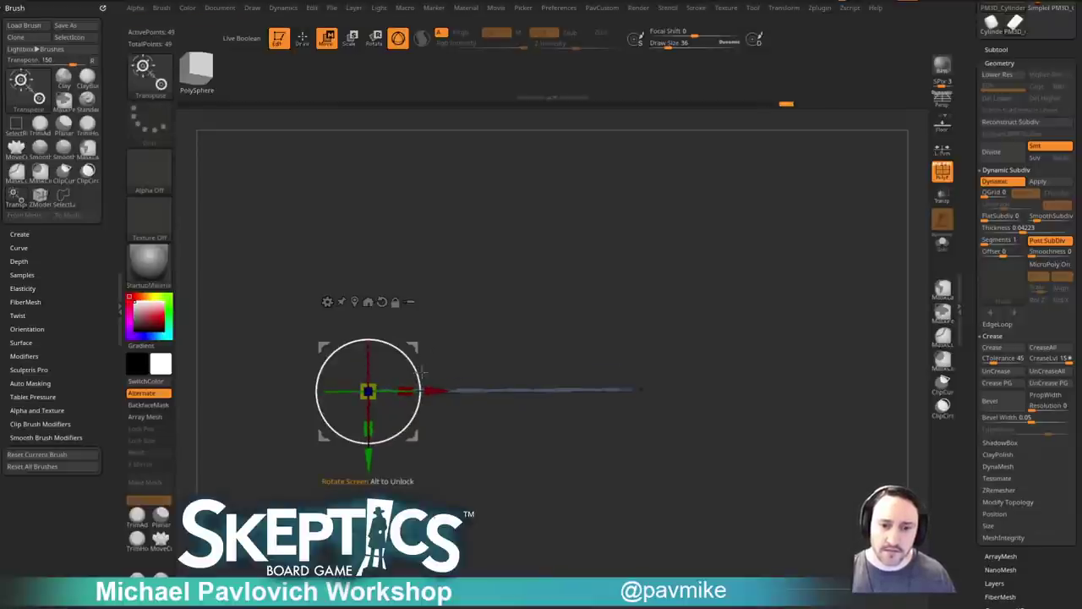
Inspect the smoothed card face-on with the polyframe hidden, and return to the unsmoothed wireframe.
{"action": "key", "text": "q"}
{"action": "left_click", "coordinate": [936, 175]}
{"action": "mouse_move", "coordinate": [828, 299]}
{"action": "left_mouse_down", "text": "shift"}
{"action": "mouse_move", "coordinate": [786, 228]}
{"action": "mouse_move", "coordinate": [807, 340]}
{"action": "mouse_move", "coordinate": [818, 329]}
{"action": "left_mouse_up", "text": "shift"}
{"action": "left_click", "coordinate": [943, 171]}
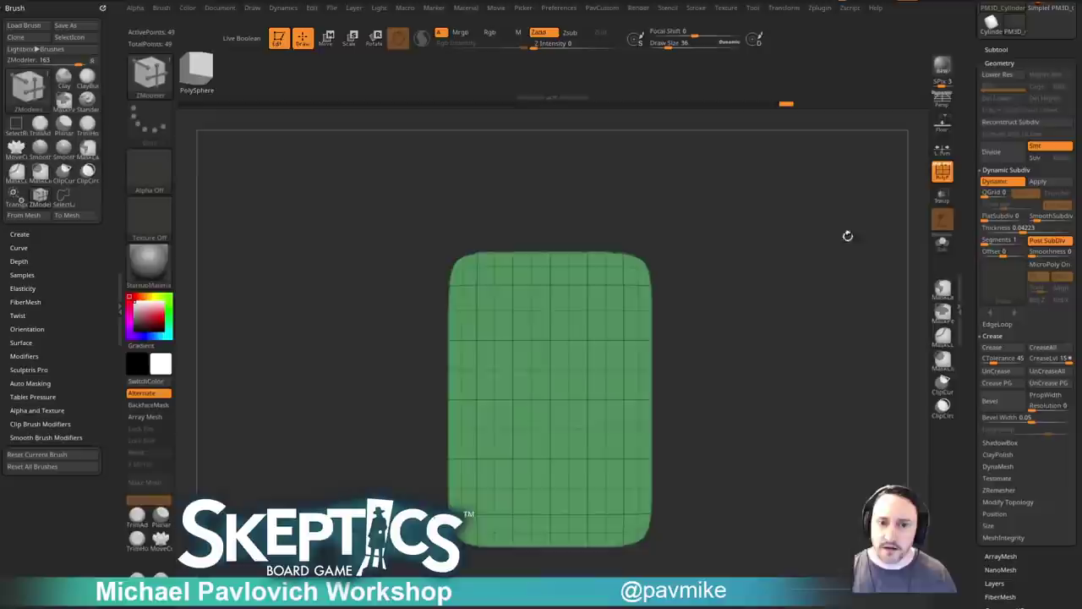
{"action": "key", "text": "shift+d"}
{"action": "left_click_drag", "start_coordinate": [814, 293], "coordinate": [809, 268]}
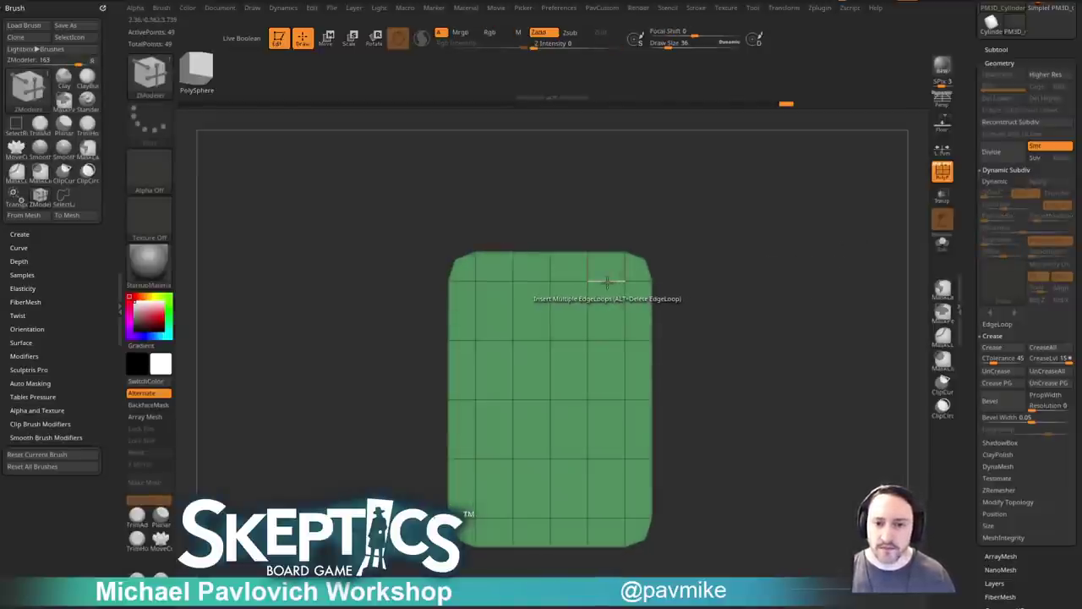
Move the card's uppermost horizontal edge loop closer to the upper end with ZModeler Transpose EdgeLoop Complete, and clear the mask.
{"action": "key", "text": "space"}
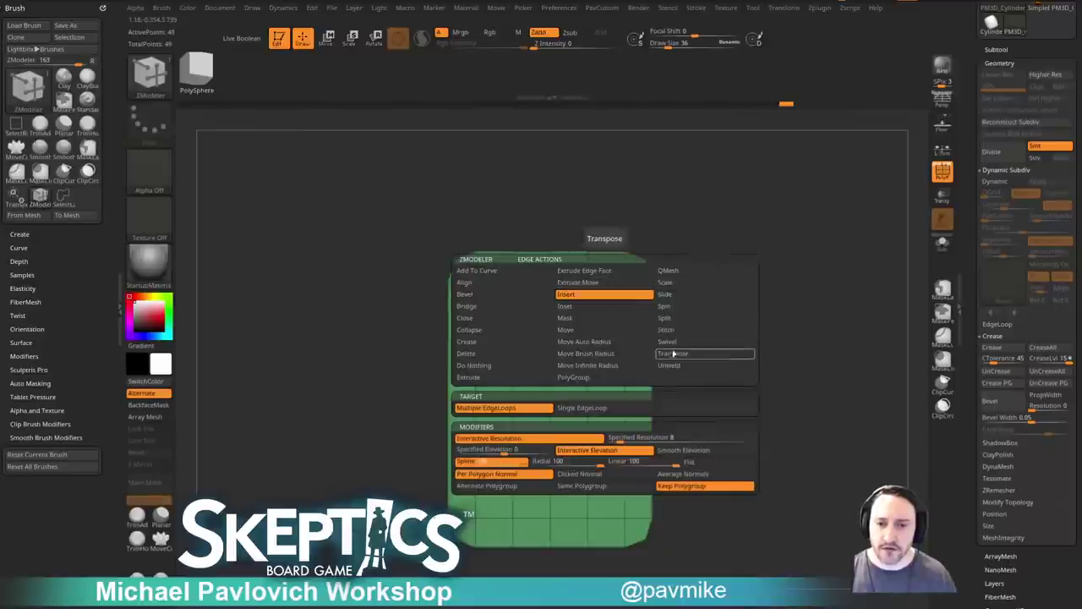
{"action": "left_click", "coordinate": [704, 354]}
{"action": "left_click", "coordinate": [536, 419]}
{"action": "left_click", "coordinate": [604, 310]}
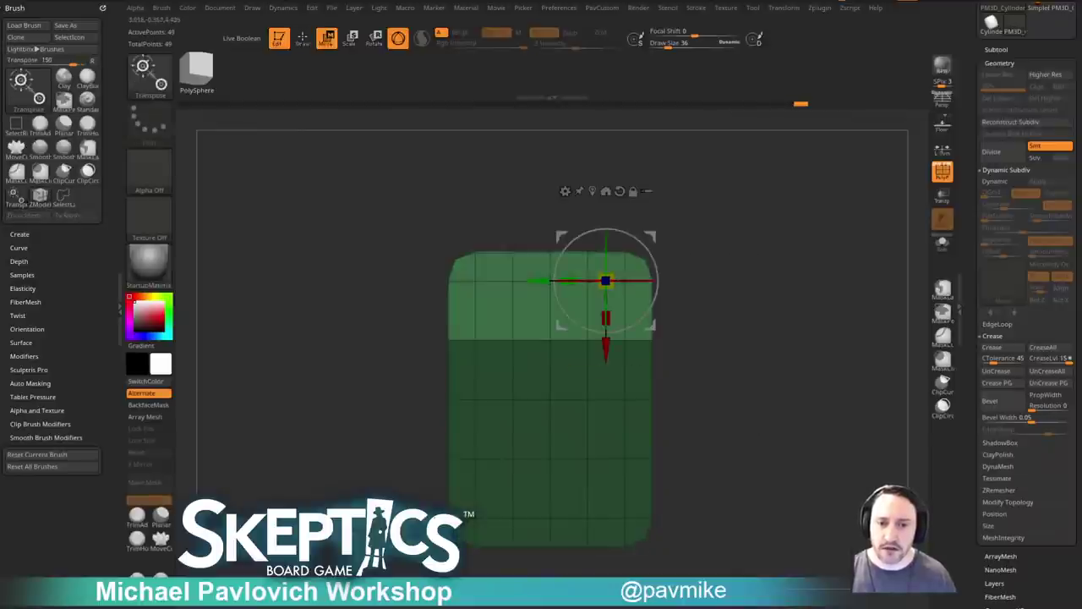
{"action": "left_click_drag", "start_coordinate": [605, 349], "coordinate": [605, 341]}
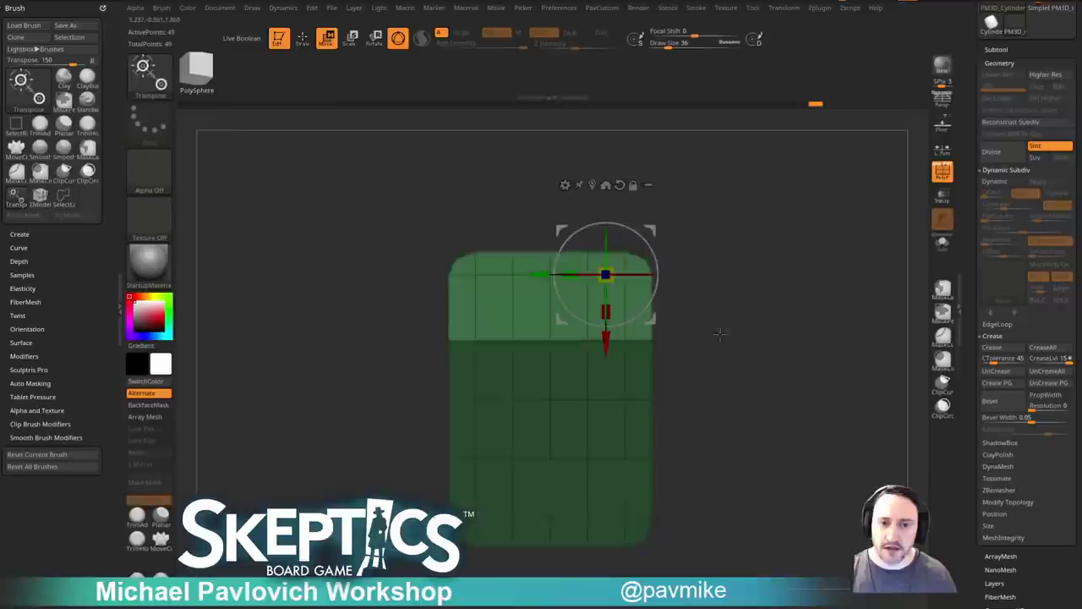
{"action": "left_click_drag", "start_coordinate": [713, 414], "coordinate": [706, 371], "text": "alt"}
{"action": "left_click_drag", "start_coordinate": [709, 329], "coordinate": [718, 364], "text": "ctrl"}
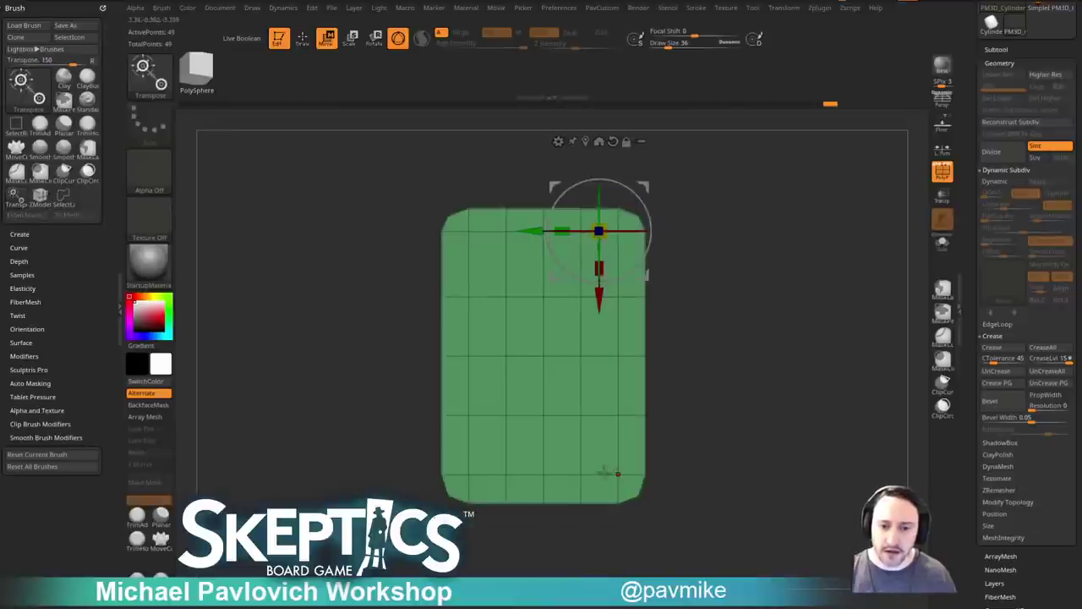
Transpose the card's lowest horizontal edge loop closer to the lower end and clear the mask.
{"action": "key", "text": "q"}
{"action": "left_click", "coordinate": [608, 473]}
{"action": "left_click_drag", "start_coordinate": [598, 540], "coordinate": [598, 547]}
{"action": "left_click_drag", "start_coordinate": [752, 456], "coordinate": [763, 419]}
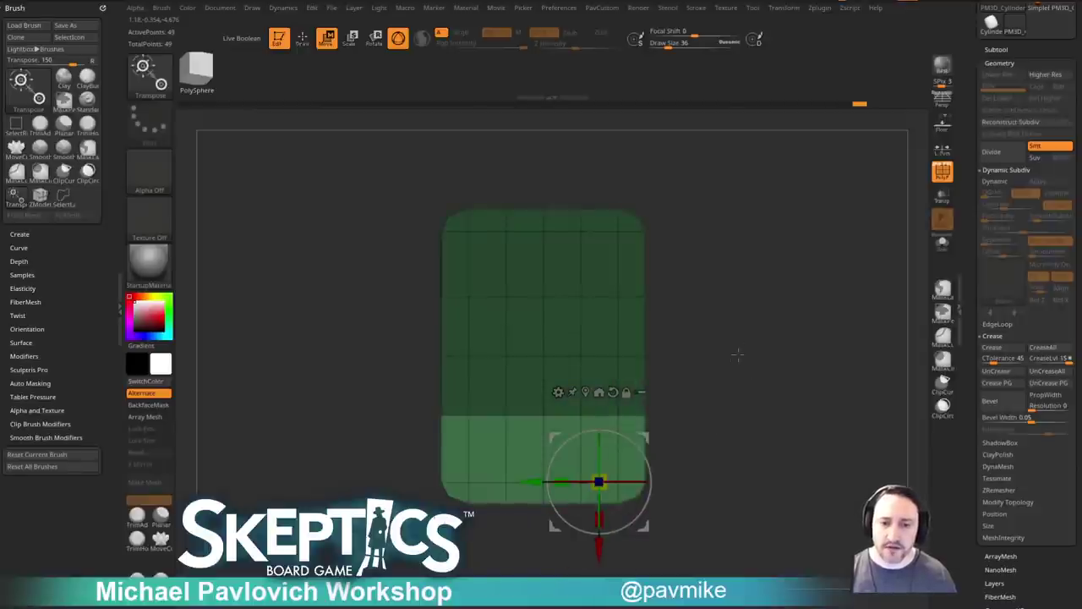
{"action": "left_click_drag", "start_coordinate": [738, 359], "coordinate": [675, 318], "text": "ctrl"}
Transpose the card's outermost vertical edge loop on the right closer to the right side.
{"action": "key", "text": "q"}
{"action": "left_click", "coordinate": [620, 288]}
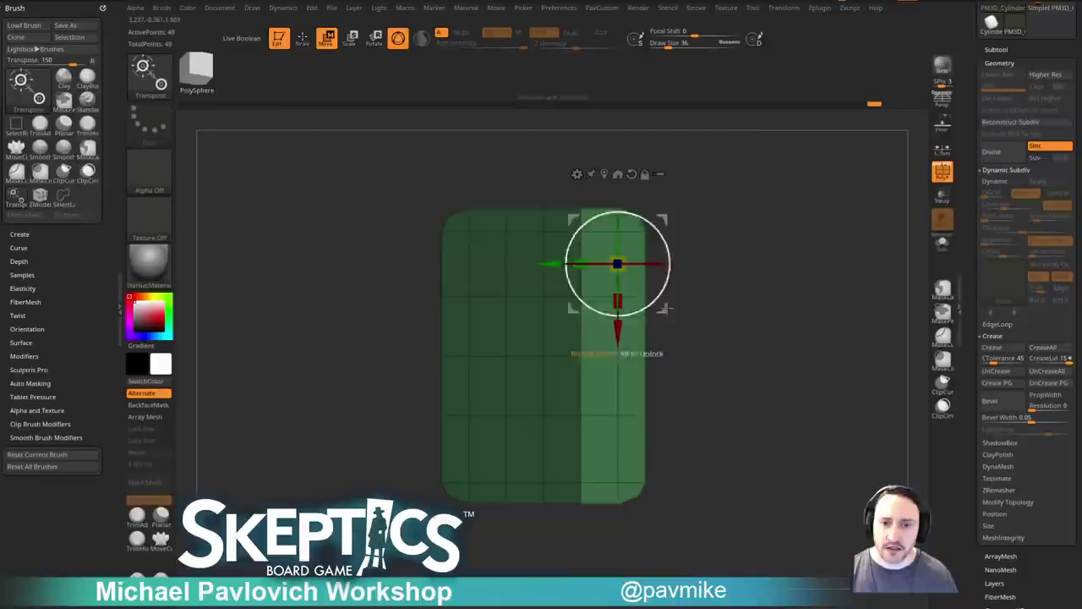
{"action": "left_click_drag", "start_coordinate": [555, 265], "coordinate": [564, 266], "text": "alt"}
{"action": "mouse_move", "coordinate": [733, 385]}
{"action": "left_mouse_down"}
{"action": "mouse_move", "coordinate": [741, 218]}
{"action": "mouse_move", "coordinate": [734, 259]}
{"action": "left_mouse_up"}
Transpose the card's outermost vertical edge loop on the left closer to the left side and clear the mask.
{"action": "key", "text": "q"}
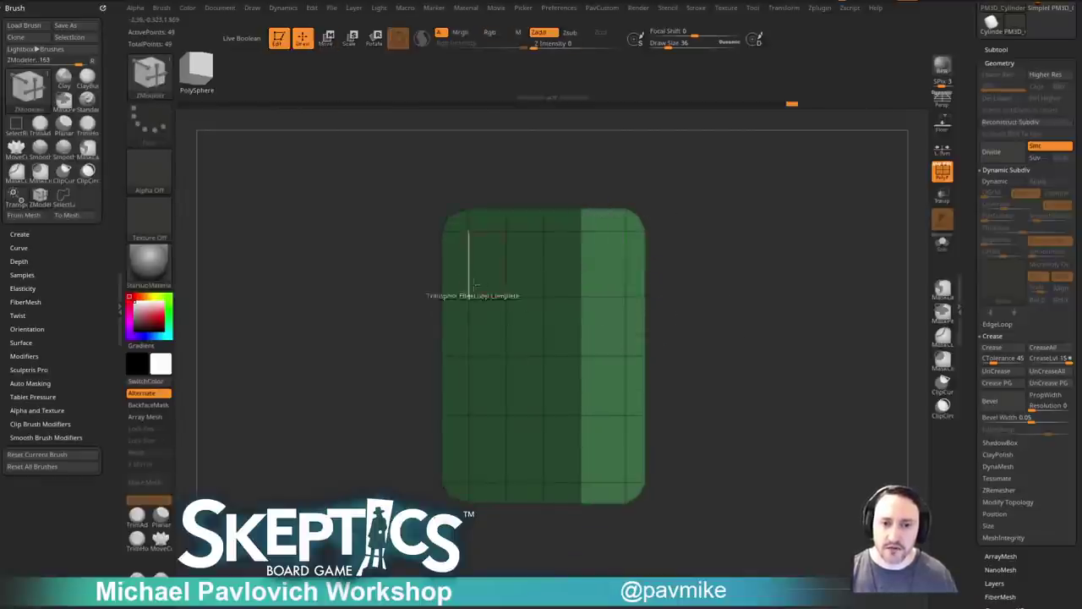
{"action": "left_click", "coordinate": [468, 284]}
{"action": "left_click_drag", "start_coordinate": [402, 264], "coordinate": [395, 264]}
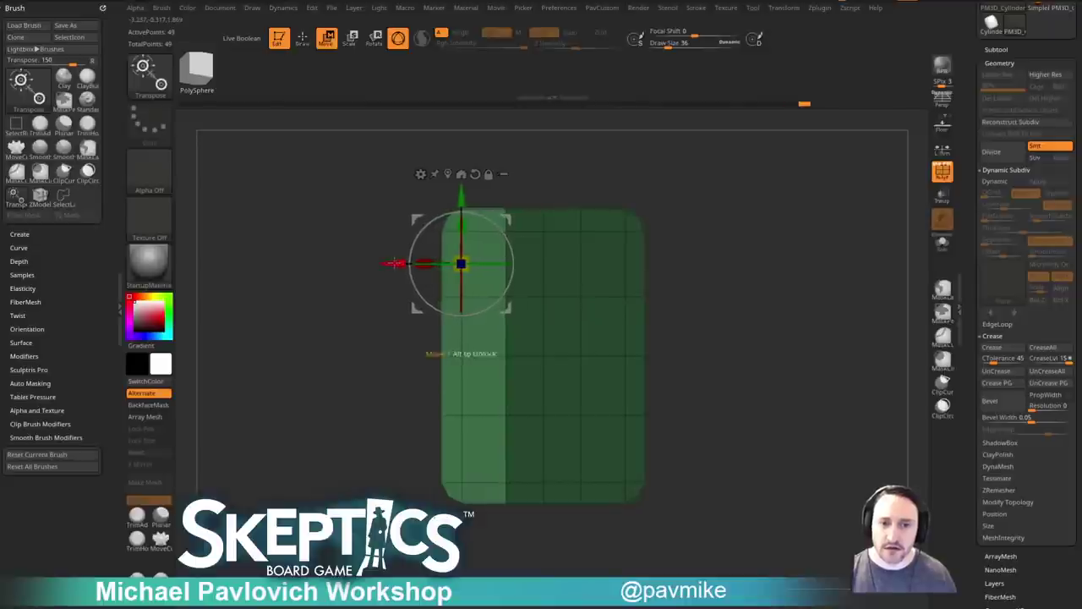
{"action": "left_click_drag", "start_coordinate": [728, 273], "coordinate": [768, 348], "text": "ctrl"}
Turn the Dynamic Subdiv smoothing back on and hide the polyframe to check the card's tighter corners.
{"action": "key", "text": "q"}
{"action": "key", "text": "d"}
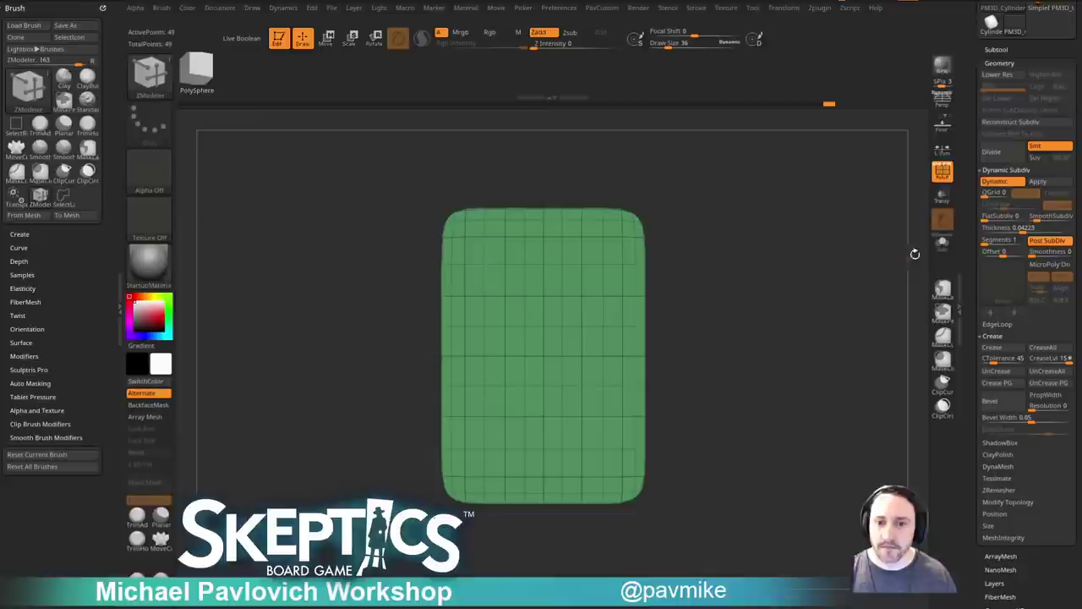
{"action": "left_click", "coordinate": [943, 172]}
{"action": "left_click_drag", "start_coordinate": [852, 281], "coordinate": [799, 294], "text": "alt"}
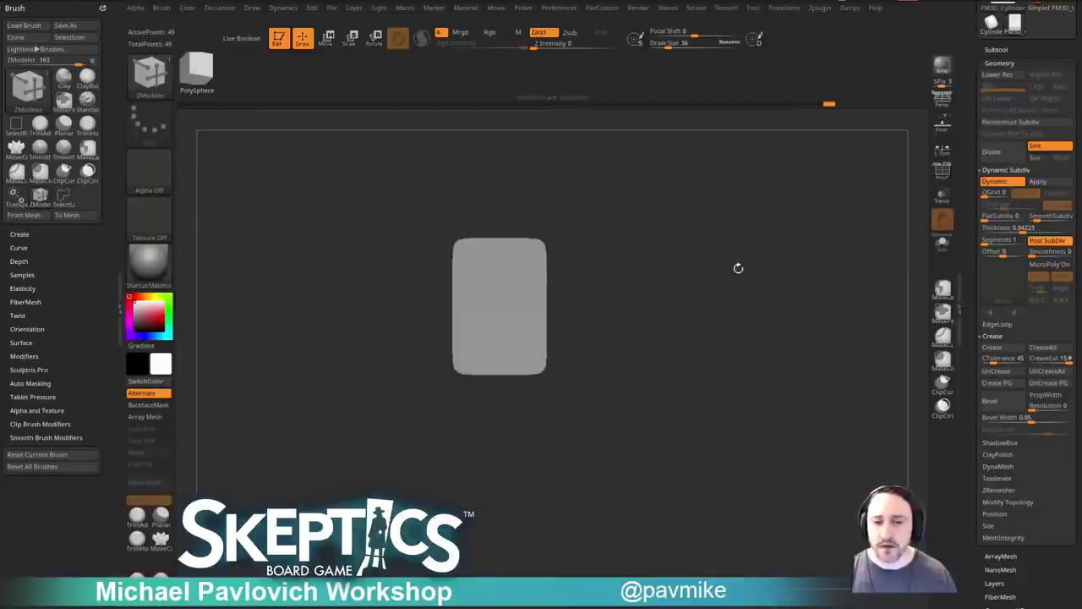
{"action": "right_click_drag", "start_coordinate": [744, 292], "coordinate": [790, 363], "text": "ctrl"}
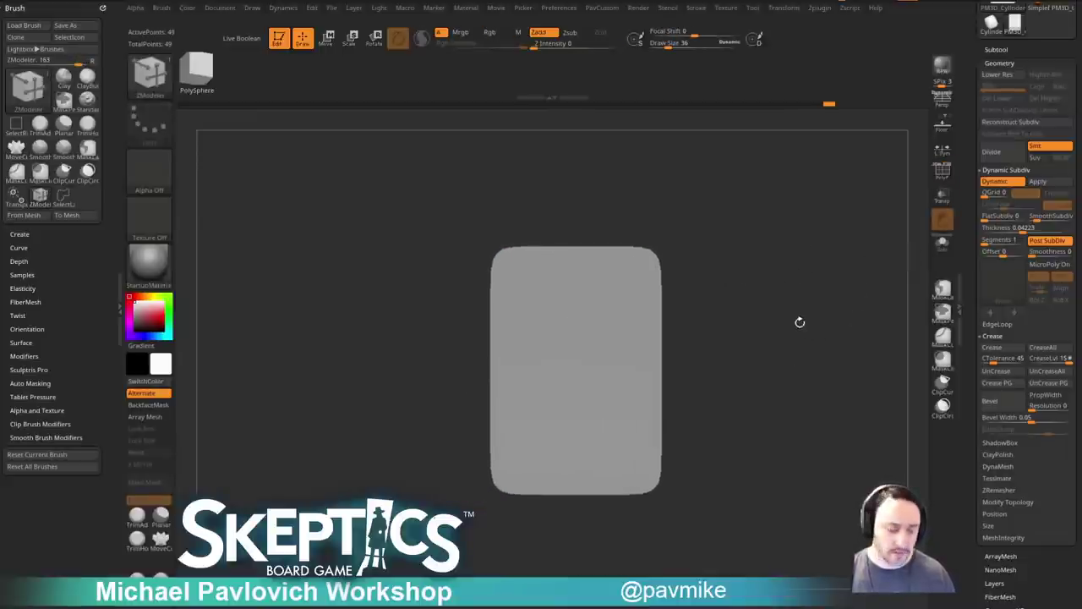
Create a new InsertMesh brush from the rounded card mesh.
{"action": "key", "text": "b"}
{"action": "left_click", "coordinate": [474, 573]}
{"action": "left_click", "coordinate": [536, 196]}
Try the new insert brush by placing several cards over the card surface and undo the insertions.
{"action": "left_click_drag", "start_coordinate": [707, 275], "coordinate": [661, 288], "text": "alt"}
{"action": "left_click_drag", "start_coordinate": [560, 398], "coordinate": [595, 448]}
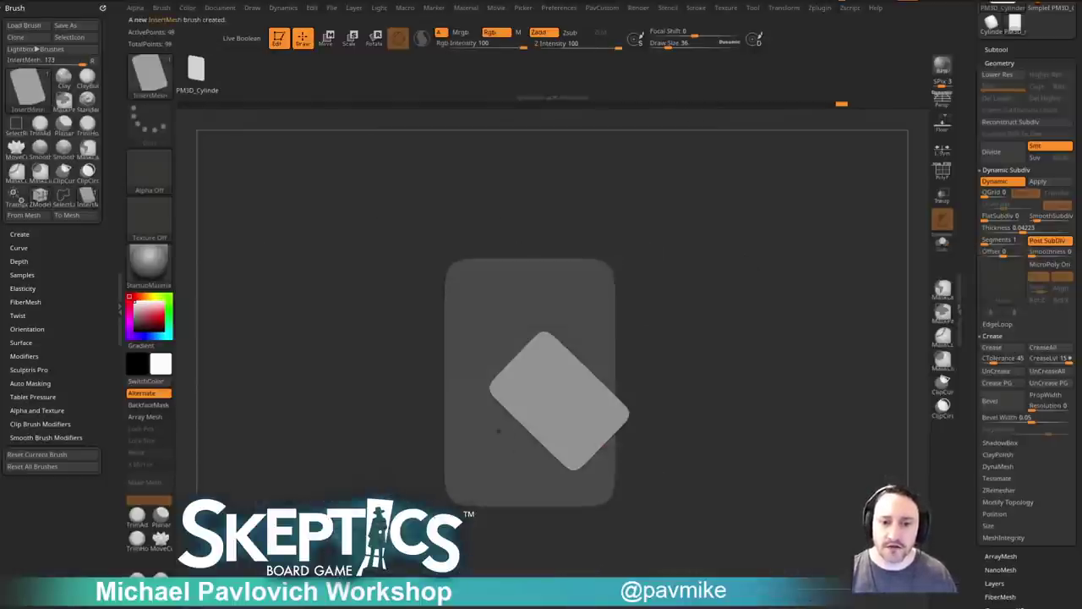
{"action": "left_click_drag", "start_coordinate": [519, 428], "coordinate": [566, 381]}
{"action": "left_click_drag", "start_coordinate": [531, 354], "coordinate": [551, 423]}
{"action": "left_click_drag", "start_coordinate": [581, 329], "coordinate": [590, 383]}
{"action": "left_click_drag", "start_coordinate": [596, 344], "coordinate": [603, 403]}
{"action": "key", "text": "ctrl+z"}
{"action": "key", "text": "ctrl+z"}
{"action": "key", "text": "ctrl+z"}
{"action": "key", "text": "ctrl+z"}
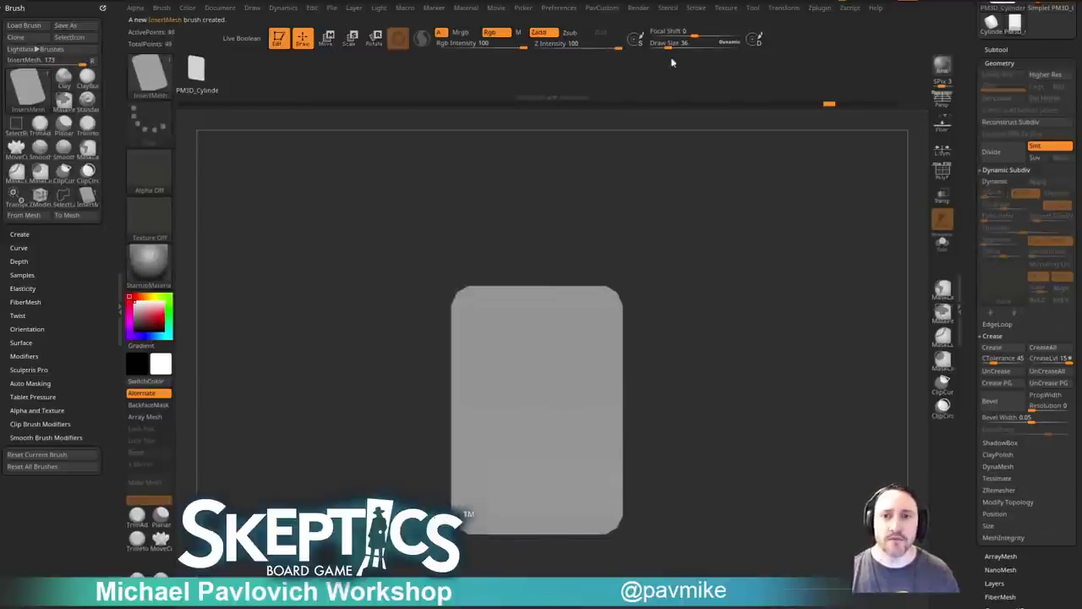
Turn on Curve Mode for the card insert brush and expand its Curve Functions and Curve Modifiers settings.
{"action": "left_click", "coordinate": [697, 9]}
{"action": "mouse_move", "coordinate": [691, 21]}
{"action": "left_mouse_down"}
{"action": "mouse_move", "coordinate": [370, 101]}
{"action": "mouse_move", "coordinate": [30, 102]}
{"action": "left_mouse_up"}
{"action": "left_click", "coordinate": [24, 180]}
{"action": "left_click", "coordinate": [33, 192]}
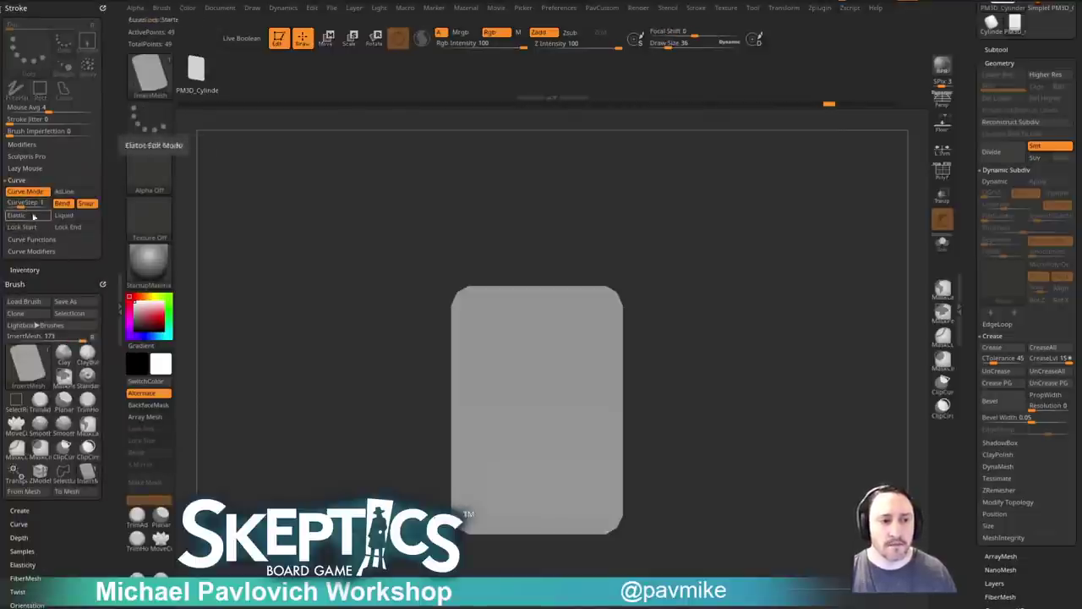
{"action": "left_click", "coordinate": [31, 239]}
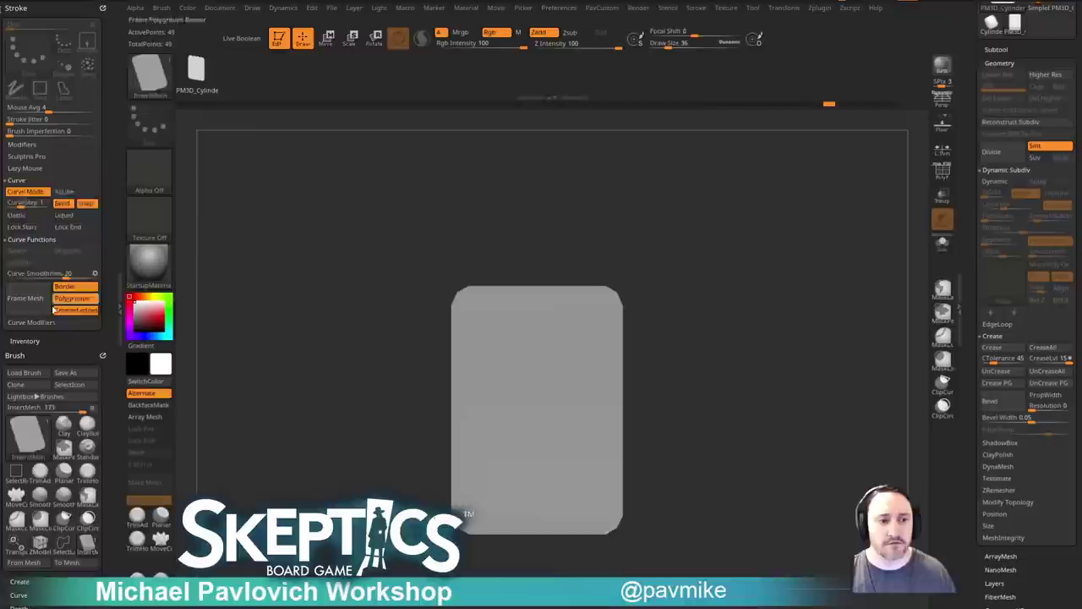
{"action": "left_click", "coordinate": [32, 322]}
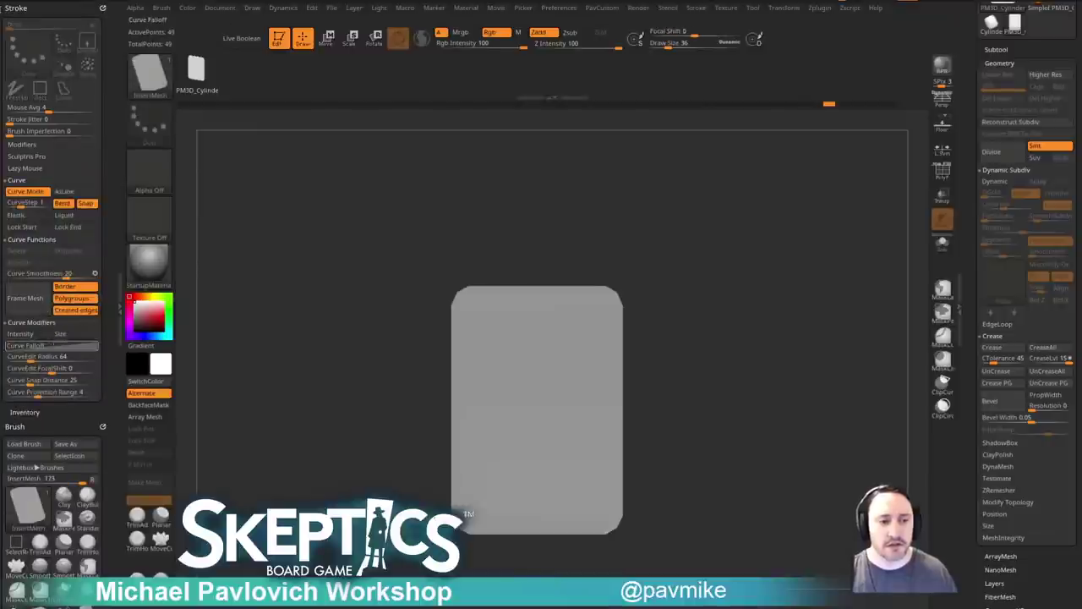
Switch to the table scene, show the polyframe and Frame Mesh the arc strip using only its polygroup edges.
{"action": "left_click_drag", "start_coordinate": [968, 190], "coordinate": [985, 331]}
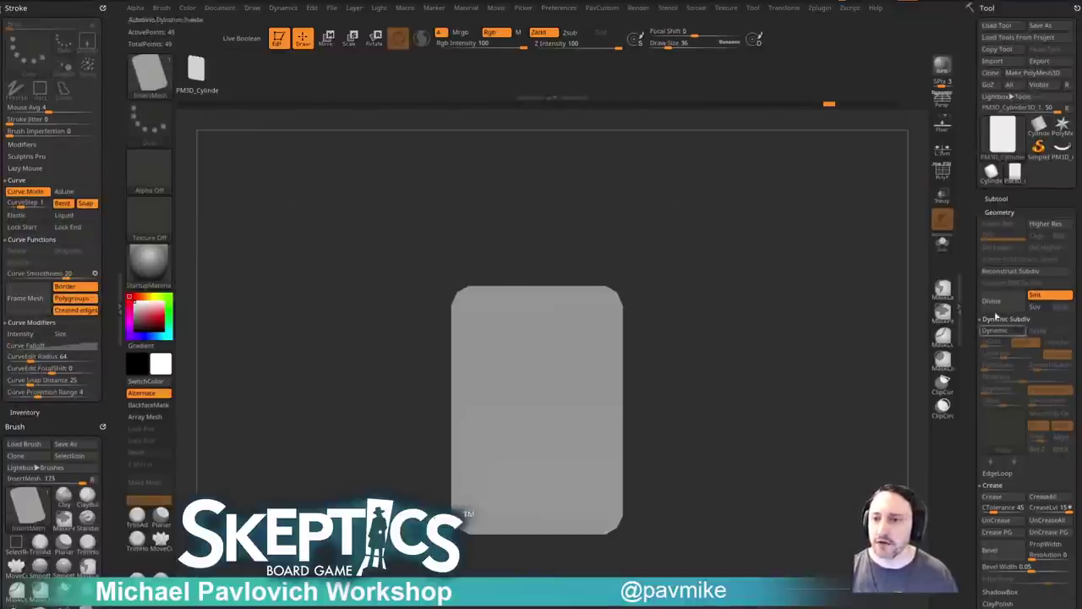
{"action": "left_click", "coordinate": [1054, 153]}
{"action": "left_click", "coordinate": [944, 242]}
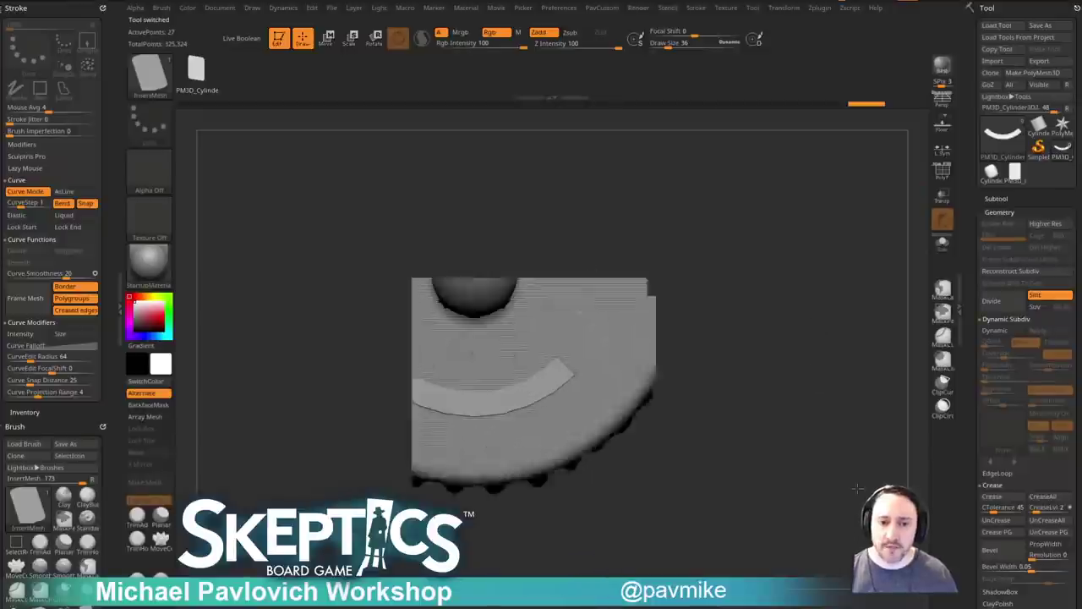
{"action": "key", "text": "shift+f"}
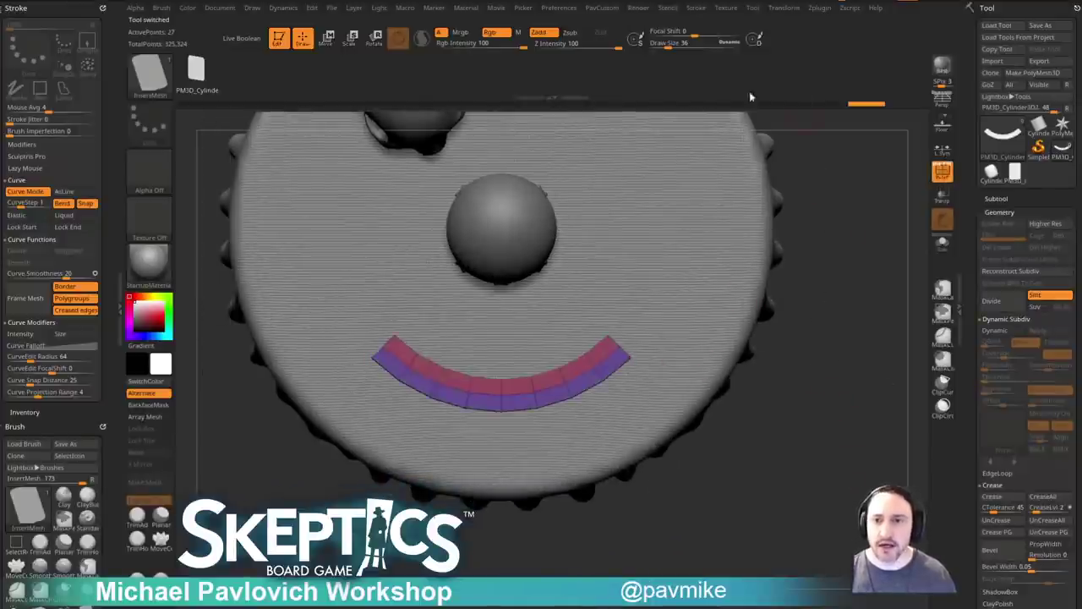
{"action": "left_click", "coordinate": [27, 308]}
{"action": "left_click_drag", "start_coordinate": [833, 474], "coordinate": [864, 509], "text": "alt"}
Try inserting cards along the arc strip's middle curve and undo the insertion.
{"action": "left_click", "coordinate": [564, 390]}
{"action": "left_click_drag", "start_coordinate": [816, 469], "coordinate": [870, 410]}
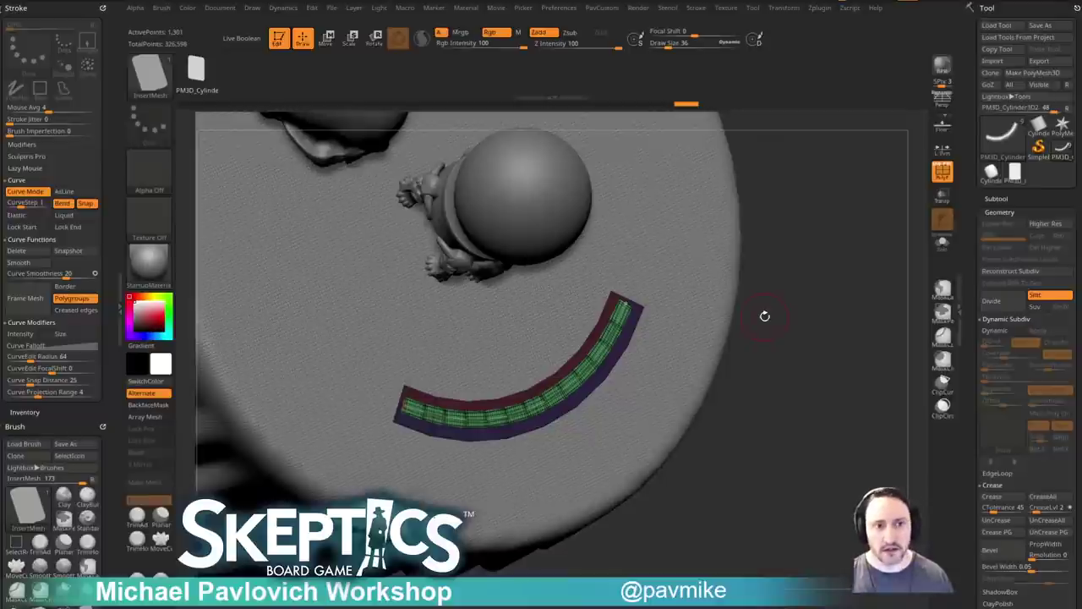
{"action": "left_click_drag", "start_coordinate": [775, 292], "coordinate": [792, 304]}
{"action": "key", "text": "ctrl+z"}
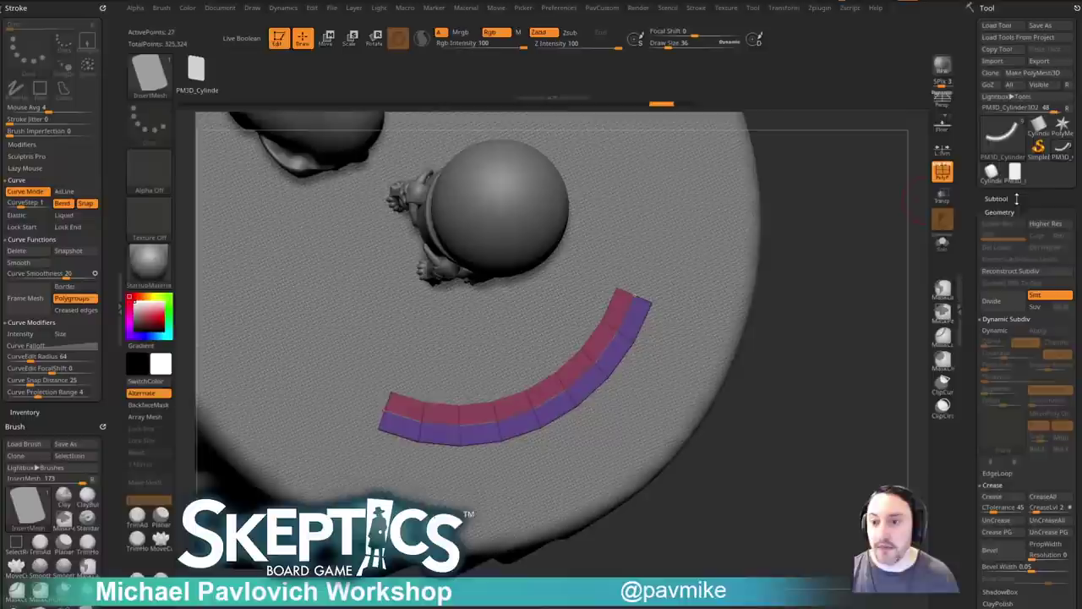
Switch to the card mesh, turn the view so the card lies sideways, and append it to the current InsertMesh brush.
{"action": "left_click", "coordinate": [1014, 172]}
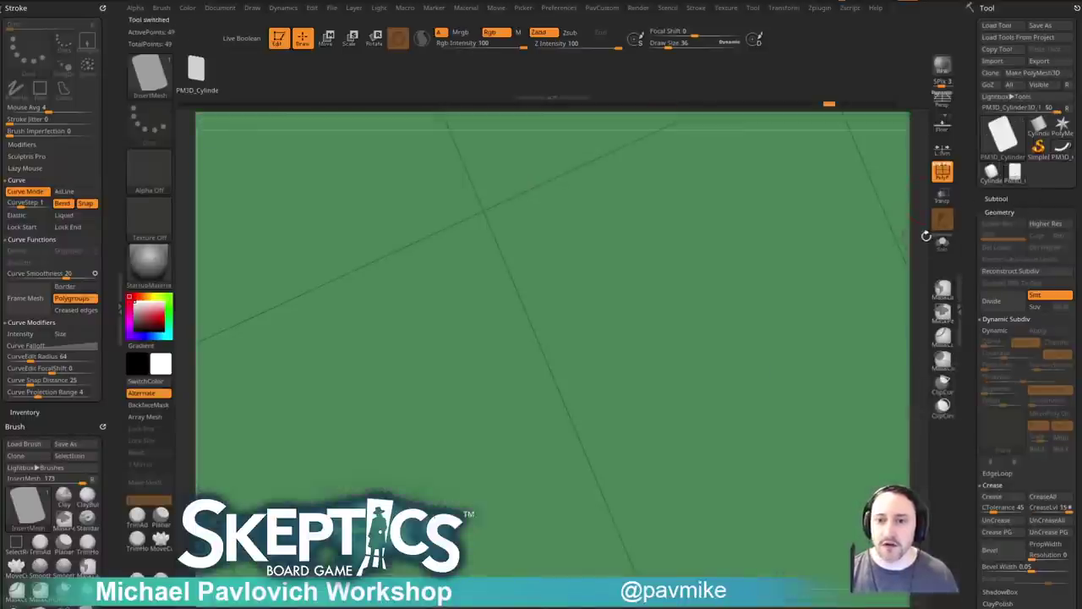
{"action": "left_click_drag", "start_coordinate": [927, 236], "coordinate": [645, 77], "text": "alt"}
{"action": "mouse_move", "coordinate": [793, 247]}
{"action": "left_mouse_down"}
{"action": "mouse_move", "coordinate": [826, 214]}
{"action": "mouse_move", "coordinate": [809, 305]}
{"action": "mouse_move", "coordinate": [784, 256]}
{"action": "left_mouse_up"}
{"action": "left_click_drag", "start_coordinate": [745, 159], "coordinate": [833, 369], "text": "alt"}
{"action": "mouse_move", "coordinate": [805, 337]}
{"action": "left_mouse_down"}
{"action": "mouse_move", "coordinate": [869, 356]}
{"action": "mouse_move", "coordinate": [798, 340]}
{"action": "left_mouse_up"}
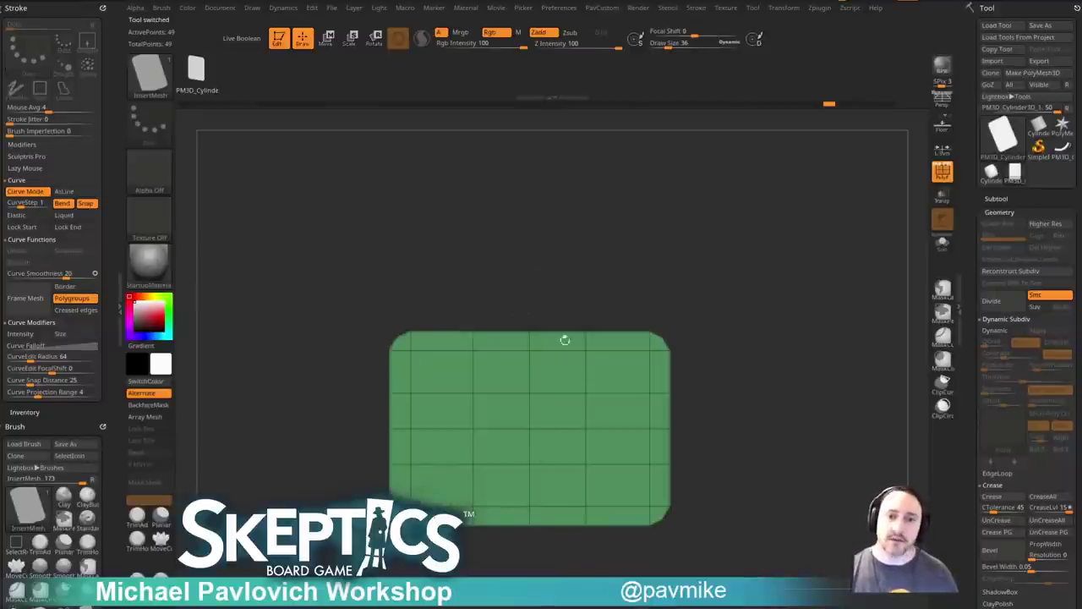
{"action": "left_click_drag", "start_coordinate": [813, 343], "coordinate": [826, 336], "text": "alt"}
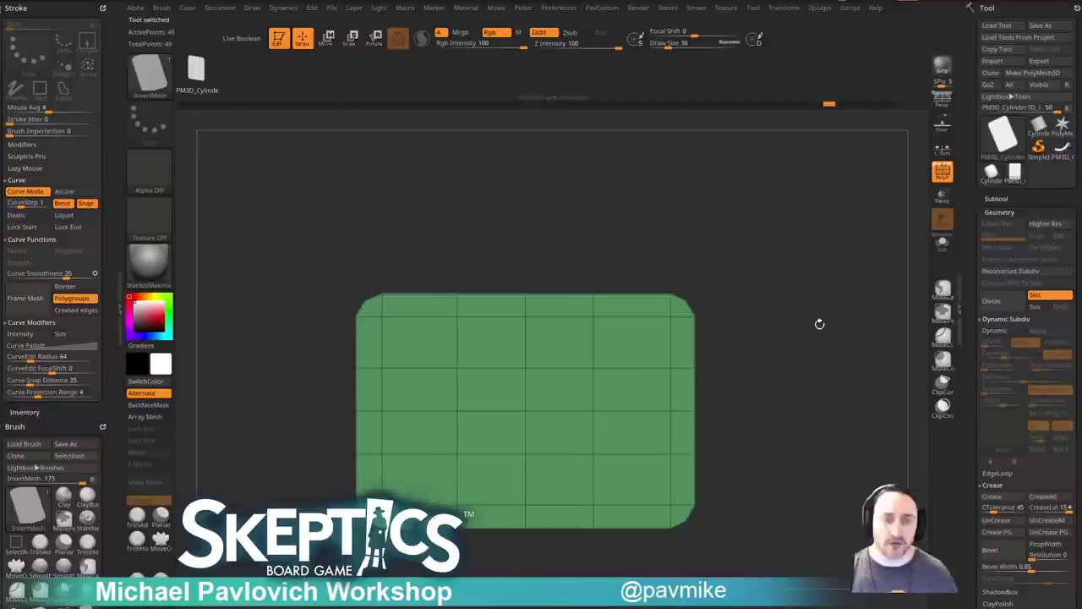
{"action": "key", "text": "b"}
{"action": "left_click", "coordinate": [494, 594]}
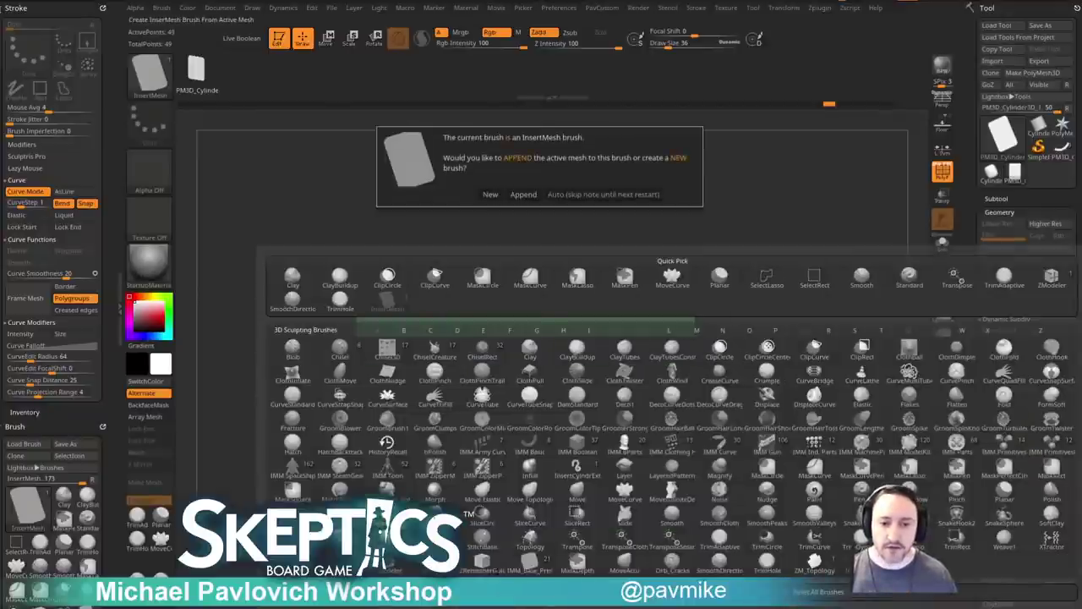
{"action": "left_click", "coordinate": [523, 195]}
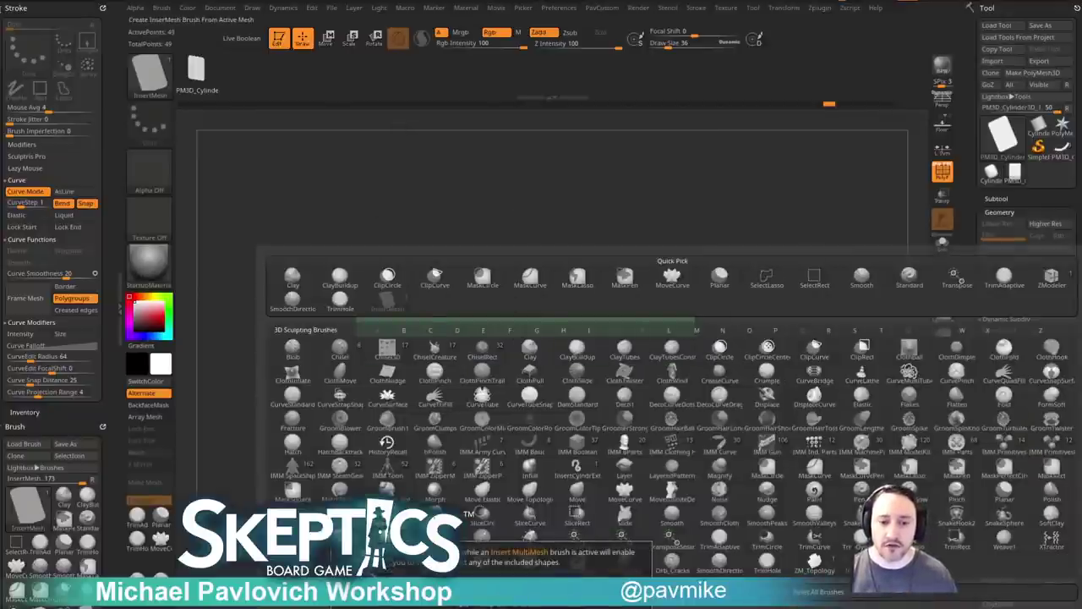
Return to the table scene and insert the sideways cards along the arc strip's curve.
{"action": "left_click", "coordinate": [1062, 147]}
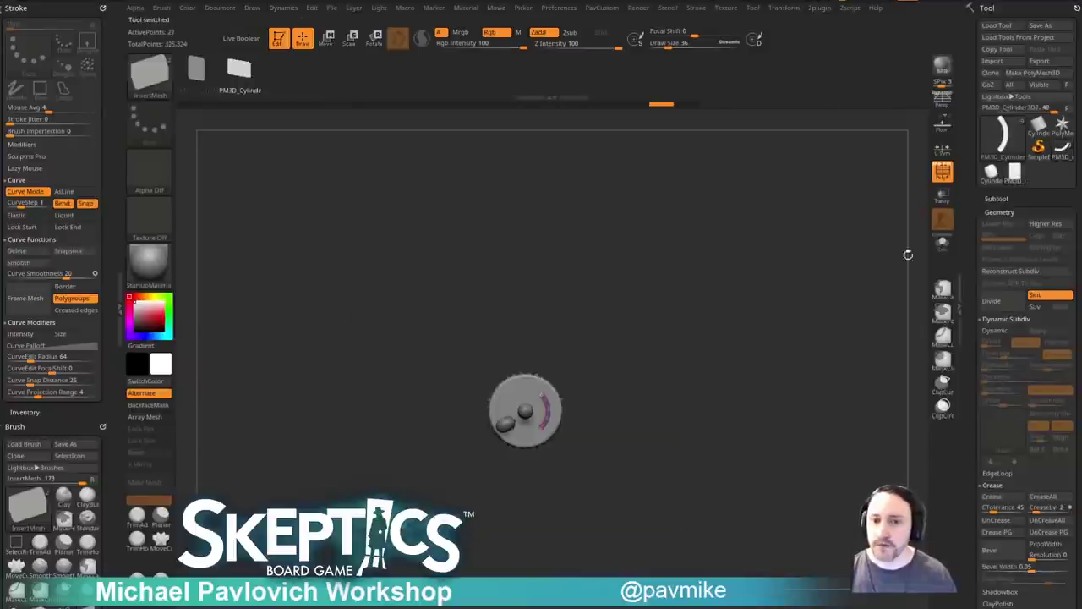
{"action": "left_click_drag", "start_coordinate": [874, 469], "coordinate": [786, 243]}
{"action": "left_click", "coordinate": [572, 323]}
Set the insert brush's Imbed depth to 0 and inspect the cards lying along the strip.
{"action": "left_click_drag", "start_coordinate": [113, 116], "coordinate": [109, 98]}
{"action": "left_click_drag", "start_coordinate": [88, 295], "coordinate": [73, 111]}
{"action": "left_click", "coordinate": [23, 477], "text": "shift"}
{"action": "scroll", "coordinate": [51, 448], "scroll_direction": "down", "scroll_amount": 2}
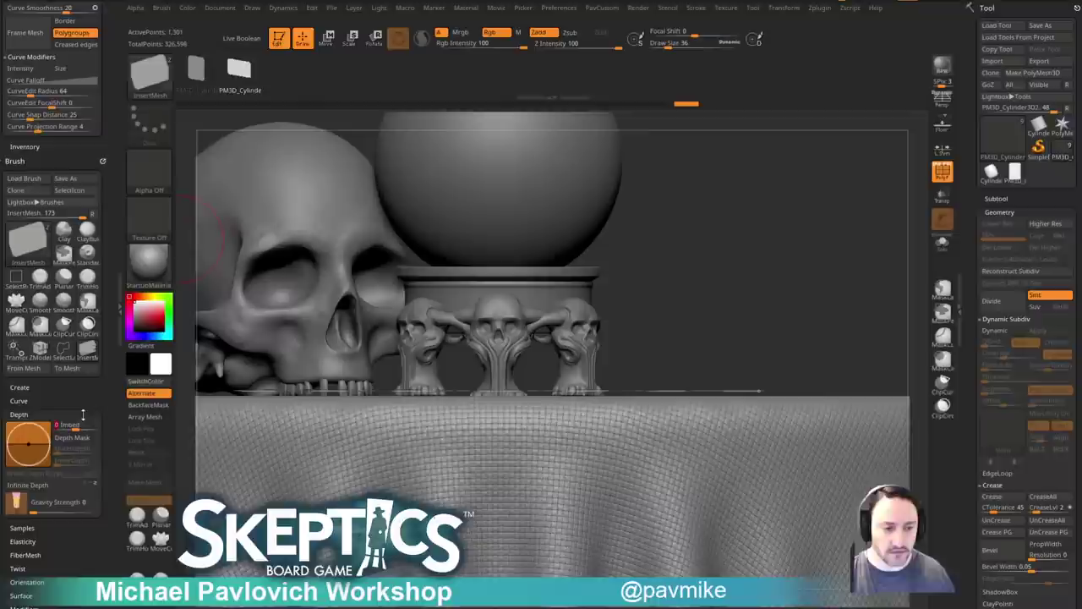
{"action": "left_click_drag", "start_coordinate": [761, 268], "coordinate": [807, 296]}
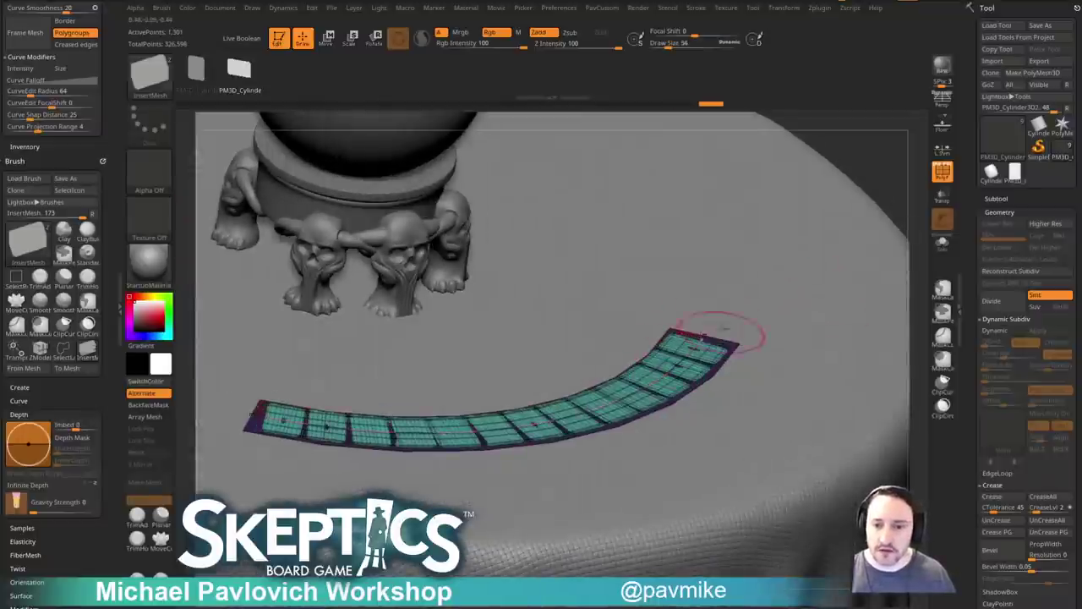
{"action": "mouse_move", "coordinate": [872, 167]}
{"action": "left_mouse_down"}
{"action": "mouse_move", "coordinate": [886, 206]}
{"action": "mouse_move", "coordinate": [884, 172]}
{"action": "left_mouse_up"}
{"action": "key", "text": "shift+d"}
{"action": "key", "text": "d"}
{"action": "mouse_move", "coordinate": [874, 237]}
{"action": "left_mouse_down"}
{"action": "mouse_move", "coordinate": [855, 198]}
{"action": "mouse_move", "coordinate": [871, 226]}
{"action": "left_mouse_up"}
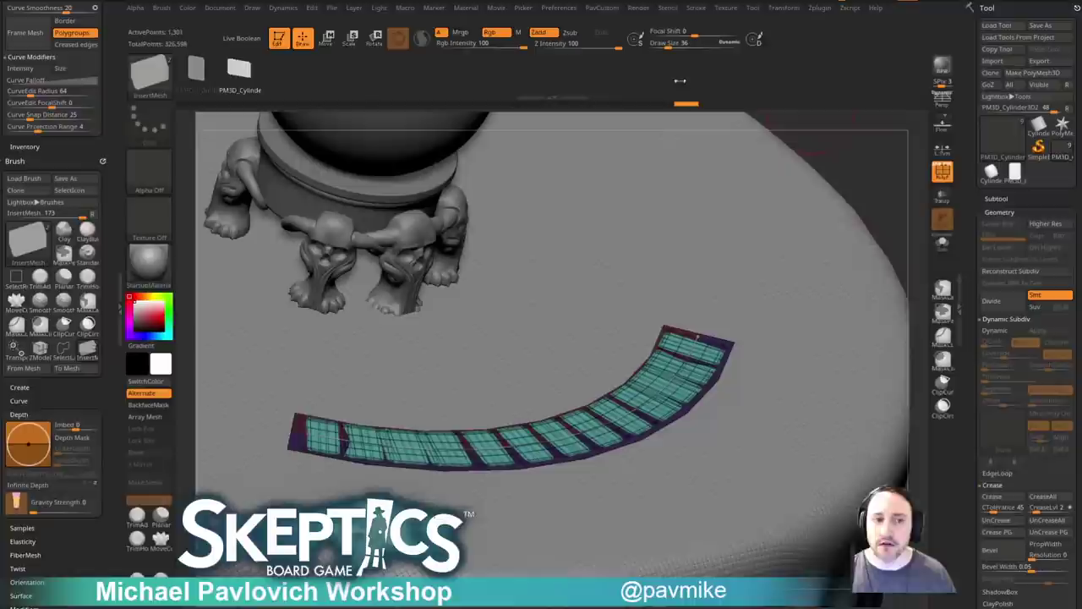
Try a CurveStep of 0.25 for the card spacing along the strip and undo the resulting cards.
{"action": "scroll", "coordinate": [116, 273], "scroll_direction": "up", "scroll_amount": 3}
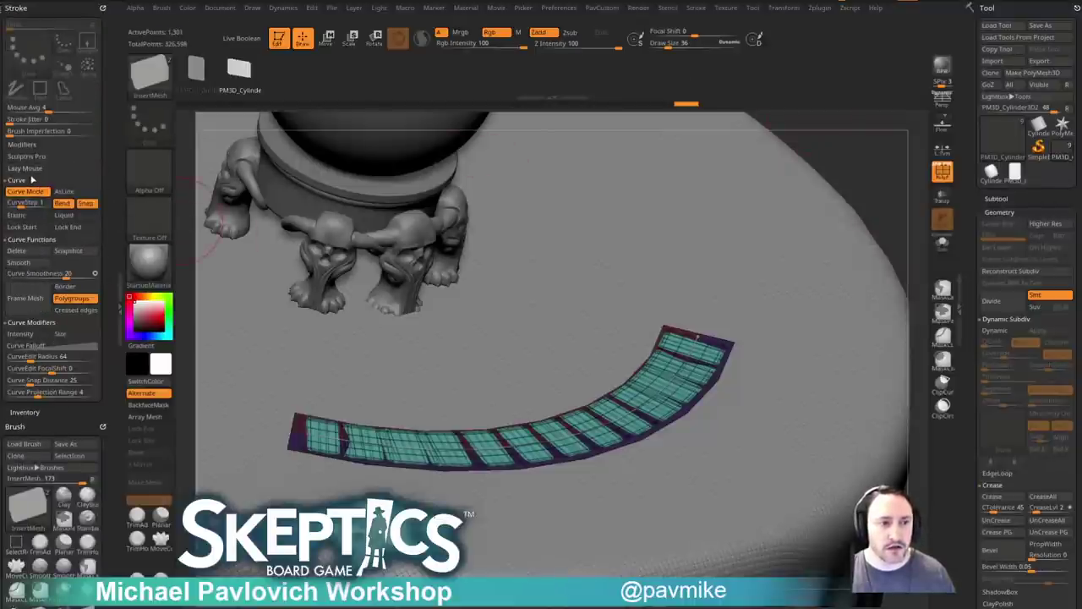
{"action": "left_click", "coordinate": [19, 203]}
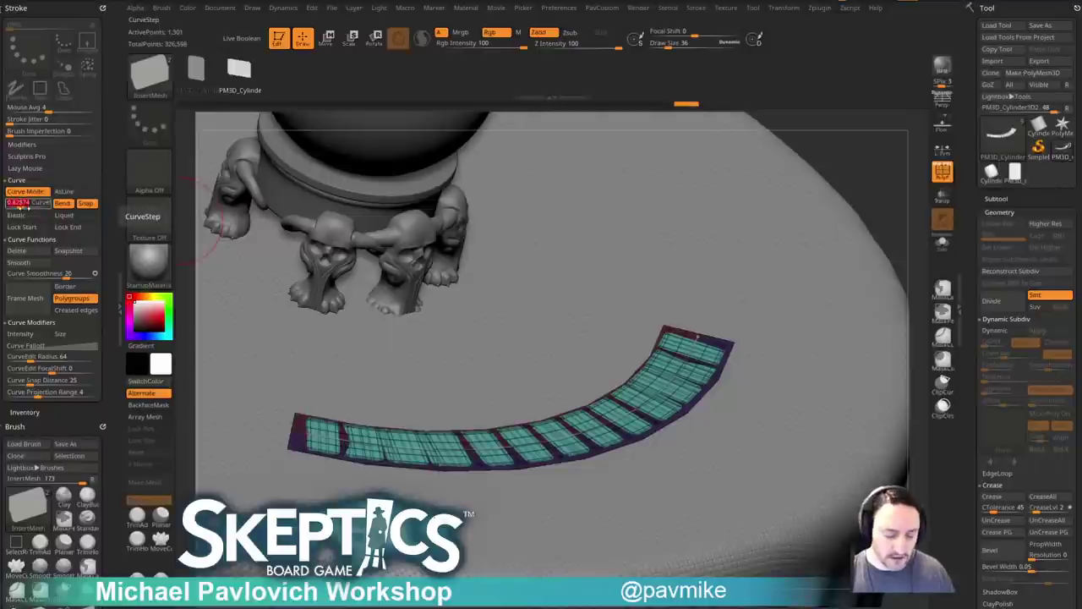
{"action": "left_click_drag", "start_coordinate": [845, 177], "coordinate": [883, 163]}
{"action": "left_click", "coordinate": [678, 376]}
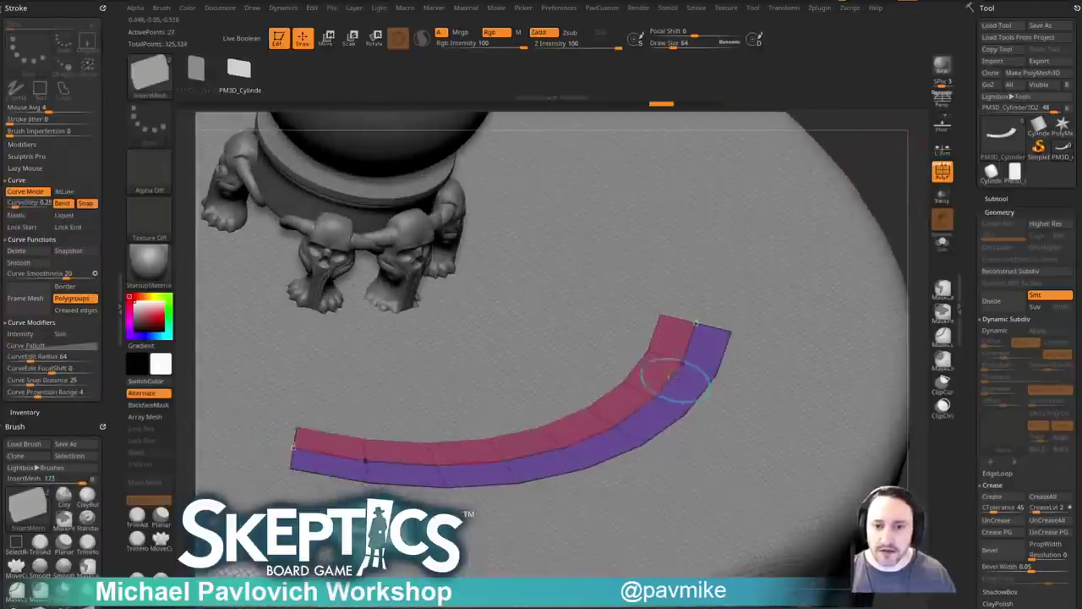
{"action": "left_click", "coordinate": [686, 371]}
{"action": "mouse_move", "coordinate": [875, 203]}
{"action": "left_mouse_down"}
{"action": "mouse_move", "coordinate": [881, 252]}
{"action": "mouse_move", "coordinate": [874, 203]}
{"action": "left_mouse_up"}
{"action": "key", "text": "ctrl+z"}
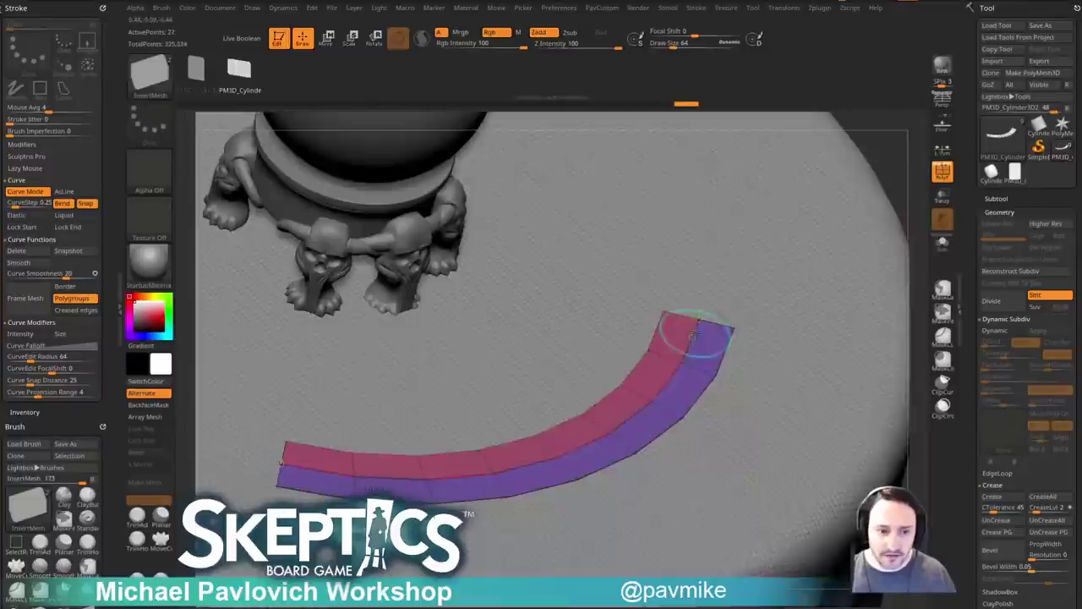
{"action": "left_click_drag", "start_coordinate": [690, 341], "coordinate": [692, 338]}
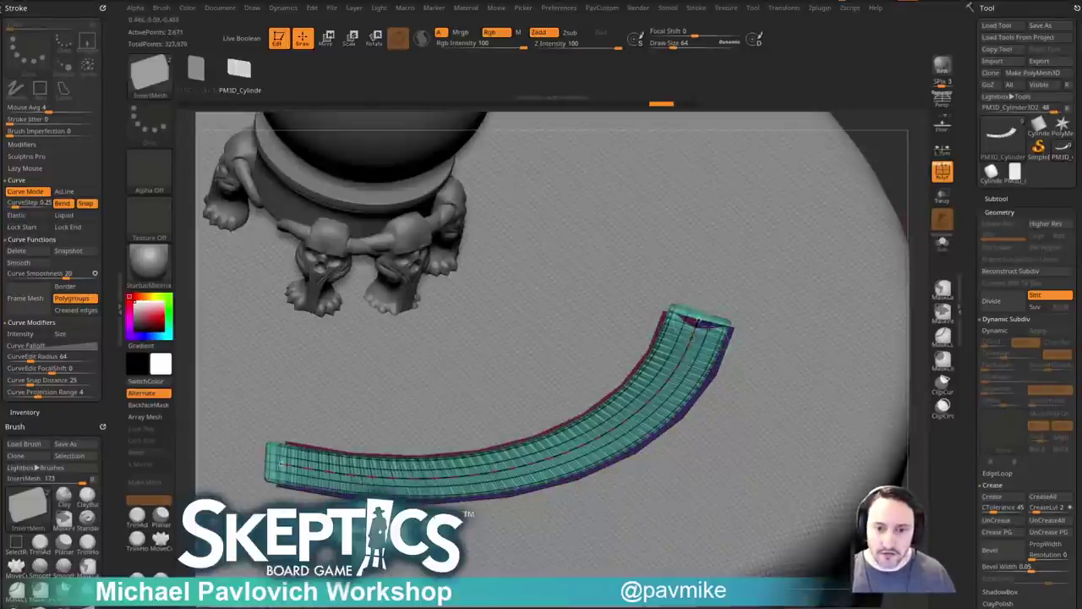
{"action": "key", "text": "ctrl+z"}
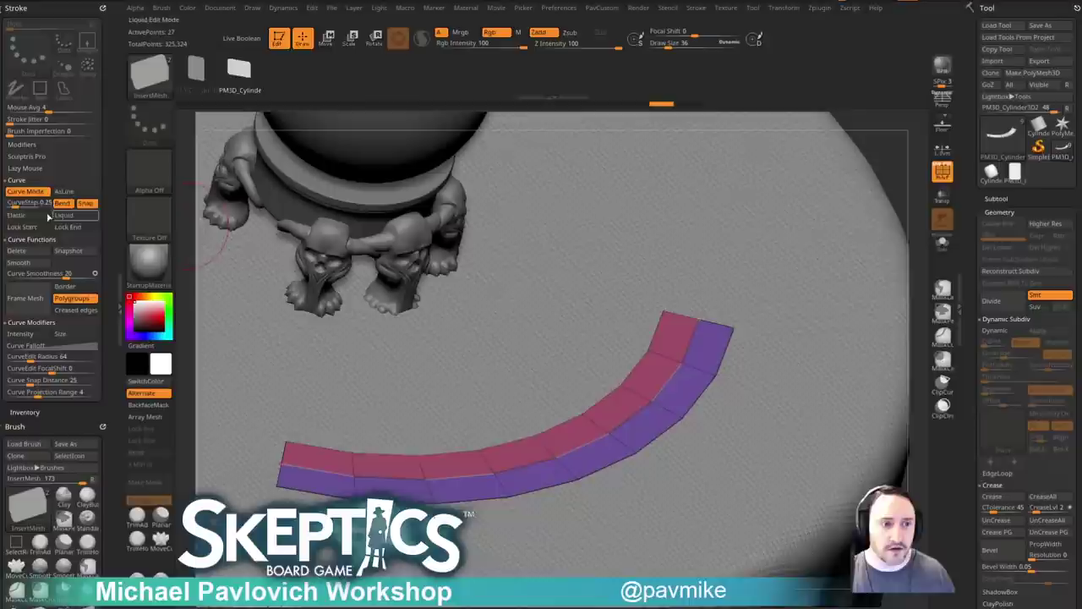
Try a CurveStep of 0.75 for the cards on the strip's curve and undo the result.
{"action": "type", "text": ".7"}
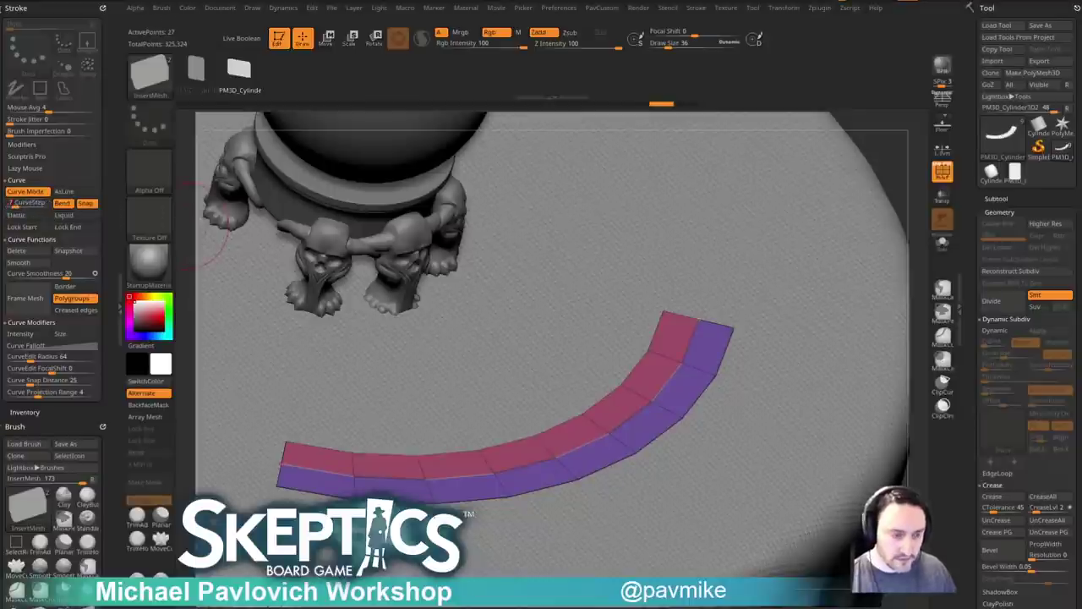
{"action": "left_click", "coordinate": [733, 342]}
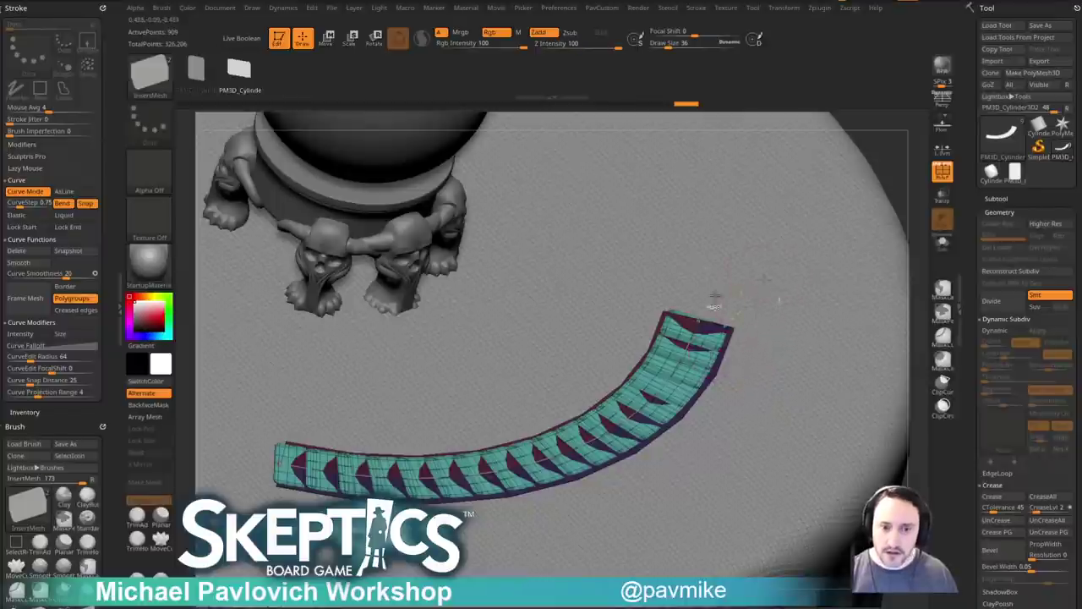
{"action": "key", "text": "ctrl+z"}
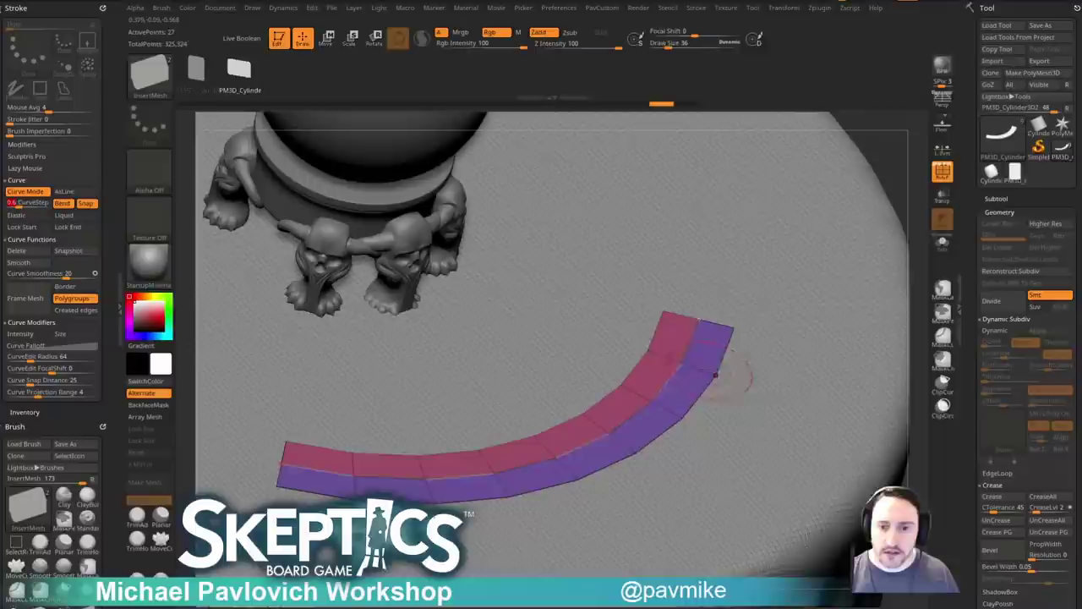
Insert the cards along the strip with a CurveStep of 0.6, hide the polyframe and clear the curve.
{"action": "left_click", "coordinate": [701, 362]}
{"action": "left_click", "coordinate": [943, 171]}
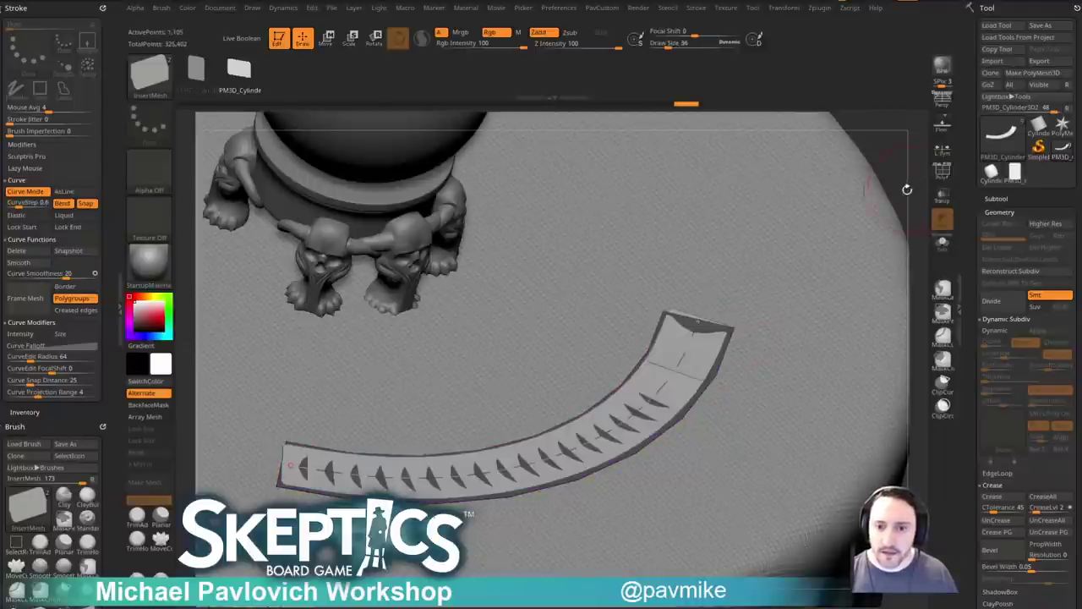
{"action": "mouse_move", "coordinate": [895, 172]}
{"action": "left_mouse_down"}
{"action": "mouse_move", "coordinate": [905, 173]}
{"action": "mouse_move", "coordinate": [885, 191]}
{"action": "mouse_move", "coordinate": [906, 172]}
{"action": "mouse_move", "coordinate": [902, 187]}
{"action": "left_mouse_up"}
{"action": "left_click", "coordinate": [885, 208]}
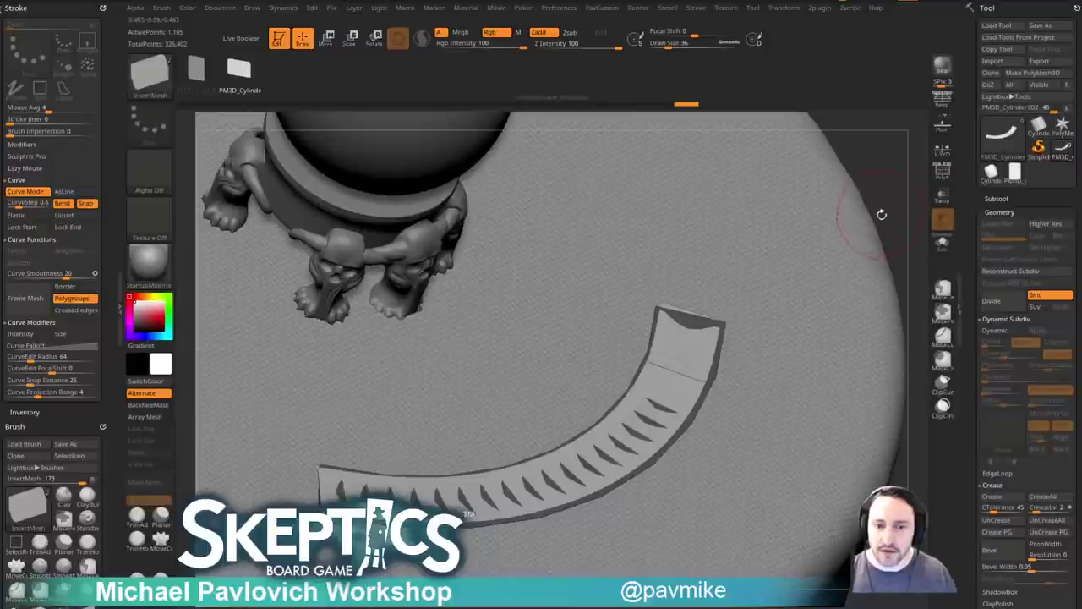
Split the masked points to separate the arc strip from the cards, and check the card row with the polyframe.
{"action": "key", "text": "space"}
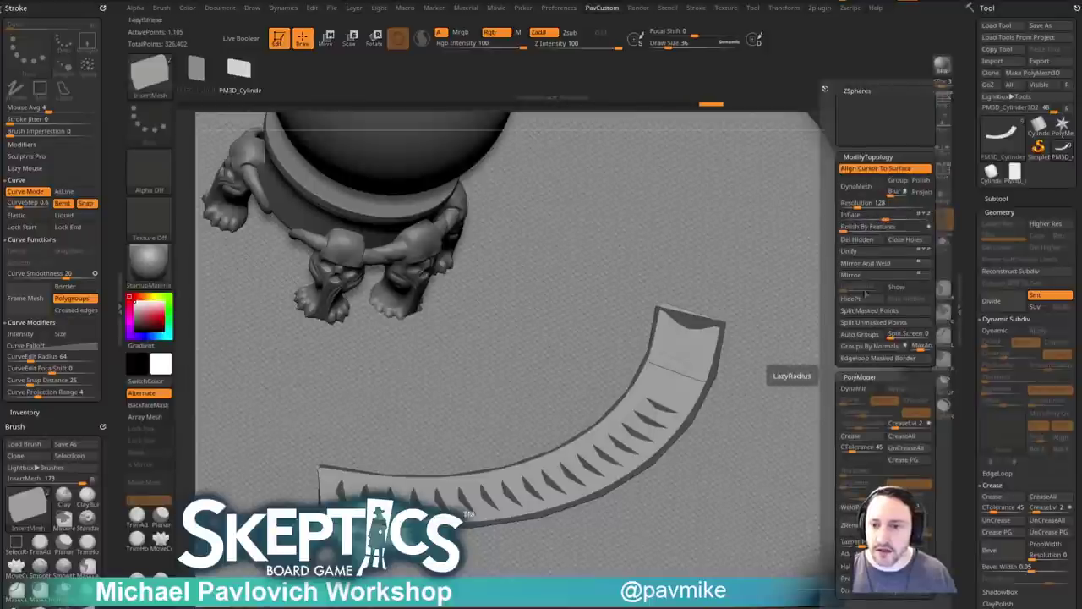
{"action": "left_click", "coordinate": [864, 310]}
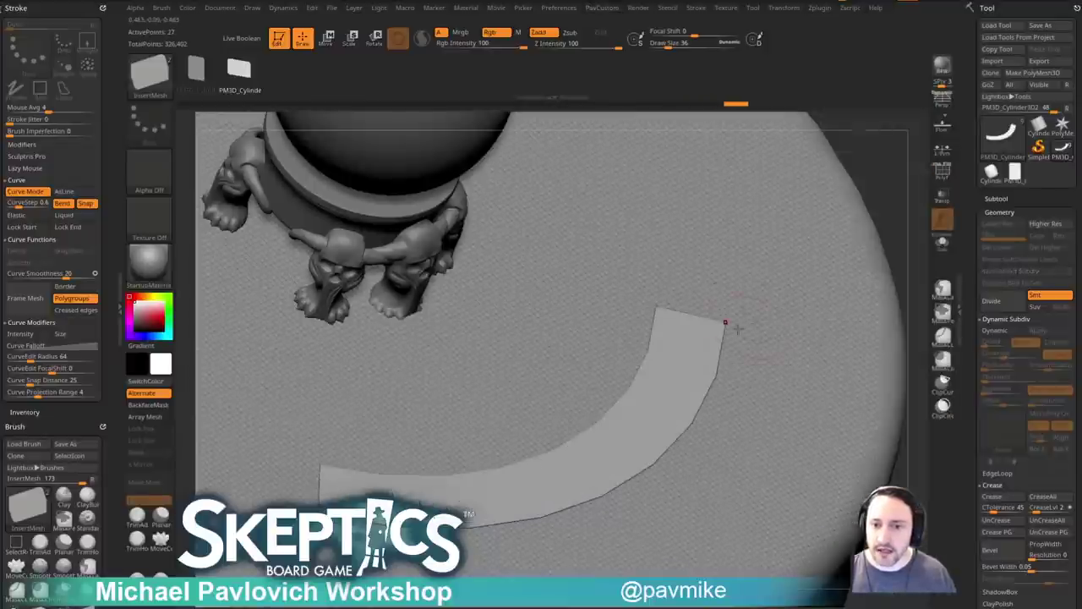
{"action": "key", "text": "shift+f"}
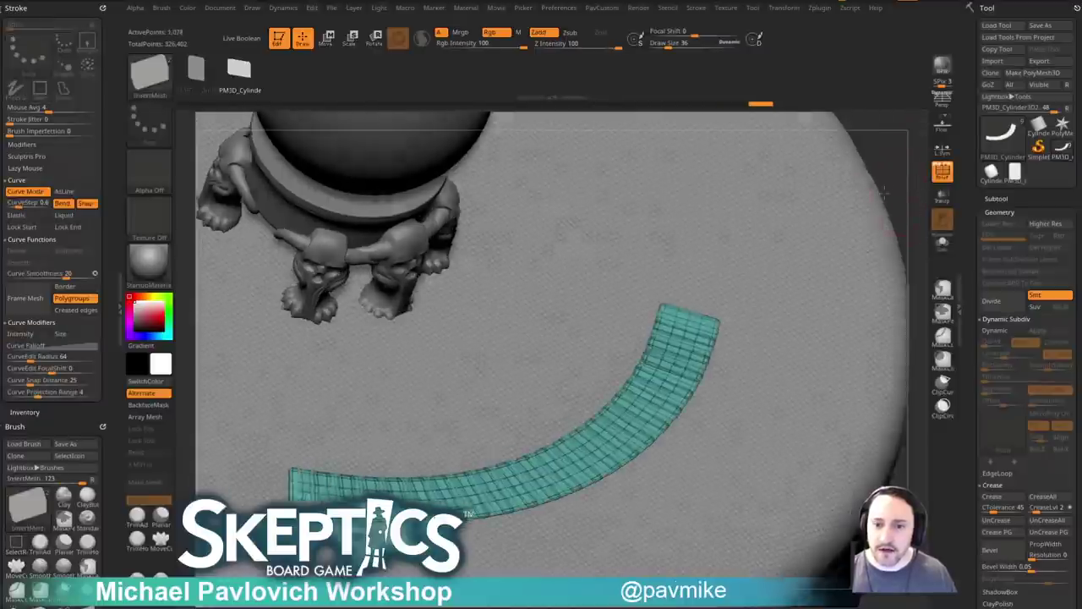
{"action": "key", "text": "shift+f"}
{"action": "mouse_move", "coordinate": [893, 197]}
{"action": "left_mouse_down"}
{"action": "mouse_move", "coordinate": [867, 155]}
{"action": "mouse_move", "coordinate": [843, 169]}
{"action": "mouse_move", "coordinate": [875, 223]}
{"action": "mouse_move", "coordinate": [933, 184]}
{"action": "mouse_move", "coordinate": [892, 205]}
{"action": "left_mouse_up"}
{"action": "left_click", "coordinate": [941, 173]}
{"action": "left_click", "coordinate": [942, 172]}
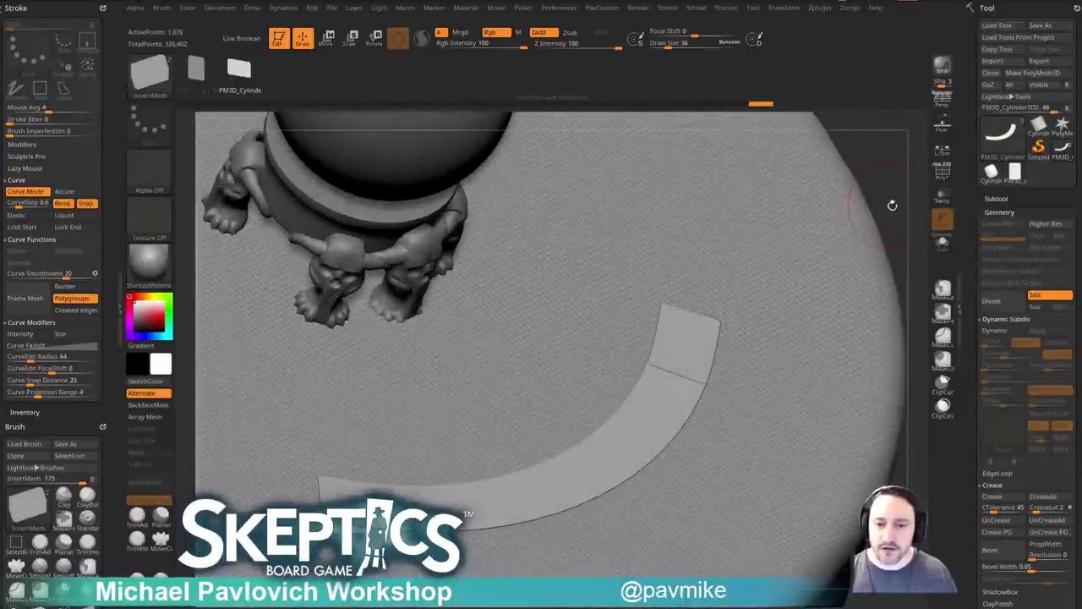
Enable Dynamic Subdiv on the card row with a thickness of about 0.00234 and check the thickened cards from low angles.
{"action": "left_click", "coordinate": [994, 330]}
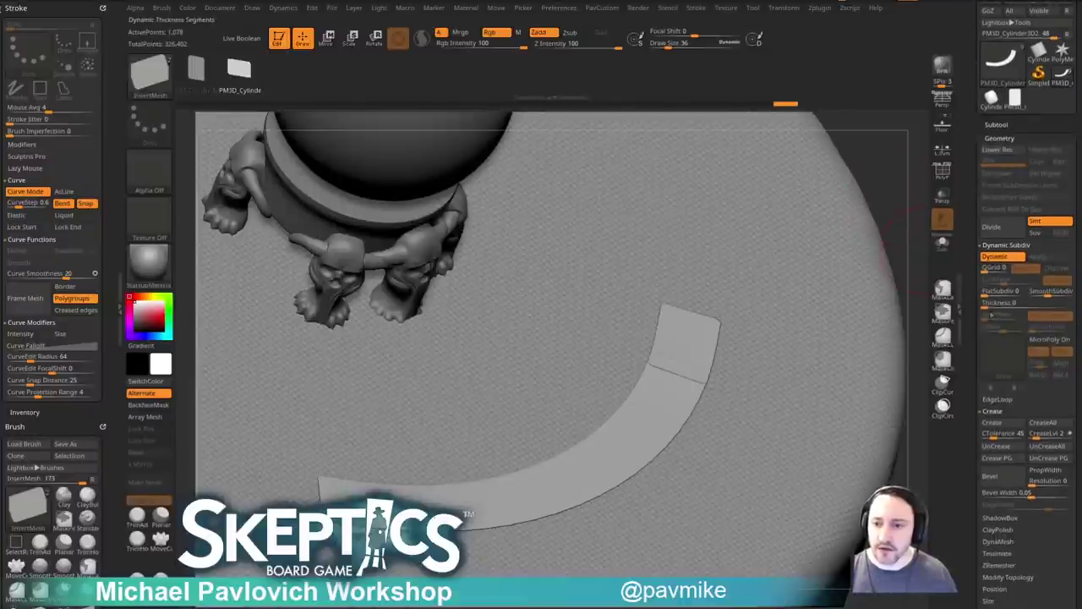
{"action": "left_click_drag", "start_coordinate": [993, 304], "coordinate": [994, 304]}
{"action": "key", "text": "space"}
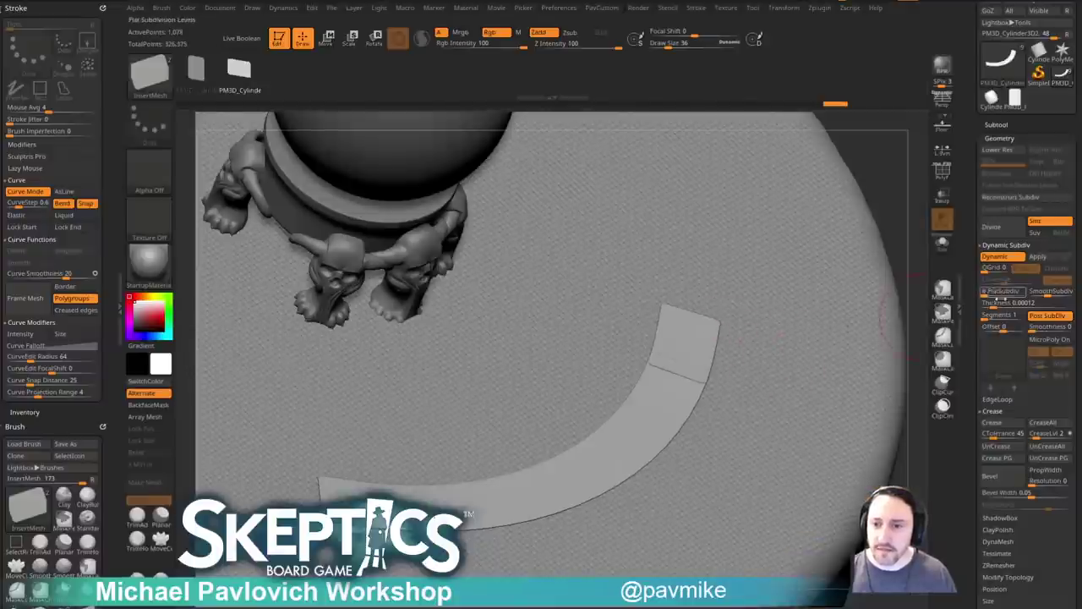
{"action": "left_click_drag", "start_coordinate": [997, 302], "coordinate": [1004, 303]}
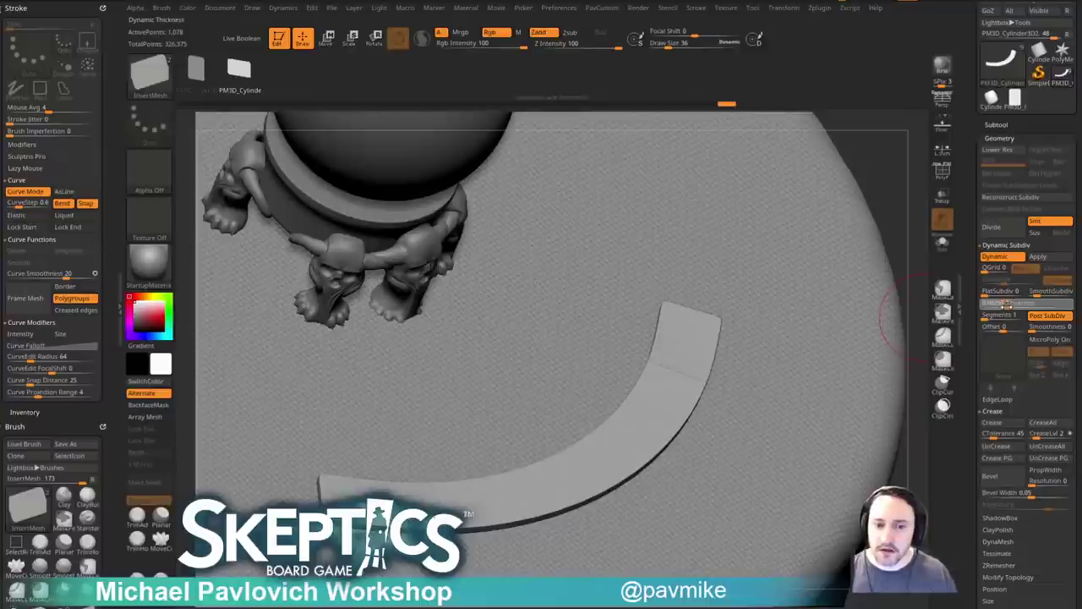
{"action": "key", "text": "shift+f"}
{"action": "mouse_move", "coordinate": [895, 230]}
{"action": "left_mouse_down"}
{"action": "mouse_move", "coordinate": [899, 164]}
{"action": "mouse_move", "coordinate": [913, 150]}
{"action": "mouse_move", "coordinate": [874, 186]}
{"action": "mouse_move", "coordinate": [892, 198]}
{"action": "left_mouse_up"}
{"action": "key", "text": "shift+f"}
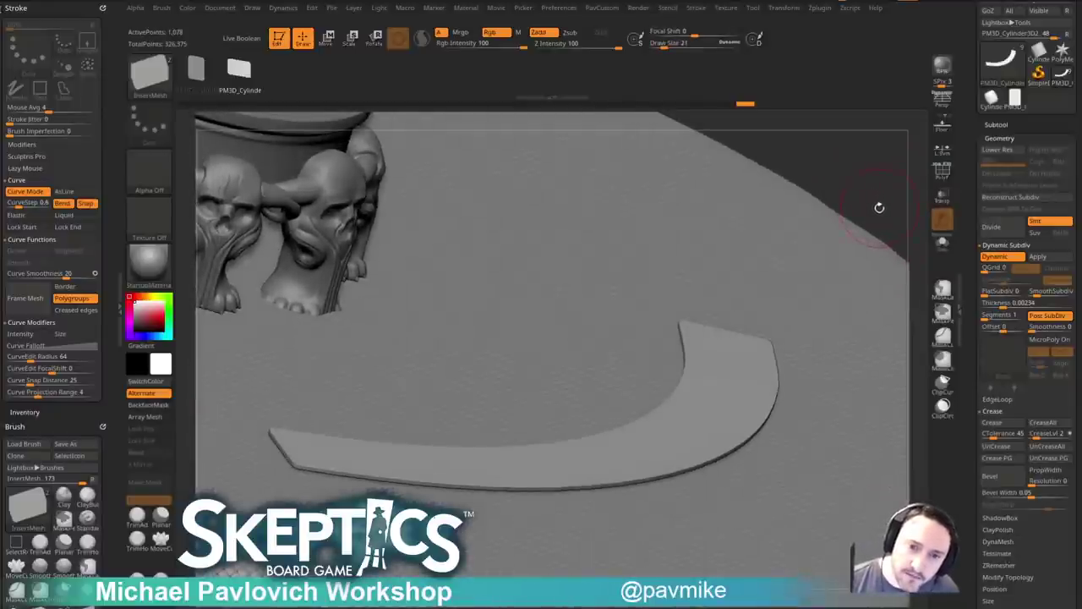
{"action": "left_click_drag", "start_coordinate": [888, 185], "coordinate": [832, 222]}
{"action": "key", "text": "shift+f"}
{"action": "scroll", "coordinate": [988, 210], "scroll_direction": "up", "scroll_amount": 3}
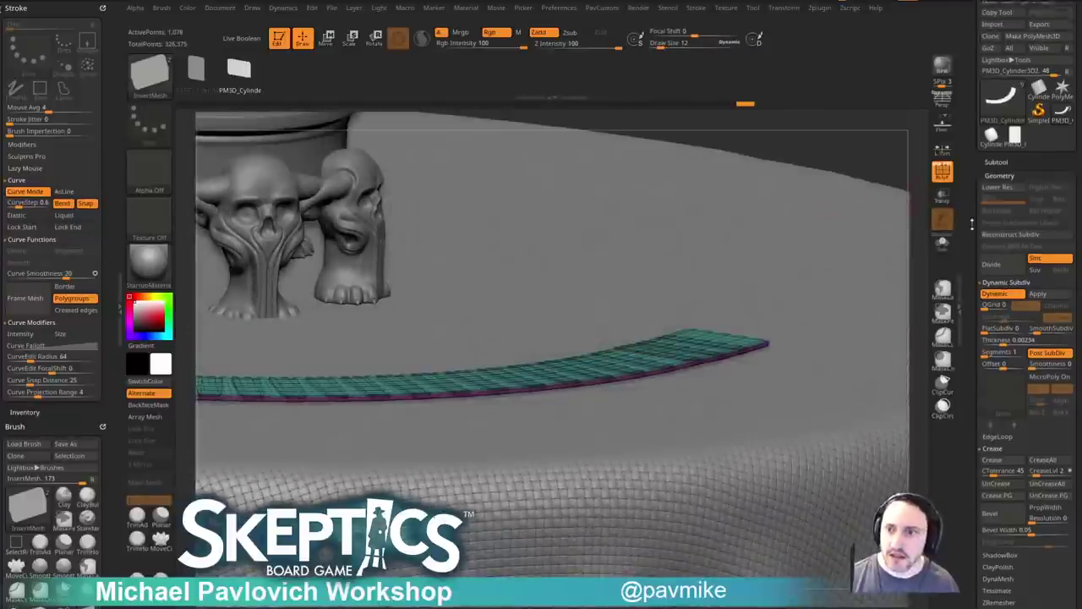
{"action": "left_click_drag", "start_coordinate": [910, 155], "coordinate": [823, 101], "text": "alt"}
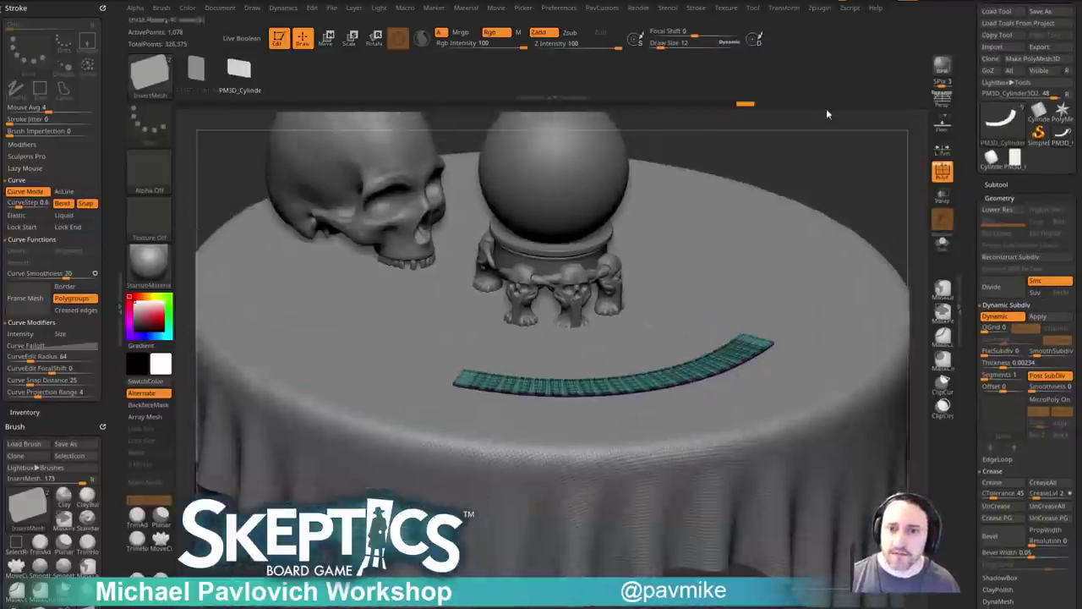
Step back through the undo history to the plain arc strip before the cards were inserted, and check its polygroups.
{"action": "left_click", "coordinate": [942, 172]}
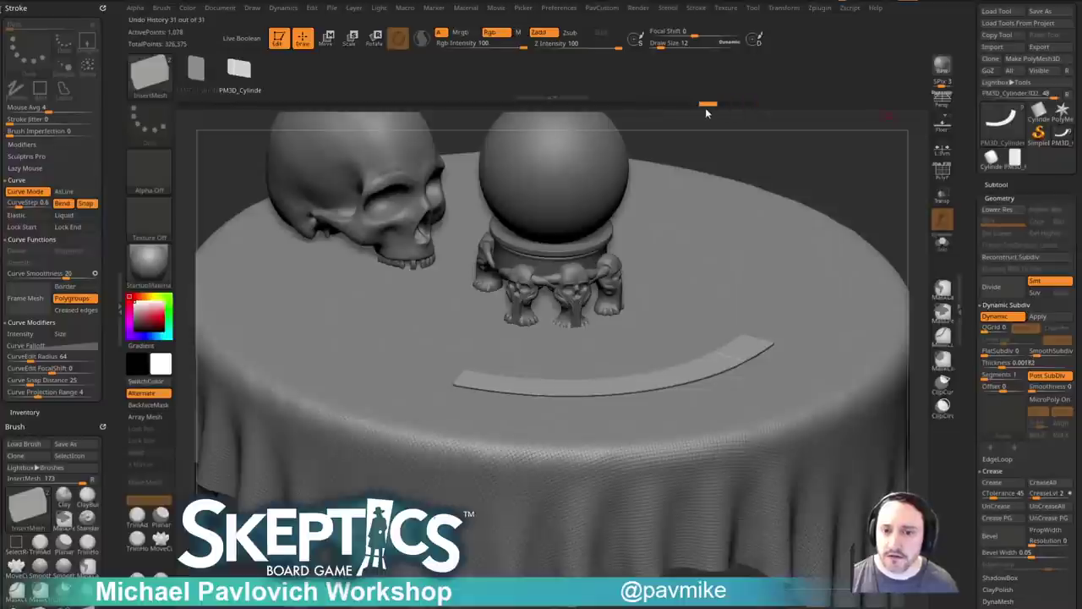
{"action": "mouse_move", "coordinate": [682, 114]}
{"action": "left_mouse_down"}
{"action": "mouse_move", "coordinate": [597, 120]}
{"action": "mouse_move", "coordinate": [542, 109]}
{"action": "left_mouse_up"}
{"action": "left_click", "coordinate": [941, 170]}
{"action": "left_click_drag", "start_coordinate": [885, 179], "coordinate": [855, 193], "text": "alt"}
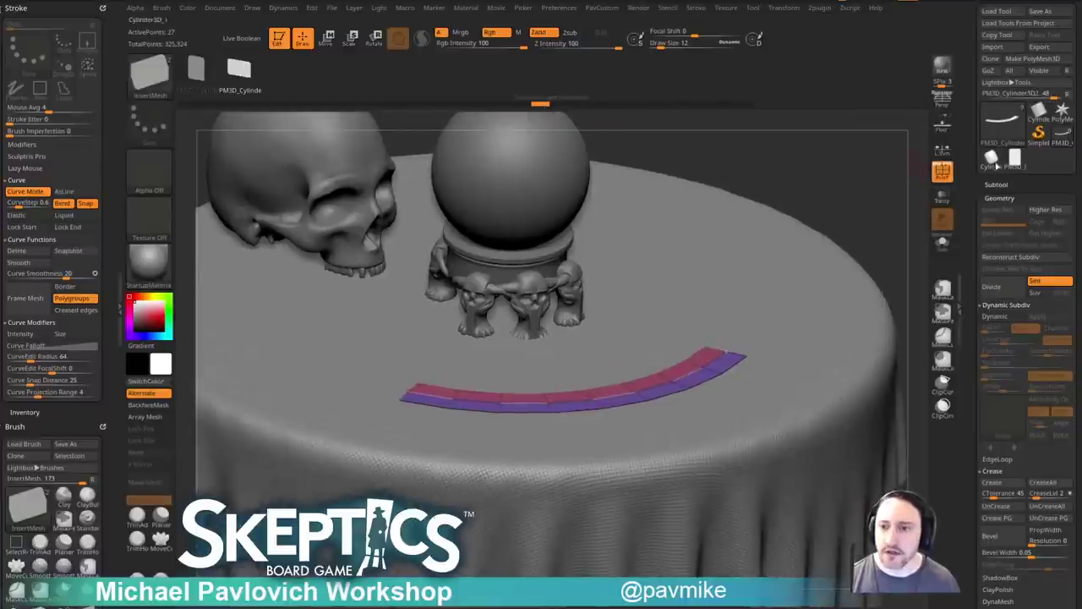
Switch to the single rounded card mesh and turn the view so the card faces the camera lengthwise, horizontally.
{"action": "left_click", "coordinate": [1014, 159]}
{"action": "left_click_drag", "start_coordinate": [932, 261], "coordinate": [801, 202]}
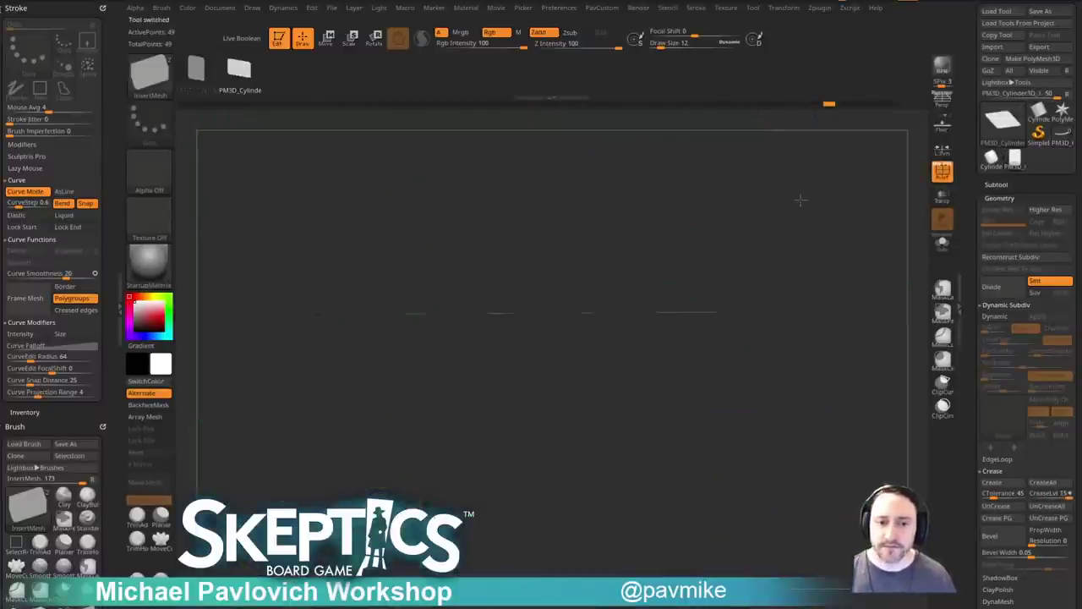
{"action": "key", "text": "w"}
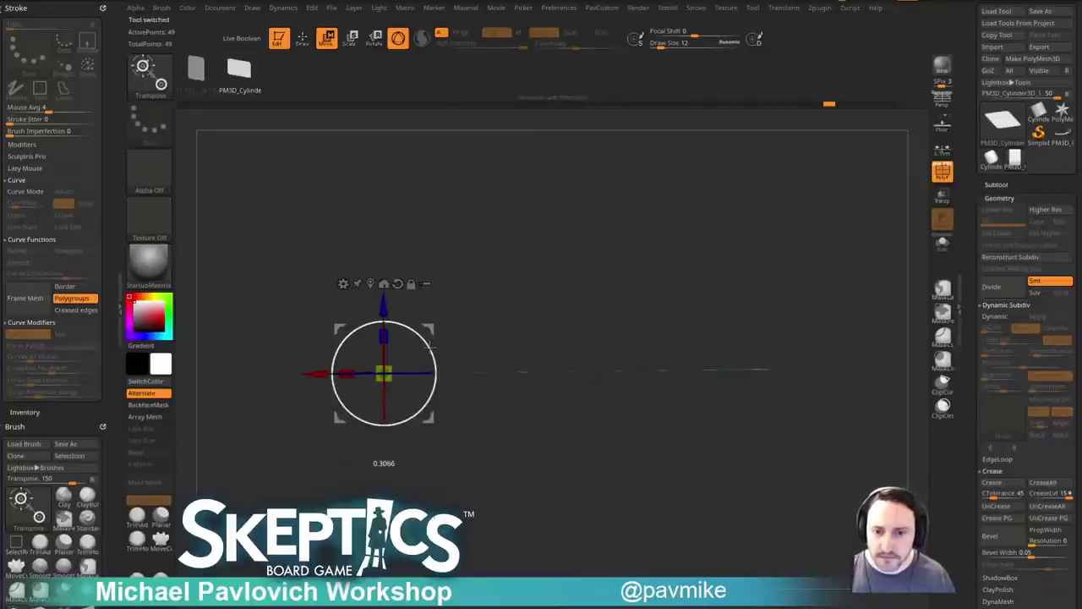
{"action": "left_click_drag", "start_coordinate": [429, 347], "coordinate": [429, 346]}
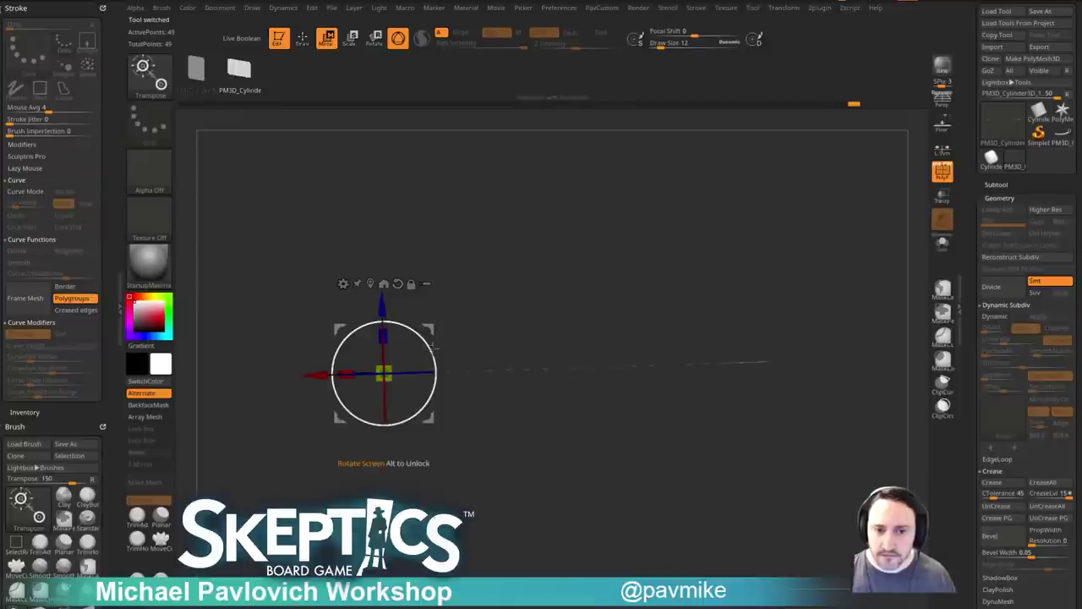
{"action": "key", "text": "q"}
{"action": "mouse_move", "coordinate": [478, 292]}
{"action": "right_mouse_down"}
{"action": "mouse_move", "coordinate": [840, 297]}
{"action": "mouse_move", "coordinate": [769, 229]}
{"action": "mouse_move", "coordinate": [798, 307]}
{"action": "right_mouse_up"}
{"action": "left_click_drag", "start_coordinate": [797, 309], "coordinate": [835, 291]}
{"action": "mouse_move", "coordinate": [753, 266]}
{"action": "left_mouse_down"}
{"action": "mouse_move", "coordinate": [837, 256]}
{"action": "mouse_move", "coordinate": [812, 307]}
{"action": "mouse_move", "coordinate": [790, 314]}
{"action": "mouse_move", "coordinate": [826, 262]}
{"action": "mouse_move", "coordinate": [802, 339]}
{"action": "mouse_move", "coordinate": [767, 358]}
{"action": "mouse_move", "coordinate": [803, 353]}
{"action": "mouse_move", "coordinate": [805, 332]}
{"action": "left_mouse_up"}
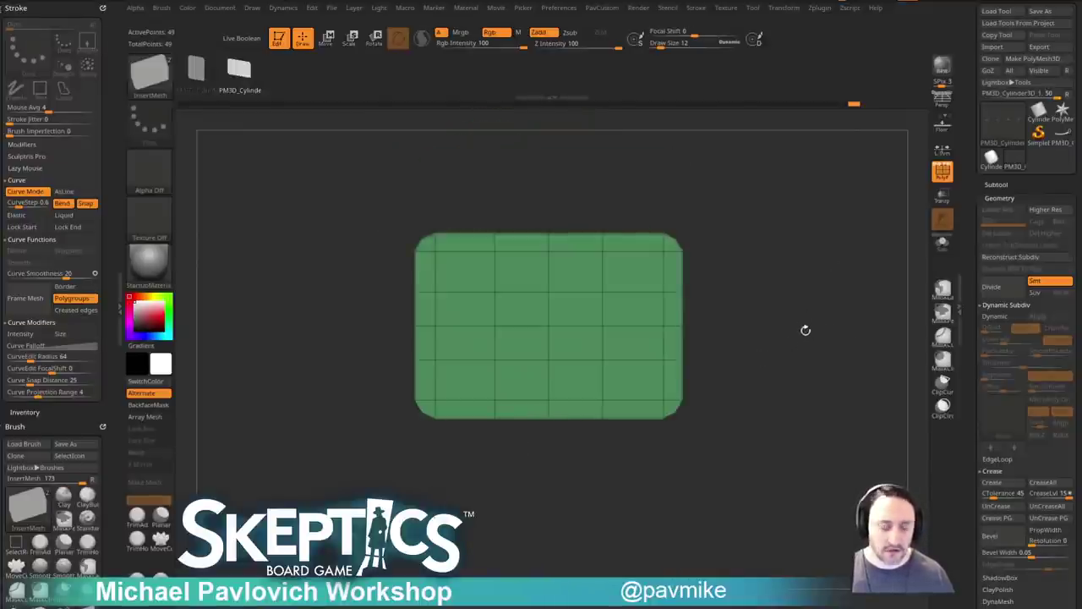
Append the lengthwise-oriented card to the current InsertMesh brush and return to the table scene with the arc strip.
{"action": "key", "text": "b"}
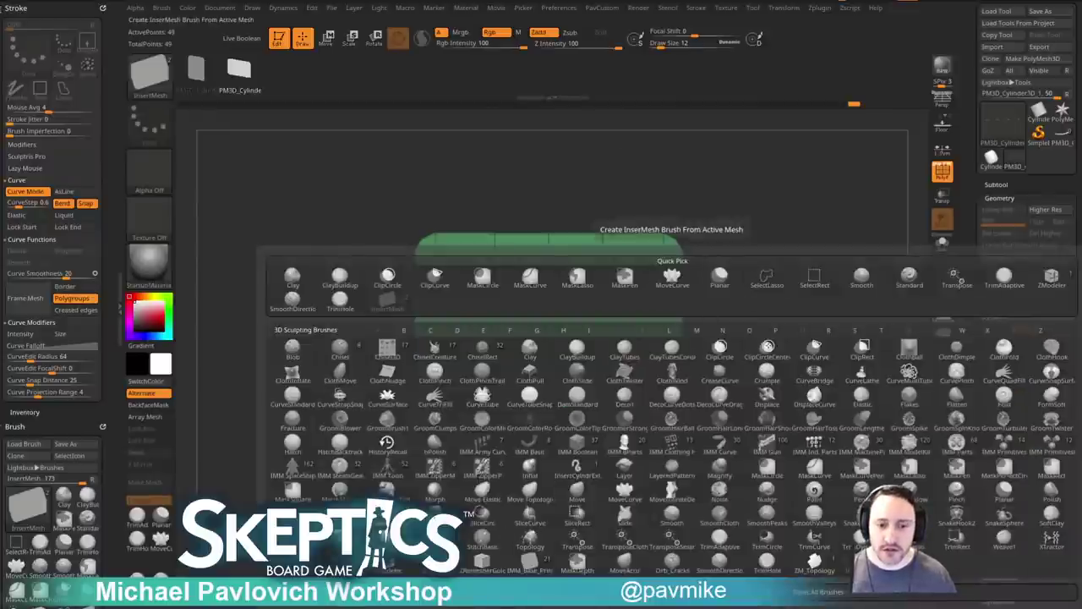
{"action": "left_click", "coordinate": [485, 592]}
{"action": "left_click", "coordinate": [523, 195]}
{"action": "left_click", "coordinate": [1061, 134]}
Try inserting the appended card along the strip's curve with a CurveStep of 1 and undo the attempts.
{"action": "mouse_move", "coordinate": [820, 313]}
{"action": "left_mouse_down"}
{"action": "mouse_move", "coordinate": [812, 263]}
{"action": "mouse_move", "coordinate": [854, 417]}
{"action": "mouse_move", "coordinate": [870, 309]}
{"action": "mouse_move", "coordinate": [850, 302]}
{"action": "mouse_move", "coordinate": [852, 284]}
{"action": "mouse_move", "coordinate": [852, 311]}
{"action": "left_mouse_up"}
{"action": "key", "text": "ctrl+z"}
{"action": "key", "text": "s"}
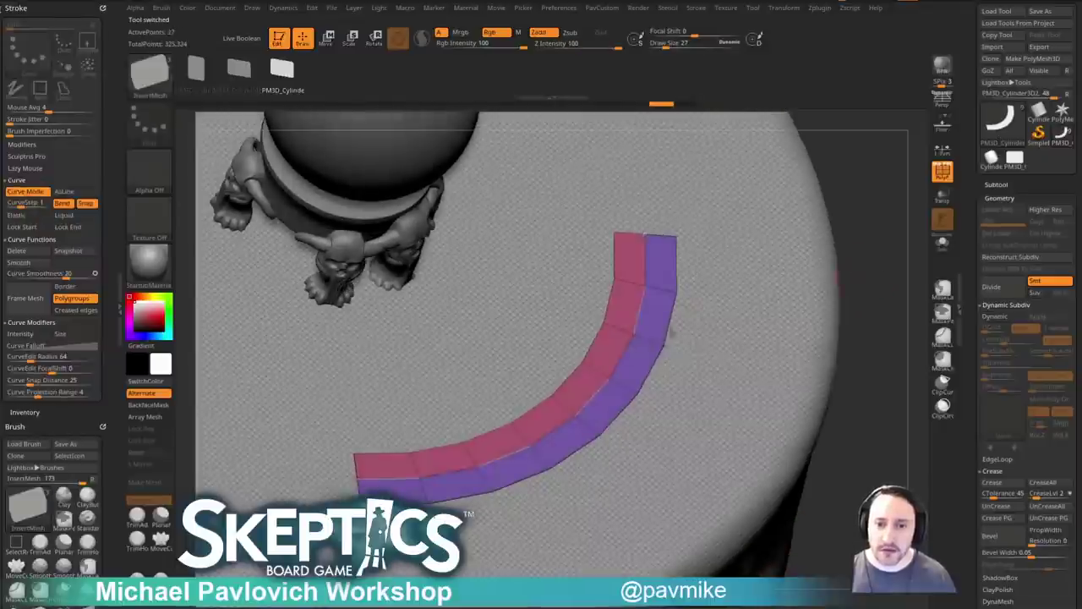
{"action": "key", "text": "s"}
{"action": "left_click_drag", "start_coordinate": [881, 254], "coordinate": [883, 254]}
{"action": "left_click", "coordinate": [633, 321]}
{"action": "key", "text": "ctrl+z"}
{"action": "left_click", "coordinate": [639, 316]}
{"action": "mouse_move", "coordinate": [878, 277]}
{"action": "left_mouse_down"}
{"action": "mouse_move", "coordinate": [843, 214]}
{"action": "mouse_move", "coordinate": [881, 257]}
{"action": "left_mouse_up"}
{"action": "key", "text": "ctrl+z"}
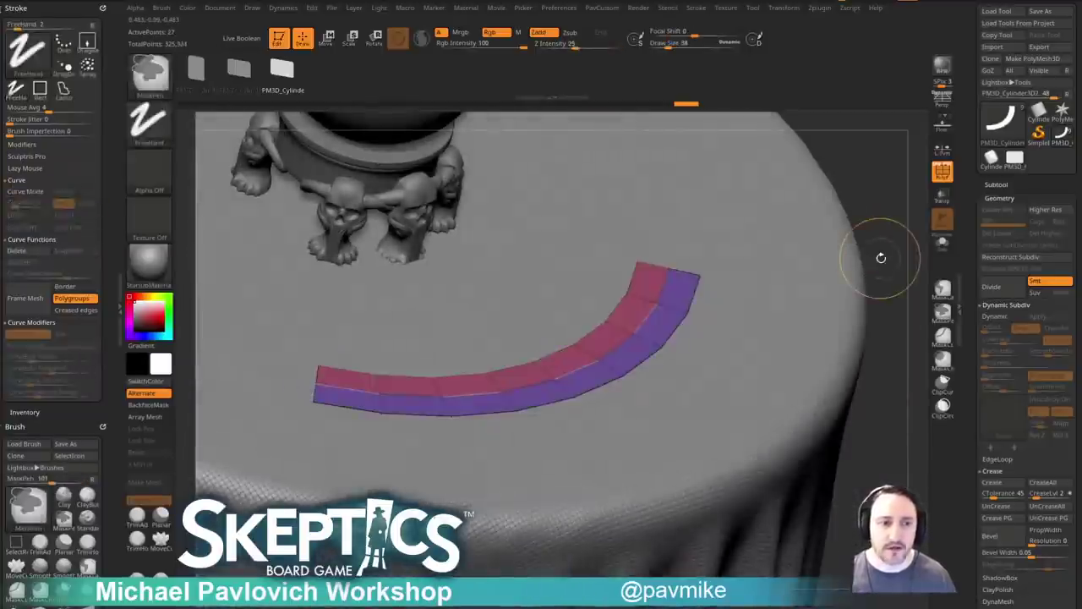
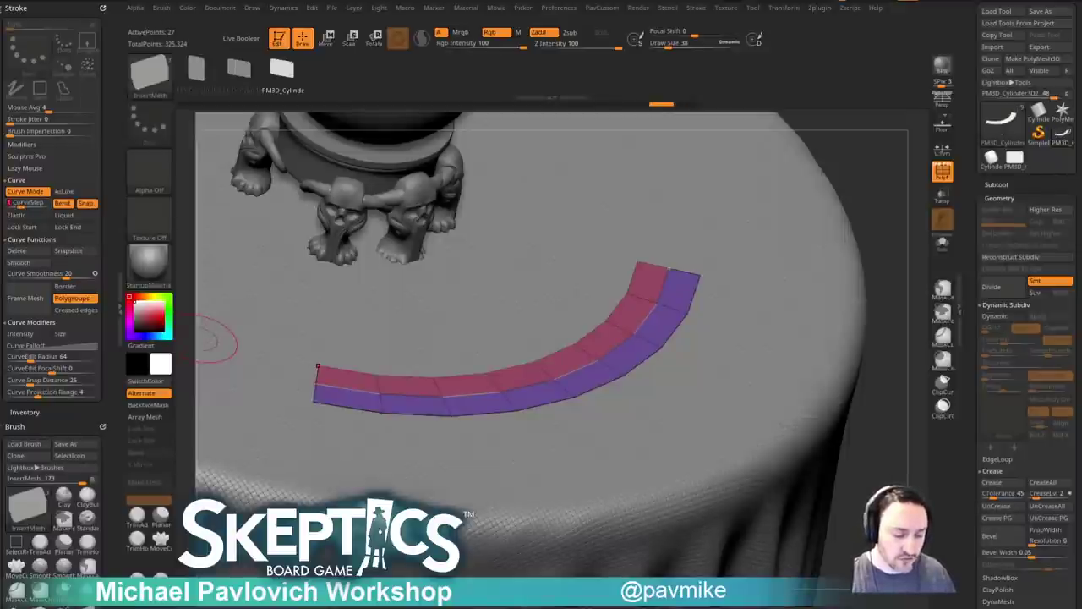
Insert the cards along the strip with a CurveStep of 0.6 and split the masked strip off from them.
{"action": "left_click_drag", "start_coordinate": [892, 204], "coordinate": [885, 303]}
{"action": "left_click", "coordinate": [628, 334]}
{"action": "key", "text": "space"}
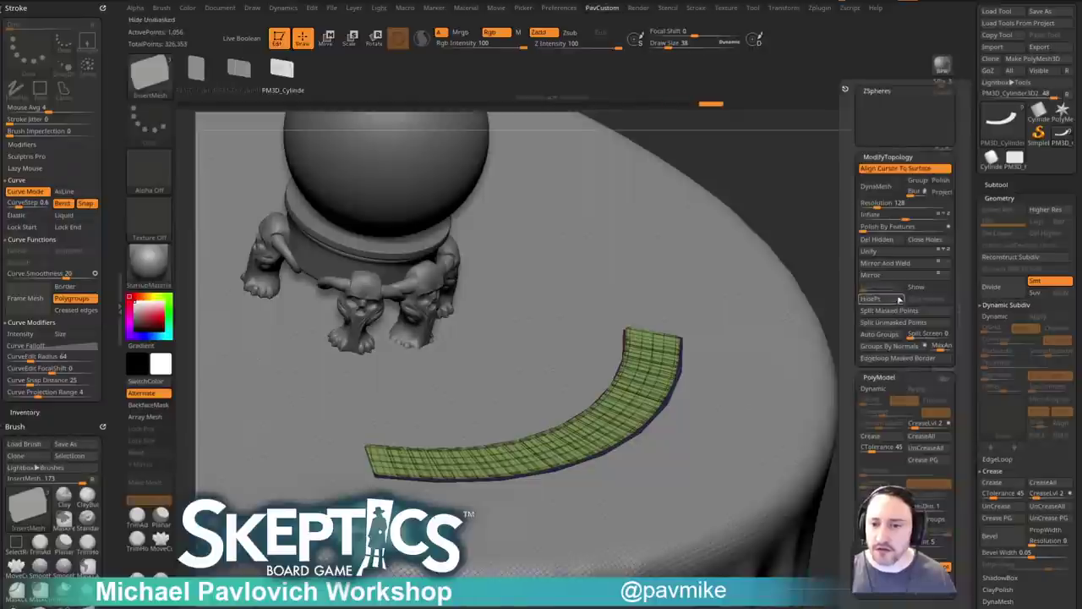
{"action": "left_click", "coordinate": [883, 305]}
{"action": "key", "text": "space"}
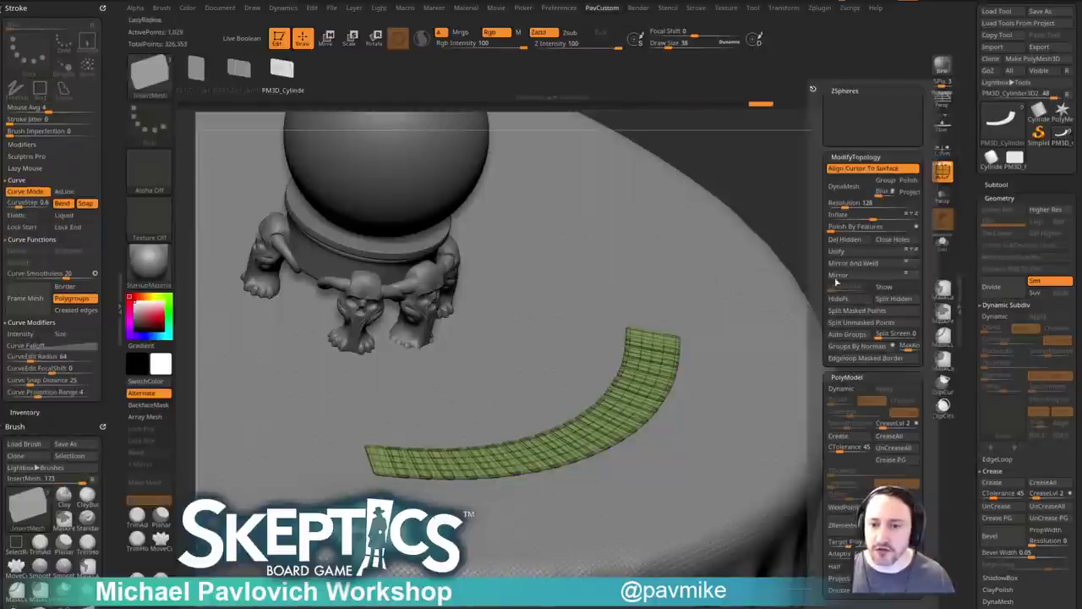
Give each card in the row its own polygroup with Auto Groups.
{"action": "key", "text": "space"}
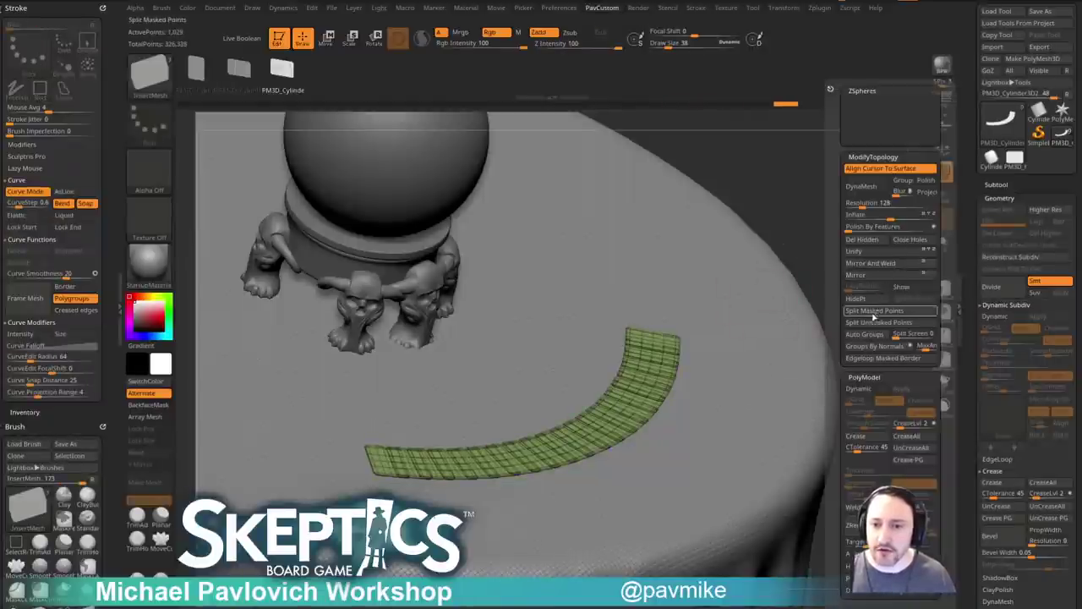
{"action": "left_click", "coordinate": [866, 333]}
{"action": "left_click_drag", "start_coordinate": [836, 316], "coordinate": [904, 267]}
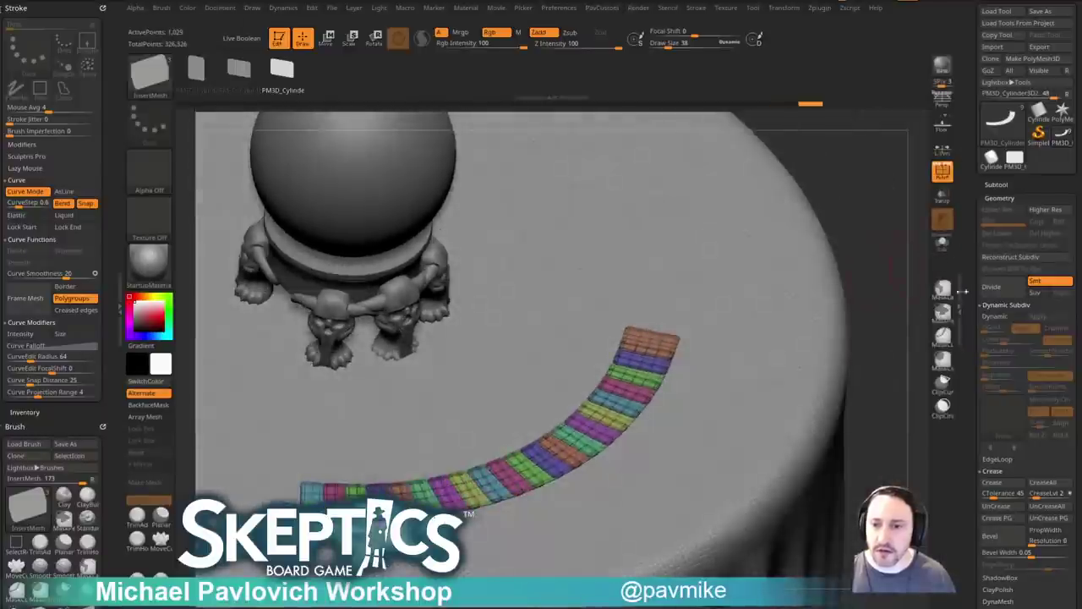
Enable Dynamic Subdiv on the card row with a thickness of about 0.00207 and check it without the polyframe.
{"action": "left_click", "coordinate": [994, 316]}
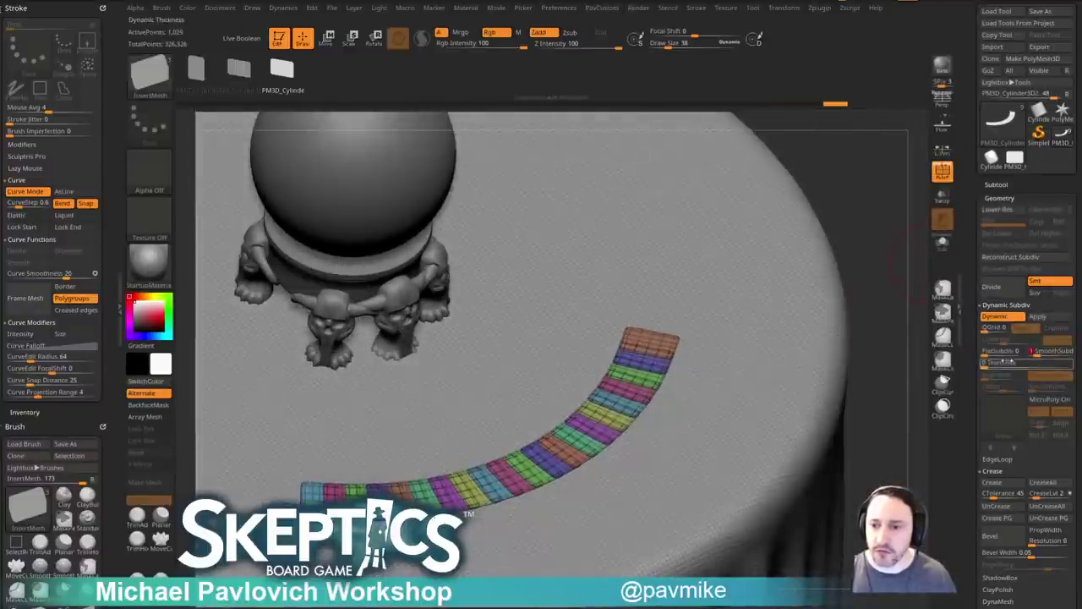
{"action": "left_click", "coordinate": [984, 363]}
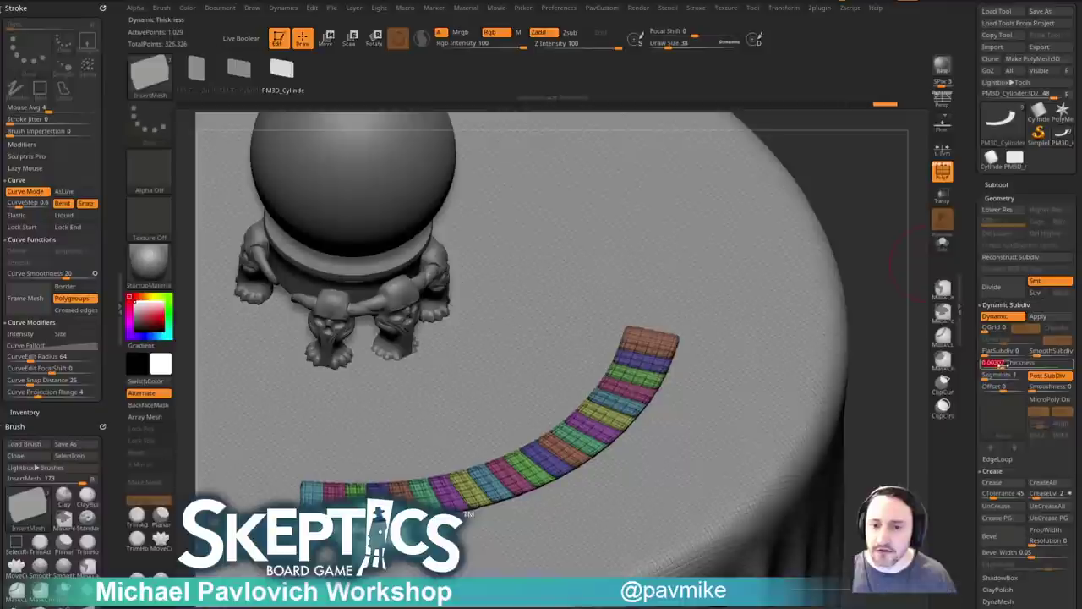
{"action": "key", "text": "shift+f"}
{"action": "left_click_drag", "start_coordinate": [880, 270], "coordinate": [762, 414]}
{"action": "left_click_drag", "start_coordinate": [880, 191], "coordinate": [848, 165]}
{"action": "left_click_drag", "start_coordinate": [471, 343], "coordinate": [291, 457]}
{"action": "left_click_drag", "start_coordinate": [706, 457], "coordinate": [821, 397], "text": "alt"}
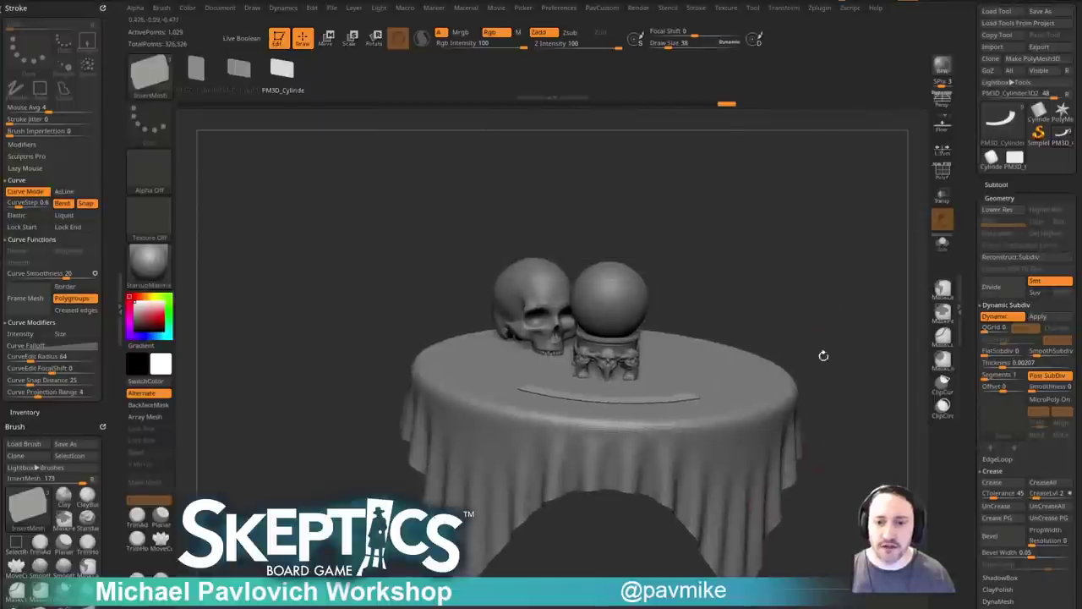
Move, rotate and enlarge the card row so it arcs across the front of the table before the crystal ball.
{"action": "key", "text": "w"}
{"action": "left_click_drag", "start_coordinate": [766, 273], "coordinate": [766, 211], "text": "shift"}
{"action": "left_click", "coordinate": [642, 310]}
{"action": "left_click_drag", "start_coordinate": [713, 285], "coordinate": [761, 269], "text": "alt"}
{"action": "left_click_drag", "start_coordinate": [666, 292], "coordinate": [646, 340]}
{"action": "left_click_drag", "start_coordinate": [818, 427], "coordinate": [835, 298]}
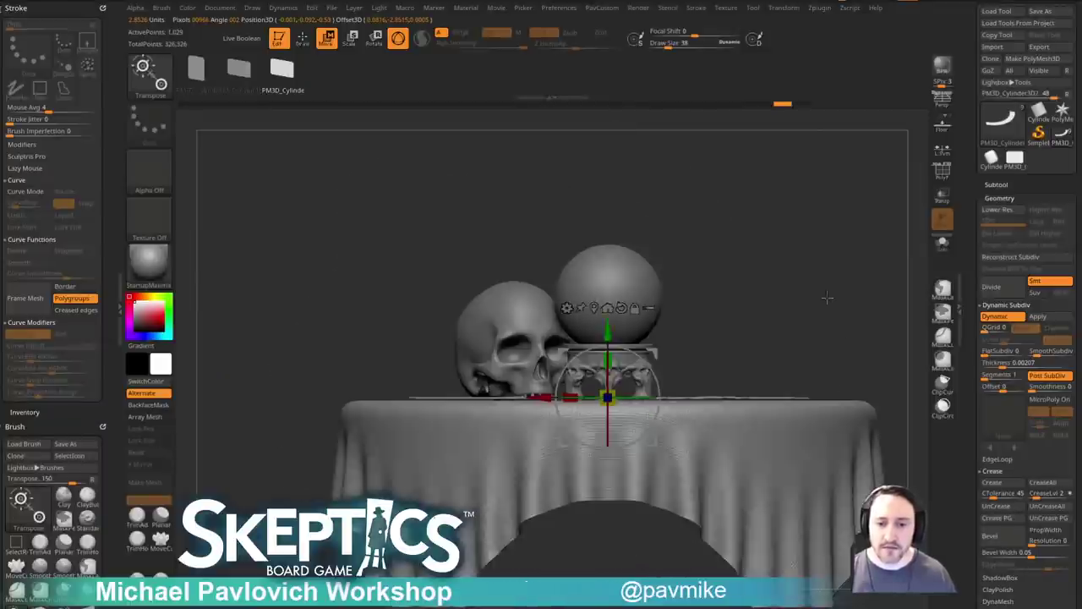
{"action": "left_click_drag", "start_coordinate": [663, 336], "coordinate": [621, 463]}
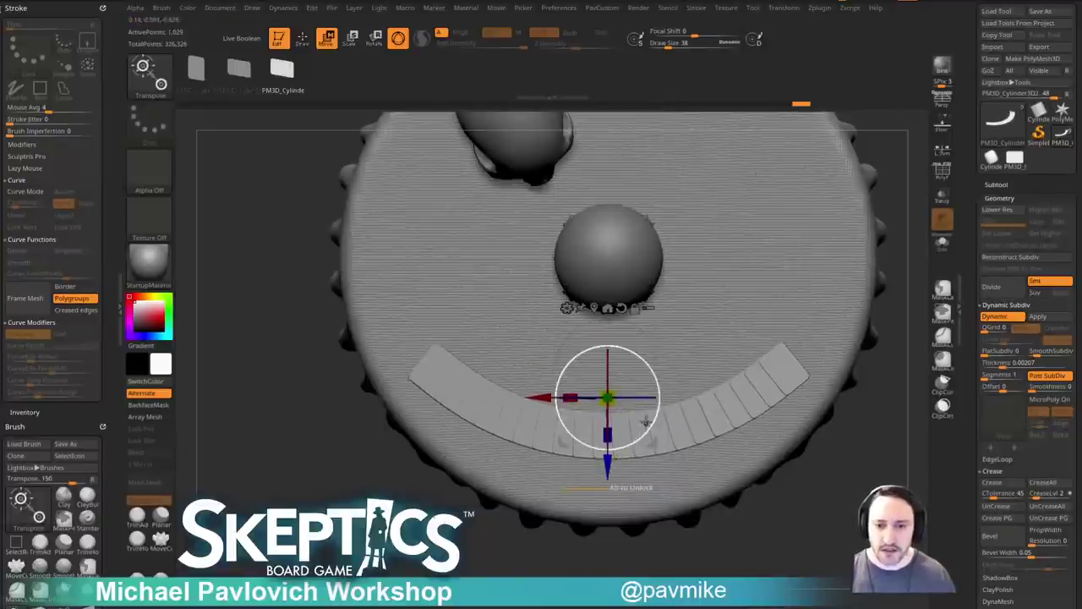
{"action": "left_click_drag", "start_coordinate": [607, 397], "coordinate": [562, 429]}
{"action": "left_click_drag", "start_coordinate": [790, 372], "coordinate": [840, 320]}
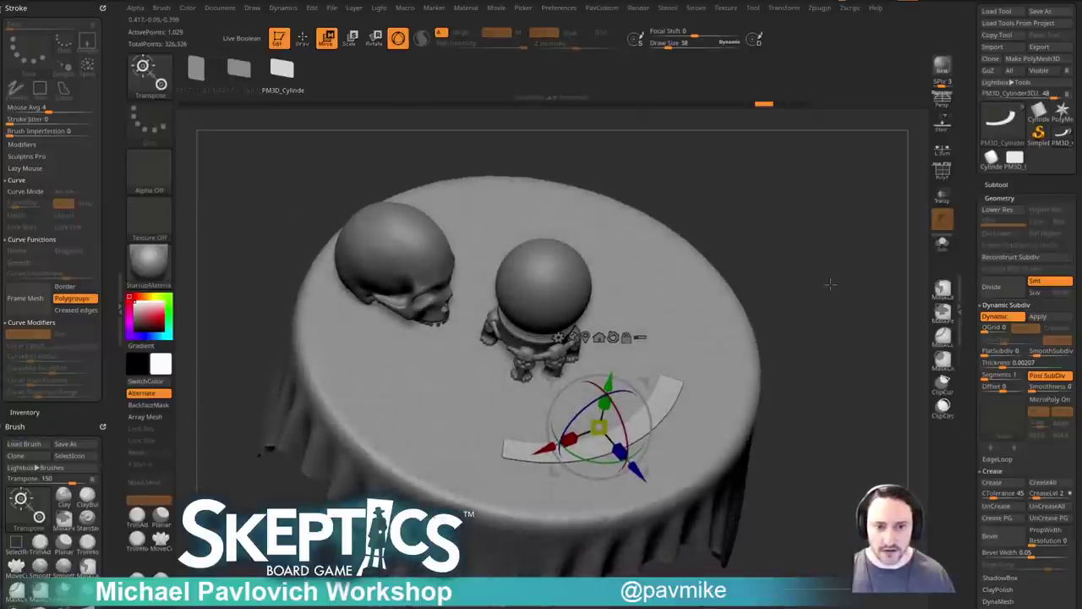
{"action": "left_click_drag", "start_coordinate": [829, 276], "coordinate": [802, 283]}
{"action": "left_click_drag", "start_coordinate": [596, 409], "coordinate": [645, 365]}
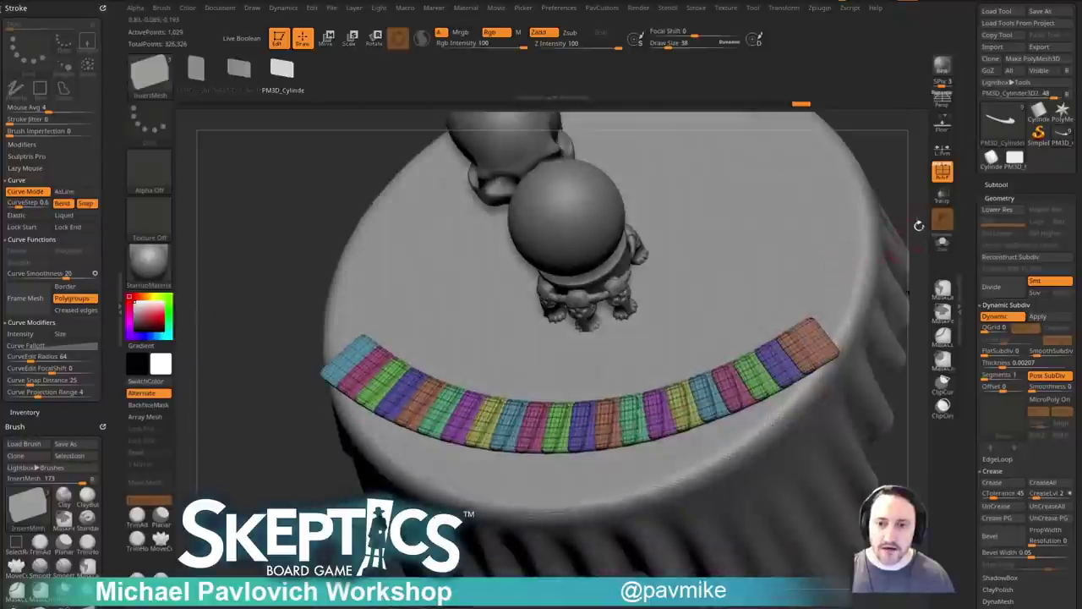
Regroup the cards with Auto Groups so each one can be picked separately.
{"action": "left_click_drag", "start_coordinate": [916, 254], "coordinate": [914, 194]}
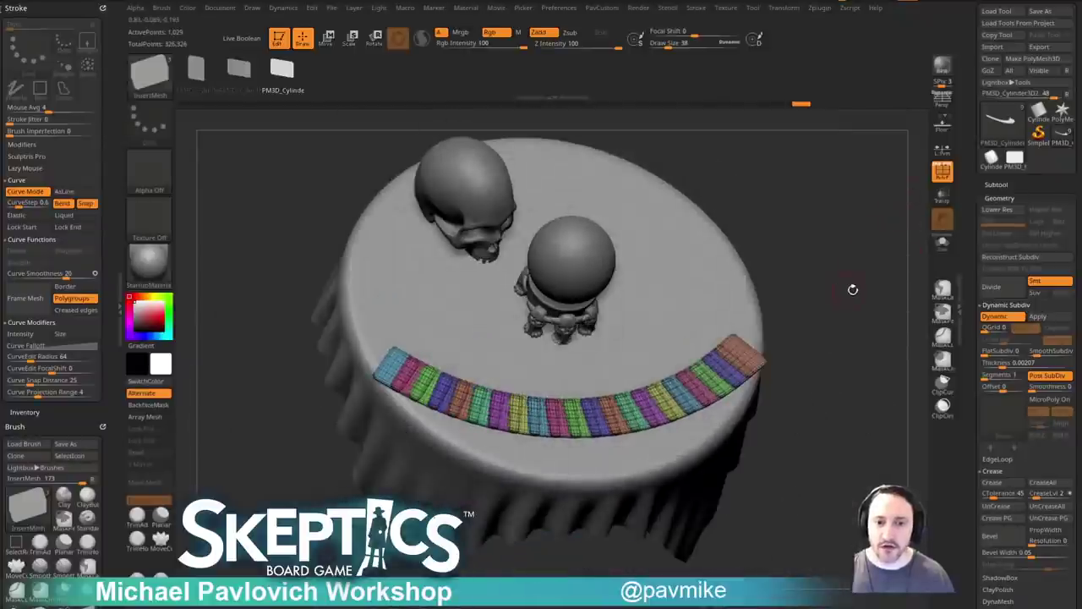
{"action": "key", "text": "space"}
{"action": "left_click", "coordinate": [825, 332]}
{"action": "mouse_move", "coordinate": [831, 314]}
{"action": "left_mouse_down", "text": "alt"}
{"action": "mouse_move", "coordinate": [848, 300]}
{"action": "mouse_move", "coordinate": [836, 310]}
{"action": "left_mouse_up", "text": "alt"}
Hide the outermost cards at both ends and one card left of the row's centre, and delete the hidden cards.
{"action": "left_click", "coordinate": [807, 326], "text": "ctrl+shift"}
{"action": "left_click", "coordinate": [803, 347], "text": "ctrl+shift"}
{"action": "left_click", "coordinate": [764, 367], "text": "ctrl+shift"}
{"action": "left_click", "coordinate": [367, 350], "text": "ctrl+shift"}
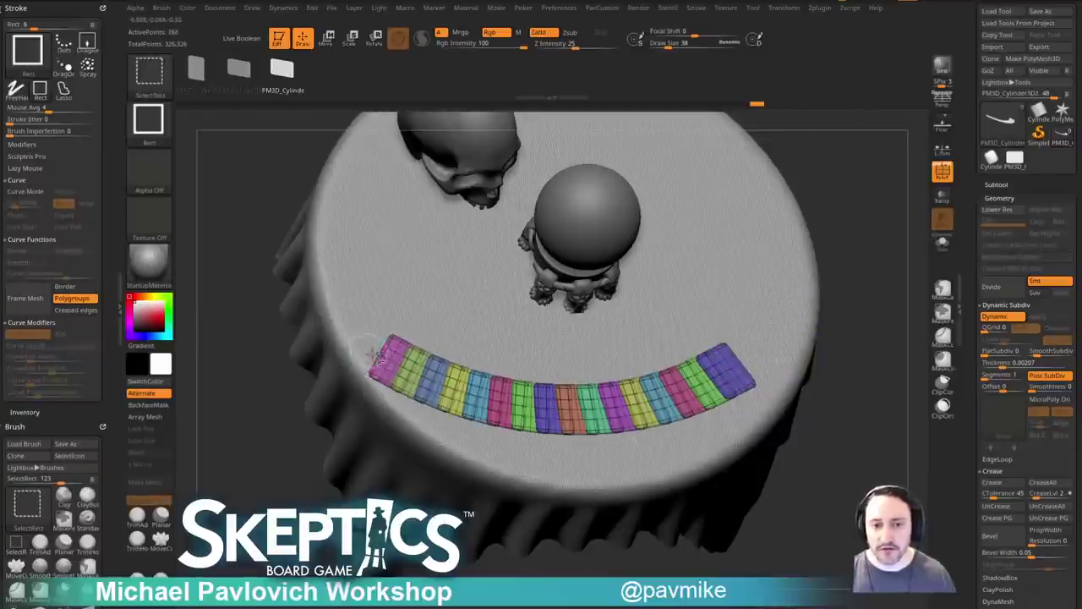
{"action": "left_click", "coordinate": [389, 363], "text": "ctrl+shift"}
{"action": "left_click", "coordinate": [506, 402], "text": "ctrl+shift"}
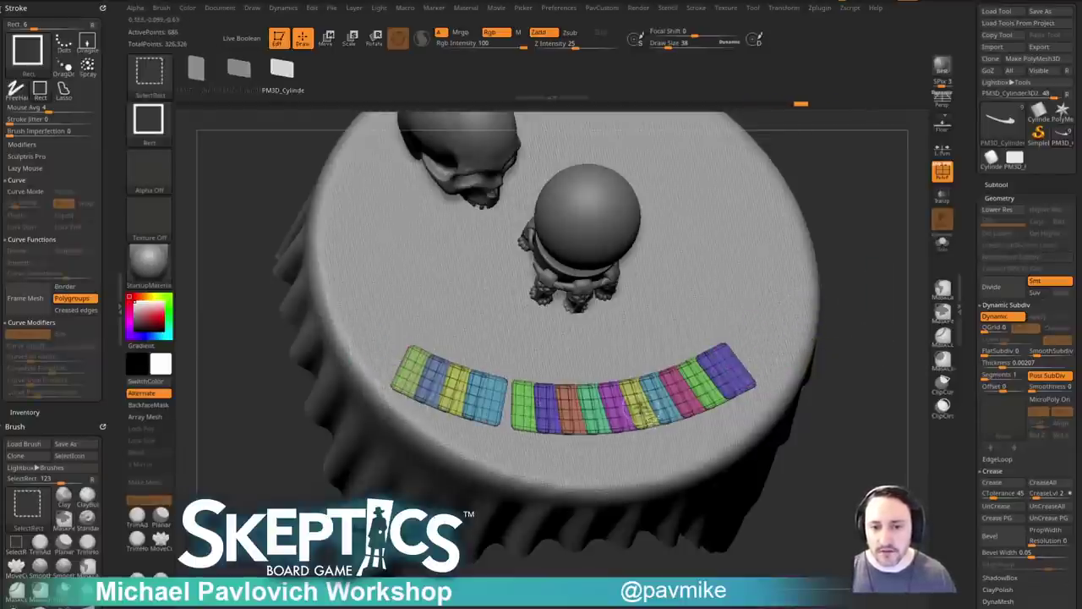
{"action": "key", "text": "3"}
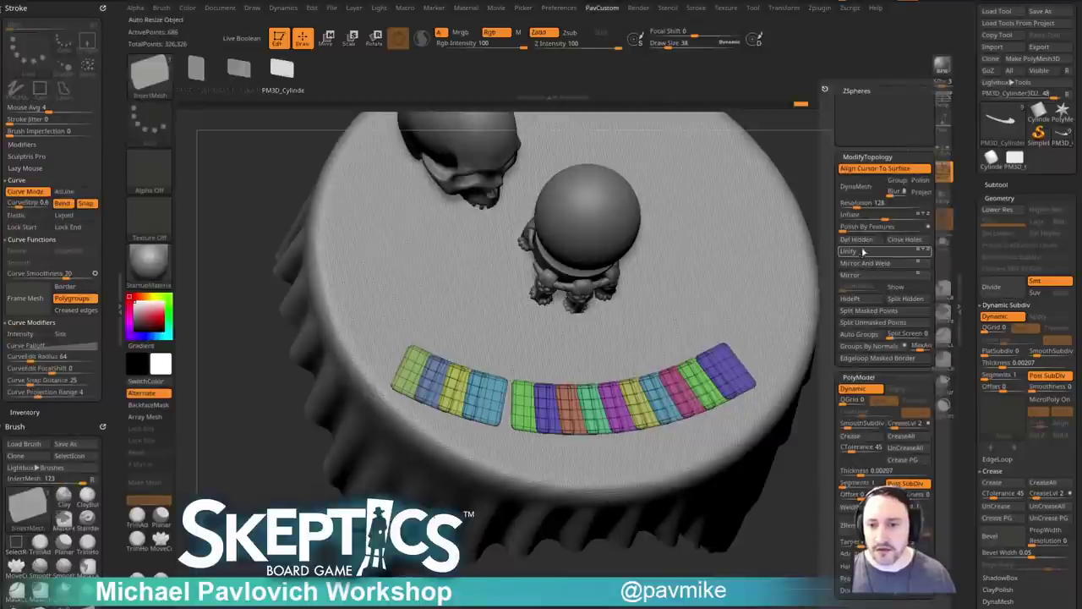
{"action": "left_click", "coordinate": [860, 239]}
Reposition the remaining card row so it is centred in front of the crystal ball in top view.
{"action": "left_click_drag", "start_coordinate": [816, 262], "coordinate": [777, 321], "text": "shift"}
{"action": "key", "text": "w"}
{"action": "left_click_drag", "start_coordinate": [637, 335], "coordinate": [665, 308]}
{"action": "key", "text": "q"}
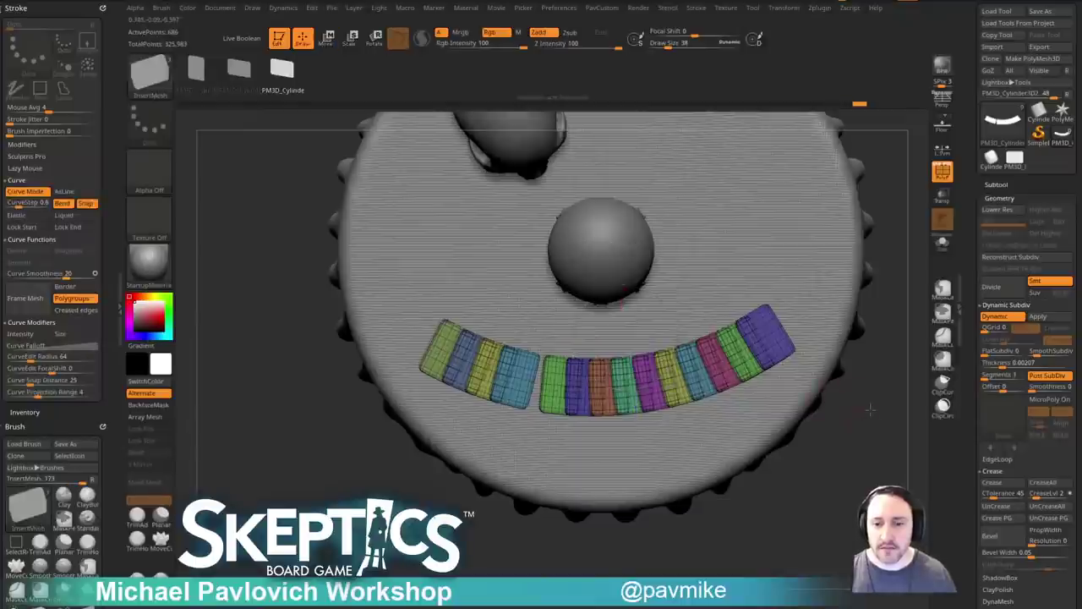
Hide the outermost card at the row's right end and delete it.
{"action": "left_click_drag", "start_coordinate": [869, 422], "coordinate": [875, 368]}
{"action": "left_click", "coordinate": [767, 340], "text": "ctrl+shift"}
{"action": "left_click_drag", "start_coordinate": [882, 332], "coordinate": [891, 405], "text": "ctrl+shift"}
{"action": "key", "text": "3"}
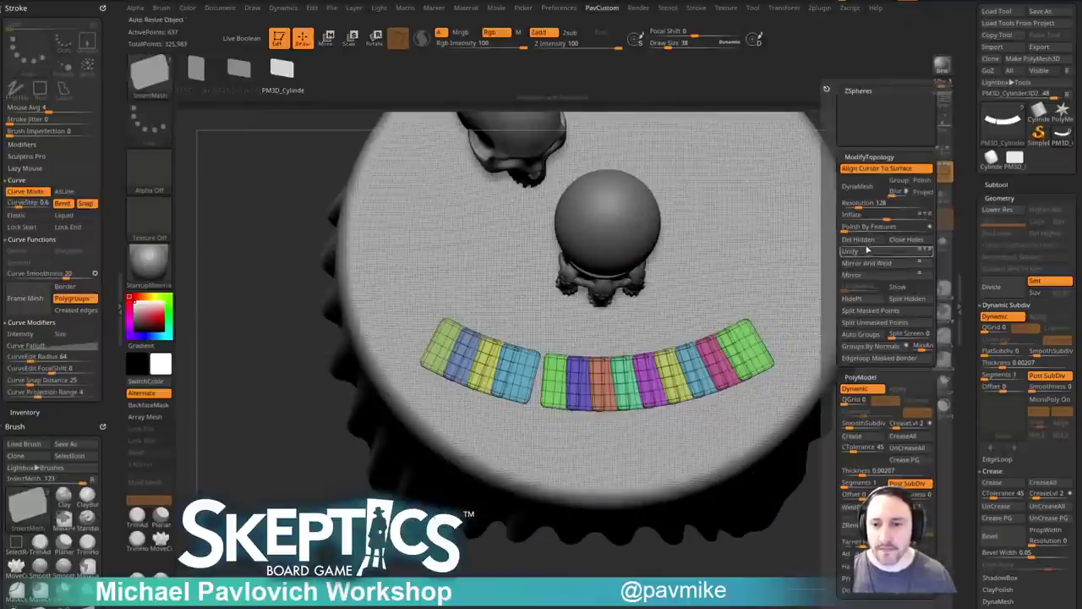
{"action": "left_click", "coordinate": [862, 241]}
{"action": "left_click_drag", "start_coordinate": [843, 470], "coordinate": [861, 291]}
{"action": "left_click_drag", "start_coordinate": [872, 218], "coordinate": [875, 355], "text": "shift"}
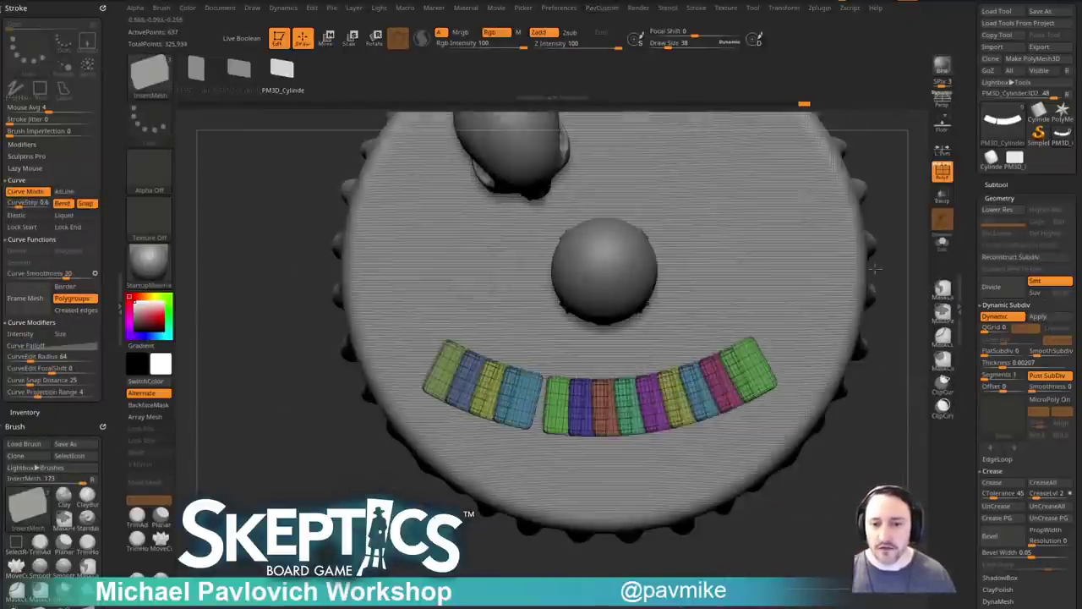
Isolate one card right of the row's centre by masking the others, nudge it slightly out of line and clear the mask.
{"action": "key", "text": "w"}
{"action": "left_click_drag", "start_coordinate": [883, 414], "coordinate": [781, 348], "text": "alt"}
{"action": "left_click", "coordinate": [676, 349], "text": "ctrl"}
{"action": "left_click_drag", "start_coordinate": [685, 421], "coordinate": [687, 428]}
{"action": "left_click_drag", "start_coordinate": [835, 461], "coordinate": [876, 483], "text": "ctrl"}
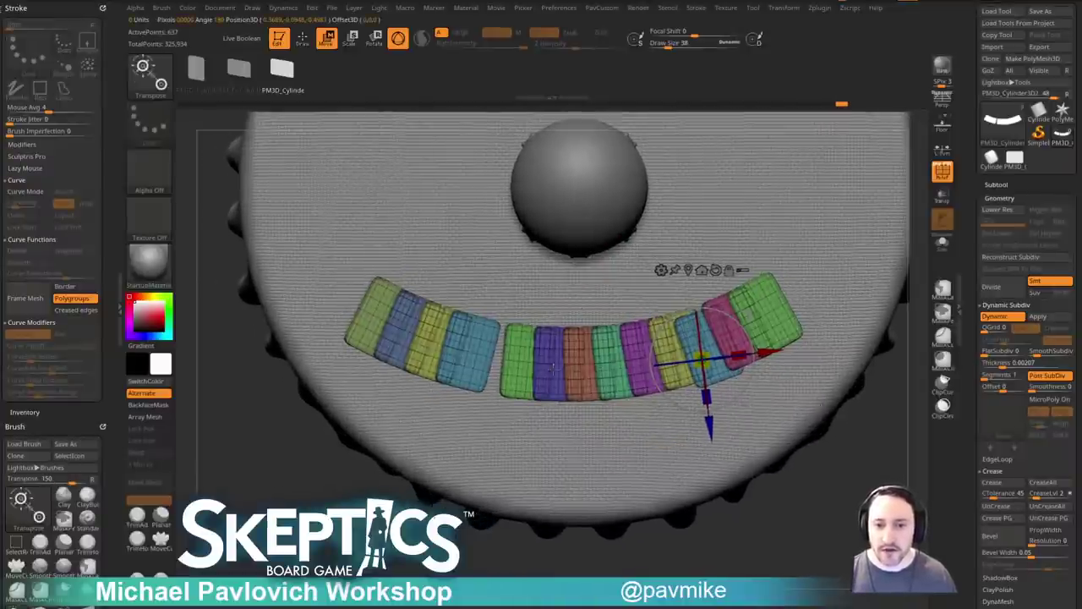
Isolate one card just left of the row's centre by masking the others, nudge it slightly out of line and clear the mask.
{"action": "left_click", "coordinate": [526, 365], "text": "ctrl"}
{"action": "left_click_drag", "start_coordinate": [595, 326], "coordinate": [591, 318]}
{"action": "left_click_drag", "start_coordinate": [834, 464], "coordinate": [846, 480], "text": "ctrl"}
{"action": "mouse_move", "coordinate": [846, 480]}
{"action": "left_mouse_down", "text": "alt"}
{"action": "mouse_move", "coordinate": [827, 497]}
{"action": "mouse_move", "coordinate": [847, 491]}
{"action": "left_mouse_up", "text": "alt"}
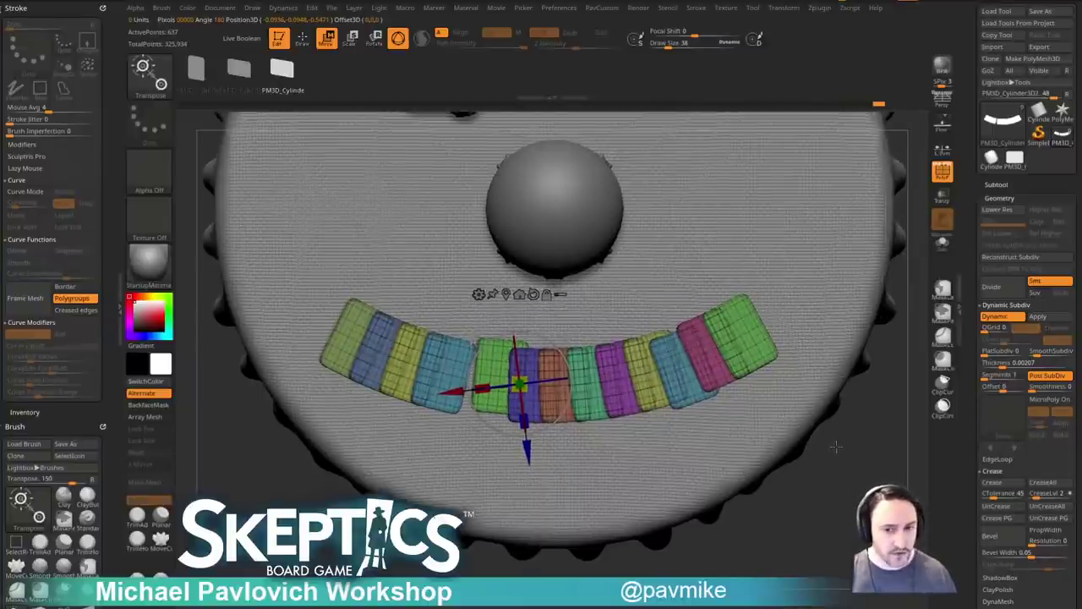
Switch to the Move brush and set its Mask By Polygroups auto masking to 100.
{"action": "key", "text": "q"}
{"action": "key", "text": "b"}
{"action": "key", "text": "m"}
{"action": "key", "text": "v"}
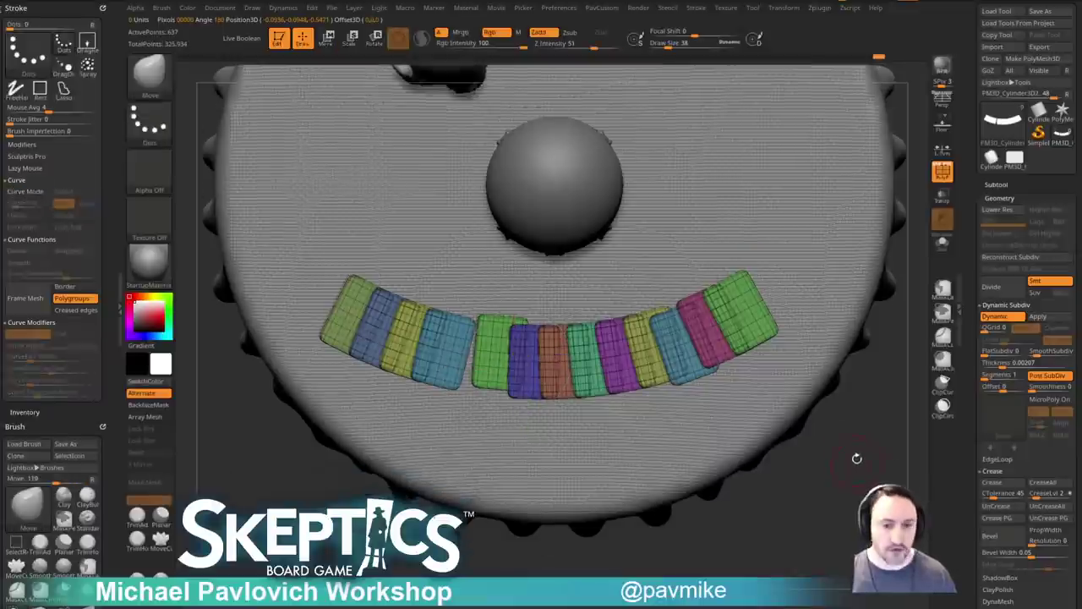
{"action": "left_click_drag", "start_coordinate": [89, 413], "coordinate": [71, 259]}
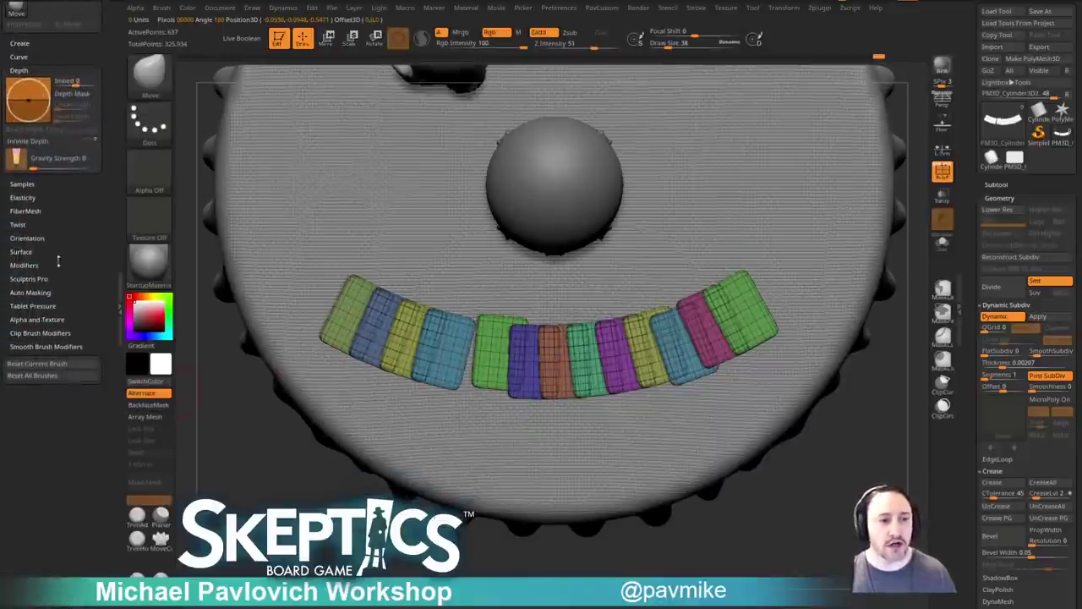
{"action": "left_click", "coordinate": [30, 292]}
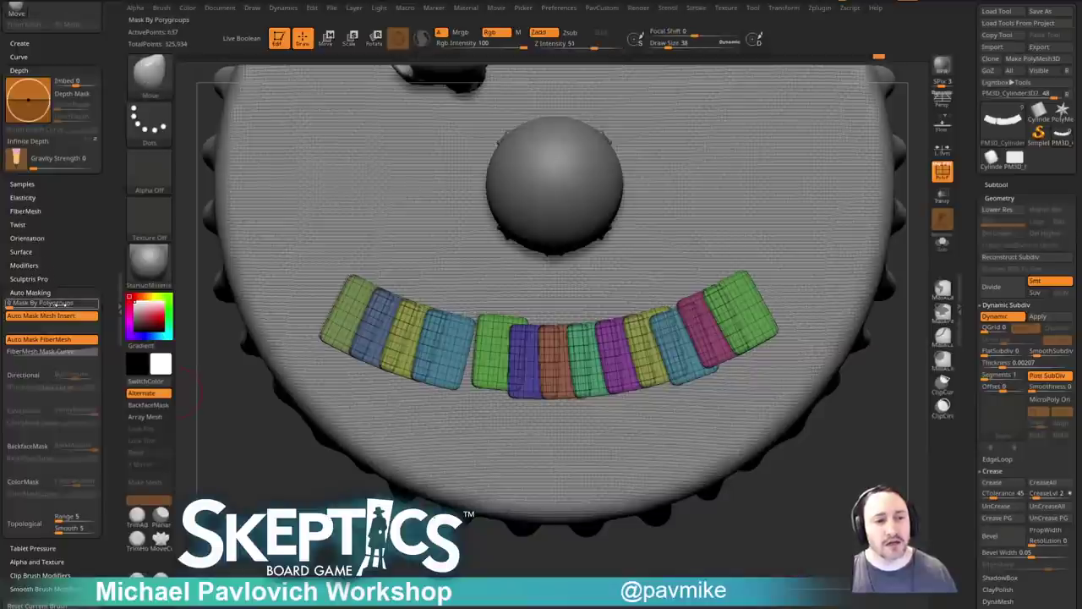
Reduce the draw size to 1 and pull several individual cards along the row slightly out of line.
{"action": "key", "text": "s"}
{"action": "mouse_move", "coordinate": [679, 355]}
{"action": "left_mouse_down"}
{"action": "mouse_move", "coordinate": [658, 360]}
{"action": "mouse_move", "coordinate": [673, 356]}
{"action": "mouse_move", "coordinate": [640, 324]}
{"action": "left_mouse_up"}
{"action": "left_click_drag", "start_coordinate": [529, 351], "coordinate": [528, 364]}
{"action": "left_click_drag", "start_coordinate": [433, 350], "coordinate": [432, 341]}
{"action": "left_click_drag", "start_coordinate": [366, 335], "coordinate": [341, 323]}
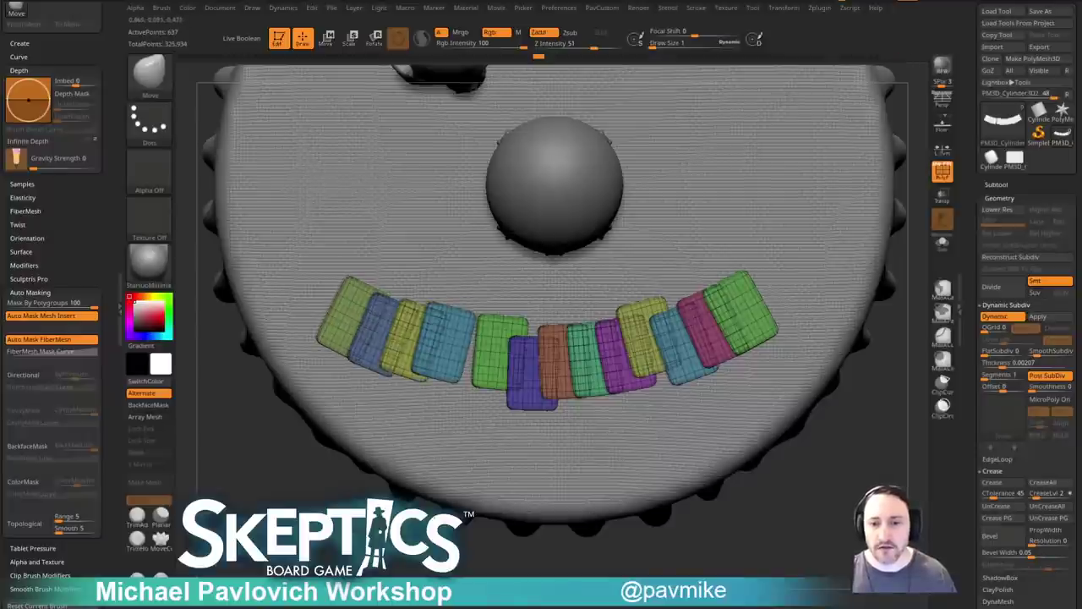
{"action": "left_click_drag", "start_coordinate": [709, 326], "coordinate": [721, 324]}
Turn off the polygroup wireframe, isolate one overlapping card near the row's right end by masking, and clear the mask.
{"action": "key", "text": "shift+f"}
{"action": "left_click_drag", "start_coordinate": [889, 427], "coordinate": [864, 372]}
{"action": "key", "text": "w"}
{"action": "left_click", "coordinate": [715, 358], "text": "ctrl"}
{"action": "left_click_drag", "start_coordinate": [888, 224], "coordinate": [862, 313], "text": "alt"}
{"action": "left_click_drag", "start_coordinate": [875, 287], "coordinate": [886, 304], "text": "ctrl"}
{"action": "left_click_drag", "start_coordinate": [697, 361], "coordinate": [557, 425], "text": "alt"}
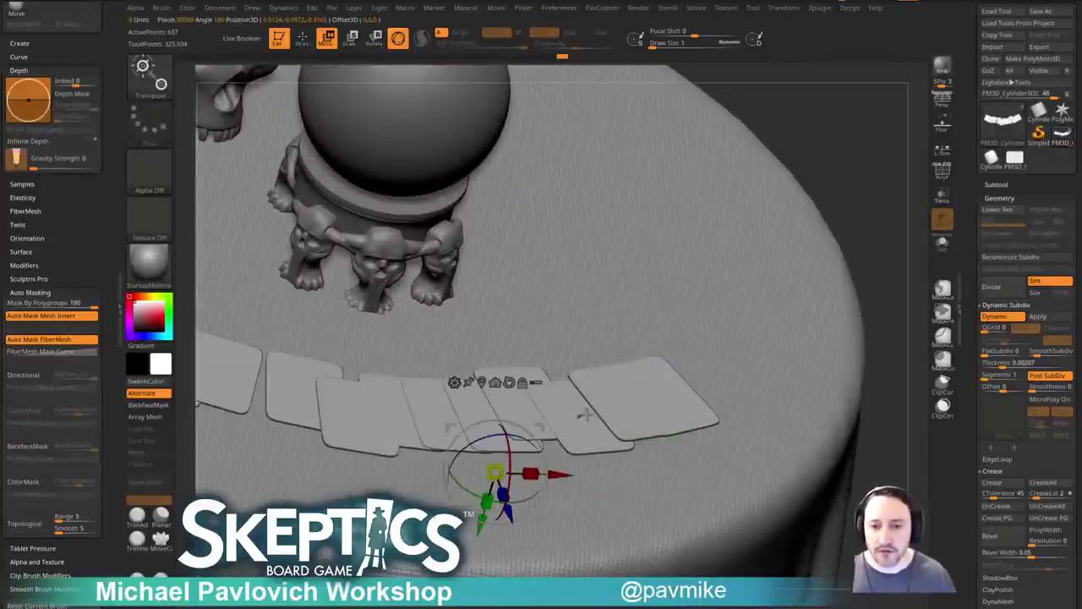
Isolate the card next to the row's right-end card by masking, adjust its height slightly against its neighbours and clear the mask.
{"action": "left_click", "coordinate": [590, 434], "text": "ctrl"}
{"action": "left_click_drag", "start_coordinate": [715, 340], "coordinate": [712, 304]}
{"action": "left_click_drag", "start_coordinate": [635, 339], "coordinate": [637, 343]}
{"action": "key", "text": "q"}
{"action": "key", "text": "w"}
{"action": "key", "text": "q"}
{"action": "left_click_drag", "start_coordinate": [812, 228], "coordinate": [803, 179], "text": "alt"}
{"action": "left_click_drag", "start_coordinate": [804, 180], "coordinate": [834, 285]}
{"action": "mouse_move", "coordinate": [808, 217]}
{"action": "left_mouse_down", "text": "ctrl"}
{"action": "mouse_move", "coordinate": [831, 256]}
{"action": "mouse_move", "coordinate": [875, 257]}
{"action": "left_mouse_up", "text": "ctrl"}
{"action": "key", "text": "w"}
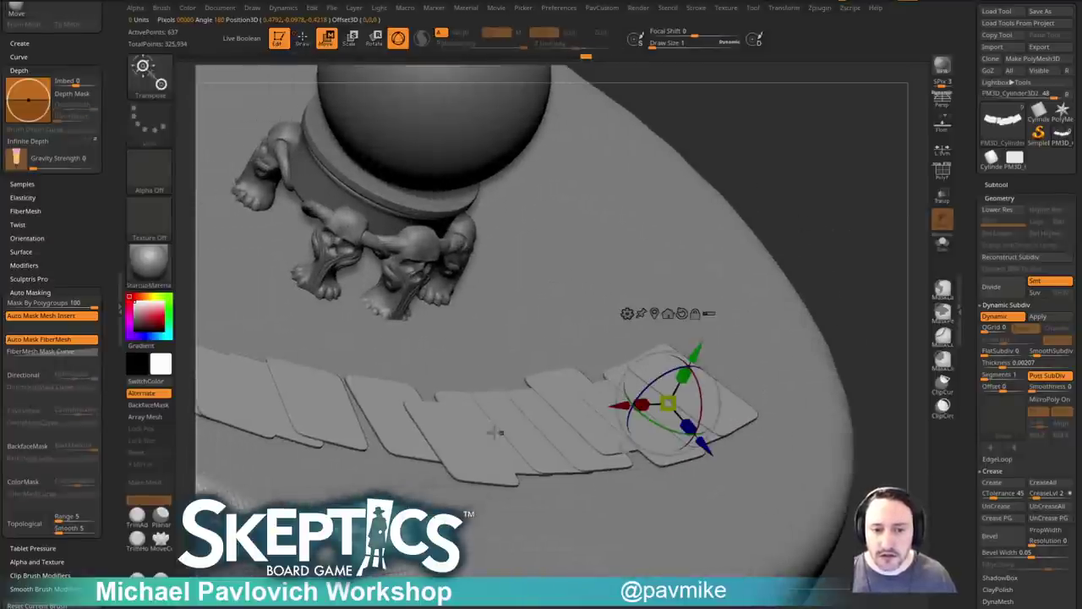
Isolate the card protruding from the row left of centre, adjust its height slightly at its corner and clear the mask.
{"action": "left_click", "coordinate": [450, 449], "text": "alt"}
{"action": "left_click_drag", "start_coordinate": [570, 315], "coordinate": [580, 334], "text": "ctrl"}
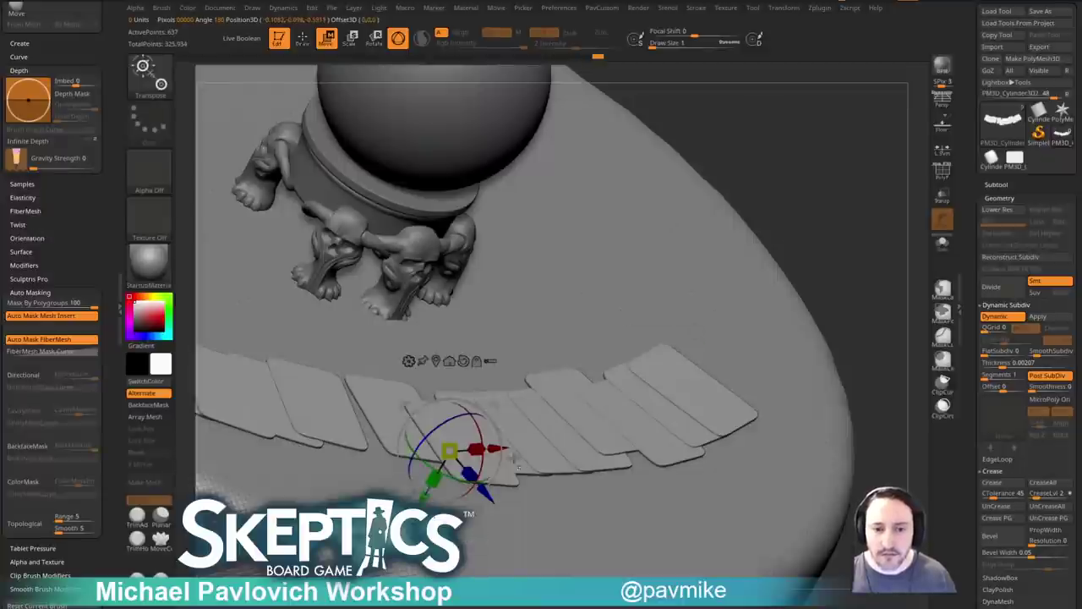
{"action": "left_click", "coordinate": [512, 485], "text": "alt"}
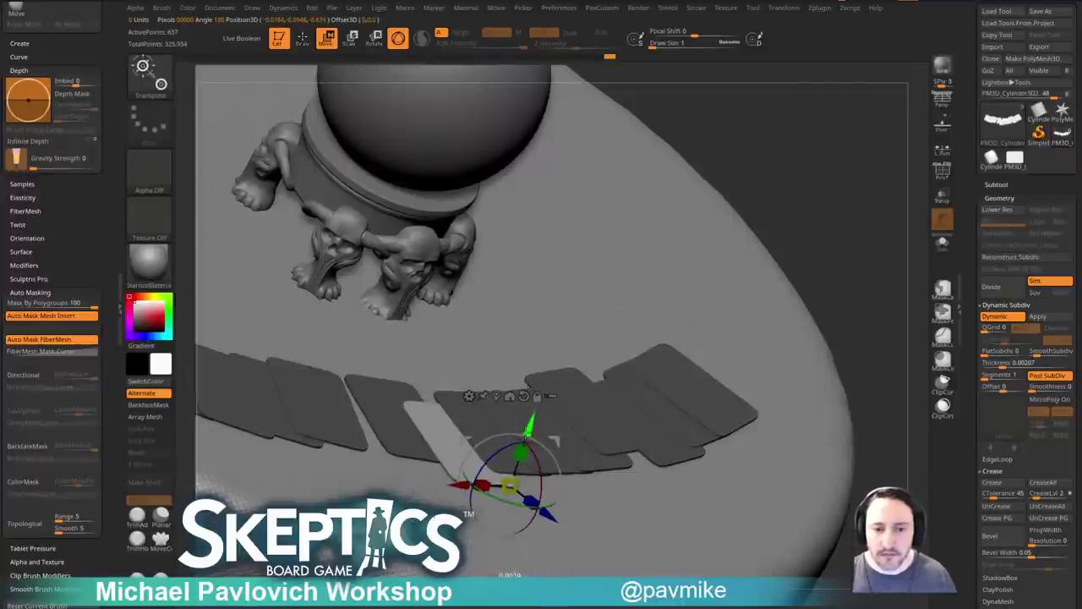
{"action": "key", "text": "q"}
{"action": "right_click_drag", "start_coordinate": [840, 250], "coordinate": [837, 234], "text": "ctrl"}
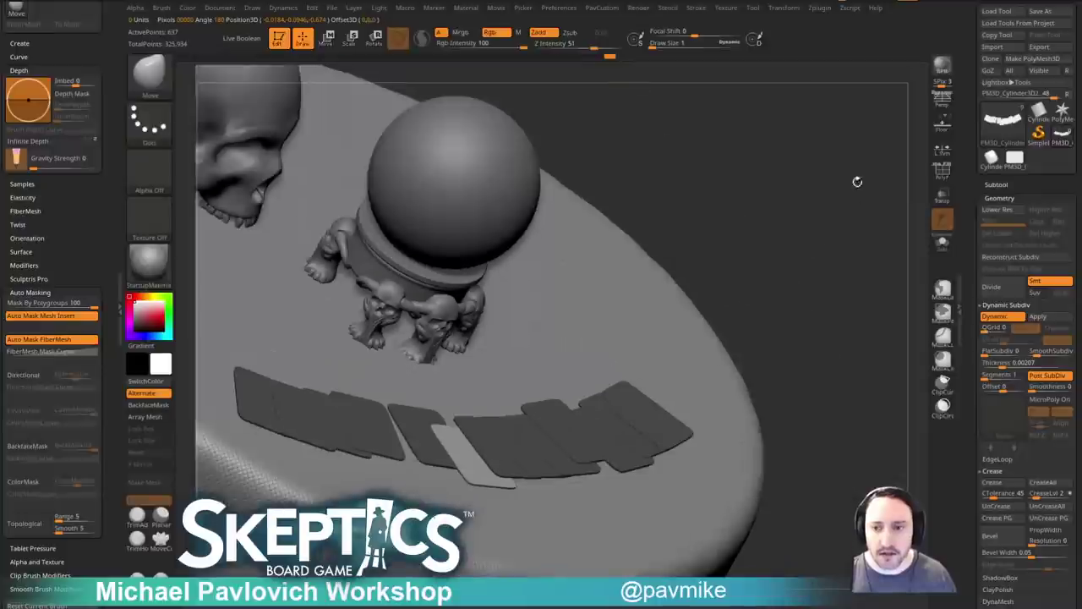
{"action": "left_click_drag", "start_coordinate": [865, 199], "coordinate": [876, 212], "text": "ctrl"}
Nudge the whole card row slightly with the gizmo and check it within the full table scene, with the polygroup wireframe off.
{"action": "left_click", "coordinate": [943, 172]}
{"action": "right_click_drag", "start_coordinate": [832, 275], "coordinate": [875, 299], "text": "ctrl"}
{"action": "key", "text": "f"}
{"action": "key", "text": "w"}
{"action": "left_click_drag", "start_coordinate": [563, 399], "coordinate": [563, 402]}
{"action": "key", "text": "q"}
{"action": "mouse_move", "coordinate": [798, 296]}
{"action": "right_mouse_down", "text": "ctrl"}
{"action": "mouse_move", "coordinate": [801, 244]}
{"action": "mouse_move", "coordinate": [872, 281]}
{"action": "right_mouse_up", "text": "ctrl"}
{"action": "key", "text": "shift+f"}
{"action": "key", "text": "f"}
{"action": "mouse_move", "coordinate": [872, 302]}
{"action": "left_mouse_down"}
{"action": "mouse_move", "coordinate": [877, 357]}
{"action": "mouse_move", "coordinate": [891, 314]}
{"action": "mouse_move", "coordinate": [860, 309]}
{"action": "mouse_move", "coordinate": [876, 285]}
{"action": "left_mouse_up"}
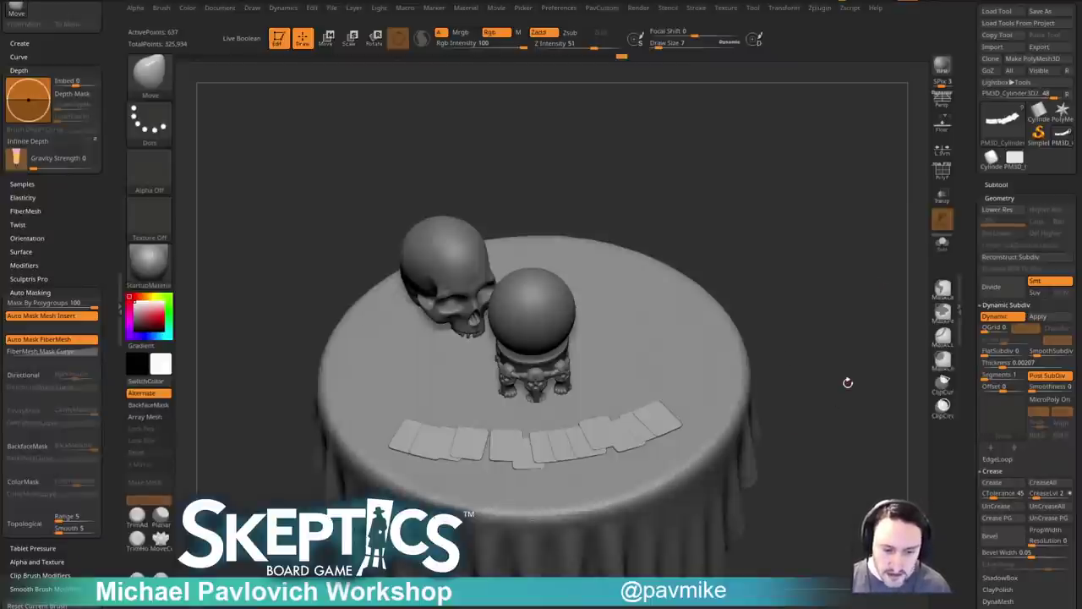
Switch to the Standard brush and inspect the table scene from a lower side angle.
{"action": "key", "text": "b"}
{"action": "key", "text": "s"}
{"action": "key", "text": "t"}
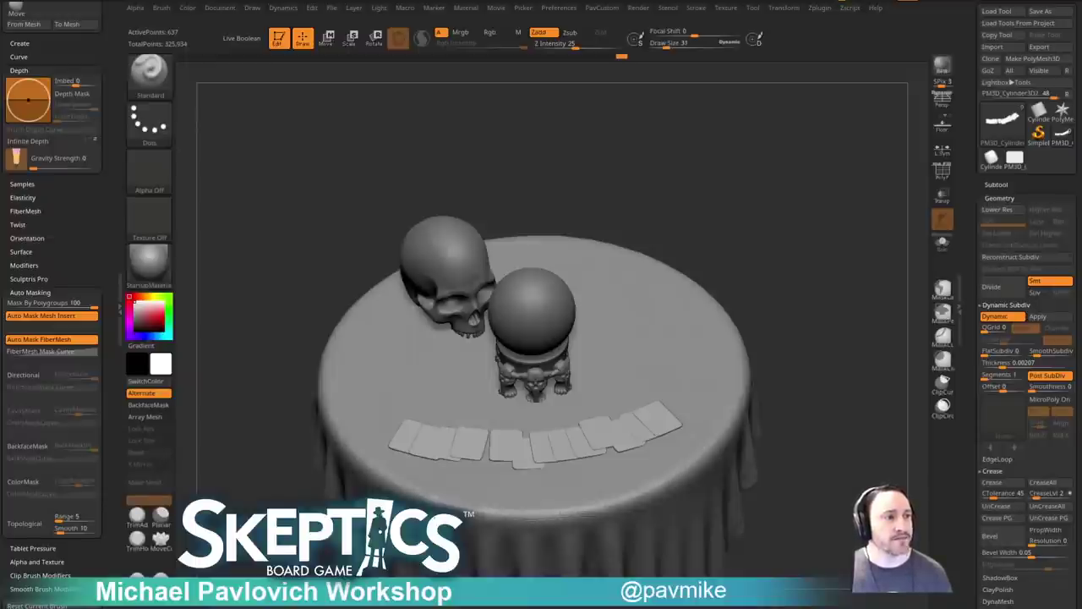
{"action": "left_click_drag", "start_coordinate": [852, 193], "coordinate": [621, 210]}
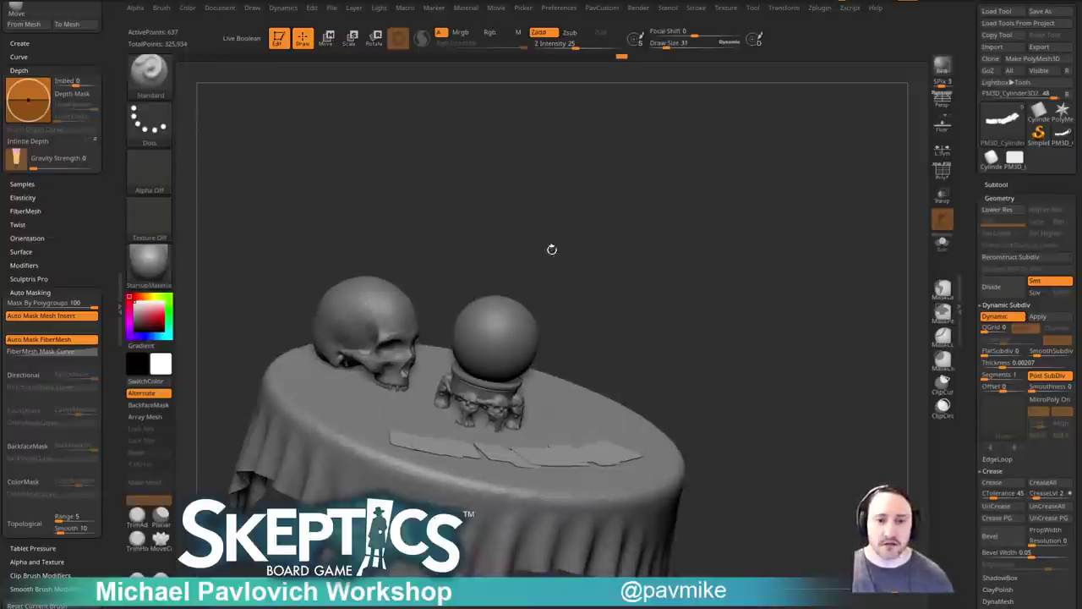
Make the skull on the table the active subtool and isolate it in Solo mode, framed closely on its face.
{"action": "left_click", "coordinate": [408, 309], "text": "alt"}
{"action": "left_click_drag", "start_coordinate": [761, 216], "coordinate": [911, 203]}
{"action": "left_click", "coordinate": [943, 243]}
{"action": "right_click_drag", "start_coordinate": [793, 262], "coordinate": [787, 451], "text": "ctrl"}
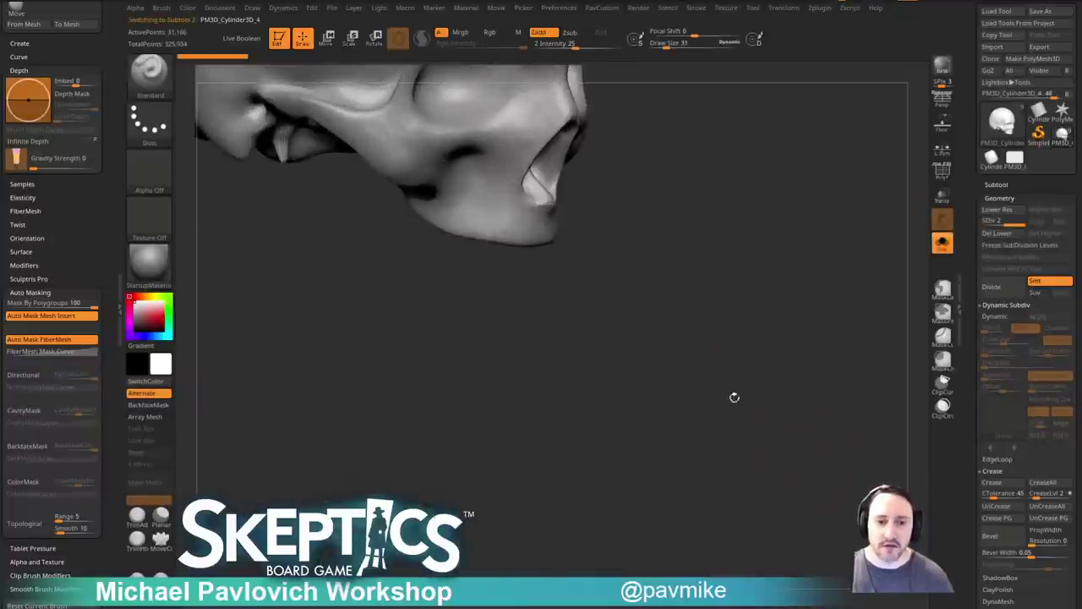
{"action": "right_click_drag", "start_coordinate": [485, 122], "coordinate": [514, 338], "text": "alt"}
{"action": "mouse_move", "coordinate": [766, 289]}
{"action": "right_mouse_down", "text": "alt"}
{"action": "mouse_move", "coordinate": [744, 324]}
{"action": "mouse_move", "coordinate": [595, 298]}
{"action": "mouse_move", "coordinate": [612, 309]}
{"action": "right_mouse_up", "text": "alt"}
Switch to the hPolish brush and turn on backface masking for it.
{"action": "key", "text": "b"}
{"action": "key", "text": "h"}
{"action": "key", "text": "p"}
{"action": "mouse_move", "coordinate": [651, 438]}
{"action": "right_mouse_down"}
{"action": "mouse_move", "coordinate": [752, 369]}
{"action": "mouse_move", "coordinate": [827, 366]}
{"action": "right_mouse_up"}
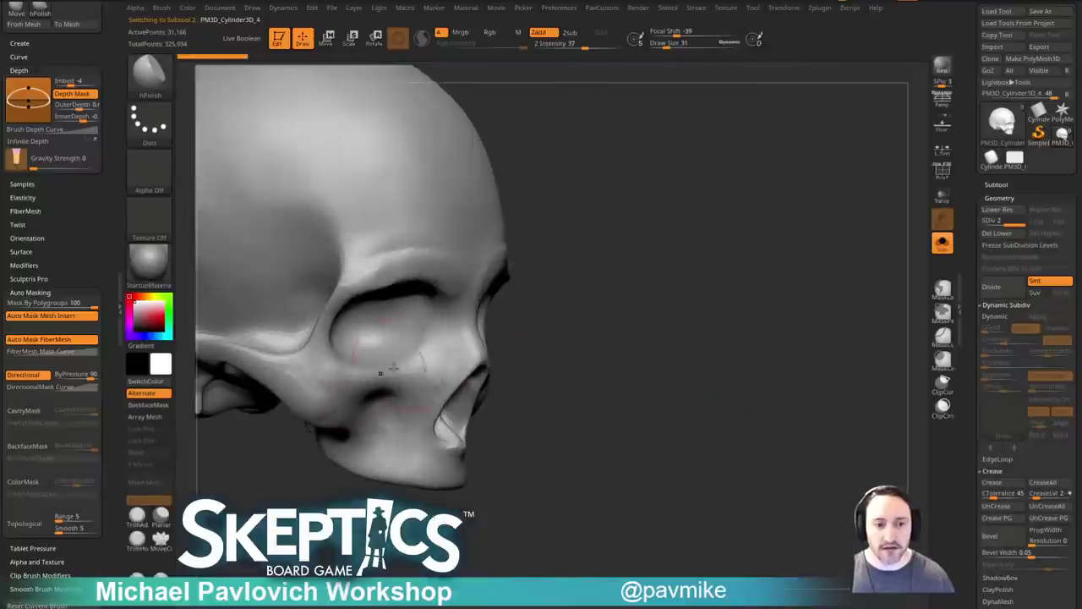
{"action": "key", "text": "ctrl+b"}
Try polishing the bone between the skull's eye socket and nose opening, reducing the brush's draw size to 15.
{"action": "right_click_drag", "start_coordinate": [630, 356], "coordinate": [561, 363]}
{"action": "key", "text": "s"}
{"action": "left_click_drag", "start_coordinate": [518, 389], "coordinate": [512, 387]}
{"action": "right_click_drag", "start_coordinate": [718, 342], "coordinate": [587, 338]}
{"action": "right_click_drag", "start_coordinate": [727, 294], "coordinate": [808, 296]}
{"action": "left_click_drag", "start_coordinate": [519, 356], "coordinate": [505, 358]}
{"action": "right_click_drag", "start_coordinate": [626, 398], "coordinate": [622, 364]}
{"action": "left_click_drag", "start_coordinate": [504, 377], "coordinate": [521, 326]}
{"action": "right_click_drag", "start_coordinate": [630, 325], "coordinate": [615, 359]}
{"action": "key", "text": "["}
{"action": "mouse_move", "coordinate": [509, 311]}
{"action": "left_mouse_down"}
{"action": "mouse_move", "coordinate": [512, 325]}
{"action": "mouse_move", "coordinate": [509, 298]}
{"action": "left_mouse_up"}
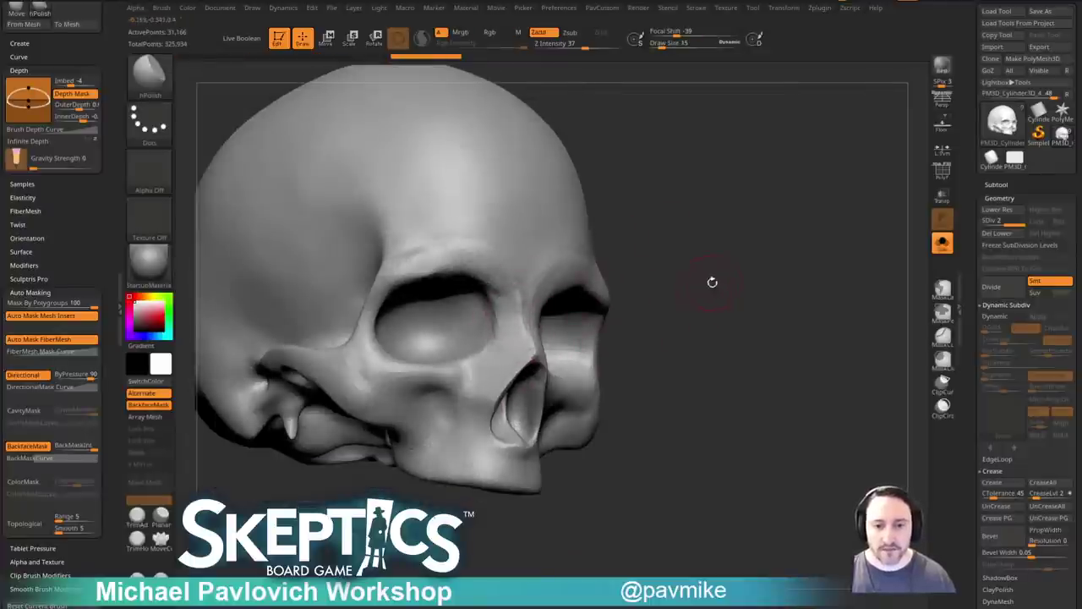
Switch to the DamStandard brush.
{"action": "right_click_drag", "start_coordinate": [705, 285], "coordinate": [708, 270]}
{"action": "left_click_drag", "start_coordinate": [688, 278], "coordinate": [708, 268]}
{"action": "key", "text": "b"}
{"action": "key", "text": "d"}
{"action": "key", "text": "s"}
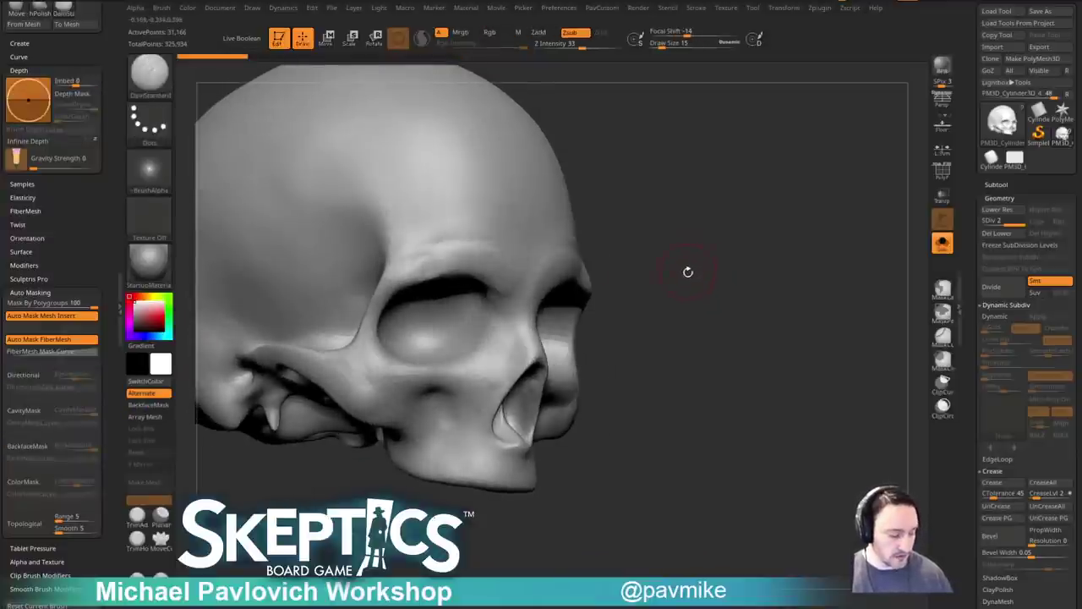
Switch to the TrimDynamic brush and try planing the nasal bone and the side of the nose opening.
{"action": "key", "text": "b"}
{"action": "key", "text": "t"}
{"action": "key", "text": "d"}
{"action": "left_click_drag", "start_coordinate": [694, 276], "coordinate": [708, 297]}
{"action": "left_click_drag", "start_coordinate": [513, 364], "coordinate": [514, 346]}
{"action": "left_click_drag", "start_coordinate": [646, 360], "coordinate": [604, 283]}
{"action": "left_click_drag", "start_coordinate": [501, 419], "coordinate": [488, 389]}
{"action": "left_click_drag", "start_coordinate": [647, 247], "coordinate": [664, 310]}
Try flattening the brow ridge above the eye socket with hPolish at draw size 21, and rewind the skull's undo history to its unpolished state.
{"action": "left_click_drag", "start_coordinate": [496, 262], "coordinate": [516, 262]}
{"action": "left_click_drag", "start_coordinate": [644, 286], "coordinate": [627, 251]}
{"action": "key", "text": "s"}
{"action": "left_click_drag", "start_coordinate": [497, 265], "coordinate": [500, 265]}
{"action": "mouse_move", "coordinate": [489, 255]}
{"action": "left_mouse_down"}
{"action": "mouse_move", "coordinate": [456, 254]}
{"action": "mouse_move", "coordinate": [421, 276]}
{"action": "left_mouse_up"}
{"action": "left_click_drag", "start_coordinate": [655, 267], "coordinate": [635, 235]}
{"action": "left_click_drag", "start_coordinate": [473, 250], "coordinate": [414, 264]}
{"action": "mouse_move", "coordinate": [657, 221]}
{"action": "left_mouse_down"}
{"action": "mouse_move", "coordinate": [678, 232]}
{"action": "mouse_move", "coordinate": [632, 222]}
{"action": "left_mouse_up"}
{"action": "mouse_move", "coordinate": [456, 266]}
{"action": "left_mouse_down"}
{"action": "mouse_move", "coordinate": [478, 283]}
{"action": "mouse_move", "coordinate": [428, 282]}
{"action": "mouse_move", "coordinate": [480, 281]}
{"action": "mouse_move", "coordinate": [504, 296]}
{"action": "left_mouse_up"}
{"action": "left_click_drag", "start_coordinate": [595, 186], "coordinate": [642, 203]}
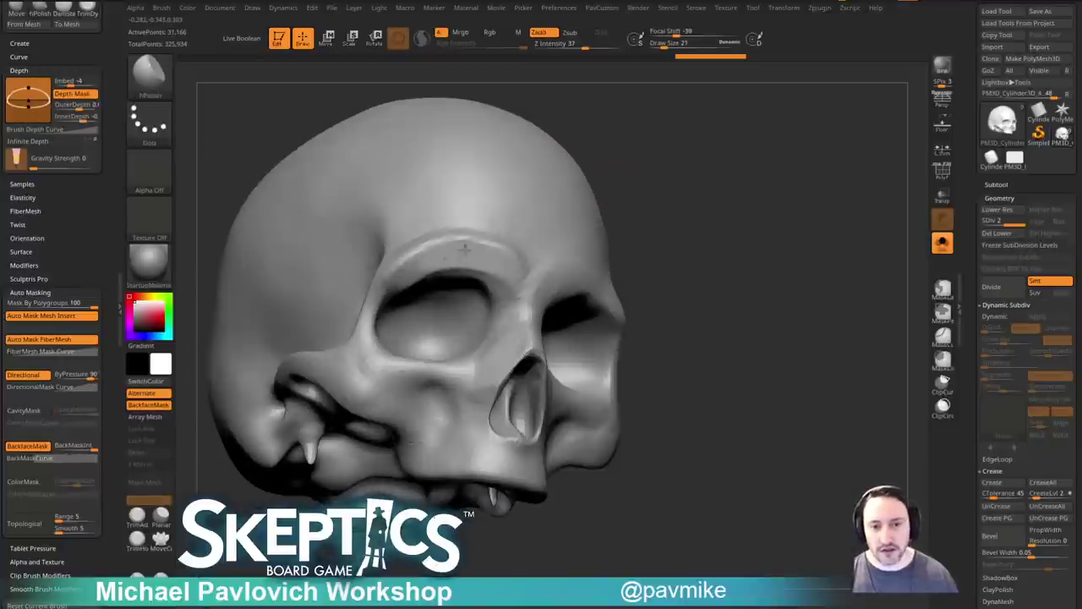
{"action": "mouse_move", "coordinate": [465, 249]}
{"action": "left_mouse_down"}
{"action": "mouse_move", "coordinate": [500, 252]}
{"action": "mouse_move", "coordinate": [509, 266]}
{"action": "mouse_move", "coordinate": [440, 259]}
{"action": "left_mouse_up"}
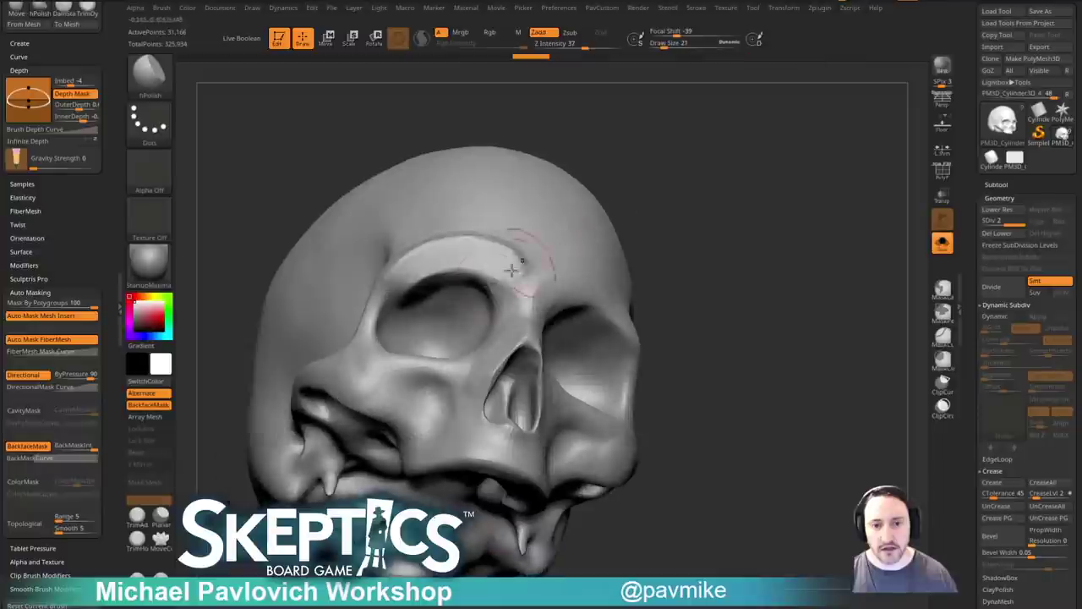
{"action": "mouse_move", "coordinate": [511, 269]}
{"action": "left_mouse_down"}
{"action": "mouse_move", "coordinate": [443, 274]}
{"action": "mouse_move", "coordinate": [416, 290]}
{"action": "mouse_move", "coordinate": [488, 271]}
{"action": "left_mouse_up"}
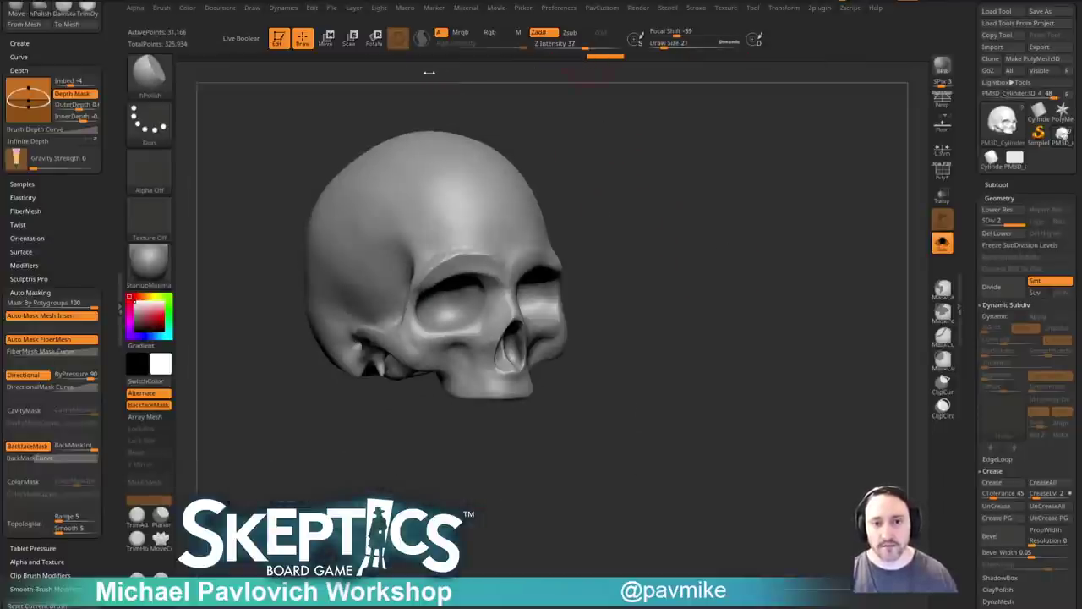
{"action": "mouse_move", "coordinate": [597, 55]}
{"action": "left_mouse_down"}
{"action": "mouse_move", "coordinate": [493, 57]}
{"action": "mouse_move", "coordinate": [386, 85]}
{"action": "mouse_move", "coordinate": [282, 90]}
{"action": "left_mouse_up"}
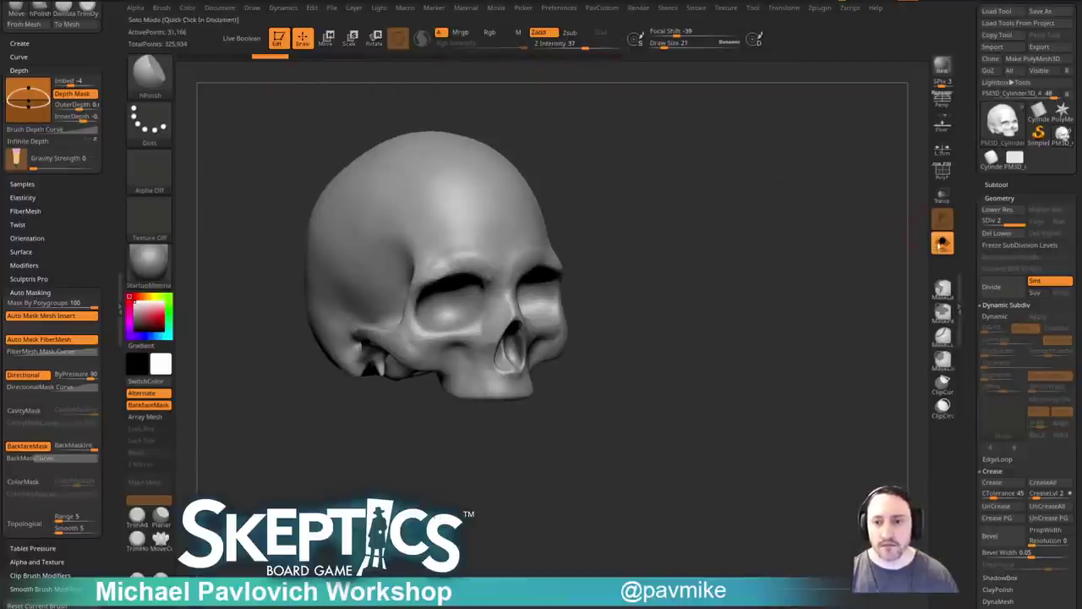
Turn off Solo mode and bring the table, skull and crystal ball back into view.
{"action": "left_click", "coordinate": [942, 244]}
{"action": "key", "text": "f"}
{"action": "left_click_drag", "start_coordinate": [874, 287], "coordinate": [848, 317]}
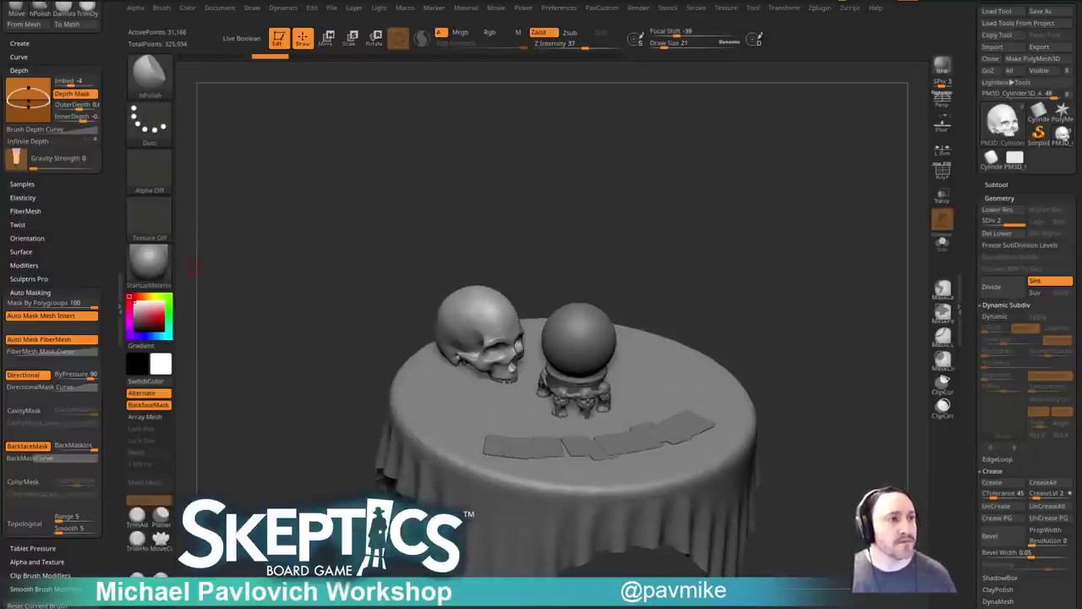
{"action": "left_click_drag", "start_coordinate": [703, 268], "coordinate": [699, 236]}
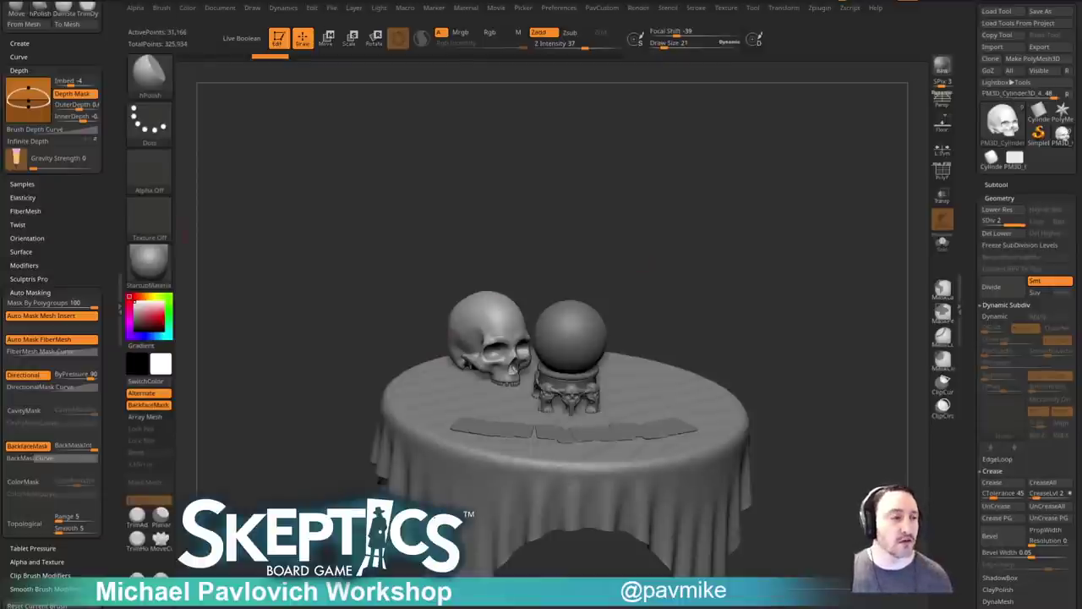
{"action": "key", "text": "2"}
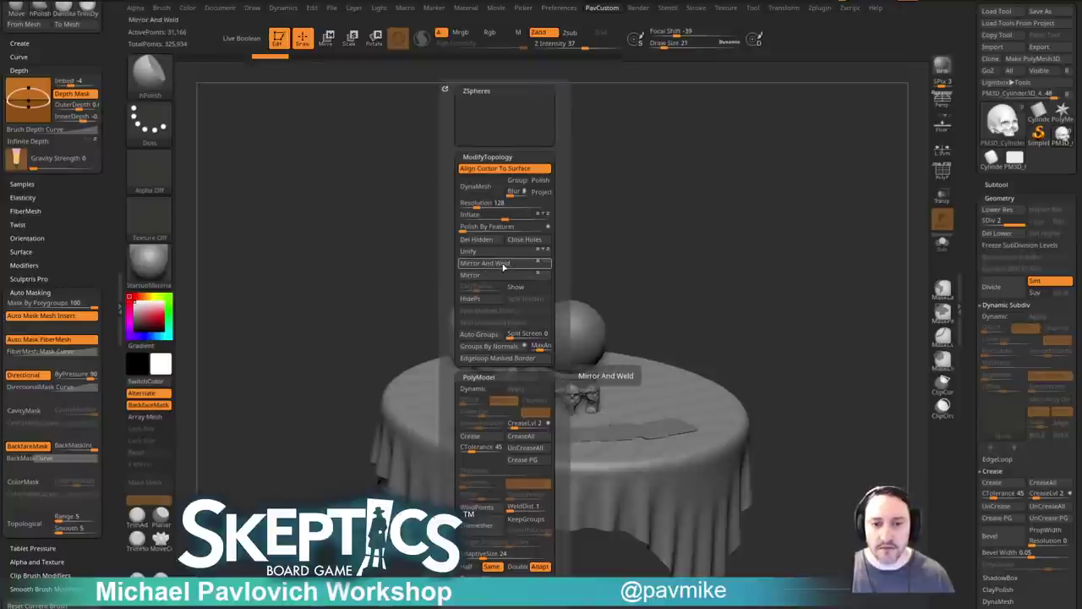
{"action": "left_click", "coordinate": [504, 267]}
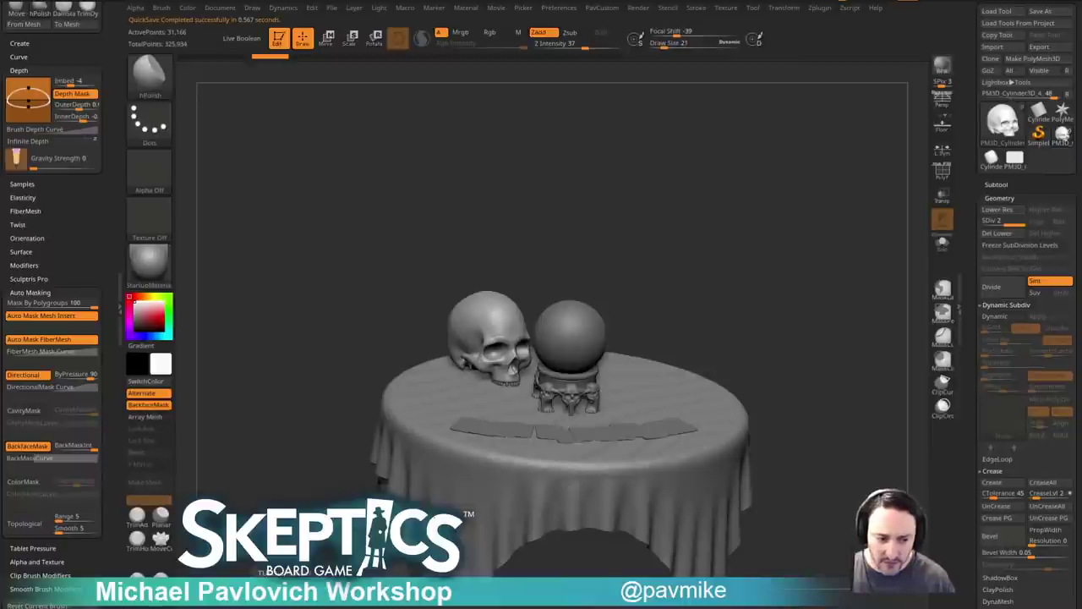
Switch to the browser, open the biker sculpt artwork on ArtStation, and look over the uploads on the YouTube channel's home page.
{"action": "key", "text": "alt+Tab"}
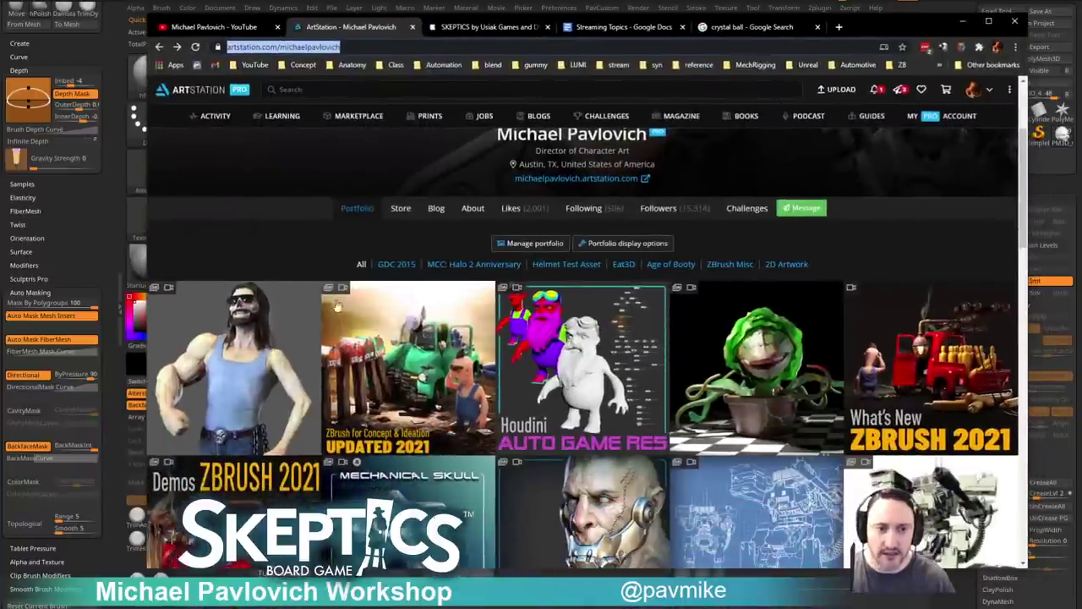
{"action": "left_click", "coordinate": [241, 334]}
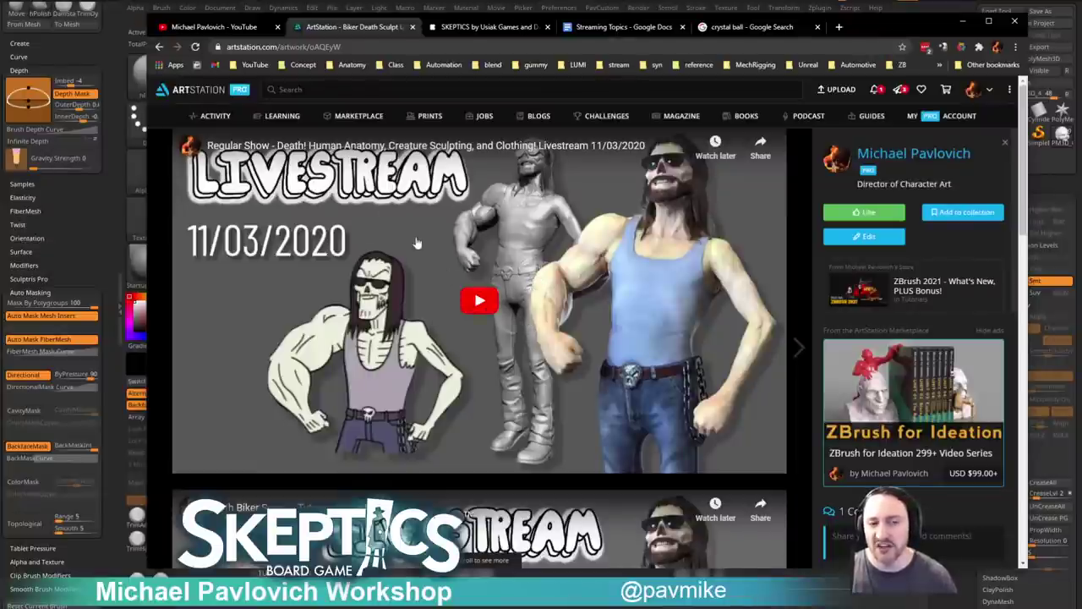
{"action": "left_click", "coordinate": [243, 32]}
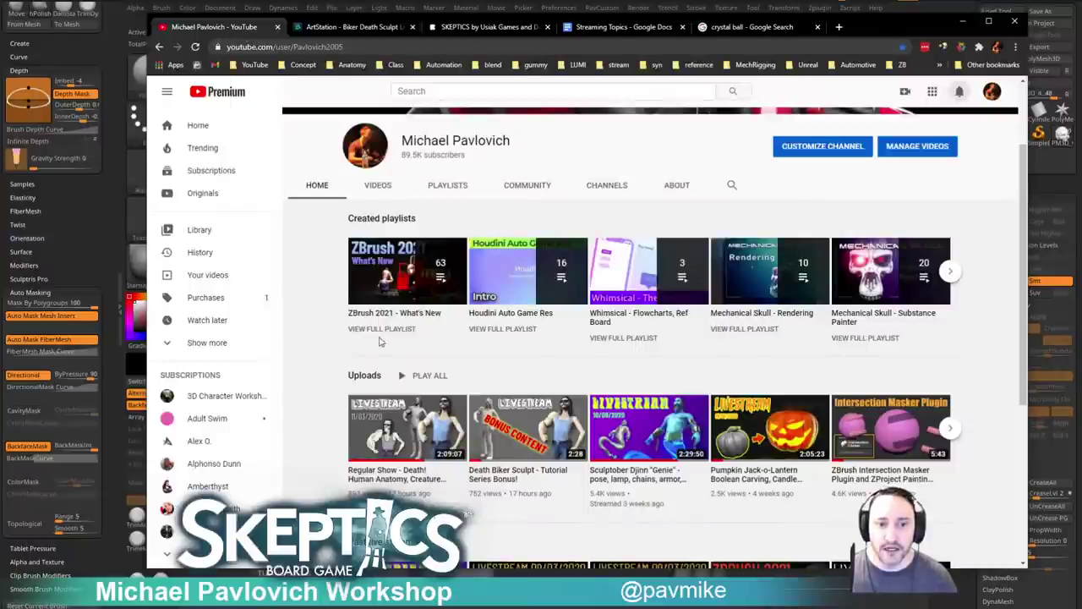
{"action": "scroll", "coordinate": [346, 325], "scroll_direction": "down", "scroll_amount": 3}
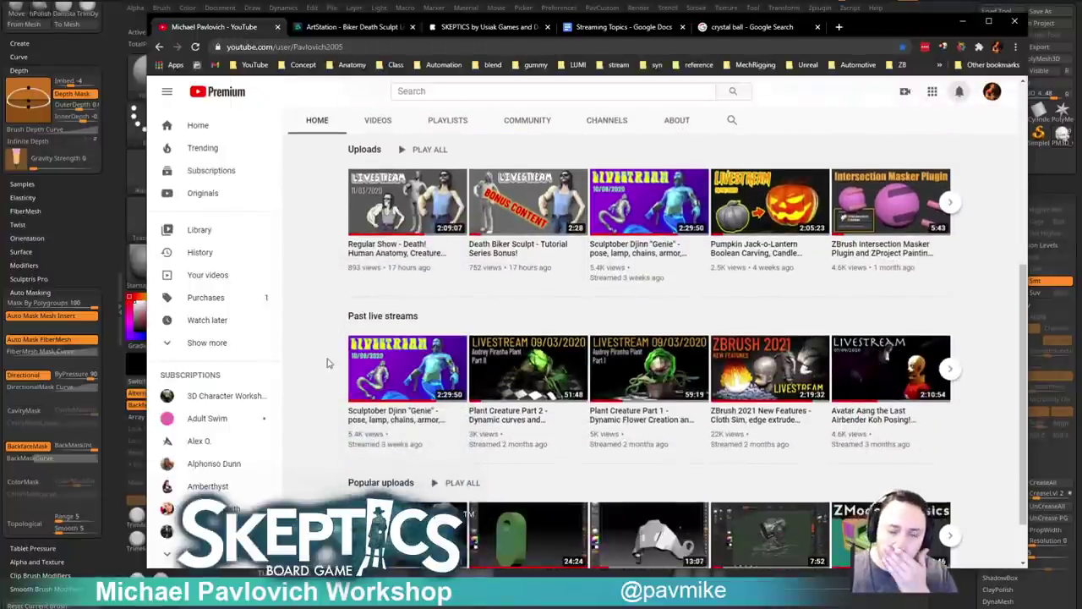
{"action": "scroll", "coordinate": [356, 339], "scroll_direction": "up", "scroll_amount": 3}
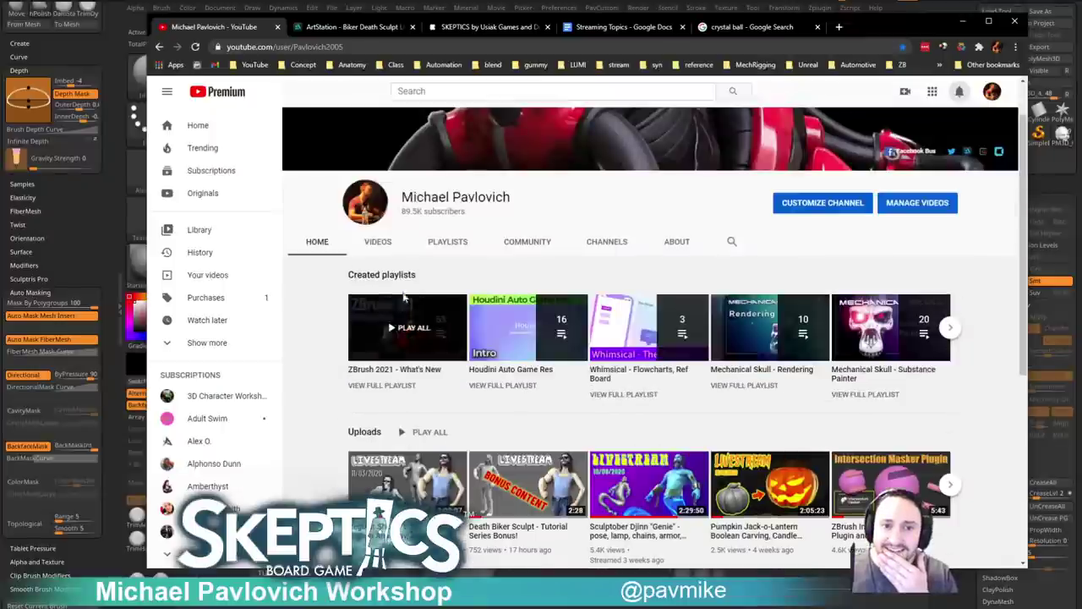
Browse the channel's created playlists and open the full Livestream Full Episodes playlist.
{"action": "left_click", "coordinate": [435, 243]}
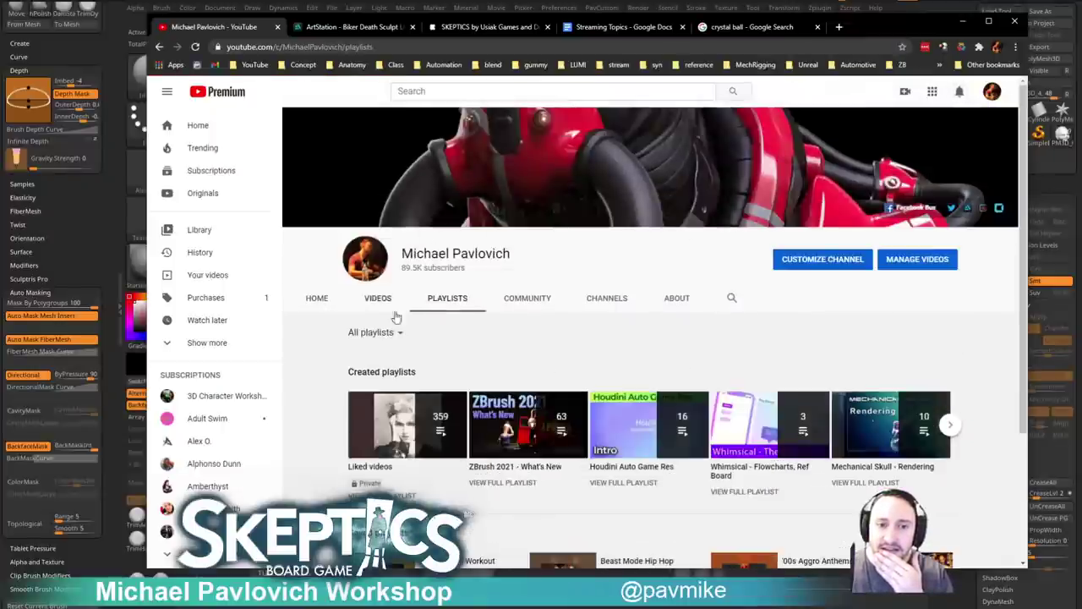
{"action": "left_click", "coordinate": [376, 372]}
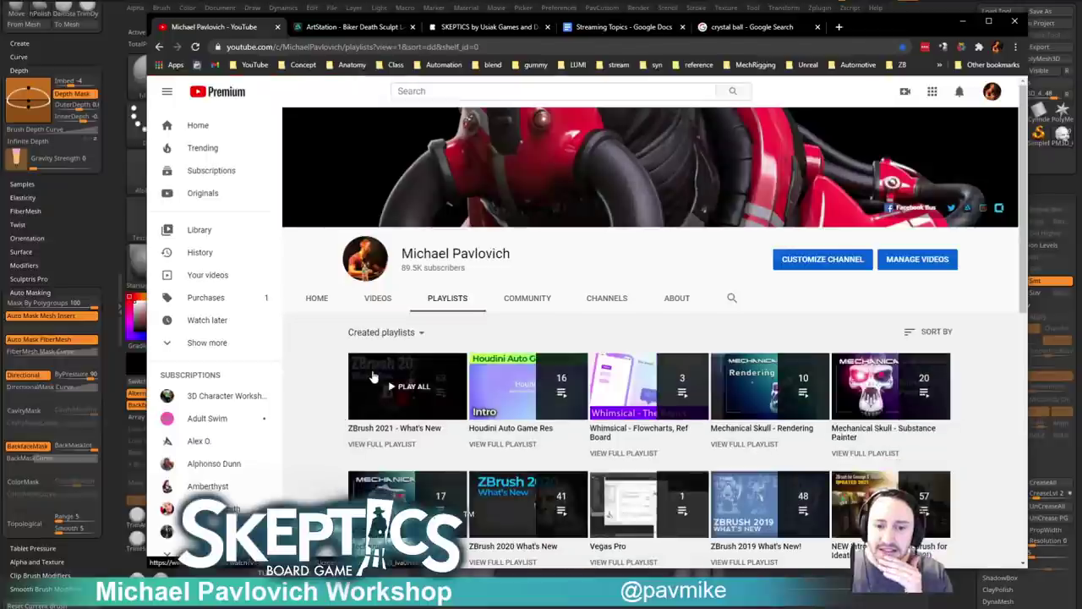
{"action": "scroll", "coordinate": [318, 378], "scroll_direction": "down", "scroll_amount": 2}
{"action": "scroll", "coordinate": [317, 378], "scroll_direction": "down", "scroll_amount": 1}
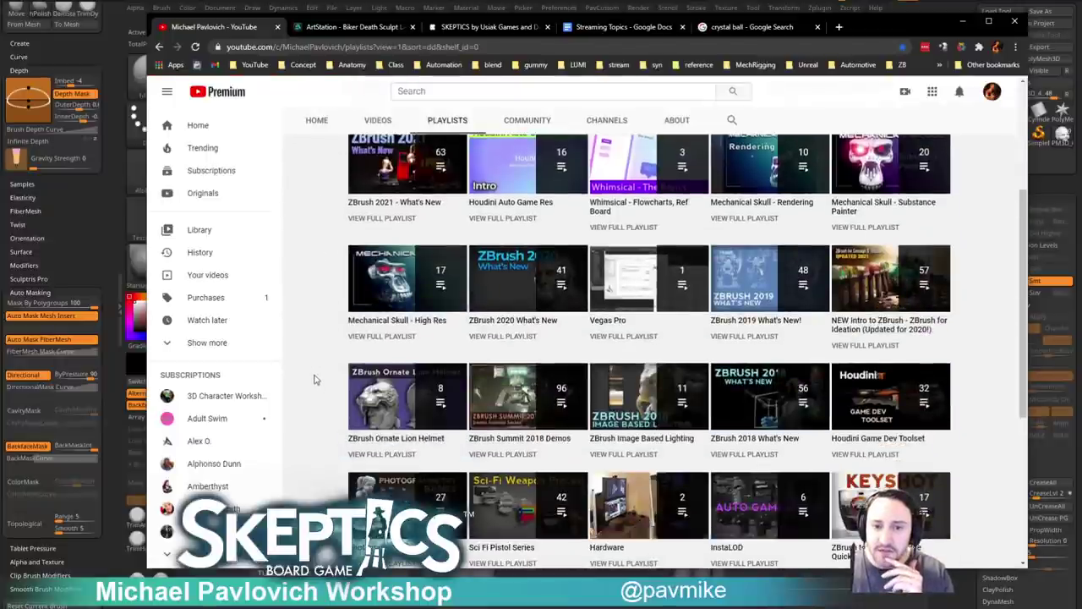
{"action": "scroll", "coordinate": [336, 370], "scroll_direction": "down", "scroll_amount": 2}
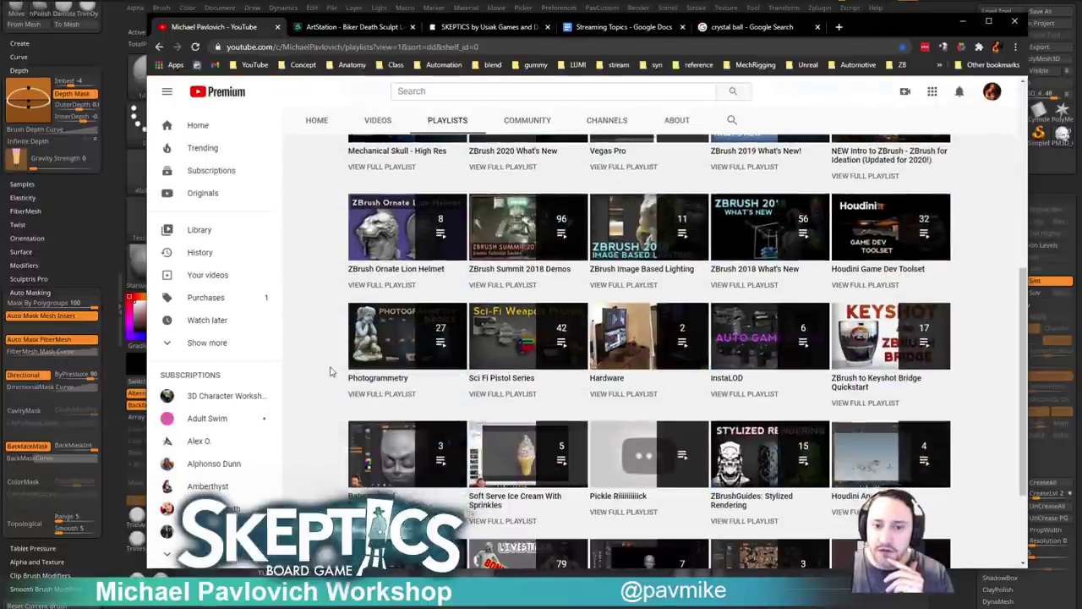
{"action": "scroll", "coordinate": [331, 372], "scroll_direction": "down", "scroll_amount": 4}
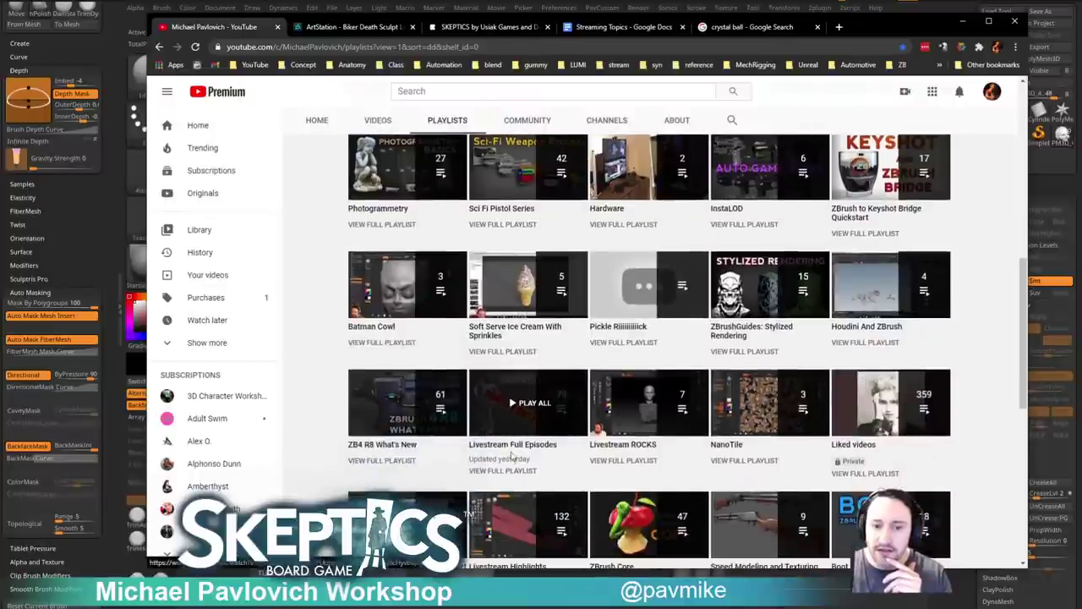
{"action": "left_click", "coordinate": [504, 472]}
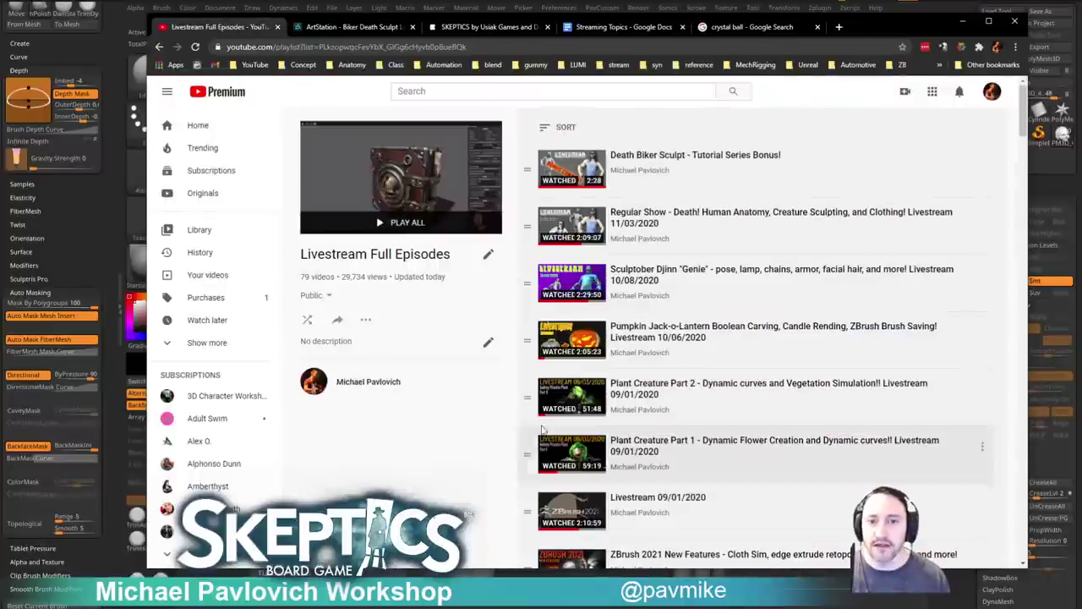
Look through the livestream playlist and find the word "anatomy" on the page, stepping through the matching episode titles.
{"action": "scroll", "coordinate": [674, 285], "scroll_direction": "down", "scroll_amount": 3}
{"action": "scroll", "coordinate": [674, 285], "scroll_direction": "down", "scroll_amount": 6}
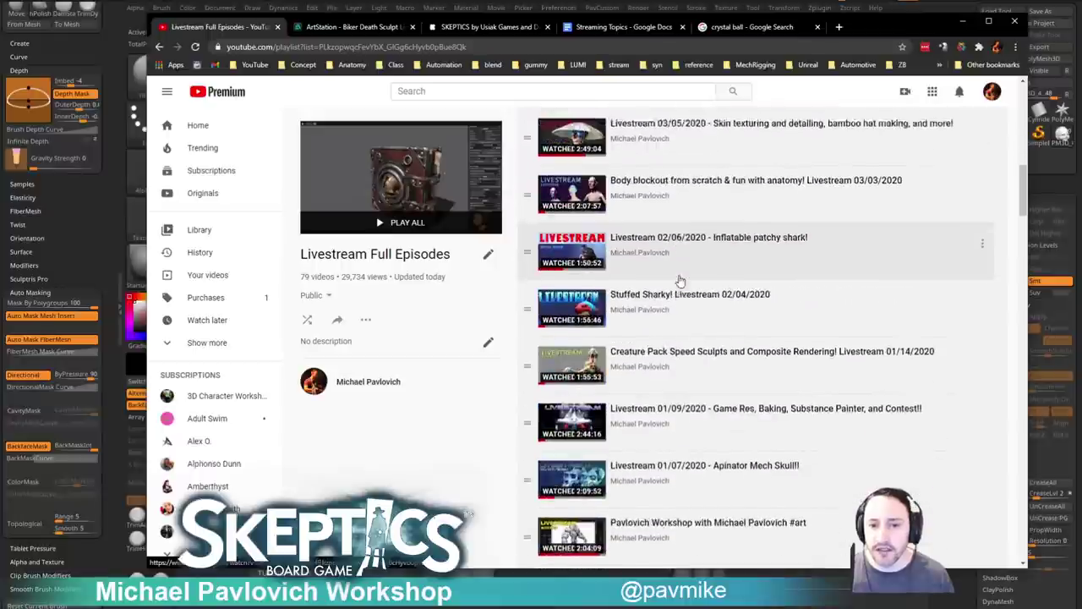
{"action": "scroll", "coordinate": [684, 186], "scroll_direction": "up", "scroll_amount": 1}
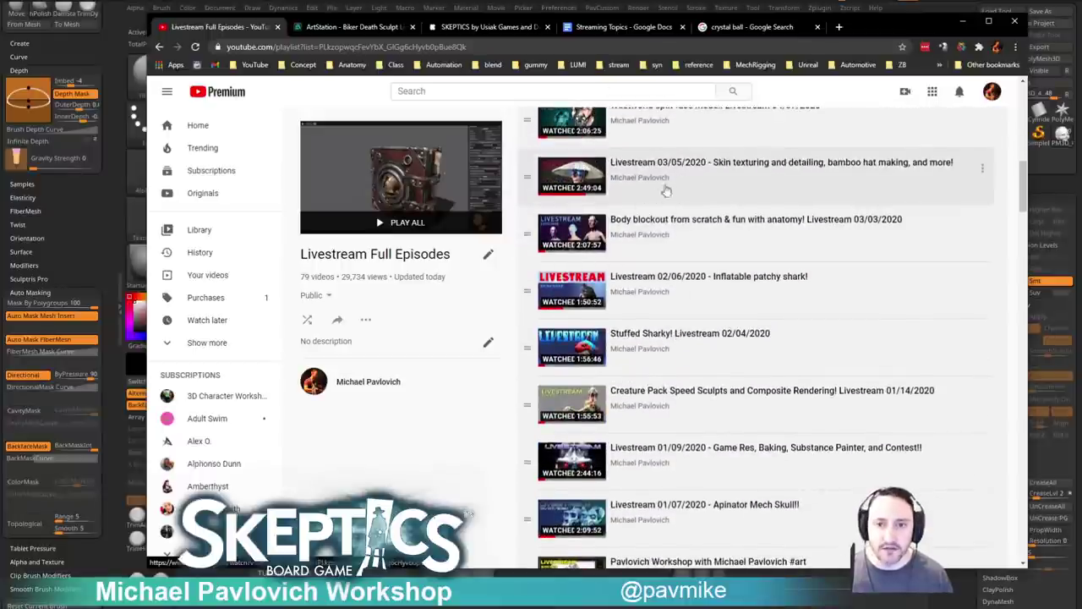
{"action": "scroll", "coordinate": [668, 195], "scroll_direction": "up", "scroll_amount": 2}
{"action": "type", "text": "anatomy7"}
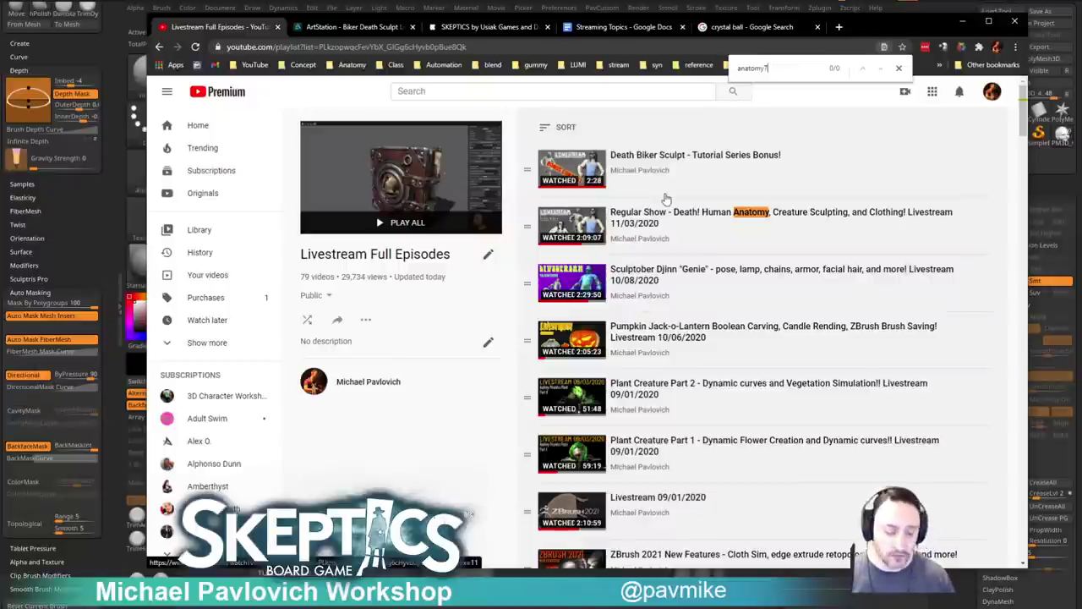
{"action": "key", "text": "BackSpace"}
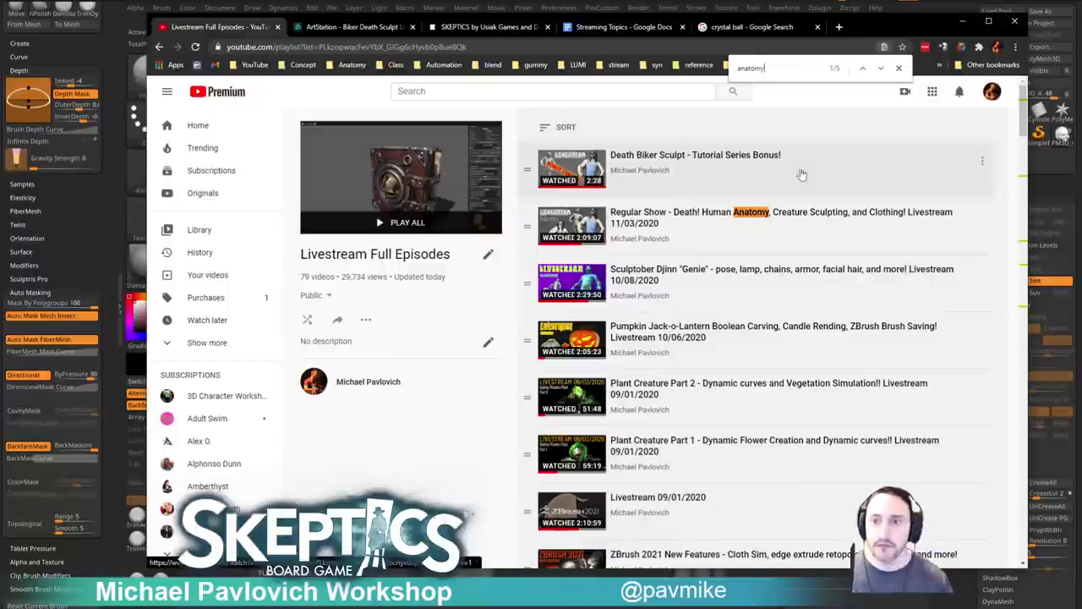
{"action": "left_click", "coordinate": [881, 68]}
{"action": "left_click", "coordinate": [881, 69]}
{"action": "left_click", "coordinate": [885, 72]}
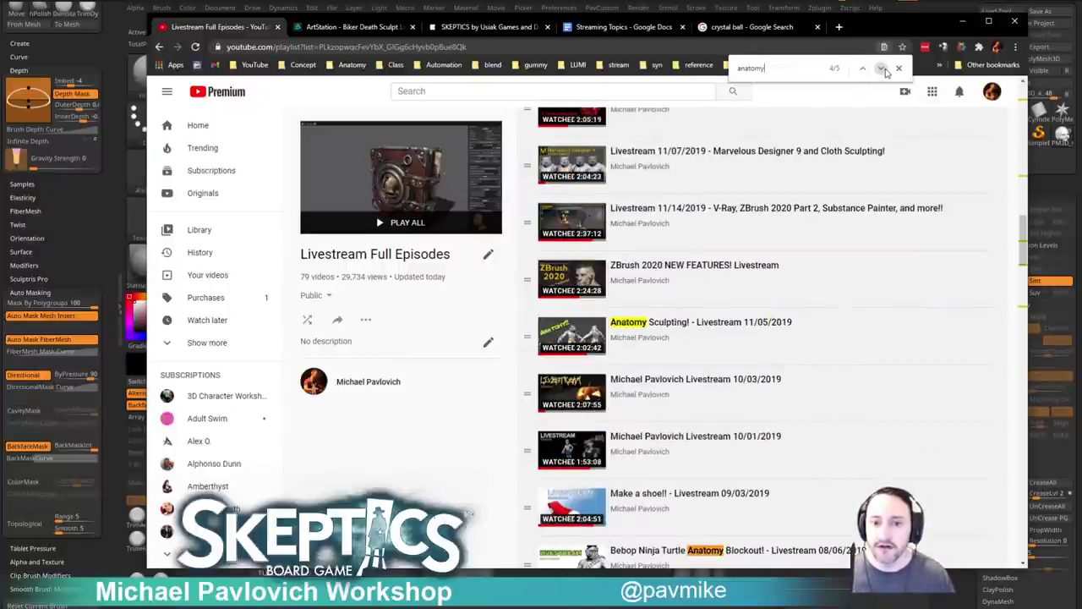
{"action": "scroll", "coordinate": [795, 278], "scroll_direction": "up", "scroll_amount": 20}
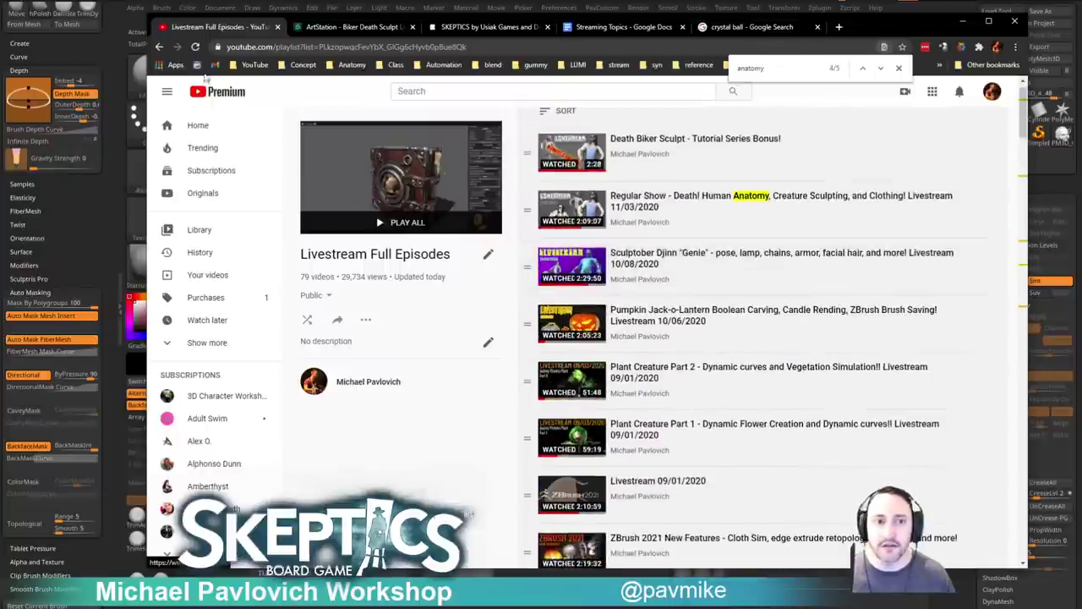
Return to the channel page, search the channel for "anatomy", and look through the listed videos.
{"action": "left_click", "coordinate": [159, 46]}
{"action": "scroll", "coordinate": [555, 264], "scroll_direction": "up", "scroll_amount": 10}
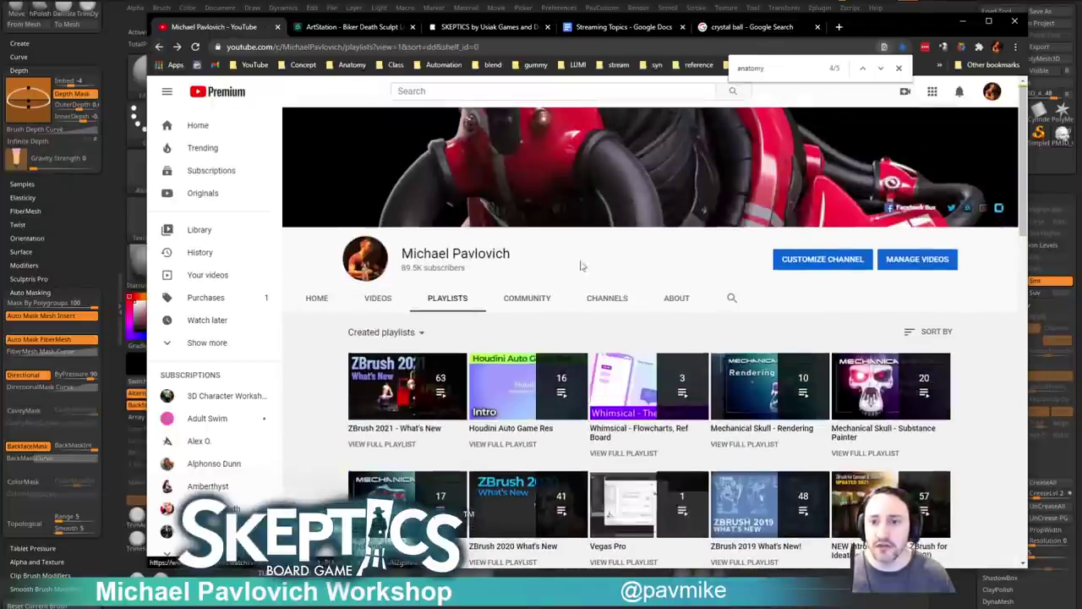
{"action": "left_click", "coordinate": [731, 299]}
{"action": "type", "text": "anatlm"}
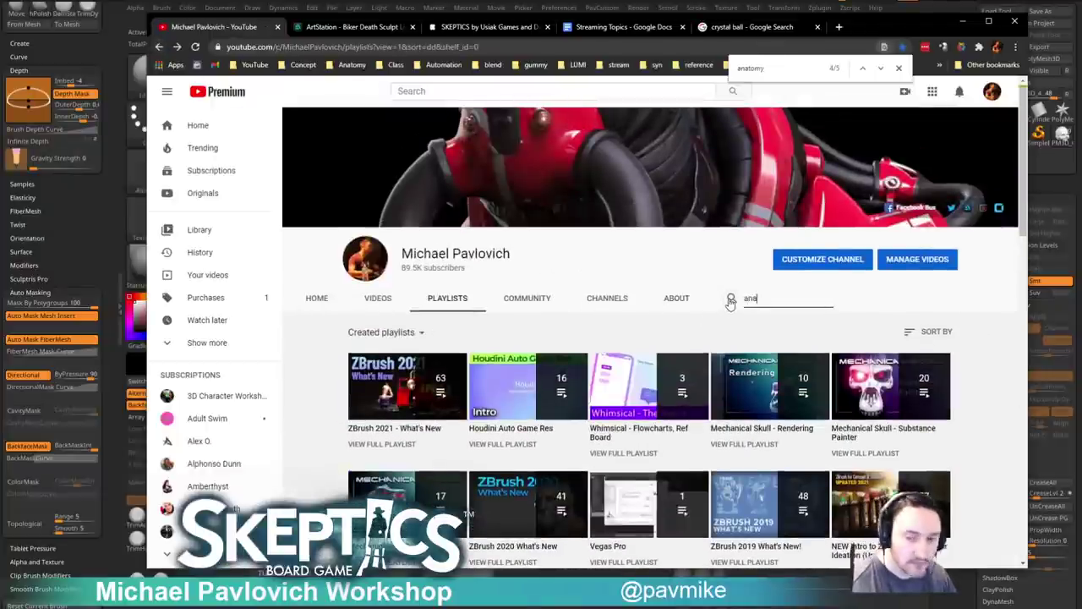
{"action": "key", "text": "BackSpace"}
{"action": "key", "text": "BackSpace"}
{"action": "type", "text": "tomy"}
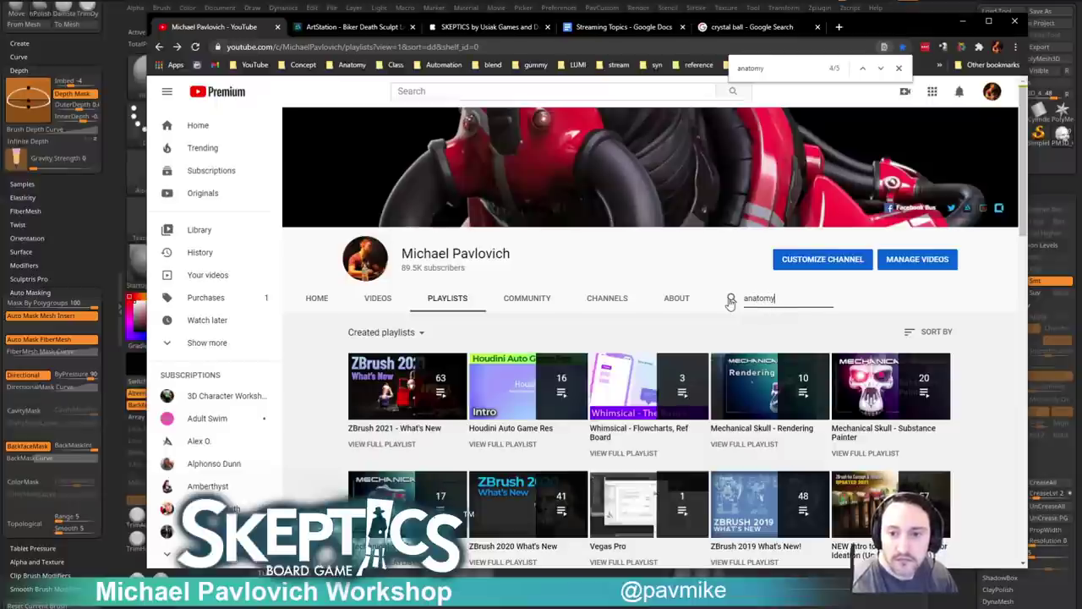
{"action": "key", "text": "Return"}
{"action": "scroll", "coordinate": [707, 391], "scroll_direction": "down", "scroll_amount": 7}
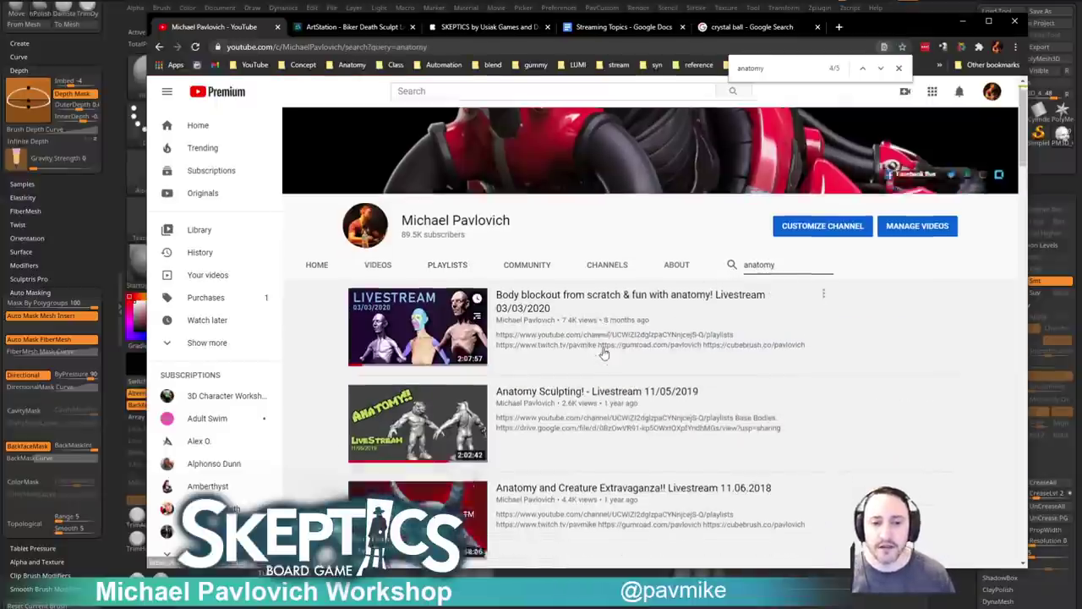
{"action": "scroll", "coordinate": [707, 391], "scroll_direction": "down", "scroll_amount": 2}
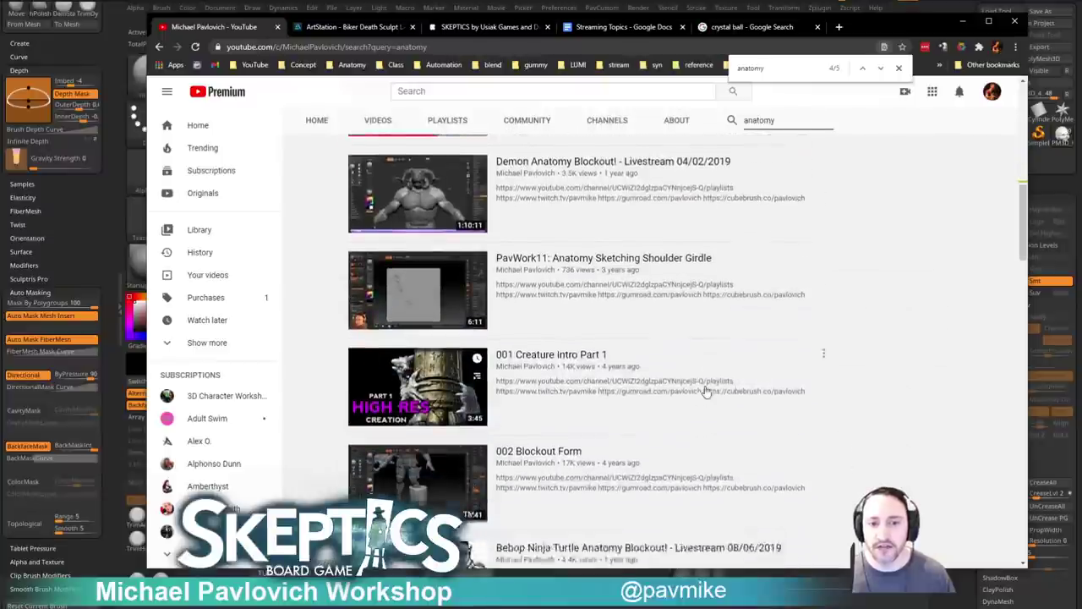
{"action": "scroll", "coordinate": [707, 392], "scroll_direction": "up", "scroll_amount": 9}
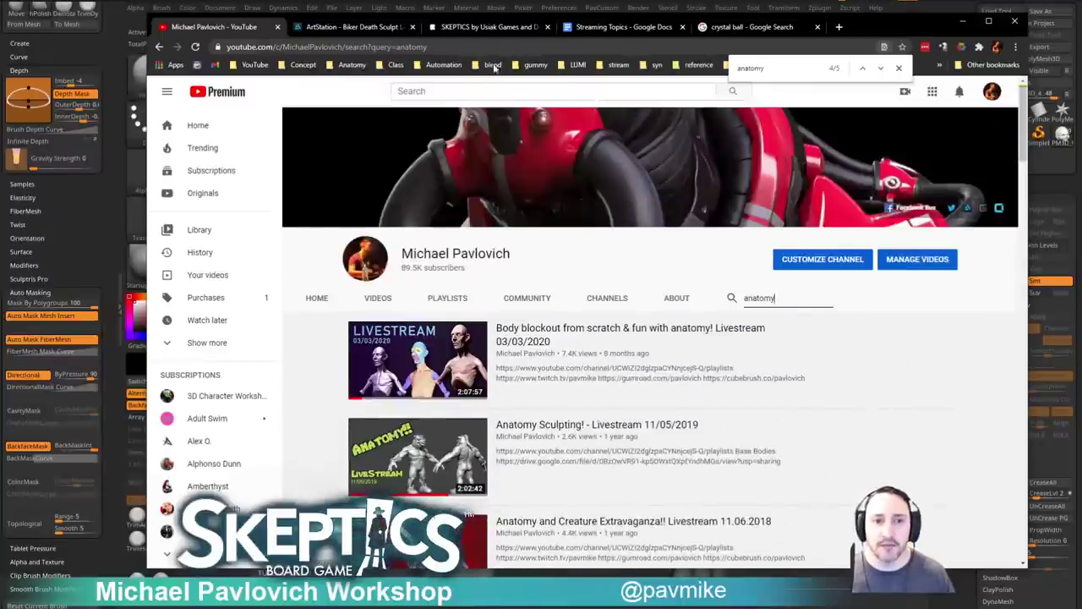
Select the address of the channel's anatomy search, and put the browser away to return to ZBrush.
{"action": "key", "text": "ctrl+l"}
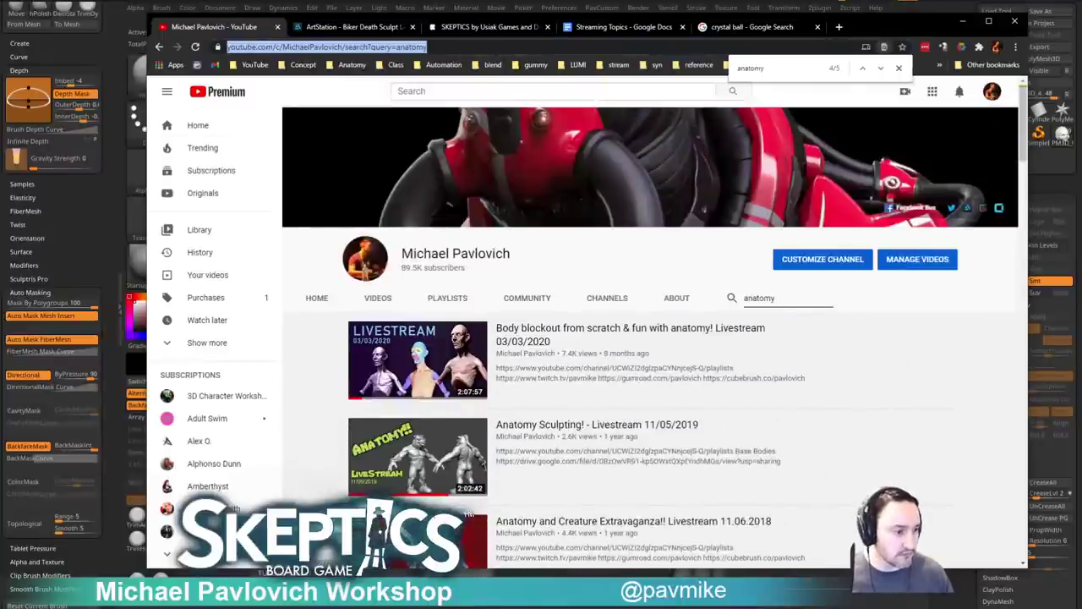
{"action": "key", "text": "alt+Tab"}
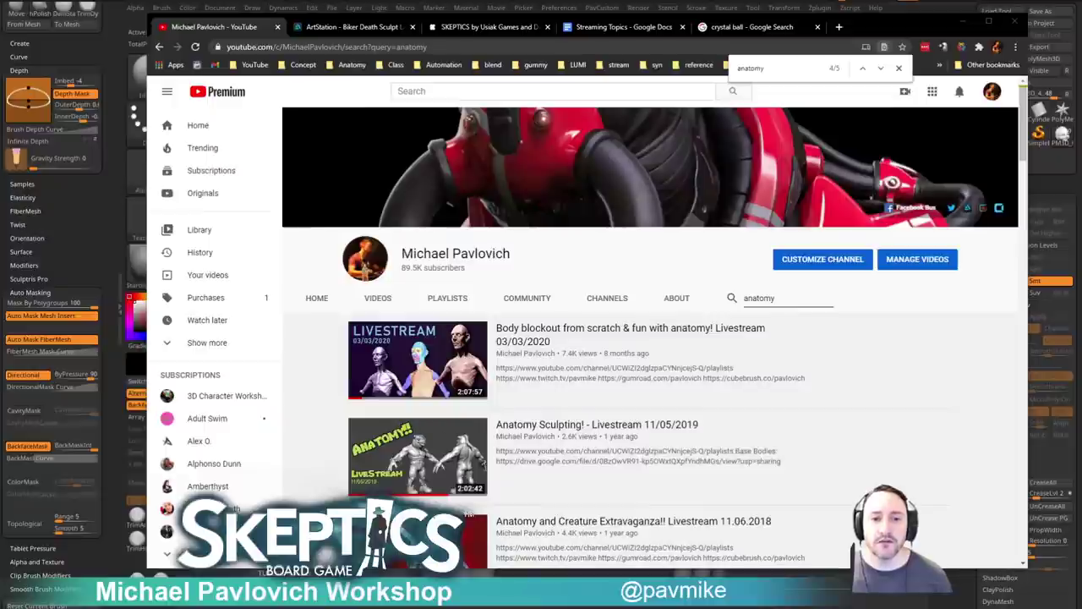
{"action": "left_click", "coordinate": [963, 22]}
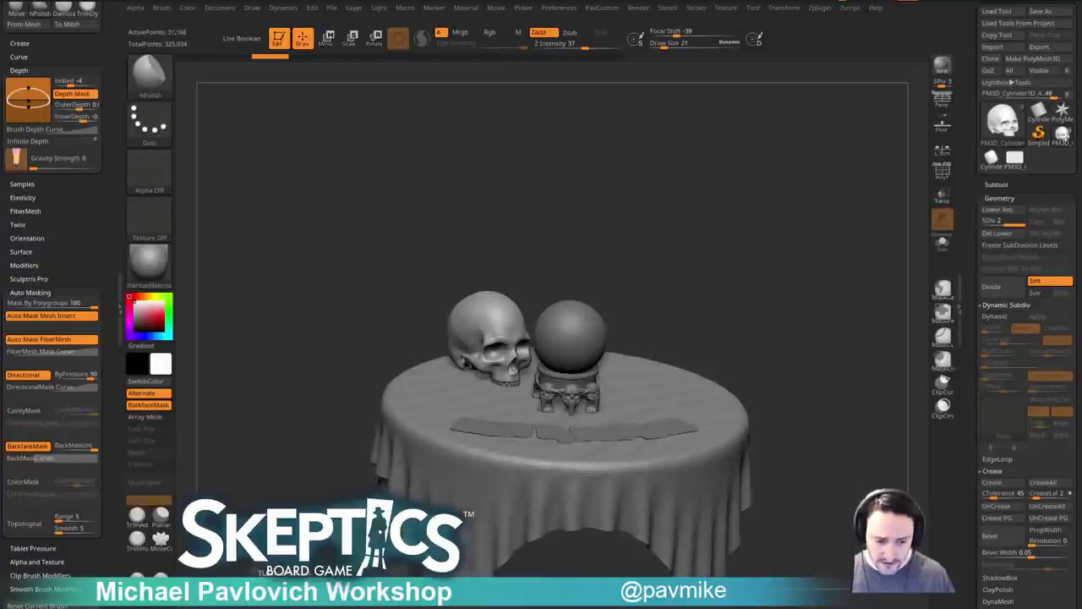
Switch to the browser window with the Eat3D project on ArtStation and examine the cowboy and Grandpire renders.
{"action": "left_click_drag", "start_coordinate": [871, 605], "coordinate": [887, 18]}
{"action": "scroll", "coordinate": [322, 363], "scroll_direction": "down", "scroll_amount": 15}
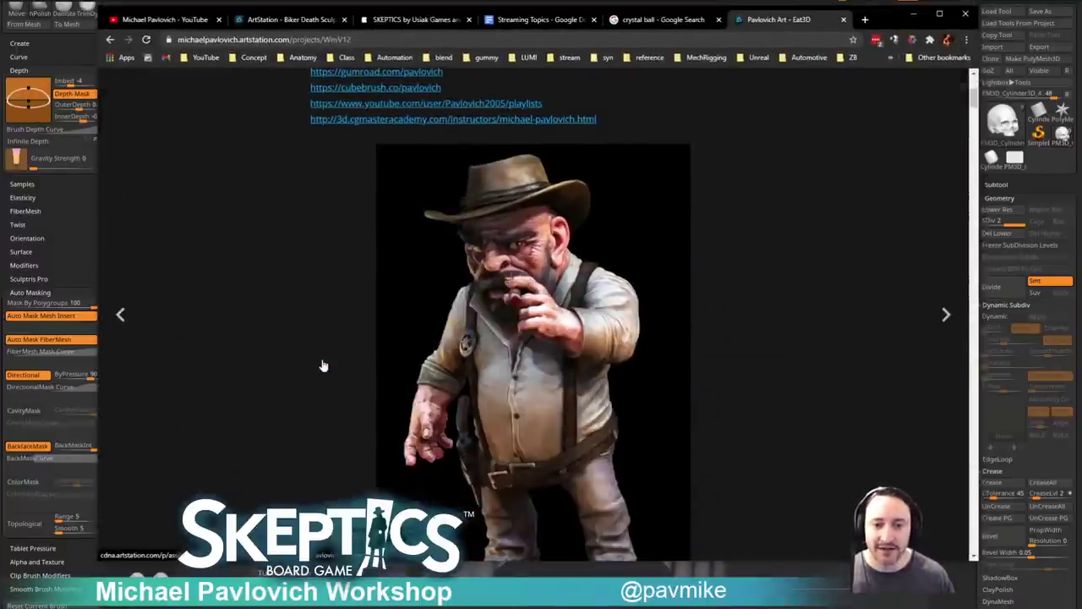
{"action": "scroll", "coordinate": [330, 364], "scroll_direction": "down", "scroll_amount": 4}
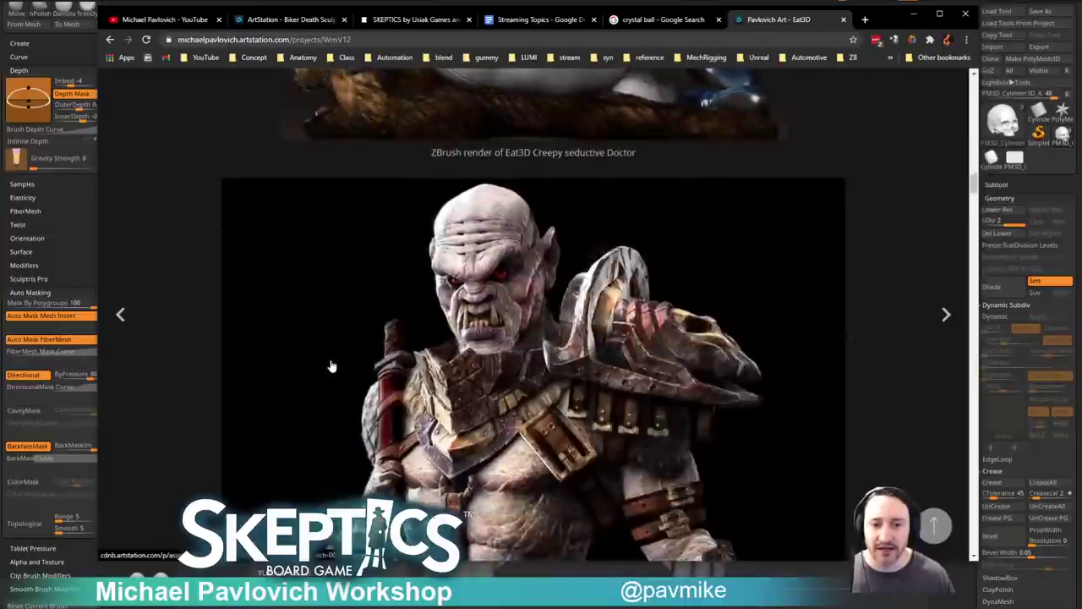
{"action": "scroll", "coordinate": [338, 363], "scroll_direction": "up", "scroll_amount": 1}
{"action": "scroll", "coordinate": [497, 230], "scroll_direction": "down", "scroll_amount": 6}
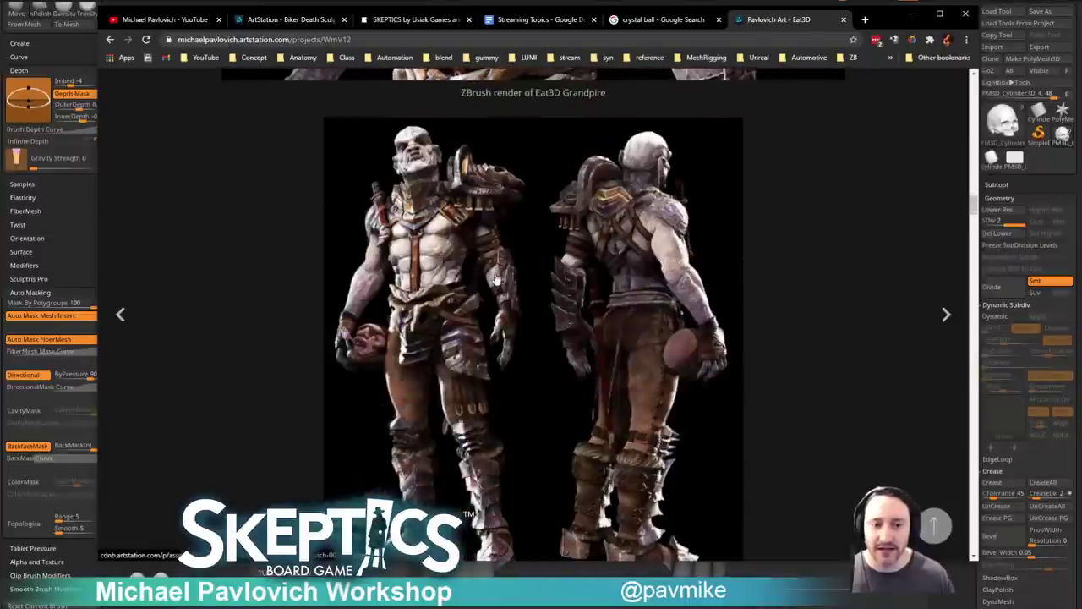
{"action": "scroll", "coordinate": [465, 287], "scroll_direction": "down", "scroll_amount": 1}
{"action": "scroll", "coordinate": [433, 334], "scroll_direction": "up", "scroll_amount": 2}
{"action": "scroll", "coordinate": [432, 335], "scroll_direction": "down", "scroll_amount": 9}
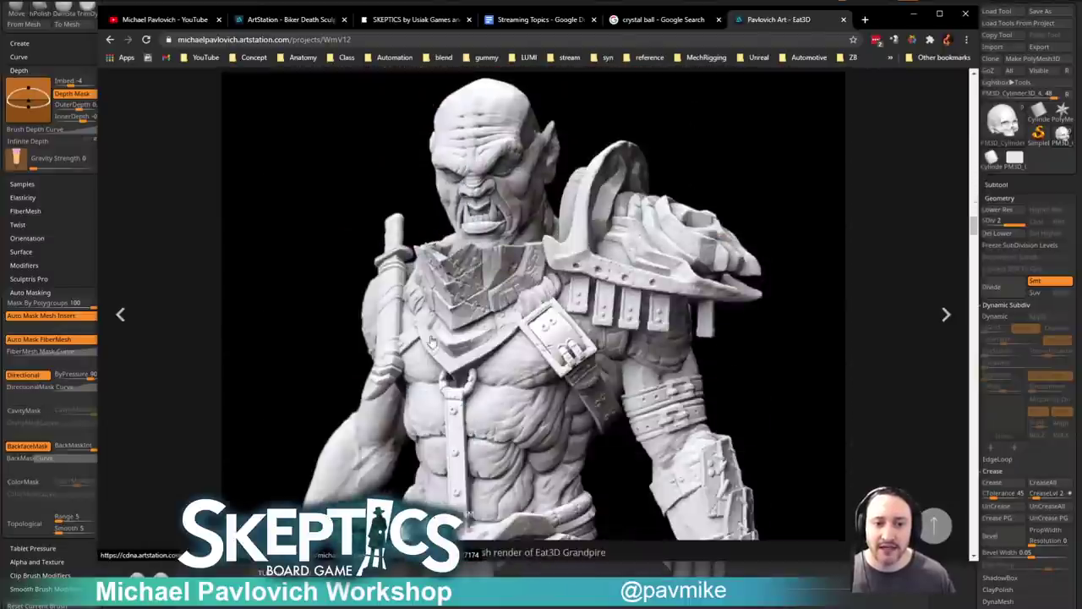
{"action": "scroll", "coordinate": [398, 305], "scroll_direction": "up", "scroll_amount": 6}
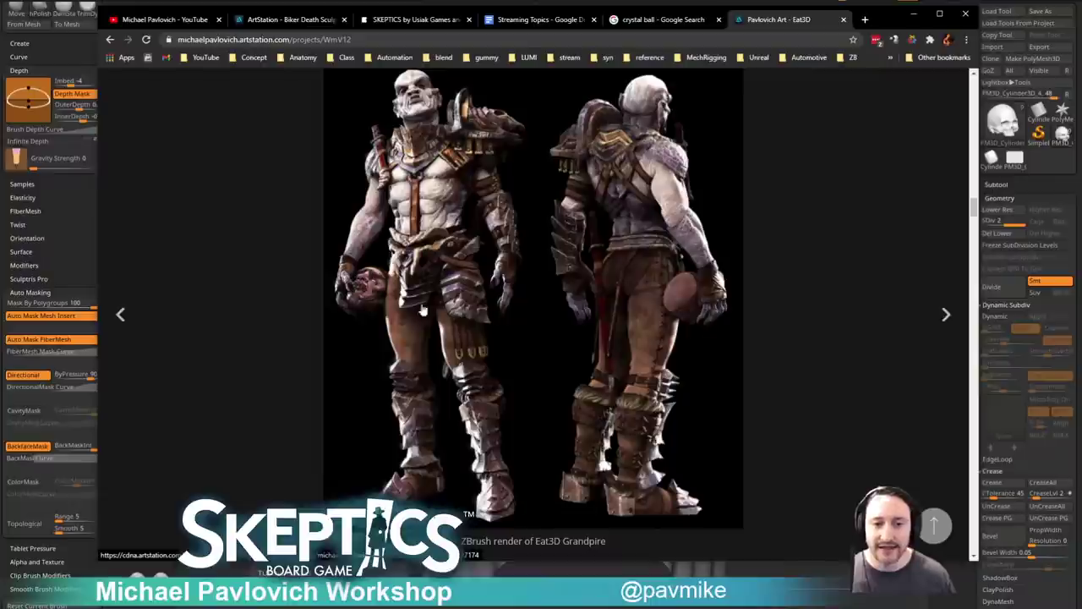
Look through the remaining Eat3D renders, including the Creepy Doctor, go back to the page's beginning, and return to ZBrush.
{"action": "scroll", "coordinate": [413, 306], "scroll_direction": "down", "scroll_amount": 3}
{"action": "scroll", "coordinate": [463, 325], "scroll_direction": "down", "scroll_amount": 12}
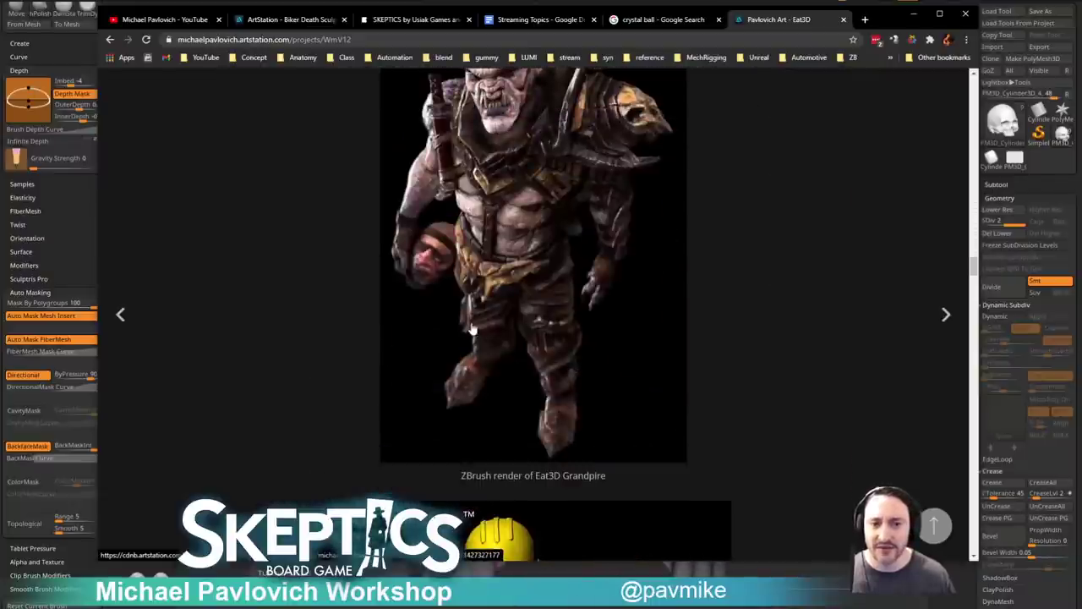
{"action": "scroll", "coordinate": [497, 300], "scroll_direction": "down", "scroll_amount": 3}
{"action": "scroll", "coordinate": [469, 218], "scroll_direction": "up", "scroll_amount": 2}
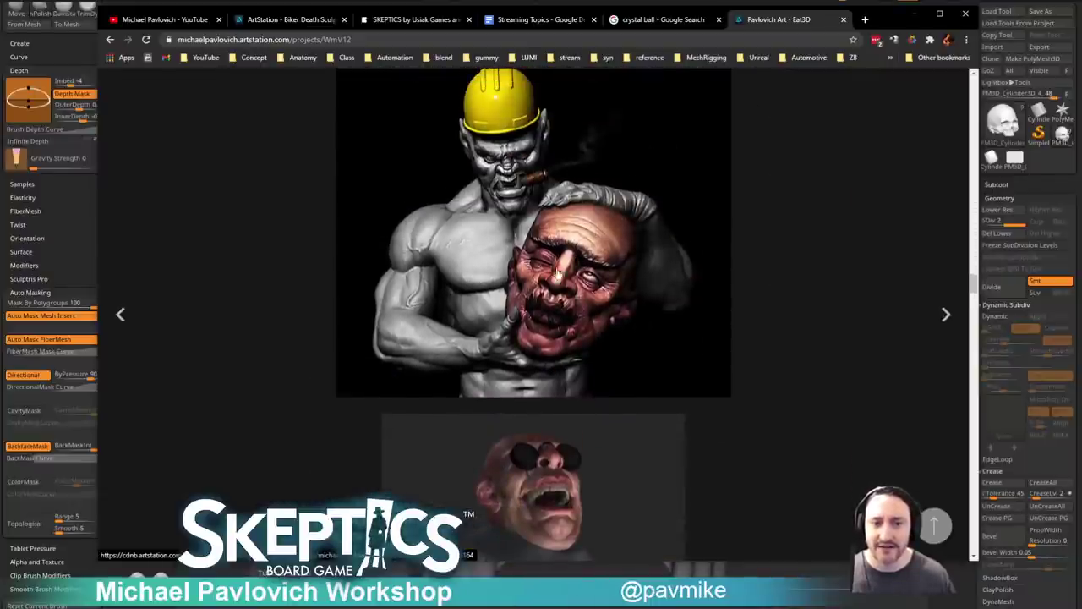
{"action": "scroll", "coordinate": [428, 290], "scroll_direction": "down", "scroll_amount": 5}
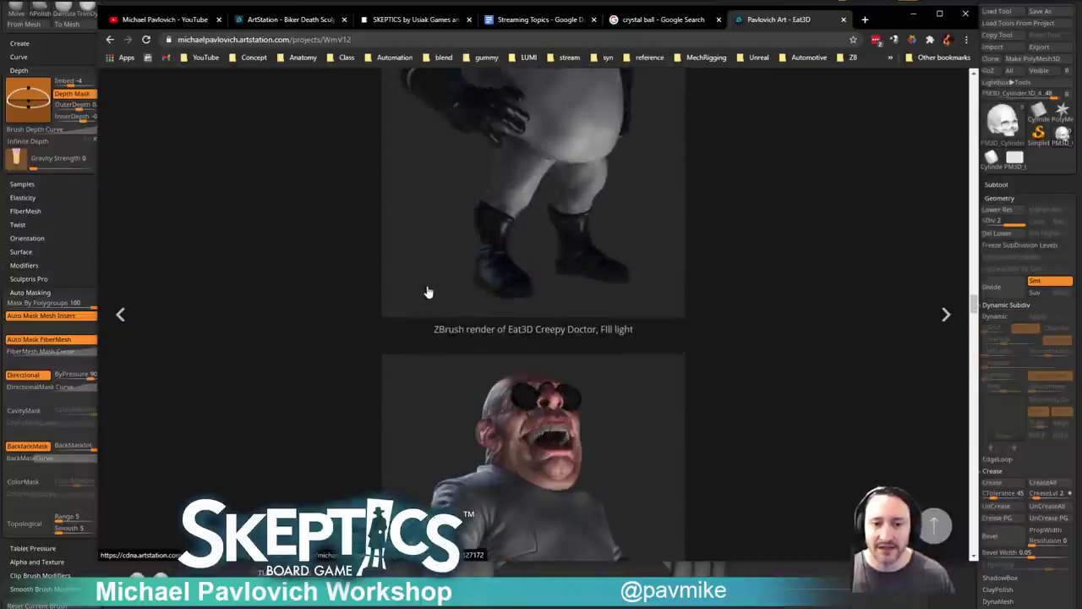
{"action": "scroll", "coordinate": [427, 290], "scroll_direction": "up", "scroll_amount": 8}
{"action": "scroll", "coordinate": [427, 292], "scroll_direction": "down", "scroll_amount": 20}
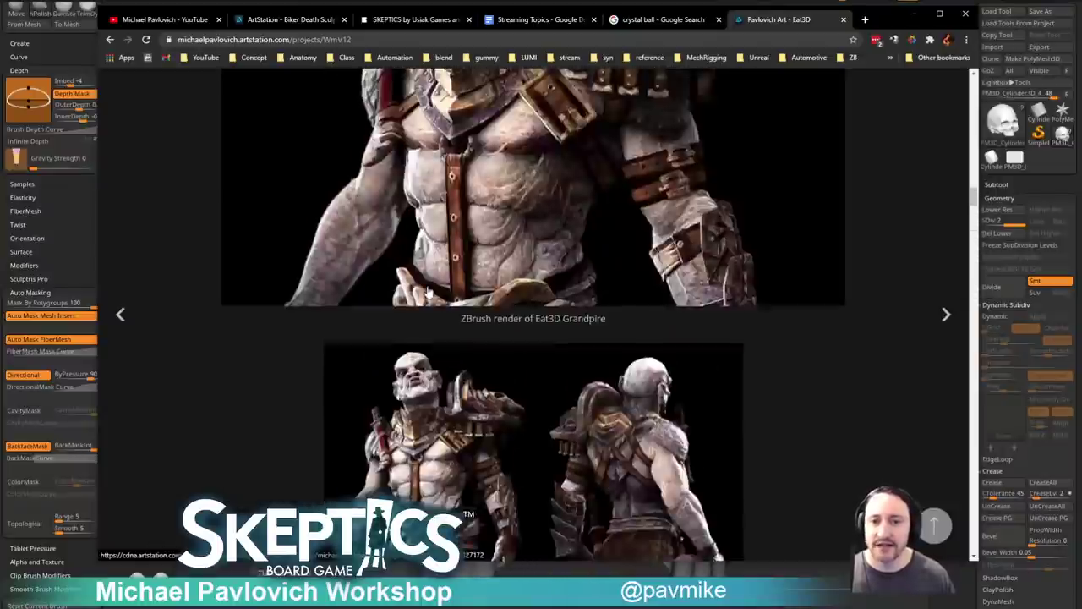
{"action": "scroll", "coordinate": [428, 293], "scroll_direction": "up", "scroll_amount": 20}
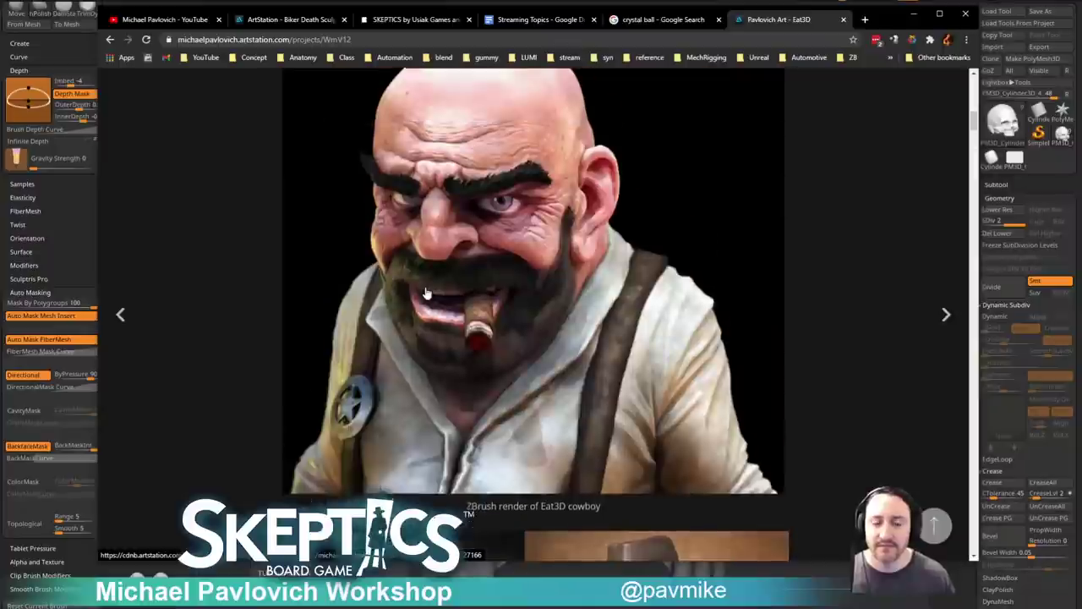
{"action": "scroll", "coordinate": [427, 293], "scroll_direction": "up", "scroll_amount": 2}
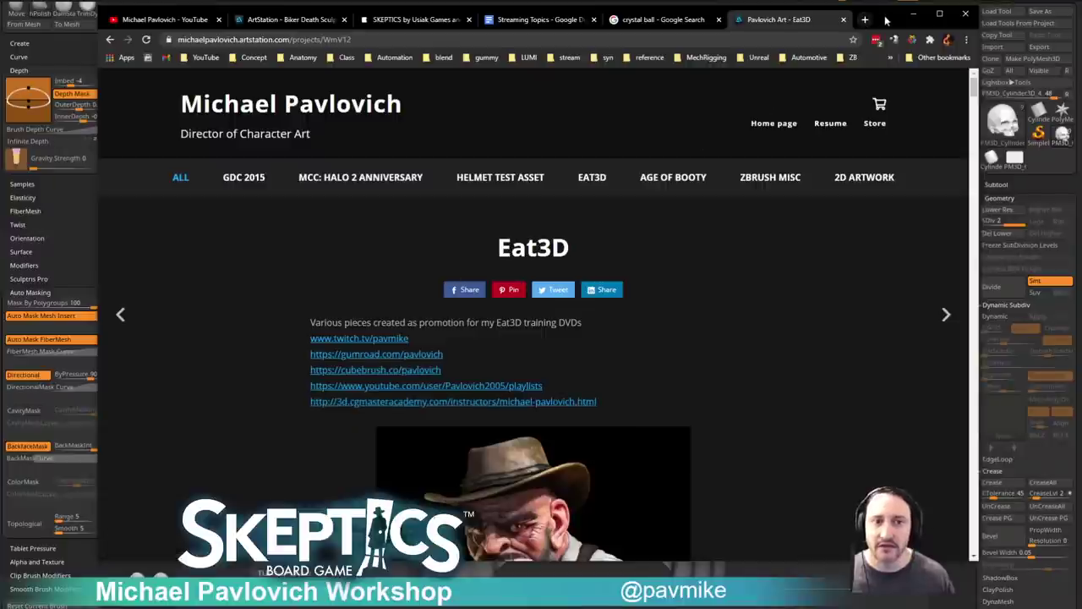
{"action": "left_click", "coordinate": [913, 13]}
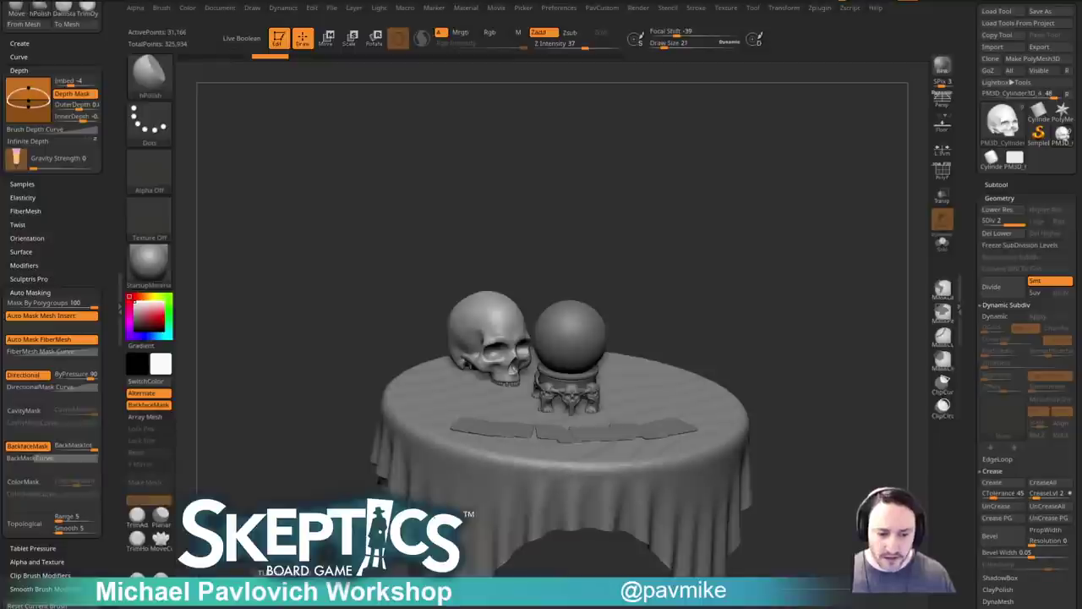
Switch to the browser, view the SKEPTICS board game campaign on Kickstarter, and return to ZBrush.
{"action": "left_click_drag", "start_coordinate": [1081, 330], "coordinate": [829, 38]}
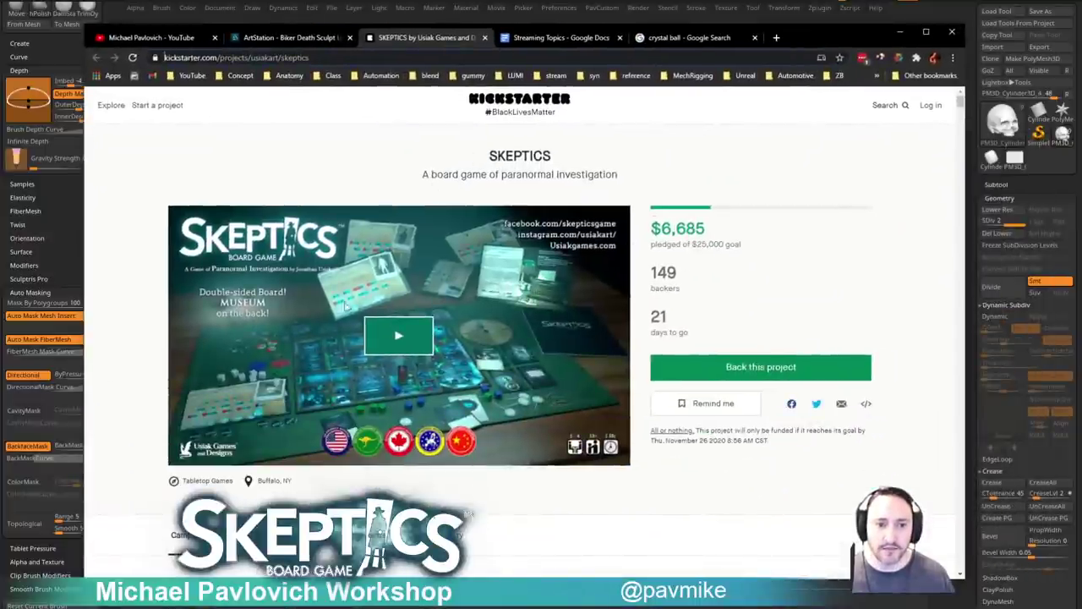
{"action": "scroll", "coordinate": [516, 150], "scroll_direction": "down", "scroll_amount": 3}
{"action": "key", "text": "alt+Tab"}
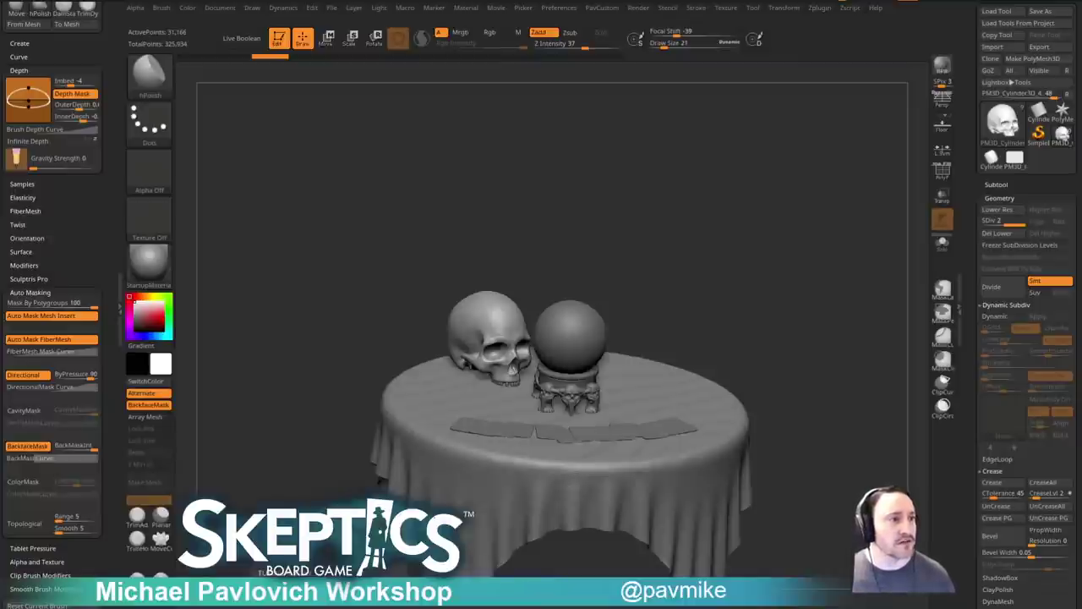
Choose the IMM Clothing Hardware insert brush with the Buckle Type02 mesh while viewing the tabletop from above.
{"action": "mouse_move", "coordinate": [795, 245]}
{"action": "left_mouse_down"}
{"action": "mouse_move", "coordinate": [857, 316]}
{"action": "mouse_move", "coordinate": [800, 300]}
{"action": "left_mouse_up"}
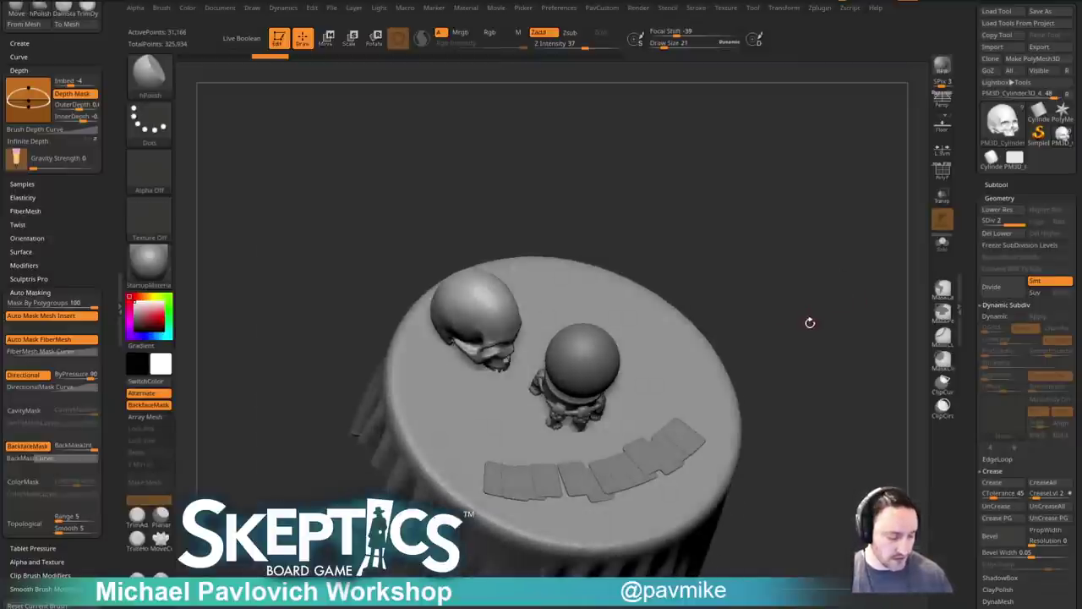
{"action": "key", "text": "b"}
{"action": "key", "text": "i"}
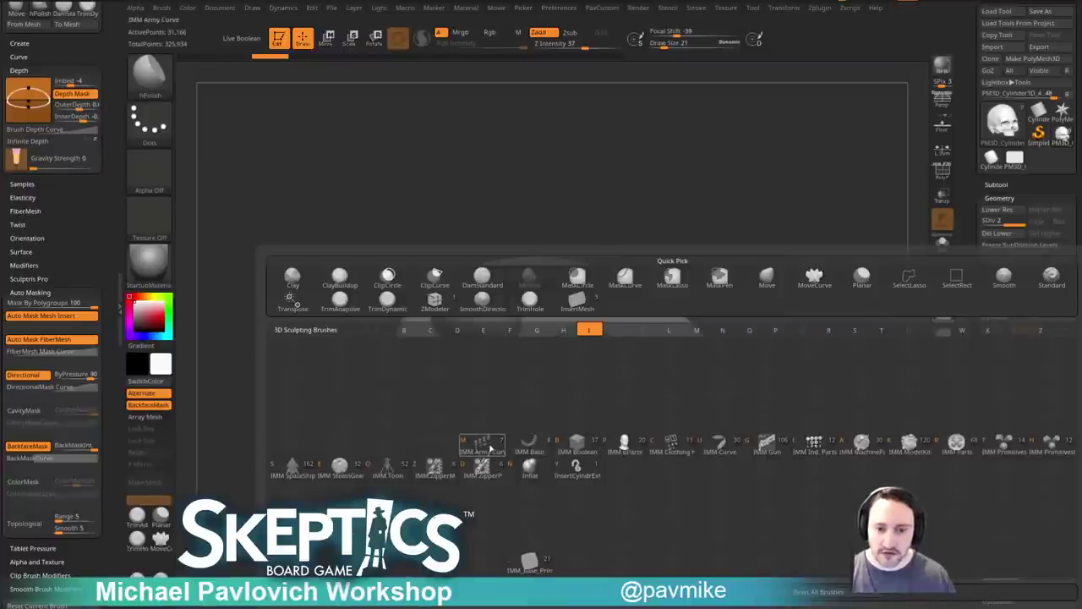
{"action": "left_click", "coordinate": [672, 452]}
{"action": "key", "text": "m"}
{"action": "left_click", "coordinate": [654, 355]}
{"action": "left_click_drag", "start_coordinate": [804, 378], "coordinate": [823, 377]}
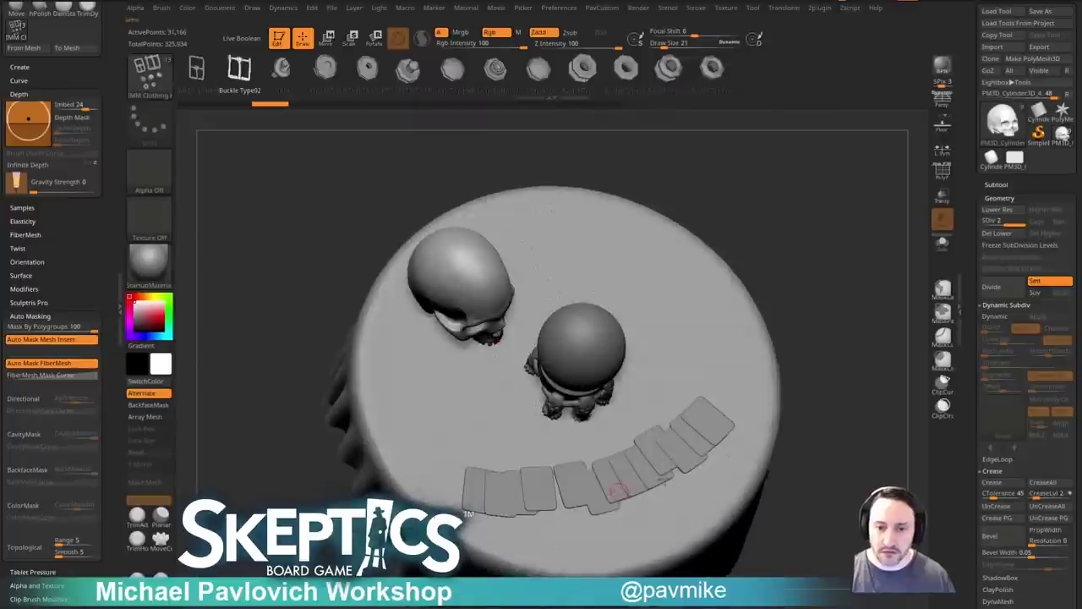
{"action": "left_click_drag", "start_coordinate": [846, 439], "coordinate": [856, 396]}
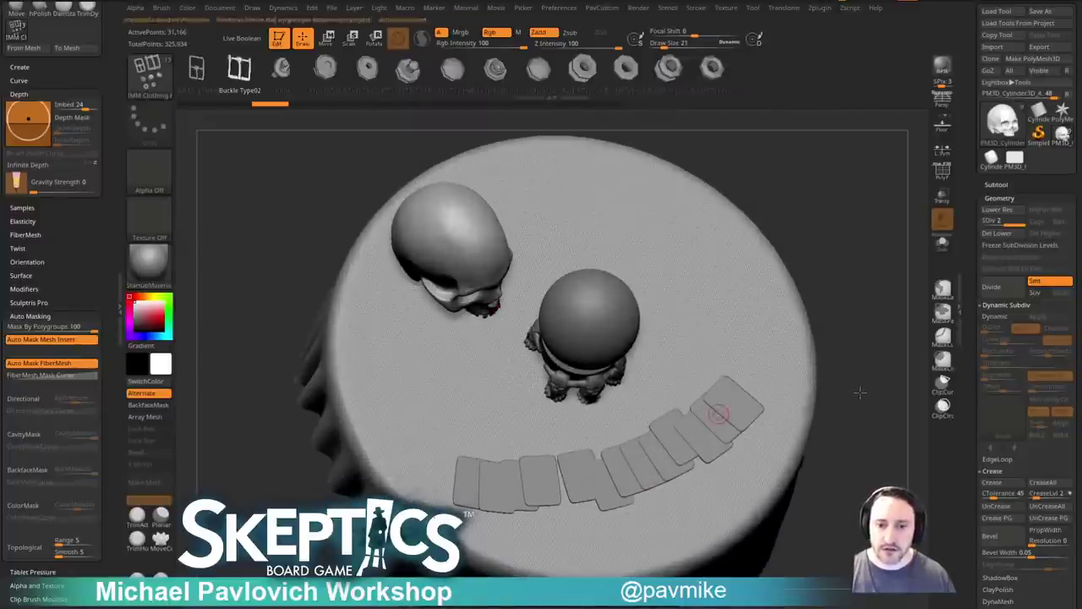
{"action": "mouse_move", "coordinate": [859, 392]}
{"action": "left_mouse_down"}
{"action": "mouse_move", "coordinate": [857, 382]}
{"action": "mouse_move", "coordinate": [840, 386]}
{"action": "left_mouse_up"}
Switch to the Standard brush and make the row of cards on the table the active subtool.
{"action": "key", "text": "b"}
{"action": "key", "text": "s"}
{"action": "key", "text": "t"}
{"action": "left_click", "coordinate": [717, 394], "text": "alt"}
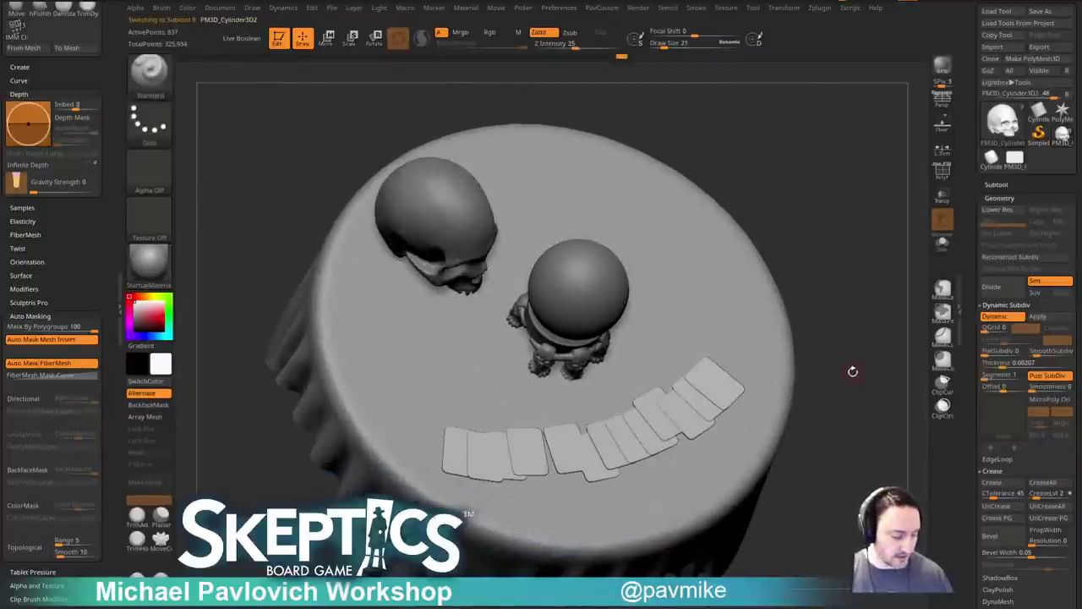
Try inserting a Buckle Type02 mesh over the cards with the IMM Clothing Hardware brush, and remove it again.
{"action": "key", "text": "b"}
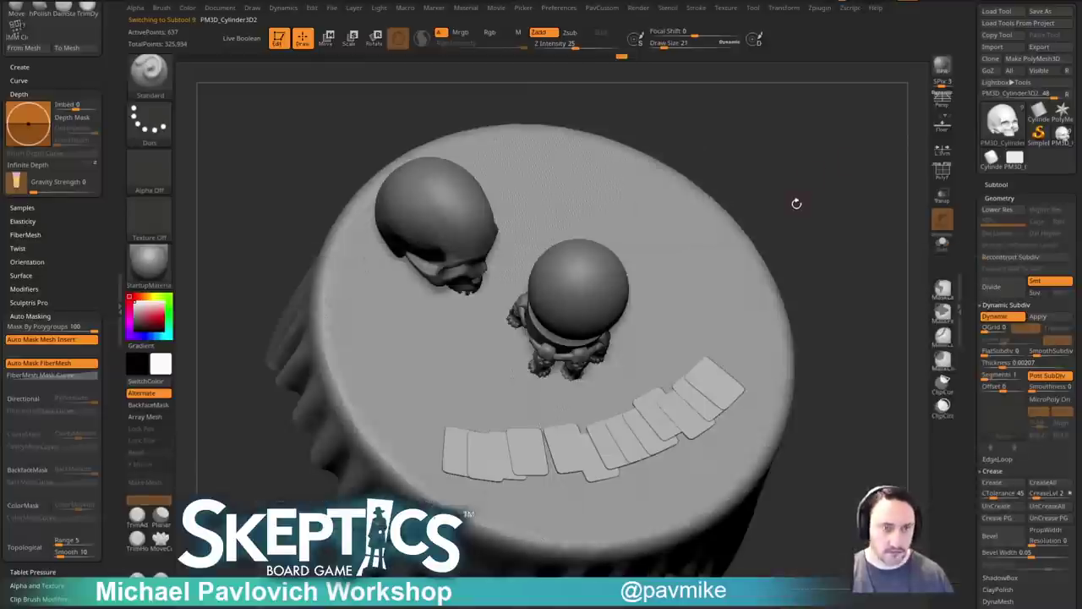
{"action": "key", "text": "b"}
{"action": "key", "text": "i"}
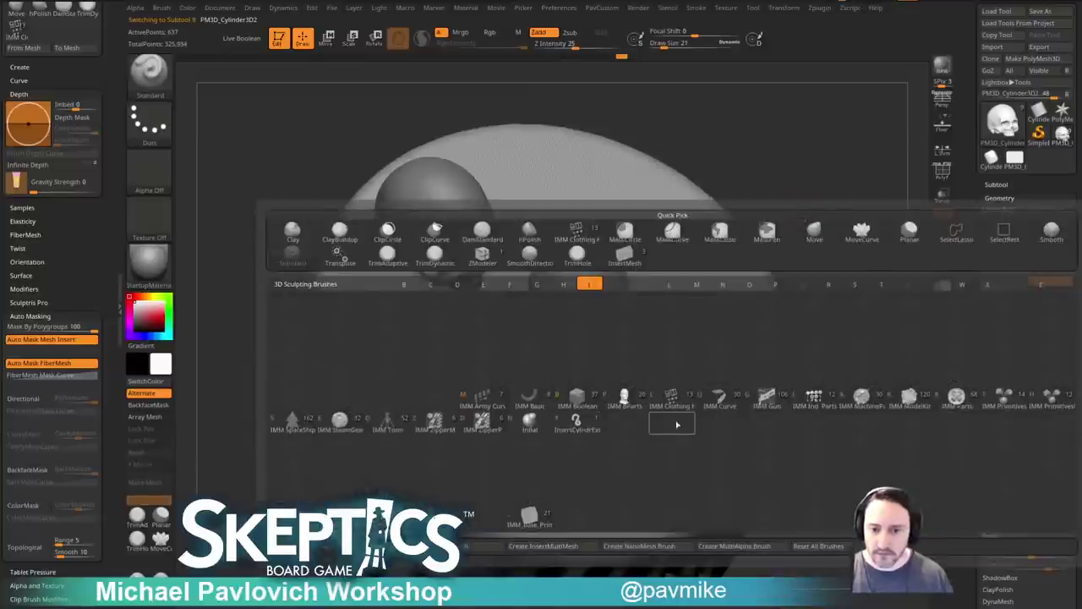
{"action": "left_click", "coordinate": [673, 402]}
{"action": "left_click_drag", "start_coordinate": [664, 427], "coordinate": [896, 373]}
{"action": "mouse_move", "coordinate": [151, 78]}
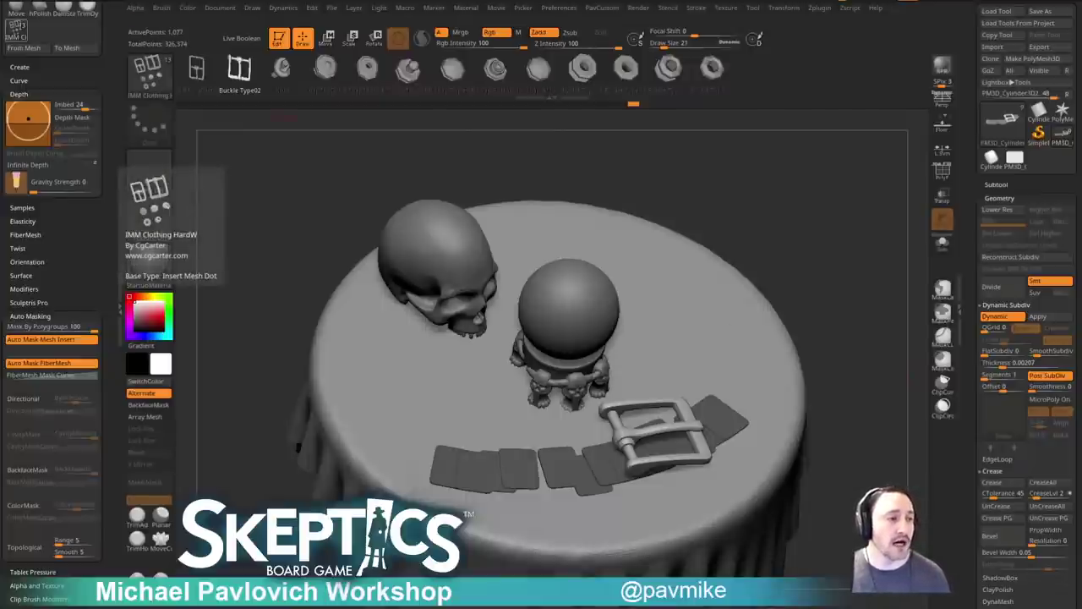
{"action": "mouse_move", "coordinate": [744, 225]}
{"action": "left_mouse_down"}
{"action": "mouse_move", "coordinate": [772, 248]}
{"action": "mouse_move", "coordinate": [803, 254]}
{"action": "mouse_move", "coordinate": [819, 242]}
{"action": "left_mouse_up"}
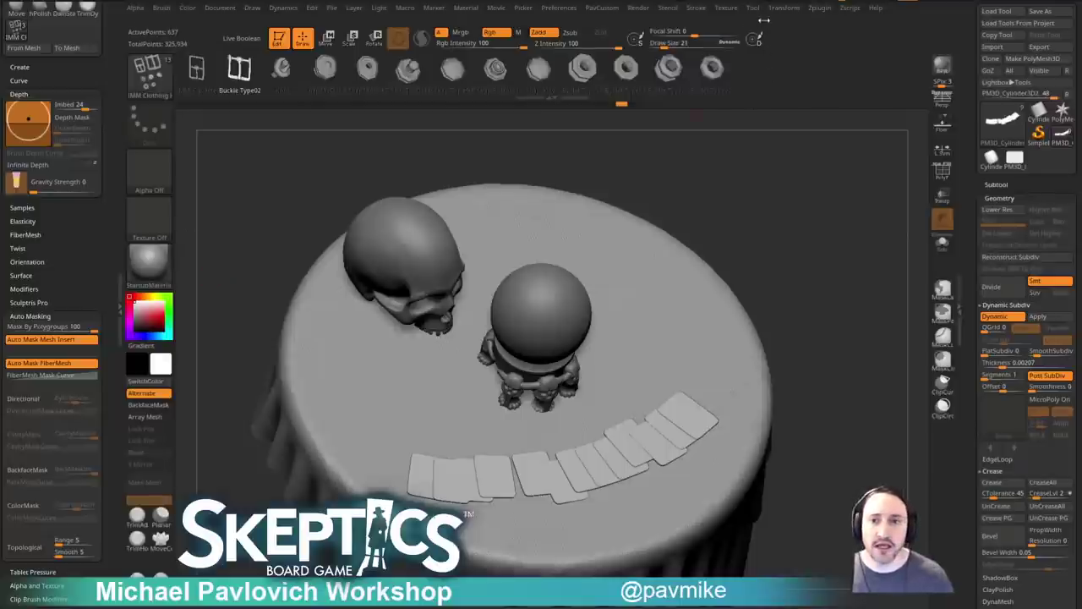
Expand the Text 3D & Vector Shapes plugin and look over its text, font and SVG options.
{"action": "left_click", "coordinate": [820, 9]}
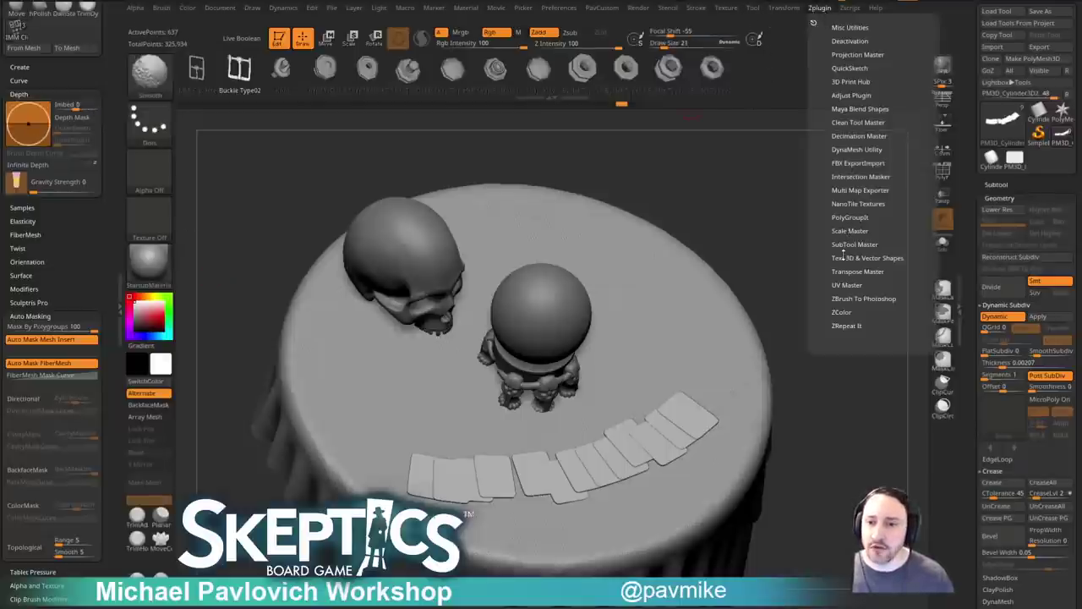
{"action": "left_click", "coordinate": [867, 258]}
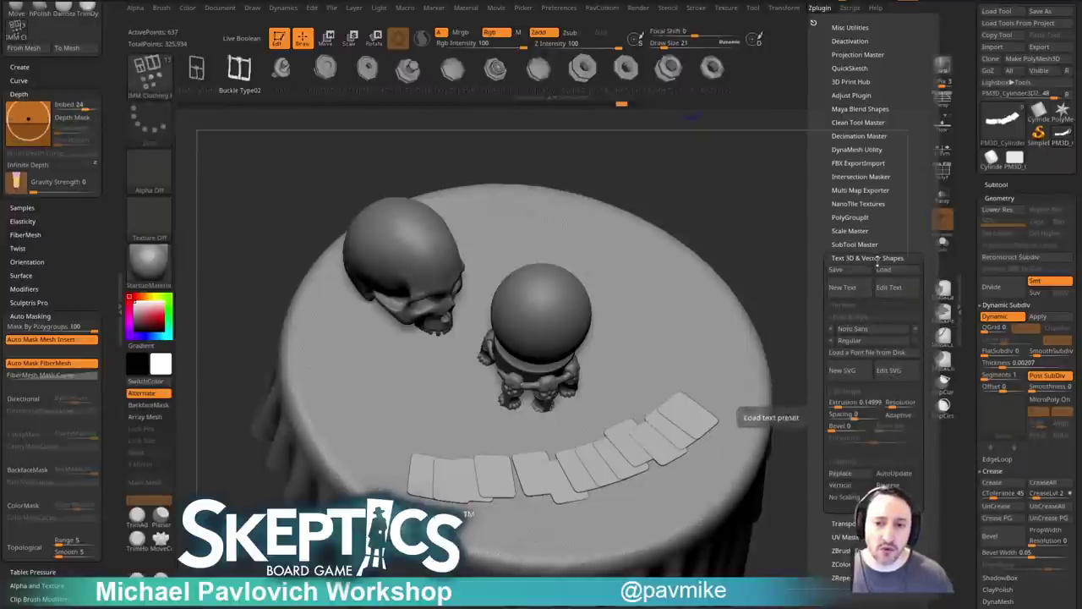
{"action": "left_click", "coordinate": [871, 354]}
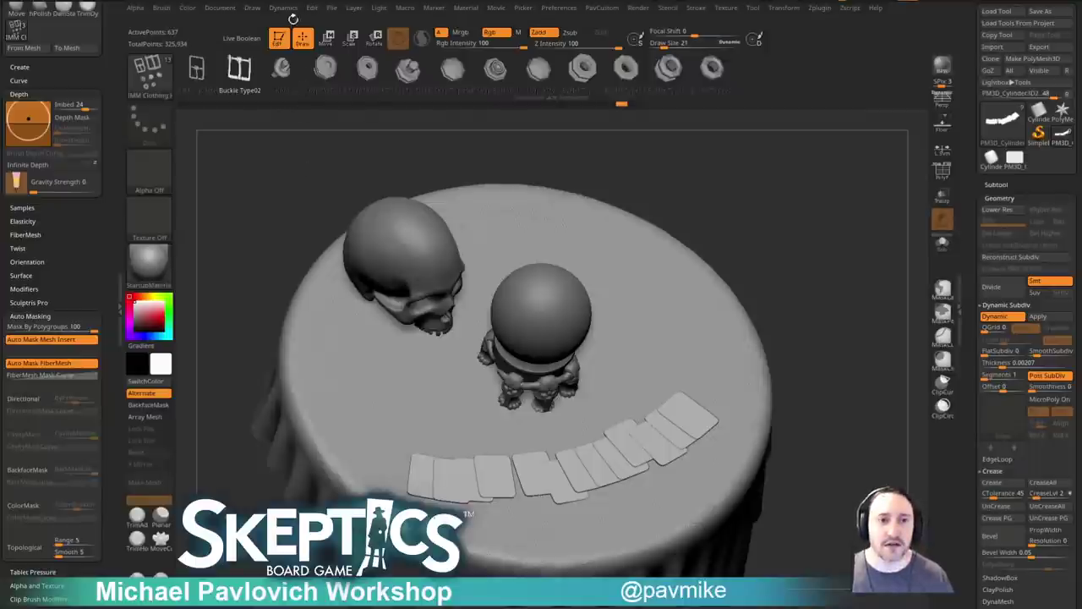
Clear the table scene from the canvas, draw a PolyMesh3D star in its place, and make it editable facing front.
{"action": "left_click", "coordinate": [279, 37]}
{"action": "key", "text": "ctrl+n"}
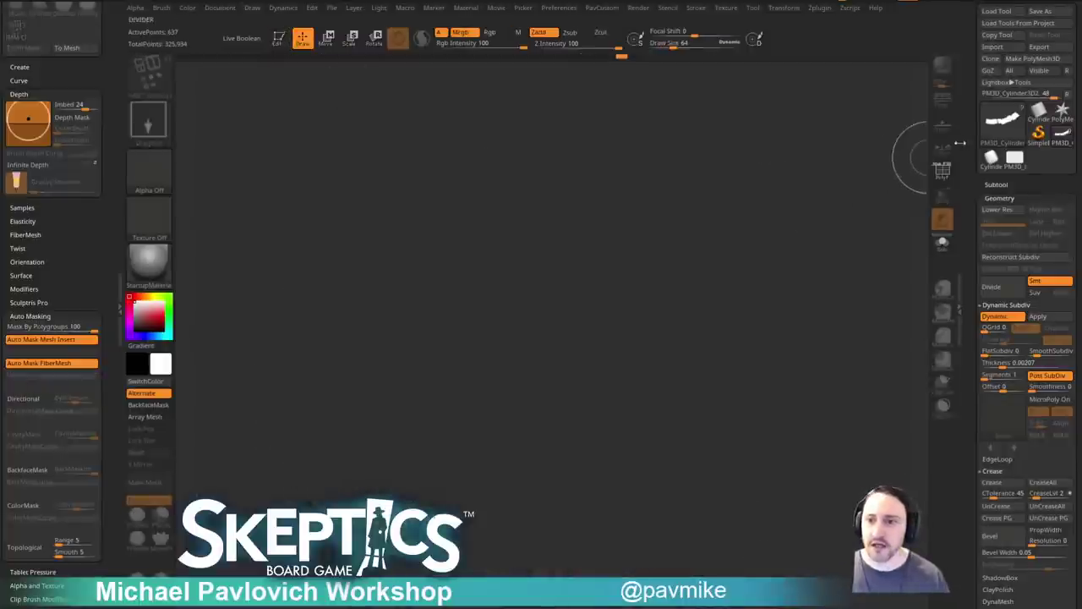
{"action": "left_click", "coordinate": [1062, 110]}
{"action": "left_click_drag", "start_coordinate": [558, 334], "coordinate": [651, 398]}
{"action": "left_click", "coordinate": [283, 45]}
{"action": "left_click_drag", "start_coordinate": [708, 230], "coordinate": [512, 212]}
Dock the Zplugin palette in the side tray and bring its Text 3D & Vector Shapes options into view.
{"action": "left_click_drag", "start_coordinate": [110, 101], "coordinate": [111, 524]}
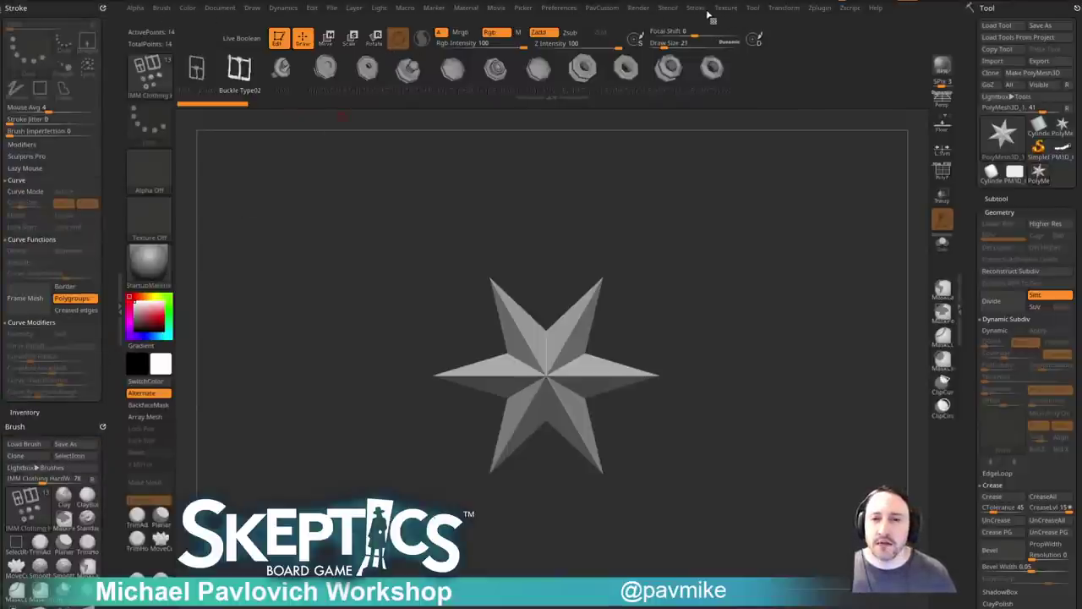
{"action": "left_click", "coordinate": [818, 9]}
{"action": "left_click_drag", "start_coordinate": [814, 21], "coordinate": [50, 75]}
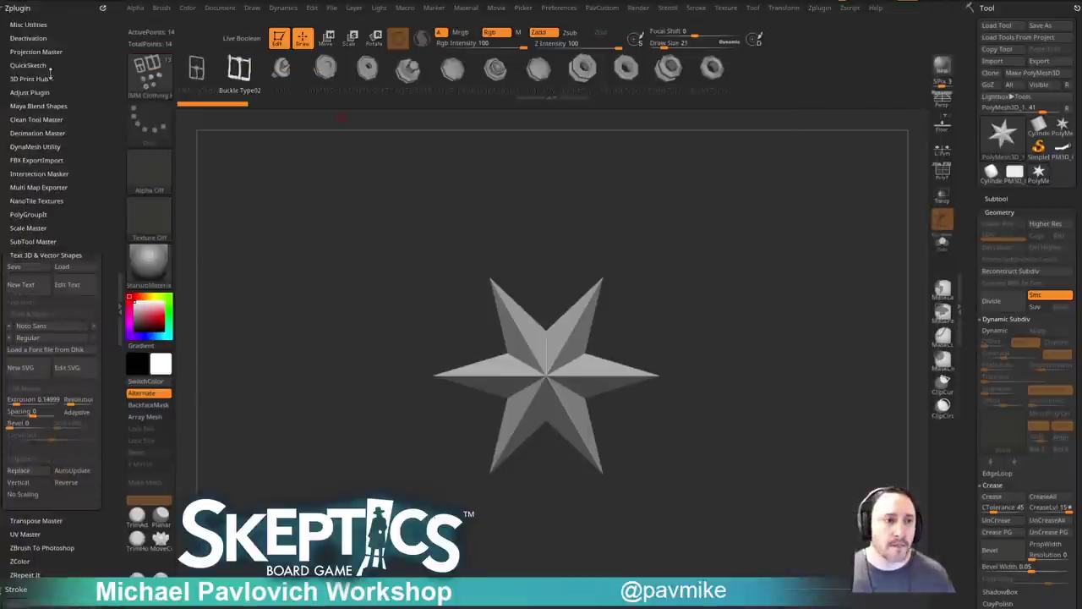
{"action": "left_click_drag", "start_coordinate": [67, 241], "coordinate": [65, 170]}
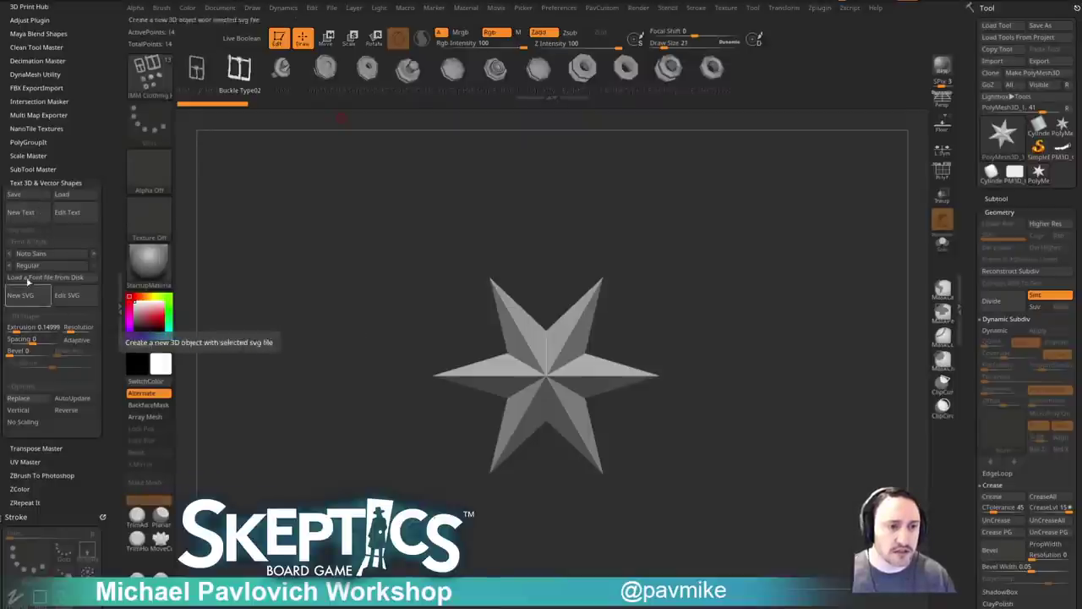
Create a new 3D text object reading SKEPTICS in the Noto Sans Regular font.
{"action": "left_click", "coordinate": [29, 209]}
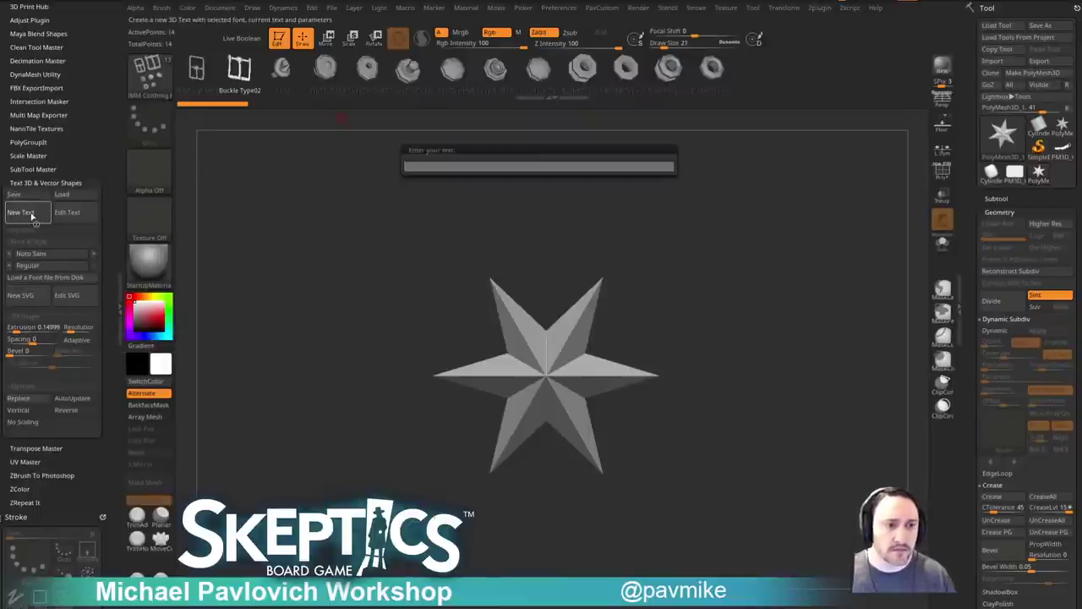
{"action": "type", "text": "S"}
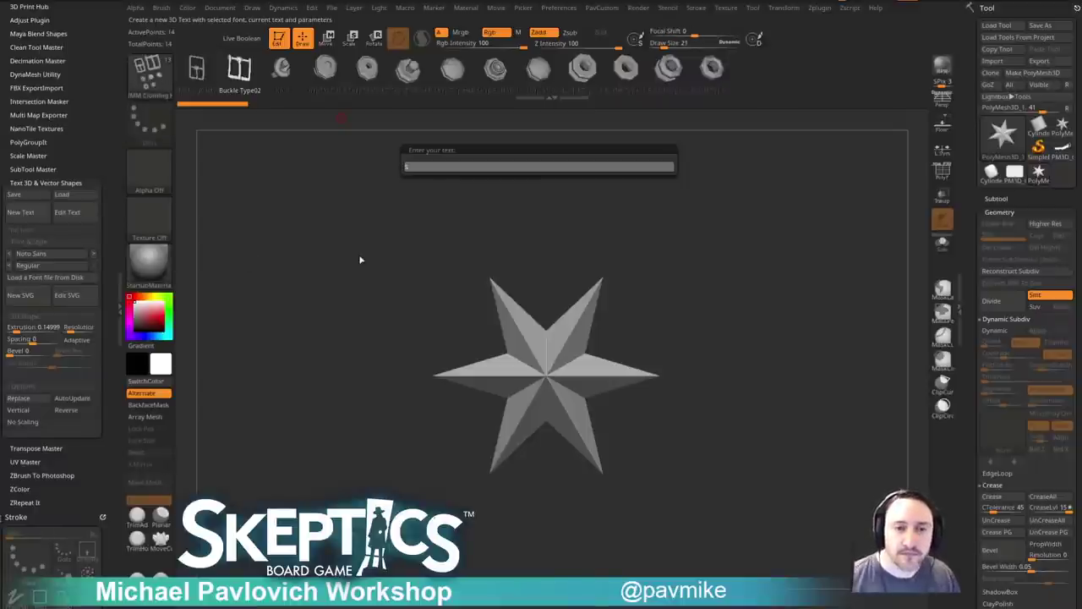
{"action": "double_click", "coordinate": [412, 169]}
{"action": "type", "text": "KEPTICS"}
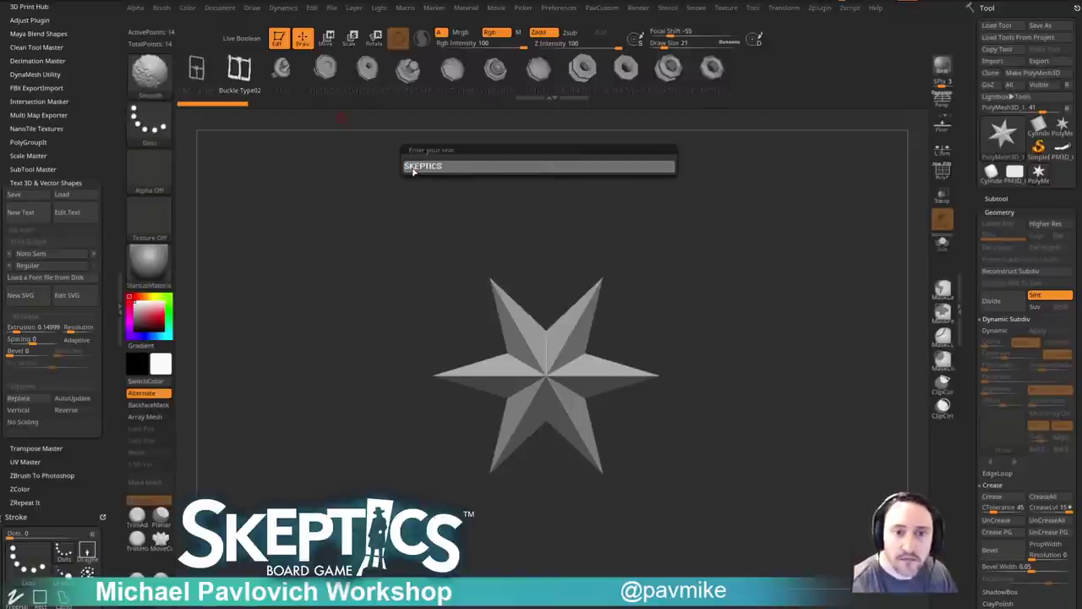
{"action": "key", "text": "Return"}
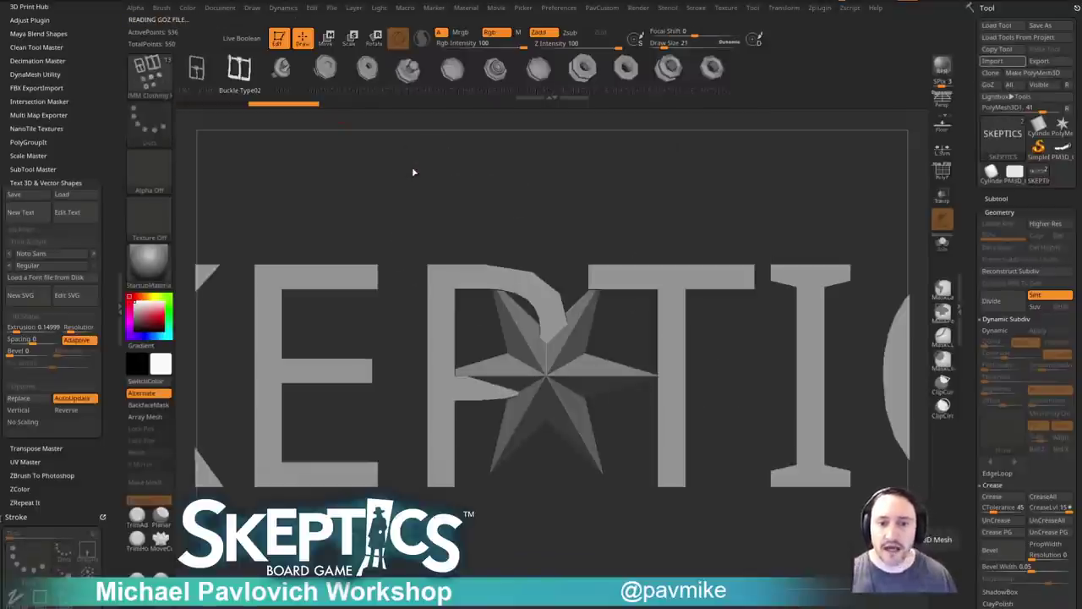
Turn on the polyframe display and examine the polygroups and topology of the SKEPTICS text.
{"action": "left_click_drag", "start_coordinate": [611, 159], "coordinate": [756, 152]}
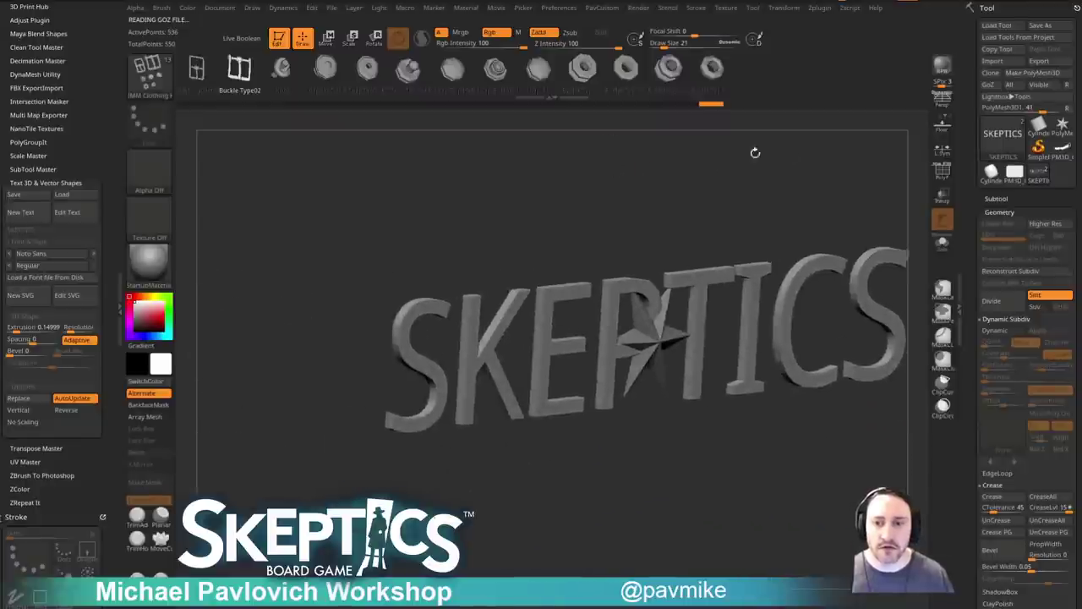
{"action": "left_click", "coordinate": [942, 171]}
{"action": "left_click_drag", "start_coordinate": [855, 162], "coordinate": [642, 200]}
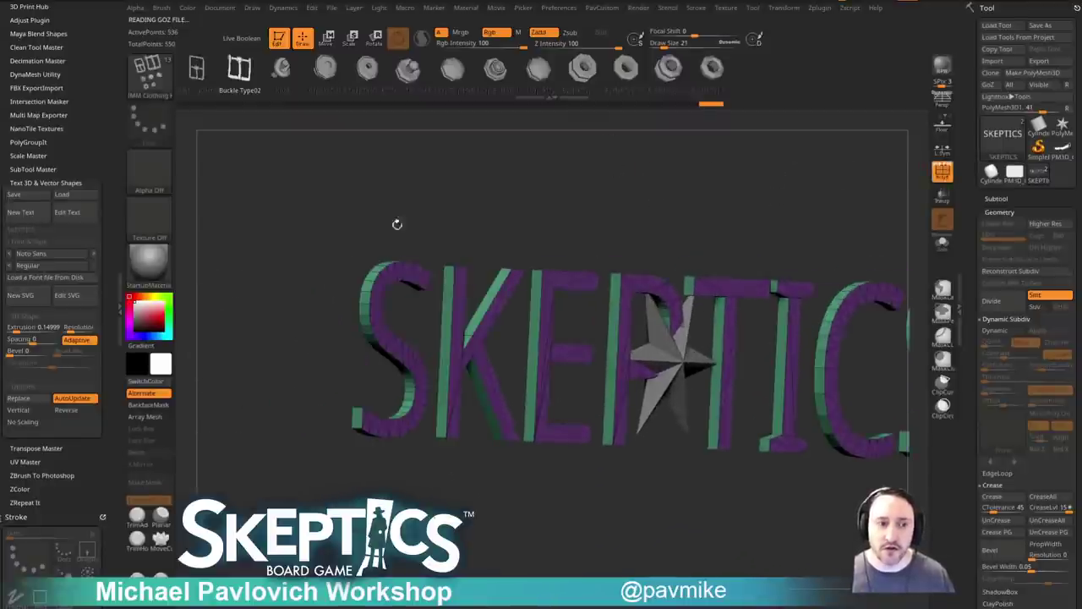
{"action": "left_click_drag", "start_coordinate": [464, 225], "coordinate": [554, 222]}
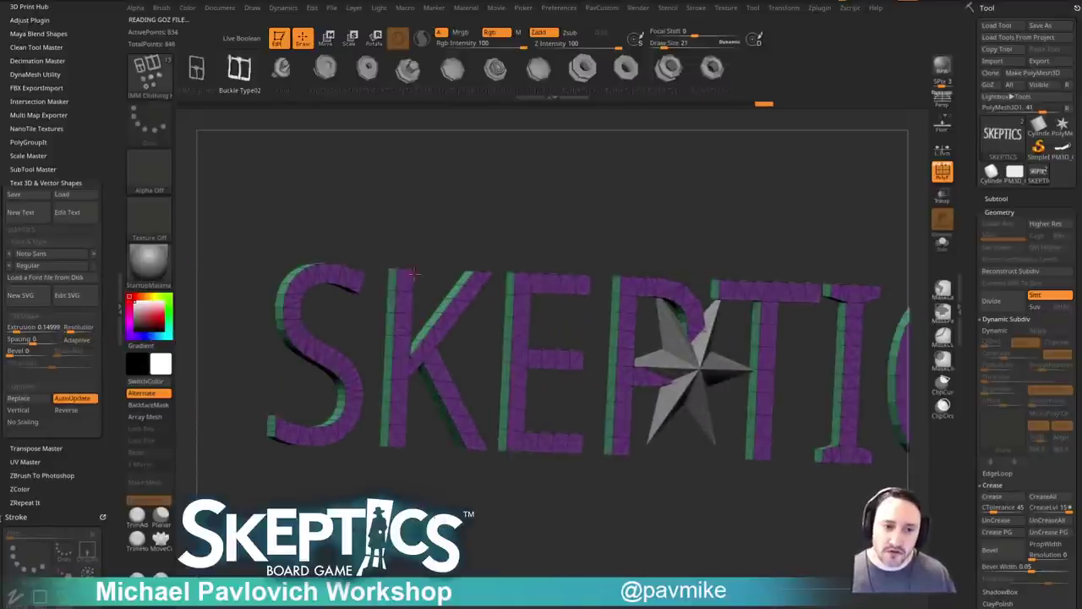
{"action": "left_click_drag", "start_coordinate": [534, 244], "coordinate": [530, 245]}
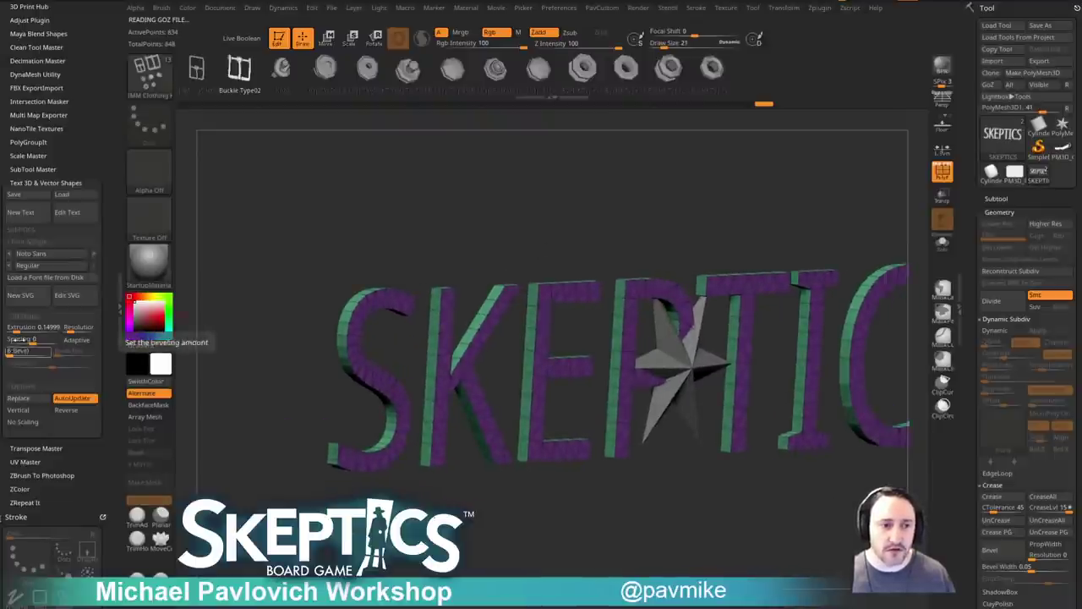
Set the text's font style to Bold and raise its mesh resolution.
{"action": "left_click", "coordinate": [52, 268]}
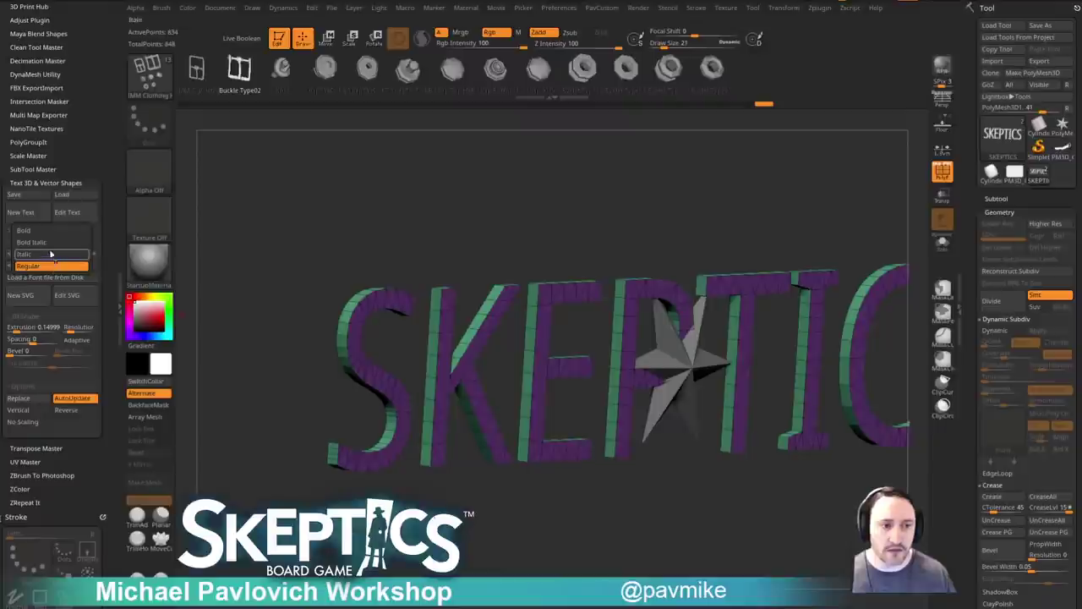
{"action": "left_click", "coordinate": [52, 231]}
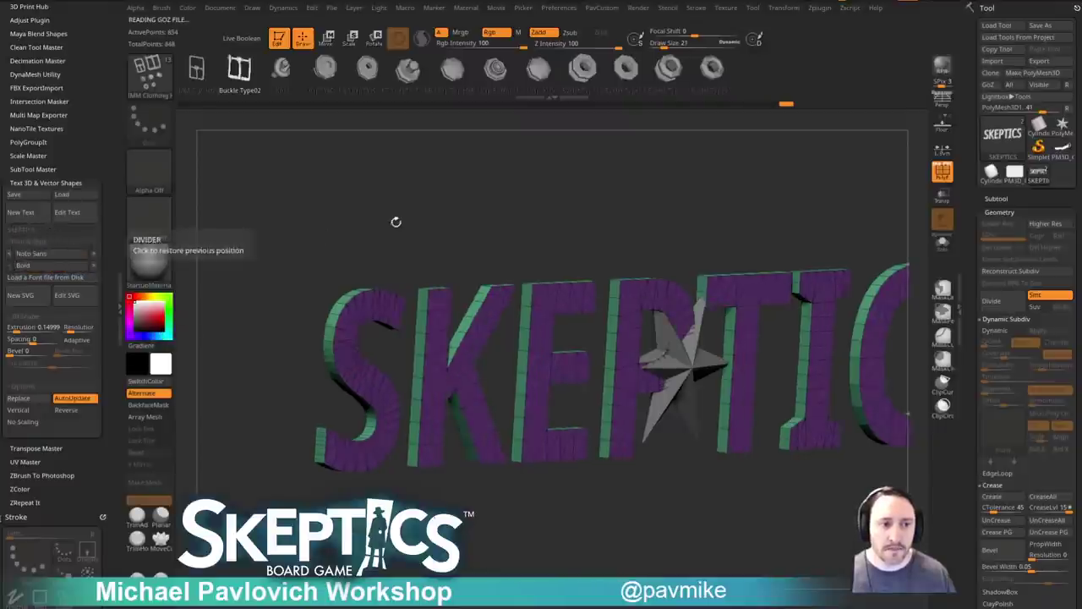
{"action": "left_click", "coordinate": [69, 329]}
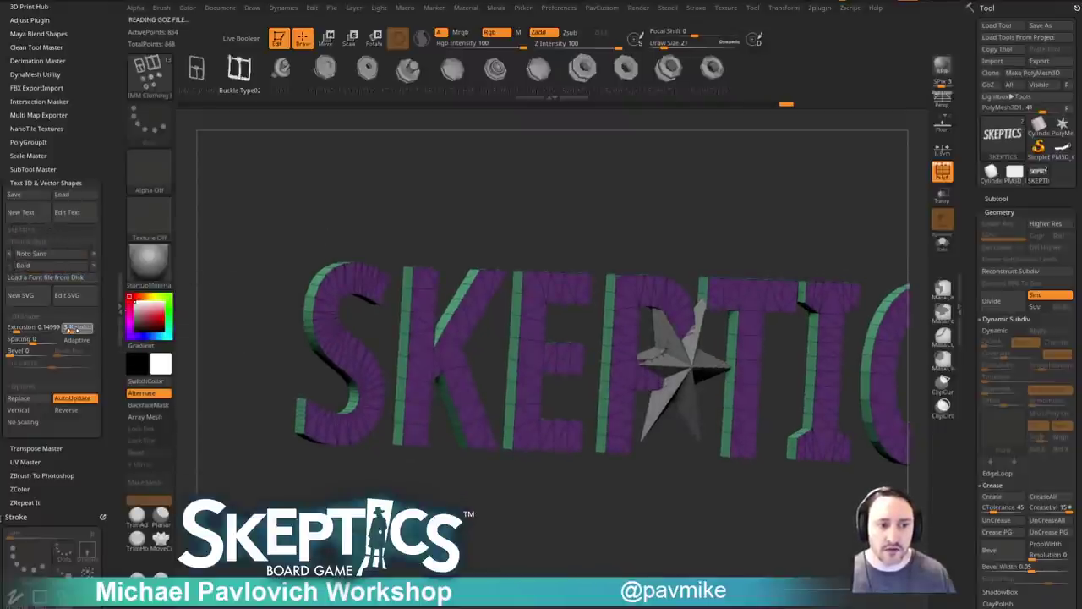
Try a bevel of 32 on the text's edges and set the bevel back to 0.
{"action": "left_click", "coordinate": [17, 352]}
{"action": "left_click_drag", "start_coordinate": [12, 354], "coordinate": [22, 355]}
{"action": "left_click_drag", "start_coordinate": [570, 205], "coordinate": [449, 304]}
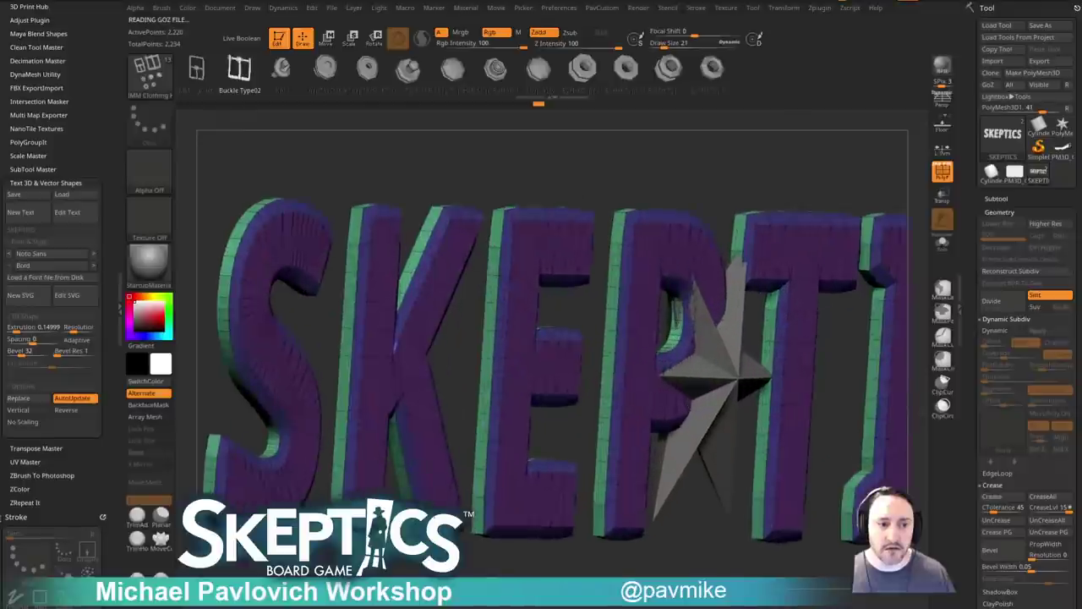
{"action": "left_click_drag", "start_coordinate": [69, 355], "coordinate": [8, 355]}
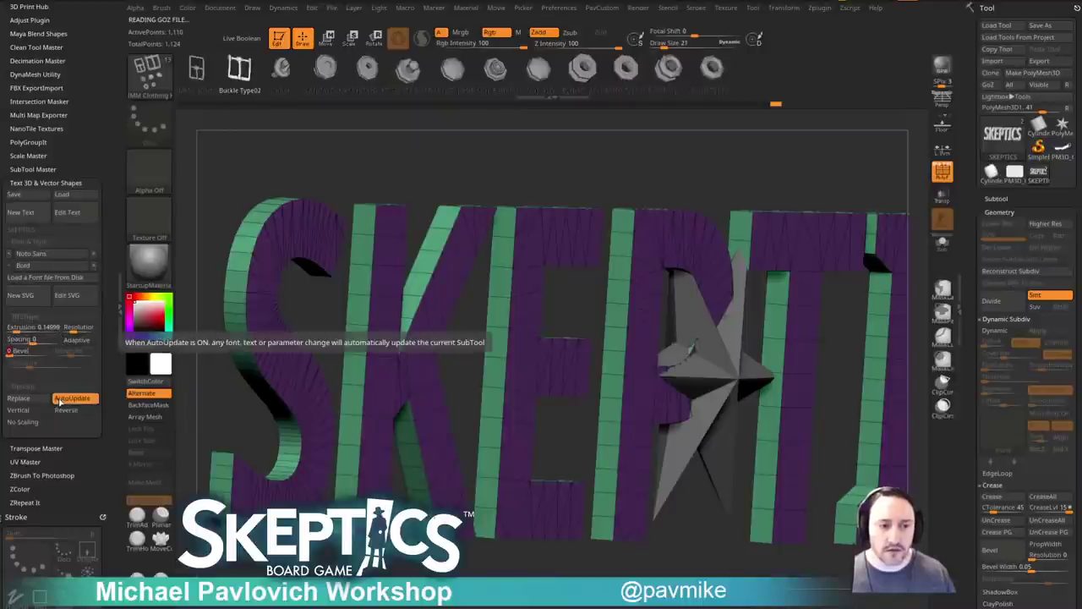
Expand the subtool list and hide the PolyMesh3D star so only the text is shown.
{"action": "left_click_drag", "start_coordinate": [605, 182], "coordinate": [582, 164], "text": "alt"}
{"action": "left_click", "coordinate": [1003, 200], "text": "shift"}
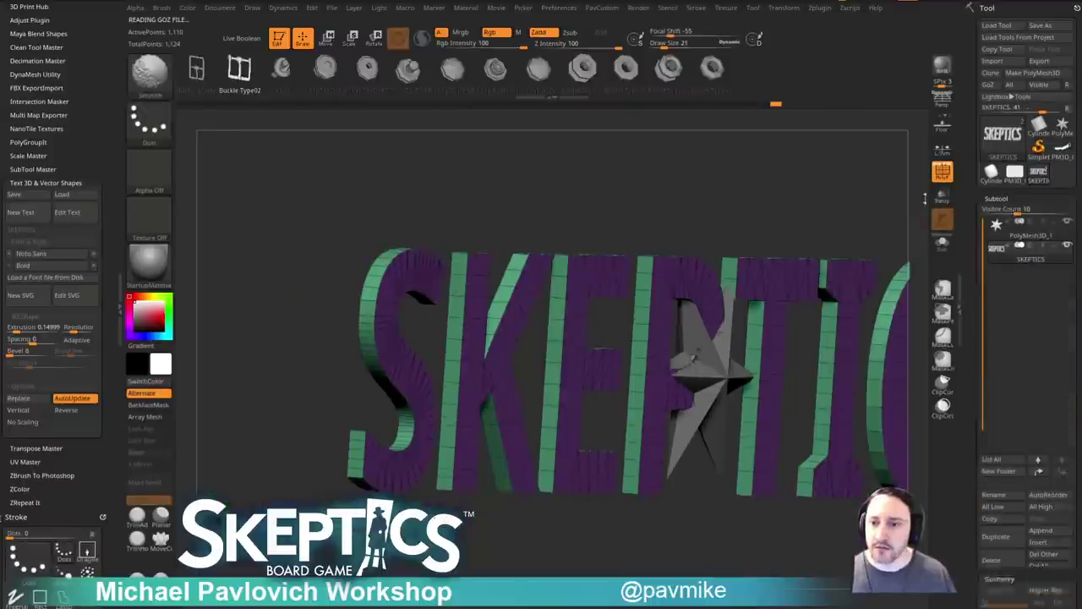
{"action": "left_click_drag", "start_coordinate": [918, 204], "coordinate": [733, 225], "text": "alt"}
{"action": "left_click", "coordinate": [1067, 222]}
{"action": "mouse_move", "coordinate": [675, 191]}
{"action": "right_mouse_down"}
{"action": "mouse_move", "coordinate": [680, 220]}
{"action": "mouse_move", "coordinate": [693, 187]}
{"action": "mouse_move", "coordinate": [669, 193]}
{"action": "right_mouse_up"}
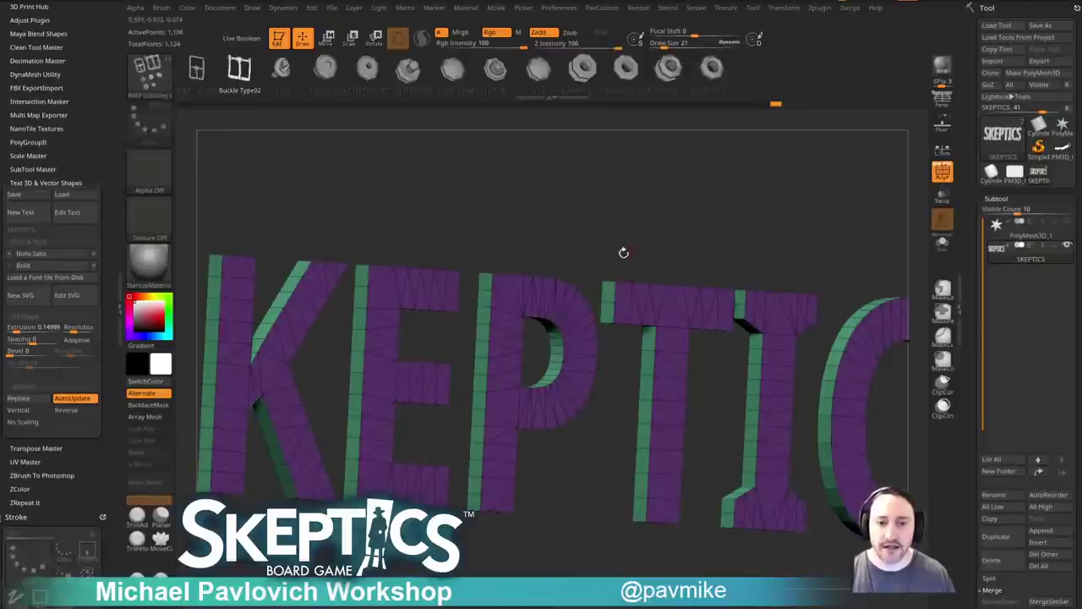
Isolate the purple front faces of the letters and delete the hidden geometry.
{"action": "double_click", "coordinate": [558, 289], "text": "ctrl+shift"}
{"action": "left_click_drag", "start_coordinate": [601, 252], "coordinate": [623, 251], "text": "ctrl+shift"}
{"action": "mouse_move", "coordinate": [626, 250]}
{"action": "right_mouse_down"}
{"action": "mouse_move", "coordinate": [662, 234]}
{"action": "mouse_move", "coordinate": [630, 262]}
{"action": "right_mouse_up"}
{"action": "left_click", "coordinate": [580, 306], "text": "ctrl+shift"}
{"action": "right_click_drag", "start_coordinate": [584, 307], "coordinate": [708, 229]}
{"action": "key", "text": "2"}
{"action": "left_click", "coordinate": [678, 242]}
{"action": "key", "text": "f"}
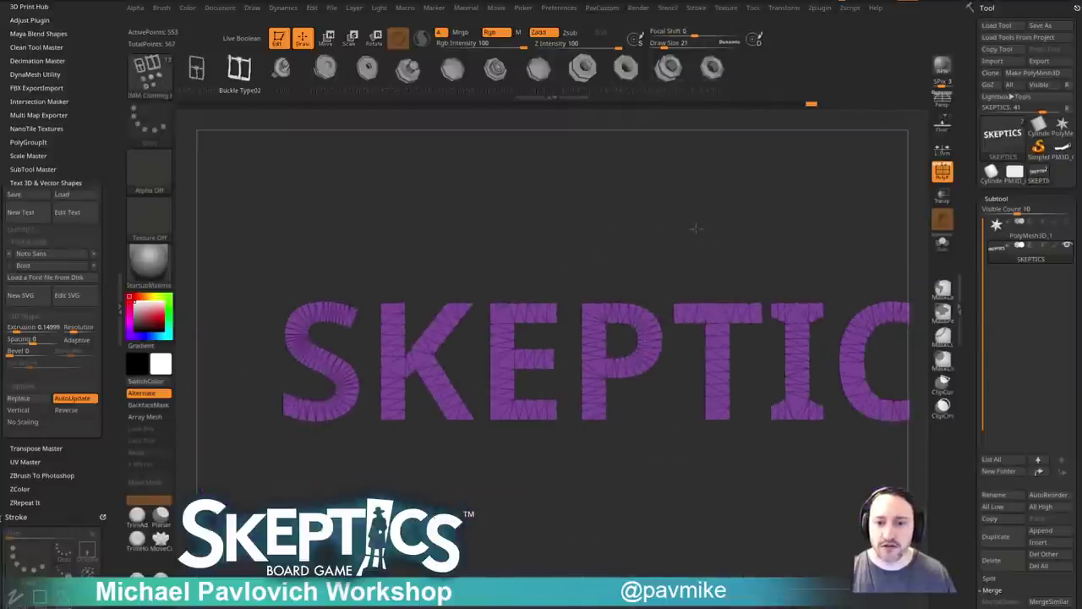
{"action": "key", "text": "f"}
Try ZRemesher on the flat letter faces twice, the second time with the Double option, and undo both results.
{"action": "key", "text": "2"}
{"action": "left_click", "coordinate": [664, 525]}
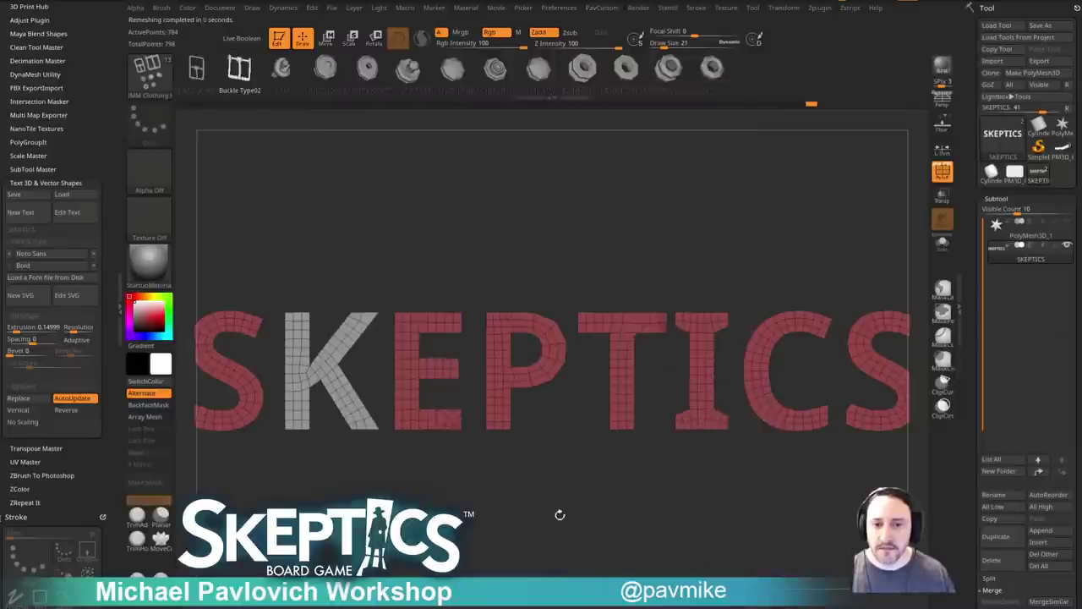
{"action": "key", "text": "ctrl+z"}
{"action": "key", "text": "ctrl+z"}
{"action": "key", "text": "2"}
{"action": "left_click", "coordinate": [682, 567]}
{"action": "left_click", "coordinate": [659, 531]}
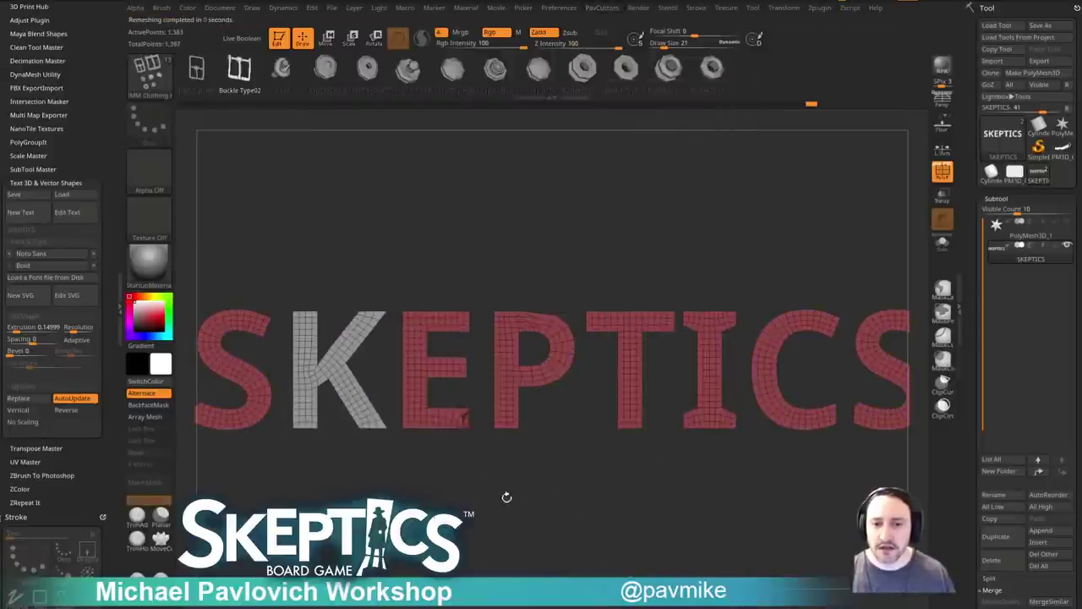
{"action": "key", "text": "ctrl+z"}
{"action": "key", "text": "ctrl+z"}
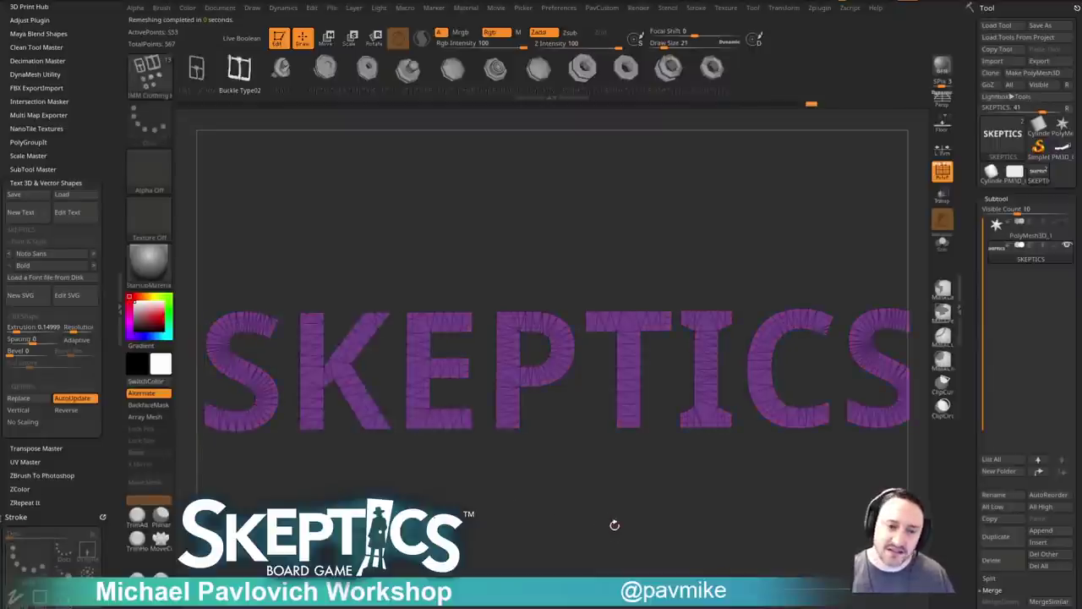
Set the weld distance to 9 and weld the points of the flat letters.
{"action": "key", "text": "space"}
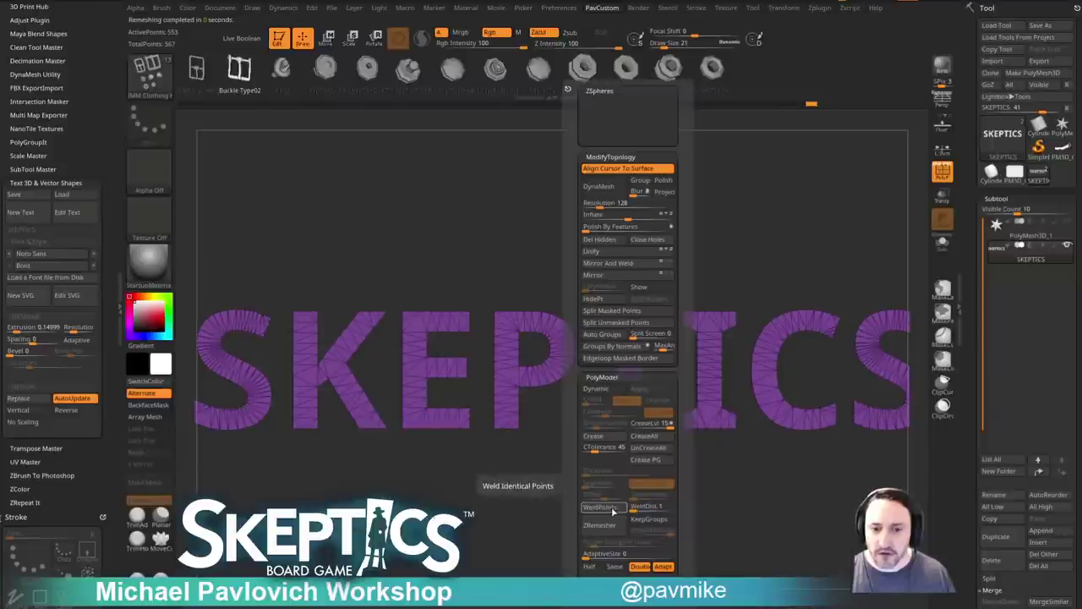
{"action": "key", "text": "Return"}
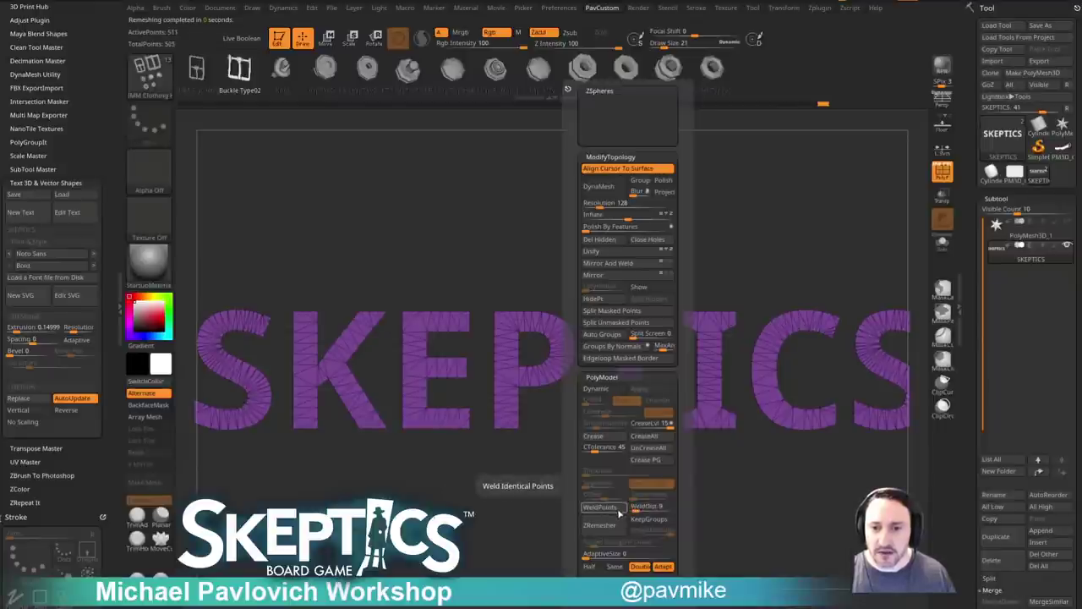
{"action": "left_click", "coordinate": [619, 511]}
Try ZRemesher on the welded letters at double and half density, and undo back to the original faces.
{"action": "key", "text": "space"}
{"action": "left_click", "coordinate": [621, 525]}
{"action": "left_click_drag", "start_coordinate": [596, 492], "coordinate": [647, 519]}
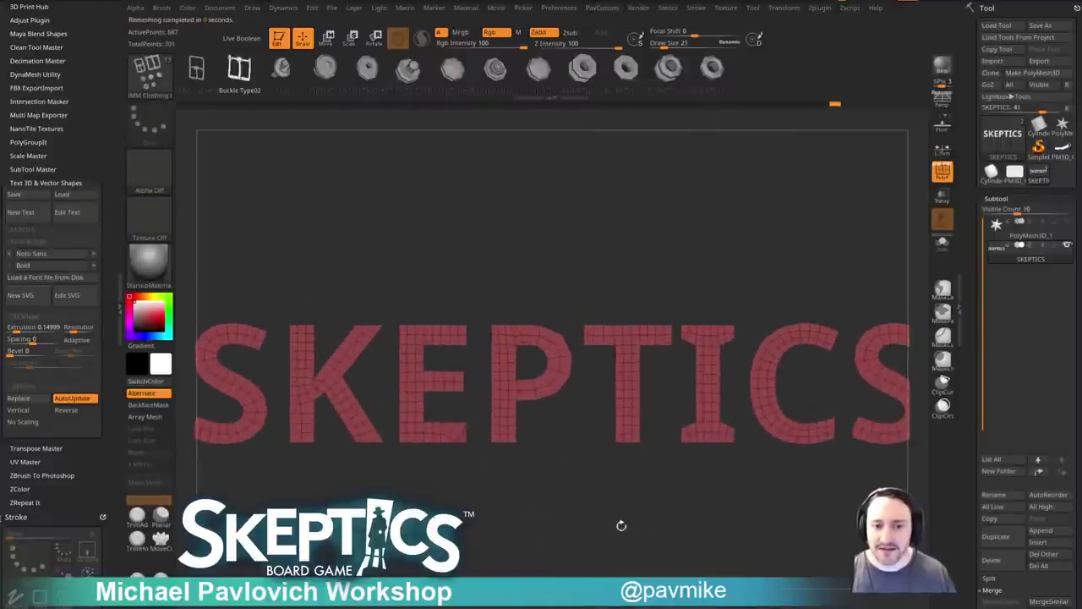
{"action": "key", "text": "space"}
{"action": "left_click", "coordinate": [625, 525]}
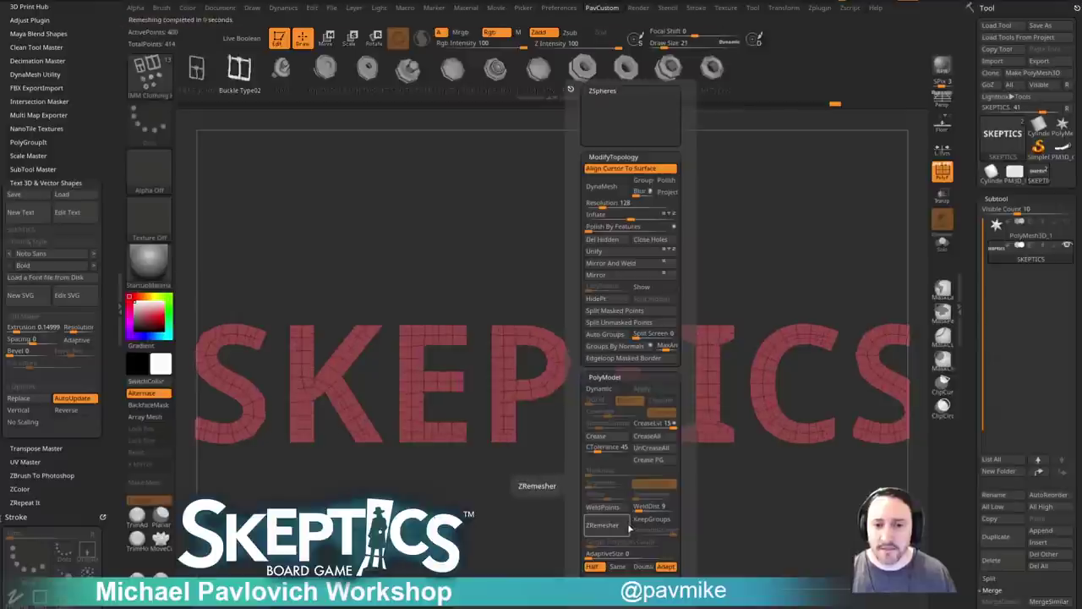
{"action": "left_click_drag", "start_coordinate": [566, 529], "coordinate": [574, 532]}
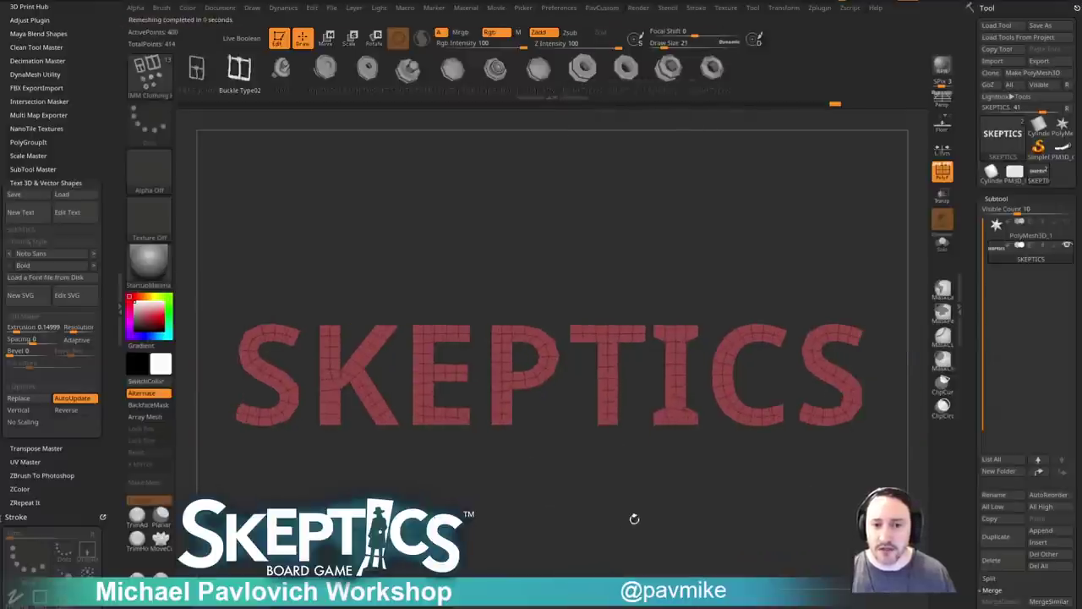
{"action": "left_click_drag", "start_coordinate": [653, 511], "coordinate": [664, 518]}
{"action": "key", "text": "ctrl+z"}
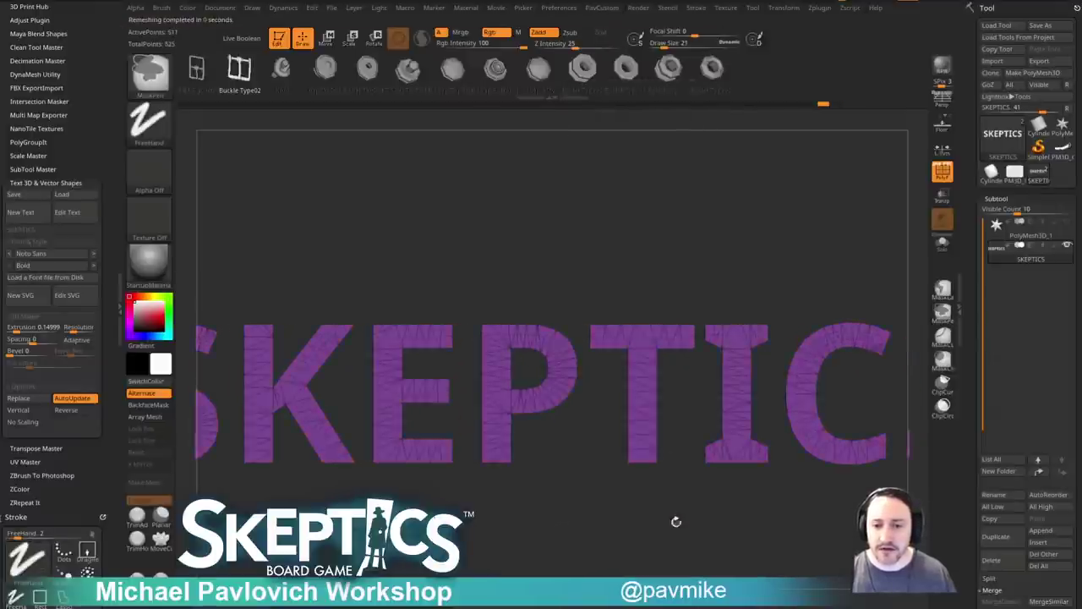
Set ZRemesher's AdaptiveSize to 15 and remesh the welded letters with the Half option.
{"action": "key", "text": "space"}
{"action": "left_click", "coordinate": [640, 554]}
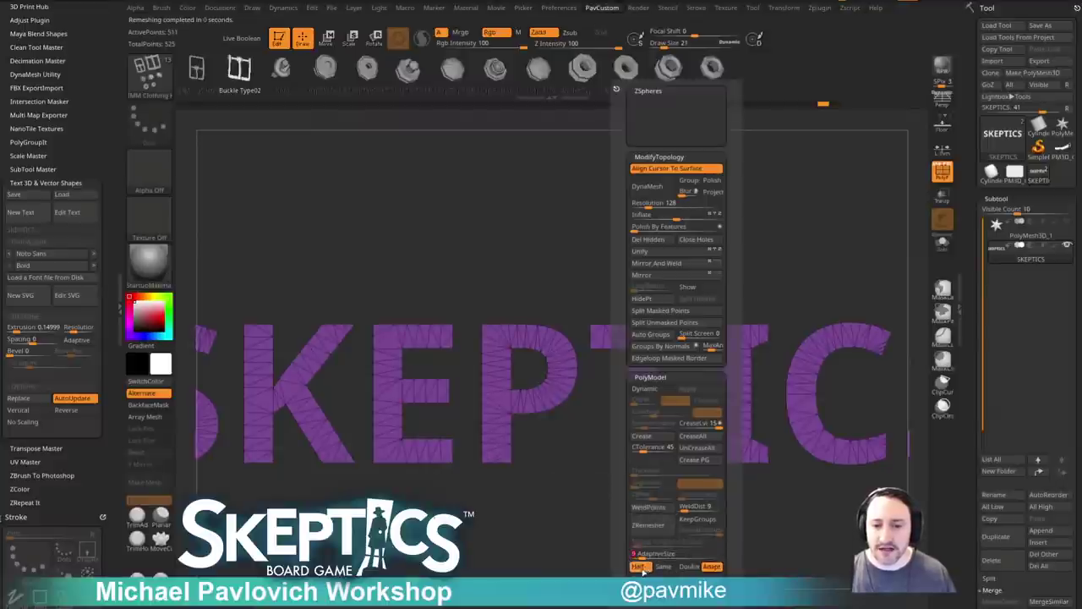
{"action": "left_click", "coordinate": [651, 526]}
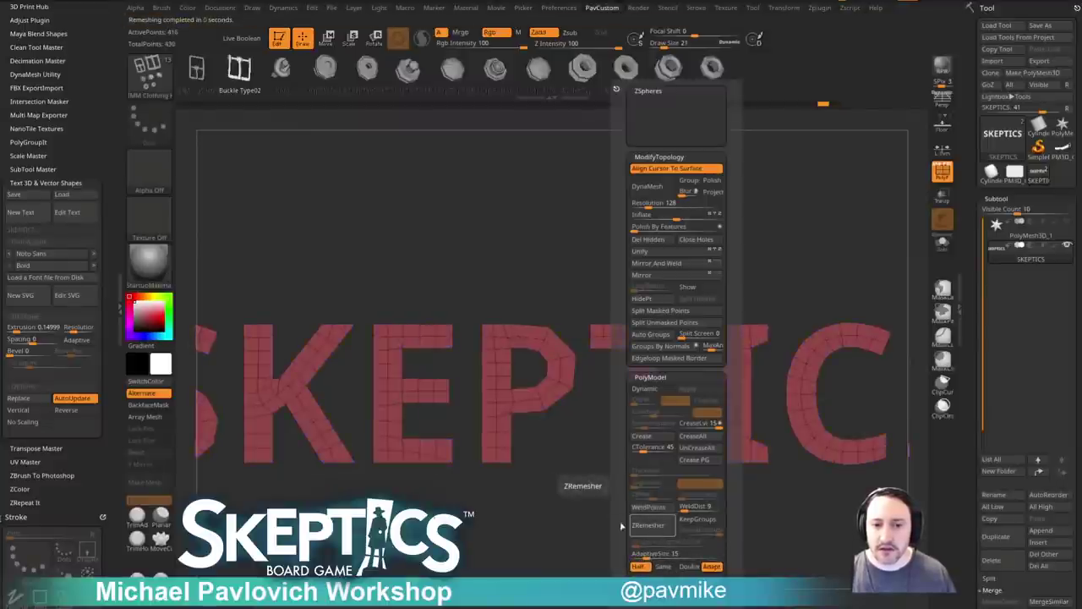
{"action": "key", "text": "f"}
{"action": "mouse_move", "coordinate": [575, 512]}
{"action": "right_mouse_down", "text": "ctrl"}
{"action": "mouse_move", "coordinate": [581, 576]}
{"action": "mouse_move", "coordinate": [628, 494]}
{"action": "right_mouse_up", "text": "ctrl"}
Choose the Move brush with a draw size of 76.
{"action": "key", "text": "s"}
{"action": "key", "text": "b"}
{"action": "key", "text": "m"}
{"action": "key", "text": "v"}
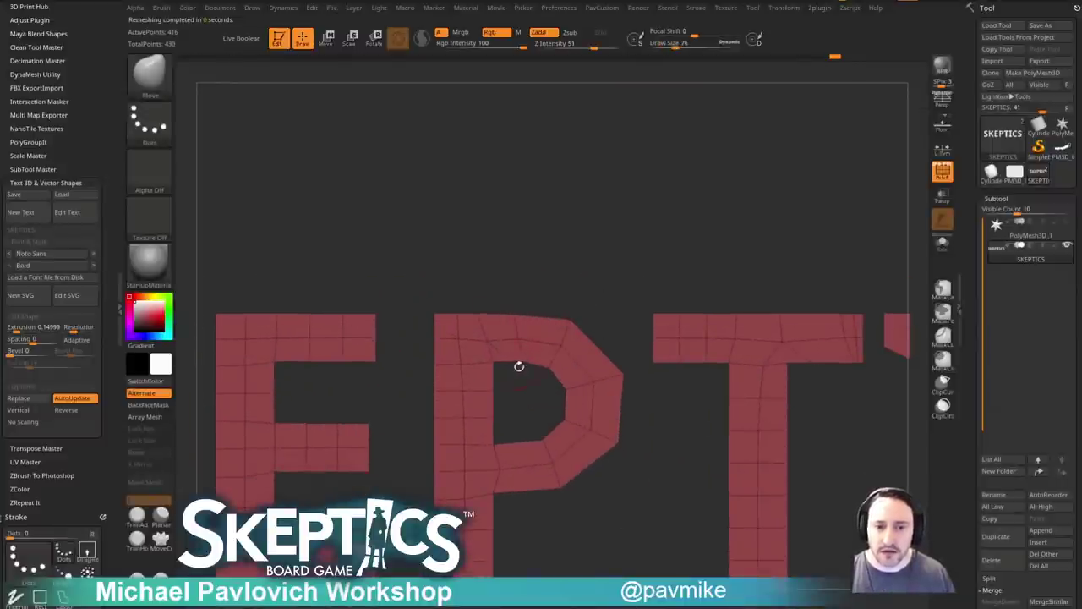
Remove stray edges from the remeshed letters with the ZModeler brush, including at the end of the E's lower bar.
{"action": "key", "text": "b"}
{"action": "key", "text": "z"}
{"action": "key", "text": "m"}
{"action": "key", "text": "space"}
{"action": "key", "text": "space"}
{"action": "left_click", "coordinate": [423, 331]}
{"action": "left_click", "coordinate": [501, 386]}
{"action": "left_click", "coordinate": [500, 384]}
{"action": "right_click_drag", "start_coordinate": [512, 392], "coordinate": [527, 285], "text": "ctrl"}
{"action": "right_click_drag", "start_coordinate": [527, 286], "coordinate": [599, 262], "text": "alt"}
{"action": "left_click_drag", "start_coordinate": [599, 262], "coordinate": [583, 434], "text": "alt"}
{"action": "left_click", "coordinate": [552, 428]}
{"action": "left_click", "coordinate": [552, 423]}
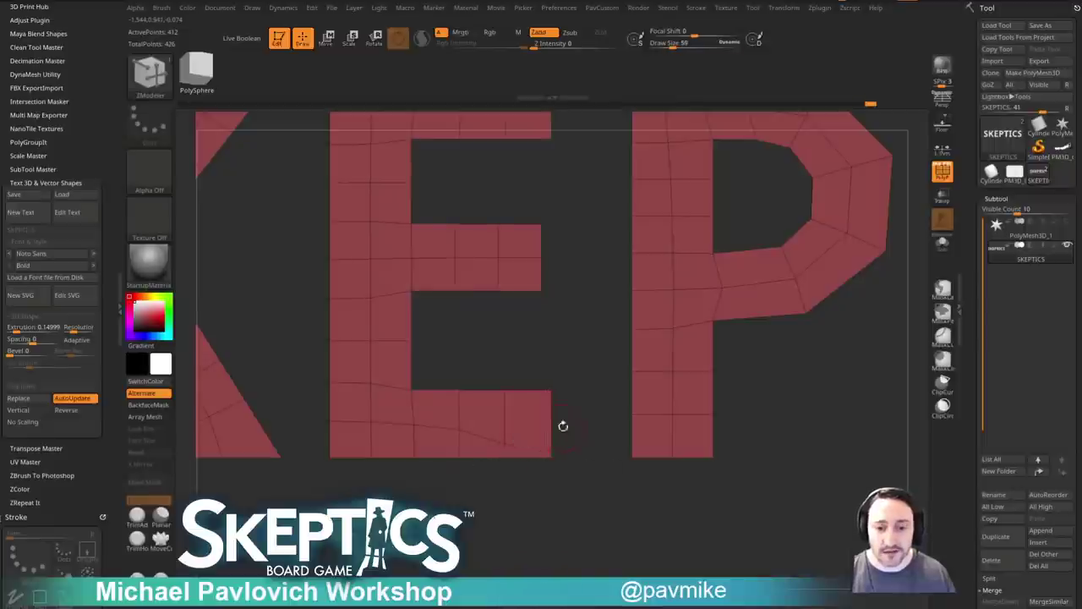
Even out the middle edge row in the E's lower bar with the MoveAccu brush at draw size 38.
{"action": "left_click_drag", "start_coordinate": [590, 403], "coordinate": [614, 420], "text": "alt"}
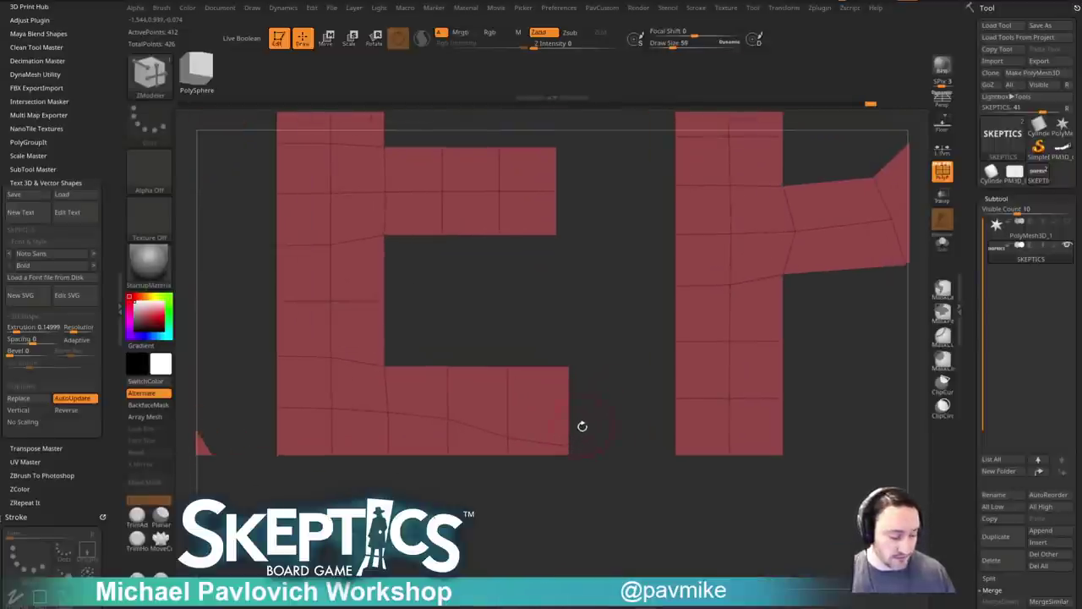
{"action": "key", "text": "1"}
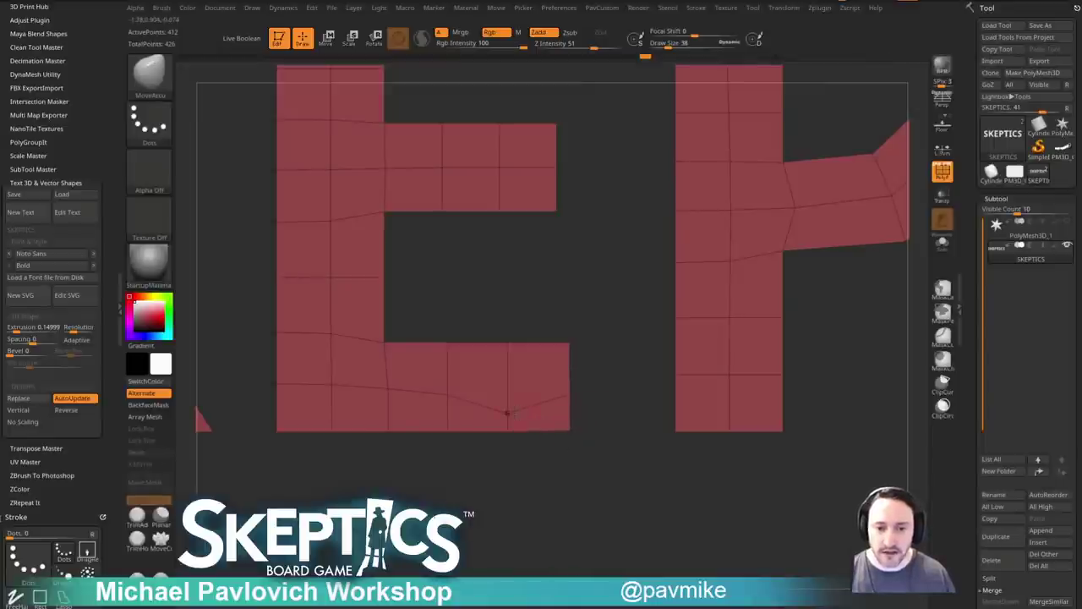
{"action": "left_click_drag", "start_coordinate": [582, 347], "coordinate": [549, 262], "text": "alt"}
Isolate the letter T and split it from the other letters into its own subtool.
{"action": "left_click_drag", "start_coordinate": [513, 508], "coordinate": [635, 517], "text": "alt"}
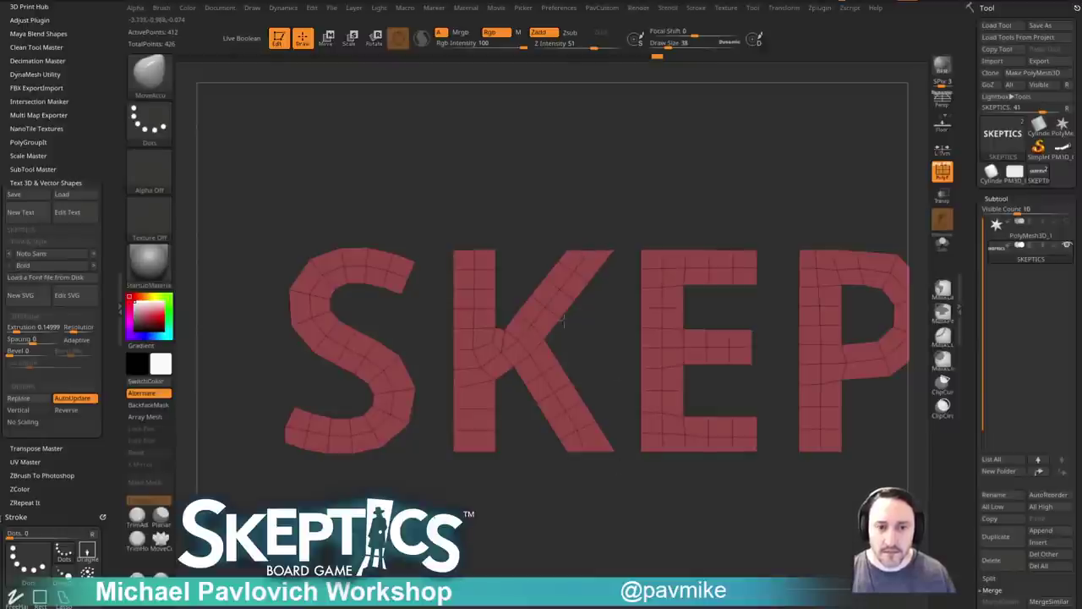
{"action": "left_click_drag", "start_coordinate": [718, 519], "coordinate": [224, 523], "text": "alt"}
{"action": "left_click_drag", "start_coordinate": [620, 520], "coordinate": [528, 596], "text": "alt"}
{"action": "left_click_drag", "start_coordinate": [634, 467], "coordinate": [611, 379], "text": "alt"}
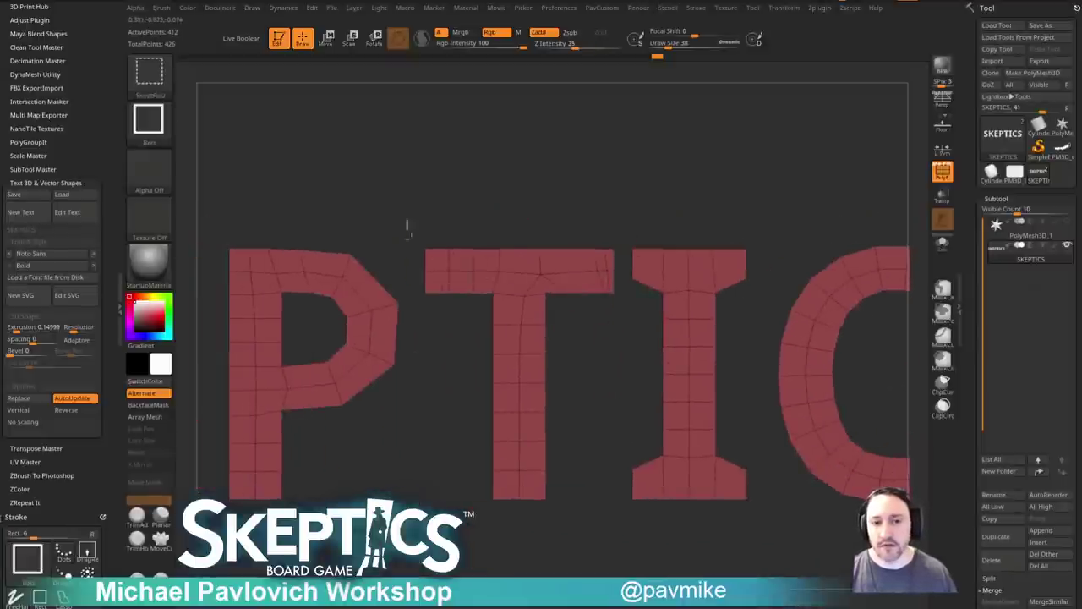
{"action": "left_click_drag", "start_coordinate": [406, 222], "coordinate": [531, 348], "text": "ctrl+shift"}
{"action": "key", "text": "ctrl+shift+a"}
{"action": "key", "text": "space"}
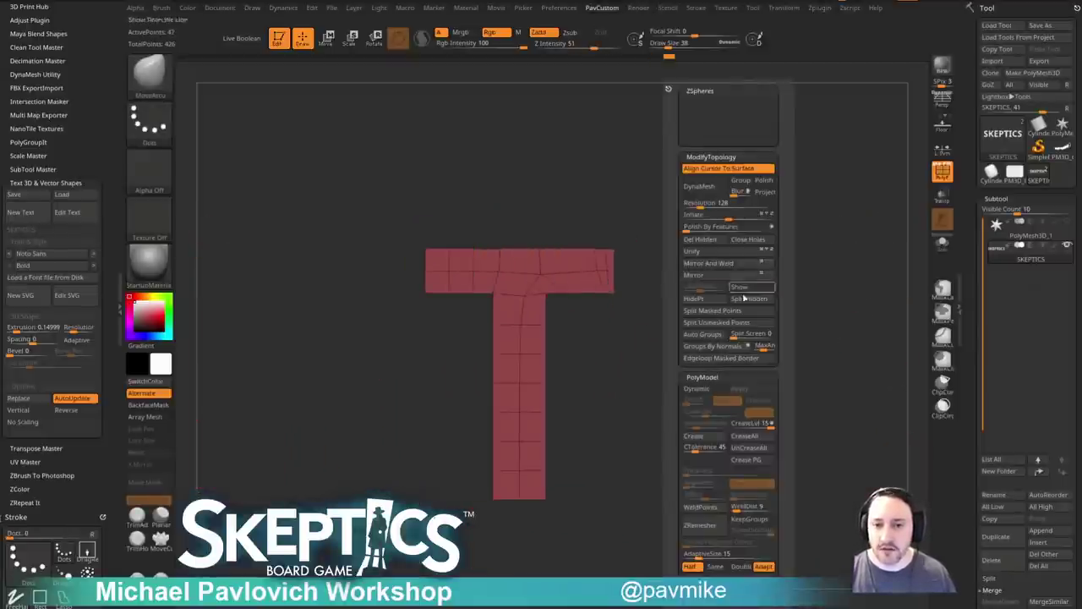
{"action": "left_click", "coordinate": [748, 299]}
Turn on local symmetry and mirror and weld the letter T.
{"action": "left_click", "coordinate": [946, 158]}
{"action": "key", "text": "space"}
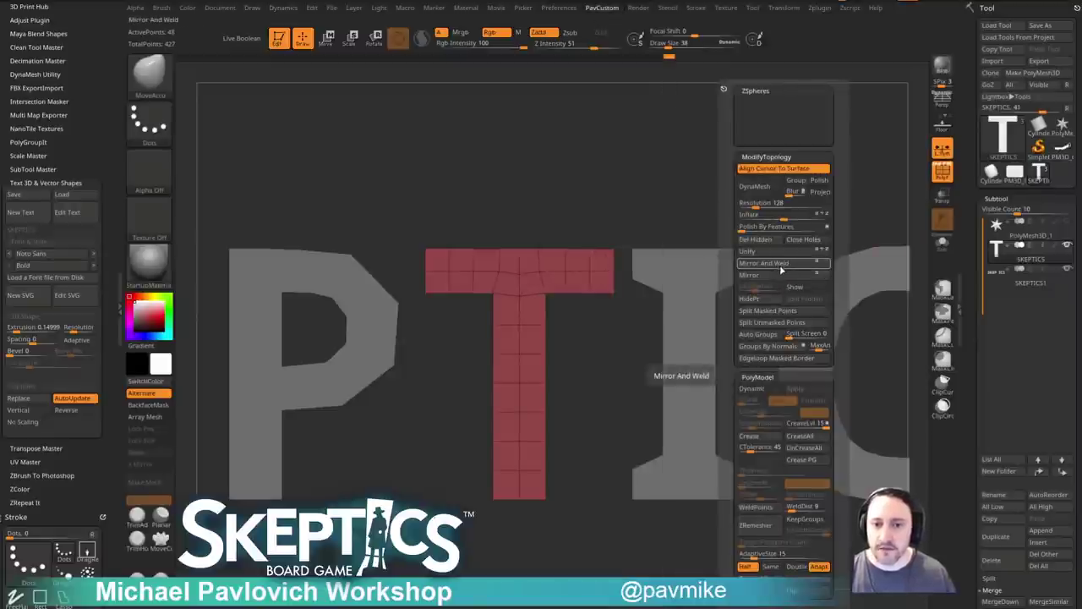
Mirror and weld the letter T again and merge it with the other letters into a single subtool.
{"action": "left_click", "coordinate": [782, 266]}
{"action": "key", "text": "ctrl+e"}
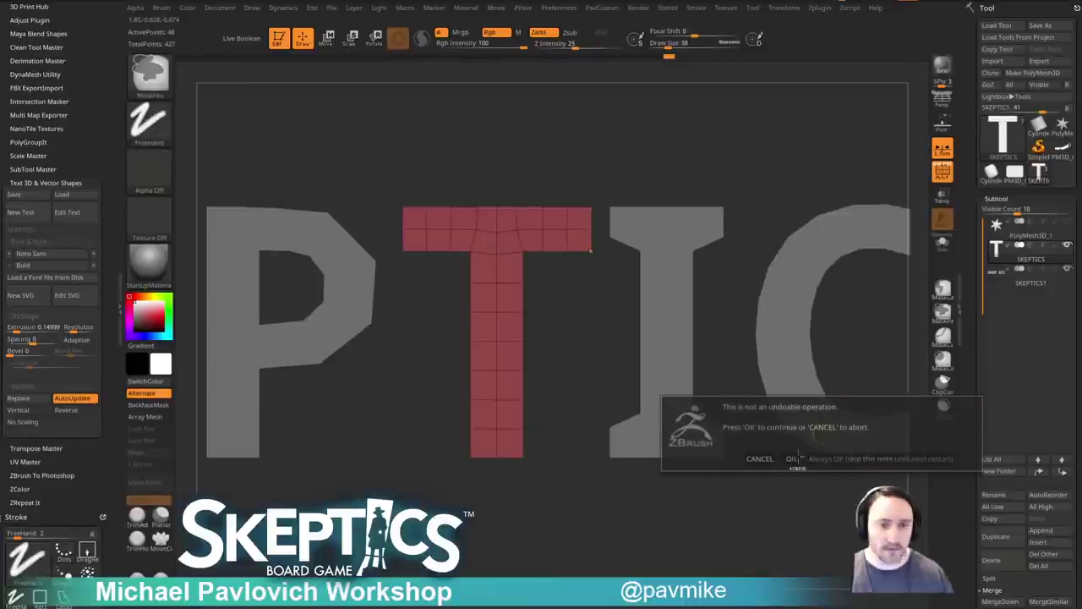
{"action": "left_click", "coordinate": [789, 459]}
{"action": "left_click_drag", "start_coordinate": [720, 529], "coordinate": [720, 513], "text": "alt"}
{"action": "left_click_drag", "start_coordinate": [634, 426], "coordinate": [770, 441], "text": "alt"}
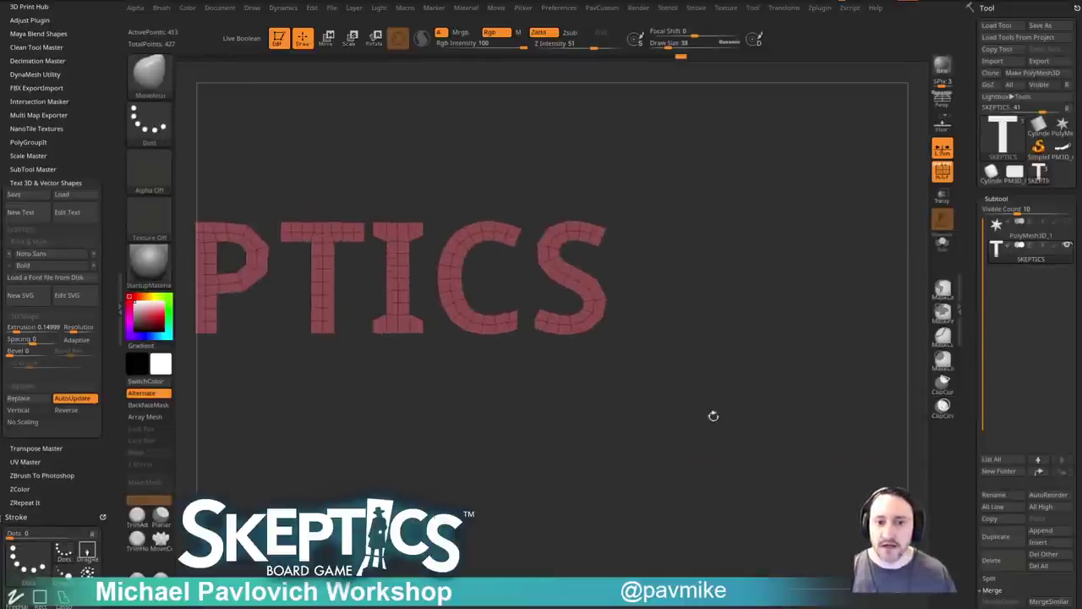
{"action": "left_click_drag", "start_coordinate": [478, 420], "coordinate": [771, 483], "text": "alt"}
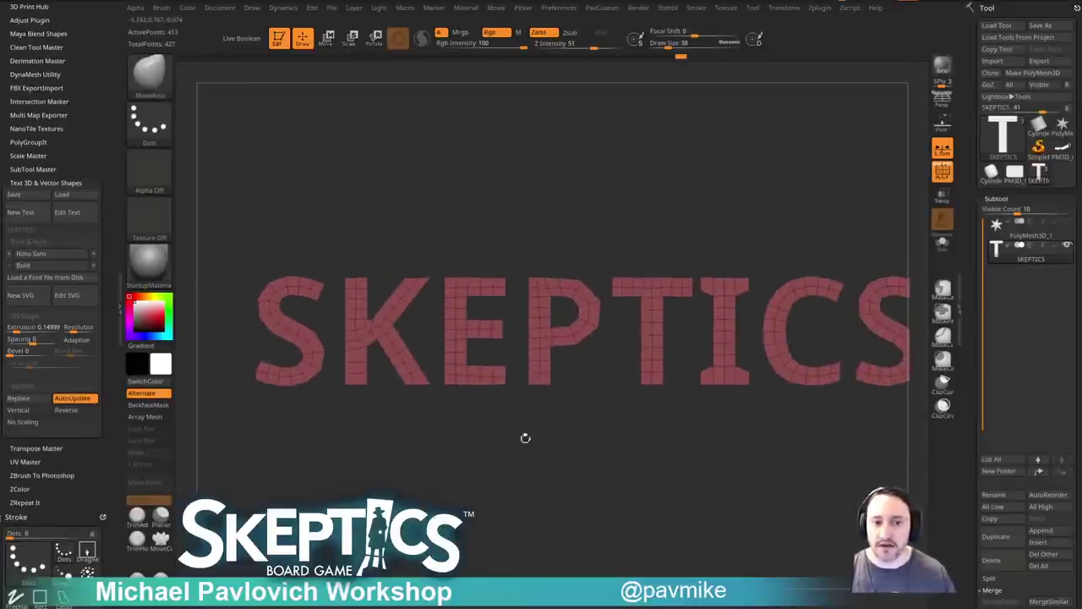
{"action": "left_click_drag", "start_coordinate": [818, 404], "coordinate": [723, 419], "text": "alt"}
{"action": "left_click_drag", "start_coordinate": [621, 485], "coordinate": [728, 488], "text": "alt"}
Hide the polyframe and give the lettering a Dynamic Subdiv thickness of 0.08503 with creased edges.
{"action": "left_click", "coordinate": [941, 174]}
{"action": "left_click_drag", "start_coordinate": [793, 450], "coordinate": [765, 471], "text": "alt"}
{"action": "left_click_drag", "start_coordinate": [976, 397], "coordinate": [979, 226]}
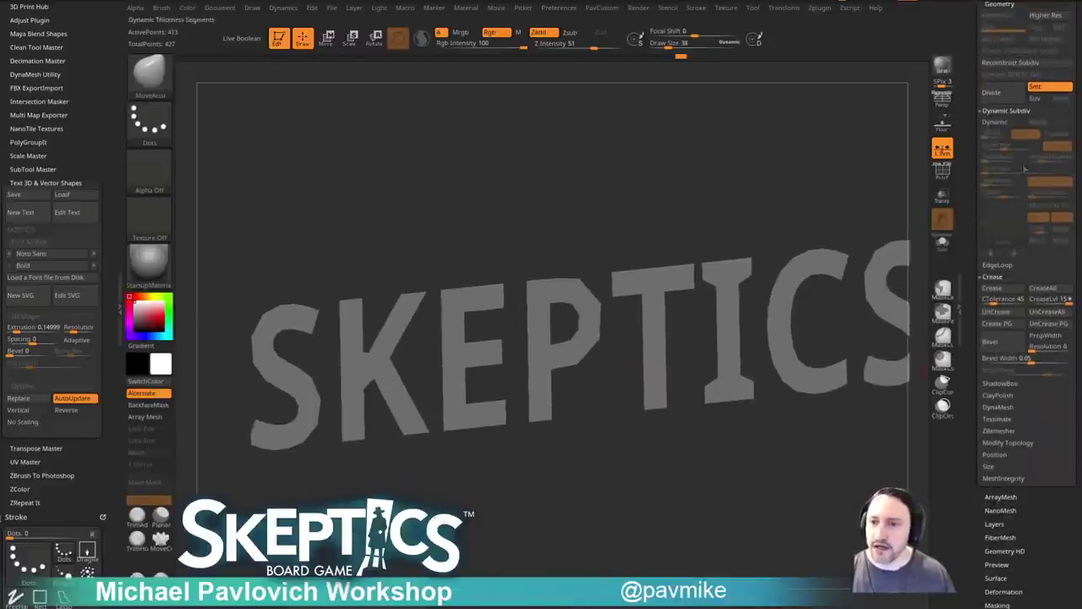
{"action": "left_click", "coordinate": [1003, 123]}
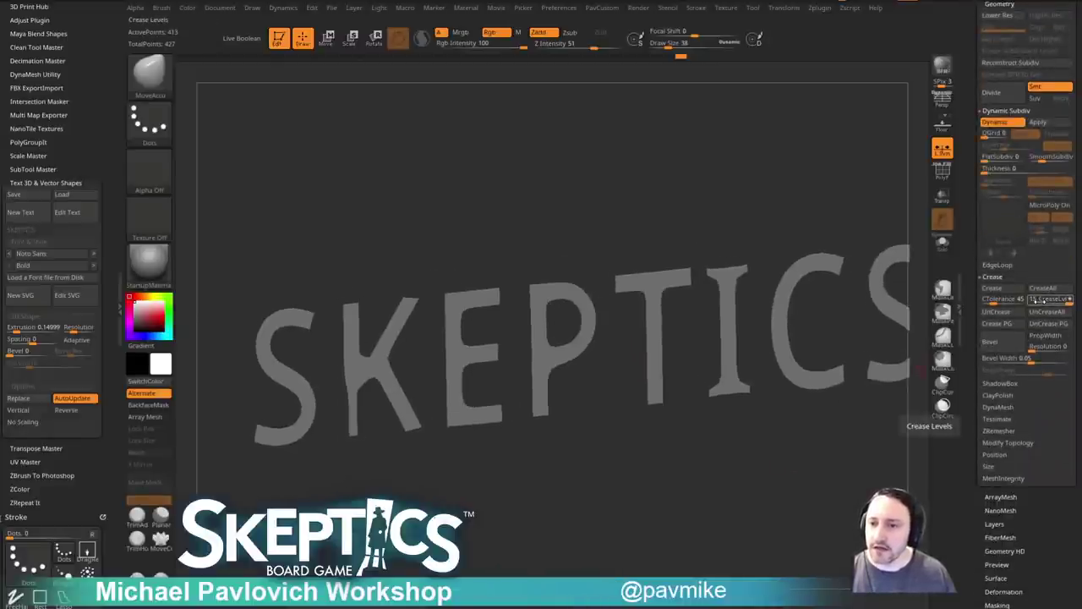
{"action": "left_click", "coordinate": [1000, 288]}
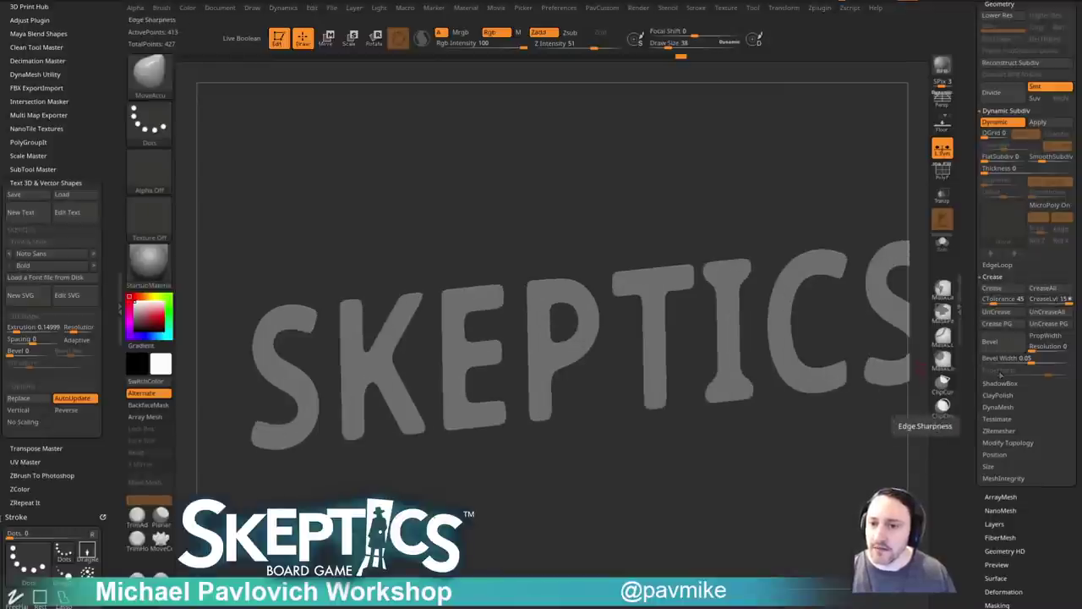
{"action": "left_click_drag", "start_coordinate": [988, 172], "coordinate": [1030, 172]}
{"action": "mouse_move", "coordinate": [857, 183]}
{"action": "left_mouse_down", "text": "alt"}
{"action": "mouse_move", "coordinate": [788, 191]}
{"action": "mouse_move", "coordinate": [822, 188]}
{"action": "mouse_move", "coordinate": [857, 203]}
{"action": "mouse_move", "coordinate": [853, 192]}
{"action": "left_mouse_up", "text": "alt"}
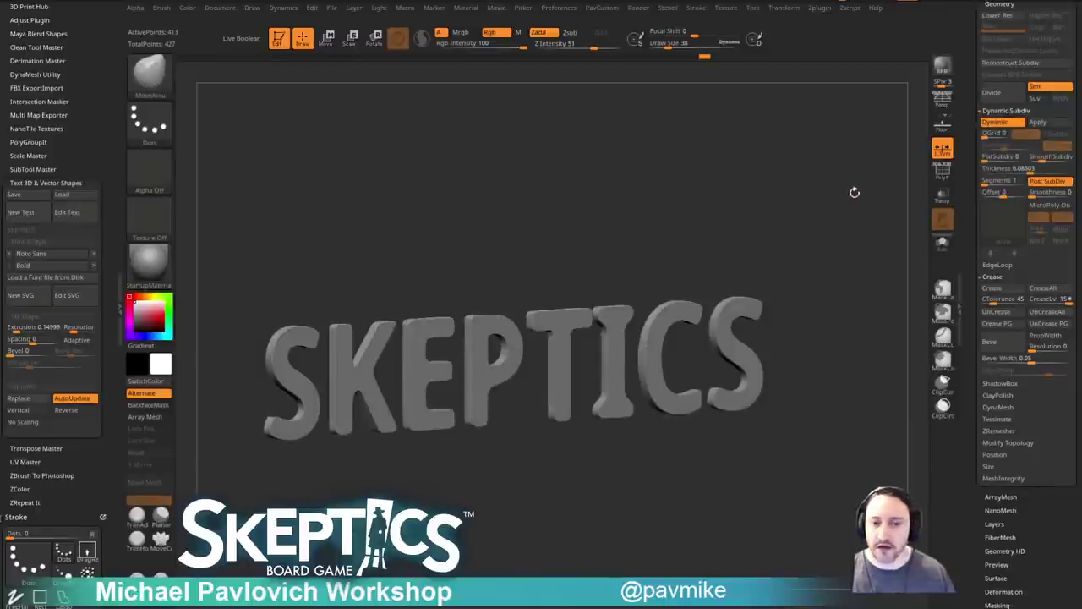
Switch to the table scene tool and append the SKEPTICS lettering to it as a new subtool.
{"action": "left_click_drag", "start_coordinate": [971, 203], "coordinate": [994, 428]}
{"action": "left_click_drag", "start_coordinate": [829, 252], "coordinate": [785, 238], "text": "shift"}
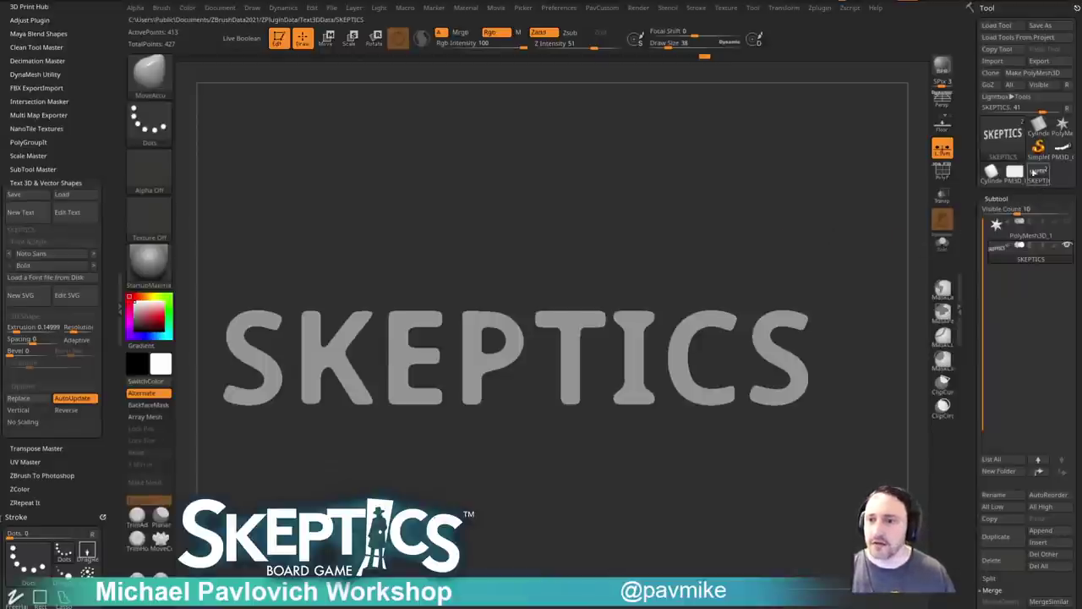
{"action": "left_click", "coordinate": [1062, 149]}
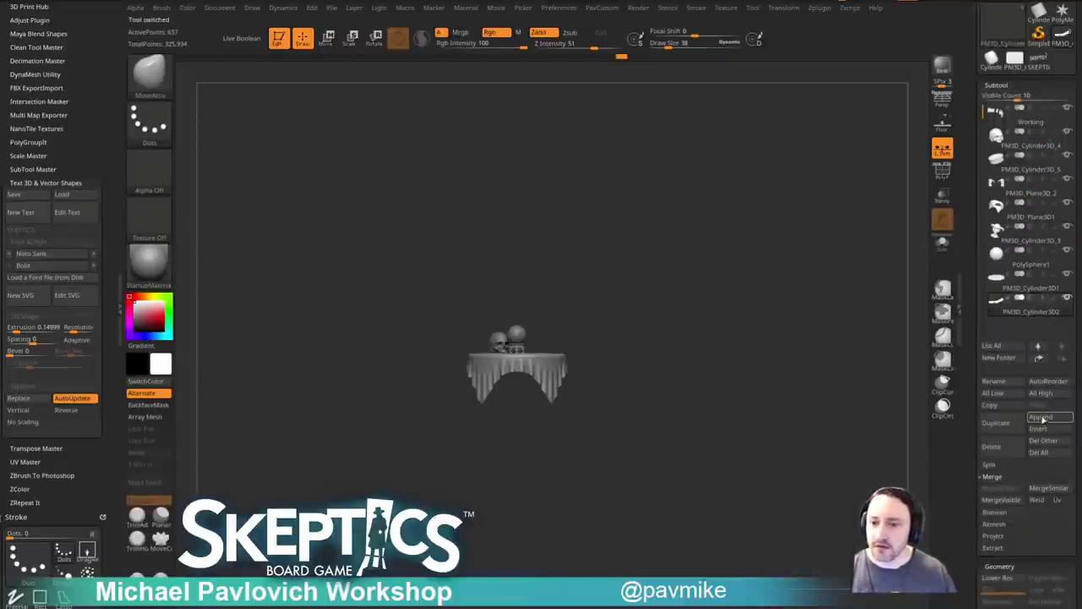
{"action": "left_click", "coordinate": [1040, 416]}
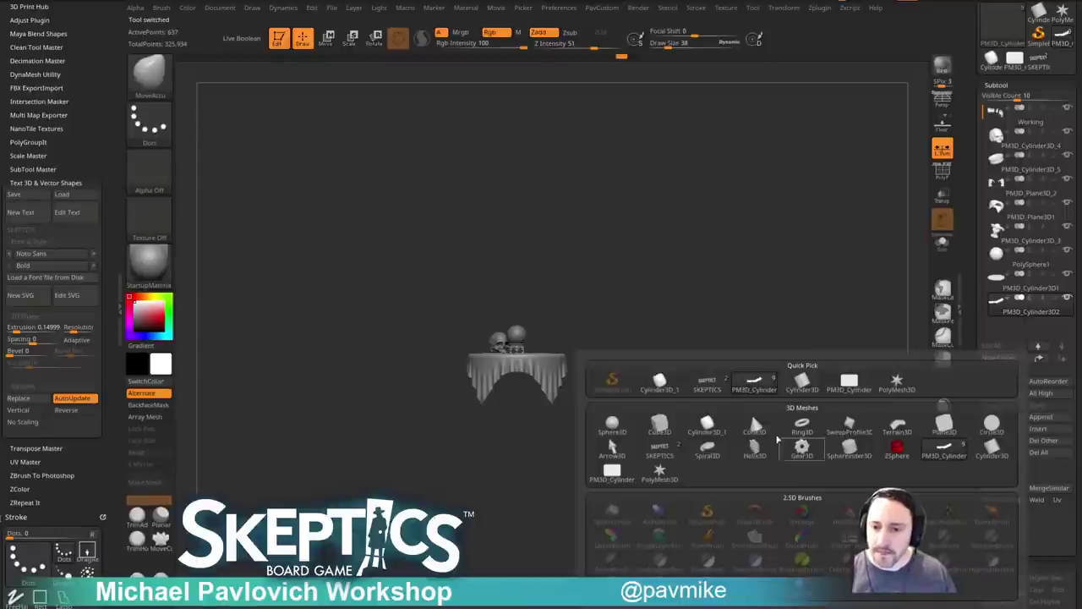
{"action": "left_click", "coordinate": [659, 448]}
{"action": "left_click_drag", "start_coordinate": [636, 470], "coordinate": [710, 521], "text": "alt"}
Rotate the appended lettering so the word stands on end, and position it leaning above the tabletop.
{"action": "left_click", "coordinate": [659, 392], "text": "alt"}
{"action": "key", "text": "w"}
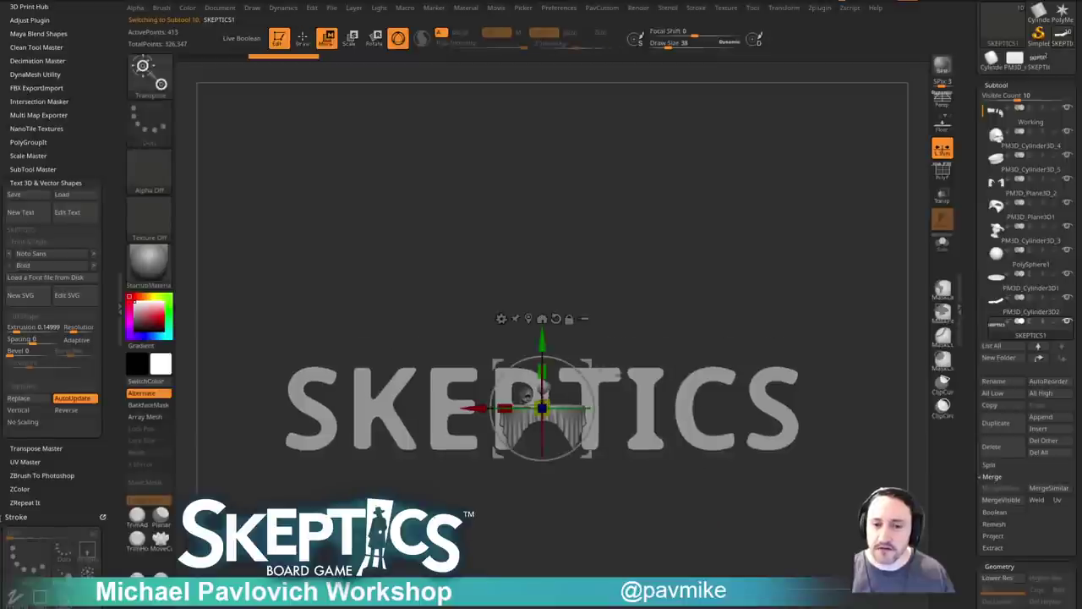
{"action": "left_click_drag", "start_coordinate": [581, 373], "coordinate": [507, 371]}
{"action": "left_click_drag", "start_coordinate": [647, 335], "coordinate": [691, 366], "text": "shift"}
{"action": "left_click_drag", "start_coordinate": [542, 407], "coordinate": [520, 458]}
{"action": "mouse_move", "coordinate": [684, 331]}
{"action": "left_mouse_down", "text": "alt"}
{"action": "mouse_move", "coordinate": [694, 369]}
{"action": "mouse_move", "coordinate": [587, 254]}
{"action": "mouse_move", "coordinate": [596, 213]}
{"action": "left_mouse_up", "text": "alt"}
{"action": "key", "text": "q"}
{"action": "mouse_move", "coordinate": [705, 263]}
{"action": "left_mouse_down"}
{"action": "mouse_move", "coordinate": [759, 295]}
{"action": "mouse_move", "coordinate": [770, 339]}
{"action": "mouse_move", "coordinate": [773, 305]}
{"action": "left_mouse_up"}
Dock the Dynamics palette in place of the plugin palettes and turn on Gravity.
{"action": "scroll", "coordinate": [97, 88], "scroll_direction": "up", "scroll_amount": 3}
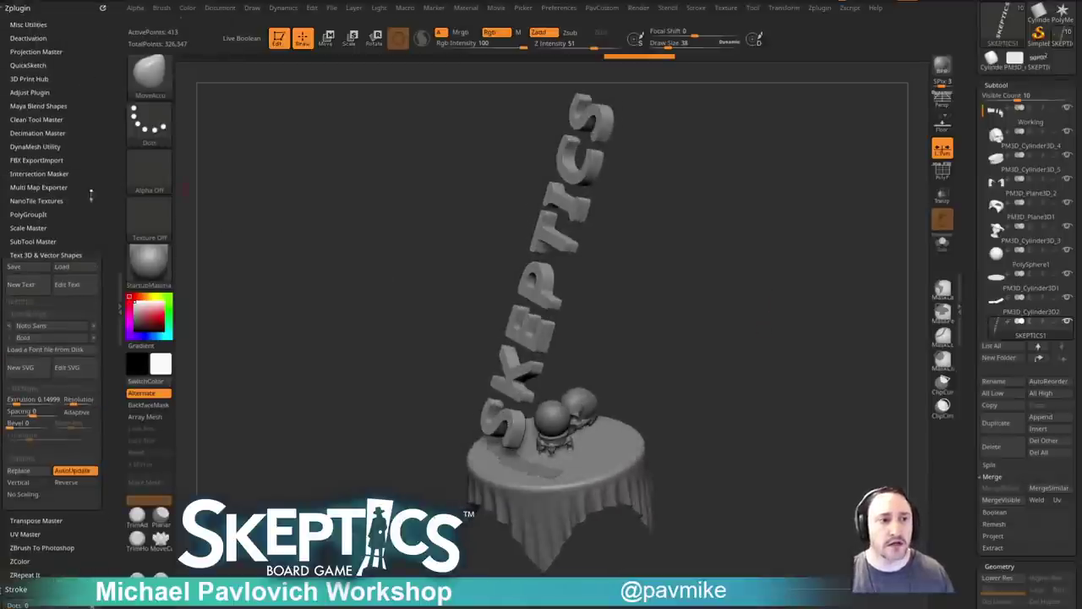
{"action": "left_click", "coordinate": [103, 6], "text": "shift"}
{"action": "left_click", "coordinate": [103, 7], "text": "shift"}
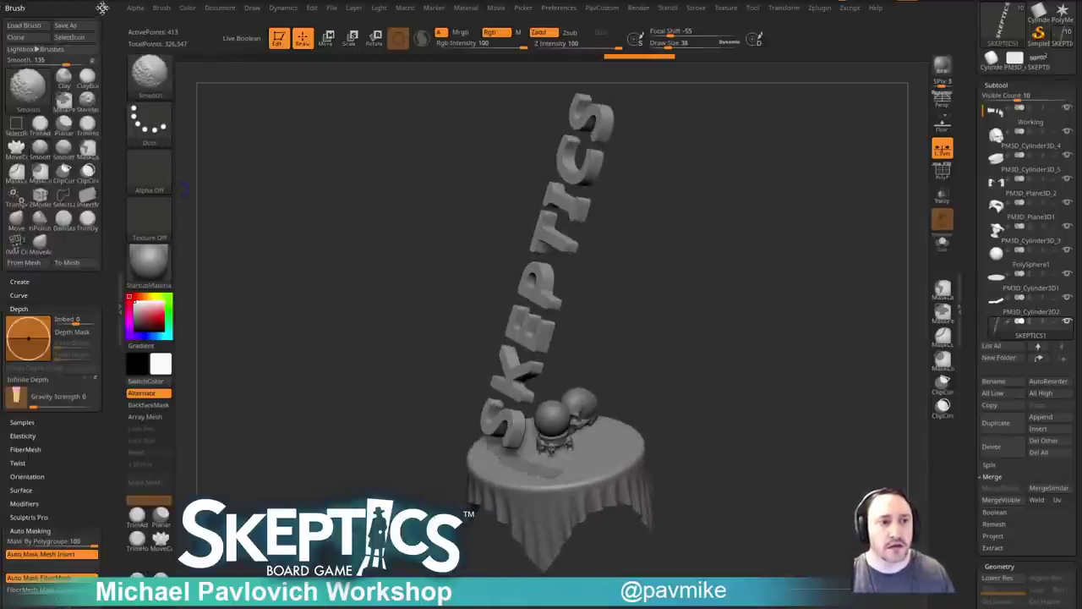
{"action": "left_click", "coordinate": [103, 6], "text": "shift"}
{"action": "left_click", "coordinate": [288, 9]}
{"action": "left_click_drag", "start_coordinate": [272, 14], "coordinate": [47, 88]}
{"action": "left_click", "coordinate": [32, 147]}
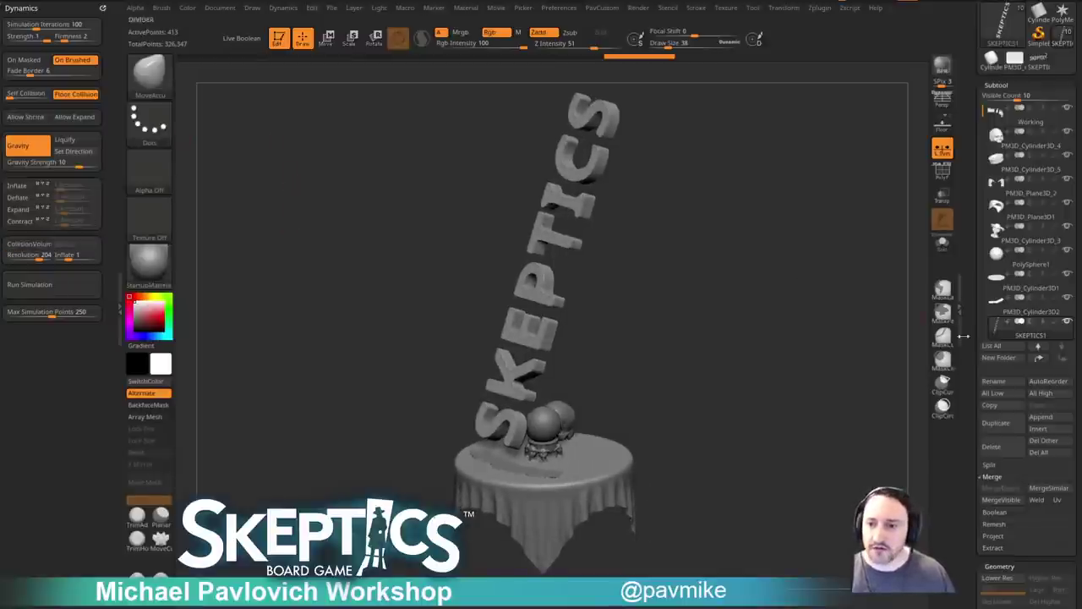
View the round tabletop on its own, restore the full scene with the lettering active, and hide the tablecloth.
{"action": "left_click", "coordinate": [1067, 279]}
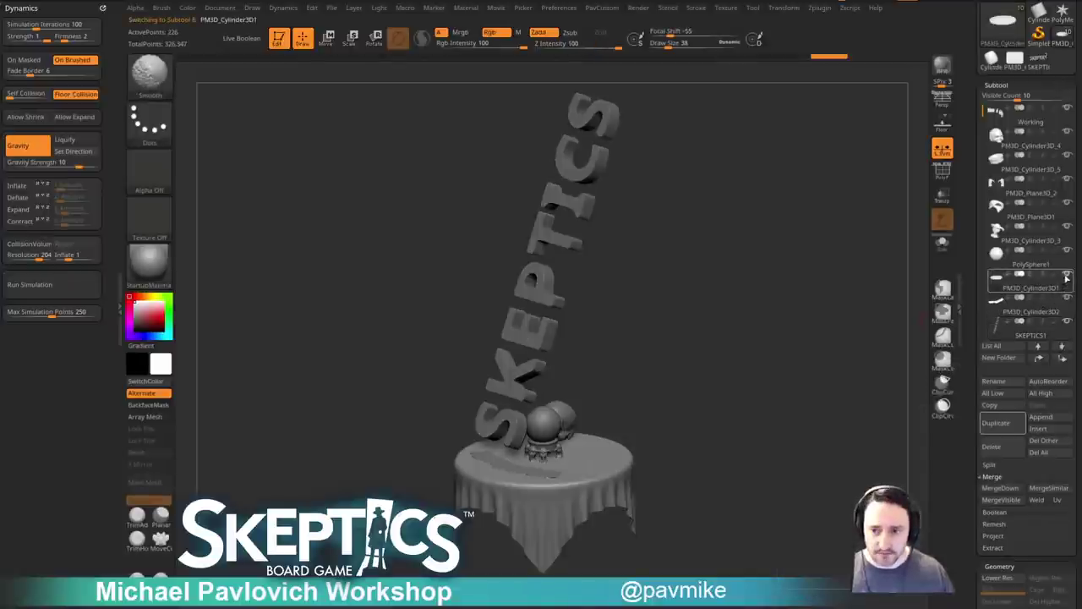
{"action": "left_click", "coordinate": [1067, 279]}
{"action": "left_click", "coordinate": [1050, 124]}
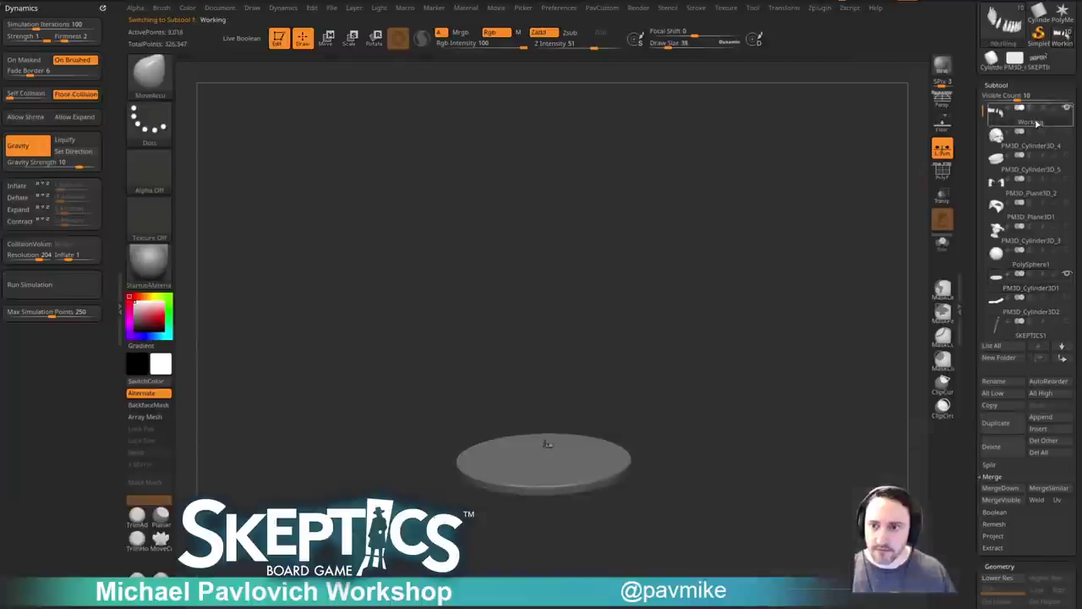
{"action": "left_click", "coordinate": [1033, 330]}
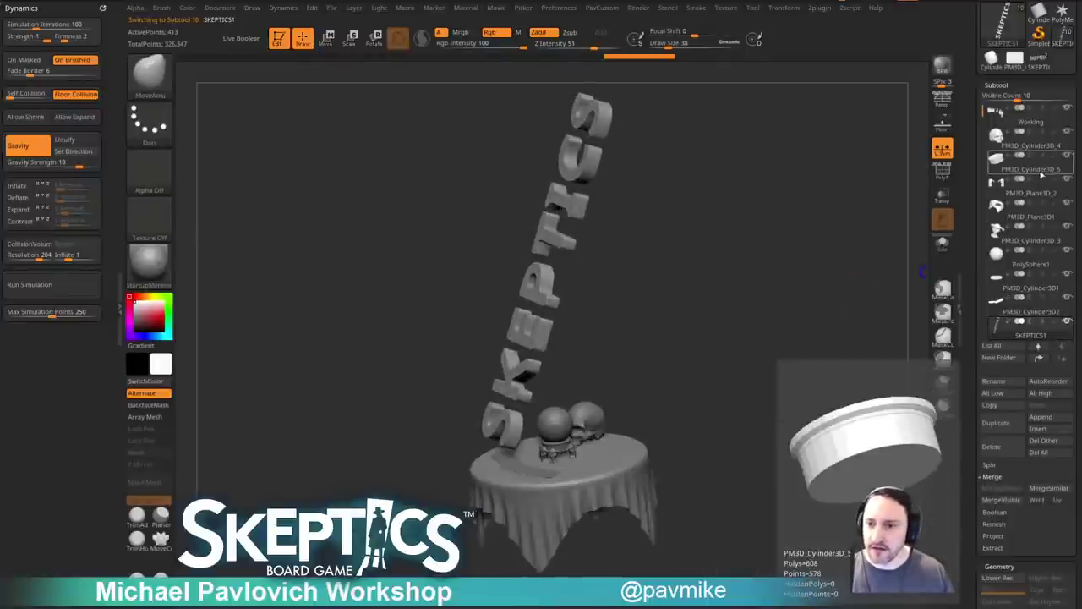
{"action": "left_click", "coordinate": [1068, 203]}
{"action": "left_click_drag", "start_coordinate": [893, 253], "coordinate": [901, 284]}
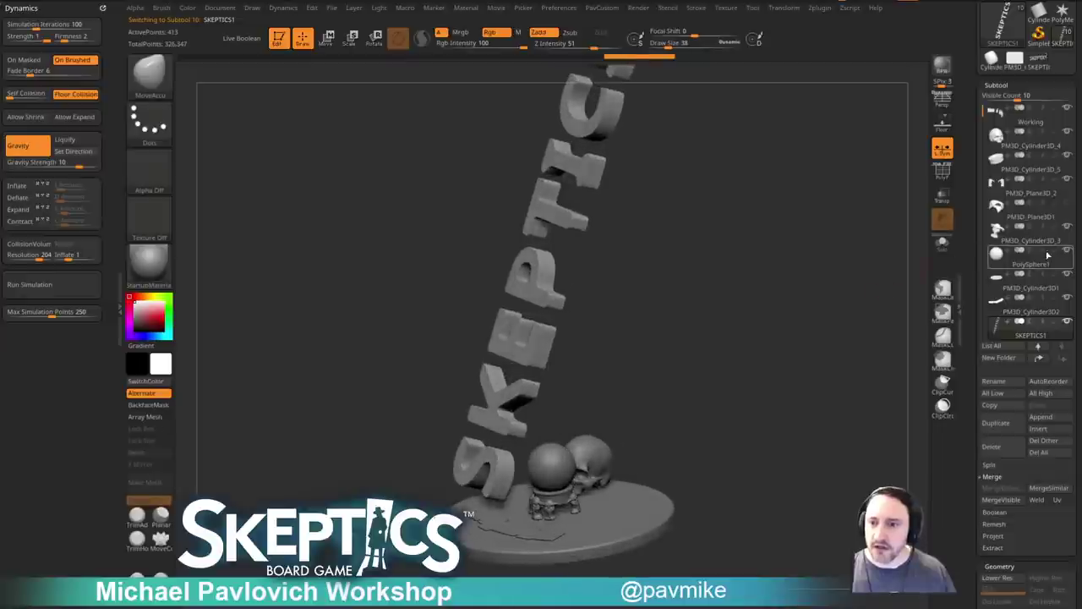
Activate the collision volume for the visible table, crystal ball and skull subtools.
{"action": "mouse_move", "coordinate": [1053, 121]}
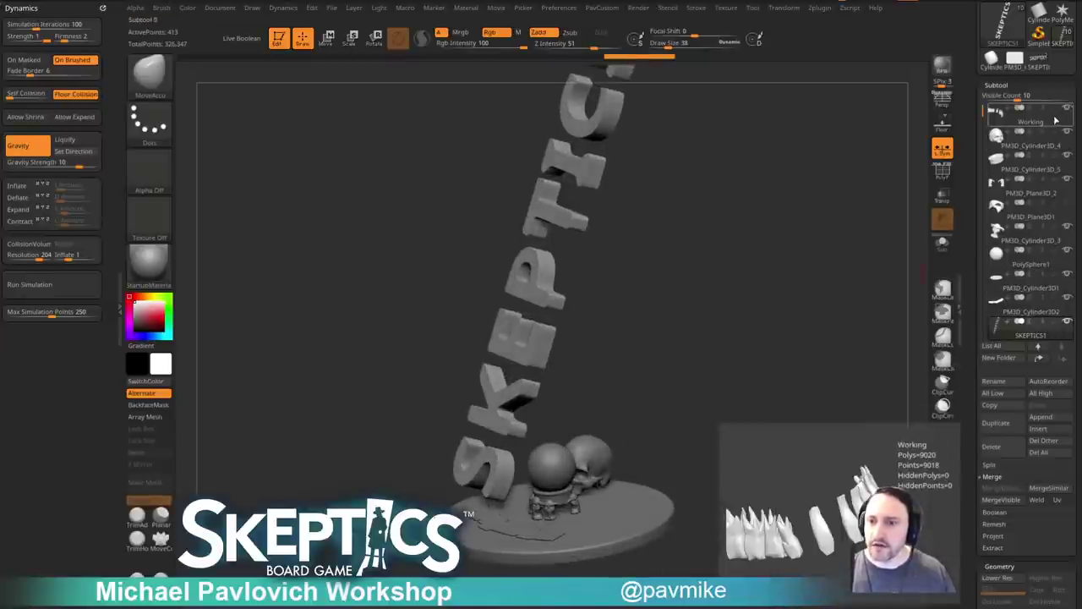
{"action": "mouse_move", "coordinate": [982, 112]}
{"action": "left_mouse_down"}
{"action": "mouse_move", "coordinate": [983, 142]}
{"action": "mouse_move", "coordinate": [982, 129]}
{"action": "left_mouse_up"}
{"action": "scroll", "coordinate": [983, 127], "scroll_direction": "up", "scroll_amount": 1}
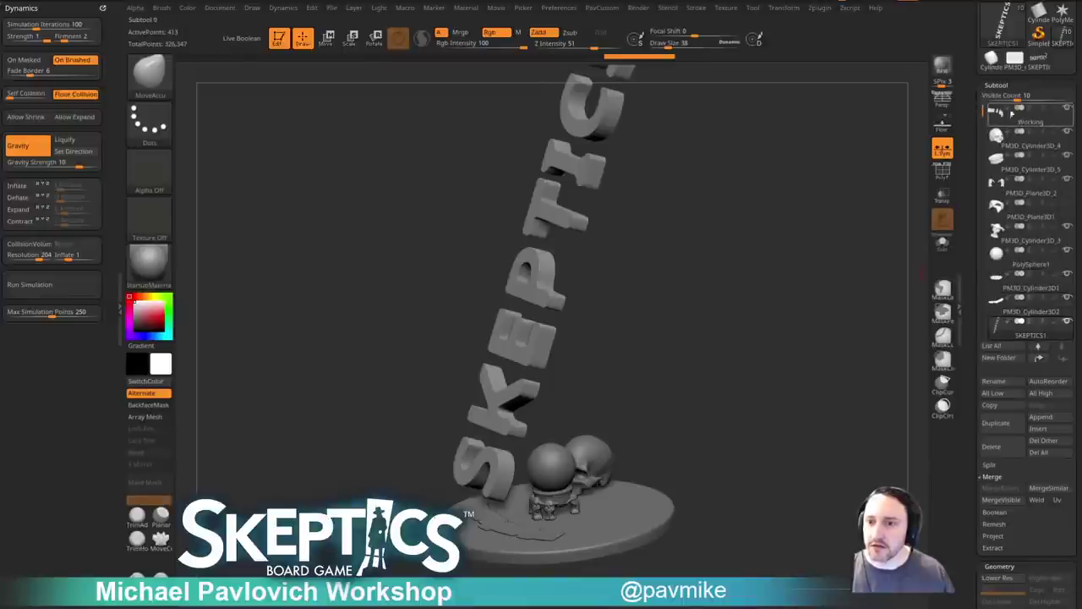
{"action": "mouse_move", "coordinate": [1048, 279]}
{"action": "left_click_drag", "start_coordinate": [846, 292], "coordinate": [376, 282]}
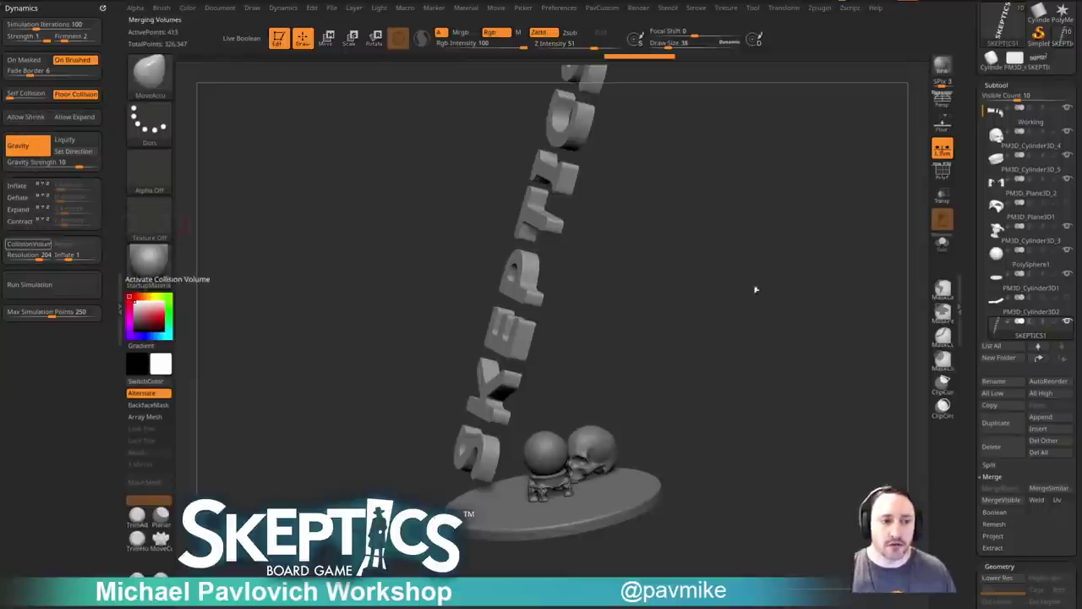
Tilt the lettering closer to vertical and reposition it above the tabletop.
{"action": "left_click_drag", "start_coordinate": [761, 287], "coordinate": [784, 290]}
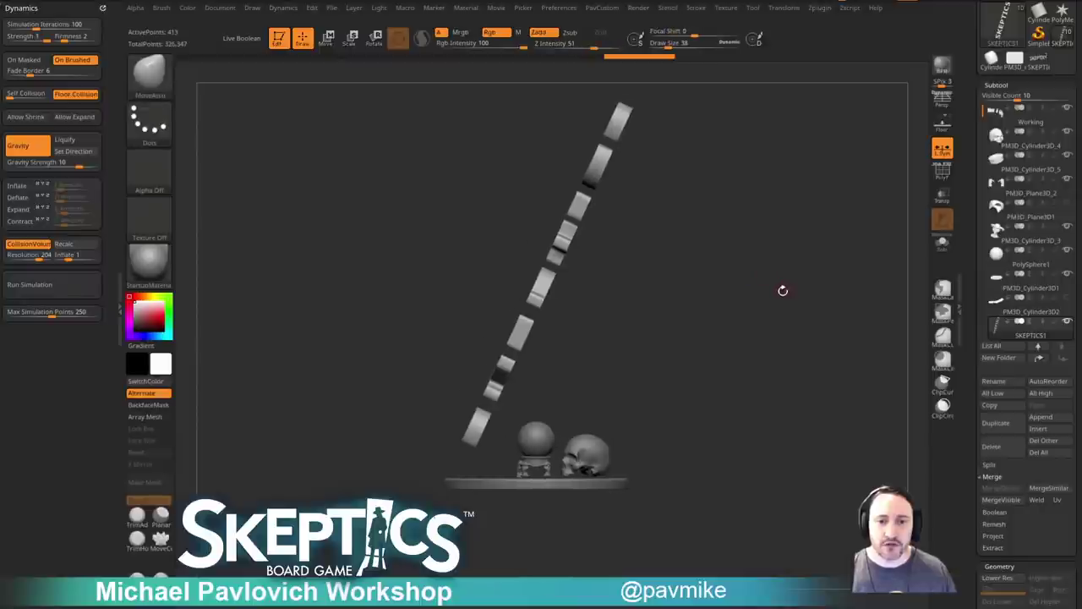
{"action": "key", "text": "w"}
{"action": "left_click_drag", "start_coordinate": [599, 257], "coordinate": [593, 246]}
{"action": "left_click_drag", "start_coordinate": [595, 232], "coordinate": [564, 231]}
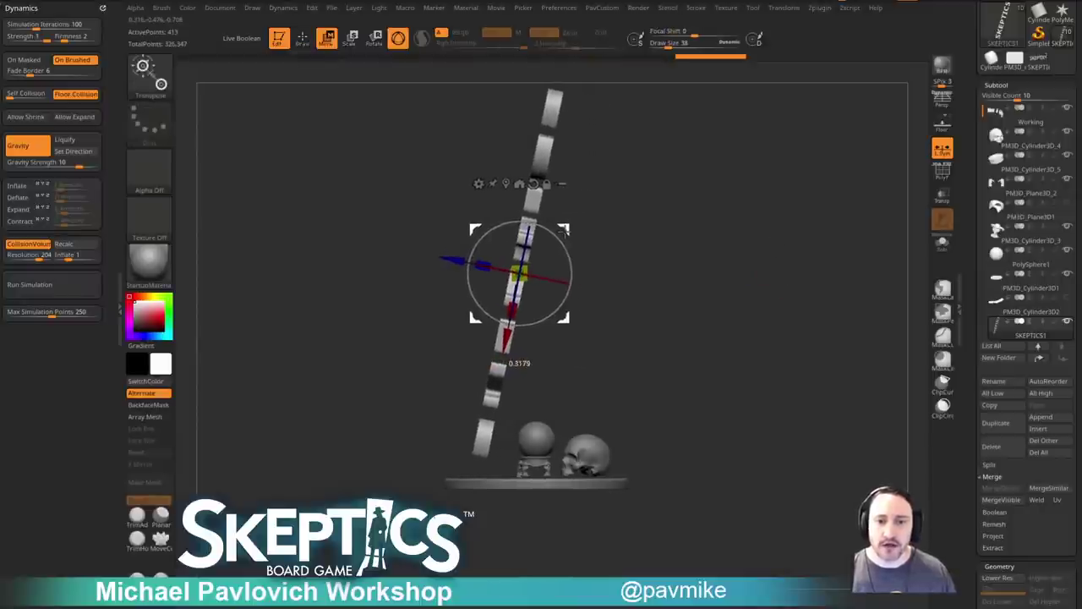
{"action": "key", "text": "q"}
{"action": "left_click_drag", "start_coordinate": [629, 237], "coordinate": [670, 248]}
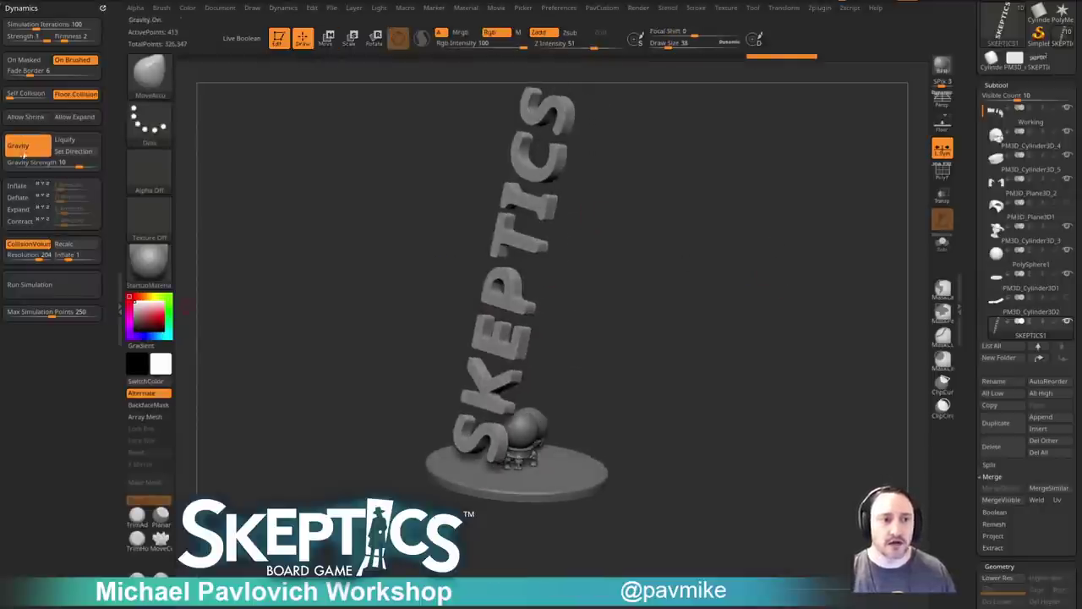
Turn off floor collision, set Firmness to 4 and Gravity Strength to 1.8102, and simulate the falling lettering.
{"action": "left_click", "coordinate": [76, 93]}
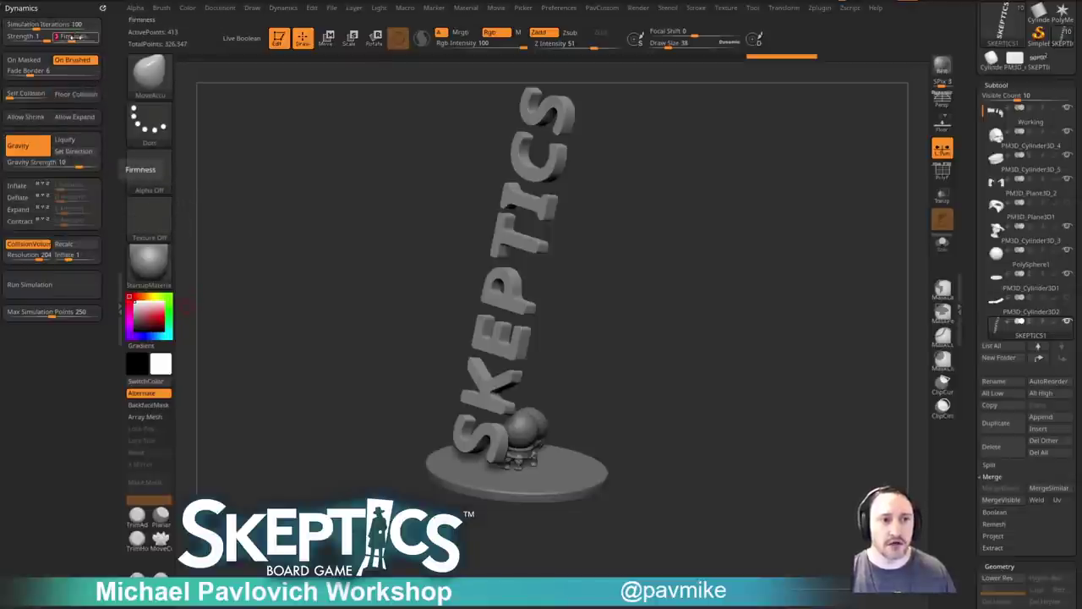
{"action": "left_click", "coordinate": [72, 165]}
{"action": "left_click", "coordinate": [55, 285]}
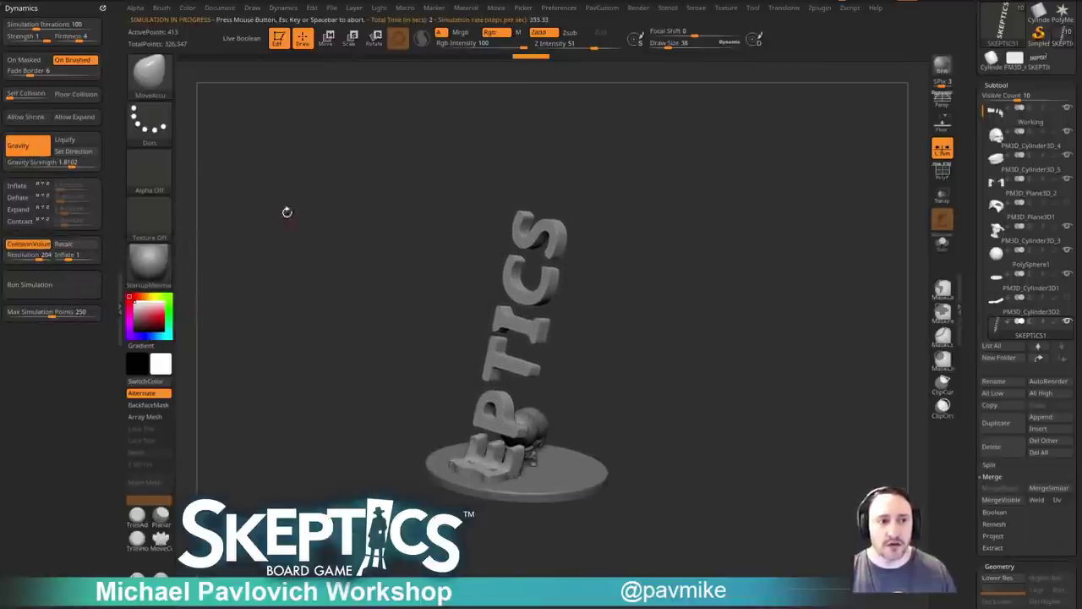
Set Self Collision to 2 and rerun the gravity simulation on the restored lettering.
{"action": "left_click", "coordinate": [34, 97]}
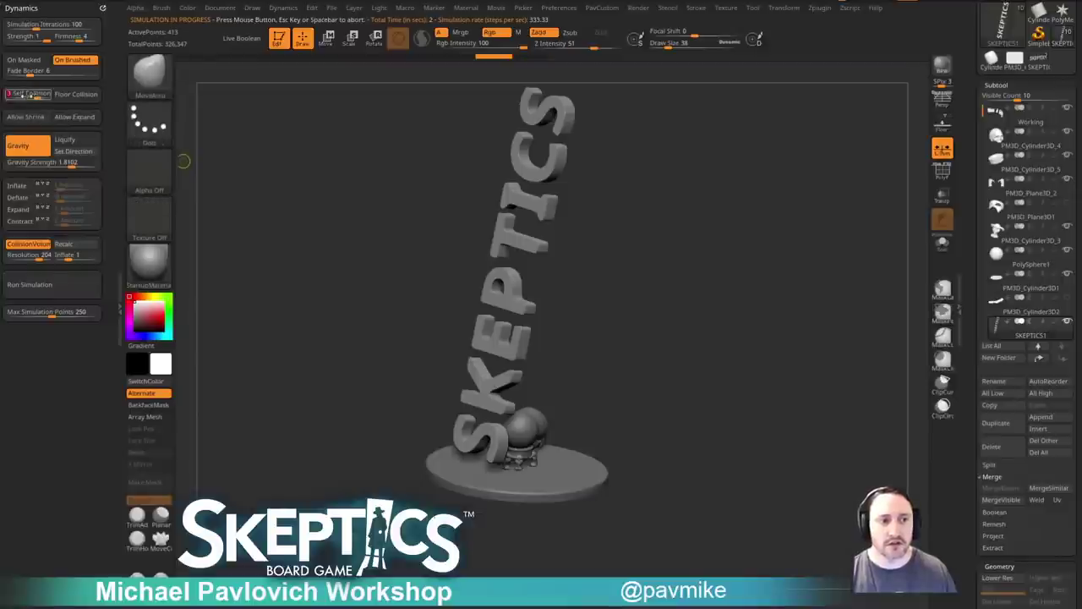
{"action": "left_click", "coordinate": [55, 286]}
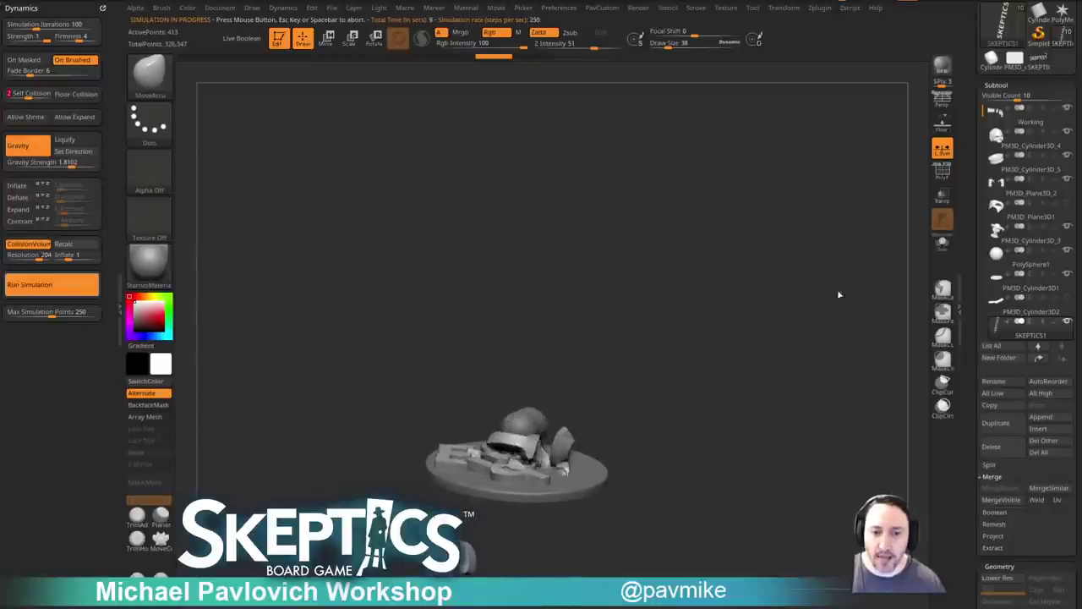
{"action": "left_click_drag", "start_coordinate": [782, 381], "coordinate": [830, 439]}
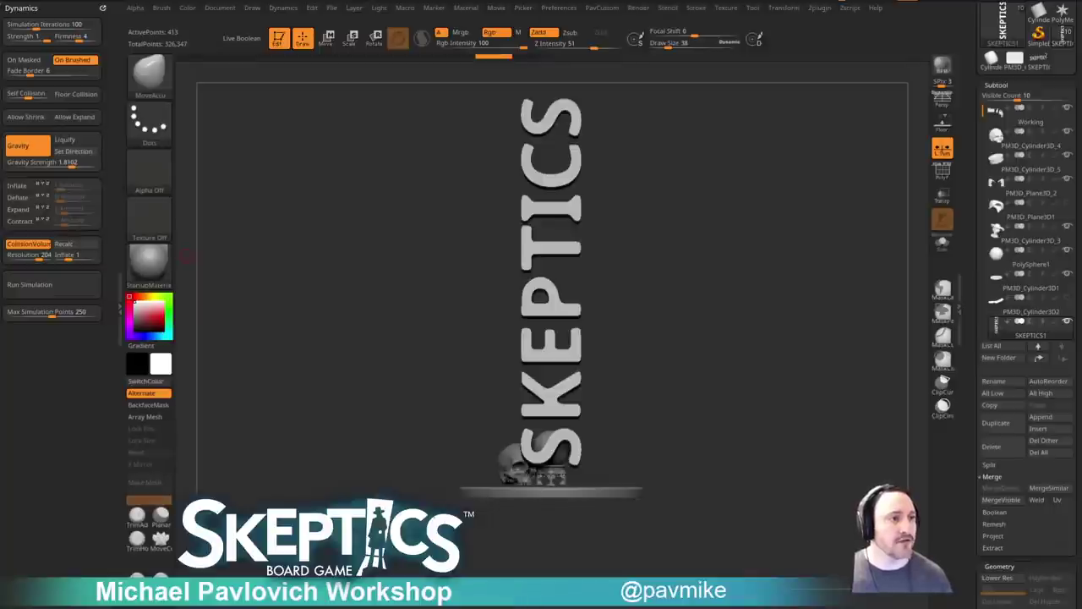
Switch back to the standalone SKEPTICS lettering tool.
{"action": "left_click_drag", "start_coordinate": [971, 243], "coordinate": [977, 359]}
{"action": "left_click", "coordinate": [1039, 170]}
{"action": "left_click_drag", "start_coordinate": [834, 309], "coordinate": [826, 261], "text": "alt"}
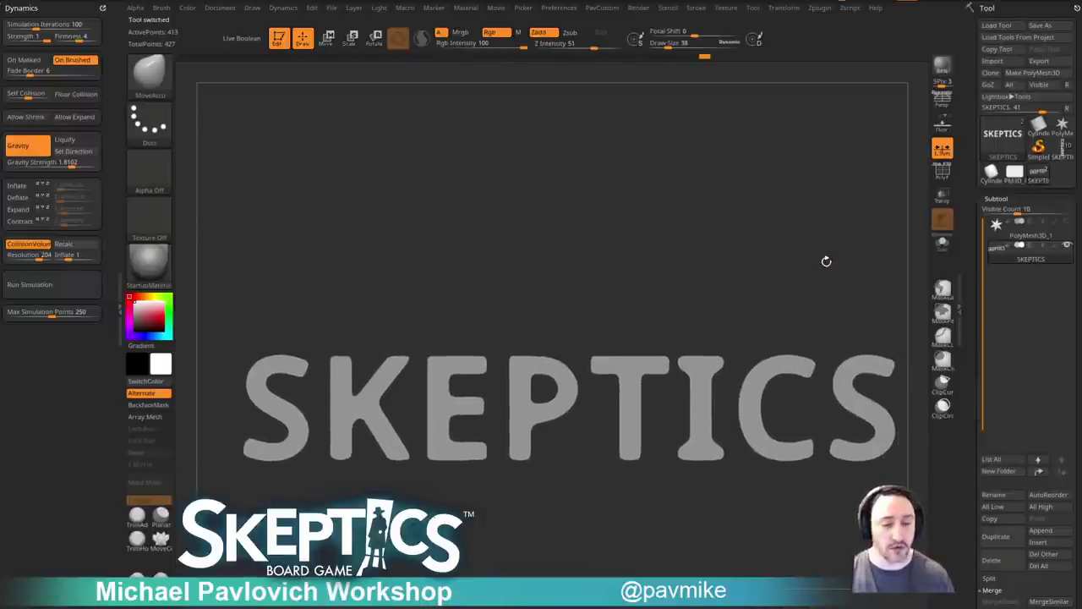
{"action": "left_click_drag", "start_coordinate": [651, 233], "coordinate": [713, 335]}
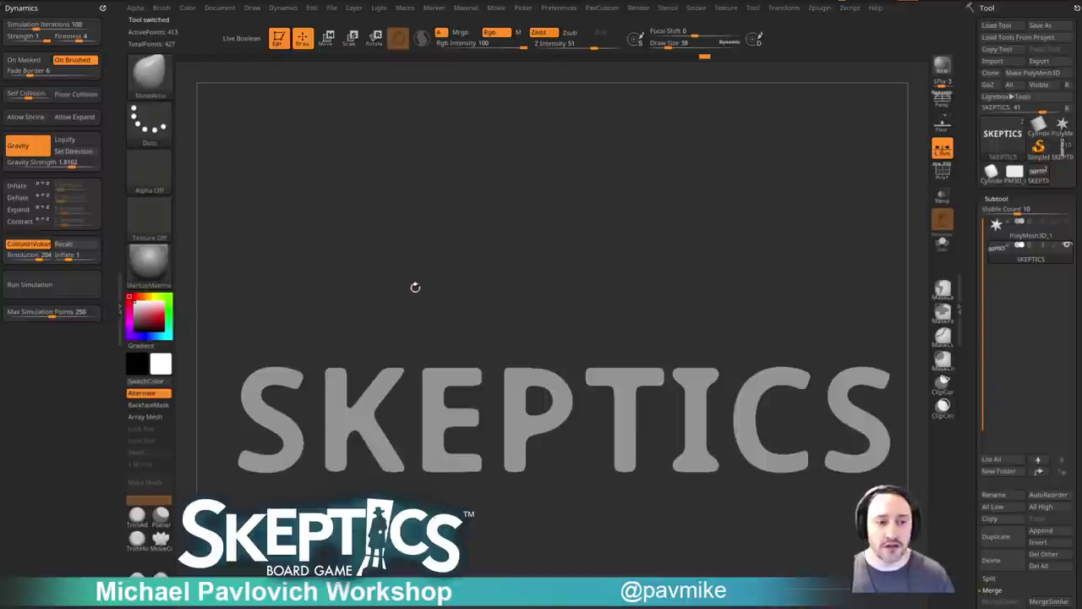
{"action": "left_click_drag", "start_coordinate": [413, 289], "coordinate": [412, 281], "text": "alt"}
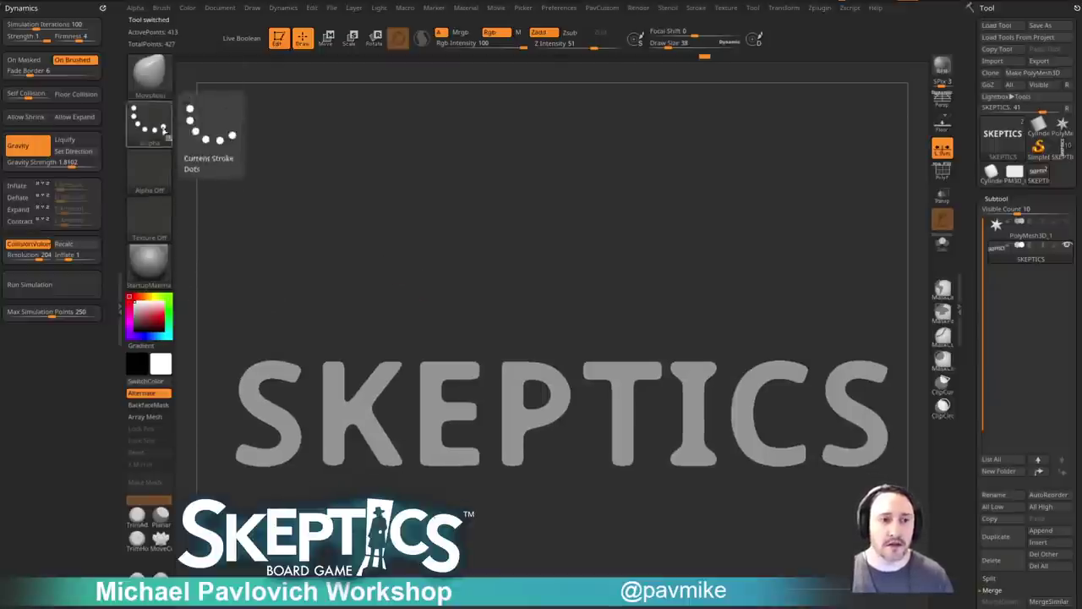
Create a new alpha from the SKEPTICS lettering mesh, keeping the whole word within the alpha frame.
{"action": "left_click", "coordinate": [135, 8]}
{"action": "left_click", "coordinate": [173, 227]}
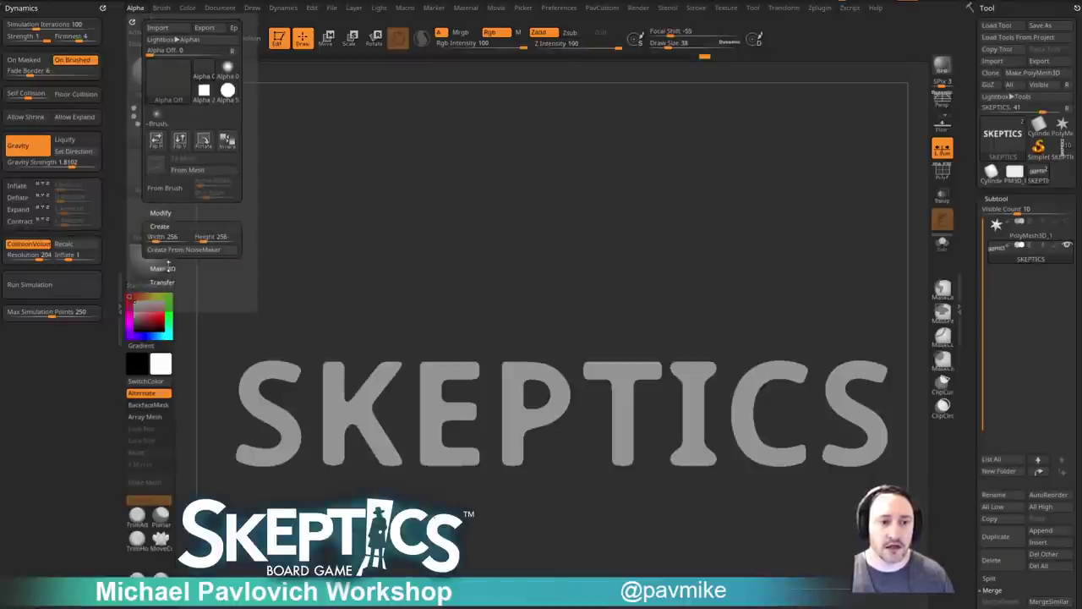
{"action": "left_click", "coordinate": [163, 268]}
{"action": "left_click", "coordinate": [162, 309]}
{"action": "left_click", "coordinate": [160, 211]}
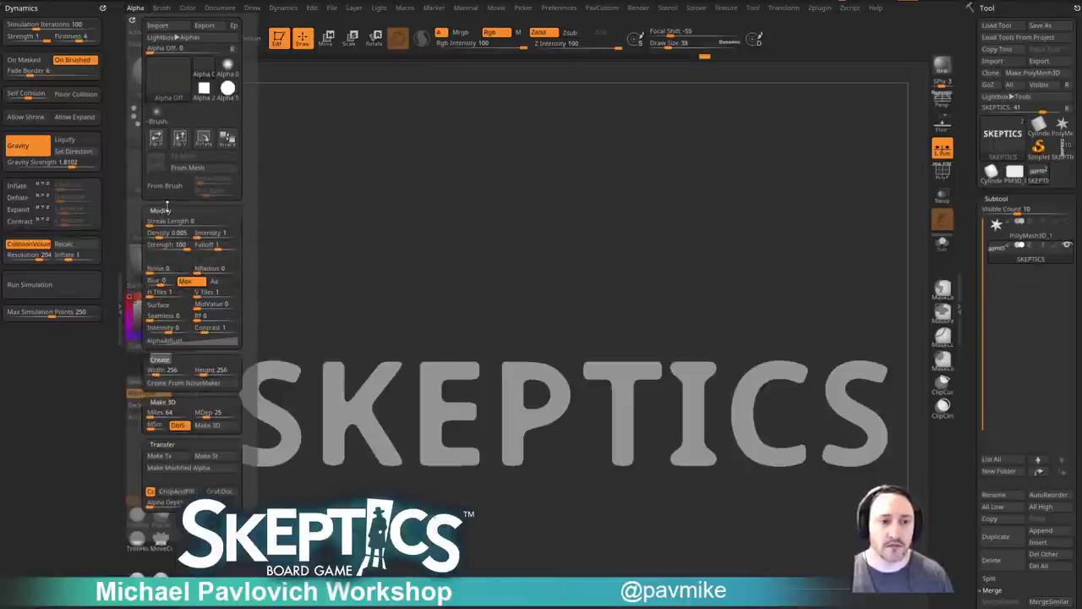
{"action": "left_click", "coordinate": [190, 169]}
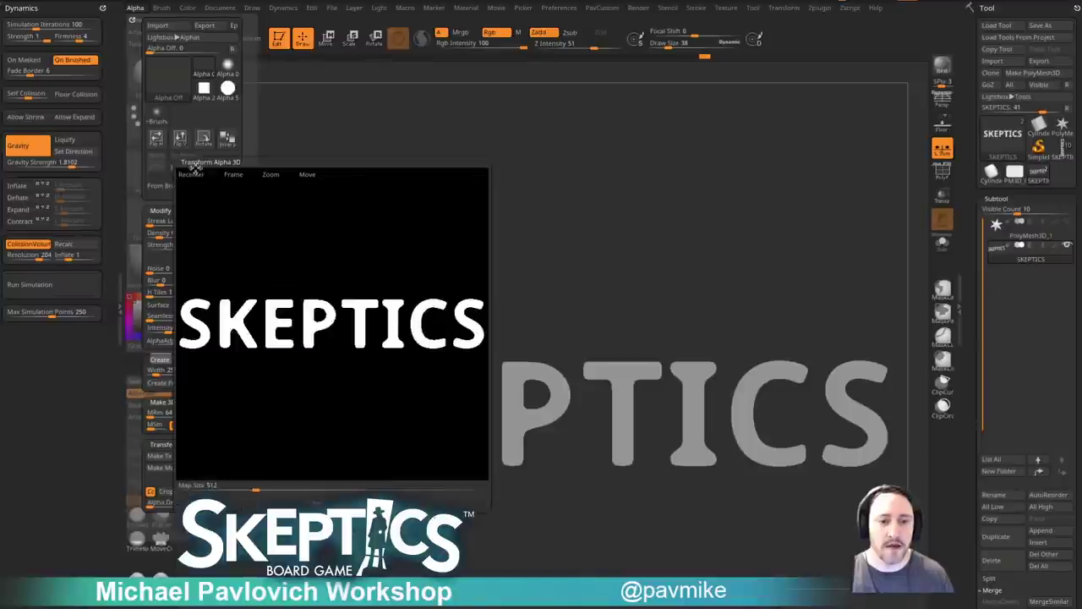
{"action": "left_click", "coordinate": [318, 499]}
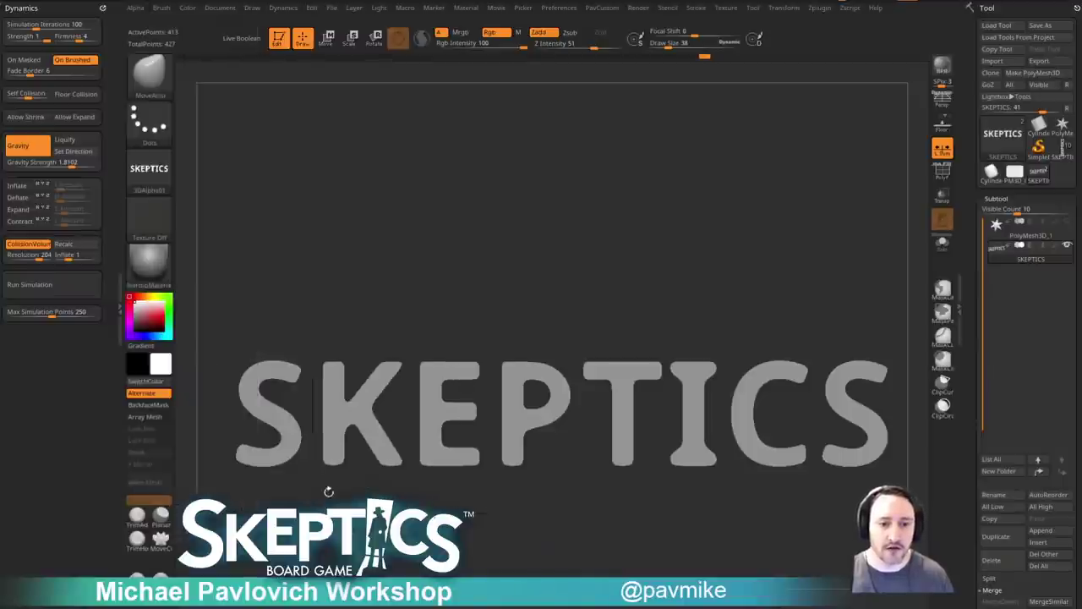
Clear the lettering from the canvas and draw a PolyMesh3D star in Edit mode, facing straight on.
{"action": "key", "text": "t"}
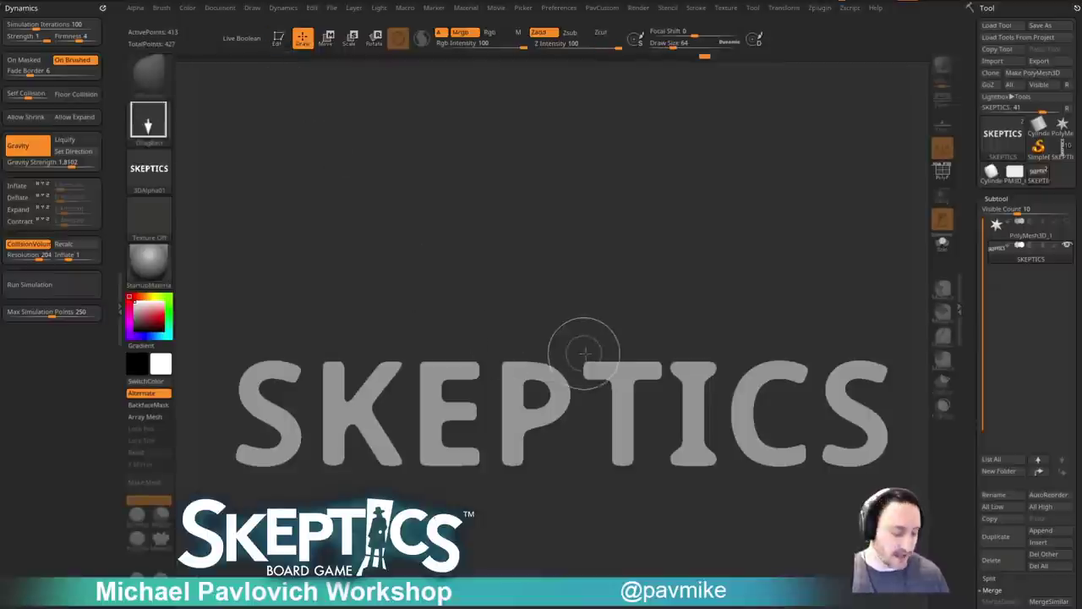
{"action": "key", "text": "ctrl+n"}
{"action": "left_click", "coordinate": [1039, 147]}
{"action": "left_click", "coordinate": [1062, 125]}
{"action": "left_click_drag", "start_coordinate": [445, 364], "coordinate": [490, 526]}
{"action": "key", "text": "t"}
{"action": "left_click_drag", "start_coordinate": [574, 218], "coordinate": [659, 239], "text": "shift"}
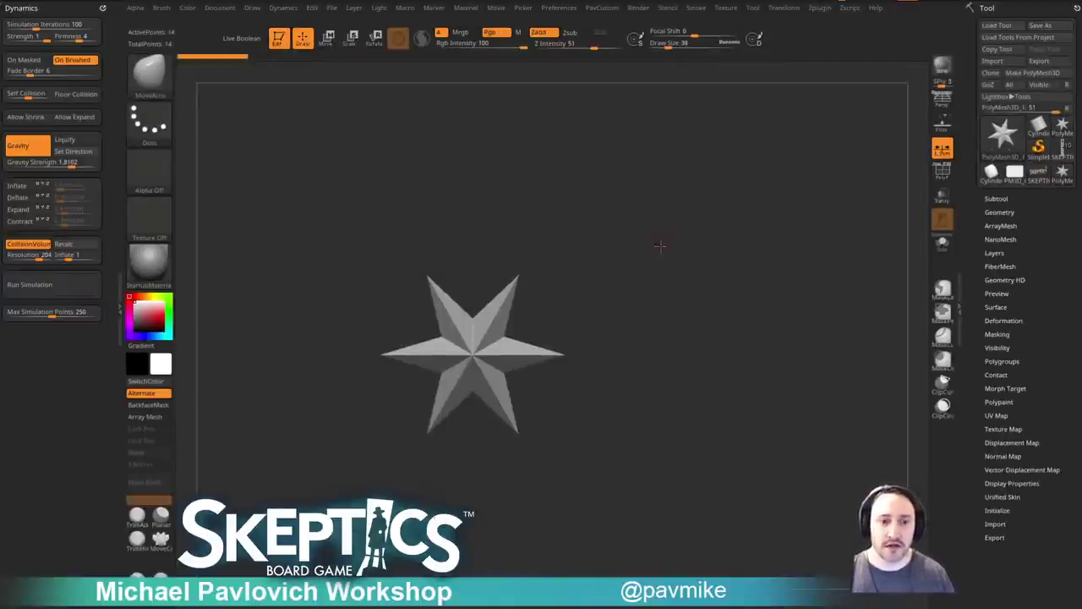
Load the SKEPTICS mesh alpha and convert it into a double-sided 3D mesh.
{"action": "left_click", "coordinate": [159, 181]}
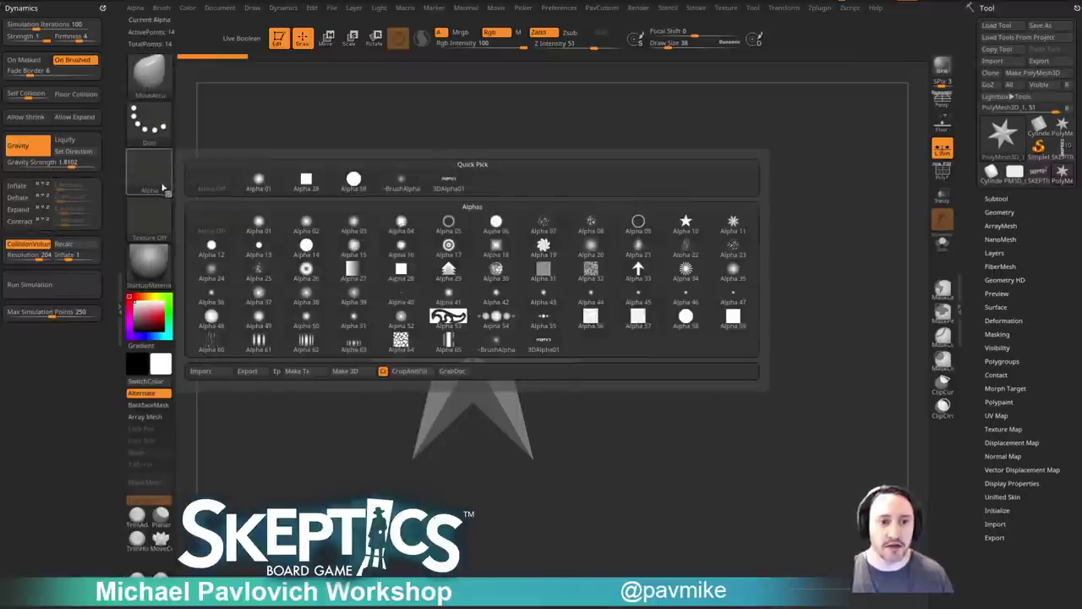
{"action": "left_click", "coordinate": [449, 181]}
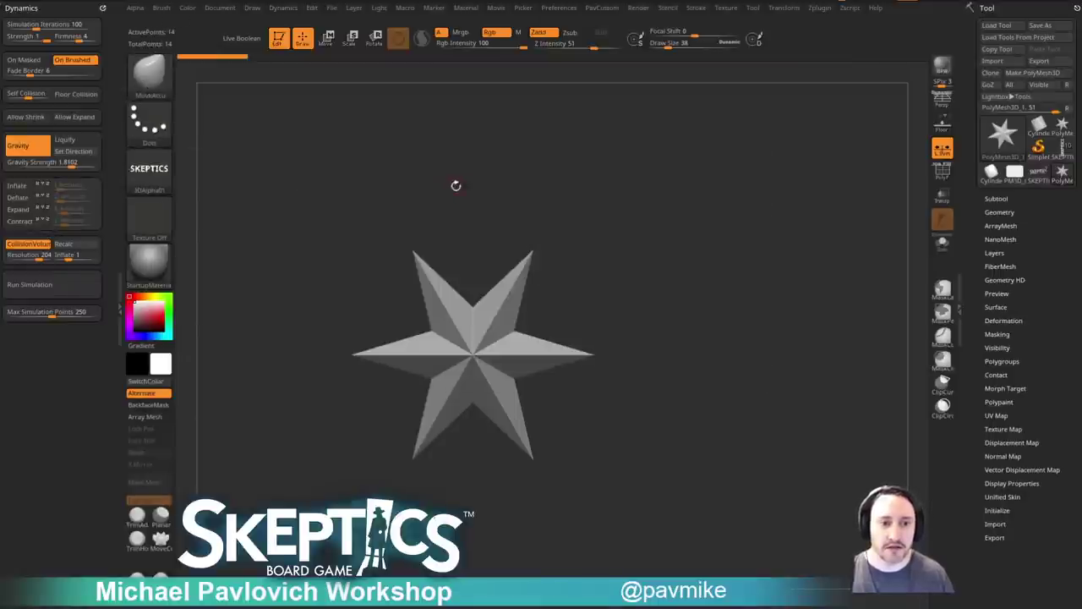
{"action": "left_click", "coordinate": [136, 8]}
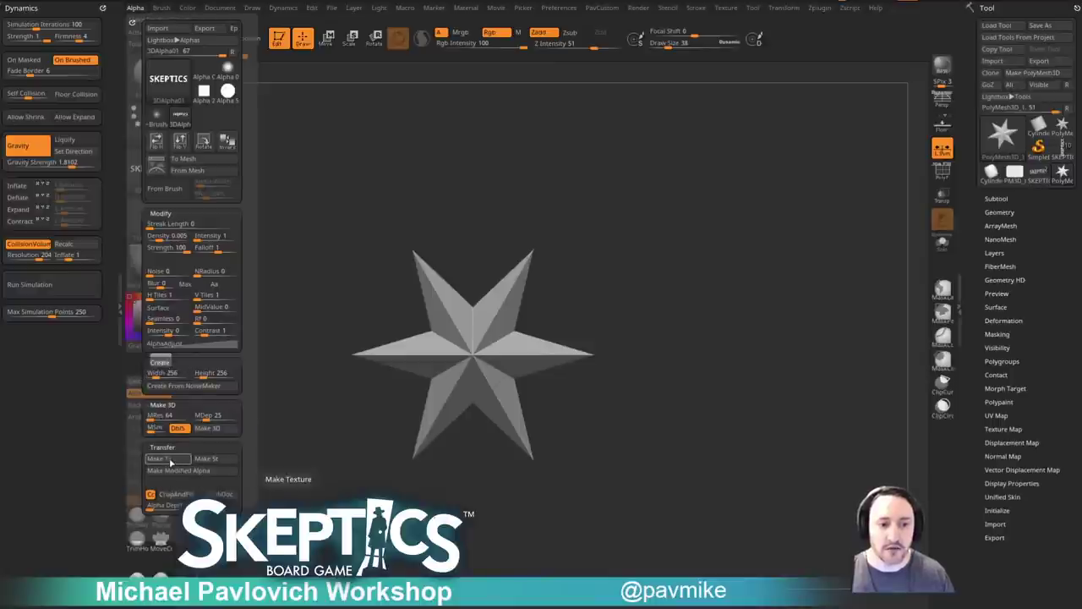
{"action": "left_click", "coordinate": [207, 427]}
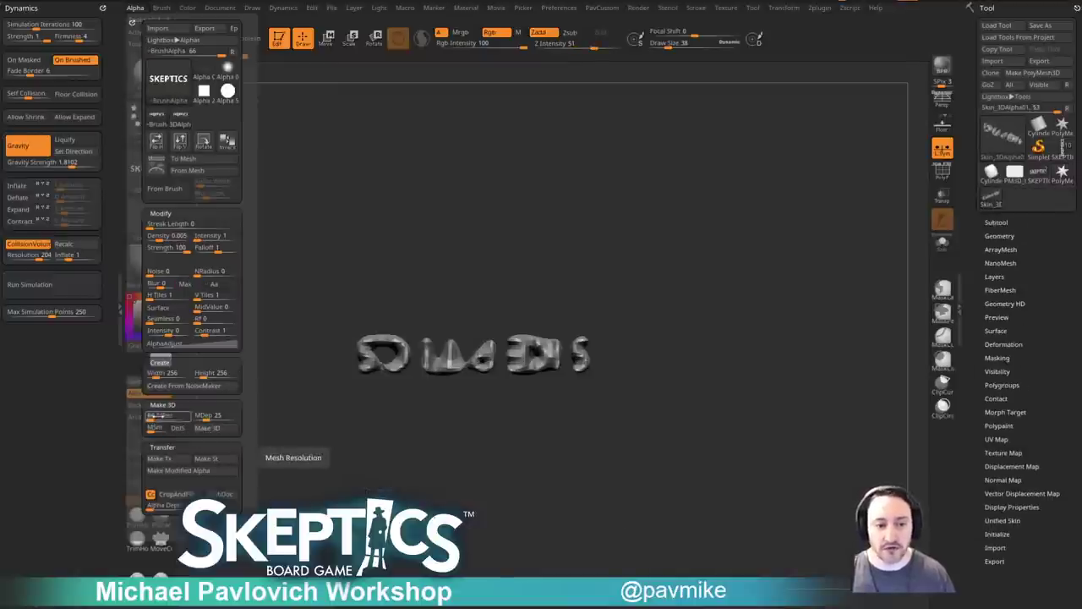
Remake the alpha's 3D mesh with mesh resolution 843 and double-sided turned off, and examine the letters and the mesh smoothing setting.
{"action": "left_click", "coordinate": [208, 428]}
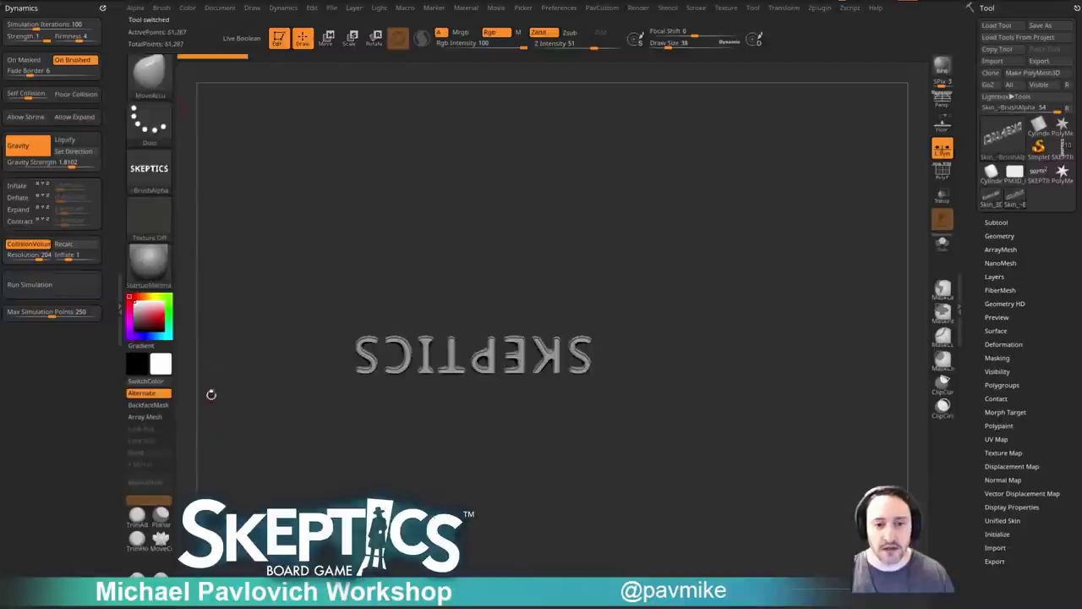
{"action": "left_click_drag", "start_coordinate": [676, 275], "coordinate": [724, 288]}
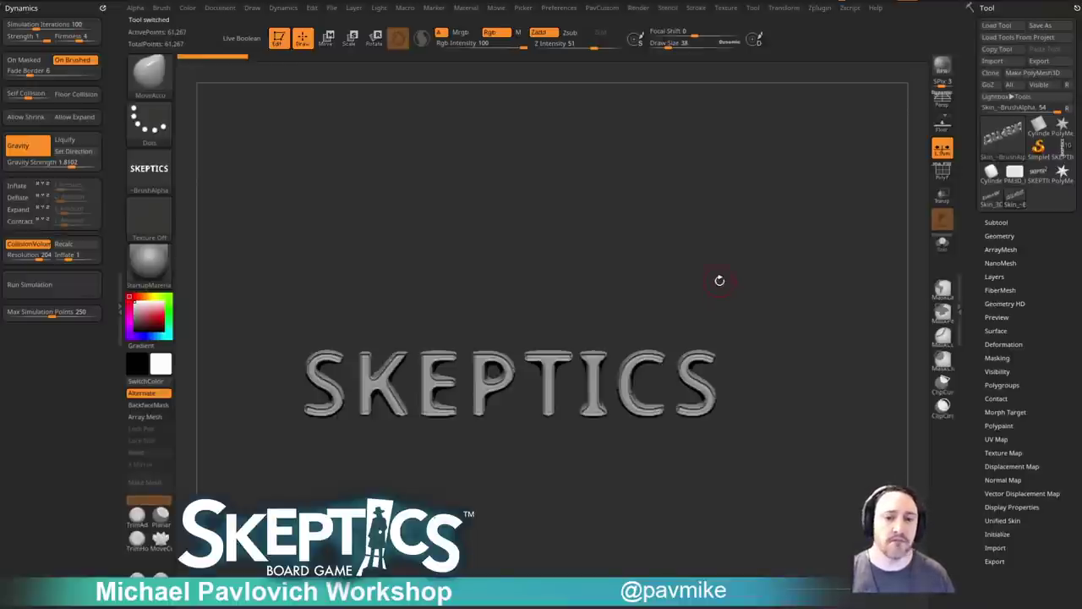
{"action": "left_click_drag", "start_coordinate": [582, 178], "coordinate": [525, 175]}
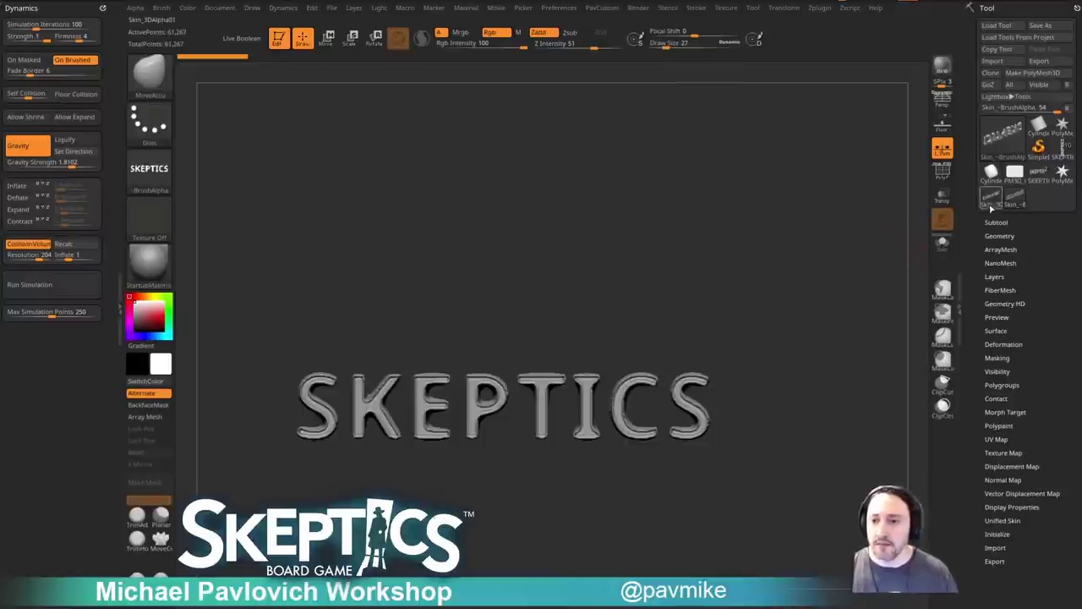
{"action": "left_click_drag", "start_coordinate": [710, 399], "coordinate": [787, 289]}
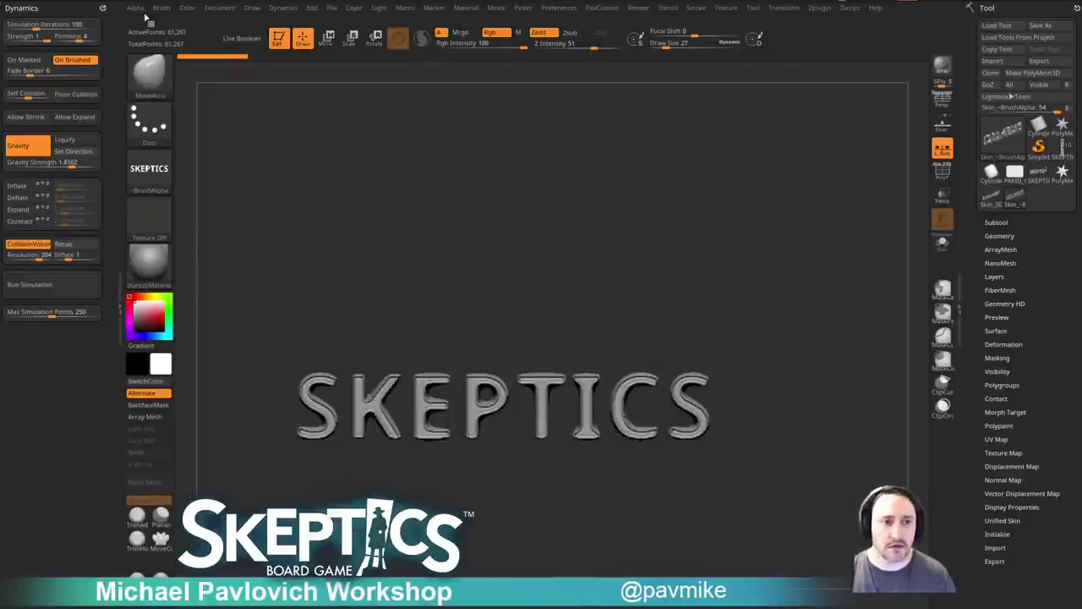
{"action": "left_click", "coordinate": [140, 10]}
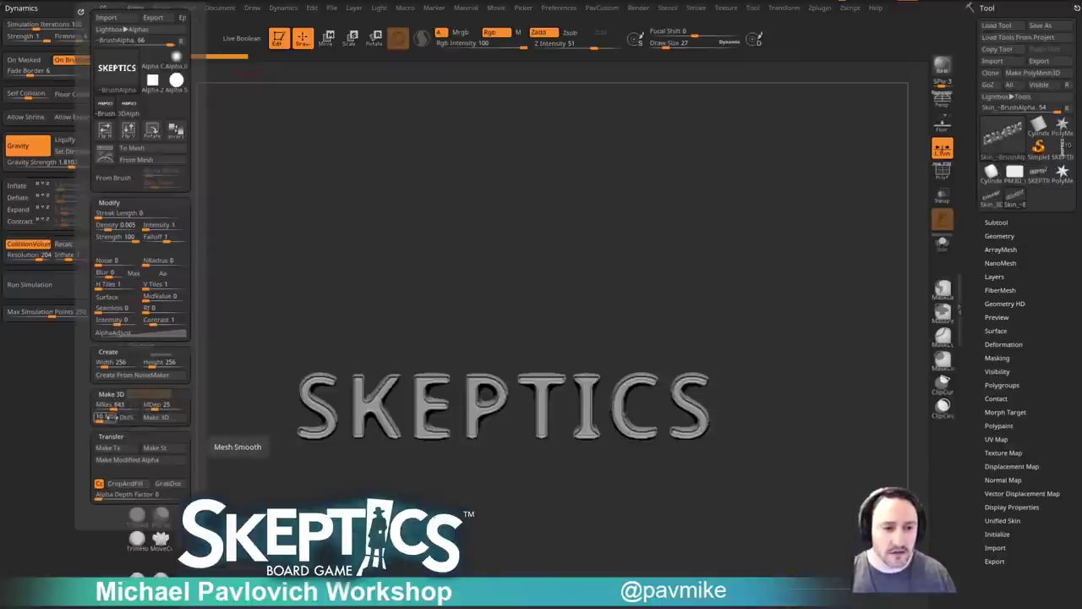
{"action": "left_click", "coordinate": [105, 418]}
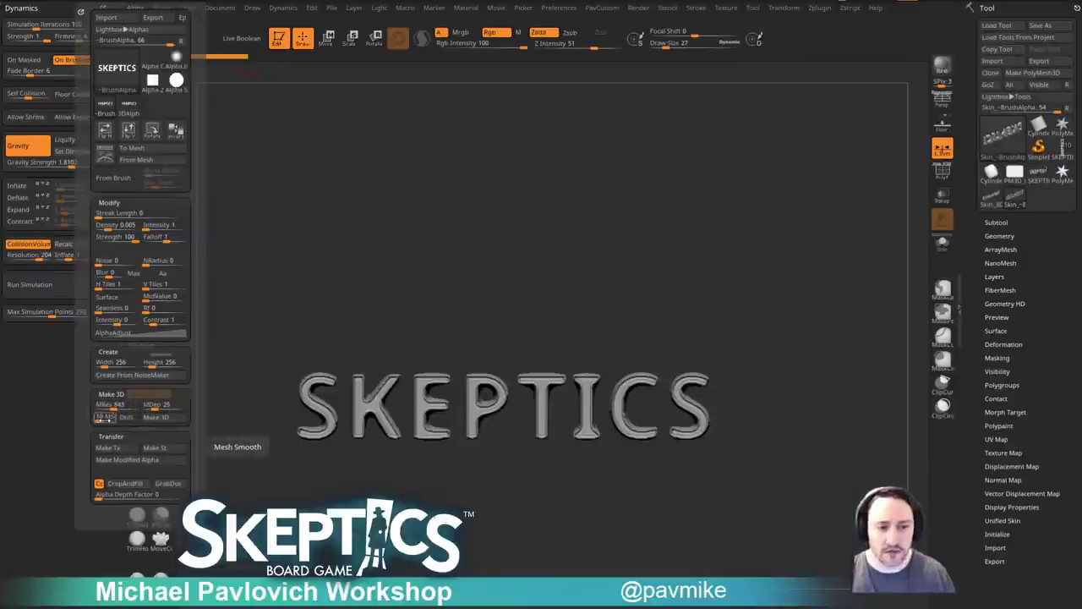
Switch to the flat SKEPTICS lettering tool and on to the tool with the upright lettering above the table.
{"action": "left_click", "coordinate": [1043, 185]}
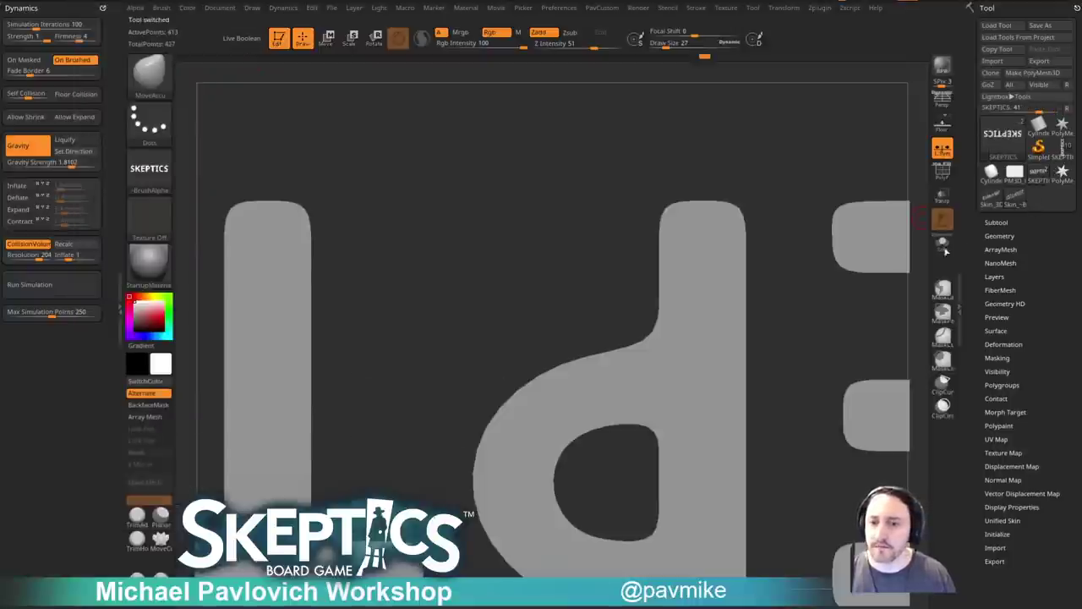
{"action": "left_click_drag", "start_coordinate": [789, 239], "coordinate": [782, 338], "text": "alt"}
{"action": "left_click", "coordinate": [1062, 149]}
{"action": "left_click_drag", "start_coordinate": [855, 215], "coordinate": [826, 426], "text": "alt"}
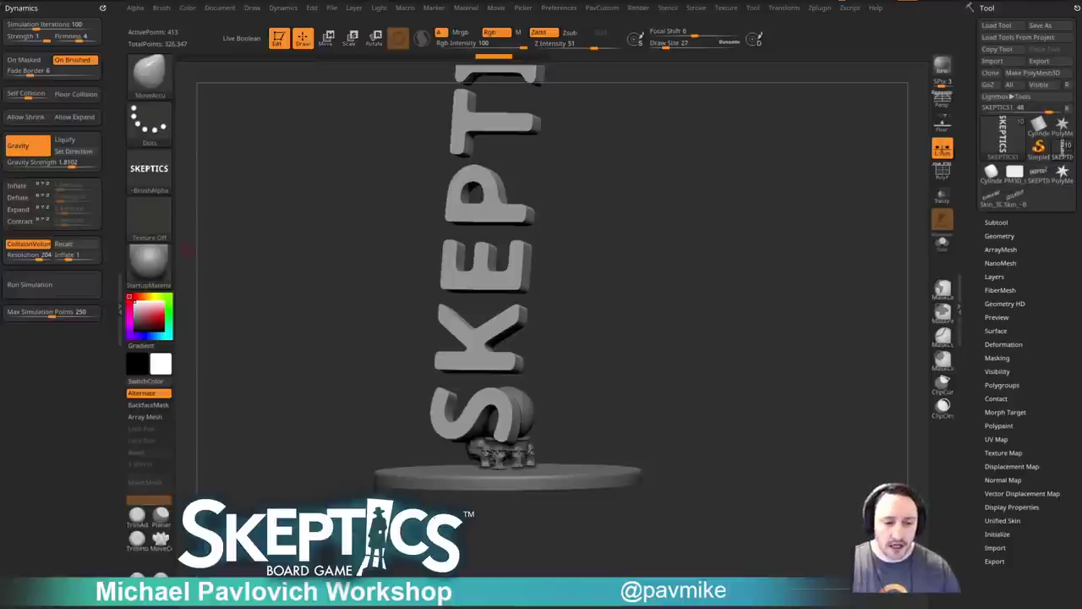
Switch to the browser, open the ZBrush for Concept & Ideation Updated 2021 post on ArtStation, browse its video playlist, and return to ZBrush.
{"action": "left_click_drag", "start_coordinate": [748, 600], "coordinate": [790, 51]}
{"action": "left_click", "coordinate": [70, 71]}
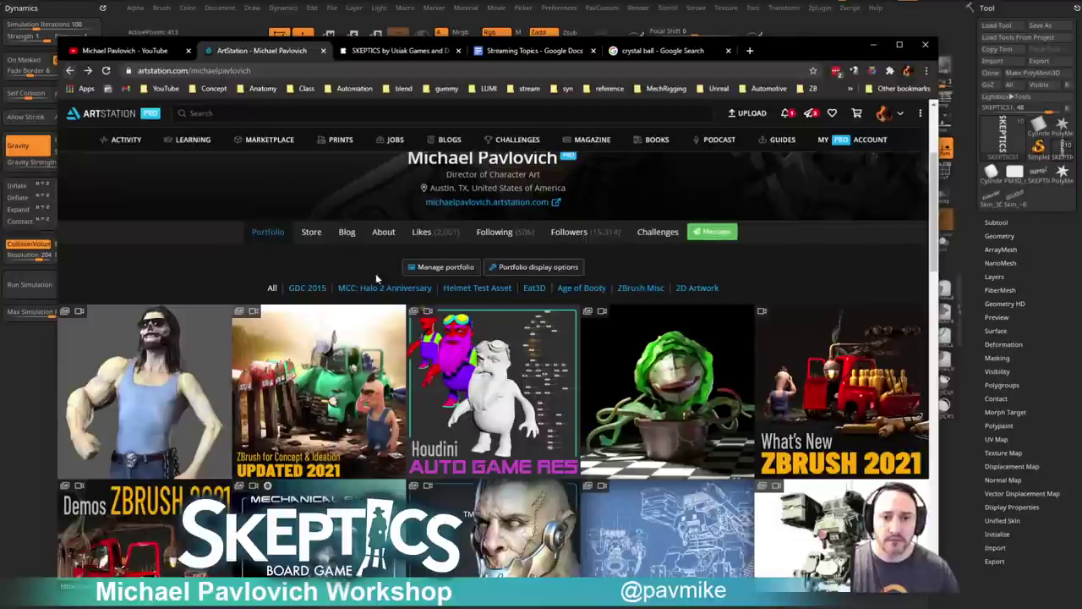
{"action": "left_click", "coordinate": [337, 287]}
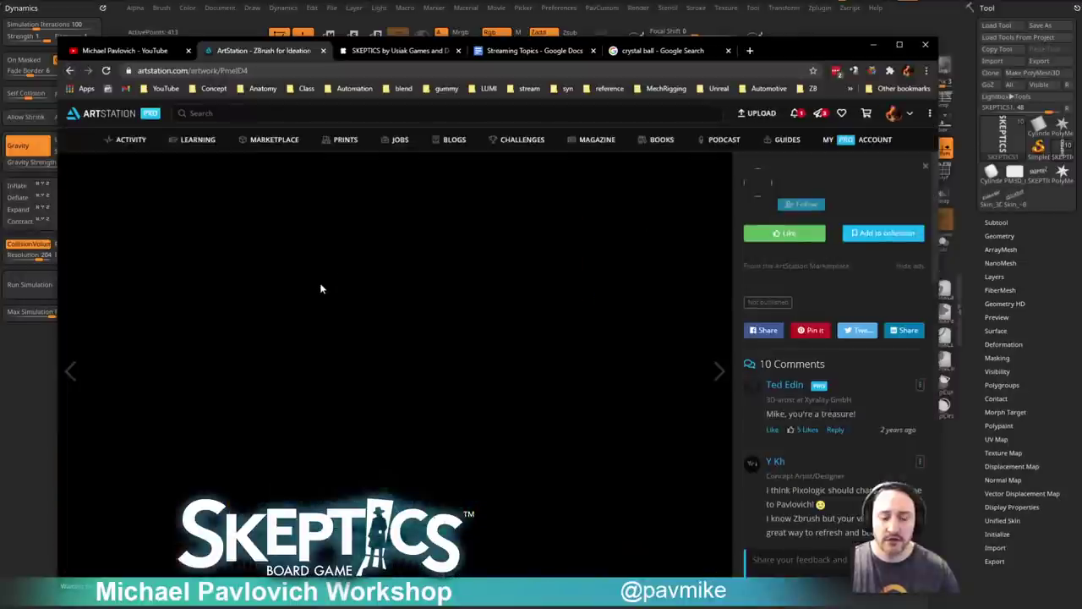
{"action": "scroll", "coordinate": [621, 237], "scroll_direction": "down", "scroll_amount": 20}
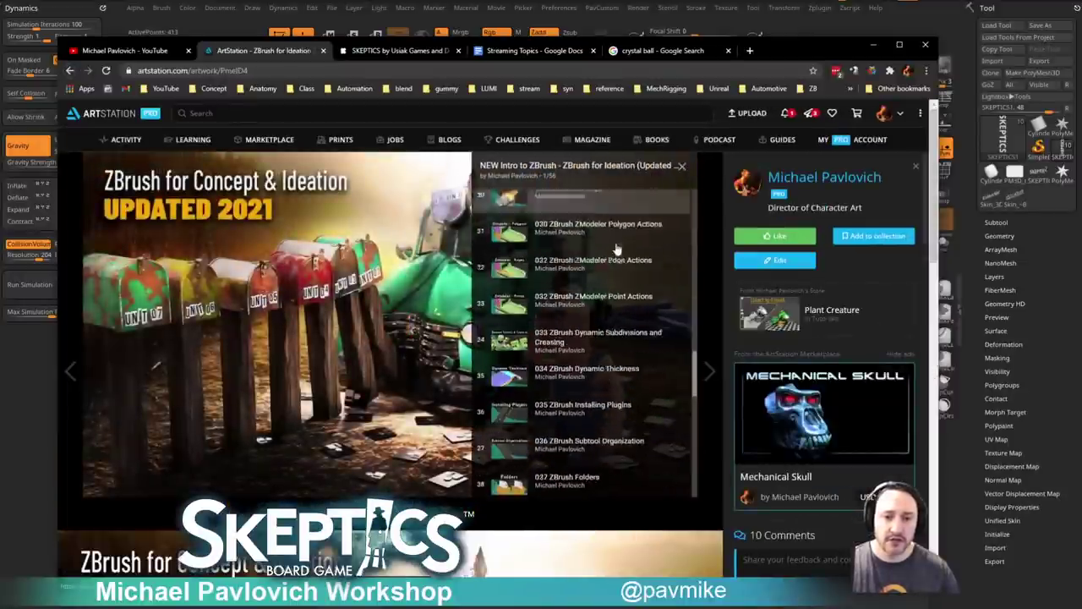
{"action": "left_click", "coordinate": [874, 44]}
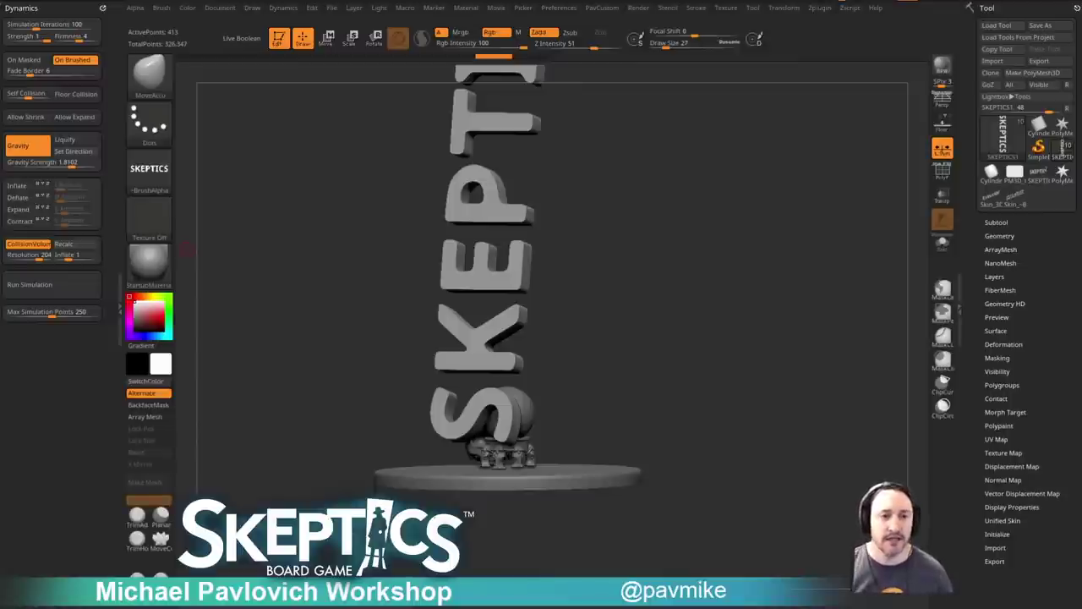
Clear the table scene from the canvas and draw a fresh PolyMesh3D star in Edit mode, squared to the view.
{"action": "key", "text": "t"}
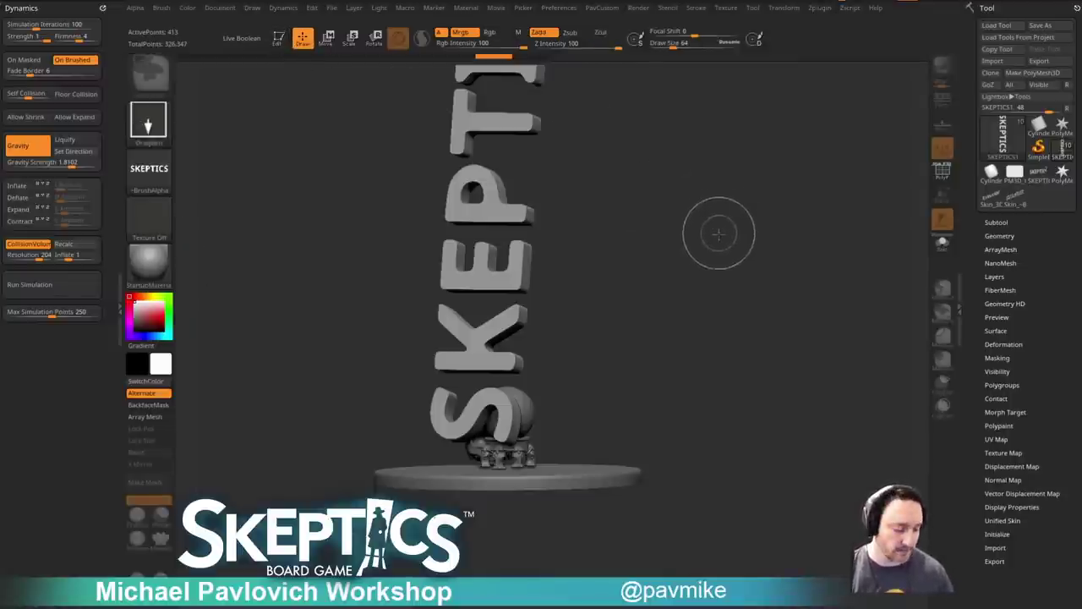
{"action": "key", "text": "ctrl+n"}
{"action": "left_click", "coordinate": [1061, 127]}
{"action": "left_click_drag", "start_coordinate": [459, 357], "coordinate": [511, 531]}
{"action": "key", "text": "t"}
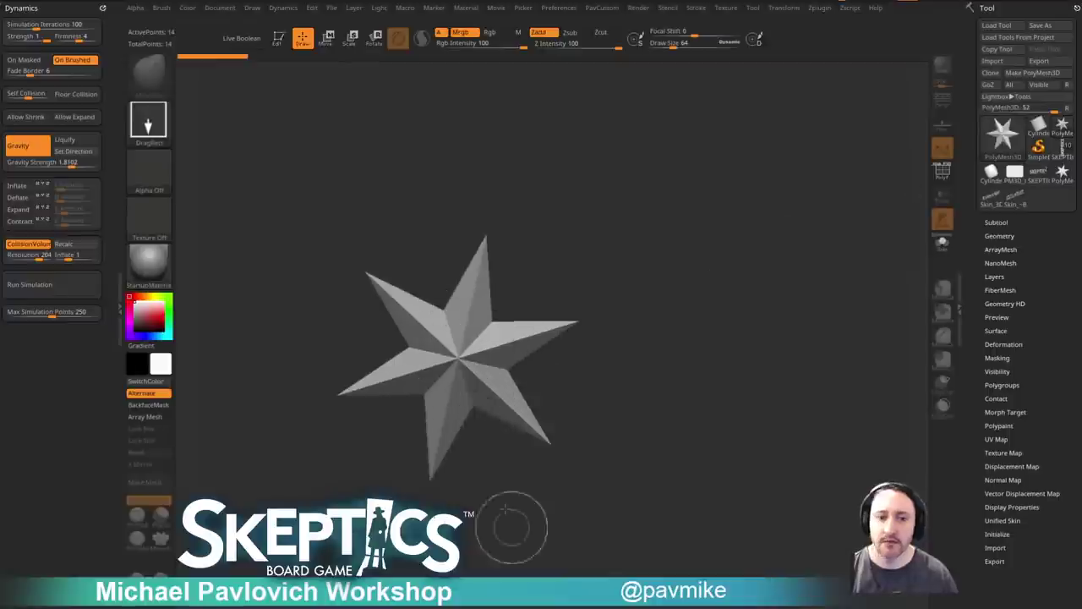
{"action": "left_click_drag", "start_coordinate": [679, 234], "coordinate": [716, 281], "text": "shift"}
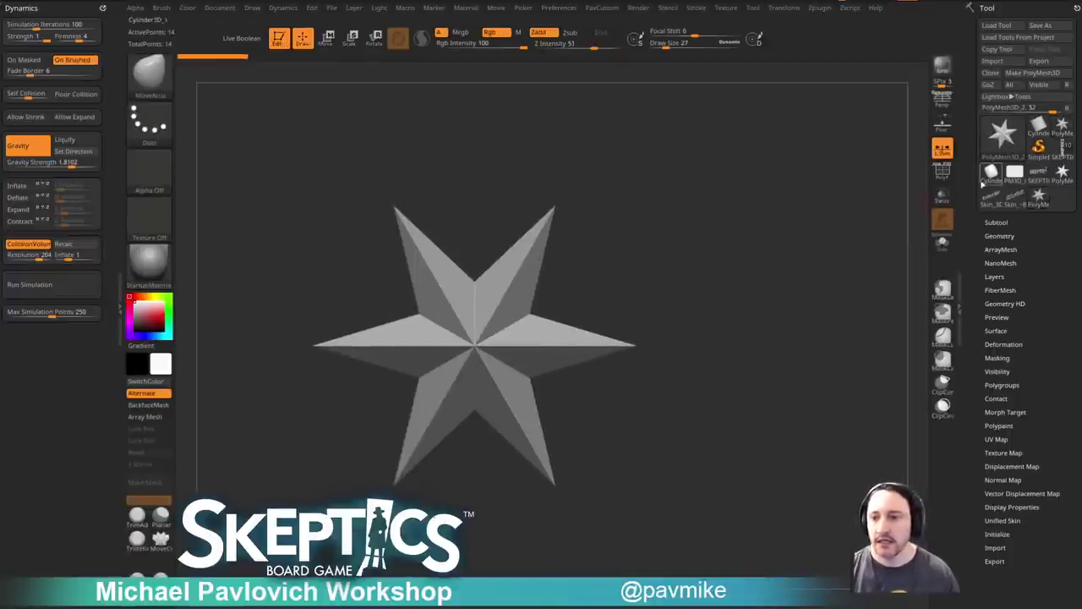
Initialize the star as a QCube with X, Y and Z resolution 2, and display its polyframe.
{"action": "scroll", "coordinate": [988, 438], "scroll_direction": "down", "scroll_amount": 3}
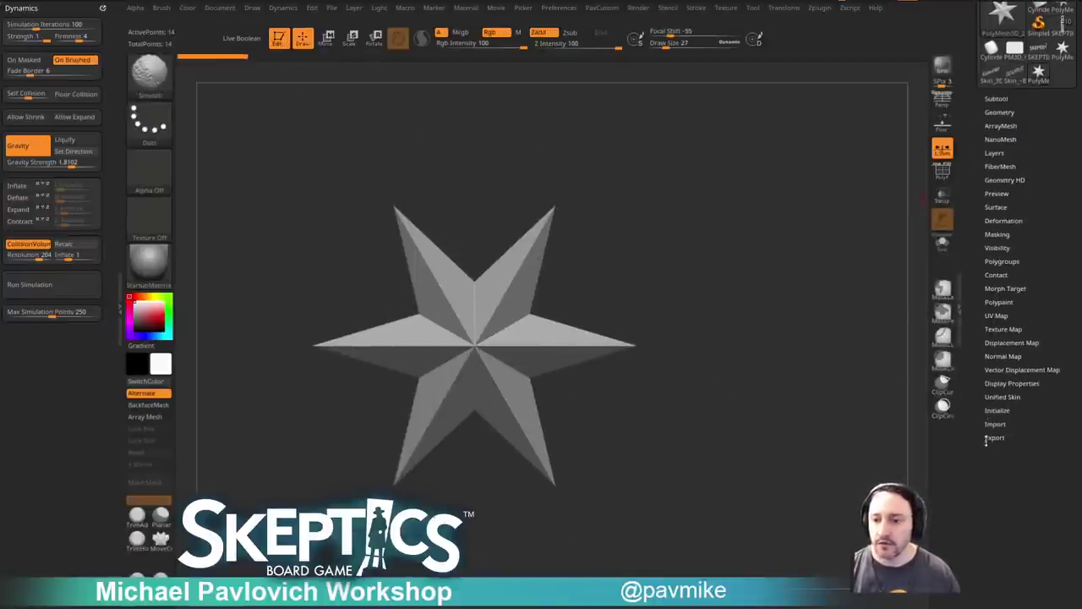
{"action": "left_click", "coordinate": [996, 410]}
{"action": "left_click", "coordinate": [992, 412]}
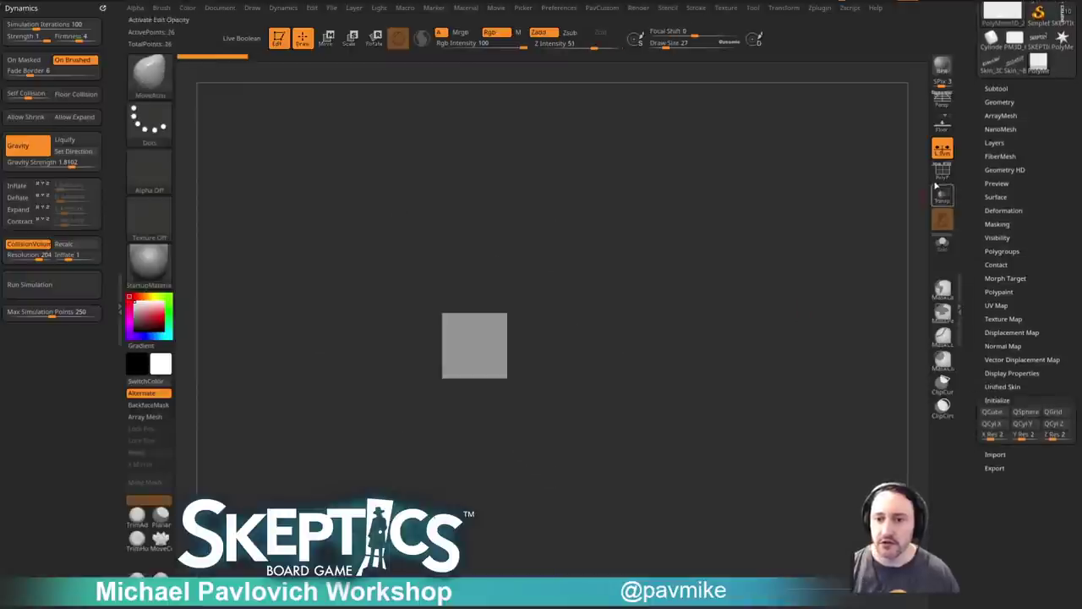
{"action": "left_click", "coordinate": [942, 174]}
{"action": "left_click_drag", "start_coordinate": [803, 307], "coordinate": [744, 342]}
Scale the cube into a thin rectangular slab almost twice as long as it is wide.
{"action": "key", "text": "w"}
{"action": "left_click_drag", "start_coordinate": [470, 312], "coordinate": [497, 417]}
{"action": "left_click_drag", "start_coordinate": [622, 298], "coordinate": [666, 385], "text": "shift"}
{"action": "left_click_drag", "start_coordinate": [475, 383], "coordinate": [479, 435]}
{"action": "key", "text": "q"}
{"action": "left_click_drag", "start_coordinate": [670, 365], "coordinate": [699, 331]}
Turn on dynamic subdivision for the slab and set the crease level to 1.
{"action": "key", "text": "2"}
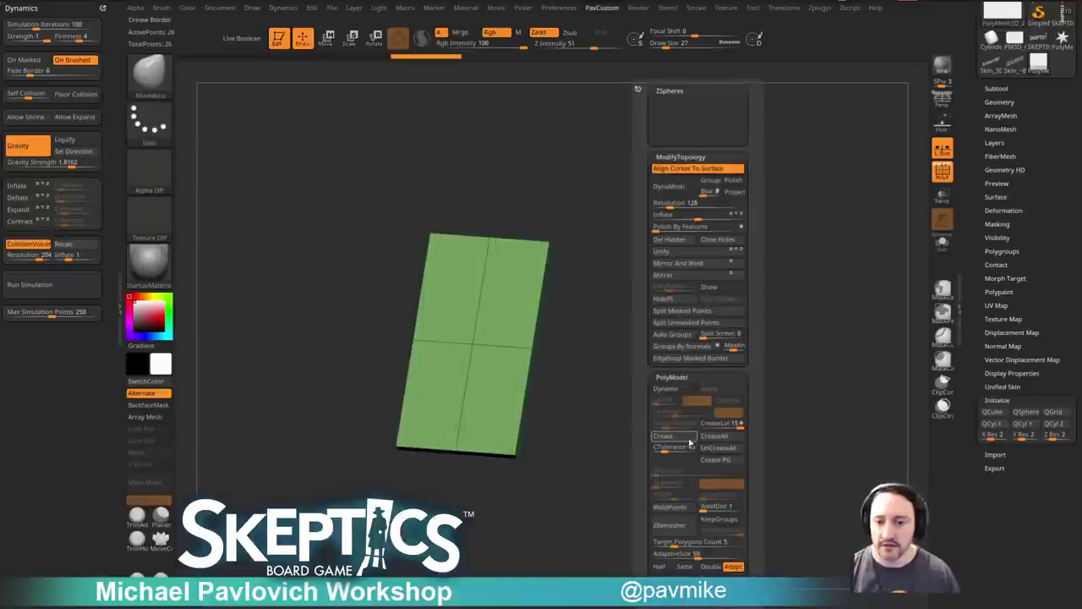
{"action": "left_click", "coordinate": [666, 388]}
{"action": "left_click", "coordinate": [691, 424]}
{"action": "key", "text": "Return"}
{"action": "left_click_drag", "start_coordinate": [586, 444], "coordinate": [640, 386], "text": "shift"}
Select the ZModeler brush and set its edge action to Insert.
{"action": "key", "text": "b"}
{"action": "key", "text": "z"}
{"action": "key", "text": "m"}
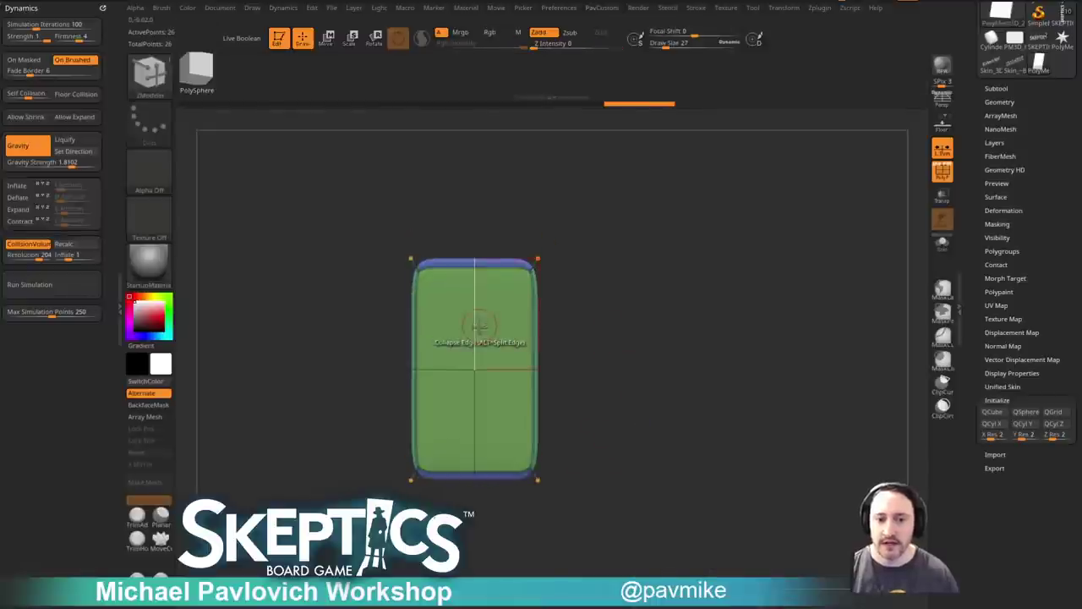
{"action": "key", "text": "space"}
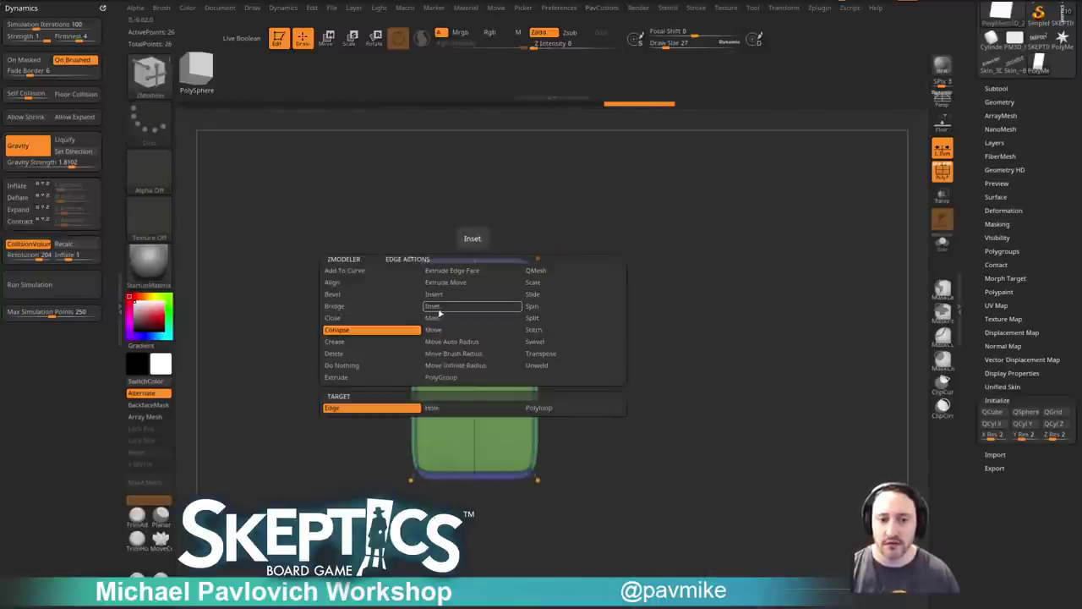
{"action": "left_click", "coordinate": [437, 307]}
Activate symmetry on the X and Z axes, showing the floor grid to check the slab's orientation.
{"action": "left_click", "coordinate": [783, 9]}
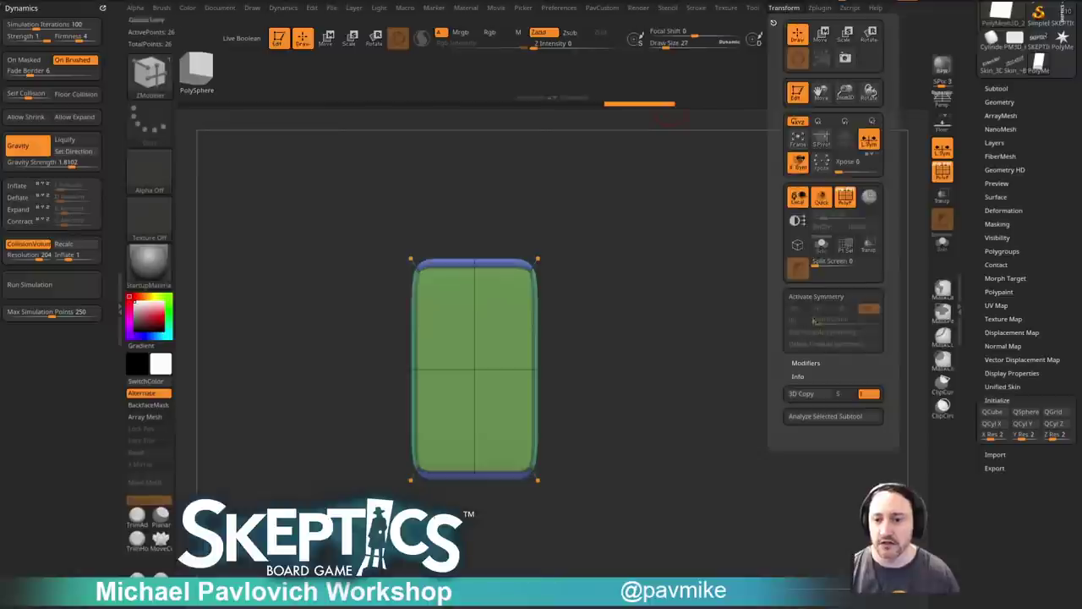
{"action": "left_click", "coordinate": [814, 297]}
{"action": "left_click", "coordinate": [842, 309]}
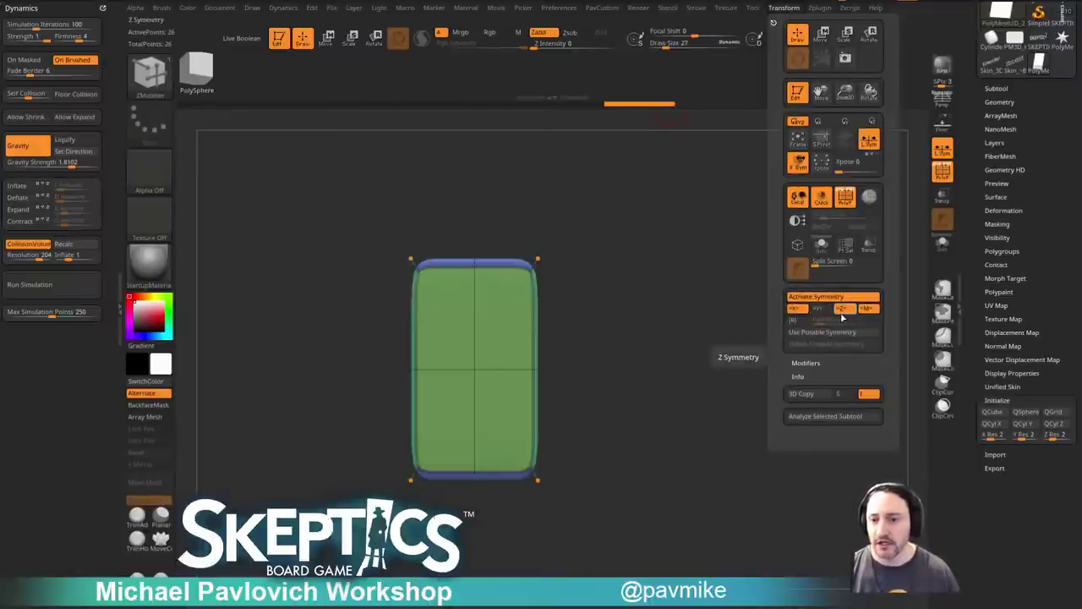
{"action": "left_click", "coordinate": [948, 129]}
{"action": "mouse_move", "coordinate": [799, 252]}
{"action": "left_mouse_down"}
{"action": "mouse_move", "coordinate": [813, 260]}
{"action": "mouse_move", "coordinate": [785, 265]}
{"action": "left_mouse_up"}
{"action": "key", "text": "grave"}
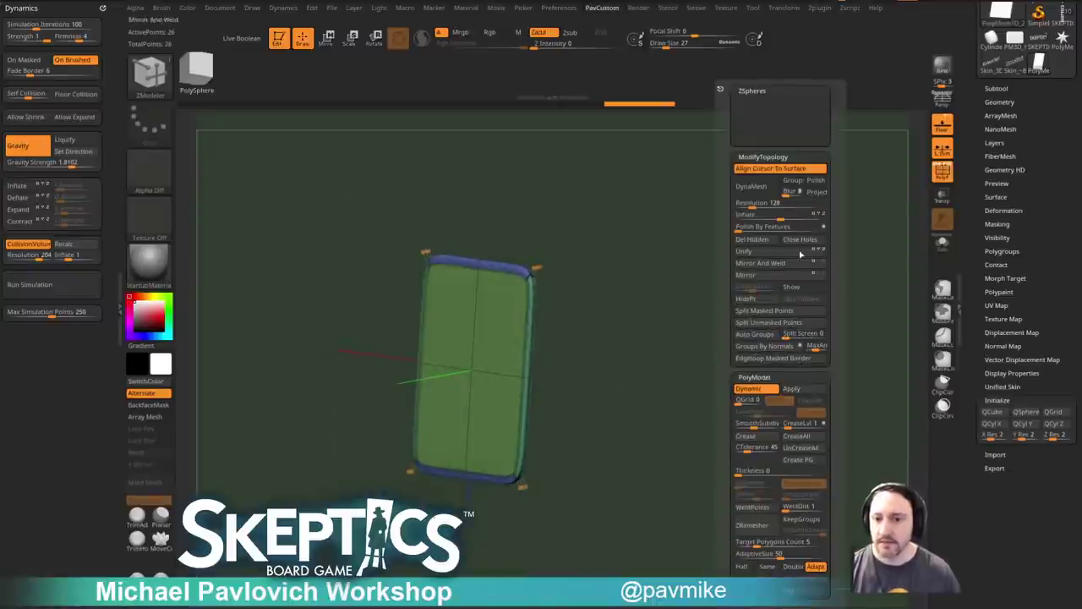
{"action": "left_click", "coordinate": [784, 8]}
{"action": "left_click", "coordinate": [842, 310]}
Set the edge insert target to Single EdgeLoop and insert mirrored loops near the slab's two short ends.
{"action": "left_click_drag", "start_coordinate": [710, 317], "coordinate": [668, 317], "text": "shift"}
{"action": "key", "text": "space"}
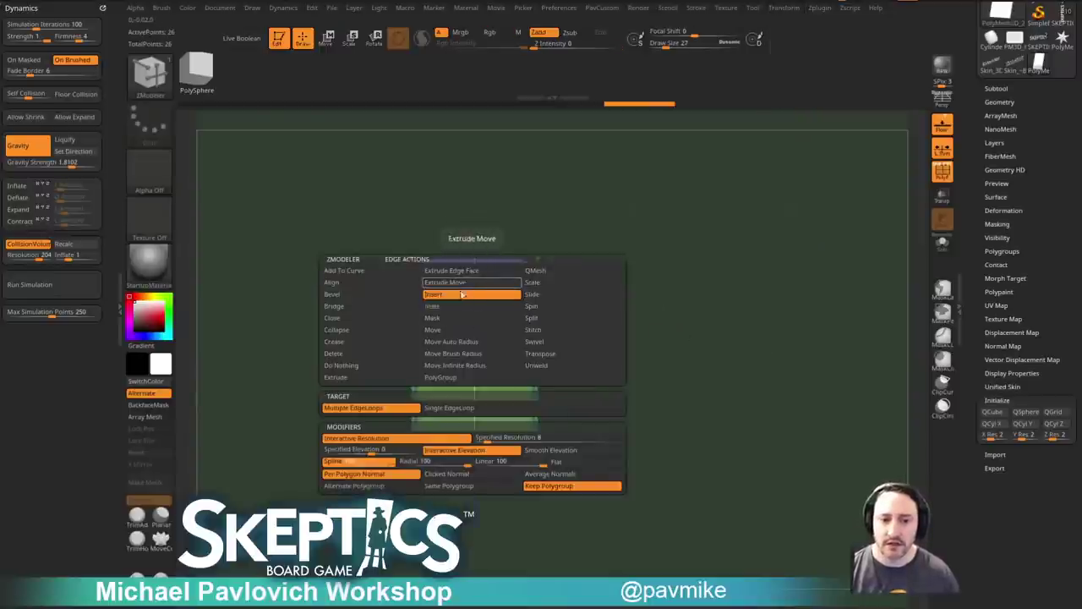
{"action": "left_click", "coordinate": [449, 408]}
{"action": "left_click", "coordinate": [475, 293]}
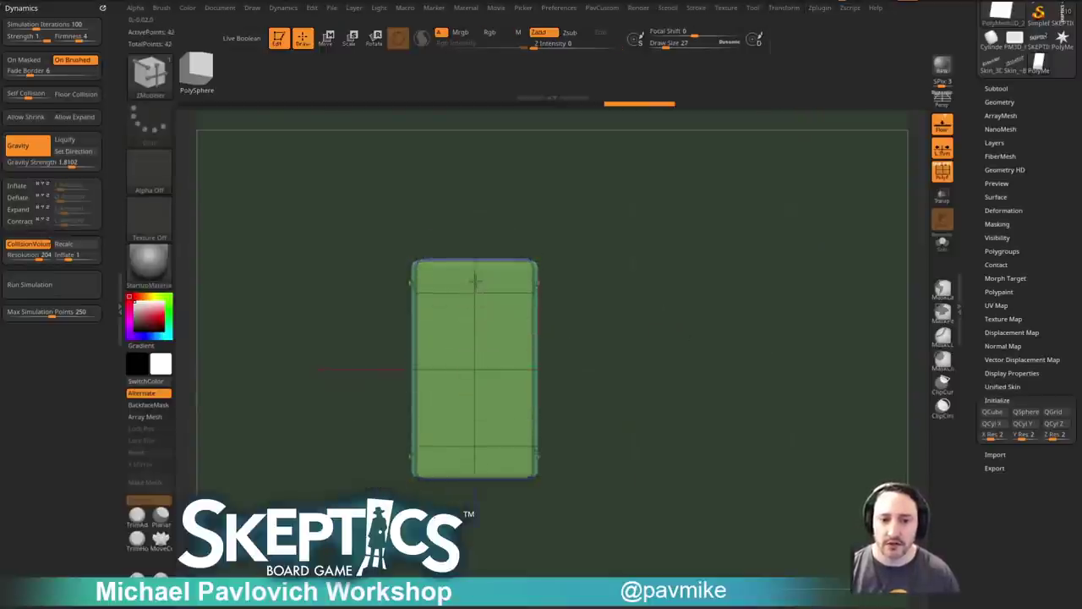
Insert mirrored lengthwise edge loops near the slab's two long sides and check the smoothed edges with the wireframe hidden.
{"action": "left_click", "coordinate": [499, 284]}
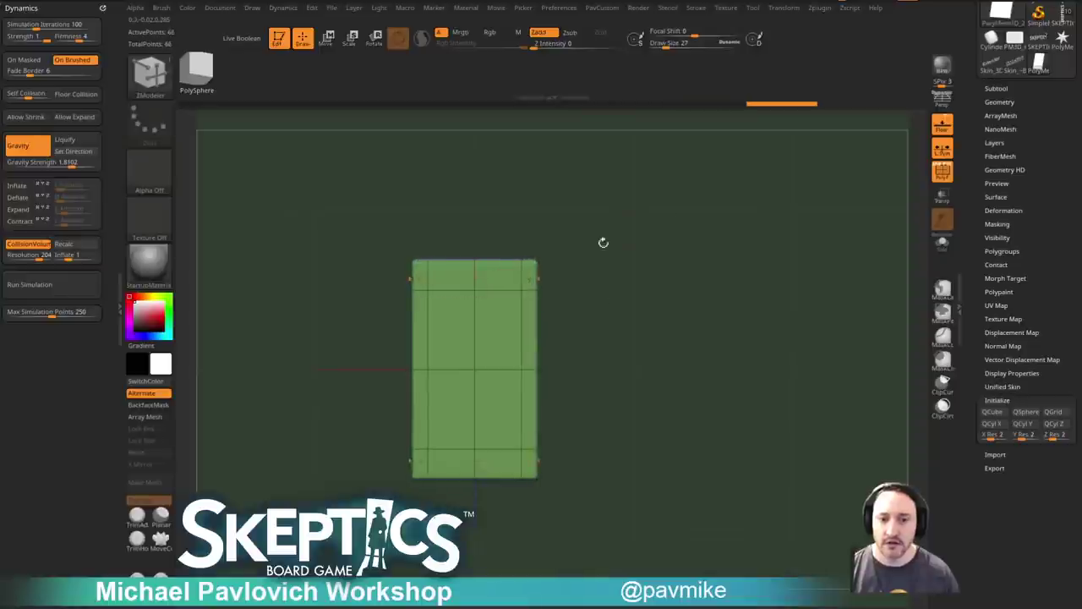
{"action": "left_click_drag", "start_coordinate": [763, 221], "coordinate": [778, 254], "text": "alt"}
{"action": "key", "text": "shift+d"}
{"action": "key", "text": "d"}
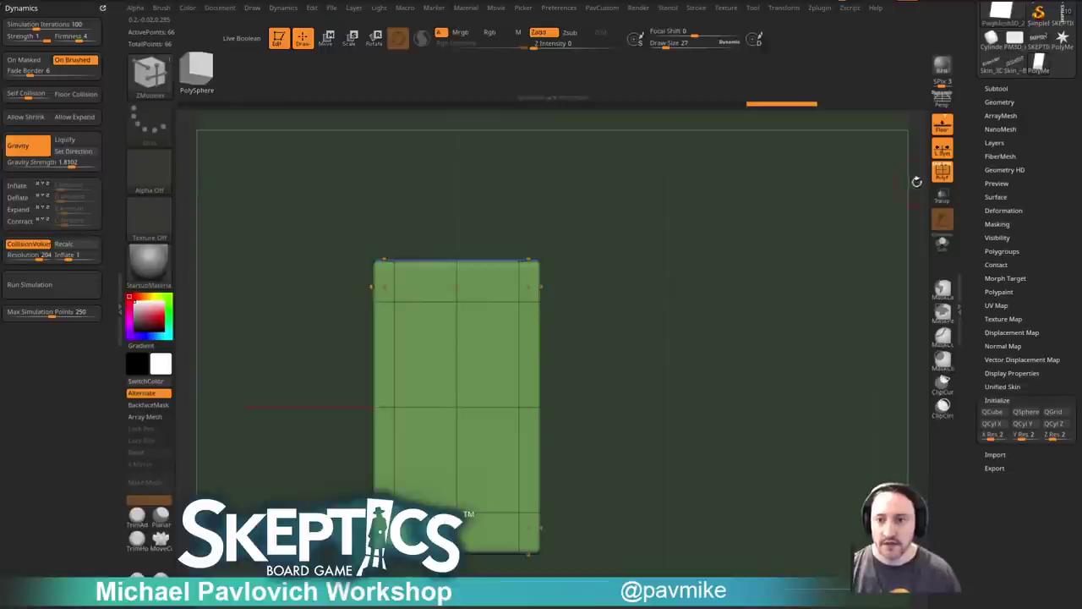
{"action": "left_click", "coordinate": [939, 174]}
{"action": "left_click_drag", "start_coordinate": [847, 223], "coordinate": [829, 232]}
{"action": "key", "text": "2"}
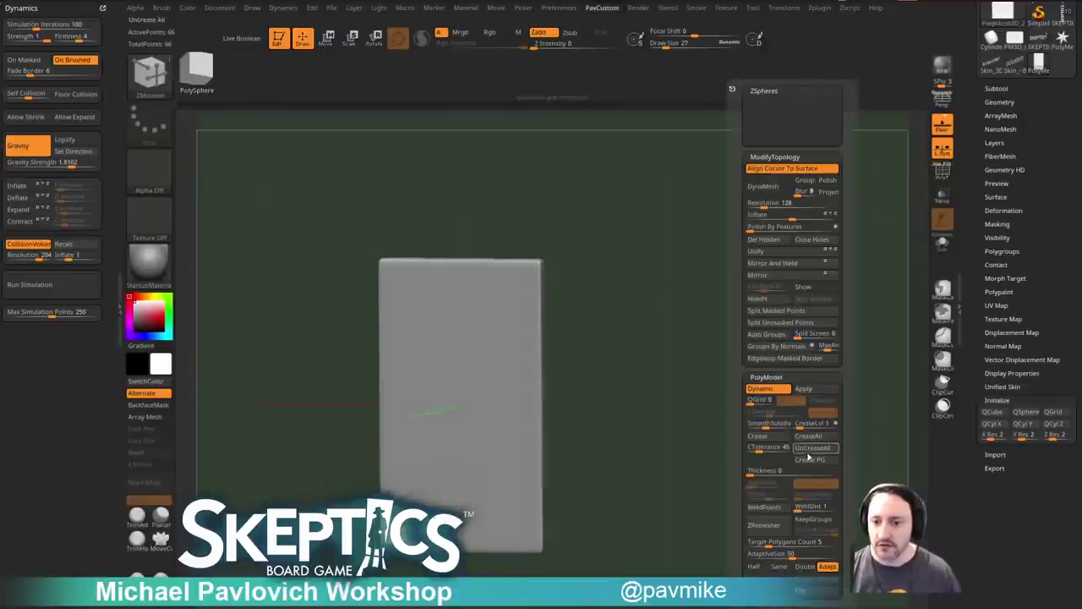
{"action": "left_click_drag", "start_coordinate": [703, 411], "coordinate": [702, 289]}
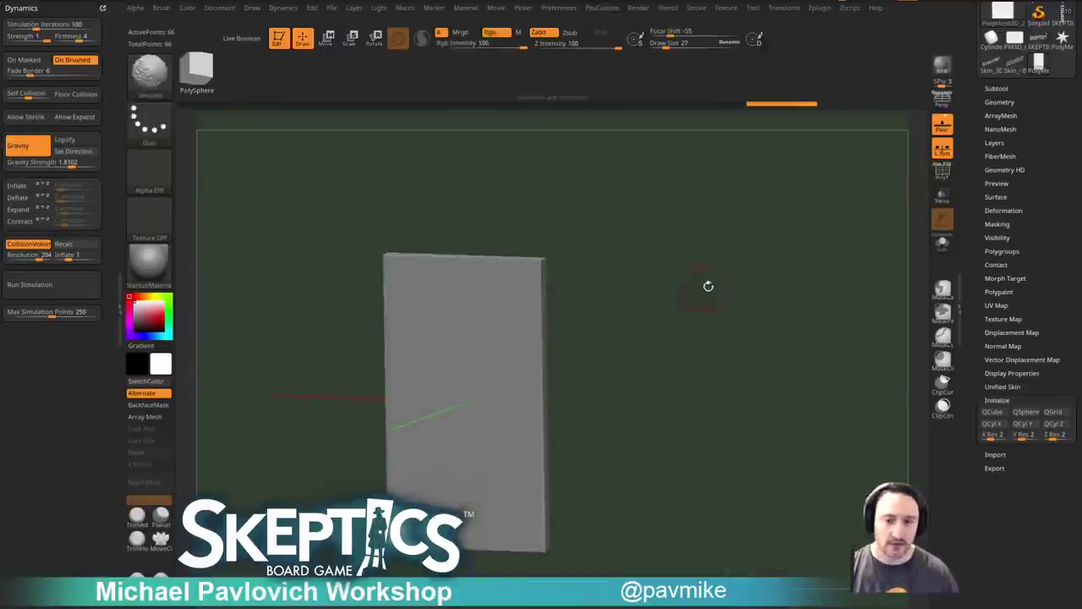
Show the wireframe, delete the extra edge loops along the slab's thin sides, and set the edge action to Crease.
{"action": "left_click", "coordinate": [942, 171]}
{"action": "left_click_drag", "start_coordinate": [831, 222], "coordinate": [572, 285]}
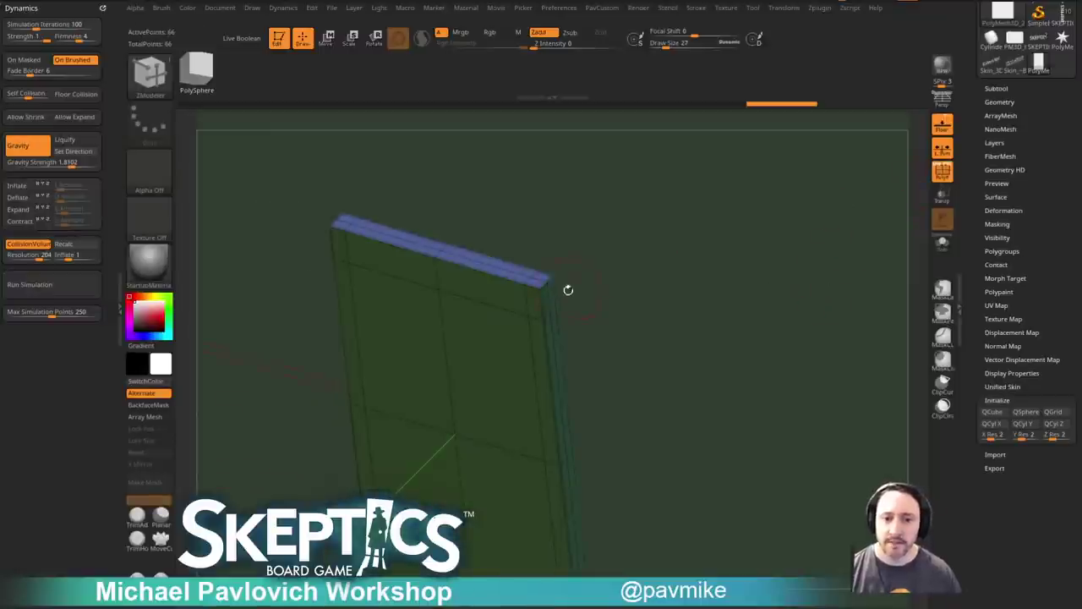
{"action": "key", "text": "space"}
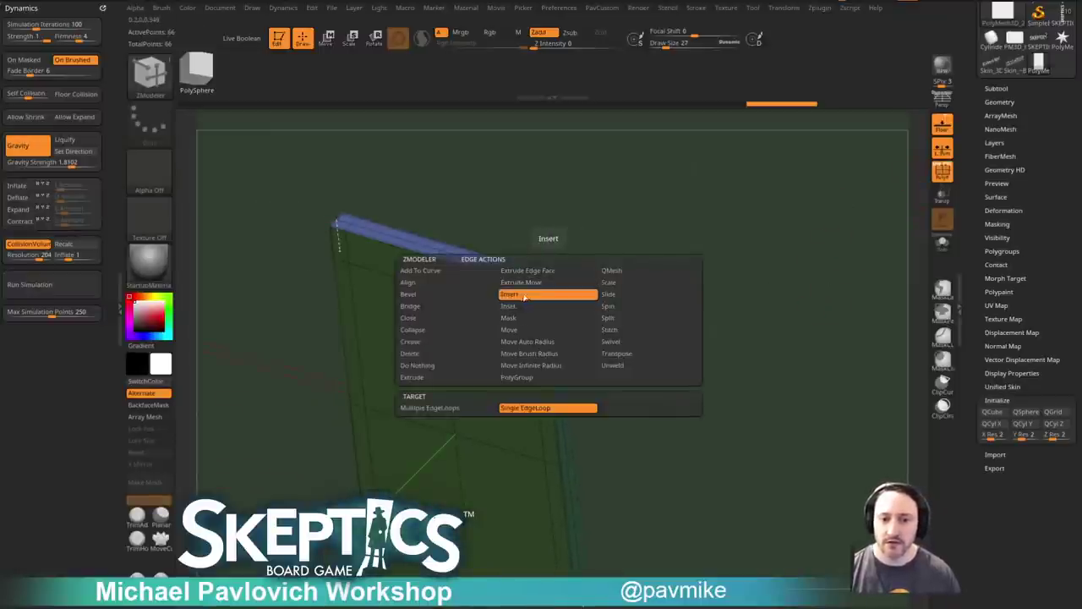
{"action": "key", "text": "space"}
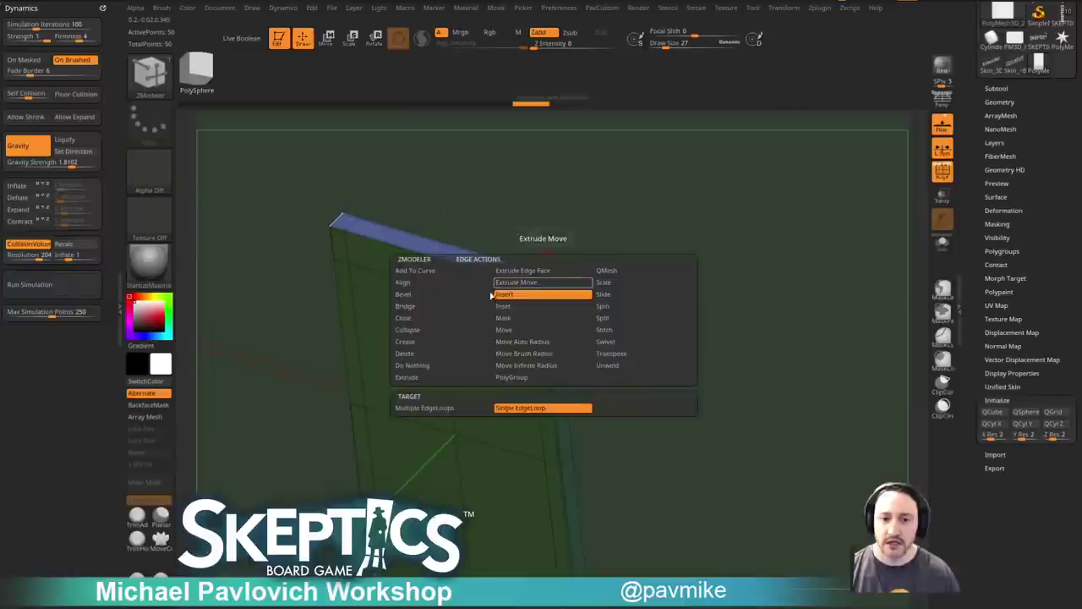
{"action": "left_click", "coordinate": [437, 343]}
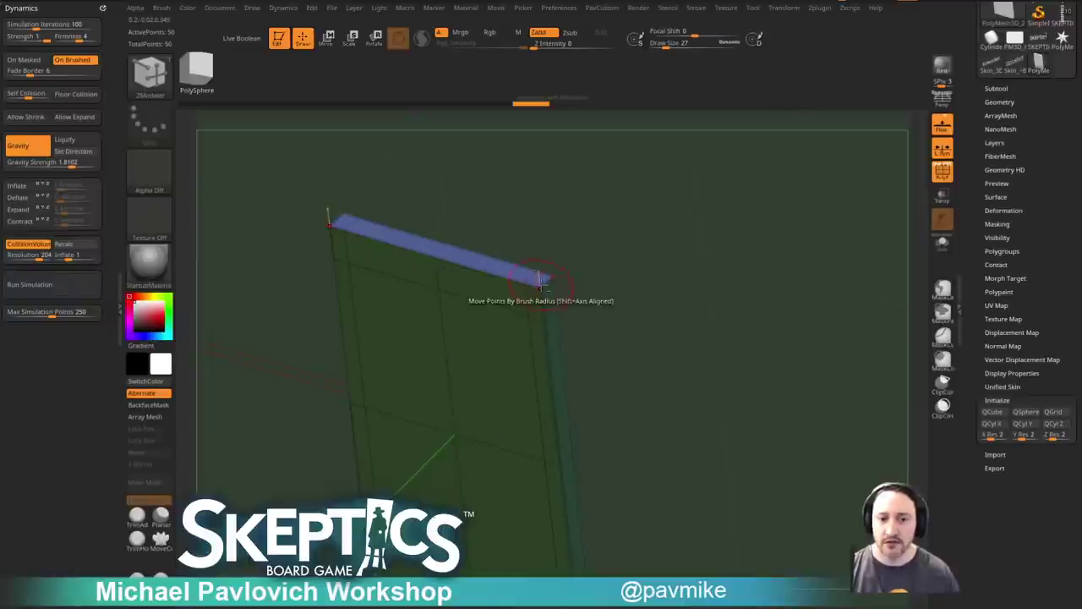
Set the edge action to Slide with EdgeLoop Complete and reposition the mirrored loops near the slab's short ends and long sides.
{"action": "left_click_drag", "start_coordinate": [642, 280], "coordinate": [683, 244], "text": "shift"}
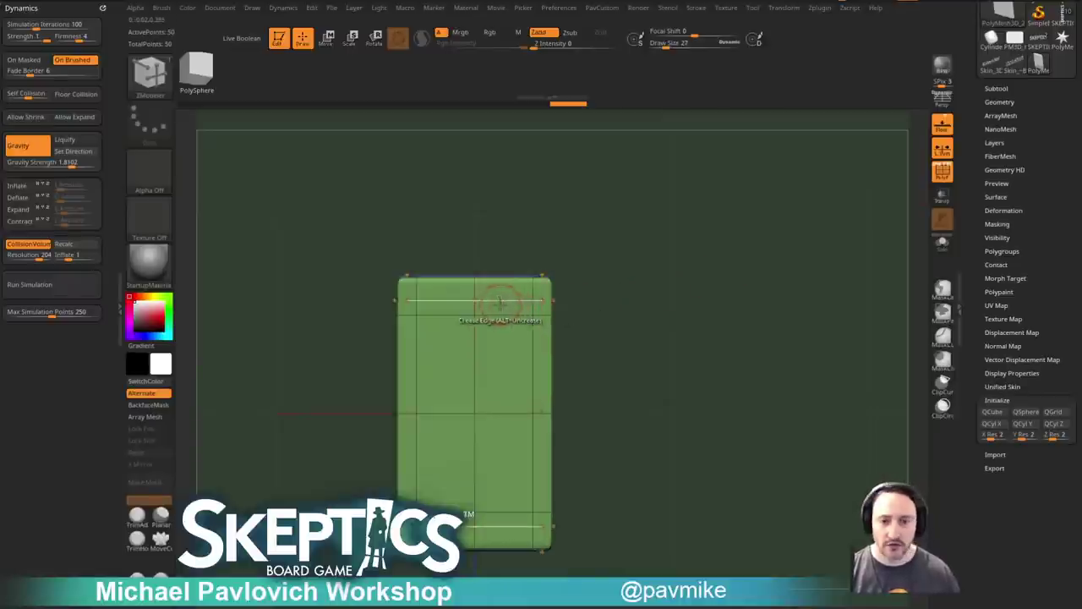
{"action": "key", "text": "space"}
{"action": "left_click", "coordinate": [562, 294]}
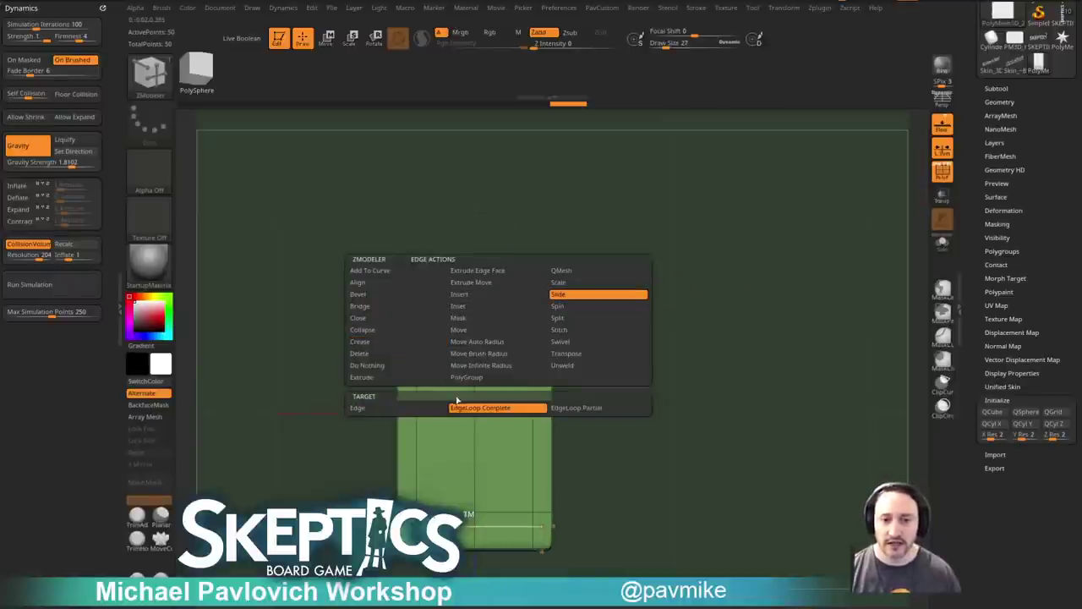
{"action": "left_click_drag", "start_coordinate": [512, 310], "coordinate": [513, 291]}
{"action": "right_click_drag", "start_coordinate": [516, 296], "coordinate": [525, 304], "text": "shift"}
{"action": "mouse_move", "coordinate": [534, 334]}
{"action": "left_mouse_down"}
{"action": "mouse_move", "coordinate": [510, 333]}
{"action": "mouse_move", "coordinate": [522, 333]}
{"action": "left_mouse_up"}
{"action": "left_click", "coordinate": [942, 172]}
{"action": "left_click_drag", "start_coordinate": [821, 278], "coordinate": [761, 296]}
{"action": "key", "text": "w"}
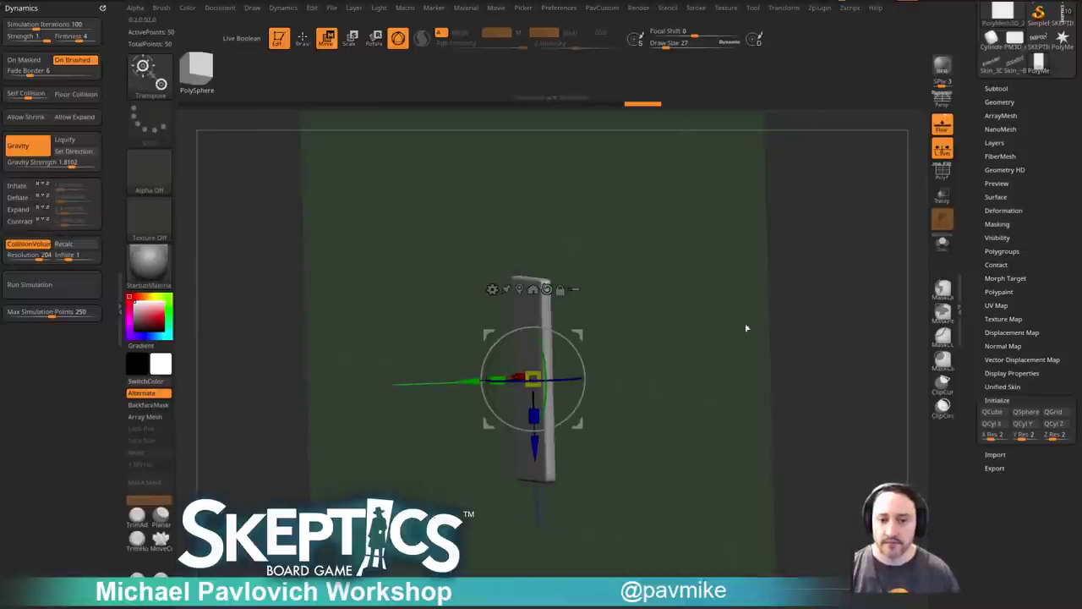
{"action": "key", "text": "2"}
{"action": "left_click", "coordinate": [765, 446]}
{"action": "left_click_drag", "start_coordinate": [669, 392], "coordinate": [709, 372], "text": "shift"}
{"action": "mouse_move", "coordinate": [709, 372]}
{"action": "left_mouse_down", "text": "alt"}
{"action": "mouse_move", "coordinate": [693, 383]}
{"action": "mouse_move", "coordinate": [751, 341]}
{"action": "mouse_move", "coordinate": [716, 361]}
{"action": "left_mouse_up", "text": "alt"}
{"action": "key", "text": "q"}
{"action": "key", "text": "ctrl+z"}
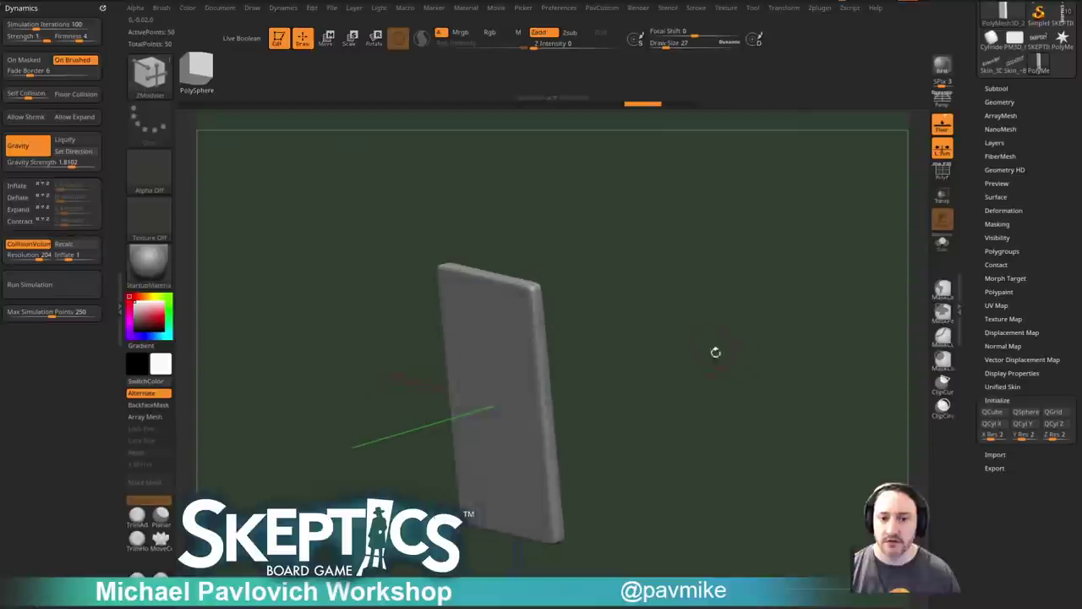
Scale the slab slightly thinner through its thickness and slightly shorter along its length with the gizmo.
{"action": "key", "text": "w"}
{"action": "left_click_drag", "start_coordinate": [475, 412], "coordinate": [486, 410]}
{"action": "key", "text": "q"}
{"action": "left_click_drag", "start_coordinate": [700, 376], "coordinate": [719, 356], "text": "shift"}
{"action": "key", "text": "w"}
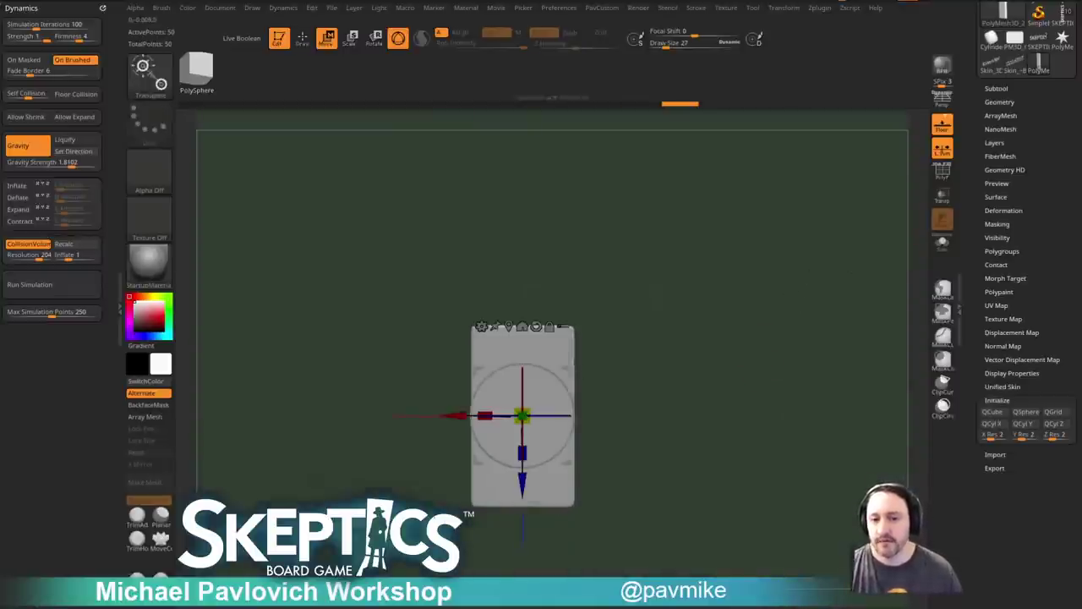
{"action": "left_click_drag", "start_coordinate": [523, 452], "coordinate": [525, 446]}
{"action": "key", "text": "q"}
{"action": "mouse_move", "coordinate": [771, 358]}
{"action": "left_mouse_down"}
{"action": "mouse_move", "coordinate": [816, 328]}
{"action": "mouse_move", "coordinate": [799, 377]}
{"action": "mouse_move", "coordinate": [803, 348]}
{"action": "left_mouse_up"}
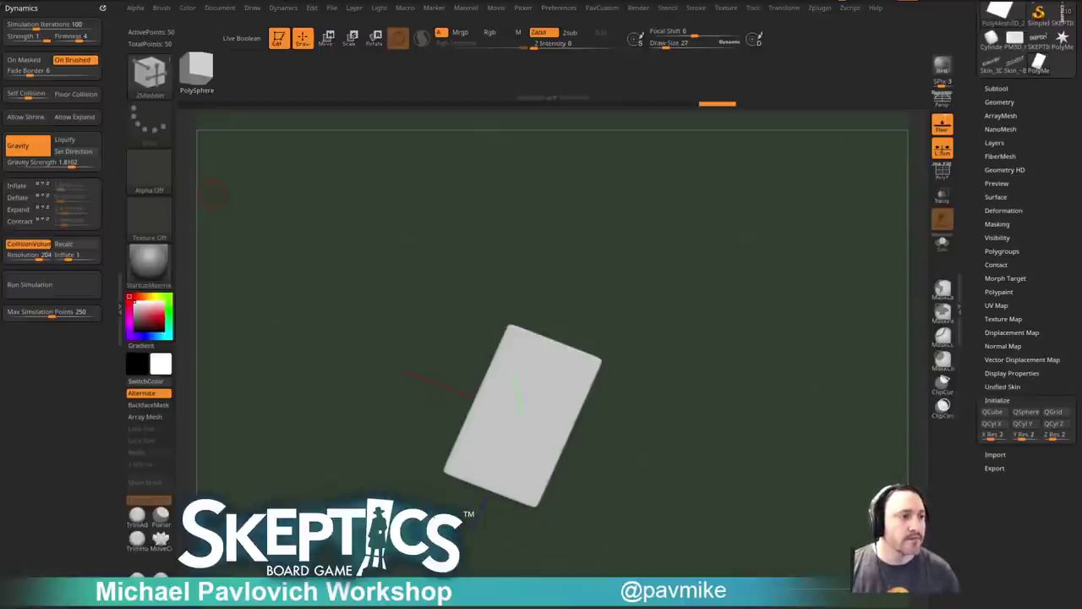
Switch to the browser, return to the ArtStation portfolio page, and copy its address.
{"action": "left_click_drag", "start_coordinate": [1081, 254], "coordinate": [798, 51]}
{"action": "left_click", "coordinate": [280, 70]}
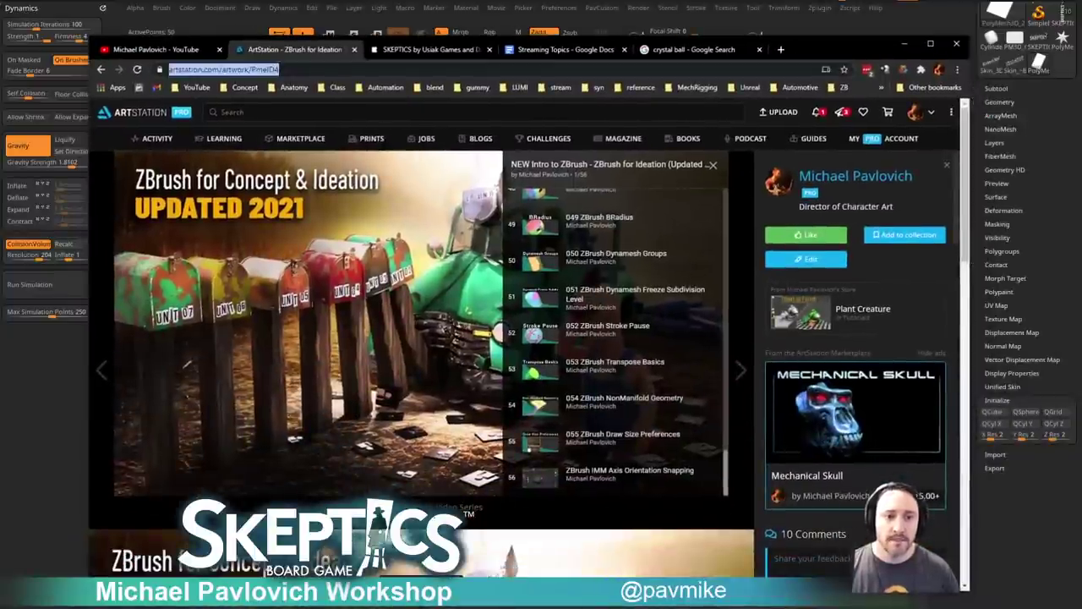
{"action": "left_click", "coordinate": [101, 70]}
{"action": "left_click", "coordinate": [319, 73]}
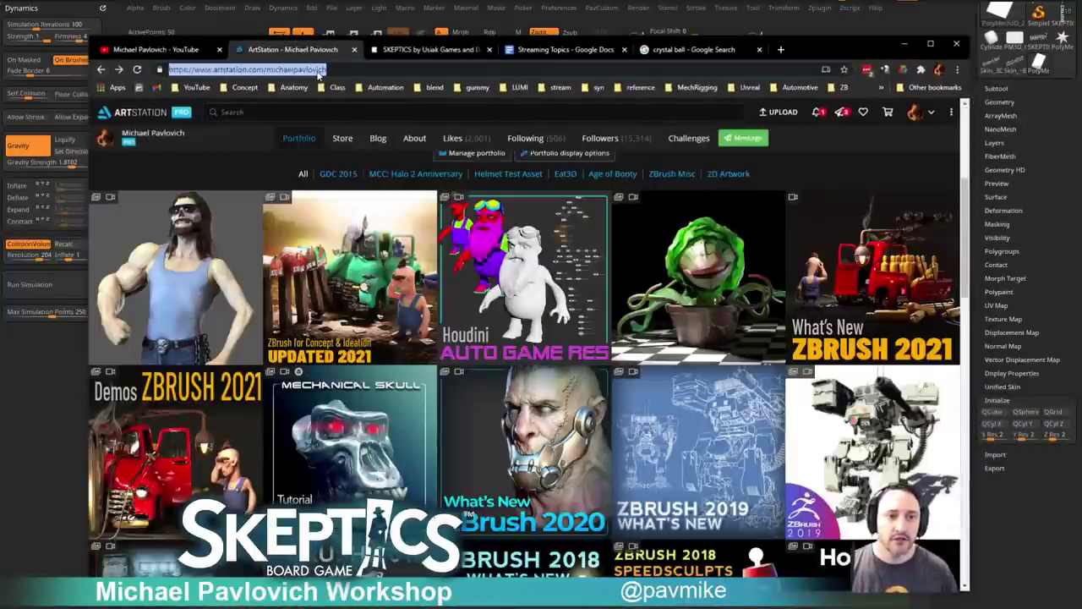
{"action": "key", "text": "alt+Tab"}
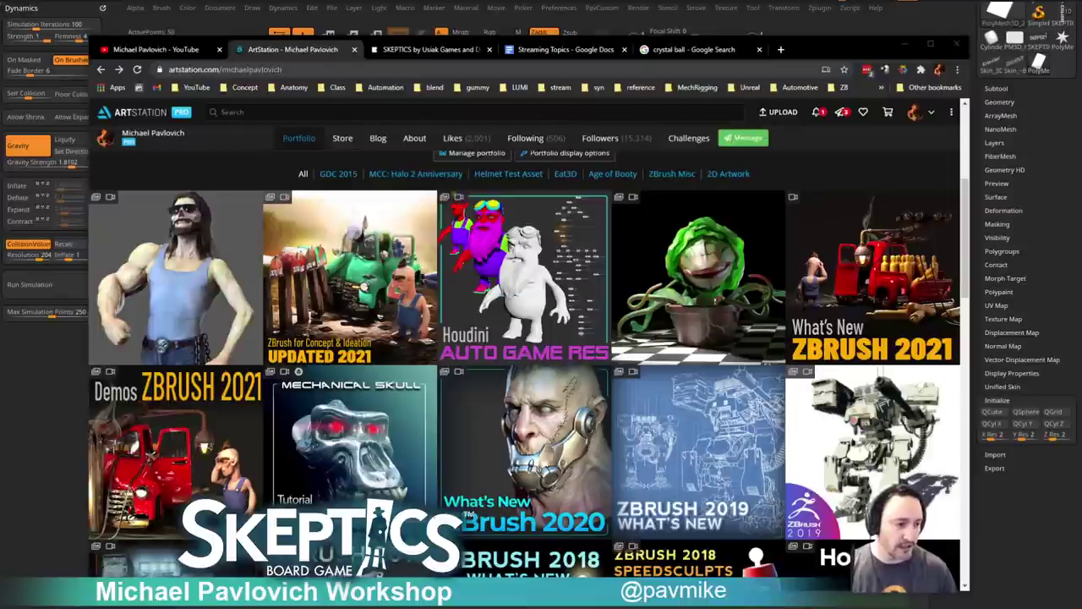
Go back to the YouTube channel's playlists page and copy its address.
{"action": "left_click", "coordinate": [170, 57]}
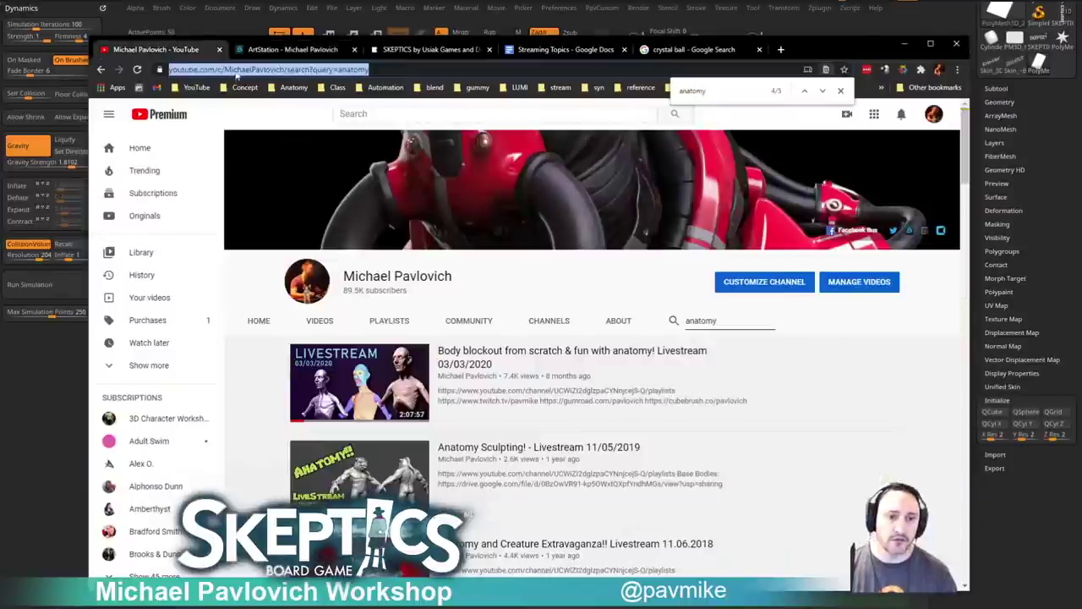
{"action": "left_click", "coordinate": [100, 70]}
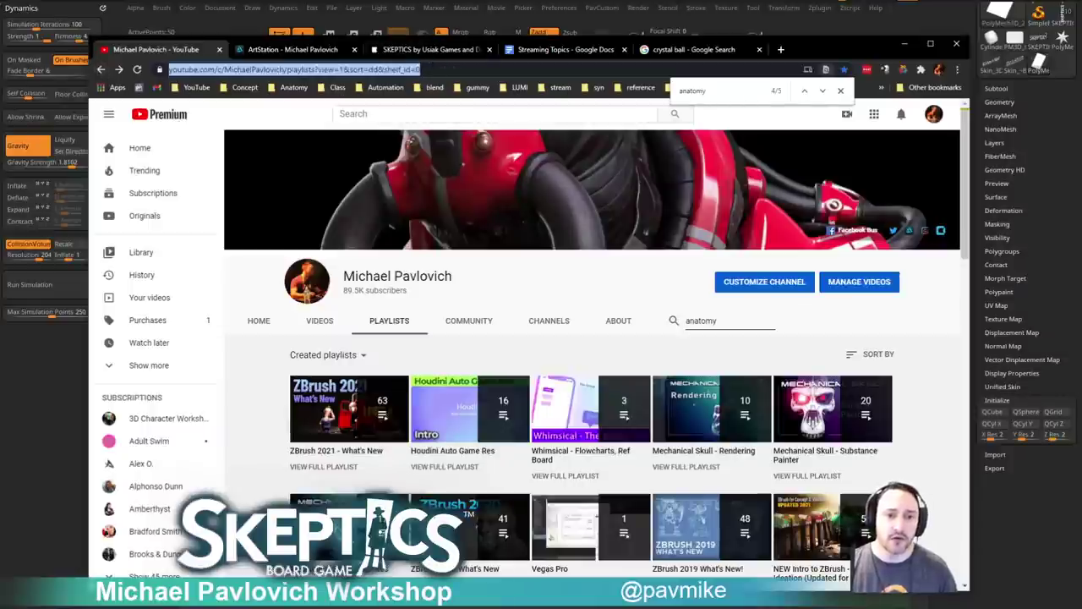
{"action": "left_click", "coordinate": [432, 71]}
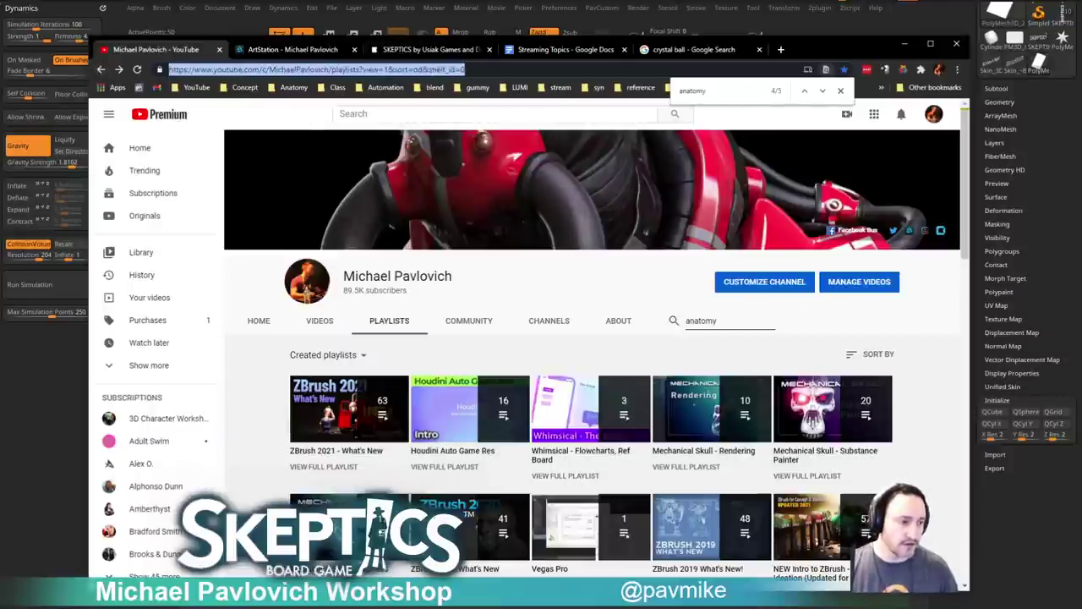
{"action": "key", "text": "alt+Tab"}
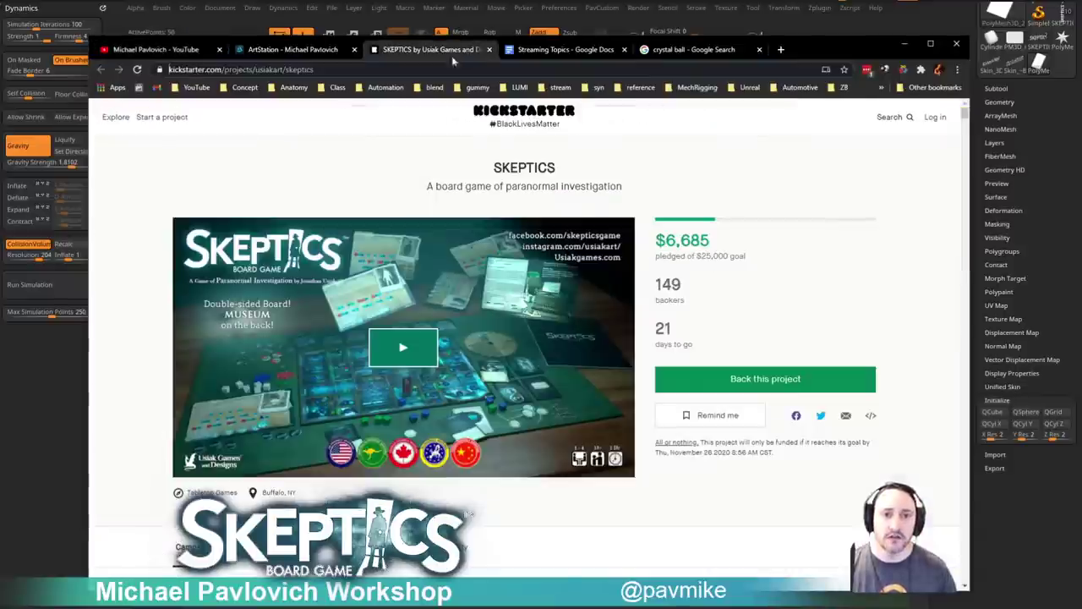
Open the SKEPTICS Kickstarter page and copy its address.
{"action": "left_click", "coordinate": [452, 50]}
{"action": "triple_click", "coordinate": [437, 69]}
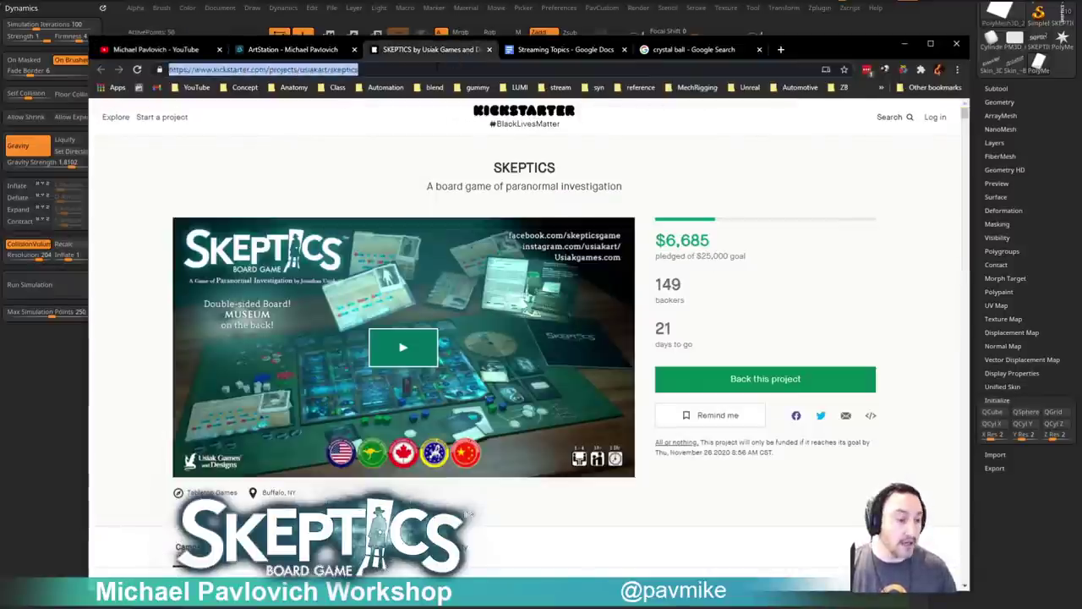
{"action": "key", "text": "alt+Tab"}
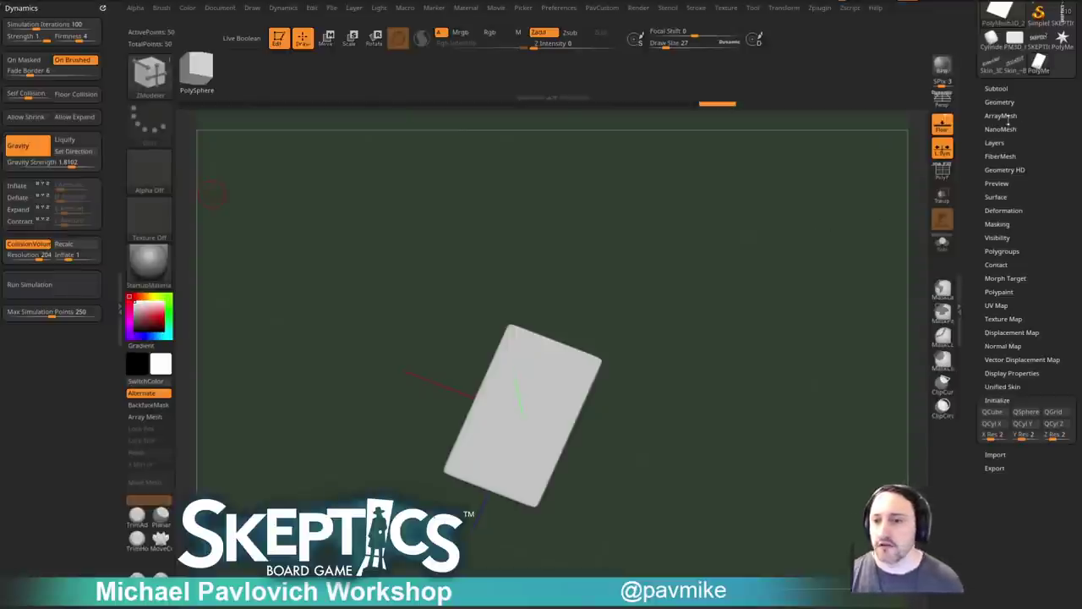
Switch to ZBrush and load the long-haired skull-faced character model in place of the slab.
{"action": "left_click_drag", "start_coordinate": [974, 110], "coordinate": [994, 198]}
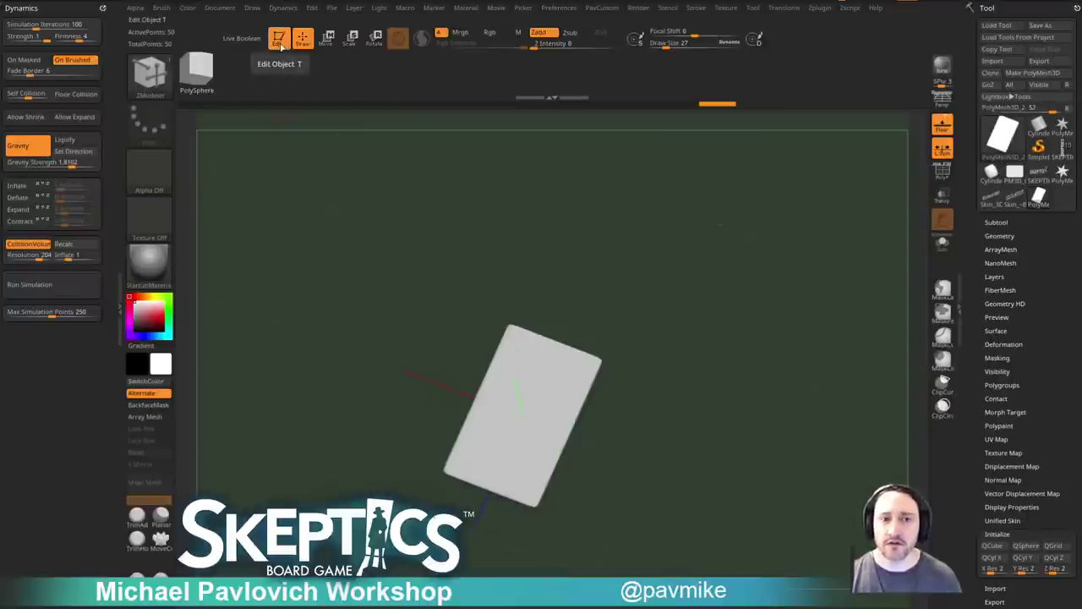
{"action": "mouse_move", "coordinate": [674, 109]}
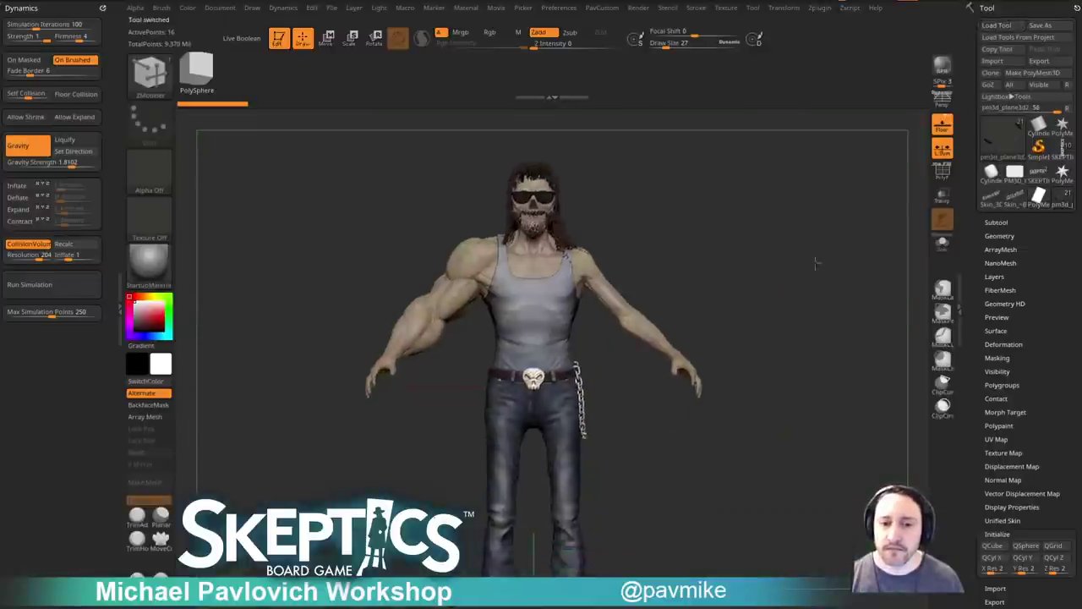
{"action": "left_click_drag", "start_coordinate": [816, 264], "coordinate": [773, 274]}
Turn off polypaint on all subtools, hide the floor grid, and select the character's jeans subtool.
{"action": "left_click", "coordinate": [1003, 223], "text": "shift"}
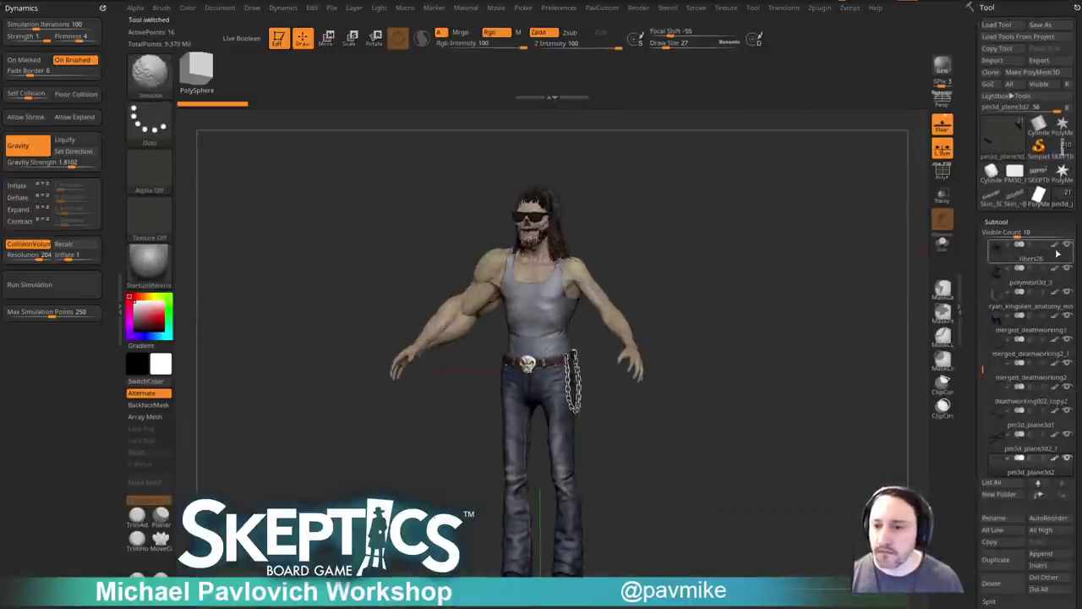
{"action": "left_click", "coordinate": [1055, 245], "text": "shift"}
{"action": "left_click", "coordinate": [944, 126]}
{"action": "left_click_drag", "start_coordinate": [774, 299], "coordinate": [811, 338]}
{"action": "left_click", "coordinate": [614, 411], "text": "alt"}
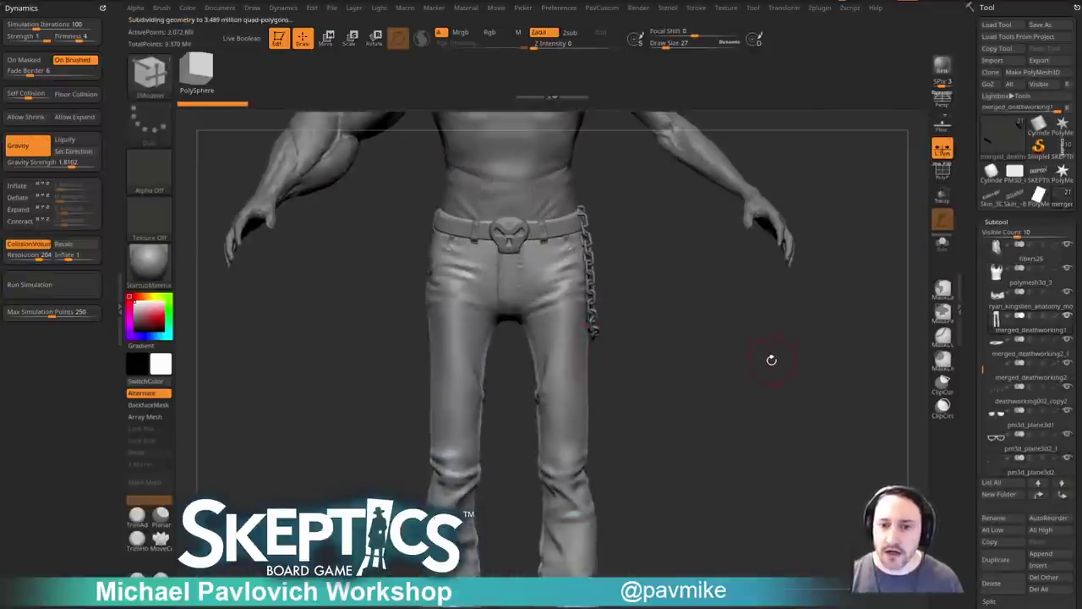
Lower the jeans to subdivision level 4 and isolate them to examine the folds on the lower legs.
{"action": "left_click_drag", "start_coordinate": [976, 345], "coordinate": [980, 281]}
{"action": "left_click", "coordinate": [999, 279]}
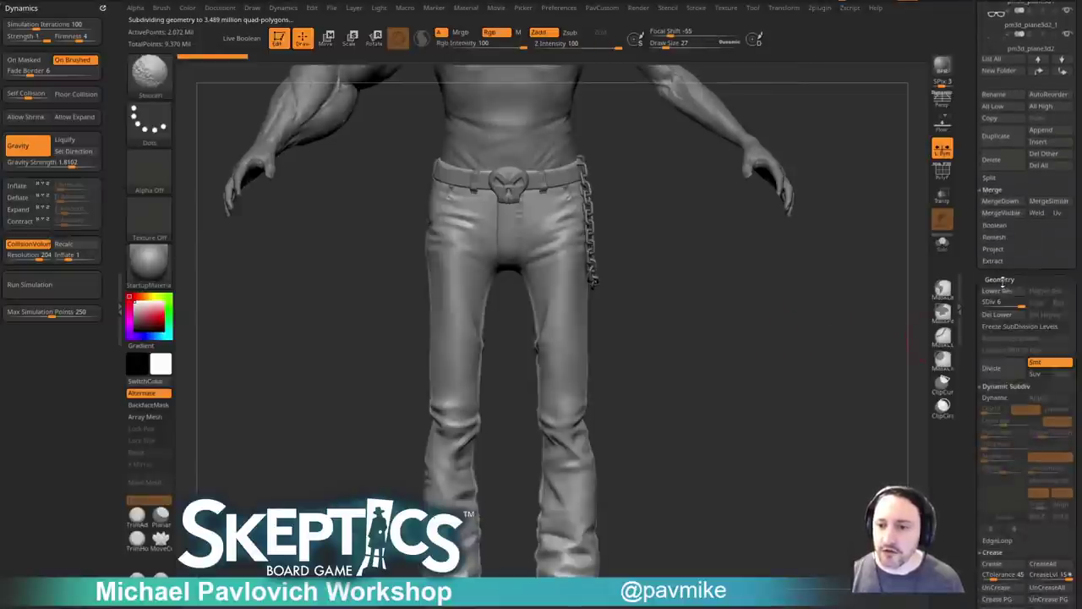
{"action": "left_click_drag", "start_coordinate": [1021, 304], "coordinate": [1006, 305]}
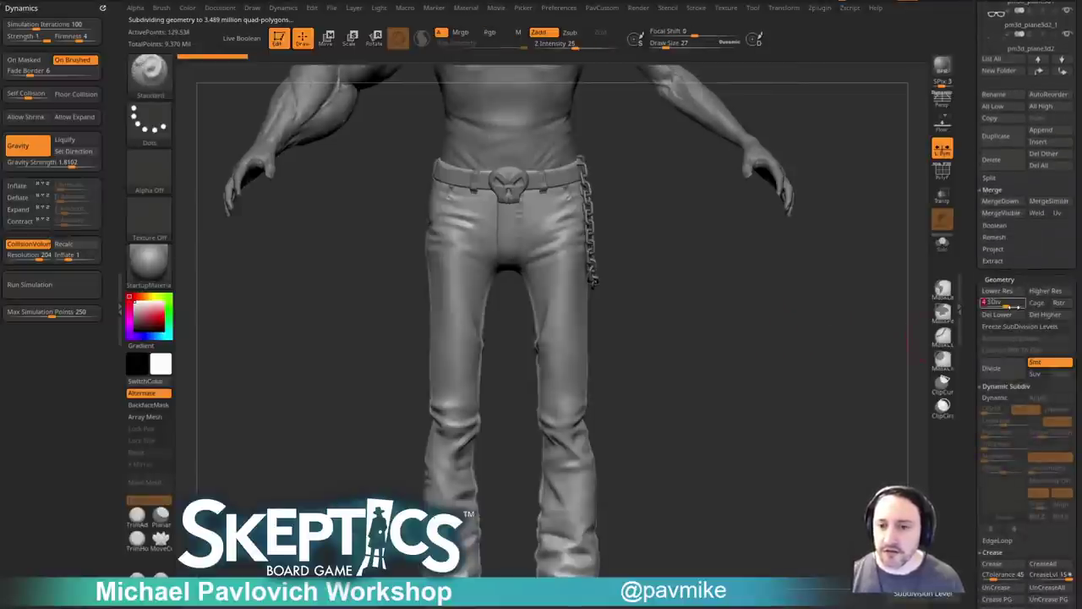
{"action": "left_click", "coordinate": [942, 243]}
{"action": "left_click_drag", "start_coordinate": [783, 399], "coordinate": [809, 350], "text": "alt"}
{"action": "left_click_drag", "start_coordinate": [783, 469], "coordinate": [749, 80], "text": "alt"}
{"action": "left_click_drag", "start_coordinate": [780, 340], "coordinate": [736, 273]}
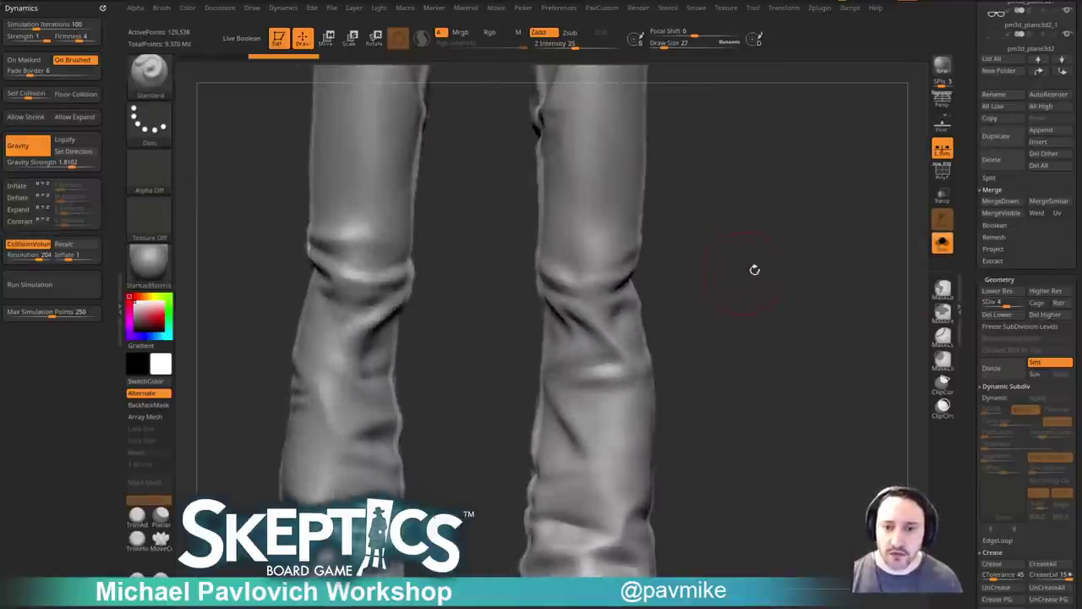
Raise the jeans to subdivision level 5 and try smoothing the folds around one knee.
{"action": "left_click", "coordinate": [1014, 302]}
{"action": "left_click", "coordinate": [1014, 302]}
{"action": "left_click_drag", "start_coordinate": [797, 295], "coordinate": [788, 257]}
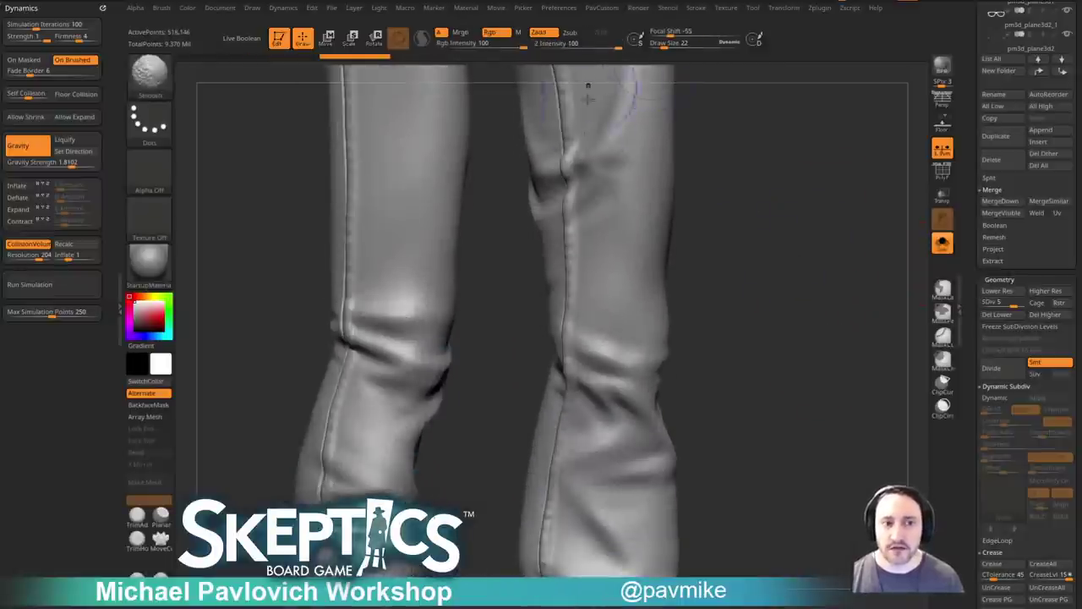
{"action": "mouse_move", "coordinate": [599, 344]}
{"action": "left_mouse_down", "text": "shift"}
{"action": "mouse_move", "coordinate": [590, 388]}
{"action": "mouse_move", "coordinate": [630, 411]}
{"action": "mouse_move", "coordinate": [623, 432]}
{"action": "left_mouse_up", "text": "shift"}
{"action": "key", "text": "ctrl+z"}
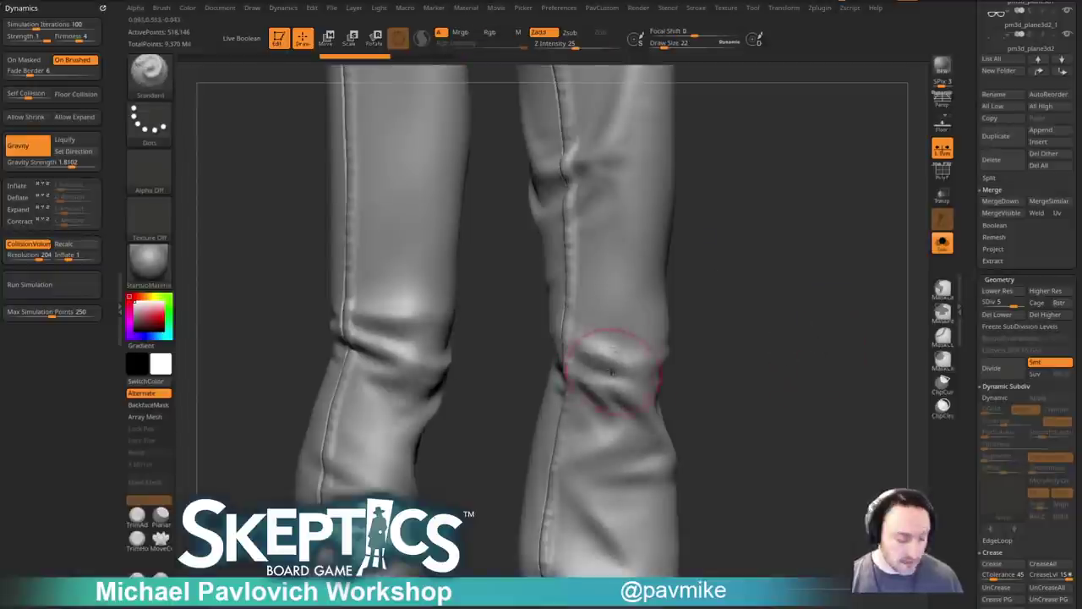
Load the SmoothDirectional brush from the LightBox smooth brushes as the active smoothing brush.
{"action": "left_click_drag", "start_coordinate": [777, 328], "coordinate": [743, 333], "text": "alt"}
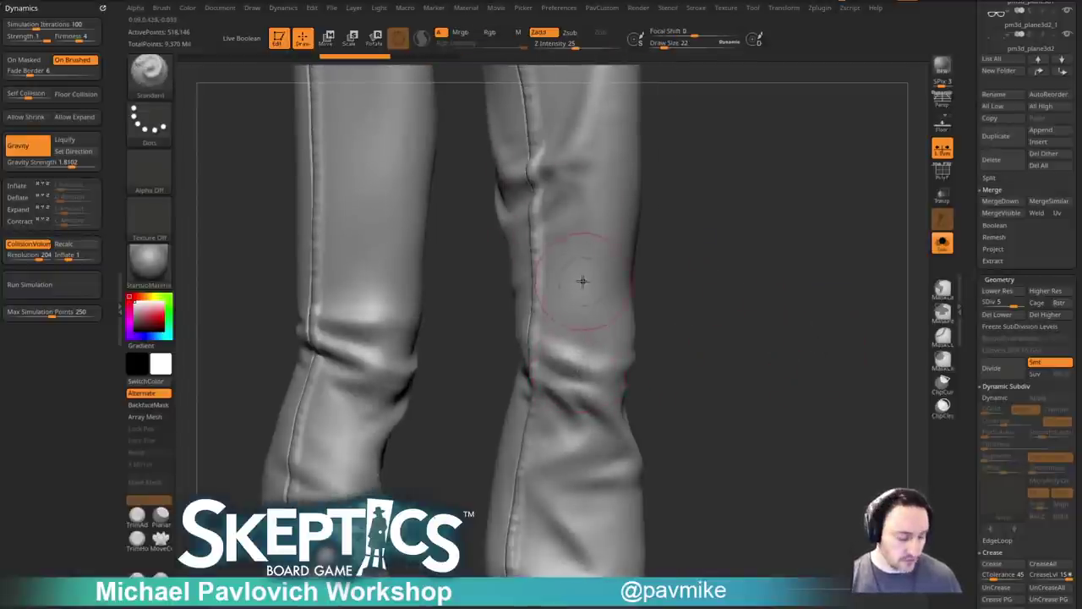
{"action": "key", "text": "comma"}
{"action": "left_click", "coordinate": [306, 71]}
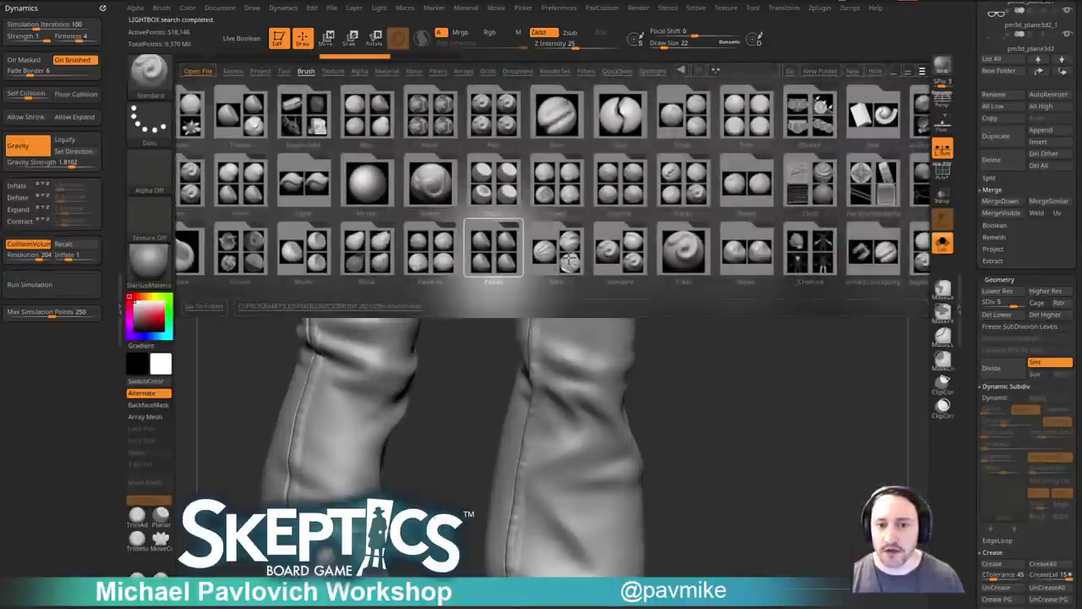
{"action": "left_click", "coordinate": [662, 186]}
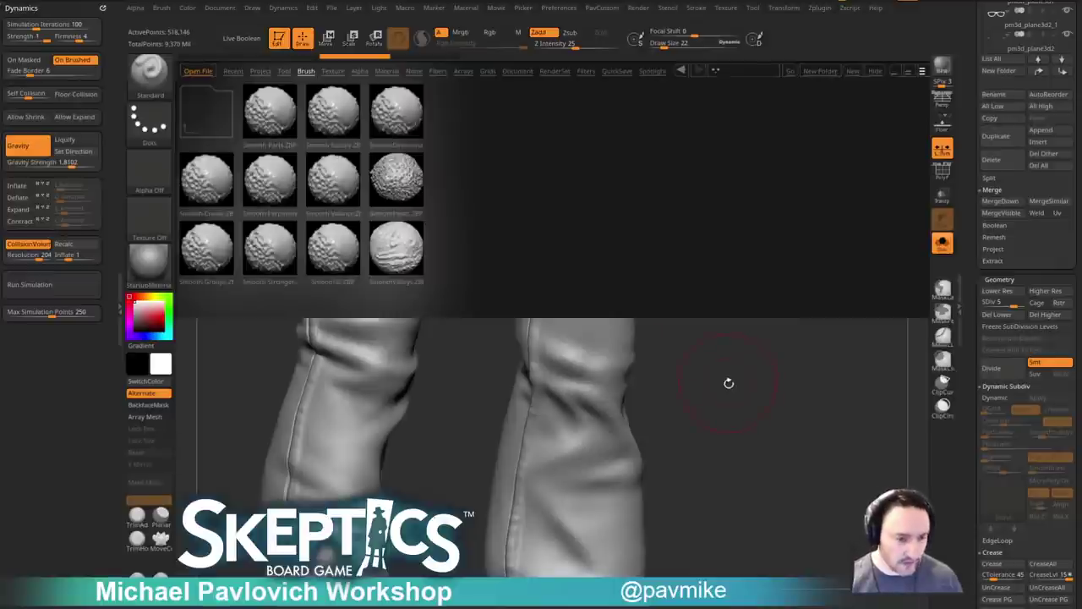
{"action": "key", "text": "comma"}
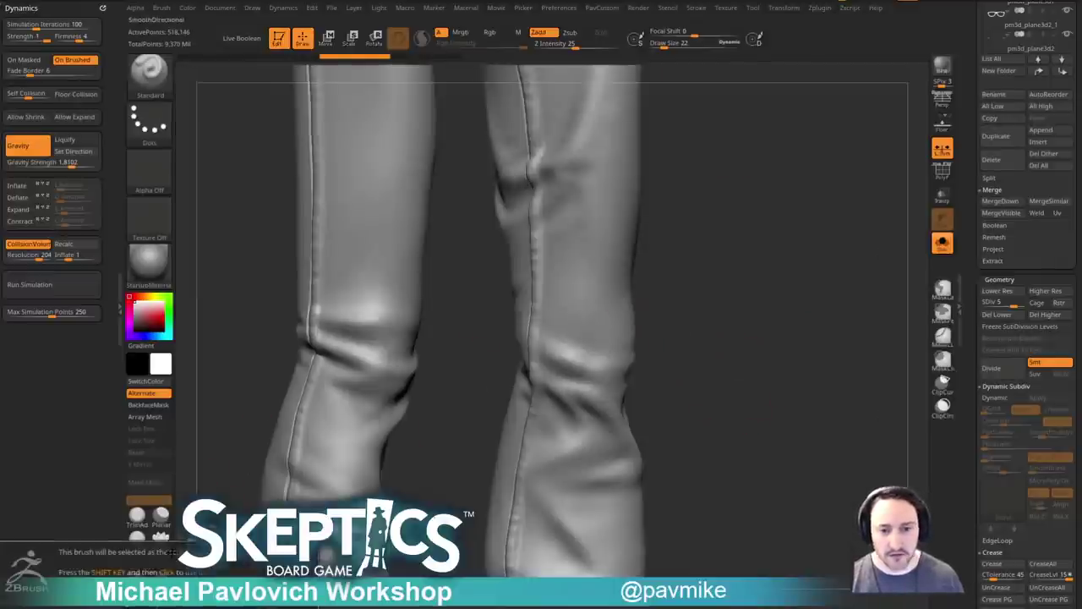
Try directional smoothing across the folds at one knee of the jeans, and undo the stroke.
{"action": "mouse_move", "coordinate": [761, 311]}
{"action": "left_mouse_down"}
{"action": "mouse_move", "coordinate": [787, 316]}
{"action": "mouse_move", "coordinate": [783, 345]}
{"action": "left_mouse_up"}
{"action": "left_click_drag", "start_coordinate": [691, 340], "coordinate": [764, 359]}
{"action": "mouse_move", "coordinate": [372, 283]}
{"action": "left_mouse_down", "text": "shift"}
{"action": "mouse_move", "coordinate": [412, 300]}
{"action": "mouse_move", "coordinate": [377, 286]}
{"action": "mouse_move", "coordinate": [404, 288]}
{"action": "mouse_move", "coordinate": [392, 292]}
{"action": "left_mouse_up", "text": "shift"}
{"action": "key", "text": "ctrl+z"}
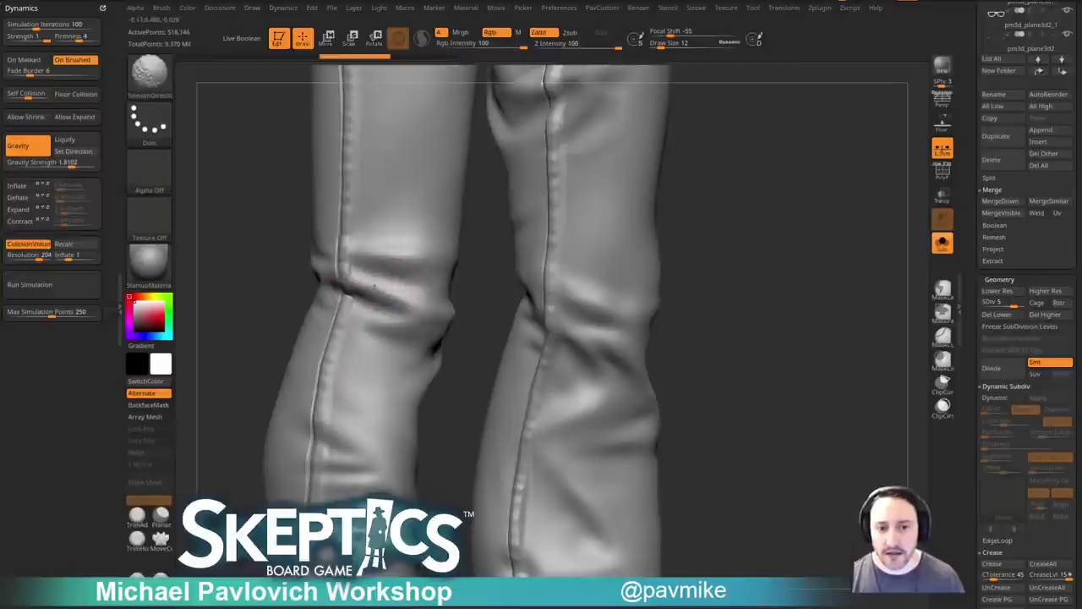
Try carving the diagonal fold below the other knee with a large subtractive DamStandard brush, and undo it.
{"action": "mouse_move", "coordinate": [556, 315]}
{"action": "left_mouse_down"}
{"action": "mouse_move", "coordinate": [769, 220]}
{"action": "mouse_move", "coordinate": [853, 285]}
{"action": "mouse_move", "coordinate": [744, 312]}
{"action": "left_mouse_up"}
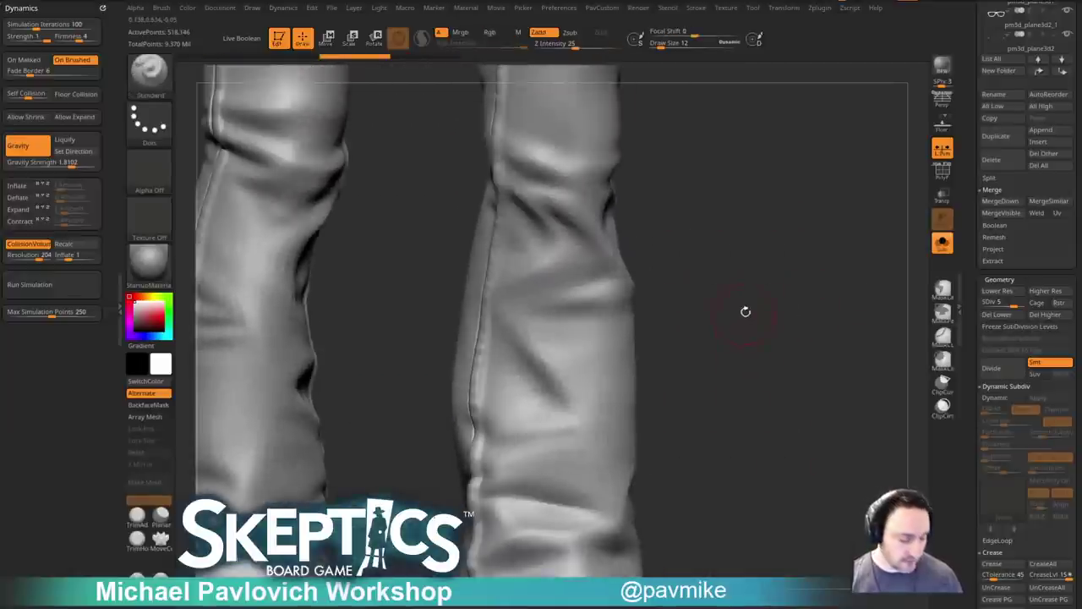
{"action": "mouse_move", "coordinate": [671, 402]}
{"action": "left_mouse_down"}
{"action": "mouse_move", "coordinate": [704, 403]}
{"action": "mouse_move", "coordinate": [642, 367]}
{"action": "left_mouse_up"}
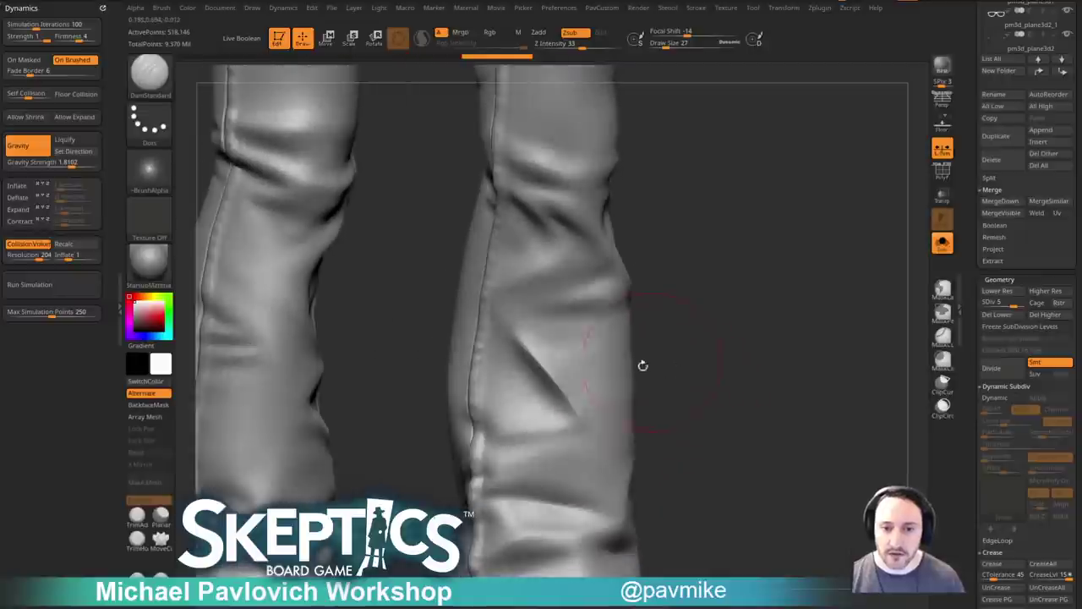
{"action": "mouse_move", "coordinate": [523, 340]}
{"action": "left_mouse_down", "text": "shift"}
{"action": "mouse_move", "coordinate": [590, 425]}
{"action": "mouse_move", "coordinate": [528, 345]}
{"action": "left_mouse_up", "text": "shift"}
{"action": "key", "text": "ctrl+z"}
{"action": "key", "text": "s"}
{"action": "left_click", "coordinate": [698, 415]}
{"action": "key", "text": "ctrl+z"}
Reduce the DamStandard draw size to 14 and carve along the diagonal fold on the lower leg.
{"action": "key", "text": "s"}
{"action": "left_click", "coordinate": [525, 396]}
{"action": "key", "text": "s"}
{"action": "left_click", "coordinate": [591, 404]}
{"action": "mouse_move", "coordinate": [591, 404]}
{"action": "right_mouse_down"}
{"action": "mouse_move", "coordinate": [474, 512]}
{"action": "mouse_move", "coordinate": [565, 359]}
{"action": "right_mouse_up"}
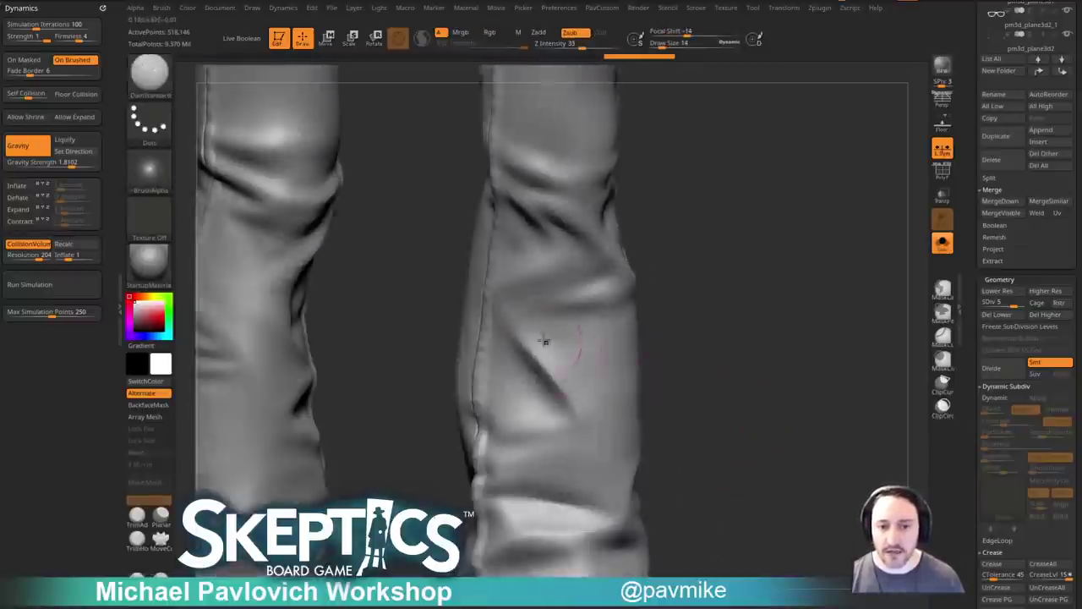
{"action": "left_click_drag", "start_coordinate": [518, 336], "coordinate": [582, 415]}
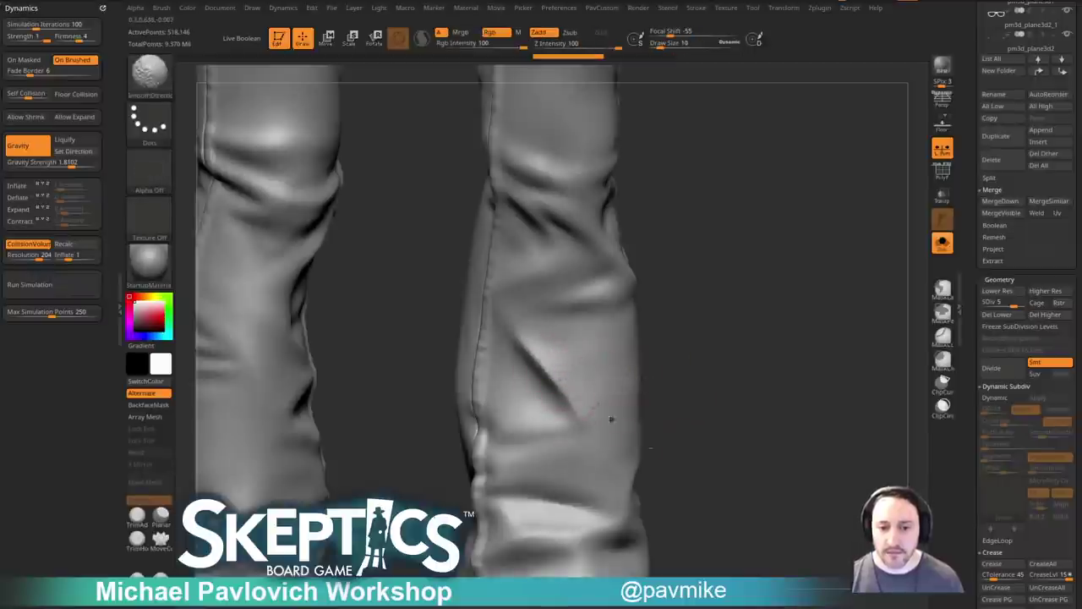
Switch to the Pinch brush, set its draw size to 22, and tighten the diagonal fold on the lower leg.
{"action": "key", "text": "b"}
{"action": "key", "text": "p"}
{"action": "key", "text": "i"}
{"action": "left_click_drag", "start_coordinate": [773, 393], "coordinate": [745, 377]}
{"action": "key", "text": "s"}
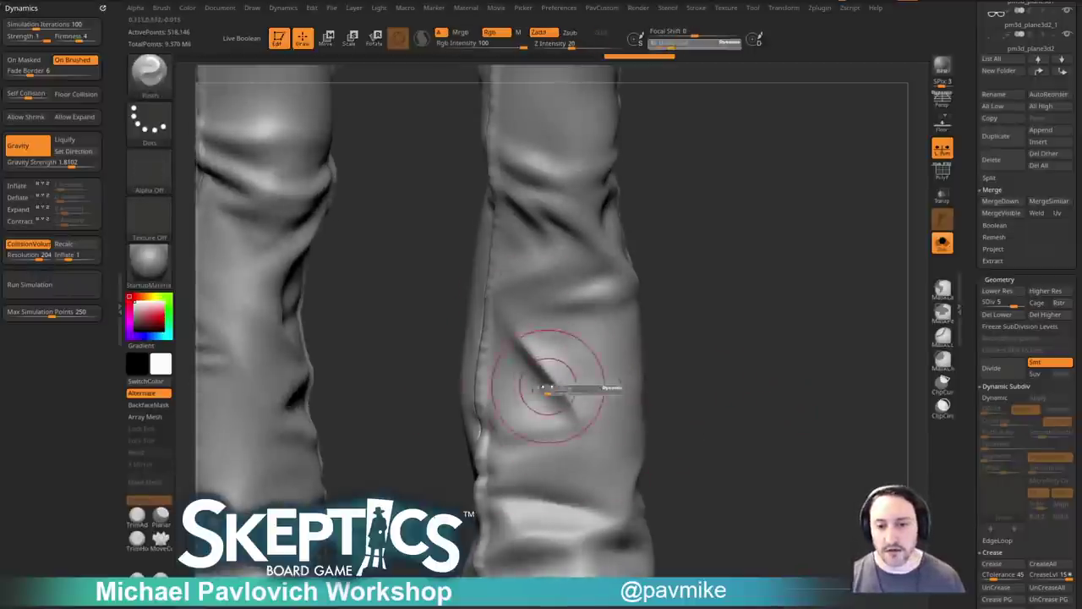
Turn off isolation of the jeans, enable perspective, and view the whole character.
{"action": "key", "text": "f"}
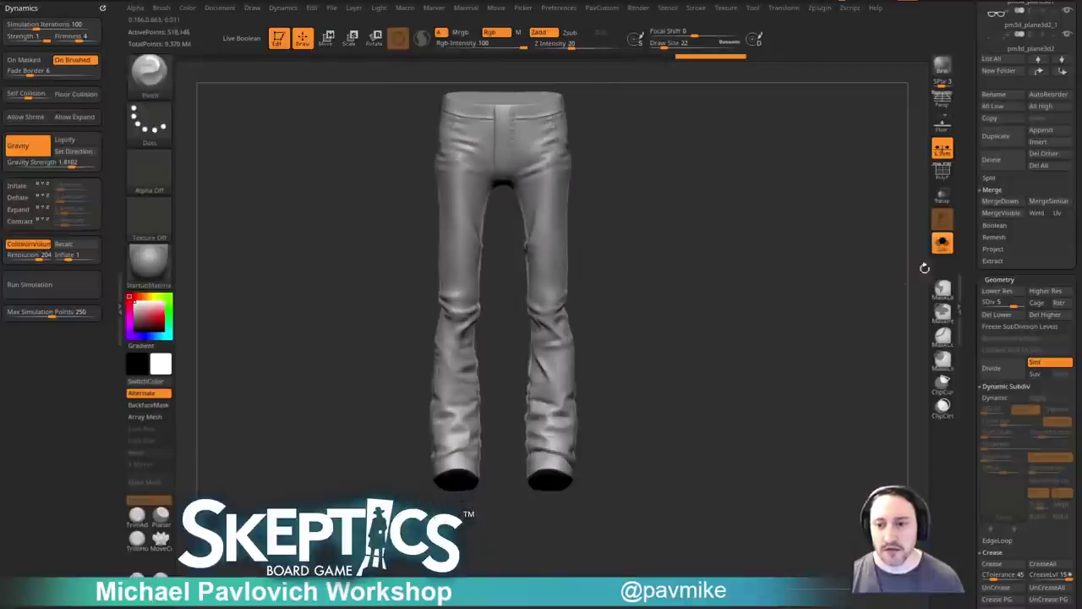
{"action": "left_click", "coordinate": [941, 244]}
{"action": "mouse_move", "coordinate": [807, 281]}
{"action": "right_mouse_down", "text": "alt"}
{"action": "mouse_move", "coordinate": [793, 386]}
{"action": "mouse_move", "coordinate": [793, 364]}
{"action": "mouse_move", "coordinate": [830, 372]}
{"action": "mouse_move", "coordinate": [783, 370]}
{"action": "right_mouse_up", "text": "alt"}
{"action": "left_click", "coordinate": [942, 103]}
{"action": "right_click_drag", "start_coordinate": [796, 267], "coordinate": [819, 314], "text": "alt"}
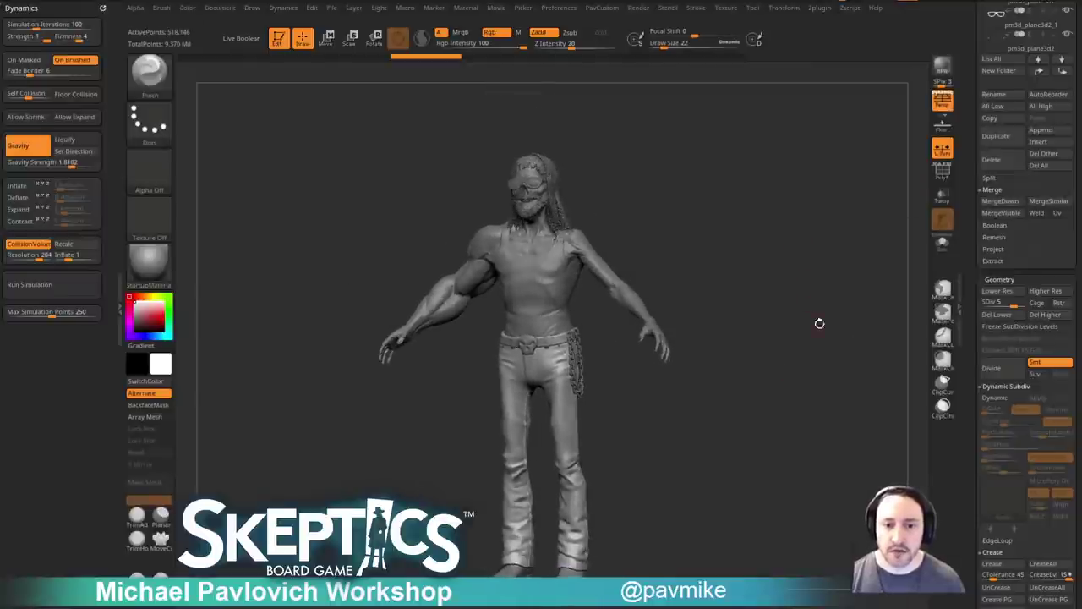
{"action": "left_click_drag", "start_coordinate": [819, 314], "coordinate": [817, 307]}
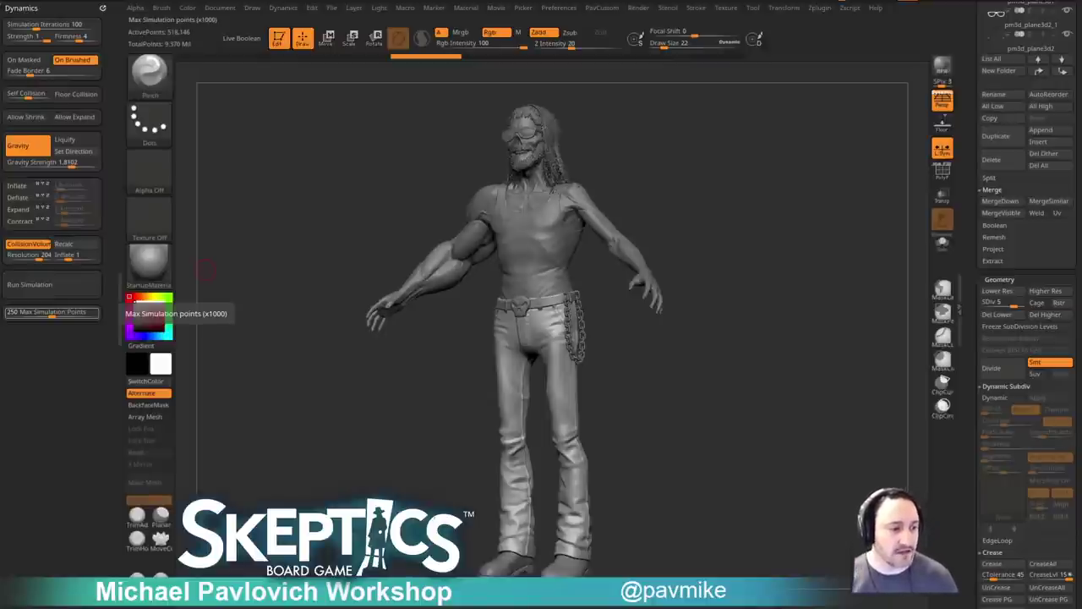
{"action": "key", "text": "Return"}
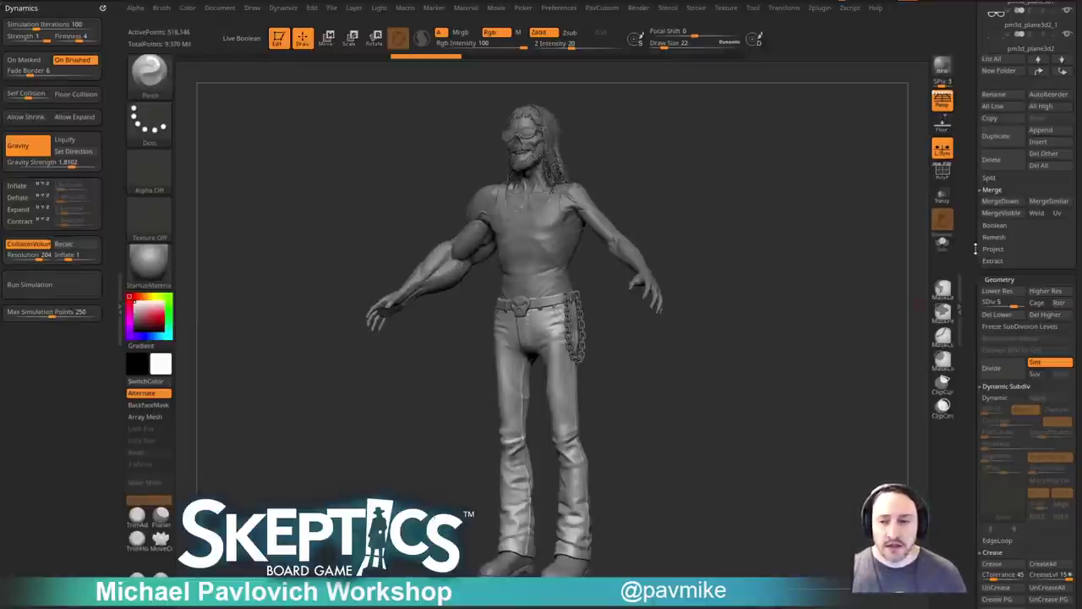
{"action": "left_click_drag", "start_coordinate": [968, 233], "coordinate": [968, 351]}
{"action": "mouse_move", "coordinate": [773, 341]}
{"action": "left_mouse_down"}
{"action": "mouse_move", "coordinate": [784, 341]}
{"action": "mouse_move", "coordinate": [771, 342]}
{"action": "left_mouse_up"}
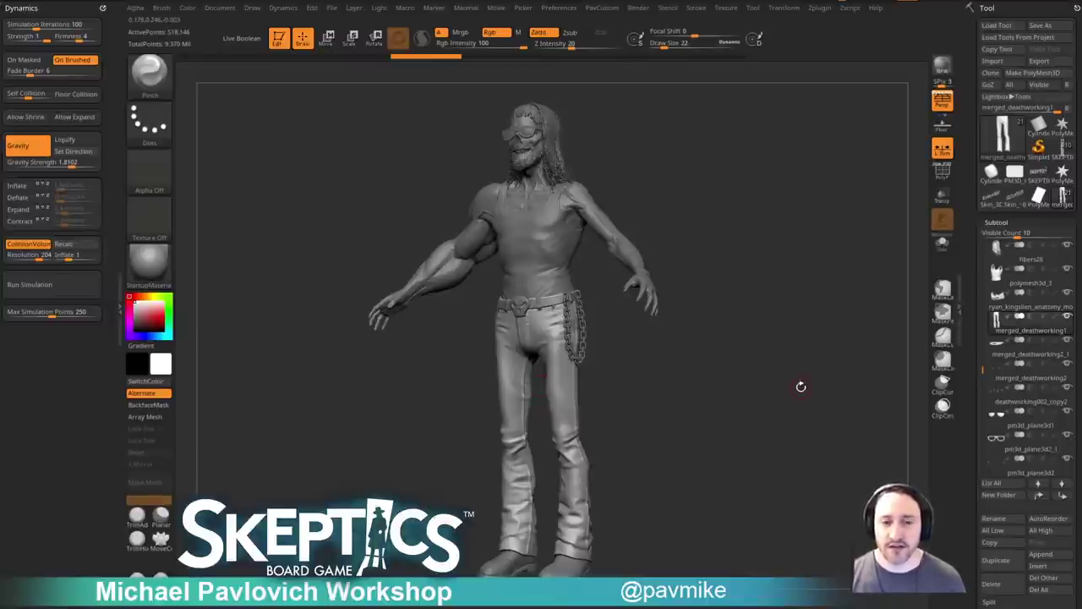
{"action": "mouse_move", "coordinate": [783, 392]}
{"action": "left_mouse_down"}
{"action": "mouse_move", "coordinate": [789, 401]}
{"action": "mouse_move", "coordinate": [770, 394]}
{"action": "left_mouse_up"}
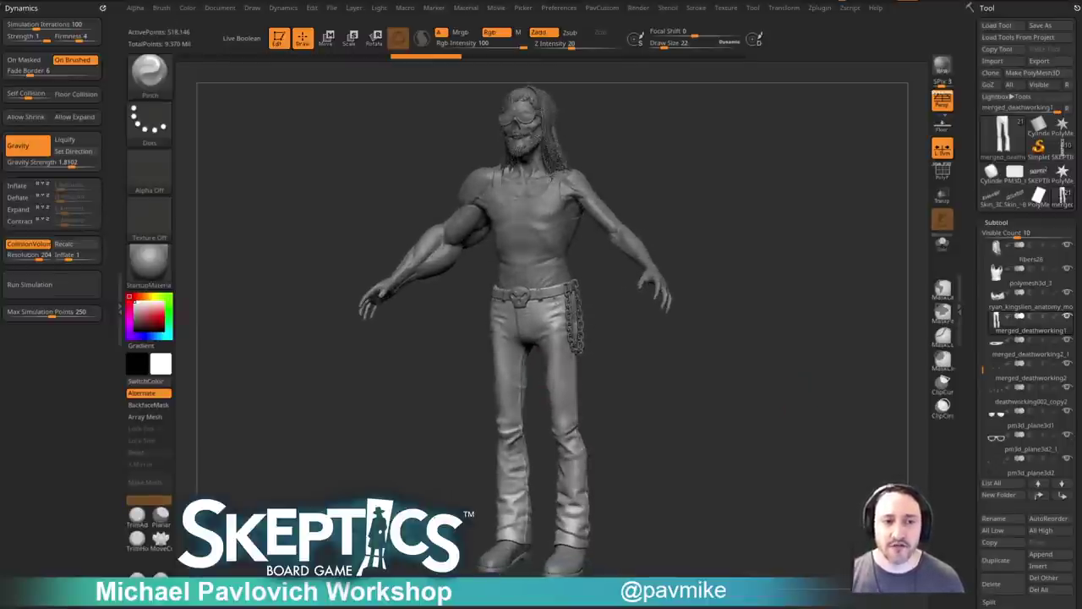
Turn off the collision volume and delete all subtools of the character.
{"action": "left_click", "coordinate": [27, 243]}
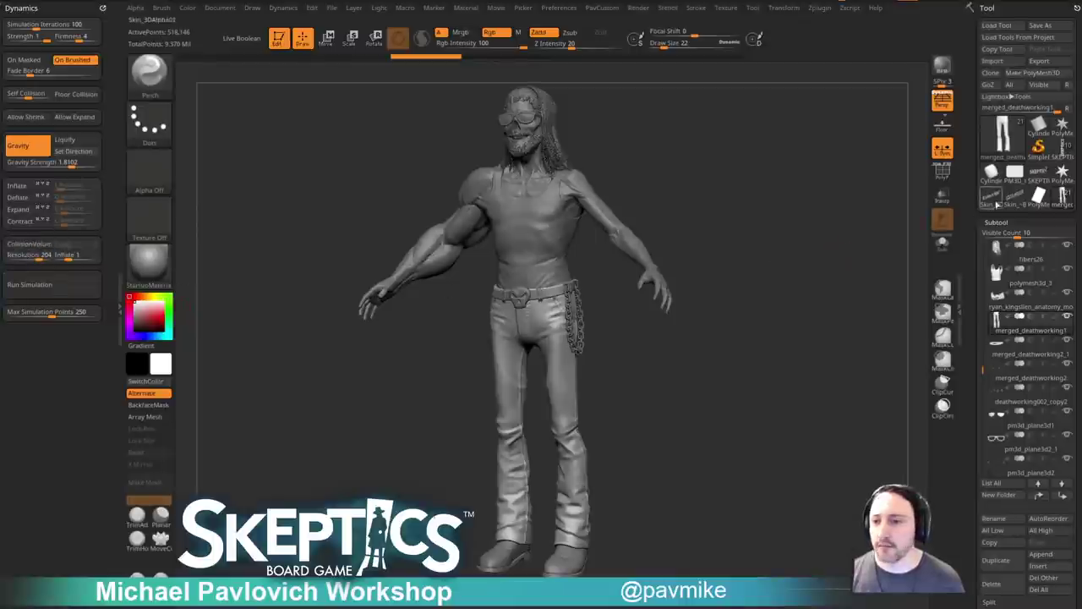
{"action": "scroll", "coordinate": [1036, 338], "scroll_direction": "down", "scroll_amount": 3}
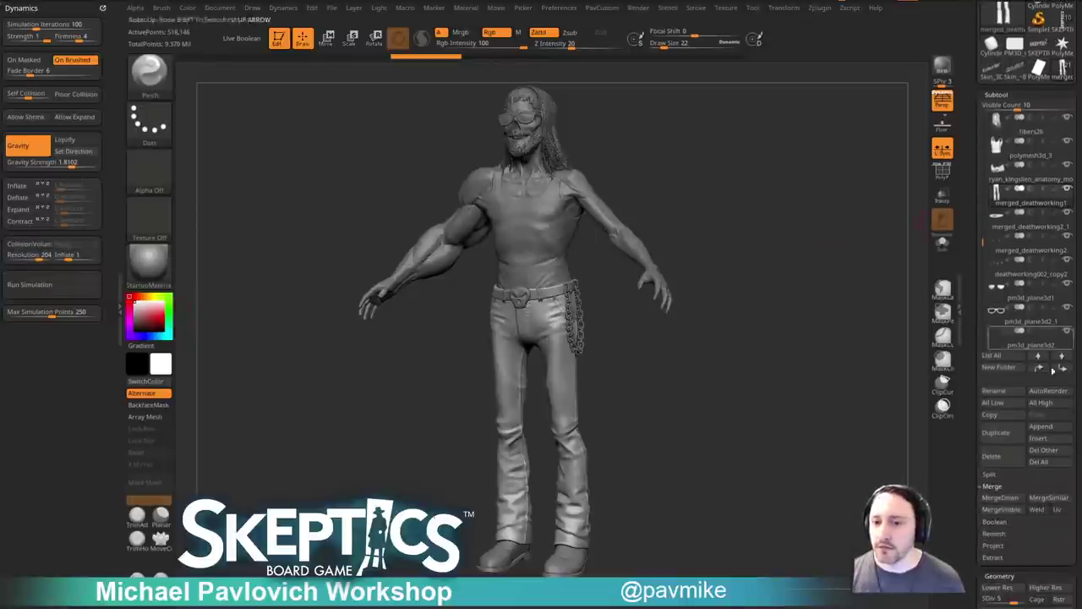
{"action": "left_click", "coordinate": [1054, 459]}
{"action": "left_click", "coordinate": [1019, 490]}
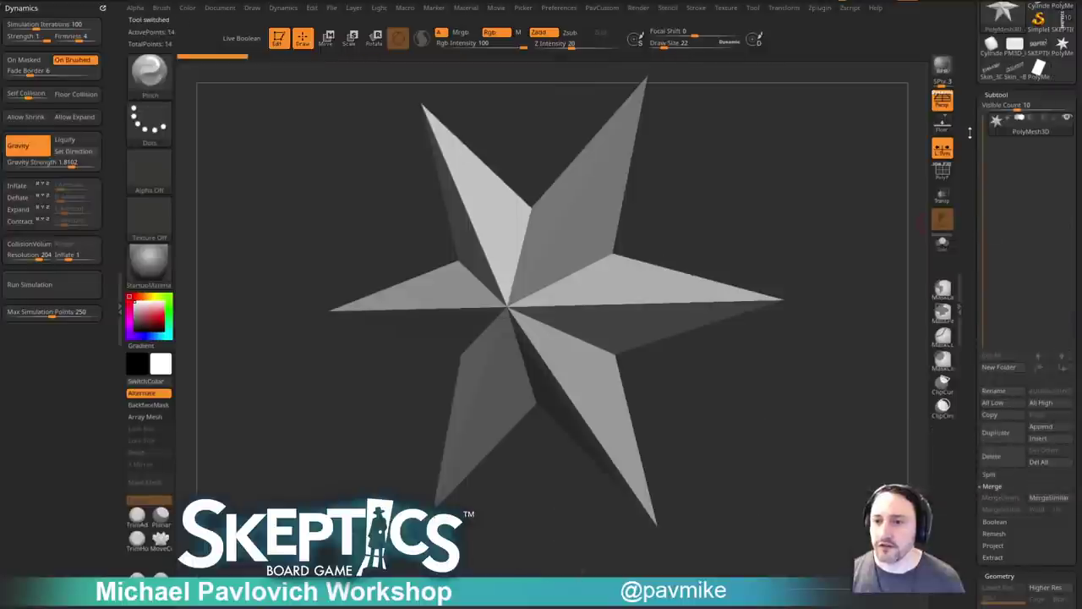
{"action": "left_click_drag", "start_coordinate": [970, 131], "coordinate": [967, 236]}
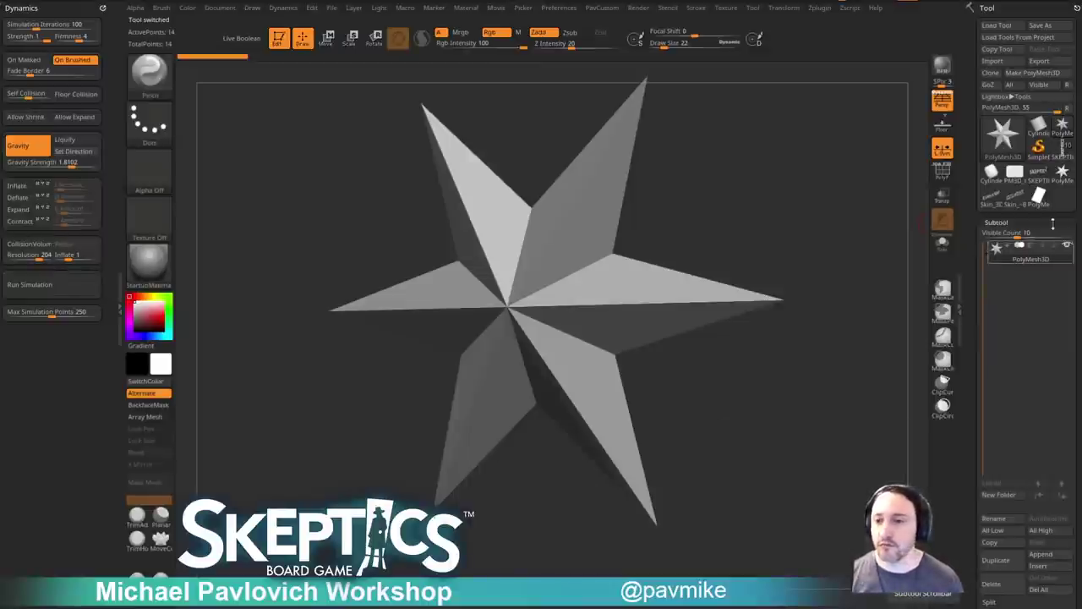
Load the SKEPTICS crystal ball table model and delete its vertical SKEPTICS lettering subtool.
{"action": "left_click", "coordinate": [1063, 145]}
{"action": "left_click_drag", "start_coordinate": [788, 205], "coordinate": [885, 384]}
{"action": "left_click", "coordinate": [1007, 585]}
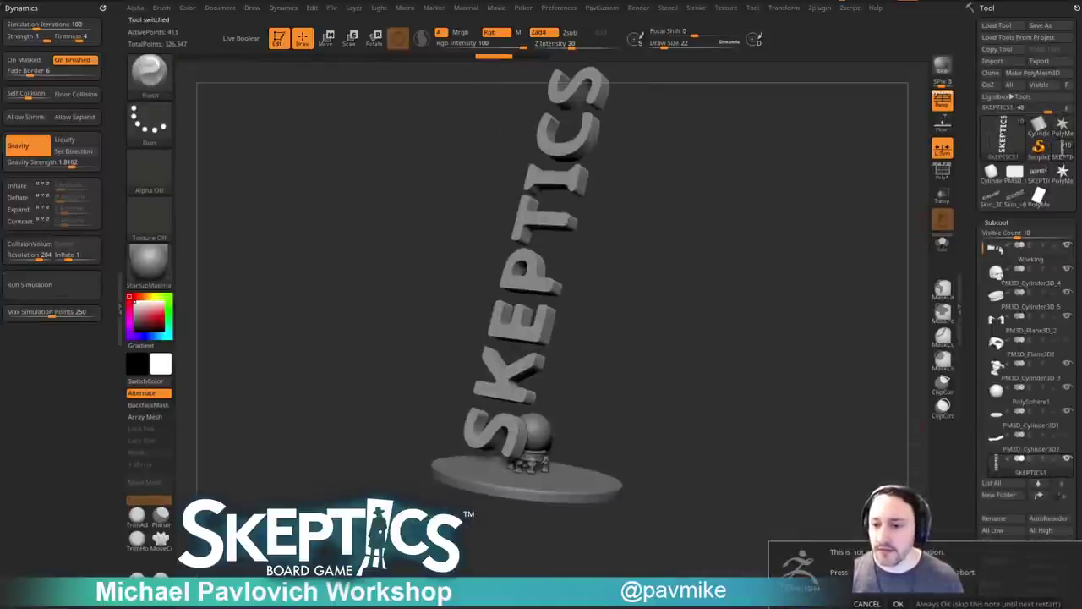
{"action": "left_click", "coordinate": [898, 603]}
{"action": "left_click", "coordinate": [1048, 443]}
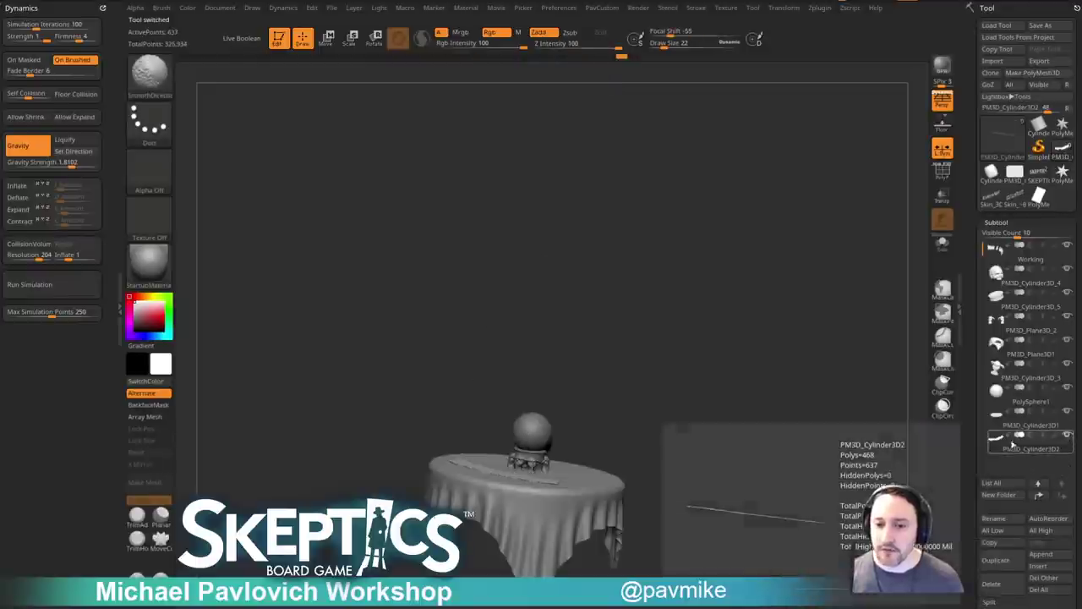
{"action": "left_click_drag", "start_coordinate": [858, 428], "coordinate": [784, 397]}
{"action": "left_click_drag", "start_coordinate": [803, 331], "coordinate": [786, 373]}
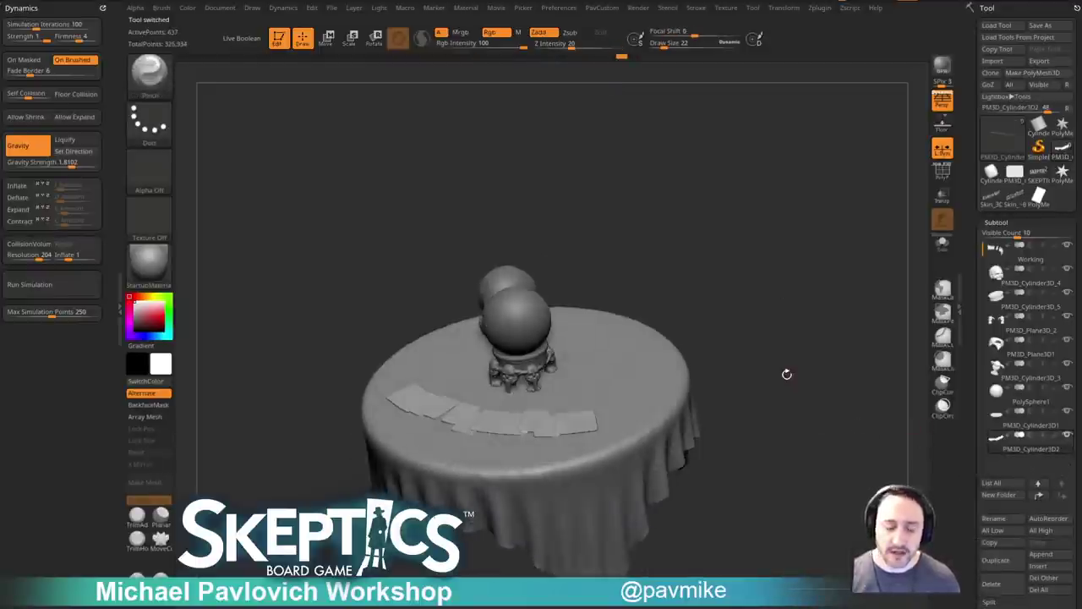
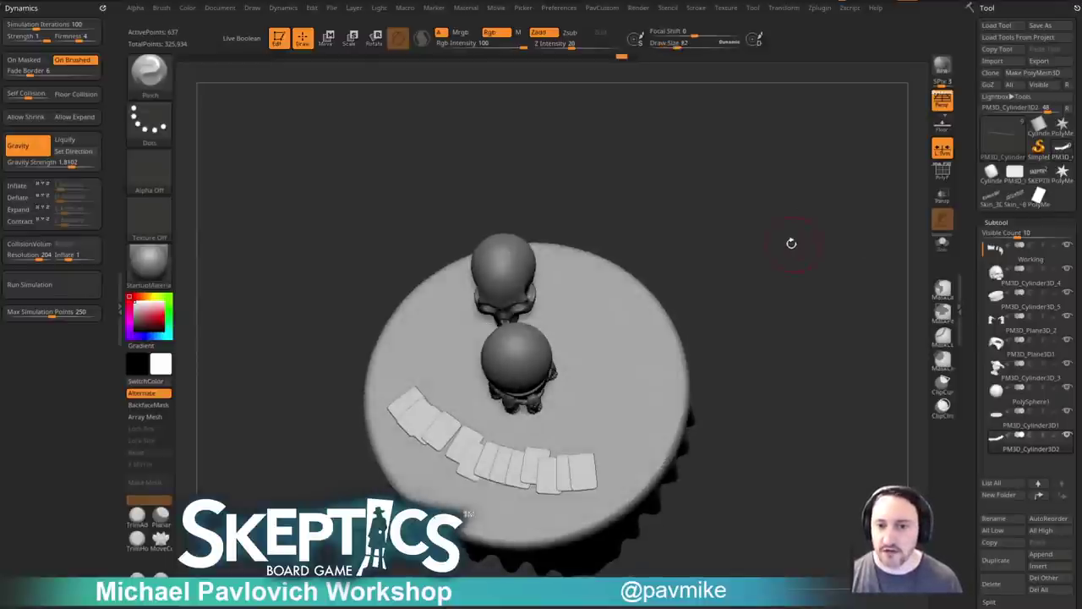
{"action": "left_click_drag", "start_coordinate": [790, 241], "coordinate": [791, 288], "text": "alt"}
{"action": "key", "text": "["}
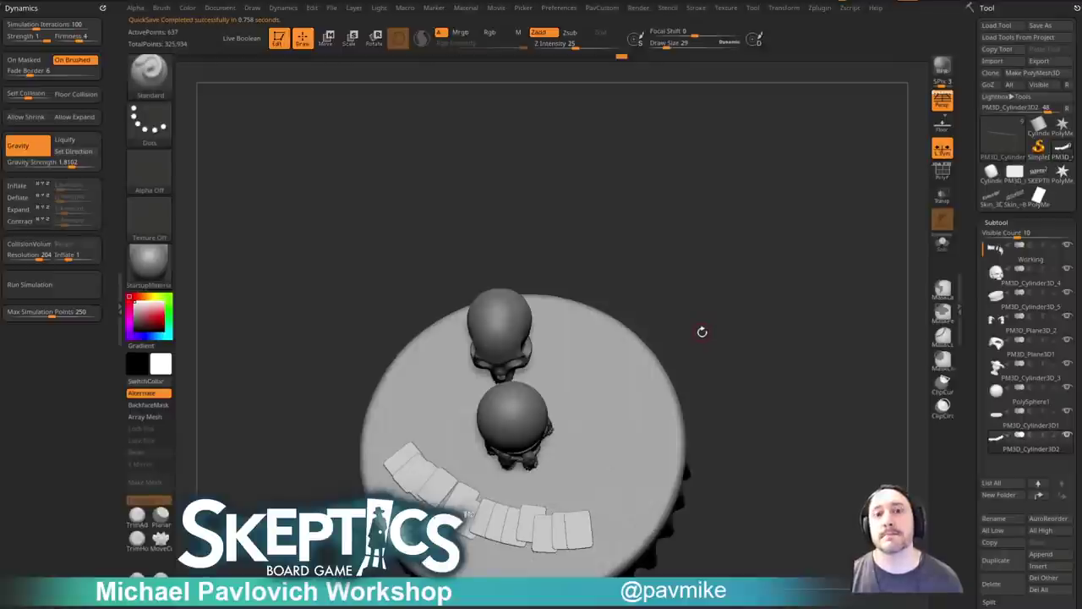
Clear the canvas, draw a new Cylinder3D, and convert it to an editable PolyMesh3D.
{"action": "key", "text": "t"}
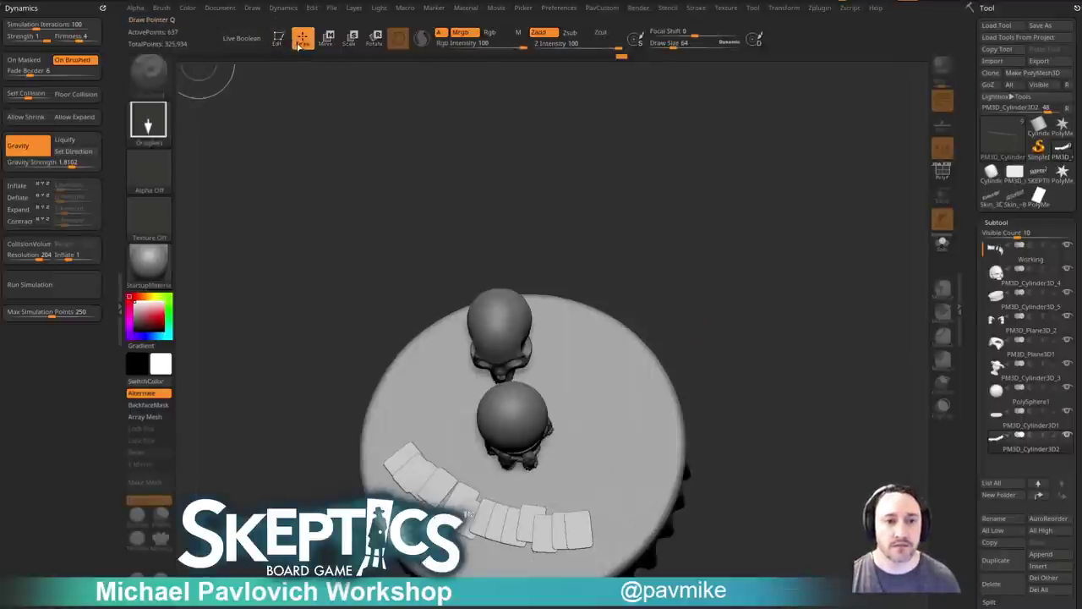
{"action": "key", "text": "ctrl+n"}
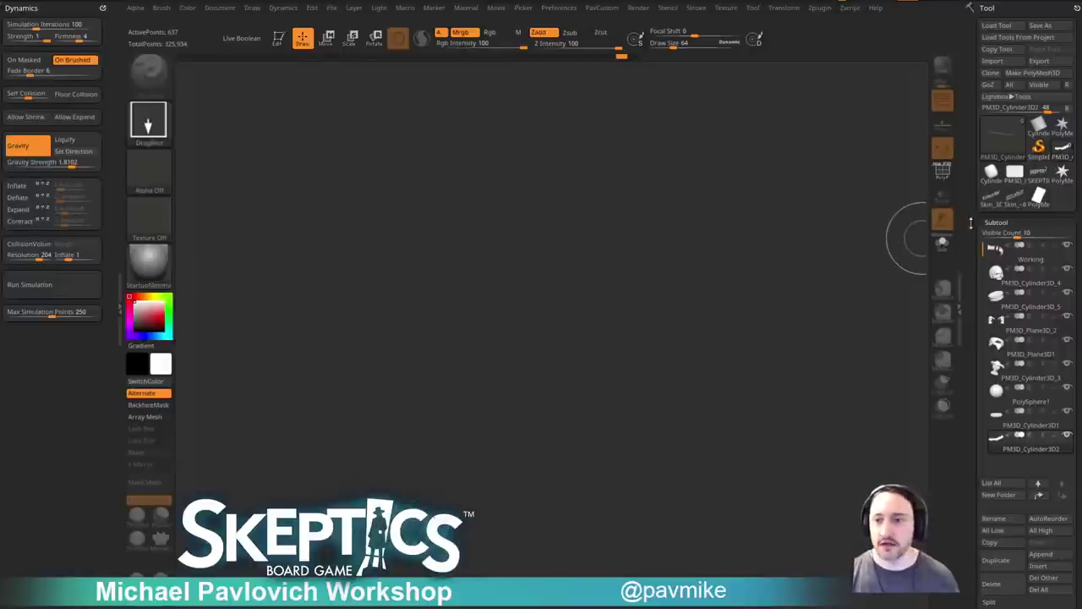
{"action": "left_click", "coordinate": [1038, 128]}
{"action": "left_click_drag", "start_coordinate": [544, 353], "coordinate": [483, 246]}
{"action": "left_click", "coordinate": [279, 38]}
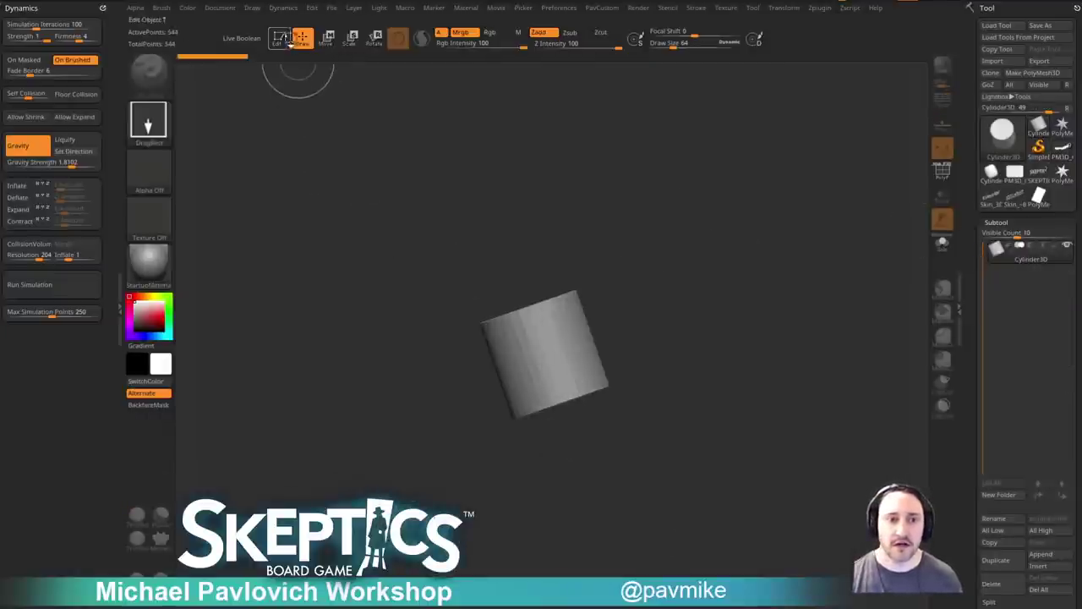
{"action": "left_click", "coordinate": [1032, 72]}
{"action": "left_click_drag", "start_coordinate": [801, 208], "coordinate": [818, 236], "text": "shift"}
Scale the cylinder into a tall, narrow column and show its polyframe.
{"action": "key", "text": "w"}
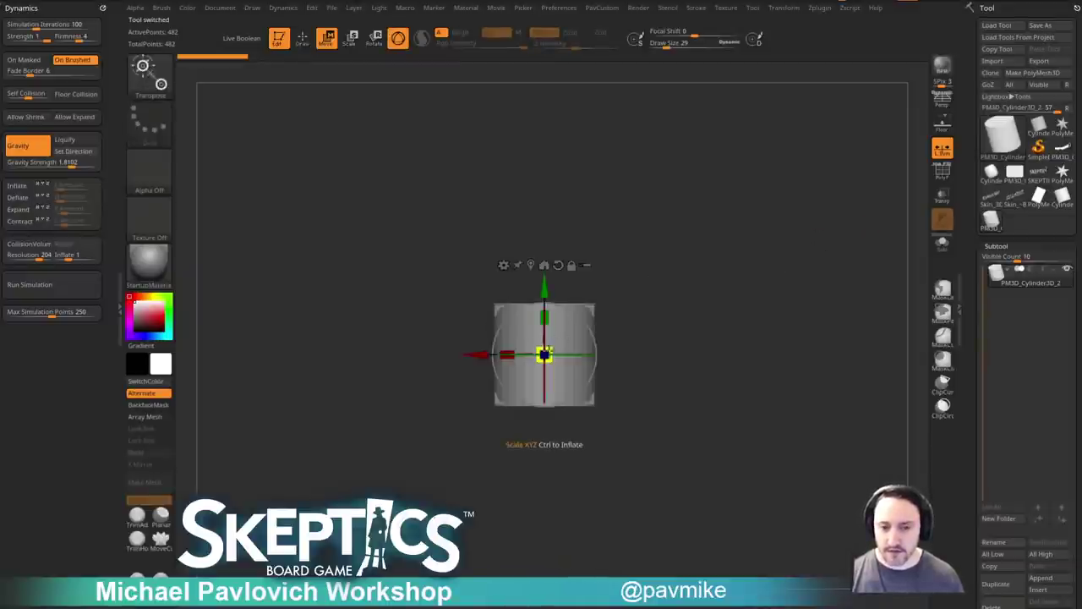
{"action": "left_click_drag", "start_coordinate": [588, 310], "coordinate": [610, 314]}
{"action": "mouse_move", "coordinate": [542, 317]}
{"action": "left_mouse_down"}
{"action": "mouse_move", "coordinate": [558, 335]}
{"action": "mouse_move", "coordinate": [543, 321]}
{"action": "mouse_move", "coordinate": [543, 367]}
{"action": "mouse_move", "coordinate": [544, 356]}
{"action": "left_mouse_up"}
{"action": "key", "text": "ctrl+z"}
{"action": "mouse_move", "coordinate": [621, 302]}
{"action": "left_mouse_down", "text": "shift"}
{"action": "mouse_move", "coordinate": [703, 292]}
{"action": "mouse_move", "coordinate": [726, 392]}
{"action": "mouse_move", "coordinate": [731, 372]}
{"action": "left_mouse_up", "text": "shift"}
{"action": "key", "text": "q"}
{"action": "left_click", "coordinate": [941, 172]}
{"action": "mouse_move", "coordinate": [715, 297]}
{"action": "left_mouse_down"}
{"action": "mouse_move", "coordinate": [744, 246]}
{"action": "mouse_move", "coordinate": [725, 290]}
{"action": "mouse_move", "coordinate": [770, 385]}
{"action": "mouse_move", "coordinate": [787, 285]}
{"action": "left_mouse_up"}
{"action": "key", "text": "4"}
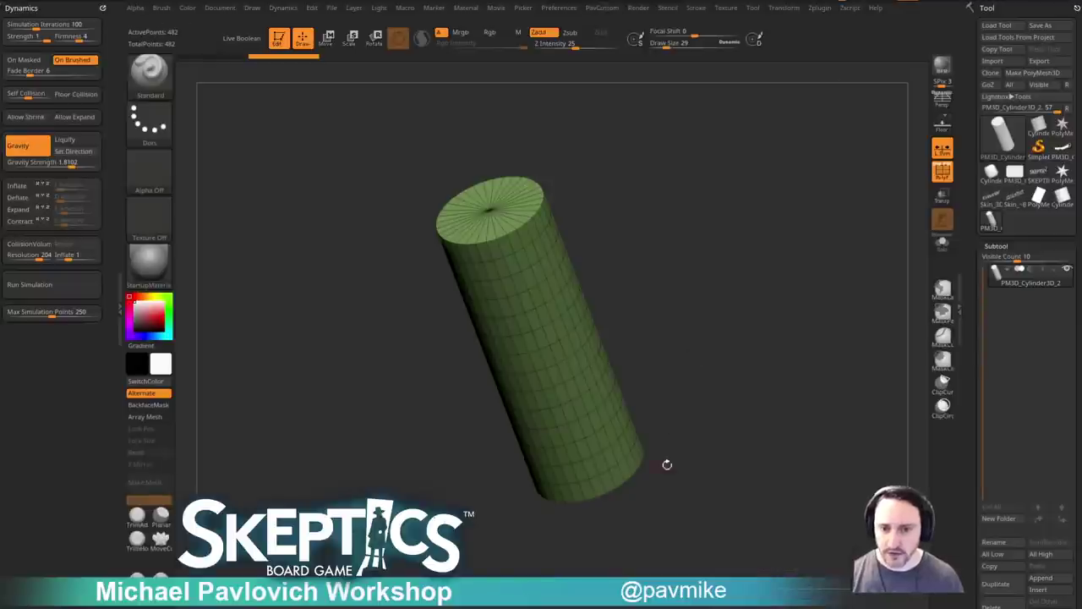
Assign a new polygroup to the lowest polyloop of the cylinder with ZModeler's PolyGroup edge action.
{"action": "left_click_drag", "start_coordinate": [659, 451], "coordinate": [743, 291]}
{"action": "left_click_drag", "start_coordinate": [744, 292], "coordinate": [763, 338], "text": "alt"}
{"action": "key", "text": "b"}
{"action": "key", "text": "z"}
{"action": "key", "text": "m"}
{"action": "key", "text": "space"}
{"action": "left_click", "coordinate": [629, 377]}
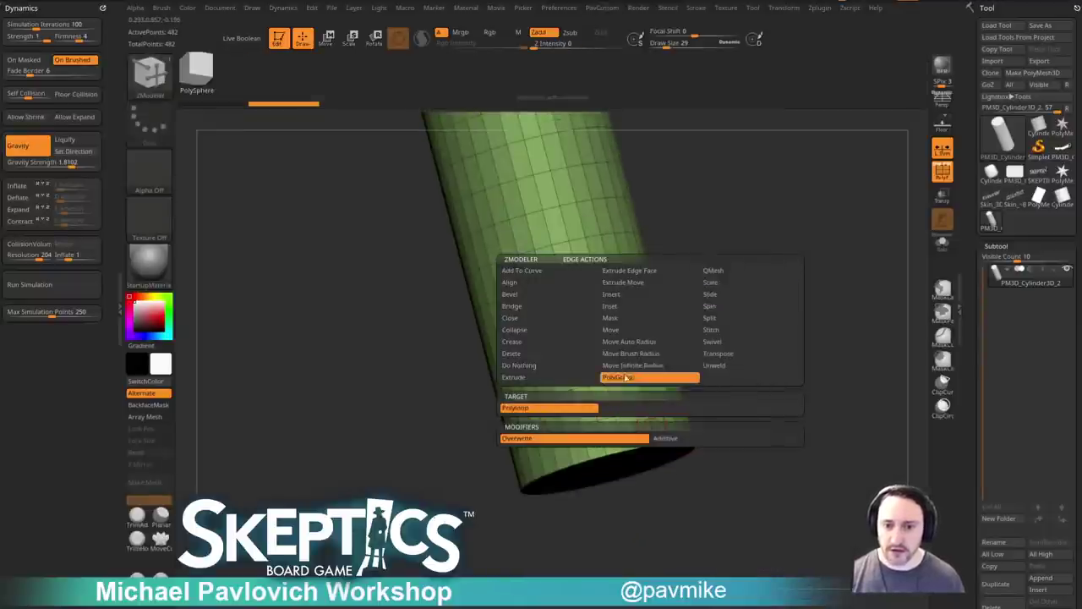
{"action": "left_click_drag", "start_coordinate": [739, 374], "coordinate": [746, 411]}
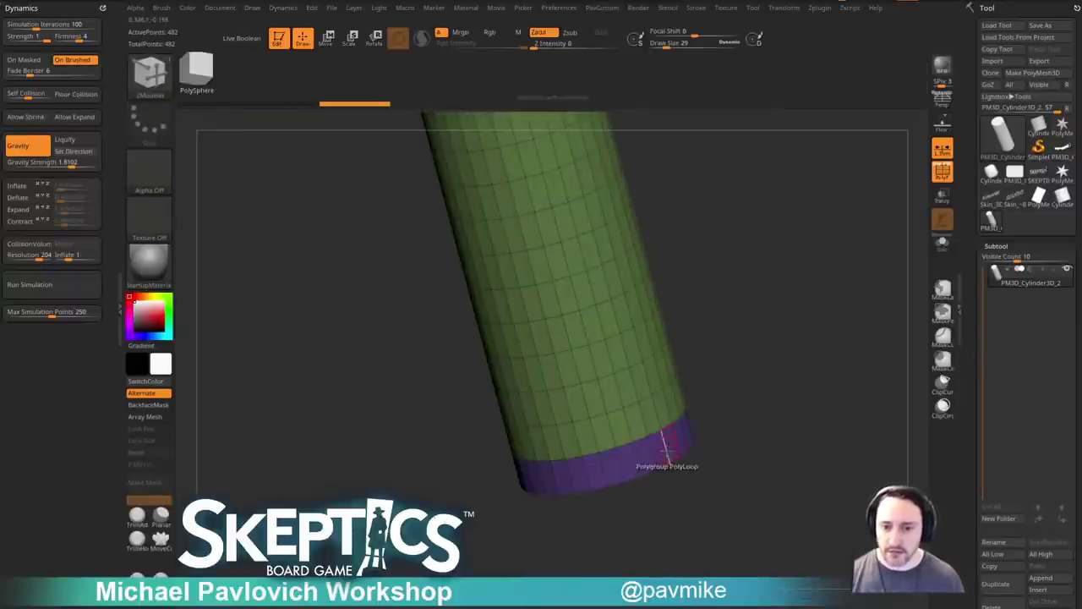
Extrude the lowest polygroup ring outward with a ZModeler polygon action to form a flange around the cylinder.
{"action": "key", "text": "space"}
{"action": "left_click", "coordinate": [667, 259]}
{"action": "left_click", "coordinate": [750, 336]}
{"action": "left_click_drag", "start_coordinate": [651, 461], "coordinate": [701, 478]}
{"action": "left_click_drag", "start_coordinate": [722, 350], "coordinate": [768, 400]}
Mask the underside of the flange and move the geometry slightly along the cylinder's axis.
{"action": "key", "text": "w"}
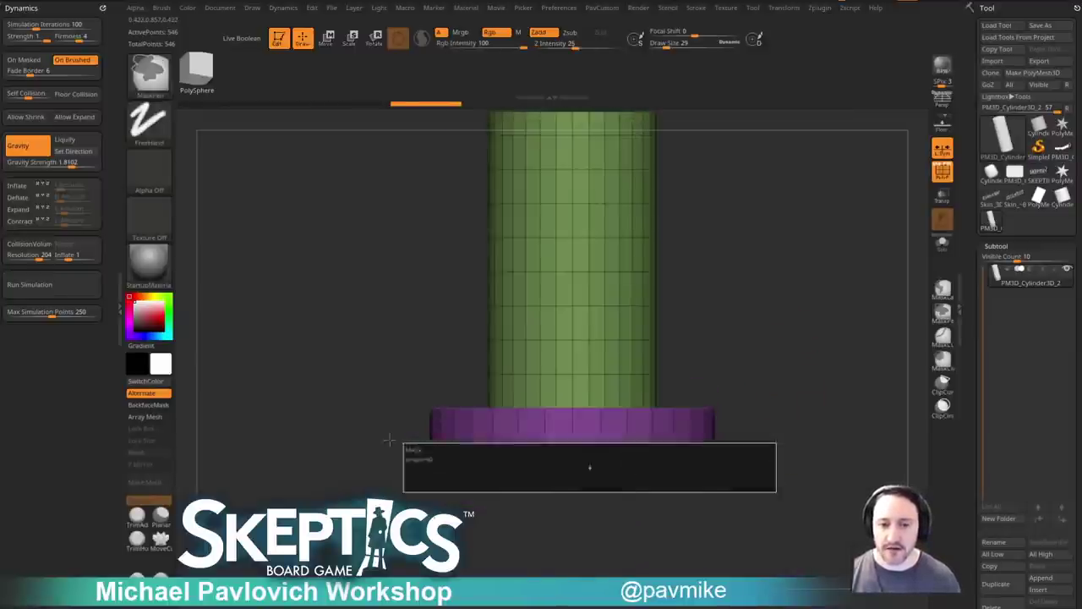
{"action": "left_click_drag", "start_coordinate": [572, 137], "coordinate": [573, 116]}
{"action": "key", "text": "q"}
Insert an extra edge loop around the flange's rim with the ZModeler Insert edge action.
{"action": "mouse_move", "coordinate": [754, 311]}
{"action": "left_mouse_down"}
{"action": "mouse_move", "coordinate": [780, 362]}
{"action": "mouse_move", "coordinate": [810, 302]}
{"action": "mouse_move", "coordinate": [816, 311]}
{"action": "mouse_move", "coordinate": [797, 329]}
{"action": "mouse_move", "coordinate": [777, 411]}
{"action": "left_mouse_up"}
{"action": "key", "text": "space"}
{"action": "left_click", "coordinate": [721, 293]}
{"action": "left_click_drag", "start_coordinate": [835, 406], "coordinate": [754, 466]}
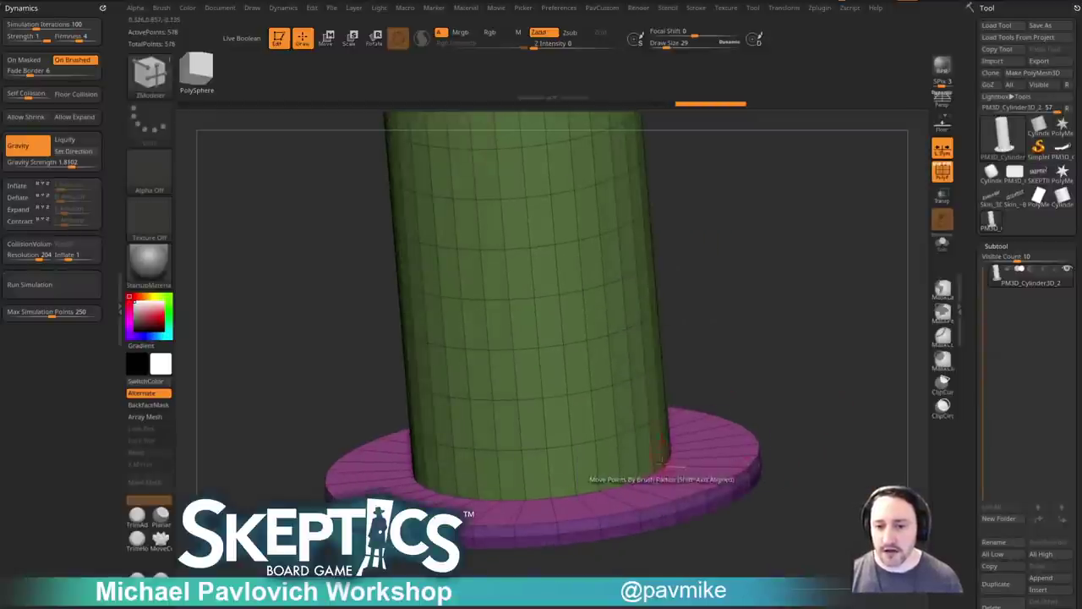
{"action": "left_click_drag", "start_coordinate": [833, 405], "coordinate": [813, 394]}
{"action": "left_click_drag", "start_coordinate": [824, 355], "coordinate": [810, 315]}
Bevel the edge loop where the column meets the flange with ZModeler.
{"action": "key", "text": "space"}
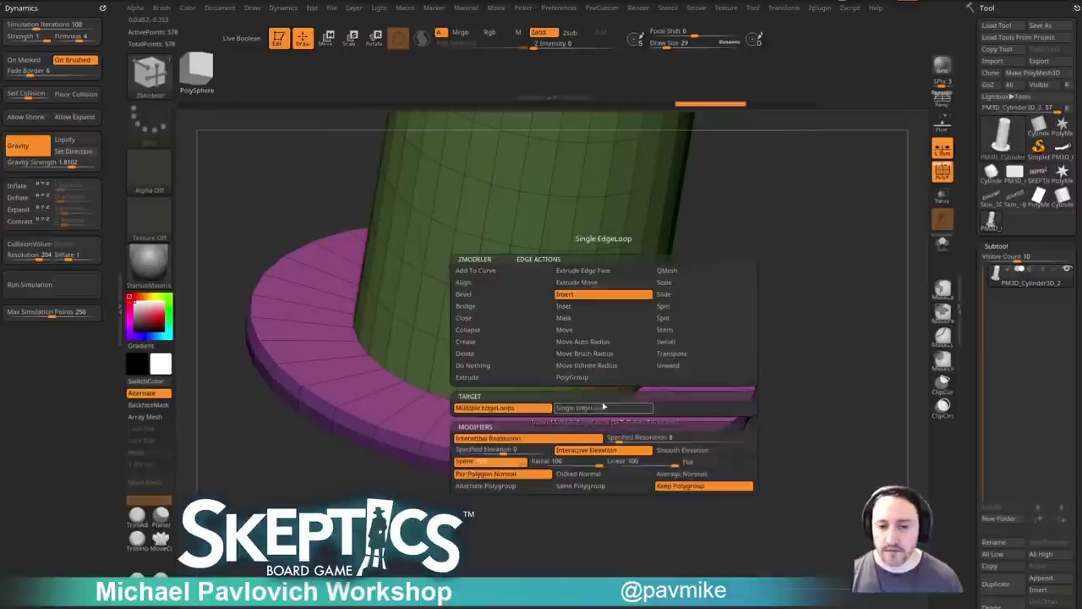
{"action": "left_click", "coordinate": [510, 295]}
{"action": "left_click_drag", "start_coordinate": [612, 405], "coordinate": [628, 415]}
{"action": "left_click_drag", "start_coordinate": [813, 418], "coordinate": [853, 423]}
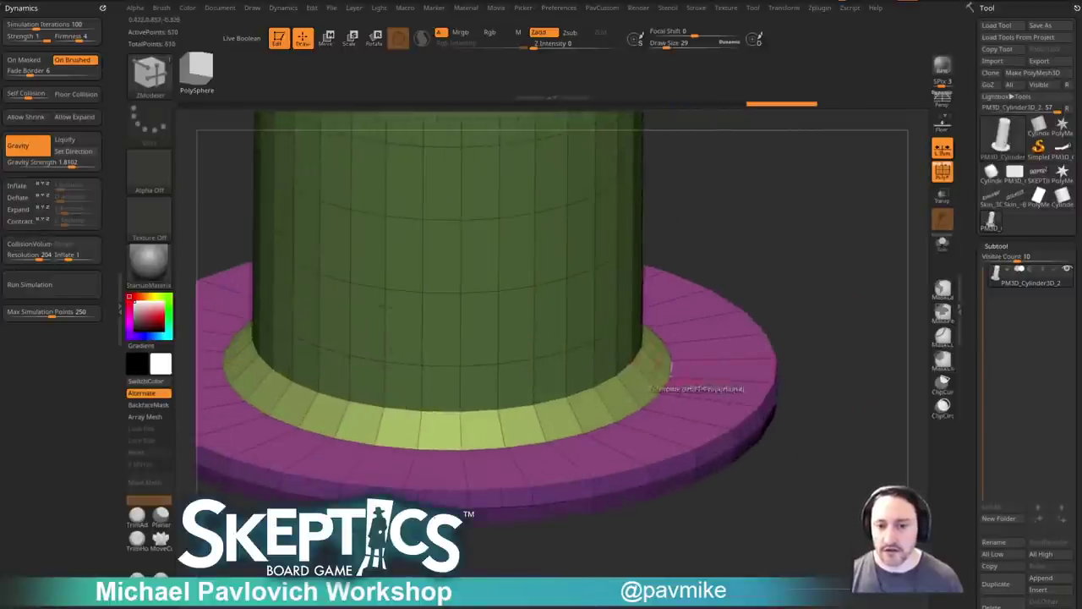
Insert edge loops along the beveled band between column and flange, curving it into a rounded fillet.
{"action": "key", "text": "space"}
{"action": "left_click", "coordinate": [614, 295]}
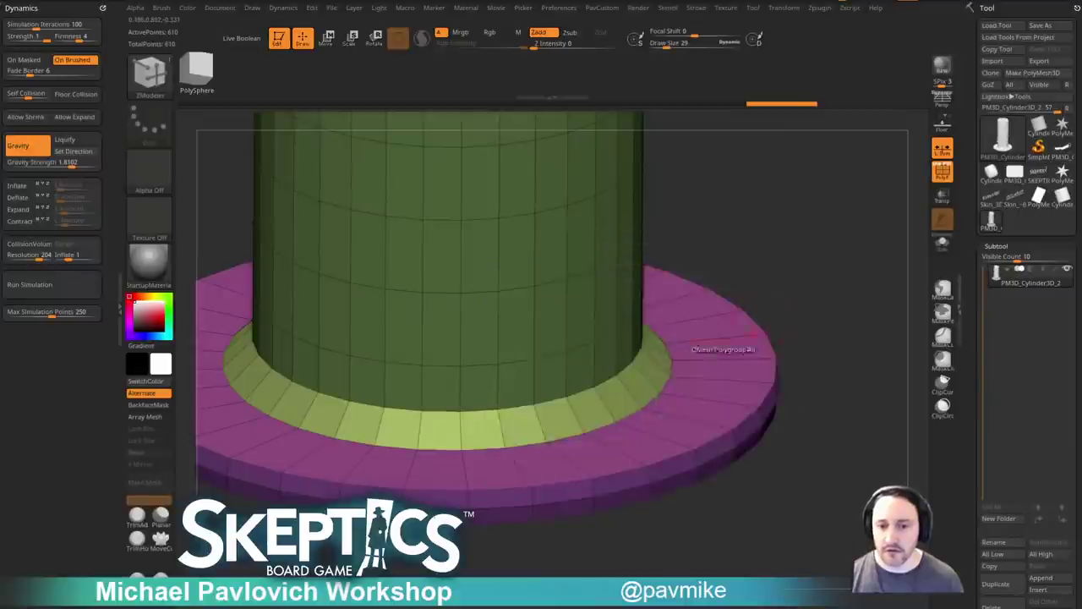
{"action": "left_click_drag", "start_coordinate": [764, 316], "coordinate": [771, 301]}
{"action": "left_click_drag", "start_coordinate": [623, 388], "coordinate": [571, 371]}
{"action": "key", "text": "f"}
{"action": "left_click_drag", "start_coordinate": [789, 268], "coordinate": [767, 358], "text": "shift"}
{"action": "left_click_drag", "start_coordinate": [763, 400], "coordinate": [788, 395]}
Switch ZModeler back to the Bevel edge action and bevel the flange's upper outer edge.
{"action": "key", "text": "space"}
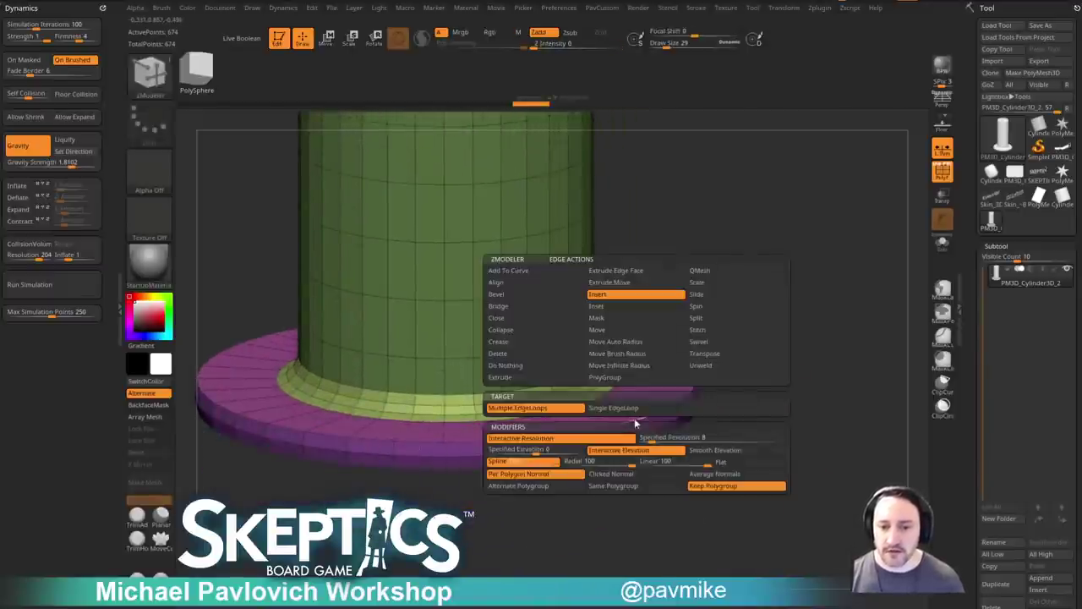
{"action": "left_click", "coordinate": [530, 307]}
{"action": "left_click", "coordinate": [526, 295]}
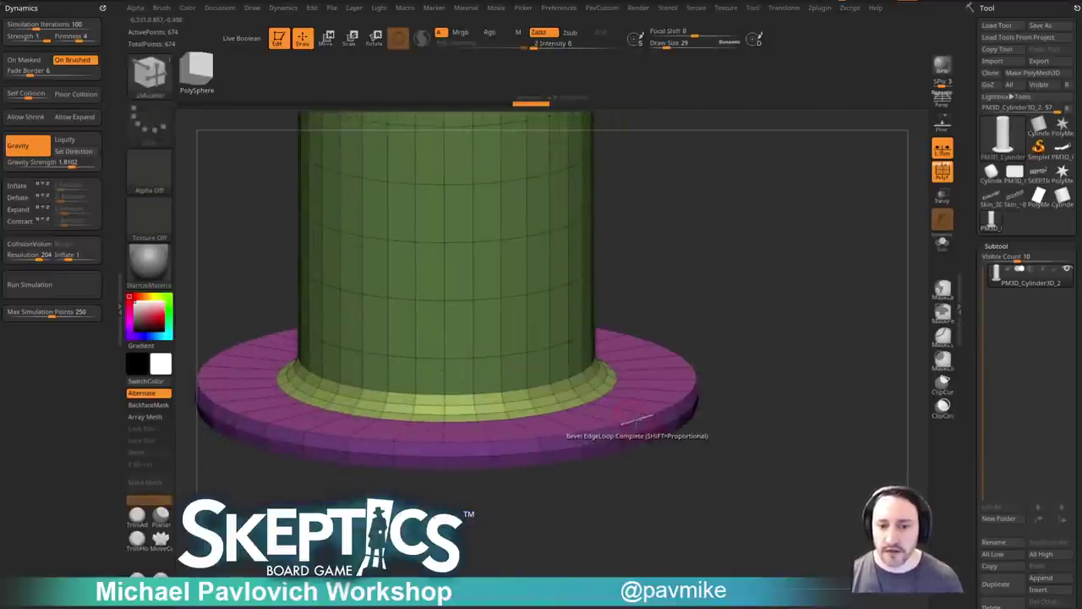
{"action": "left_click", "coordinate": [640, 419]}
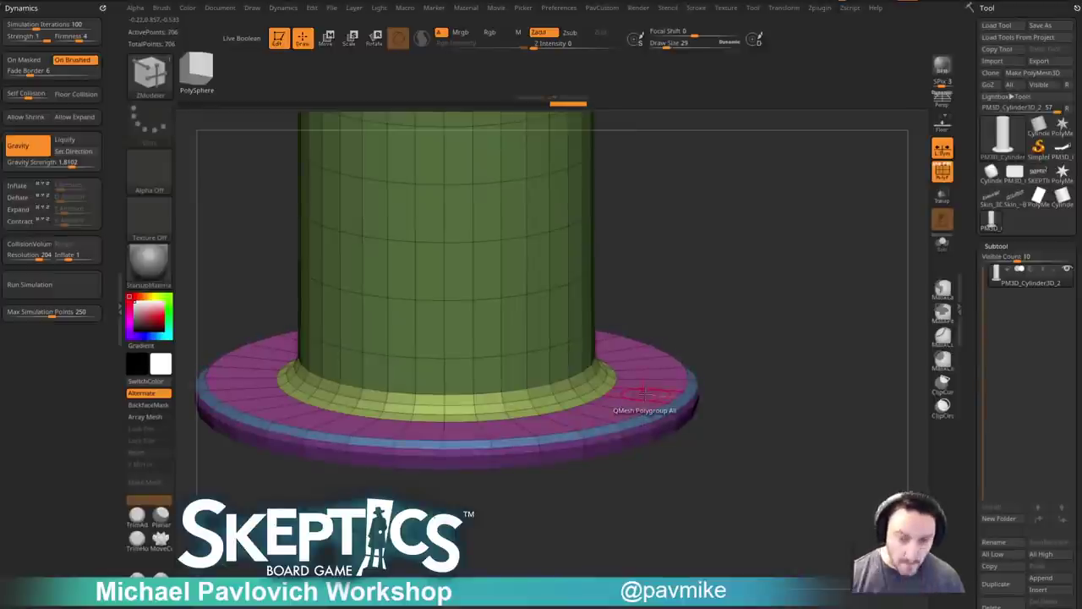
Hide the polyframe, mask the column so only the flange is editable, and centre the gizmo on the flange.
{"action": "left_click_drag", "start_coordinate": [781, 299], "coordinate": [774, 269]}
{"action": "left_click_drag", "start_coordinate": [774, 269], "coordinate": [755, 355], "text": "alt"}
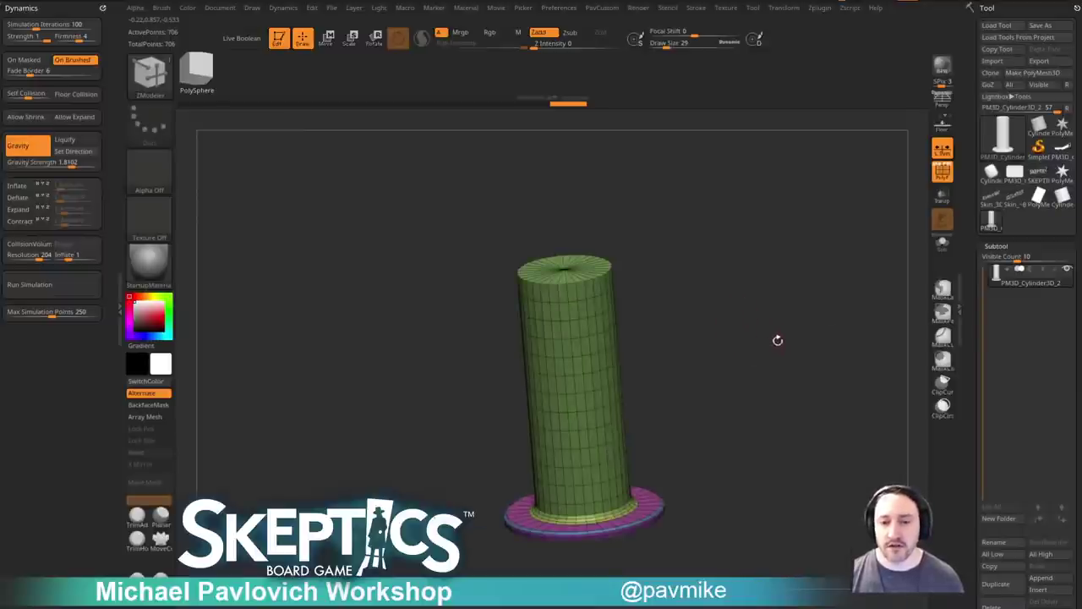
{"action": "left_click", "coordinate": [943, 176]}
{"action": "left_click_drag", "start_coordinate": [761, 292], "coordinate": [715, 203], "text": "alt"}
{"action": "left_click_drag", "start_coordinate": [735, 309], "coordinate": [783, 508], "text": "shift"}
{"action": "left_click_drag", "start_coordinate": [792, 427], "coordinate": [757, 361], "text": "alt"}
{"action": "left_click_drag", "start_coordinate": [724, 508], "coordinate": [329, 419], "text": "ctrl"}
{"action": "key", "text": "w"}
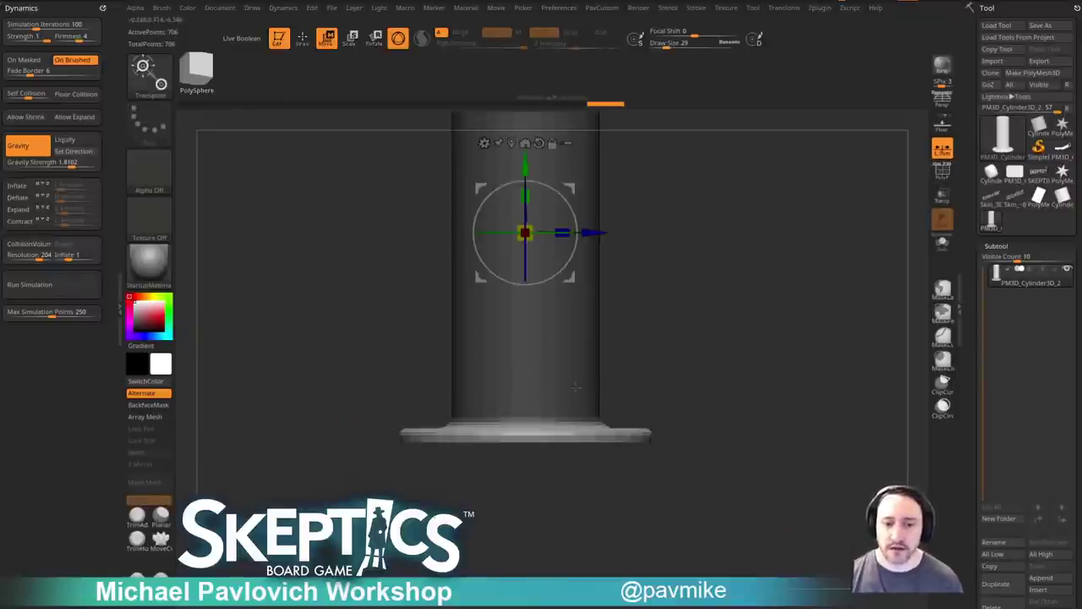
{"action": "left_click_drag", "start_coordinate": [524, 233], "coordinate": [524, 428], "text": "alt"}
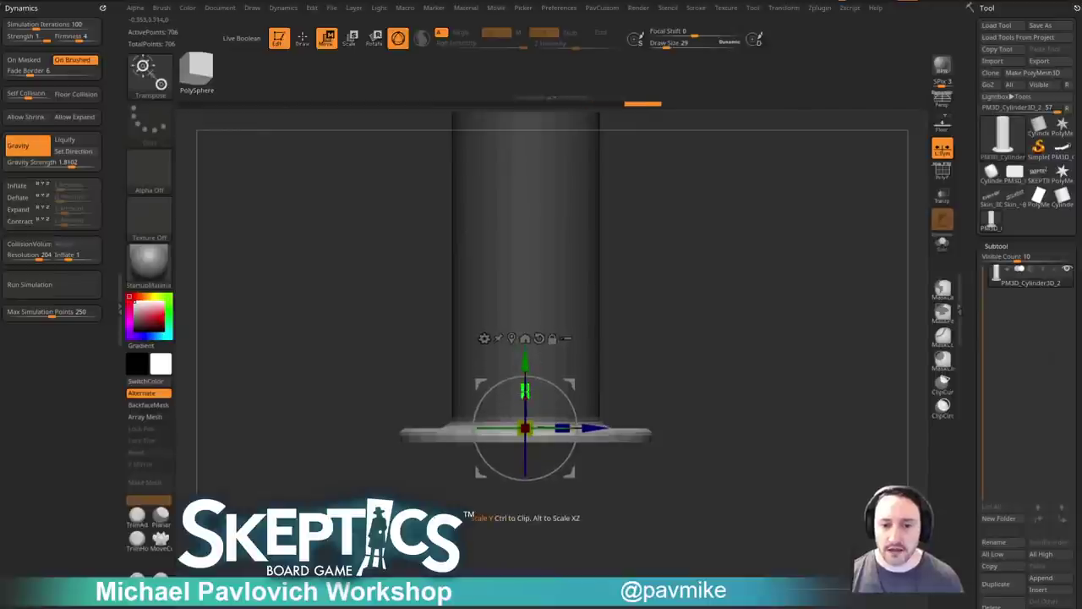
Thicken the flange by scaling it along the column's axis and clear the mask.
{"action": "left_click_drag", "start_coordinate": [525, 365], "coordinate": [525, 369]}
{"action": "key", "text": "q"}
{"action": "mouse_move", "coordinate": [779, 401]}
{"action": "left_mouse_down", "text": "ctrl"}
{"action": "mouse_move", "coordinate": [789, 411]}
{"action": "mouse_move", "coordinate": [766, 288]}
{"action": "mouse_move", "coordinate": [754, 302]}
{"action": "left_mouse_up", "text": "ctrl"}
{"action": "key", "text": "f"}
{"action": "key", "text": "ctrl+z"}
{"action": "key", "text": "w"}
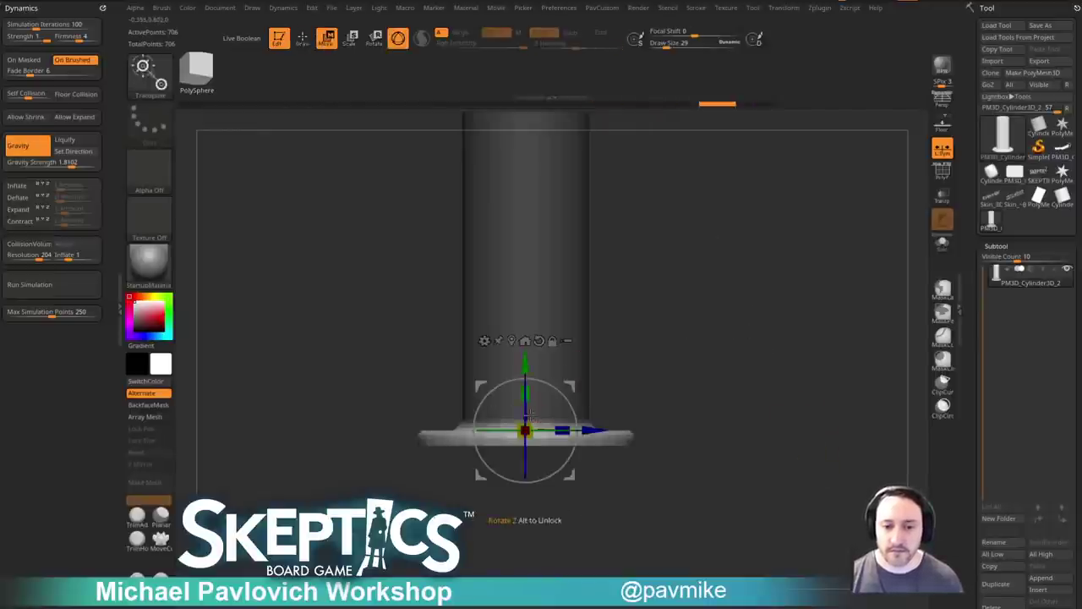
{"action": "left_click_drag", "start_coordinate": [525, 392], "coordinate": [525, 366]}
{"action": "key", "text": "q"}
{"action": "left_click_drag", "start_coordinate": [747, 332], "coordinate": [761, 341], "text": "ctrl"}
Activate dynamic subdivision on the flanged cylinder and apply it as real subdivision levels.
{"action": "mouse_move", "coordinate": [761, 341]}
{"action": "left_mouse_down", "text": "alt"}
{"action": "mouse_move", "coordinate": [812, 352]}
{"action": "mouse_move", "coordinate": [799, 296]}
{"action": "left_mouse_up", "text": "alt"}
{"action": "left_click_drag", "start_coordinate": [799, 296], "coordinate": [796, 373]}
{"action": "left_click_drag", "start_coordinate": [796, 373], "coordinate": [776, 328], "text": "alt"}
{"action": "key", "text": "f"}
{"action": "left_click_drag", "start_coordinate": [779, 433], "coordinate": [787, 363]}
{"action": "left_click_drag", "start_coordinate": [798, 236], "coordinate": [802, 317], "text": "alt"}
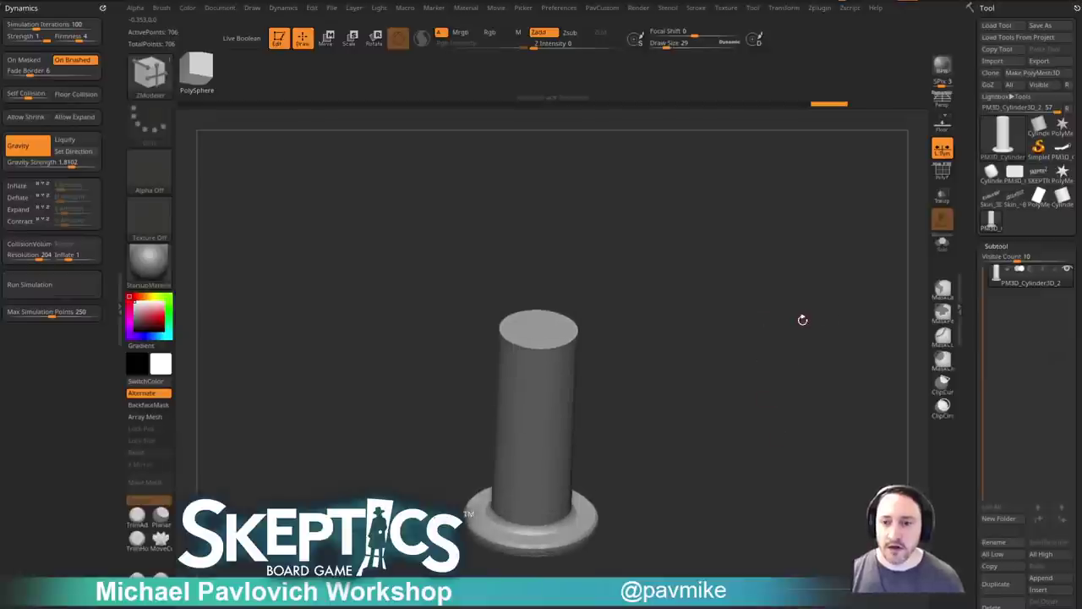
{"action": "key", "text": "1"}
{"action": "left_click", "coordinate": [765, 390]}
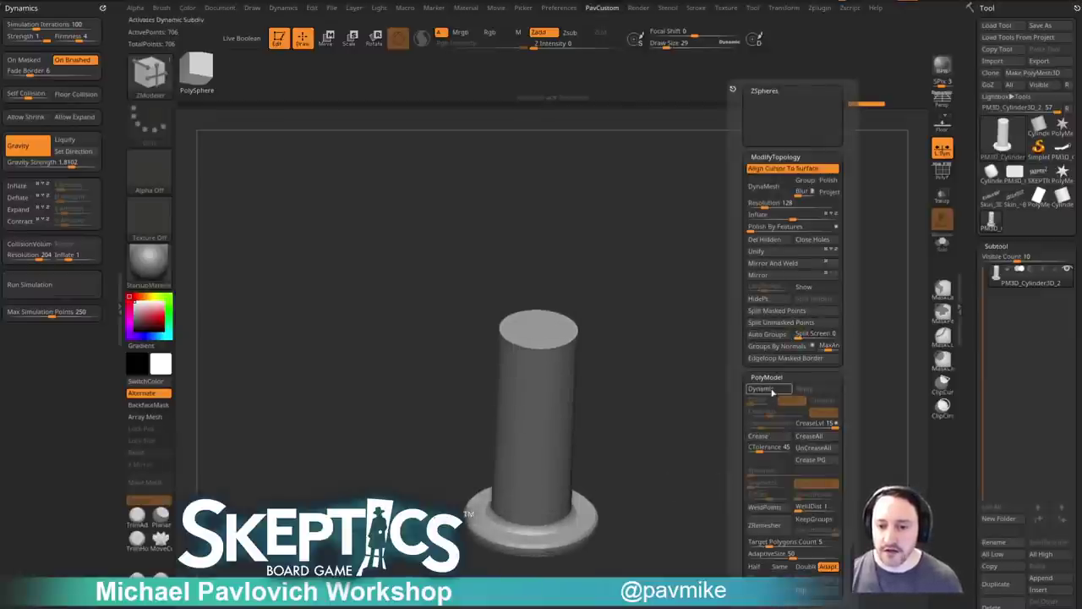
{"action": "left_click", "coordinate": [802, 391]}
Raise the DynaMesh resolution and convert the cylinder to a DynaMesh without freezing its subdivision levels.
{"action": "left_click", "coordinate": [769, 205]}
{"action": "left_click", "coordinate": [791, 204]}
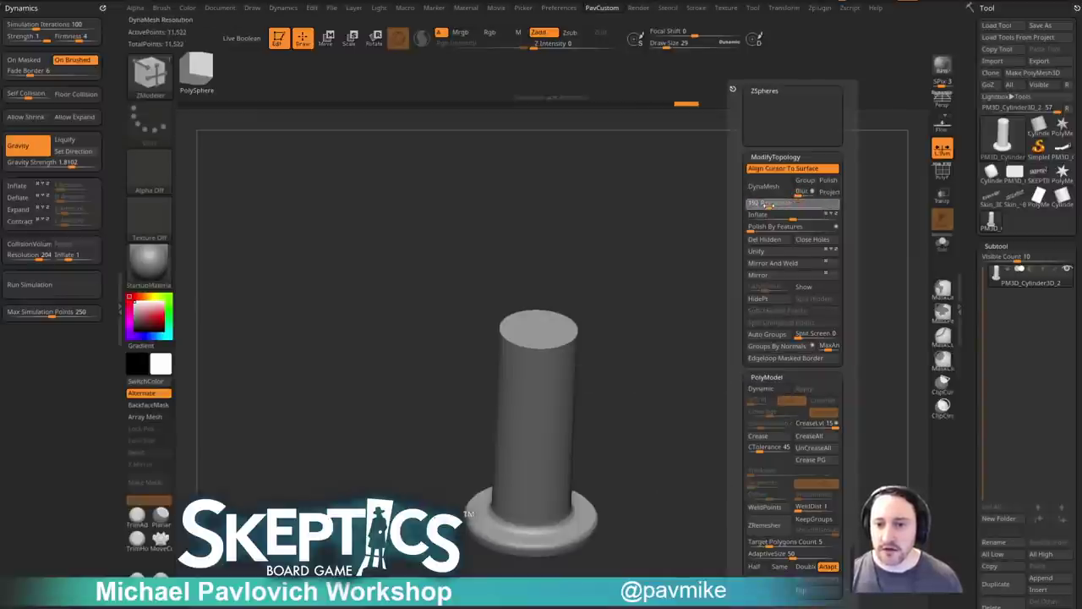
{"action": "key", "text": "Return"}
{"action": "left_click", "coordinate": [764, 186]}
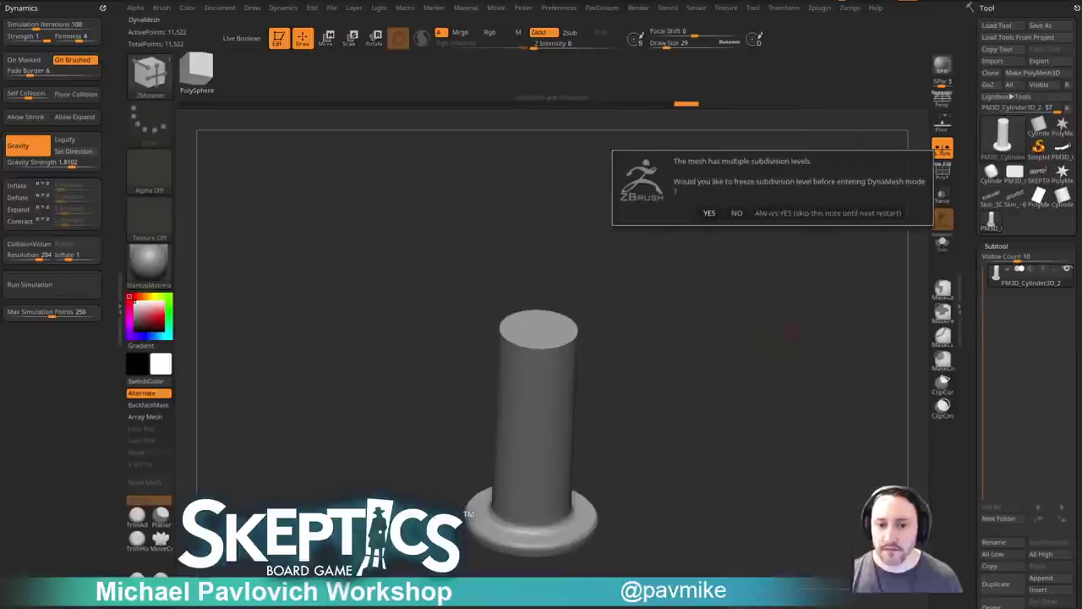
{"action": "left_click", "coordinate": [736, 214]}
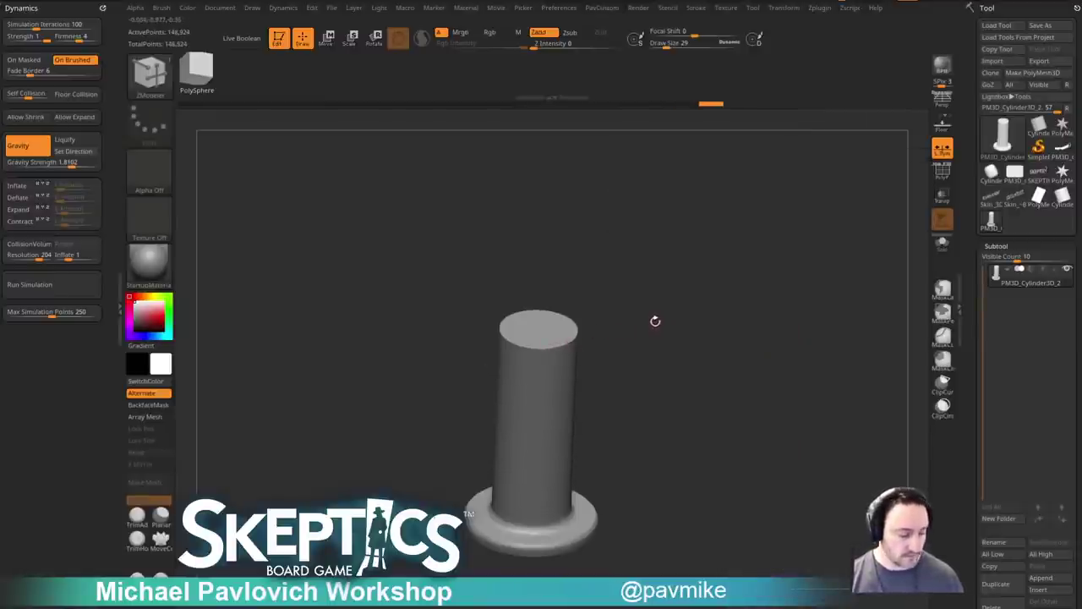
Trim the column's top edge into an uneven slant, remesh the DynaMesh and smooth the cut.
{"action": "mouse_move", "coordinate": [527, 286]}
{"action": "left_mouse_down"}
{"action": "mouse_move", "coordinate": [568, 294]}
{"action": "mouse_move", "coordinate": [510, 283]}
{"action": "left_mouse_up"}
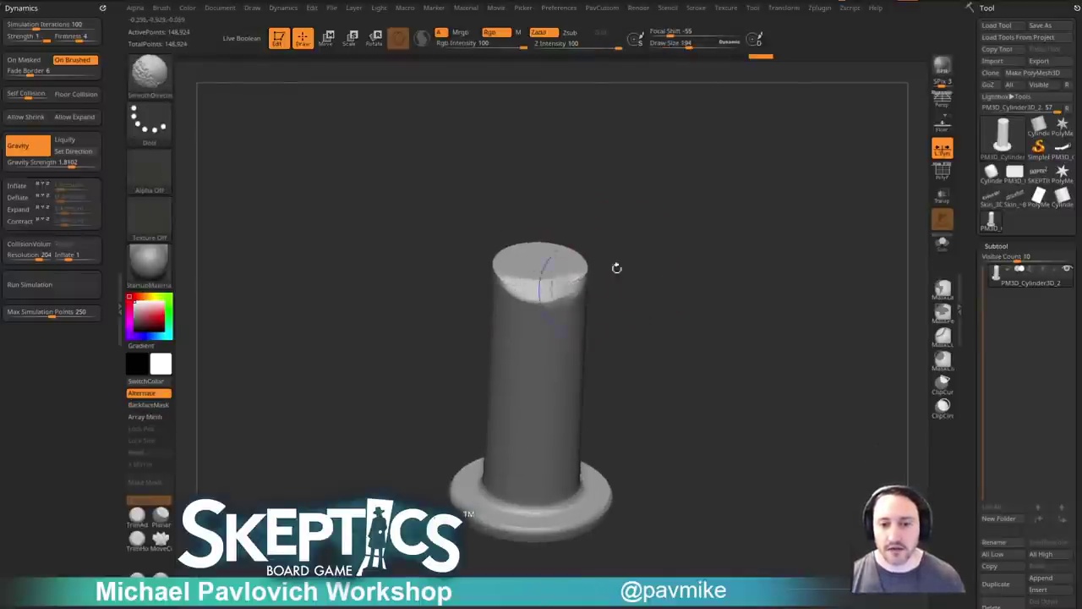
{"action": "key", "text": "2"}
{"action": "left_click_drag", "start_coordinate": [626, 171], "coordinate": [727, 256], "text": "ctrl"}
{"action": "mouse_move", "coordinate": [542, 295]}
{"action": "left_mouse_down"}
{"action": "mouse_move", "coordinate": [509, 281]}
{"action": "mouse_move", "coordinate": [578, 292]}
{"action": "left_mouse_up"}
{"action": "left_click_drag", "start_coordinate": [672, 267], "coordinate": [624, 279]}
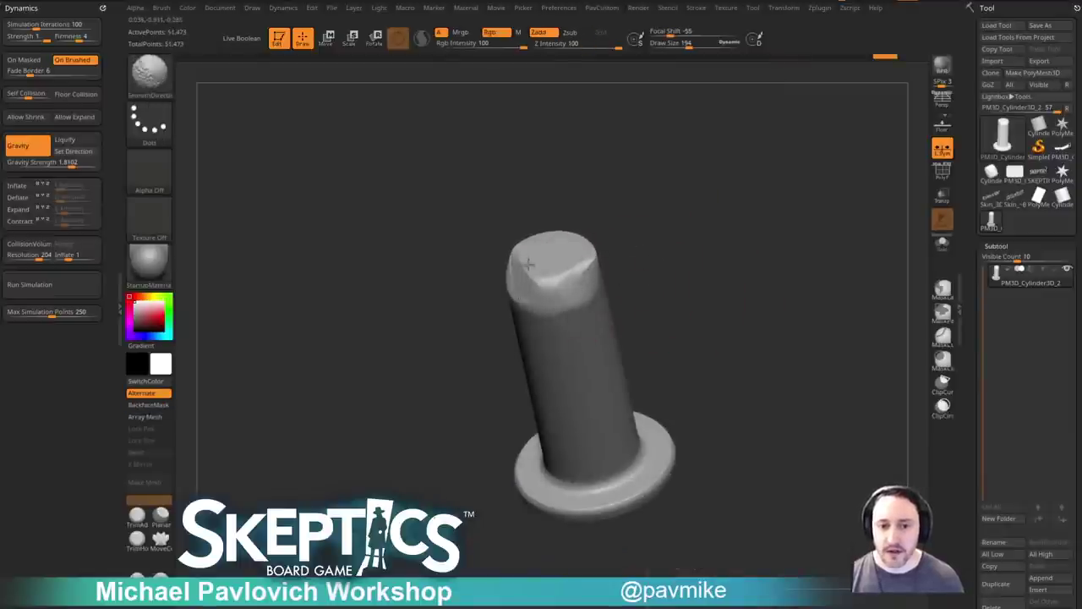
{"action": "left_click_drag", "start_coordinate": [528, 261], "coordinate": [513, 286], "text": "shift"}
{"action": "left_click_drag", "start_coordinate": [677, 264], "coordinate": [706, 258], "text": "shift"}
Reduce the brush draw size to 130 and trim the flange's rim with TrimDynamic.
{"action": "key", "text": "s"}
{"action": "mouse_move", "coordinate": [681, 339]}
{"action": "left_mouse_down"}
{"action": "mouse_move", "coordinate": [702, 363]}
{"action": "mouse_move", "coordinate": [683, 304]}
{"action": "left_mouse_up"}
{"action": "mouse_move", "coordinate": [720, 386]}
{"action": "left_mouse_down"}
{"action": "mouse_move", "coordinate": [702, 420]}
{"action": "mouse_move", "coordinate": [710, 297]}
{"action": "left_mouse_up"}
{"action": "left_click_drag", "start_coordinate": [674, 142], "coordinate": [658, 154], "text": "shift"}
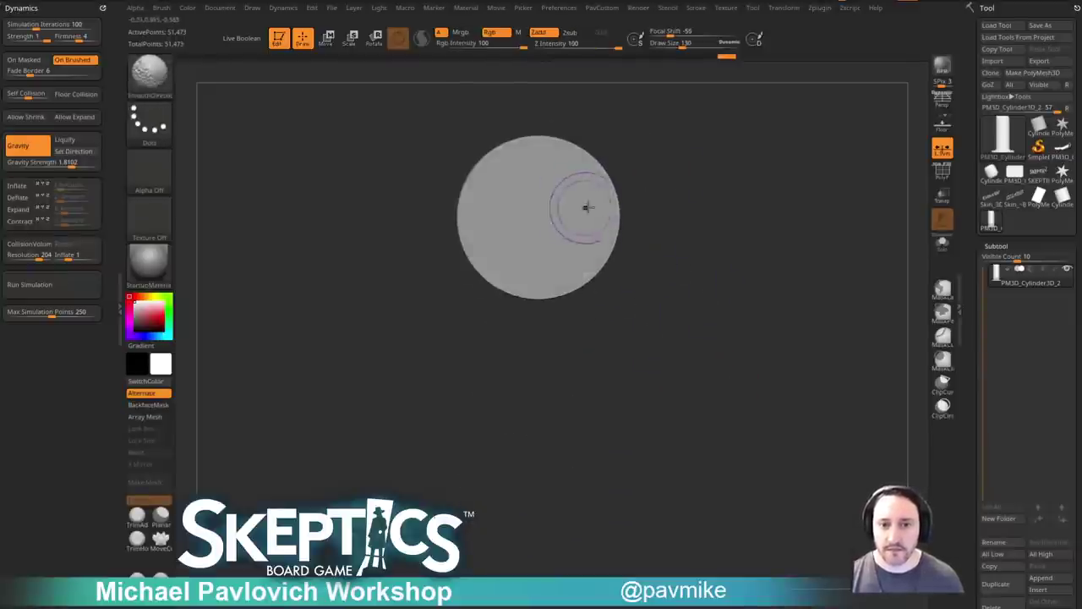
{"action": "mouse_move", "coordinate": [732, 176]}
{"action": "left_mouse_down"}
{"action": "mouse_move", "coordinate": [715, 318]}
{"action": "mouse_move", "coordinate": [457, 363]}
{"action": "left_mouse_up"}
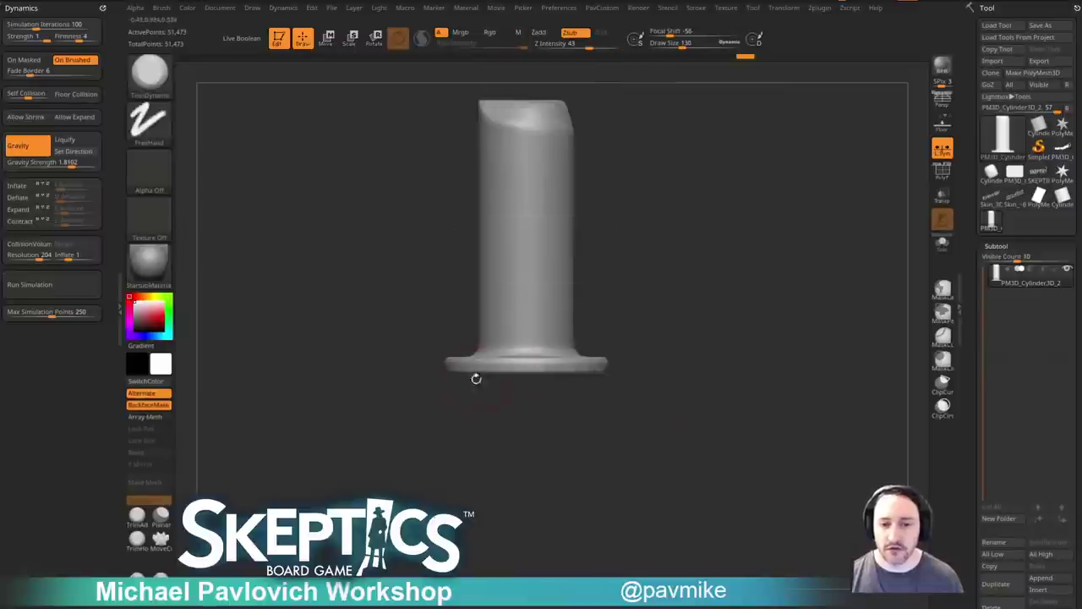
{"action": "left_click_drag", "start_coordinate": [680, 362], "coordinate": [605, 359]}
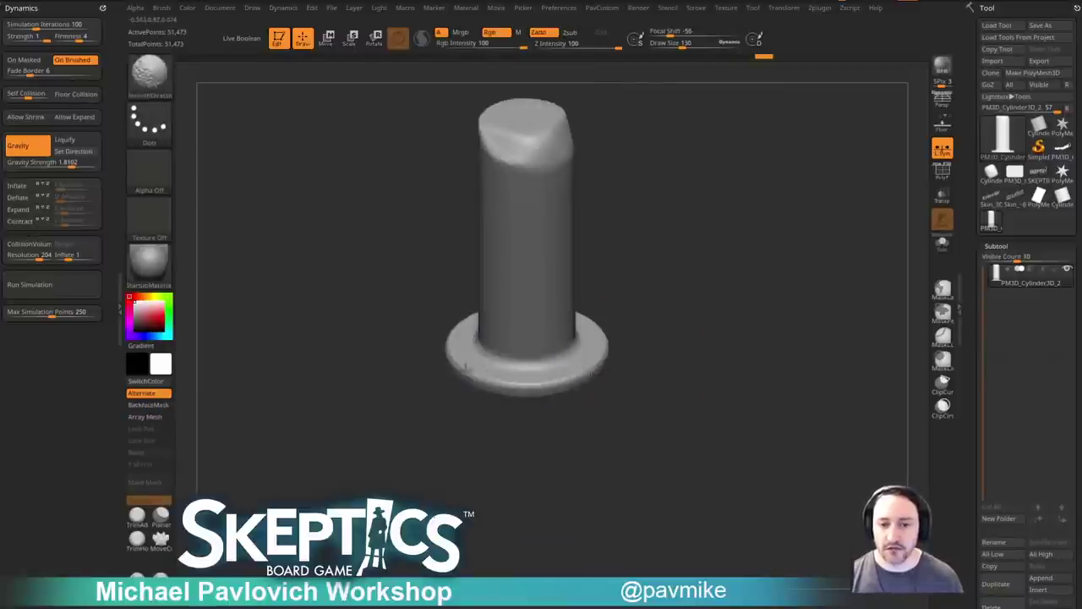
{"action": "mouse_move", "coordinate": [694, 328]}
{"action": "left_mouse_down", "text": "alt"}
{"action": "mouse_move", "coordinate": [657, 338]}
{"action": "mouse_move", "coordinate": [663, 378]}
{"action": "left_mouse_up", "text": "alt"}
{"action": "left_click_drag", "start_coordinate": [429, 396], "coordinate": [554, 391]}
Smooth the flange's rim and trim it further with TrimDynamic at draw size 156.
{"action": "left_click_drag", "start_coordinate": [653, 360], "coordinate": [648, 355], "text": "alt"}
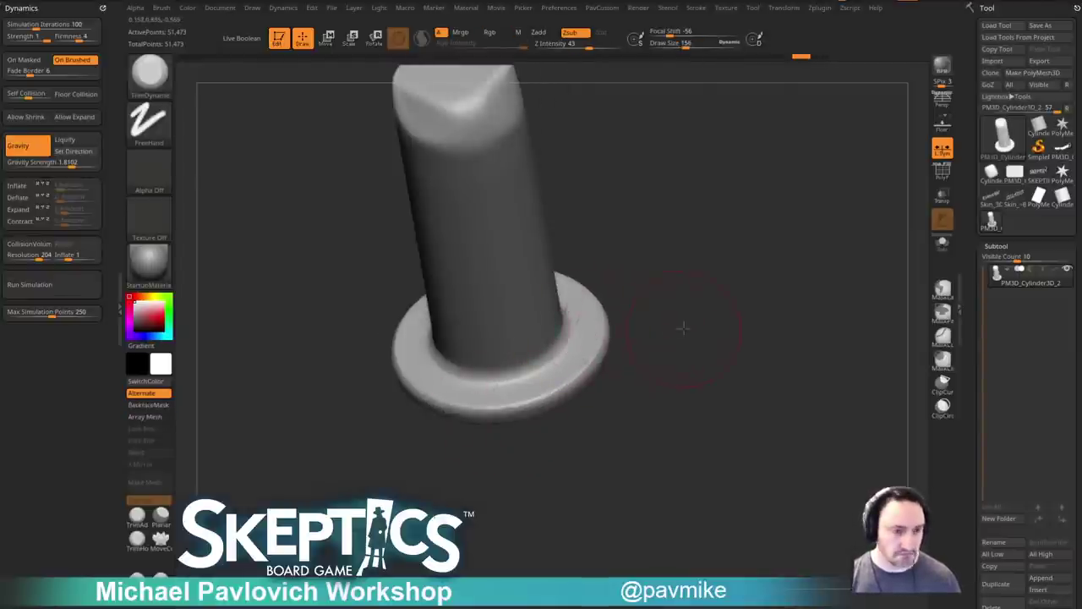
{"action": "left_click_drag", "start_coordinate": [681, 326], "coordinate": [529, 386], "text": "shift"}
{"action": "left_click_drag", "start_coordinate": [465, 401], "coordinate": [572, 368]}
{"action": "left_click_drag", "start_coordinate": [647, 359], "coordinate": [613, 402]}
Dock the Brush palette beside the canvas and show its Auto Masking settings.
{"action": "left_click", "coordinate": [165, 8]}
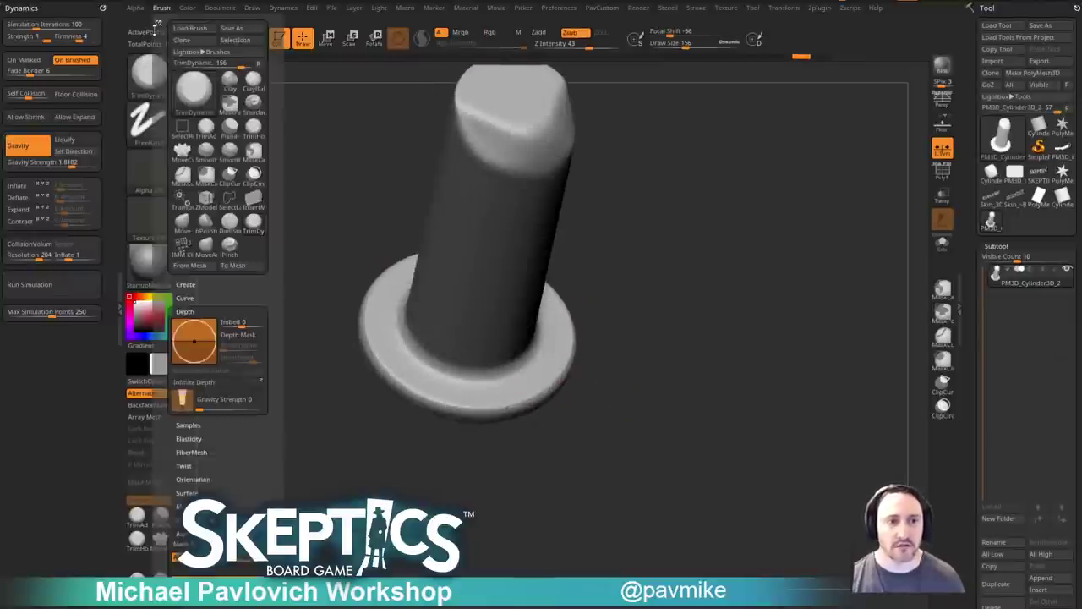
{"action": "left_click", "coordinate": [155, 32]}
{"action": "scroll", "coordinate": [85, 404], "scroll_direction": "down", "scroll_amount": 2}
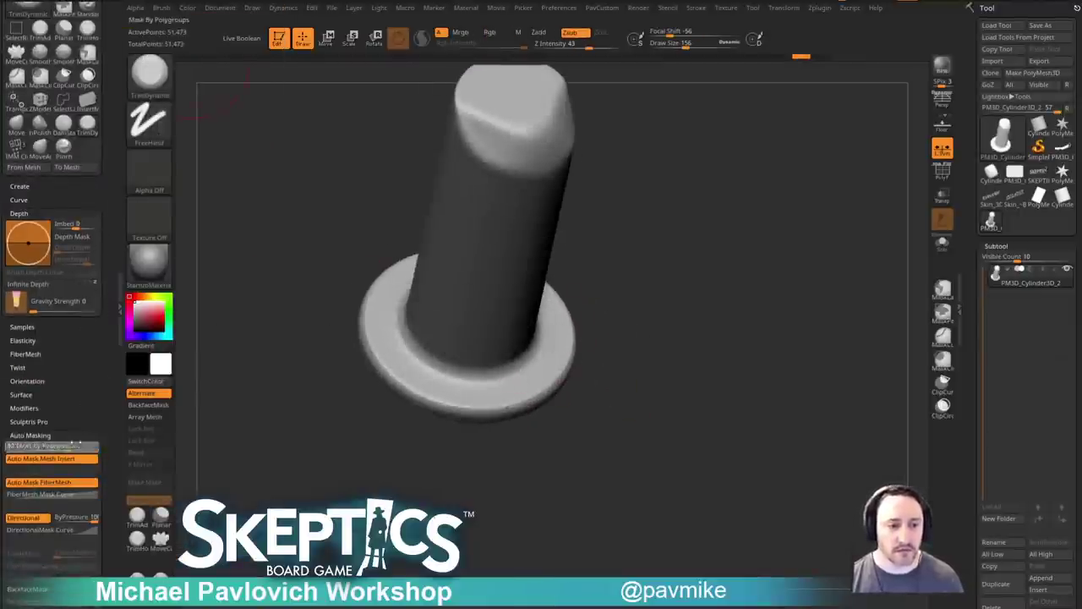
Select the Move brush and pull a bulge out of the flange's edge, seen from below.
{"action": "left_click_drag", "start_coordinate": [707, 311], "coordinate": [662, 260]}
{"action": "mouse_move", "coordinate": [513, 394]}
{"action": "left_mouse_down"}
{"action": "mouse_move", "coordinate": [594, 378]}
{"action": "mouse_move", "coordinate": [572, 370]}
{"action": "mouse_move", "coordinate": [657, 357]}
{"action": "mouse_move", "coordinate": [604, 350]}
{"action": "mouse_move", "coordinate": [402, 432]}
{"action": "mouse_move", "coordinate": [467, 491]}
{"action": "mouse_move", "coordinate": [471, 512]}
{"action": "left_mouse_up"}
{"action": "left_click_drag", "start_coordinate": [727, 406], "coordinate": [798, 267]}
{"action": "key", "text": "b"}
{"action": "key", "text": "m"}
{"action": "key", "text": "v"}
{"action": "left_click_drag", "start_coordinate": [505, 371], "coordinate": [507, 360]}
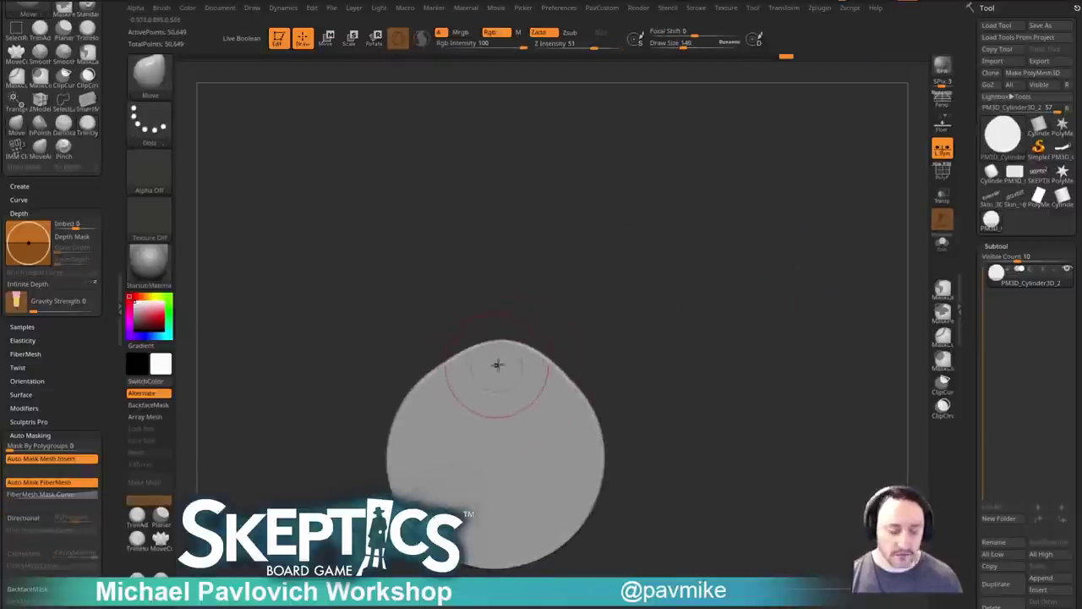
Enlarge the Move brush to draw size 291 and pull another part of the flange's outline outward.
{"action": "left_click_drag", "start_coordinate": [647, 385], "coordinate": [662, 294], "text": "alt"}
{"action": "key", "text": "b"}
{"action": "key", "text": "m"}
{"action": "key", "text": "v"}
{"action": "key", "text": "s"}
{"action": "left_click_drag", "start_coordinate": [465, 410], "coordinate": [471, 410]}
{"action": "left_click_drag", "start_coordinate": [443, 440], "coordinate": [424, 459]}
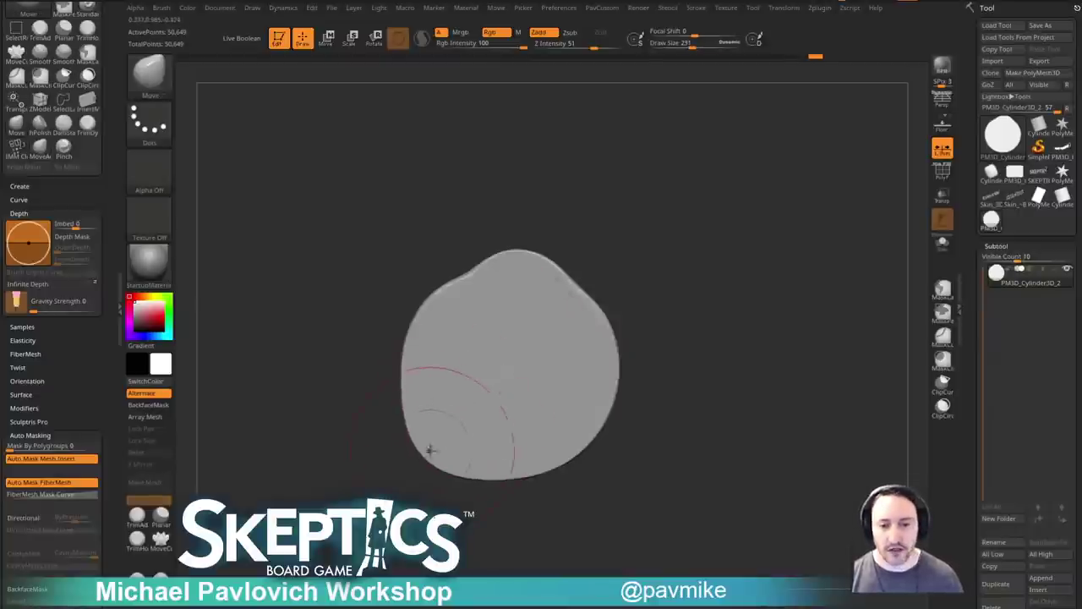
Reshape the flange's outline into irregular lobes with the MoveAccu brush at draw sizes 183 and 140.
{"action": "key", "text": "s"}
{"action": "left_click_drag", "start_coordinate": [414, 391], "coordinate": [403, 387]}
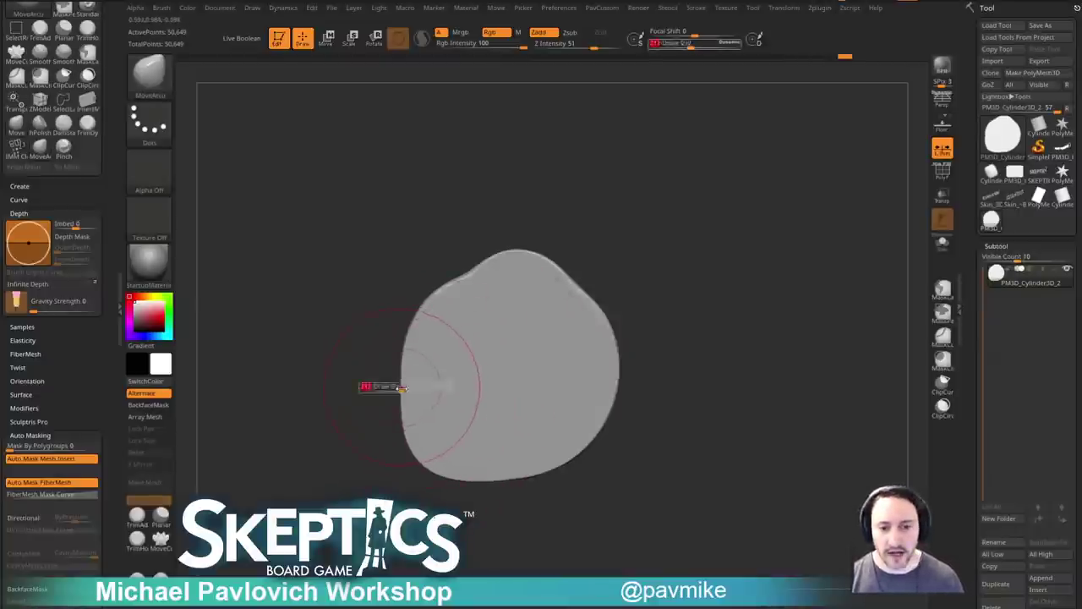
{"action": "left_click_drag", "start_coordinate": [456, 471], "coordinate": [474, 450]}
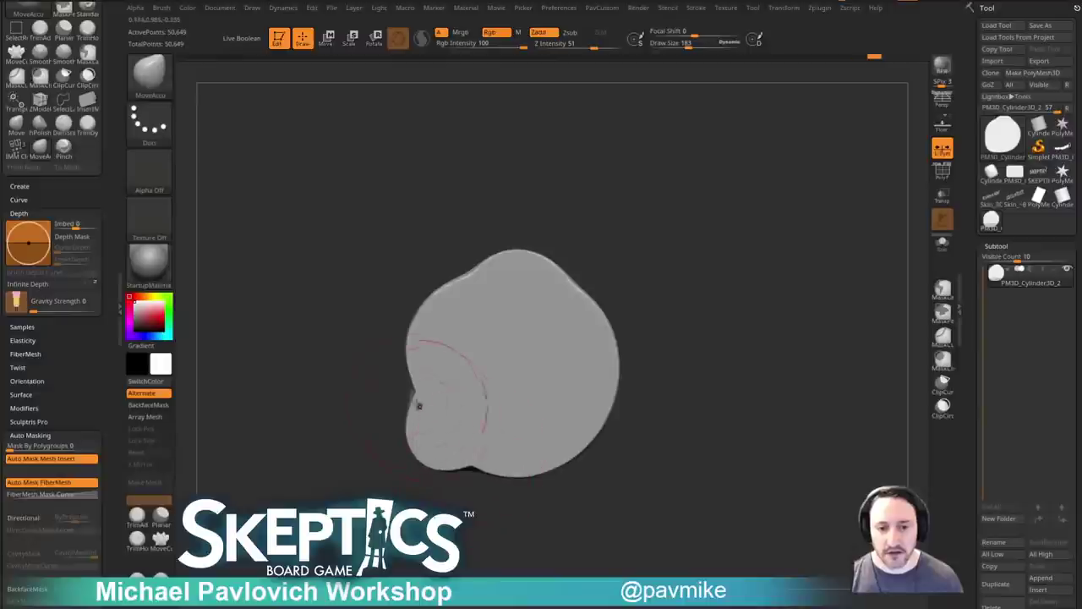
{"action": "left_click_drag", "start_coordinate": [420, 418], "coordinate": [414, 415]}
{"action": "mouse_move", "coordinate": [415, 418]}
{"action": "right_mouse_down"}
{"action": "mouse_move", "coordinate": [471, 474]}
{"action": "mouse_move", "coordinate": [497, 472]}
{"action": "right_mouse_up"}
{"action": "key", "text": "s"}
{"action": "left_click_drag", "start_coordinate": [446, 392], "coordinate": [438, 389]}
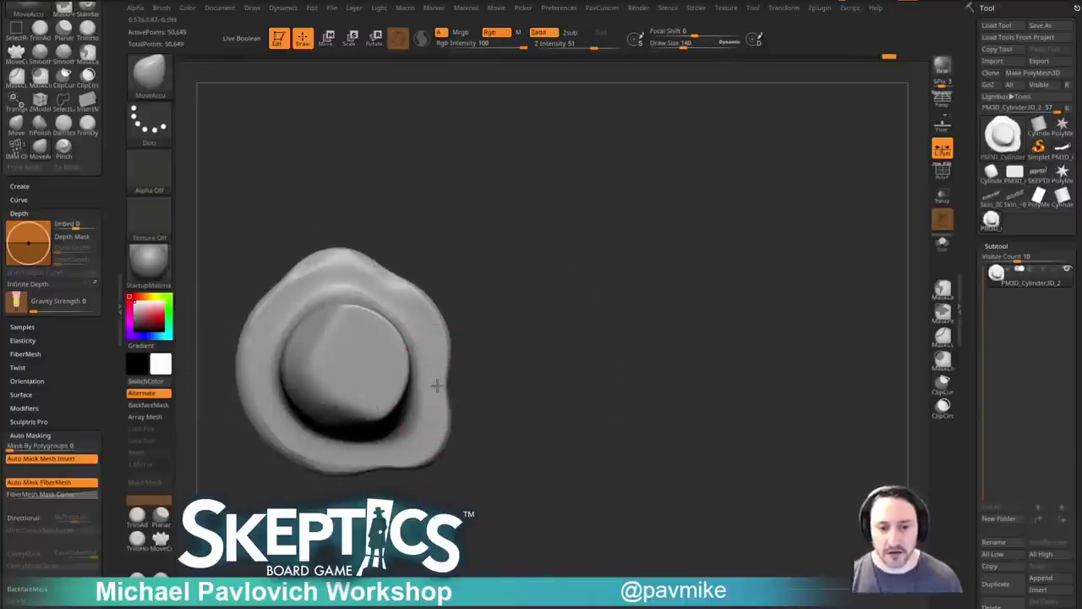
{"action": "left_click_drag", "start_coordinate": [408, 437], "coordinate": [401, 431]}
Select the Clay brush and carve a round recess into the top of the column.
{"action": "mouse_move", "coordinate": [474, 397]}
{"action": "right_mouse_down"}
{"action": "mouse_move", "coordinate": [529, 285]}
{"action": "mouse_move", "coordinate": [647, 324]}
{"action": "right_mouse_up"}
{"action": "mouse_move", "coordinate": [603, 292]}
{"action": "right_mouse_down"}
{"action": "mouse_move", "coordinate": [695, 348]}
{"action": "mouse_move", "coordinate": [600, 362]}
{"action": "mouse_move", "coordinate": [668, 273]}
{"action": "mouse_move", "coordinate": [655, 312]}
{"action": "right_mouse_up"}
{"action": "key", "text": "b"}
{"action": "key", "text": "c"}
{"action": "key", "text": "l"}
{"action": "left_click_drag", "start_coordinate": [544, 356], "coordinate": [548, 357]}
{"action": "mouse_move", "coordinate": [548, 357]}
{"action": "right_mouse_down"}
{"action": "mouse_move", "coordinate": [519, 363]}
{"action": "mouse_move", "coordinate": [491, 345]}
{"action": "mouse_move", "coordinate": [488, 363]}
{"action": "right_mouse_up"}
{"action": "left_click_drag", "start_coordinate": [501, 352], "coordinate": [488, 337]}
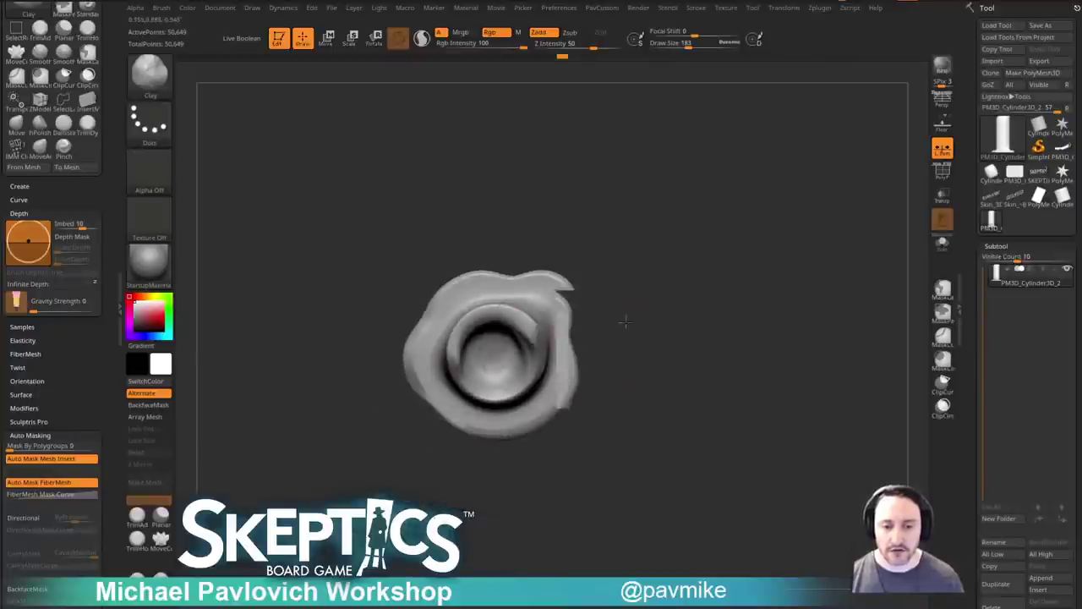
Refine the column's top at a smaller Clay brush size and switch to the TrimDynamic brush.
{"action": "right_click_drag", "start_coordinate": [620, 346], "coordinate": [594, 314]}
{"action": "key", "text": "s"}
{"action": "left_click_drag", "start_coordinate": [587, 322], "coordinate": [575, 323]}
{"action": "mouse_move", "coordinate": [609, 330]}
{"action": "right_mouse_down"}
{"action": "mouse_move", "coordinate": [657, 349]}
{"action": "mouse_move", "coordinate": [584, 389]}
{"action": "mouse_move", "coordinate": [623, 359]}
{"action": "right_mouse_up"}
{"action": "key", "text": "b"}
{"action": "key", "text": "t"}
{"action": "key", "text": "d"}
{"action": "mouse_move", "coordinate": [656, 318]}
{"action": "right_mouse_down"}
{"action": "mouse_move", "coordinate": [626, 254]}
{"action": "mouse_move", "coordinate": [595, 320]}
{"action": "right_mouse_up"}
{"action": "right_click_drag", "start_coordinate": [654, 391], "coordinate": [664, 195]}
Select the Standard brush and raise its LazyRadius.
{"action": "key", "text": "b"}
{"action": "key", "text": "s"}
{"action": "key", "text": "t"}
{"action": "key", "text": "2"}
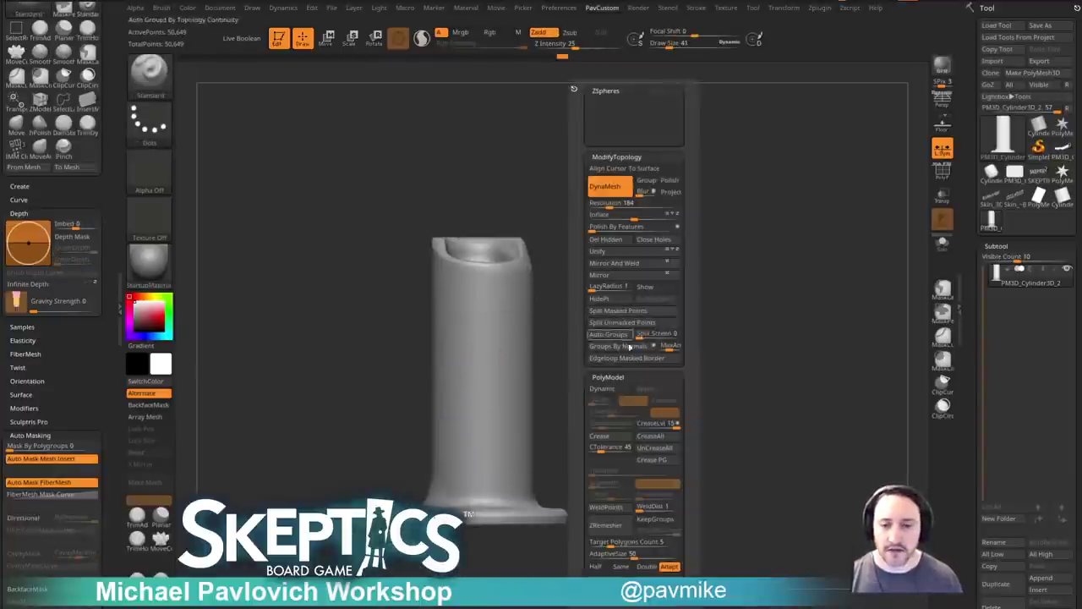
{"action": "left_click", "coordinate": [607, 287]}
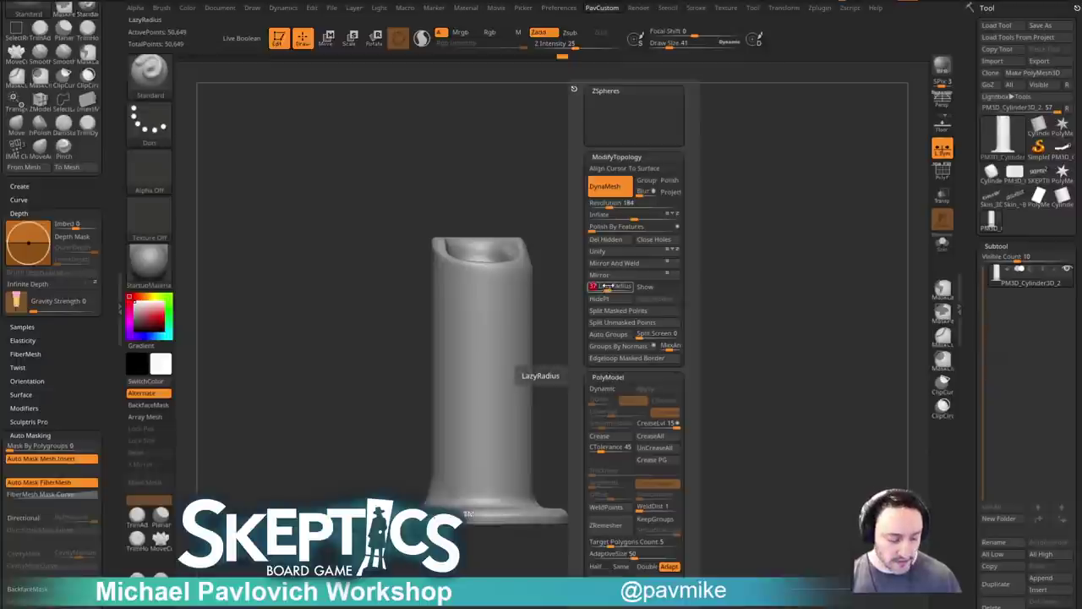
Draw raised vertical drips down the column's side to the flange with the Standard brush.
{"action": "right_click_drag", "start_coordinate": [641, 310], "coordinate": [652, 334], "text": "alt"}
{"action": "left_click_drag", "start_coordinate": [495, 306], "coordinate": [492, 516]}
{"action": "left_click_drag", "start_coordinate": [682, 429], "coordinate": [582, 305]}
{"action": "left_click_drag", "start_coordinate": [545, 375], "coordinate": [543, 541]}
{"action": "mouse_move", "coordinate": [668, 507]}
{"action": "left_mouse_down"}
{"action": "mouse_move", "coordinate": [701, 449]}
{"action": "mouse_move", "coordinate": [697, 401]}
{"action": "mouse_move", "coordinate": [512, 267]}
{"action": "left_mouse_up"}
{"action": "left_click_drag", "start_coordinate": [659, 317], "coordinate": [653, 276]}
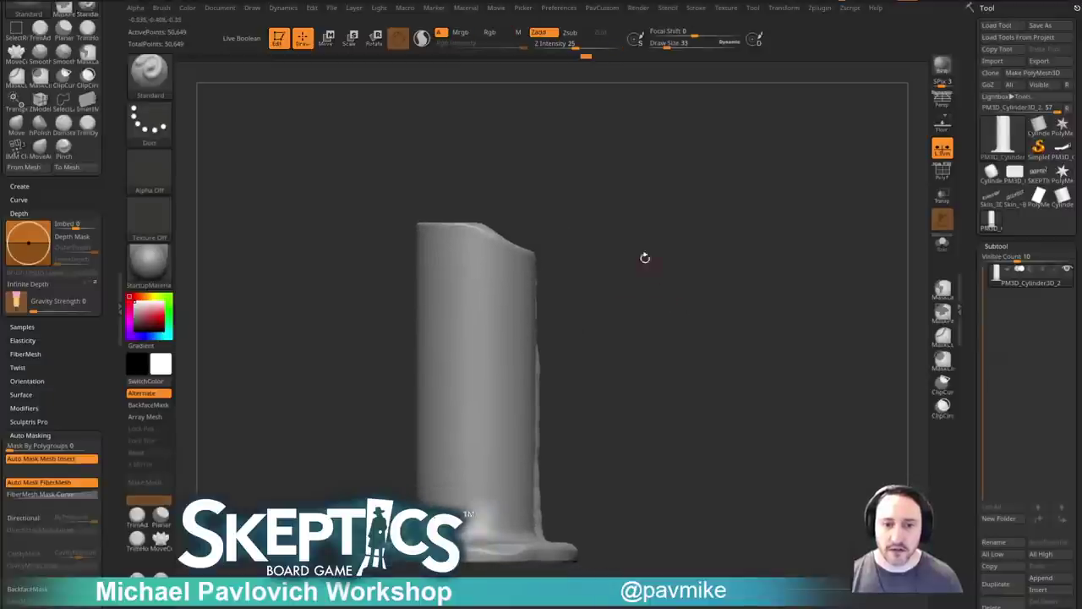
Undo the last stroke and draw a thicker drip from the rim down the front of the column.
{"action": "mouse_move", "coordinate": [679, 343]}
{"action": "left_mouse_down"}
{"action": "mouse_move", "coordinate": [631, 331]}
{"action": "mouse_move", "coordinate": [546, 240]}
{"action": "mouse_move", "coordinate": [555, 448]}
{"action": "left_mouse_up"}
{"action": "key", "text": "ctrl+z"}
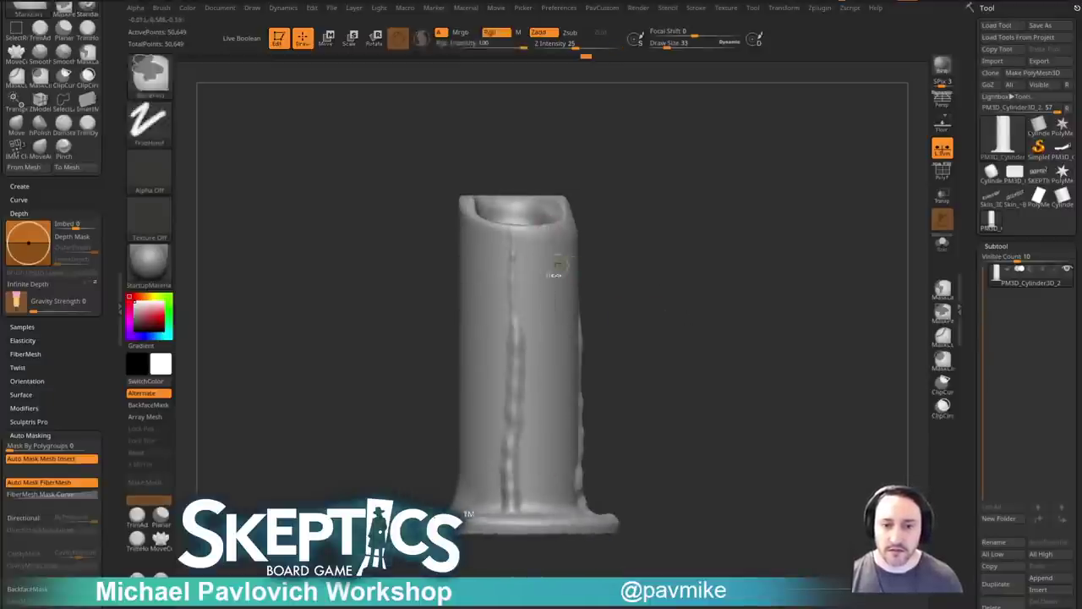
{"action": "mouse_move", "coordinate": [534, 262]}
{"action": "left_mouse_down"}
{"action": "mouse_move", "coordinate": [517, 348]}
{"action": "mouse_move", "coordinate": [522, 435]}
{"action": "left_mouse_up"}
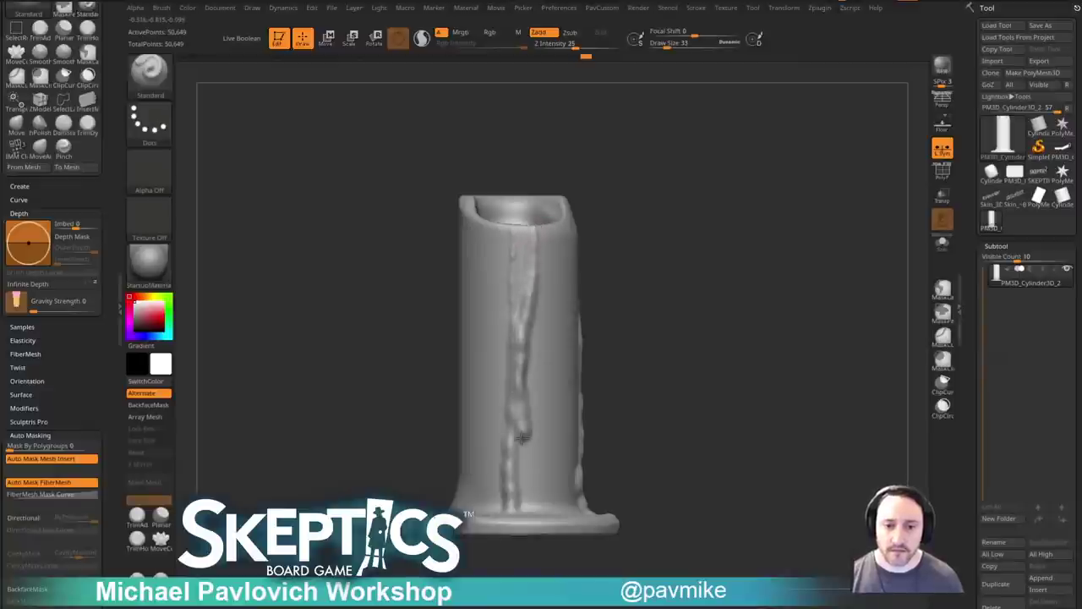
Select the SoftConcrete brush, give it a soft round alpha, raise the draw size to 72, and undo a test stroke on the flange.
{"action": "left_click_drag", "start_coordinate": [693, 361], "coordinate": [726, 337]}
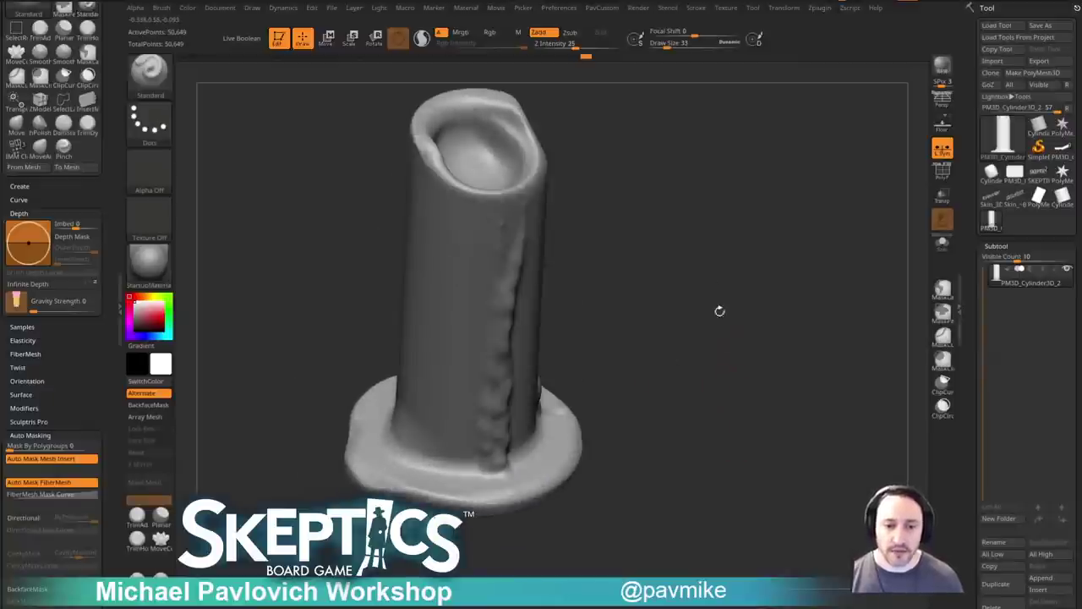
{"action": "key", "text": "b"}
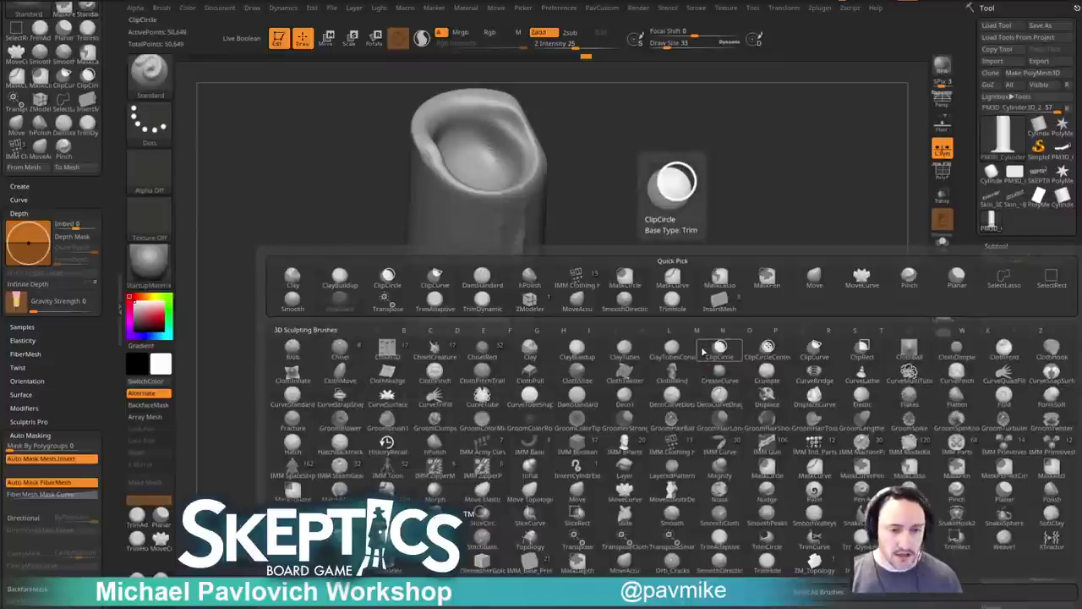
{"action": "key", "text": "s"}
{"action": "left_click", "coordinate": [292, 538]}
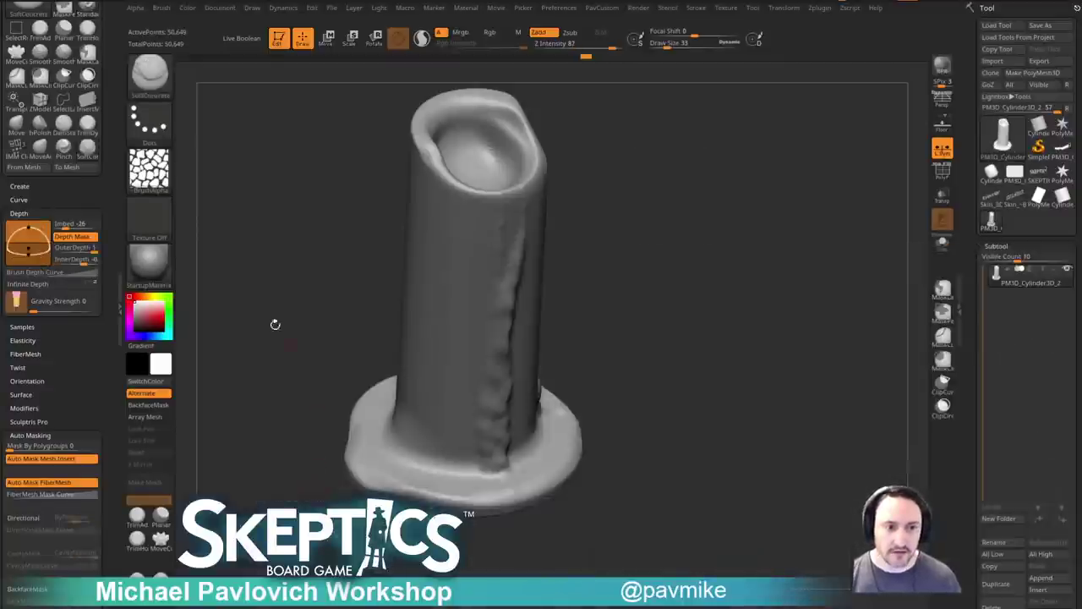
{"action": "left_click", "coordinate": [157, 175]}
{"action": "left_click", "coordinate": [272, 229]}
{"action": "left_click_drag", "start_coordinate": [675, 294], "coordinate": [670, 372]}
{"action": "key", "text": "]"}
{"action": "left_click_drag", "start_coordinate": [532, 416], "coordinate": [536, 409]}
{"action": "key", "text": "ctrl+z"}
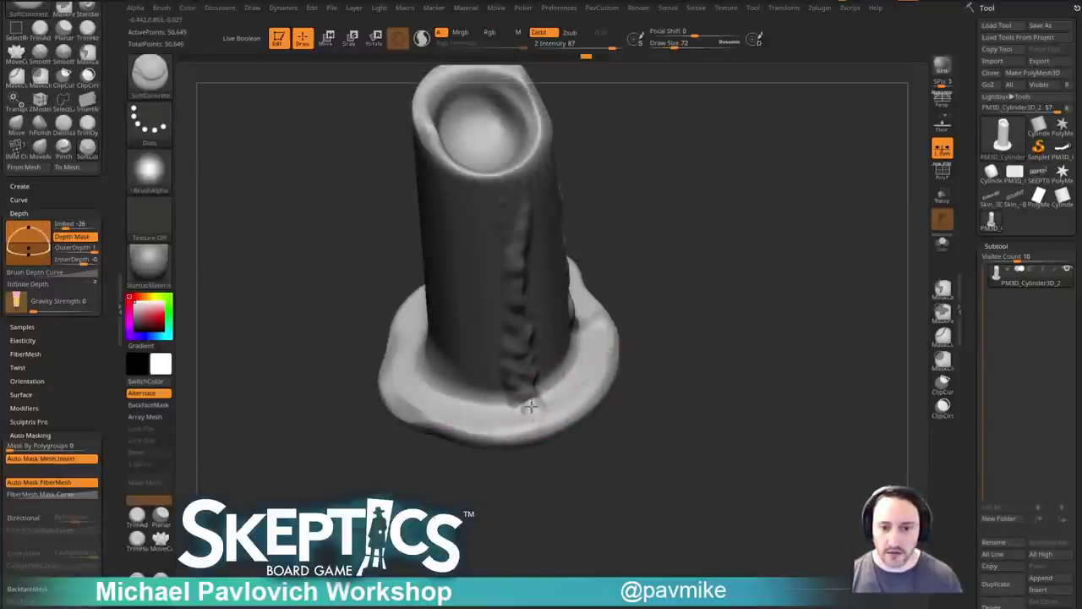
Enable BackfaceMask and build up rounded wax blobs on the flange at the bases of the drips with SoftConcrete.
{"action": "left_click_drag", "start_coordinate": [666, 368], "coordinate": [709, 224]}
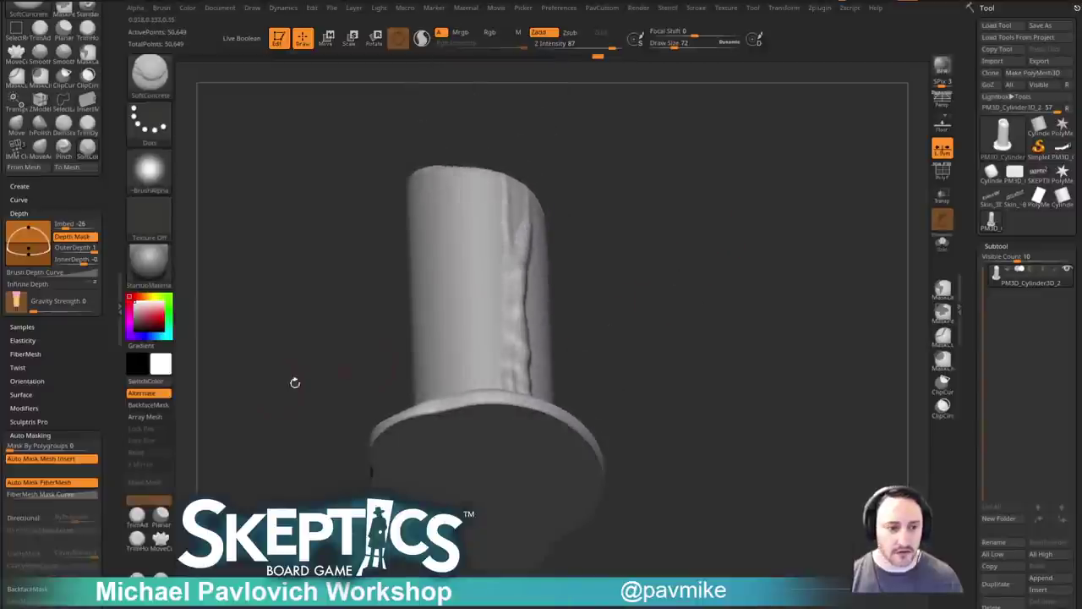
{"action": "left_click_drag", "start_coordinate": [714, 339], "coordinate": [709, 432]}
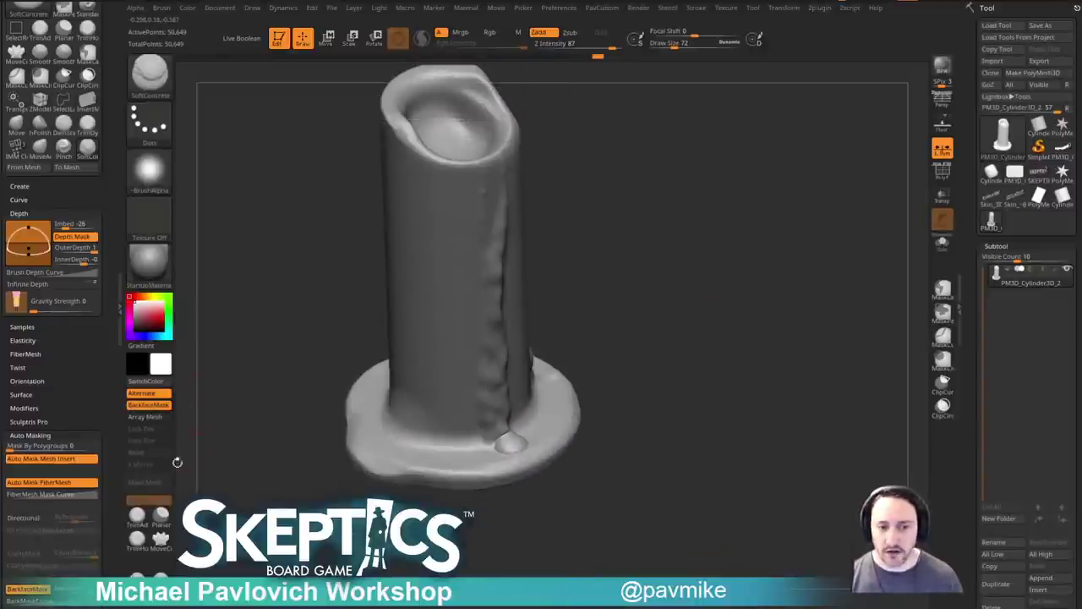
{"action": "left_click_drag", "start_coordinate": [711, 319], "coordinate": [517, 446]}
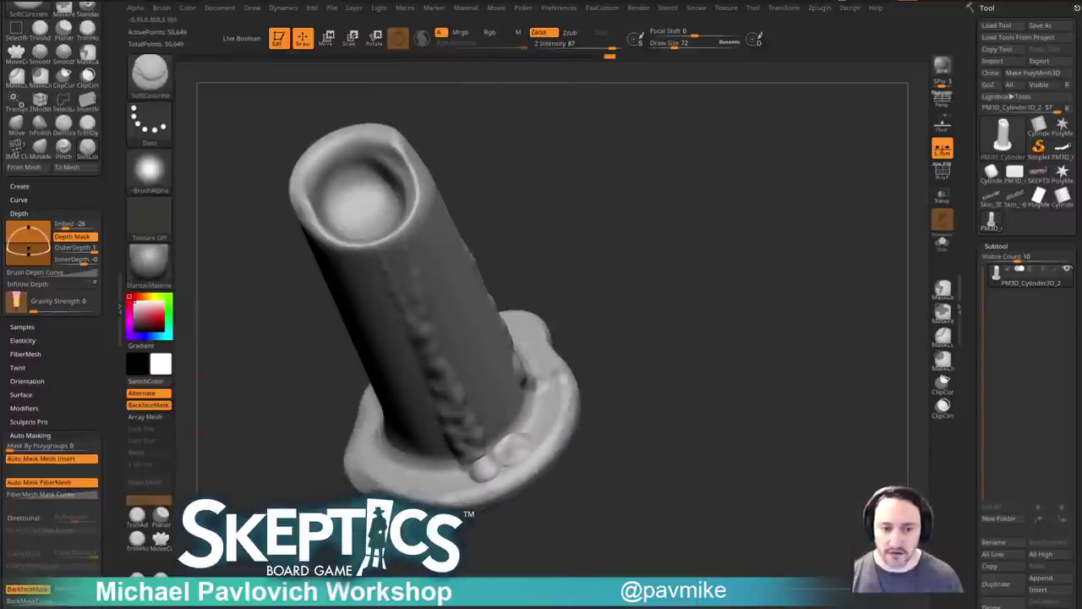
{"action": "left_click_drag", "start_coordinate": [431, 442], "coordinate": [551, 387]}
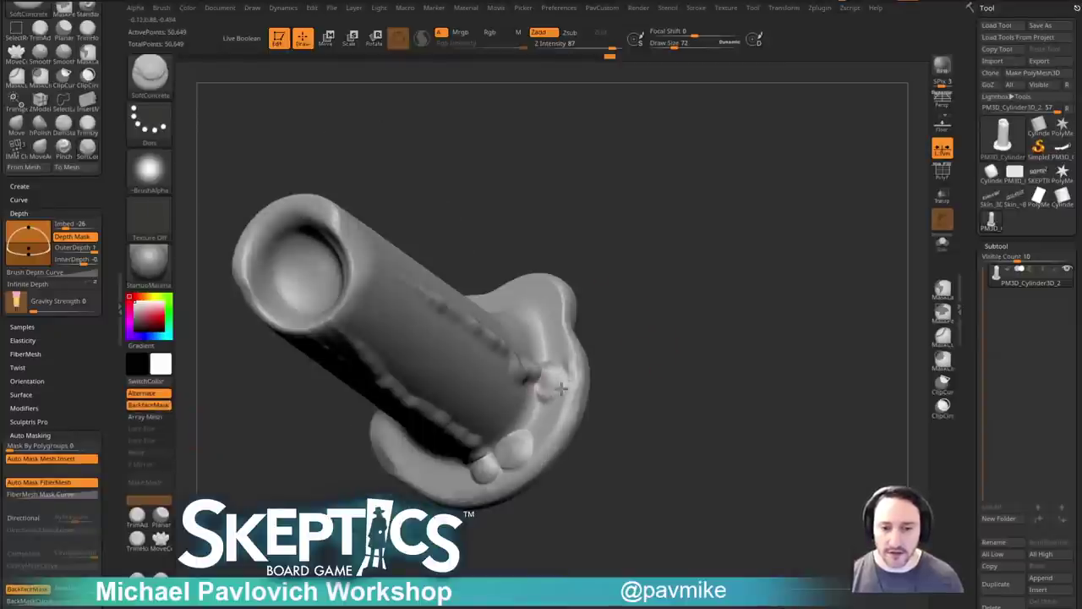
{"action": "left_click_drag", "start_coordinate": [622, 386], "coordinate": [665, 317], "text": "shift"}
{"action": "mouse_move", "coordinate": [529, 331]}
{"action": "left_mouse_down"}
{"action": "mouse_move", "coordinate": [531, 372]}
{"action": "mouse_move", "coordinate": [522, 323]}
{"action": "left_mouse_up"}
Smooth the lower part of the column's front drip where it meets the flange.
{"action": "left_click_drag", "start_coordinate": [759, 318], "coordinate": [673, 348]}
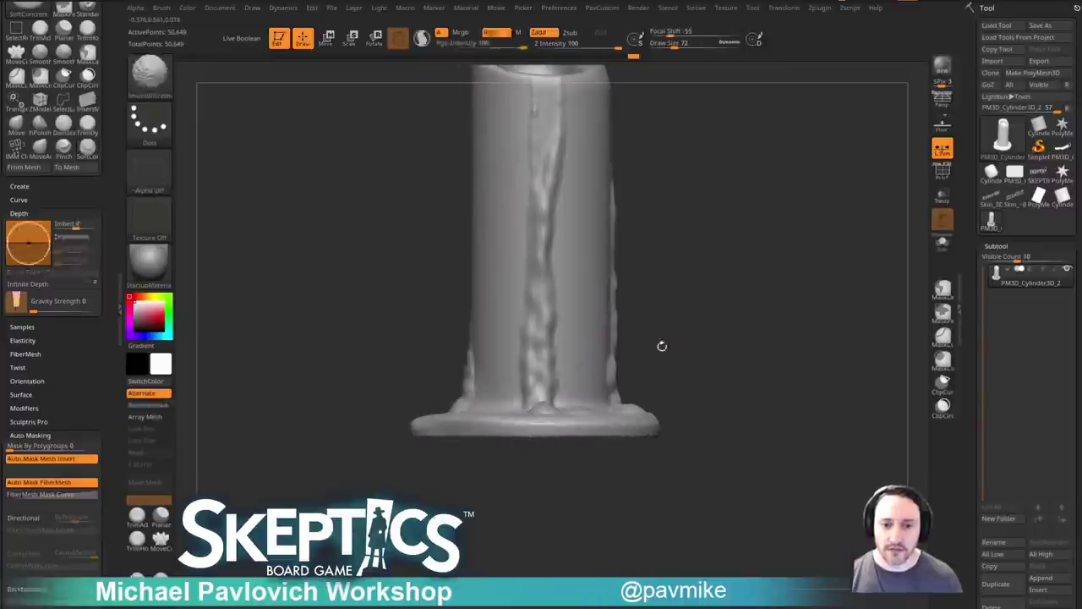
{"action": "mouse_move", "coordinate": [537, 355]}
{"action": "left_mouse_down"}
{"action": "mouse_move", "coordinate": [536, 392]}
{"action": "mouse_move", "coordinate": [513, 403]}
{"action": "left_mouse_up"}
{"action": "mouse_move", "coordinate": [670, 348]}
{"action": "left_mouse_down"}
{"action": "mouse_move", "coordinate": [616, 373]}
{"action": "mouse_move", "coordinate": [702, 369]}
{"action": "mouse_move", "coordinate": [711, 354]}
{"action": "left_mouse_up"}
Color the candle a pale cream and assign the SkinShade4 material.
{"action": "left_click", "coordinate": [159, 306]}
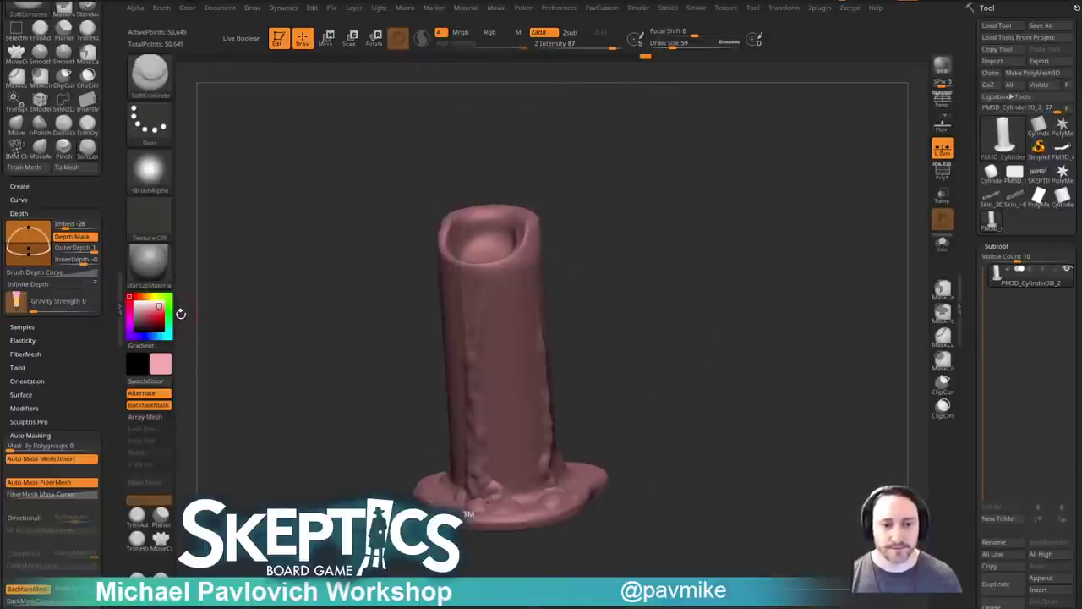
{"action": "left_click", "coordinate": [149, 297]}
{"action": "left_click_drag", "start_coordinate": [142, 316], "coordinate": [145, 303]}
{"action": "left_click", "coordinate": [149, 261]}
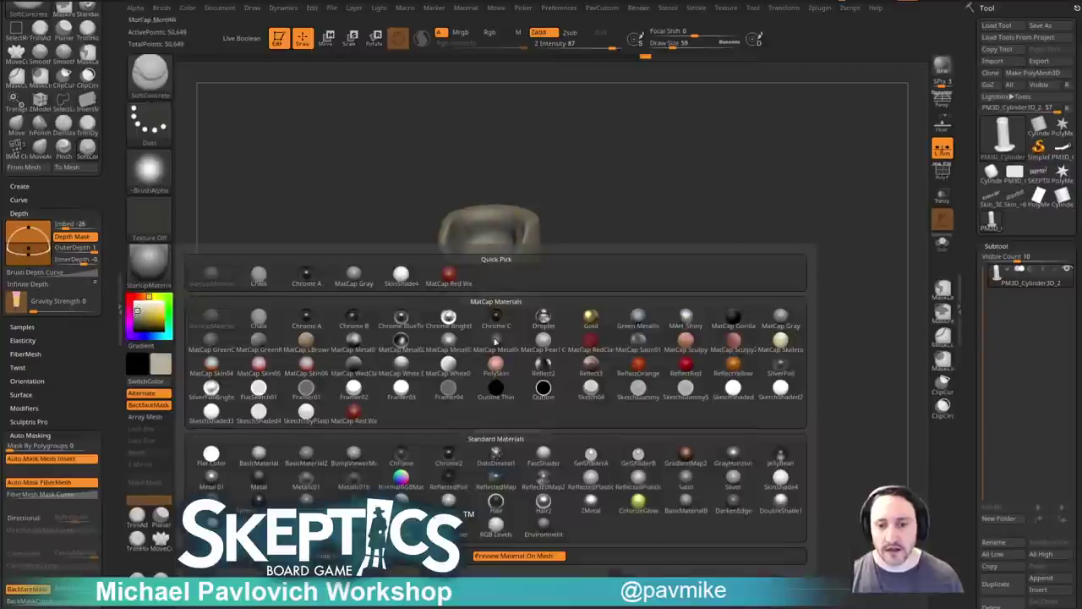
{"action": "left_click", "coordinate": [786, 479]}
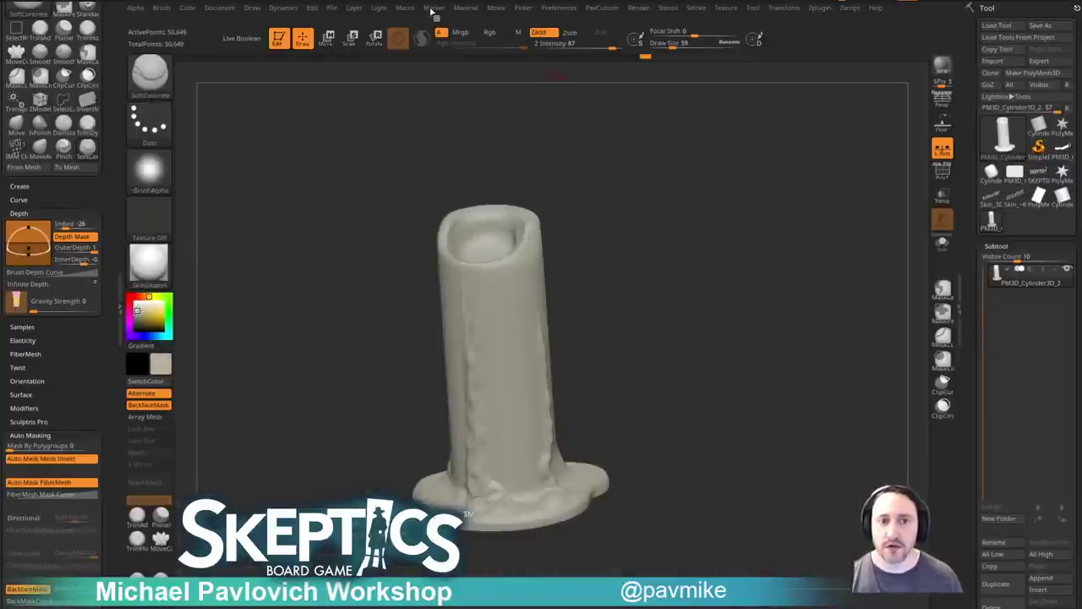
Turn on WaxPreview in the render properties and adjust the Wax Strength of the SkinShade4 material.
{"action": "left_click", "coordinate": [432, 9]}
{"action": "left_click", "coordinate": [465, 9]}
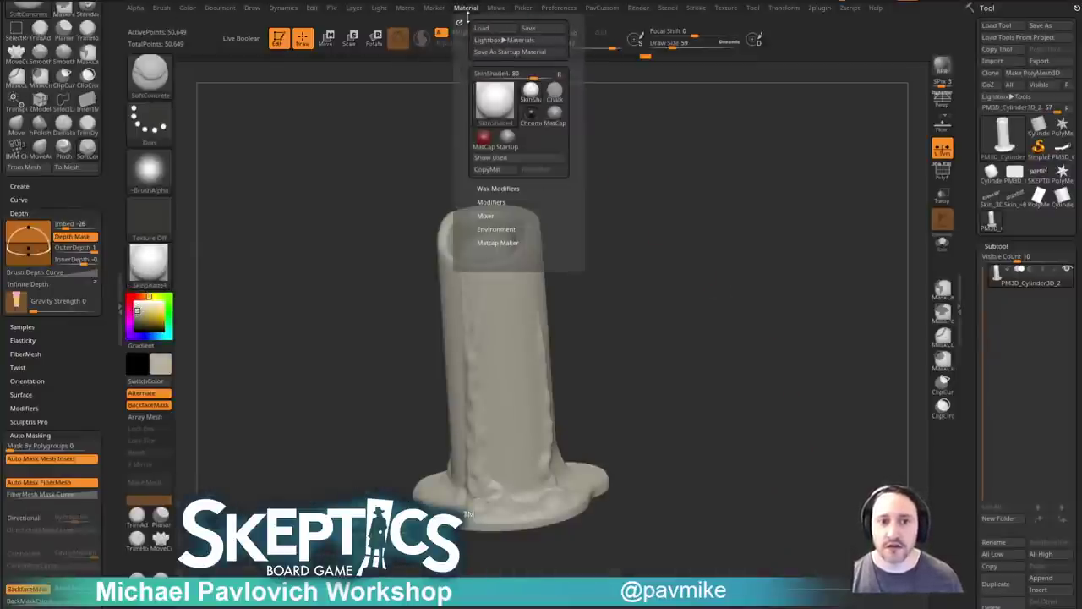
{"action": "left_click", "coordinate": [497, 188]}
{"action": "left_click", "coordinate": [501, 203]}
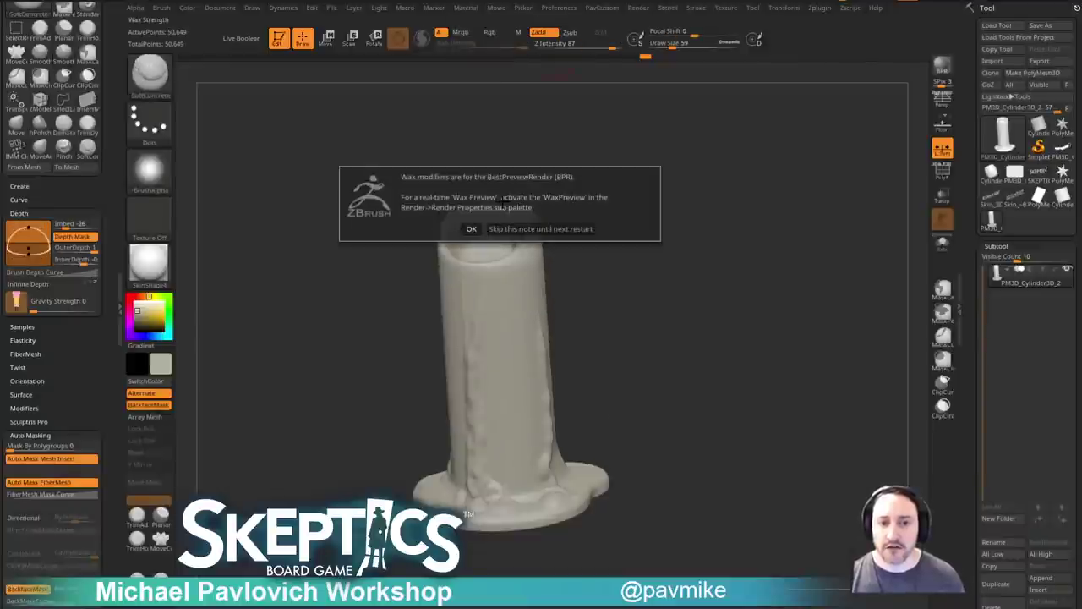
{"action": "left_click", "coordinate": [635, 8]}
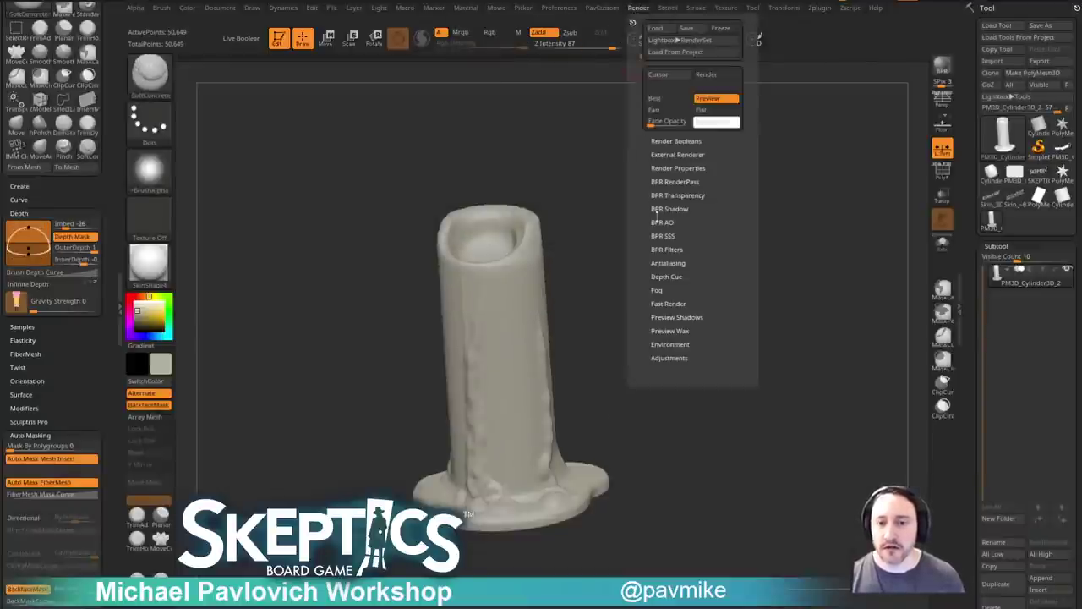
{"action": "left_click", "coordinate": [668, 169]}
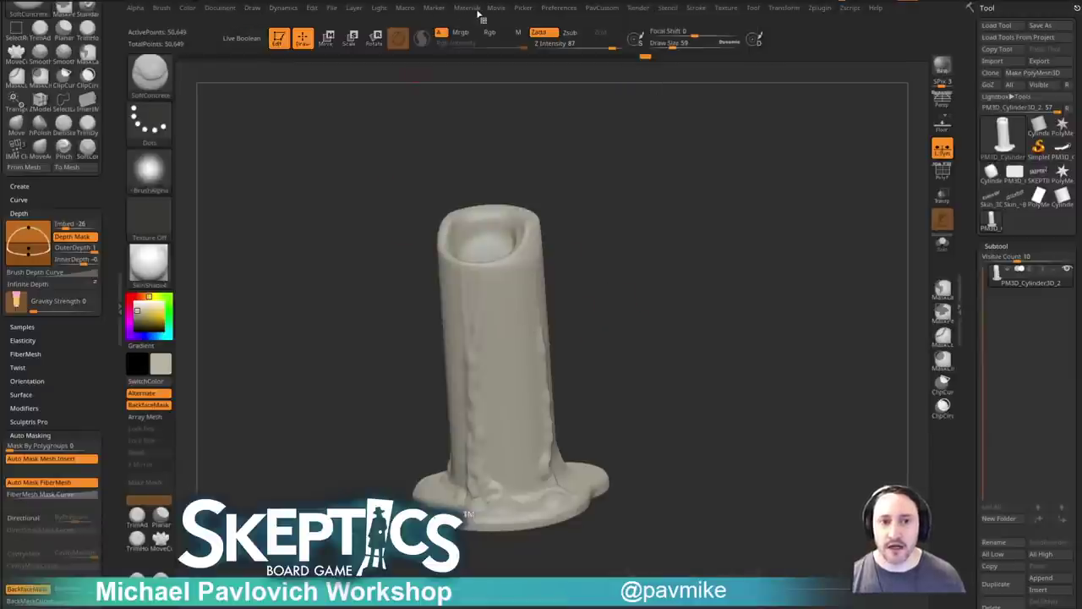
{"action": "left_click", "coordinate": [477, 9]}
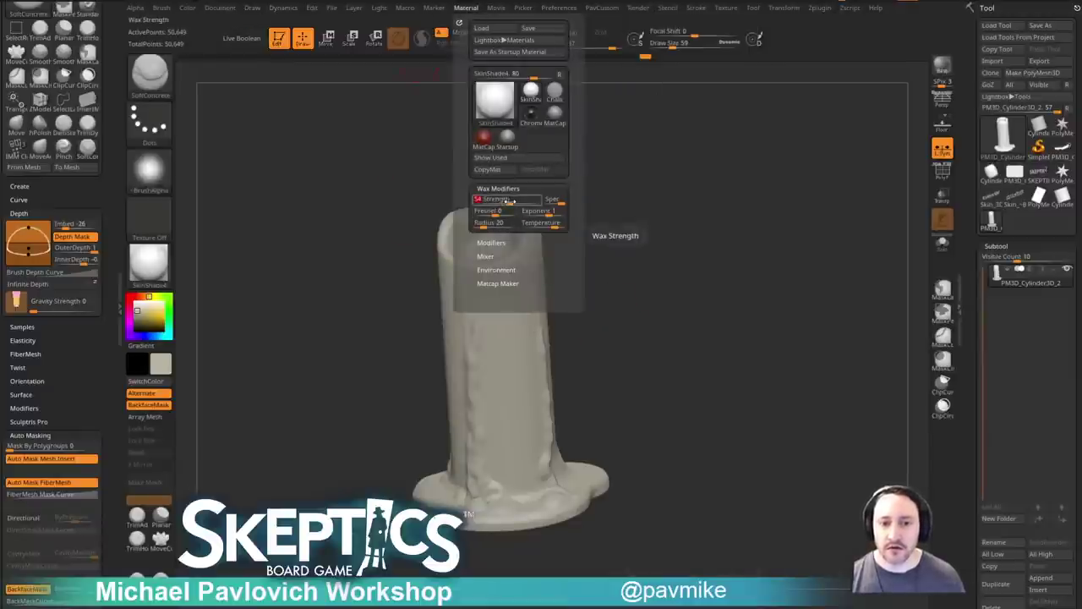
Add more soft wax pooling around the flange and drip bases with the SoftConcrete brush.
{"action": "left_click_drag", "start_coordinate": [737, 333], "coordinate": [715, 369]}
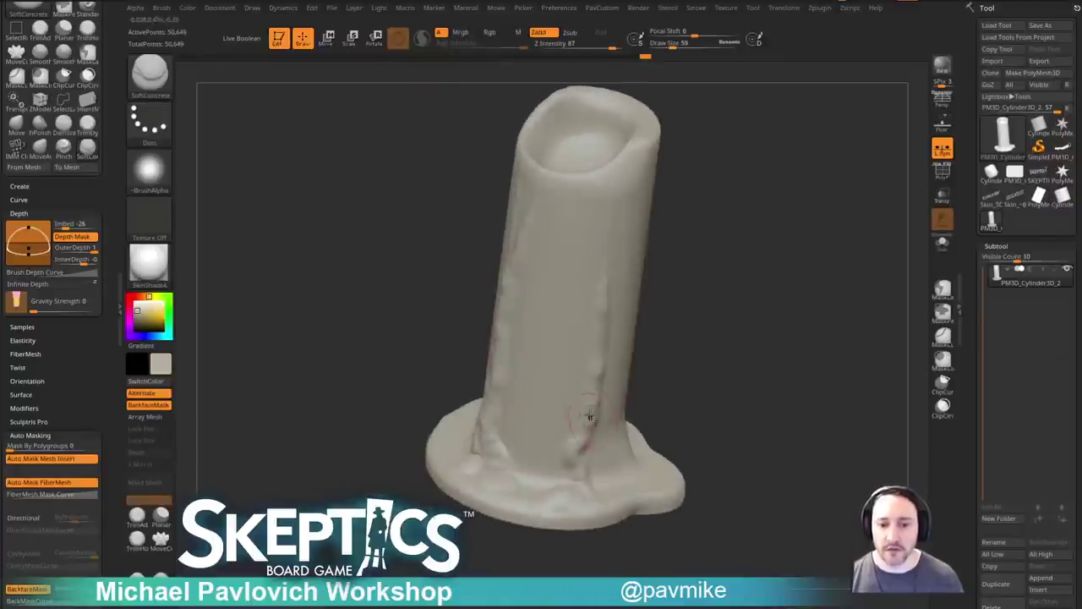
{"action": "left_click_drag", "start_coordinate": [581, 476], "coordinate": [591, 441]}
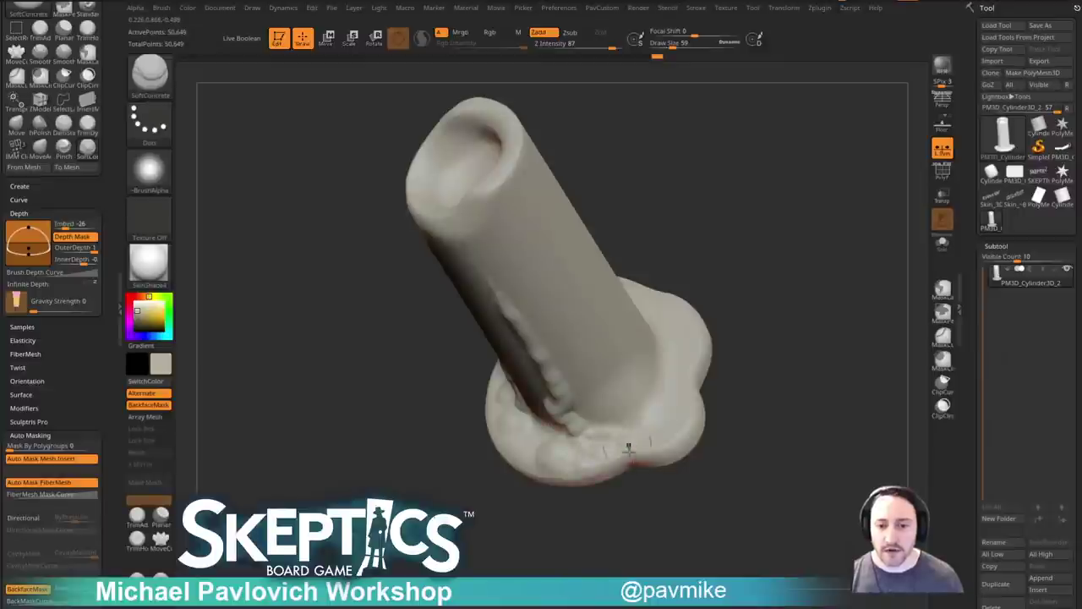
{"action": "mouse_move", "coordinate": [686, 412]}
{"action": "left_mouse_down"}
{"action": "mouse_move", "coordinate": [761, 367]}
{"action": "mouse_move", "coordinate": [769, 393]}
{"action": "left_mouse_up"}
{"action": "mouse_move", "coordinate": [654, 421]}
{"action": "left_mouse_down"}
{"action": "mouse_move", "coordinate": [825, 278]}
{"action": "mouse_move", "coordinate": [770, 282]}
{"action": "mouse_move", "coordinate": [764, 299]}
{"action": "mouse_move", "coordinate": [583, 274]}
{"action": "left_mouse_up"}
{"action": "left_click_drag", "start_coordinate": [585, 443], "coordinate": [586, 463]}
Flatten and soften the candle's upper rim from several sides with the TrimDynamic brush at draw size 166.
{"action": "mouse_move", "coordinate": [708, 389]}
{"action": "left_mouse_down"}
{"action": "mouse_move", "coordinate": [615, 464]}
{"action": "mouse_move", "coordinate": [809, 234]}
{"action": "mouse_move", "coordinate": [747, 300]}
{"action": "mouse_move", "coordinate": [758, 323]}
{"action": "mouse_move", "coordinate": [759, 298]}
{"action": "left_mouse_up"}
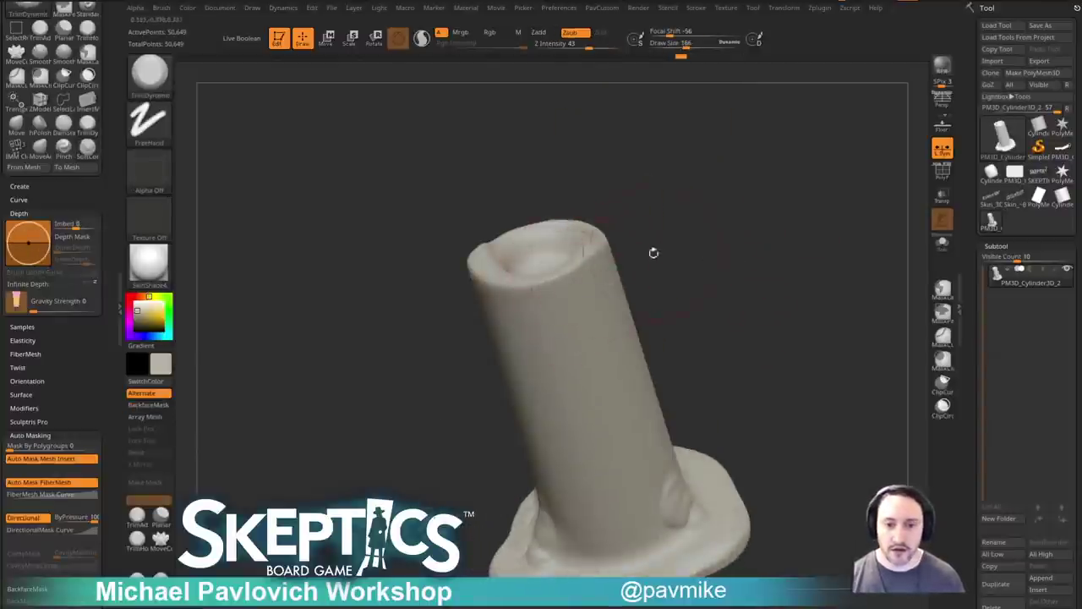
{"action": "left_click_drag", "start_coordinate": [652, 251], "coordinate": [594, 293]}
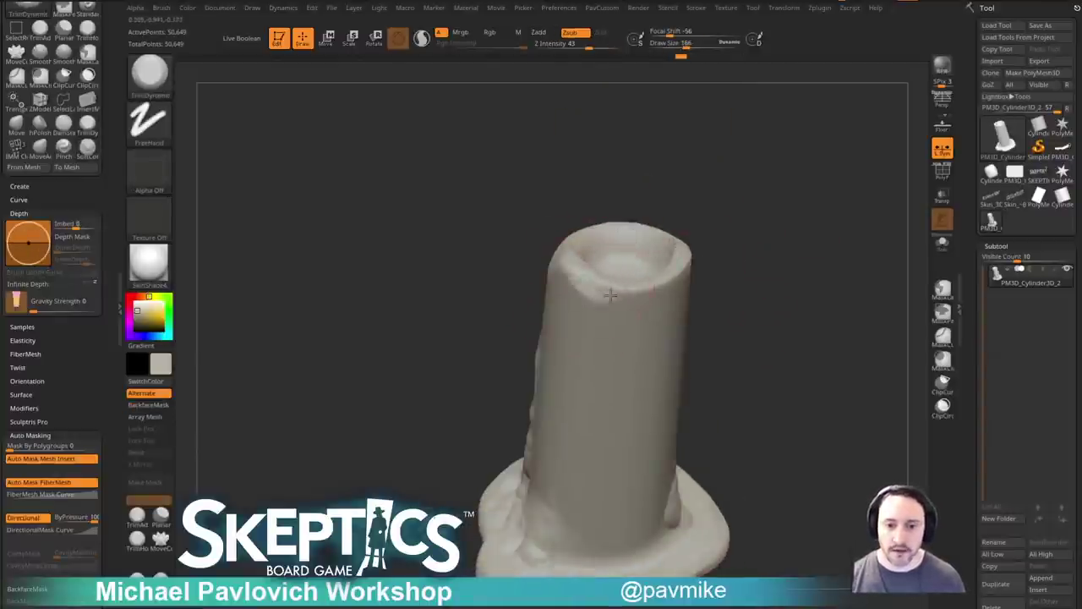
{"action": "left_click_drag", "start_coordinate": [713, 242], "coordinate": [644, 286]}
{"action": "mouse_move", "coordinate": [729, 226]}
{"action": "left_mouse_down"}
{"action": "mouse_move", "coordinate": [627, 253]}
{"action": "mouse_move", "coordinate": [652, 293]}
{"action": "mouse_move", "coordinate": [670, 284]}
{"action": "left_mouse_up"}
{"action": "left_click_drag", "start_coordinate": [668, 289], "coordinate": [626, 306]}
{"action": "mouse_move", "coordinate": [752, 346]}
{"action": "left_mouse_down", "text": "shift"}
{"action": "mouse_move", "coordinate": [773, 312]}
{"action": "mouse_move", "coordinate": [737, 230]}
{"action": "left_mouse_up", "text": "shift"}
Draw a raised drip from the rim down the candle's side to the flange with the Standard brush at draw size 46.
{"action": "key", "text": "b"}
{"action": "key", "text": "s"}
{"action": "key", "text": "t"}
{"action": "key", "text": "s"}
{"action": "left_click_drag", "start_coordinate": [584, 288], "coordinate": [556, 287]}
{"action": "key", "text": "f"}
{"action": "key", "text": "s"}
{"action": "mouse_move", "coordinate": [596, 235]}
{"action": "left_mouse_down"}
{"action": "mouse_move", "coordinate": [565, 235]}
{"action": "mouse_move", "coordinate": [565, 499]}
{"action": "mouse_move", "coordinate": [549, 528]}
{"action": "left_mouse_up"}
{"action": "mouse_move", "coordinate": [739, 417]}
{"action": "left_mouse_down", "text": "alt"}
{"action": "mouse_move", "coordinate": [713, 357]}
{"action": "mouse_move", "coordinate": [749, 415]}
{"action": "mouse_move", "coordinate": [734, 388]}
{"action": "left_mouse_up", "text": "alt"}
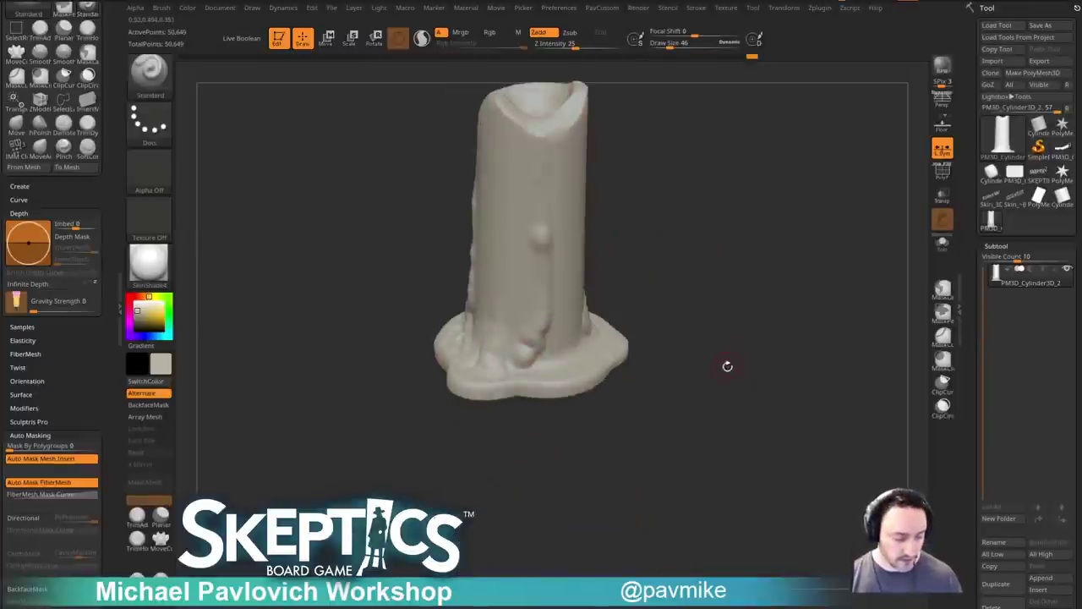
Build up a wax blob near the new drip's lower end with the SoftConcrete brush.
{"action": "key", "text": "b"}
{"action": "key", "text": "s"}
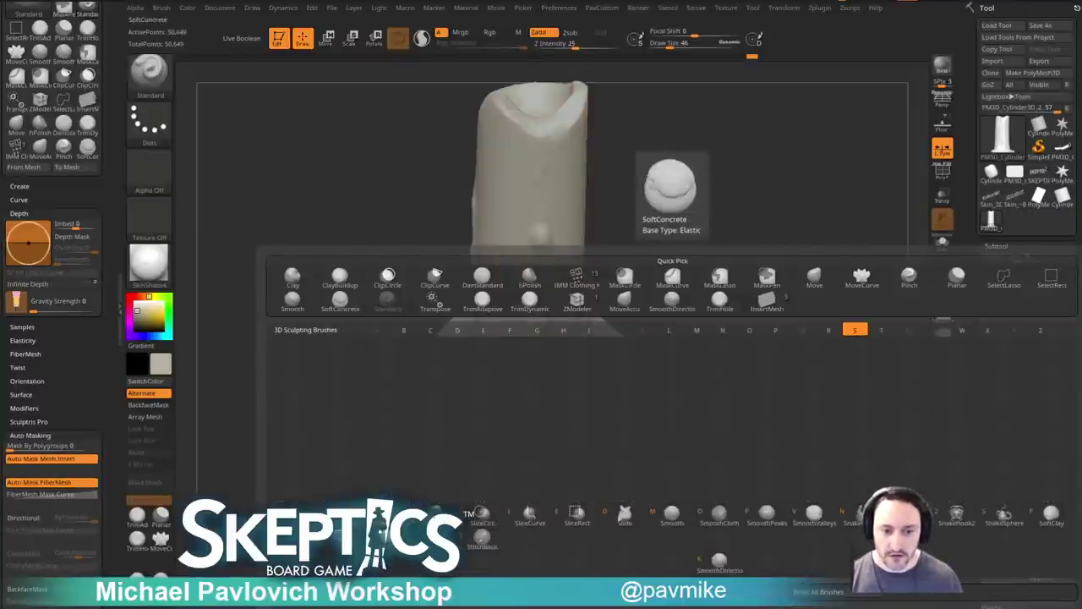
{"action": "left_click", "coordinate": [340, 302]}
{"action": "left_click_drag", "start_coordinate": [697, 344], "coordinate": [673, 349]}
{"action": "left_click_drag", "start_coordinate": [618, 322], "coordinate": [622, 331]}
{"action": "key", "text": "s"}
{"action": "mouse_move", "coordinate": [719, 288]}
{"action": "left_mouse_down"}
{"action": "mouse_move", "coordinate": [649, 358]}
{"action": "mouse_move", "coordinate": [752, 316]}
{"action": "mouse_move", "coordinate": [787, 353]}
{"action": "mouse_move", "coordinate": [713, 367]}
{"action": "mouse_move", "coordinate": [790, 335]}
{"action": "mouse_move", "coordinate": [787, 358]}
{"action": "mouse_move", "coordinate": [813, 330]}
{"action": "mouse_move", "coordinate": [800, 340]}
{"action": "mouse_move", "coordinate": [749, 331]}
{"action": "mouse_move", "coordinate": [817, 363]}
{"action": "mouse_move", "coordinate": [811, 373]}
{"action": "mouse_move", "coordinate": [744, 277]}
{"action": "left_mouse_up"}
{"action": "key", "text": "b"}
{"action": "key", "text": "s"}
{"action": "key", "text": "t"}
{"action": "key", "text": "b"}
{"action": "key", "text": "s"}
{"action": "key", "text": "t"}
Insert the BendCurveDown mesh from the IMM primitives brush into the candle's hollow top as a wick.
{"action": "key", "text": "b"}
{"action": "key", "text": "i"}
{"action": "key", "text": "p"}
{"action": "key", "text": "m"}
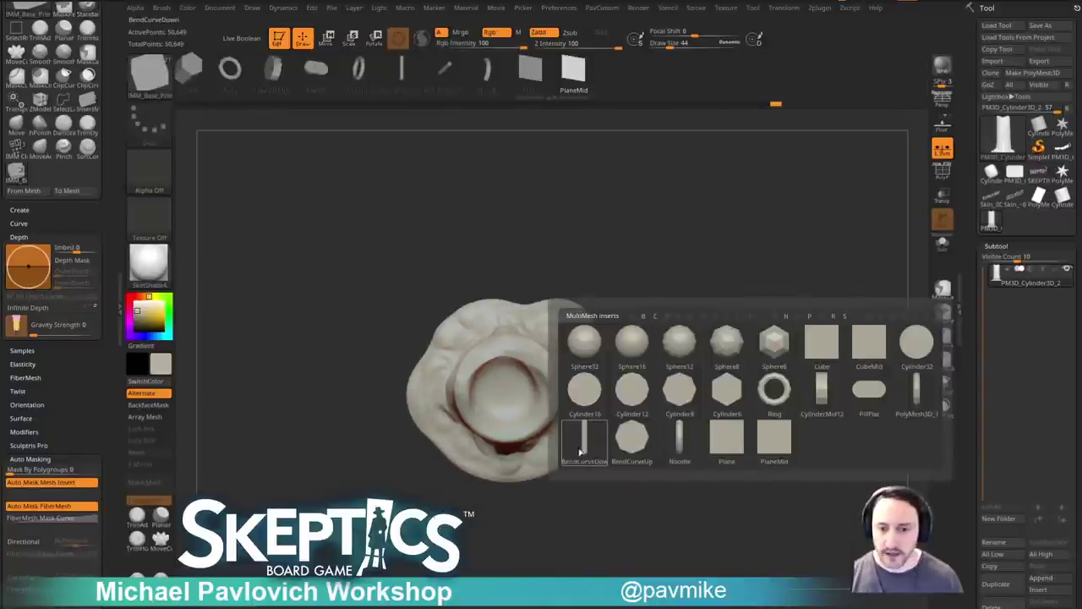
{"action": "left_click", "coordinate": [582, 444]}
{"action": "left_click_drag", "start_coordinate": [507, 407], "coordinate": [509, 431]}
Move the inserted wick into place so it stands upright in the center of the candle's hollow.
{"action": "left_click_drag", "start_coordinate": [714, 402], "coordinate": [693, 326]}
{"action": "key", "text": "w"}
{"action": "left_click_drag", "start_coordinate": [548, 365], "coordinate": [501, 310]}
{"action": "key", "text": "q"}
{"action": "mouse_move", "coordinate": [575, 291]}
{"action": "left_mouse_down"}
{"action": "mouse_move", "coordinate": [603, 282]}
{"action": "mouse_move", "coordinate": [664, 374]}
{"action": "mouse_move", "coordinate": [670, 341]}
{"action": "mouse_move", "coordinate": [666, 372]}
{"action": "left_mouse_up"}
{"action": "key", "text": "w"}
{"action": "left_click_drag", "start_coordinate": [512, 361], "coordinate": [516, 373]}
{"action": "key", "text": "q"}
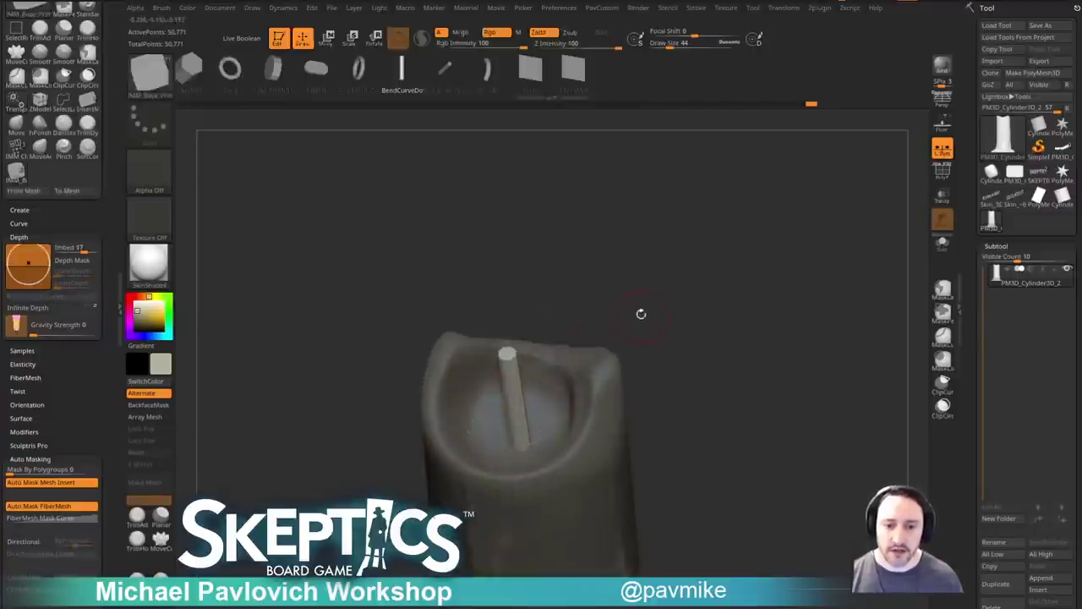
{"action": "left_click_drag", "start_coordinate": [635, 316], "coordinate": [667, 282]}
Split the masked points so the wick and the candle body become separate subtools.
{"action": "key", "text": "1"}
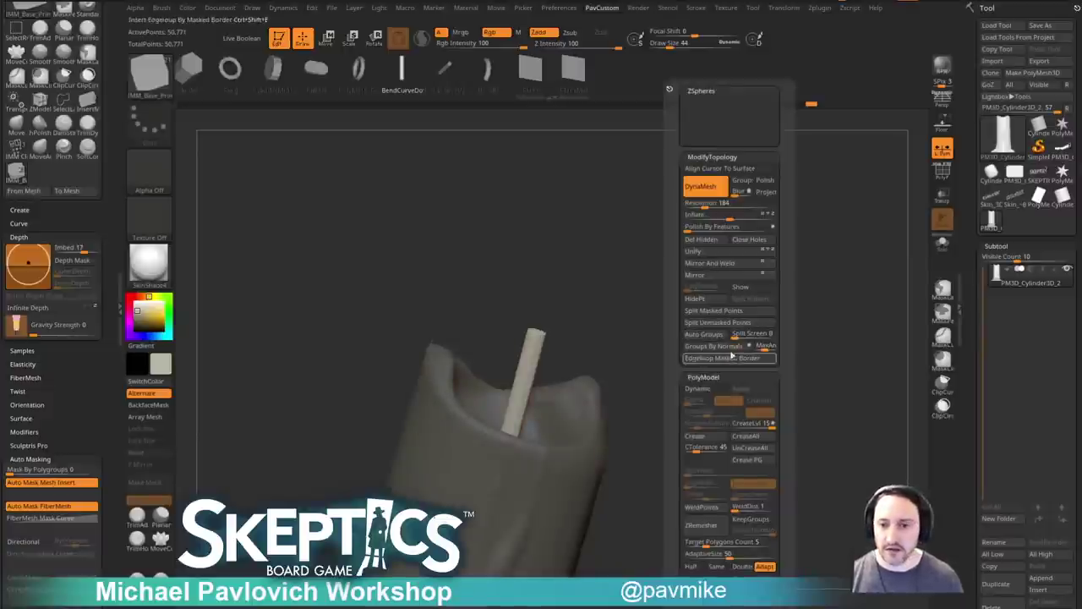
{"action": "left_click", "coordinate": [736, 312]}
{"action": "left_click_drag", "start_coordinate": [687, 309], "coordinate": [679, 320]}
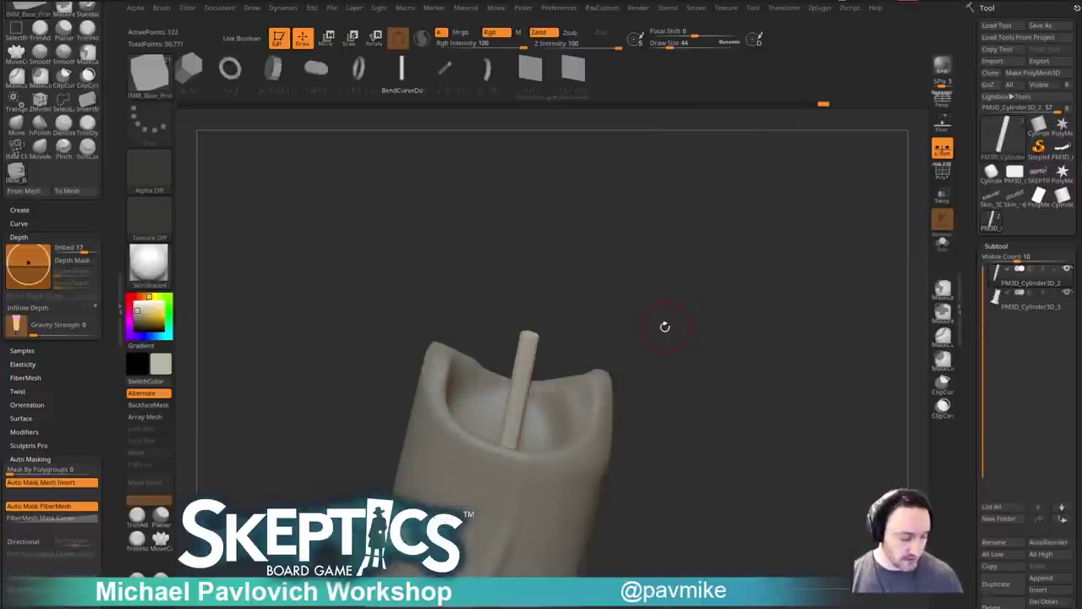
Apply the Bend Curve deformer to the wick and shift its upper control points to curve the tip sideways.
{"action": "key", "text": "w"}
{"action": "left_click", "coordinate": [477, 304]}
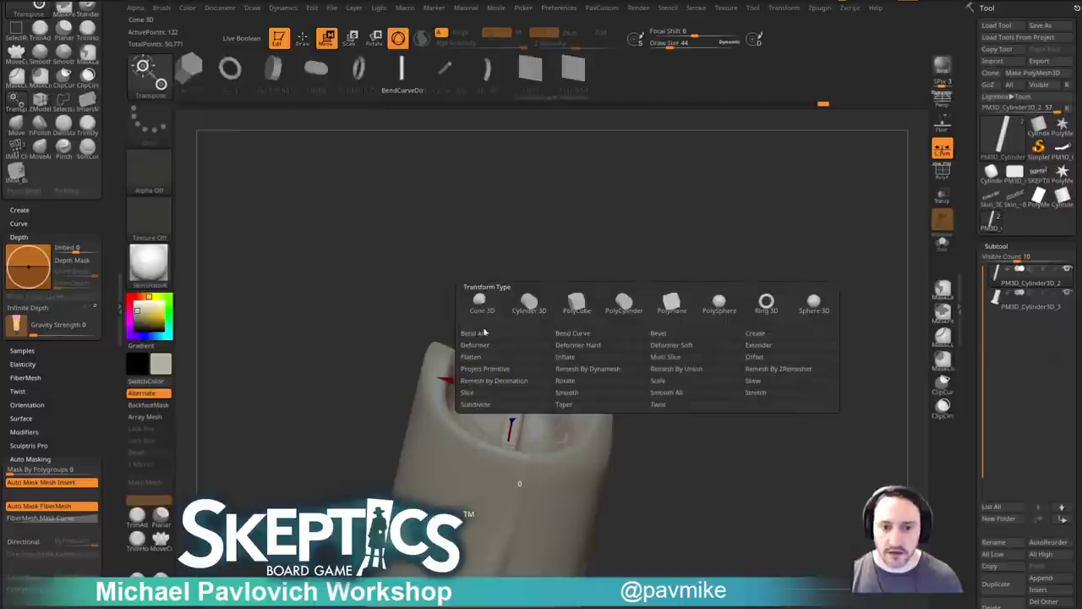
{"action": "left_click", "coordinate": [575, 332]}
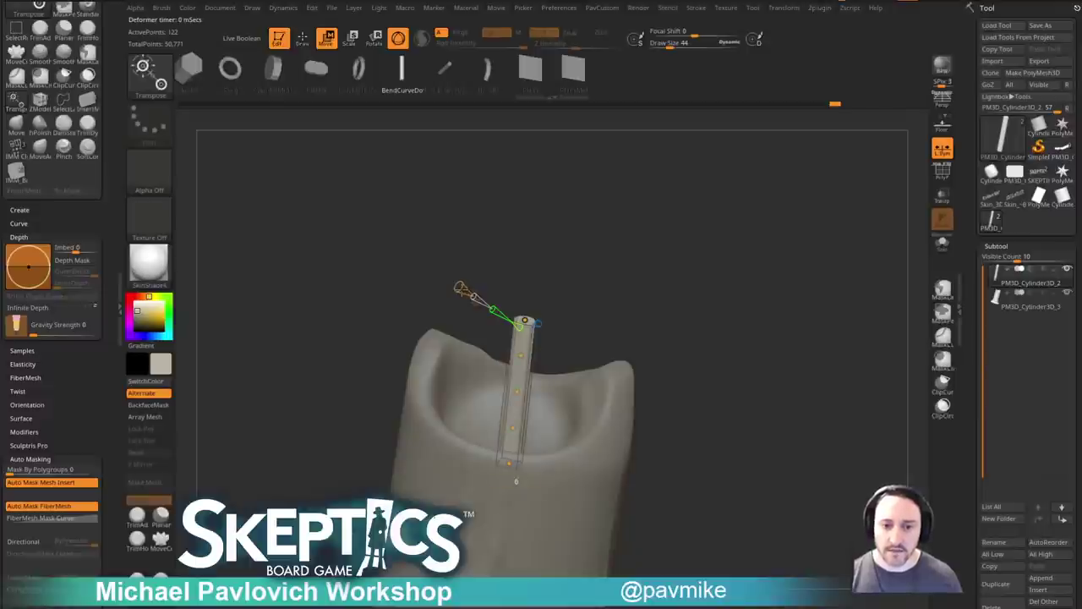
{"action": "left_click_drag", "start_coordinate": [578, 295], "coordinate": [573, 286]}
{"action": "left_click_drag", "start_coordinate": [530, 315], "coordinate": [498, 316]}
{"action": "left_click_drag", "start_coordinate": [517, 392], "coordinate": [527, 403]}
{"action": "left_click_drag", "start_coordinate": [520, 355], "coordinate": [518, 362]}
{"action": "left_click_drag", "start_coordinate": [592, 292], "coordinate": [604, 290]}
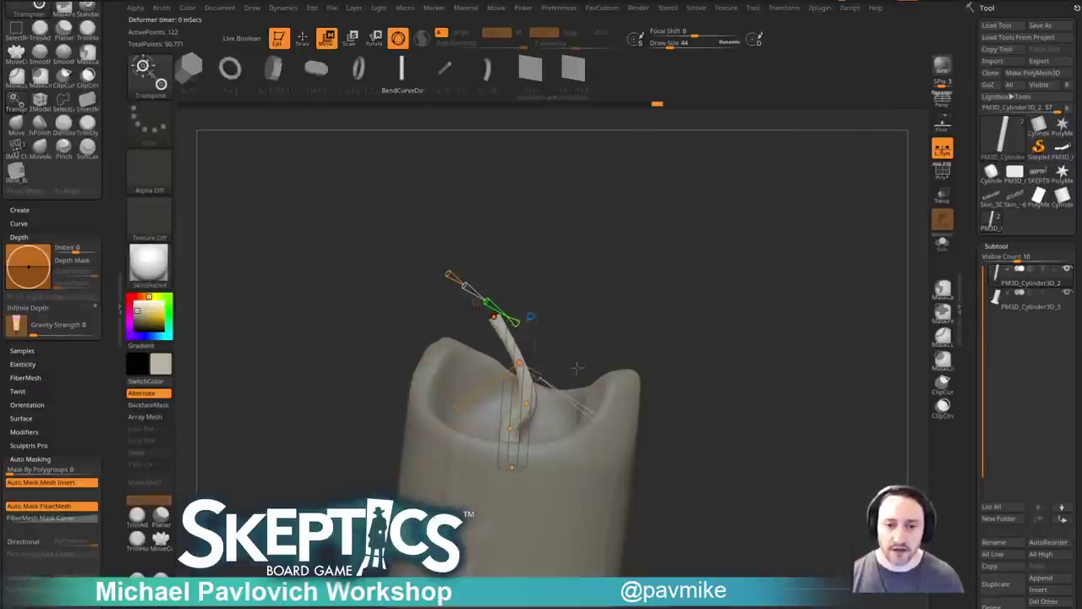
Refine the wick's bend from the side and front by repositioning its curve points, and leave the deformer.
{"action": "left_click_drag", "start_coordinate": [594, 331], "coordinate": [518, 358]}
{"action": "left_click_drag", "start_coordinate": [505, 303], "coordinate": [519, 318]}
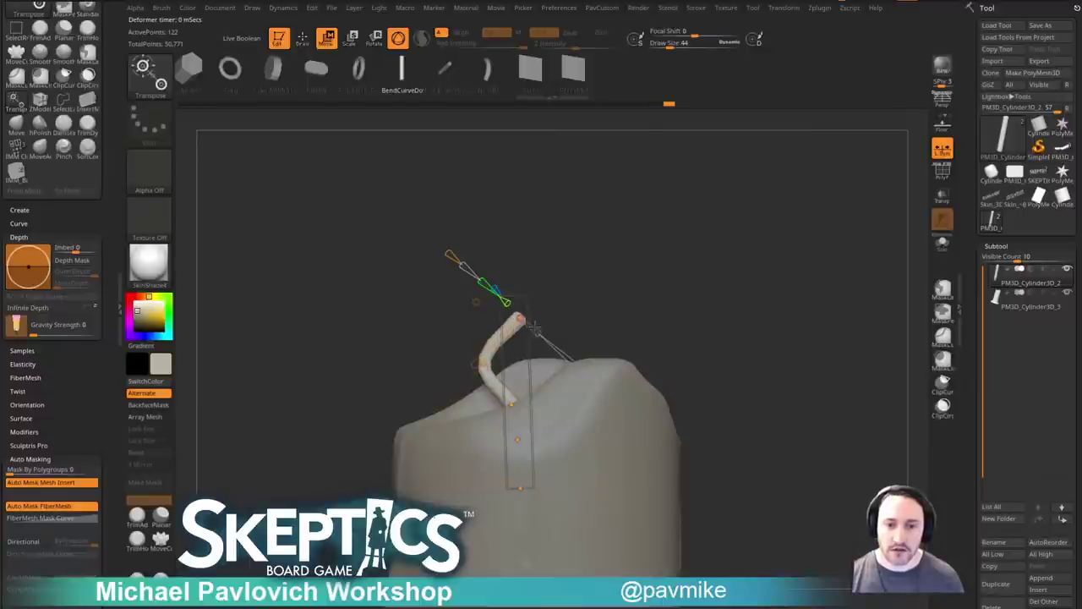
{"action": "key", "text": "q"}
{"action": "mouse_move", "coordinate": [605, 321]}
{"action": "left_mouse_down"}
{"action": "mouse_move", "coordinate": [928, 343]}
{"action": "mouse_move", "coordinate": [775, 383]}
{"action": "mouse_move", "coordinate": [703, 380]}
{"action": "left_mouse_up"}
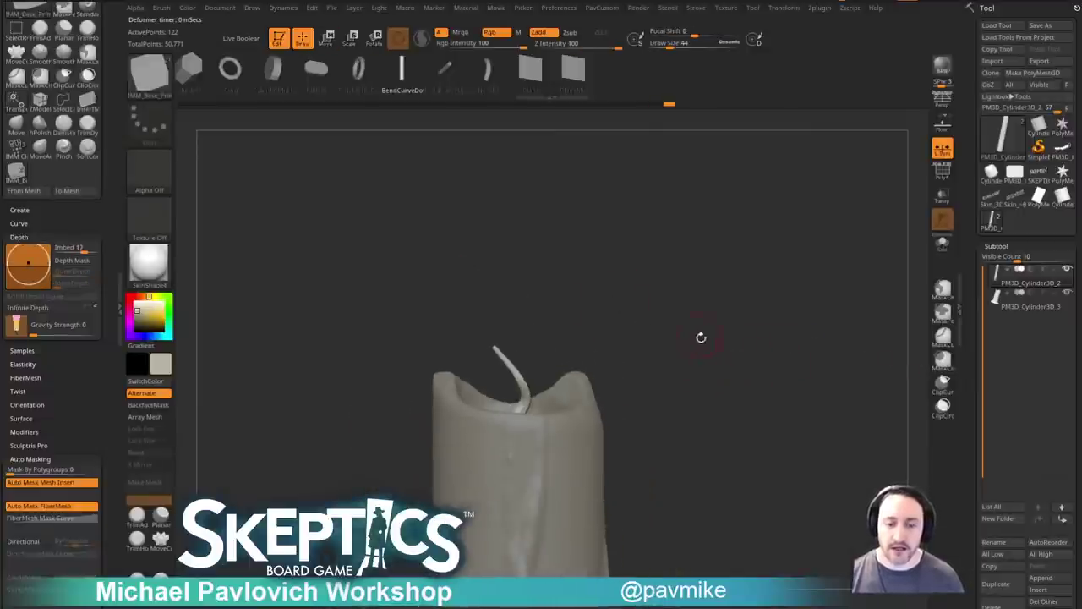
{"action": "left_click_drag", "start_coordinate": [698, 333], "coordinate": [526, 339]}
{"action": "key", "text": "w"}
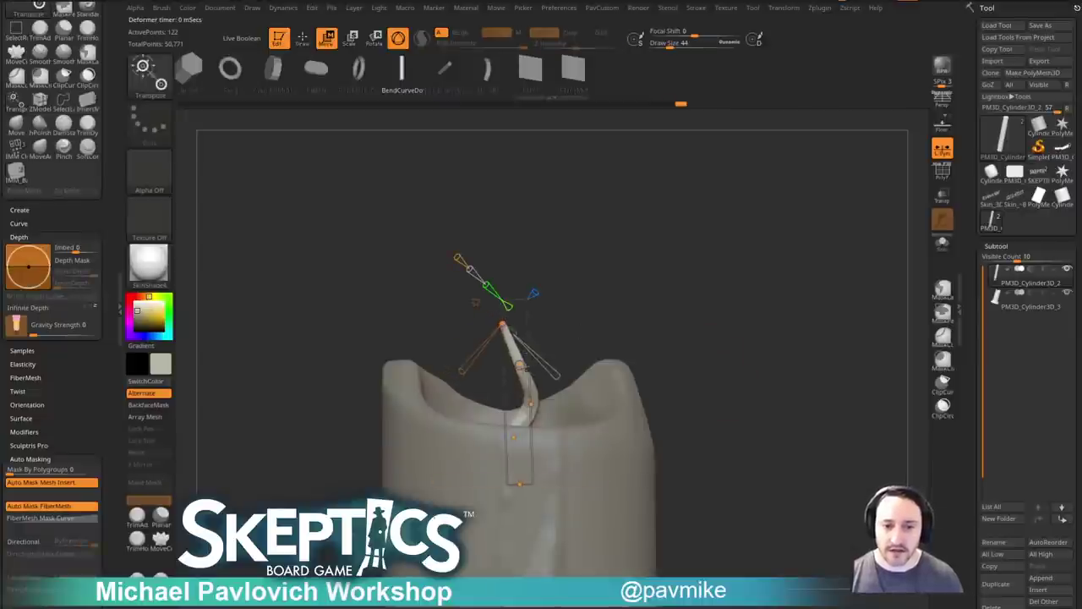
{"action": "left_click_drag", "start_coordinate": [620, 345], "coordinate": [543, 350]}
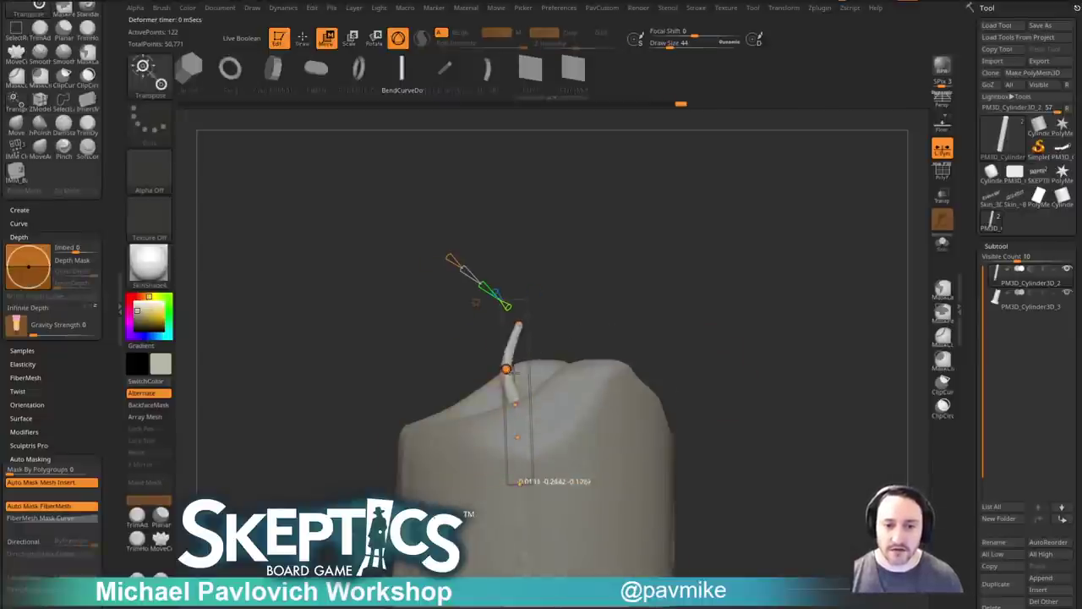
{"action": "mouse_move", "coordinate": [590, 321]}
{"action": "left_mouse_down"}
{"action": "mouse_move", "coordinate": [712, 334]}
{"action": "mouse_move", "coordinate": [759, 299]}
{"action": "mouse_move", "coordinate": [652, 275]}
{"action": "mouse_move", "coordinate": [685, 340]}
{"action": "mouse_move", "coordinate": [740, 324]}
{"action": "left_mouse_up"}
{"action": "key", "text": "q"}
Insert a sphere primitive above the wick's tip and split the masked points so it becomes a separate subtool.
{"action": "key", "text": "m"}
{"action": "left_click", "coordinate": [614, 366]}
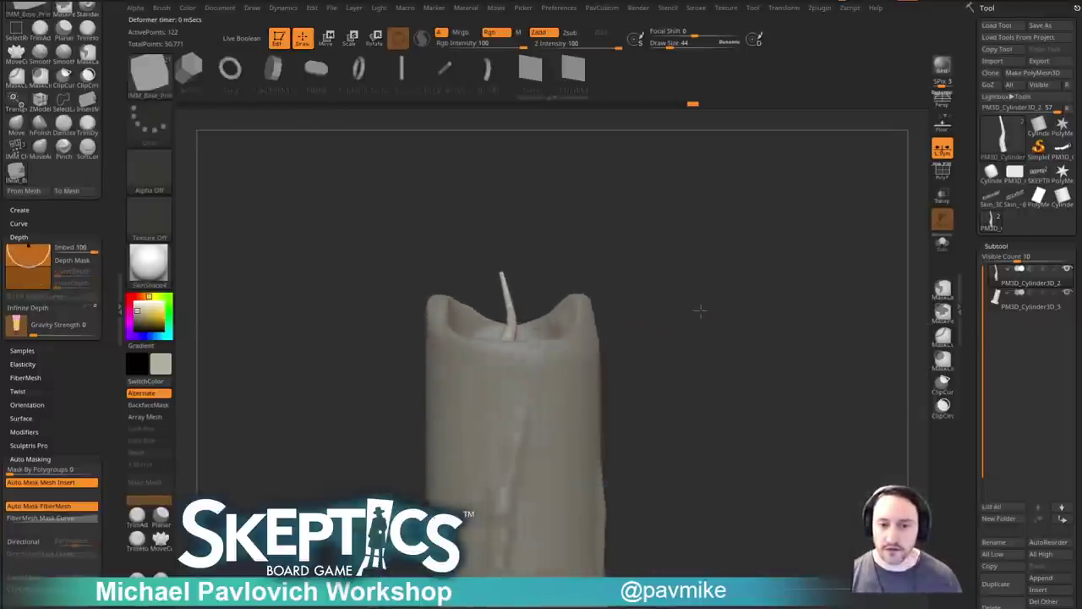
{"action": "left_click_drag", "start_coordinate": [514, 278], "coordinate": [530, 282]}
{"action": "key", "text": "3"}
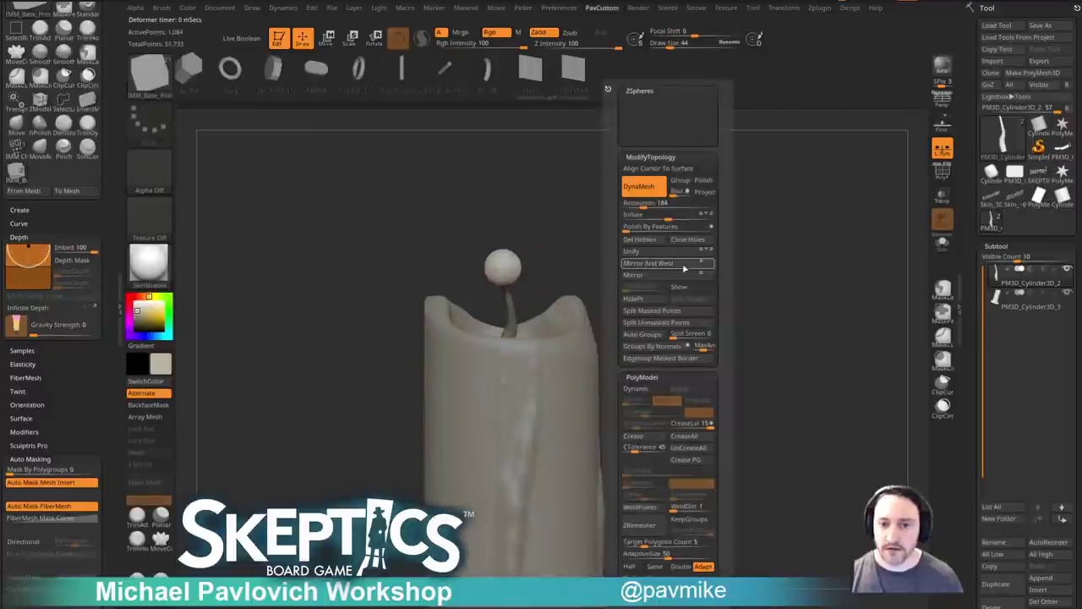
{"action": "left_click", "coordinate": [670, 315]}
Move the sphere onto the wick's tip and check its position from the side and the front.
{"action": "right_click_drag", "start_coordinate": [665, 288], "coordinate": [646, 312]}
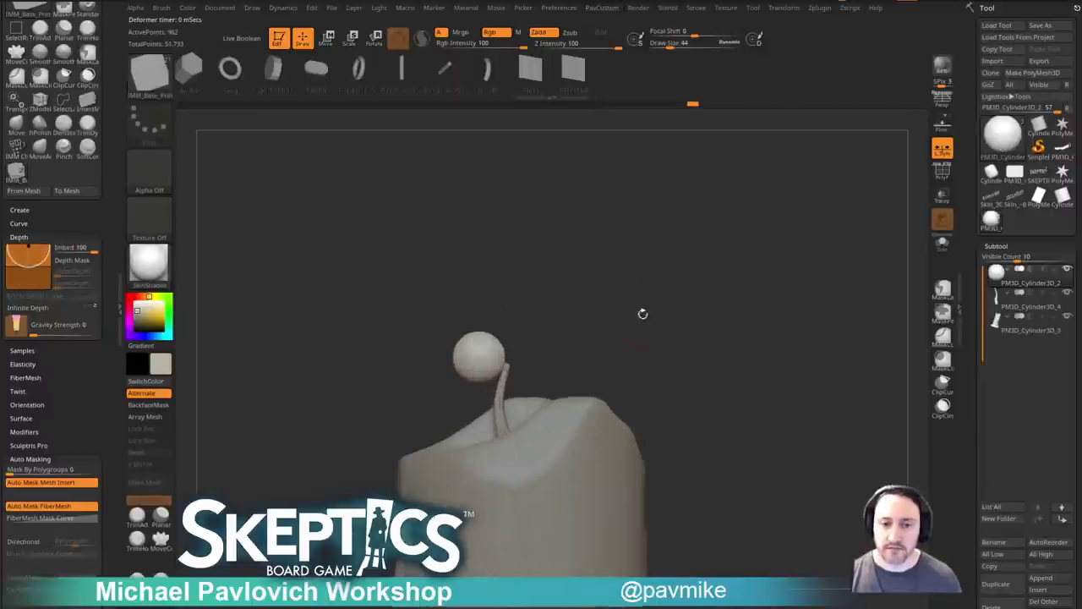
{"action": "key", "text": "w"}
{"action": "left_click_drag", "start_coordinate": [556, 319], "coordinate": [578, 303]}
{"action": "left_click", "coordinate": [517, 258]}
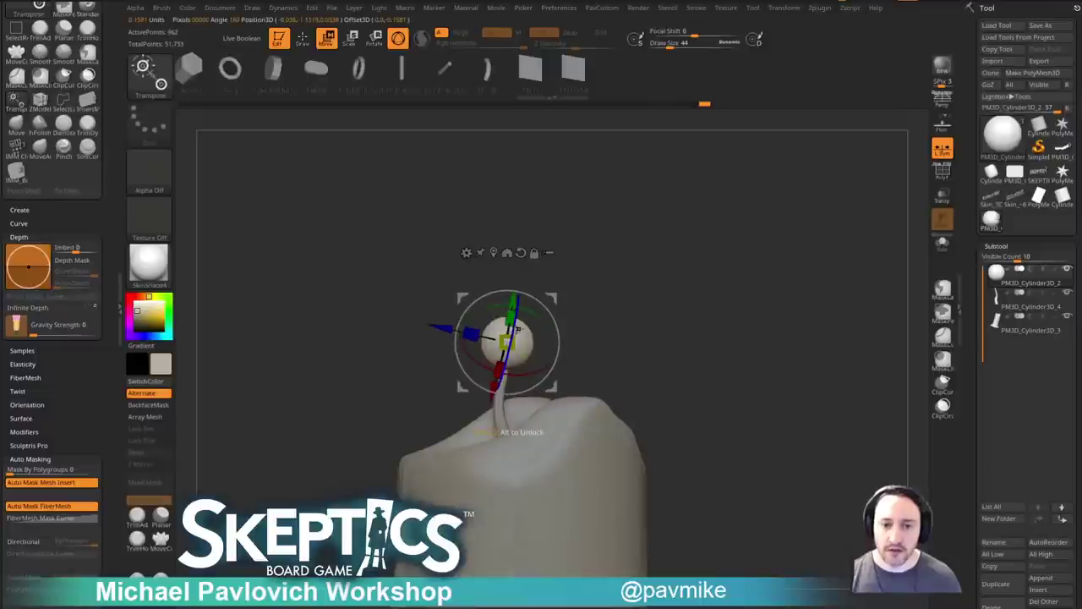
{"action": "left_click_drag", "start_coordinate": [569, 267], "coordinate": [642, 267]}
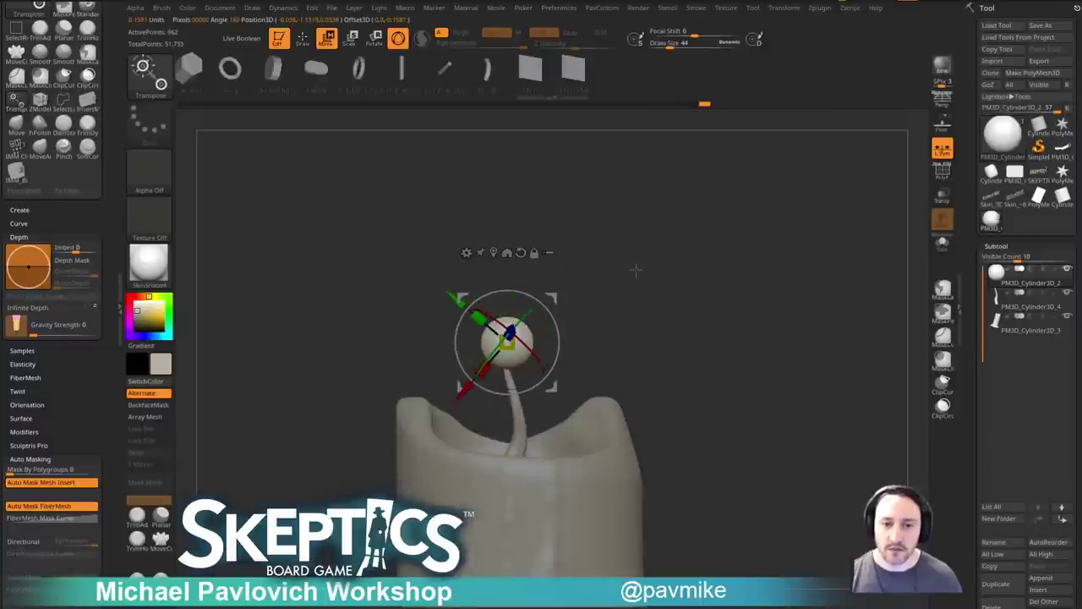
Stretch the sphere vertically into a tall, narrow flame shape resting on the wick's tip.
{"action": "left_click_drag", "start_coordinate": [557, 341], "coordinate": [549, 260]}
{"action": "left_click_drag", "start_coordinate": [549, 250], "coordinate": [652, 234]}
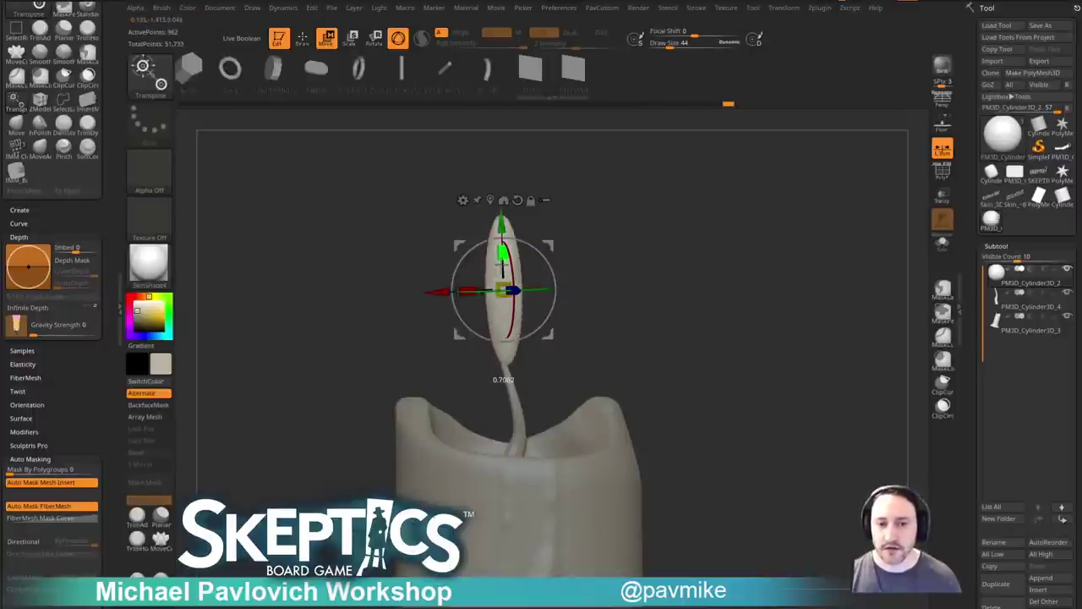
{"action": "mouse_move", "coordinate": [582, 240]}
{"action": "left_mouse_down"}
{"action": "mouse_move", "coordinate": [545, 247]}
{"action": "mouse_move", "coordinate": [661, 240]}
{"action": "left_mouse_up"}
{"action": "key", "text": "q"}
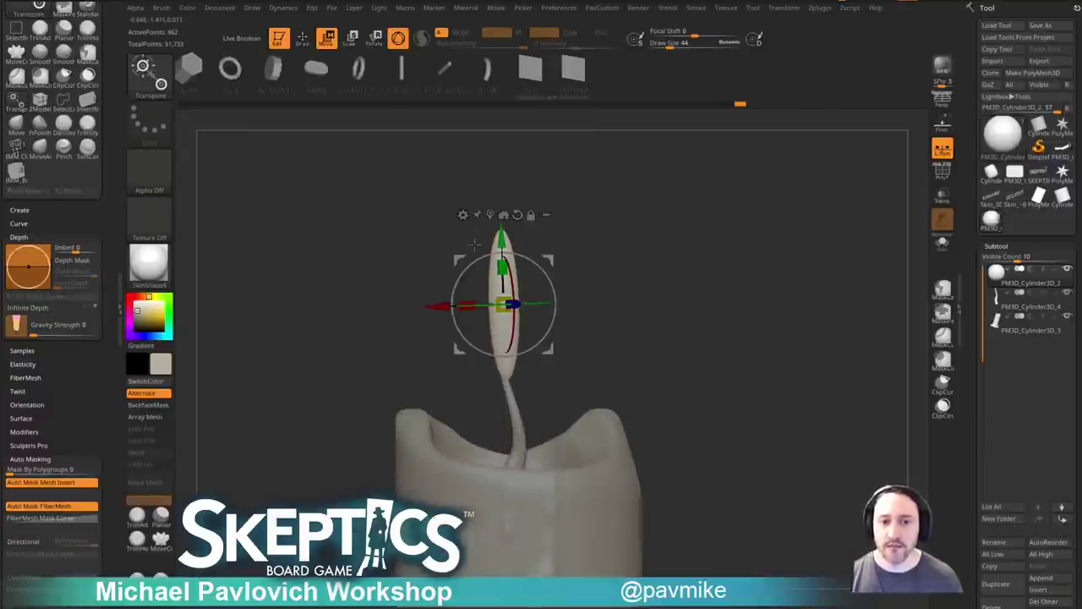
Apply the Bend Curve deformer to the flame and shift its tip and middle control points to start the curve.
{"action": "left_click", "coordinate": [463, 214]}
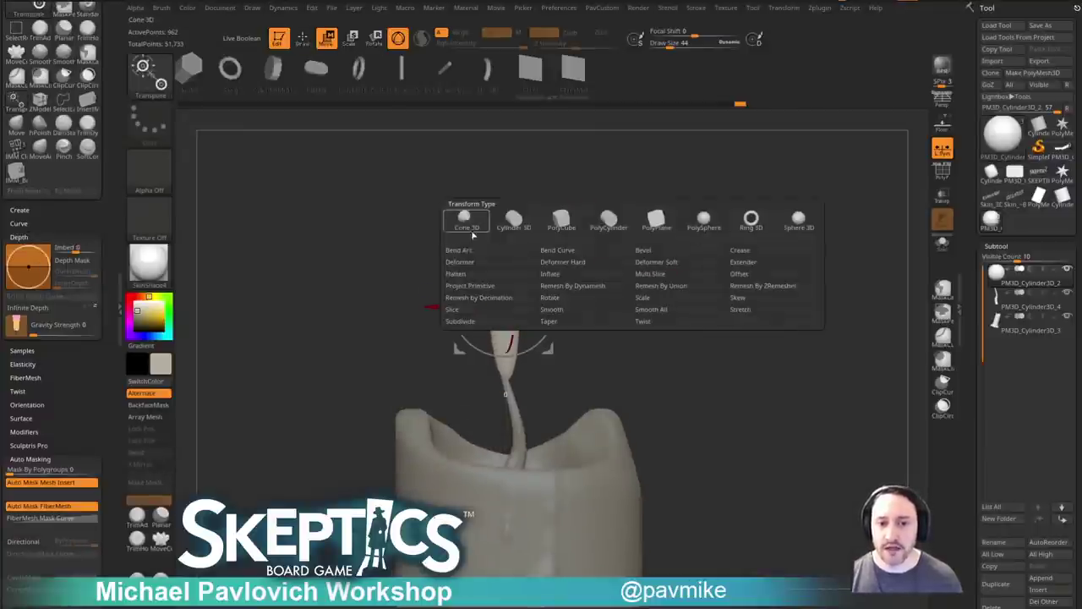
{"action": "left_click", "coordinate": [556, 252]}
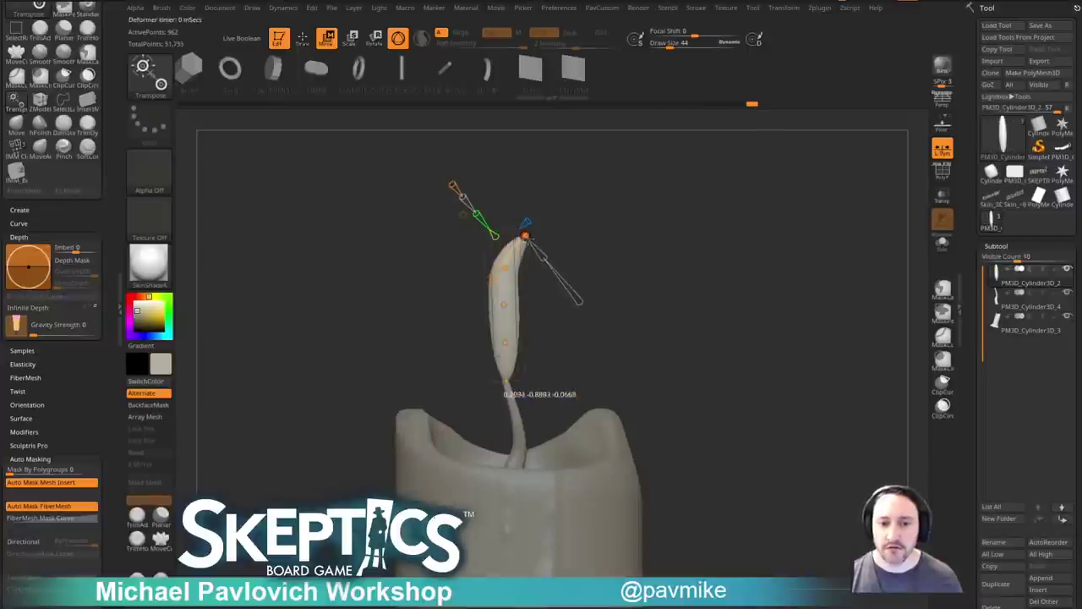
{"action": "left_click_drag", "start_coordinate": [504, 304], "coordinate": [513, 308]}
{"action": "right_click_drag", "start_coordinate": [512, 307], "coordinate": [465, 307]}
{"action": "left_click_drag", "start_coordinate": [504, 306], "coordinate": [494, 310]}
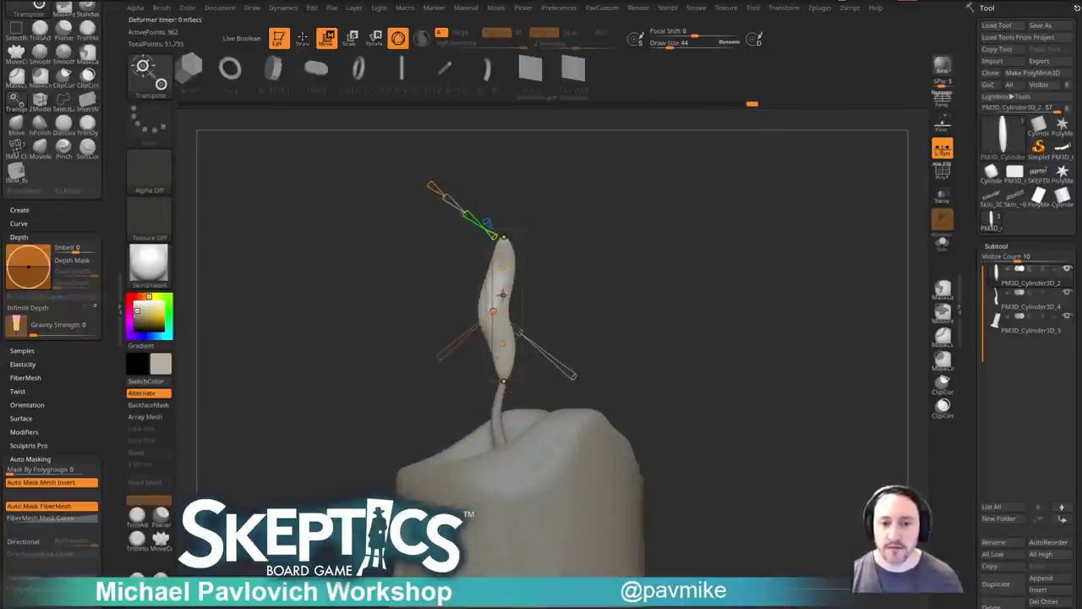
Refine the flame into a wavy S-shape from the side by repositioning its curve points, and leave the deformer.
{"action": "left_click_drag", "start_coordinate": [503, 269], "coordinate": [501, 232]}
{"action": "left_click_drag", "start_coordinate": [502, 343], "coordinate": [487, 349]}
{"action": "left_click_drag", "start_coordinate": [493, 312], "coordinate": [486, 317]}
{"action": "left_click_drag", "start_coordinate": [501, 231], "coordinate": [521, 240]}
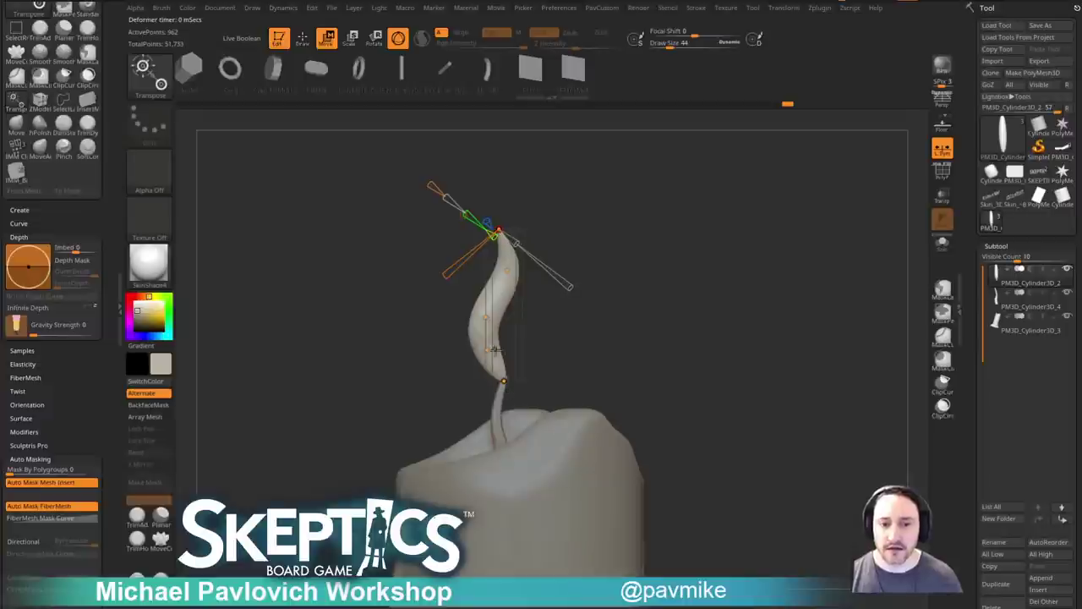
{"action": "left_click", "coordinate": [503, 381]}
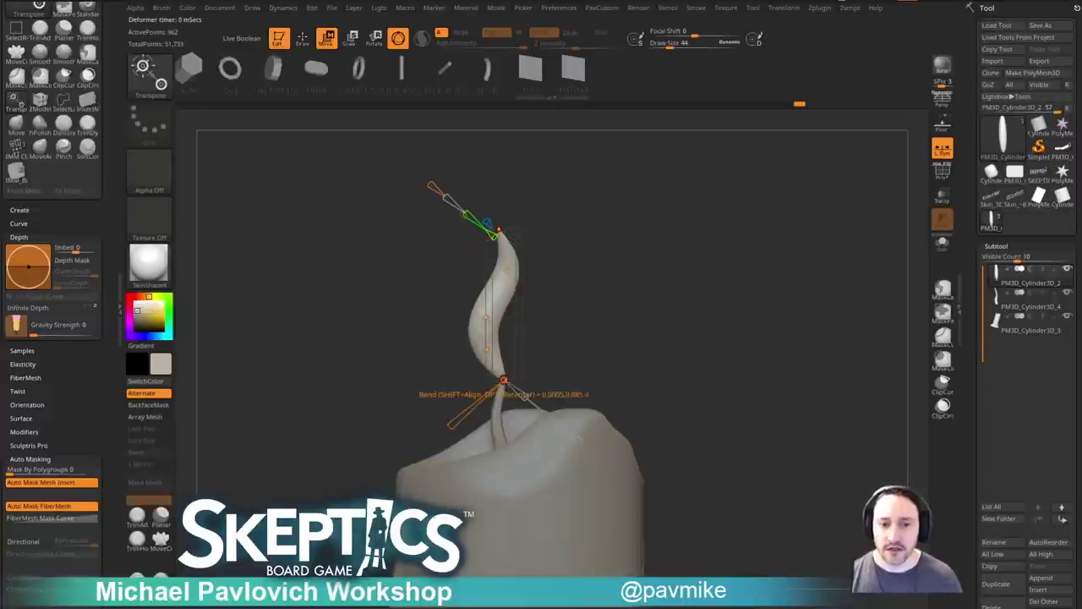
{"action": "left_click_drag", "start_coordinate": [533, 401], "coordinate": [545, 312]}
{"action": "mouse_move", "coordinate": [590, 283]}
{"action": "left_mouse_down"}
{"action": "mouse_move", "coordinate": [561, 238]}
{"action": "mouse_move", "coordinate": [546, 332]}
{"action": "mouse_move", "coordinate": [713, 261]}
{"action": "left_mouse_up"}
{"action": "key", "text": "q"}
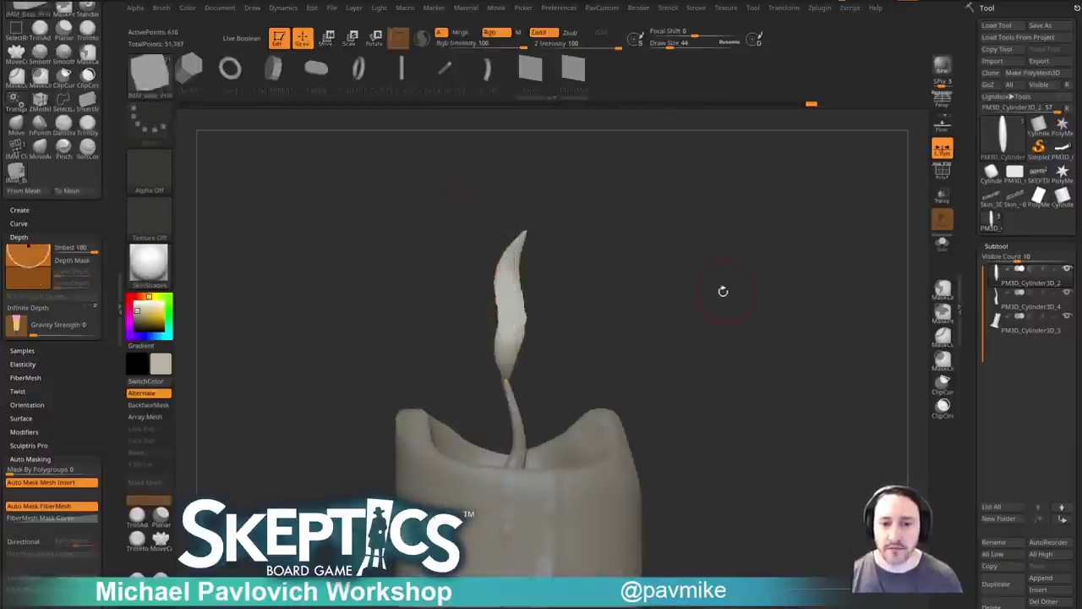
Turn off DynaMesh for the flame, reshape its outline with the Move brush and make white the active color.
{"action": "left_click_drag", "start_coordinate": [660, 302], "coordinate": [672, 295], "text": "ctrl"}
{"action": "key", "text": "grave"}
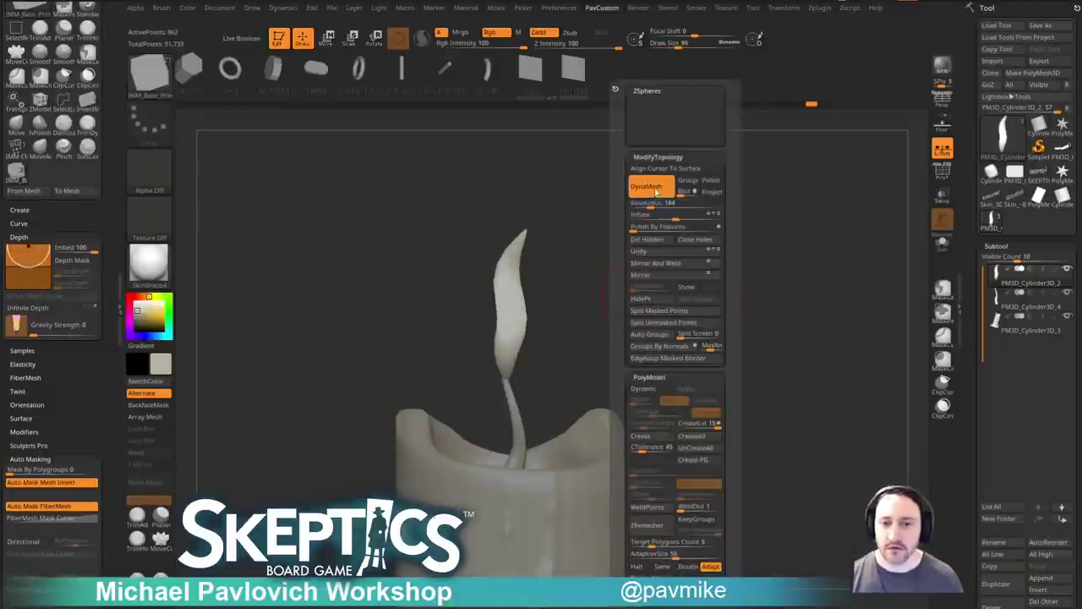
{"action": "left_click", "coordinate": [657, 188]}
{"action": "left_click_drag", "start_coordinate": [497, 261], "coordinate": [489, 259]}
{"action": "left_click_drag", "start_coordinate": [612, 272], "coordinate": [546, 266]}
{"action": "left_click_drag", "start_coordinate": [518, 245], "coordinate": [531, 242]}
{"action": "key", "text": "v"}
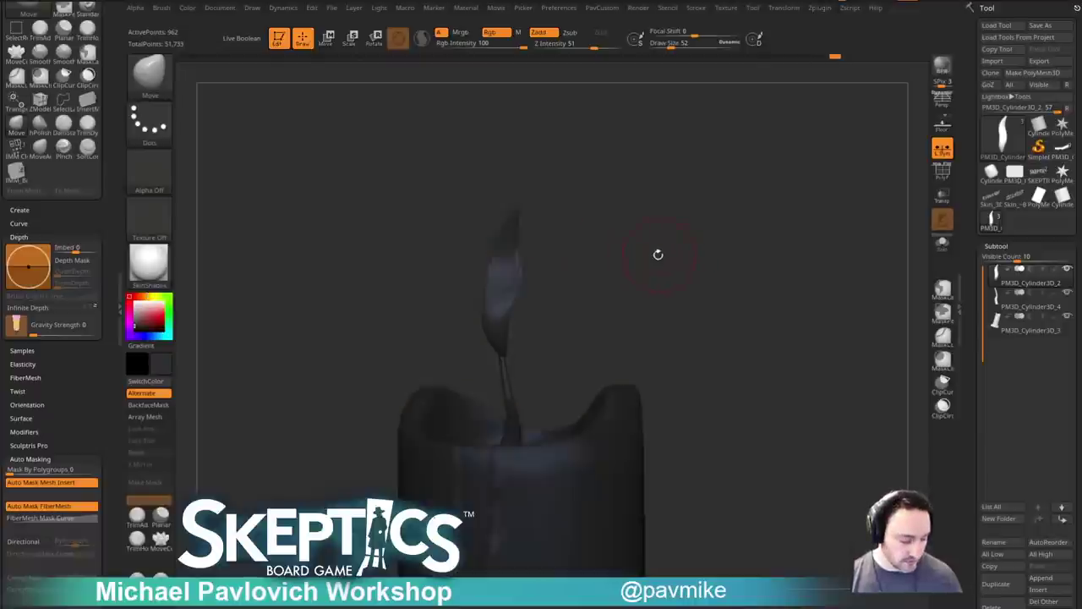
{"action": "key", "text": "v"}
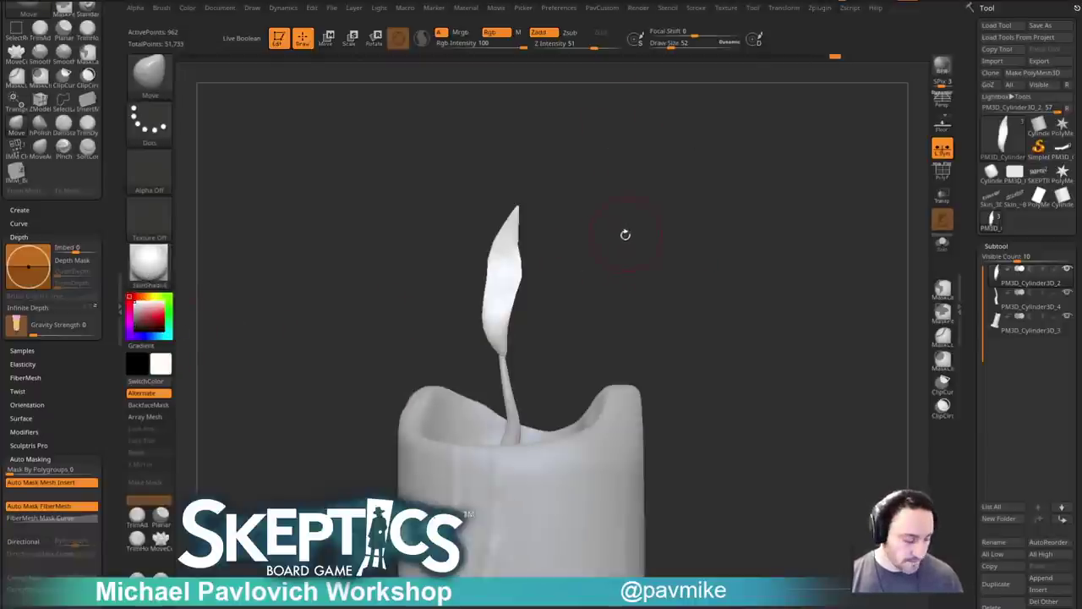
Try to ripple the flame's surface with the ClothWind brush.
{"action": "key", "text": "b"}
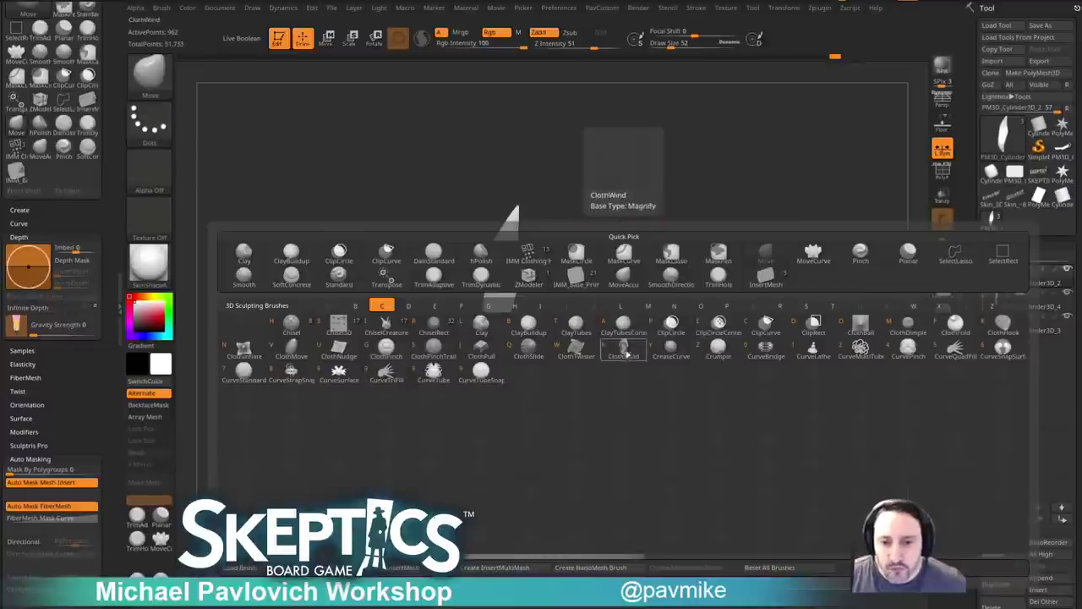
{"action": "left_click", "coordinate": [623, 349]}
{"action": "left_click_drag", "start_coordinate": [509, 290], "coordinate": [501, 292]}
{"action": "mouse_move", "coordinate": [501, 292]}
{"action": "right_mouse_down"}
{"action": "mouse_move", "coordinate": [496, 260]}
{"action": "mouse_move", "coordinate": [512, 296]}
{"action": "right_mouse_up"}
{"action": "key", "text": "ctrl+z"}
{"action": "mouse_move", "coordinate": [512, 297]}
{"action": "left_mouse_down"}
{"action": "mouse_move", "coordinate": [499, 309]}
{"action": "mouse_move", "coordinate": [613, 278]}
{"action": "left_mouse_up"}
{"action": "key", "text": "ctrl+z"}
Remesh the flame with ZRemesher at the Same polygon count, using the wireframe view to check its topology.
{"action": "left_click_drag", "start_coordinate": [687, 276], "coordinate": [762, 268]}
{"action": "key", "text": "shift+f"}
{"action": "key", "text": "grave"}
{"action": "key", "text": "grave"}
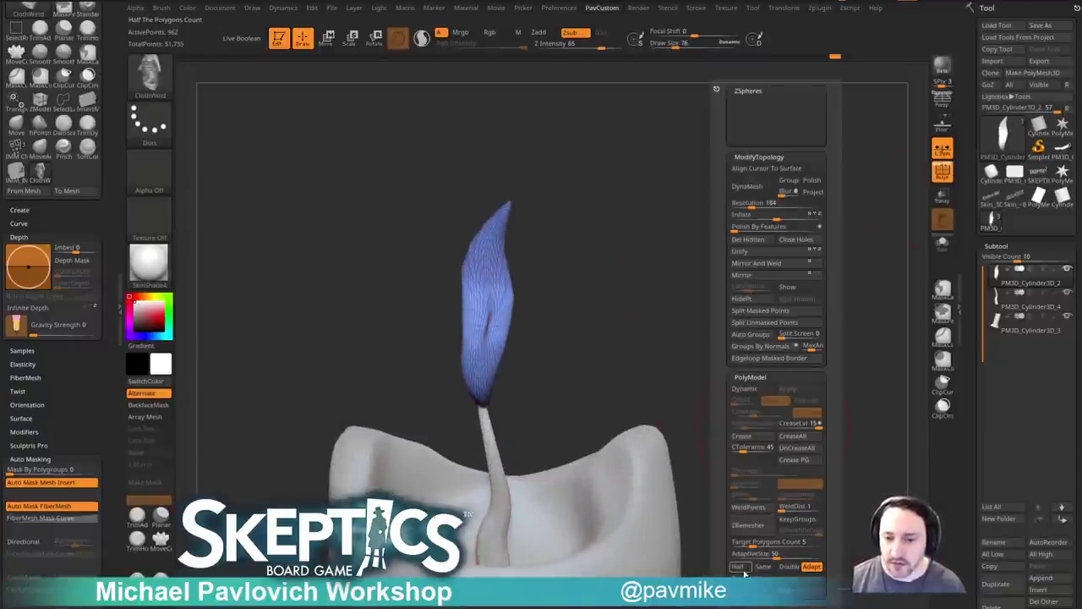
{"action": "left_click", "coordinate": [763, 566]}
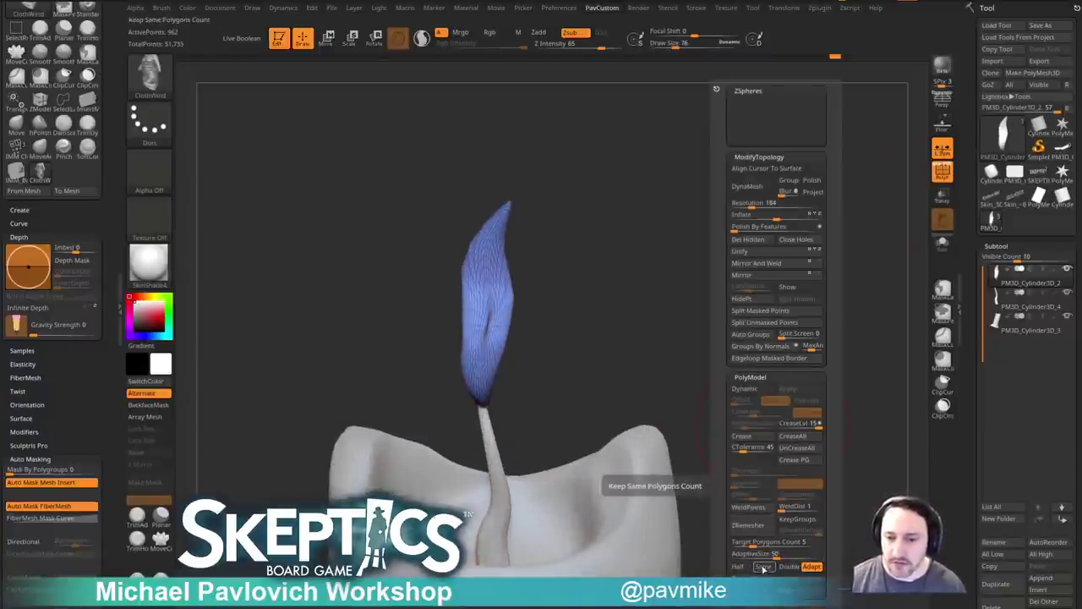
{"action": "left_click", "coordinate": [747, 526]}
{"action": "left_click_drag", "start_coordinate": [701, 380], "coordinate": [665, 347]}
{"action": "key", "text": "["}
{"action": "left_click", "coordinate": [938, 178]}
{"action": "left_click_drag", "start_coordinate": [780, 352], "coordinate": [762, 313], "text": "alt"}
Set the color to a pale off-white and select the Standard brush with draw size 52.
{"action": "left_click_drag", "start_coordinate": [143, 293], "coordinate": [142, 315]}
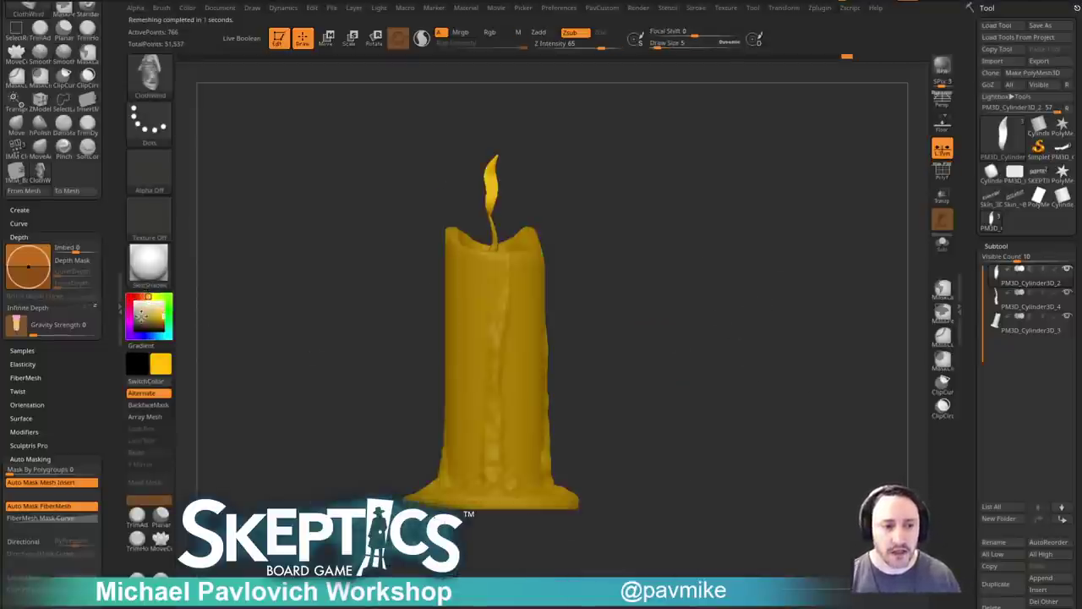
{"action": "left_click", "coordinate": [139, 304]}
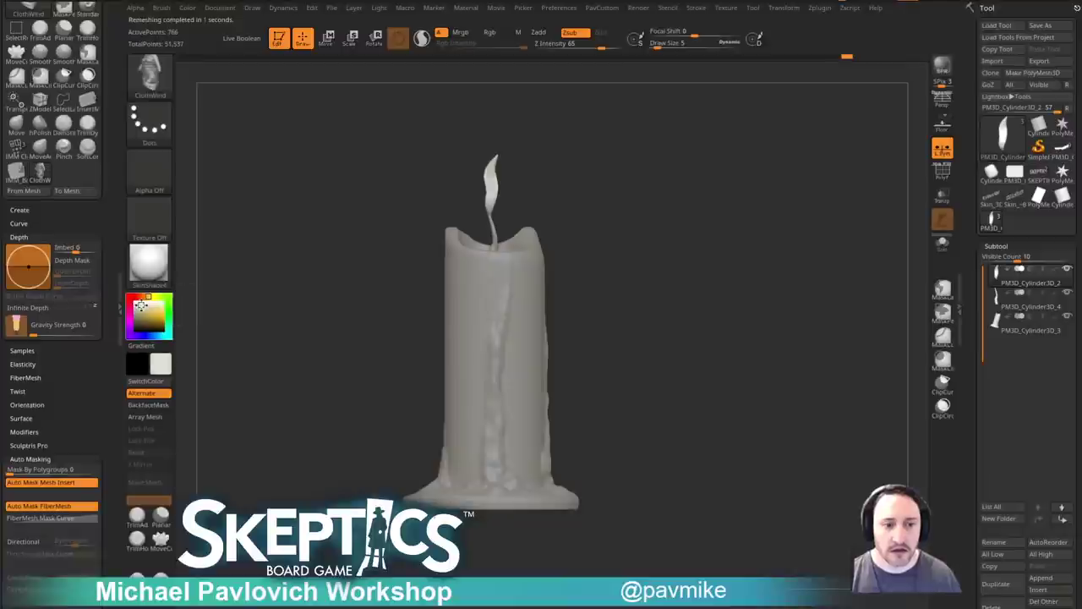
{"action": "mouse_move", "coordinate": [733, 268]}
{"action": "left_mouse_down"}
{"action": "mouse_move", "coordinate": [761, 296]}
{"action": "mouse_move", "coordinate": [767, 339]}
{"action": "mouse_move", "coordinate": [821, 301]}
{"action": "mouse_move", "coordinate": [772, 280]}
{"action": "mouse_move", "coordinate": [858, 244]}
{"action": "left_mouse_up"}
{"action": "key", "text": "s"}
{"action": "left_click", "coordinate": [778, 292]}
{"action": "key", "text": "b"}
{"action": "key", "text": "s"}
{"action": "key", "text": "t"}
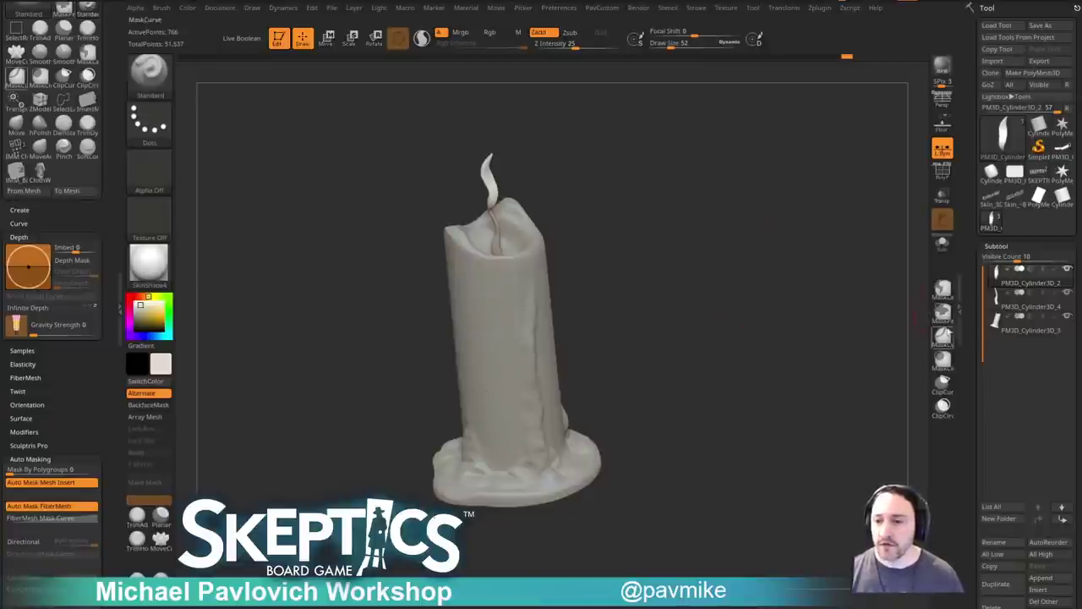
Merge the flame, wick and candle body subtools down into a single subtool.
{"action": "key", "text": "ctrl"}
{"action": "key", "text": "ctrl+m"}
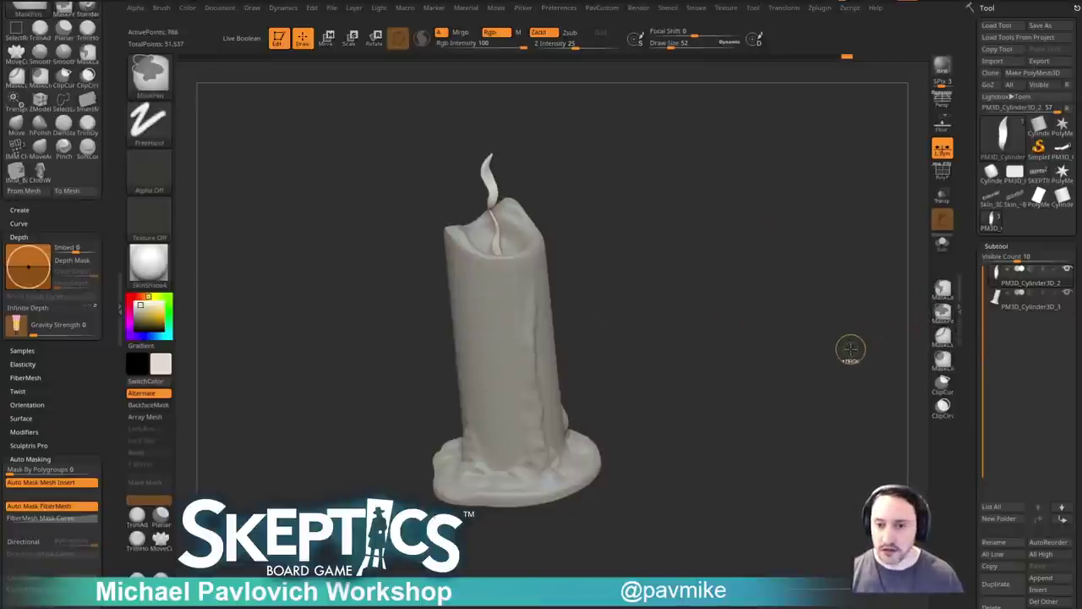
{"action": "key", "text": "ctrl+m"}
Look straight down on the candle and create a new InsertMesh brush from it.
{"action": "mouse_move", "coordinate": [803, 278]}
{"action": "left_mouse_down"}
{"action": "mouse_move", "coordinate": [817, 442]}
{"action": "mouse_move", "coordinate": [816, 352]}
{"action": "left_mouse_up"}
{"action": "key", "text": "b"}
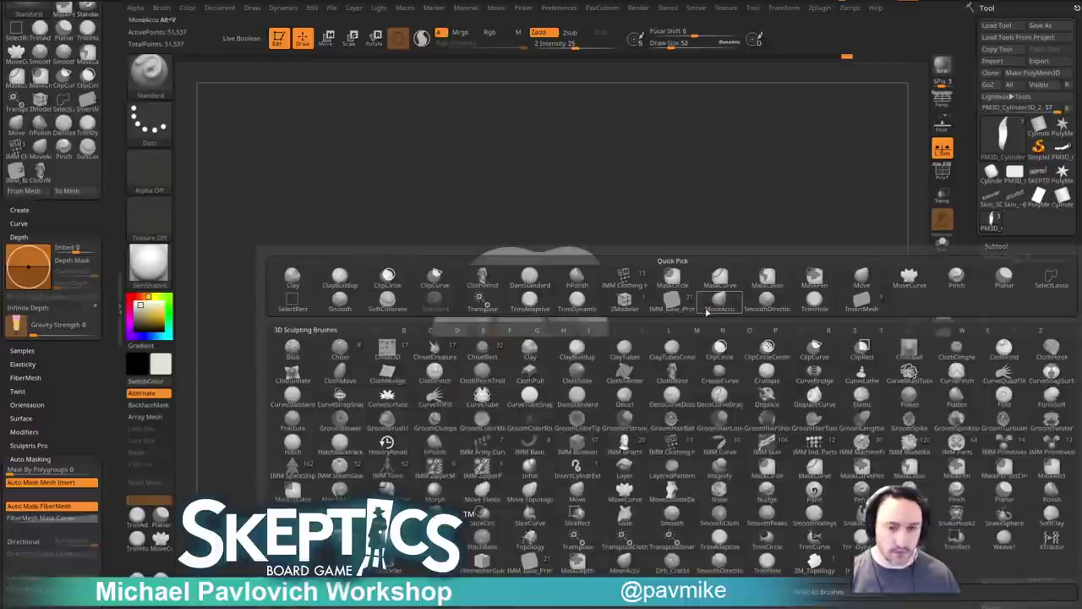
{"action": "left_click", "coordinate": [427, 591]}
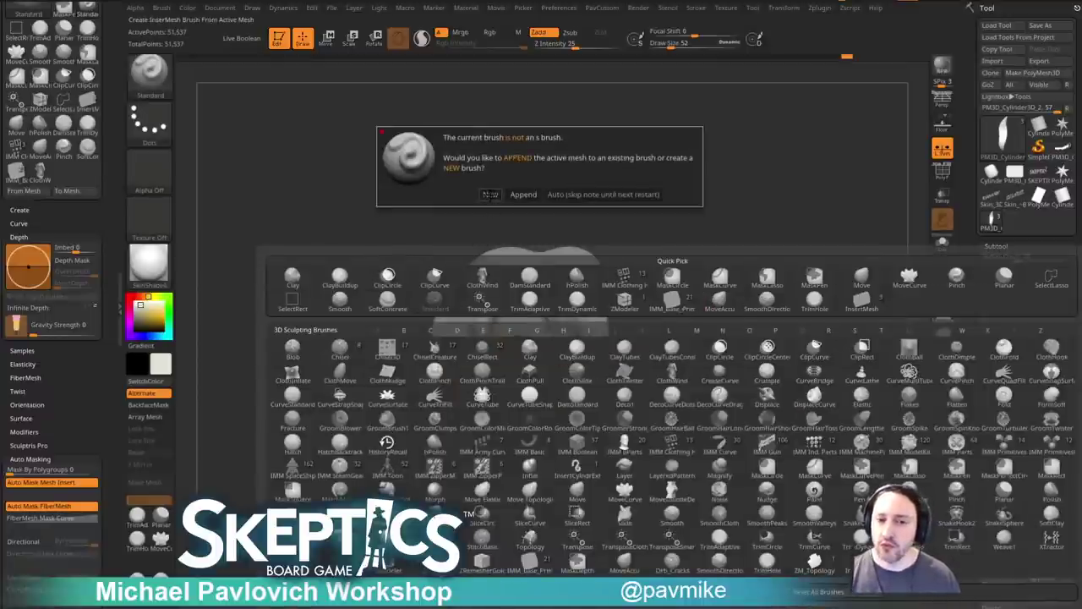
{"action": "left_click", "coordinate": [490, 194]}
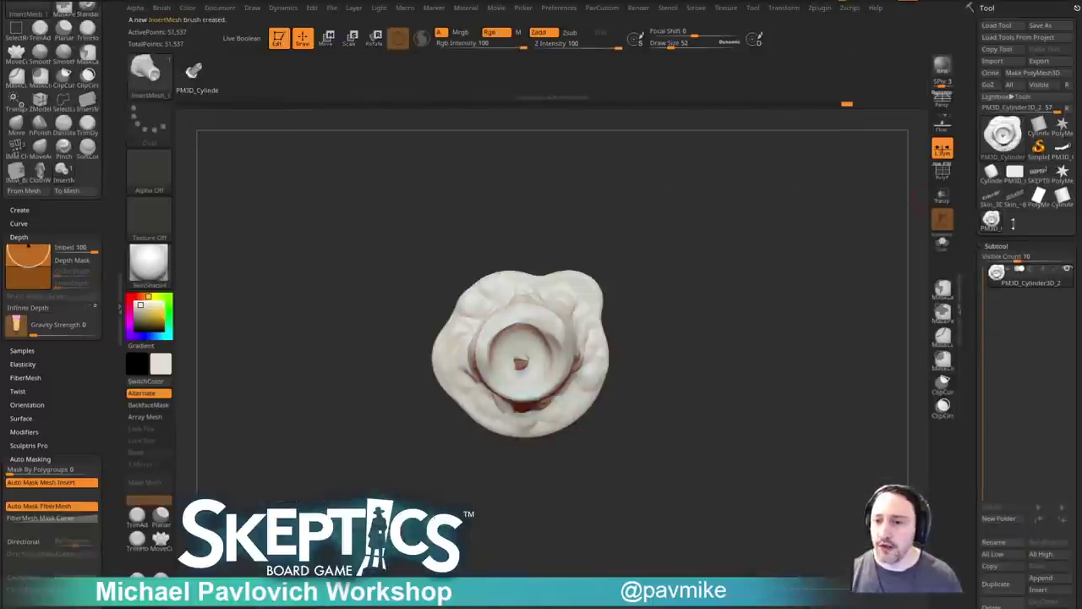
Switch to the table scene tool, set the color to white and apply the StartupMaterial.
{"action": "left_click", "coordinate": [1062, 173]}
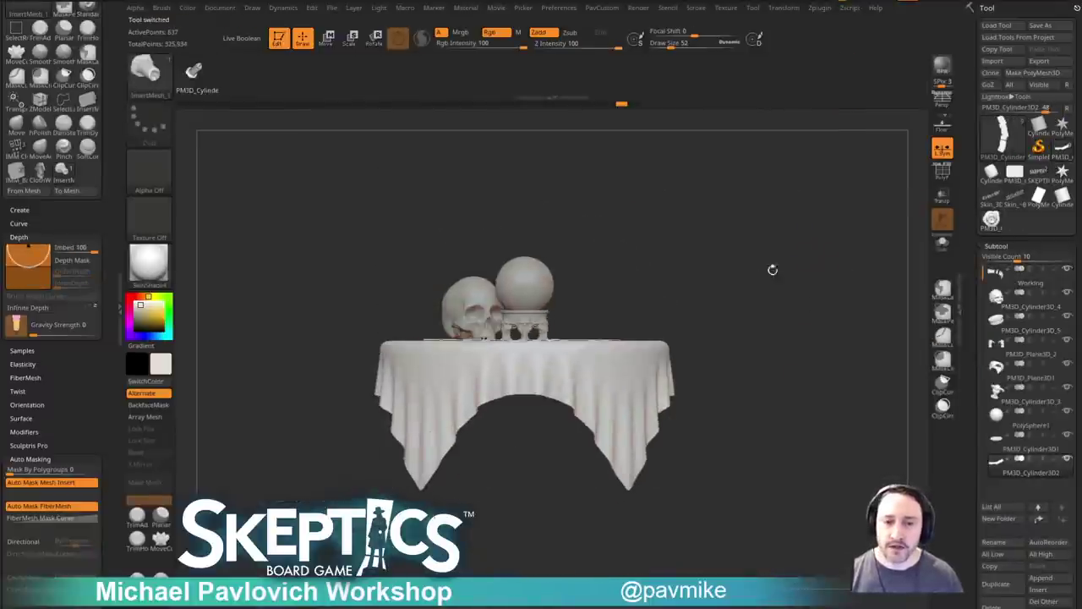
{"action": "left_click_drag", "start_coordinate": [141, 306], "coordinate": [131, 299]}
{"action": "left_click", "coordinate": [149, 264]}
{"action": "left_click", "coordinate": [211, 272]}
{"action": "left_click_drag", "start_coordinate": [778, 247], "coordinate": [902, 273]}
Make the round tabletop disc the active subtool and isolate it briefly to check the selection.
{"action": "left_click", "coordinate": [1025, 453]}
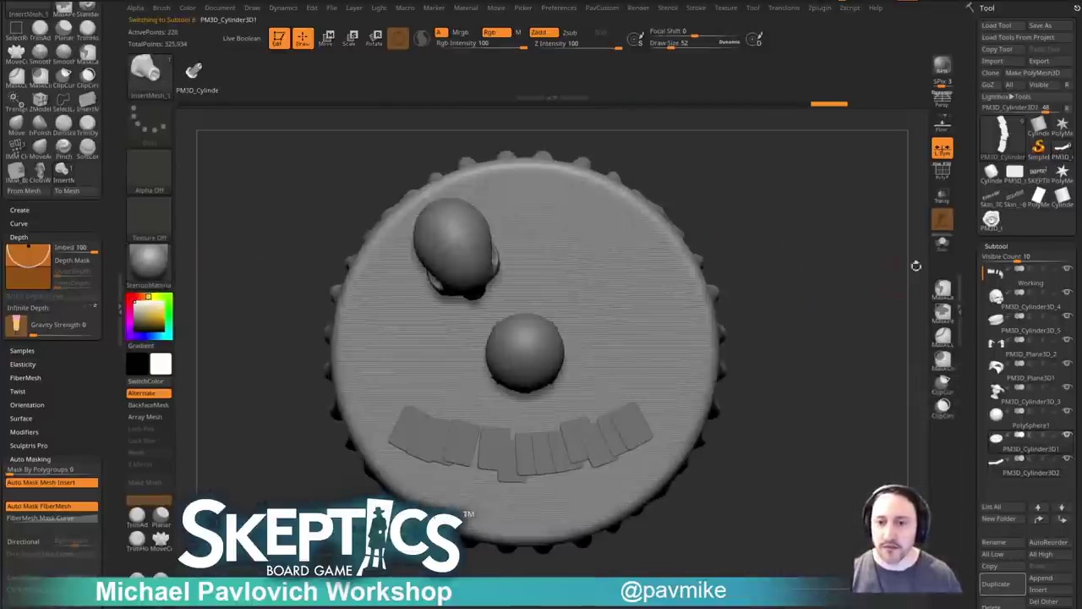
{"action": "left_click", "coordinate": [942, 245]}
{"action": "key", "text": "space"}
{"action": "key", "text": "shift+d"}
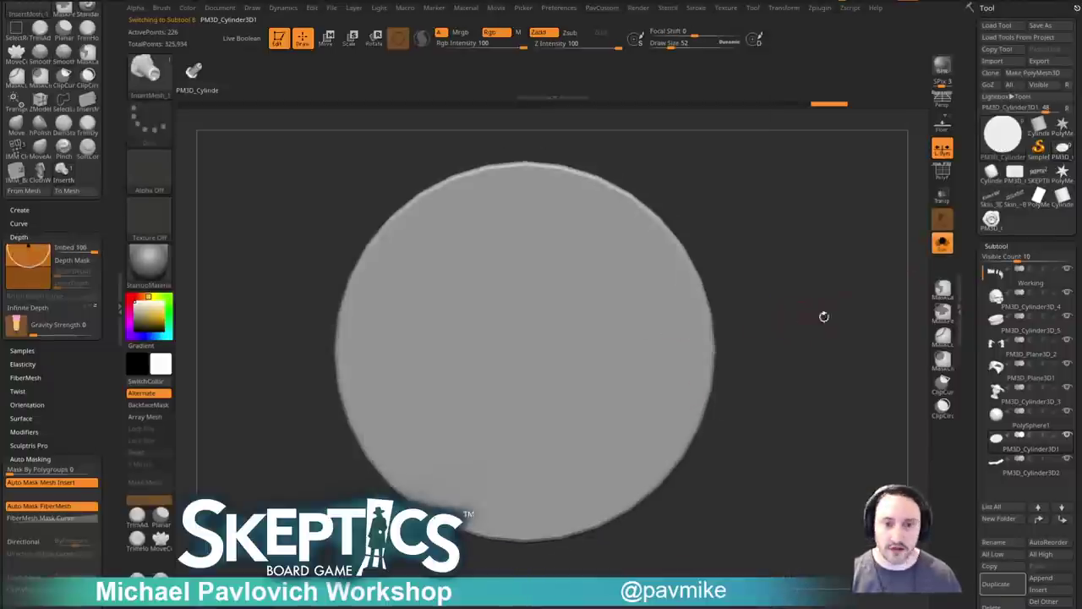
{"action": "left_click", "coordinate": [942, 245]}
Insert the candle onto the tabletop beside the skull, behind the crystal ball, and return to a top-down view.
{"action": "left_click_drag", "start_coordinate": [822, 296], "coordinate": [820, 240]}
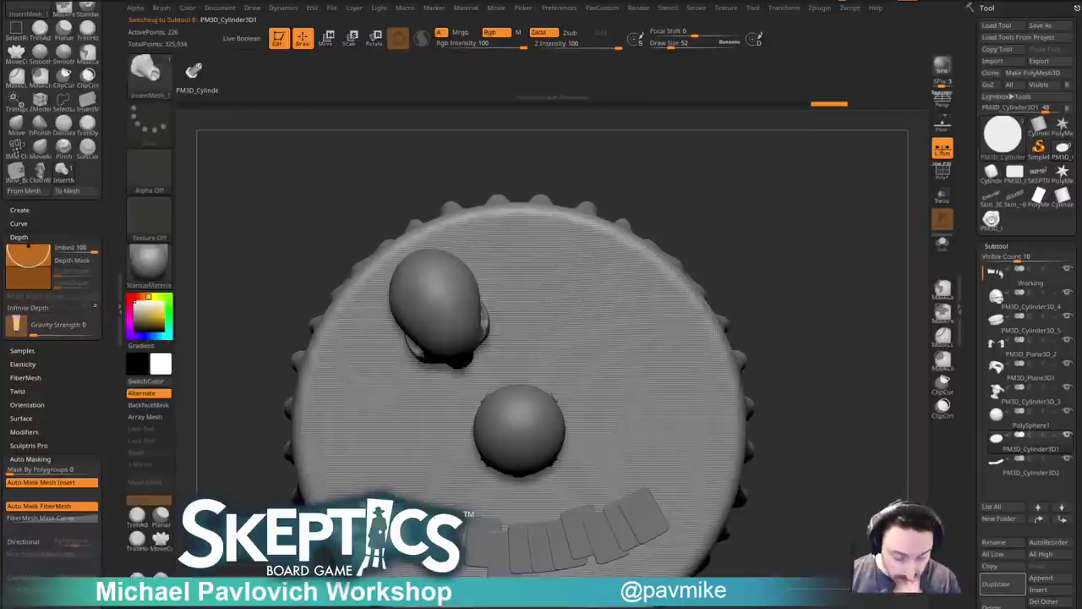
{"action": "left_click_drag", "start_coordinate": [816, 608], "coordinate": [870, 608]}
{"action": "left_click_drag", "start_coordinate": [811, 221], "coordinate": [751, 217], "text": "alt"}
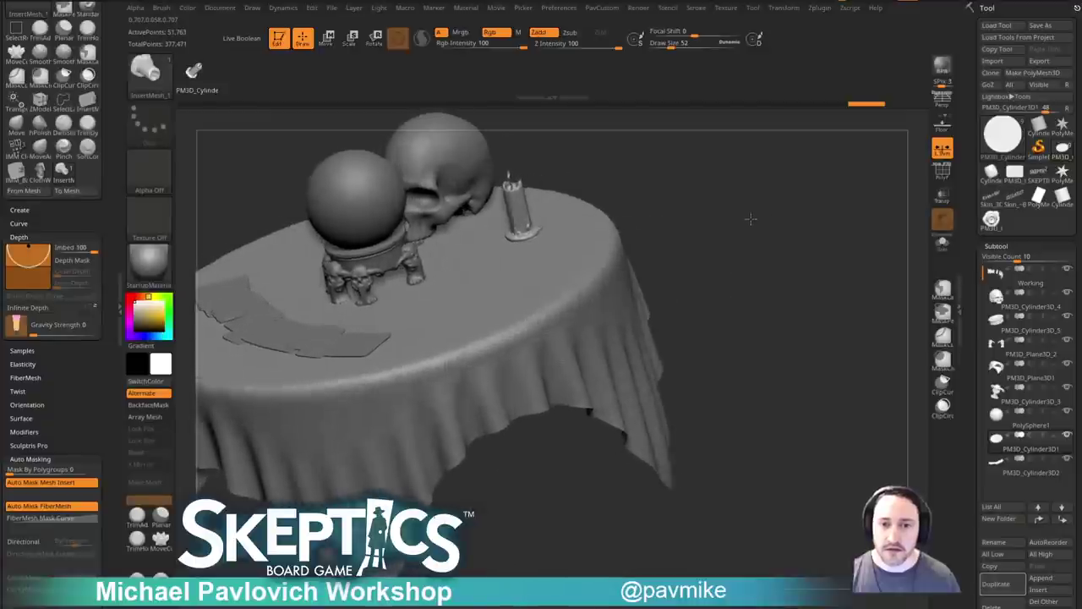
{"action": "mouse_move", "coordinate": [773, 269]}
{"action": "left_mouse_down", "text": "shift"}
{"action": "mouse_move", "coordinate": [790, 277]}
{"action": "mouse_move", "coordinate": [782, 252]}
{"action": "mouse_move", "coordinate": [780, 284]}
{"action": "left_mouse_up", "text": "shift"}
Try to adjust the inserted candle on the tabletop with the transform gizmo, and undo the last changes.
{"action": "key", "text": "w"}
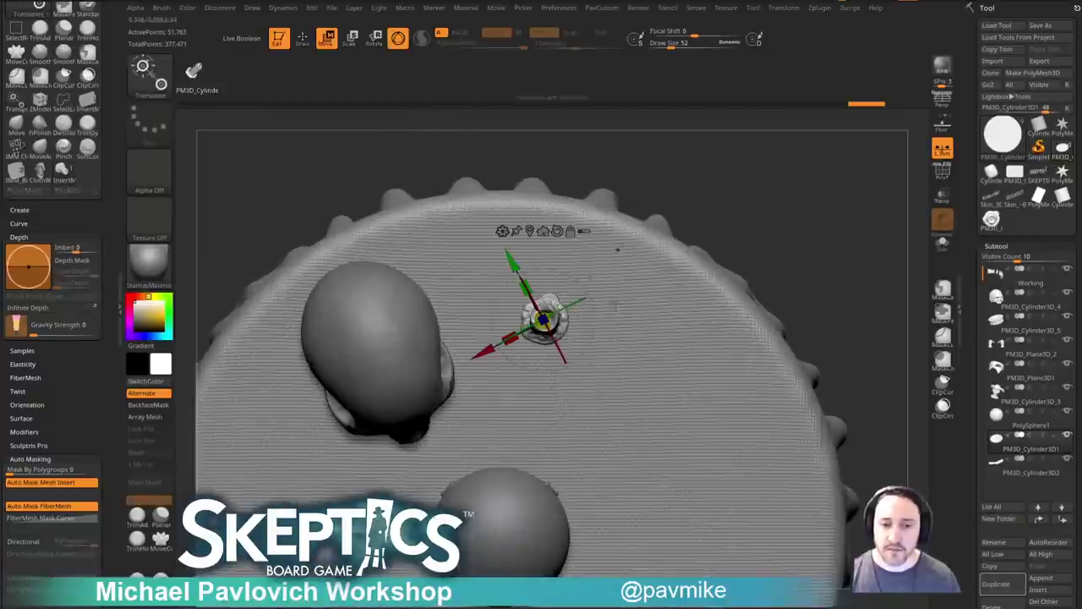
{"action": "left_click_drag", "start_coordinate": [591, 303], "coordinate": [594, 318]}
{"action": "left_click_drag", "start_coordinate": [846, 306], "coordinate": [830, 247]}
{"action": "key", "text": "ctrl+z"}
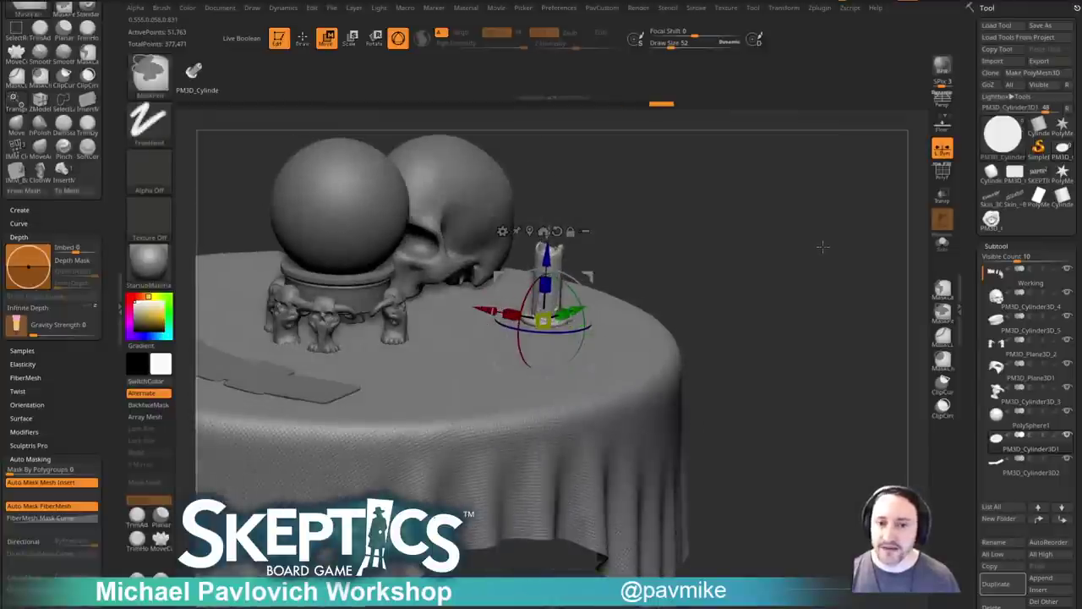
{"action": "key", "text": "ctrl+z"}
{"action": "key", "text": "q"}
Switch back to the candle tool, frame the candle and duplicate its subtool.
{"action": "left_click", "coordinate": [991, 220]}
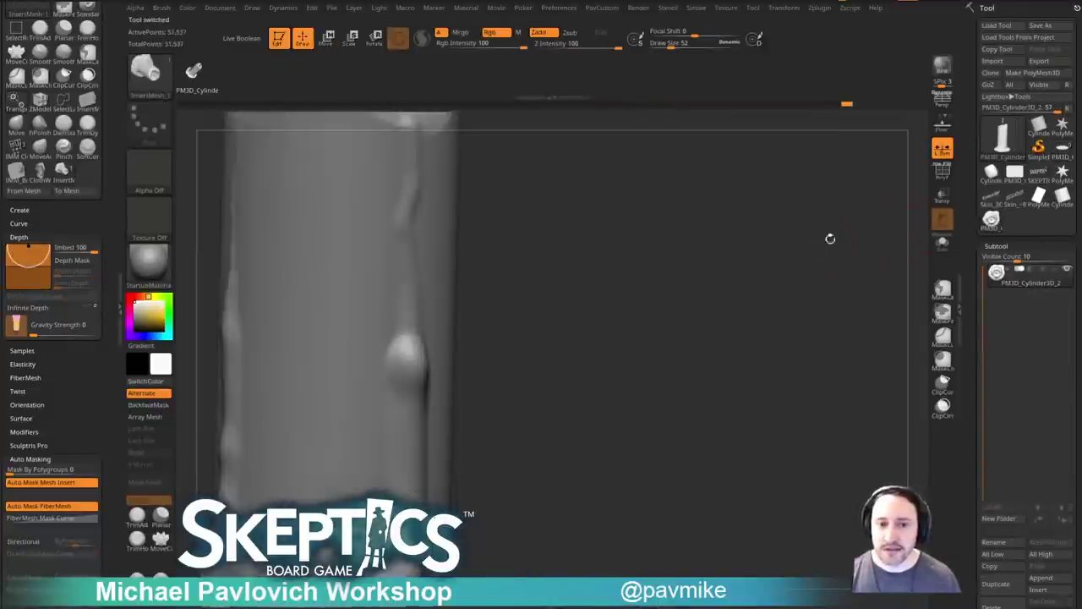
{"action": "left_click_drag", "start_coordinate": [621, 302], "coordinate": [611, 278]}
{"action": "left_click", "coordinate": [998, 583]}
Mask the lower half of the duplicated candle, raise its top and flame to make a tall version, and clear the mask.
{"action": "left_click_drag", "start_coordinate": [606, 226], "coordinate": [391, 418], "text": "ctrl"}
{"action": "key", "text": "w"}
{"action": "left_click_drag", "start_coordinate": [472, 247], "coordinate": [469, 199]}
{"action": "left_click_drag", "start_coordinate": [793, 293], "coordinate": [727, 283], "text": "shift"}
{"action": "key", "text": "ctrl+z"}
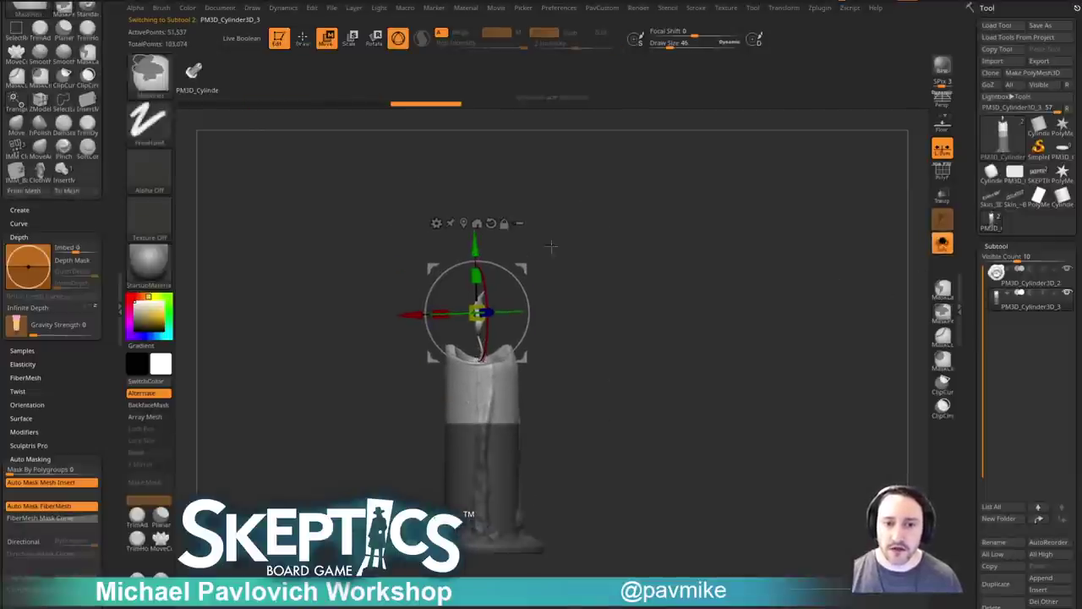
{"action": "left_click", "coordinate": [491, 223]}
{"action": "left_click_drag", "start_coordinate": [481, 251], "coordinate": [483, 175]}
{"action": "mouse_move", "coordinate": [706, 325]}
{"action": "left_mouse_down", "text": "ctrl"}
{"action": "mouse_move", "coordinate": [721, 337]}
{"action": "mouse_move", "coordinate": [701, 342]}
{"action": "mouse_move", "coordinate": [714, 344]}
{"action": "left_mouse_up", "text": "ctrl"}
{"action": "key", "text": "q"}
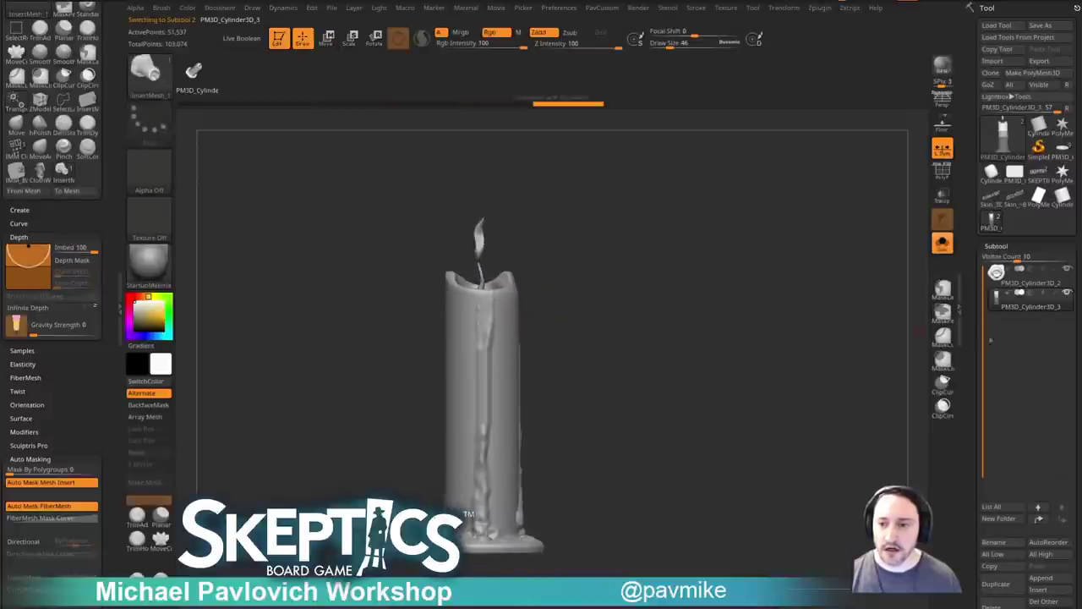
Make the original candle the active subtool and duplicate it again.
{"action": "left_click", "coordinate": [1017, 278]}
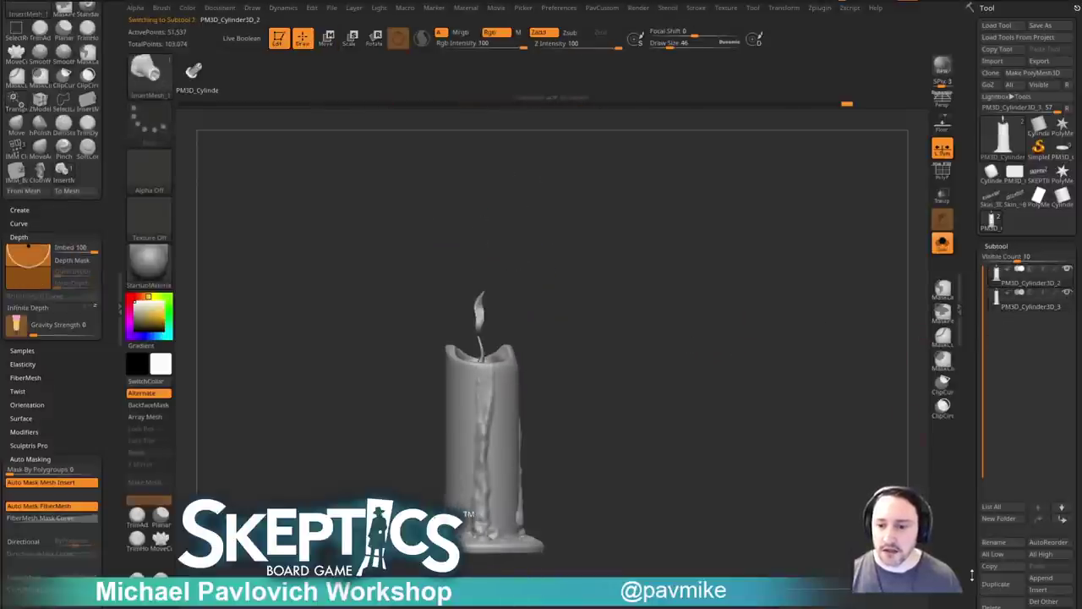
{"action": "left_click_drag", "start_coordinate": [975, 577], "coordinate": [976, 469]}
{"action": "left_click", "coordinate": [1006, 479]}
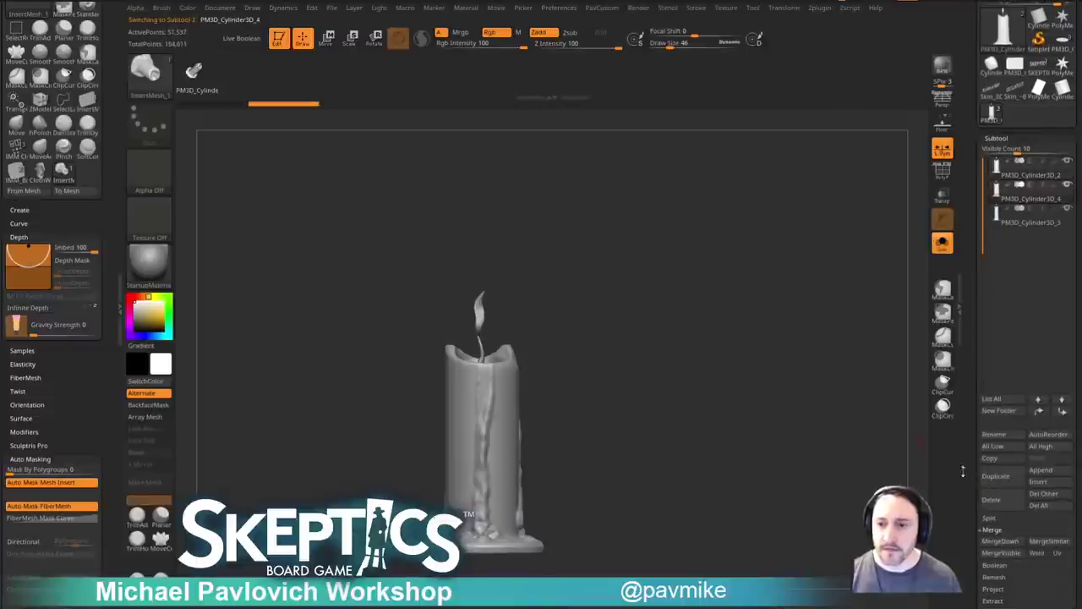
Mask the lower part of the new candle copy with the MaskLasso brush, leaving its upper part free.
{"action": "left_click_drag", "start_coordinate": [799, 459], "coordinate": [761, 384]}
{"action": "mouse_move", "coordinate": [603, 222]}
{"action": "left_mouse_down", "text": "ctrl"}
{"action": "mouse_move", "coordinate": [370, 367]}
{"action": "mouse_move", "coordinate": [374, 413]}
{"action": "left_mouse_up", "text": "ctrl"}
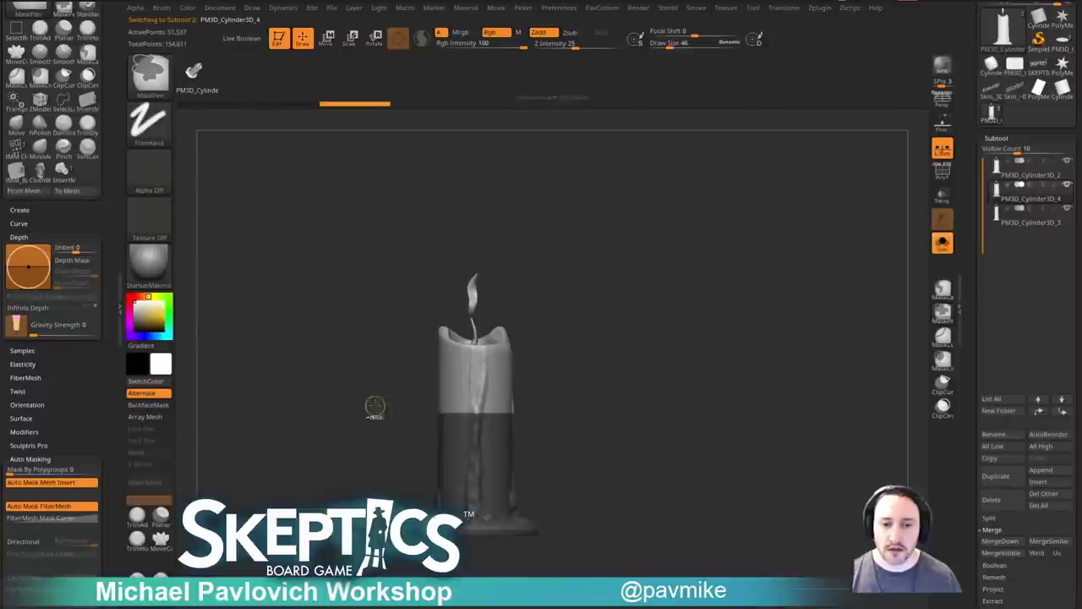
{"action": "mouse_move", "coordinate": [705, 438]}
{"action": "left_mouse_down", "text": "alt"}
{"action": "mouse_move", "coordinate": [592, 277]}
{"action": "mouse_move", "coordinate": [498, 283]}
{"action": "left_mouse_up", "text": "alt"}
{"action": "left_click", "coordinate": [150, 77], "text": "ctrl"}
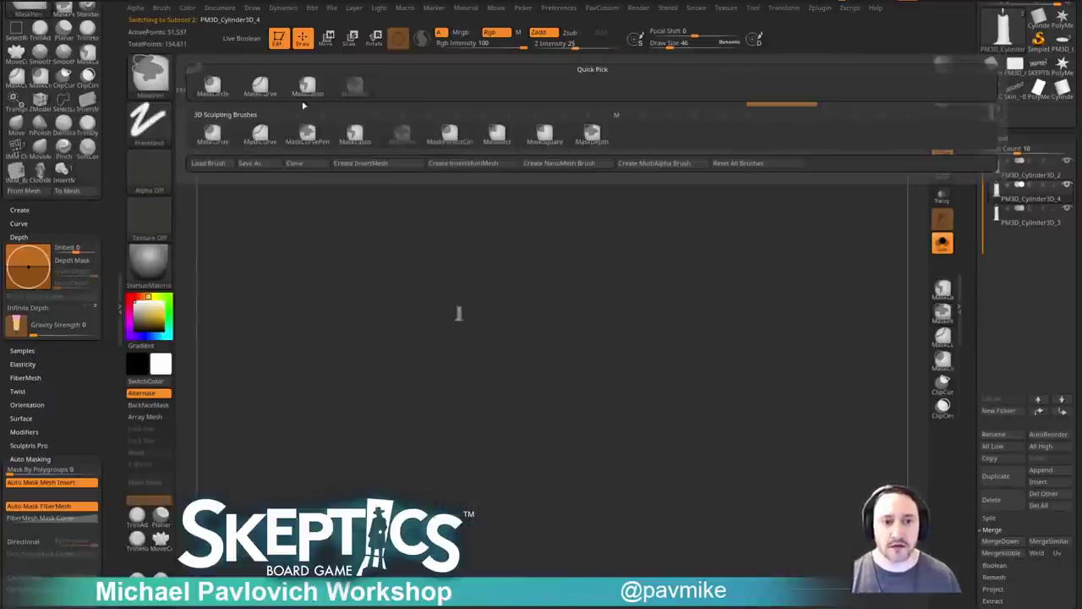
{"action": "left_click", "coordinate": [306, 90], "text": "ctrl"}
{"action": "mouse_move", "coordinate": [462, 361]}
{"action": "left_mouse_down", "text": "ctrl"}
{"action": "mouse_move", "coordinate": [482, 387]}
{"action": "mouse_move", "coordinate": [554, 312]}
{"action": "left_mouse_up", "text": "ctrl"}
{"action": "left_click_drag", "start_coordinate": [555, 237], "coordinate": [638, 524], "text": "alt"}
{"action": "left_click_drag", "start_coordinate": [554, 212], "coordinate": [570, 290], "text": "alt"}
Lower the copy's unmasked top and flame with the transform gizmo to make a short candle, and inspect its shape.
{"action": "key", "text": "w"}
{"action": "left_click_drag", "start_coordinate": [452, 188], "coordinate": [453, 212]}
{"action": "key", "text": "ctrl+z"}
{"action": "left_click_drag", "start_coordinate": [469, 177], "coordinate": [469, 218]}
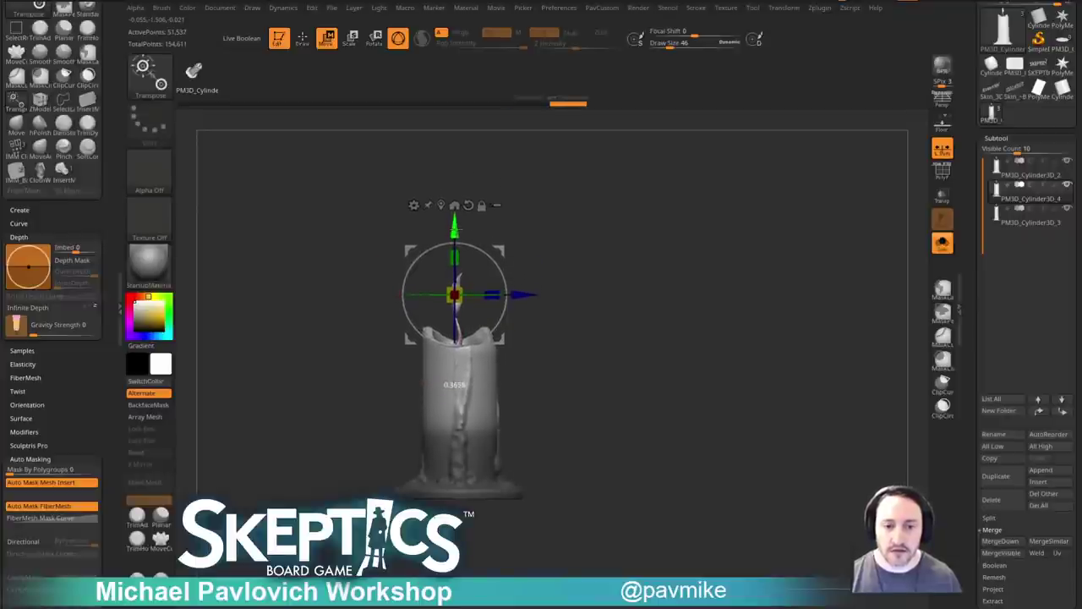
{"action": "key", "text": "q"}
{"action": "mouse_move", "coordinate": [592, 292]}
{"action": "left_mouse_down"}
{"action": "mouse_move", "coordinate": [664, 351]}
{"action": "mouse_move", "coordinate": [640, 358]}
{"action": "mouse_move", "coordinate": [640, 404]}
{"action": "mouse_move", "coordinate": [635, 293]}
{"action": "mouse_move", "coordinate": [559, 363]}
{"action": "left_mouse_up"}
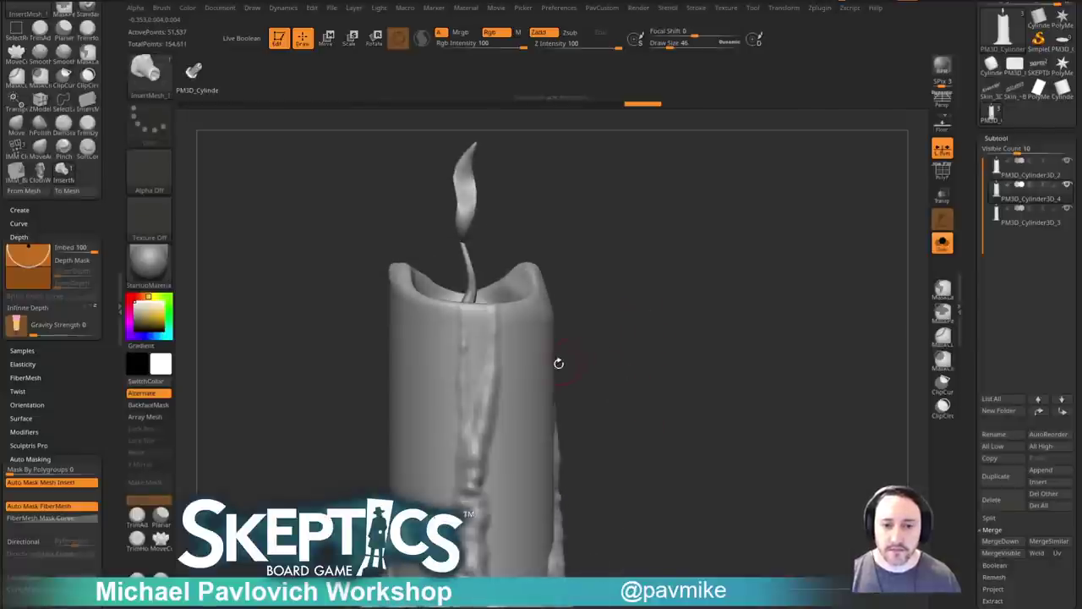
{"action": "left_click_drag", "start_coordinate": [639, 333], "coordinate": [666, 271]}
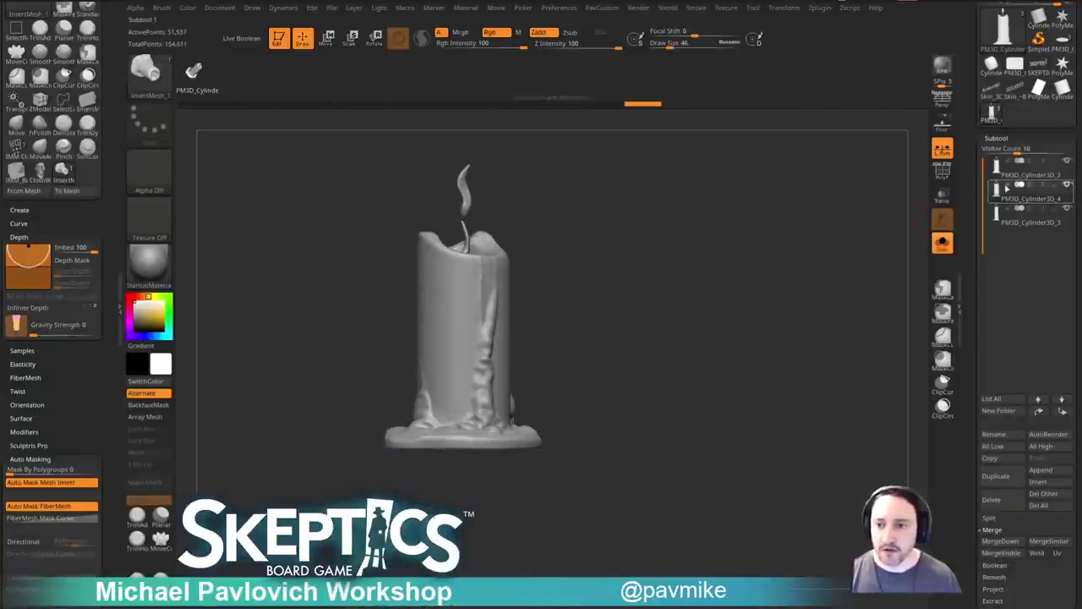
Make the tall candle the active subtool, try isolating part of its mesh, and restore the full view.
{"action": "left_click", "coordinate": [1013, 223]}
{"action": "mouse_move", "coordinate": [724, 317]}
{"action": "left_mouse_down", "text": "alt"}
{"action": "mouse_move", "coordinate": [734, 358]}
{"action": "mouse_move", "coordinate": [710, 305]}
{"action": "left_mouse_up", "text": "alt"}
{"action": "left_click_drag", "start_coordinate": [481, 313], "coordinate": [592, 286], "text": "ctrl+shift"}
{"action": "left_click", "coordinate": [510, 267], "text": "ctrl+shift"}
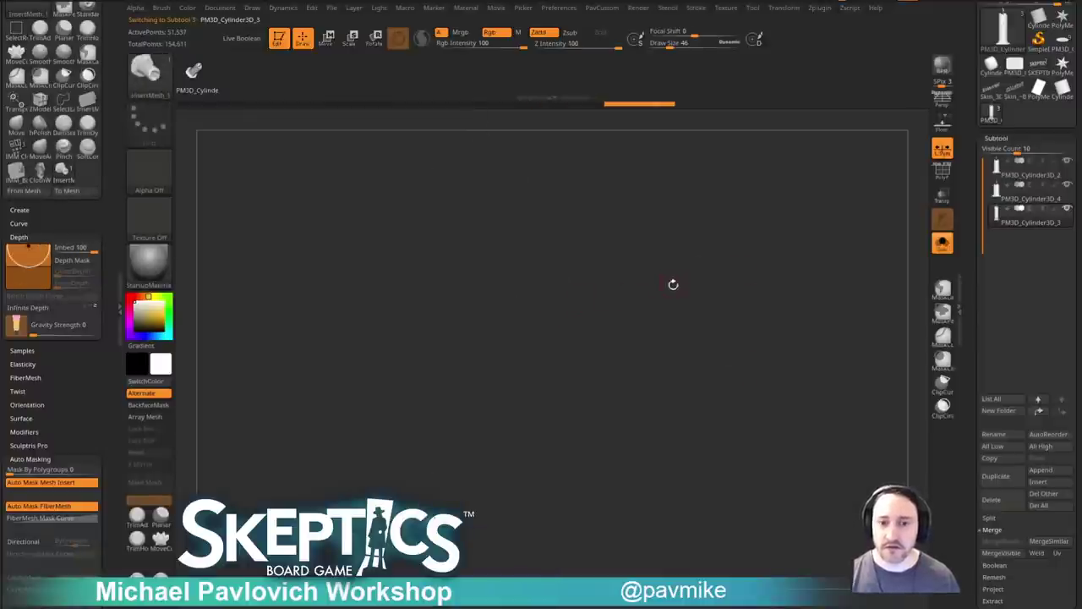
{"action": "left_click", "coordinate": [681, 296], "text": "ctrl+shift"}
{"action": "left_click_drag", "start_coordinate": [692, 305], "coordinate": [670, 308]}
{"action": "key", "text": "ctrl+z"}
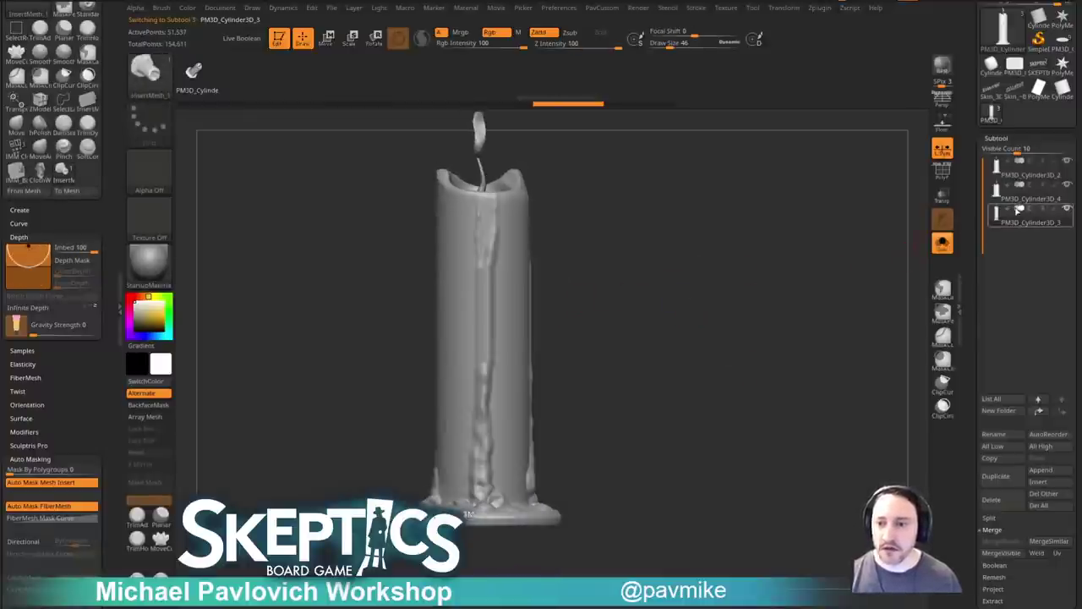
Isolate the tall candle's stretched middle to check it, split its wick and flame into a separate subtool, and remesh the wax body.
{"action": "mouse_move", "coordinate": [642, 359]}
{"action": "left_mouse_down", "text": "ctrl+shift"}
{"action": "mouse_move", "coordinate": [541, 381]}
{"action": "mouse_move", "coordinate": [427, 433]}
{"action": "left_mouse_up", "text": "ctrl+shift"}
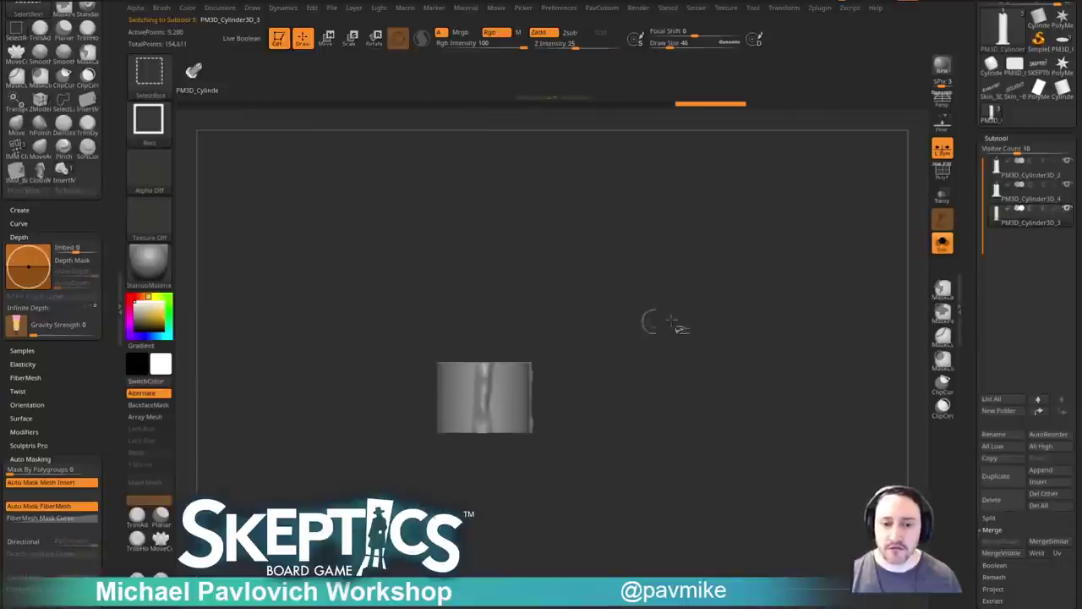
{"action": "left_click", "coordinate": [626, 326], "text": "ctrl+shift"}
{"action": "key", "text": "2"}
{"action": "left_click", "coordinate": [727, 300]}
{"action": "left_click", "coordinate": [683, 194]}
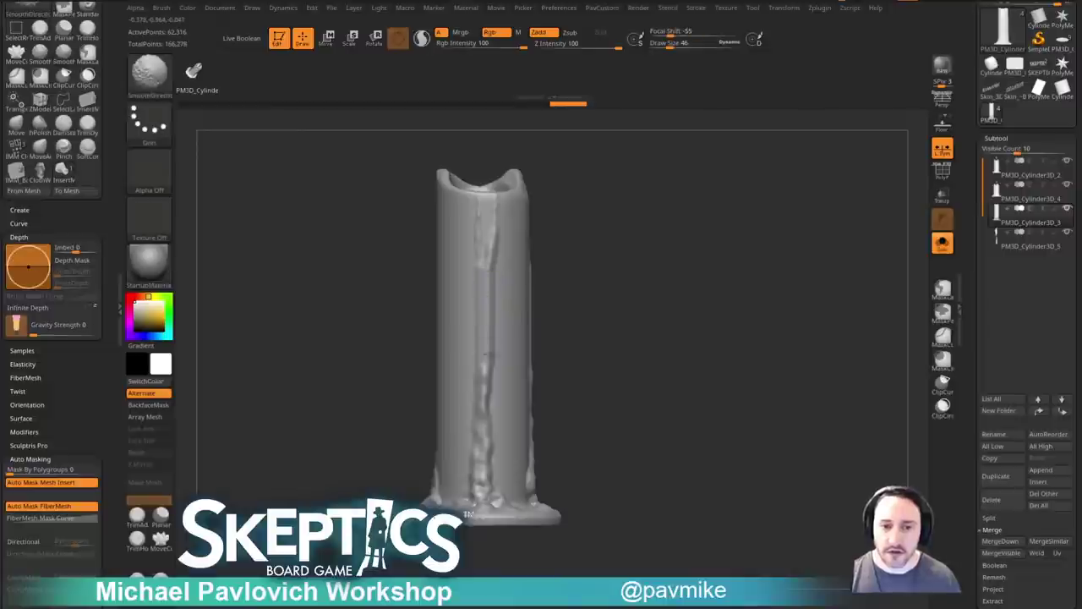
Smooth the stretched middle of the tall candle's front wax drip and even it out with the TrimDynamic brush.
{"action": "left_click_drag", "start_coordinate": [484, 369], "coordinate": [488, 345], "text": "shift"}
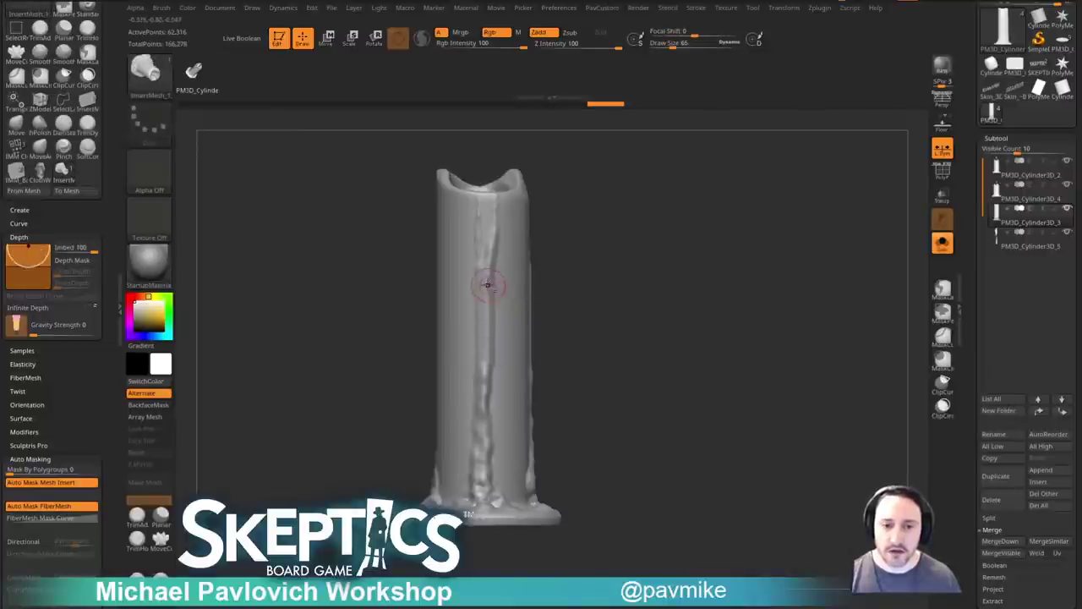
{"action": "key", "text": "b"}
{"action": "key", "text": "s"}
{"action": "key", "text": "t"}
{"action": "mouse_move", "coordinate": [655, 285]}
{"action": "left_mouse_down"}
{"action": "mouse_move", "coordinate": [618, 229]}
{"action": "mouse_move", "coordinate": [645, 229]}
{"action": "mouse_move", "coordinate": [606, 213]}
{"action": "left_mouse_up"}
{"action": "key", "text": "ctrl+z"}
{"action": "key", "text": "b"}
{"action": "key", "text": "t"}
{"action": "key", "text": "d"}
{"action": "key", "text": "s"}
{"action": "left_click_drag", "start_coordinate": [484, 274], "coordinate": [491, 275]}
{"action": "left_click_drag", "start_coordinate": [602, 234], "coordinate": [623, 229], "text": "shift"}
Build up a lumpy wax drip along the front of the tall candle's shaft with the Standard brush.
{"action": "key", "text": "b"}
{"action": "key", "text": "s"}
{"action": "key", "text": "t"}
{"action": "left_click_drag", "start_coordinate": [484, 297], "coordinate": [499, 387]}
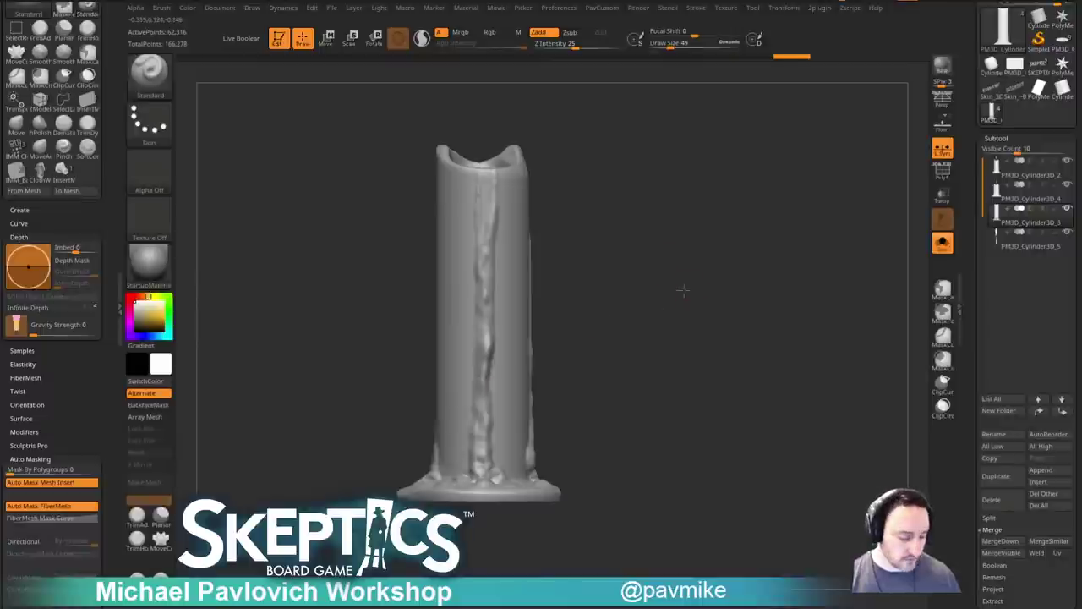
{"action": "left_click_drag", "start_coordinate": [692, 286], "coordinate": [668, 322]}
{"action": "key", "text": "b"}
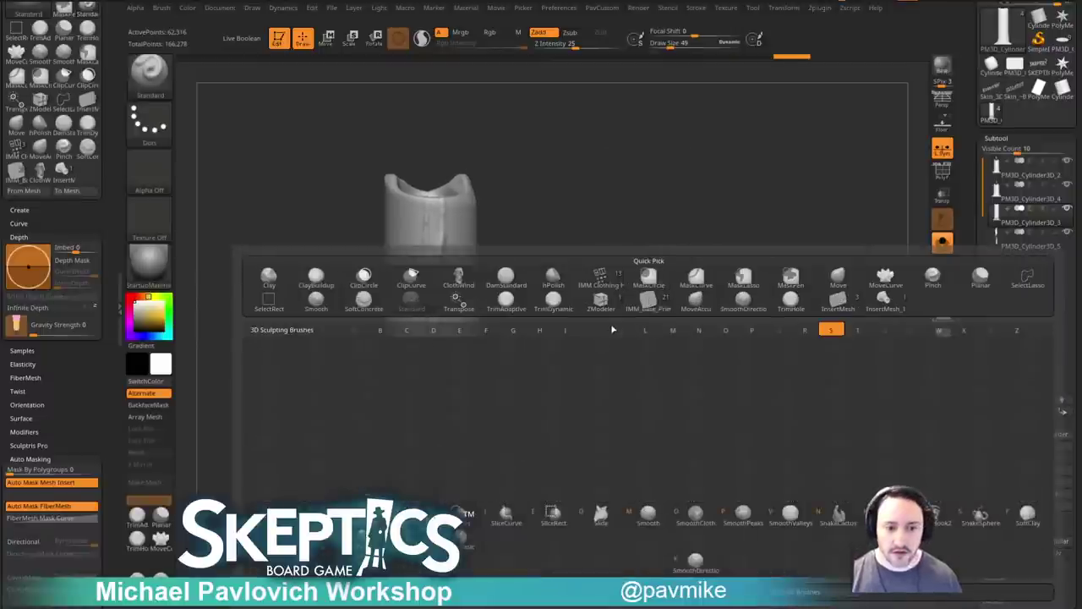
{"action": "key", "text": "i"}
{"action": "left_click", "coordinate": [584, 350]}
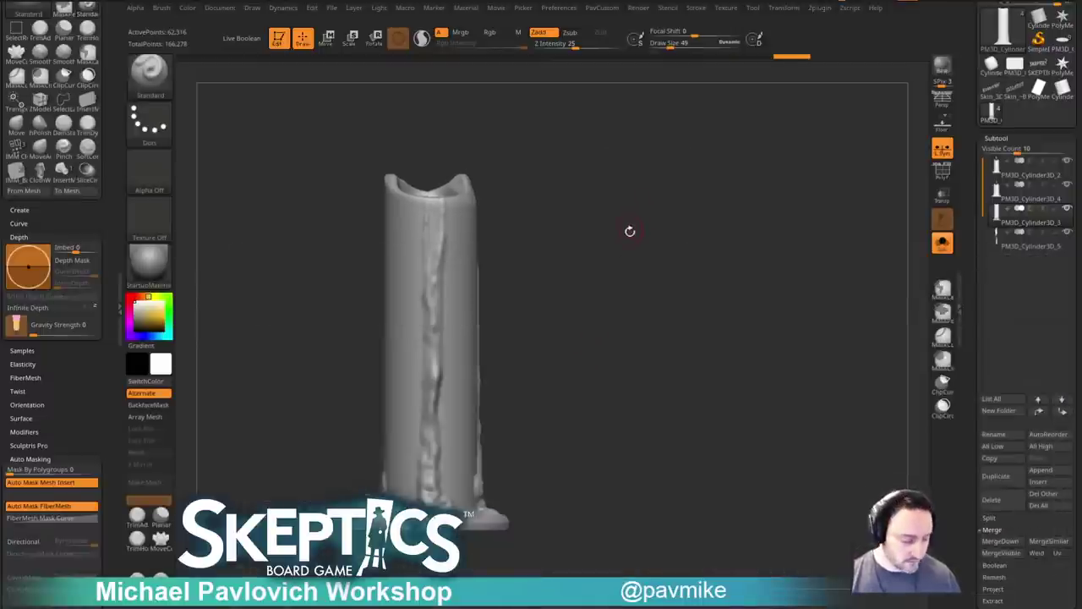
Rework the wax drip on another side of the tall candle with the Standard and SoftConcrete brushes.
{"action": "key", "text": "b"}
{"action": "key", "text": "s"}
{"action": "key", "text": "t"}
{"action": "mouse_move", "coordinate": [676, 237]}
{"action": "left_mouse_down"}
{"action": "mouse_move", "coordinate": [592, 382]}
{"action": "mouse_move", "coordinate": [558, 342]}
{"action": "mouse_move", "coordinate": [554, 358]}
{"action": "left_mouse_up"}
{"action": "key", "text": "b"}
{"action": "key", "text": "s"}
{"action": "key", "text": "c"}
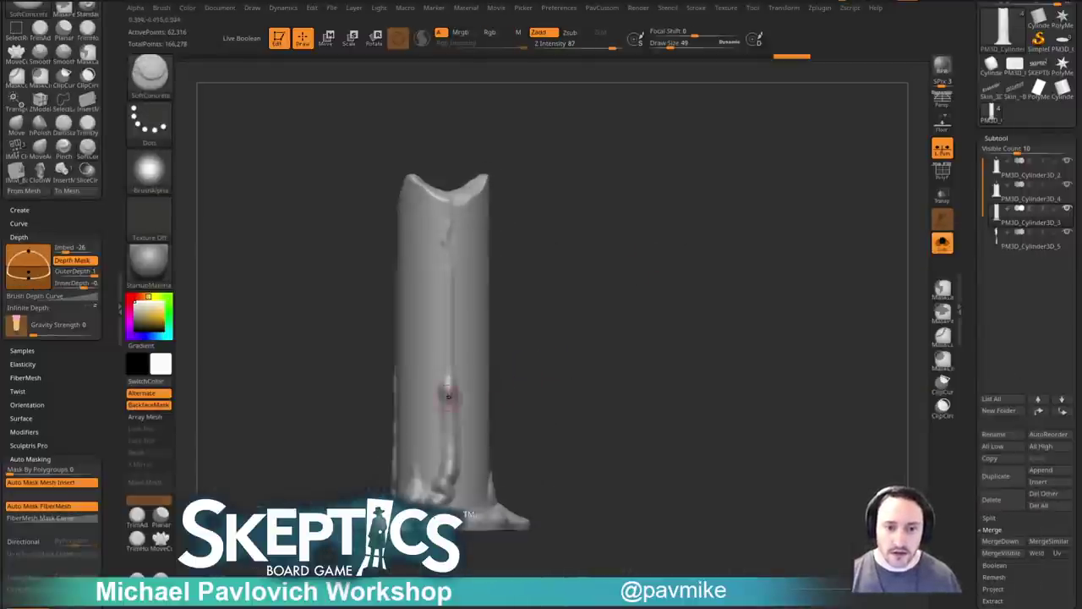
{"action": "mouse_move", "coordinate": [508, 264]}
{"action": "left_mouse_down"}
{"action": "mouse_move", "coordinate": [572, 241]}
{"action": "mouse_move", "coordinate": [763, 249]}
{"action": "mouse_move", "coordinate": [657, 251]}
{"action": "mouse_move", "coordinate": [671, 273]}
{"action": "mouse_move", "coordinate": [652, 210]}
{"action": "mouse_move", "coordinate": [576, 247]}
{"action": "left_mouse_up"}
Trim the tall candle's rim and the edges of its melted well with the TrimDynamic brush.
{"action": "key", "text": "b"}
{"action": "key", "text": "t"}
{"action": "key", "text": "d"}
{"action": "key", "text": "s"}
{"action": "left_click_drag", "start_coordinate": [490, 224], "coordinate": [584, 227]}
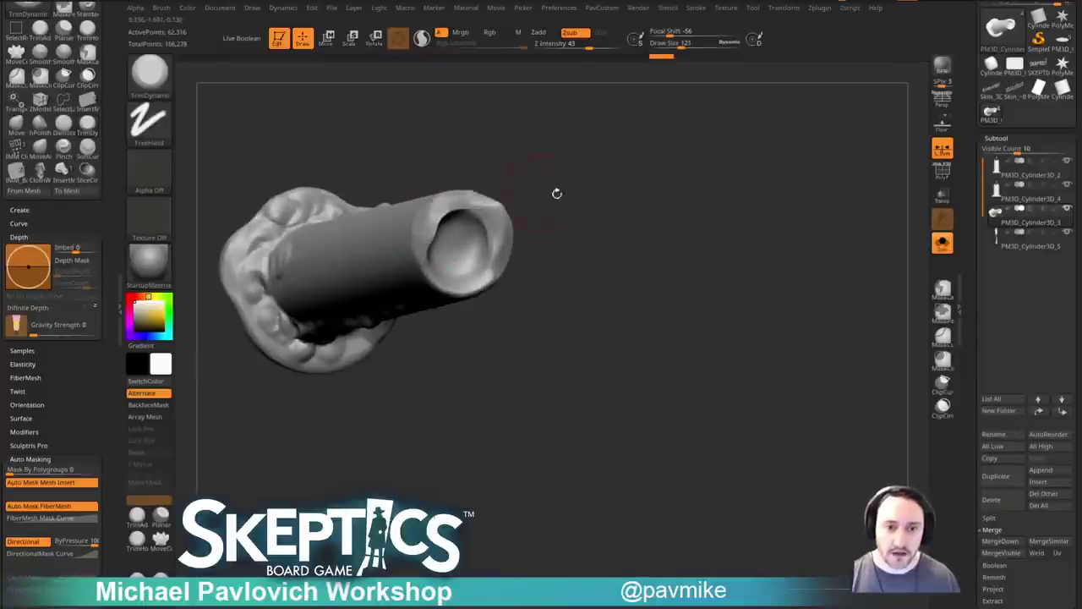
{"action": "left_click_drag", "start_coordinate": [520, 193], "coordinate": [668, 211]}
{"action": "left_click_drag", "start_coordinate": [424, 244], "coordinate": [477, 247]}
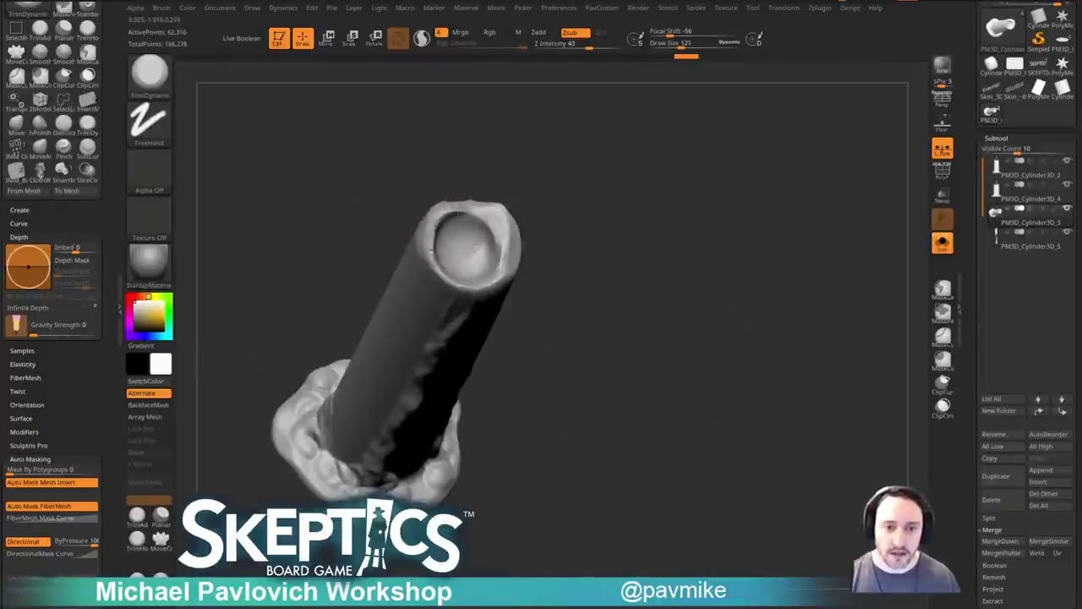
{"action": "left_click_drag", "start_coordinate": [430, 279], "coordinate": [438, 272]}
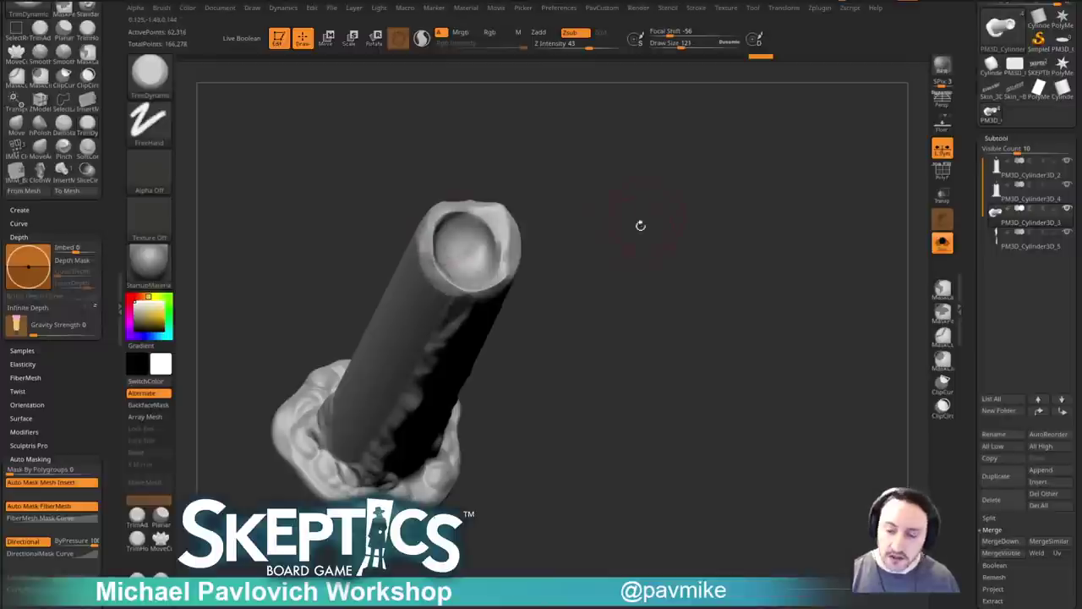
Make the short candle the active subtool and reshape its melted rim with the Move brush.
{"action": "mouse_move", "coordinate": [638, 245]}
{"action": "left_mouse_down"}
{"action": "mouse_move", "coordinate": [612, 283]}
{"action": "mouse_move", "coordinate": [621, 262]}
{"action": "mouse_move", "coordinate": [638, 269]}
{"action": "mouse_move", "coordinate": [657, 253]}
{"action": "mouse_move", "coordinate": [646, 281]}
{"action": "mouse_move", "coordinate": [607, 246]}
{"action": "mouse_move", "coordinate": [478, 353]}
{"action": "left_mouse_up"}
{"action": "key", "text": "b"}
{"action": "key", "text": "s"}
{"action": "key", "text": "t"}
{"action": "left_click", "coordinate": [1006, 201]}
{"action": "key", "text": "b"}
{"action": "key", "text": "m"}
{"action": "key", "text": "v"}
{"action": "left_click_drag", "start_coordinate": [452, 400], "coordinate": [514, 385]}
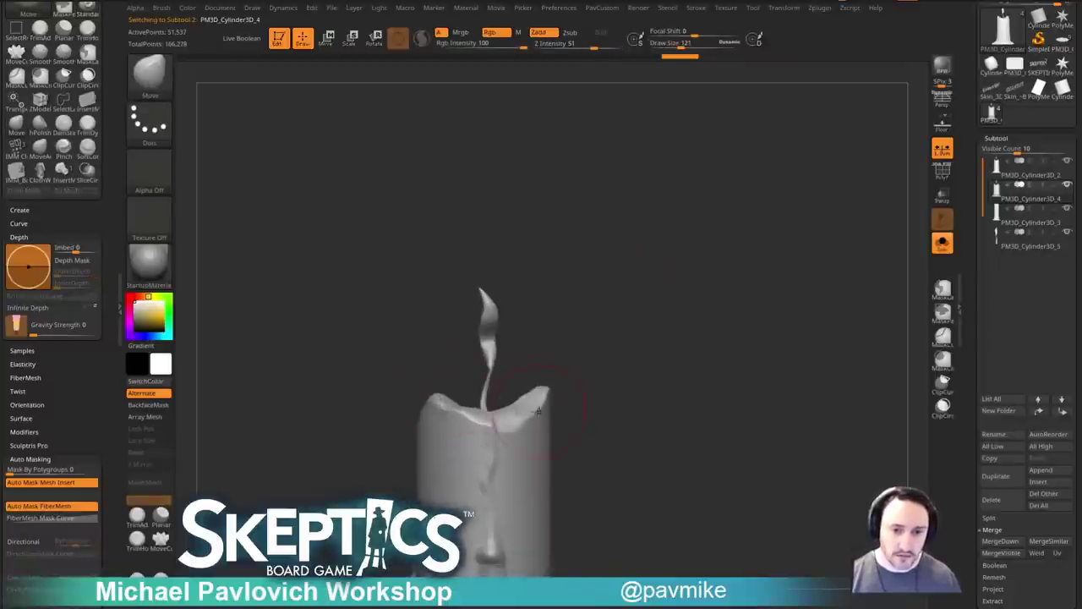
Mask the short candle's wax body and wick with the MaskLasso brush, leaving only its flame unmasked.
{"action": "mouse_move", "coordinate": [705, 347]}
{"action": "right_mouse_down", "text": "ctrl"}
{"action": "mouse_move", "coordinate": [689, 276]}
{"action": "mouse_move", "coordinate": [761, 310]}
{"action": "mouse_move", "coordinate": [691, 364]}
{"action": "right_mouse_up", "text": "ctrl"}
{"action": "key", "text": "b"}
{"action": "key", "text": "s"}
{"action": "key", "text": "t"}
{"action": "right_click_drag", "start_coordinate": [585, 270], "coordinate": [572, 326], "text": "alt"}
{"action": "left_click_drag", "start_coordinate": [564, 293], "coordinate": [639, 336], "text": "ctrl"}
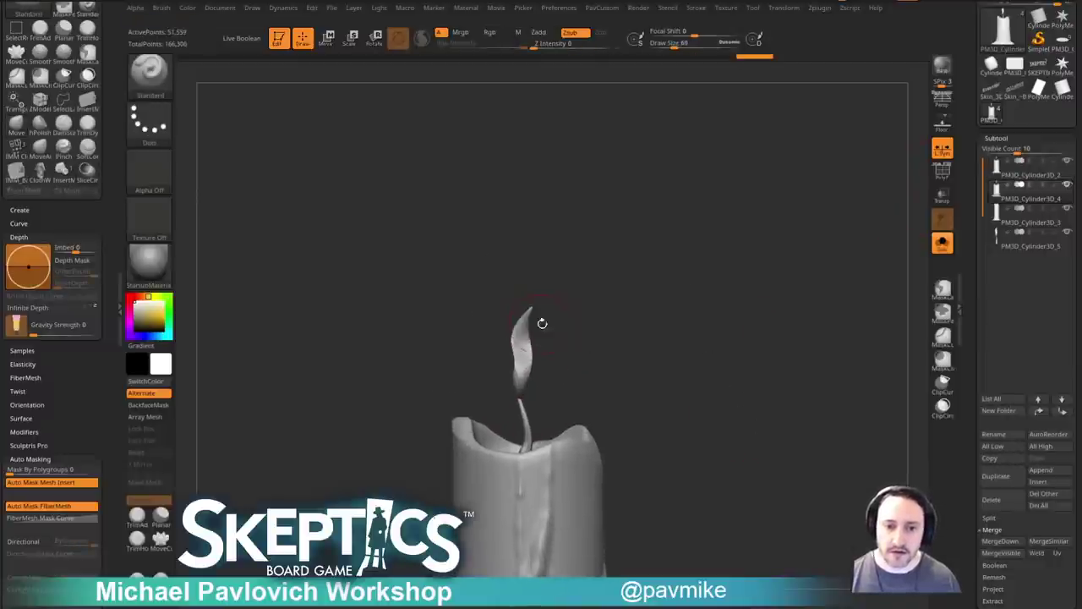
{"action": "left_click", "coordinate": [149, 75], "text": "ctrl+shift"}
{"action": "left_click", "coordinate": [355, 85], "text": "ctrl+shift"}
{"action": "mouse_move", "coordinate": [618, 261]}
{"action": "left_mouse_down", "text": "ctrl+shift"}
{"action": "mouse_move", "coordinate": [469, 317]}
{"action": "mouse_move", "coordinate": [467, 372]}
{"action": "left_mouse_up", "text": "ctrl+shift"}
{"action": "left_click", "coordinate": [727, 254], "text": "ctrl+shift"}
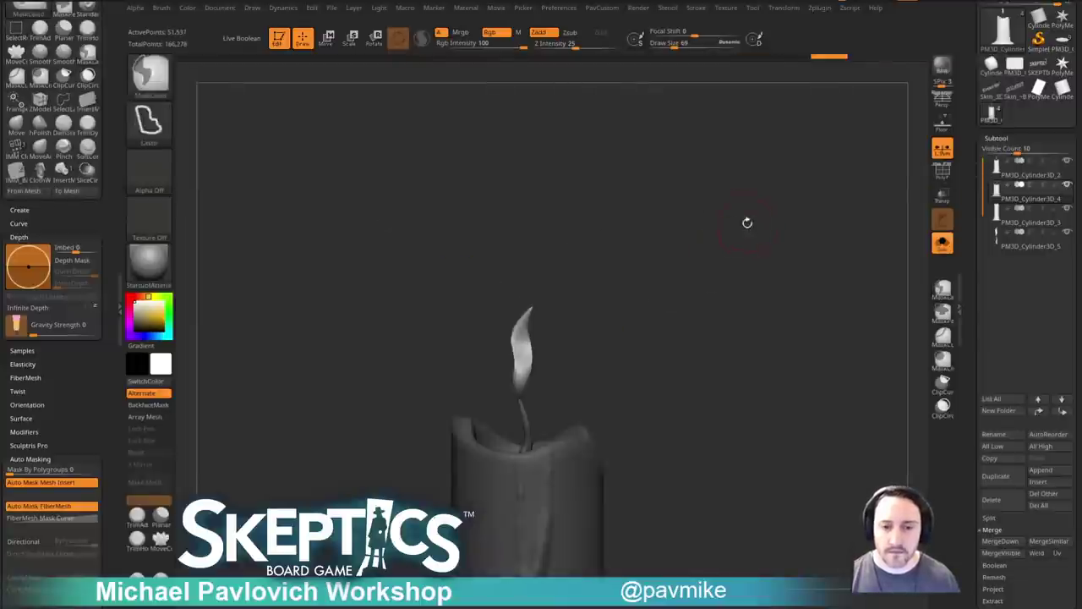
Center the transform gizmo on the short candle's flame, adjust the flame with it, and clear the mask.
{"action": "key", "text": "w"}
{"action": "left_click", "coordinate": [505, 263], "text": "alt"}
{"action": "left_click_drag", "start_coordinate": [543, 353], "coordinate": [506, 353]}
{"action": "left_click_drag", "start_coordinate": [567, 312], "coordinate": [562, 313]}
{"action": "left_click_drag", "start_coordinate": [653, 343], "coordinate": [677, 362], "text": "ctrl"}
{"action": "key", "text": "q"}
Make the tall candle's wick and flame the active subtool, turn off solo mode, and show only it and the tall candle's body.
{"action": "left_click", "coordinate": [1017, 224]}
{"action": "mouse_move", "coordinate": [724, 256]}
{"action": "left_mouse_down"}
{"action": "mouse_move", "coordinate": [749, 415]}
{"action": "mouse_move", "coordinate": [734, 261]}
{"action": "left_mouse_up"}
{"action": "left_click_drag", "start_coordinate": [734, 261], "coordinate": [794, 311]}
{"action": "key", "text": "Down"}
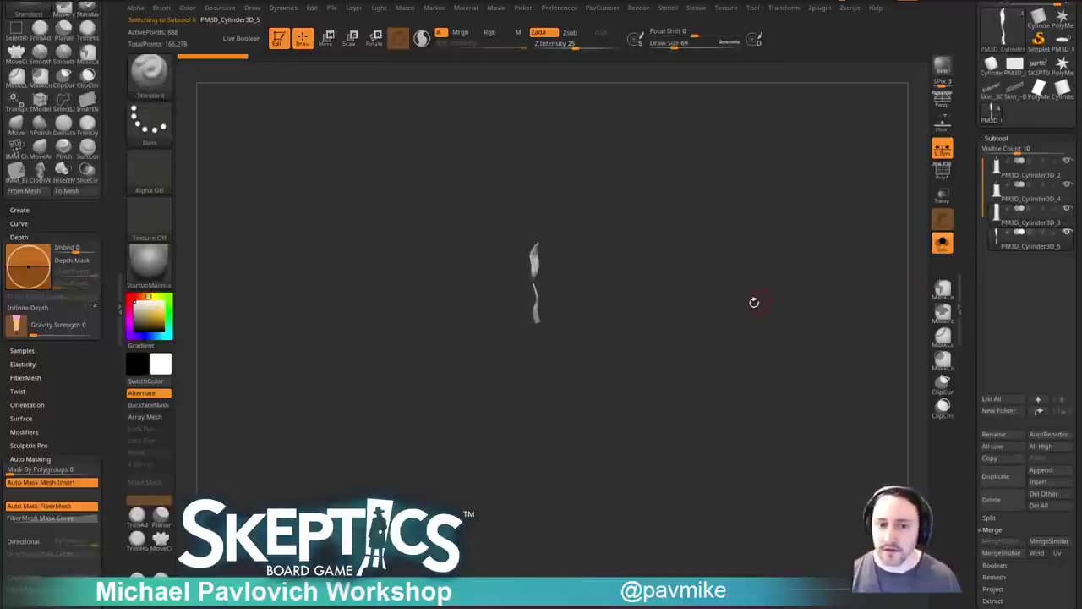
{"action": "left_click", "coordinate": [942, 243]}
{"action": "left_click_drag", "start_coordinate": [730, 311], "coordinate": [801, 347]}
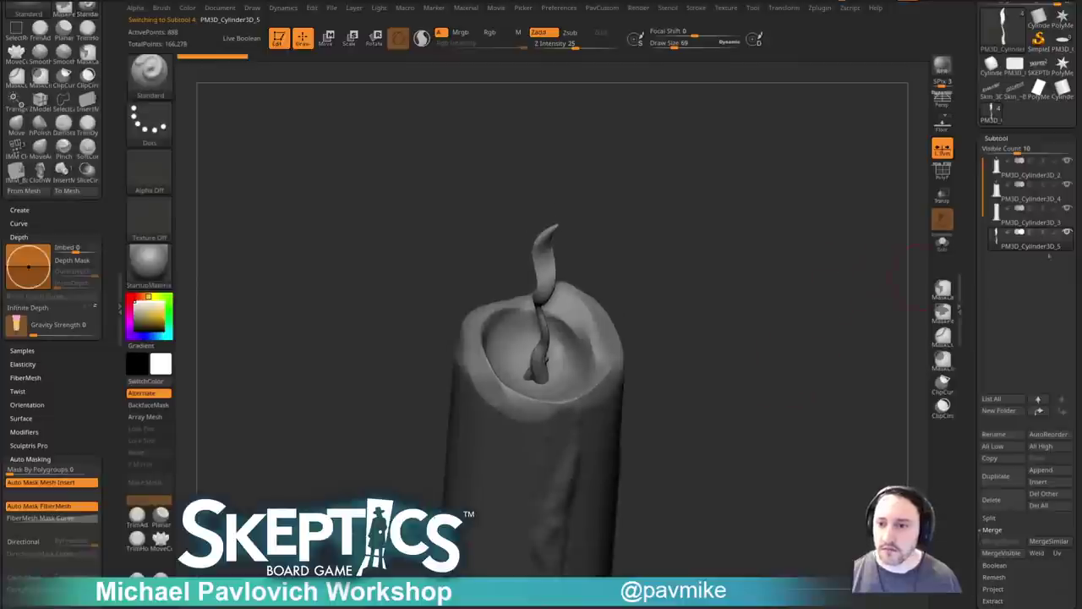
{"action": "left_click", "coordinate": [1066, 234]}
{"action": "left_click", "coordinate": [1066, 211]}
{"action": "left_click_drag", "start_coordinate": [882, 290], "coordinate": [773, 363]}
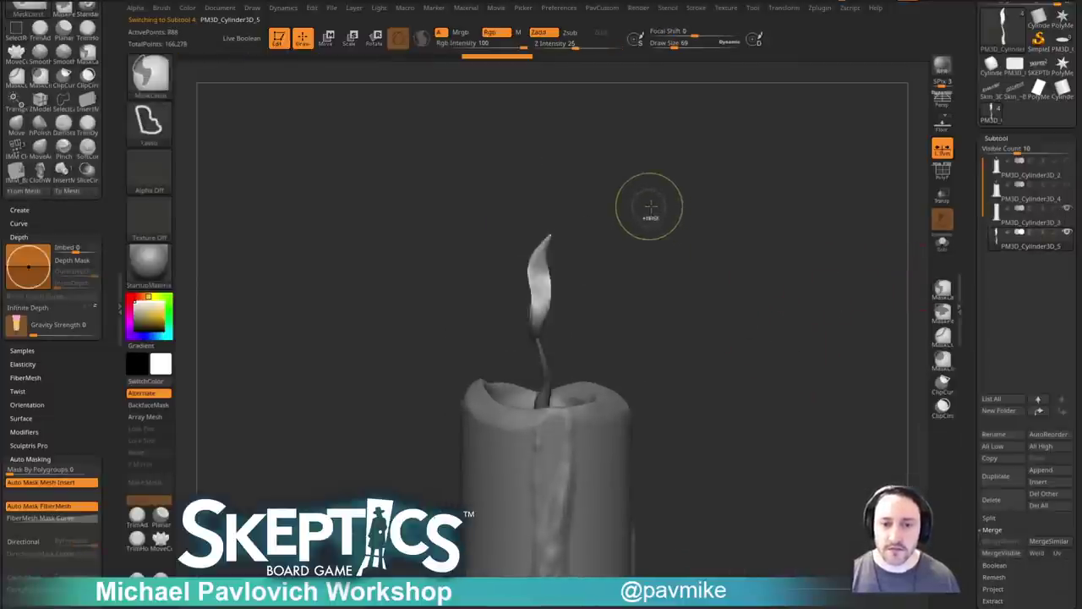
Turn the tall candle's flame with the transform gizmo while its wick is masked.
{"action": "key", "text": "w"}
{"action": "left_click_drag", "start_coordinate": [557, 285], "coordinate": [517, 288]}
{"action": "key", "text": "q"}
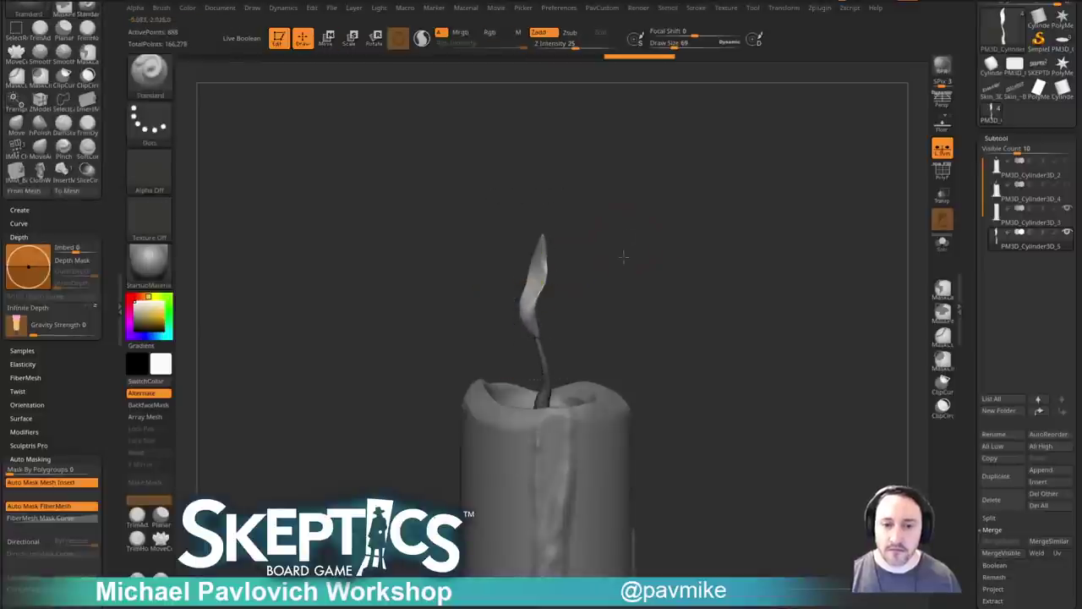
{"action": "left_click_drag", "start_coordinate": [625, 237], "coordinate": [580, 245]}
{"action": "left_click_drag", "start_coordinate": [580, 245], "coordinate": [573, 287], "text": "alt"}
Reshape the tall candle's flame and wick with the Move brush for a curvier silhouette.
{"action": "key", "text": "b"}
{"action": "key", "text": "m"}
{"action": "key", "text": "v"}
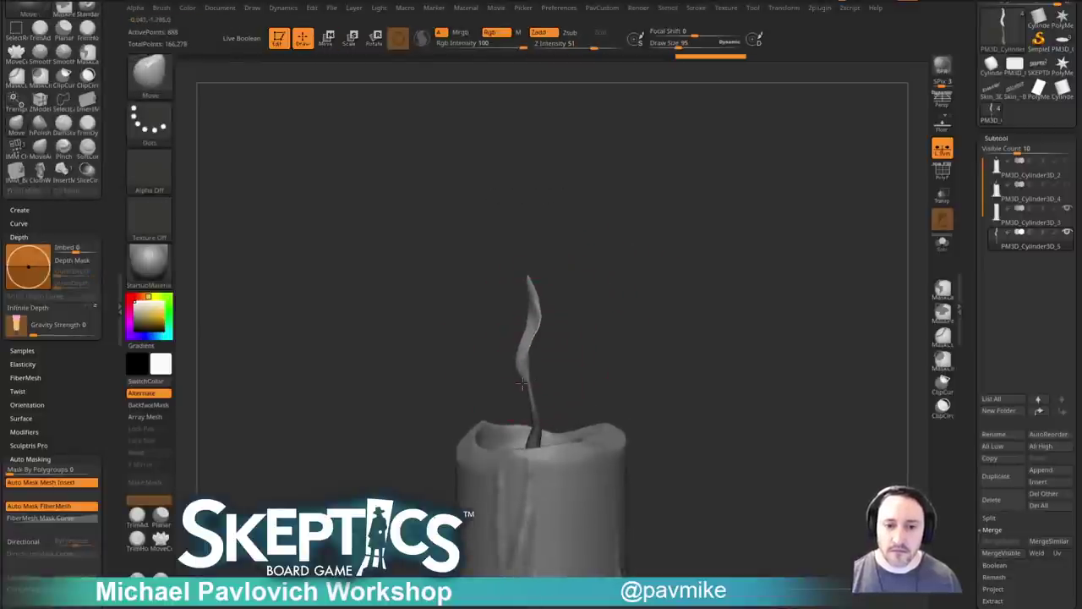
{"action": "right_click_drag", "start_coordinate": [523, 305], "coordinate": [507, 292]}
{"action": "left_click_drag", "start_coordinate": [528, 272], "coordinate": [524, 257]}
{"action": "mouse_move", "coordinate": [526, 321]}
{"action": "right_mouse_down"}
{"action": "mouse_move", "coordinate": [642, 322]}
{"action": "mouse_move", "coordinate": [623, 331]}
{"action": "mouse_move", "coordinate": [674, 296]}
{"action": "mouse_move", "coordinate": [779, 188]}
{"action": "right_mouse_up"}
{"action": "key", "text": "["}
Merge the wick and flame back into the tall candle's subtool and show the other two candles again.
{"action": "left_click", "coordinate": [1027, 223]}
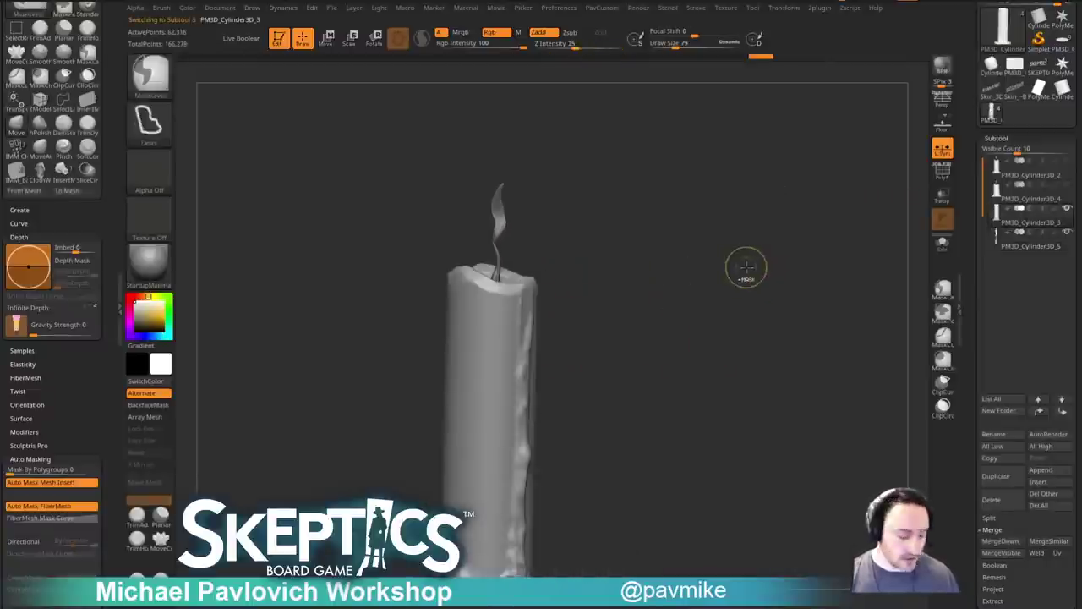
{"action": "key", "text": "ctrl+e"}
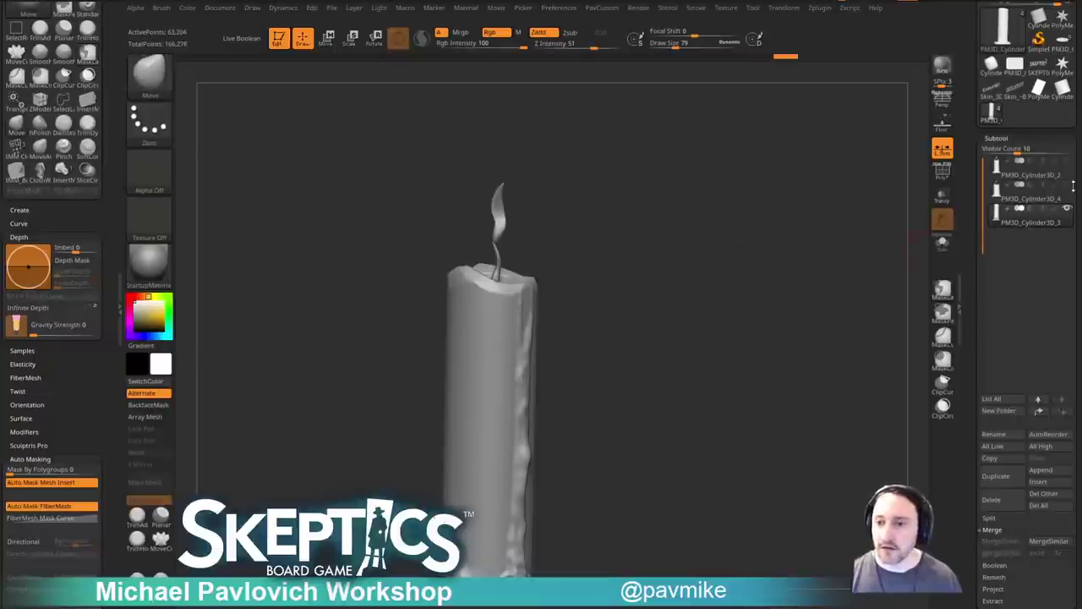
{"action": "left_click", "coordinate": [1067, 185]}
{"action": "left_click", "coordinate": [1067, 162]}
Create an InsertMultiMesh brush from all three candle subtools in top-down view and switch back to the SKEPTICS table scene.
{"action": "right_click_drag", "start_coordinate": [722, 299], "coordinate": [757, 294]}
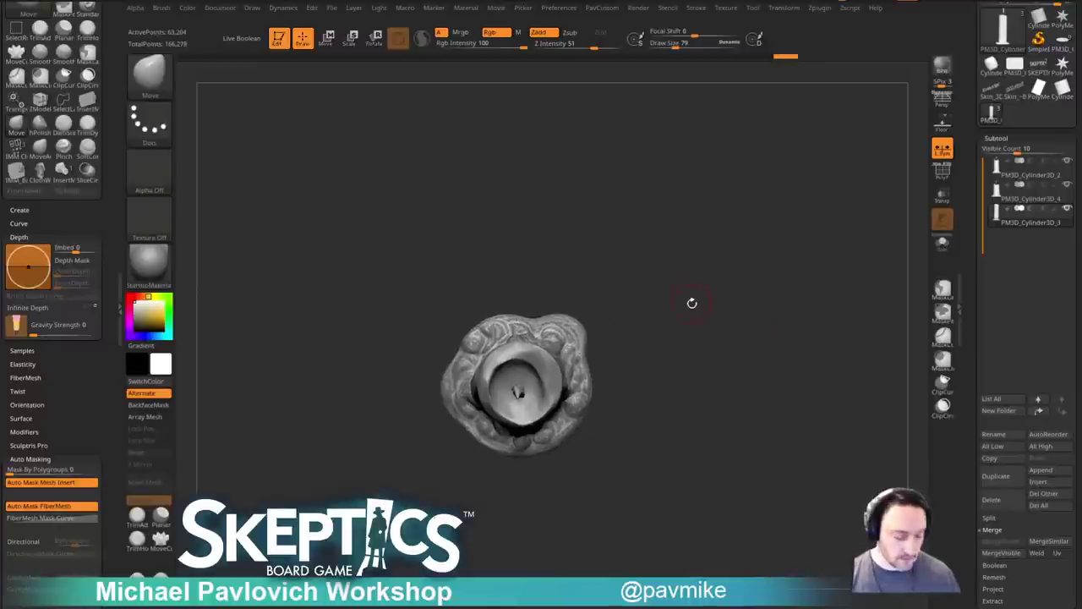
{"action": "key", "text": "b"}
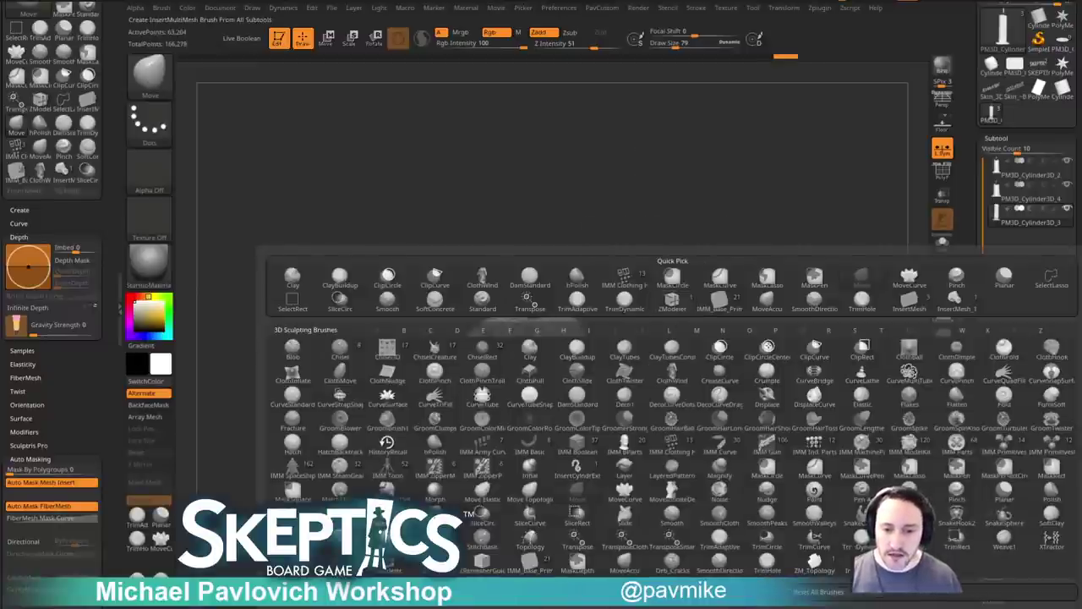
{"action": "left_click", "coordinate": [582, 592]}
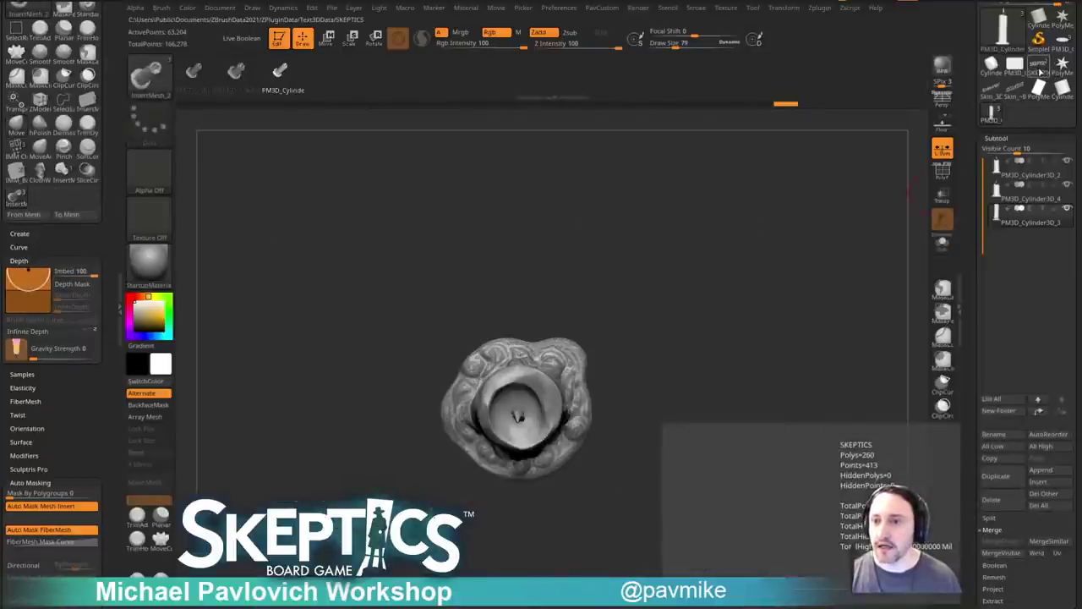
{"action": "left_click", "coordinate": [1040, 69]}
{"action": "left_click_drag", "start_coordinate": [747, 337], "coordinate": [734, 294]}
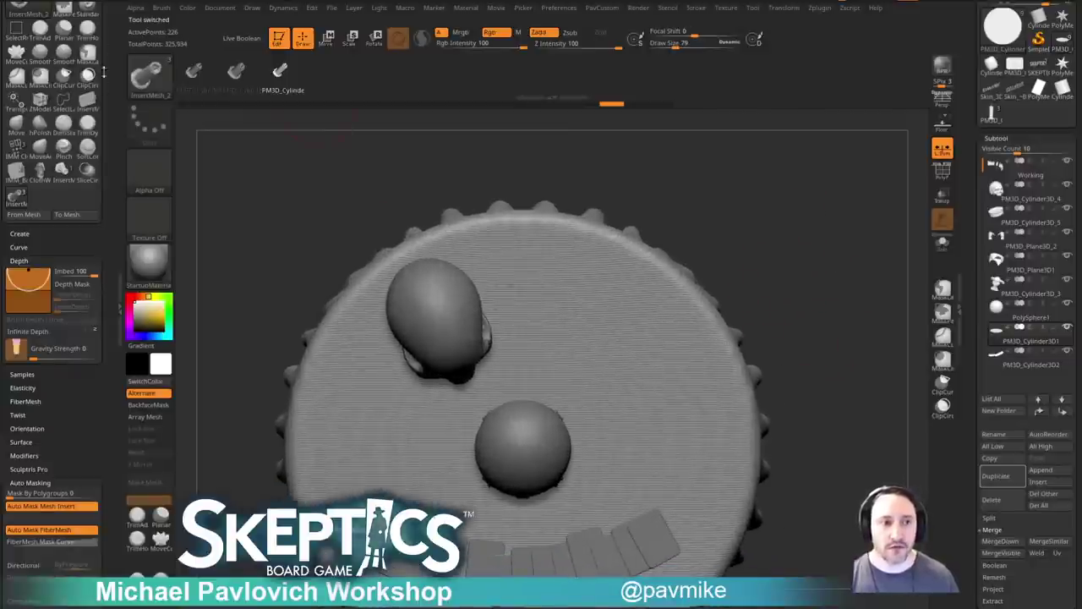
Set the candle InsertMultiMesh brush's MultiMesh orientation to 3 in its brush modifiers.
{"action": "left_click_drag", "start_coordinate": [111, 236], "coordinate": [113, 57]}
{"action": "left_click", "coordinate": [103, 257]}
{"action": "mouse_move", "coordinate": [113, 213]}
{"action": "left_mouse_down"}
{"action": "mouse_move", "coordinate": [109, 341]}
{"action": "mouse_move", "coordinate": [108, 265]}
{"action": "left_mouse_up"}
{"action": "key", "text": "shift"}
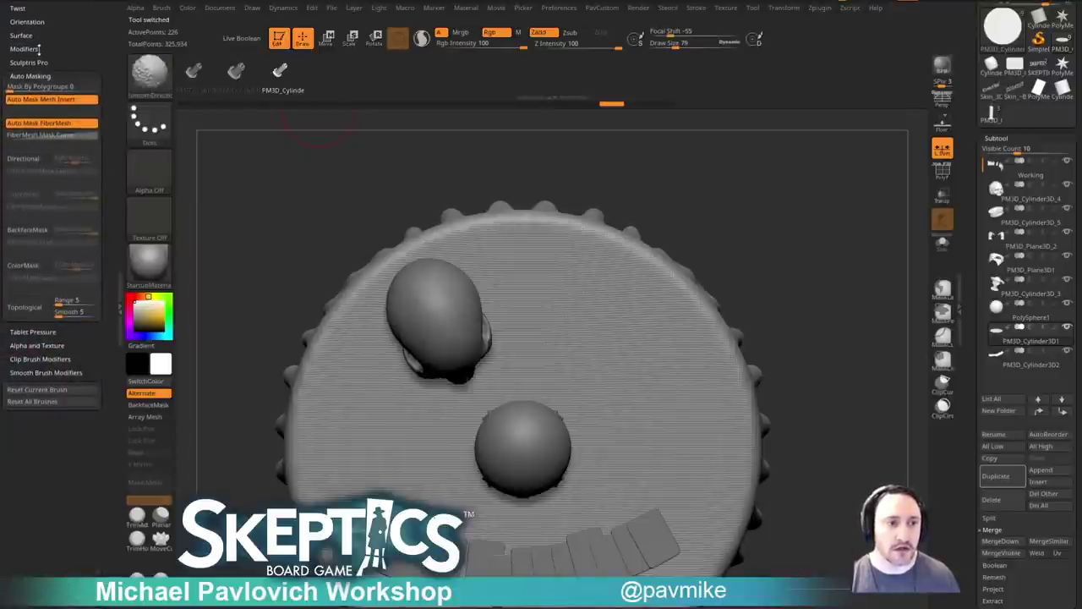
{"action": "left_click", "coordinate": [25, 48]}
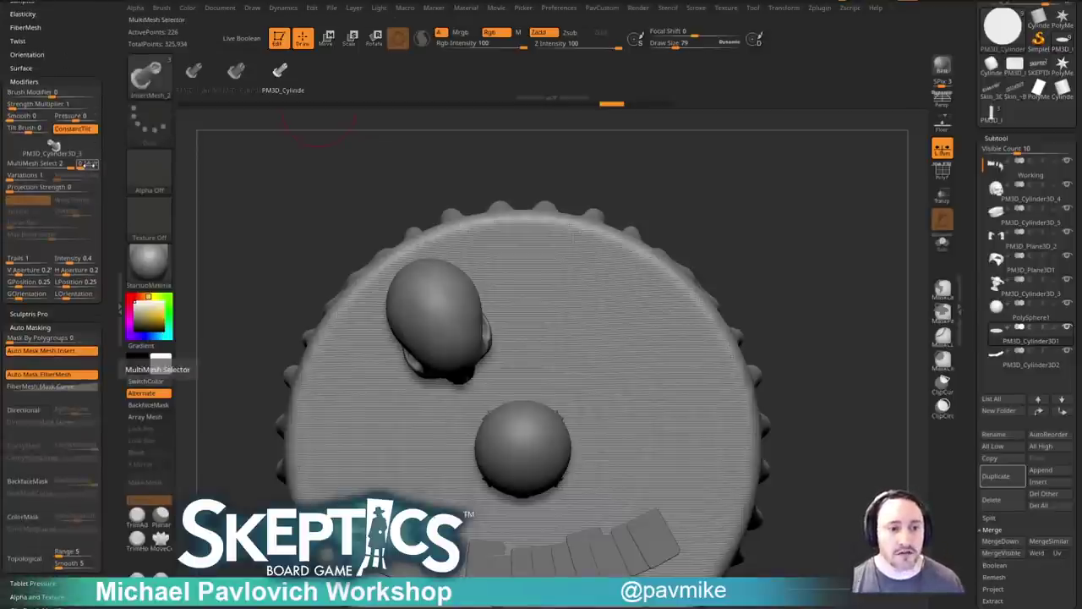
{"action": "key", "text": "ctrl"}
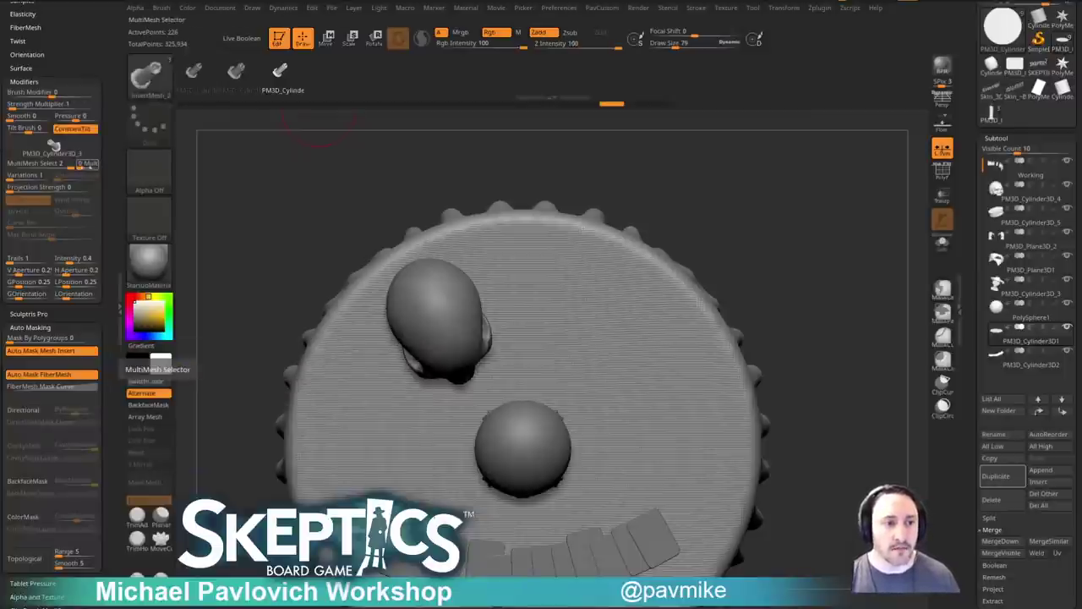
{"action": "mouse_move", "coordinate": [77, 153]}
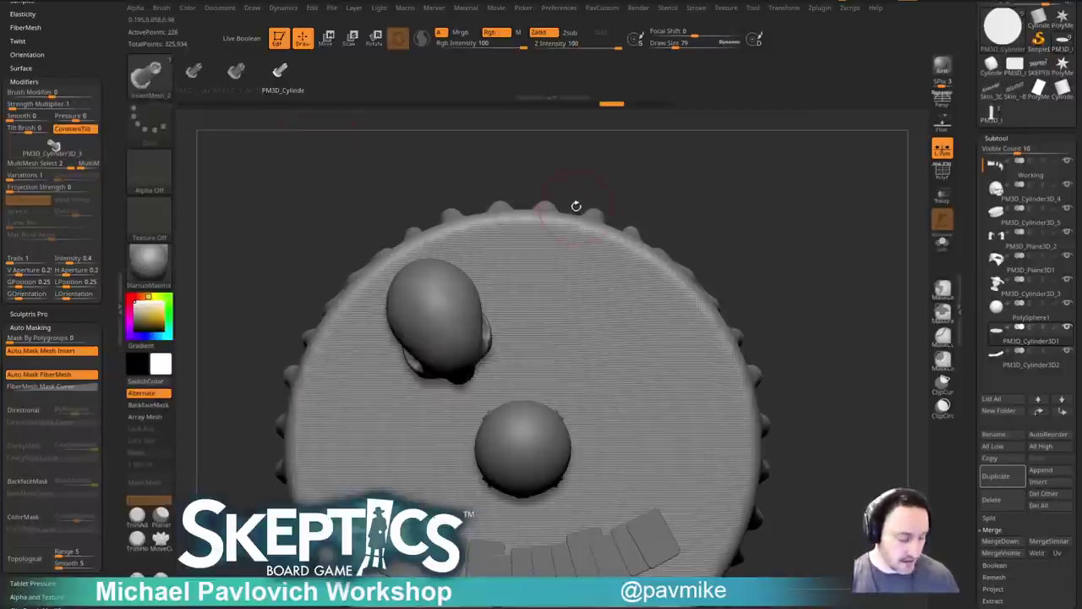
{"action": "key", "text": "m"}
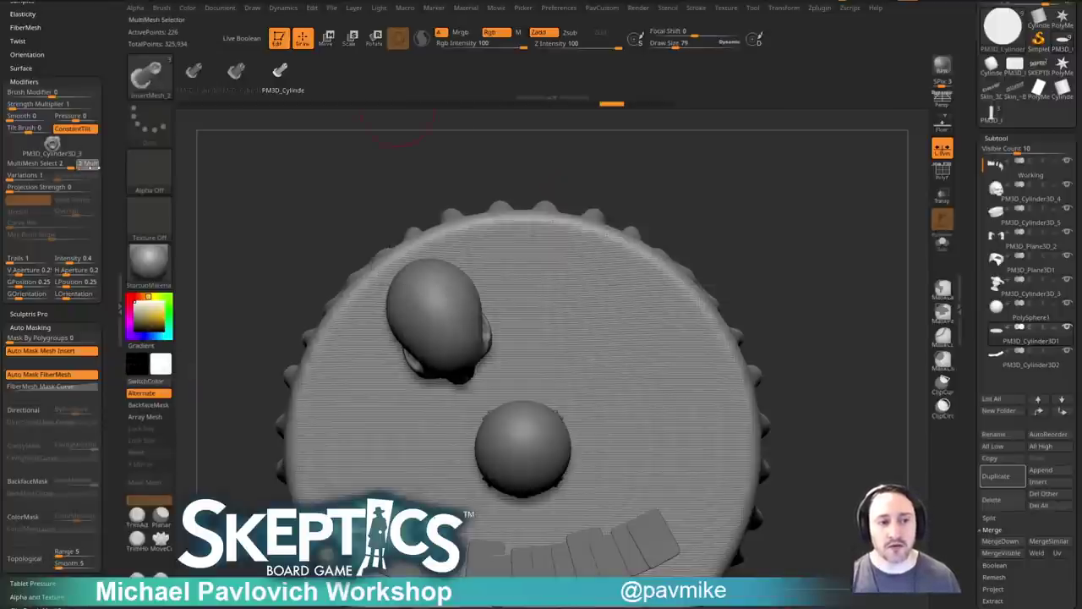
Place a test candle on the tabletop beside the skull, inspect it and undo the insertion.
{"action": "right_click_drag", "start_coordinate": [654, 261], "coordinate": [638, 236], "text": "alt"}
{"action": "left_click", "coordinate": [541, 272]}
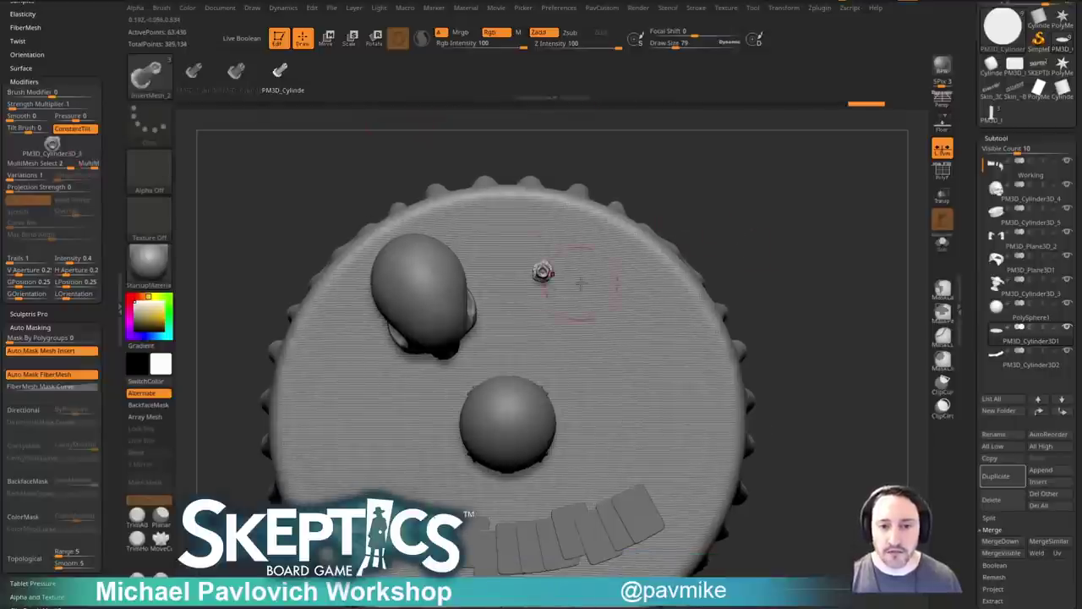
{"action": "mouse_move", "coordinate": [736, 302]}
{"action": "left_mouse_down"}
{"action": "mouse_move", "coordinate": [747, 224]}
{"action": "mouse_move", "coordinate": [708, 255]}
{"action": "mouse_move", "coordinate": [741, 276]}
{"action": "mouse_move", "coordinate": [741, 203]}
{"action": "mouse_move", "coordinate": [625, 245]}
{"action": "left_mouse_up"}
{"action": "key", "text": "ctrl+z"}
{"action": "key", "text": "ctrl+z"}
{"action": "key", "text": "ctrl+z"}
{"action": "key", "text": "ctrl+z"}
Place three candles in a triangular group on the tabletop beside the skull and undo the last two.
{"action": "left_click_drag", "start_coordinate": [588, 291], "coordinate": [590, 292]}
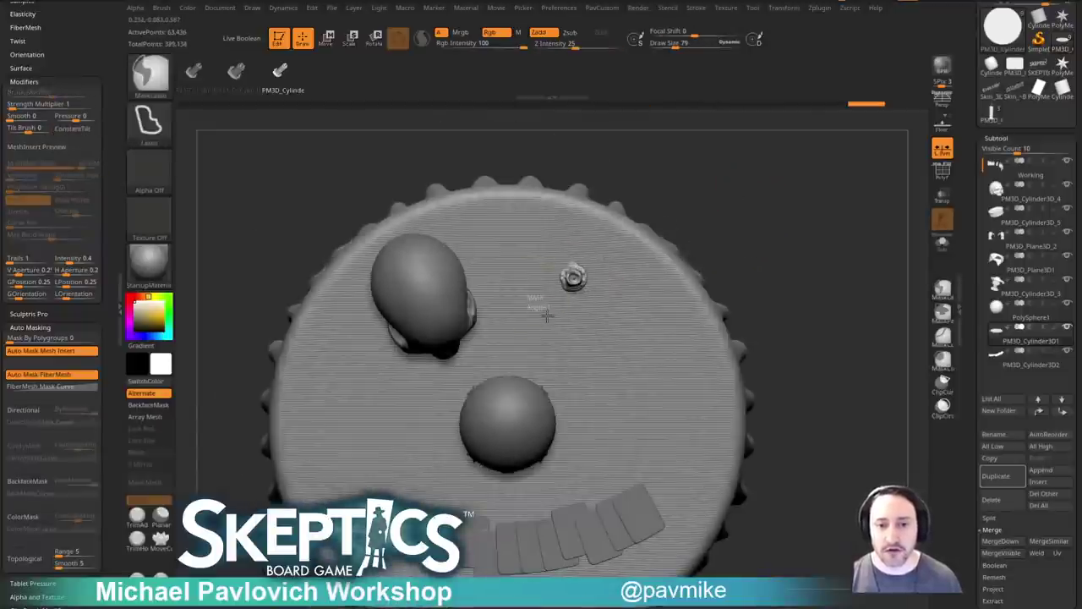
{"action": "left_click_drag", "start_coordinate": [530, 311], "coordinate": [532, 311]}
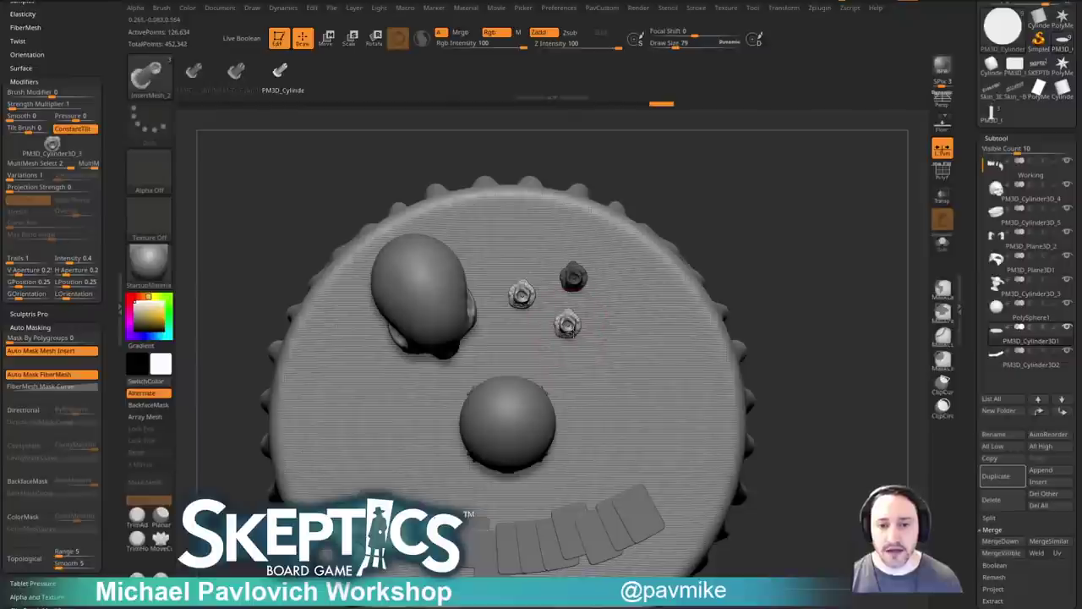
{"action": "left_click", "coordinate": [521, 294]}
{"action": "left_click_drag", "start_coordinate": [526, 243], "coordinate": [536, 258]}
{"action": "left_click_drag", "start_coordinate": [763, 263], "coordinate": [742, 254]}
{"action": "key", "text": "ctrl+z"}
{"action": "key", "text": "ctrl+z"}
{"action": "key", "text": "ctrl+z"}
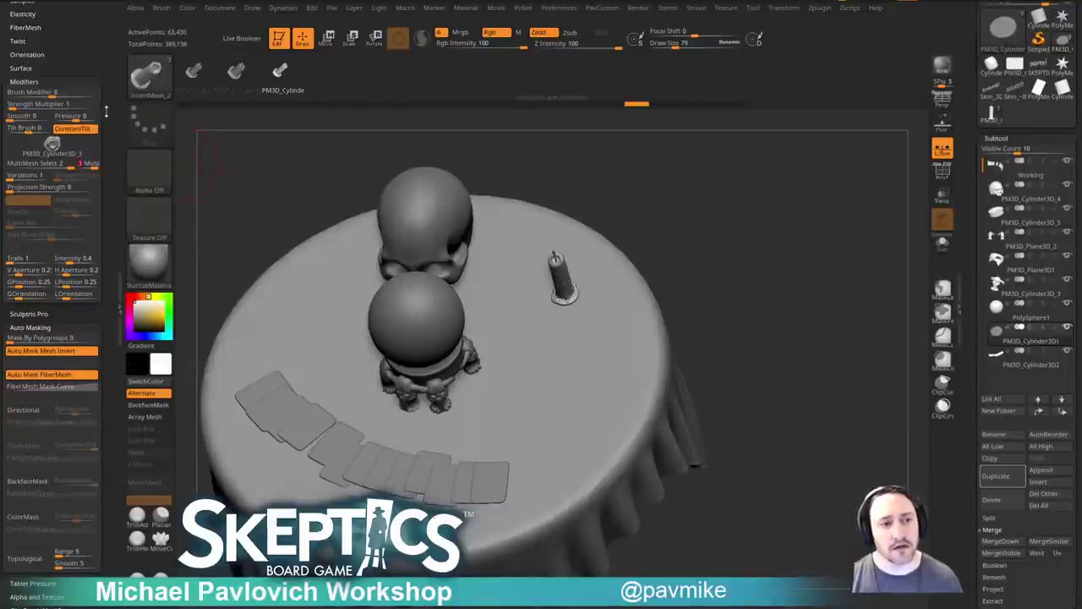
Check the brush's MultiMesh selection and Variations settings, leave Variations at 1, and undo the remaining candle.
{"action": "left_click_drag", "start_coordinate": [105, 115], "coordinate": [106, 130]}
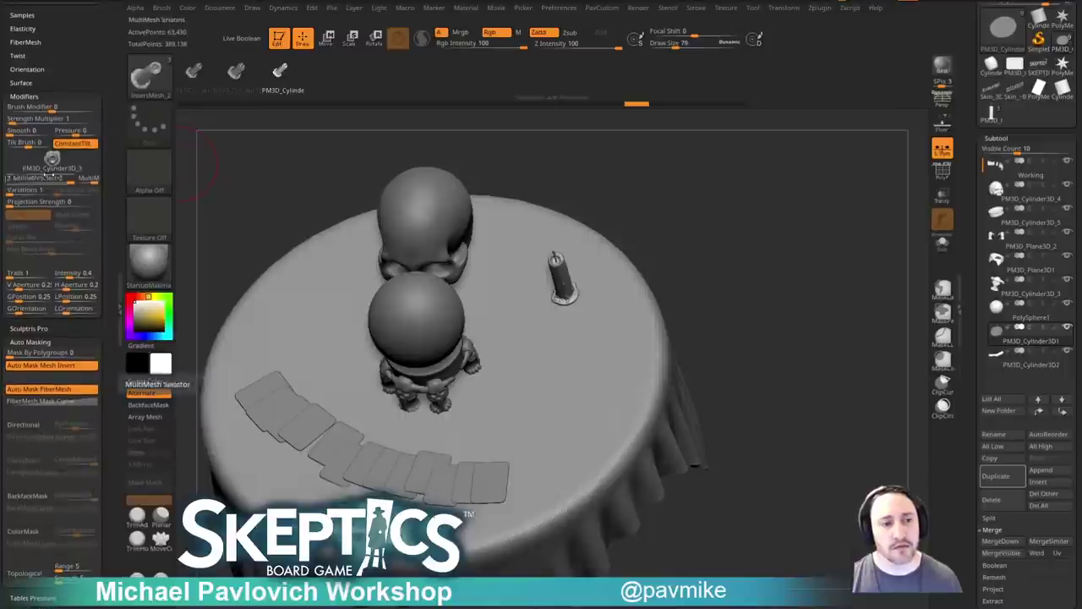
{"action": "left_click", "coordinate": [88, 180]}
{"action": "left_click_drag", "start_coordinate": [11, 191], "coordinate": [15, 192]}
{"action": "left_click", "coordinate": [7, 192]}
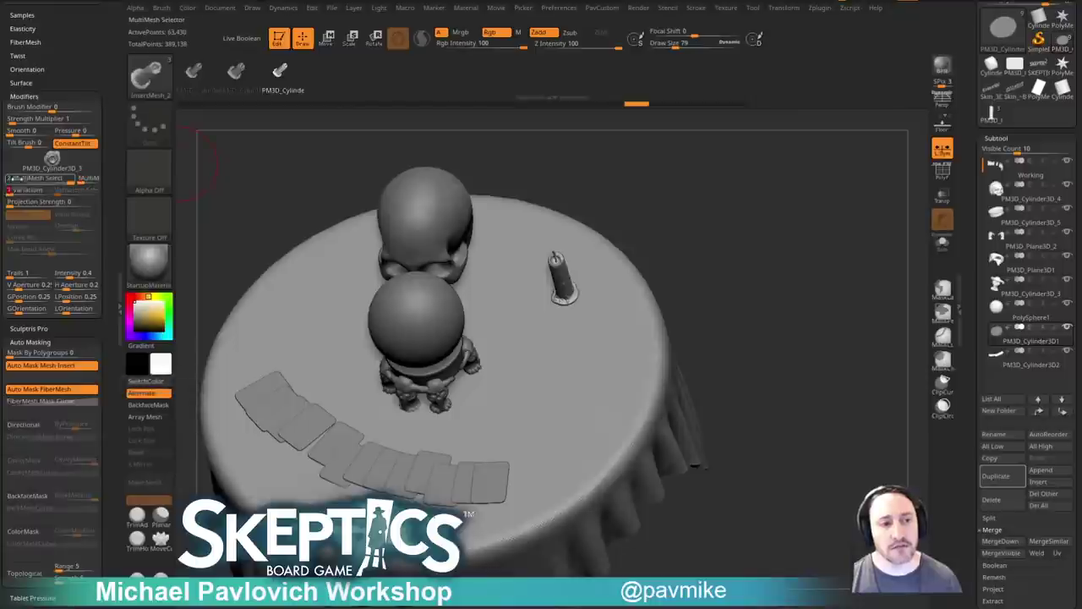
{"action": "left_click_drag", "start_coordinate": [706, 199], "coordinate": [721, 217]}
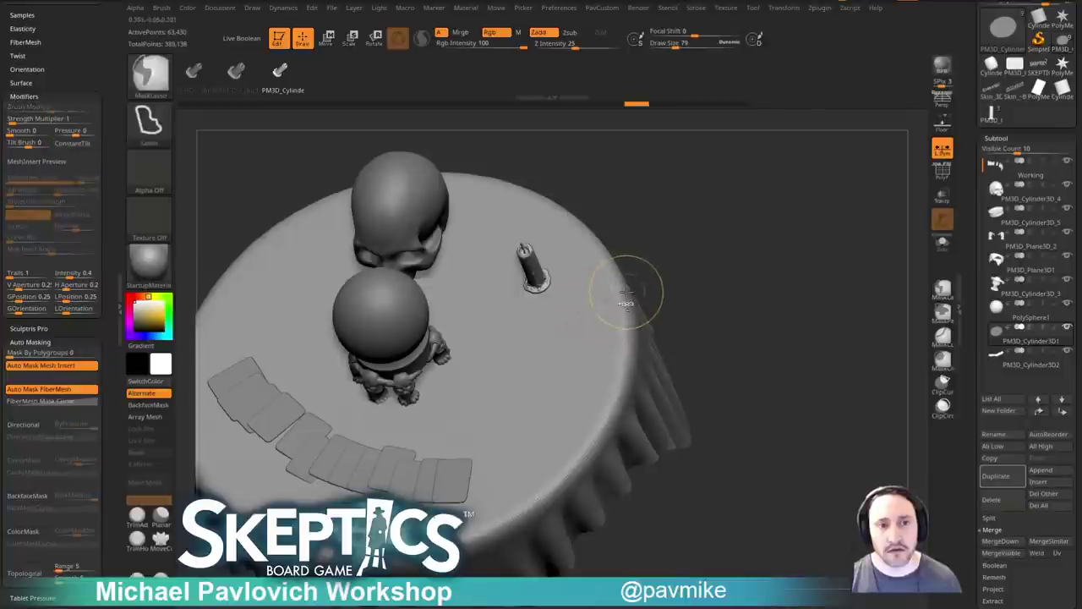
{"action": "key", "text": "ctrl+z"}
Try the first candle mesh of the brush in a row of insertions across the tabletop and undo them.
{"action": "left_click_drag", "start_coordinate": [632, 276], "coordinate": [638, 229]}
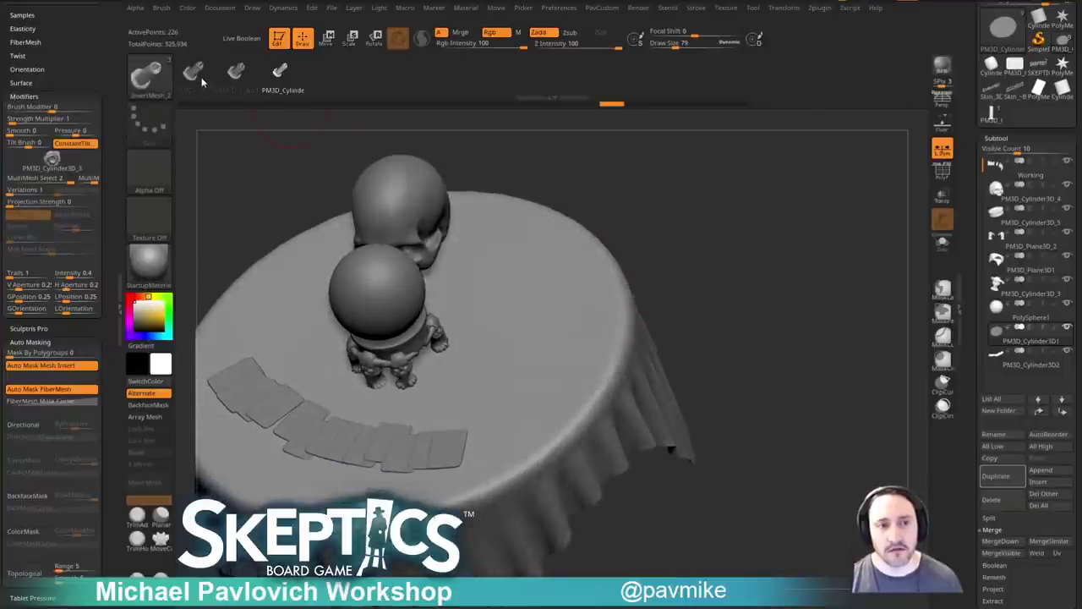
{"action": "left_click", "coordinate": [539, 309]}
{"action": "left_click", "coordinate": [534, 347]}
{"action": "left_click", "coordinate": [520, 372]}
{"action": "left_click", "coordinate": [511, 401]}
{"action": "key", "text": "ctrl+z"}
{"action": "key", "text": "ctrl+z"}
{"action": "key", "text": "ctrl+z"}
Place further candles near the crystal ball, check how they stand on the table from the side, and undo them.
{"action": "mouse_move", "coordinate": [732, 310]}
{"action": "left_mouse_down"}
{"action": "mouse_move", "coordinate": [747, 229]}
{"action": "mouse_move", "coordinate": [558, 317]}
{"action": "mouse_move", "coordinate": [539, 361]}
{"action": "left_mouse_up"}
{"action": "key", "text": "ctrl"}
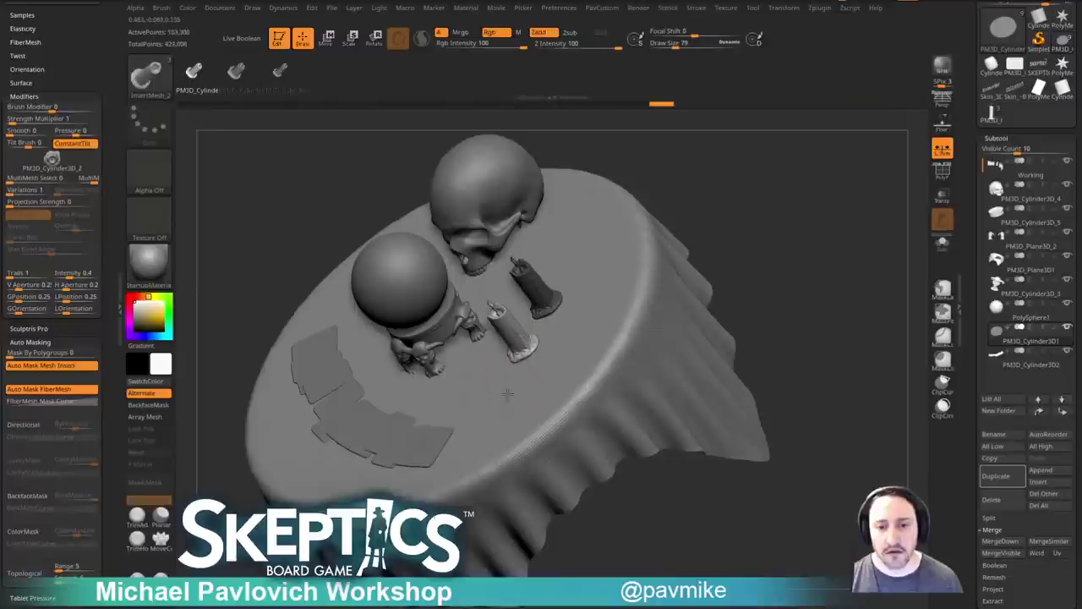
{"action": "left_click_drag", "start_coordinate": [502, 393], "coordinate": [519, 403]}
{"action": "left_click_drag", "start_coordinate": [565, 369], "coordinate": [582, 384]}
{"action": "left_click_drag", "start_coordinate": [772, 309], "coordinate": [798, 286]}
{"action": "key", "text": "ctrl+z"}
{"action": "key", "text": "ctrl+z"}
{"action": "key", "text": "ctrl+z"}
{"action": "key", "text": "ctrl+z"}
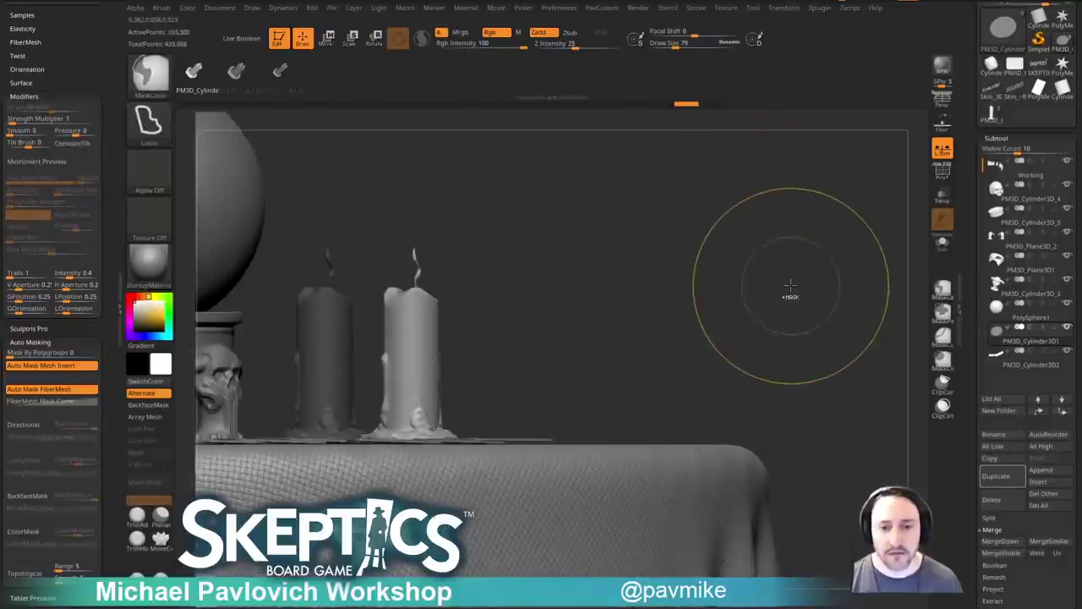
Frame the table and filter the brush palette to the brushes beginning with I.
{"action": "left_click_drag", "start_coordinate": [761, 236], "coordinate": [782, 271]}
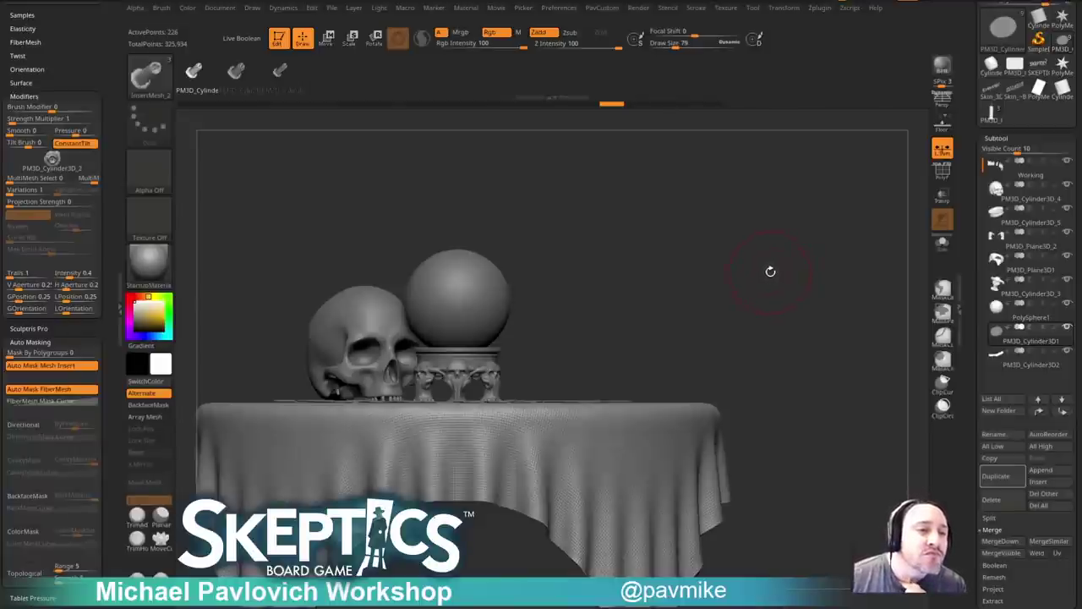
{"action": "key", "text": "f"}
{"action": "key", "text": "b"}
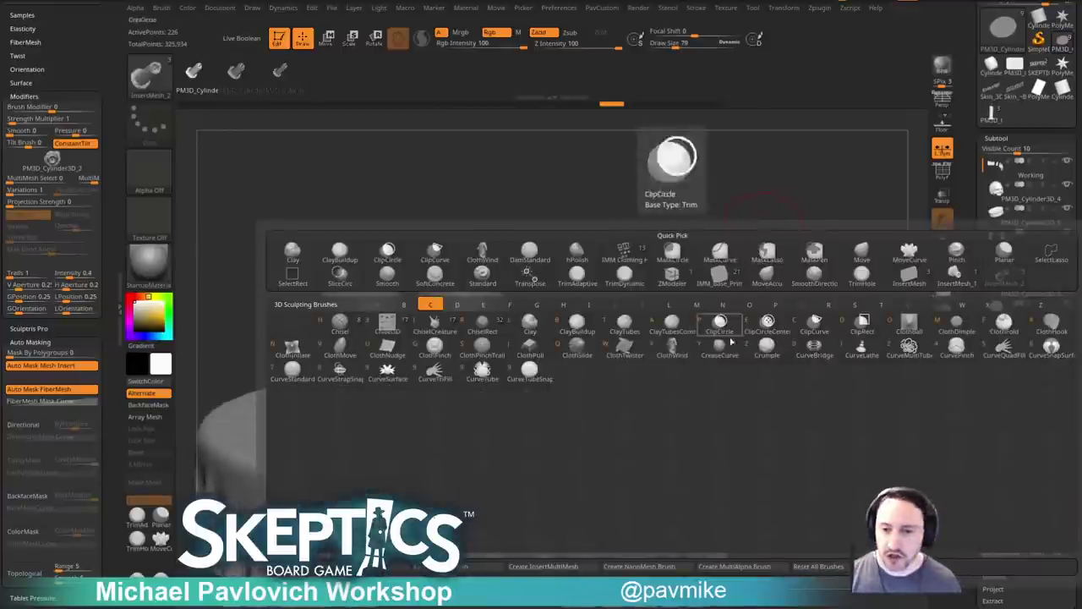
{"action": "left_click", "coordinate": [760, 252]}
{"action": "key", "text": "b"}
{"action": "key", "text": "i"}
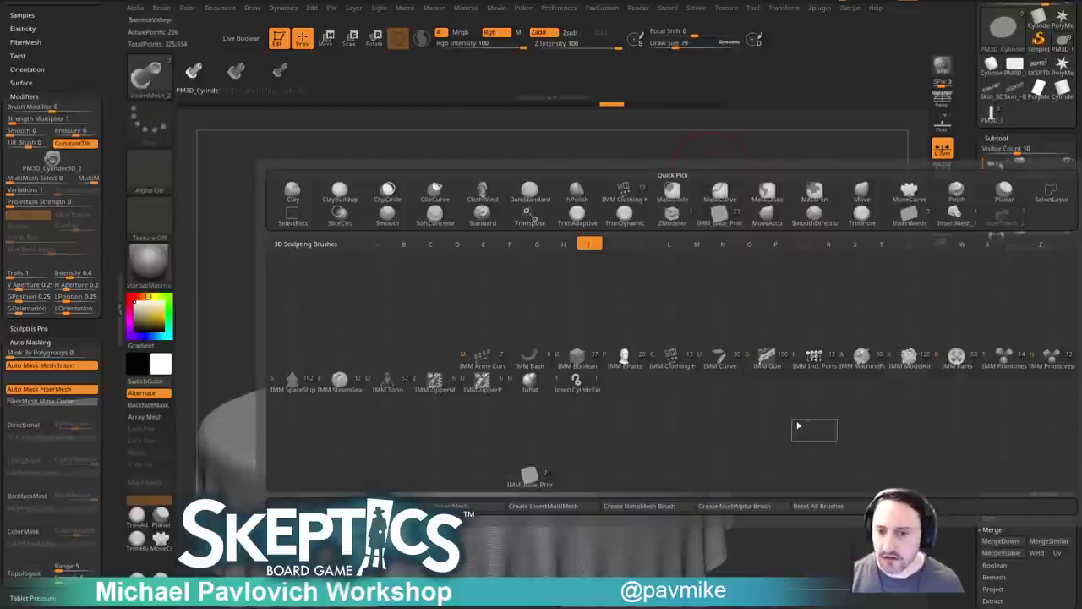
Choose the IMM Curve brush and pick its Vine1Of4 mesh for curve insertion.
{"action": "left_click", "coordinate": [729, 363]}
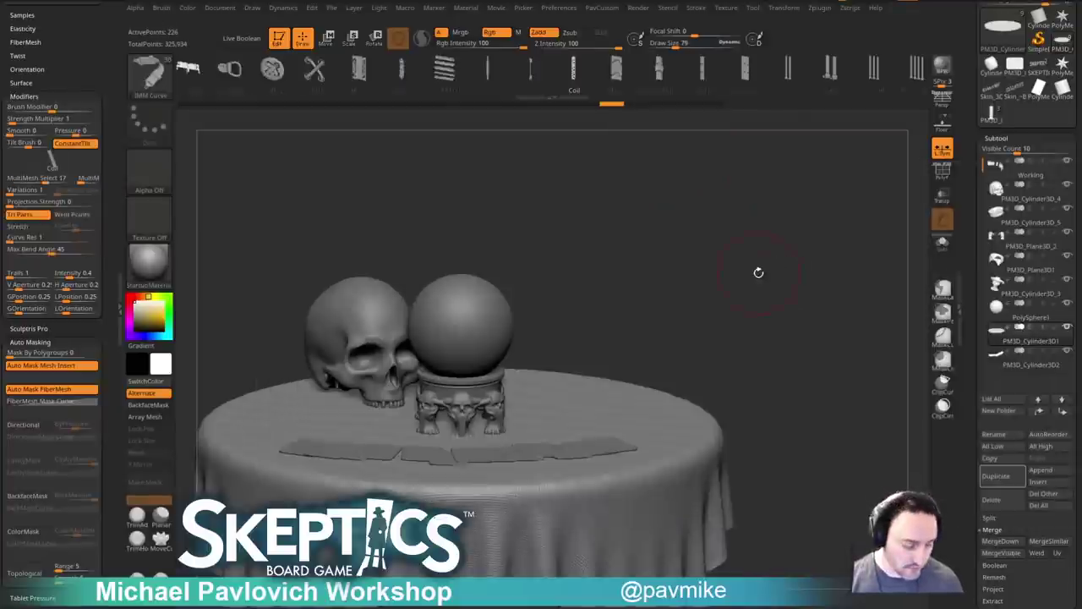
{"action": "key", "text": "m"}
{"action": "left_click", "coordinate": [691, 441]}
{"action": "left_click_drag", "start_coordinate": [772, 350], "coordinate": [763, 290], "text": "alt"}
{"action": "mouse_move", "coordinate": [98, 324]}
{"action": "left_mouse_down"}
{"action": "mouse_move", "coordinate": [99, 240]}
{"action": "mouse_move", "coordinate": [92, 322]}
{"action": "left_mouse_up"}
{"action": "scroll", "coordinate": [92, 323], "scroll_direction": "up", "scroll_amount": 2}
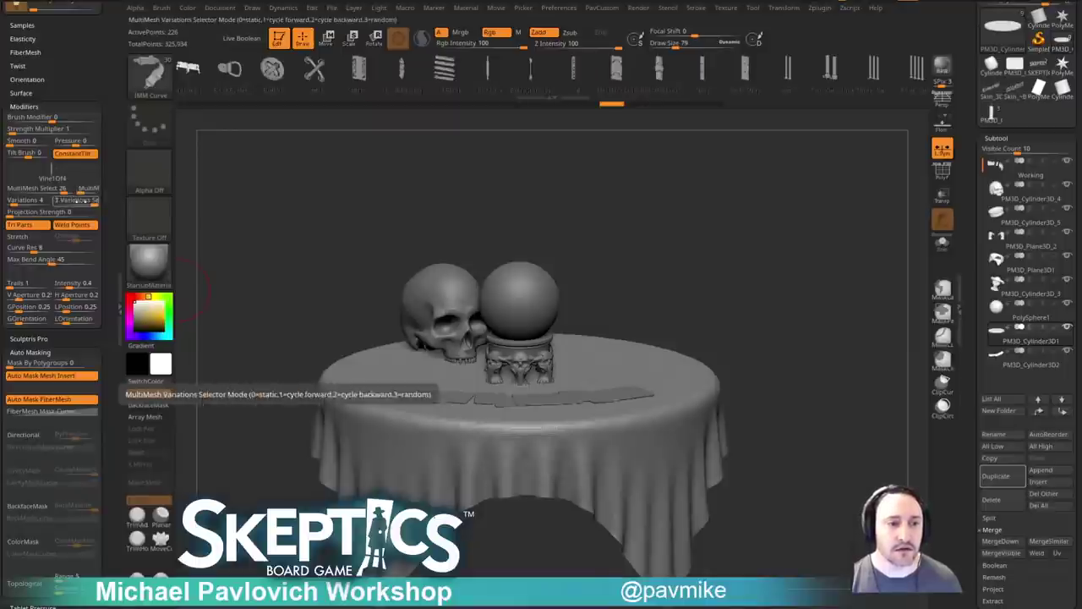
Try drawing a curved vine from the table's edge up into empty space, and undo it.
{"action": "left_click_drag", "start_coordinate": [708, 225], "coordinate": [702, 278]}
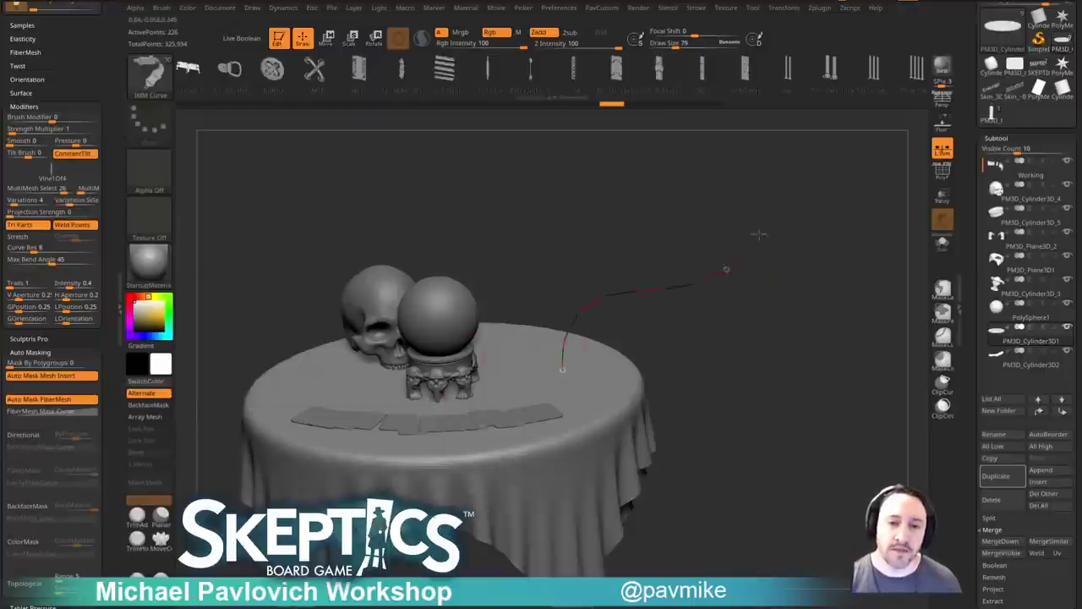
{"action": "left_click_drag", "start_coordinate": [721, 275], "coordinate": [758, 188]}
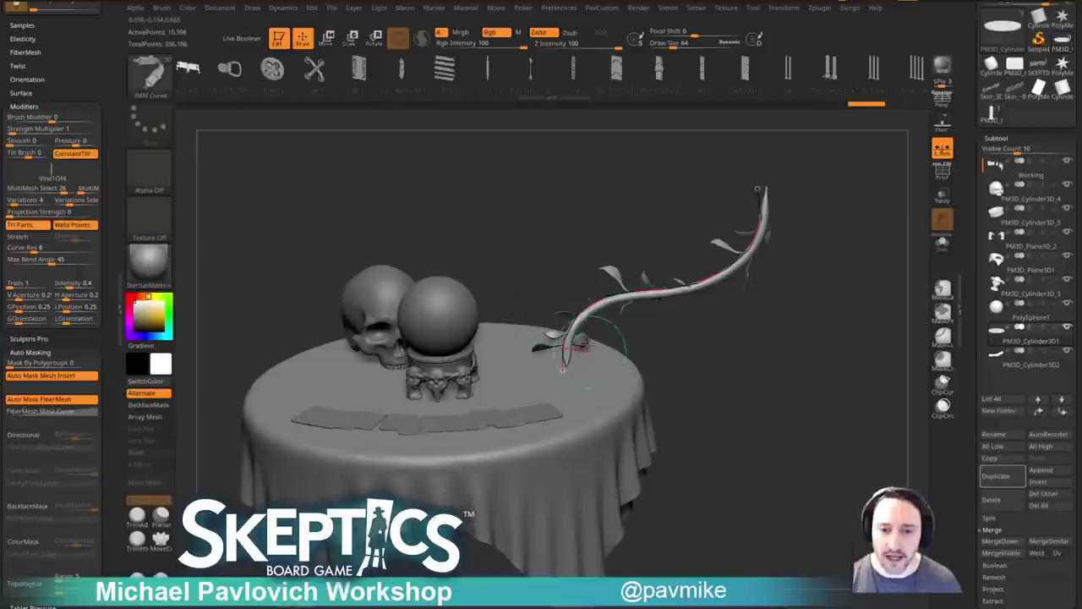
{"action": "key", "text": "bracketright"}
{"action": "key", "text": "bracketright"}
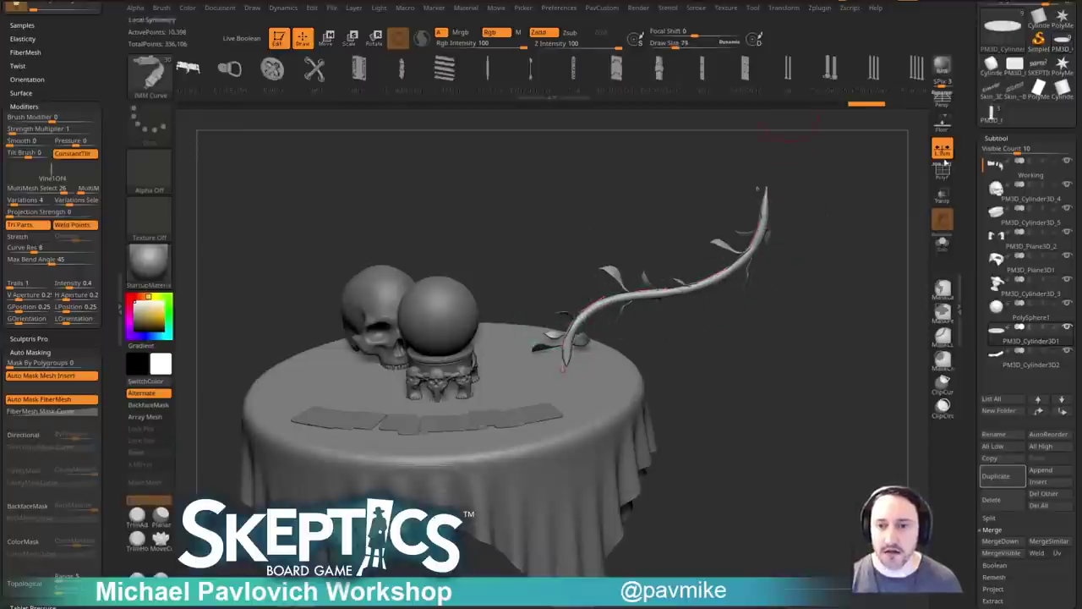
{"action": "key", "text": "bracketleft"}
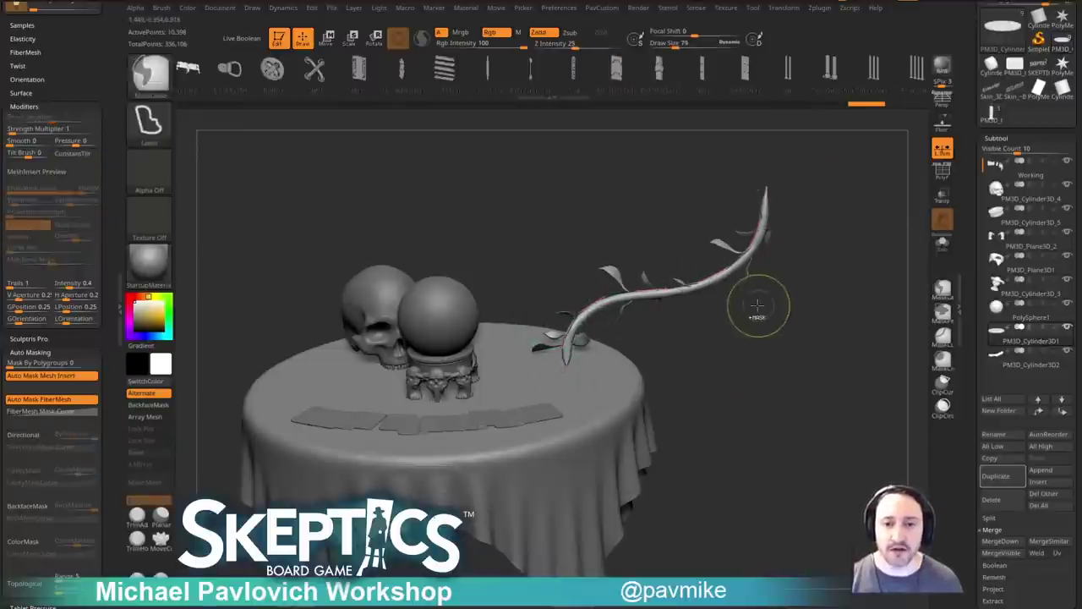
{"action": "key", "text": "ctrl+z"}
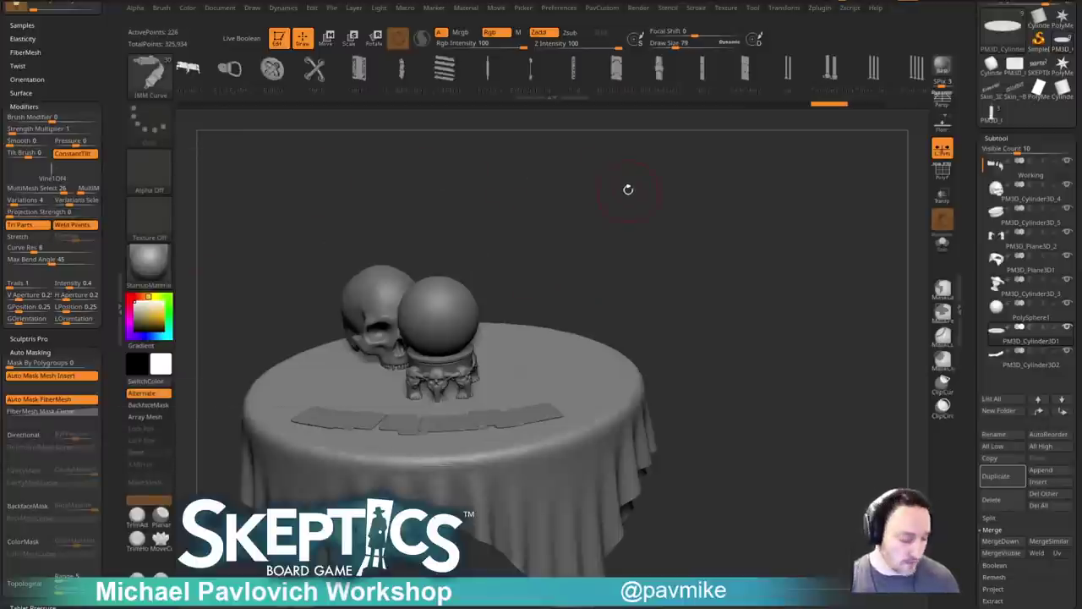
Select the InsertMesh_2 candle brush and set its variations to 3 and the MultiMesh selector mode to 0.
{"action": "key", "text": "b"}
{"action": "left_click", "coordinate": [907, 499]}
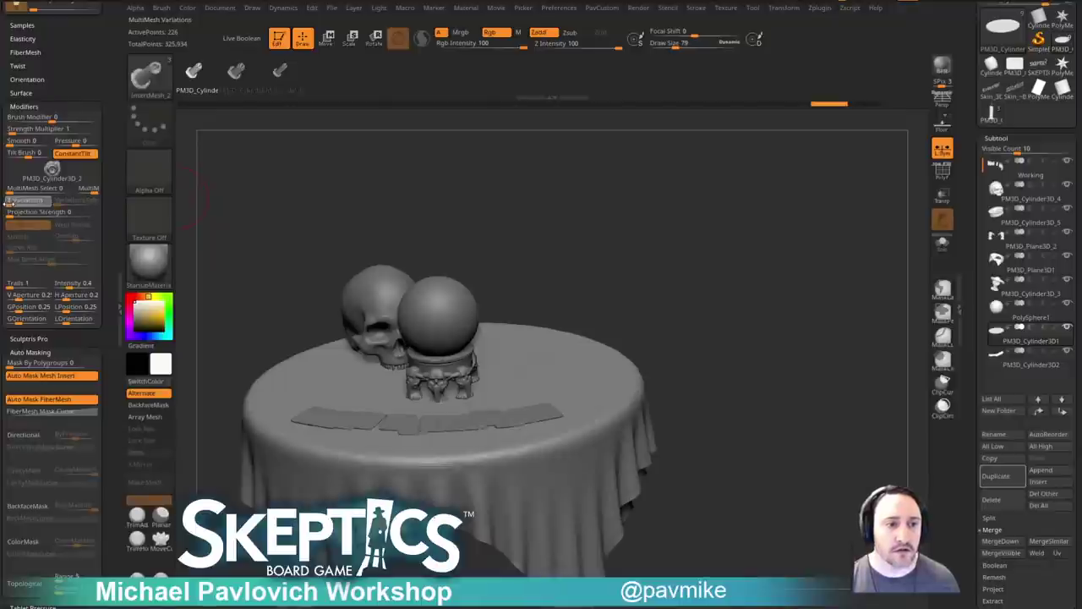
{"action": "left_click", "coordinate": [14, 204]}
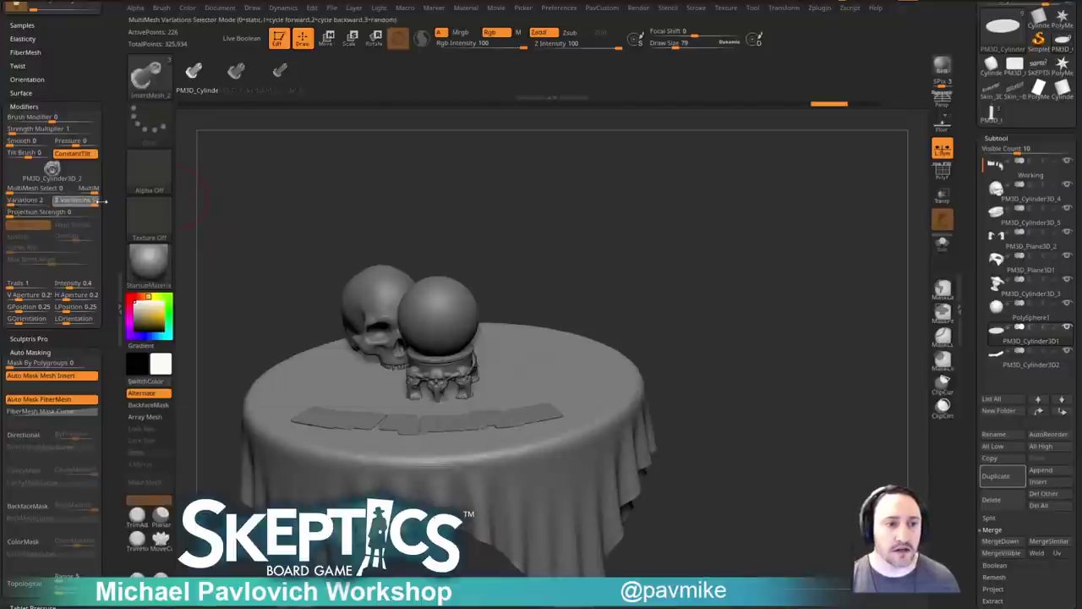
{"action": "left_click_drag", "start_coordinate": [93, 192], "coordinate": [79, 193]}
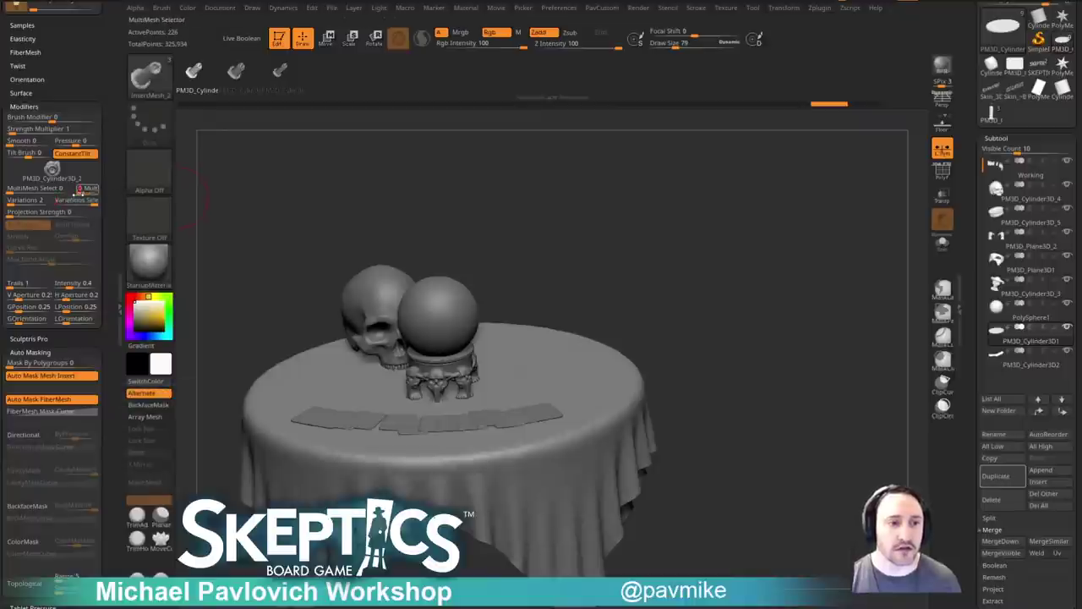
{"action": "mouse_move", "coordinate": [725, 282]}
{"action": "left_mouse_down", "text": "alt"}
{"action": "mouse_move", "coordinate": [712, 270]}
{"action": "mouse_move", "coordinate": [732, 271]}
{"action": "left_mouse_up", "text": "alt"}
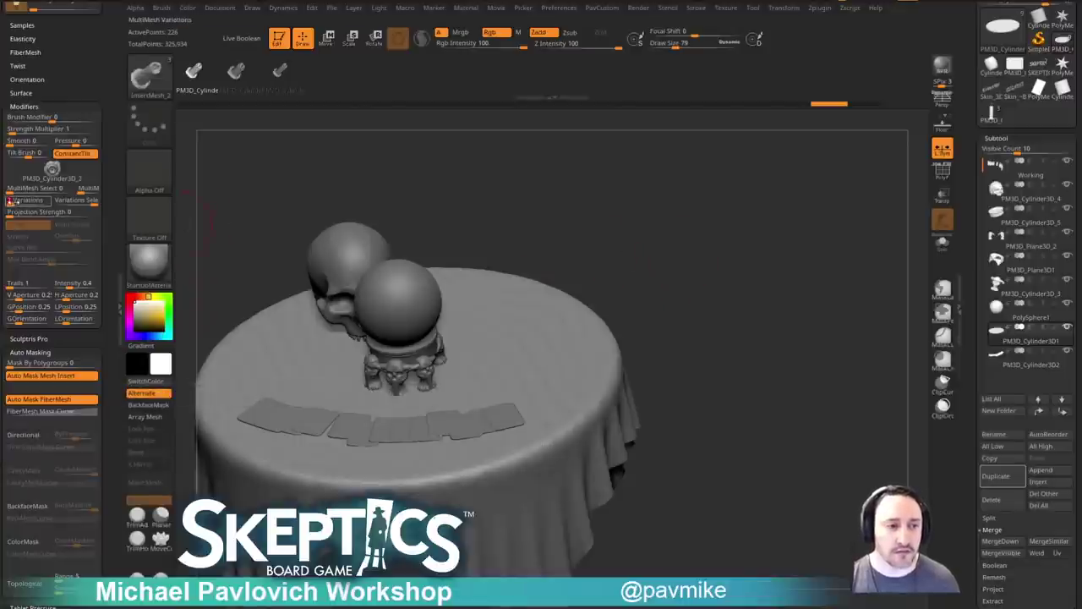
{"action": "left_click_drag", "start_coordinate": [737, 221], "coordinate": [732, 229]}
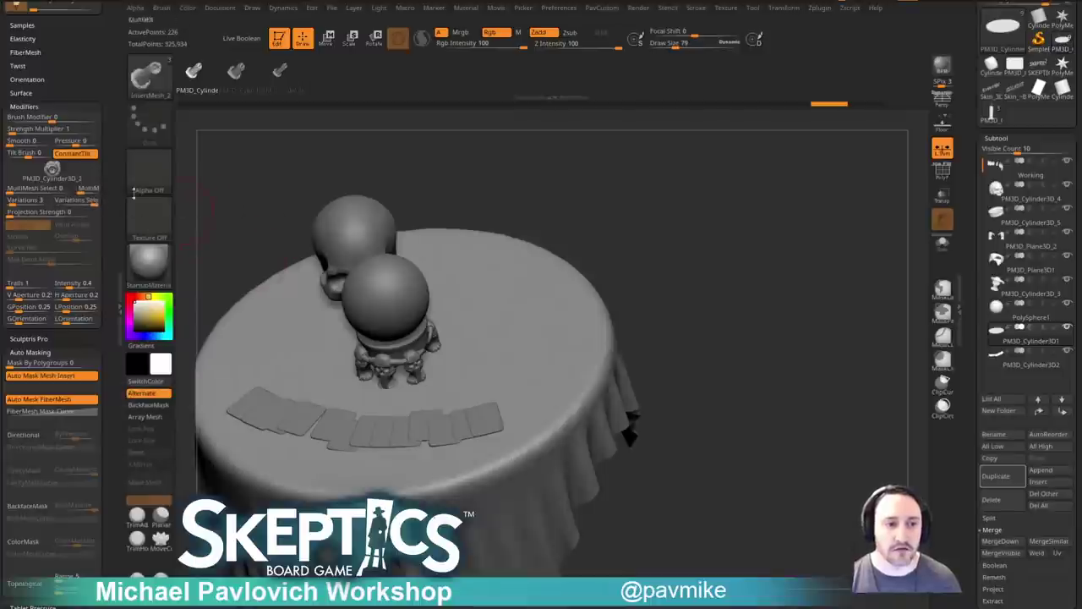
Try inserting four candles on the table beside the skull and crystal ball.
{"action": "left_click_drag", "start_coordinate": [527, 322], "coordinate": [553, 372]}
{"action": "left_click_drag", "start_coordinate": [664, 330], "coordinate": [774, 330]}
{"action": "left_click_drag", "start_coordinate": [753, 278], "coordinate": [753, 314]}
{"action": "left_click_drag", "start_coordinate": [572, 365], "coordinate": [587, 377]}
{"action": "left_click_drag", "start_coordinate": [749, 310], "coordinate": [768, 283]}
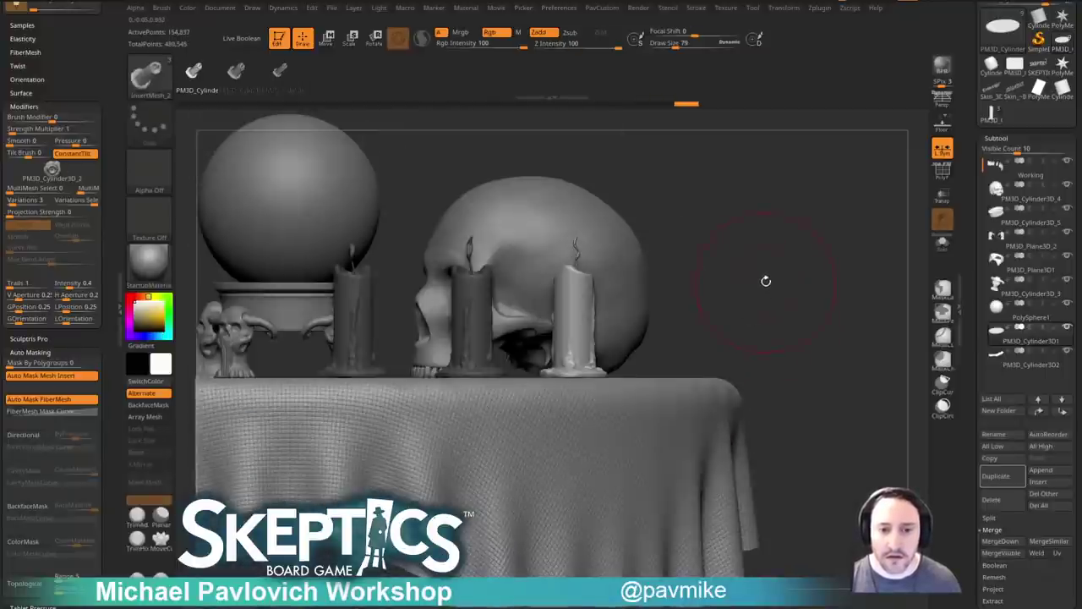
{"action": "left_click_drag", "start_coordinate": [766, 281], "coordinate": [786, 272]}
{"action": "left_click_drag", "start_coordinate": [697, 291], "coordinate": [437, 437]}
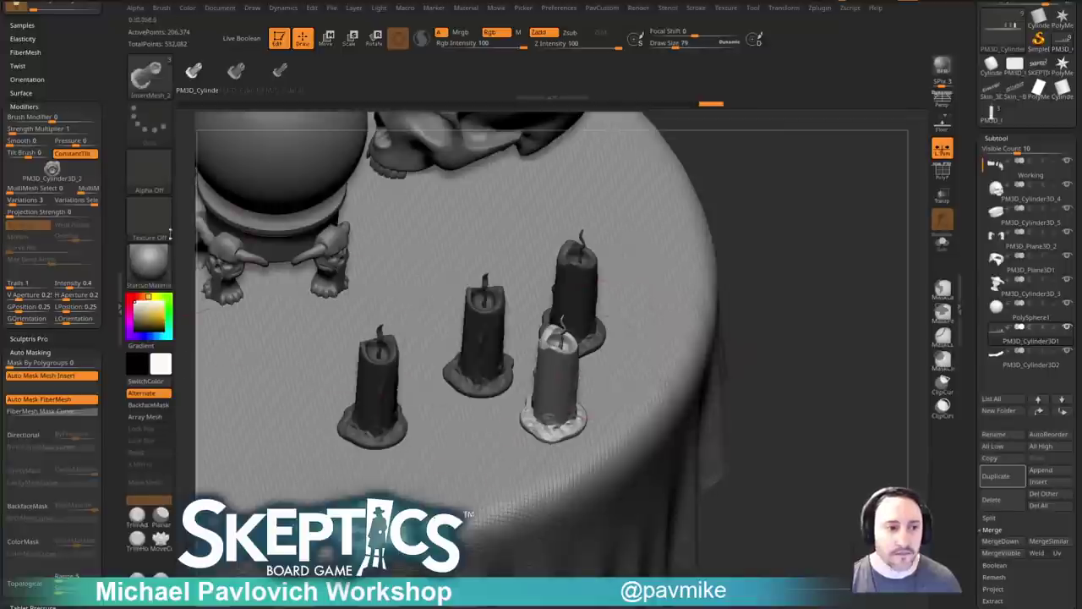
Insert three more candles on the tabletop in front of the existing four.
{"action": "right_click_drag", "start_coordinate": [622, 254], "coordinate": [773, 241]}
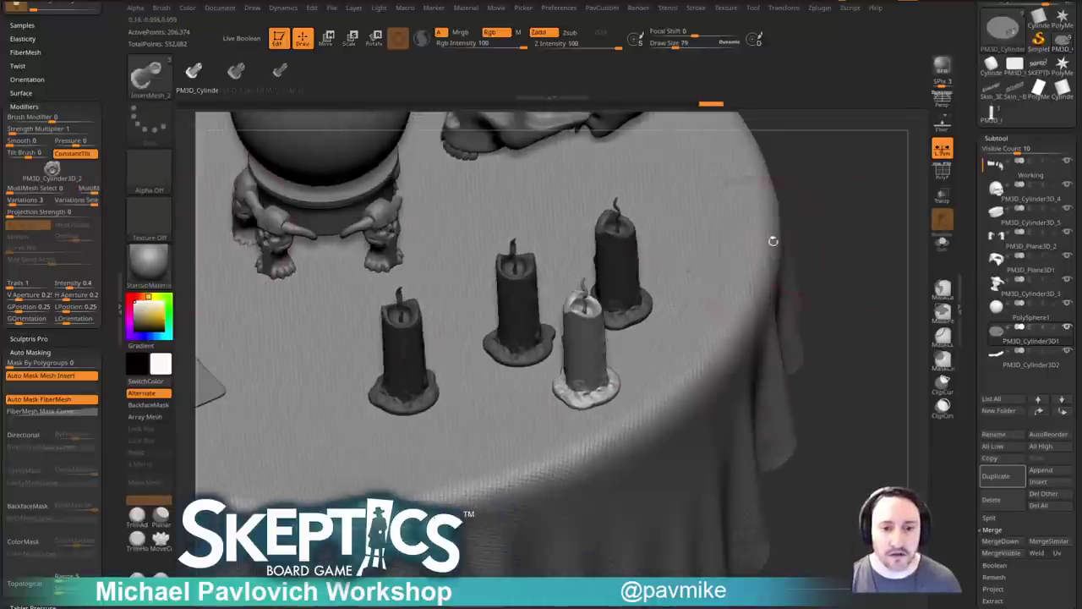
{"action": "left_click", "coordinate": [502, 410]}
{"action": "left_click", "coordinate": [423, 456]}
{"action": "left_click", "coordinate": [324, 457]}
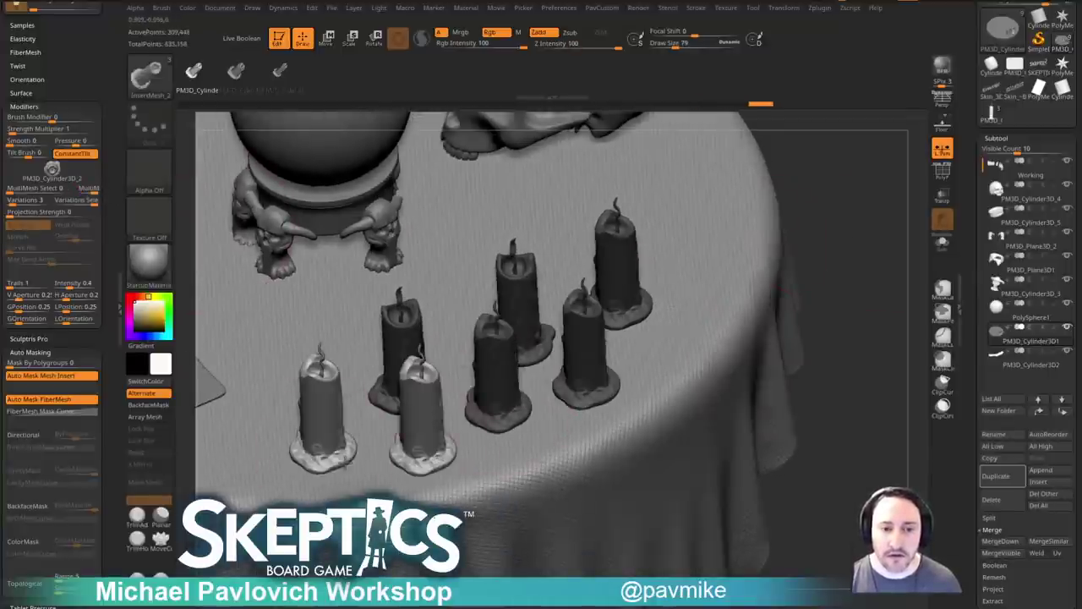
{"action": "right_click_drag", "start_coordinate": [351, 446], "coordinate": [877, 299]}
Undo all of the candle insertions on the table.
{"action": "key", "text": "ctrl+z"}
{"action": "key", "text": "ctrl+z"}
{"action": "key", "text": "ctrl+z"}
{"action": "key", "text": "ctrl+z"}
{"action": "key", "text": "ctrl+z"}
{"action": "key", "text": "ctrl+z"}
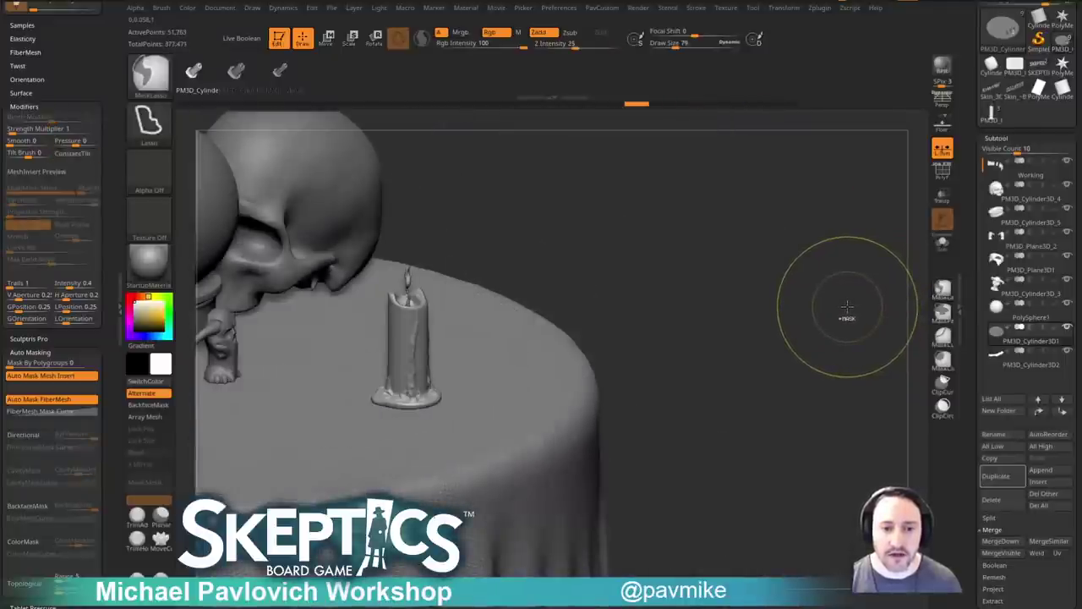
{"action": "key", "text": "ctrl+z"}
{"action": "left_click_drag", "start_coordinate": [814, 304], "coordinate": [811, 305]}
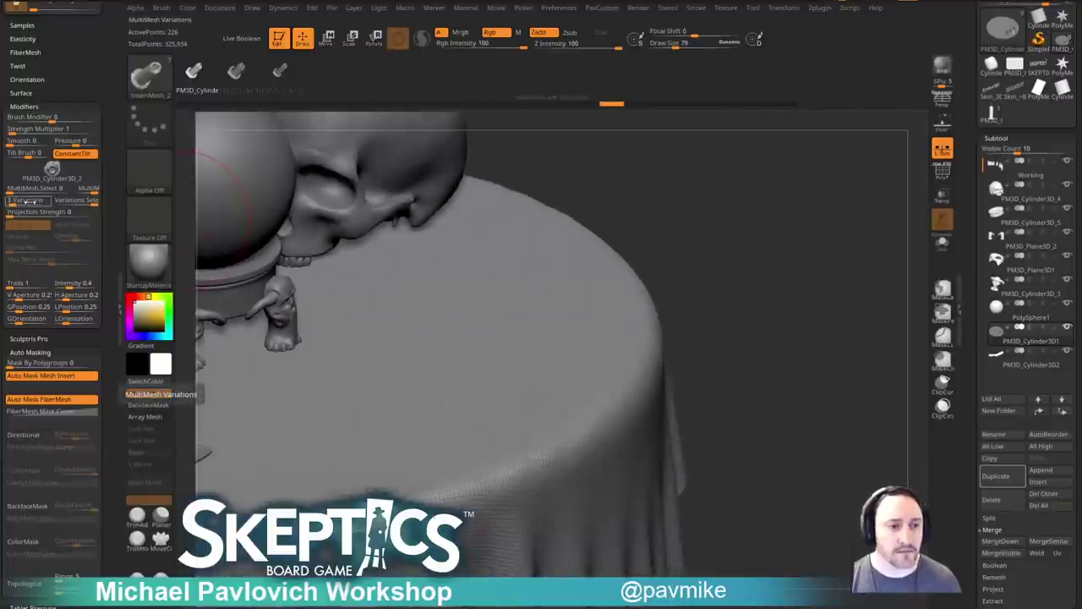
Switch the insert brush to its second candle mesh, PM3D_Cylinder3D_4.
{"action": "left_click", "coordinate": [89, 191]}
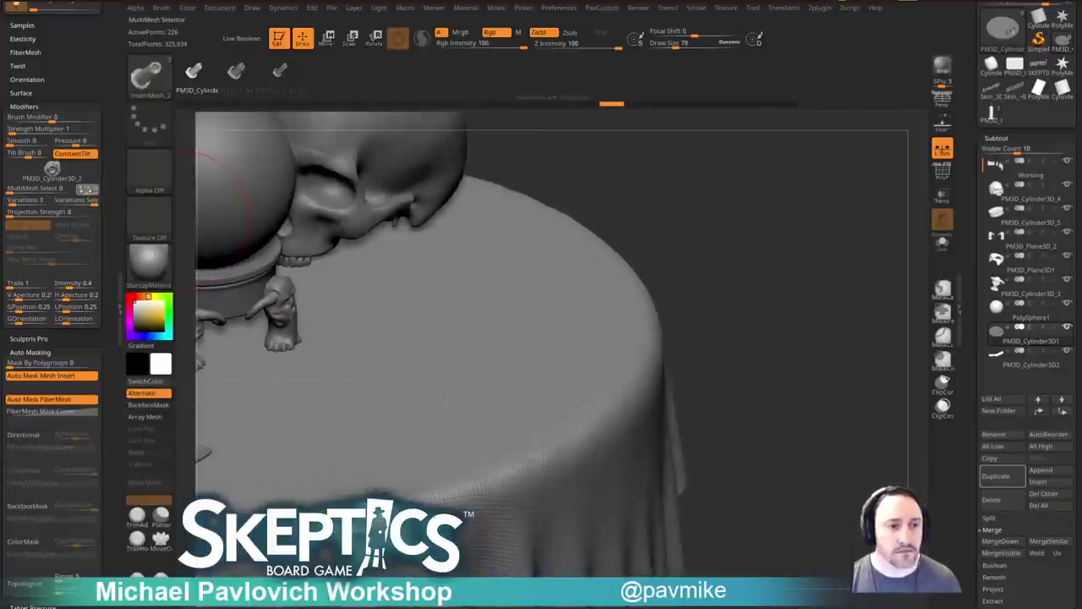
{"action": "left_click", "coordinate": [19, 188]}
{"action": "key", "text": "ctrl"}
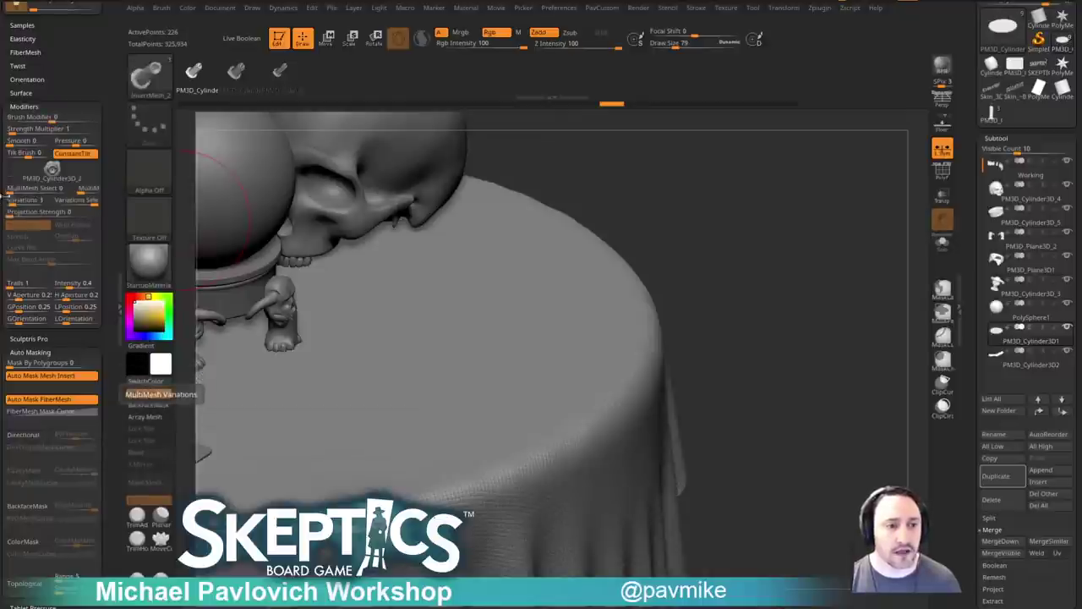
{"action": "left_click", "coordinate": [13, 192]}
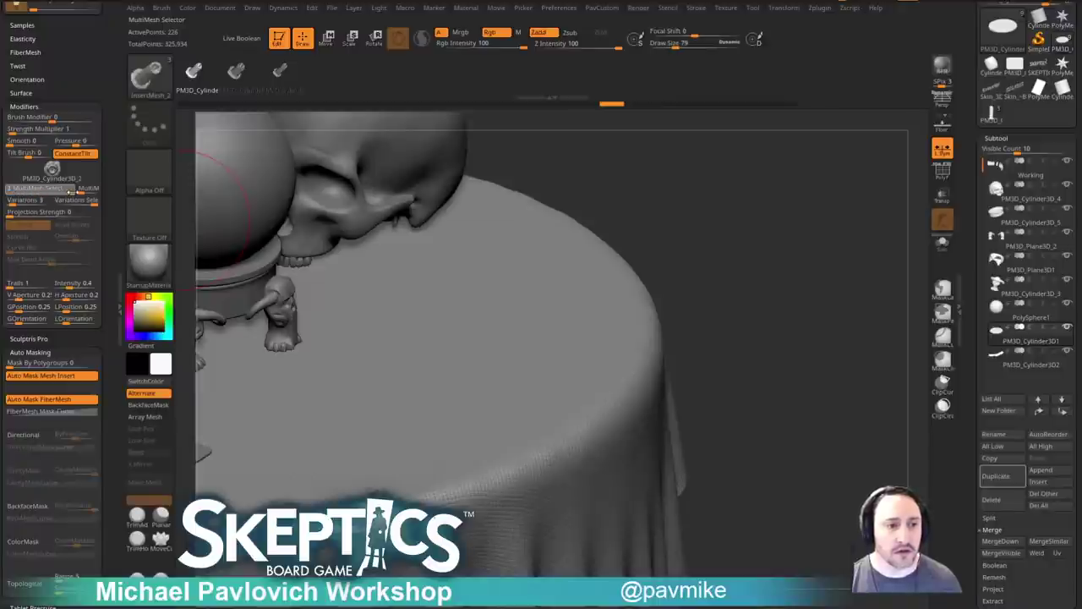
{"action": "left_click_drag", "start_coordinate": [23, 199], "coordinate": [39, 199]}
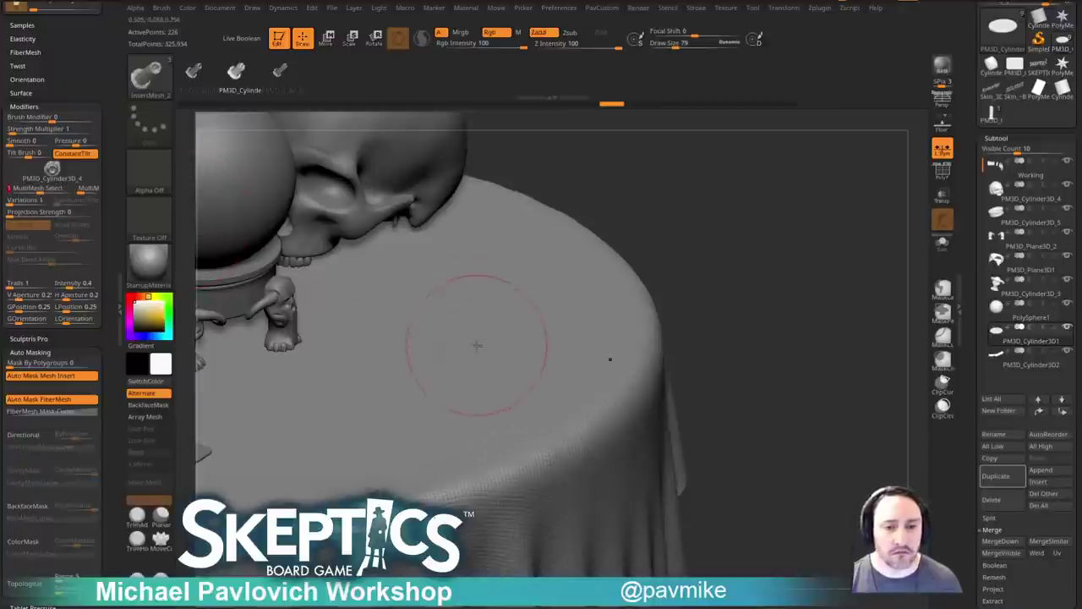
Try inserting three candles from the second mesh near the table's edge, and undo them.
{"action": "left_click_drag", "start_coordinate": [476, 344], "coordinate": [507, 351]}
{"action": "left_click_drag", "start_coordinate": [414, 394], "coordinate": [430, 396]}
{"action": "left_click_drag", "start_coordinate": [500, 402], "coordinate": [517, 404]}
{"action": "key", "text": "ctrl+z"}
{"action": "key", "text": "ctrl+z"}
{"action": "key", "text": "ctrl+z"}
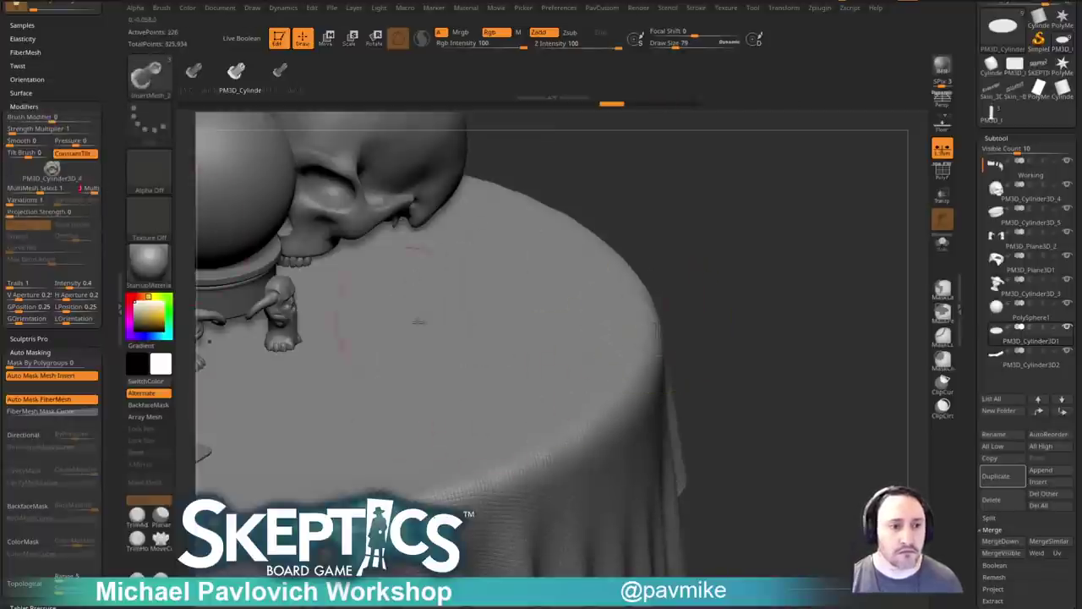
Redo the three candle insertions to compare them, and undo them again.
{"action": "key", "text": "ctrl+shift+z"}
{"action": "key", "text": "ctrl+shift+z"}
{"action": "key", "text": "ctrl+shift+z"}
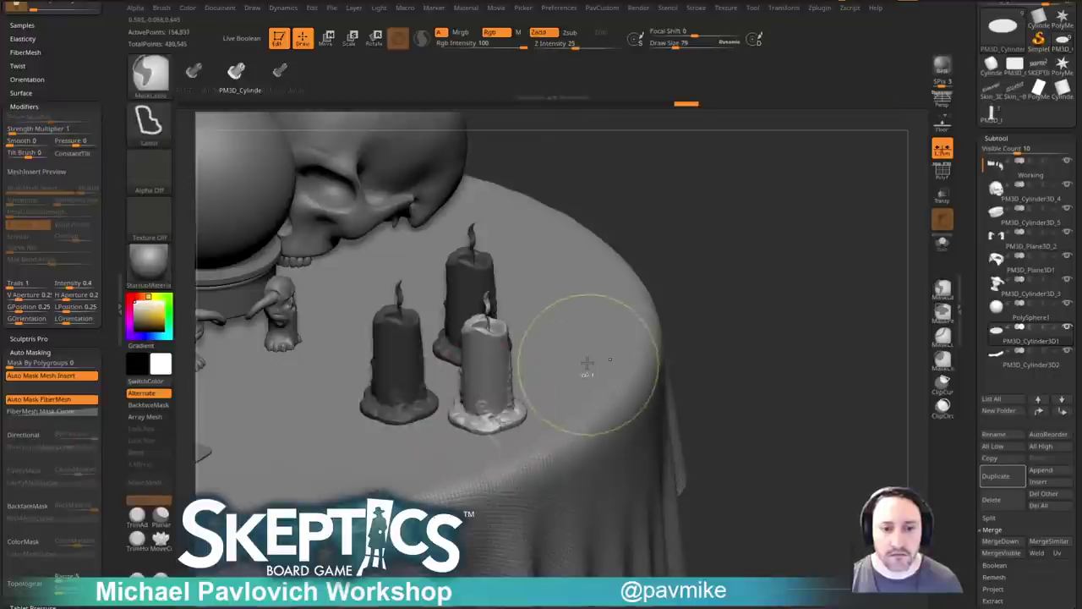
{"action": "key", "text": "ctrl+z"}
{"action": "key", "text": "ctrl+z"}
{"action": "key", "text": "ctrl+z"}
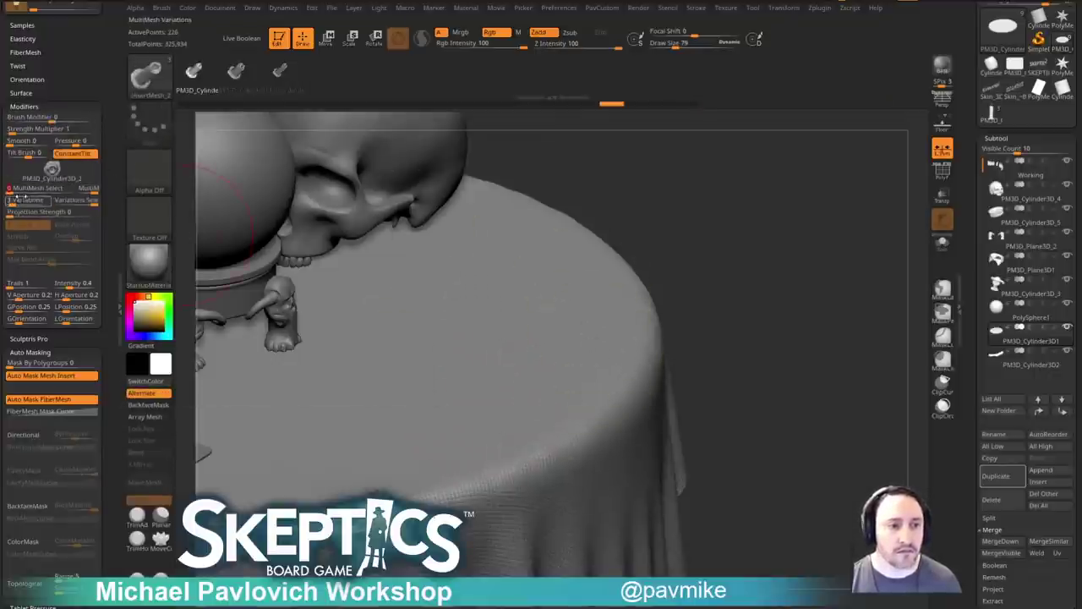
Give the second candle mesh three variations with the random variation selector mode.
{"action": "left_click", "coordinate": [12, 200]}
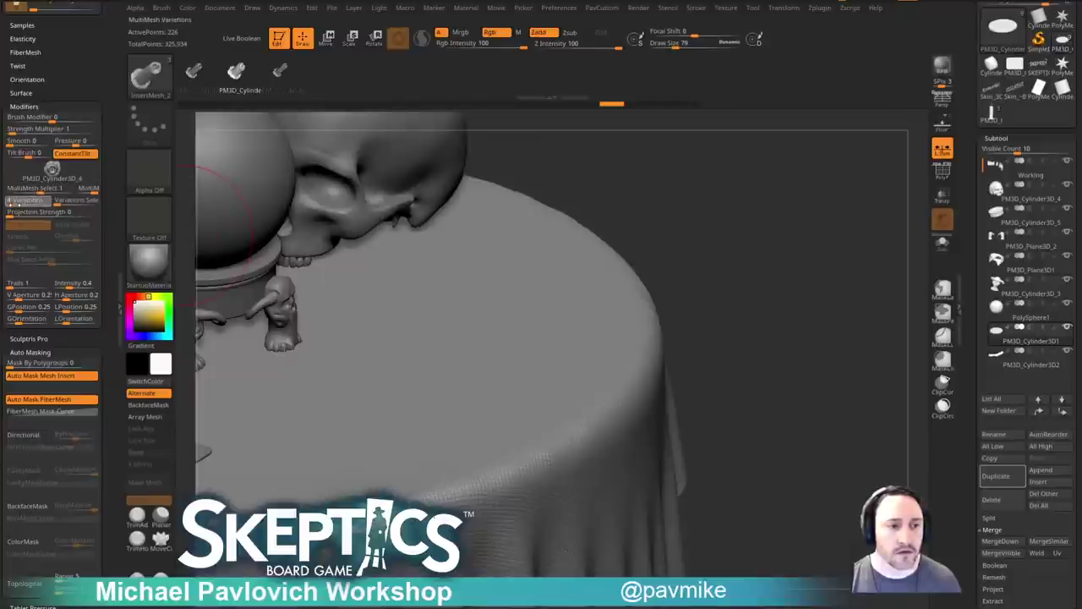
{"action": "left_click_drag", "start_coordinate": [12, 205], "coordinate": [11, 205]}
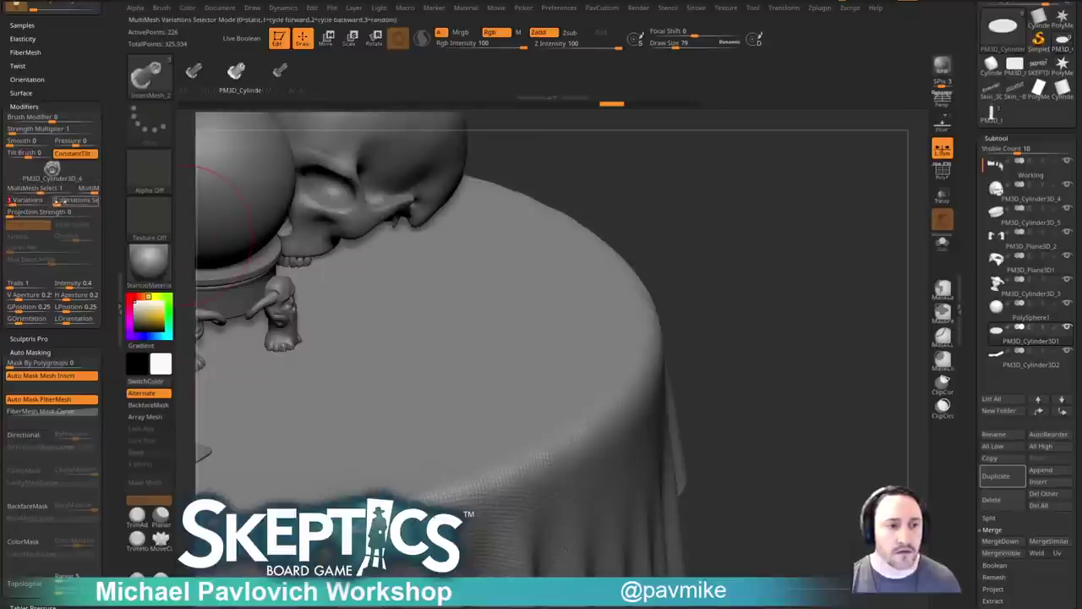
Test the random variations by inserting pairs of candles on the tabletop, undoing each pair.
{"action": "left_click", "coordinate": [460, 348]}
{"action": "left_click", "coordinate": [402, 408]}
{"action": "key", "text": "ctrl+z"}
{"action": "key", "text": "ctrl+z"}
{"action": "key", "text": "ctrl+z"}
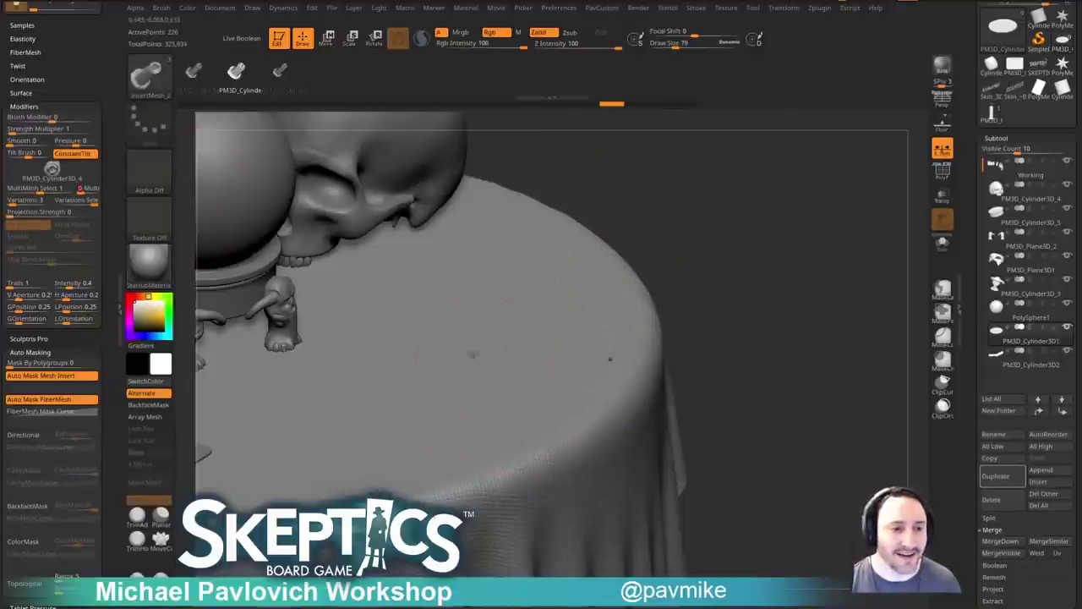
{"action": "left_click", "coordinate": [479, 355]}
{"action": "left_click", "coordinate": [425, 411]}
{"action": "key", "text": "ctrl+z"}
{"action": "key", "text": "ctrl+z"}
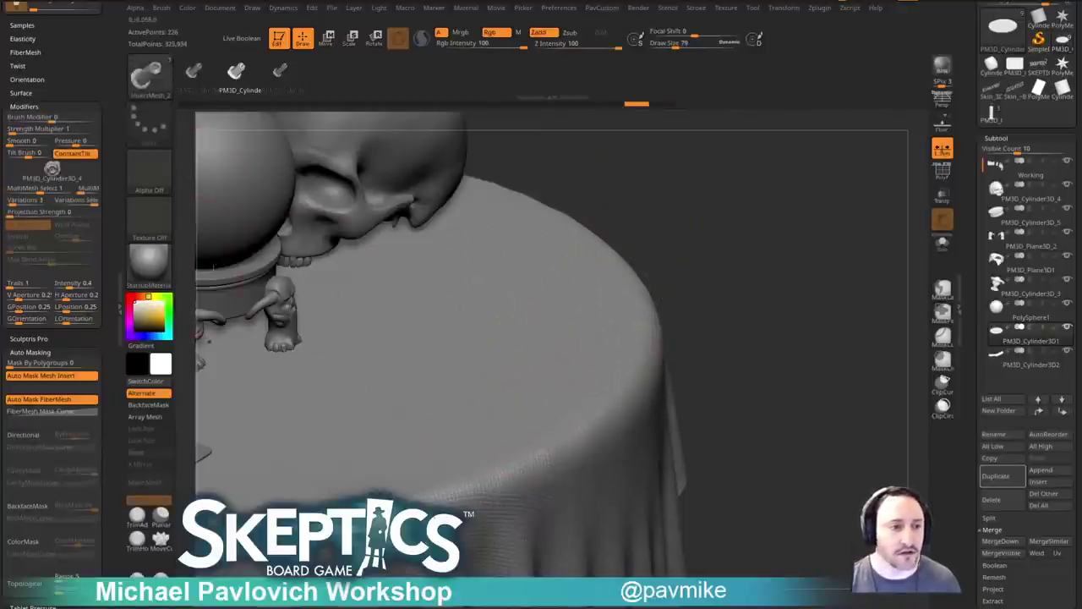
Insert two small candles on the table beside the skull, using the second candle mesh.
{"action": "left_click_drag", "start_coordinate": [723, 242], "coordinate": [531, 359]}
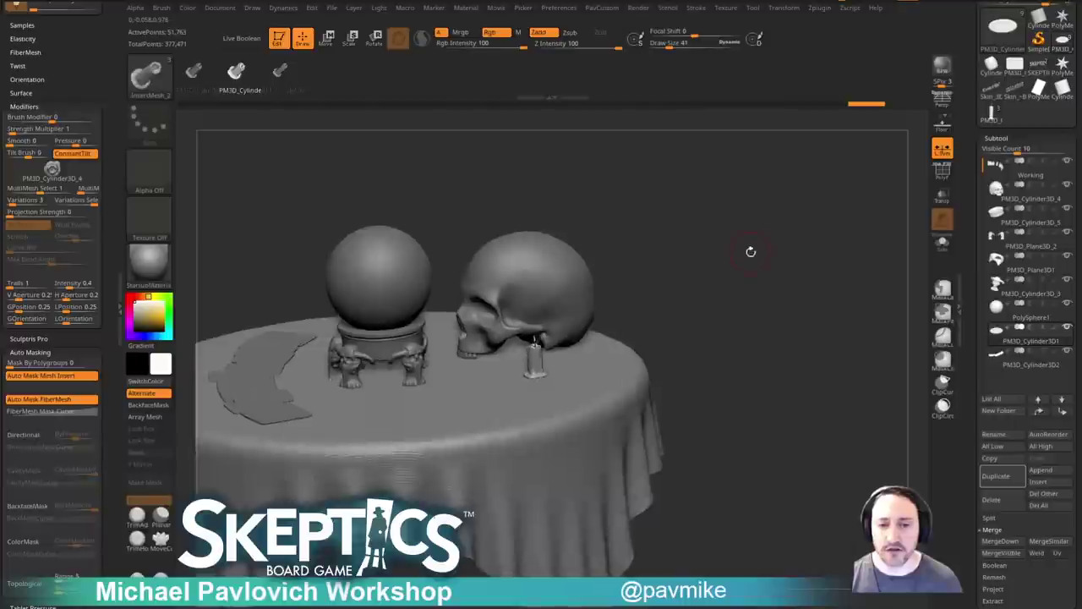
{"action": "left_click_drag", "start_coordinate": [749, 248], "coordinate": [737, 298]}
{"action": "key", "text": "m"}
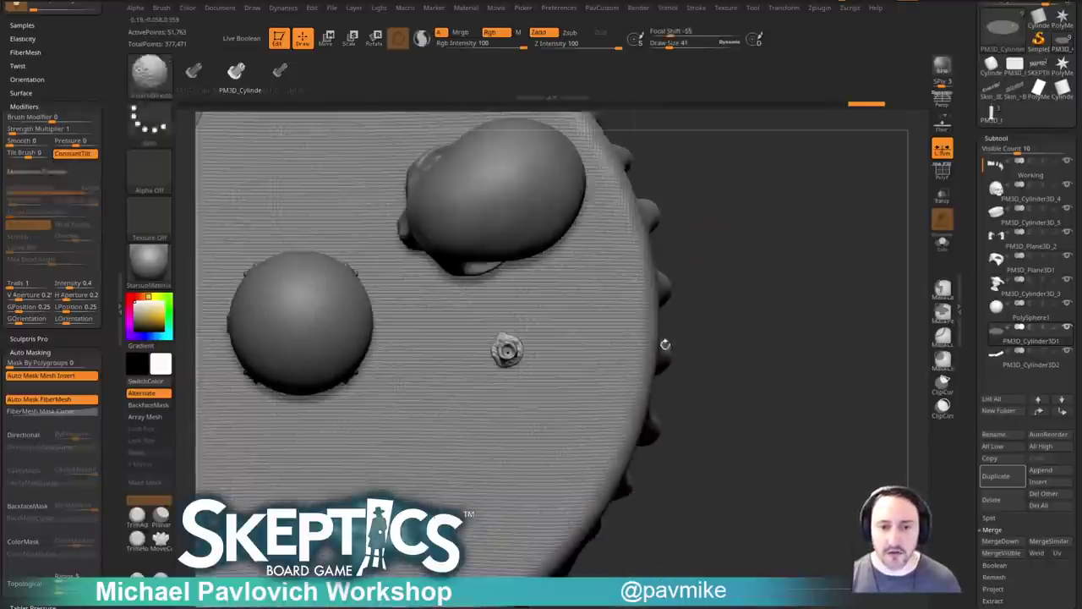
{"action": "left_click", "coordinate": [560, 389]}
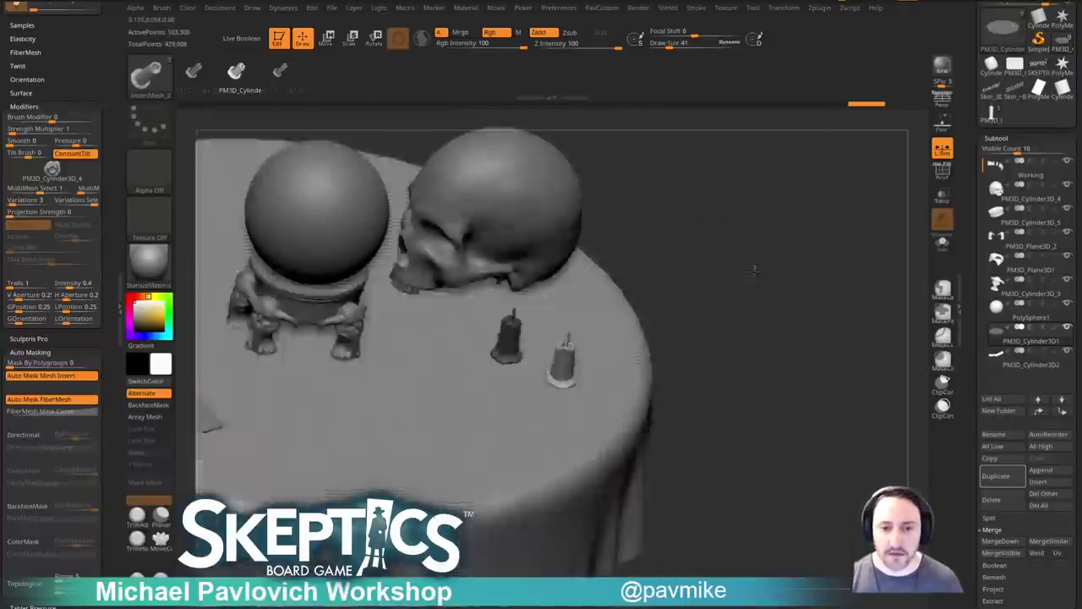
Switch to the third candle mesh and insert a taller candle in front of the other two.
{"action": "key", "text": "m"}
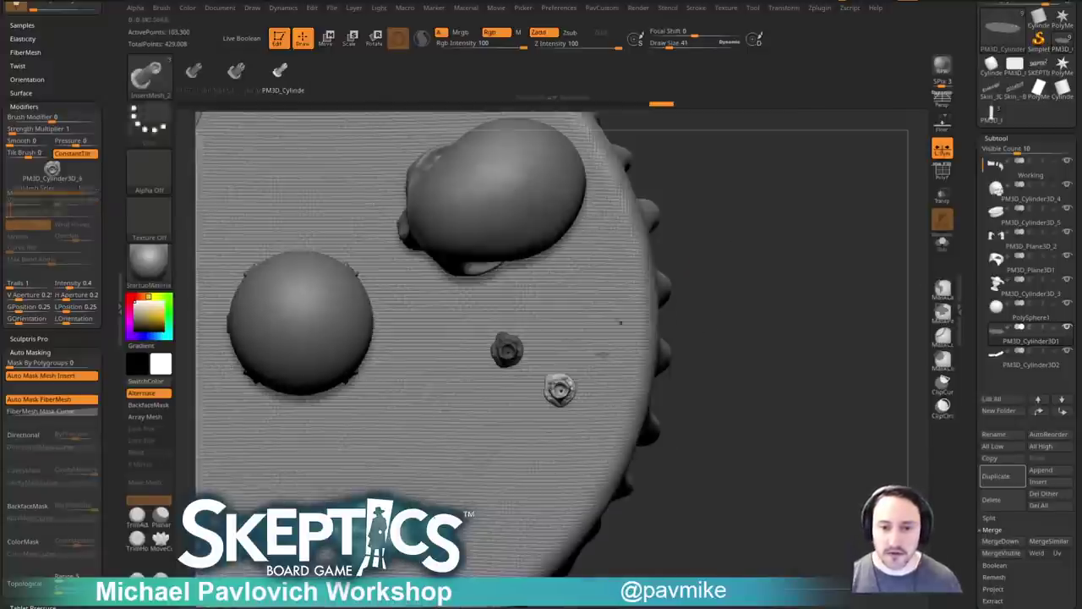
{"action": "left_click", "coordinate": [486, 416]}
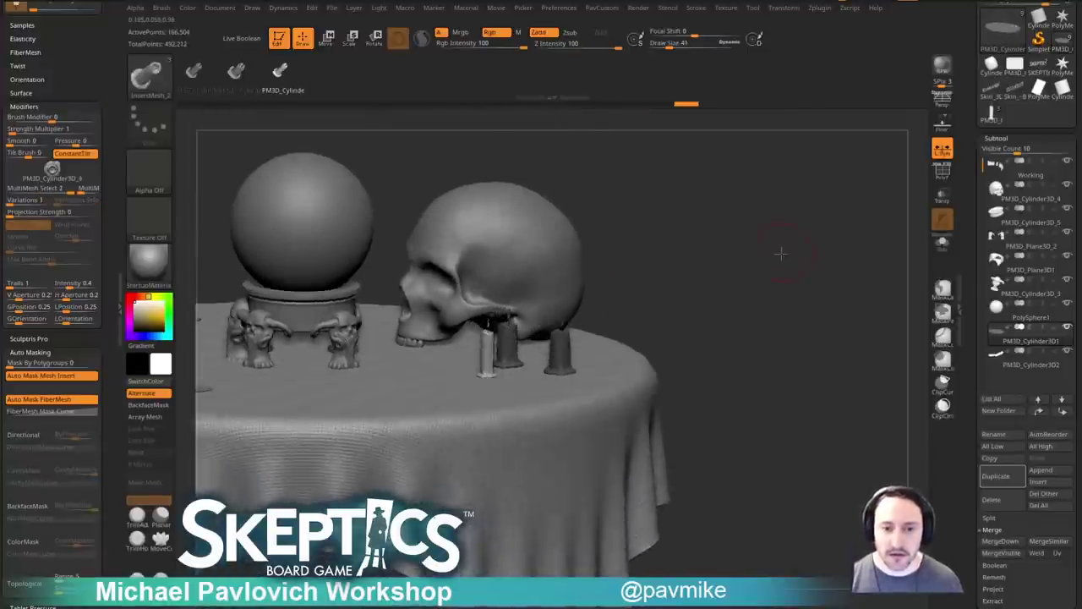
{"action": "left_click_drag", "start_coordinate": [775, 247], "coordinate": [761, 289]}
{"action": "key", "text": "ctrl+z"}
{"action": "left_click_drag", "start_coordinate": [480, 401], "coordinate": [496, 407]}
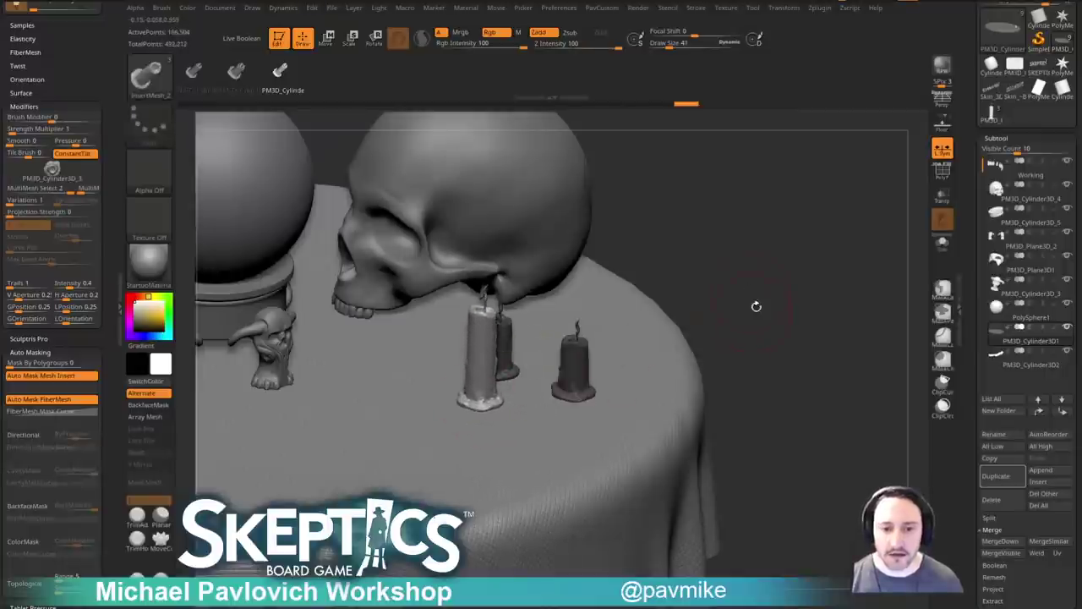
Using the first candle mesh, insert a small candle beside the existing group and two more on the opposite side of the skull.
{"action": "key", "text": "m"}
{"action": "left_click", "coordinate": [568, 337]}
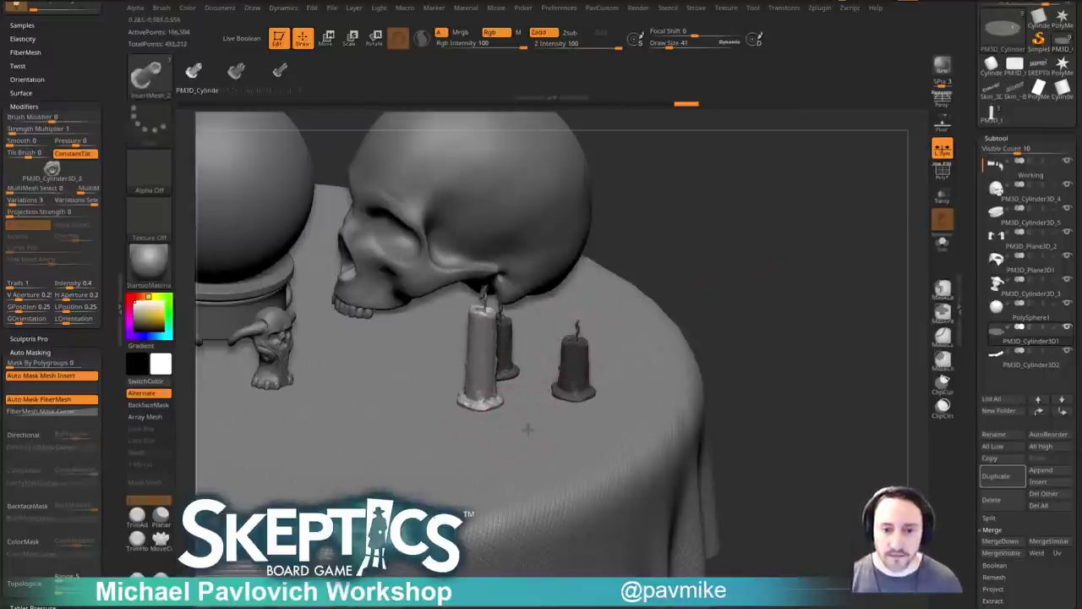
{"action": "left_click_drag", "start_coordinate": [831, 367], "coordinate": [559, 401]}
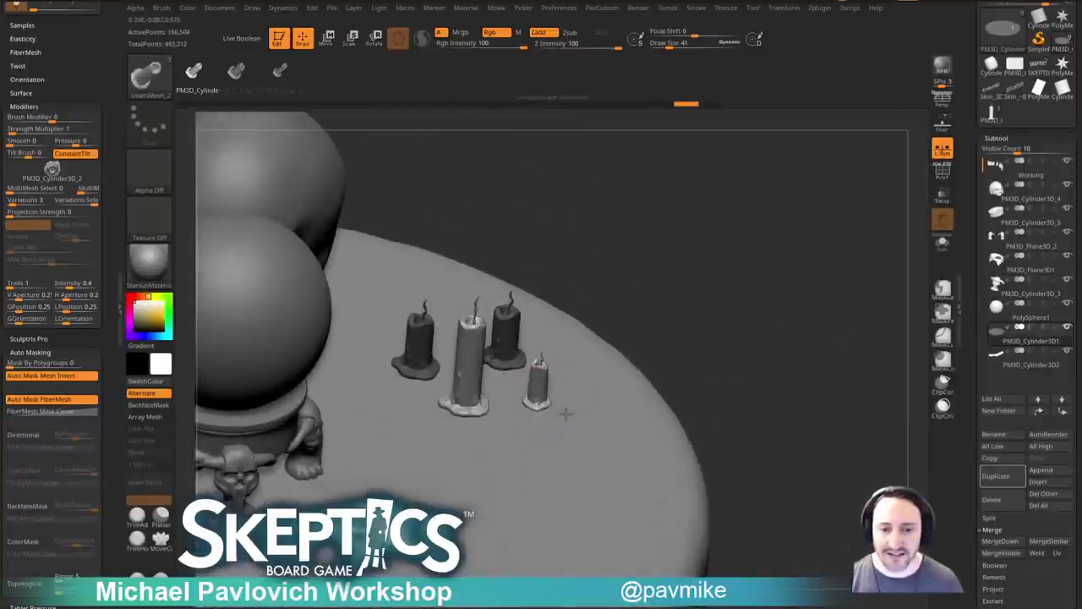
{"action": "left_click_drag", "start_coordinate": [696, 304], "coordinate": [738, 263]}
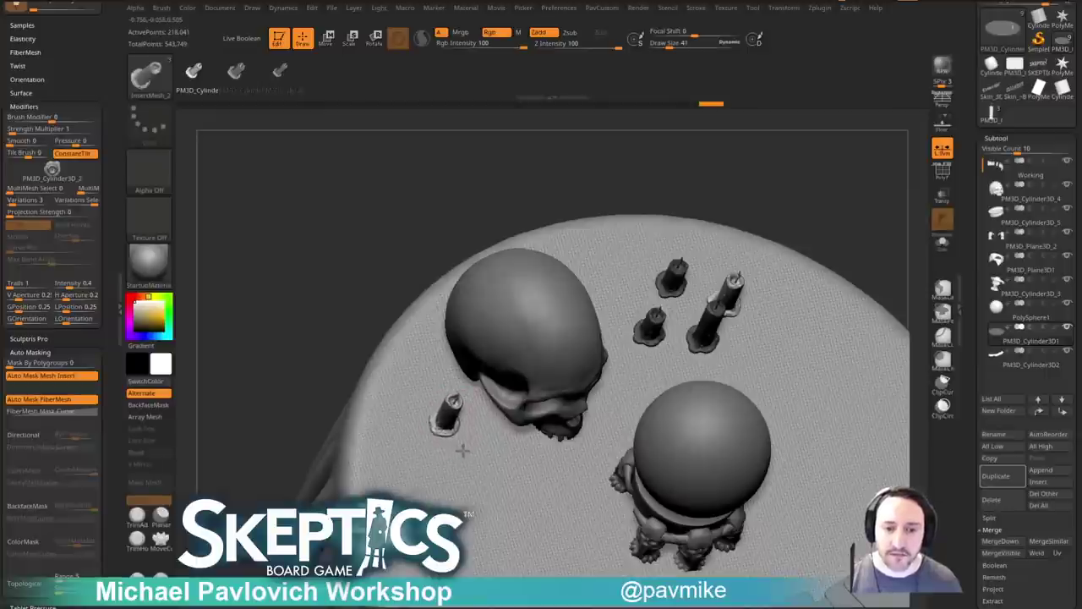
{"action": "left_click_drag", "start_coordinate": [248, 422], "coordinate": [351, 327]}
{"action": "key", "text": "m"}
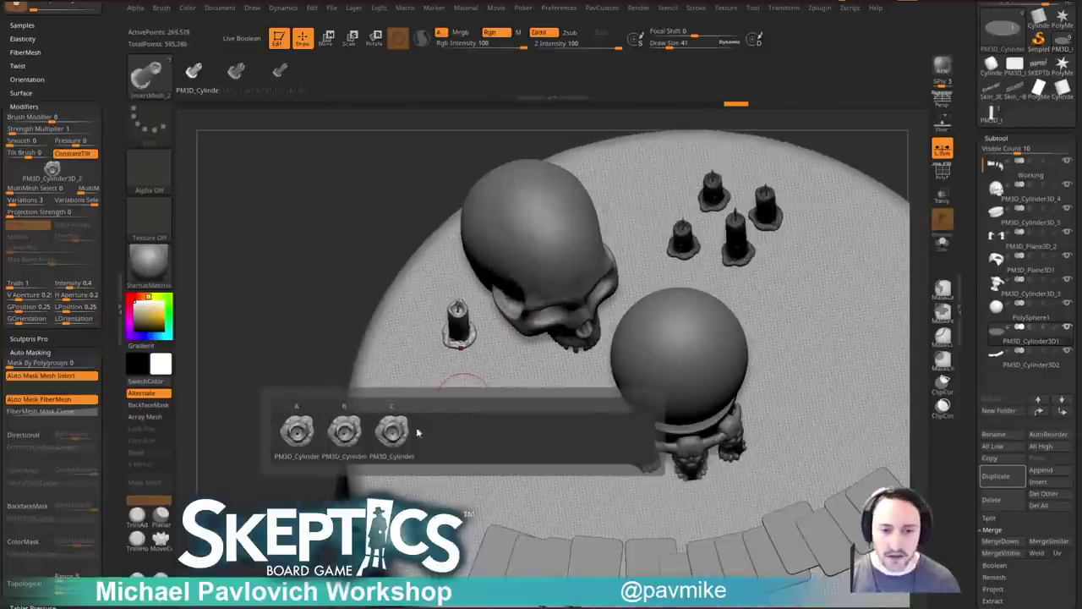
{"action": "left_click", "coordinate": [298, 434]}
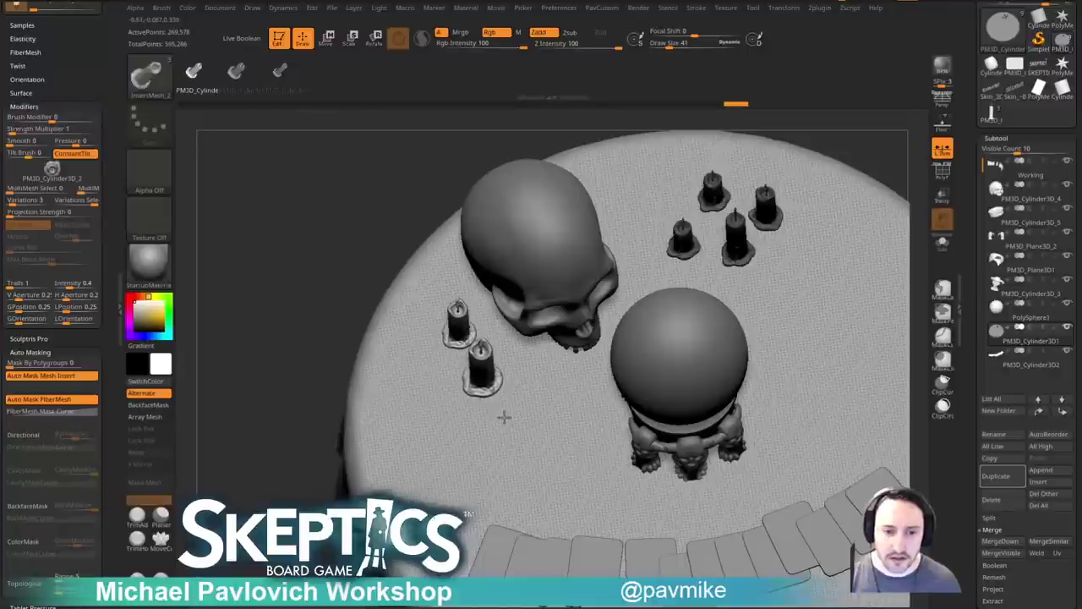
Switch to the third candle mesh and insert two taller candles around the new group beside the skull.
{"action": "key", "text": "m"}
{"action": "left_click", "coordinate": [432, 447]}
{"action": "left_click_drag", "start_coordinate": [415, 359], "coordinate": [437, 379]}
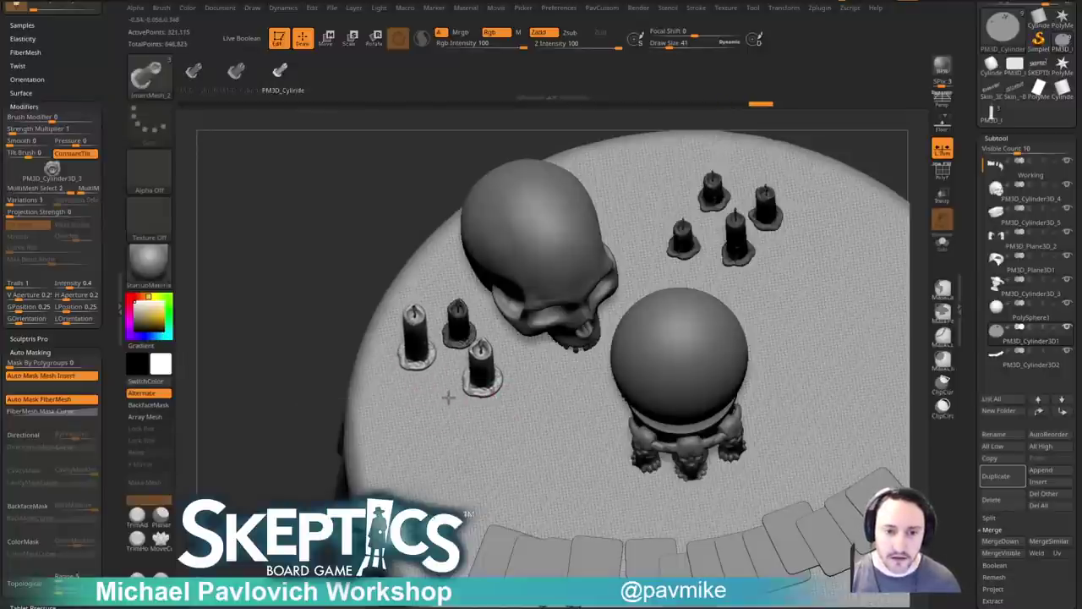
{"action": "left_click_drag", "start_coordinate": [442, 274], "coordinate": [473, 318]}
Switch to the second candle mesh and insert one more candle in front of the group beside the skull.
{"action": "key", "text": "m"}
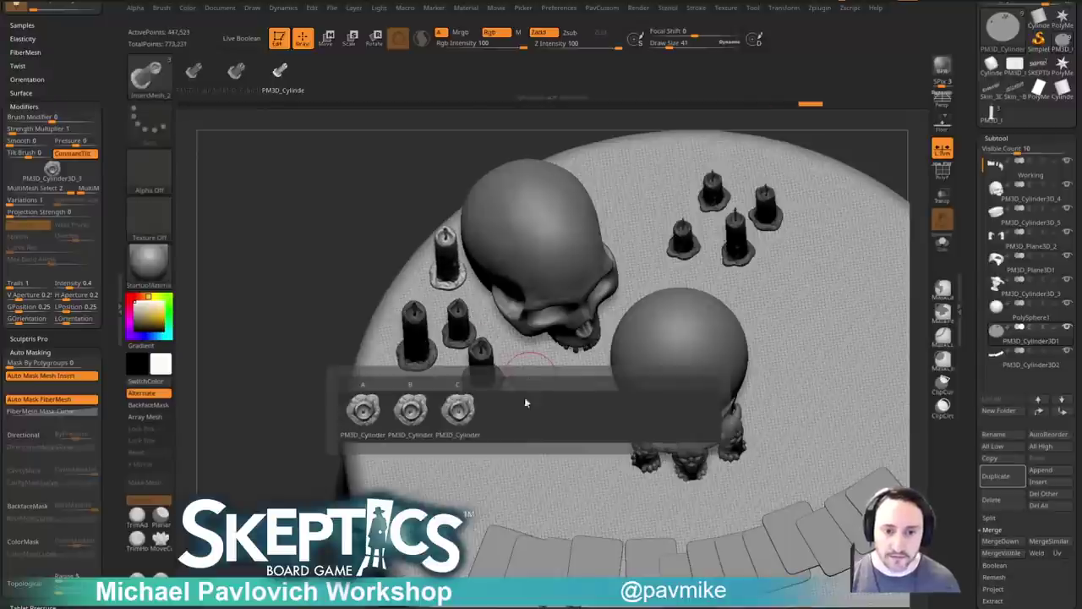
{"action": "left_click", "coordinate": [416, 423]}
{"action": "left_click_drag", "start_coordinate": [538, 384], "coordinate": [548, 395]}
Lower the tabletop disc and its inserted candles slightly so the candle bases settle into the tablecloth.
{"action": "right_click_drag", "start_coordinate": [551, 393], "coordinate": [794, 211], "text": "shift"}
{"action": "right_click_drag", "start_coordinate": [870, 207], "coordinate": [779, 227], "text": "alt"}
{"action": "left_click_drag", "start_coordinate": [779, 226], "coordinate": [810, 244]}
{"action": "left_click", "coordinate": [948, 243]}
{"action": "right_click_drag", "start_coordinate": [911, 280], "coordinate": [876, 278], "text": "shift"}
{"action": "left_click", "coordinate": [938, 248]}
{"action": "right_click_drag", "start_coordinate": [876, 277], "coordinate": [824, 340]}
{"action": "key", "text": "w"}
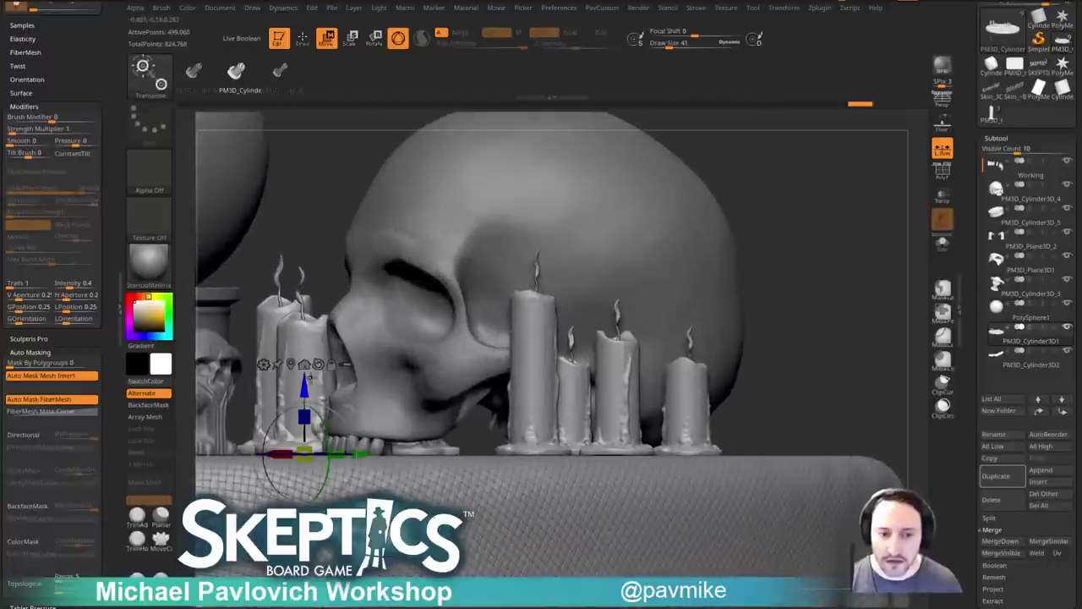
{"action": "left_click_drag", "start_coordinate": [306, 382], "coordinate": [306, 386]}
{"action": "key", "text": "q"}
Isolate the tabletop disc from the inserted candles and split the hidden candles into a separate subtool.
{"action": "mouse_move", "coordinate": [785, 281]}
{"action": "right_mouse_down", "text": "ctrl"}
{"action": "mouse_move", "coordinate": [775, 222]}
{"action": "mouse_move", "coordinate": [813, 274]}
{"action": "mouse_move", "coordinate": [835, 264]}
{"action": "right_mouse_up", "text": "ctrl"}
{"action": "left_click", "coordinate": [942, 172]}
{"action": "left_click", "coordinate": [941, 244]}
{"action": "key", "text": "3"}
{"action": "left_click_drag", "start_coordinate": [732, 270], "coordinate": [769, 239], "text": "shift"}
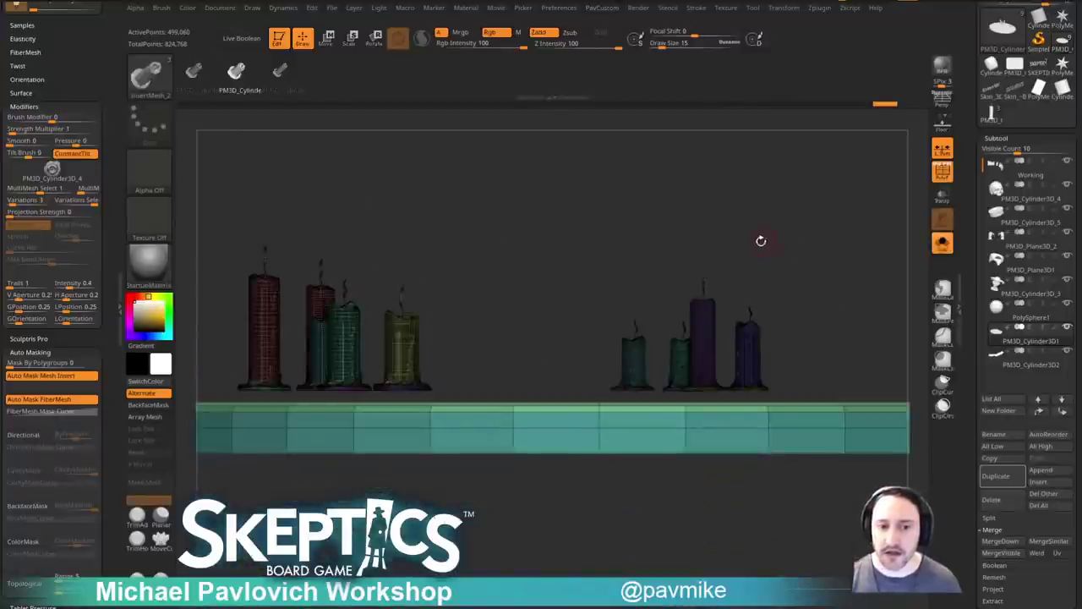
{"action": "right_click_drag", "start_coordinate": [675, 251], "coordinate": [686, 190], "text": "ctrl"}
{"action": "left_click_drag", "start_coordinate": [840, 324], "coordinate": [675, 490], "text": "ctrl+shift"}
{"action": "key", "text": "ctrl+shift+a"}
{"action": "key", "text": "3"}
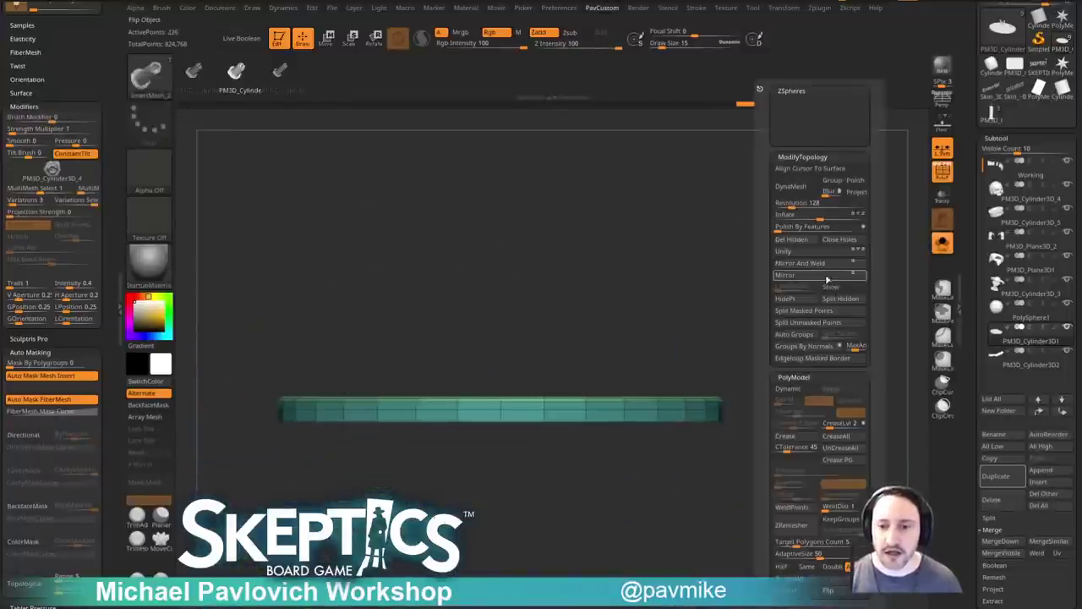
{"action": "left_click", "coordinate": [836, 300]}
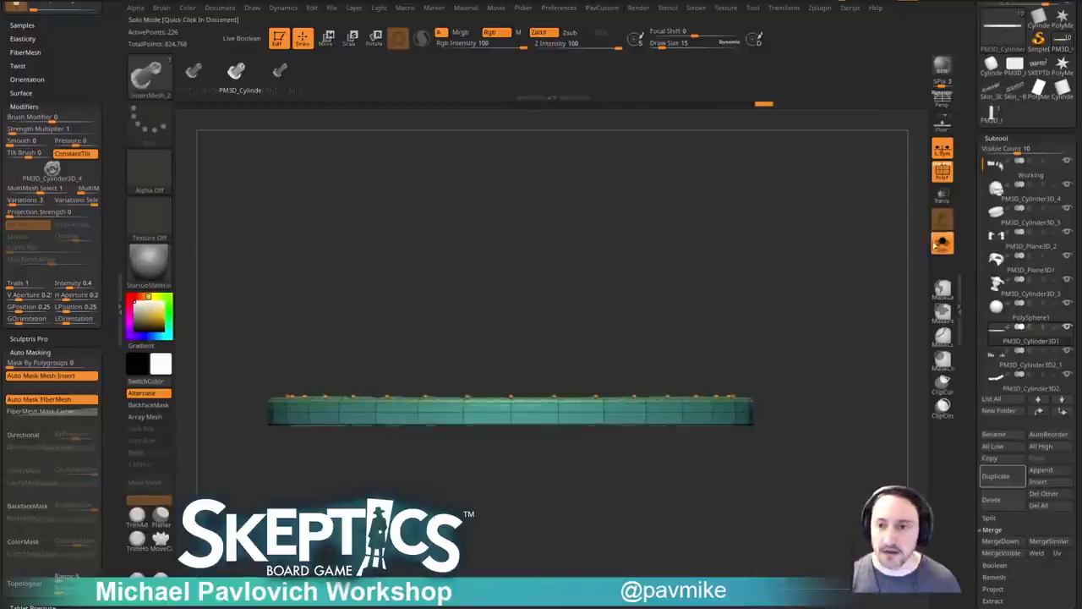
Solo the candles subtool and split the wicks and flames from the wax bodies into their own subtool.
{"action": "left_click", "coordinate": [943, 243]}
{"action": "mouse_move", "coordinate": [792, 291]}
{"action": "left_mouse_down"}
{"action": "mouse_move", "coordinate": [797, 271]}
{"action": "mouse_move", "coordinate": [792, 302]}
{"action": "mouse_move", "coordinate": [834, 280]}
{"action": "mouse_move", "coordinate": [868, 292]}
{"action": "mouse_move", "coordinate": [895, 397]}
{"action": "left_mouse_up"}
{"action": "left_click", "coordinate": [654, 385], "text": "alt"}
{"action": "left_click", "coordinate": [943, 242]}
{"action": "key", "text": "s"}
{"action": "mouse_move", "coordinate": [778, 337]}
{"action": "left_mouse_down"}
{"action": "mouse_move", "coordinate": [790, 338]}
{"action": "mouse_move", "coordinate": [747, 323]}
{"action": "mouse_move", "coordinate": [821, 299]}
{"action": "mouse_move", "coordinate": [780, 282]}
{"action": "left_mouse_up"}
{"action": "left_click_drag", "start_coordinate": [843, 545], "coordinate": [365, 484], "text": "ctrl+shift"}
{"action": "key", "text": "ctrl+shift+a"}
{"action": "key", "text": "2"}
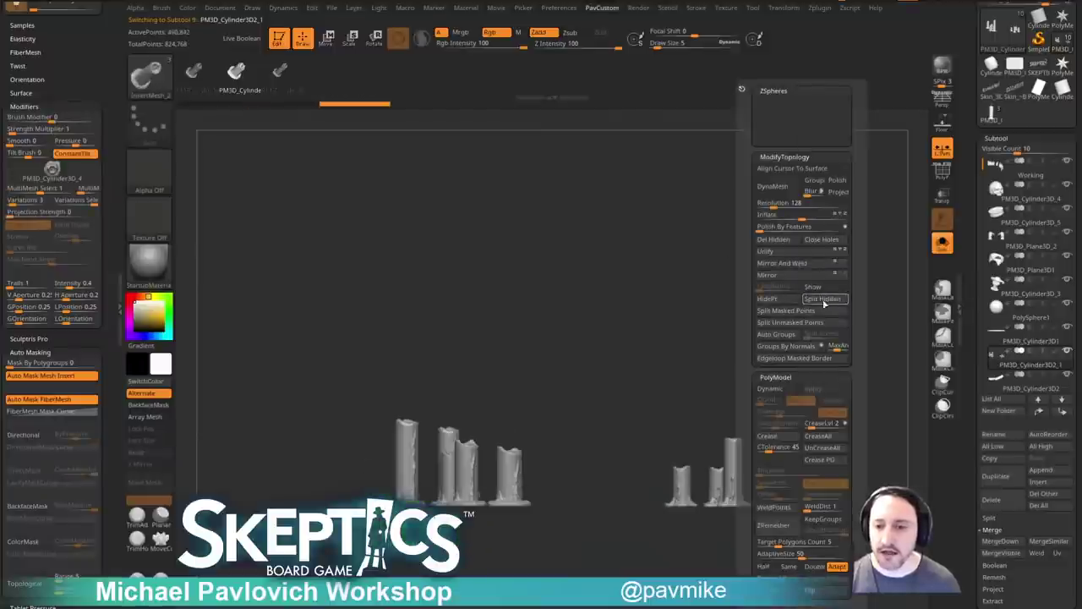
{"action": "left_click", "coordinate": [824, 301]}
In the wick and flame subtool, isolate the flames with the SelectLasso brush and split the hidden wicks into a separate subtool.
{"action": "left_click", "coordinate": [1025, 388]}
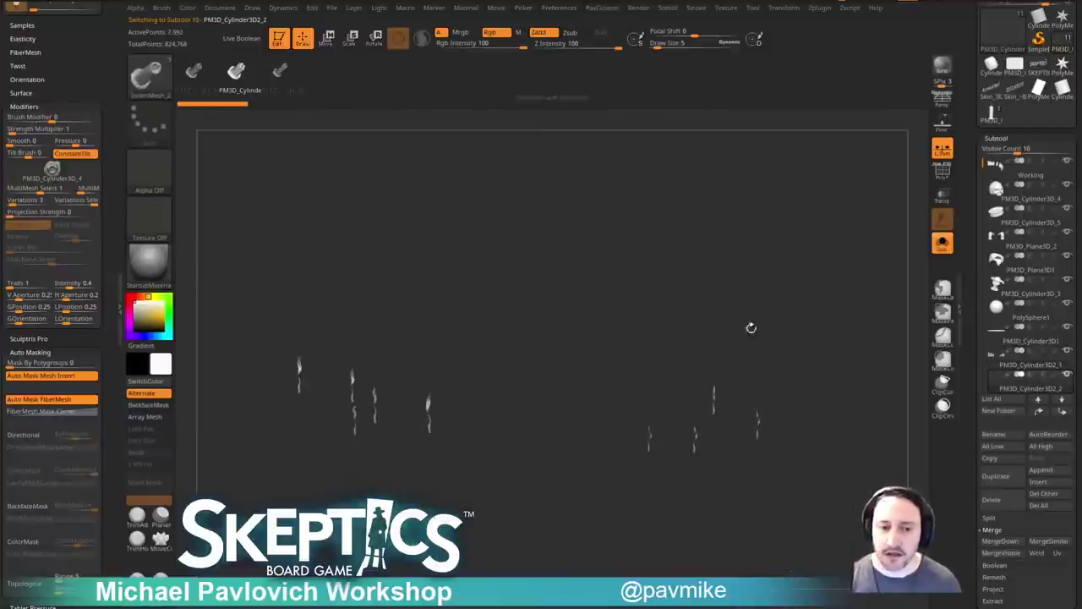
{"action": "left_click", "coordinate": [150, 78], "text": "ctrl+shift"}
{"action": "left_click", "coordinate": [448, 145], "text": "ctrl+shift"}
{"action": "left_click_drag", "start_coordinate": [770, 440], "coordinate": [780, 474], "text": "ctrl+shift"}
{"action": "mouse_move", "coordinate": [717, 412]}
{"action": "left_mouse_down", "text": "ctrl+shift"}
{"action": "mouse_move", "coordinate": [331, 411]}
{"action": "mouse_move", "coordinate": [258, 382]}
{"action": "left_mouse_up", "text": "ctrl+shift"}
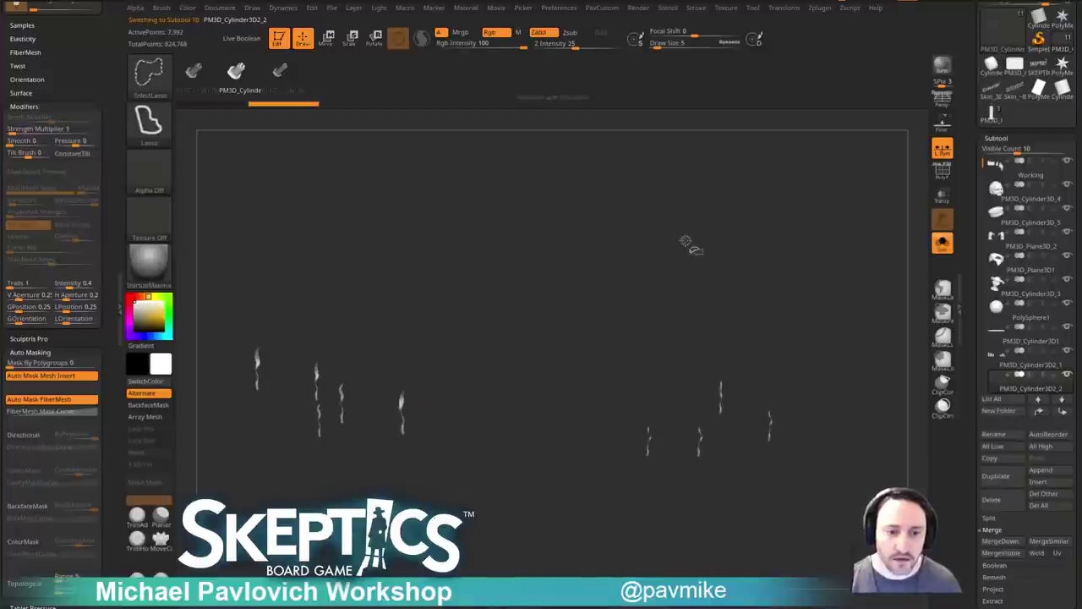
{"action": "key", "text": "ctrl+shift+s"}
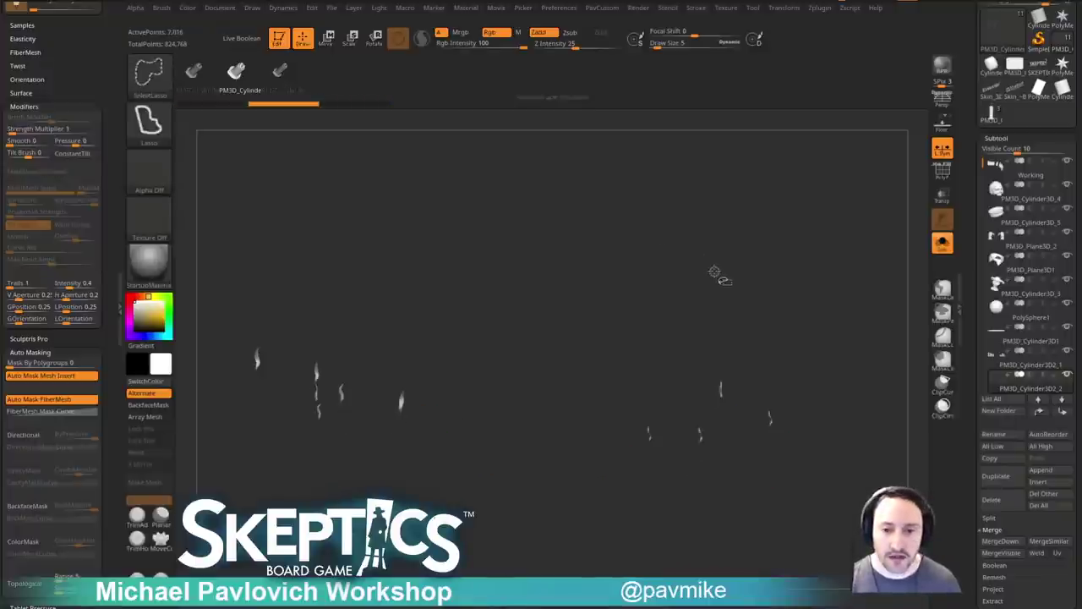
{"action": "left_click_drag", "start_coordinate": [289, 397], "coordinate": [316, 398], "text": "ctrl+alt+shift"}
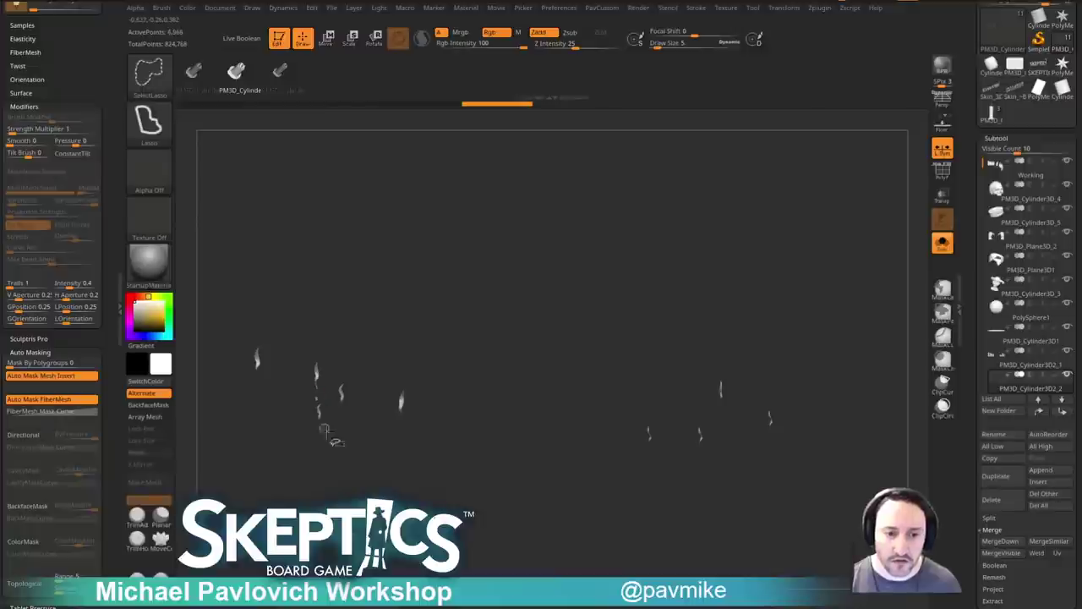
{"action": "mouse_move", "coordinate": [534, 251]}
{"action": "left_mouse_down", "text": "ctrl+shift"}
{"action": "mouse_move", "coordinate": [646, 281]}
{"action": "mouse_move", "coordinate": [807, 266]}
{"action": "left_mouse_up", "text": "ctrl+shift"}
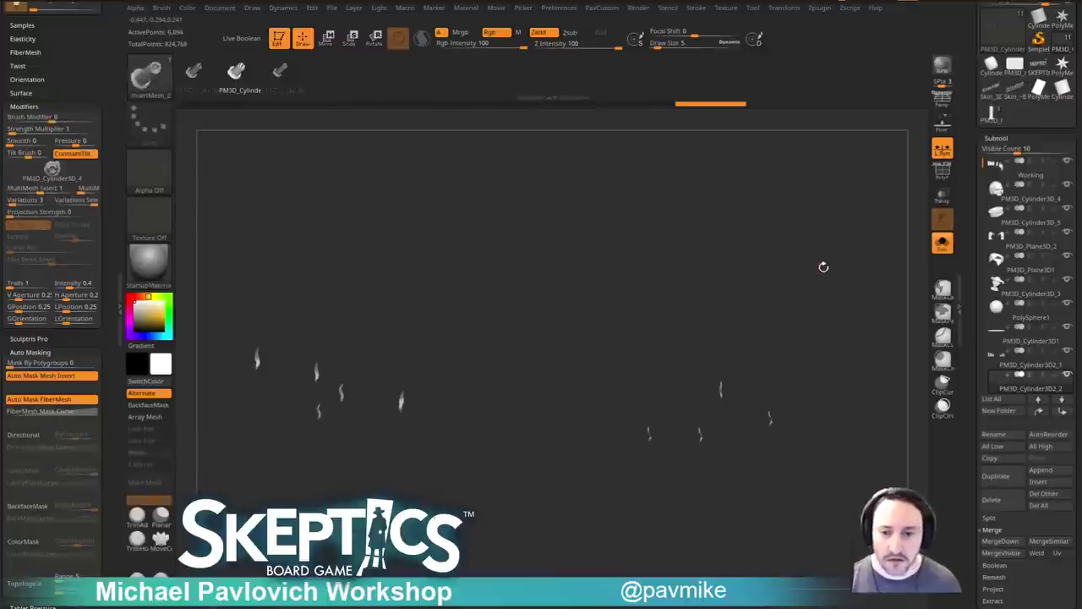
{"action": "key", "text": "2"}
{"action": "left_click", "coordinate": [852, 292]}
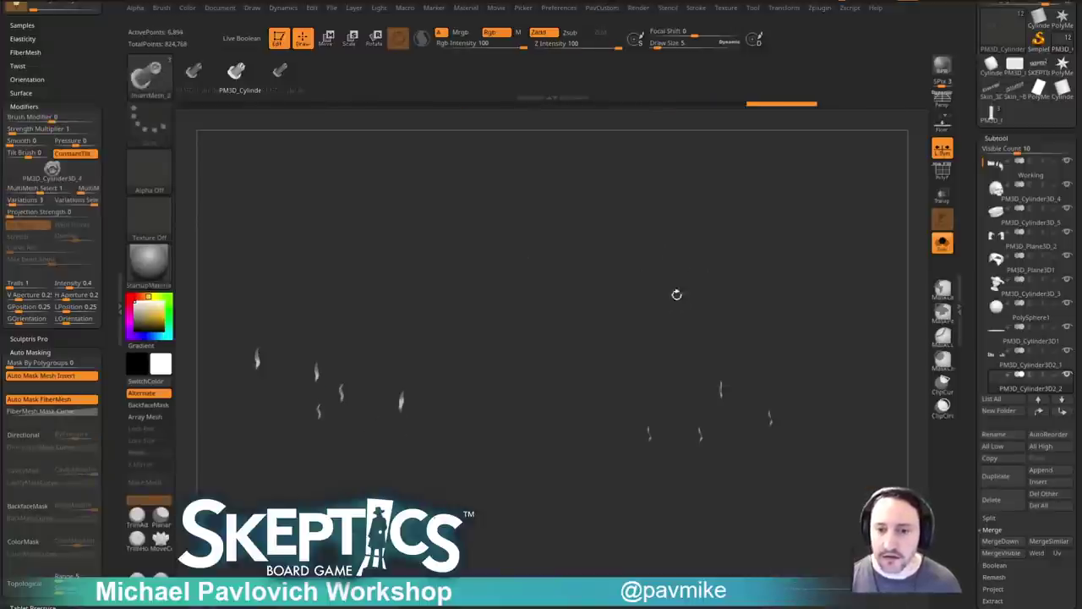
{"action": "left_click", "coordinate": [942, 244]}
{"action": "mouse_move", "coordinate": [778, 267]}
{"action": "left_mouse_down"}
{"action": "mouse_move", "coordinate": [804, 244]}
{"action": "mouse_move", "coordinate": [797, 295]}
{"action": "left_mouse_up"}
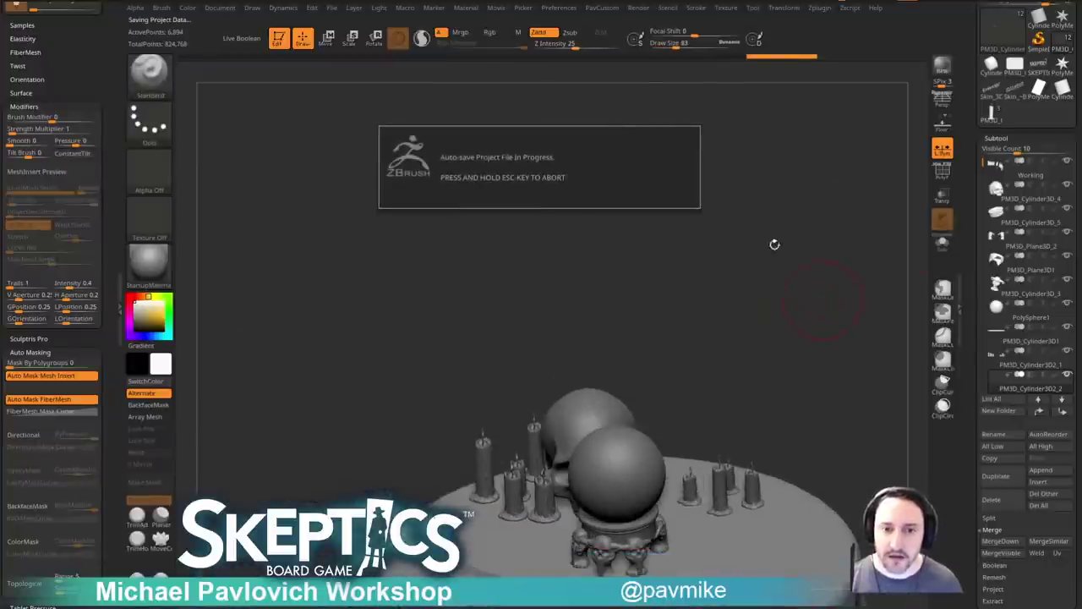
Select the cards on the table and raise them slightly above the tablecloth.
{"action": "key", "text": "s"}
{"action": "mouse_move", "coordinate": [727, 230]}
{"action": "left_mouse_down"}
{"action": "mouse_move", "coordinate": [665, 235]}
{"action": "mouse_move", "coordinate": [817, 282]}
{"action": "mouse_move", "coordinate": [821, 166]}
{"action": "left_mouse_up"}
{"action": "key", "text": "s"}
{"action": "key", "text": "s"}
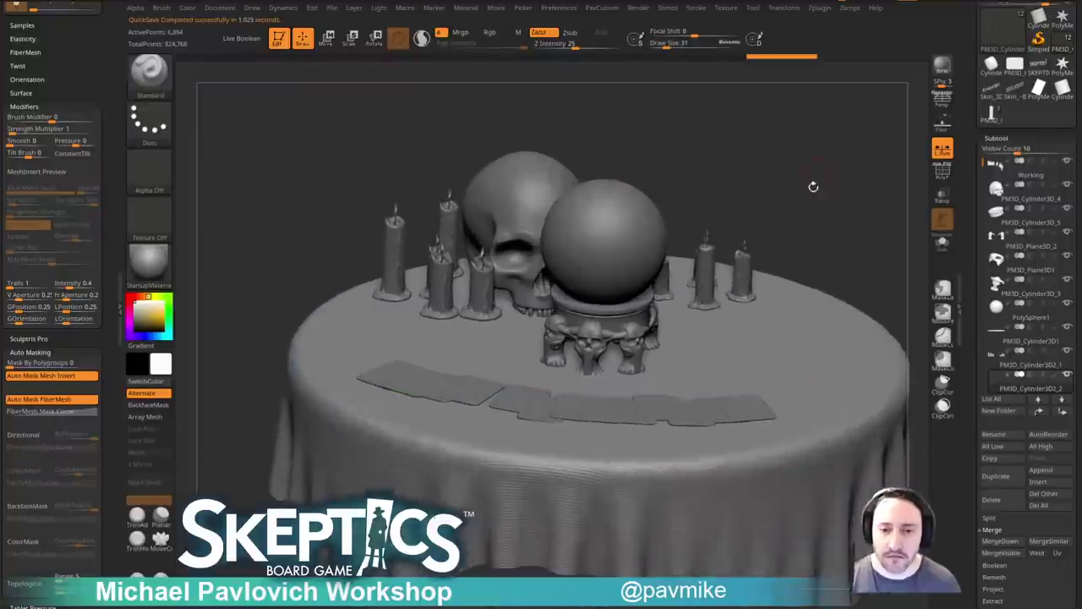
{"action": "left_click", "coordinate": [677, 399], "text": "alt"}
{"action": "left_click_drag", "start_coordinate": [842, 241], "coordinate": [868, 262]}
{"action": "key", "text": "w"}
{"action": "left_click", "coordinate": [578, 339], "text": "alt"}
{"action": "left_click", "coordinate": [550, 338]}
{"action": "left_click_drag", "start_coordinate": [563, 361], "coordinate": [563, 358]}
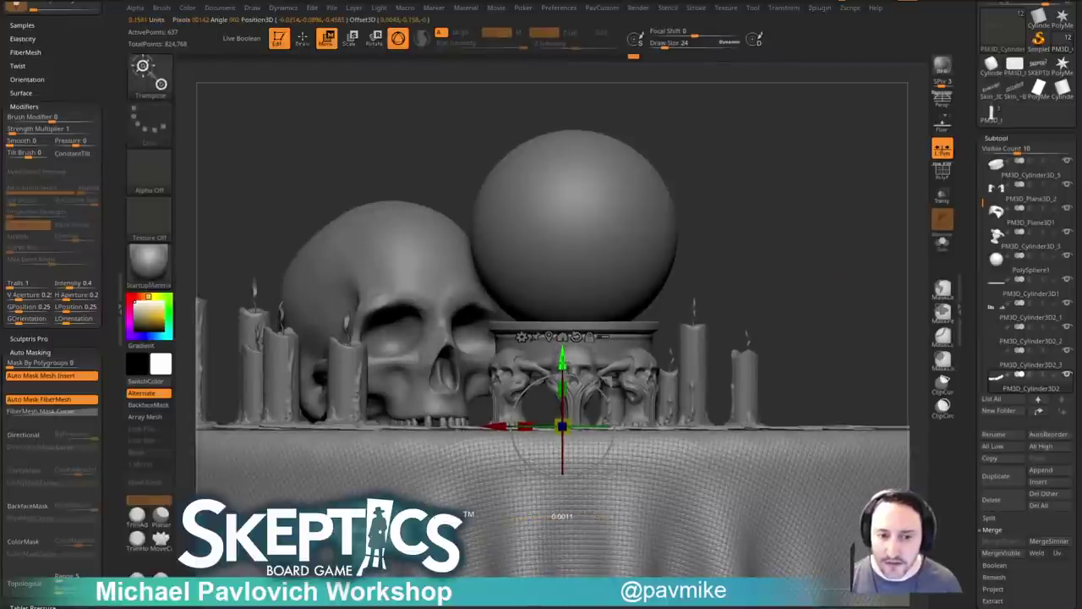
{"action": "key", "text": "q"}
Select the crystal ball and duplicate its subtool.
{"action": "mouse_move", "coordinate": [834, 283]}
{"action": "left_mouse_down", "text": "alt"}
{"action": "mouse_move", "coordinate": [785, 166]}
{"action": "mouse_move", "coordinate": [846, 239]}
{"action": "mouse_move", "coordinate": [854, 321]}
{"action": "mouse_move", "coordinate": [838, 284]}
{"action": "mouse_move", "coordinate": [875, 288]}
{"action": "left_mouse_up", "text": "alt"}
{"action": "key", "text": "s"}
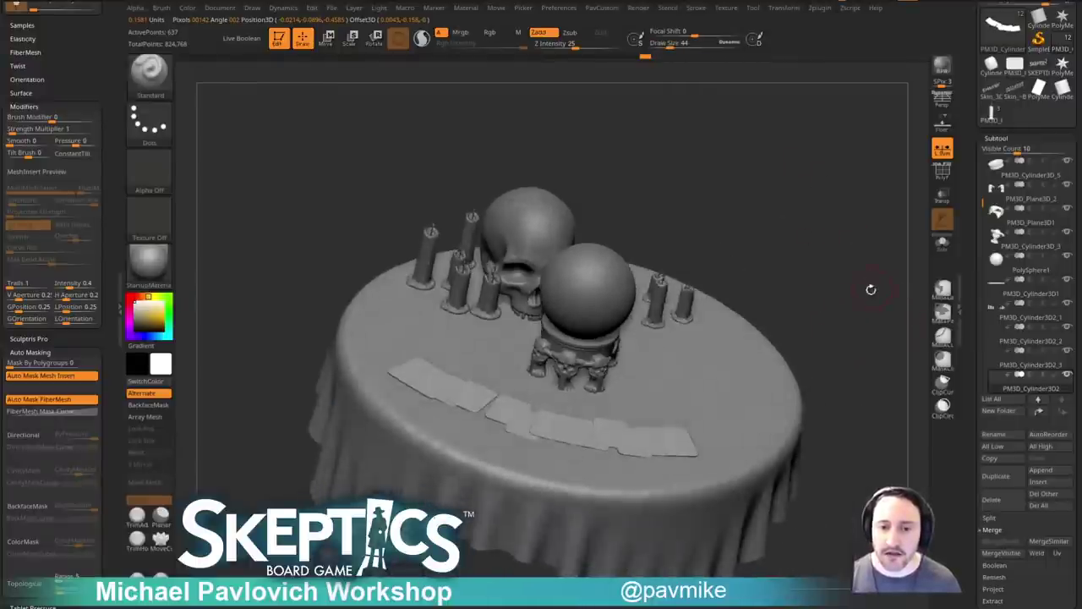
{"action": "key", "text": "s"}
{"action": "left_click", "coordinate": [732, 242]}
{"action": "left_click", "coordinate": [590, 287], "text": "alt"}
{"action": "mouse_move", "coordinate": [717, 241]}
{"action": "left_mouse_down", "text": "alt"}
{"action": "mouse_move", "coordinate": [772, 253]}
{"action": "mouse_move", "coordinate": [870, 245]}
{"action": "left_mouse_up", "text": "alt"}
{"action": "left_click", "coordinate": [994, 476]}
Solo the duplicated sphere, scale it uniformly to about 0.78 to form an inner ball, and show the whole scene again.
{"action": "left_click_drag", "start_coordinate": [888, 309], "coordinate": [799, 230]}
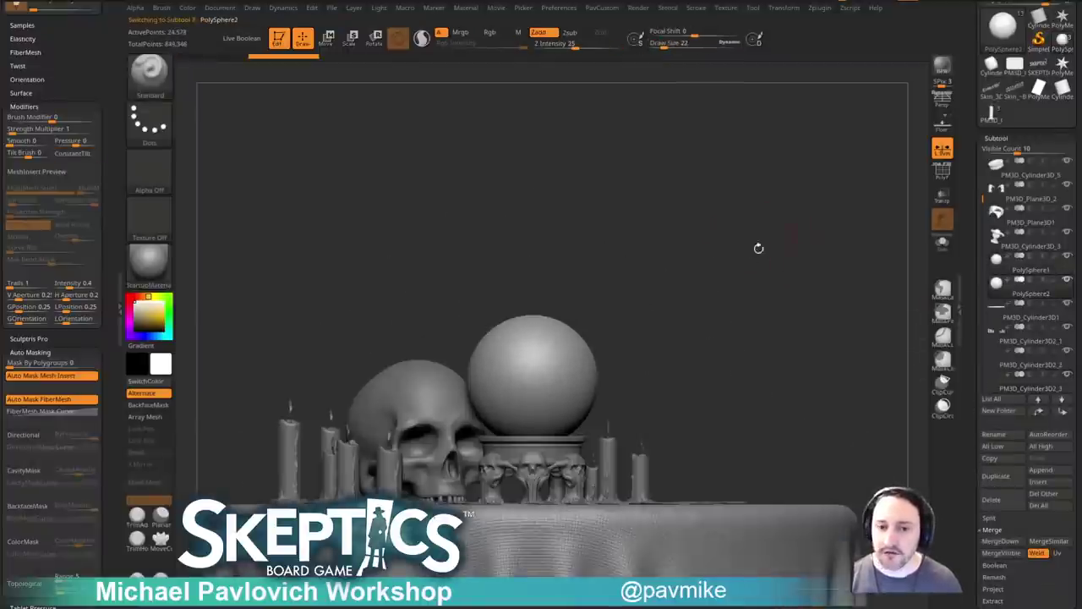
{"action": "left_click", "coordinate": [943, 242]}
{"action": "left_click", "coordinate": [942, 196]}
{"action": "key", "text": "w"}
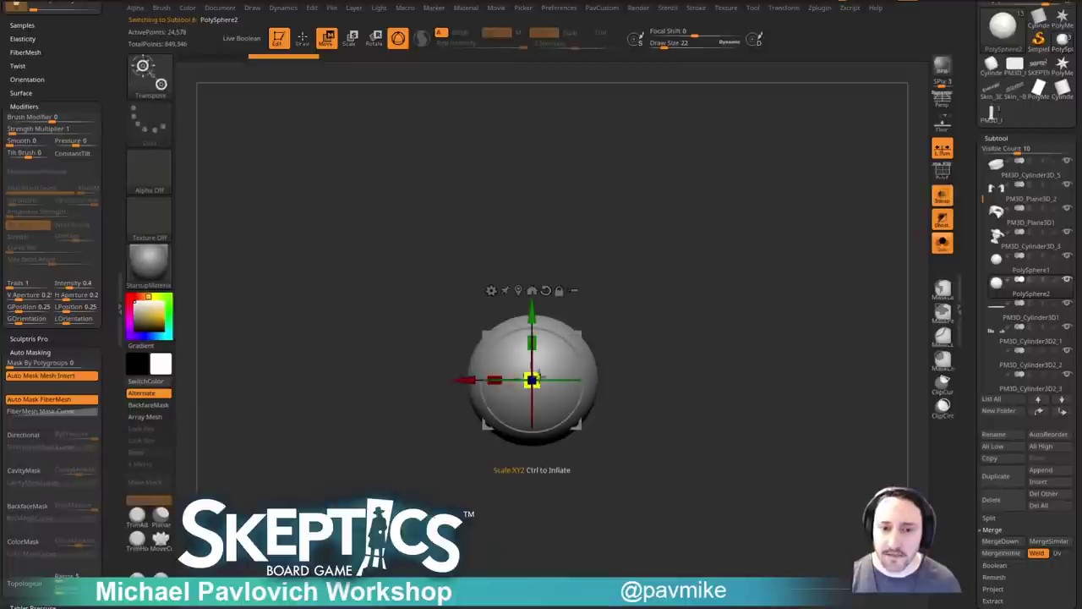
{"action": "mouse_move", "coordinate": [525, 381]}
{"action": "left_mouse_down"}
{"action": "mouse_move", "coordinate": [502, 383]}
{"action": "mouse_move", "coordinate": [527, 377]}
{"action": "mouse_move", "coordinate": [517, 379]}
{"action": "left_mouse_up"}
{"action": "key", "text": "ctrl+z"}
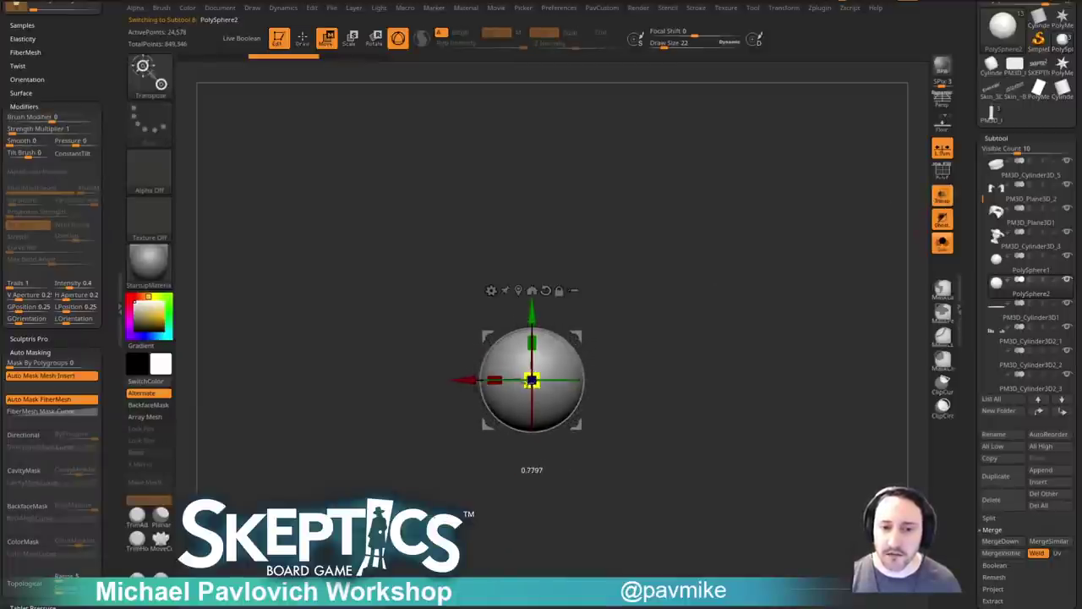
{"action": "key", "text": "q"}
{"action": "left_click", "coordinate": [939, 251]}
{"action": "left_click", "coordinate": [940, 198]}
{"action": "mouse_move", "coordinate": [799, 313]}
{"action": "right_mouse_down", "text": "ctrl"}
{"action": "mouse_move", "coordinate": [802, 278]}
{"action": "mouse_move", "coordinate": [809, 311]}
{"action": "right_mouse_up", "text": "ctrl"}
{"action": "key", "text": "s"}
{"action": "mouse_move", "coordinate": [810, 308]}
{"action": "left_mouse_down"}
{"action": "mouse_move", "coordinate": [811, 293]}
{"action": "mouse_move", "coordinate": [821, 310]}
{"action": "mouse_move", "coordinate": [801, 250]}
{"action": "left_mouse_up"}
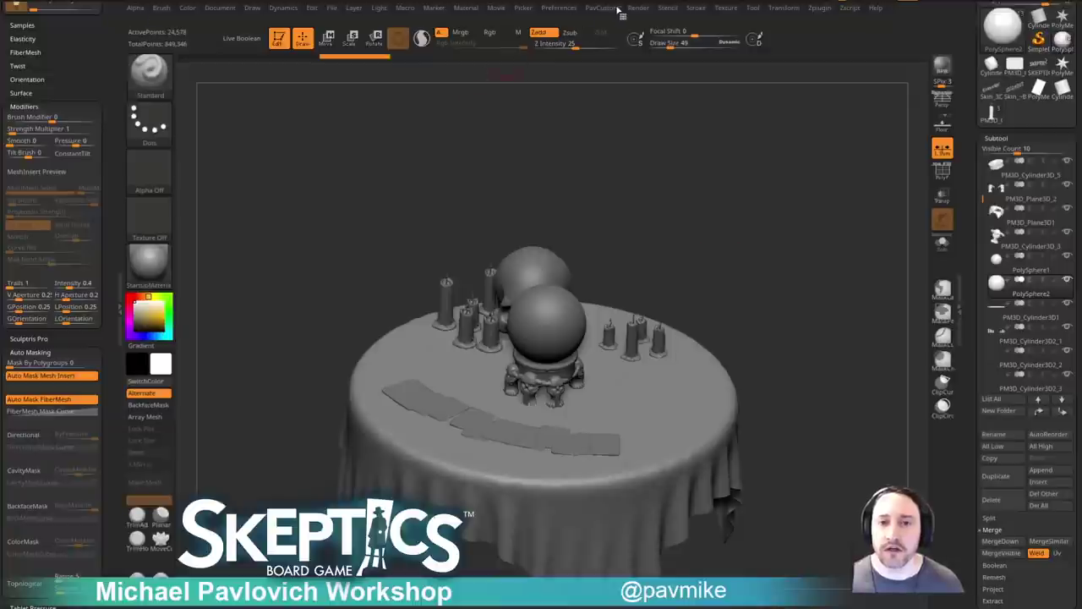
Quick-save the project and enable KeyShot as the external renderer.
{"action": "left_click", "coordinate": [821, 1]}
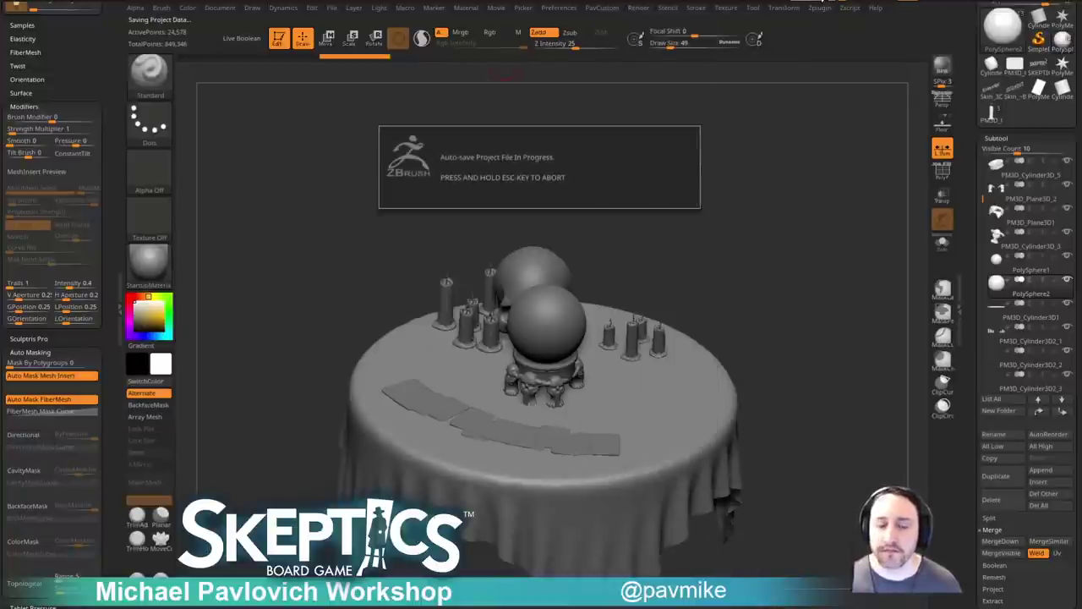
{"action": "left_click", "coordinate": [638, 8]}
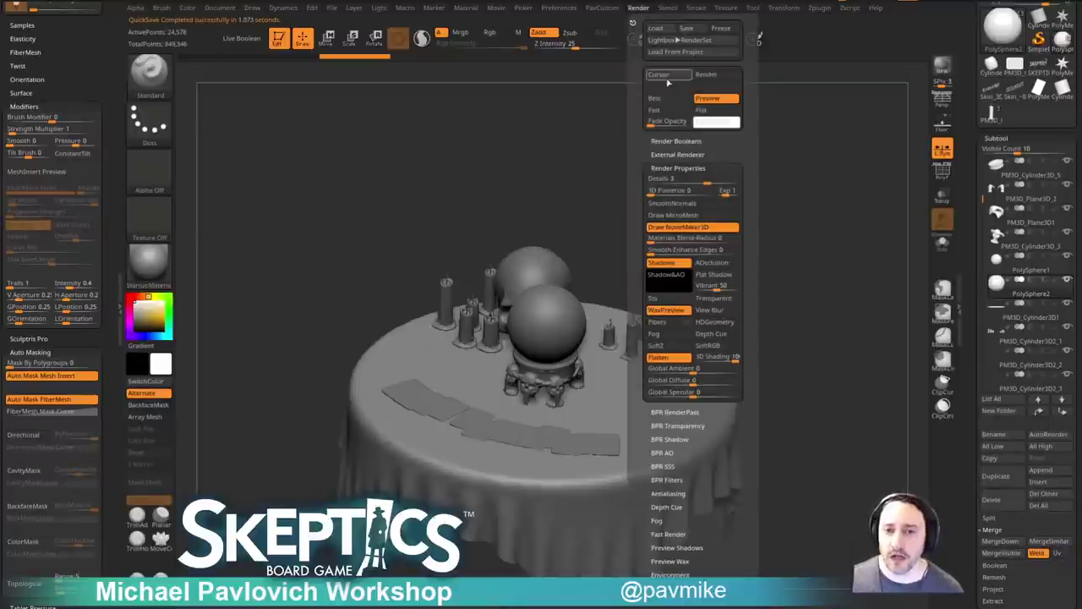
{"action": "left_click", "coordinate": [665, 154]}
{"action": "left_click", "coordinate": [665, 167]}
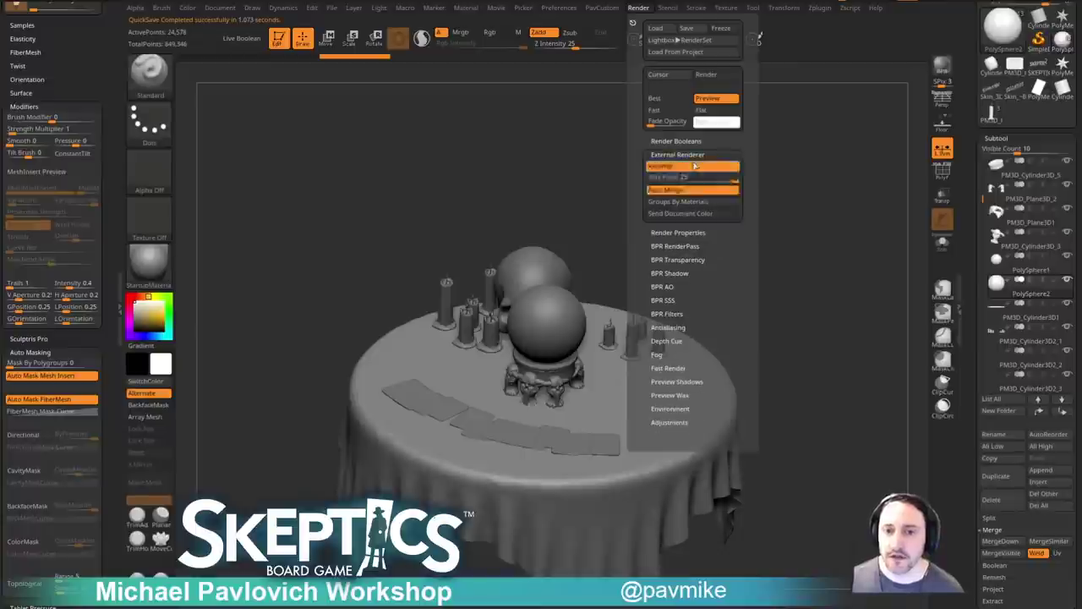
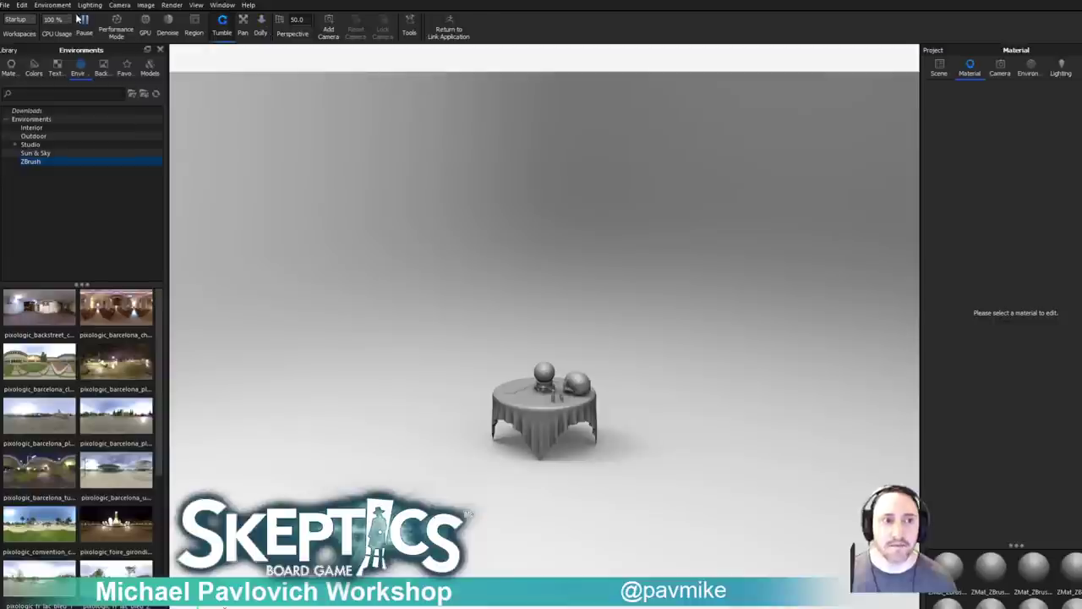
Close the KeyShot scene without saving its changes.
{"action": "left_click", "coordinate": [1081, 0]}
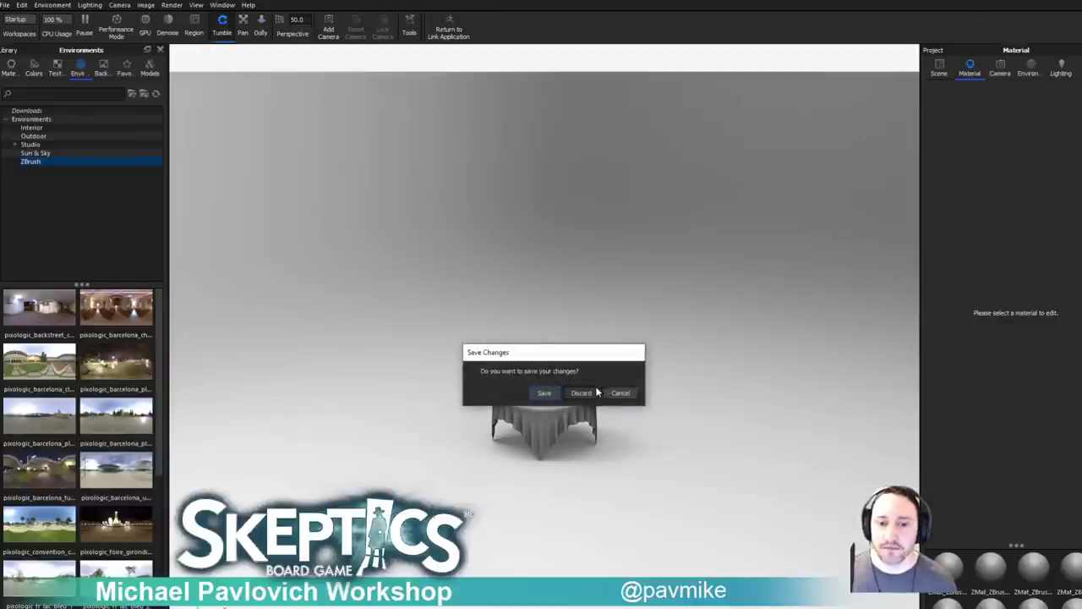
{"action": "left_click", "coordinate": [594, 392]}
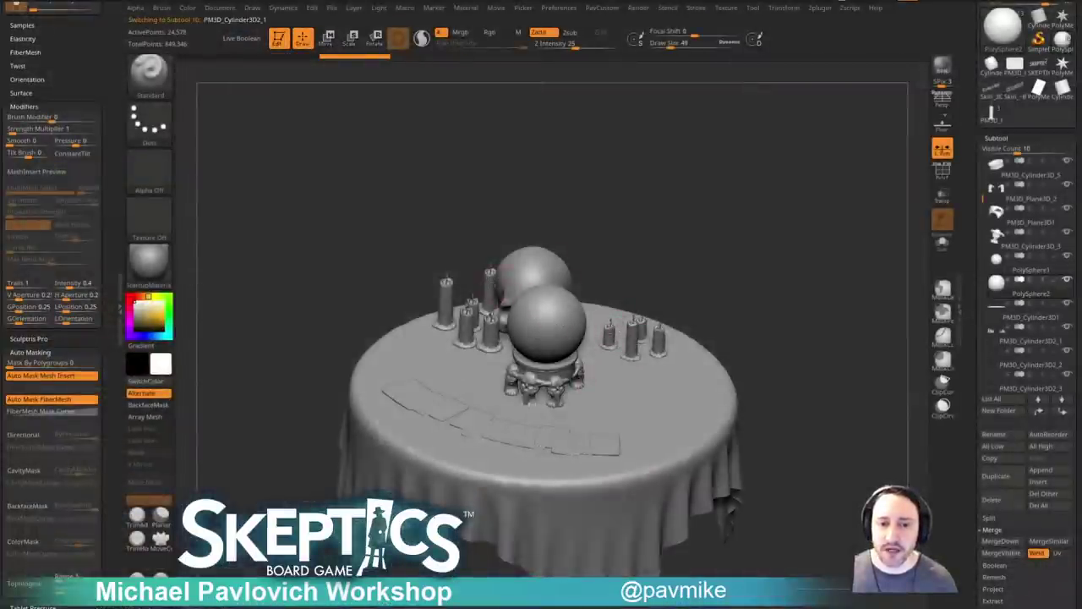
Select the skull subtool and choose the InsertMesh_2 candle brush.
{"action": "left_click_drag", "start_coordinate": [856, 219], "coordinate": [977, 263]}
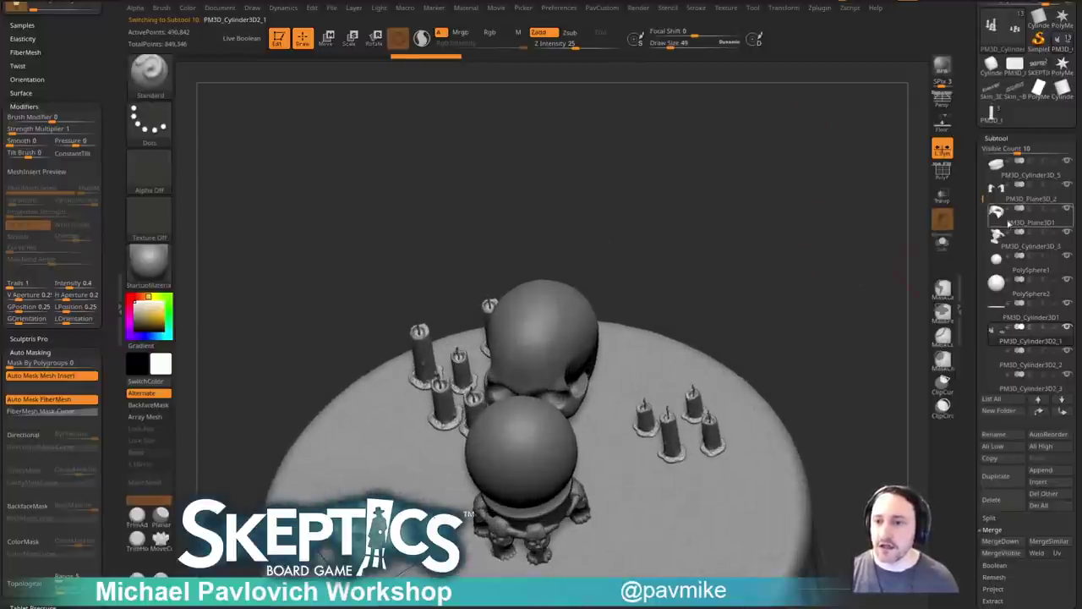
{"action": "left_click_drag", "start_coordinate": [982, 200], "coordinate": [976, 141]}
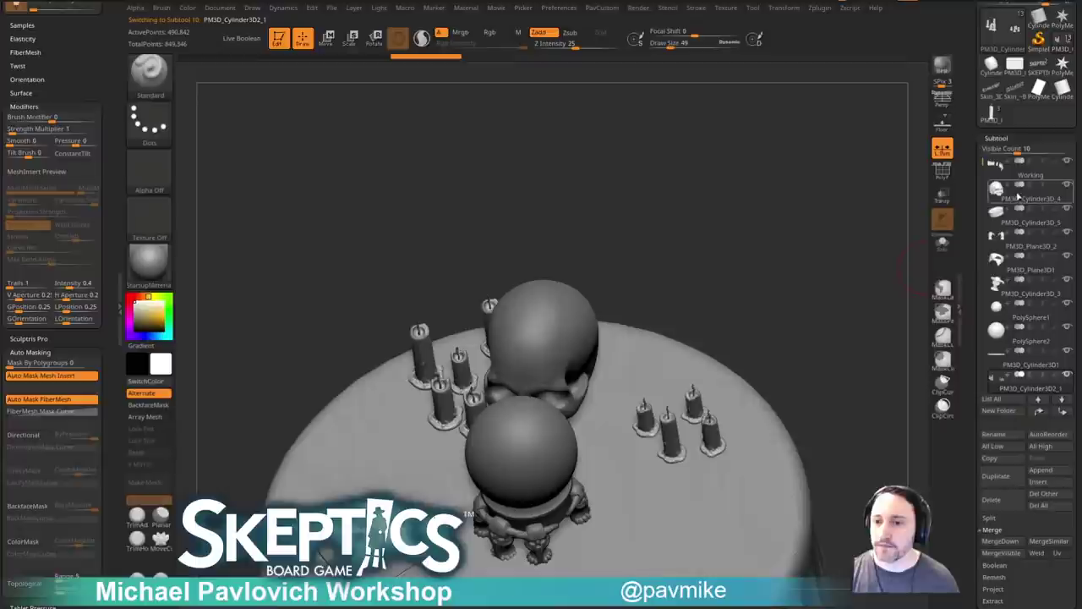
{"action": "left_click", "coordinate": [1019, 191]}
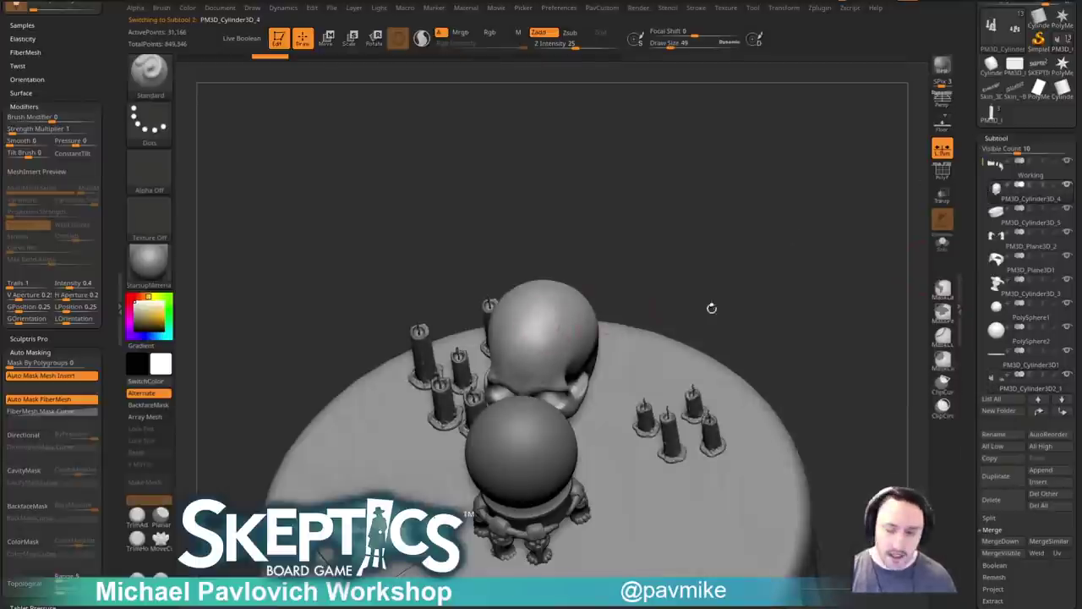
{"action": "left_click_drag", "start_coordinate": [972, 366], "coordinate": [975, 257]}
{"action": "left_click", "coordinate": [998, 267]}
{"action": "left_click_drag", "start_coordinate": [773, 230], "coordinate": [832, 244]}
{"action": "key", "text": "F1"}
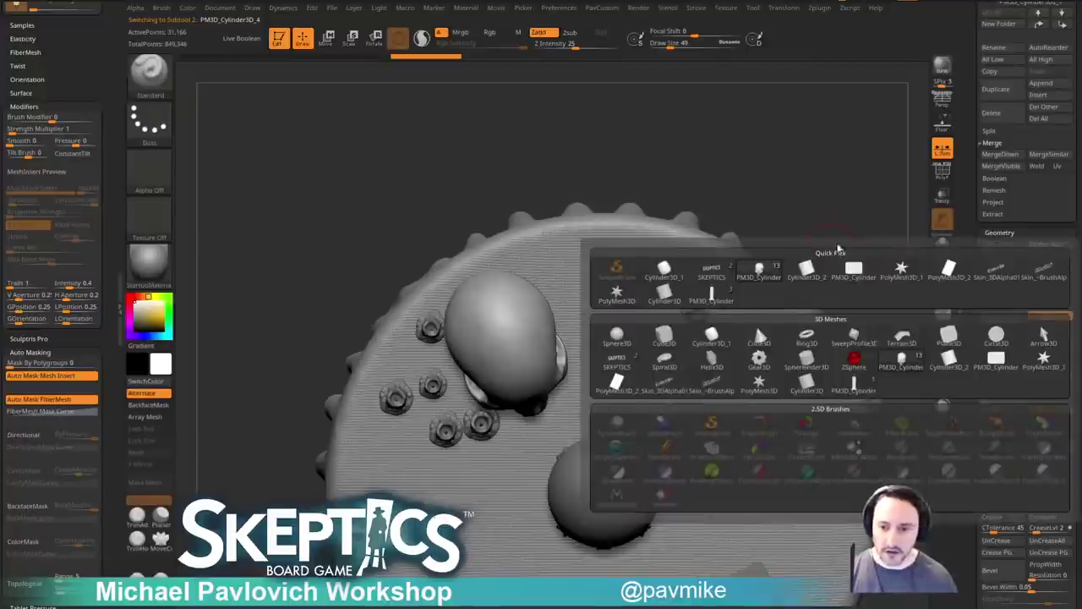
{"action": "key", "text": "b"}
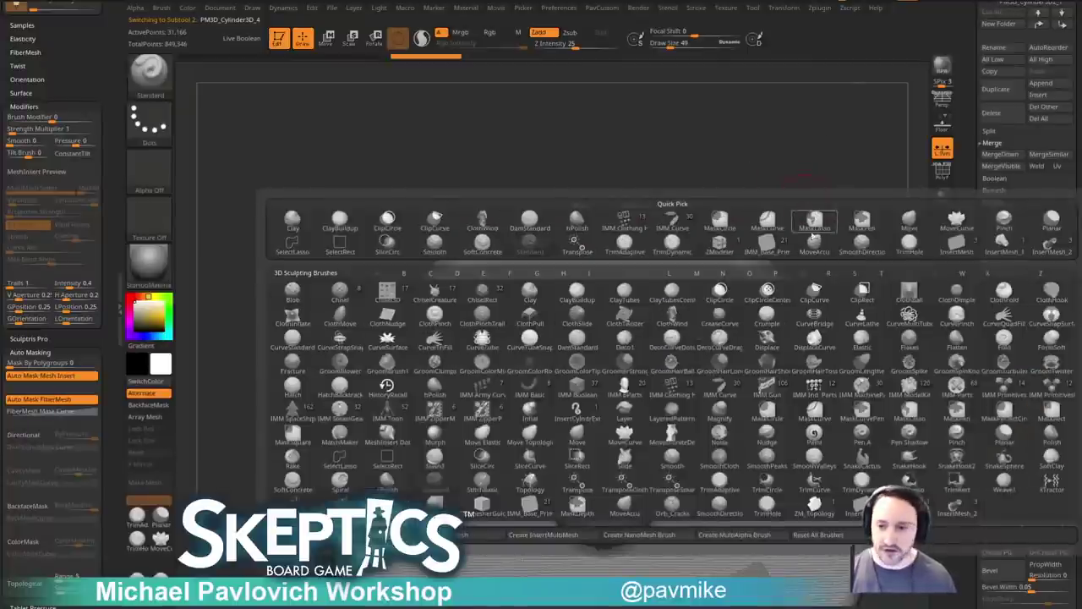
{"action": "mouse_move", "coordinate": [953, 514]}
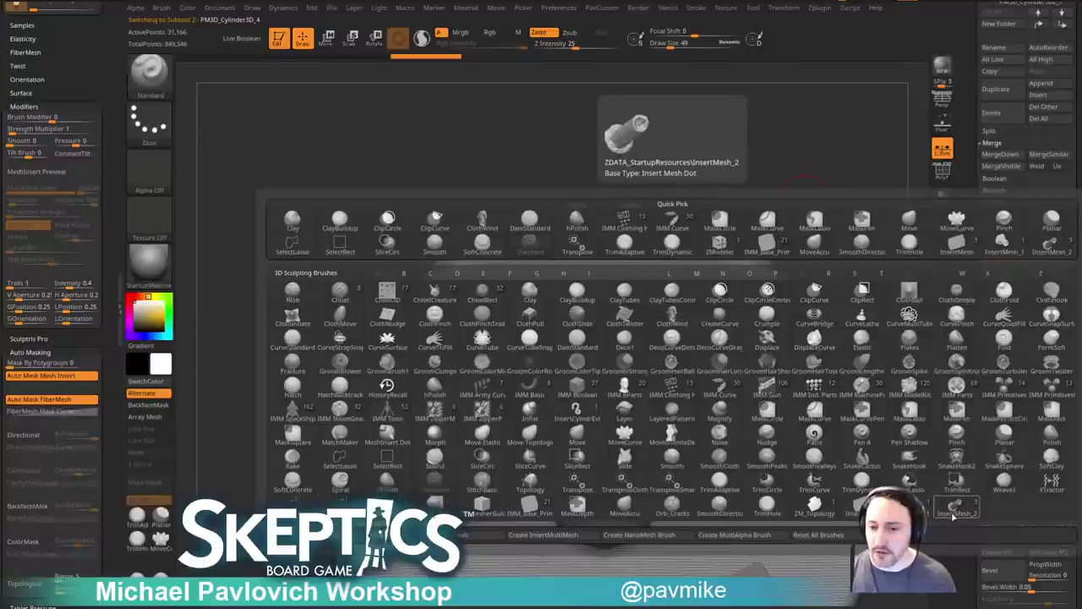
{"action": "left_click", "coordinate": [954, 512]}
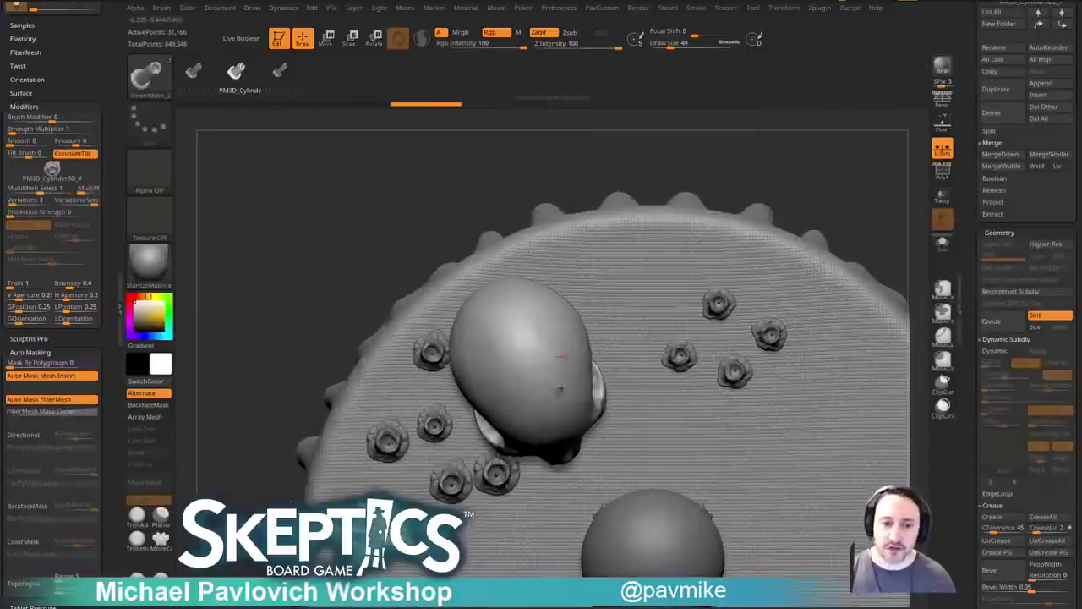
Try to insert a candle on top of the skull with the current orientation setting.
{"action": "left_click_drag", "start_coordinate": [520, 351], "coordinate": [554, 395]}
{"action": "left_click_drag", "start_coordinate": [861, 242], "coordinate": [821, 242]}
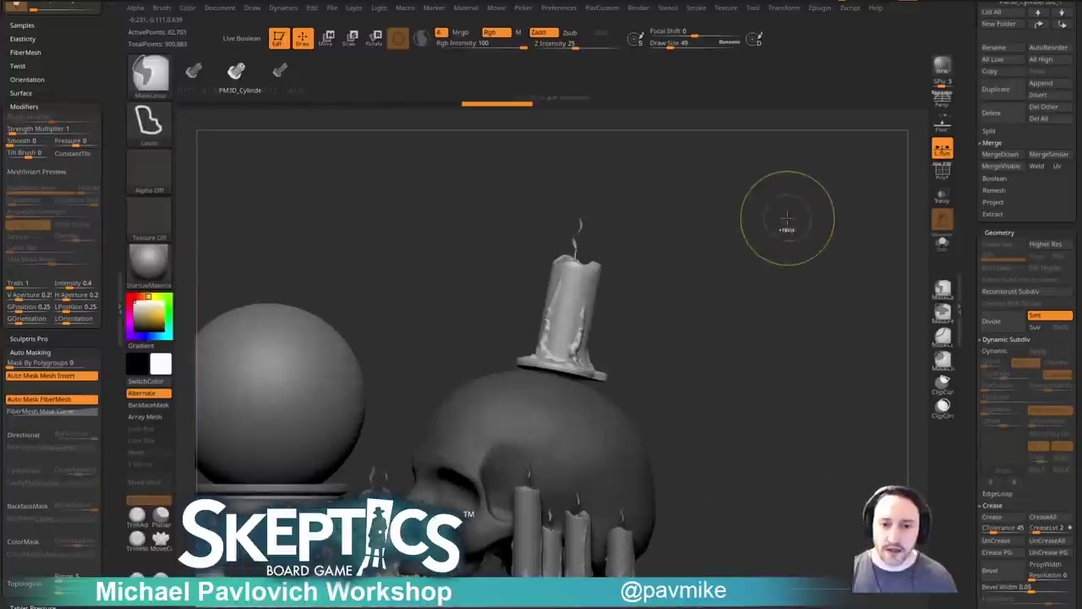
{"action": "key", "text": "ctrl+z"}
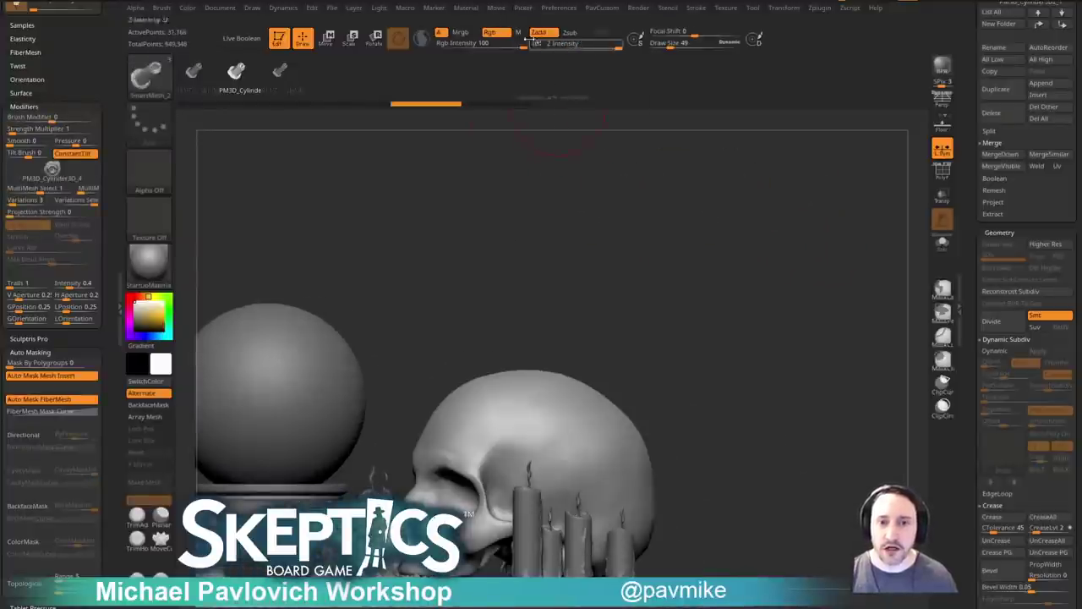
Set the picker orientation to Once Ori and insert a candle upright on the crown of the skull.
{"action": "left_click", "coordinate": [524, 8]}
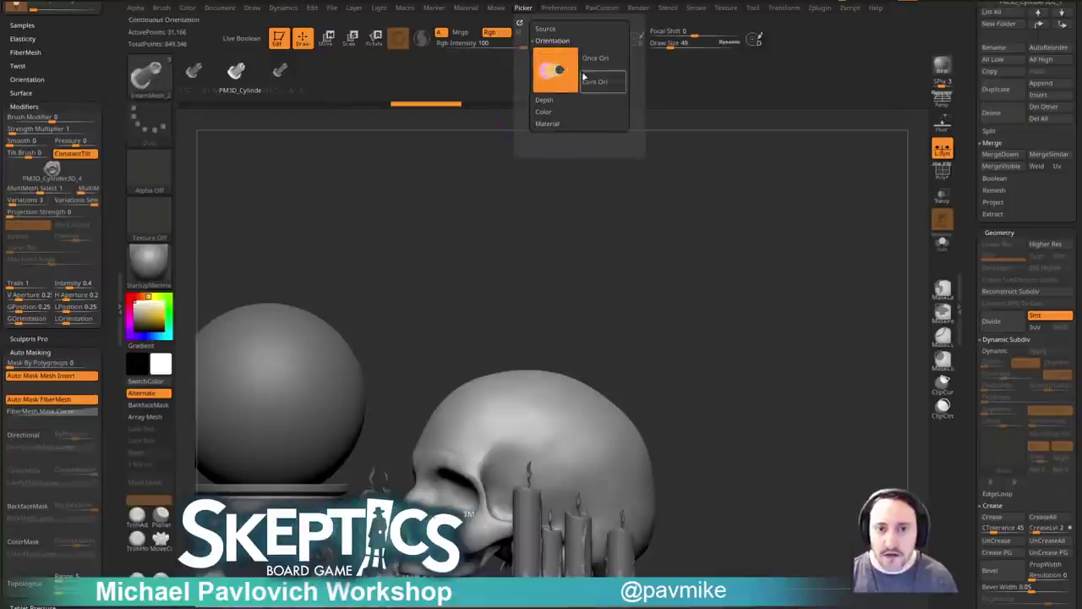
{"action": "left_click", "coordinate": [584, 61]}
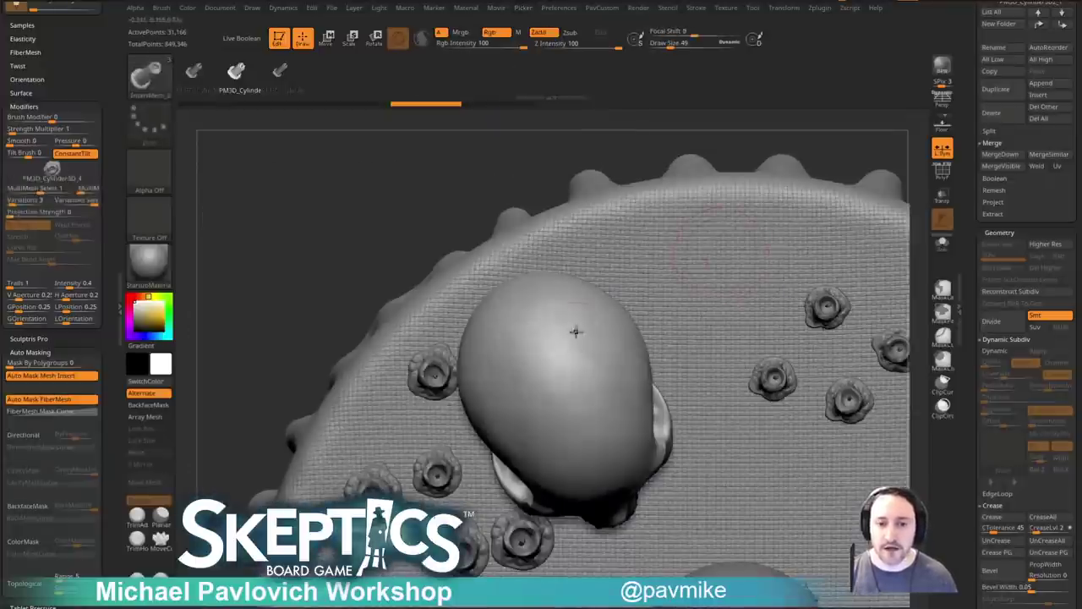
{"action": "left_click_drag", "start_coordinate": [558, 382], "coordinate": [572, 407]}
{"action": "left_click_drag", "start_coordinate": [771, 169], "coordinate": [776, 135]}
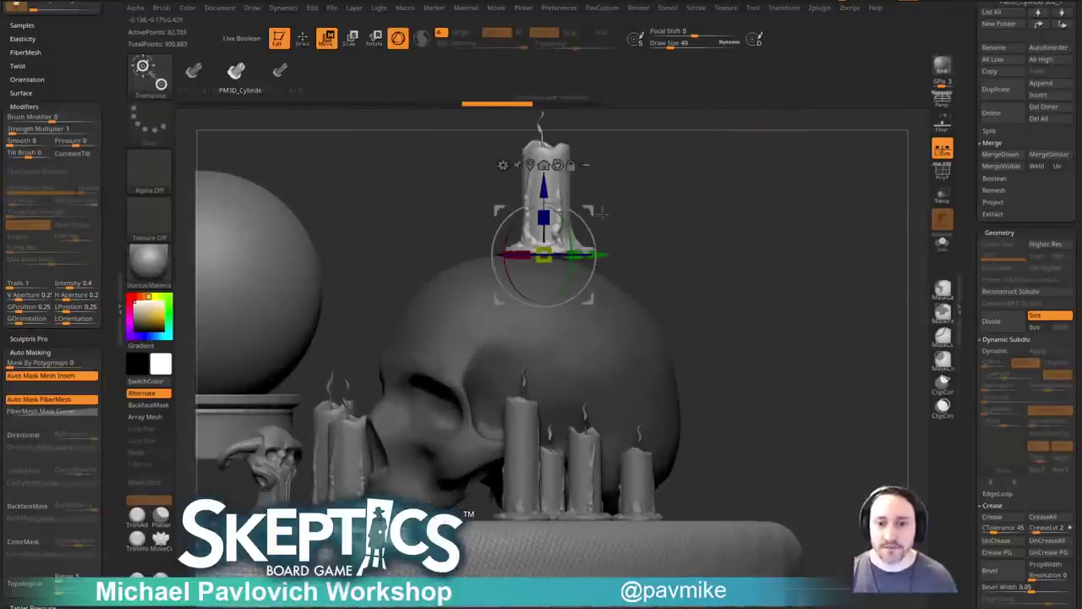
Reposition the inserted candle so its wax base sits on the crown of the skull.
{"action": "mouse_move", "coordinate": [592, 210]}
{"action": "left_mouse_down"}
{"action": "mouse_move", "coordinate": [563, 200]}
{"action": "mouse_move", "coordinate": [566, 210]}
{"action": "left_mouse_up"}
{"action": "key", "text": "q"}
{"action": "mouse_move", "coordinate": [662, 203]}
{"action": "left_mouse_down"}
{"action": "mouse_move", "coordinate": [728, 256]}
{"action": "mouse_move", "coordinate": [722, 241]}
{"action": "left_mouse_up"}
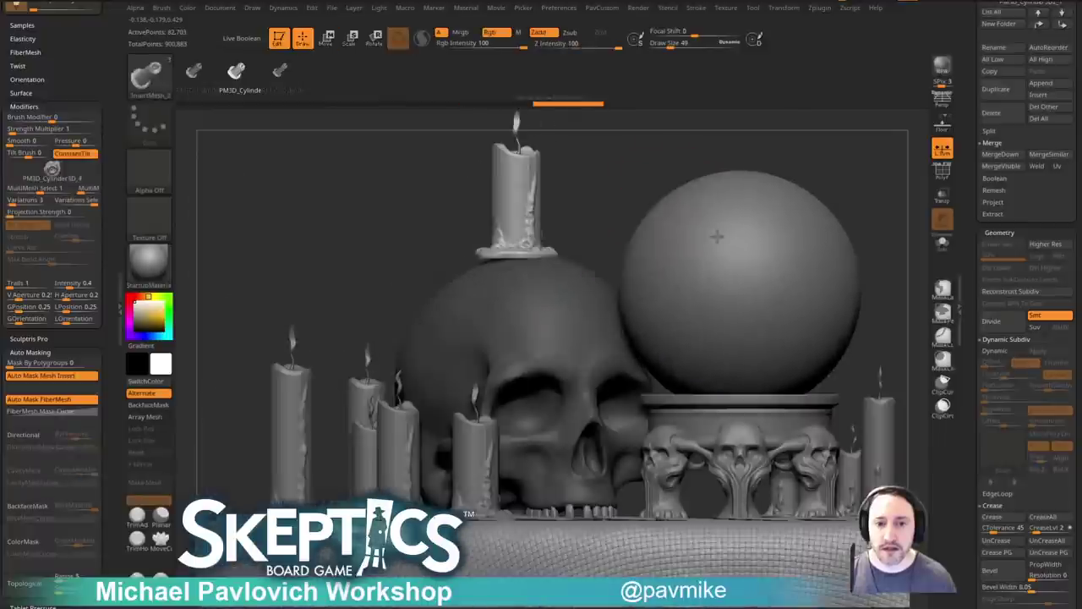
{"action": "key", "text": "w"}
{"action": "left_click_drag", "start_coordinate": [596, 189], "coordinate": [572, 212], "text": "shift"}
{"action": "key", "text": "q"}
Split the masked skull from the inserted candle so they are separate subtools.
{"action": "left_click_drag", "start_coordinate": [725, 163], "coordinate": [693, 242]}
{"action": "key", "text": "2"}
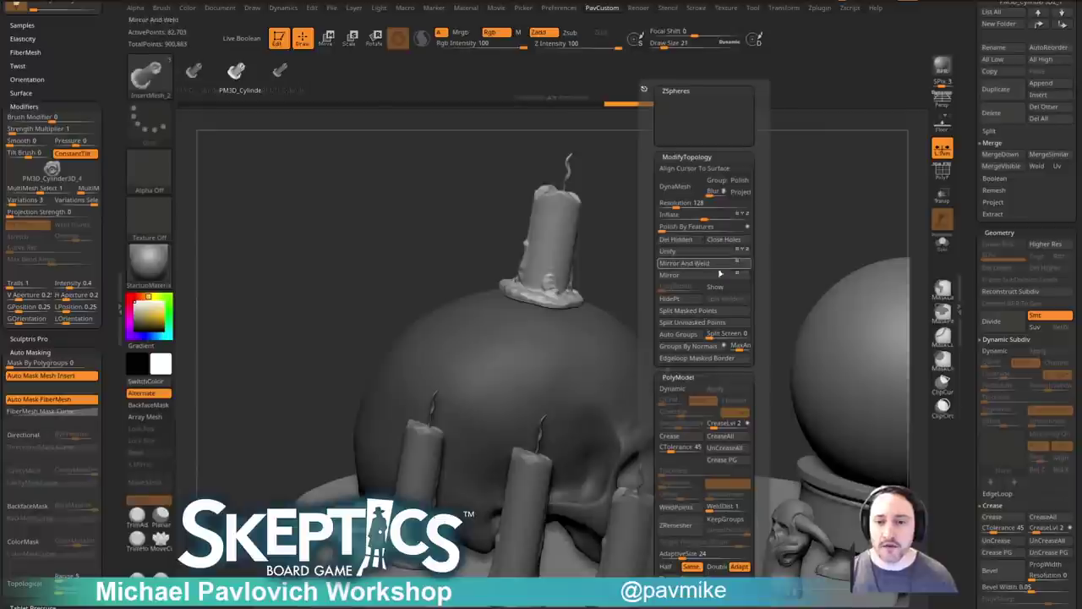
{"action": "left_click", "coordinate": [704, 312]}
{"action": "left_click_drag", "start_coordinate": [761, 220], "coordinate": [774, 321]}
Hide the wick of the skull candle and split it off as its own subtool.
{"action": "key", "text": "ctrl+shift"}
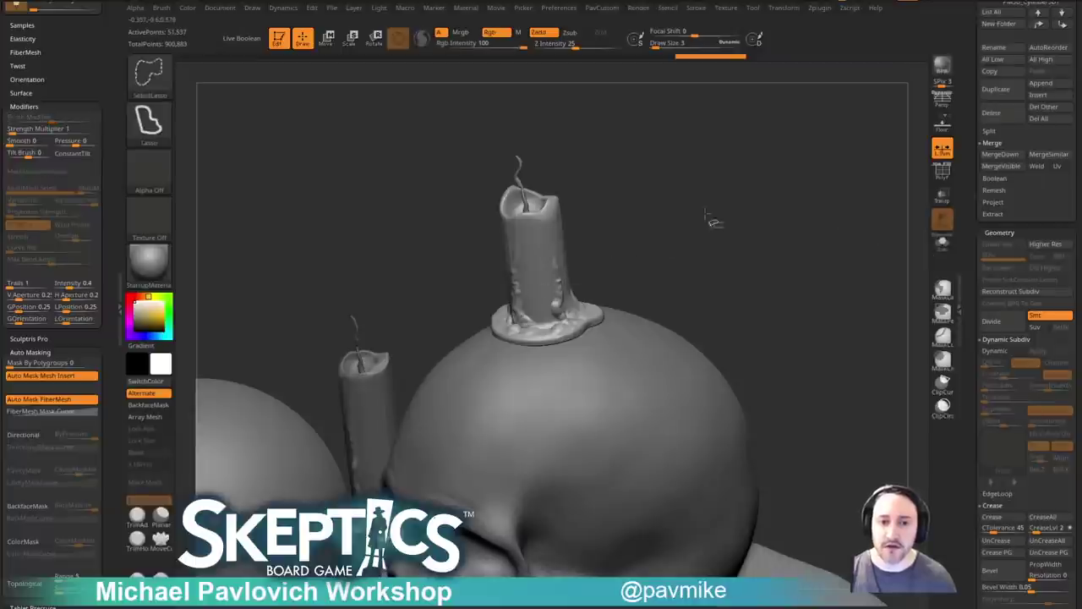
{"action": "left_click_drag", "start_coordinate": [594, 245], "coordinate": [651, 267], "text": "ctrl+shift"}
{"action": "key", "text": "ctrl+shift+a"}
{"action": "key", "text": "2"}
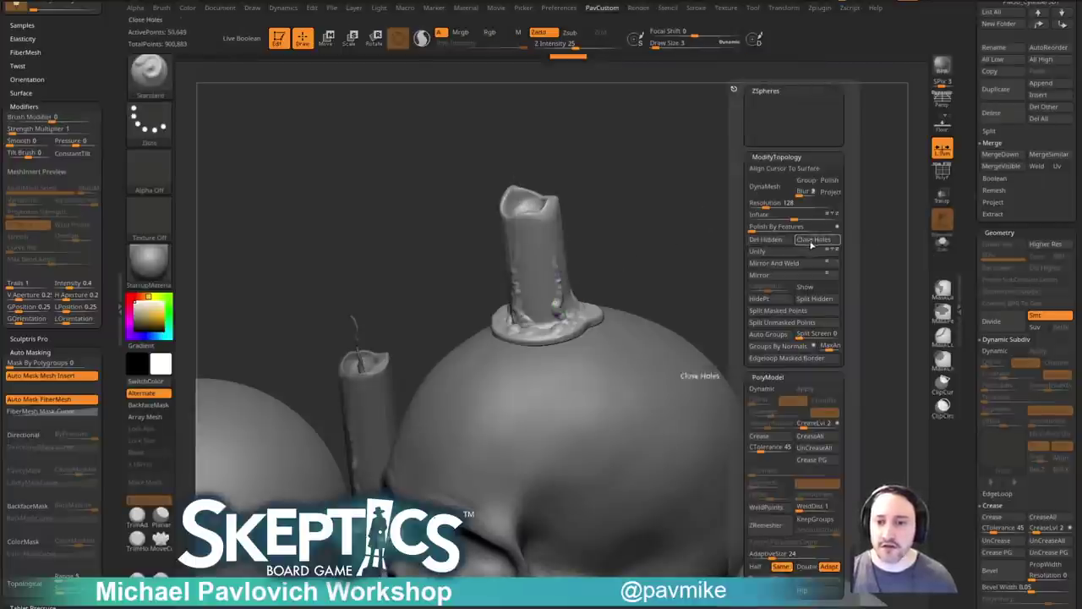
{"action": "mouse_move", "coordinate": [727, 279]}
{"action": "left_mouse_down"}
{"action": "mouse_move", "coordinate": [698, 244]}
{"action": "mouse_move", "coordinate": [722, 261]}
{"action": "left_mouse_up"}
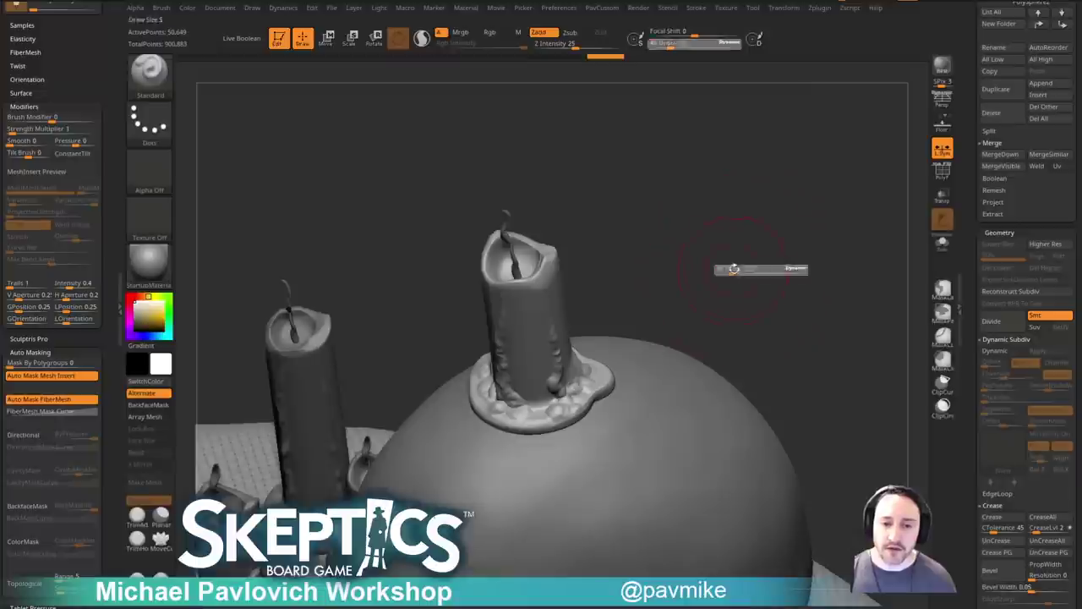
Solo the skull candle, hide its melted wax base with lasso selections, and split the base into its own subtool.
{"action": "mouse_move", "coordinate": [721, 200]}
{"action": "left_mouse_down"}
{"action": "mouse_move", "coordinate": [748, 247]}
{"action": "mouse_move", "coordinate": [791, 244]}
{"action": "left_mouse_up"}
{"action": "key", "text": "ctrl+shift"}
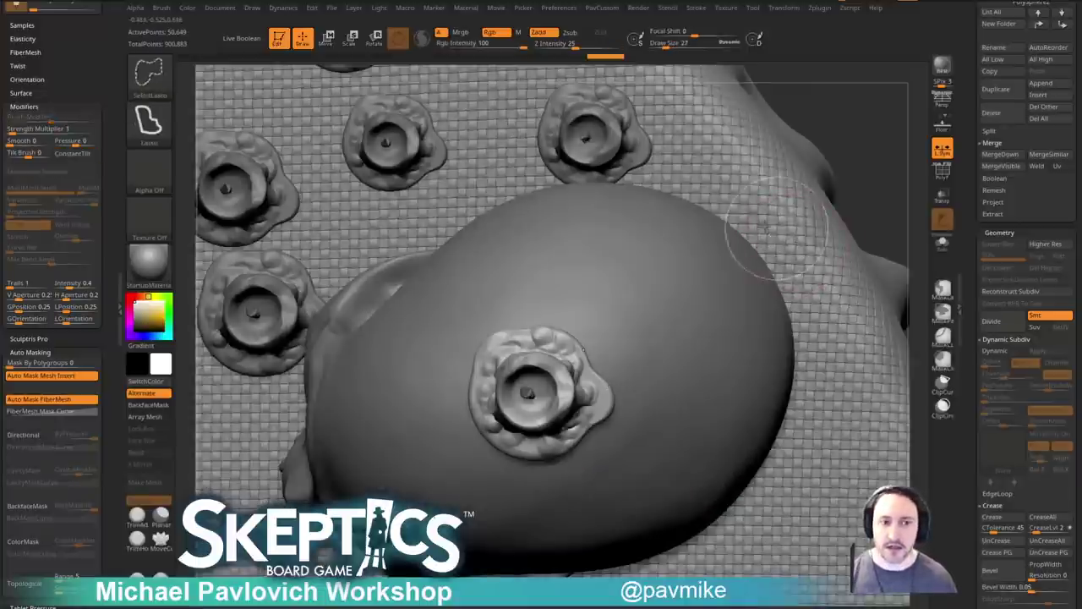
{"action": "mouse_move", "coordinate": [644, 342]}
{"action": "left_mouse_down", "text": "ctrl+shift"}
{"action": "mouse_move", "coordinate": [577, 307]}
{"action": "mouse_move", "coordinate": [535, 324]}
{"action": "mouse_move", "coordinate": [585, 399]}
{"action": "left_mouse_up", "text": "ctrl+shift"}
{"action": "mouse_move", "coordinate": [550, 435]}
{"action": "left_mouse_down", "text": "ctrl+alt+shift"}
{"action": "mouse_move", "coordinate": [494, 422]}
{"action": "mouse_move", "coordinate": [480, 381]}
{"action": "mouse_move", "coordinate": [545, 309]}
{"action": "mouse_move", "coordinate": [430, 454]}
{"action": "mouse_move", "coordinate": [630, 414]}
{"action": "left_mouse_up", "text": "ctrl+alt+shift"}
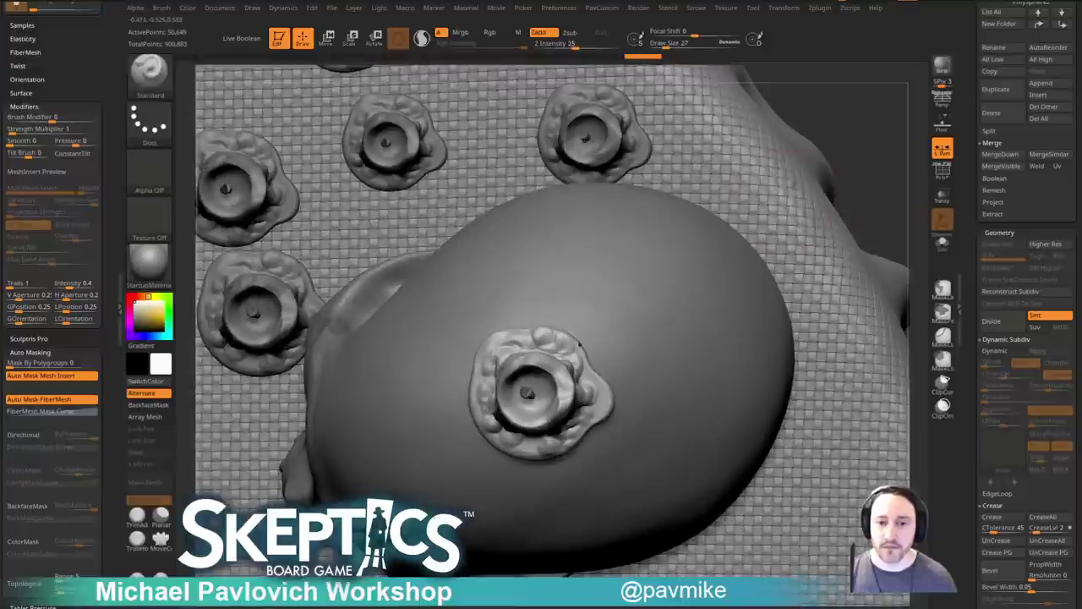
{"action": "left_click", "coordinate": [943, 244]}
{"action": "mouse_move", "coordinate": [653, 332]}
{"action": "left_mouse_down", "text": "ctrl+shift"}
{"action": "mouse_move", "coordinate": [546, 336]}
{"action": "mouse_move", "coordinate": [587, 403]}
{"action": "mouse_move", "coordinate": [715, 442]}
{"action": "mouse_move", "coordinate": [723, 423]}
{"action": "left_mouse_up", "text": "ctrl+shift"}
{"action": "mouse_move", "coordinate": [613, 484]}
{"action": "left_mouse_down", "text": "ctrl+alt+shift"}
{"action": "mouse_move", "coordinate": [612, 465]}
{"action": "mouse_move", "coordinate": [554, 438]}
{"action": "mouse_move", "coordinate": [485, 427]}
{"action": "mouse_move", "coordinate": [474, 476]}
{"action": "left_mouse_up", "text": "ctrl+alt+shift"}
{"action": "mouse_move", "coordinate": [439, 394]}
{"action": "left_mouse_down", "text": "ctrl+alt+shift"}
{"action": "mouse_move", "coordinate": [462, 449]}
{"action": "mouse_move", "coordinate": [497, 357]}
{"action": "mouse_move", "coordinate": [560, 343]}
{"action": "mouse_move", "coordinate": [448, 322]}
{"action": "left_mouse_up", "text": "ctrl+alt+shift"}
{"action": "mouse_move", "coordinate": [701, 419]}
{"action": "left_mouse_down"}
{"action": "mouse_move", "coordinate": [740, 275]}
{"action": "mouse_move", "coordinate": [757, 274]}
{"action": "mouse_move", "coordinate": [746, 260]}
{"action": "left_mouse_up"}
{"action": "key", "text": "3"}
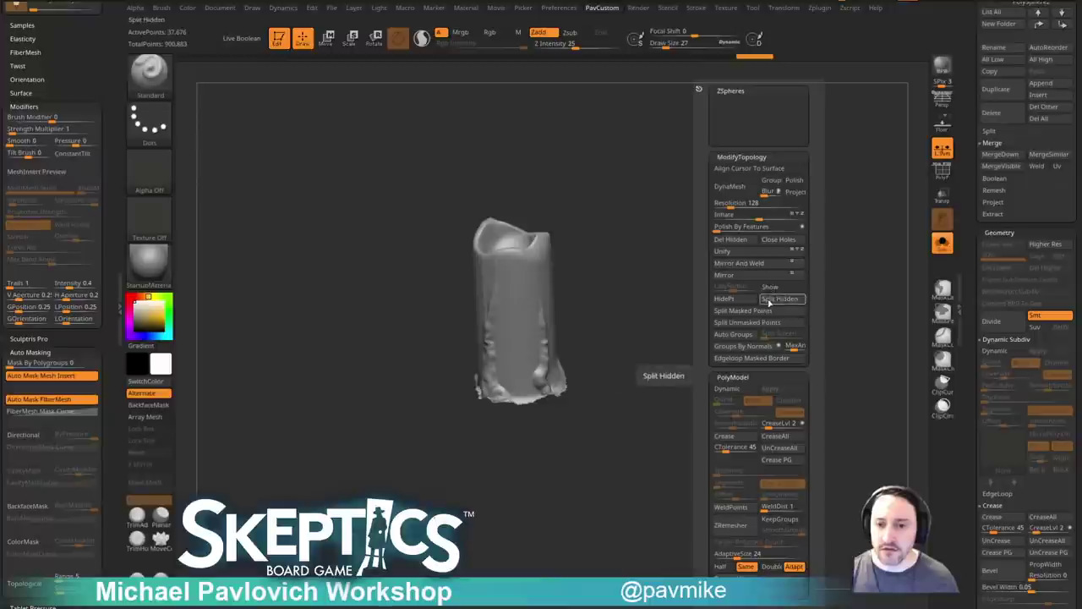
{"action": "left_click", "coordinate": [767, 301]}
Hide the ragged strip along the candle body's lower edge and delete the hidden geometry.
{"action": "mouse_move", "coordinate": [442, 374]}
{"action": "left_mouse_down", "text": "ctrl+shift"}
{"action": "mouse_move", "coordinate": [500, 459]}
{"action": "mouse_move", "coordinate": [631, 370]}
{"action": "left_mouse_up", "text": "ctrl+shift"}
{"action": "key", "text": "space"}
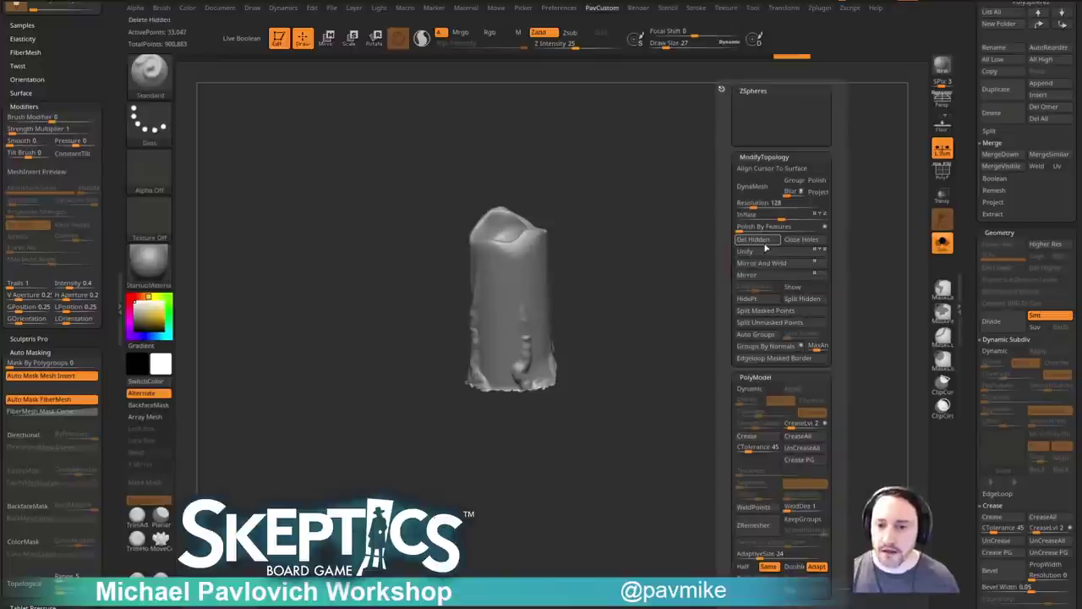
{"action": "left_click", "coordinate": [764, 242]}
{"action": "key", "text": "space"}
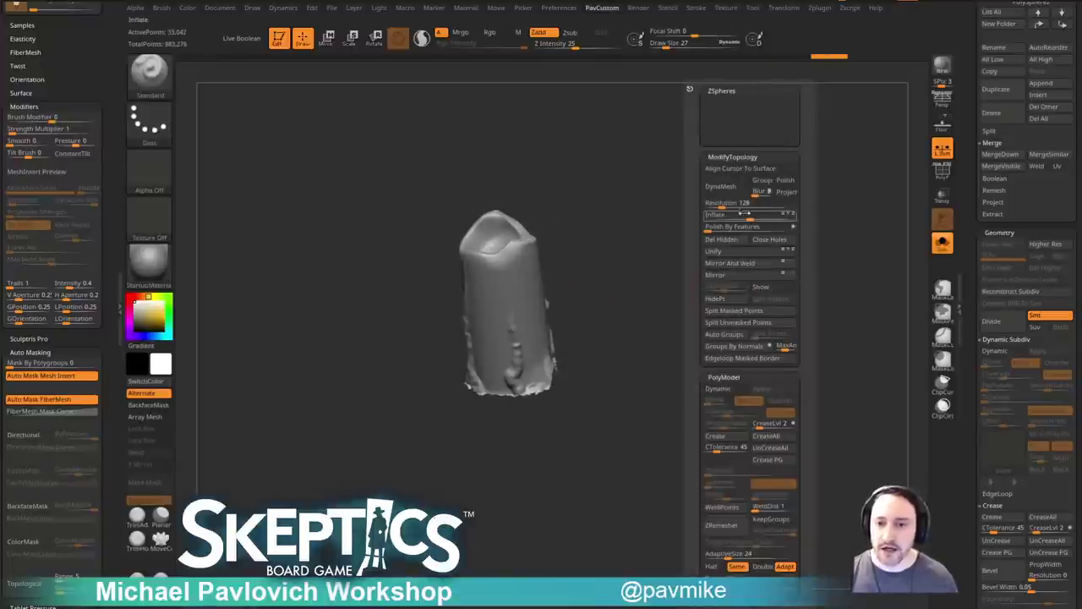
{"action": "left_click", "coordinate": [738, 190]}
{"action": "mouse_move", "coordinate": [711, 216]}
{"action": "left_mouse_down"}
{"action": "mouse_move", "coordinate": [676, 278]}
{"action": "mouse_move", "coordinate": [693, 304]}
{"action": "mouse_move", "coordinate": [718, 290]}
{"action": "mouse_move", "coordinate": [745, 295]}
{"action": "left_mouse_up"}
Close the holes in the candle body, isolate the new caps, and auto-group them into separate polygroups.
{"action": "key", "text": "space"}
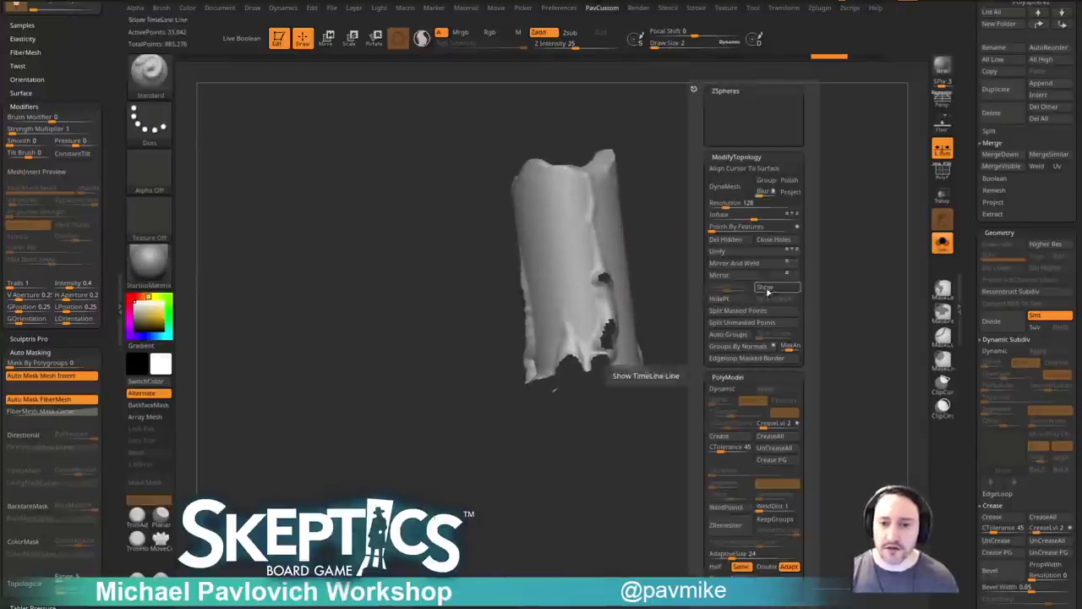
{"action": "left_click", "coordinate": [773, 240]}
{"action": "left_click", "coordinate": [601, 379], "text": "ctrl+shift"}
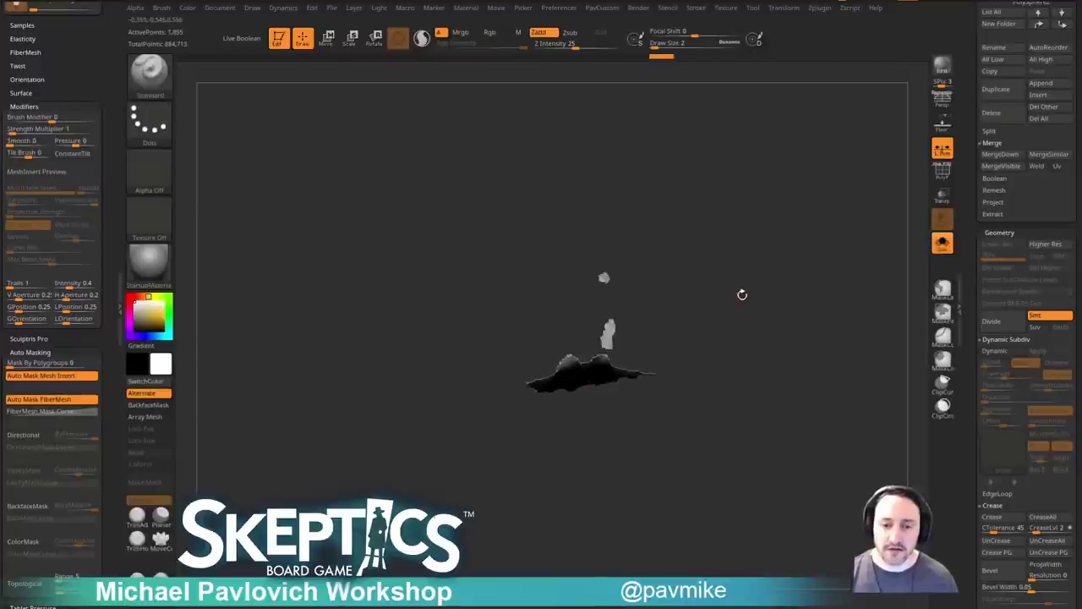
{"action": "key", "text": "space"}
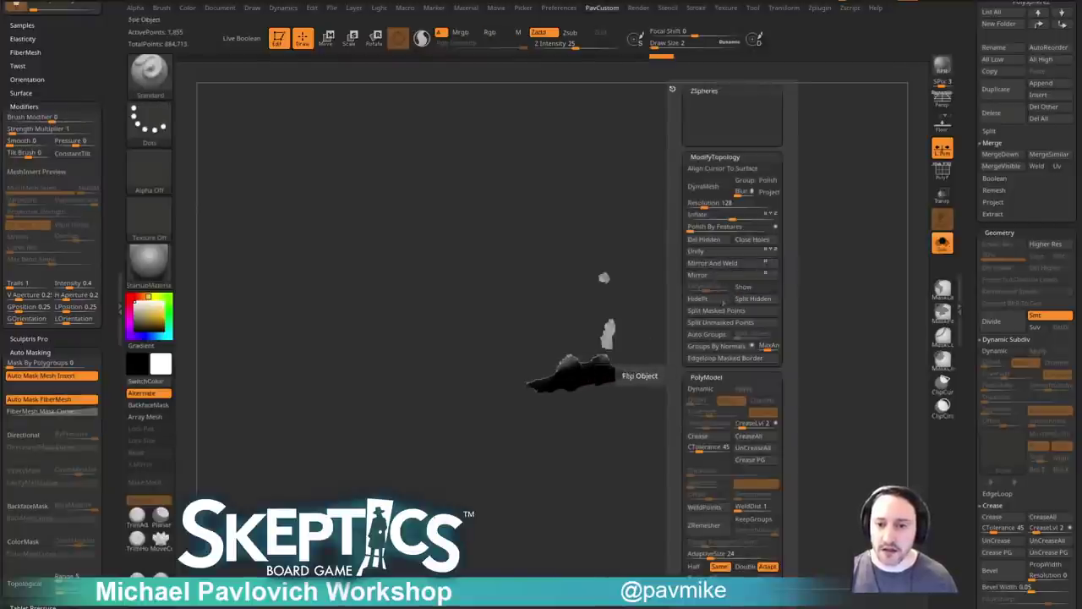
{"action": "left_click", "coordinate": [709, 336]}
{"action": "left_click", "coordinate": [708, 345], "text": "ctrl+shift"}
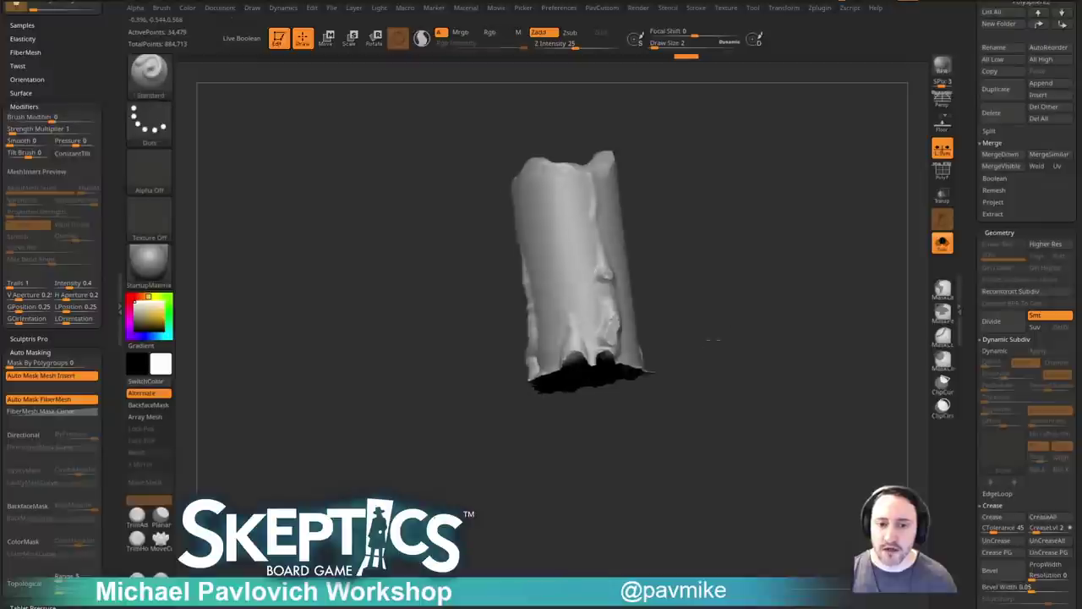
{"action": "left_click_drag", "start_coordinate": [707, 345], "coordinate": [693, 301]}
Mask everything except the candle body's bottom cap and extrude the cap downward.
{"action": "key", "text": "w"}
{"action": "left_click", "coordinate": [615, 356], "text": "ctrl"}
{"action": "left_click_drag", "start_coordinate": [702, 338], "coordinate": [688, 332], "text": "shift"}
{"action": "left_click_drag", "start_coordinate": [616, 422], "coordinate": [616, 369], "text": "ctrl"}
{"action": "key", "text": "ctrl+z"}
{"action": "left_click_drag", "start_coordinate": [711, 299], "coordinate": [779, 332]}
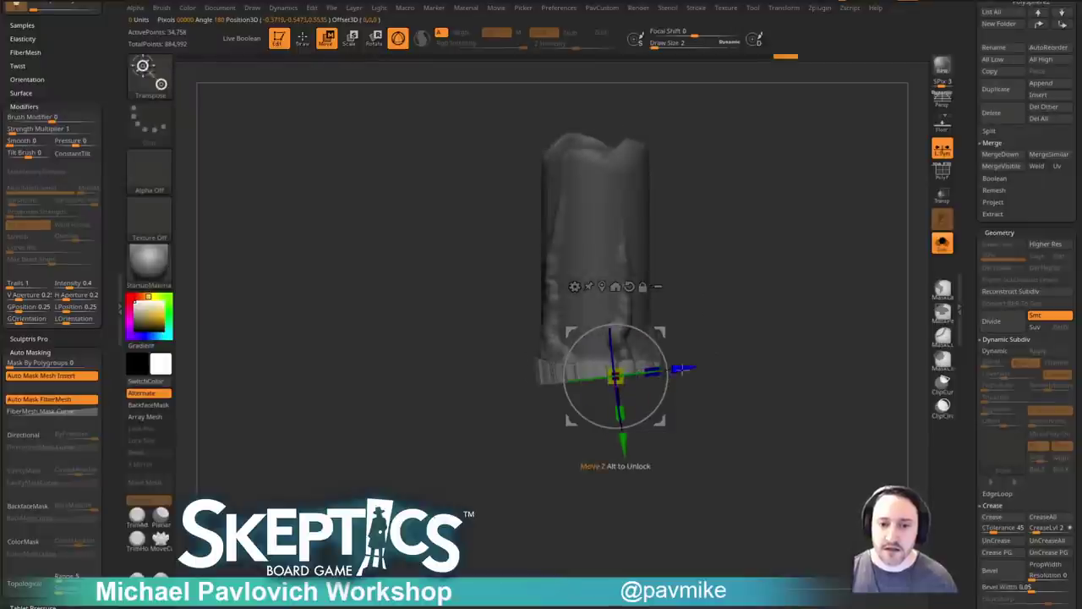
Level the extruded bottom of the candle body with the gizmo and clear the mask.
{"action": "left_click_drag", "start_coordinate": [632, 327], "coordinate": [634, 328]}
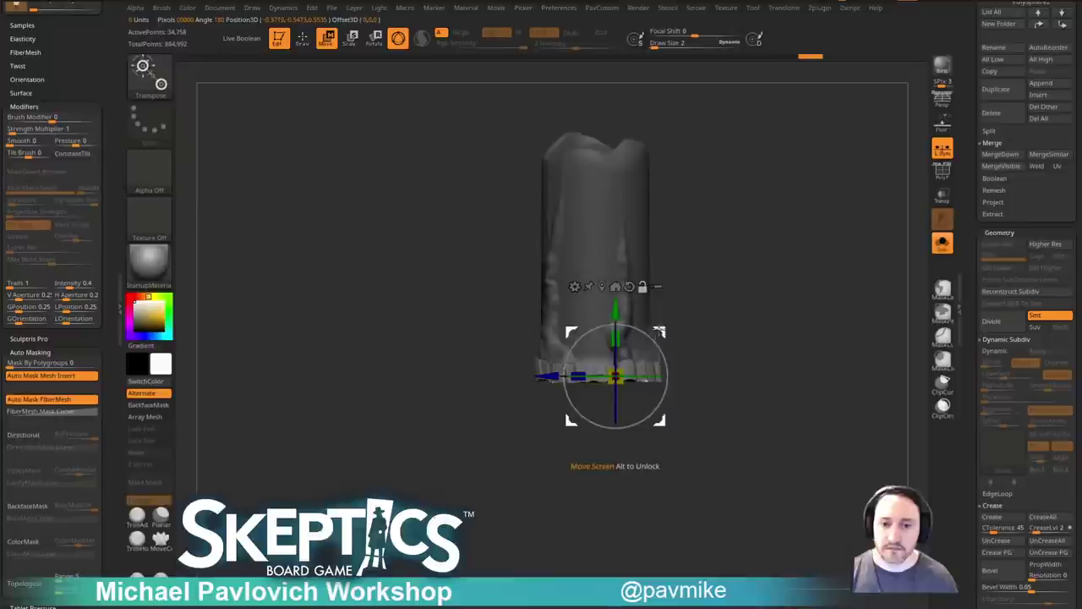
{"action": "left_click", "coordinate": [628, 285]}
{"action": "left_click_drag", "start_coordinate": [751, 301], "coordinate": [766, 314], "text": "ctrl"}
{"action": "key", "text": "q"}
Smooth the jagged edge around the extruded base of the candle body.
{"action": "mouse_move", "coordinate": [754, 272]}
{"action": "left_mouse_down"}
{"action": "mouse_move", "coordinate": [755, 308]}
{"action": "mouse_move", "coordinate": [714, 348]}
{"action": "mouse_move", "coordinate": [696, 341]}
{"action": "left_mouse_up"}
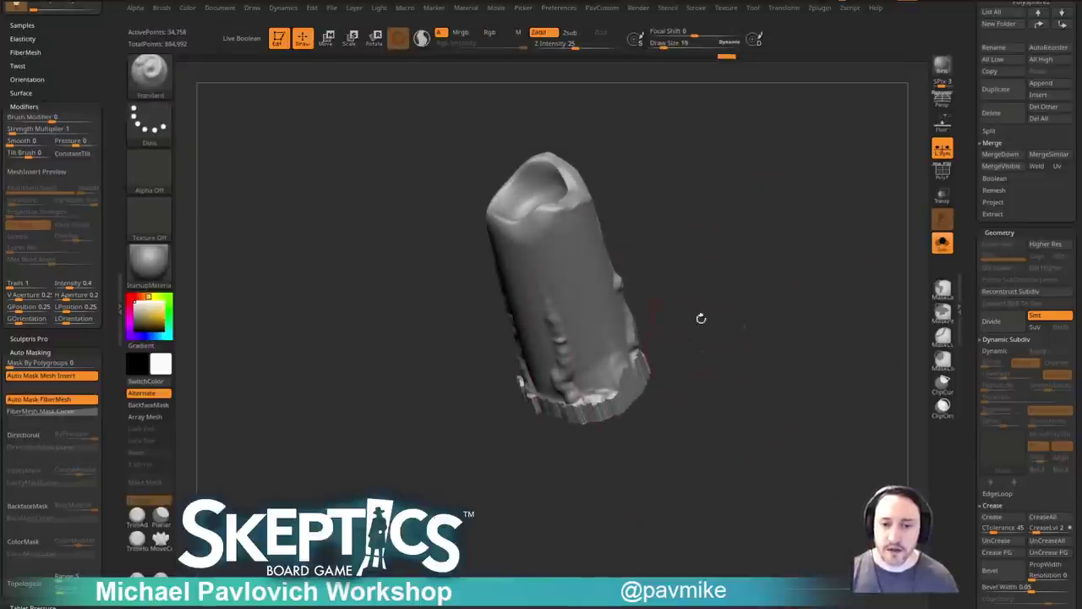
{"action": "left_click_drag", "start_coordinate": [640, 372], "coordinate": [612, 401], "text": "shift"}
{"action": "left_click_drag", "start_coordinate": [671, 351], "coordinate": [726, 338]}
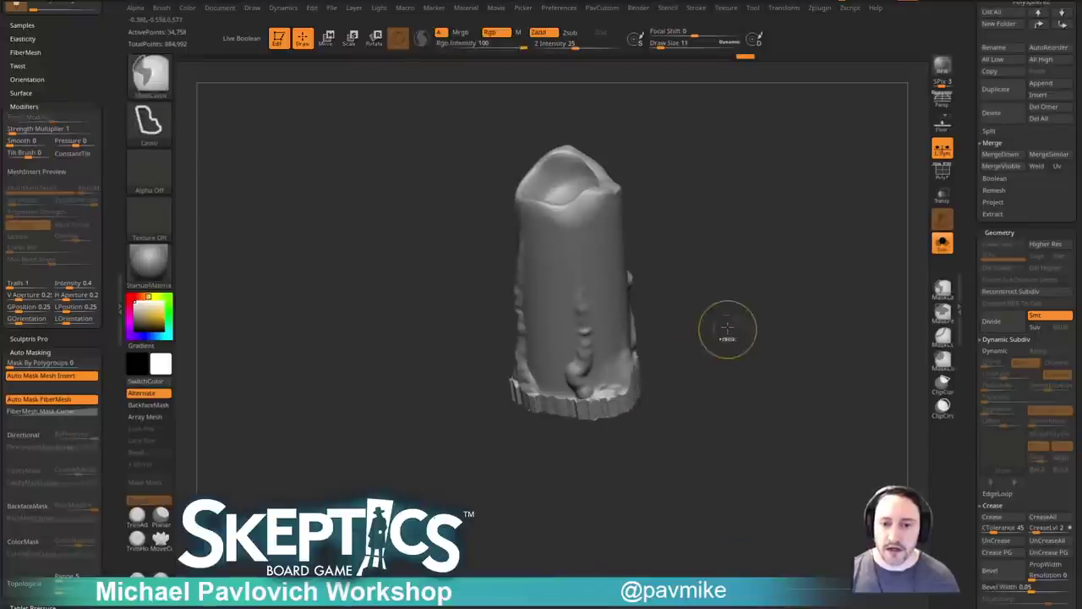
Try to remesh the candle body with DynaMesh at increased resolutions.
{"action": "key", "text": "ctrl+d"}
{"action": "left_click", "coordinate": [728, 205]}
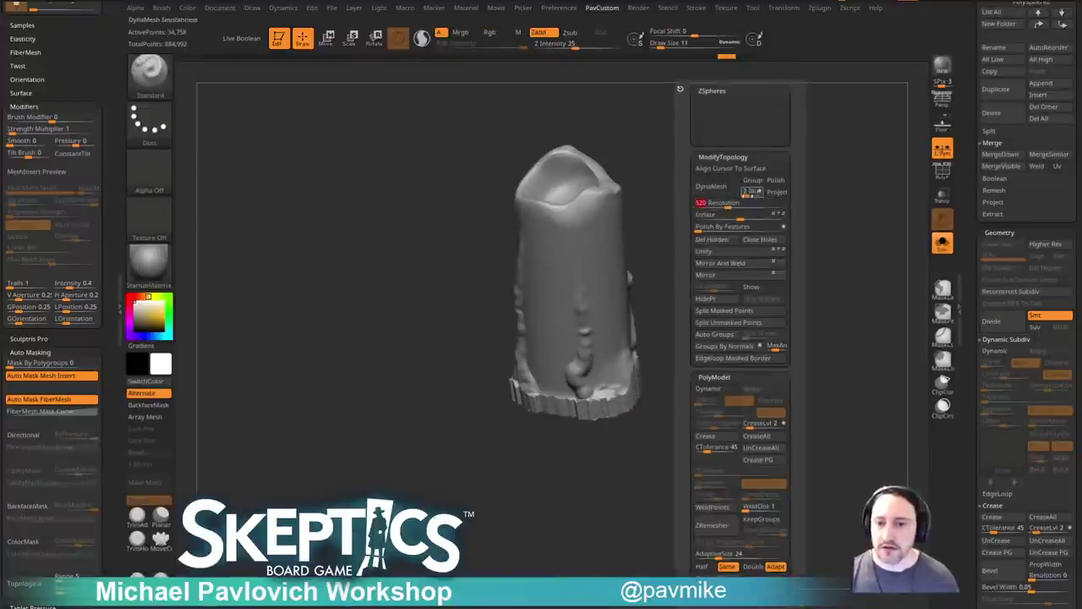
{"action": "key", "text": "ctrl+z"}
{"action": "key", "text": "ctrl+d"}
{"action": "left_click", "coordinate": [737, 215]}
{"action": "left_click", "coordinate": [736, 214]}
{"action": "key", "text": "ctrl+z"}
{"action": "left_click", "coordinate": [752, 204]}
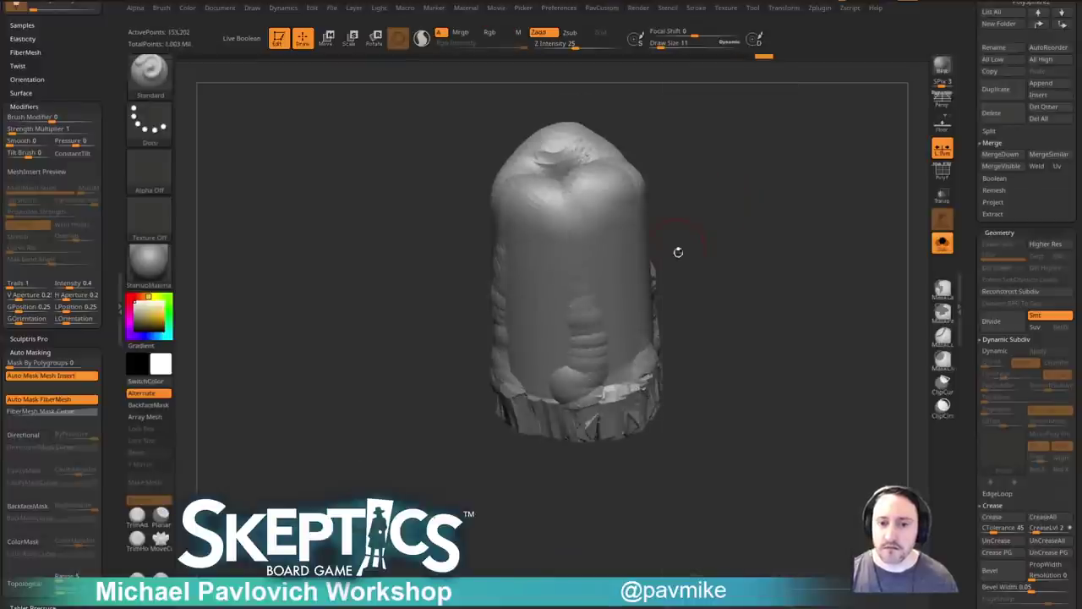
{"action": "key", "text": "ctrl+z"}
Remesh the candle body with DynaMesh and smooth the ridges around its base.
{"action": "key", "text": "ctrl+d"}
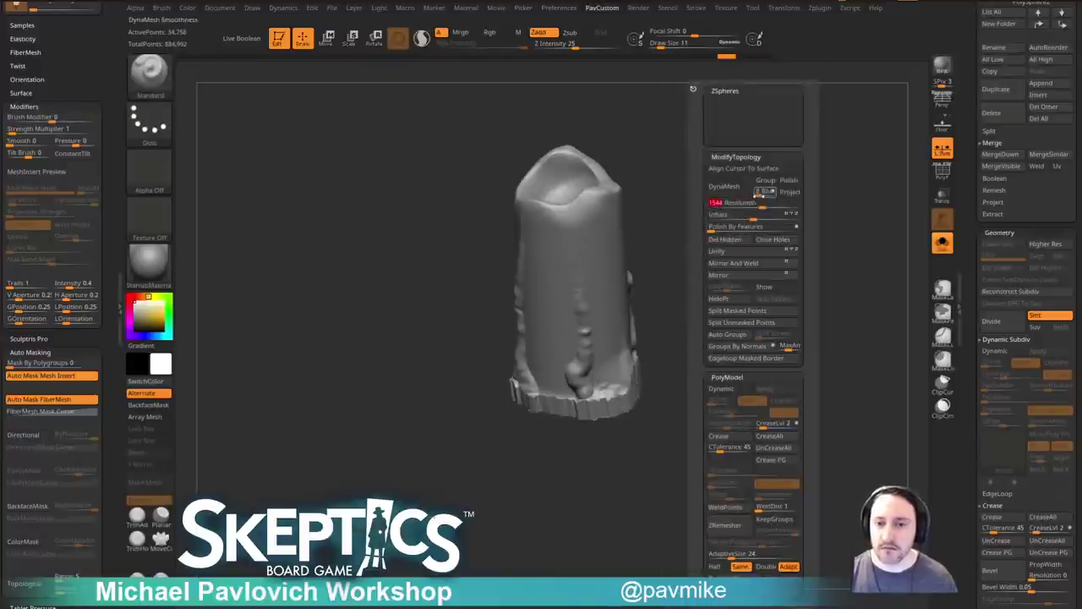
{"action": "key", "text": "p"}
{"action": "mouse_move", "coordinate": [736, 194]}
{"action": "left_mouse_down"}
{"action": "mouse_move", "coordinate": [682, 323]}
{"action": "mouse_move", "coordinate": [664, 299]}
{"action": "left_mouse_up"}
{"action": "mouse_move", "coordinate": [621, 343]}
{"action": "left_mouse_down", "text": "shift"}
{"action": "mouse_move", "coordinate": [607, 259]}
{"action": "mouse_move", "coordinate": [582, 289]}
{"action": "left_mouse_up", "text": "shift"}
{"action": "left_click_drag", "start_coordinate": [660, 276], "coordinate": [646, 250]}
{"action": "left_click_drag", "start_coordinate": [602, 245], "coordinate": [585, 233], "text": "shift"}
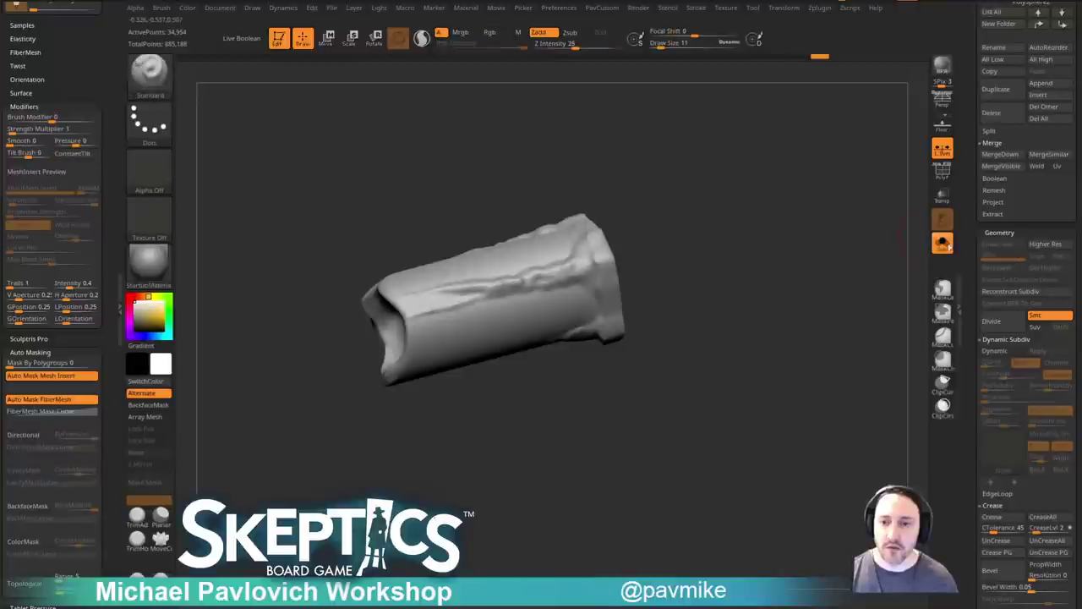
Turn off solo to show the whole table scene around the candle on the skull.
{"action": "left_click", "coordinate": [942, 243]}
{"action": "left_click_drag", "start_coordinate": [575, 422], "coordinate": [512, 488]}
{"action": "left_click_drag", "start_coordinate": [513, 489], "coordinate": [549, 365], "text": "alt"}
{"action": "mouse_move", "coordinate": [549, 366]}
{"action": "right_mouse_down"}
{"action": "mouse_move", "coordinate": [605, 269]}
{"action": "mouse_move", "coordinate": [585, 230]}
{"action": "mouse_move", "coordinate": [619, 279]}
{"action": "right_mouse_up"}
{"action": "key", "text": "s"}
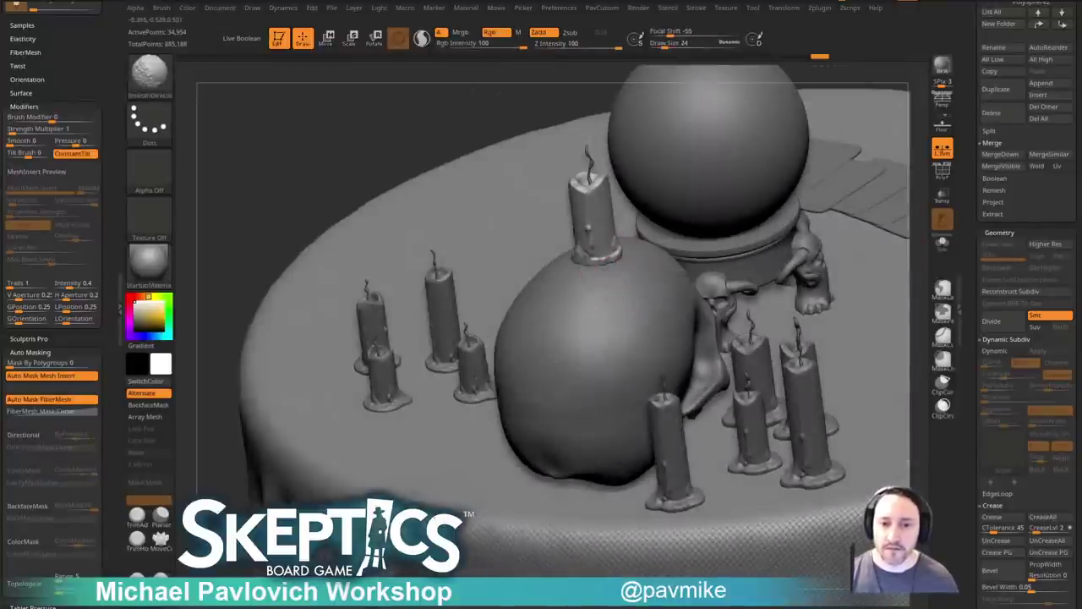
Show only the candle body and the skull, and make the skull the active subtool.
{"action": "left_click_drag", "start_coordinate": [435, 136], "coordinate": [529, 124]}
{"action": "left_click_drag", "start_coordinate": [978, 176], "coordinate": [985, 380]}
{"action": "left_click", "coordinate": [1067, 294], "text": "shift"}
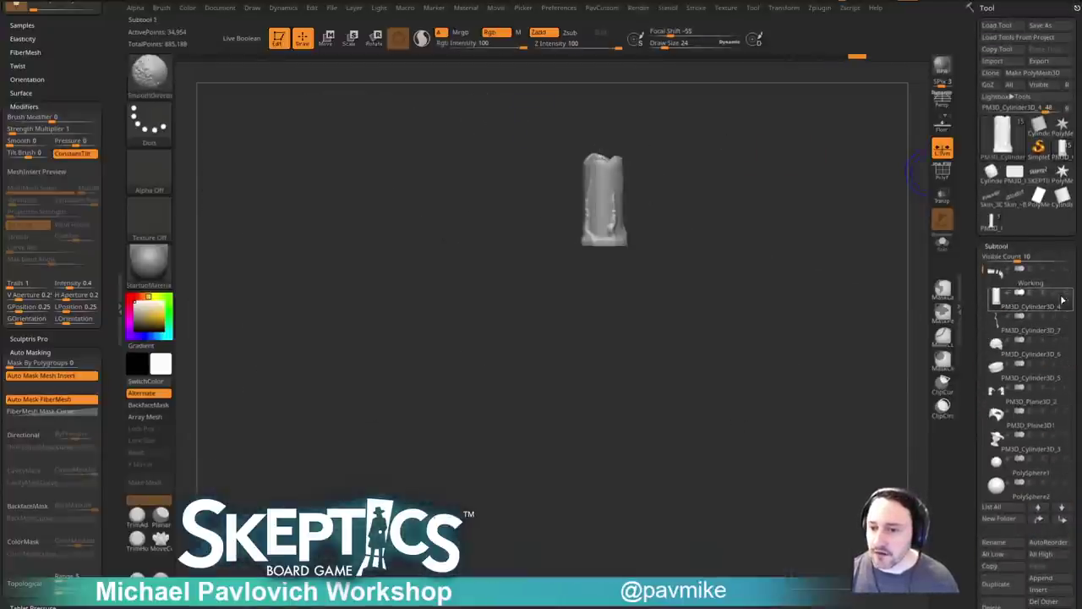
{"action": "left_click", "coordinate": [1067, 340]}
{"action": "left_click_drag", "start_coordinate": [836, 275], "coordinate": [790, 287], "text": "alt"}
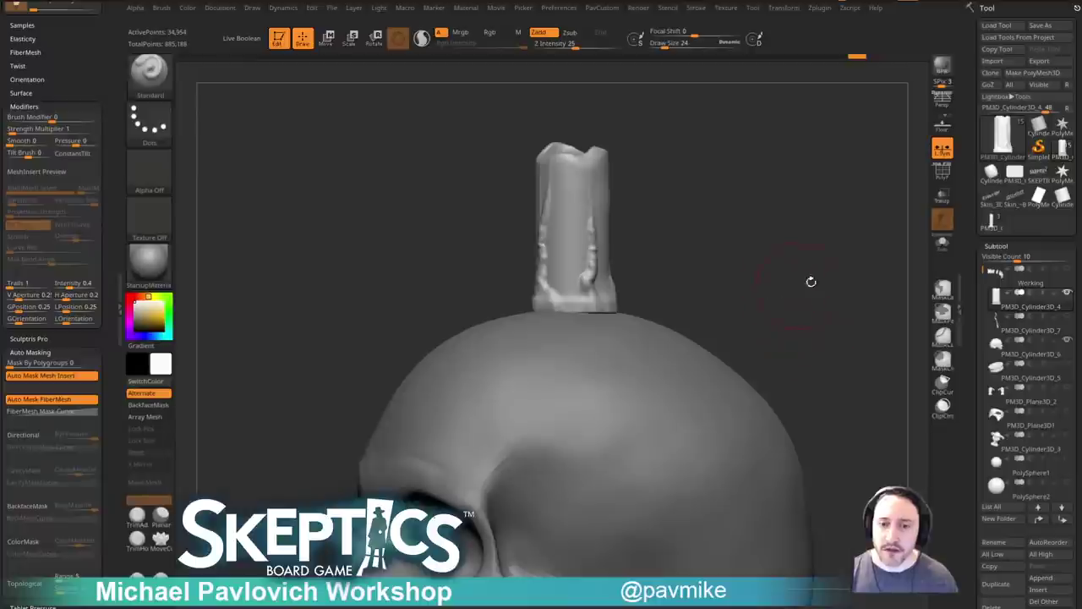
{"action": "scroll", "coordinate": [1027, 296], "scroll_direction": "down", "scroll_amount": 4}
{"action": "left_click", "coordinate": [1028, 203]}
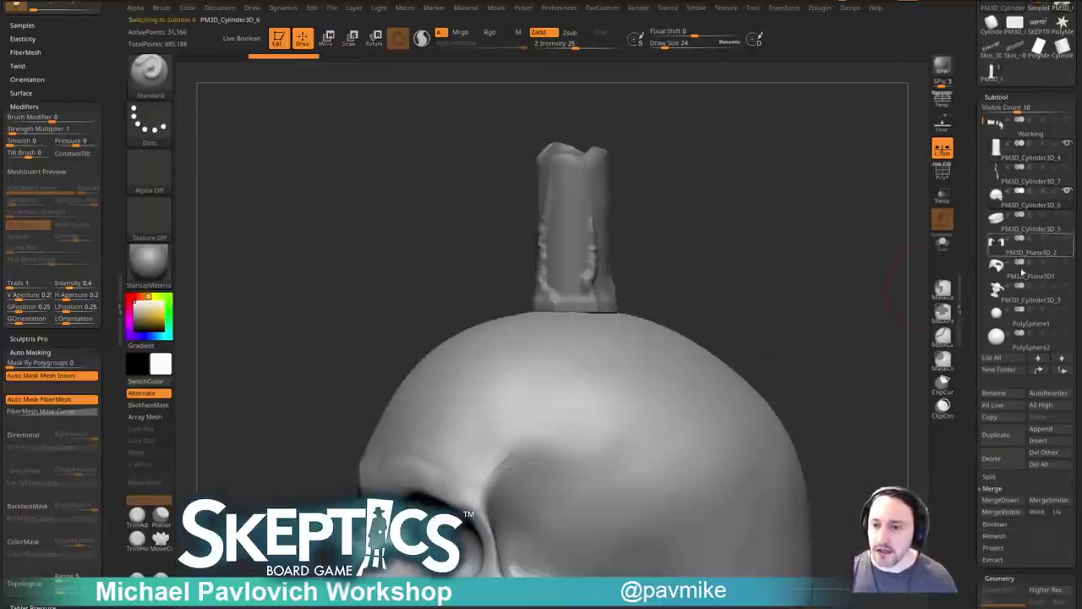
Append a ZSphere to the subtools and rescale it beside the skull.
{"action": "left_click", "coordinate": [1041, 429]}
{"action": "left_click", "coordinate": [802, 449]}
{"action": "left_click_drag", "start_coordinate": [814, 313], "coordinate": [843, 263]}
{"action": "key", "text": "e"}
{"action": "mouse_move", "coordinate": [476, 428]}
{"action": "left_mouse_down"}
{"action": "mouse_move", "coordinate": [444, 148]}
{"action": "mouse_move", "coordinate": [451, 42]}
{"action": "left_mouse_up"}
{"action": "key", "text": "q"}
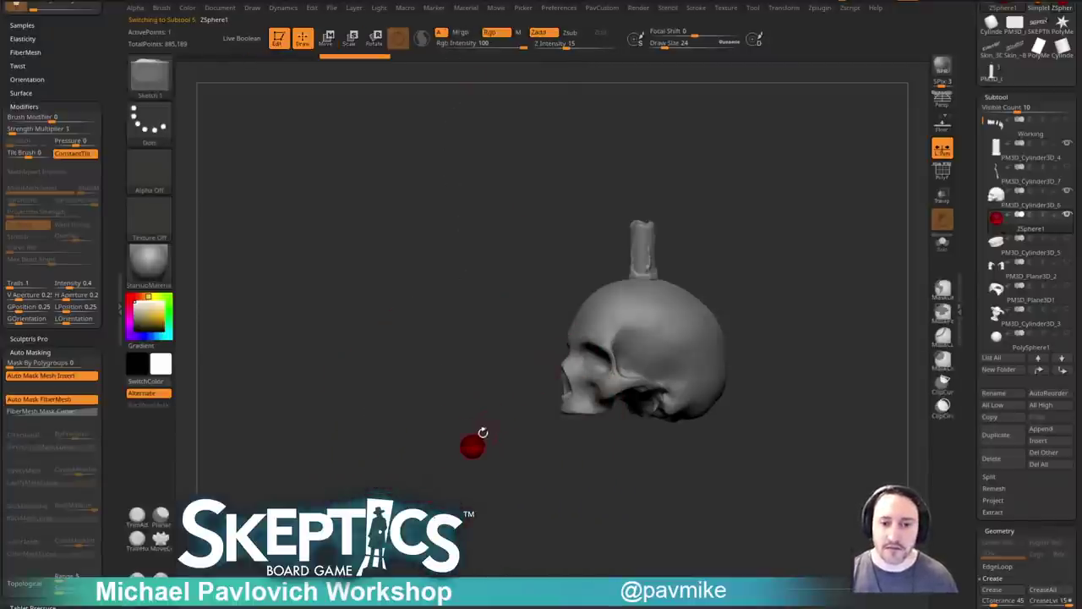
Move the ZSphere inside the skull, using transparency to check its placement.
{"action": "key", "text": "w"}
{"action": "left_click_drag", "start_coordinate": [472, 447], "coordinate": [641, 343]}
{"action": "left_click_drag", "start_coordinate": [780, 256], "coordinate": [727, 356]}
{"action": "left_click", "coordinate": [940, 200]}
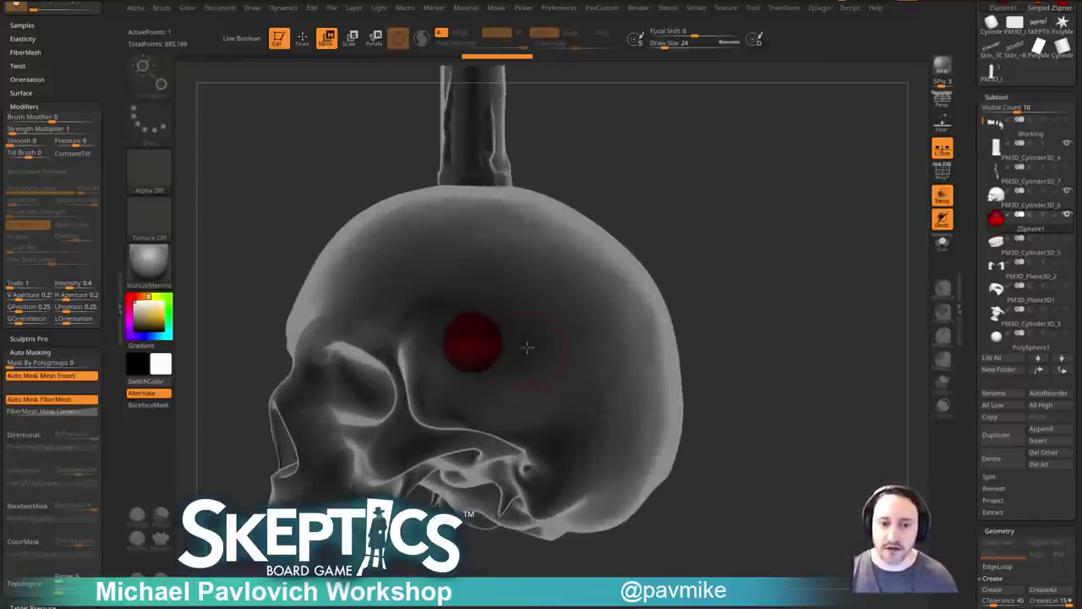
{"action": "key", "text": "q"}
{"action": "left_click_drag", "start_coordinate": [725, 243], "coordinate": [825, 264]}
{"action": "left_click", "coordinate": [941, 196]}
Try a ZSketch stroke on the skull below the candle with draw size 4, and undo it.
{"action": "key", "text": "s"}
{"action": "mouse_move", "coordinate": [791, 313]}
{"action": "left_mouse_down"}
{"action": "mouse_move", "coordinate": [760, 315]}
{"action": "mouse_move", "coordinate": [774, 314]}
{"action": "left_mouse_up"}
{"action": "scroll", "coordinate": [1000, 261], "scroll_direction": "down", "scroll_amount": 14}
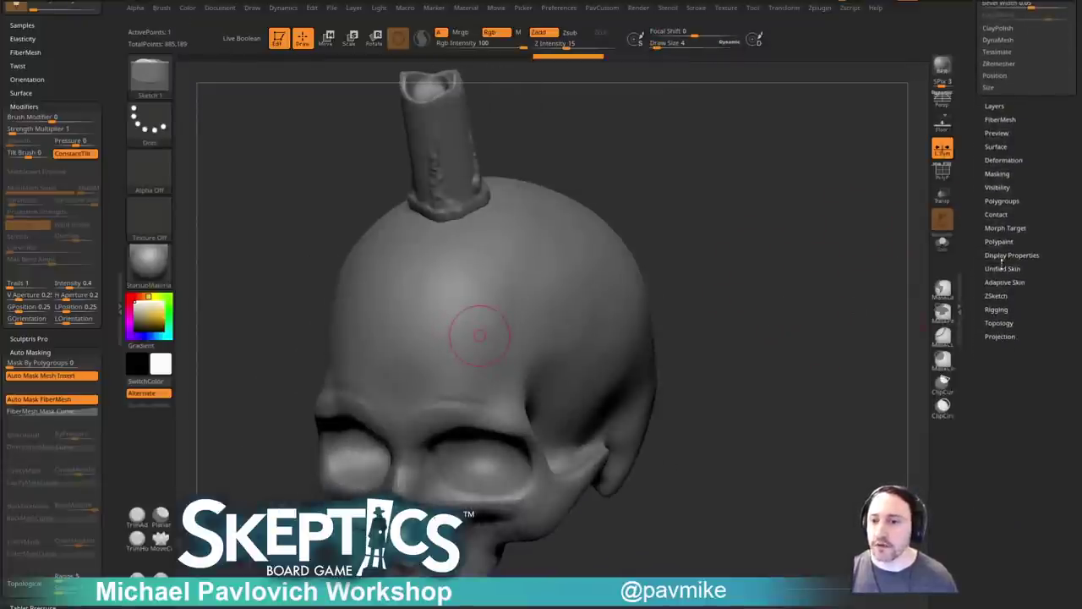
{"action": "left_click", "coordinate": [998, 296]}
{"action": "left_click_drag", "start_coordinate": [972, 314], "coordinate": [972, 261]}
{"action": "left_click", "coordinate": [1005, 257]}
{"action": "mouse_move", "coordinate": [706, 245]}
{"action": "left_mouse_down"}
{"action": "mouse_move", "coordinate": [732, 267]}
{"action": "mouse_move", "coordinate": [803, 225]}
{"action": "mouse_move", "coordinate": [777, 283]}
{"action": "left_mouse_up"}
{"action": "left_click", "coordinate": [530, 324]}
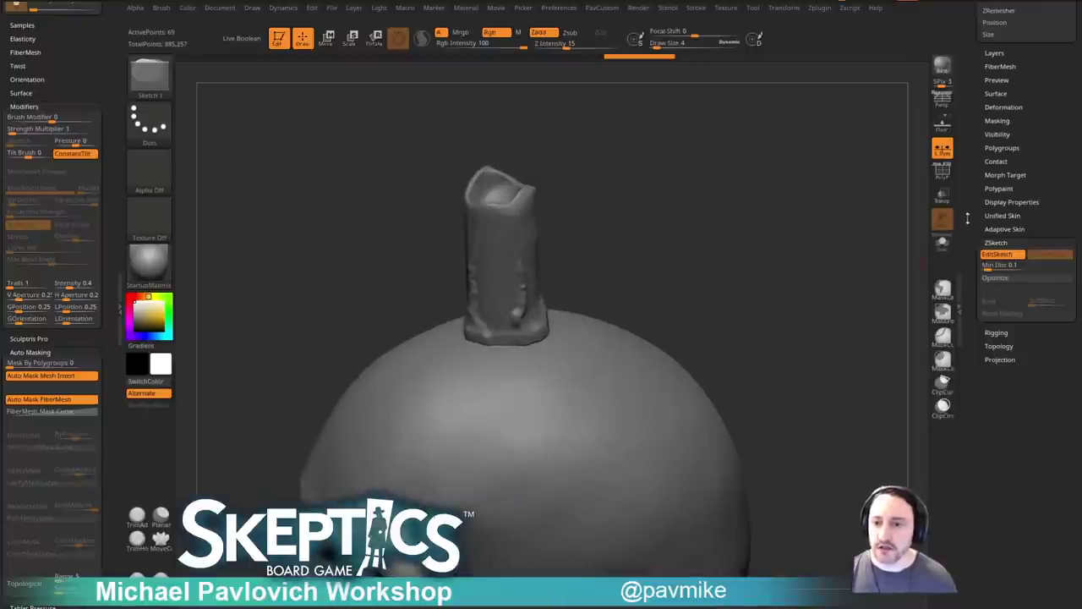
{"action": "left_click", "coordinate": [943, 195]}
{"action": "left_click_drag", "start_coordinate": [831, 246], "coordinate": [727, 285]}
{"action": "key", "text": "ctrl+z"}
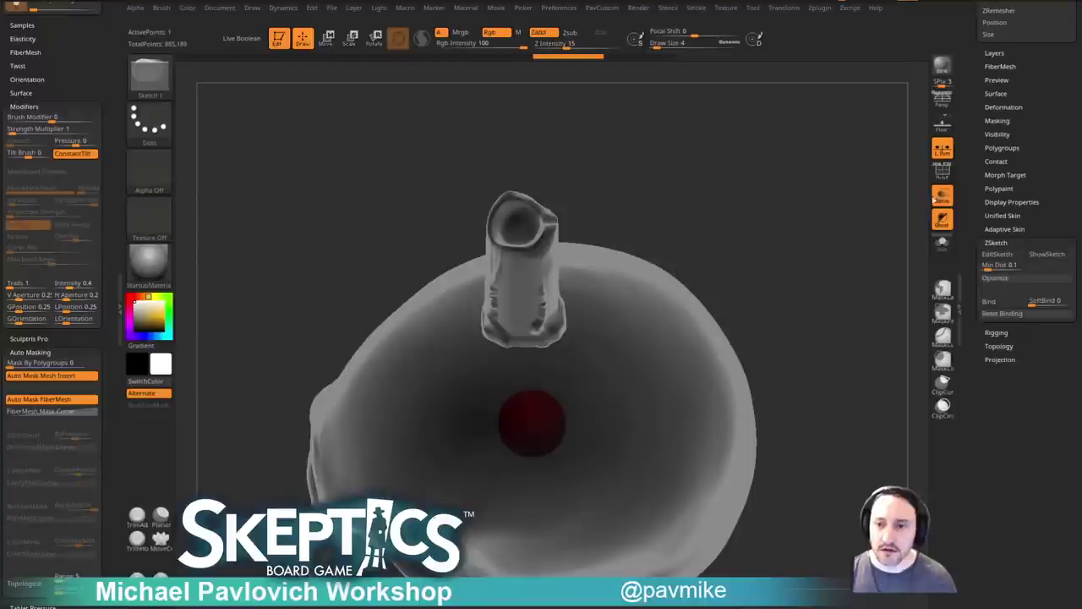
Try sketching ZSpheres on the skull near the candle base with draw size 12, and leave sketch editing.
{"action": "left_click", "coordinate": [942, 195]}
{"action": "key", "text": "s"}
{"action": "left_click_drag", "start_coordinate": [601, 360], "coordinate": [606, 360]}
{"action": "mouse_move", "coordinate": [540, 325]}
{"action": "right_mouse_down"}
{"action": "mouse_move", "coordinate": [560, 358]}
{"action": "mouse_move", "coordinate": [558, 344]}
{"action": "right_mouse_up"}
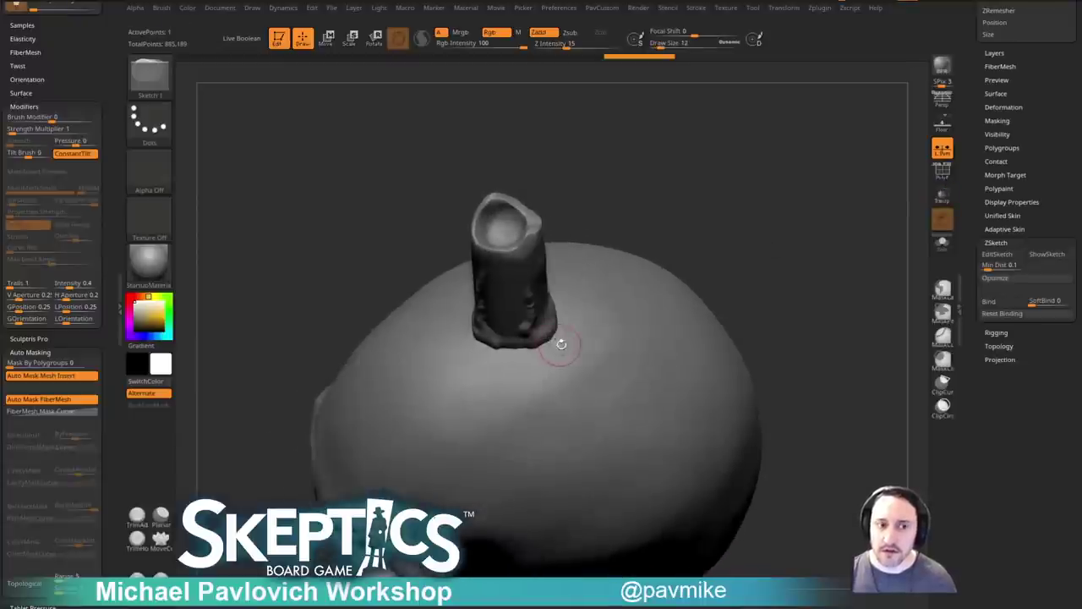
{"action": "left_click", "coordinate": [996, 254]}
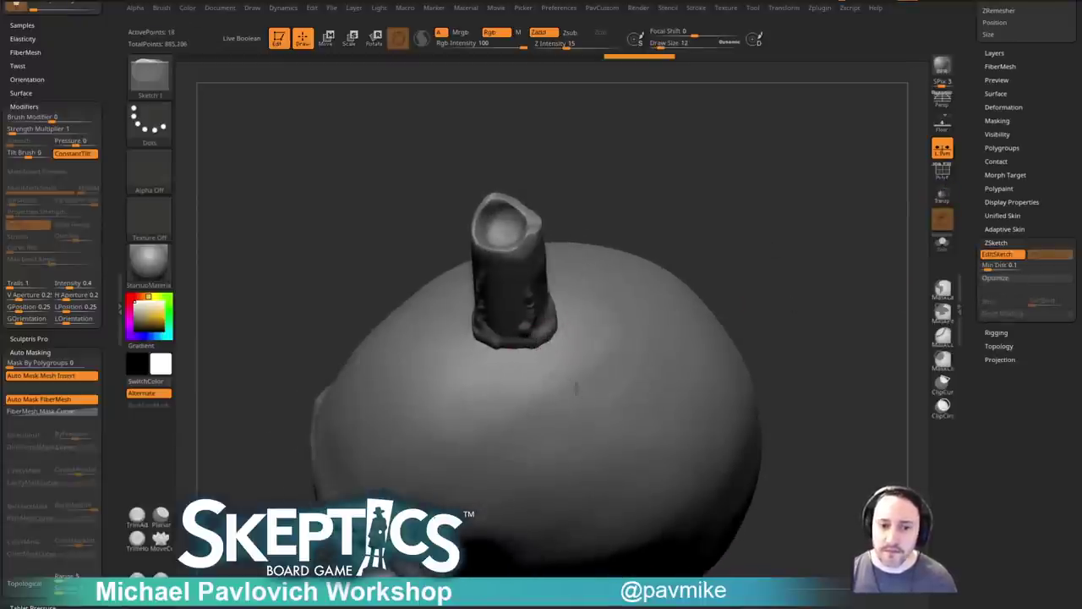
{"action": "left_click_drag", "start_coordinate": [868, 261], "coordinate": [871, 251]}
{"action": "left_click", "coordinate": [997, 254]}
Try another ZSketch stroke at the candle's base and inspect the sketch on its own.
{"action": "left_click_drag", "start_coordinate": [969, 227], "coordinate": [974, 368]}
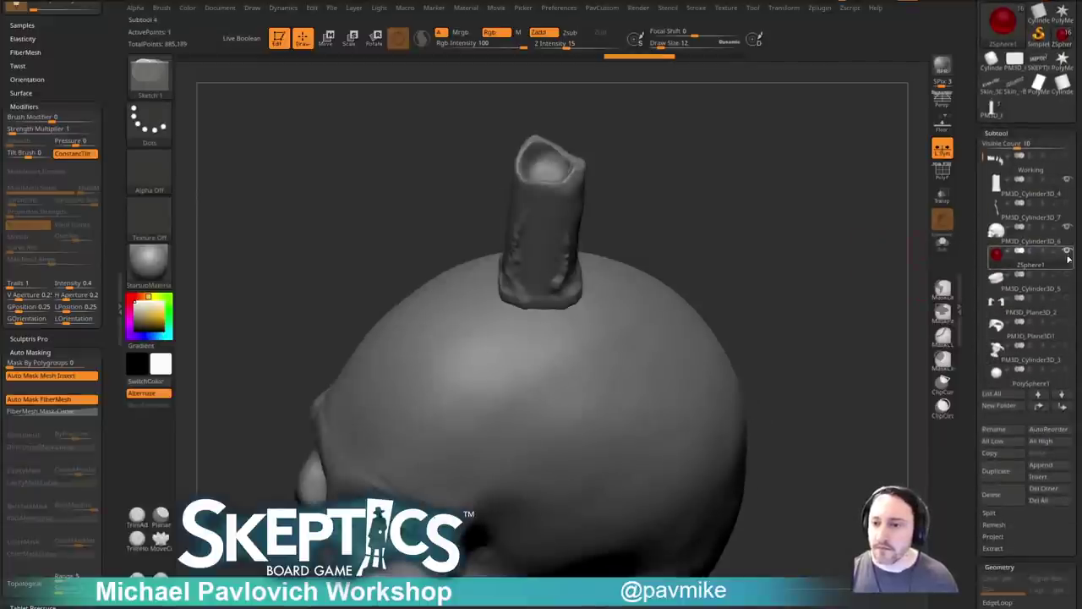
{"action": "left_click_drag", "start_coordinate": [831, 267], "coordinate": [855, 226]}
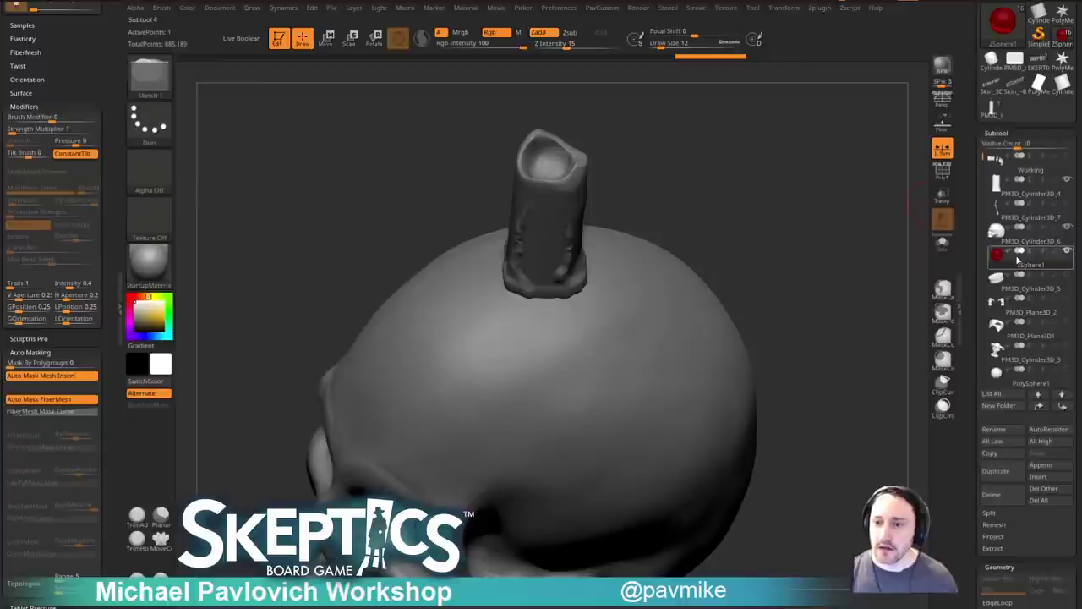
{"action": "left_click_drag", "start_coordinate": [959, 310], "coordinate": [961, 146]}
{"action": "scroll", "coordinate": [973, 254], "scroll_direction": "down", "scroll_amount": 2}
{"action": "left_click", "coordinate": [998, 333]}
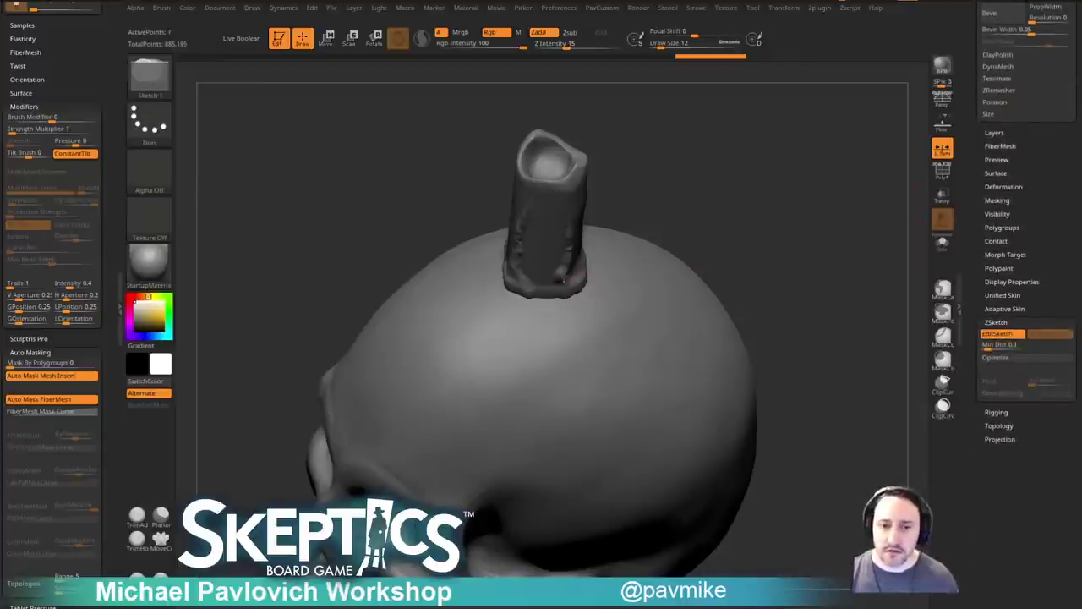
{"action": "left_click", "coordinate": [942, 243]}
{"action": "mouse_move", "coordinate": [850, 291]}
{"action": "left_mouse_down"}
{"action": "mouse_move", "coordinate": [799, 254]}
{"action": "mouse_move", "coordinate": [831, 265]}
{"action": "mouse_move", "coordinate": [813, 252]}
{"action": "left_mouse_up"}
{"action": "left_click", "coordinate": [942, 244]}
{"action": "left_click_drag", "start_coordinate": [981, 252], "coordinate": [987, 367]}
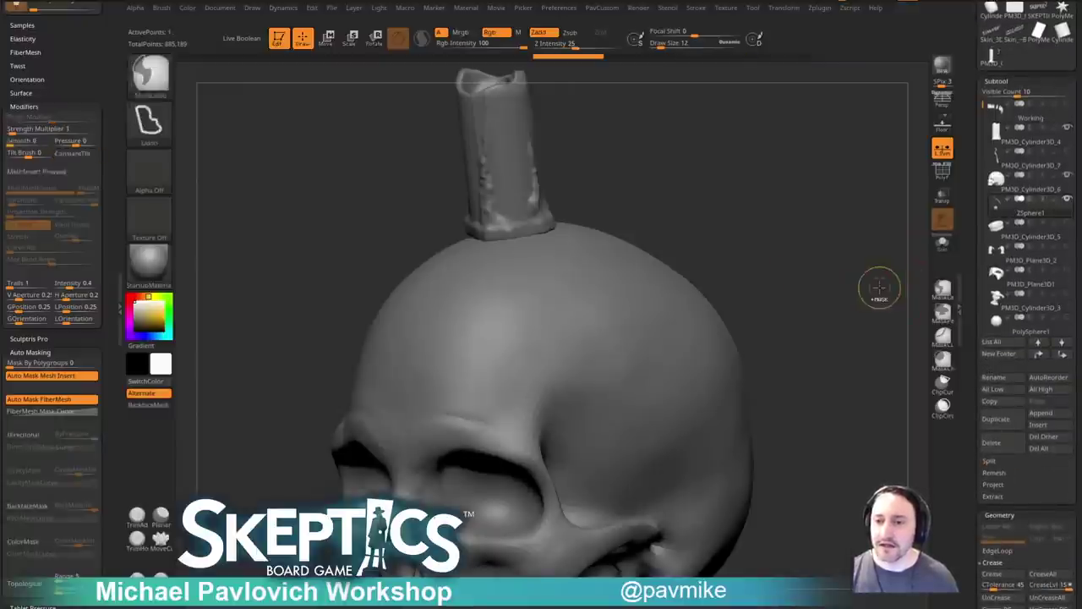
Isolate the ZSphere, try drawing a child sphere from it, and undo it.
{"action": "left_click_drag", "start_coordinate": [880, 285], "coordinate": [861, 297]}
{"action": "left_click", "coordinate": [943, 244]}
{"action": "left_click_drag", "start_coordinate": [550, 395], "coordinate": [645, 384]}
{"action": "key", "text": "ctrl+z"}
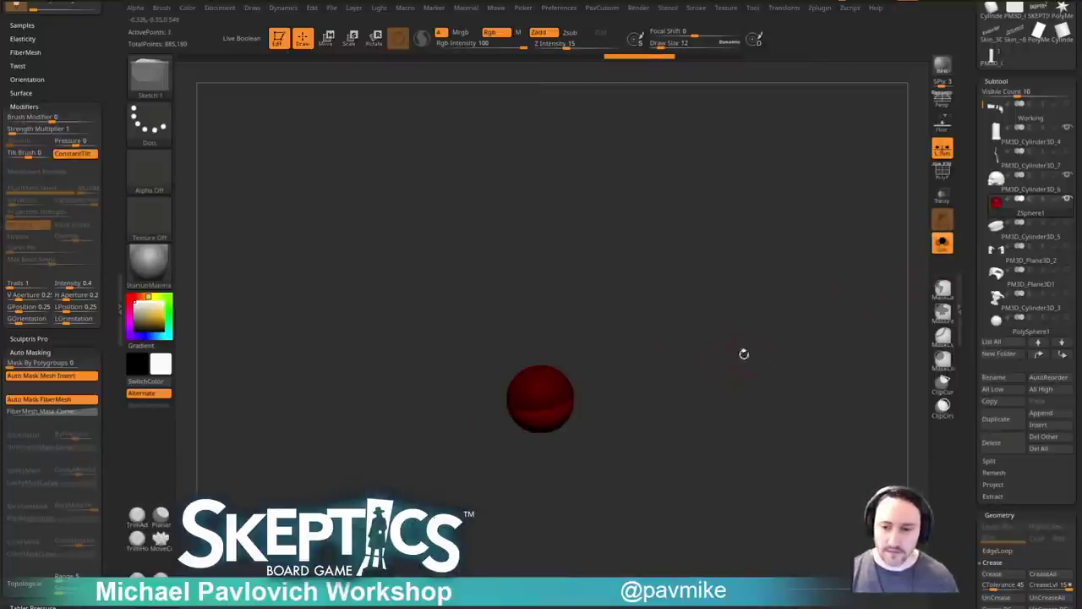
Enable sketch editing for the isolated ZSphere, try a stroke from its surface, and undo it.
{"action": "left_click_drag", "start_coordinate": [966, 384], "coordinate": [964, 219]}
{"action": "left_click", "coordinate": [1000, 289]}
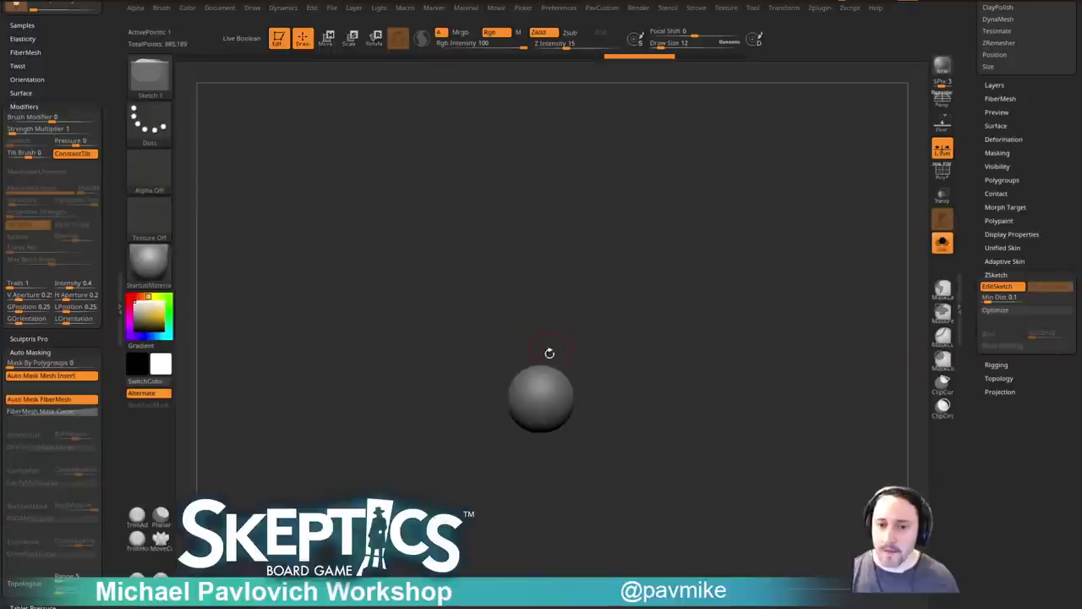
{"action": "key", "text": "shift+a"}
{"action": "mouse_move", "coordinate": [558, 401]}
{"action": "left_mouse_down"}
{"action": "mouse_move", "coordinate": [689, 317]}
{"action": "mouse_move", "coordinate": [765, 311]}
{"action": "left_mouse_up"}
{"action": "key", "text": "ctrl+z"}
Sketch a wavy test stroke from the isolated ZSphere with draw size 7, and exit sketch editing with the skull shown again.
{"action": "key", "text": "shift+a"}
{"action": "key", "text": "s"}
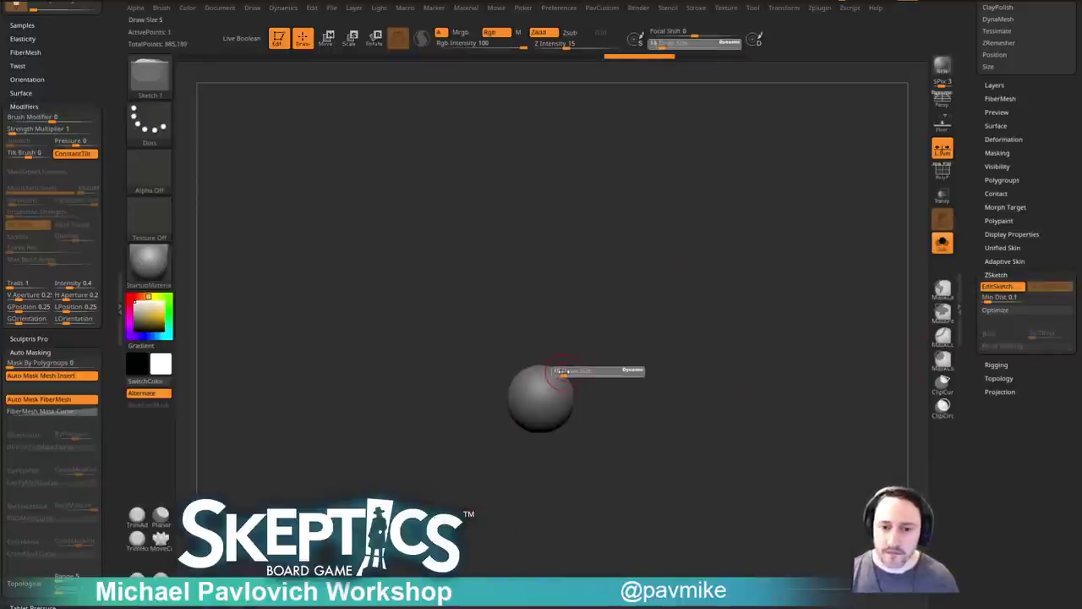
{"action": "mouse_move", "coordinate": [561, 372]}
{"action": "left_mouse_down"}
{"action": "mouse_move", "coordinate": [617, 338]}
{"action": "mouse_move", "coordinate": [667, 283]}
{"action": "left_mouse_up"}
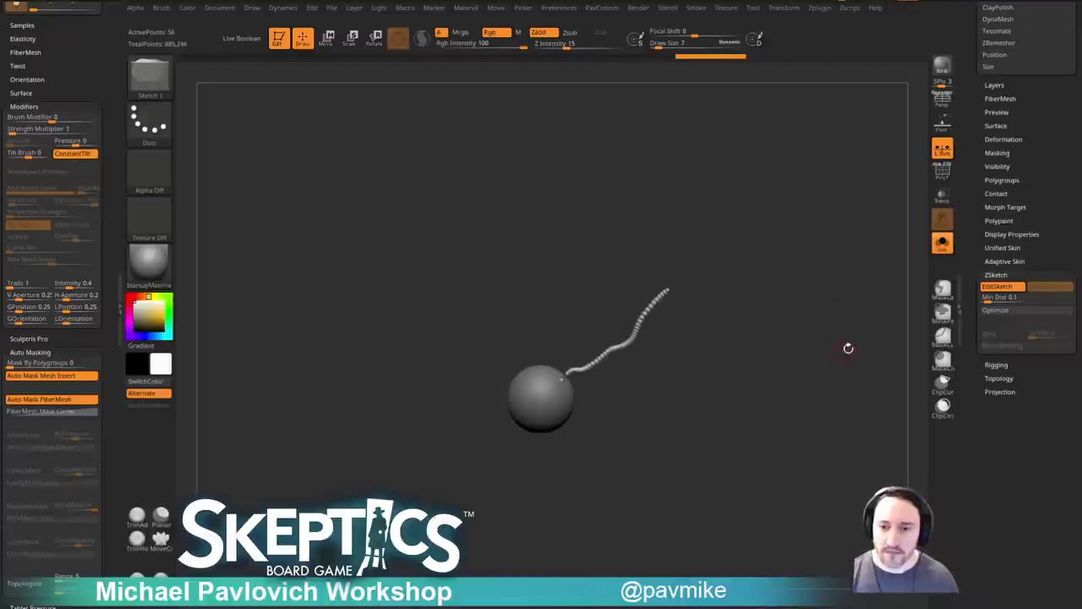
{"action": "key", "text": "shift+a"}
{"action": "left_click", "coordinate": [942, 244]}
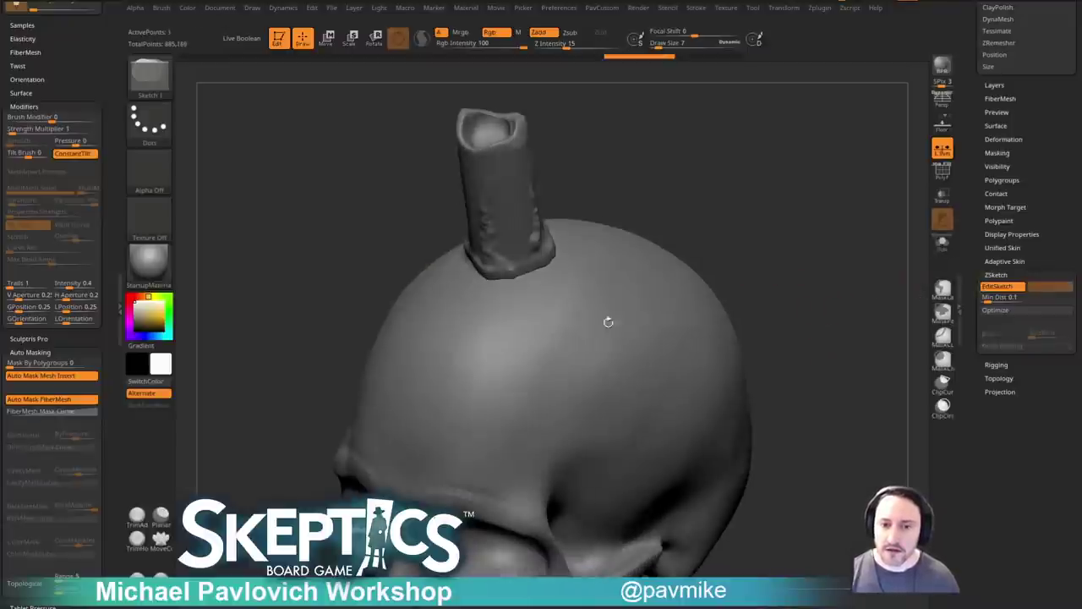
{"action": "right_click_drag", "start_coordinate": [758, 353], "coordinate": [840, 288], "text": "ctrl"}
{"action": "left_click", "coordinate": [1002, 288]}
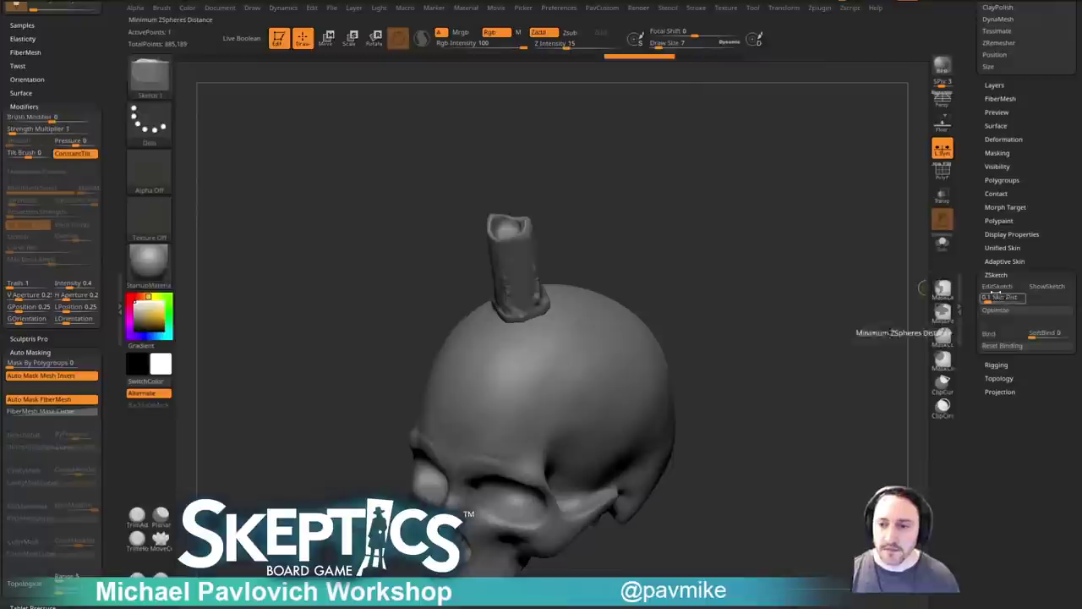
Quick-save the project, restart ZBrush and reload the scene from the QuickSave files.
{"action": "left_click_drag", "start_coordinate": [978, 315], "coordinate": [977, 448]}
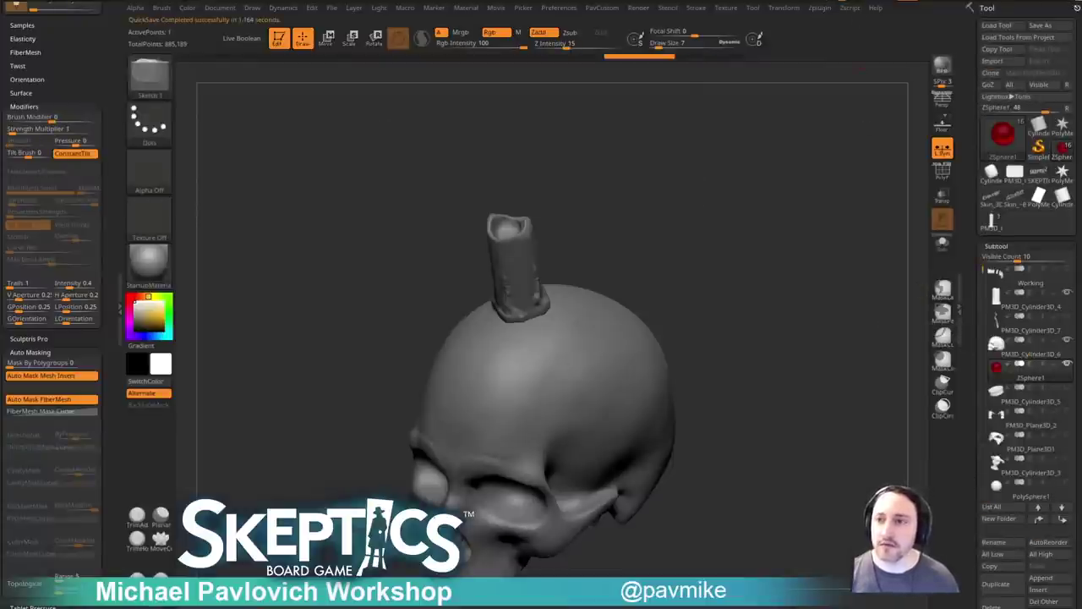
{"action": "key", "text": "alt+F4"}
{"action": "left_click", "coordinate": [519, 289]}
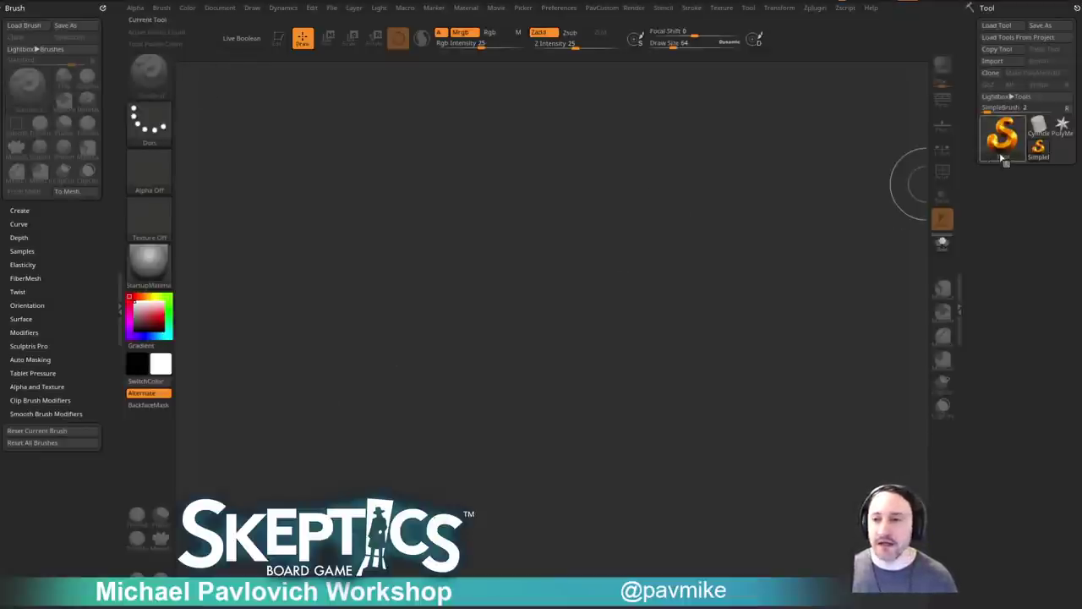
{"action": "key", "text": "comma"}
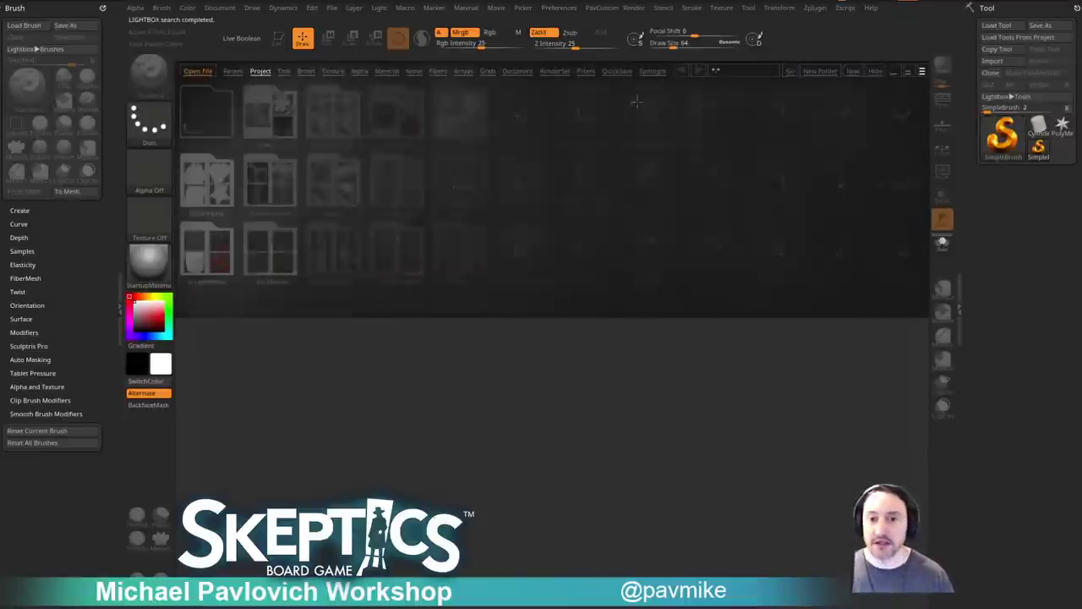
{"action": "left_click", "coordinate": [618, 71]}
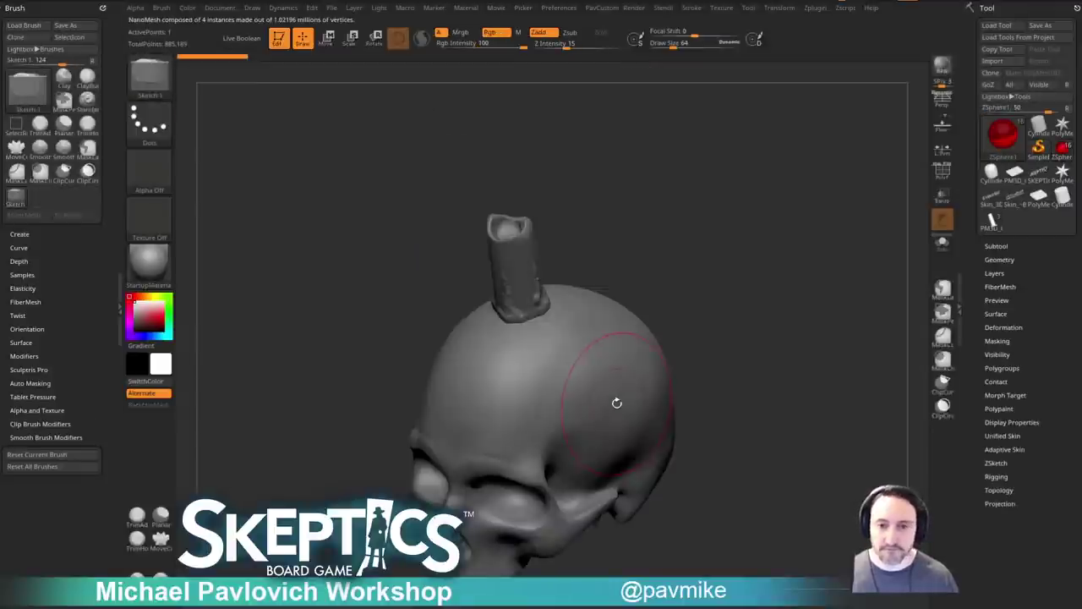
{"action": "key", "text": "comma"}
{"action": "key", "text": "comma"}
Set the draw size to 4, leave Edit mode for 2.5D mode and clear the canvas.
{"action": "key", "text": "s"}
{"action": "left_click_drag", "start_coordinate": [387, 217], "coordinate": [371, 218]}
{"action": "left_click", "coordinate": [279, 38]}
{"action": "left_click", "coordinate": [349, 62]}
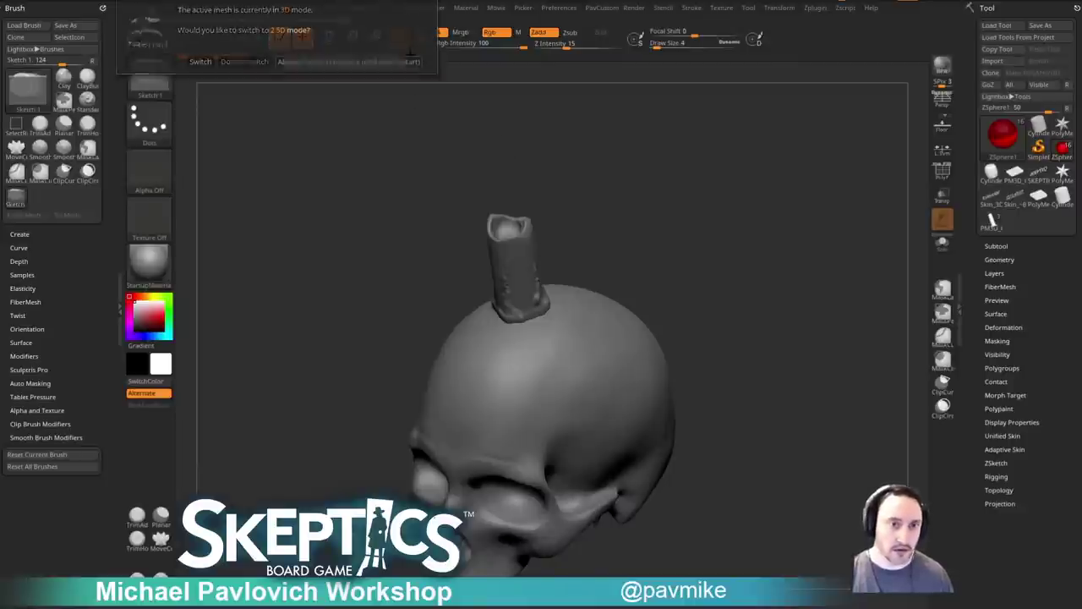
{"action": "key", "text": "ctrl+n"}
Draw a 3D cylinder on the empty canvas and convert it to a PolyMesh3D.
{"action": "left_click", "coordinate": [1038, 127]}
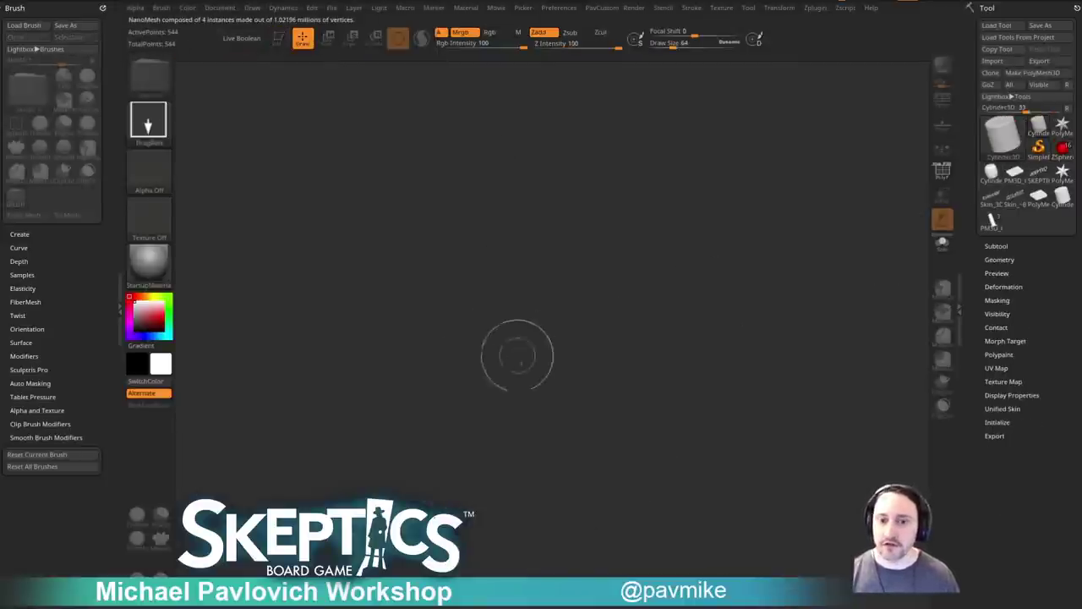
{"action": "left_click_drag", "start_coordinate": [519, 346], "coordinate": [456, 270]}
{"action": "key", "text": "t"}
{"action": "left_click", "coordinate": [1026, 73]}
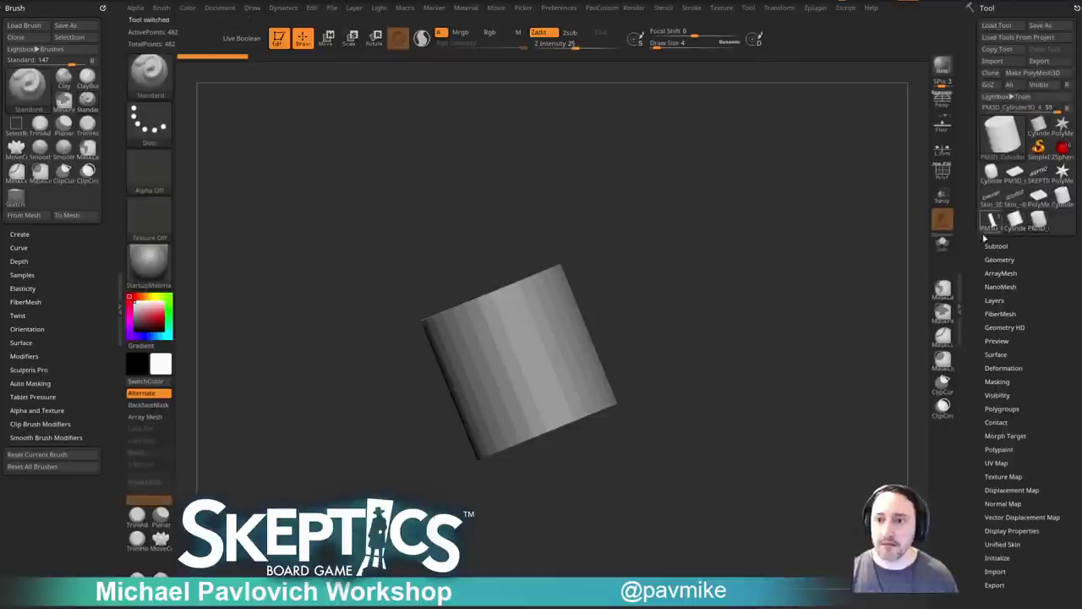
Append a ZSphere to the cylinder tool, select it and isolate it.
{"action": "left_click", "coordinate": [996, 246]}
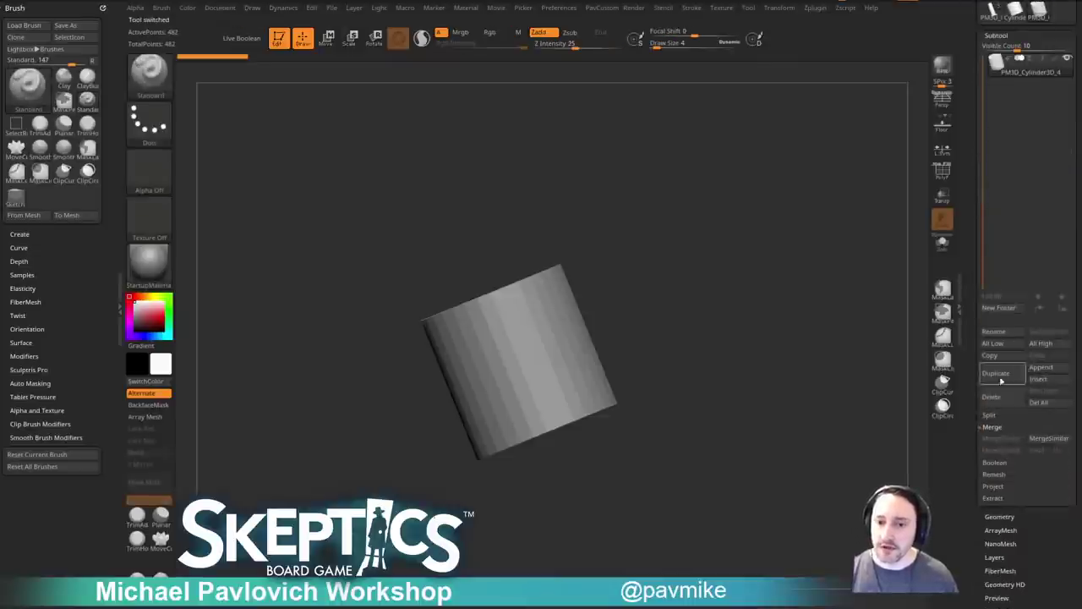
{"action": "left_click", "coordinate": [1040, 367]}
{"action": "left_click", "coordinate": [800, 357]}
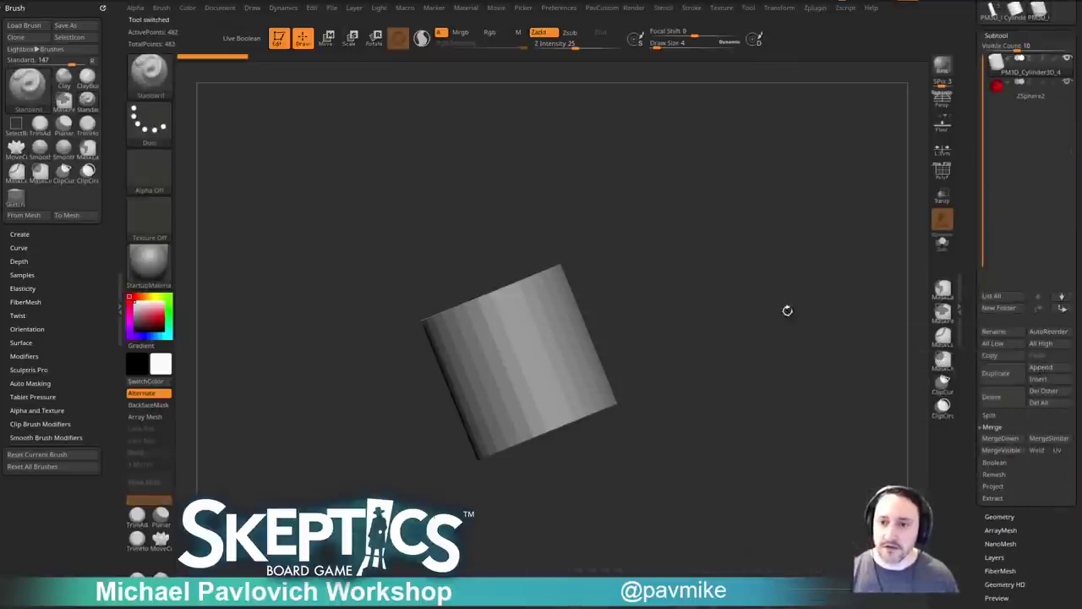
{"action": "left_click", "coordinate": [1030, 96]}
{"action": "left_click", "coordinate": [943, 243]}
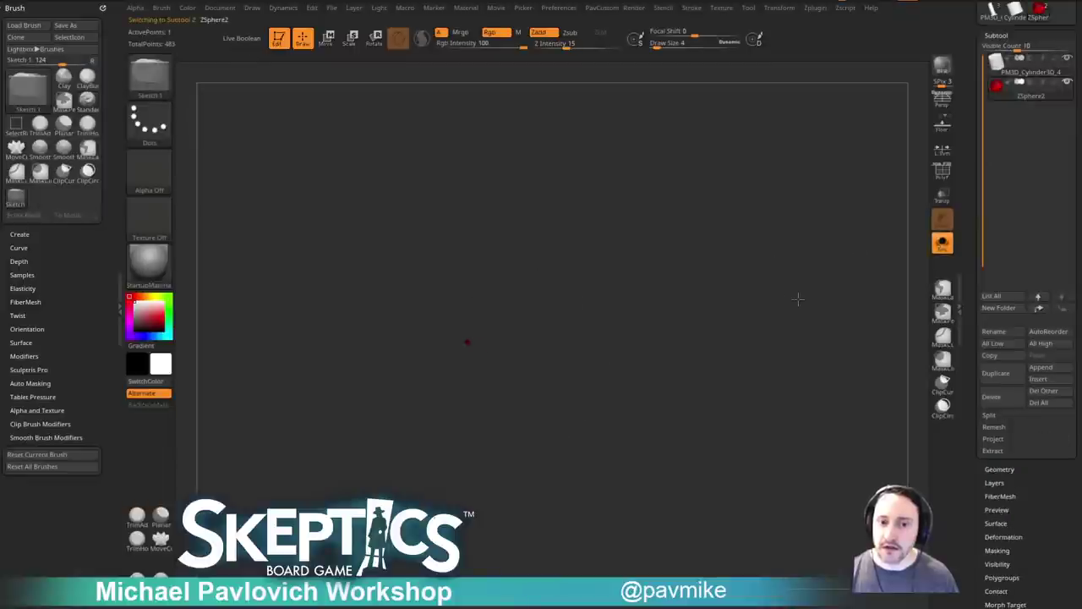
{"action": "left_click", "coordinate": [942, 242]}
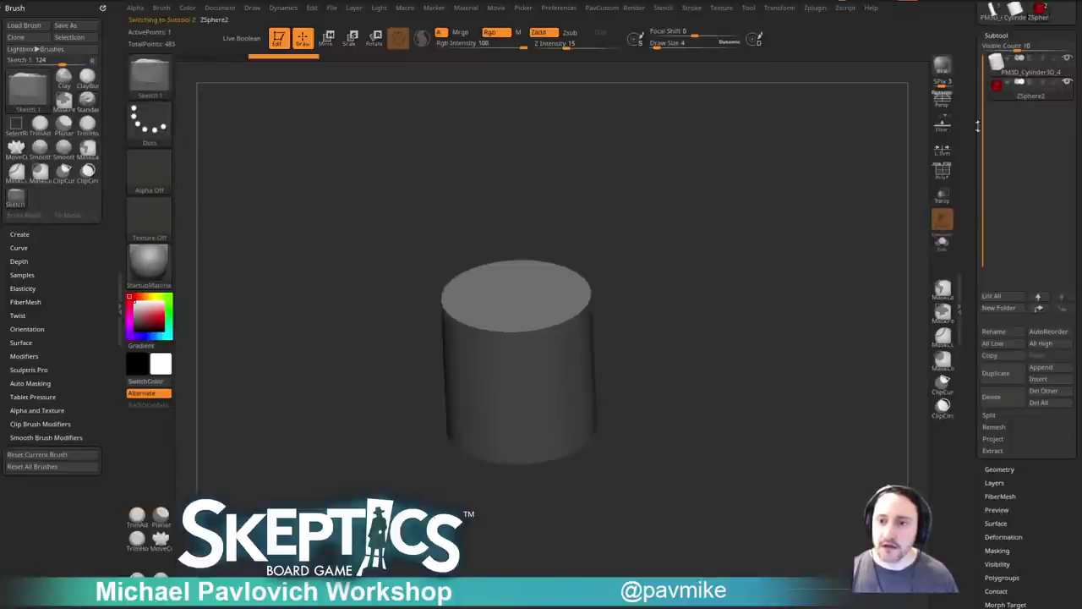
{"action": "left_click", "coordinate": [942, 242]}
{"action": "key", "text": "shift"}
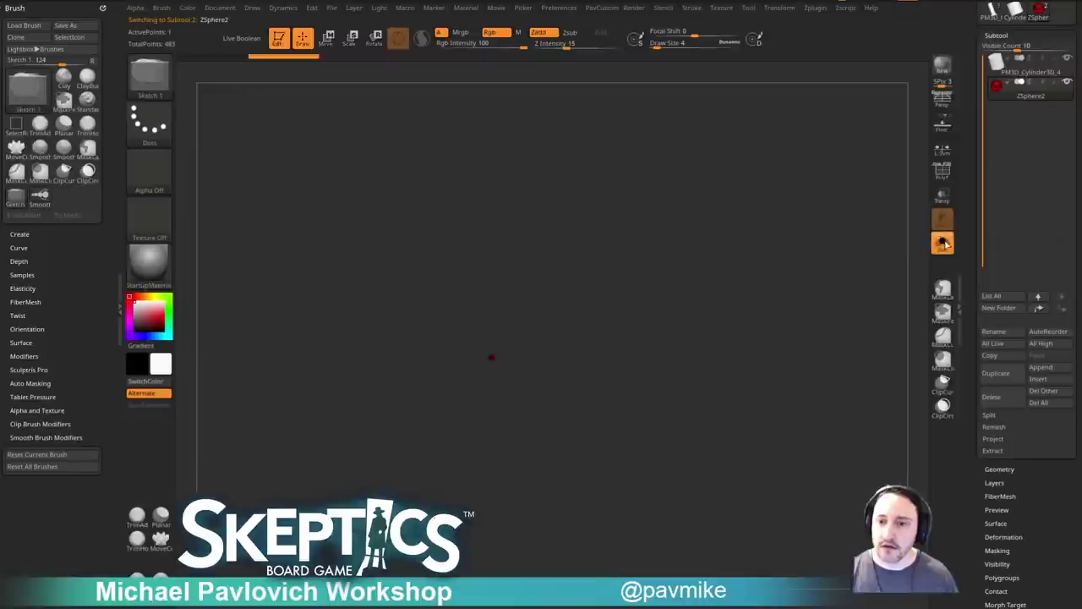
Delete the ZSphere subtool from the cylinder tool.
{"action": "left_click_drag", "start_coordinate": [986, 230], "coordinate": [974, 272]}
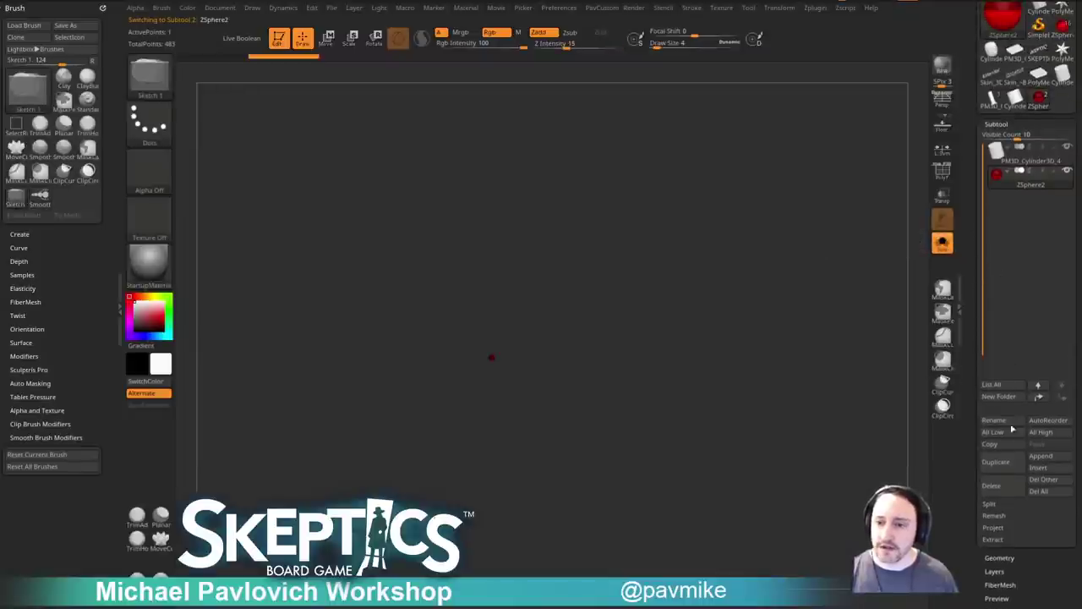
{"action": "left_click", "coordinate": [992, 486]}
{"action": "left_click", "coordinate": [999, 499]}
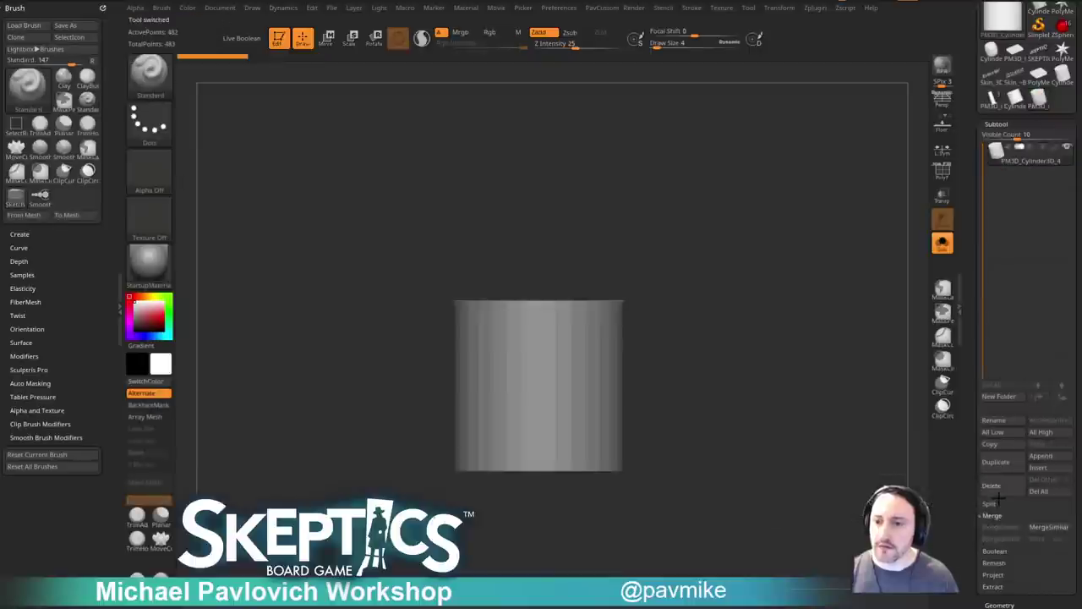
Append a ZSphere to the cylinder tool, select it and turn off Solo so the cylinder shows with it.
{"action": "left_click", "coordinate": [1042, 457]}
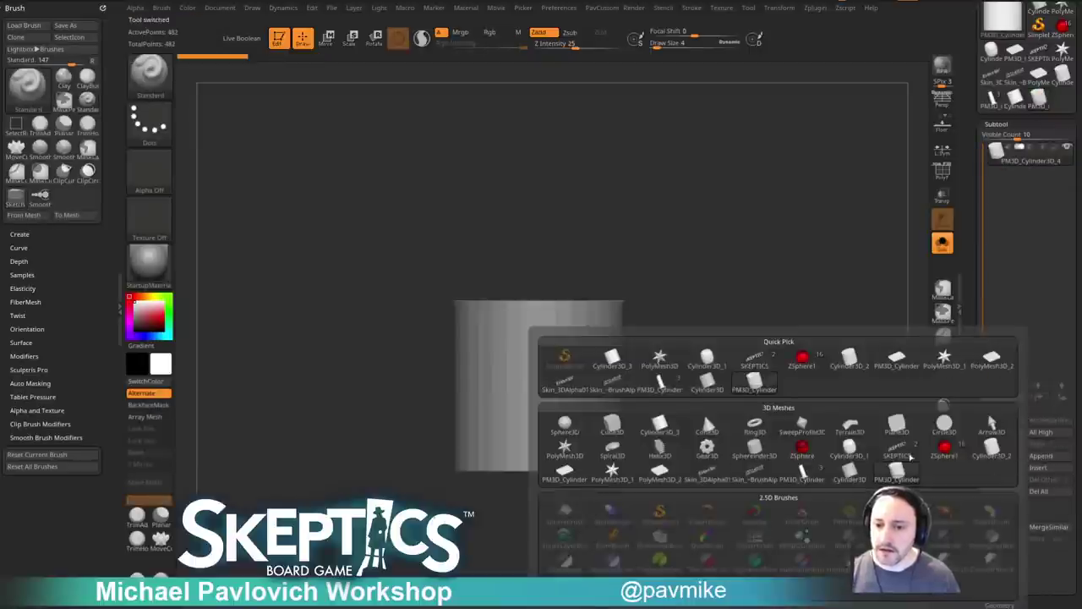
{"action": "left_click", "coordinate": [943, 452]}
{"action": "left_click", "coordinate": [1023, 185]}
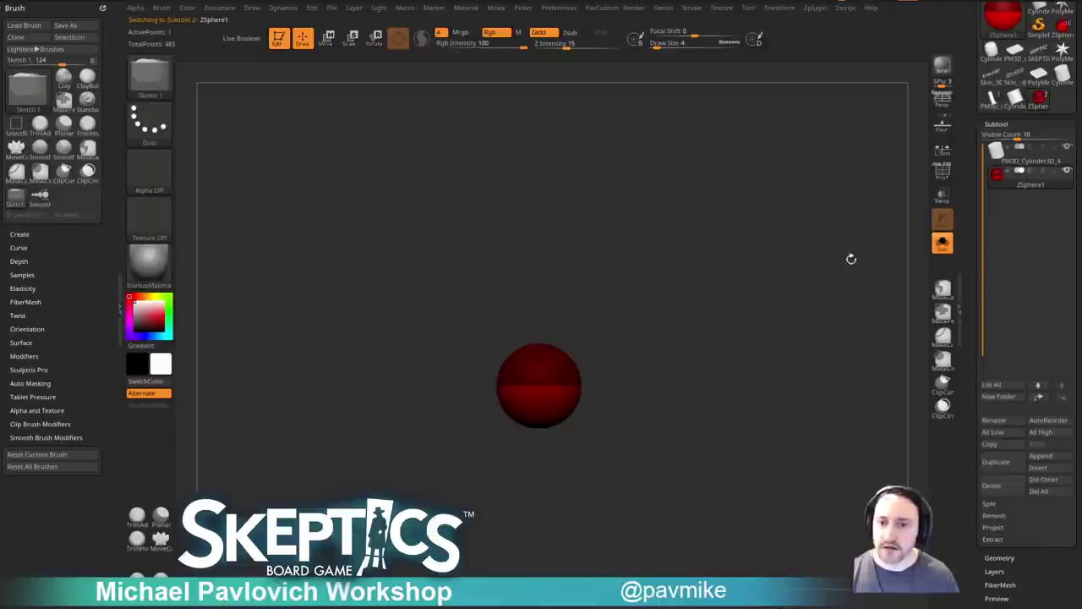
{"action": "left_click", "coordinate": [944, 179]}
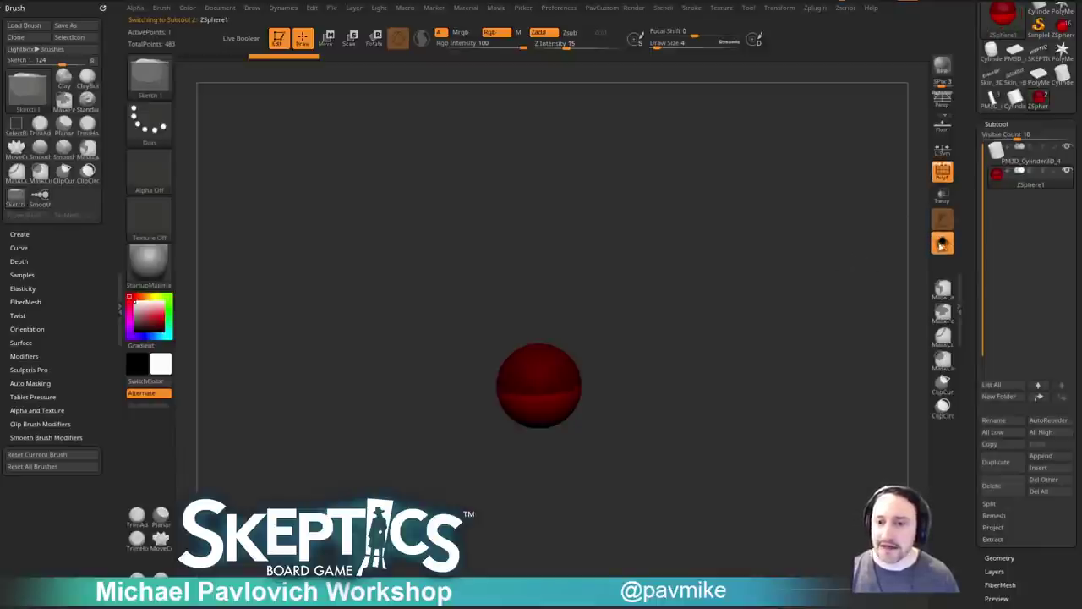
{"action": "left_click", "coordinate": [943, 244]}
{"action": "right_click_drag", "start_coordinate": [831, 290], "coordinate": [845, 326], "text": "ctrl"}
{"action": "left_click", "coordinate": [943, 197]}
{"action": "left_click_drag", "start_coordinate": [837, 268], "coordinate": [872, 272]}
{"action": "mouse_move", "coordinate": [793, 288]}
{"action": "left_mouse_down"}
{"action": "mouse_move", "coordinate": [792, 304]}
{"action": "mouse_move", "coordinate": [994, 200]}
{"action": "mouse_move", "coordinate": [969, 101]}
{"action": "mouse_move", "coordinate": [968, 110]}
{"action": "left_mouse_up"}
{"action": "left_click", "coordinate": [942, 196]}
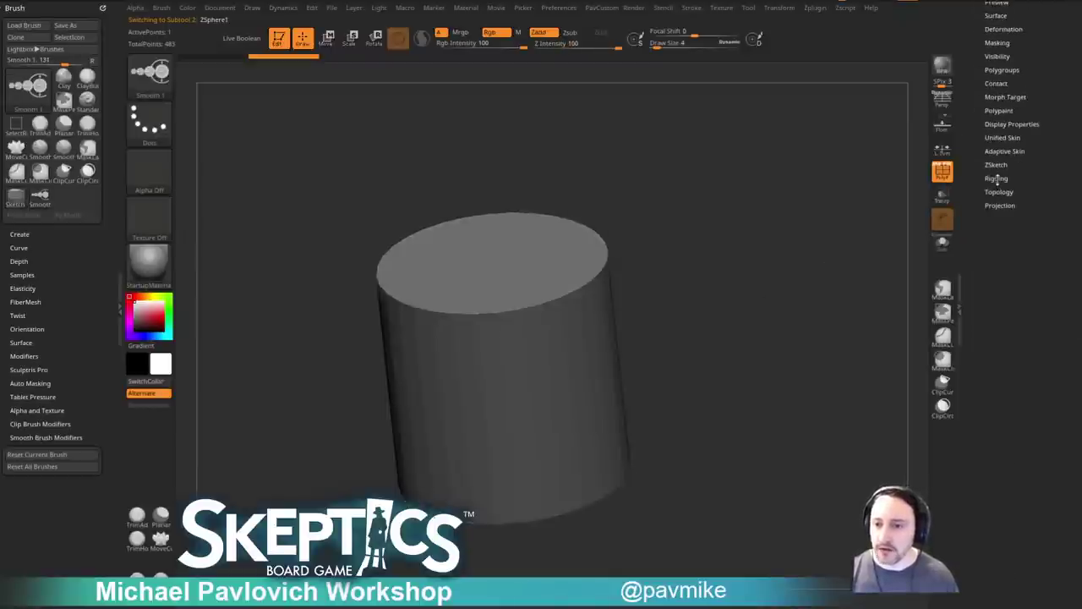
Enable EditSketch on the ZSphere and sketch several strands over the cylinder's top and down its sides.
{"action": "left_click", "coordinate": [996, 165]}
{"action": "left_click", "coordinate": [997, 177]}
{"action": "mouse_move", "coordinate": [512, 286]}
{"action": "left_mouse_down"}
{"action": "mouse_move", "coordinate": [556, 328]}
{"action": "mouse_move", "coordinate": [525, 484]}
{"action": "left_mouse_up"}
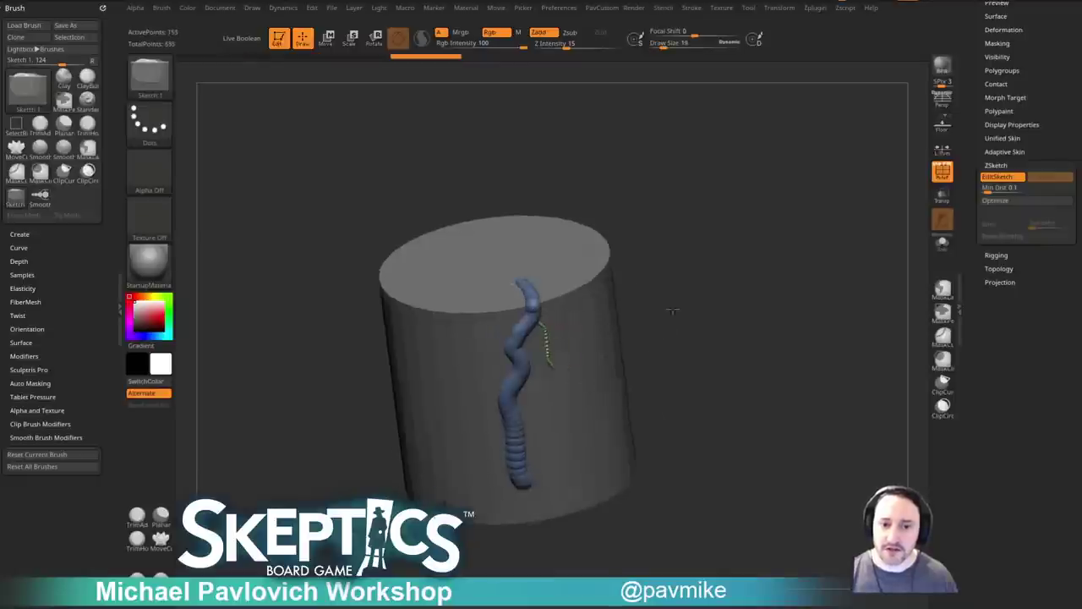
{"action": "left_click_drag", "start_coordinate": [679, 312], "coordinate": [648, 313]}
{"action": "mouse_move", "coordinate": [737, 333]}
{"action": "left_mouse_down"}
{"action": "mouse_move", "coordinate": [522, 302]}
{"action": "mouse_move", "coordinate": [489, 256]}
{"action": "mouse_move", "coordinate": [422, 351]}
{"action": "mouse_move", "coordinate": [409, 446]}
{"action": "left_mouse_up"}
{"action": "mouse_move", "coordinate": [764, 226]}
{"action": "left_mouse_down"}
{"action": "mouse_move", "coordinate": [761, 242]}
{"action": "mouse_move", "coordinate": [610, 211]}
{"action": "left_mouse_up"}
{"action": "mouse_move", "coordinate": [571, 284]}
{"action": "left_mouse_down"}
{"action": "mouse_move", "coordinate": [585, 278]}
{"action": "mouse_move", "coordinate": [704, 365]}
{"action": "mouse_move", "coordinate": [734, 411]}
{"action": "left_mouse_up"}
{"action": "mouse_move", "coordinate": [889, 337]}
{"action": "left_mouse_down"}
{"action": "mouse_move", "coordinate": [936, 242]}
{"action": "mouse_move", "coordinate": [909, 292]}
{"action": "left_mouse_up"}
Switch back to the tool that contains the skull and candle.
{"action": "left_click_drag", "start_coordinate": [985, 314], "coordinate": [995, 583]}
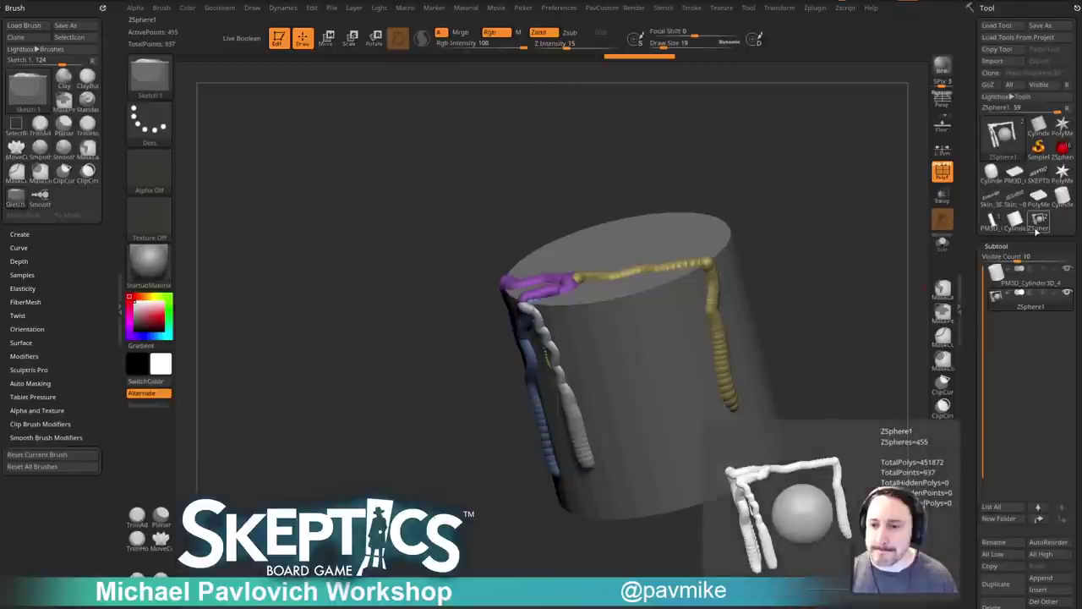
{"action": "left_click", "coordinate": [1014, 222]}
{"action": "left_click_drag", "start_coordinate": [827, 277], "coordinate": [805, 288]}
{"action": "left_click", "coordinate": [1060, 154]}
{"action": "left_click_drag", "start_coordinate": [887, 225], "coordinate": [822, 267]}
{"action": "left_click_drag", "start_coordinate": [822, 267], "coordinate": [814, 338], "text": "alt"}
Enable EditSketch on the skull tool's ZSphere and try sketching strands by the candle.
{"action": "left_click_drag", "start_coordinate": [980, 348], "coordinate": [991, 197]}
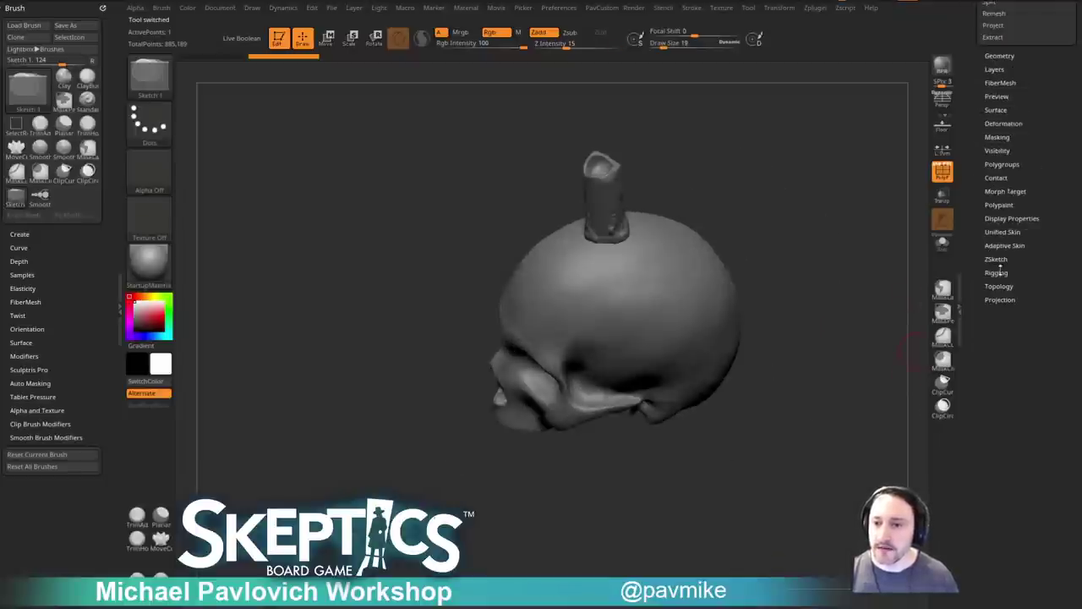
{"action": "key", "text": "shift"}
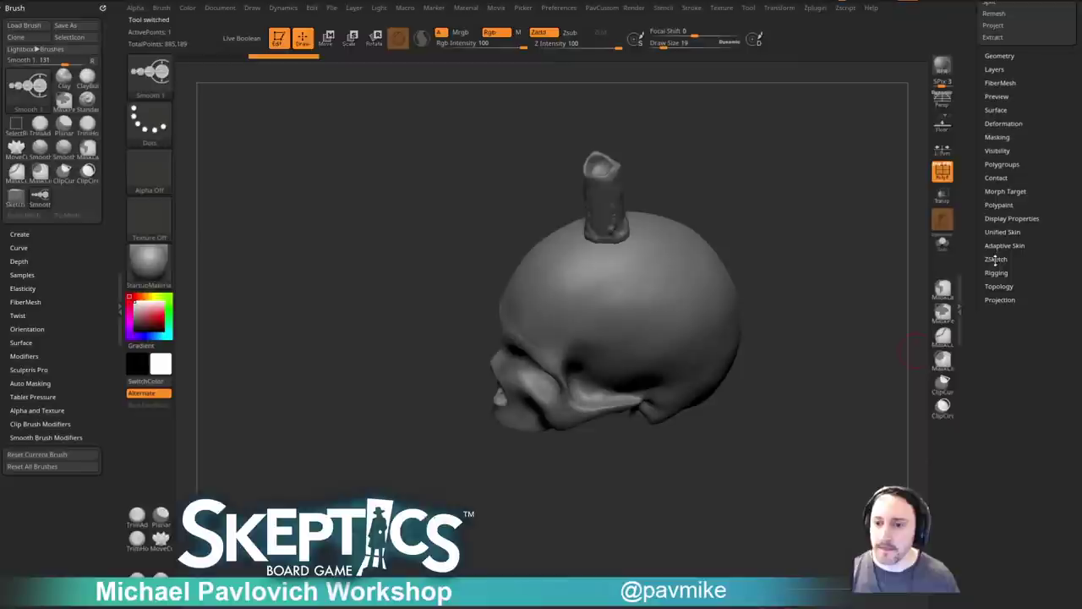
{"action": "left_click", "coordinate": [996, 260], "text": "shift"}
{"action": "left_click", "coordinate": [995, 271]}
{"action": "left_click_drag", "start_coordinate": [843, 216], "coordinate": [813, 269], "text": "alt"}
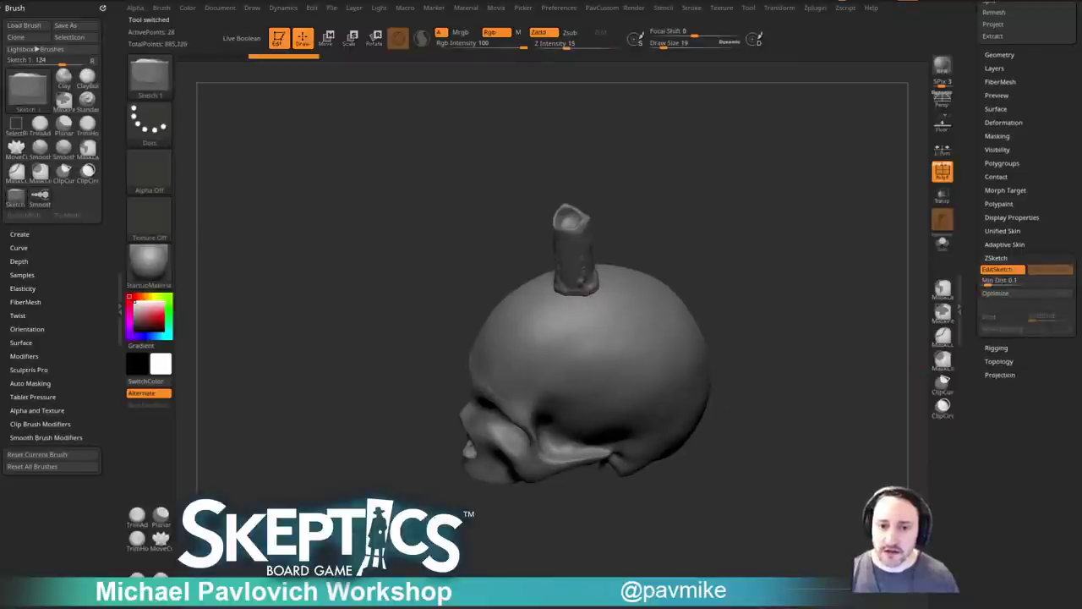
Delete the ZSphere subtool from the skull tool and append a new ZSphere.
{"action": "left_click_drag", "start_coordinate": [975, 290], "coordinate": [982, 352]}
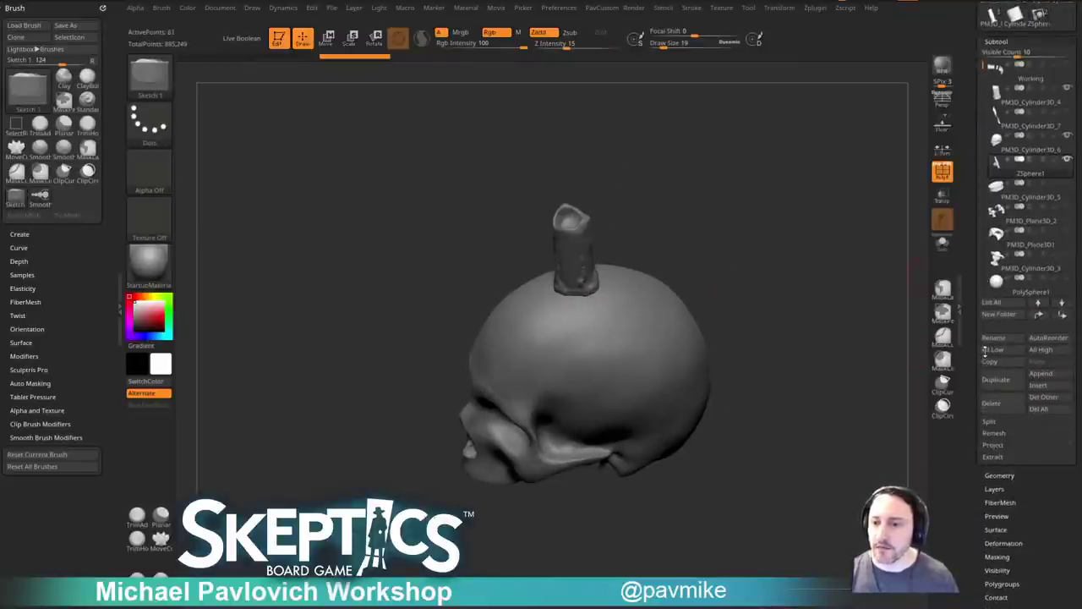
{"action": "left_click", "coordinate": [999, 408]}
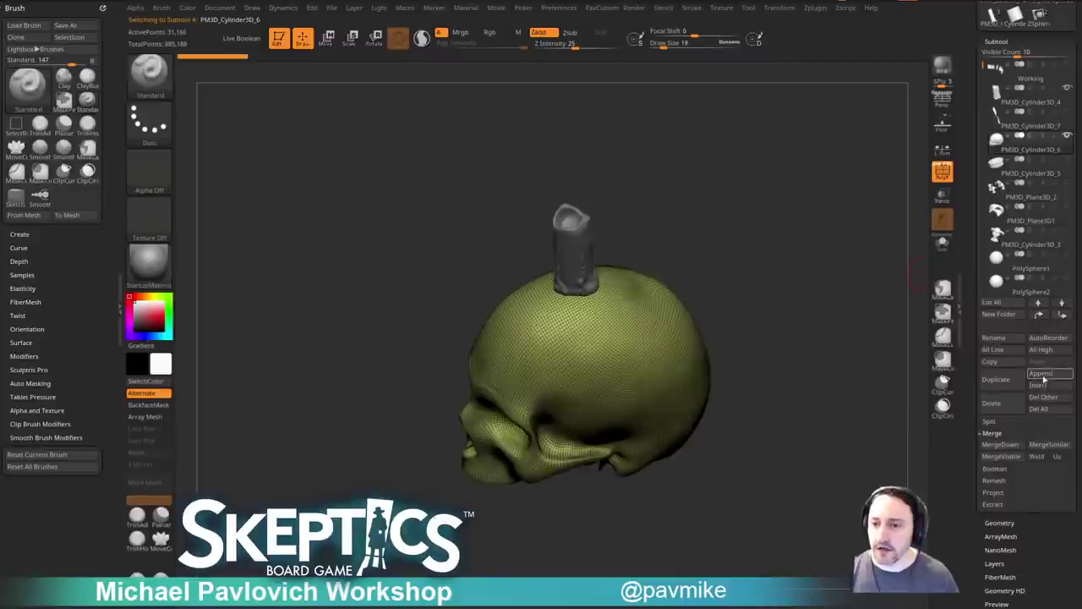
{"action": "left_click", "coordinate": [1041, 373]}
{"action": "left_click", "coordinate": [799, 448]}
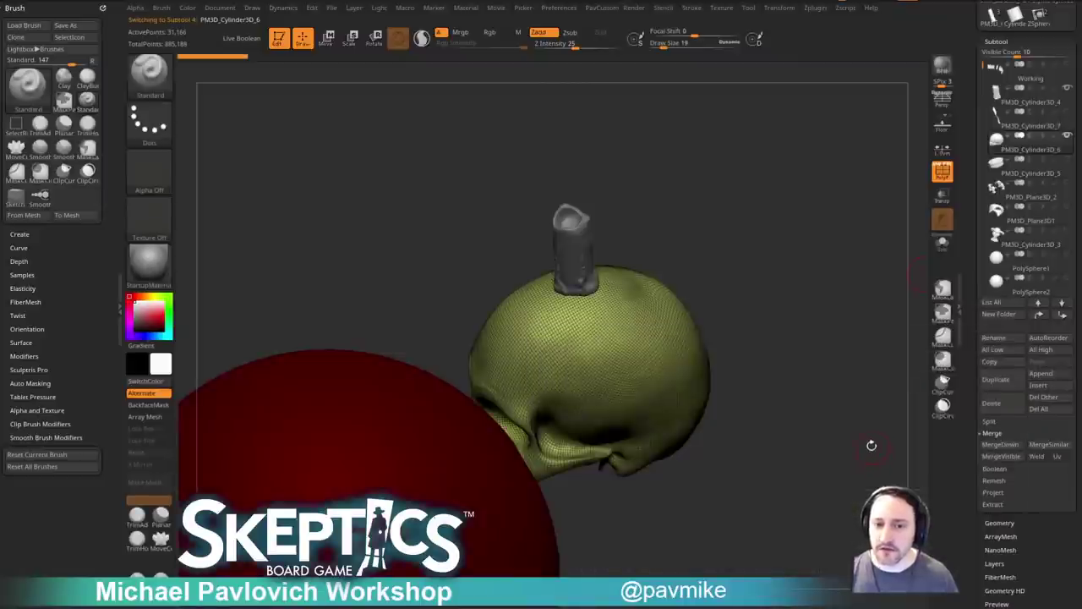
Select the newly appended ZSphere at the end of the subtool list and enable EditSketch for it.
{"action": "scroll", "coordinate": [969, 413], "scroll_direction": "down", "scroll_amount": 5}
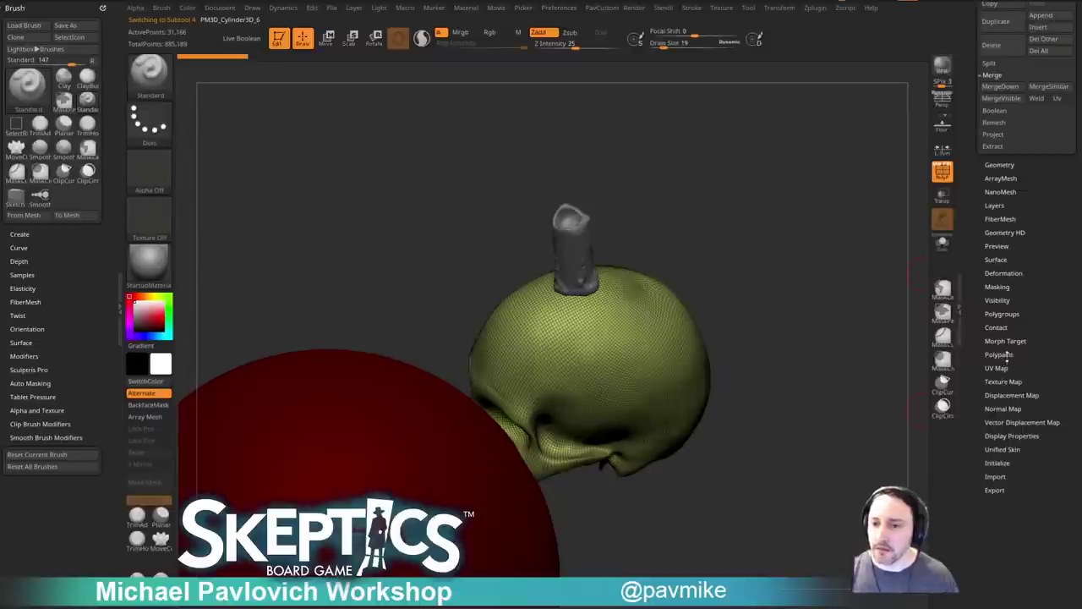
{"action": "key", "text": "shift"}
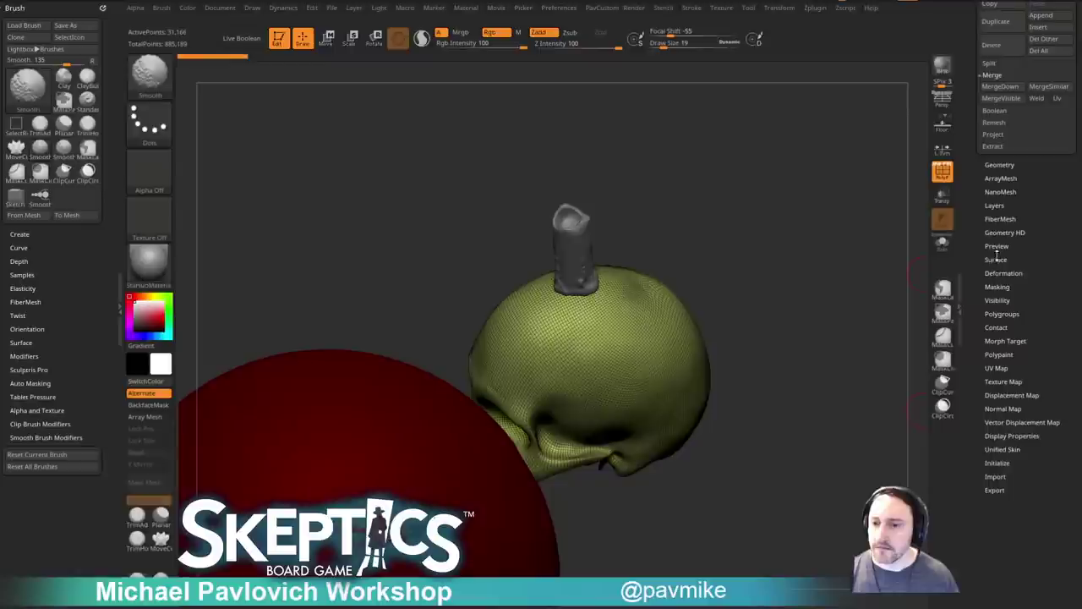
{"action": "left_click_drag", "start_coordinate": [981, 345], "coordinate": [974, 447]}
{"action": "left_click_drag", "start_coordinate": [981, 156], "coordinate": [979, 267]}
{"action": "left_click", "coordinate": [1028, 335]}
{"action": "left_click_drag", "start_coordinate": [973, 391], "coordinate": [969, 272]}
{"action": "left_click", "coordinate": [994, 360], "text": "shift"}
{"action": "left_click", "coordinate": [998, 371]}
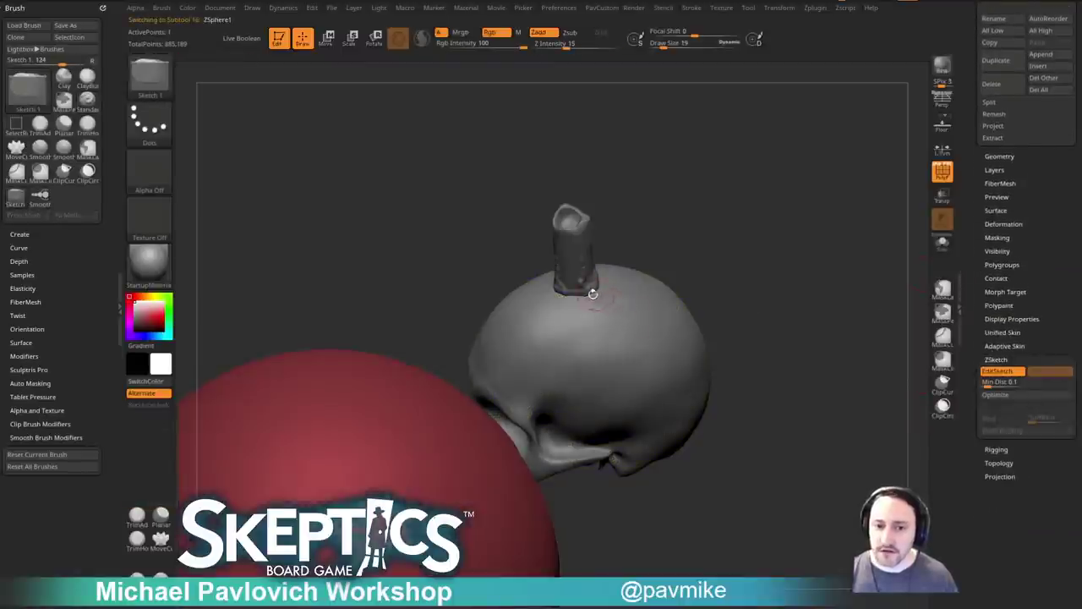
Try sketching ZSphere strands from the candle's base down the skull, undoing each attempt.
{"action": "mouse_move", "coordinate": [839, 330]}
{"action": "left_mouse_down", "text": "alt"}
{"action": "mouse_move", "coordinate": [845, 251]}
{"action": "mouse_move", "coordinate": [833, 274]}
{"action": "left_mouse_up", "text": "alt"}
{"action": "left_click_drag", "start_coordinate": [382, 398], "coordinate": [404, 434]}
{"action": "key", "text": "ctrl+z"}
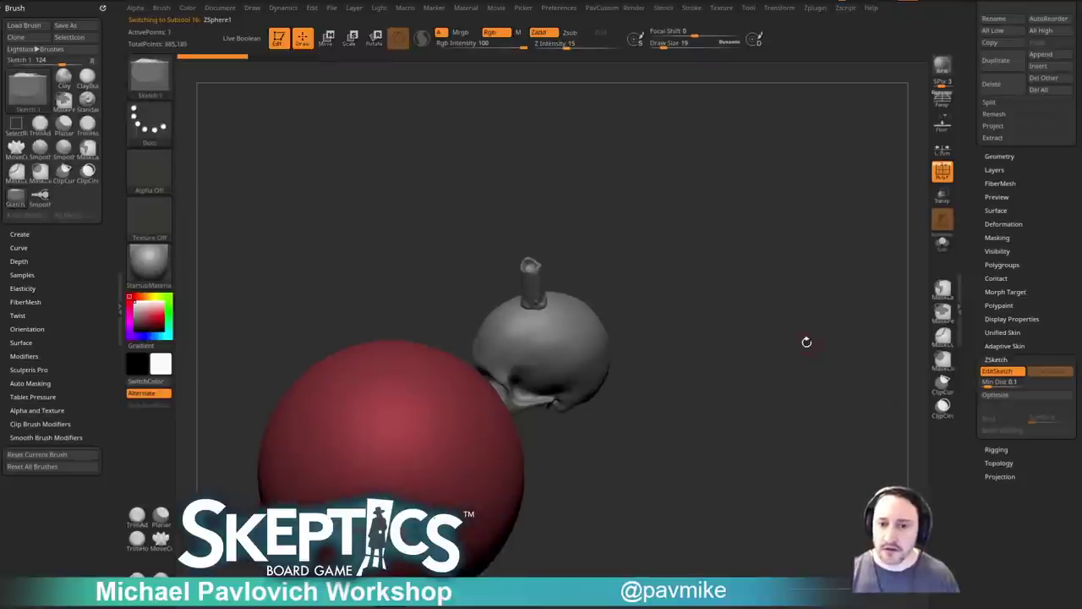
{"action": "left_click_drag", "start_coordinate": [533, 330], "coordinate": [502, 363]}
{"action": "key", "text": "ctrl+z"}
{"action": "mouse_move", "coordinate": [729, 316]}
{"action": "left_mouse_down", "text": "alt"}
{"action": "mouse_move", "coordinate": [772, 411]}
{"action": "mouse_move", "coordinate": [584, 568]}
{"action": "left_mouse_up", "text": "alt"}
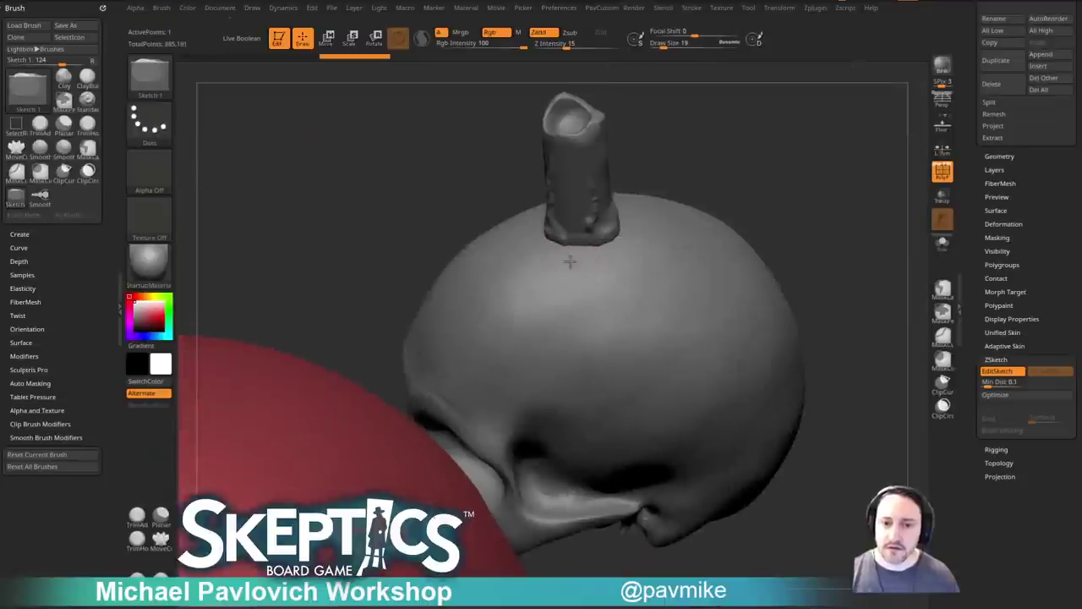
{"action": "mouse_move", "coordinate": [866, 244]}
{"action": "left_mouse_down", "text": "alt"}
{"action": "mouse_move", "coordinate": [599, 319]}
{"action": "mouse_move", "coordinate": [594, 292]}
{"action": "mouse_move", "coordinate": [556, 296]}
{"action": "left_mouse_up", "text": "alt"}
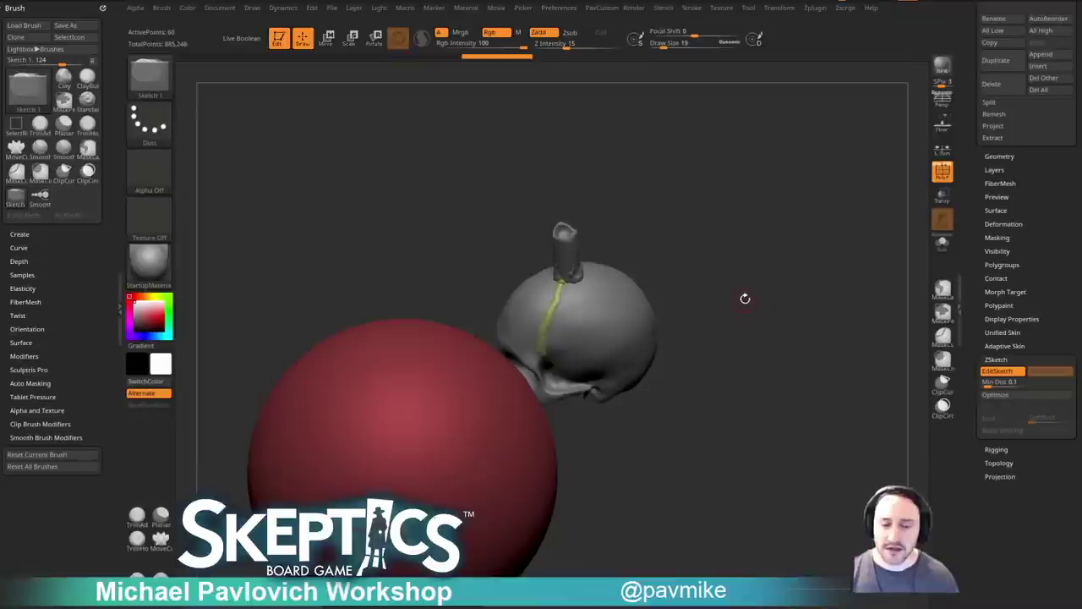
{"action": "key", "text": "ctrl+z"}
{"action": "key", "text": "ctrl+z"}
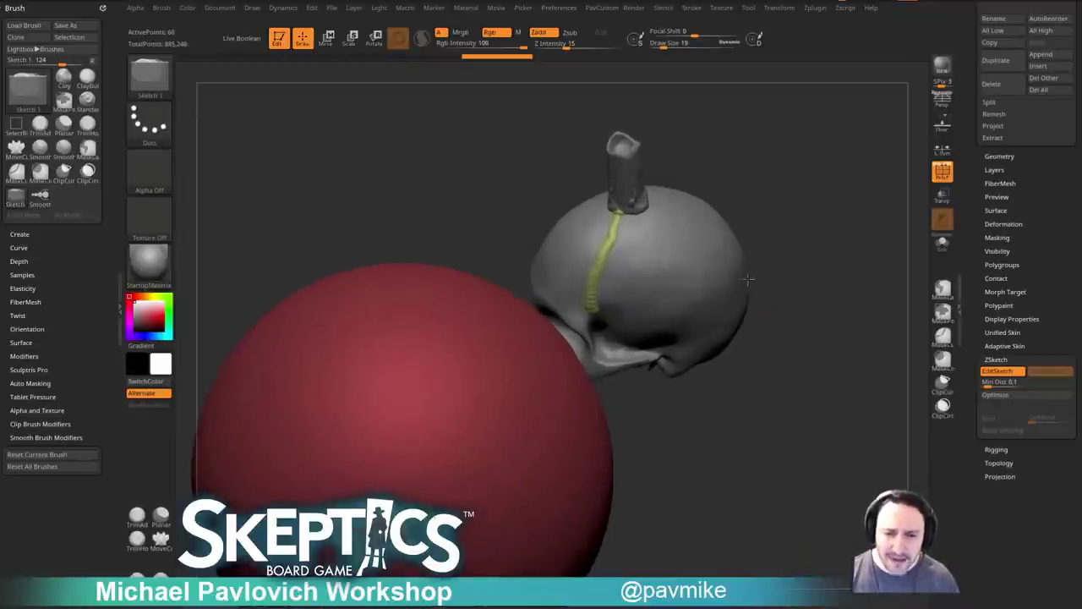
Reduce the draw size to 7 and try finer strands below the candle, undoing them.
{"action": "left_click_drag", "start_coordinate": [786, 222], "coordinate": [837, 214], "text": "alt"}
{"action": "key", "text": "s"}
{"action": "left_click_drag", "start_coordinate": [625, 261], "coordinate": [620, 260]}
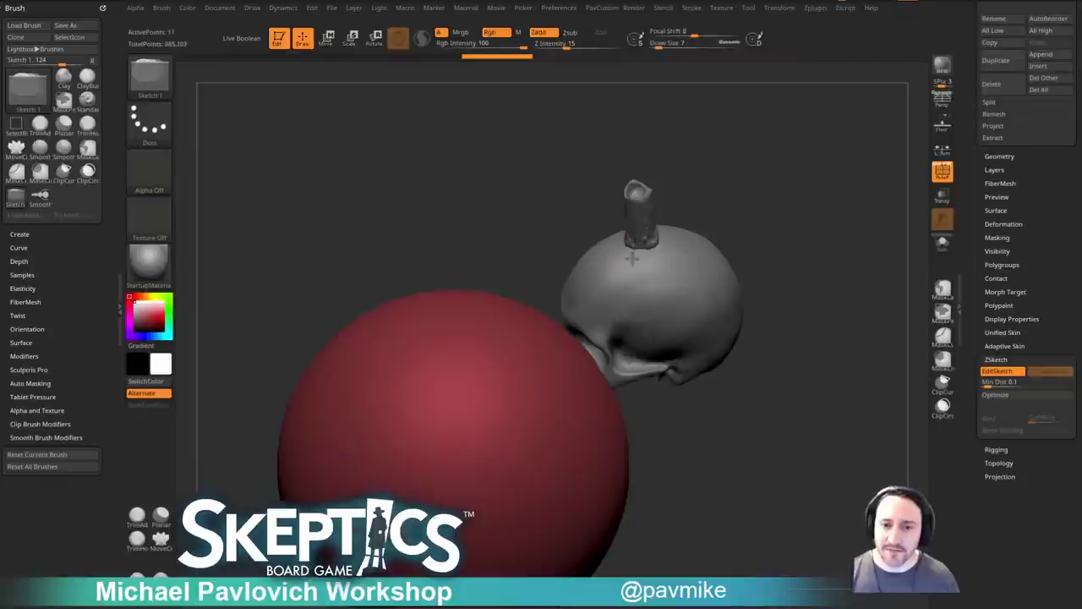
{"action": "key", "text": "ctrl+shift+z"}
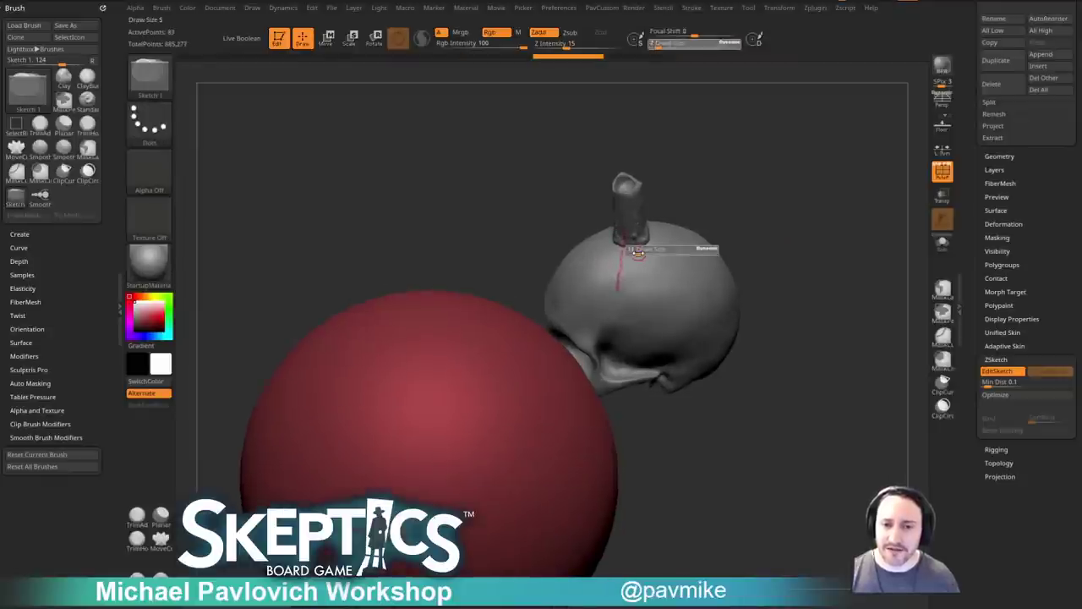
{"action": "key", "text": "ctrl+z"}
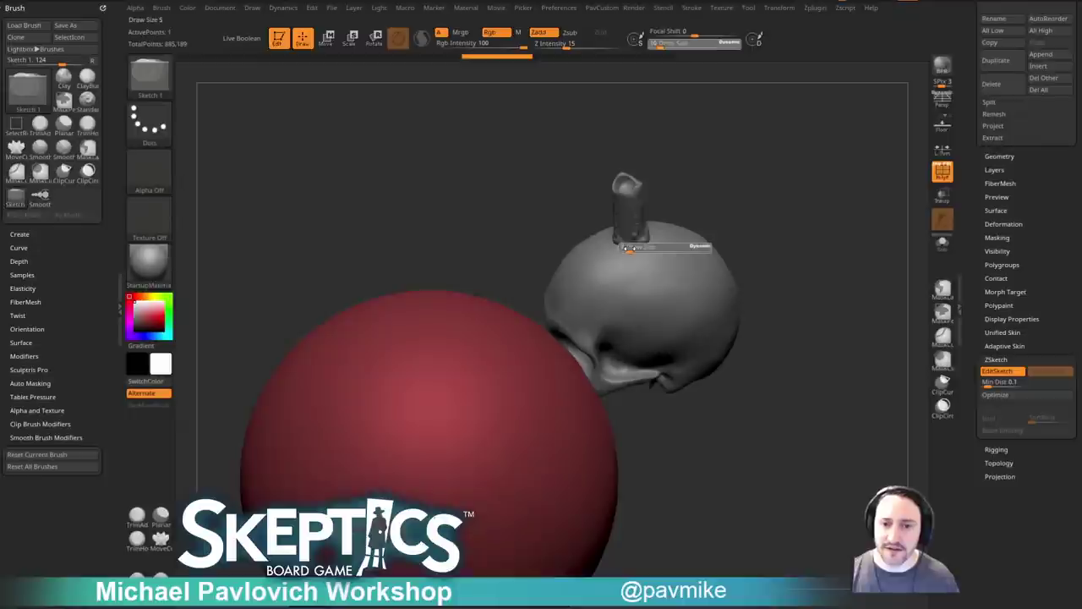
{"action": "key", "text": "ctrl+z"}
{"action": "key", "text": "ctrl+z"}
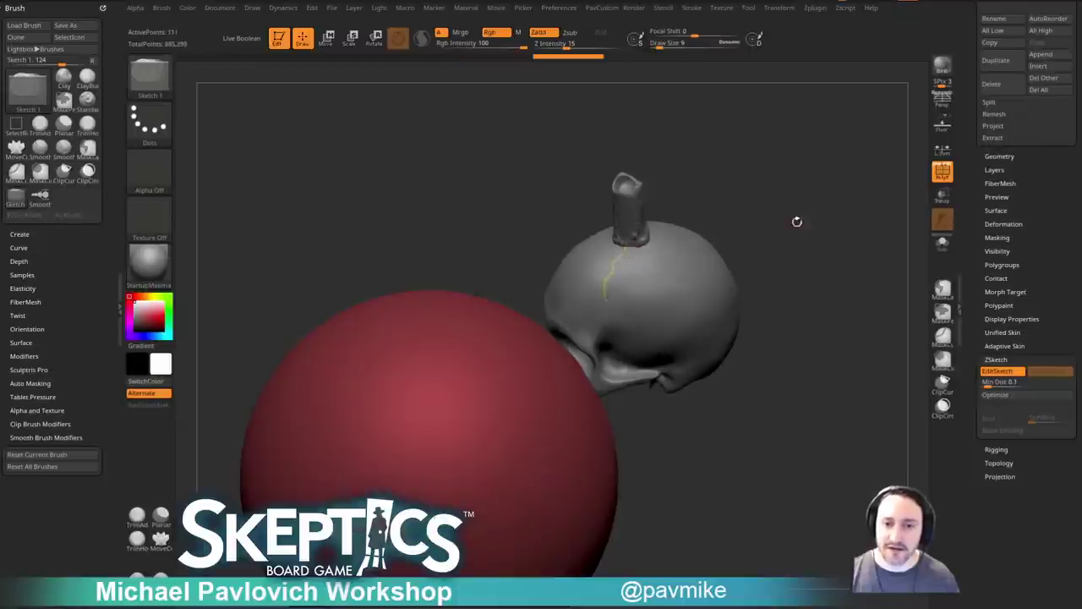
Set the draw size to 12, sketch a test strand down the skull below the candle and undo it.
{"action": "key", "text": "s"}
{"action": "left_click_drag", "start_coordinate": [696, 257], "coordinate": [697, 255]}
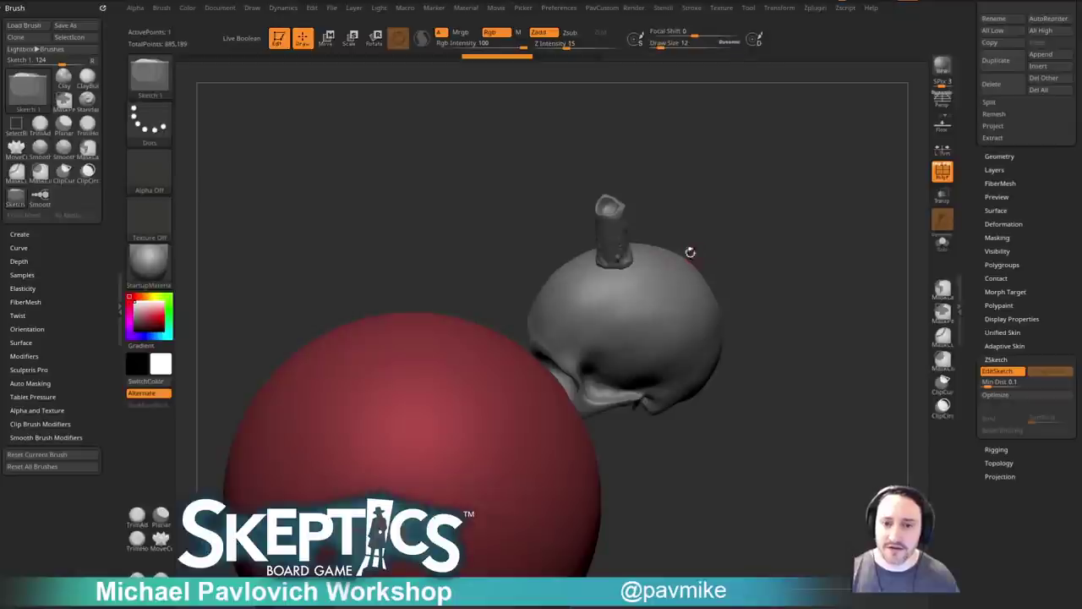
{"action": "left_click_drag", "start_coordinate": [594, 297], "coordinate": [598, 329]}
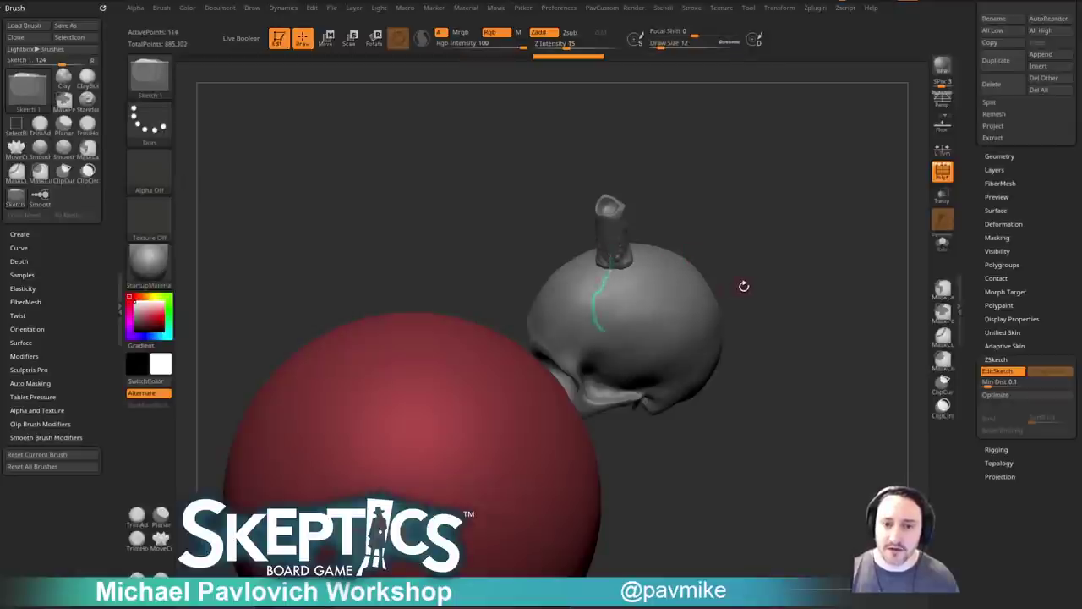
{"action": "left_click_drag", "start_coordinate": [780, 282], "coordinate": [767, 264]}
{"action": "key", "text": "ctrl+z"}
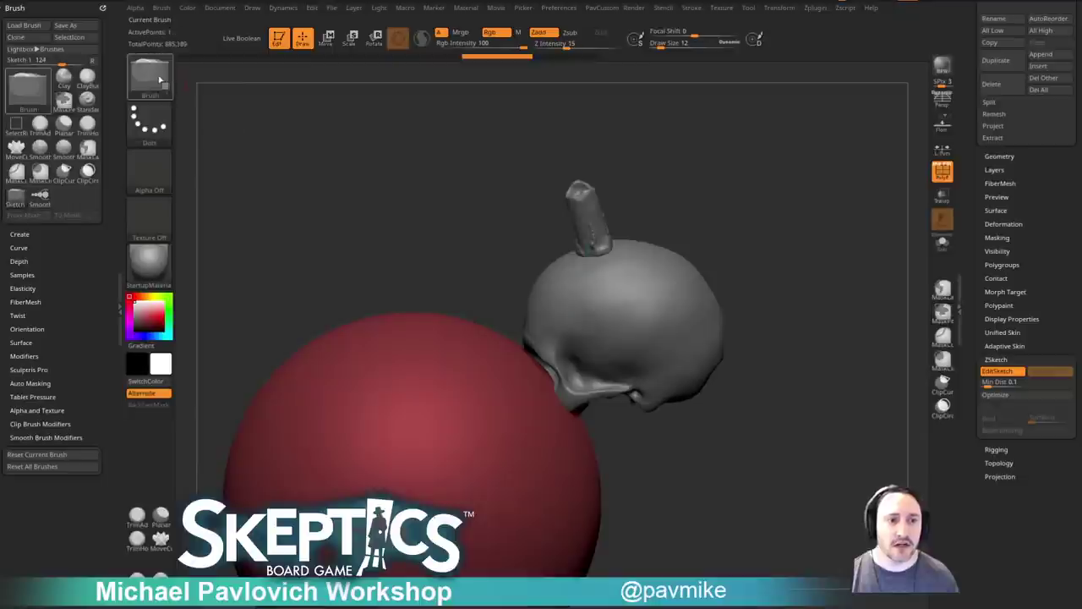
Set the Sketch 1 brush's embed depth to -19 and sketch a test strand from the candle down the skull.
{"action": "key", "text": "b"}
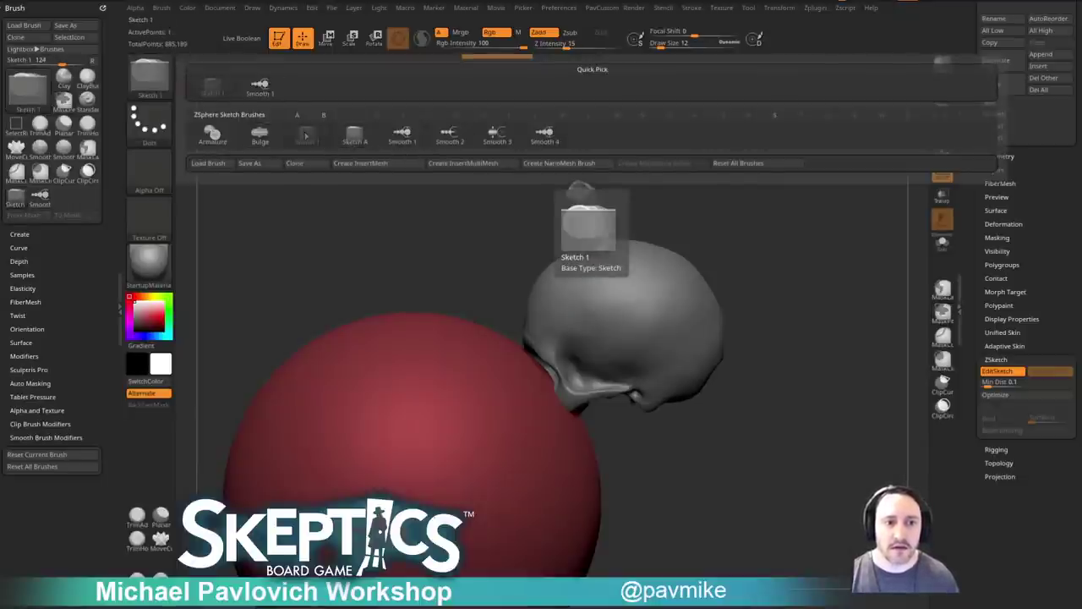
{"action": "left_click", "coordinate": [345, 142]}
{"action": "left_click", "coordinate": [18, 261]}
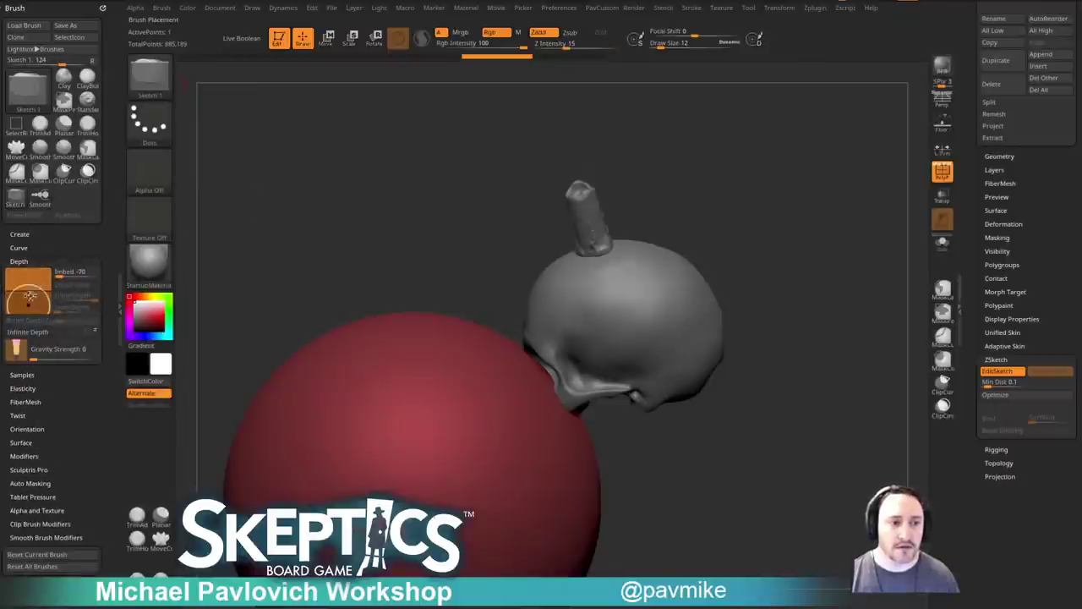
{"action": "left_click_drag", "start_coordinate": [28, 294], "coordinate": [29, 292]}
{"action": "left_click_drag", "start_coordinate": [703, 207], "coordinate": [720, 221]}
{"action": "left_click_drag", "start_coordinate": [615, 258], "coordinate": [615, 253]}
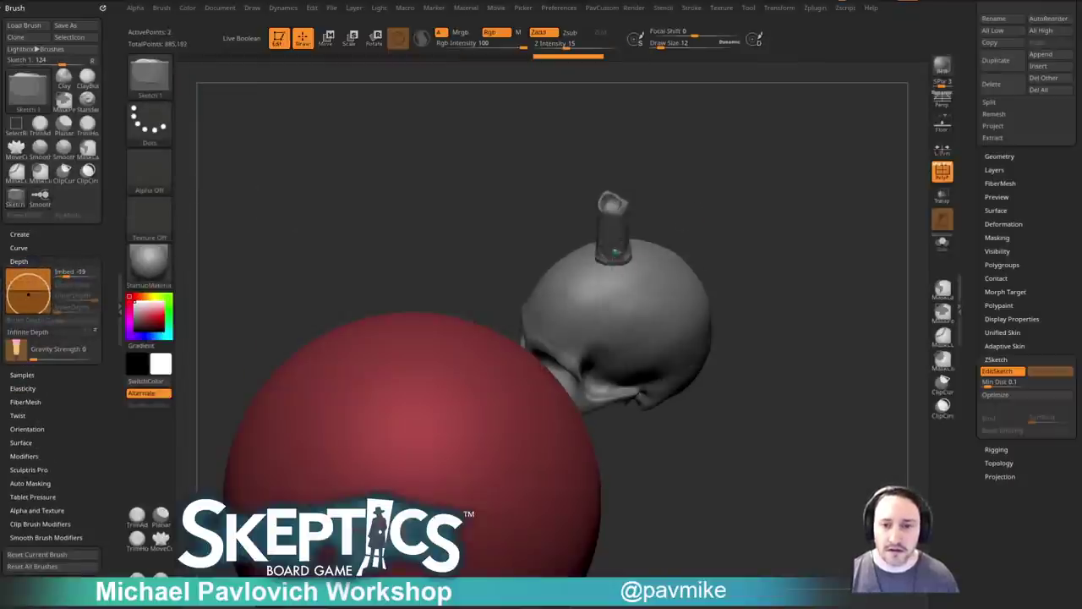
{"action": "left_click_drag", "start_coordinate": [617, 294], "coordinate": [622, 328]}
{"action": "left_click_drag", "start_coordinate": [779, 253], "coordinate": [779, 199]}
Set the sketch brush's embed depth to -35, undo the previous strand and test the new depth below the candle.
{"action": "key", "text": "shift"}
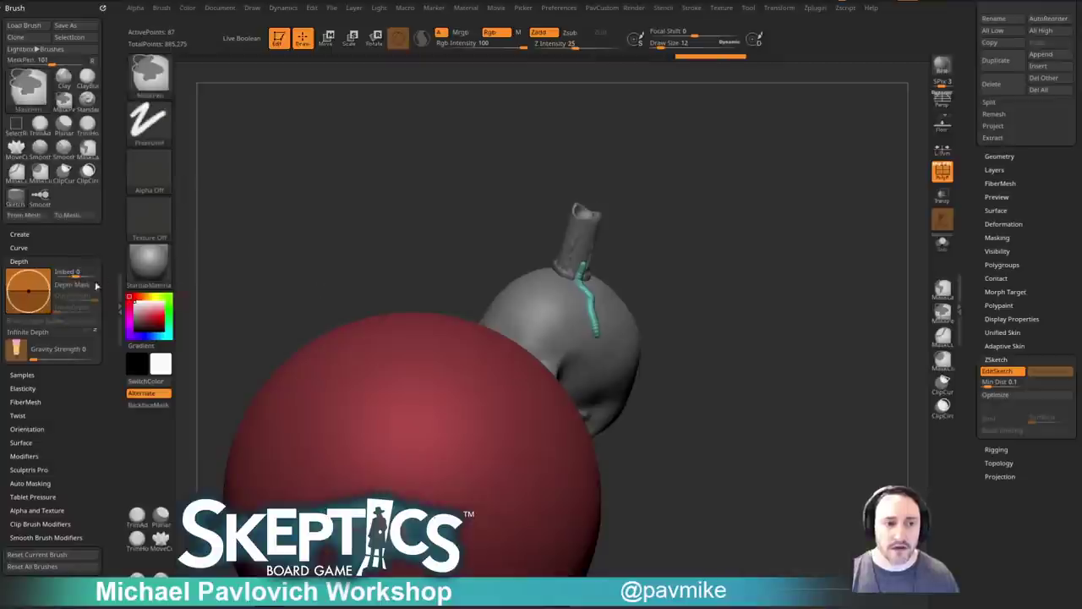
{"action": "left_click_drag", "start_coordinate": [28, 293], "coordinate": [29, 298]}
{"action": "mouse_move", "coordinate": [734, 272]}
{"action": "left_mouse_down"}
{"action": "mouse_move", "coordinate": [664, 277]}
{"action": "mouse_move", "coordinate": [744, 240]}
{"action": "left_mouse_up"}
{"action": "key", "text": "ctrl+z"}
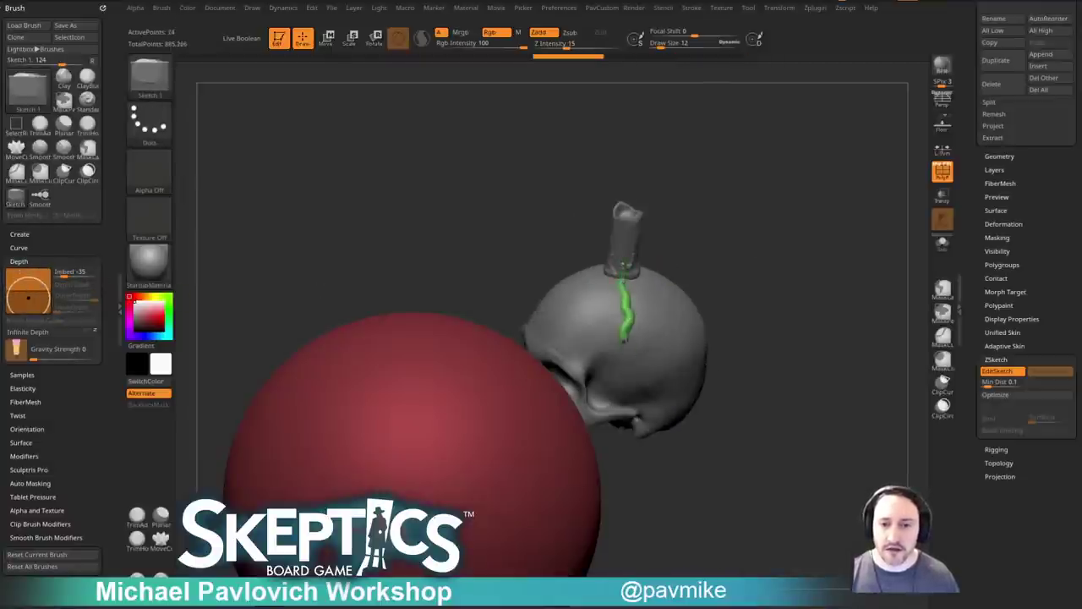
{"action": "left_click", "coordinate": [625, 269], "text": "alt"}
Set the draw size to 9 and sketch wax drip strands from the candle's base down one side of the skull.
{"action": "key", "text": "s"}
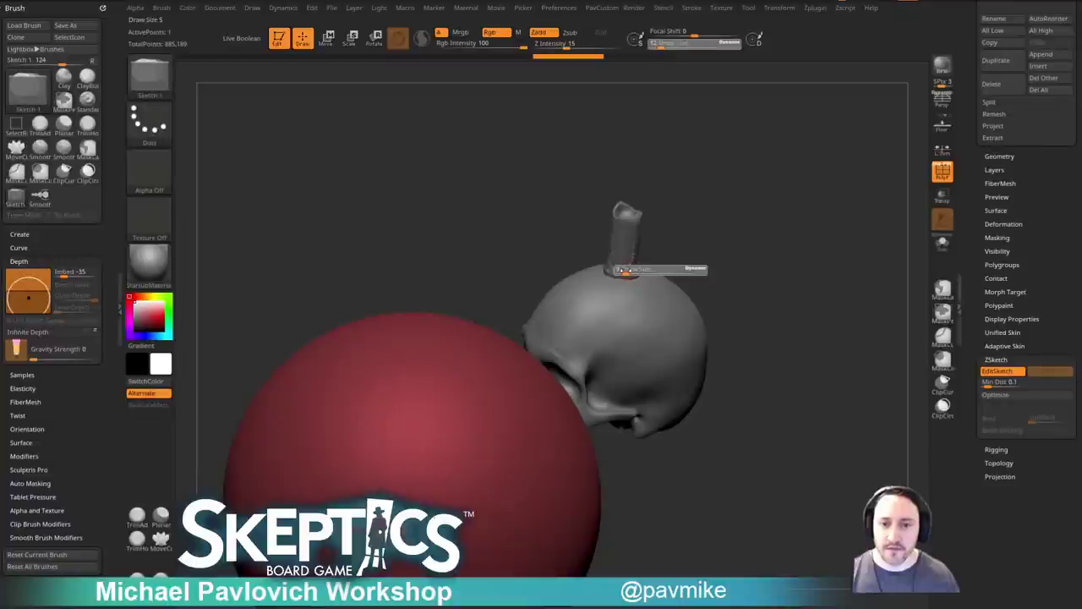
{"action": "left_click_drag", "start_coordinate": [623, 302], "coordinate": [623, 323]}
{"action": "left_click_drag", "start_coordinate": [781, 263], "coordinate": [725, 291]}
{"action": "left_click_drag", "start_coordinate": [595, 271], "coordinate": [612, 345]}
{"action": "mouse_move", "coordinate": [737, 221]}
{"action": "left_mouse_down"}
{"action": "mouse_move", "coordinate": [771, 291]}
{"action": "mouse_move", "coordinate": [782, 194]}
{"action": "left_mouse_up"}
{"action": "left_click_drag", "start_coordinate": [782, 195], "coordinate": [751, 242]}
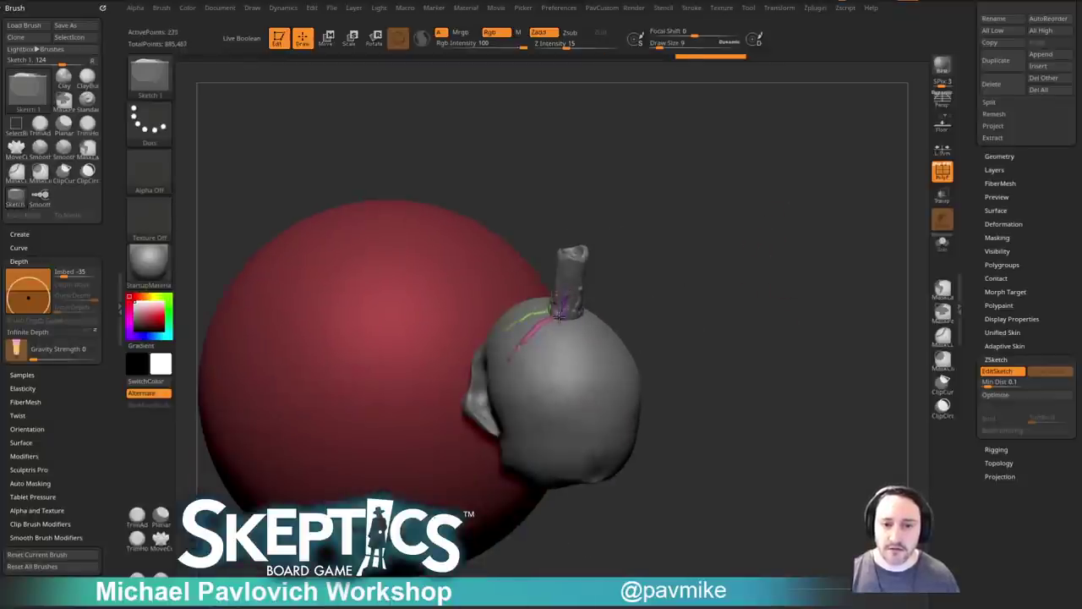
{"action": "left_click_drag", "start_coordinate": [551, 315], "coordinate": [541, 362]}
Sketch more wax drip strands from the candle's base around the back and opposite side of the skull.
{"action": "mouse_move", "coordinate": [672, 302]}
{"action": "left_mouse_down"}
{"action": "mouse_move", "coordinate": [691, 258]}
{"action": "mouse_move", "coordinate": [767, 234]}
{"action": "left_mouse_up"}
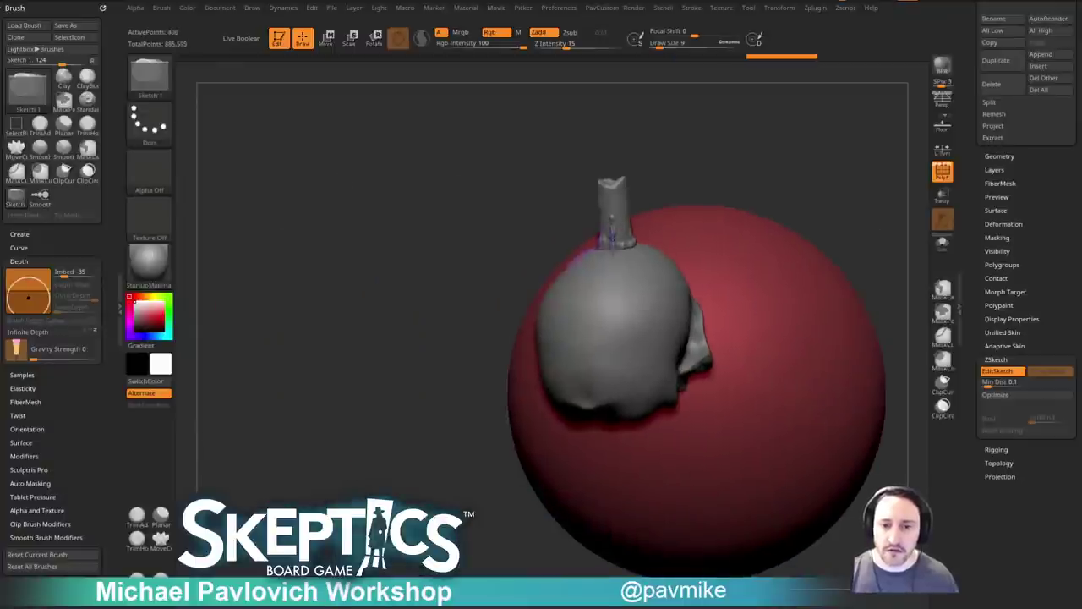
{"action": "left_click_drag", "start_coordinate": [613, 273], "coordinate": [621, 291]}
{"action": "mouse_move", "coordinate": [646, 191]}
{"action": "left_mouse_down"}
{"action": "mouse_move", "coordinate": [564, 195]}
{"action": "mouse_move", "coordinate": [521, 212]}
{"action": "mouse_move", "coordinate": [620, 172]}
{"action": "left_mouse_up"}
{"action": "left_click_drag", "start_coordinate": [519, 306], "coordinate": [521, 309]}
{"action": "mouse_move", "coordinate": [602, 194]}
{"action": "left_mouse_down"}
{"action": "mouse_move", "coordinate": [640, 133]}
{"action": "mouse_move", "coordinate": [653, 142]}
{"action": "mouse_move", "coordinate": [668, 262]}
{"action": "left_mouse_up"}
{"action": "left_click_drag", "start_coordinate": [667, 216], "coordinate": [605, 285]}
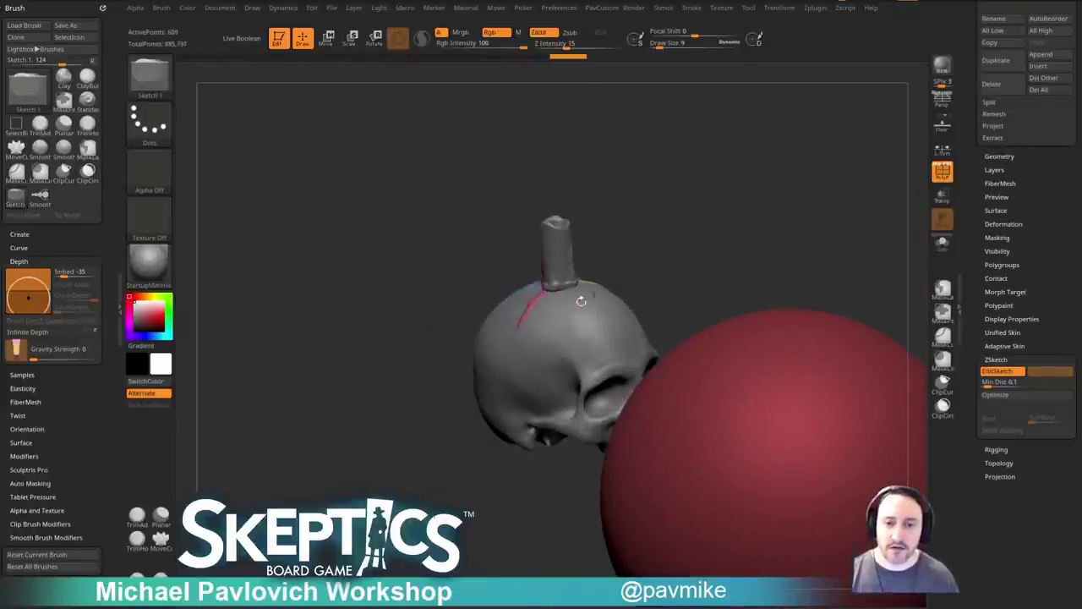
Sketch wax strands down the side of the candle and from its base onto the side of the skull.
{"action": "left_click_drag", "start_coordinate": [547, 264], "coordinate": [546, 331]}
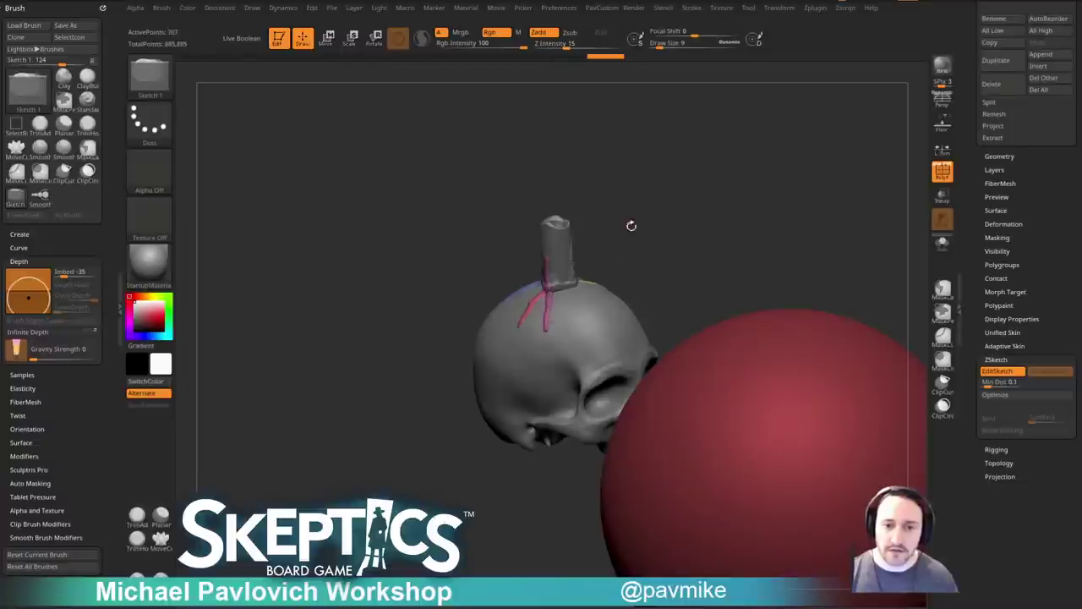
{"action": "left_click_drag", "start_coordinate": [626, 227], "coordinate": [580, 334]}
{"action": "mouse_move", "coordinate": [640, 271]}
{"action": "left_mouse_down"}
{"action": "mouse_move", "coordinate": [685, 212]}
{"action": "mouse_move", "coordinate": [800, 155]}
{"action": "mouse_move", "coordinate": [665, 256]}
{"action": "mouse_move", "coordinate": [739, 217]}
{"action": "mouse_move", "coordinate": [519, 228]}
{"action": "mouse_move", "coordinate": [693, 299]}
{"action": "mouse_move", "coordinate": [669, 238]}
{"action": "left_mouse_up"}
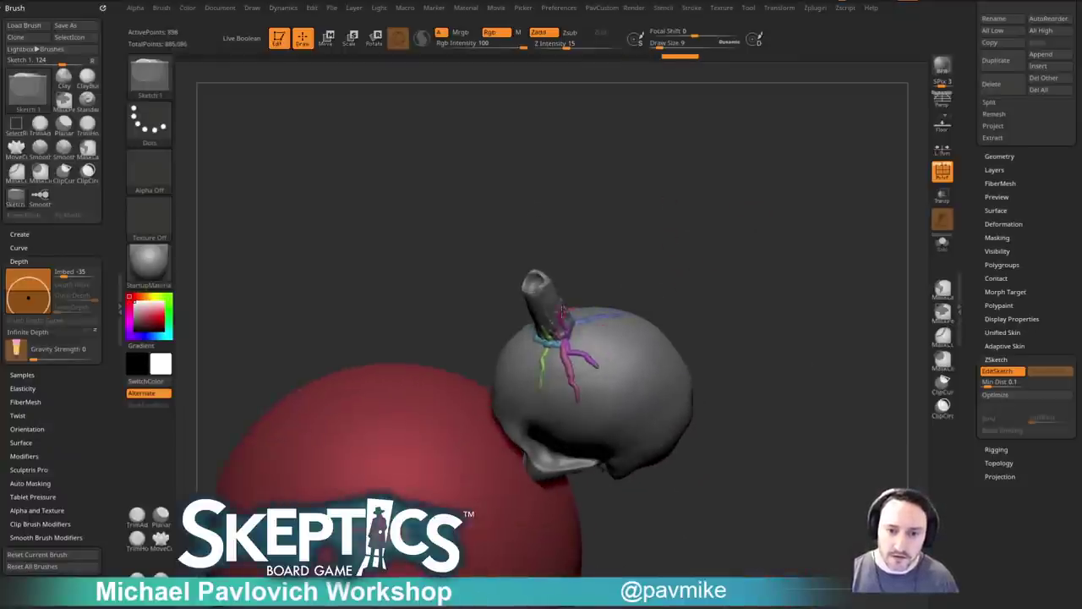
{"action": "left_click_drag", "start_coordinate": [574, 337], "coordinate": [581, 325]}
{"action": "mouse_move", "coordinate": [729, 211]}
{"action": "left_mouse_down"}
{"action": "mouse_move", "coordinate": [705, 217]}
{"action": "mouse_move", "coordinate": [722, 256]}
{"action": "mouse_move", "coordinate": [676, 262]}
{"action": "left_mouse_up"}
Sketch a thick ring of wax around the candle's base with a short drip running down the skull's forehead.
{"action": "left_click_drag", "start_coordinate": [705, 209], "coordinate": [635, 302]}
{"action": "mouse_move", "coordinate": [674, 273]}
{"action": "left_mouse_down"}
{"action": "mouse_move", "coordinate": [679, 208]}
{"action": "mouse_move", "coordinate": [579, 382]}
{"action": "mouse_move", "coordinate": [568, 380]}
{"action": "left_mouse_up"}
{"action": "mouse_move", "coordinate": [669, 296]}
{"action": "left_mouse_down"}
{"action": "mouse_move", "coordinate": [669, 259]}
{"action": "mouse_move", "coordinate": [636, 268]}
{"action": "mouse_move", "coordinate": [665, 311]}
{"action": "left_mouse_up"}
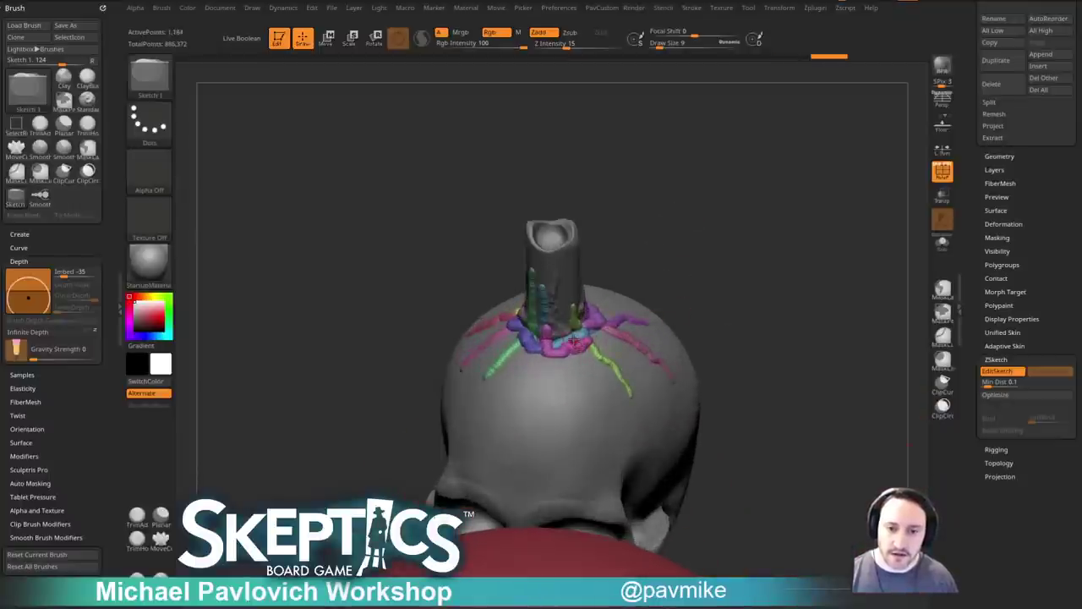
{"action": "left_click_drag", "start_coordinate": [578, 359], "coordinate": [595, 390]}
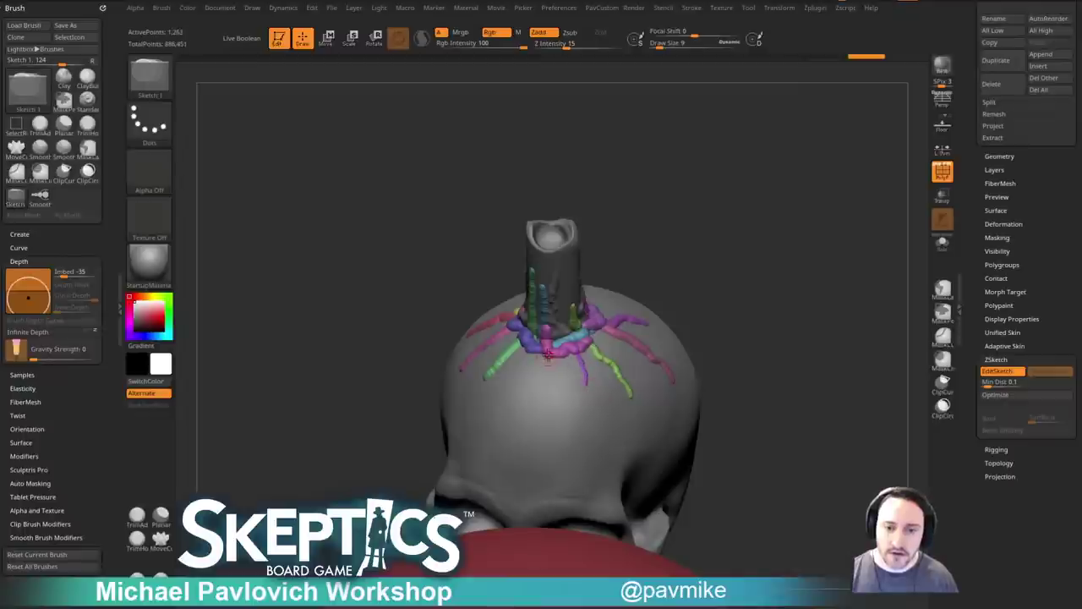
{"action": "mouse_move", "coordinate": [724, 285]}
{"action": "left_mouse_down"}
{"action": "mouse_move", "coordinate": [722, 254]}
{"action": "mouse_move", "coordinate": [741, 248]}
{"action": "mouse_move", "coordinate": [662, 313]}
{"action": "left_mouse_up"}
{"action": "left_click_drag", "start_coordinate": [571, 332], "coordinate": [575, 335]}
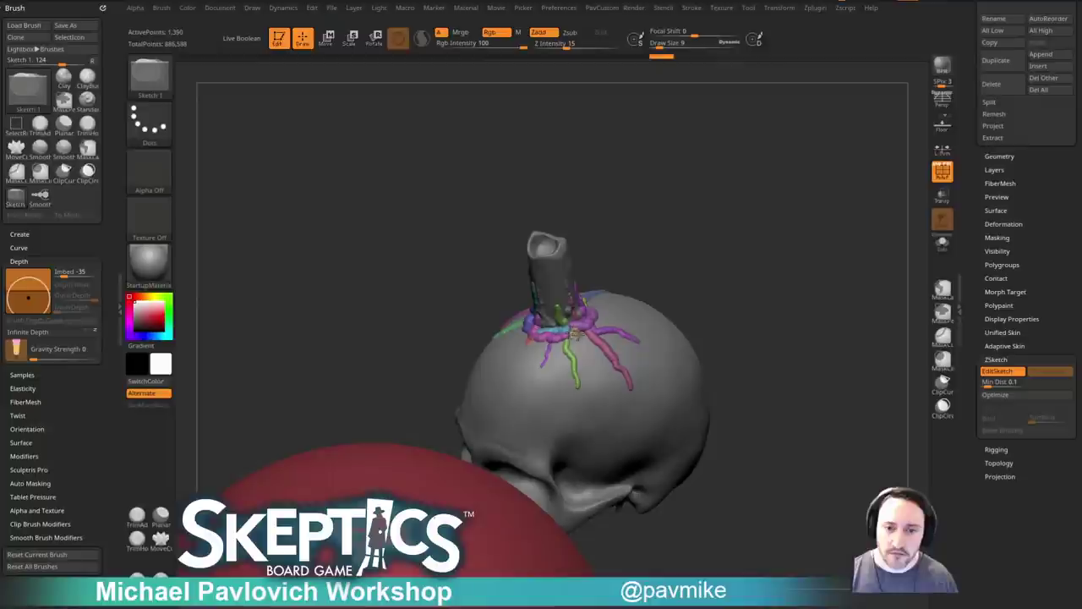
{"action": "mouse_move", "coordinate": [727, 238]}
{"action": "left_mouse_down"}
{"action": "mouse_move", "coordinate": [737, 259]}
{"action": "mouse_move", "coordinate": [766, 273]}
{"action": "mouse_move", "coordinate": [753, 272]}
{"action": "mouse_move", "coordinate": [749, 257]}
{"action": "mouse_move", "coordinate": [778, 268]}
{"action": "left_mouse_up"}
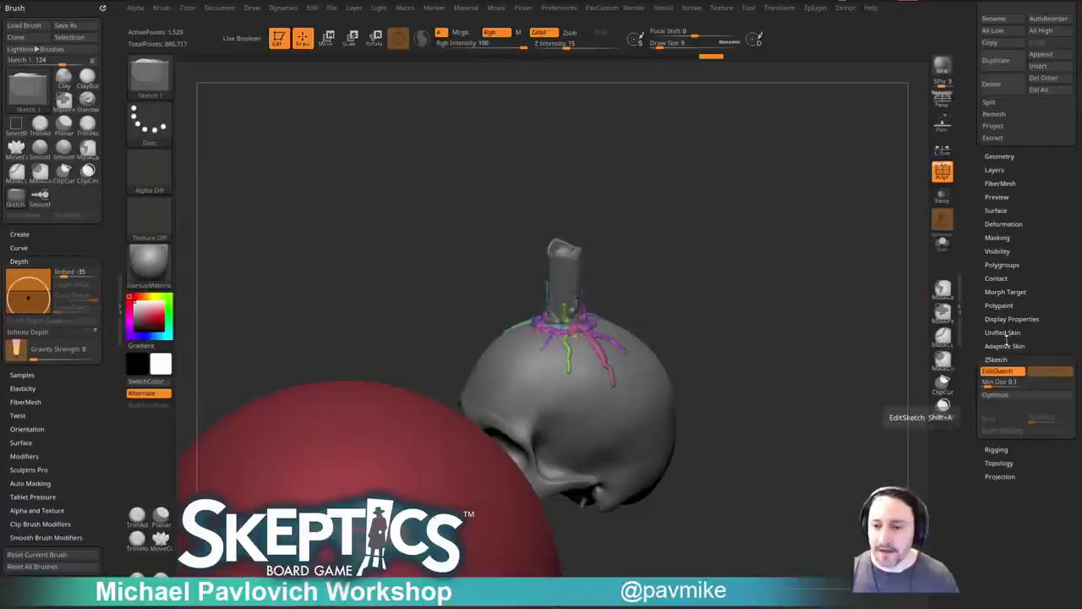
Set the wax sketch's unified skin resolution to 608 and smoothness to 0, and preview the skinned mesh.
{"action": "left_click", "coordinate": [1002, 333]}
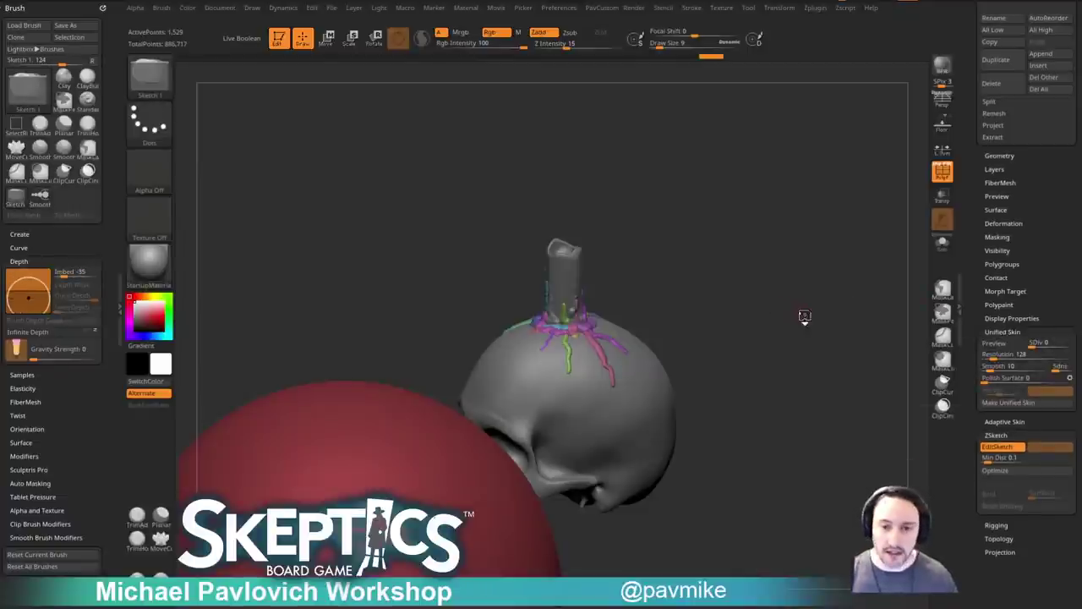
{"action": "key", "text": "a"}
{"action": "left_click", "coordinate": [1004, 355]}
{"action": "type", "text": "400"}
{"action": "key", "text": "Return"}
{"action": "key", "text": "a"}
{"action": "key", "text": "a"}
{"action": "left_click_drag", "start_coordinate": [1018, 355], "coordinate": [1034, 356]}
{"action": "key", "text": "a"}
{"action": "key", "text": "a"}
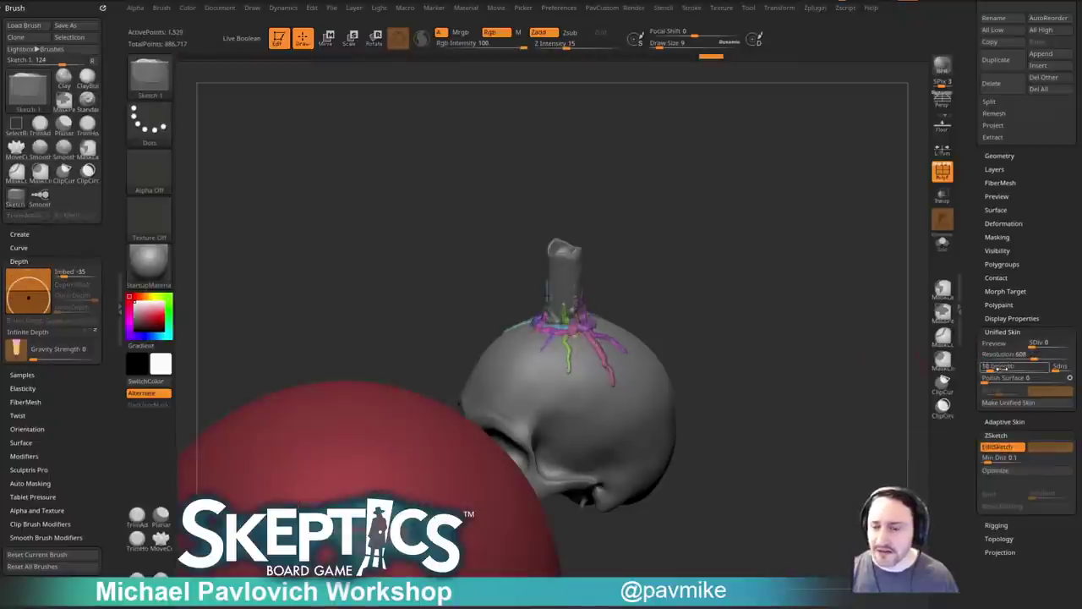
{"action": "key", "text": "a"}
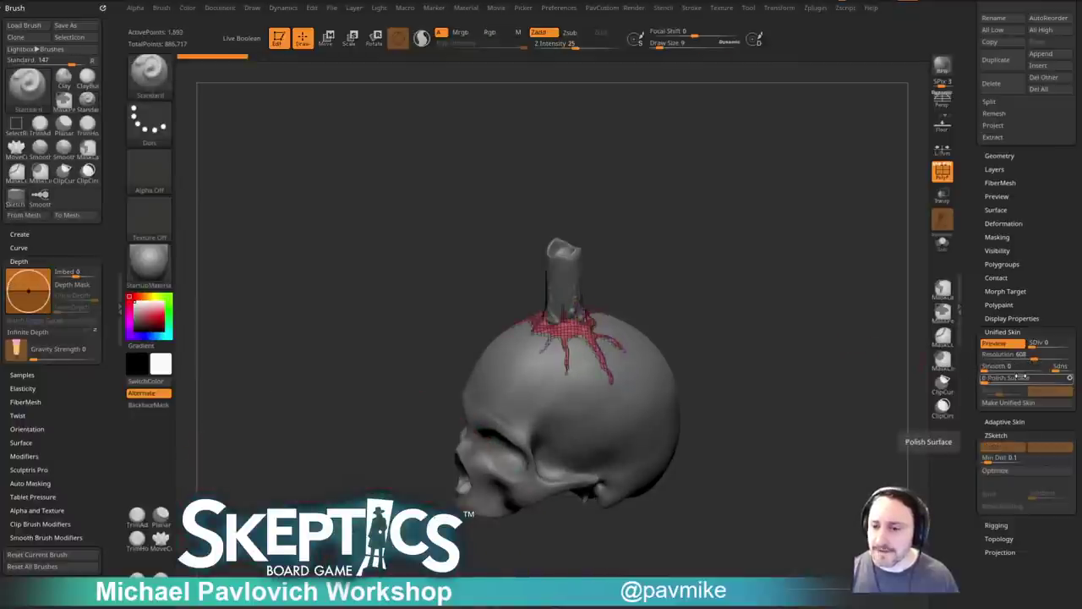
{"action": "key", "text": "a"}
{"action": "key", "text": "a"}
{"action": "key", "text": "a"}
Try a unified skin resolution of 416 with SDiv 1 and preview the wax drips.
{"action": "left_click_drag", "start_coordinate": [1029, 359], "coordinate": [973, 362]}
{"action": "key", "text": "a"}
{"action": "key", "text": "a"}
{"action": "left_click", "coordinate": [990, 360]}
{"action": "key", "text": "a"}
{"action": "key", "text": "a"}
{"action": "key", "text": "a"}
{"action": "key", "text": "a"}
{"action": "left_click", "coordinate": [1005, 354]}
{"action": "type", "text": "152aa"}
{"action": "left_click", "coordinate": [1017, 355]}
{"action": "key", "text": "Return"}
{"action": "key", "text": "a"}
{"action": "key", "text": "a"}
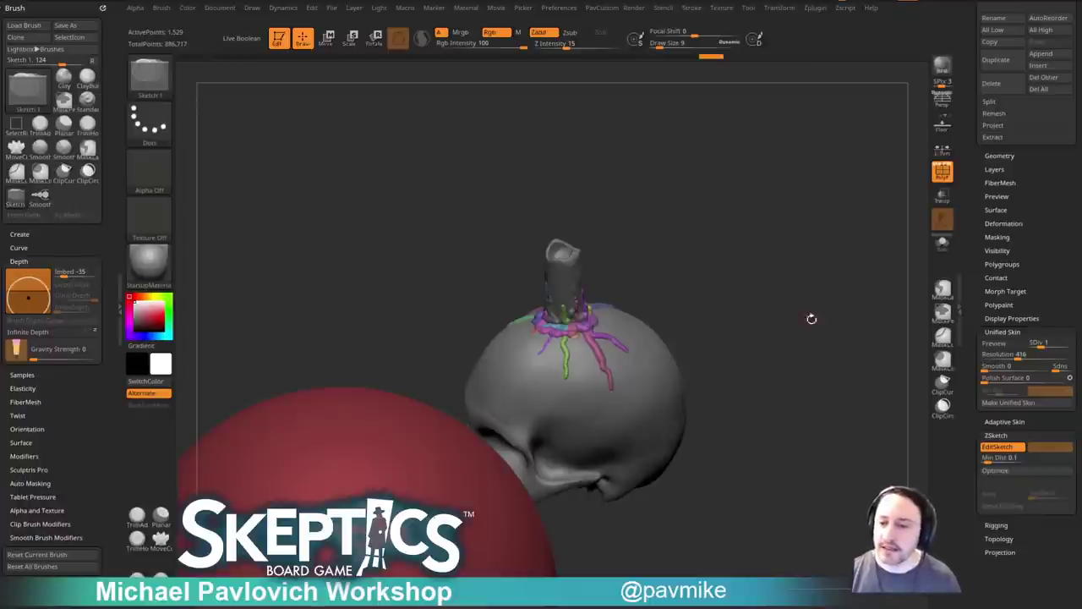
Set the unified skin resolution to 1024 and preview the wax drips with it.
{"action": "left_click_drag", "start_coordinate": [986, 353], "coordinate": [1073, 353]}
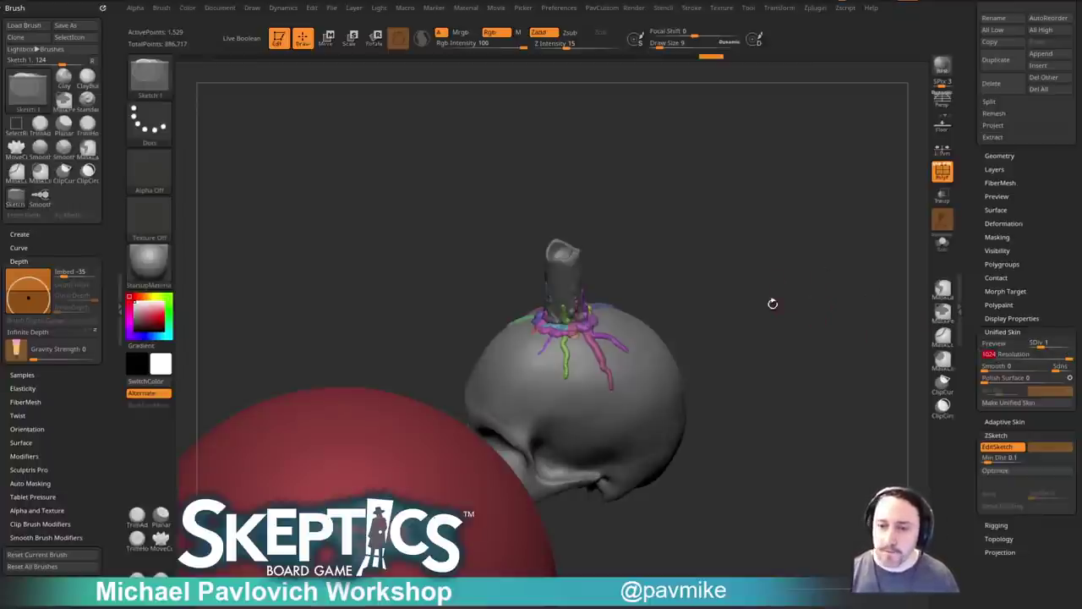
{"action": "key", "text": "a"}
{"action": "key", "text": "a"}
{"action": "key", "text": "a"}
{"action": "key", "text": "shift+a"}
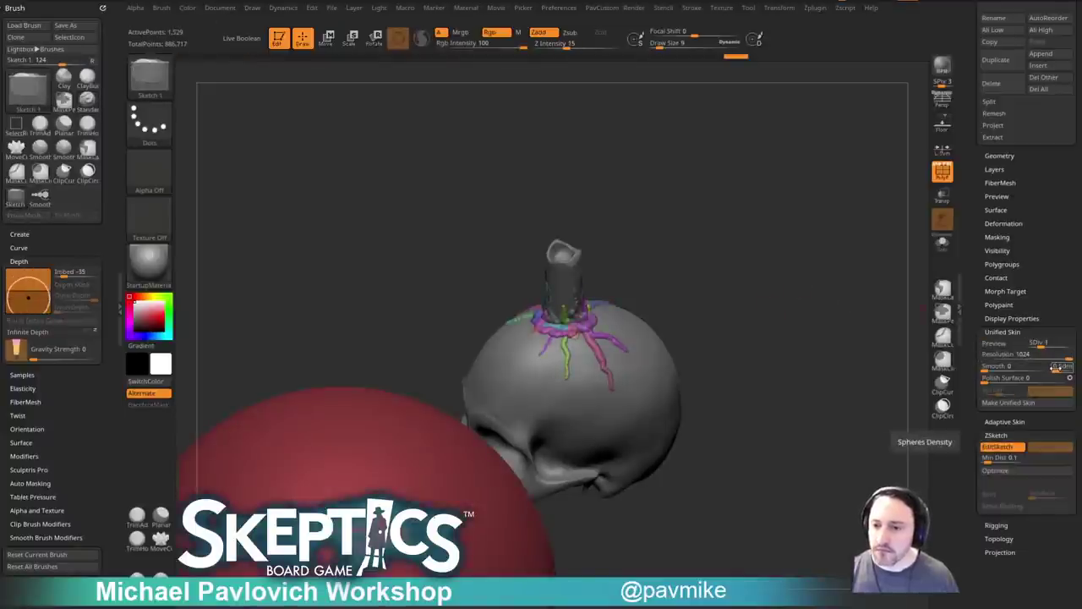
Raise the unified skin's spheres density and set SDiv to 0, previewing the wax drips.
{"action": "left_click", "coordinate": [1061, 369]}
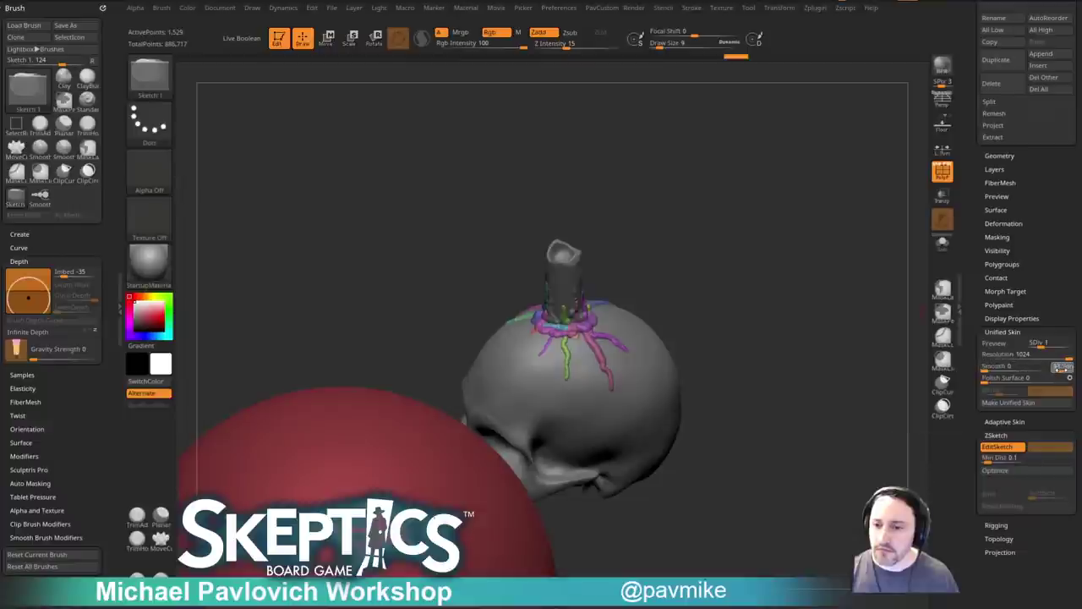
{"action": "left_click", "coordinate": [1008, 347]}
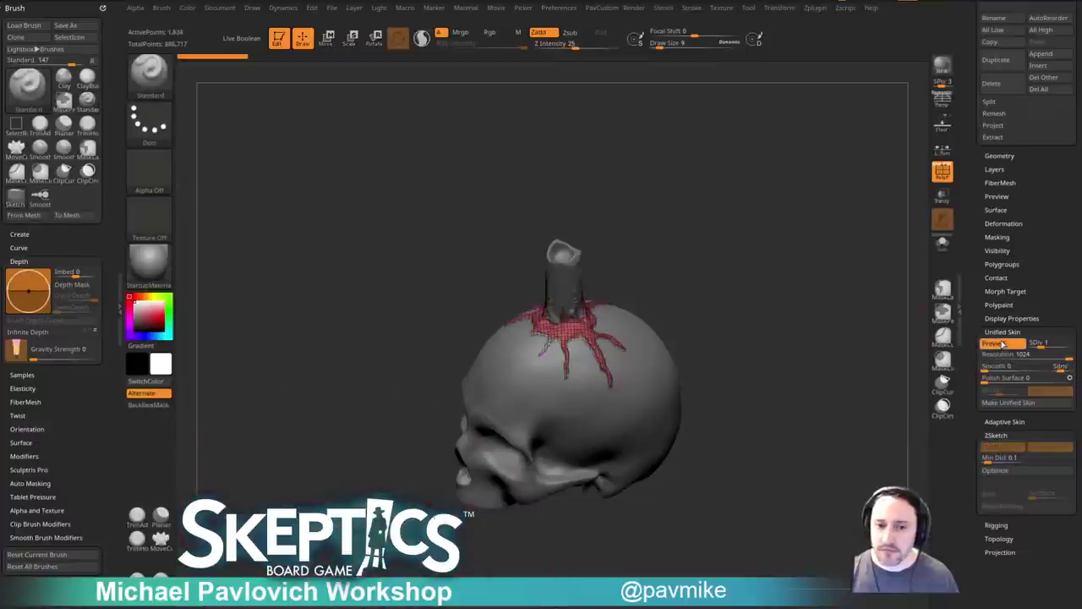
{"action": "left_click", "coordinate": [1005, 345]}
{"action": "left_click", "coordinate": [1035, 345]}
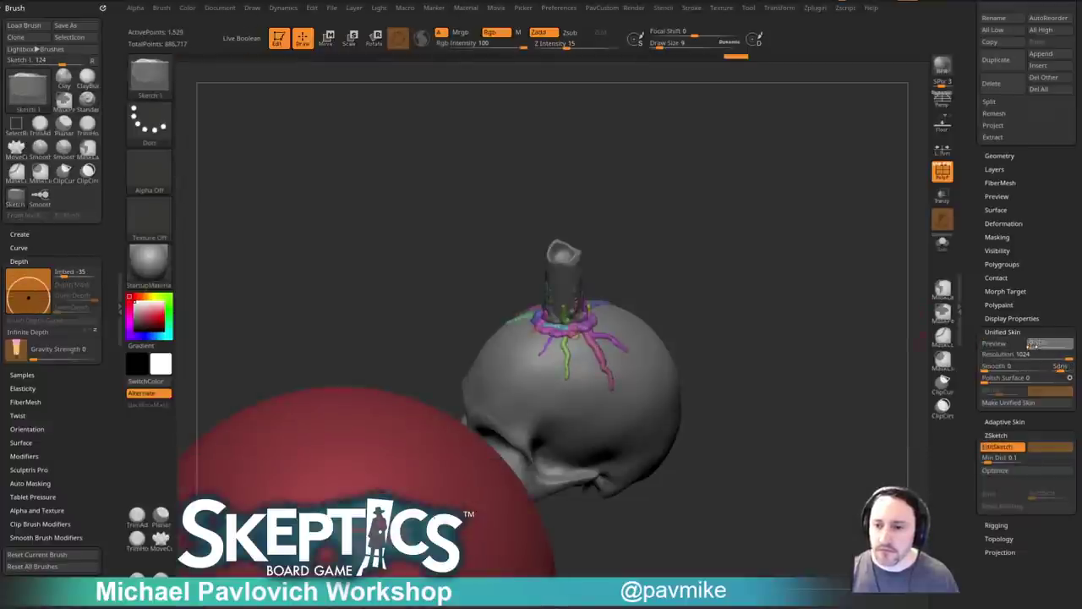
{"action": "left_click", "coordinate": [1008, 344]}
{"action": "left_click", "coordinate": [1010, 343]}
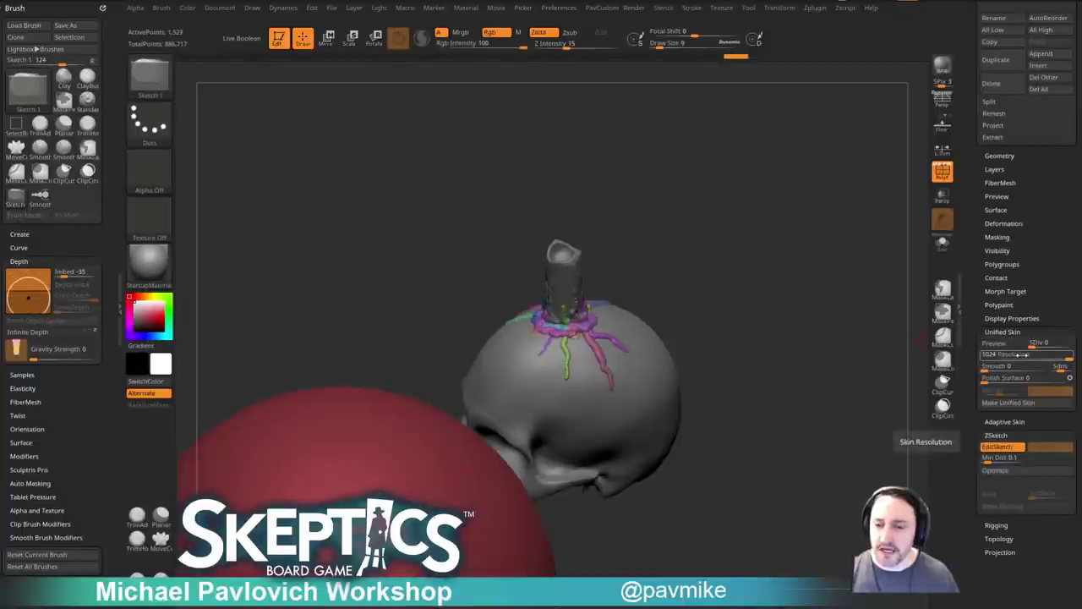
Leave sketch editing to try an adaptive skin preview, and turn EditSketch back on.
{"action": "left_click_drag", "start_coordinate": [888, 305], "coordinate": [848, 292]}
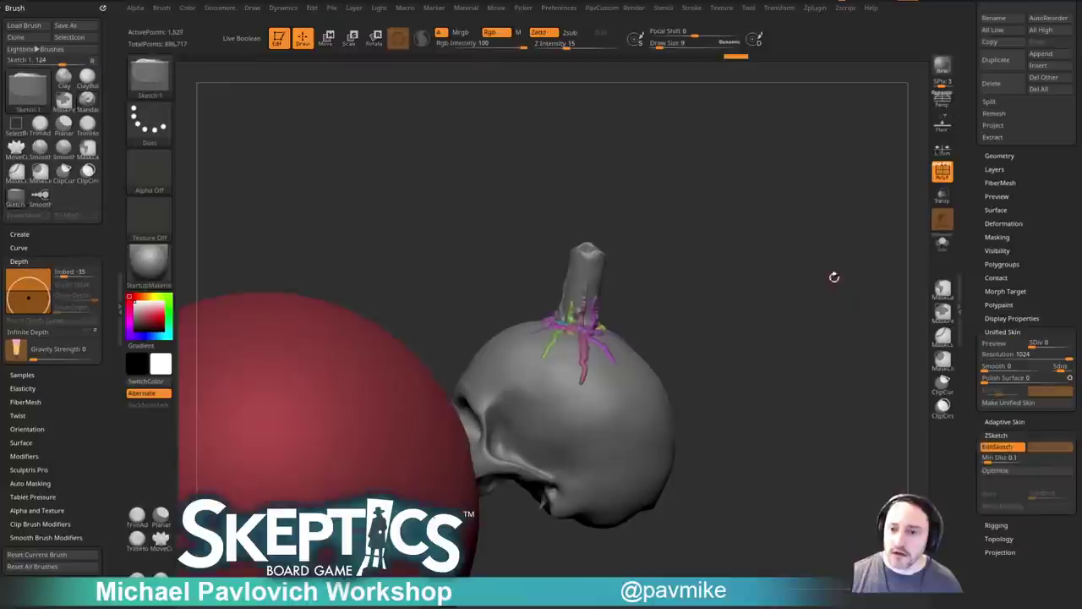
{"action": "left_click", "coordinate": [998, 452]}
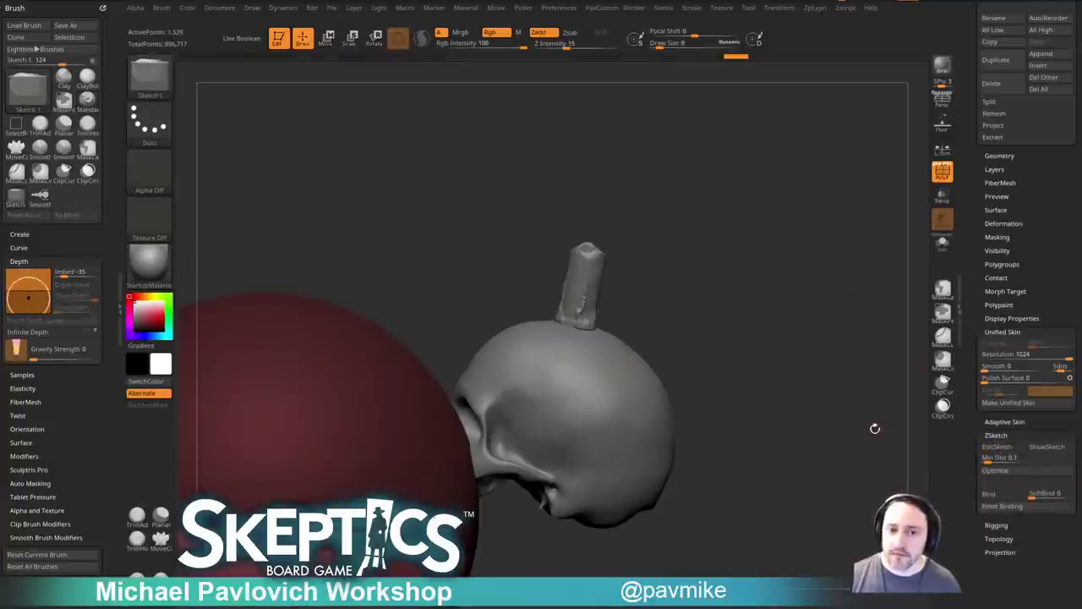
{"action": "left_click", "coordinate": [999, 448]}
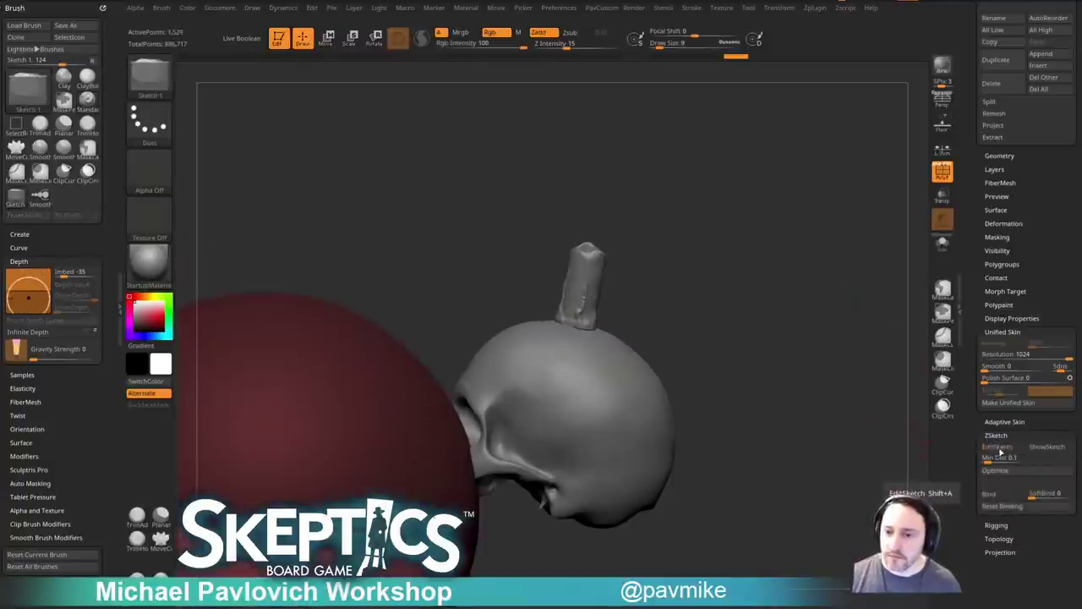
{"action": "left_click", "coordinate": [1003, 421]}
{"action": "left_click_drag", "start_coordinate": [991, 443], "coordinate": [983, 444]}
{"action": "left_click", "coordinate": [994, 435]}
{"action": "left_click", "coordinate": [993, 436]}
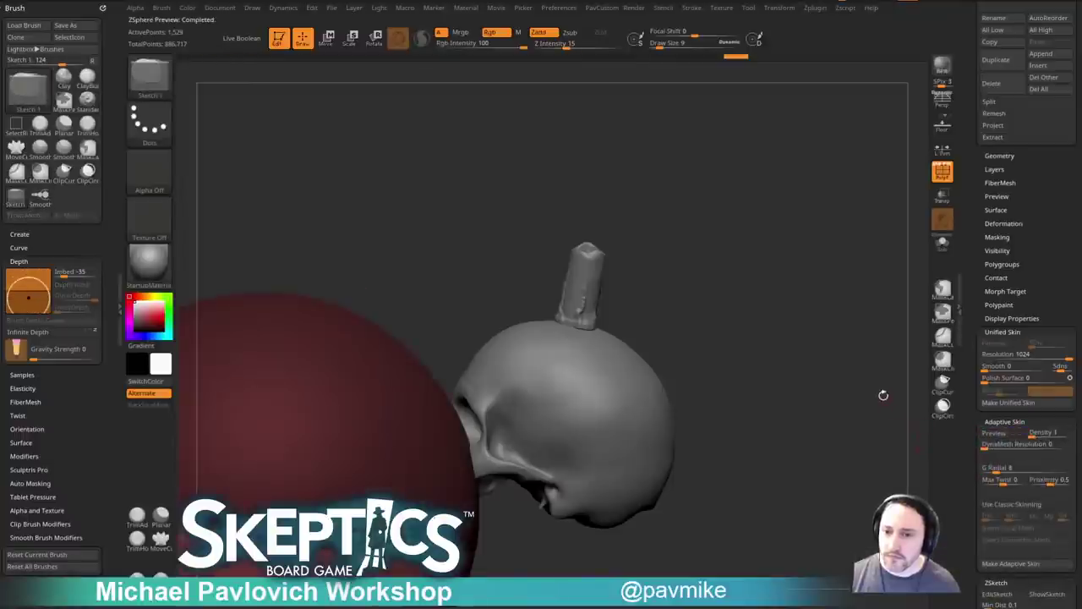
{"action": "left_click_drag", "start_coordinate": [885, 395], "coordinate": [906, 343]}
{"action": "key", "text": "a"}
{"action": "key", "text": "a"}
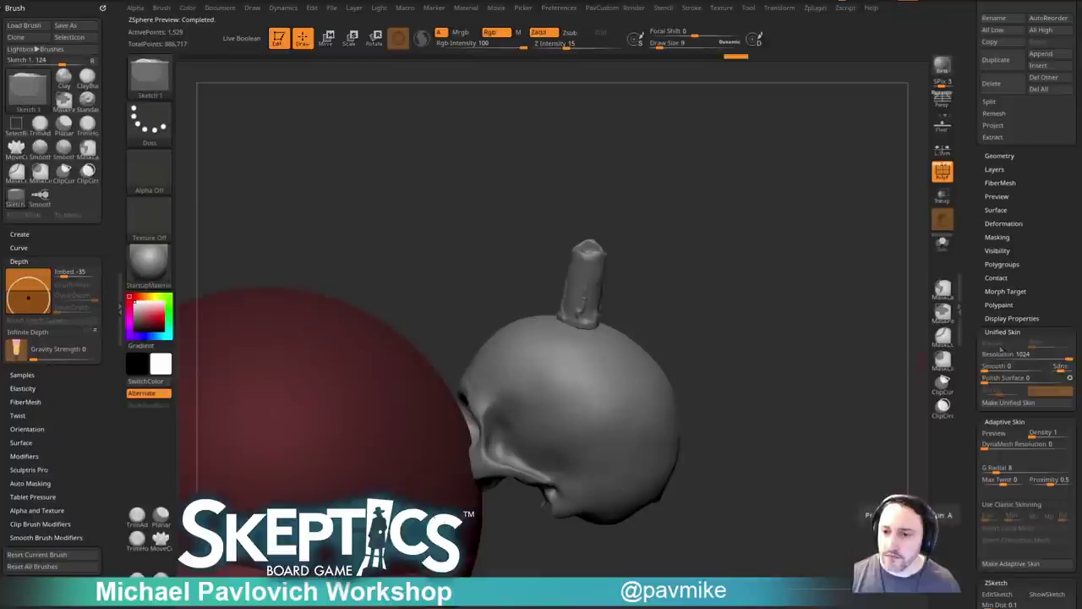
{"action": "key", "text": "a"}
{"action": "left_click", "coordinate": [994, 433]}
{"action": "left_click_drag", "start_coordinate": [973, 443], "coordinate": [977, 404]}
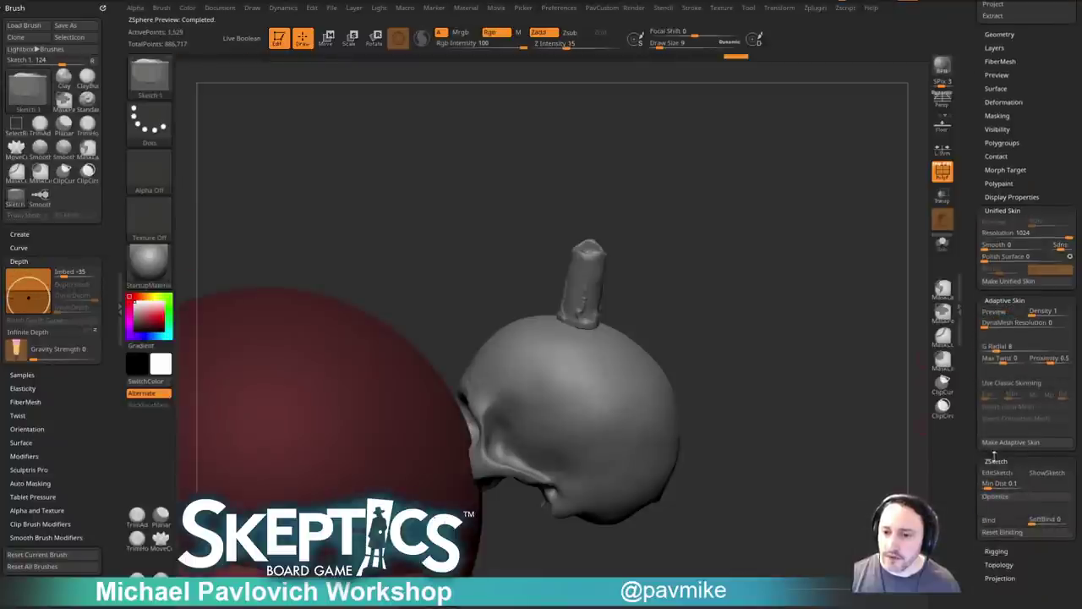
{"action": "left_click", "coordinate": [997, 473]}
{"action": "mouse_move", "coordinate": [901, 352]}
{"action": "left_mouse_down"}
{"action": "mouse_move", "coordinate": [885, 349]}
{"action": "mouse_move", "coordinate": [887, 366]}
{"action": "left_mouse_up"}
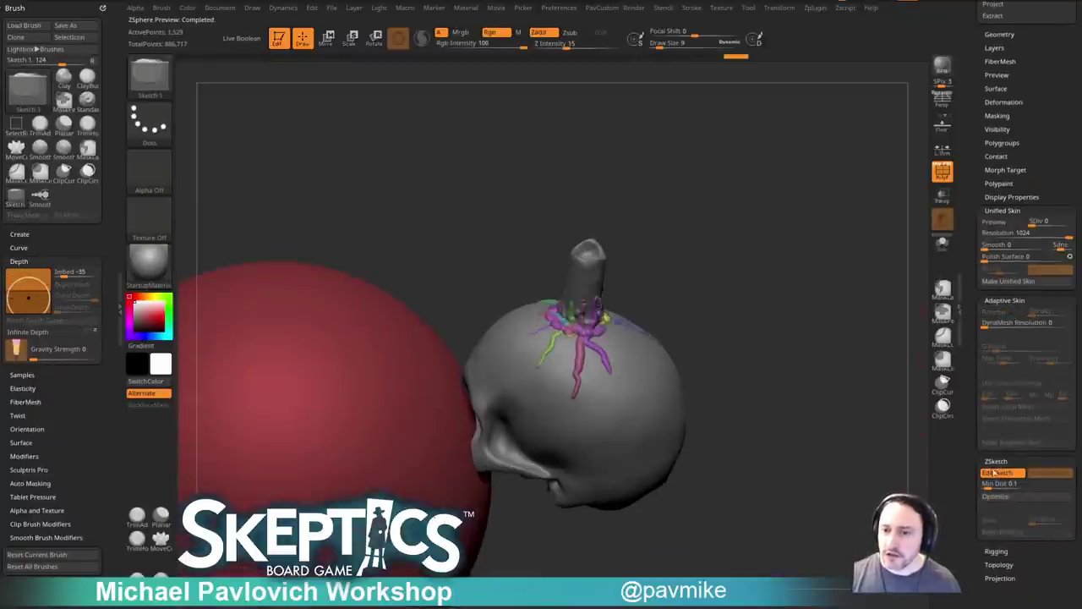
Preview the wax drips' unified skin and hide the polyframe to examine the surface around the candle's base.
{"action": "left_click", "coordinate": [999, 483]}
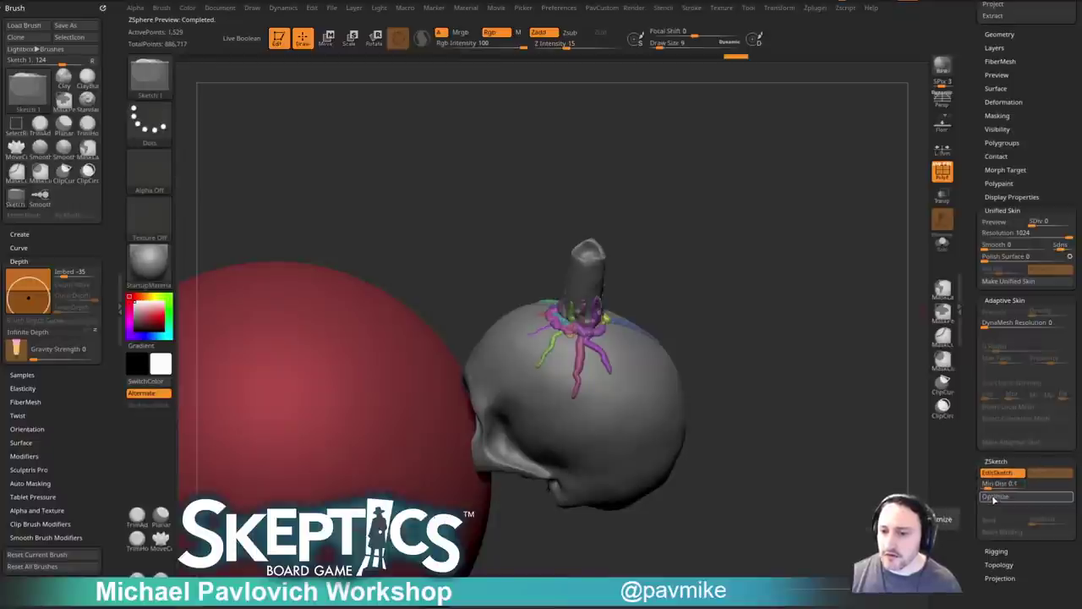
{"action": "left_click", "coordinate": [1007, 224]}
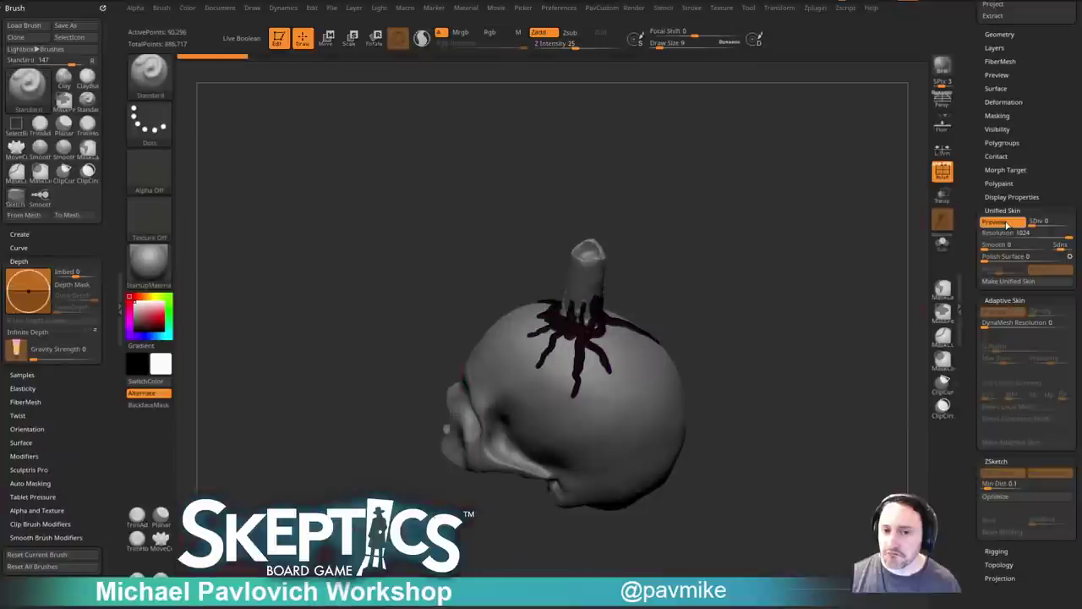
{"action": "left_click", "coordinate": [945, 176]}
{"action": "left_click_drag", "start_coordinate": [791, 305], "coordinate": [843, 314]}
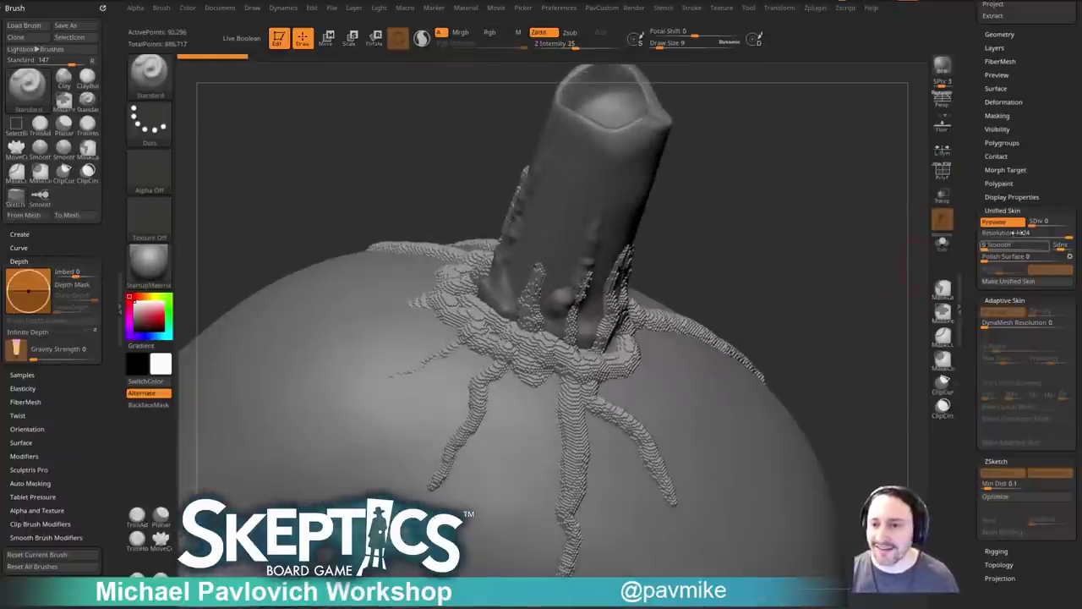
{"action": "mouse_move", "coordinate": [865, 269]}
{"action": "left_mouse_down"}
{"action": "mouse_move", "coordinate": [874, 275]}
{"action": "mouse_move", "coordinate": [881, 261]}
{"action": "left_mouse_up"}
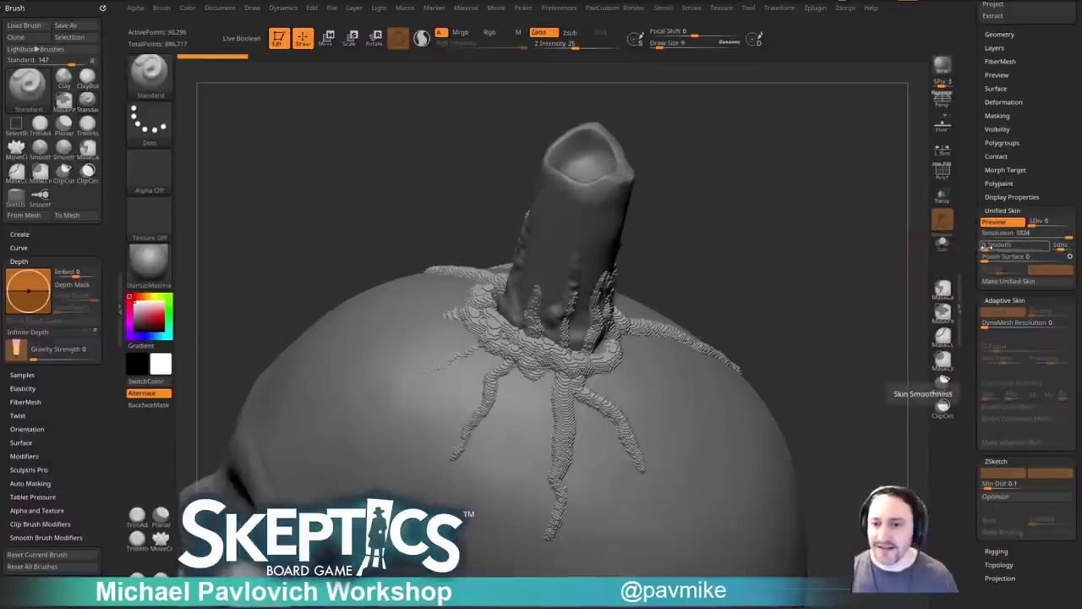
Set the unified skin smoothness to 13 and the resolution to 752, checking the preview of the wax drips.
{"action": "type", "text": "6"}
{"action": "key", "text": "Return"}
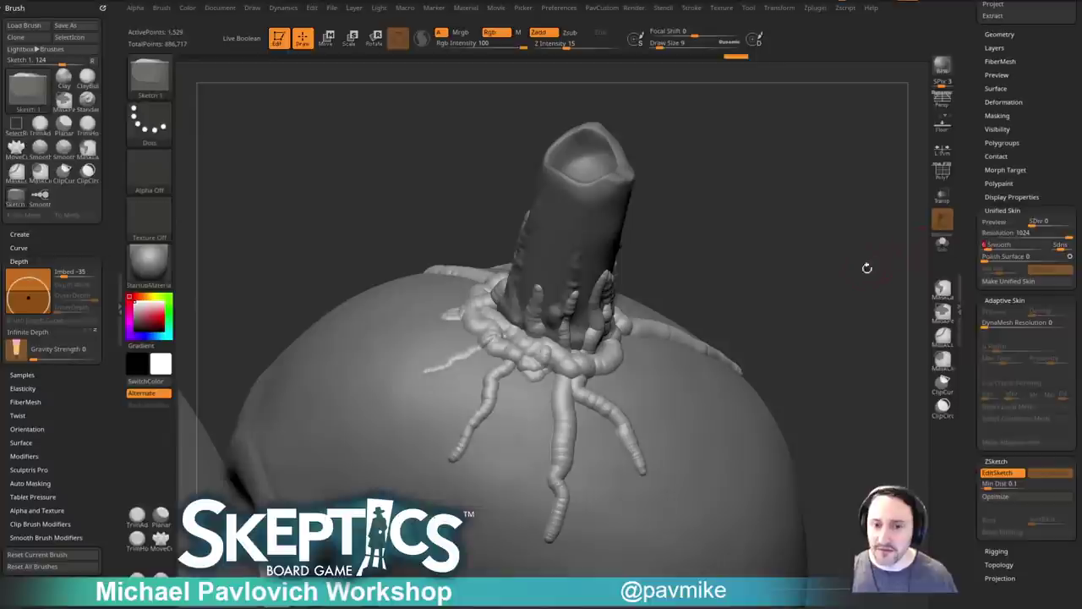
{"action": "key", "text": "shift+a"}
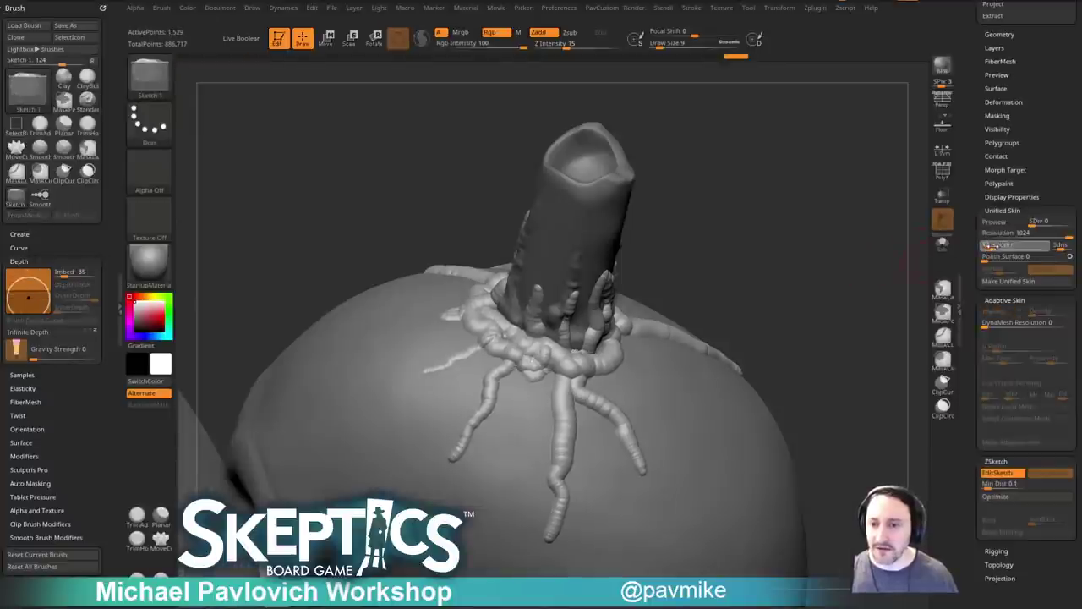
{"action": "key", "text": "shift+a"}
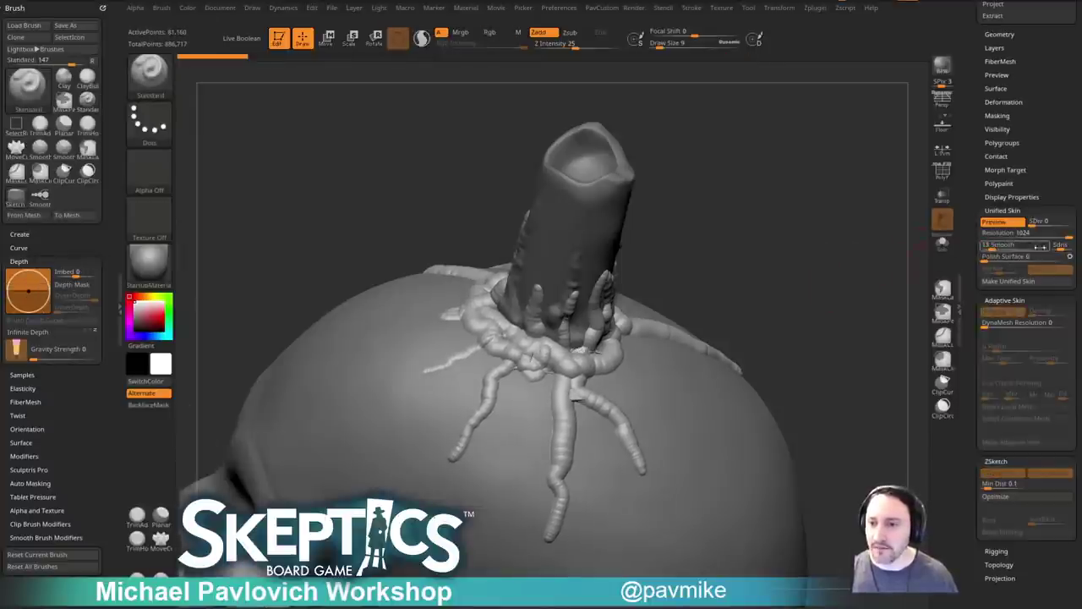
{"action": "key", "text": "shift+a"}
{"action": "key", "text": "shift+a"}
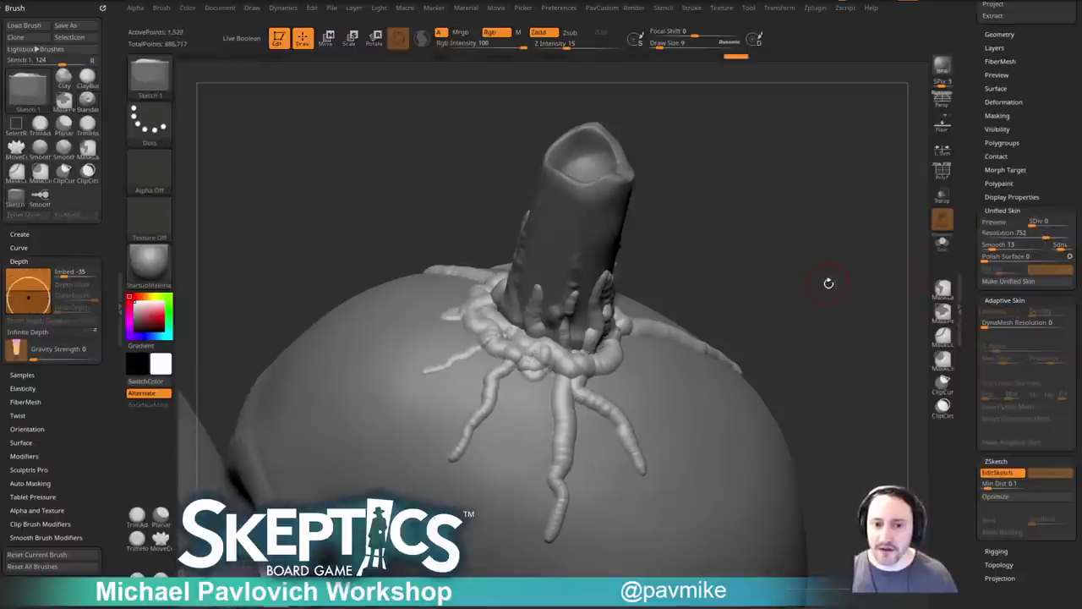
Examine the previewed wax mesh on the skull with the polyframe on, and hide the polyframe.
{"action": "left_click", "coordinate": [940, 173]}
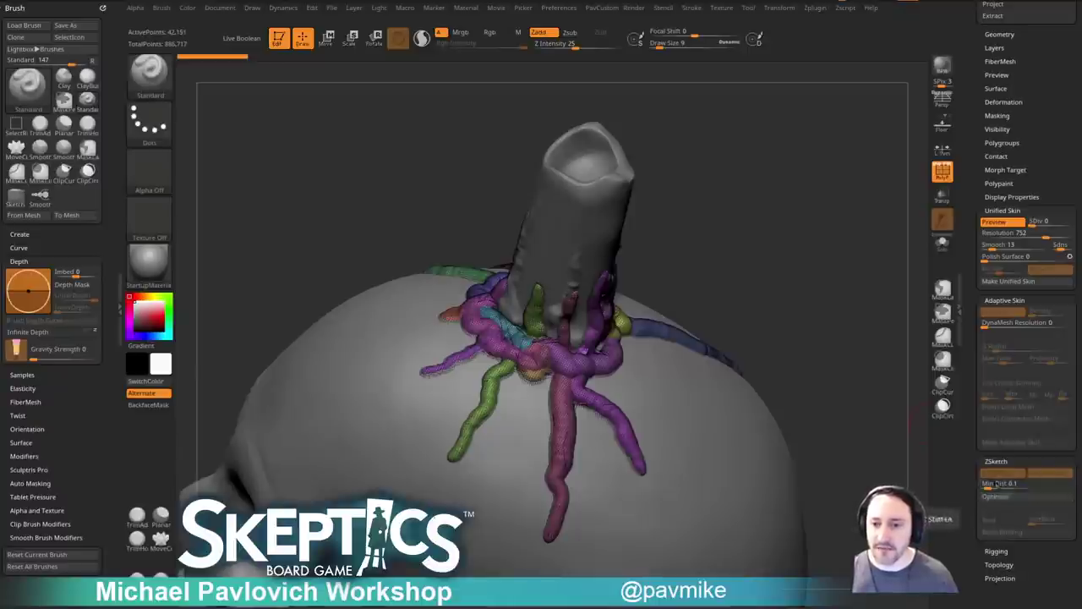
{"action": "left_click_drag", "start_coordinate": [884, 357], "coordinate": [834, 291]}
{"action": "left_click", "coordinate": [943, 172]}
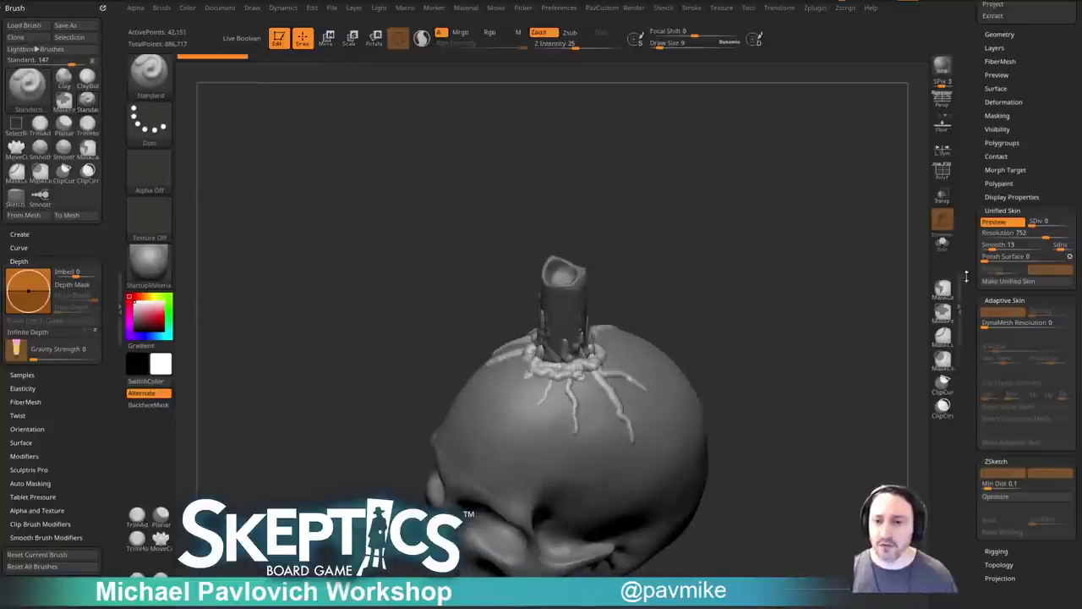
Delete the ZSphere1 subtool that holds the original wax drip sketch.
{"action": "left_click_drag", "start_coordinate": [977, 251], "coordinate": [980, 137]}
{"action": "left_click", "coordinate": [1040, 329]}
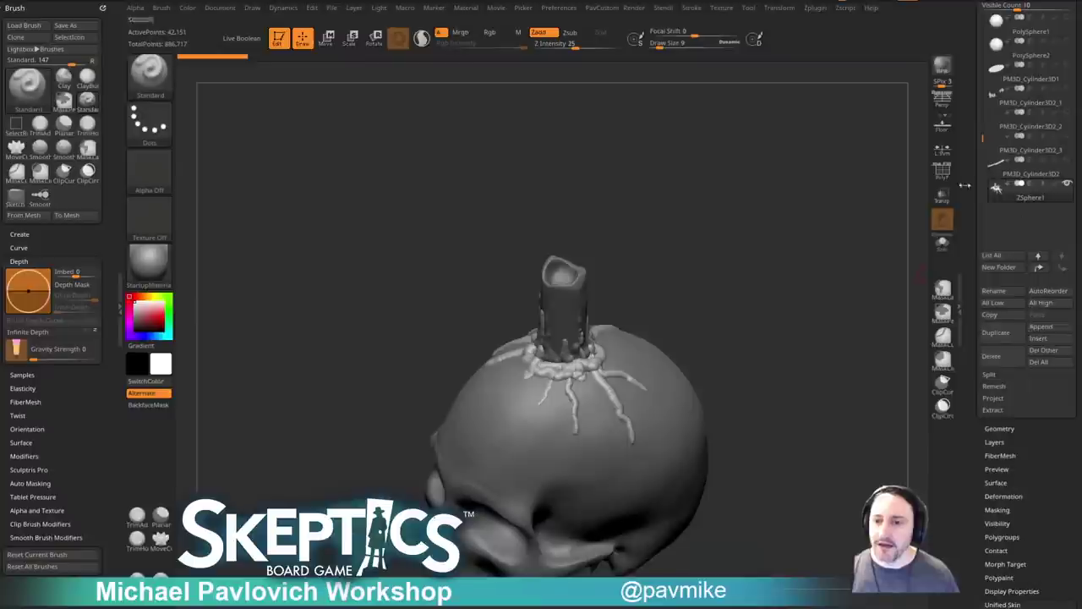
{"action": "scroll", "coordinate": [989, 279], "scroll_direction": "up", "scroll_amount": 3}
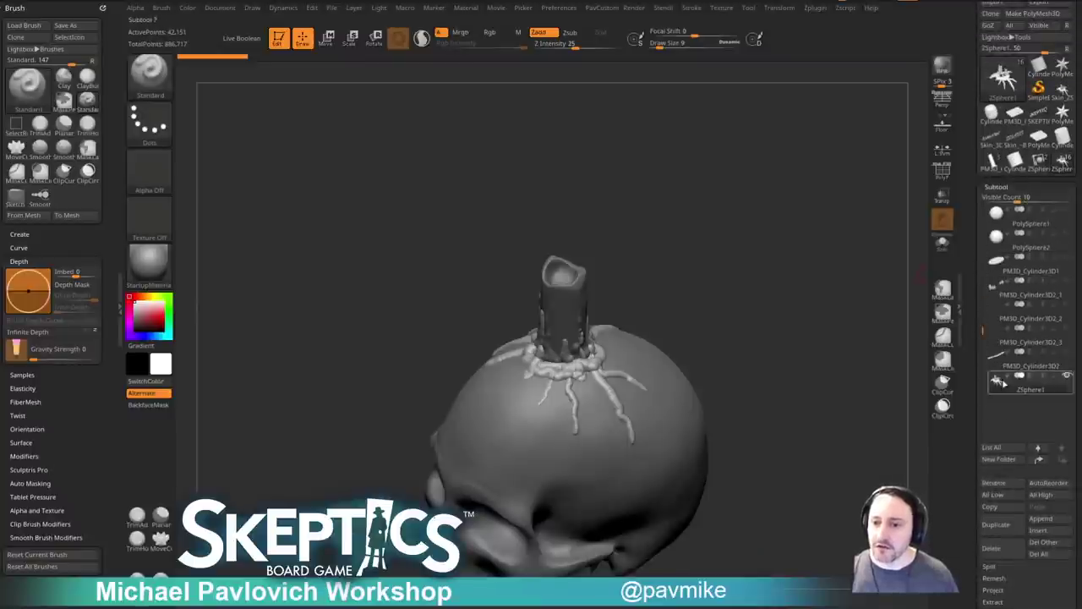
{"action": "left_click", "coordinate": [996, 548]}
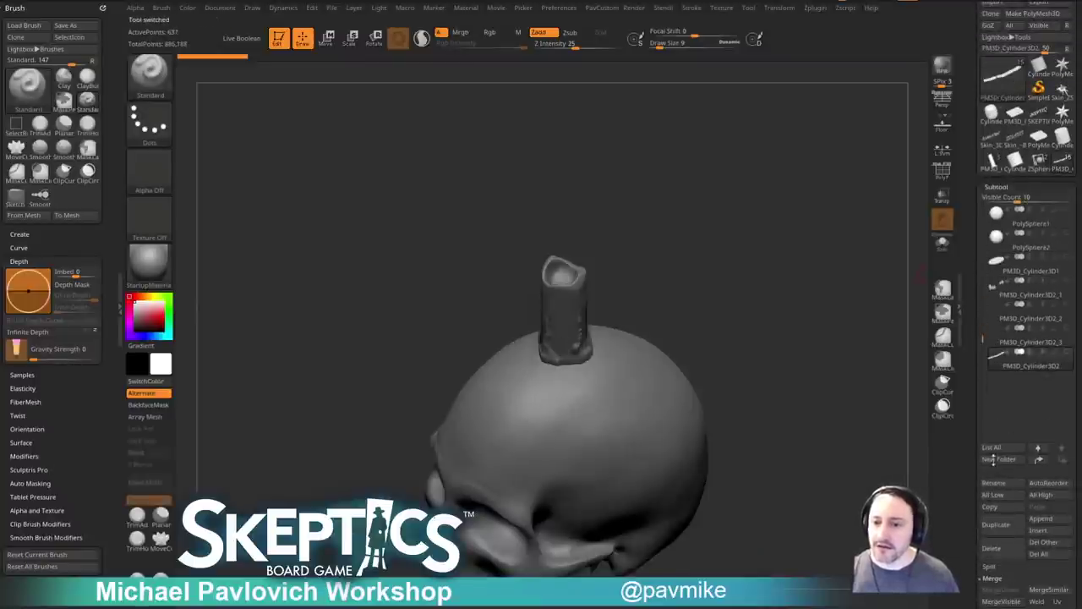
Select the skull subtool PM3D_Cylinder3D_6 and insert Skin_ZSphere1 as a new subtool below it.
{"action": "scroll", "coordinate": [980, 335], "scroll_direction": "up", "scroll_amount": 6}
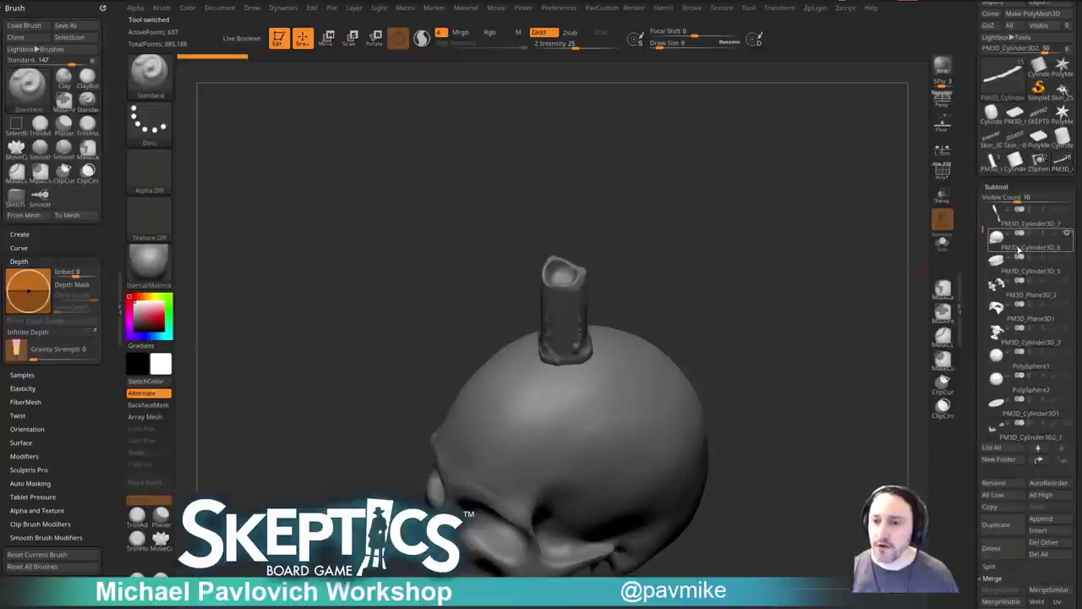
{"action": "left_click", "coordinate": [1011, 253]}
{"action": "scroll", "coordinate": [1011, 253], "scroll_direction": "down", "scroll_amount": 2}
{"action": "left_click", "coordinate": [1040, 491]}
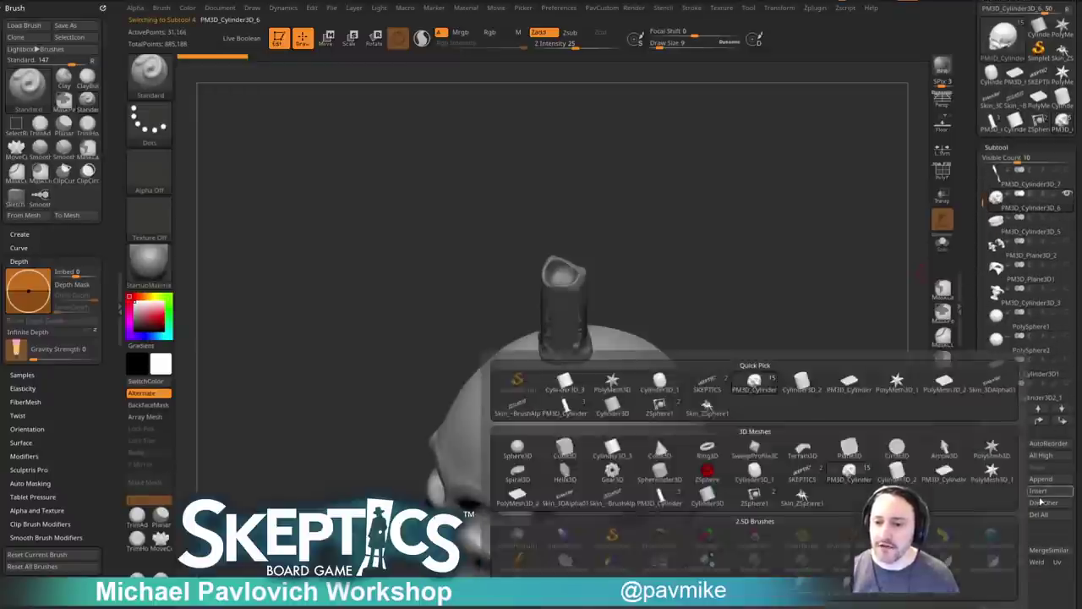
{"action": "left_click", "coordinate": [1047, 490]}
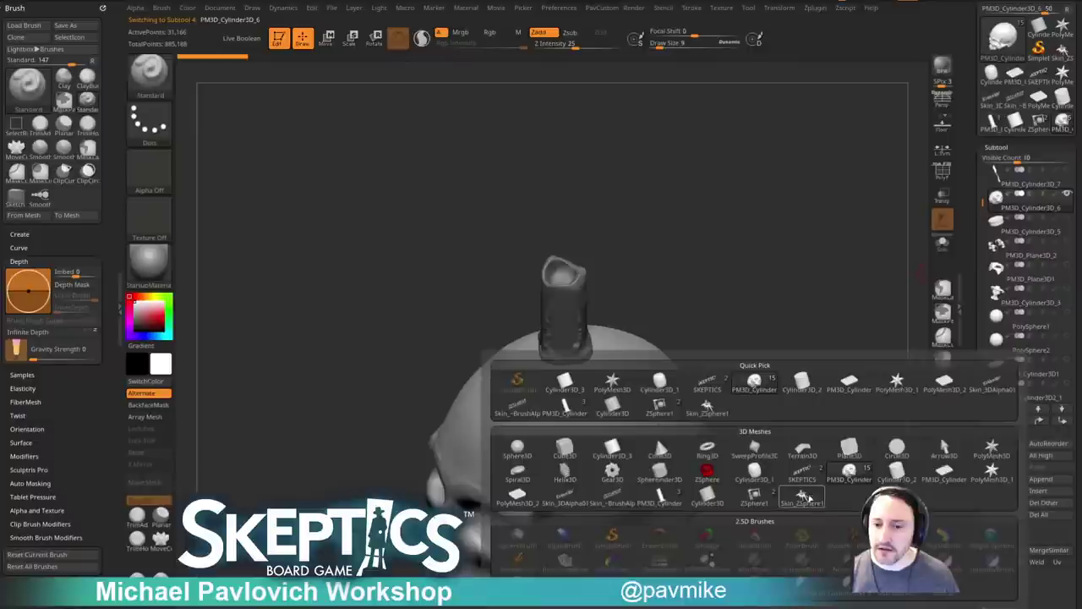
{"action": "left_click", "coordinate": [801, 492]}
Polish the combined candle and wax drip mesh with the Polish By Features deformation.
{"action": "left_click_drag", "start_coordinate": [778, 297], "coordinate": [839, 283]}
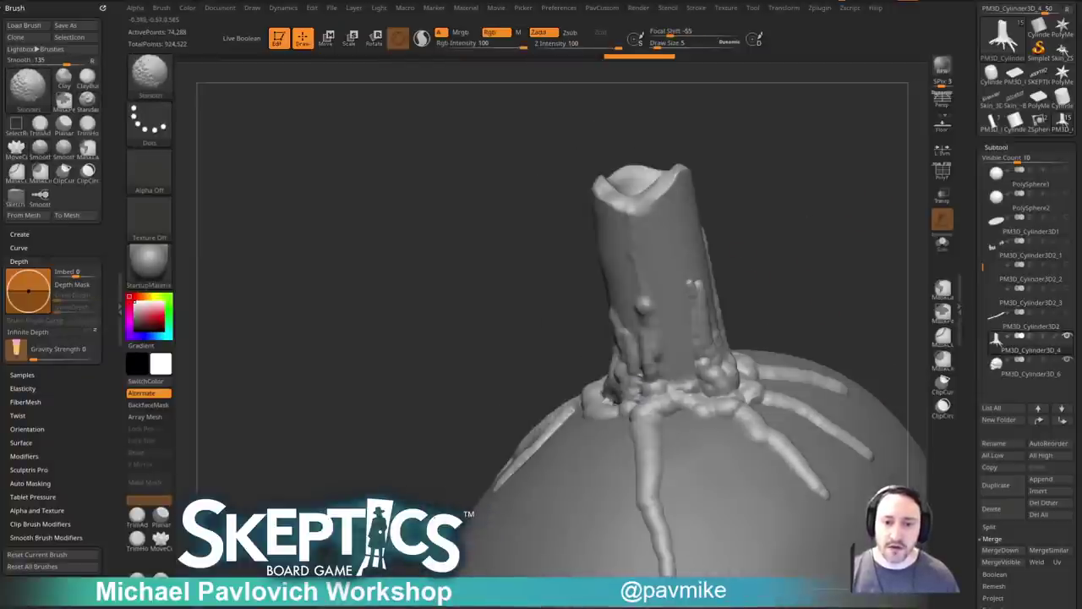
{"action": "mouse_move", "coordinate": [831, 251]}
{"action": "left_mouse_down"}
{"action": "mouse_move", "coordinate": [806, 210]}
{"action": "mouse_move", "coordinate": [850, 275]}
{"action": "left_mouse_up"}
{"action": "key", "text": "space"}
{"action": "left_click_drag", "start_coordinate": [981, 507], "coordinate": [981, 251]}
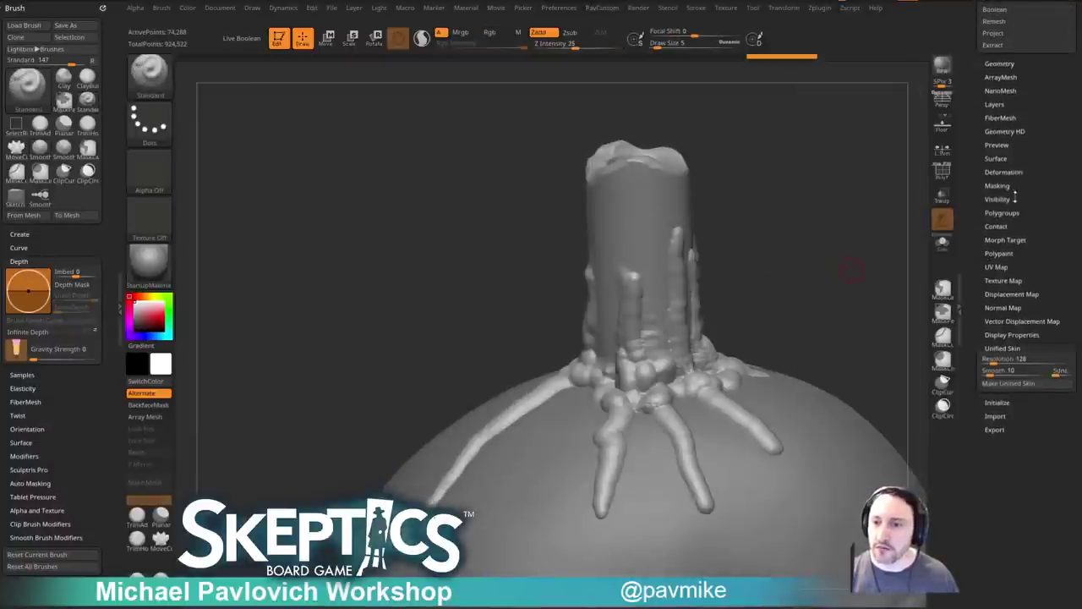
{"action": "left_click", "coordinate": [1002, 171]}
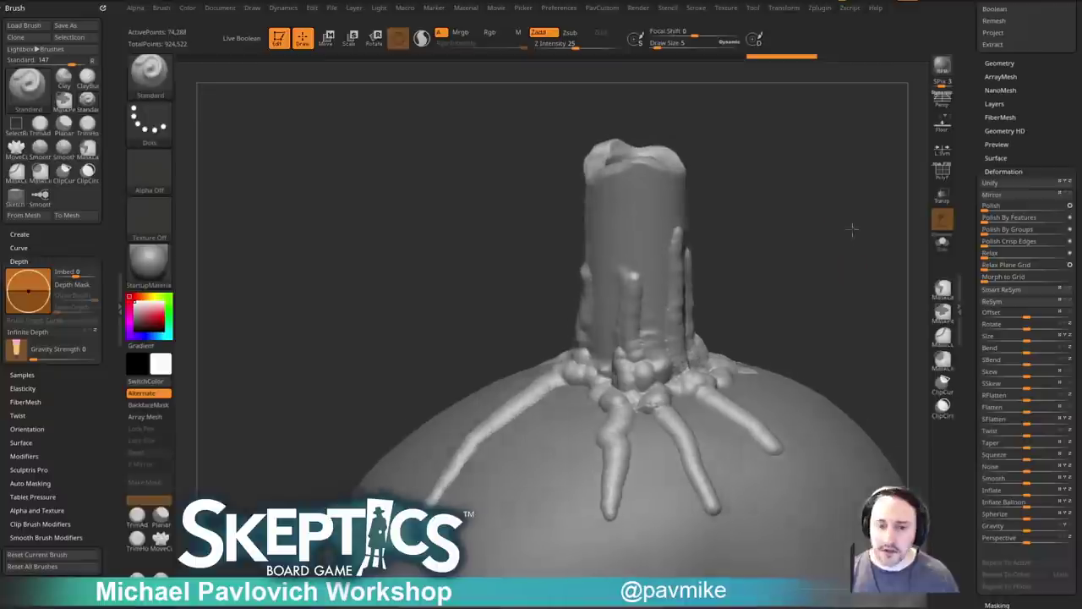
{"action": "left_click", "coordinate": [987, 218]}
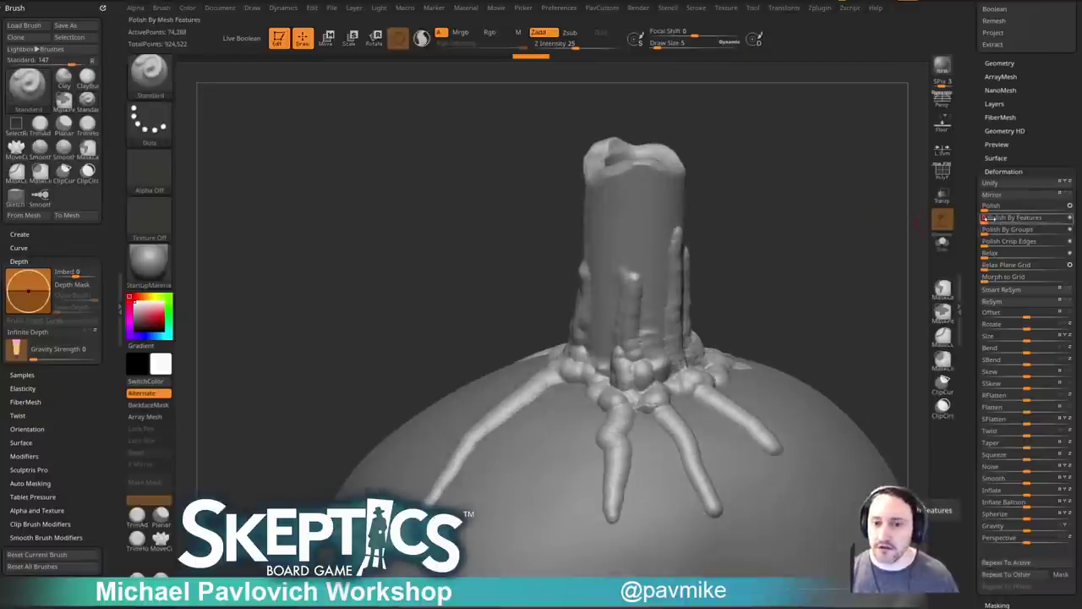
Smooth the wax drips running from the candle's base over the skull, enlarging the brush to draw size 12.
{"action": "mouse_move", "coordinate": [817, 234]}
{"action": "left_mouse_down"}
{"action": "mouse_move", "coordinate": [880, 230]}
{"action": "mouse_move", "coordinate": [860, 221]}
{"action": "mouse_move", "coordinate": [844, 197]}
{"action": "mouse_move", "coordinate": [854, 195]}
{"action": "left_mouse_up"}
{"action": "mouse_move", "coordinate": [559, 430]}
{"action": "left_mouse_down", "text": "shift"}
{"action": "mouse_move", "coordinate": [554, 450]}
{"action": "mouse_move", "coordinate": [554, 427]}
{"action": "left_mouse_up", "text": "shift"}
{"action": "mouse_move", "coordinate": [858, 296]}
{"action": "left_mouse_down", "text": "alt"}
{"action": "mouse_move", "coordinate": [846, 248]}
{"action": "mouse_move", "coordinate": [871, 245]}
{"action": "left_mouse_up", "text": "alt"}
{"action": "key", "text": "s"}
{"action": "left_click_drag", "start_coordinate": [611, 425], "coordinate": [614, 425]}
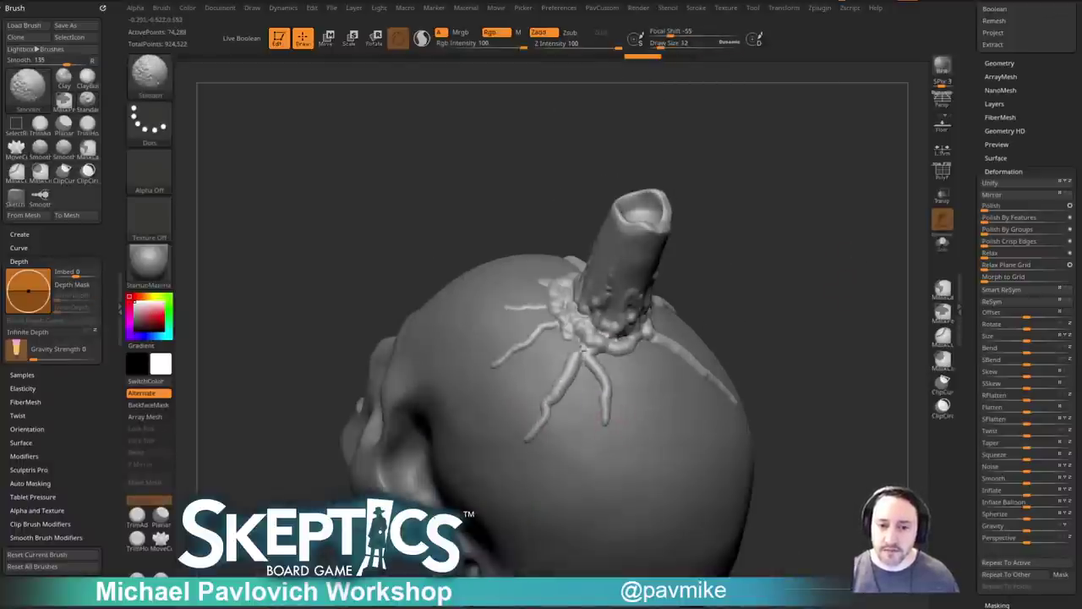
{"action": "left_click_drag", "start_coordinate": [782, 296], "coordinate": [837, 287]}
{"action": "left_click_drag", "start_coordinate": [539, 379], "coordinate": [536, 410], "text": "shift"}
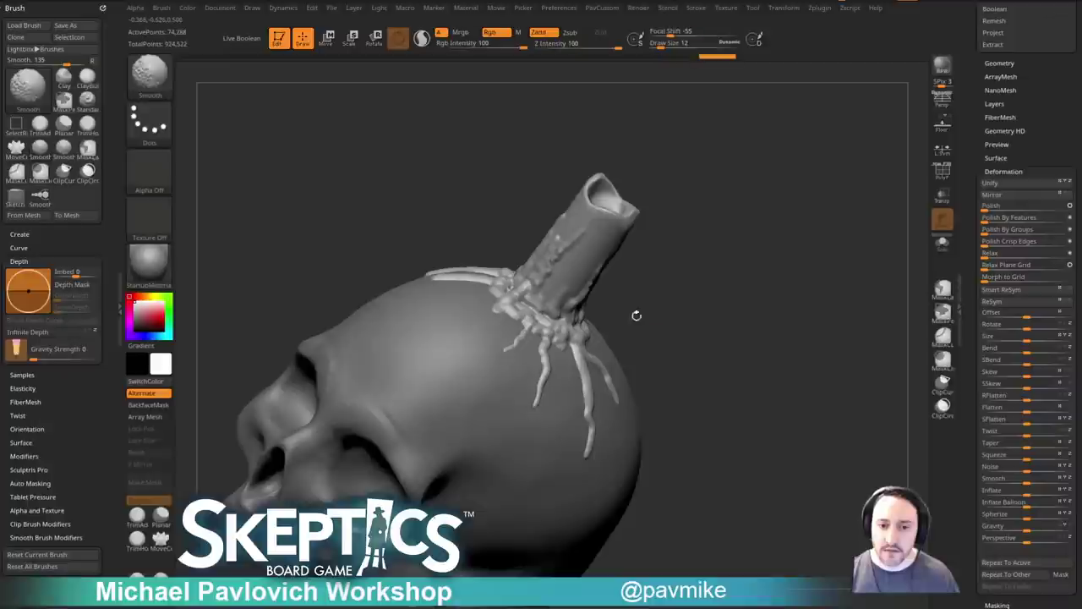
{"action": "left_click_drag", "start_coordinate": [828, 287], "coordinate": [832, 339], "text": "alt"}
{"action": "left_click_drag", "start_coordinate": [744, 321], "coordinate": [725, 336]}
{"action": "left_click_drag", "start_coordinate": [533, 373], "coordinate": [524, 392], "text": "shift"}
{"action": "left_click_drag", "start_coordinate": [753, 394], "coordinate": [693, 372]}
{"action": "left_click_drag", "start_coordinate": [554, 393], "coordinate": [573, 444], "text": "shift"}
{"action": "left_click_drag", "start_coordinate": [668, 380], "coordinate": [723, 354]}
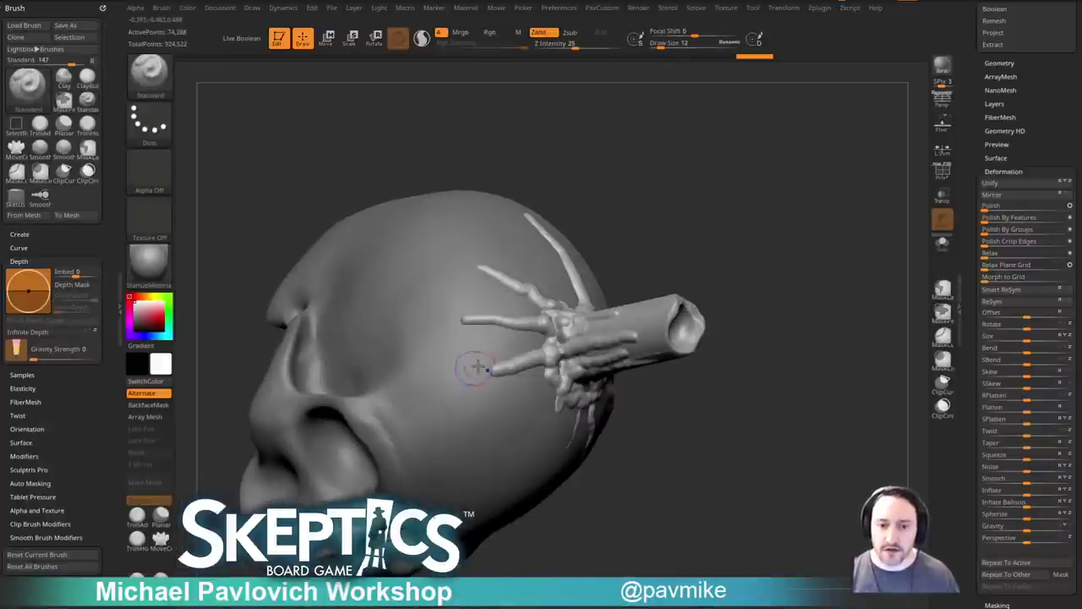
With the SnakeHook brush and Sculptris Pro on, pull the end of one wax drip farther down the skull.
{"action": "left_click_drag", "start_coordinate": [763, 232], "coordinate": [796, 309]}
{"action": "key", "text": "b"}
{"action": "key", "text": "s"}
{"action": "key", "text": "h"}
{"action": "mouse_move", "coordinate": [811, 265]}
{"action": "left_mouse_down"}
{"action": "mouse_move", "coordinate": [779, 311]}
{"action": "mouse_move", "coordinate": [763, 307]}
{"action": "mouse_move", "coordinate": [623, 384]}
{"action": "left_mouse_up"}
{"action": "left_click", "coordinate": [422, 39]}
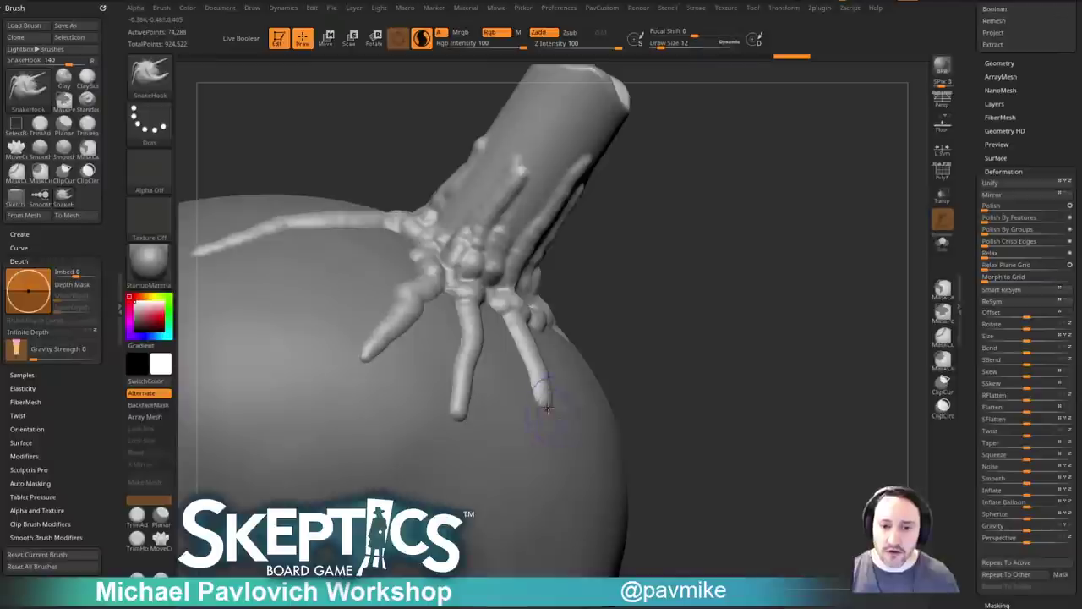
{"action": "left_click_drag", "start_coordinate": [568, 457], "coordinate": [568, 514]}
{"action": "left_click_drag", "start_coordinate": [558, 552], "coordinate": [560, 548]}
{"action": "mouse_move", "coordinate": [785, 372]}
{"action": "left_mouse_down"}
{"action": "mouse_move", "coordinate": [592, 384]}
{"action": "mouse_move", "coordinate": [763, 398]}
{"action": "mouse_move", "coordinate": [619, 395]}
{"action": "left_mouse_up"}
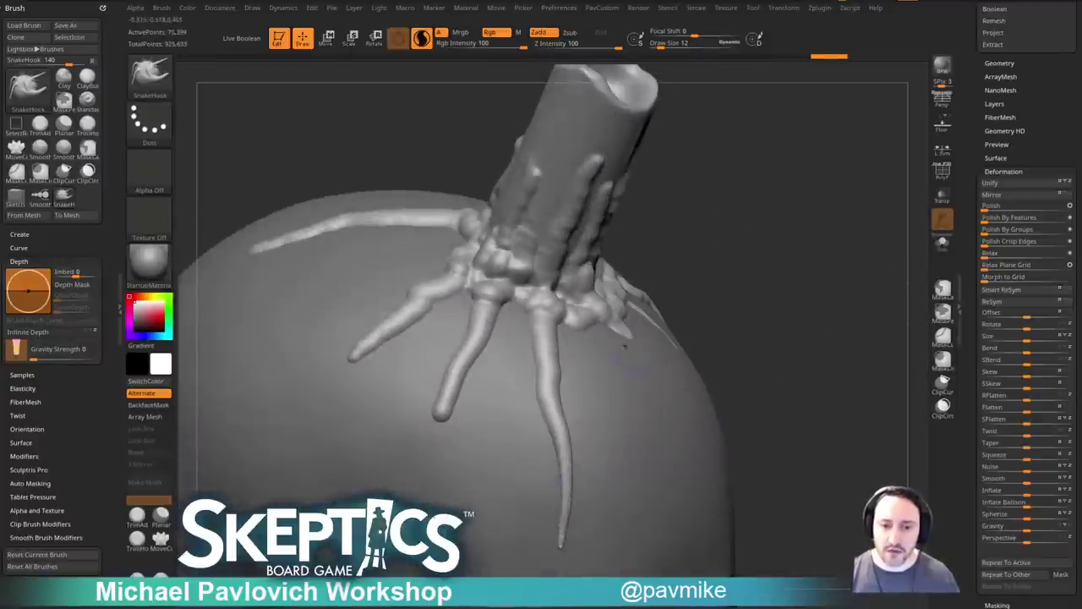
Turn Sculptris Pro off, remesh the candle with DynaMesh, and smooth the lengthened drip with a smaller brush.
{"action": "left_click", "coordinate": [423, 40]}
{"action": "left_click_drag", "start_coordinate": [799, 306], "coordinate": [808, 390], "text": "ctrl"}
{"action": "left_click_drag", "start_coordinate": [561, 531], "coordinate": [548, 389], "text": "shift"}
{"action": "right_click_drag", "start_coordinate": [621, 300], "coordinate": [609, 350]}
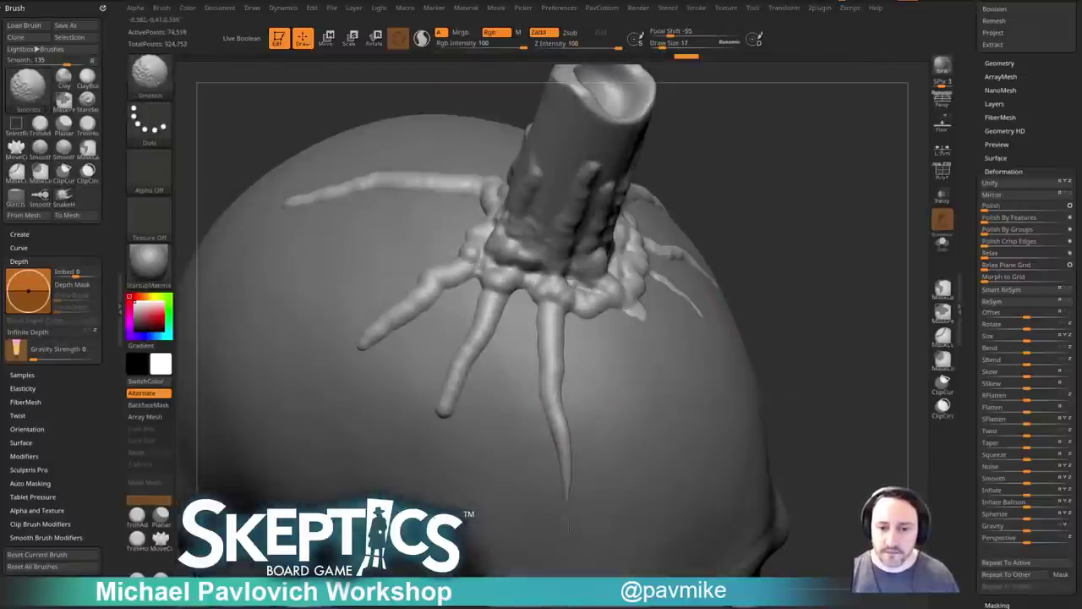
{"action": "key", "text": "bracketleft"}
{"action": "key", "text": "bracketleft"}
{"action": "left_click_drag", "start_coordinate": [570, 471], "coordinate": [577, 471], "text": "shift"}
Turn Sculptris Pro back on and smooth the drip tips into rounded ends with draw size 10.
{"action": "left_click", "coordinate": [422, 40]}
{"action": "key", "text": "s"}
{"action": "left_click_drag", "start_coordinate": [567, 479], "coordinate": [566, 466], "text": "shift"}
{"action": "left_click_drag", "start_coordinate": [441, 414], "coordinate": [448, 413], "text": "shift"}
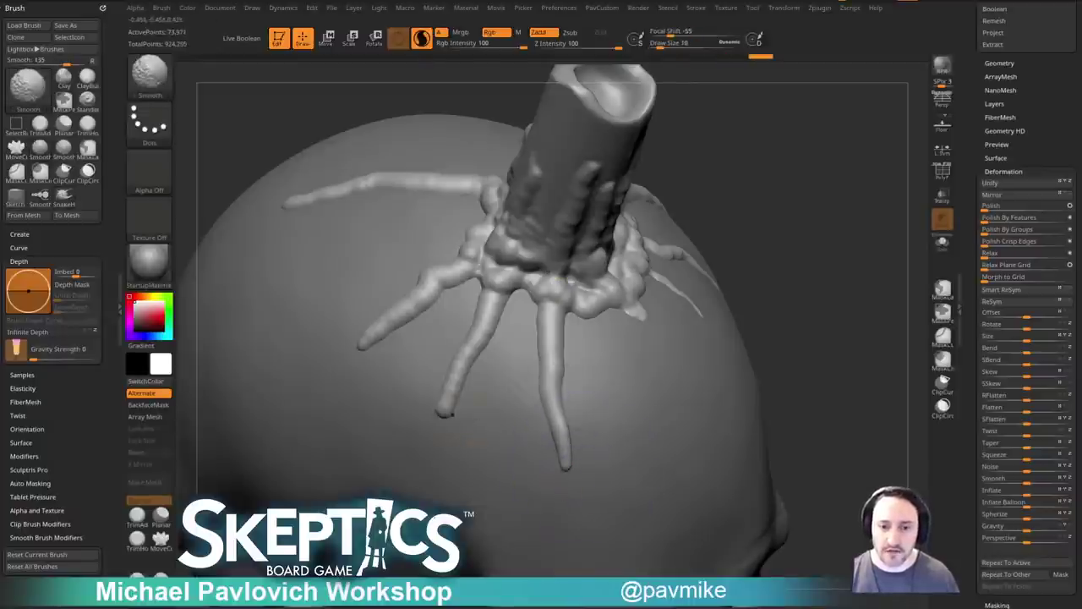
{"action": "left_click_drag", "start_coordinate": [782, 254], "coordinate": [799, 339]}
{"action": "left_click_drag", "start_coordinate": [664, 336], "coordinate": [655, 332], "text": "shift"}
{"action": "left_click_drag", "start_coordinate": [850, 262], "coordinate": [803, 292]}
{"action": "left_click_drag", "start_coordinate": [719, 288], "coordinate": [727, 279], "text": "shift"}
Continue around the skull, smoothing the lumpy wax drips on the candle's far side.
{"action": "left_click_drag", "start_coordinate": [773, 181], "coordinate": [786, 173], "text": "shift"}
{"action": "right_click_drag", "start_coordinate": [792, 170], "coordinate": [870, 212]}
{"action": "left_click_drag", "start_coordinate": [683, 179], "coordinate": [649, 252], "text": "shift"}
{"action": "left_click_drag", "start_coordinate": [349, 340], "coordinate": [372, 422]}
{"action": "mouse_move", "coordinate": [520, 224]}
{"action": "left_mouse_down", "text": "shift"}
{"action": "mouse_move", "coordinate": [549, 277]}
{"action": "mouse_move", "coordinate": [543, 252]}
{"action": "left_mouse_up", "text": "shift"}
{"action": "left_click_drag", "start_coordinate": [383, 302], "coordinate": [427, 303]}
{"action": "left_click_drag", "start_coordinate": [552, 244], "coordinate": [532, 226], "text": "shift"}
Thin the drips on the side of the skull just above their tips, undoing one smoothing stroke.
{"action": "mouse_move", "coordinate": [768, 220]}
{"action": "left_mouse_down"}
{"action": "mouse_move", "coordinate": [841, 199]}
{"action": "mouse_move", "coordinate": [833, 328]}
{"action": "left_mouse_up"}
{"action": "left_click_drag", "start_coordinate": [582, 248], "coordinate": [554, 339]}
{"action": "left_click_drag", "start_coordinate": [630, 474], "coordinate": [649, 569]}
{"action": "key", "text": "shift"}
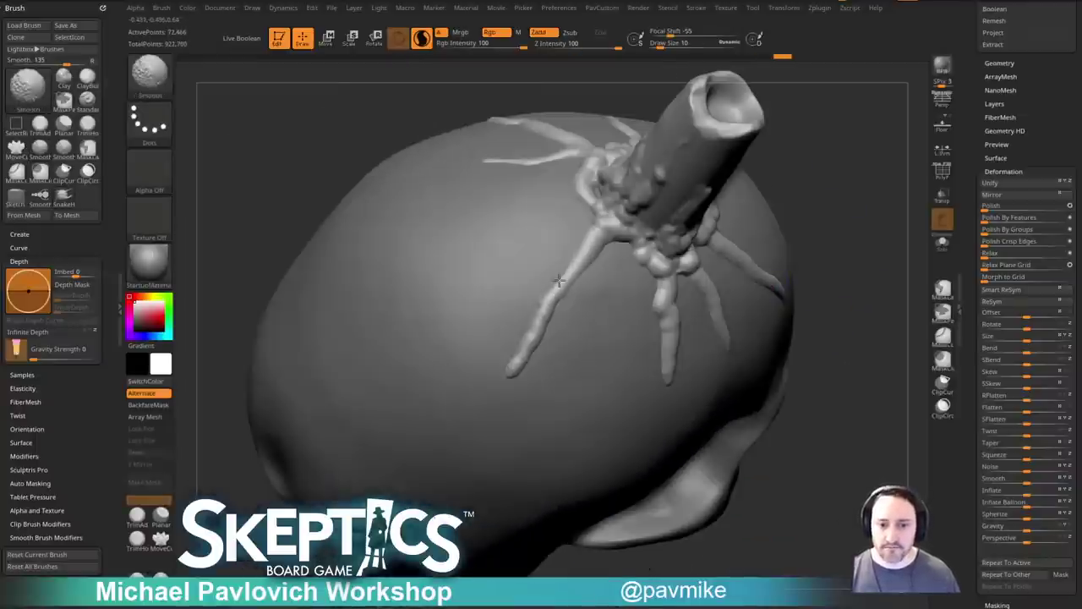
{"action": "left_click_drag", "start_coordinate": [514, 363], "coordinate": [539, 319], "text": "shift"}
{"action": "left_click_drag", "start_coordinate": [863, 269], "coordinate": [771, 298]}
{"action": "left_click_drag", "start_coordinate": [579, 402], "coordinate": [584, 385], "text": "shift"}
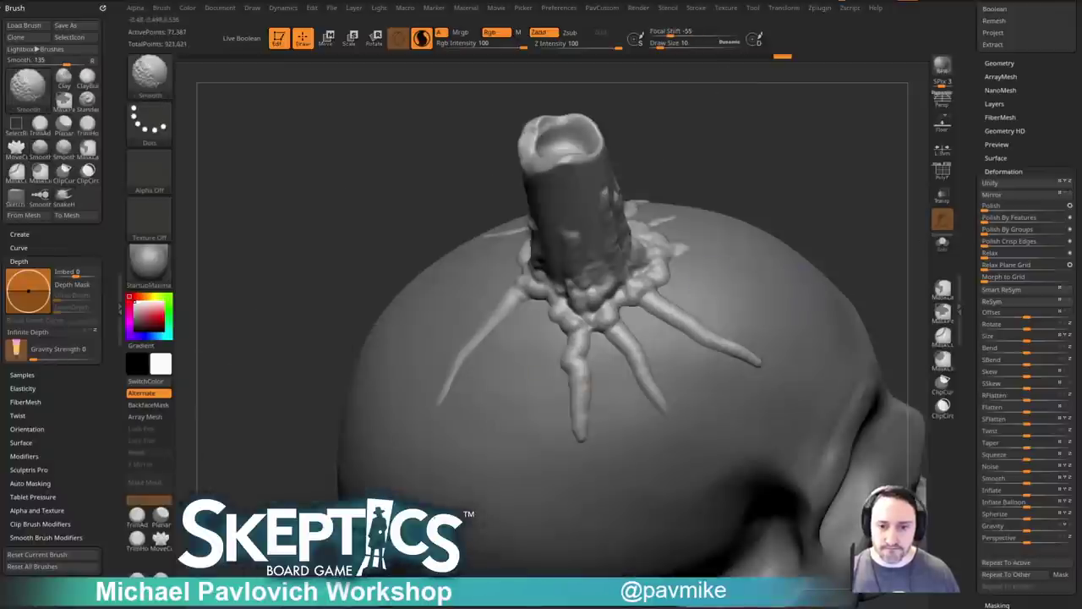
{"action": "mouse_move", "coordinate": [581, 430]}
{"action": "left_mouse_down", "text": "shift"}
{"action": "mouse_move", "coordinate": [577, 386]}
{"action": "mouse_move", "coordinate": [580, 402]}
{"action": "left_mouse_up", "text": "shift"}
{"action": "key", "text": "ctrl+z"}
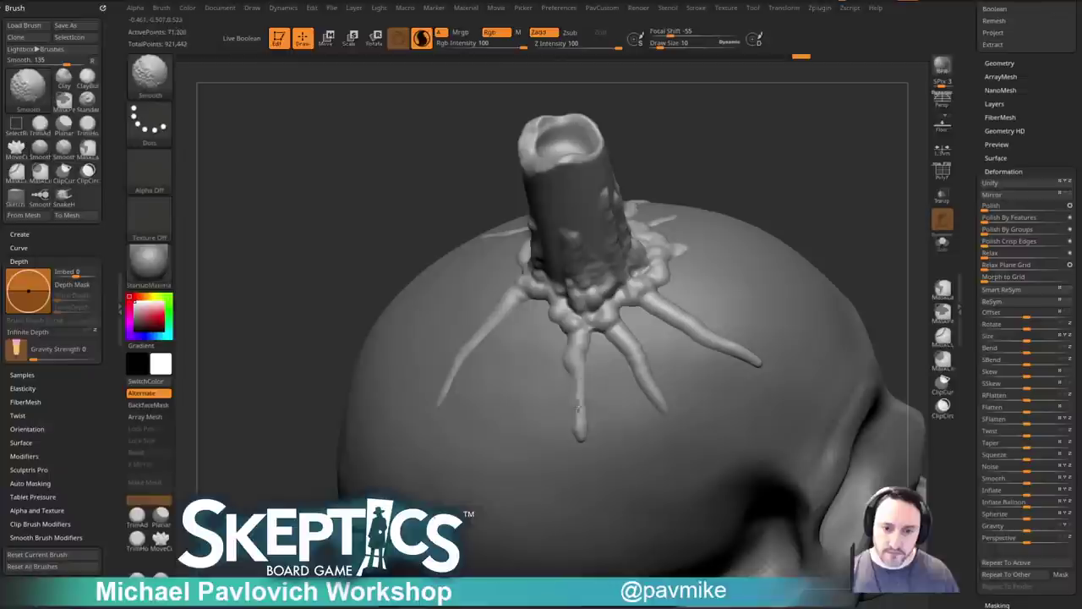
Smooth the neighbouring drips into narrower strands that leave small beads of wax at their ends.
{"action": "left_click_drag", "start_coordinate": [645, 386], "coordinate": [617, 332], "text": "shift"}
{"action": "right_click_drag", "start_coordinate": [694, 292], "coordinate": [638, 329]}
{"action": "mouse_move", "coordinate": [654, 353]}
{"action": "left_mouse_down", "text": "shift"}
{"action": "mouse_move", "coordinate": [626, 334]}
{"action": "mouse_move", "coordinate": [672, 362]}
{"action": "left_mouse_up", "text": "shift"}
{"action": "mouse_move", "coordinate": [685, 355]}
{"action": "right_mouse_down"}
{"action": "mouse_move", "coordinate": [797, 197]}
{"action": "mouse_move", "coordinate": [858, 173]}
{"action": "right_mouse_up"}
{"action": "mouse_move", "coordinate": [858, 173]}
{"action": "left_mouse_down"}
{"action": "mouse_move", "coordinate": [828, 225]}
{"action": "mouse_move", "coordinate": [595, 351]}
{"action": "mouse_move", "coordinate": [602, 381]}
{"action": "left_mouse_up"}
{"action": "left_click_drag", "start_coordinate": [795, 282], "coordinate": [844, 325]}
{"action": "left_click_drag", "start_coordinate": [581, 385], "coordinate": [584, 386], "text": "shift"}
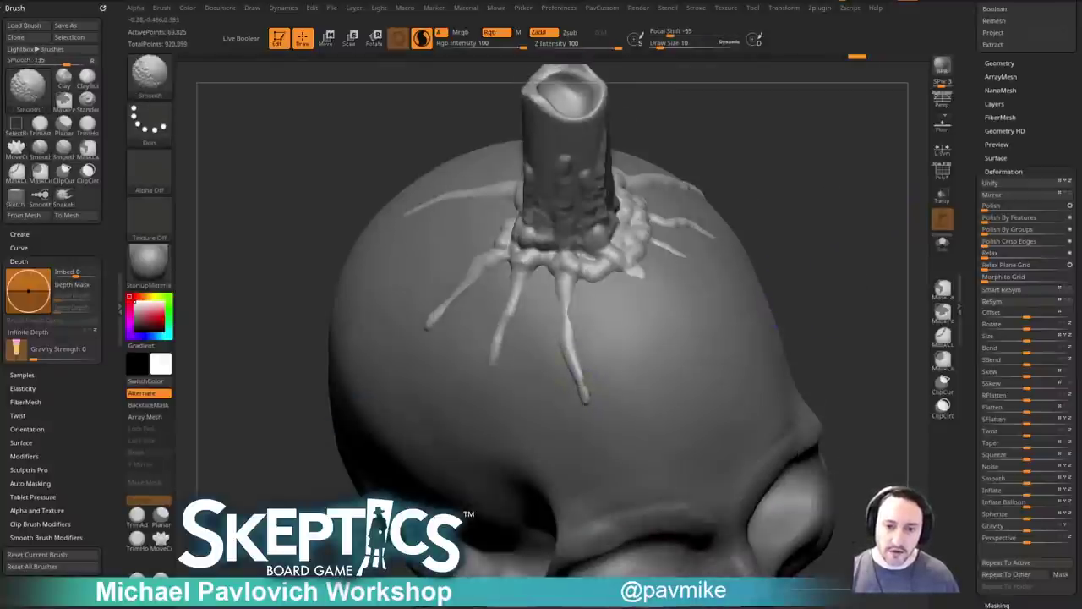
Refine the remaining thick drips with short smoothing strokes near their tips, working around the candle.
{"action": "left_click_drag", "start_coordinate": [776, 326], "coordinate": [864, 242]}
{"action": "mouse_move", "coordinate": [541, 378]}
{"action": "left_mouse_down", "text": "shift"}
{"action": "mouse_move", "coordinate": [542, 367]}
{"action": "mouse_move", "coordinate": [540, 392]}
{"action": "left_mouse_up", "text": "shift"}
{"action": "left_click_drag", "start_coordinate": [763, 282], "coordinate": [832, 314]}
{"action": "left_click_drag", "start_coordinate": [562, 367], "coordinate": [556, 379], "text": "shift"}
{"action": "left_click_drag", "start_coordinate": [735, 291], "coordinate": [814, 333]}
{"action": "key", "text": "shift"}
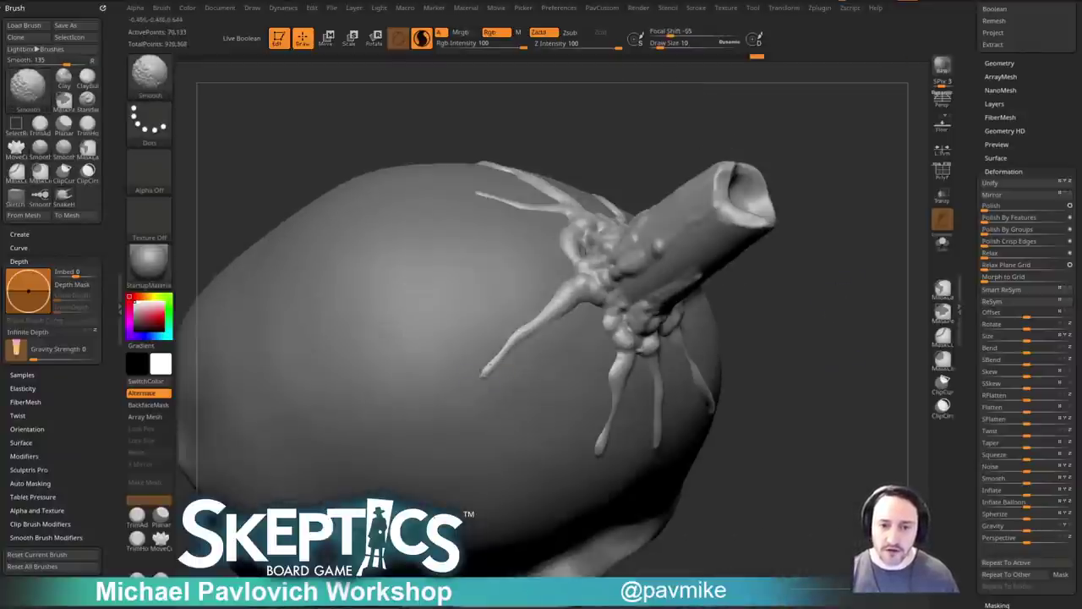
{"action": "left_click_drag", "start_coordinate": [484, 370], "coordinate": [490, 364], "text": "shift"}
Smooth the drips on the front of the skull, rounding the sharp tip and slimming the strands near the candle's base.
{"action": "left_click_drag", "start_coordinate": [799, 93], "coordinate": [870, 259], "text": "alt"}
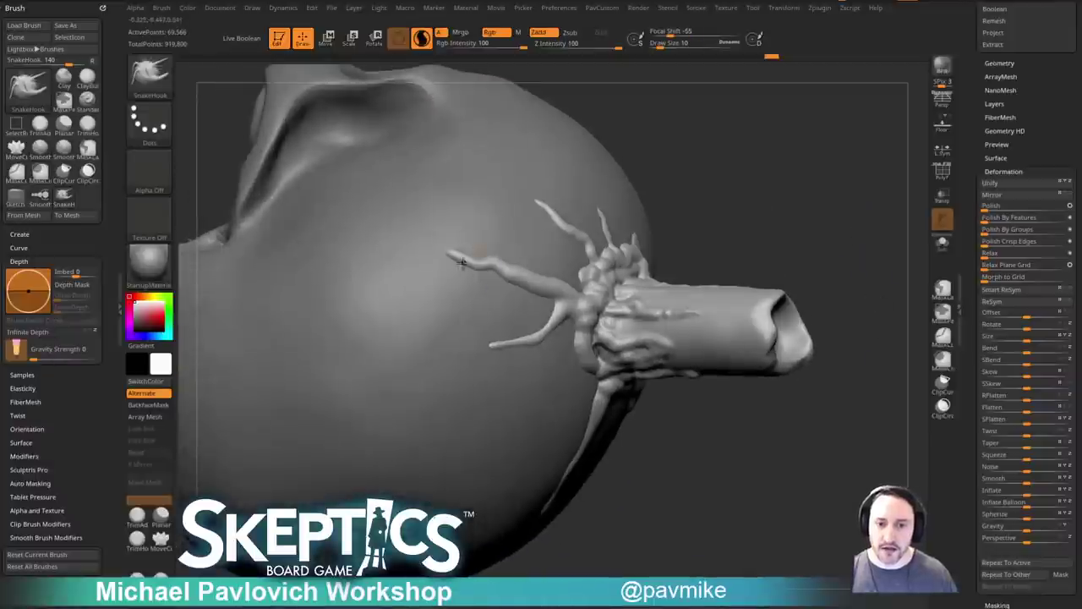
{"action": "key", "text": "shift"}
{"action": "left_click_drag", "start_coordinate": [457, 251], "coordinate": [518, 347]}
{"action": "right_click_drag", "start_coordinate": [541, 297], "coordinate": [482, 300]}
{"action": "left_click_drag", "start_coordinate": [585, 353], "coordinate": [581, 343], "text": "shift"}
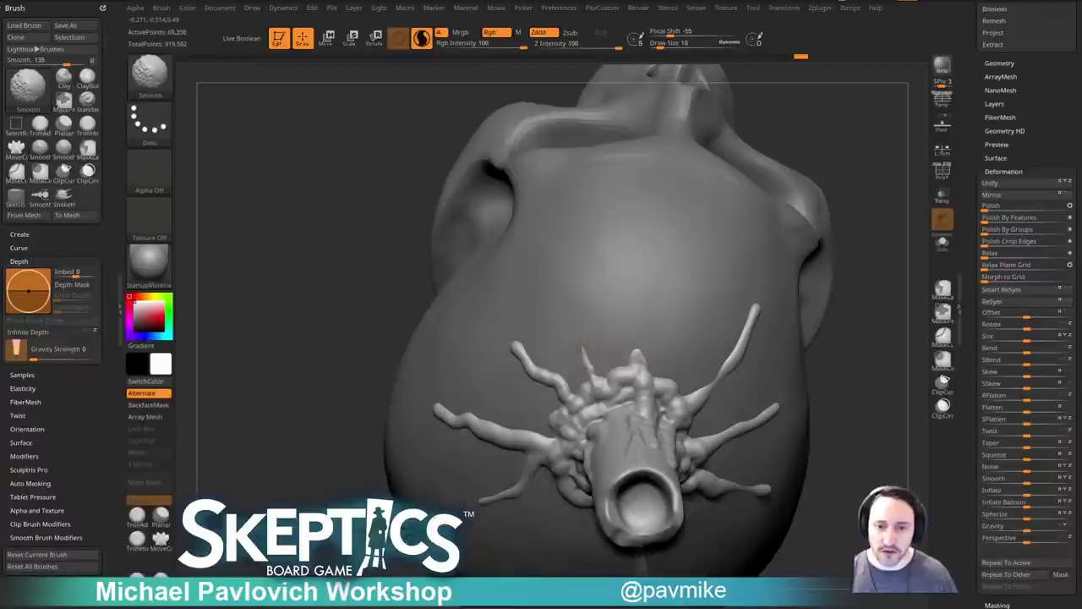
{"action": "mouse_move", "coordinate": [581, 341]}
{"action": "right_mouse_down"}
{"action": "mouse_move", "coordinate": [797, 350]}
{"action": "mouse_move", "coordinate": [606, 386]}
{"action": "right_mouse_up"}
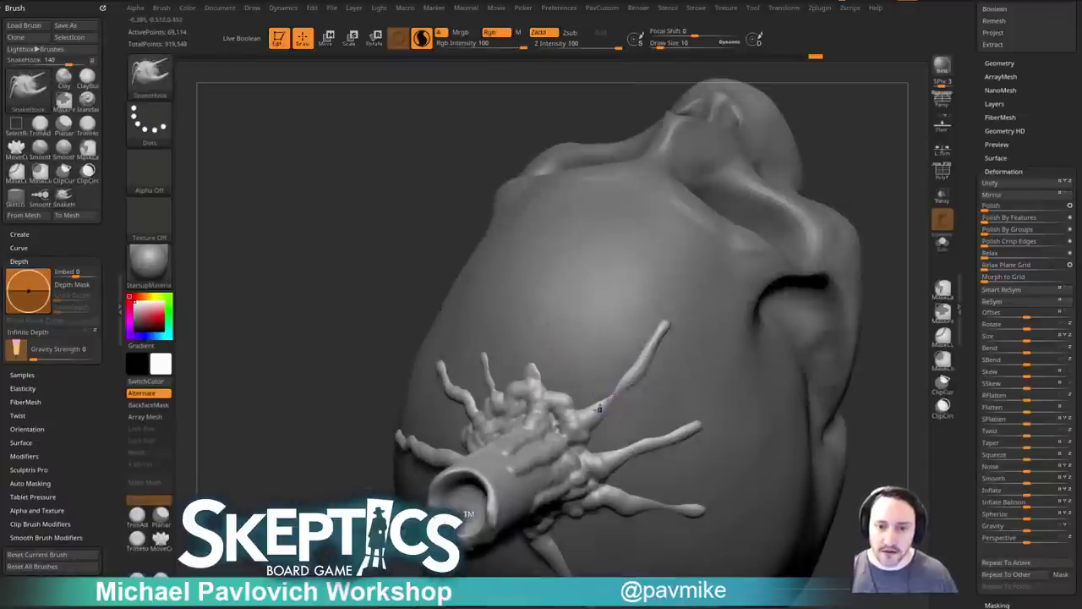
{"action": "key", "text": "shift"}
{"action": "left_click_drag", "start_coordinate": [605, 396], "coordinate": [610, 390], "text": "shift"}
{"action": "right_click_drag", "start_coordinate": [611, 391], "coordinate": [531, 386]}
{"action": "left_click_drag", "start_coordinate": [532, 377], "coordinate": [536, 366], "text": "shift"}
{"action": "mouse_move", "coordinate": [536, 367]}
{"action": "right_mouse_down"}
{"action": "mouse_move", "coordinate": [813, 227]}
{"action": "mouse_move", "coordinate": [865, 273]}
{"action": "mouse_move", "coordinate": [814, 285]}
{"action": "mouse_move", "coordinate": [789, 259]}
{"action": "right_mouse_up"}
Switch to the Blob brush and add a lump of wax to the ring at the candle's base.
{"action": "key", "text": "b"}
{"action": "key", "text": "b"}
{"action": "key", "text": "l"}
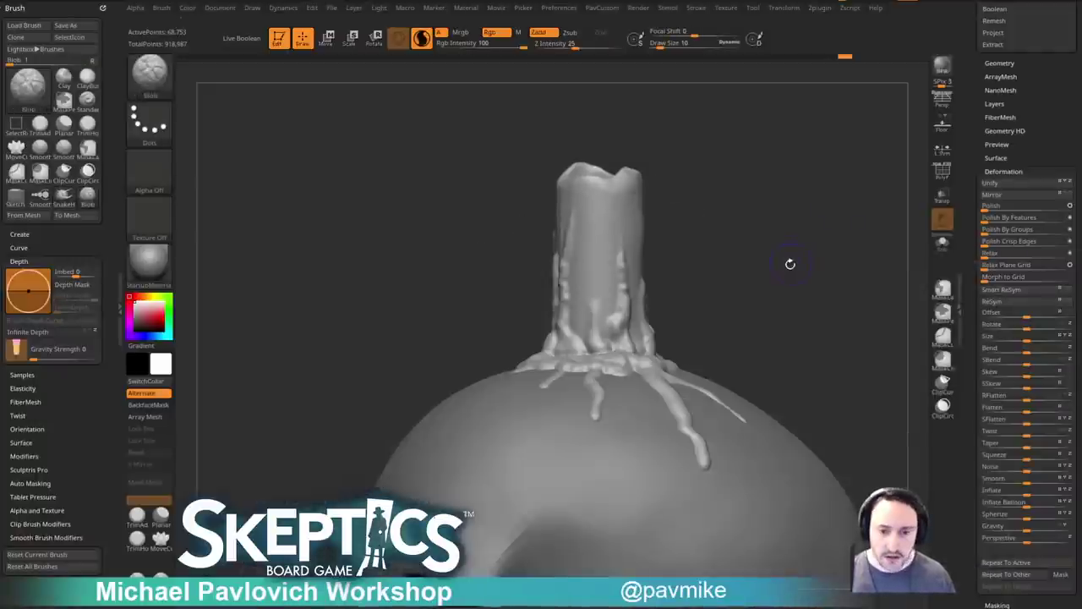
{"action": "right_click_drag", "start_coordinate": [786, 261], "coordinate": [761, 292]}
{"action": "right_click_drag", "start_coordinate": [761, 291], "coordinate": [767, 284]}
{"action": "left_click_drag", "start_coordinate": [611, 340], "coordinate": [621, 346]}
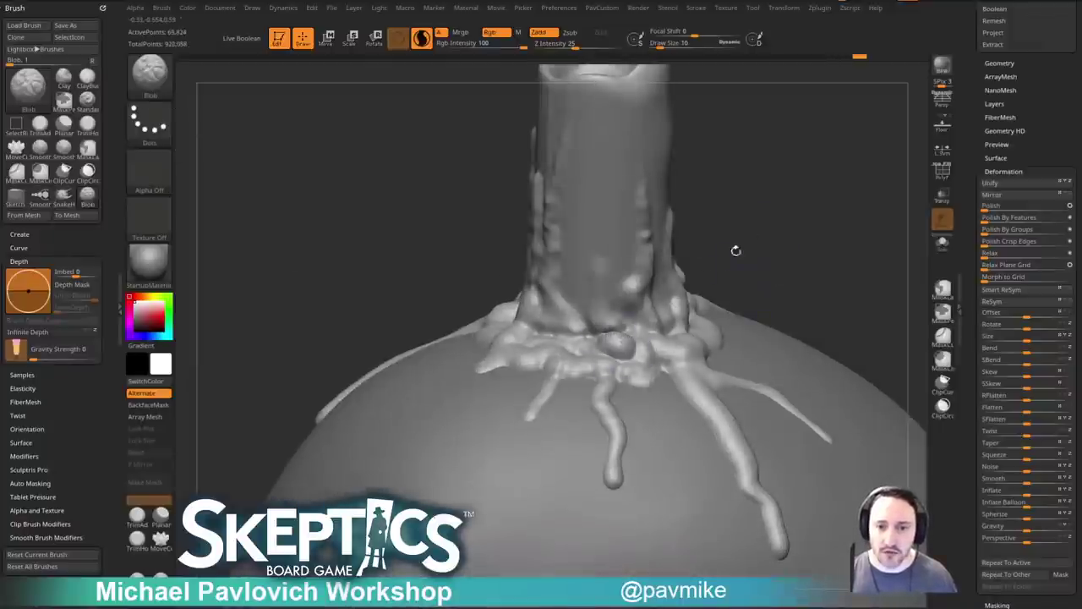
Build up more wax blobs around the candle's base and show the polyframe.
{"action": "right_click_drag", "start_coordinate": [793, 197], "coordinate": [771, 272]}
{"action": "mouse_move", "coordinate": [610, 367]}
{"action": "left_mouse_down"}
{"action": "mouse_move", "coordinate": [632, 359]}
{"action": "mouse_move", "coordinate": [605, 373]}
{"action": "mouse_move", "coordinate": [629, 380]}
{"action": "left_mouse_up"}
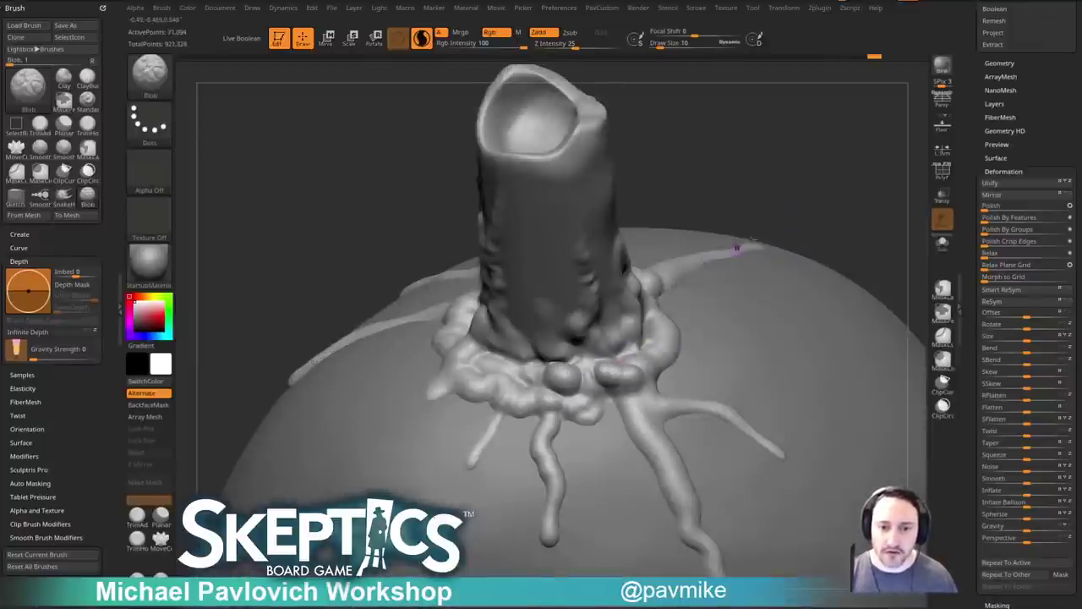
{"action": "right_click_drag", "start_coordinate": [787, 254], "coordinate": [825, 177]}
{"action": "mouse_move", "coordinate": [550, 370]}
{"action": "left_mouse_down"}
{"action": "mouse_move", "coordinate": [539, 374]}
{"action": "mouse_move", "coordinate": [530, 350]}
{"action": "left_mouse_up"}
{"action": "mouse_move", "coordinate": [713, 282]}
{"action": "right_mouse_down"}
{"action": "mouse_move", "coordinate": [789, 234]}
{"action": "mouse_move", "coordinate": [733, 314]}
{"action": "right_mouse_up"}
{"action": "right_click_drag", "start_coordinate": [838, 169], "coordinate": [872, 149]}
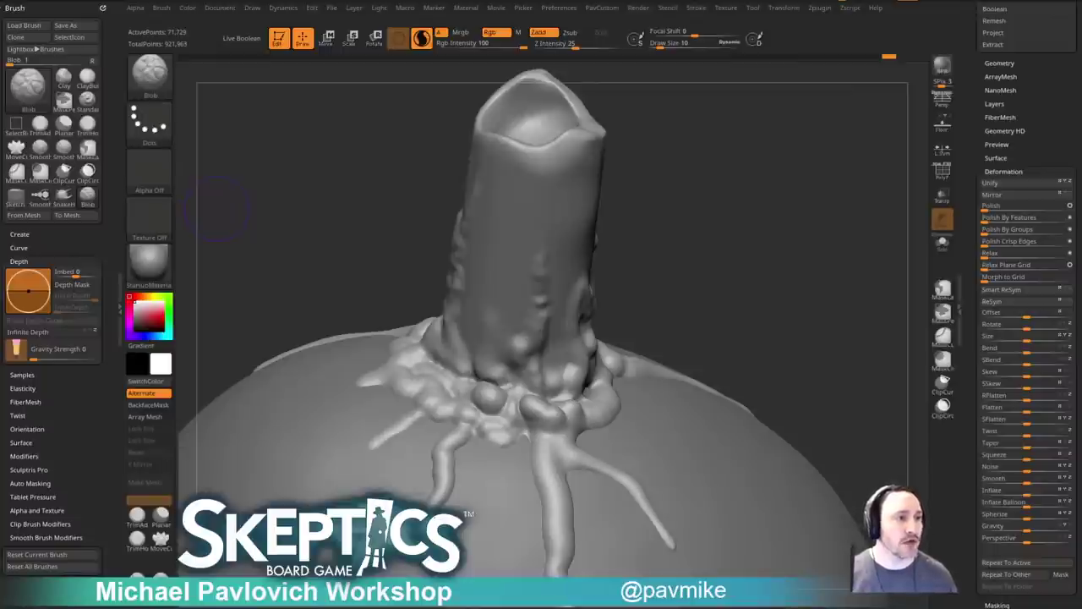
{"action": "key", "text": "shift+f"}
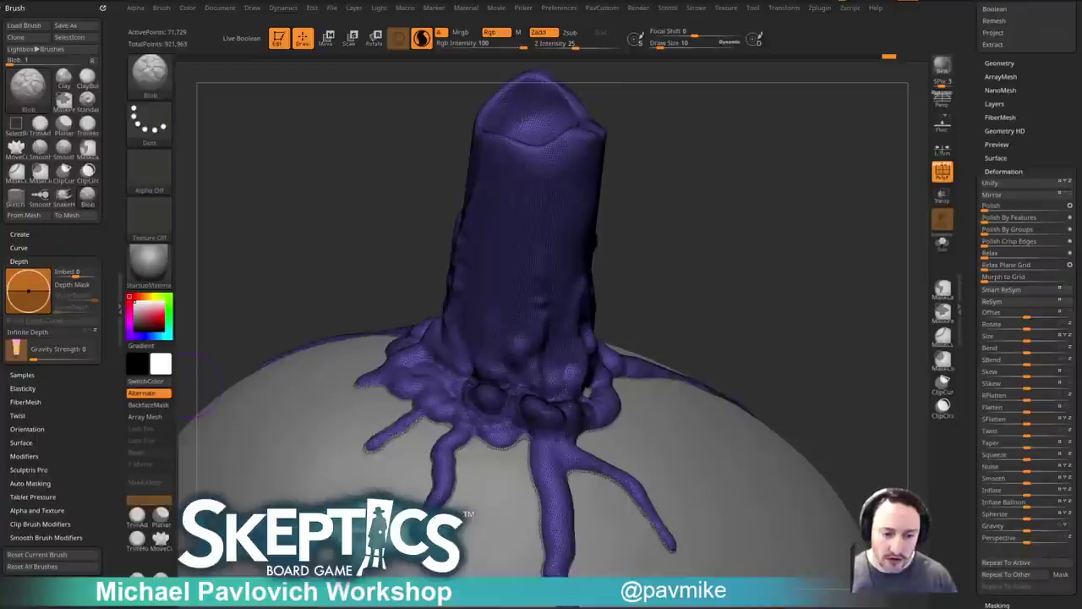
Switch to the browser, look through the ZBrush 2018 What's New video list on ArtStation, and return to the portfolio.
{"action": "key", "text": "alt+Tab"}
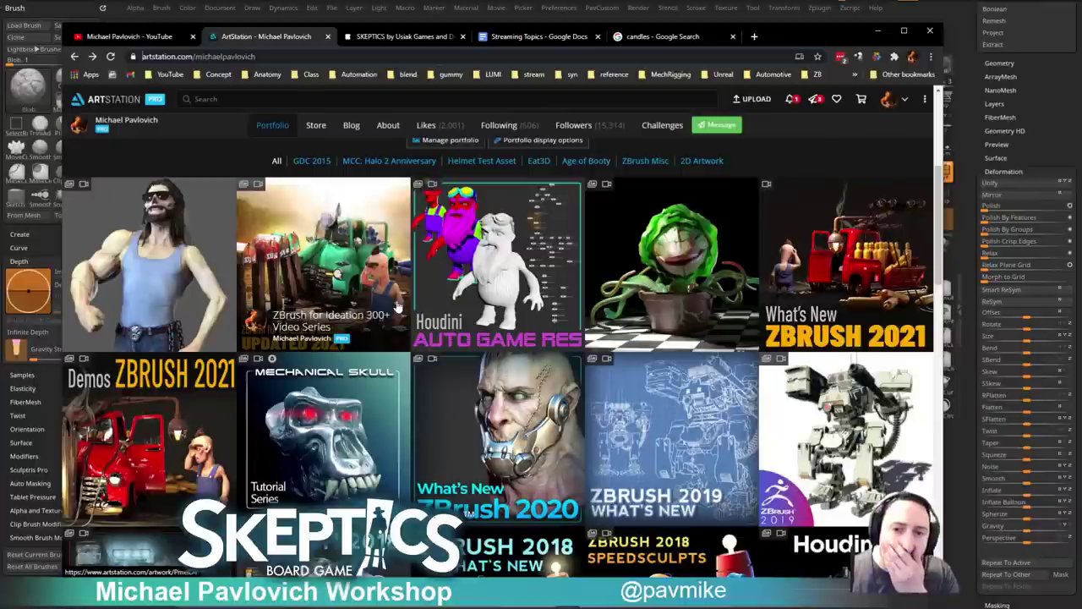
{"action": "scroll", "coordinate": [397, 306], "scroll_direction": "down", "scroll_amount": 1}
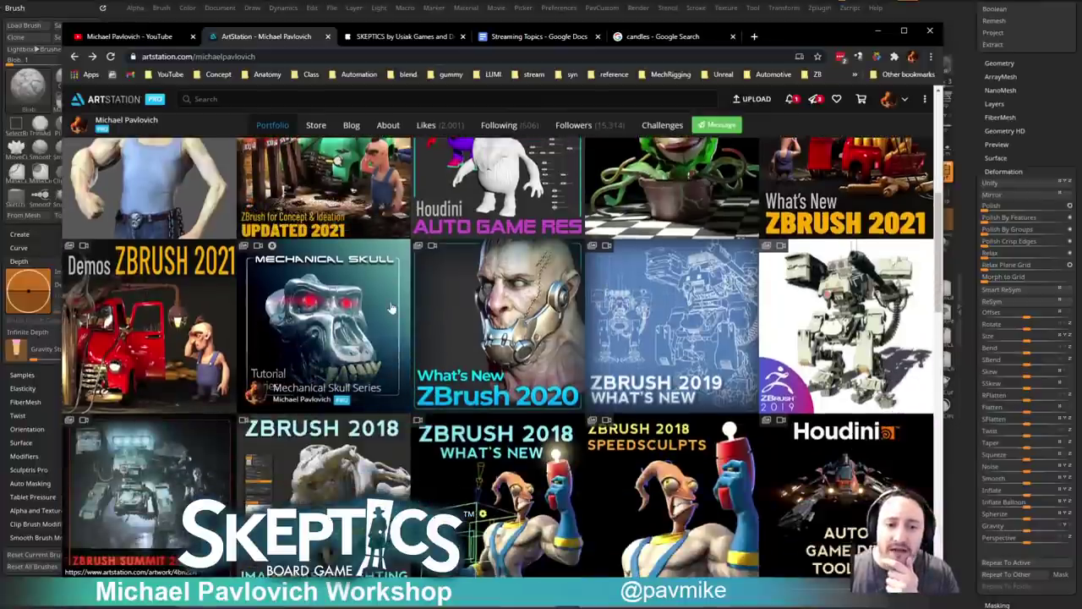
{"action": "scroll", "coordinate": [393, 308], "scroll_direction": "down", "scroll_amount": 1}
{"action": "scroll", "coordinate": [392, 308], "scroll_direction": "down", "scroll_amount": 1}
{"action": "scroll", "coordinate": [392, 308], "scroll_direction": "down", "scroll_amount": 1}
{"action": "left_click", "coordinate": [528, 241]}
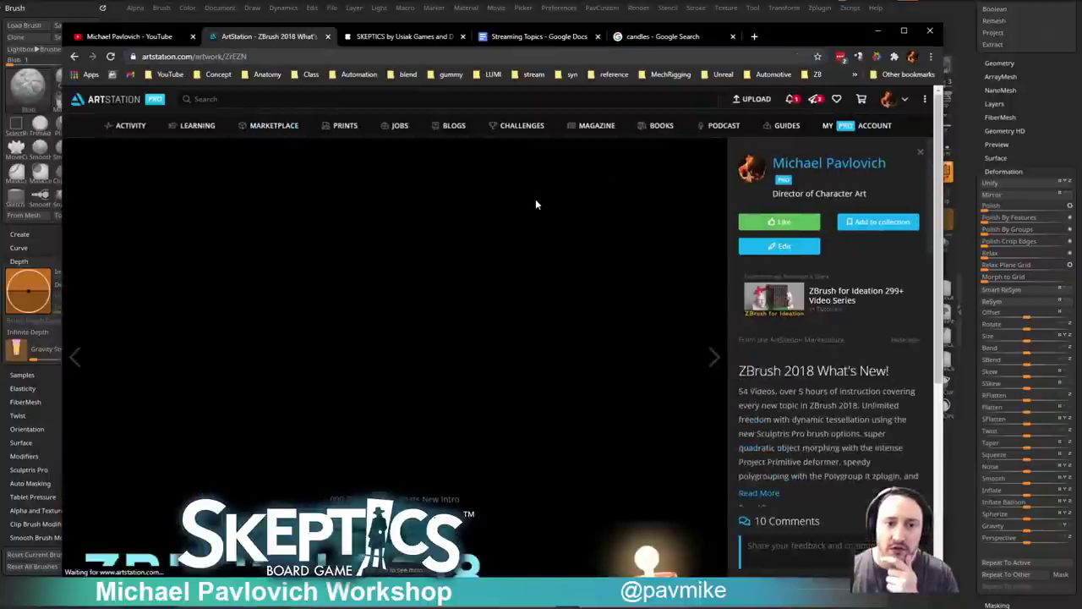
{"action": "left_click", "coordinate": [686, 155]}
{"action": "scroll", "coordinate": [611, 300], "scroll_direction": "down", "scroll_amount": 15}
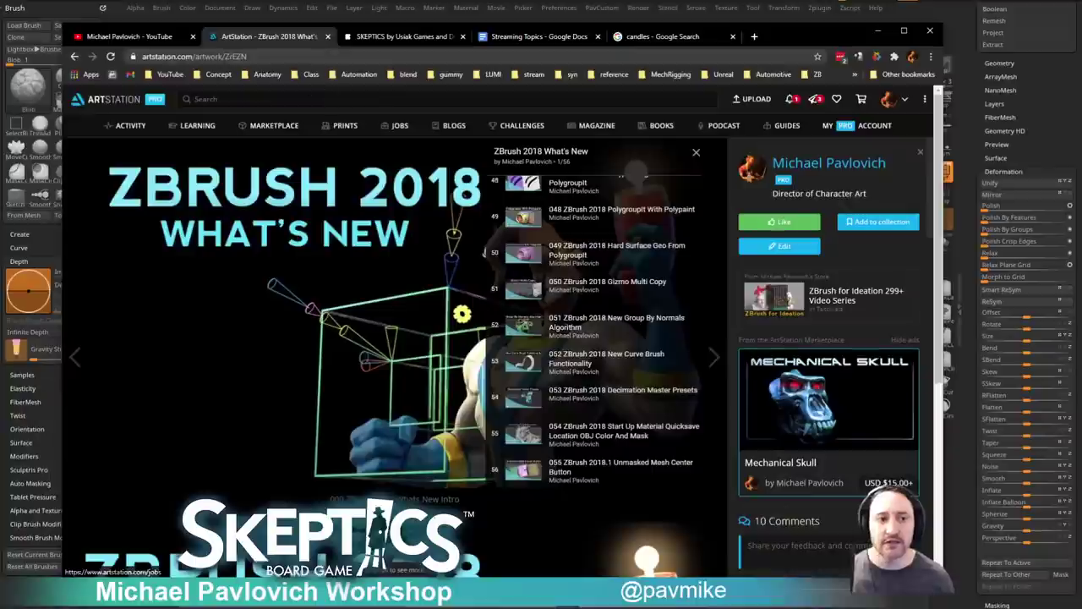
{"action": "left_click", "coordinate": [74, 56]}
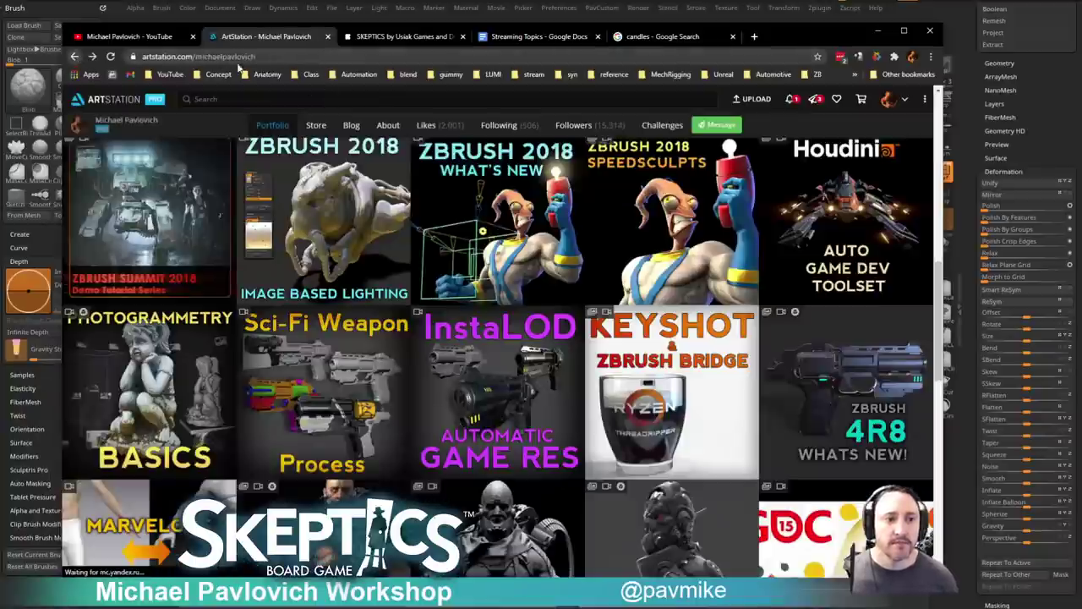
Open the channel's YouTube playlists page in the browser, select its address, and switch back to ZBrush.
{"action": "left_click", "coordinate": [245, 57]}
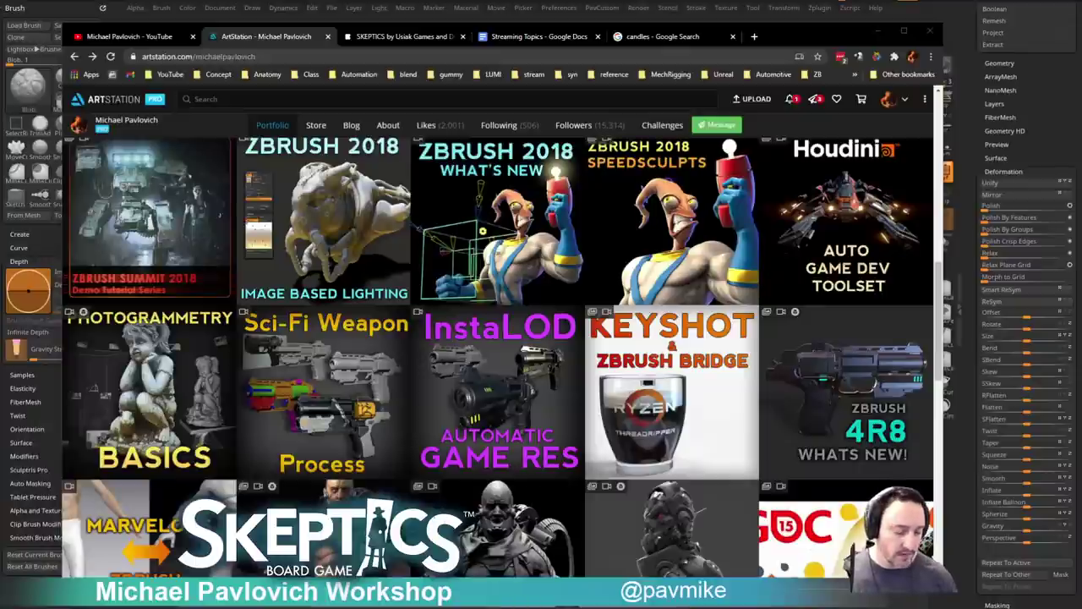
{"action": "left_click", "coordinate": [131, 37]}
{"action": "left_click", "coordinate": [312, 56]}
{"action": "triple_click", "coordinate": [270, 55]}
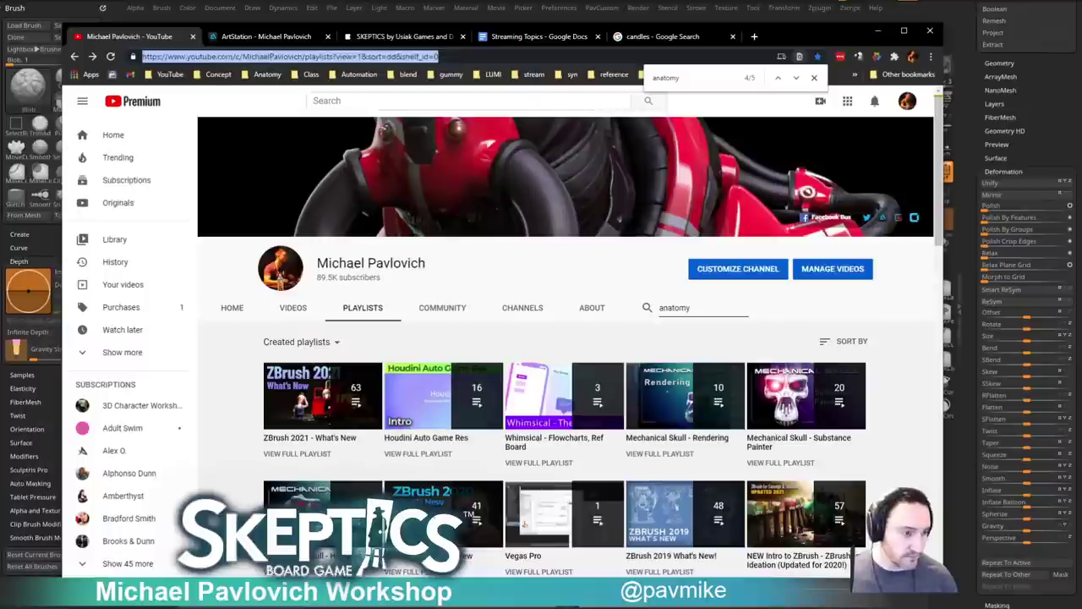
{"action": "key", "text": "alt+Tab"}
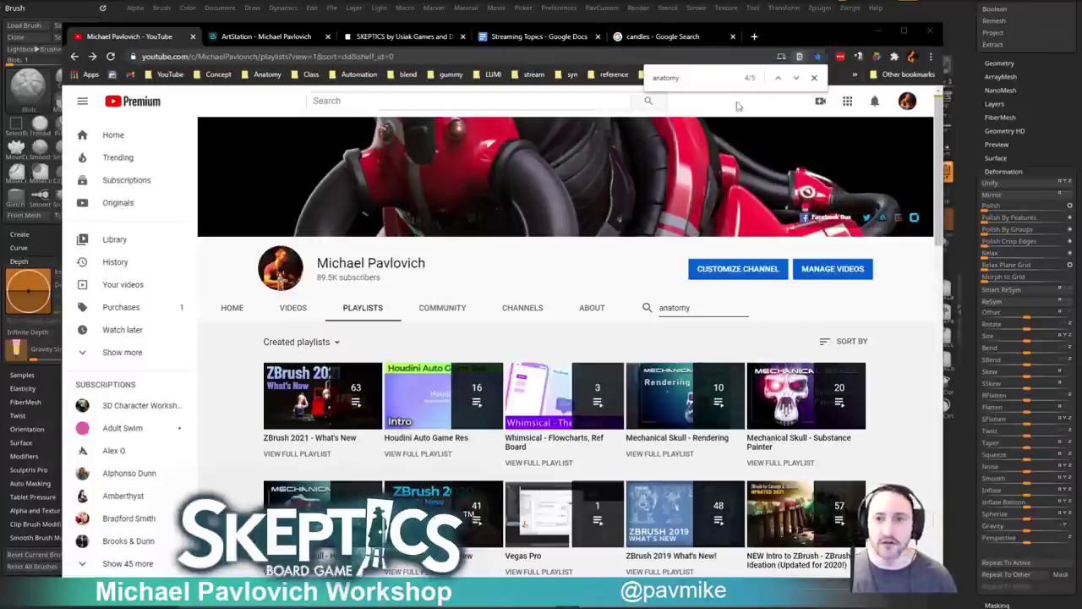
{"action": "left_click", "coordinate": [877, 32]}
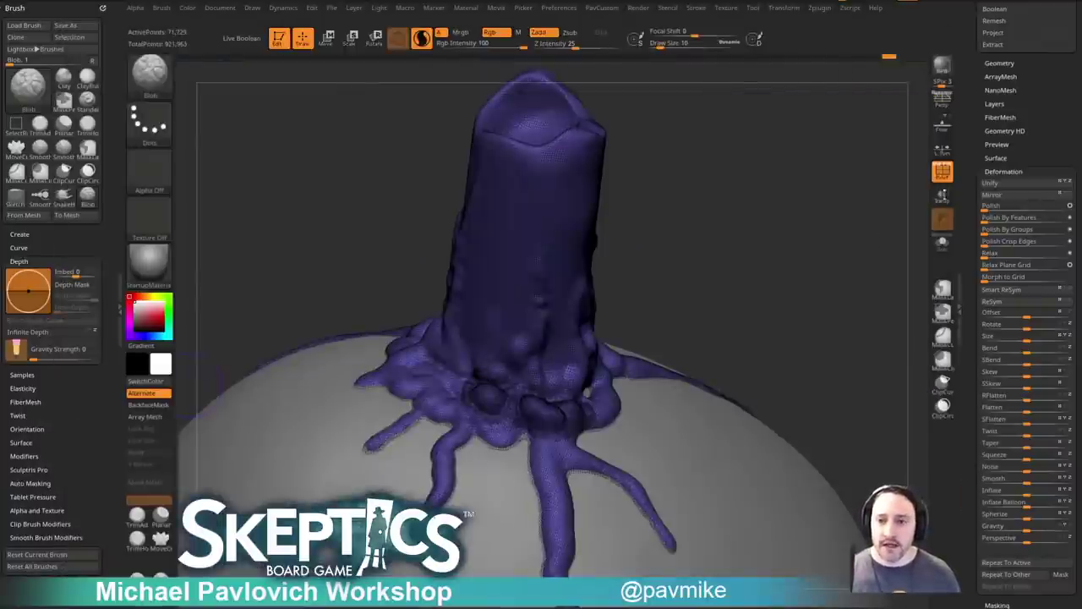
Try pulling a spike out of the candle's side with the SnakeHook brush while Sculptris Pro is off, and undo it.
{"action": "left_click", "coordinate": [938, 179]}
{"action": "mouse_move", "coordinate": [853, 211]}
{"action": "left_mouse_down"}
{"action": "mouse_move", "coordinate": [808, 246]}
{"action": "mouse_move", "coordinate": [844, 287]}
{"action": "mouse_move", "coordinate": [713, 229]}
{"action": "mouse_move", "coordinate": [582, 257]}
{"action": "left_mouse_up"}
{"action": "left_click", "coordinate": [935, 175]}
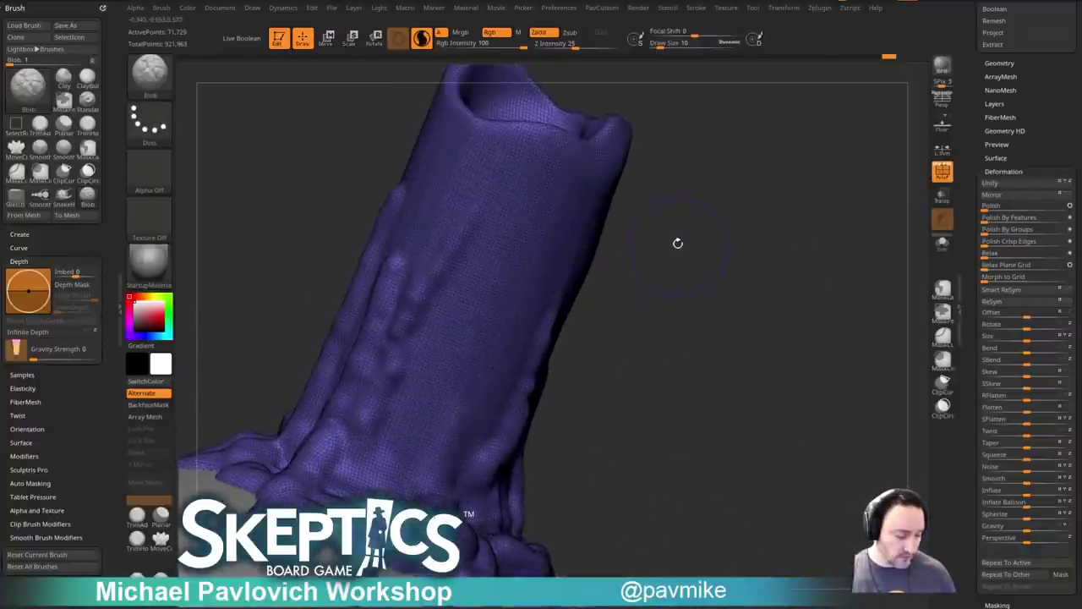
{"action": "key", "text": "b"}
{"action": "key", "text": "s"}
{"action": "key", "text": "h"}
{"action": "left_click", "coordinate": [423, 39]}
{"action": "mouse_move", "coordinate": [729, 299]}
{"action": "left_mouse_down", "text": "alt"}
{"action": "mouse_move", "coordinate": [656, 295]}
{"action": "mouse_move", "coordinate": [633, 306]}
{"action": "left_mouse_up", "text": "alt"}
{"action": "mouse_move", "coordinate": [553, 305]}
{"action": "left_mouse_down"}
{"action": "mouse_move", "coordinate": [617, 316]}
{"action": "mouse_move", "coordinate": [865, 173]}
{"action": "left_mouse_up"}
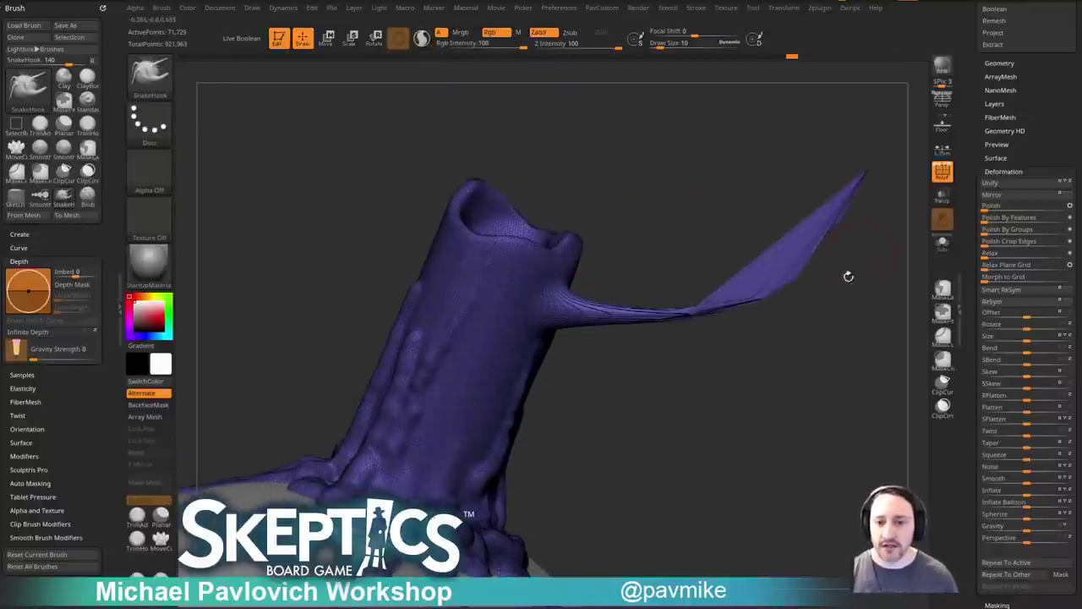
{"action": "key", "text": "ctrl+z"}
{"action": "key", "text": "ctrl+shift+z"}
{"action": "key", "text": "ctrl+z"}
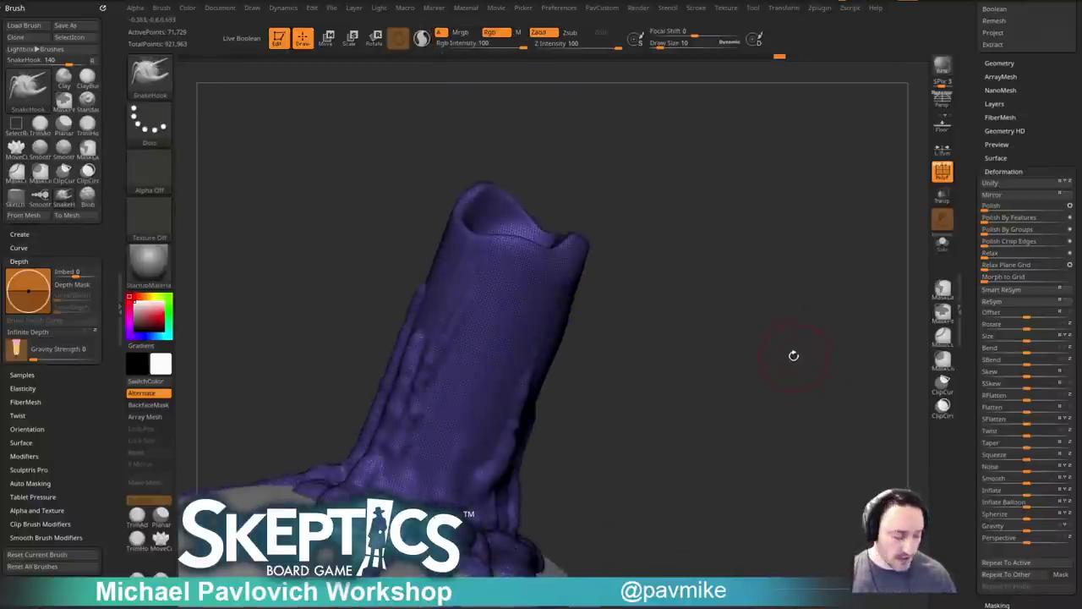
Turn on Sculptris Pro and pull a long thin spike out of the candle's side with the SnakeHook brush.
{"action": "left_click", "coordinate": [419, 43]}
{"action": "left_click_drag", "start_coordinate": [558, 312], "coordinate": [697, 321]}
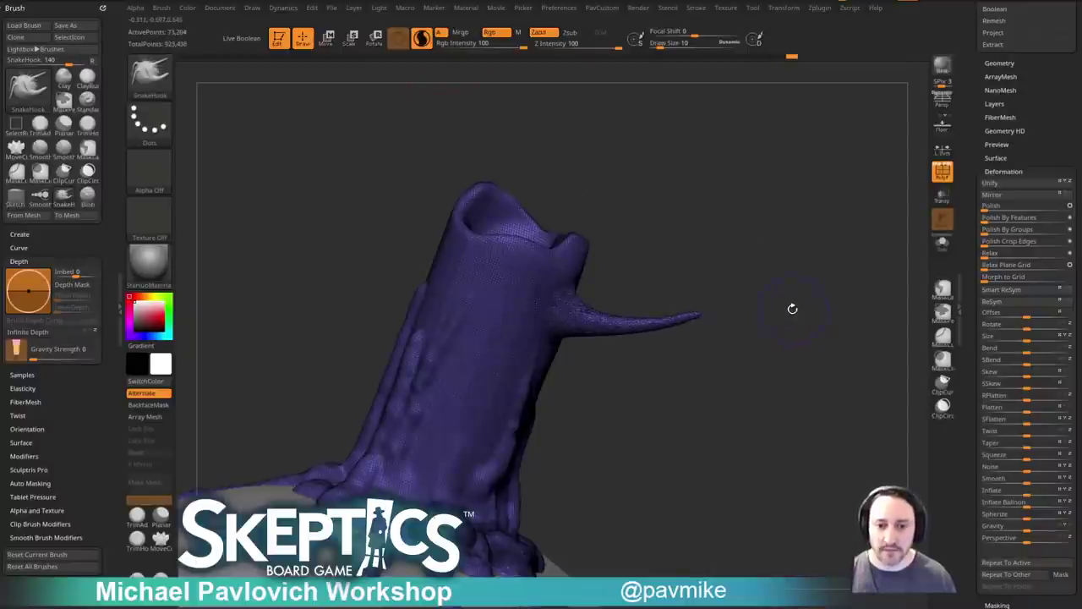
Twist the spike into a curly tendril with the Spiral brush at a small draw size.
{"action": "key", "text": "b"}
{"action": "key", "text": "s"}
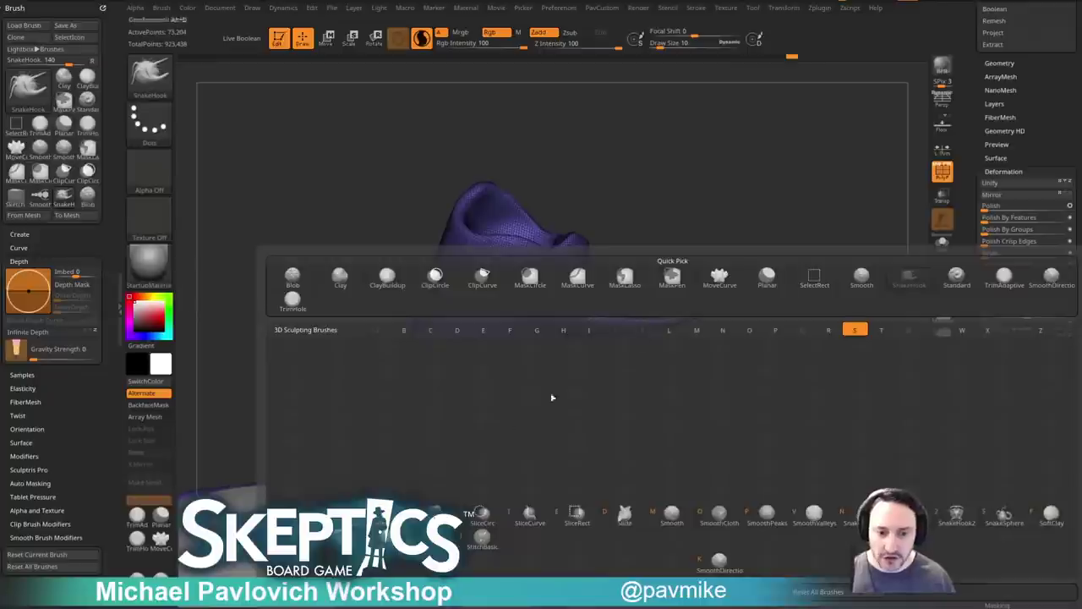
{"action": "key", "text": "a"}
{"action": "mouse_move", "coordinate": [662, 322]}
{"action": "left_mouse_down"}
{"action": "mouse_move", "coordinate": [629, 328]}
{"action": "mouse_move", "coordinate": [663, 324]}
{"action": "left_mouse_up"}
{"action": "key", "text": "ctrl+z"}
{"action": "right_click_drag", "start_coordinate": [754, 306], "coordinate": [703, 344], "text": "ctrl"}
{"action": "left_click_drag", "start_coordinate": [686, 318], "coordinate": [707, 312]}
{"action": "right_click_drag", "start_coordinate": [769, 312], "coordinate": [712, 318], "text": "ctrl"}
{"action": "key", "text": "s"}
{"action": "left_click_drag", "start_coordinate": [711, 318], "coordinate": [706, 318]}
{"action": "left_click_drag", "start_coordinate": [650, 298], "coordinate": [640, 292]}
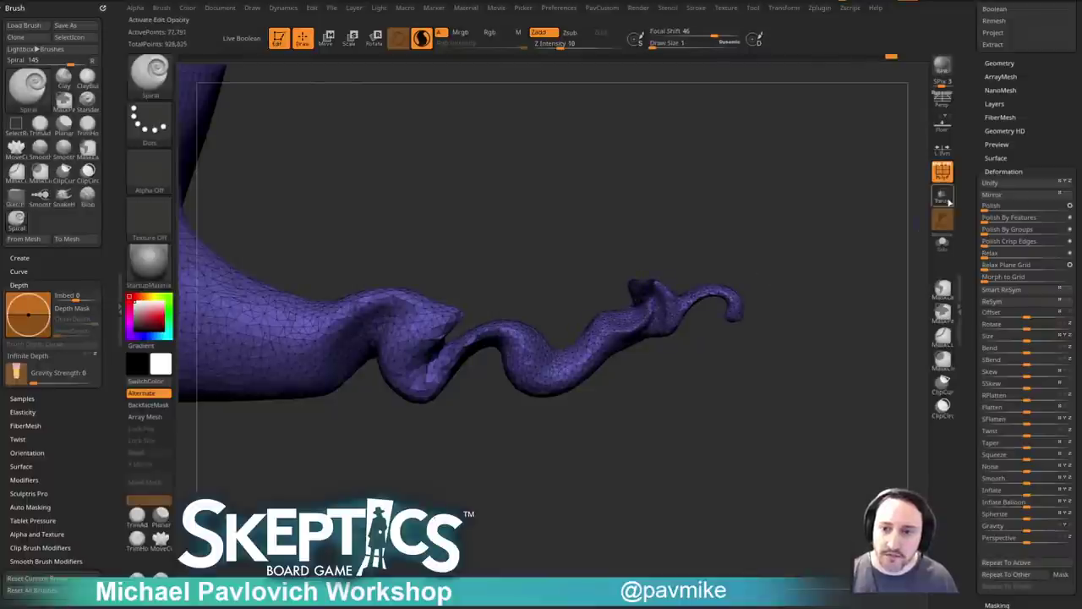
Hide the polyframe and undo the spiral tendril on the candle's side.
{"action": "key", "text": "shift+f"}
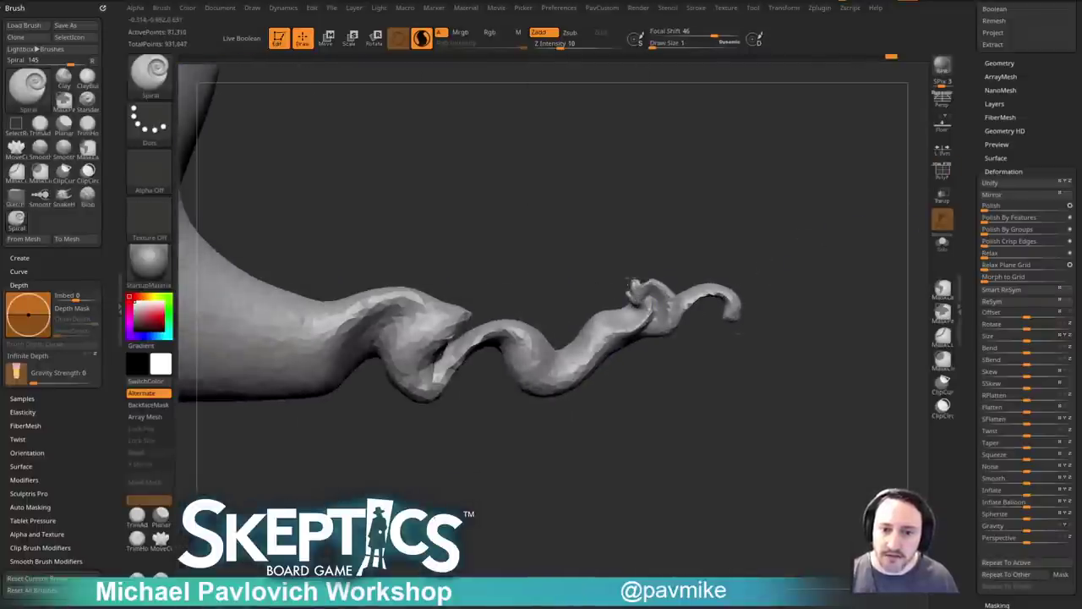
{"action": "left_click_drag", "start_coordinate": [796, 279], "coordinate": [756, 223]}
{"action": "key", "text": "s"}
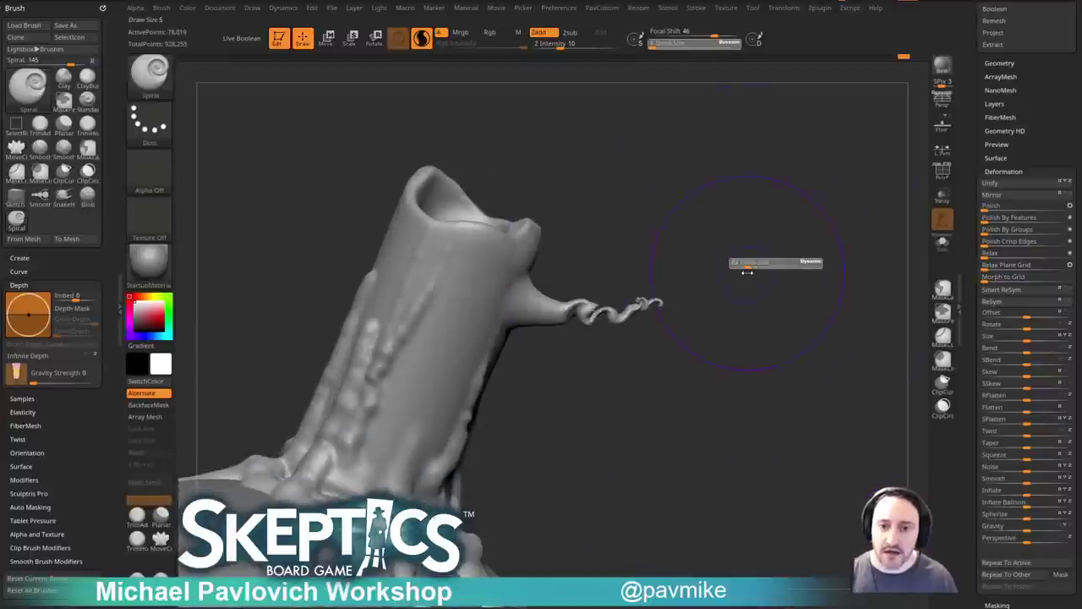
{"action": "key", "text": "shift"}
{"action": "mouse_move", "coordinate": [585, 324]}
{"action": "left_mouse_down"}
{"action": "mouse_move", "coordinate": [555, 295]}
{"action": "mouse_move", "coordinate": [649, 277]}
{"action": "left_mouse_up"}
{"action": "key", "text": "ctrl"}
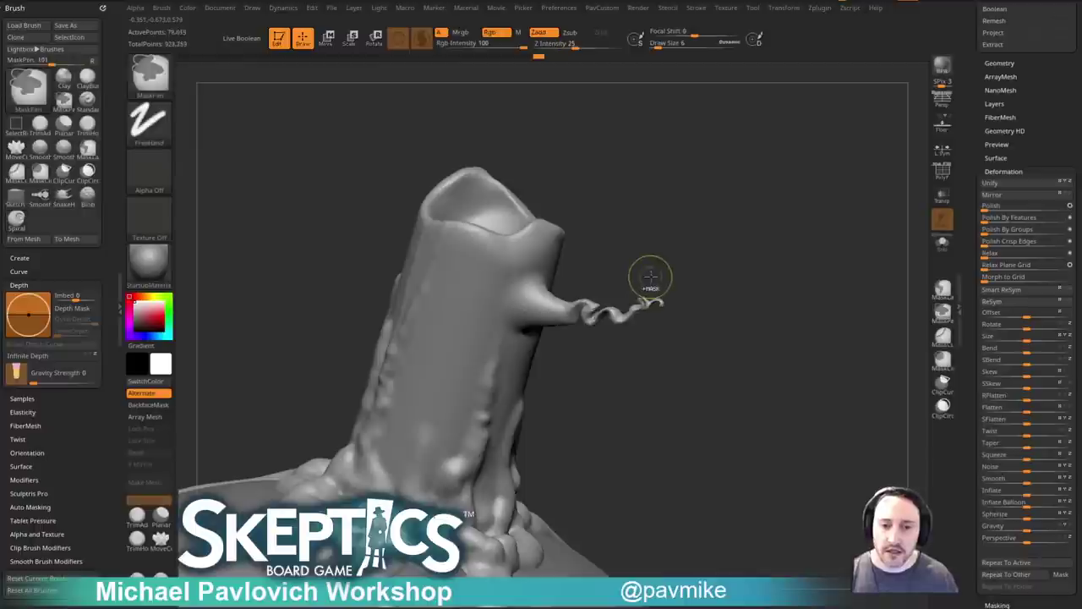
{"action": "key", "text": "ctrl+z"}
{"action": "mouse_move", "coordinate": [701, 225]}
{"action": "left_mouse_down"}
{"action": "mouse_move", "coordinate": [715, 285]}
{"action": "mouse_move", "coordinate": [423, 68]}
{"action": "left_mouse_up"}
{"action": "mouse_move", "coordinate": [575, 208]}
{"action": "left_mouse_down"}
{"action": "mouse_move", "coordinate": [826, 321]}
{"action": "mouse_move", "coordinate": [778, 305]}
{"action": "mouse_move", "coordinate": [793, 304]}
{"action": "mouse_move", "coordinate": [797, 259]}
{"action": "mouse_move", "coordinate": [761, 288]}
{"action": "left_mouse_up"}
Switch to the Blob brush at draw size 9 and add lumps of wax to the front of the candle's base.
{"action": "key", "text": "b"}
{"action": "key", "text": "b"}
{"action": "key", "text": "["}
{"action": "key", "text": "bracketright"}
{"action": "key", "text": "bracketright"}
{"action": "key", "text": "bracketright"}
{"action": "key", "text": "bracketright"}
{"action": "key", "text": "bracketright"}
{"action": "left_click", "coordinate": [597, 419]}
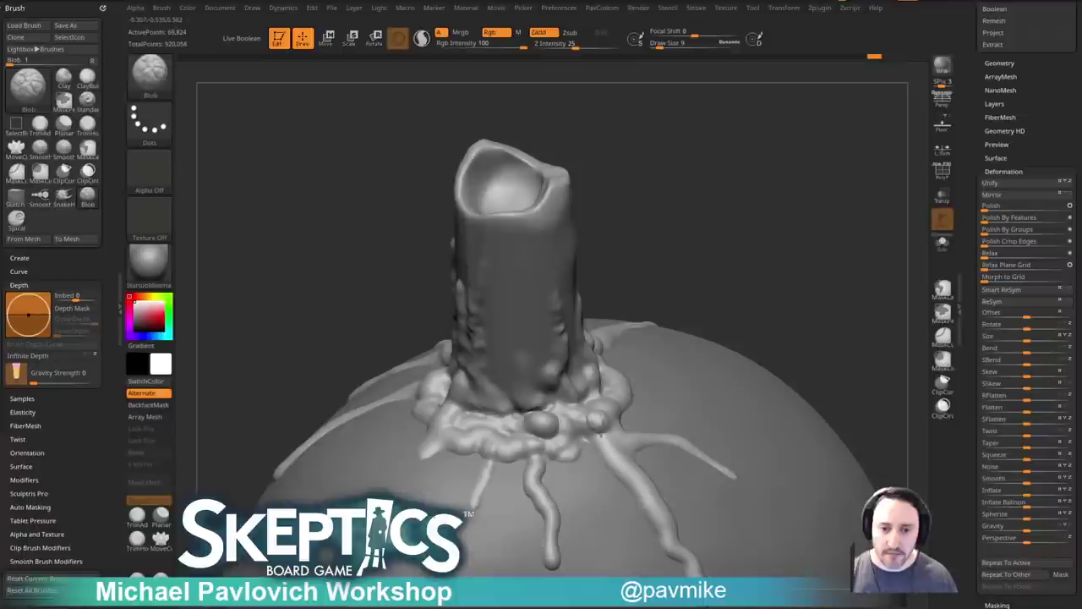
{"action": "mouse_move", "coordinate": [741, 326]}
{"action": "left_mouse_down"}
{"action": "mouse_move", "coordinate": [761, 278]}
{"action": "mouse_move", "coordinate": [556, 454]}
{"action": "mouse_move", "coordinate": [526, 431]}
{"action": "mouse_move", "coordinate": [603, 220]}
{"action": "left_mouse_up"}
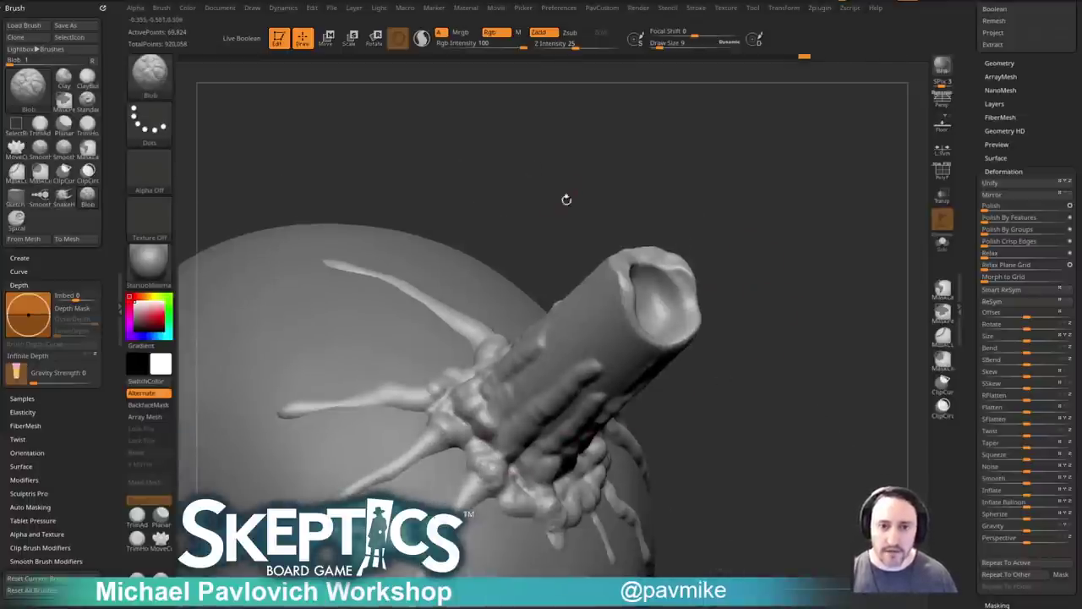
Turn on Sculptris Pro and add more wax blobs around the candle's base, undoing the last change.
{"action": "left_click", "coordinate": [421, 43]}
{"action": "left_click_drag", "start_coordinate": [809, 291], "coordinate": [725, 350]}
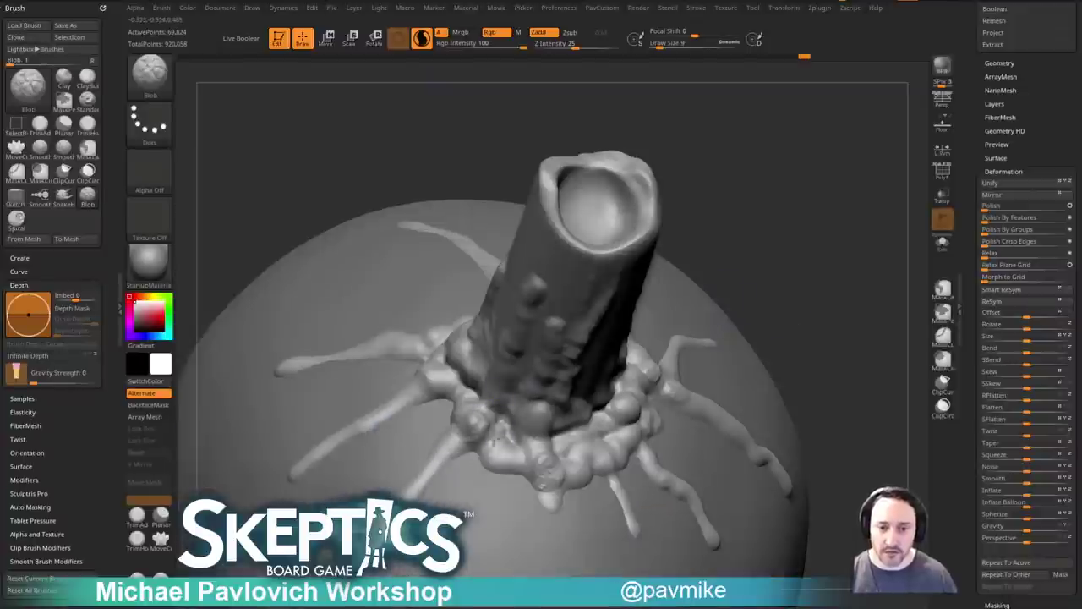
{"action": "left_click_drag", "start_coordinate": [642, 365], "coordinate": [590, 445]}
{"action": "mouse_move", "coordinate": [769, 328]}
{"action": "left_mouse_down"}
{"action": "mouse_move", "coordinate": [823, 292]}
{"action": "mouse_move", "coordinate": [588, 443]}
{"action": "mouse_move", "coordinate": [598, 439]}
{"action": "left_mouse_up"}
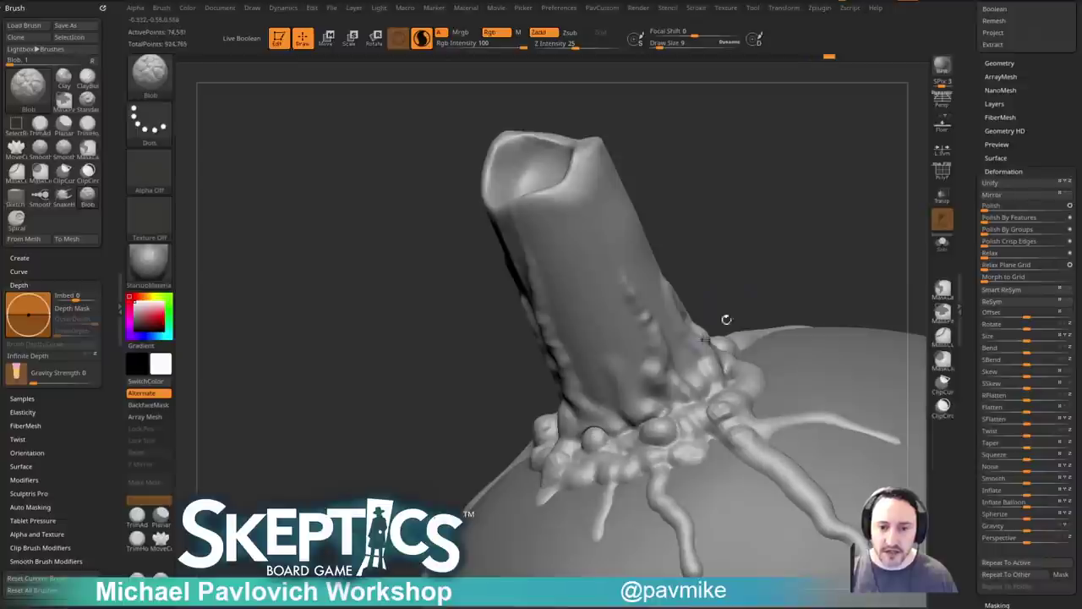
{"action": "left_click_drag", "start_coordinate": [752, 254], "coordinate": [725, 307]}
{"action": "key", "text": "ctrl+z"}
Turn on backface masking, try more blobs around the candle's base, and undo the strokes.
{"action": "key", "text": "alt+b"}
{"action": "left_click_drag", "start_coordinate": [795, 227], "coordinate": [692, 315]}
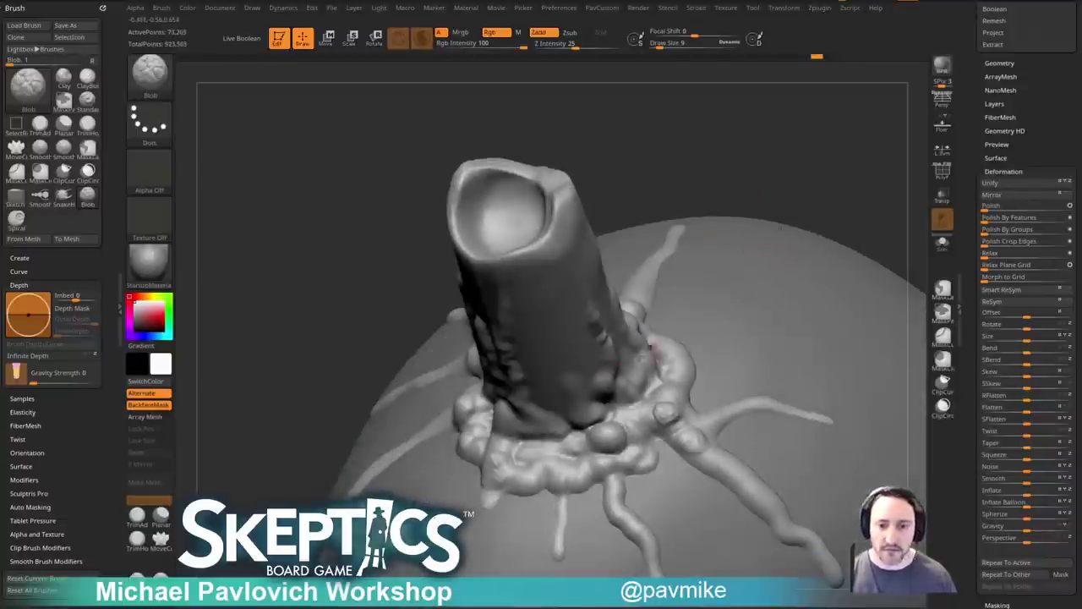
{"action": "mouse_move", "coordinate": [685, 241]}
{"action": "left_mouse_down"}
{"action": "mouse_move", "coordinate": [837, 176]}
{"action": "mouse_move", "coordinate": [816, 220]}
{"action": "mouse_move", "coordinate": [794, 227]}
{"action": "left_mouse_up"}
{"action": "key", "text": "ctrl+z"}
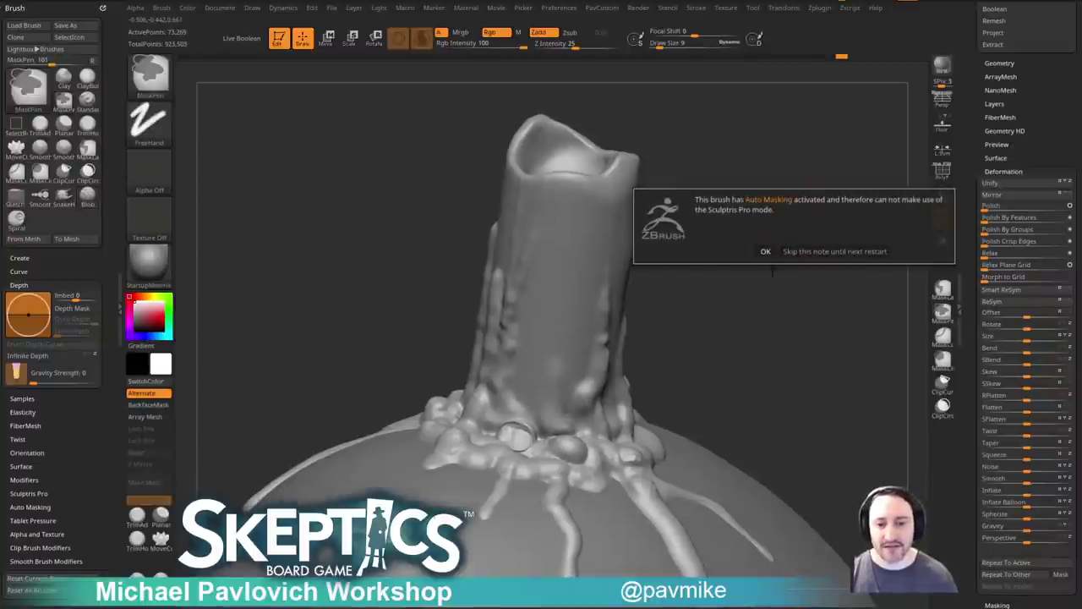
{"action": "key", "text": "ctrl+z"}
{"action": "left_click_drag", "start_coordinate": [772, 283], "coordinate": [737, 365]}
Suppress the Auto Masking note until the next restart and turn off backface masking.
{"action": "left_click", "coordinate": [516, 451], "text": "shift"}
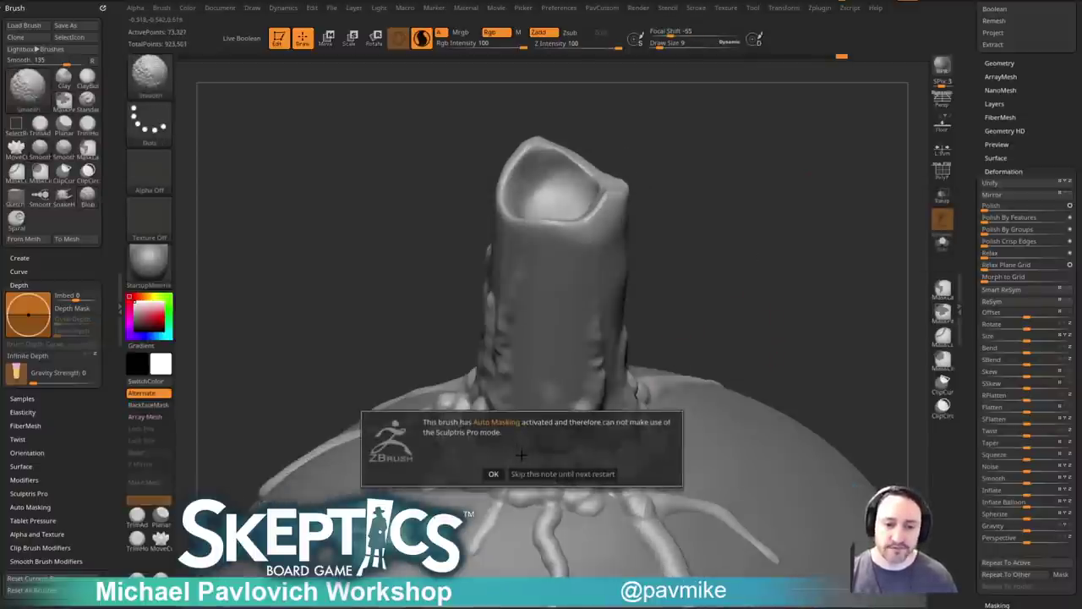
{"action": "left_click", "coordinate": [496, 474]}
{"action": "left_click", "coordinate": [522, 452]}
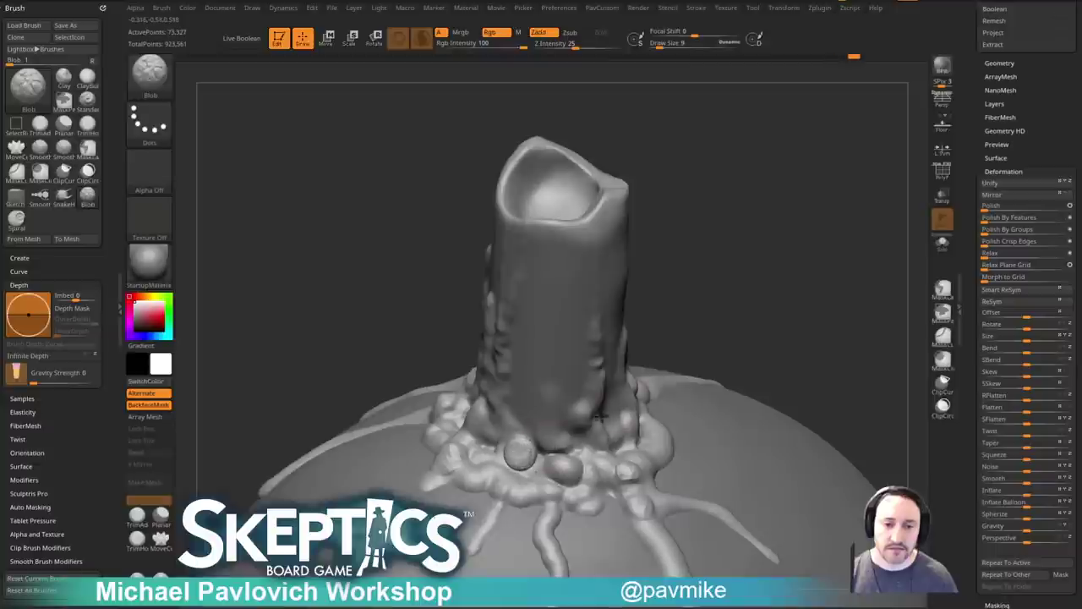
{"action": "key", "text": "ctrl"}
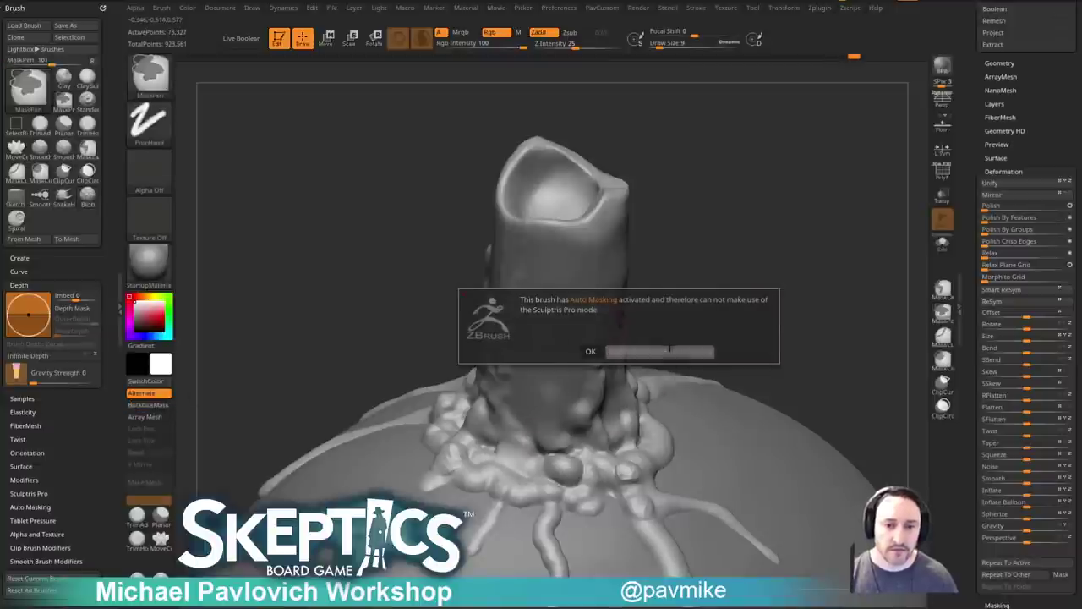
{"action": "left_click", "coordinate": [676, 352]}
{"action": "left_click", "coordinate": [155, 405]}
Build up further wax blobs in the gaps around the candle's base with the Blob brush.
{"action": "left_click_drag", "start_coordinate": [758, 256], "coordinate": [518, 437]}
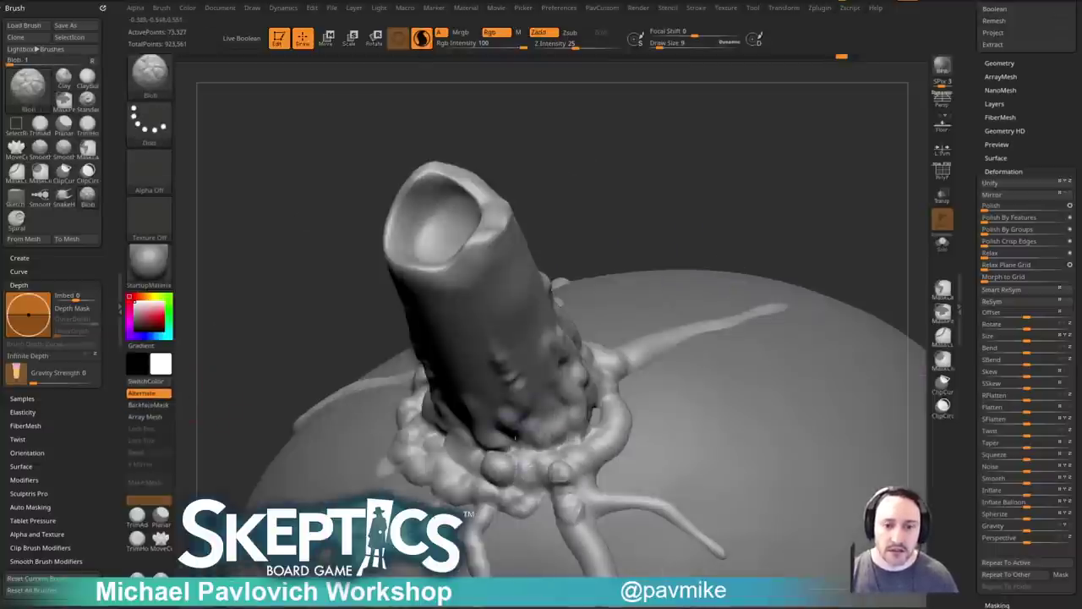
{"action": "left_click", "coordinate": [460, 449]}
{"action": "mouse_move", "coordinate": [804, 216]}
{"action": "left_mouse_down"}
{"action": "mouse_move", "coordinate": [714, 289]}
{"action": "mouse_move", "coordinate": [813, 267]}
{"action": "left_mouse_up"}
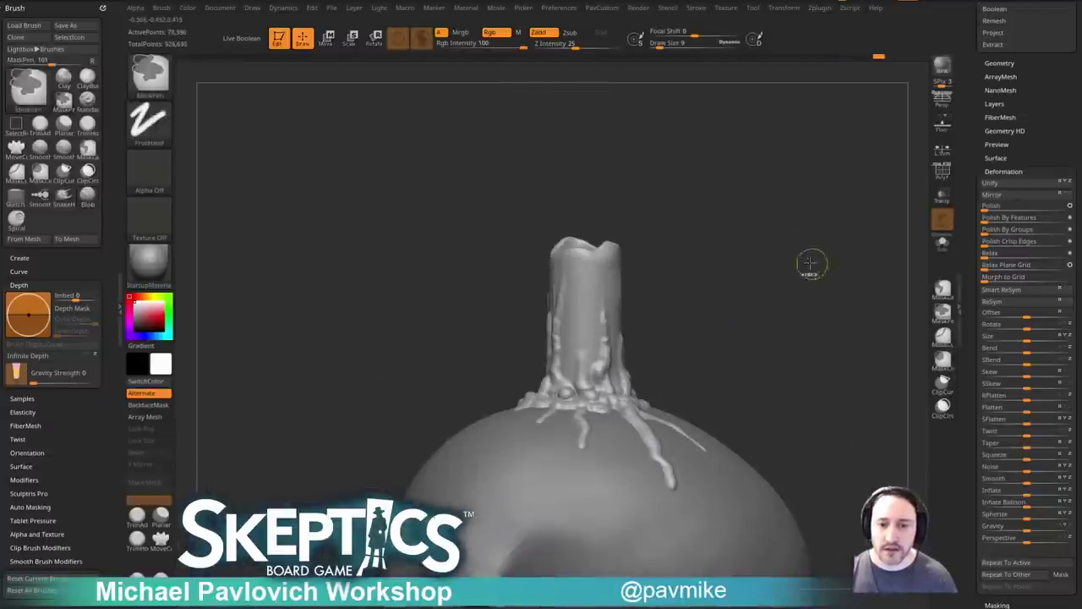
{"action": "left_click_drag", "start_coordinate": [786, 340], "coordinate": [802, 292]}
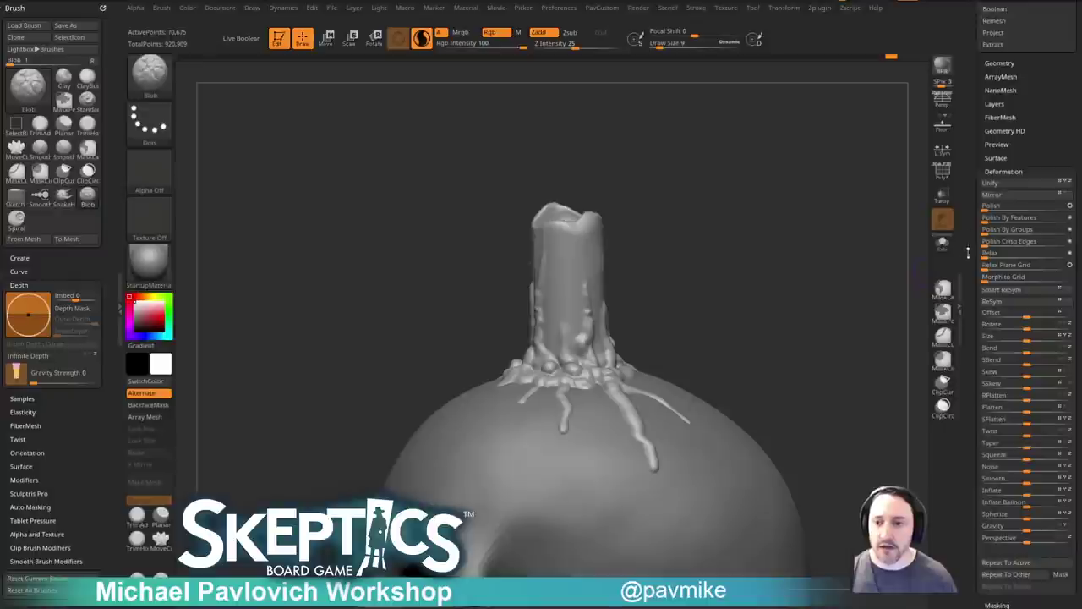
Make all hidden subtools of the table scene visible again around the skull and candle.
{"action": "left_click_drag", "start_coordinate": [978, 240], "coordinate": [1021, 372]}
{"action": "left_click", "coordinate": [1066, 435], "text": "shift"}
{"action": "left_click", "coordinate": [1066, 435], "text": "shift"}
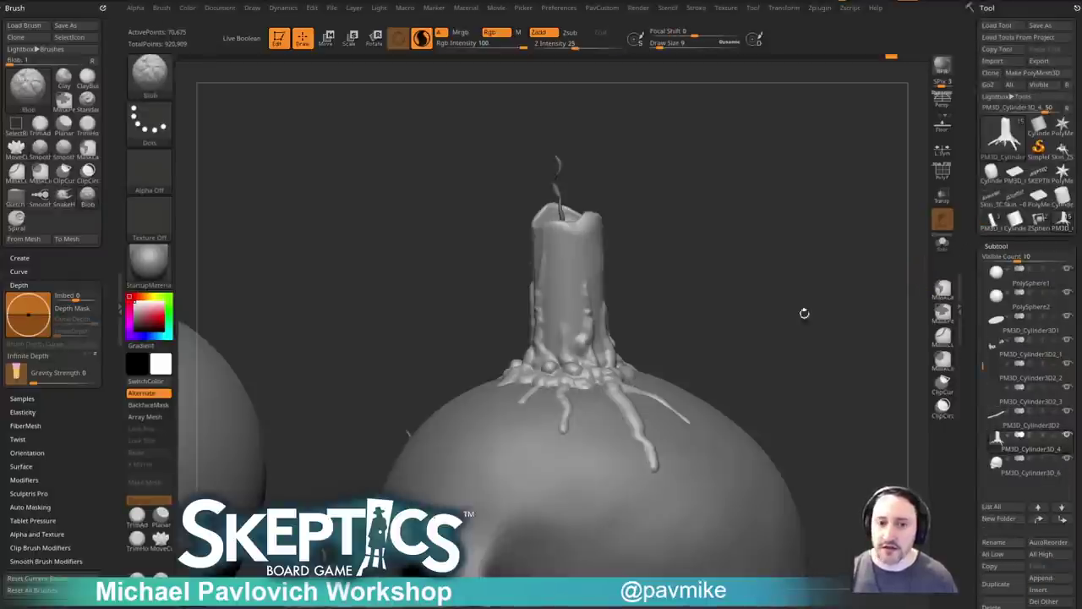
{"action": "left_click_drag", "start_coordinate": [850, 324], "coordinate": [860, 348]}
{"action": "key", "text": "1"}
Select the skull candle's wick and flame subtool, isolate the wick, and split it from the flame.
{"action": "left_click", "coordinate": [569, 232], "text": "alt"}
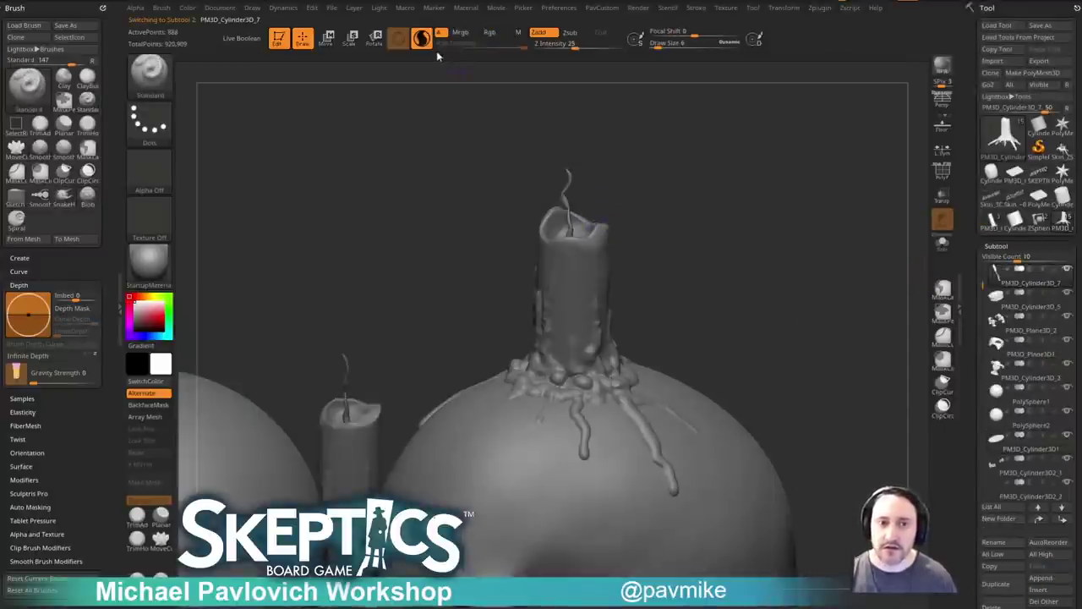
{"action": "mouse_move", "coordinate": [674, 175]}
{"action": "left_mouse_down", "text": "alt"}
{"action": "mouse_move", "coordinate": [683, 239]}
{"action": "mouse_move", "coordinate": [663, 218]}
{"action": "left_mouse_up", "text": "alt"}
{"action": "left_click", "coordinate": [943, 246]}
{"action": "left_click", "coordinate": [572, 293], "text": "ctrl+shift"}
{"action": "key", "text": "grave"}
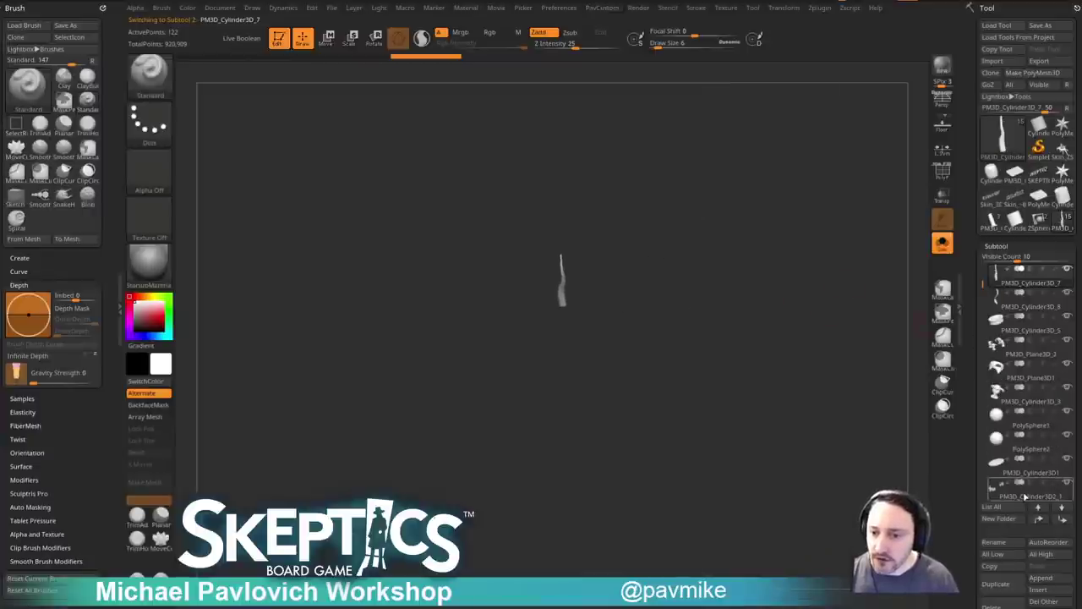
Merge the skull candle's flame with the other candles' flames in PM3D_Cylinder3D2_2, and leave Solo mode.
{"action": "left_click_drag", "start_coordinate": [981, 280], "coordinate": [983, 299]}
{"action": "left_click", "coordinate": [1017, 463]}
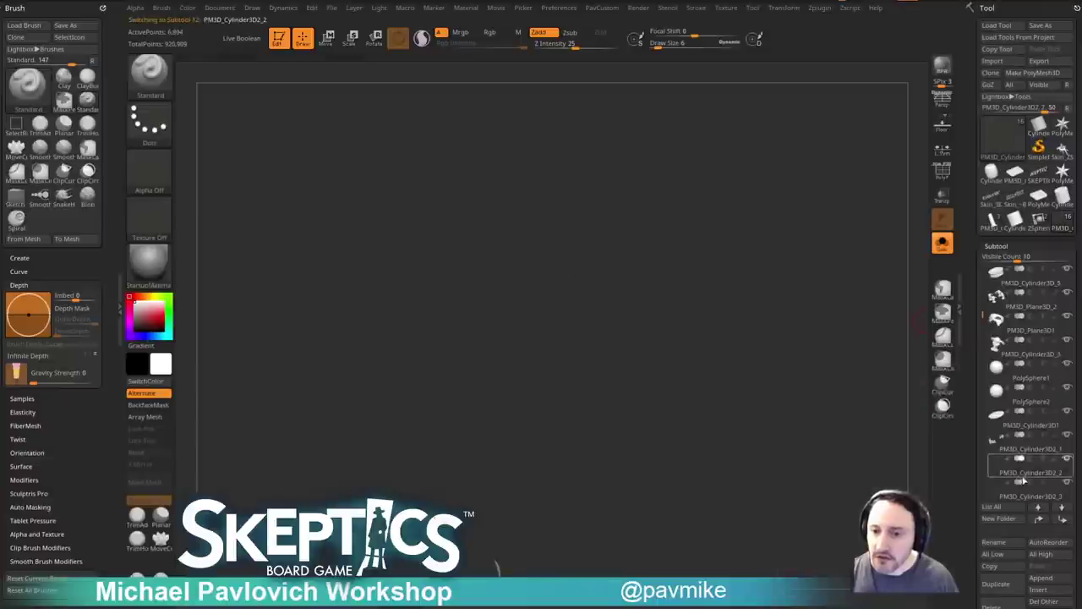
{"action": "left_click", "coordinate": [1038, 518], "text": "shift"}
{"action": "mouse_move", "coordinate": [907, 318]}
{"action": "left_mouse_down"}
{"action": "mouse_move", "coordinate": [846, 314]}
{"action": "mouse_move", "coordinate": [826, 343]}
{"action": "mouse_move", "coordinate": [889, 297]}
{"action": "left_mouse_up"}
{"action": "left_click", "coordinate": [1022, 348]}
{"action": "left_click", "coordinate": [1038, 518], "text": "shift"}
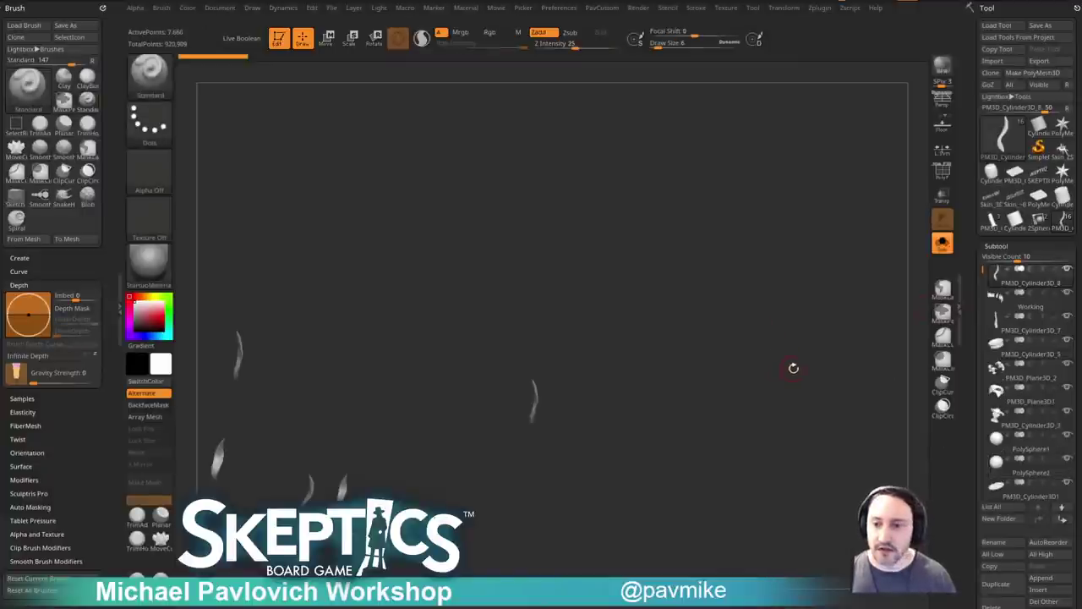
{"action": "left_click", "coordinate": [941, 249]}
Merge the skull candle's wick with the other candles' wicks in PM3D_Cylinder3D2_3.
{"action": "left_click_drag", "start_coordinate": [730, 94], "coordinate": [878, 275], "text": "alt"}
{"action": "left_click", "coordinate": [591, 294], "text": "alt"}
{"action": "left_click_drag", "start_coordinate": [978, 284], "coordinate": [983, 309]}
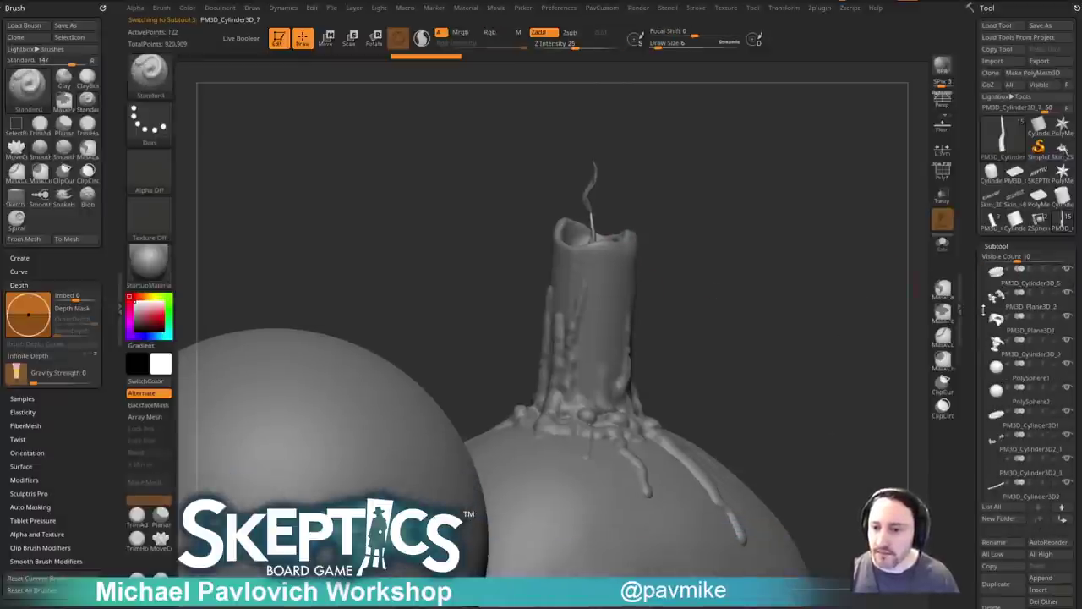
{"action": "left_click", "coordinate": [1023, 459]}
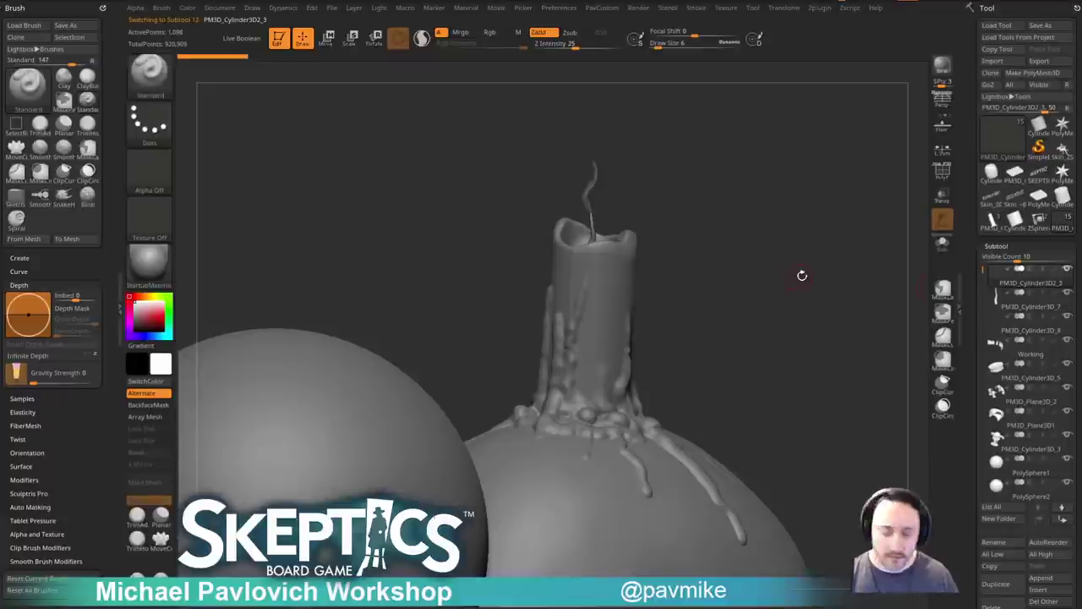
{"action": "mouse_move", "coordinate": [829, 275]}
{"action": "left_mouse_down"}
{"action": "mouse_move", "coordinate": [749, 257]}
{"action": "mouse_move", "coordinate": [835, 241]}
{"action": "mouse_move", "coordinate": [786, 246]}
{"action": "mouse_move", "coordinate": [877, 302]}
{"action": "mouse_move", "coordinate": [876, 322]}
{"action": "mouse_move", "coordinate": [879, 308]}
{"action": "mouse_move", "coordinate": [841, 340]}
{"action": "mouse_move", "coordinate": [854, 355]}
{"action": "mouse_move", "coordinate": [831, 276]}
{"action": "left_mouse_up"}
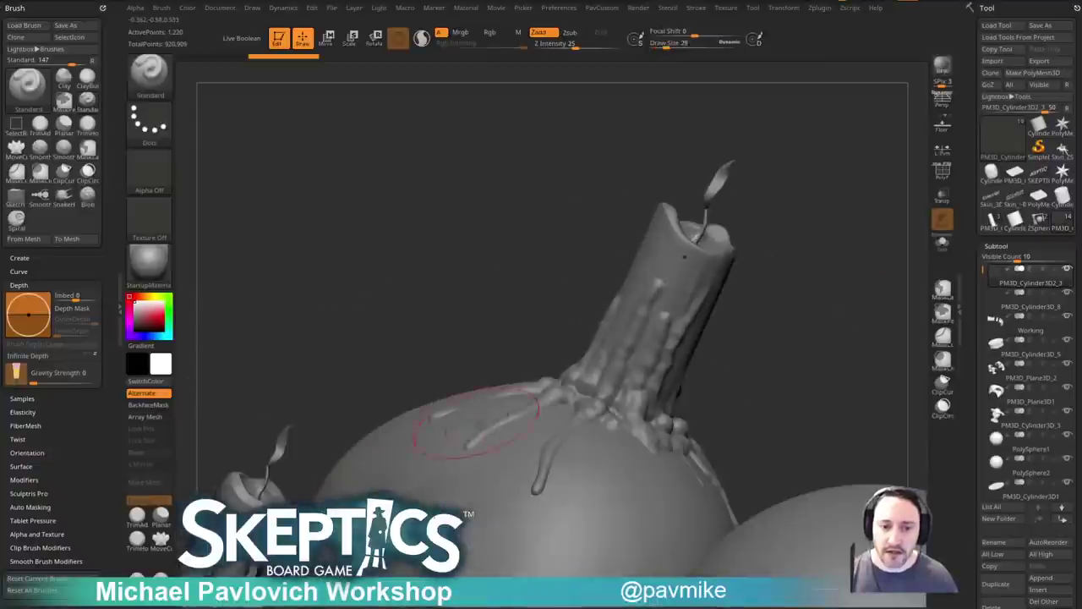
Make the skull candle's dripping wax the active subtool and set the Standard brush.
{"action": "key", "text": "b"}
{"action": "key", "text": "m"}
{"action": "key", "text": "v"}
{"action": "left_click", "coordinate": [496, 394], "text": "alt"}
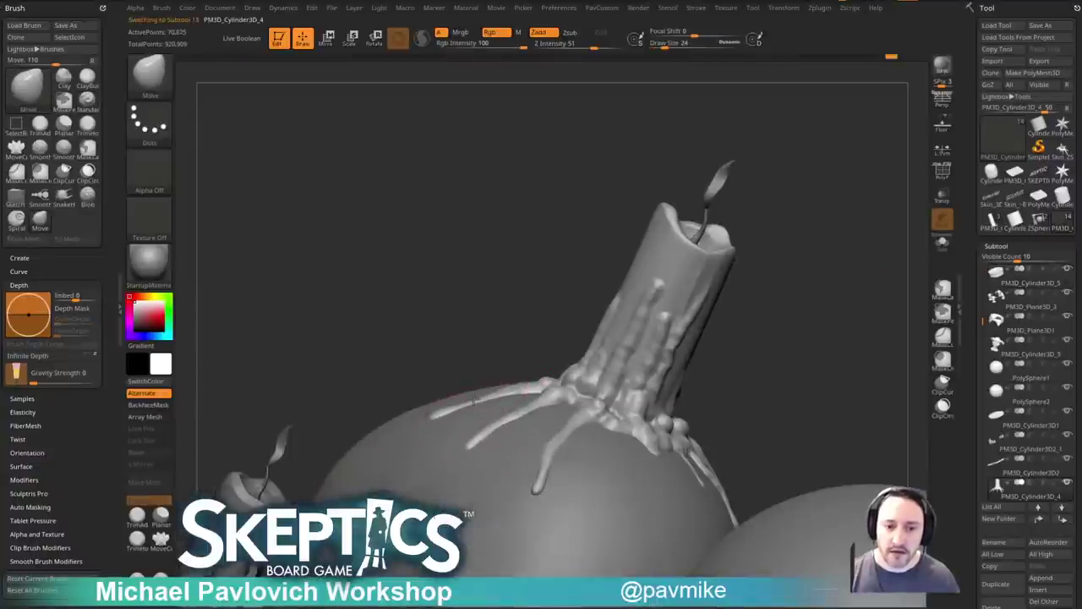
{"action": "mouse_move", "coordinate": [792, 338]}
{"action": "left_mouse_down"}
{"action": "mouse_move", "coordinate": [834, 292]}
{"action": "mouse_move", "coordinate": [843, 312]}
{"action": "mouse_move", "coordinate": [800, 299]}
{"action": "mouse_move", "coordinate": [818, 278]}
{"action": "mouse_move", "coordinate": [815, 338]}
{"action": "left_mouse_up"}
{"action": "key", "text": "b"}
{"action": "key", "text": "s"}
{"action": "key", "text": "t"}
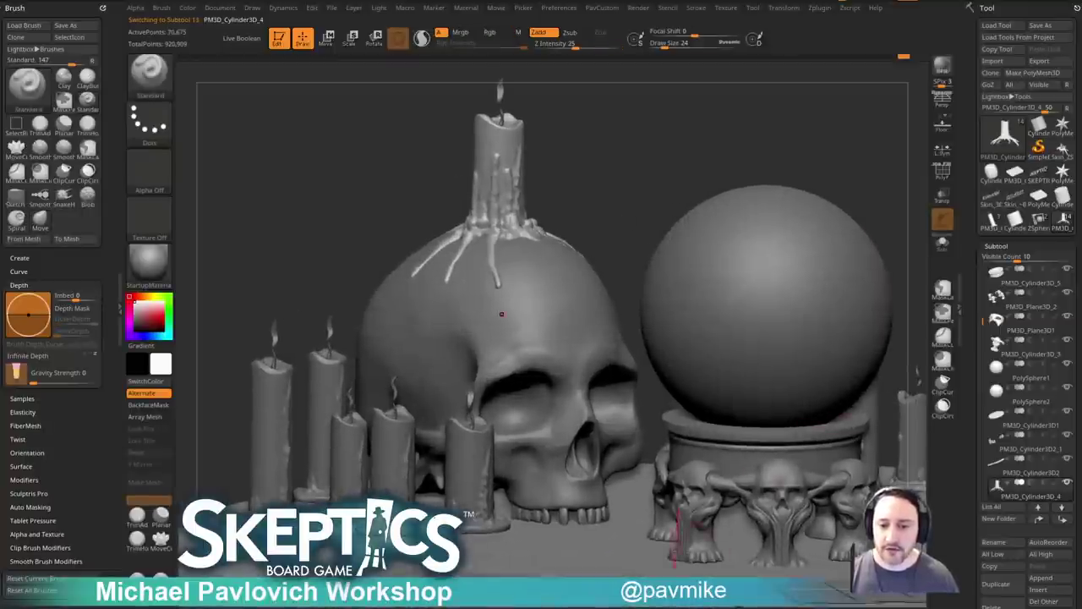
Set KeyShot as the external renderer and send the whole fortune teller's table scene to it.
{"action": "mouse_move", "coordinate": [607, 181]}
{"action": "left_mouse_down"}
{"action": "mouse_move", "coordinate": [792, 258]}
{"action": "mouse_move", "coordinate": [857, 261]}
{"action": "mouse_move", "coordinate": [835, 303]}
{"action": "left_mouse_up"}
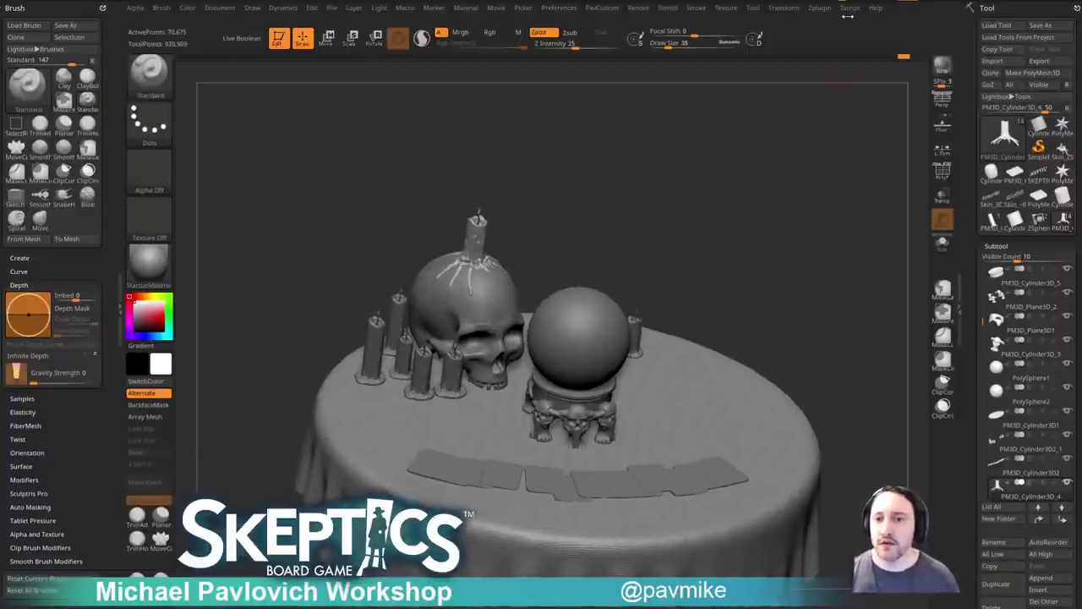
{"action": "left_click", "coordinate": [639, 7]}
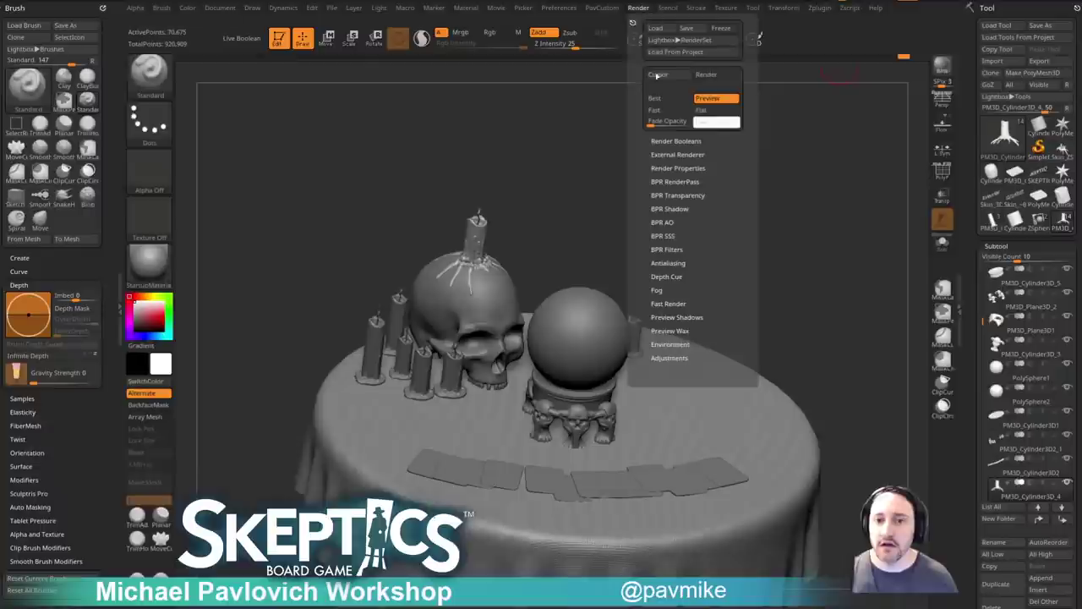
{"action": "left_click", "coordinate": [672, 155]}
{"action": "left_click", "coordinate": [664, 168]}
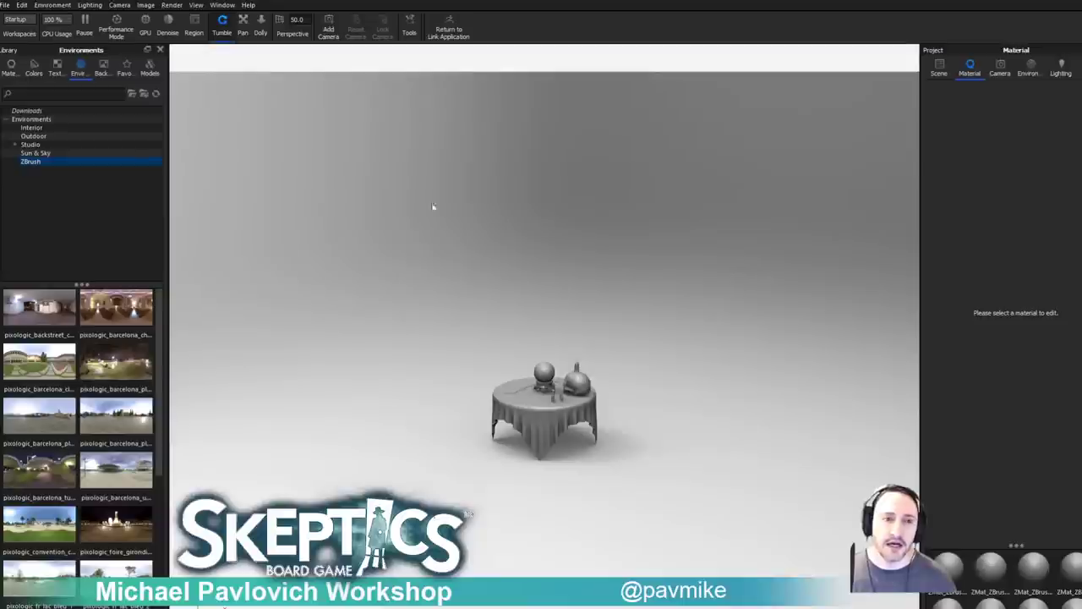
Open the KeyShot preferences and save the interface settings.
{"action": "left_click", "coordinate": [23, 5]}
{"action": "left_click", "coordinate": [37, 96]}
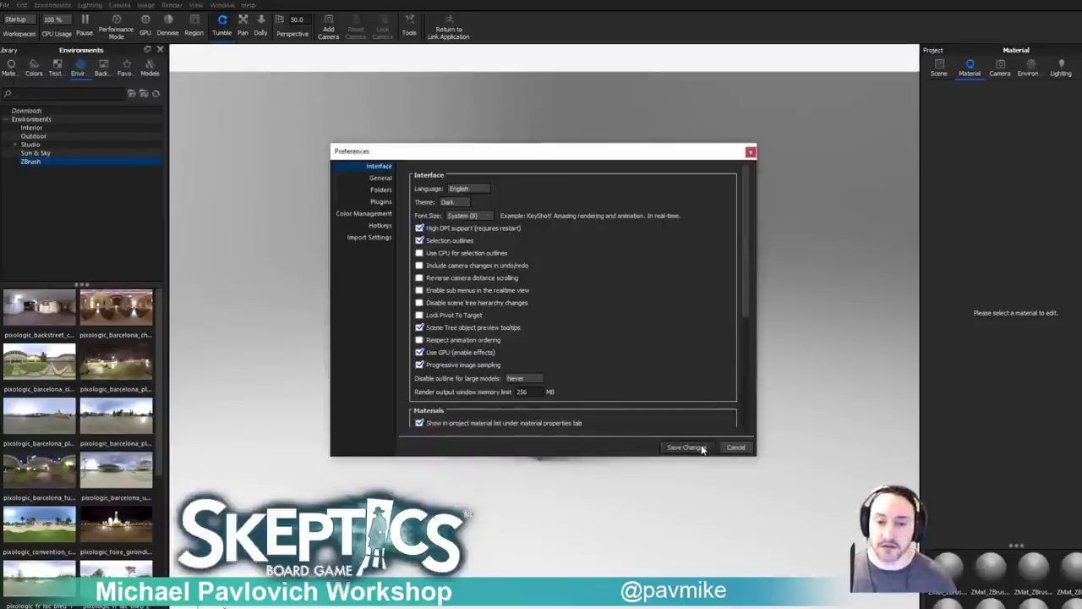
{"action": "left_click", "coordinate": [700, 447]}
Frame the tabletop props, search the material library for "area", and apply the first Area Light material to the candle flames.
{"action": "scroll", "coordinate": [871, 461], "scroll_direction": "up", "scroll_amount": 8}
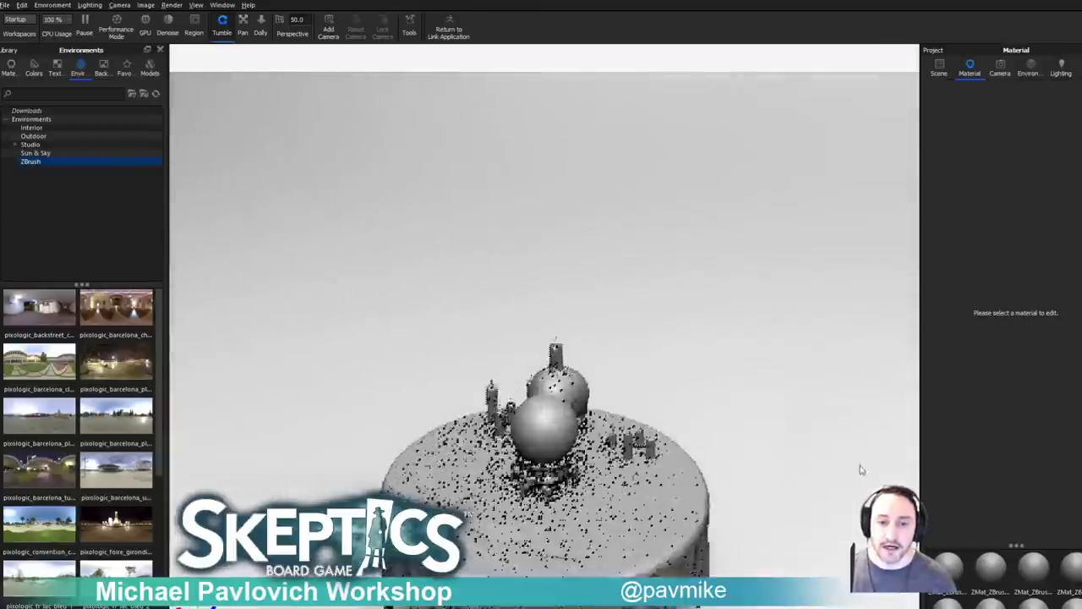
{"action": "middle_click_drag", "start_coordinate": [635, 381], "coordinate": [657, 206]}
{"action": "left_click_drag", "start_coordinate": [657, 206], "coordinate": [744, 149]}
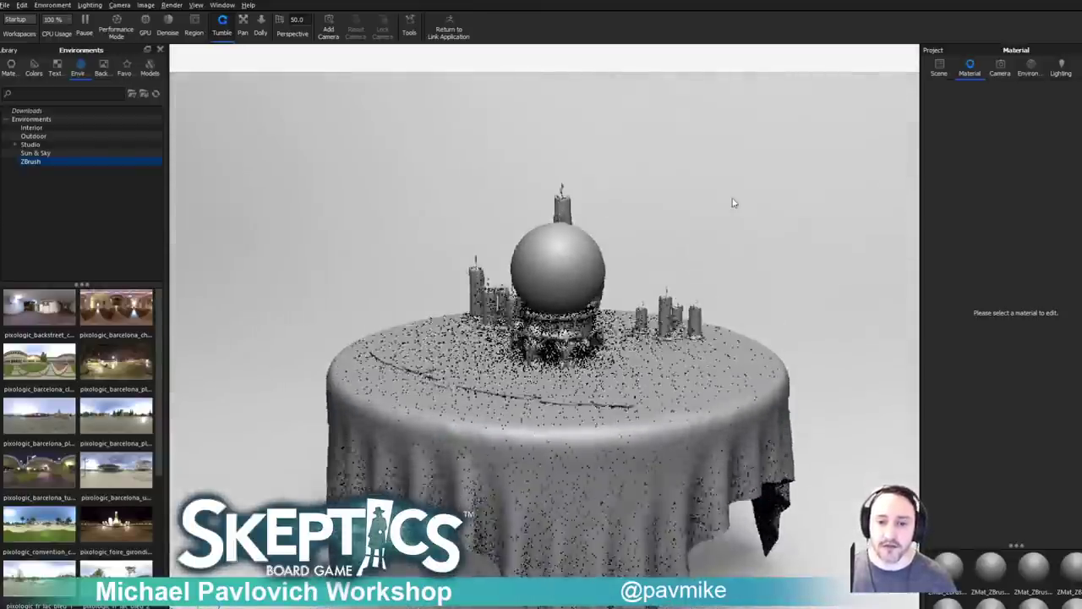
{"action": "middle_click_drag", "start_coordinate": [734, 201], "coordinate": [718, 109]}
{"action": "left_click_drag", "start_coordinate": [732, 184], "coordinate": [759, 218]}
{"action": "left_click_drag", "start_coordinate": [627, 180], "coordinate": [732, 255]}
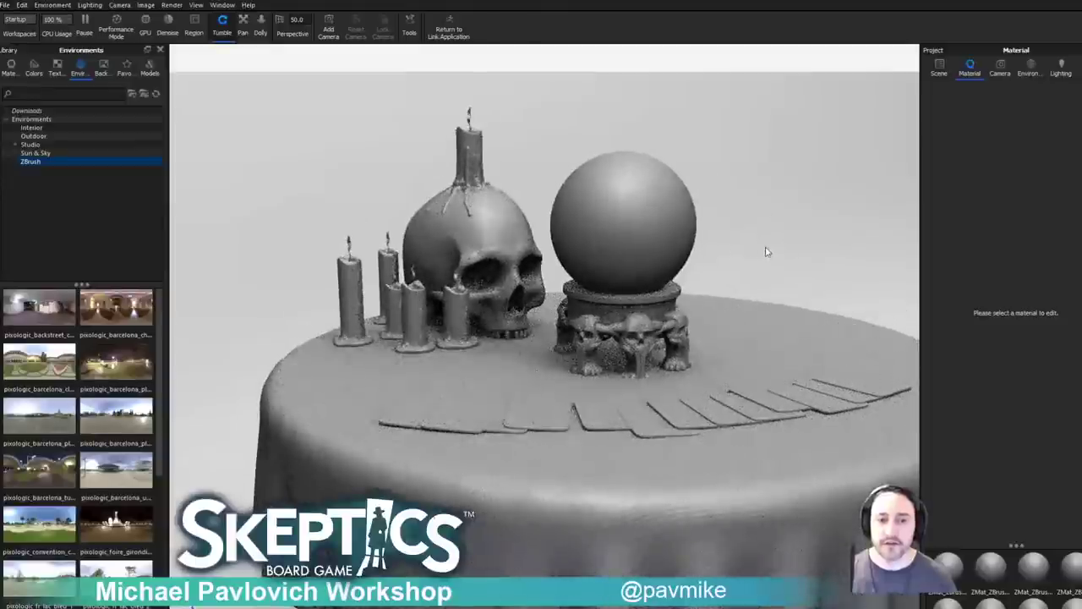
{"action": "left_click", "coordinate": [10, 67]}
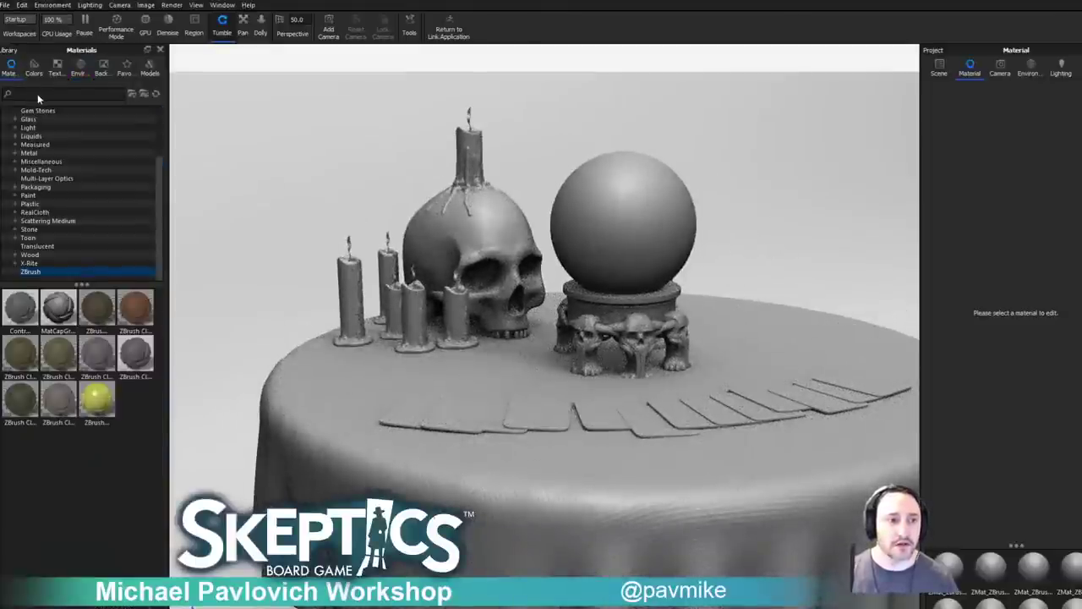
{"action": "left_click", "coordinate": [37, 95]}
{"action": "type", "text": "area"}
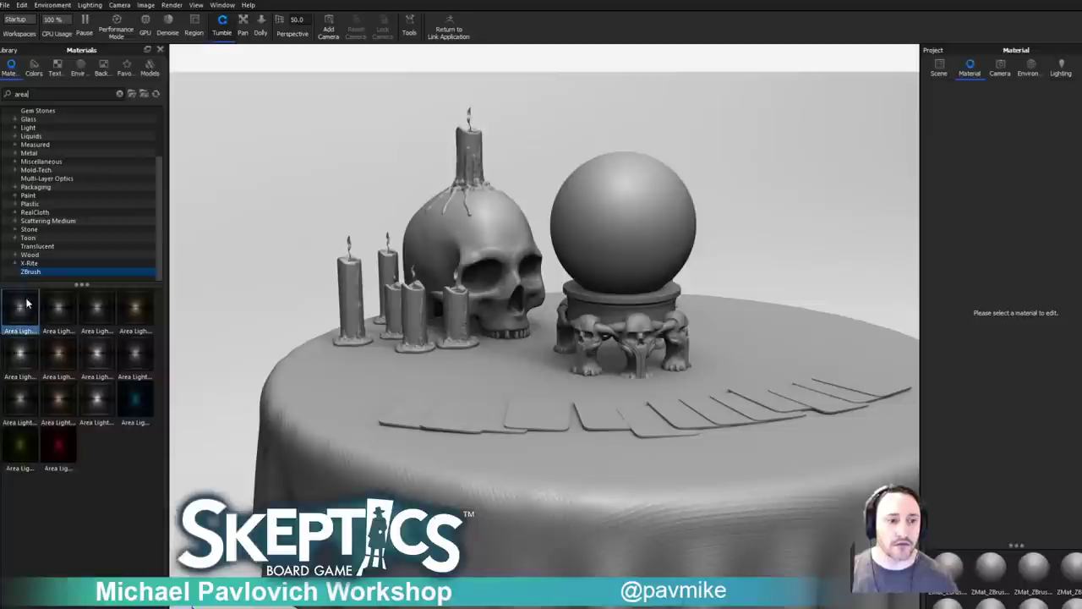
{"action": "left_click_drag", "start_coordinate": [23, 309], "coordinate": [470, 120]}
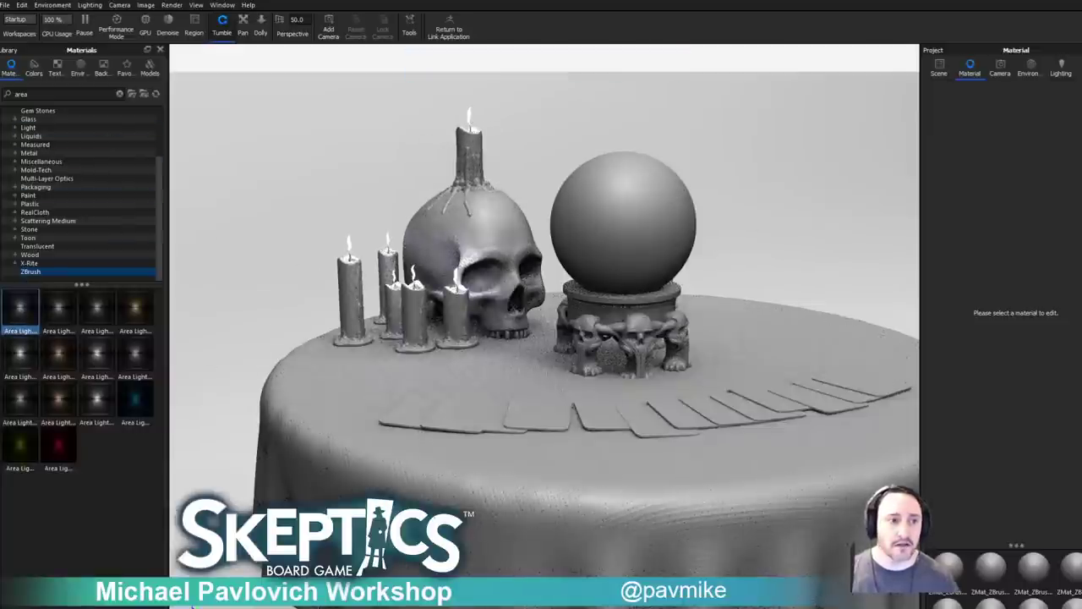
Find the Bone Smooth material, apply it to the skull, and set its translucency to 1.
{"action": "type", "text": "bone"}
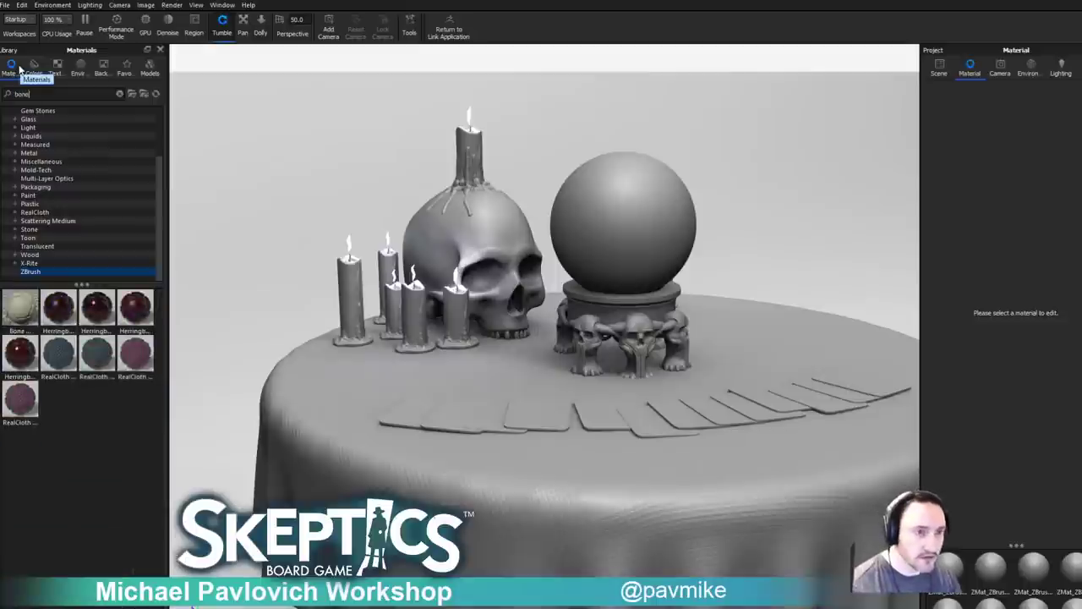
{"action": "left_click_drag", "start_coordinate": [20, 308], "coordinate": [533, 293]}
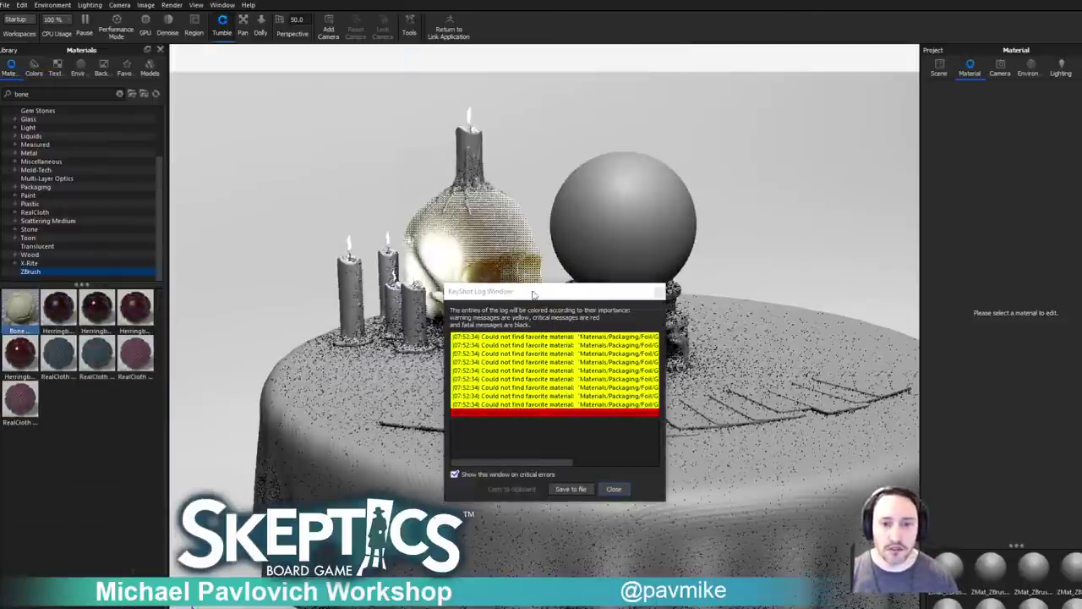
{"action": "left_click", "coordinate": [614, 489]}
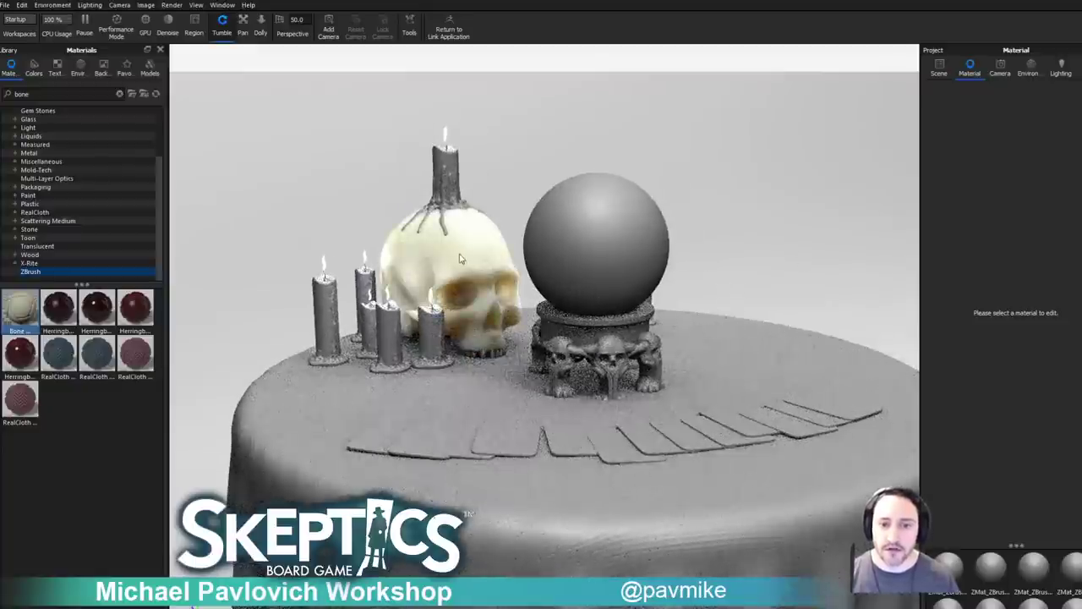
{"action": "left_click", "coordinate": [461, 258]}
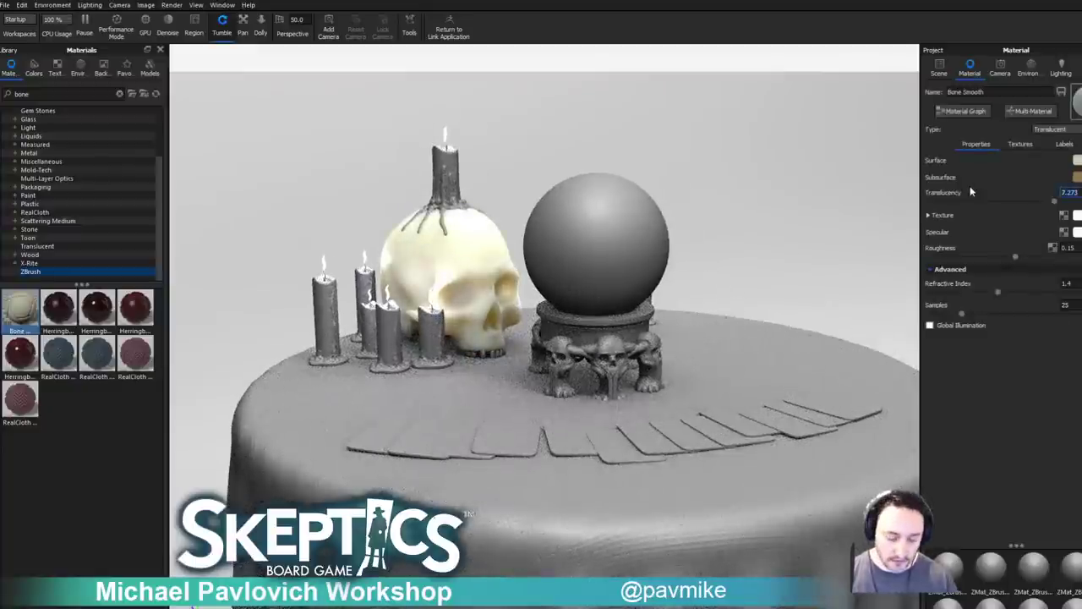
{"action": "type", "text": "1"}
{"action": "key", "text": "Return"}
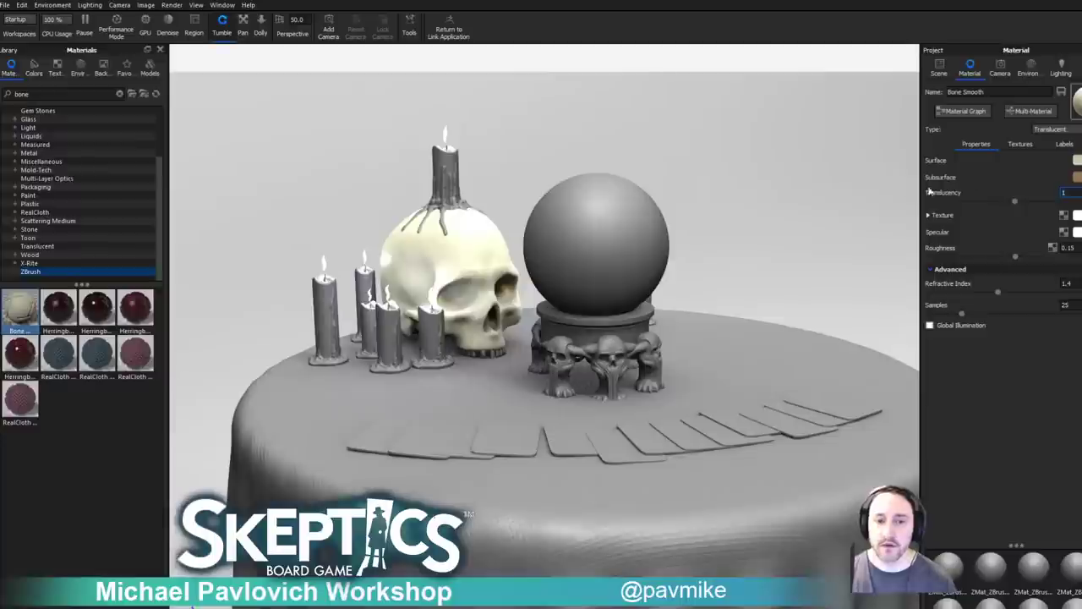
Apply the Bone Smooth material to the skull's teeth and select the teeth part in the scene.
{"action": "left_click_drag", "start_coordinate": [21, 309], "coordinate": [494, 359]}
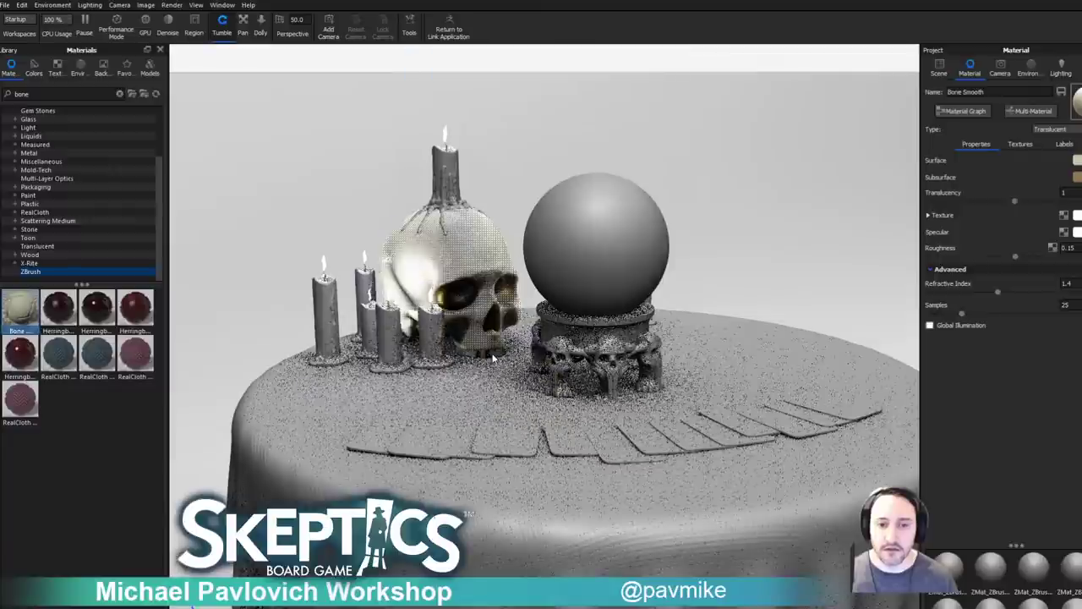
{"action": "left_click_drag", "start_coordinate": [765, 279], "coordinate": [767, 267]}
{"action": "left_click", "coordinate": [940, 68]}
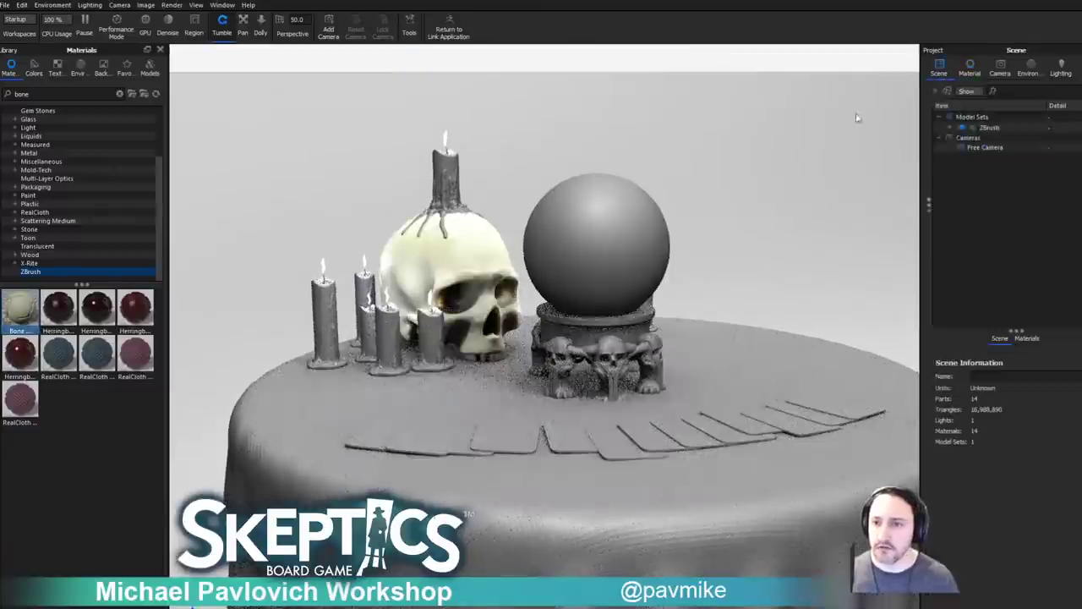
{"action": "scroll", "coordinate": [894, 225], "scroll_direction": "up", "scroll_amount": 5}
{"action": "left_click", "coordinate": [428, 380]}
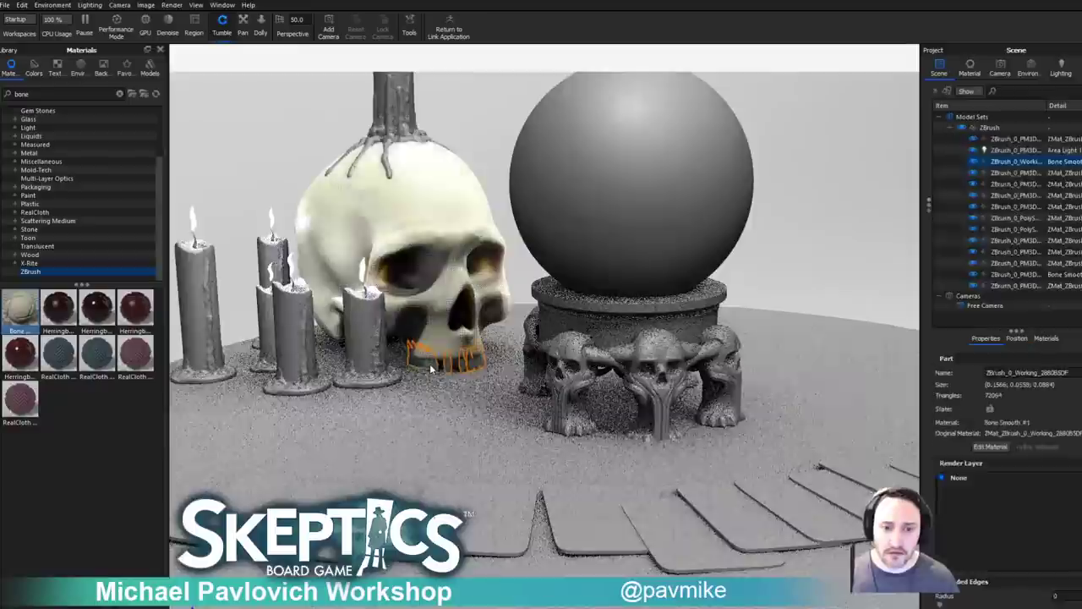
{"action": "left_click_drag", "start_coordinate": [22, 312], "coordinate": [990, 171]}
Select the round tabletop disc from beneath the tablecloth and hide it.
{"action": "left_click_drag", "start_coordinate": [761, 225], "coordinate": [558, 226]}
{"action": "left_click", "coordinate": [559, 223]}
{"action": "scroll", "coordinate": [648, 242], "scroll_direction": "down", "scroll_amount": 5}
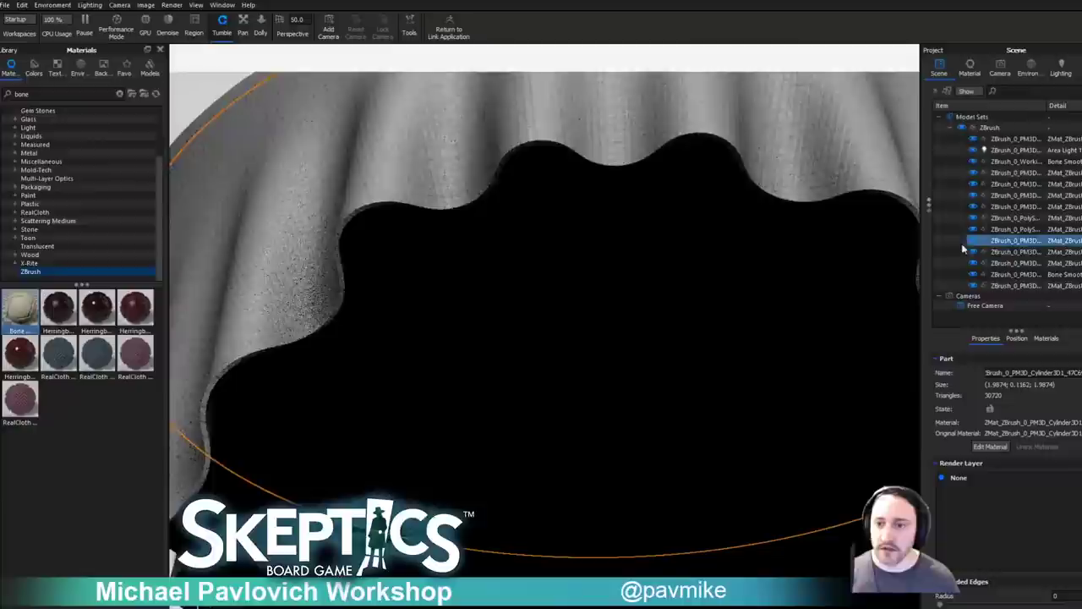
{"action": "left_click", "coordinate": [962, 248]}
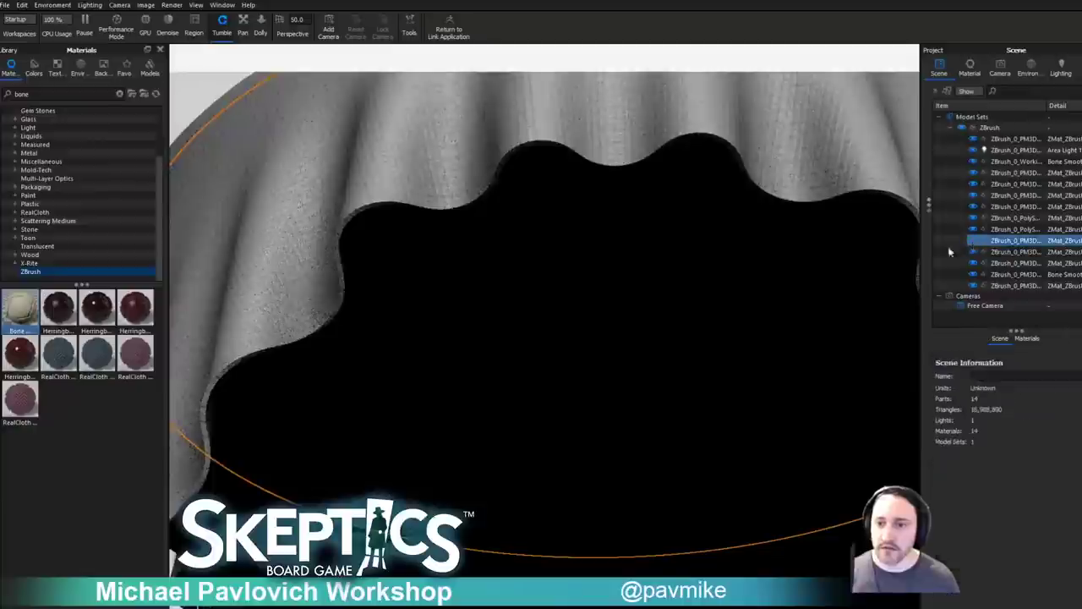
Search the material library for "glass" and apply Glass (Solid) Grey to the crystal ball's outer sphere.
{"action": "scroll", "coordinate": [691, 248], "scroll_direction": "down", "scroll_amount": 5}
{"action": "left_click", "coordinate": [607, 301]}
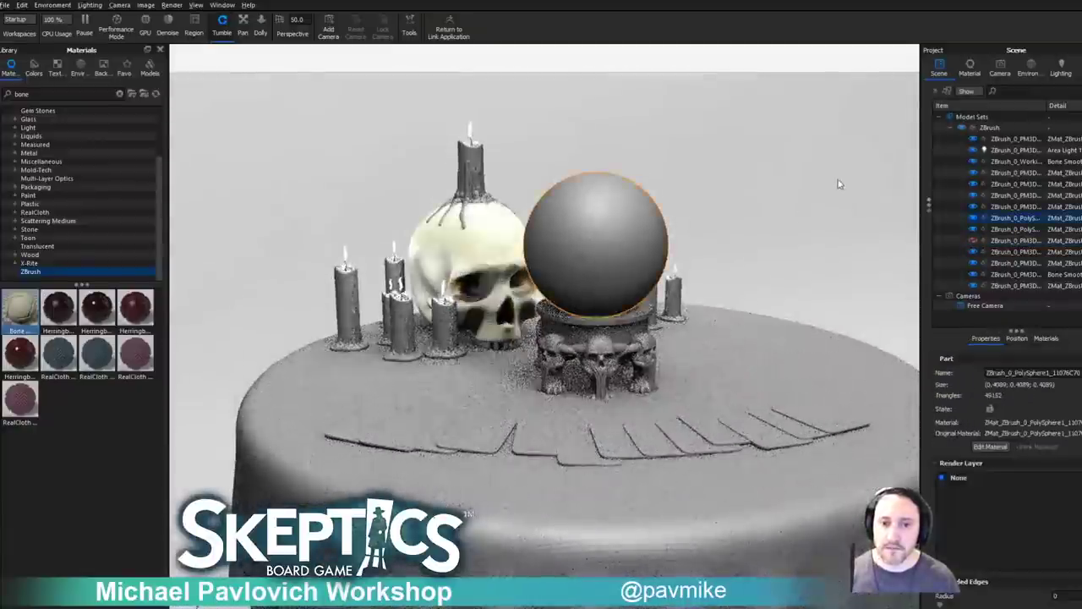
{"action": "scroll", "coordinate": [857, 239], "scroll_direction": "up", "scroll_amount": 3}
{"action": "key", "text": "ctrl+a"}
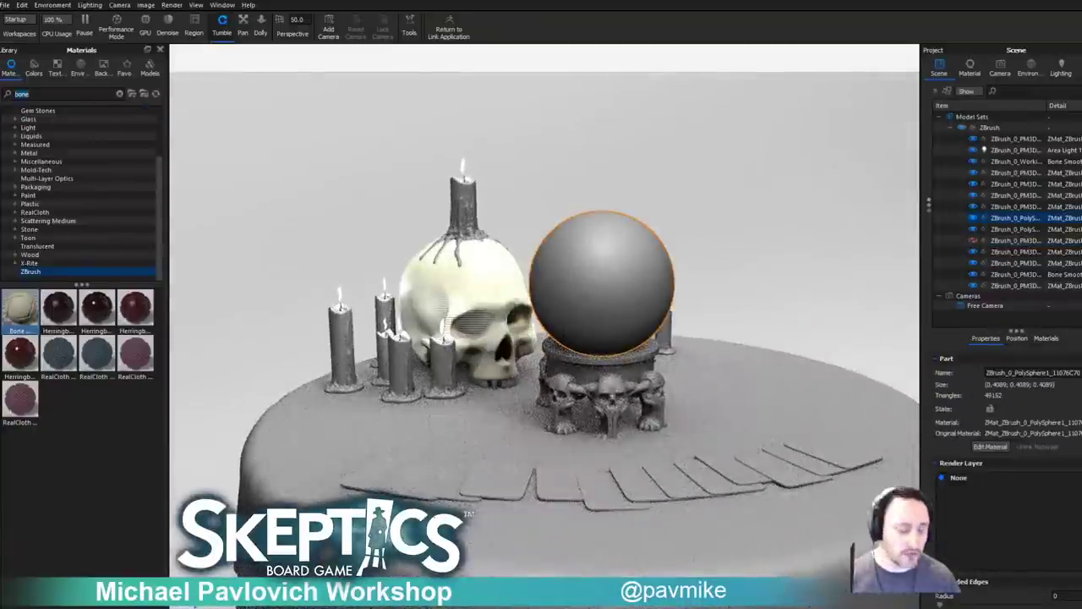
{"action": "type", "text": "glass"}
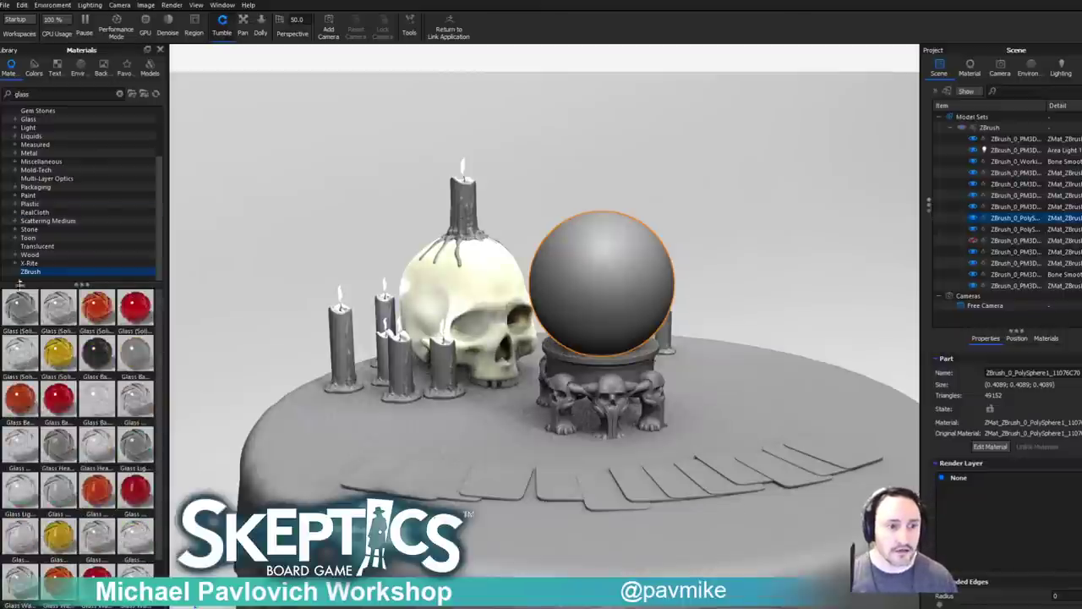
{"action": "left_click_drag", "start_coordinate": [58, 309], "coordinate": [577, 266]}
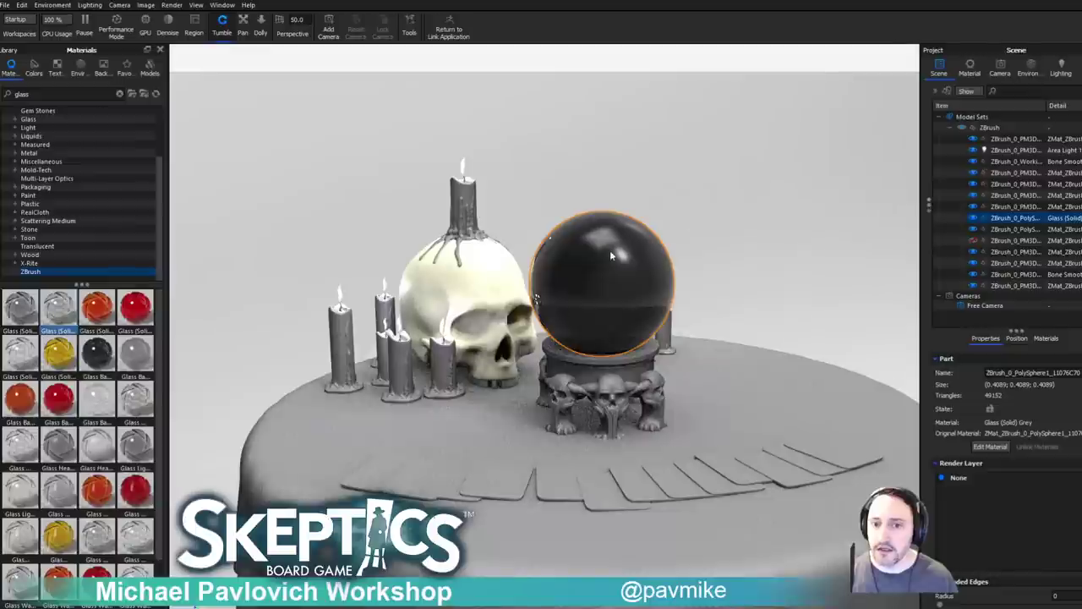
{"action": "scroll", "coordinate": [612, 255], "scroll_direction": "up", "scroll_amount": 5}
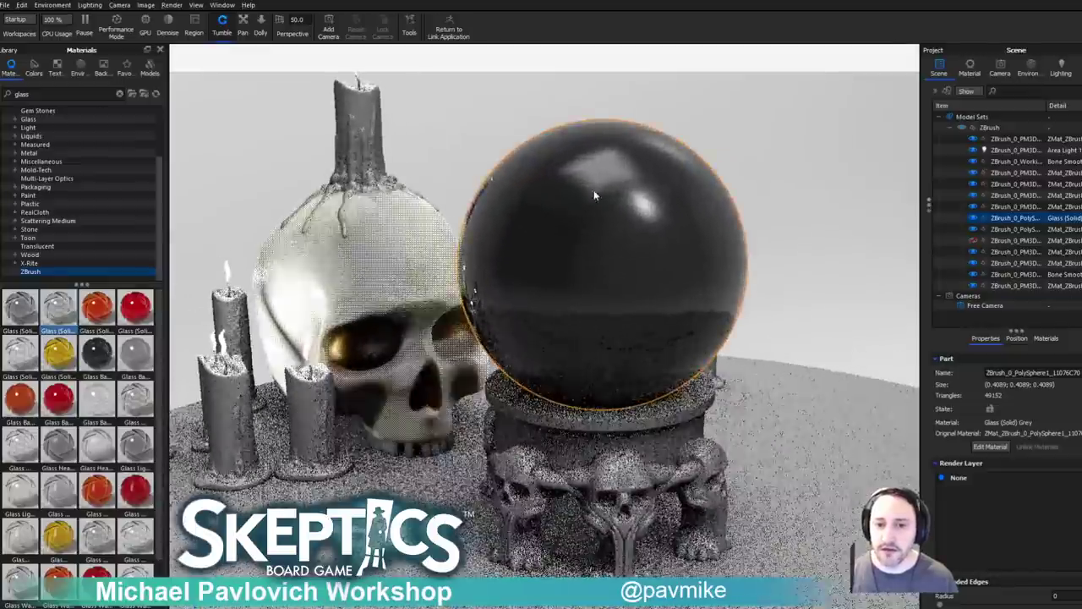
Hide the smaller sphere nested inside the crystal ball.
{"action": "left_click", "coordinate": [975, 231]}
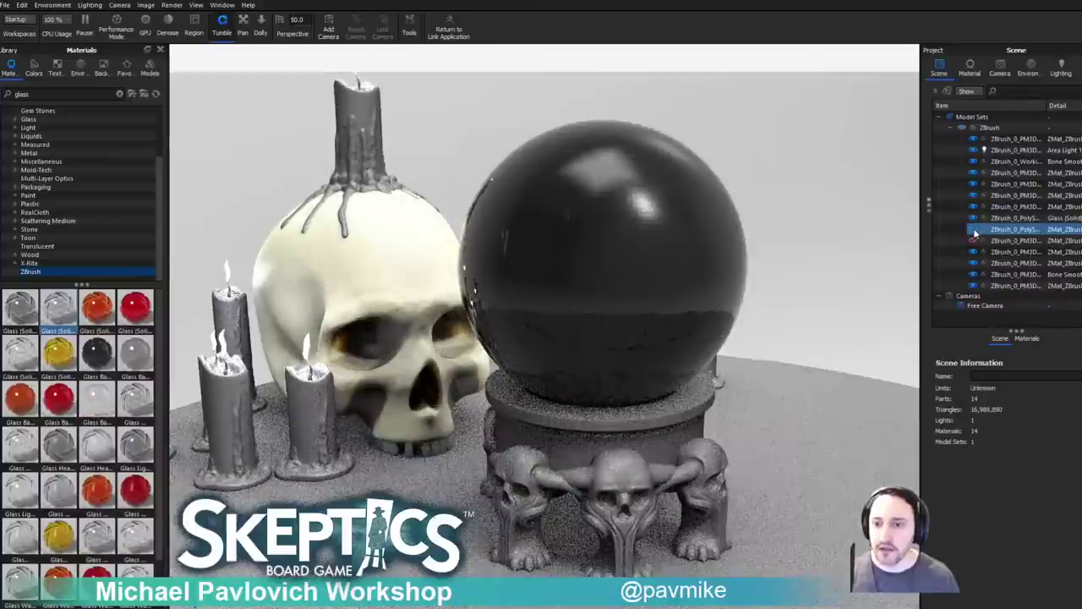
{"action": "left_click", "coordinate": [981, 233]}
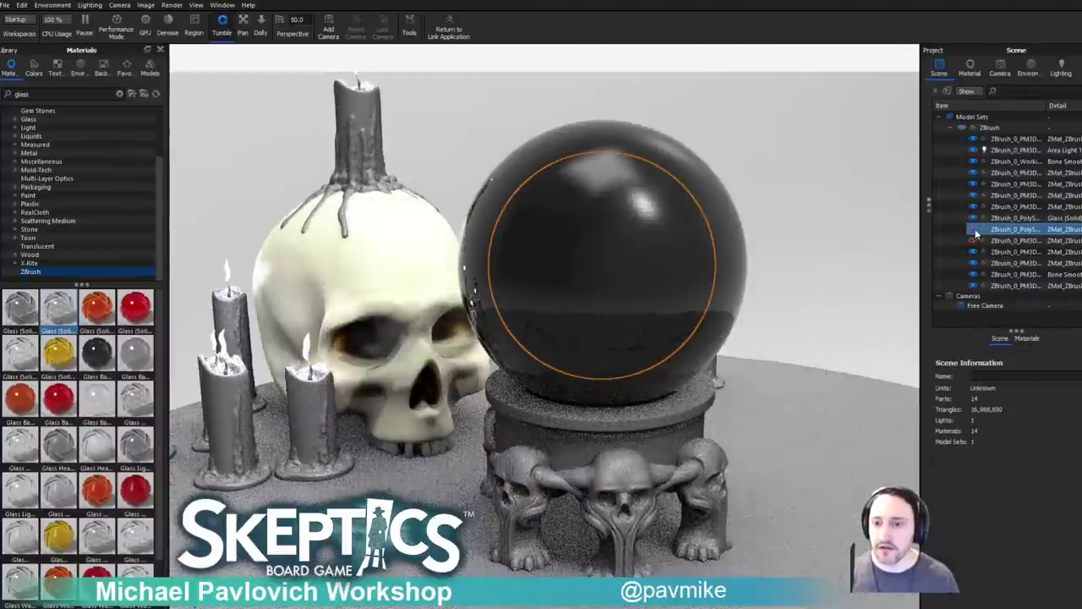
{"action": "left_click", "coordinate": [974, 231]}
Recalculate the crystal ball's vertex normals with a 45° minimum edge angle and apply them.
{"action": "left_click", "coordinate": [698, 204]}
{"action": "right_click", "coordinate": [655, 194]}
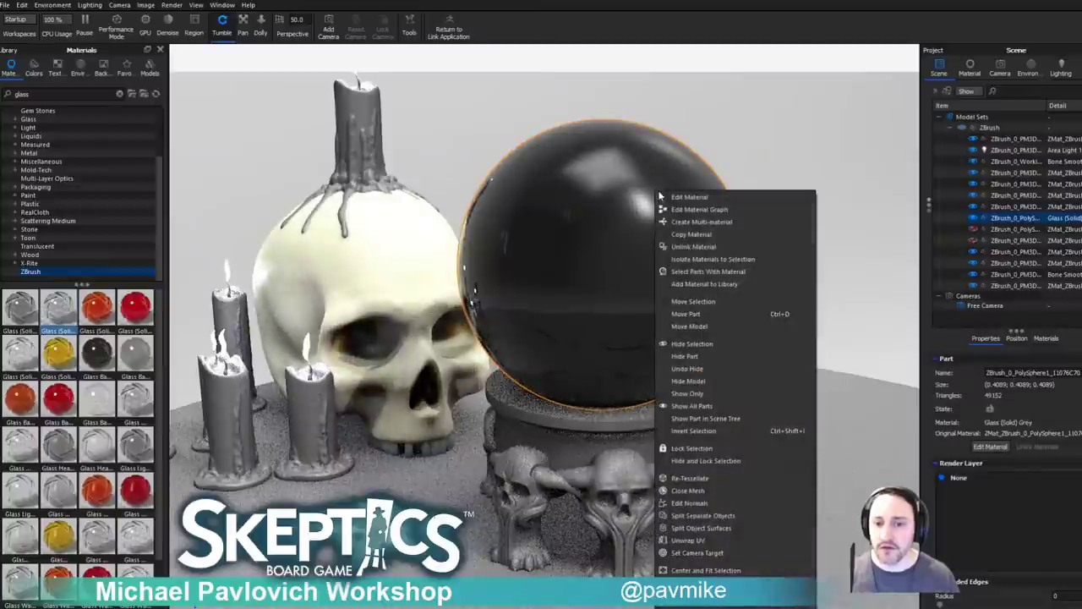
{"action": "left_click", "coordinate": [689, 502]}
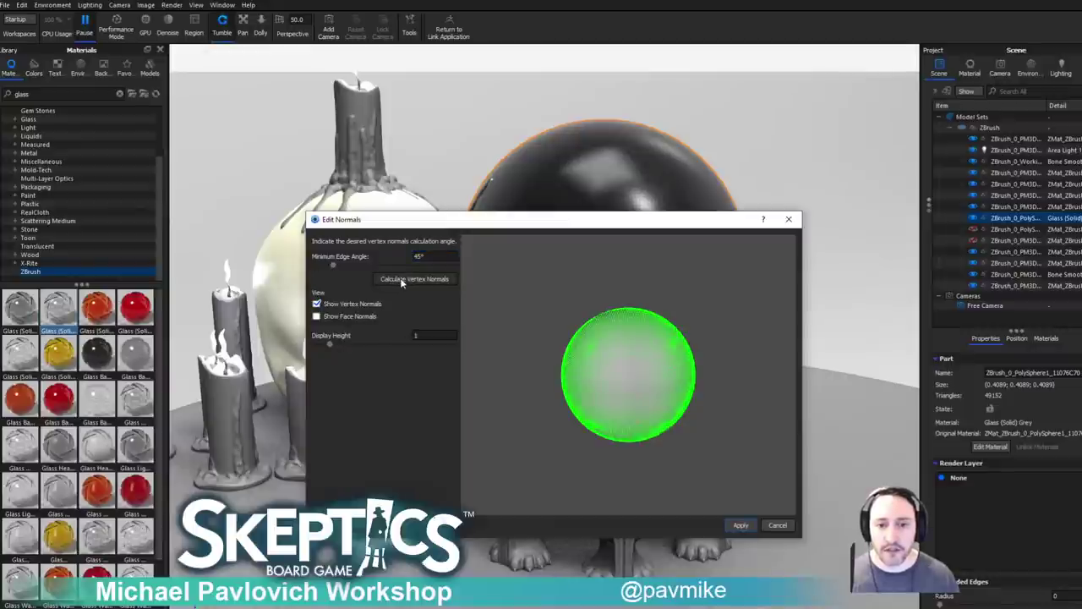
{"action": "left_click", "coordinate": [741, 525]}
{"action": "left_click_drag", "start_coordinate": [817, 237], "coordinate": [889, 232]}
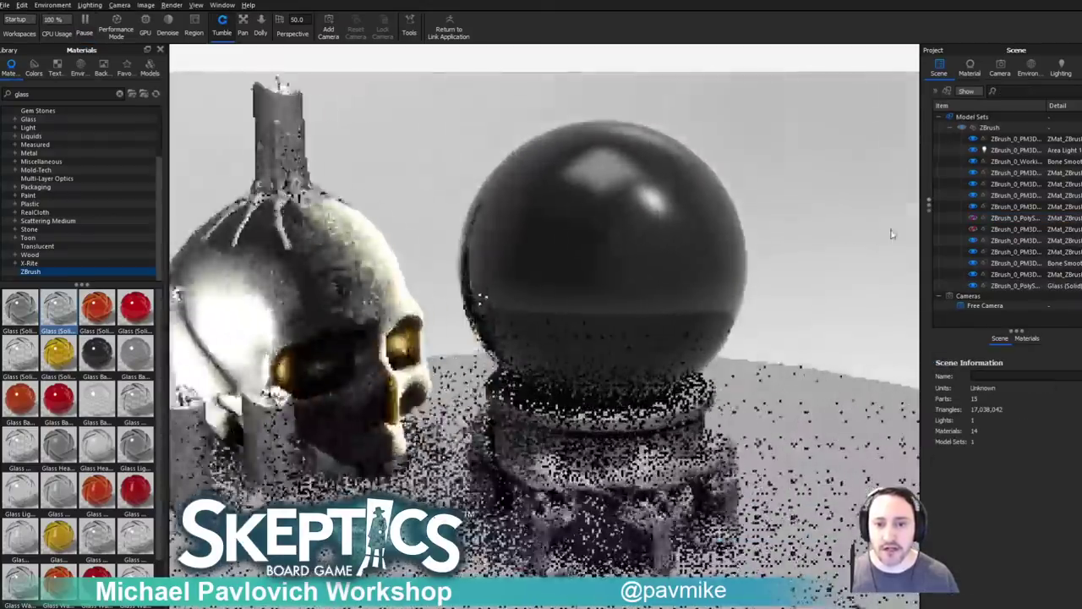
Edit the crystal ball's glass material, try transparency distances of 1 and 0.5, and settle on 0.03.
{"action": "double_click", "coordinate": [688, 213]}
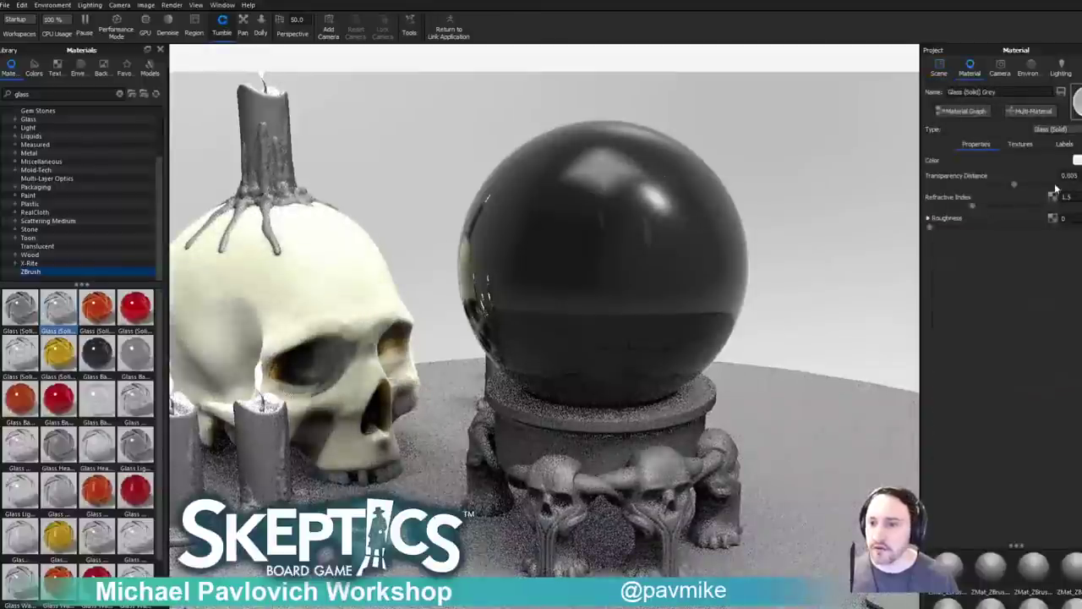
{"action": "left_click_drag", "start_coordinate": [1079, 176], "coordinate": [1039, 182]}
{"action": "type", "text": "1"}
{"action": "key", "text": "Return"}
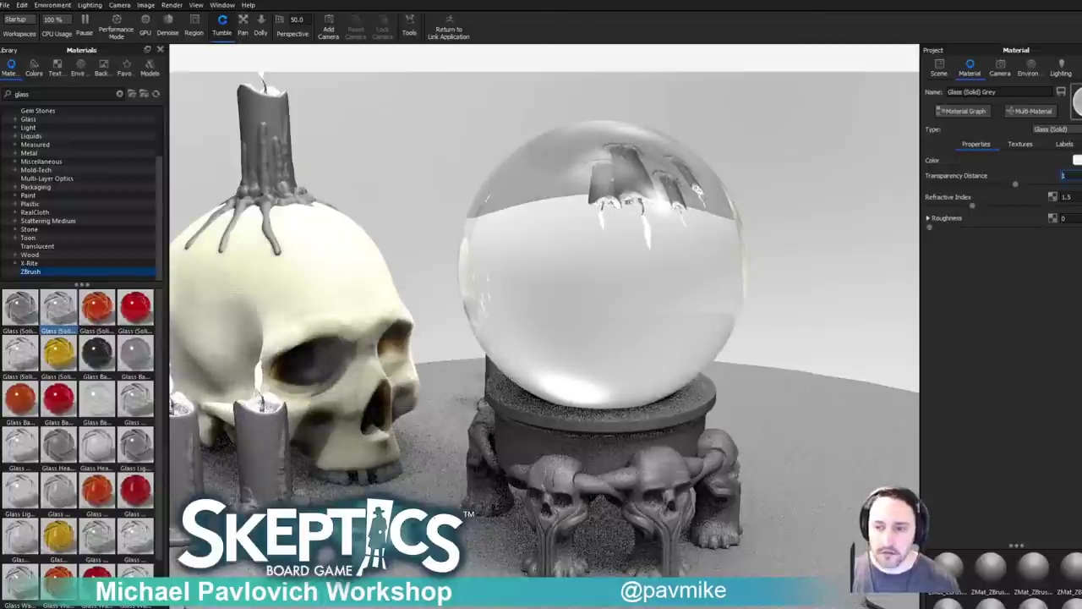
{"action": "type", "text": ".5"}
{"action": "key", "text": "Return"}
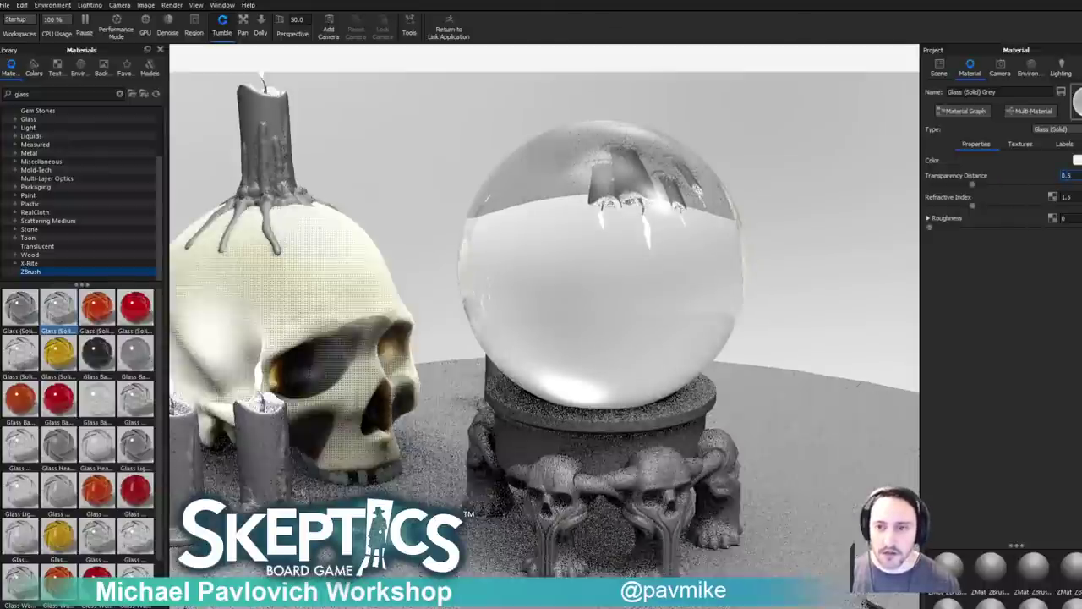
{"action": "type", "text": ".20.01"}
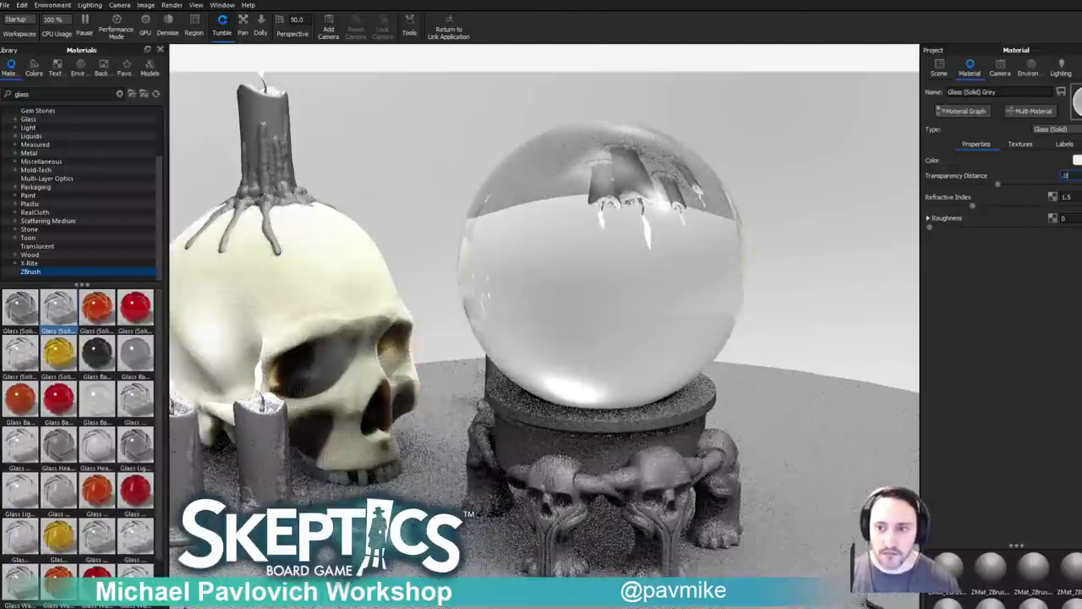
{"action": "key", "text": "Return"}
{"action": "type", "text": "0"}
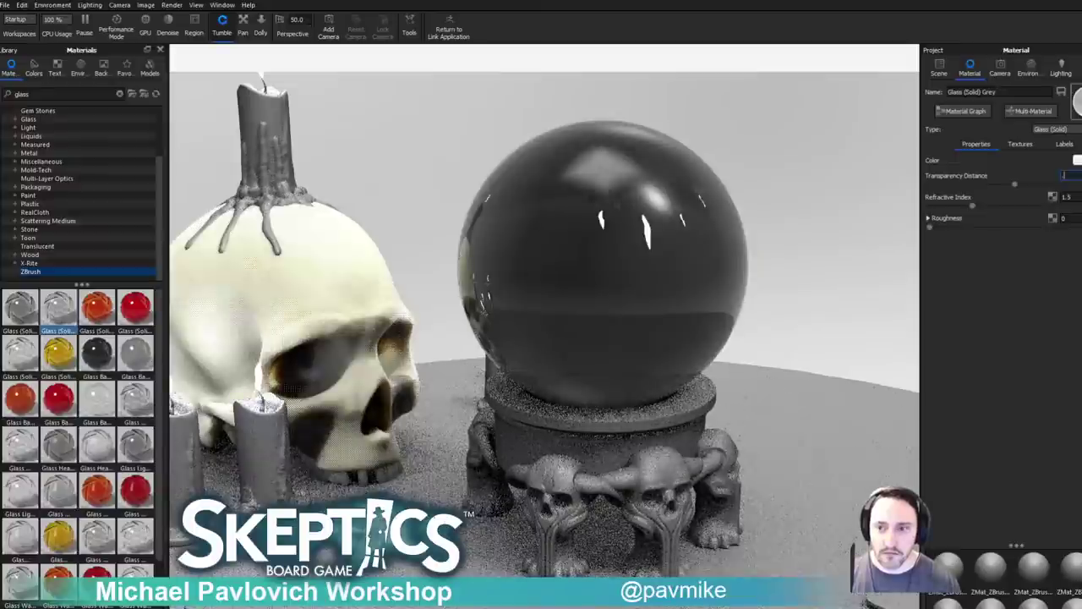
{"action": "type", "text": ".03"}
{"action": "key", "text": "Return"}
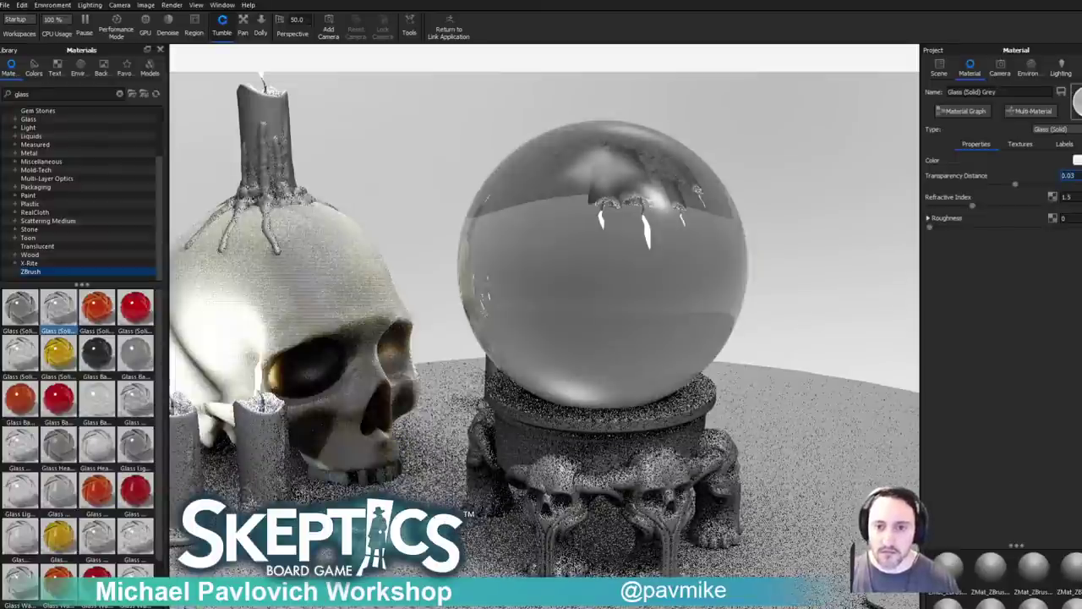
Set the scene's lighting preset to Product and view the crystal ball from several angles.
{"action": "left_click_drag", "start_coordinate": [806, 191], "coordinate": [563, 193]}
{"action": "left_click_drag", "start_coordinate": [681, 214], "coordinate": [870, 123]}
{"action": "left_click", "coordinate": [1062, 73]}
{"action": "left_click", "coordinate": [949, 133]}
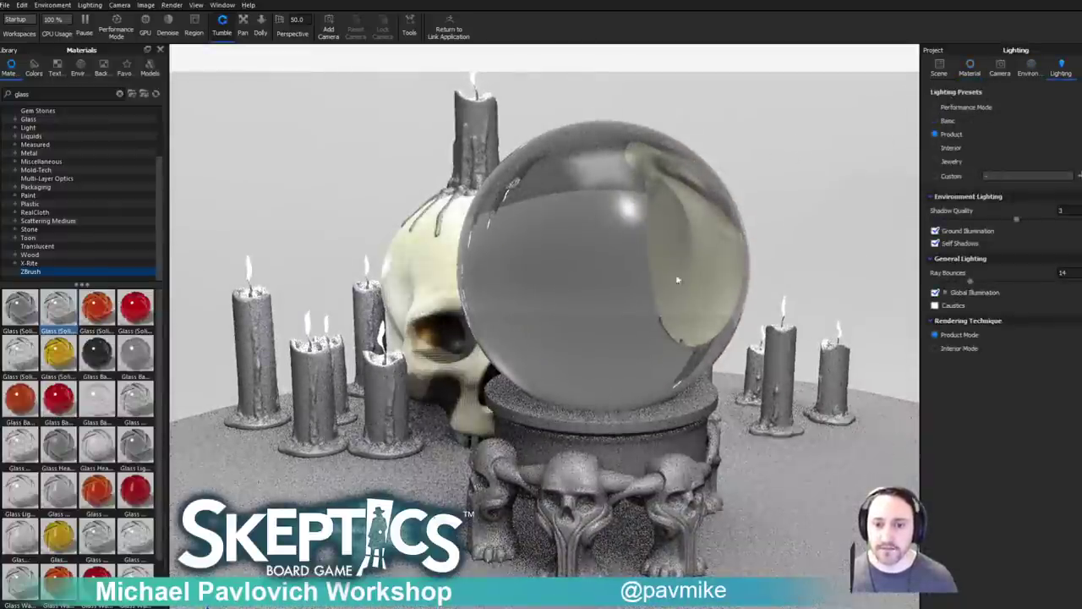
{"action": "left_click_drag", "start_coordinate": [774, 167], "coordinate": [537, 228]}
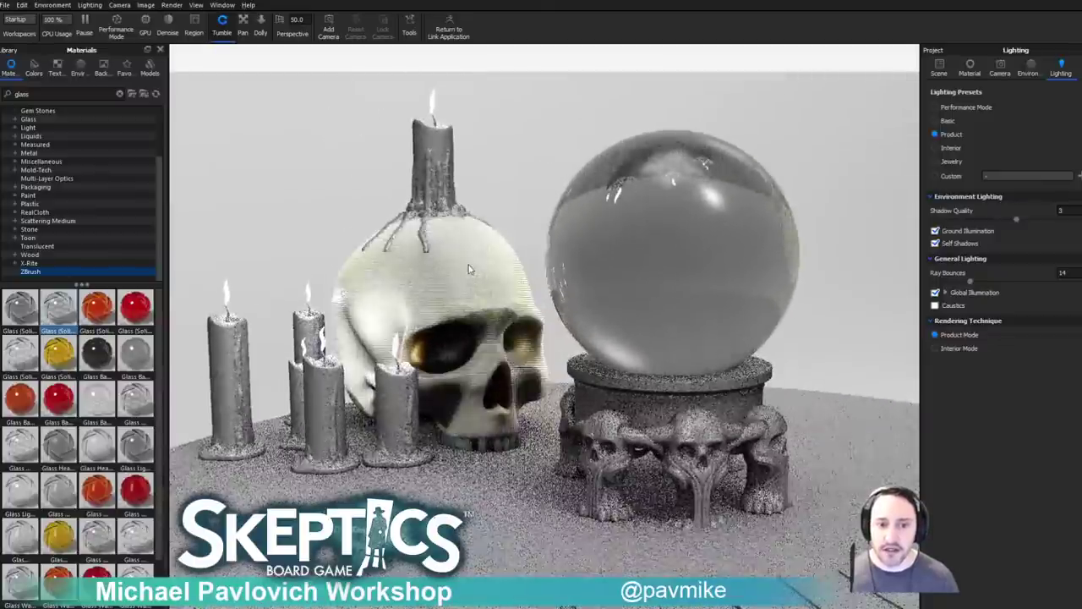
Edit the teeth's Bone Smooth #2 material, try translucency values of 1 and 0.5, and settle on 0.1.
{"action": "double_click", "coordinate": [480, 443]}
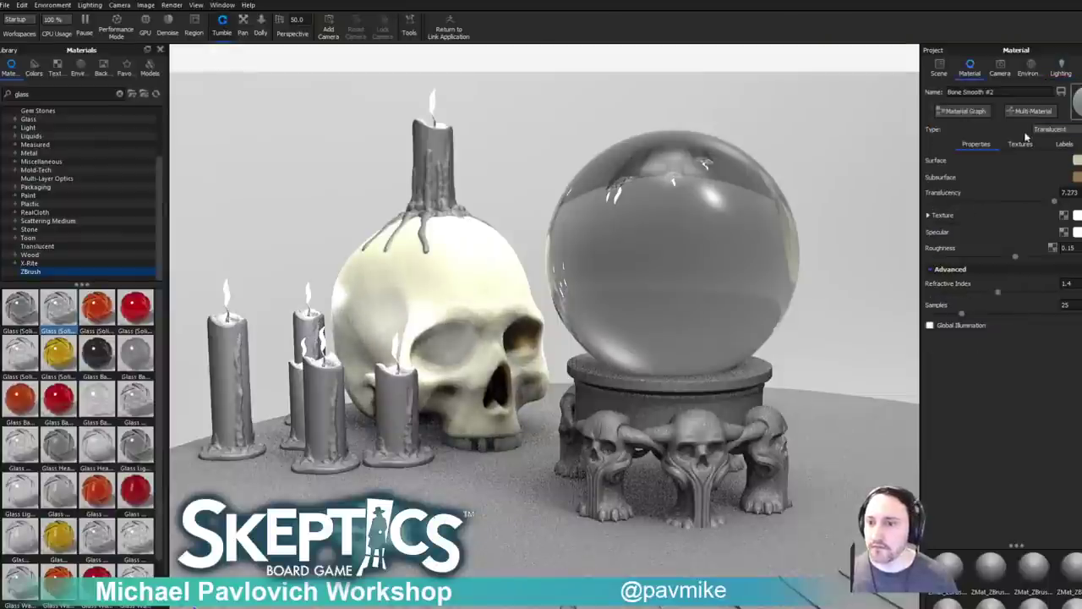
{"action": "left_click", "coordinate": [1070, 192]}
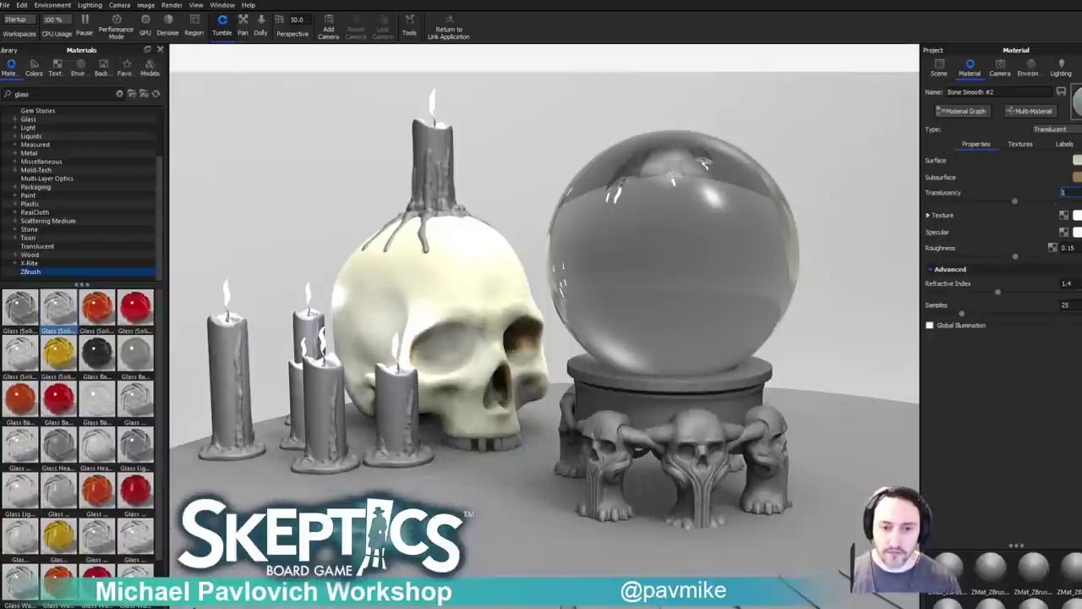
{"action": "type", "text": "1"}
{"action": "key", "text": "Return"}
{"action": "type", "text": "0.5"}
{"action": "key", "text": "Return"}
{"action": "type", "text": "0.1"}
{"action": "key", "text": "Return"}
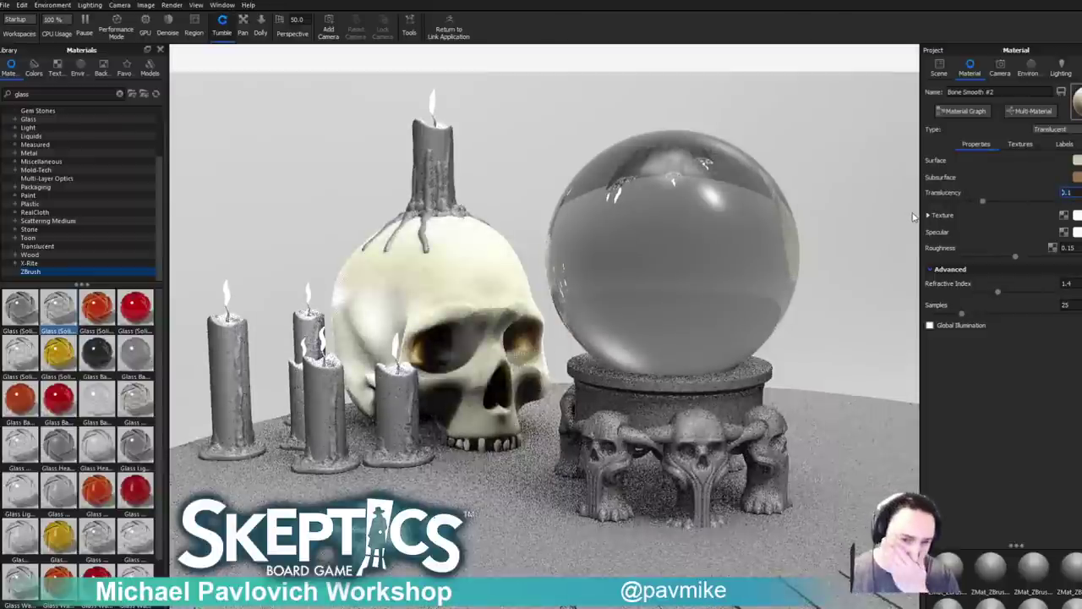
Check the skull's Bone Smooth settings and set the roughness of the teeth's Bone Smooth #2 material to 0.
{"action": "double_click", "coordinate": [503, 306]}
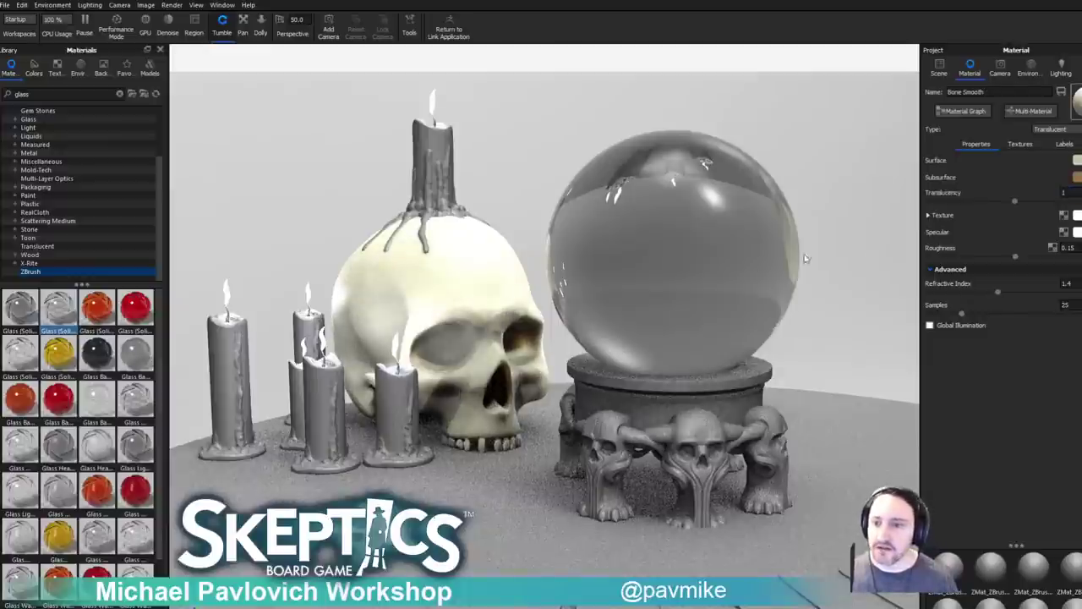
{"action": "key", "text": "ctrl+y"}
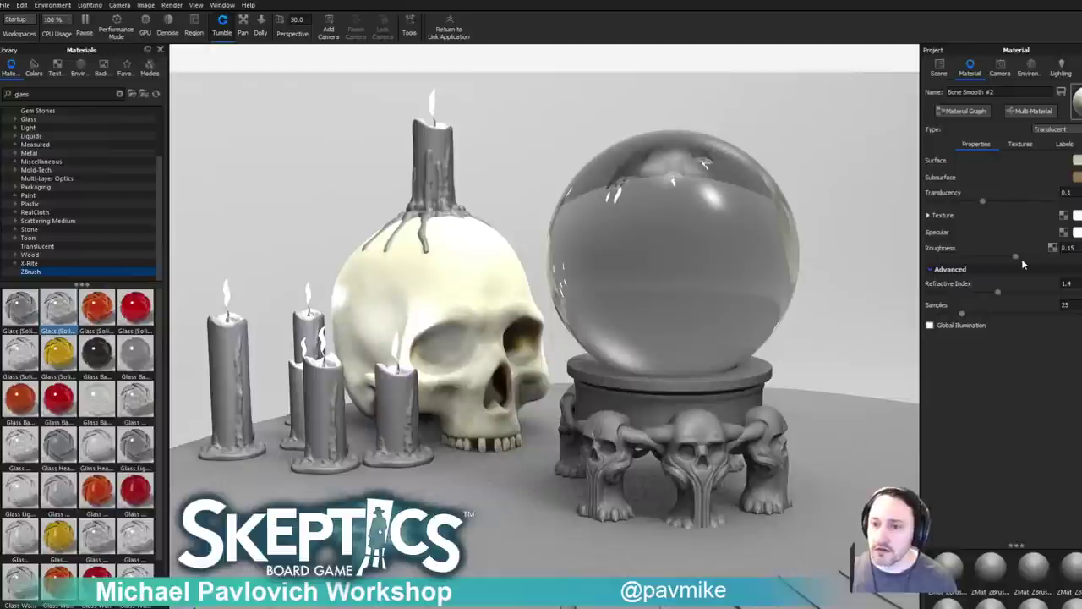
{"action": "left_click_drag", "start_coordinate": [1014, 260], "coordinate": [954, 263]}
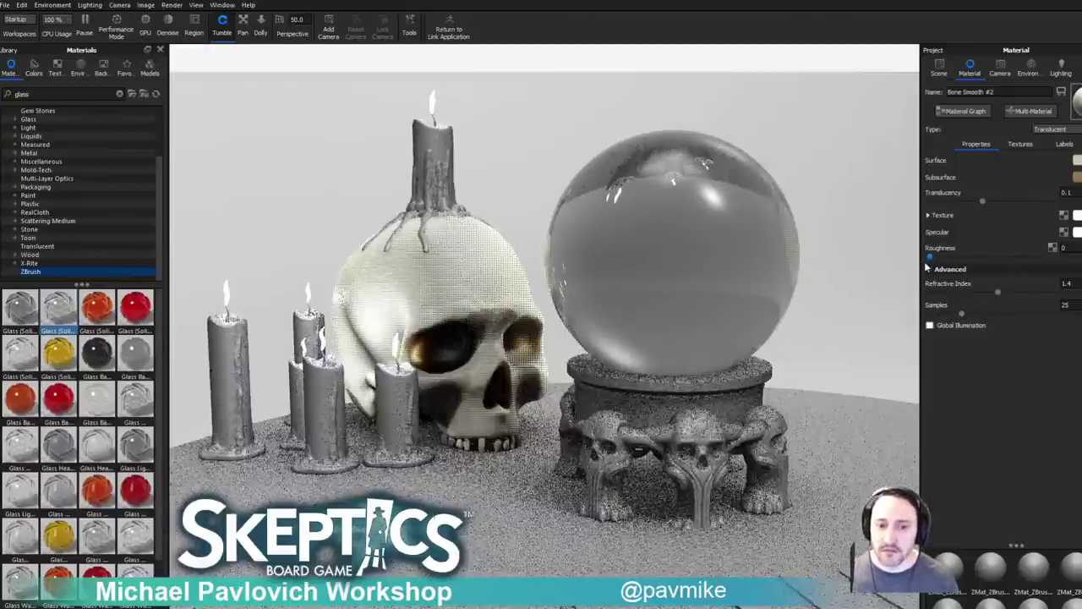
Search the material library for "wax" and apply Translucent Candle Wax to the candles standing on the table.
{"action": "left_click_drag", "start_coordinate": [834, 263], "coordinate": [605, 313]}
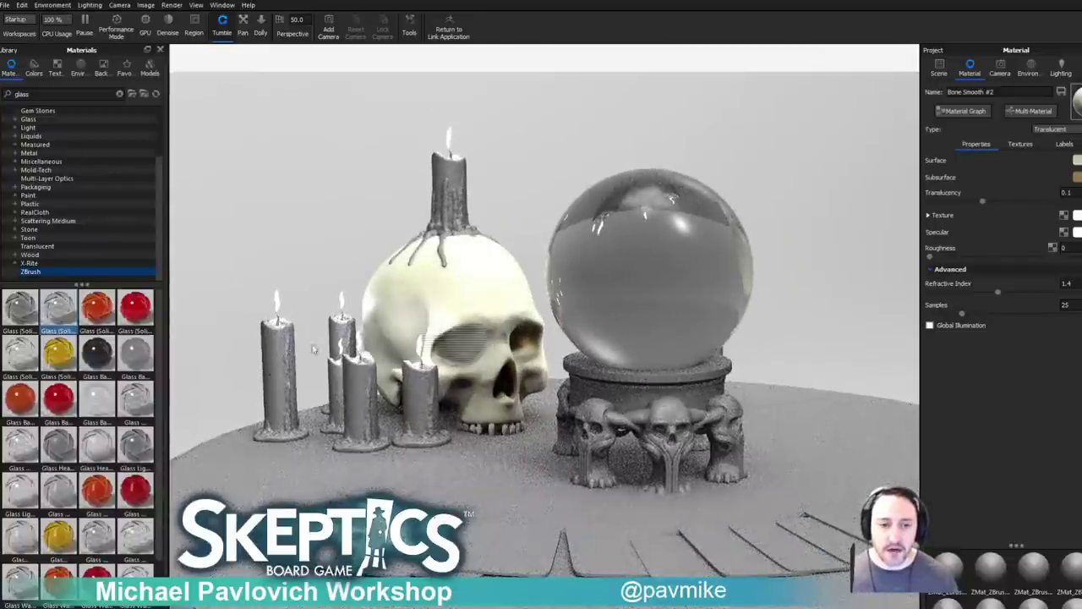
{"action": "type", "text": "wax"}
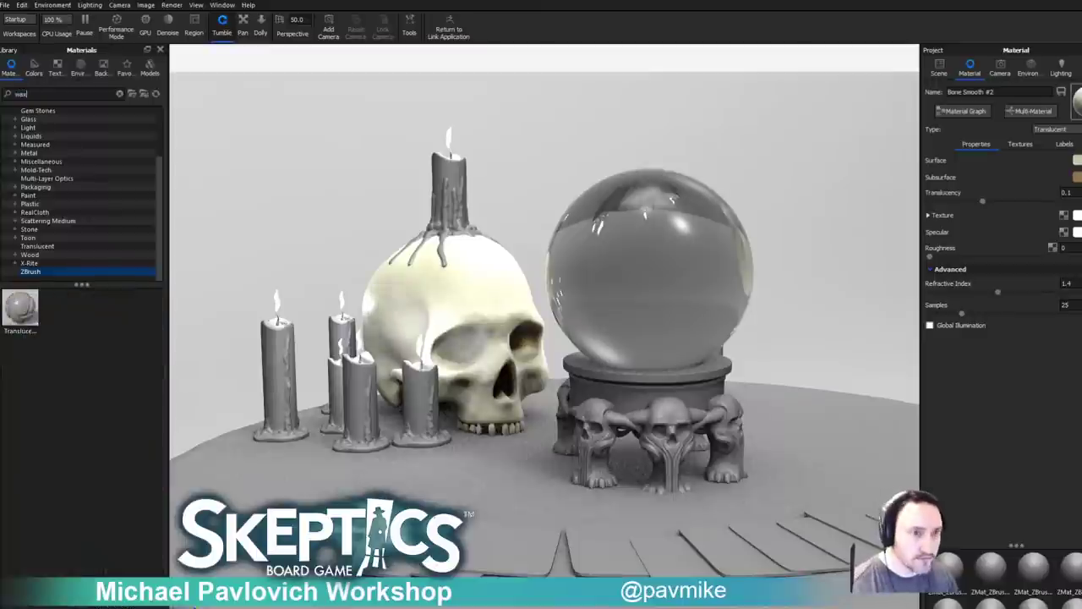
{"action": "left_click_drag", "start_coordinate": [20, 309], "coordinate": [277, 364]}
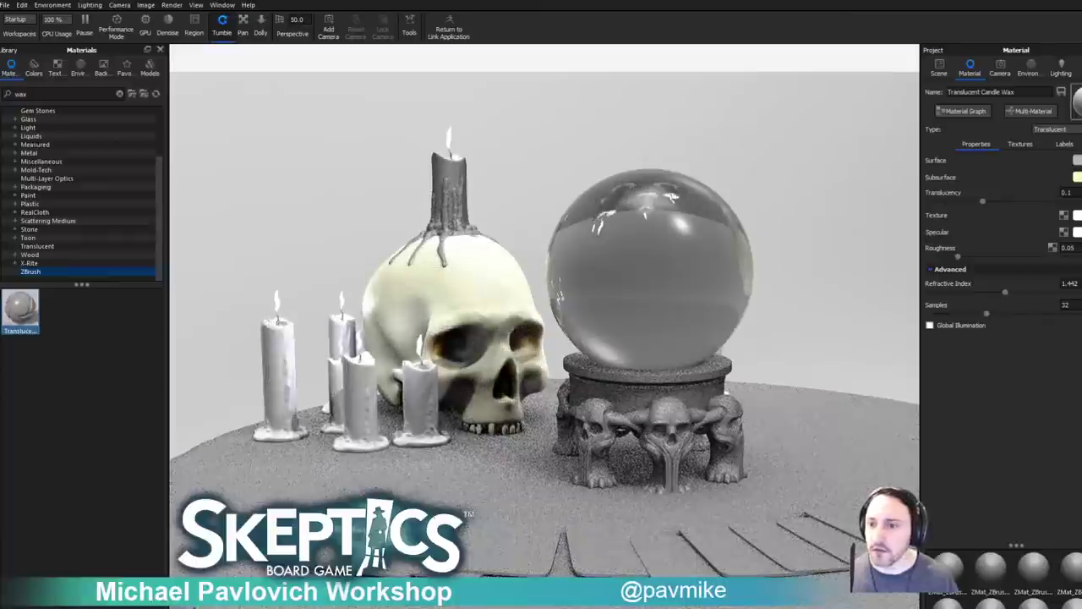
Set the candle wax surface colour to a pale yellow with hue 66°, saturation 13% and value 100%.
{"action": "left_click", "coordinate": [1077, 160]}
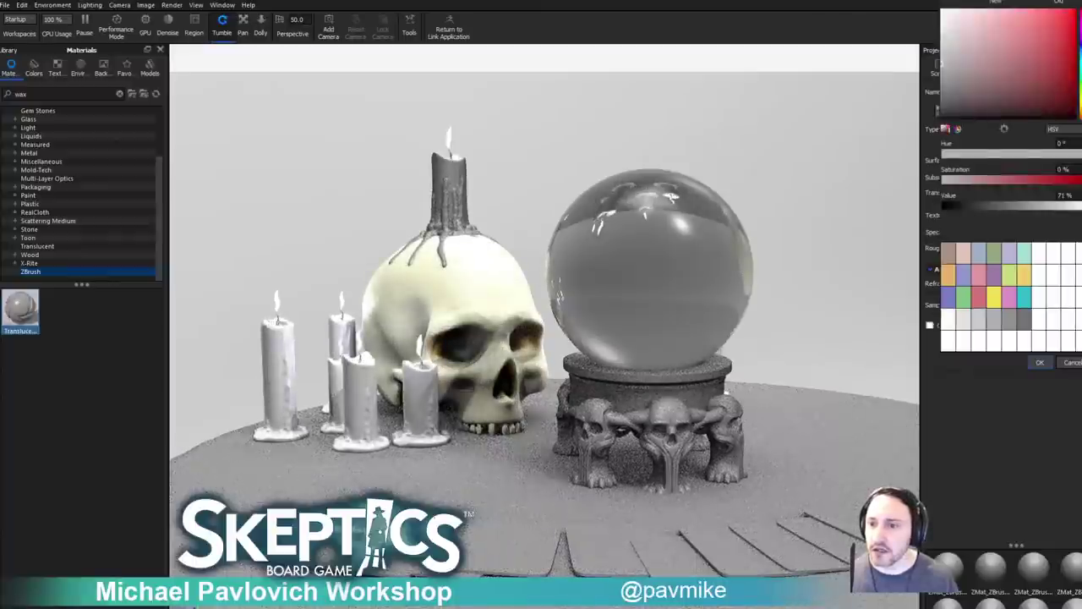
{"action": "left_click", "coordinate": [987, 12]}
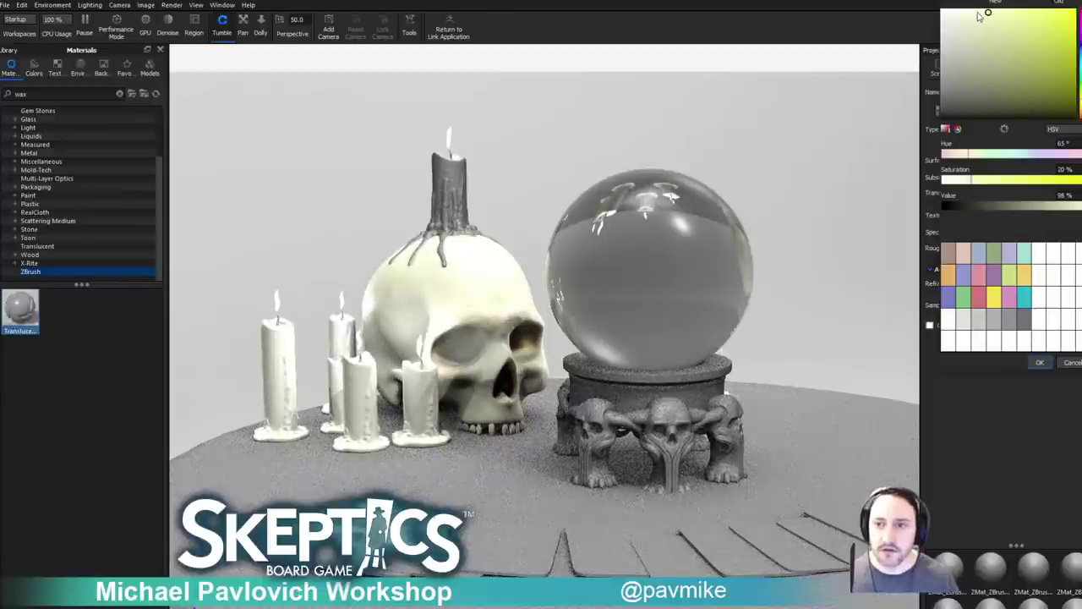
{"action": "left_click", "coordinate": [973, 9]}
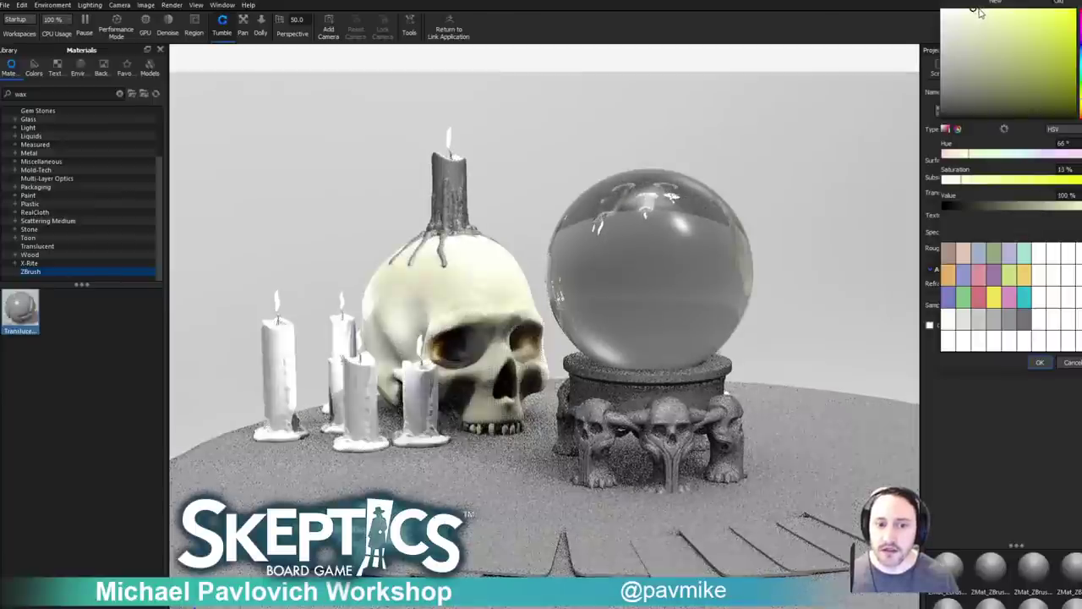
{"action": "left_click", "coordinate": [1041, 362]}
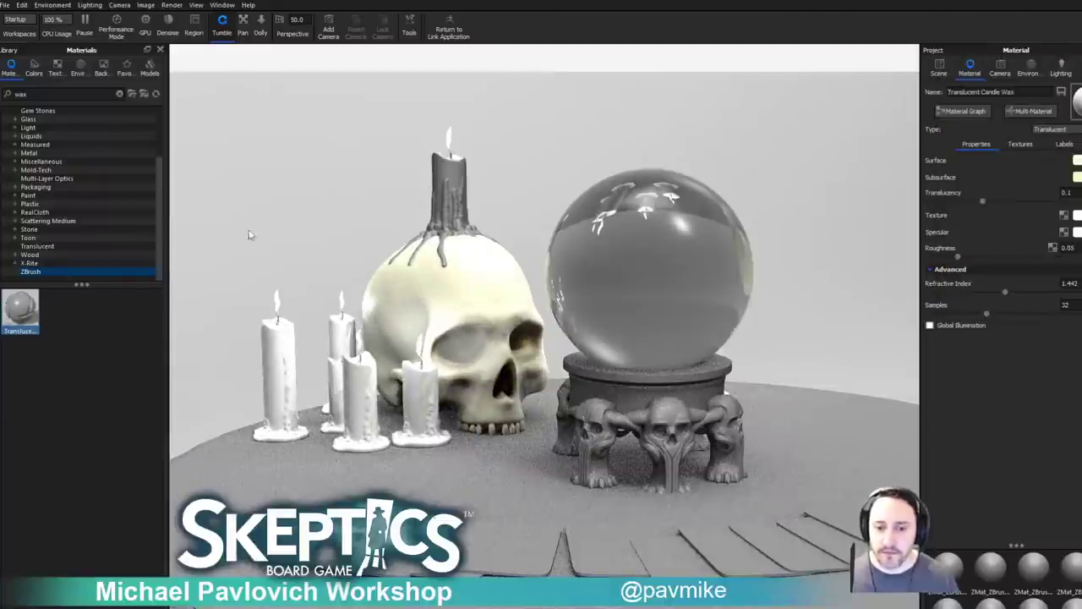
Search the material library for "wood" and look through the available wood finishes.
{"action": "double_click", "coordinate": [21, 94]}
{"action": "type", "text": "wood"}
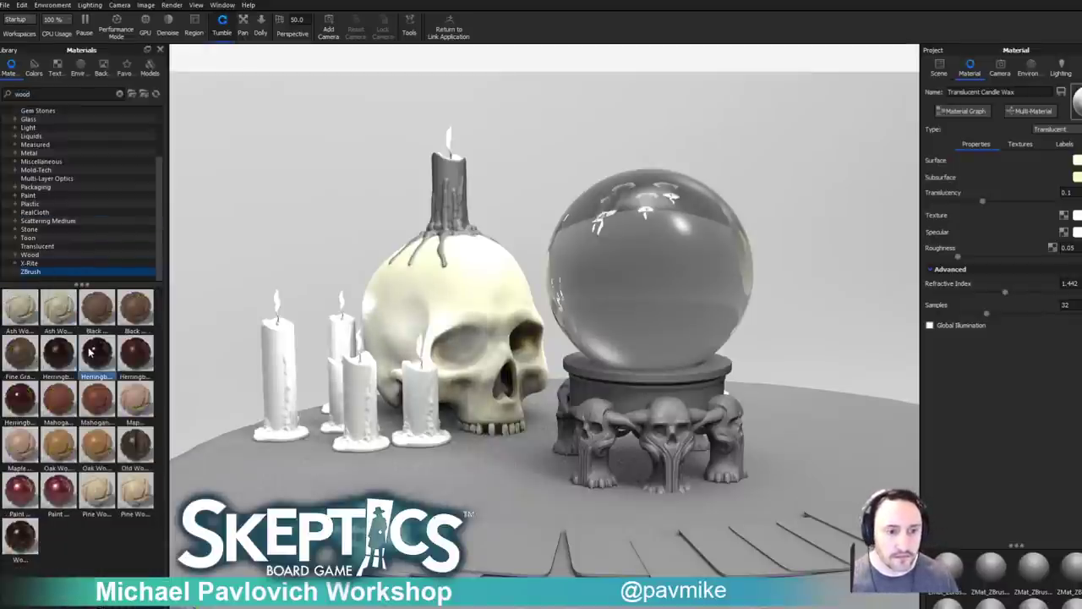
{"action": "mouse_move", "coordinate": [20, 405]}
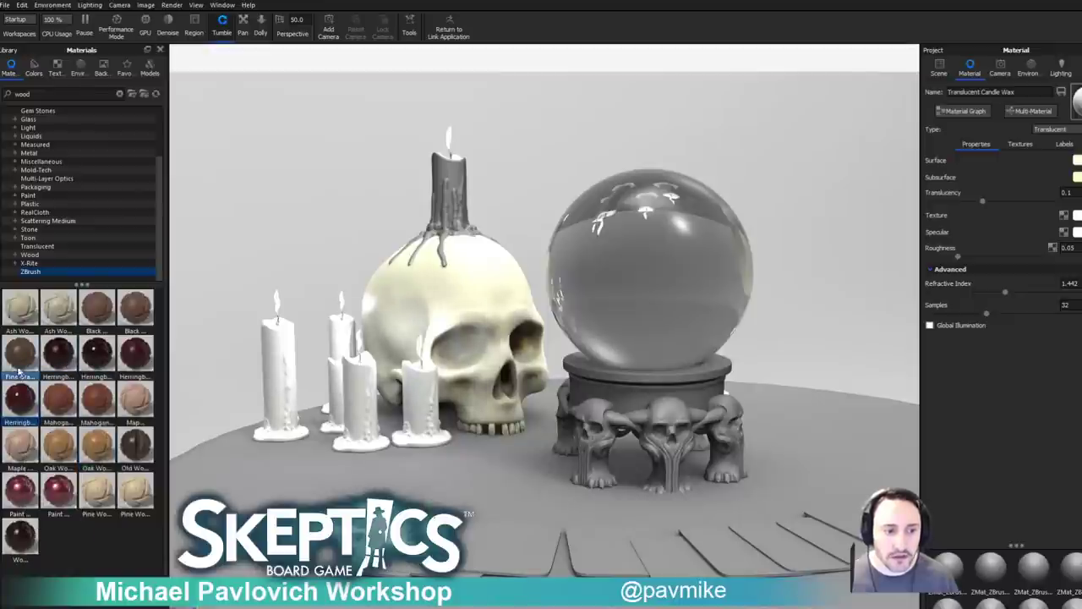
{"action": "left_click_drag", "start_coordinate": [19, 362], "coordinate": [812, 334]}
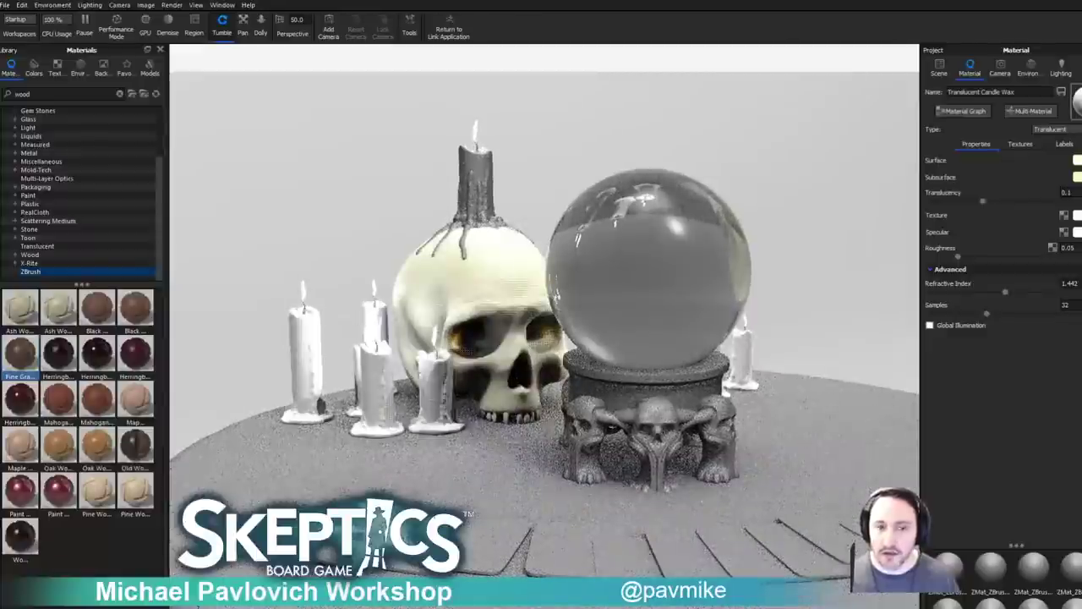
Hide the extra set of skull legs beneath the crystal ball stand in the scene list.
{"action": "left_click", "coordinate": [939, 68]}
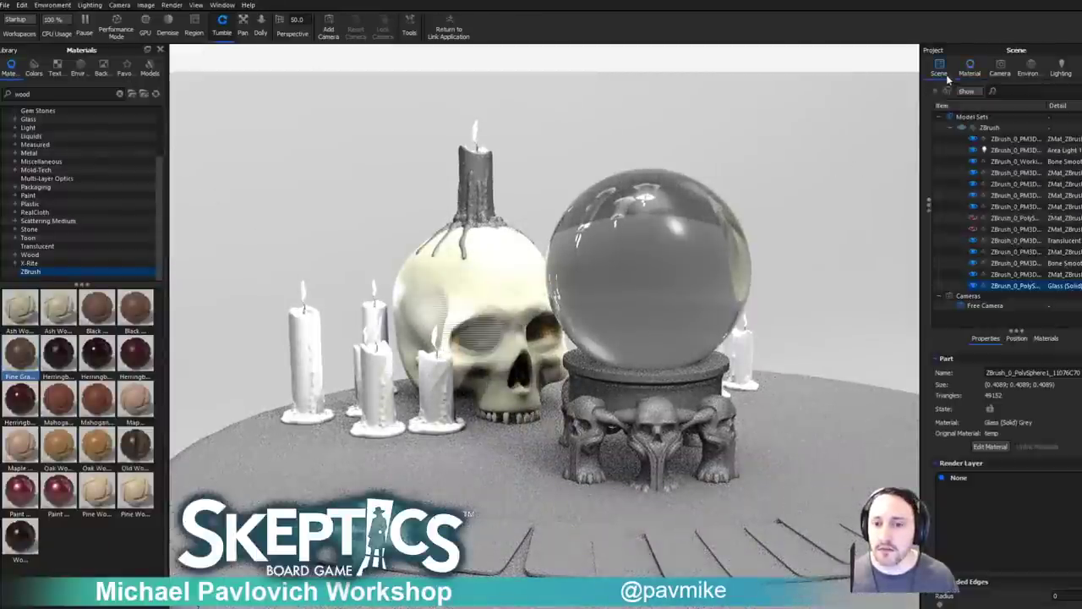
{"action": "left_click", "coordinate": [973, 207]}
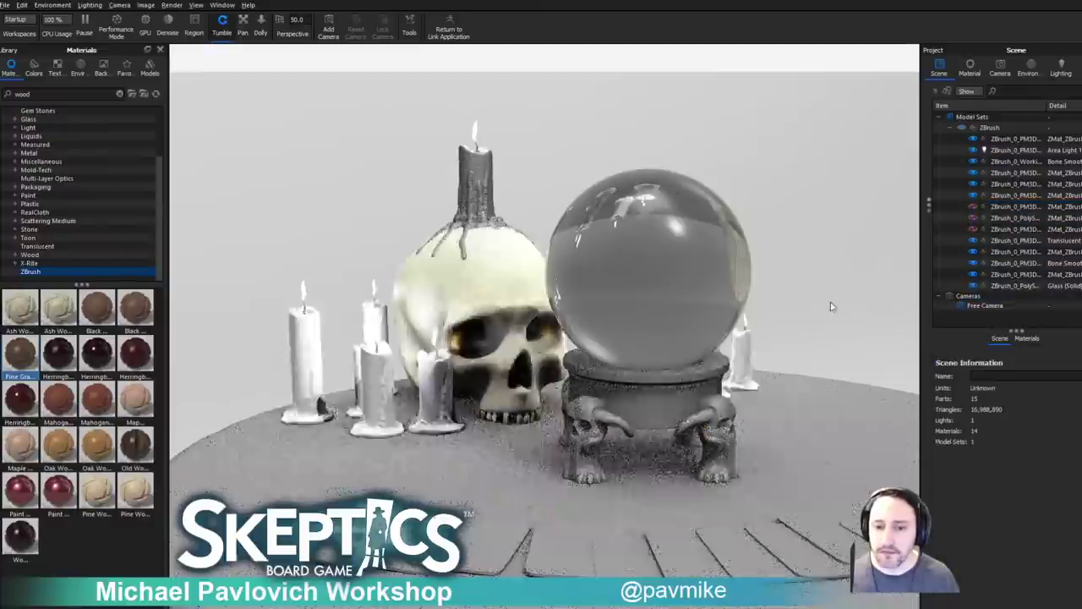
{"action": "left_click_drag", "start_coordinate": [821, 305], "coordinate": [893, 310]}
Compare the dark wood finishes and apply Herringbone Wood Glossy to the skull-shaped legs of the crystal ball stand.
{"action": "mouse_move", "coordinate": [27, 400]}
{"action": "left_mouse_down"}
{"action": "mouse_move", "coordinate": [63, 431]}
{"action": "mouse_move", "coordinate": [591, 444]}
{"action": "mouse_move", "coordinate": [616, 461]}
{"action": "mouse_move", "coordinate": [8, 410]}
{"action": "left_mouse_up"}
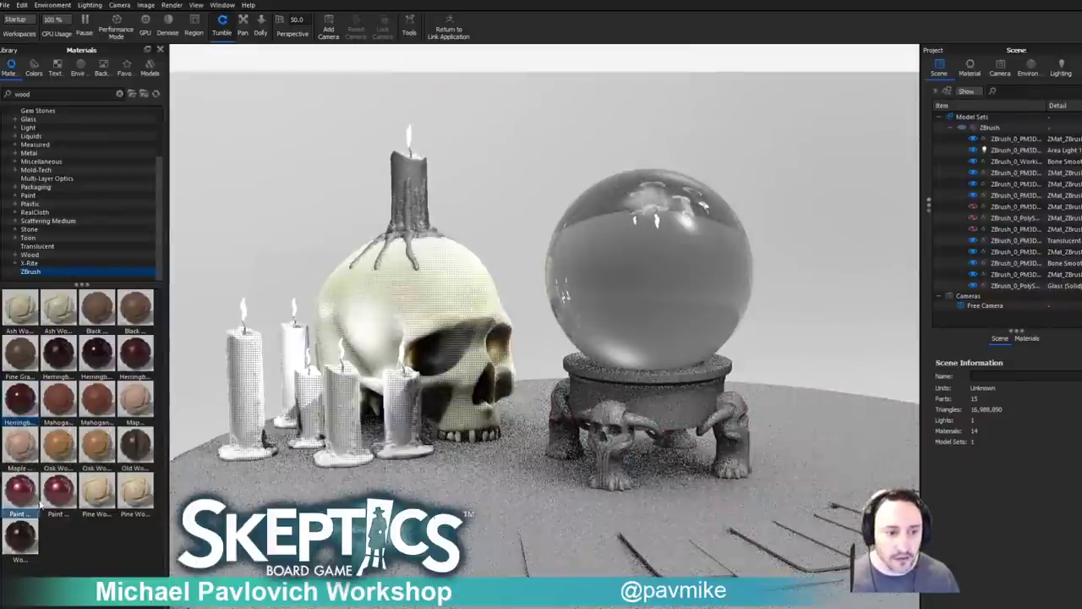
{"action": "mouse_move", "coordinate": [24, 546]}
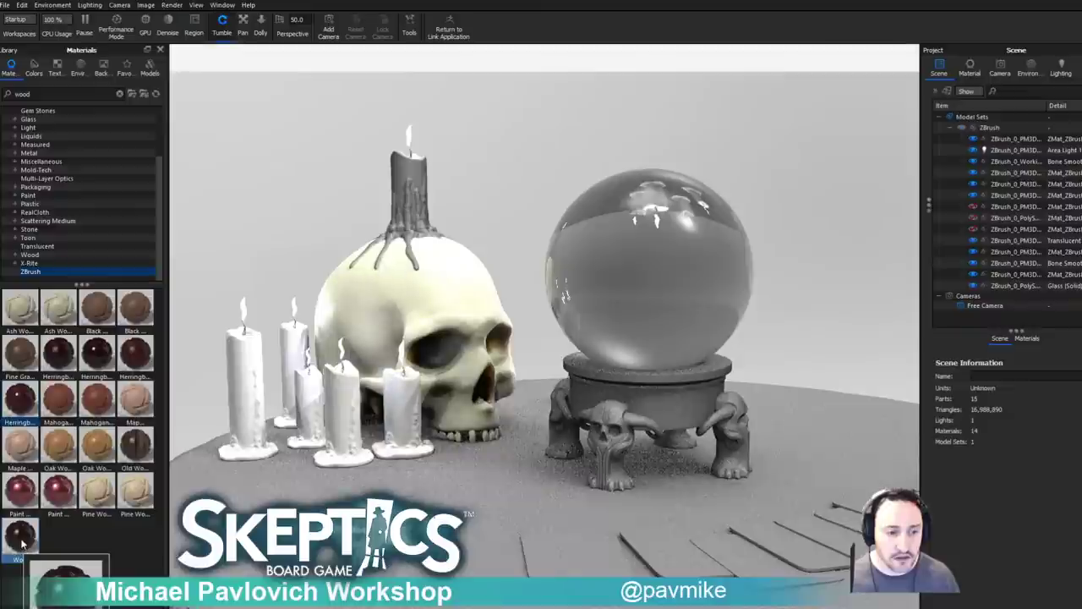
{"action": "mouse_move", "coordinate": [134, 459]}
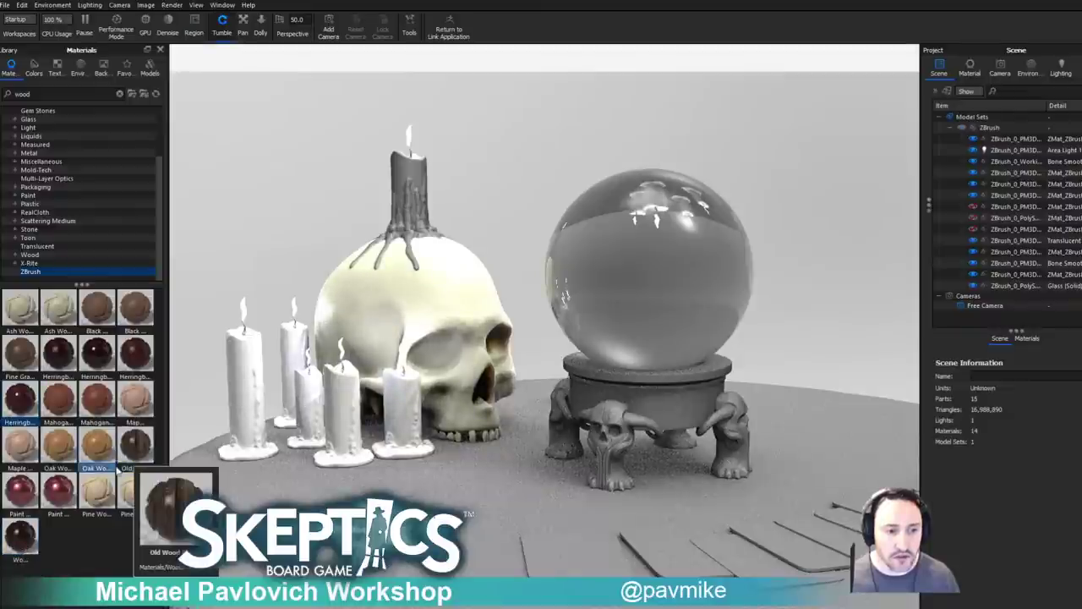
{"action": "mouse_move", "coordinate": [68, 356]}
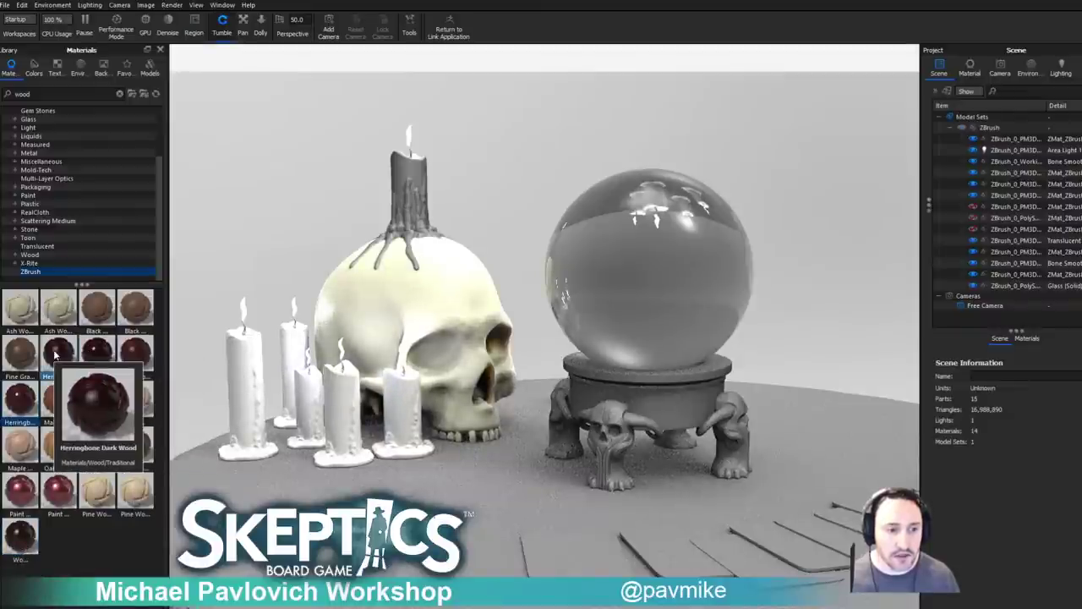
{"action": "mouse_move", "coordinate": [20, 355]}
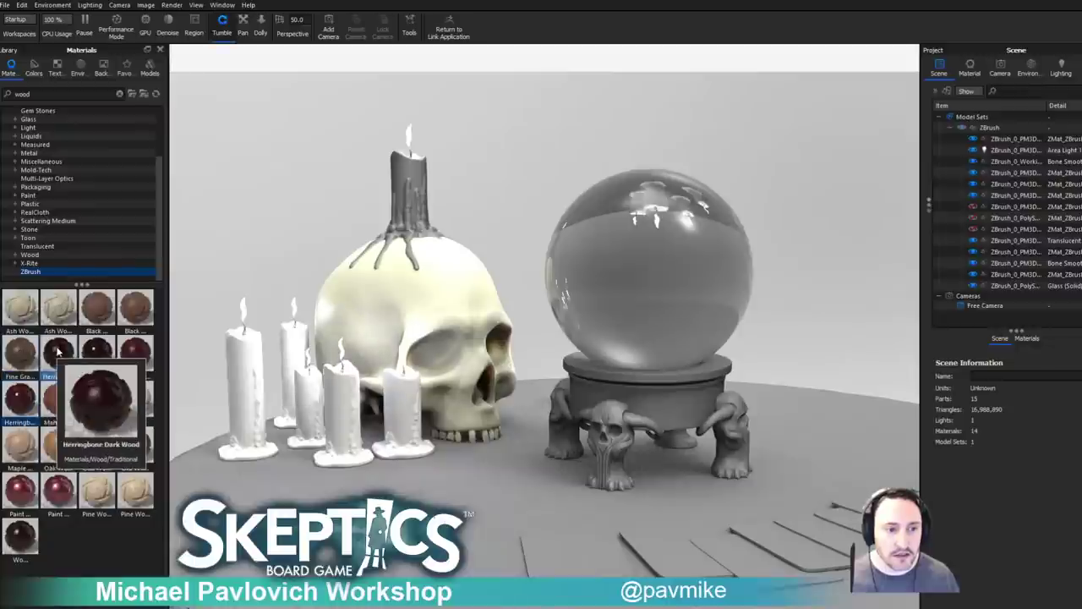
{"action": "mouse_move", "coordinate": [32, 397]}
{"action": "left_click_drag", "start_coordinate": [27, 400], "coordinate": [602, 459]}
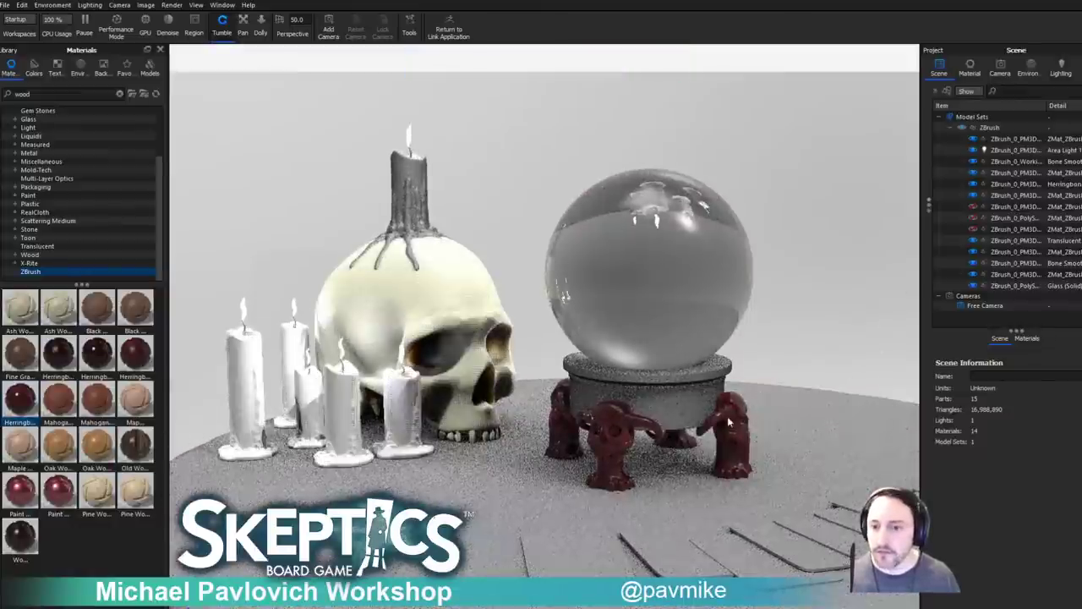
Apply the scene's existing Herringbone Wood Glossy material to the round base directly under the crystal ball.
{"action": "left_click", "coordinate": [940, 73]}
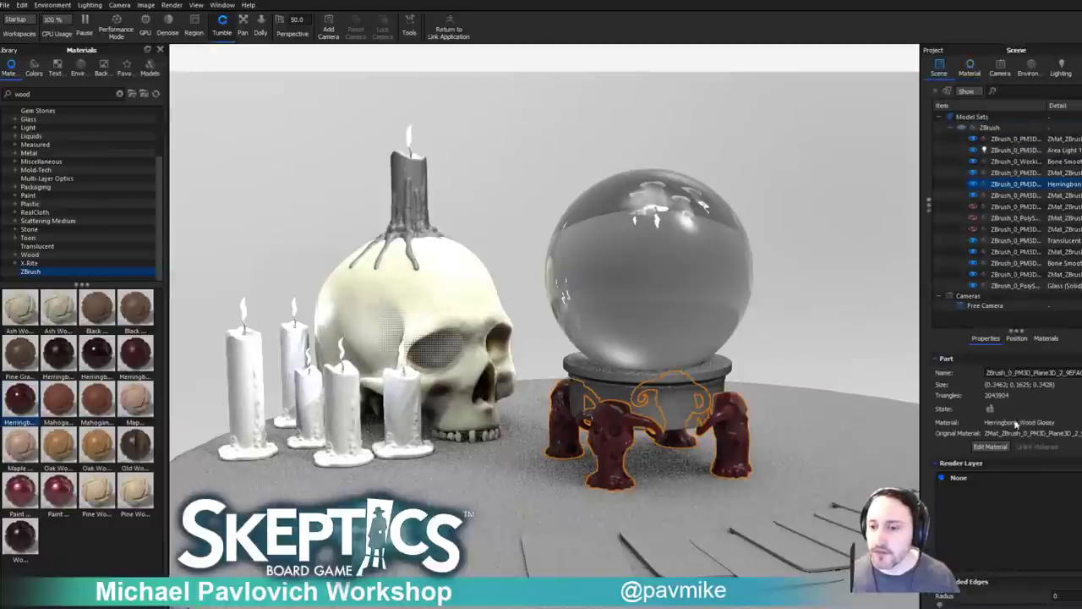
{"action": "left_click", "coordinate": [1046, 338]}
{"action": "left_click_drag", "start_coordinate": [990, 457], "coordinate": [712, 378]}
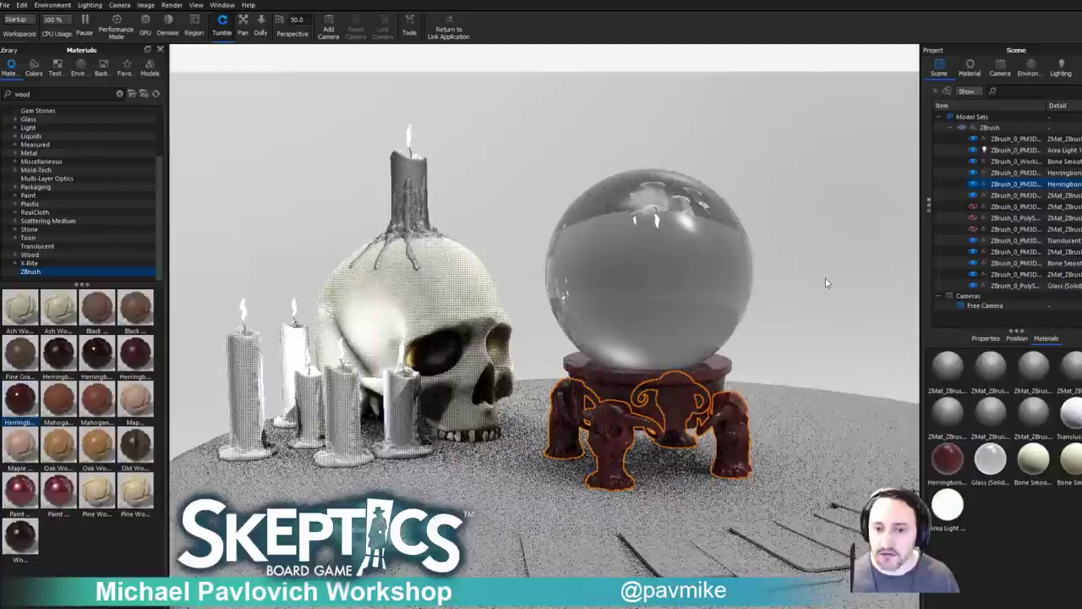
{"action": "right_click_drag", "start_coordinate": [819, 265], "coordinate": [532, 203], "text": "alt"}
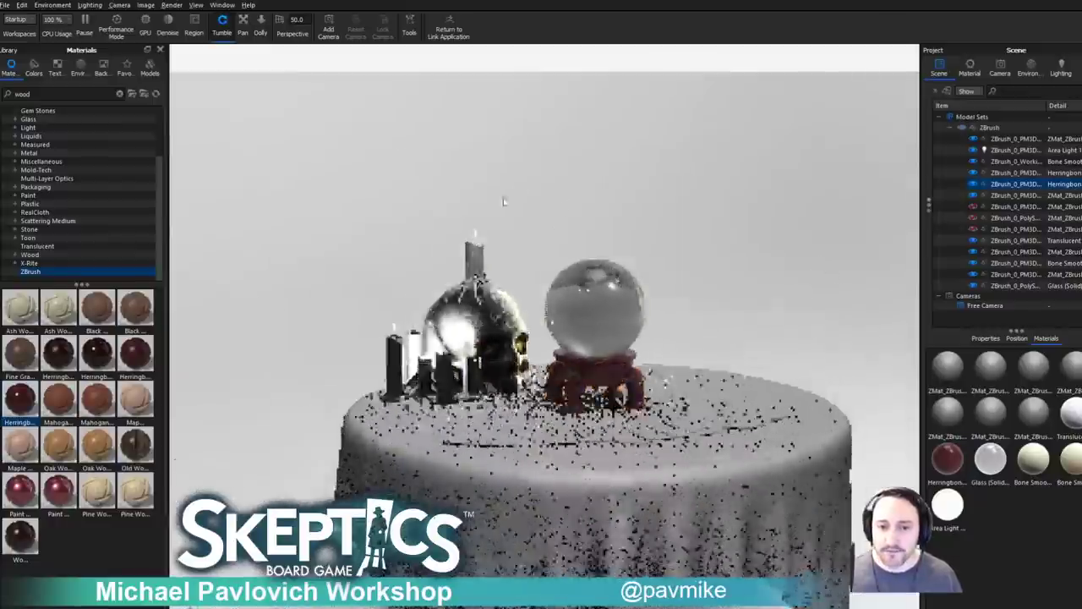
Browse the environment library and apply the Dosch-Apartment_2k environment to the scene.
{"action": "left_click_drag", "start_coordinate": [532, 203], "coordinate": [710, 295]}
{"action": "right_click_drag", "start_coordinate": [748, 265], "coordinate": [856, 303], "text": "alt"}
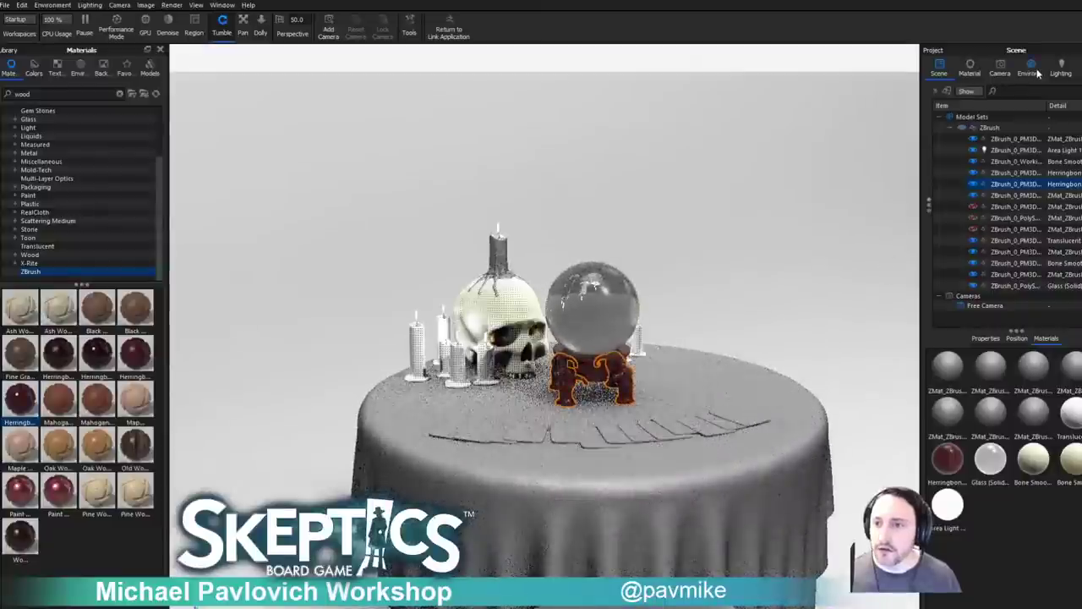
{"action": "left_click", "coordinate": [1036, 71]}
{"action": "left_click", "coordinate": [78, 68]}
{"action": "scroll", "coordinate": [110, 380], "scroll_direction": "down", "scroll_amount": 5}
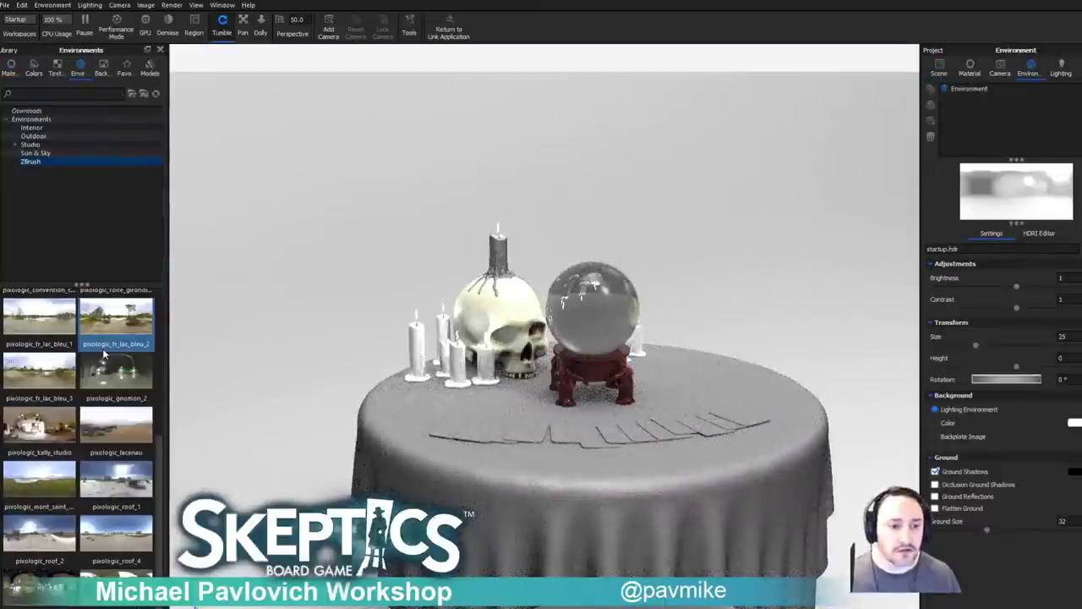
{"action": "scroll", "coordinate": [135, 508], "scroll_direction": "up", "scroll_amount": 5}
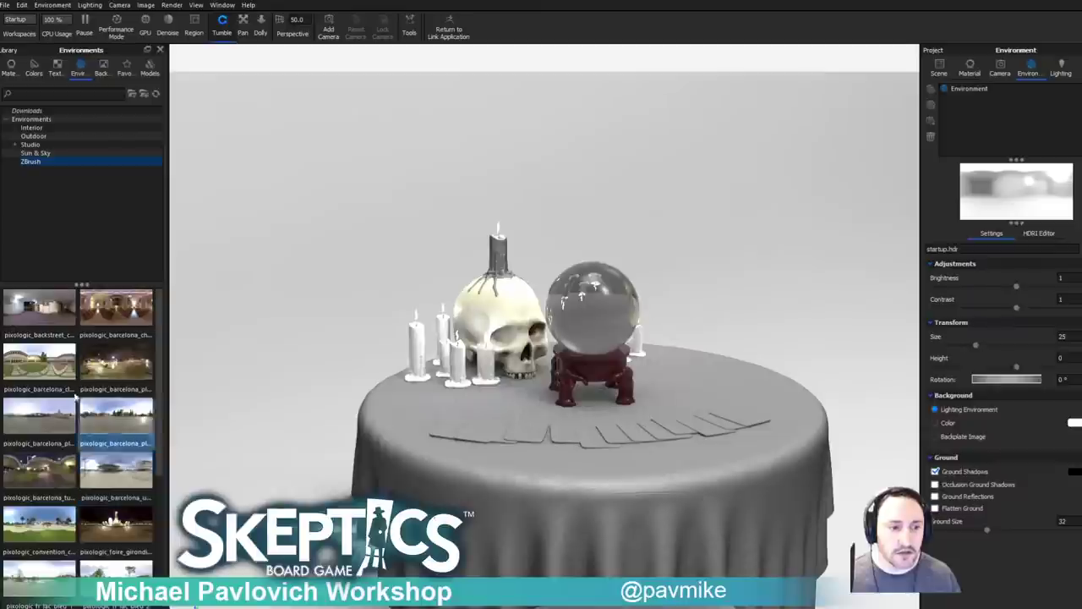
{"action": "left_click", "coordinate": [31, 119]}
{"action": "scroll", "coordinate": [72, 383], "scroll_direction": "down", "scroll_amount": 4}
{"action": "scroll", "coordinate": [72, 382], "scroll_direction": "down", "scroll_amount": 5}
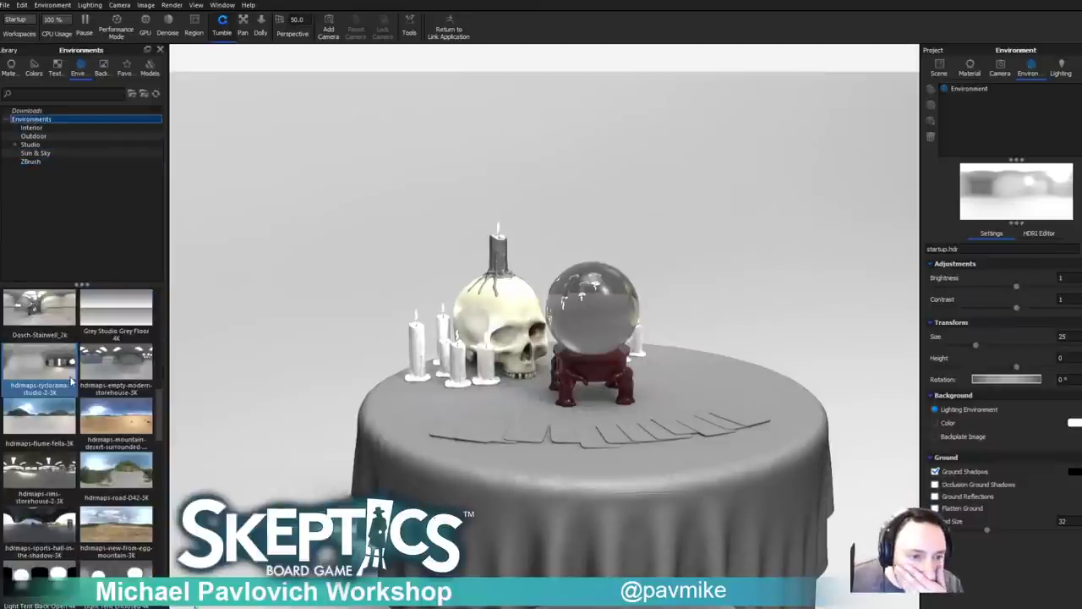
{"action": "scroll", "coordinate": [71, 382], "scroll_direction": "down", "scroll_amount": 5}
{"action": "scroll", "coordinate": [93, 456], "scroll_direction": "up", "scroll_amount": 2}
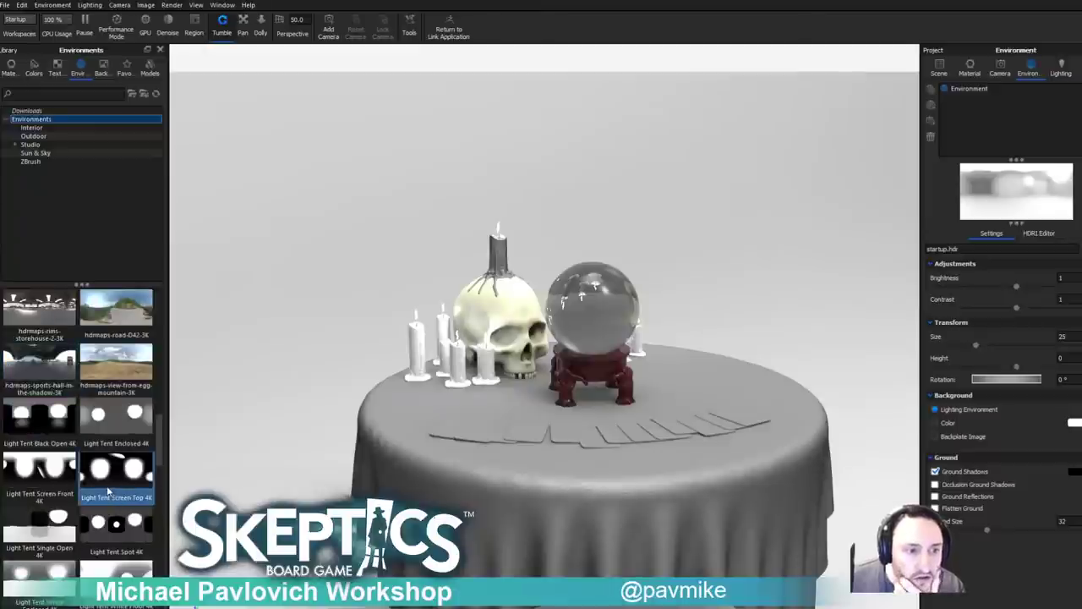
{"action": "scroll", "coordinate": [101, 473], "scroll_direction": "down", "scroll_amount": 2}
{"action": "scroll", "coordinate": [93, 436], "scroll_direction": "up", "scroll_amount": 6}
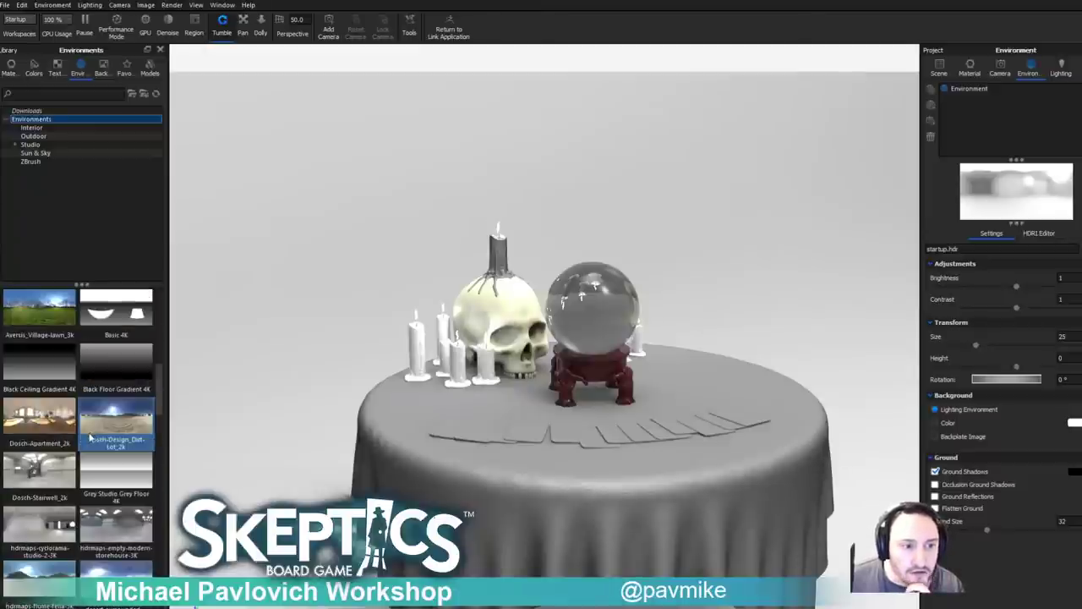
{"action": "double_click", "coordinate": [40, 419]}
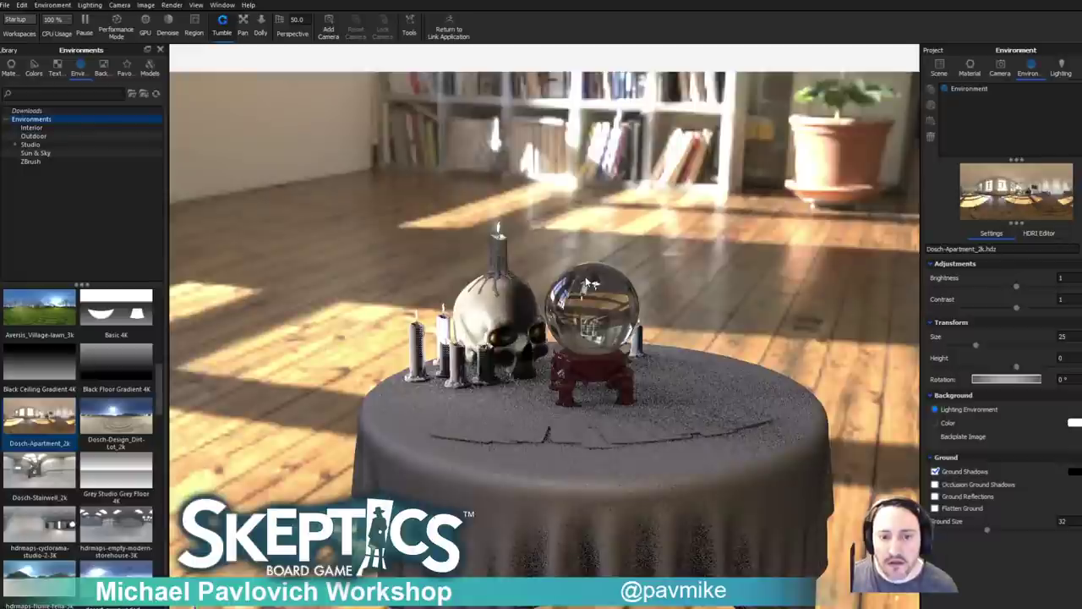
Lower the brightness of the apartment environment to 0.206 and check the skull, candles and crystal ball.
{"action": "left_click_drag", "start_coordinate": [724, 278], "coordinate": [708, 193]}
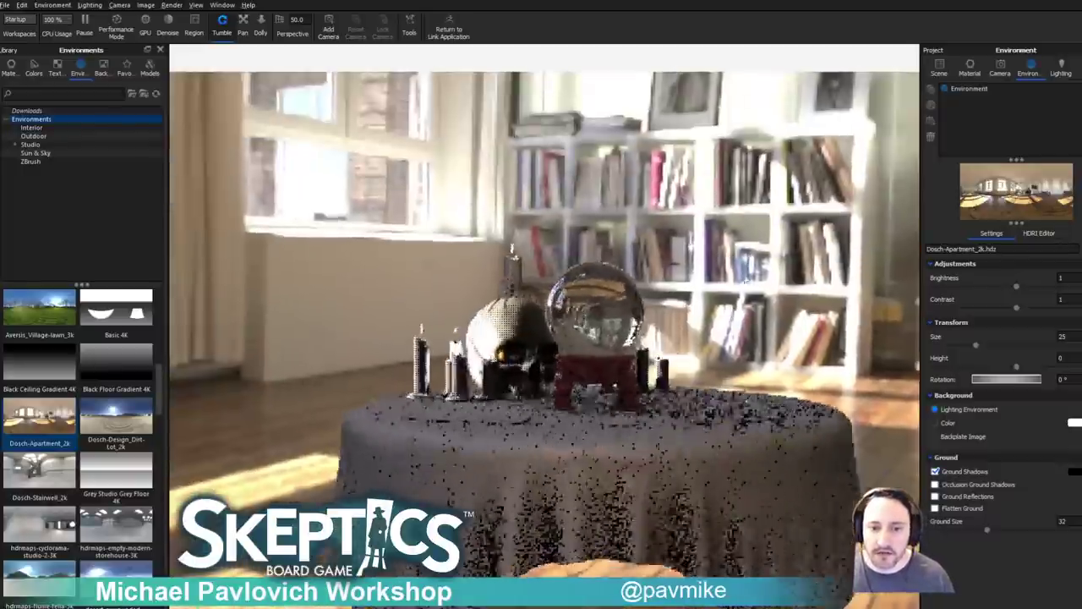
{"action": "scroll", "coordinate": [761, 245], "scroll_direction": "up", "scroll_amount": 4}
{"action": "left_click_drag", "start_coordinate": [818, 303], "coordinate": [918, 257]}
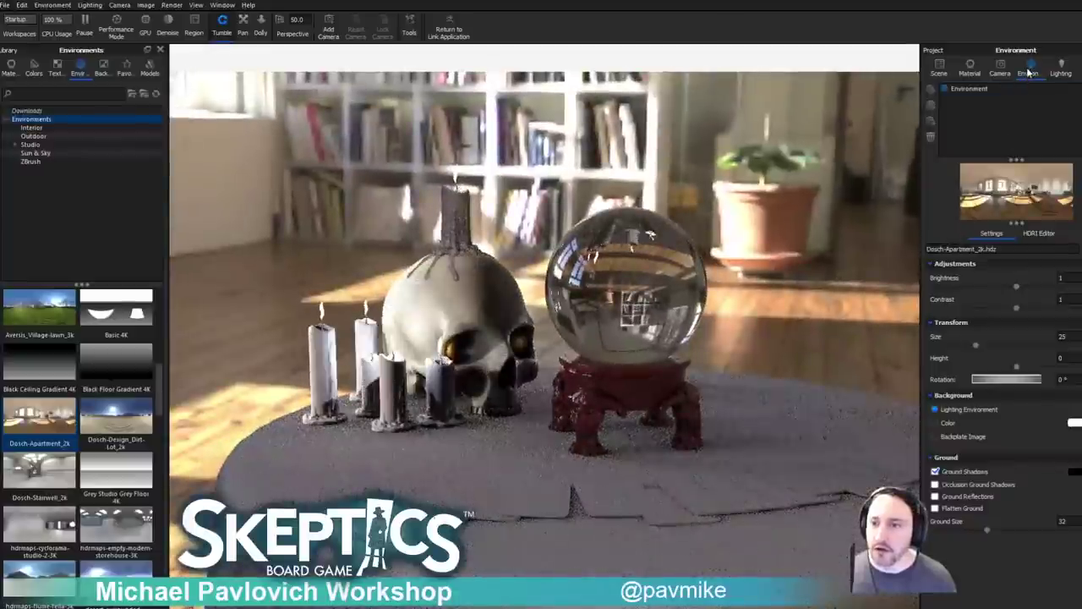
{"action": "left_click_drag", "start_coordinate": [1016, 286], "coordinate": [951, 287]}
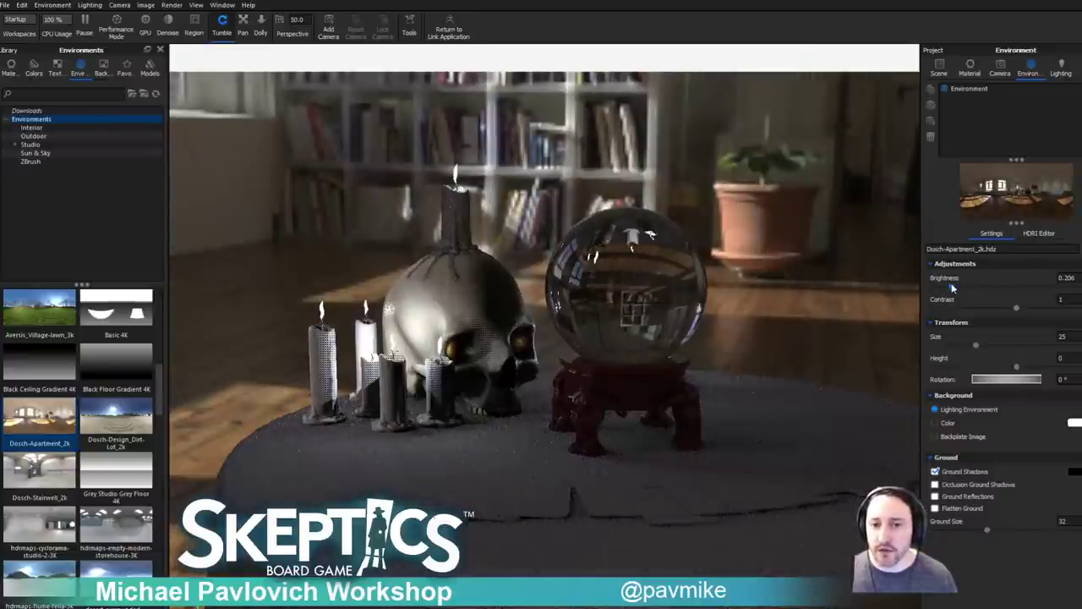
{"action": "left_click_drag", "start_coordinate": [698, 330], "coordinate": [736, 300]}
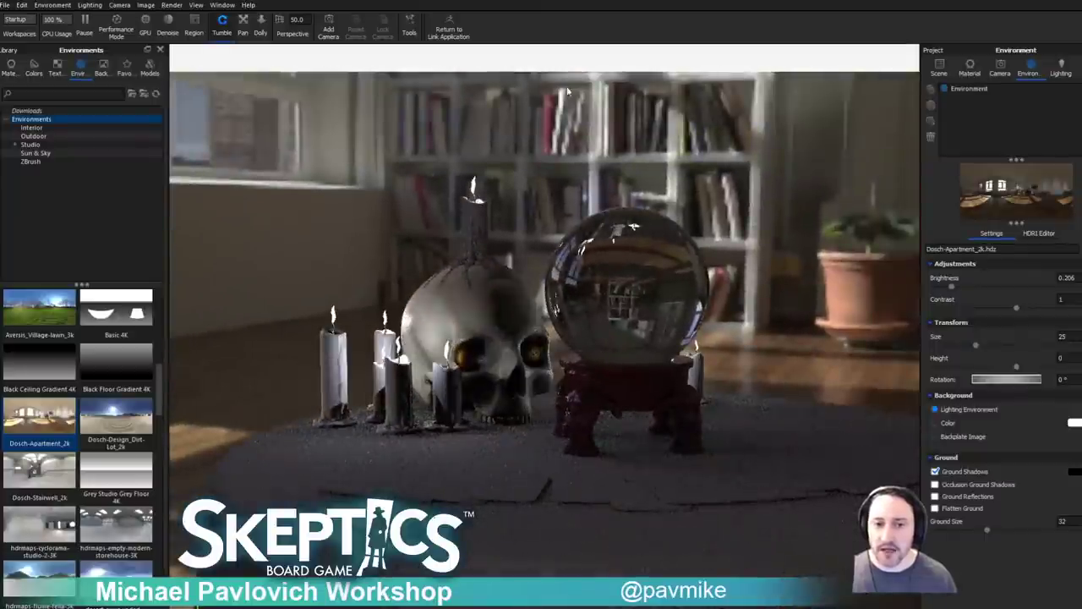
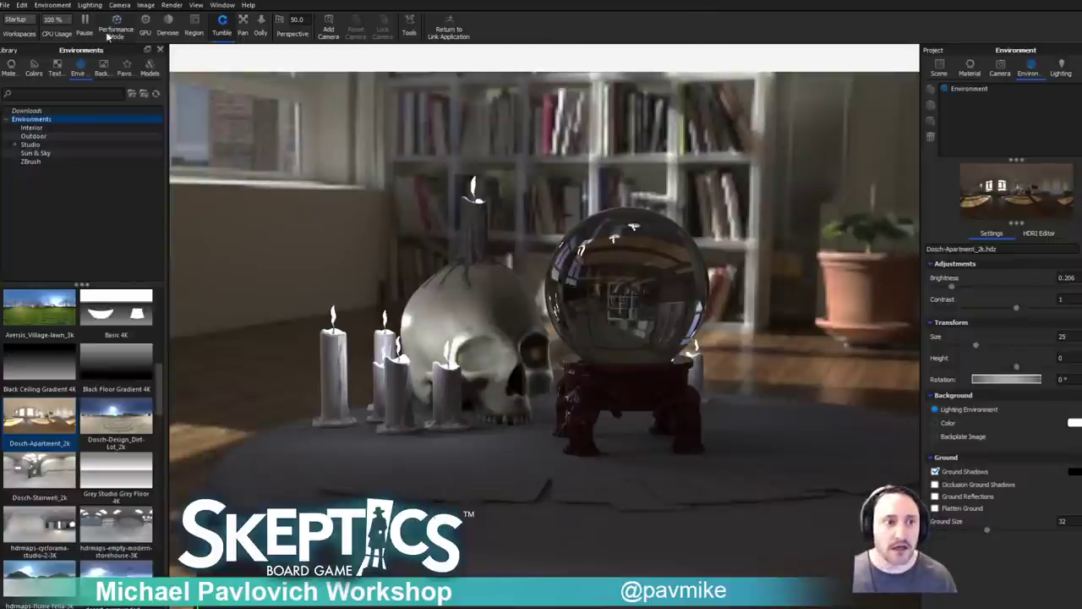
{"action": "left_click", "coordinate": [154, 32]}
{"action": "left_click", "coordinate": [148, 6]}
{"action": "left_click", "coordinate": [151, 42]}
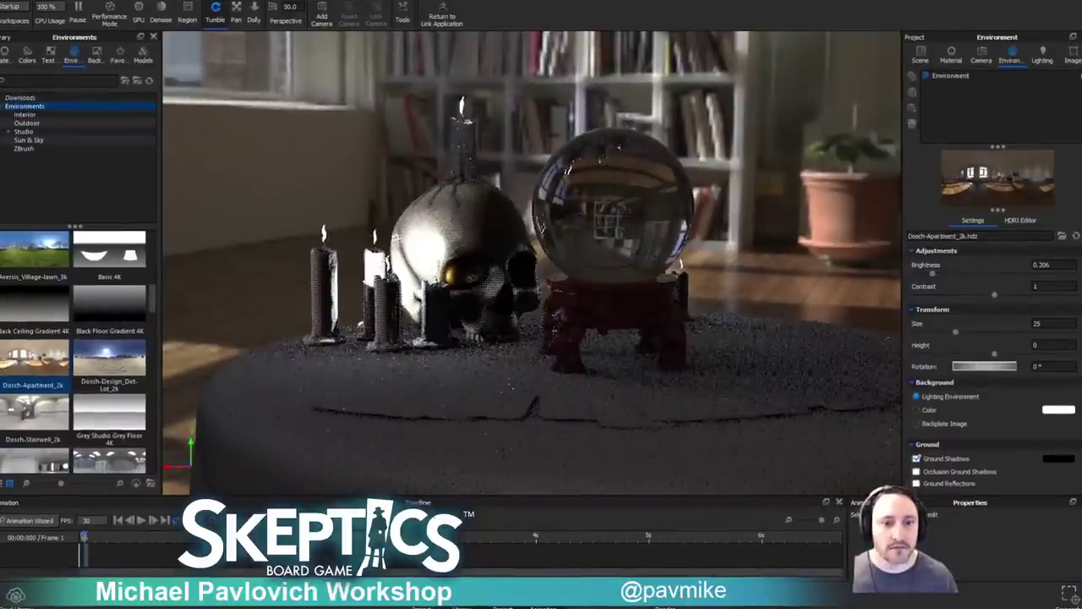
{"action": "left_click", "coordinate": [544, 598]}
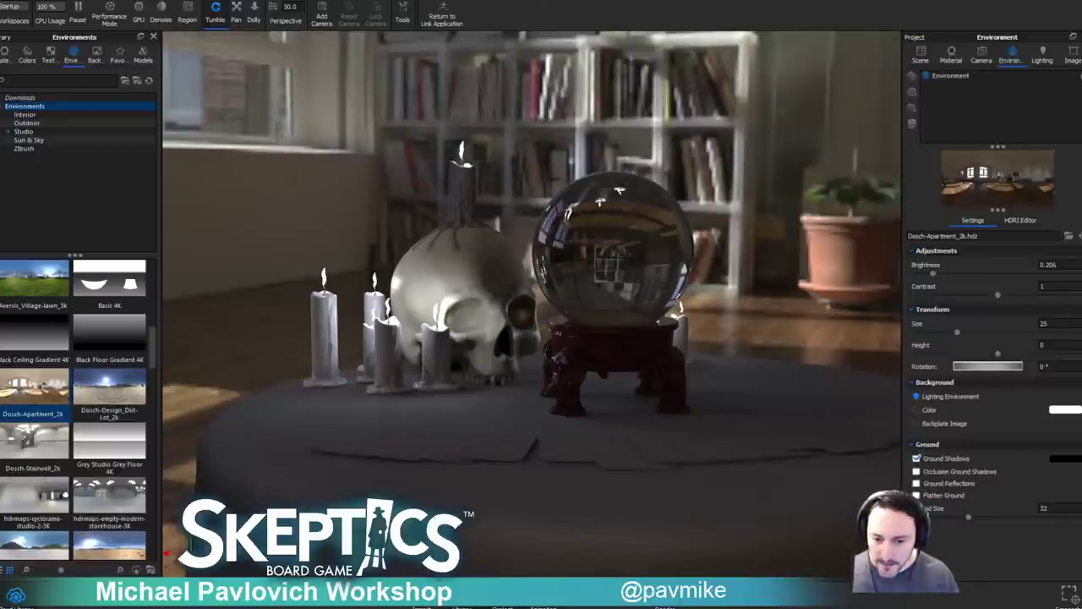
Search the Cloud Library for "card" and look through the matching materials.
{"action": "mouse_move", "coordinate": [568, 80]}
{"action": "left_mouse_down"}
{"action": "mouse_move", "coordinate": [580, 60]}
{"action": "mouse_move", "coordinate": [581, 80]}
{"action": "left_mouse_up"}
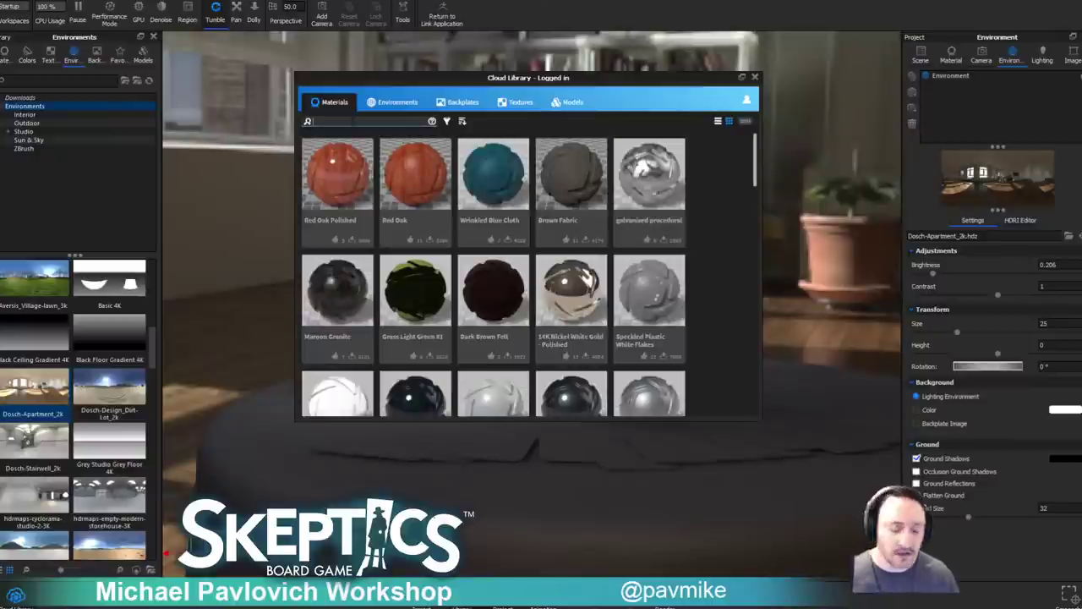
{"action": "type", "text": "carb"}
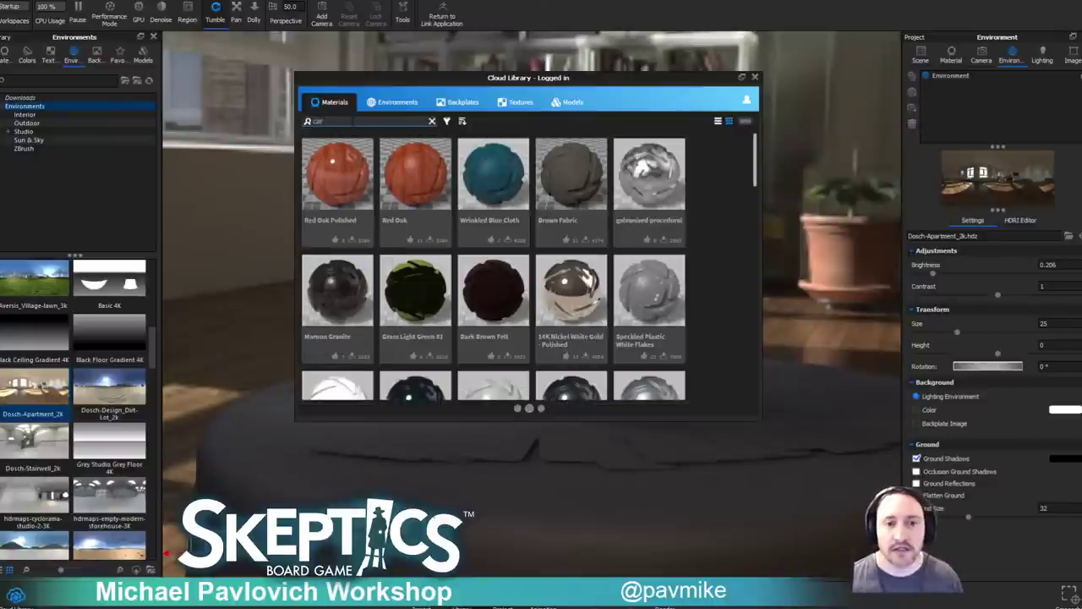
{"action": "key", "text": "BackSpace"}
{"action": "type", "text": "d"}
{"action": "key", "text": "Return"}
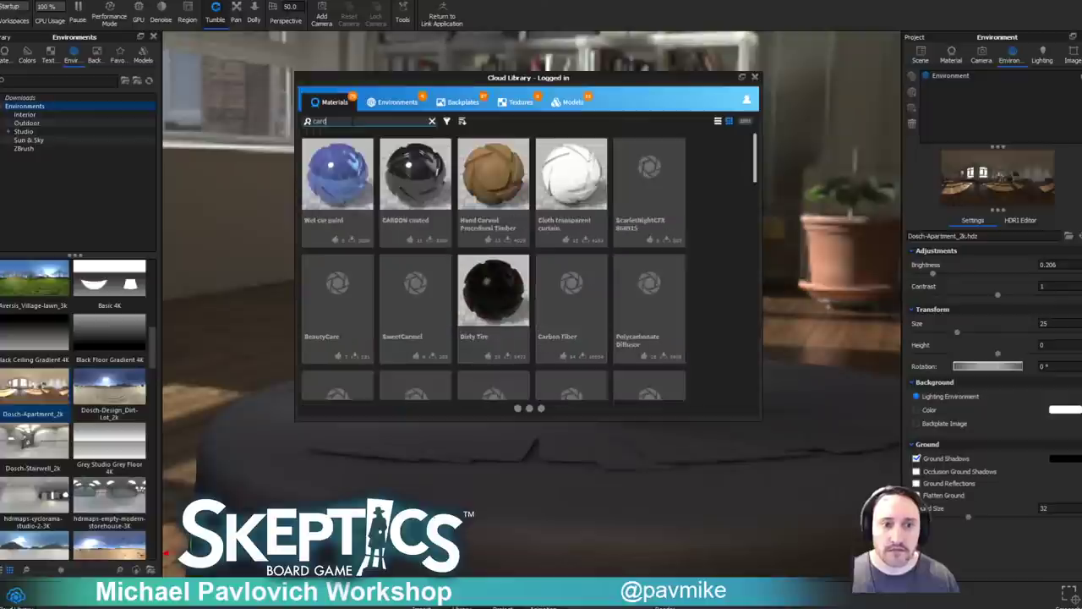
{"action": "scroll", "coordinate": [363, 187], "scroll_direction": "down", "scroll_amount": 2}
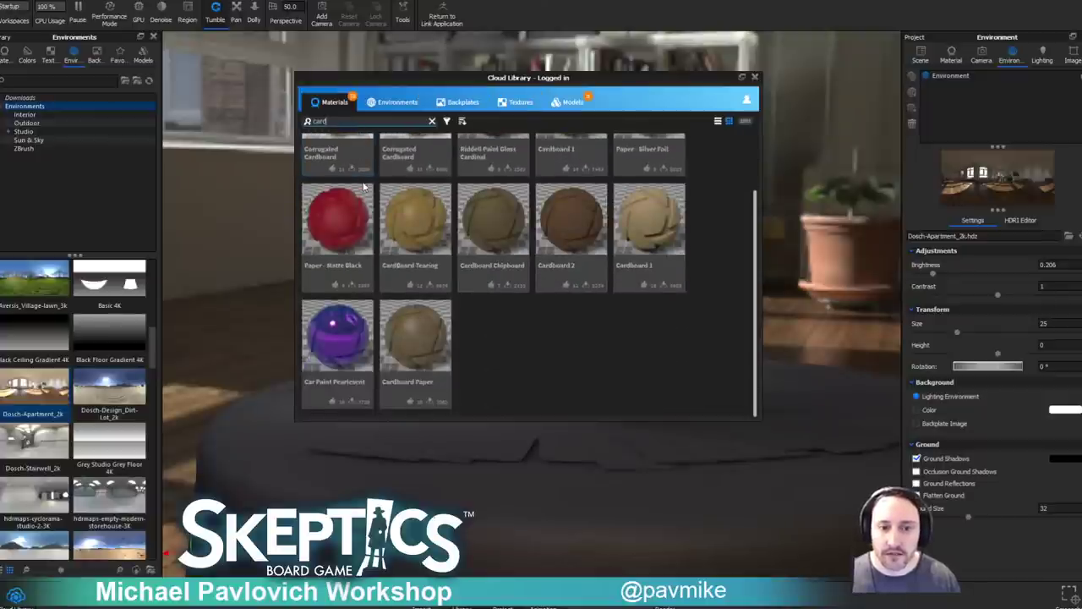
{"action": "scroll", "coordinate": [364, 188], "scroll_direction": "up", "scroll_amount": 2}
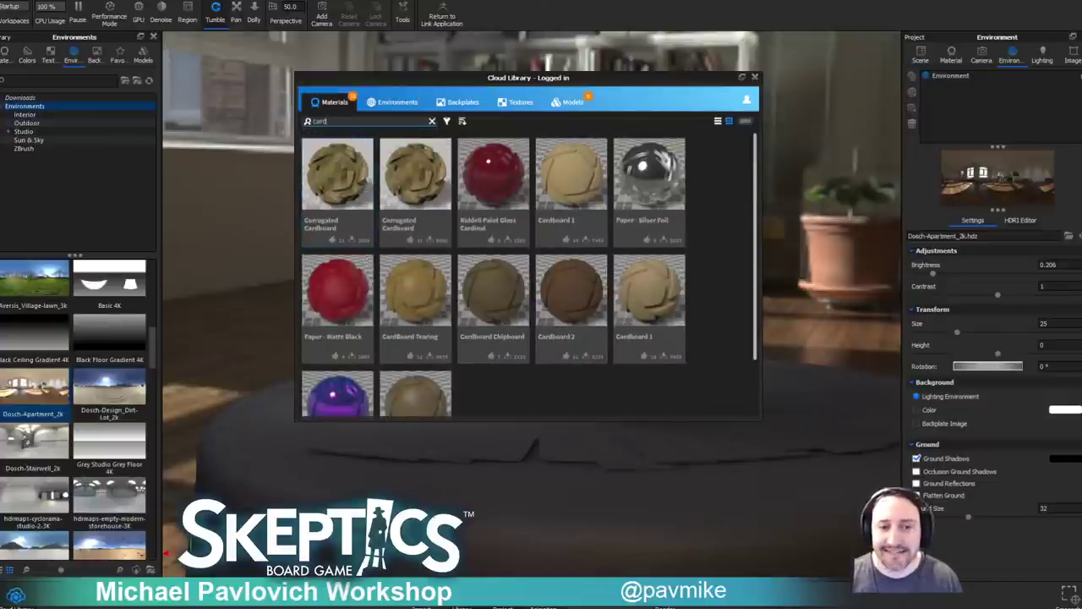
Search the Cloud Library for "pattern", download the Swirl bump 3 texture and close the library.
{"action": "type", "text": "paff"}
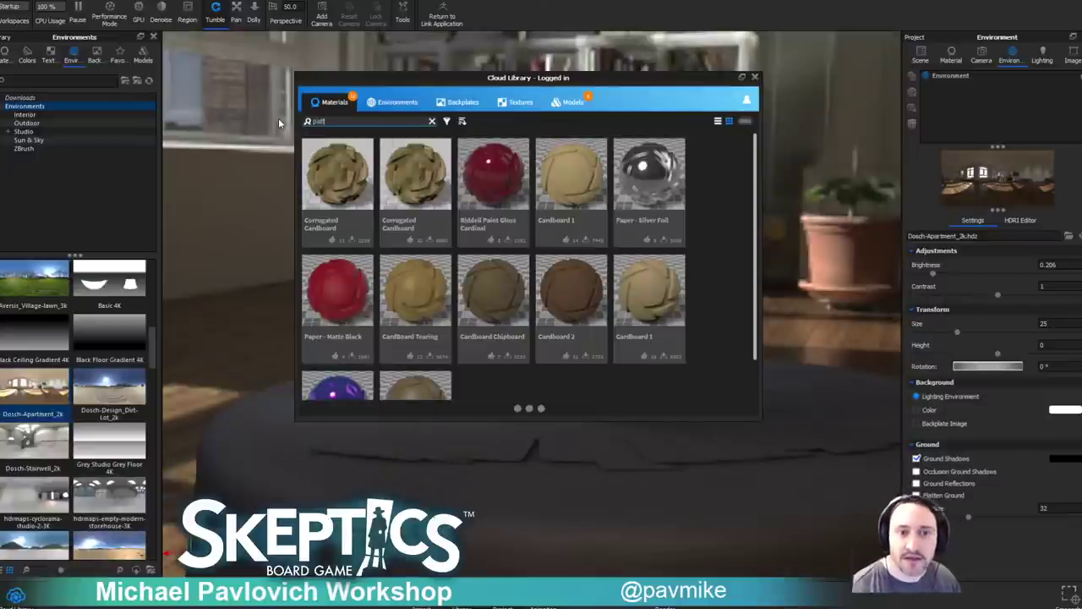
{"action": "type", "text": "ern"}
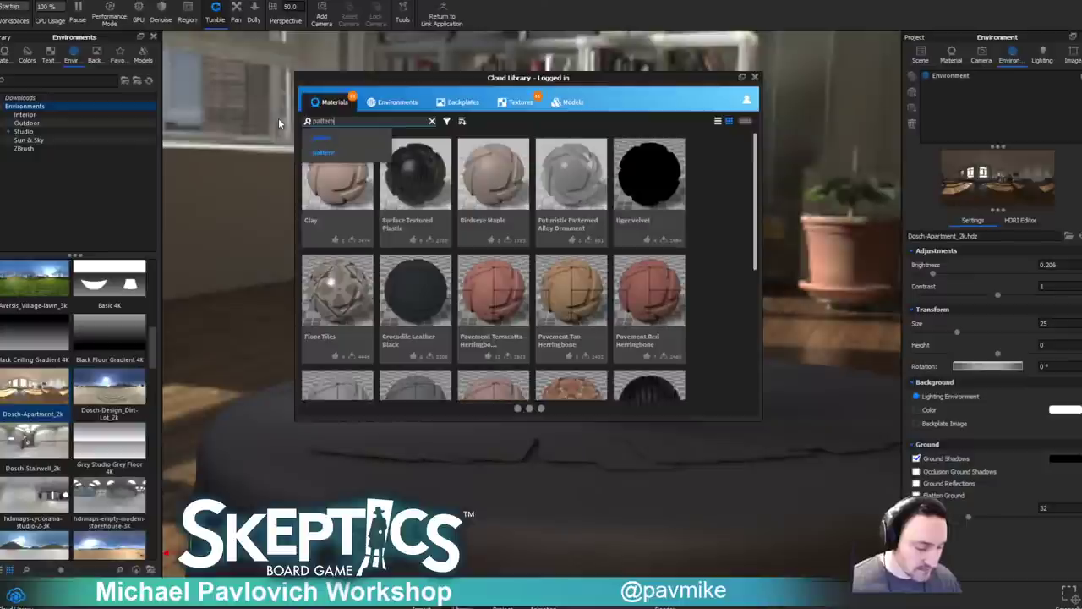
{"action": "left_click", "coordinate": [526, 105]}
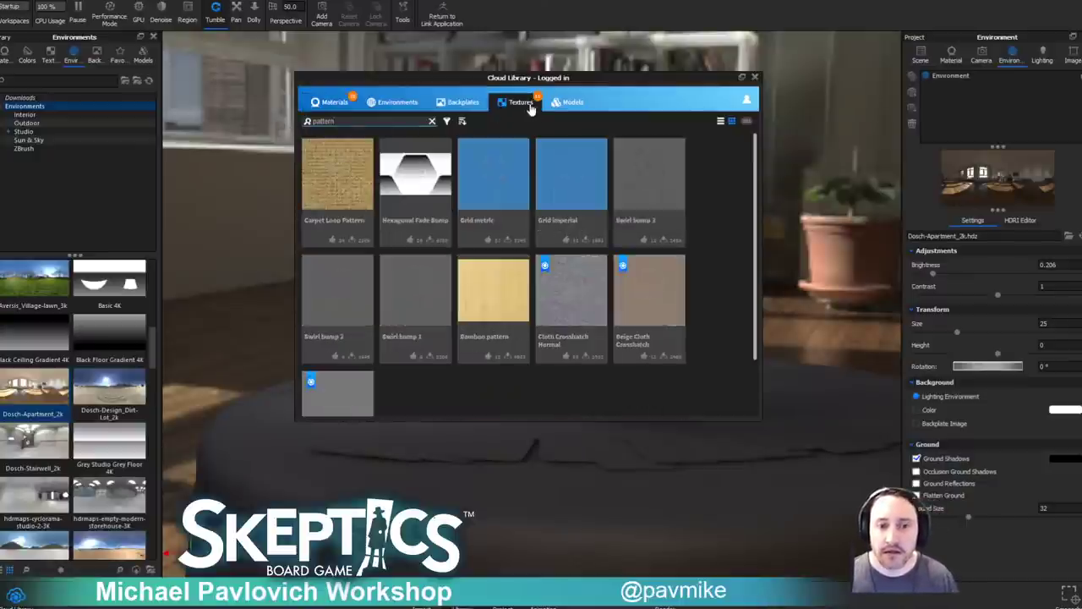
{"action": "left_click", "coordinate": [652, 183]}
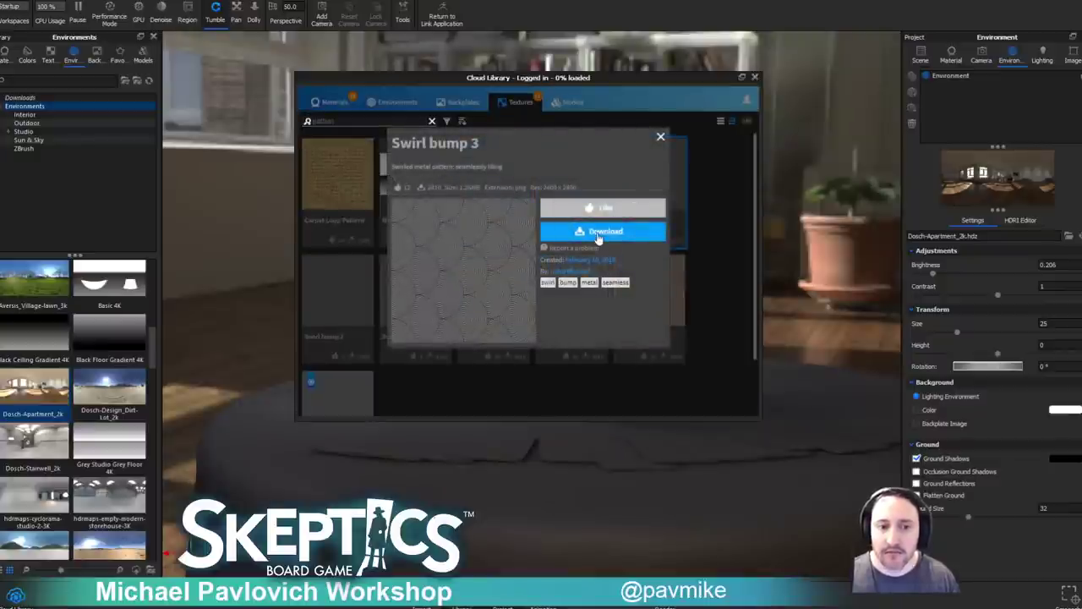
{"action": "left_click", "coordinate": [660, 136]}
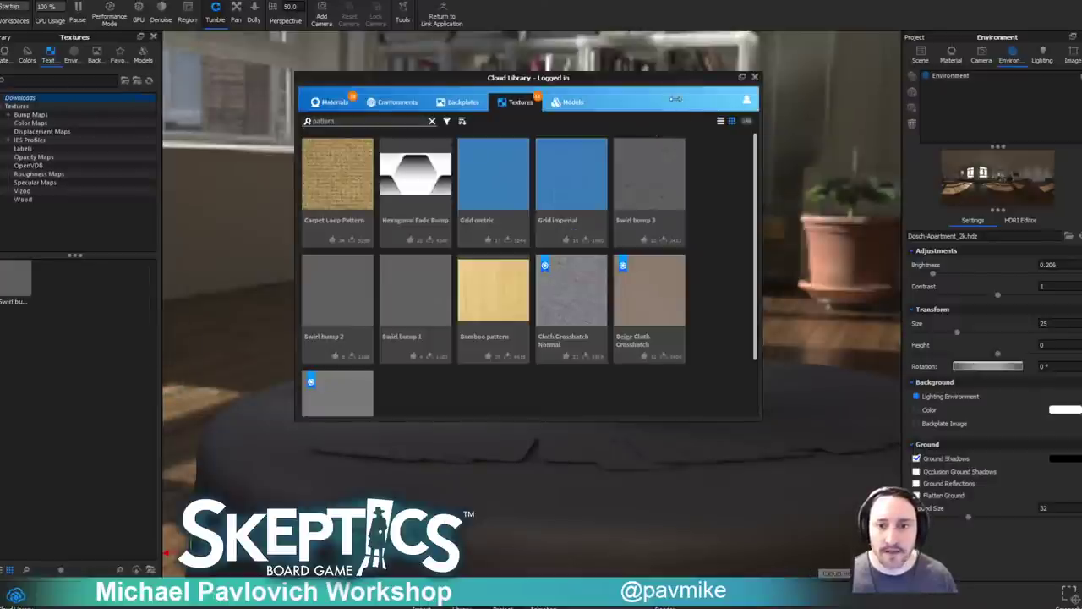
{"action": "left_click", "coordinate": [755, 76]}
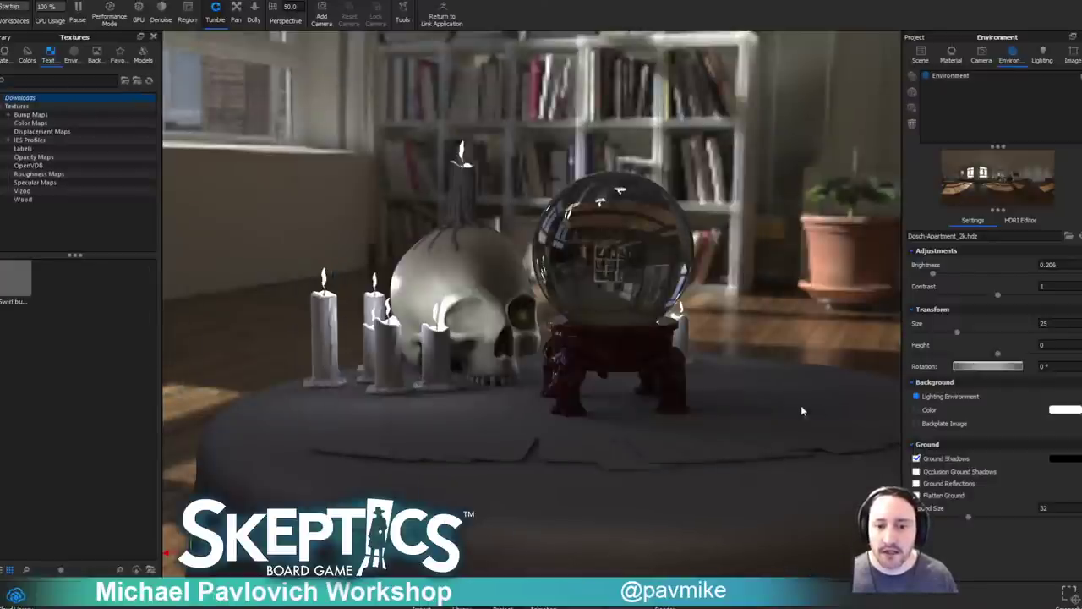
Apply the Hard Shiny Plastic Grey material to the cards spread out on the table.
{"action": "left_click_drag", "start_coordinate": [770, 222], "coordinate": [722, 176]}
{"action": "left_click", "coordinate": [4, 54]}
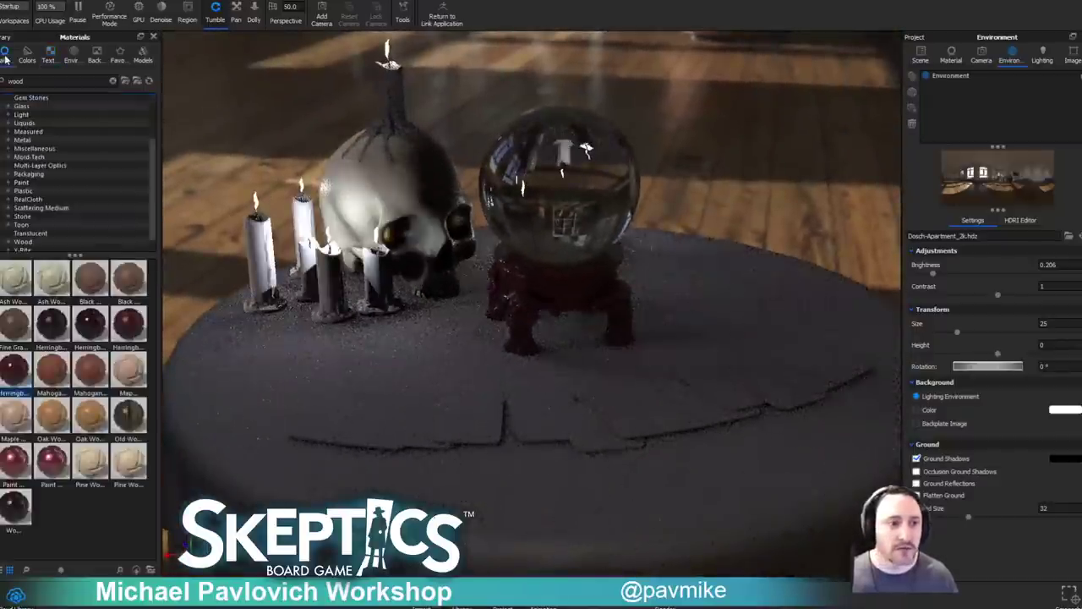
{"action": "scroll", "coordinate": [53, 141], "scroll_direction": "up", "scroll_amount": 2}
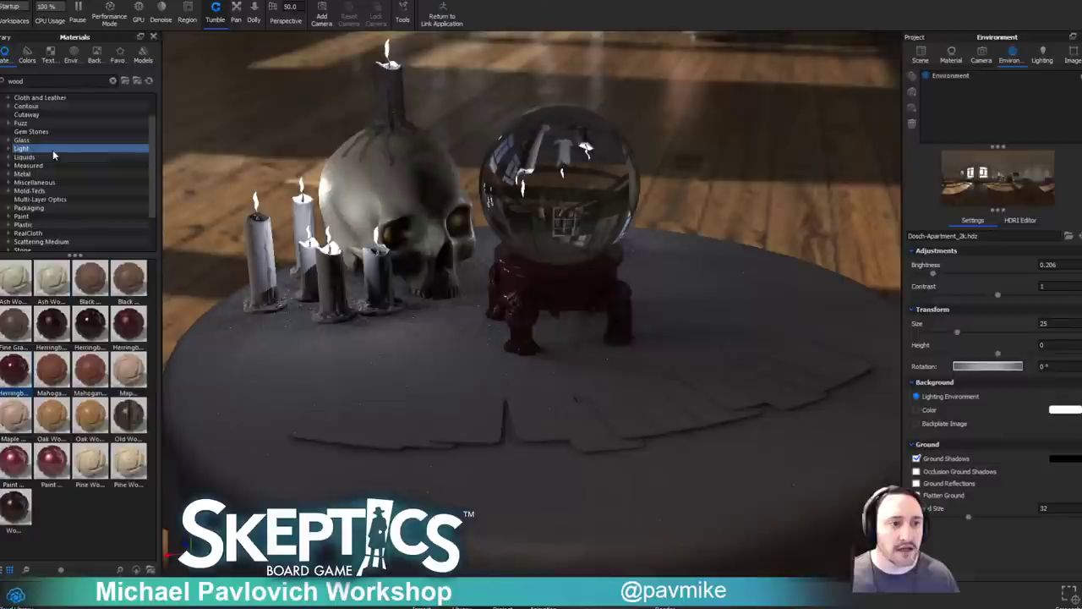
{"action": "left_click", "coordinate": [38, 183]}
{"action": "scroll", "coordinate": [37, 184], "scroll_direction": "down", "scroll_amount": 1}
{"action": "left_click", "coordinate": [9, 199]}
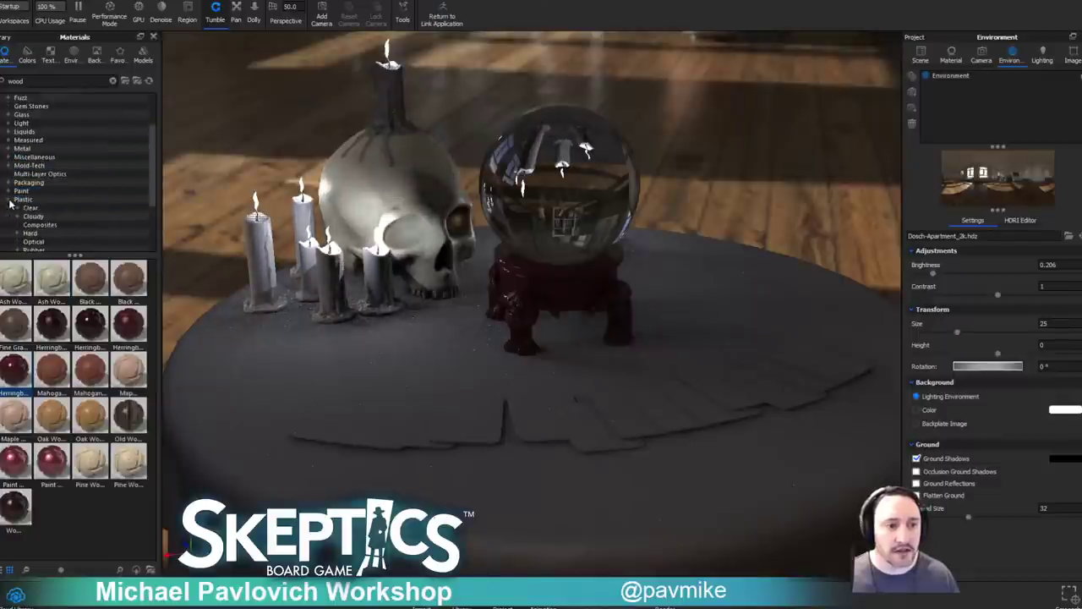
{"action": "scroll", "coordinate": [68, 202], "scroll_direction": "down", "scroll_amount": 2}
{"action": "left_click", "coordinate": [18, 183]}
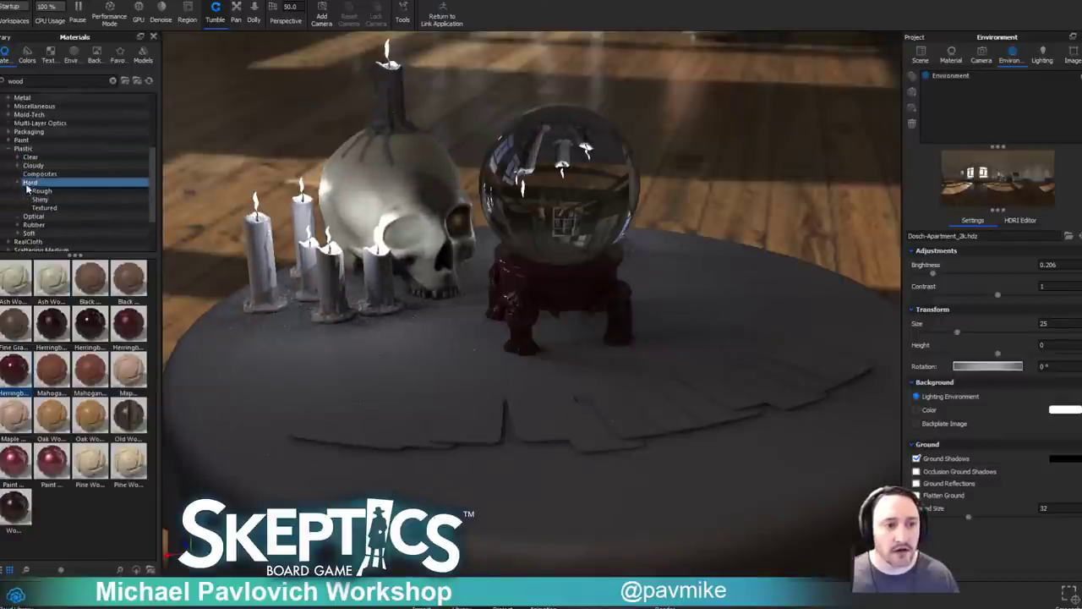
{"action": "left_click", "coordinate": [39, 199]}
{"action": "left_click_drag", "start_coordinate": [129, 279], "coordinate": [468, 425]}
Assign the downloaded Swirl bump 3 texture to the diffuse channel of the cards' grey plastic material.
{"action": "double_click", "coordinate": [468, 425]}
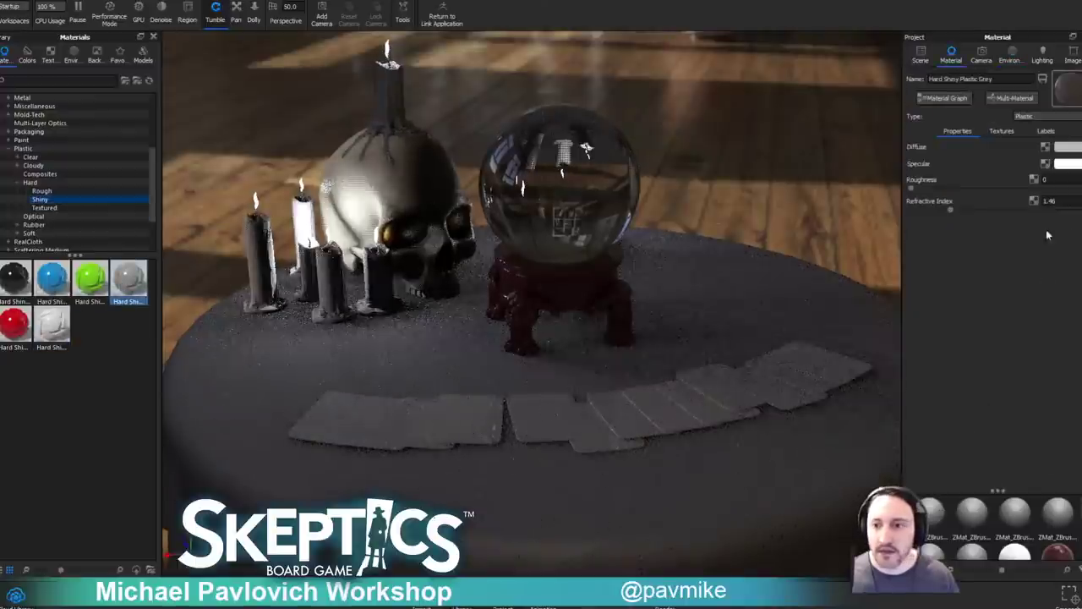
{"action": "left_click", "coordinate": [1004, 133]}
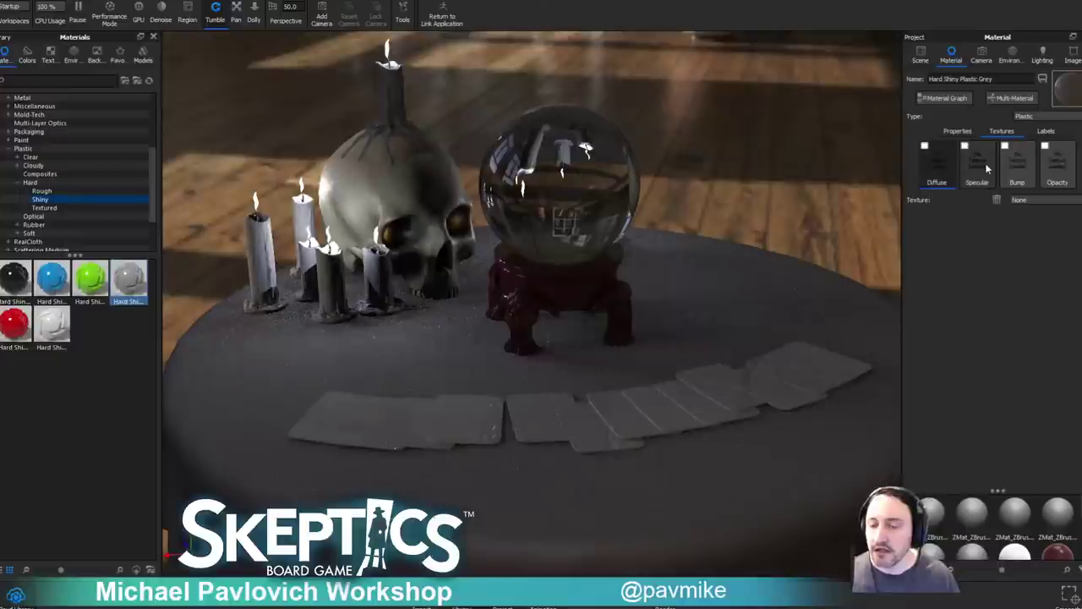
{"action": "double_click", "coordinate": [944, 173]}
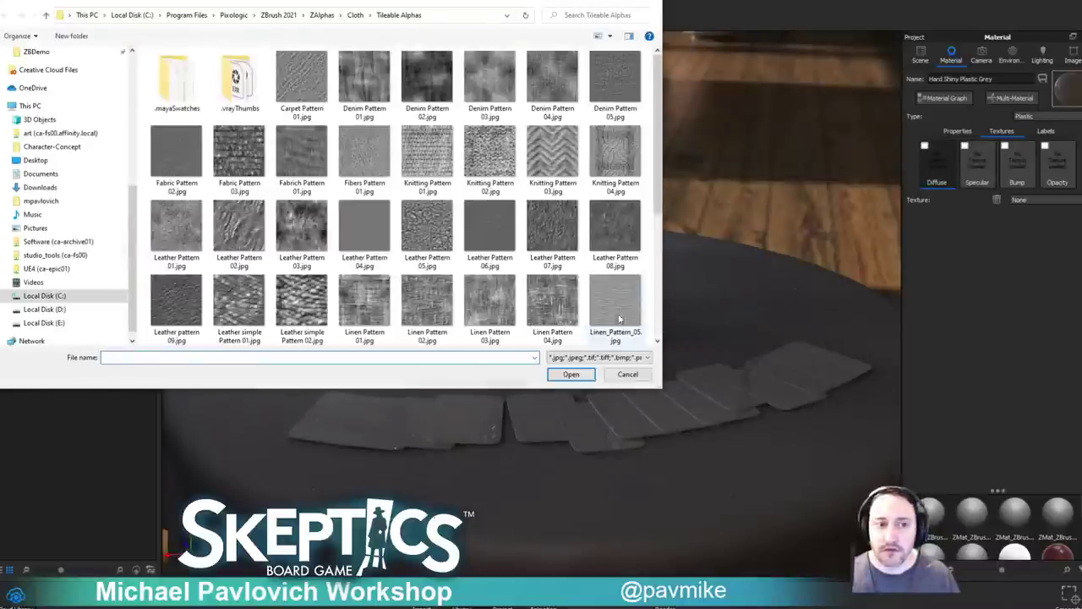
{"action": "left_click", "coordinate": [616, 372]}
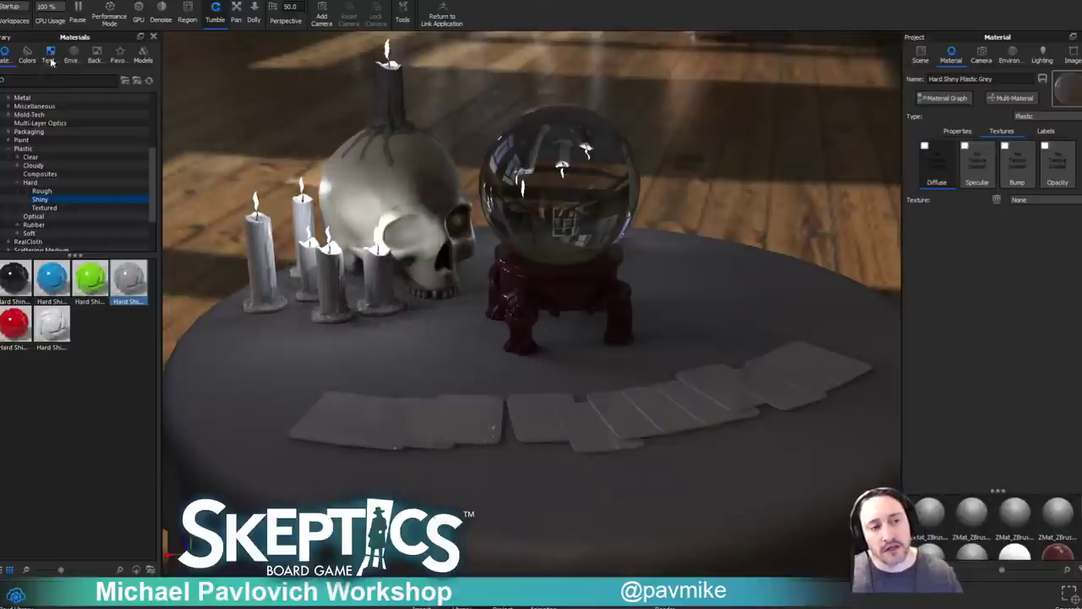
{"action": "left_click", "coordinate": [50, 59]}
{"action": "left_click_drag", "start_coordinate": [13, 281], "coordinate": [930, 169]}
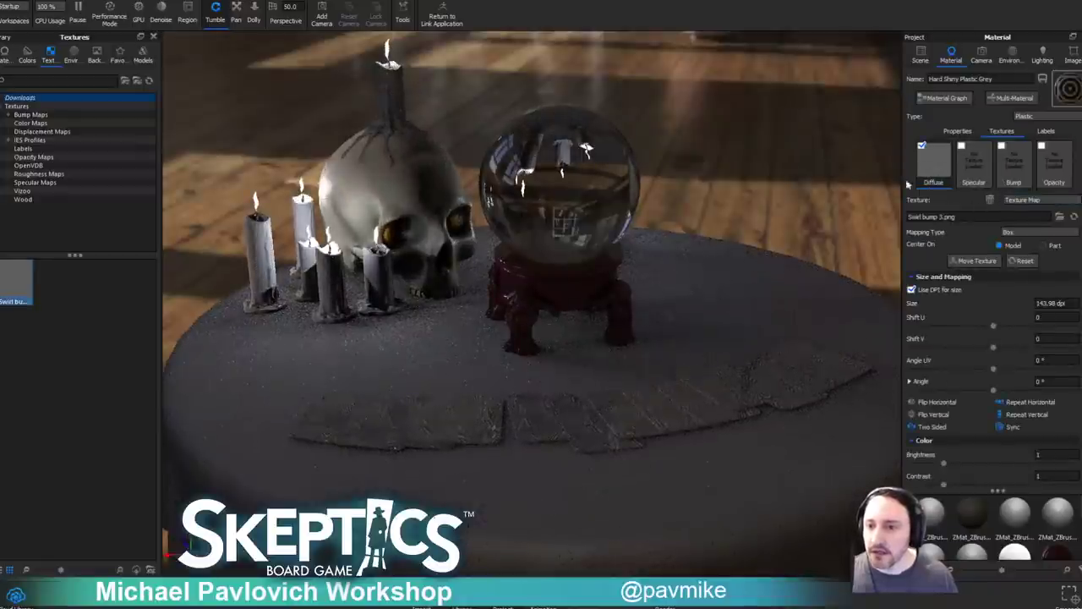
Switch the cards' Swirl bump 3 texture to planar mapping and reposition its projection onto the middle of the card spread.
{"action": "left_click", "coordinate": [1038, 232]}
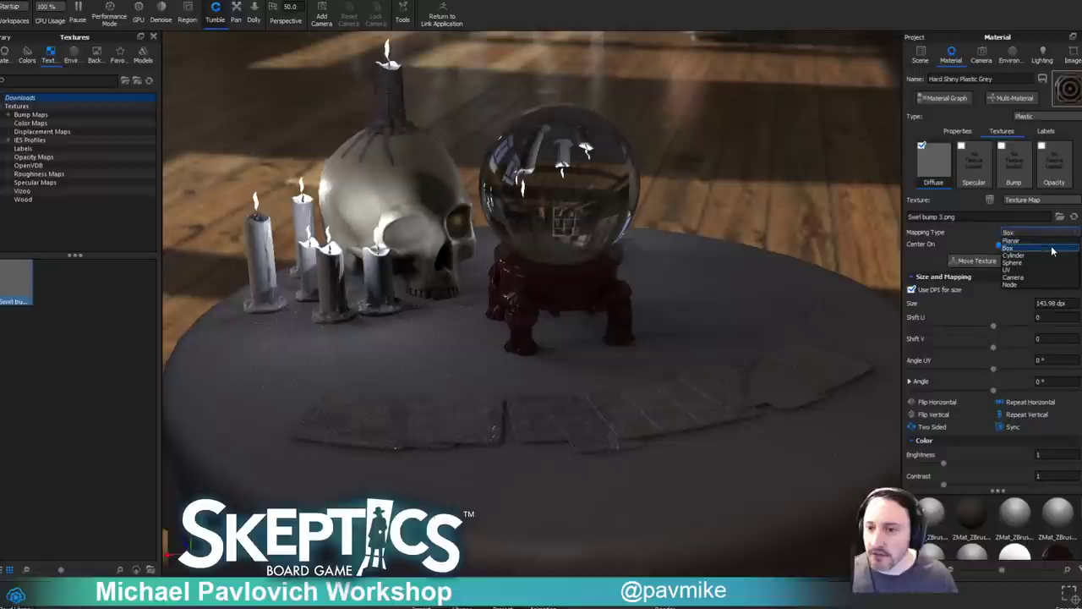
{"action": "left_click", "coordinate": [1040, 240]}
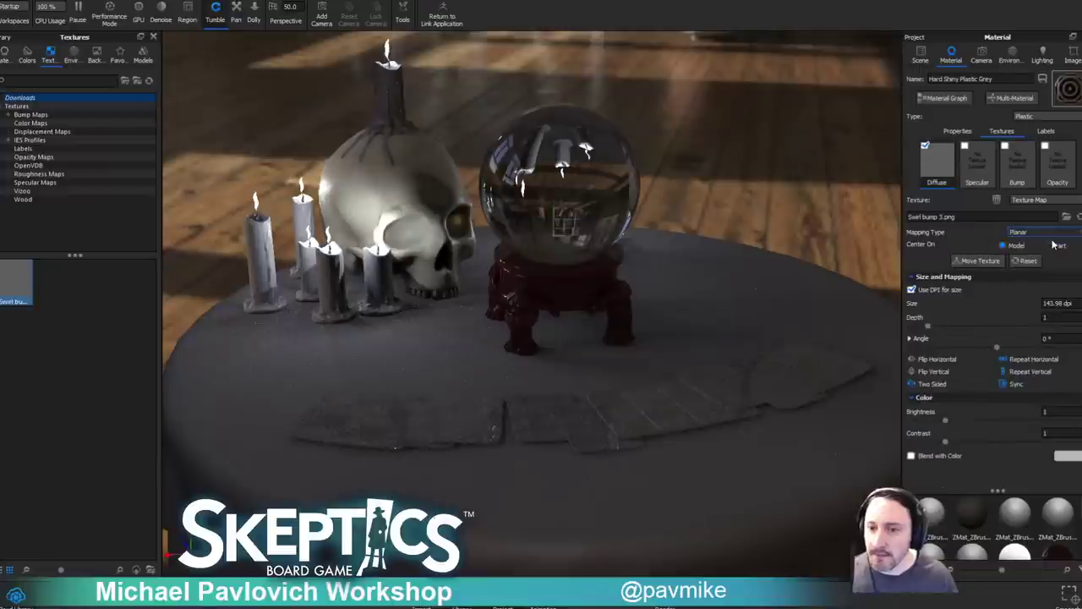
{"action": "left_click", "coordinate": [973, 262]}
{"action": "left_click_drag", "start_coordinate": [809, 206], "coordinate": [825, 293]}
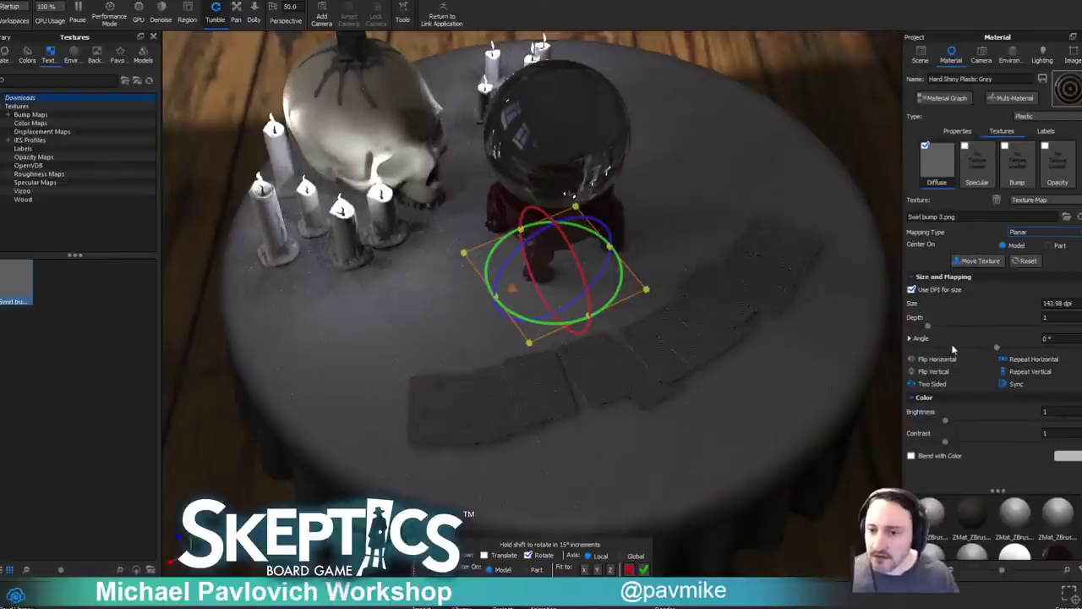
{"action": "scroll", "coordinate": [528, 340], "scroll_direction": "up", "scroll_amount": 4}
{"action": "left_click", "coordinate": [712, 415]}
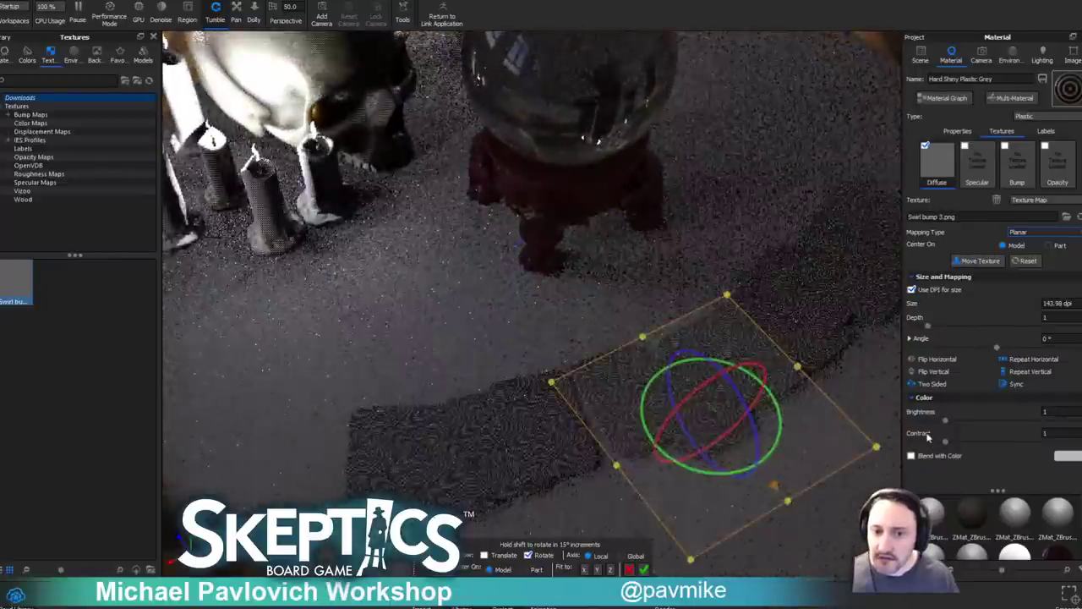
{"action": "left_click", "coordinate": [812, 235]}
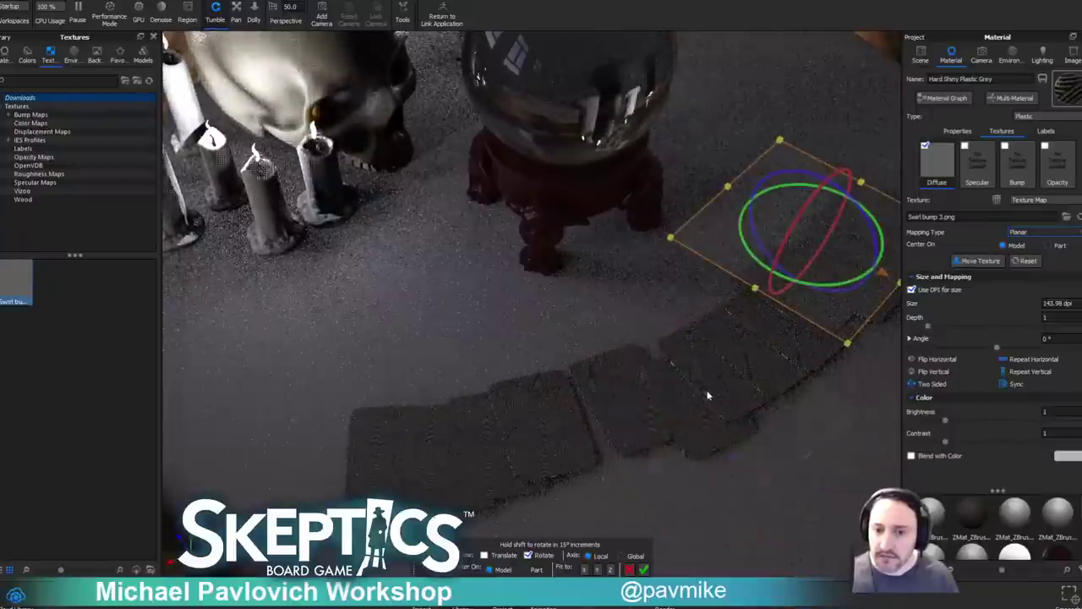
{"action": "left_click", "coordinate": [752, 406]}
{"action": "left_click", "coordinate": [703, 374]}
{"action": "left_click", "coordinate": [702, 374]}
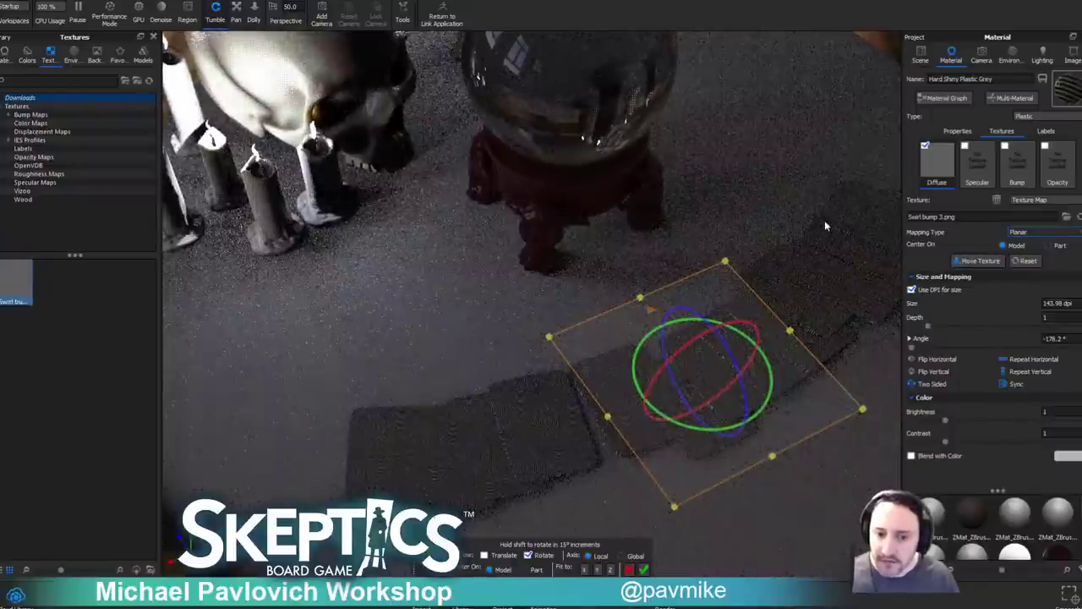
{"action": "scroll", "coordinate": [812, 137], "scroll_direction": "up", "scroll_amount": 1}
{"action": "left_click_drag", "start_coordinate": [778, 100], "coordinate": [704, 231]}
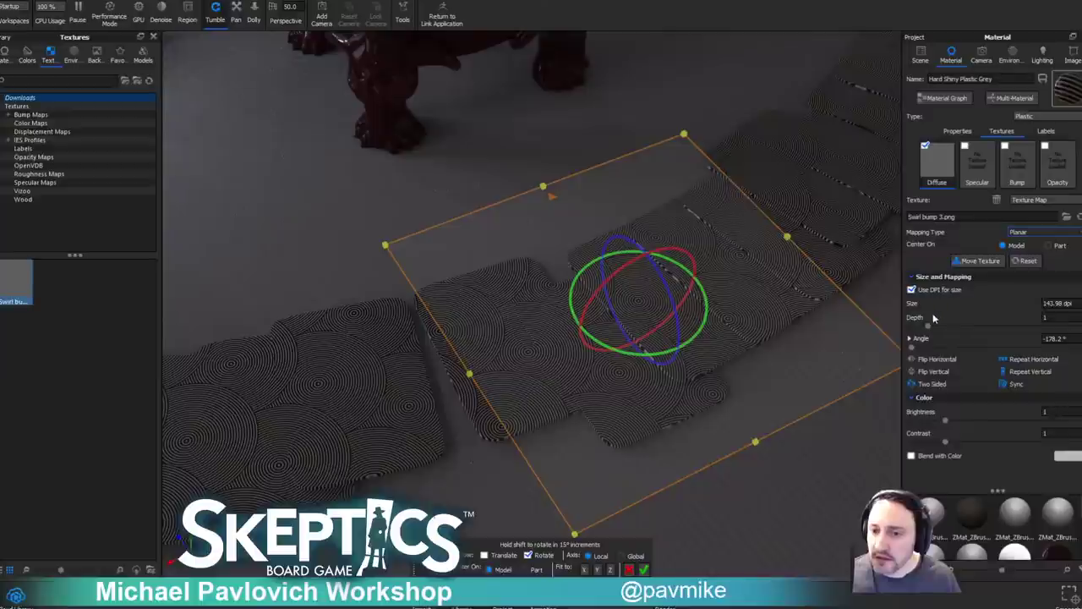
Turn off DPI-based sizing for the cards' texture, scale it to 0.283 in width and height, and accept the placement.
{"action": "left_click", "coordinate": [936, 290]}
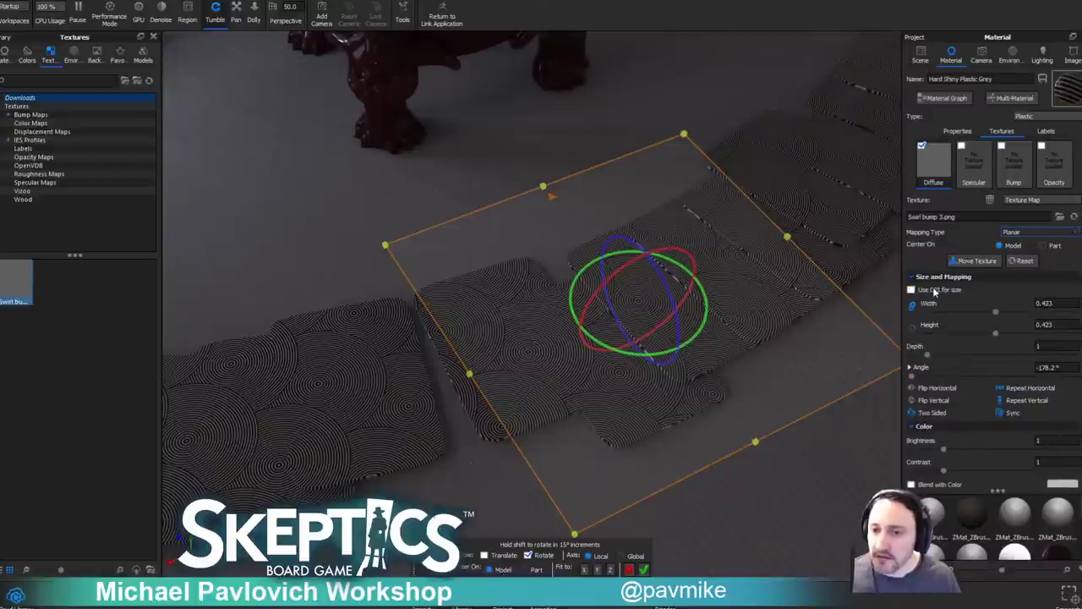
{"action": "left_click_drag", "start_coordinate": [993, 315], "coordinate": [952, 317]}
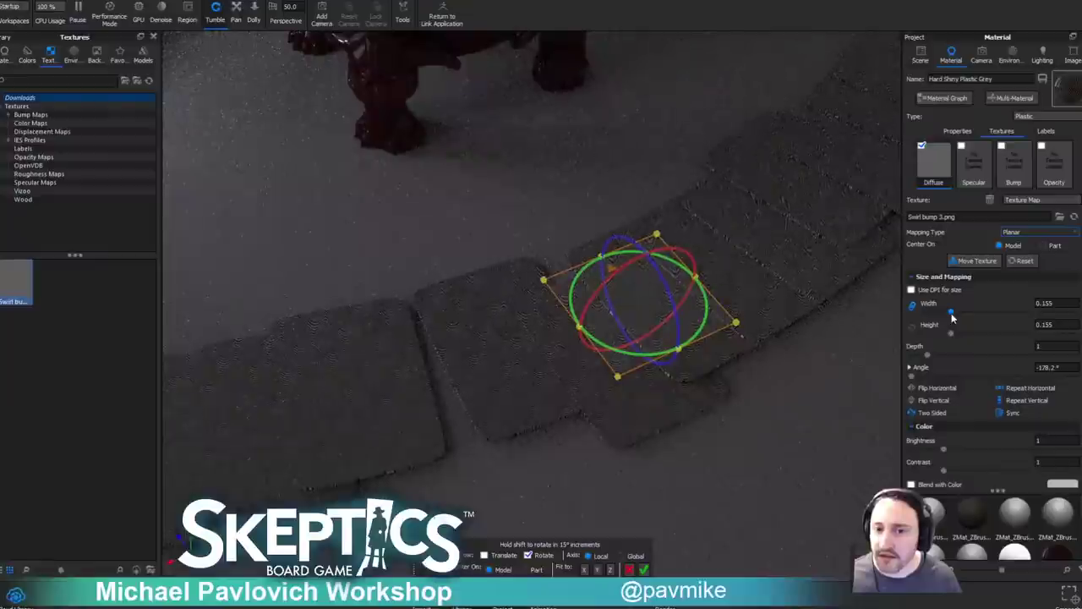
{"action": "left_click_drag", "start_coordinate": [954, 314], "coordinate": [976, 313]}
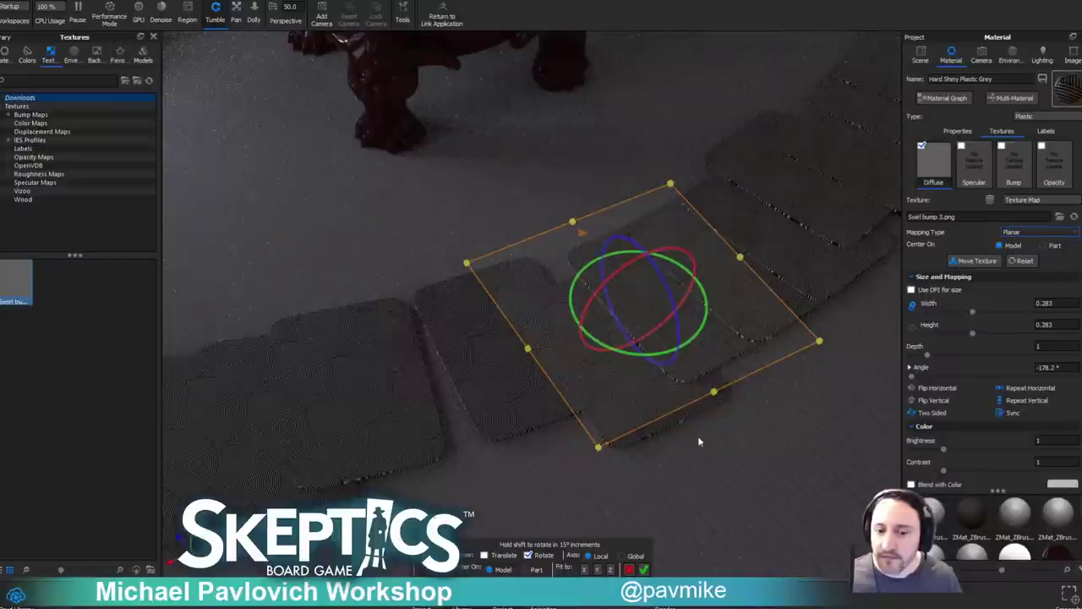
{"action": "left_click", "coordinate": [645, 569]}
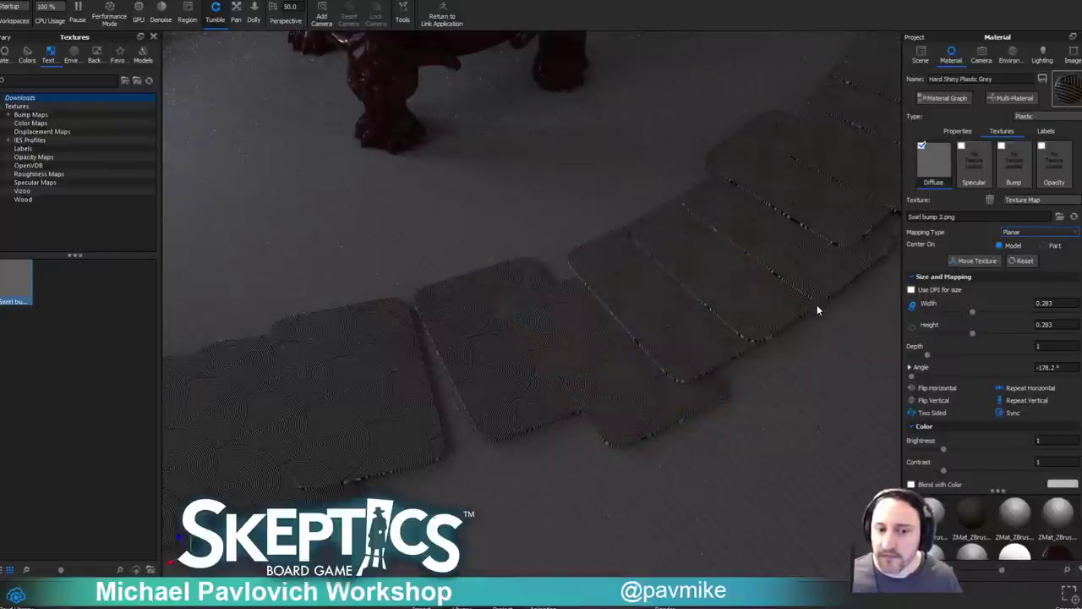
Raise the roughness of the cards' plastic material to 0.0948 and check their reflections from a low and a high angle.
{"action": "right_click_drag", "start_coordinate": [807, 310], "coordinate": [425, 212], "text": "alt"}
{"action": "left_click_drag", "start_coordinate": [425, 213], "coordinate": [498, 333]}
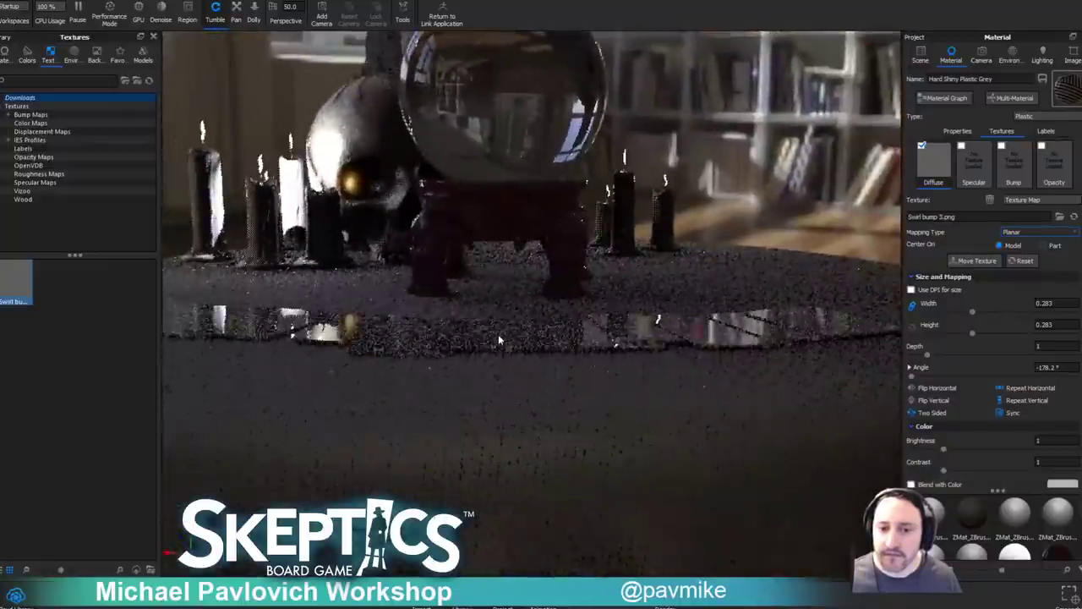
{"action": "left_click", "coordinate": [961, 132]}
{"action": "left_click_drag", "start_coordinate": [912, 188], "coordinate": [965, 192]}
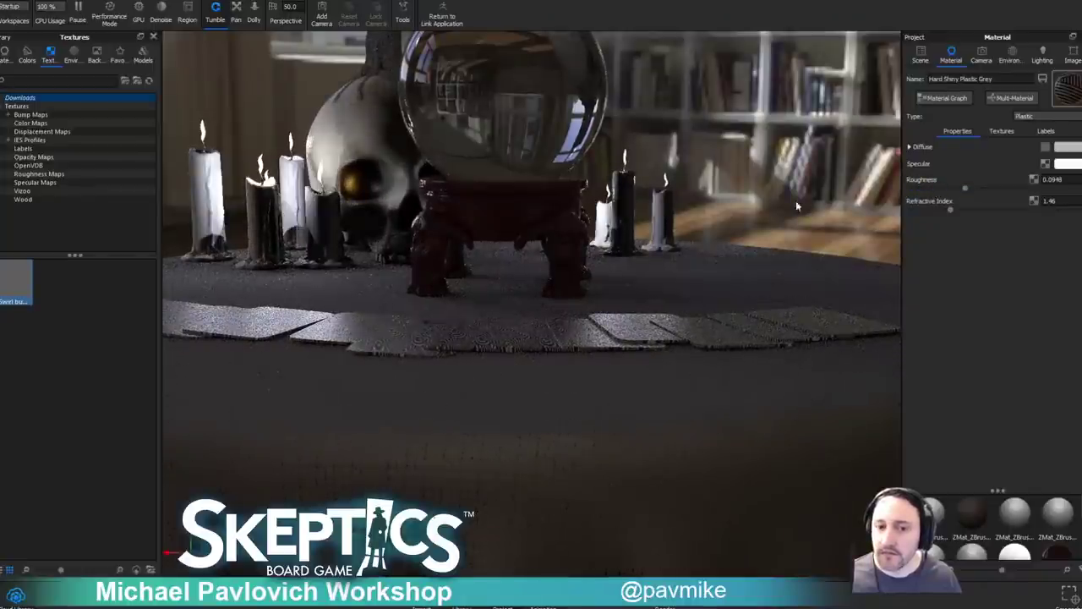
{"action": "left_click_drag", "start_coordinate": [666, 183], "coordinate": [778, 278]}
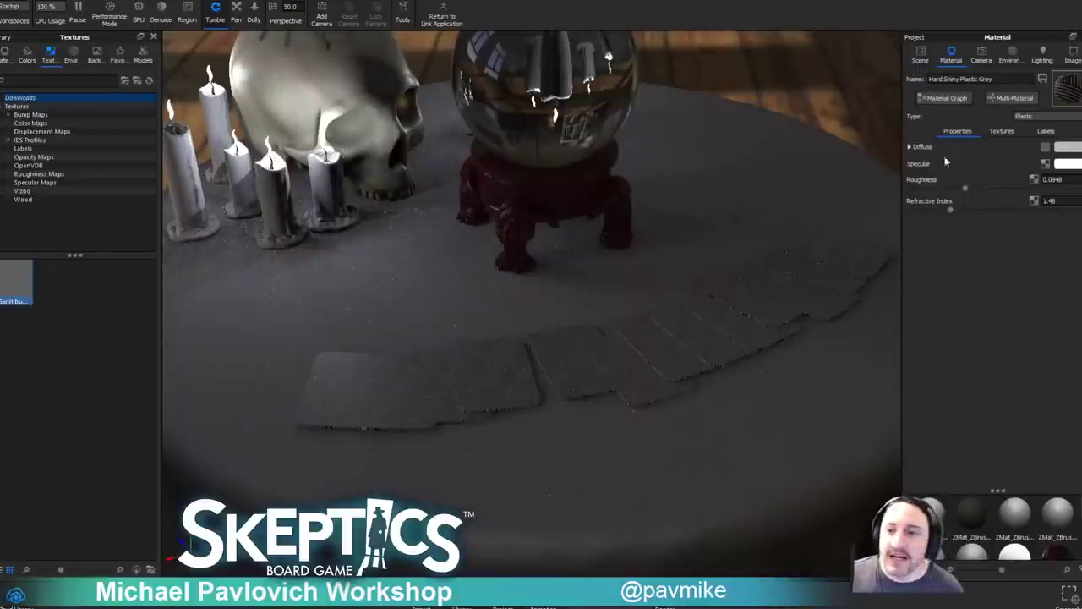
Disable the diffuse texture on the cards' material and inspect the plain grey cards from table level.
{"action": "left_click", "coordinate": [1001, 131]}
{"action": "left_click", "coordinate": [923, 146]}
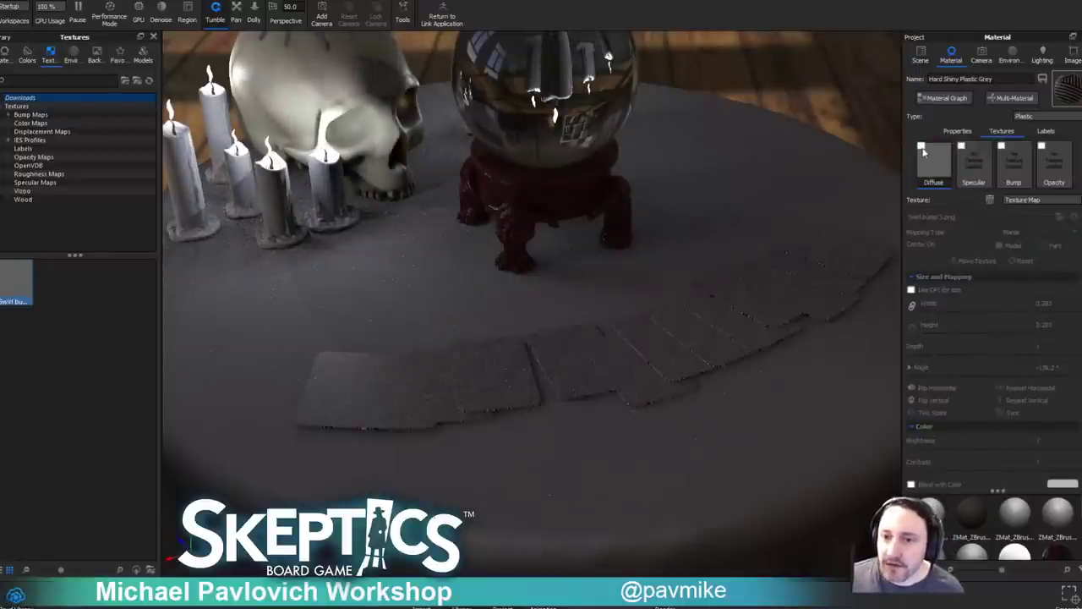
{"action": "left_click_drag", "start_coordinate": [568, 319], "coordinate": [520, 216]}
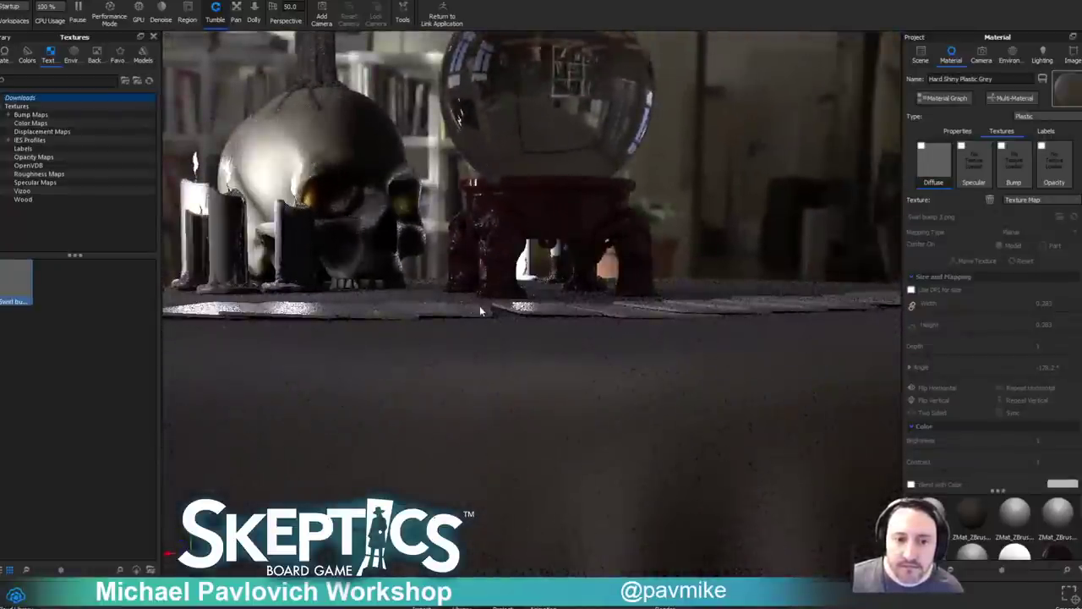
{"action": "left_click_drag", "start_coordinate": [618, 313], "coordinate": [619, 383]}
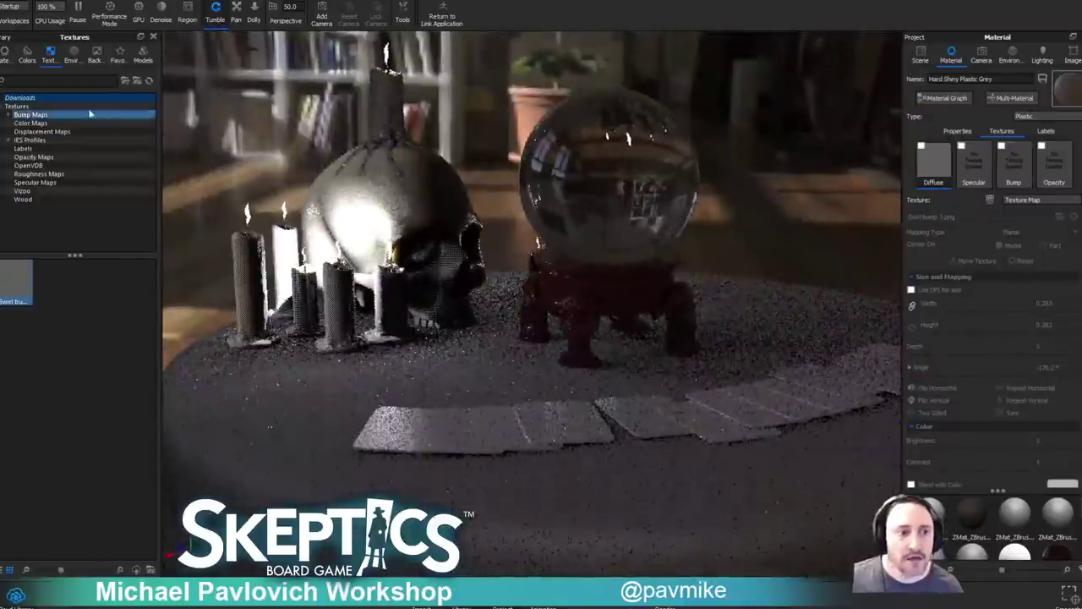
Show the material library in place of the texture library.
{"action": "left_click", "coordinate": [5, 53]}
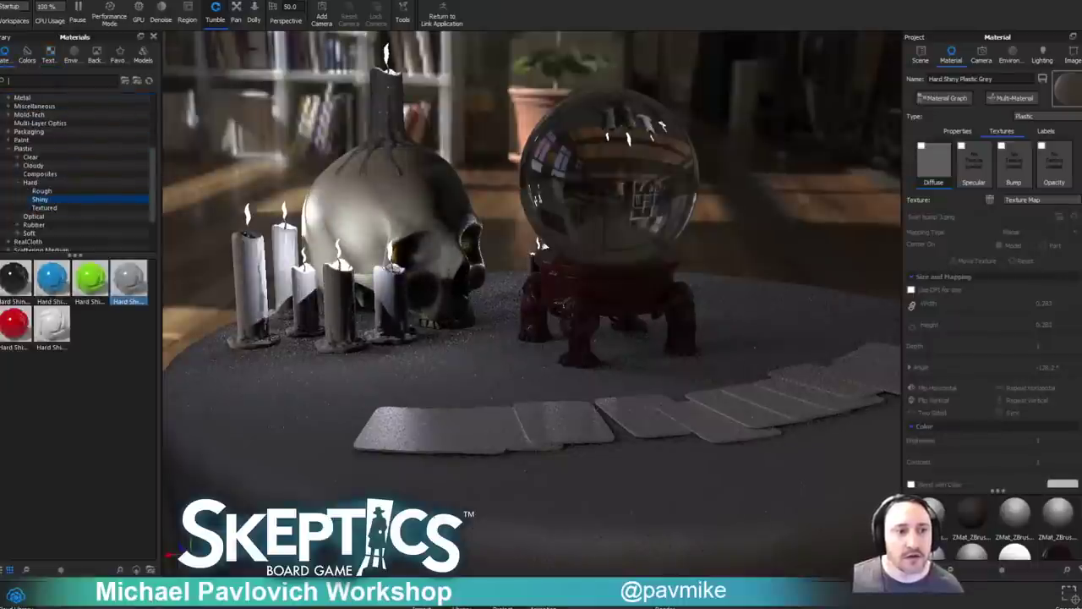
Search the material library for "skin" and apply the Translucent Human Skin material to the candles.
{"action": "left_click", "coordinate": [50, 80]}
{"action": "type", "text": "skin"}
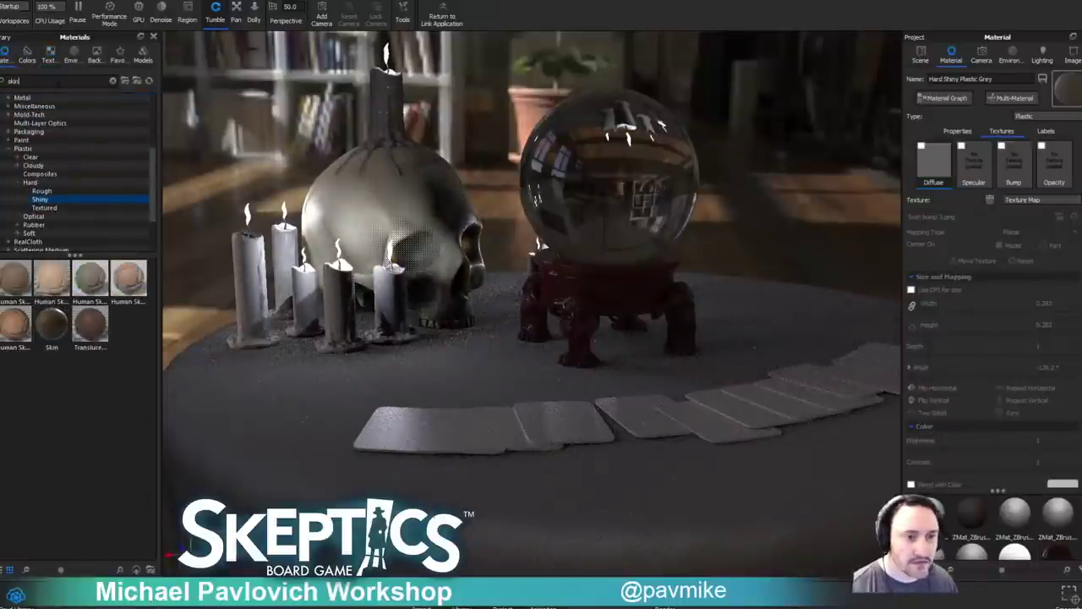
{"action": "left_click_drag", "start_coordinate": [76, 334], "coordinate": [247, 292]}
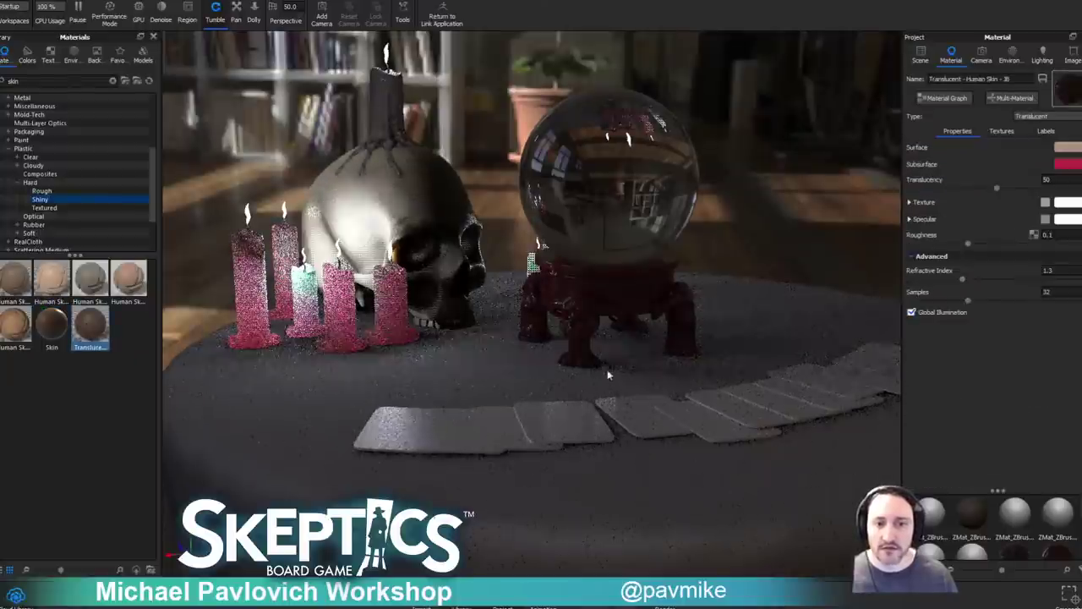
Set the candle material's translucency to 1.
{"action": "left_click", "coordinate": [1047, 179]}
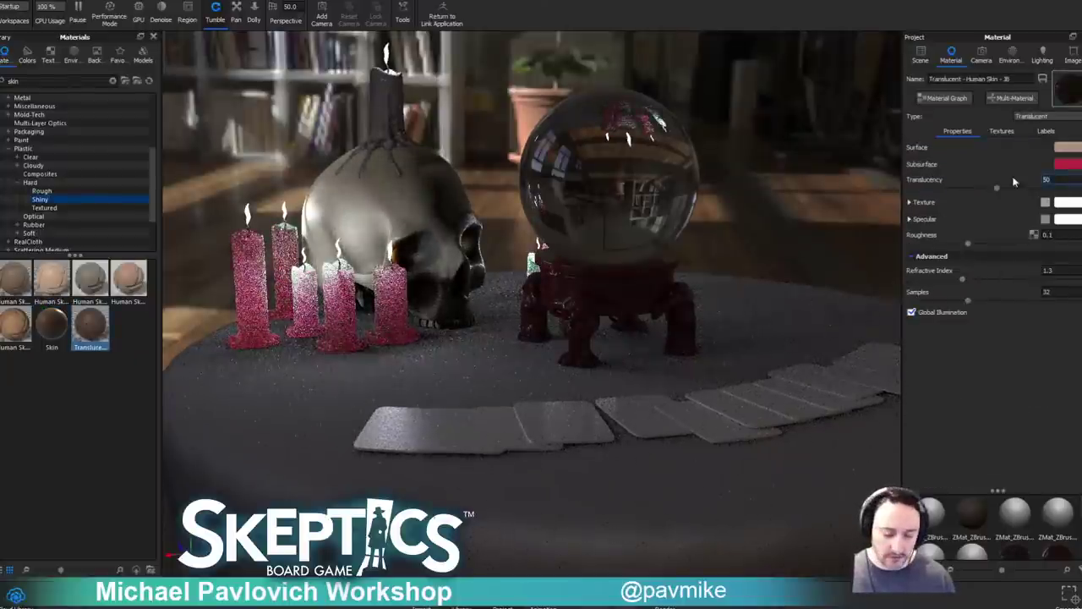
{"action": "type", "text": "1"}
{"action": "key", "text": "Return"}
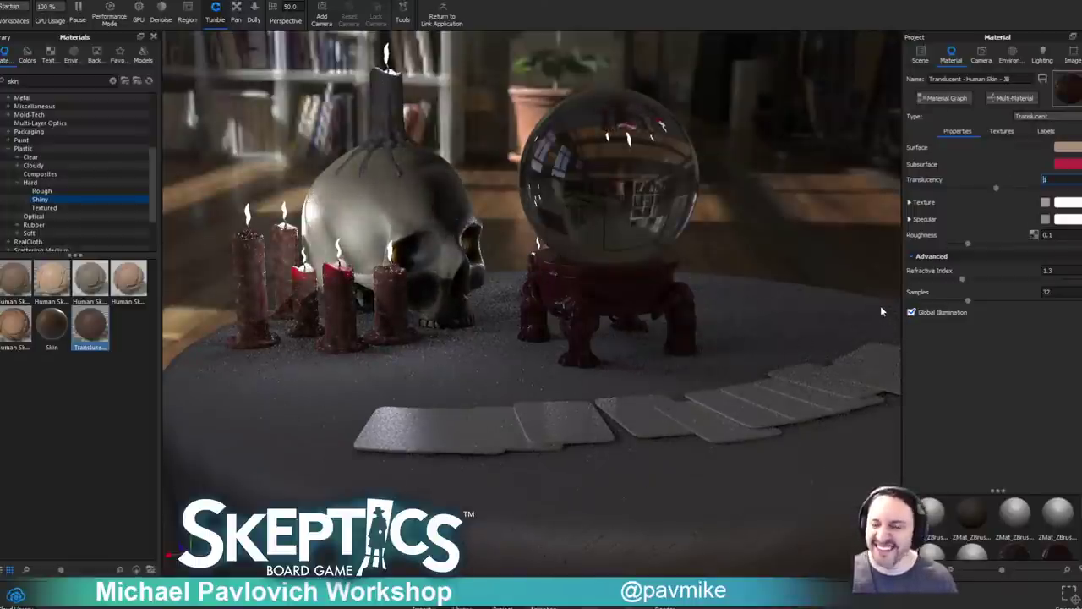
Turn off the specular and bump textures of the candles' skin material, keeping the colour texture on.
{"action": "middle_click_drag", "start_coordinate": [402, 214], "coordinate": [532, 172]}
{"action": "scroll", "coordinate": [531, 172], "scroll_direction": "up", "scroll_amount": 5}
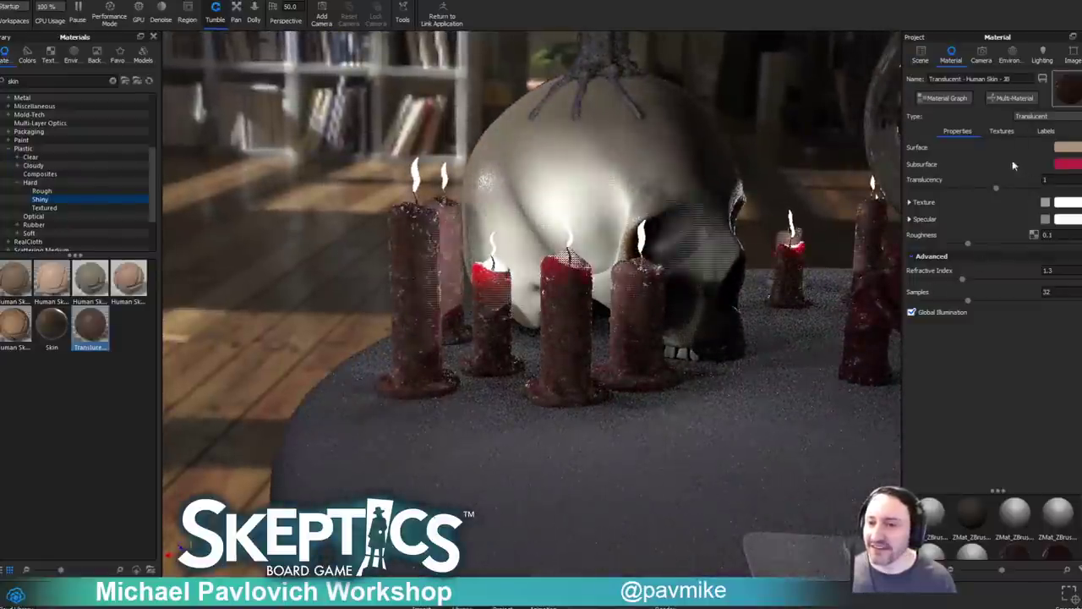
{"action": "left_click", "coordinate": [1001, 131]}
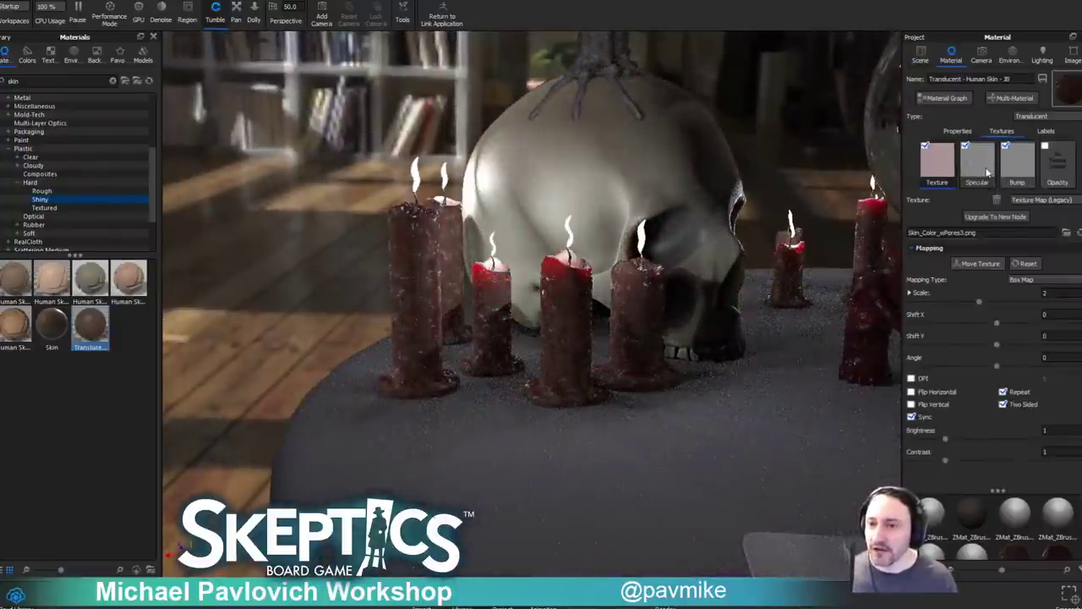
{"action": "left_click", "coordinate": [986, 172]}
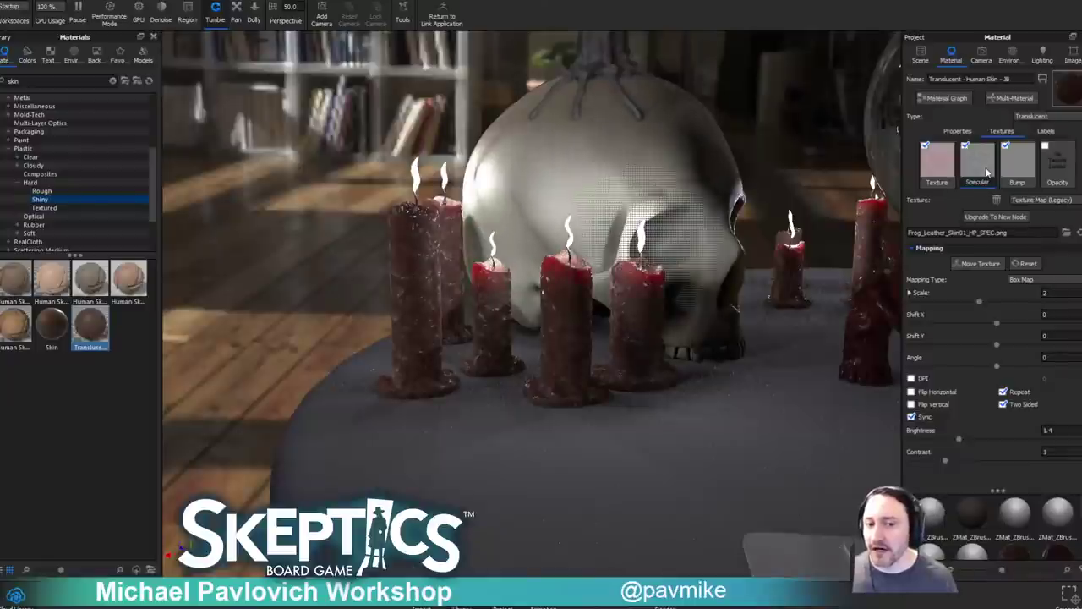
{"action": "left_click", "coordinate": [964, 147]}
{"action": "left_click", "coordinate": [1006, 146]}
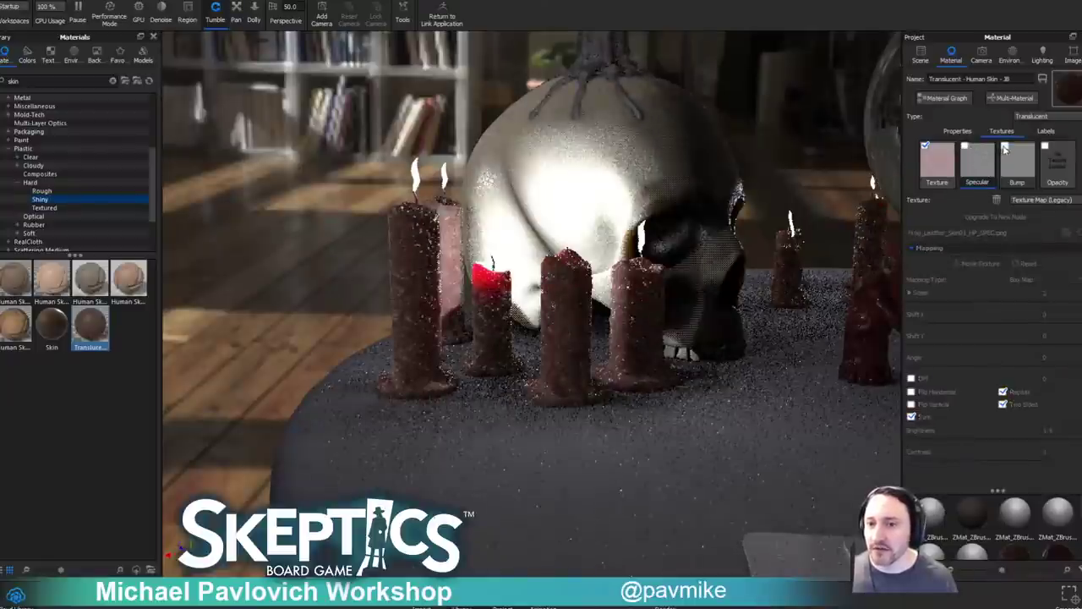
Change the candle material's subsurface colour from red to a golden yellow with a hue of 48°.
{"action": "middle_click_drag", "start_coordinate": [662, 235], "coordinate": [619, 233]}
{"action": "double_click", "coordinate": [454, 300]}
{"action": "left_click", "coordinate": [1065, 165]}
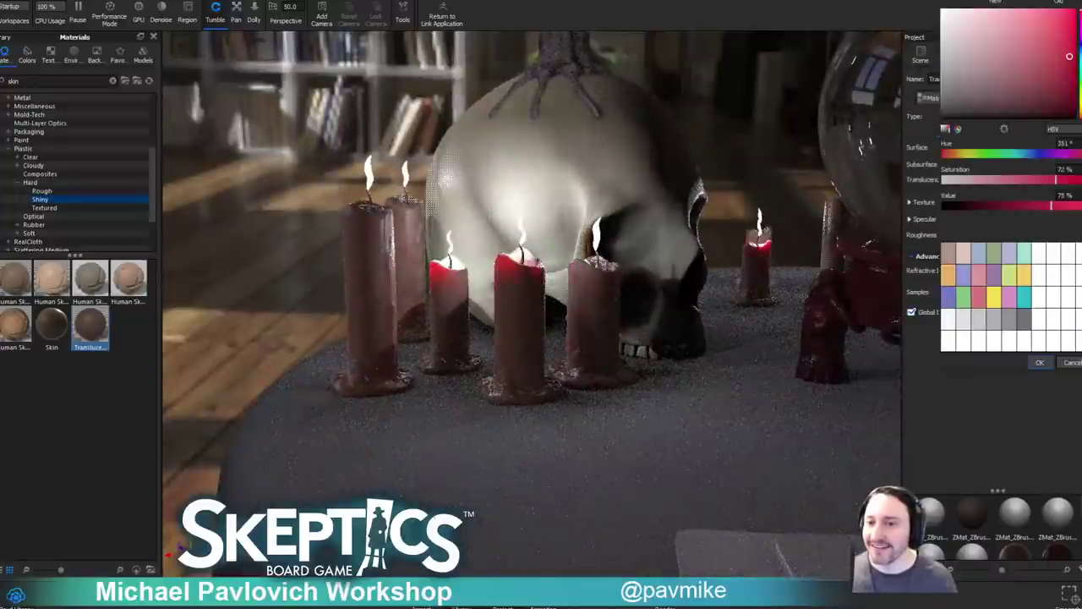
{"action": "left_click", "coordinate": [1081, 103]}
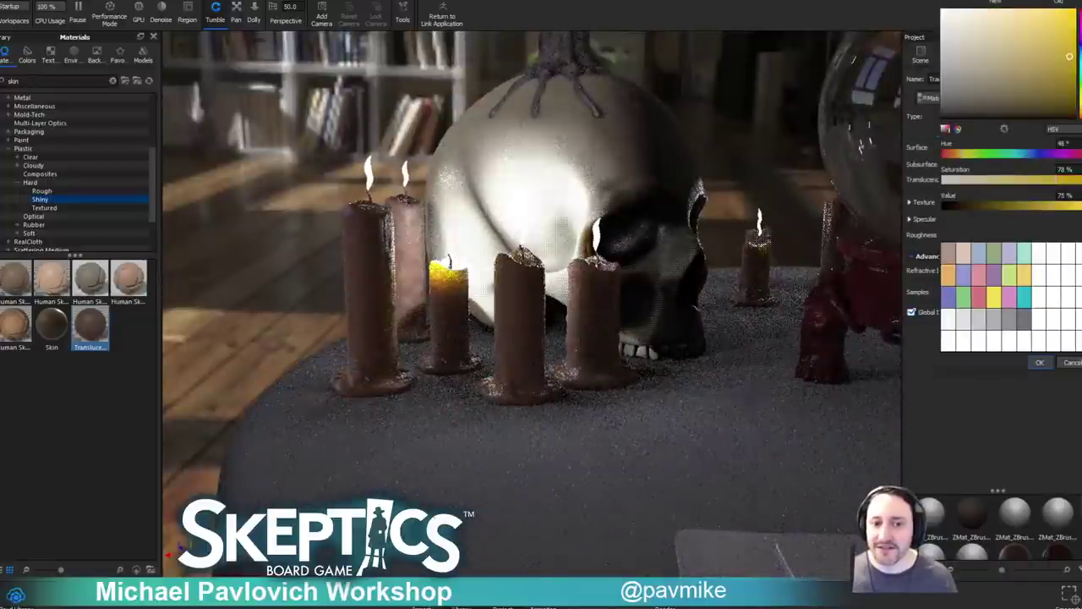
{"action": "left_click", "coordinate": [1041, 363]}
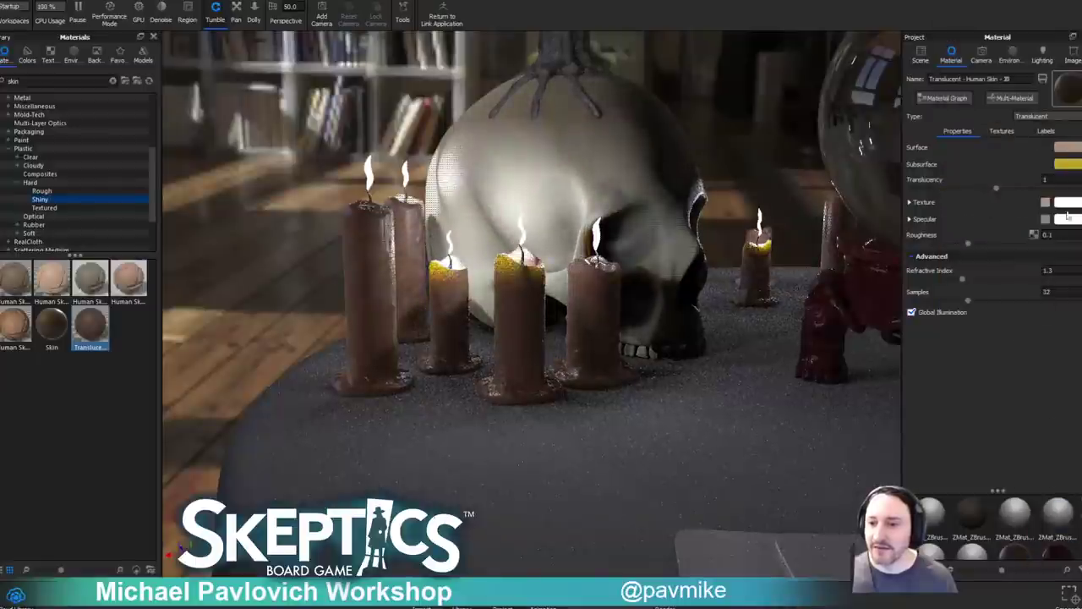
Change the candle material's surface colour to a pale yellow with hue 55°, saturation 16% and value 98%.
{"action": "left_click", "coordinate": [1073, 149]}
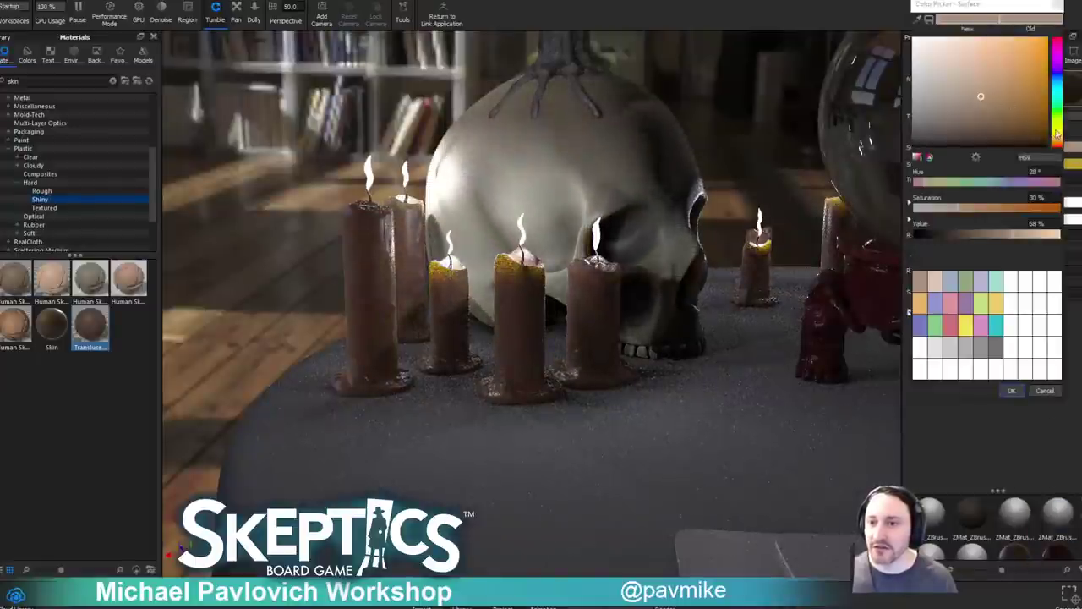
{"action": "left_click", "coordinate": [1057, 133]}
{"action": "left_click", "coordinate": [958, 52]}
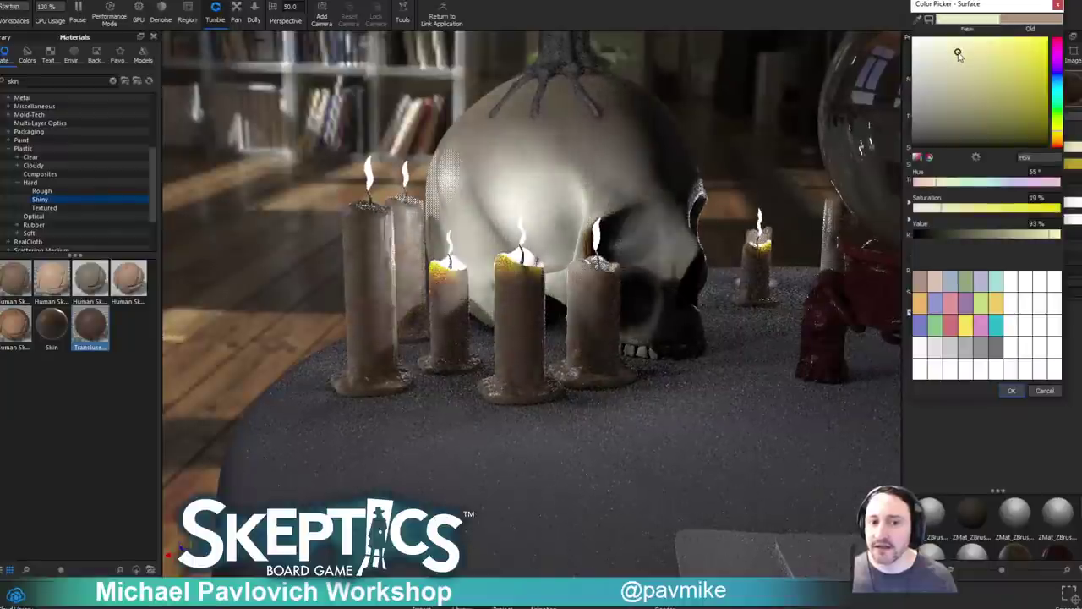
{"action": "left_click", "coordinate": [952, 44]}
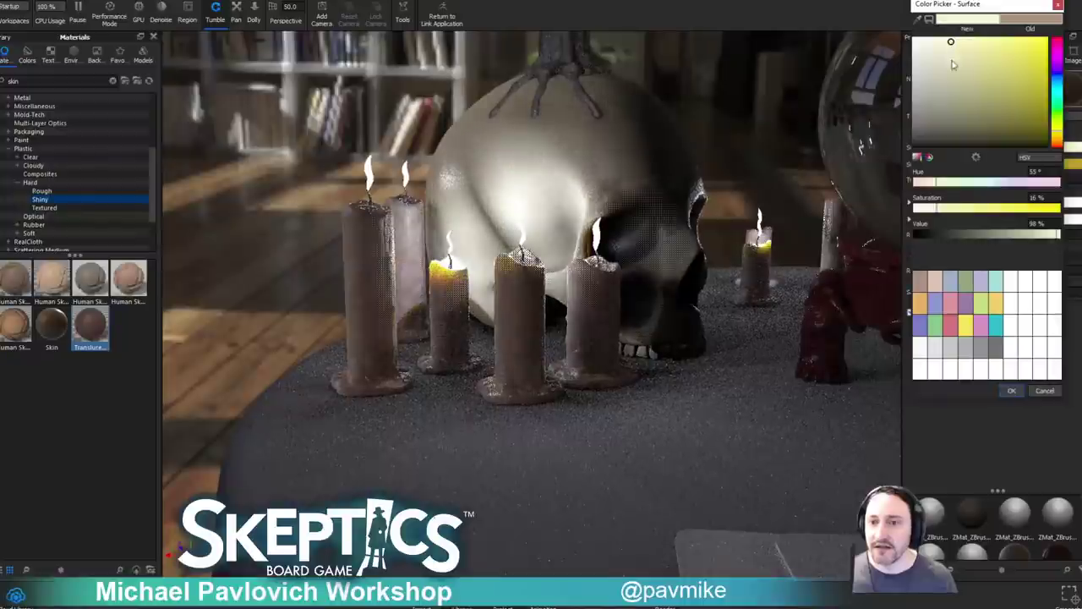
{"action": "left_click", "coordinate": [1014, 390]}
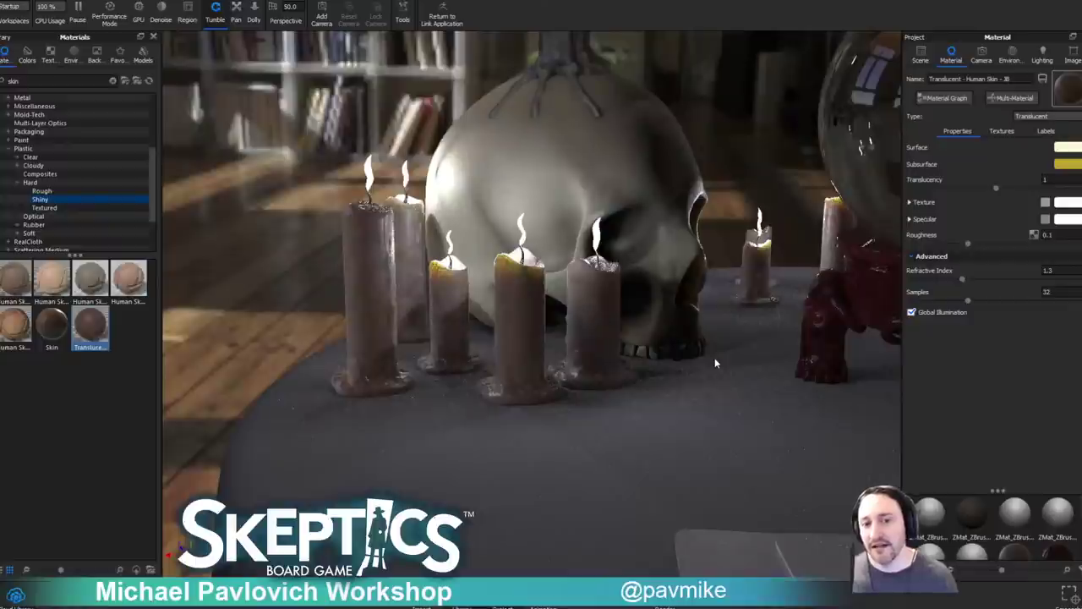
Add a Color Adjust utility node to the candle material's graph and place it beside the skin colour texture map.
{"action": "left_click", "coordinate": [1000, 131]}
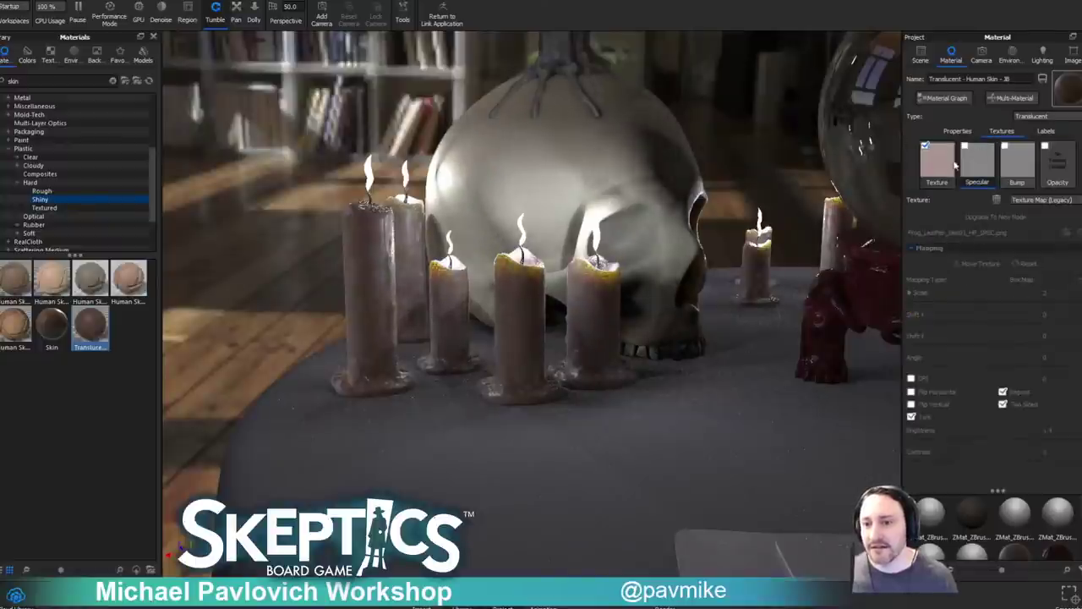
{"action": "left_click", "coordinate": [945, 98]}
{"action": "left_click_drag", "start_coordinate": [665, 58], "coordinate": [875, 171]}
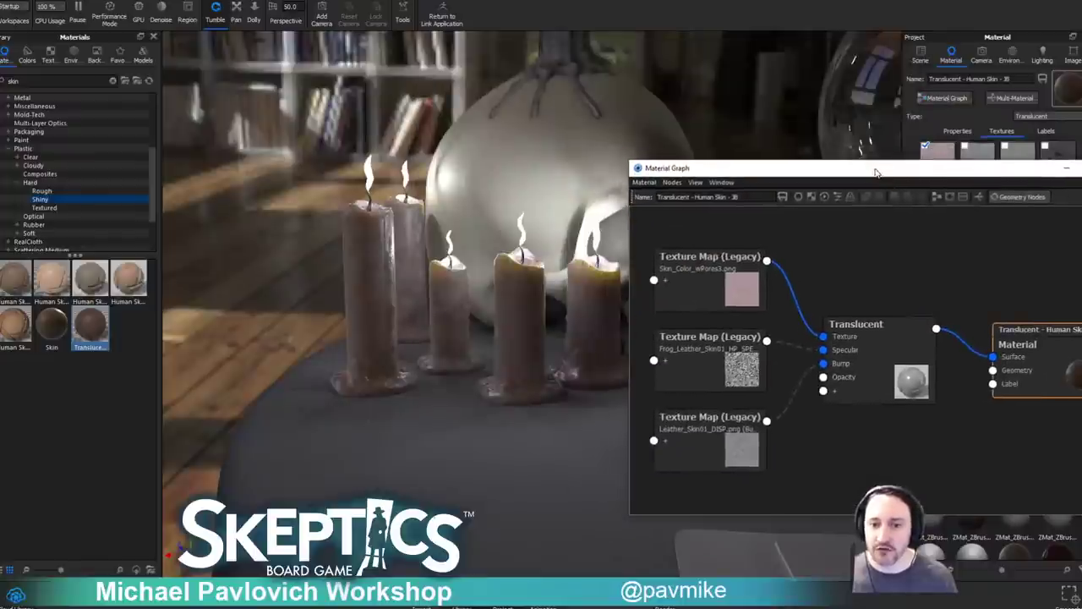
{"action": "right_click", "coordinate": [904, 245]}
{"action": "mouse_move", "coordinate": [949, 302]}
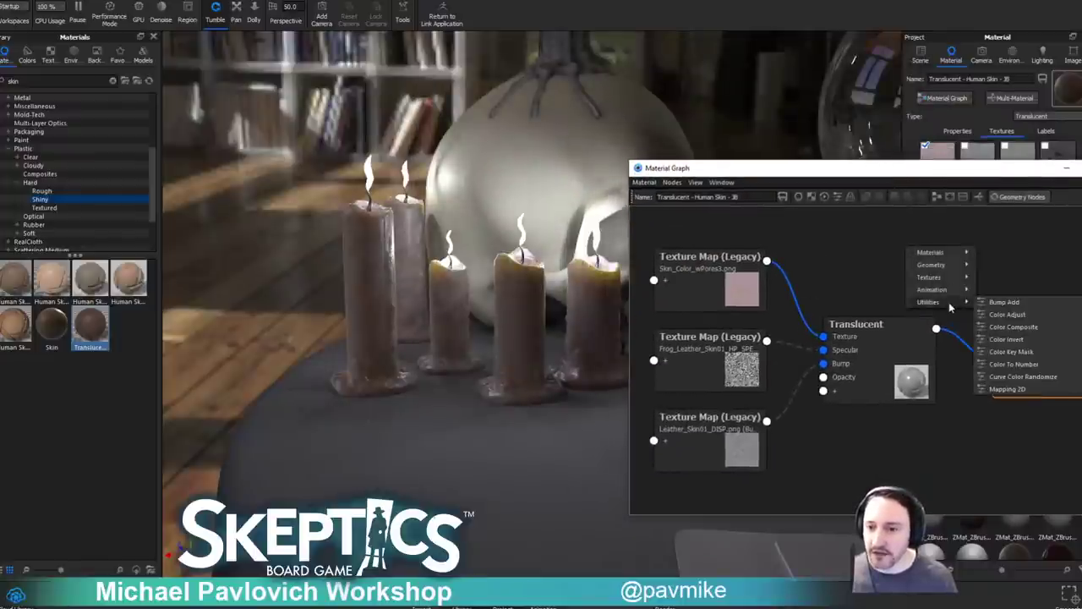
{"action": "left_click", "coordinate": [1008, 314]}
{"action": "left_click_drag", "start_coordinate": [728, 290], "coordinate": [676, 288]}
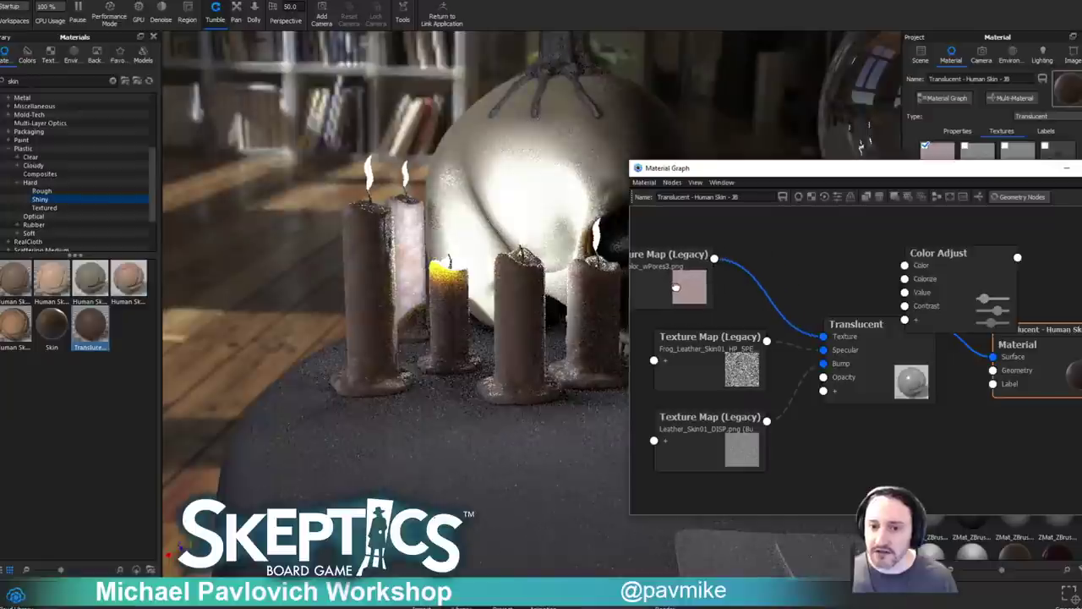
{"action": "left_click_drag", "start_coordinate": [929, 271], "coordinate": [782, 245]}
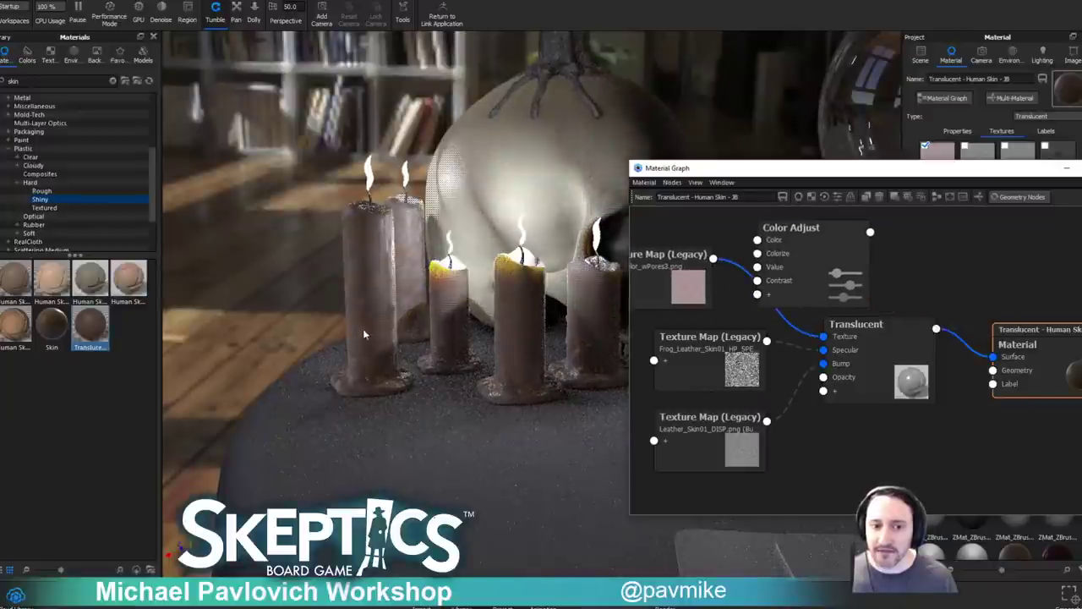
Route the skin colour texture map through the Color Adjust node into the Translucent node's Texture input.
{"action": "left_click_drag", "start_coordinate": [713, 258], "coordinate": [758, 241]}
{"action": "left_click", "coordinate": [812, 247]}
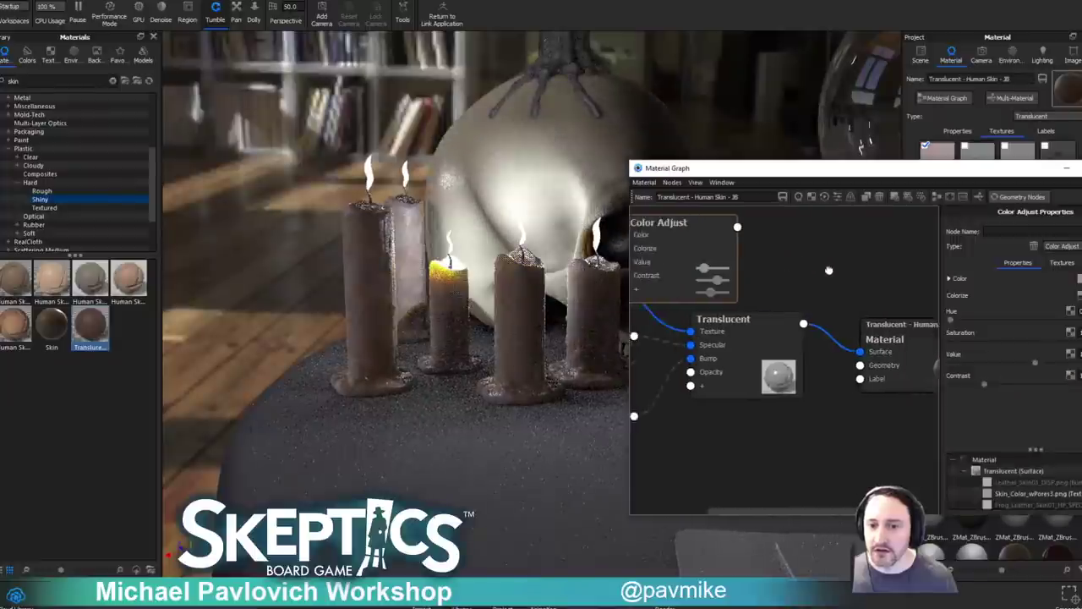
{"action": "left_click_drag", "start_coordinate": [827, 270], "coordinate": [924, 270]}
{"action": "left_click_drag", "start_coordinate": [773, 262], "coordinate": [742, 261]}
{"action": "left_click_drag", "start_coordinate": [803, 227], "coordinate": [787, 331]}
{"action": "left_click_drag", "start_coordinate": [767, 251], "coordinate": [759, 251]}
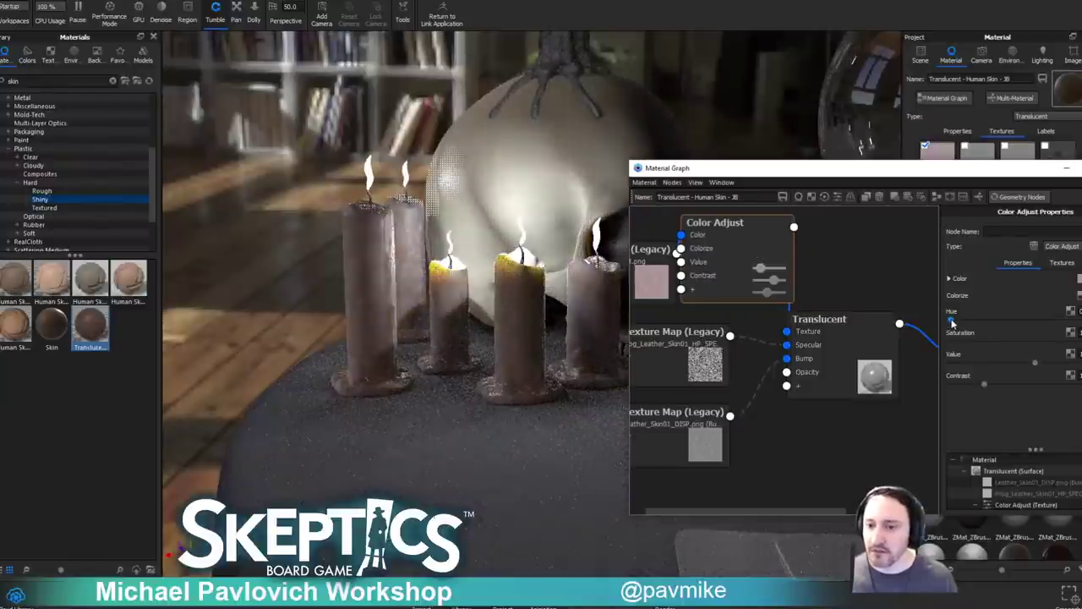
Adjust the Color Adjust node's hue and saturation to shift the candles from pink to a muted greenish tone, and close the graph.
{"action": "left_click_drag", "start_coordinate": [952, 322], "coordinate": [1046, 344]}
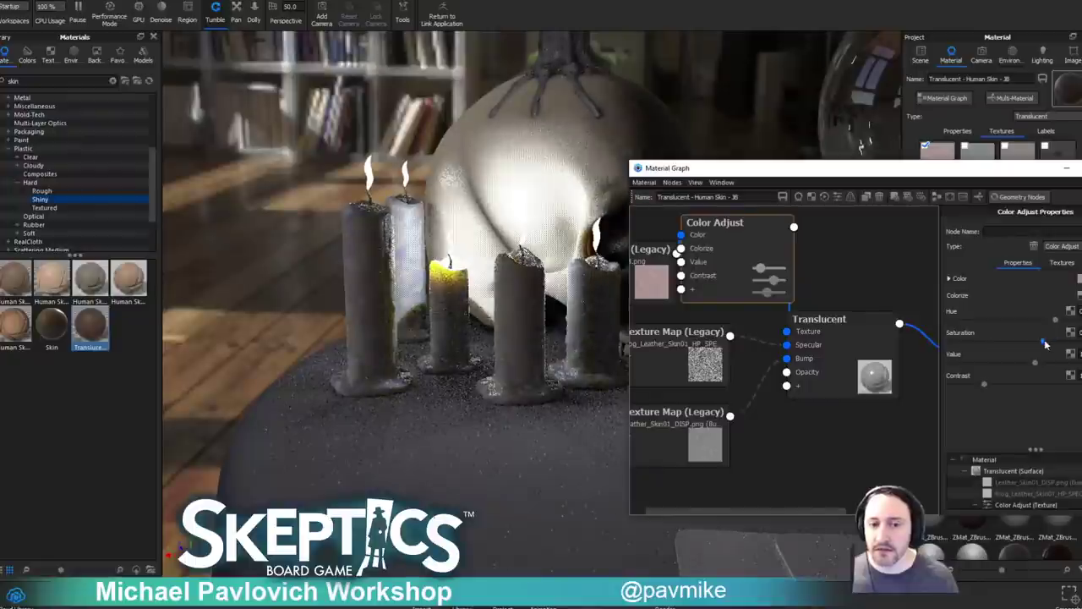
{"action": "left_click_drag", "start_coordinate": [1023, 344], "coordinate": [1000, 348]}
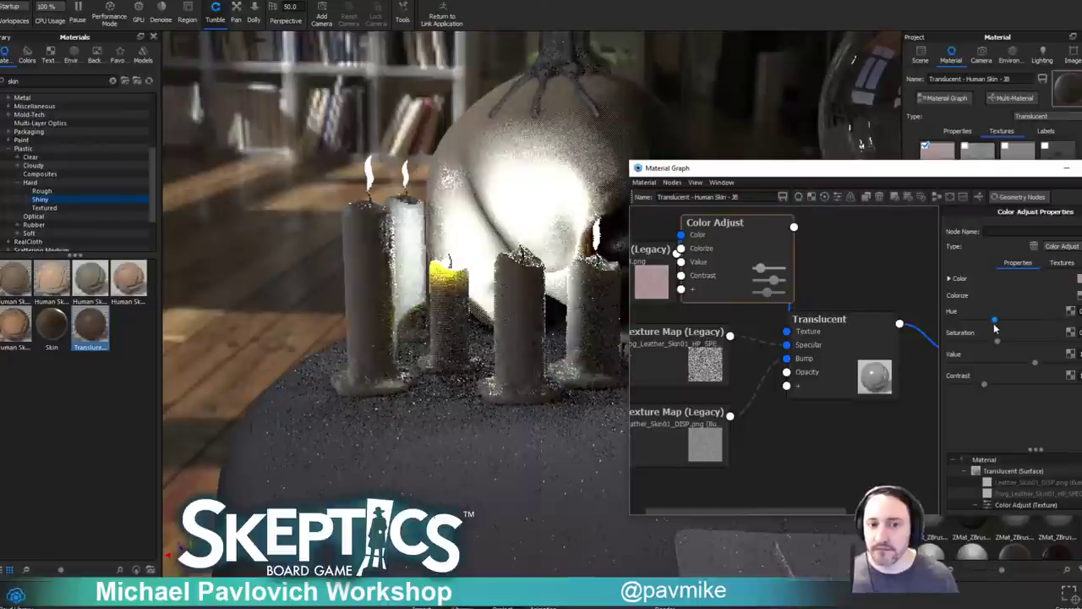
{"action": "mouse_move", "coordinate": [995, 327]}
{"action": "left_mouse_down"}
{"action": "mouse_move", "coordinate": [1011, 330]}
{"action": "mouse_move", "coordinate": [1004, 344]}
{"action": "left_mouse_up"}
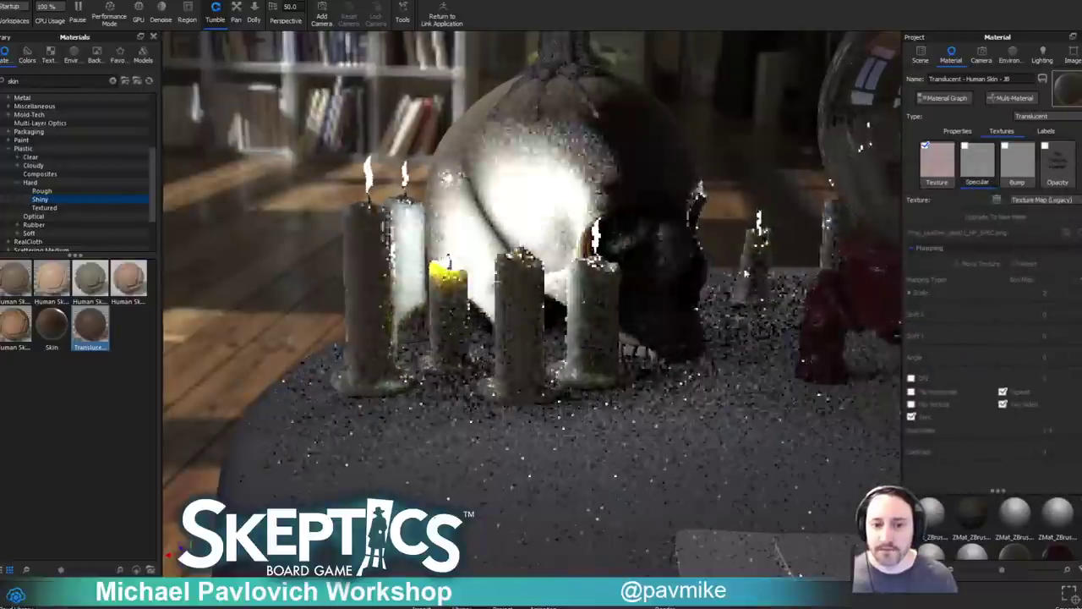
Lower the environment brightness to 0.056 and reframe the table with the skull, candles and crystal ball.
{"action": "scroll", "coordinate": [507, 188], "scroll_direction": "down", "scroll_amount": 5}
{"action": "left_click_drag", "start_coordinate": [509, 193], "coordinate": [701, 300]}
{"action": "scroll", "coordinate": [523, 181], "scroll_direction": "up", "scroll_amount": 4}
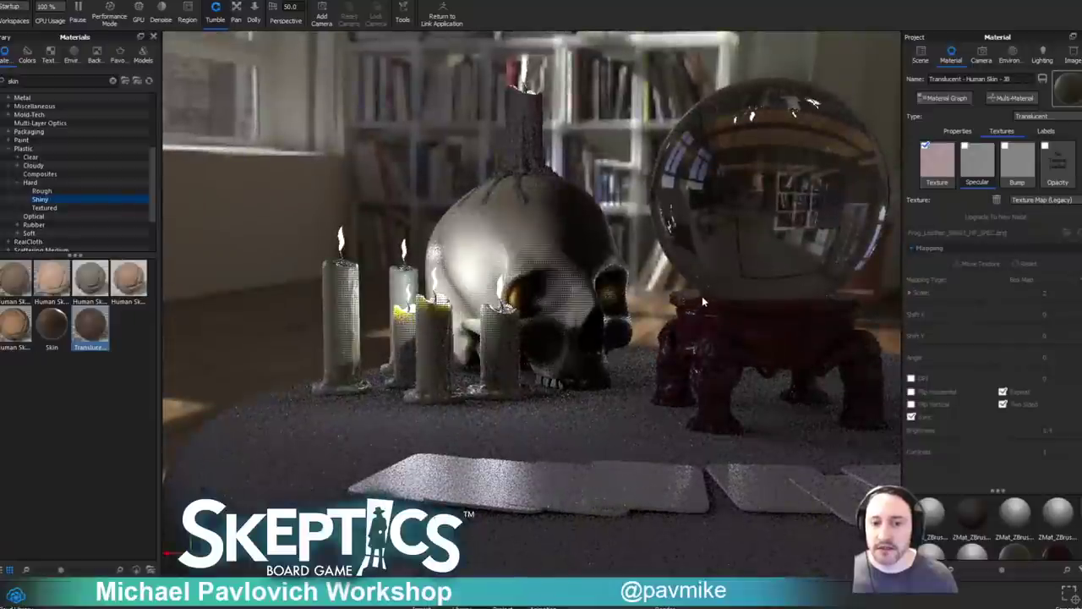
{"action": "scroll", "coordinate": [704, 301], "scroll_direction": "down", "scroll_amount": 3}
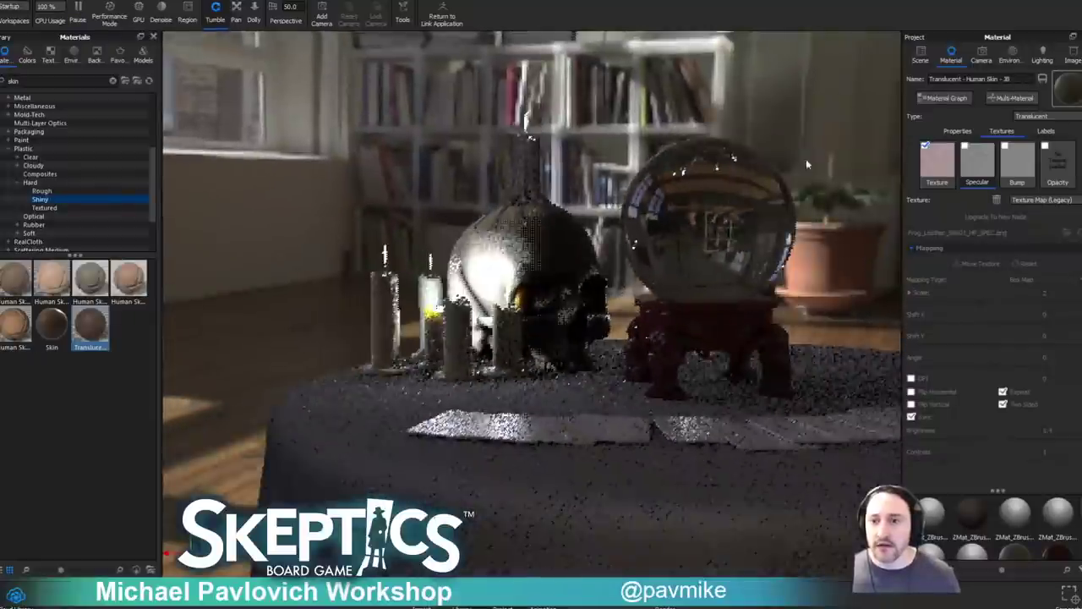
{"action": "left_click", "coordinate": [1009, 55]}
{"action": "left_click_drag", "start_coordinate": [933, 277], "coordinate": [921, 278]}
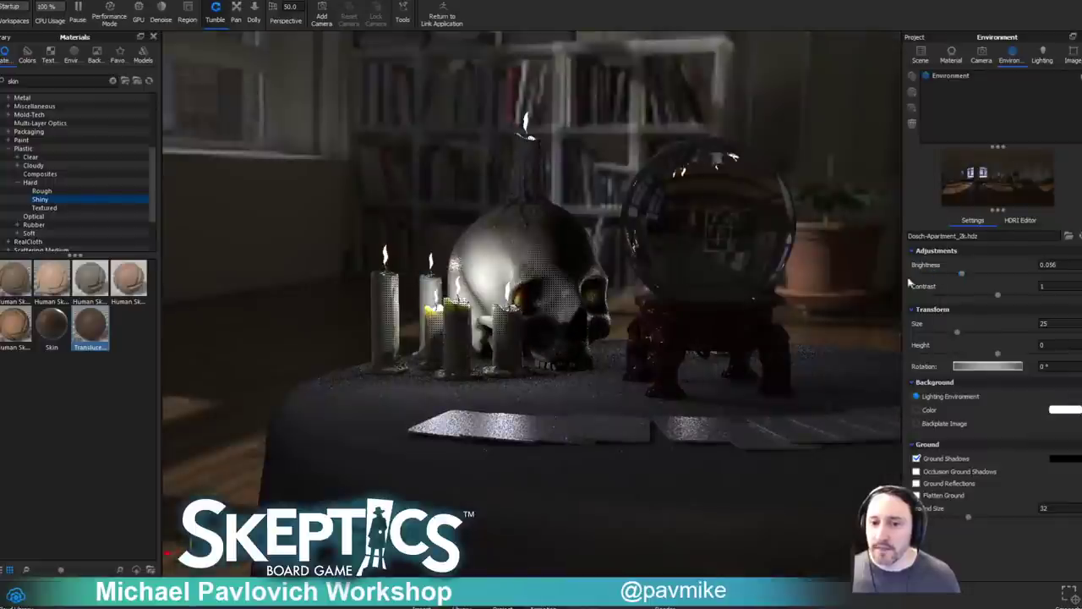
{"action": "middle_click_drag", "start_coordinate": [825, 222], "coordinate": [751, 228]}
{"action": "left_click_drag", "start_coordinate": [751, 225], "coordinate": [653, 195]}
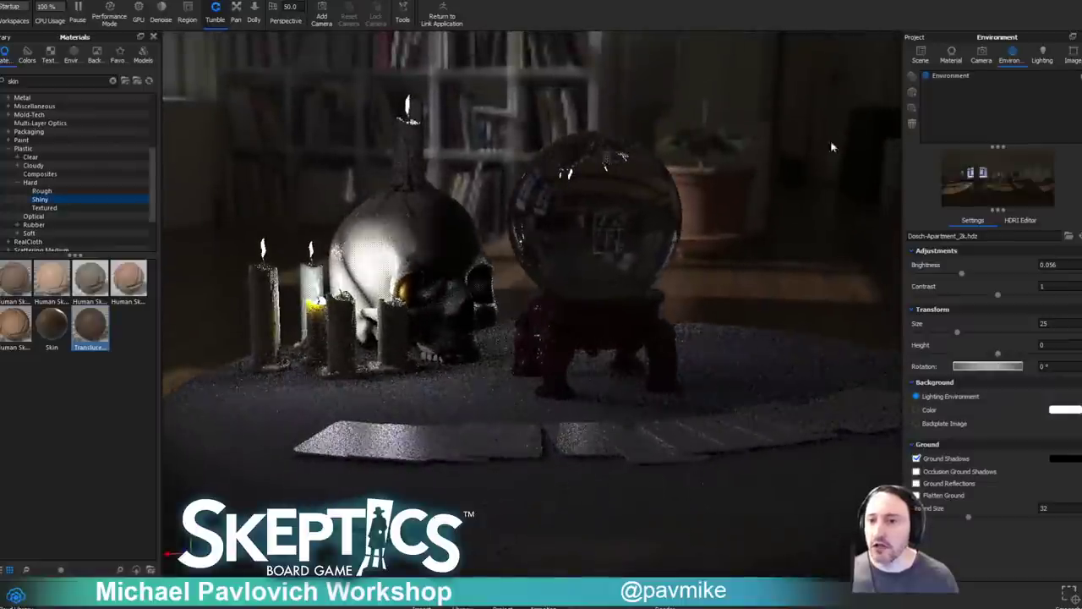
Find the hidden sphere inside the crystal ball in the scene list and make it visible.
{"action": "left_click", "coordinate": [920, 56]}
{"action": "left_click", "coordinate": [629, 174]}
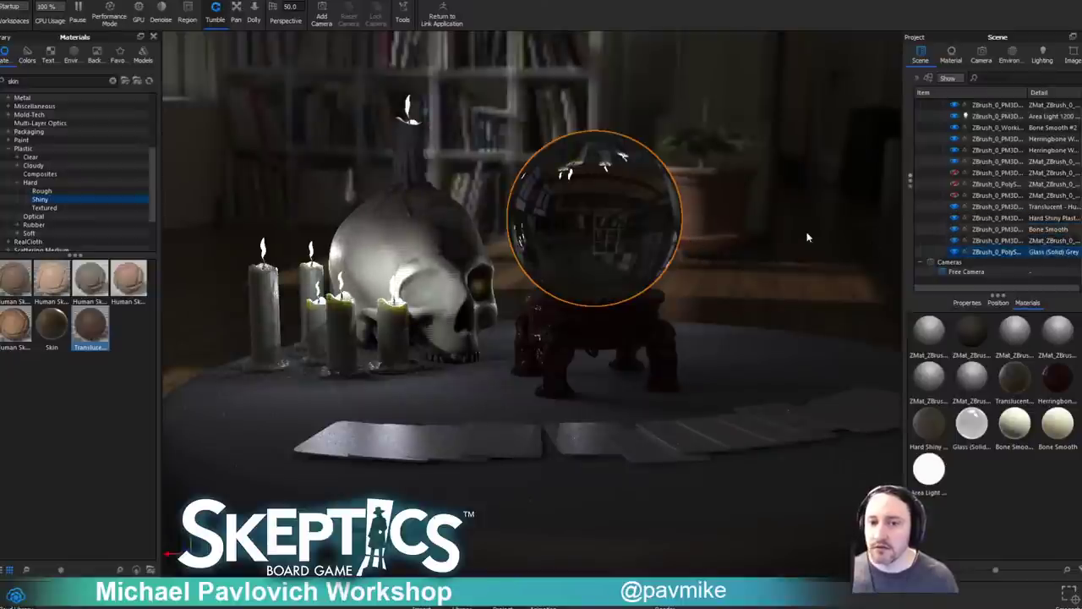
{"action": "left_click", "coordinate": [981, 206]}
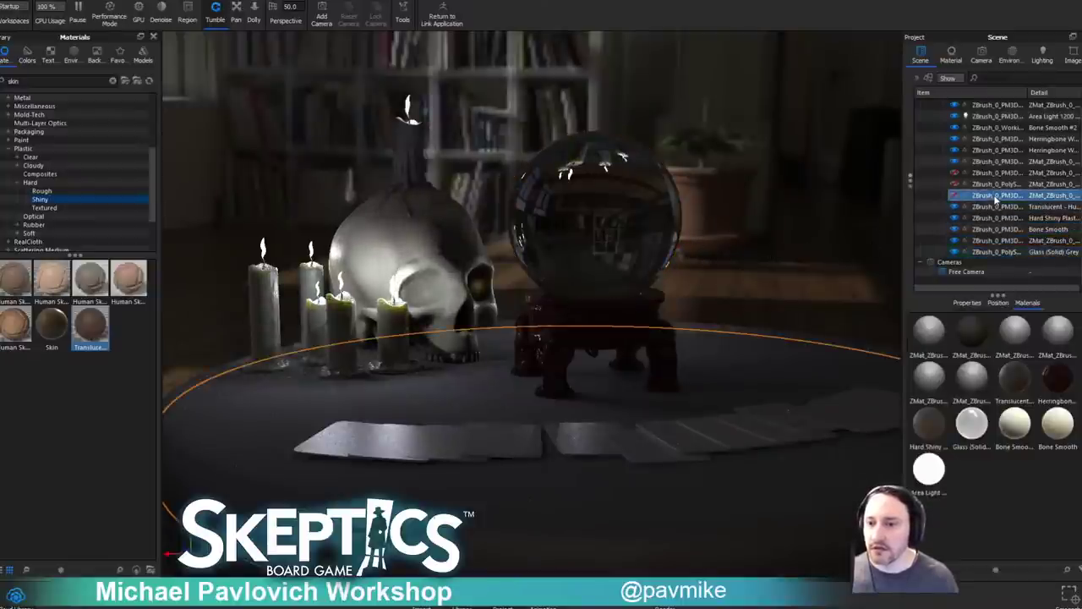
{"action": "left_click", "coordinate": [980, 183]}
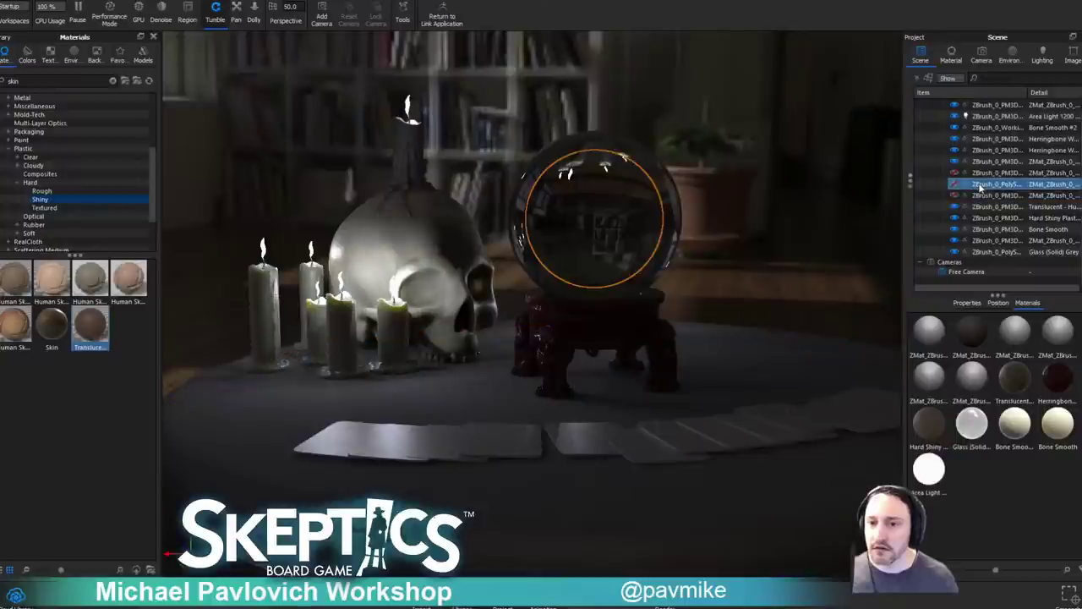
{"action": "left_click", "coordinate": [955, 184]}
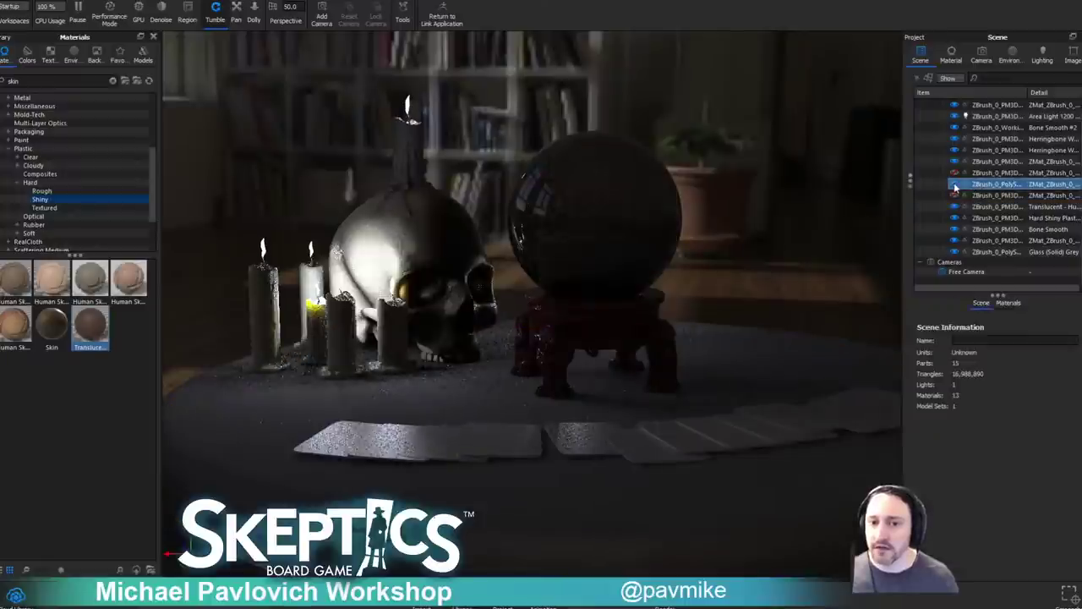
Search the material library for area lights, apply Area Light 1200 Lumen Cool to the sphere inside the crystal ball, and open that material.
{"action": "left_click", "coordinate": [995, 185]}
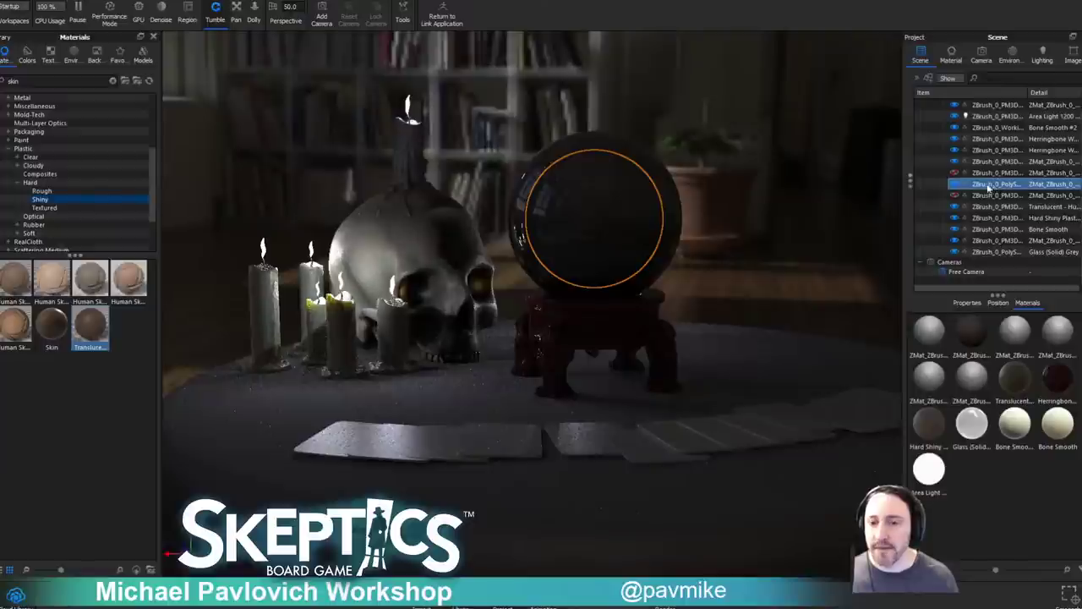
{"action": "type", "text": "area"}
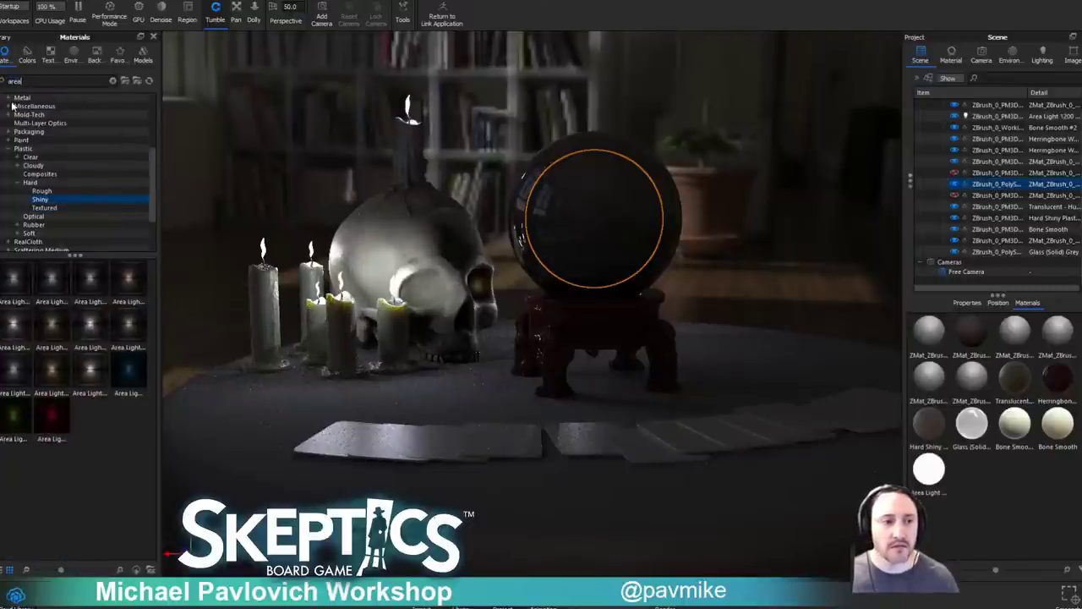
{"action": "left_click_drag", "start_coordinate": [14, 283], "coordinate": [912, 173]}
{"action": "double_click", "coordinate": [993, 186]}
{"action": "left_click", "coordinate": [913, 174]}
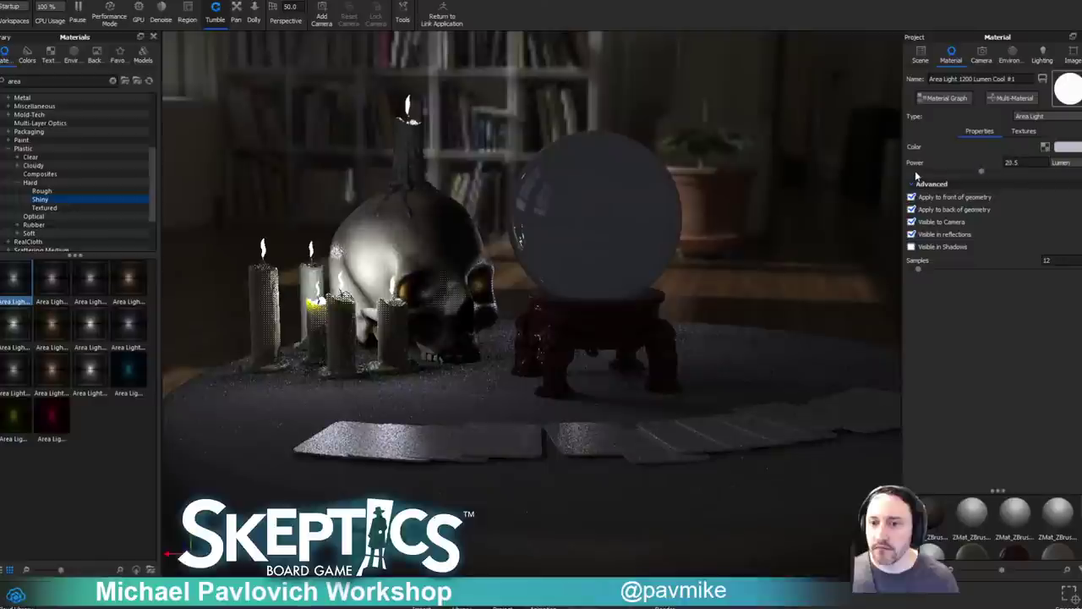
Try area light powers of 35 and 50 Lumen on the inner sphere.
{"action": "left_click", "coordinate": [1021, 163]}
{"action": "left_click_drag", "start_coordinate": [1021, 163], "coordinate": [985, 164]}
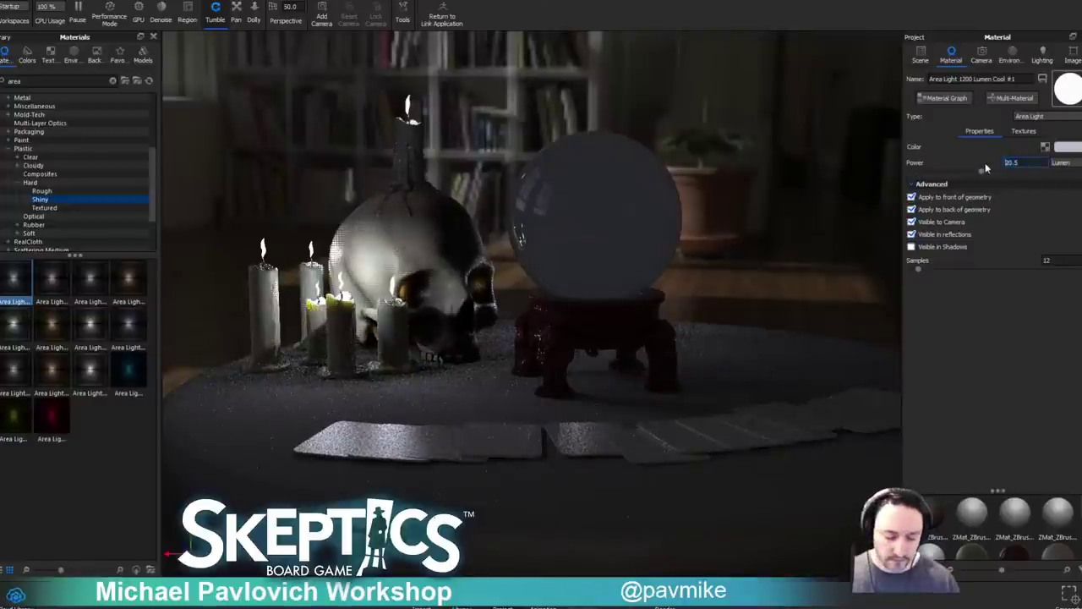
{"action": "key", "text": "Return"}
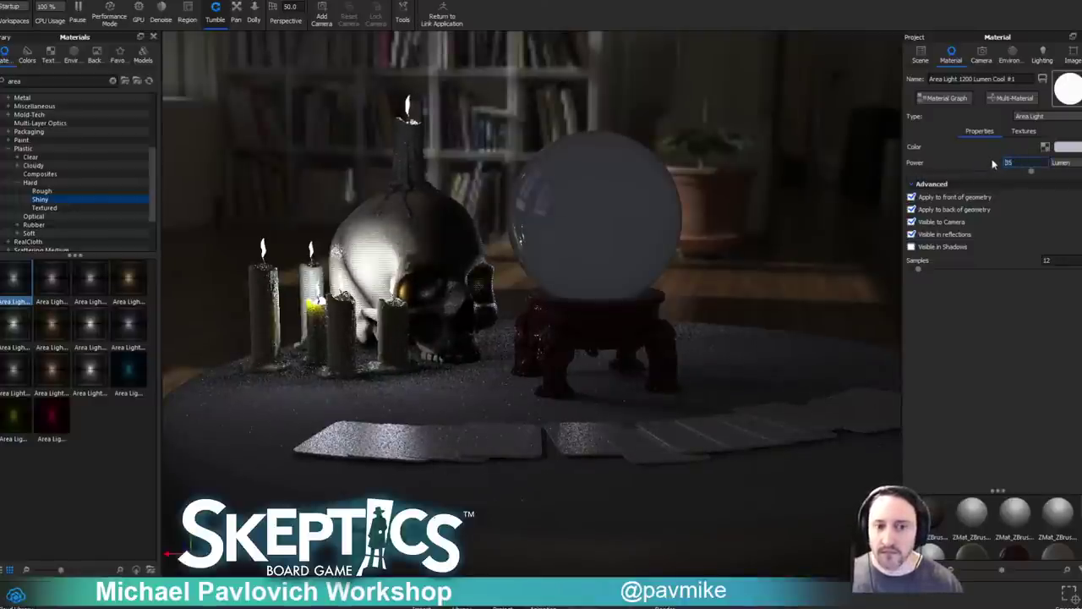
{"action": "type", "text": "5"}
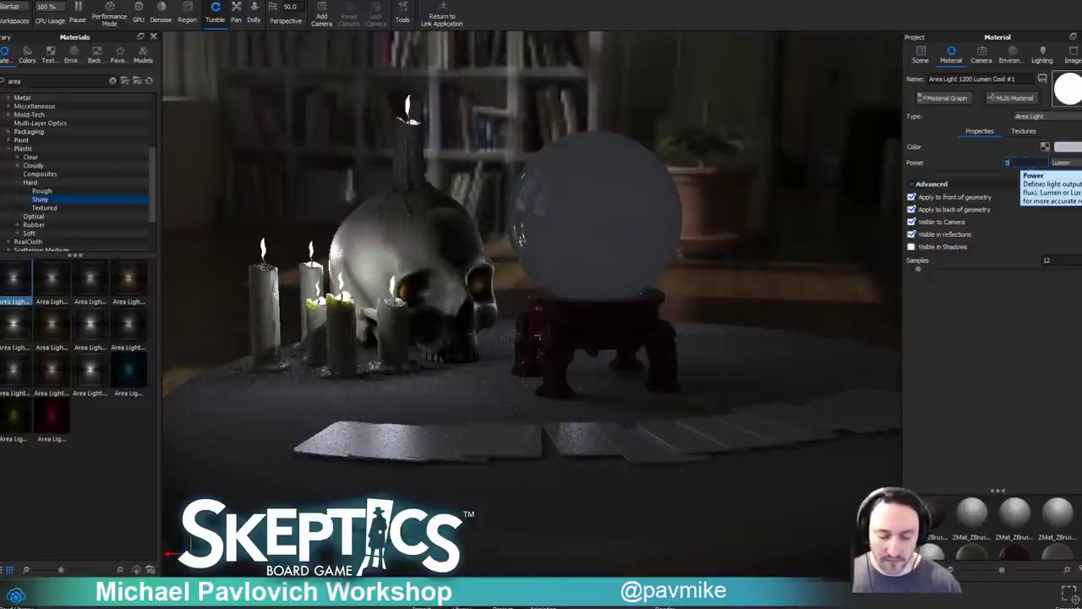
{"action": "type", "text": "0"}
{"action": "key", "text": "Return"}
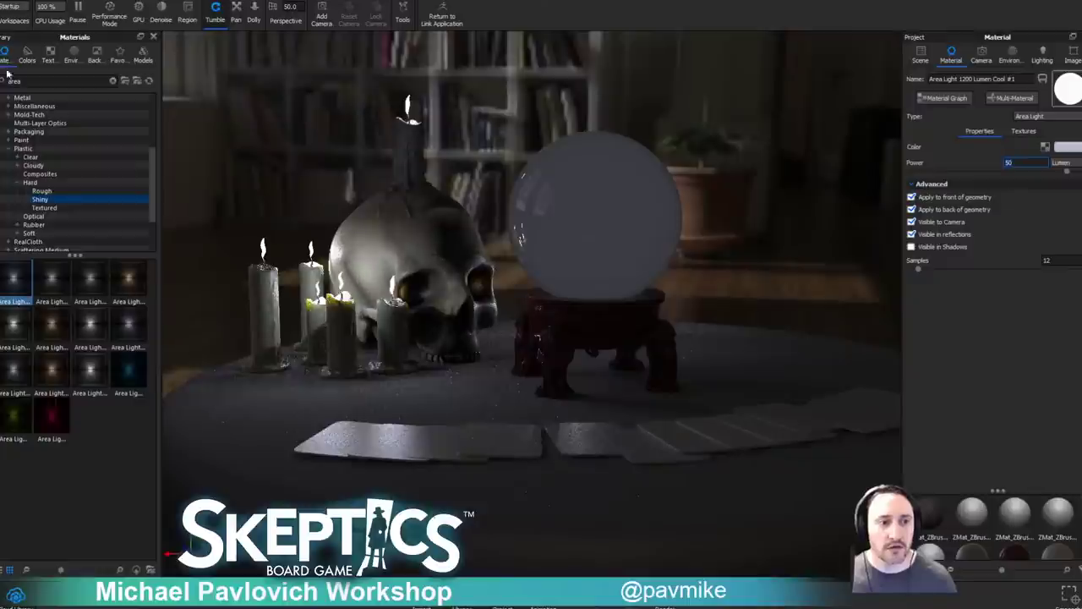
Clear the library search and browse the X-Rite, Translucent, Metal and Miscellaneous categories for a material for the inner sphere.
{"action": "left_click", "coordinate": [113, 81]}
{"action": "scroll", "coordinate": [115, 218], "scroll_direction": "down", "scroll_amount": 3}
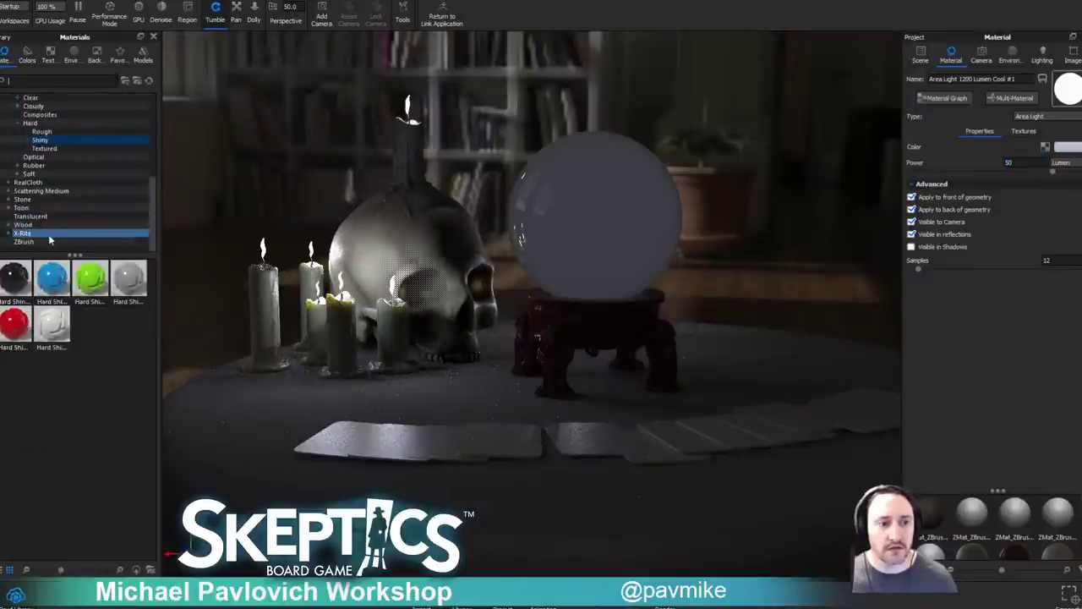
{"action": "scroll", "coordinate": [17, 161], "scroll_direction": "up", "scroll_amount": 1}
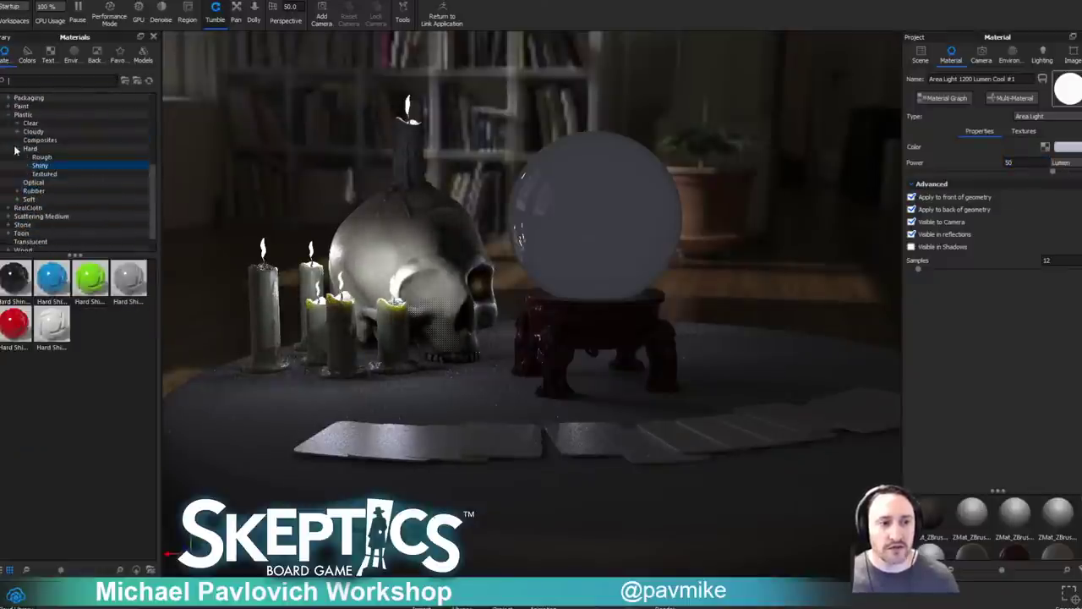
{"action": "left_click", "coordinate": [9, 115]}
{"action": "left_click", "coordinate": [33, 158]}
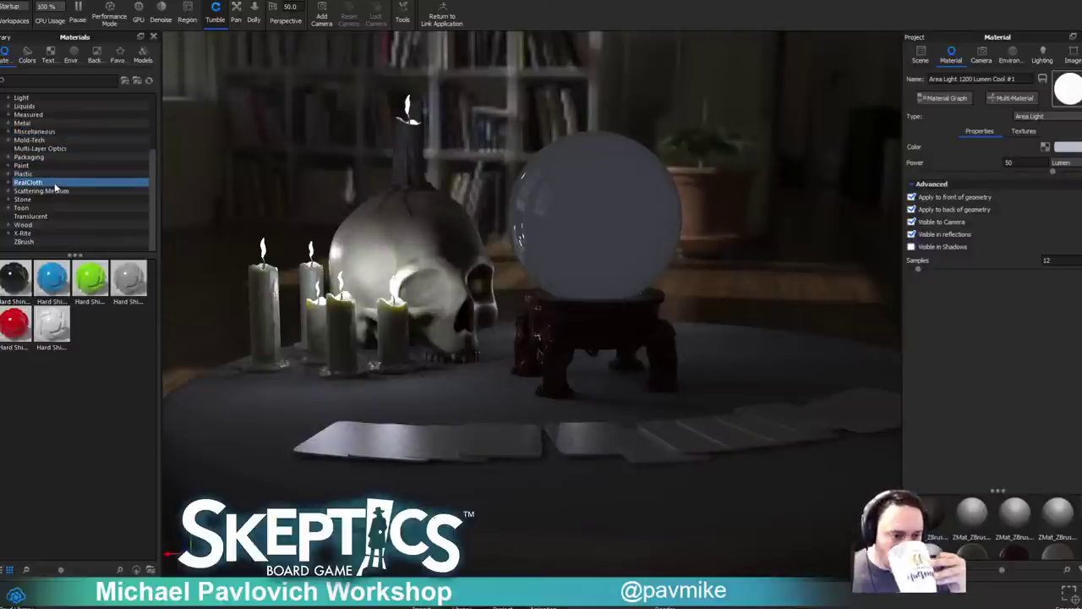
{"action": "left_click", "coordinate": [34, 235]}
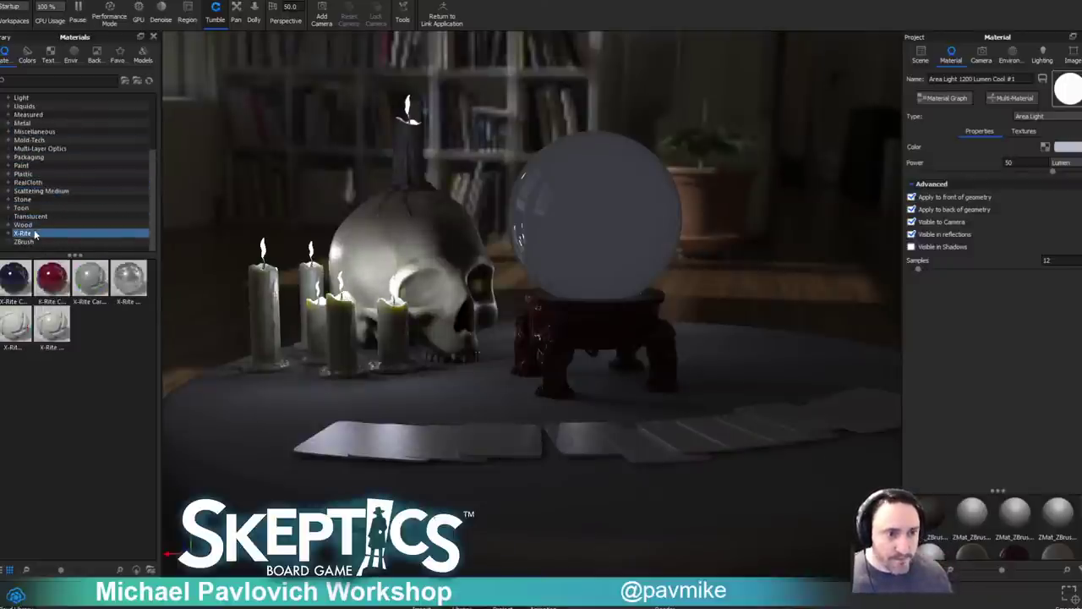
{"action": "left_click", "coordinate": [40, 218]}
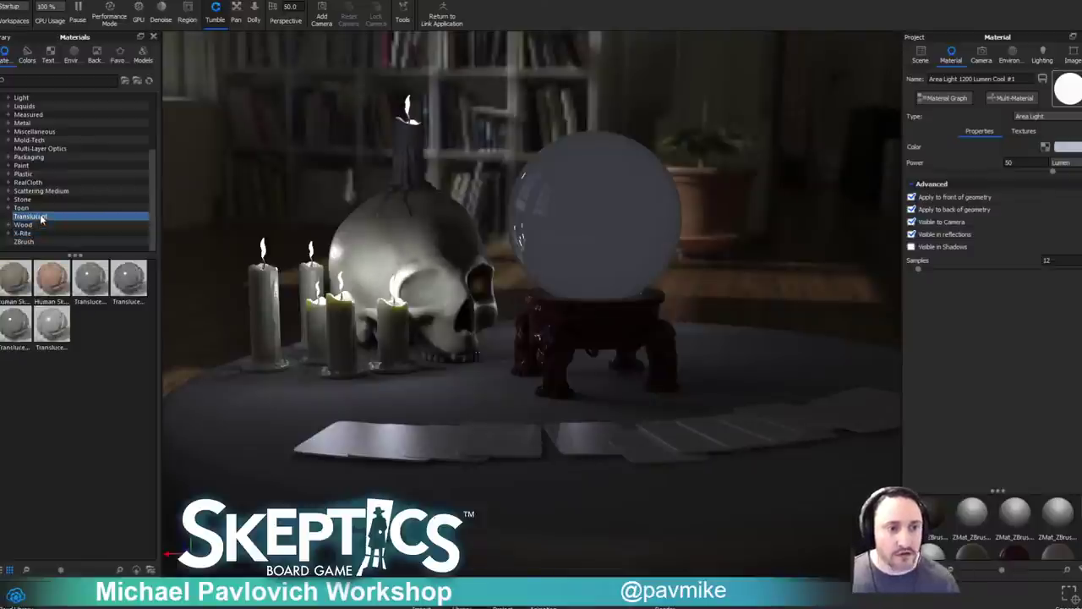
{"action": "scroll", "coordinate": [41, 214], "scroll_direction": "up", "scroll_amount": 2}
{"action": "left_click", "coordinate": [53, 180]}
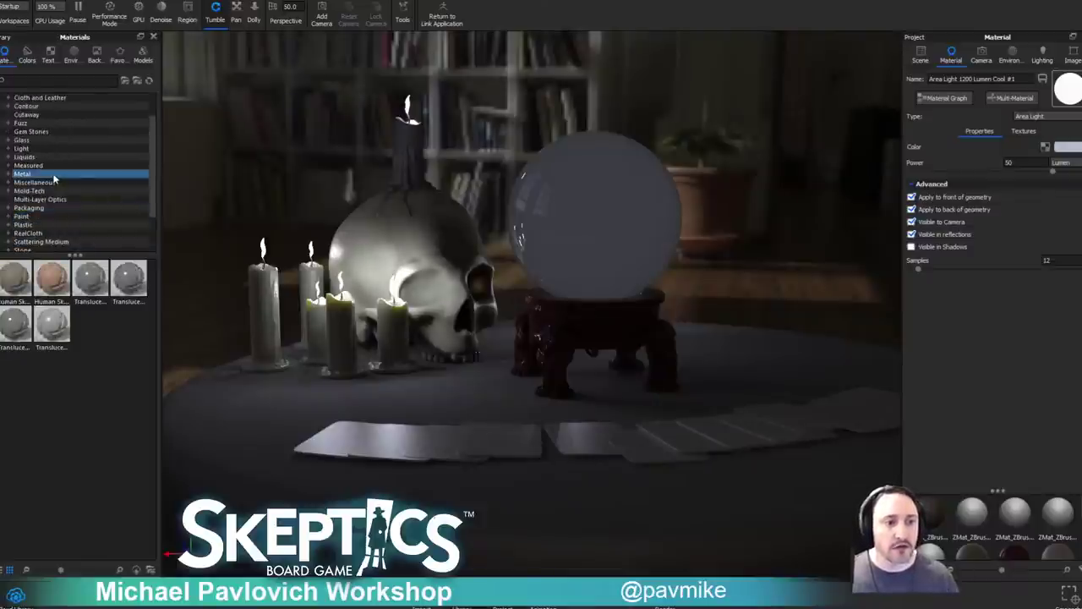
{"action": "left_click", "coordinate": [54, 182]}
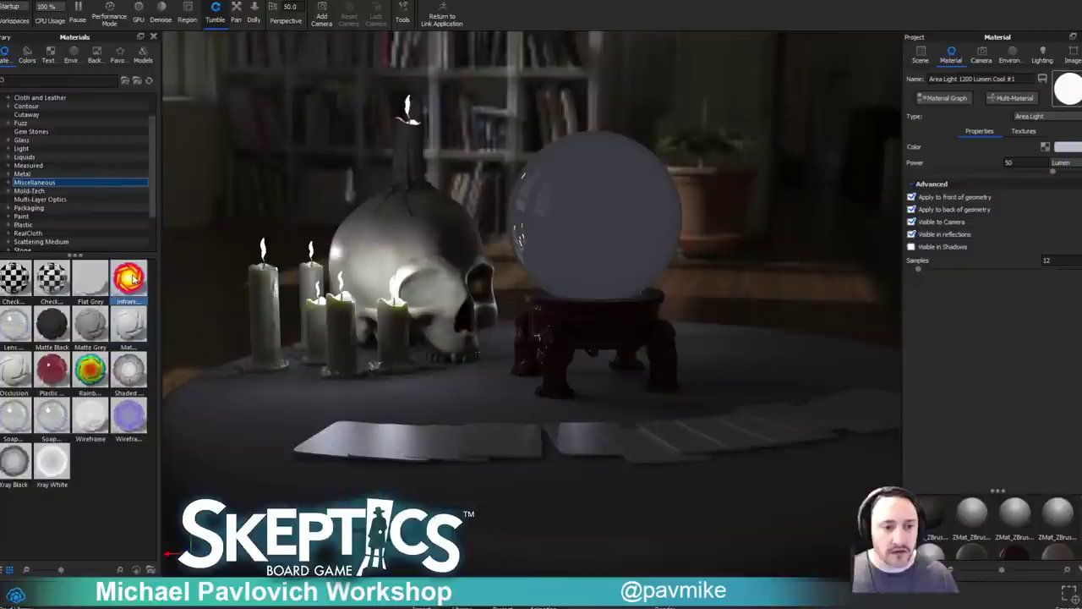
Try the Infrared Gradient material and then a Soap Bubble material on the inner sphere.
{"action": "left_click", "coordinate": [920, 57]}
{"action": "left_click_drag", "start_coordinate": [150, 294], "coordinate": [997, 188]}
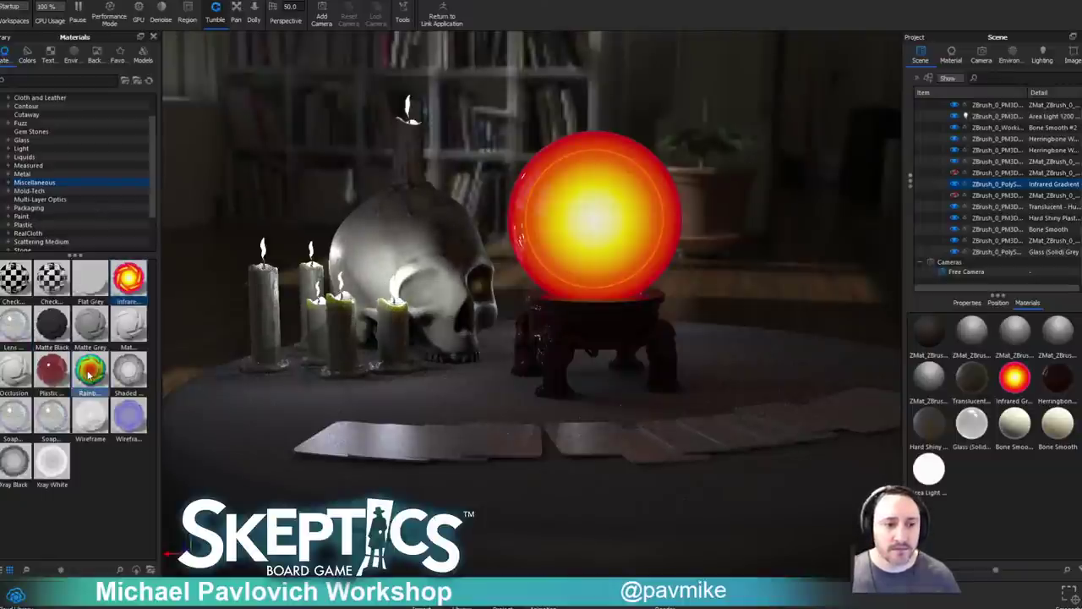
{"action": "left_click_drag", "start_coordinate": [52, 420], "coordinate": [1014, 188]}
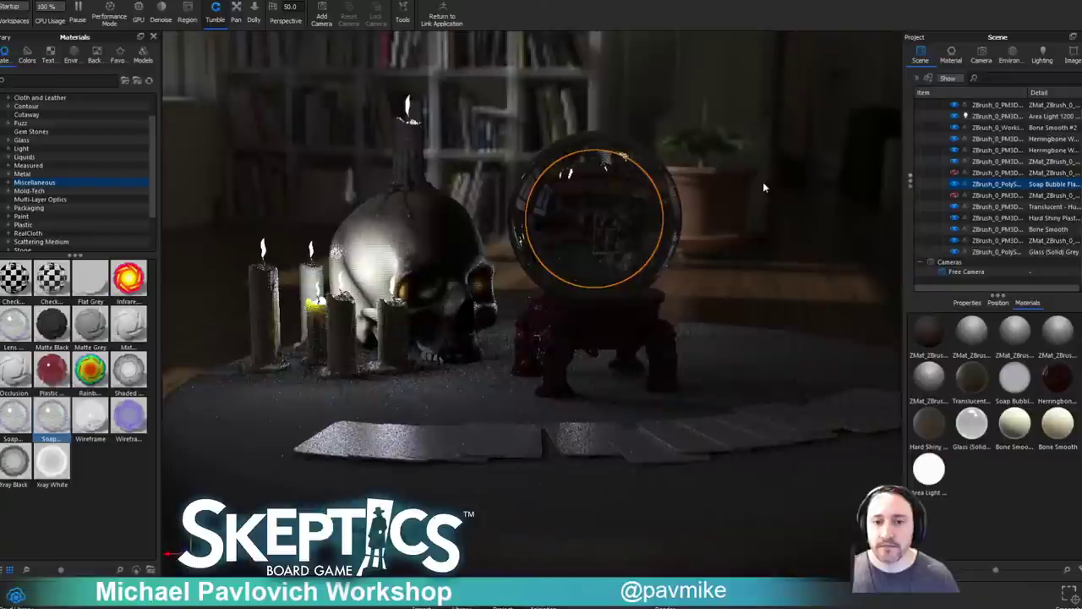
Save the scene in the KeyShot 9 Scenes folder under the file name Seance.
{"action": "left_click", "coordinate": [17, 9]}
{"action": "left_click", "coordinate": [10, 88]}
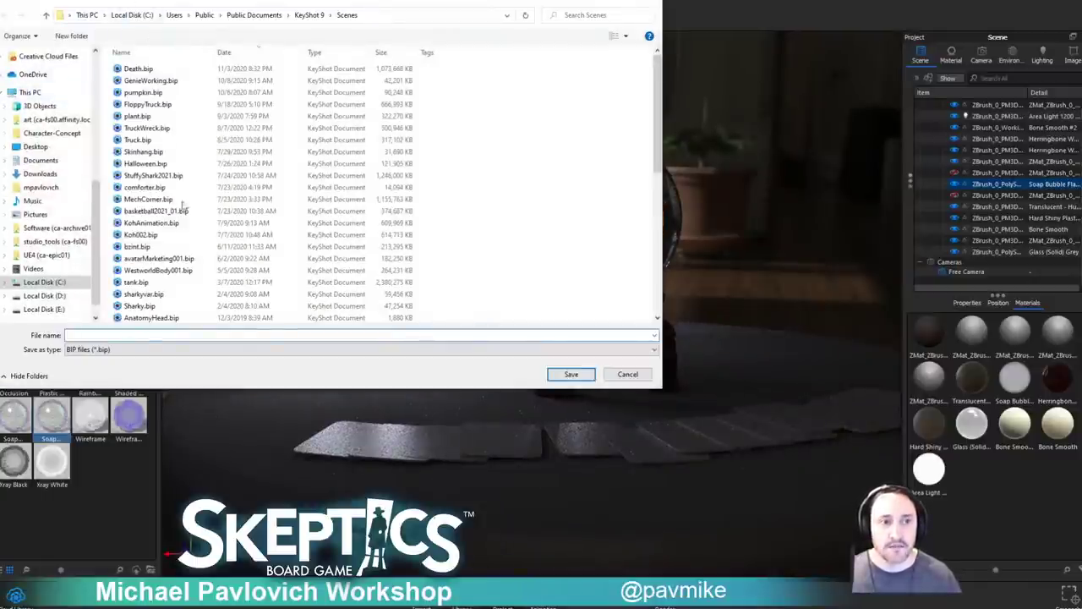
{"action": "type", "text": "Seanc"}
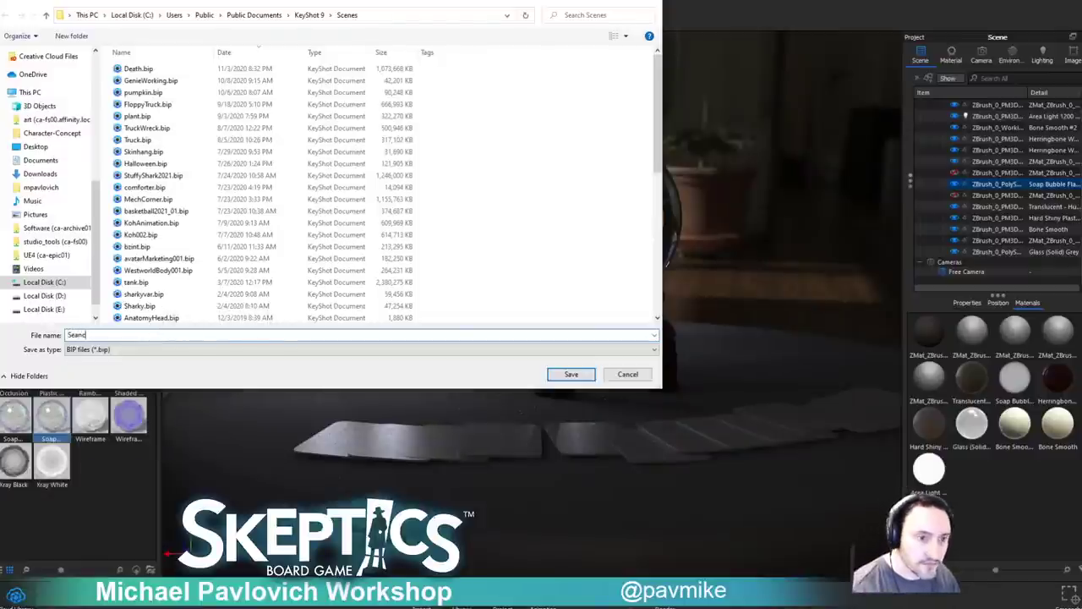
{"action": "type", "text": "e"}
{"action": "key", "text": "Return"}
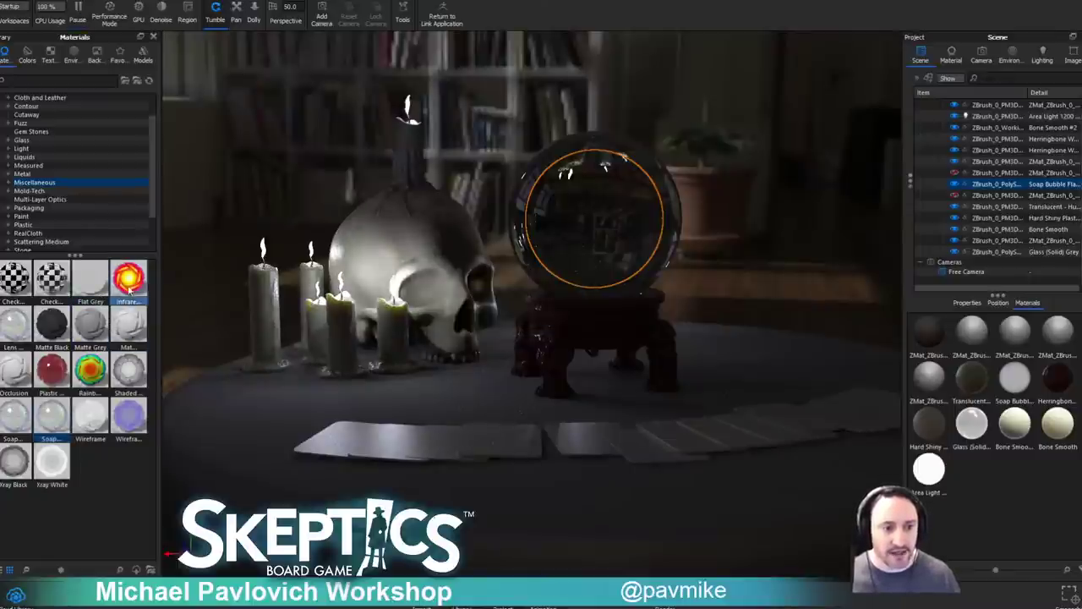
Apply the Infrared Gradient material to the inner sphere again and raise its emissive intensity to about 1.454.
{"action": "left_click_drag", "start_coordinate": [126, 281], "coordinate": [1014, 186]}
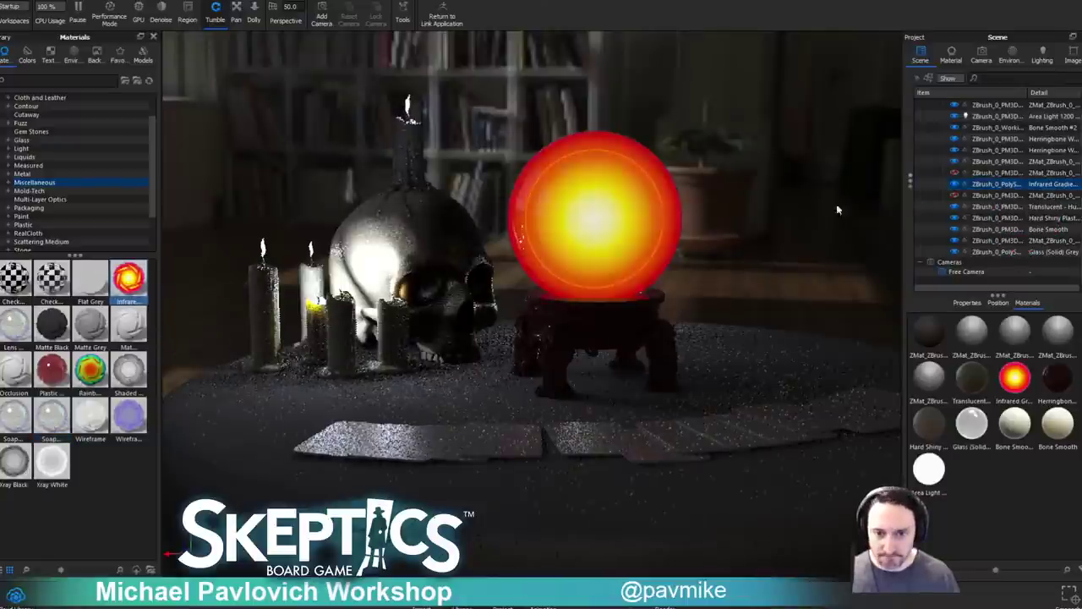
{"action": "double_click", "coordinate": [1014, 378]}
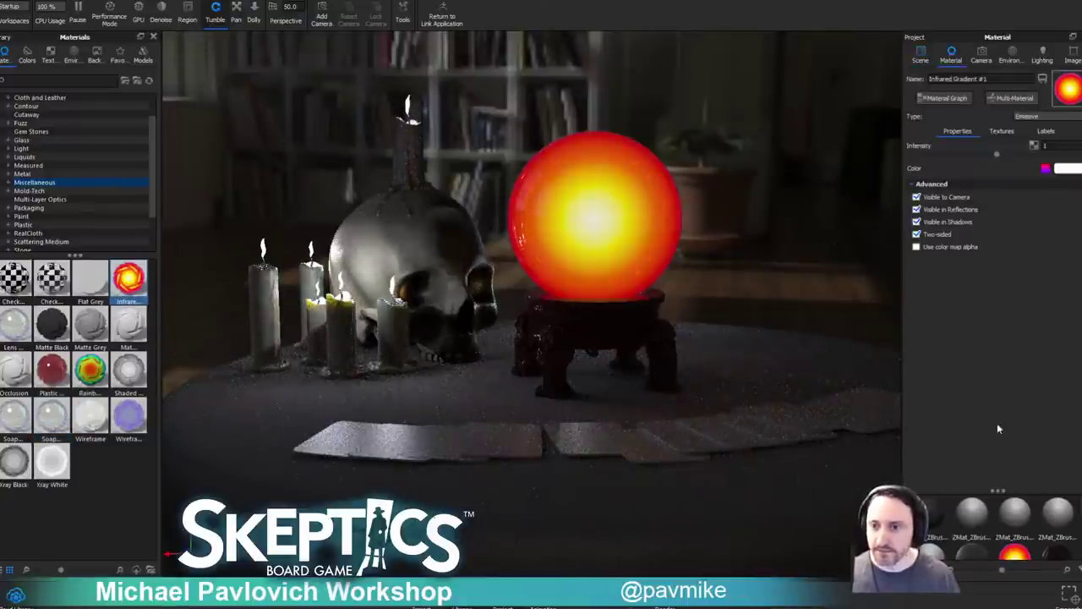
{"action": "left_click_drag", "start_coordinate": [996, 153], "coordinate": [1035, 156]}
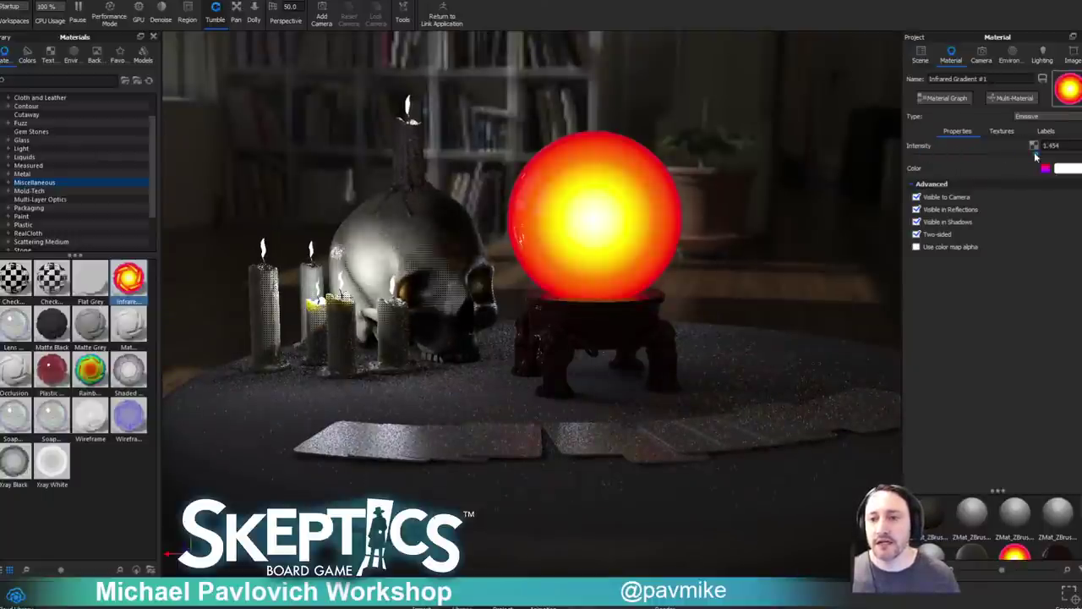
Use the Move tool to scale the inner sphere down to about 0.8, and accept the change.
{"action": "left_click", "coordinate": [920, 55]}
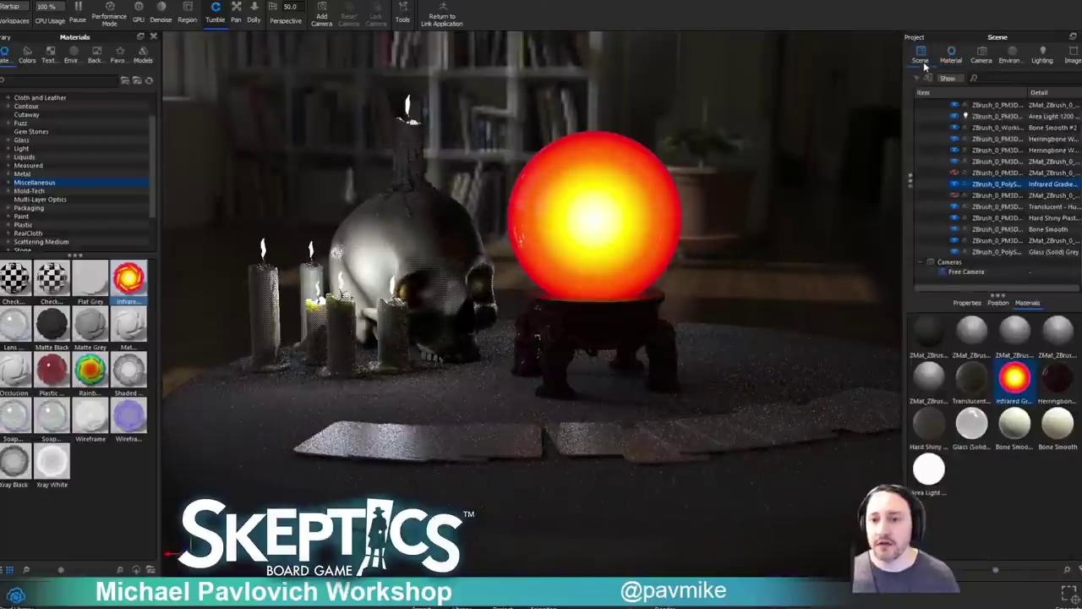
{"action": "right_click", "coordinate": [1000, 187]}
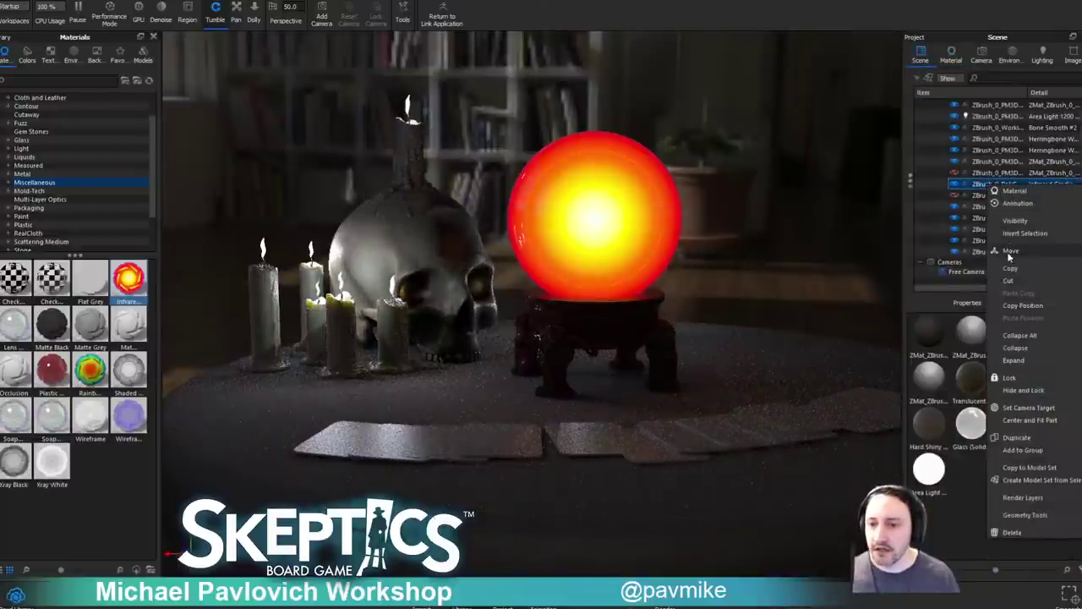
{"action": "left_click", "coordinate": [1010, 251]}
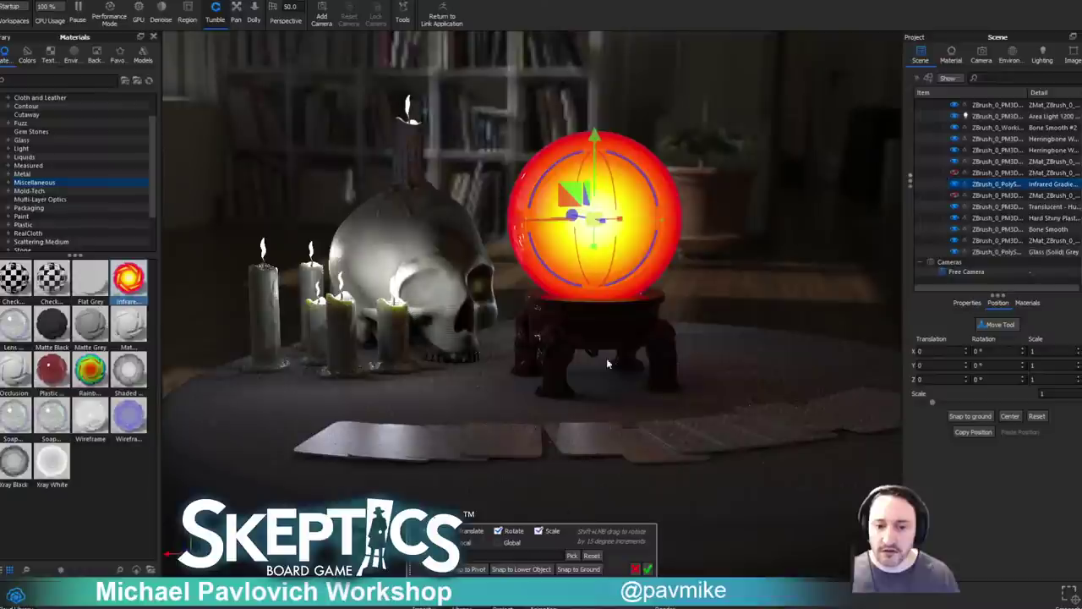
{"action": "left_click_drag", "start_coordinate": [599, 218], "coordinate": [230, 200]}
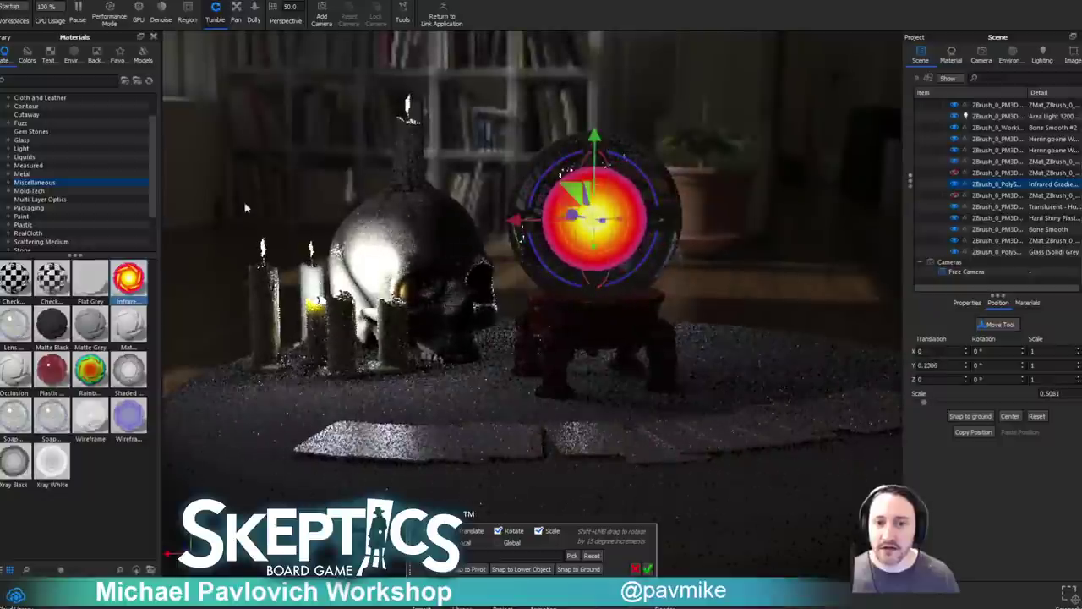
{"action": "left_click_drag", "start_coordinate": [795, 177], "coordinate": [676, 199]}
{"action": "left_click_drag", "start_coordinate": [598, 220], "coordinate": [1069, 207]}
{"action": "left_click_drag", "start_coordinate": [1019, 202], "coordinate": [940, 216]}
{"action": "left_click", "coordinate": [647, 569]}
Dismiss the welcome window and use the Move tool to shrink the inner sphere to a scale of about 0.332.
{"action": "left_click_drag", "start_coordinate": [843, 146], "coordinate": [870, 140]}
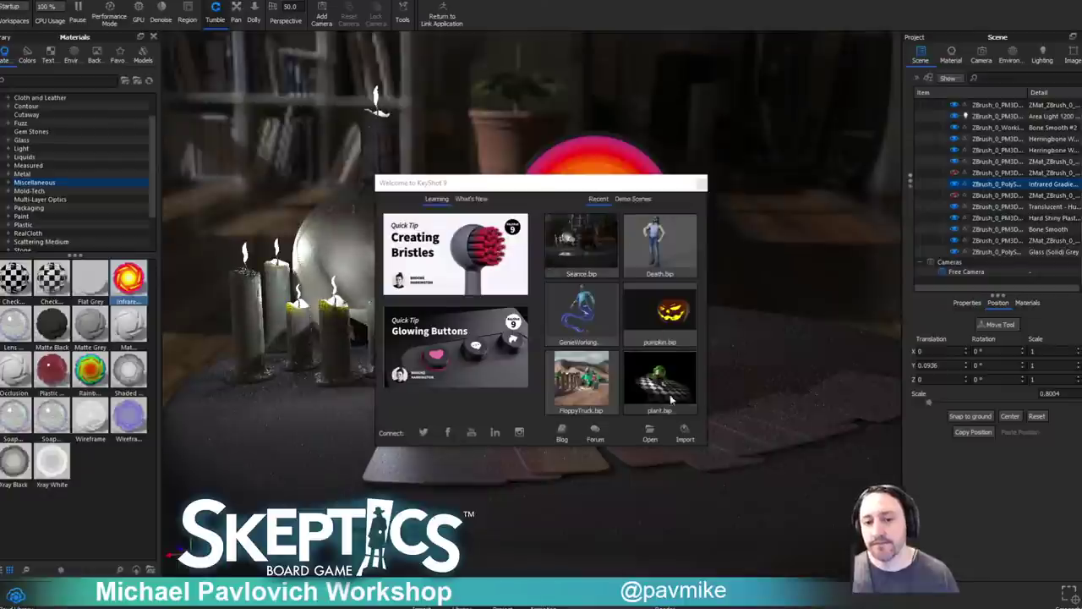
{"action": "left_click", "coordinate": [701, 184]}
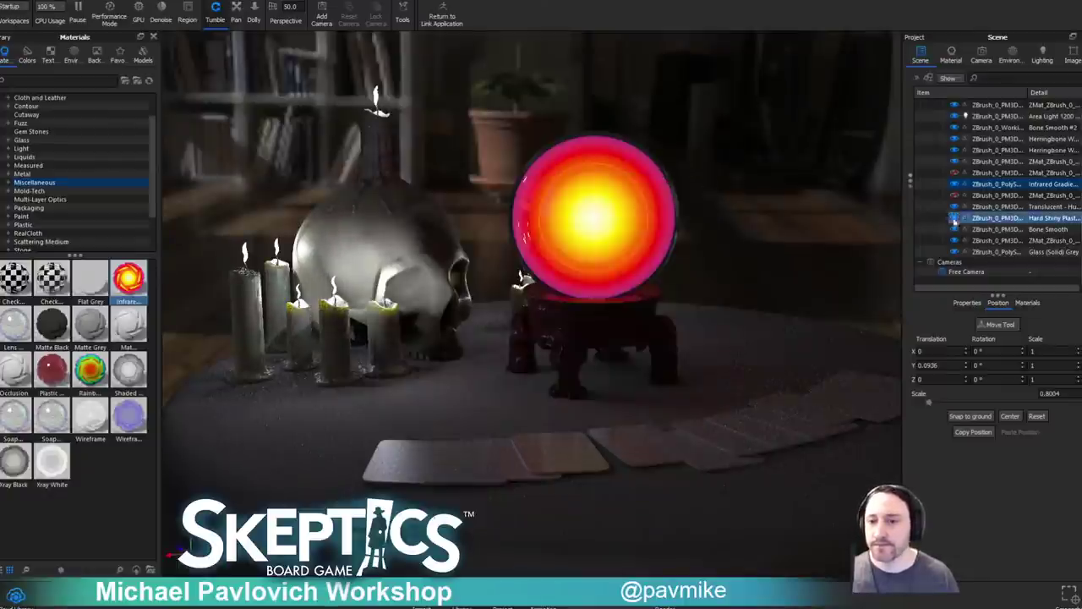
{"action": "right_click", "coordinate": [1007, 184]}
{"action": "left_click", "coordinate": [1032, 251]}
{"action": "left_click_drag", "start_coordinate": [753, 210], "coordinate": [493, 212]}
{"action": "left_click_drag", "start_coordinate": [594, 222], "coordinate": [595, 224]}
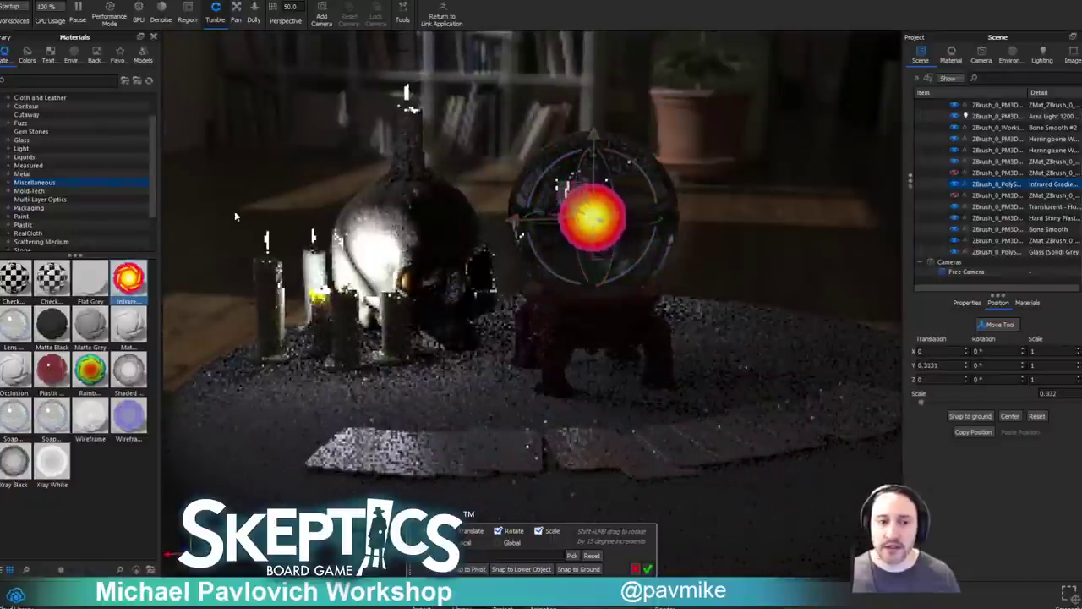
Find the Area Light 1200 Lumen Cool material in the library, apply it to the shrunken inner sphere, and open its material properties.
{"action": "left_click", "coordinate": [17, 81]}
{"action": "type", "text": "area"}
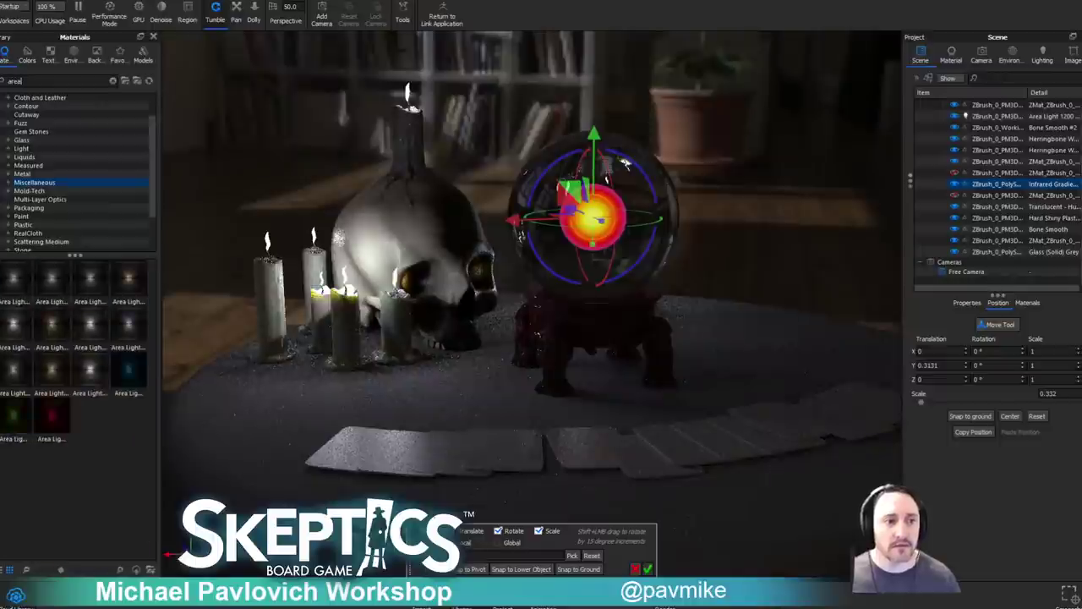
{"action": "left_click_drag", "start_coordinate": [12, 279], "coordinate": [1005, 190]}
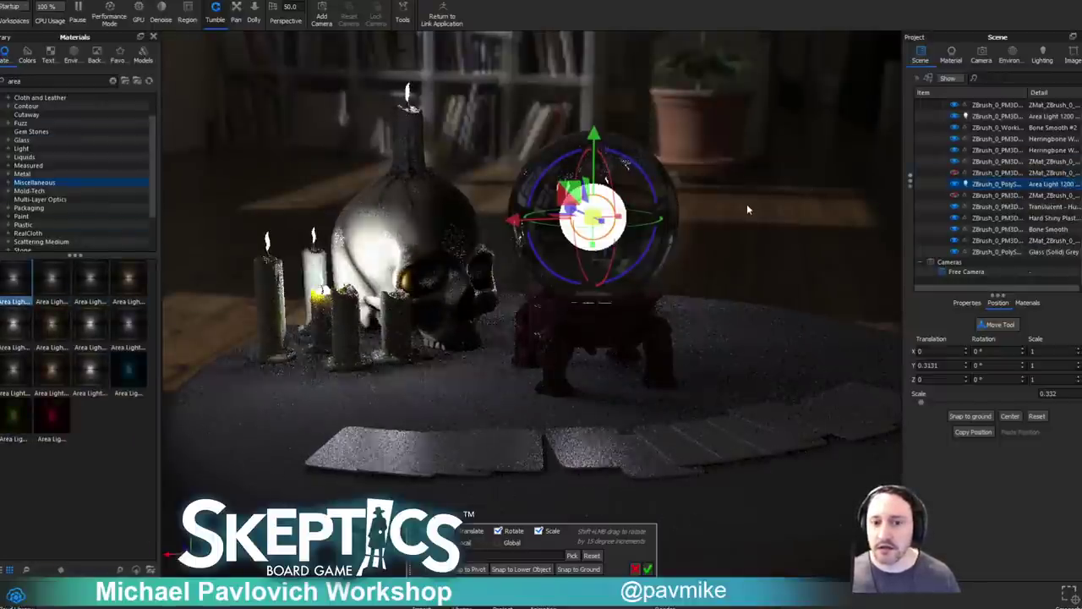
{"action": "left_click", "coordinate": [969, 303]}
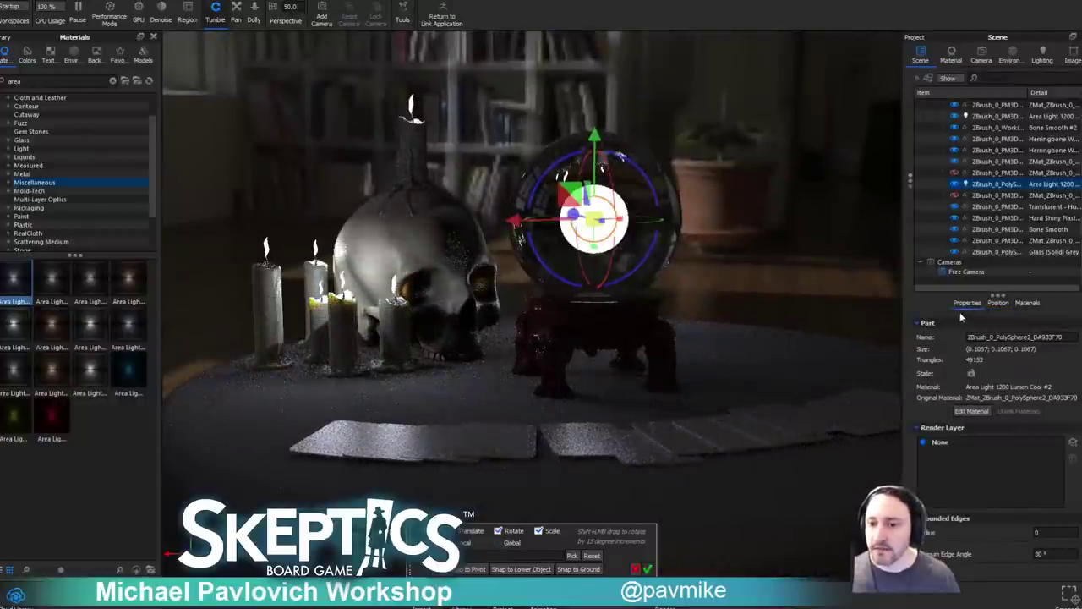
{"action": "left_click", "coordinate": [1027, 303]}
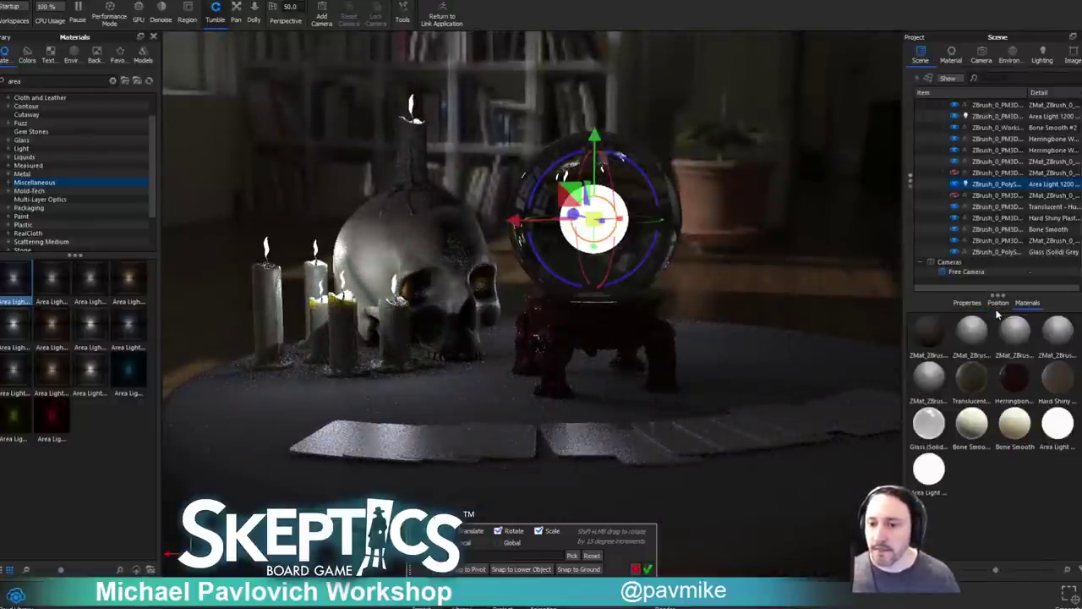
{"action": "double_click", "coordinate": [990, 184]}
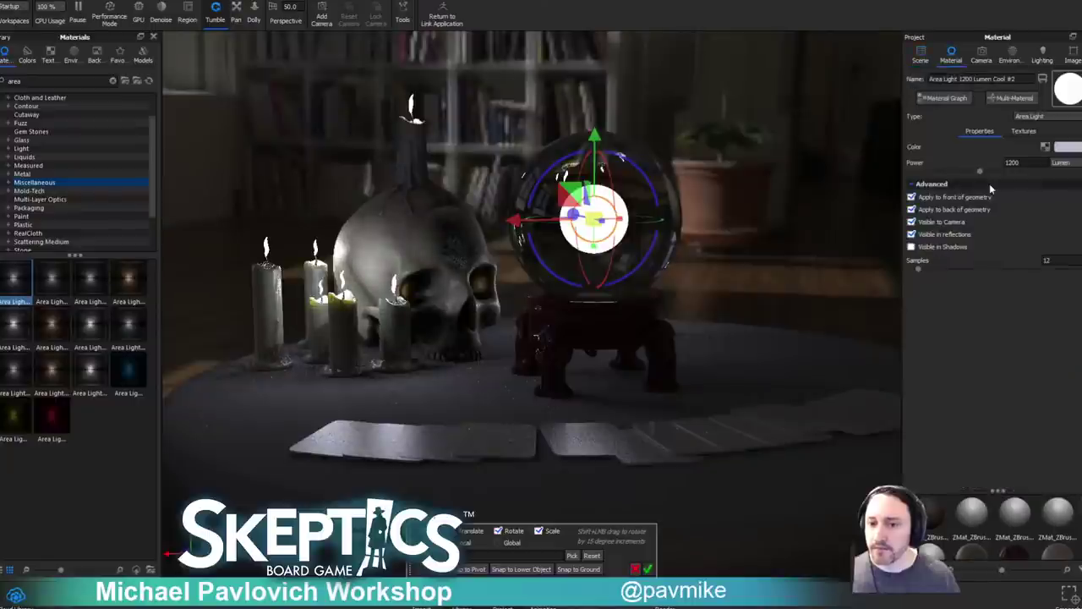
{"action": "left_click", "coordinate": [928, 224]}
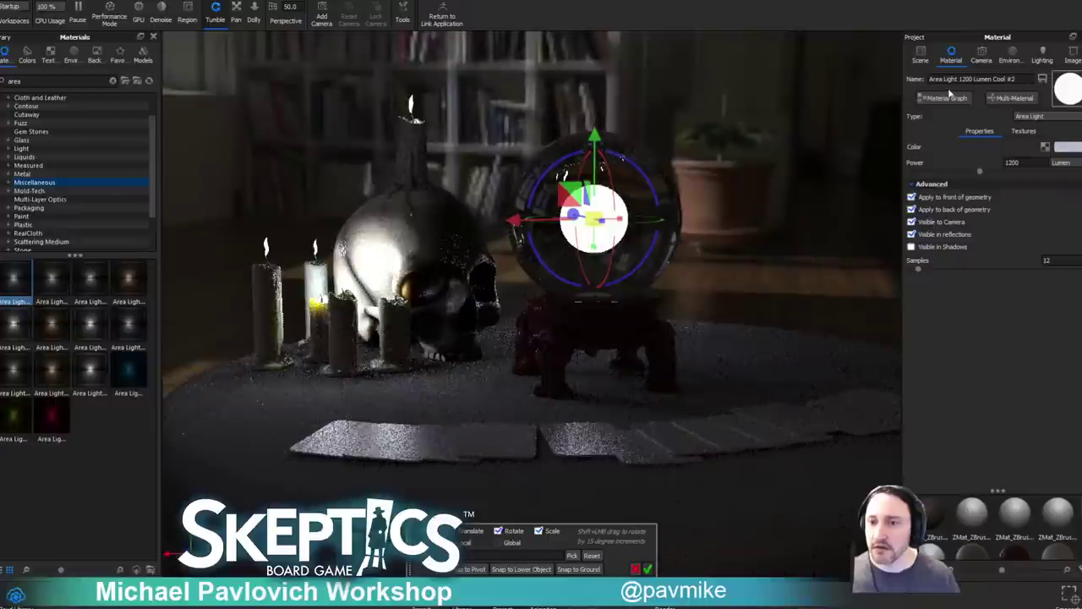
Try the inner sphere's area light at 50 lumens with Visible in reflections turned off.
{"action": "left_click", "coordinate": [921, 58]}
{"action": "double_click", "coordinate": [990, 184]}
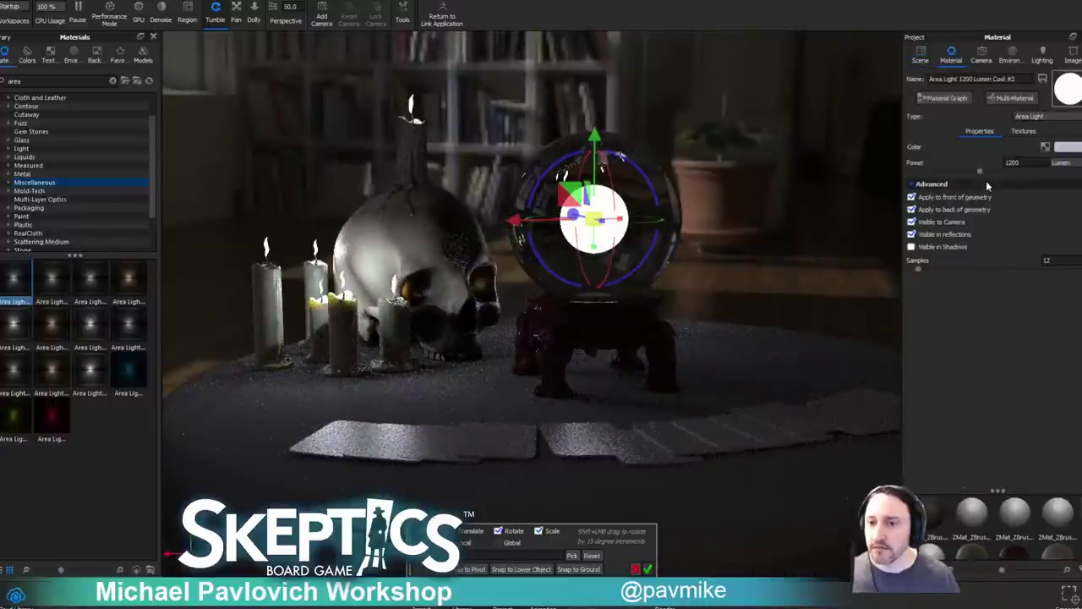
{"action": "left_click", "coordinate": [1012, 162]}
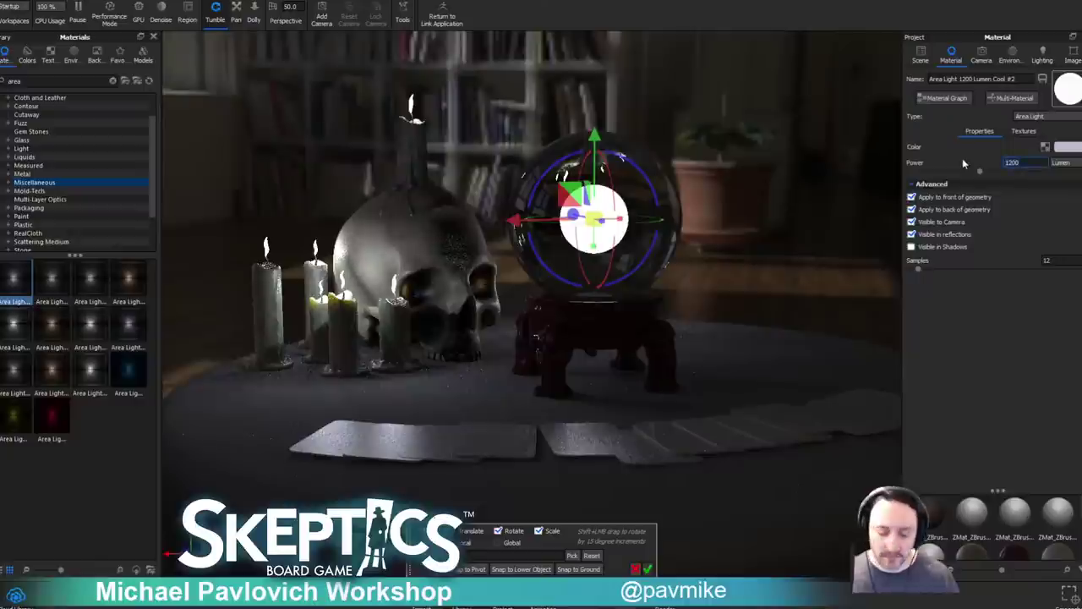
{"action": "type", "text": "50"}
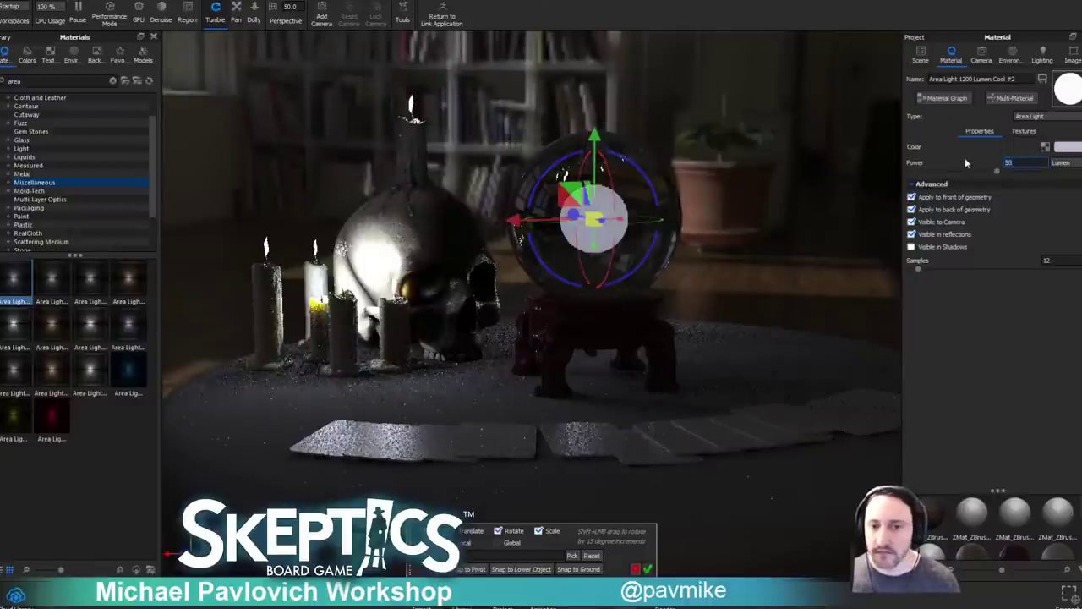
{"action": "left_click", "coordinate": [957, 239]}
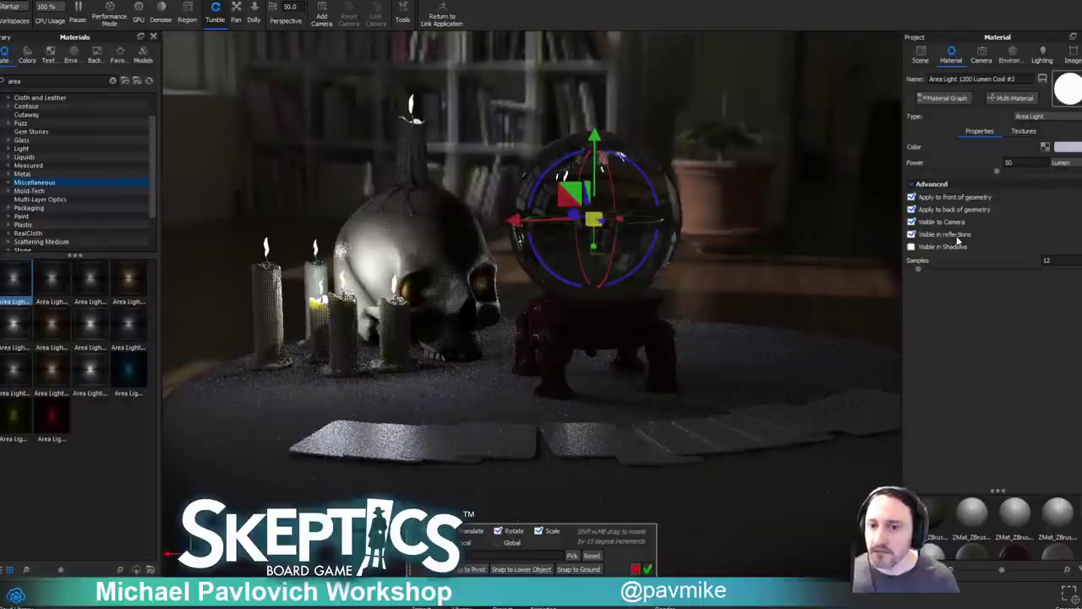
{"action": "left_click", "coordinate": [957, 239]}
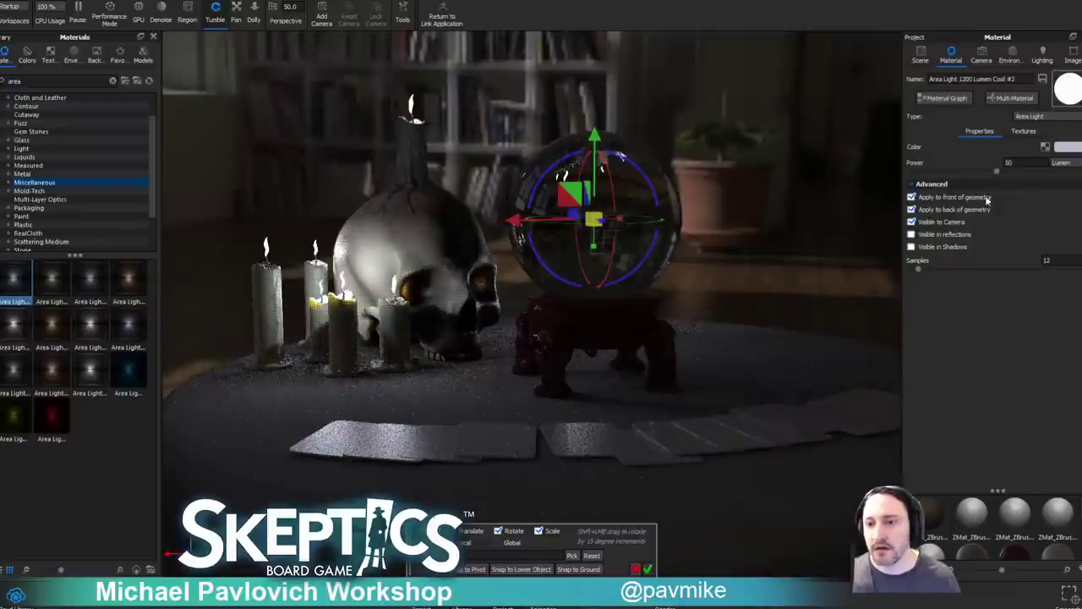
Set the inner sphere's light power to 1200 lumens, with Visible in reflections on and Visible to Camera off.
{"action": "left_click", "coordinate": [965, 165]}
{"action": "type", "text": "1200"}
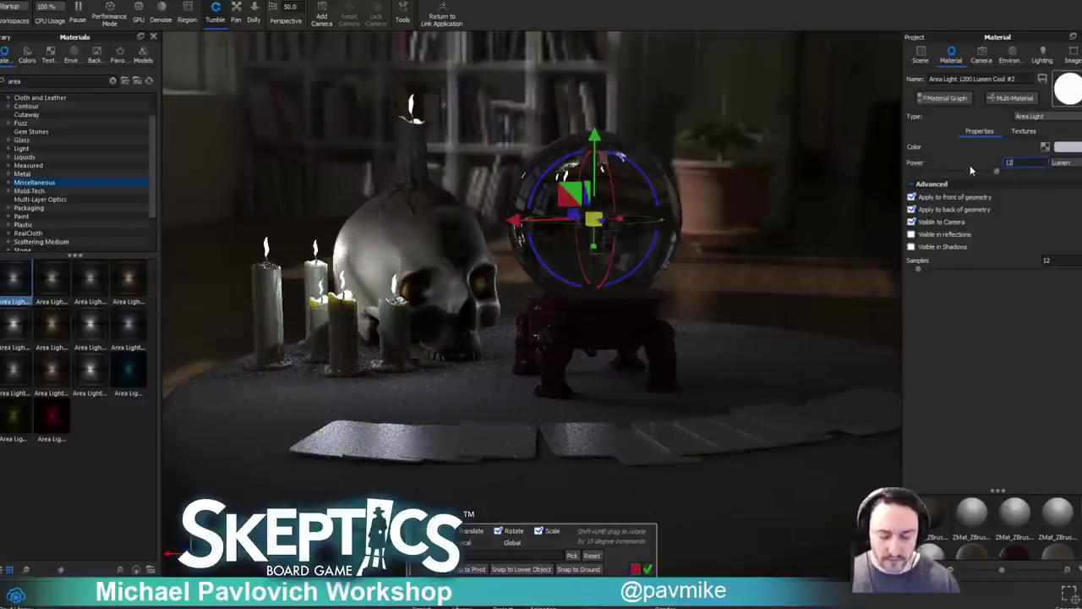
{"action": "key", "text": "Return"}
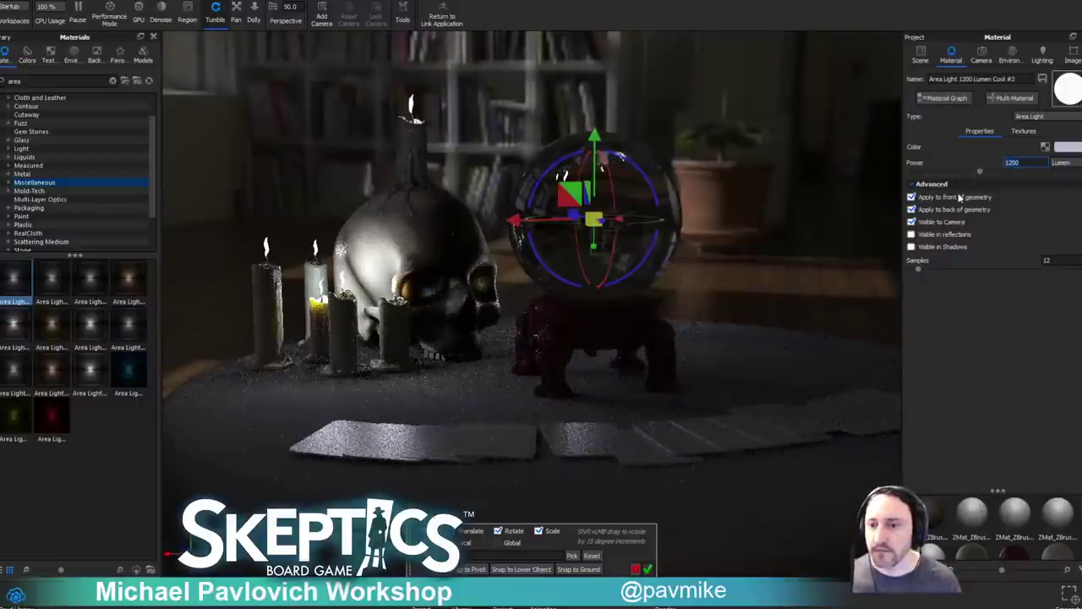
{"action": "left_click", "coordinate": [943, 237]}
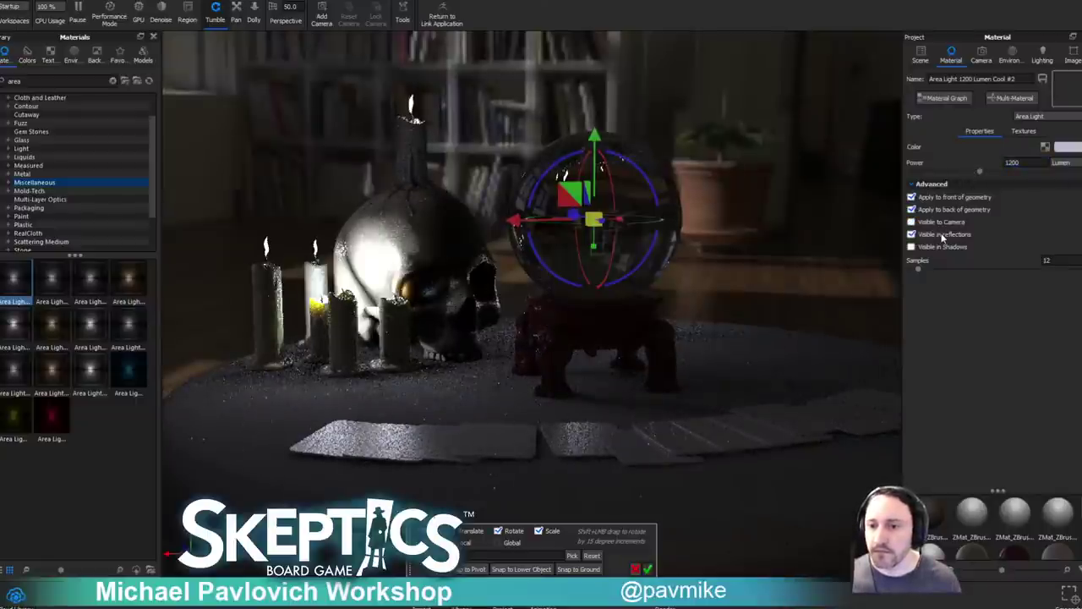
{"action": "left_click_drag", "start_coordinate": [647, 140], "coordinate": [724, 152]}
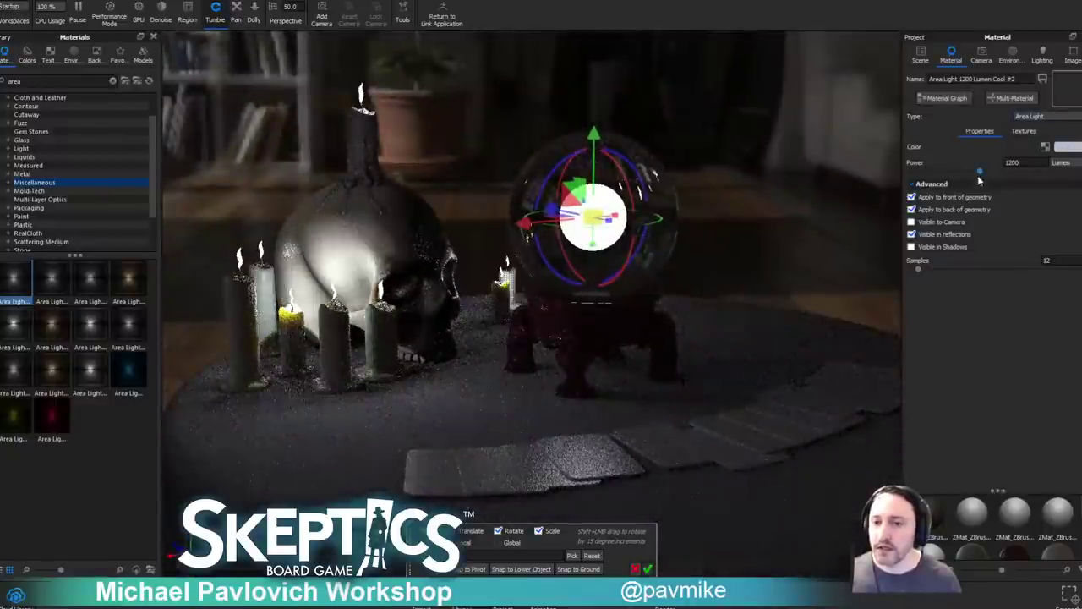
Hide the glowing inner sphere of the crystal ball in the scene.
{"action": "left_click", "coordinate": [925, 61]}
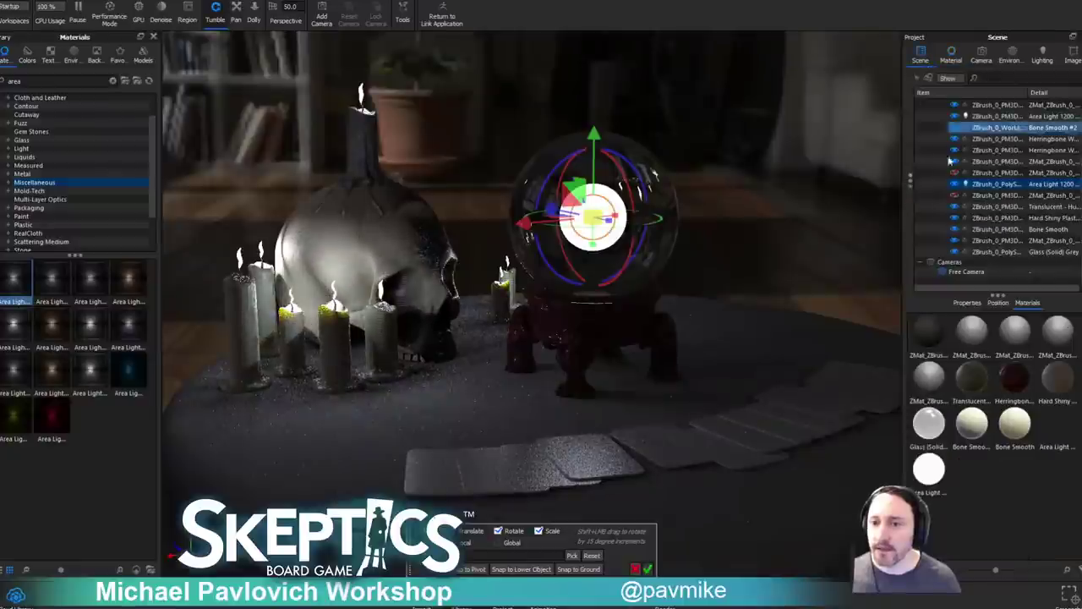
{"action": "left_click", "coordinate": [744, 200]}
{"action": "left_click_drag", "start_coordinate": [784, 180], "coordinate": [669, 221]}
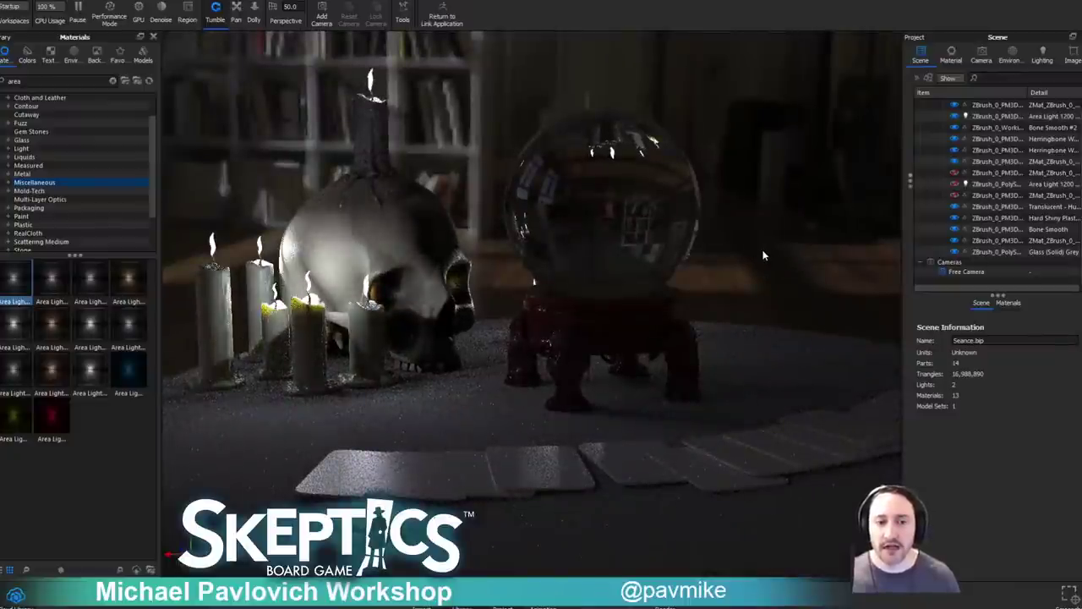
Open the candle flames' area light material and set its power to 1 Watt.
{"action": "double_click", "coordinate": [236, 250]}
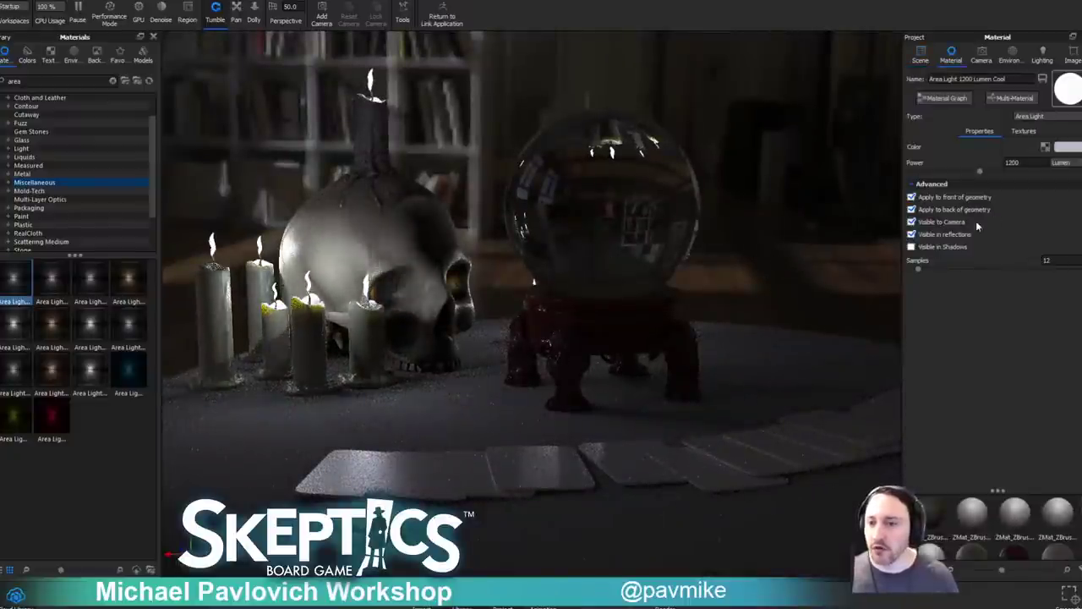
{"action": "left_click", "coordinate": [1061, 162]}
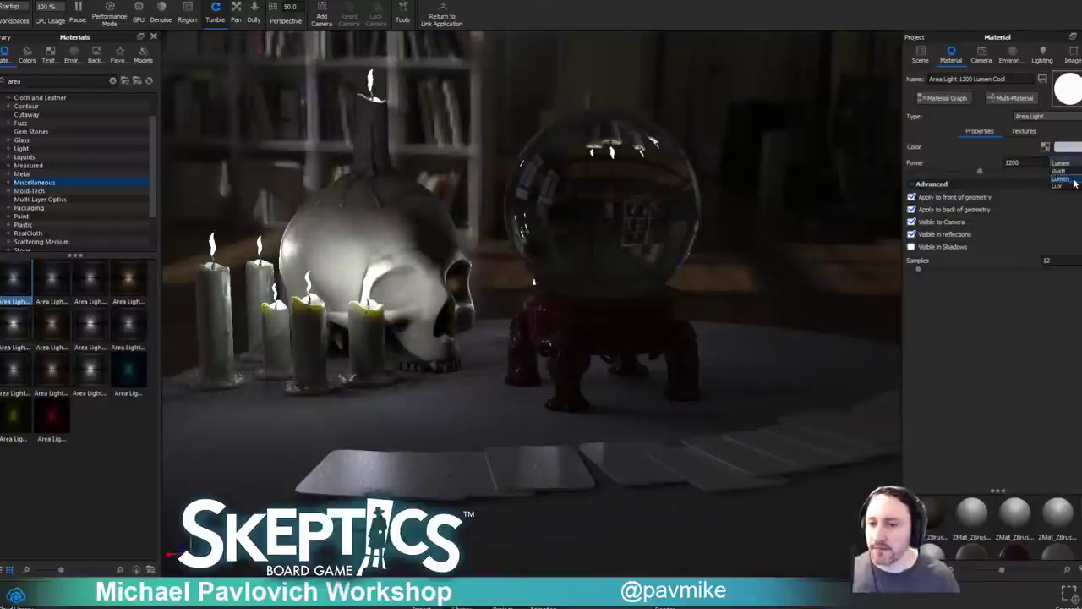
{"action": "left_click", "coordinate": [1070, 187]}
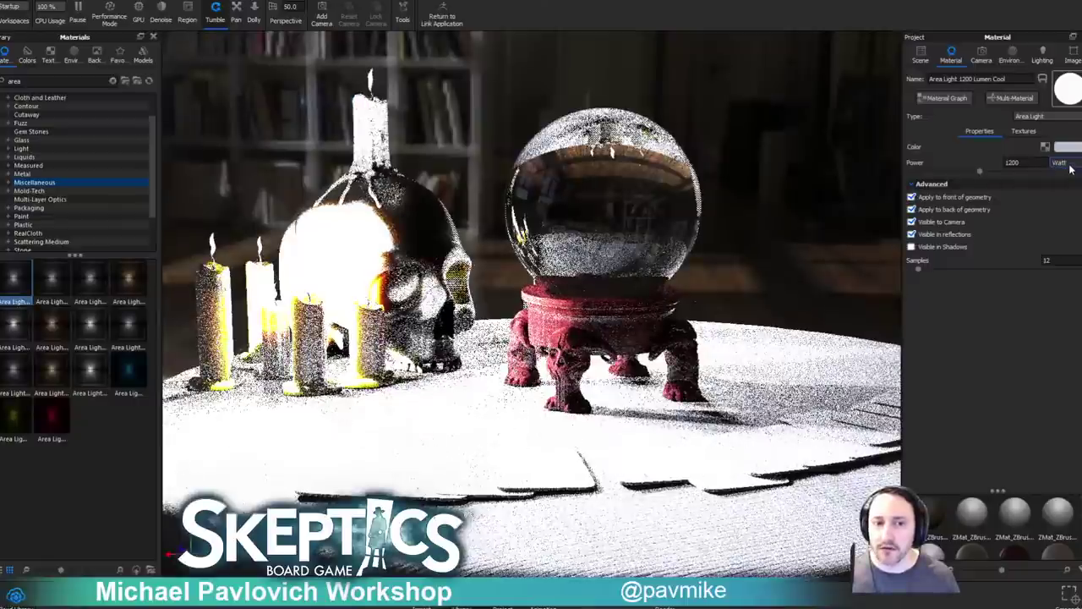
{"action": "left_click", "coordinate": [1069, 168]}
{"action": "left_click_drag", "start_coordinate": [1022, 163], "coordinate": [931, 158]}
{"action": "type", "text": "1"}
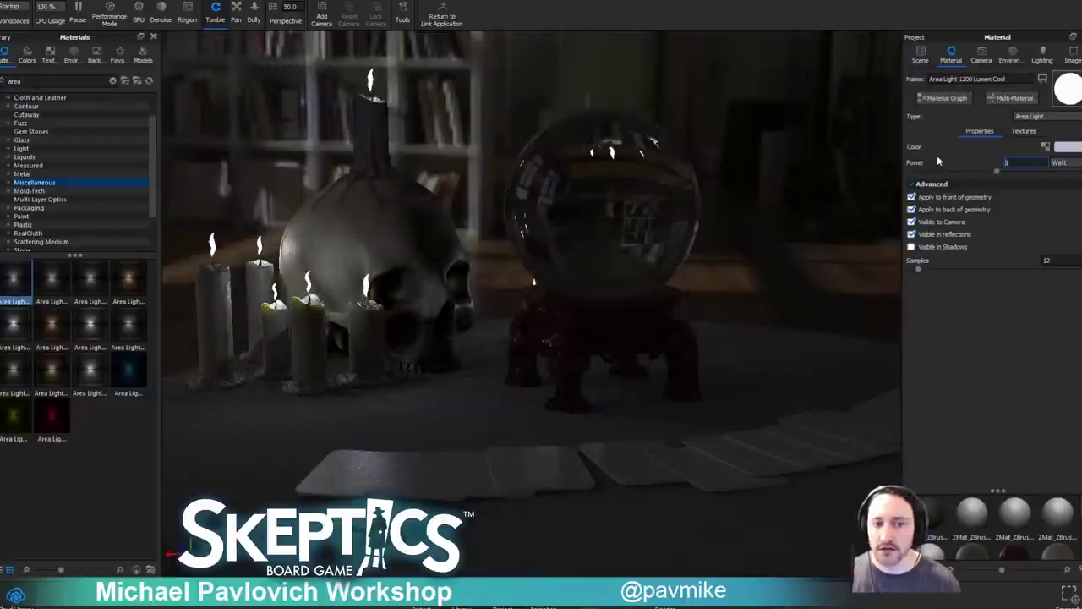
Change the candle flames' light color to a warm orange of about 2439 K.
{"action": "left_click", "coordinate": [1063, 148]}
{"action": "left_click_drag", "start_coordinate": [1059, 145], "coordinate": [1055, 145]}
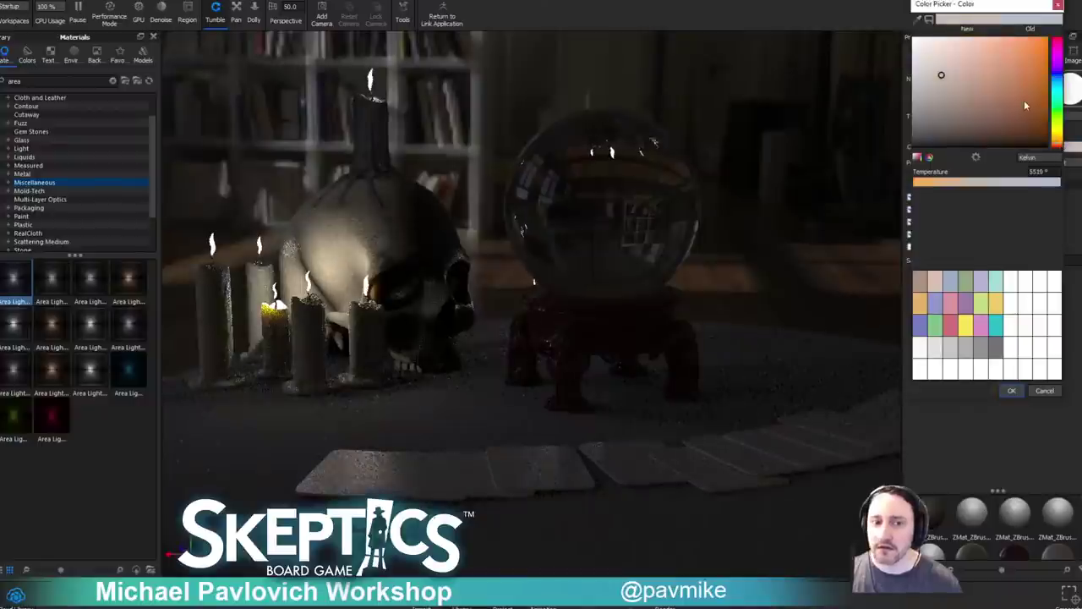
{"action": "left_click", "coordinate": [1039, 46]}
{"action": "mouse_move", "coordinate": [1040, 46]}
{"action": "left_mouse_down"}
{"action": "mouse_move", "coordinate": [1028, 47]}
{"action": "mouse_move", "coordinate": [1031, 73]}
{"action": "left_mouse_up"}
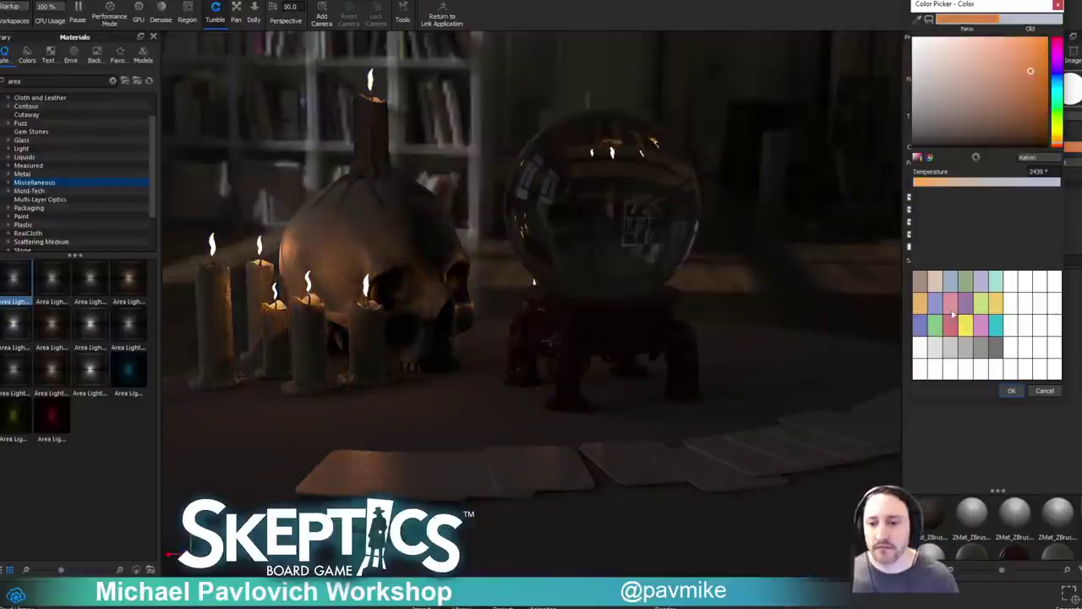
{"action": "left_click", "coordinate": [1011, 390]}
Lower the environment brightness to 0.01 so the candle flames dominate the scene's lighting.
{"action": "left_click_drag", "start_coordinate": [566, 187], "coordinate": [521, 155]}
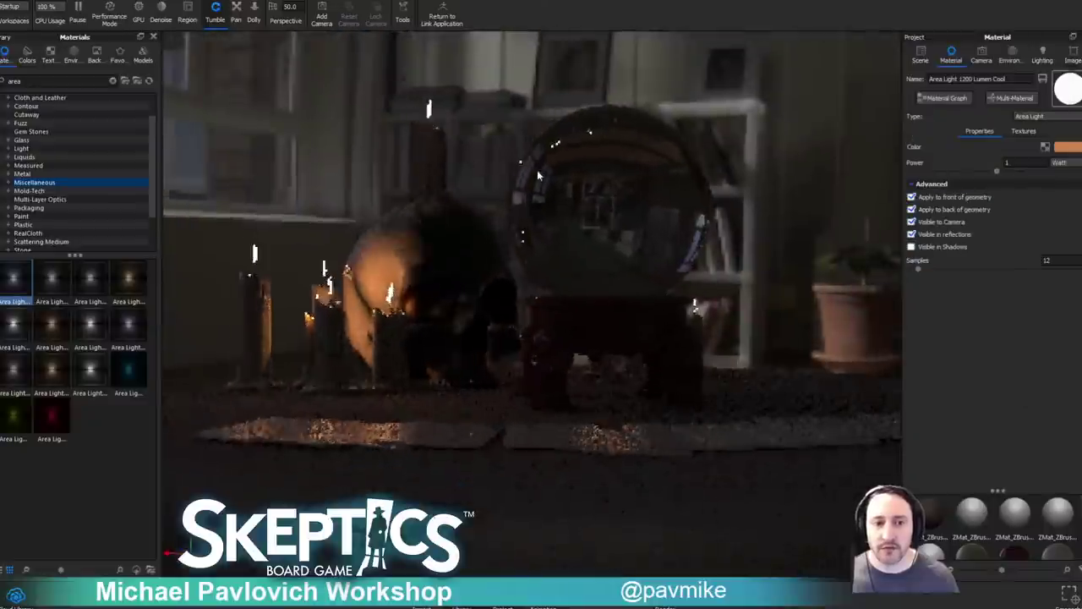
{"action": "scroll", "coordinate": [504, 172], "scroll_direction": "down", "scroll_amount": 5}
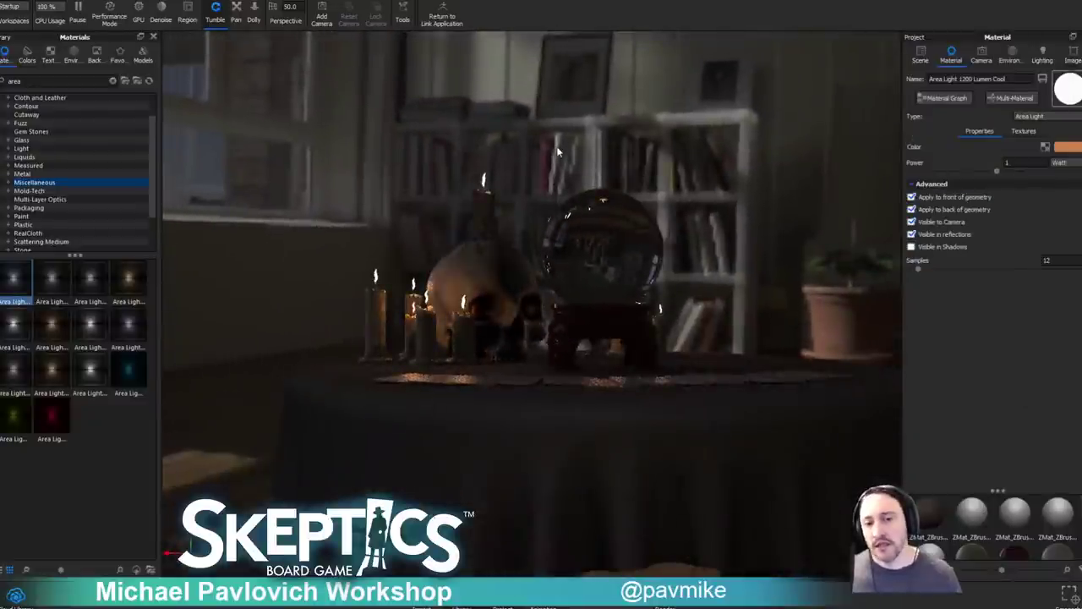
{"action": "left_click_drag", "start_coordinate": [533, 149], "coordinate": [622, 167]}
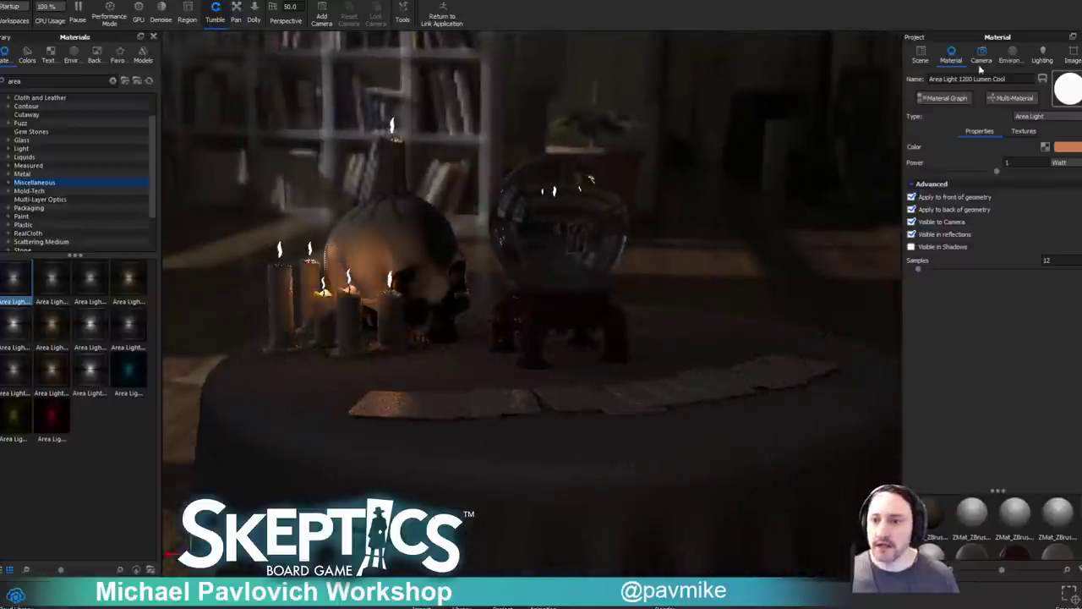
{"action": "left_click", "coordinate": [1008, 61]}
{"action": "left_click_drag", "start_coordinate": [961, 274], "coordinate": [924, 281]}
{"action": "left_click_drag", "start_coordinate": [653, 317], "coordinate": [637, 299]}
{"action": "left_click_drag", "start_coordinate": [701, 278], "coordinate": [698, 285]}
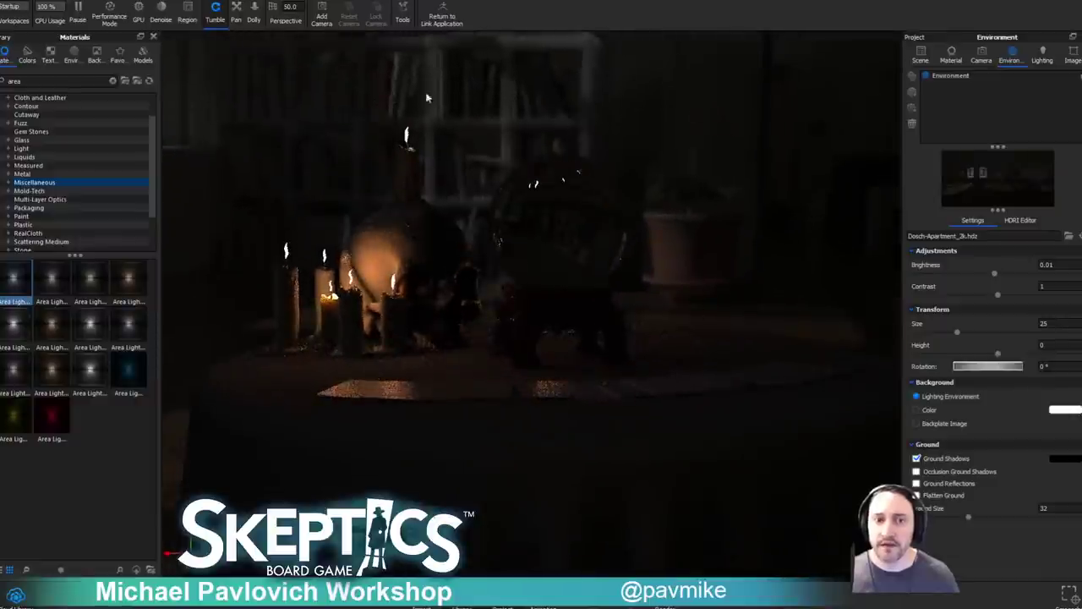
Add a plane primitive to the scene and move it above the crystal ball and table.
{"action": "left_click", "coordinate": [15, 1]}
{"action": "mouse_move", "coordinate": [32, 35]}
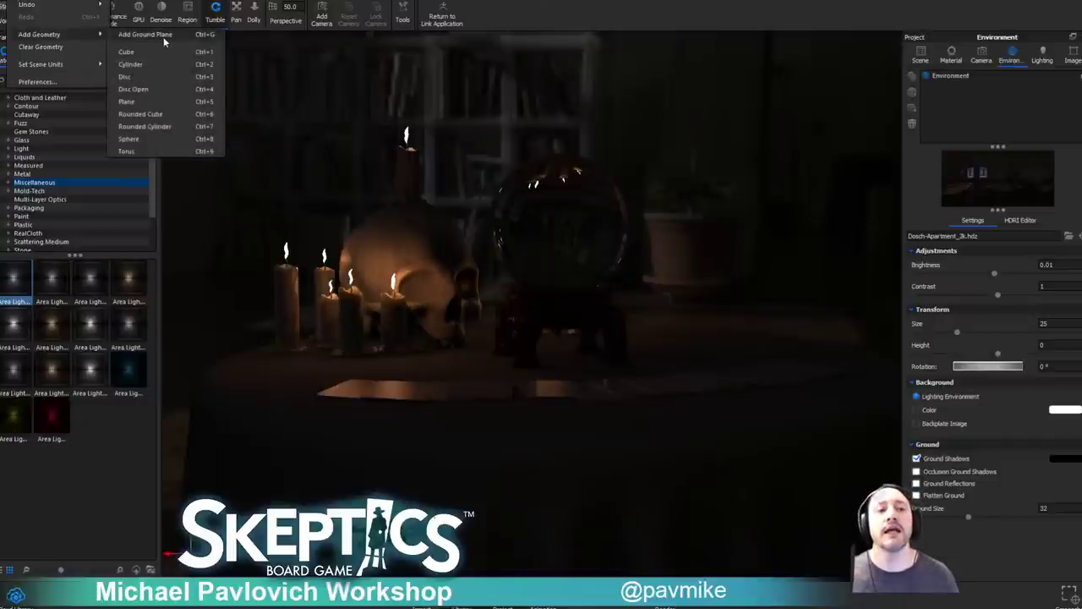
{"action": "left_click", "coordinate": [149, 113]}
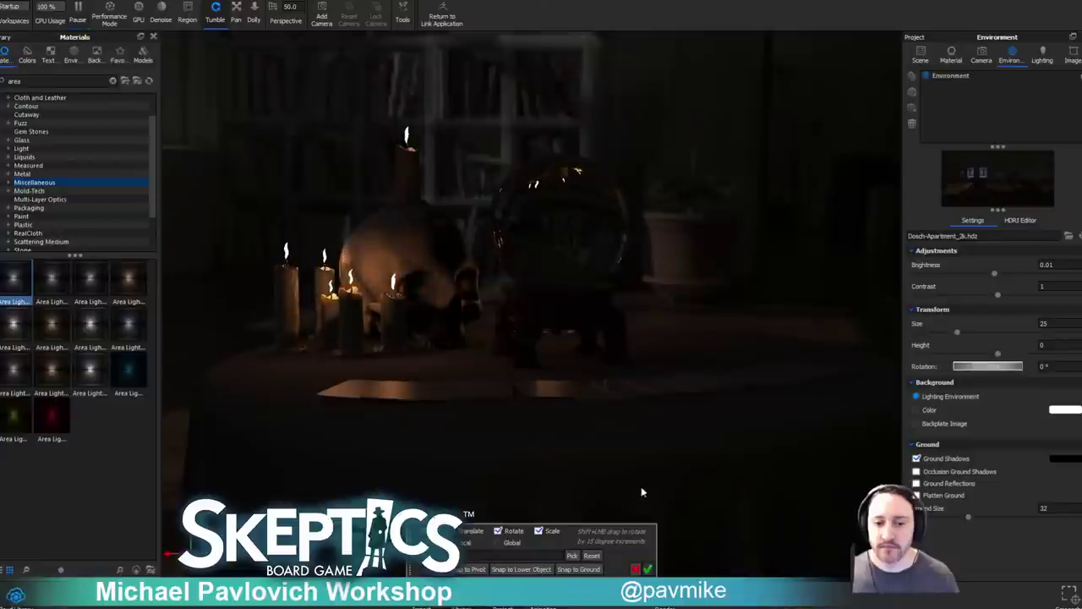
{"action": "scroll", "coordinate": [430, 305], "scroll_direction": "down", "scroll_amount": 10}
{"action": "left_click_drag", "start_coordinate": [535, 329], "coordinate": [519, 142]}
{"action": "scroll", "coordinate": [876, 294], "scroll_direction": "up", "scroll_amount": 3}
{"action": "left_click_drag", "start_coordinate": [876, 295], "coordinate": [696, 183]}
{"action": "scroll", "coordinate": [814, 267], "scroll_direction": "up", "scroll_amount": 1}
{"action": "left_click_drag", "start_coordinate": [815, 271], "coordinate": [755, 321]}
{"action": "middle_click_drag", "start_coordinate": [755, 320], "coordinate": [755, 394]}
Rotate the plane above the crystal ball so that it lies flat over the table.
{"action": "left_click_drag", "start_coordinate": [518, 129], "coordinate": [395, 231]}
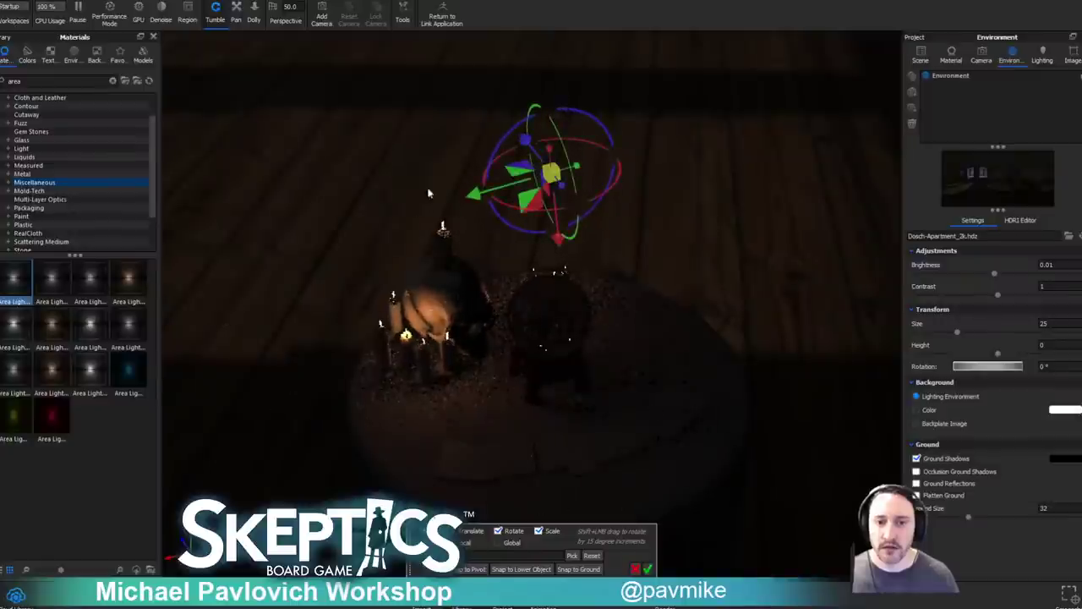
{"action": "left_click_drag", "start_coordinate": [499, 138], "coordinate": [396, 305]}
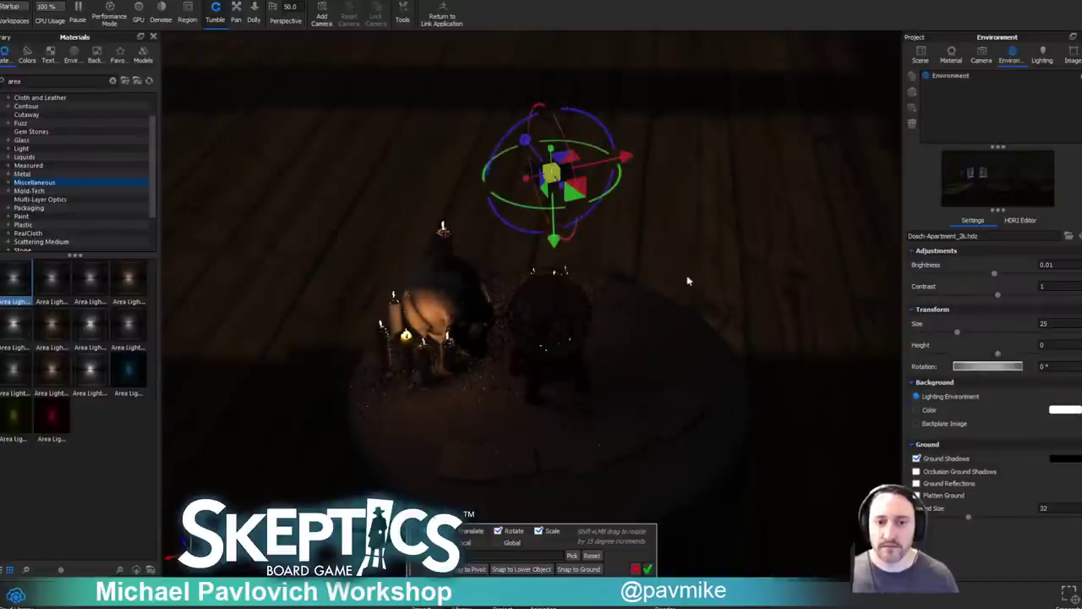
{"action": "left_click_drag", "start_coordinate": [684, 295], "coordinate": [678, 216]}
Apply the Area Light 1200 Lumen Cool material from the library to the plane above the table.
{"action": "left_click_drag", "start_coordinate": [14, 277], "coordinate": [538, 175]}
{"action": "left_click_drag", "start_coordinate": [772, 281], "coordinate": [740, 239]}
{"action": "middle_click_drag", "start_coordinate": [740, 275], "coordinate": [766, 227]}
{"action": "left_click_drag", "start_coordinate": [765, 227], "coordinate": [748, 293]}
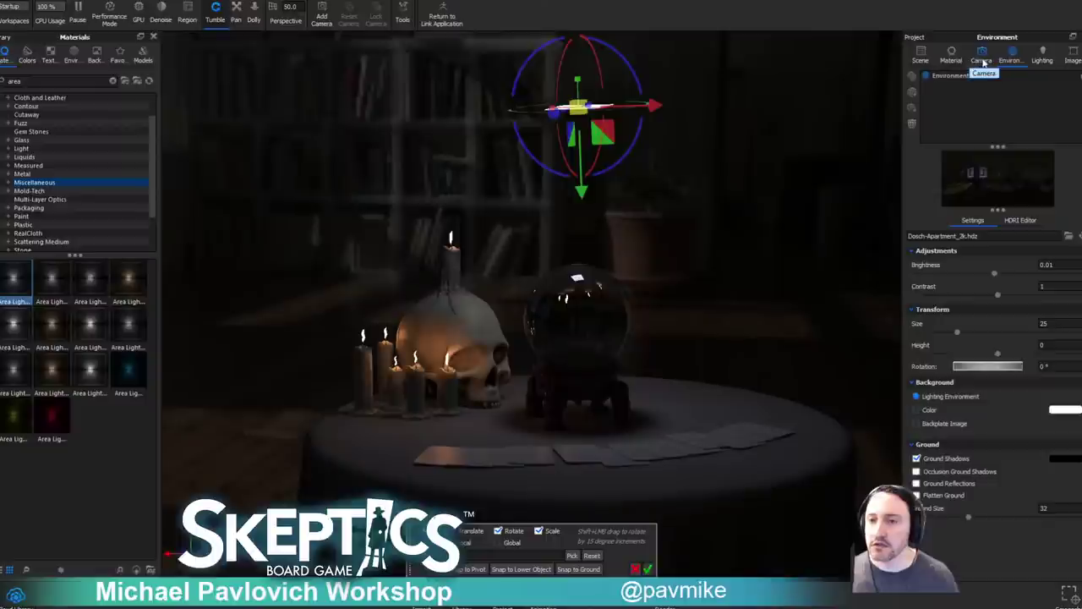
Adjust the plane light's position above the crystal ball and tilt it diagonally toward the skull and candles.
{"action": "left_click", "coordinate": [920, 55]}
{"action": "left_click_drag", "start_coordinate": [789, 198], "coordinate": [683, 143]}
{"action": "left_click_drag", "start_coordinate": [621, 99], "coordinate": [886, 165]}
{"action": "middle_click_drag", "start_coordinate": [755, 143], "coordinate": [734, 173]}
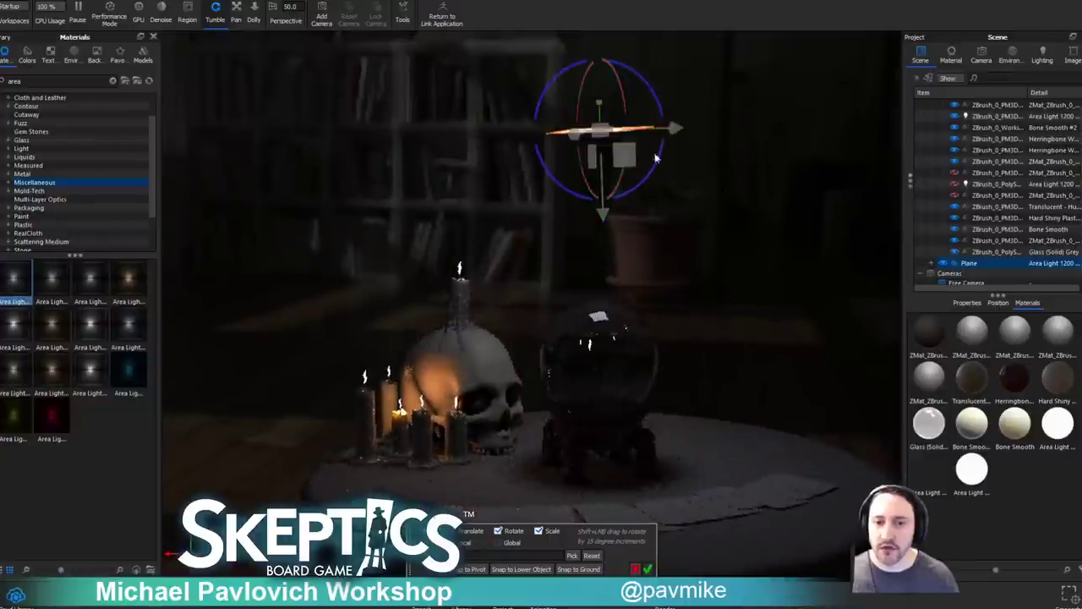
{"action": "left_click_drag", "start_coordinate": [625, 100], "coordinate": [624, 101]}
{"action": "left_click_drag", "start_coordinate": [753, 127], "coordinate": [795, 205]}
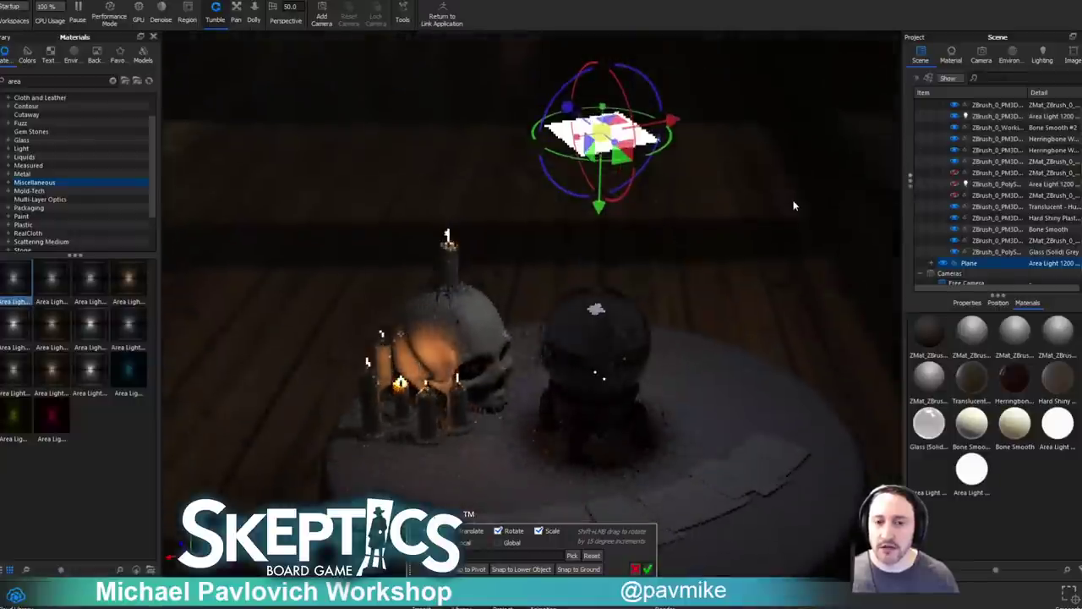
{"action": "left_click_drag", "start_coordinate": [780, 158], "coordinate": [676, 97]}
{"action": "left_click_drag", "start_coordinate": [612, 75], "coordinate": [657, 129]}
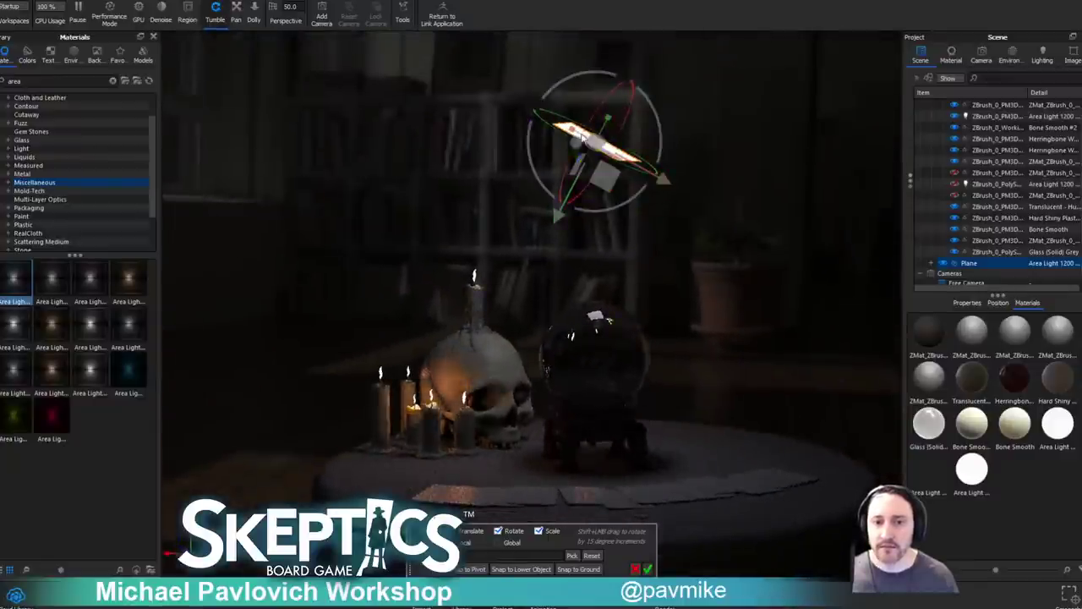
Move the tilted plane light higher and farther to the side of the crystal ball.
{"action": "left_click_drag", "start_coordinate": [602, 178], "coordinate": [793, 1]}
{"action": "middle_click_drag", "start_coordinate": [771, 202], "coordinate": [736, 220]}
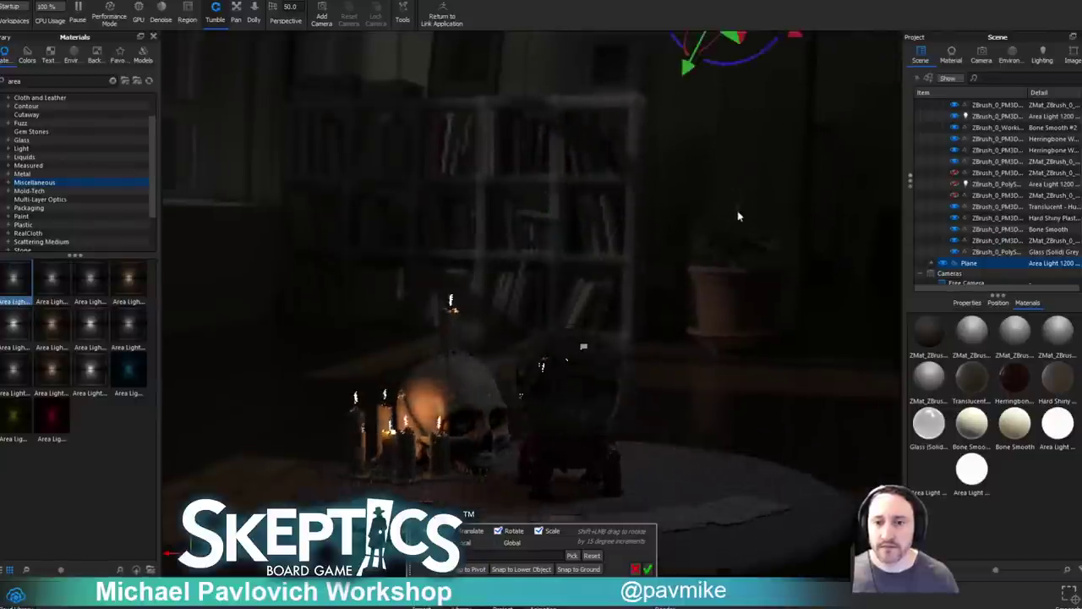
{"action": "left_click_drag", "start_coordinate": [736, 221], "coordinate": [865, 133]}
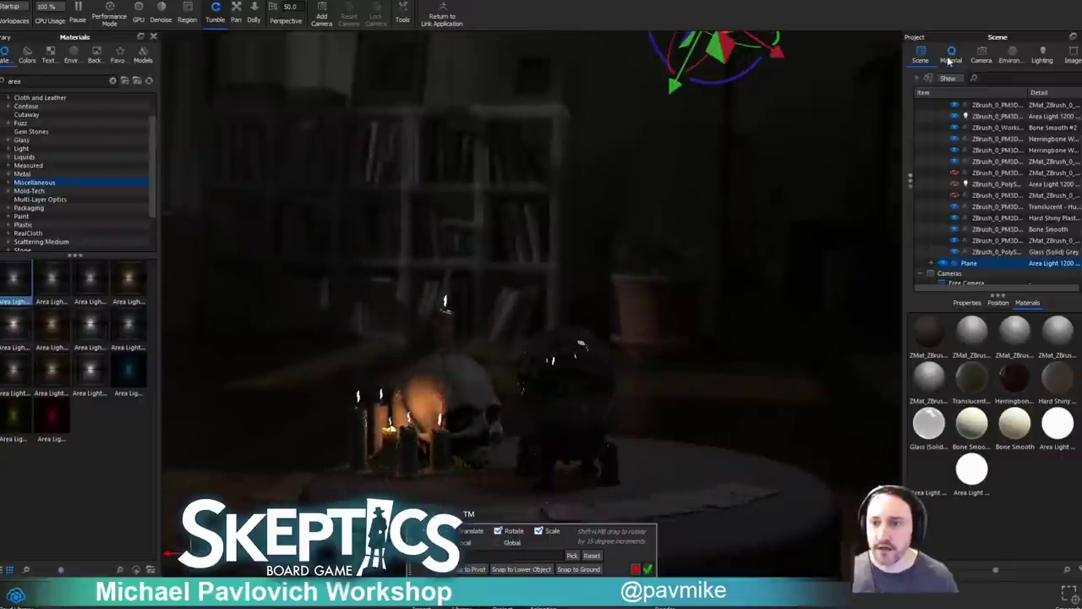
Accept the plane light's new position above the table and open its area light material for editing.
{"action": "left_click", "coordinate": [950, 60]}
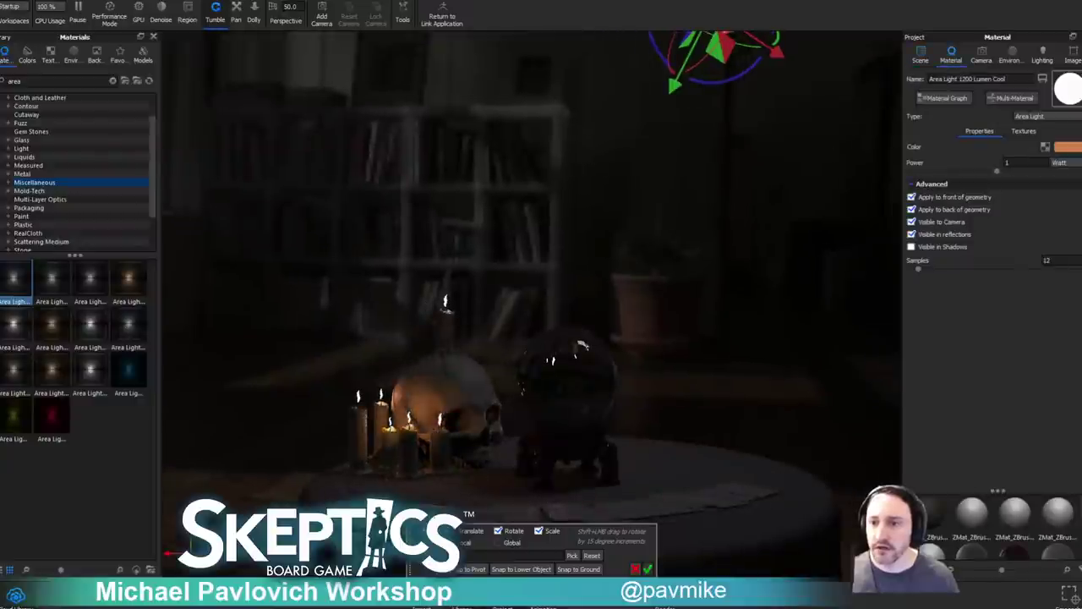
{"action": "middle_click_drag", "start_coordinate": [732, 80], "coordinate": [711, 162]}
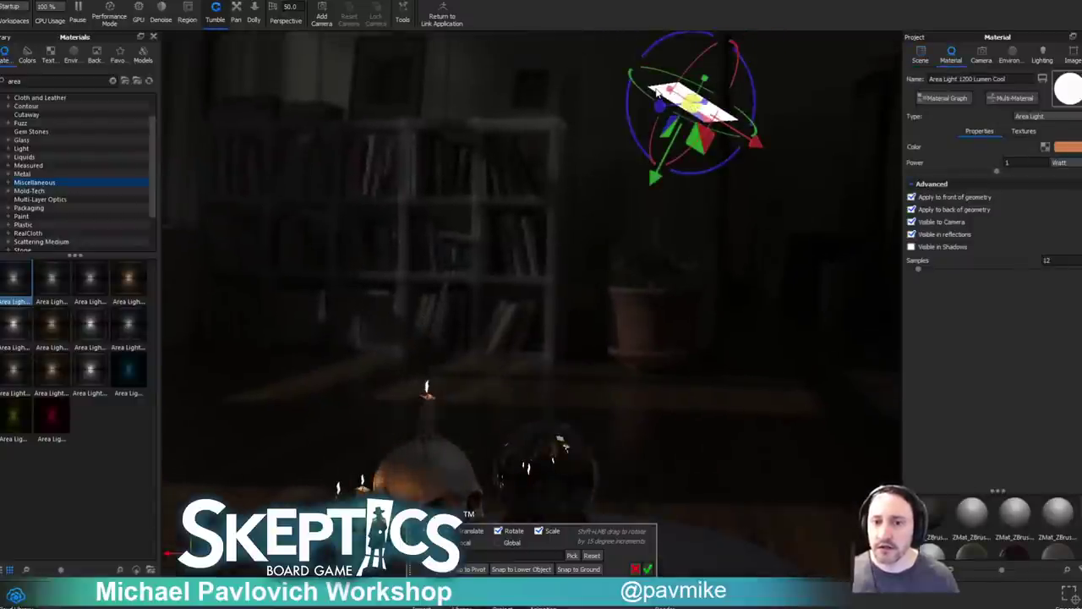
{"action": "double_click", "coordinate": [659, 93]}
{"action": "left_click", "coordinate": [647, 568]}
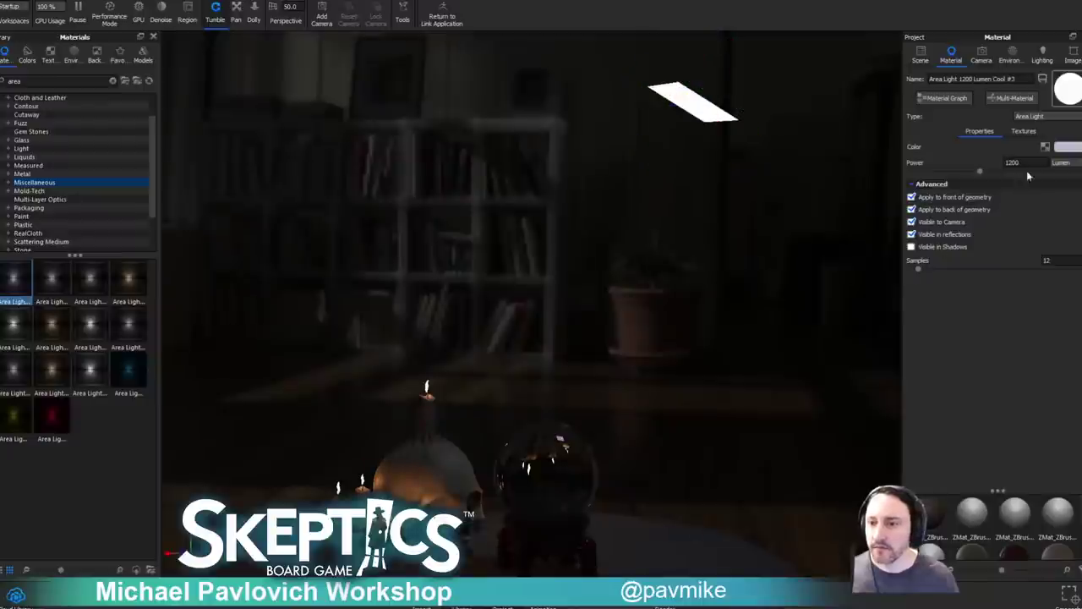
Switch the plane light's power unit to Watt and set its power to 20.
{"action": "left_click", "coordinate": [1061, 171]}
{"action": "left_click_drag", "start_coordinate": [1033, 162], "coordinate": [860, 171]}
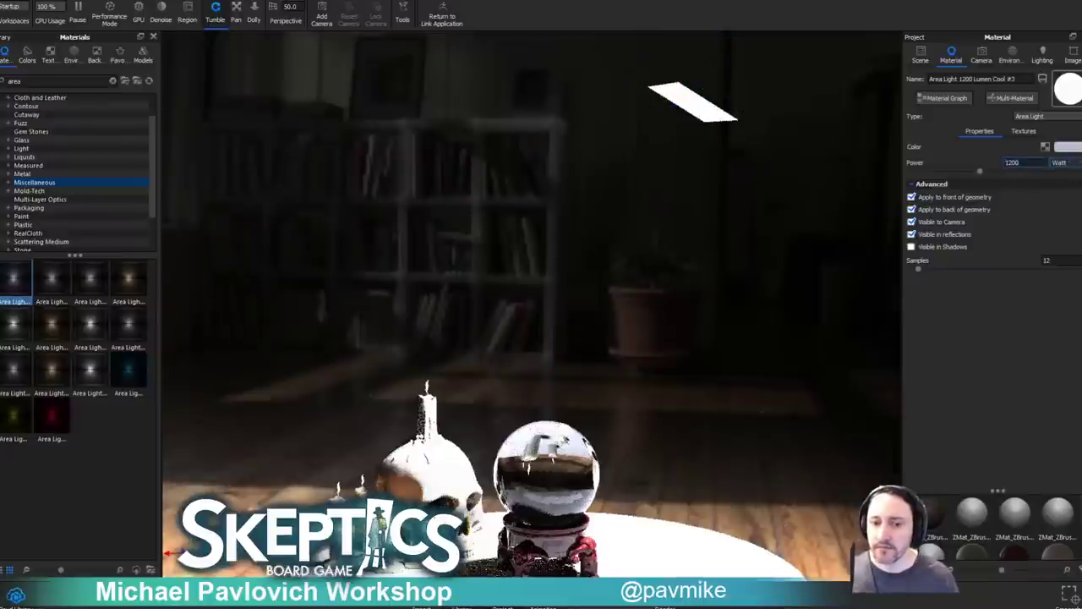
{"action": "left_click", "coordinate": [1031, 163]}
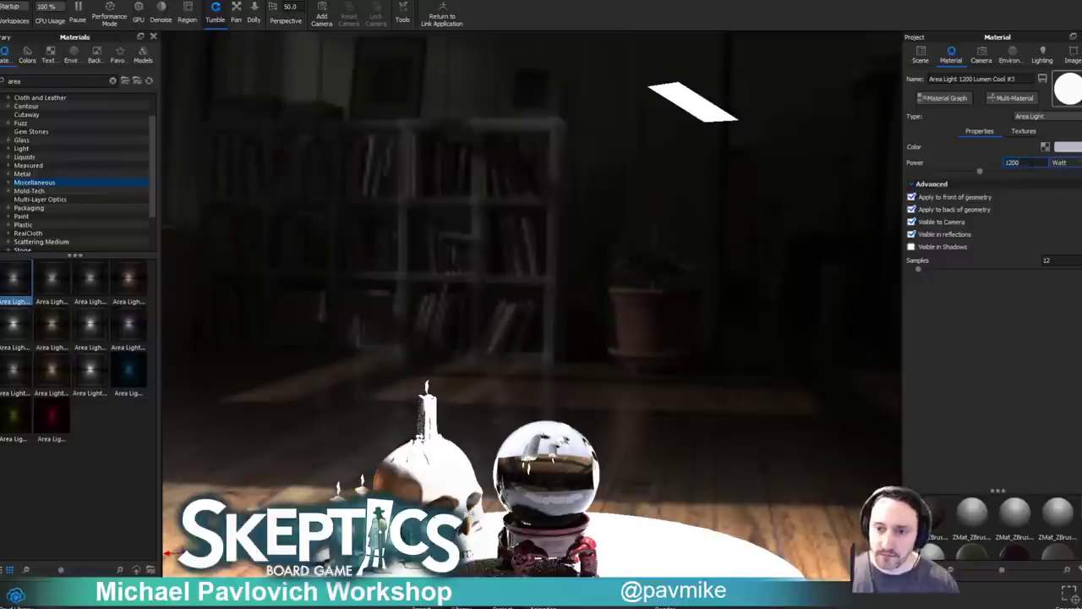
{"action": "type", "text": "20"}
{"action": "key", "text": "Return"}
Load Single_Lights_2K_02.dds from the Single_Lights_2K light maps folder as a texture map for the plane light's color.
{"action": "left_click_drag", "start_coordinate": [695, 302], "coordinate": [754, 288]}
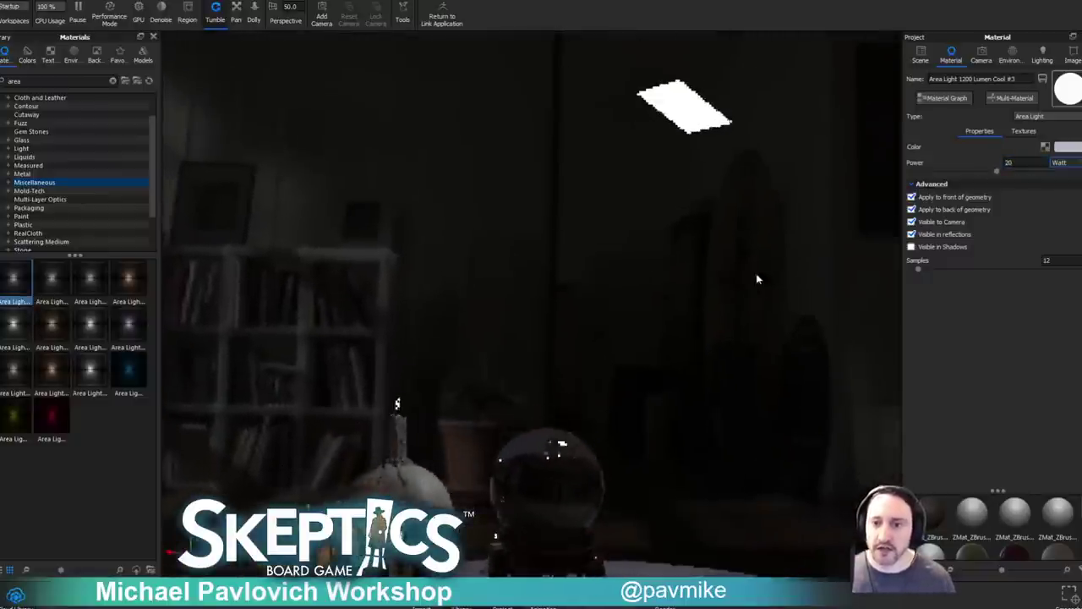
{"action": "left_click", "coordinate": [1023, 131]}
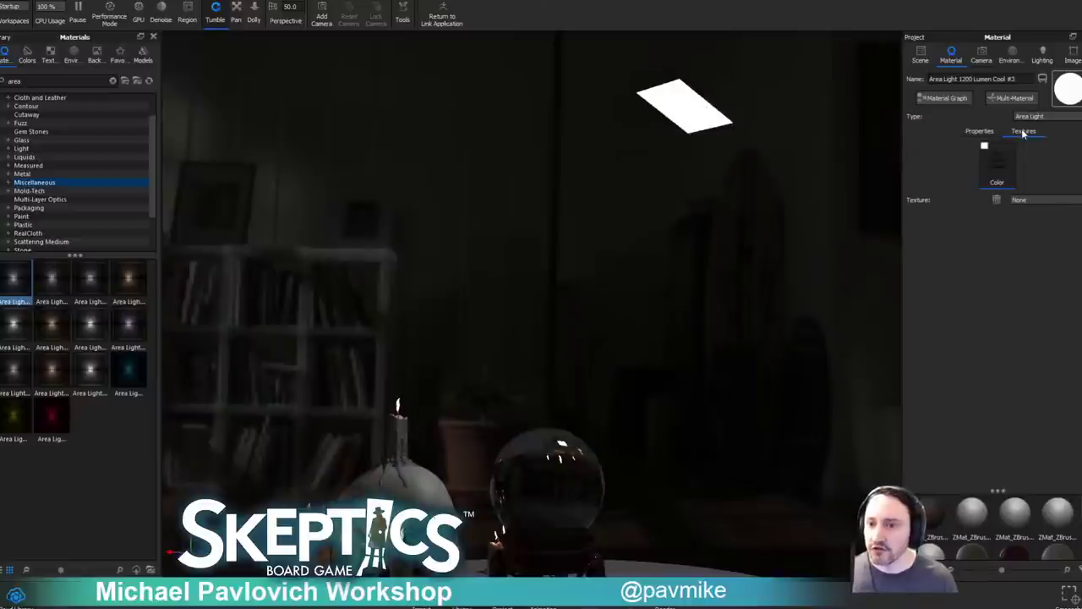
{"action": "left_click", "coordinate": [1003, 161]}
{"action": "mouse_move", "coordinate": [1054, 168]}
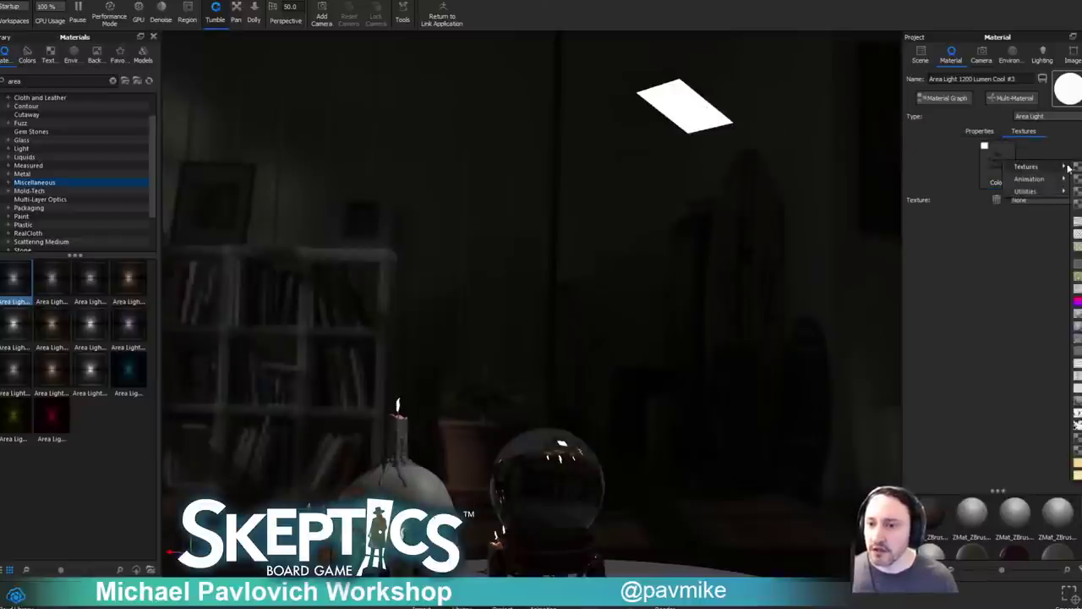
{"action": "left_click", "coordinate": [1079, 399]}
{"action": "left_click_drag", "start_coordinate": [385, 4], "coordinate": [566, 608]}
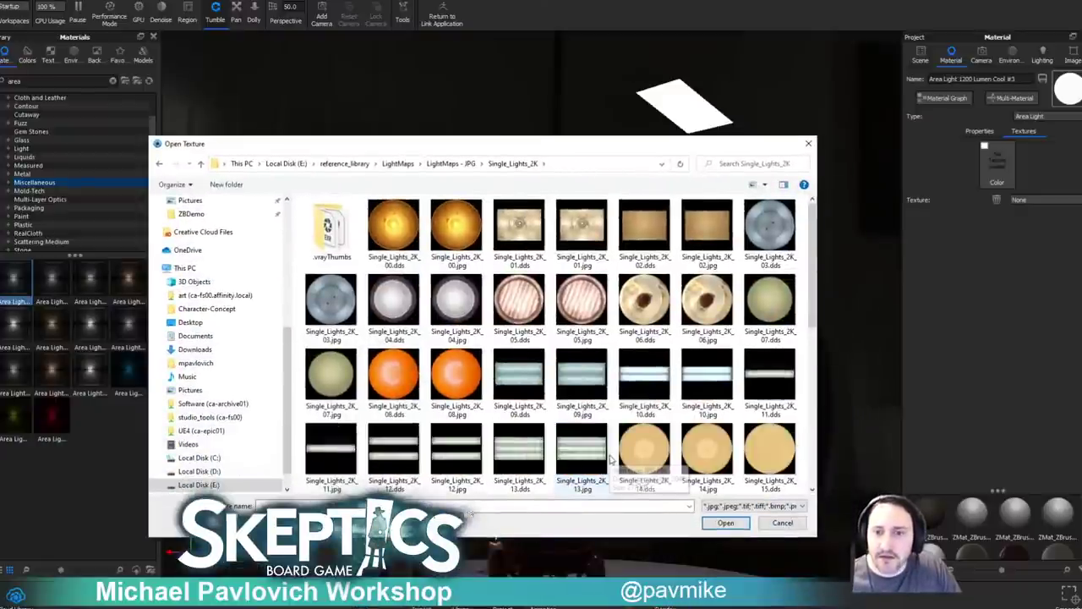
{"action": "scroll", "coordinate": [617, 376], "scroll_direction": "down", "scroll_amount": 5}
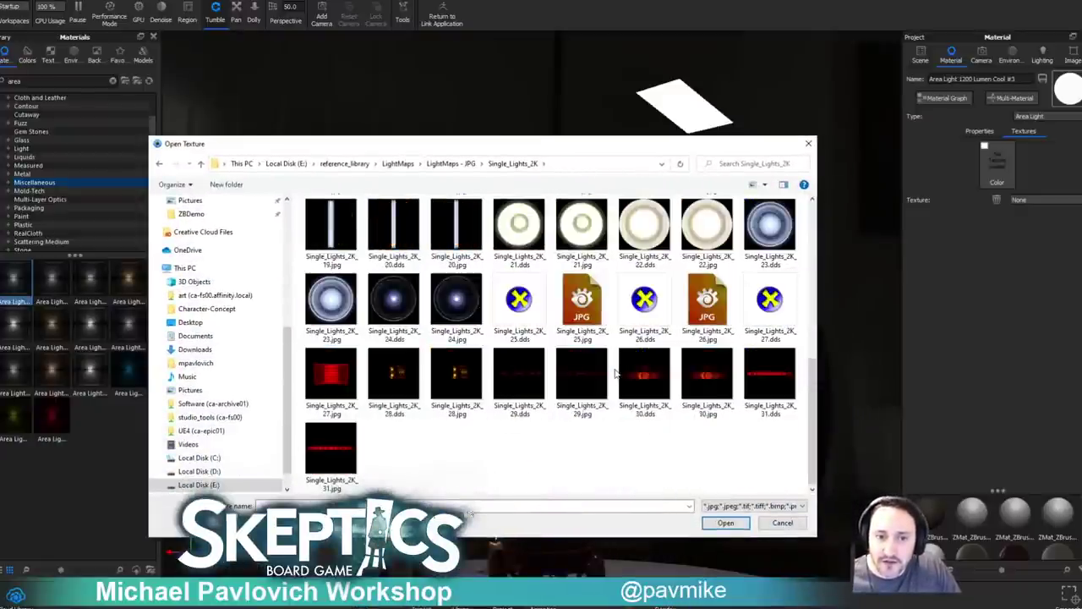
{"action": "scroll", "coordinate": [618, 376], "scroll_direction": "up", "scroll_amount": 3}
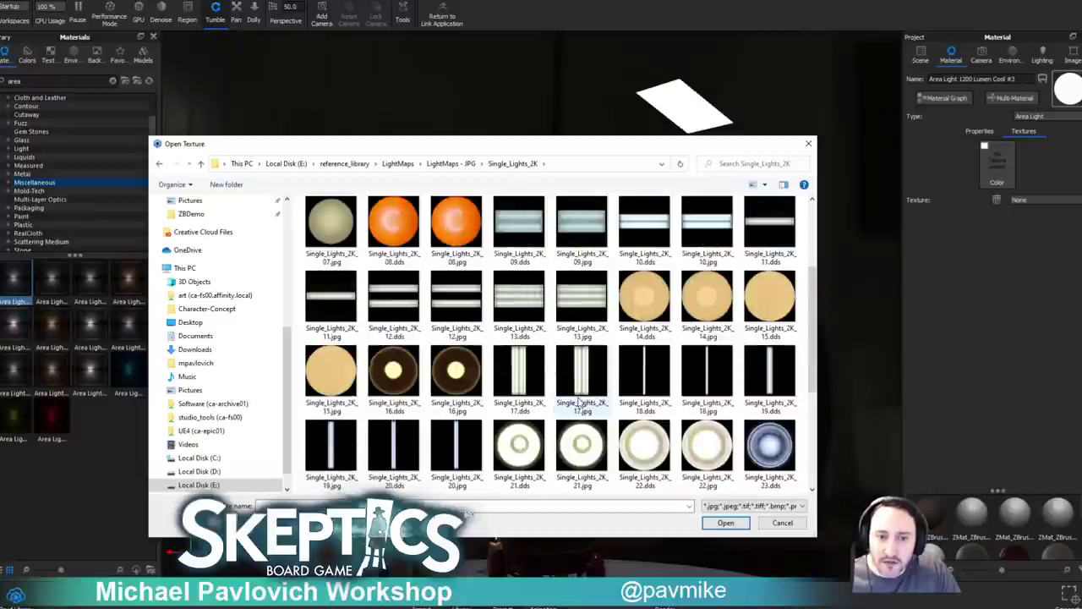
{"action": "scroll", "coordinate": [575, 410], "scroll_direction": "up", "scroll_amount": 2}
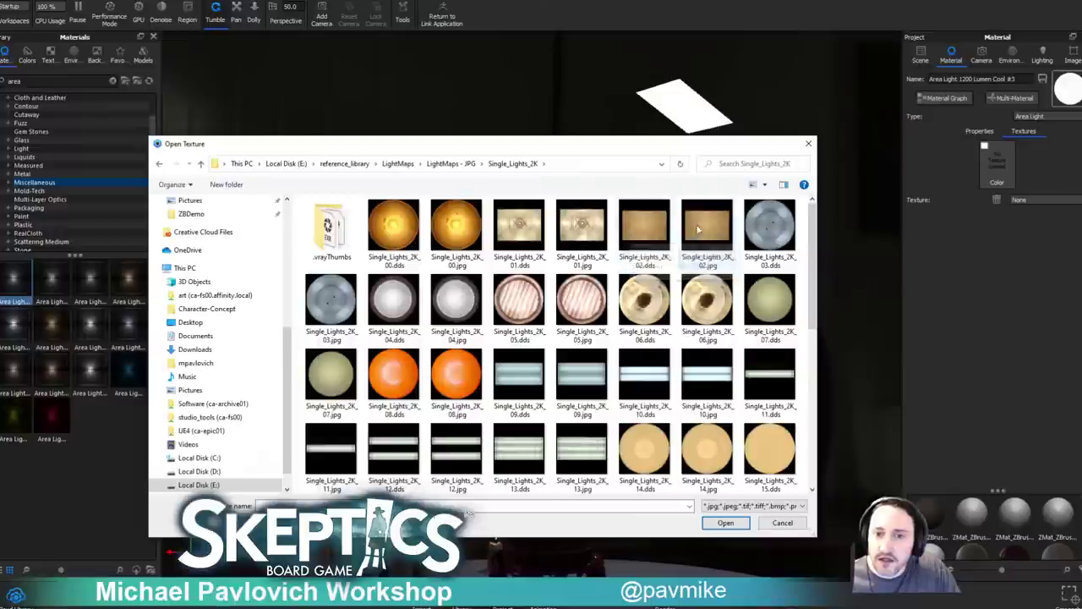
{"action": "double_click", "coordinate": [699, 228]}
{"action": "left_click_drag", "start_coordinate": [886, 382], "coordinate": [549, 355]}
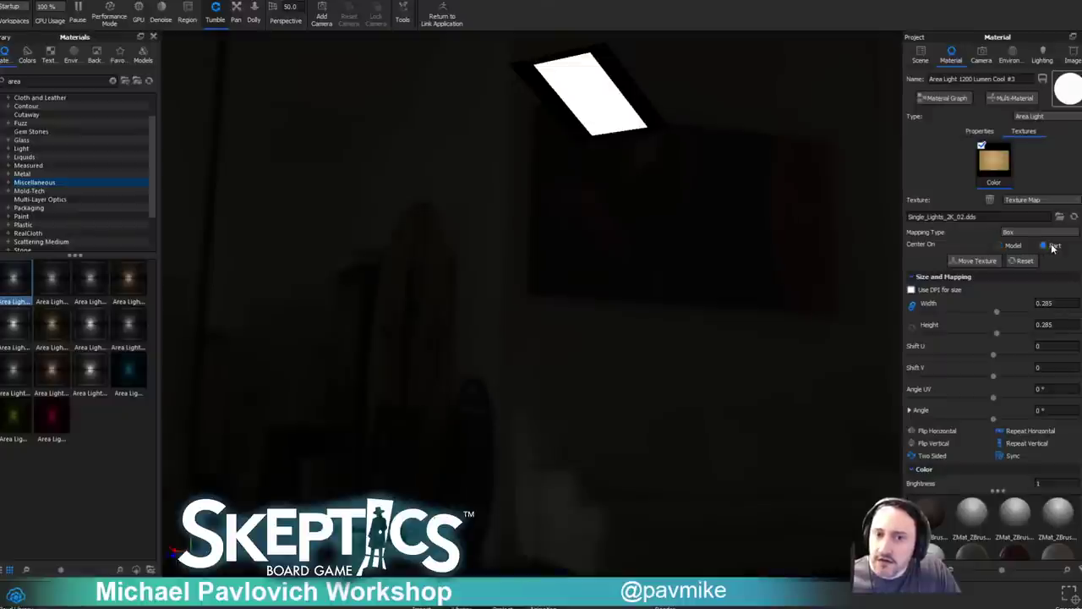
Enlarge the light texture's box mapping to a width and height of 0.49 and accept it.
{"action": "left_click", "coordinate": [977, 260]}
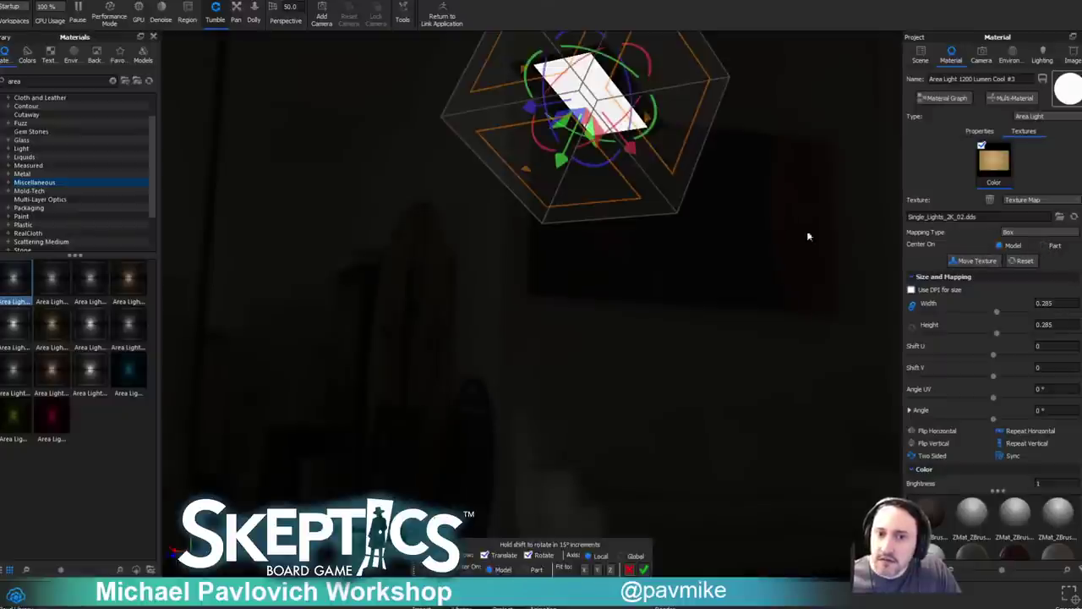
{"action": "left_click_drag", "start_coordinate": [746, 389], "coordinate": [792, 318]}
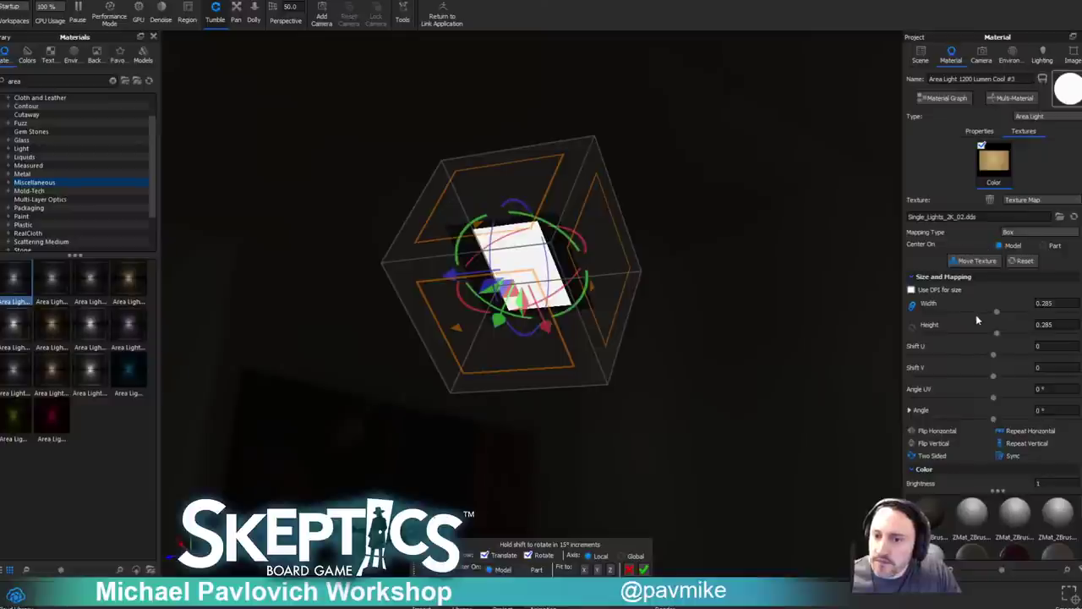
{"action": "left_click_drag", "start_coordinate": [999, 314], "coordinate": [1050, 314]}
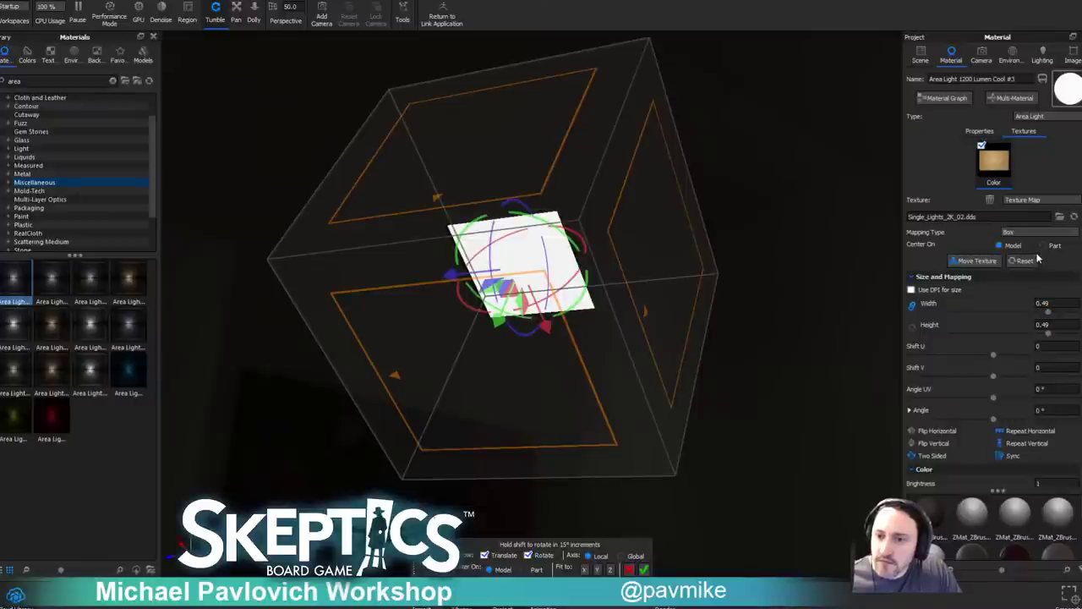
{"action": "left_click", "coordinate": [643, 571]}
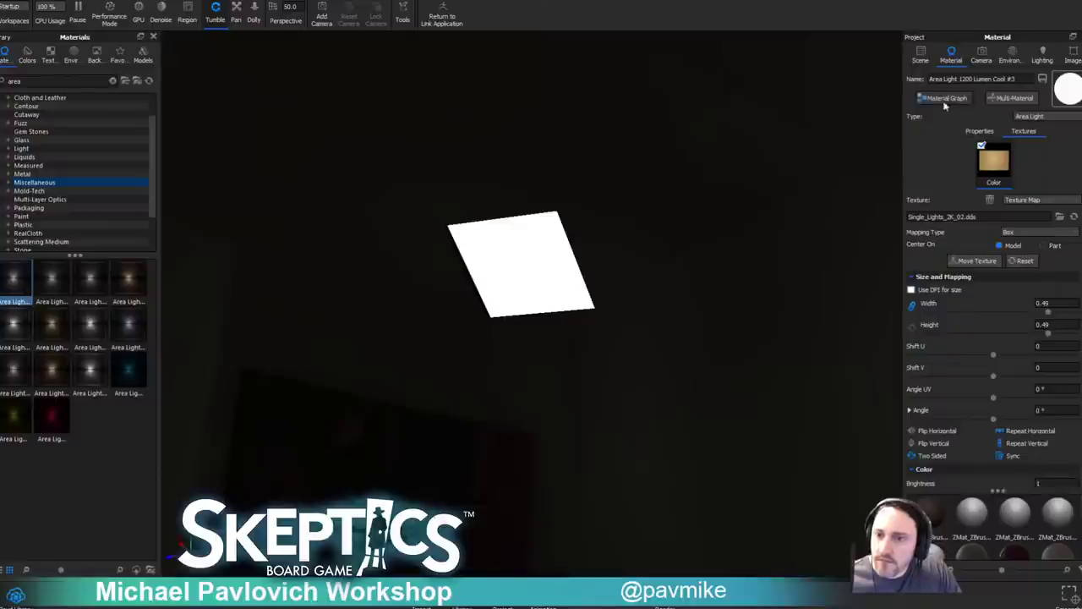
Switch the plane light's power unit to Lumen and set its power to 80.
{"action": "left_click", "coordinate": [1060, 163]}
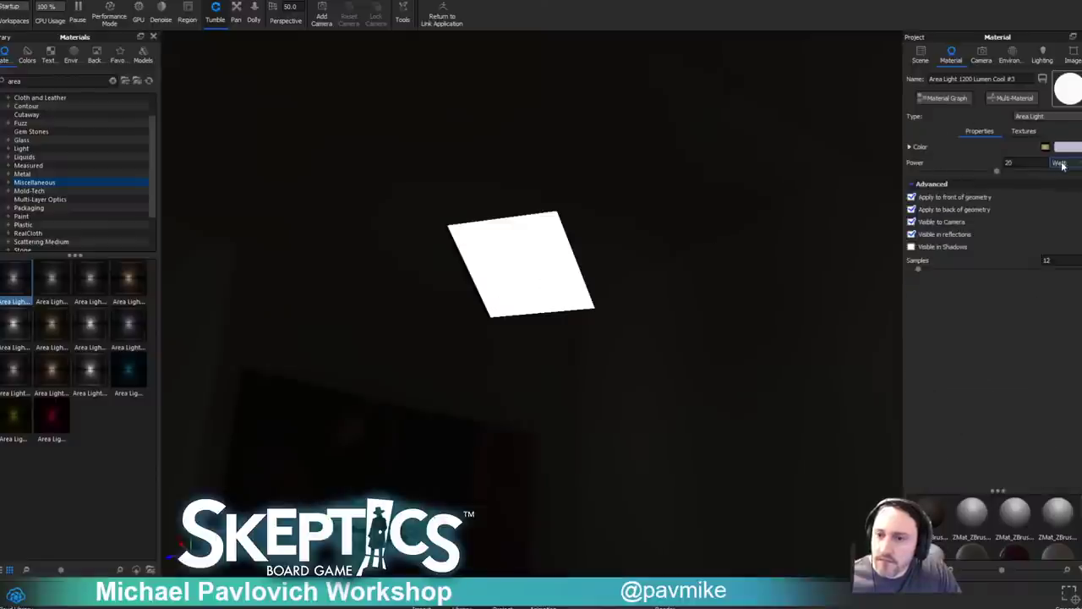
{"action": "left_click", "coordinate": [1064, 181]}
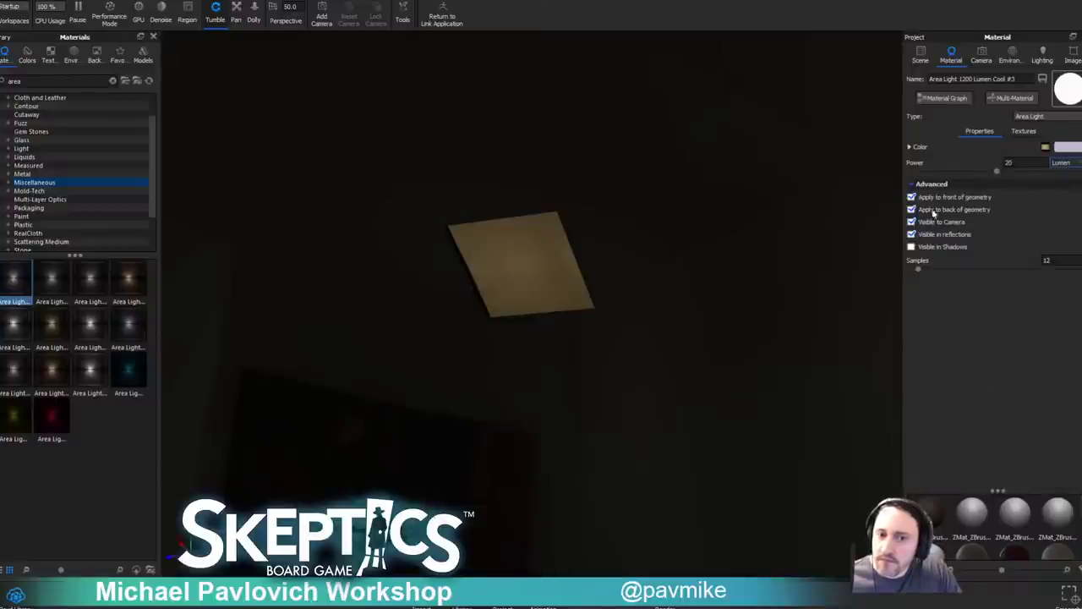
{"action": "left_click", "coordinate": [1009, 162]}
{"action": "left_click", "coordinate": [1038, 162]}
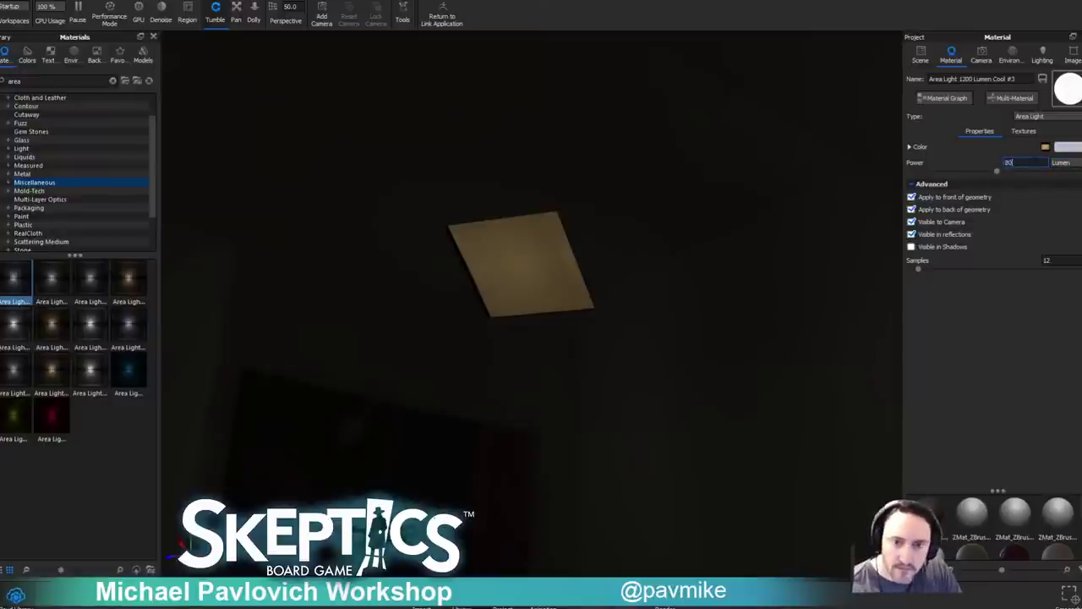
{"action": "type", "text": "80"}
{"action": "key", "text": "Return"}
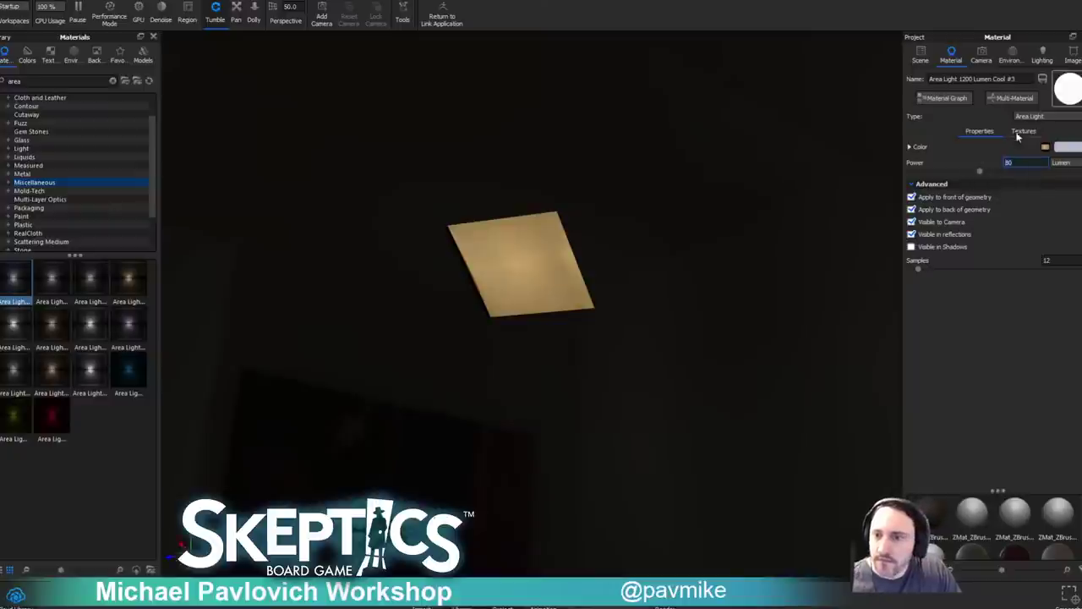
Unlink the light texture's proportions, set width 0.326 and height 0.497, and shift the mapping slightly to fit the plane.
{"action": "left_click", "coordinate": [1022, 131]}
{"action": "left_click", "coordinate": [975, 260]}
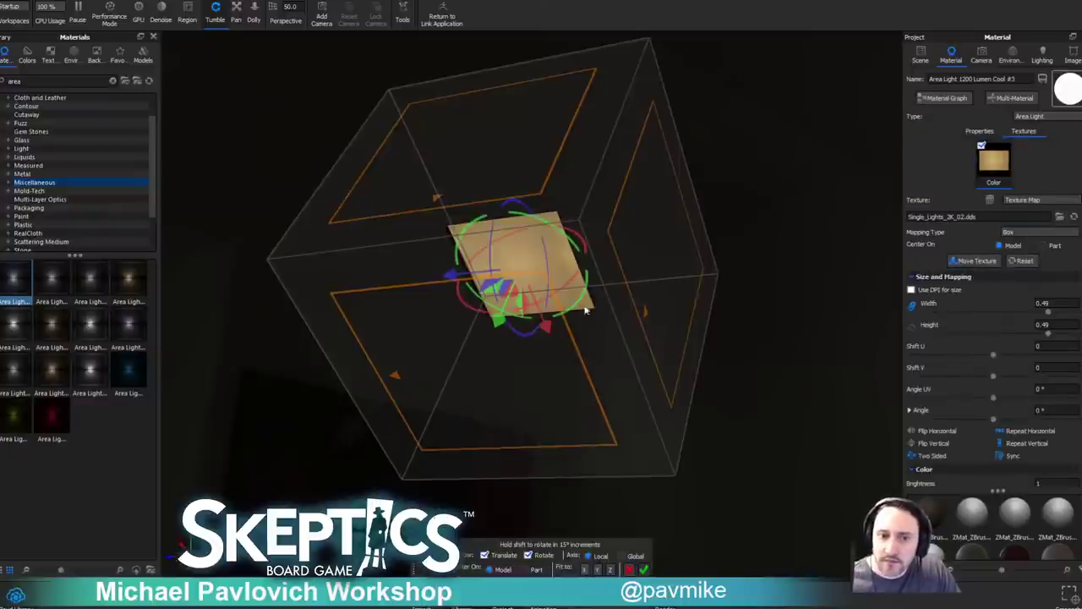
{"action": "left_click_drag", "start_coordinate": [1054, 314], "coordinate": [1042, 337]}
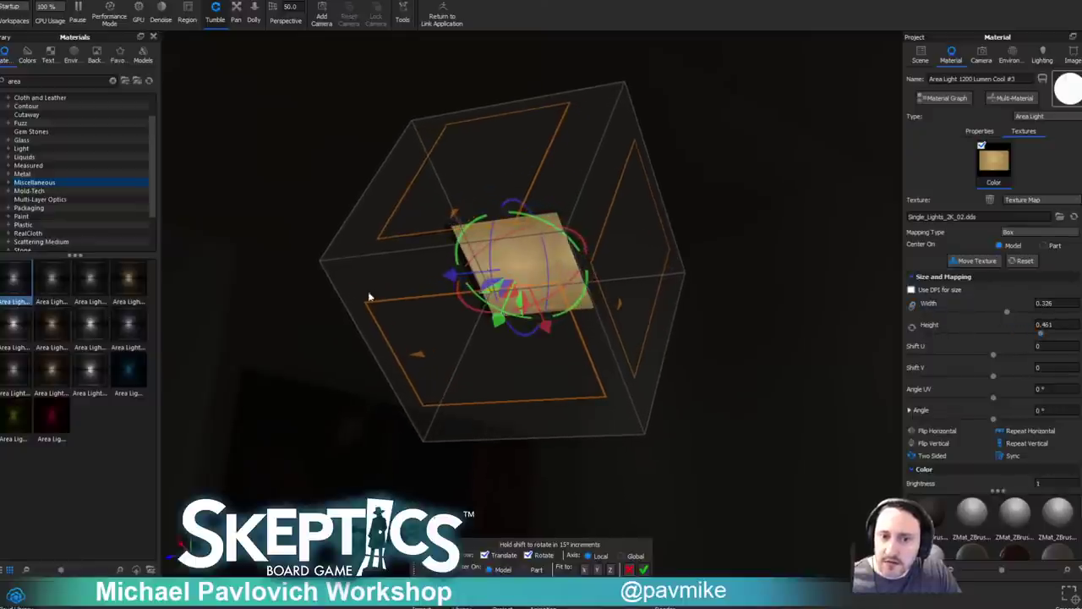
{"action": "left_click_drag", "start_coordinate": [454, 278], "coordinate": [452, 279]}
{"action": "left_click_drag", "start_coordinate": [1045, 337], "coordinate": [1054, 336]}
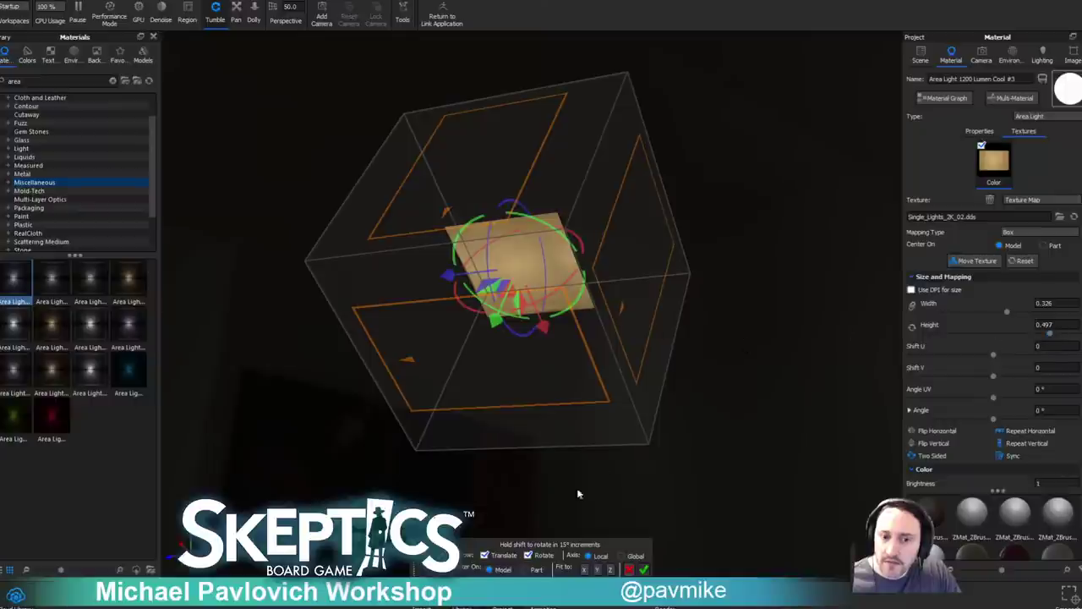
{"action": "left_click", "coordinate": [645, 571]}
Scale the plane light above the table up to several times its size and accept the transformation.
{"action": "left_click_drag", "start_coordinate": [750, 339], "coordinate": [693, 138]}
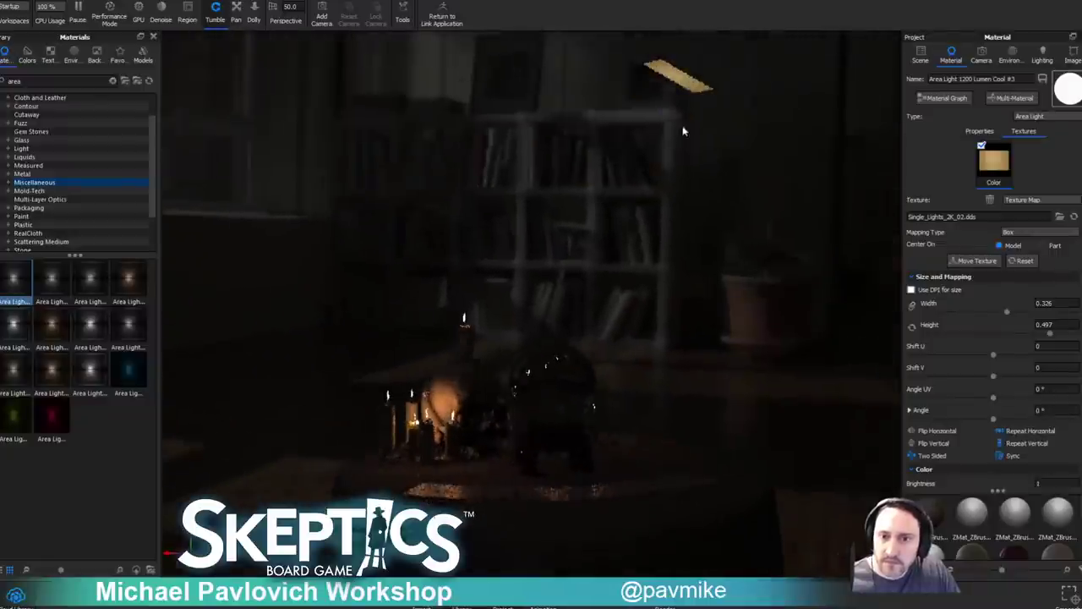
{"action": "left_click", "coordinate": [979, 131]}
{"action": "left_click_drag", "start_coordinate": [787, 162], "coordinate": [719, 96]}
{"action": "right_click", "coordinate": [670, 90]}
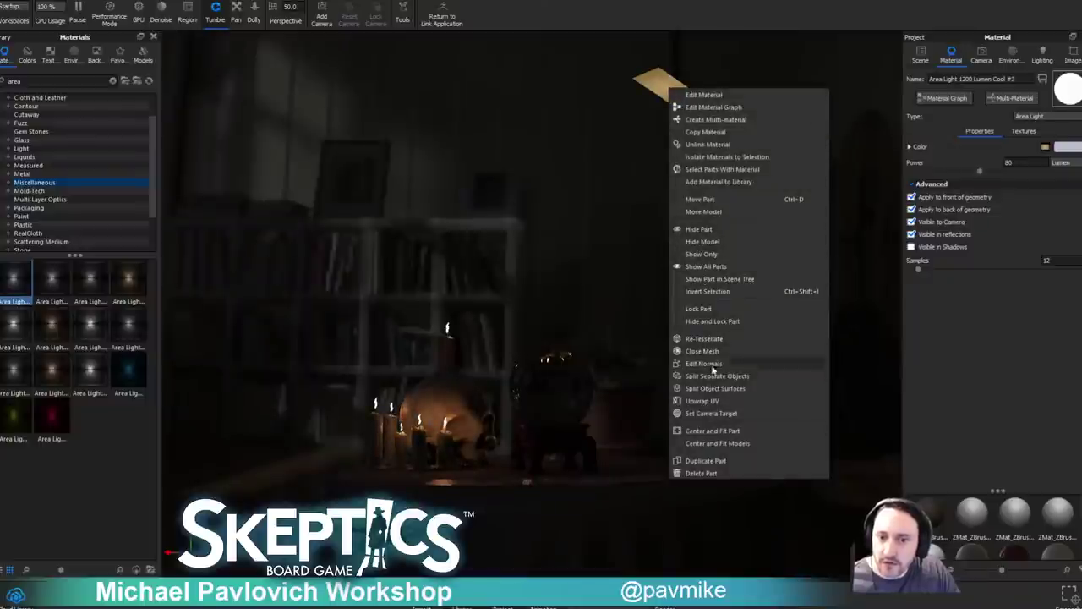
{"action": "left_click", "coordinate": [695, 199]}
{"action": "left_click_drag", "start_coordinate": [603, 169], "coordinate": [591, 209]}
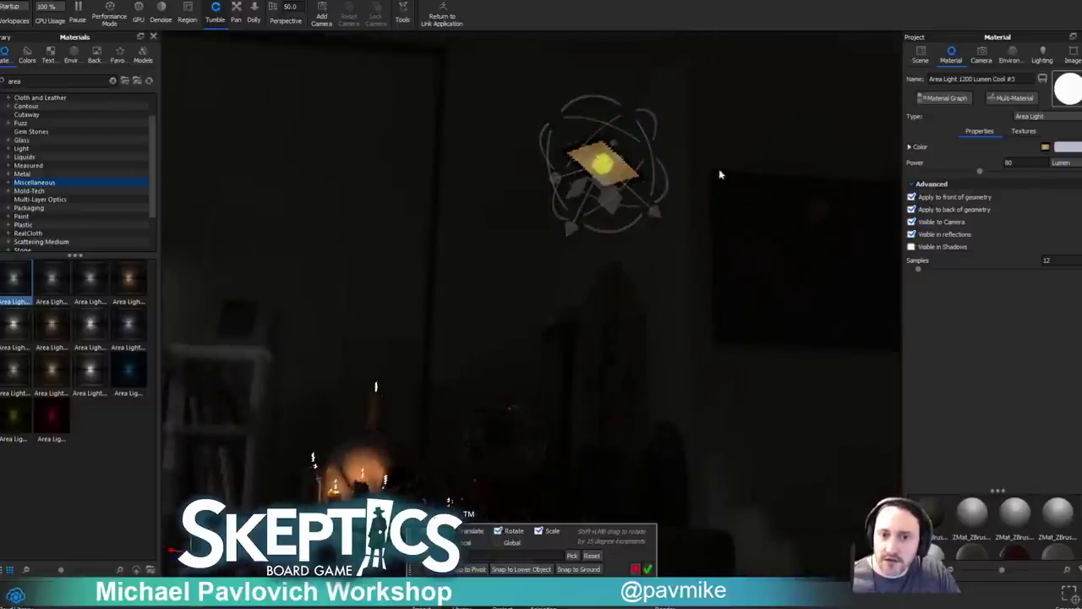
{"action": "left_click_drag", "start_coordinate": [602, 164], "coordinate": [659, 159]}
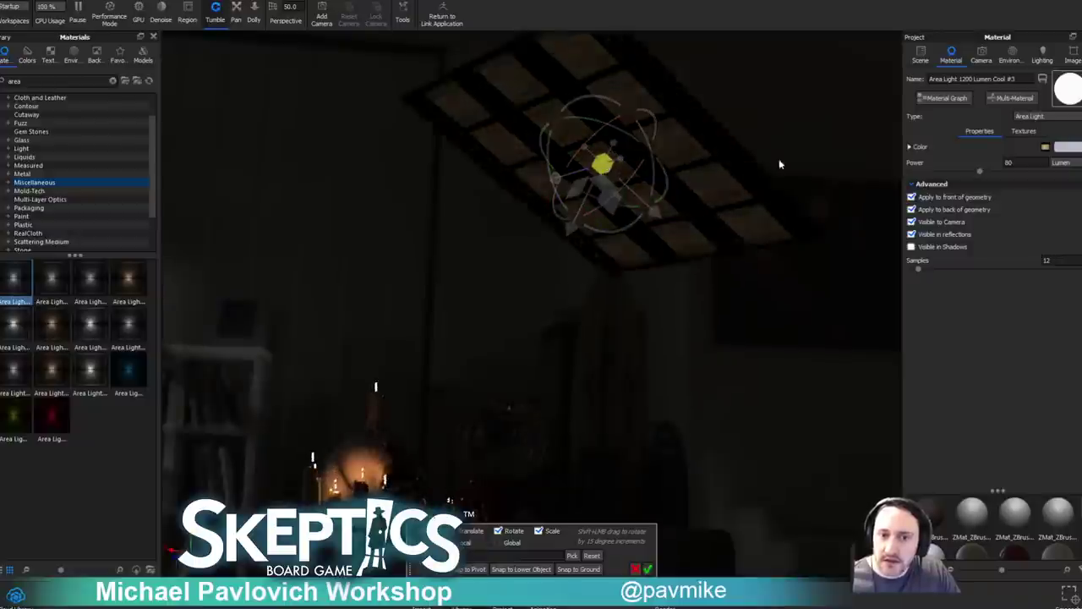
{"action": "left_click_drag", "start_coordinate": [720, 259], "coordinate": [473, 186]}
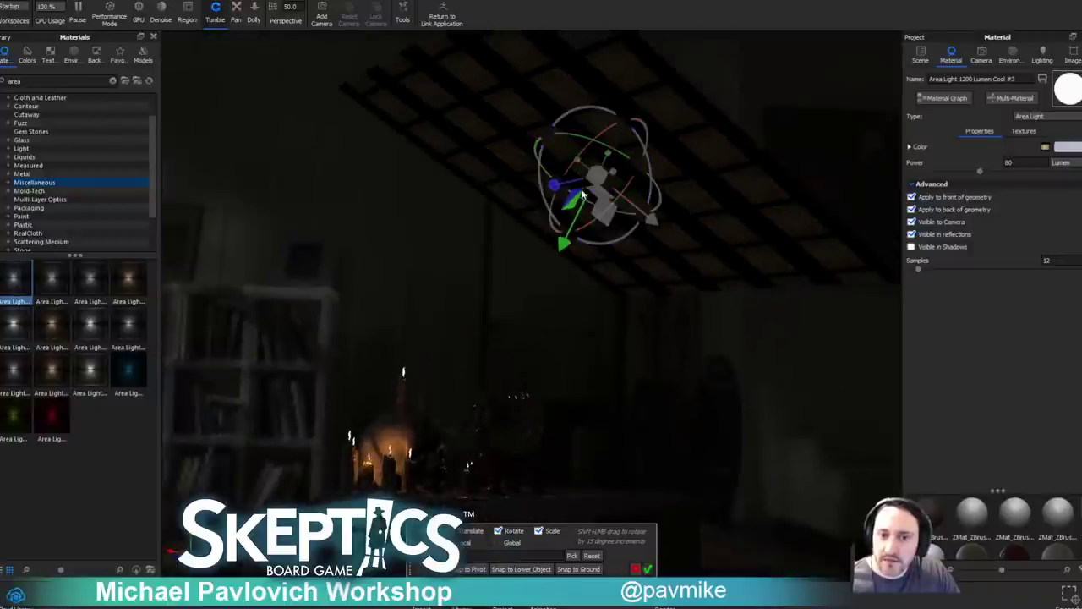
{"action": "left_click_drag", "start_coordinate": [405, 208], "coordinate": [668, 284]}
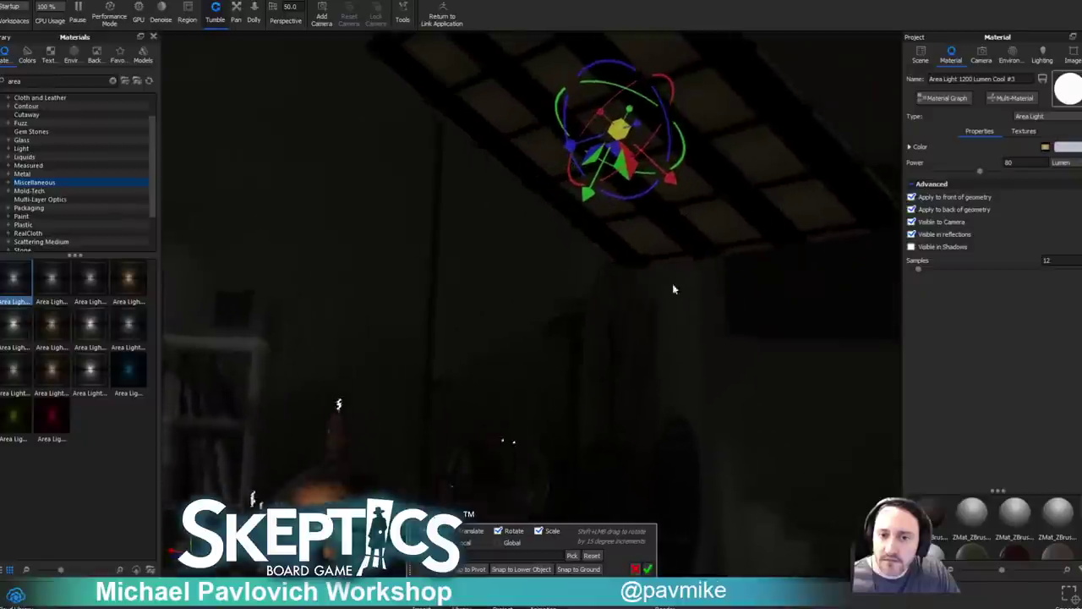
{"action": "left_click", "coordinate": [645, 570]}
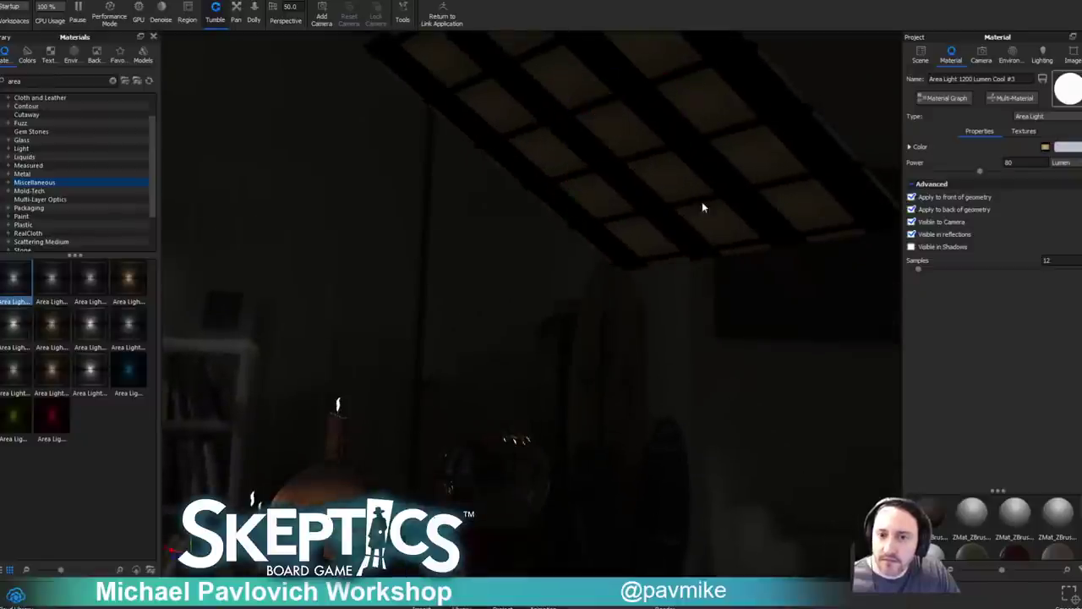
Start repositioning the overhead light's texture and set its box mapping width and height to 1.
{"action": "left_click", "coordinate": [1023, 131]}
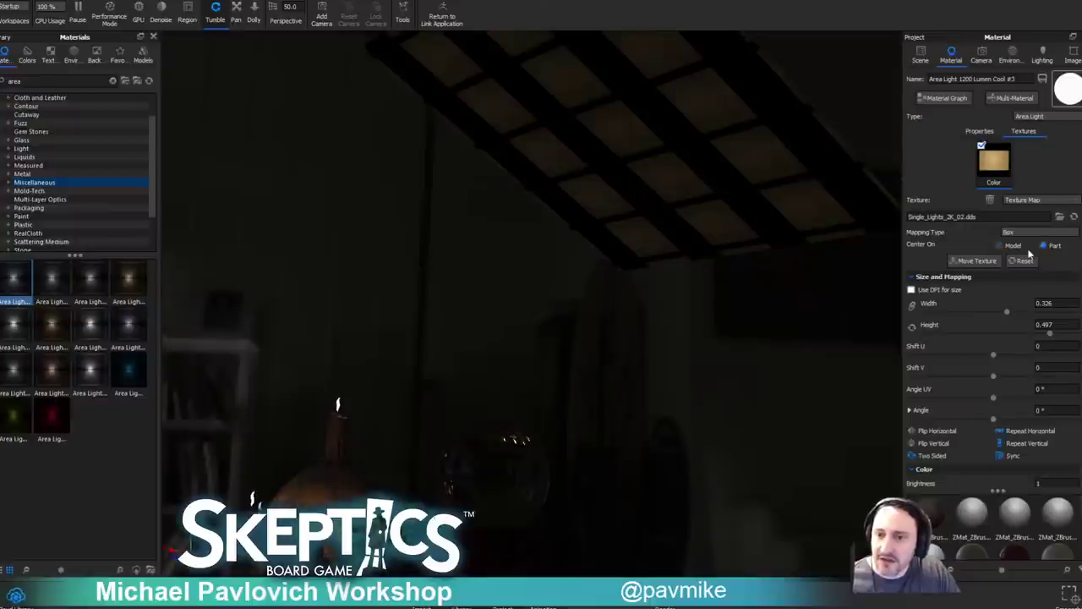
{"action": "left_click", "coordinate": [987, 264]}
{"action": "left_click_drag", "start_coordinate": [676, 404], "coordinate": [749, 291]}
{"action": "left_click_drag", "start_coordinate": [1060, 304], "coordinate": [995, 309]}
{"action": "type", "text": "1"}
{"action": "key", "text": "Tab"}
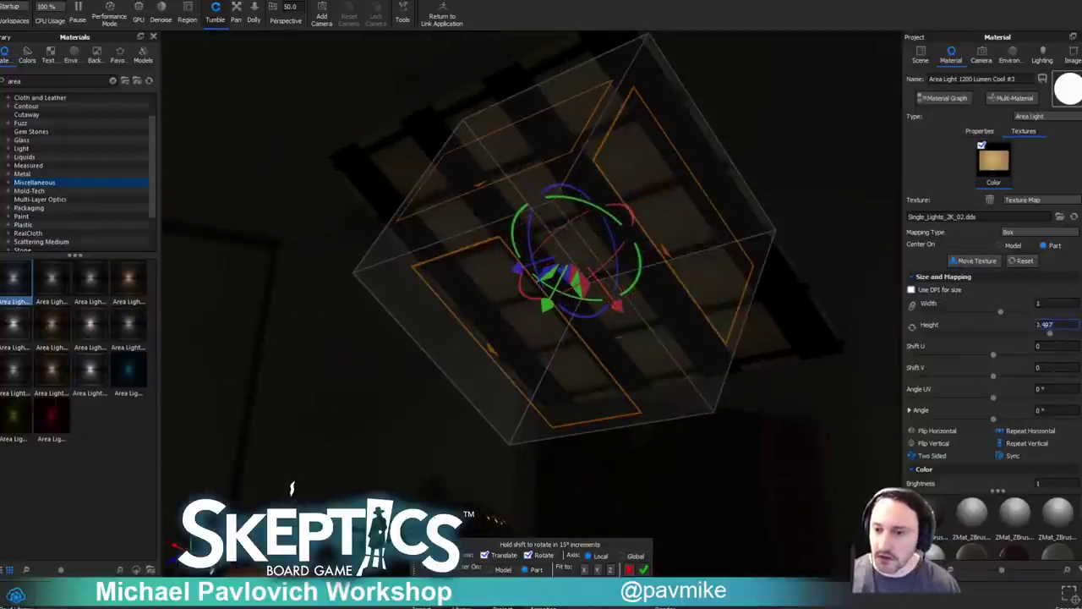
{"action": "type", "text": "1"}
{"action": "key", "text": "Return"}
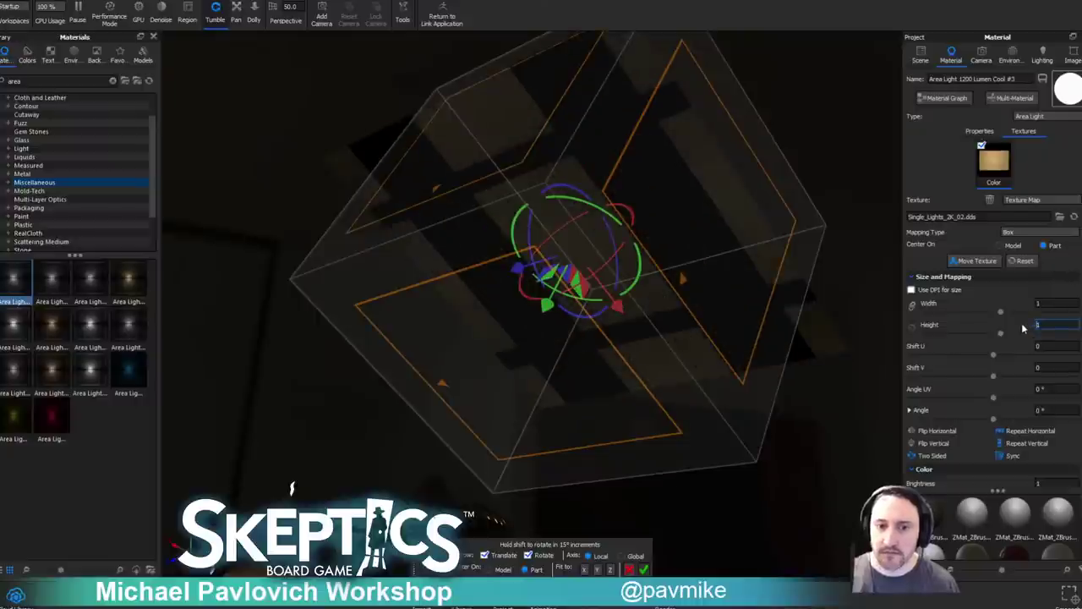
Enlarge the light texture's mapping to width 1.921 and height 2.916, nudge it to fit the plane, and accept it.
{"action": "left_click_drag", "start_coordinate": [997, 335], "coordinate": [1076, 335]}
{"action": "left_click_drag", "start_coordinate": [1001, 313], "coordinate": [1072, 340]}
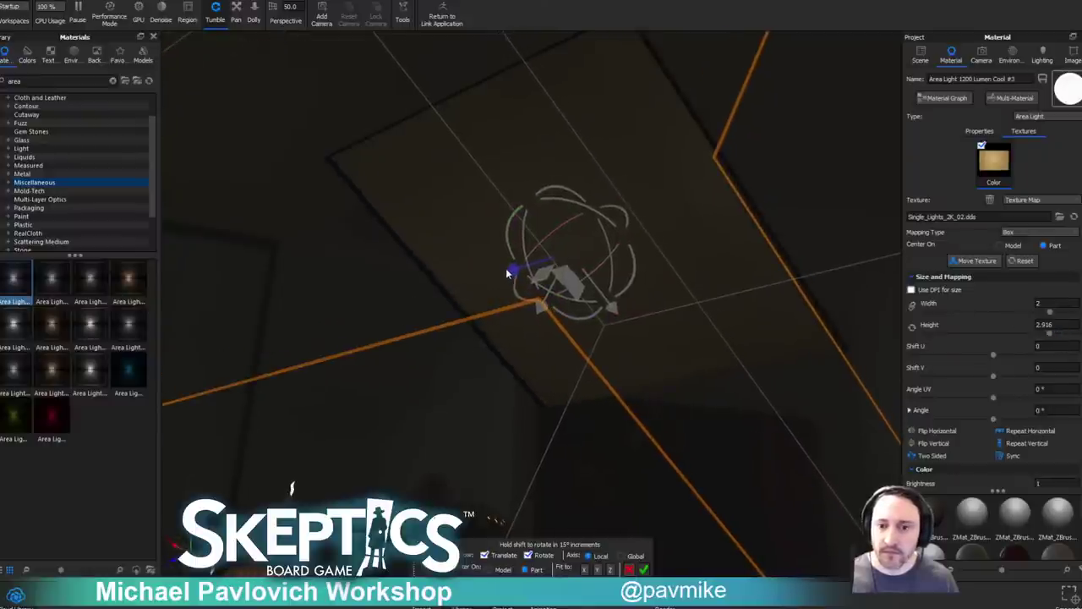
{"action": "left_click_drag", "start_coordinate": [1049, 314], "coordinate": [1045, 313]}
{"action": "left_click_drag", "start_coordinate": [616, 310], "coordinate": [613, 305]}
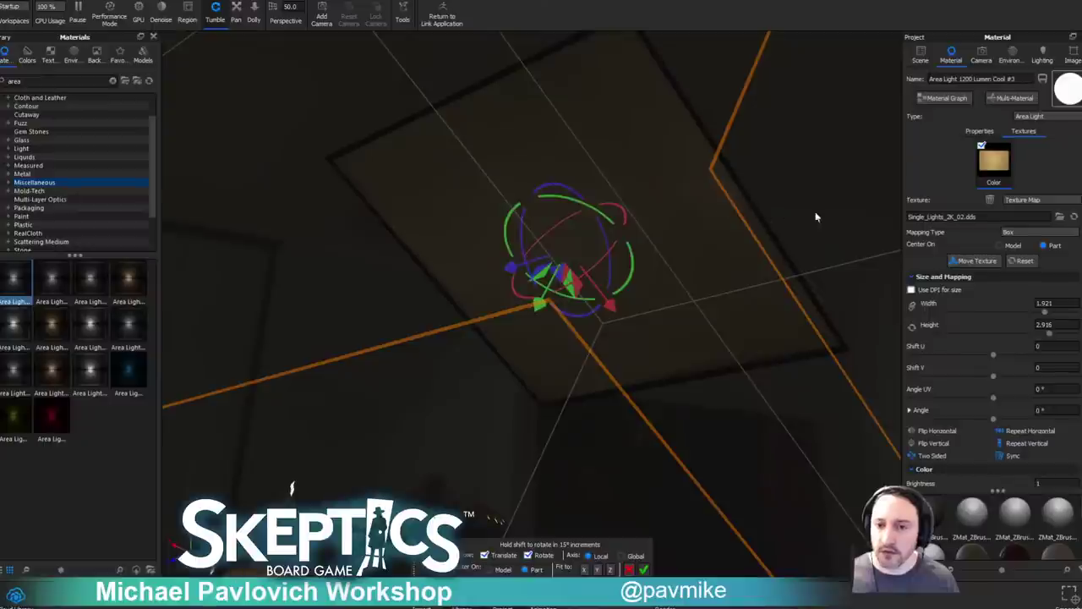
{"action": "left_click", "coordinate": [644, 570]}
Select the overhead plane light and set its power to 150, followed by 1200 Lumen.
{"action": "scroll", "coordinate": [539, 269], "scroll_direction": "down", "scroll_amount": 5}
{"action": "left_click_drag", "start_coordinate": [540, 269], "coordinate": [605, 404]}
{"action": "double_click", "coordinate": [597, 169]}
{"action": "double_click", "coordinate": [1010, 162]}
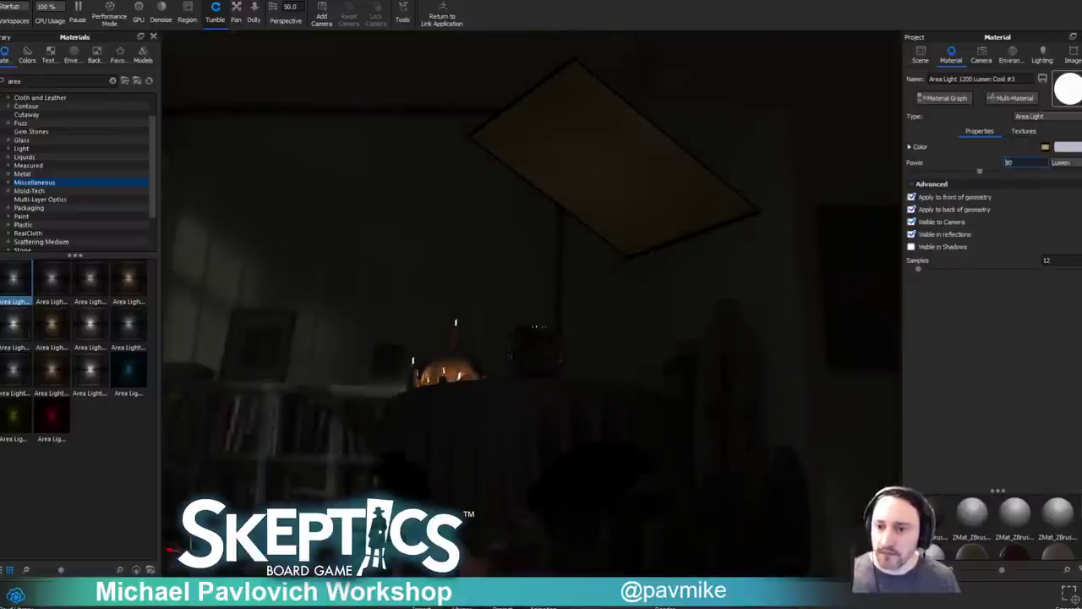
{"action": "type", "text": "150"}
{"action": "key", "text": "Return"}
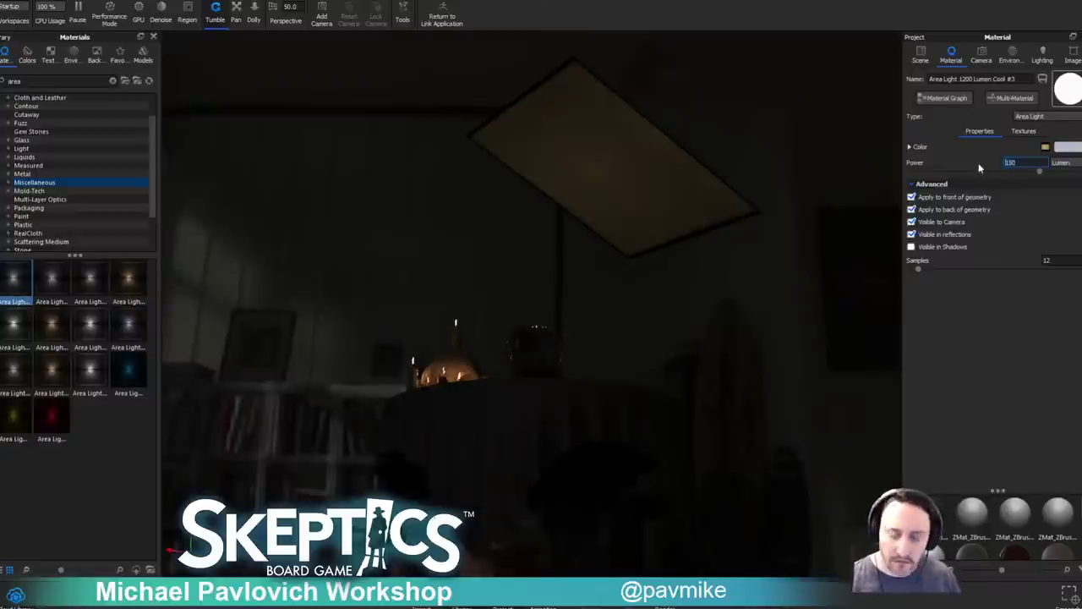
{"action": "type", "text": "1200"}
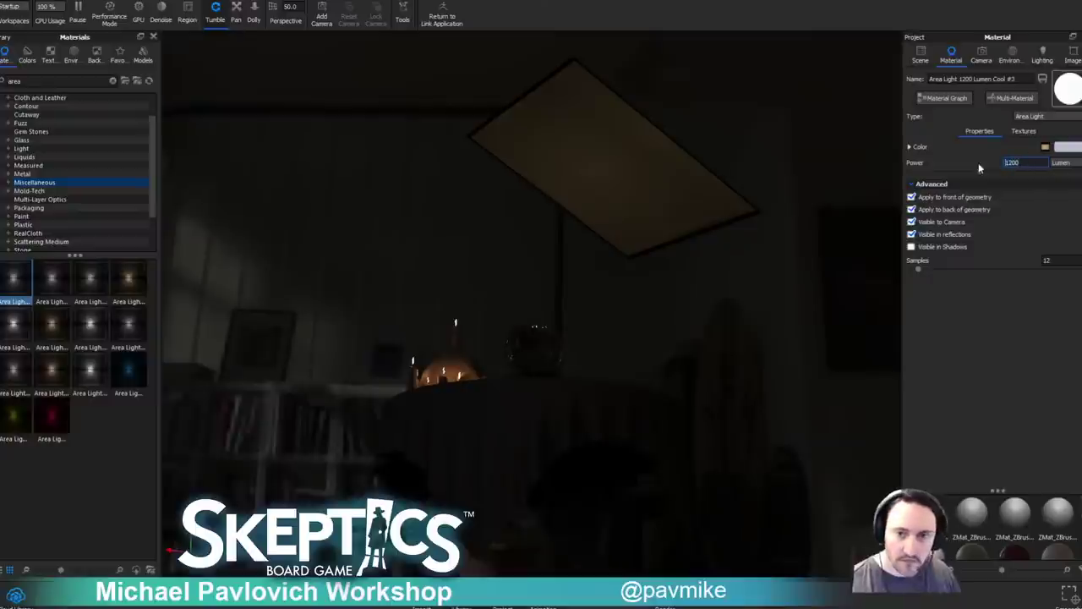
{"action": "key", "text": "Return"}
{"action": "left_click_drag", "start_coordinate": [512, 248], "coordinate": [671, 376]}
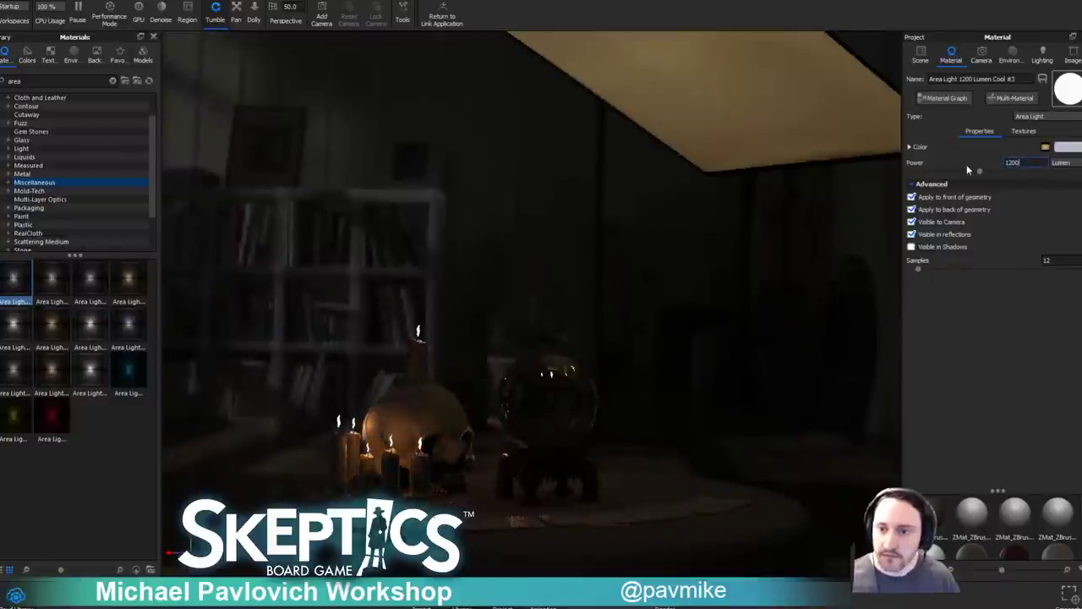
Make the plane light invisible to the camera and set its power to 6000 Lumen.
{"action": "left_click", "coordinate": [1019, 162]}
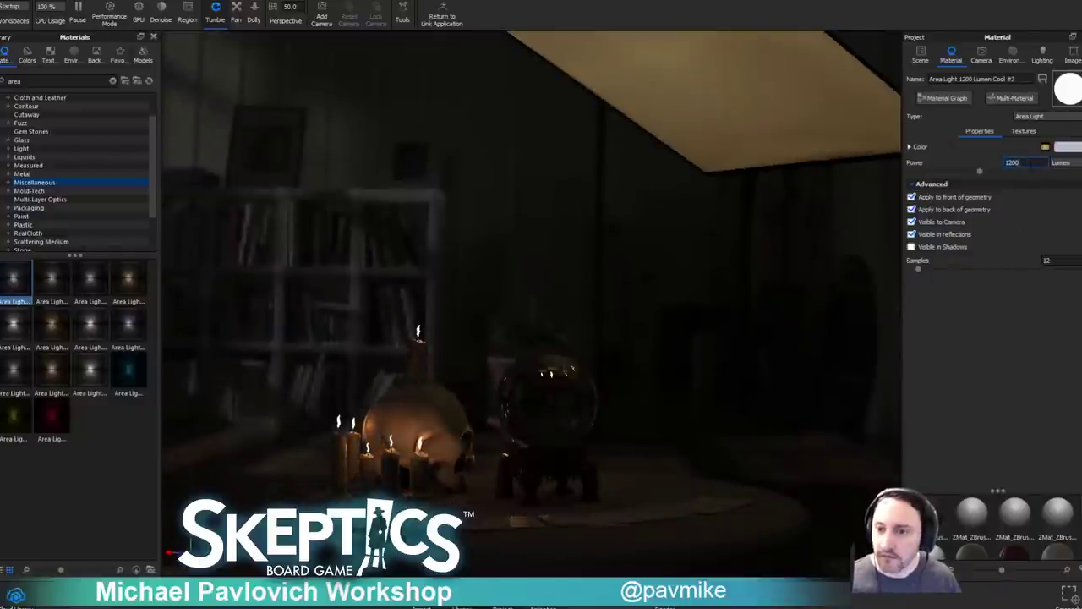
{"action": "left_click", "coordinate": [911, 221]}
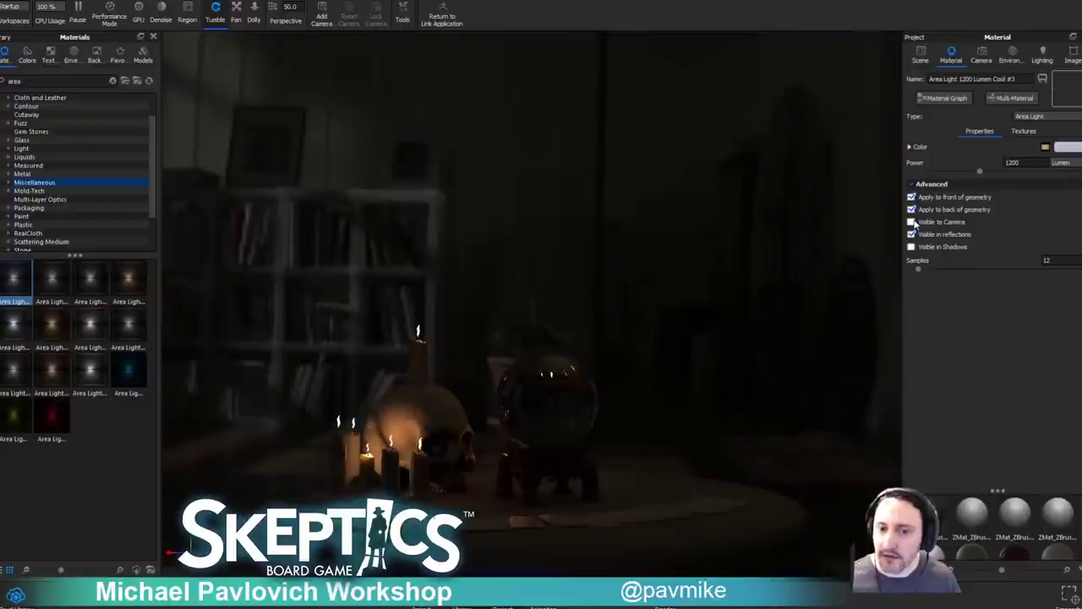
{"action": "left_click", "coordinate": [1019, 163]}
{"action": "type", "text": "60000"}
{"action": "key", "text": "BackSpace"}
{"action": "key", "text": "Return"}
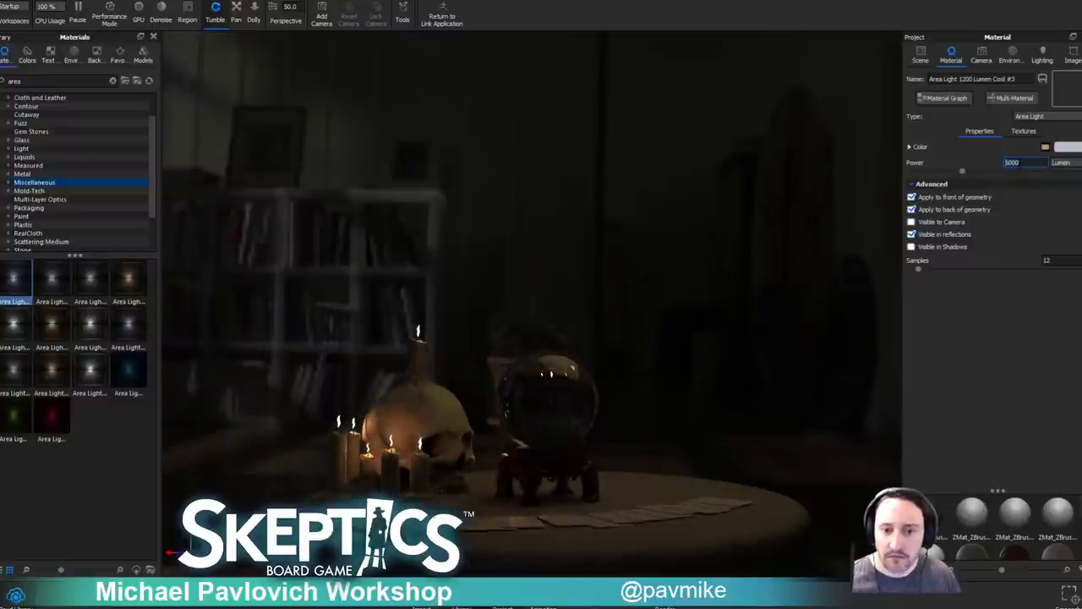
{"action": "left_click_drag", "start_coordinate": [498, 242], "coordinate": [741, 213]}
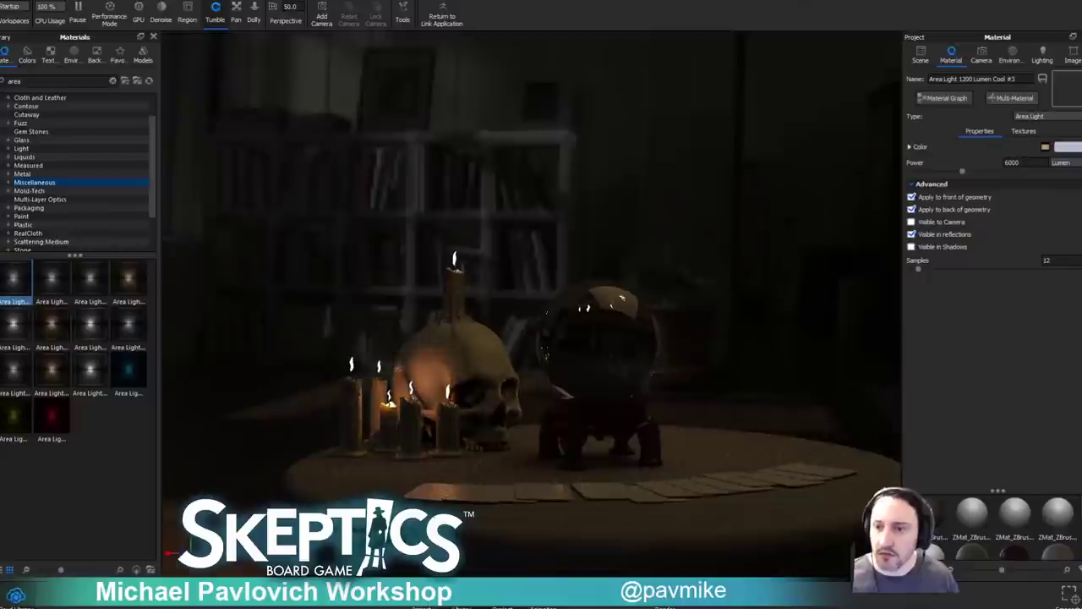
Switch the plane light's power unit to Watt, try 50 and 80, and settle on 35.
{"action": "left_click", "coordinate": [959, 170]}
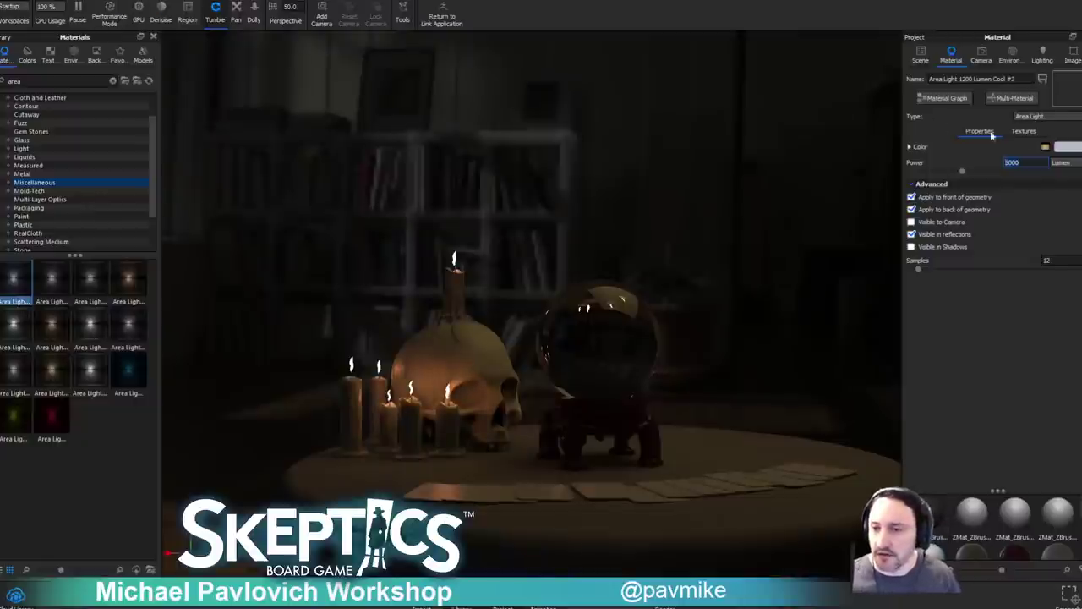
{"action": "left_click", "coordinate": [1067, 162]}
{"action": "left_click", "coordinate": [1070, 172]}
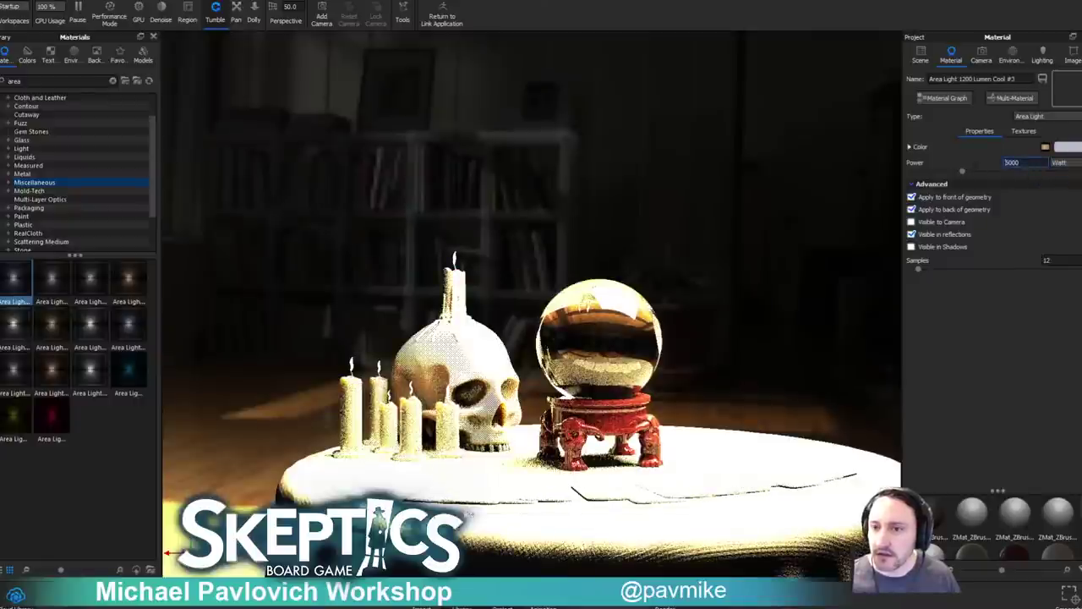
{"action": "type", "text": "50"}
{"action": "key", "text": "Return"}
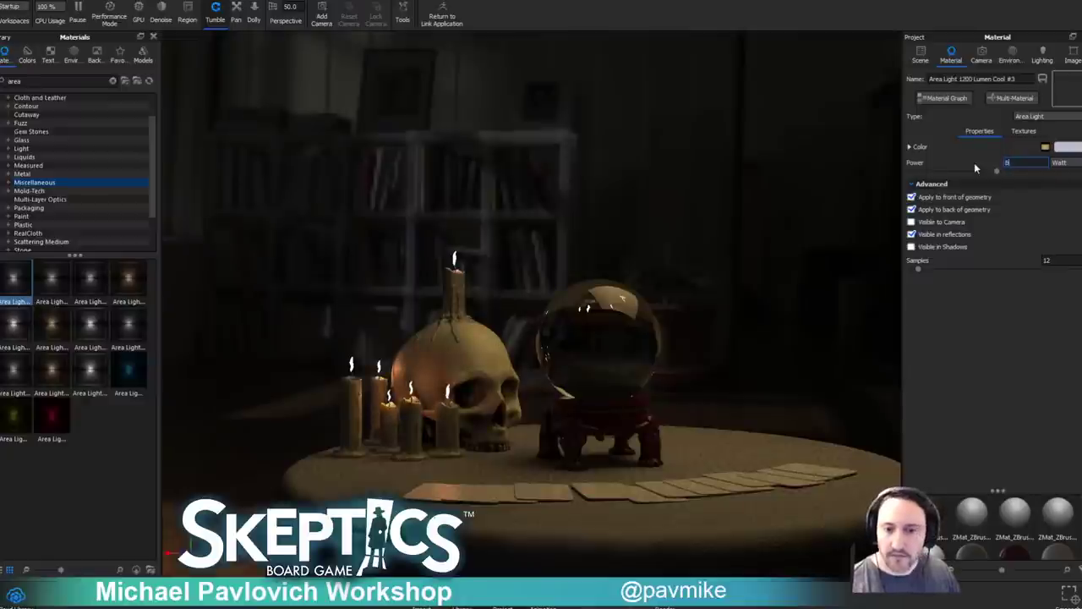
{"action": "type", "text": "80"}
{"action": "key", "text": "Return"}
{"action": "type", "text": "80"}
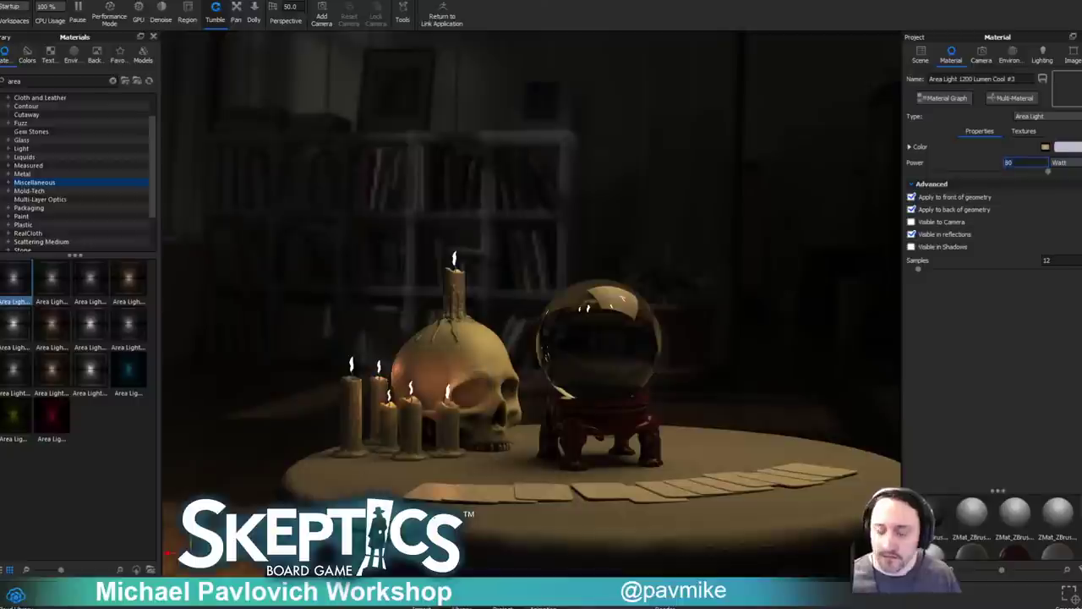
{"action": "type", "text": "35"}
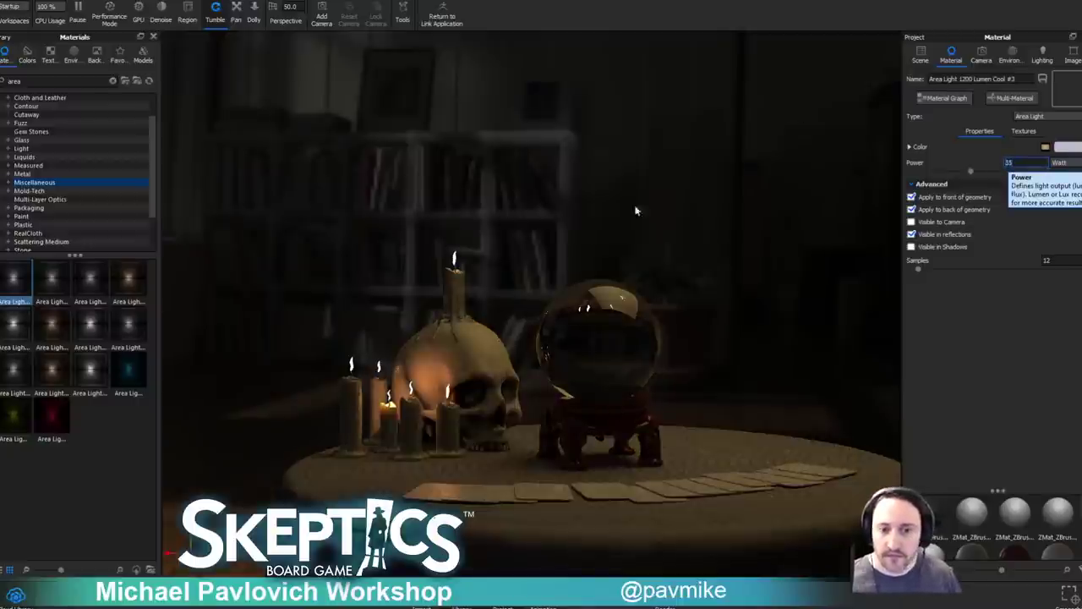
Give the skull's Bone Smooth material a less saturated brown subsurface colour and a lighter, near-white surface colour.
{"action": "left_click_drag", "start_coordinate": [703, 266], "coordinate": [729, 175]}
{"action": "double_click", "coordinate": [421, 287]}
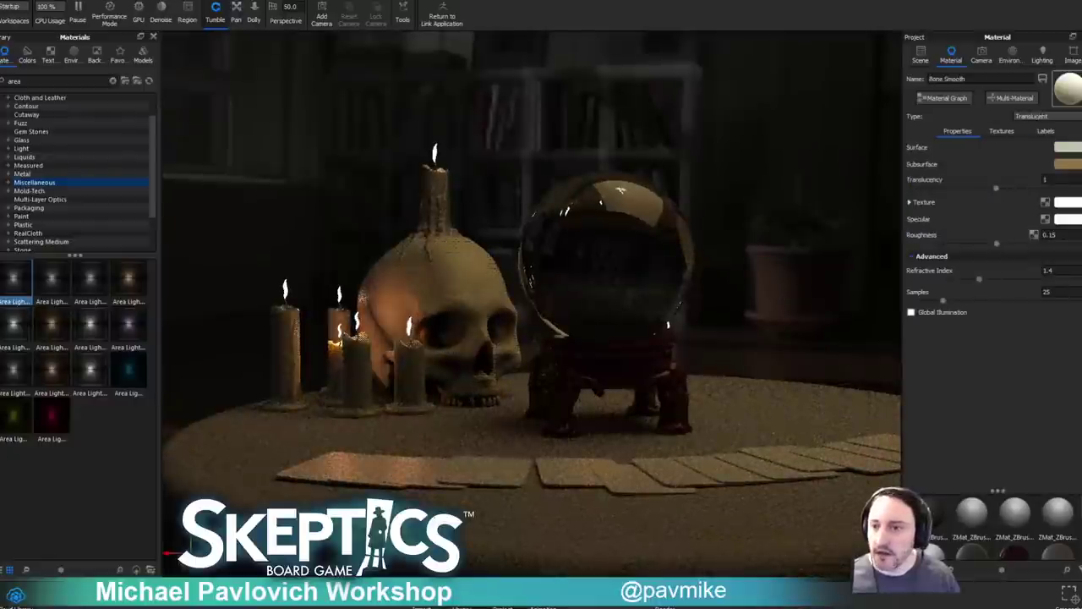
{"action": "left_click", "coordinate": [1068, 164]}
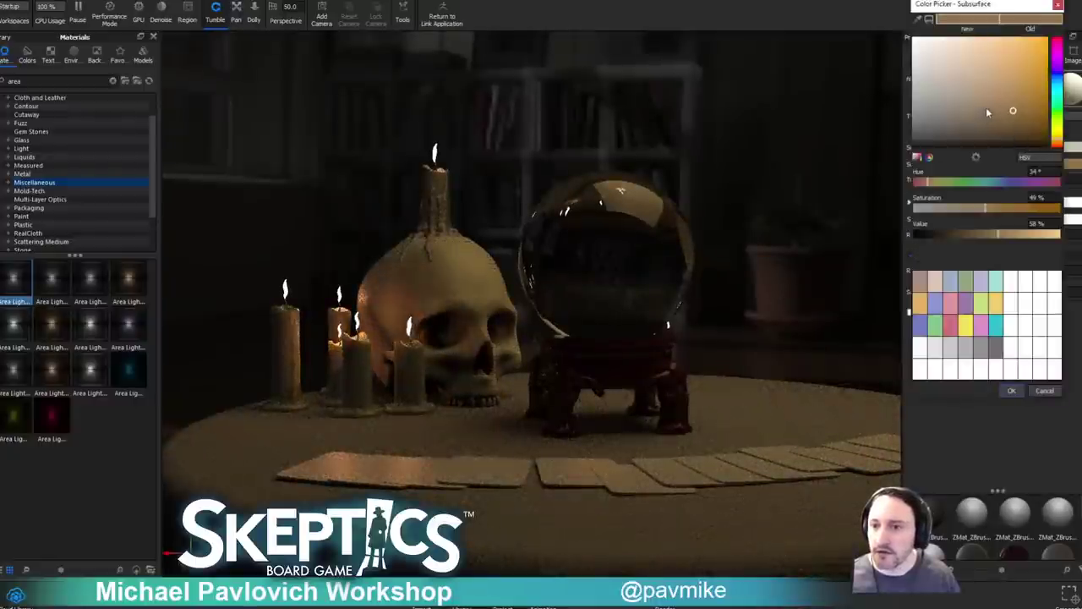
{"action": "left_click", "coordinate": [1011, 391]}
{"action": "left_click", "coordinate": [1067, 147]}
{"action": "left_click", "coordinate": [912, 80]}
{"action": "left_click", "coordinate": [983, 419]}
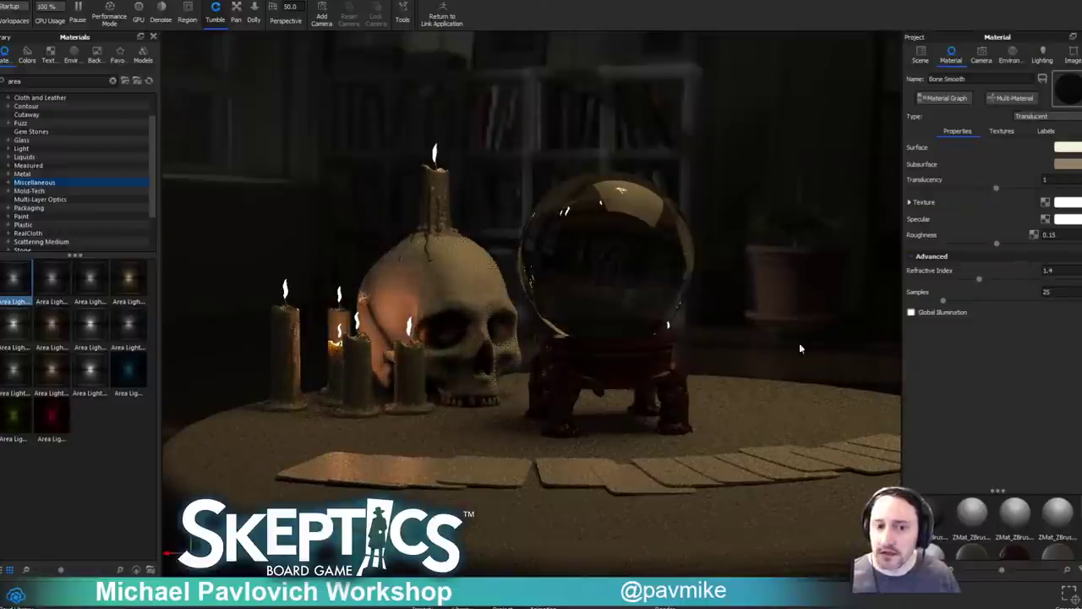
Search the material library for plastic and browse the matching materials.
{"action": "left_click_drag", "start_coordinate": [805, 355], "coordinate": [821, 315]}
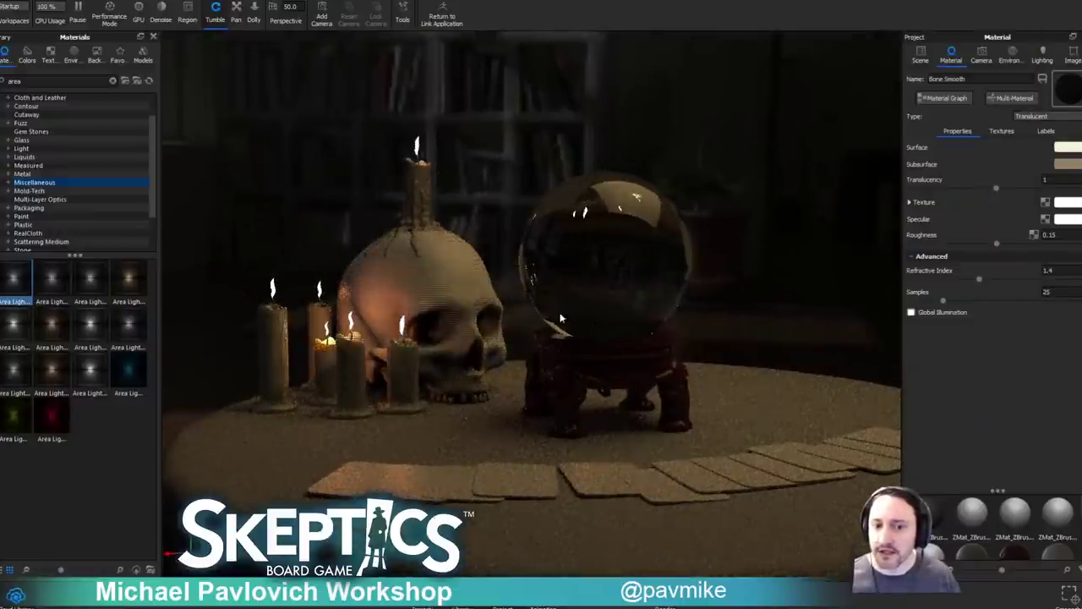
{"action": "double_click", "coordinate": [13, 80]}
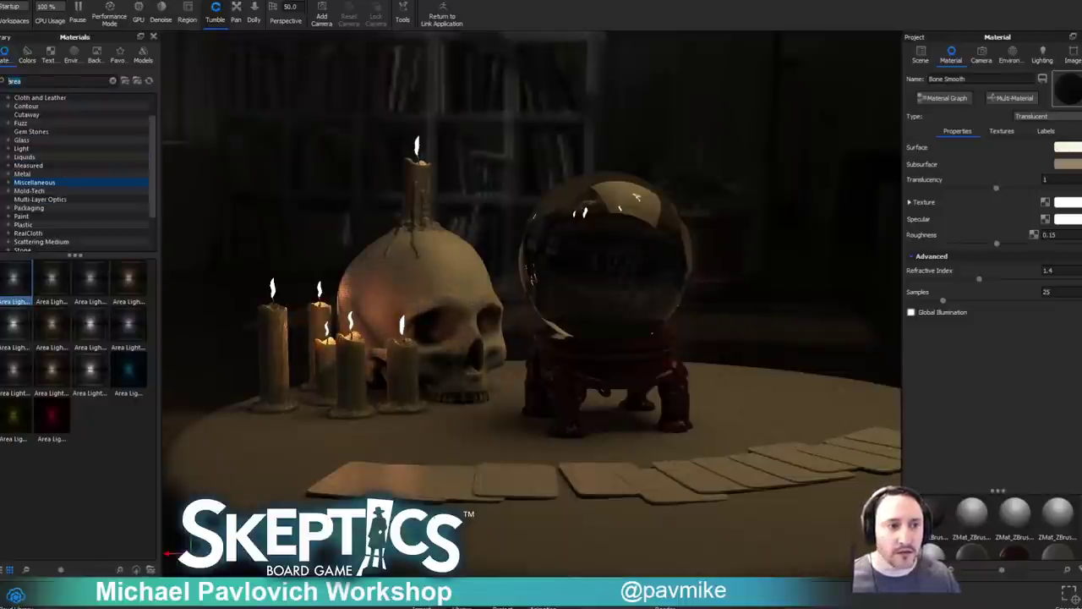
{"action": "type", "text": "plastic"}
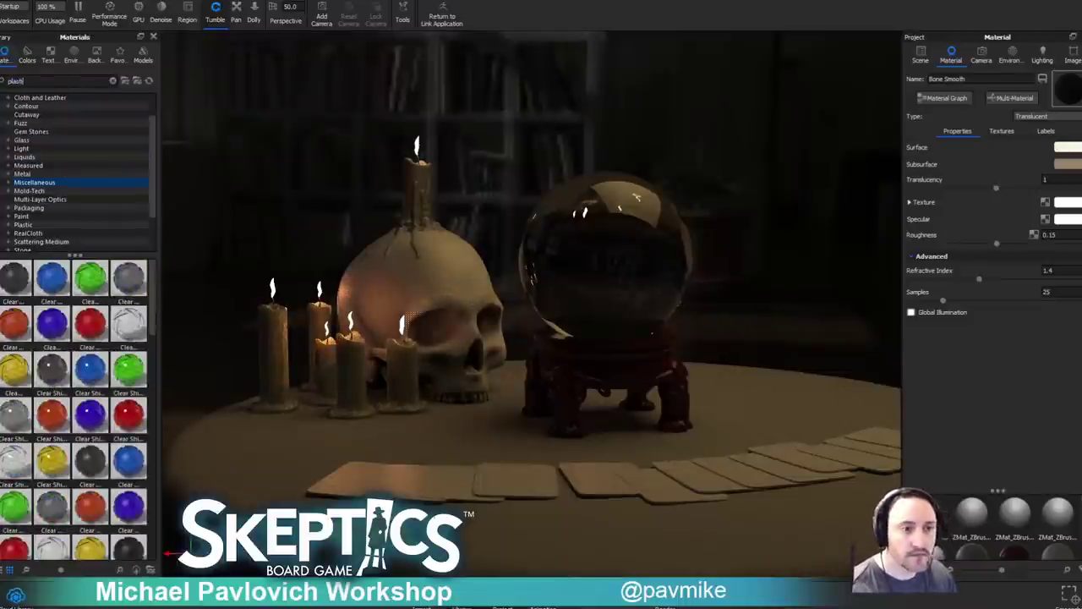
{"action": "scroll", "coordinate": [81, 406], "scroll_direction": "down", "scroll_amount": 5}
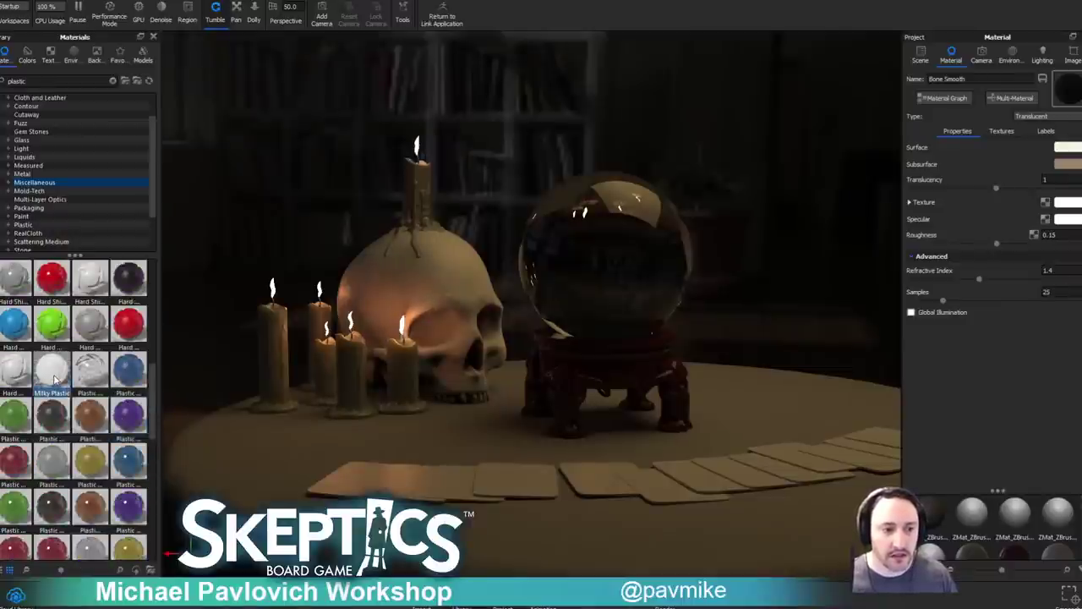
{"action": "mouse_move", "coordinate": [49, 377]}
{"action": "mouse_move", "coordinate": [49, 377]}
{"action": "left_mouse_down"}
{"action": "mouse_move", "coordinate": [225, 381]}
{"action": "mouse_move", "coordinate": [417, 309]}
{"action": "mouse_move", "coordinate": [432, 292]}
{"action": "mouse_move", "coordinate": [446, 296]}
{"action": "mouse_move", "coordinate": [60, 381]}
{"action": "left_mouse_up"}
{"action": "scroll", "coordinate": [61, 380], "scroll_direction": "up", "scroll_amount": 2}
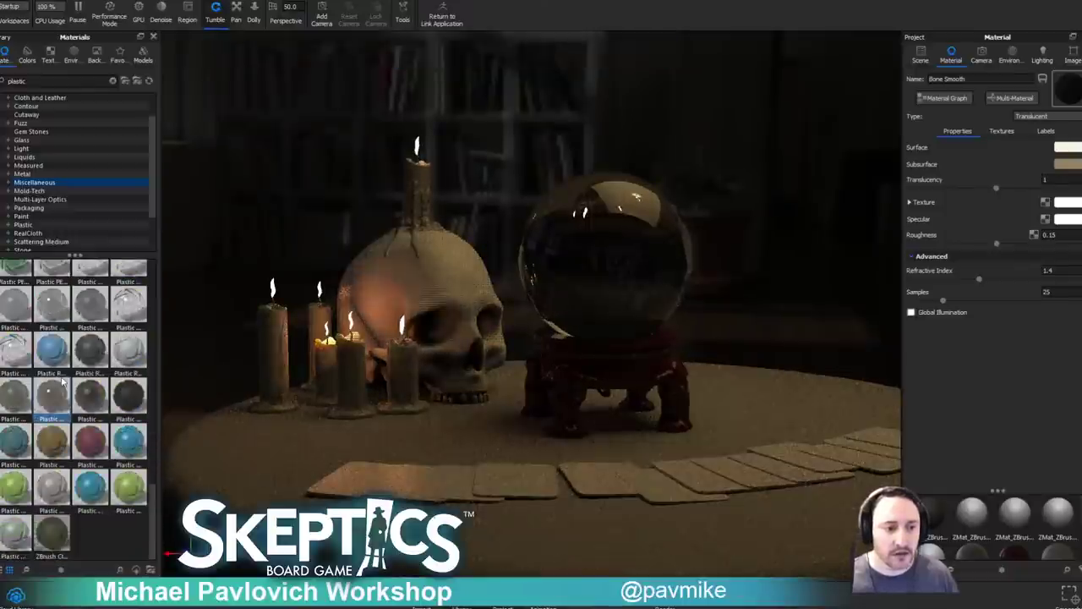
{"action": "scroll", "coordinate": [25, 211], "scroll_direction": "down", "scroll_amount": 2}
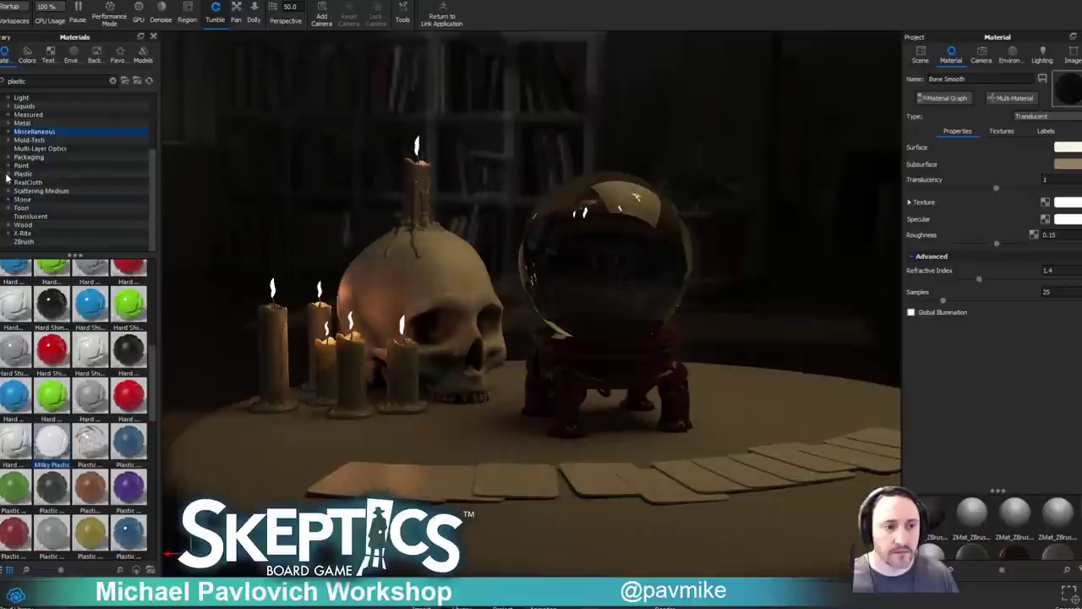
Apply the Hard Shiny Plastic White material from the library's hard shiny plastics to the skull.
{"action": "left_click", "coordinate": [8, 174]}
{"action": "scroll", "coordinate": [17, 192], "scroll_direction": "down", "scroll_amount": 1}
{"action": "left_click", "coordinate": [39, 199]}
{"action": "left_click_drag", "start_coordinate": [51, 324], "coordinate": [415, 277]}
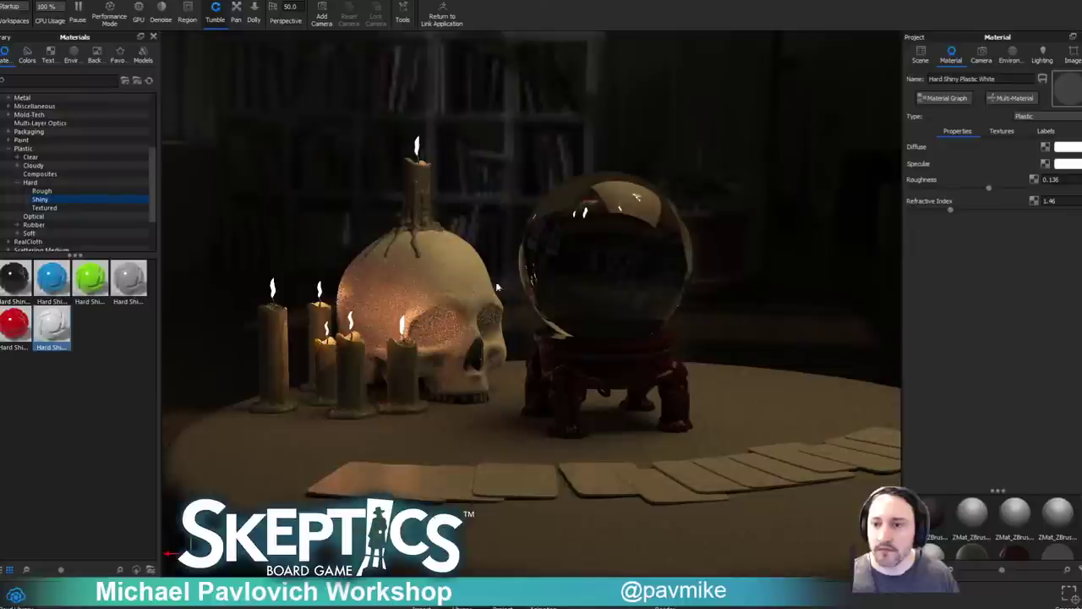
Tint the skull's diffuse colour to a warm off-white with hue 41°, saturation 8% and value 91%.
{"action": "left_click", "coordinate": [1070, 148]}
{"action": "left_click_drag", "start_coordinate": [894, 91], "coordinate": [900, 85]}
{"action": "left_click", "coordinate": [1029, 156]}
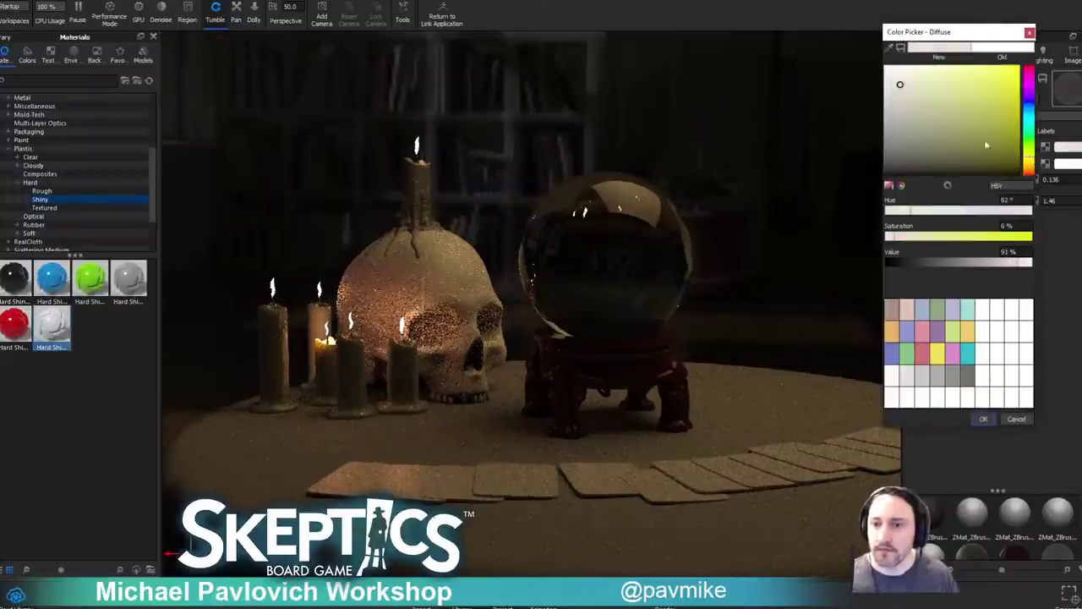
{"action": "left_click", "coordinate": [904, 83]}
{"action": "left_click", "coordinate": [1029, 163]}
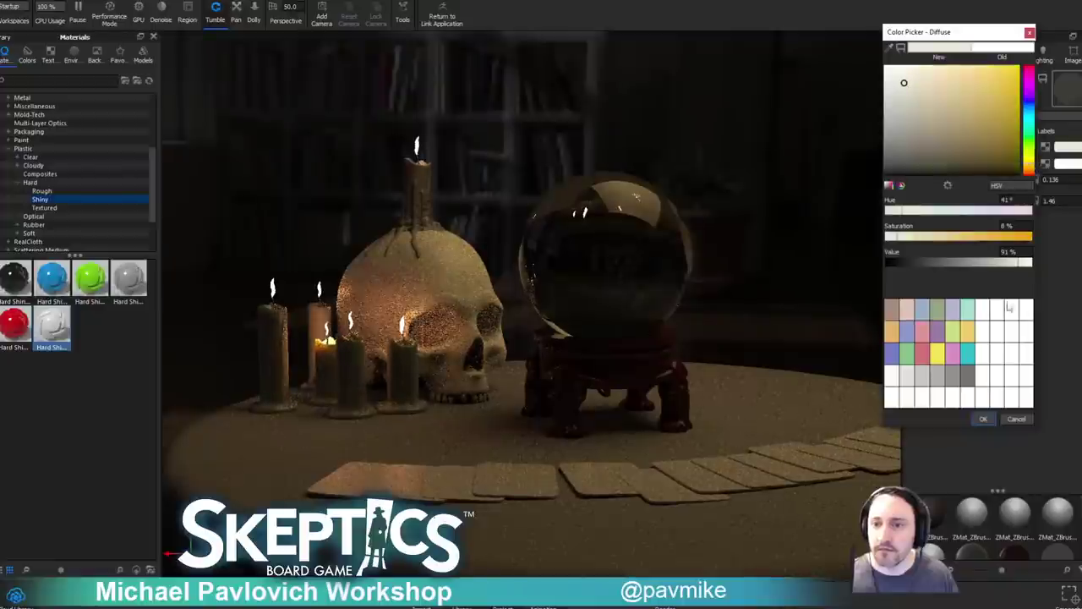
{"action": "left_click", "coordinate": [983, 419]}
Set the diffuse colour of the cards' grey plastic to near white with saturation 2% and value 96%.
{"action": "left_click_drag", "start_coordinate": [869, 385], "coordinate": [842, 254]}
{"action": "double_click", "coordinate": [742, 491]}
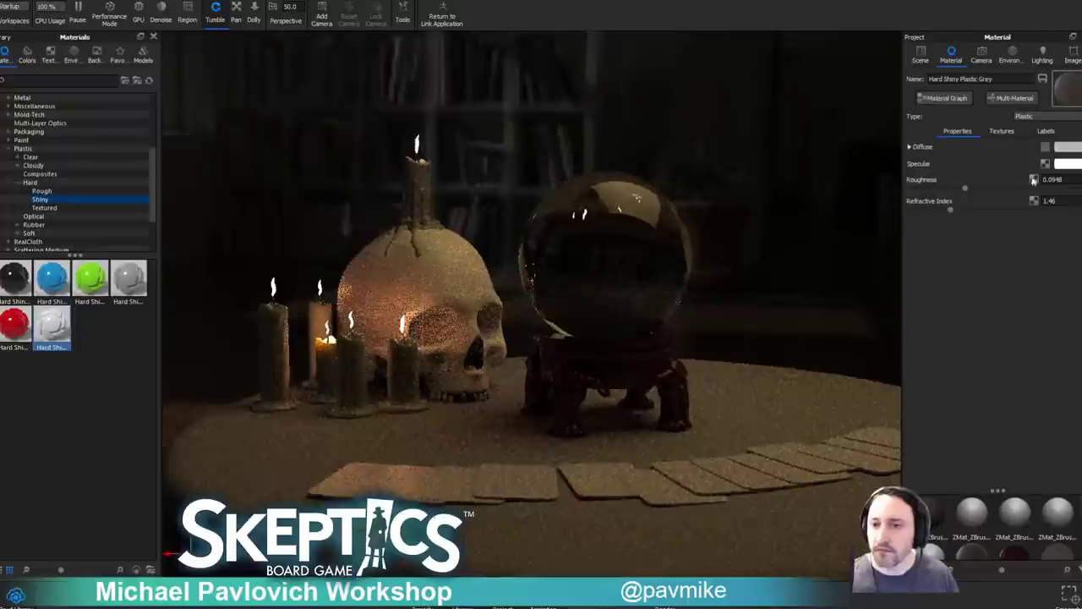
{"action": "left_click", "coordinate": [1069, 148]}
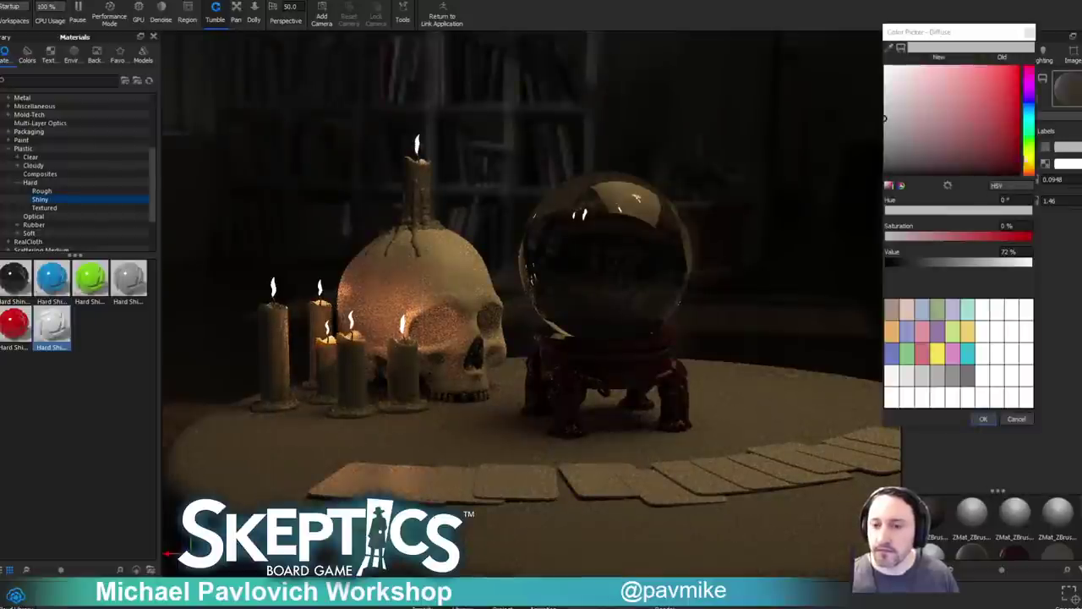
{"action": "left_click", "coordinate": [930, 166]}
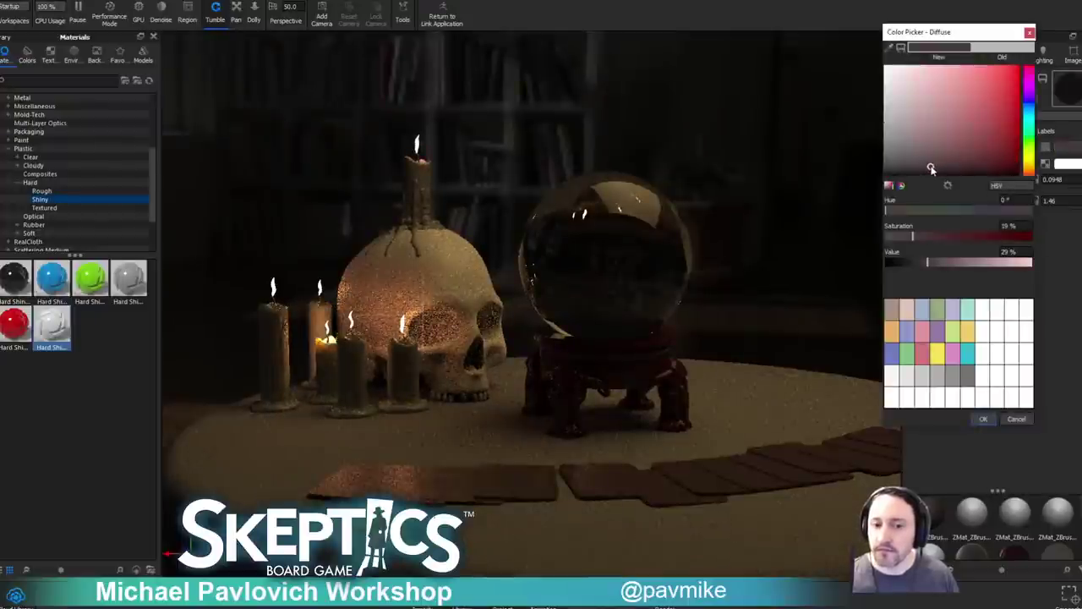
{"action": "left_click", "coordinate": [890, 71]}
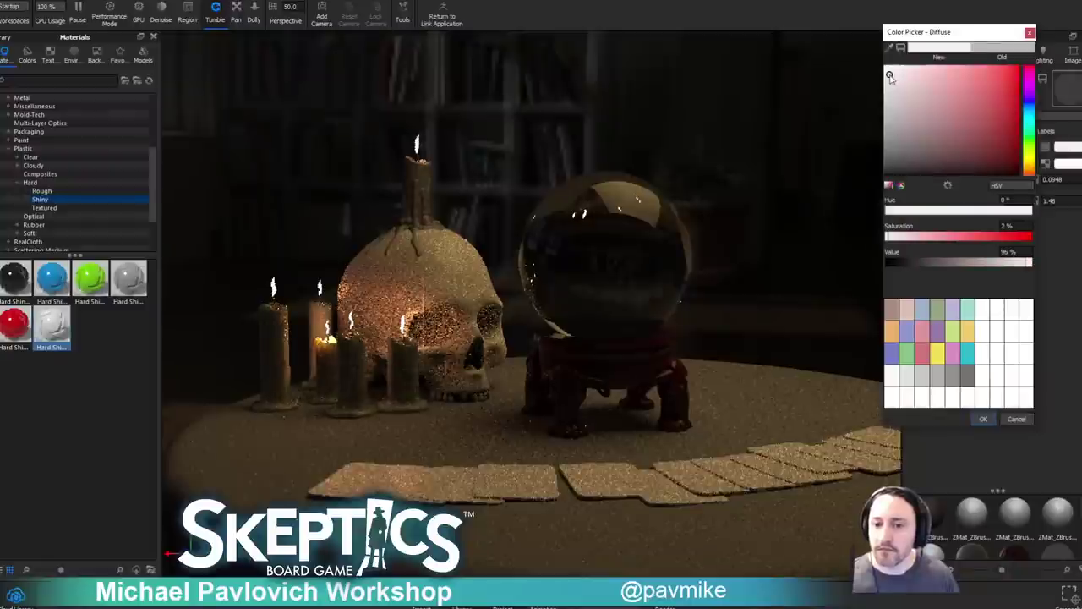
{"action": "left_click", "coordinate": [990, 419]}
Rename the candles' translucent human skin material to WaxCandle.
{"action": "left_click_drag", "start_coordinate": [716, 293], "coordinate": [491, 254]}
{"action": "double_click", "coordinate": [555, 271]}
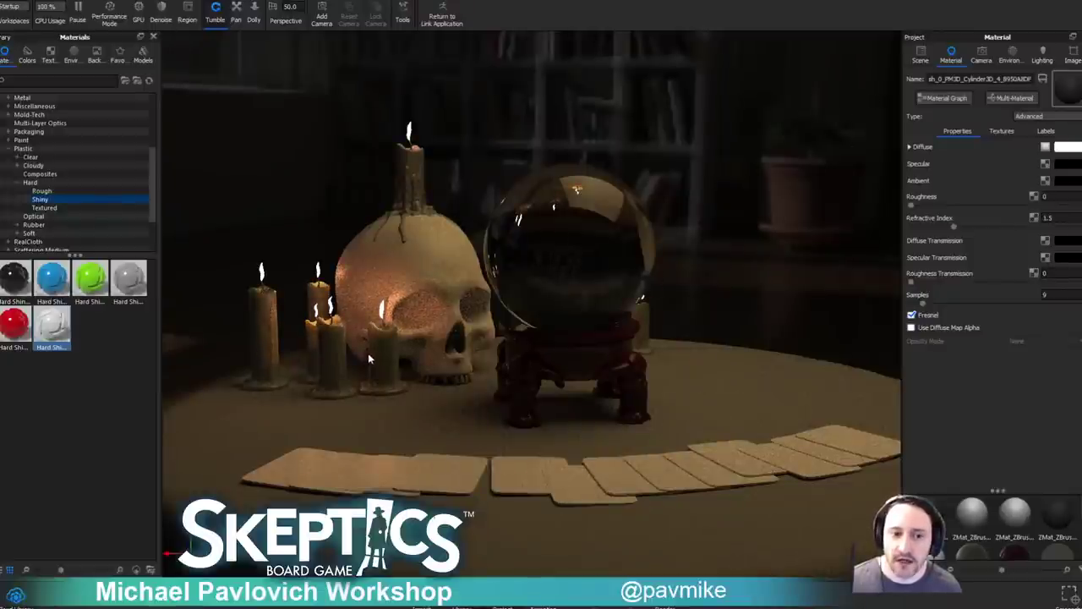
{"action": "double_click", "coordinate": [533, 246]}
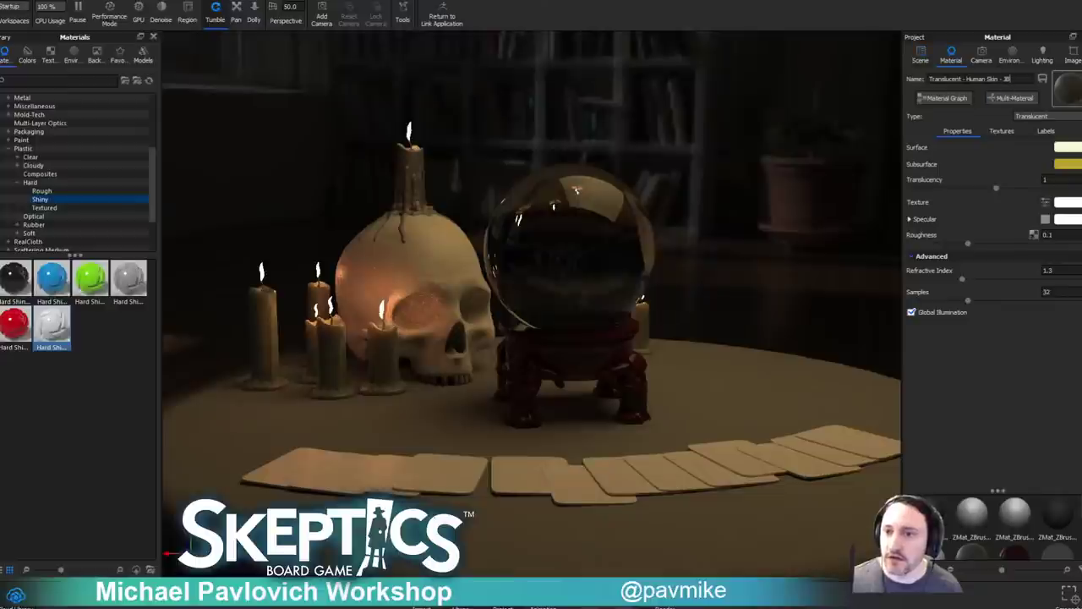
{"action": "left_click_drag", "start_coordinate": [1020, 79], "coordinate": [766, 89]}
{"action": "type", "text": "WaxCandle"}
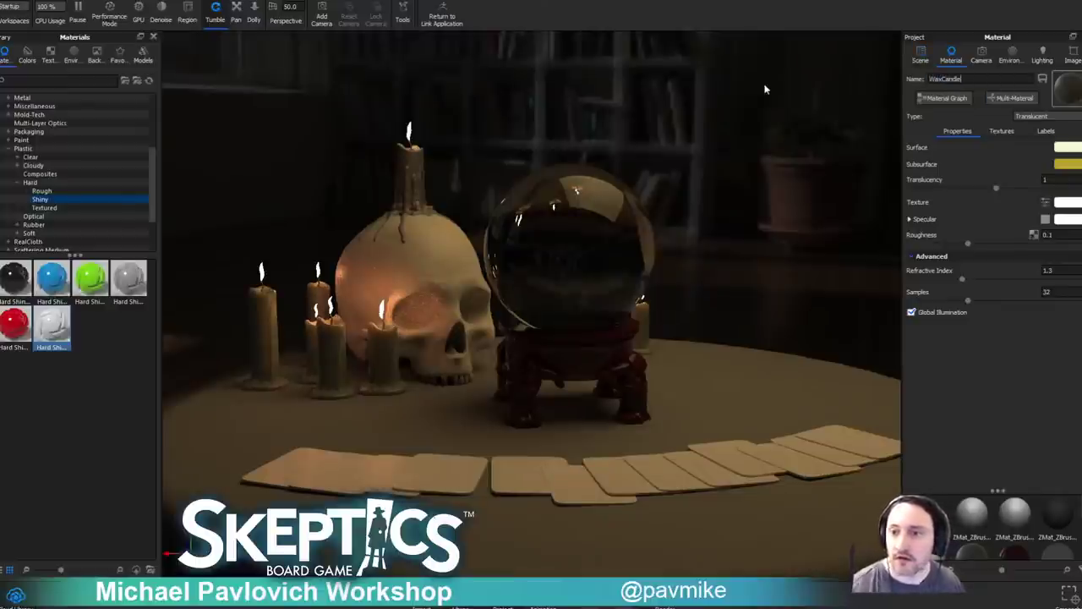
Assign the existing WaxCandle material to the melted candle on top of the skull.
{"action": "left_click", "coordinate": [922, 57]}
{"action": "left_click", "coordinate": [414, 165]}
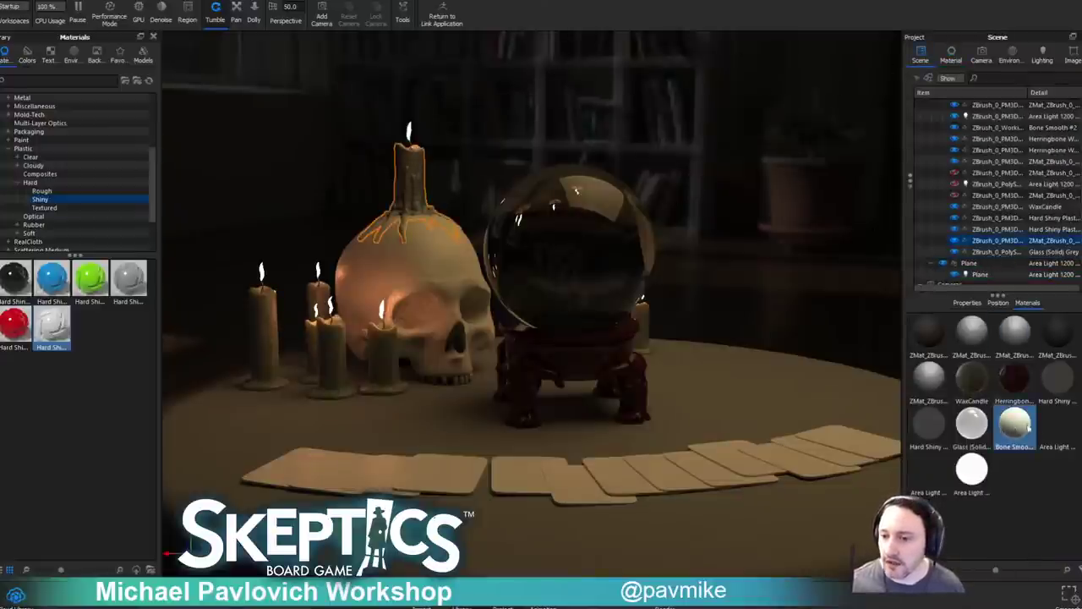
{"action": "left_click_drag", "start_coordinate": [972, 379], "coordinate": [996, 243]}
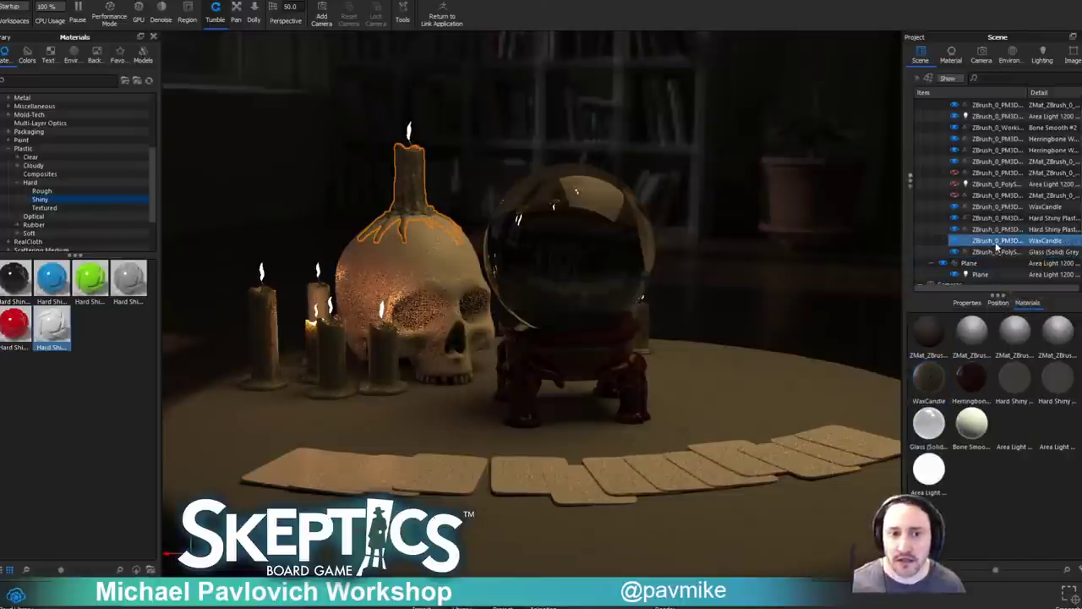
{"action": "left_click", "coordinate": [755, 148]}
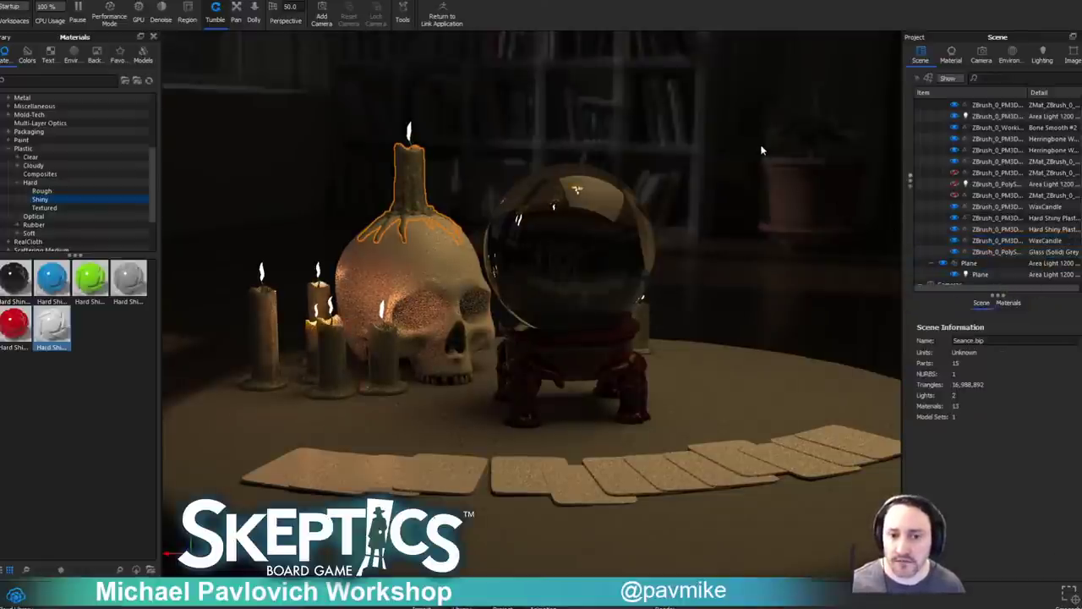
Apply Hard Shiny Plastic Black to the part containing the candle wicks and set its roughness to 0.3.
{"action": "left_click", "coordinate": [1008, 303]}
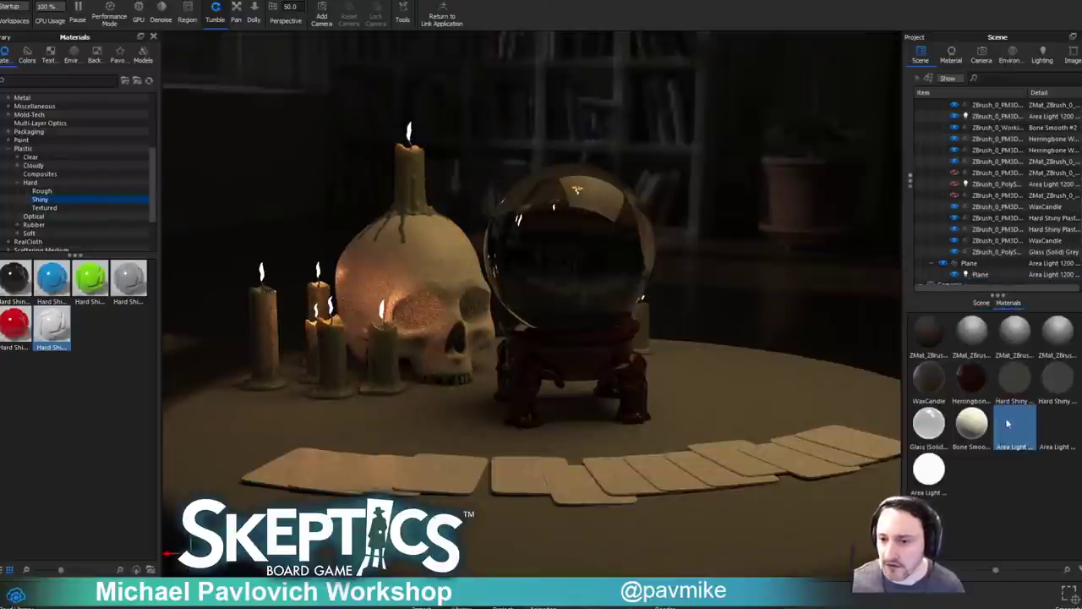
{"action": "right_click", "coordinate": [974, 343]}
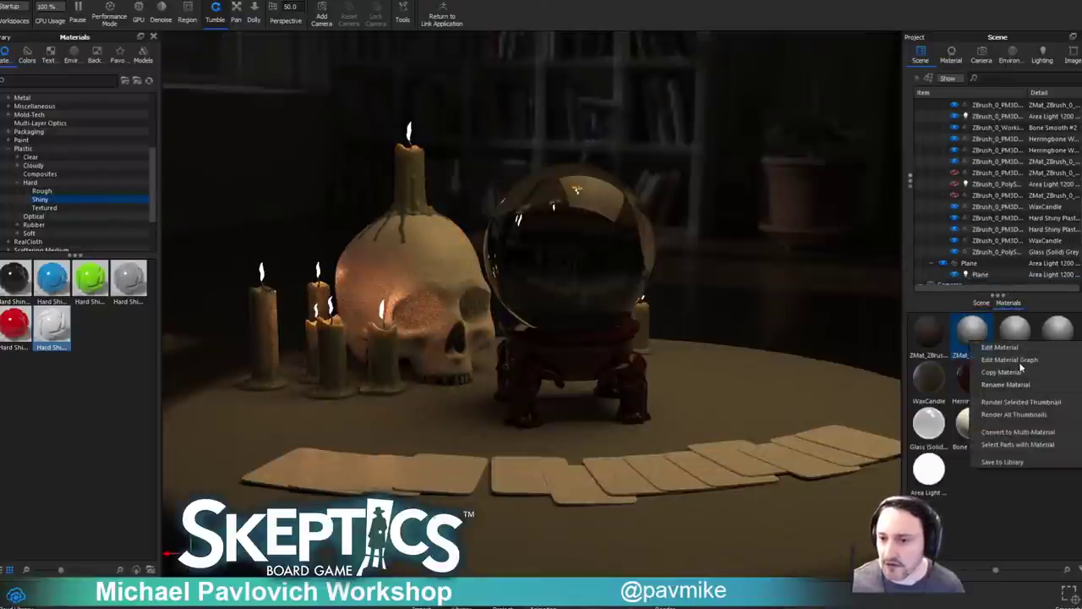
{"action": "left_click", "coordinate": [1017, 444]}
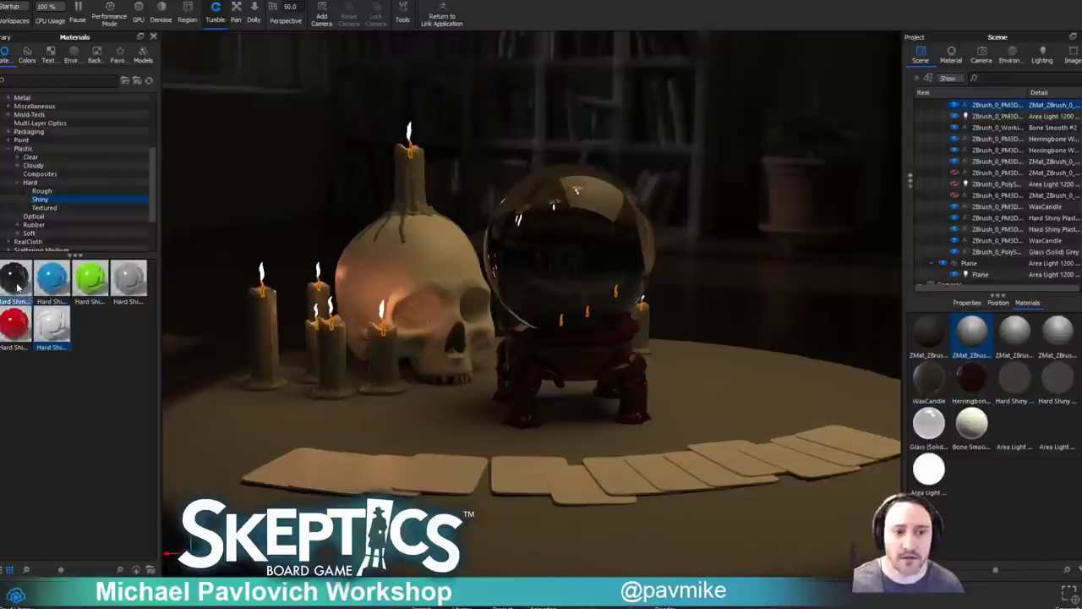
{"action": "left_click_drag", "start_coordinate": [14, 286], "coordinate": [1011, 127]}
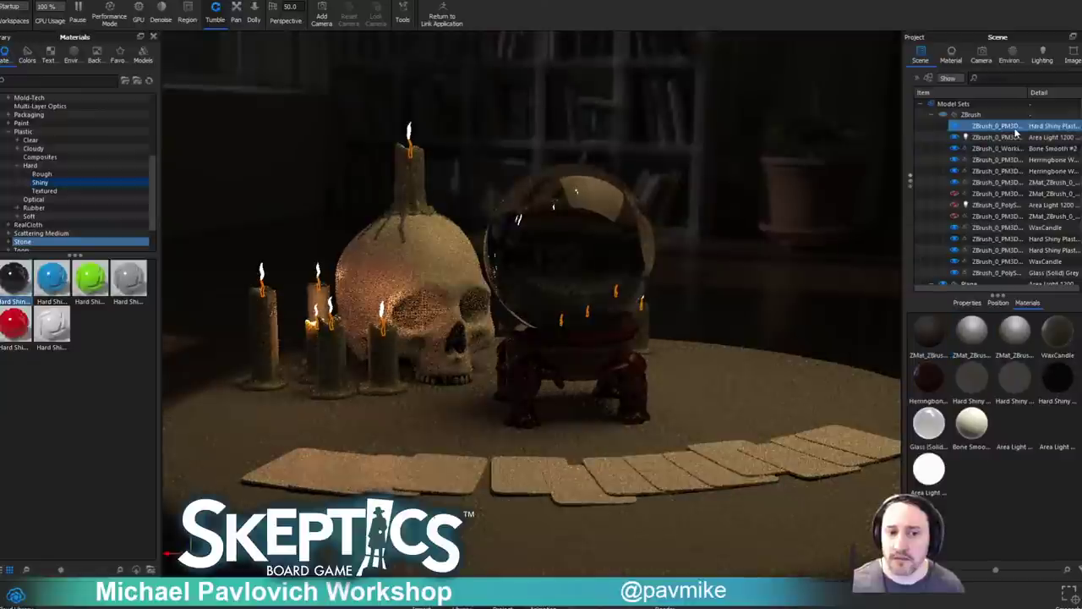
{"action": "double_click", "coordinate": [1013, 131]}
{"action": "left_click_drag", "start_coordinate": [912, 189], "coordinate": [1067, 188]}
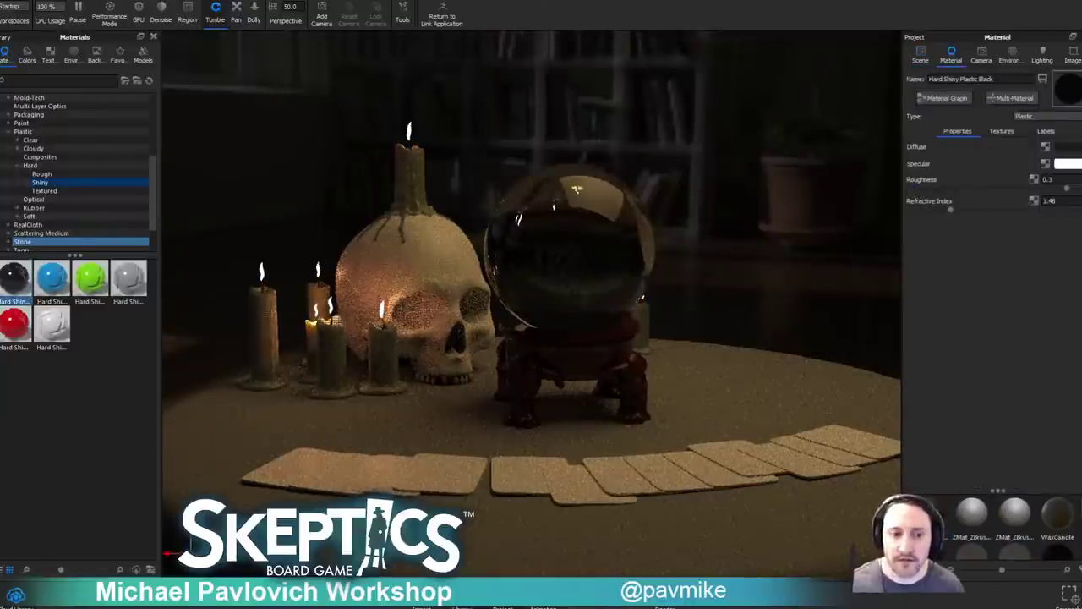
Select the parts that use the remaining imported ZBrush materials to identify what still needs a new material.
{"action": "right_click", "coordinate": [987, 515]}
{"action": "left_click", "coordinate": [1026, 602]}
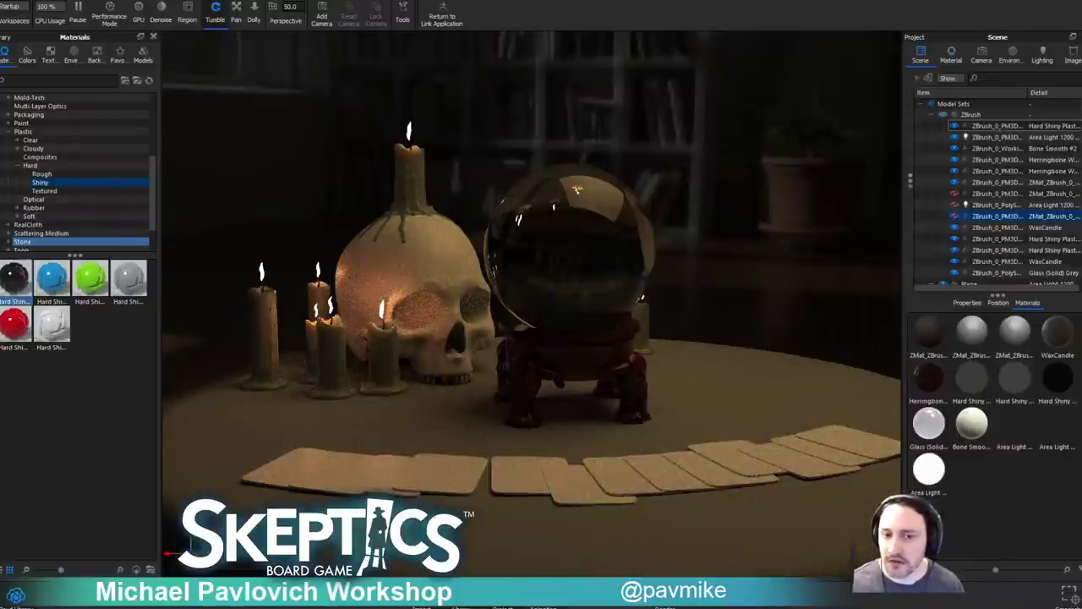
{"action": "right_click", "coordinate": [1017, 332]}
{"action": "left_click", "coordinate": [1067, 439]}
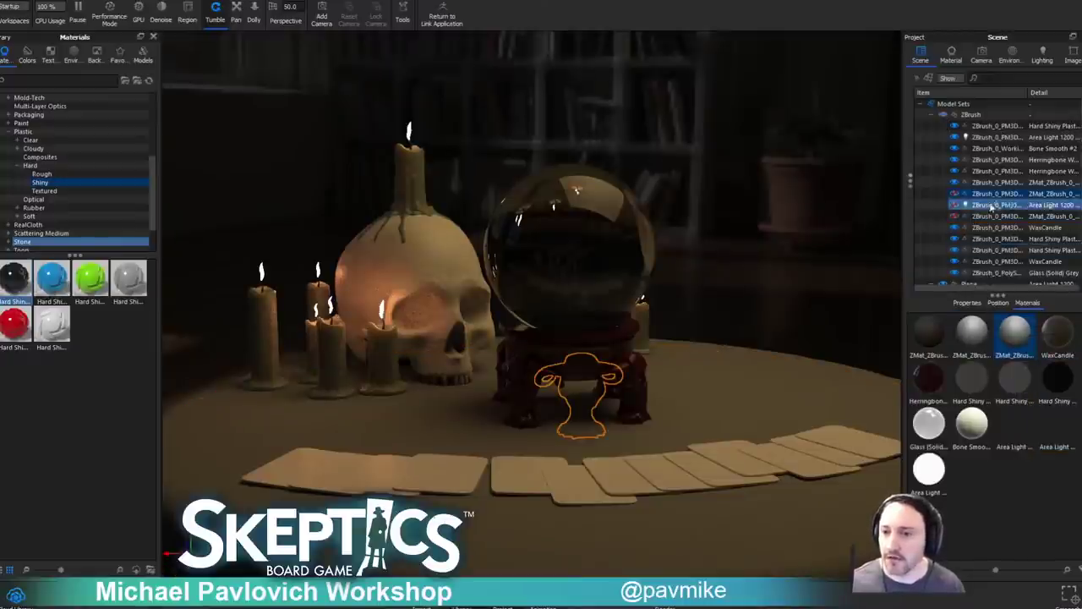
{"action": "left_click", "coordinate": [1002, 171]}
{"action": "left_click", "coordinate": [757, 219]}
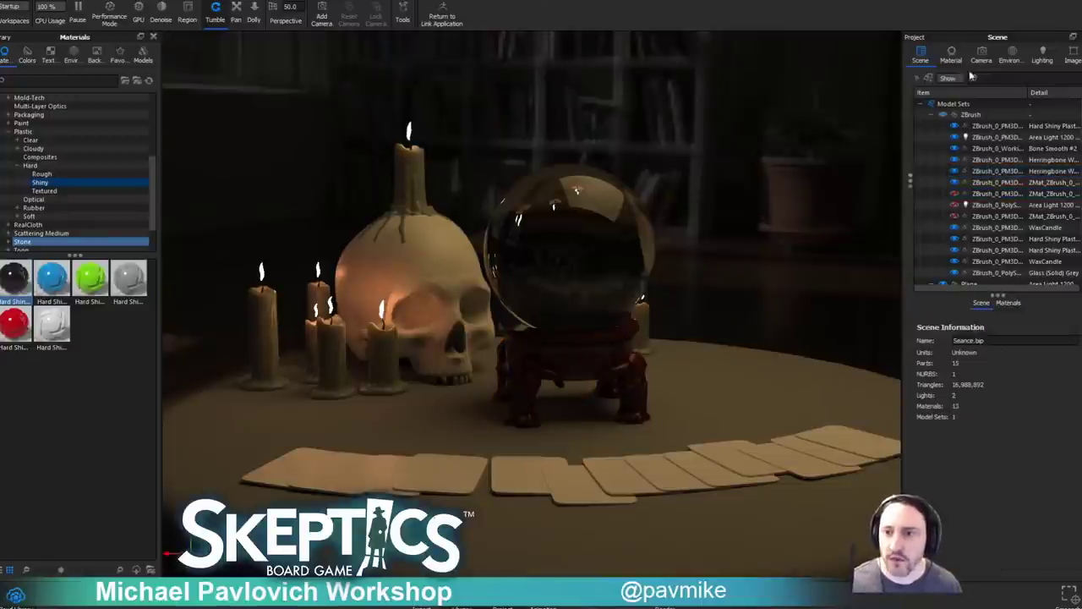
Open the tablecloth's material for editing and search the material library for cloth.
{"action": "left_click_drag", "start_coordinate": [782, 161], "coordinate": [692, 146]}
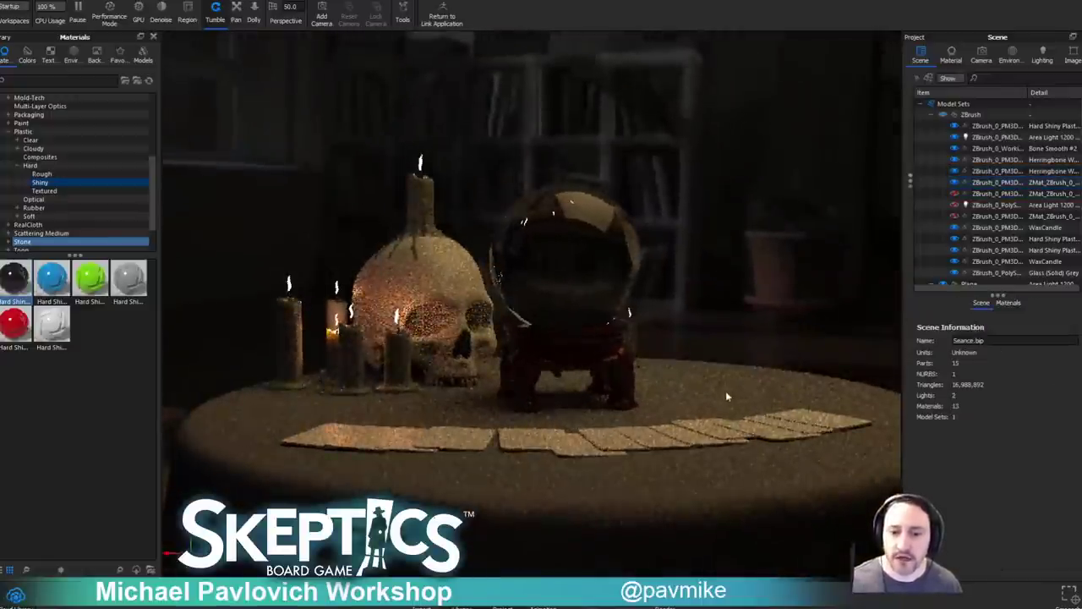
{"action": "double_click", "coordinate": [697, 392]}
{"action": "left_click", "coordinate": [51, 80]}
{"action": "type", "text": "clo"}
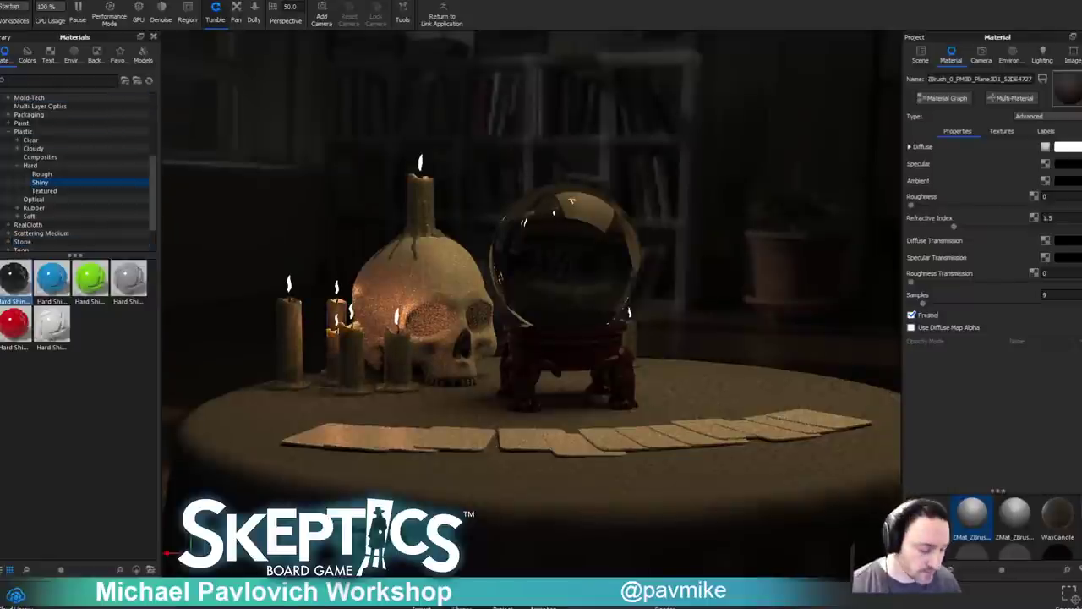
{"action": "type", "text": "th"}
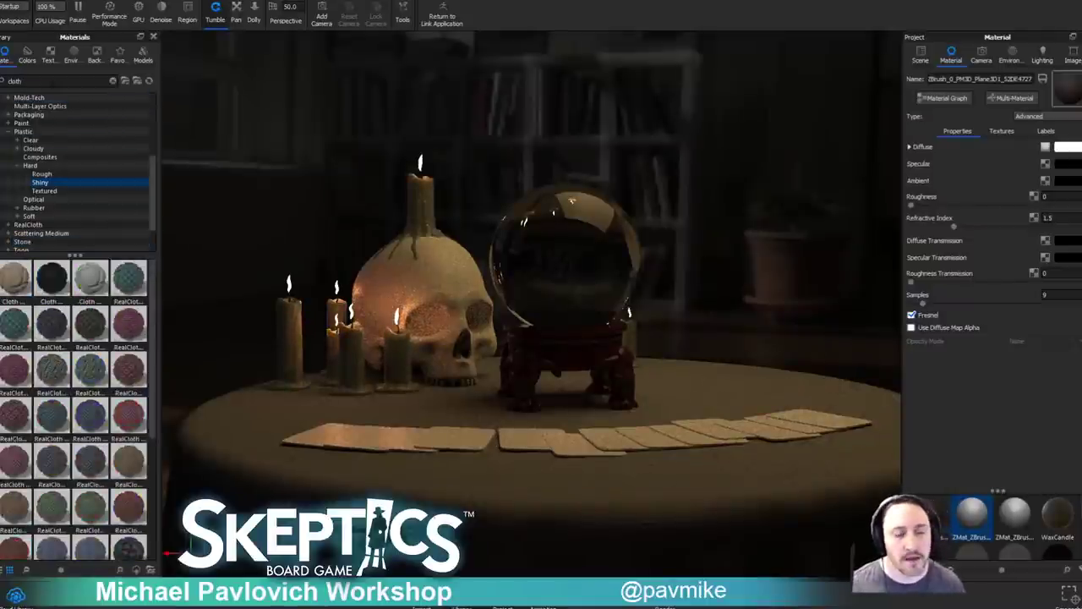
Apply the Hard Shiny Plastic White material from the library's hard shiny plastics to the tablecloth.
{"action": "left_click_drag", "start_coordinate": [685, 233], "coordinate": [710, 294]}
{"action": "middle_click_drag", "start_coordinate": [710, 294], "coordinate": [706, 210]}
{"action": "right_click_drag", "start_coordinate": [706, 210], "coordinate": [967, 429], "text": "alt"}
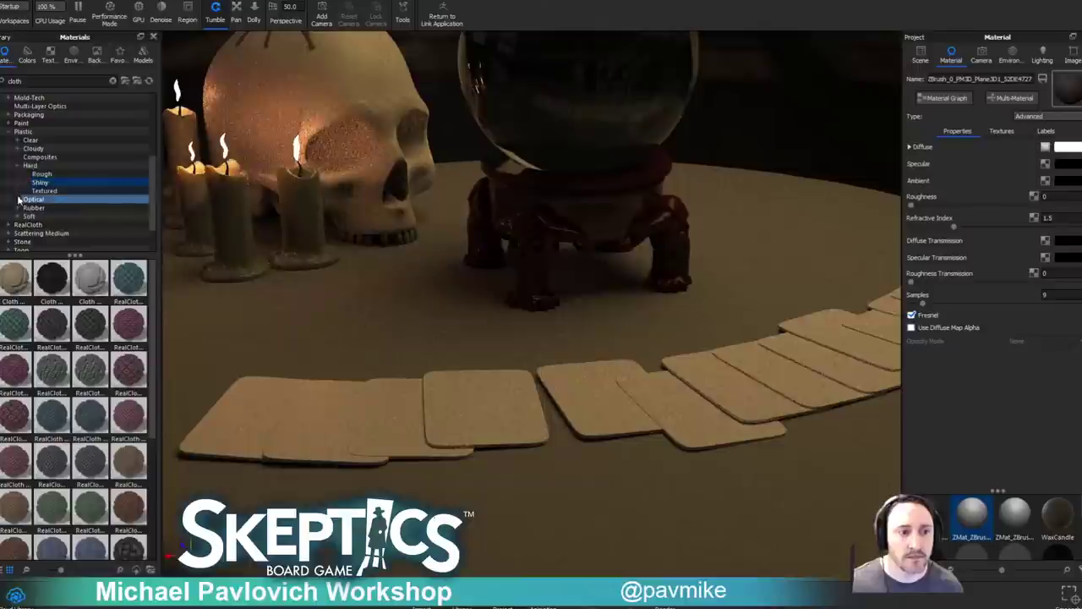
{"action": "left_click", "coordinate": [39, 182]}
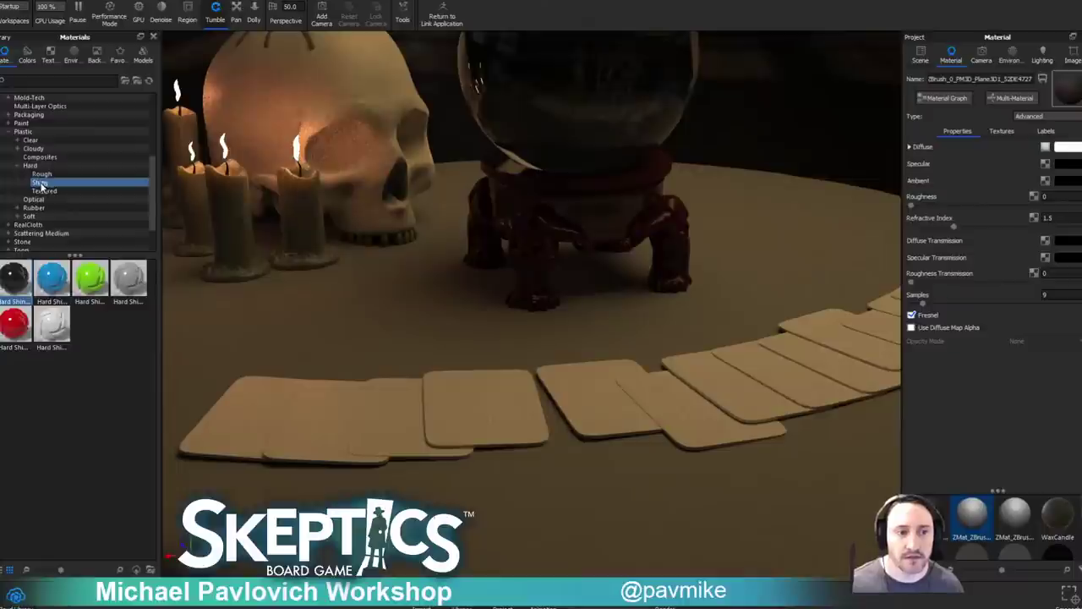
{"action": "left_click_drag", "start_coordinate": [52, 328], "coordinate": [359, 348]}
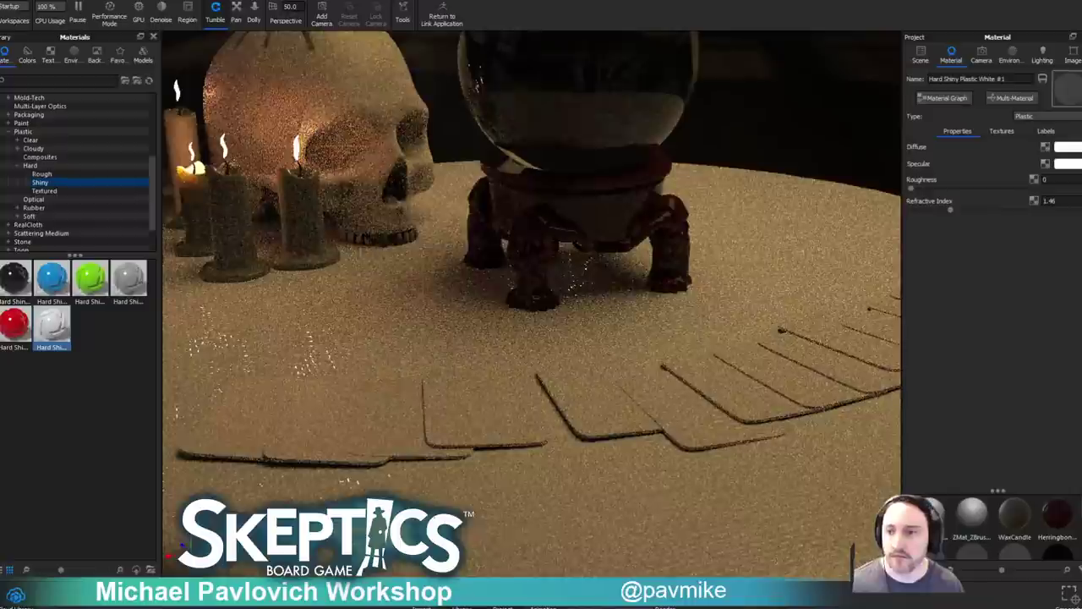
Set the tablecloth's diffuse colour to a neutral grey with value 61% and its roughness to 0.259.
{"action": "left_click", "coordinate": [1067, 147]}
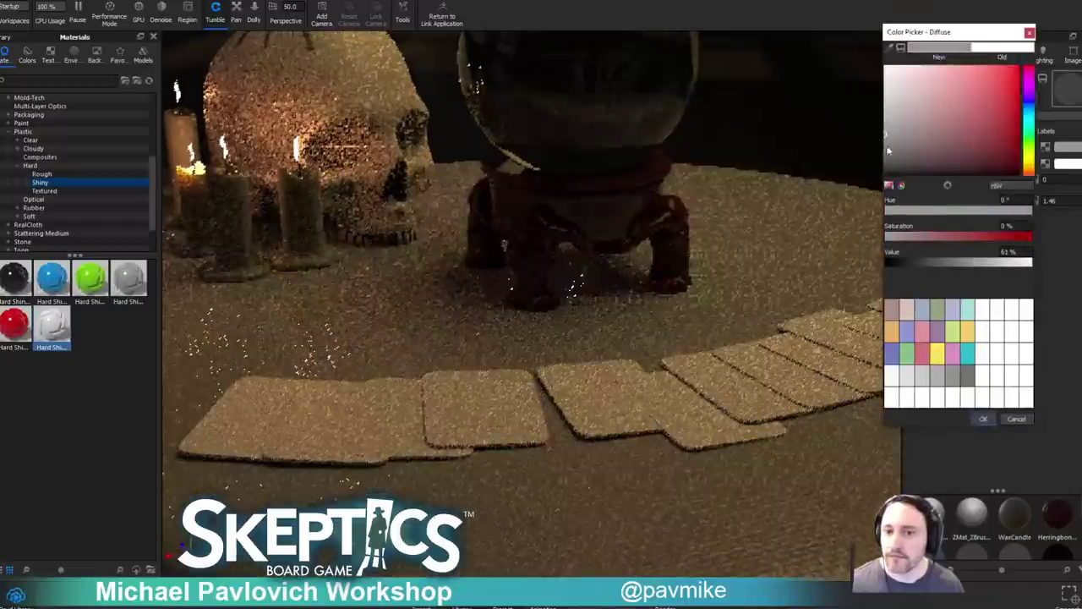
{"action": "left_click", "coordinate": [983, 419]}
{"action": "left_click_drag", "start_coordinate": [912, 188], "coordinate": [1059, 191]}
{"action": "left_click_drag", "start_coordinate": [678, 316], "coordinate": [657, 290]}
{"action": "middle_click_drag", "start_coordinate": [597, 237], "coordinate": [546, 346]}
{"action": "scroll", "coordinate": [546, 346], "scroll_direction": "down", "scroll_amount": 4}
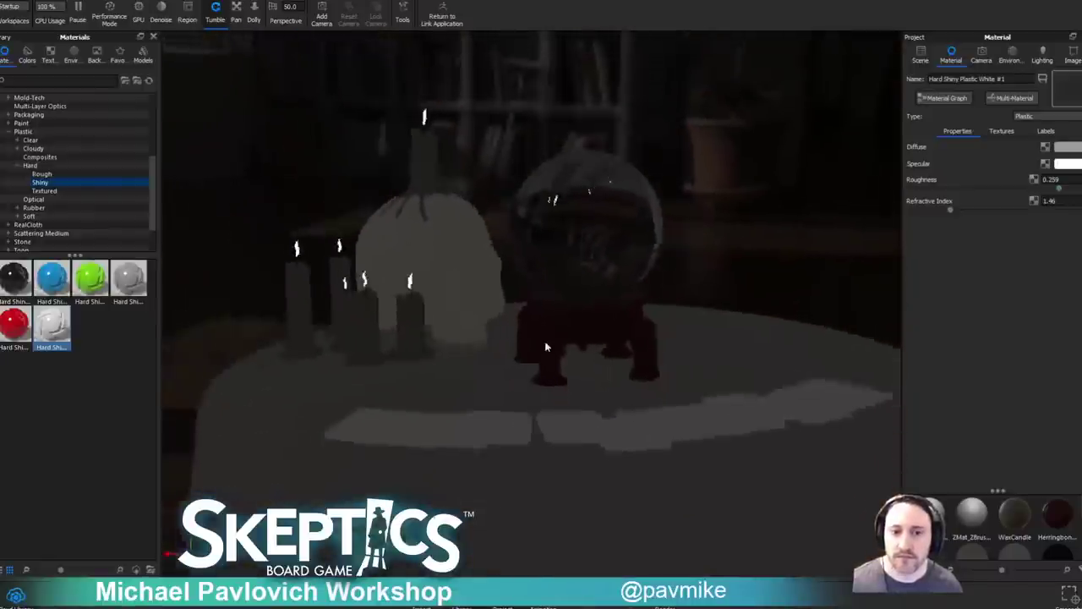
Apply the Hard Shiny Plastic White material to the skull's teeth.
{"action": "left_click_drag", "start_coordinate": [676, 325], "coordinate": [725, 246]}
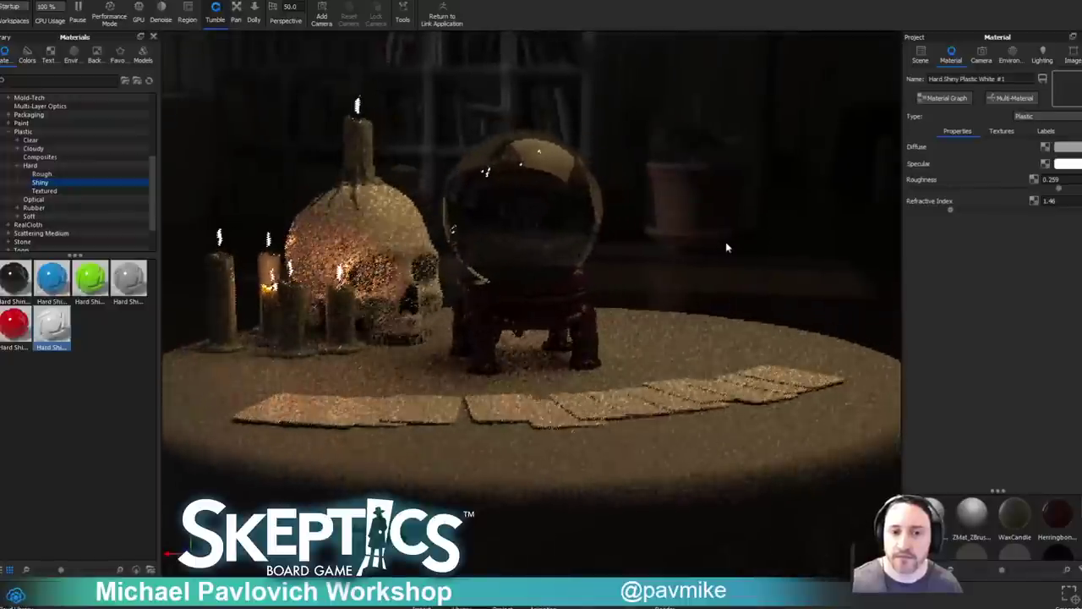
{"action": "left_click_drag", "start_coordinate": [51, 328], "coordinate": [411, 346]}
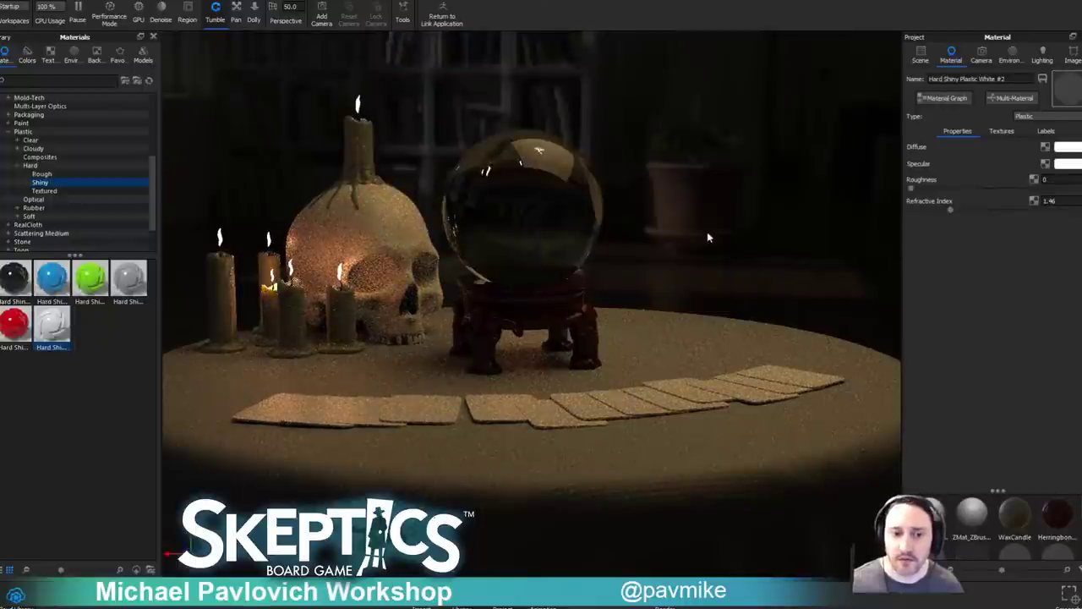
{"action": "left_click_drag", "start_coordinate": [737, 292], "coordinate": [812, 297]}
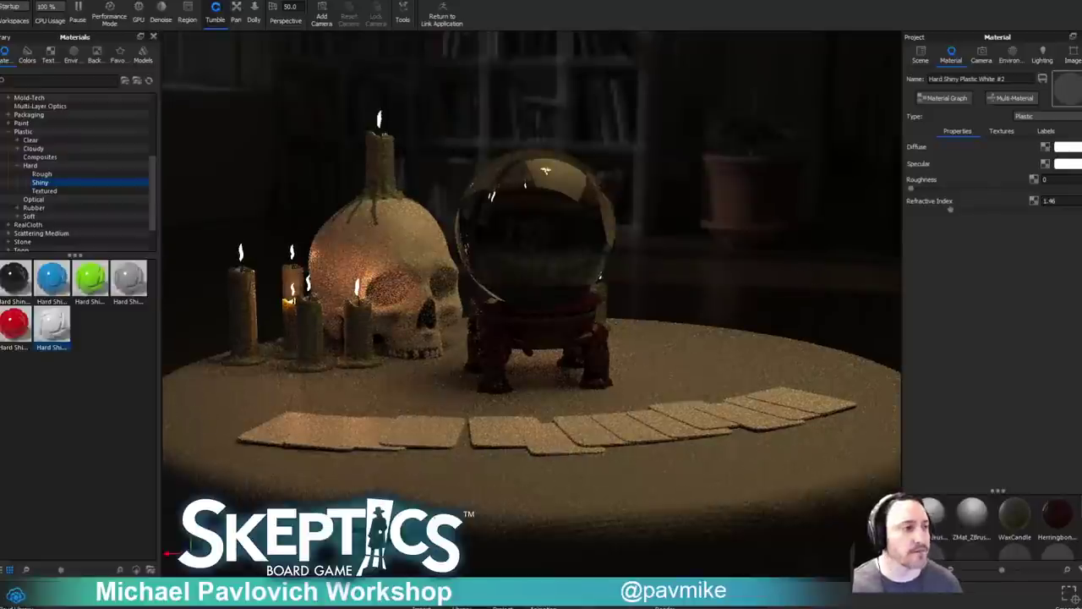
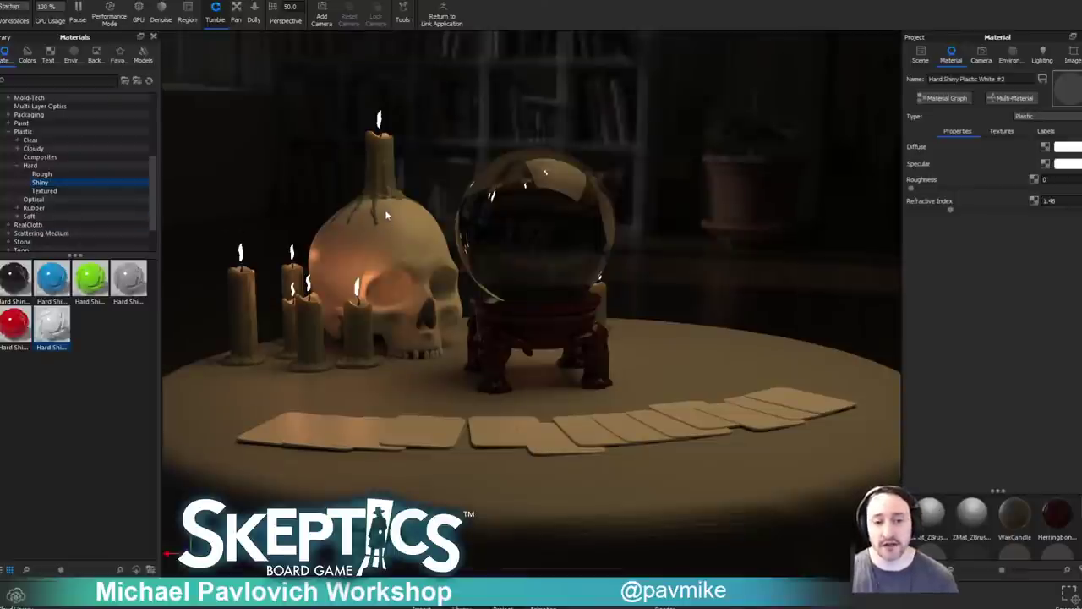
Change the skull's material type to Translucent and give it a yellowish subsurface colour with hue 52°, saturation 28% and value 53%.
{"action": "double_click", "coordinate": [415, 259]}
{"action": "left_click", "coordinate": [1036, 116]}
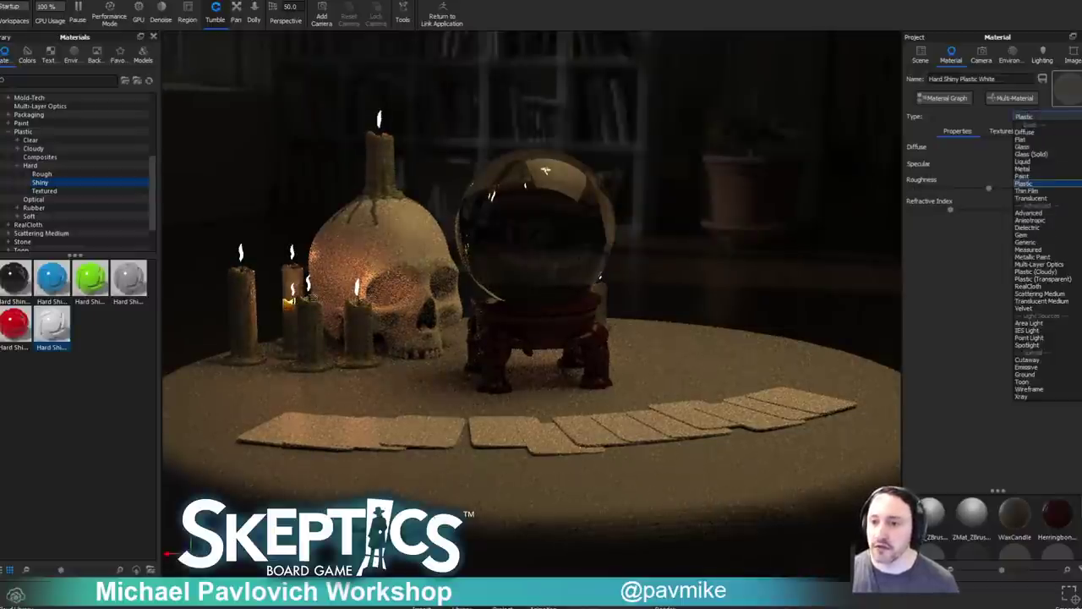
{"action": "left_click", "coordinate": [1033, 198]}
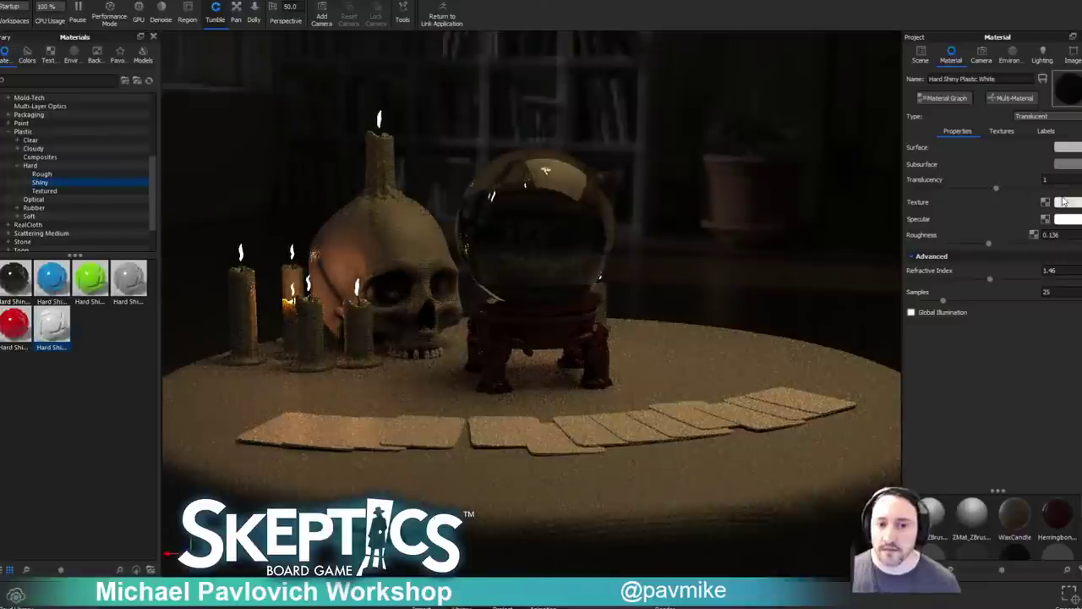
{"action": "left_click", "coordinate": [1070, 165]}
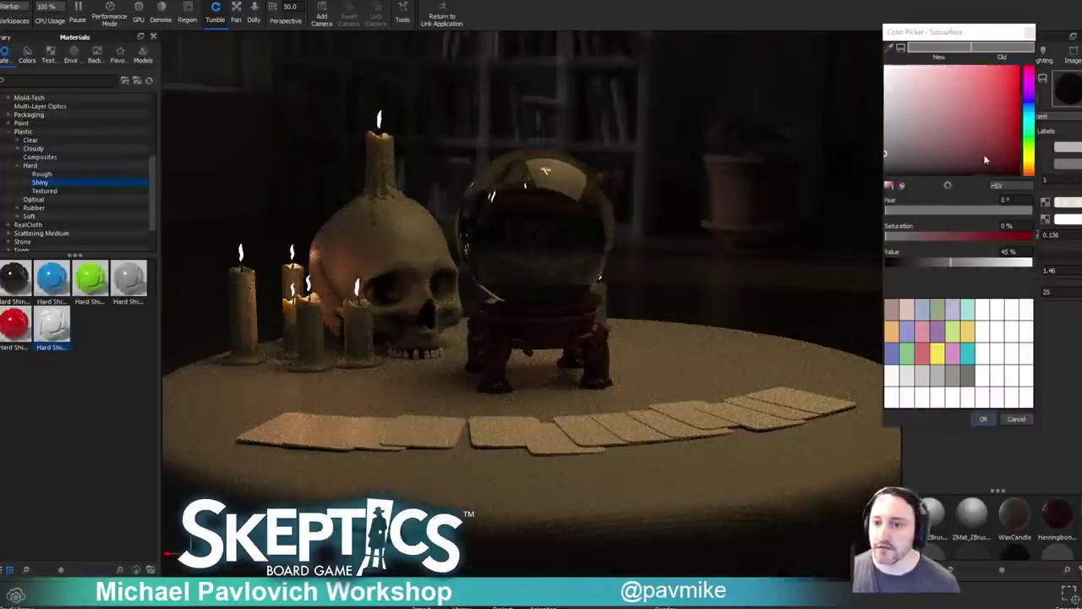
{"action": "left_click", "coordinate": [1028, 159]}
{"action": "left_click", "coordinate": [950, 145]}
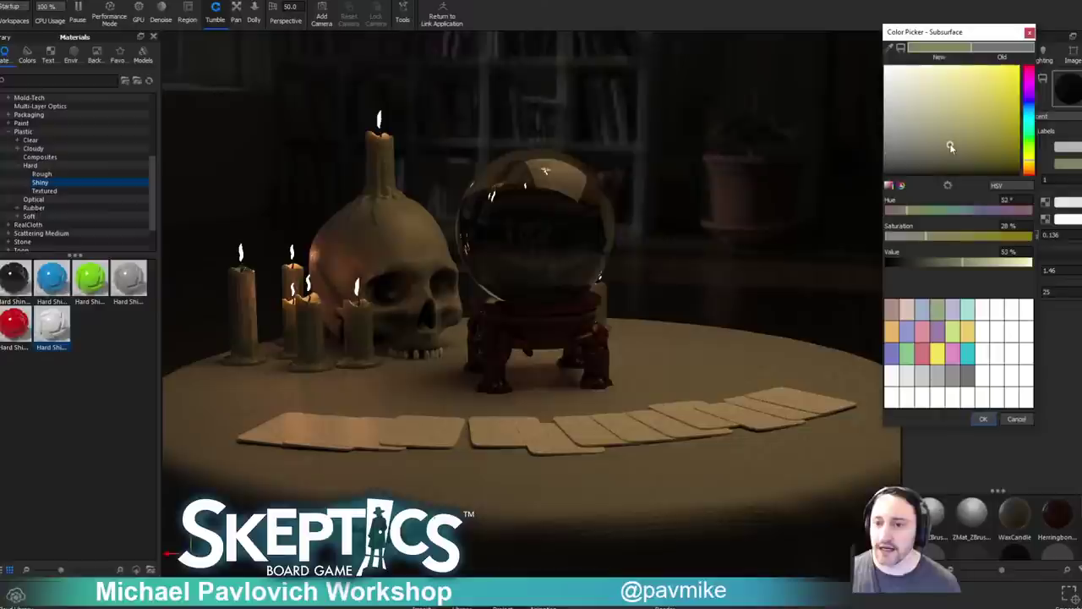
{"action": "left_click", "coordinate": [984, 419]}
Set the skull's surface colour to a pale yellow with hue 49°, saturation 18% and value 93%.
{"action": "left_click", "coordinate": [1073, 149]}
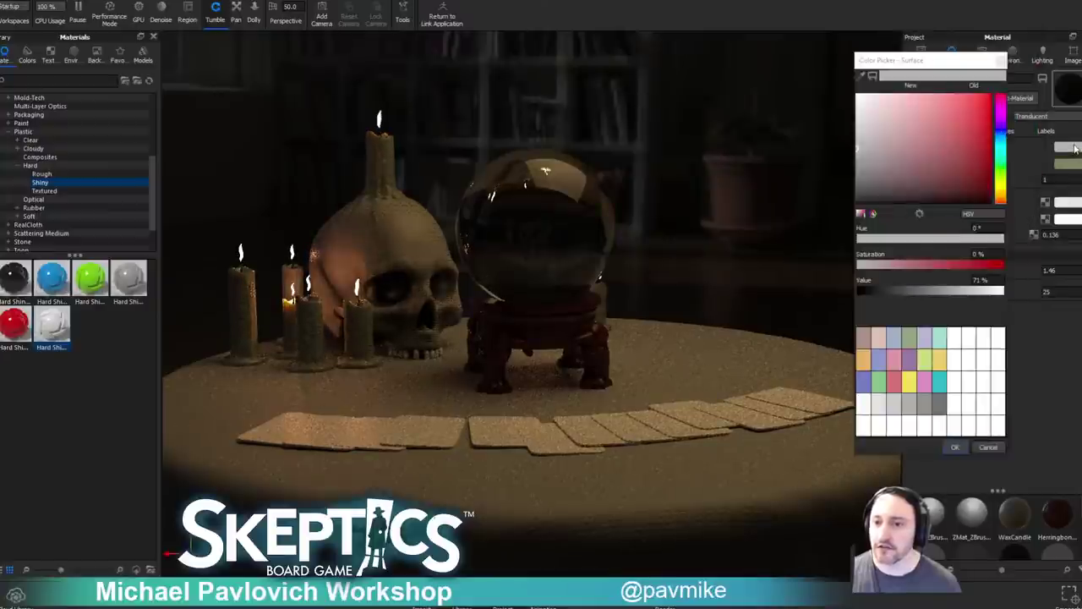
{"action": "left_click", "coordinate": [1001, 188]}
{"action": "left_click", "coordinate": [900, 110]}
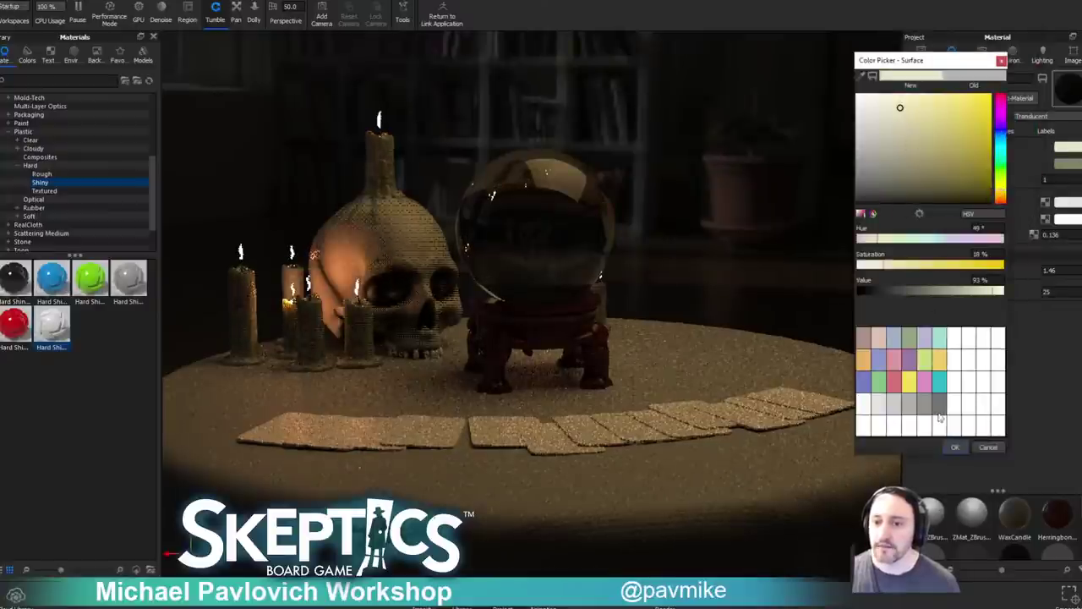
{"action": "left_click", "coordinate": [955, 447]}
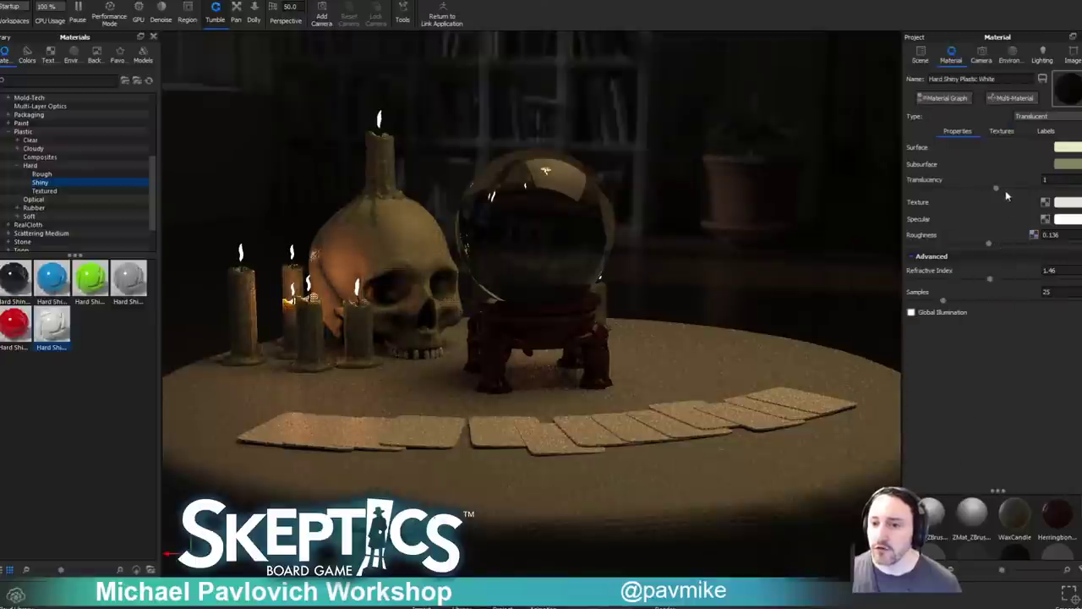
Set the translucency of the skull's material to 50.
{"action": "left_click", "coordinate": [1068, 179]}
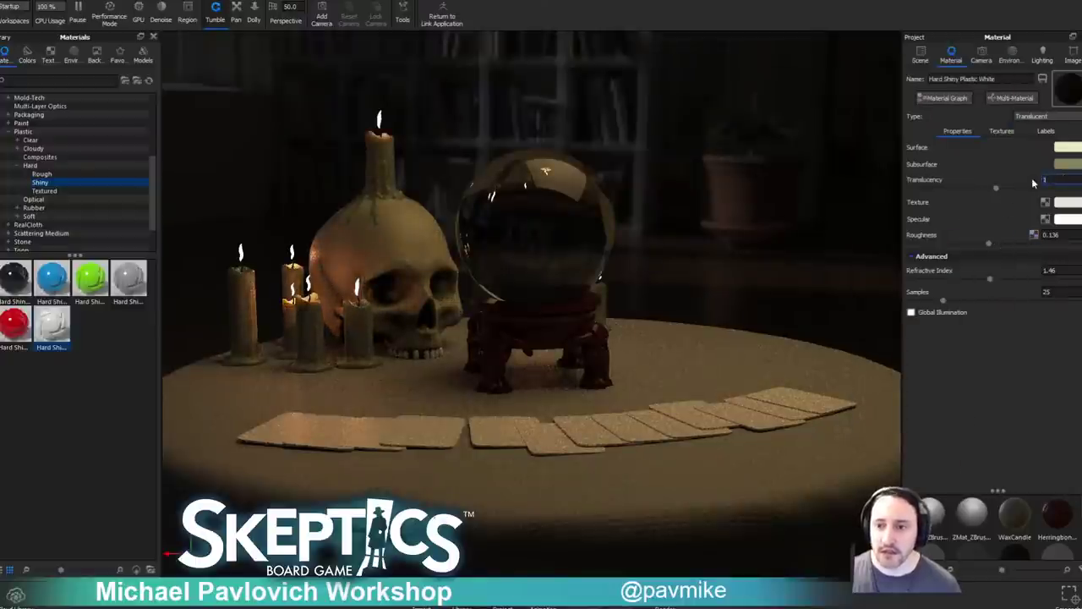
{"action": "type", "text": "50"}
{"action": "key", "text": "Return"}
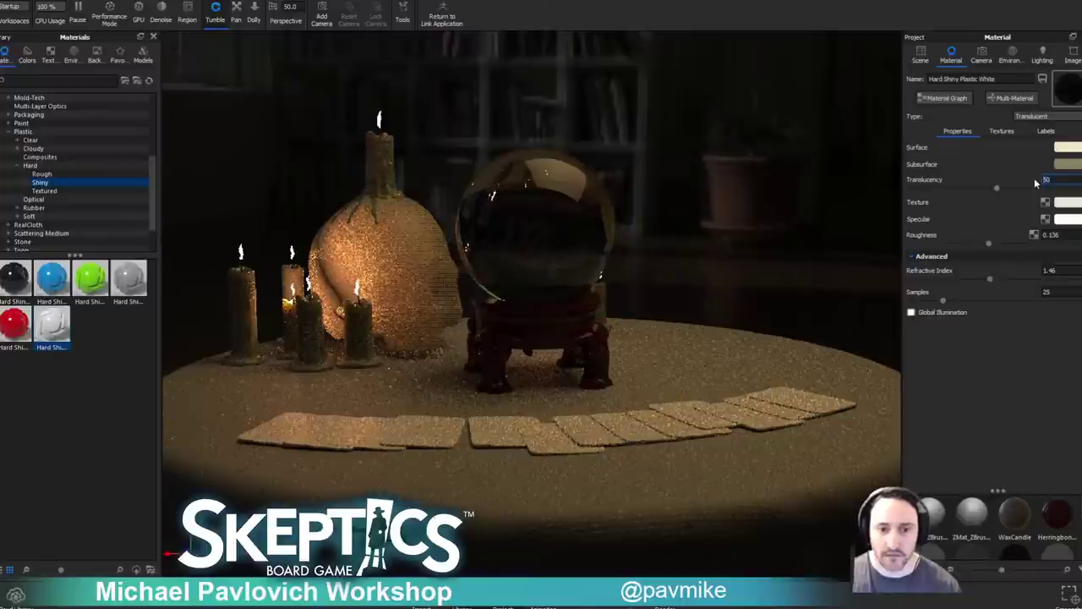
Try translucency values of 1 and 5 on the skull's material and settle on 2.
{"action": "type", "text": "1"}
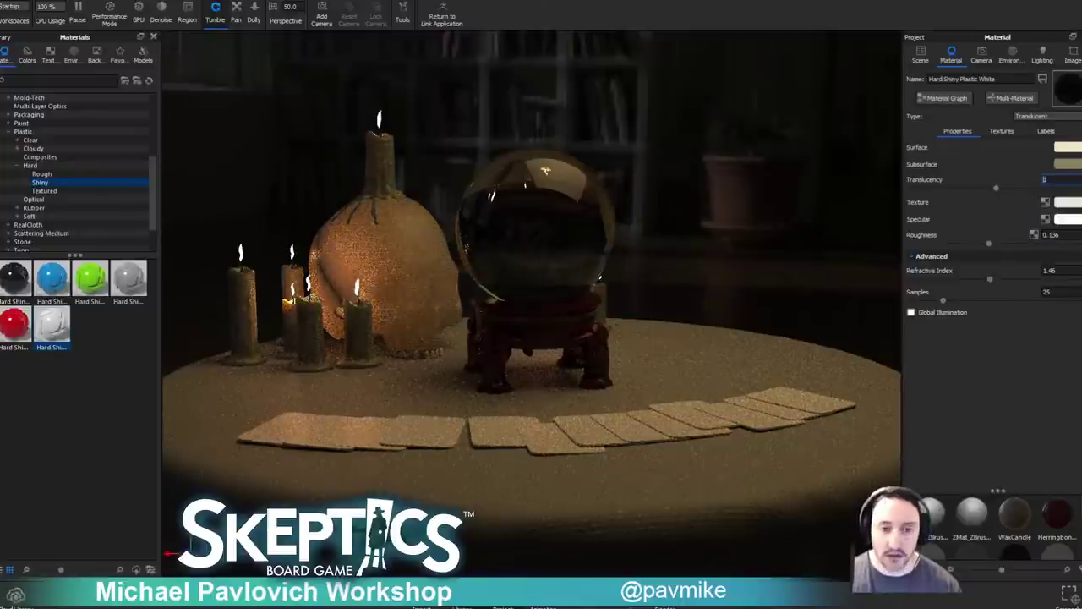
{"action": "key", "text": "Return"}
{"action": "type", "text": "5"}
{"action": "key", "text": "Return"}
{"action": "key", "text": "Return"}
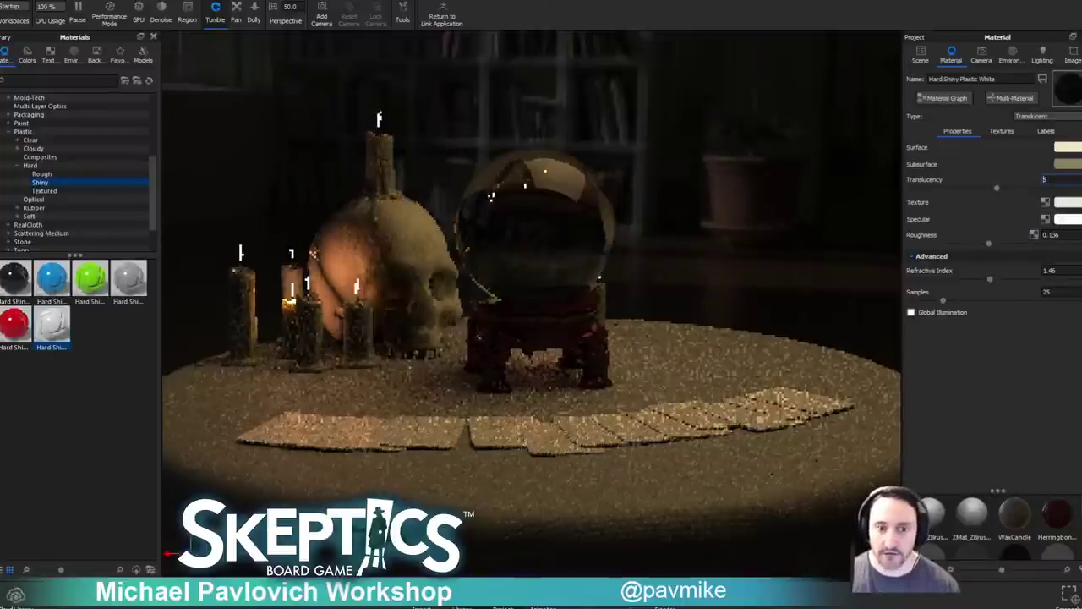
{"action": "type", "text": "1"}
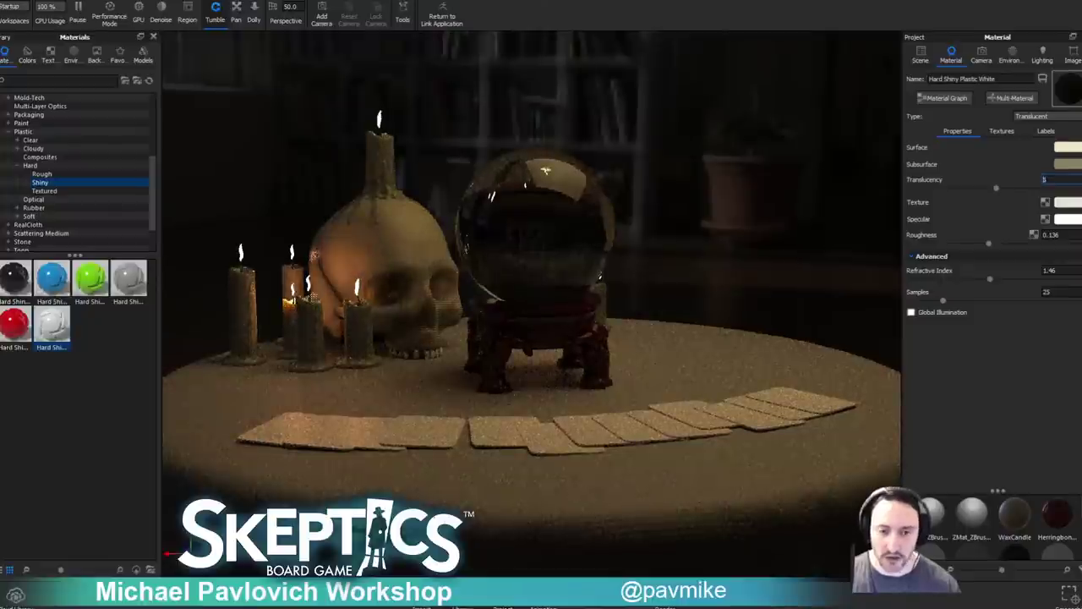
{"action": "key", "text": "Return"}
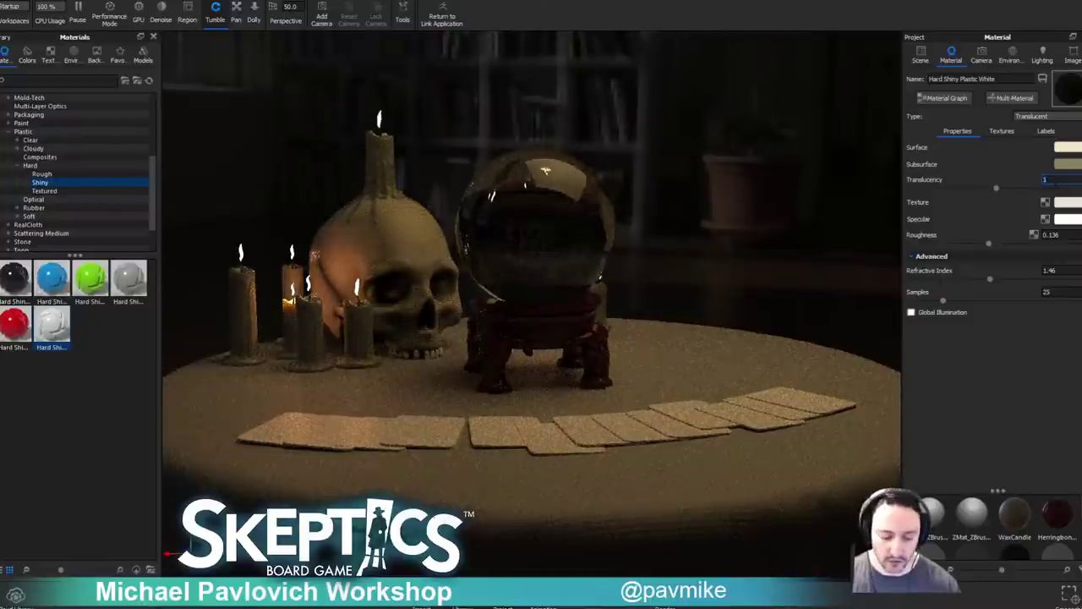
{"action": "type", "text": "2"}
{"action": "key", "text": "Return"}
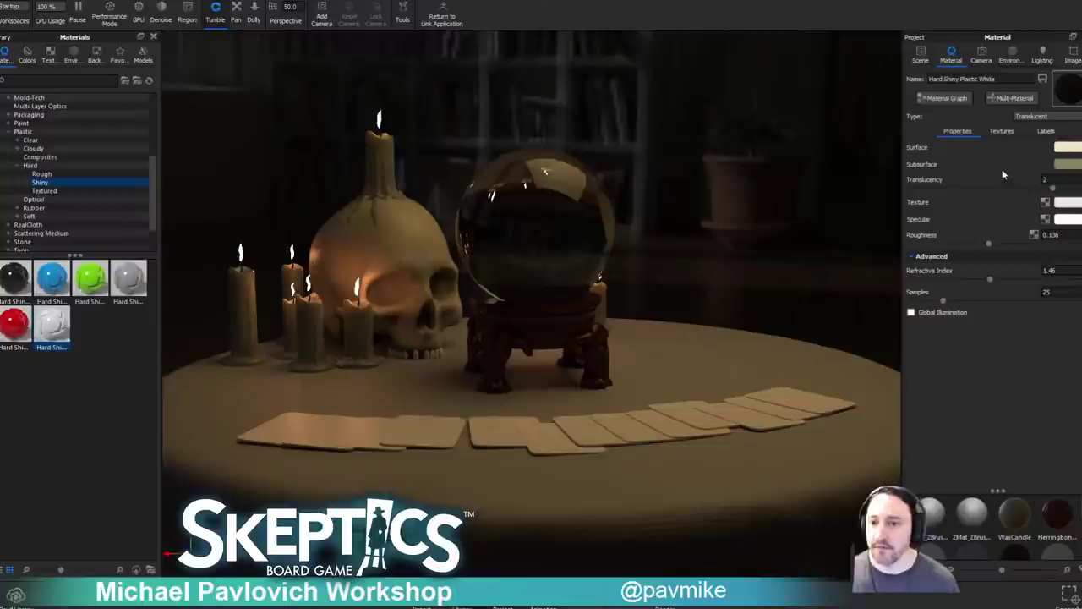
Add a Noise (Texture) bump map to the skull's material and preview the noise on the skull from the material graph.
{"action": "left_click", "coordinate": [998, 134]}
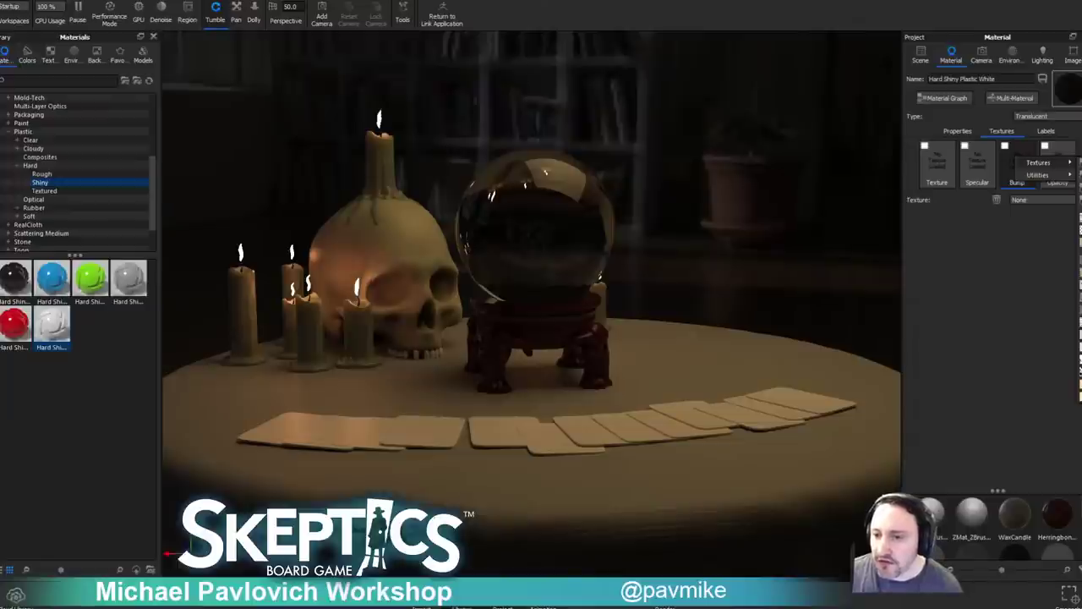
{"action": "left_click", "coordinate": [1080, 322]}
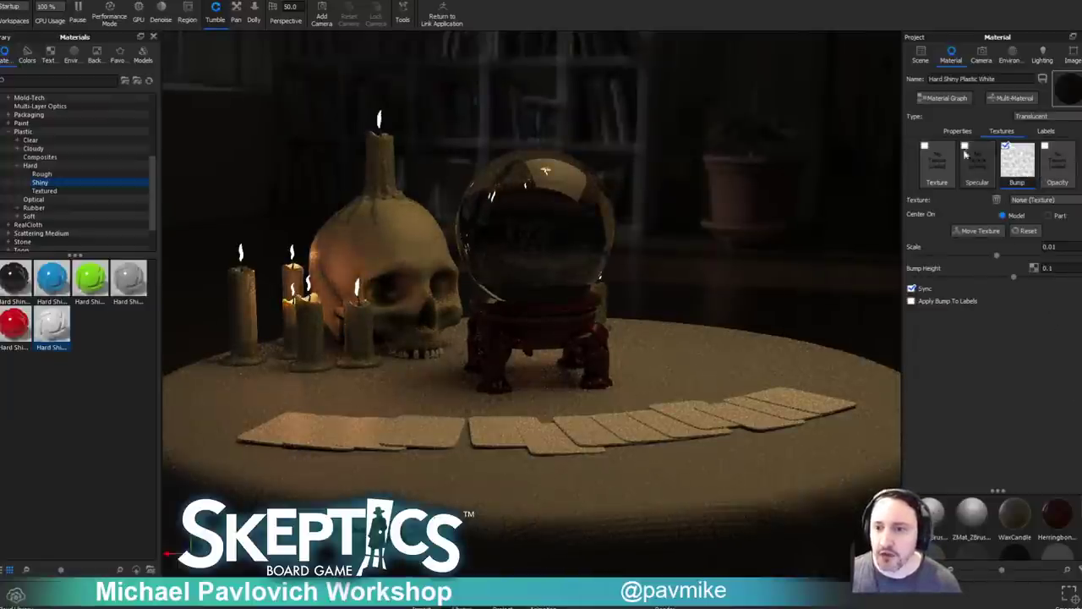
{"action": "left_click", "coordinate": [945, 98]}
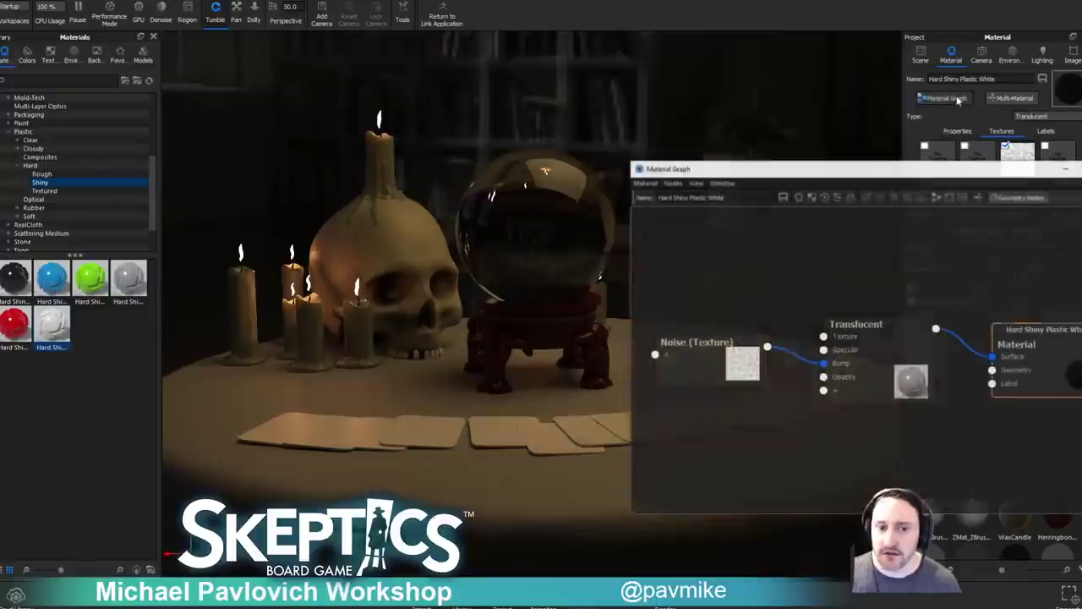
{"action": "double_click", "coordinate": [729, 369]}
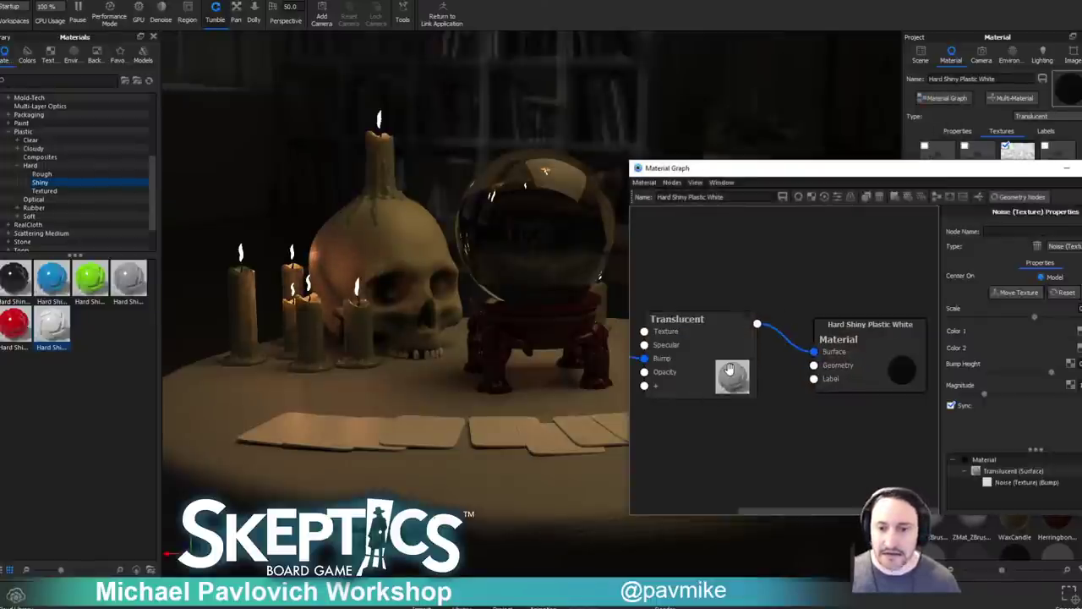
{"action": "left_click_drag", "start_coordinate": [715, 416], "coordinate": [913, 431]}
{"action": "left_click", "coordinate": [699, 361]}
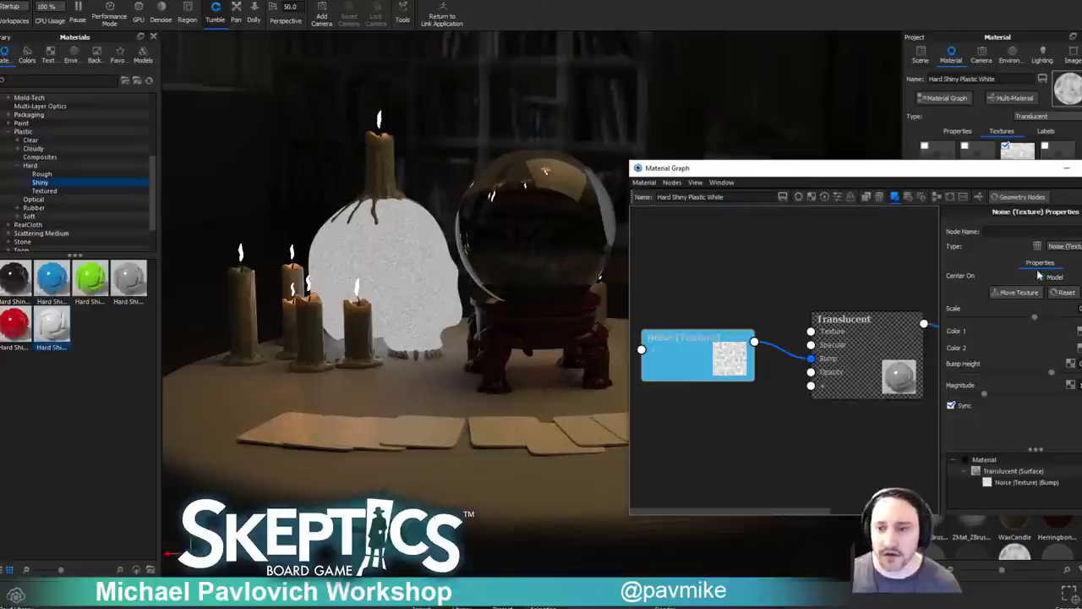
{"action": "left_click", "coordinate": [1081, 168]}
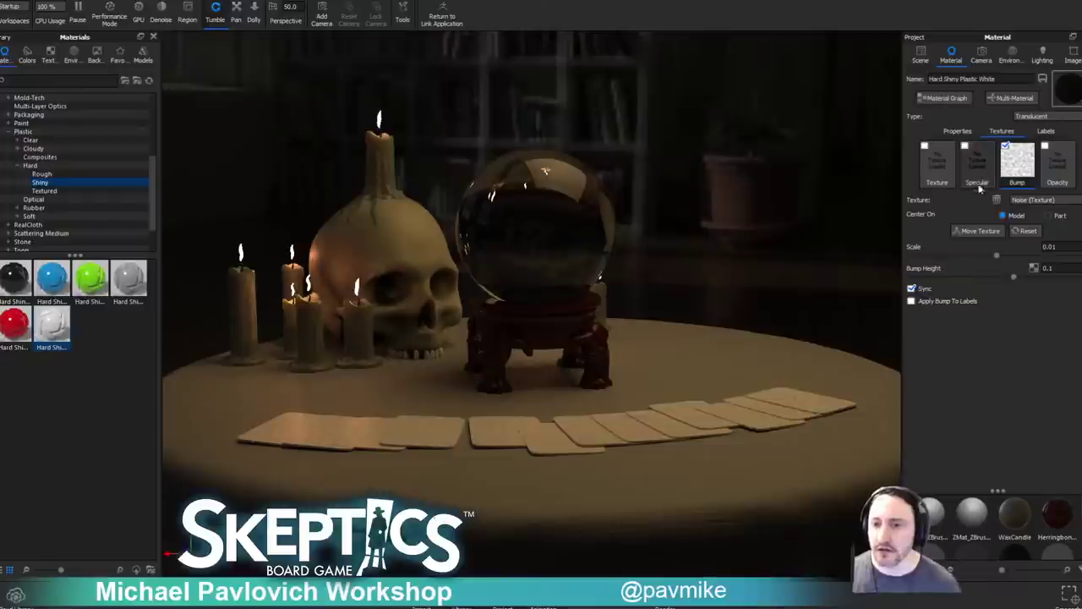
Add a Noise (Texture) map to the specular channel of the skull's material.
{"action": "left_click", "coordinate": [985, 162]}
{"action": "mouse_move", "coordinate": [1010, 169]}
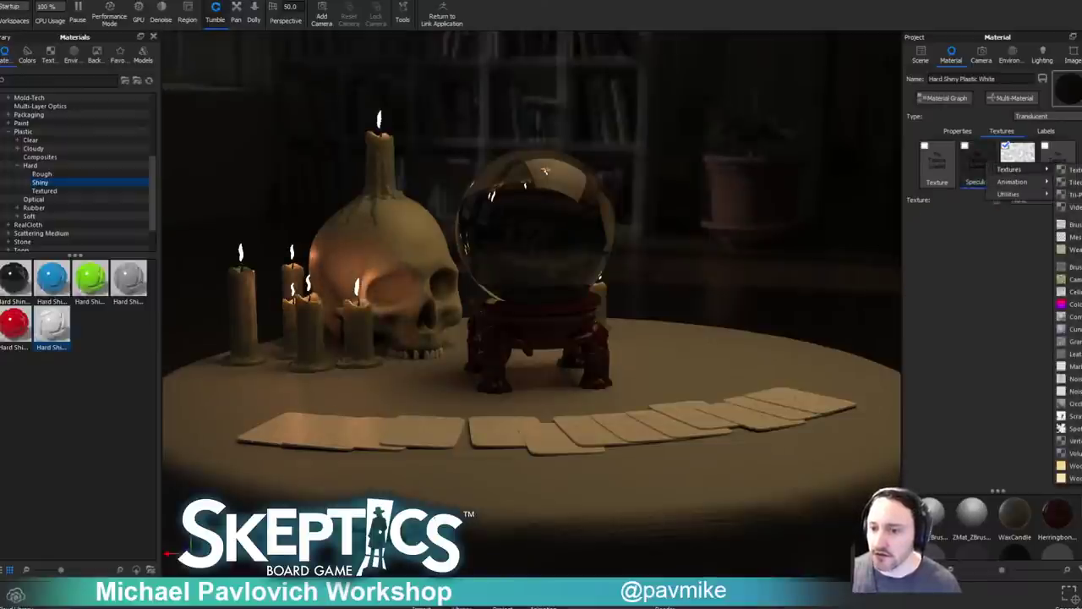
{"action": "left_click", "coordinate": [1076, 390]}
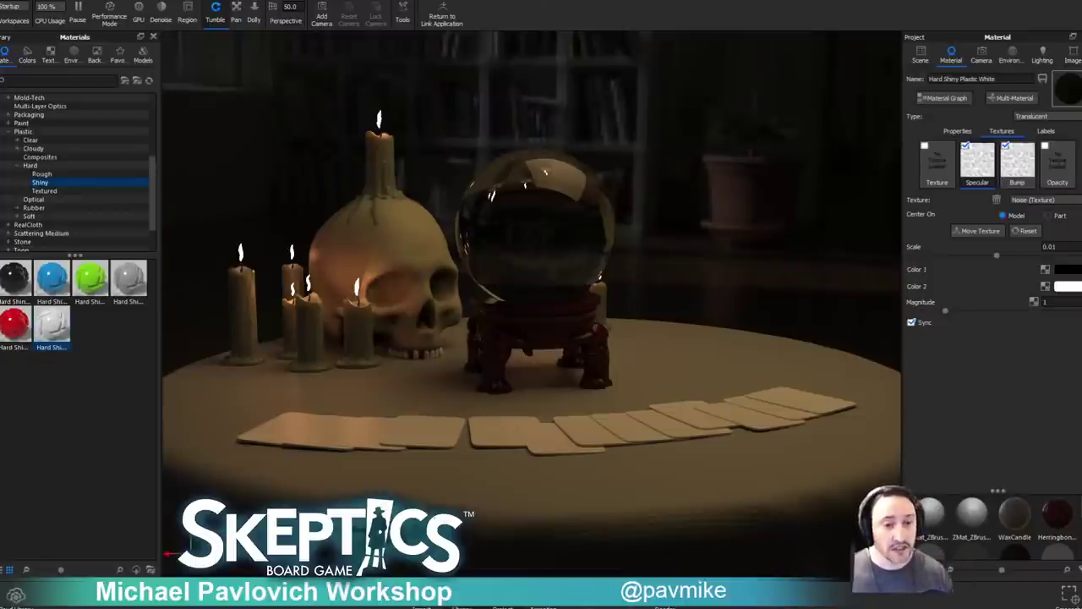
Set the translucency of the WaxCandle material to 2 and switch the scene's lighting preset to Jewelry.
{"action": "double_click", "coordinate": [232, 306]}
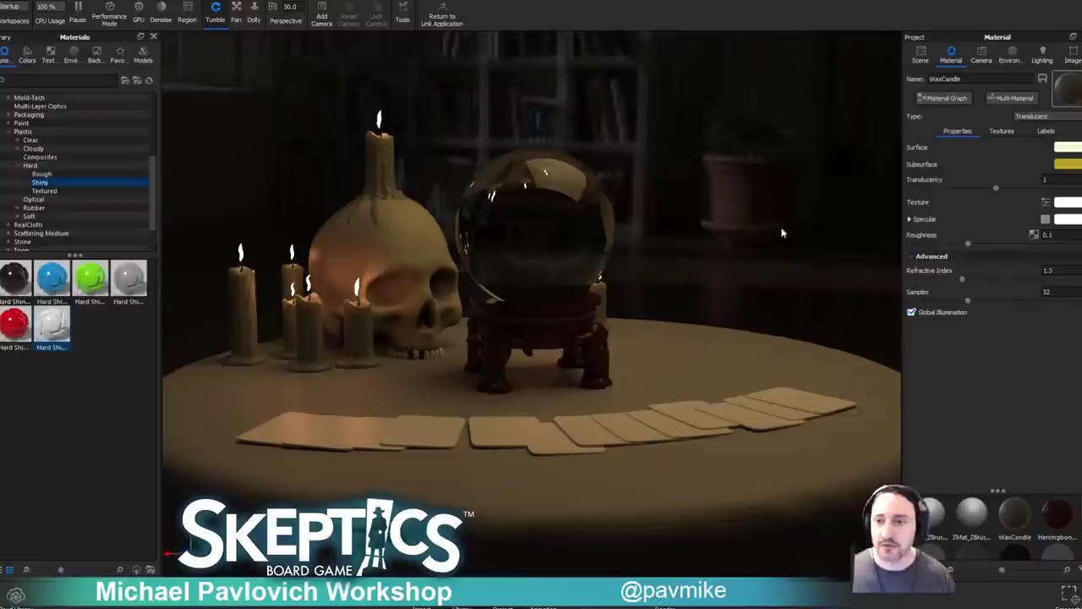
{"action": "left_click", "coordinate": [1045, 180]}
{"action": "type", "text": "2"}
{"action": "key", "text": "Return"}
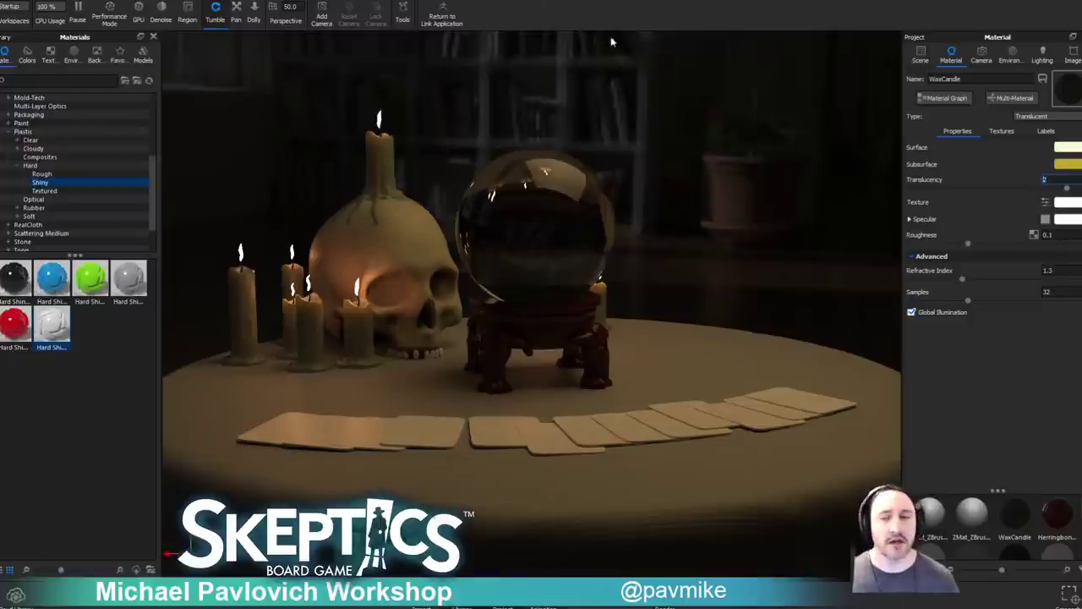
{"action": "left_click", "coordinate": [1041, 56]}
{"action": "left_click", "coordinate": [934, 149]}
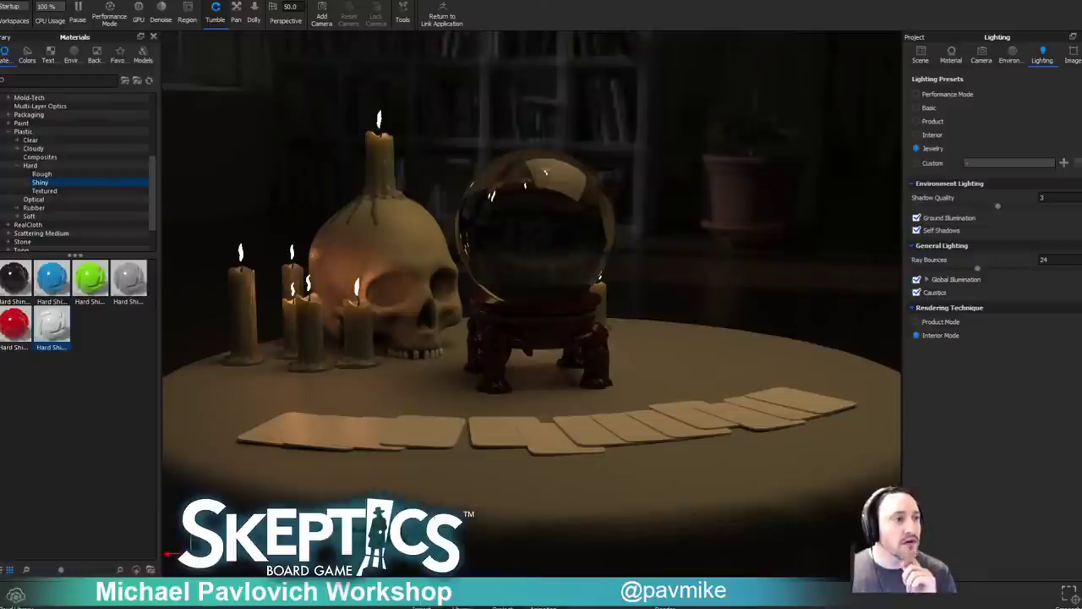
Assign the Swirl bump 3.png texture from the library to the specular channel of the cards' Hard Shiny Plastic Grey material.
{"action": "double_click", "coordinate": [415, 428]}
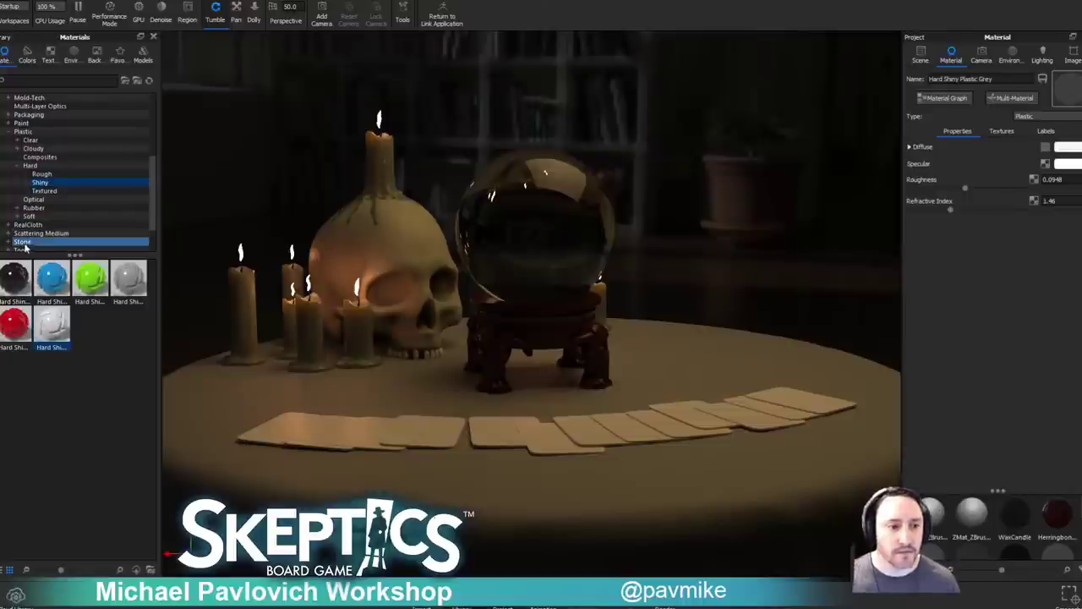
{"action": "scroll", "coordinate": [25, 241], "scroll_direction": "down", "scroll_amount": 2}
{"action": "scroll", "coordinate": [29, 215], "scroll_direction": "up", "scroll_amount": 2}
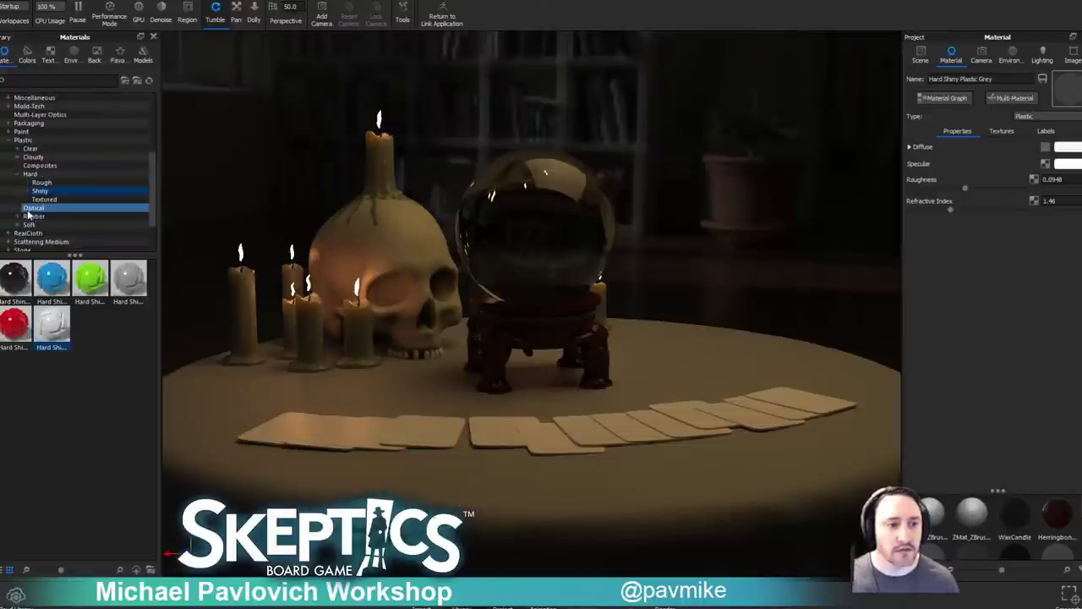
{"action": "left_click", "coordinate": [9, 141]}
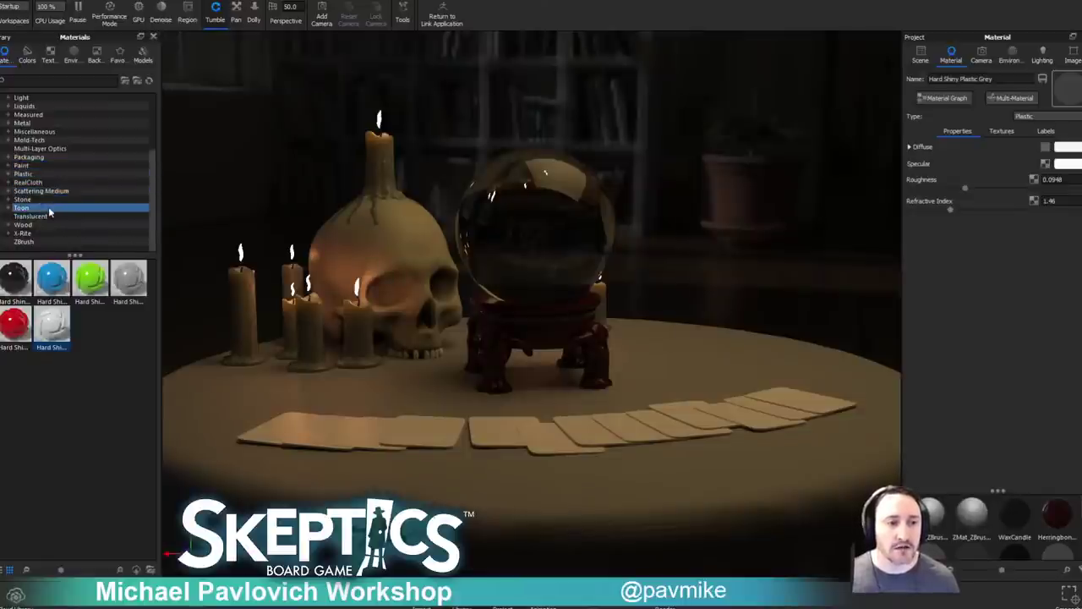
{"action": "scroll", "coordinate": [43, 166], "scroll_direction": "up", "scroll_amount": 3}
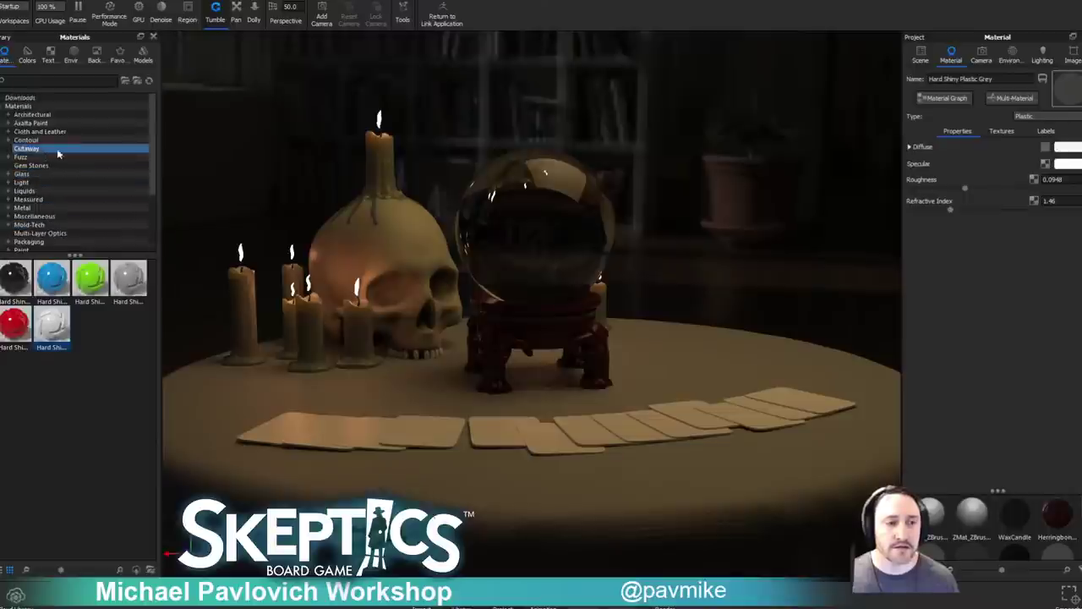
{"action": "left_click", "coordinate": [48, 54]}
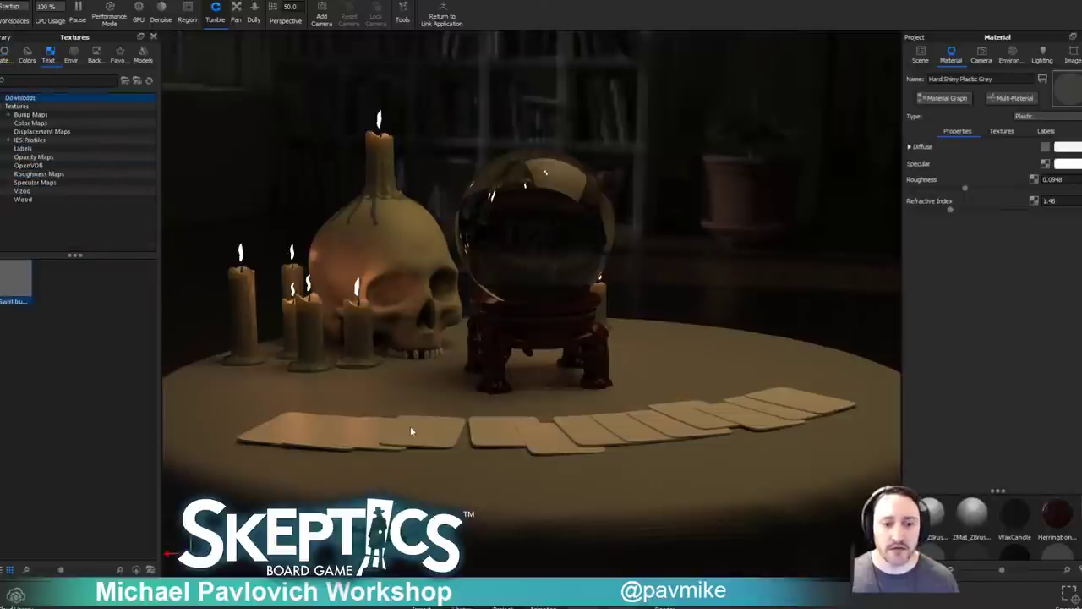
{"action": "left_click", "coordinate": [1001, 131]}
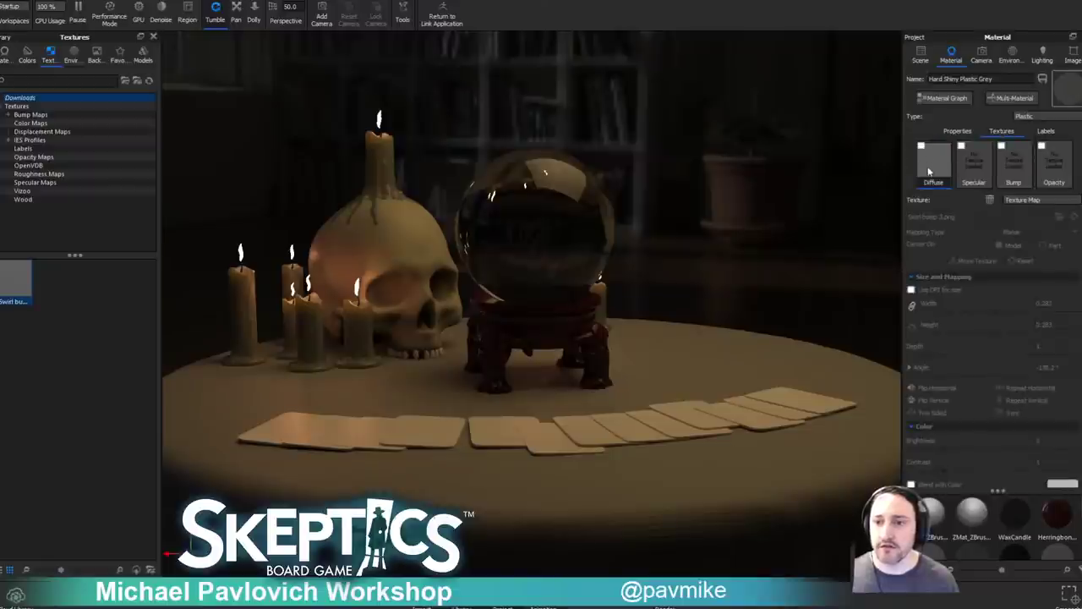
{"action": "left_click_drag", "start_coordinate": [19, 282], "coordinate": [981, 173]}
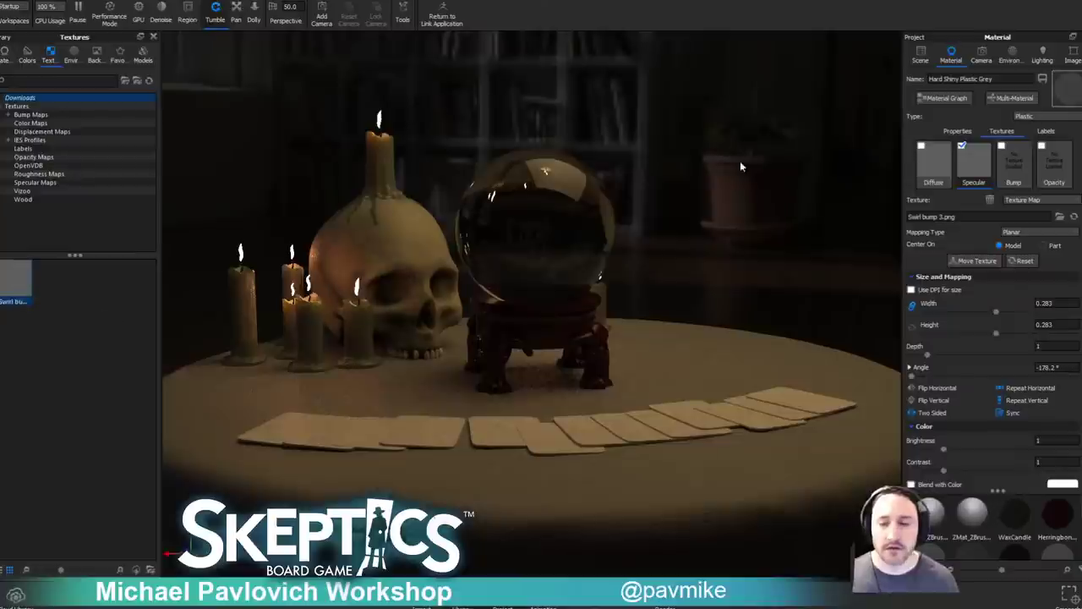
Bring the cards into close view and switch the scene's lighting preset to Product.
{"action": "double_click", "coordinate": [617, 429]}
{"action": "left_click_drag", "start_coordinate": [705, 272], "coordinate": [648, 245]}
{"action": "middle_click_drag", "start_coordinate": [647, 244], "coordinate": [634, 110]}
{"action": "scroll", "coordinate": [552, 310], "scroll_direction": "up", "scroll_amount": 4}
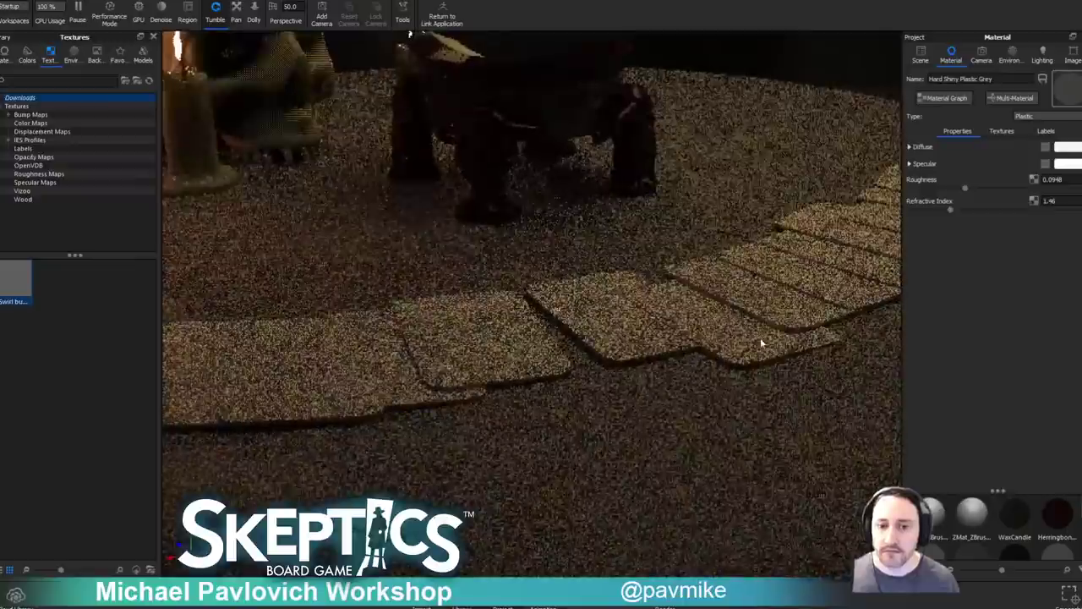
{"action": "left_click", "coordinate": [1042, 57]}
{"action": "left_click", "coordinate": [967, 121]}
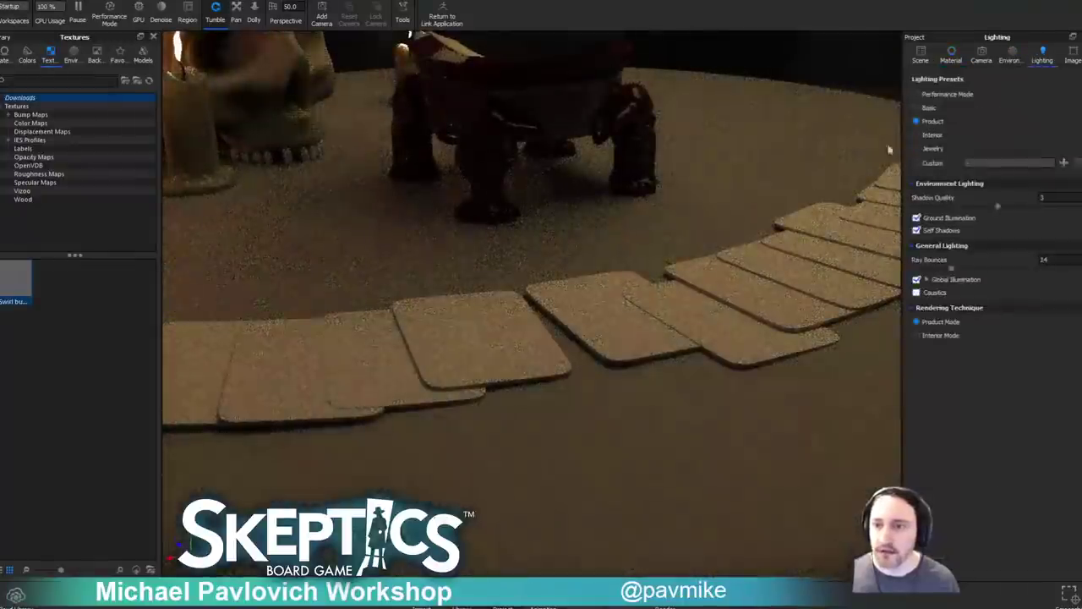
Delete the Swirl bump 3 texture map node feeding the diffuse input in the cards' material graph.
{"action": "double_click", "coordinate": [614, 321]}
{"action": "left_click_drag", "start_coordinate": [650, 263], "coordinate": [766, 317]}
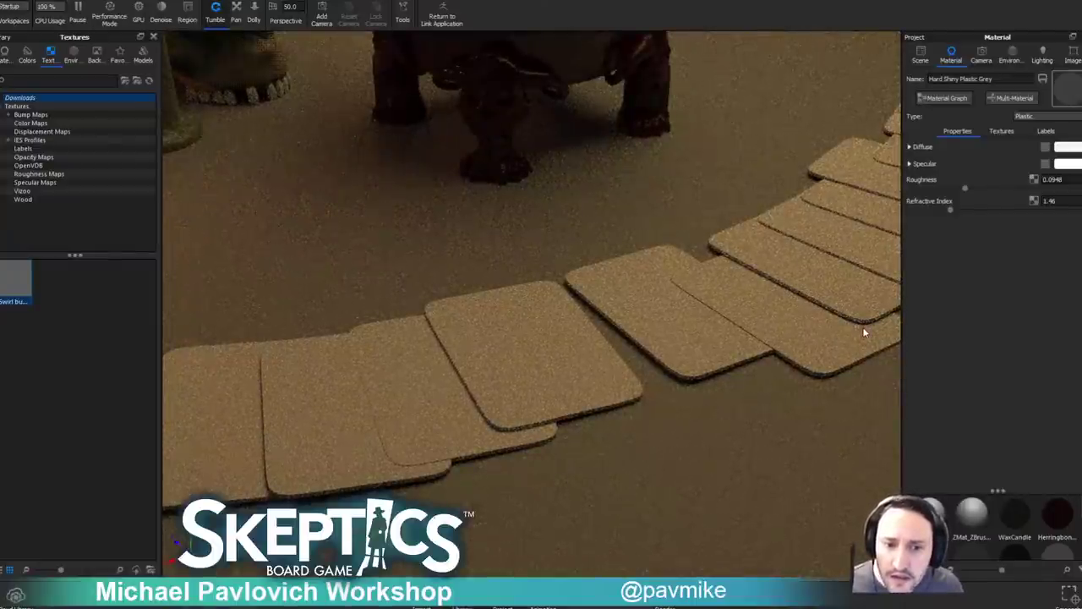
{"action": "left_click", "coordinate": [946, 98]}
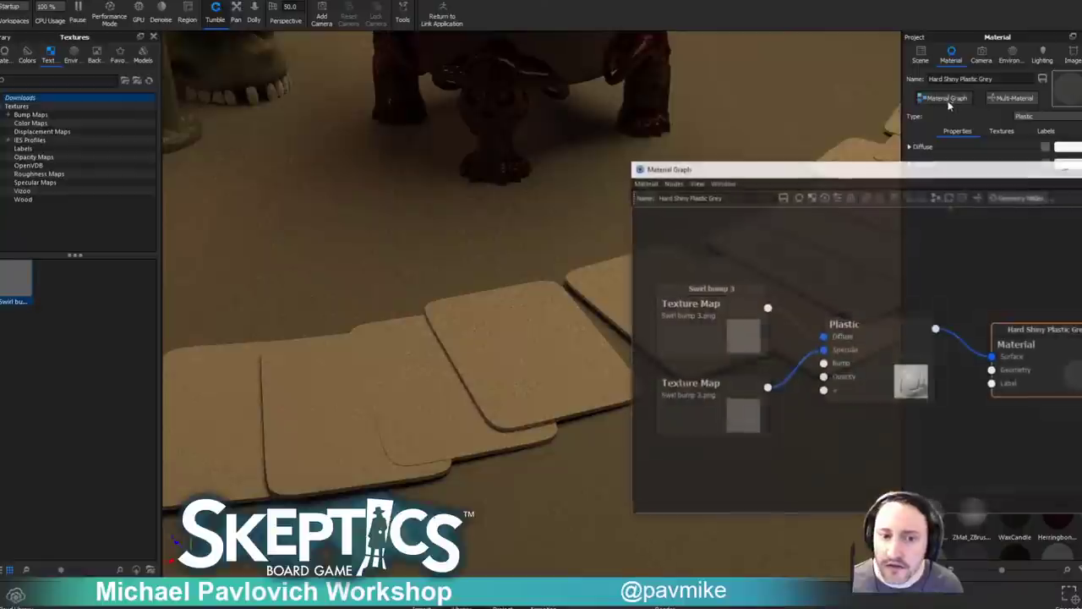
{"action": "left_click_drag", "start_coordinate": [785, 174], "coordinate": [153, 15]}
{"action": "left_click", "coordinate": [103, 151]}
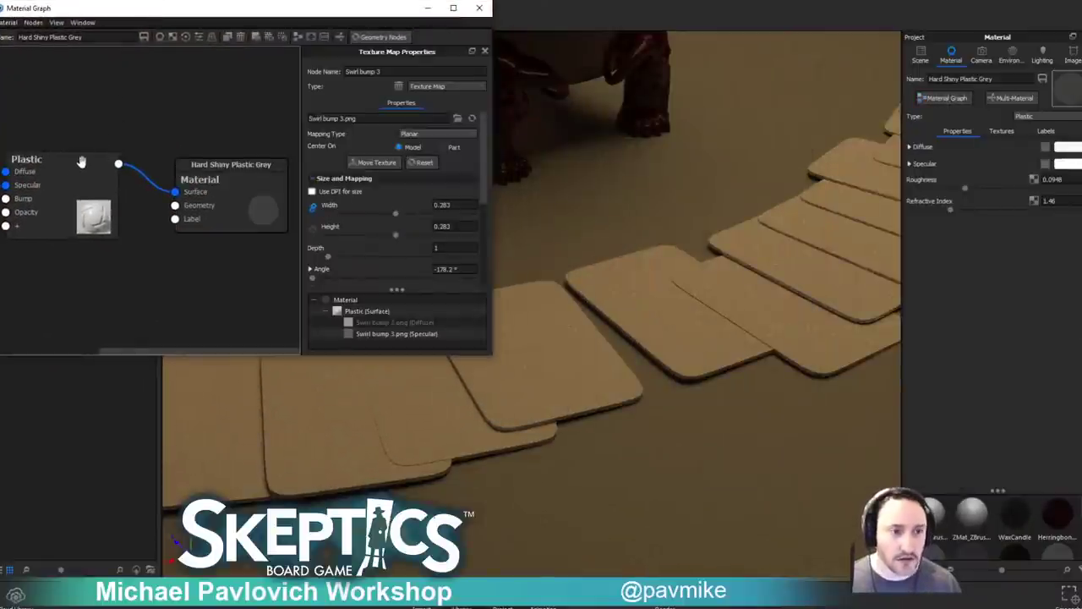
{"action": "middle_click_drag", "start_coordinate": [78, 173], "coordinate": [277, 153]}
{"action": "left_click_drag", "start_coordinate": [68, 173], "coordinate": [67, 160]}
{"action": "key", "text": "Delete"}
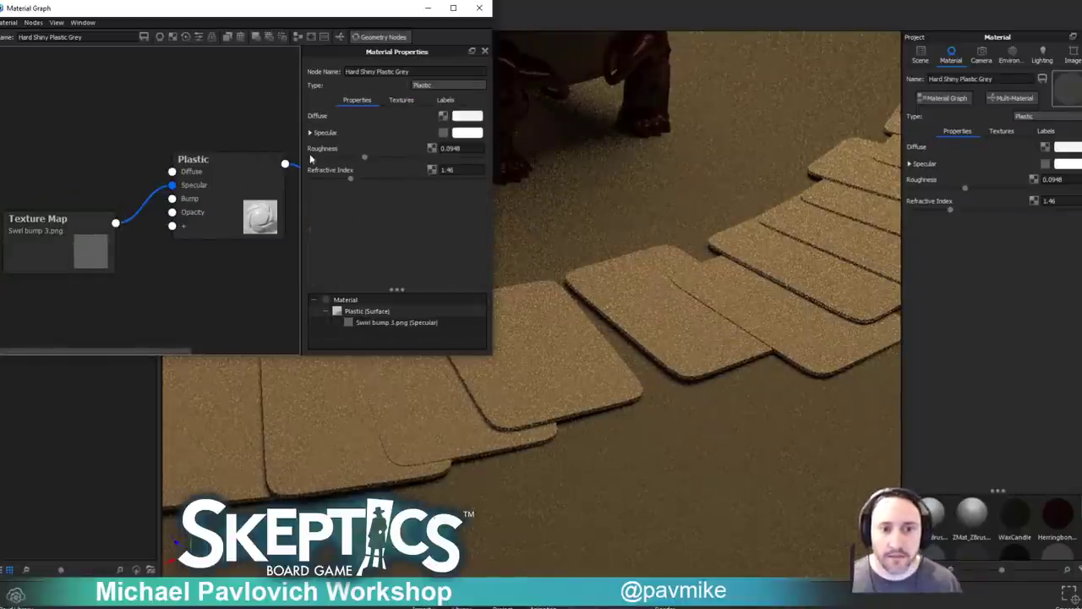
Preview the specular Swirl bump 3.png map on the cards and enlarge its width and height to 0.564.
{"action": "left_click", "coordinate": [73, 249]}
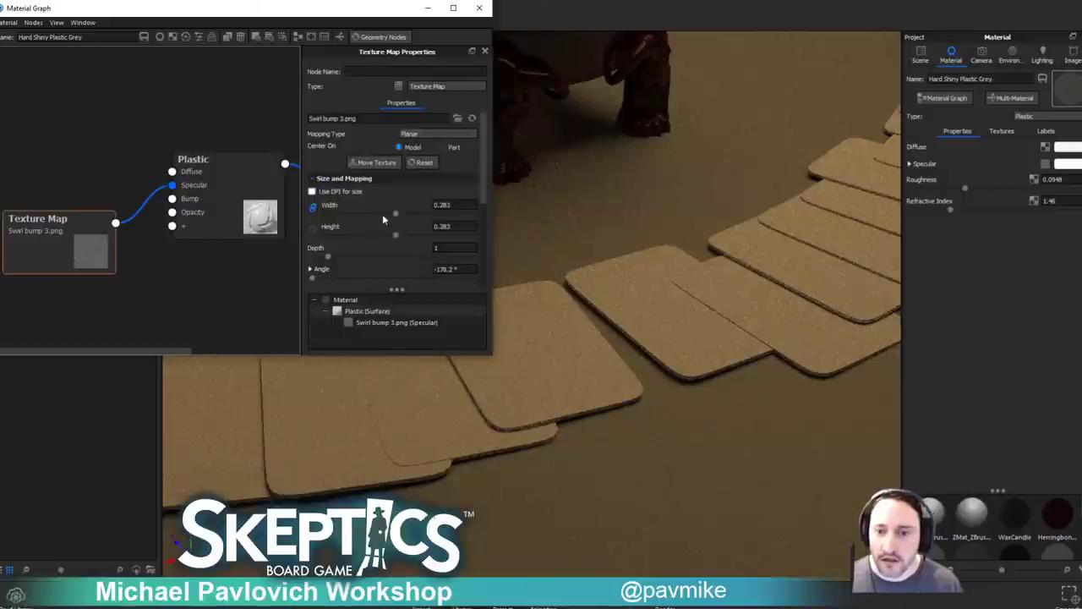
{"action": "key", "text": "c"}
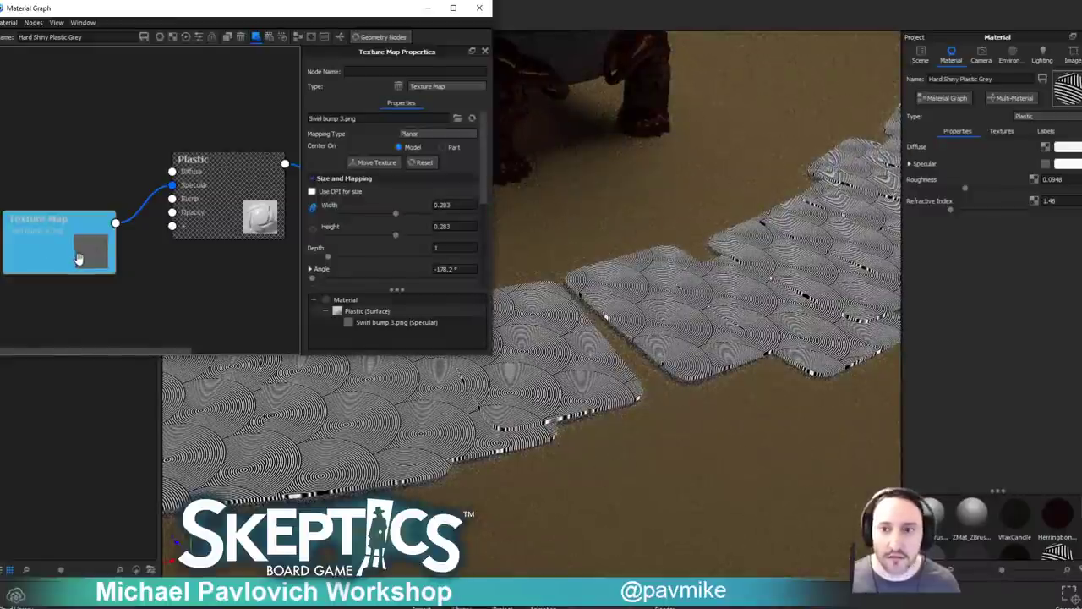
{"action": "left_click", "coordinate": [1003, 131]}
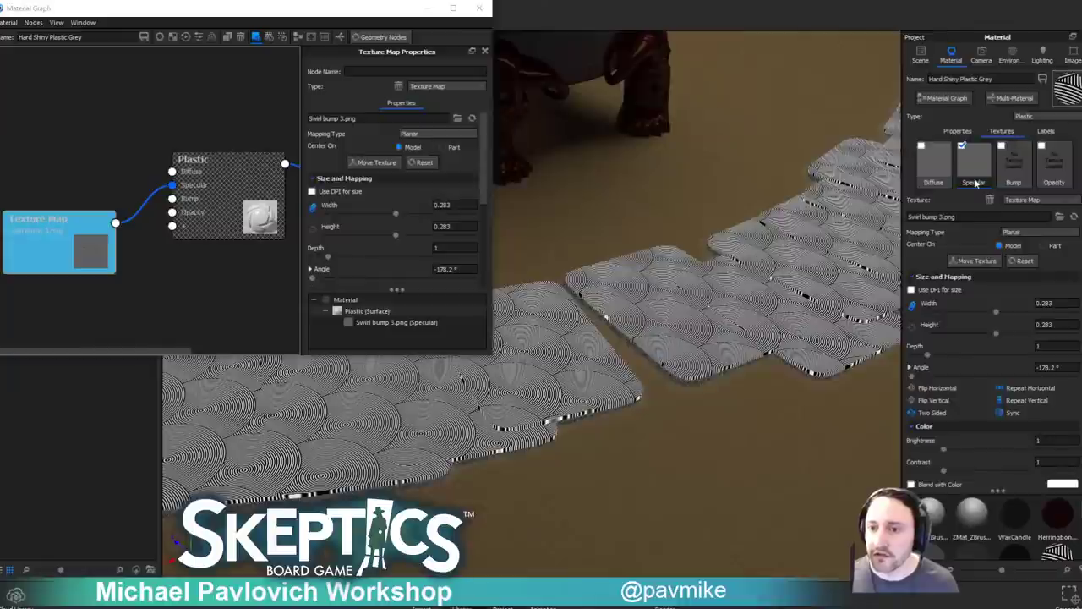
{"action": "left_click", "coordinate": [973, 260]}
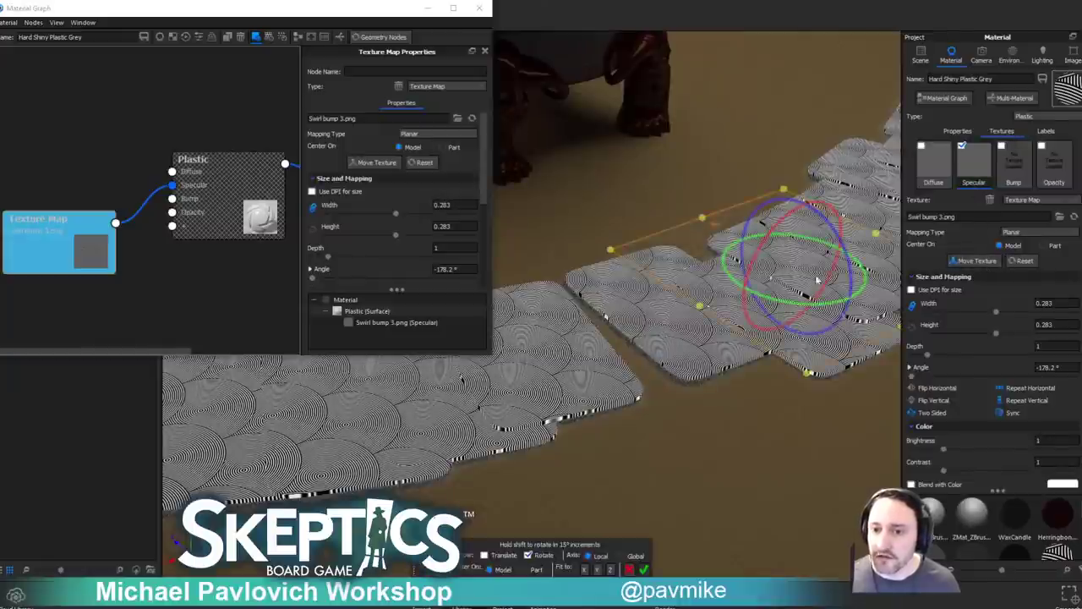
{"action": "left_click_drag", "start_coordinate": [998, 315], "coordinate": [1068, 315]}
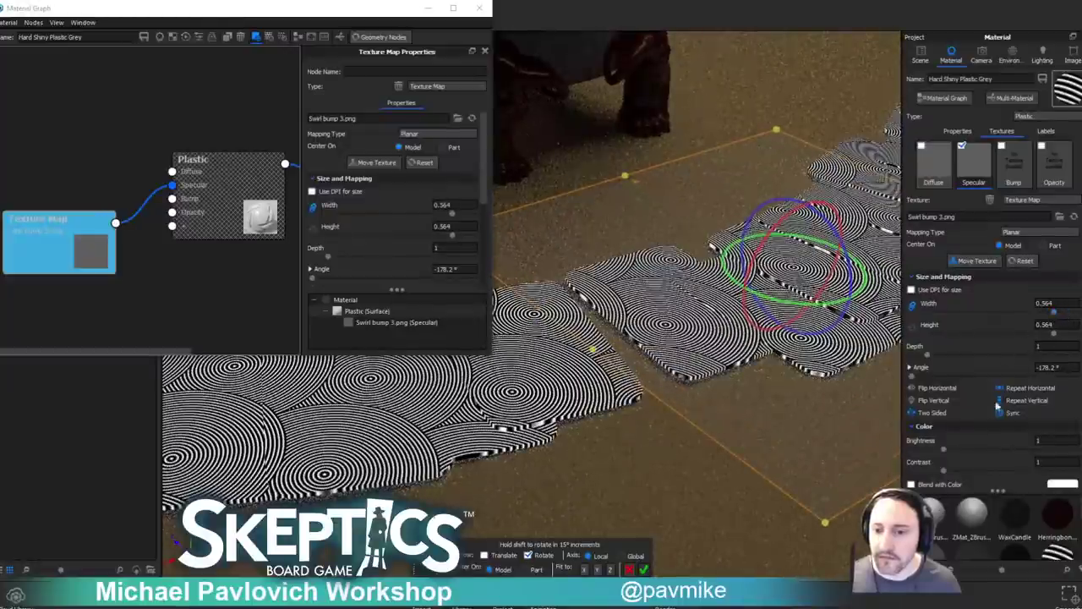
{"action": "left_click", "coordinate": [643, 569]}
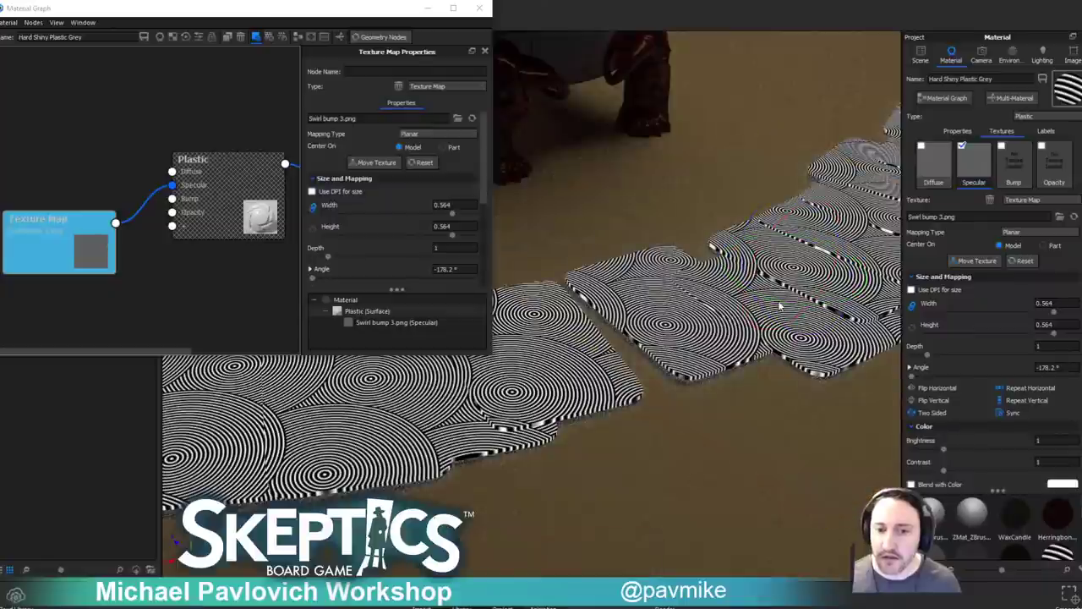
End the specular swirl texture preview so the cards render with their full material.
{"action": "right_click", "coordinate": [44, 249]}
{"action": "left_click", "coordinate": [62, 169]}
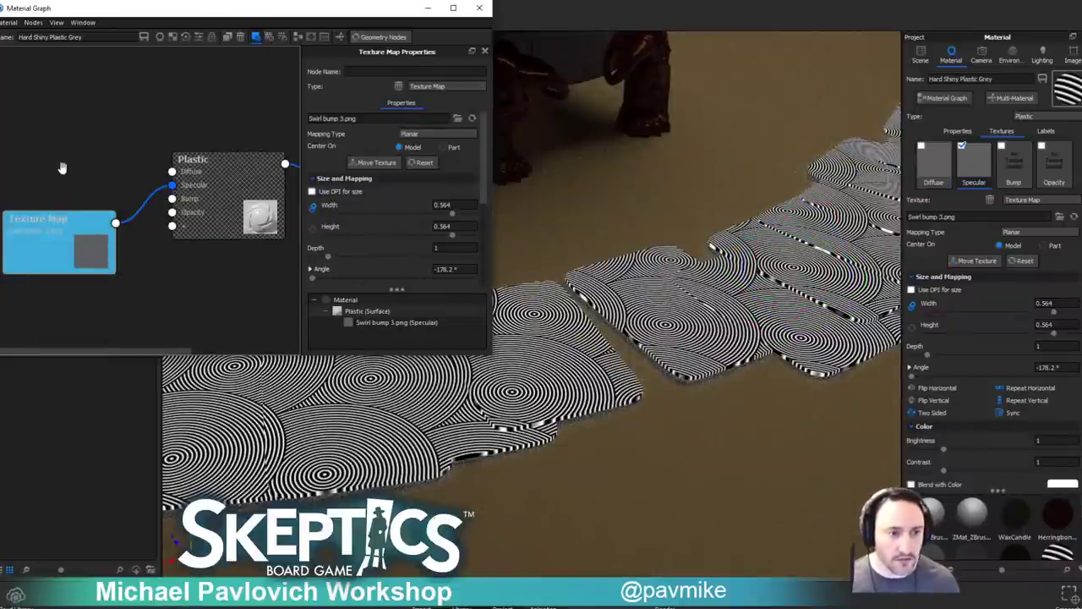
{"action": "left_click", "coordinate": [62, 168]}
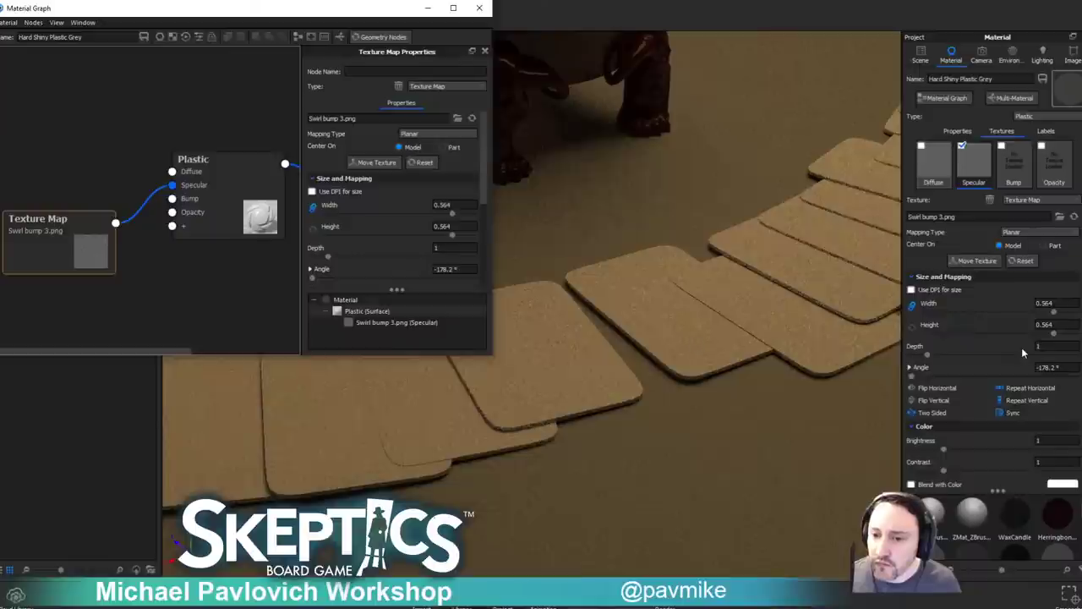
{"action": "scroll", "coordinate": [1021, 354], "scroll_direction": "down", "scroll_amount": 1}
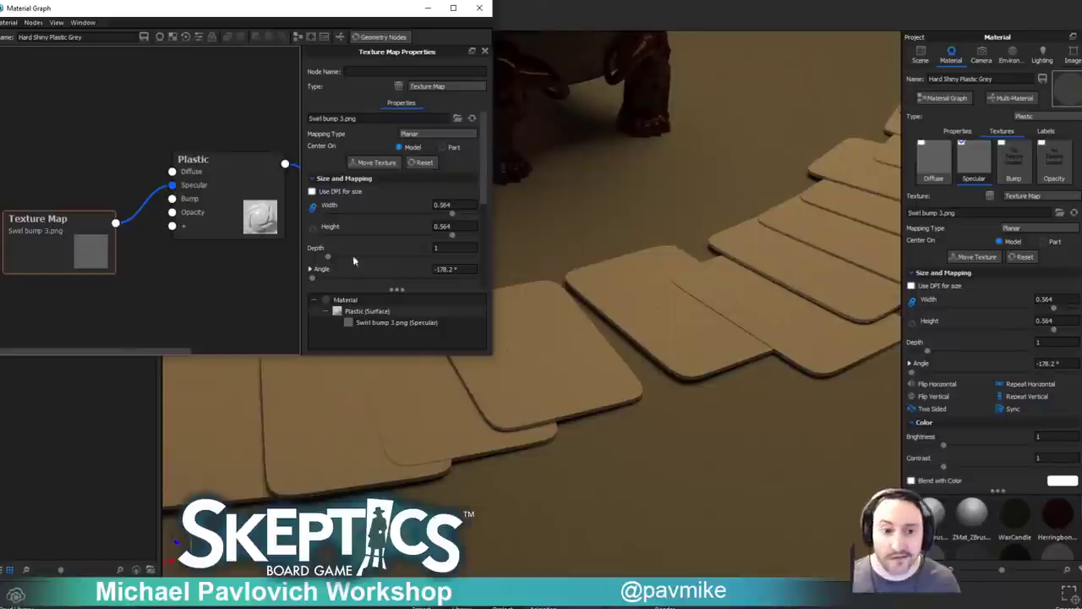
Copy the specular Swirl bump 3.png texture to the cards' bump channel and set its bump height to 0.2.
{"action": "mouse_move", "coordinate": [1020, 163]}
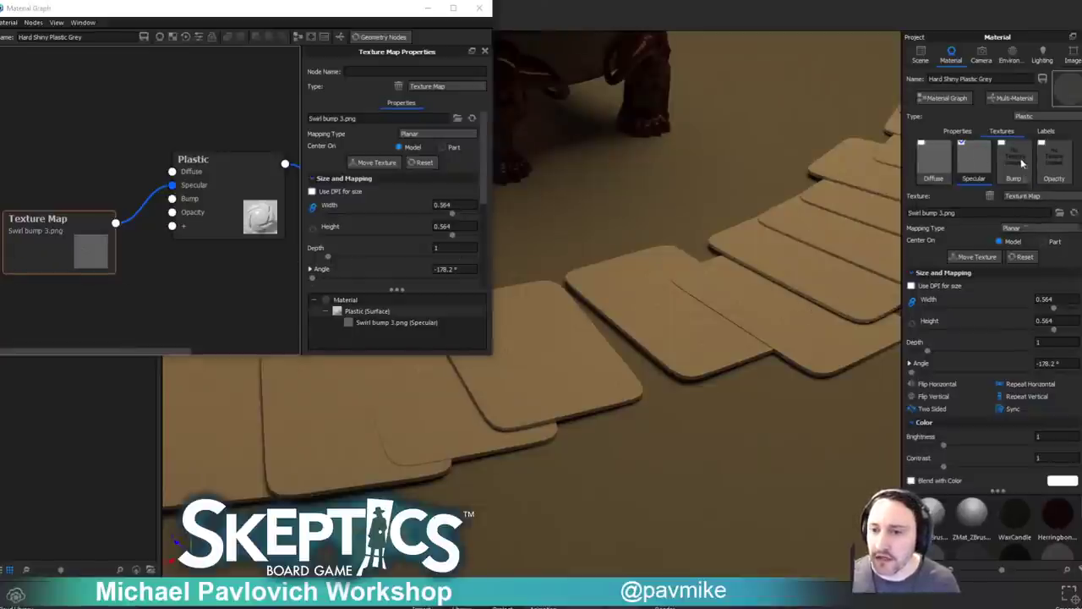
{"action": "left_click_drag", "start_coordinate": [1020, 163], "coordinate": [1024, 164]}
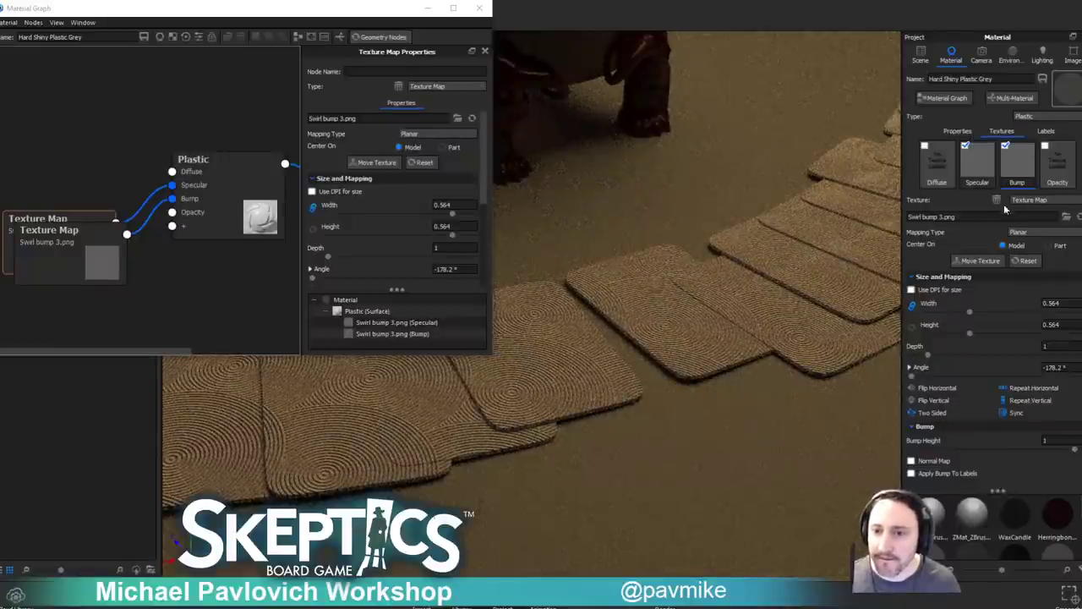
{"action": "left_click", "coordinate": [1005, 148]}
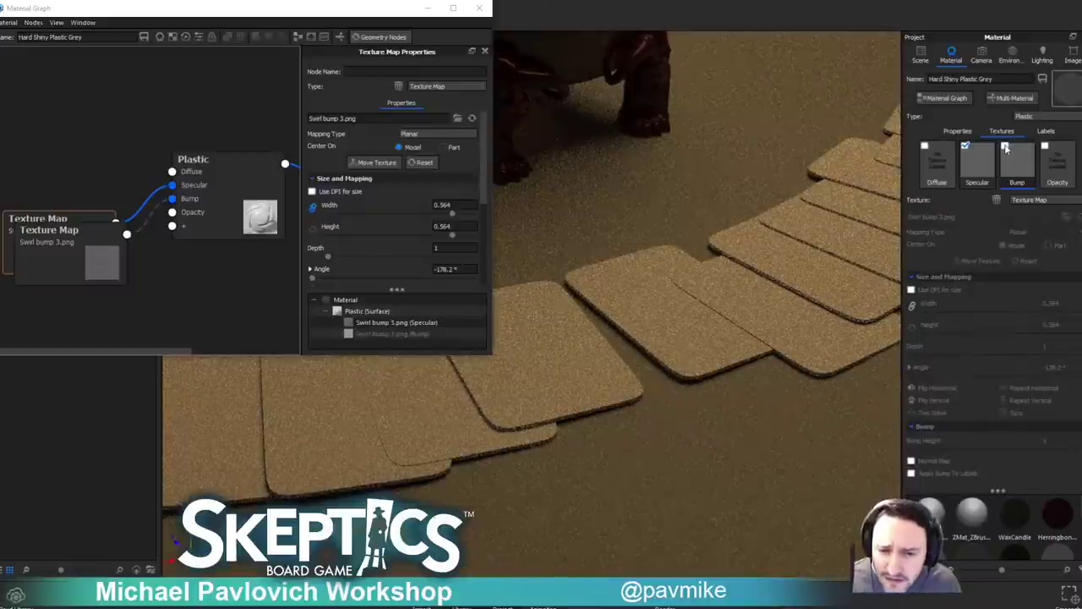
{"action": "left_click", "coordinate": [1005, 147]}
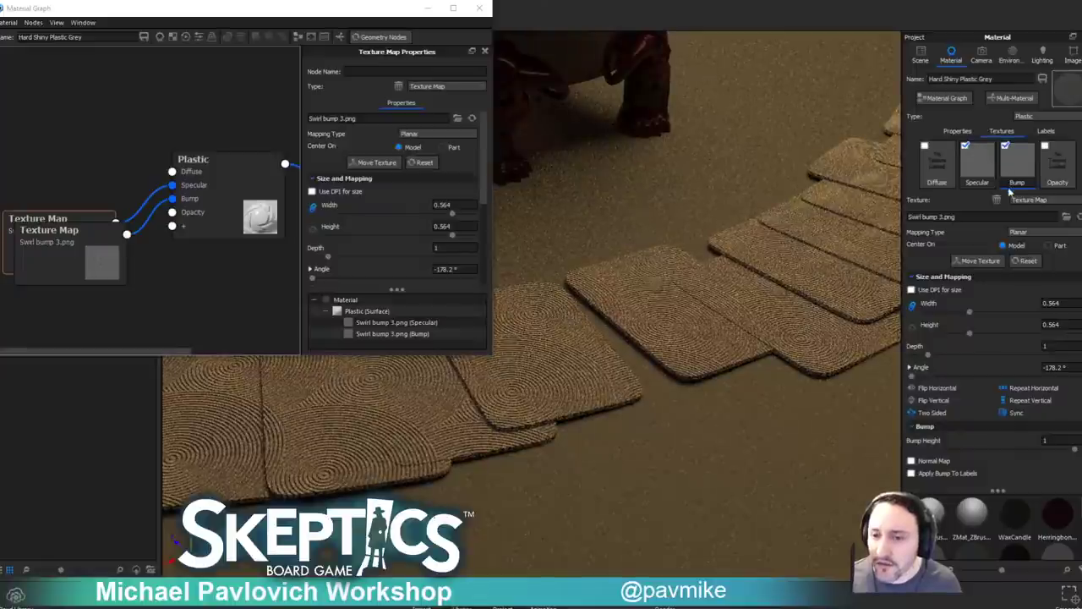
{"action": "double_click", "coordinate": [1044, 440]}
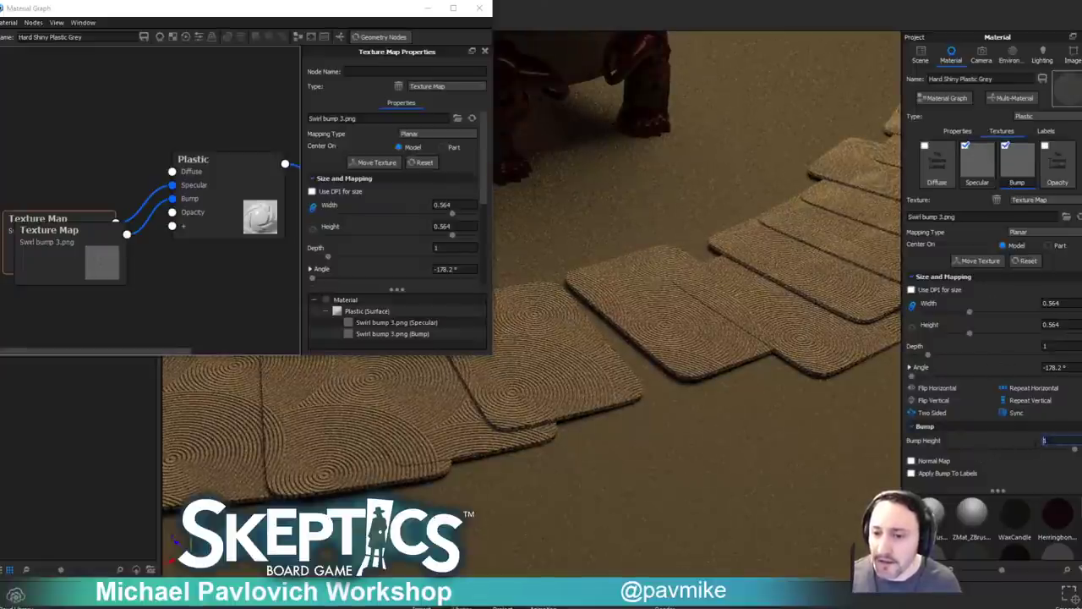
{"action": "type", "text": "0.2"}
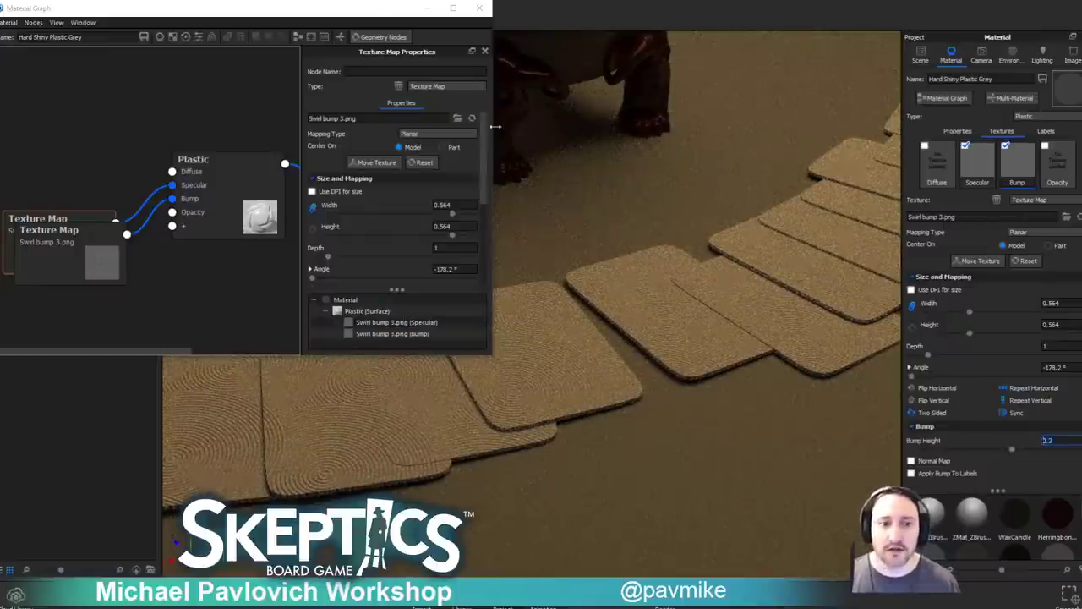
Add a Color Gradient texture node to the cards' material graph and connect it to the Plastic node's Diffuse input.
{"action": "left_click_drag", "start_coordinate": [80, 217], "coordinate": [119, 301]}
{"action": "right_click", "coordinate": [127, 125]}
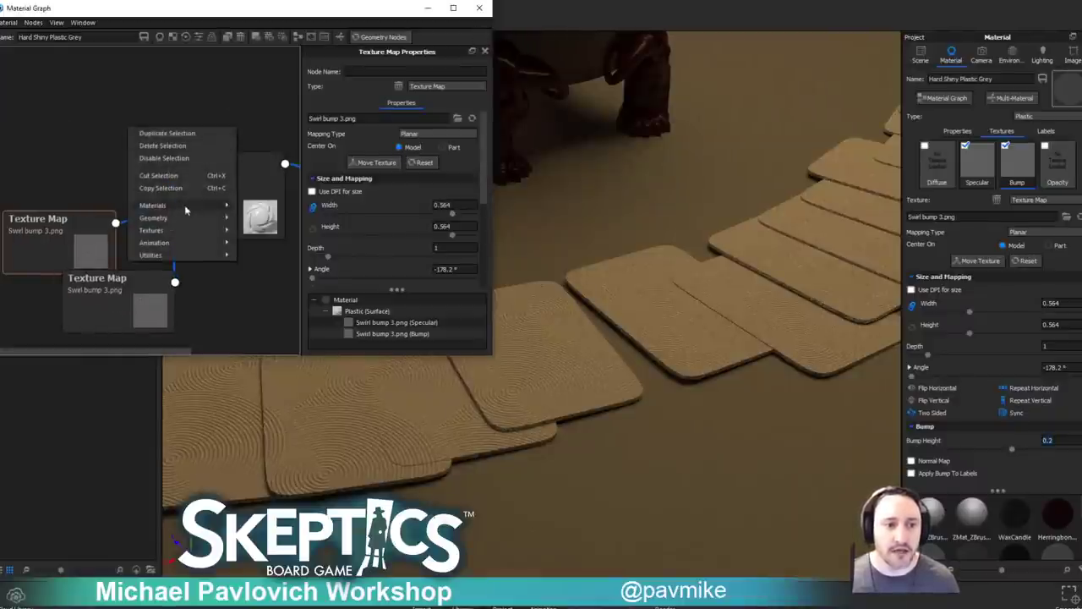
{"action": "mouse_move", "coordinate": [169, 257]}
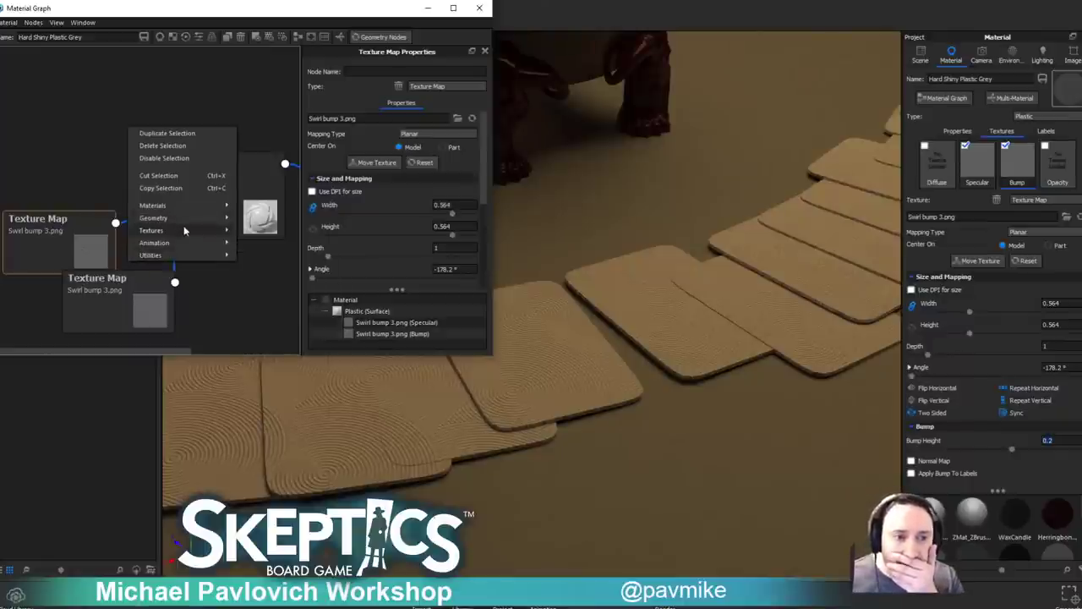
{"action": "mouse_move", "coordinate": [183, 228]}
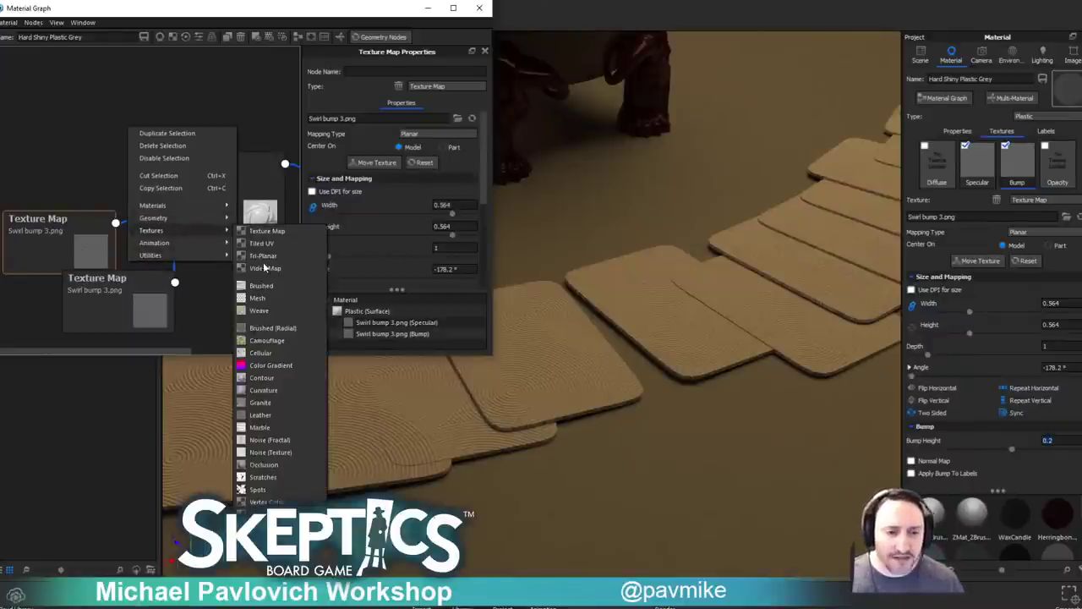
{"action": "left_click", "coordinate": [277, 366]}
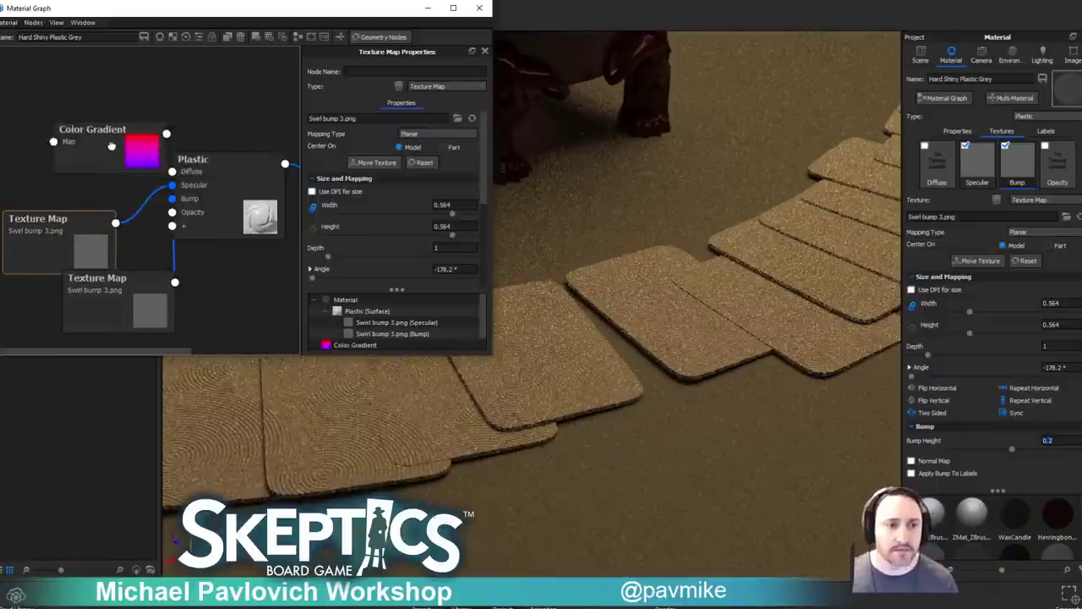
{"action": "left_click_drag", "start_coordinate": [104, 133], "coordinate": [173, 171]}
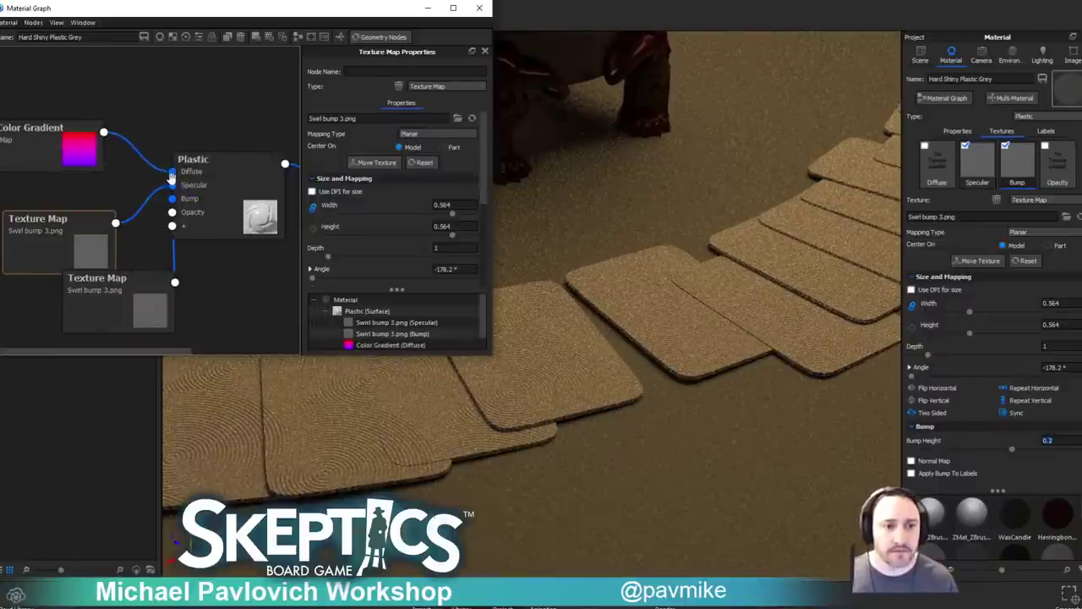
Align the nodes of the cards' material graph automatically and enable the diffuse texture.
{"action": "mouse_move", "coordinate": [59, 152]}
{"action": "left_mouse_down"}
{"action": "mouse_move", "coordinate": [56, 176]}
{"action": "mouse_move", "coordinate": [63, 168]}
{"action": "left_mouse_up"}
{"action": "left_click", "coordinate": [227, 173]}
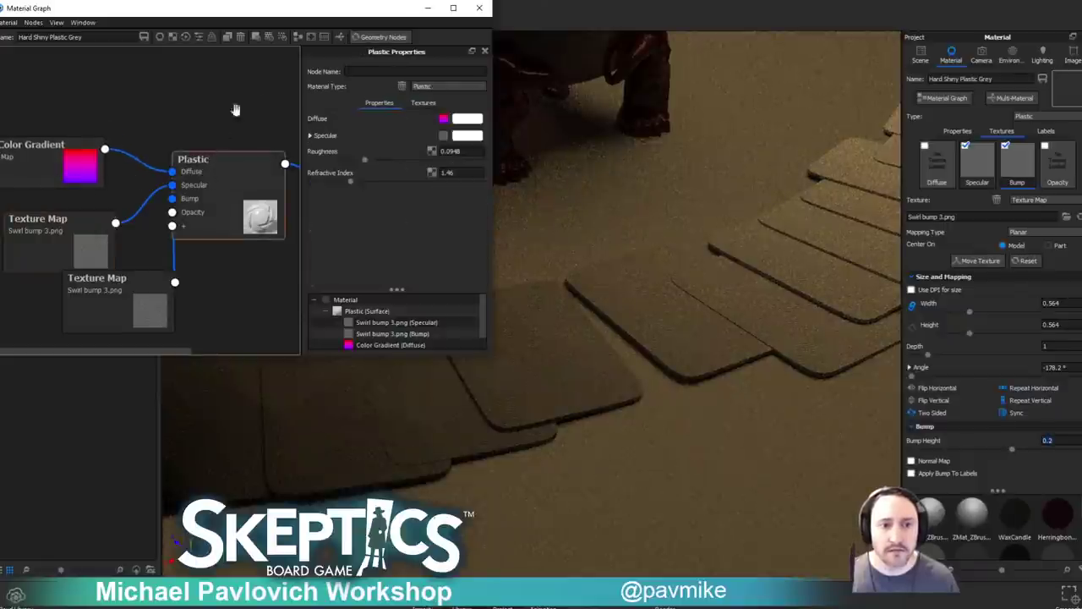
{"action": "left_click", "coordinate": [298, 37]}
{"action": "middle_click_drag", "start_coordinate": [169, 109], "coordinate": [256, 109]}
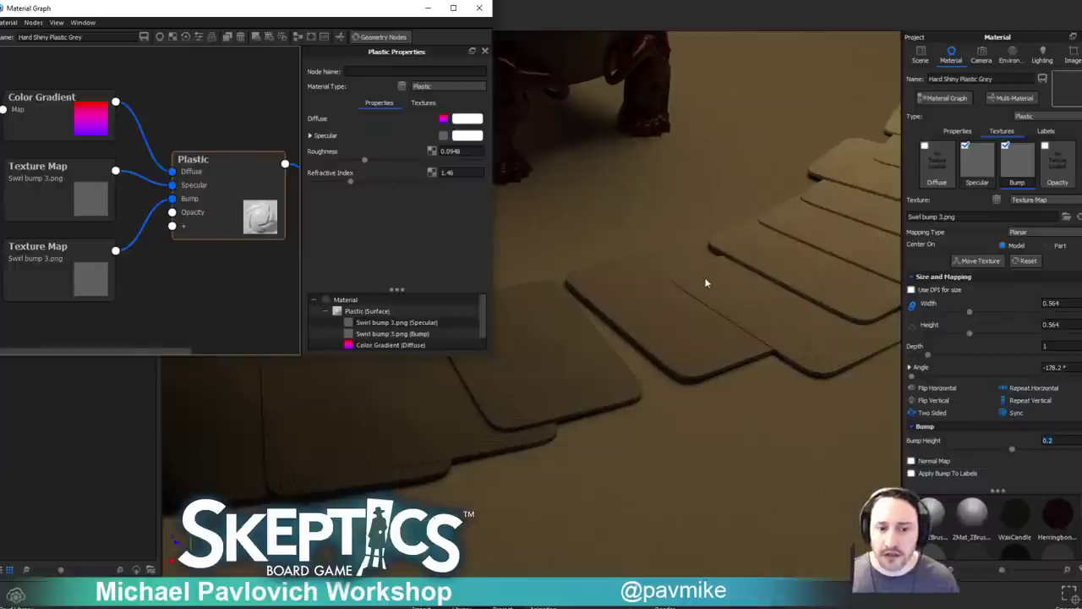
{"action": "left_click", "coordinate": [925, 146]}
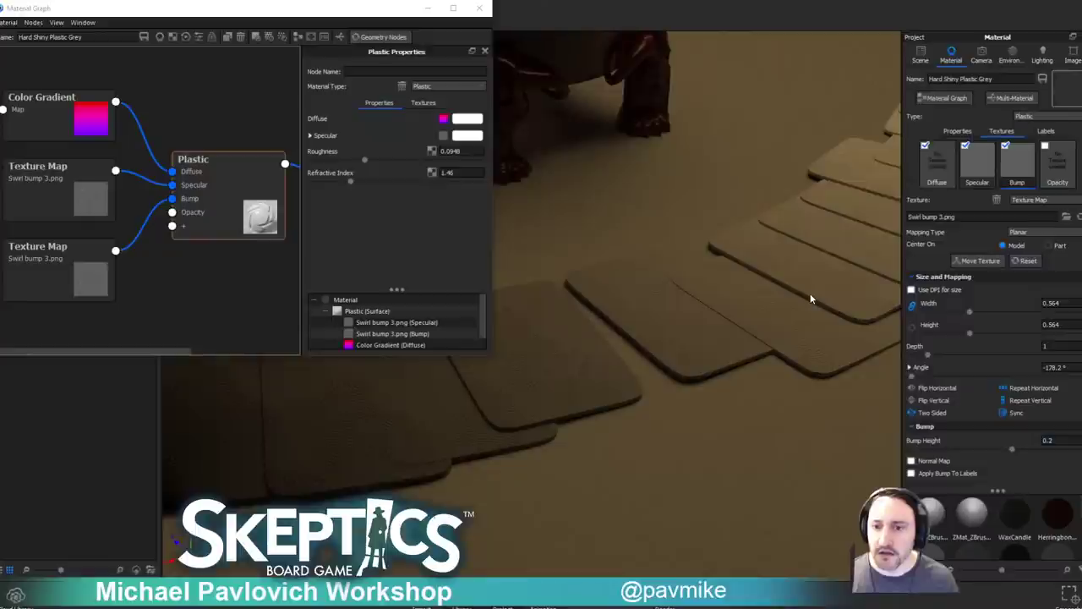
Rearrange the Plastic and Texture Map nodes in the graph and select the Hard Shiny Plastic Grey material node.
{"action": "mouse_move", "coordinate": [224, 201]}
{"action": "left_mouse_down"}
{"action": "mouse_move", "coordinate": [53, 198]}
{"action": "mouse_move", "coordinate": [213, 203]}
{"action": "left_mouse_up"}
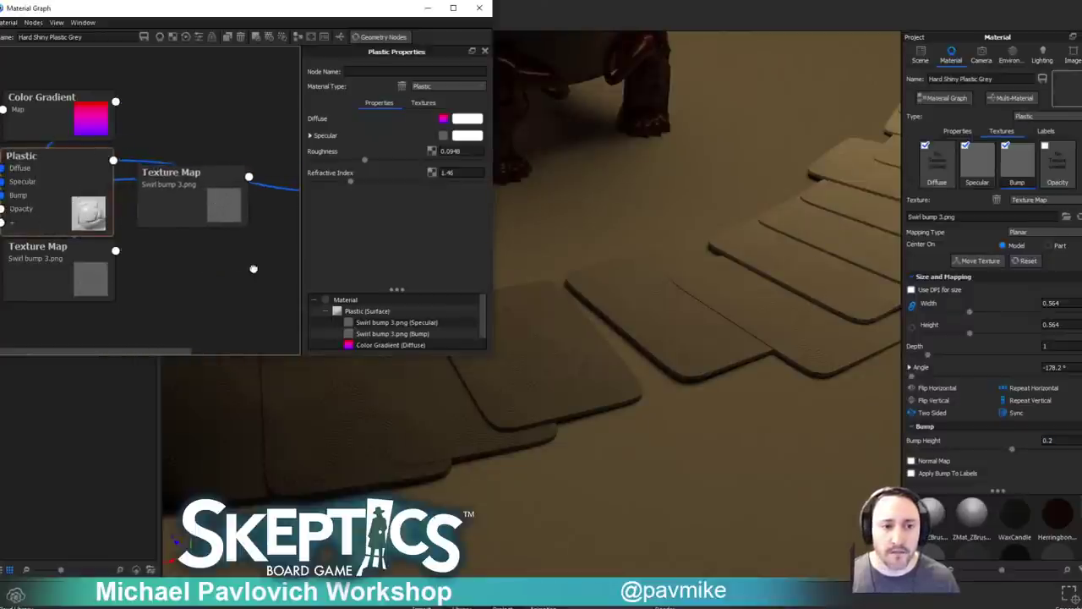
{"action": "left_click_drag", "start_coordinate": [253, 266], "coordinate": [155, 245]}
{"action": "left_click_drag", "start_coordinate": [106, 198], "coordinate": [127, 101]}
{"action": "left_click_drag", "start_coordinate": [126, 224], "coordinate": [311, 262]}
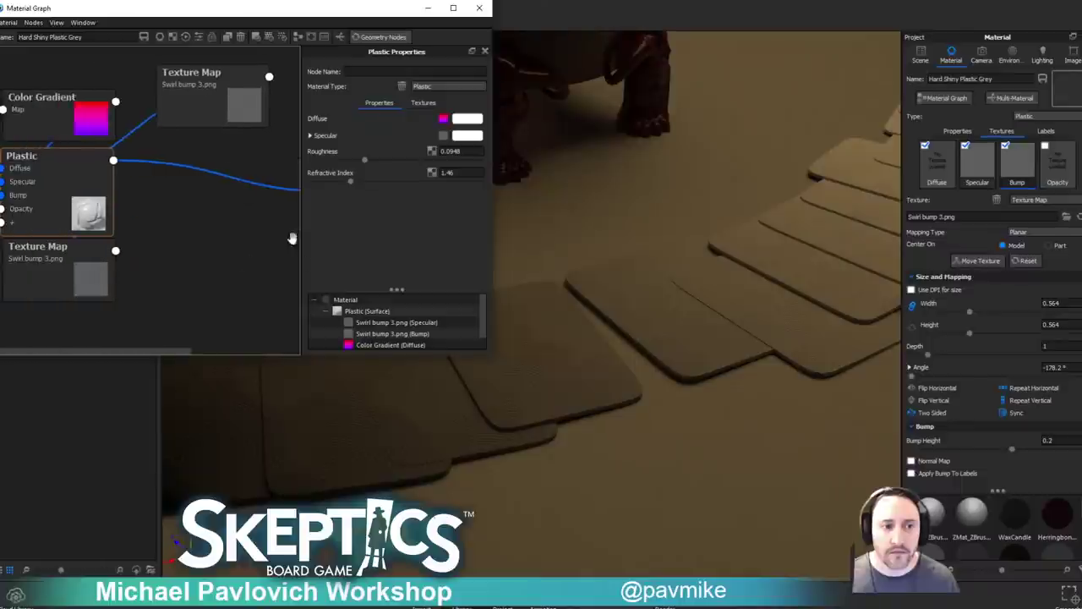
{"action": "left_click_drag", "start_coordinate": [214, 110], "coordinate": [214, 212]}
{"action": "mouse_move", "coordinate": [35, 194]}
{"action": "left_mouse_down"}
{"action": "mouse_move", "coordinate": [223, 163]}
{"action": "mouse_move", "coordinate": [231, 175]}
{"action": "mouse_move", "coordinate": [84, 208]}
{"action": "mouse_move", "coordinate": [54, 201]}
{"action": "left_mouse_up"}
{"action": "left_click_drag", "start_coordinate": [200, 262], "coordinate": [55, 249]}
{"action": "left_click_drag", "start_coordinate": [156, 178], "coordinate": [152, 215]}
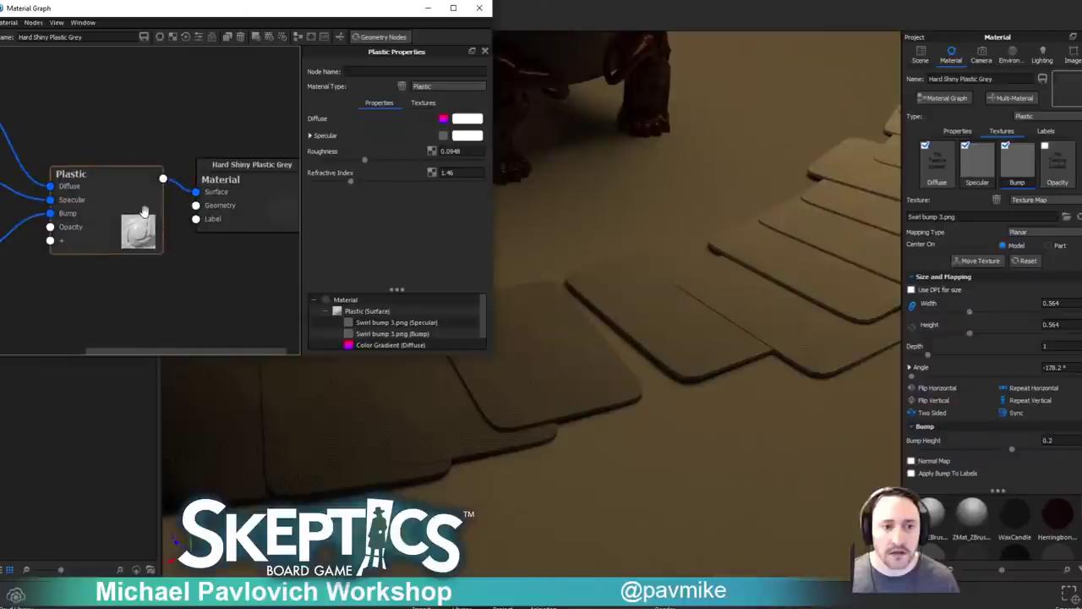
{"action": "left_click", "coordinate": [244, 193]}
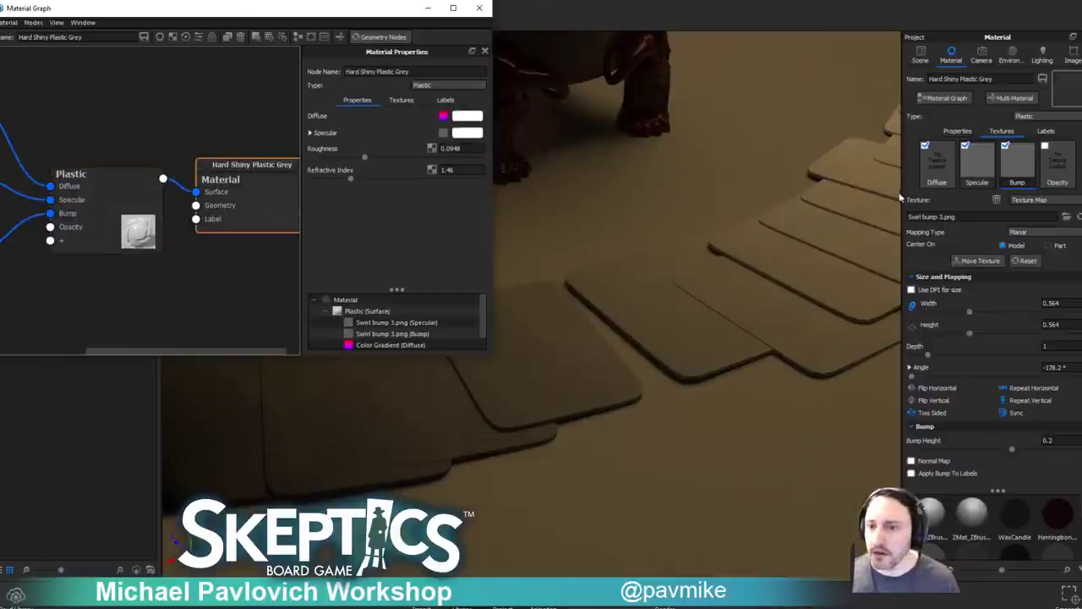
Lower the card material's roughness to 0.0177 and compare the cards with the bump texture off and on.
{"action": "double_click", "coordinate": [537, 328]}
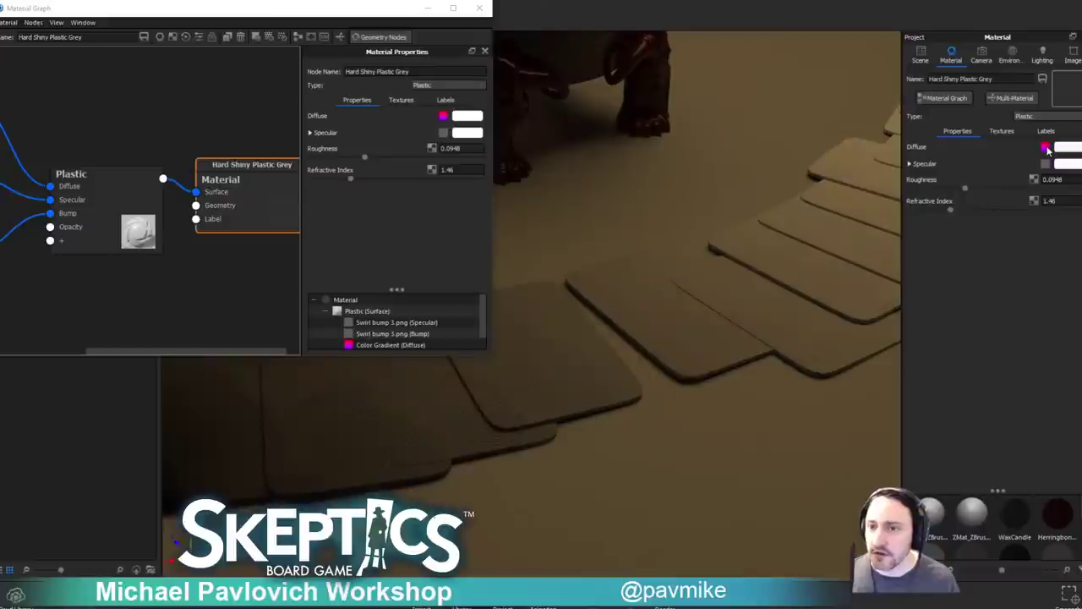
{"action": "left_click_drag", "start_coordinate": [966, 193], "coordinate": [922, 194]}
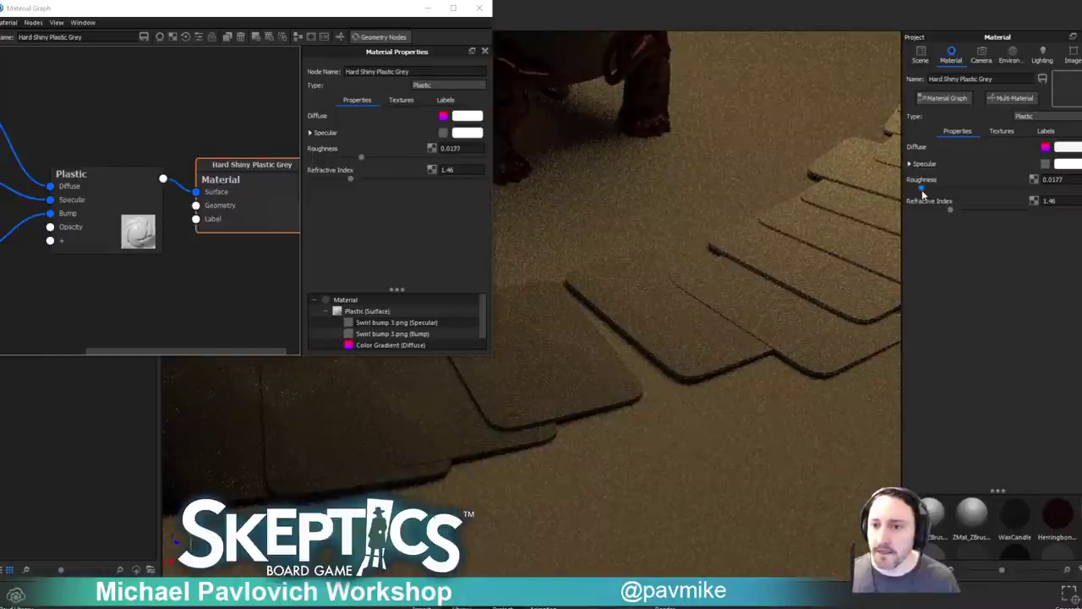
{"action": "left_click", "coordinate": [996, 132]}
{"action": "left_click", "coordinate": [1004, 147]}
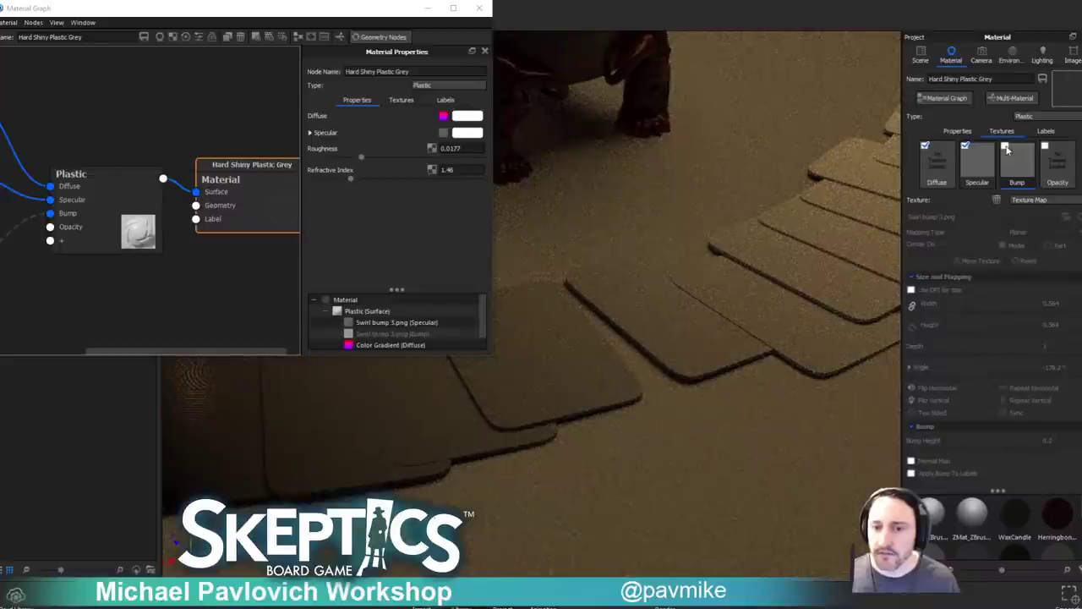
{"action": "left_click", "coordinate": [1005, 147]}
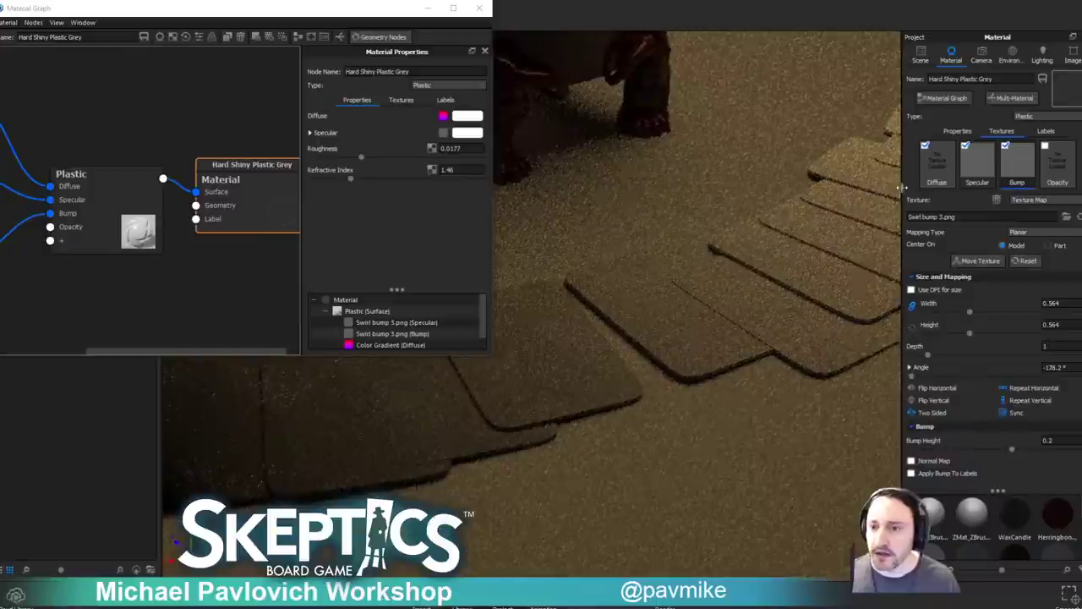
Change the black end stop of the cards' diffuse color gradient to a dark purple with hue 276°.
{"action": "left_click", "coordinate": [934, 167]}
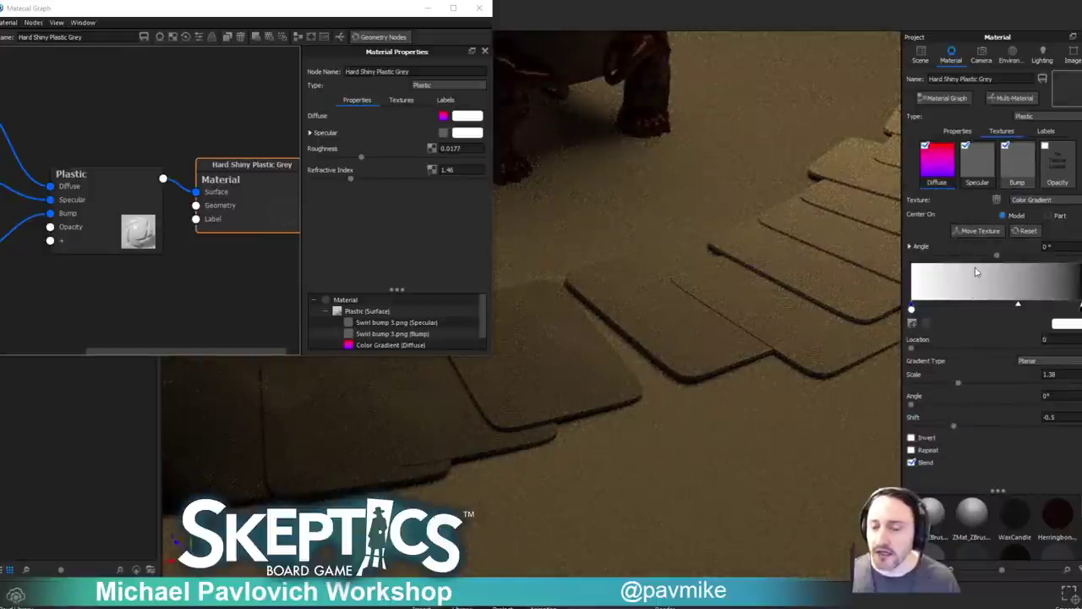
{"action": "left_click", "coordinate": [1072, 310]}
{"action": "double_click", "coordinate": [1080, 309]}
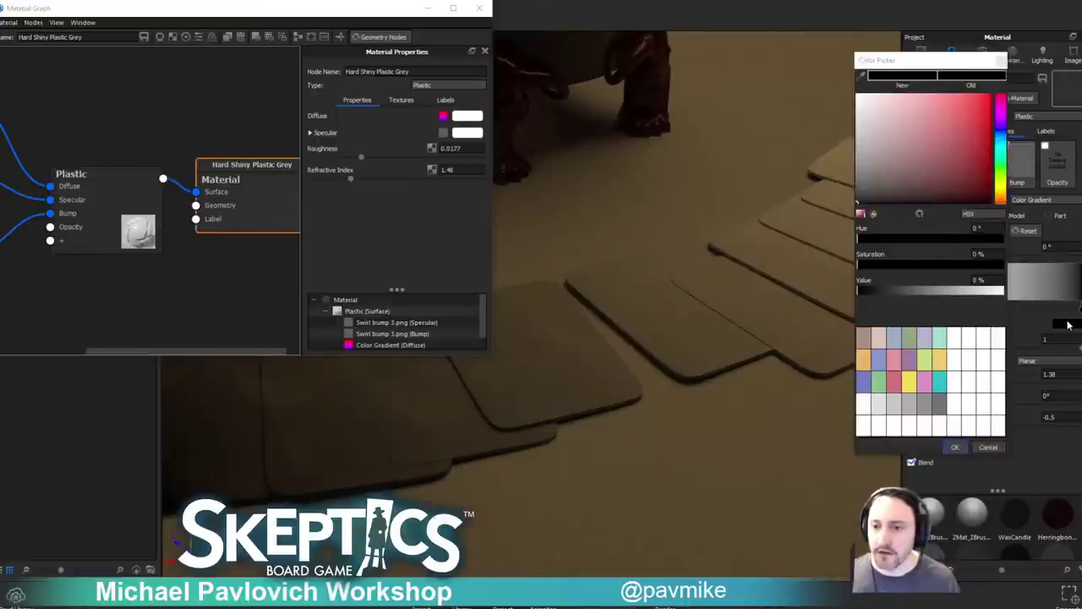
{"action": "left_click", "coordinate": [1002, 124]}
{"action": "mouse_move", "coordinate": [987, 148]}
{"action": "left_mouse_down"}
{"action": "mouse_move", "coordinate": [989, 188]}
{"action": "mouse_move", "coordinate": [937, 190]}
{"action": "mouse_move", "coordinate": [950, 191]}
{"action": "left_mouse_up"}
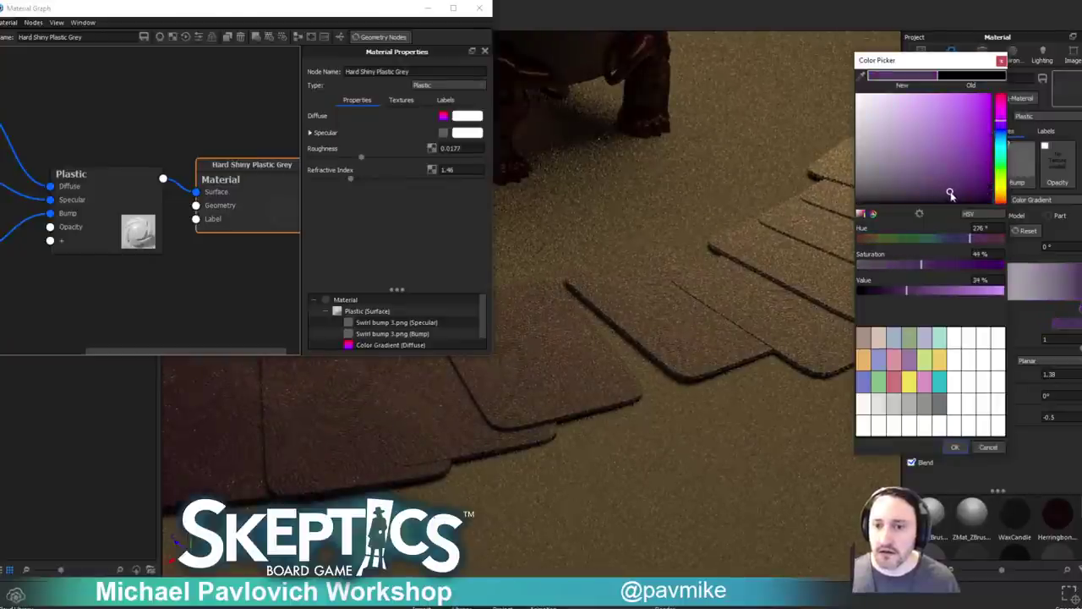
{"action": "left_click", "coordinate": [954, 448]}
{"action": "left_click", "coordinate": [911, 307]}
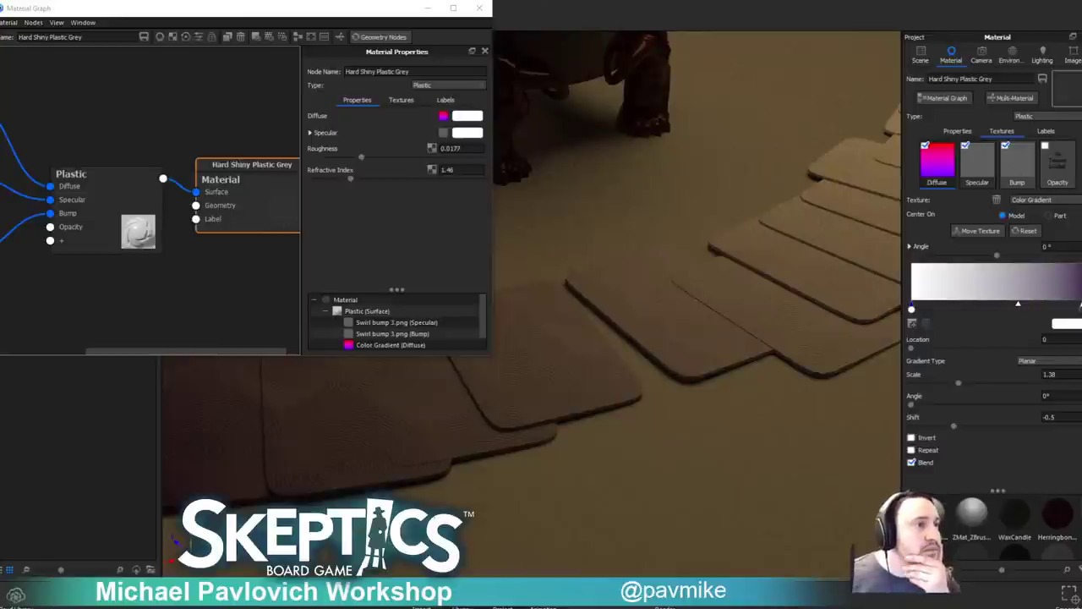
Spread out the Color Gradient node and both Swirl bump 3.png texture nodes in front of the Plastic node.
{"action": "left_click_drag", "start_coordinate": [98, 301], "coordinate": [230, 310]}
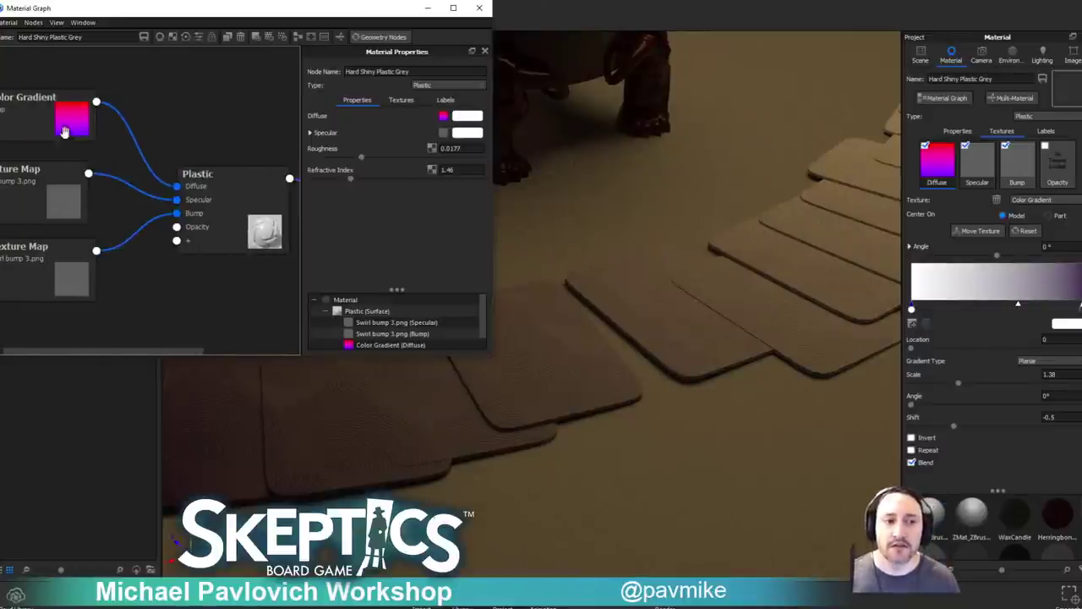
{"action": "left_click_drag", "start_coordinate": [67, 137], "coordinate": [113, 137]}
{"action": "left_click_drag", "start_coordinate": [186, 323], "coordinate": [283, 329]}
{"action": "left_click_drag", "start_coordinate": [83, 212], "coordinate": [72, 215]}
{"action": "left_click_drag", "start_coordinate": [109, 285], "coordinate": [70, 293]}
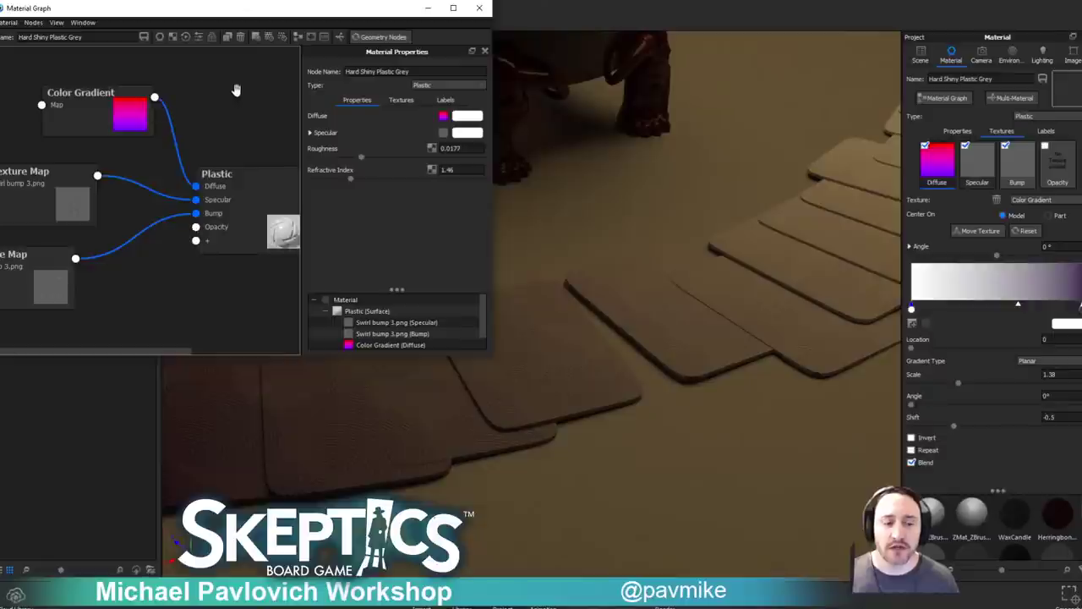
Add a Color Adjust utility node above the Plastic node and move the Color Gradient node below the texture maps.
{"action": "right_click", "coordinate": [236, 89]}
{"action": "mouse_move", "coordinate": [261, 224]}
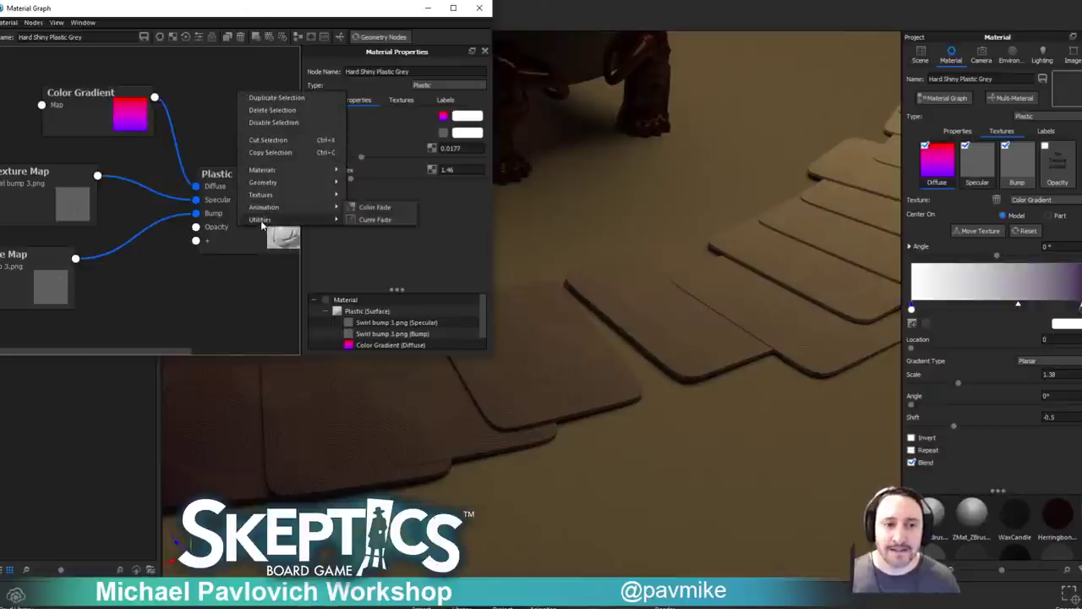
{"action": "left_click", "coordinate": [376, 232]}
{"action": "left_click_drag", "start_coordinate": [270, 94], "coordinate": [193, 80]}
{"action": "left_click_drag", "start_coordinate": [115, 121], "coordinate": [152, 333]}
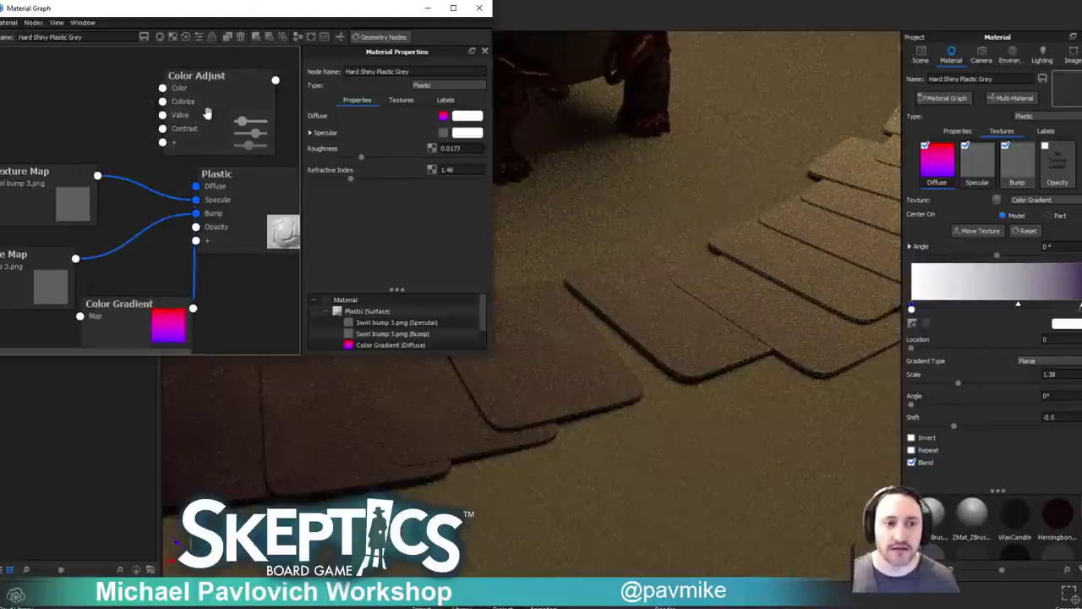
Connect the specular Swirl bump 3.png texture node to the Color Adjust node's Color input and show that node's properties.
{"action": "left_click_drag", "start_coordinate": [207, 120], "coordinate": [172, 120]}
{"action": "left_click_drag", "start_coordinate": [97, 175], "coordinate": [128, 88]}
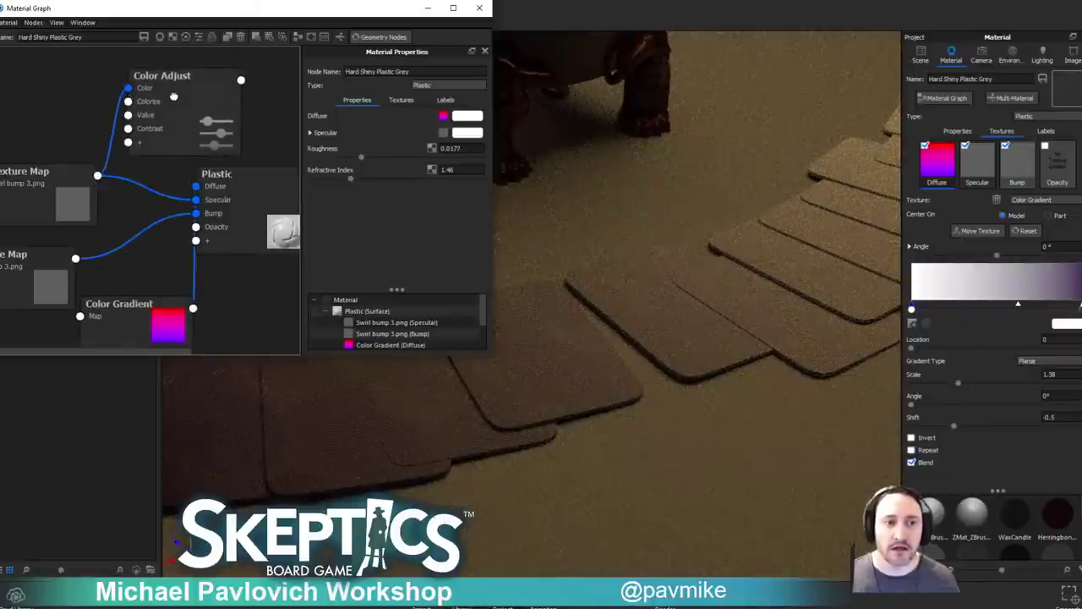
{"action": "left_click", "coordinate": [173, 94]}
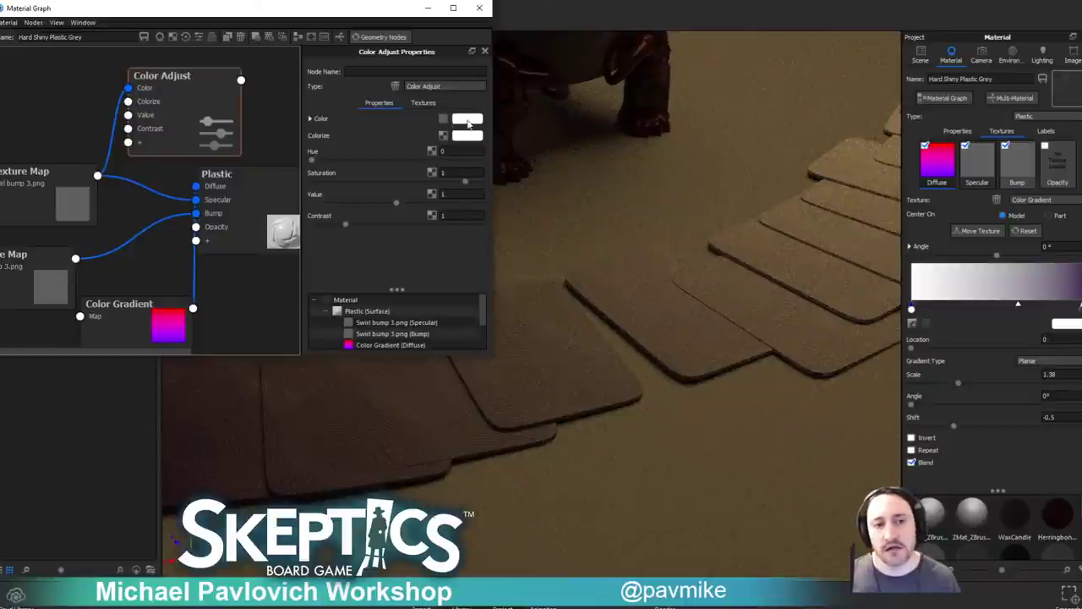
Enable Blend with Color for the Color Adjust node's Swirl bump 3.png input and set a magenta blend: hue 319°, saturation 100%, value 75%.
{"action": "left_click", "coordinate": [310, 119]}
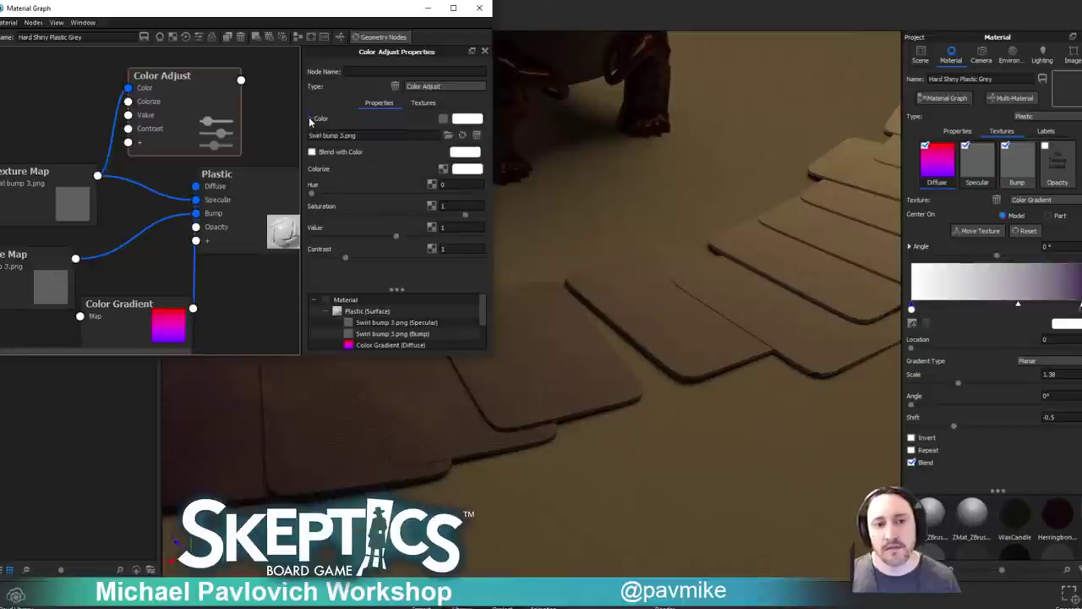
{"action": "left_click", "coordinate": [312, 152]}
{"action": "left_click", "coordinate": [456, 152]}
{"action": "left_click", "coordinate": [973, 129]}
{"action": "left_click_drag", "start_coordinate": [957, 211], "coordinate": [963, 170]}
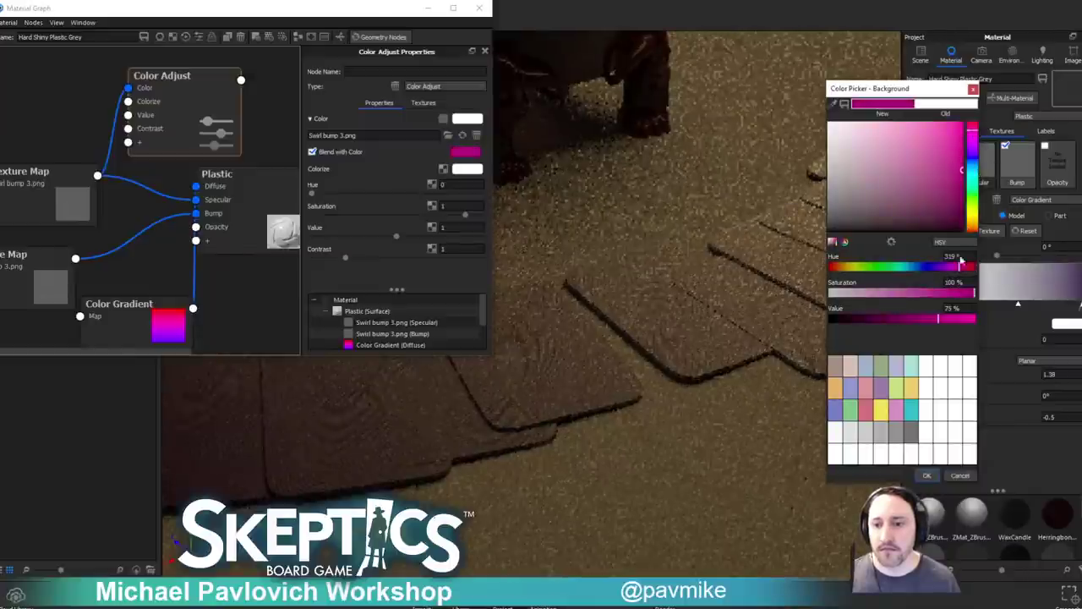
{"action": "left_click", "coordinate": [926, 476]}
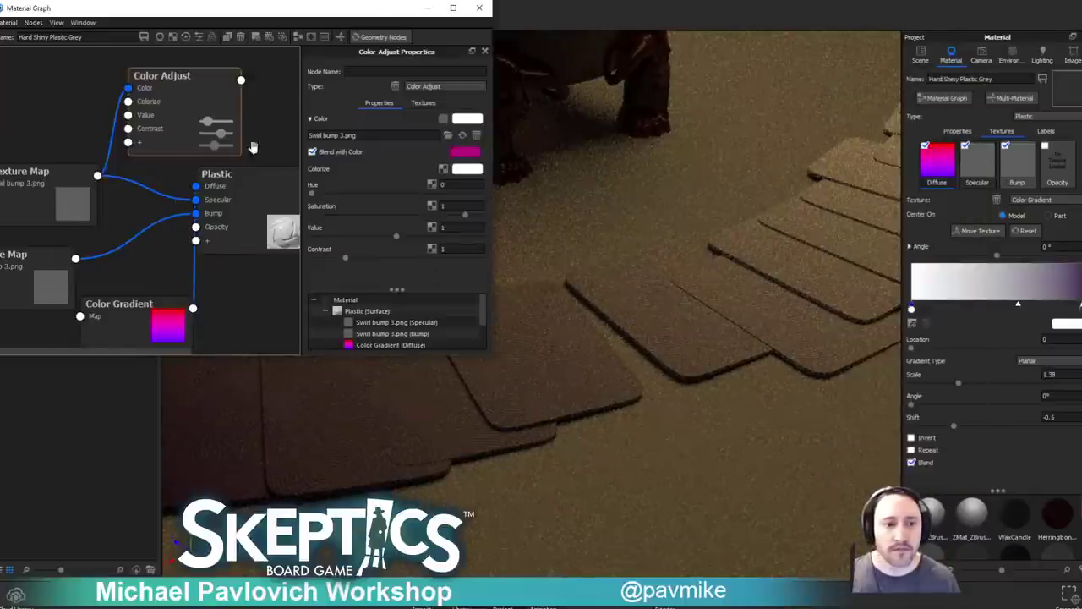
Connect the Color Adjust node's output to the Plastic node's Diffuse input and space out the Color Adjust and specular texture nodes.
{"action": "left_click_drag", "start_coordinate": [242, 80], "coordinate": [196, 186]}
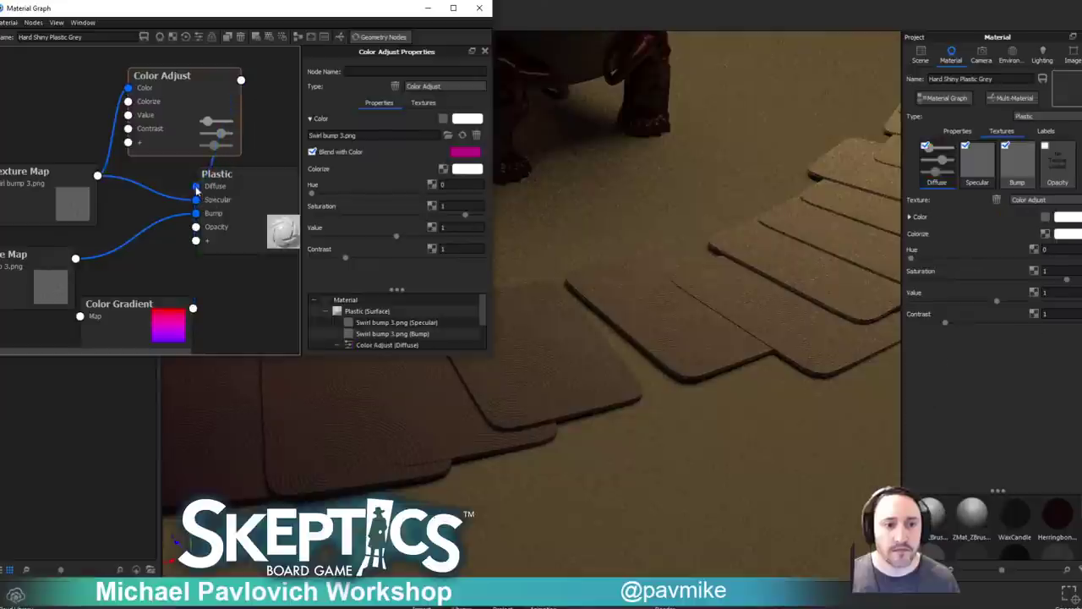
{"action": "left_click_drag", "start_coordinate": [214, 118], "coordinate": [170, 105]}
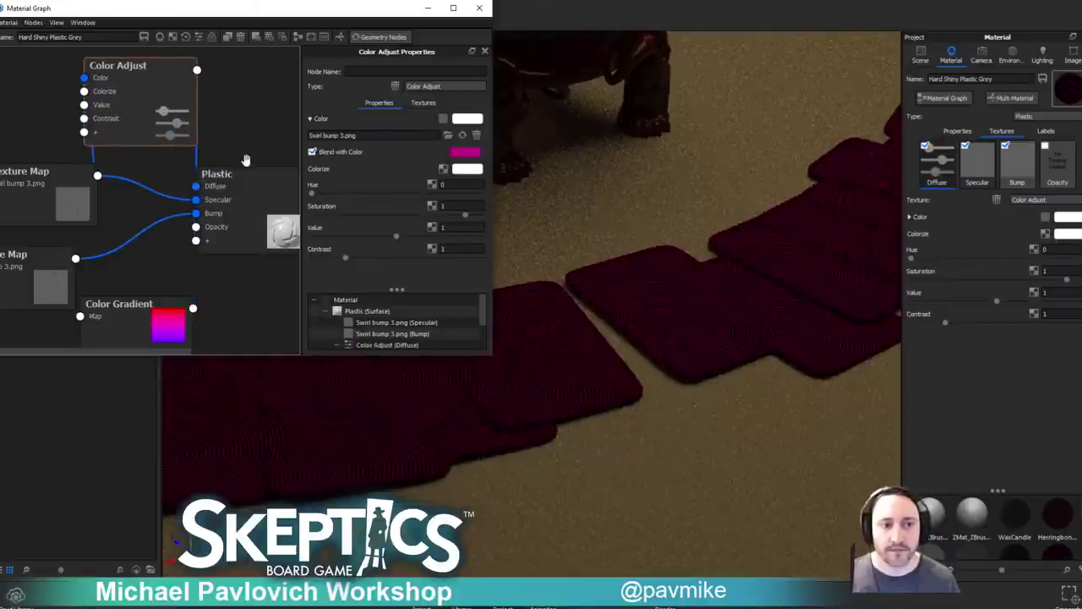
{"action": "left_click_drag", "start_coordinate": [56, 201], "coordinate": [0, 196]}
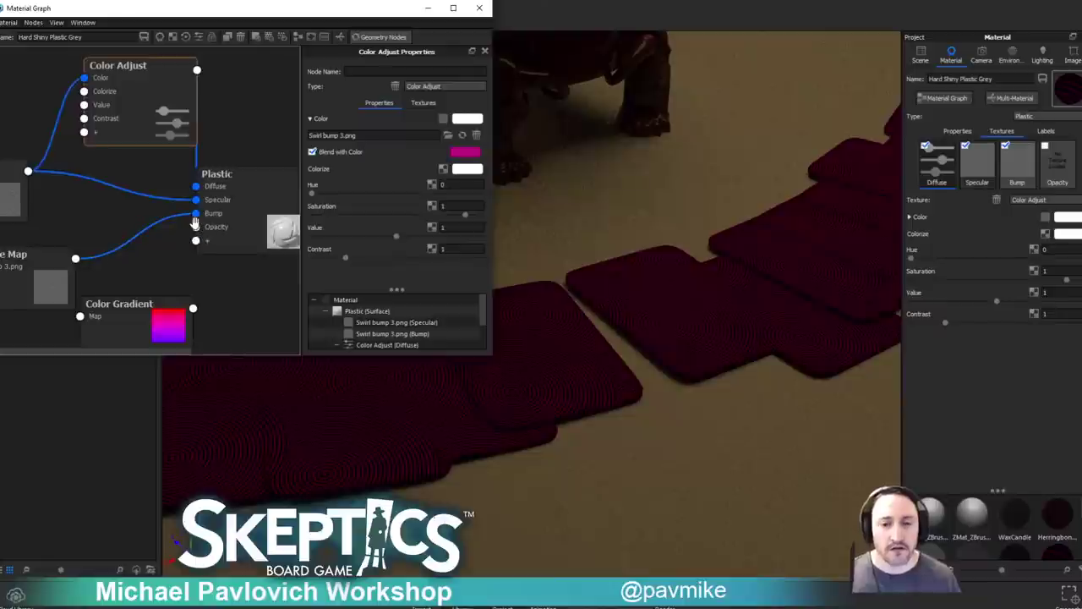
{"action": "left_click_drag", "start_coordinate": [141, 115], "coordinate": [127, 135]}
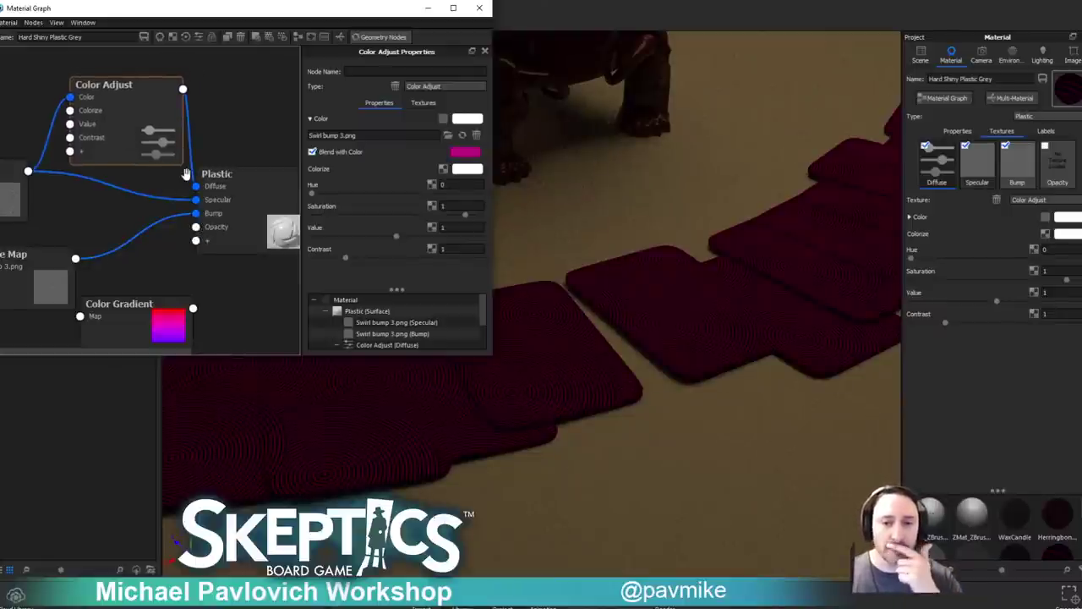
Change the Color Adjust node's blend color to a muted purple with hue about 278°, saturation 42% and value 51%.
{"action": "left_click", "coordinate": [463, 151]}
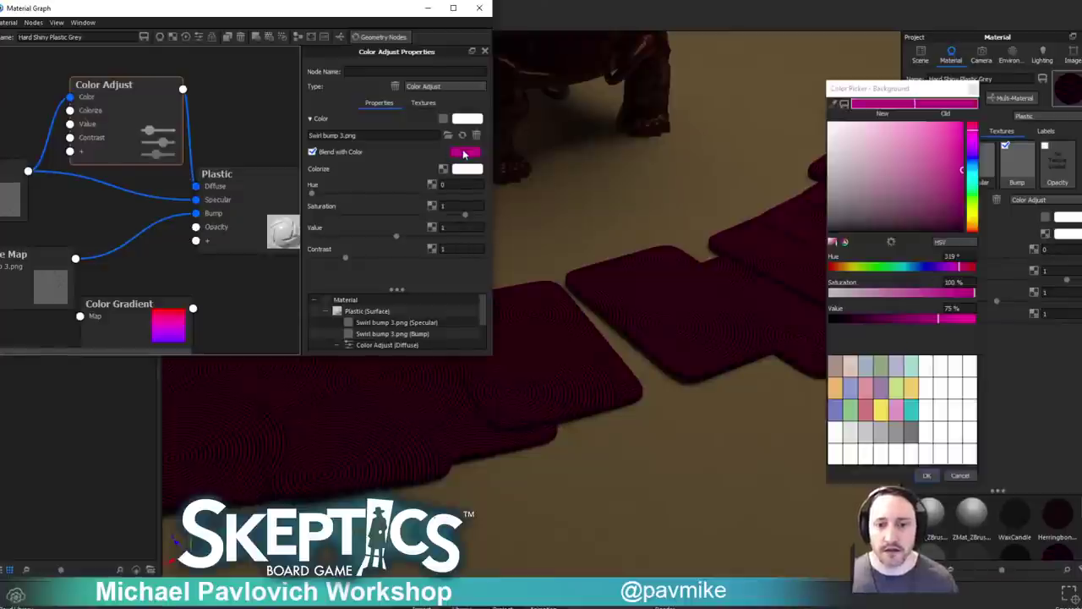
{"action": "left_click", "coordinate": [959, 211]}
{"action": "left_click_drag", "start_coordinate": [958, 211], "coordinate": [955, 192]}
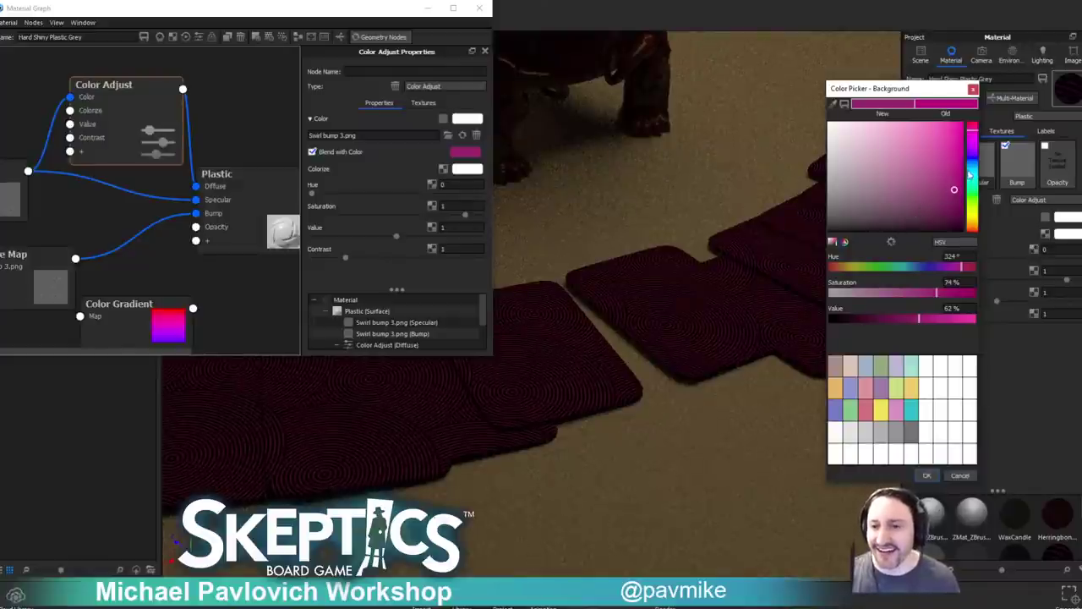
{"action": "left_click_drag", "start_coordinate": [973, 161], "coordinate": [973, 146]}
{"action": "left_click_drag", "start_coordinate": [903, 203], "coordinate": [919, 206]}
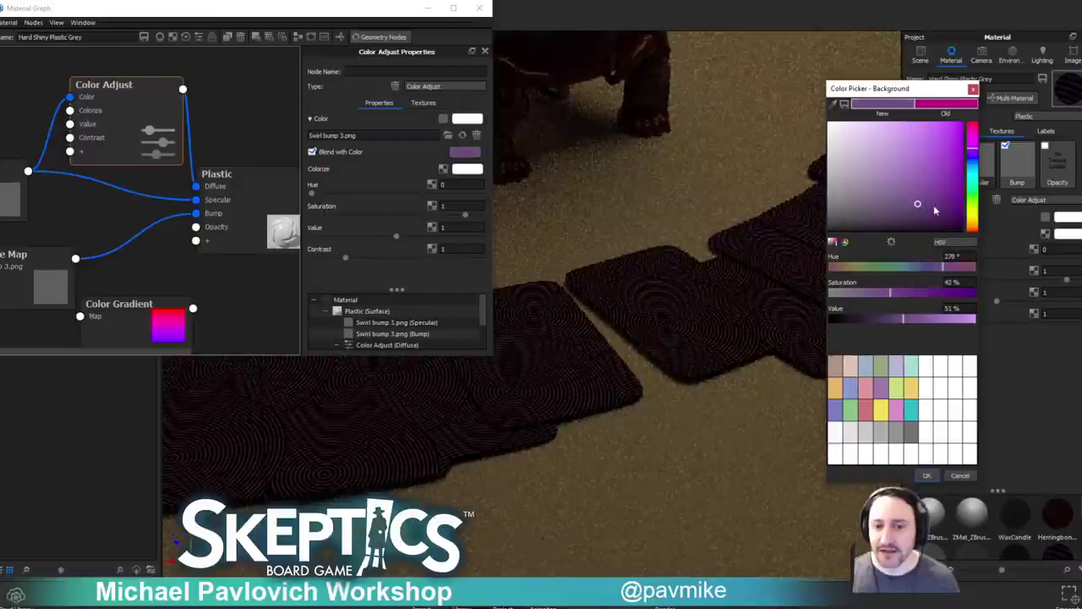
{"action": "left_click", "coordinate": [934, 476]}
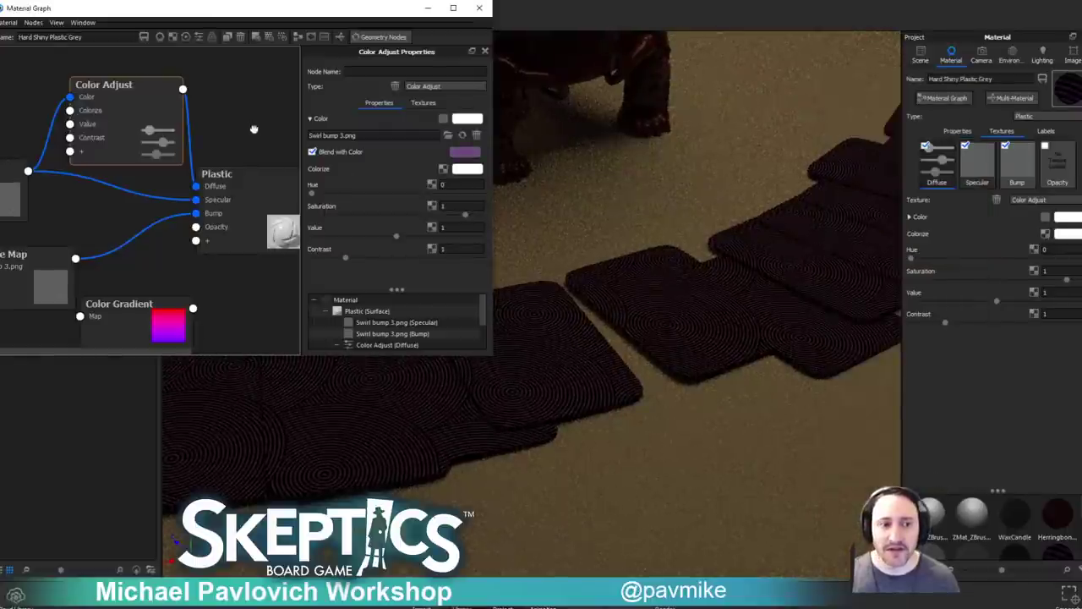
Move the Plastic node farther away from the Color Adjust node and show its properties.
{"action": "left_click_drag", "start_coordinate": [239, 128], "coordinate": [271, 132]}
{"action": "left_click_drag", "start_coordinate": [247, 199], "coordinate": [271, 202]}
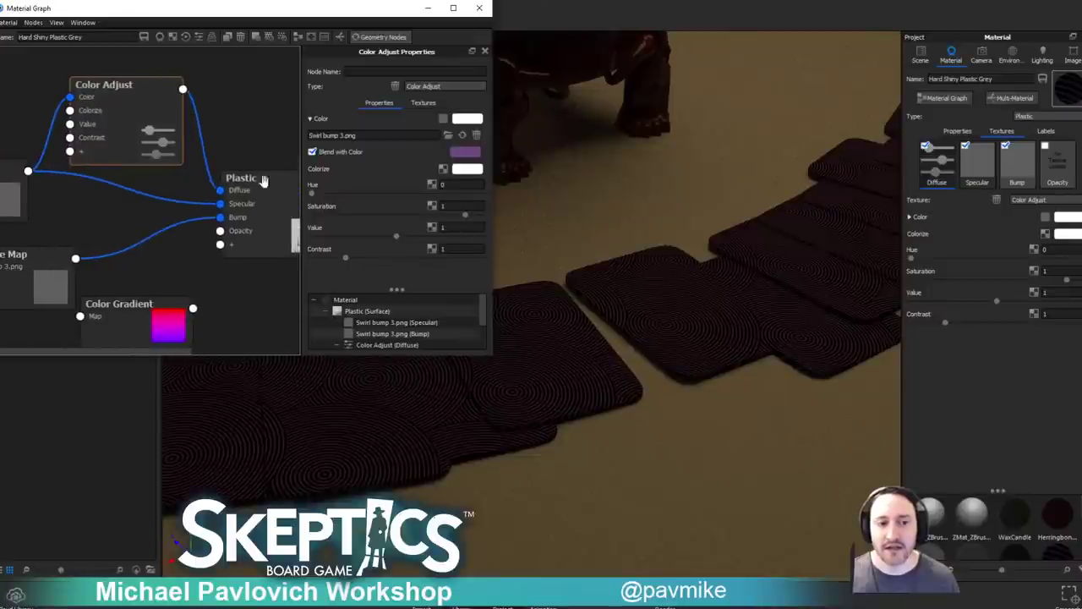
{"action": "scroll", "coordinate": [245, 135], "scroll_direction": "down", "scroll_amount": 2}
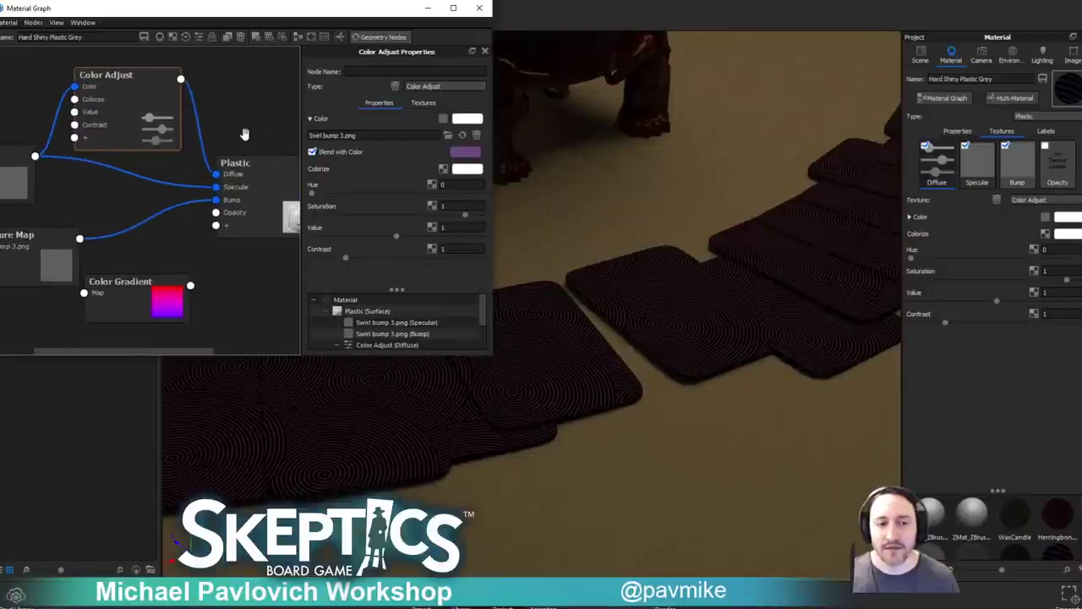
{"action": "left_click", "coordinate": [246, 193]}
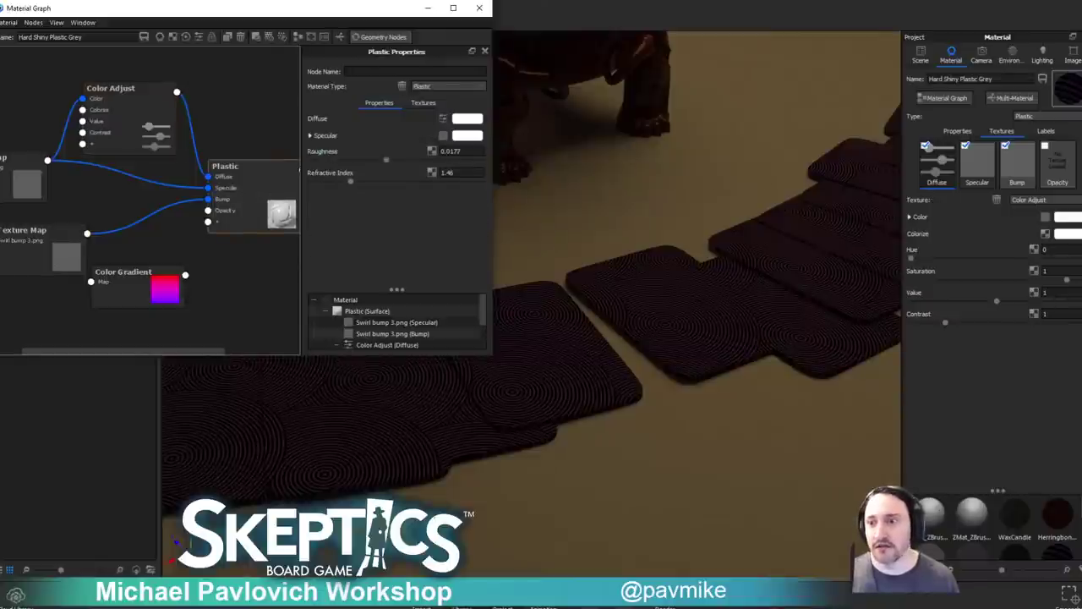
Add a material label to the cards' Hard Shiny Plastic Grey material and change the base material type to Metal.
{"action": "left_click", "coordinate": [1045, 131]}
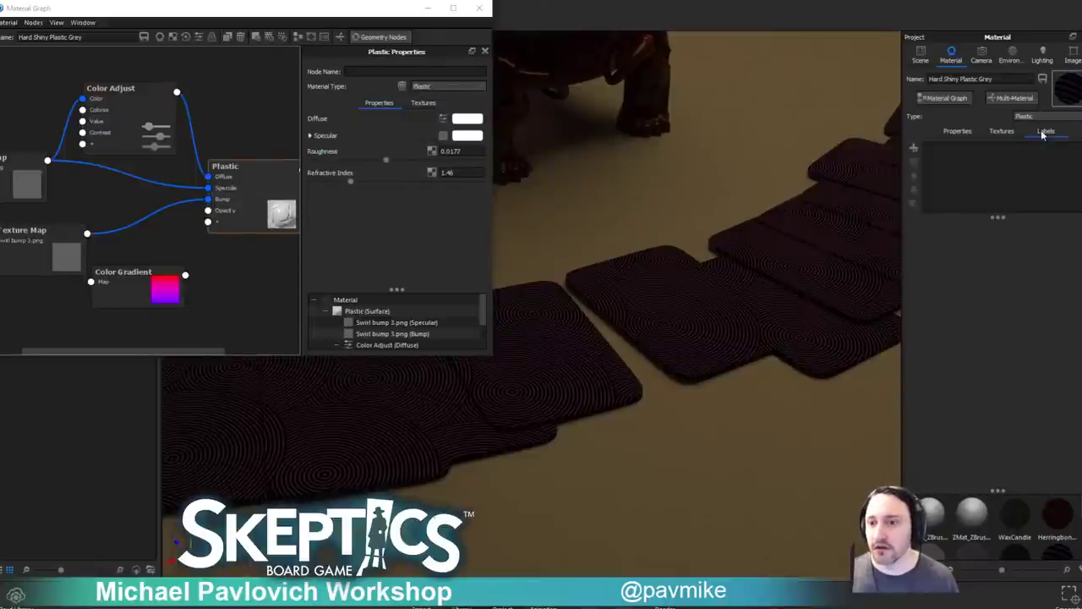
{"action": "left_click", "coordinate": [914, 149]}
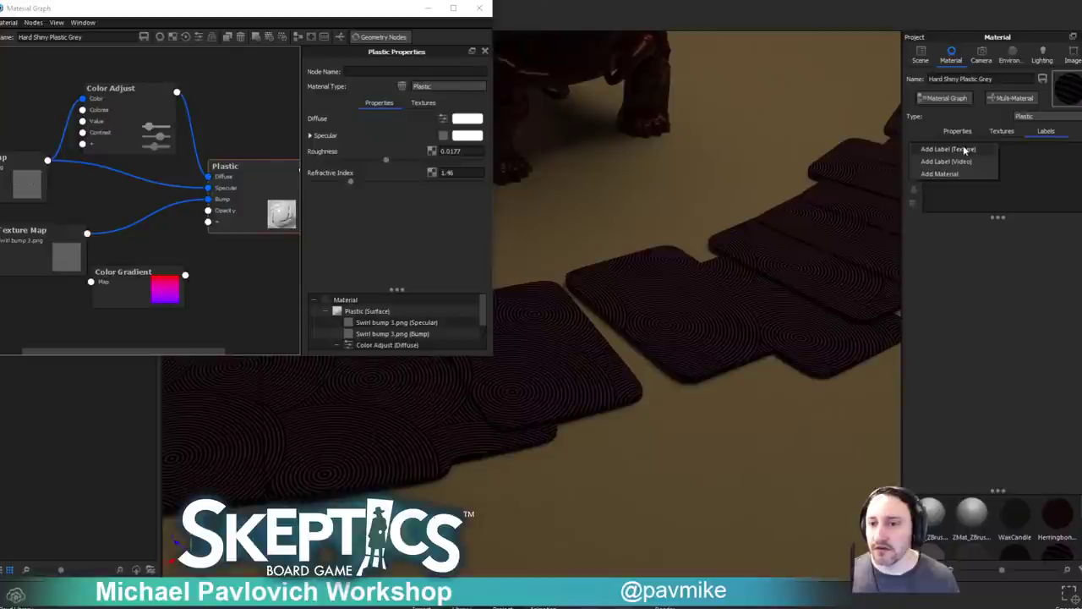
{"action": "left_click", "coordinate": [952, 173]}
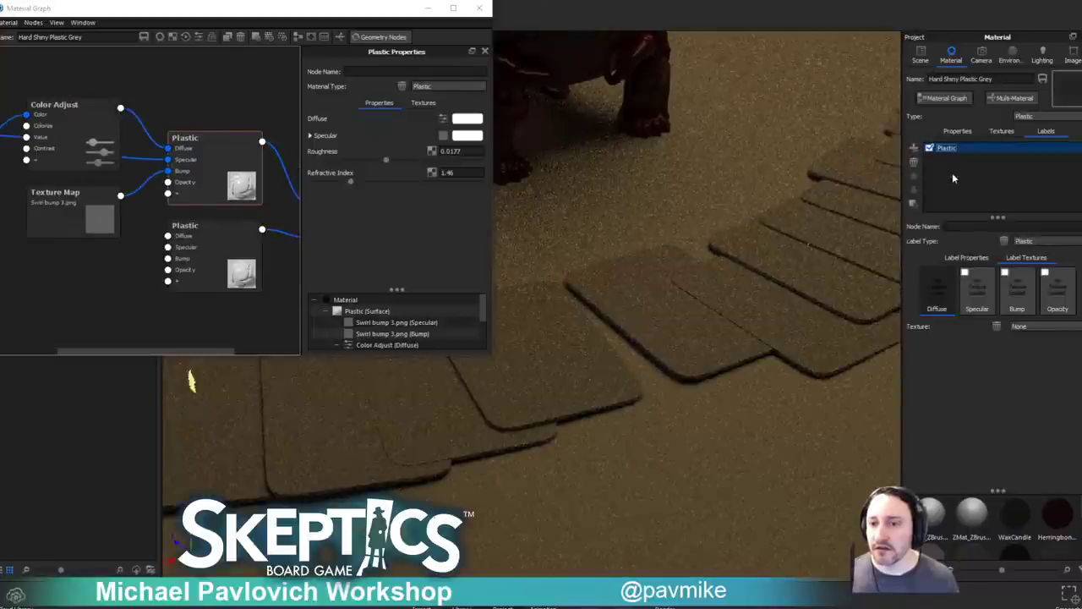
{"action": "left_click", "coordinate": [1059, 119]}
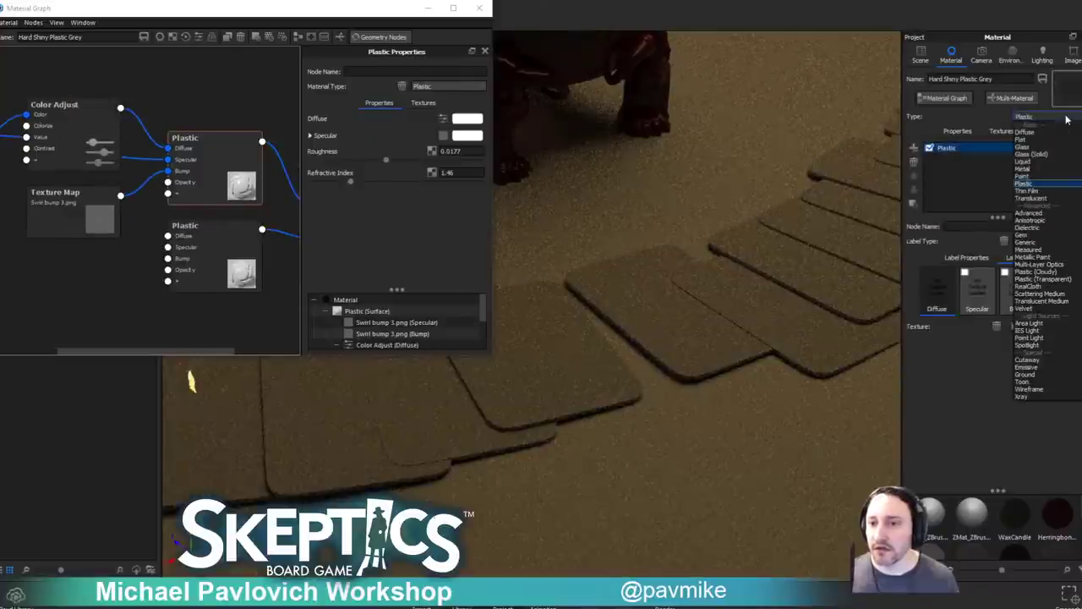
{"action": "left_click", "coordinate": [1048, 168]}
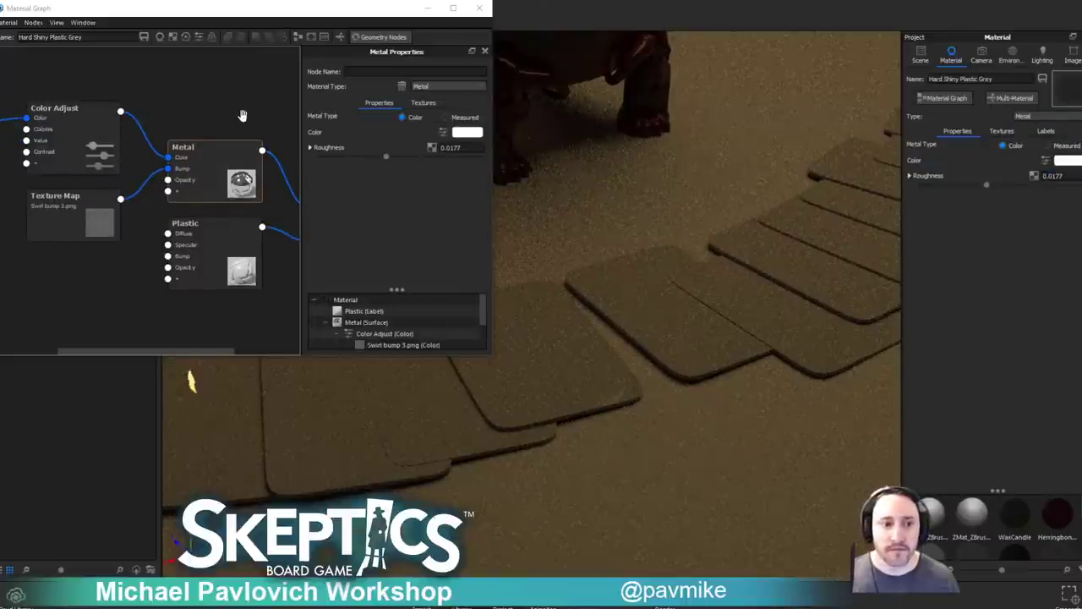
Delete the disconnected Color Gradient node from the material graph.
{"action": "middle_click_drag", "start_coordinate": [243, 117], "coordinate": [130, 117]}
{"action": "left_click_drag", "start_coordinate": [253, 149], "coordinate": [248, 126]}
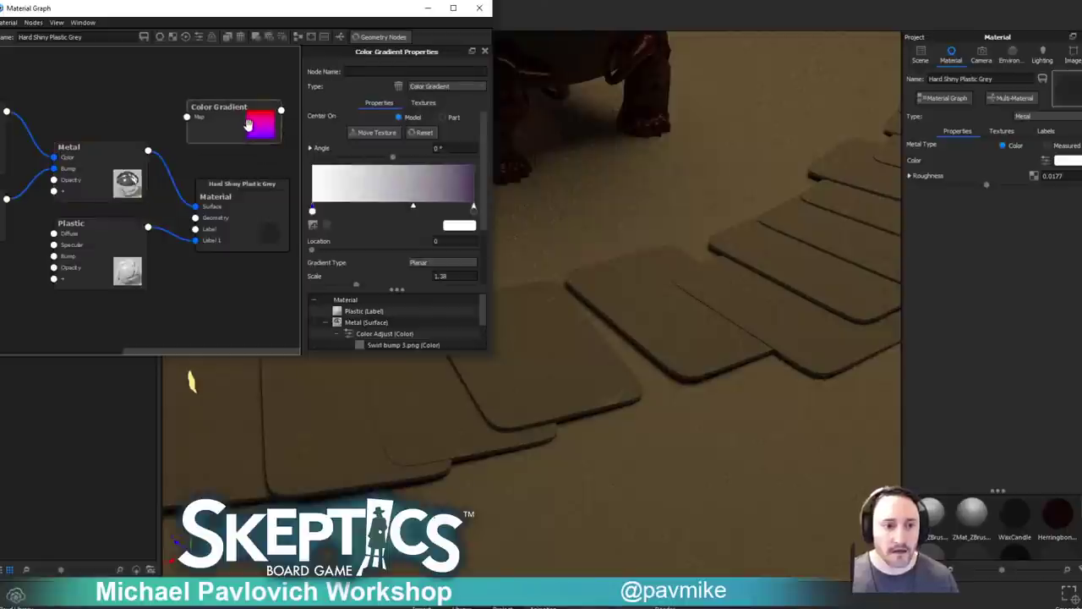
{"action": "key", "text": "Delete"}
{"action": "middle_click_drag", "start_coordinate": [199, 133], "coordinate": [282, 140]}
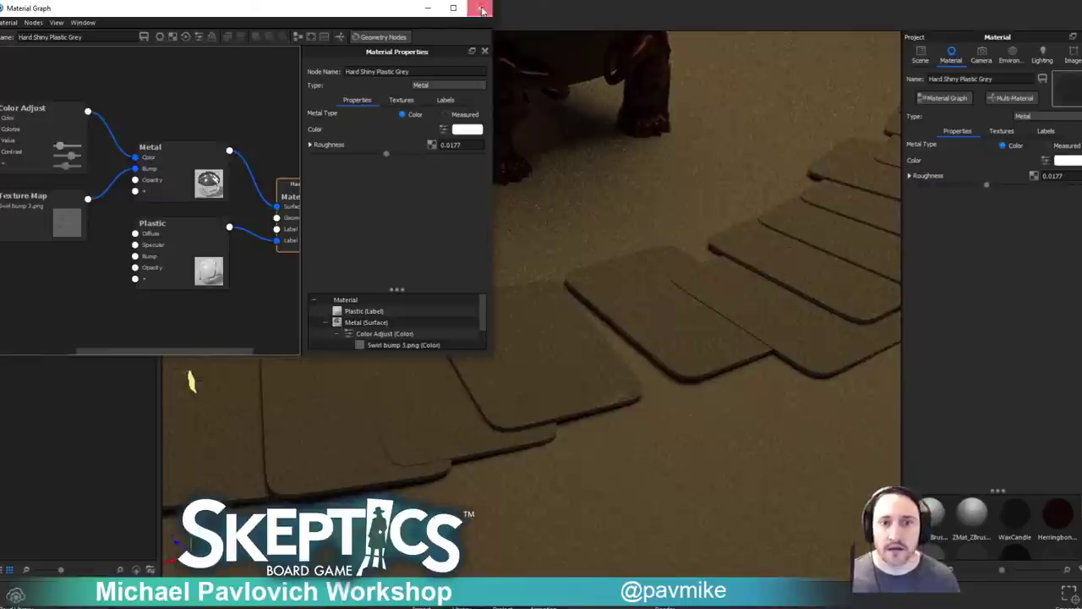
Reopen the material graph, move the Plastic label node farther below the Metal node and show its properties.
{"action": "left_click", "coordinate": [481, 7]}
{"action": "left_click", "coordinate": [948, 98]}
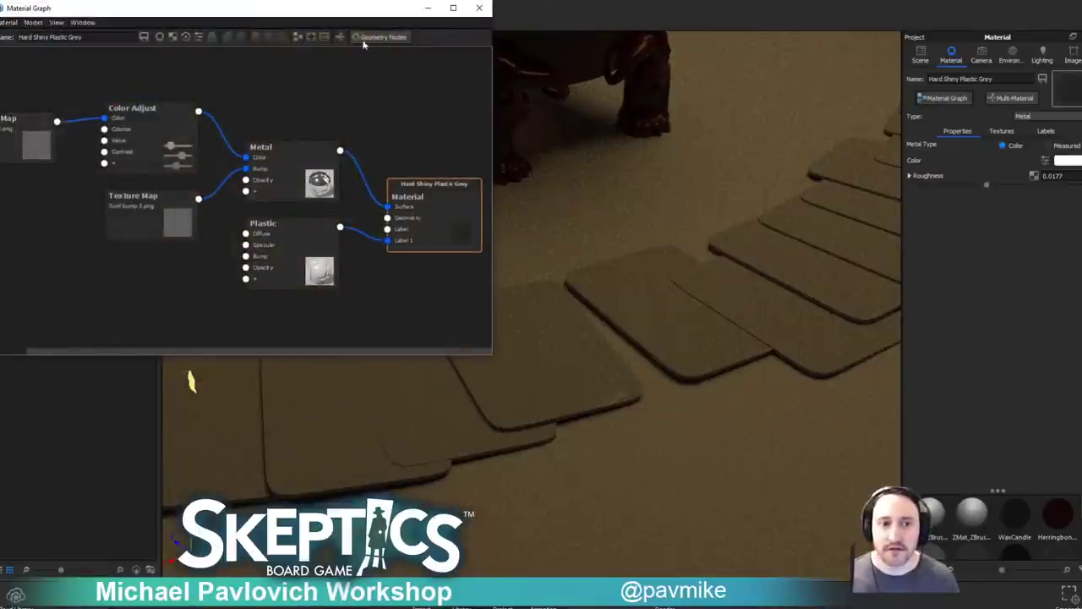
{"action": "left_click_drag", "start_coordinate": [351, 11], "coordinate": [454, 57]}
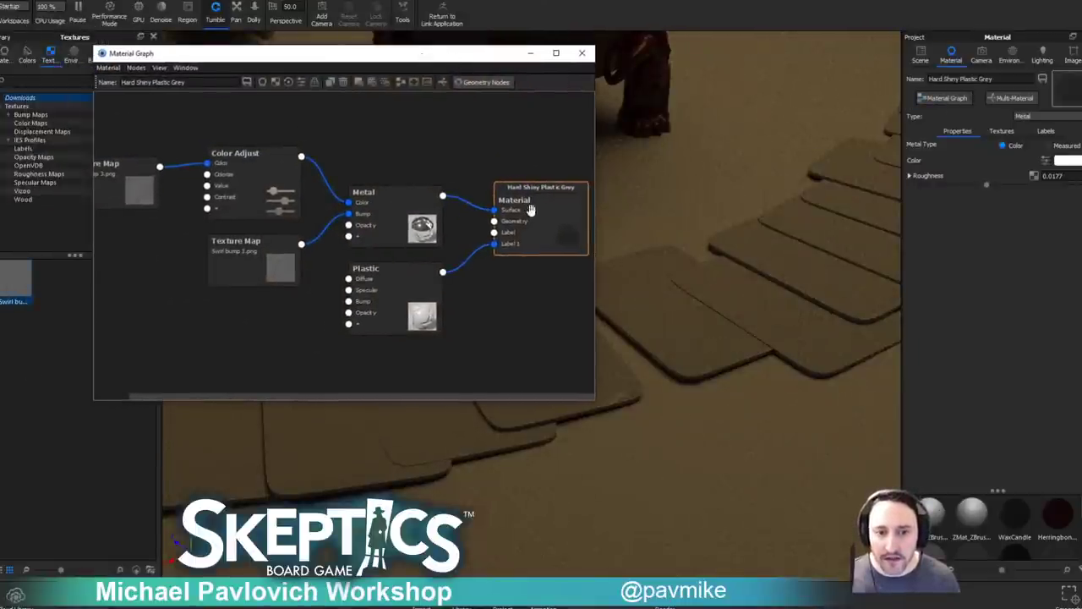
{"action": "left_click_drag", "start_coordinate": [404, 287], "coordinate": [408, 307]}
{"action": "mouse_move", "coordinate": [508, 328]}
{"action": "left_mouse_down"}
{"action": "mouse_move", "coordinate": [575, 326]}
{"action": "mouse_move", "coordinate": [525, 325]}
{"action": "left_mouse_up"}
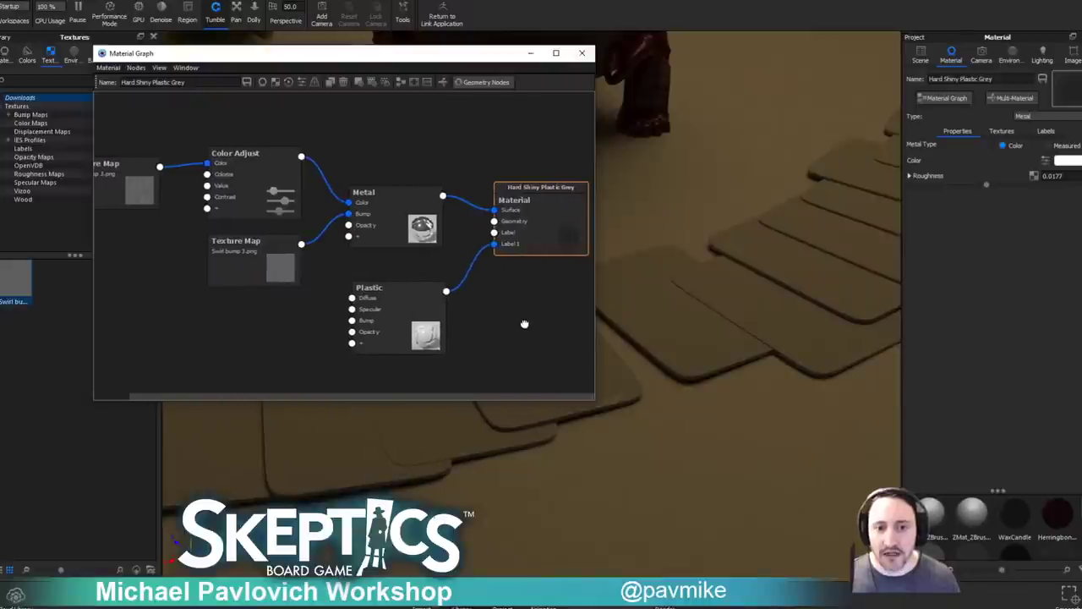
{"action": "double_click", "coordinate": [392, 310]}
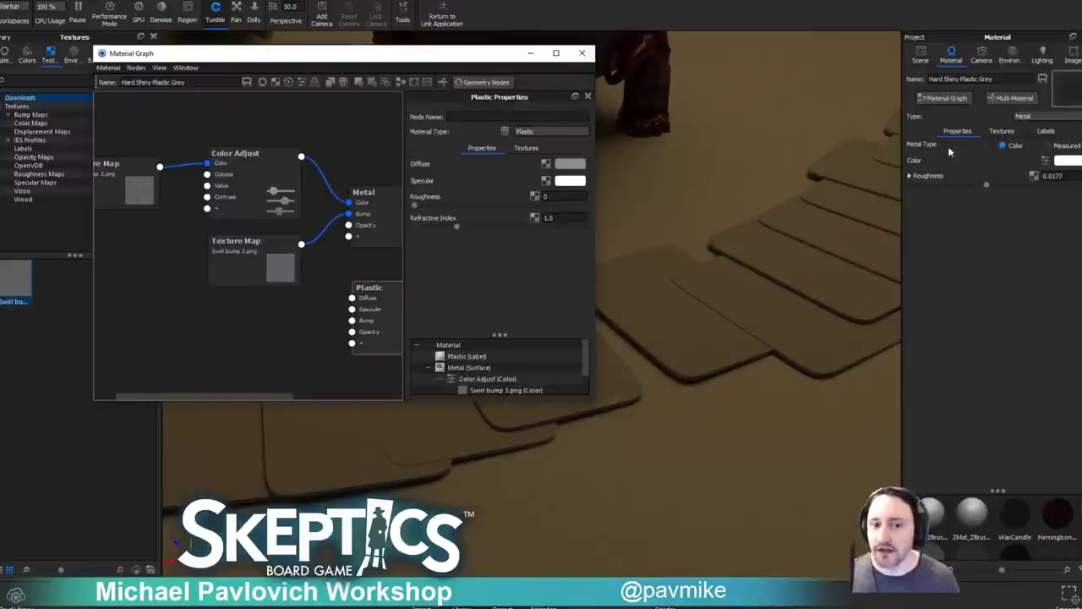
Search the material library for gold and add the Gold 24k Polished material to the graph as a new node.
{"action": "left_click", "coordinate": [5, 53]}
{"action": "type", "text": "gold"}
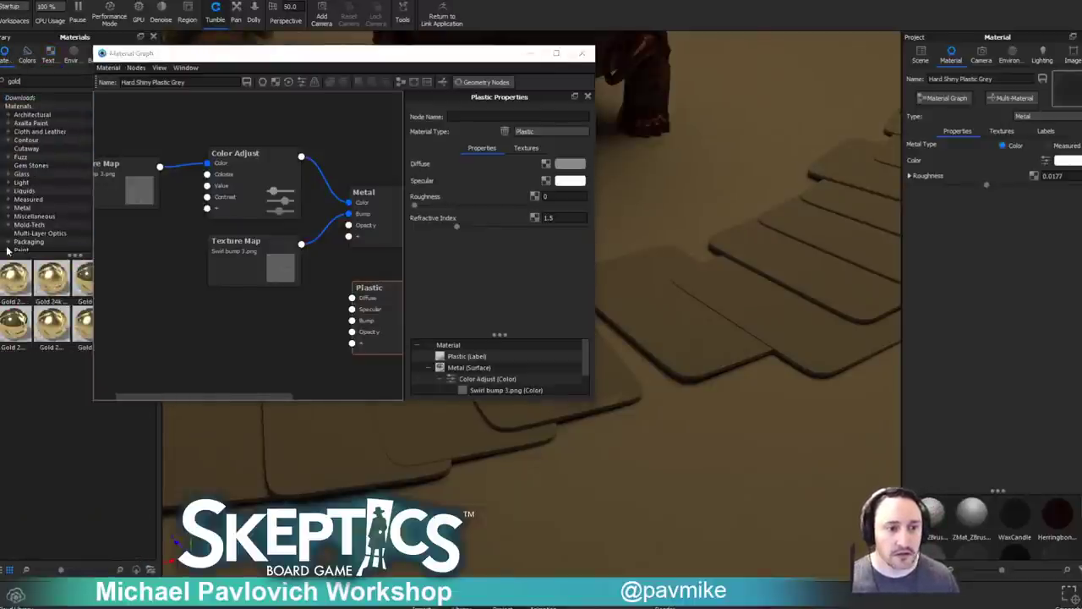
{"action": "left_click_drag", "start_coordinate": [83, 280], "coordinate": [278, 325]}
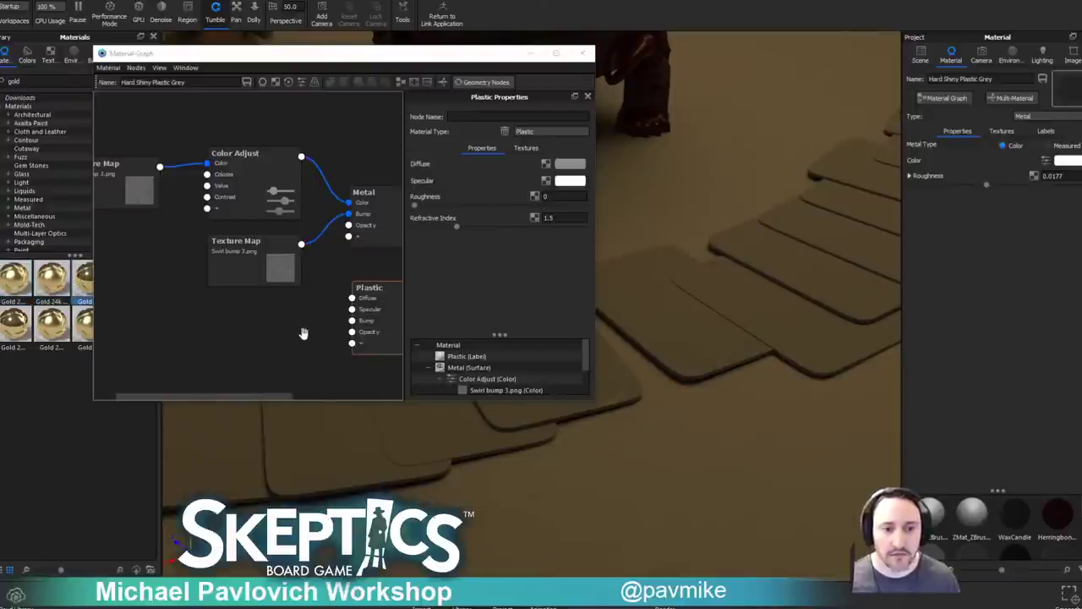
{"action": "left_click_drag", "start_coordinate": [422, 56], "coordinate": [501, 68]}
{"action": "left_click_drag", "start_coordinate": [364, 331], "coordinate": [207, 324]}
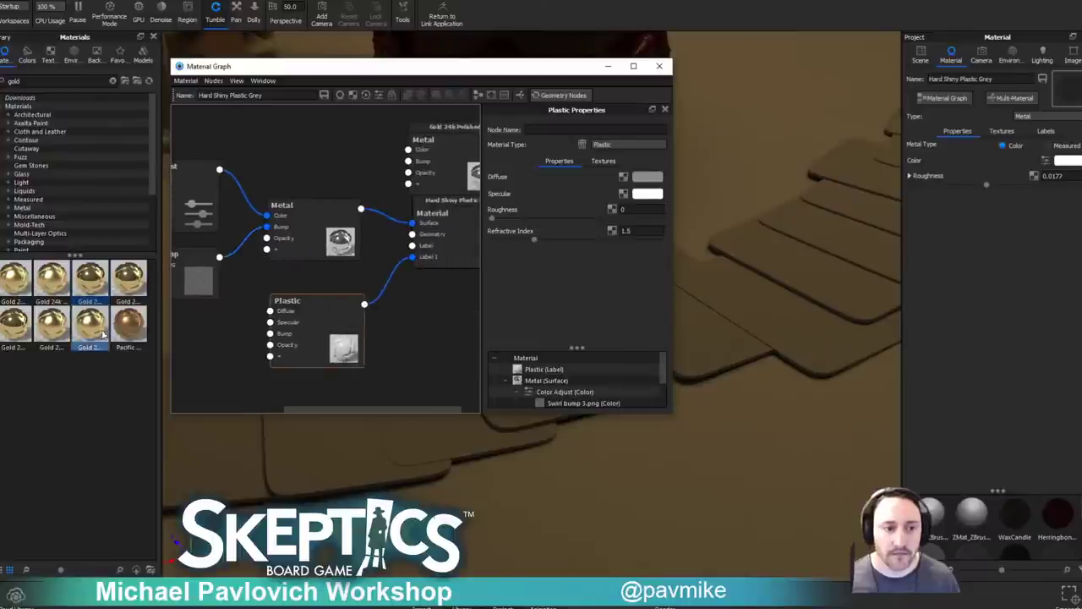
Try adding a Gold 24k Polished Flakes material to the graph, separate its node from the stack and delete it.
{"action": "left_click_drag", "start_coordinate": [128, 278], "coordinate": [387, 308]}
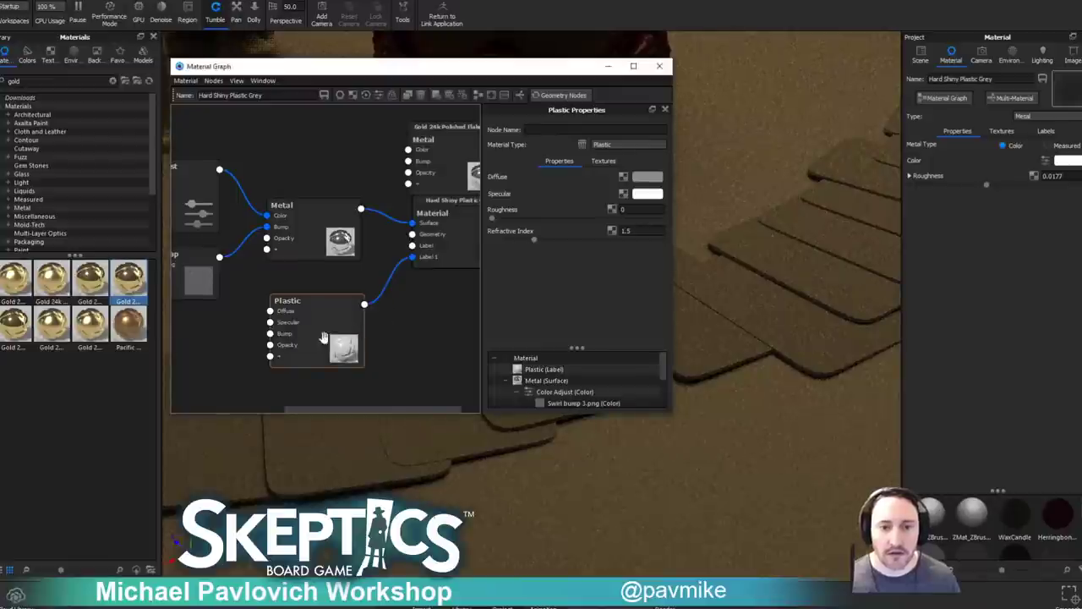
{"action": "left_click_drag", "start_coordinate": [298, 331], "coordinate": [303, 330]}
{"action": "mouse_move", "coordinate": [243, 365]}
{"action": "left_mouse_down"}
{"action": "mouse_move", "coordinate": [298, 370]}
{"action": "mouse_move", "coordinate": [226, 360]}
{"action": "left_mouse_up"}
{"action": "left_click_drag", "start_coordinate": [430, 168], "coordinate": [225, 349]}
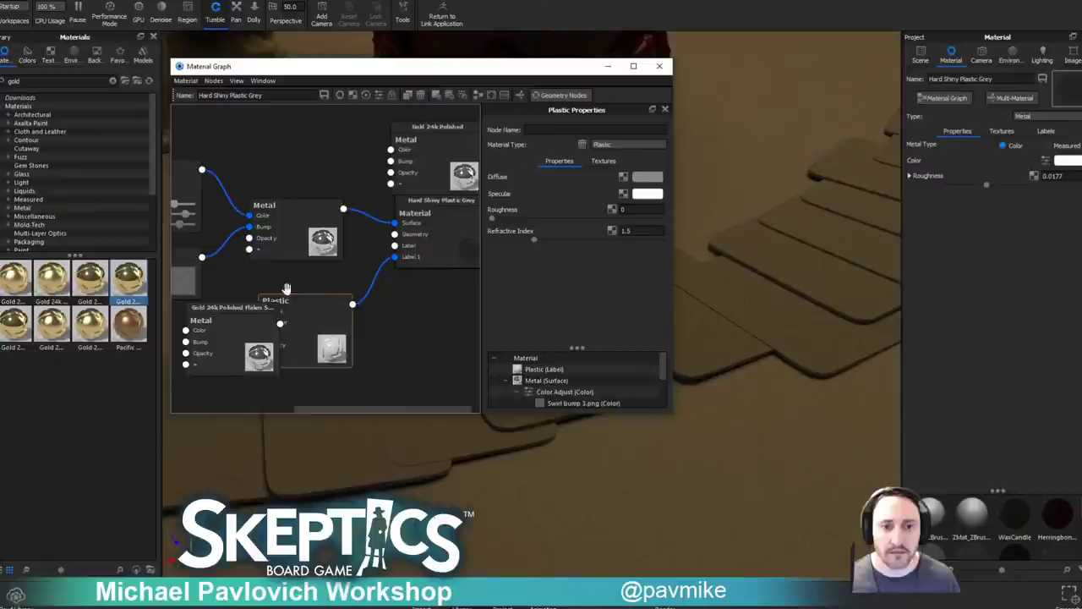
{"action": "left_click", "coordinate": [249, 331]}
{"action": "key", "text": "Delete"}
Connect the Gold 24k Polished node to the Label 1 input in place of the Plastic label node and delete that Plastic node.
{"action": "left_click_drag", "start_coordinate": [452, 150], "coordinate": [395, 257]}
{"action": "left_click_drag", "start_coordinate": [312, 341], "coordinate": [394, 332]}
{"action": "left_click", "coordinate": [394, 332]}
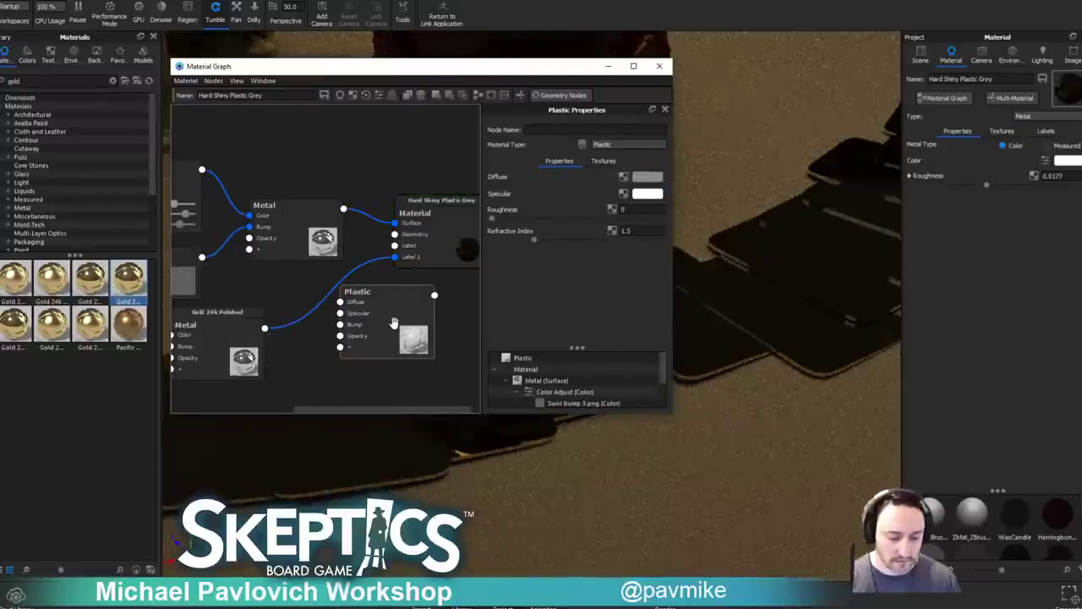
{"action": "key", "text": "Delete"}
Move the Gold 24k Polished node below the Metal node and connect the Color Adjust node's source swirl texture to its Opacity input.
{"action": "left_click_drag", "start_coordinate": [224, 353], "coordinate": [309, 343]}
{"action": "left_click_drag", "start_coordinate": [412, 334], "coordinate": [500, 347]}
{"action": "middle_click_drag", "start_coordinate": [230, 348], "coordinate": [276, 349]}
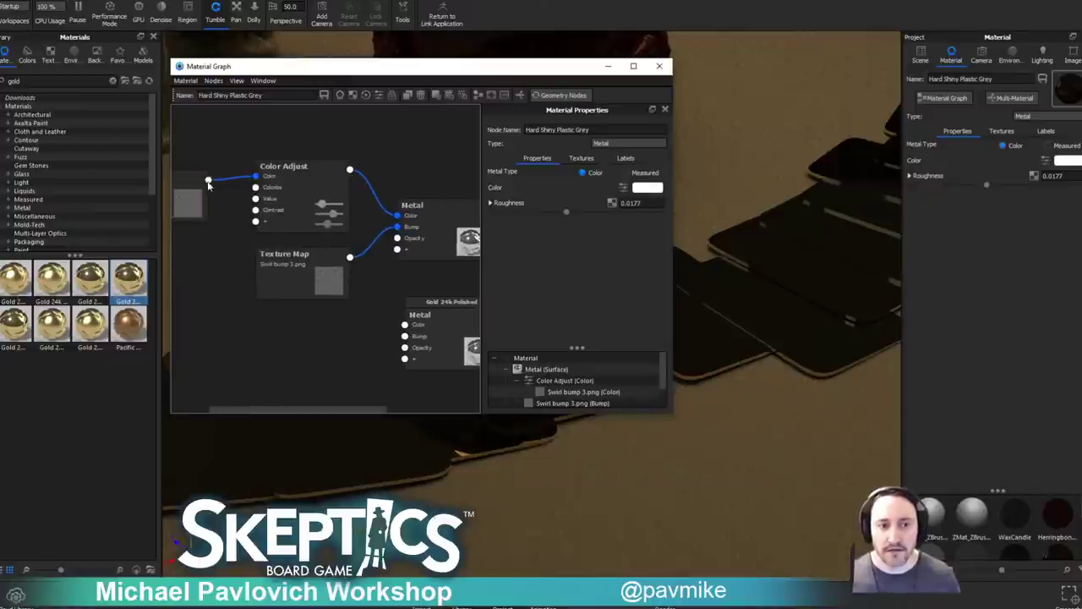
{"action": "left_click_drag", "start_coordinate": [209, 180], "coordinate": [405, 347]}
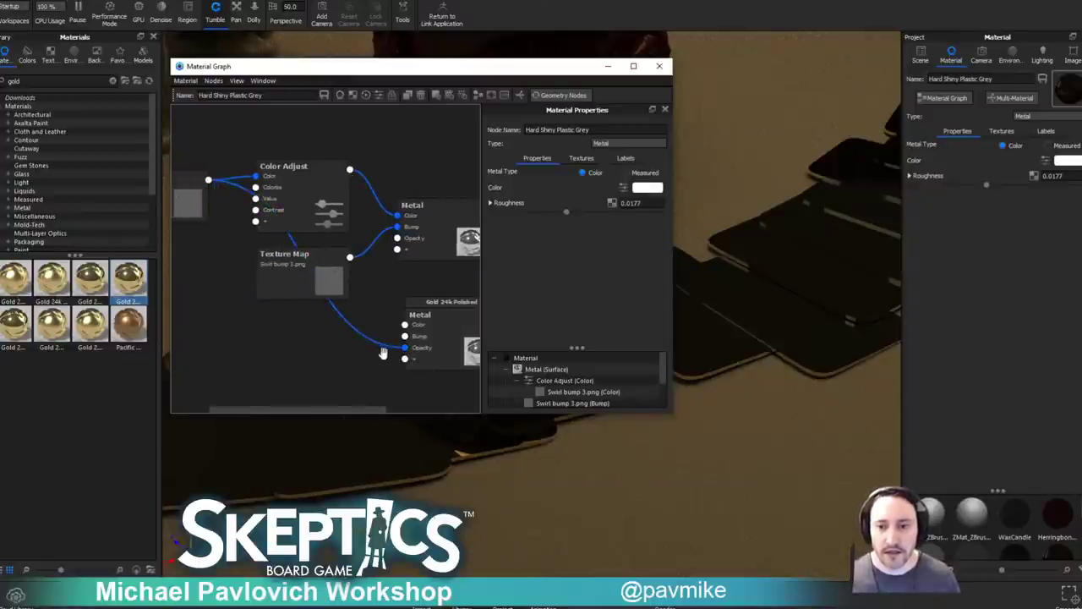
{"action": "middle_click_drag", "start_coordinate": [335, 367], "coordinate": [299, 371]}
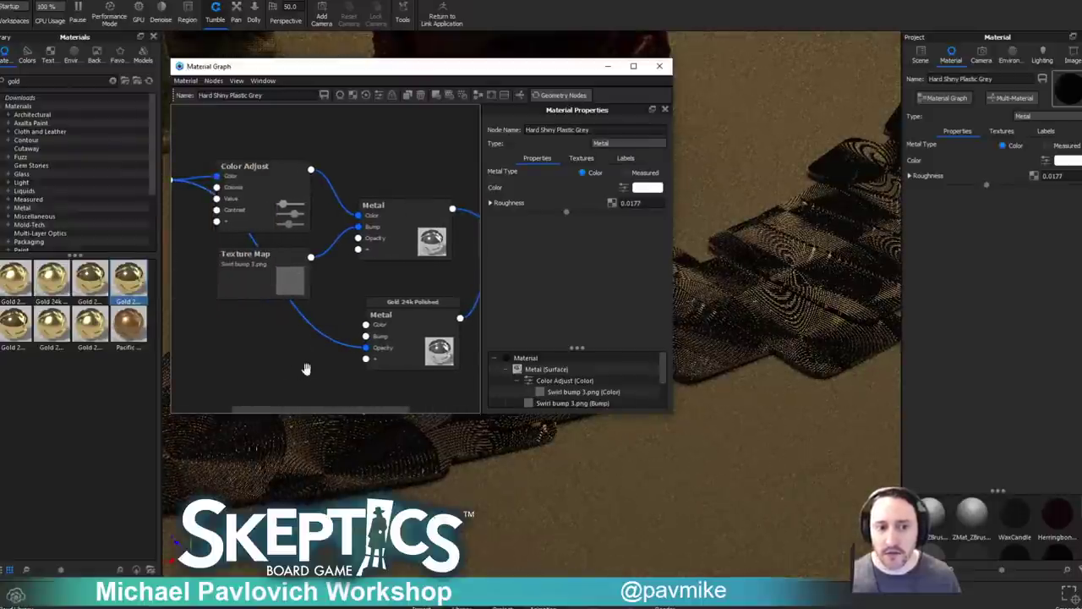
Add a Color Invert utility node to the graph and place it beside the Gold 24k Polished node's Opacity input.
{"action": "right_click", "coordinate": [291, 373]}
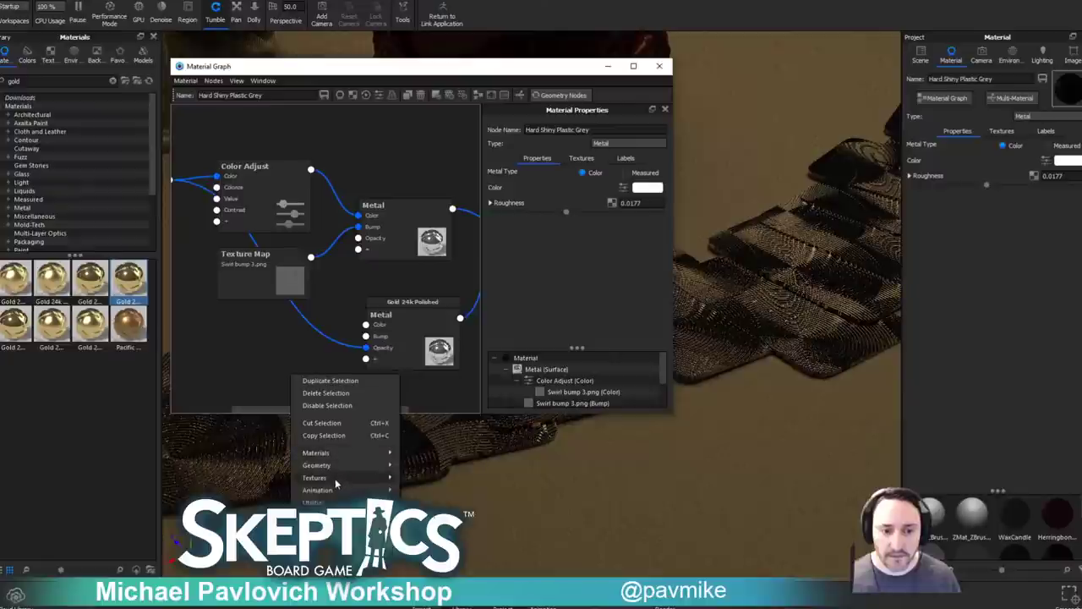
{"action": "mouse_move", "coordinate": [323, 503]}
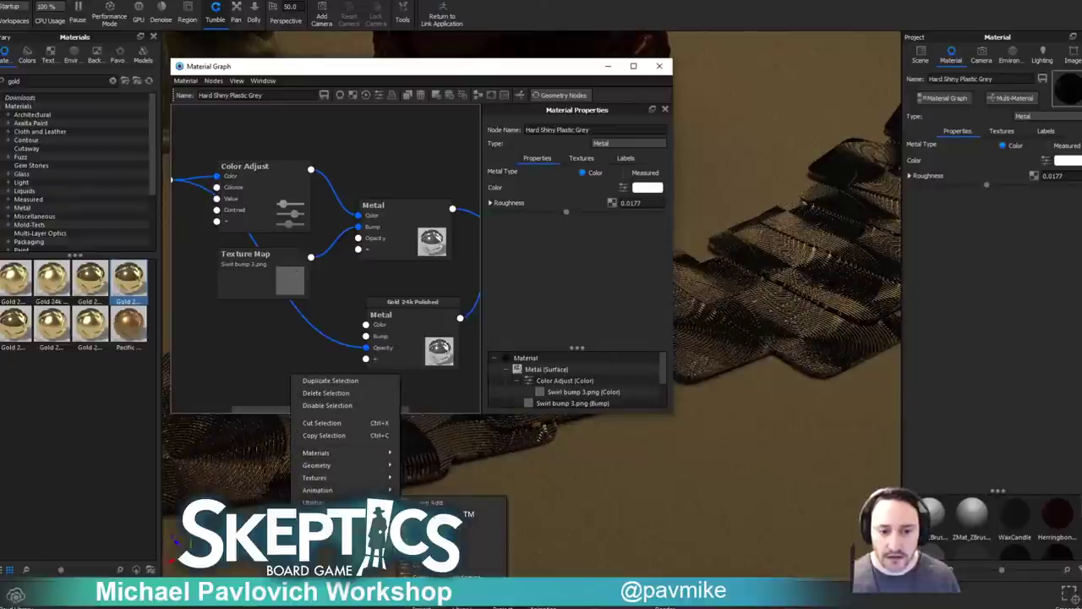
{"action": "left_click", "coordinate": [468, 543]}
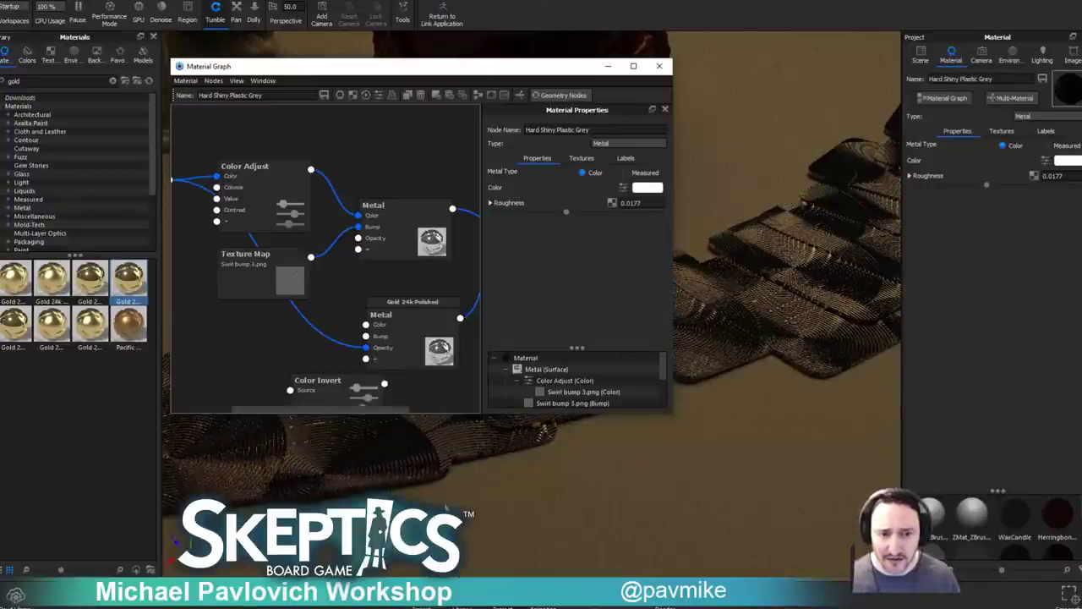
{"action": "left_click_drag", "start_coordinate": [325, 395], "coordinate": [274, 355]}
{"action": "left_click_drag", "start_coordinate": [197, 200], "coordinate": [229, 223]}
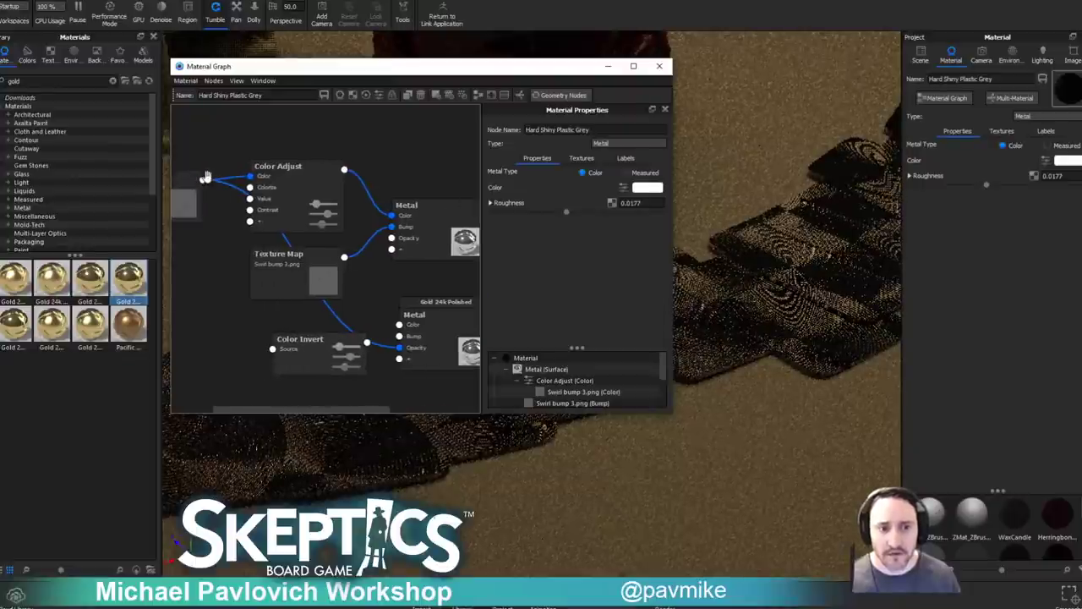
Connect the swirl texture to the Color Invert source and its output to the Gold 24k Polished node's Opacity input.
{"action": "left_click_drag", "start_coordinate": [203, 181], "coordinate": [272, 348]}
{"action": "left_click_drag", "start_coordinate": [367, 343], "coordinate": [399, 349]}
{"action": "middle_click_drag", "start_coordinate": [432, 391], "coordinate": [392, 388]}
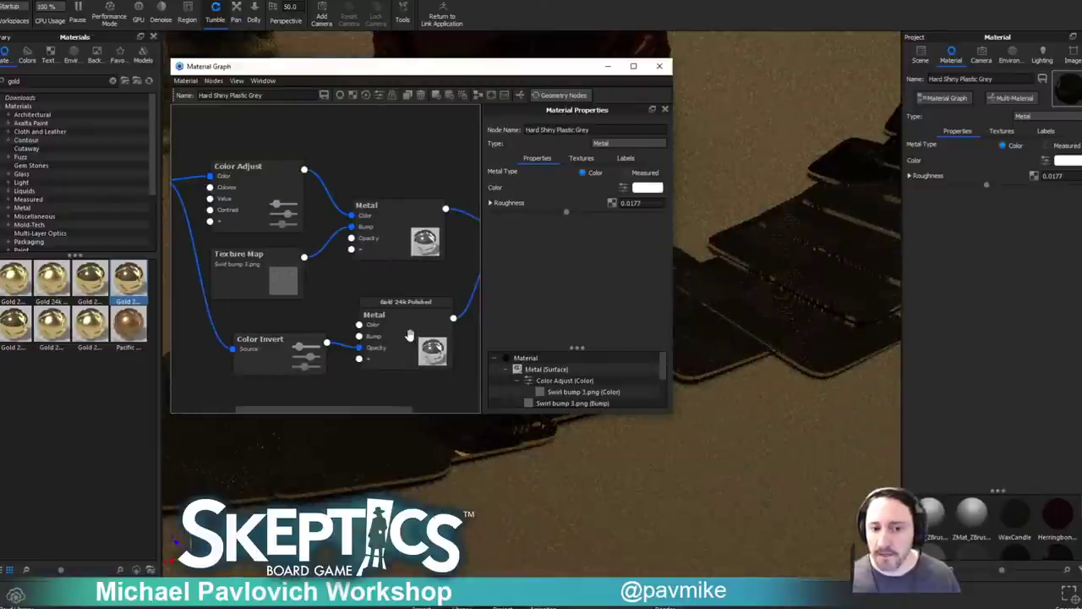
{"action": "left_click_drag", "start_coordinate": [408, 336], "coordinate": [410, 328]}
{"action": "middle_click_drag", "start_coordinate": [411, 330], "coordinate": [284, 375]}
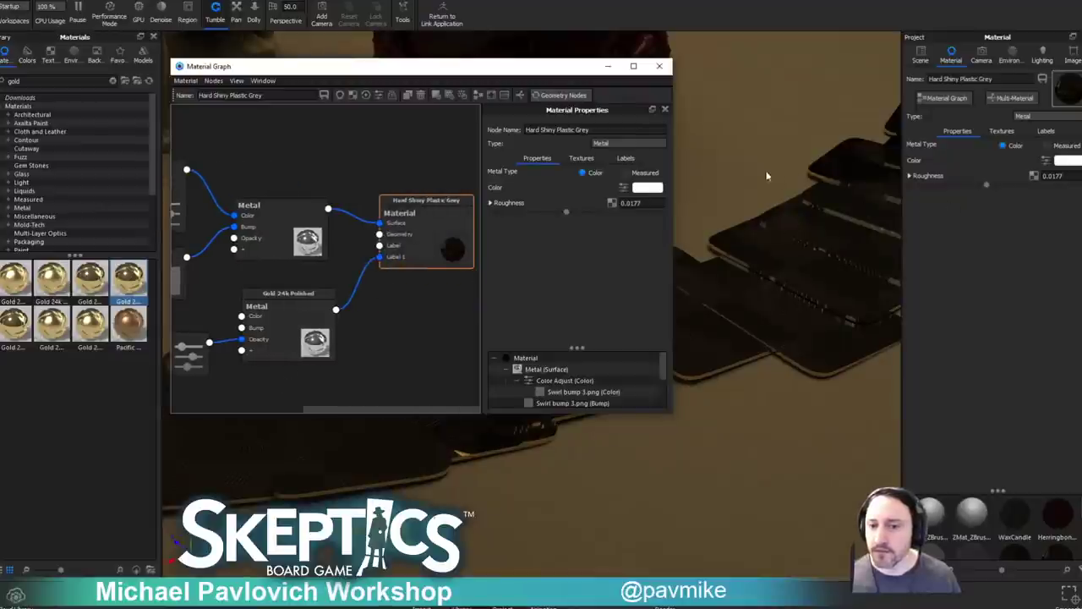
Move the material graph aside and examine the cards up close along with the gold label's Color, Bump and Opacity textures.
{"action": "left_click_drag", "start_coordinate": [594, 71], "coordinate": [48, 192]}
{"action": "left_click_drag", "start_coordinate": [380, 246], "coordinate": [413, 205]}
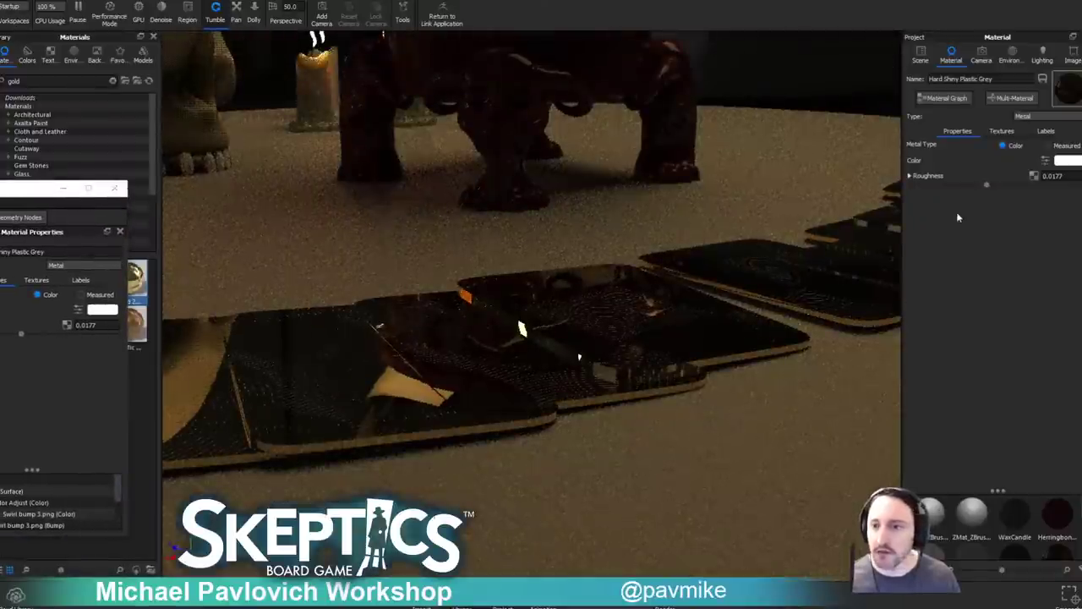
{"action": "left_click", "coordinate": [1044, 133]}
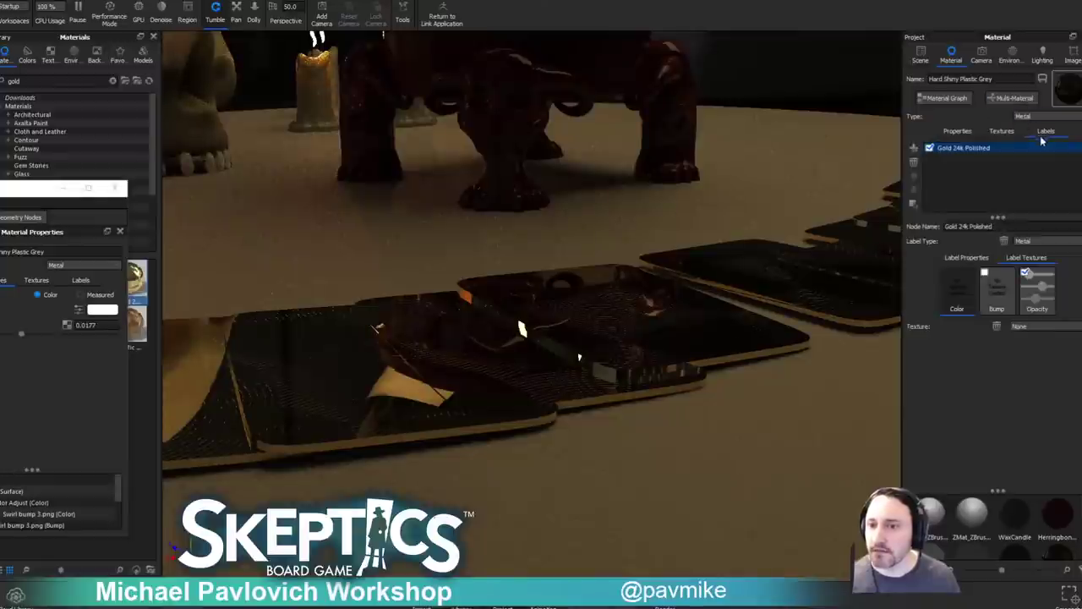
{"action": "left_click", "coordinate": [954, 304]}
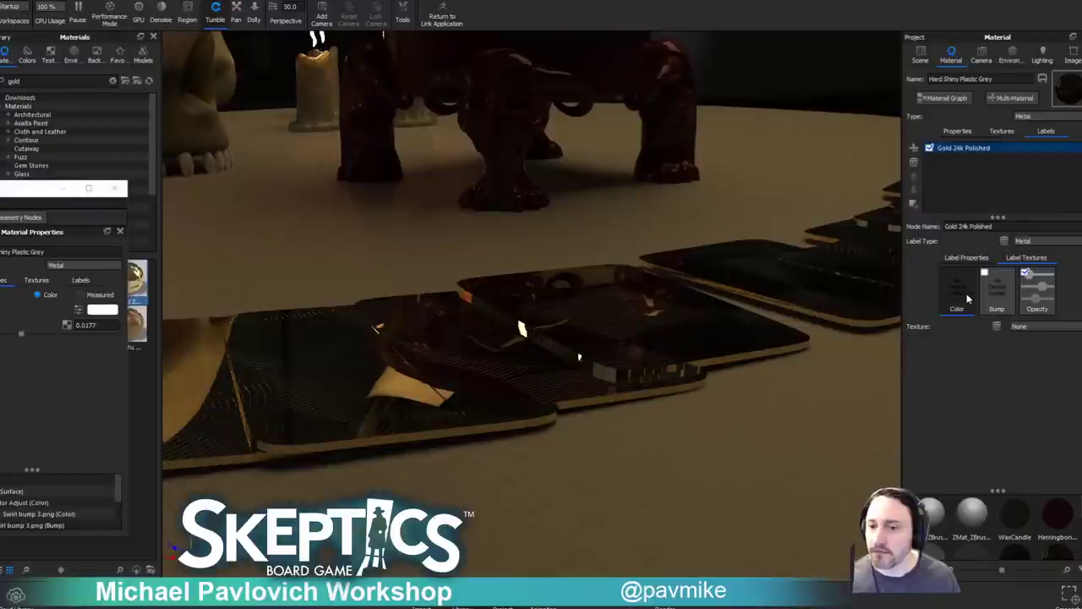
{"action": "left_click", "coordinate": [1036, 289]}
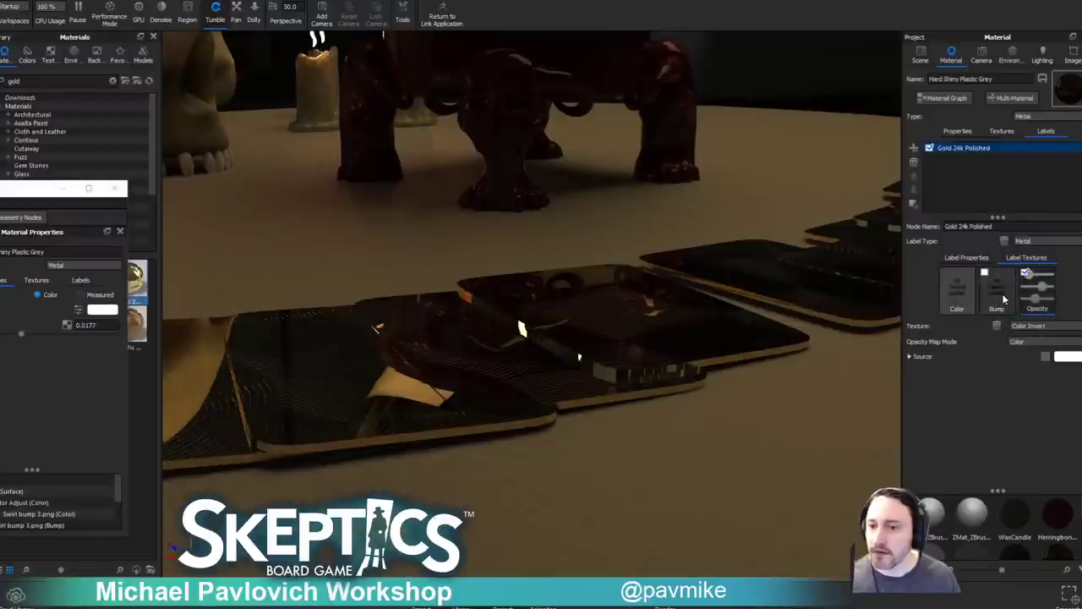
{"action": "left_click", "coordinate": [1004, 299]}
{"action": "left_click", "coordinate": [969, 293]}
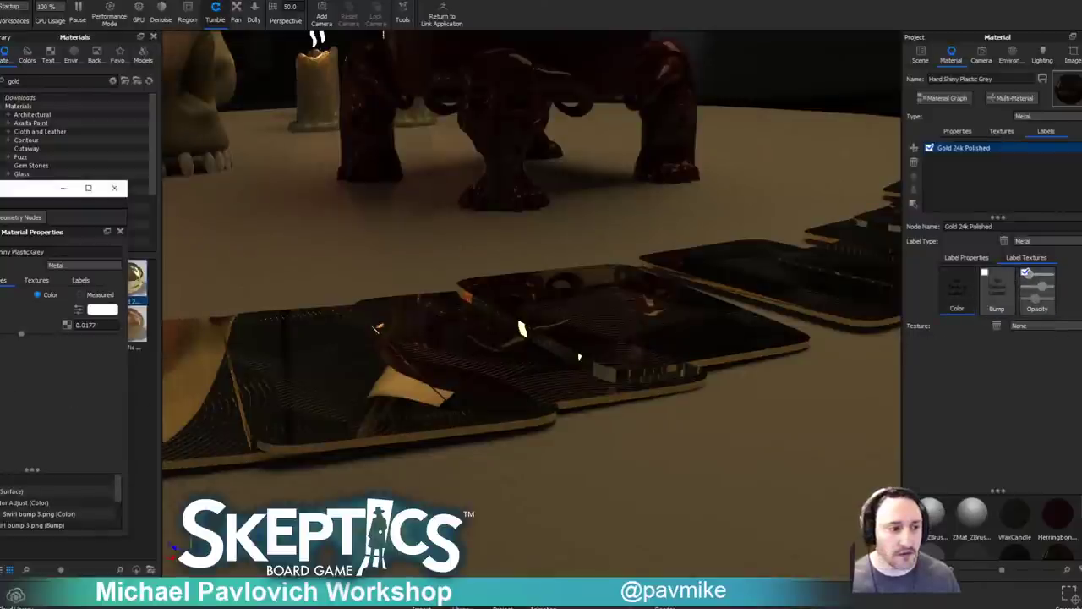
Raise the Gold 24k Polished label's Roughness to 0.134 and view the cards from above.
{"action": "left_click", "coordinate": [9, 338]}
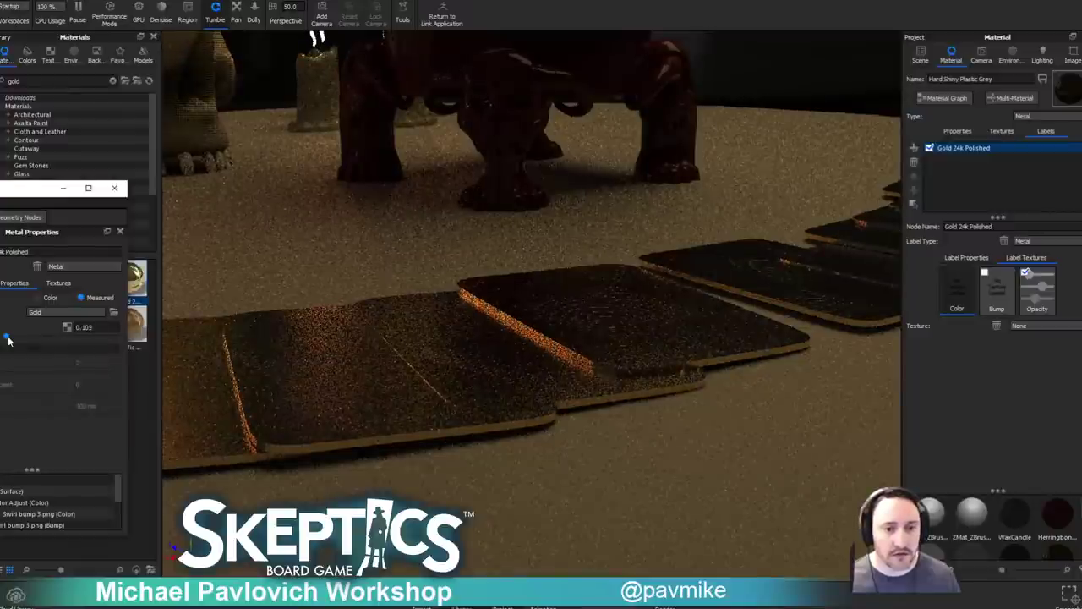
{"action": "mouse_move", "coordinate": [7, 338]}
{"action": "left_mouse_down"}
{"action": "mouse_move", "coordinate": [39, 341]}
{"action": "mouse_move", "coordinate": [25, 348]}
{"action": "left_mouse_up"}
{"action": "left_click_drag", "start_coordinate": [176, 358], "coordinate": [693, 423]}
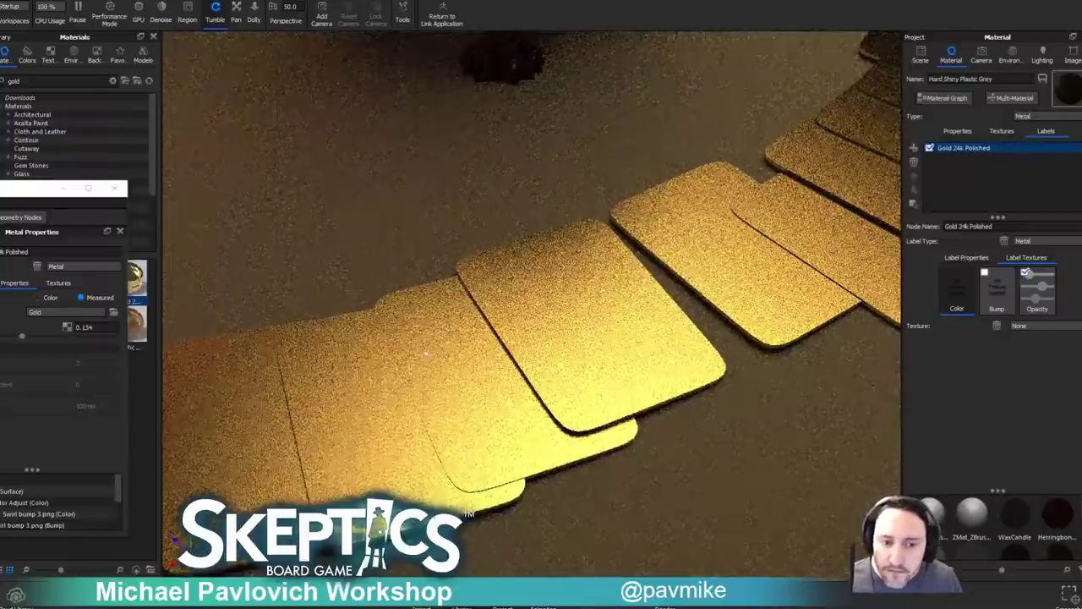
Examine the Color Invert node and the card material's gold label textures in the material graph, and close the graph.
{"action": "left_click_drag", "start_coordinate": [2, 189], "coordinate": [63, 98]}
{"action": "left_click_drag", "start_coordinate": [12, 289], "coordinate": [85, 331]}
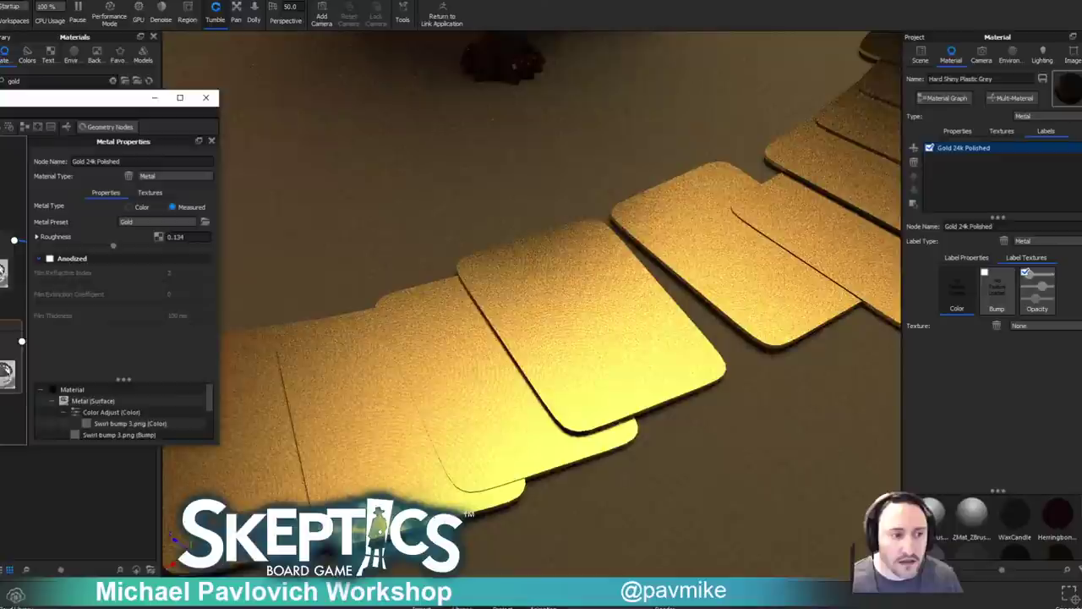
{"action": "left_click", "coordinate": [2, 270]}
{"action": "middle_click_drag", "start_coordinate": [3, 271], "coordinate": [0, 296]}
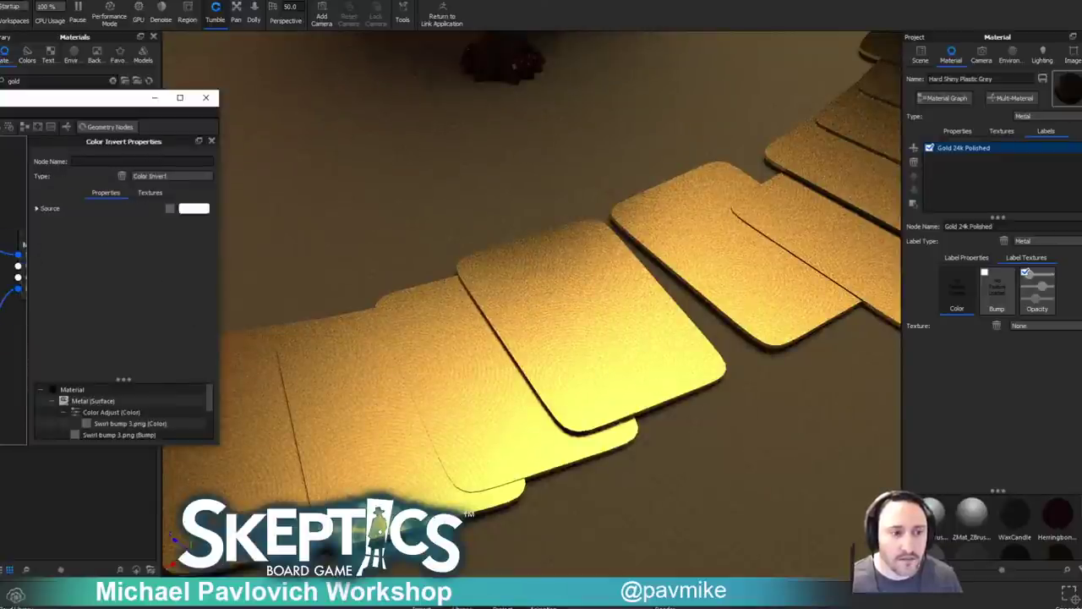
{"action": "left_click", "coordinate": [0, 338]}
{"action": "middle_click_drag", "start_coordinate": [2, 370], "coordinate": [4, 301]}
{"action": "left_click", "coordinate": [13, 281]}
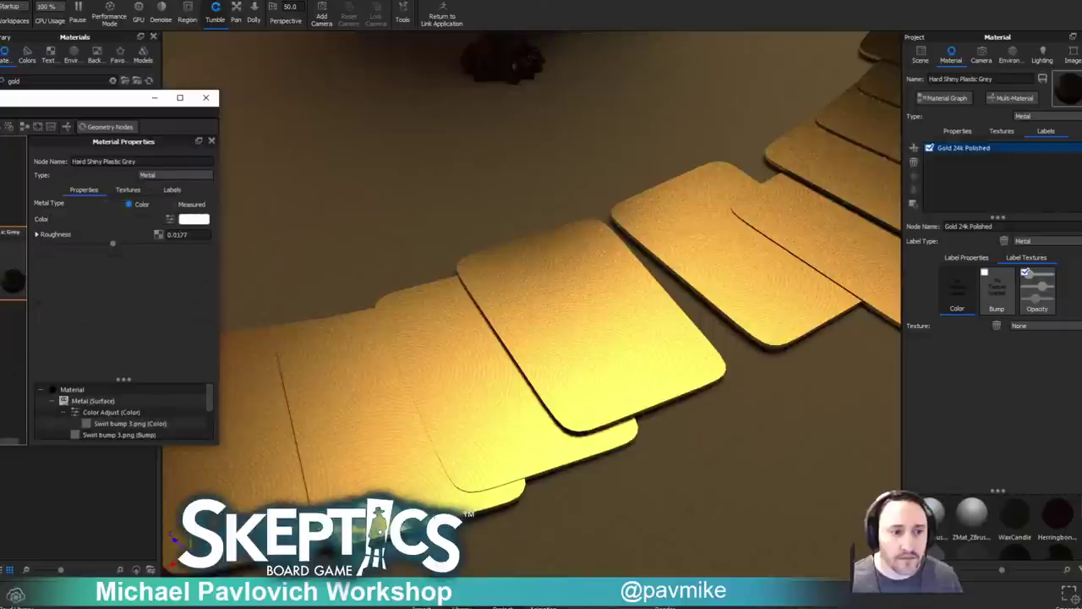
{"action": "left_click", "coordinate": [172, 189]}
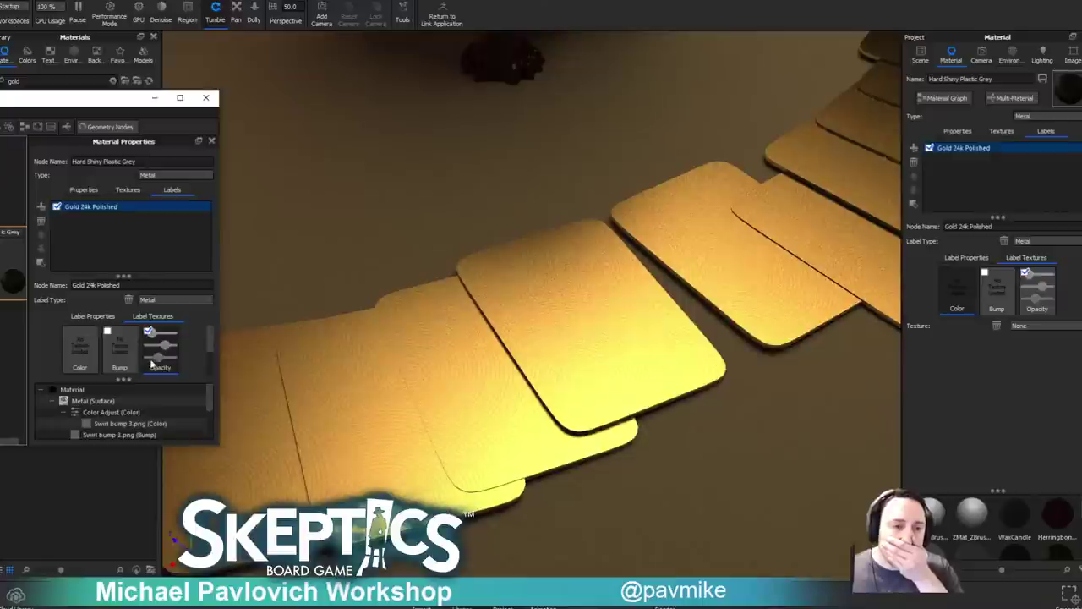
{"action": "middle_click_drag", "start_coordinate": [2, 355], "coordinate": [23, 355]}
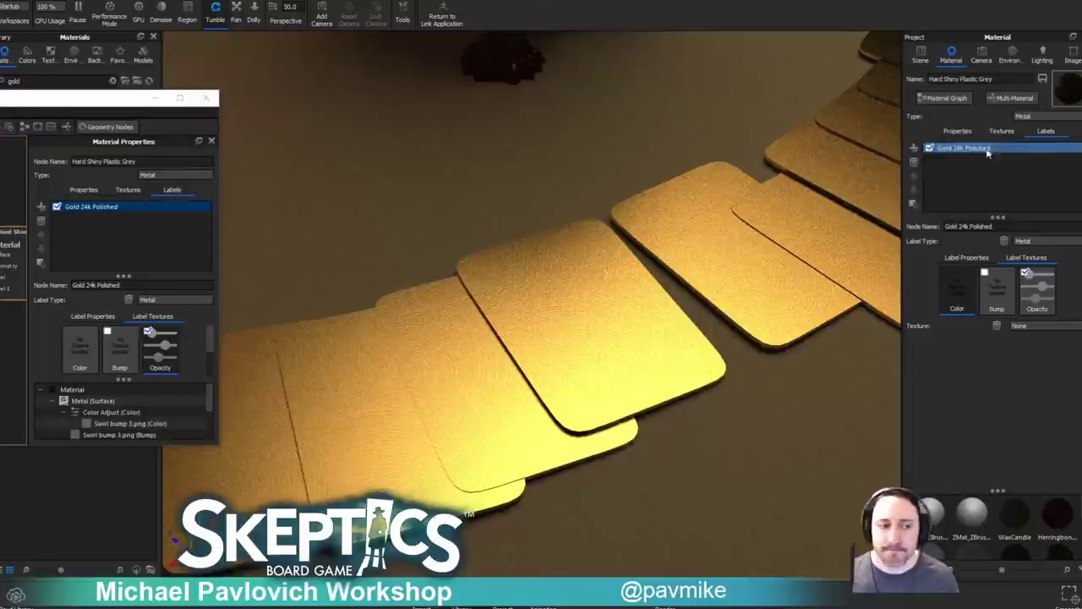
{"action": "mouse_move", "coordinate": [2, 338]}
{"action": "middle_mouse_down"}
{"action": "mouse_move", "coordinate": [24, 338]}
{"action": "mouse_move", "coordinate": [12, 338]}
{"action": "middle_mouse_up"}
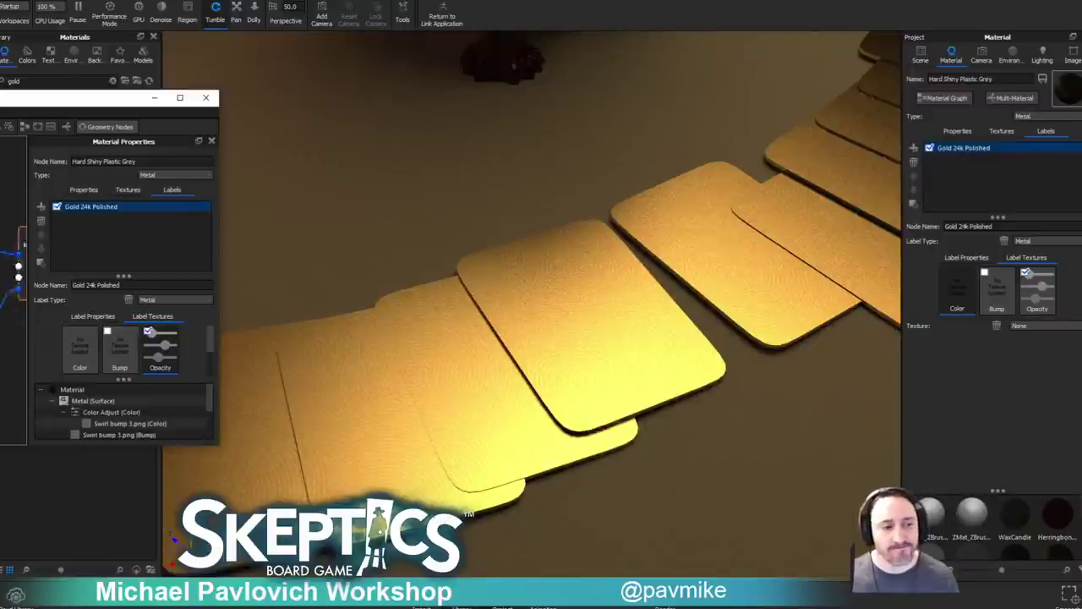
{"action": "left_click_drag", "start_coordinate": [51, 98], "coordinate": [123, 0]}
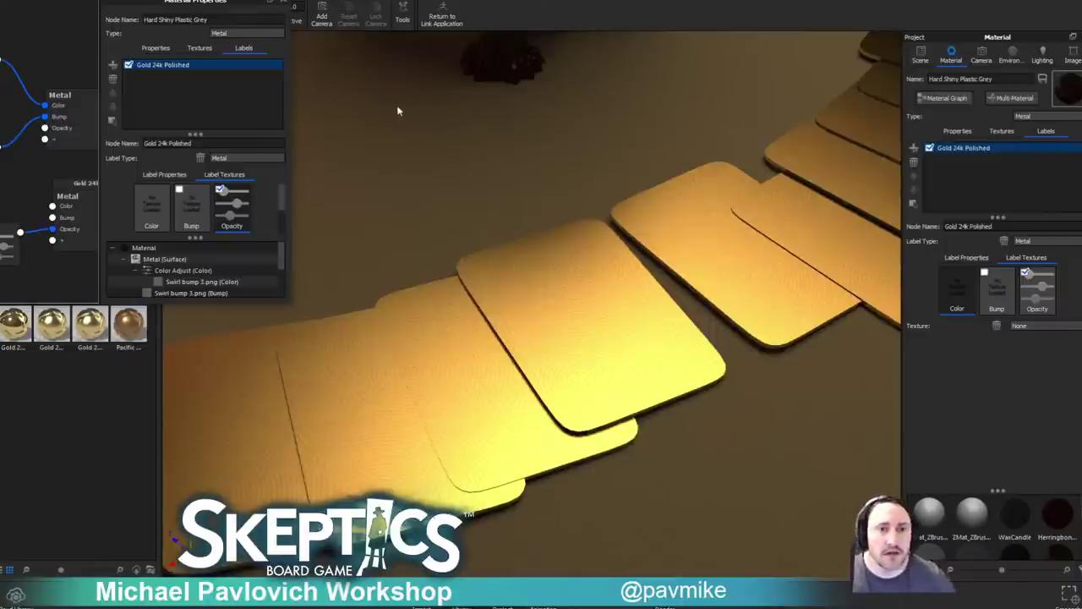
{"action": "left_click", "coordinate": [283, 2]}
Return to the crystal ball, open its Glass (Solid) Grey material and raise the Roughness to about 0.0069.
{"action": "left_click_drag", "start_coordinate": [395, 176], "coordinate": [591, 297]}
{"action": "scroll", "coordinate": [592, 297], "scroll_direction": "up", "scroll_amount": 2}
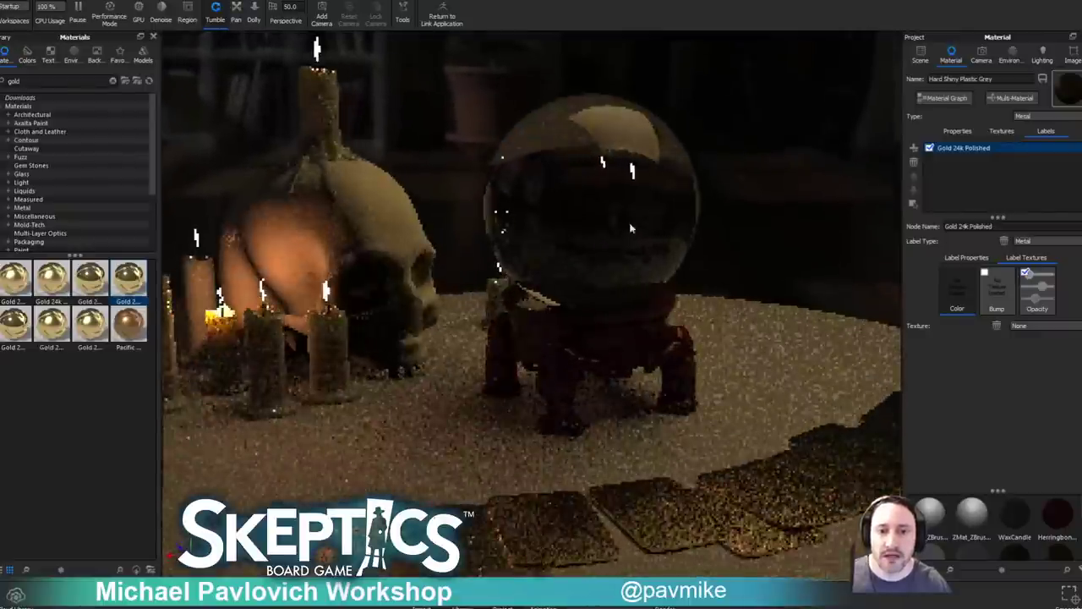
{"action": "double_click", "coordinate": [594, 285]}
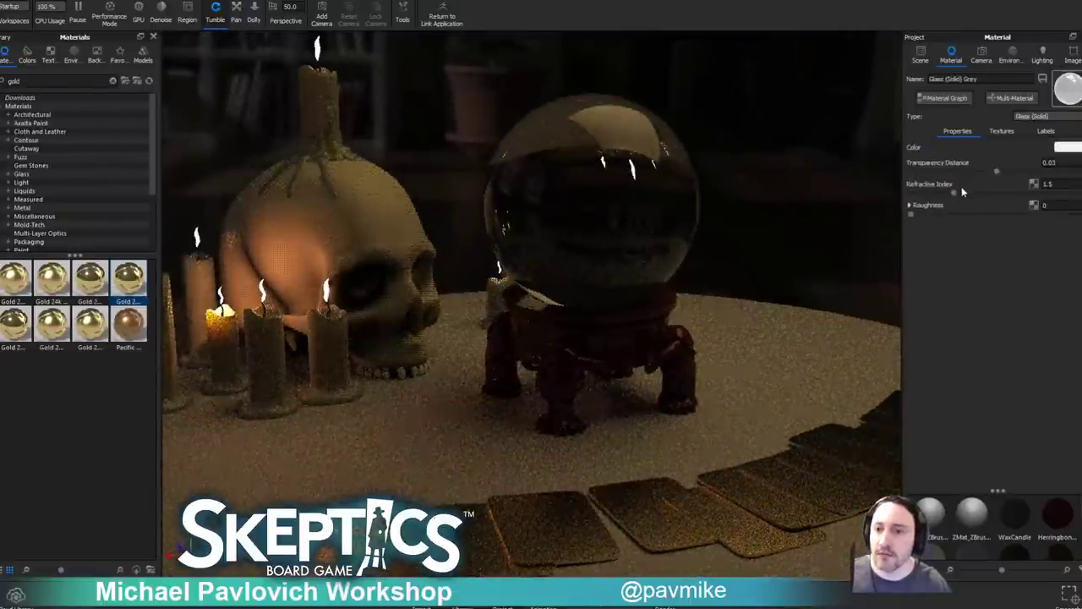
{"action": "left_click_drag", "start_coordinate": [911, 214], "coordinate": [933, 219]}
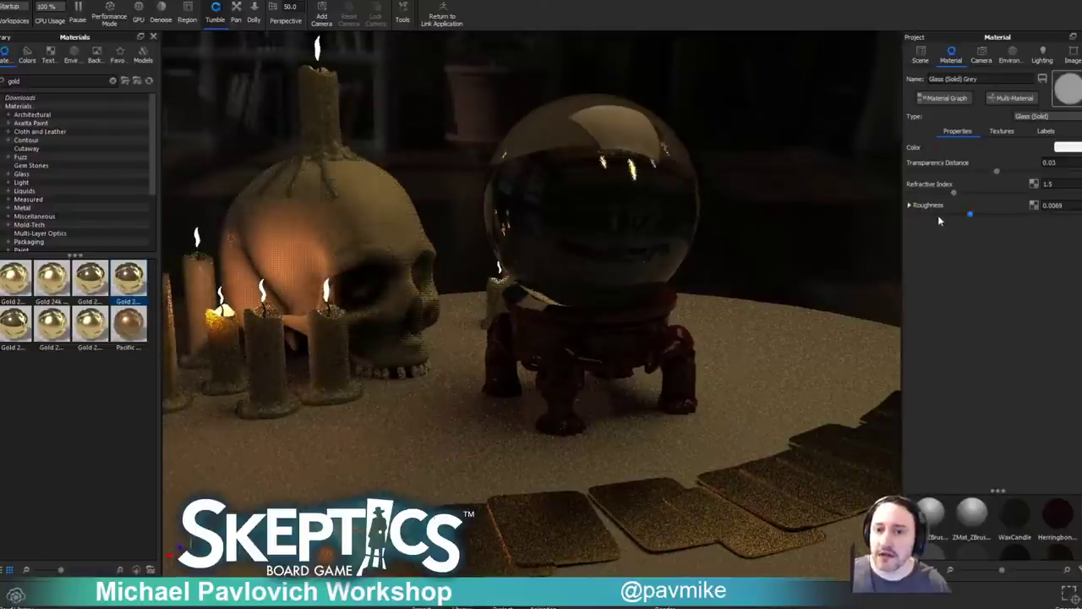
{"action": "left_click_drag", "start_coordinate": [748, 239], "coordinate": [720, 235]}
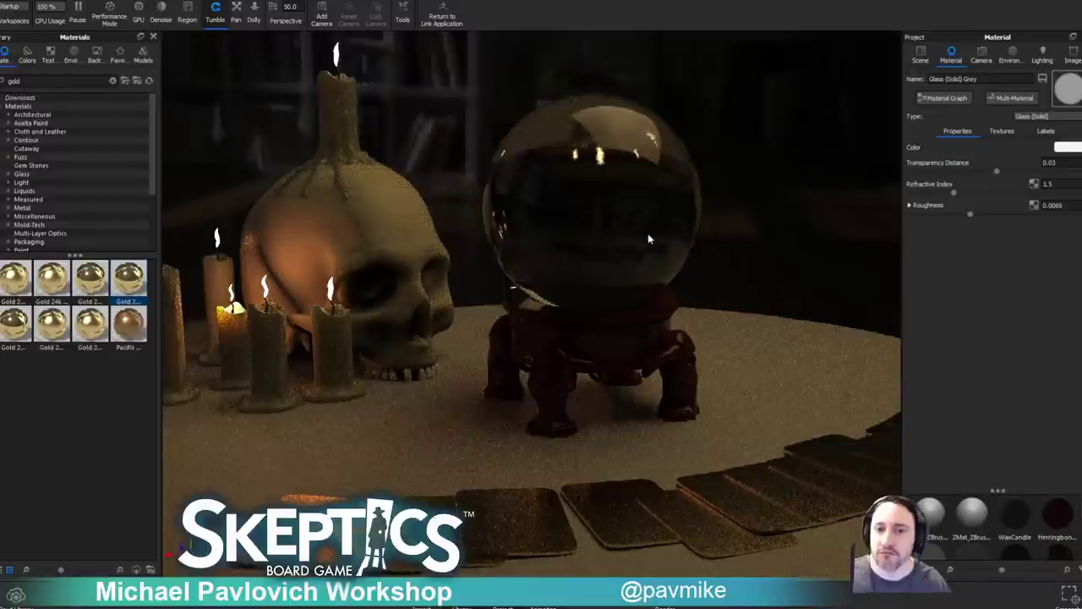
Try crystal ball Roughness values of 0.01 and 0.001, and settle on 0.005.
{"action": "left_click_drag", "start_coordinate": [1070, 205], "coordinate": [971, 210]}
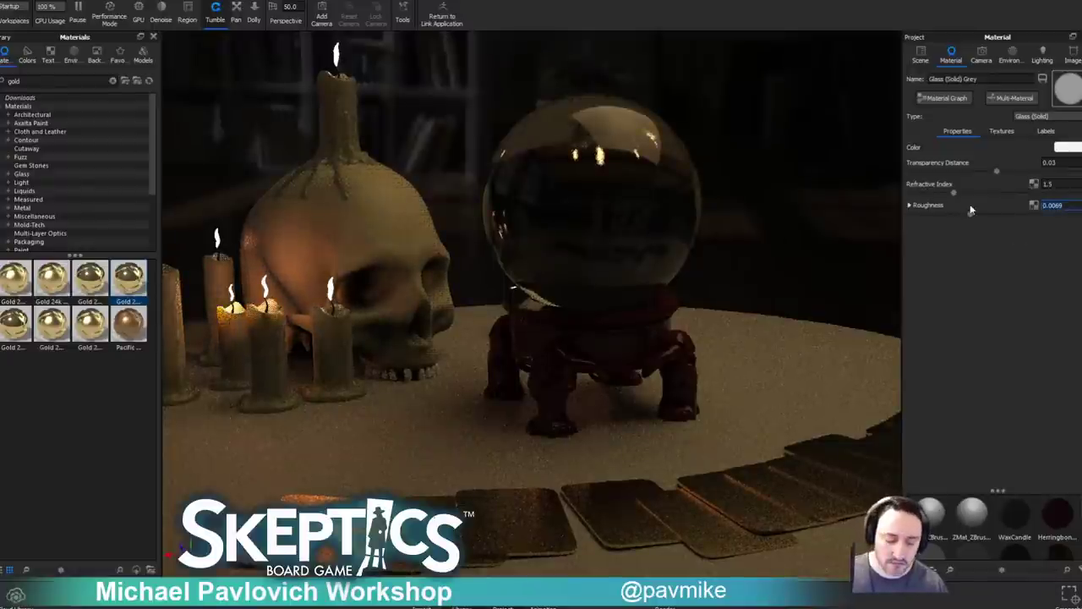
{"action": "type", "text": "0.01"}
{"action": "key", "text": "Return"}
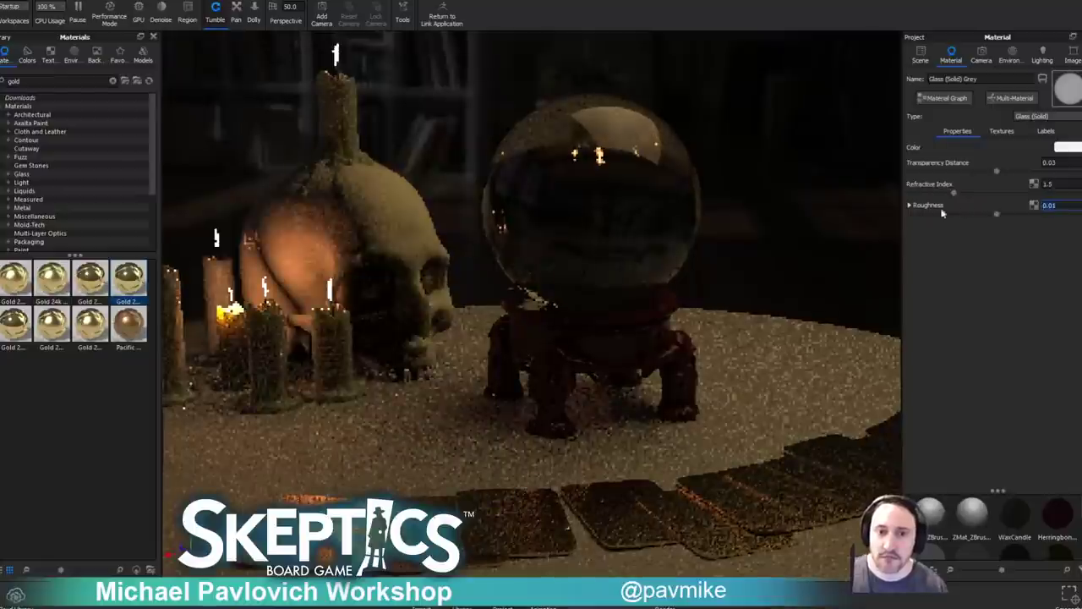
{"action": "type", "text": "0.001"}
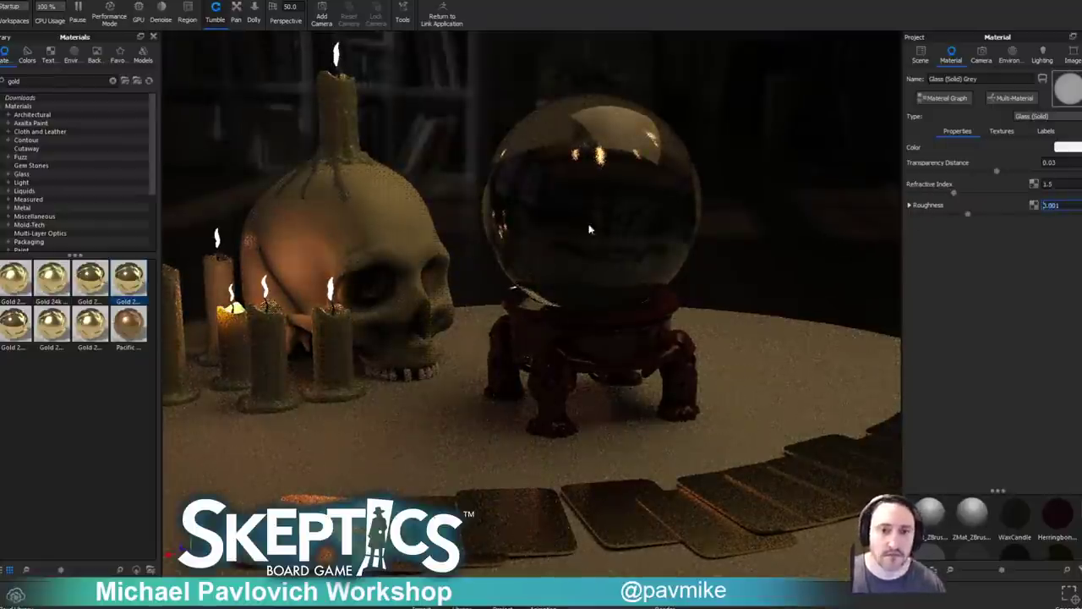
{"action": "key", "text": "Return"}
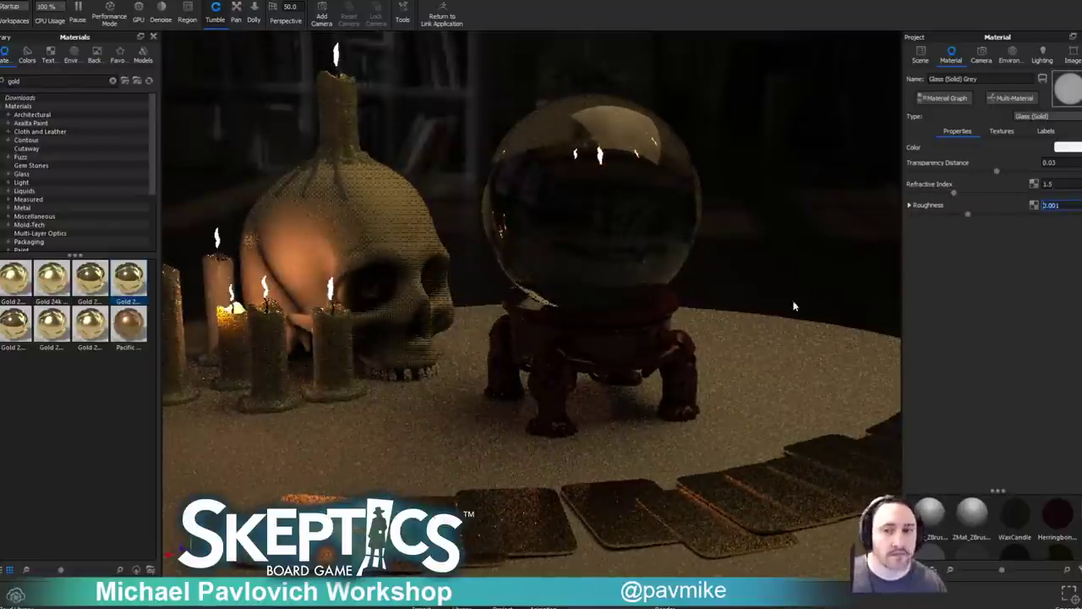
{"action": "type", "text": "0.005"}
{"action": "key", "text": "Return"}
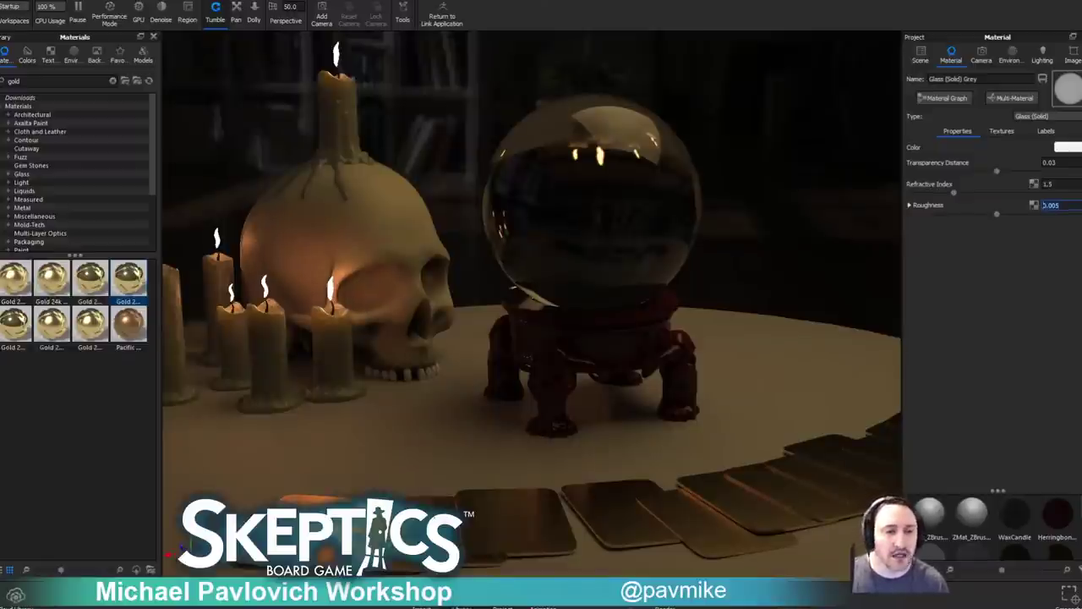
{"action": "key", "text": "ctrl+a"}
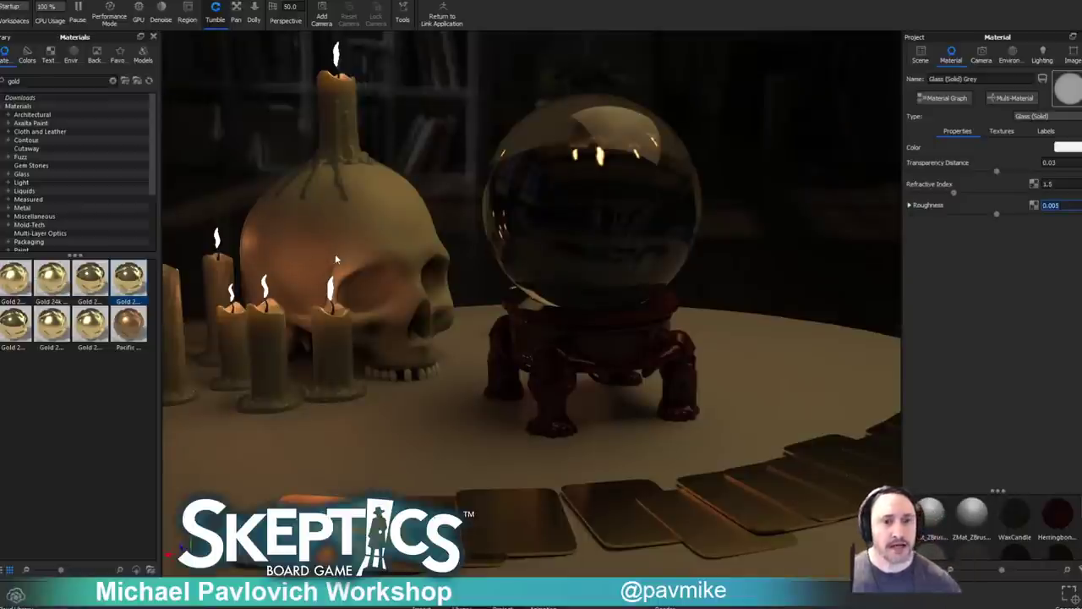
Open Task Manager to check the CPU performance while rendering, and move its window out of the viewport.
{"action": "key", "text": "ctrl+shift+Escape"}
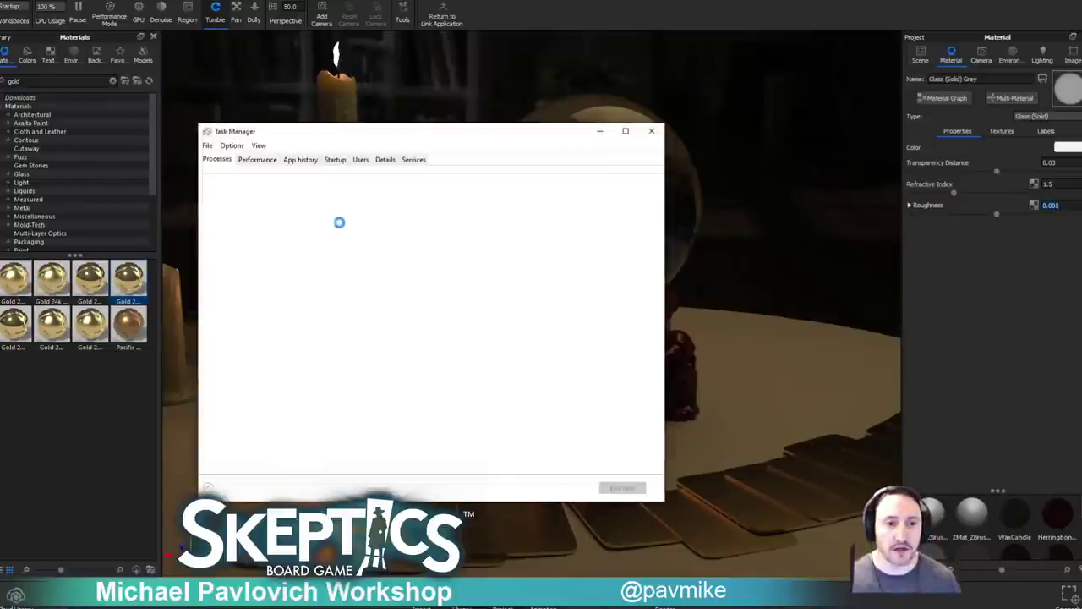
{"action": "left_click", "coordinate": [257, 159]}
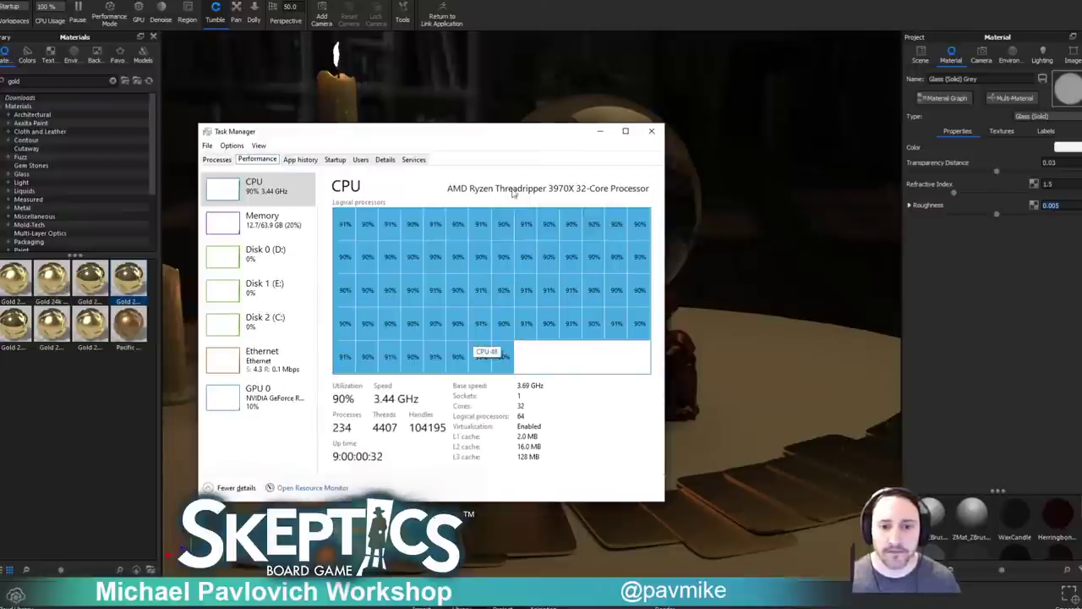
{"action": "left_click_drag", "start_coordinate": [489, 138], "coordinate": [457, 0]}
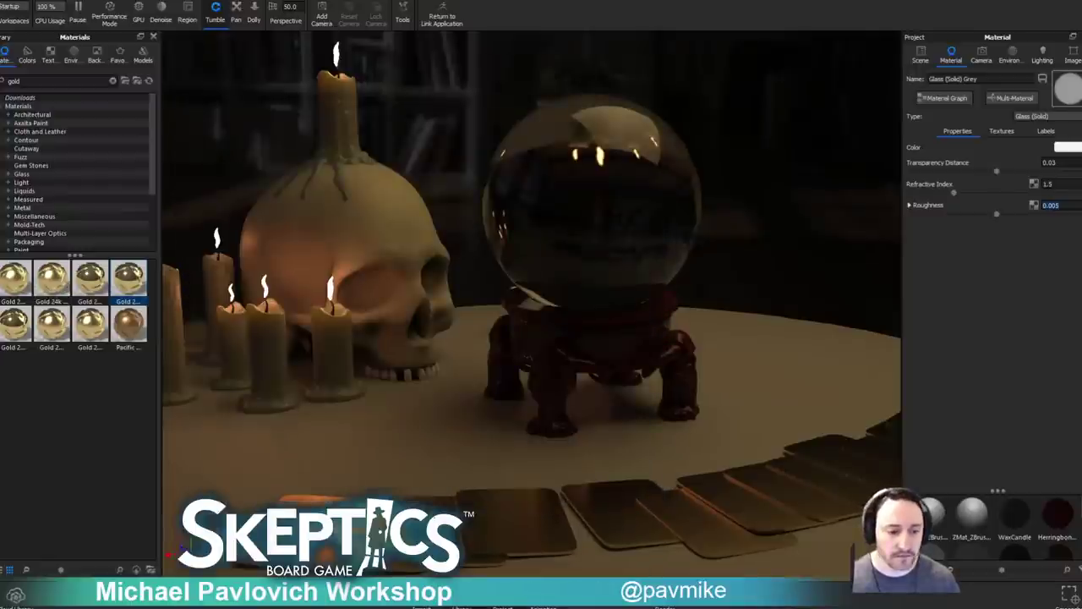
Open the card material's labels and turn off the Gold 24k Polished label.
{"action": "double_click", "coordinate": [525, 542]}
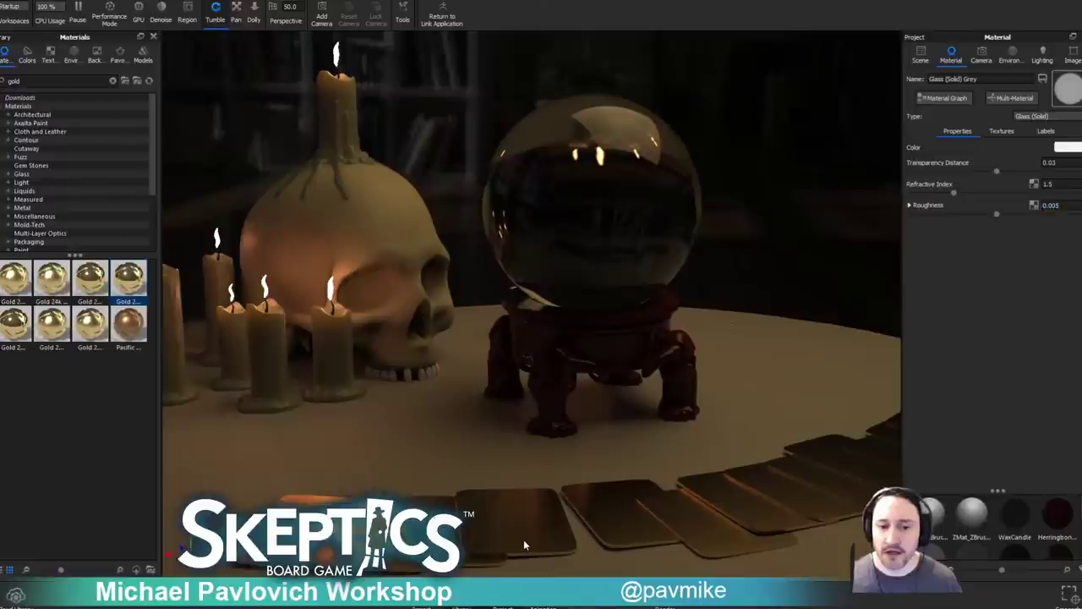
{"action": "left_click", "coordinate": [1050, 132]}
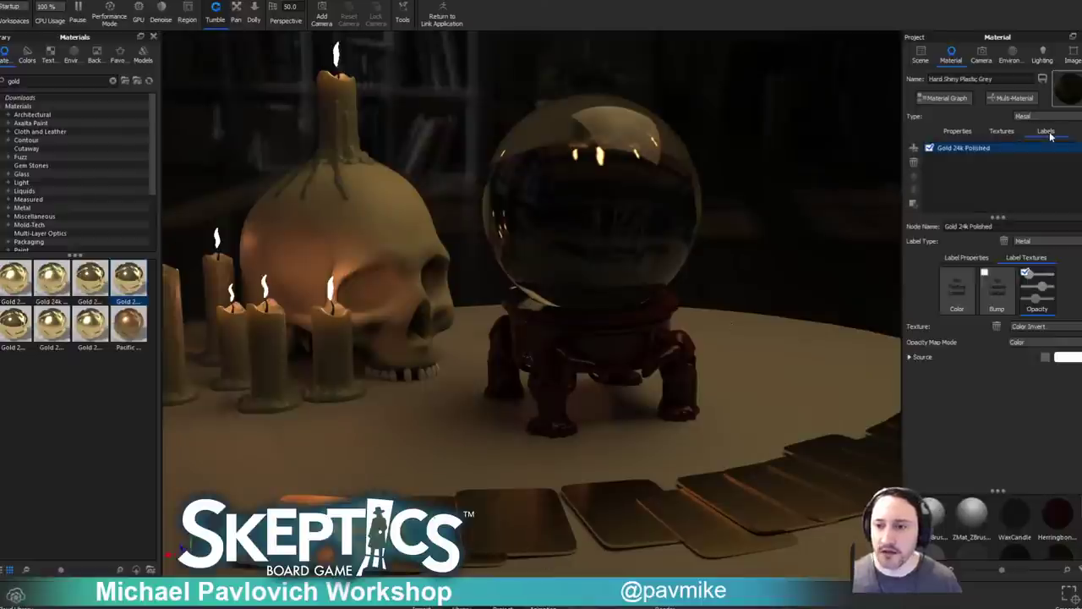
{"action": "left_click", "coordinate": [930, 150]}
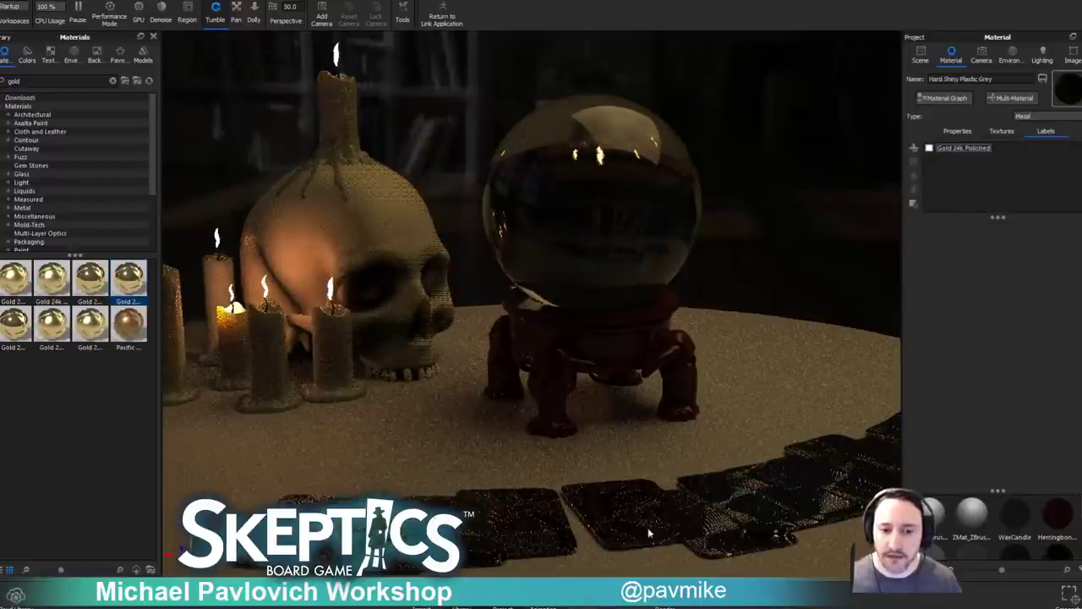
{"action": "double_click", "coordinate": [480, 535]}
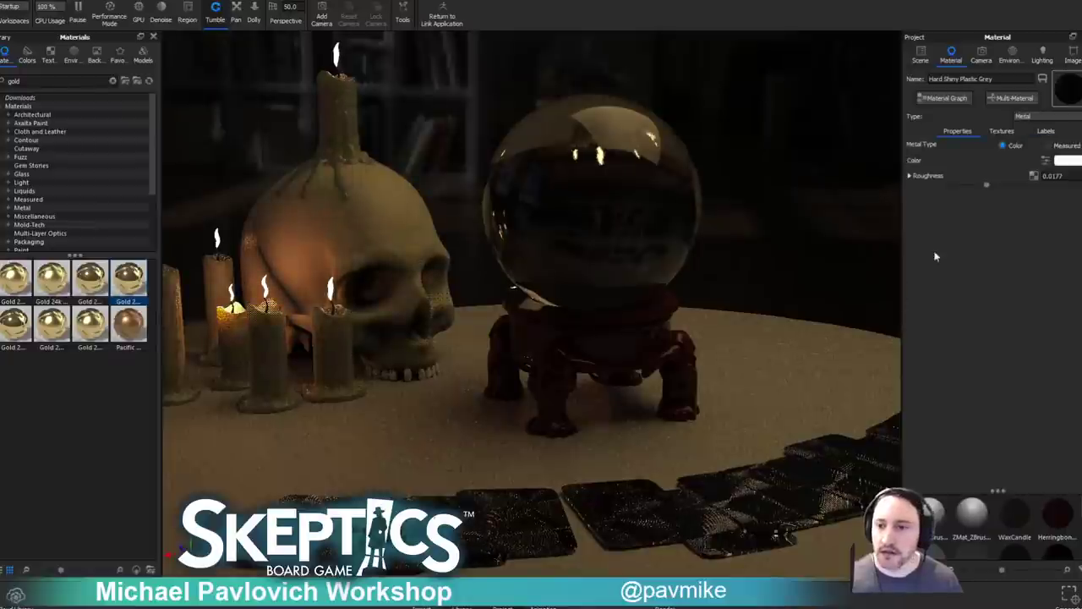
Open the card material's graph and examine the settings of the Gold 24k Polished label node and the base Metal node.
{"action": "left_click", "coordinate": [948, 101]}
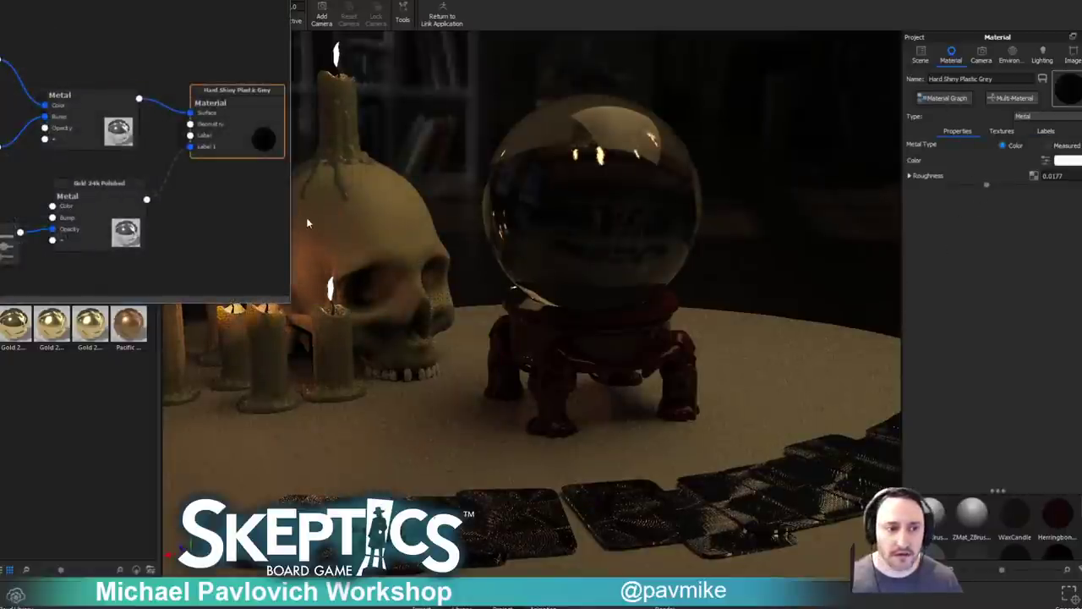
{"action": "double_click", "coordinate": [131, 194]}
{"action": "left_click_drag", "start_coordinate": [86, 31], "coordinate": [0, 67]}
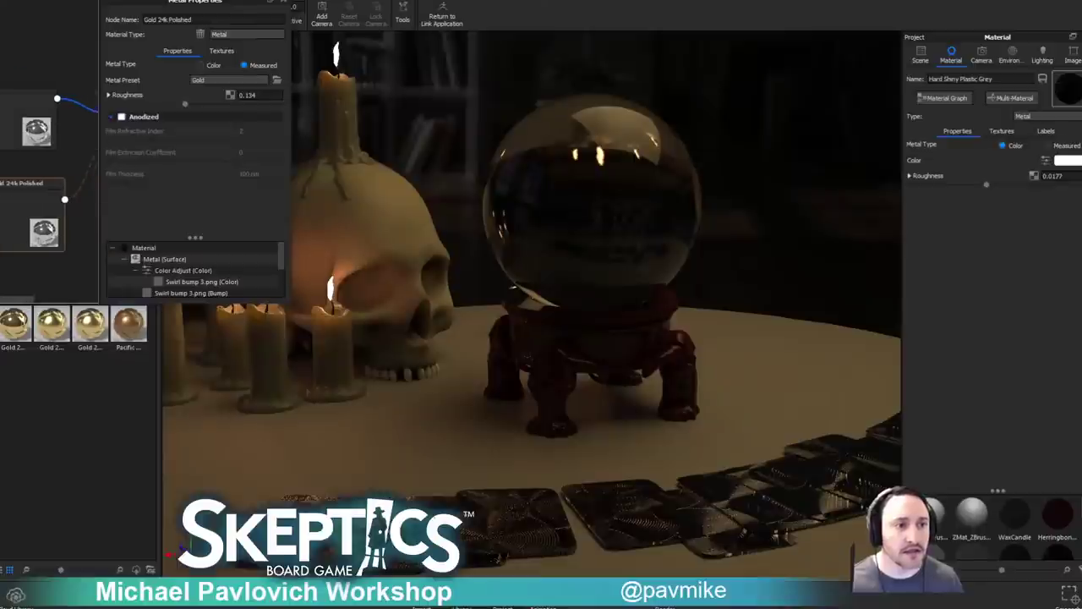
{"action": "double_click", "coordinate": [3, 118]}
{"action": "left_click", "coordinate": [249, 34]}
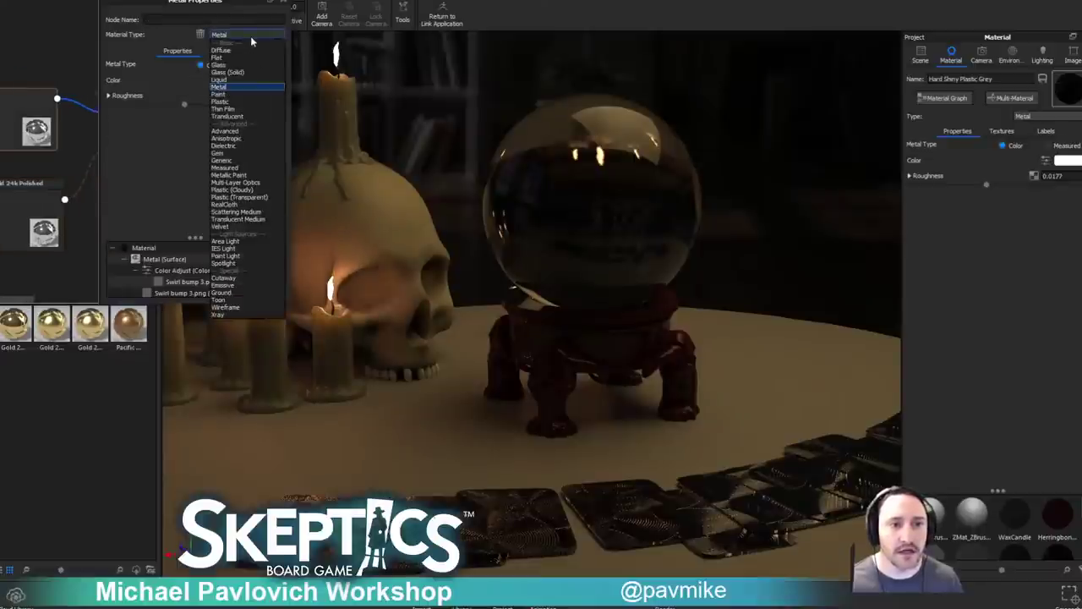
{"action": "double_click", "coordinate": [34, 188]}
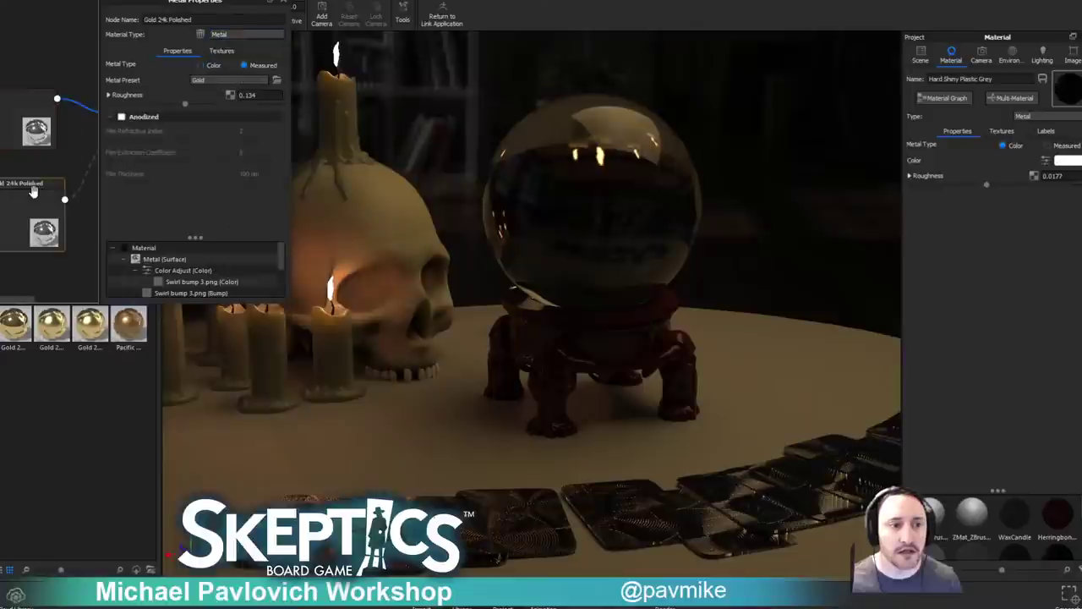
{"action": "left_click", "coordinate": [224, 81]}
{"action": "left_click", "coordinate": [224, 81]}
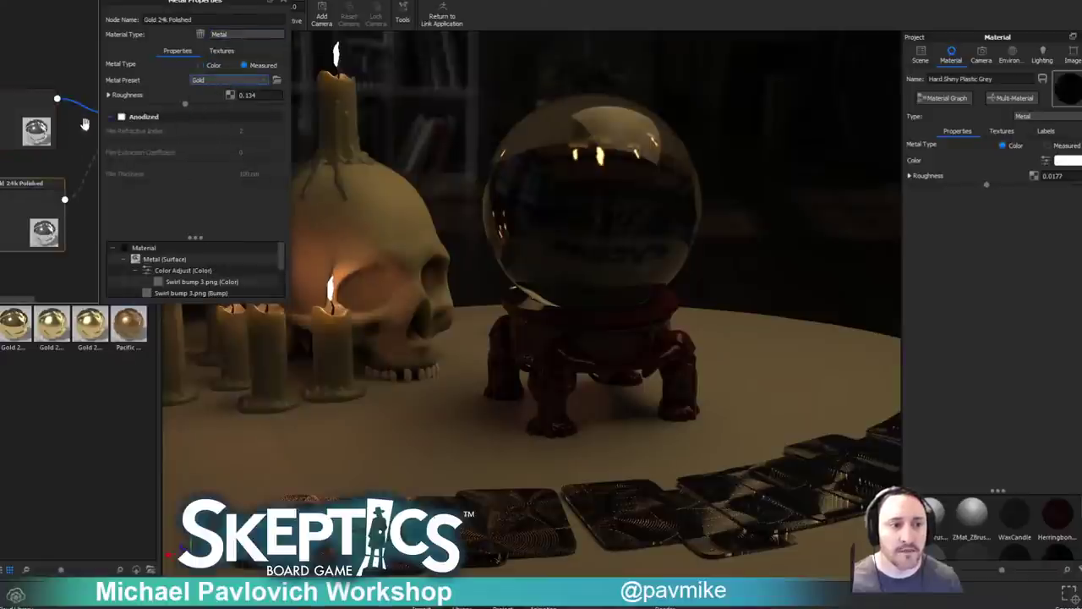
Turn the Gold 24k Polished label back on and change the base Metal node's material type to Plastic.
{"action": "left_click", "coordinate": [1046, 131]}
{"action": "left_click", "coordinate": [964, 147]}
{"action": "left_click", "coordinate": [208, 66]}
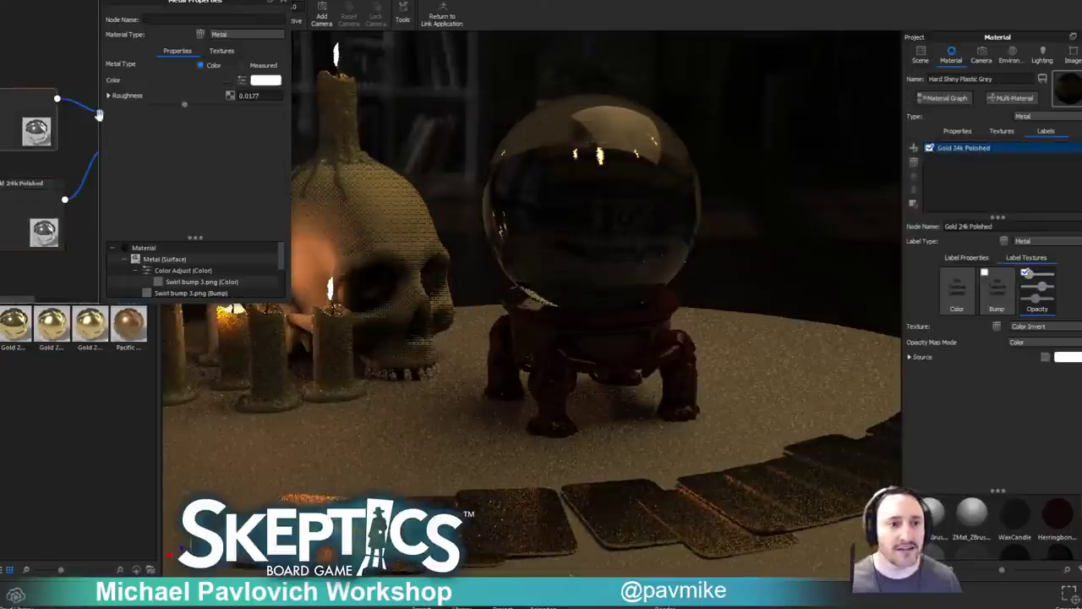
{"action": "left_click", "coordinate": [234, 35]}
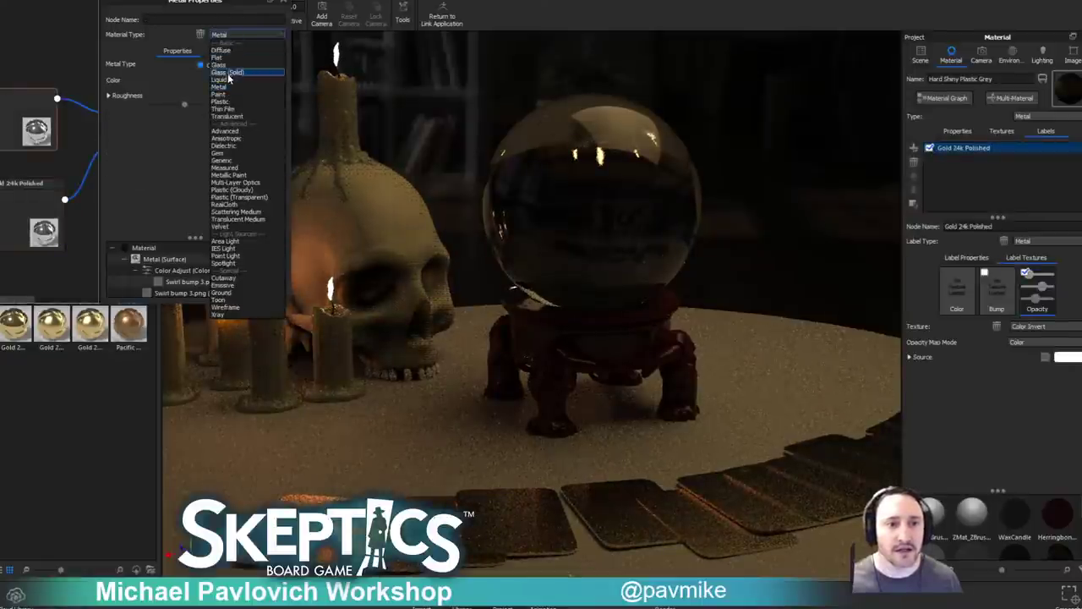
{"action": "left_click", "coordinate": [226, 103]}
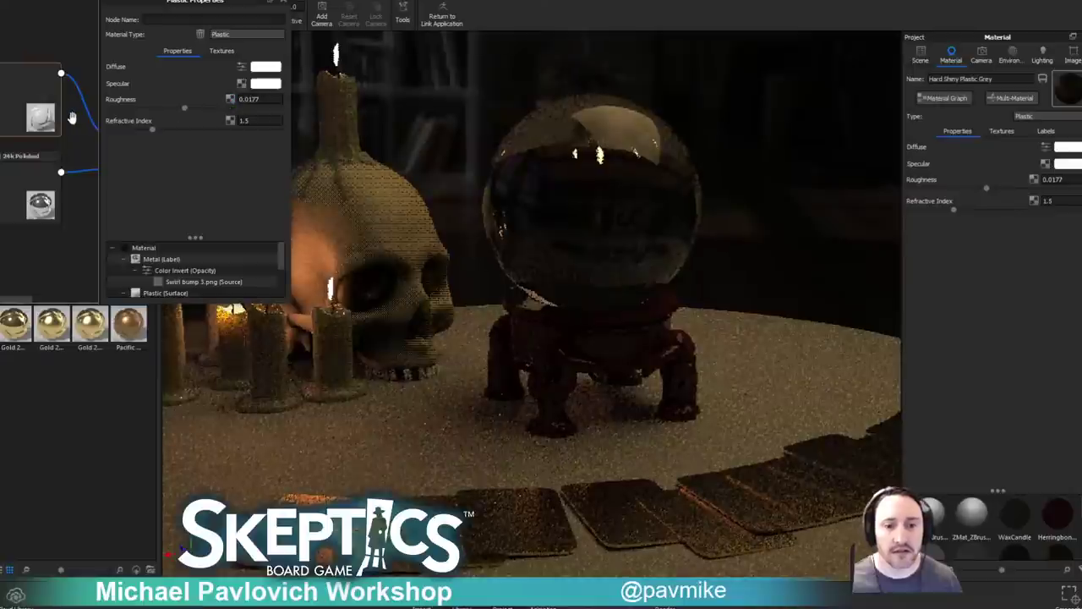
Set the Colorize color of the Color Adjust node feeding the Plastic diffuse to dark purple, and close the material graph.
{"action": "left_click_drag", "start_coordinate": [2, 246], "coordinate": [37, 245]}
{"action": "left_click", "coordinate": [2, 81]}
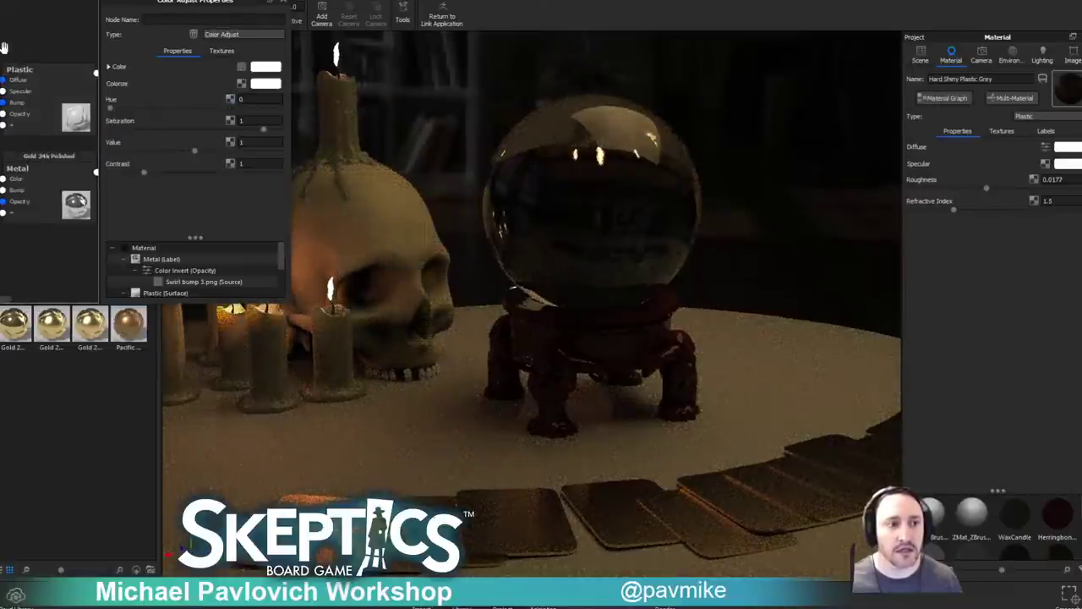
{"action": "left_click_drag", "start_coordinate": [26, 36], "coordinate": [0, 36]}
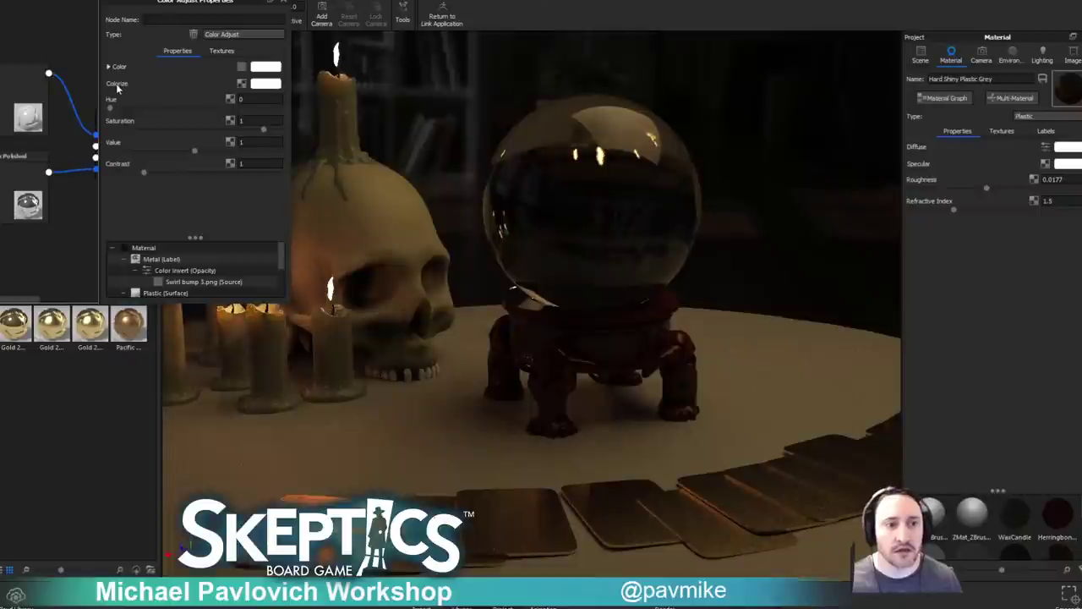
{"action": "left_click", "coordinate": [266, 85]}
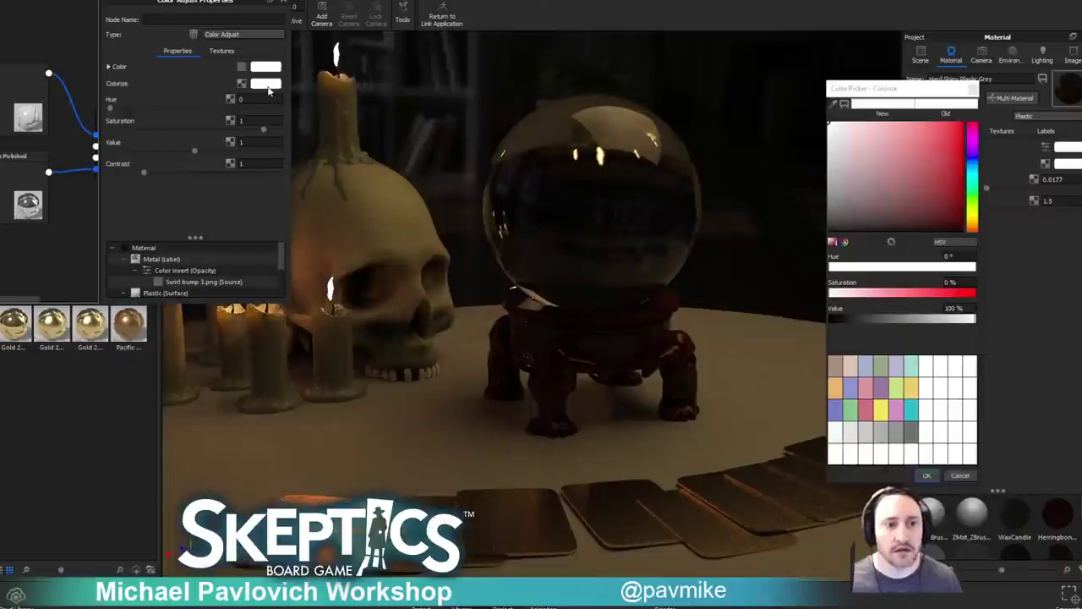
{"action": "left_click", "coordinate": [972, 183]}
{"action": "left_click", "coordinate": [972, 148]}
{"action": "left_click", "coordinate": [952, 195]}
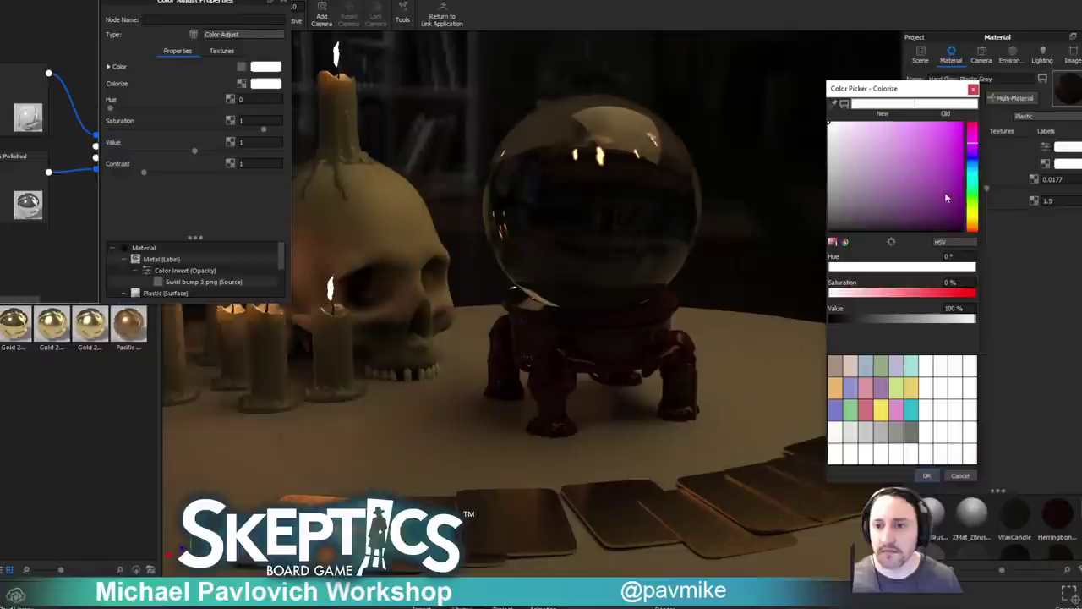
{"action": "left_click", "coordinate": [928, 476]}
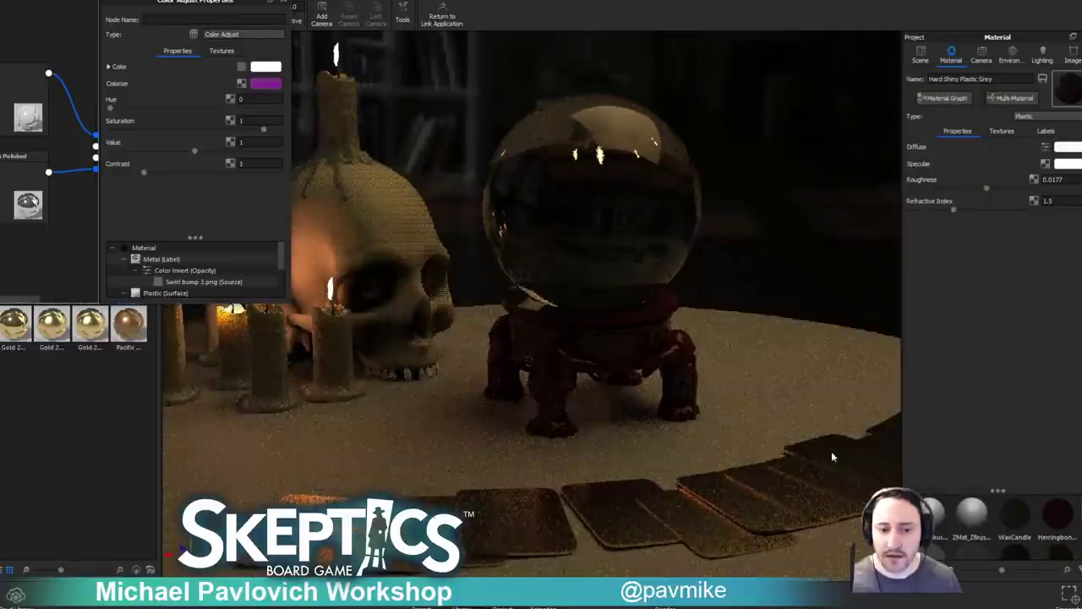
{"action": "left_click_drag", "start_coordinate": [3, 229], "coordinate": [79, 229]}
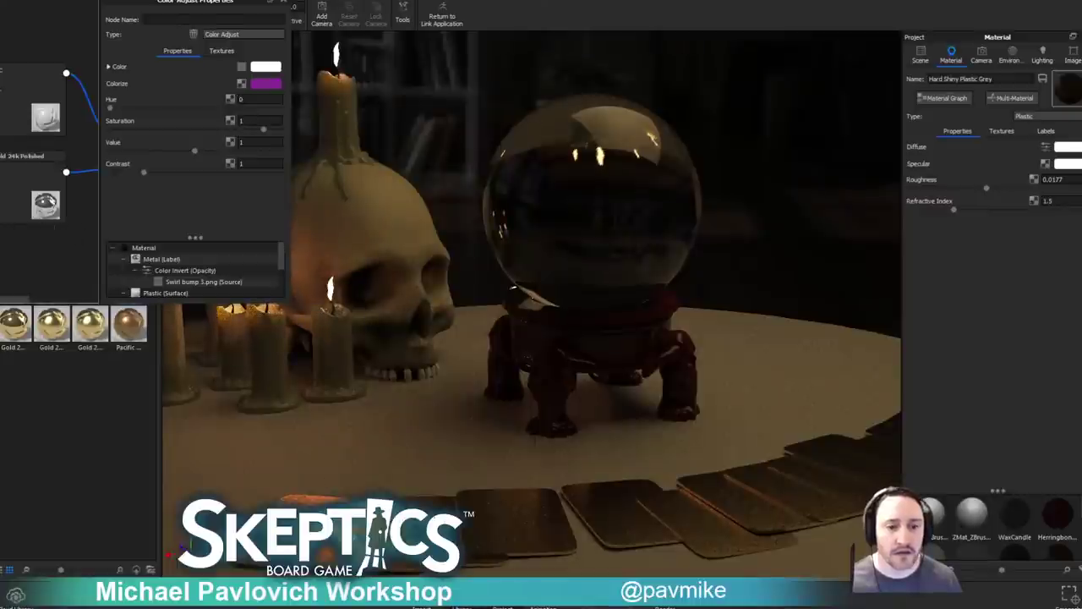
{"action": "left_click", "coordinate": [283, 1]}
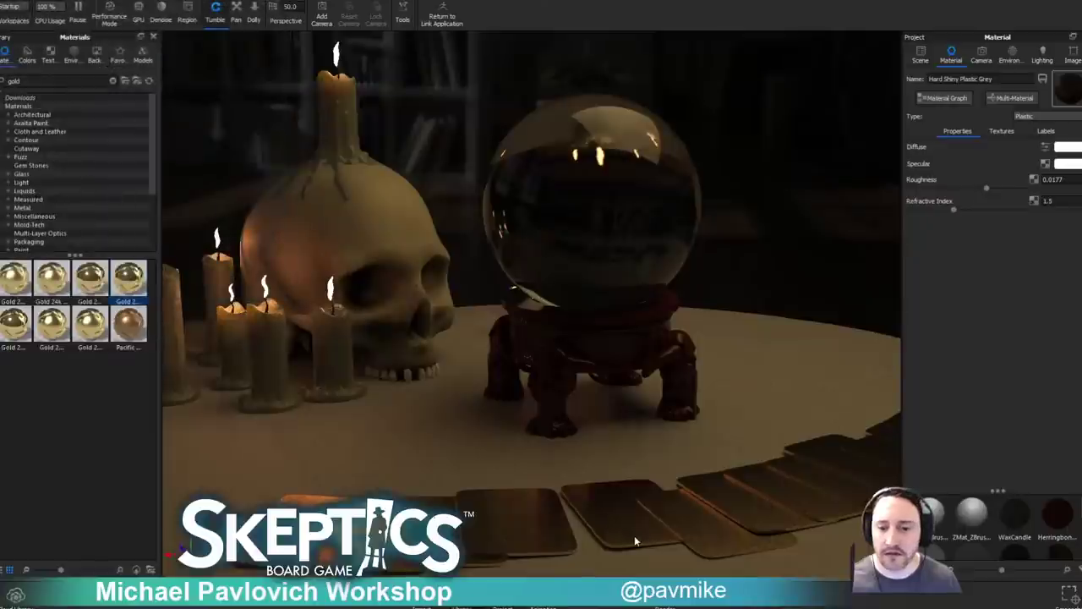
Reopen the card material's graph and inspect the cards up close in the viewport.
{"action": "left_click", "coordinate": [921, 56]}
{"action": "double_click", "coordinate": [809, 516]}
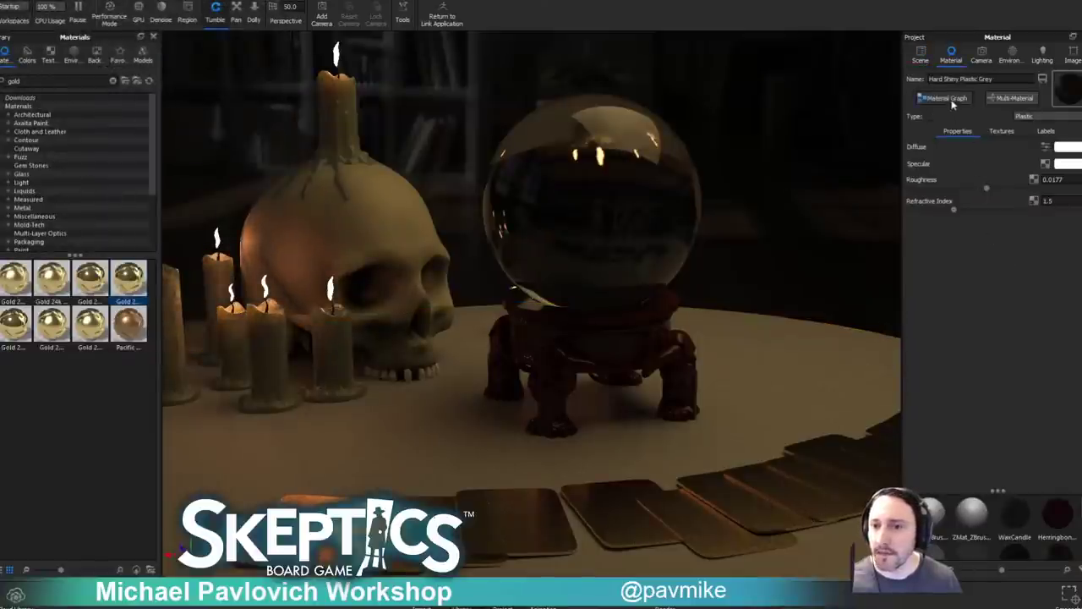
{"action": "left_click", "coordinate": [947, 98]}
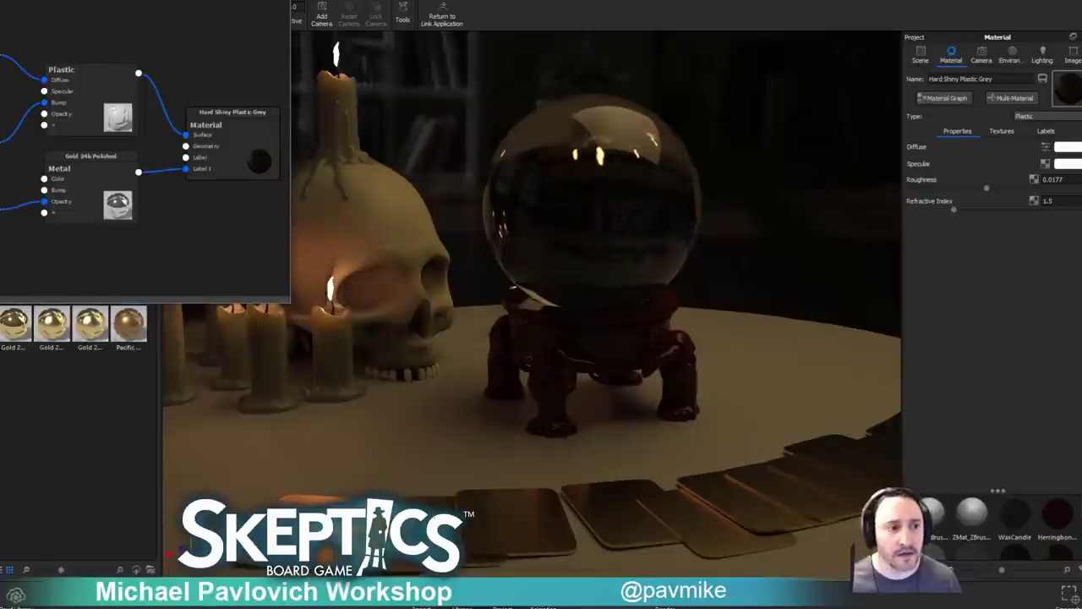
{"action": "scroll", "coordinate": [143, 234], "scroll_direction": "up", "scroll_amount": 2}
{"action": "scroll", "coordinate": [36, 142], "scroll_direction": "up", "scroll_amount": 3}
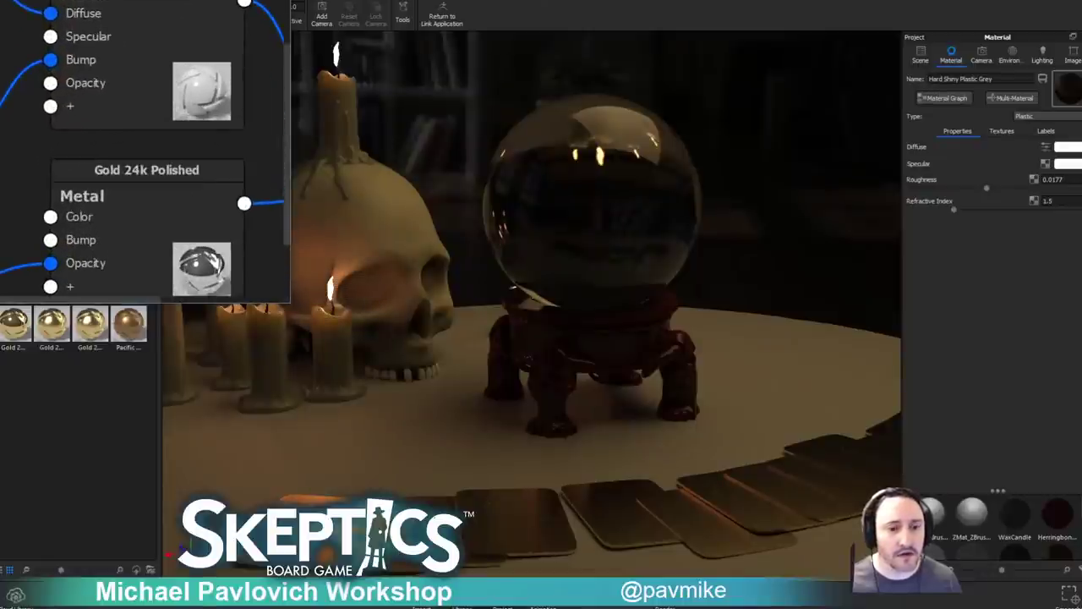
{"action": "left_click_drag", "start_coordinate": [476, 433], "coordinate": [569, 461]}
{"action": "middle_click_drag", "start_coordinate": [569, 462], "coordinate": [529, 220]}
{"action": "scroll", "coordinate": [529, 220], "scroll_direction": "up", "scroll_amount": 3}
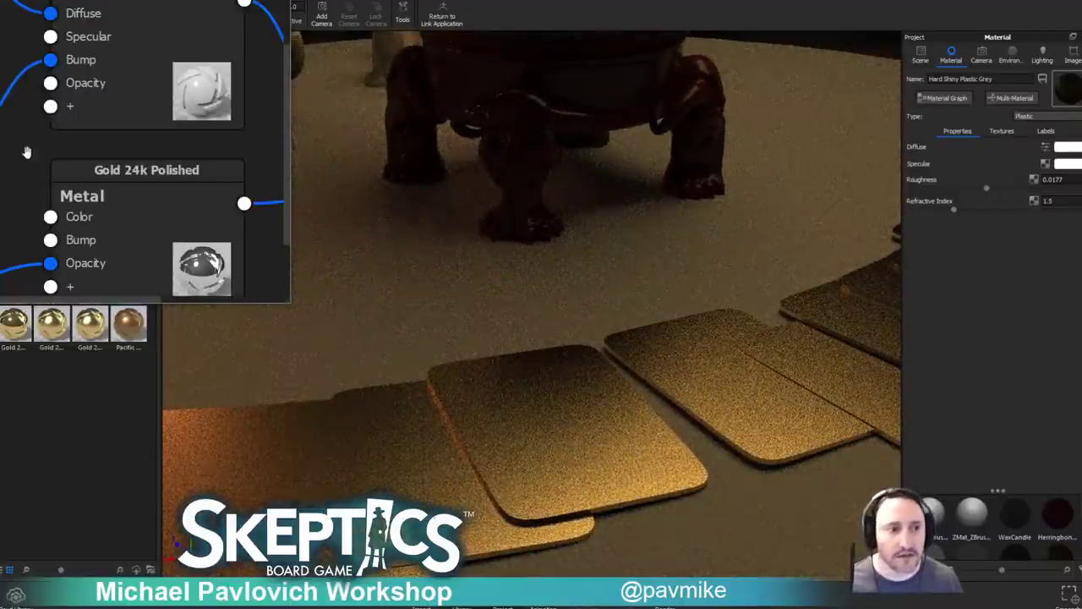
{"action": "scroll", "coordinate": [54, 169], "scroll_direction": "down", "scroll_amount": 5}
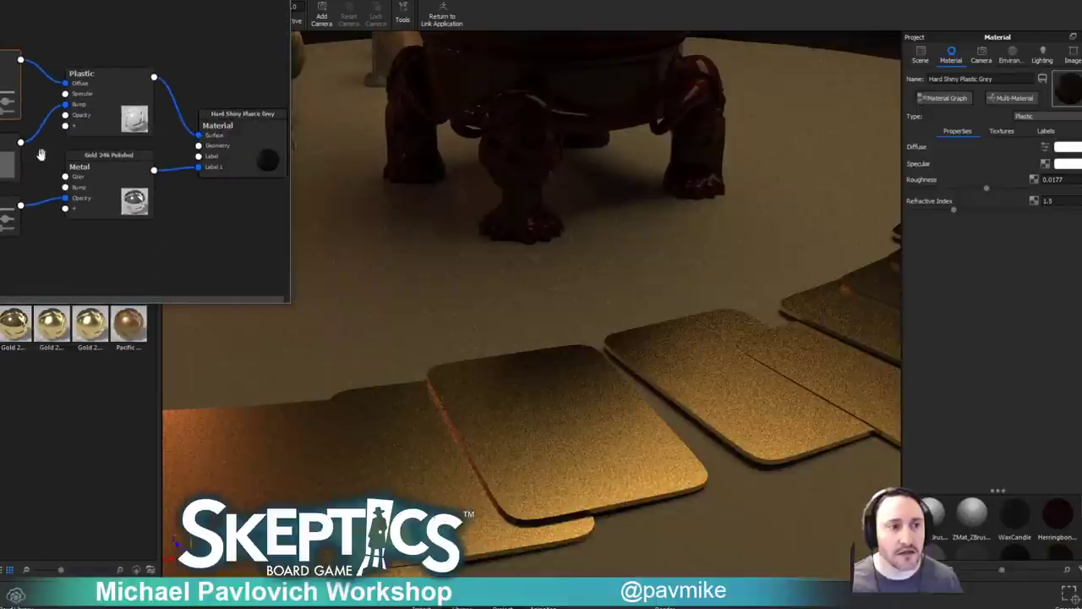
Examine the settings of the Plastic and Color Adjust nodes, and the card material's textures and properties.
{"action": "double_click", "coordinate": [131, 117]}
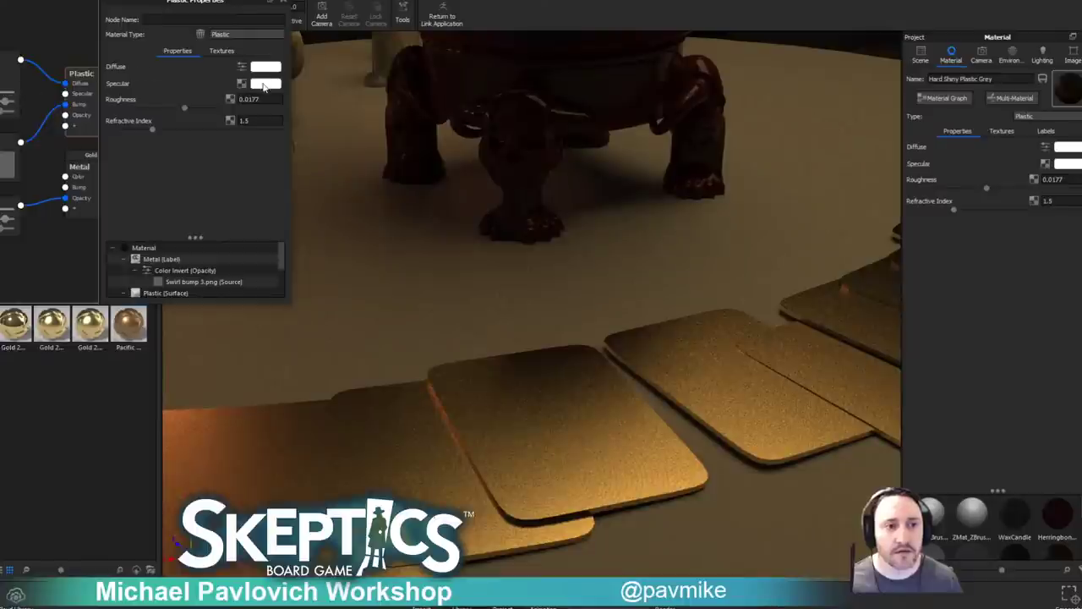
{"action": "mouse_move", "coordinate": [71, 75]}
{"action": "left_mouse_down"}
{"action": "mouse_move", "coordinate": [95, 73]}
{"action": "mouse_move", "coordinate": [68, 70]}
{"action": "left_mouse_up"}
{"action": "middle_click_drag", "start_coordinate": [47, 36], "coordinate": [1, 36]}
{"action": "middle_click_drag", "start_coordinate": [72, 199], "coordinate": [134, 200]}
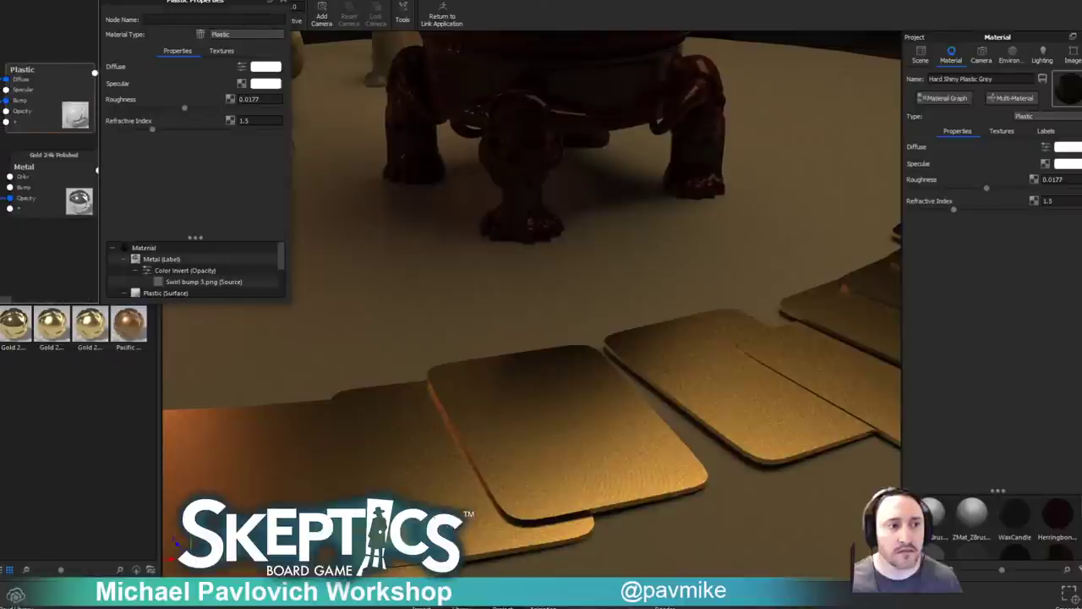
{"action": "left_click", "coordinate": [1, 79]}
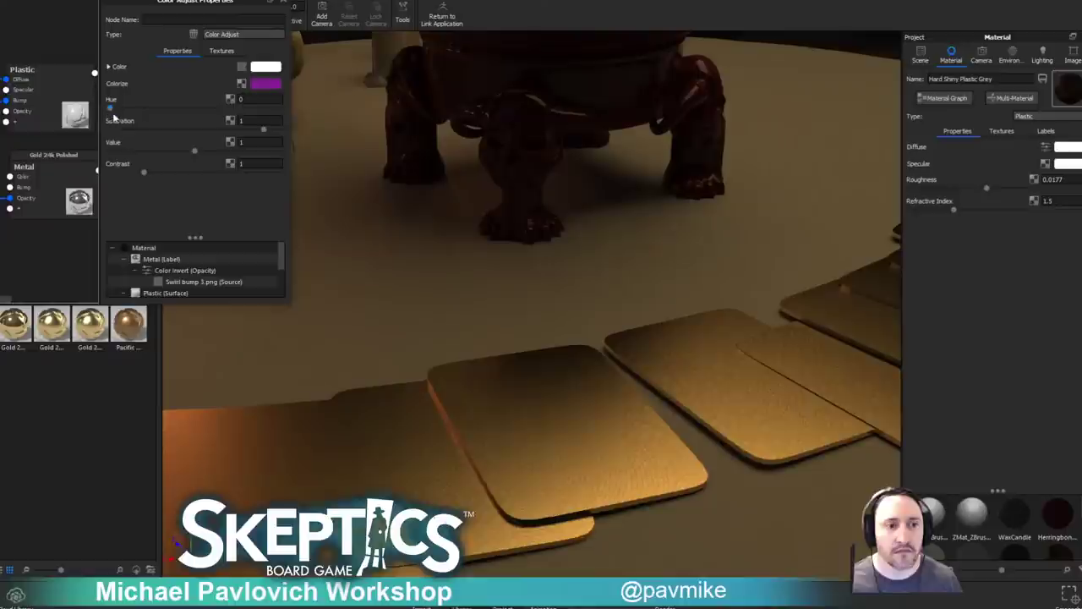
{"action": "left_click_drag", "start_coordinate": [112, 110], "coordinate": [45, 109]}
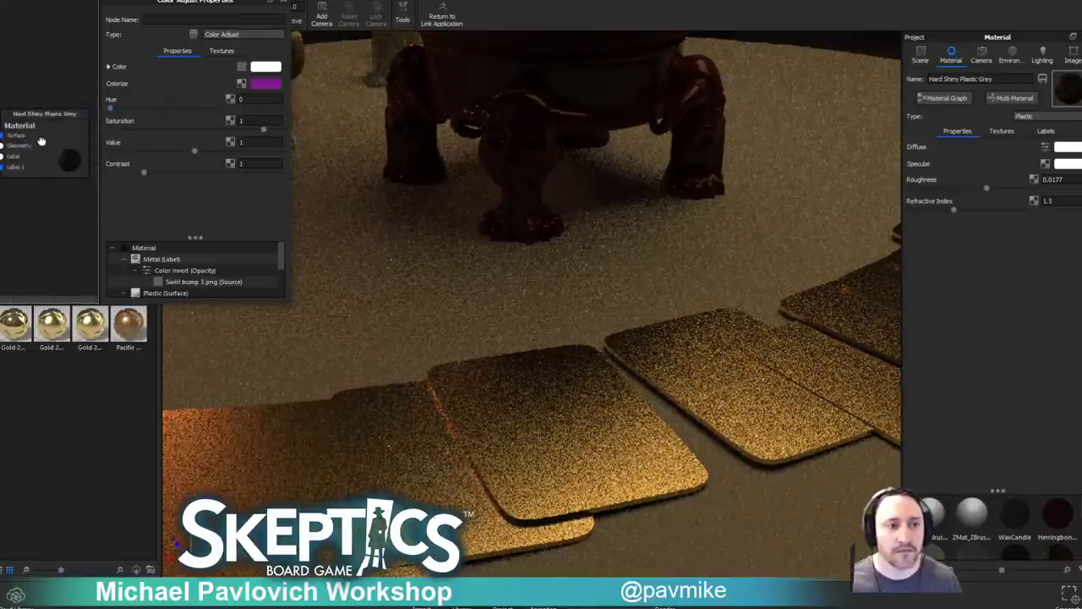
{"action": "left_click", "coordinate": [40, 139]}
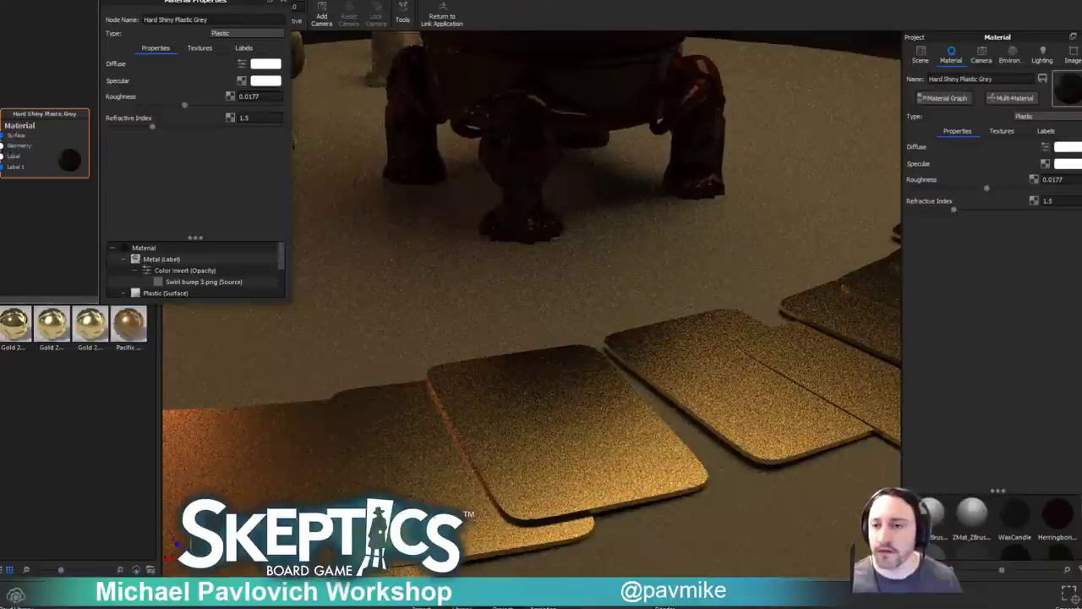
{"action": "left_click", "coordinate": [1048, 132]}
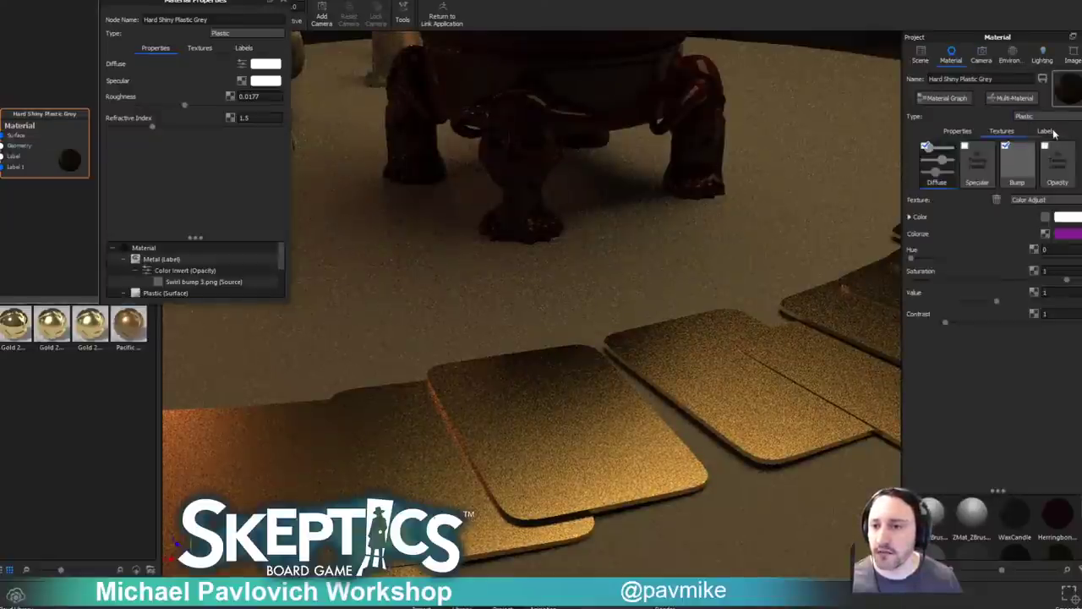
{"action": "left_click", "coordinate": [1006, 131]}
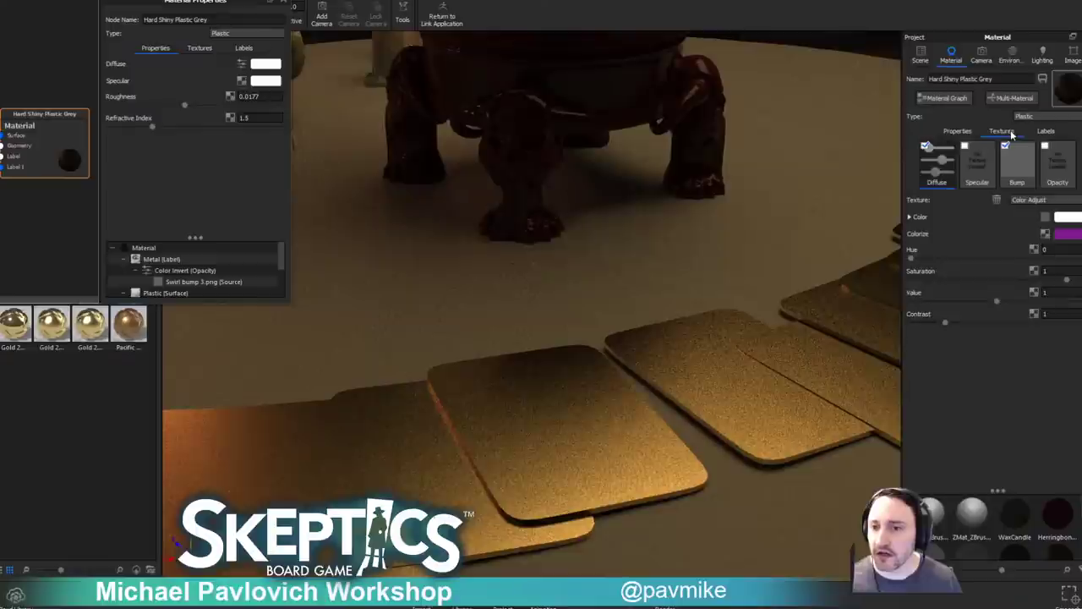
{"action": "left_click", "coordinate": [959, 132]}
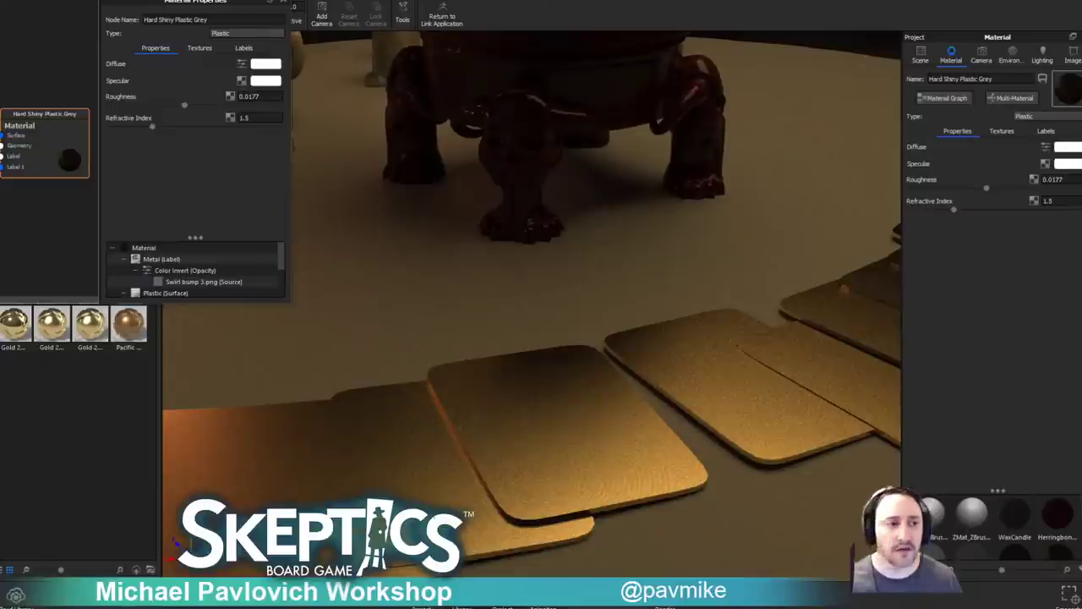
Delete the Color Adjust node feeding the Plastic node's diffuse input, and open the Plastic node's properties.
{"action": "middle_click_drag", "start_coordinate": [17, 233], "coordinate": [127, 232]}
{"action": "key", "text": "Delete"}
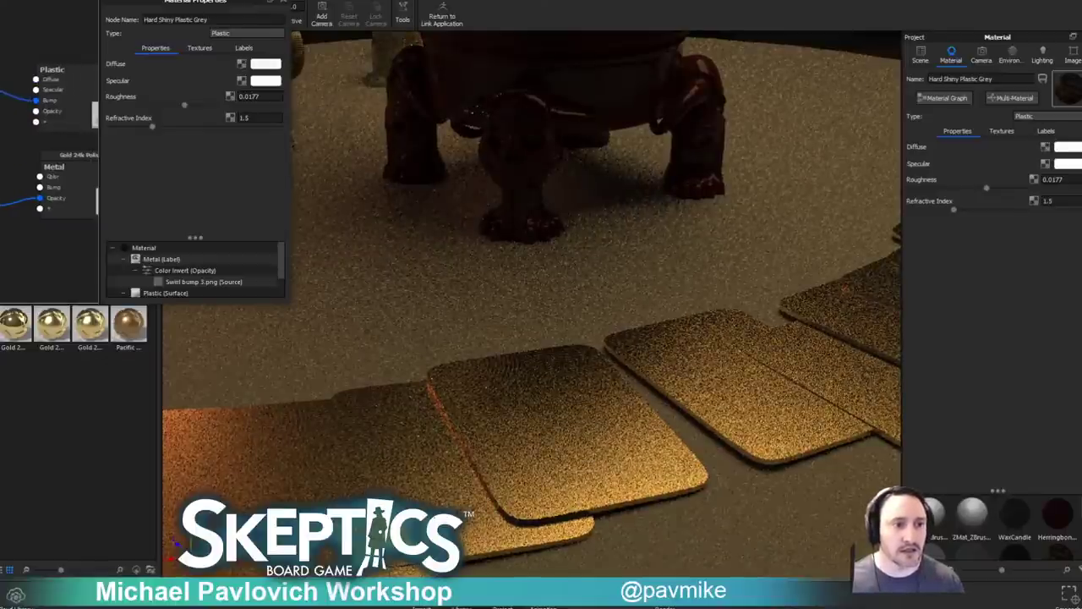
{"action": "middle_click_drag", "start_coordinate": [17, 169], "coordinate": [42, 169]}
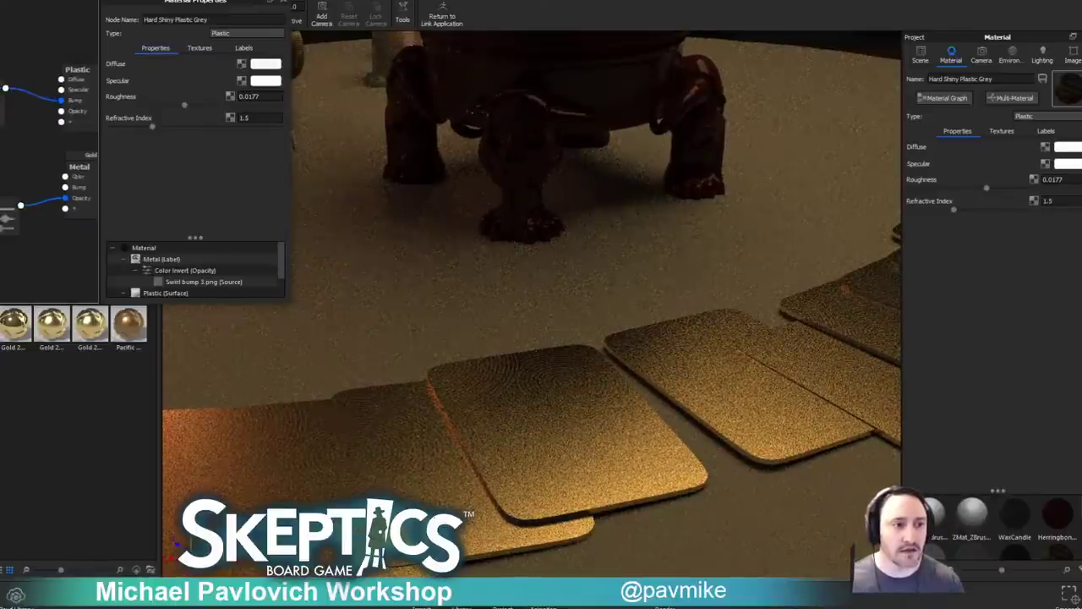
{"action": "middle_click_drag", "start_coordinate": [95, 127], "coordinate": [3, 127]}
{"action": "double_click", "coordinate": [14, 106]}
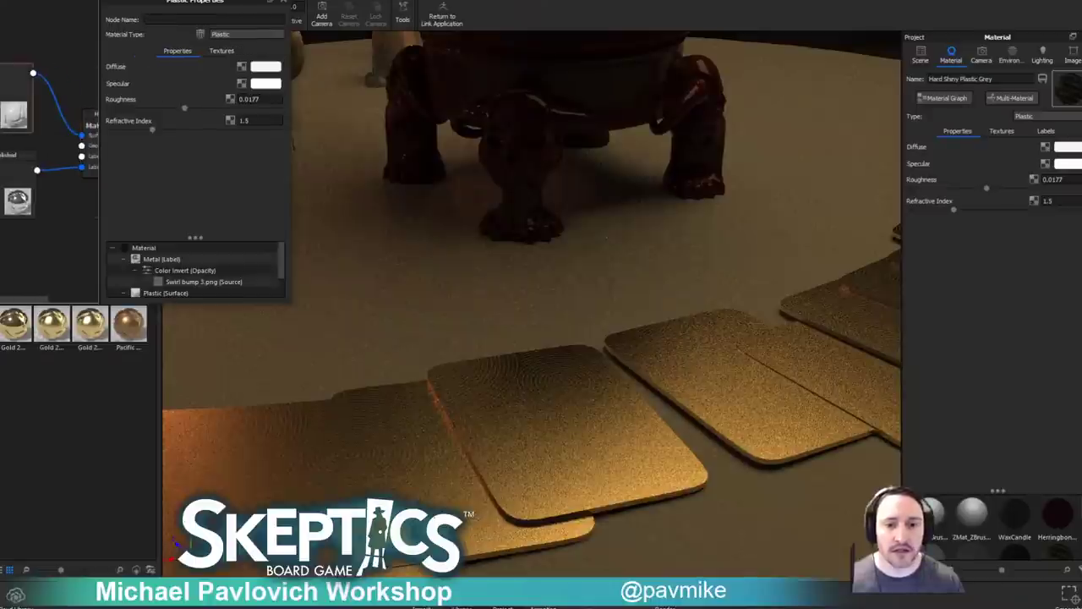
Set the Plastic material's diffuse color to a dark purple.
{"action": "left_click", "coordinate": [1068, 147]}
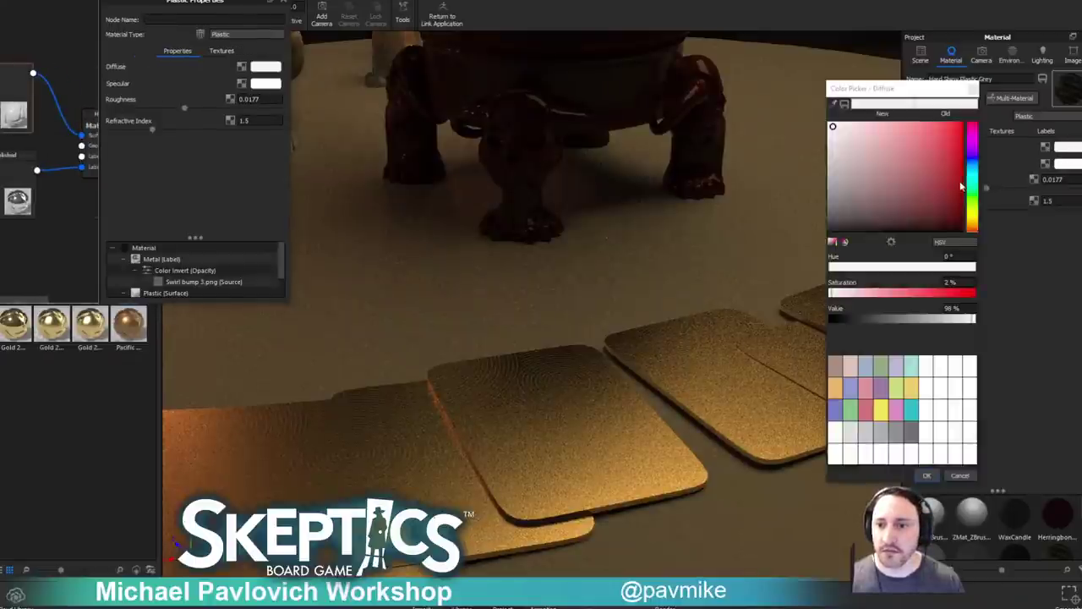
{"action": "left_click", "coordinate": [962, 187]}
{"action": "left_click", "coordinate": [973, 145]}
{"action": "left_click", "coordinate": [938, 212]}
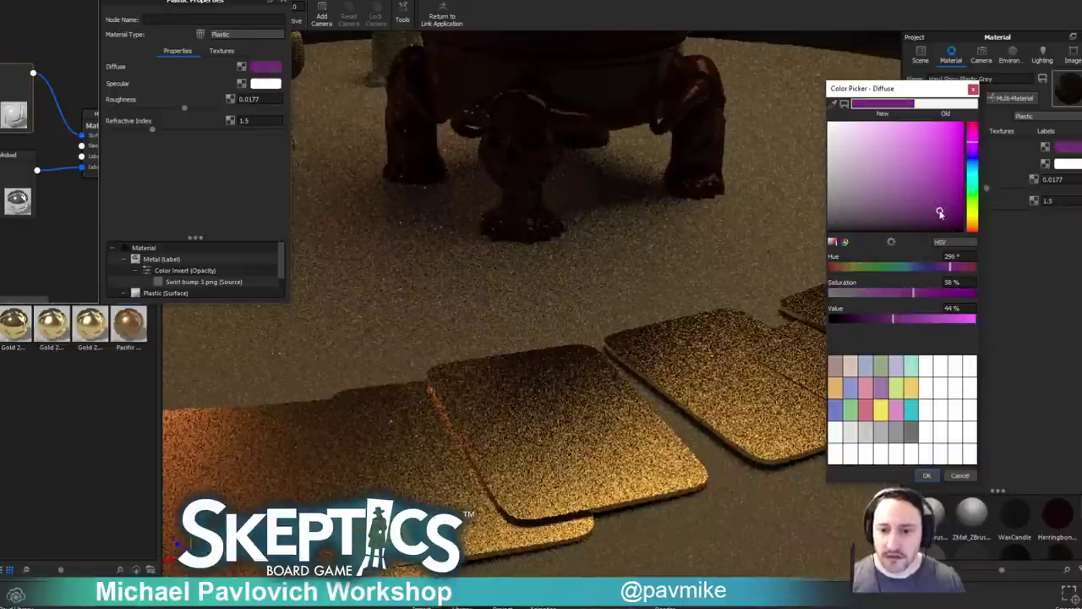
{"action": "left_click", "coordinate": [958, 210]}
{"action": "left_click", "coordinate": [925, 476]}
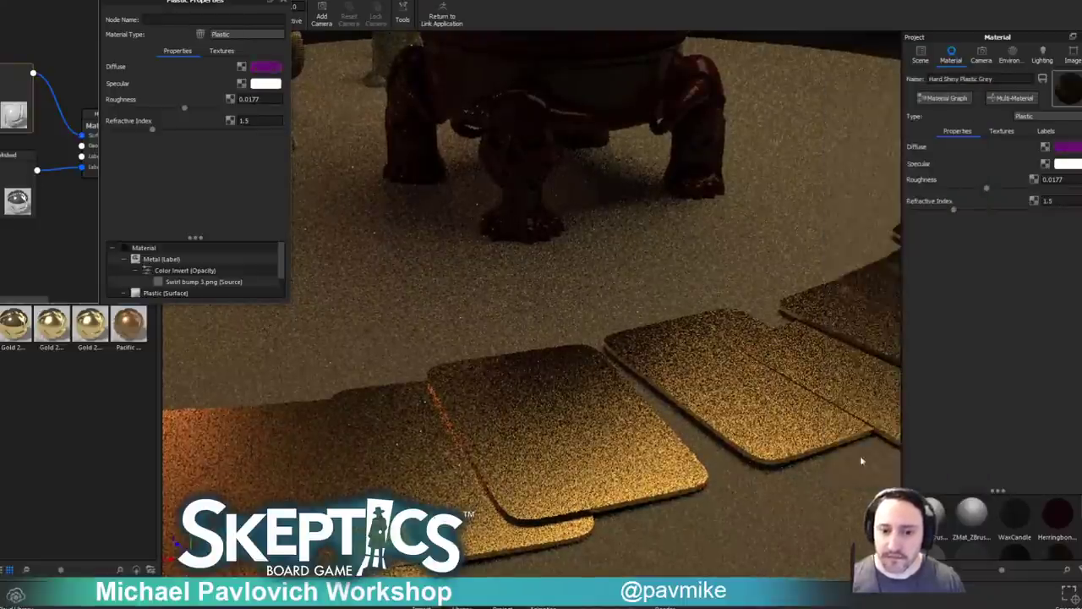
Bypass the Color Invert node by wiring the Swirl bump 3.png texture directly into the gold Metal label's opacity.
{"action": "left_click_drag", "start_coordinate": [14, 253], "coordinate": [5, 222]}
{"action": "left_click", "coordinate": [12, 187]}
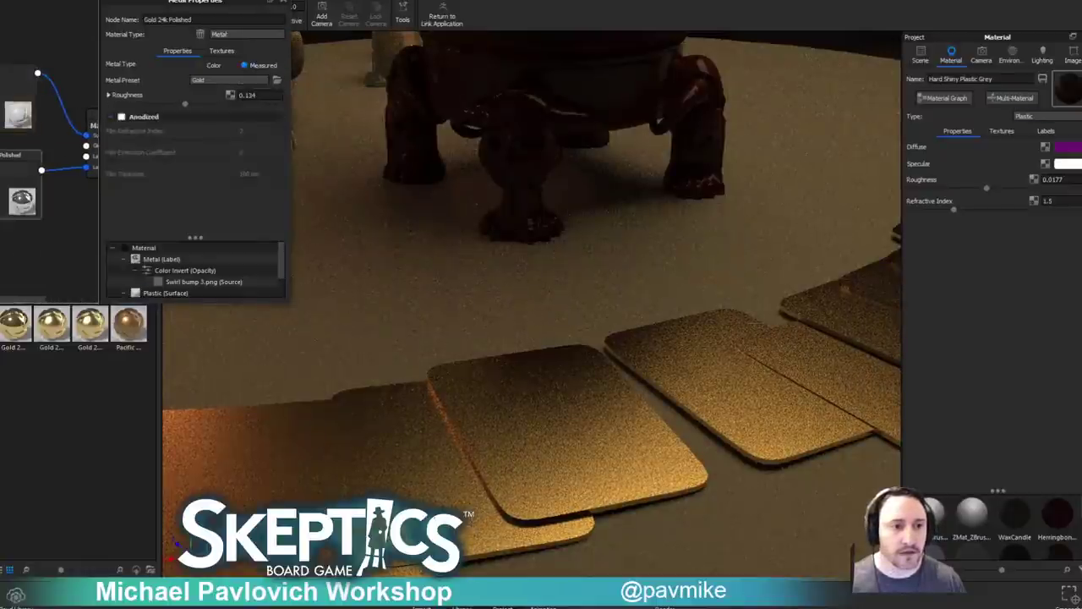
{"action": "left_click", "coordinate": [1, 188]}
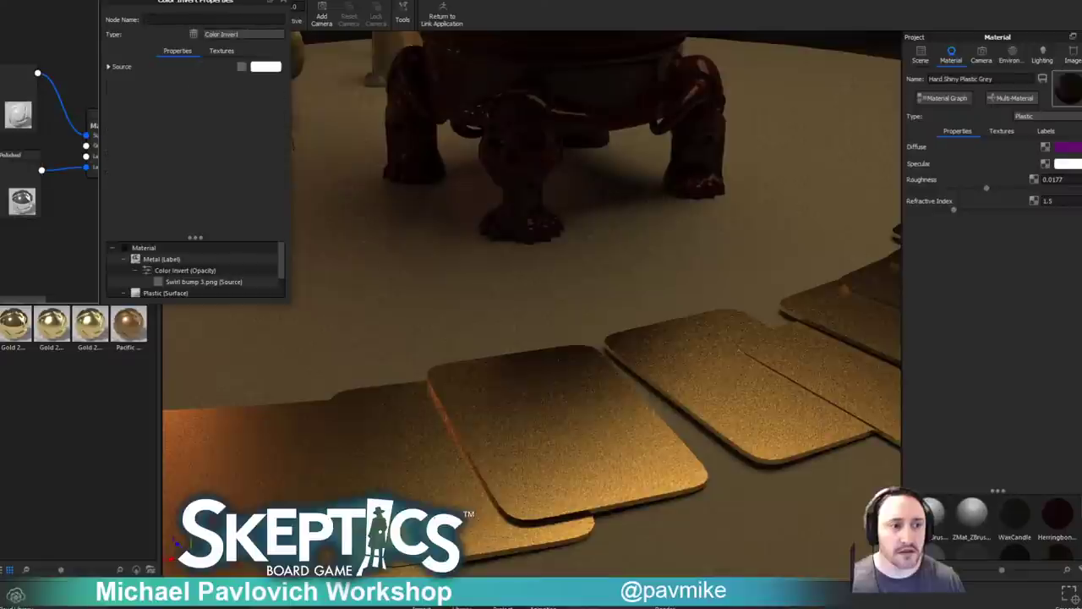
{"action": "left_click_drag", "start_coordinate": [2, 246], "coordinate": [72, 245]}
{"action": "left_click_drag", "start_coordinate": [2, 178], "coordinate": [28, 199]}
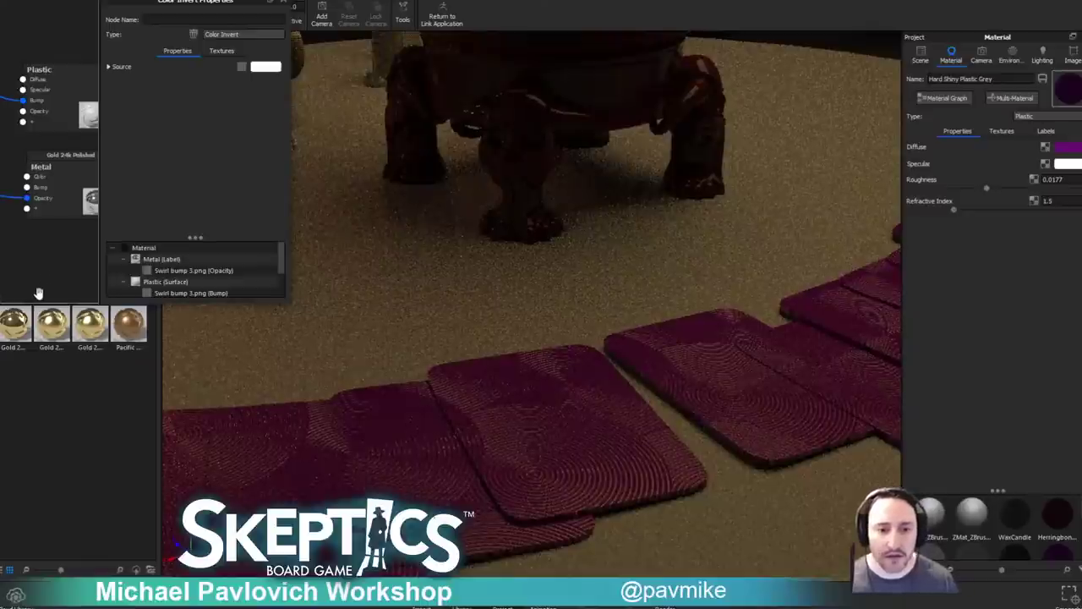
Examine the gold Metal, Swirl bump 3.png and Color Invert nodes, previewing the swirl texture alone on the cards.
{"action": "left_click_drag", "start_coordinate": [26, 246], "coordinate": [0, 246]}
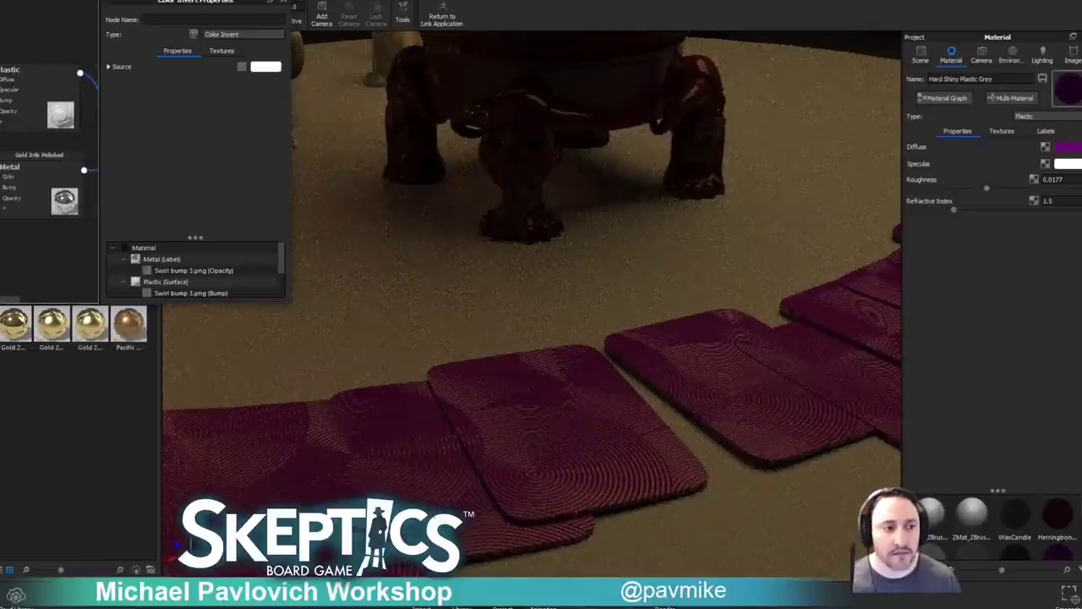
{"action": "left_click", "coordinate": [28, 182]}
{"action": "middle_click_drag", "start_coordinate": [29, 182], "coordinate": [0, 182]}
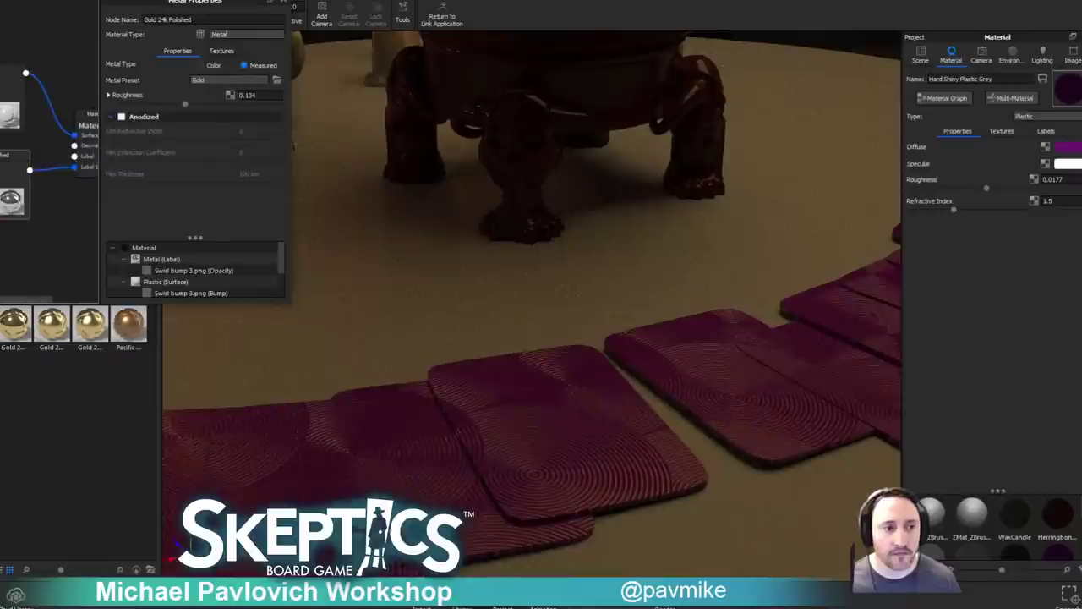
{"action": "left_click_drag", "start_coordinate": [0, 245], "coordinate": [0, 245]}
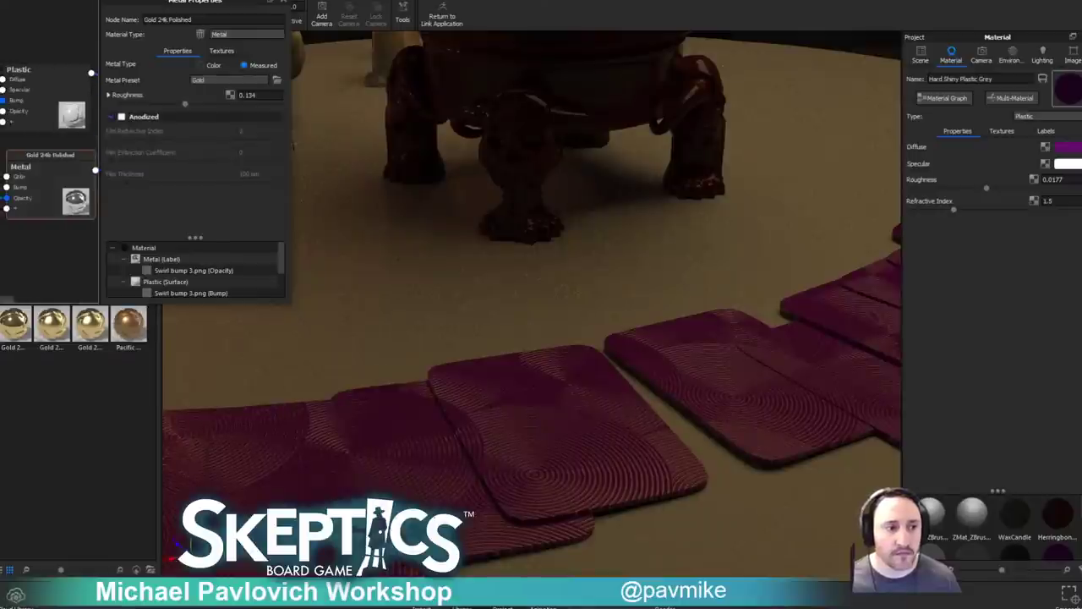
{"action": "key", "text": "c"}
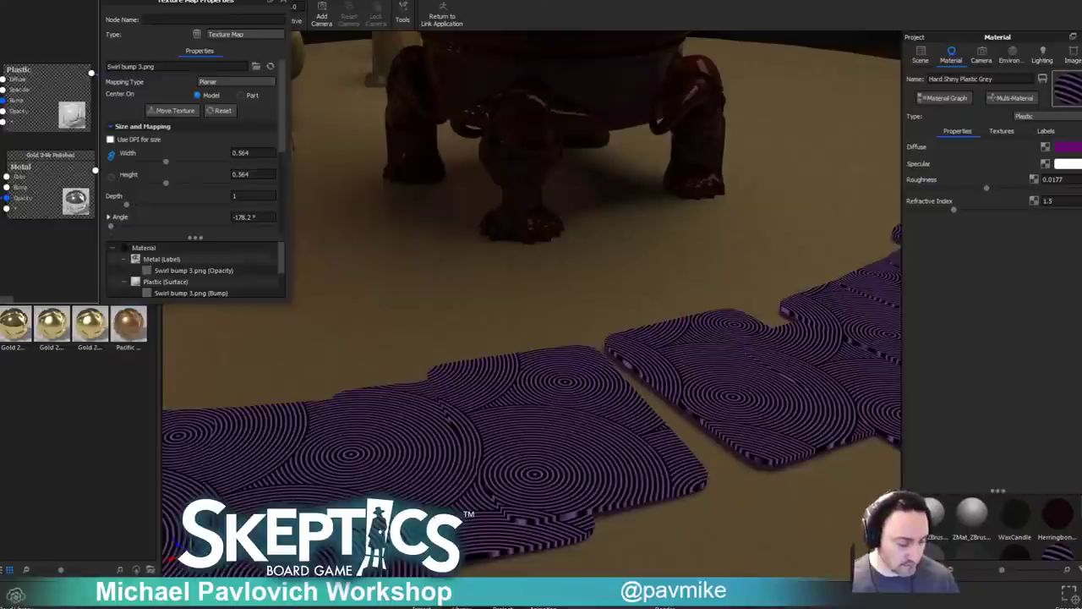
{"action": "key", "text": "c"}
{"action": "middle_click_drag", "start_coordinate": [74, 243], "coordinate": [20, 243]}
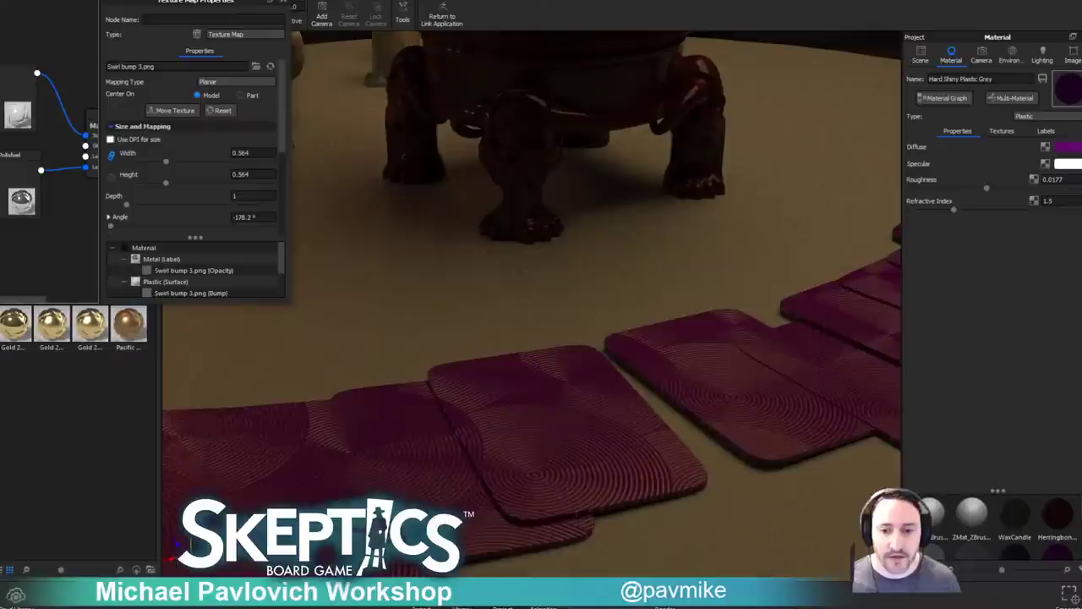
{"action": "double_click", "coordinate": [2, 199]}
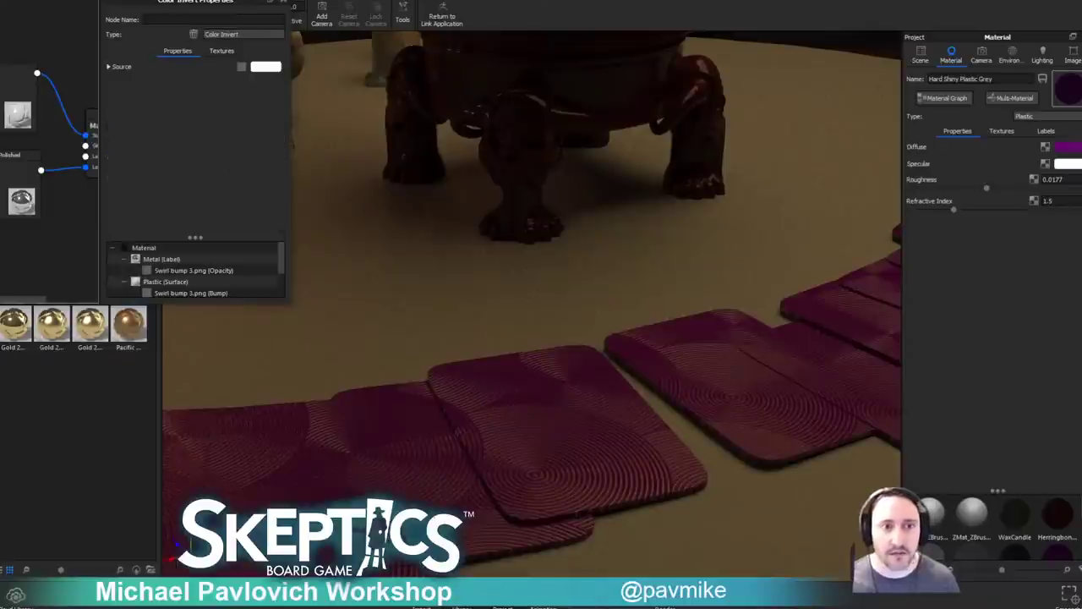
Close the material graph and switch the scene's lighting preset to Jewelry.
{"action": "left_click", "coordinate": [281, 1]}
{"action": "scroll", "coordinate": [446, 275], "scroll_direction": "down", "scroll_amount": 4}
{"action": "left_click_drag", "start_coordinate": [447, 275], "coordinate": [472, 243]}
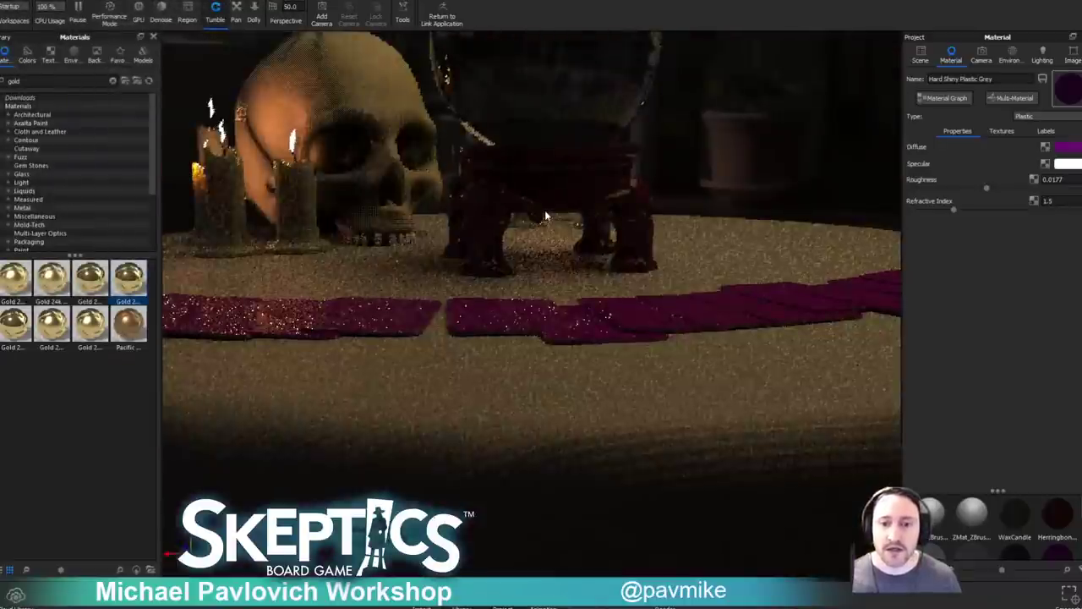
{"action": "middle_click_drag", "start_coordinate": [627, 251], "coordinate": [654, 375]}
{"action": "scroll", "coordinate": [654, 375], "scroll_direction": "down", "scroll_amount": 5}
{"action": "middle_click_drag", "start_coordinate": [538, 292], "coordinate": [552, 311]}
{"action": "left_click_drag", "start_coordinate": [552, 311], "coordinate": [614, 330]}
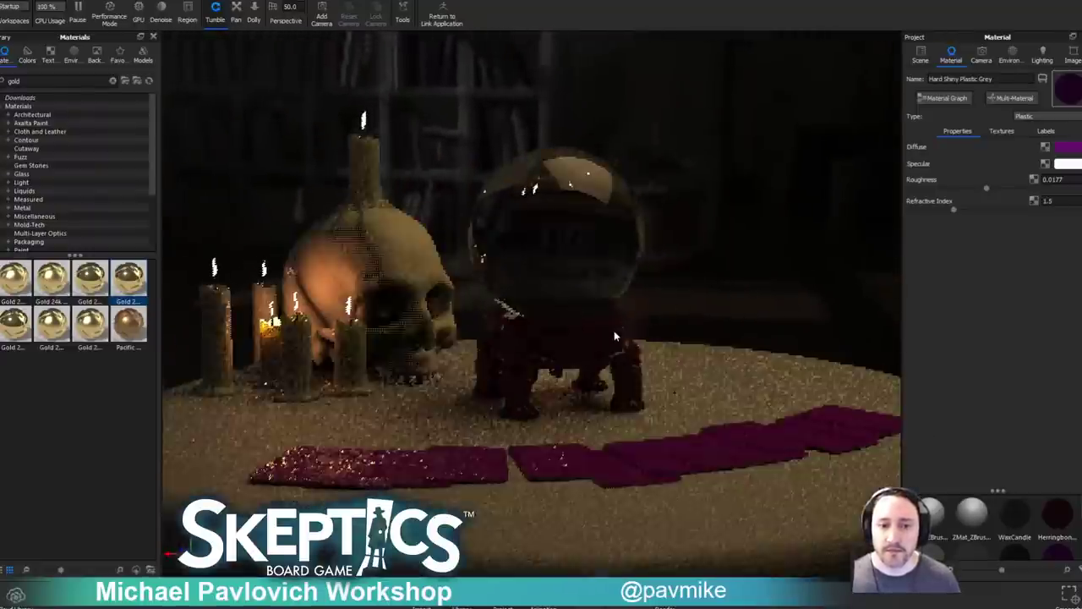
{"action": "left_click", "coordinate": [1042, 56]}
{"action": "left_click", "coordinate": [933, 148]}
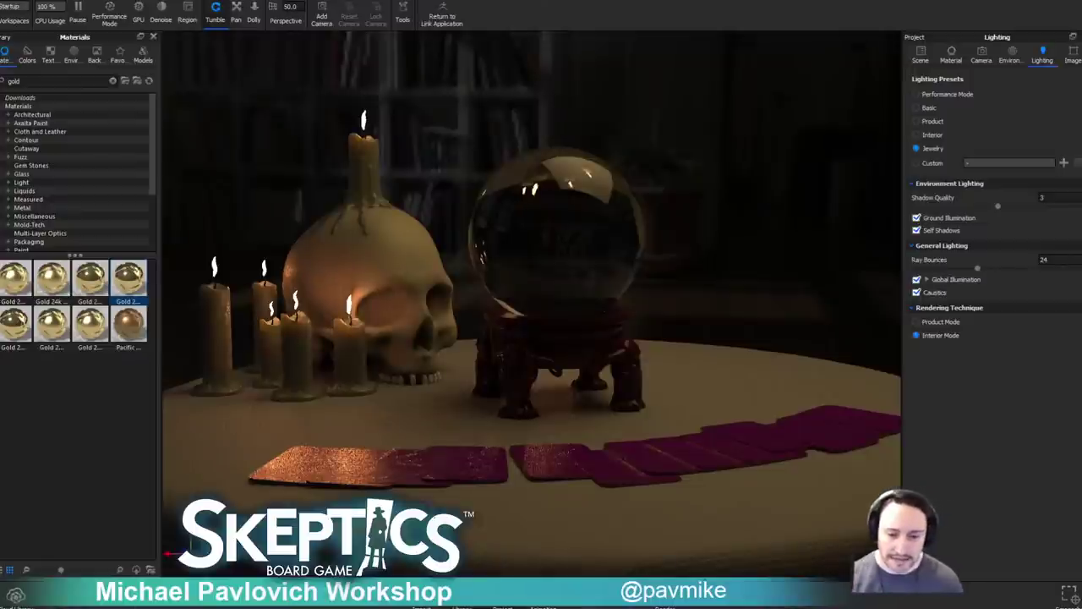
Switch to the web browser, view the YouTube channel's playlists and the SKEPTICS Kickstarter page, and return to KeyShot.
{"action": "left_click_drag", "start_coordinate": [1081, 41], "coordinate": [854, 53]}
{"action": "scroll", "coordinate": [542, 364], "scroll_direction": "up", "scroll_amount": 15}
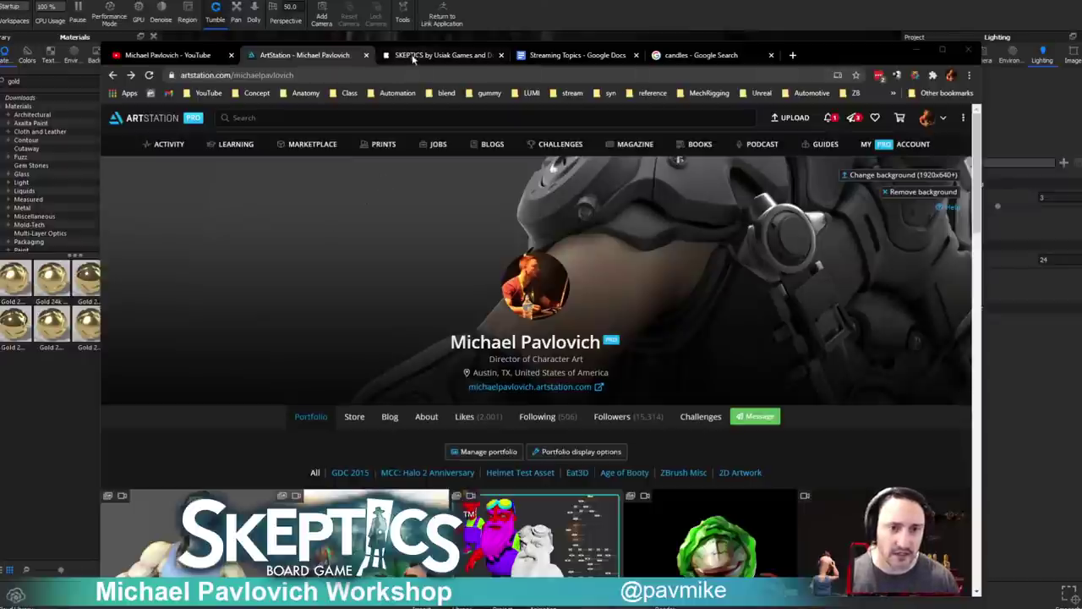
{"action": "left_click", "coordinate": [182, 55]}
{"action": "left_click", "coordinate": [310, 78]}
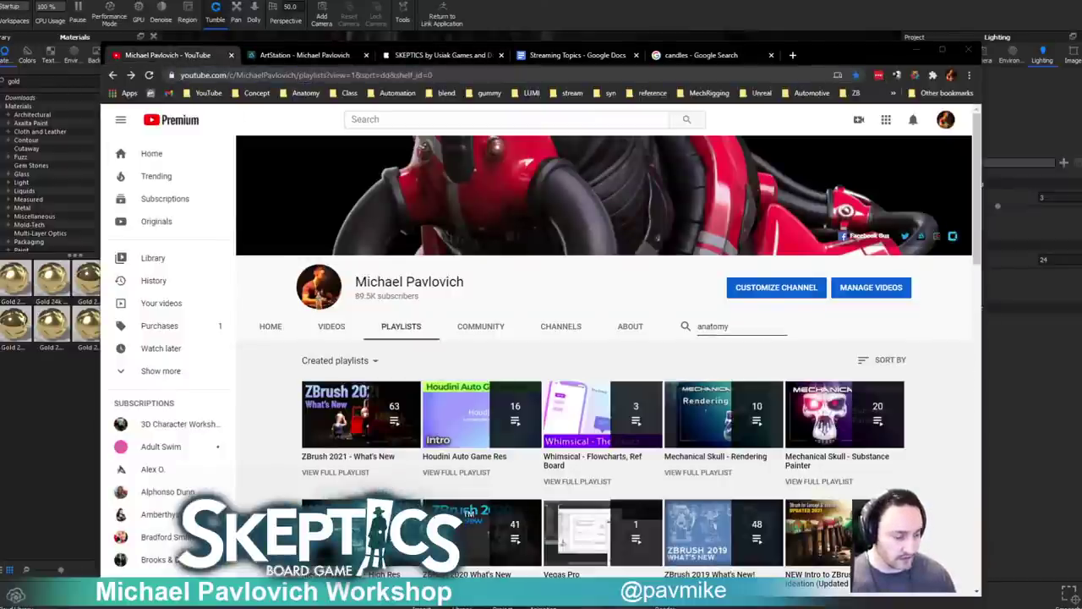
{"action": "left_click", "coordinate": [441, 54]}
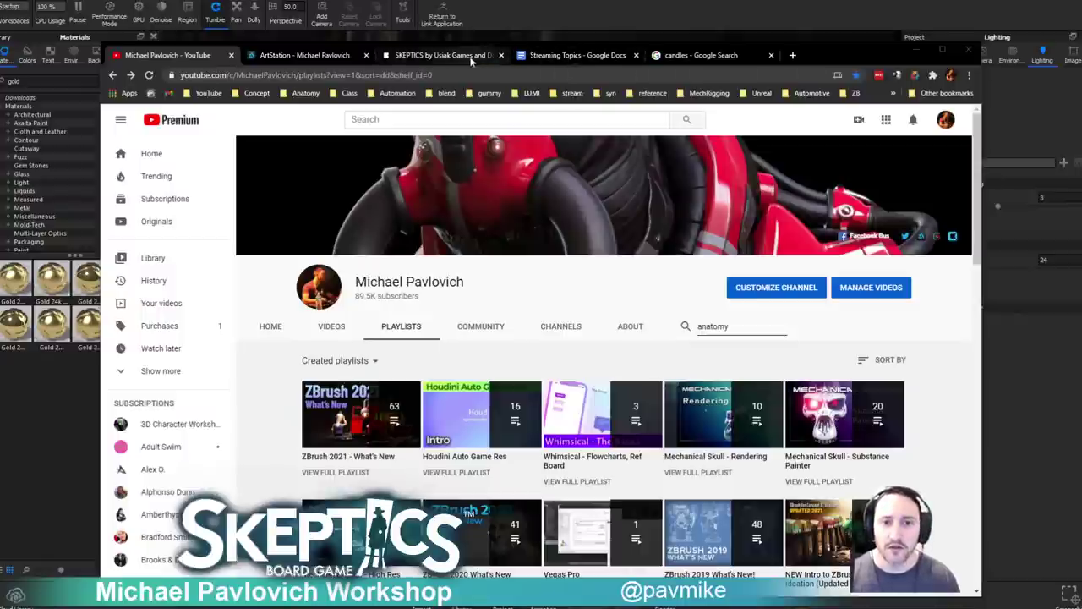
{"action": "left_click", "coordinate": [369, 76]}
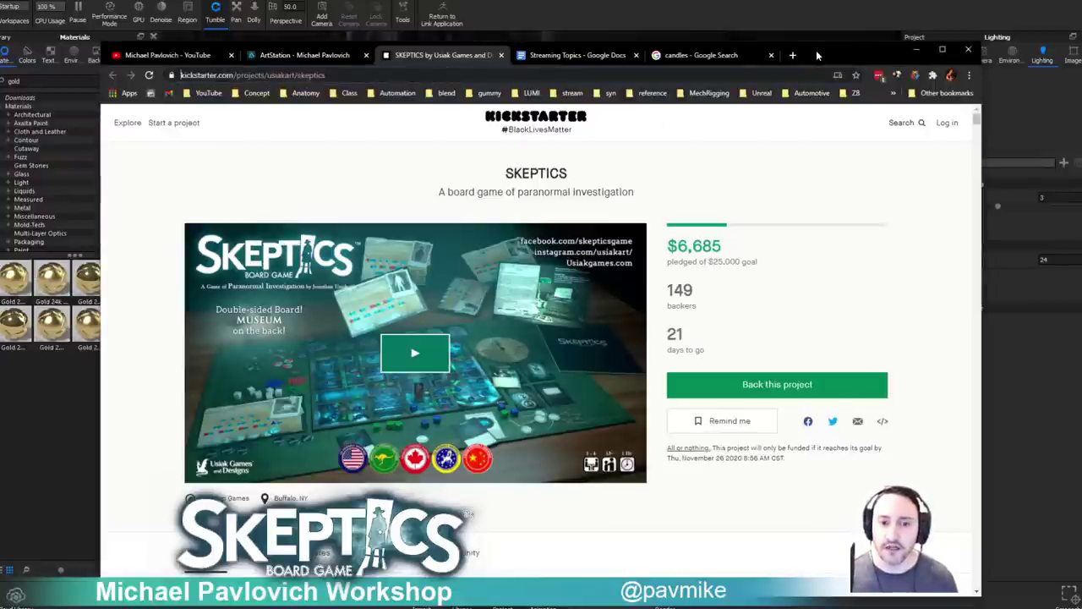
{"action": "left_click_drag", "start_coordinate": [816, 50], "coordinate": [814, 607]}
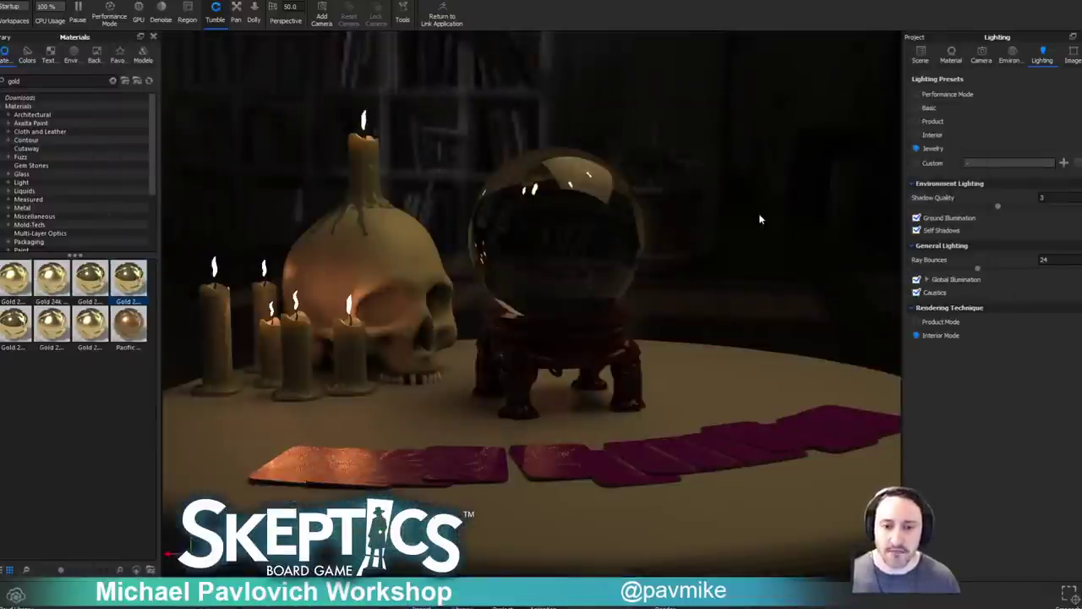